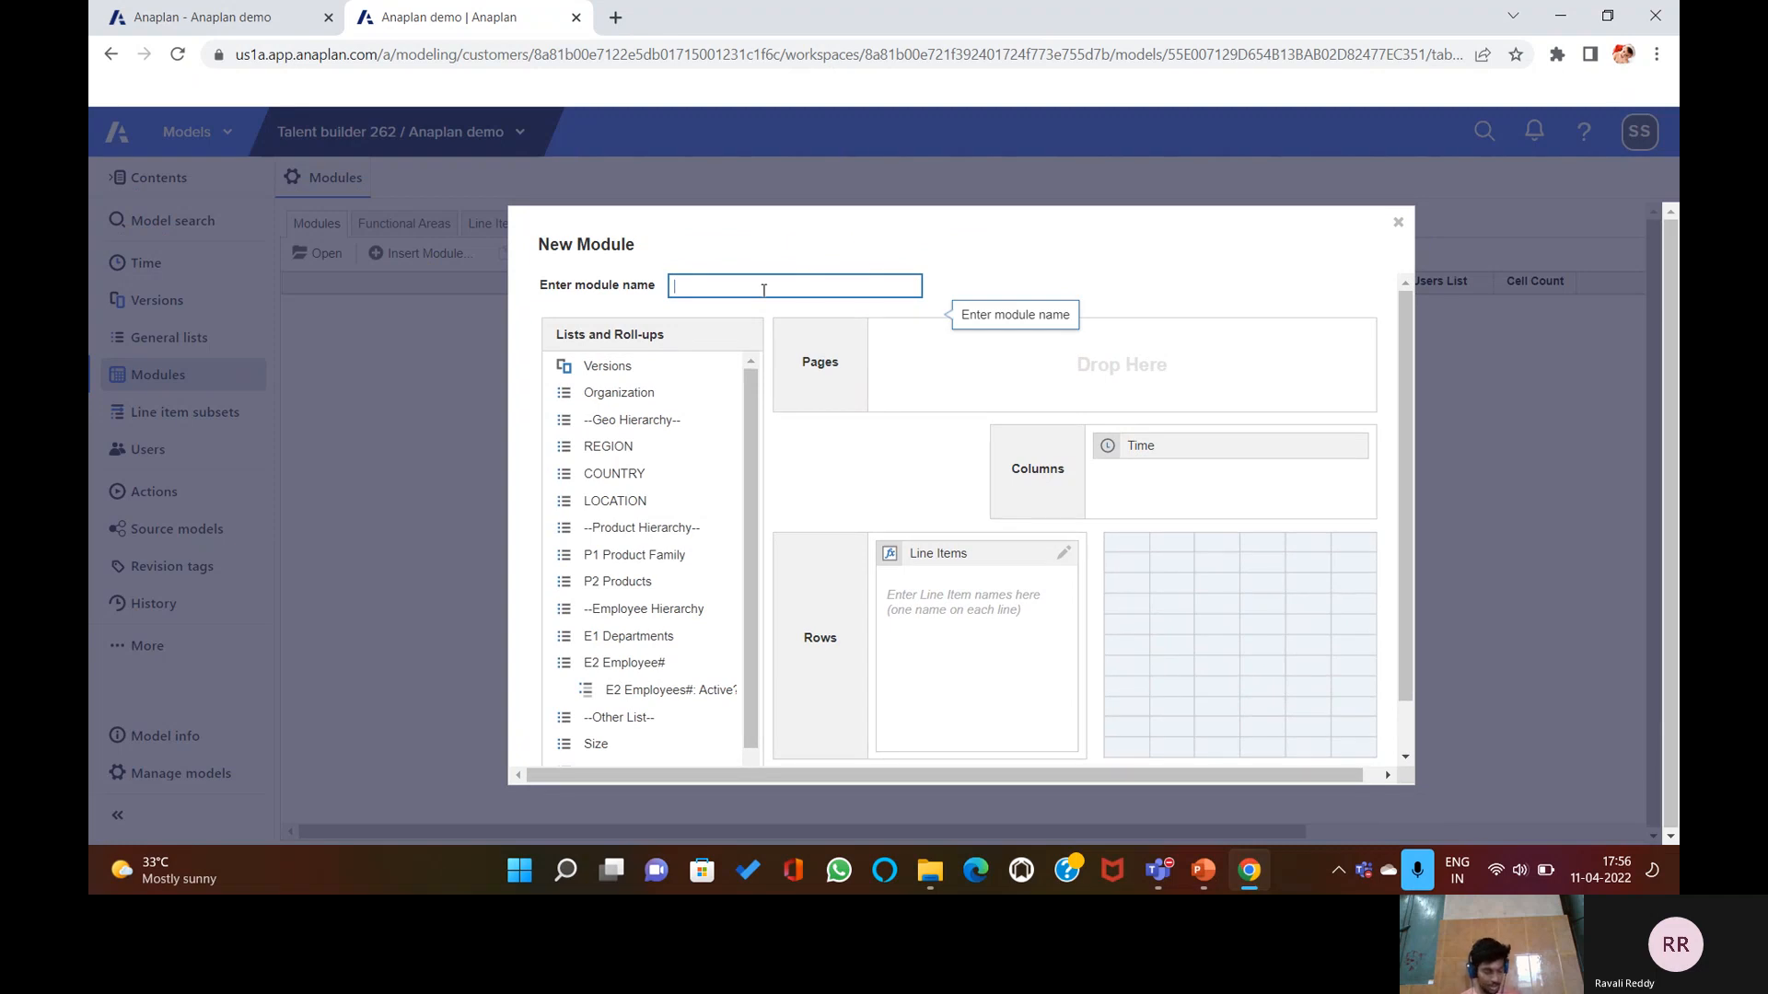
Name the new module 'SYS Time Settings'.
type("SYS")
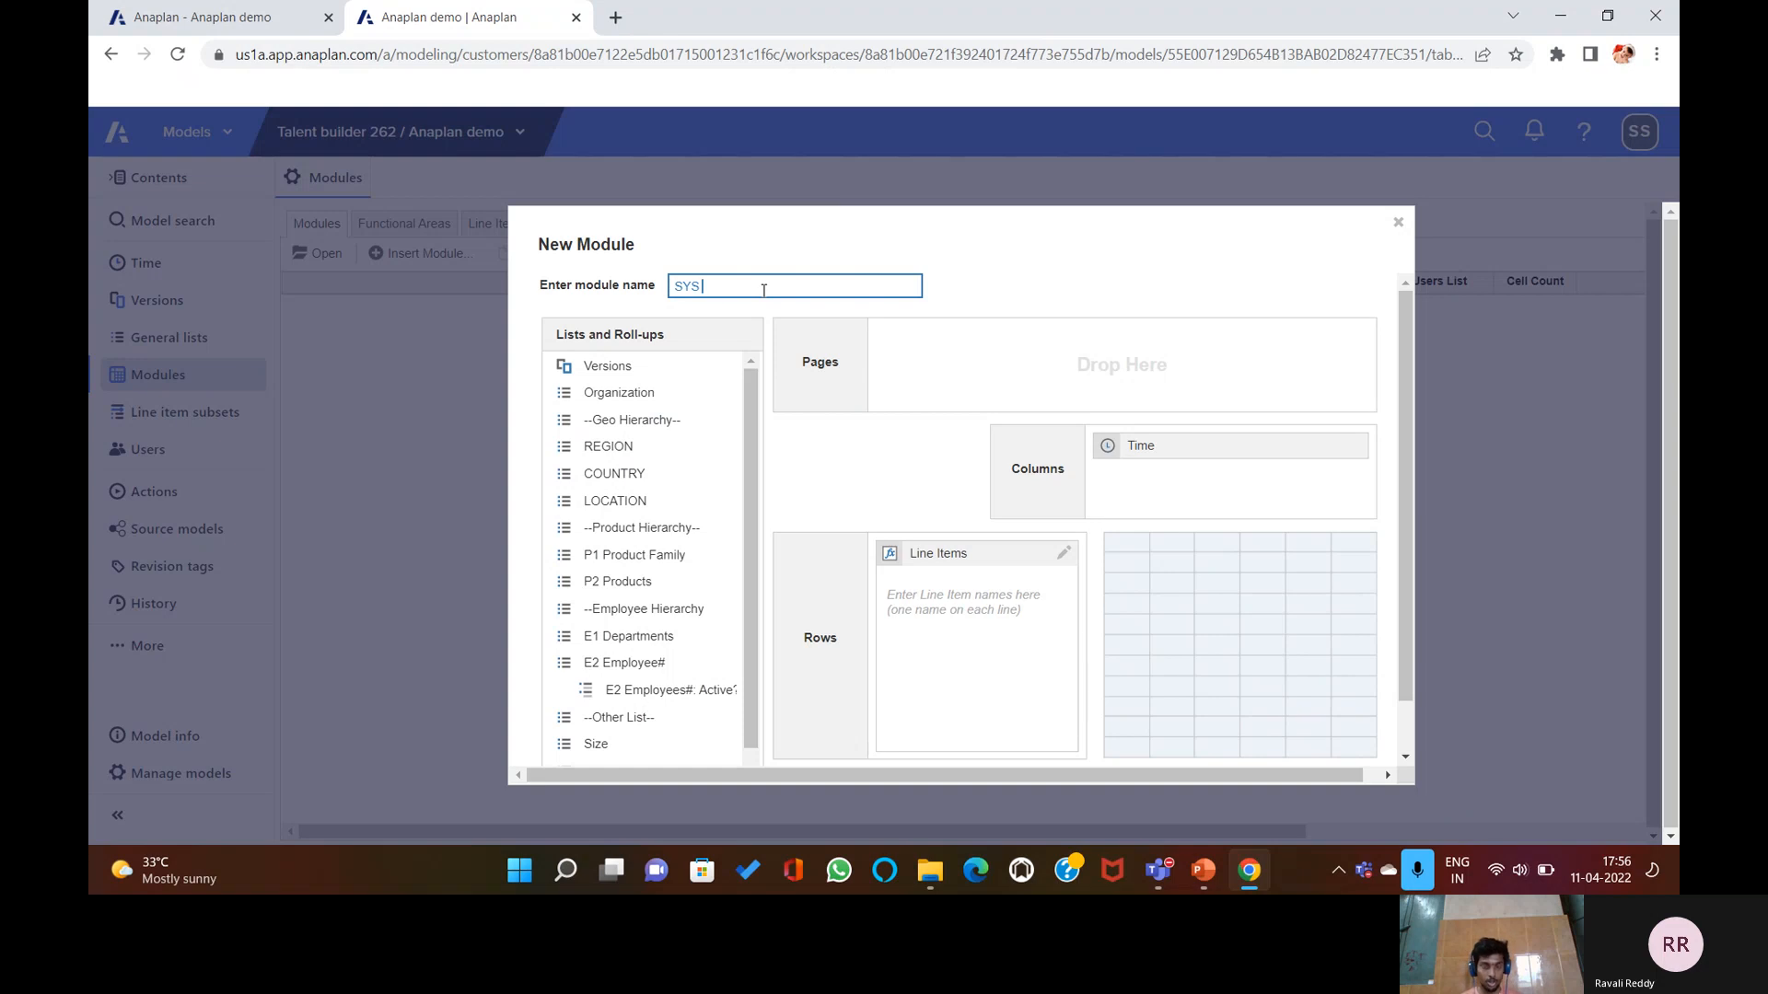
type(" Time Settin")
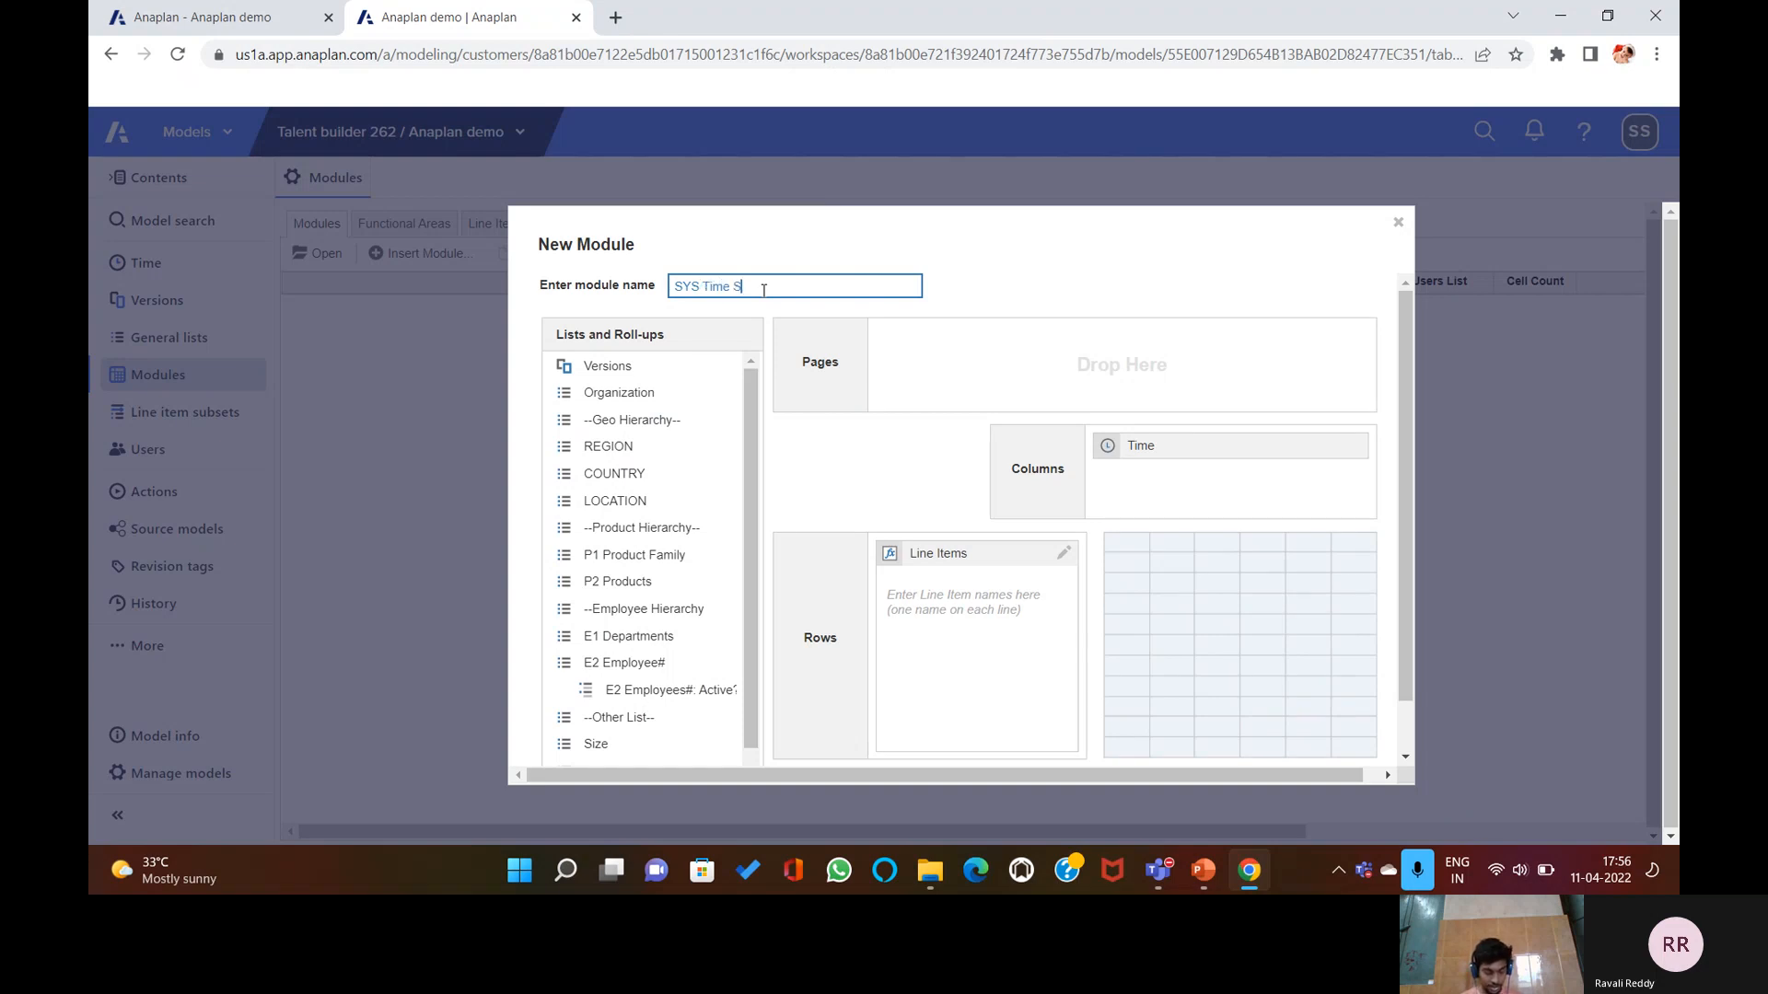
type("gs")
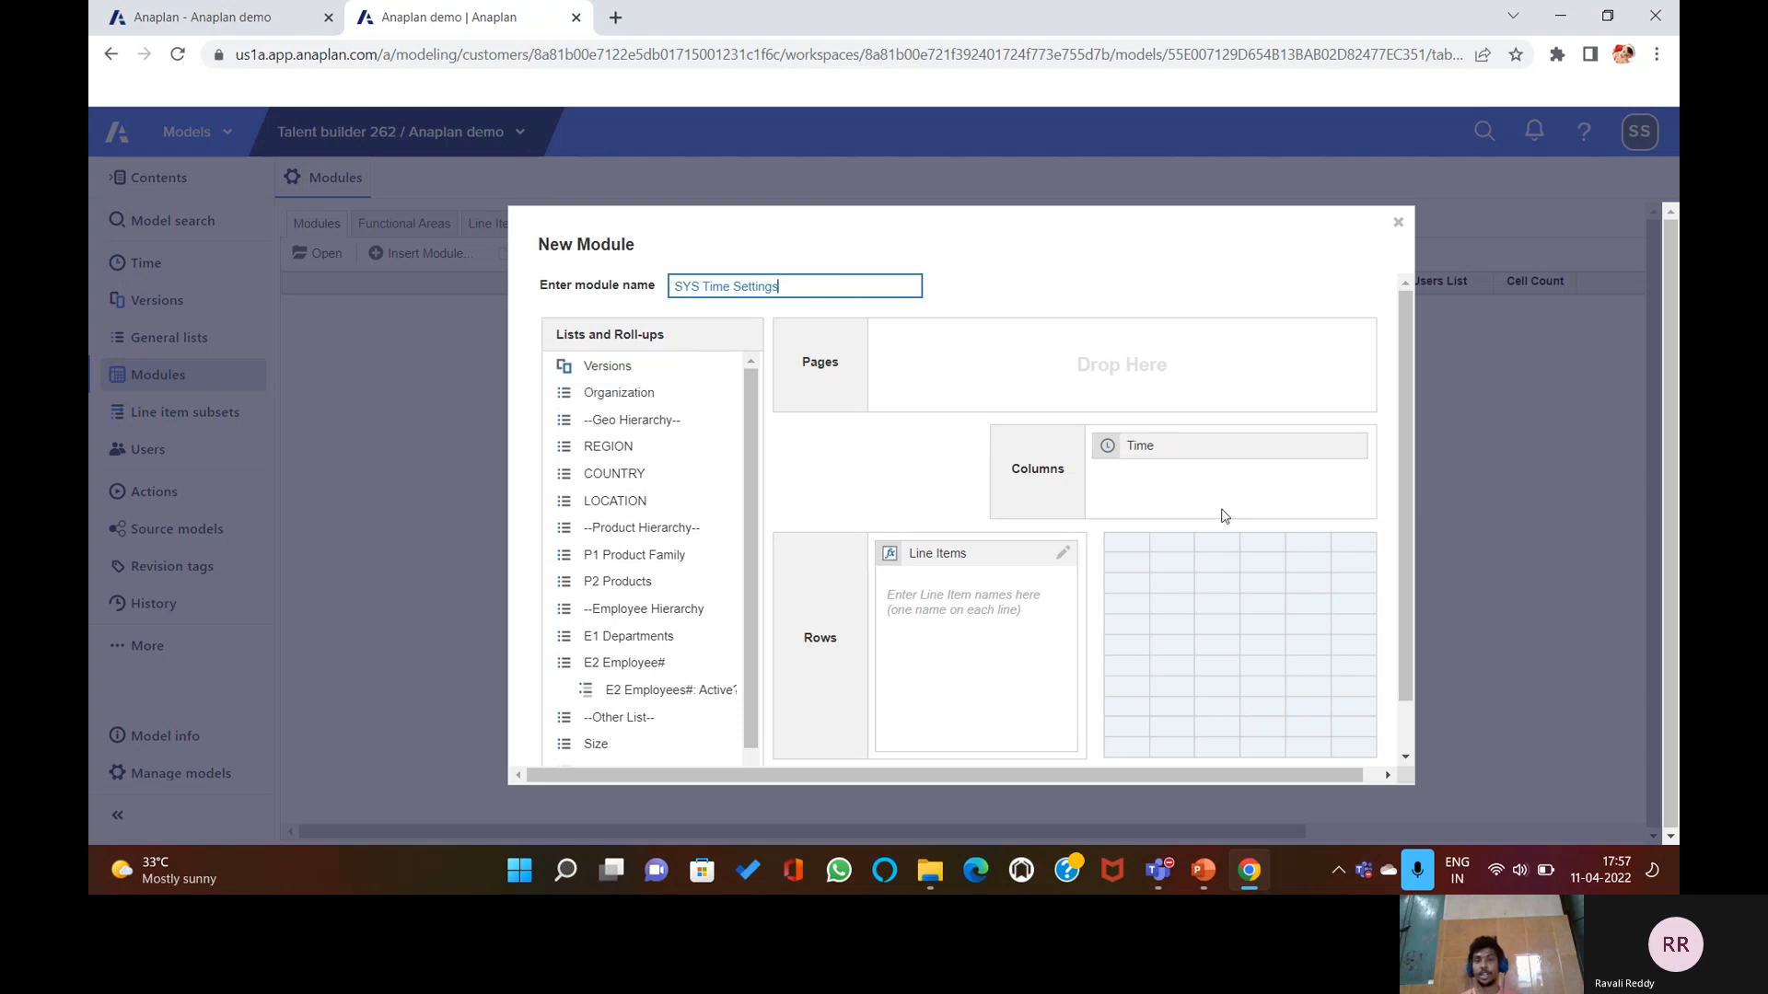
left_click(895, 688)
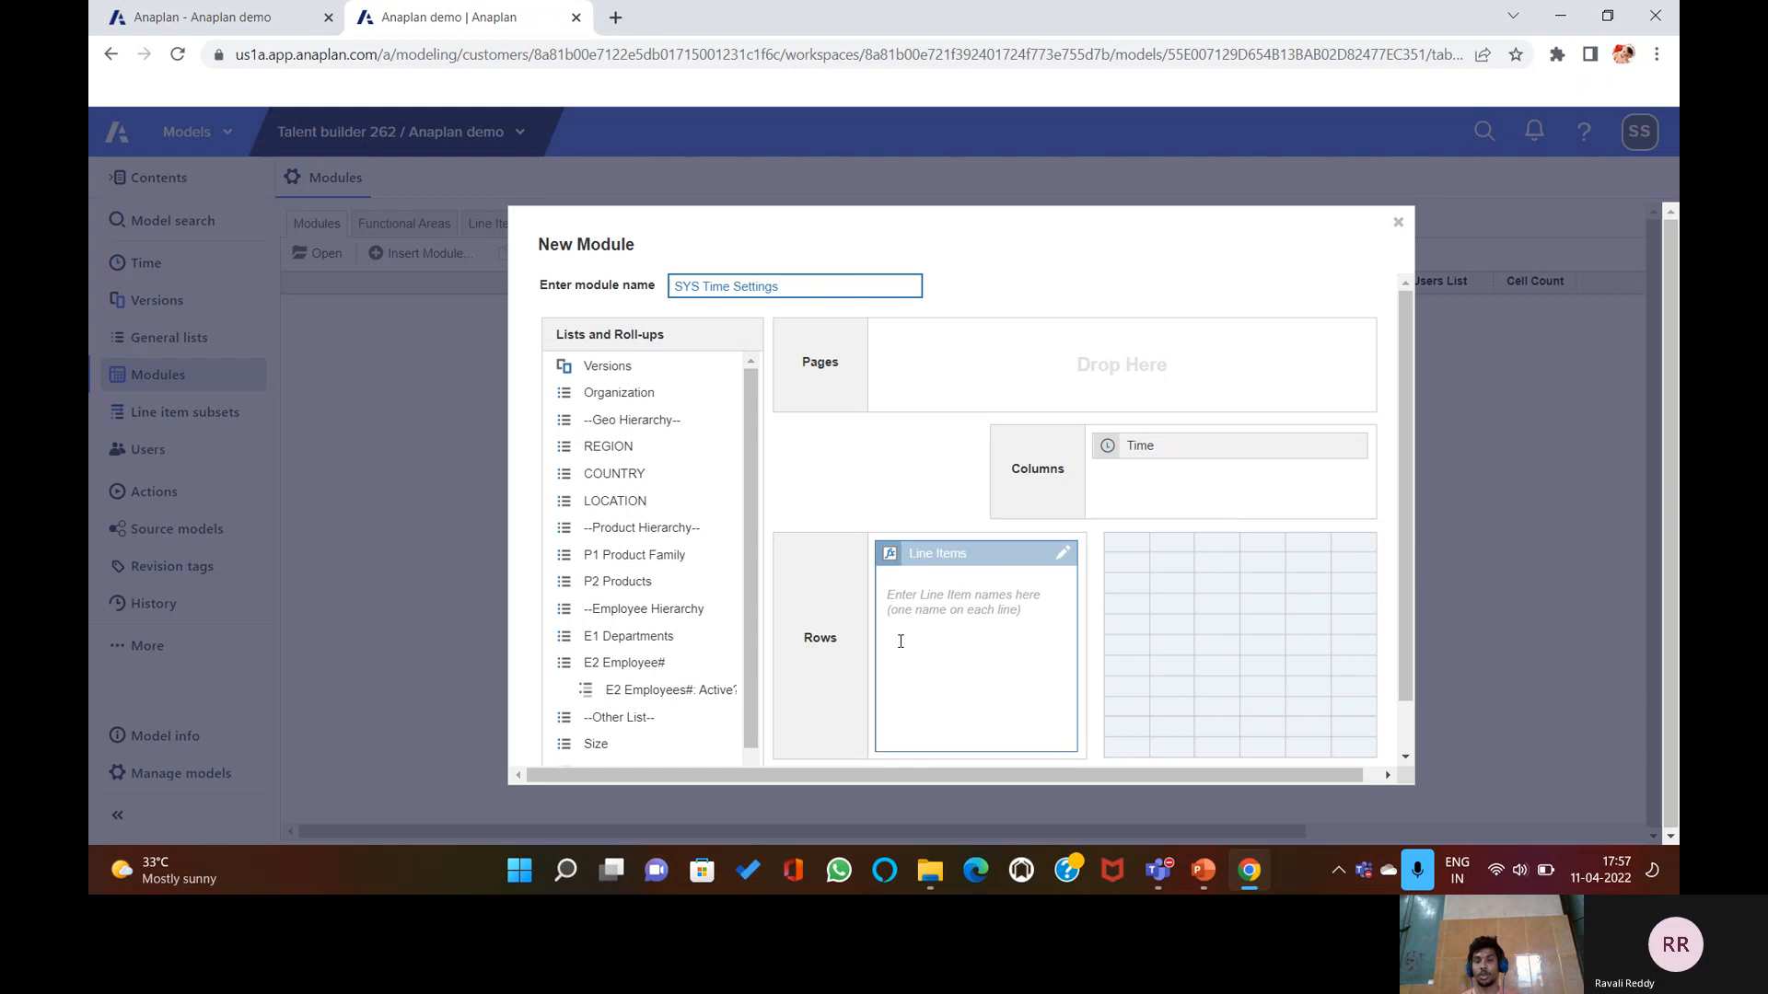
left_click(1131, 478)
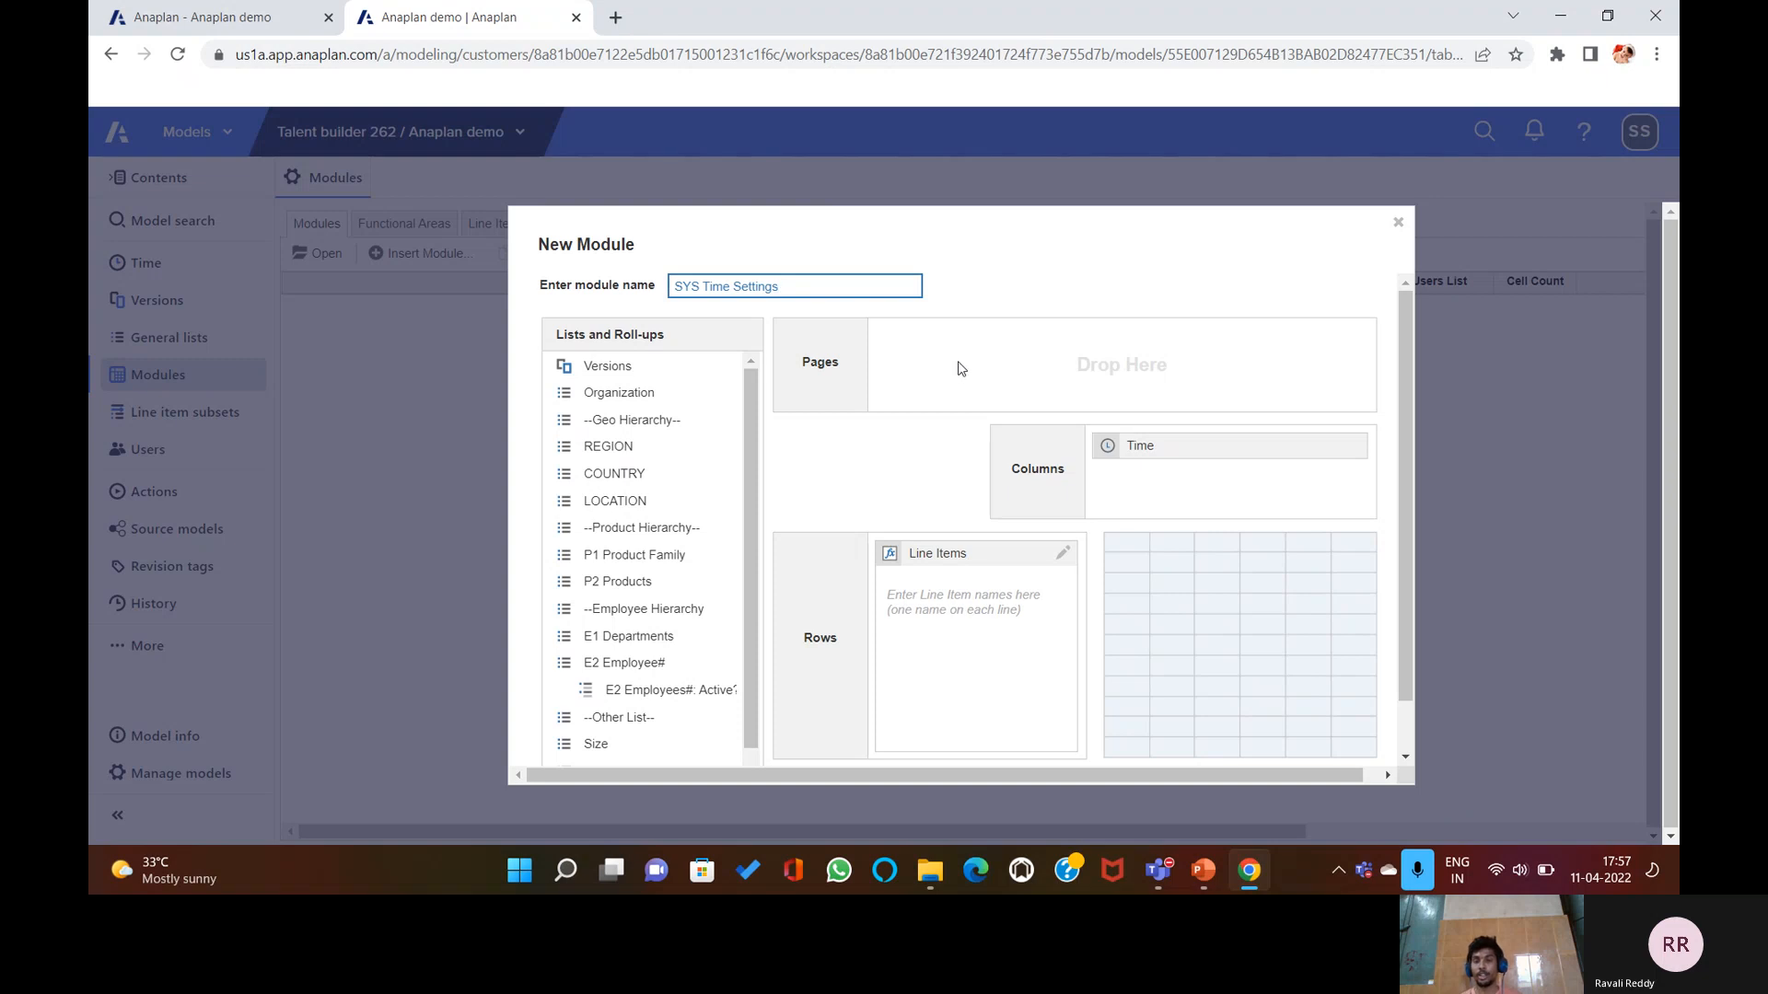
left_click(954, 633)
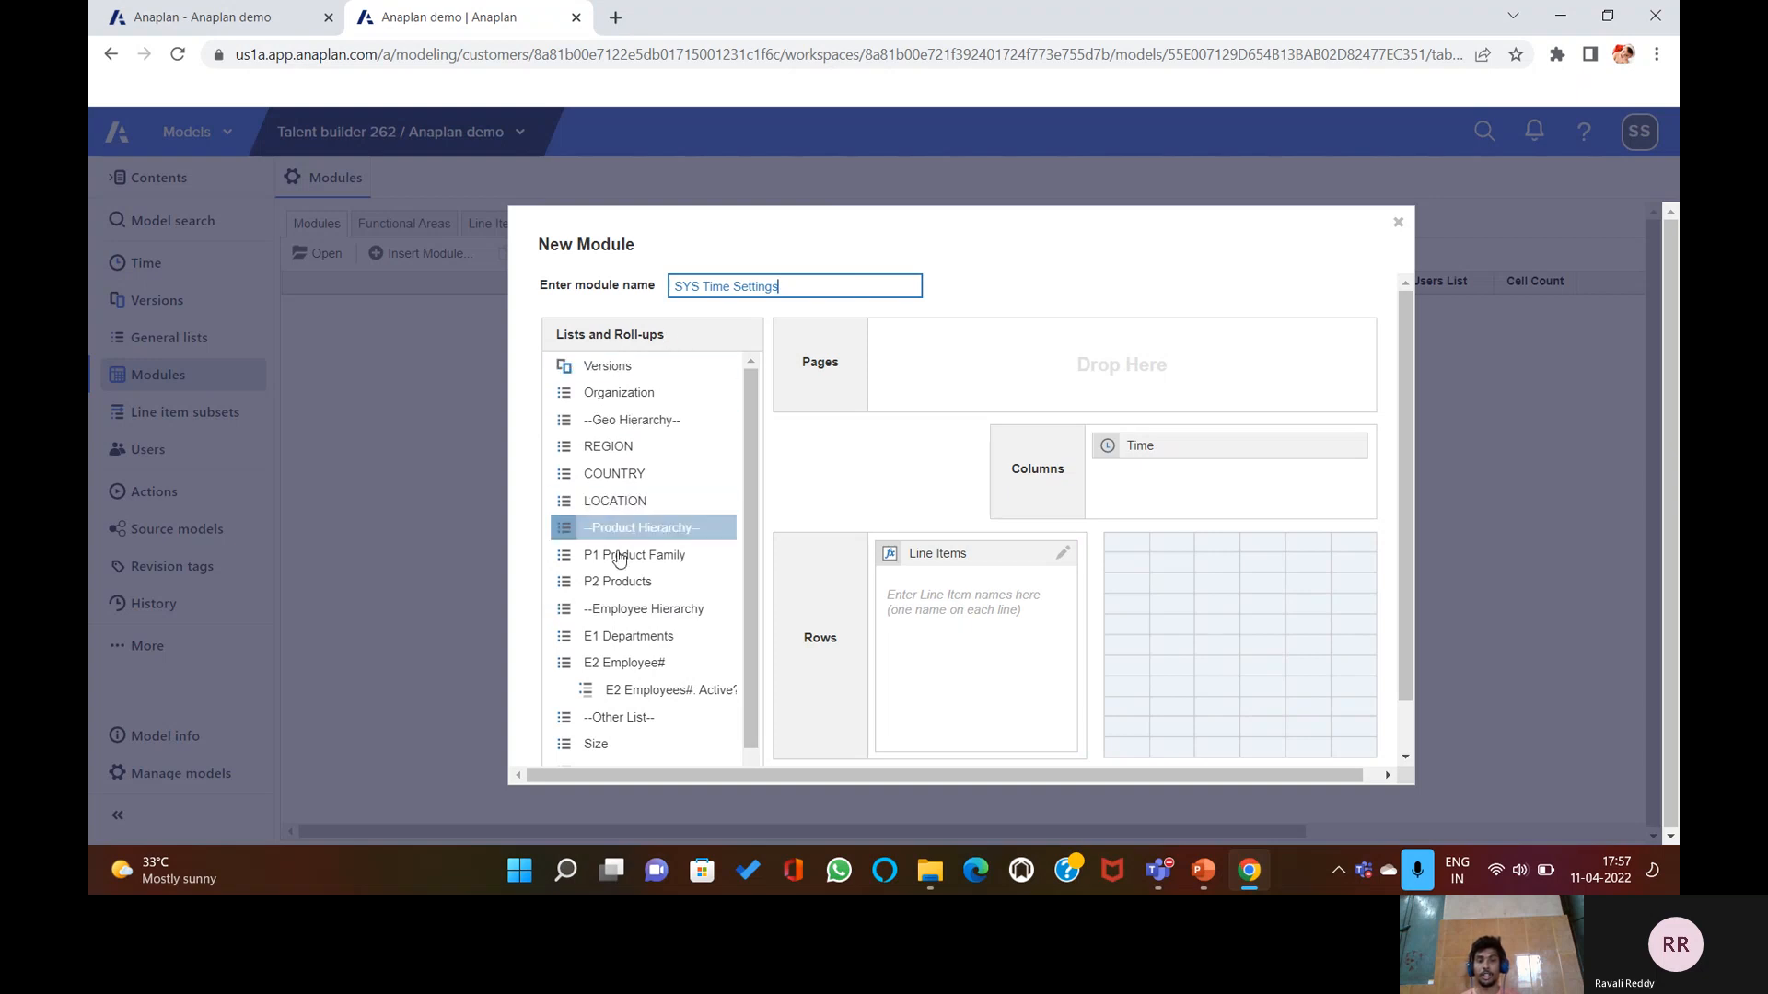
Try Product and Employee Hierarchy as column dimensions, then remove them so only Time remains.
left_click_drag(622, 533, 1158, 511)
left_click_drag(650, 590, 626, 502)
left_click_drag(1164, 485, 623, 520)
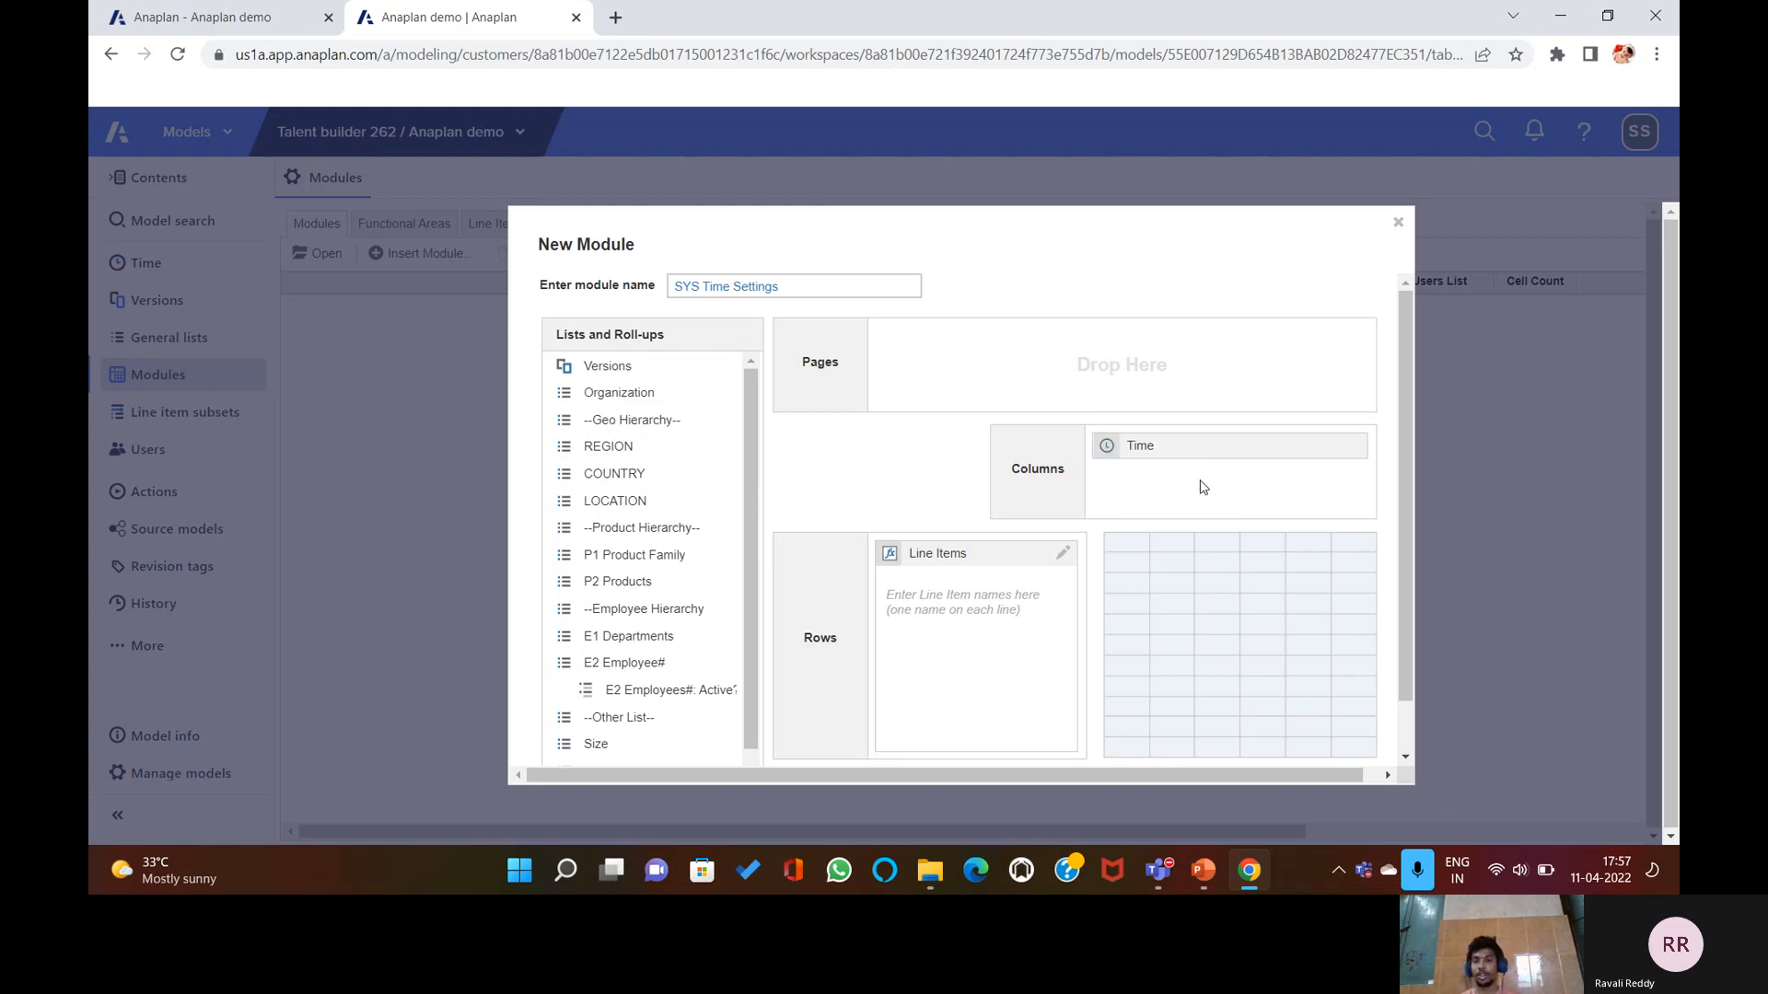
left_click(962, 602)
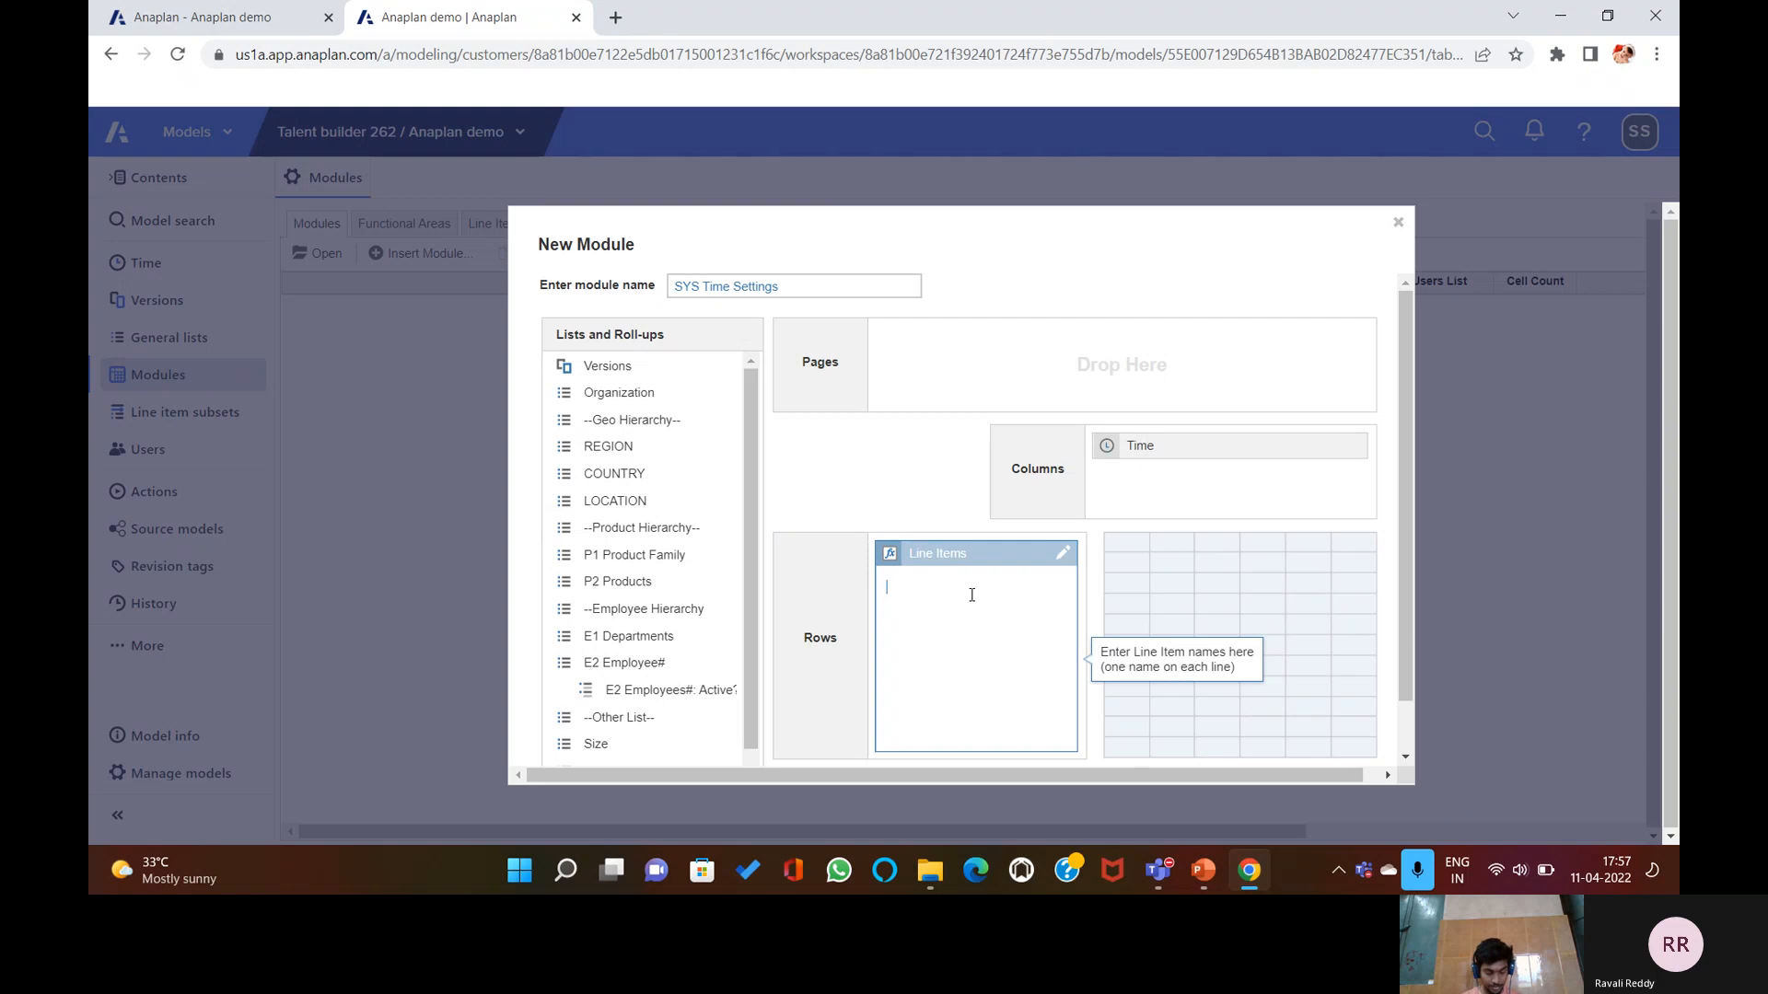
Enter the line items 'First day of Month' and 'Last day of Month'.
type("First ")
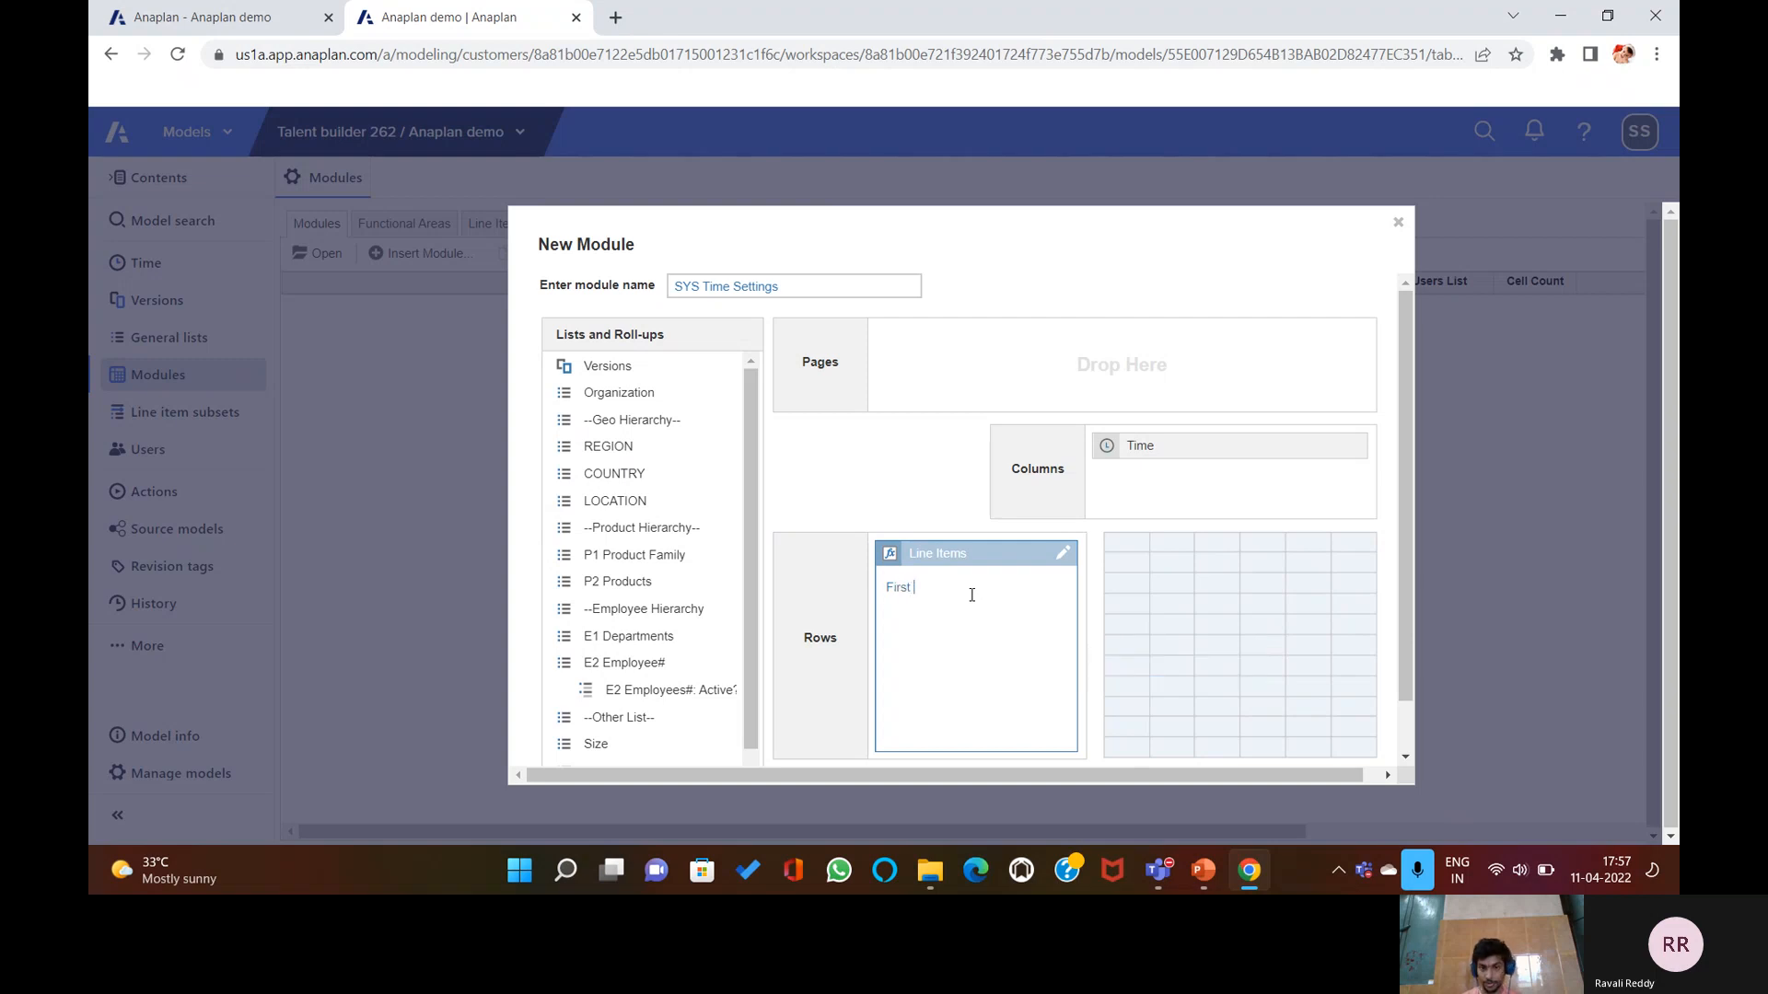
type("day")
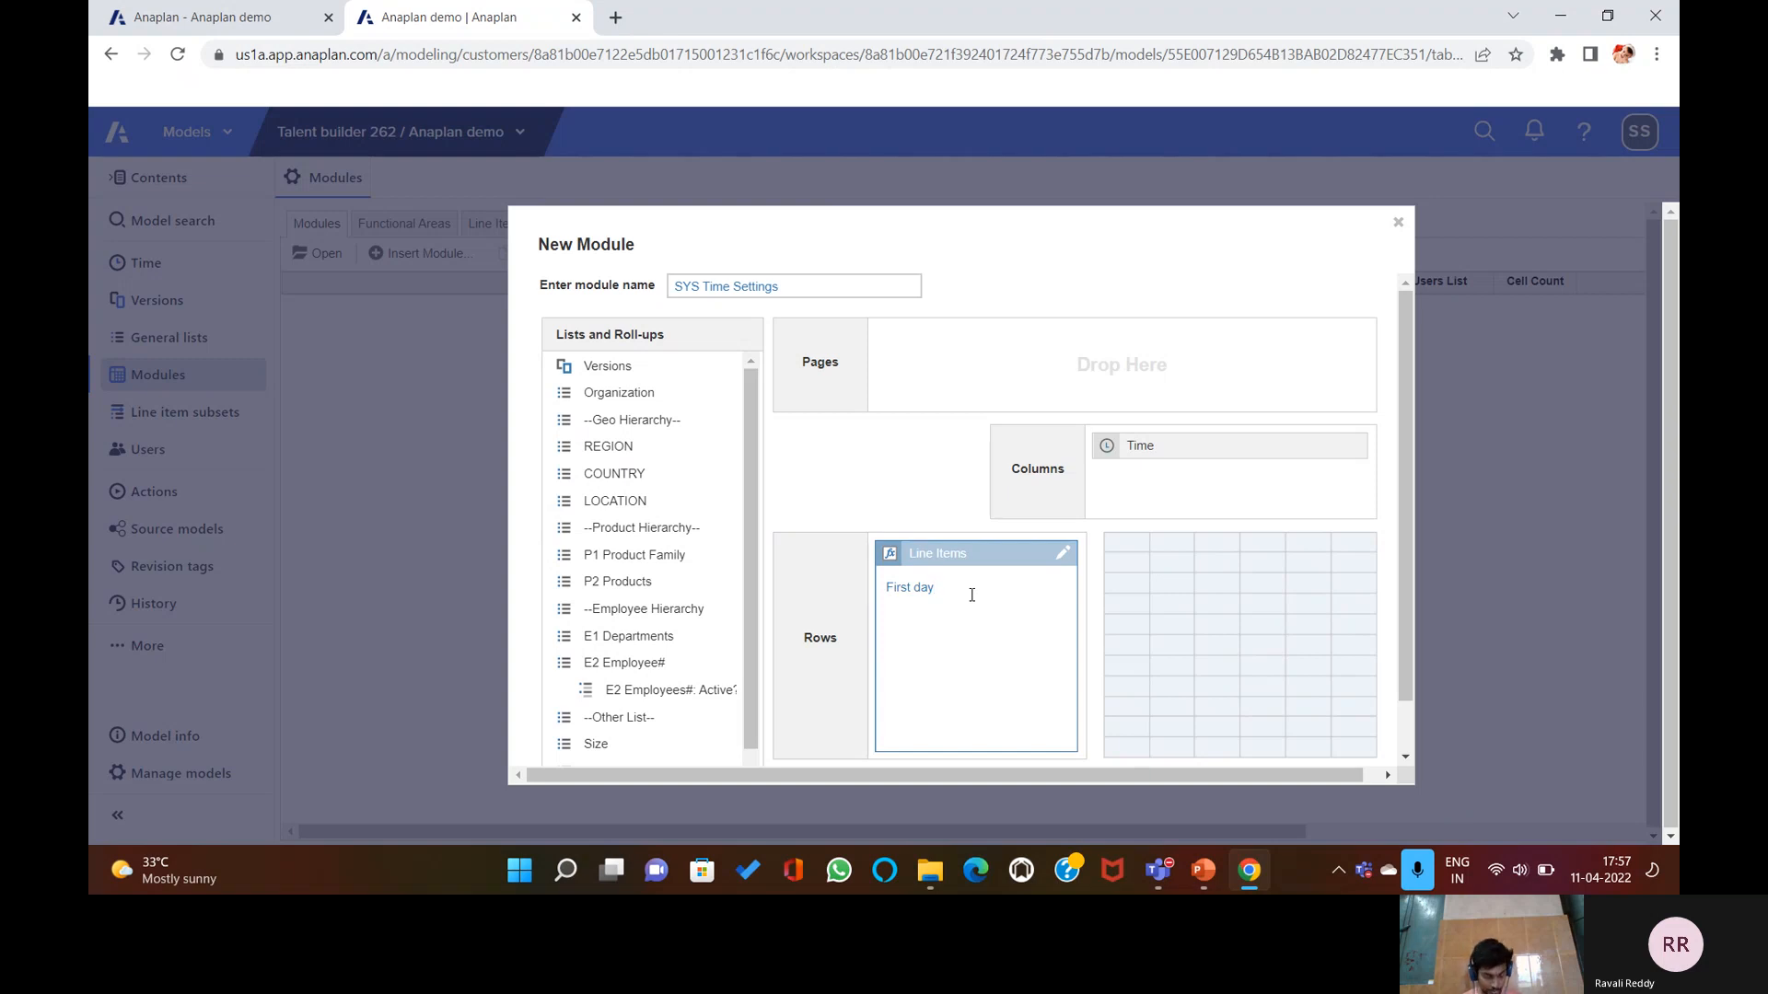
type(" of")
type("MO")
key("BackSpace")
type("onth")
key("Return")
type("Last day of Month")
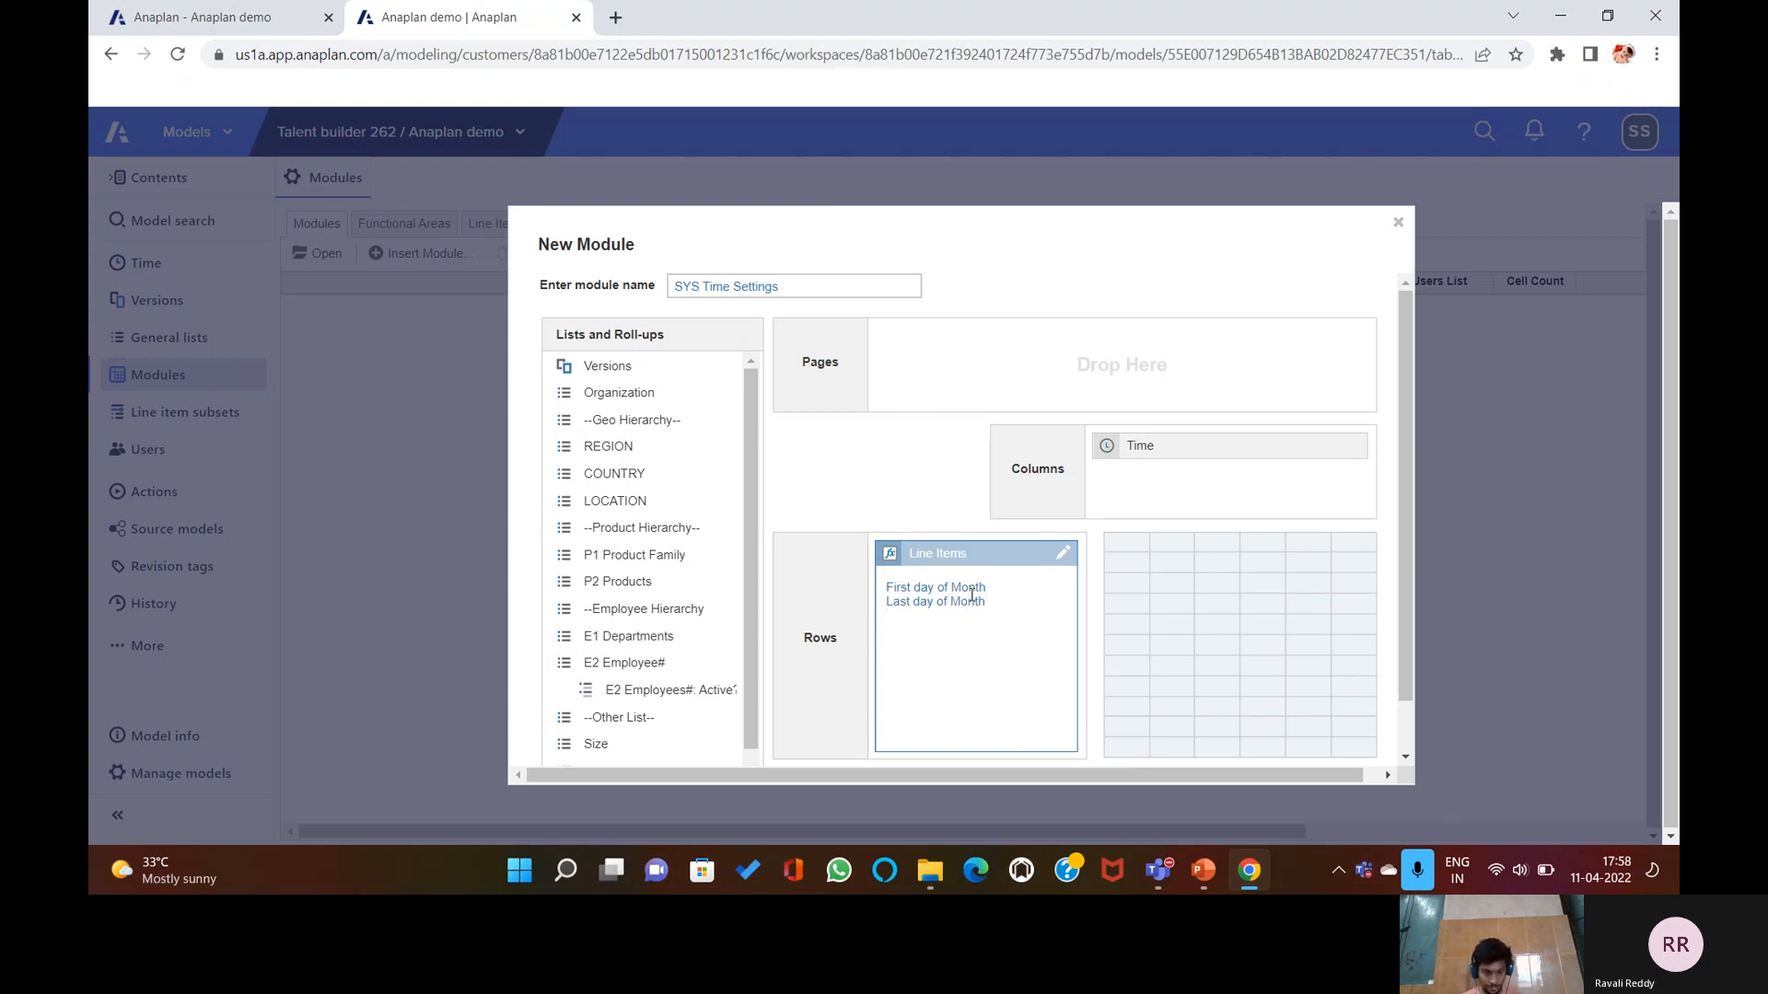
key("Return")
Add 'Current Period?', 'Current Period Start', 'Actual period?', 'Forecast Period?' and 'Forecast Months Only'.
type("Curre")
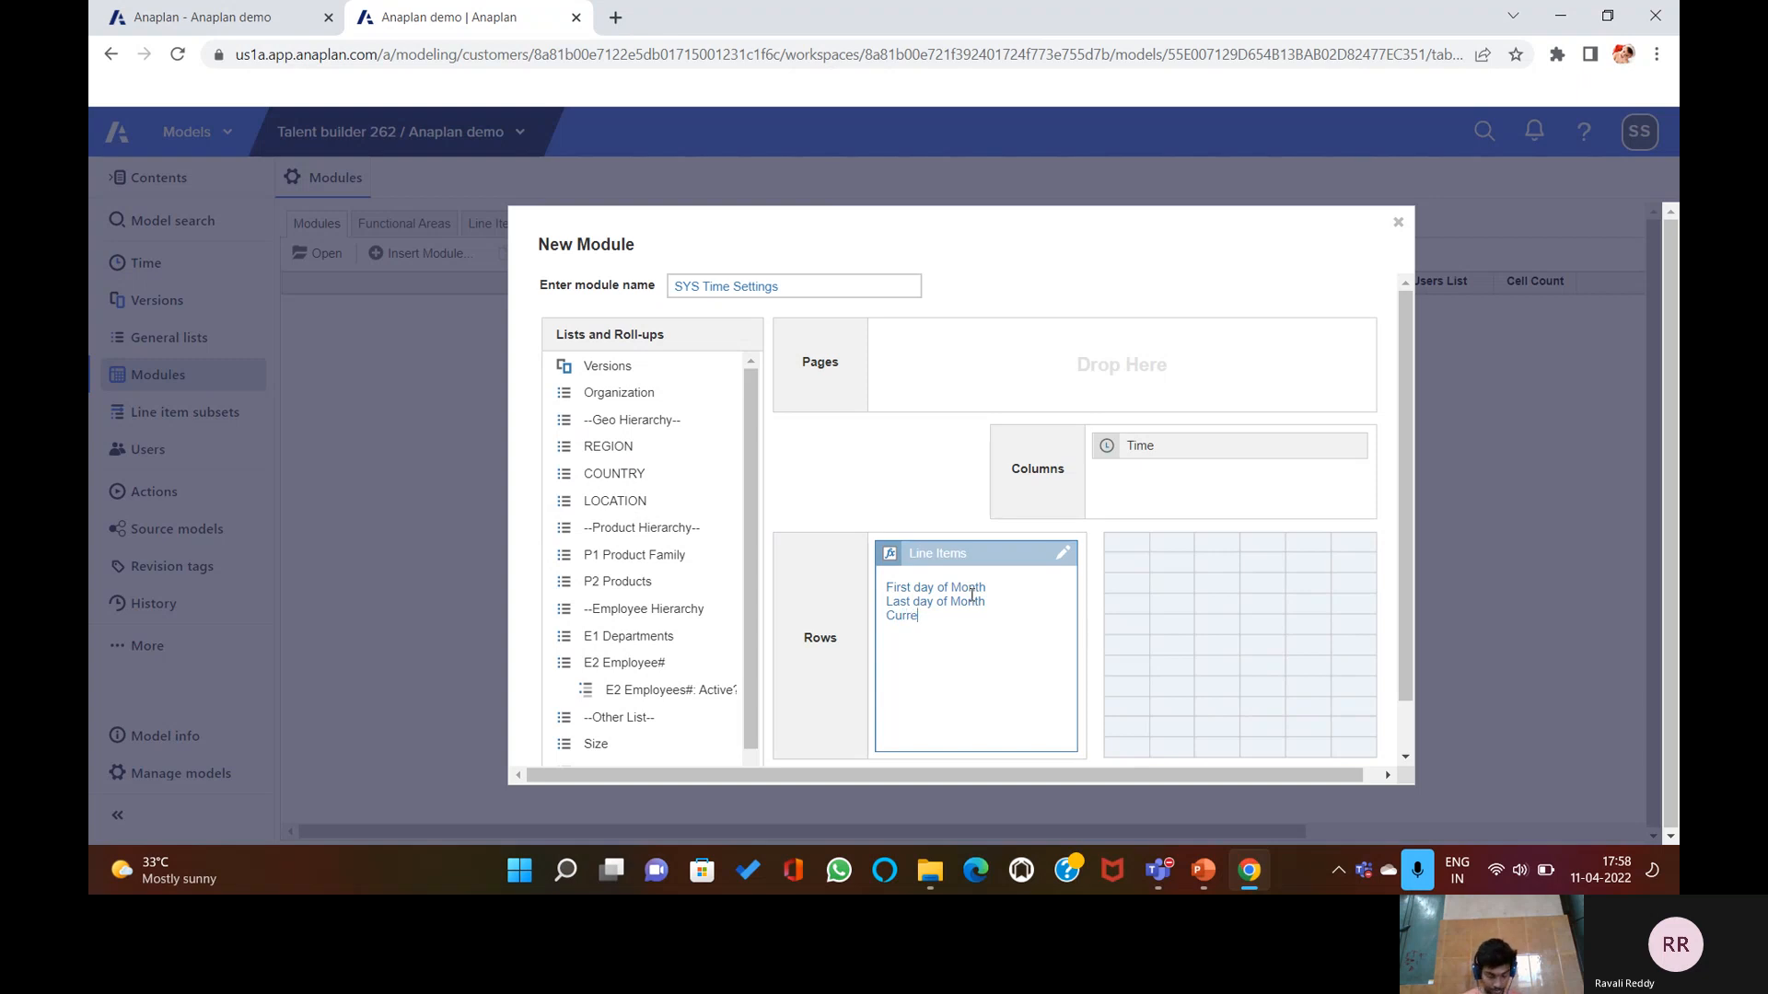
type("nt Period?")
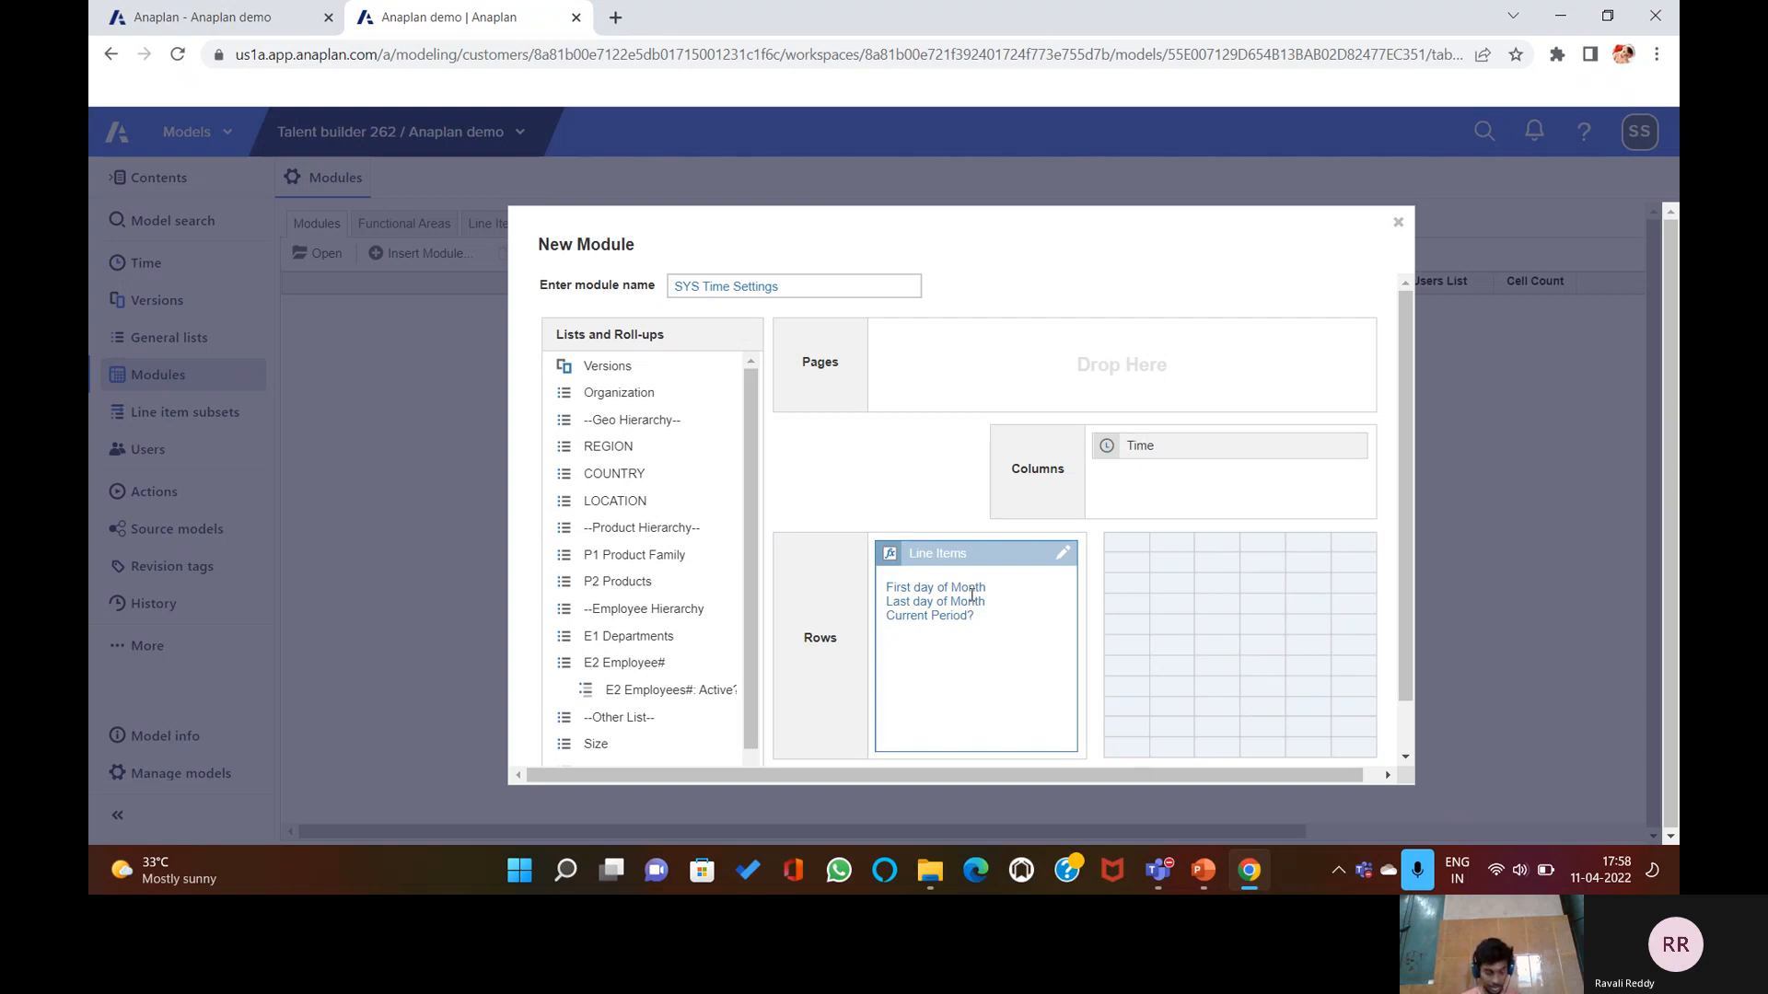
key("Return")
type("Current Period Start Actual period")
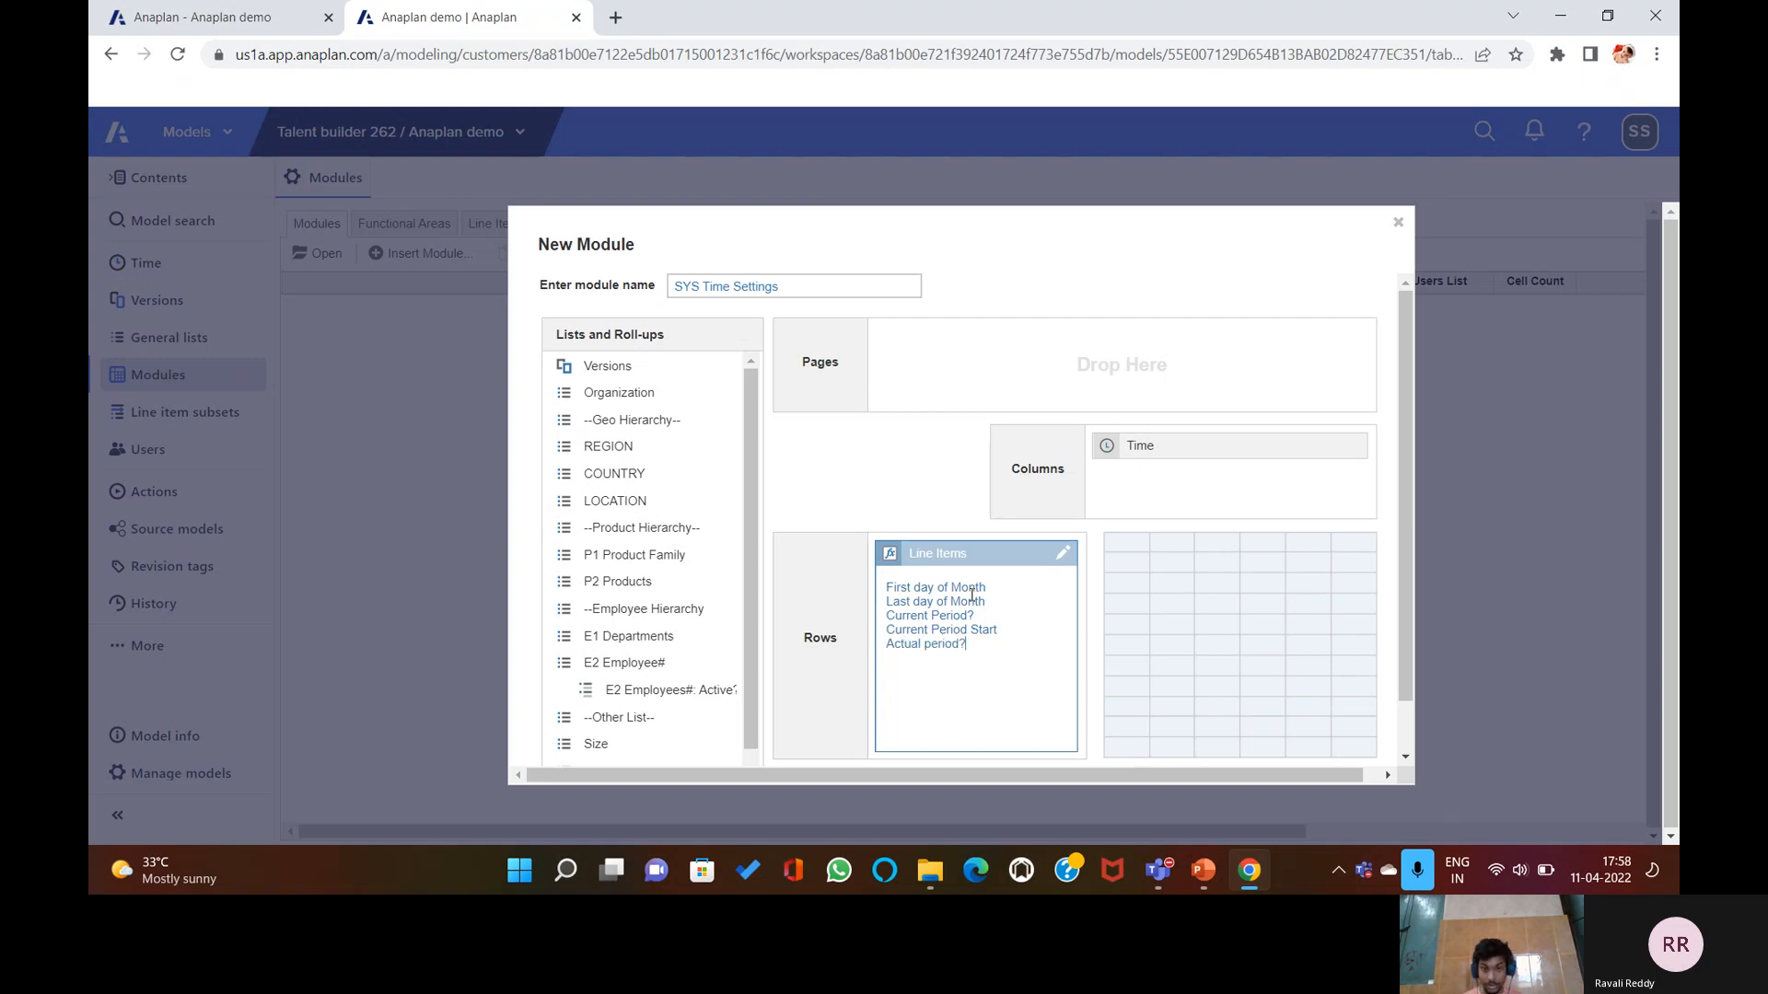
type("?")
key("Return")
type("F")
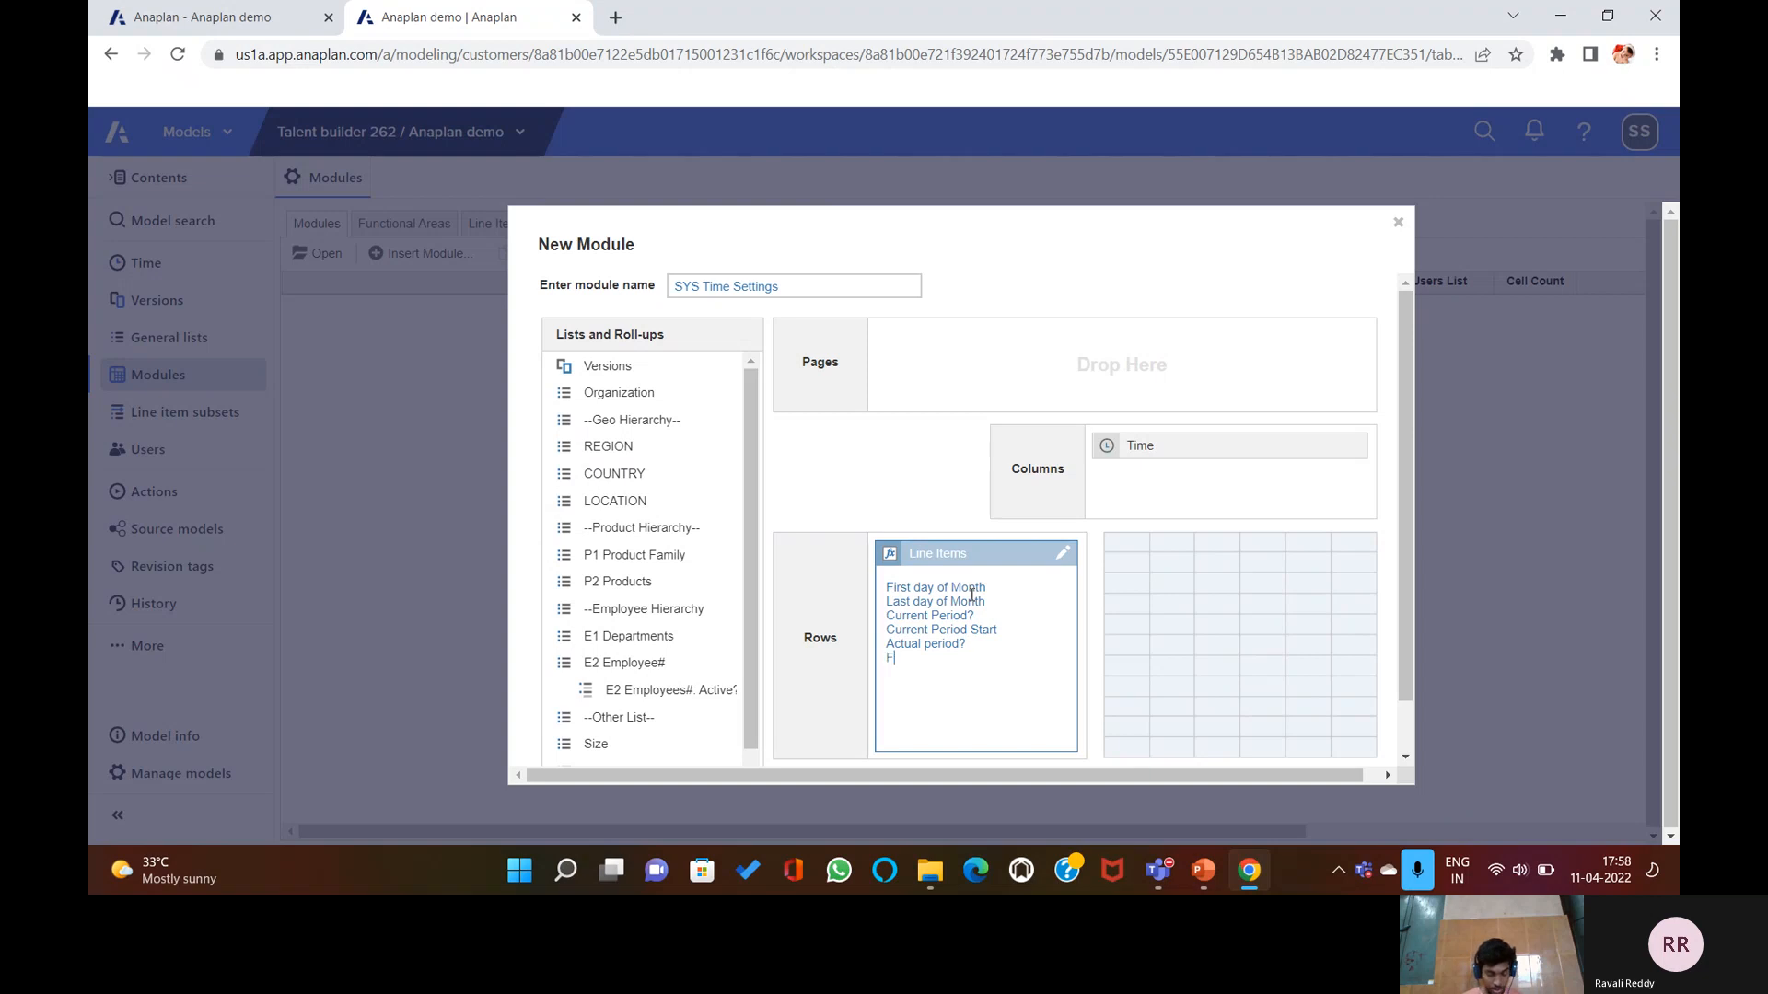
type("orecast Period")
type("? ")
type("Foreca")
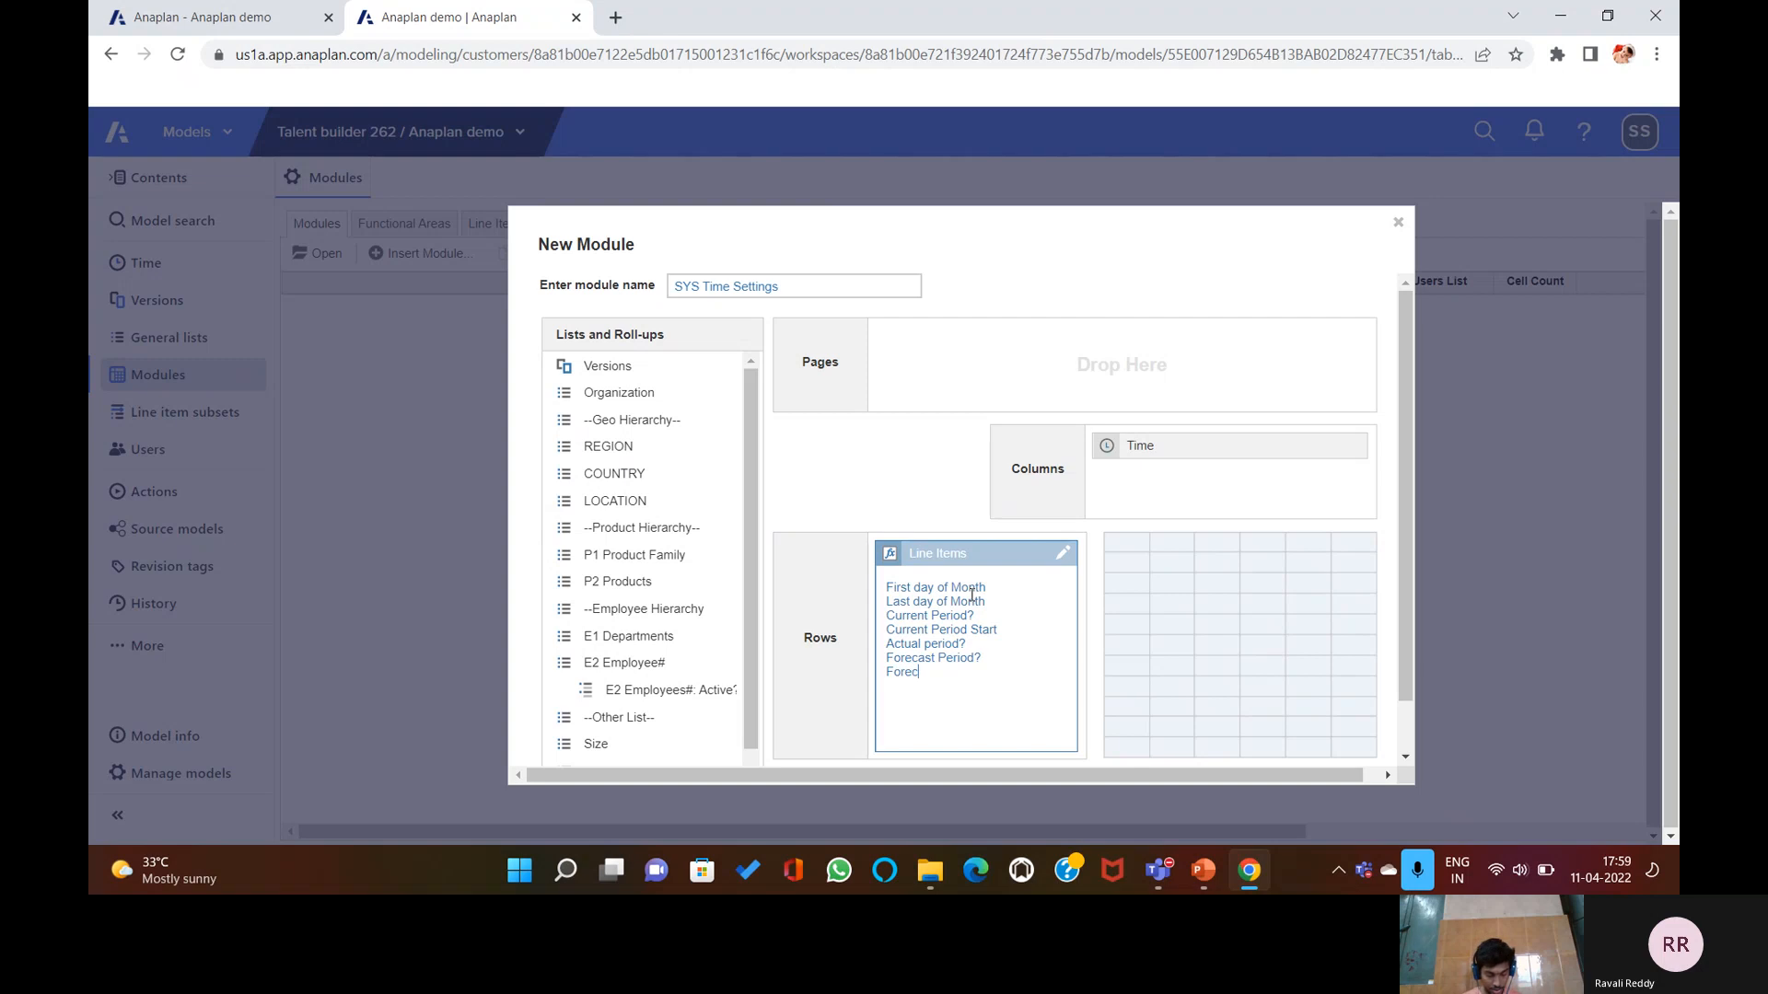
type("st Months Only")
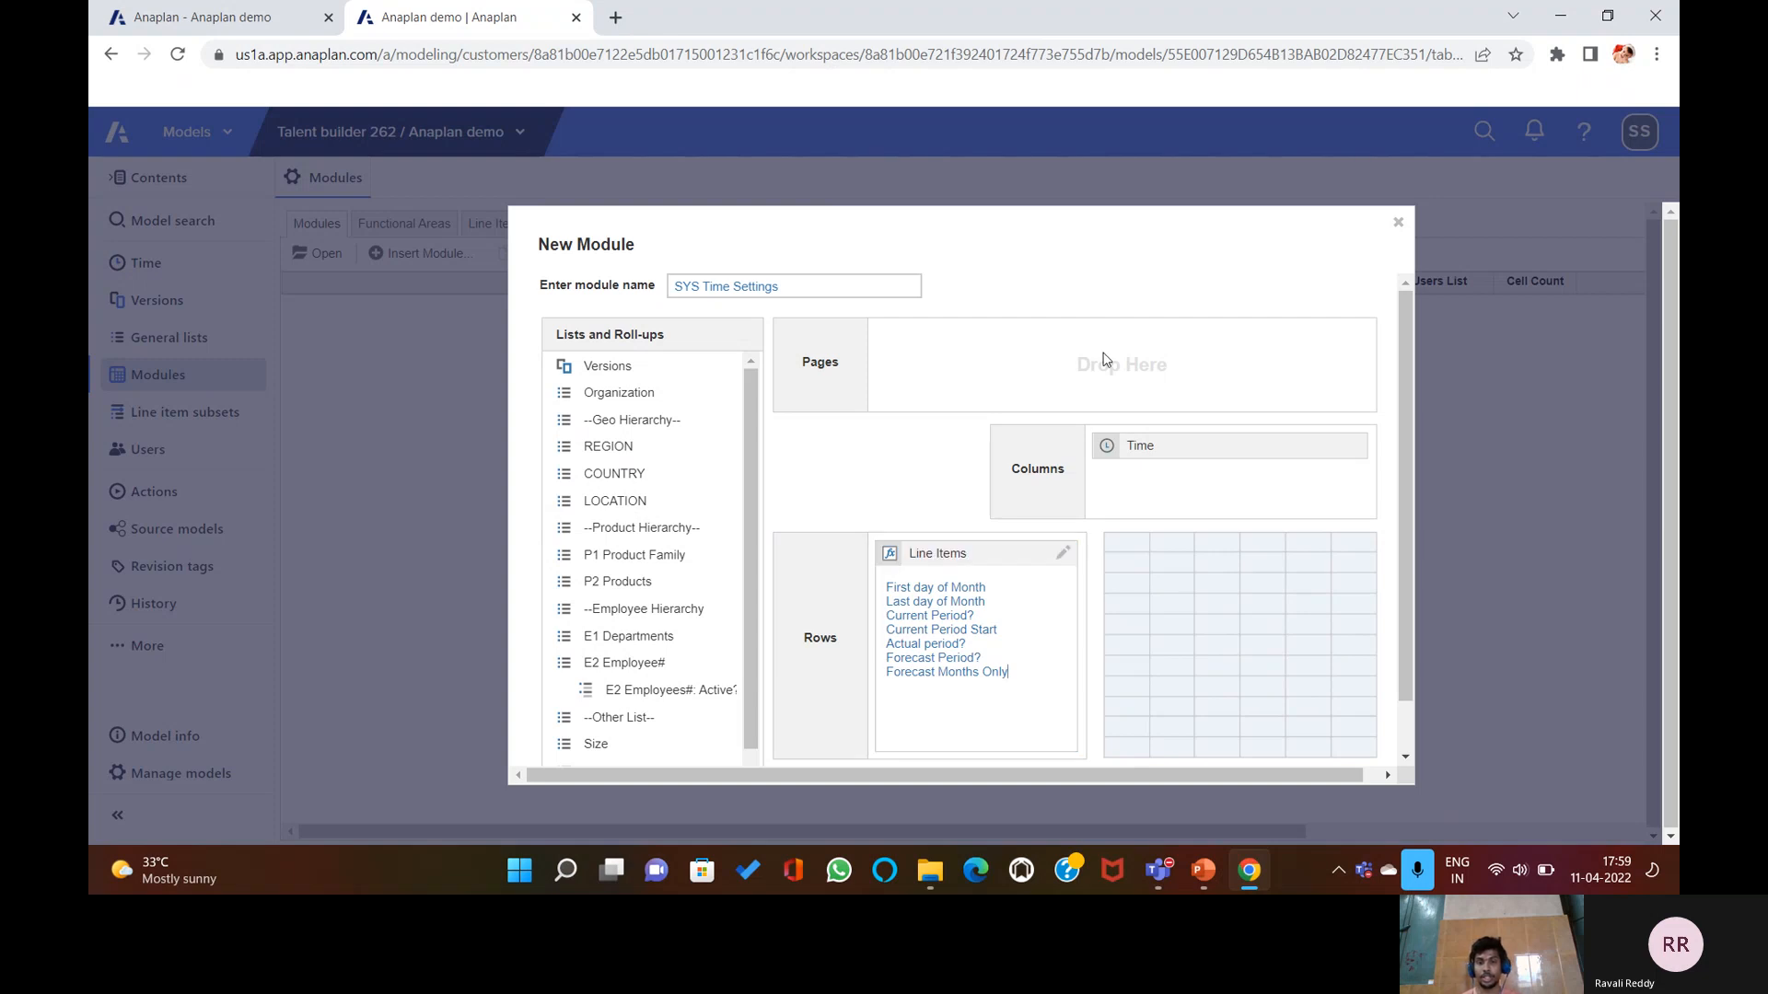
scroll(1085, 506, "down", 1)
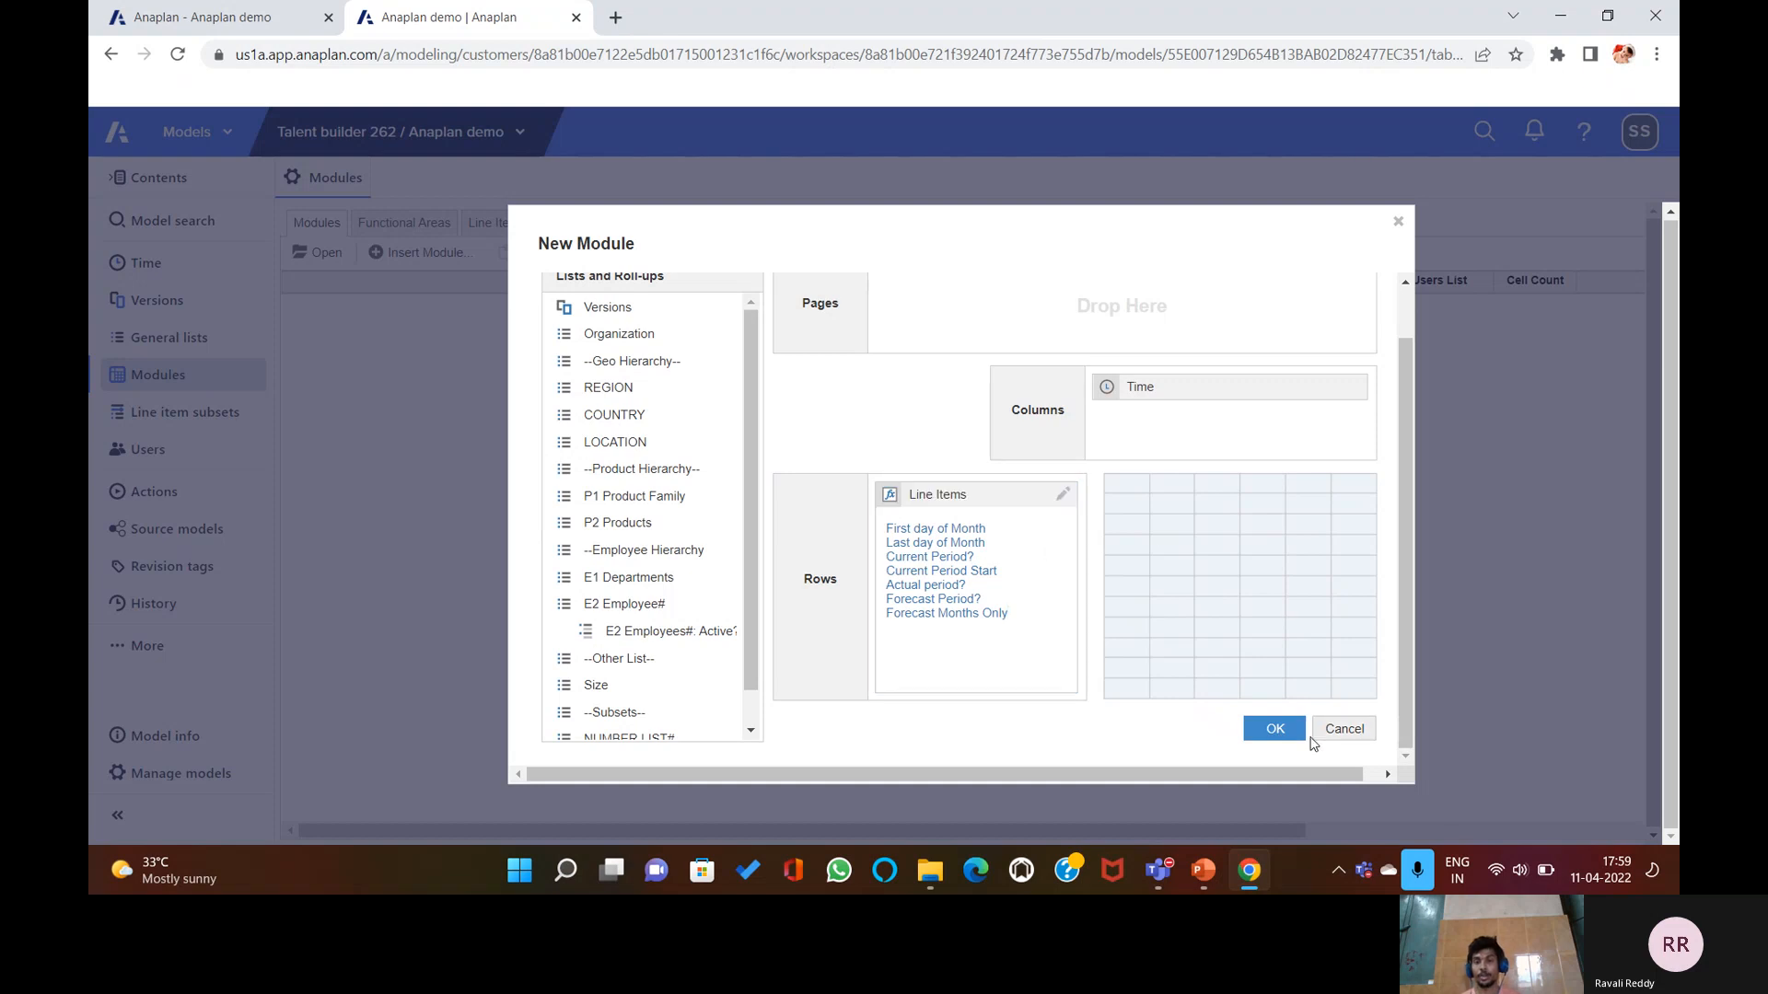
Create the SYS Time Settings module, then bring up the PowerPoint slides.
left_click(1271, 731)
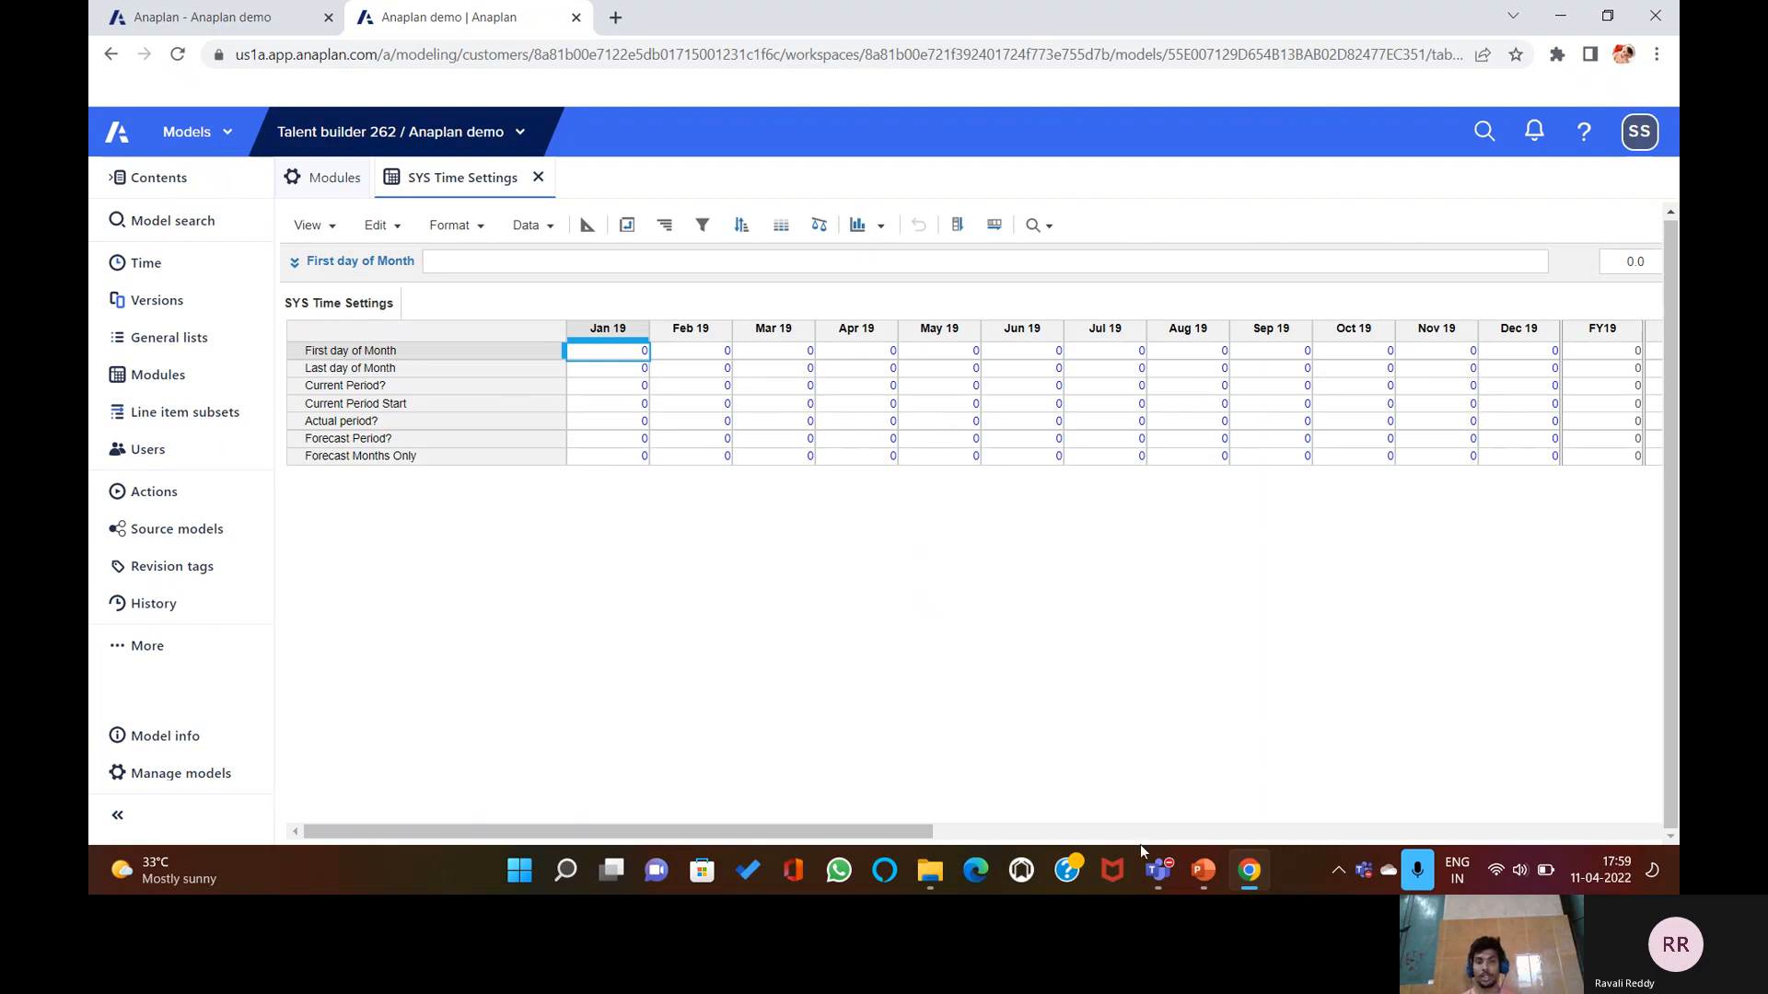
left_click(1200, 870)
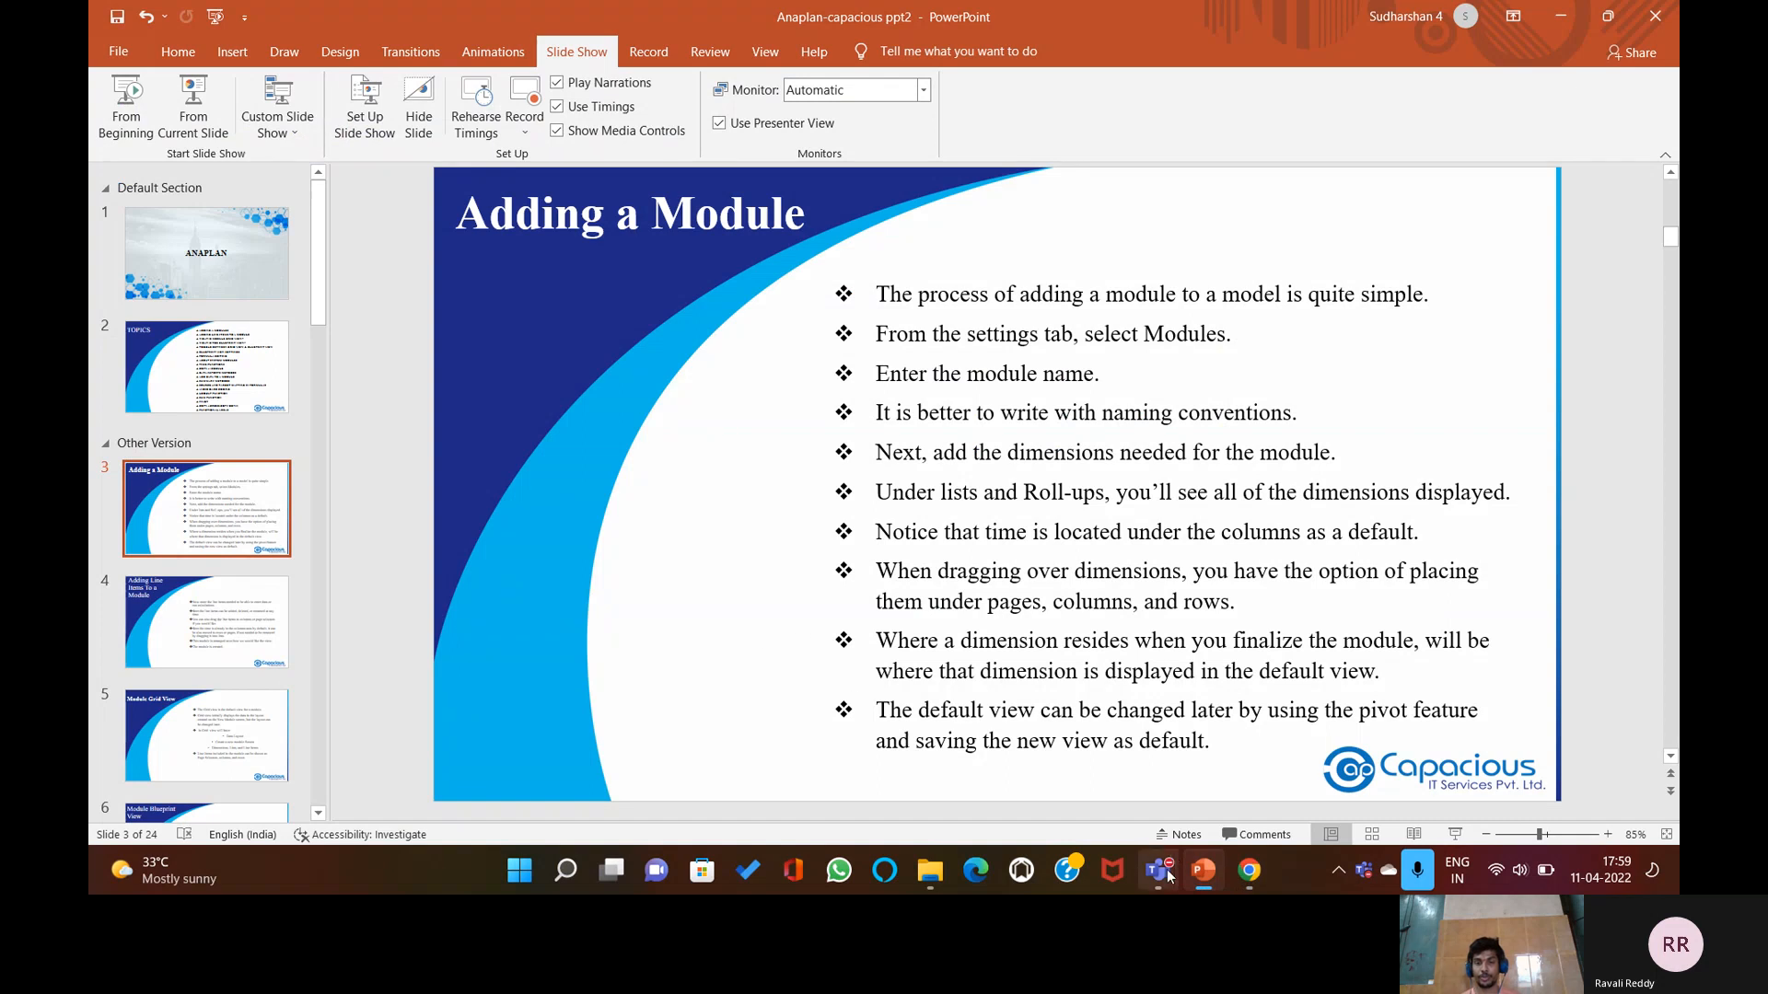
Go from the 'Adding a Module' slide back to the SYS Time Settings grid in Chrome.
left_click(1248, 870)
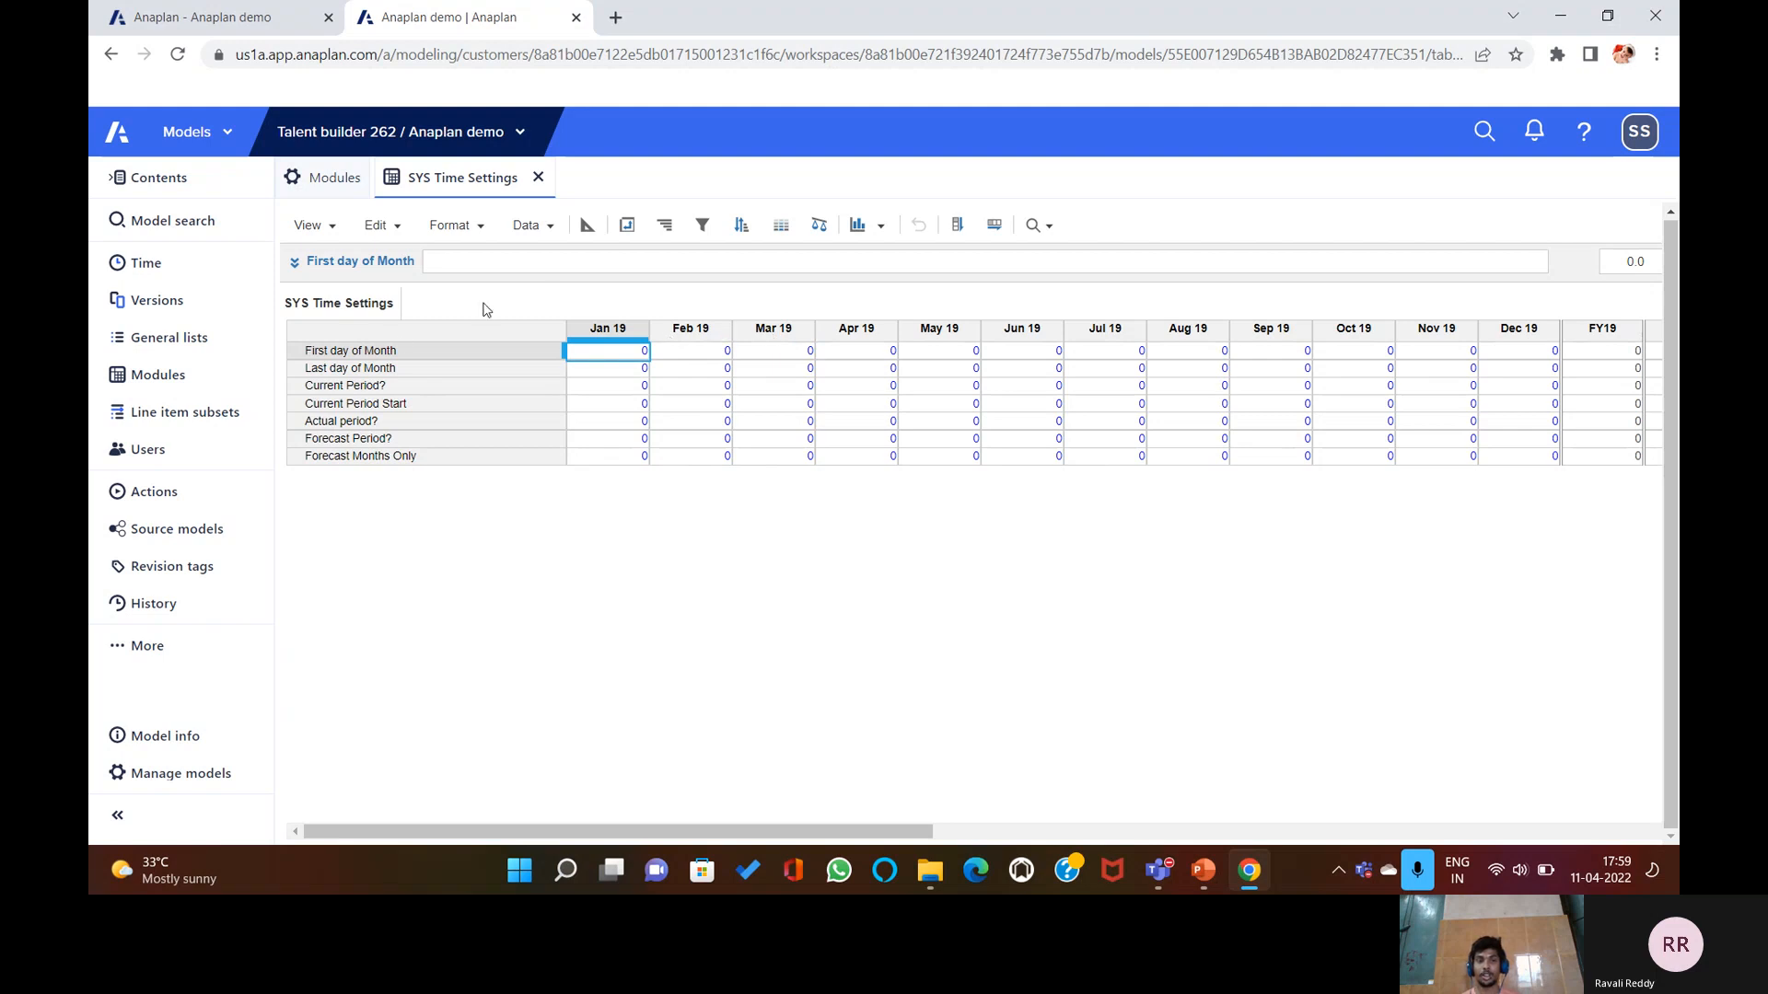
Pivot Time into the page selector, leaving Jan 19 selected.
left_click(625, 229)
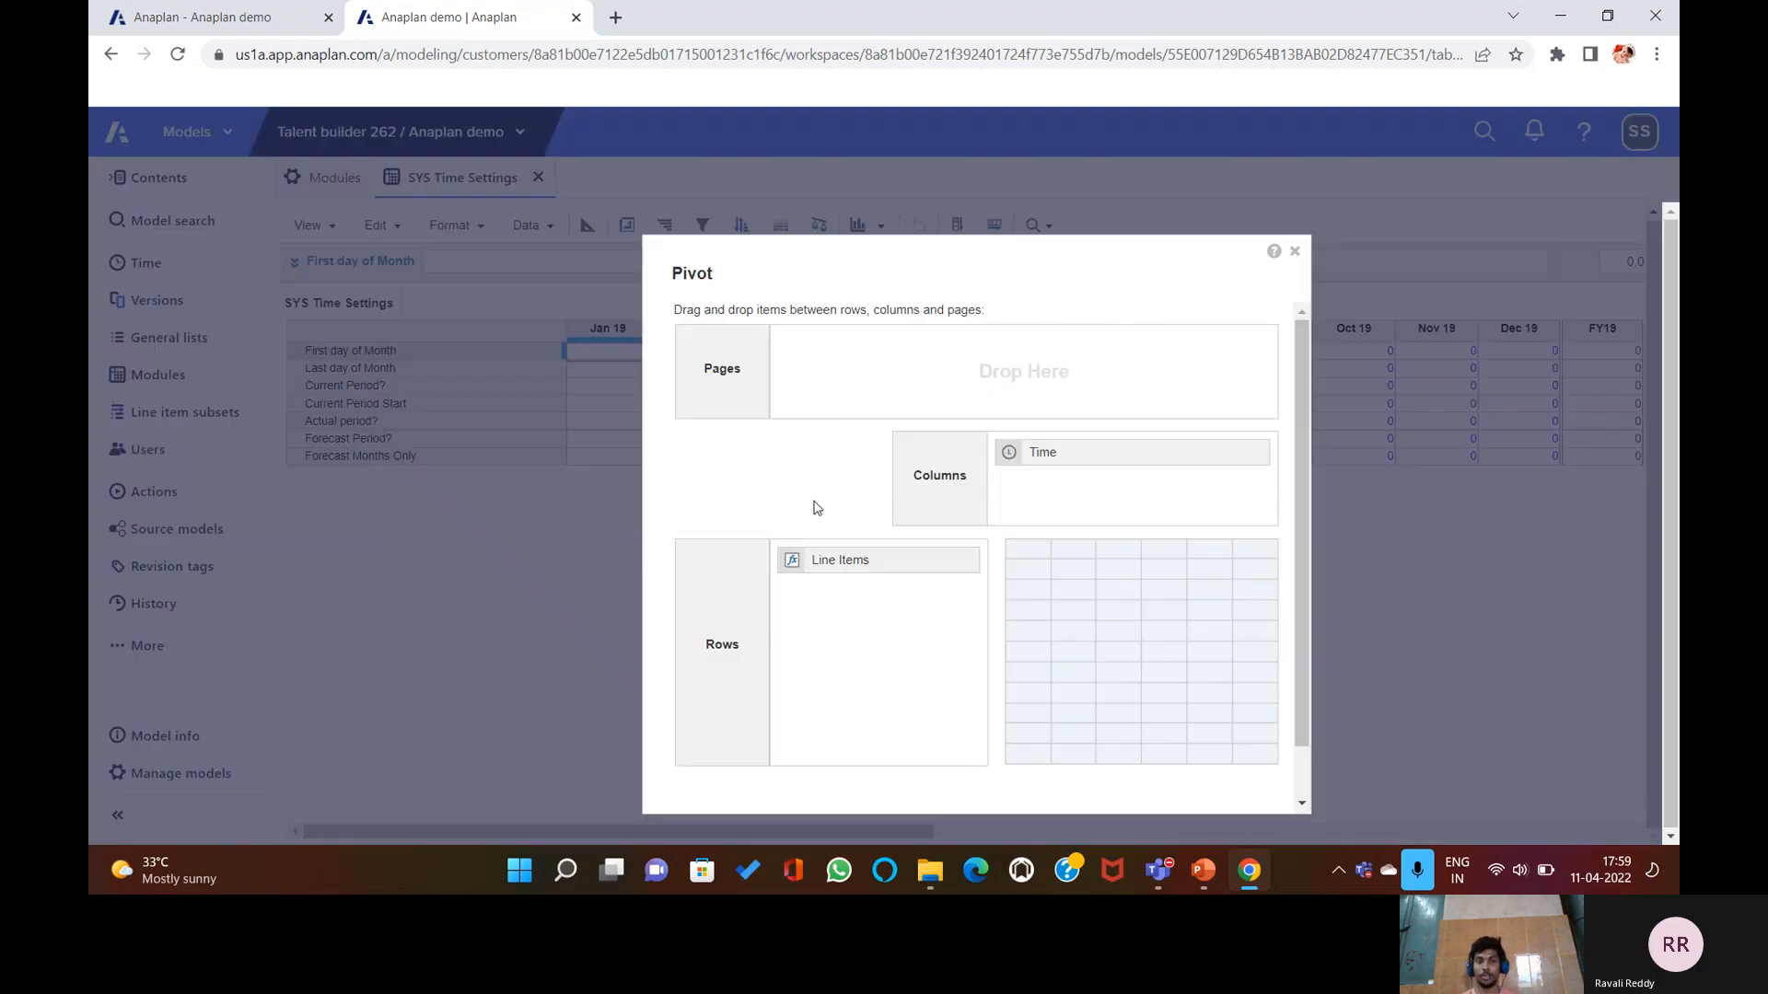
left_click_drag(1046, 457, 813, 343)
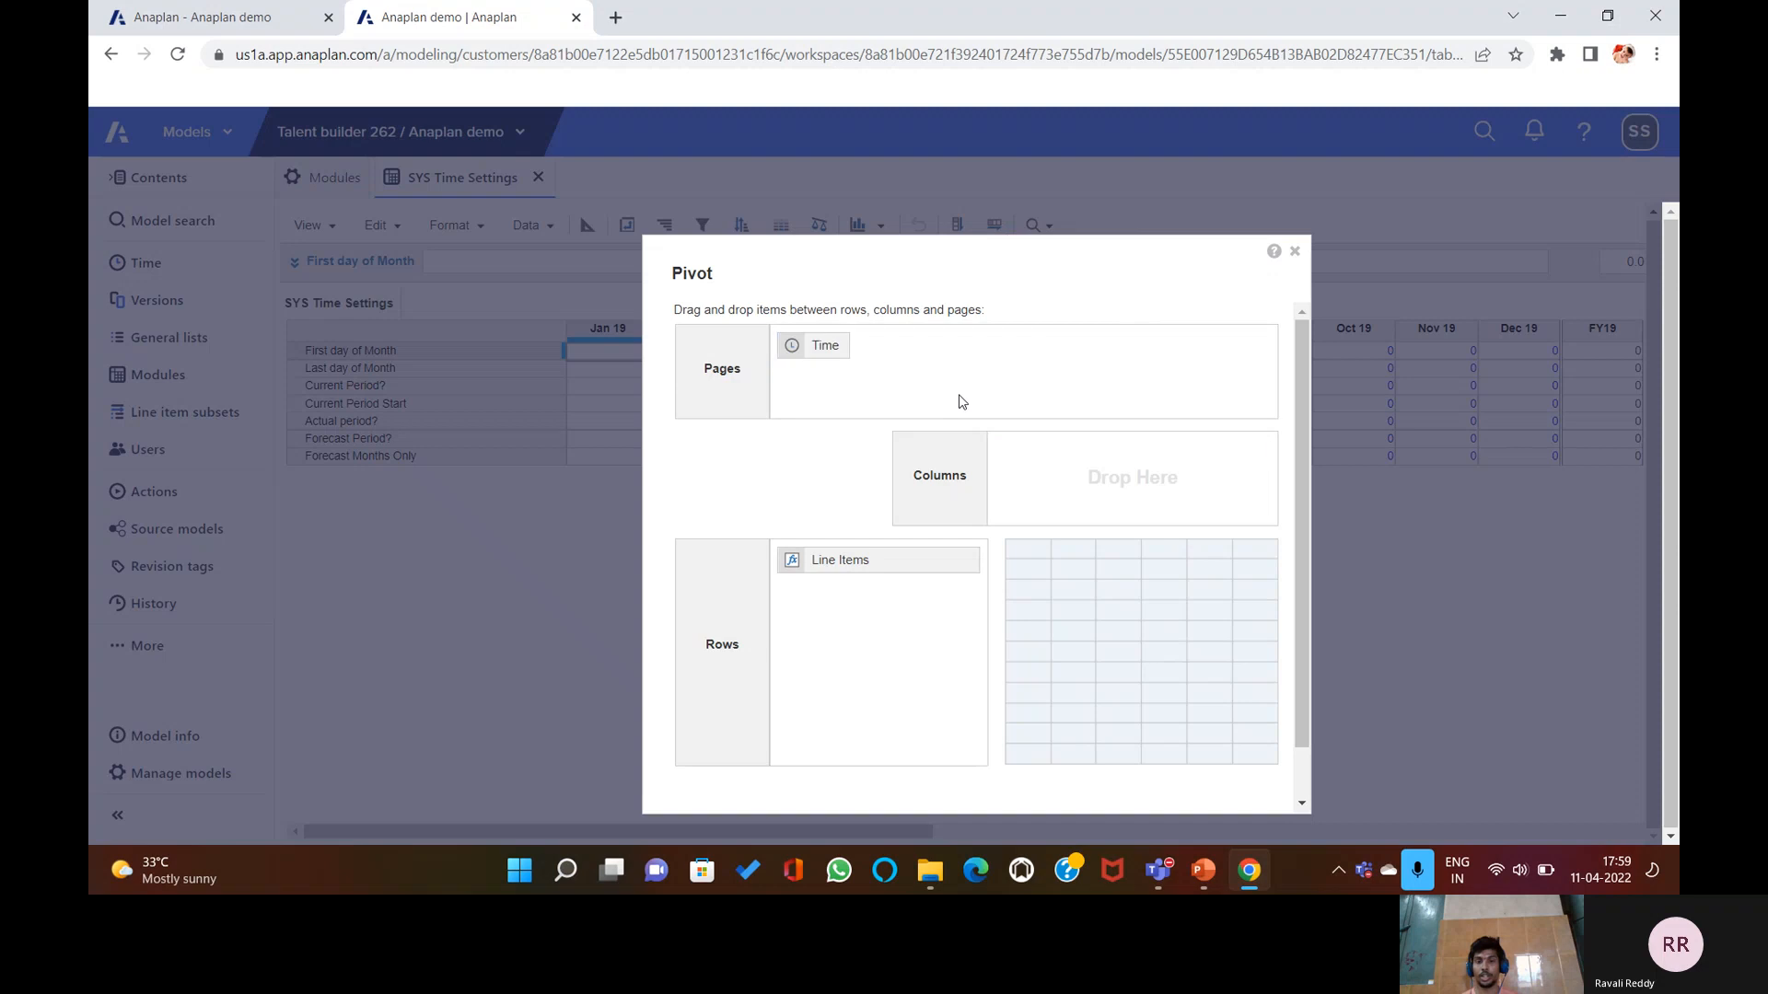
scroll(1156, 702, "down", 2)
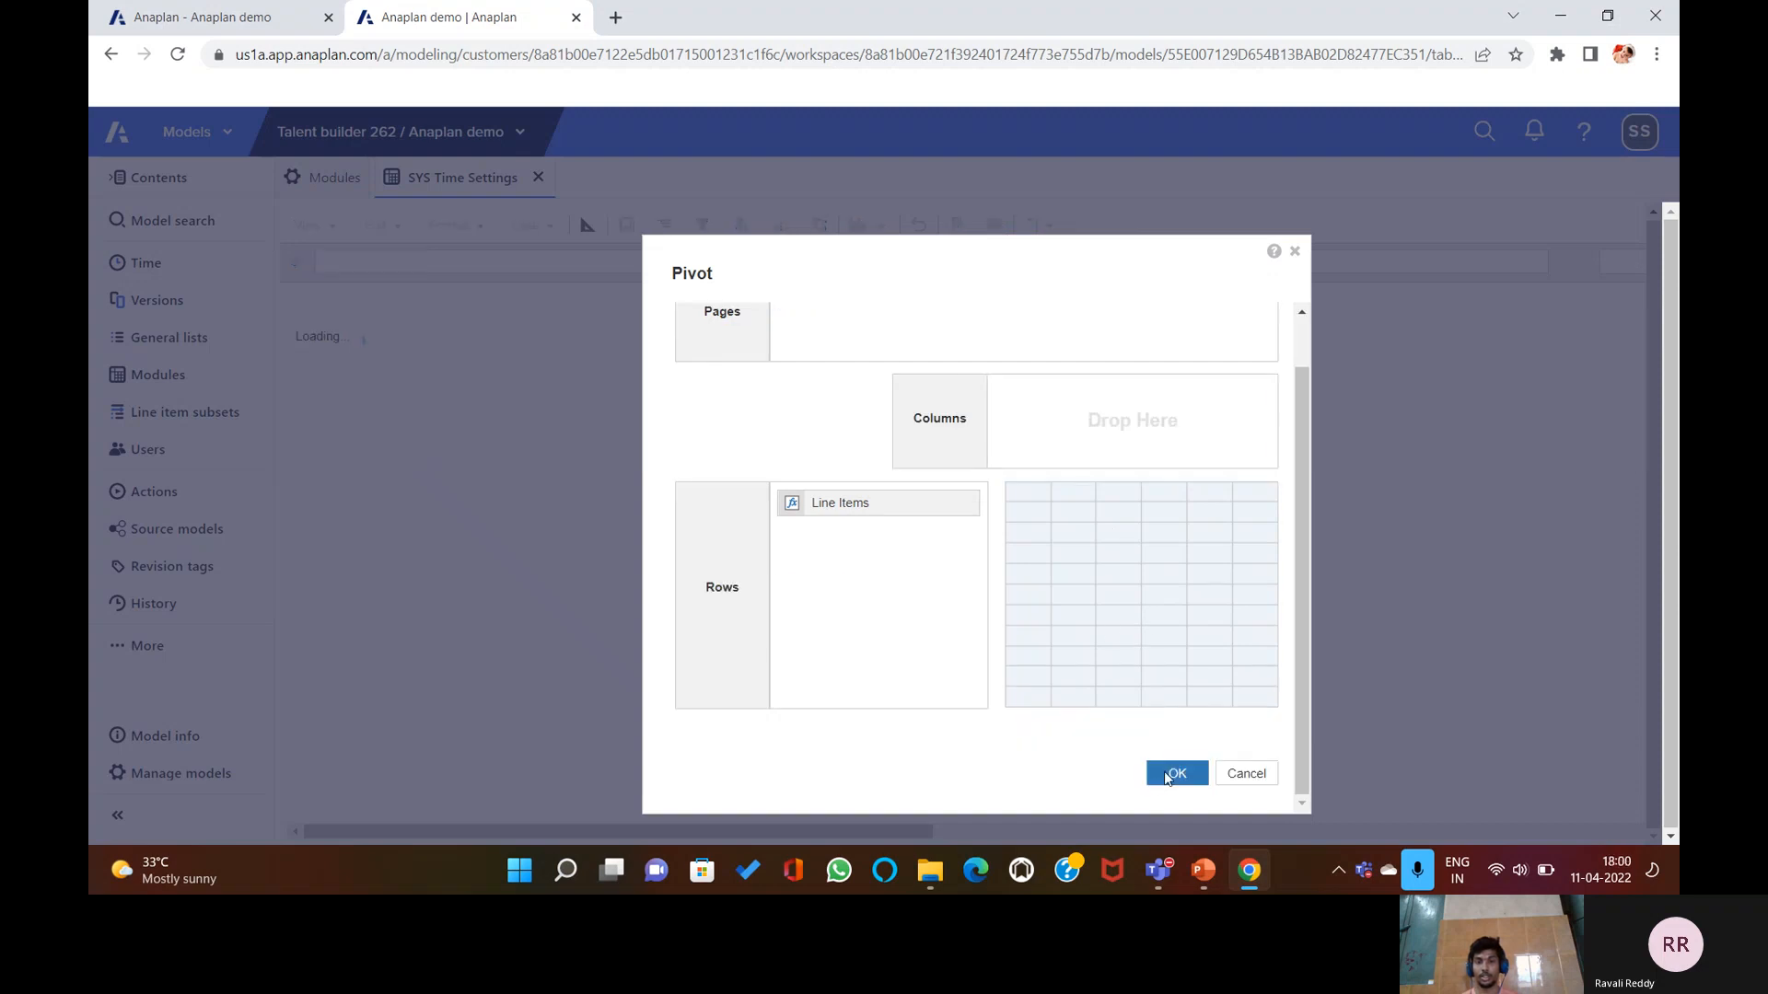
left_click(1177, 773)
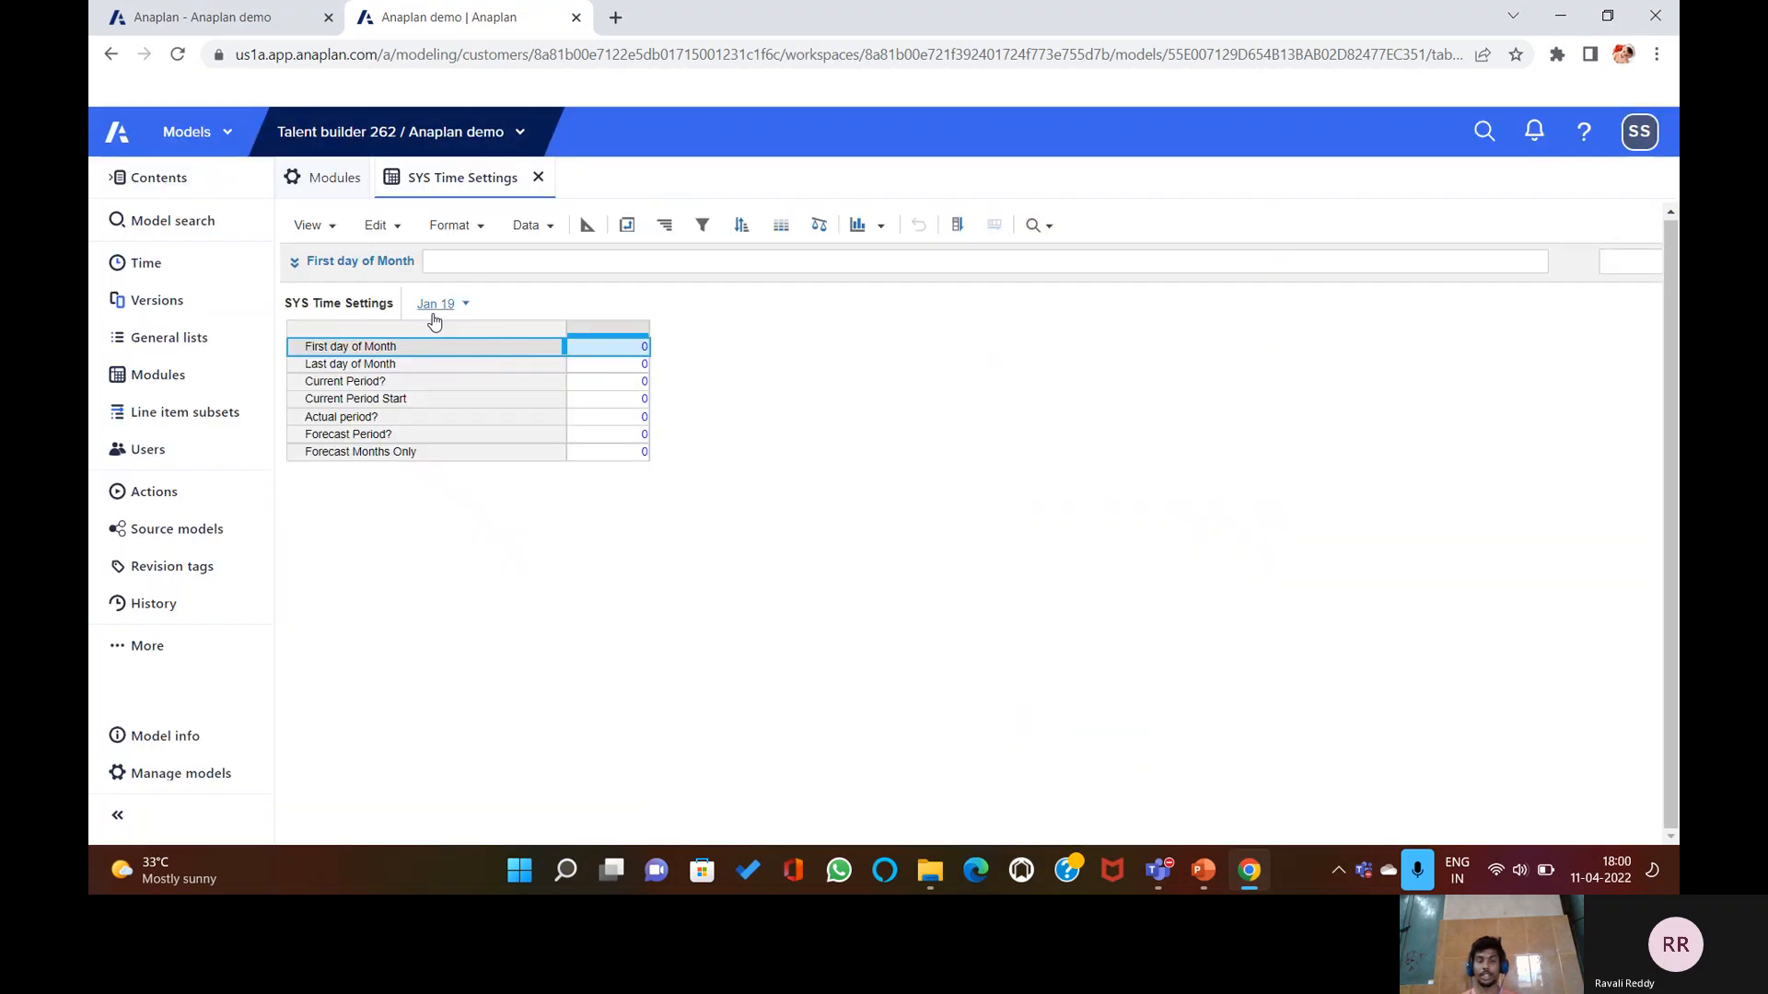
left_click(465, 305)
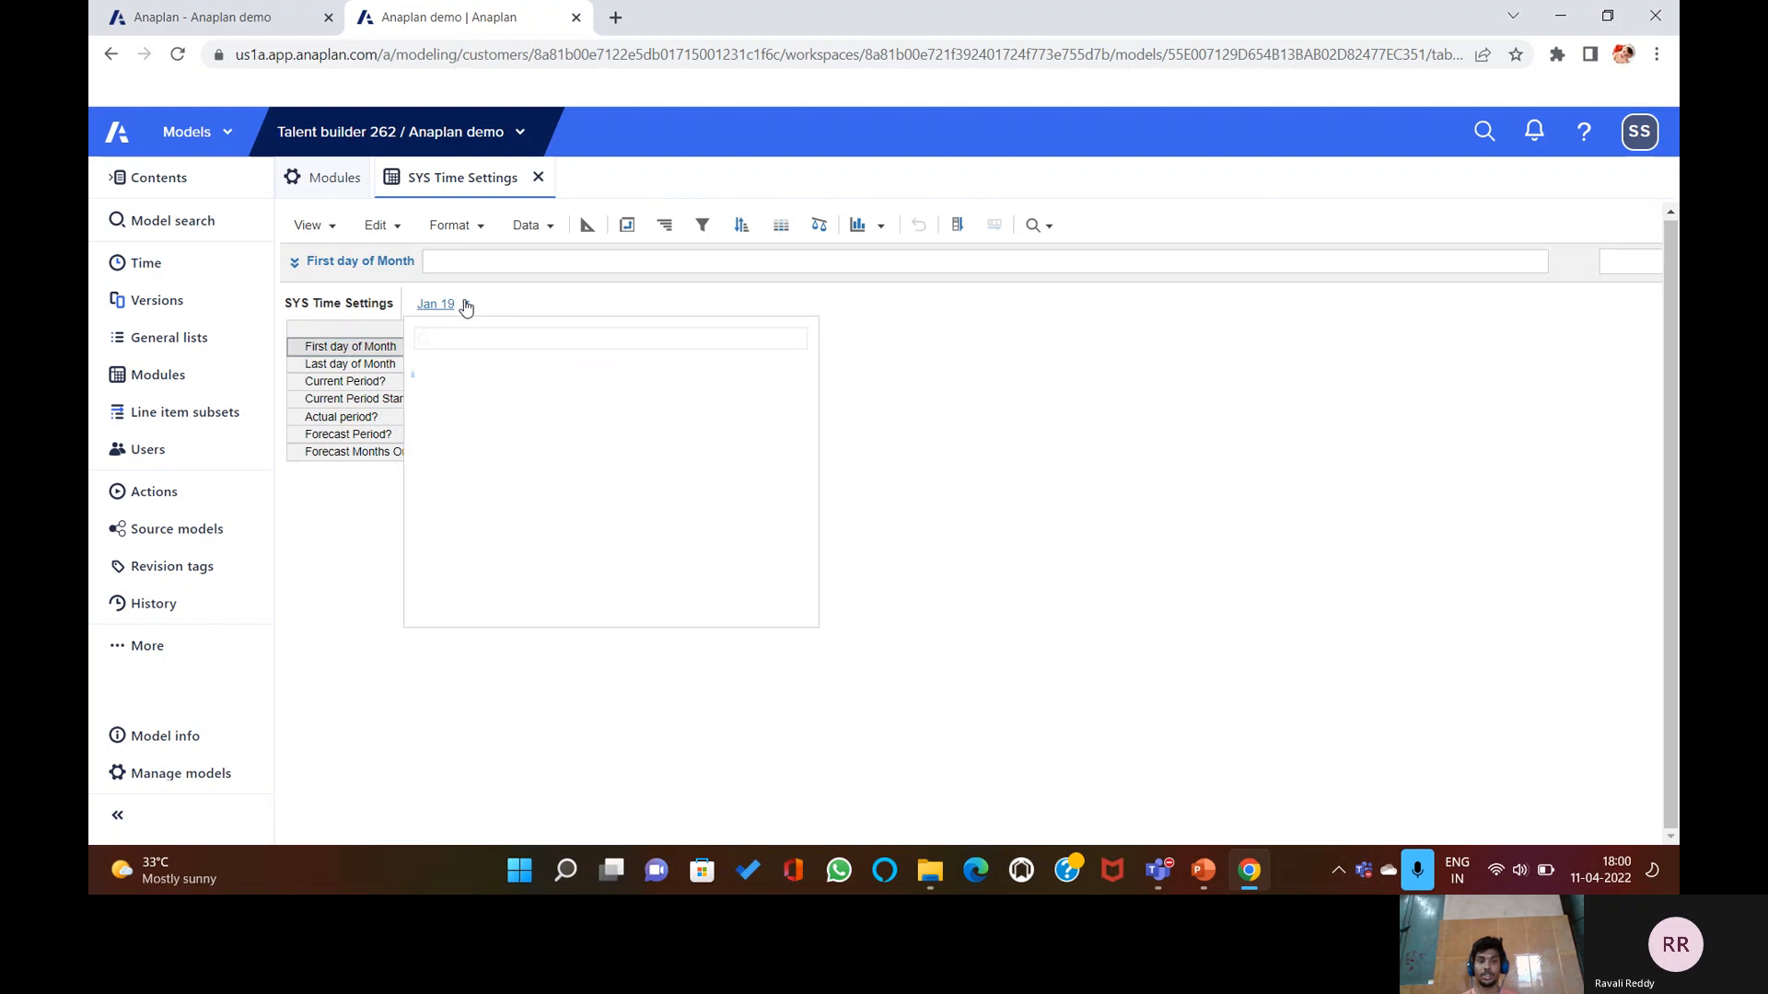
left_click(465, 304)
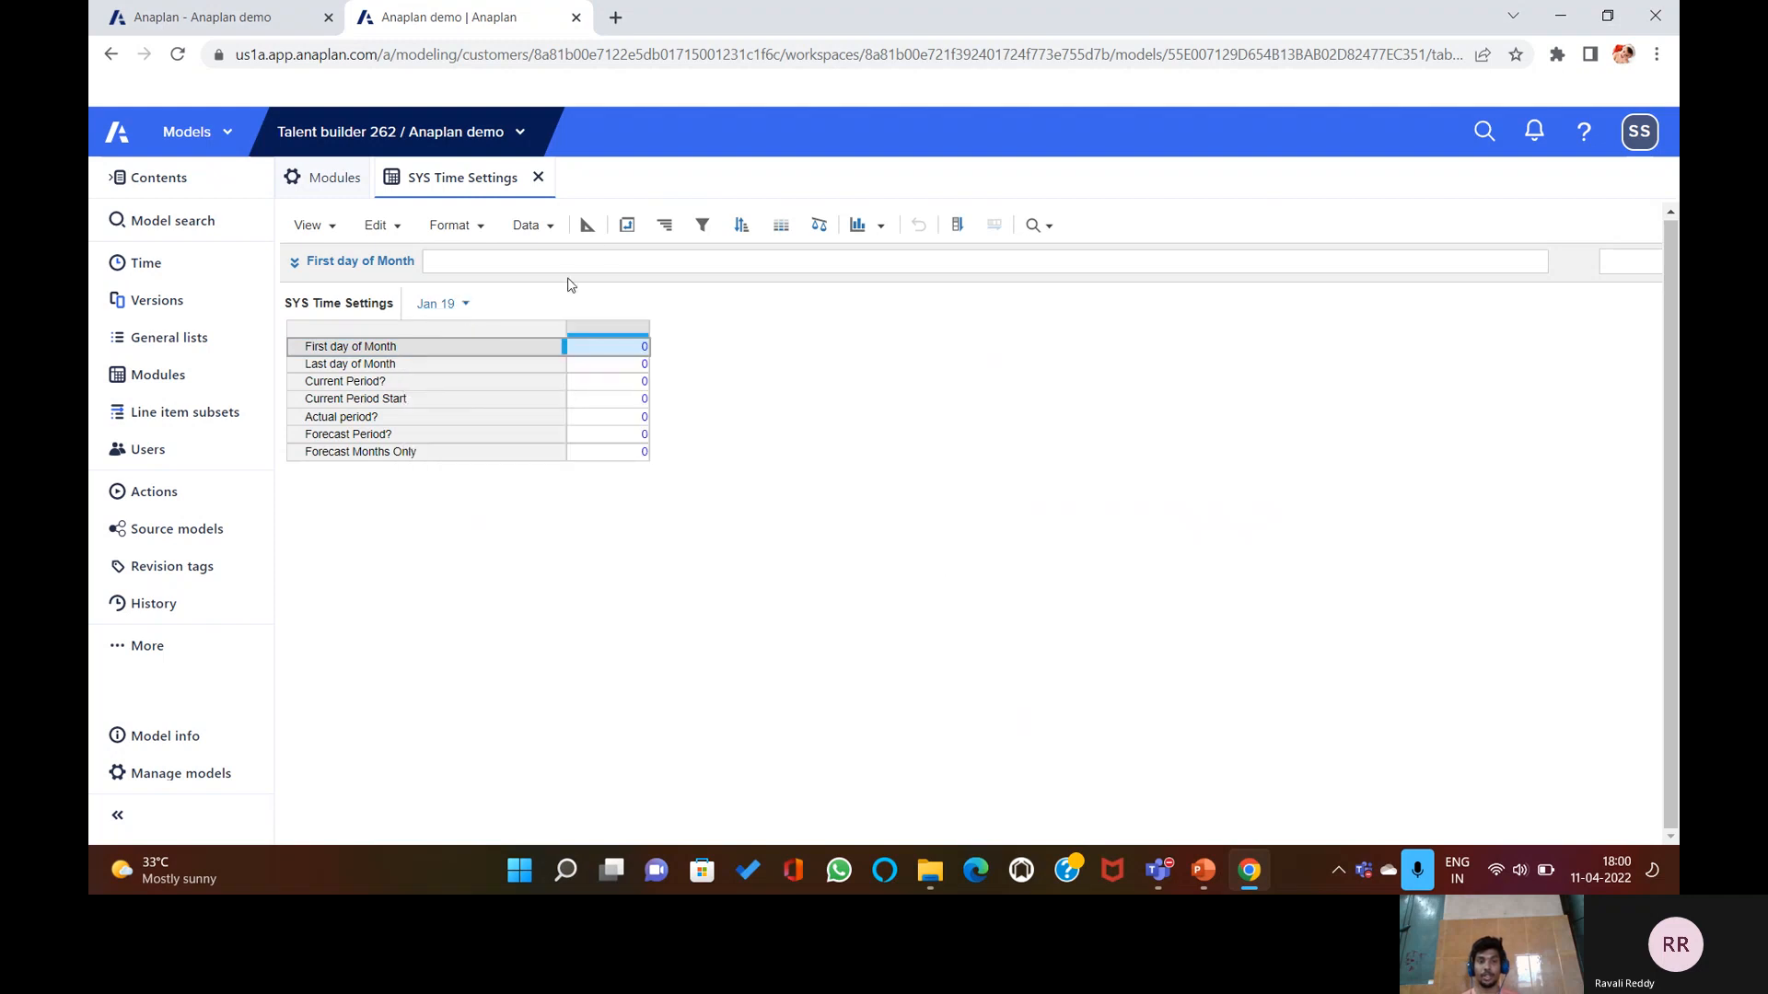
Pivot Time back into columns so Jan 19 through Dec 19 and FY19 show across.
left_click(587, 225)
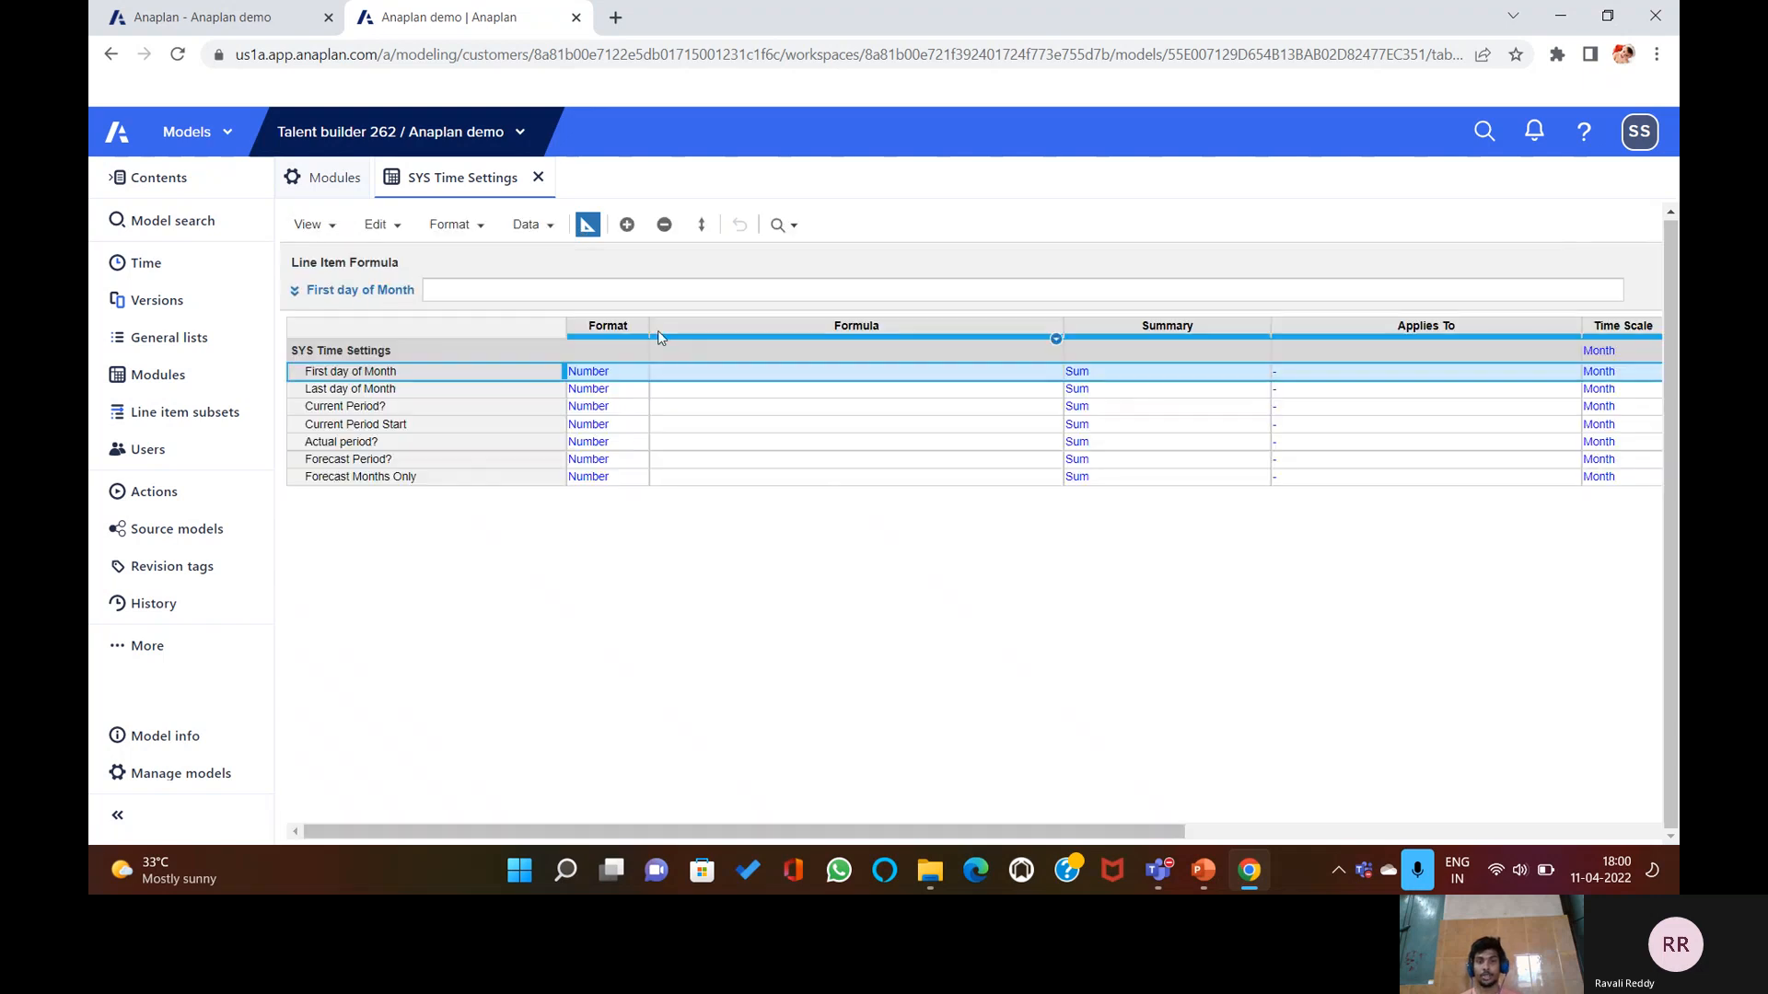
left_click(588, 225)
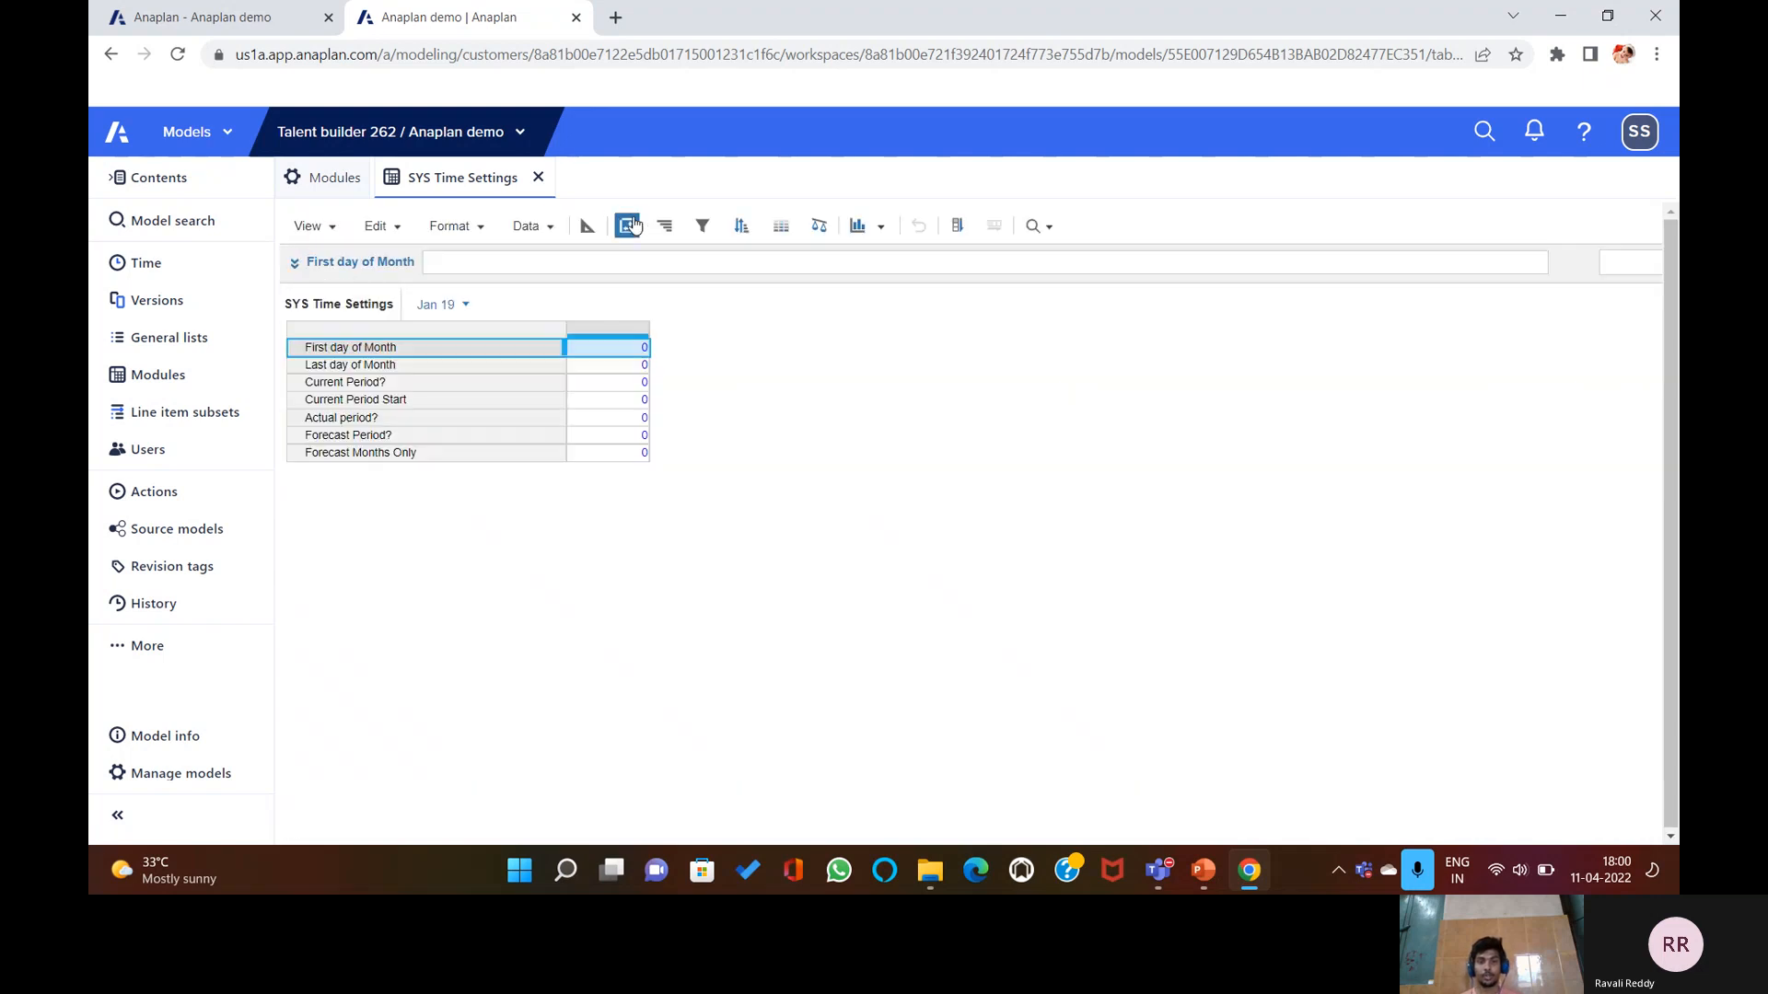
left_click(627, 225)
left_click_drag(861, 355, 1124, 505)
scroll(1158, 549, "down", 2)
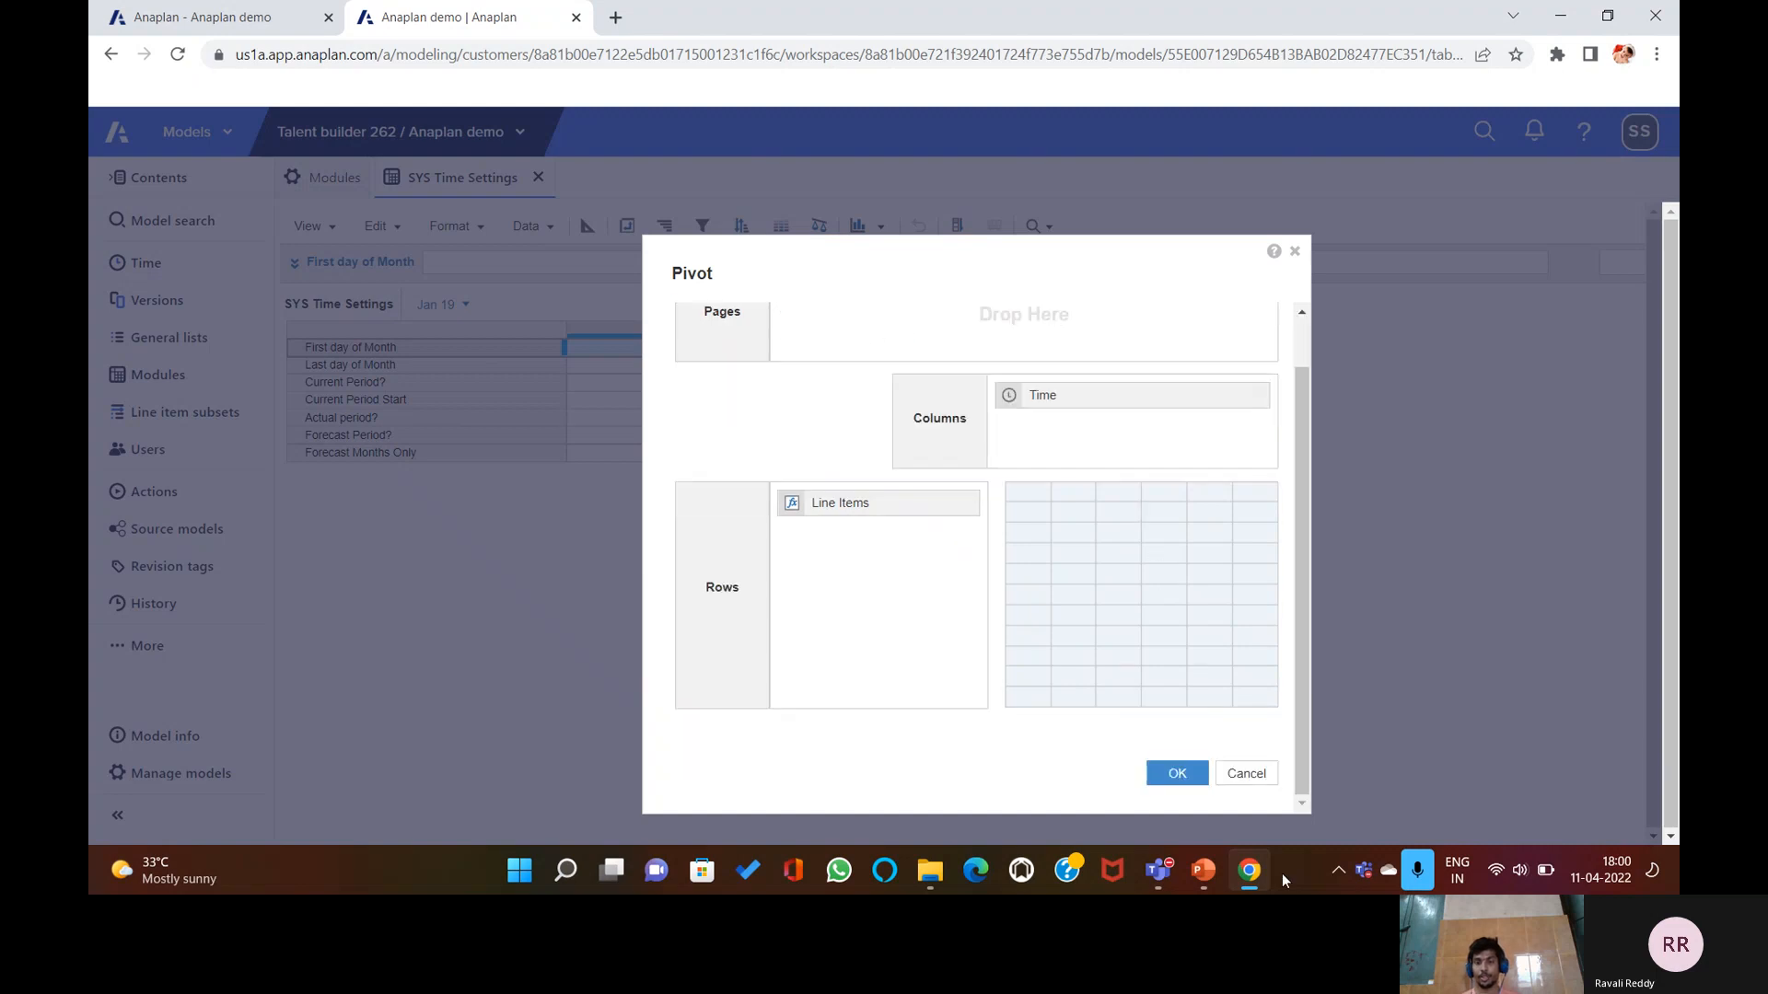
left_click(1177, 773)
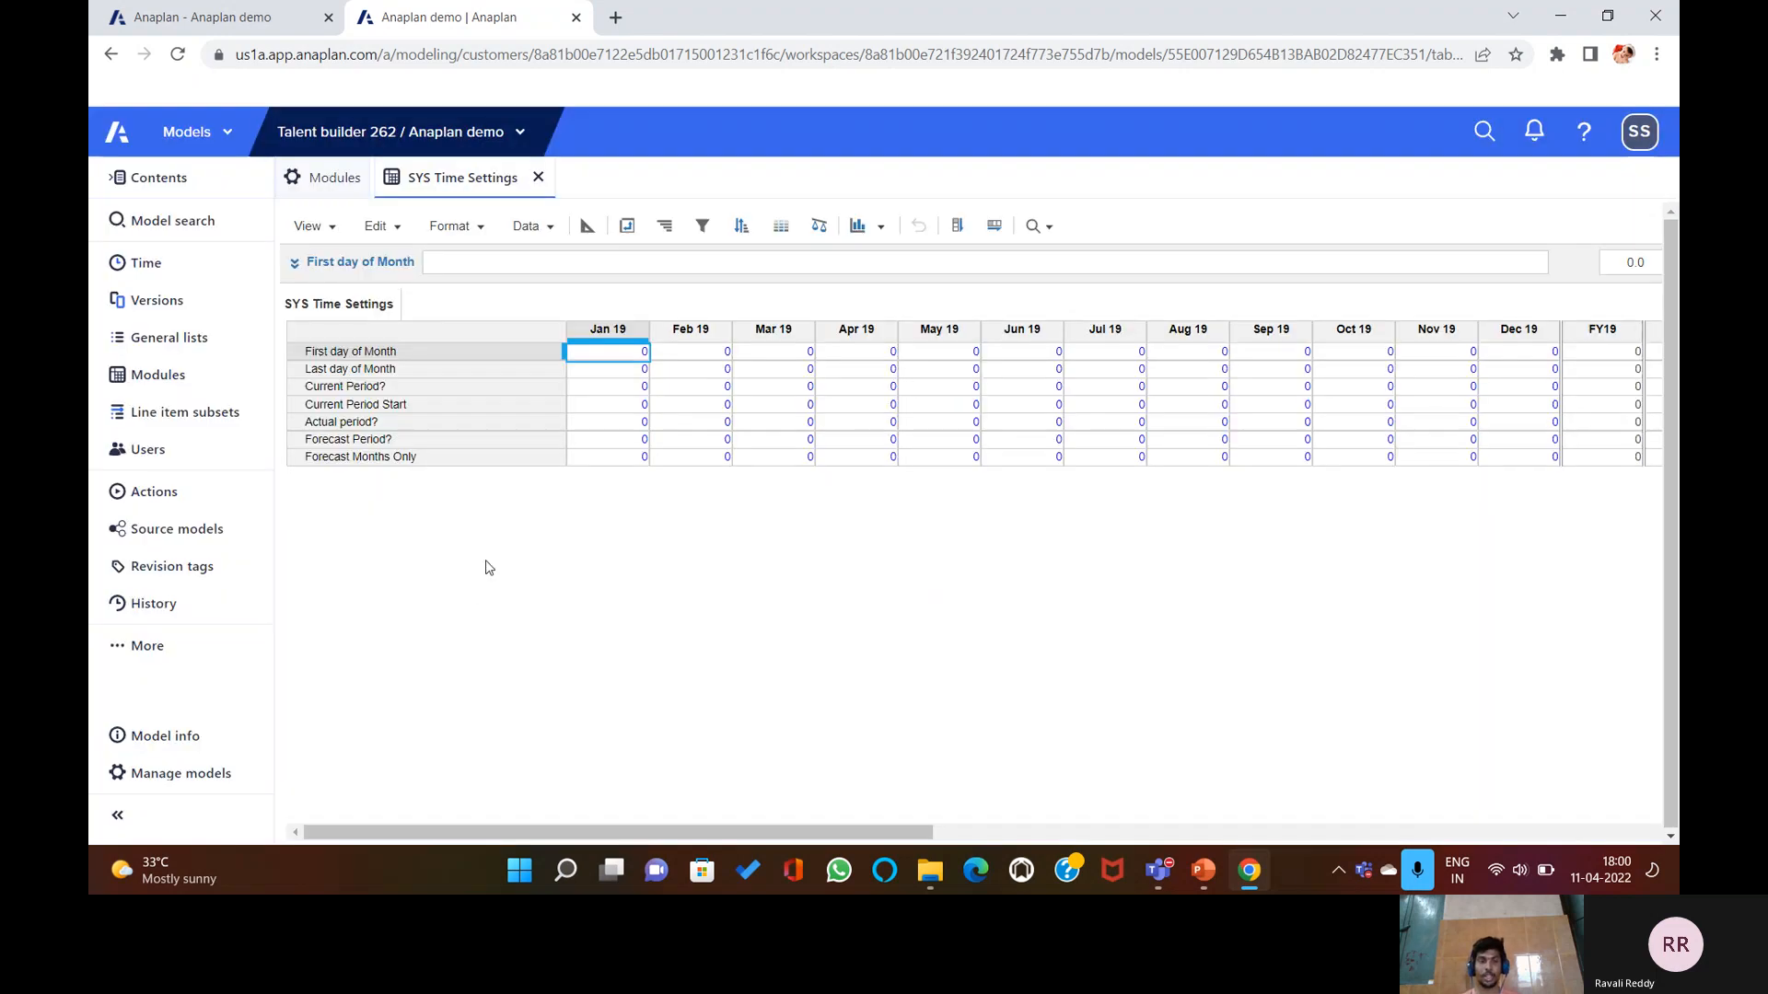
left_click(1205, 871)
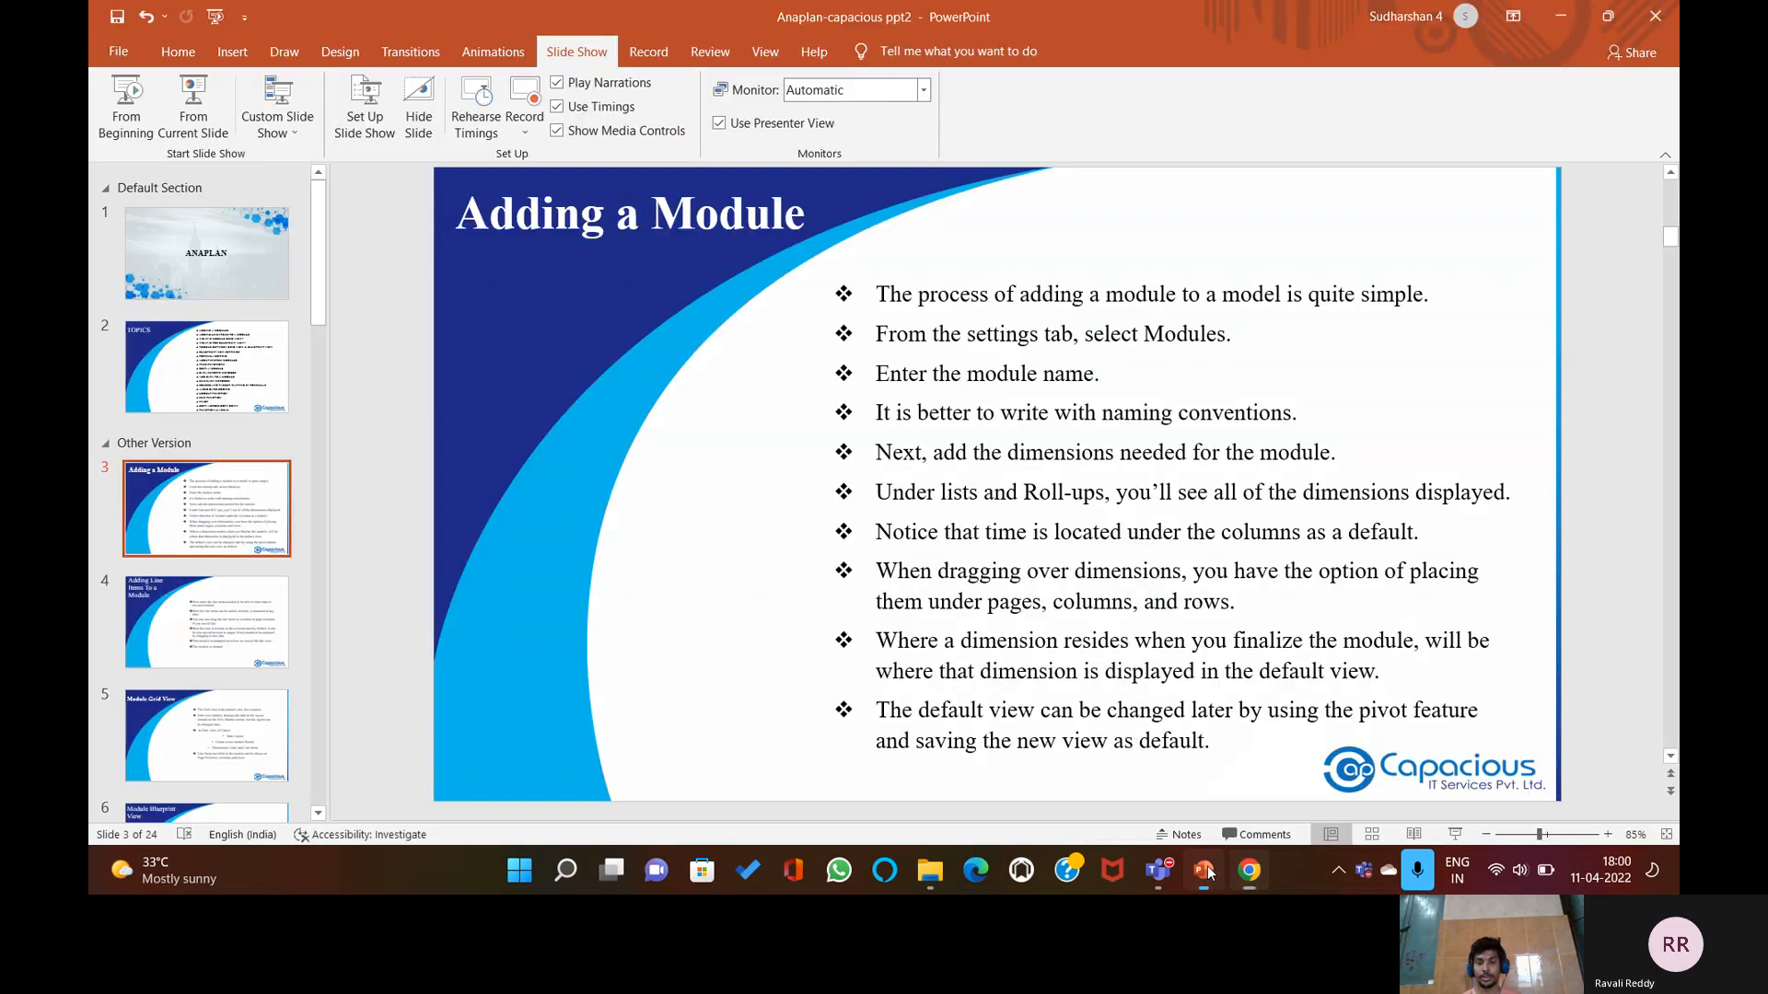
Advance to slide 4, 'Adding Line Items To a Module', then return to Anaplan.
left_click(589, 543)
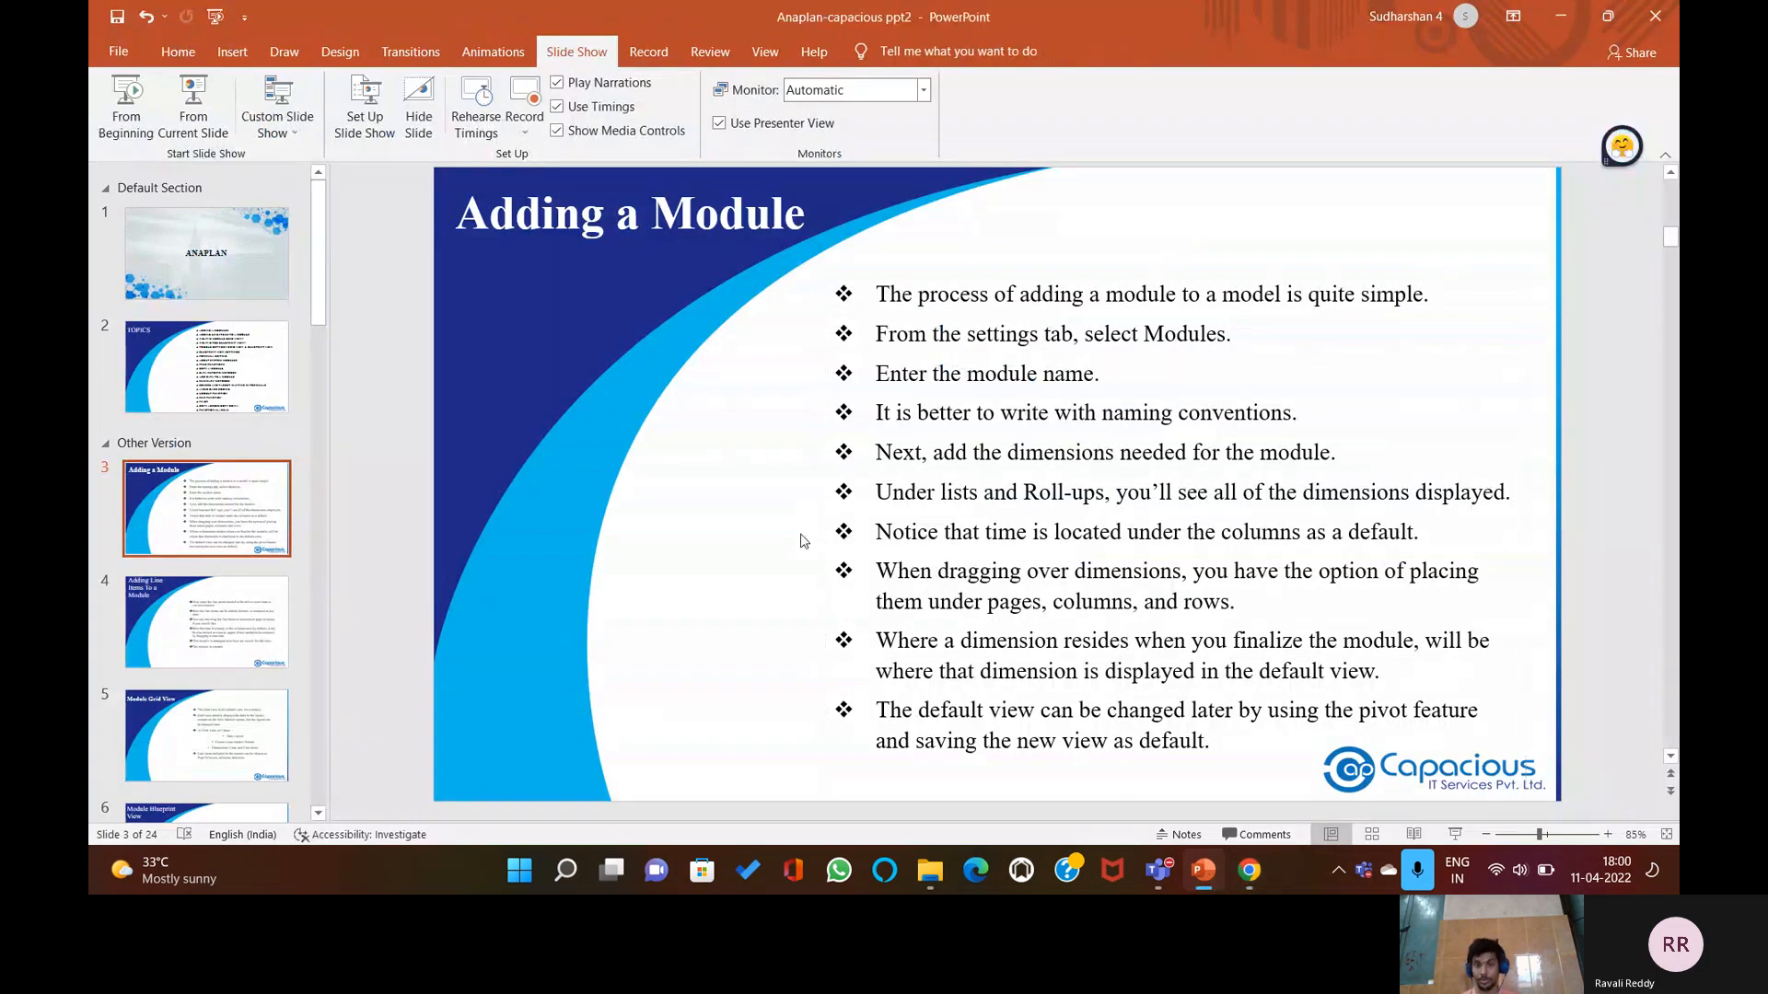
scroll(801, 540, "down", 1)
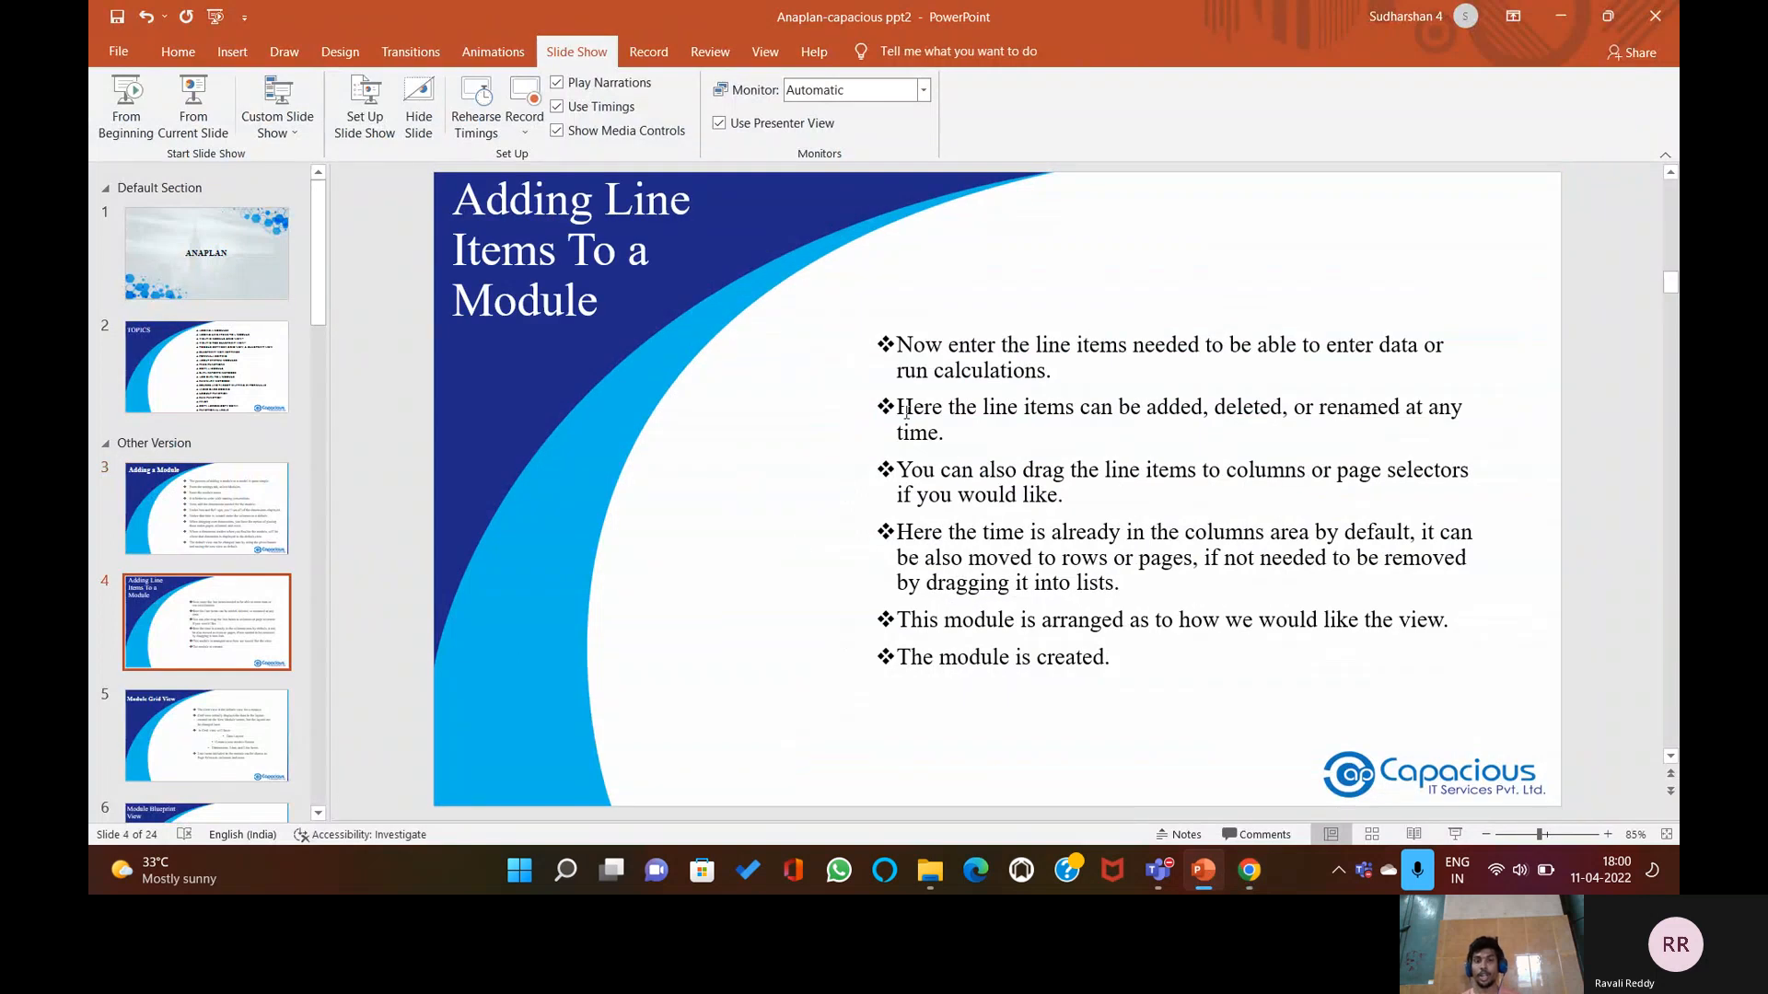
left_click(1249, 871)
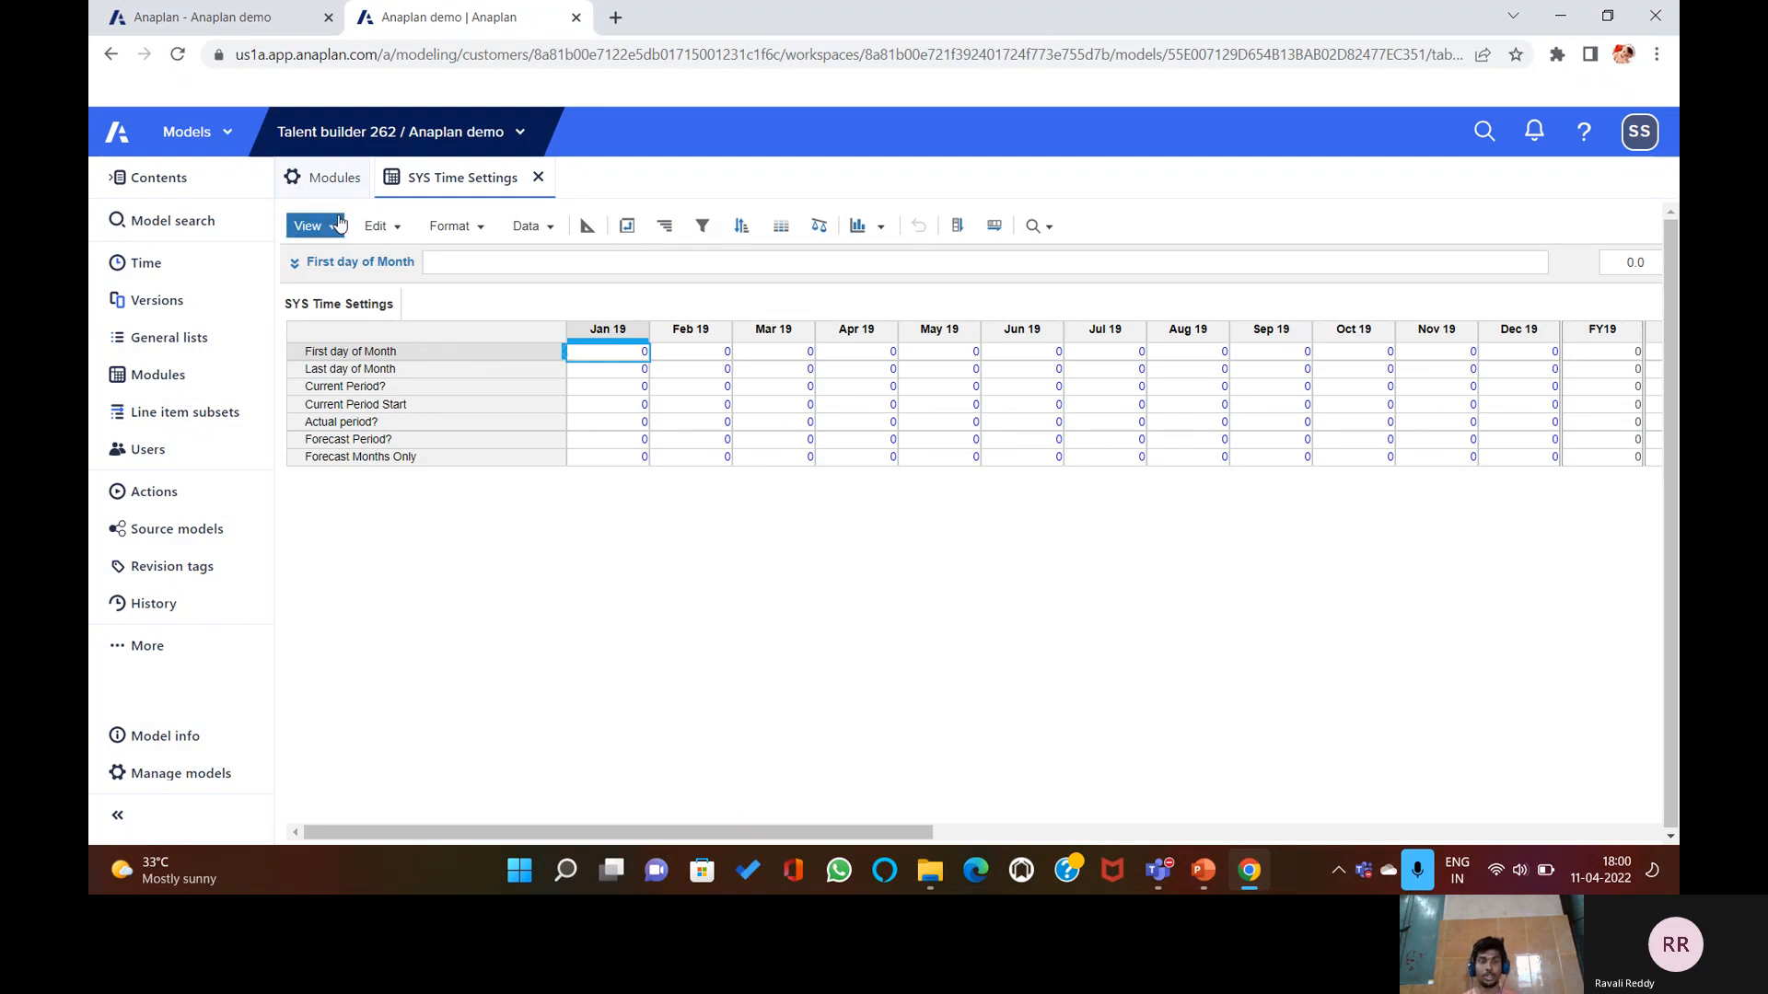
Delete the SYS Time Settings module from the Modules list.
left_click(333, 180)
left_click(423, 304)
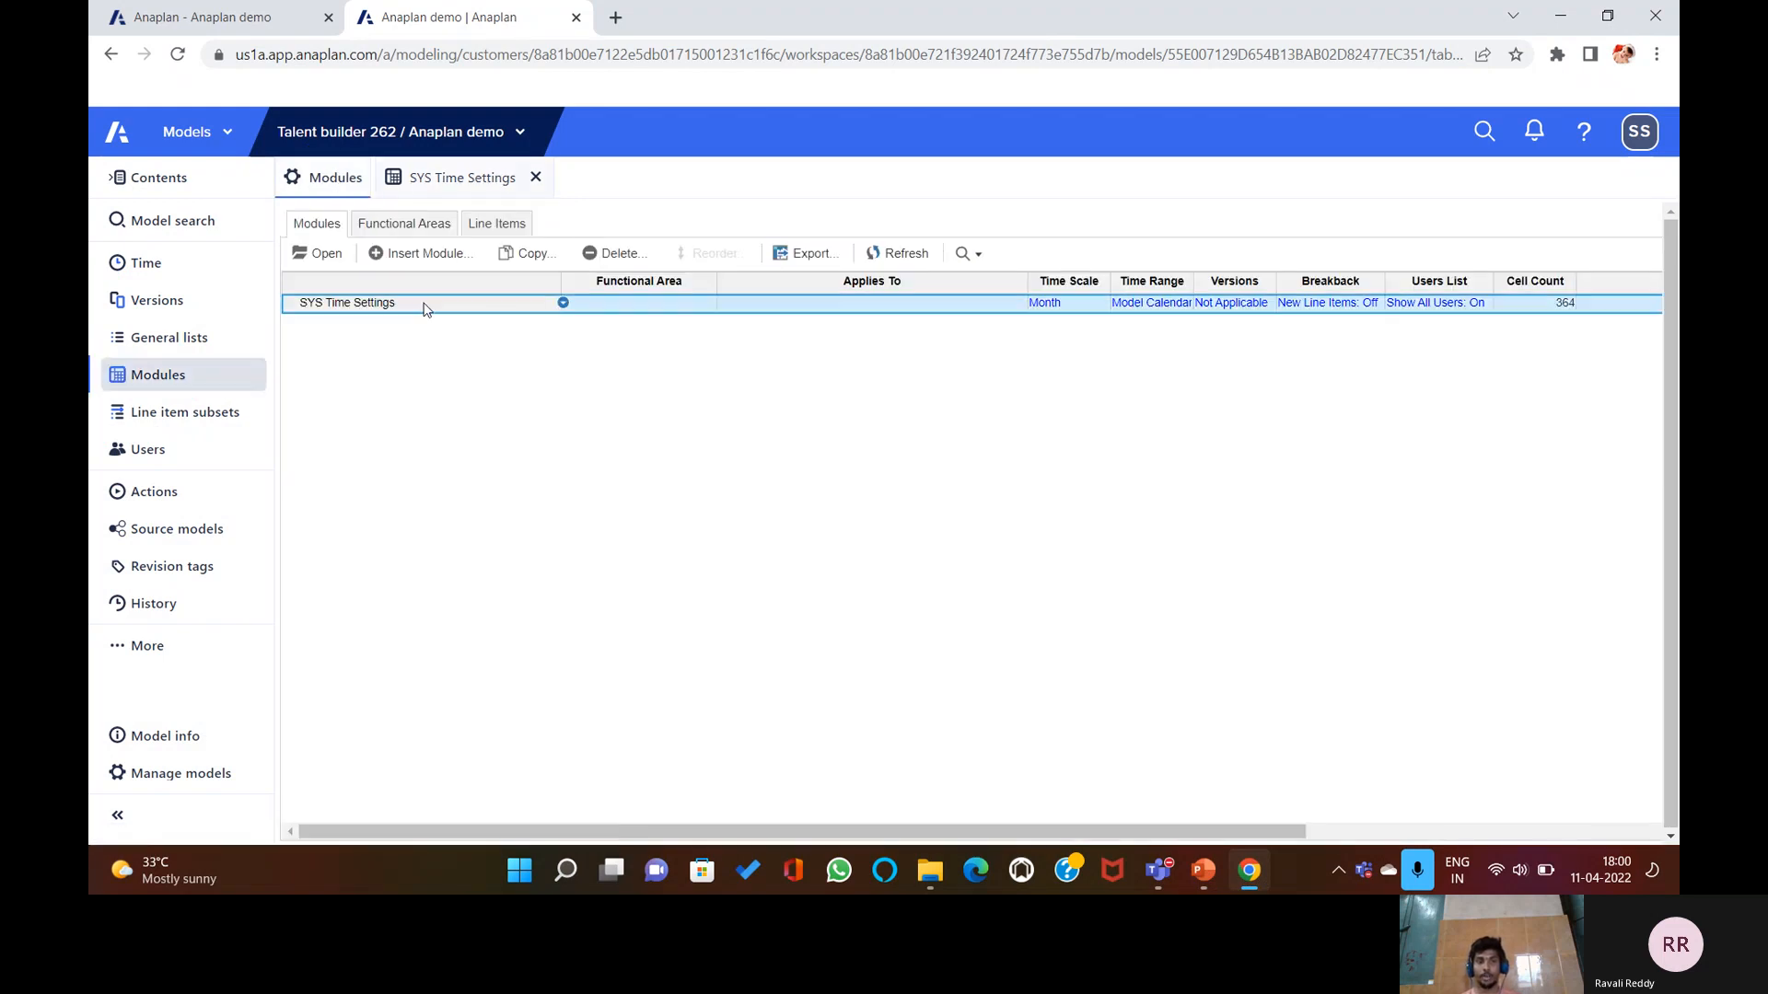
left_click(613, 253)
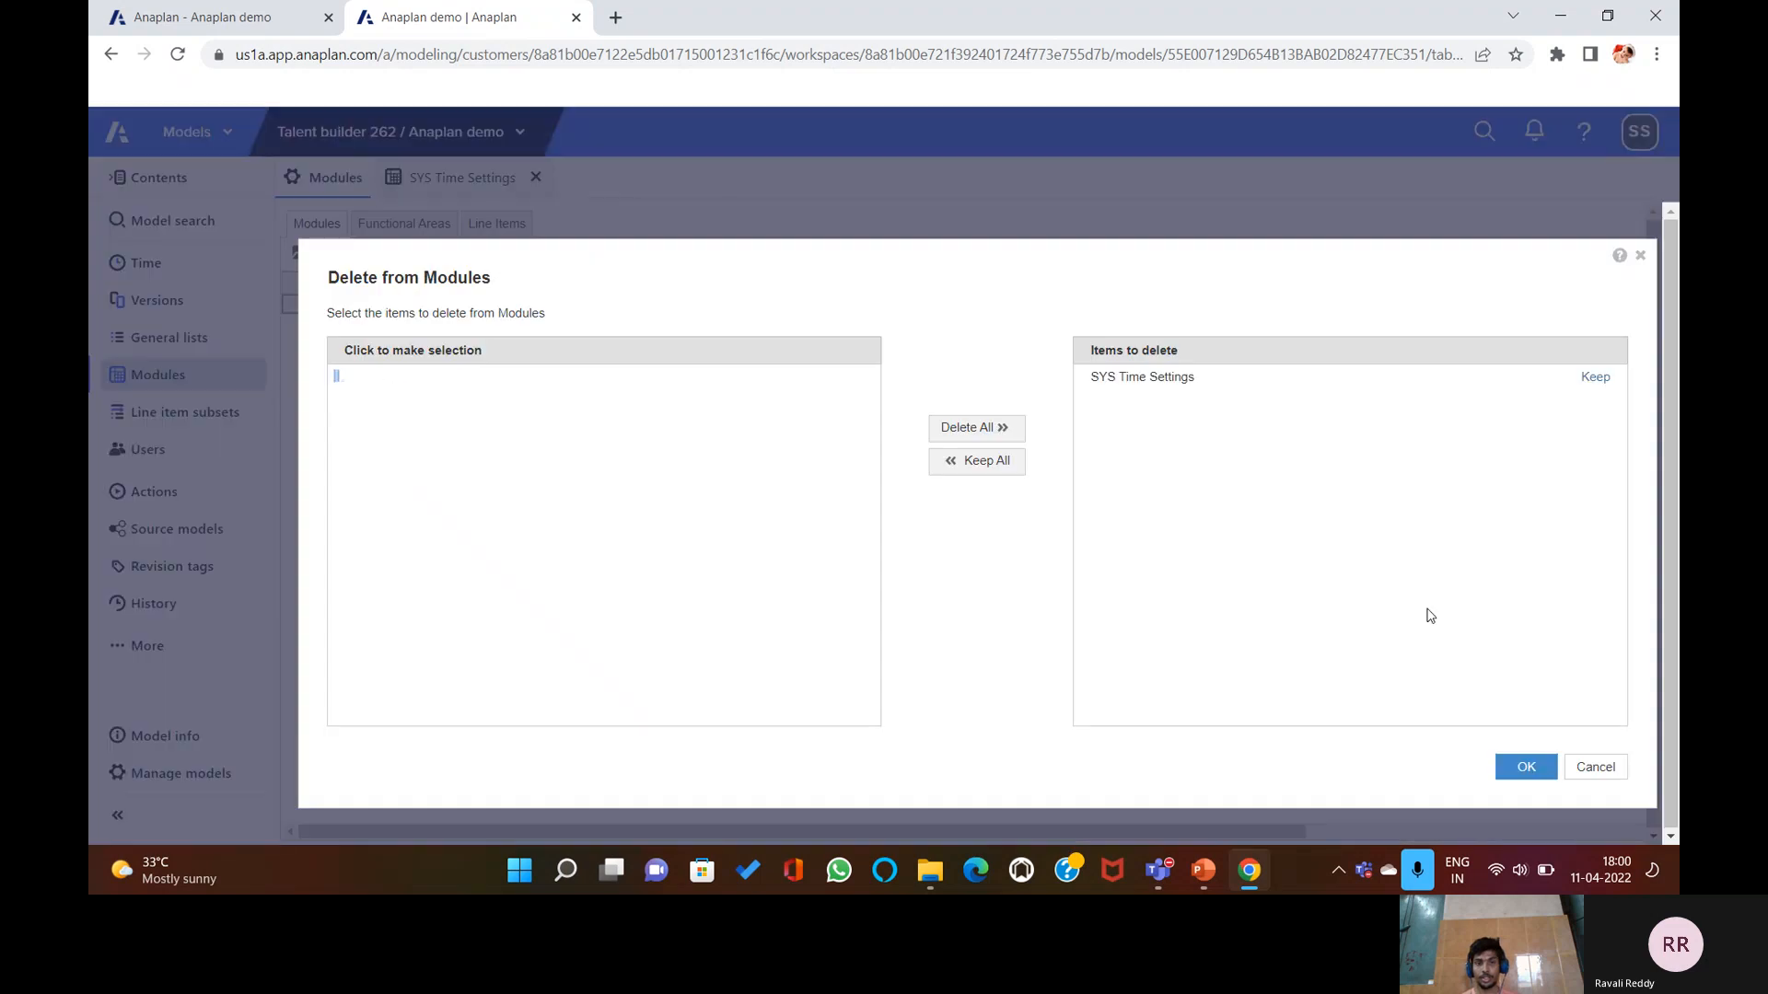
left_click(1516, 769)
left_click(1187, 610)
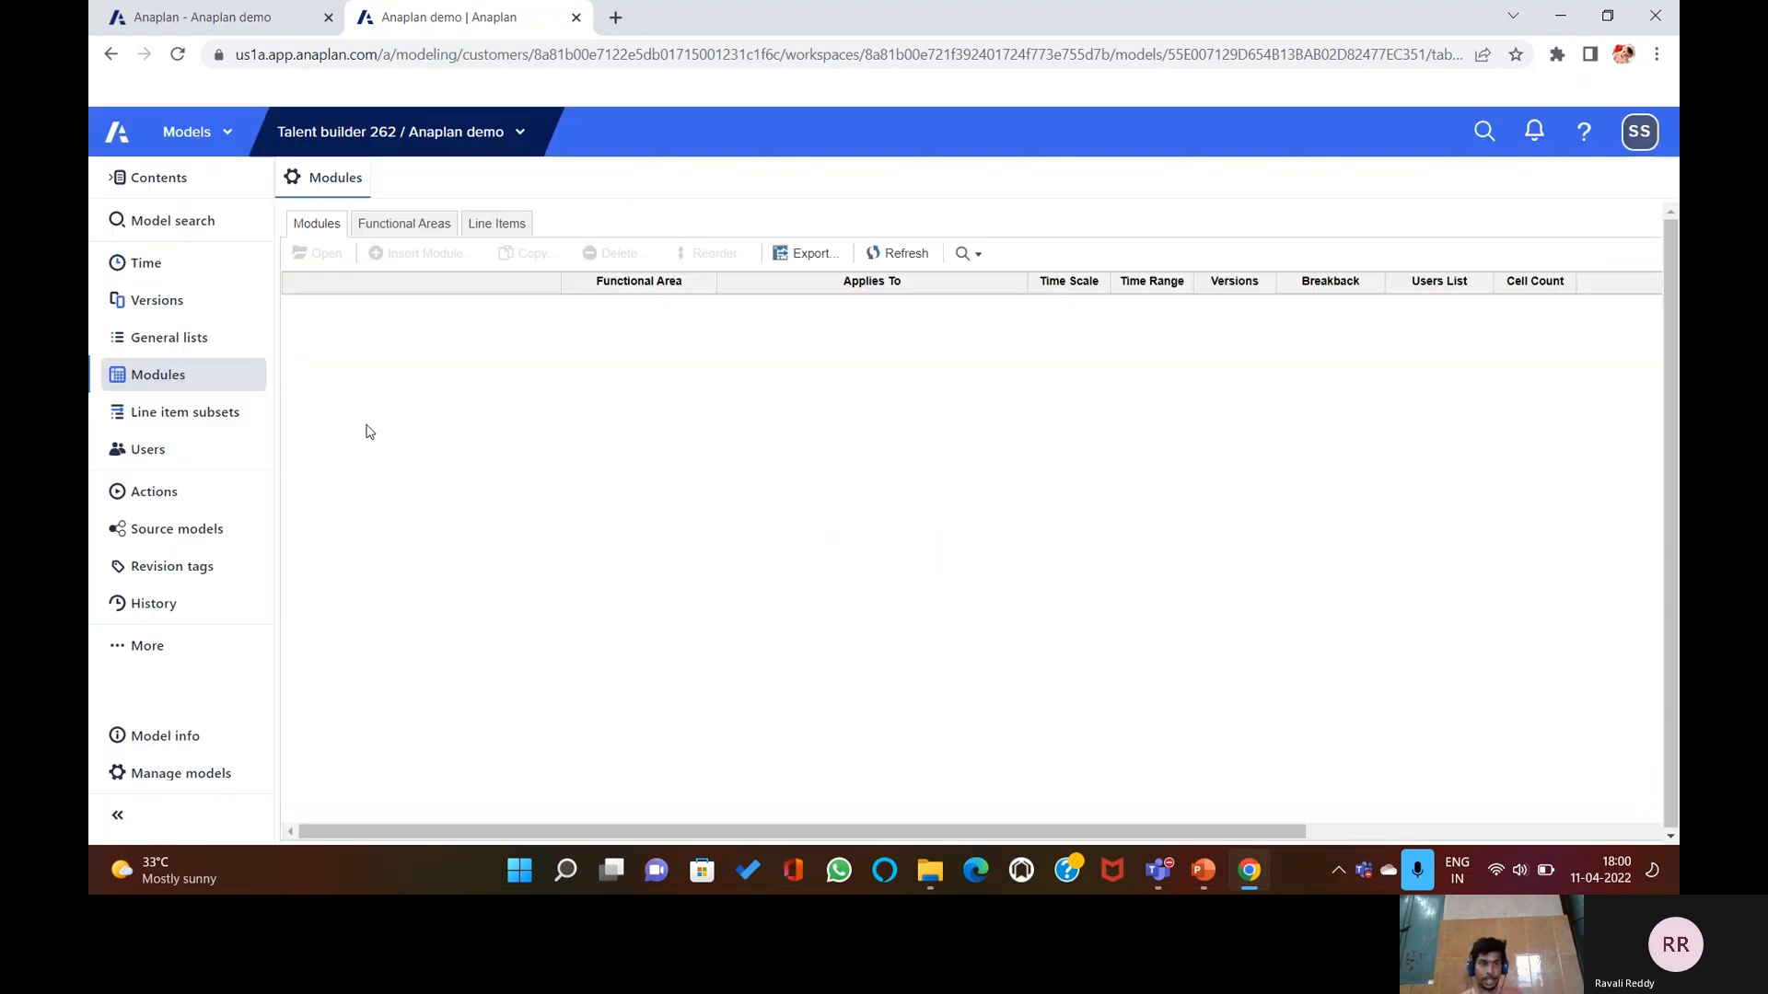
Return to the now empty Modules list and start inserting a new module.
left_click(169, 338)
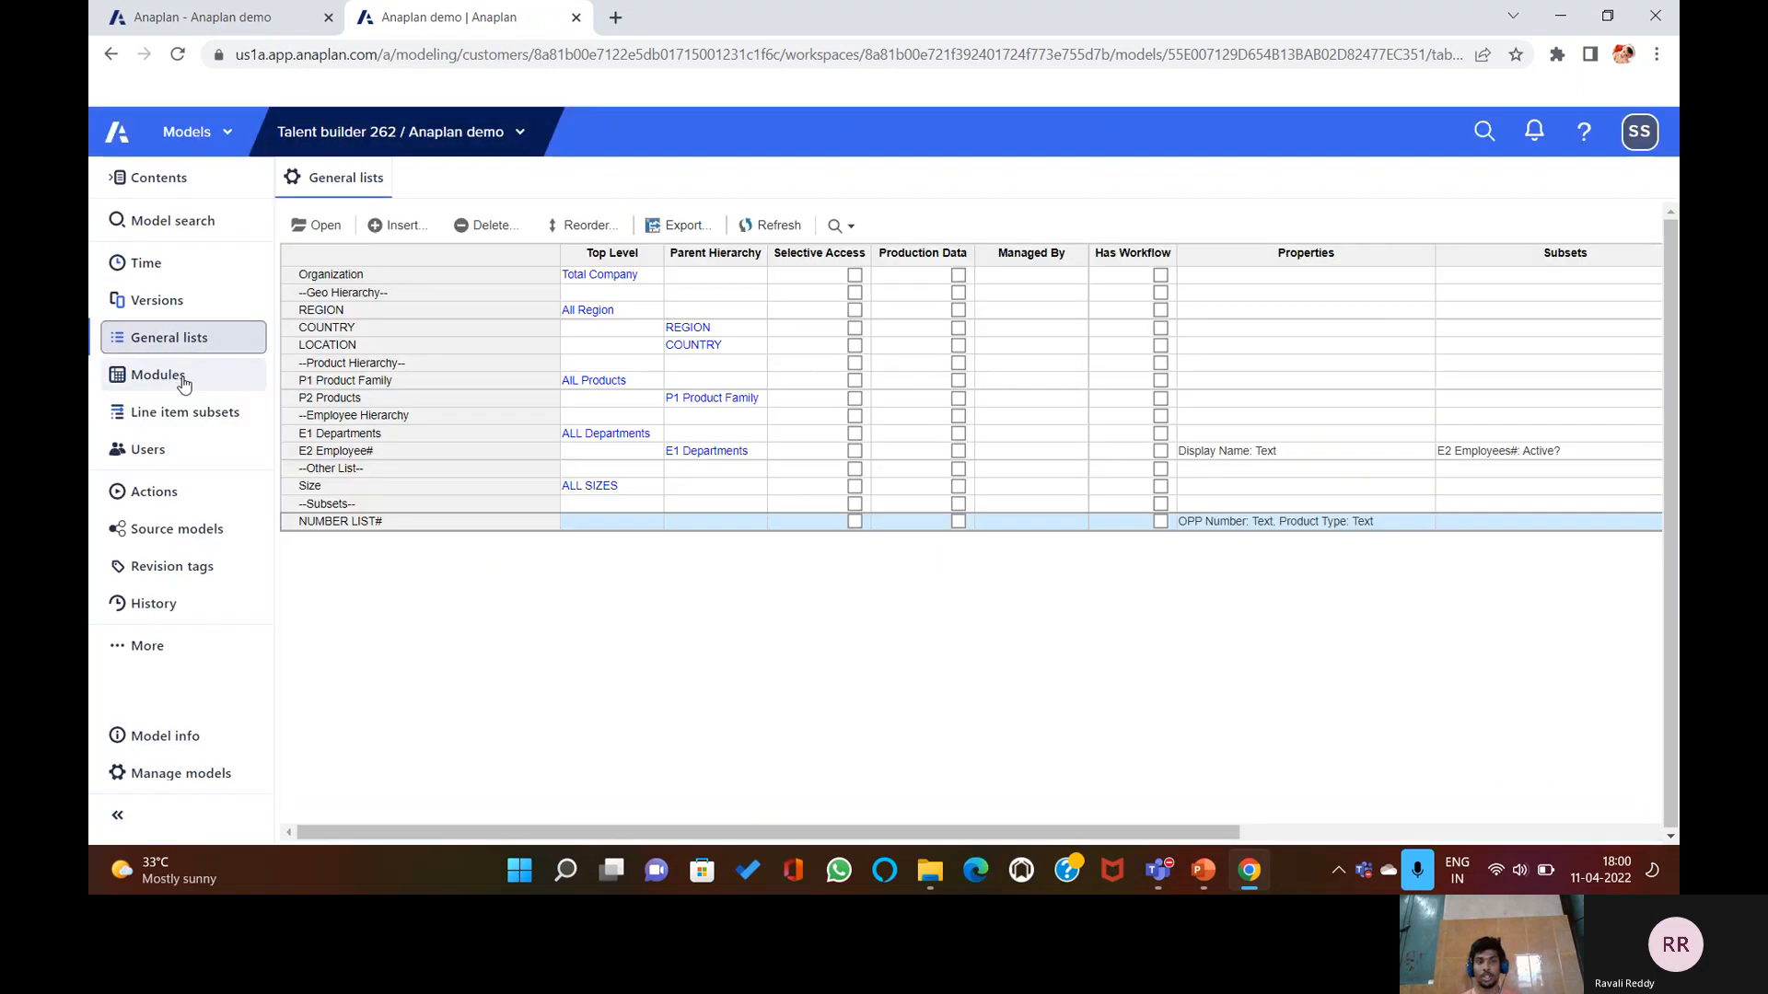
left_click(158, 375)
left_click(419, 254)
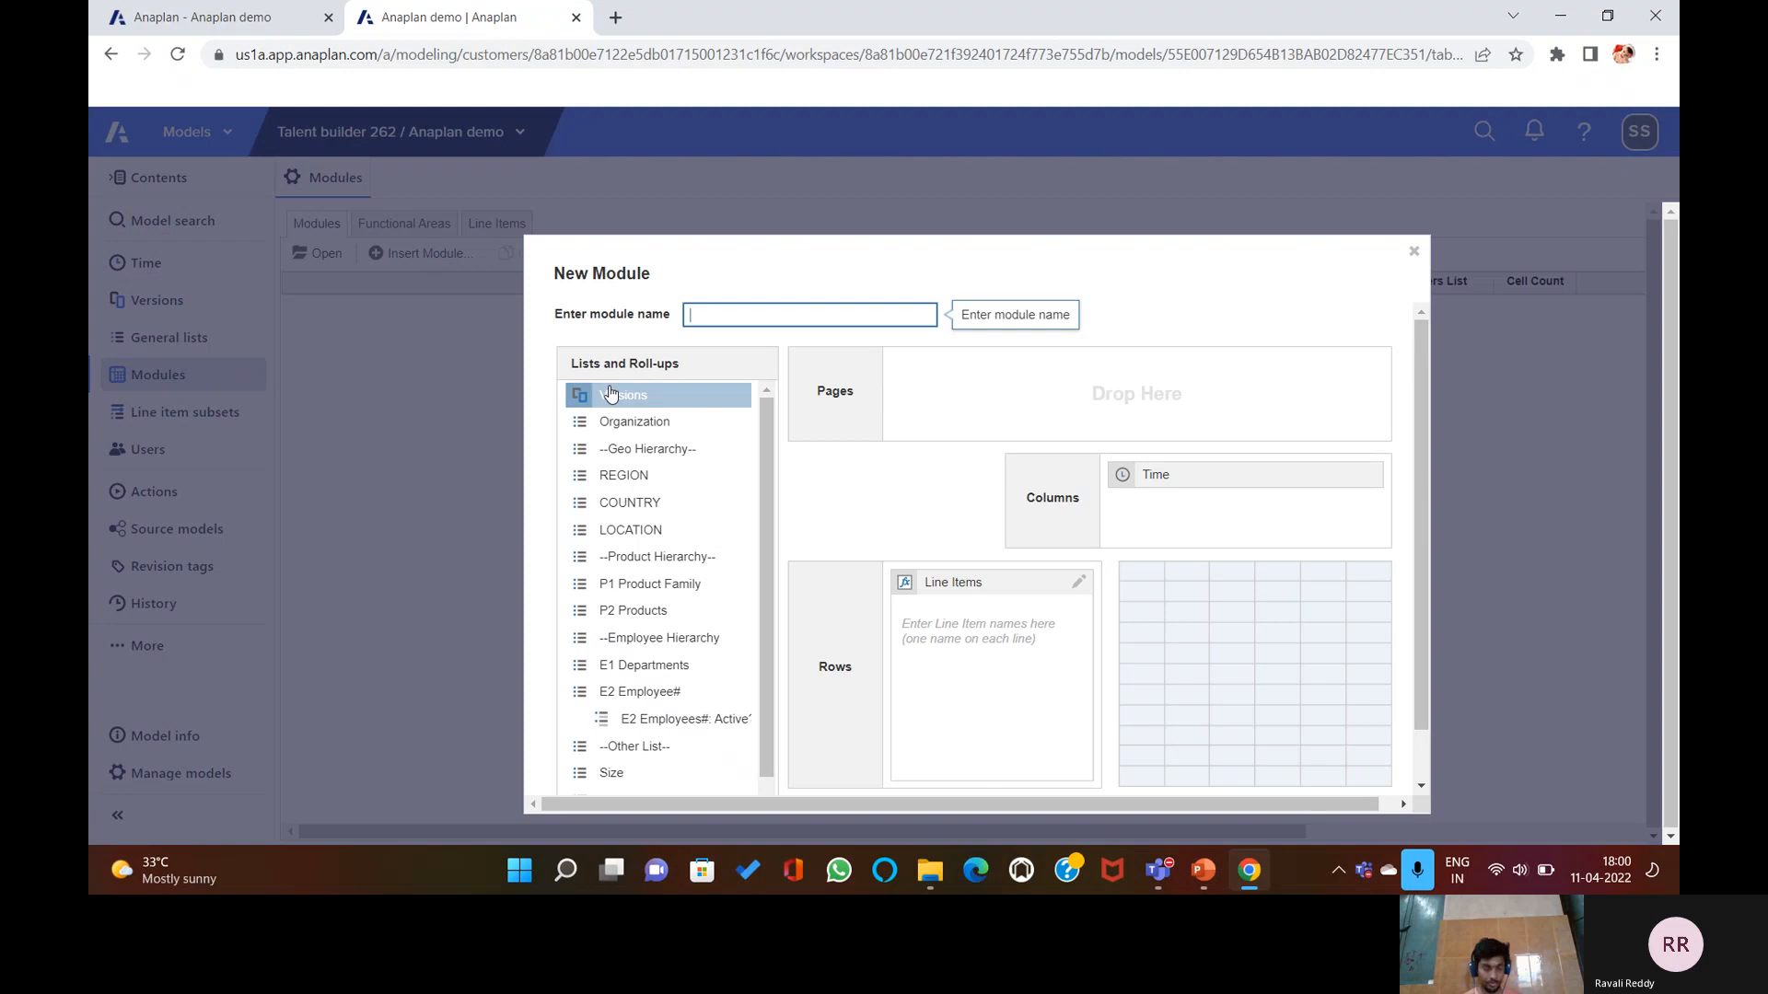
Name the new module 'SYS Time Settings', keep Time in columns, and create it.
type("SYS")
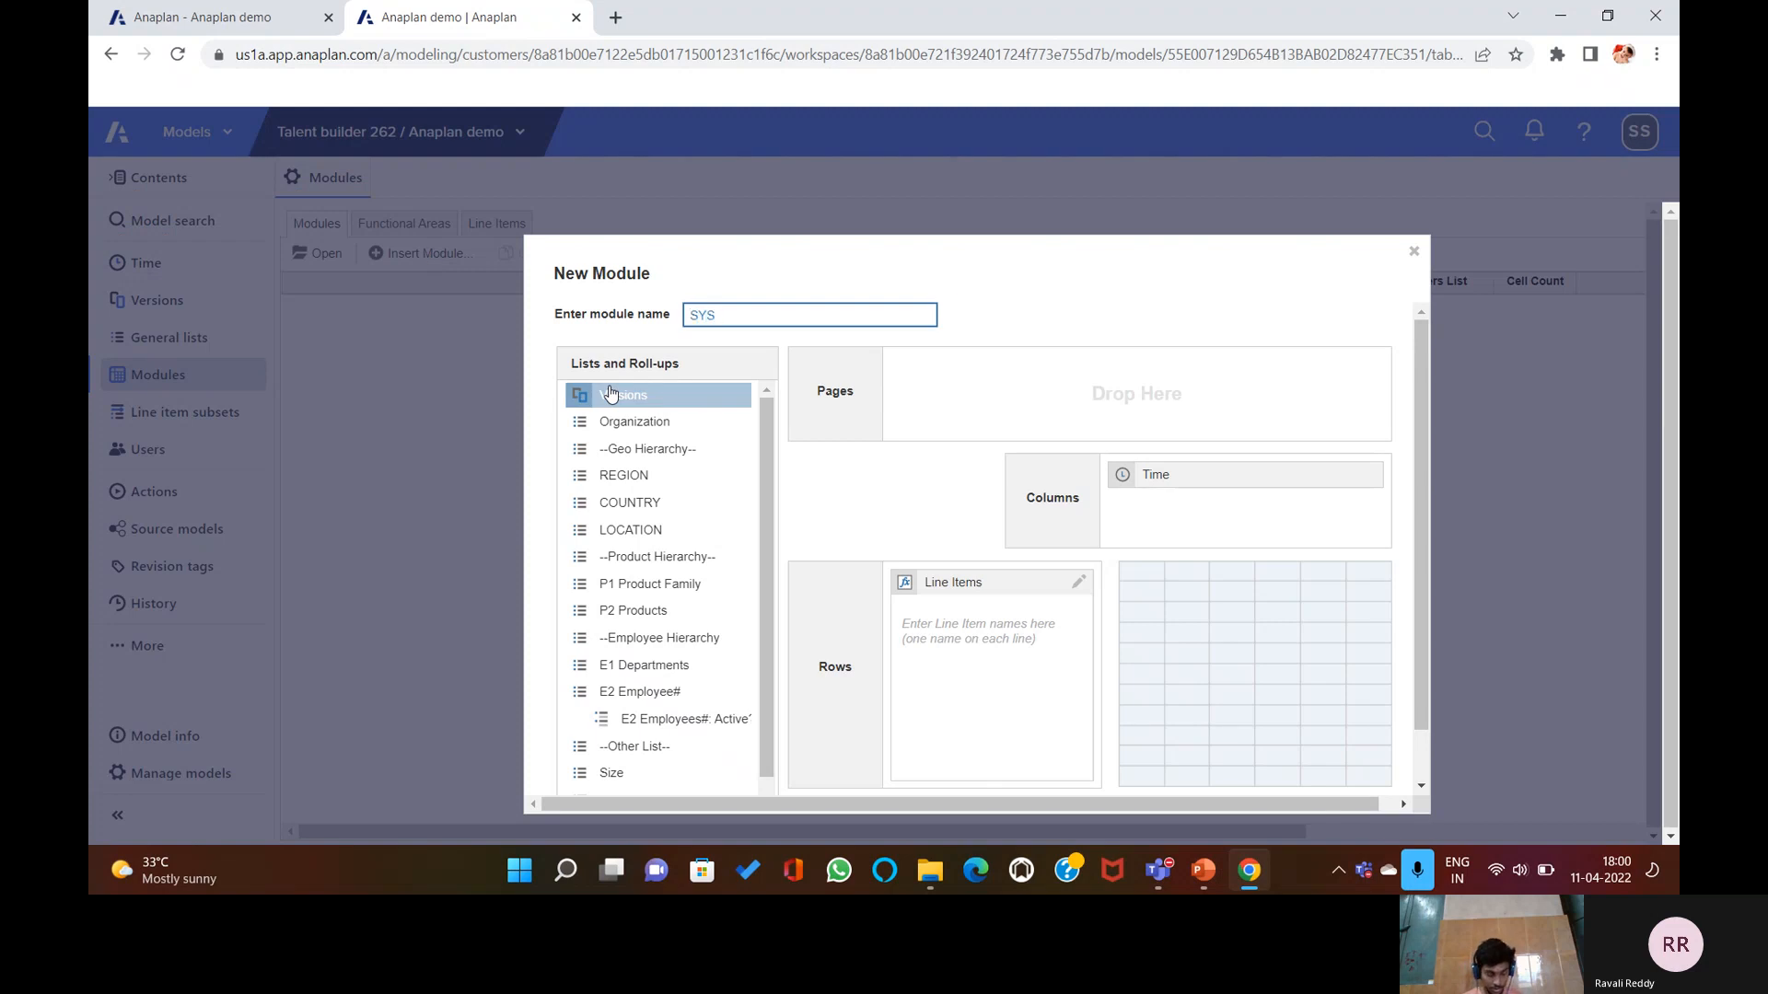
type(" Time Settings")
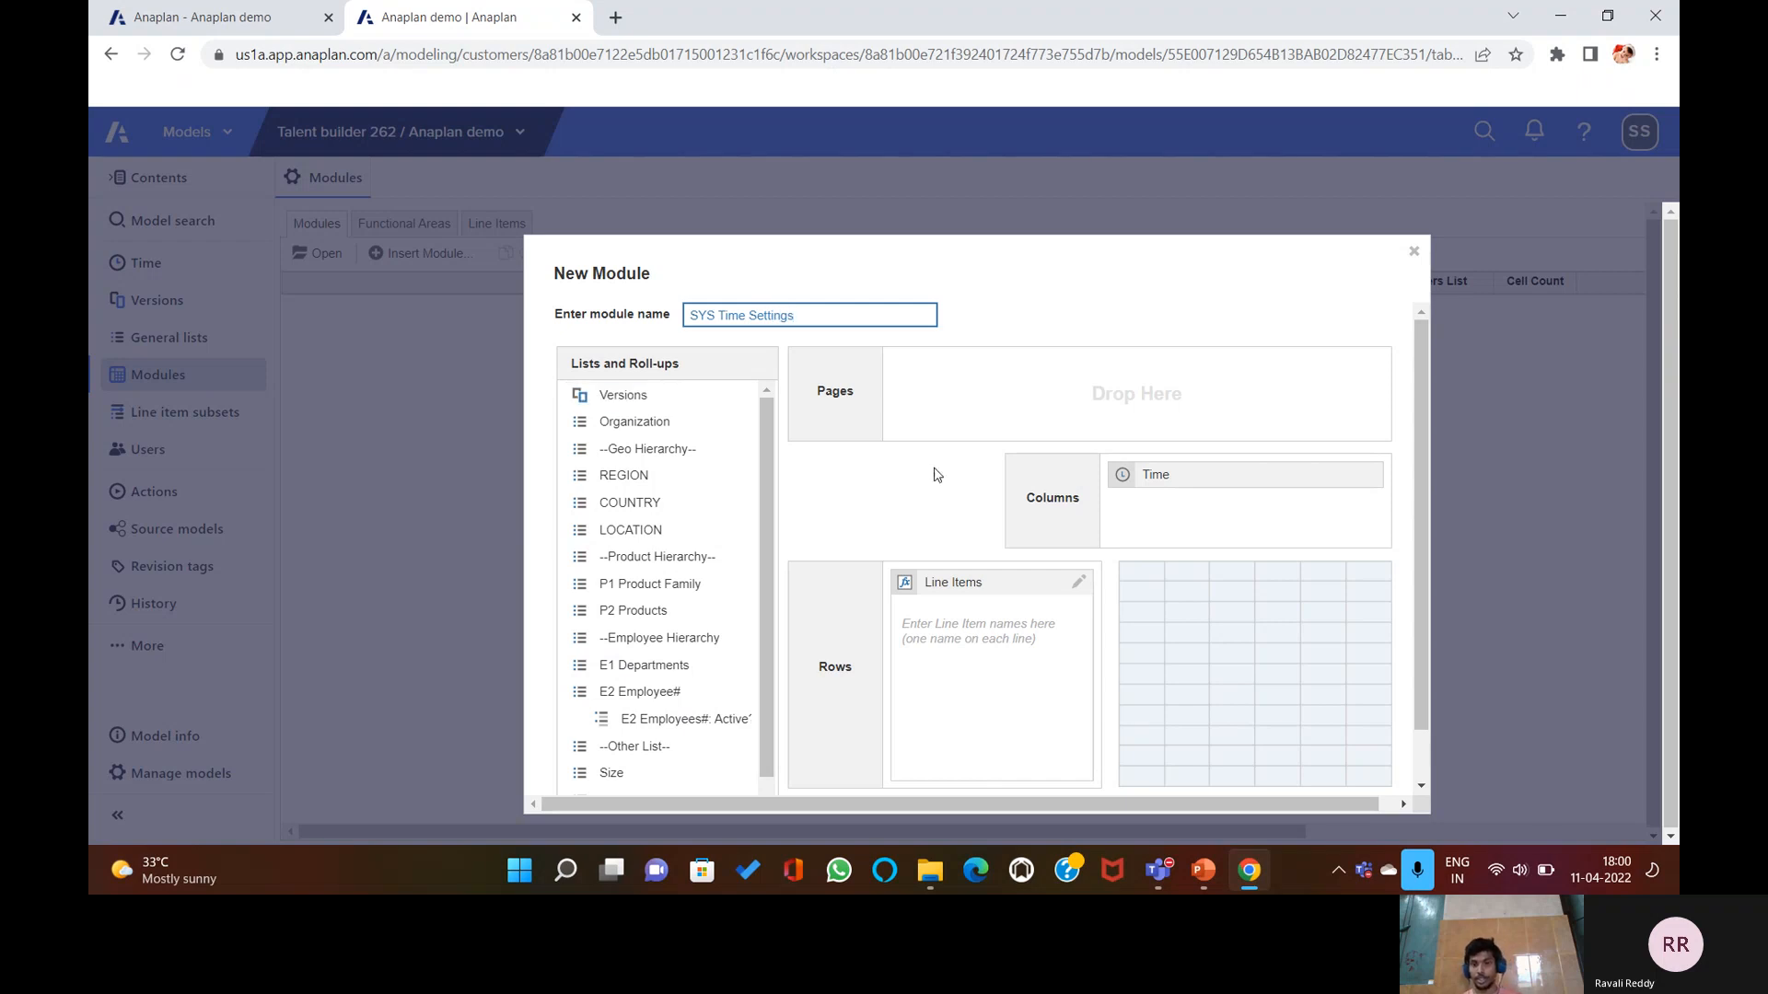
scroll(1059, 511, "down", 1)
left_click(1002, 608)
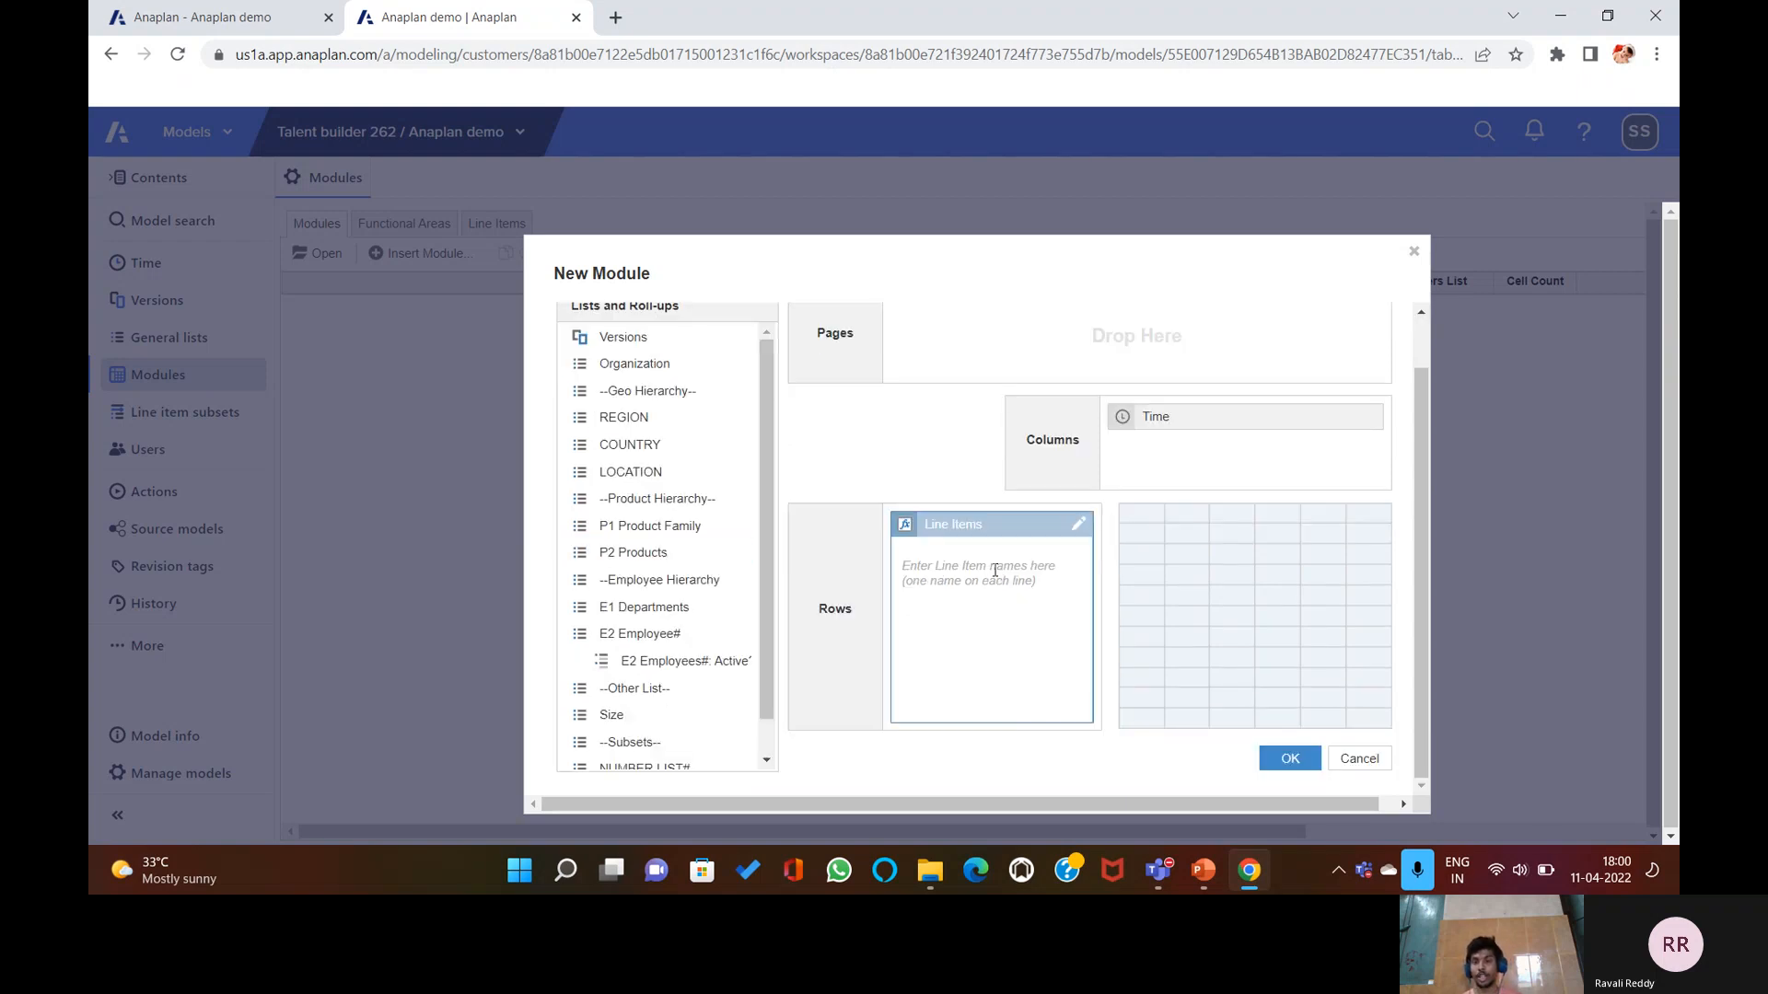
left_click(1290, 759)
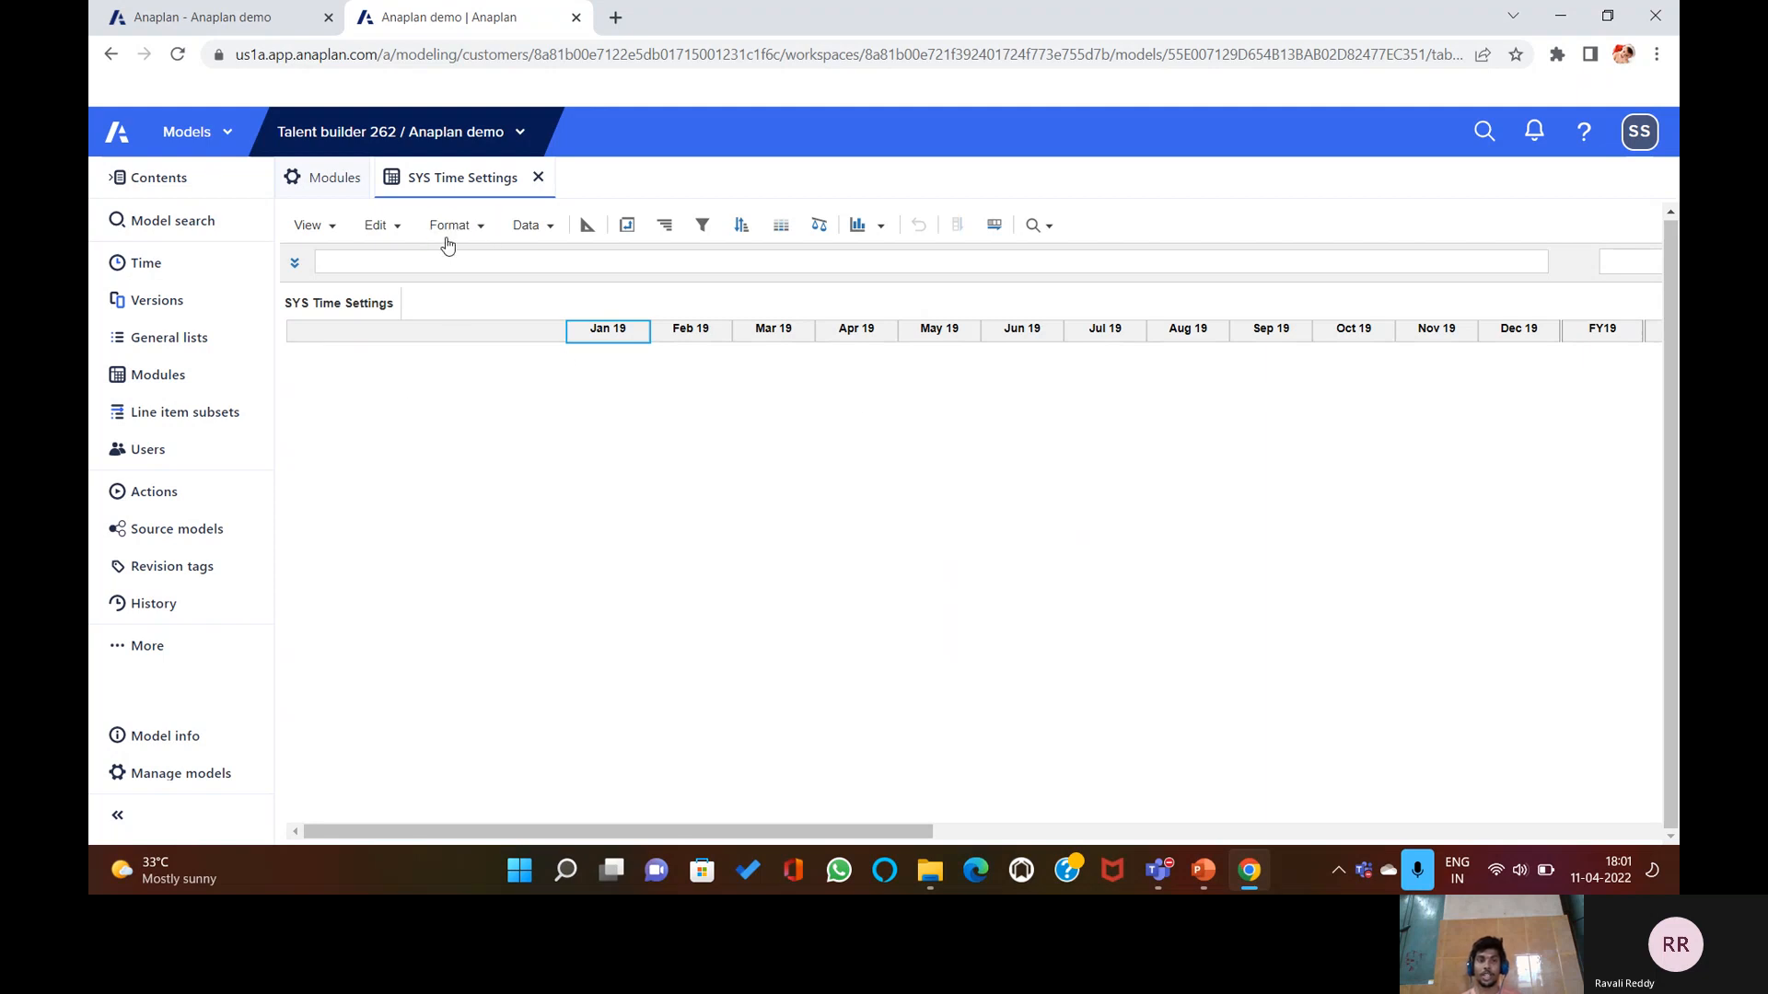
Insert seven line items, from First Day Of Month through Current Period start to Forecast Months only.
left_click(377, 225)
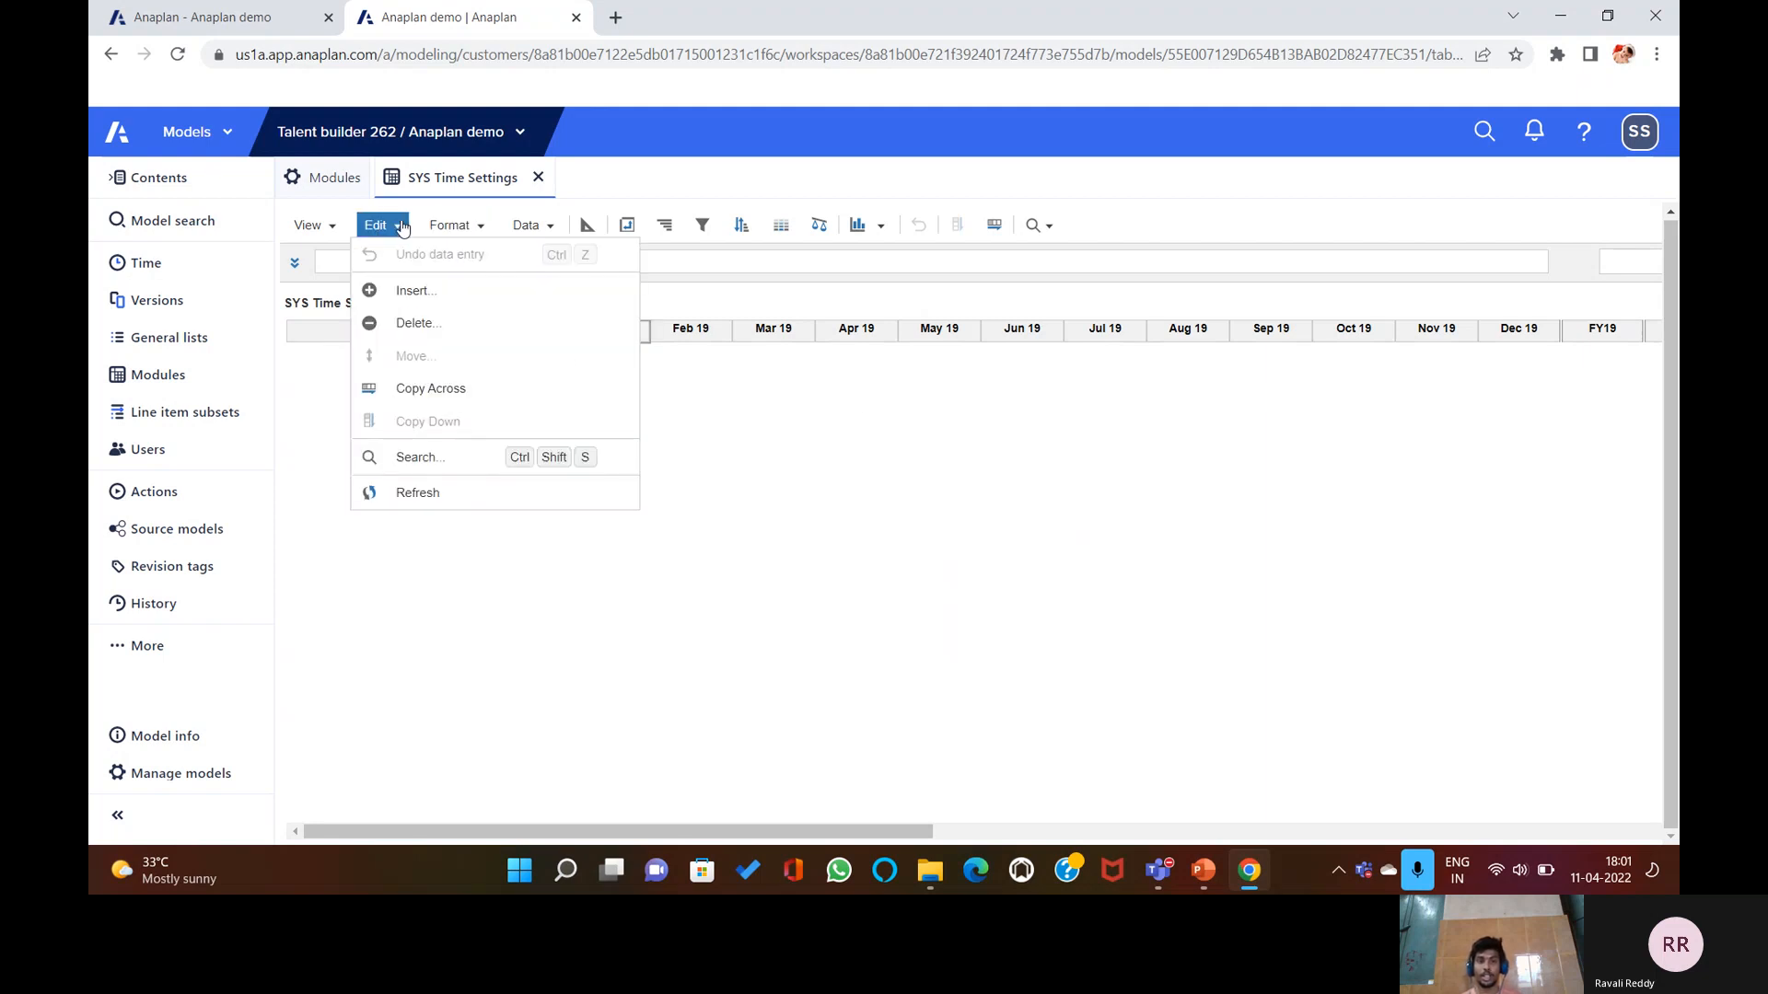
left_click(467, 291)
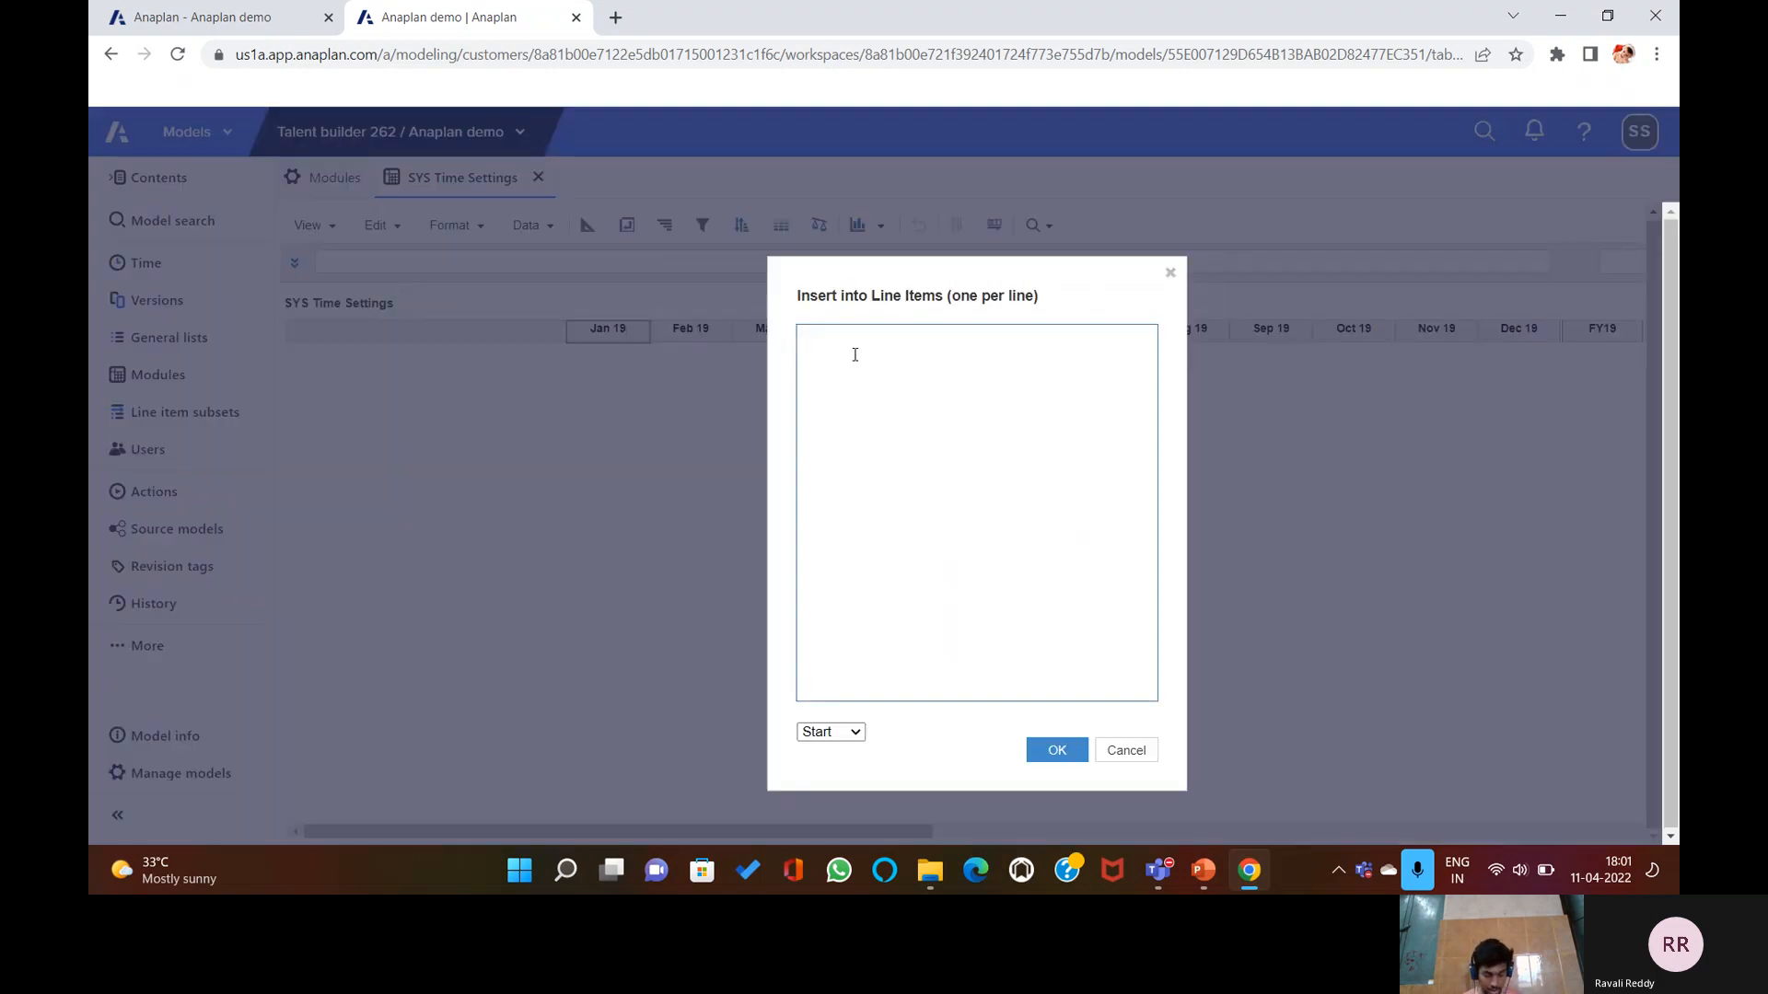
type("First Day")
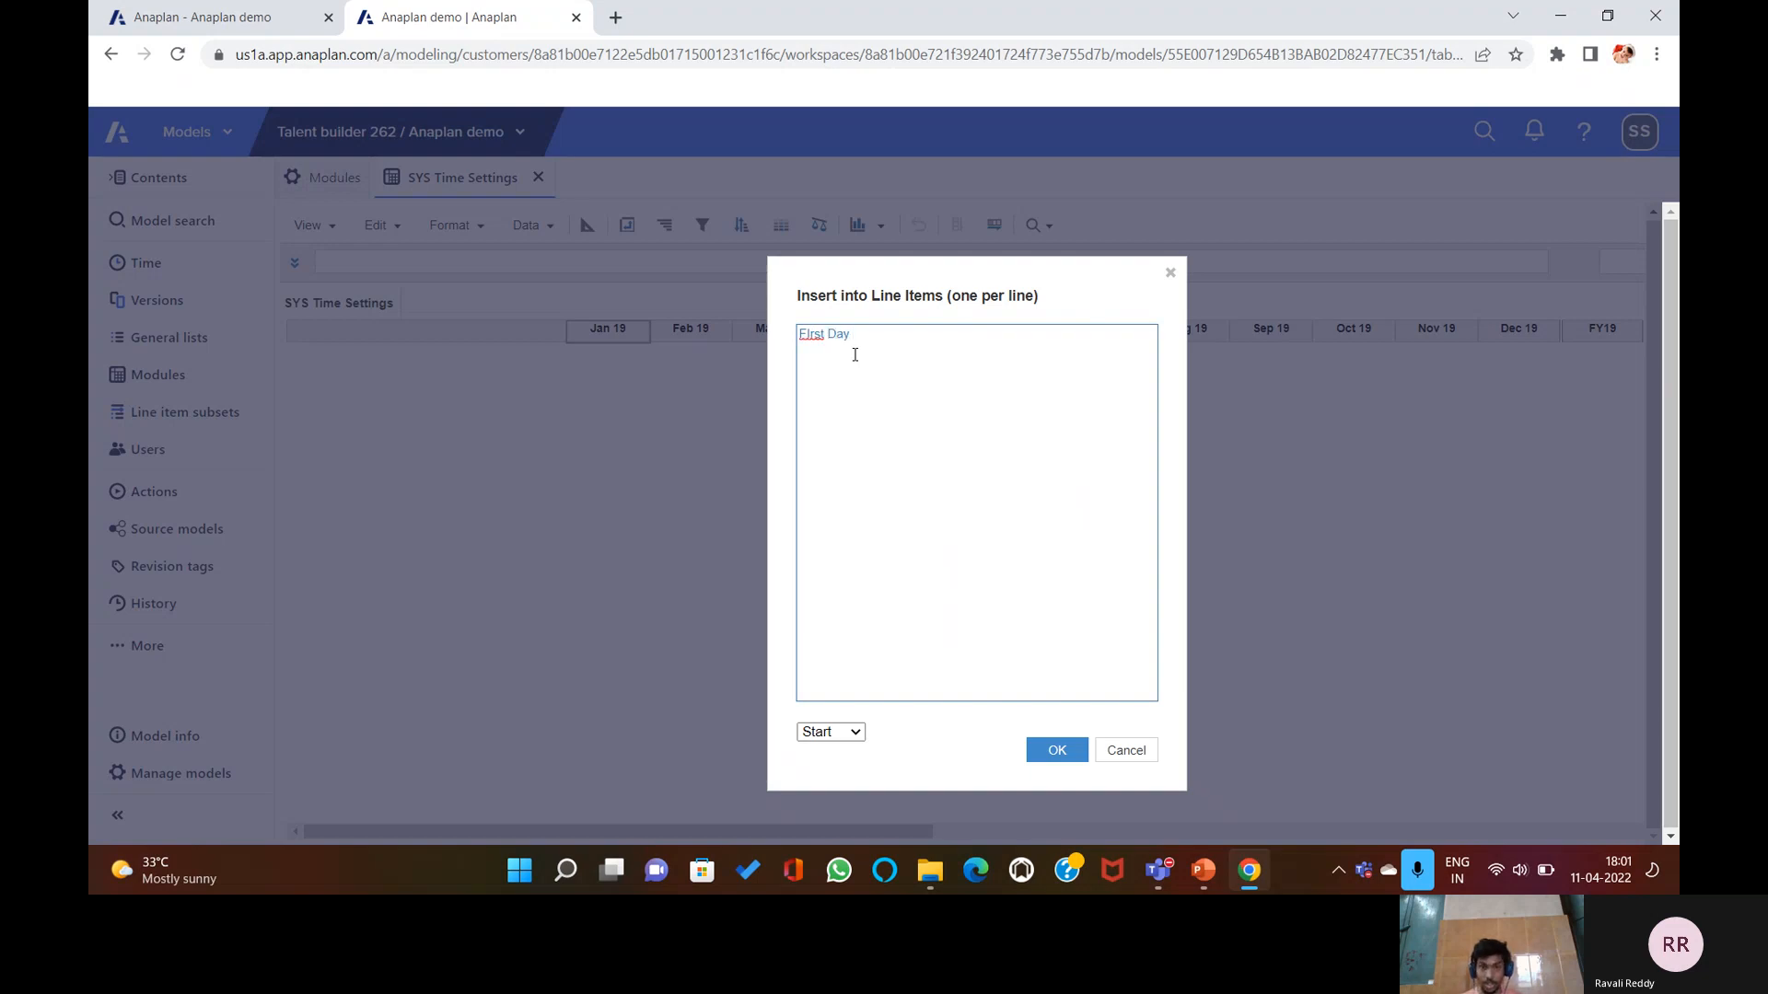
type(" O")
type("f MO")
type("onth")
type("Las")
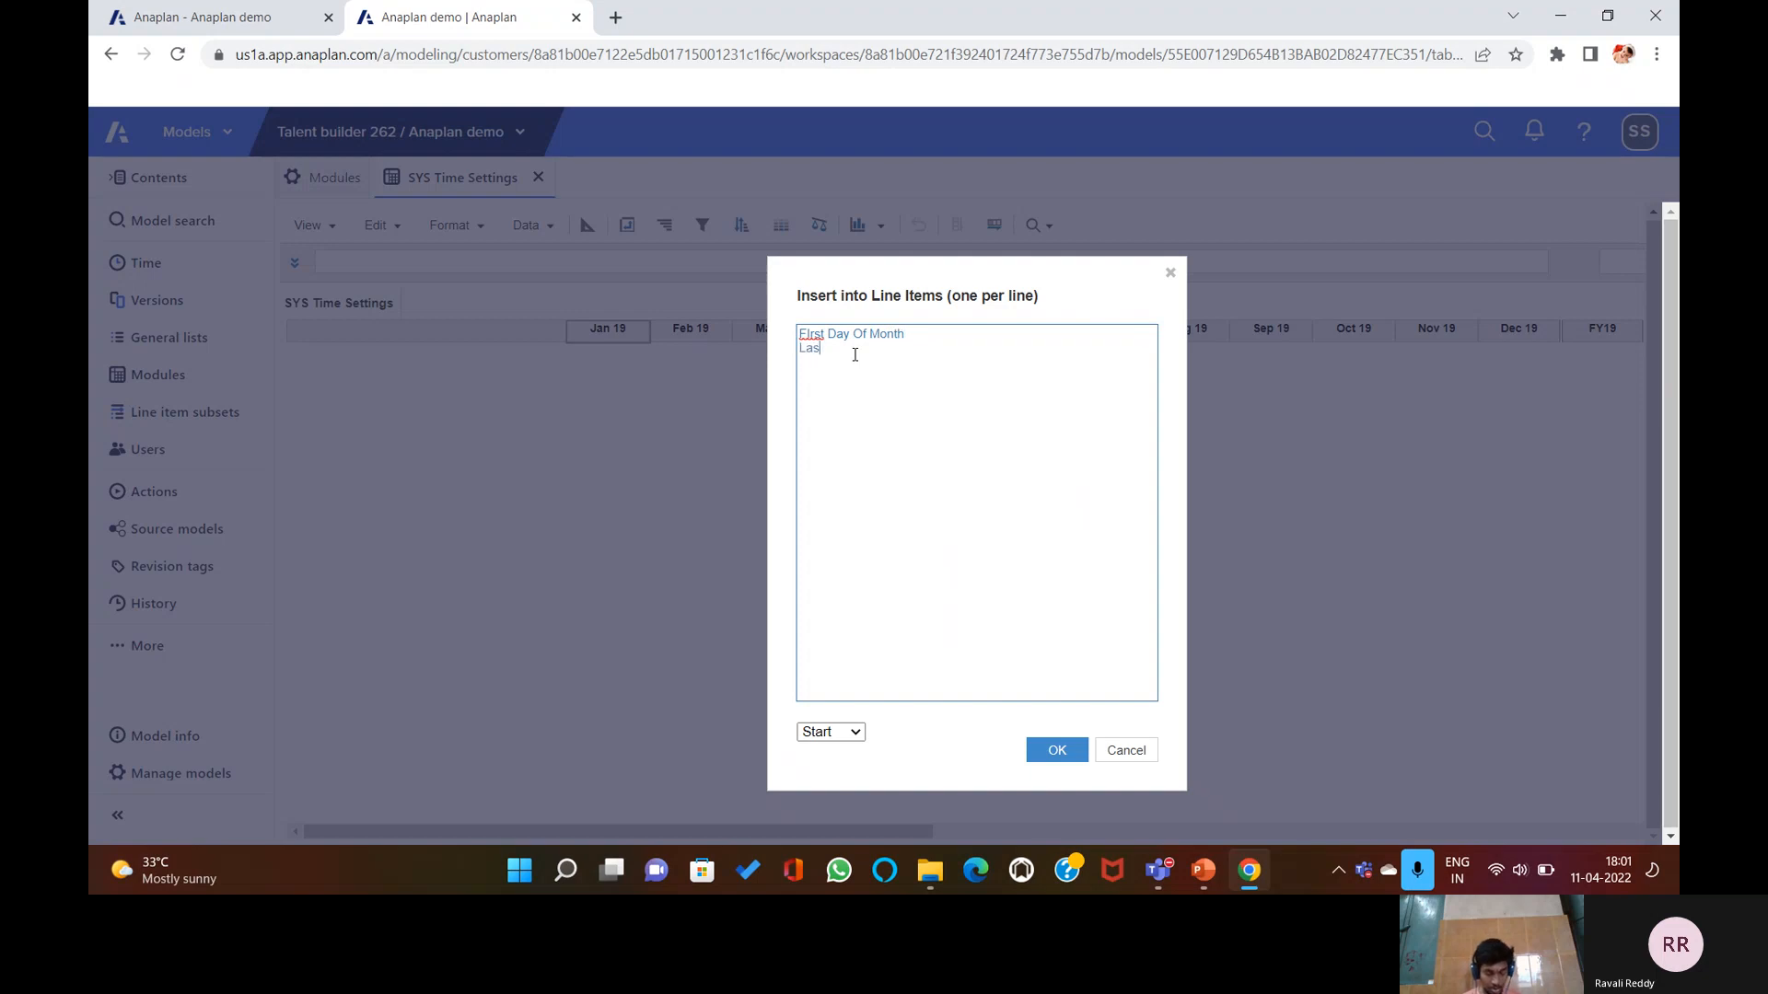
type("t day")
key("BackSpace")
key("BackSpace")
type("Day")
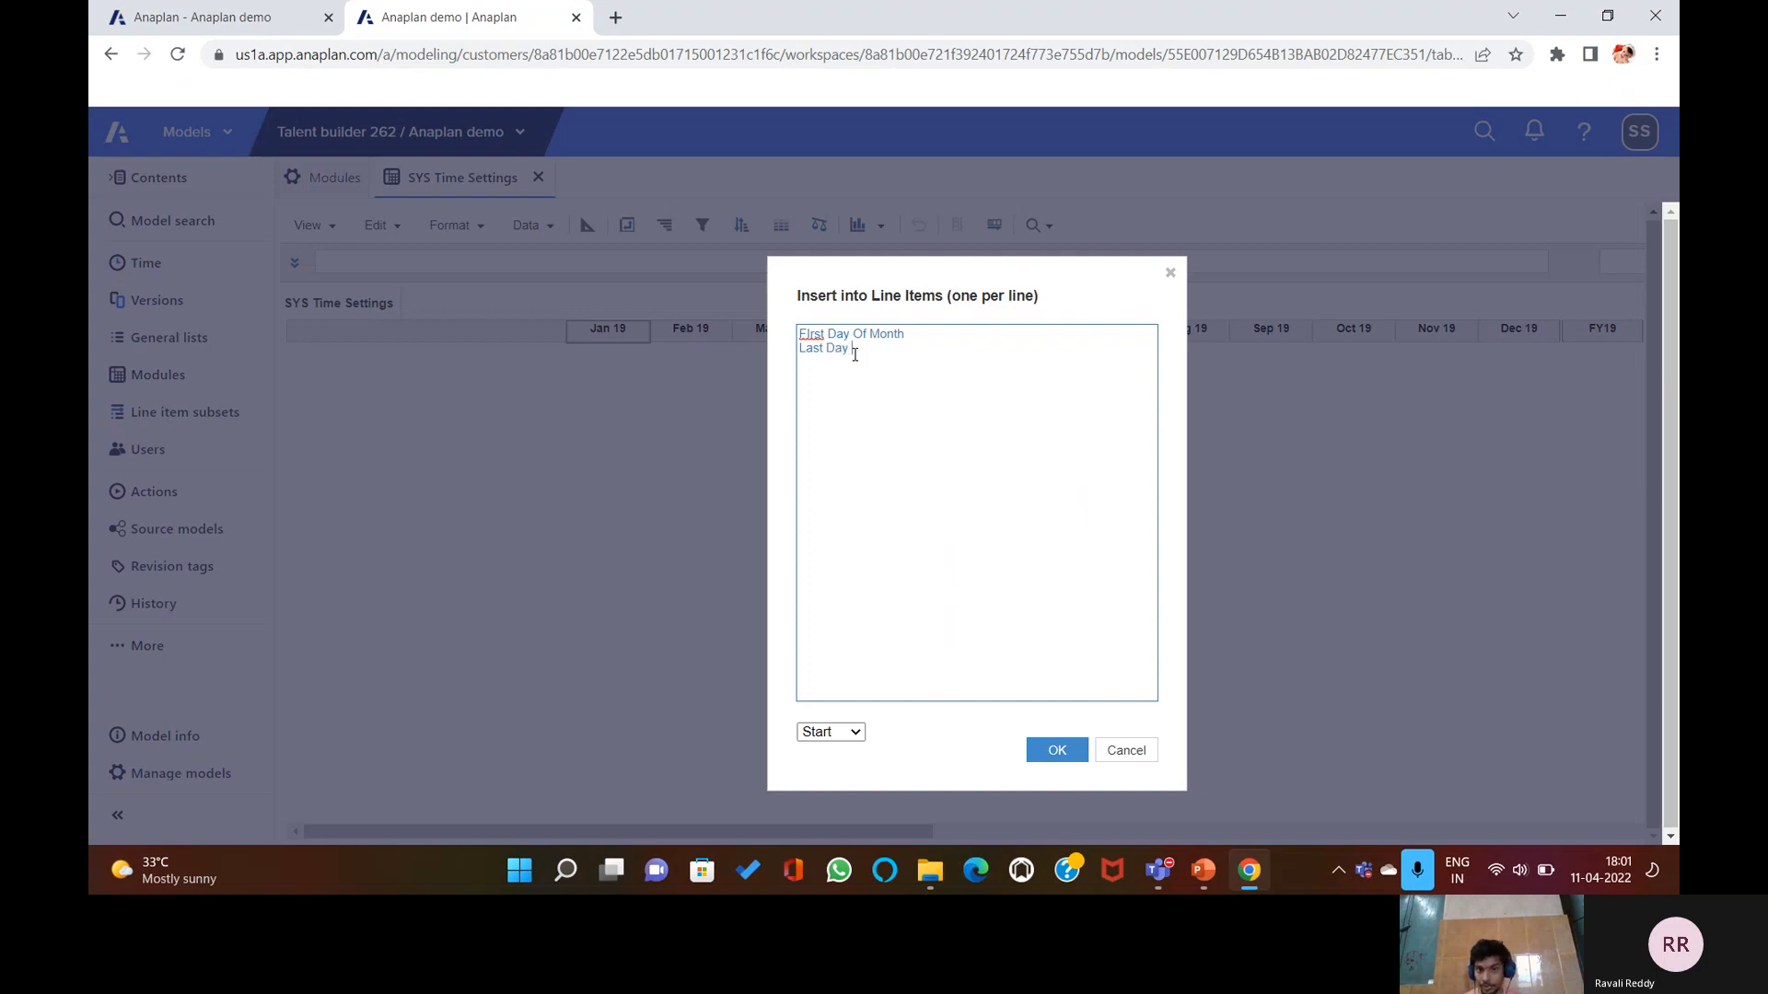
type(" Of Month C")
type("ur")
type("ren")
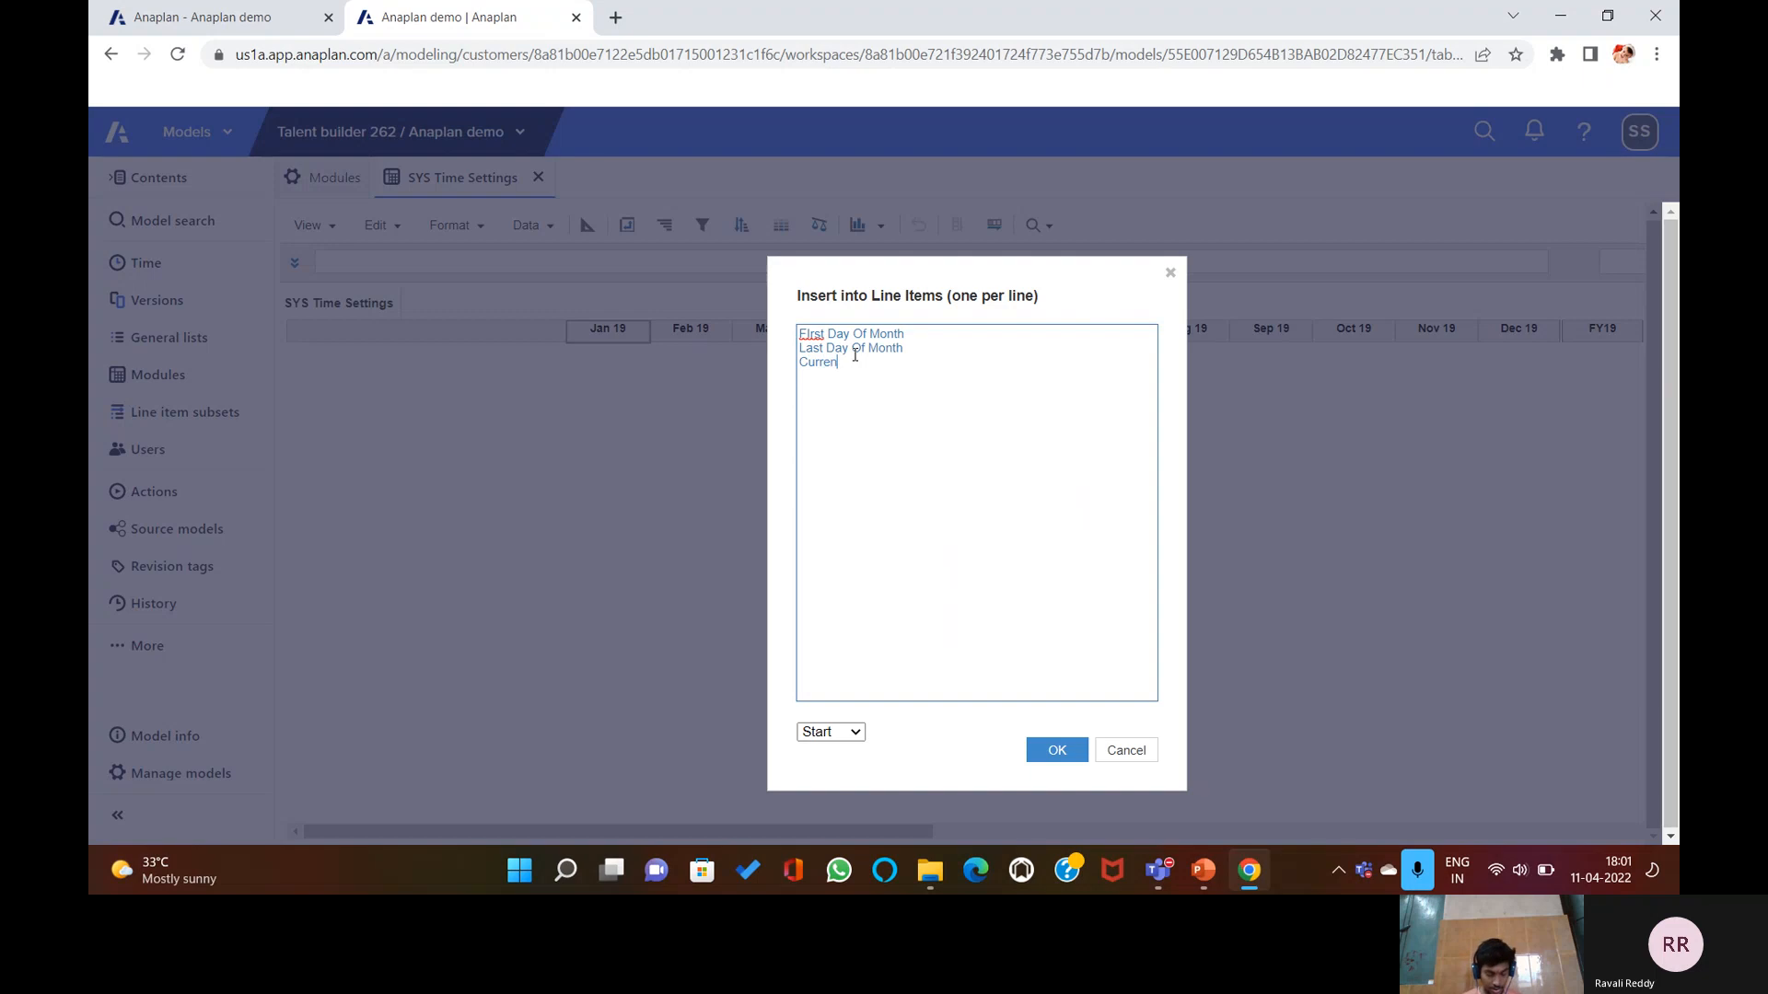
type("t Period? CureentPeriod ")
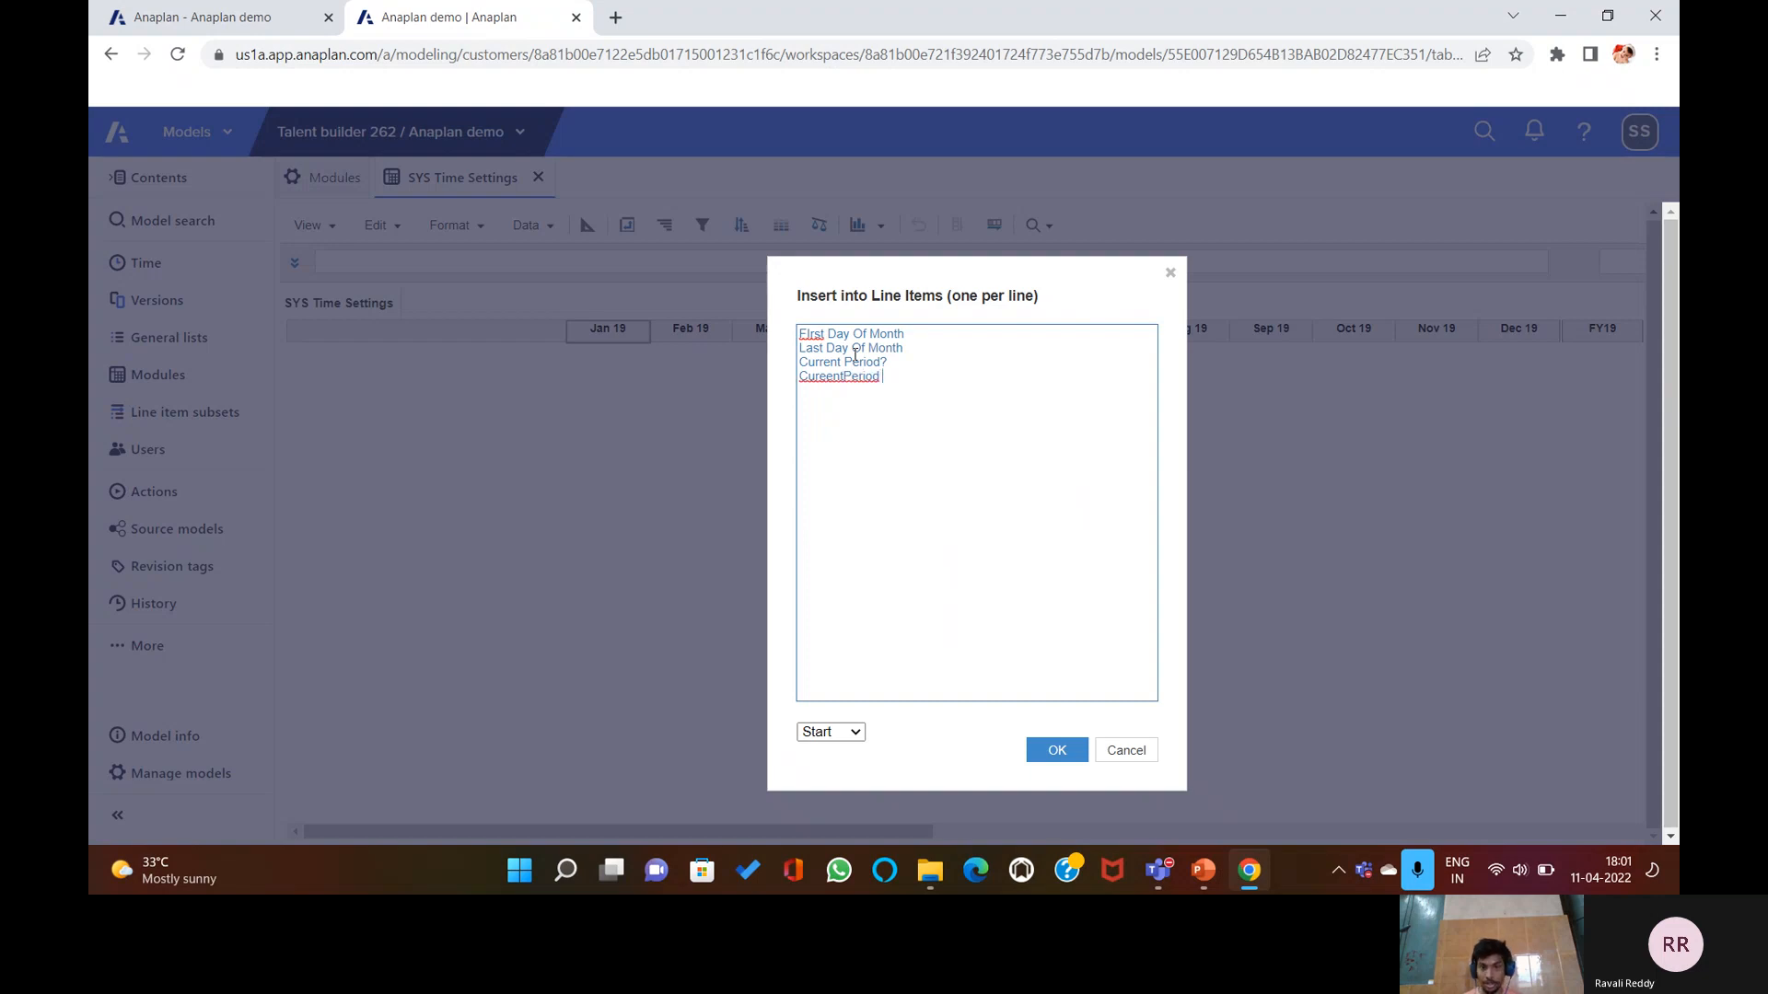
type("start")
left_click(844, 377)
type("start ")
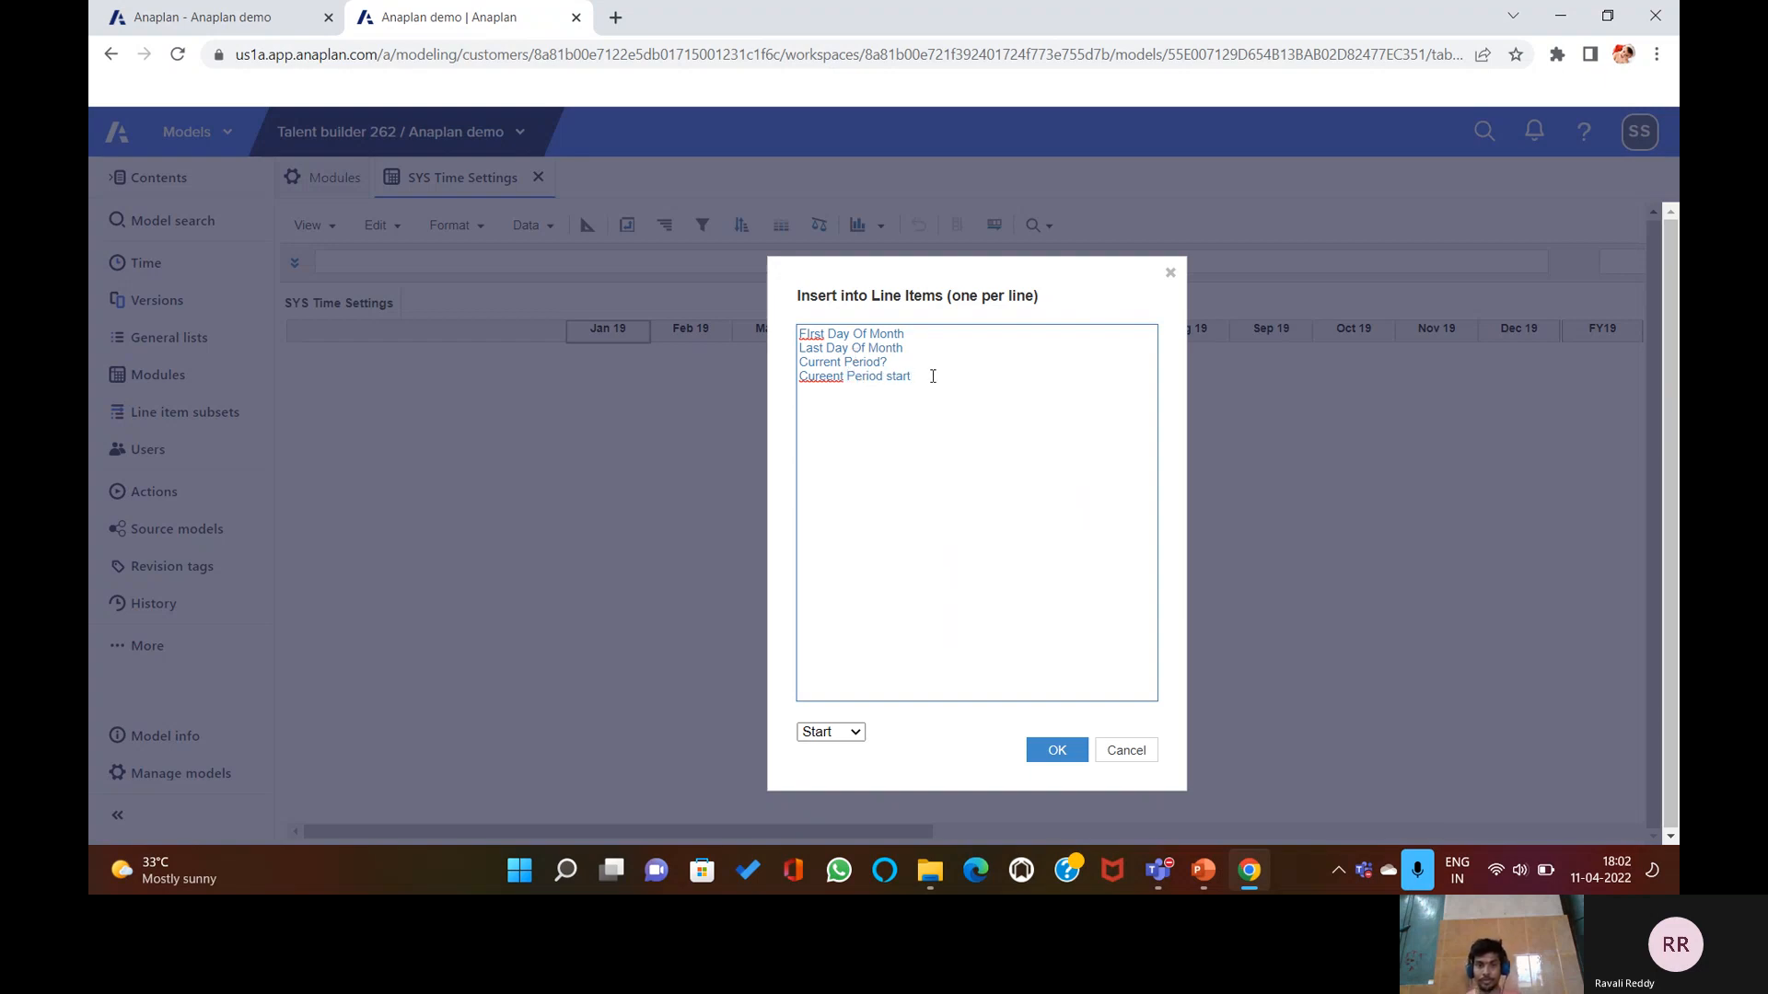
type("Actual Period? ")
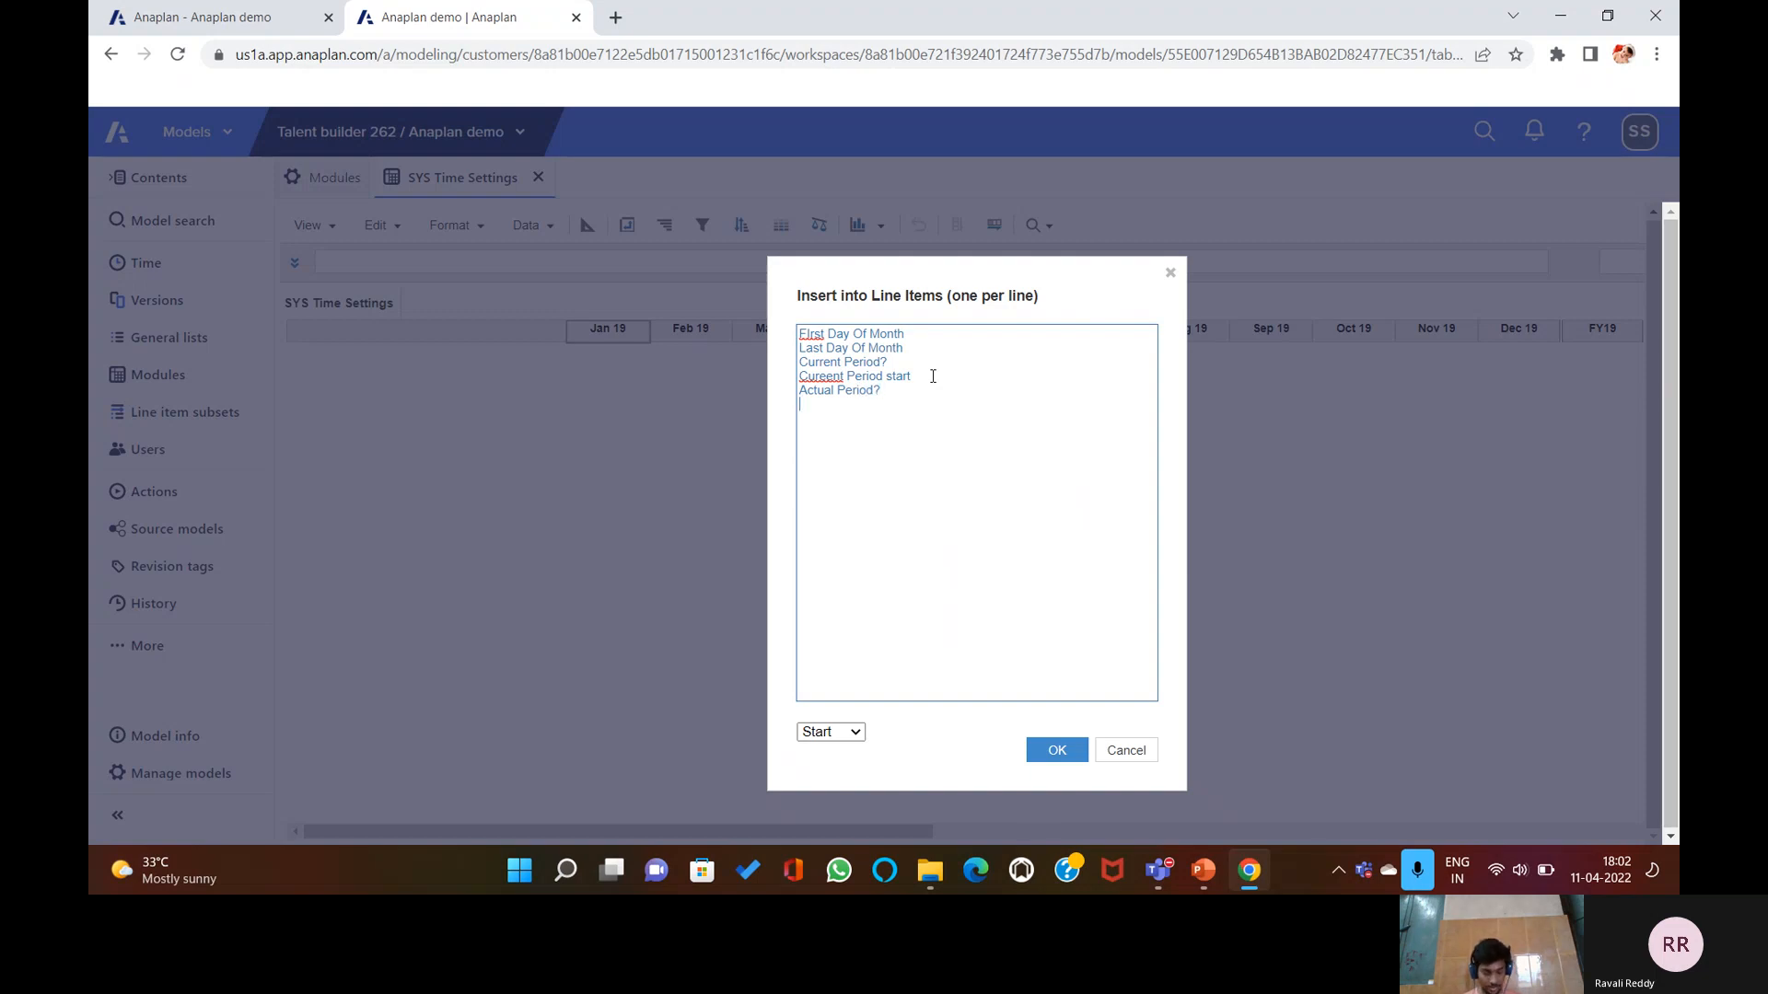
type("Forecast")
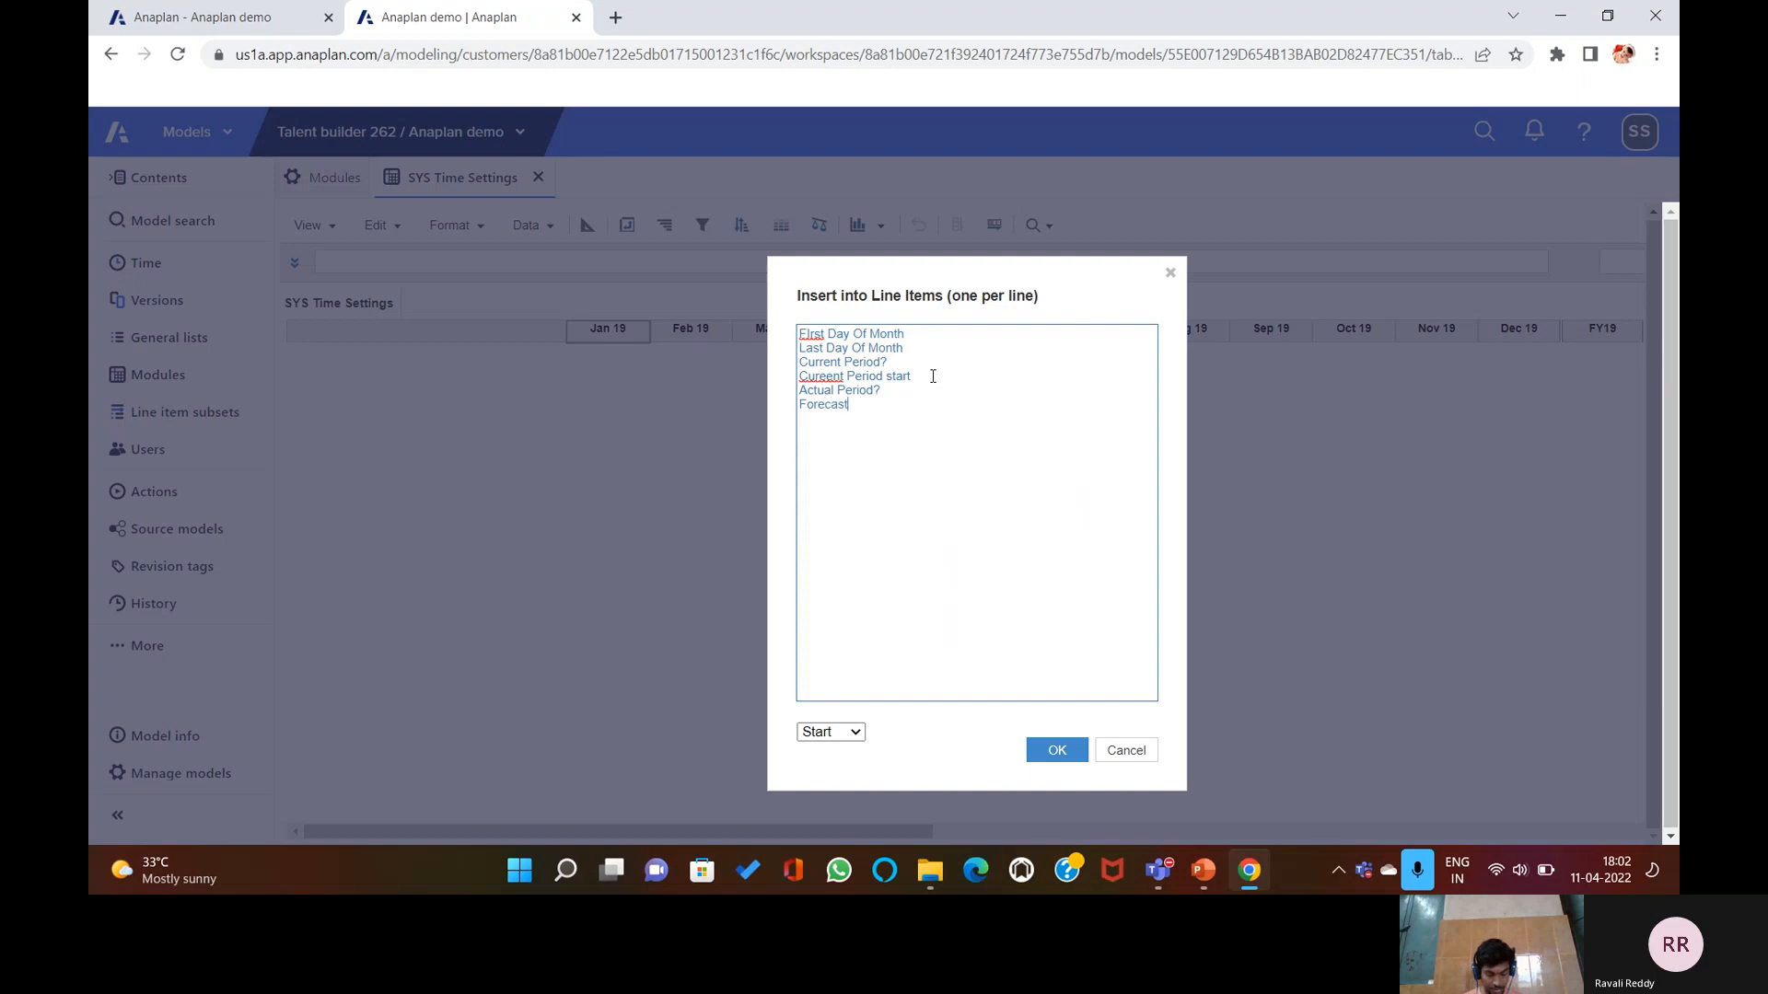
type(" Period? ")
type("Foreca")
type("st Mo")
type("nth")
type("s only")
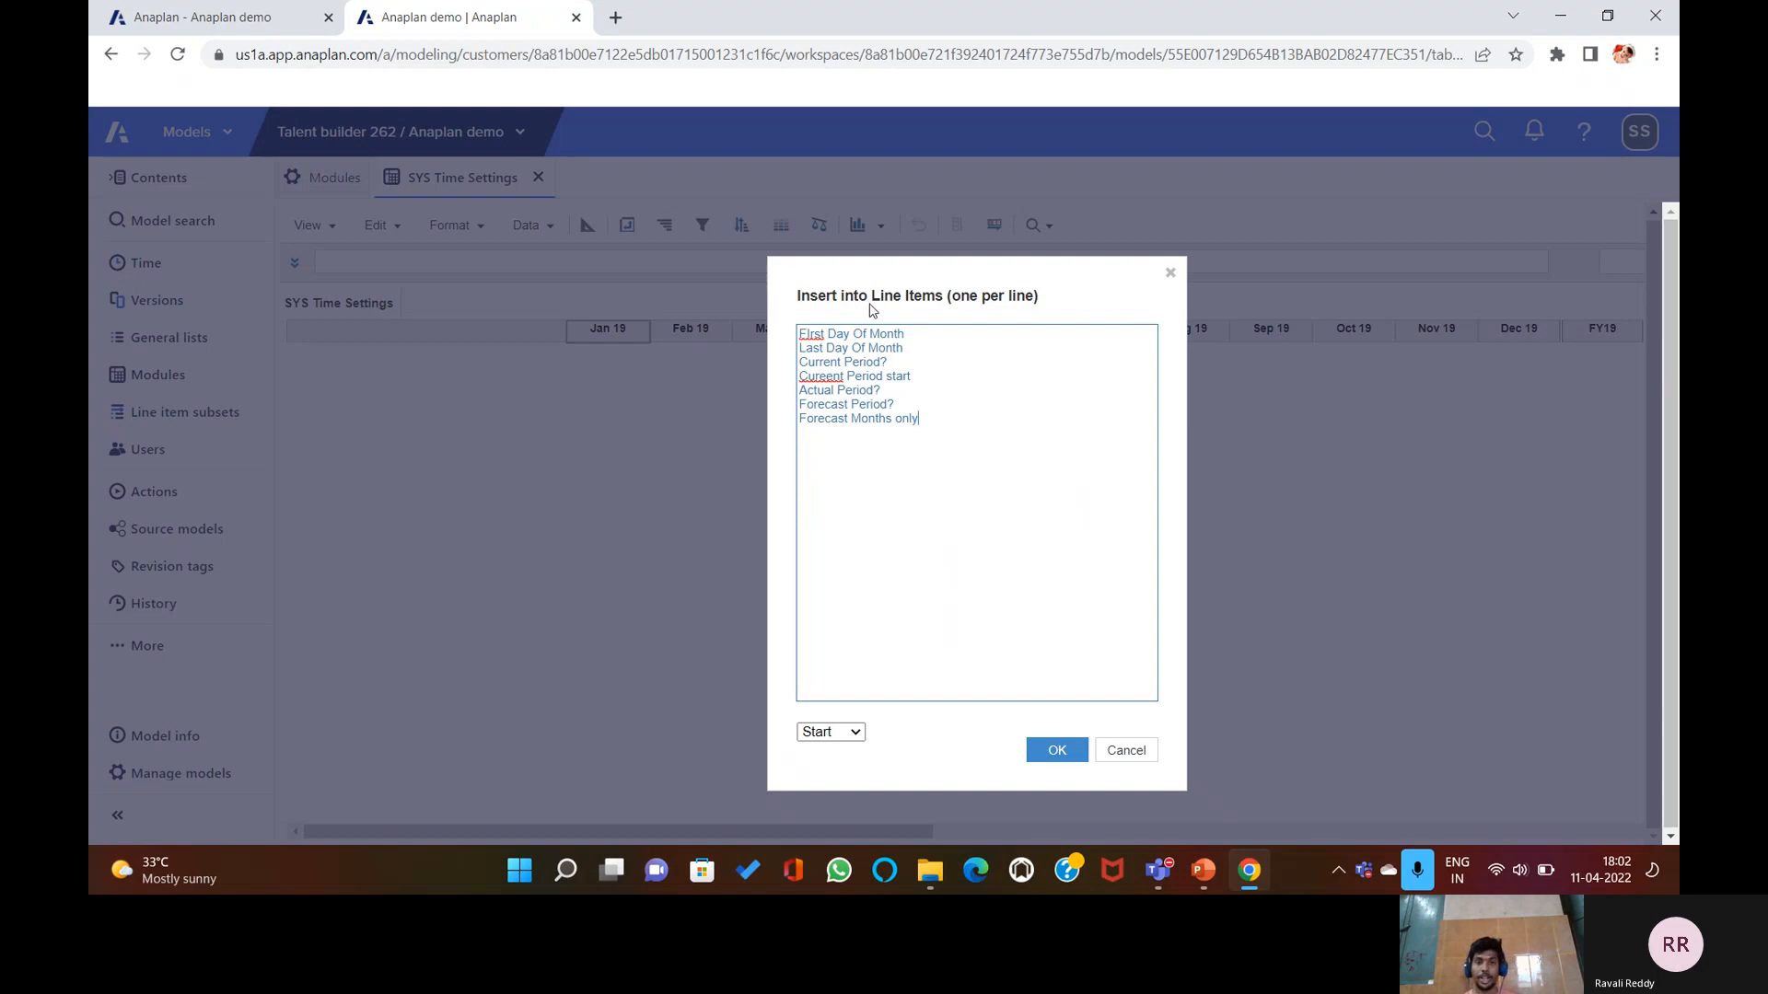
left_click(1072, 750)
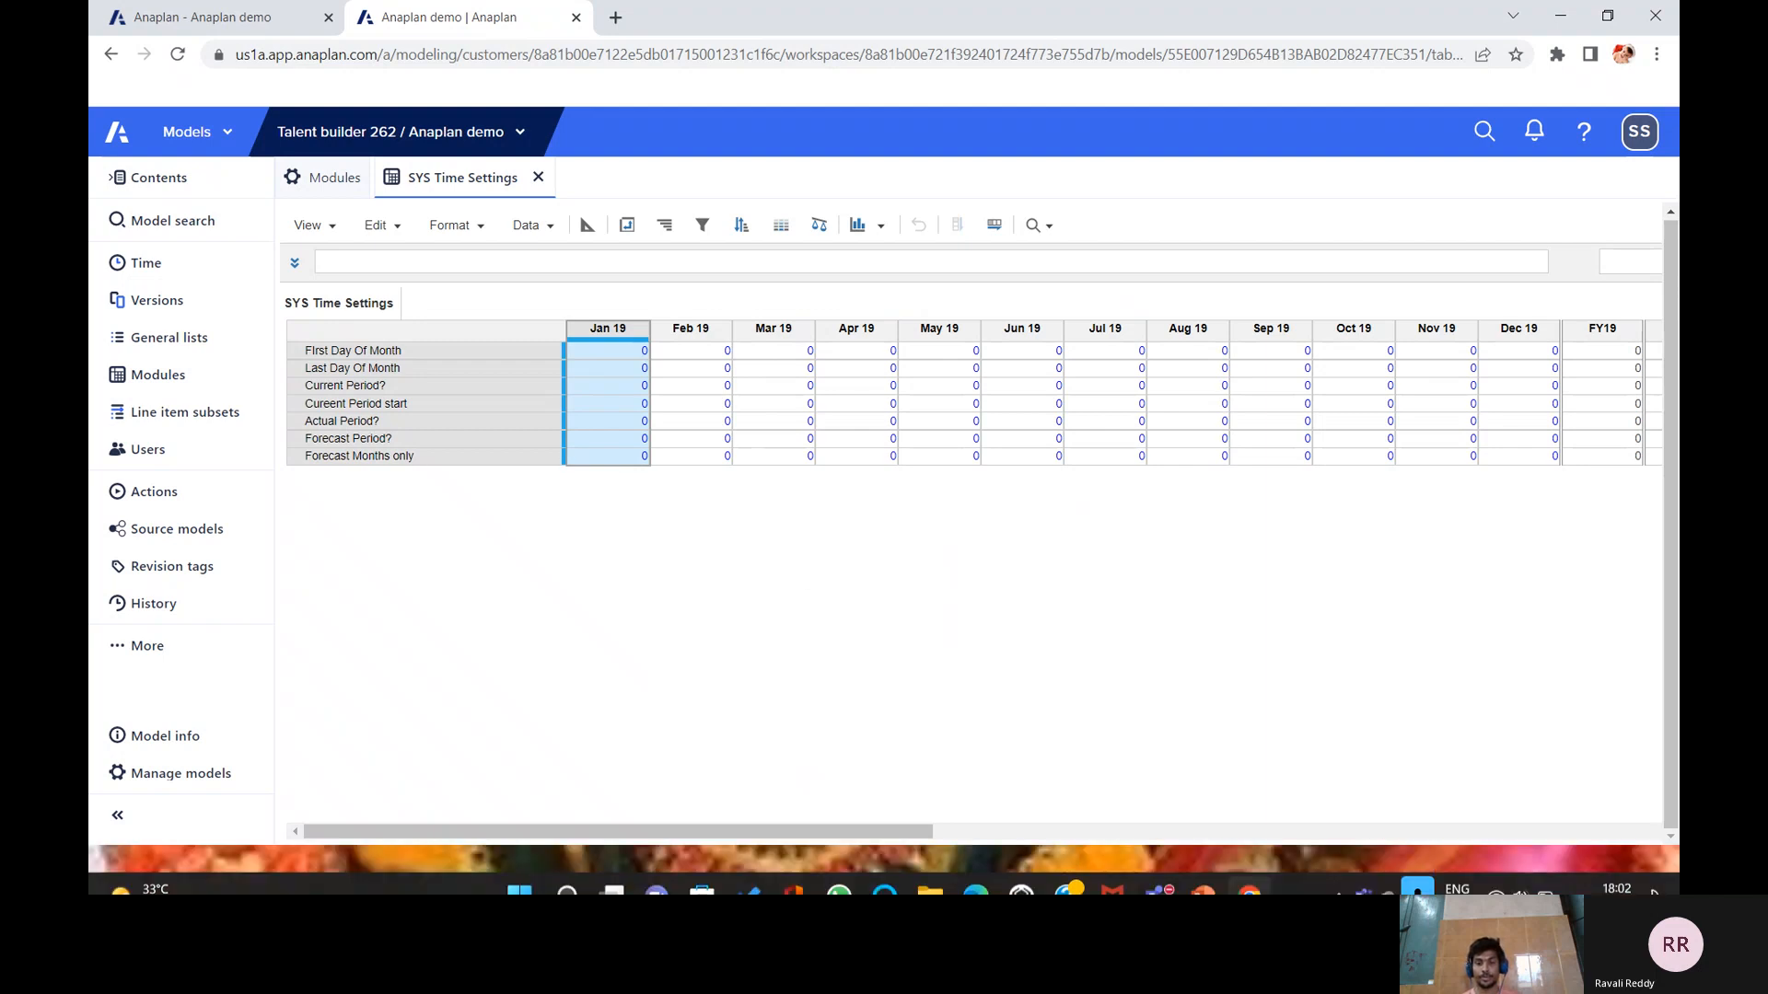
Advance the presentation to slide 5, 'Module Grid View', then return to Anaplan.
left_click(1203, 868)
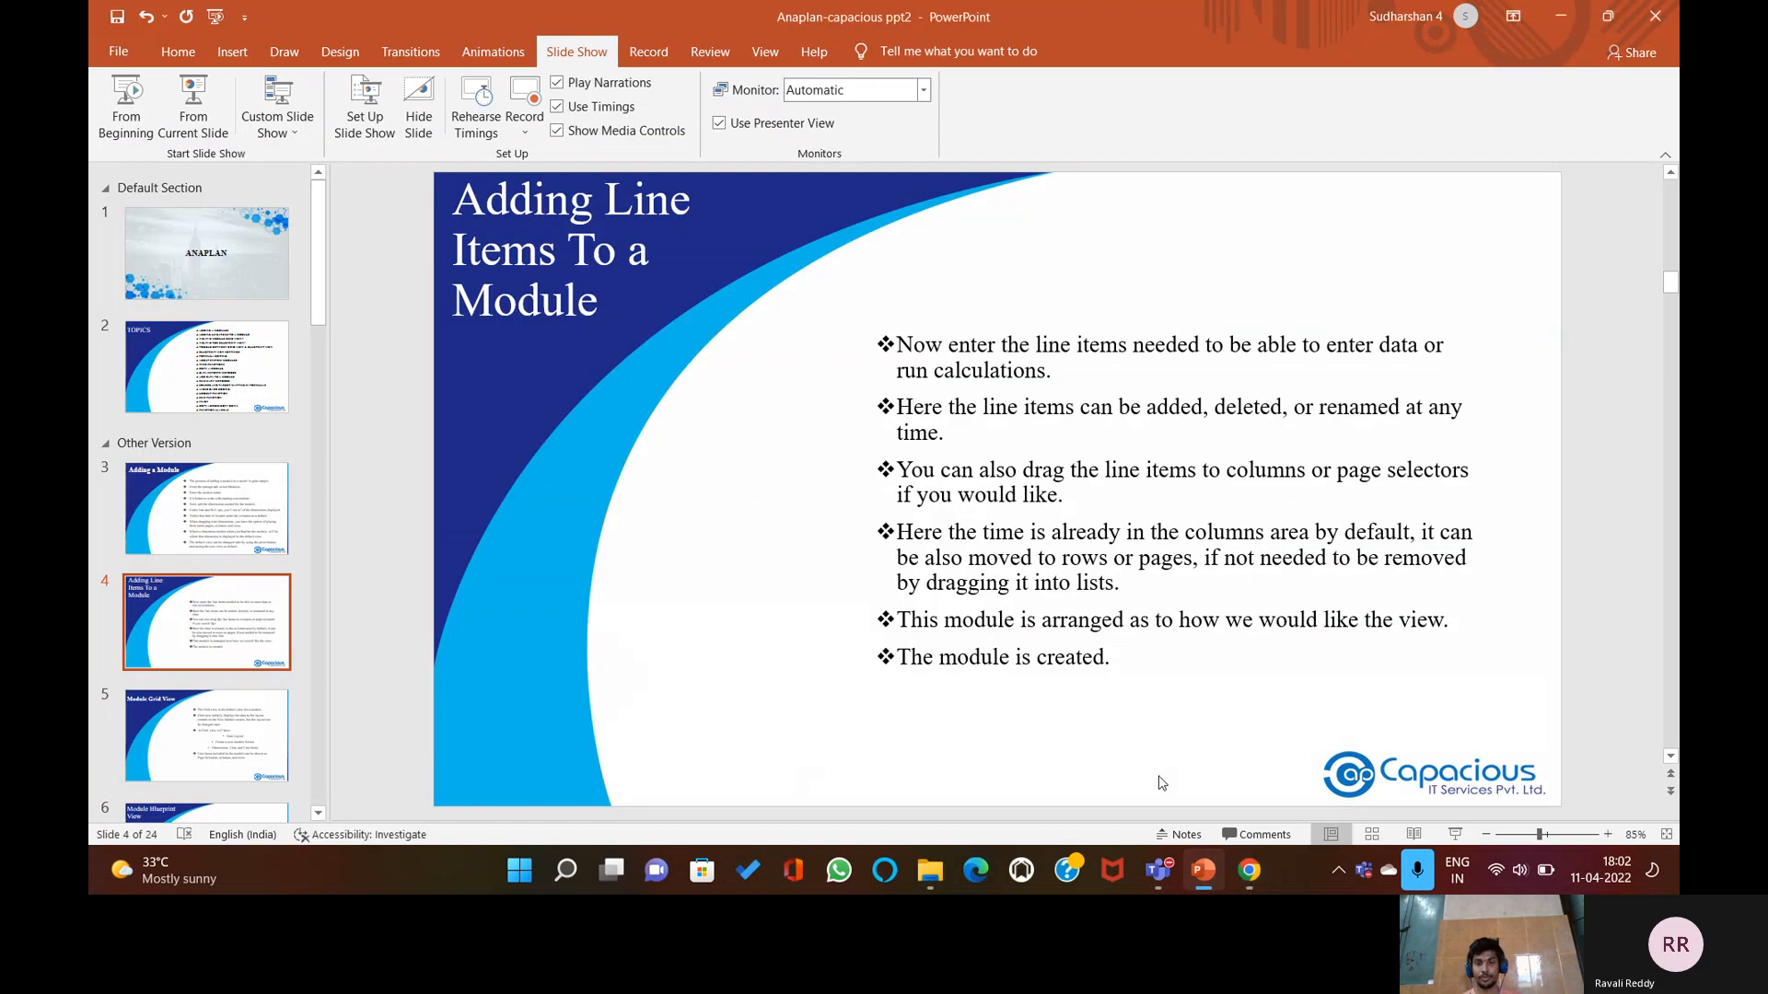
left_click(1167, 705)
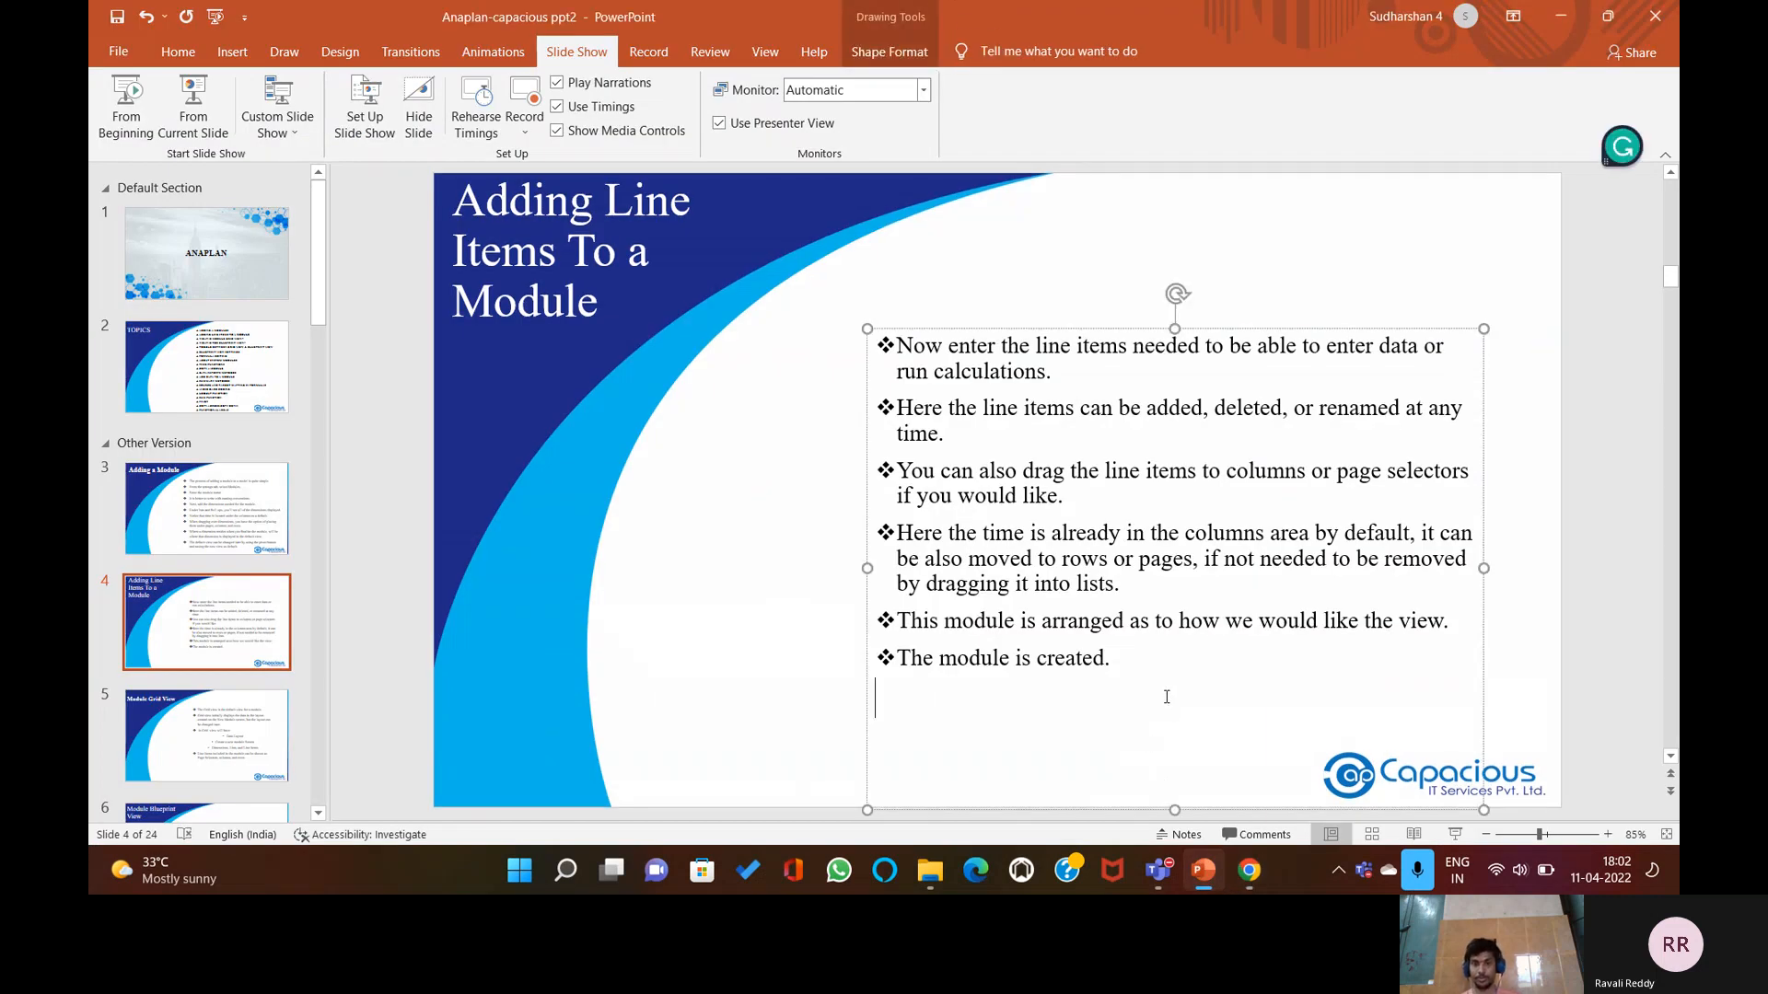
scroll(910, 662, "down", 2)
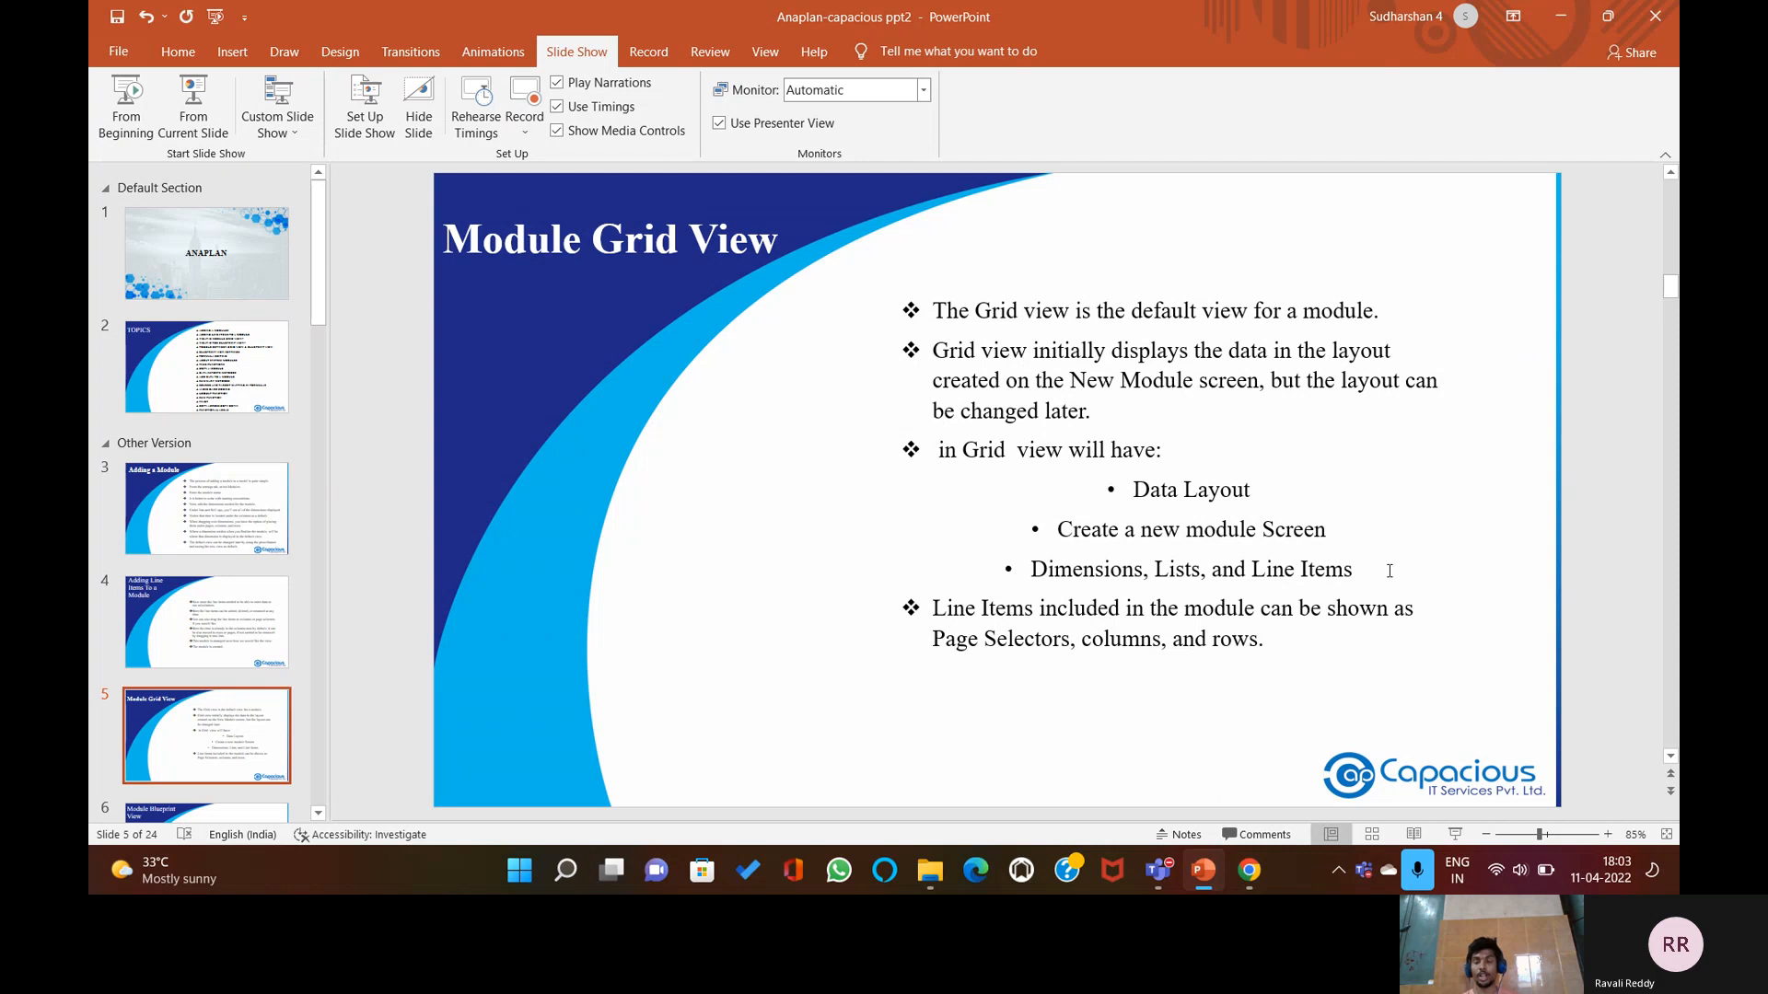
left_click(1206, 871)
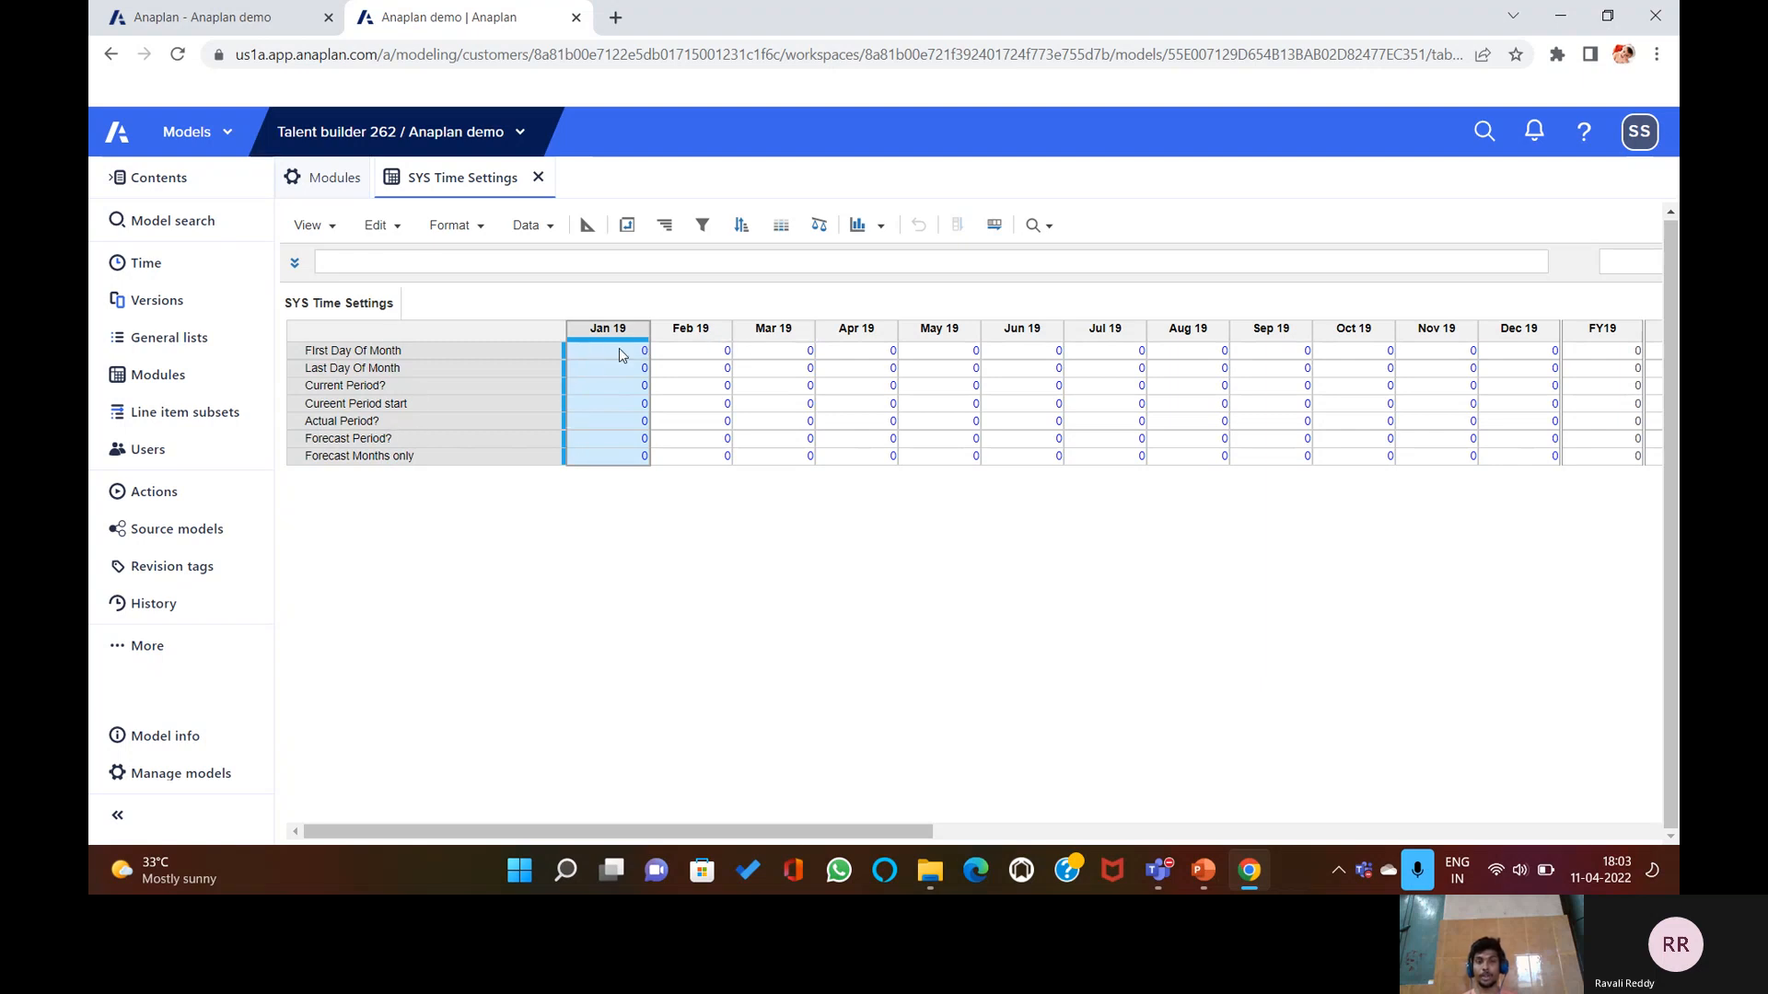
left_click(529, 225)
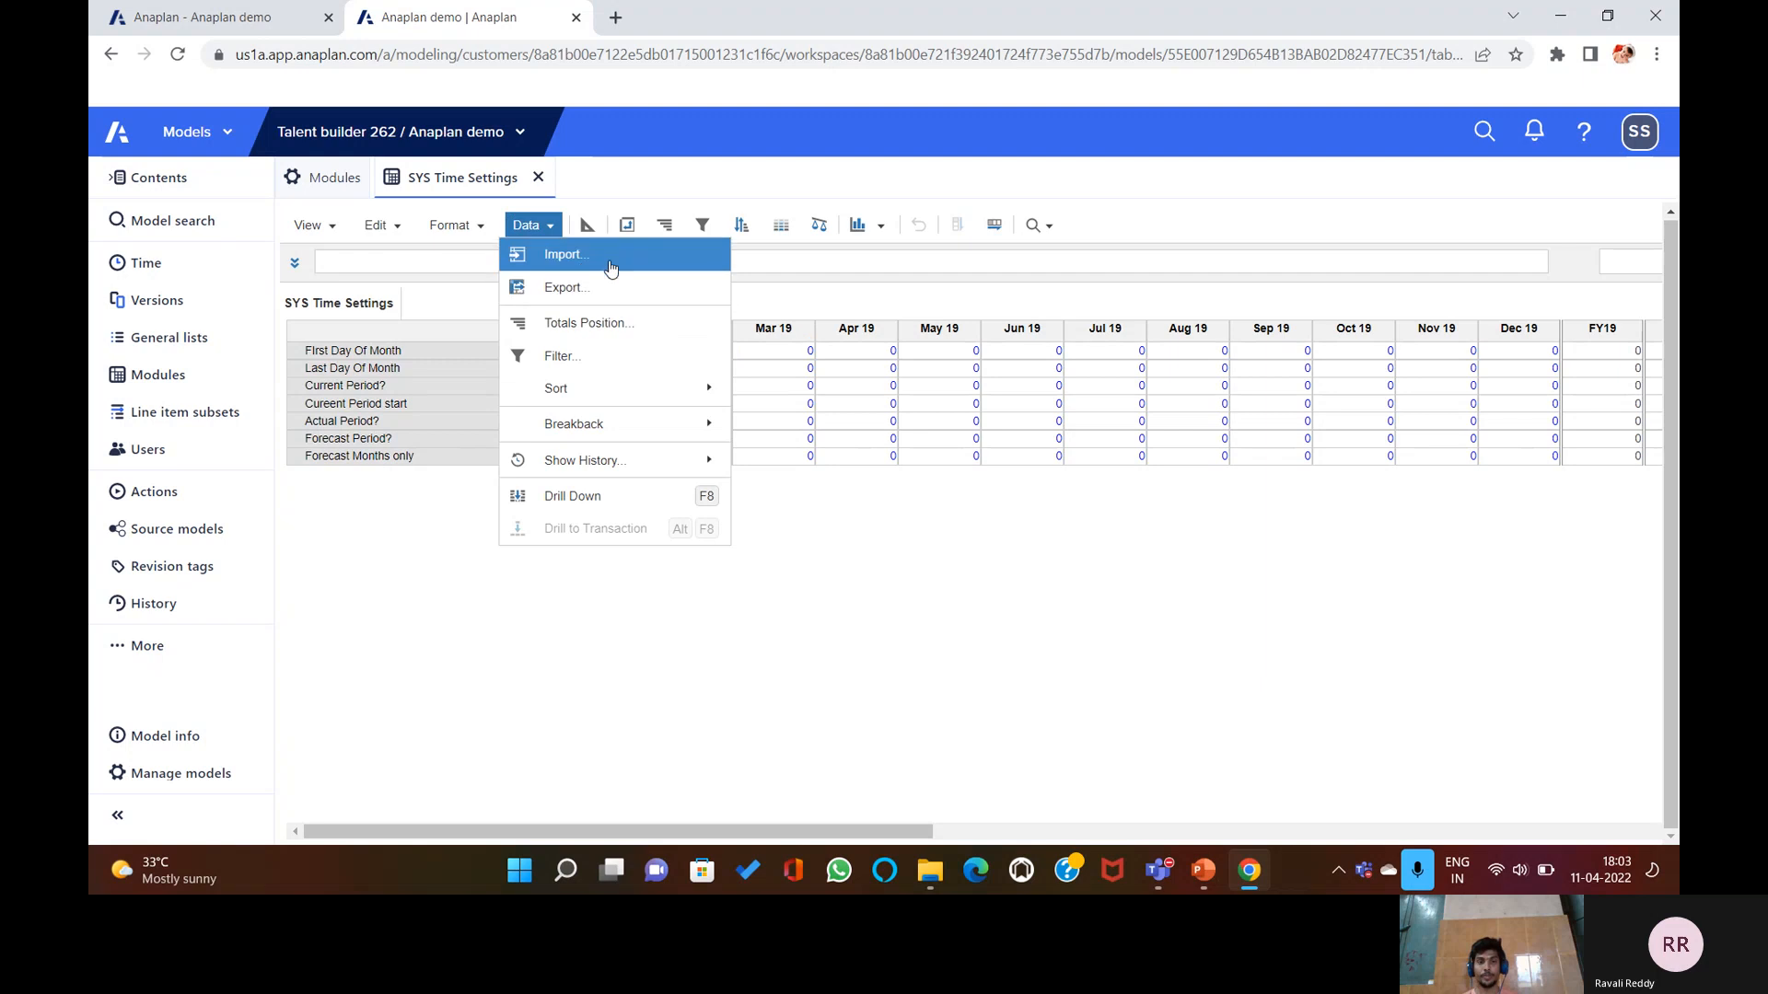
left_click(627, 225)
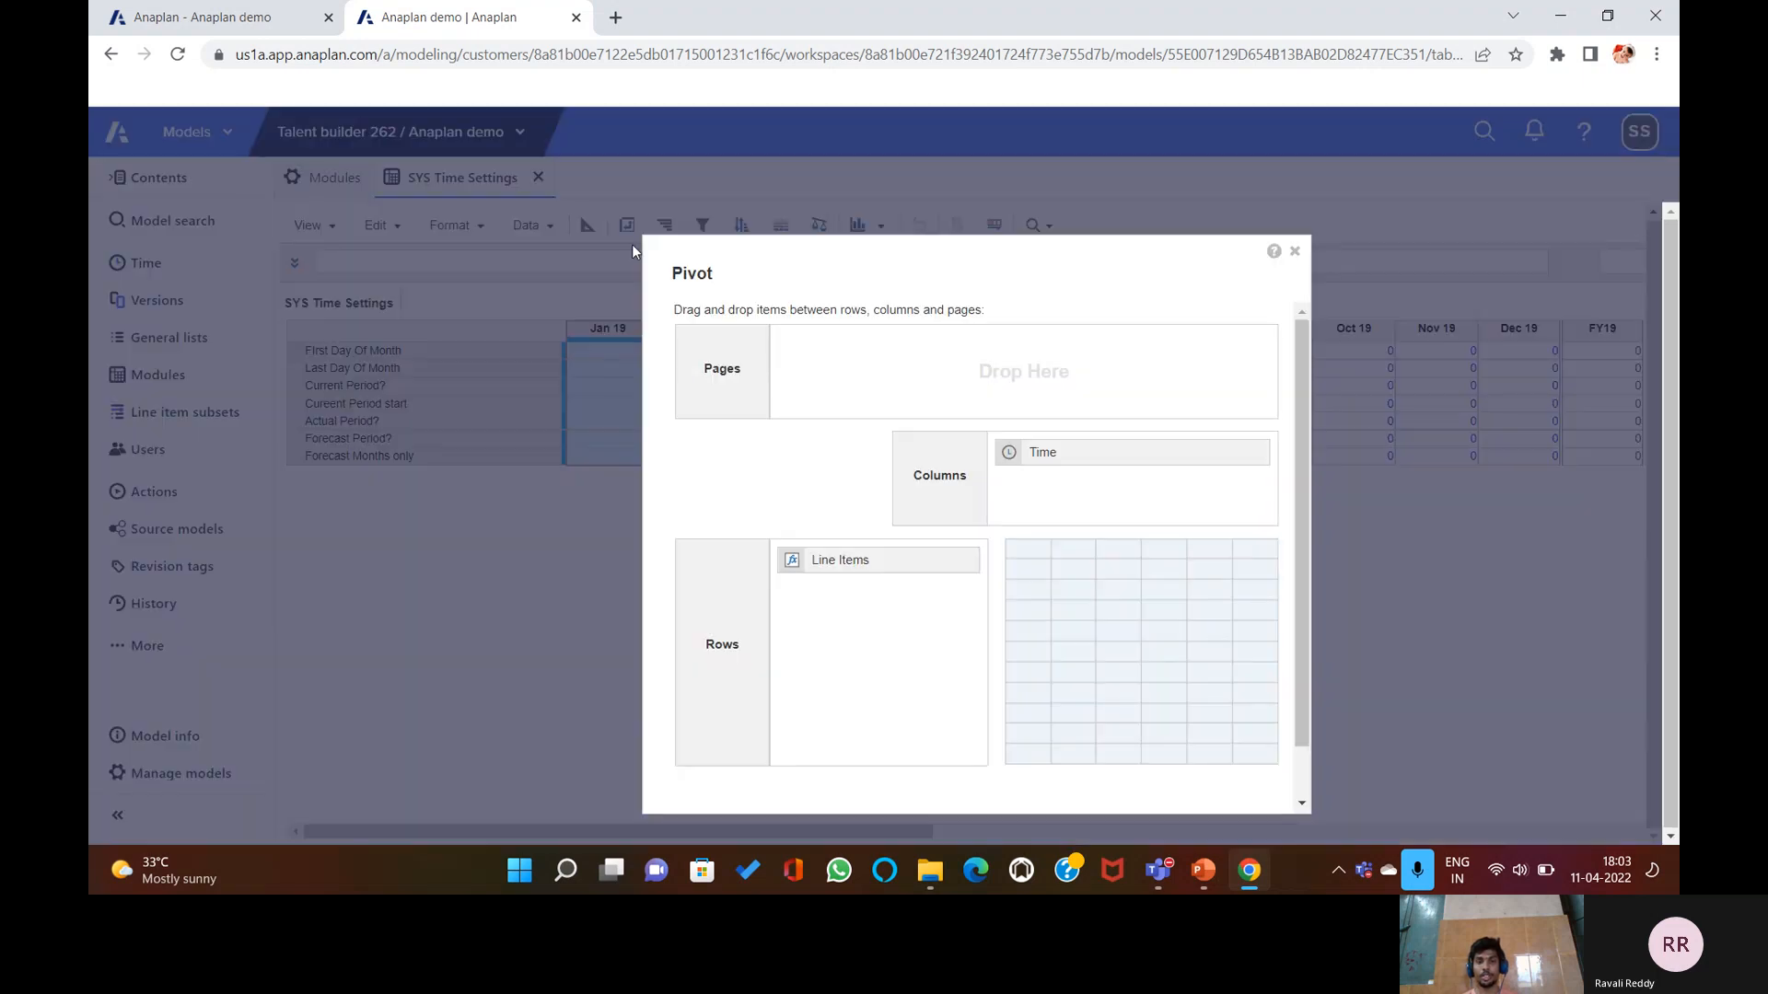
left_click_drag(1018, 451, 888, 359)
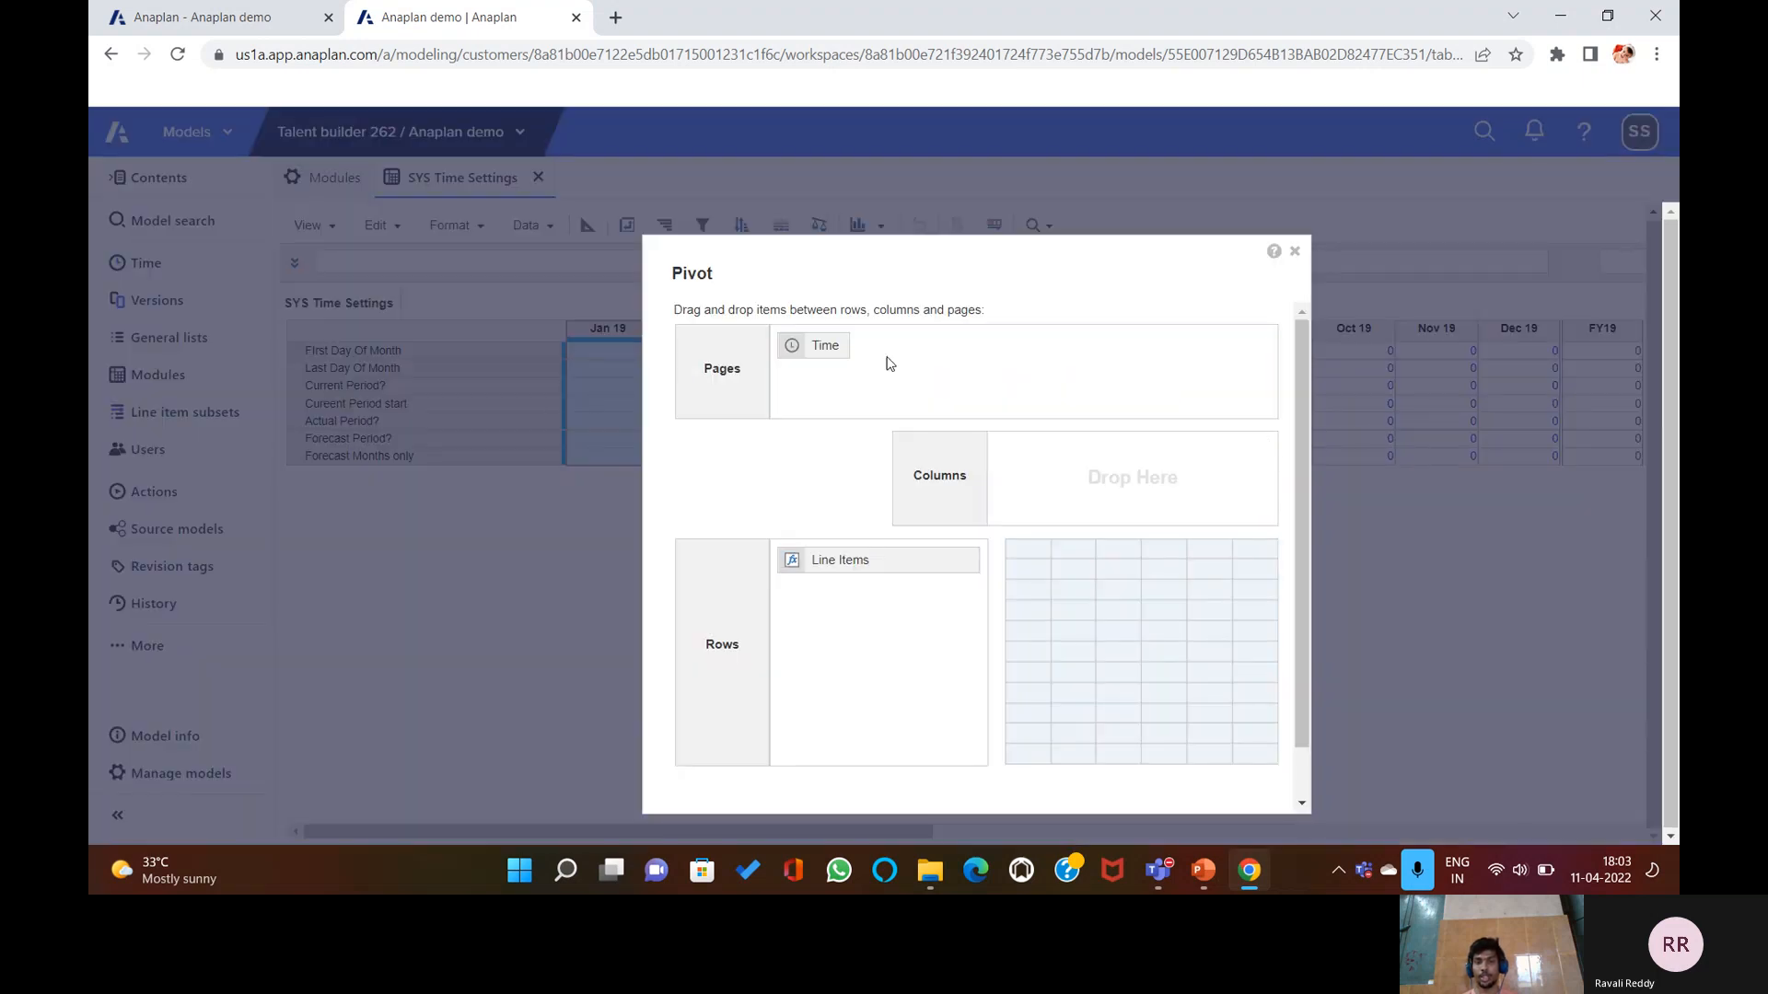
left_click_drag(843, 568, 1065, 466)
scroll(1013, 414, "down", 1)
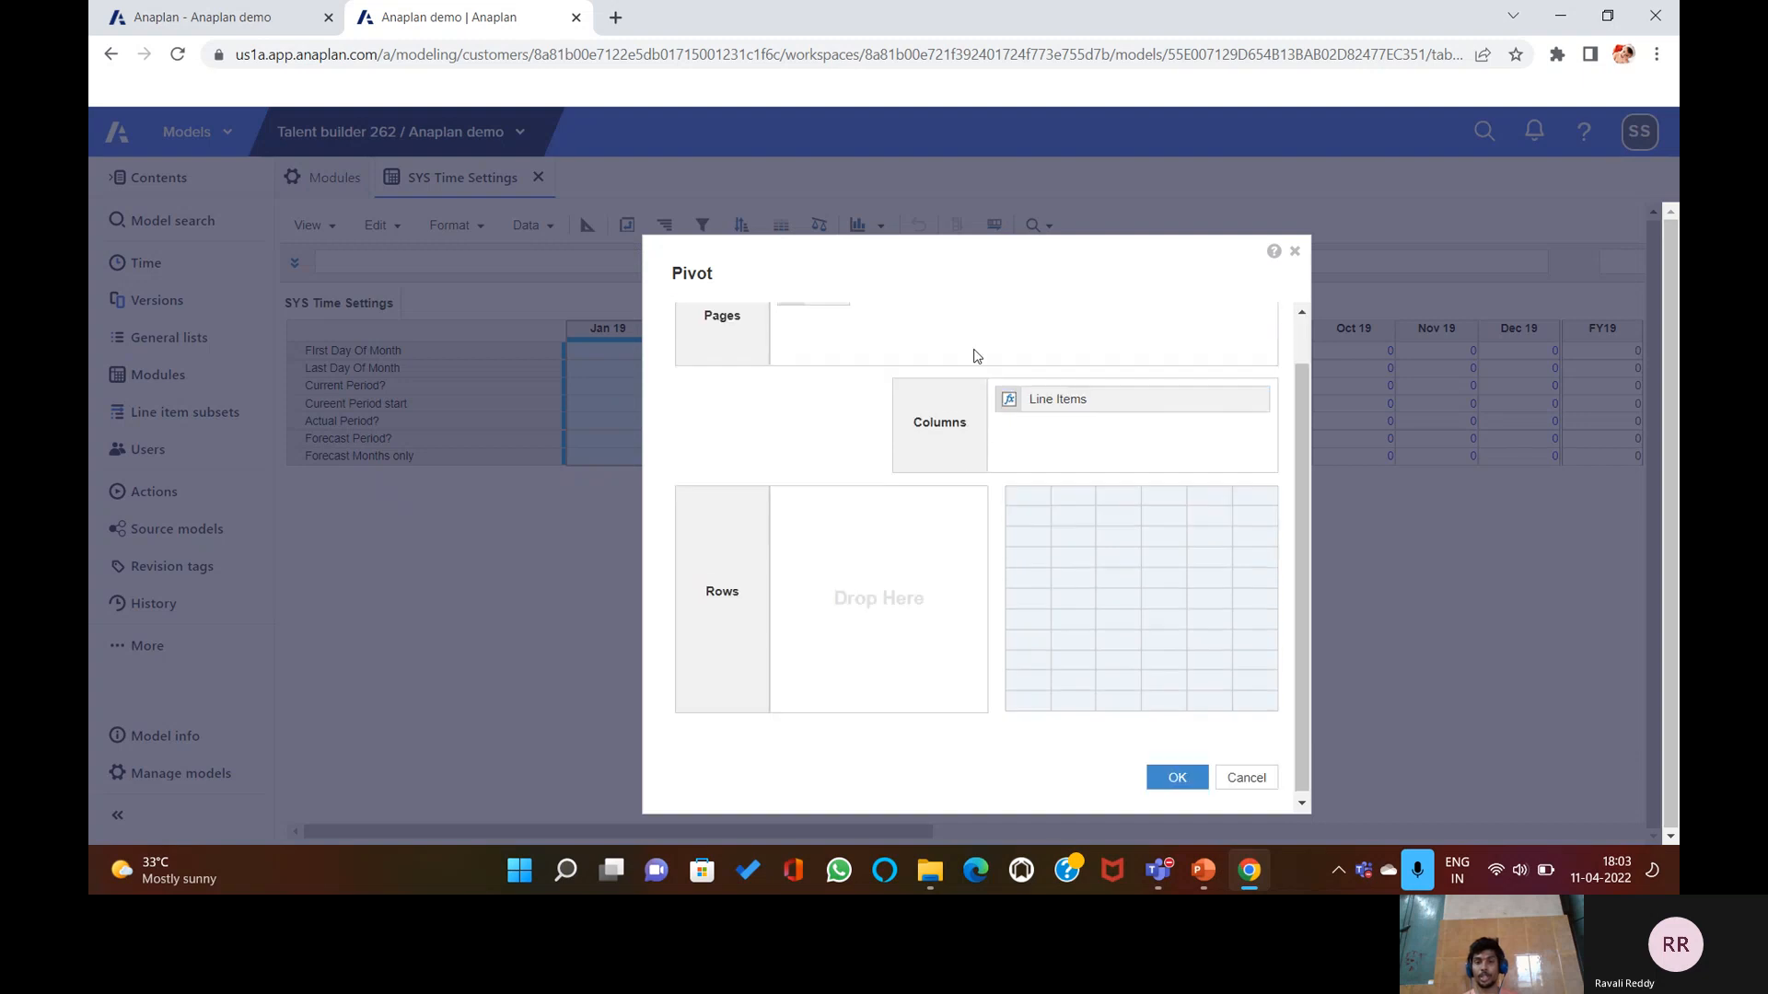
left_click(1171, 774)
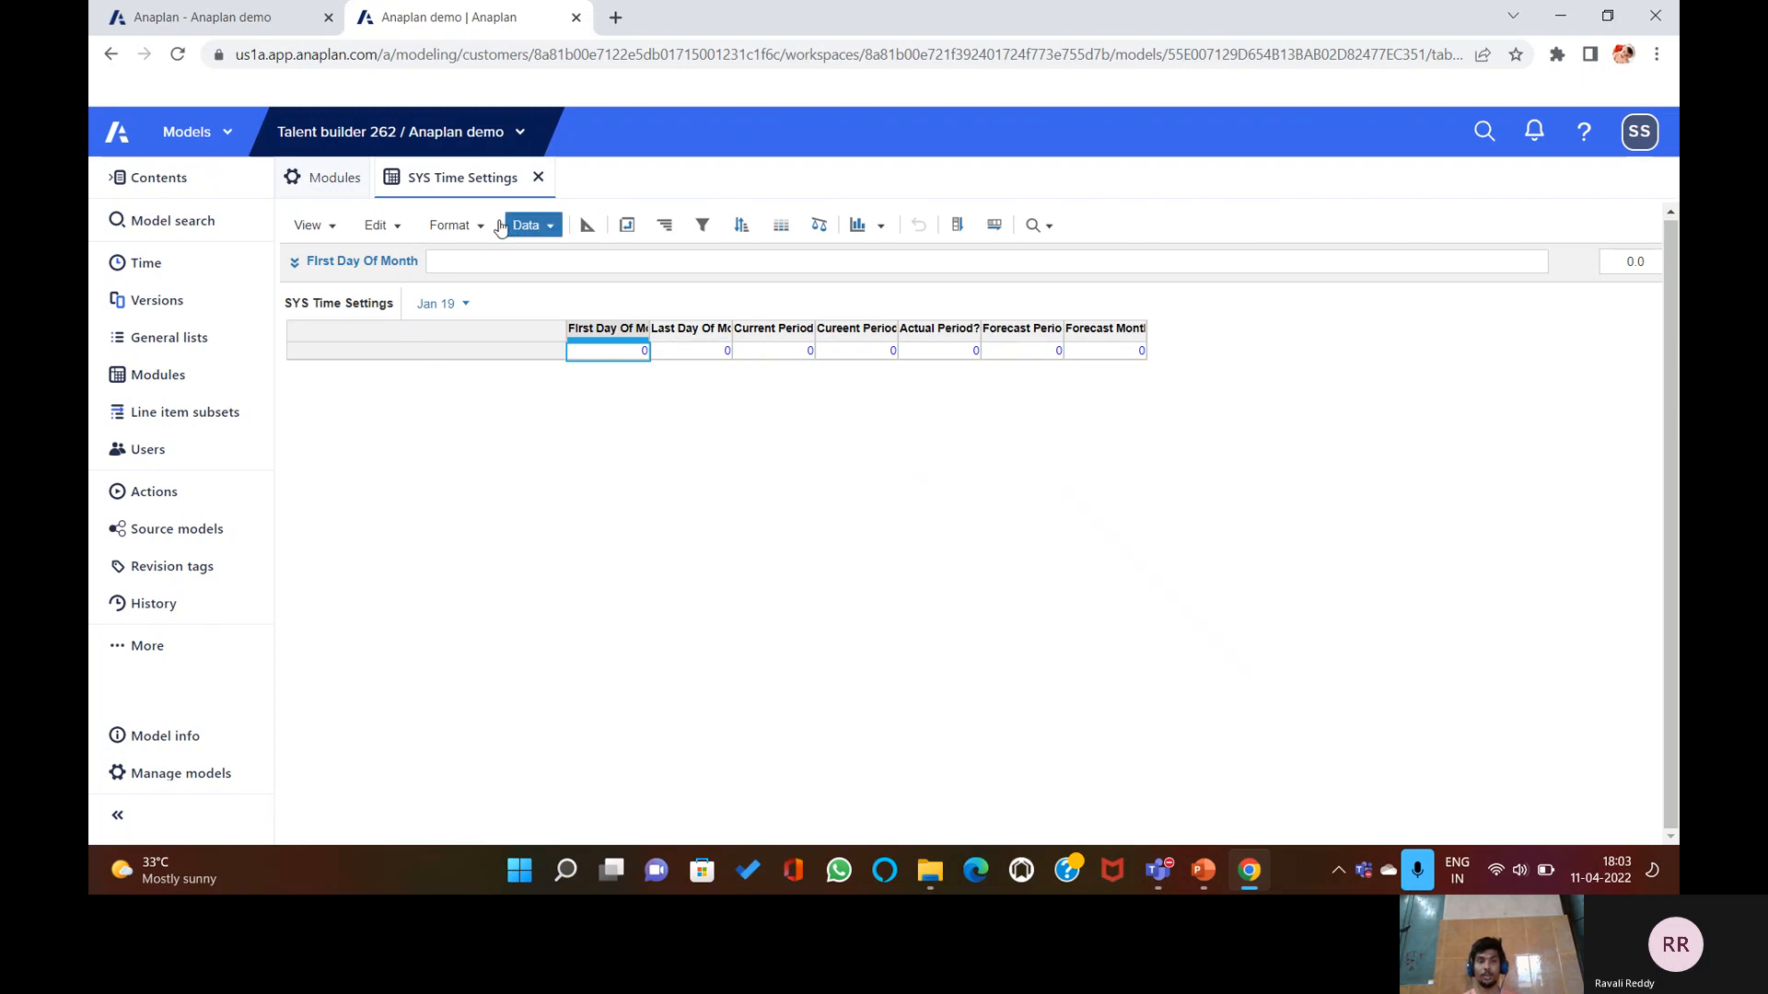
left_click(449, 224)
left_click(799, 463)
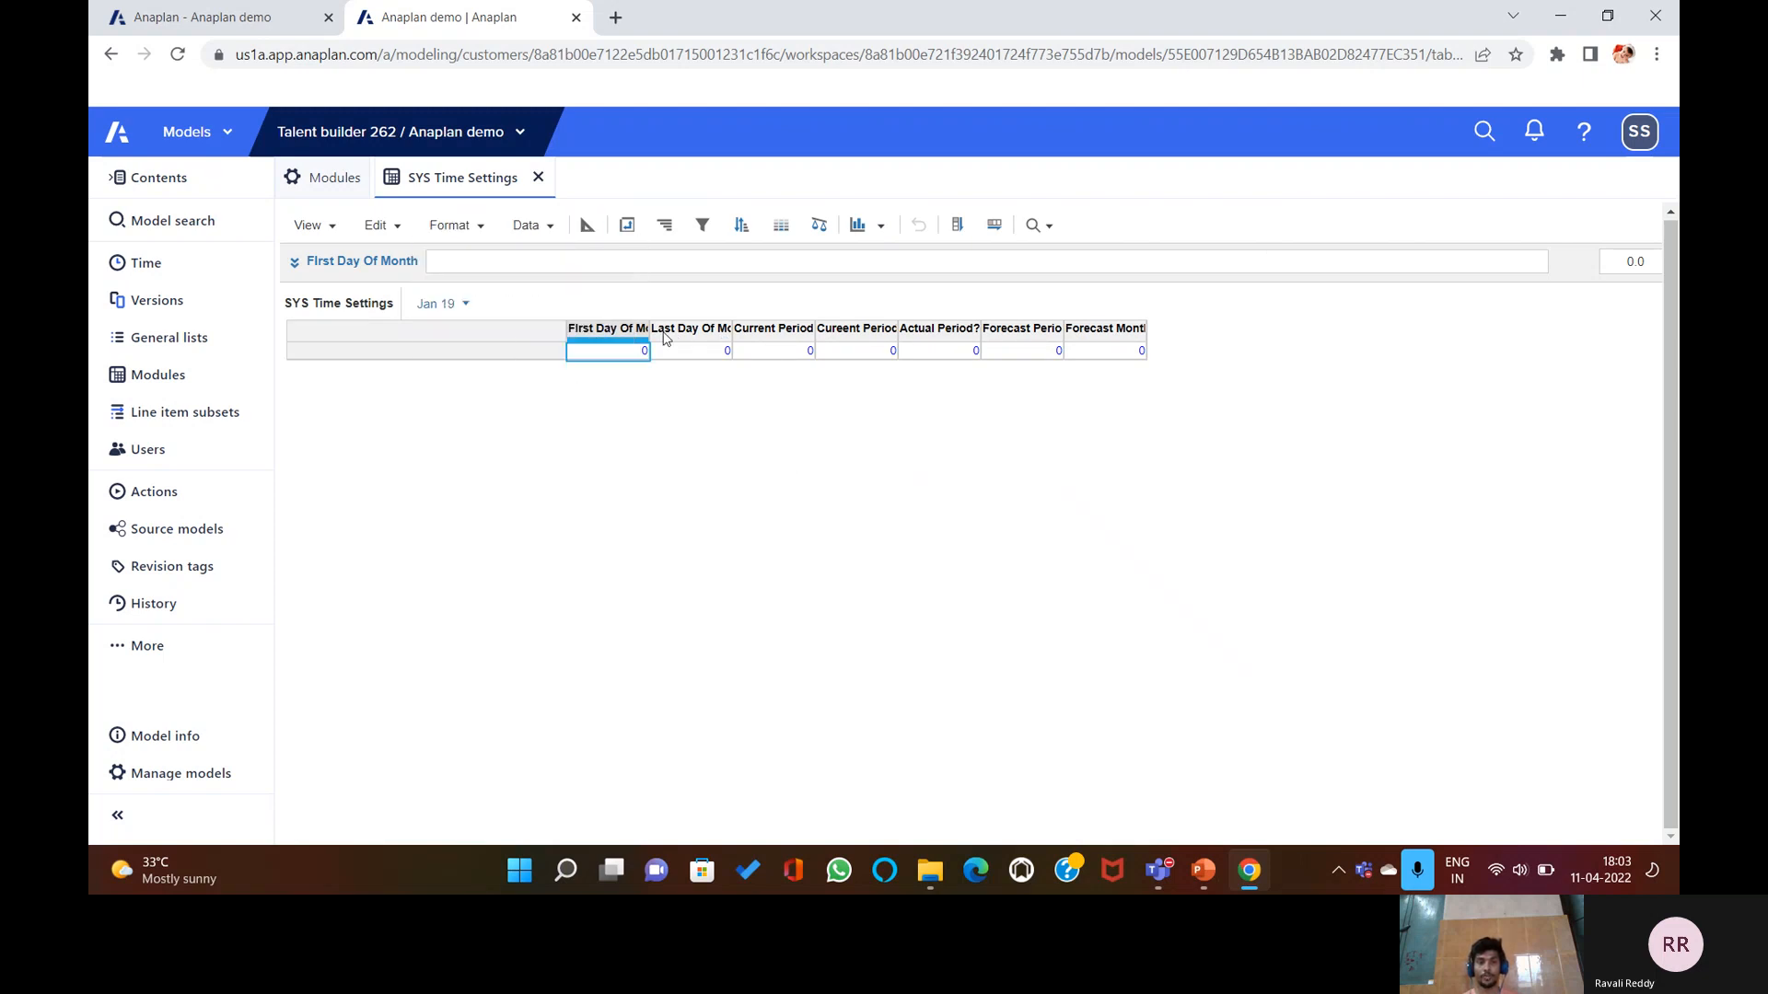
left_click(627, 225)
left_click_drag(807, 355, 862, 603)
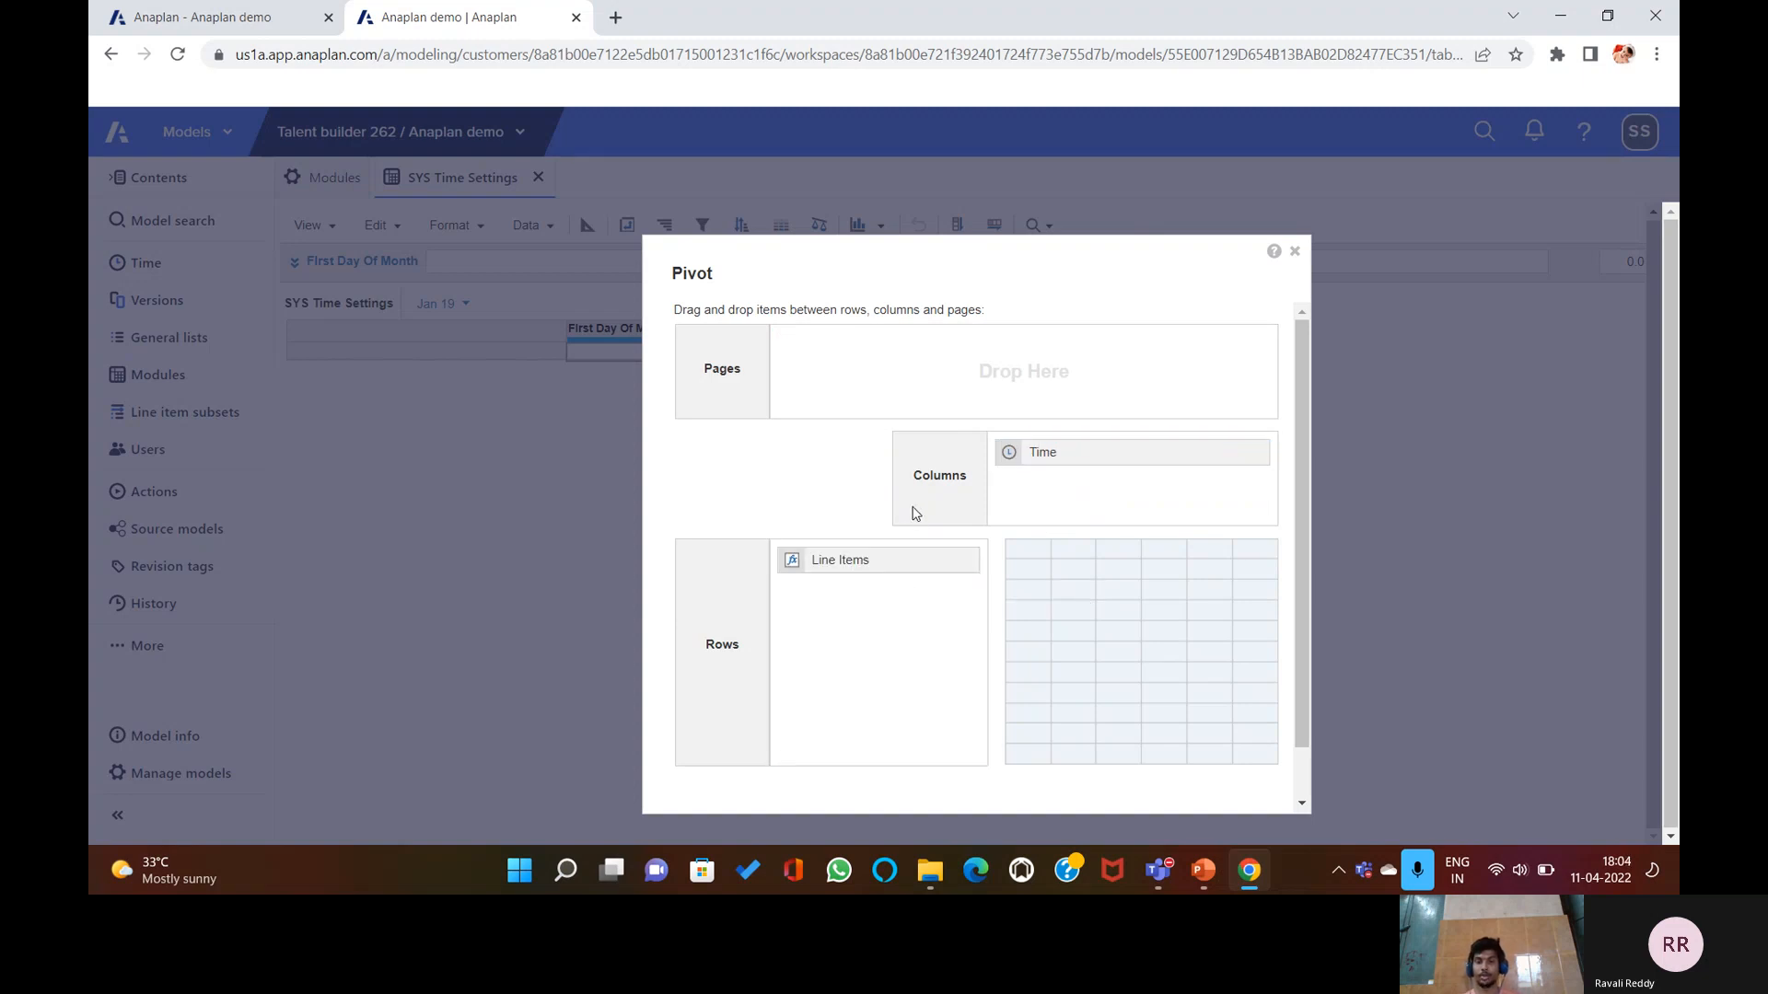
scroll(1160, 617, "down", 1)
left_click(1177, 775)
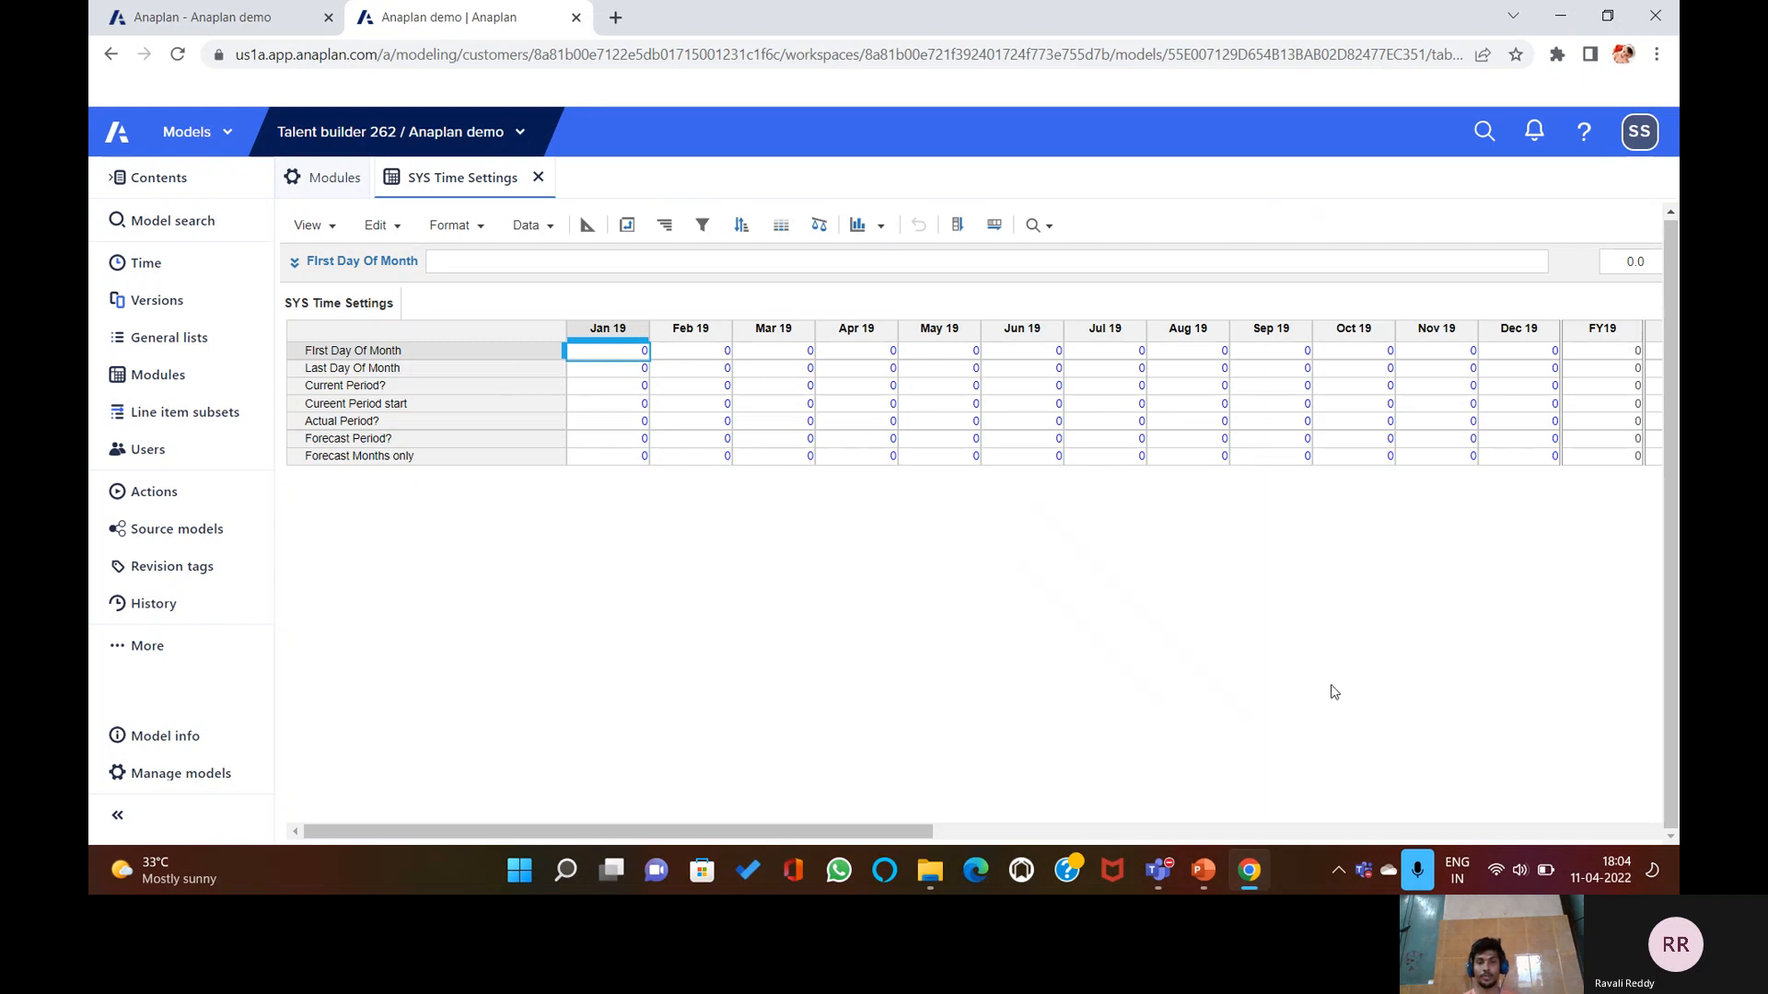
Advance PowerPoint to slide 6, 'Module Blueprint View', then return to the Anaplan module.
left_click(1204, 870)
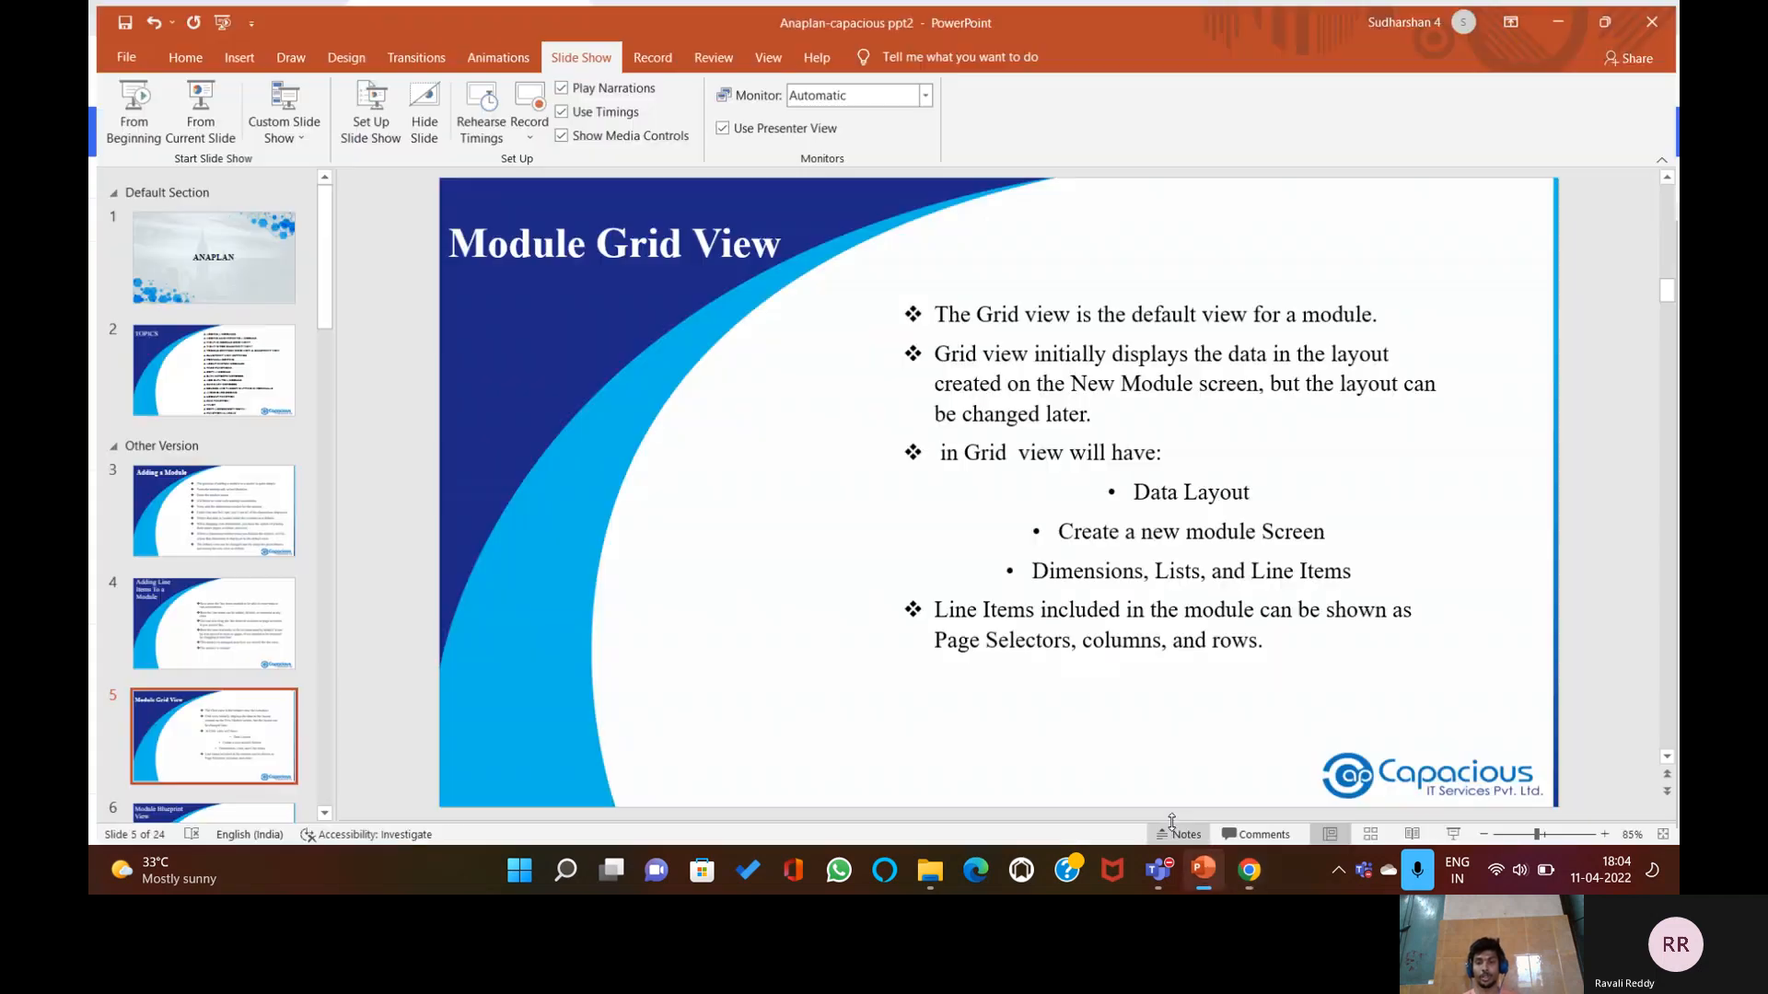
scroll(1120, 709, "down", 1)
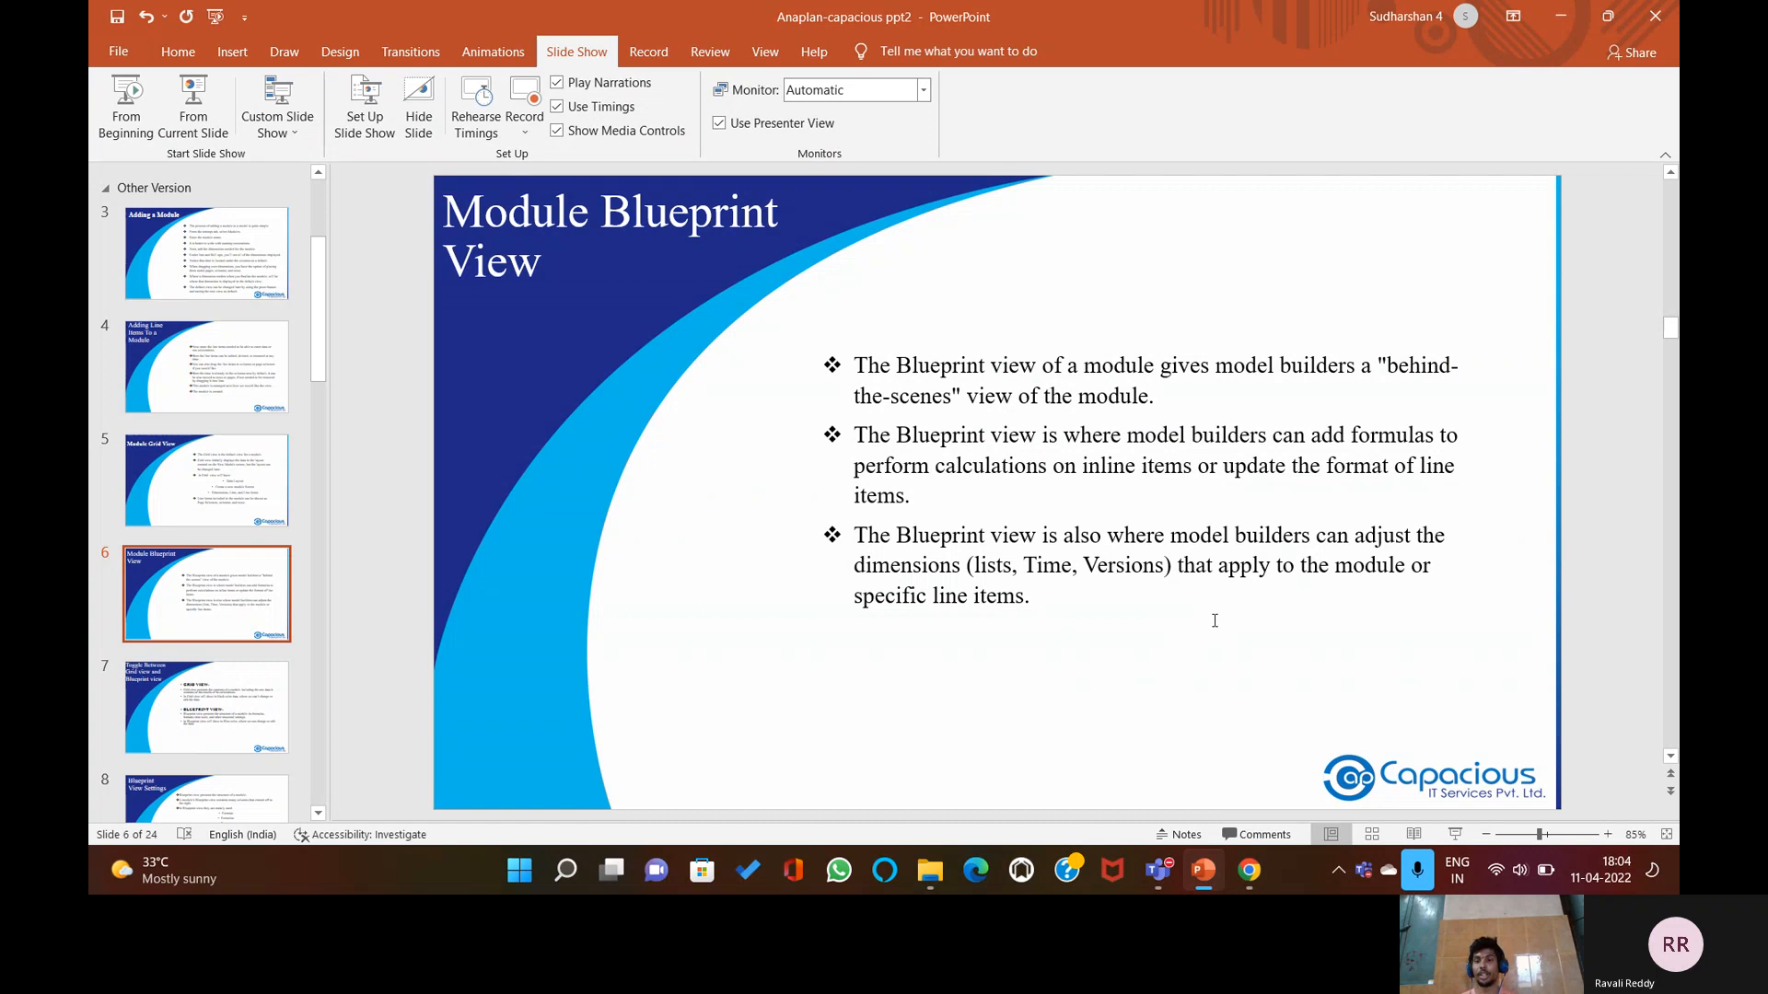
left_click(1207, 883)
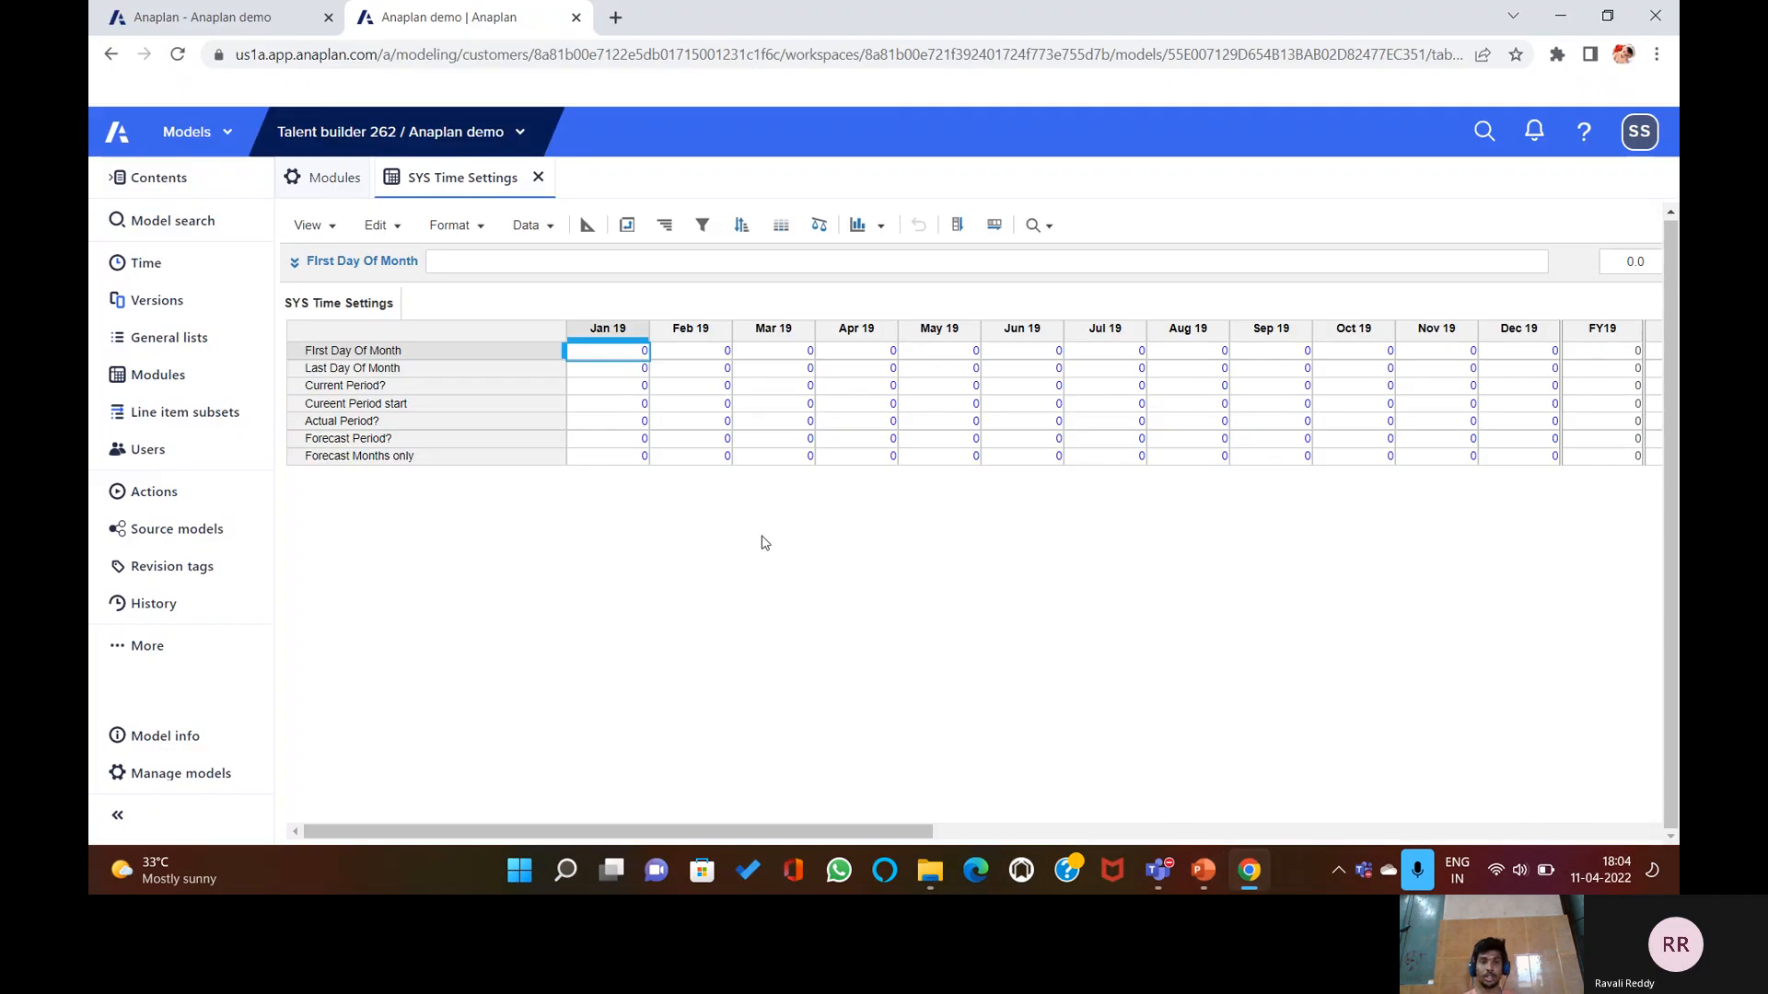
Toggle SYS Time Settings between monthly grid and Blueprint views, leaving it in Blueprint view.
left_click(588, 229)
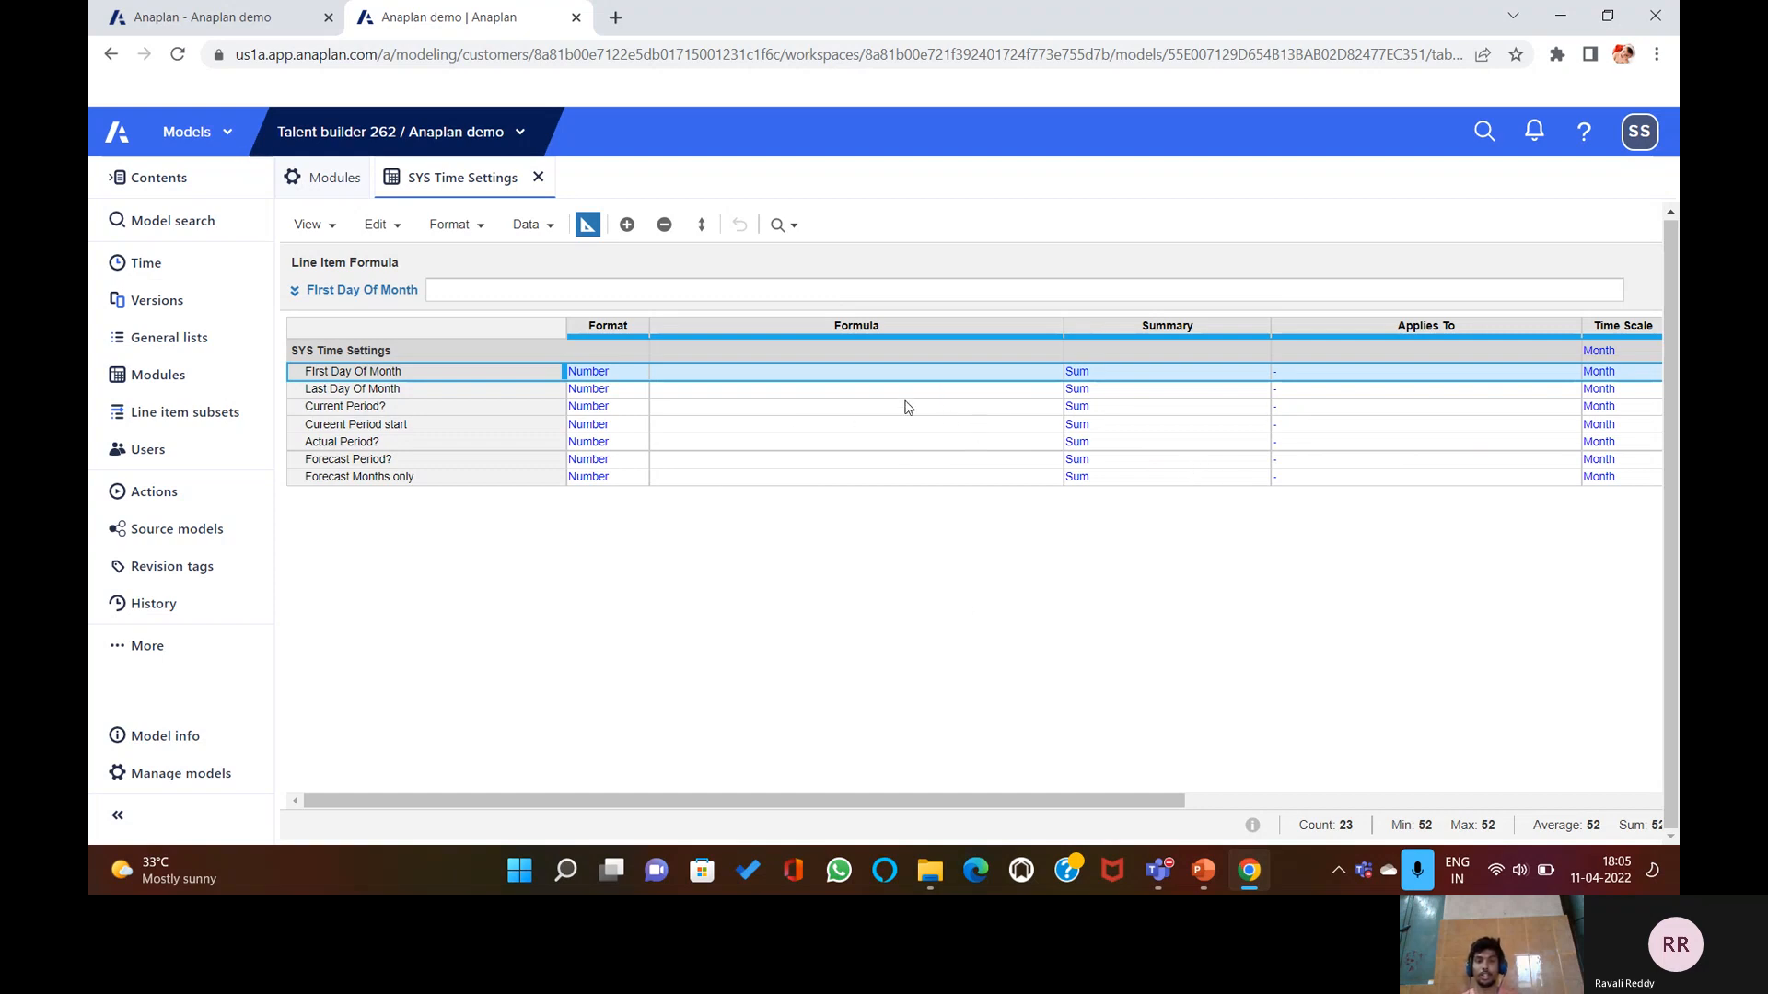
left_click(589, 228)
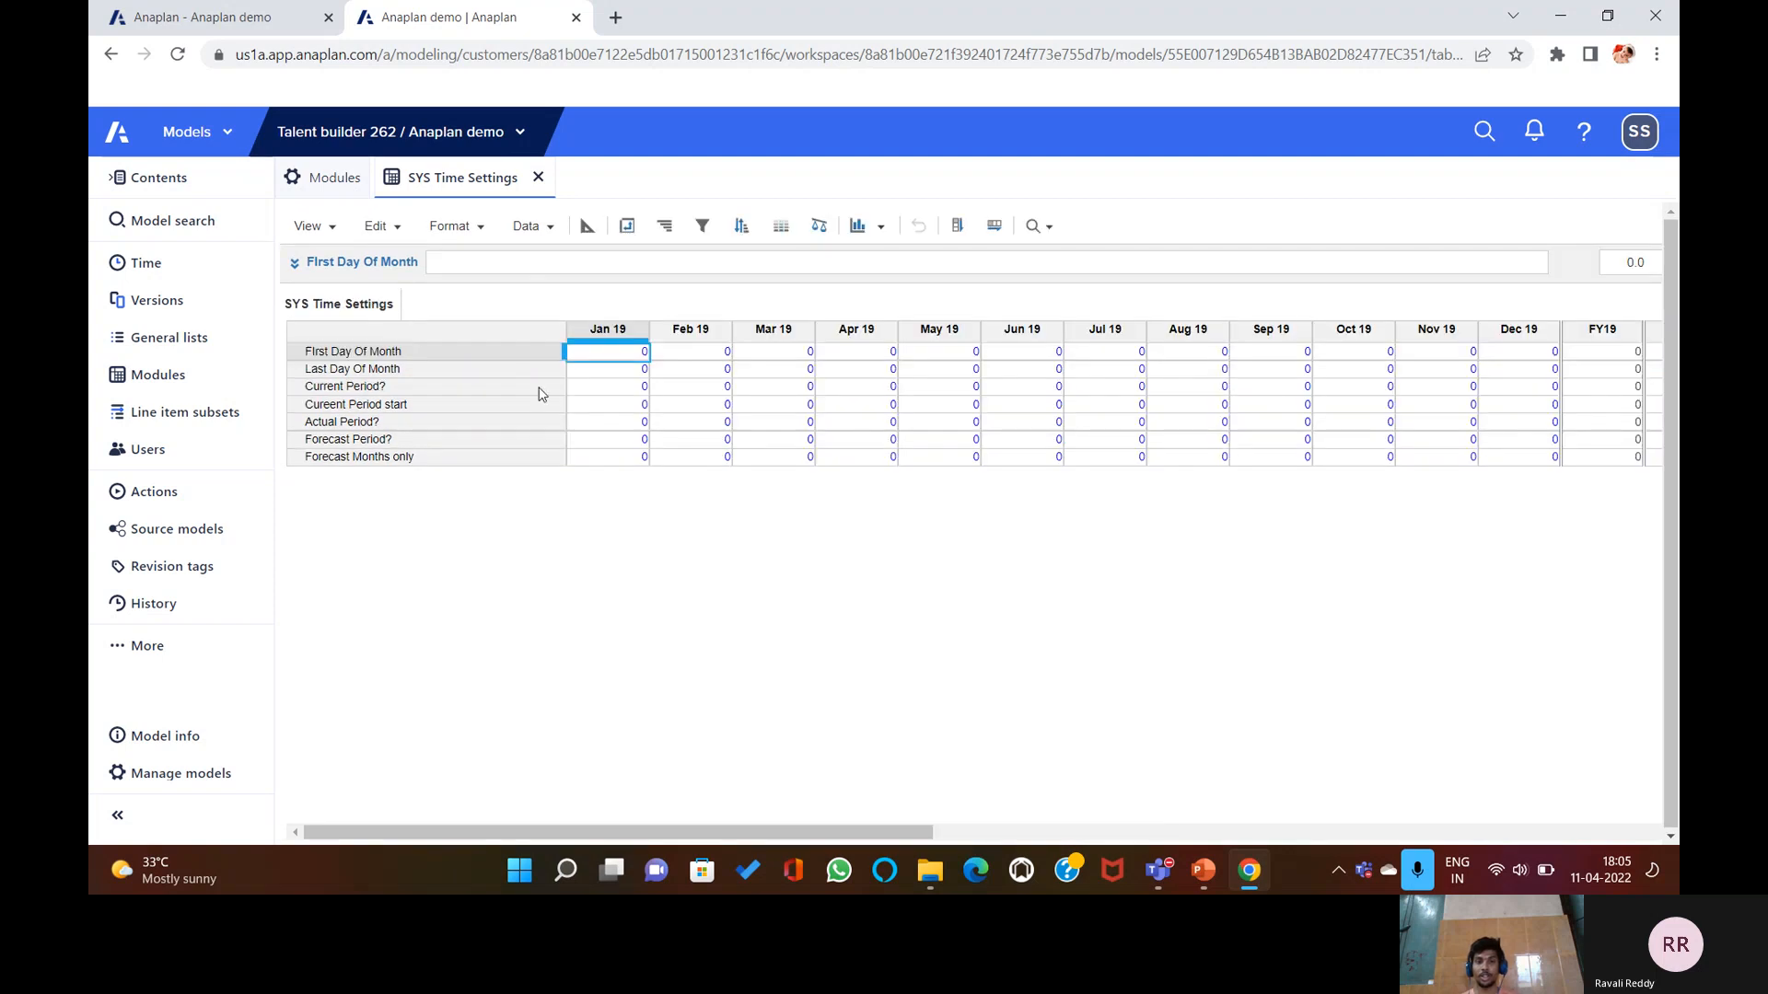
left_click(587, 227)
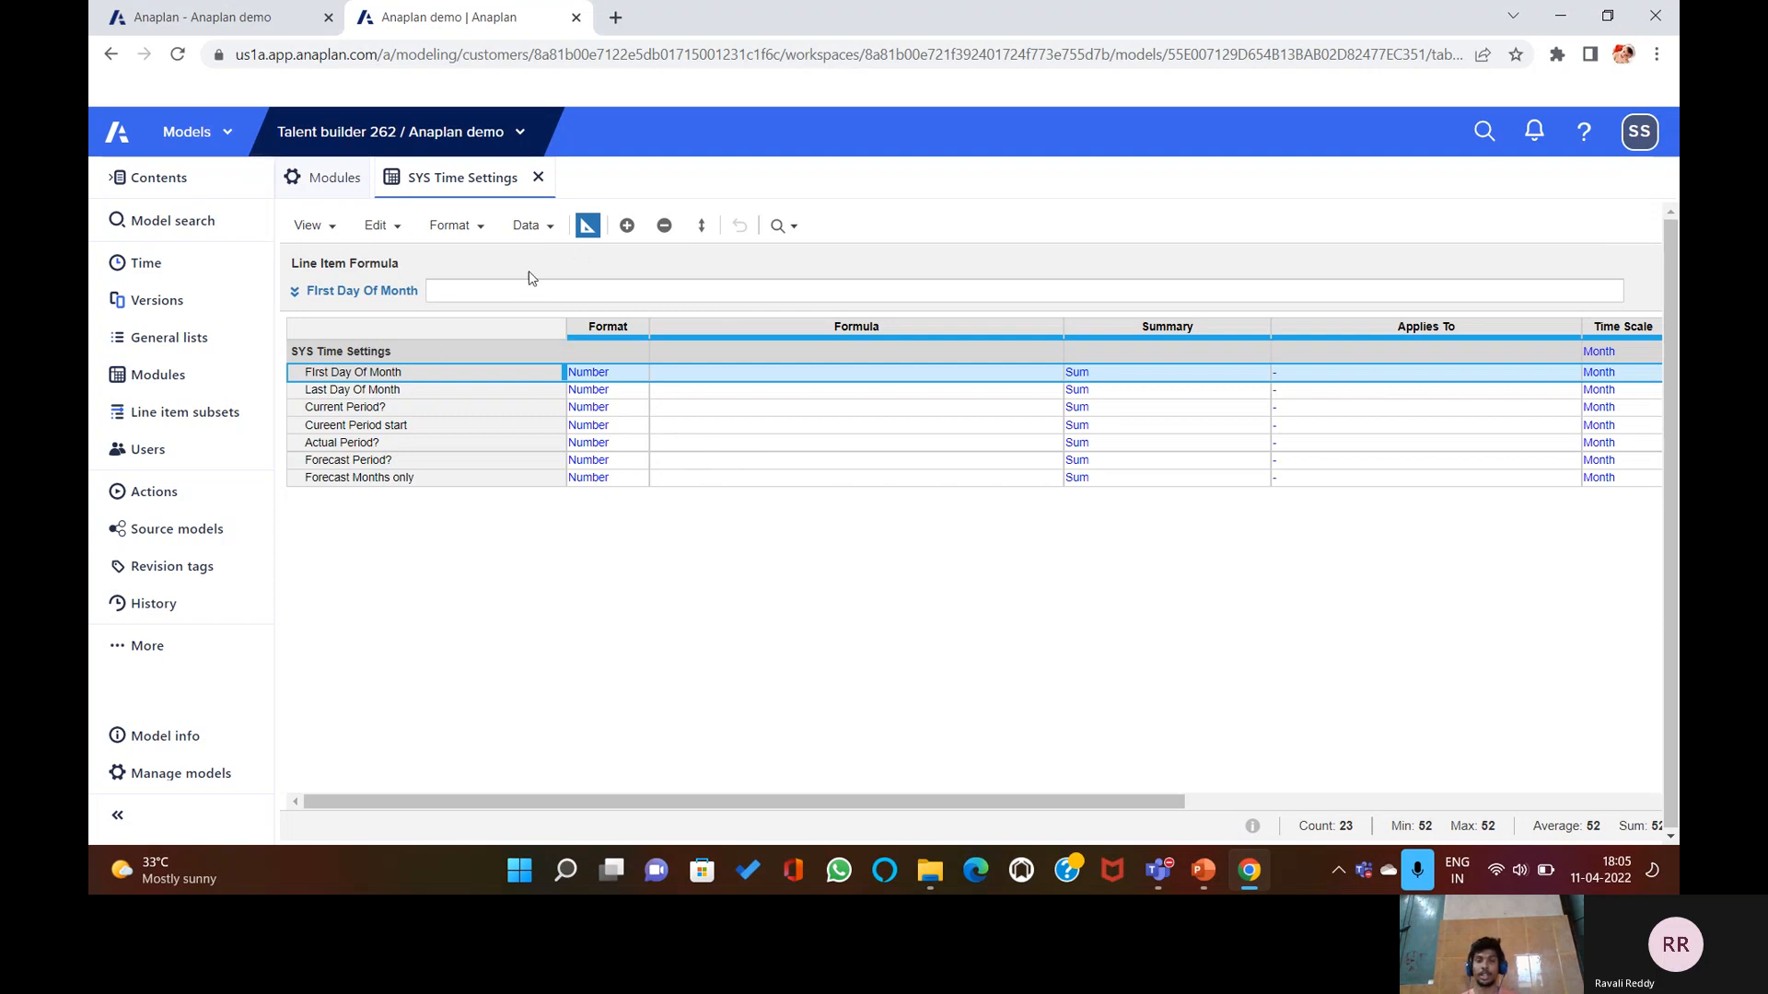
left_click(587, 225)
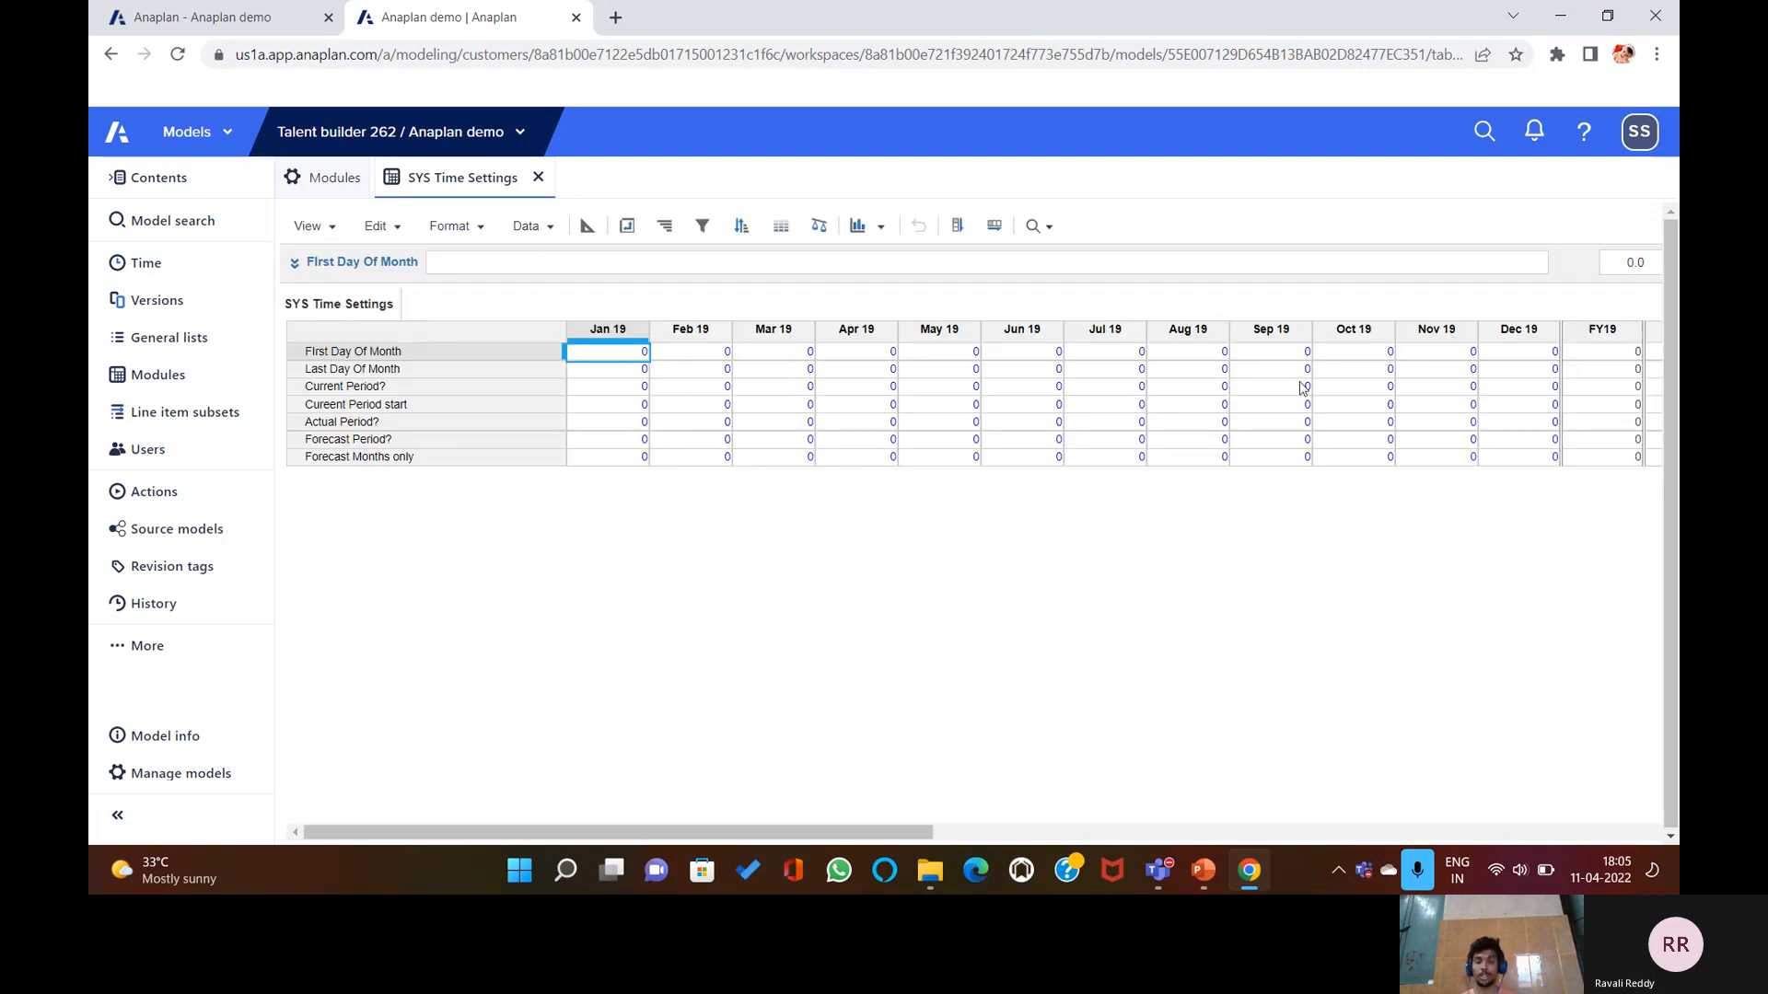
left_click(588, 226)
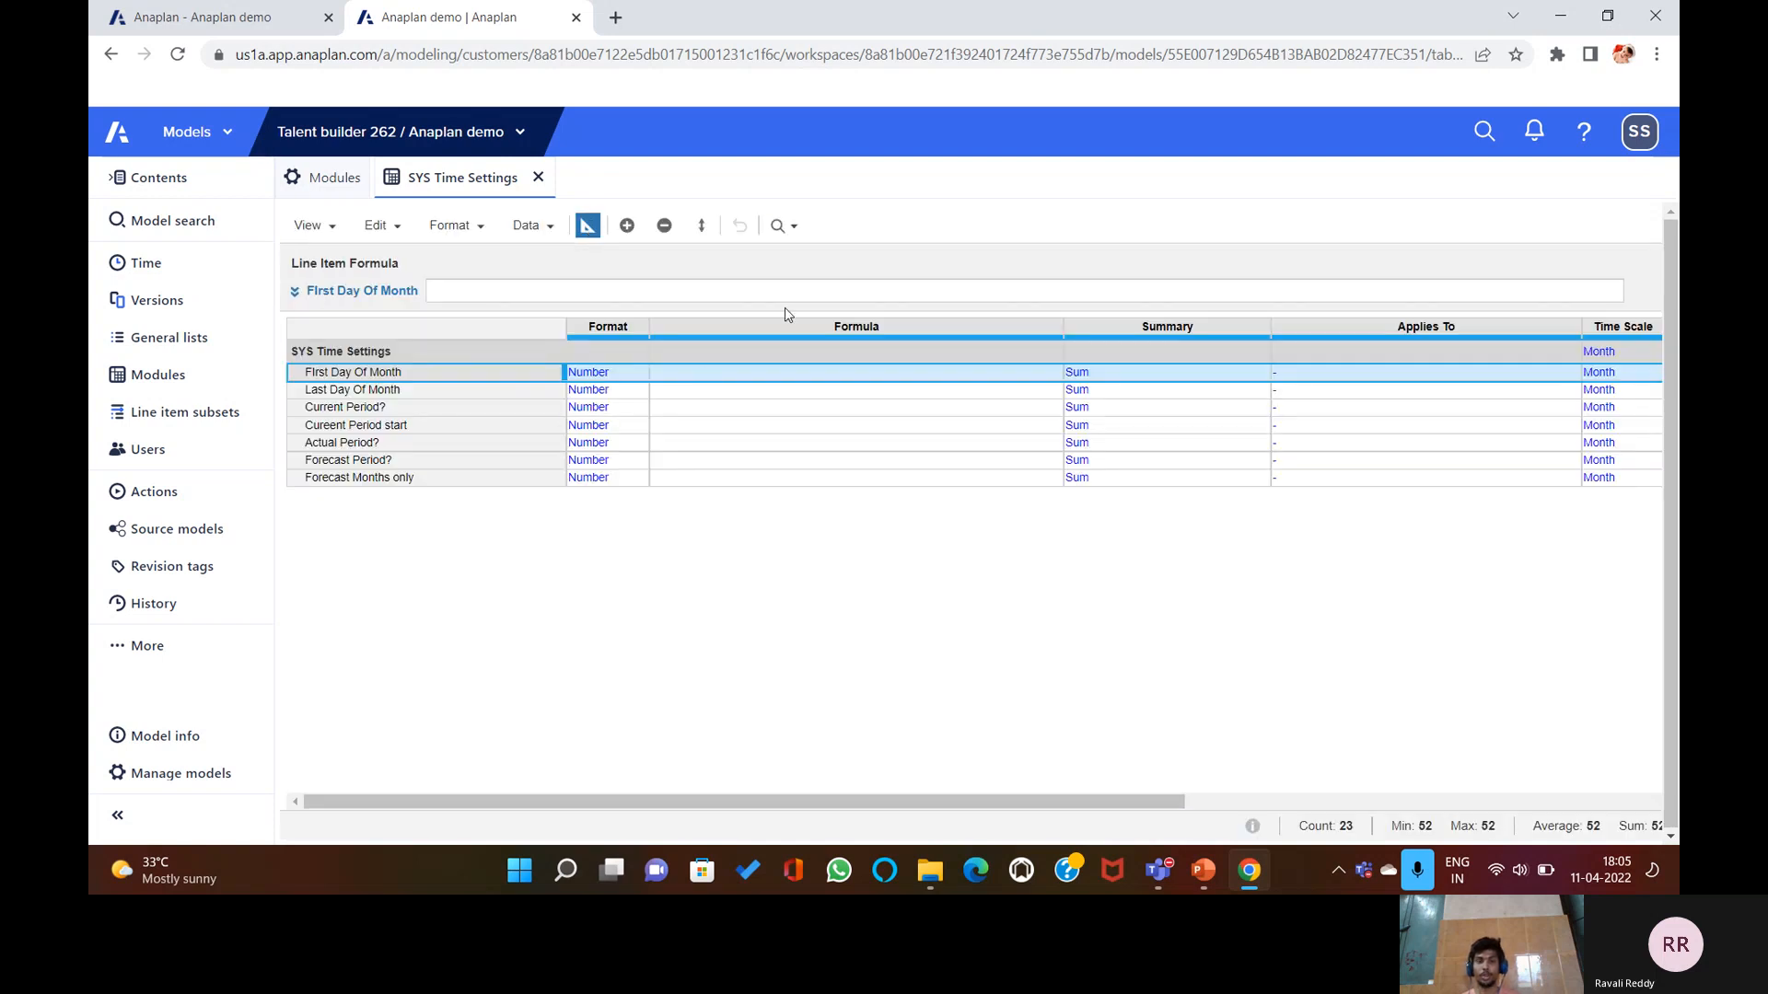
Advance PowerPoint to slide 7, 'Toggle Between Grid view and Blueprint view', then return to Anaplan.
left_click(1205, 871)
left_click(1087, 684)
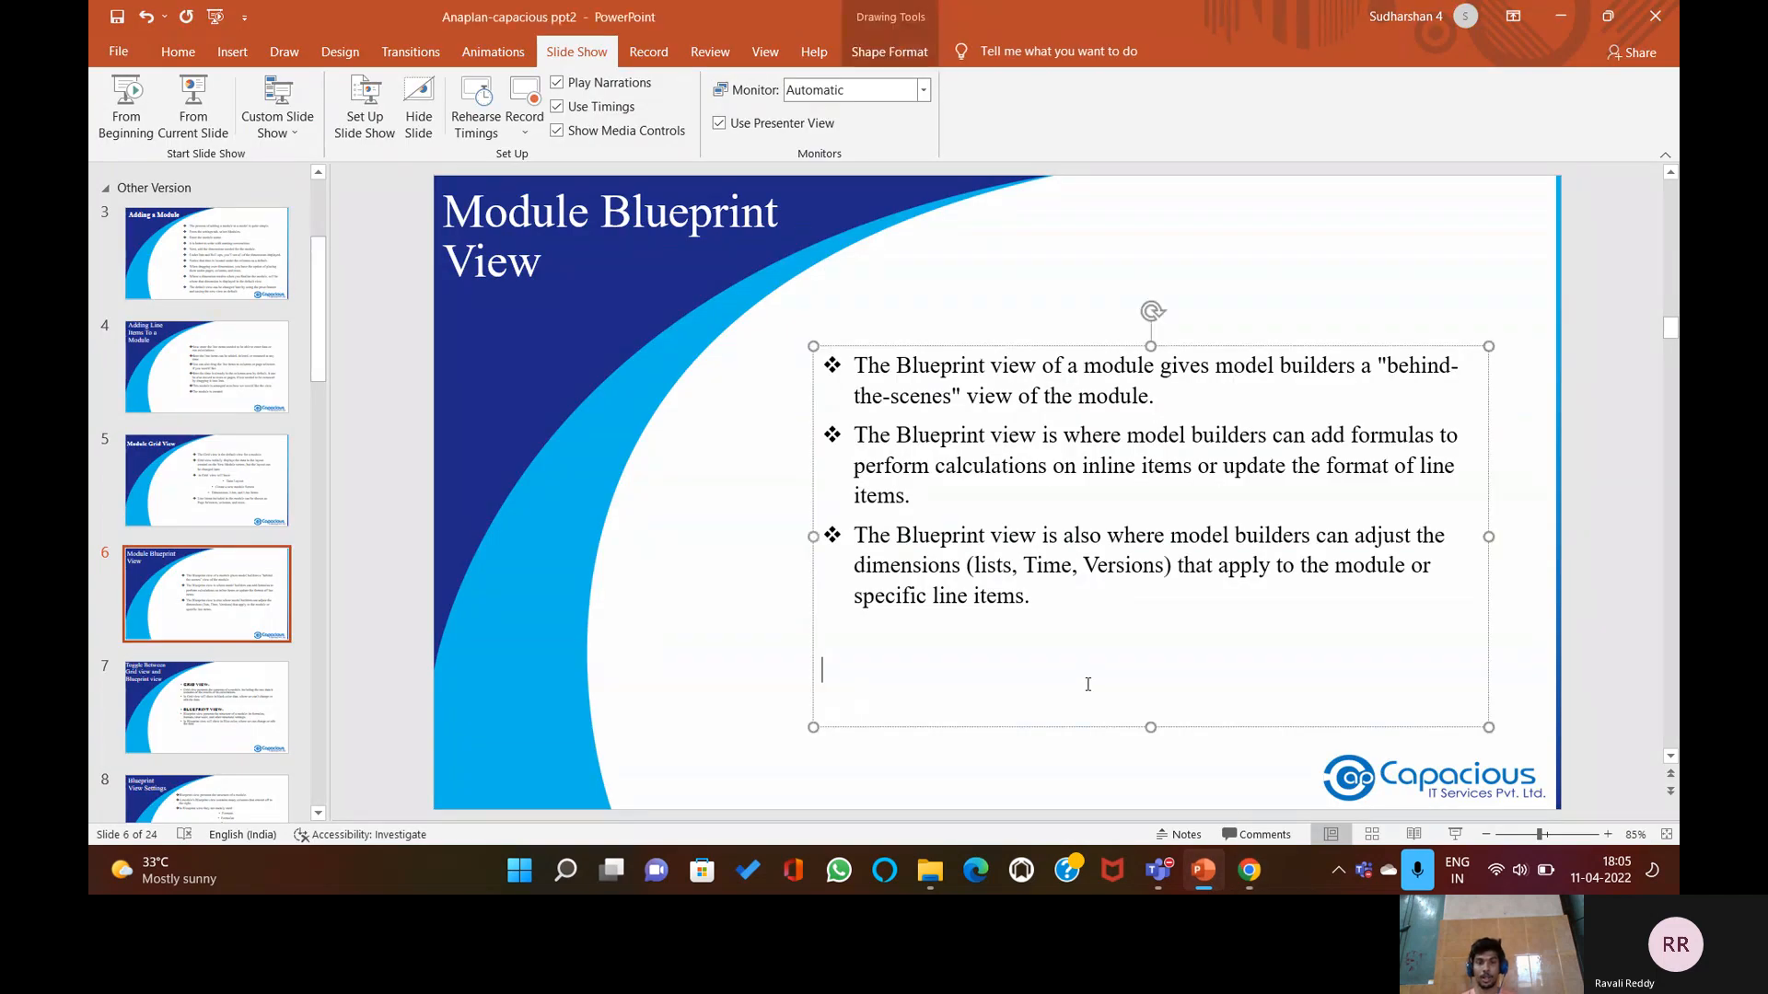
left_click(806, 746)
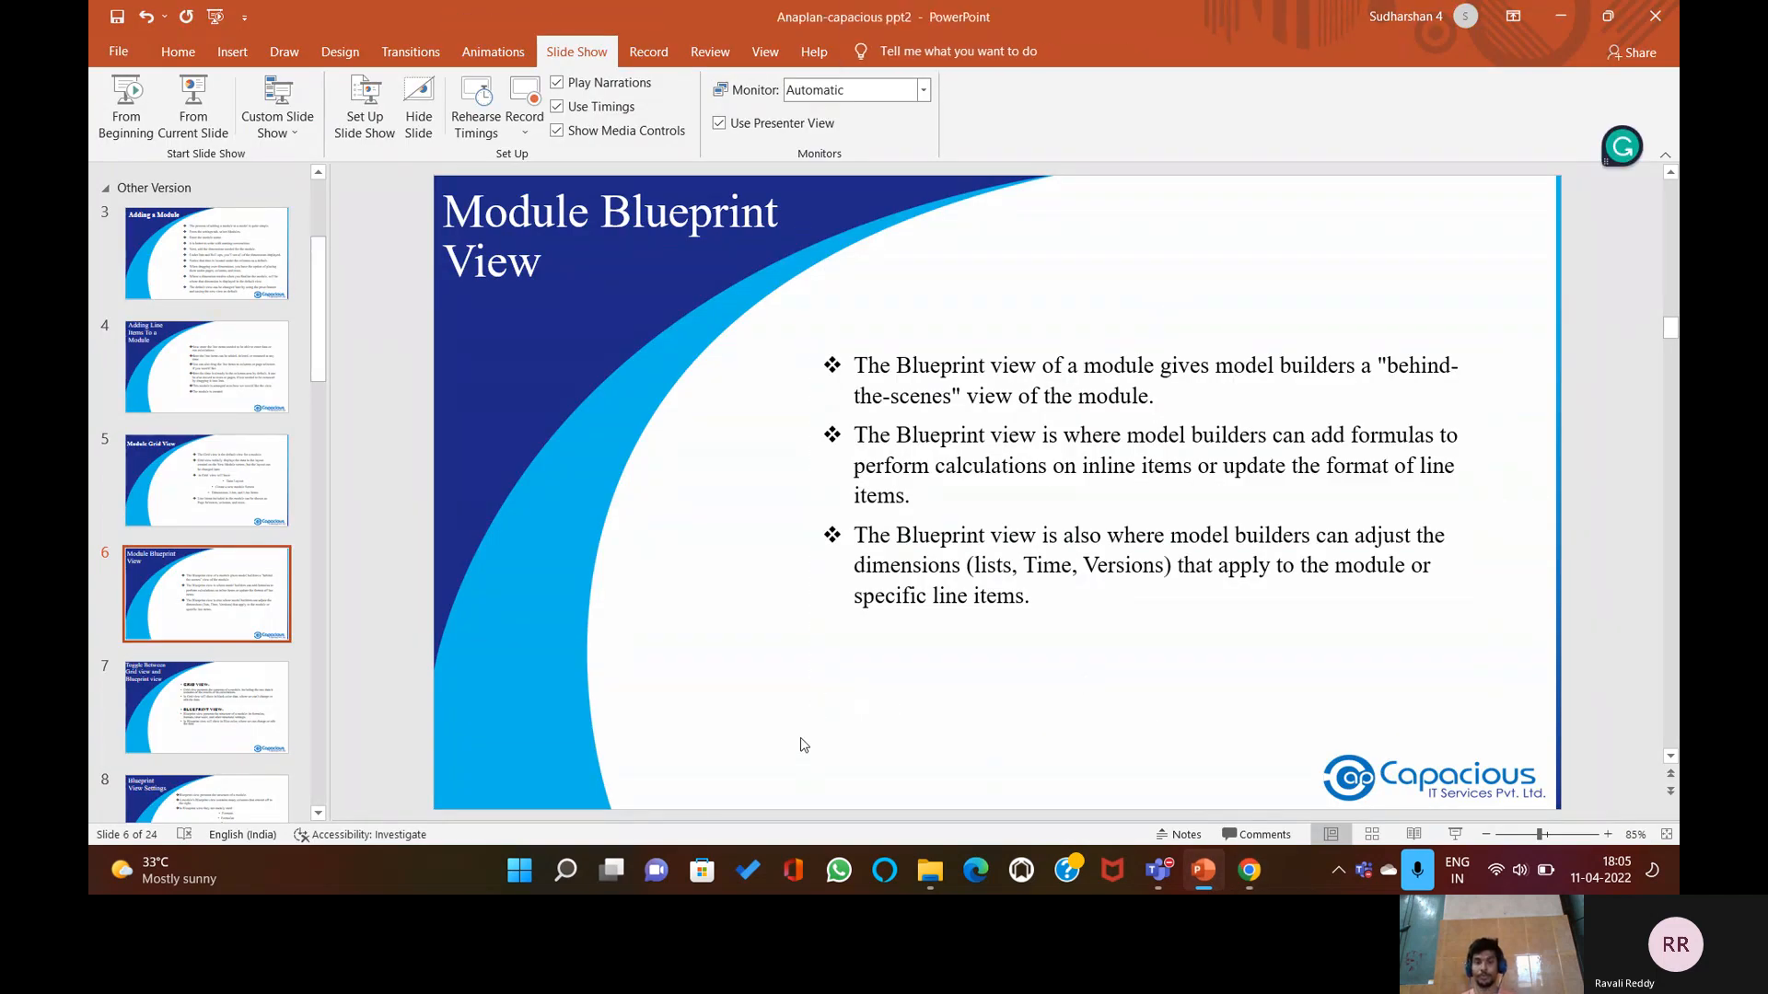
scroll(986, 647, "down", 1)
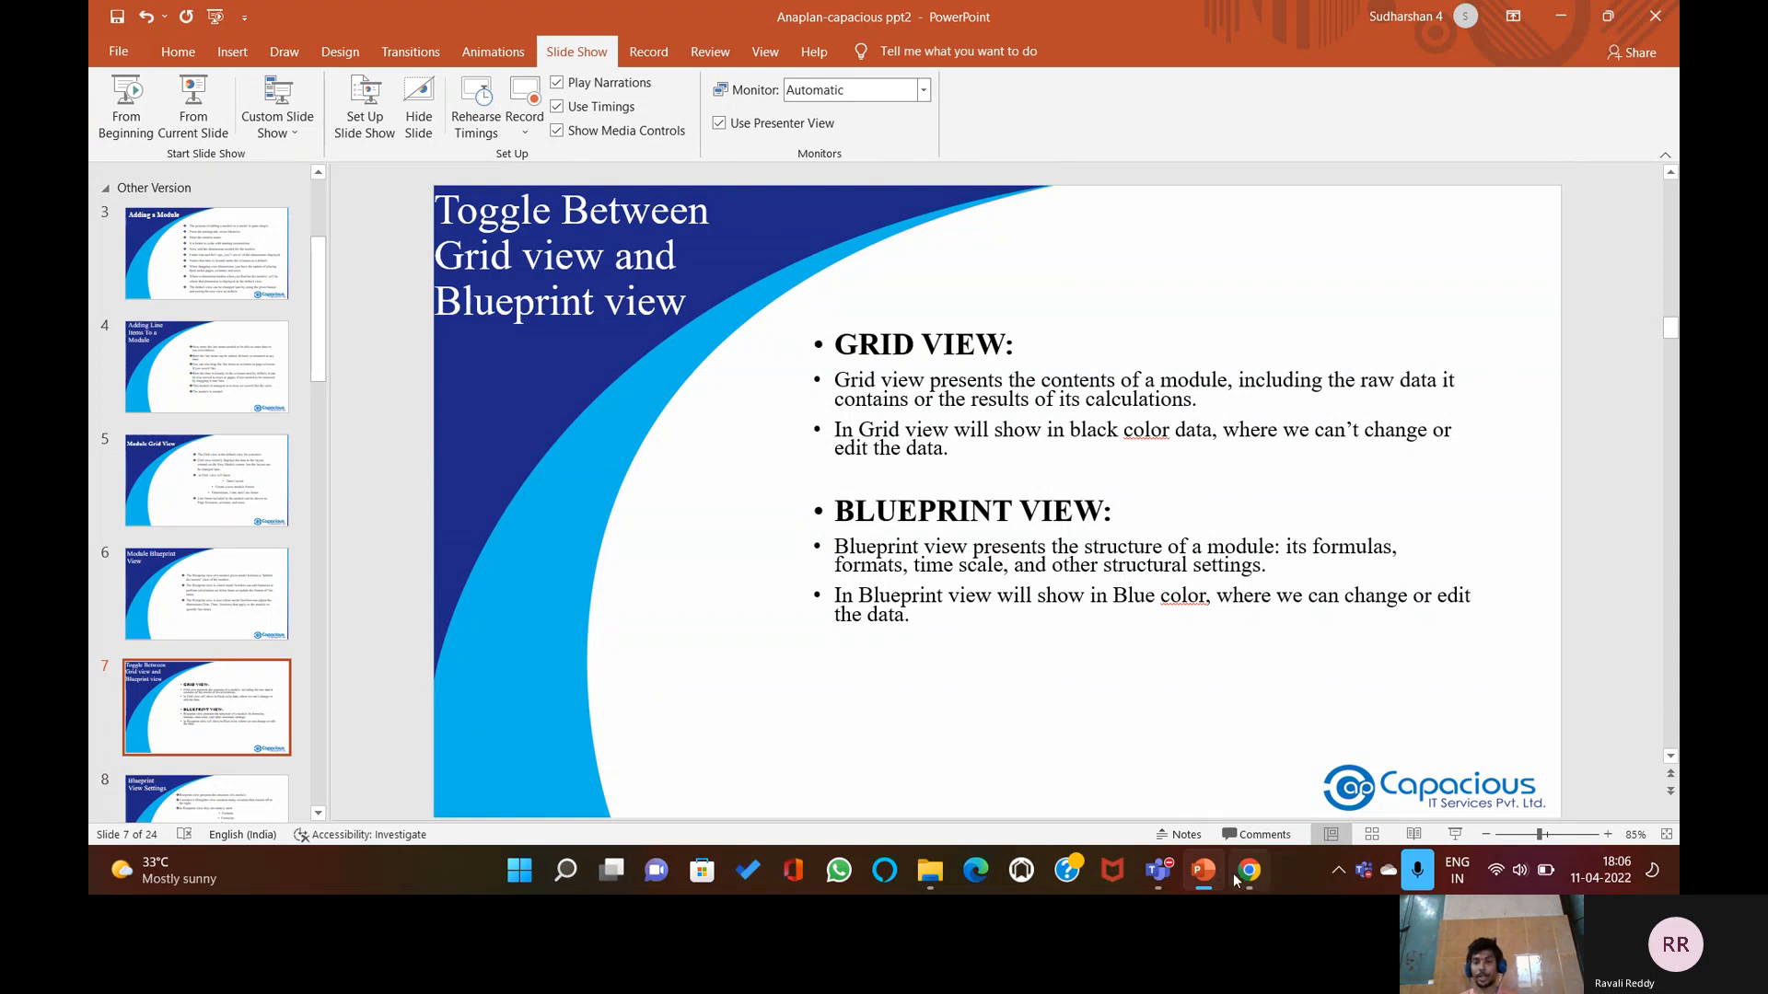
left_click(1179, 835)
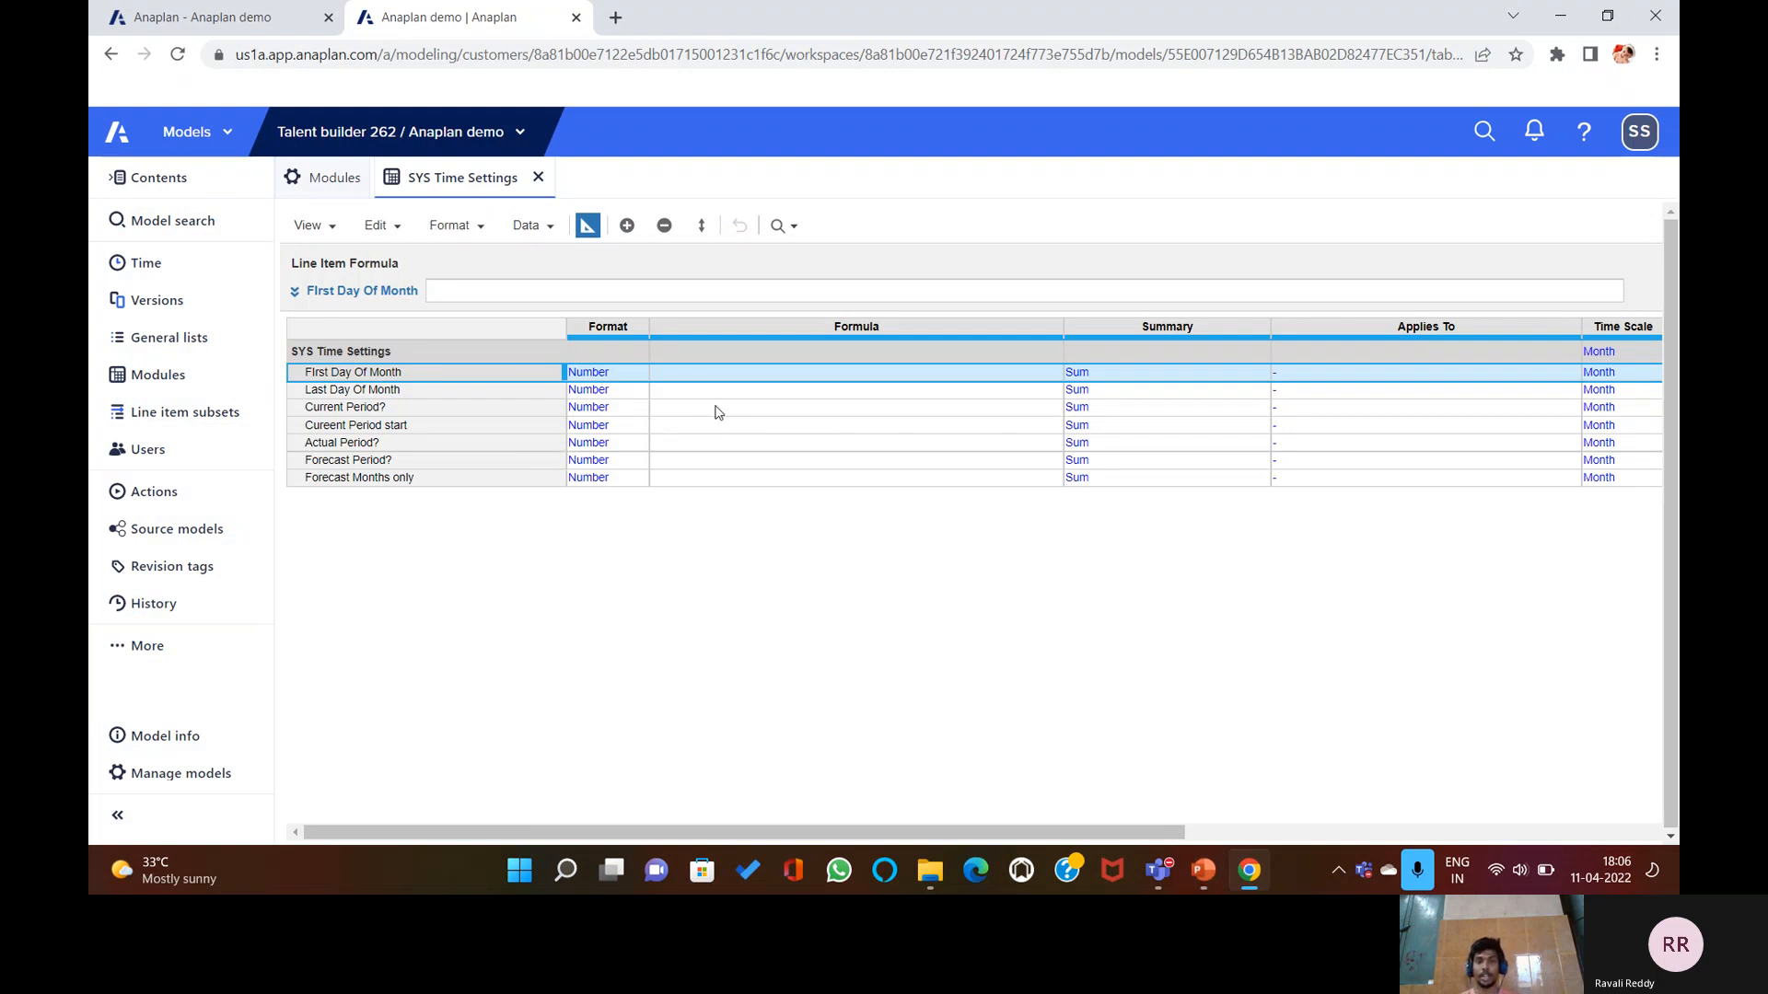
Change the format of First Day Of Month and Last Day Of Month to Date.
left_click(762, 377)
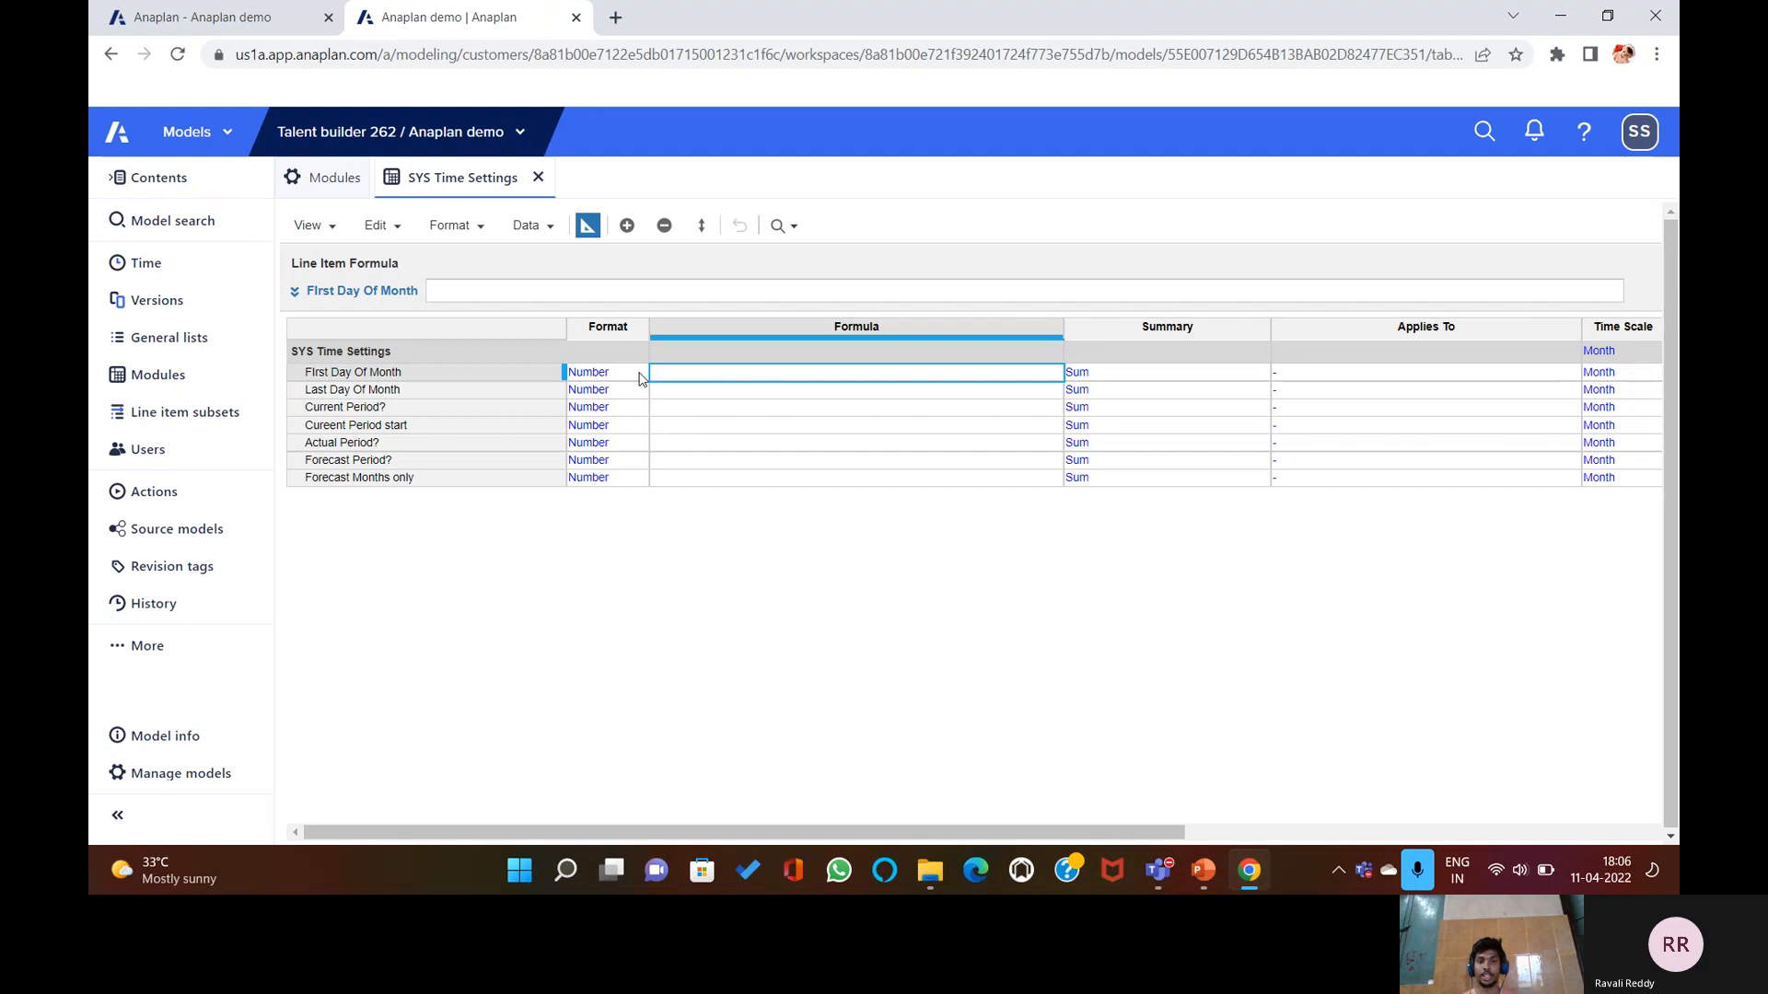
left_click(639, 375)
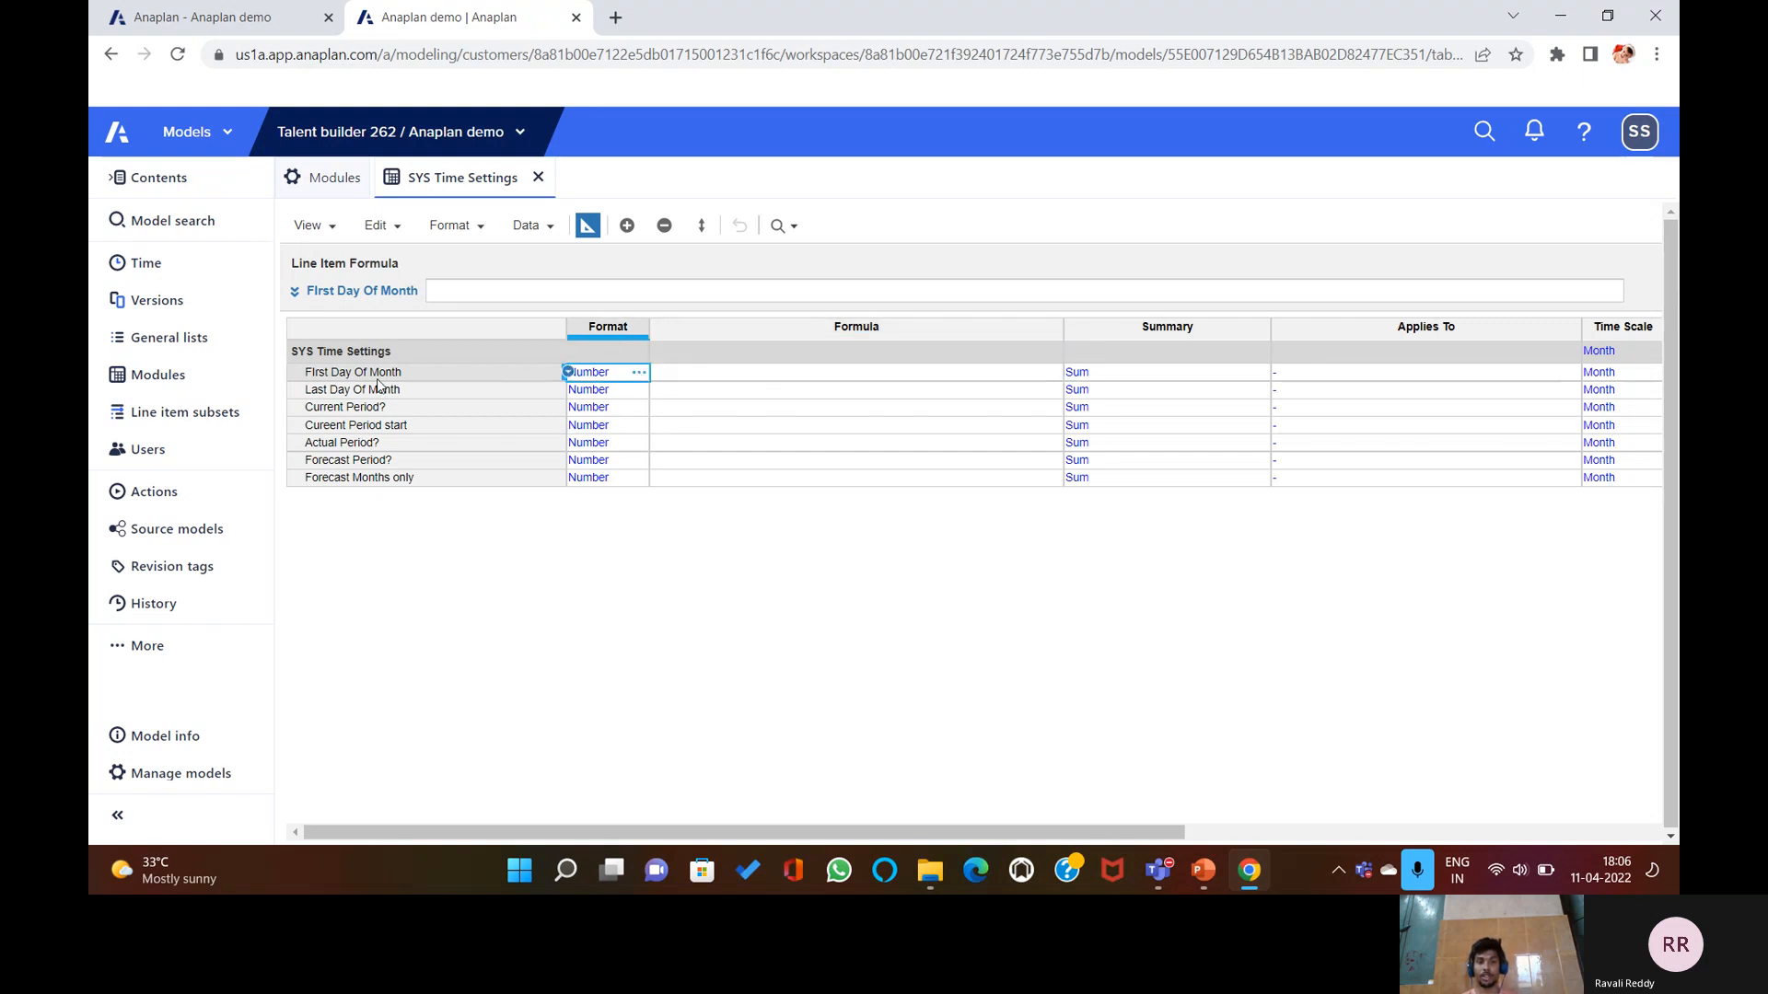
left_click(639, 372)
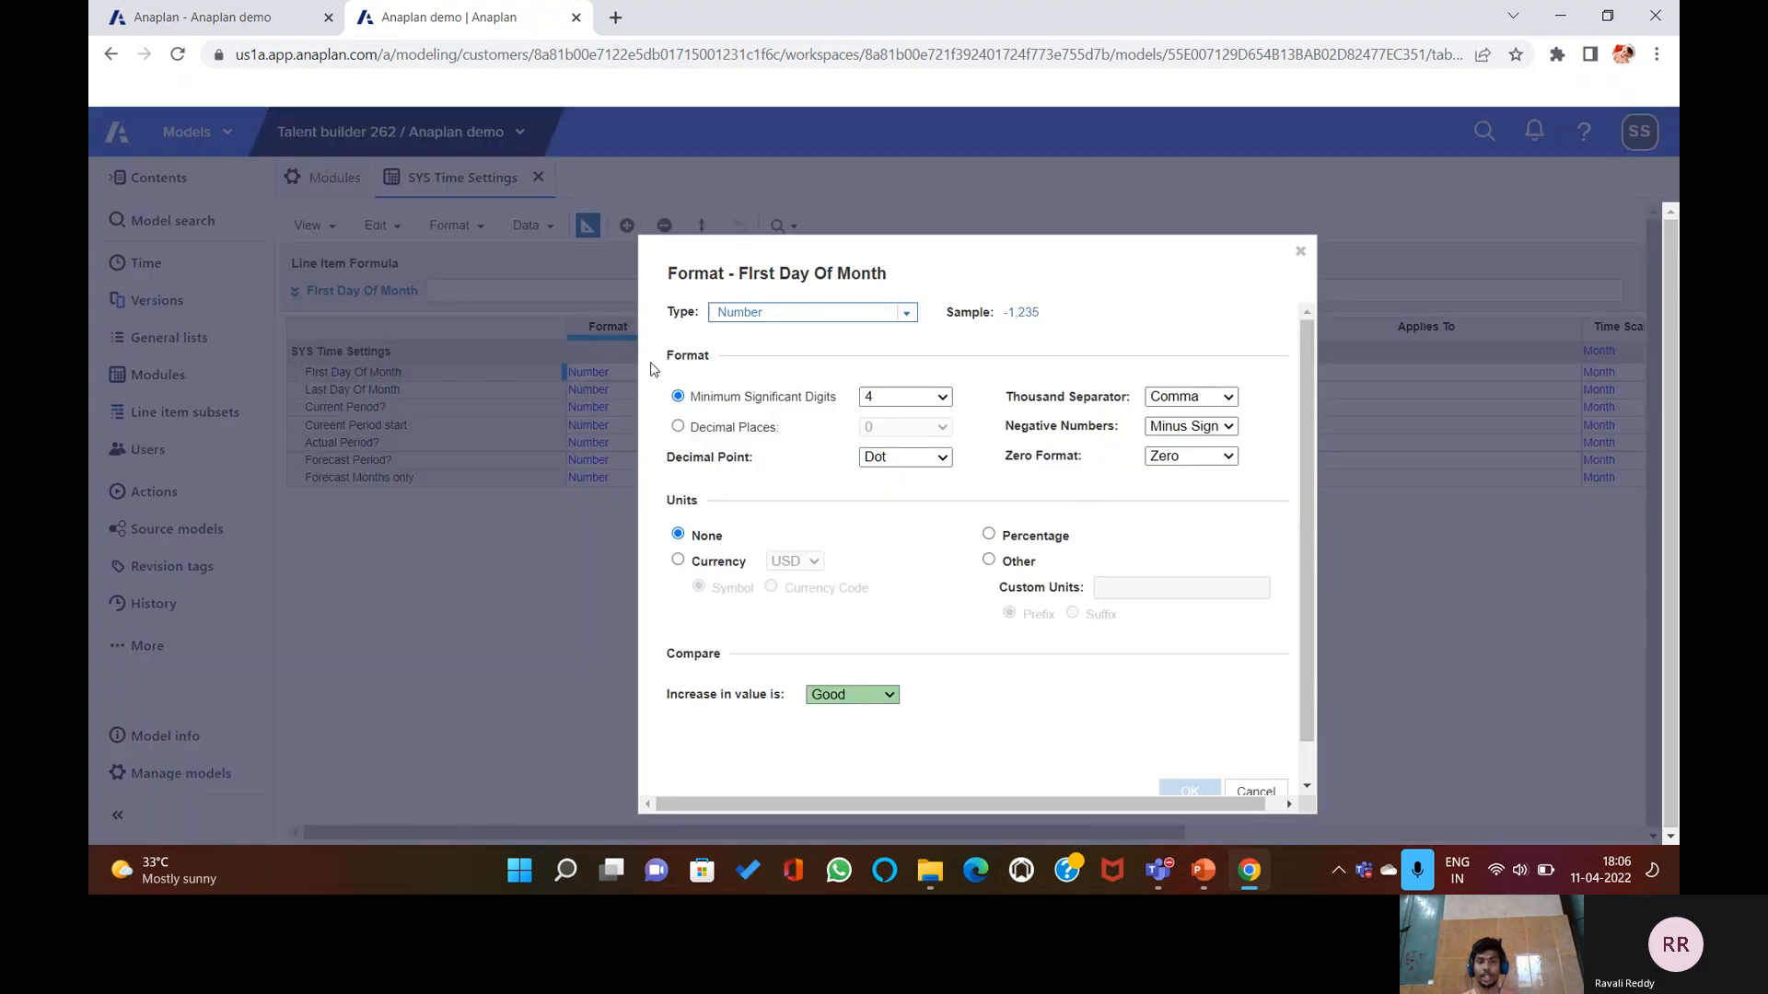
left_click(906, 313)
left_click(782, 407)
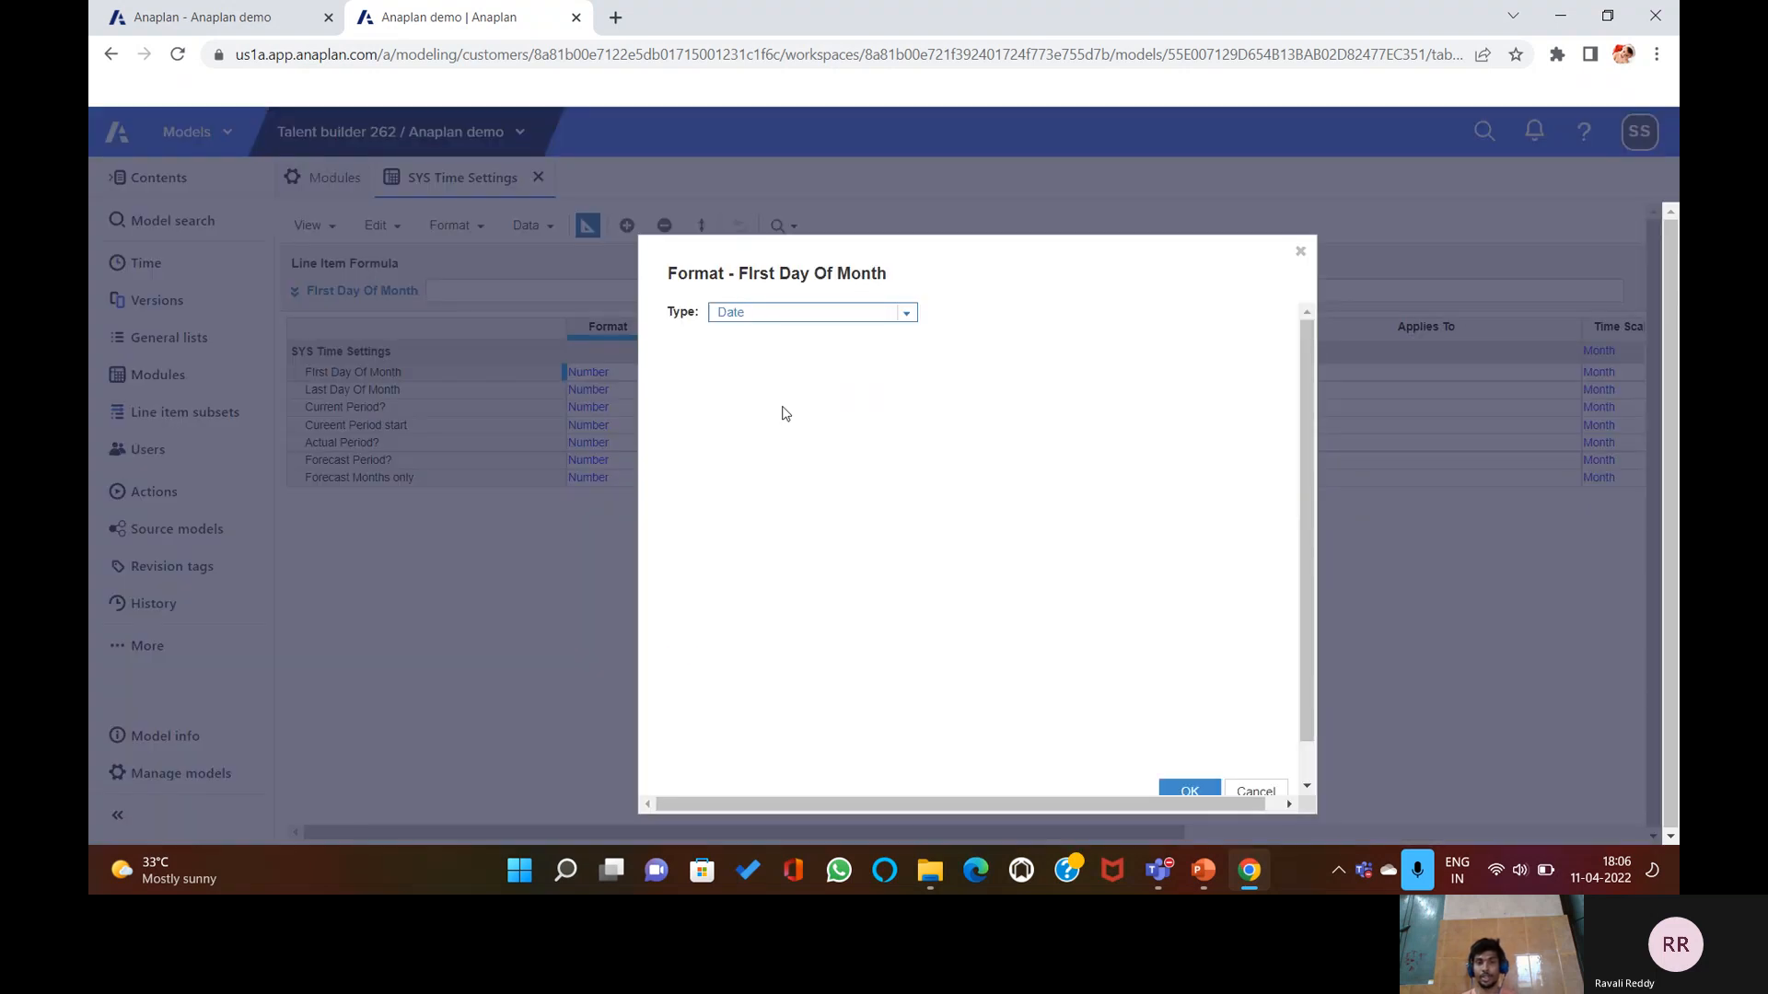
left_click(1189, 791)
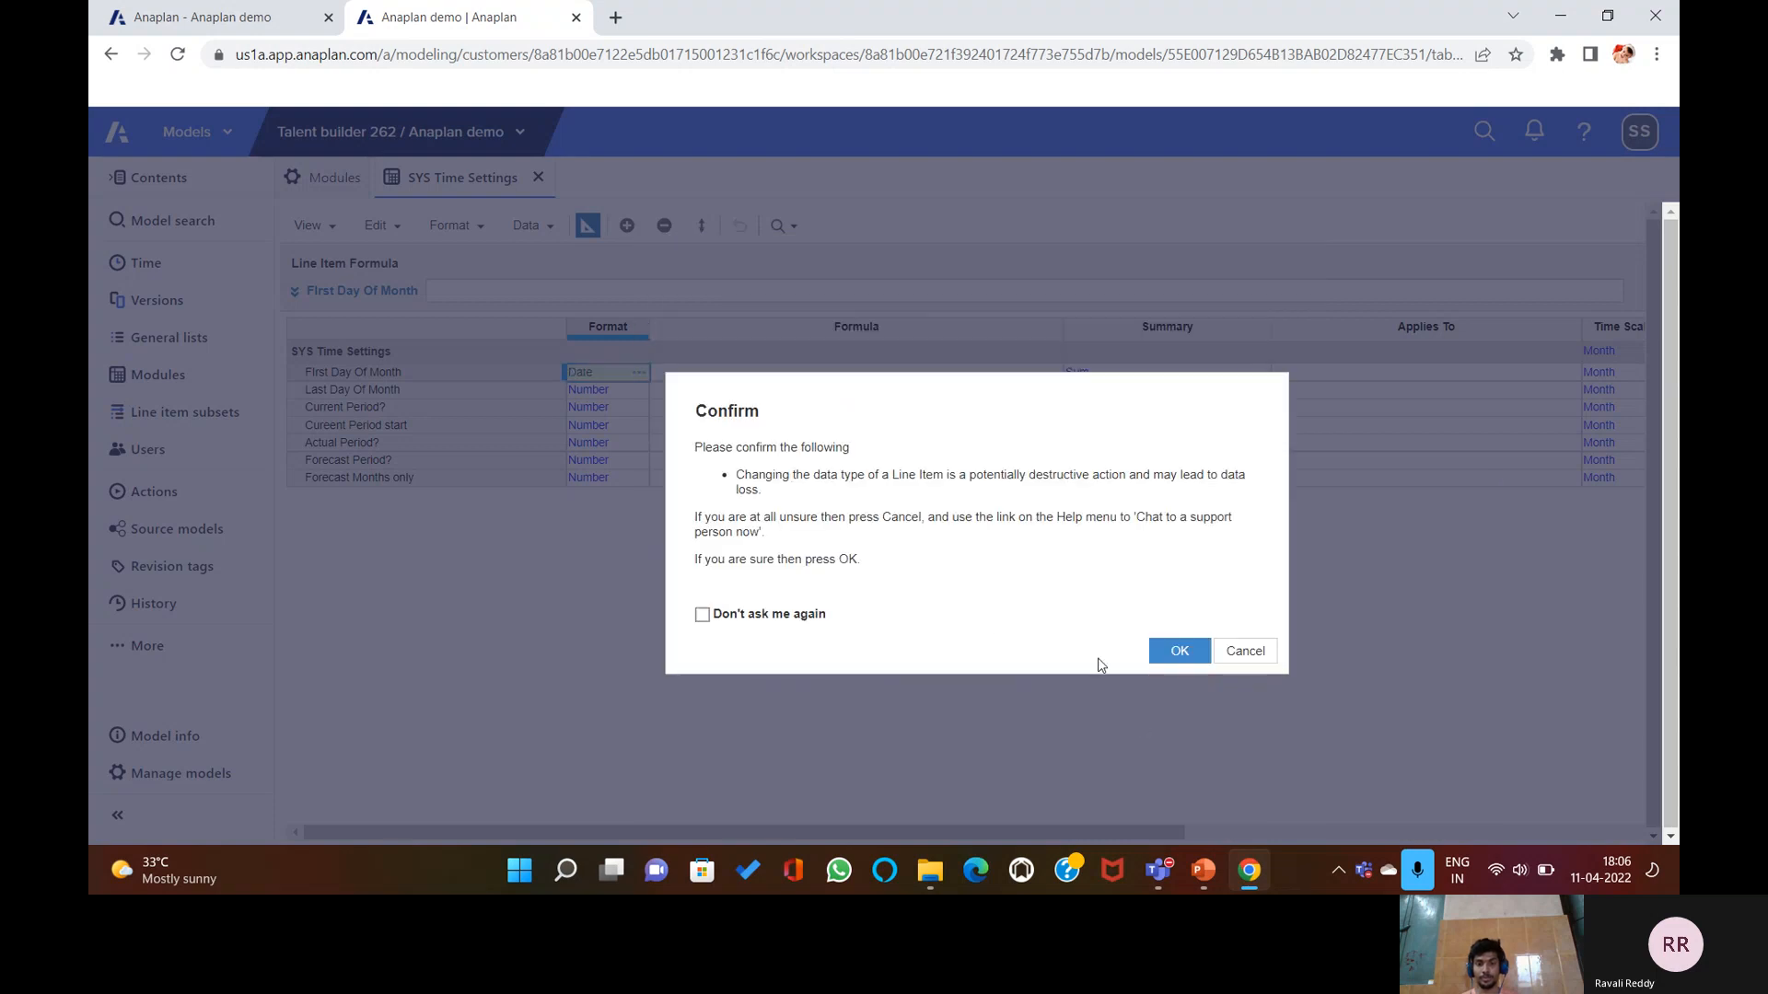
left_click(1159, 660)
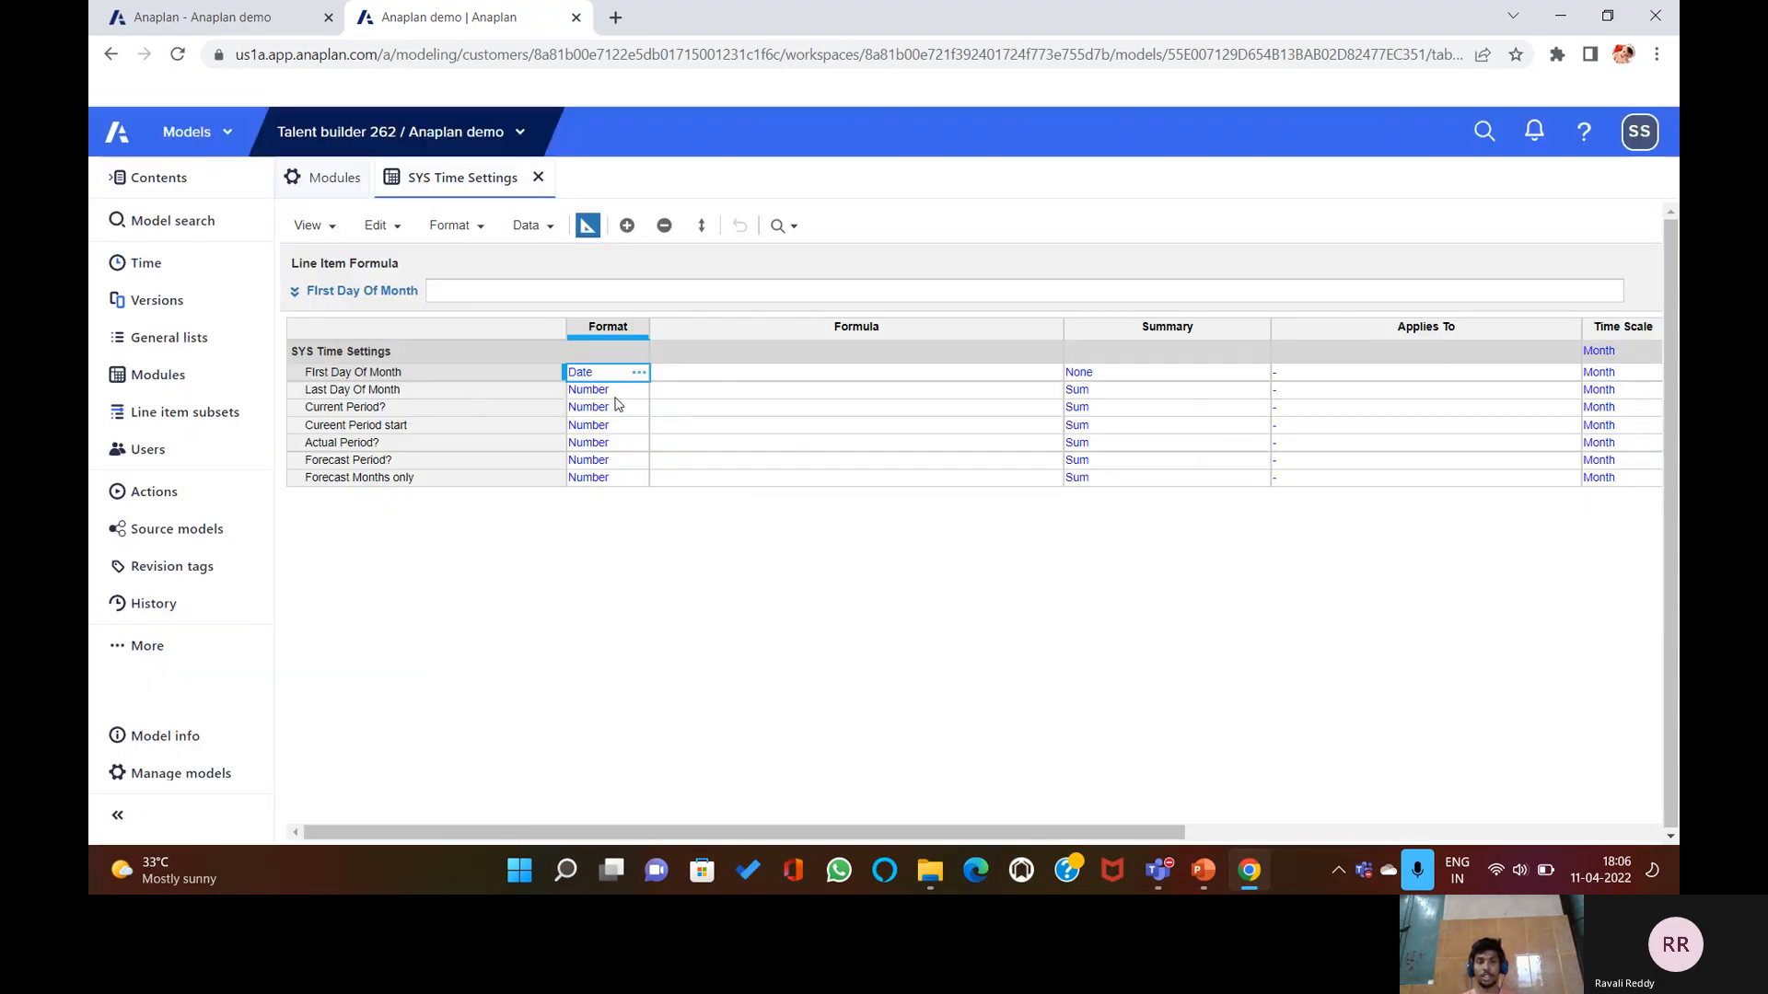
left_click(645, 392)
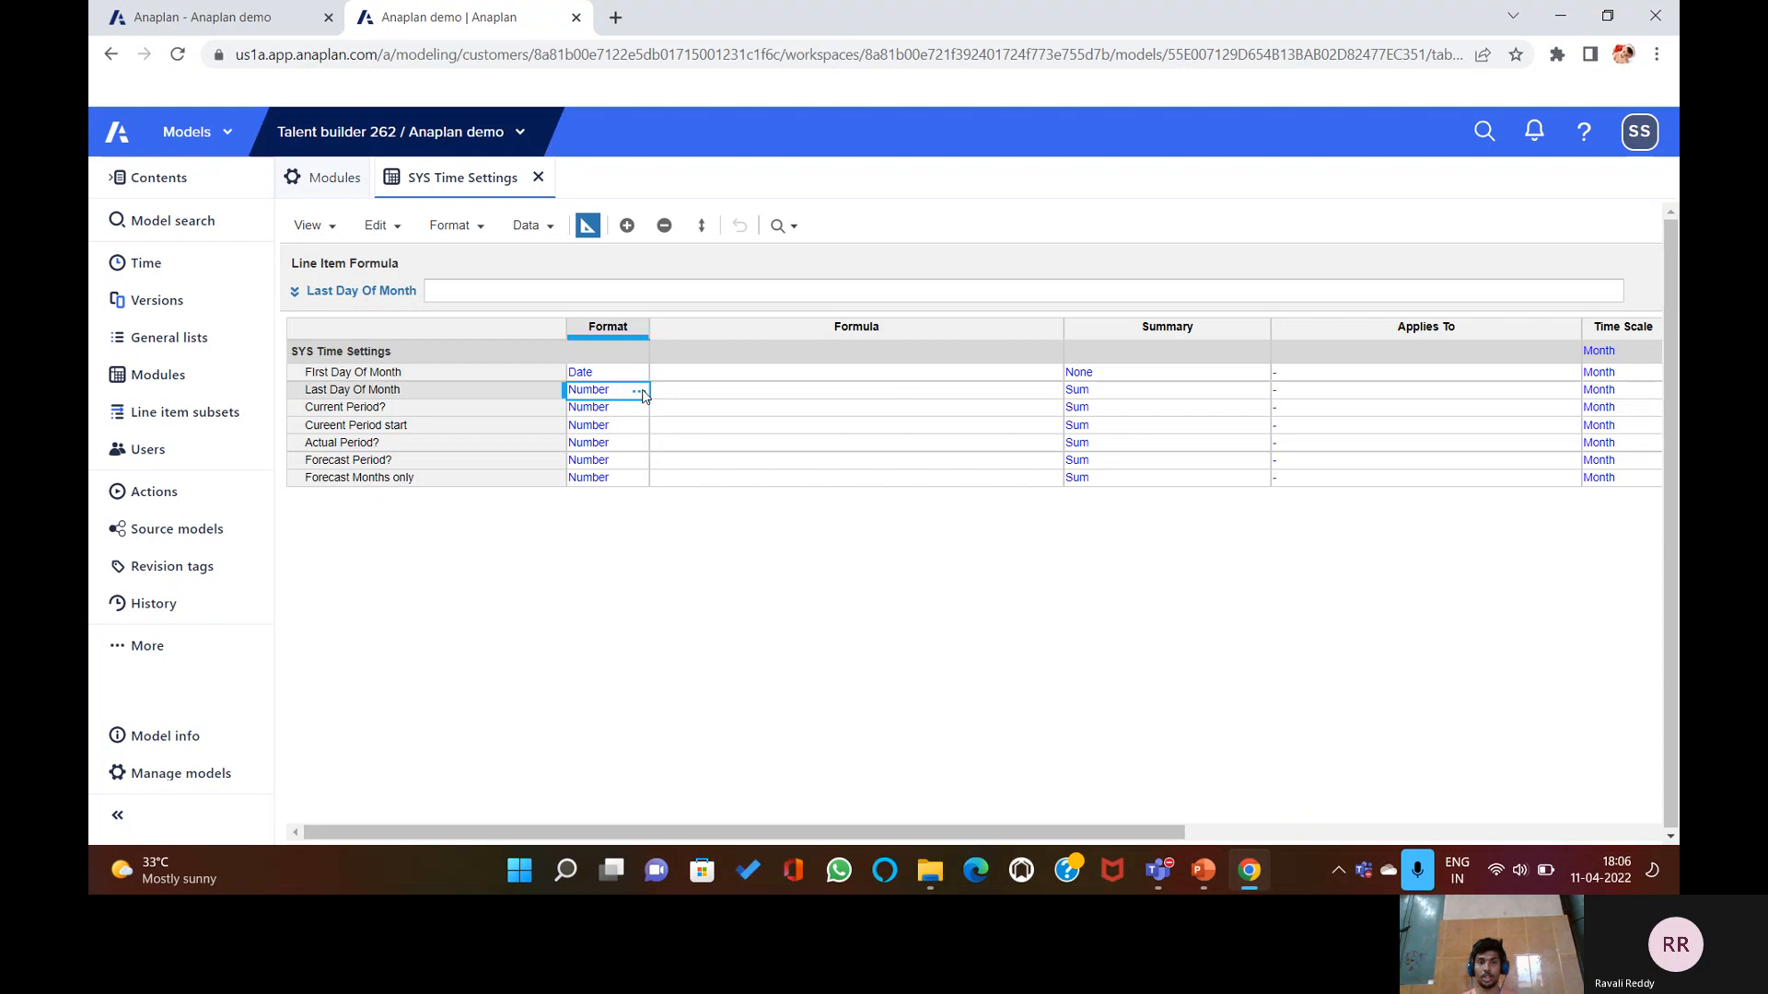
left_click(642, 394)
left_click(901, 314)
left_click(785, 405)
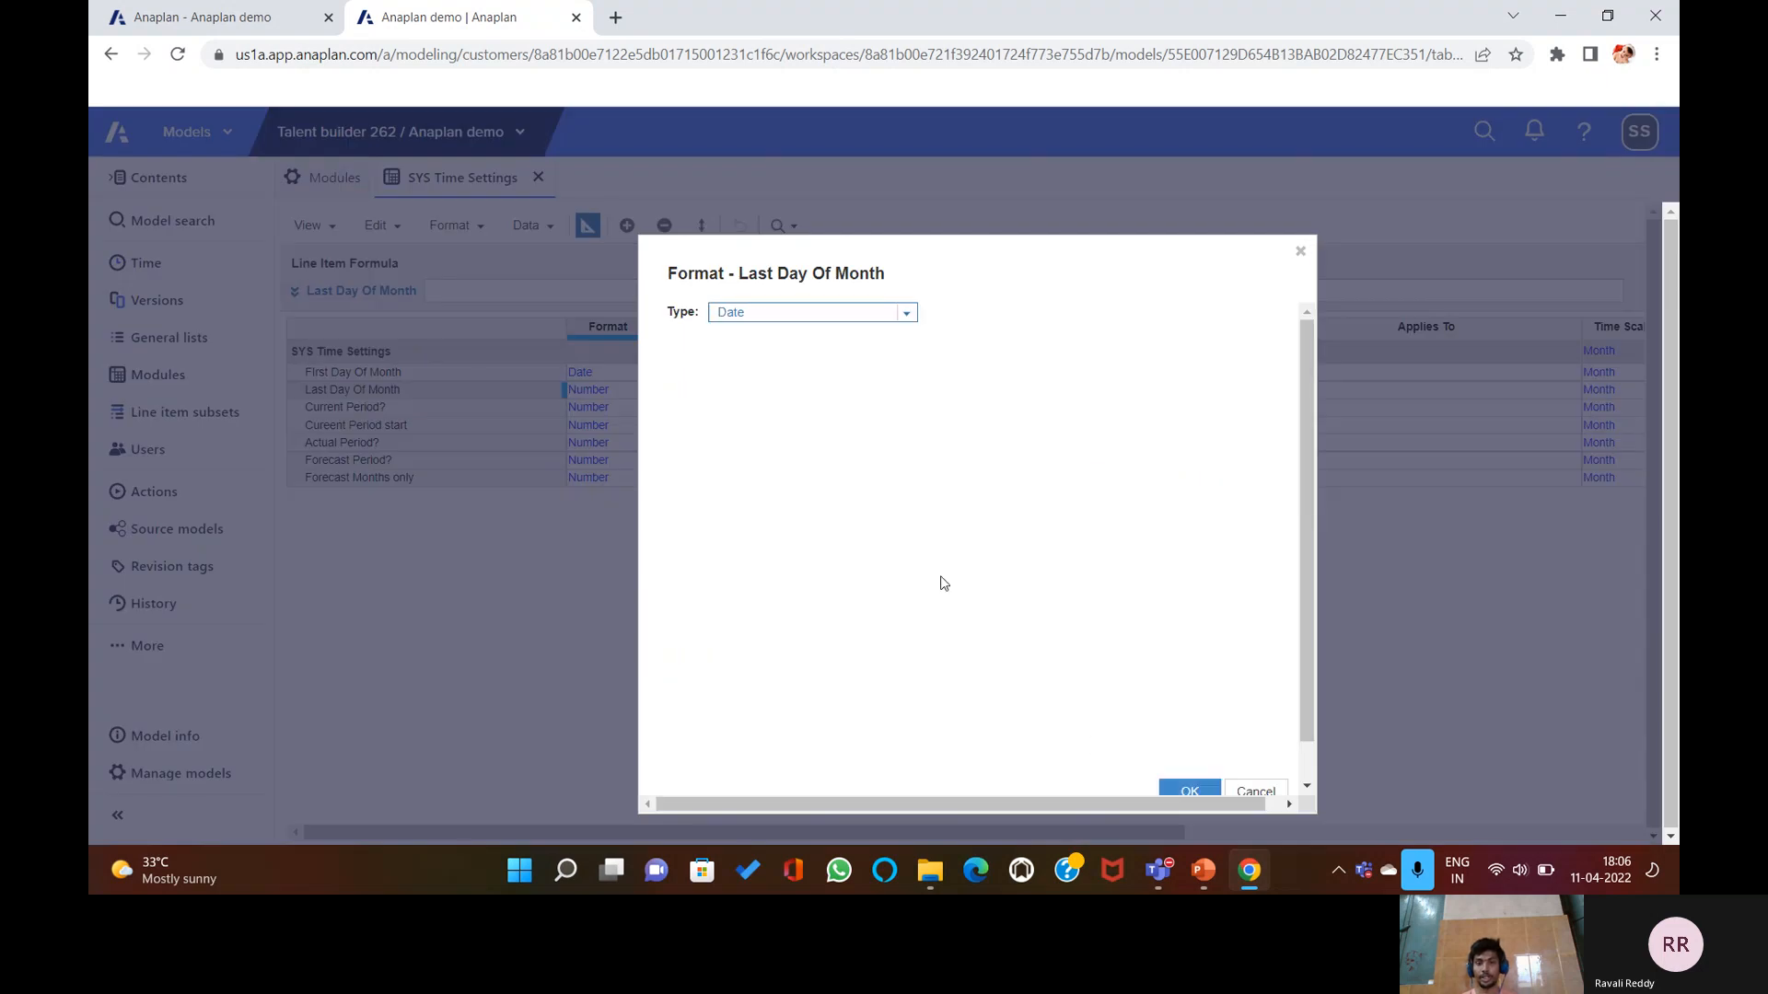
left_click(1183, 790)
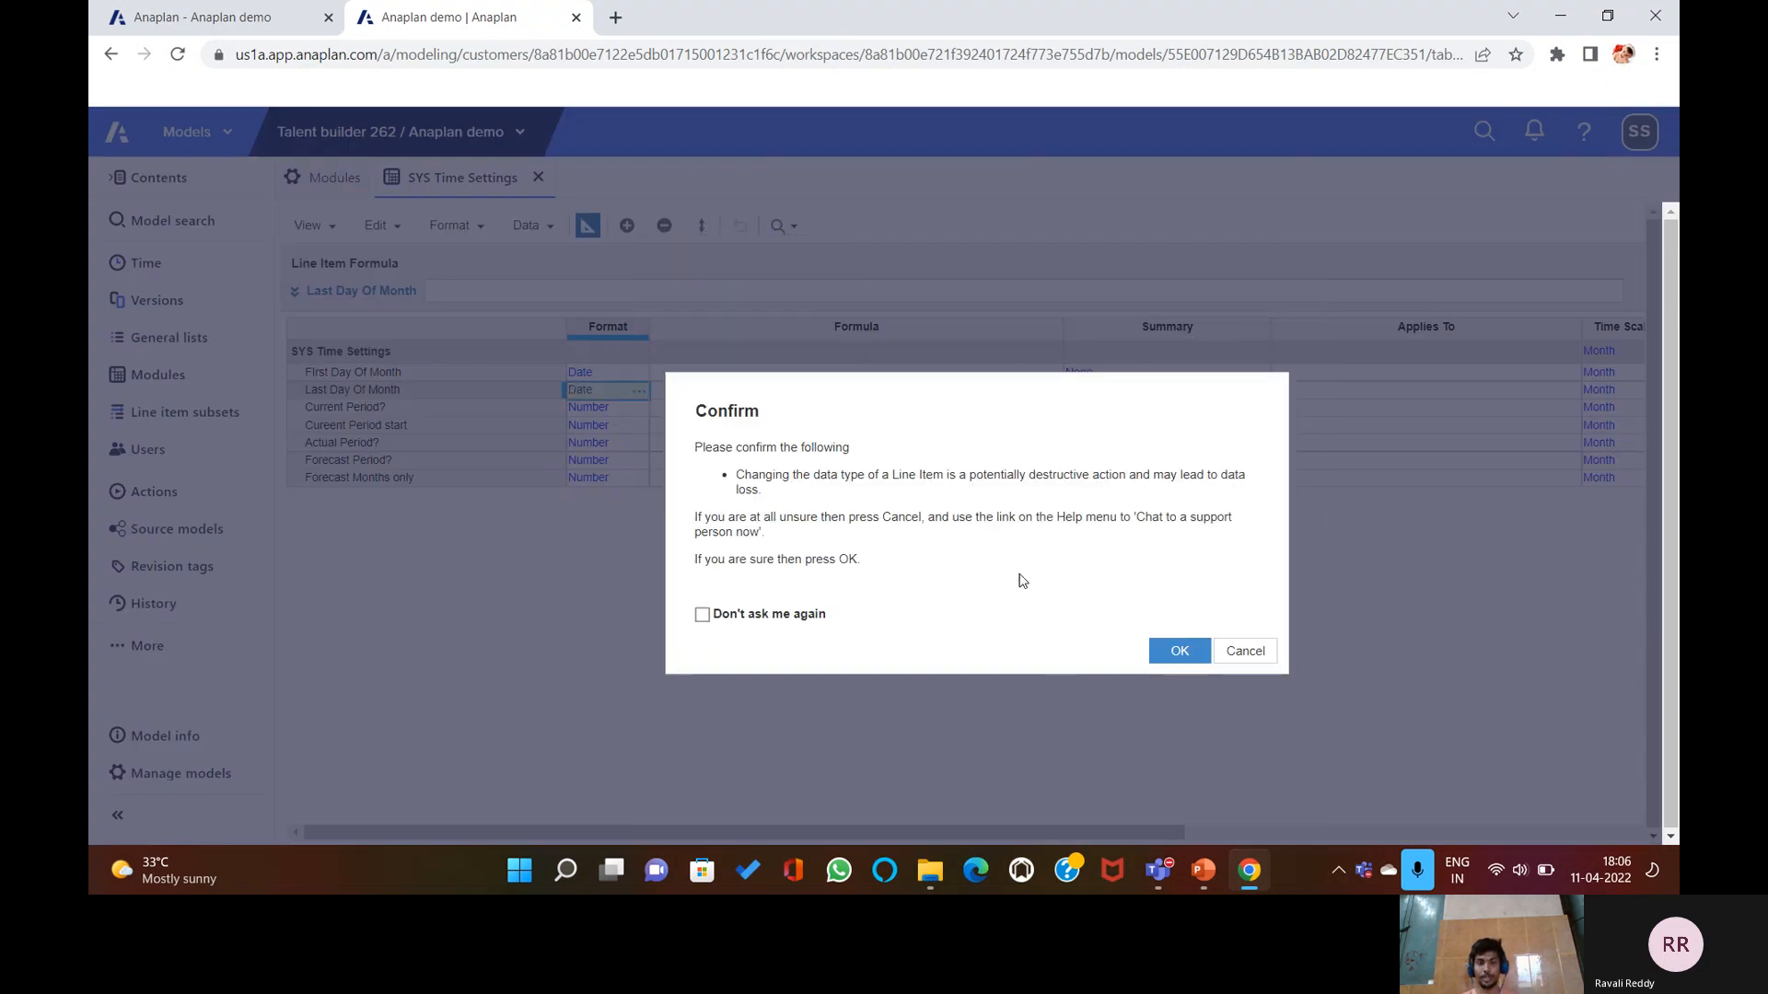
key("Return")
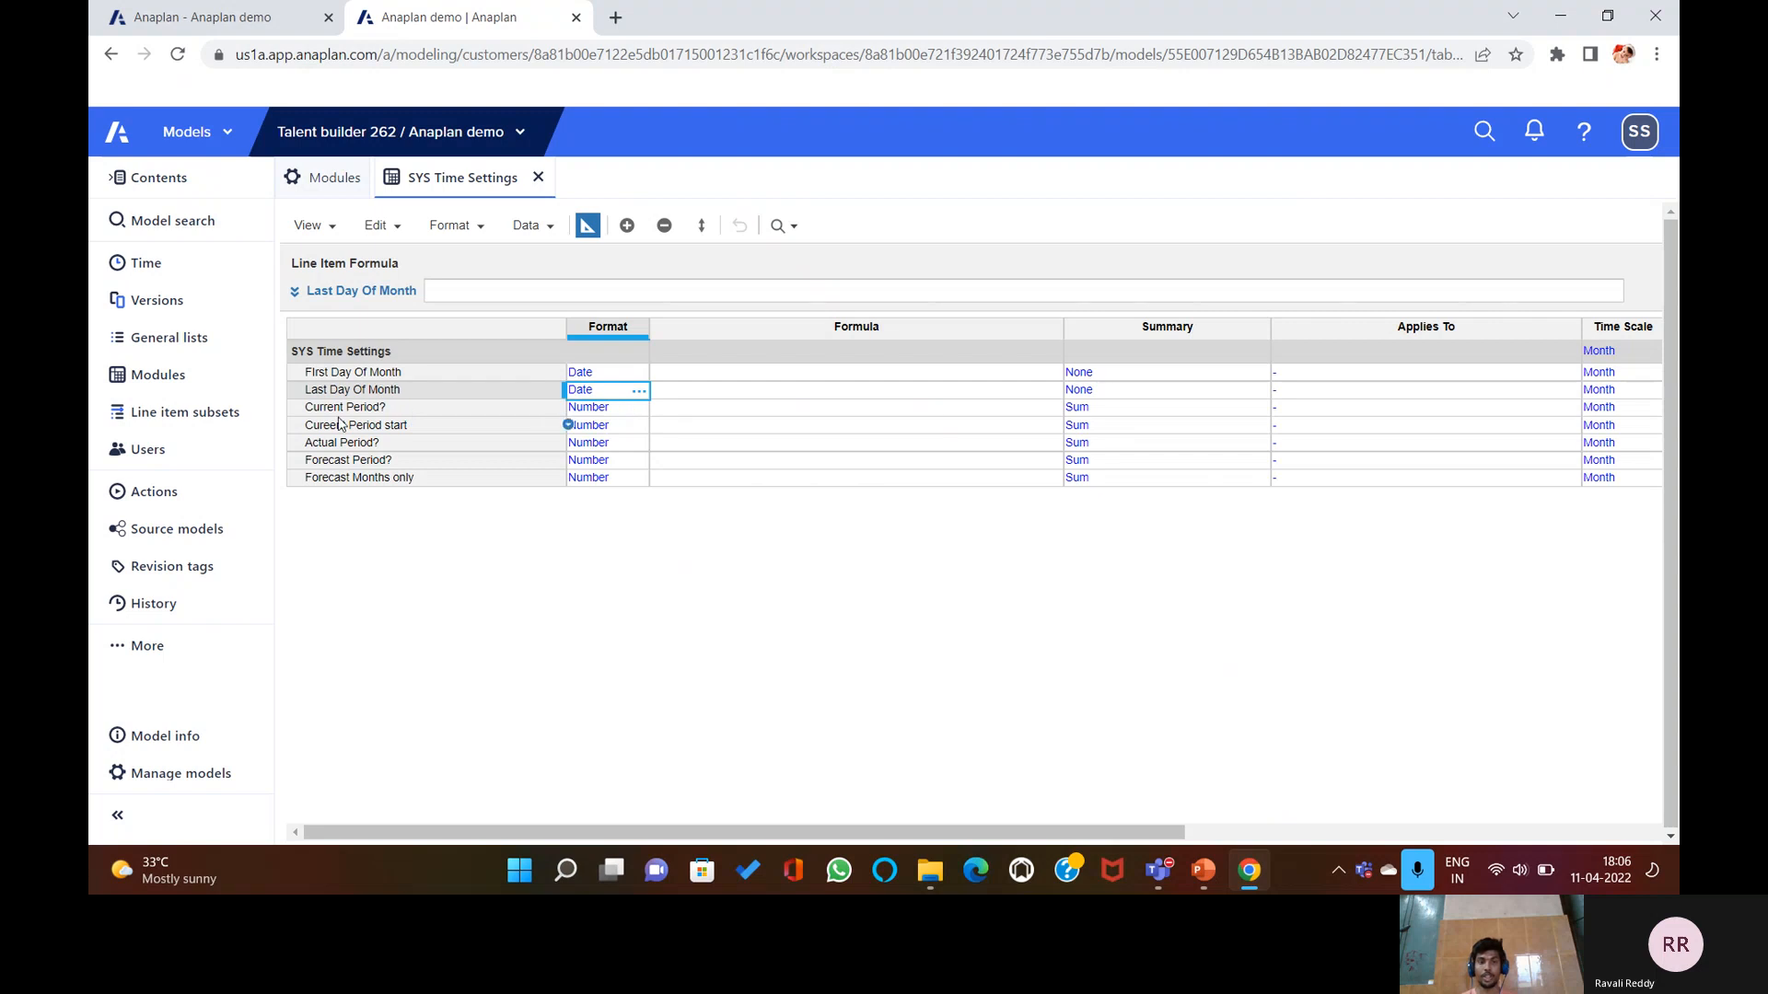
Change the Current Period? line item's format to Boolean.
left_click(647, 410)
left_click(641, 408)
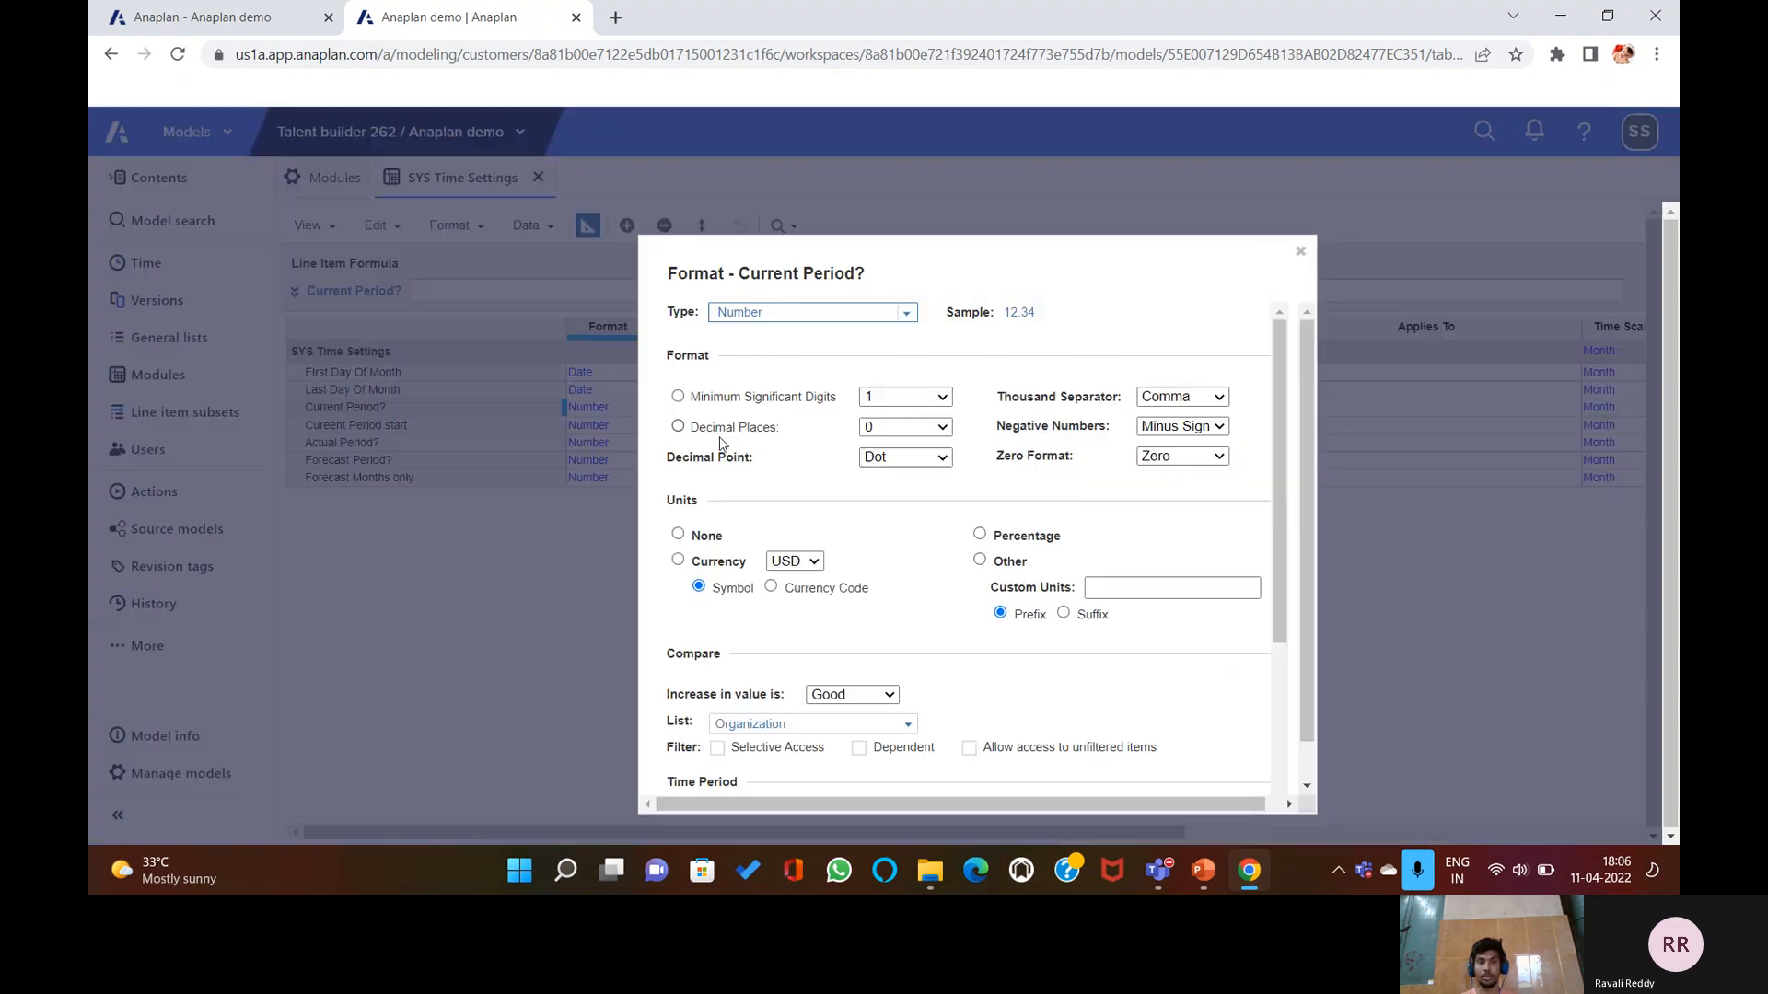
left_click(907, 313)
left_click(787, 368)
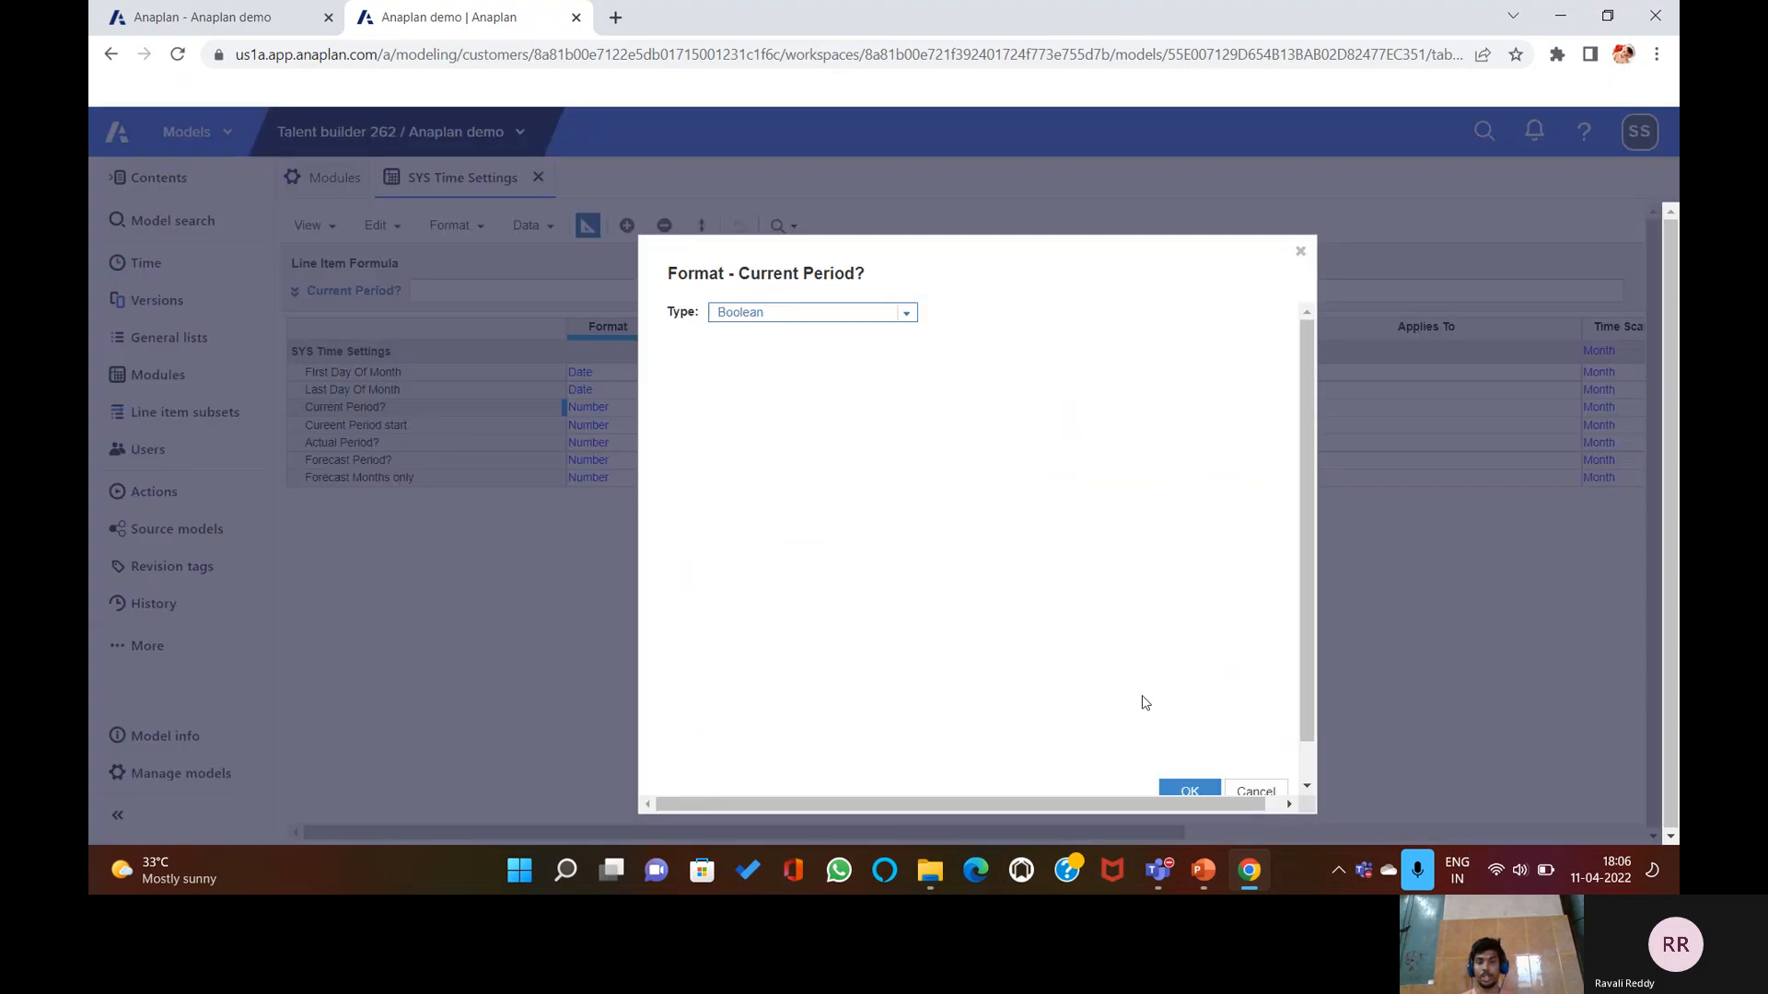
left_click(1190, 790)
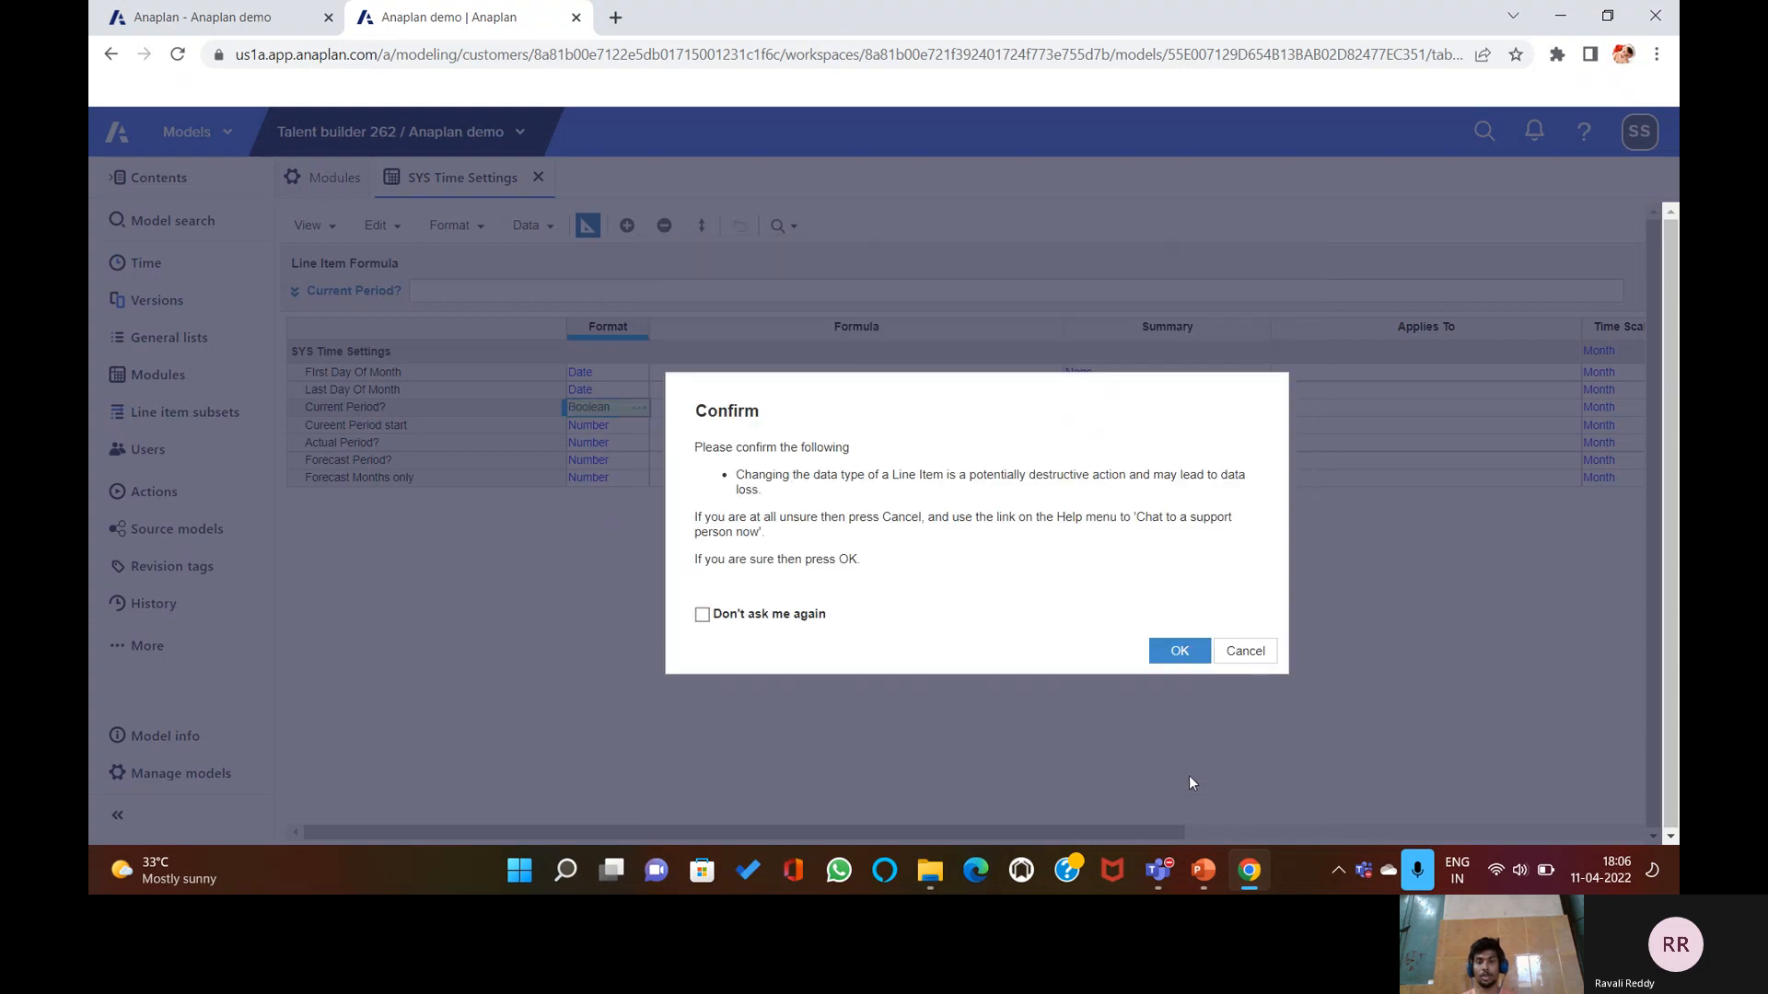
left_click(1177, 651)
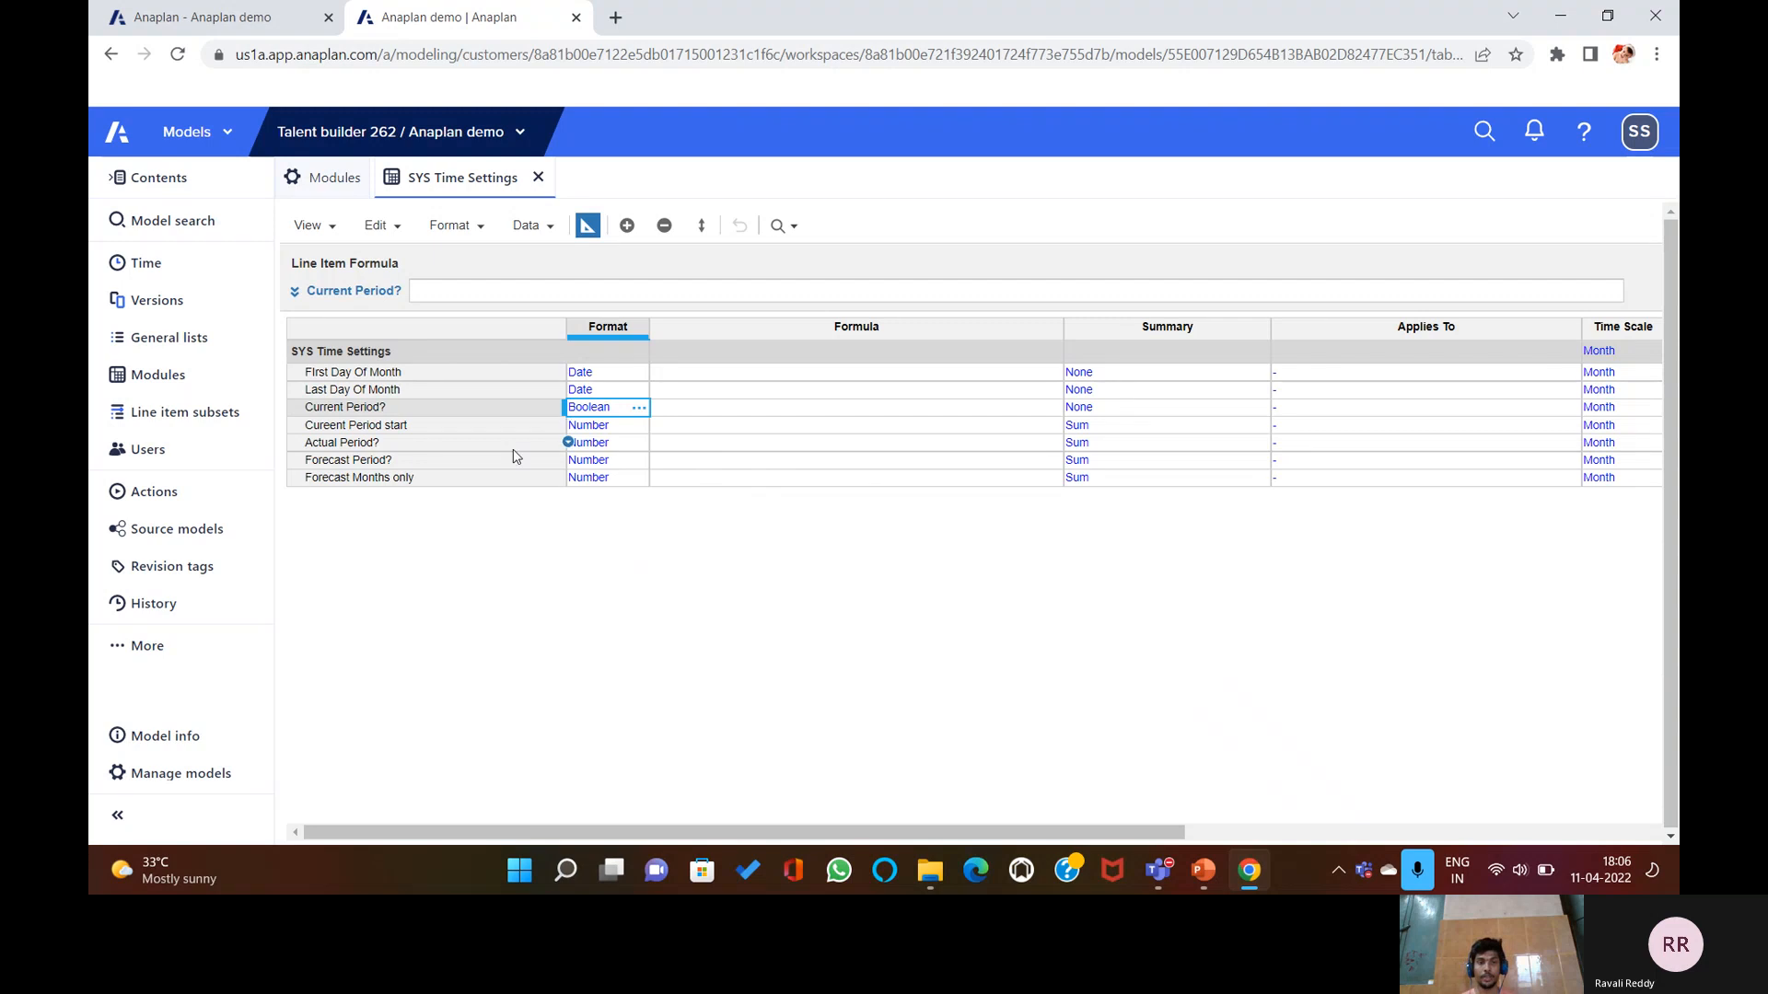
left_click(641, 426)
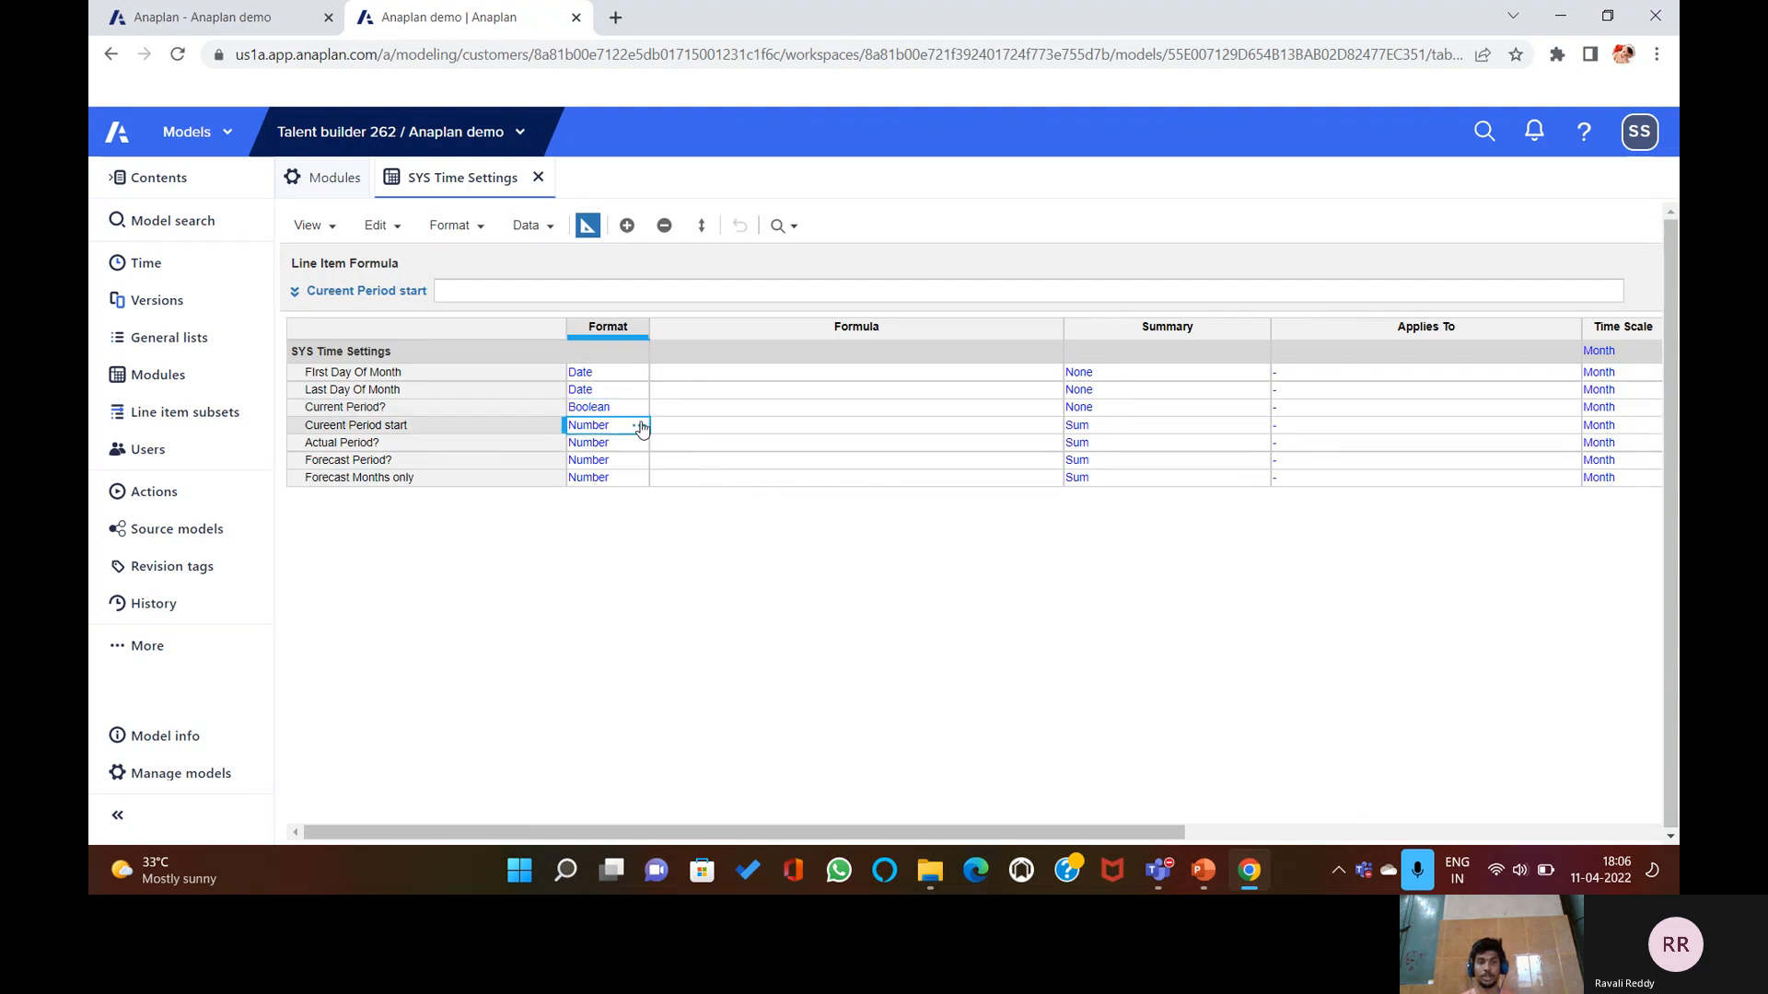
left_click(641, 427)
Set the Cureent Period start line item's format to Date.
left_click(904, 314)
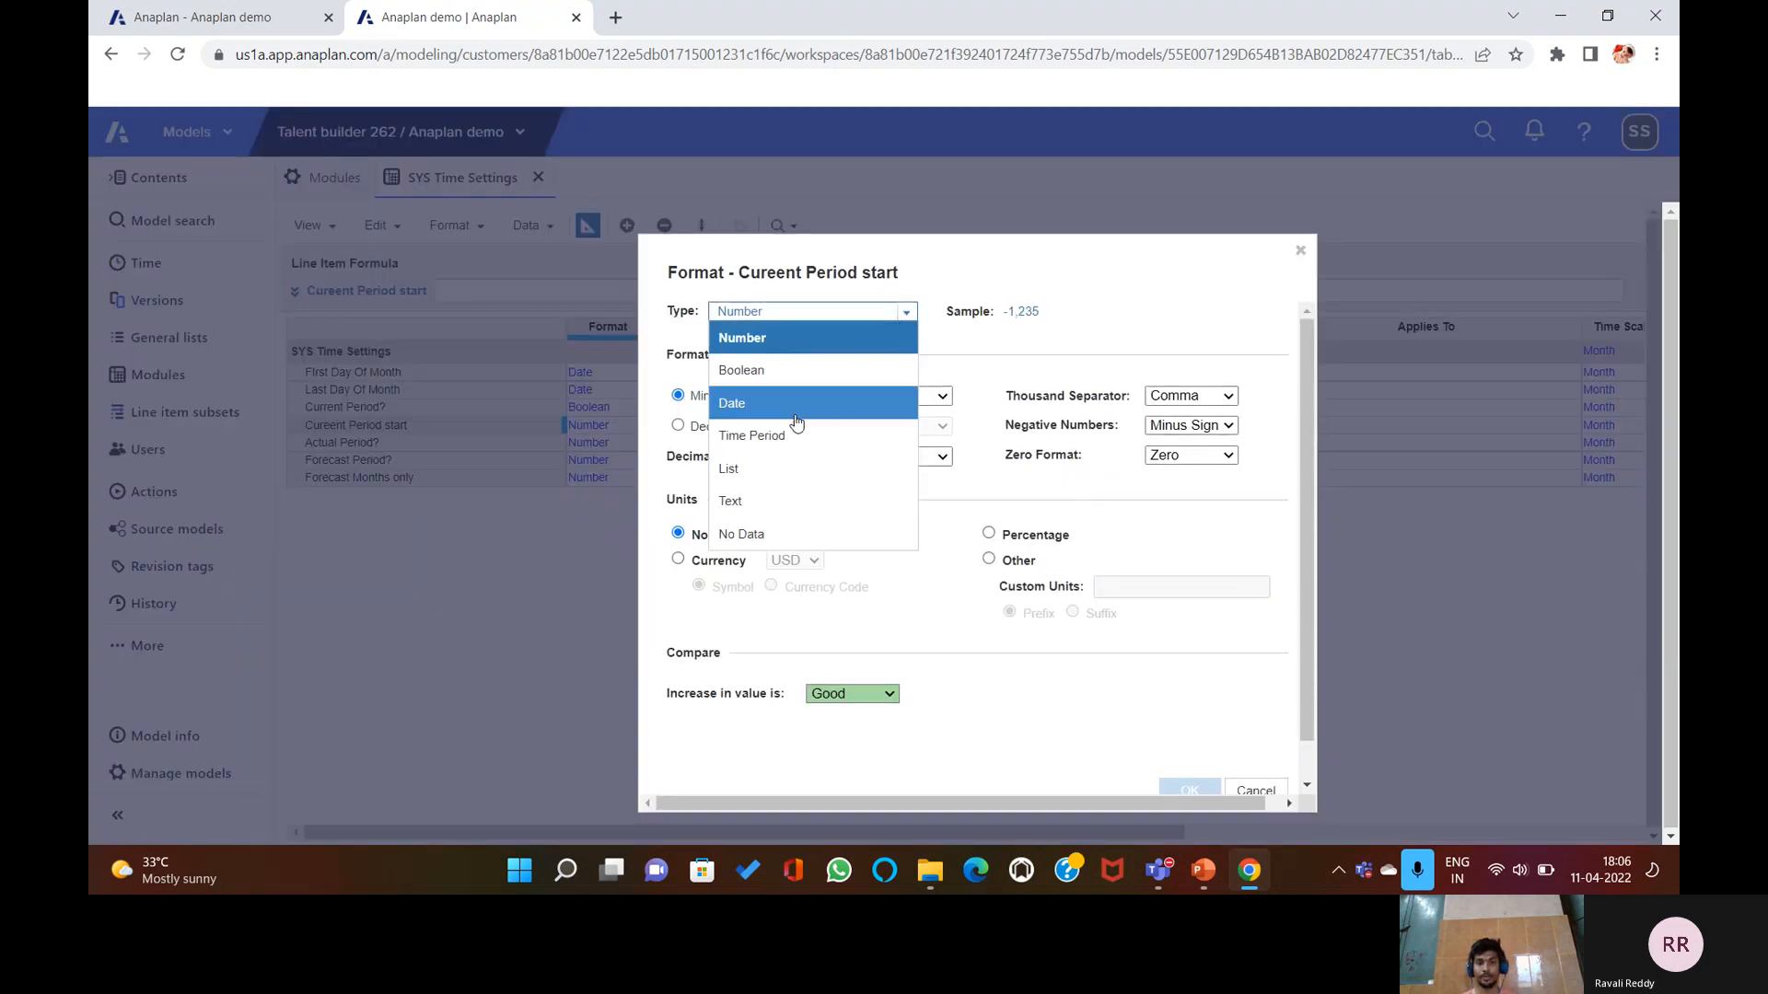
left_click(797, 422)
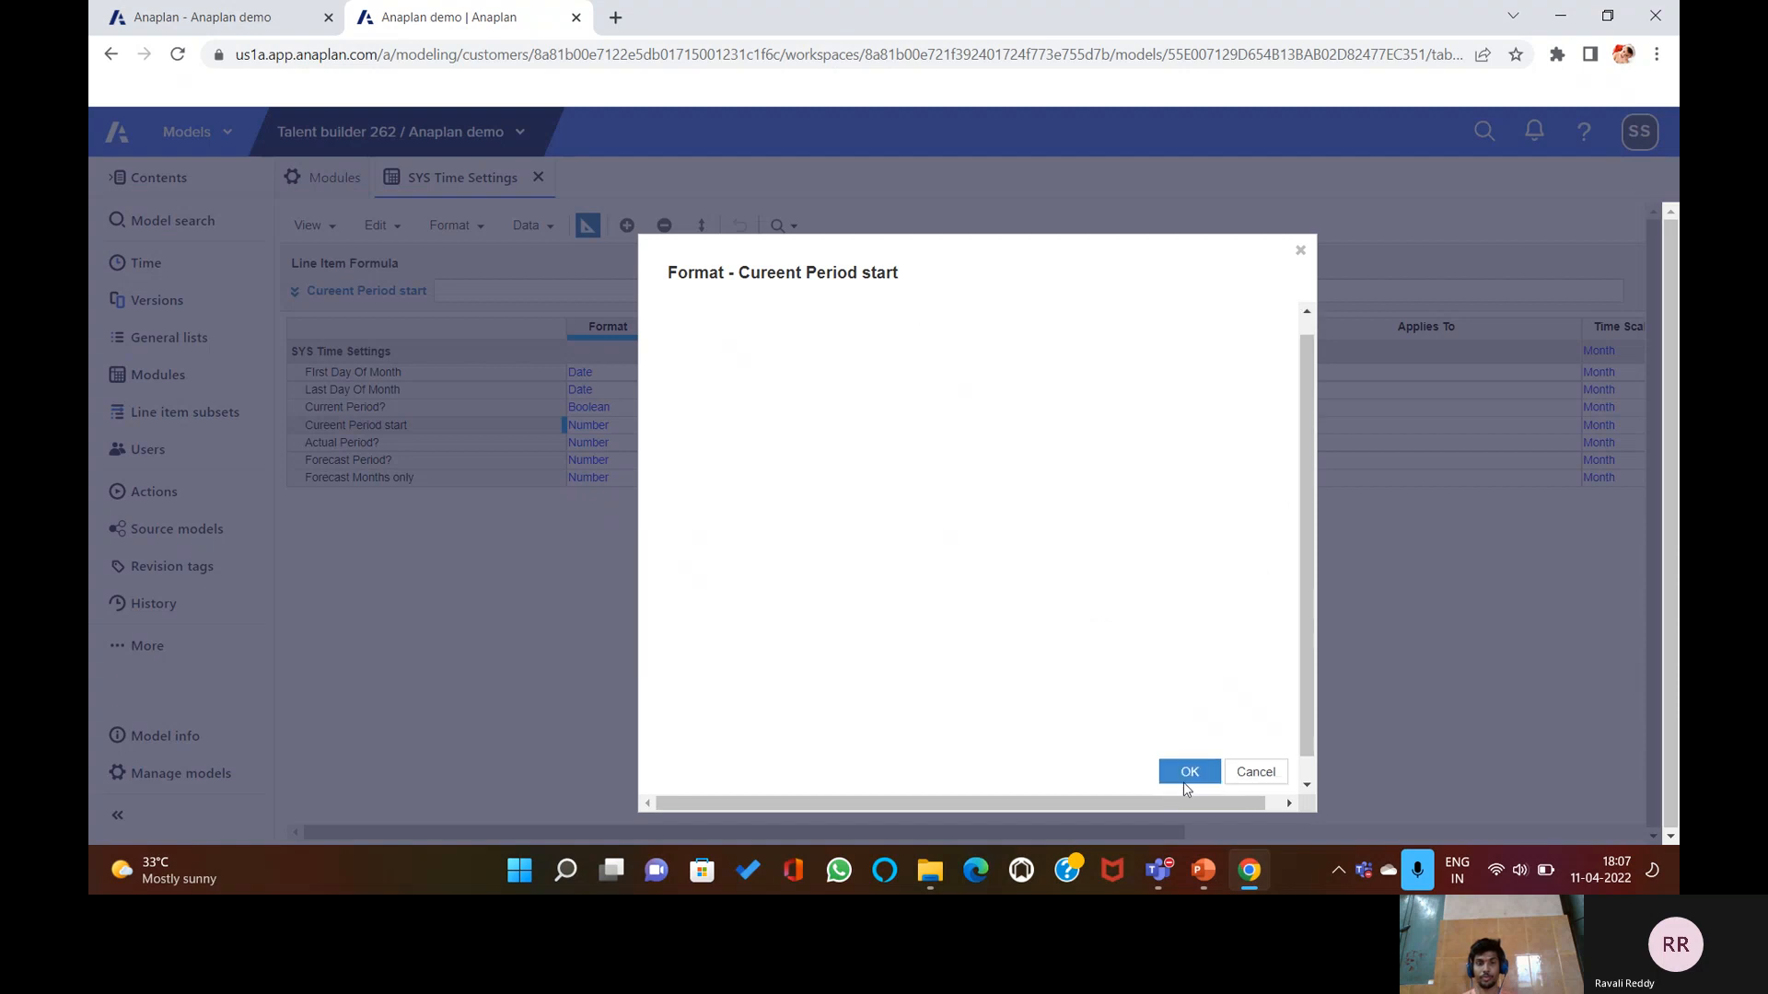
left_click(1185, 784)
left_click(1180, 651)
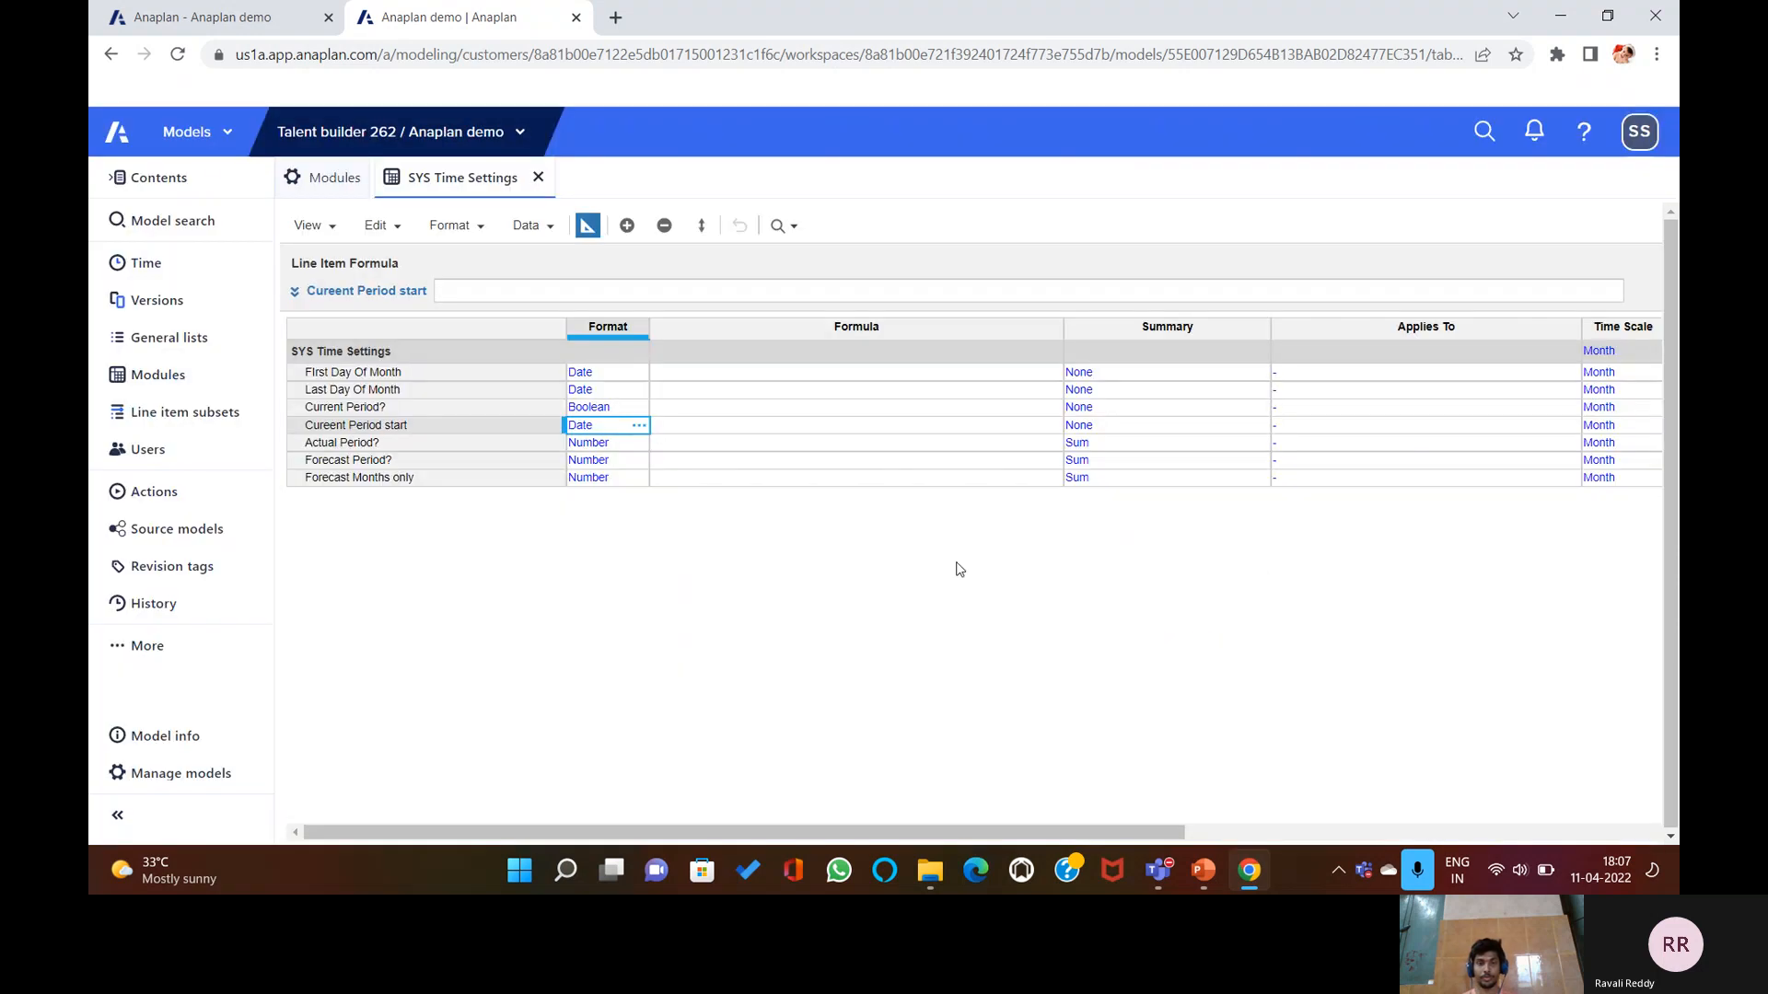
Set Actual Period? and Forecast Period? to Boolean format.
left_click(640, 445)
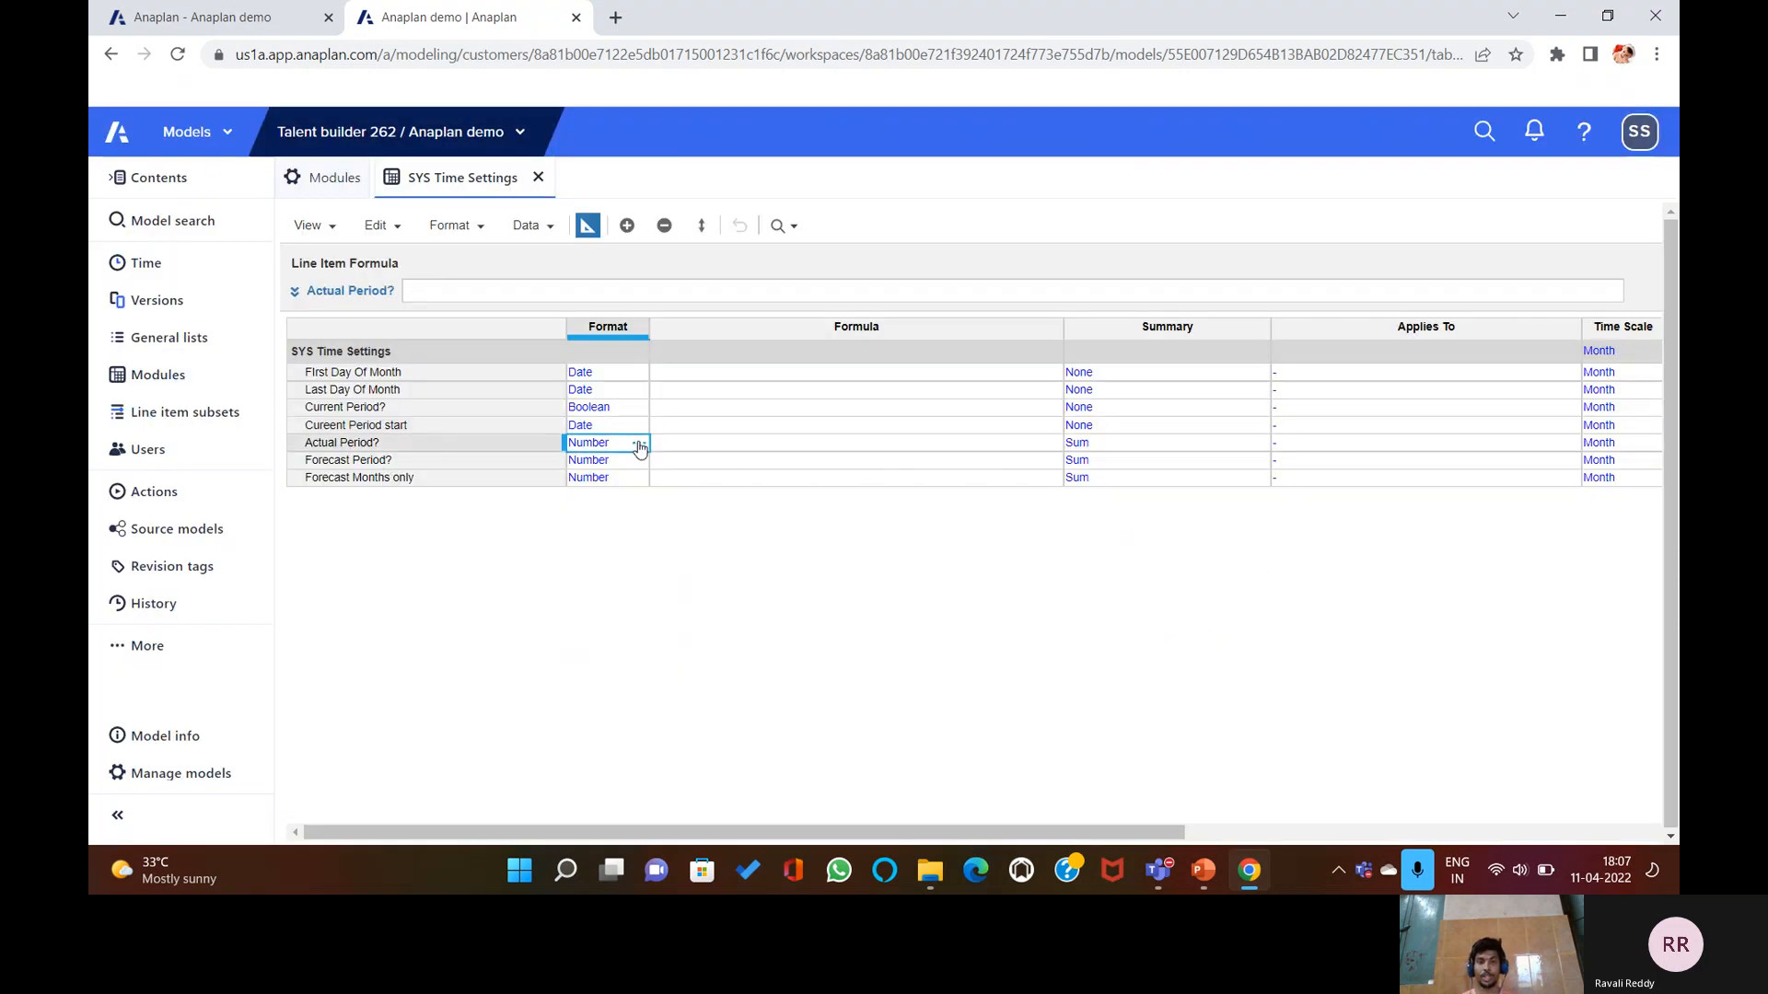
left_click(641, 444)
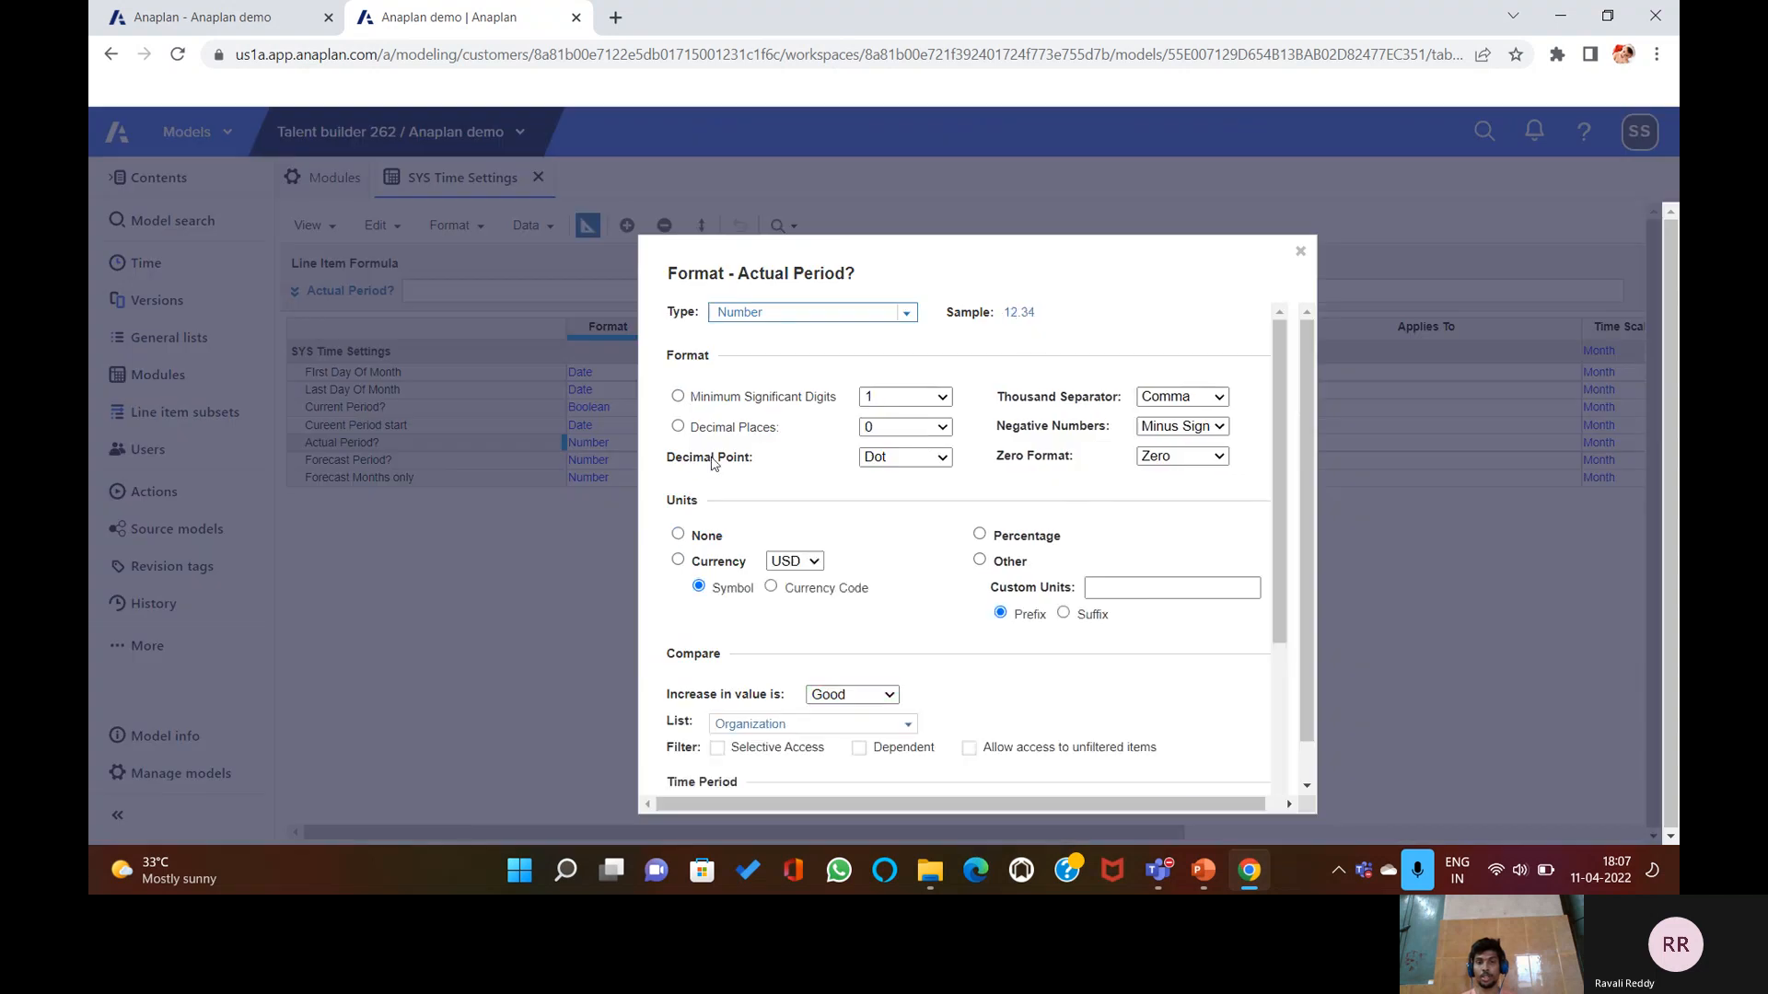
left_click(906, 313)
left_click(790, 371)
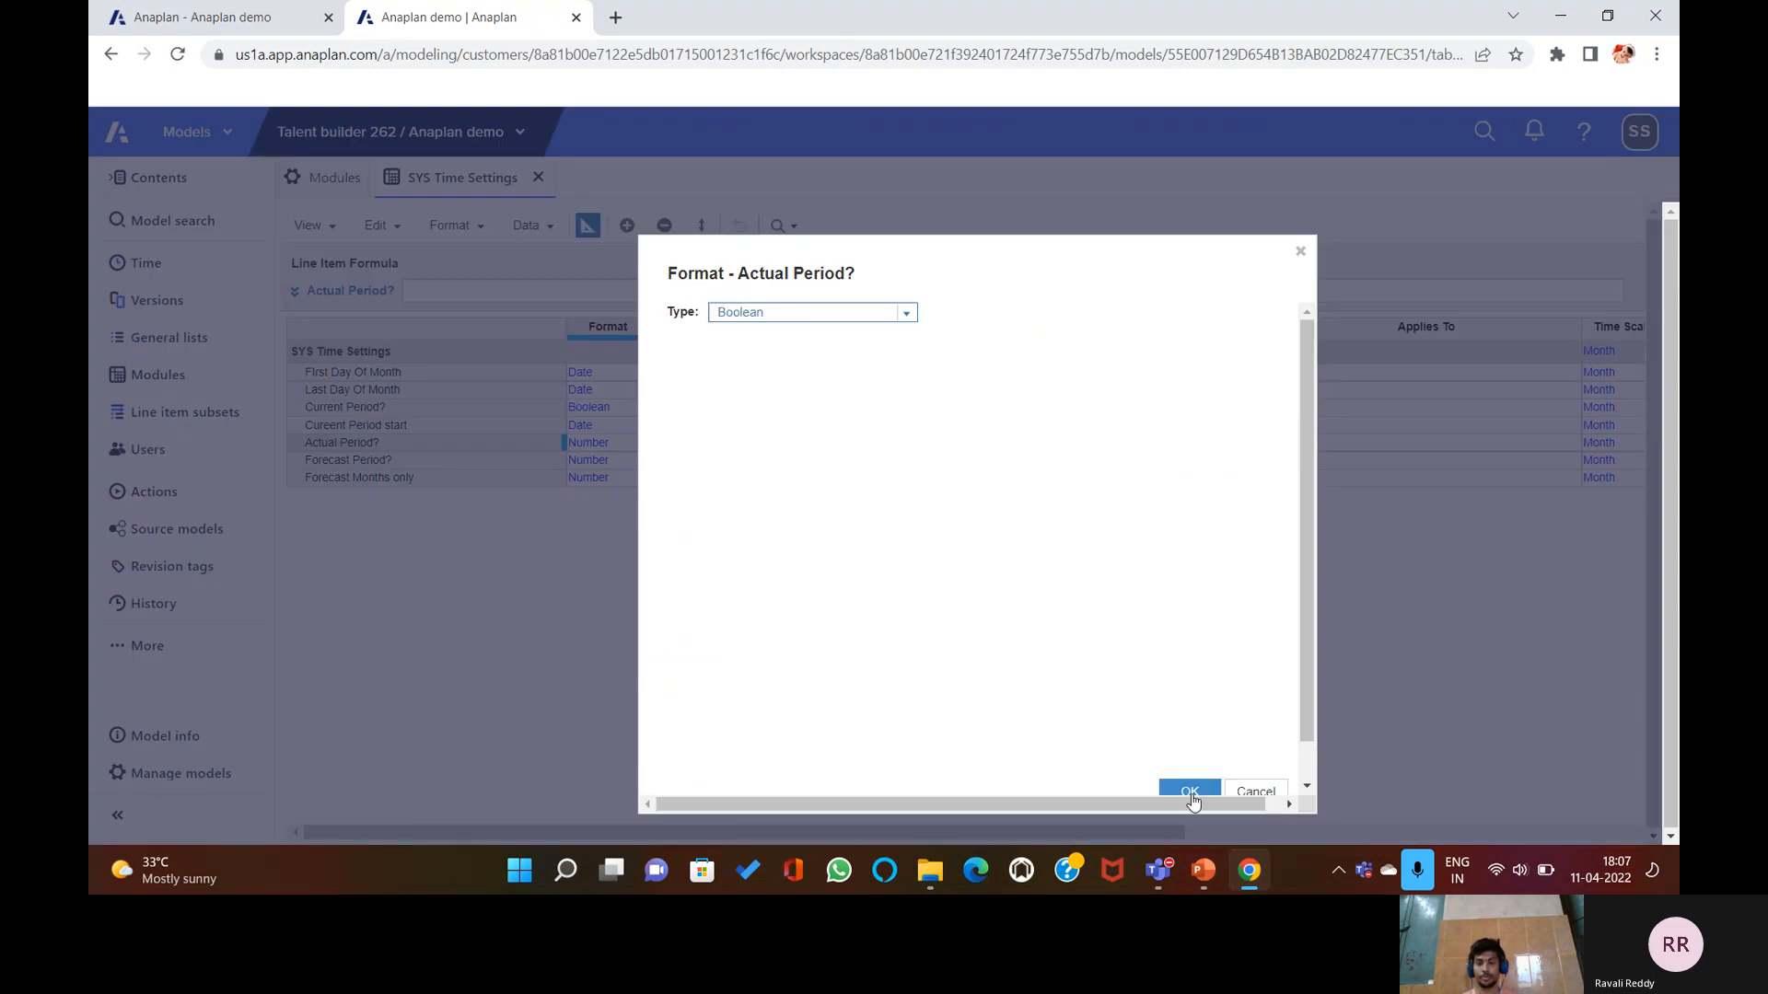
left_click(1192, 790)
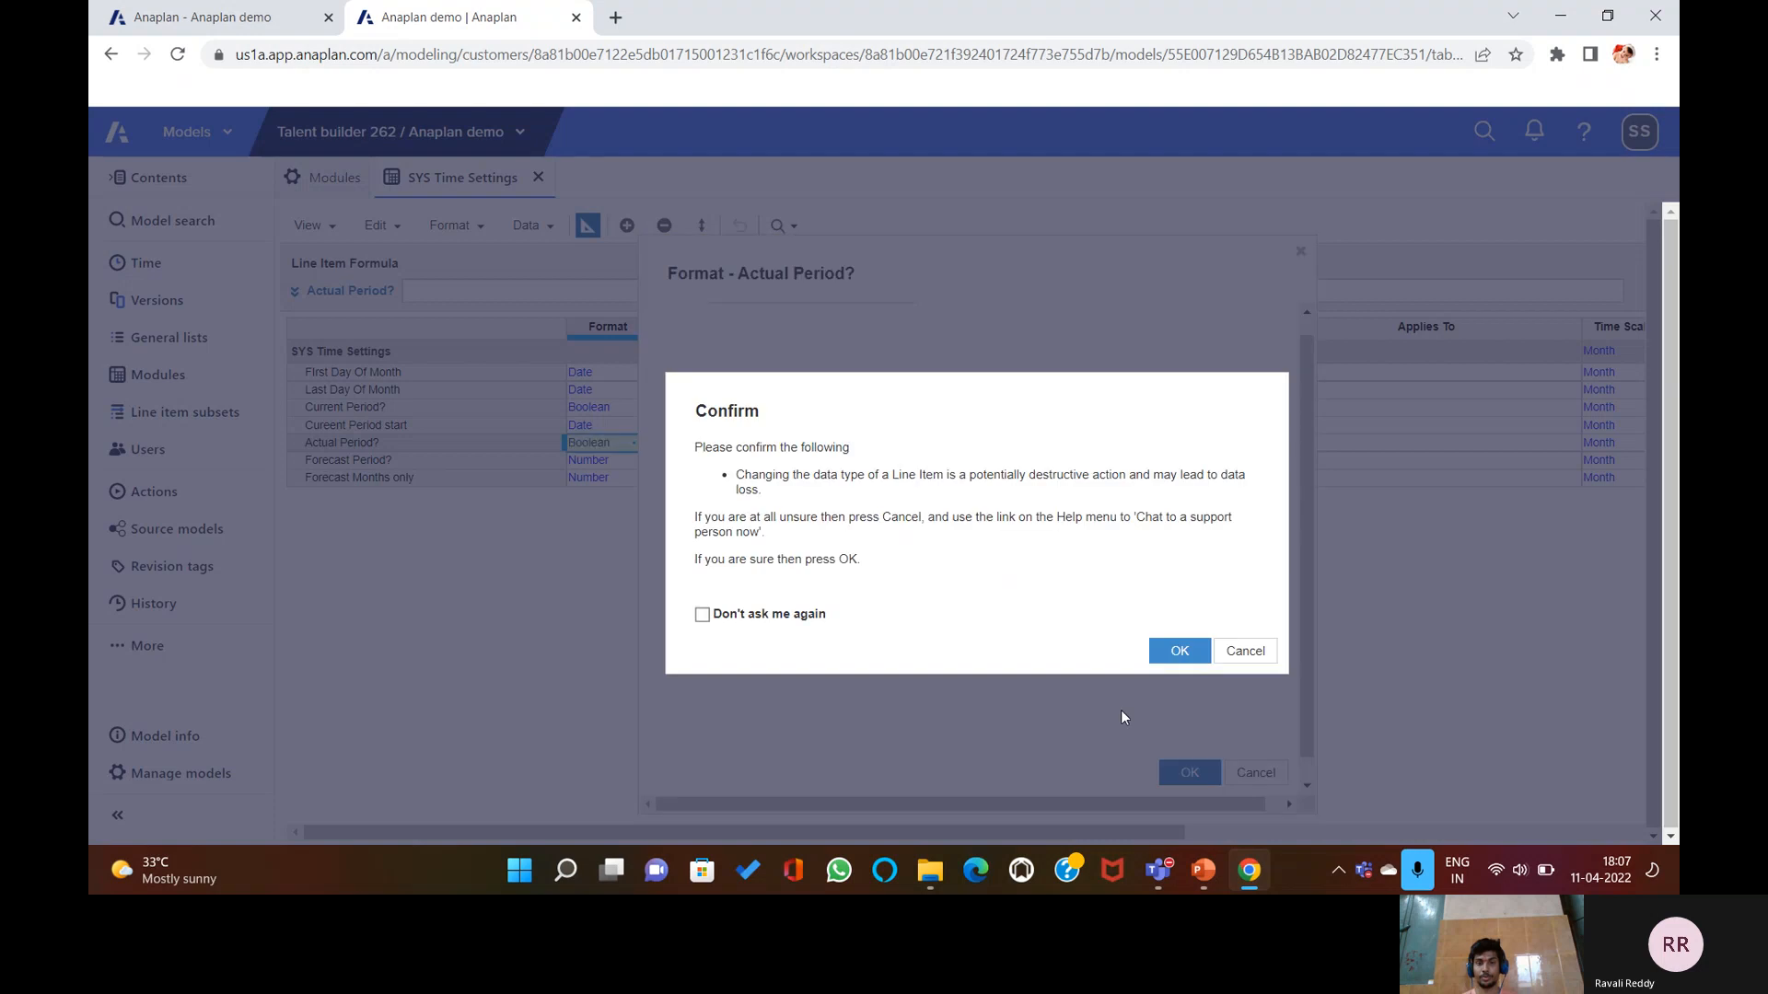
left_click(1180, 651)
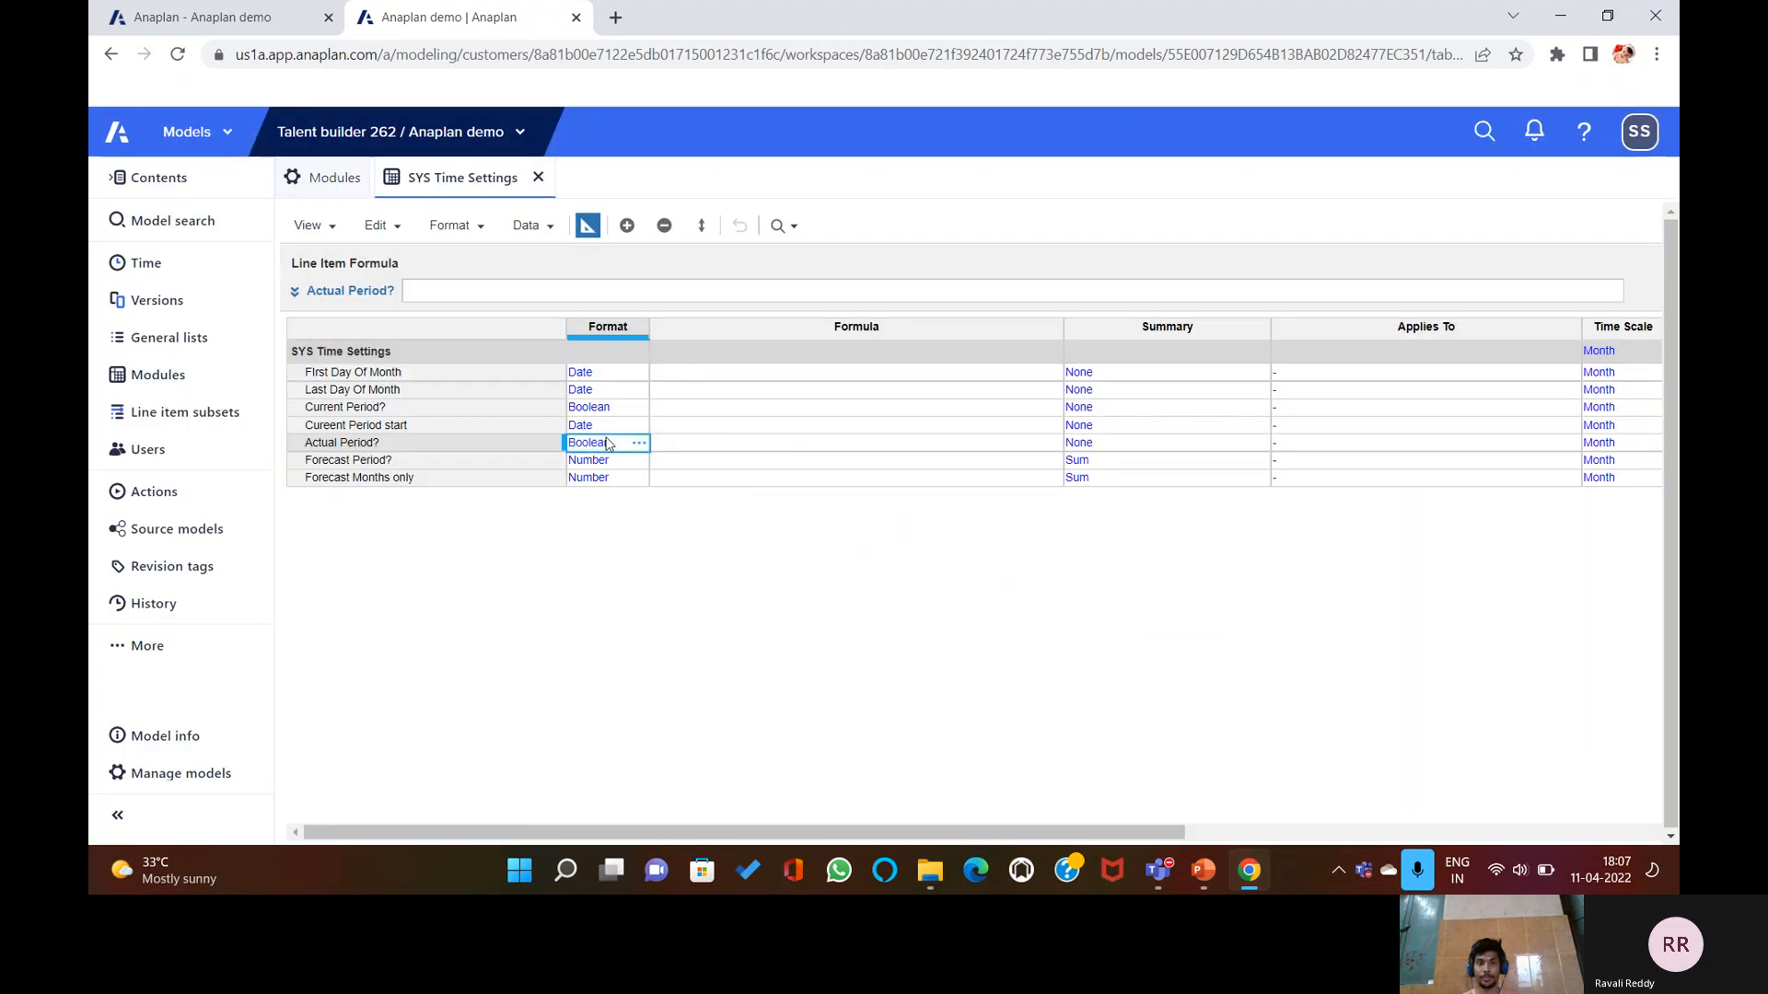
left_click(635, 462)
left_click(639, 461)
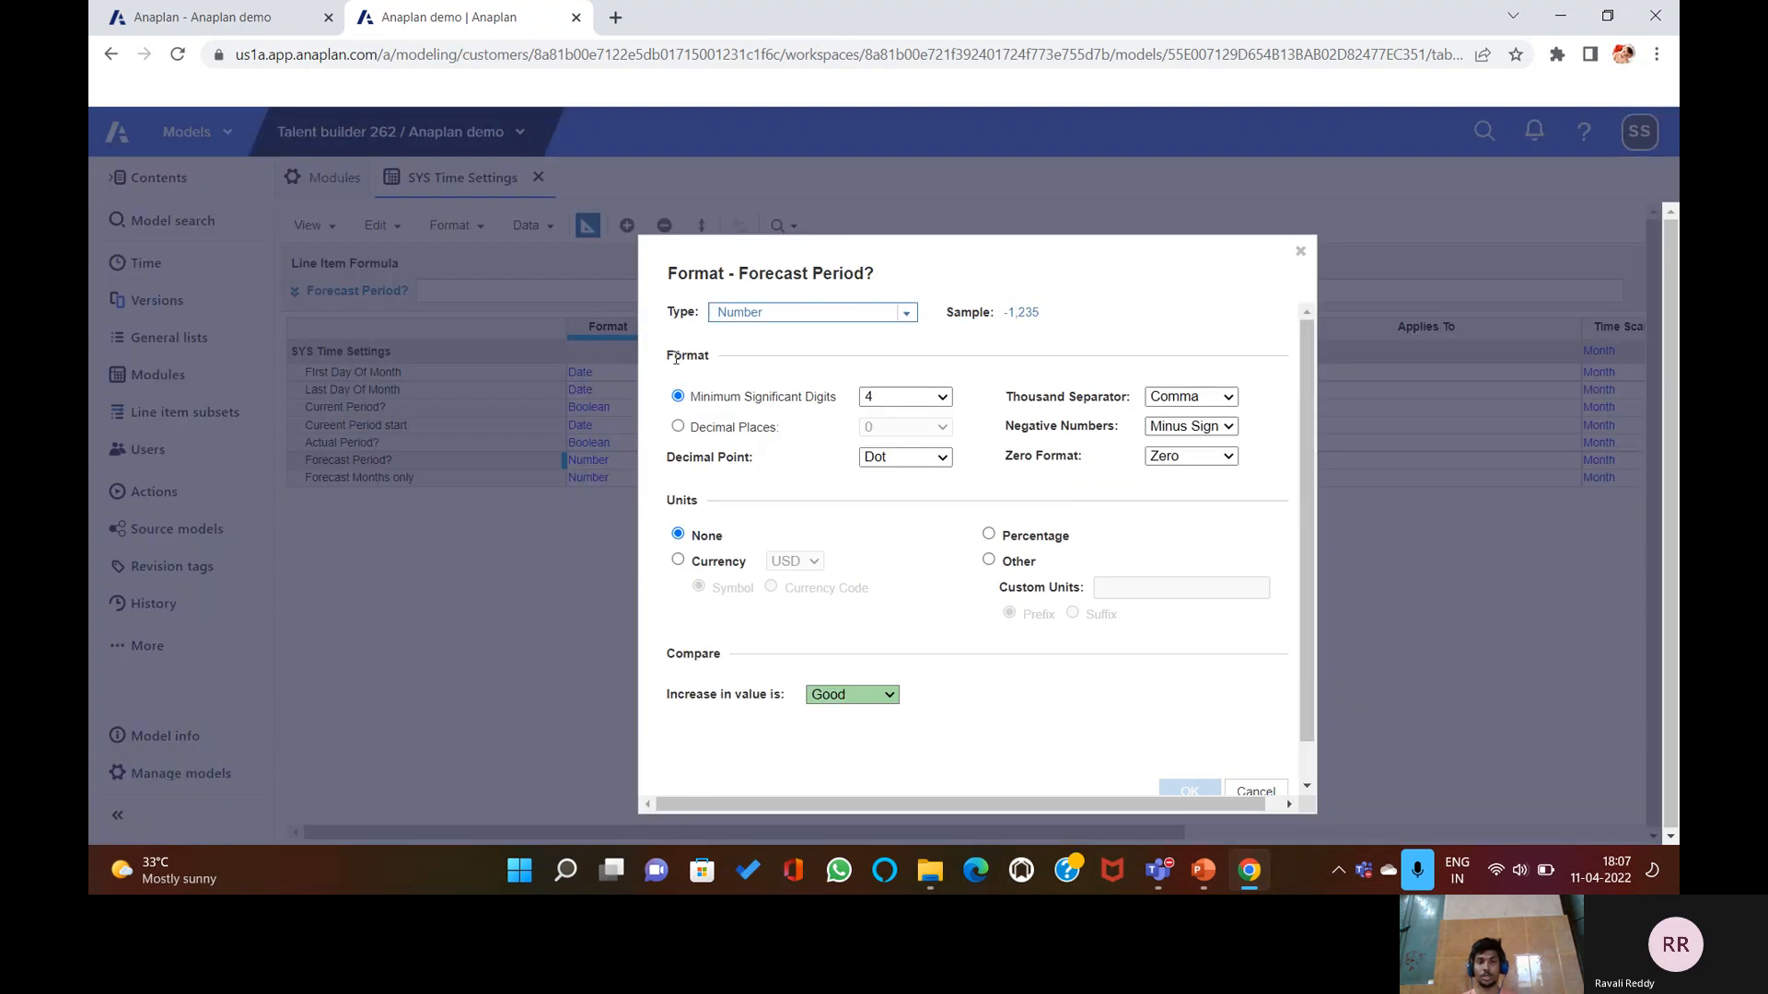
left_click(890, 319)
left_click(874, 359)
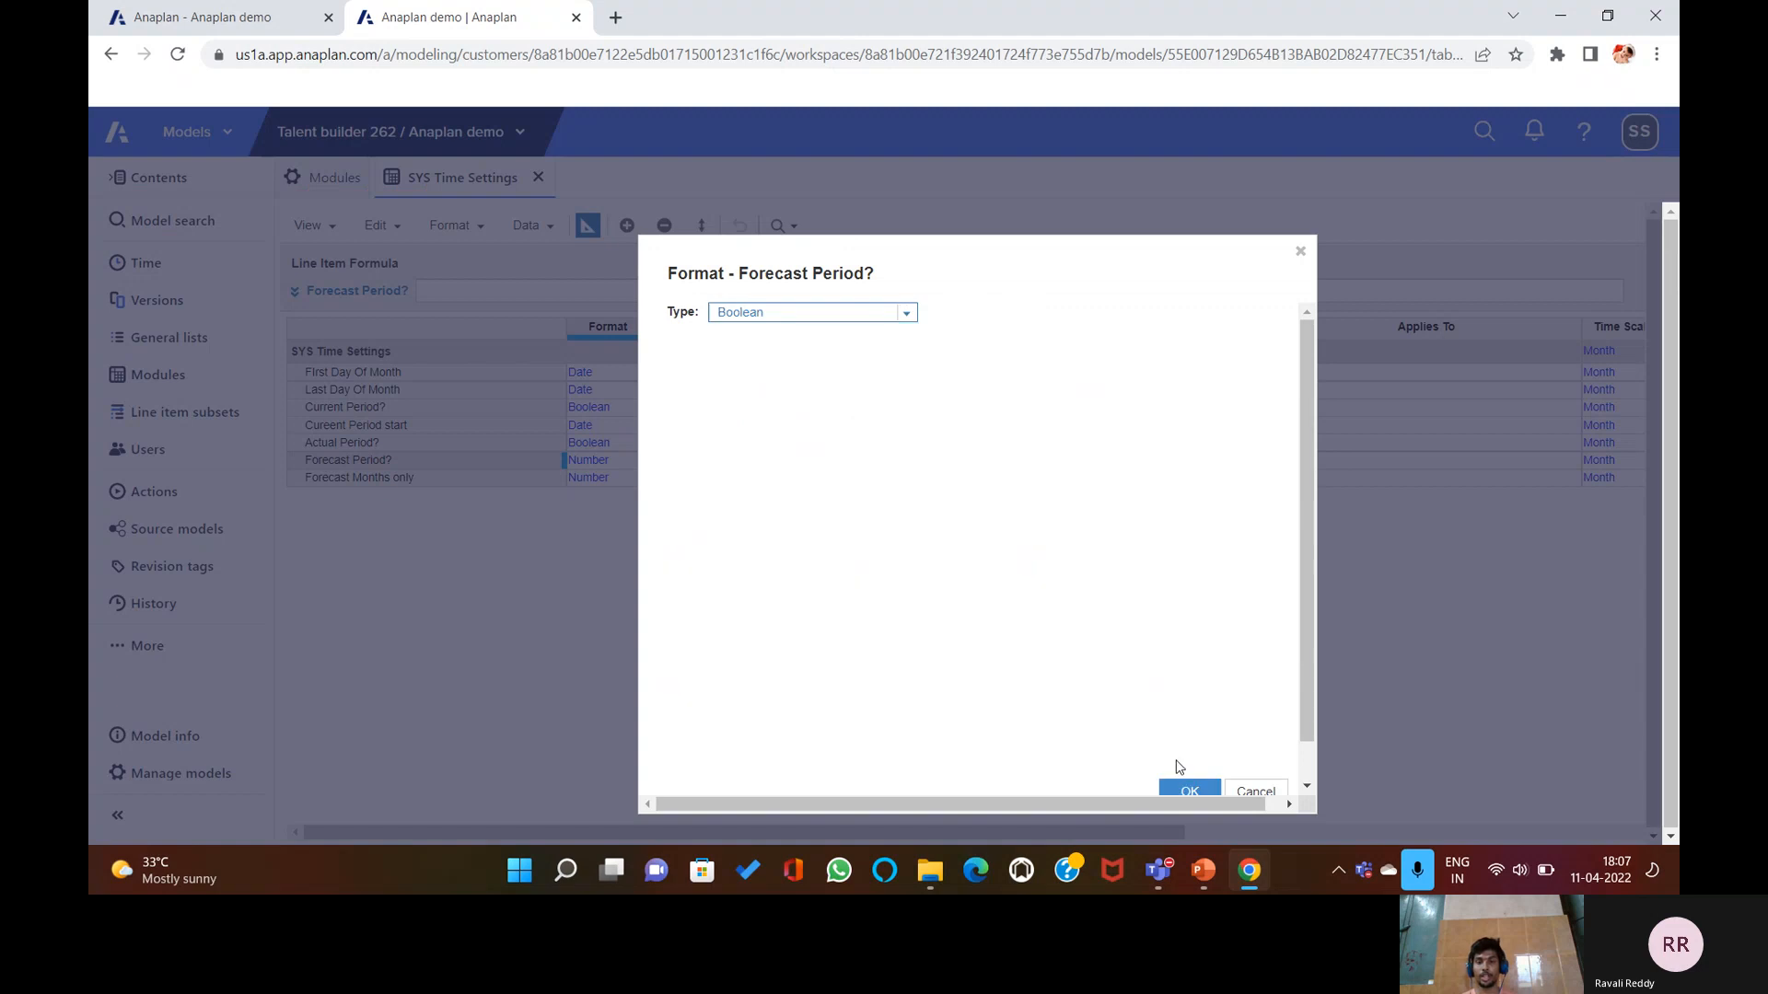
left_click(1182, 787)
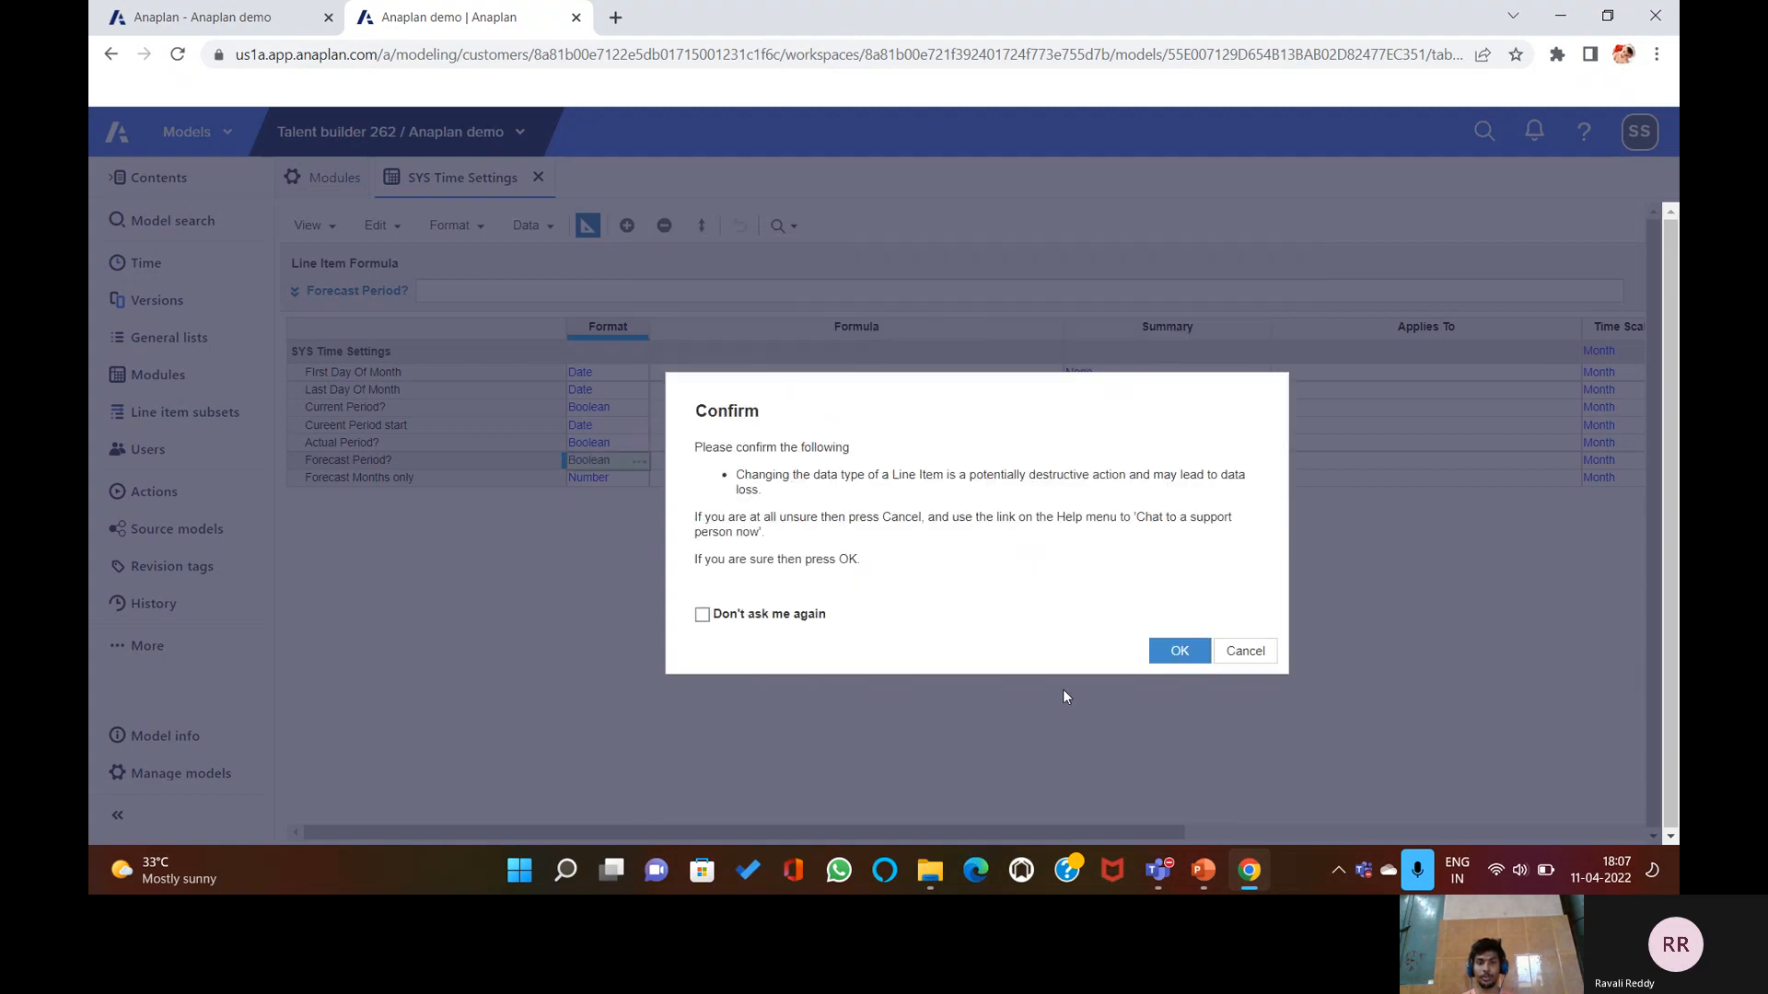
left_click(1179, 652)
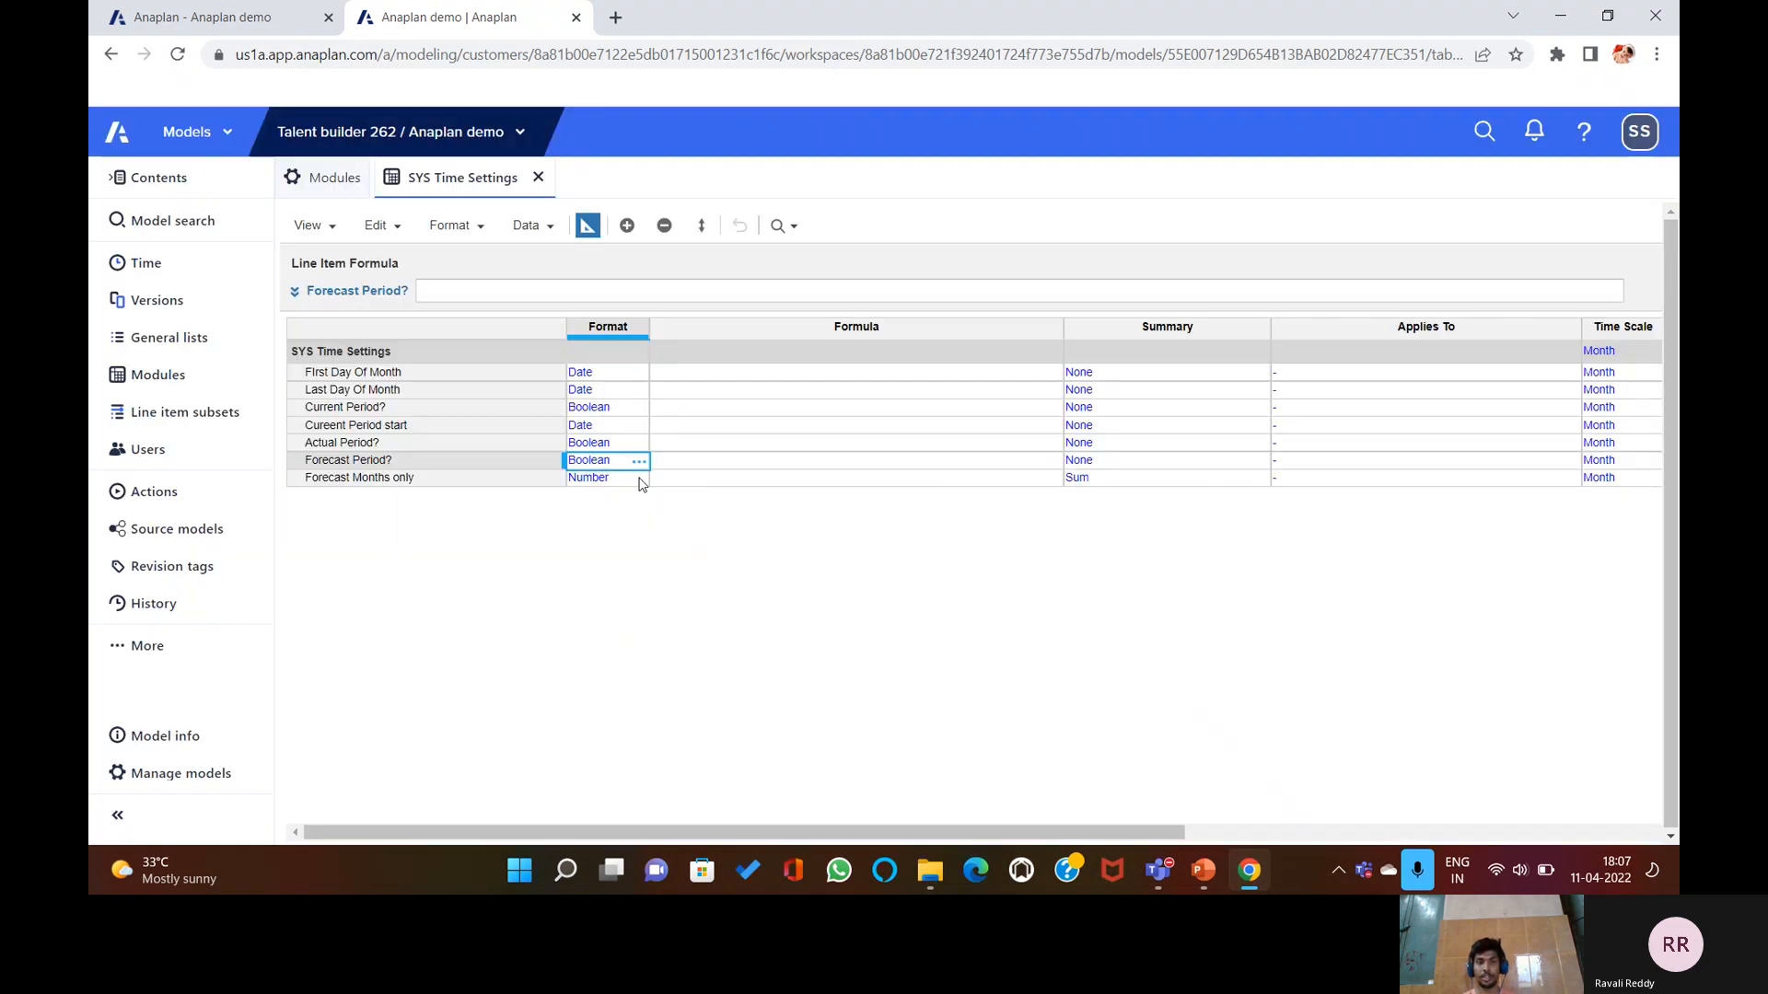
Set Forecast Months only to Boolean format.
left_click(639, 478)
left_click(639, 478)
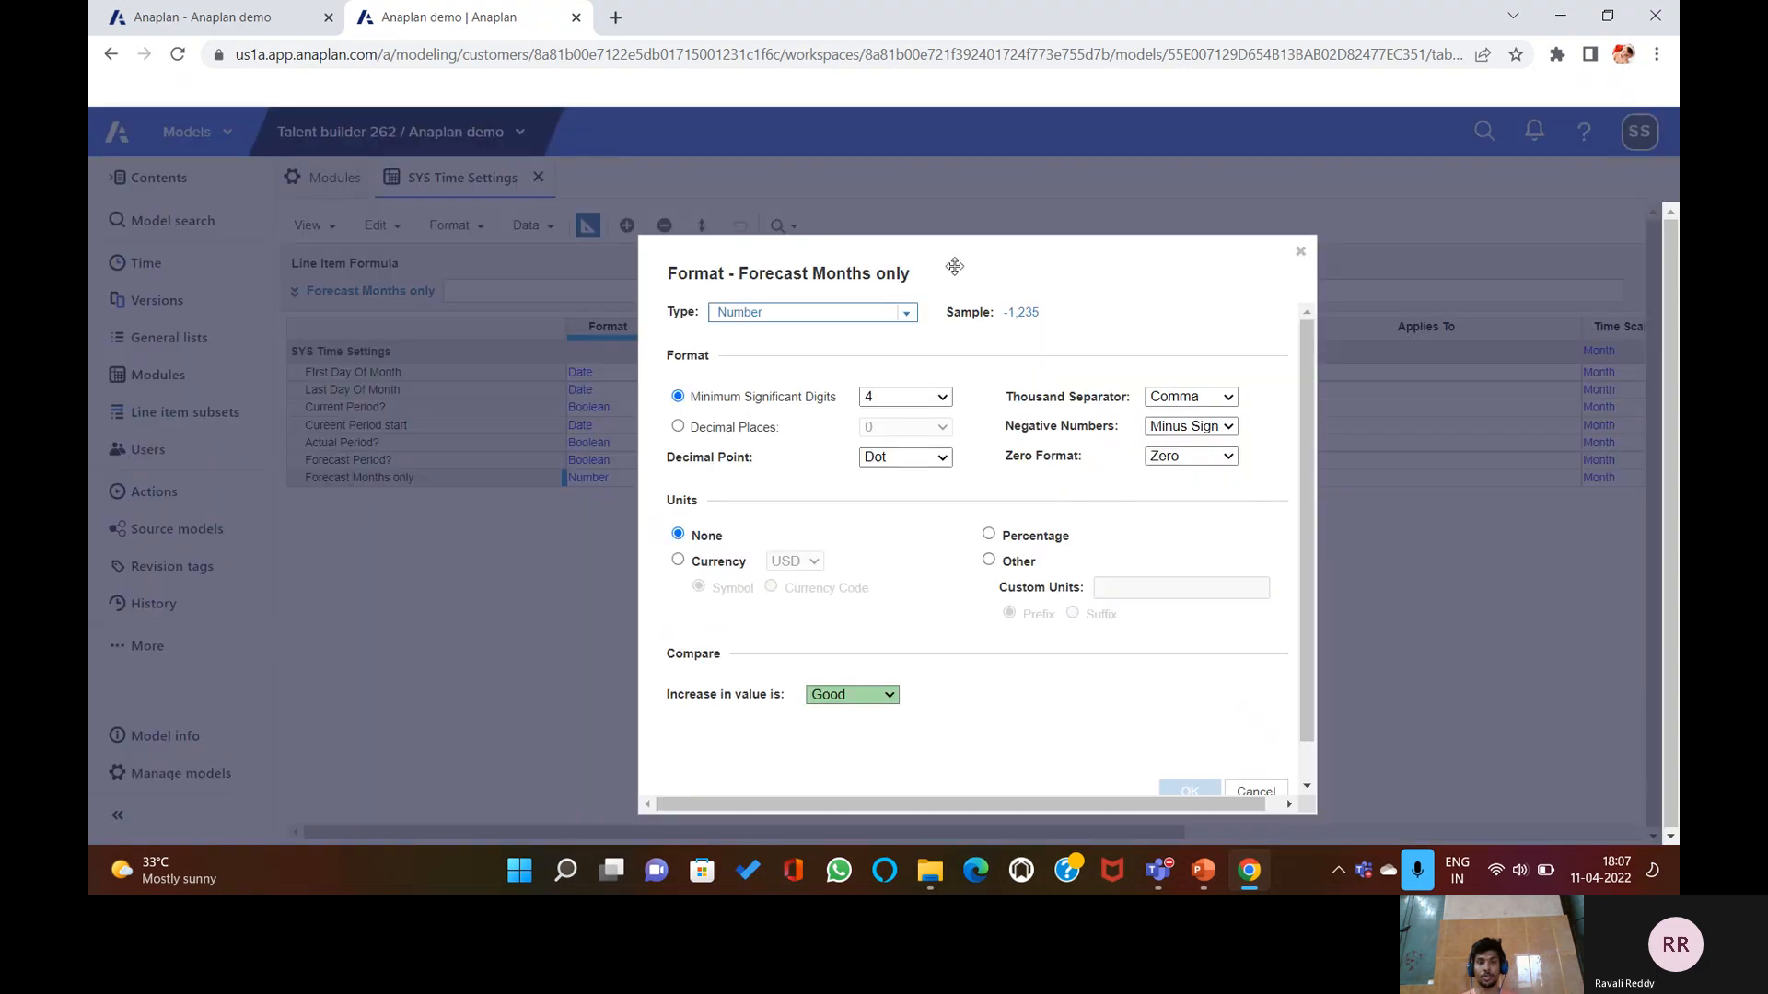
left_click(906, 314)
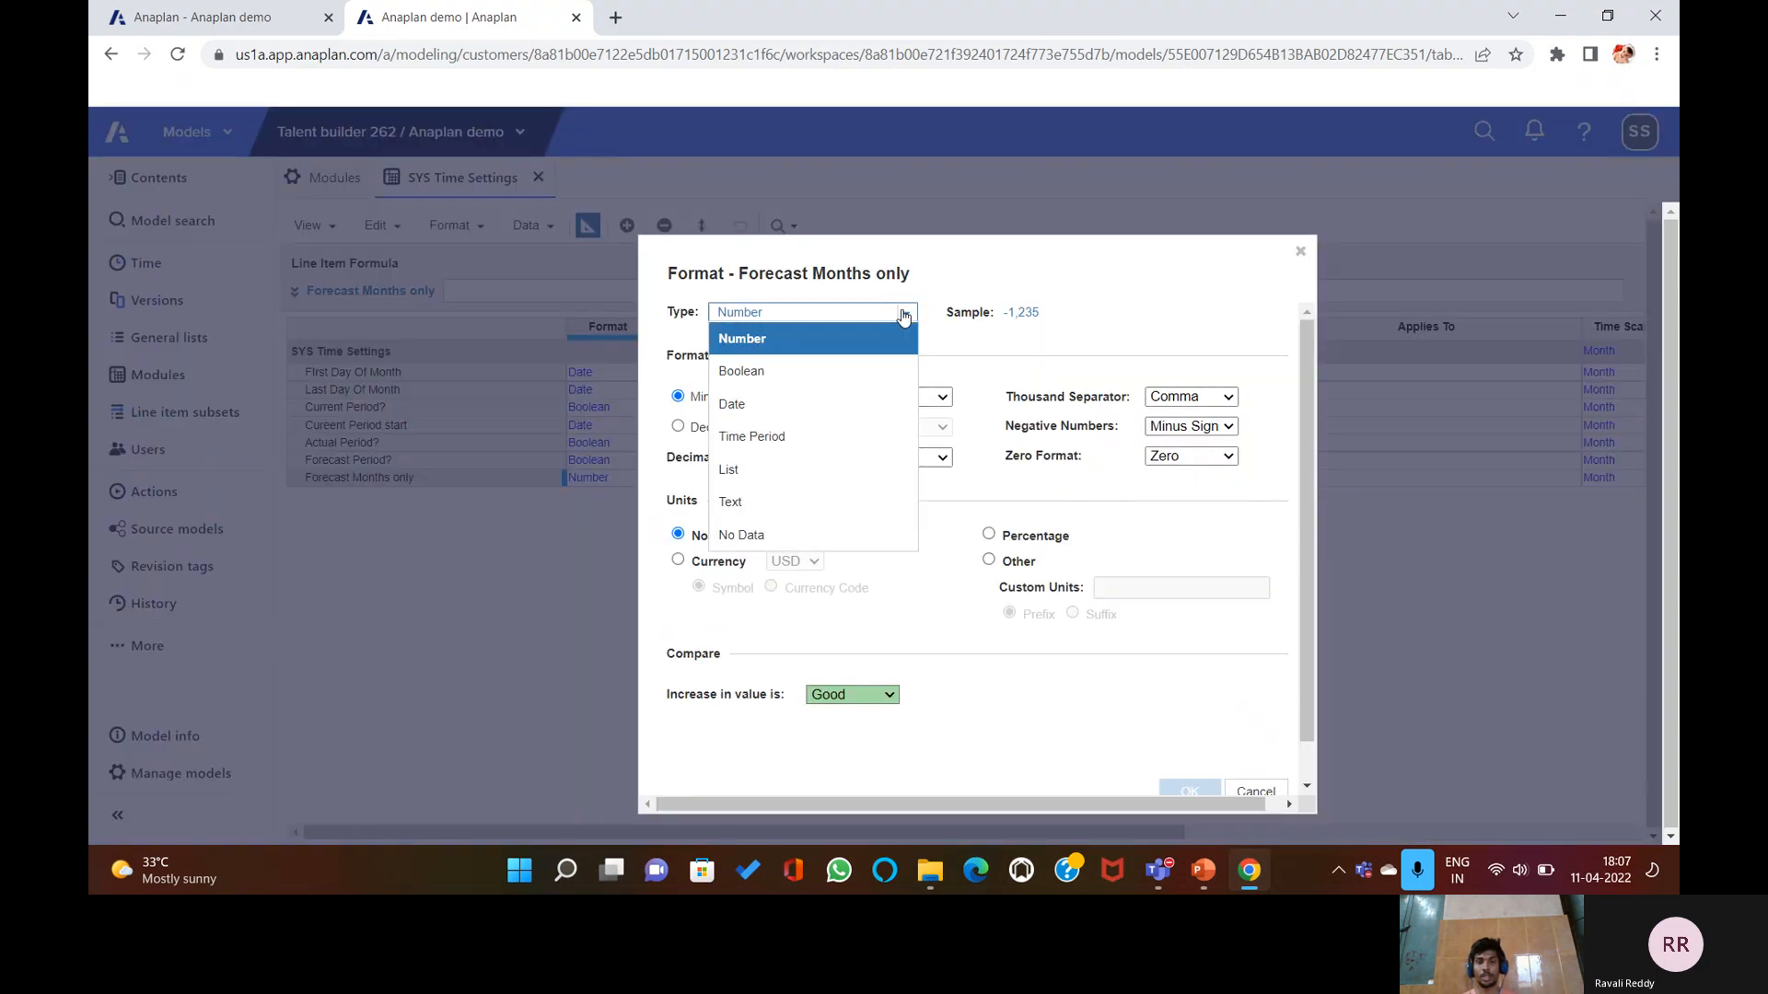
left_click(855, 378)
left_click(1188, 790)
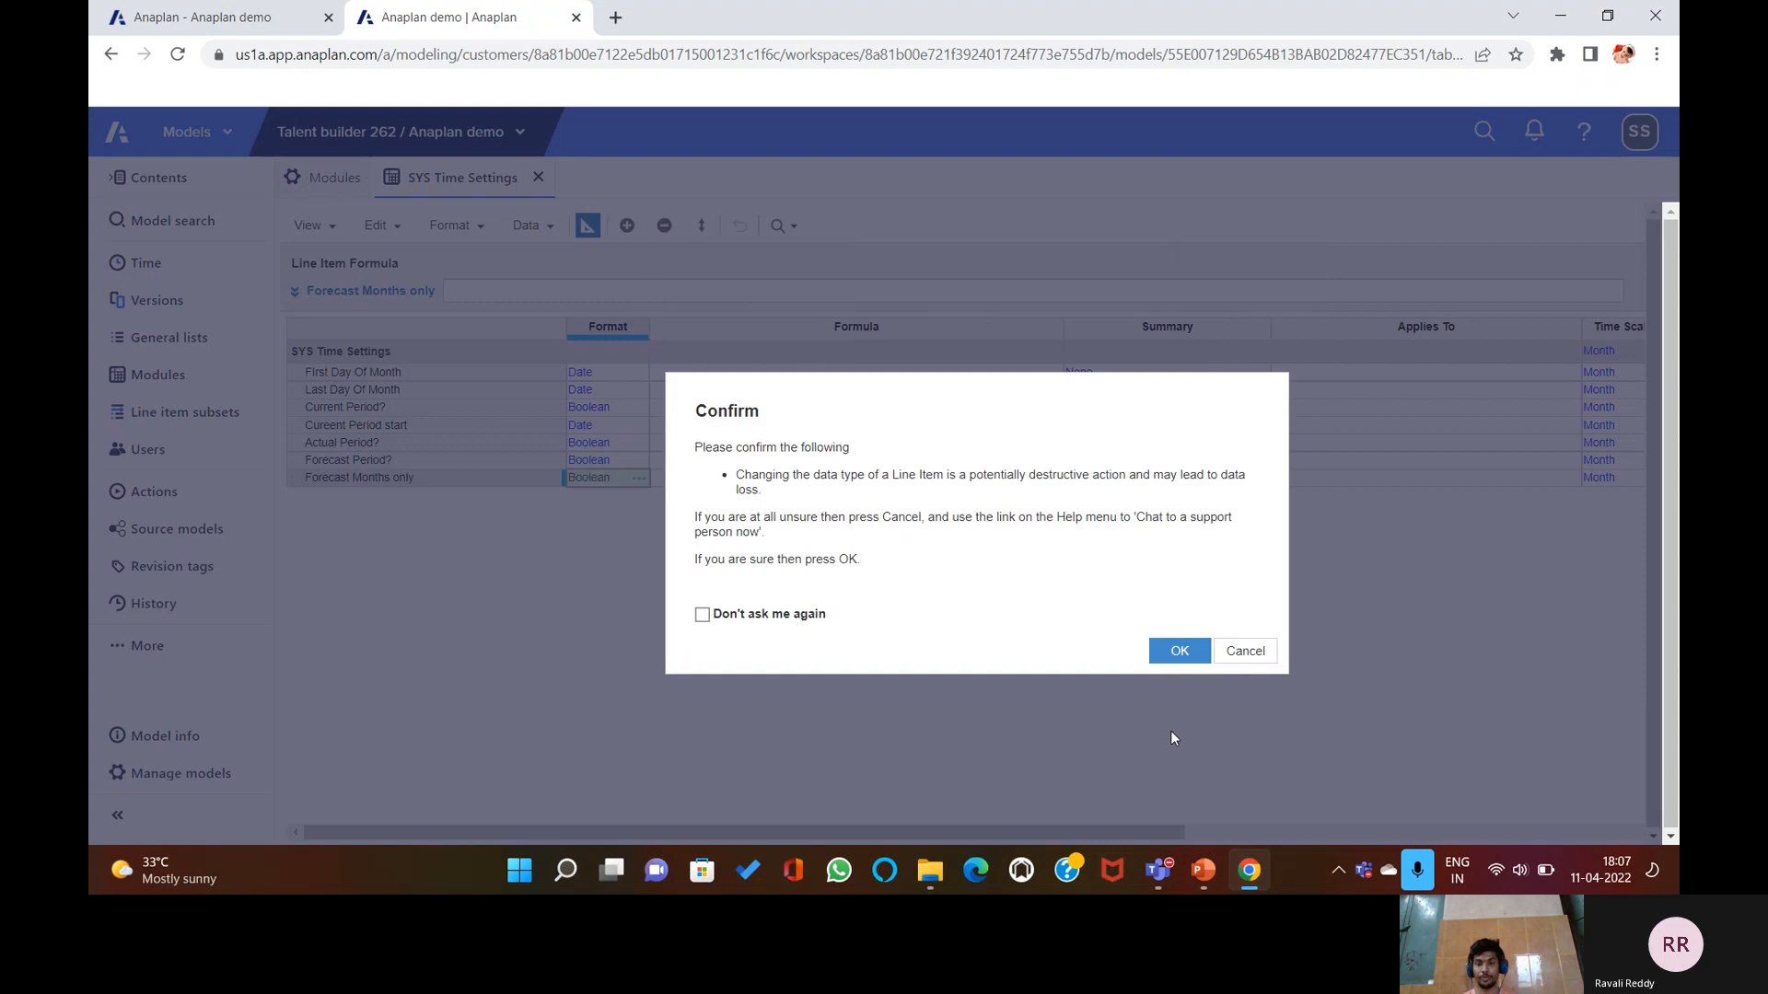
left_click(1175, 648)
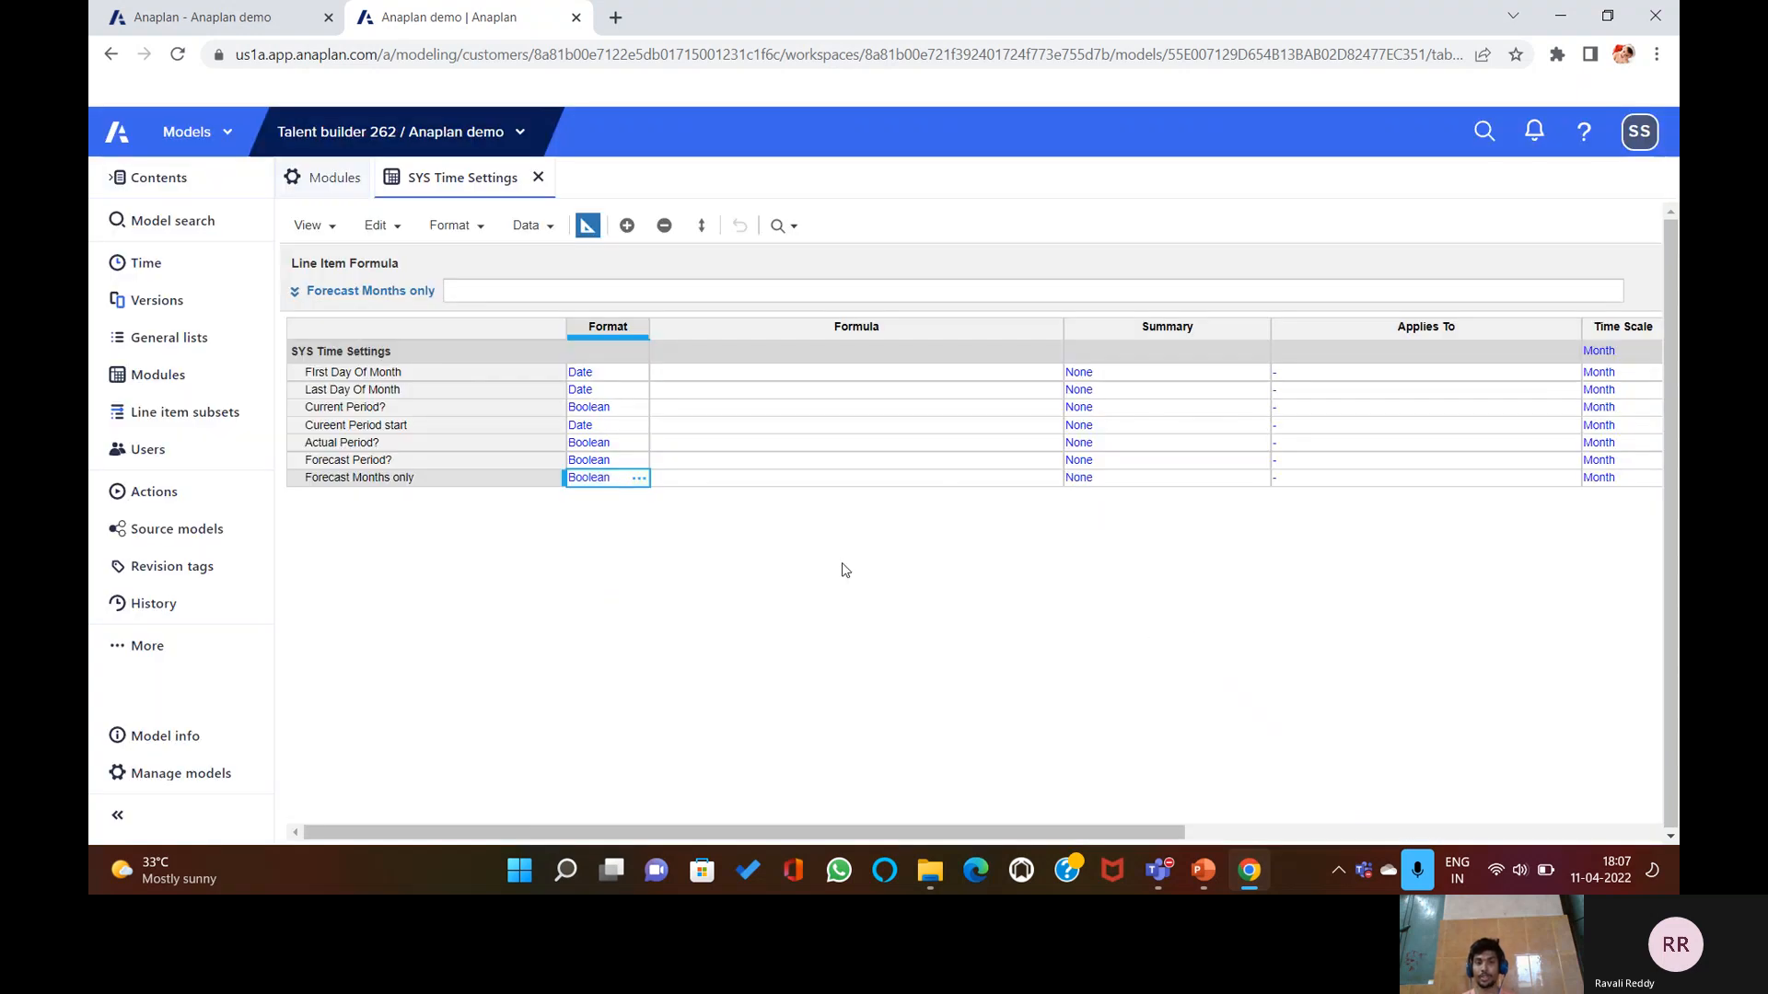
left_click(773, 372)
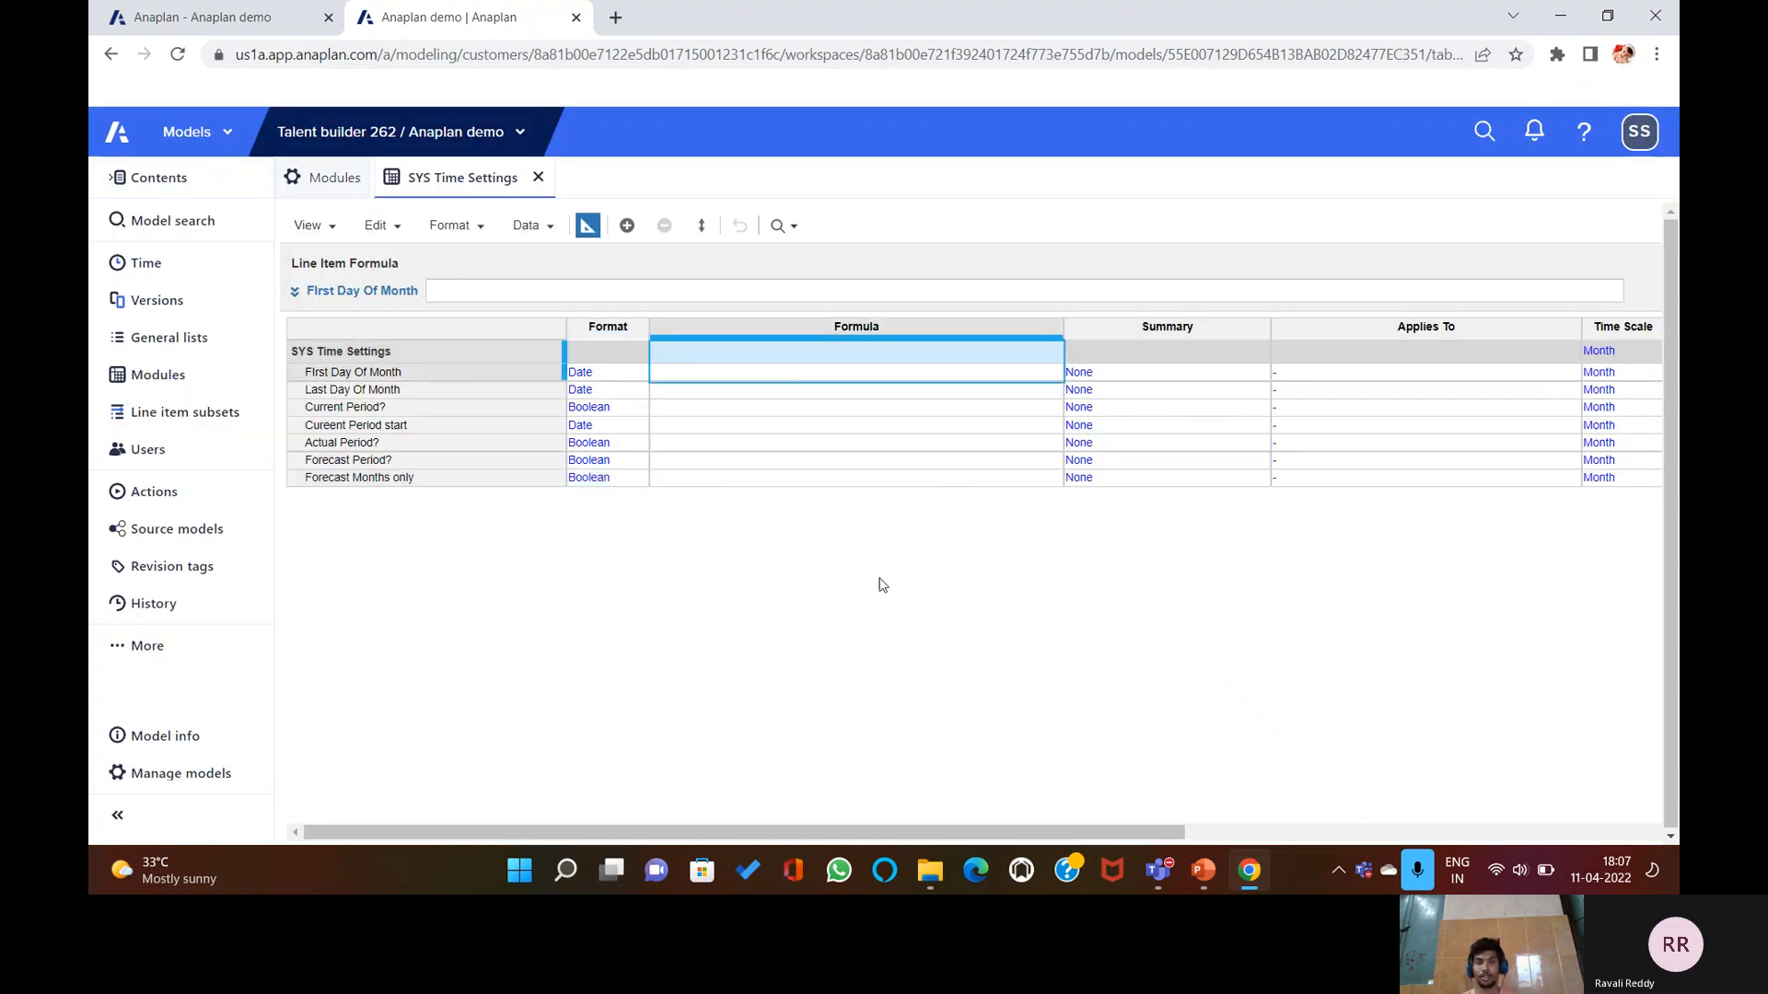
Give First Day Of Month the formula START().
left_click(412, 373)
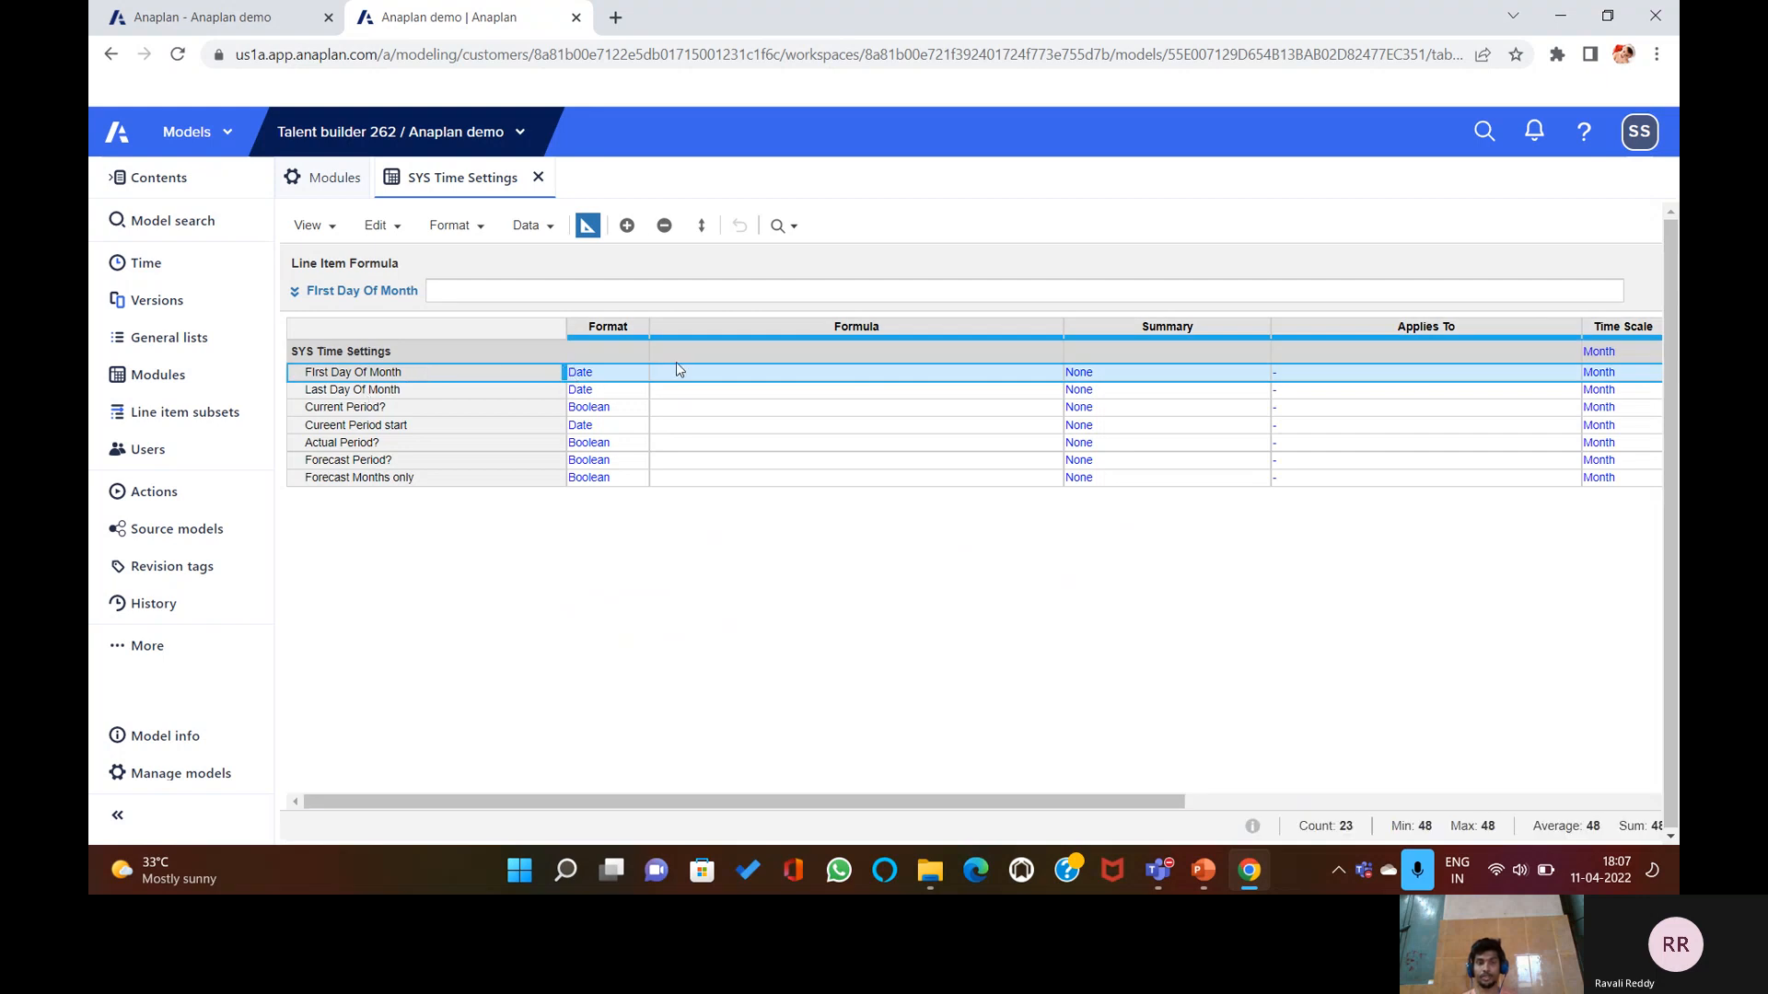
left_click(693, 290)
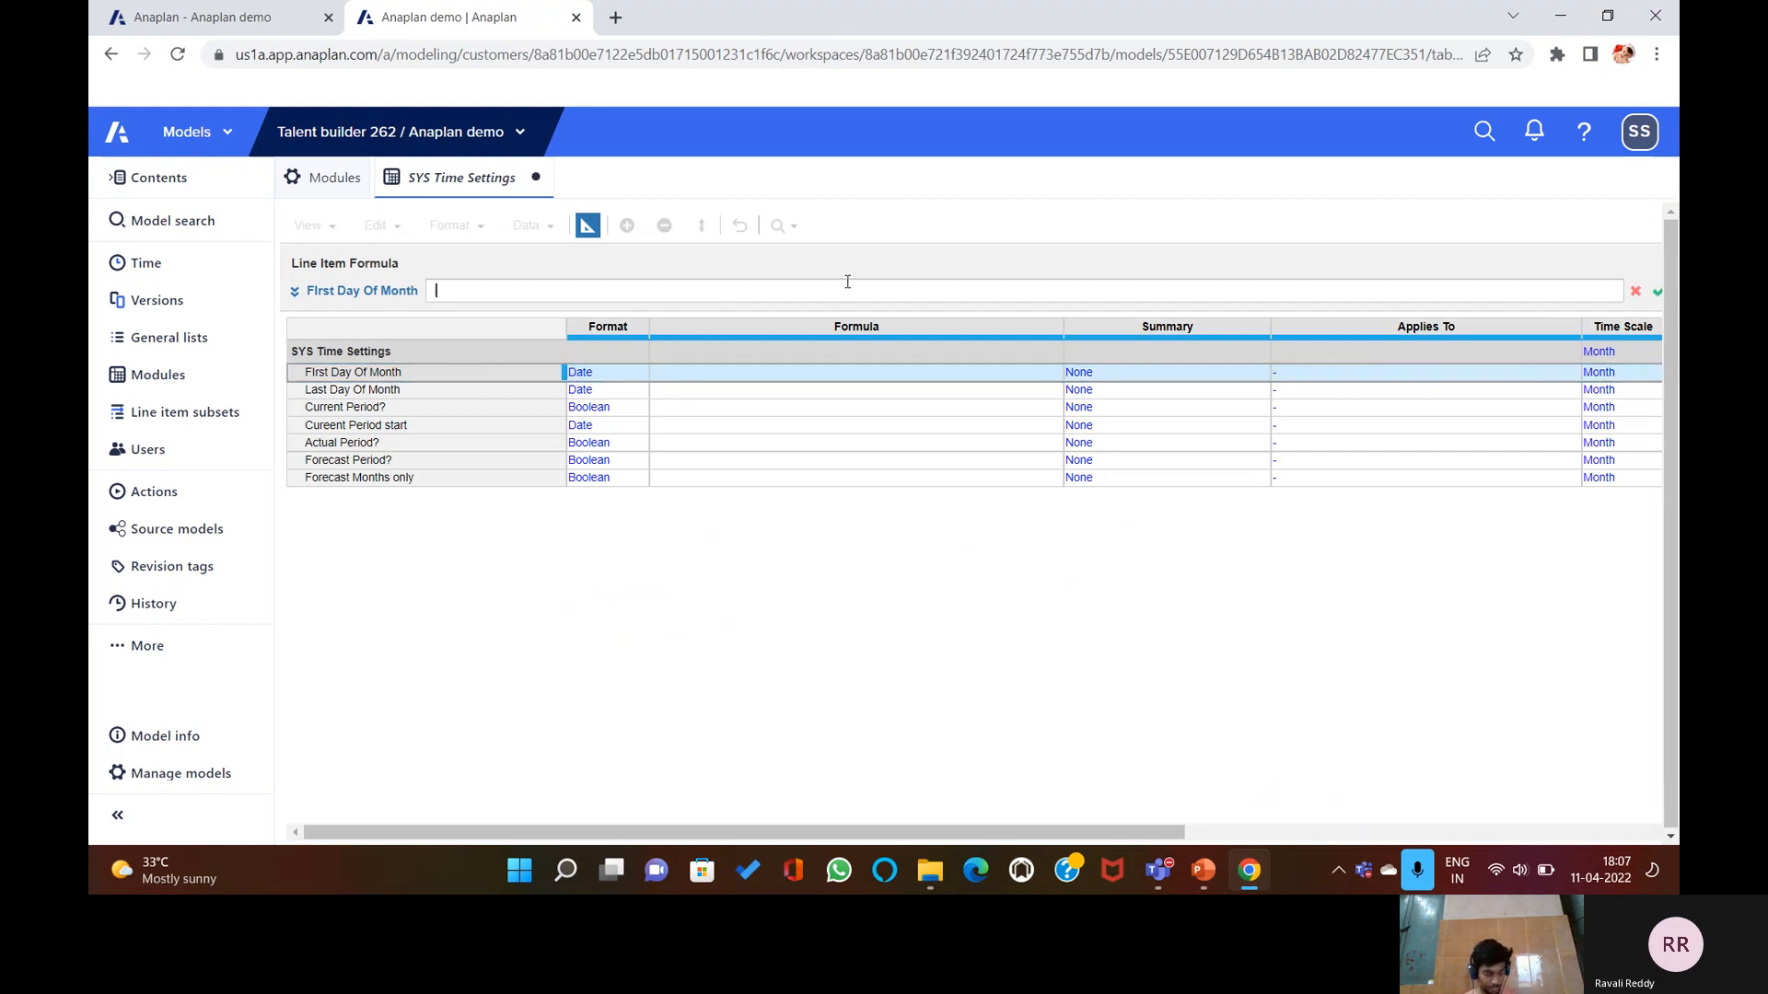
type("Start")
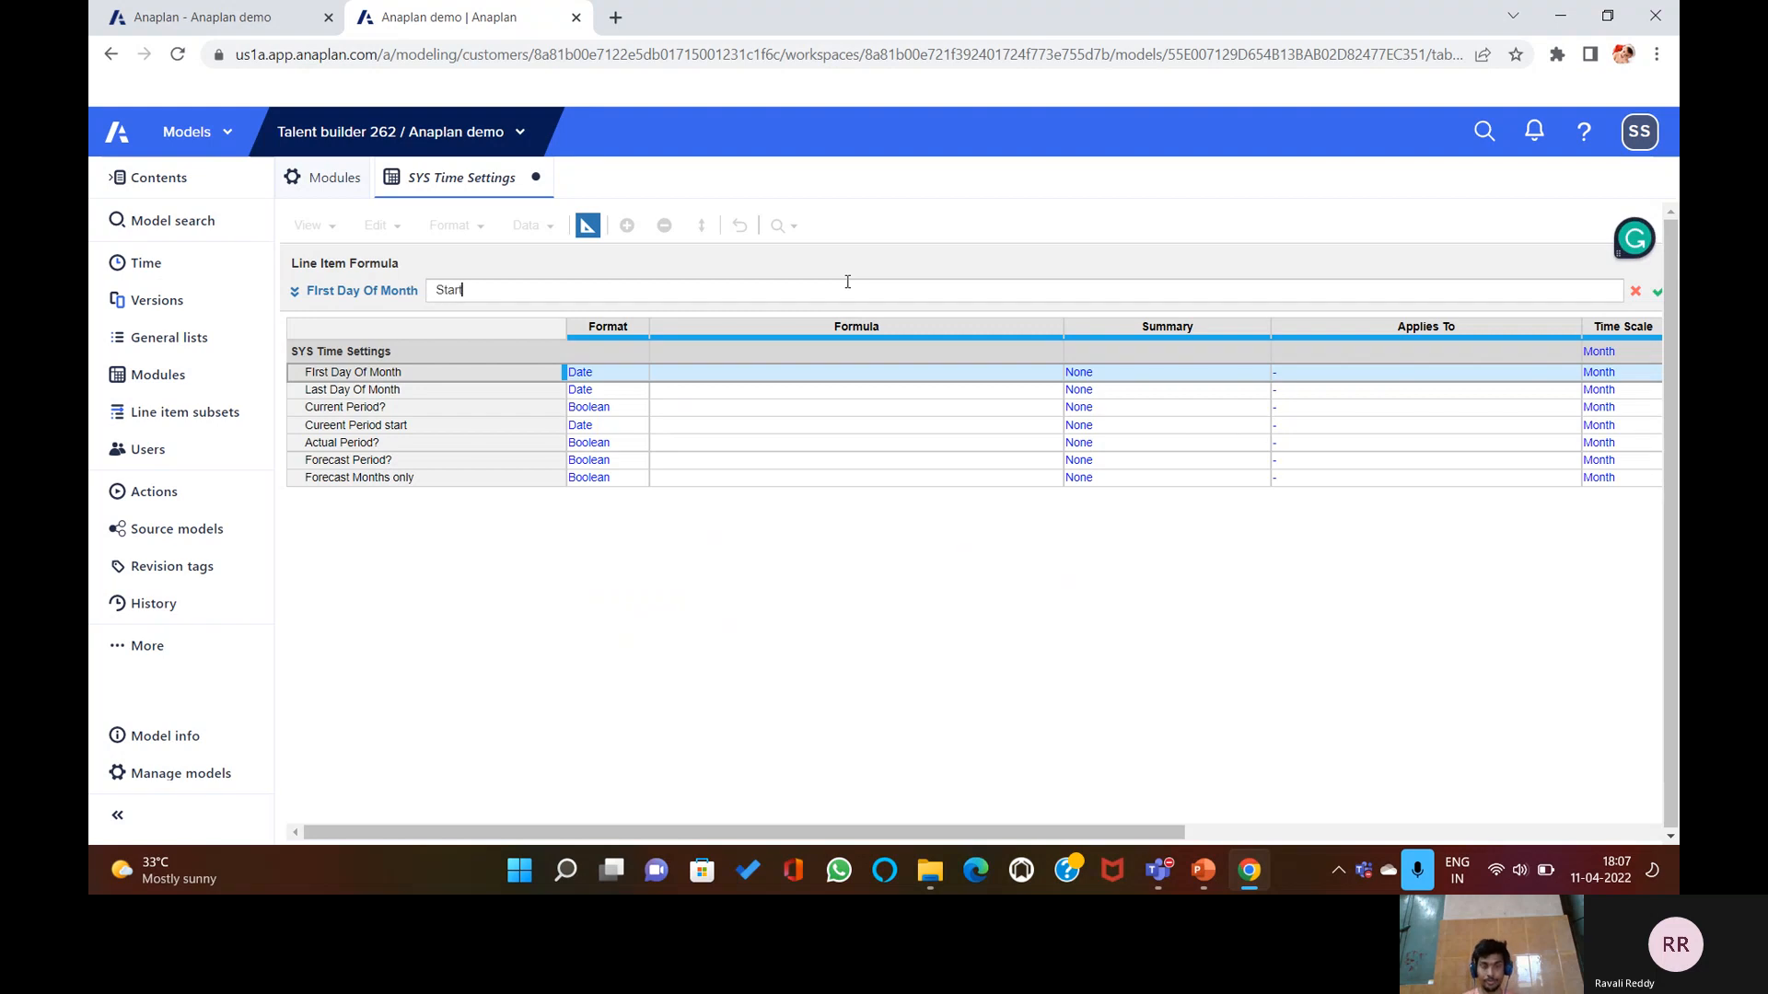
type("()")
key("Return")
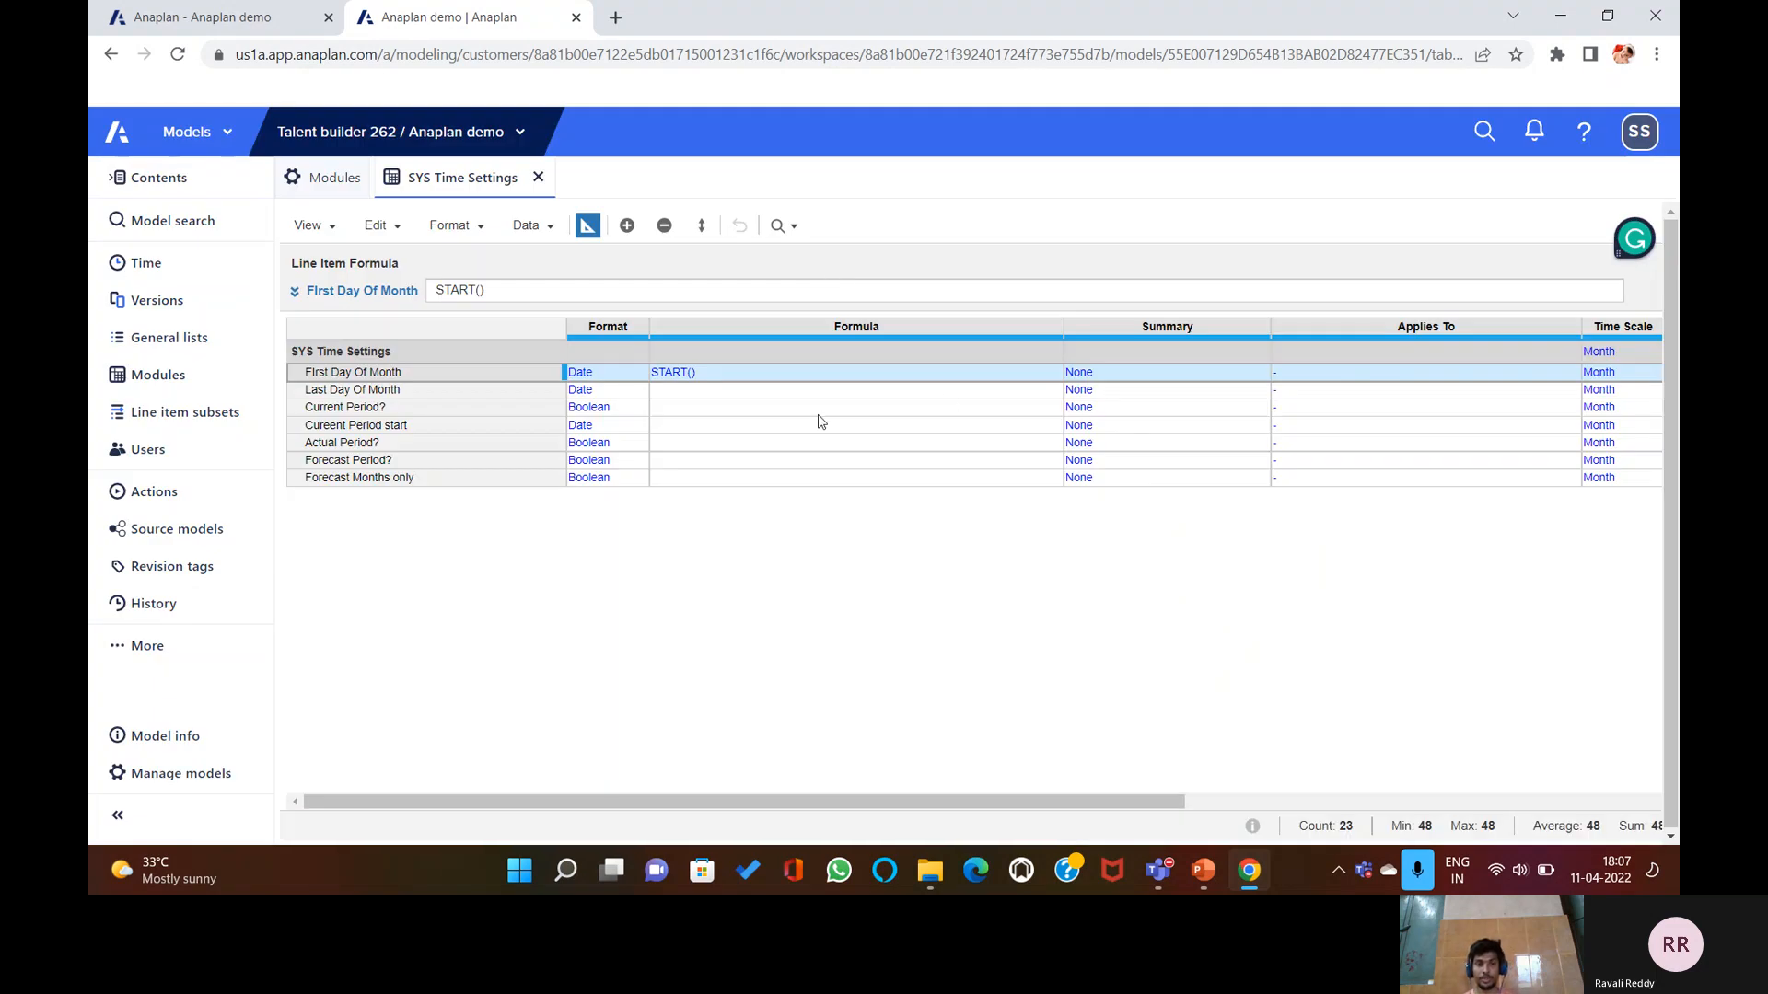
Give Last Day Of Month the formula END().
left_click(745, 392)
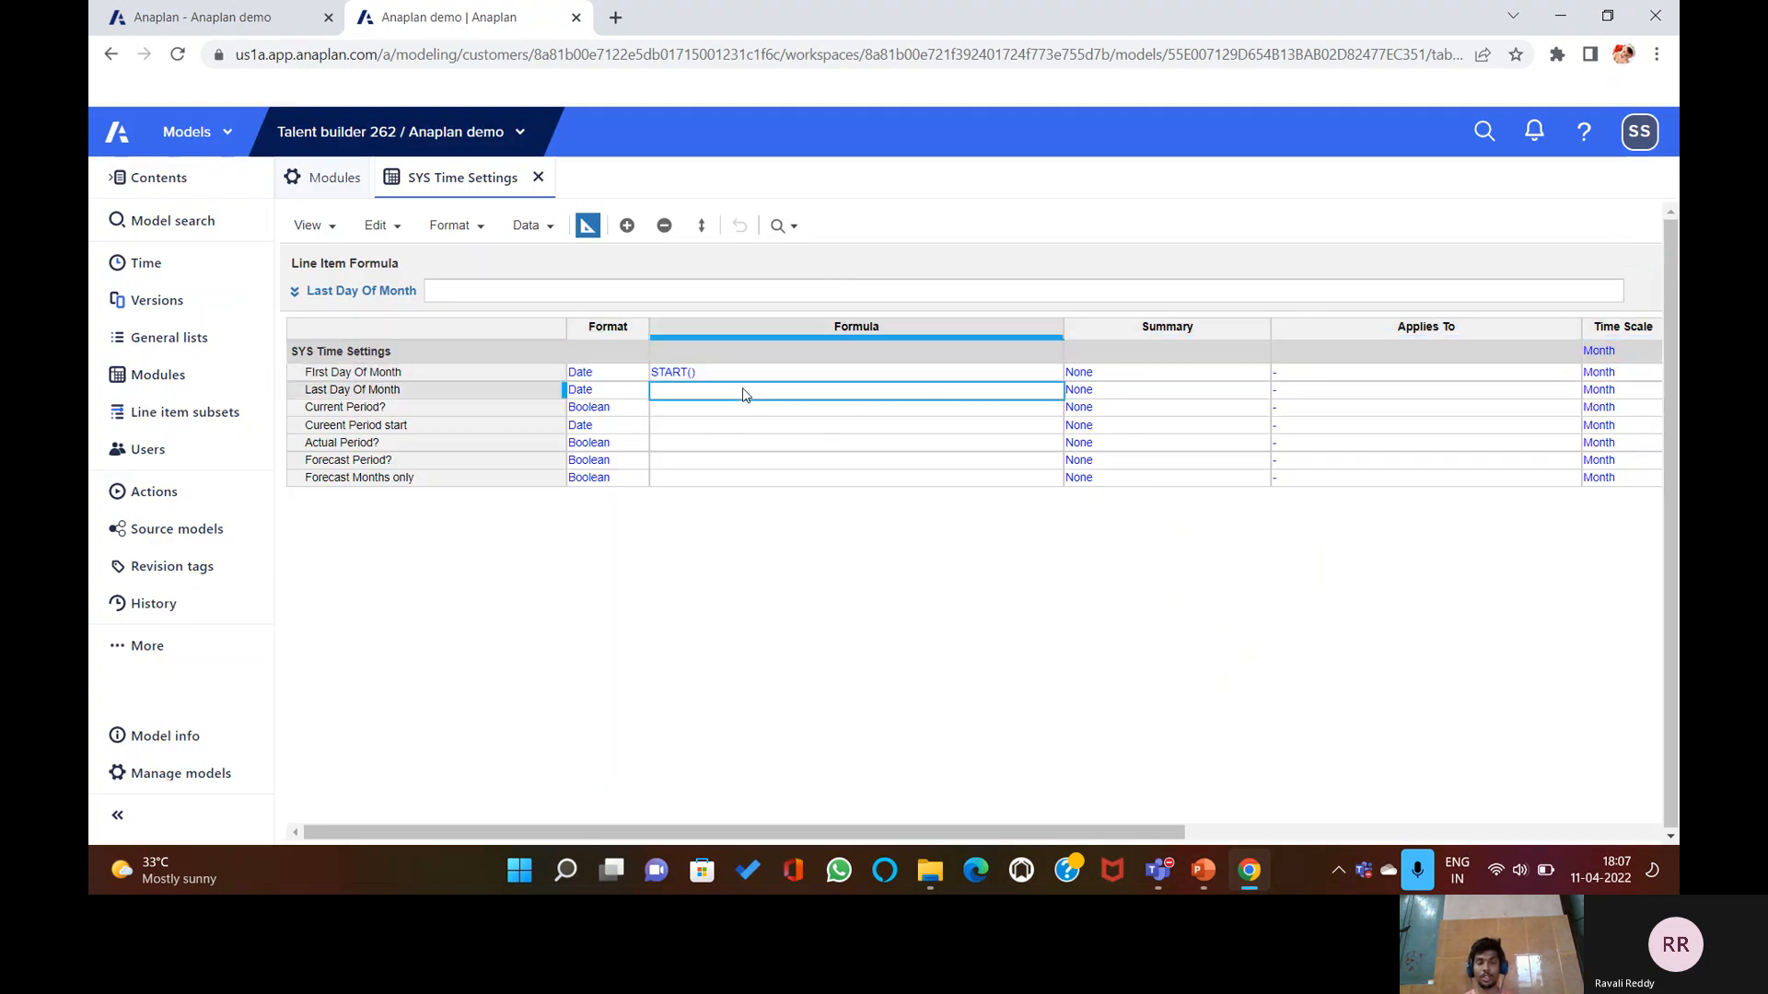
left_click(633, 290)
type("END()")
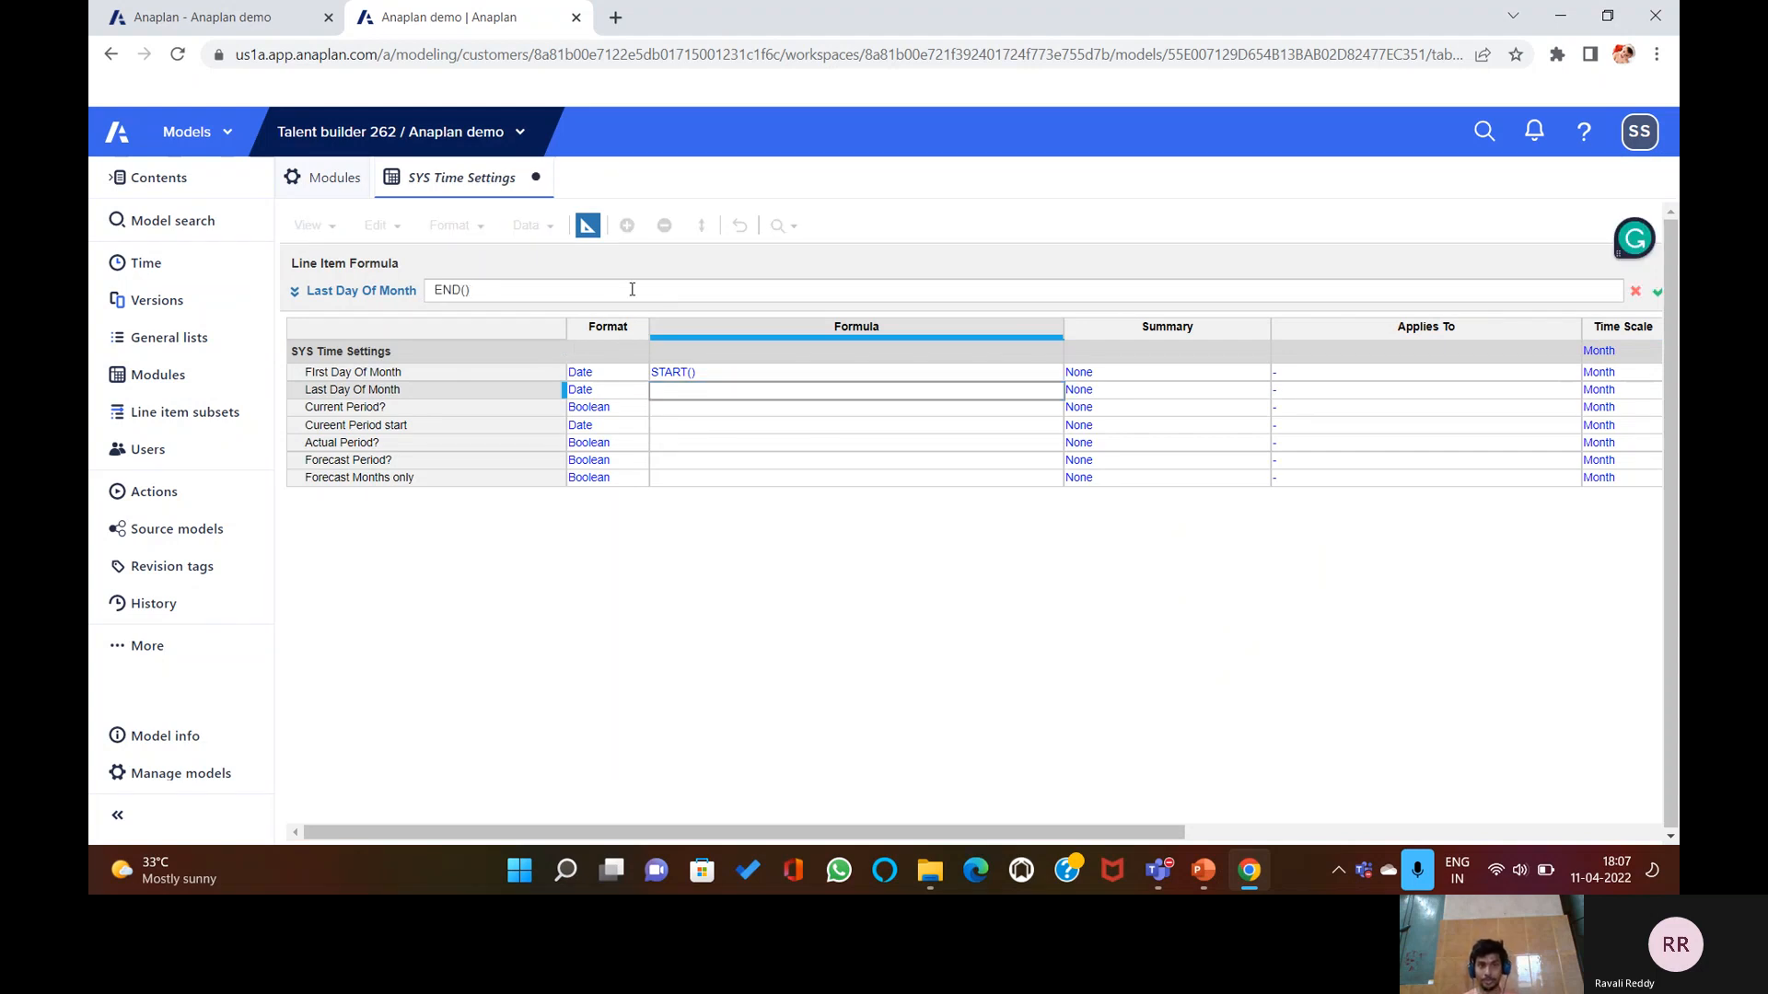
key("Return")
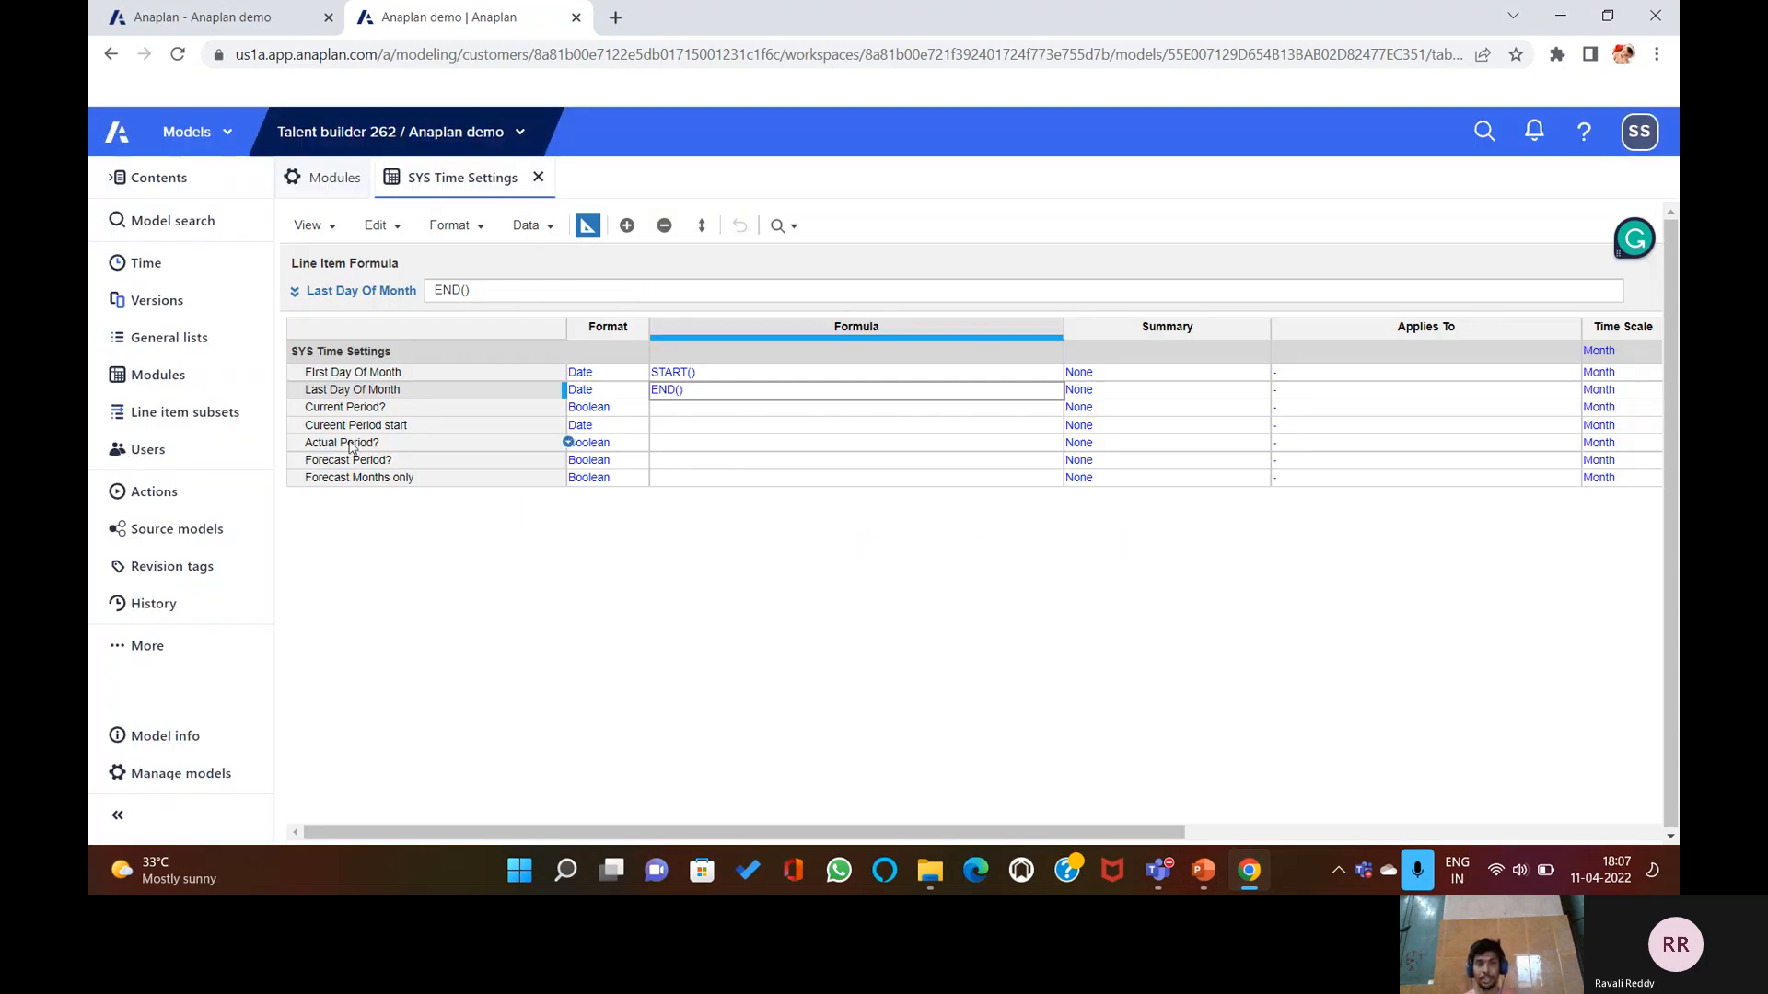
left_click(704, 411)
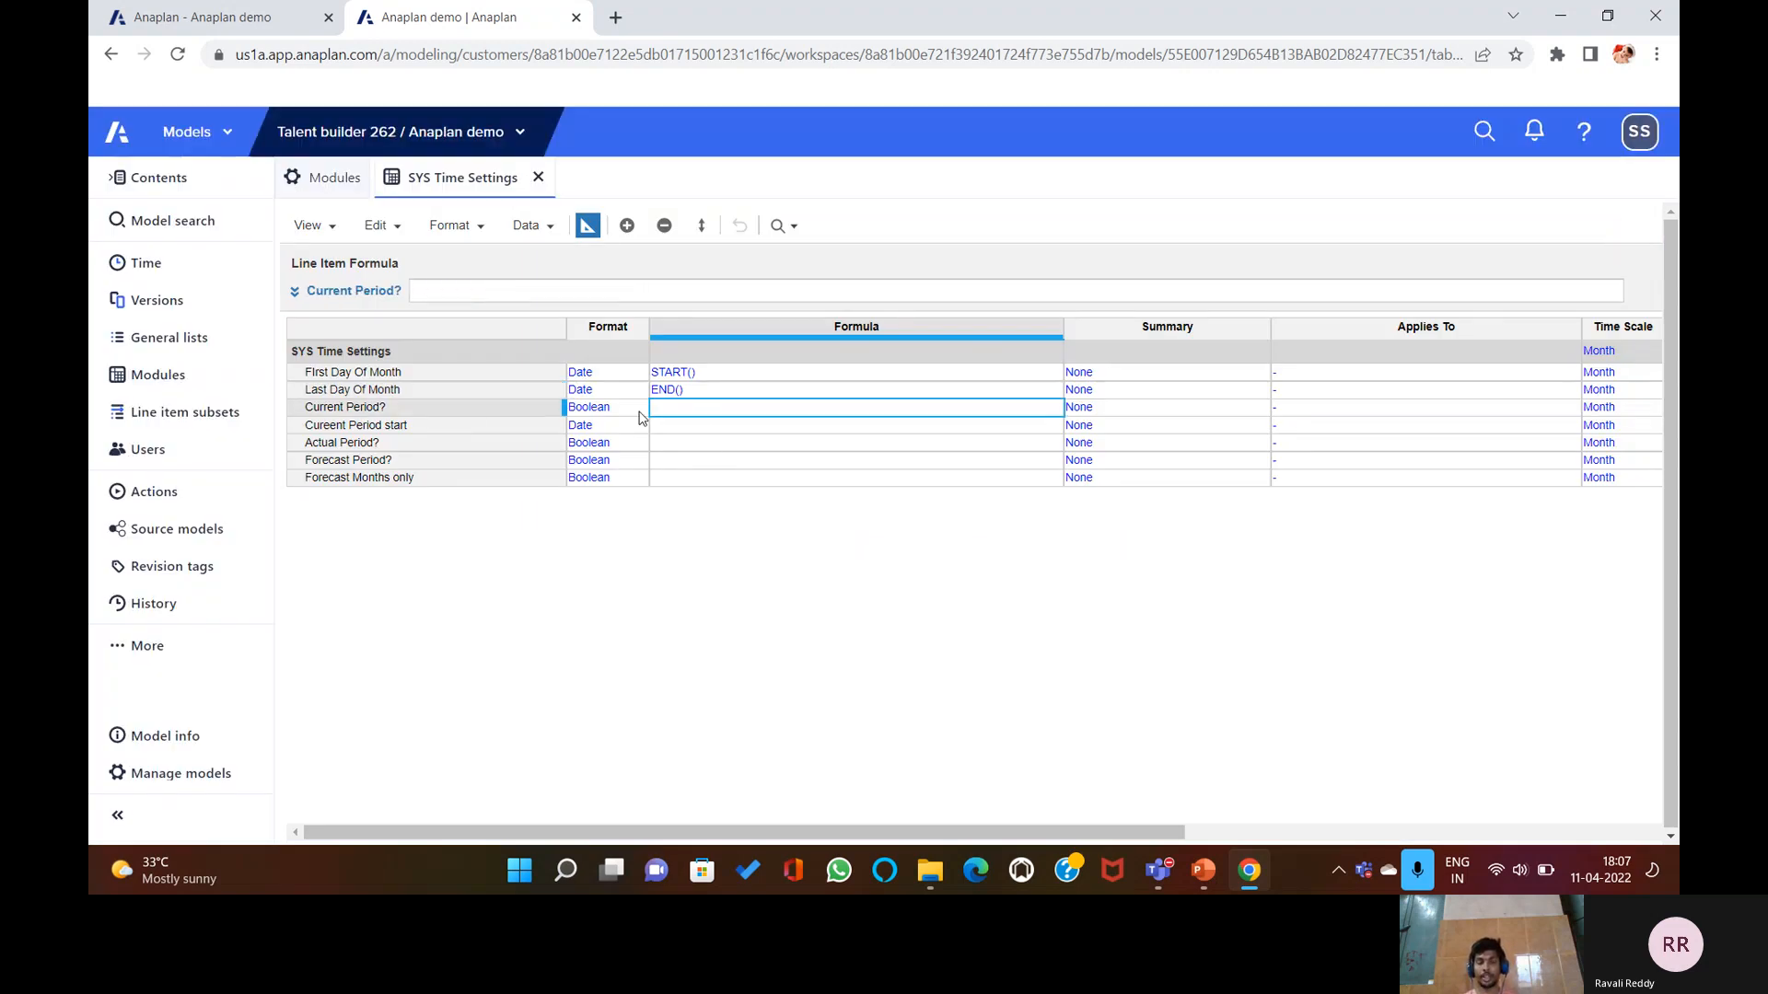
Enter CURRENTPERIODSTART() = START() in the formula bar for Current Period? and commit it.
left_click(667, 298)
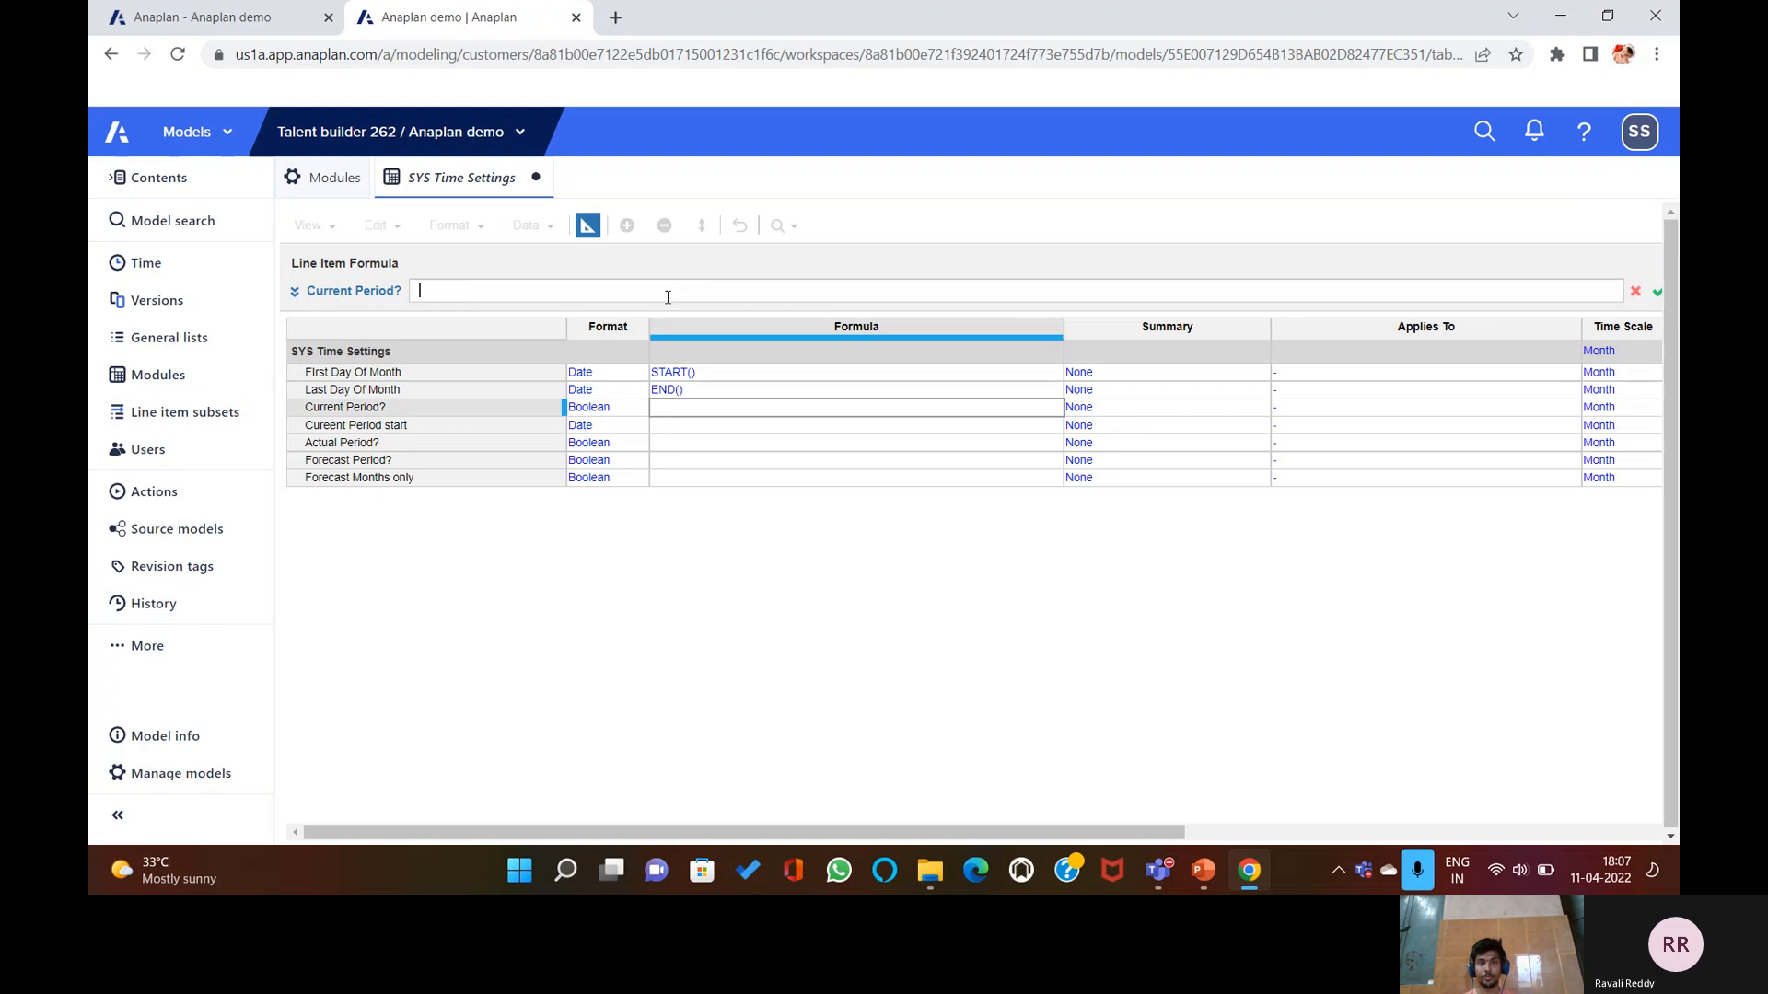
type("C")
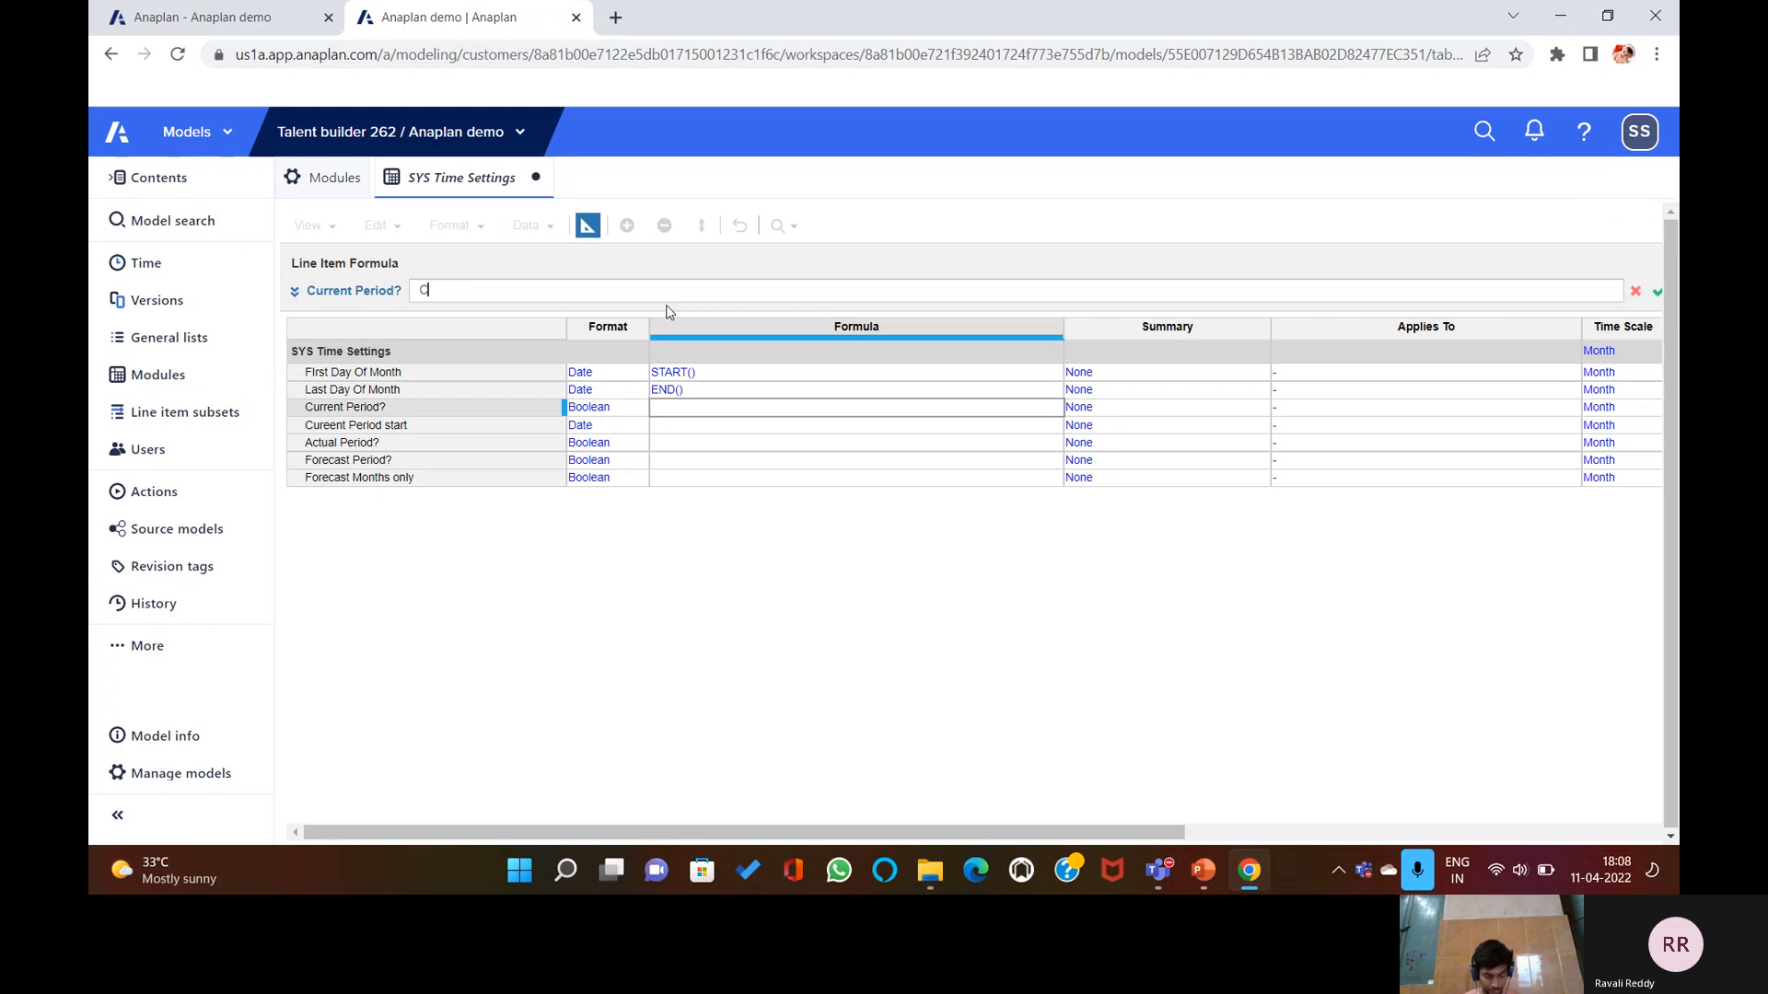
type("URRENTPERIOD")
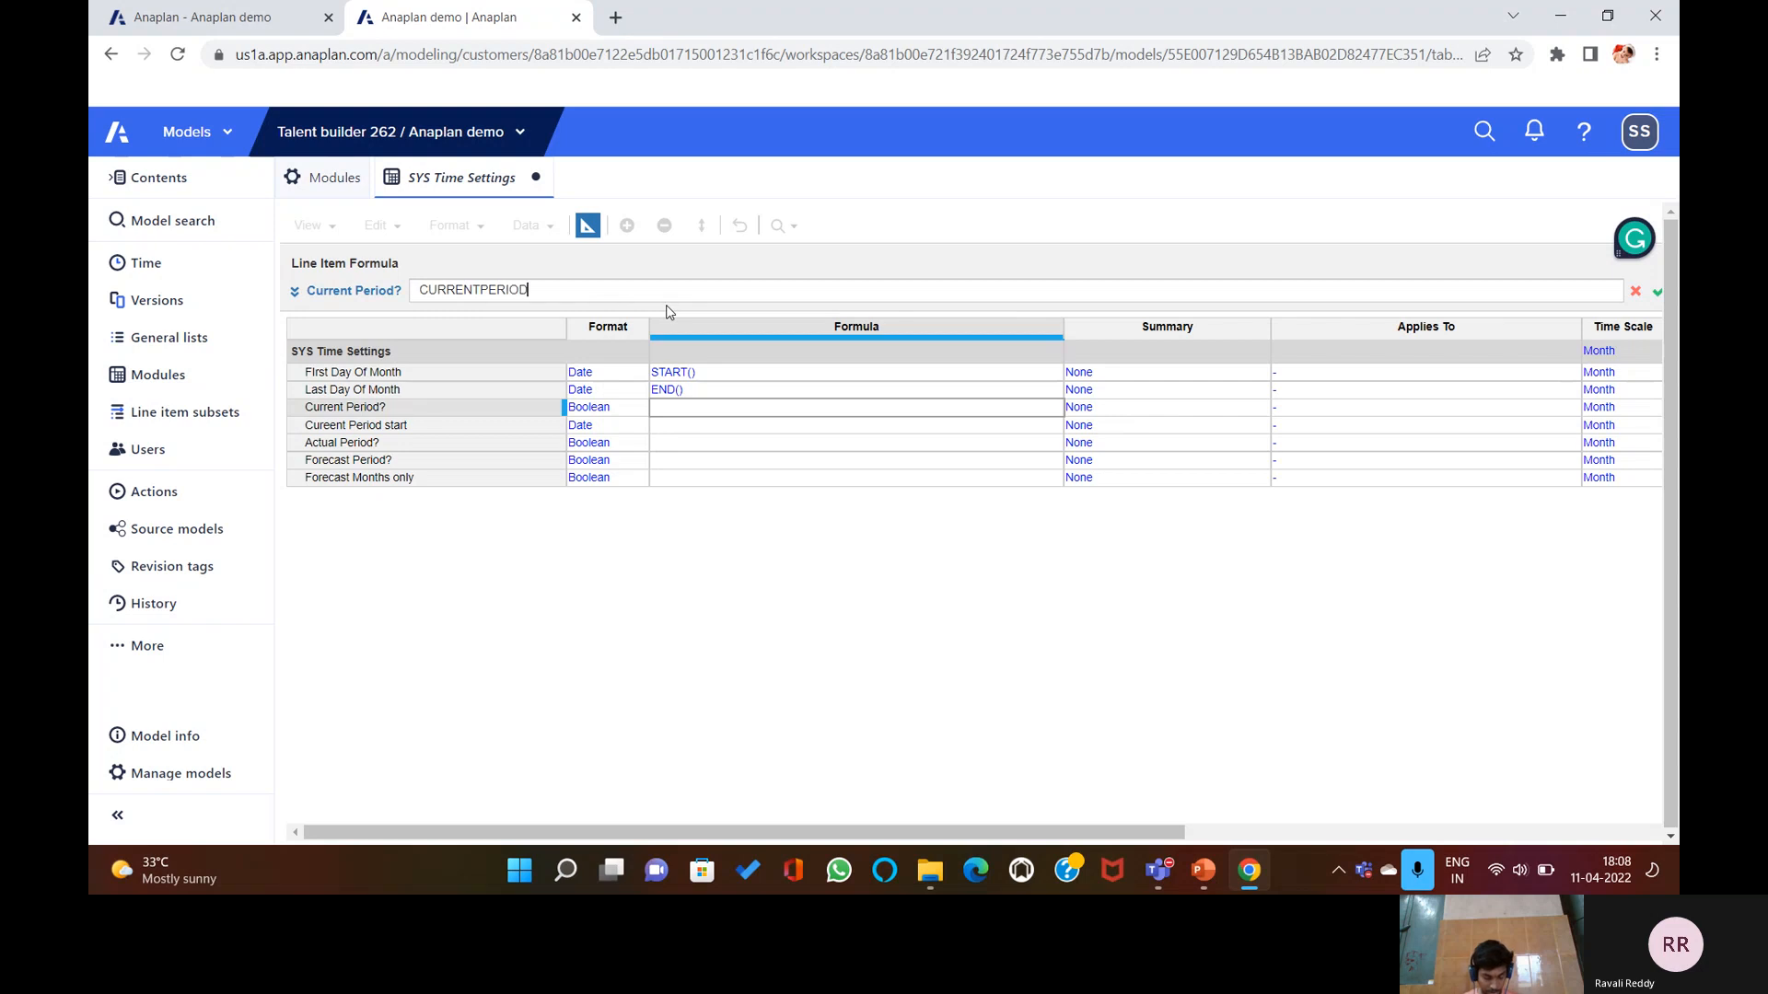
type("START() = START")
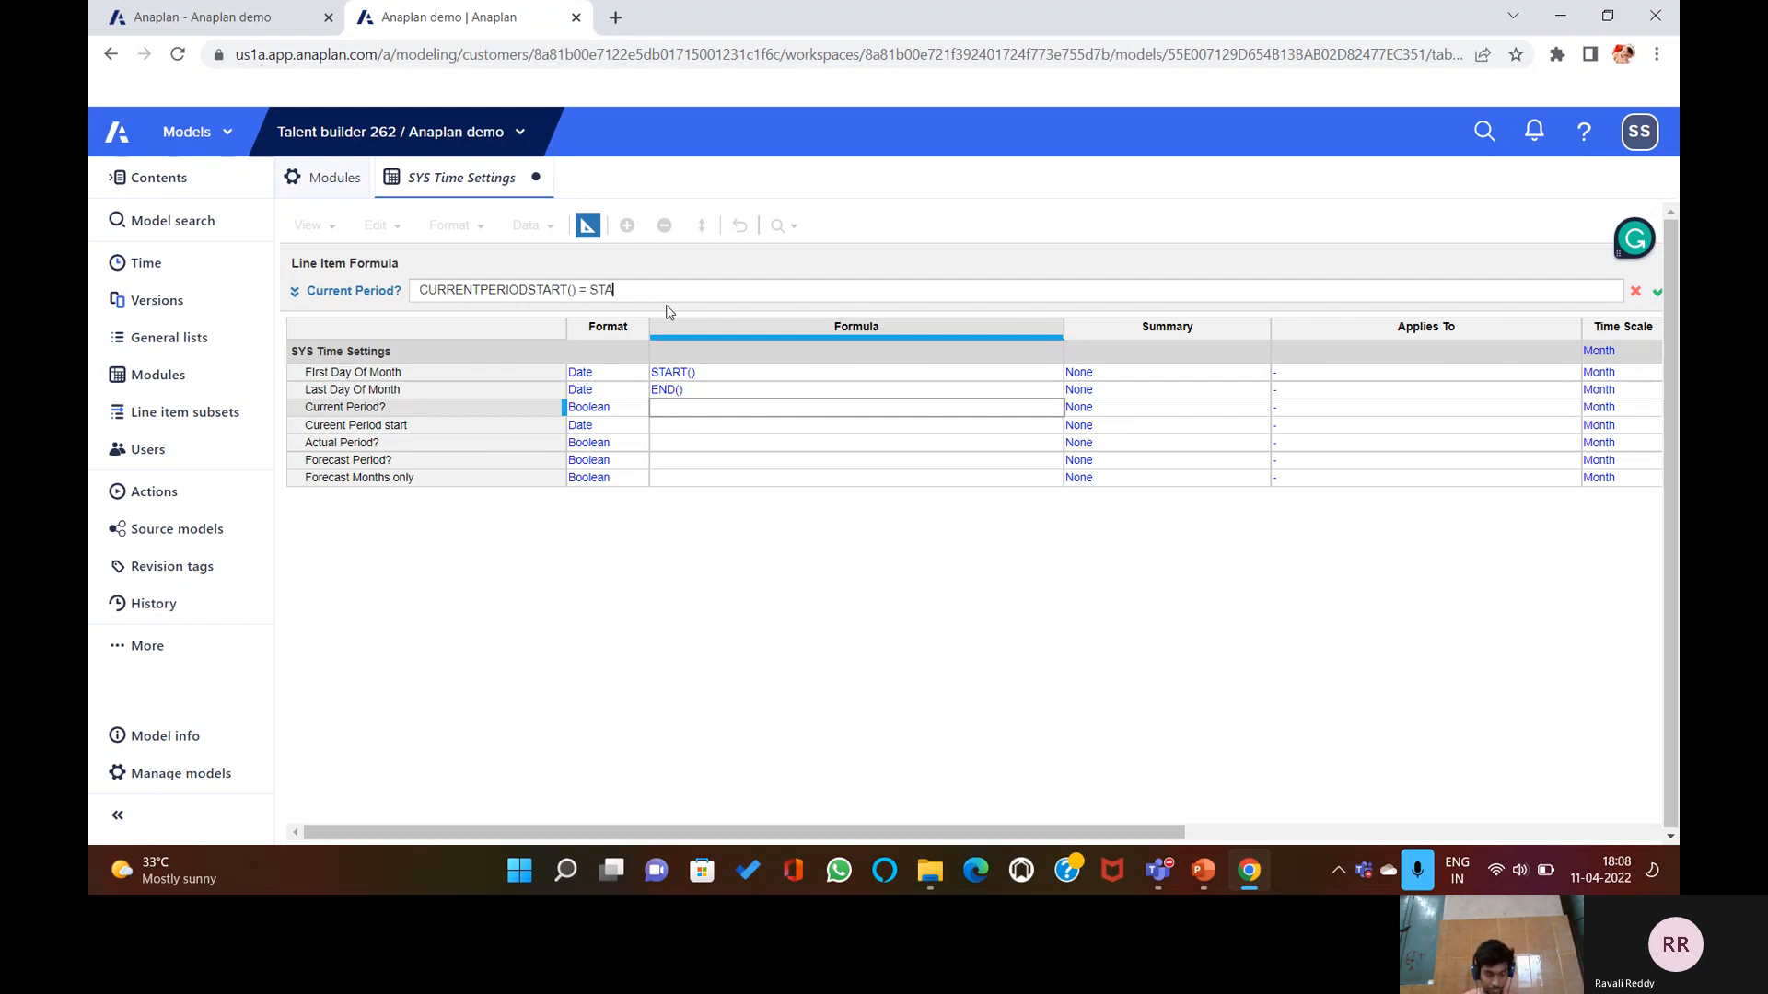
type("()")
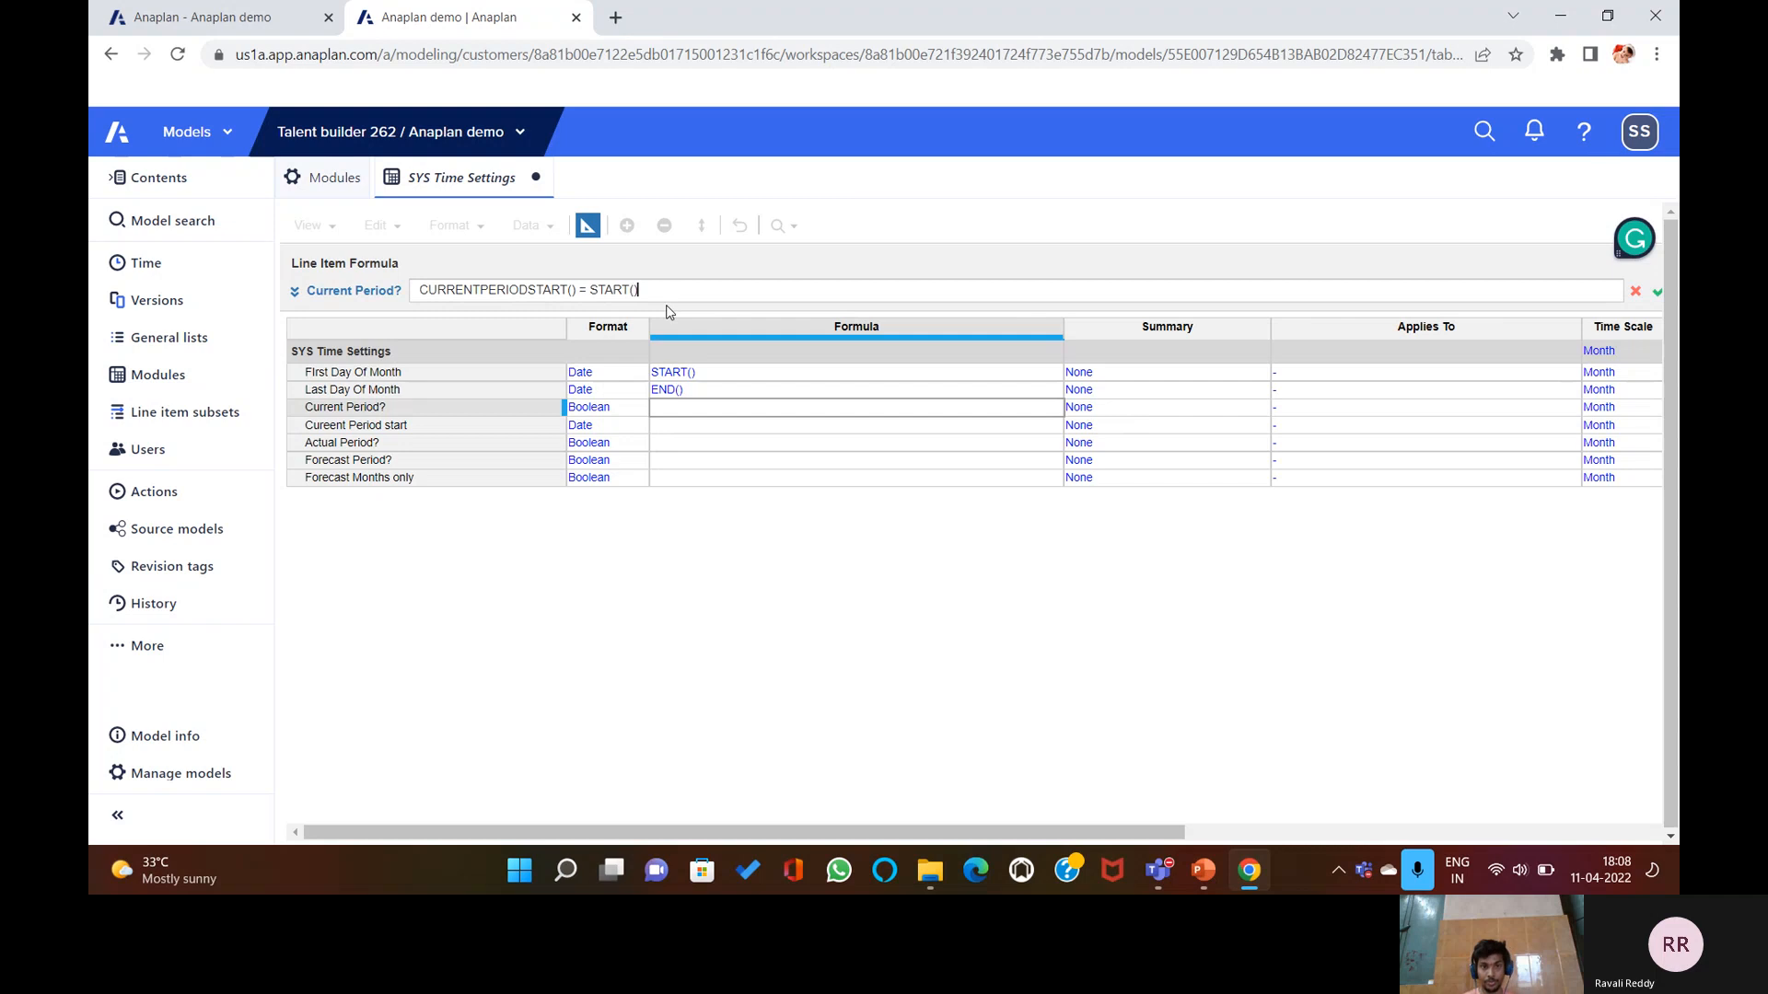
key("Return")
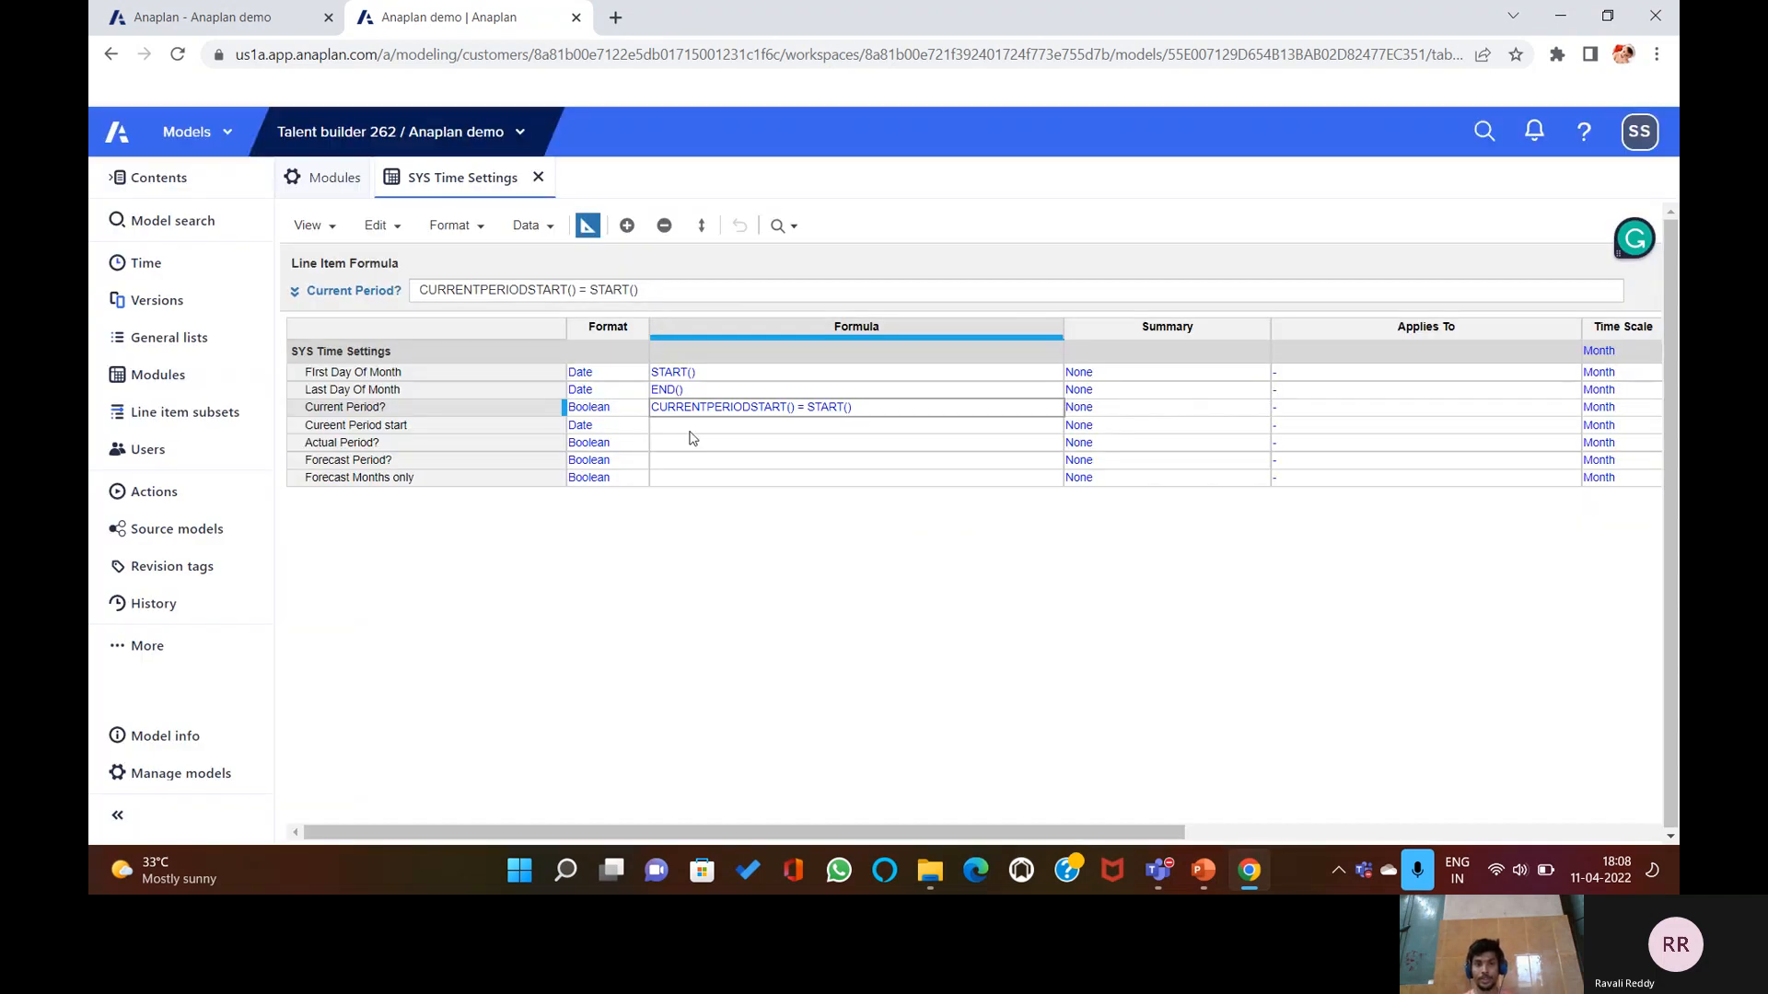
Enter CURRENTPERIODSTART() in the formula bar for Cureent Period start and commit it.
left_click(682, 424)
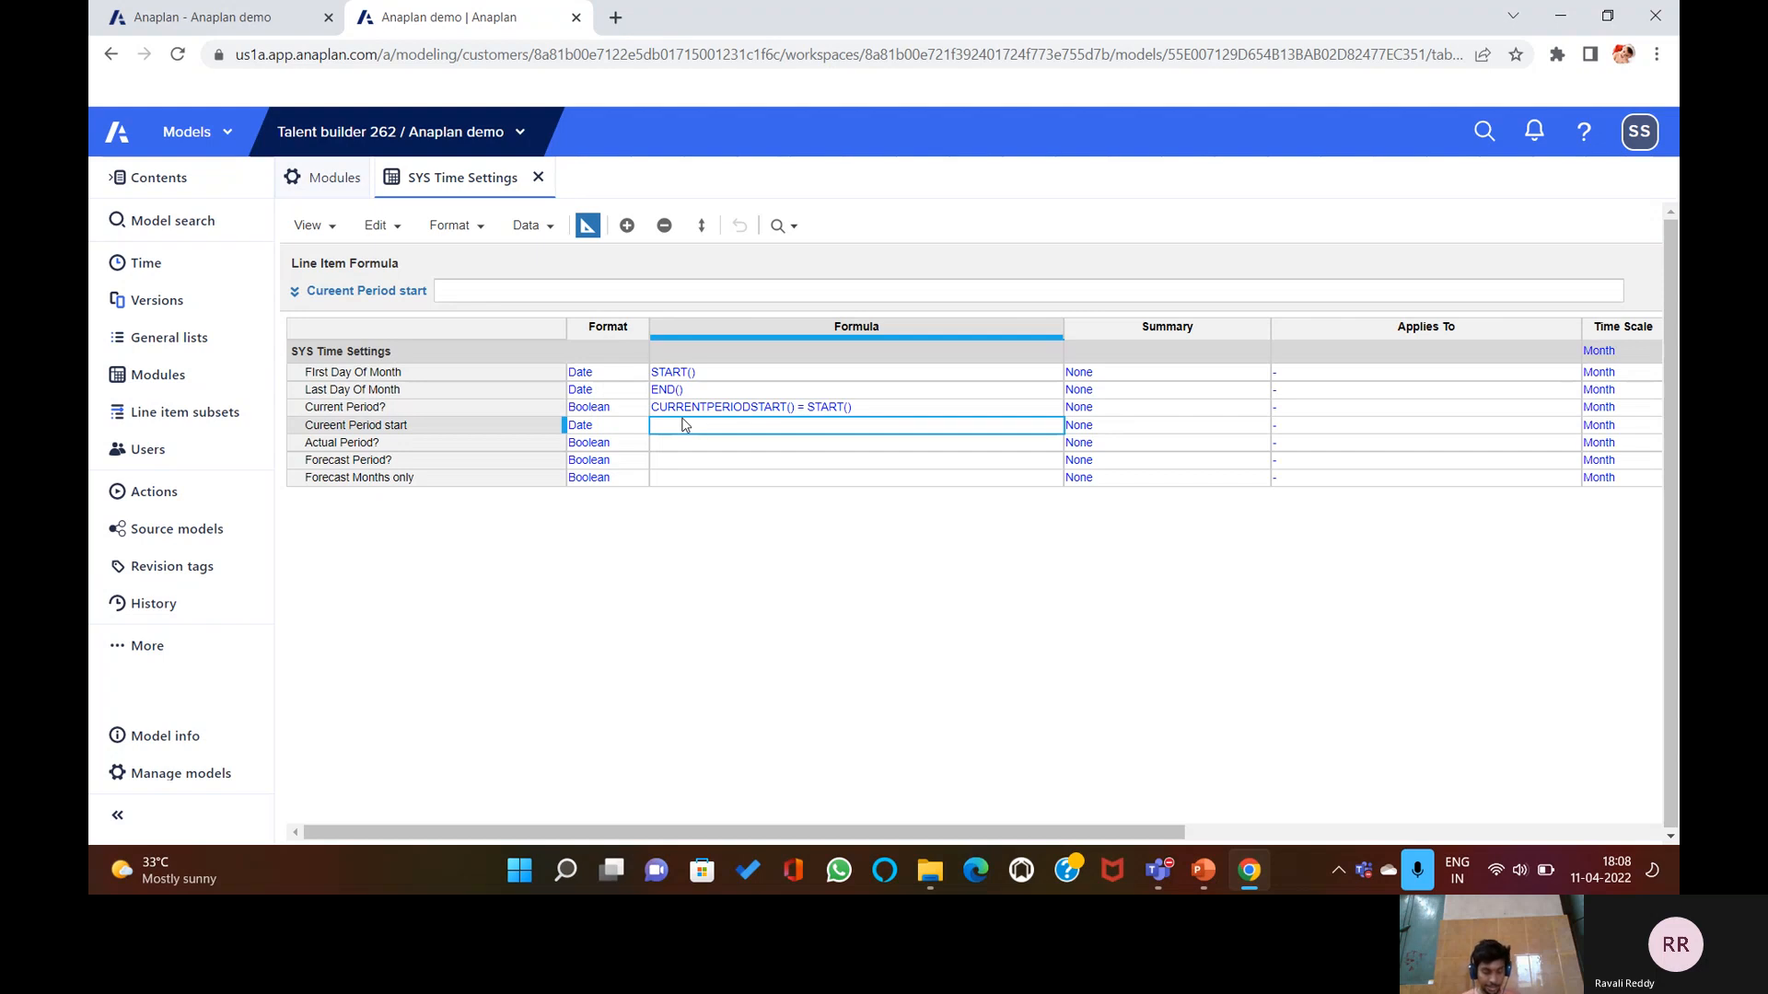
left_click(700, 288)
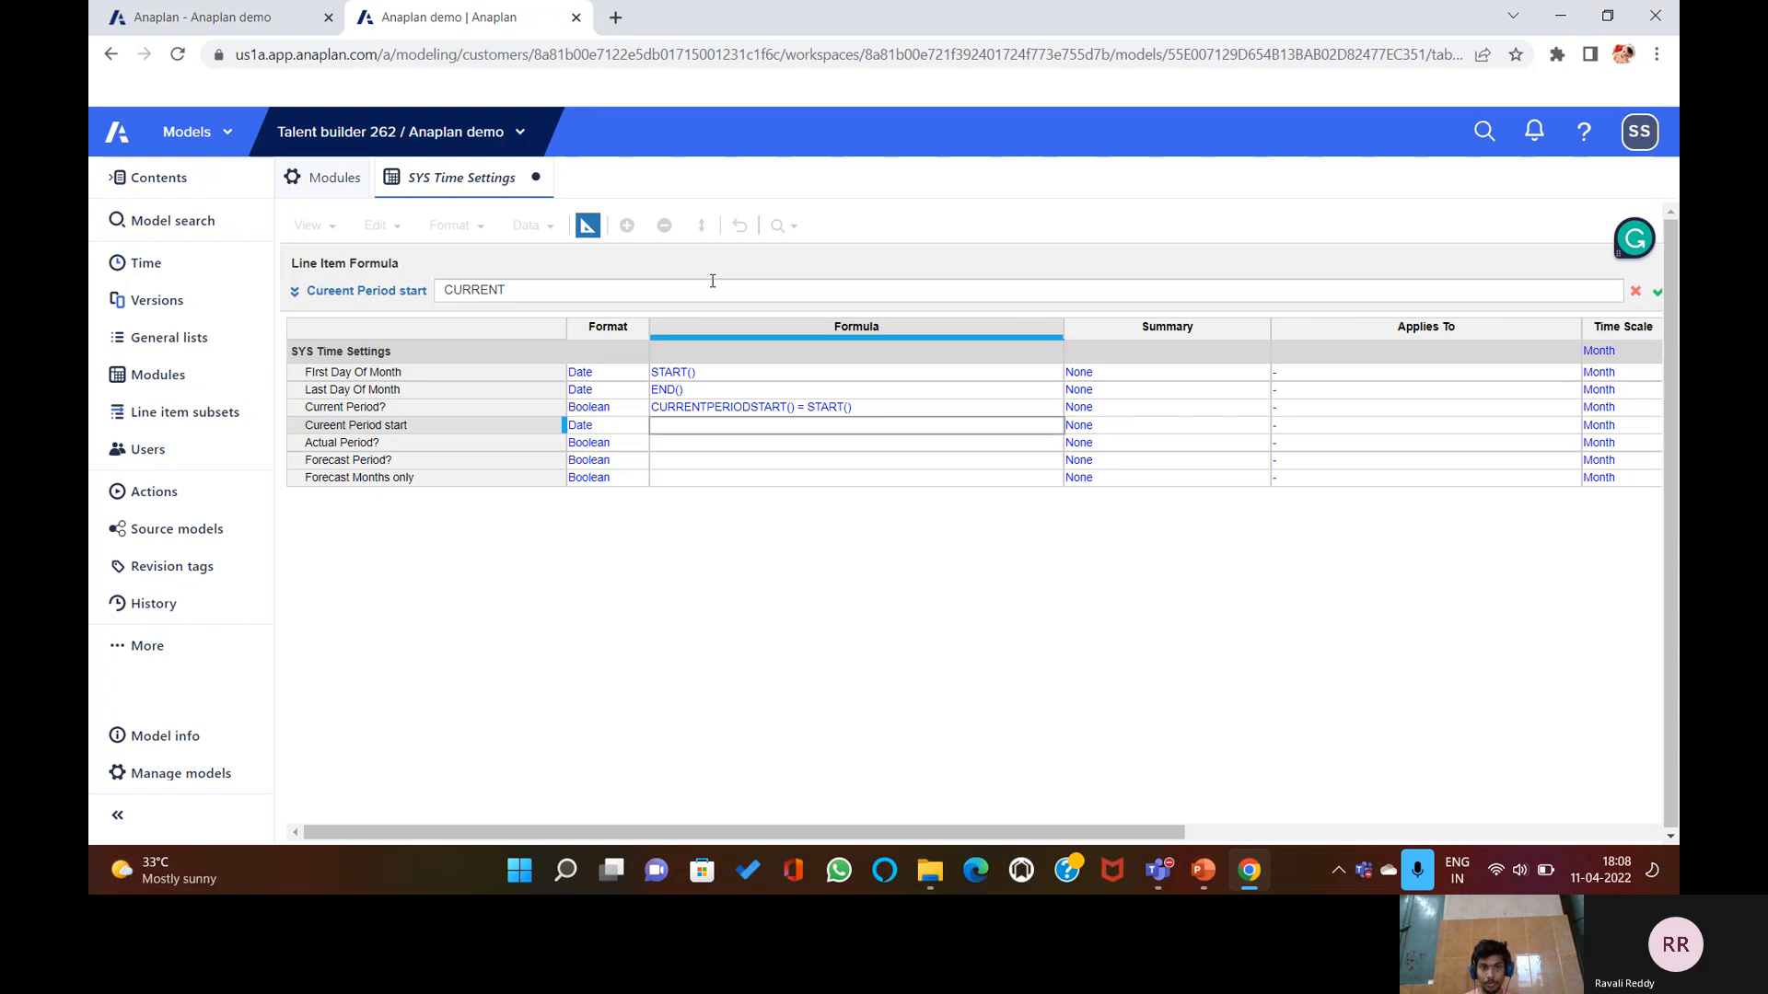
type("ERIOD START(")
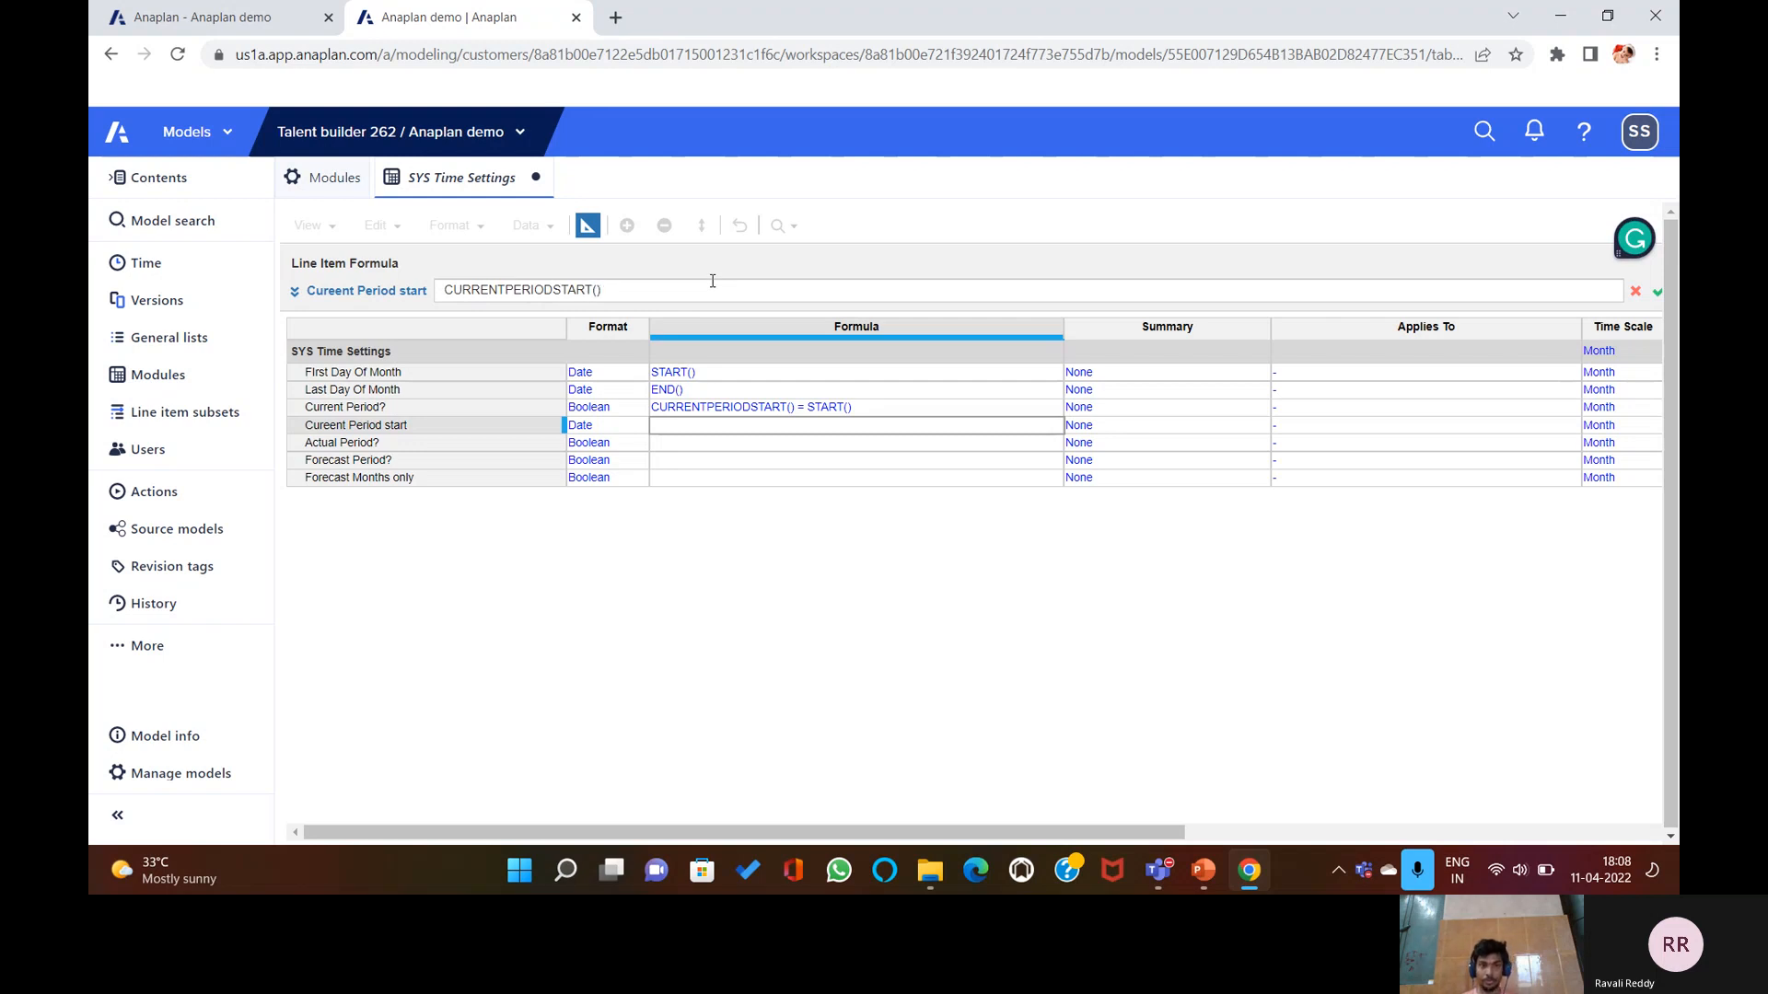
key("Return")
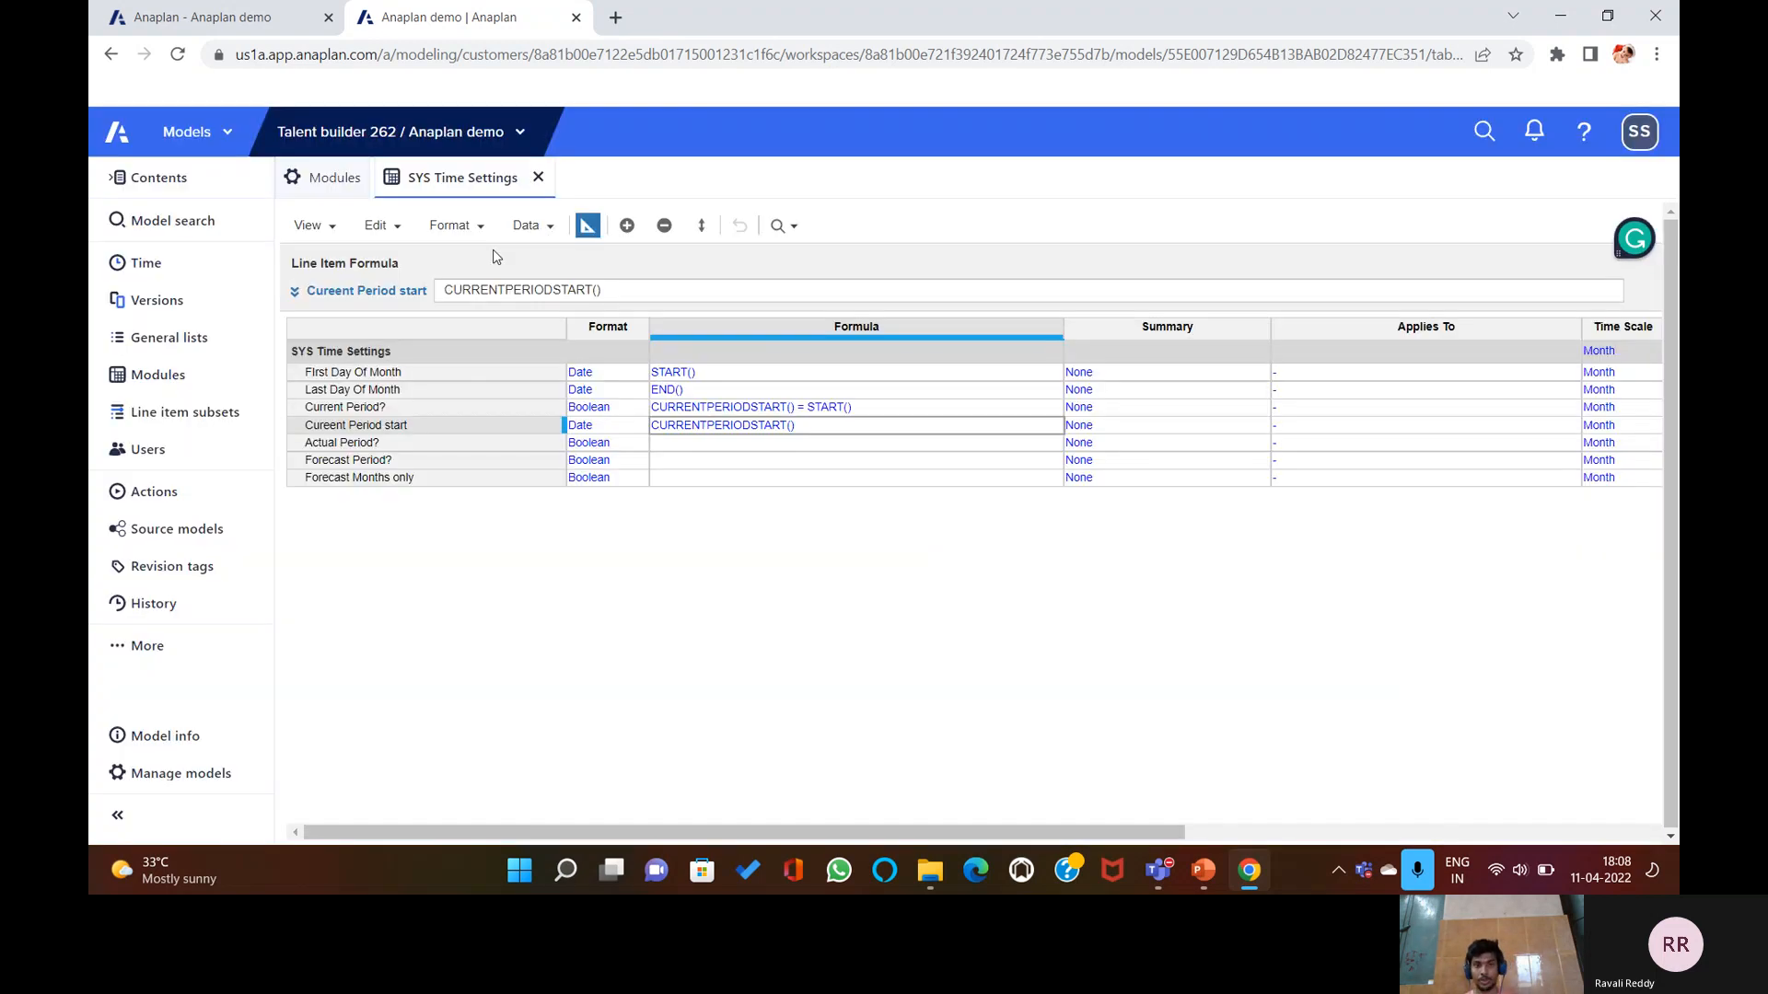
left_click(674, 444)
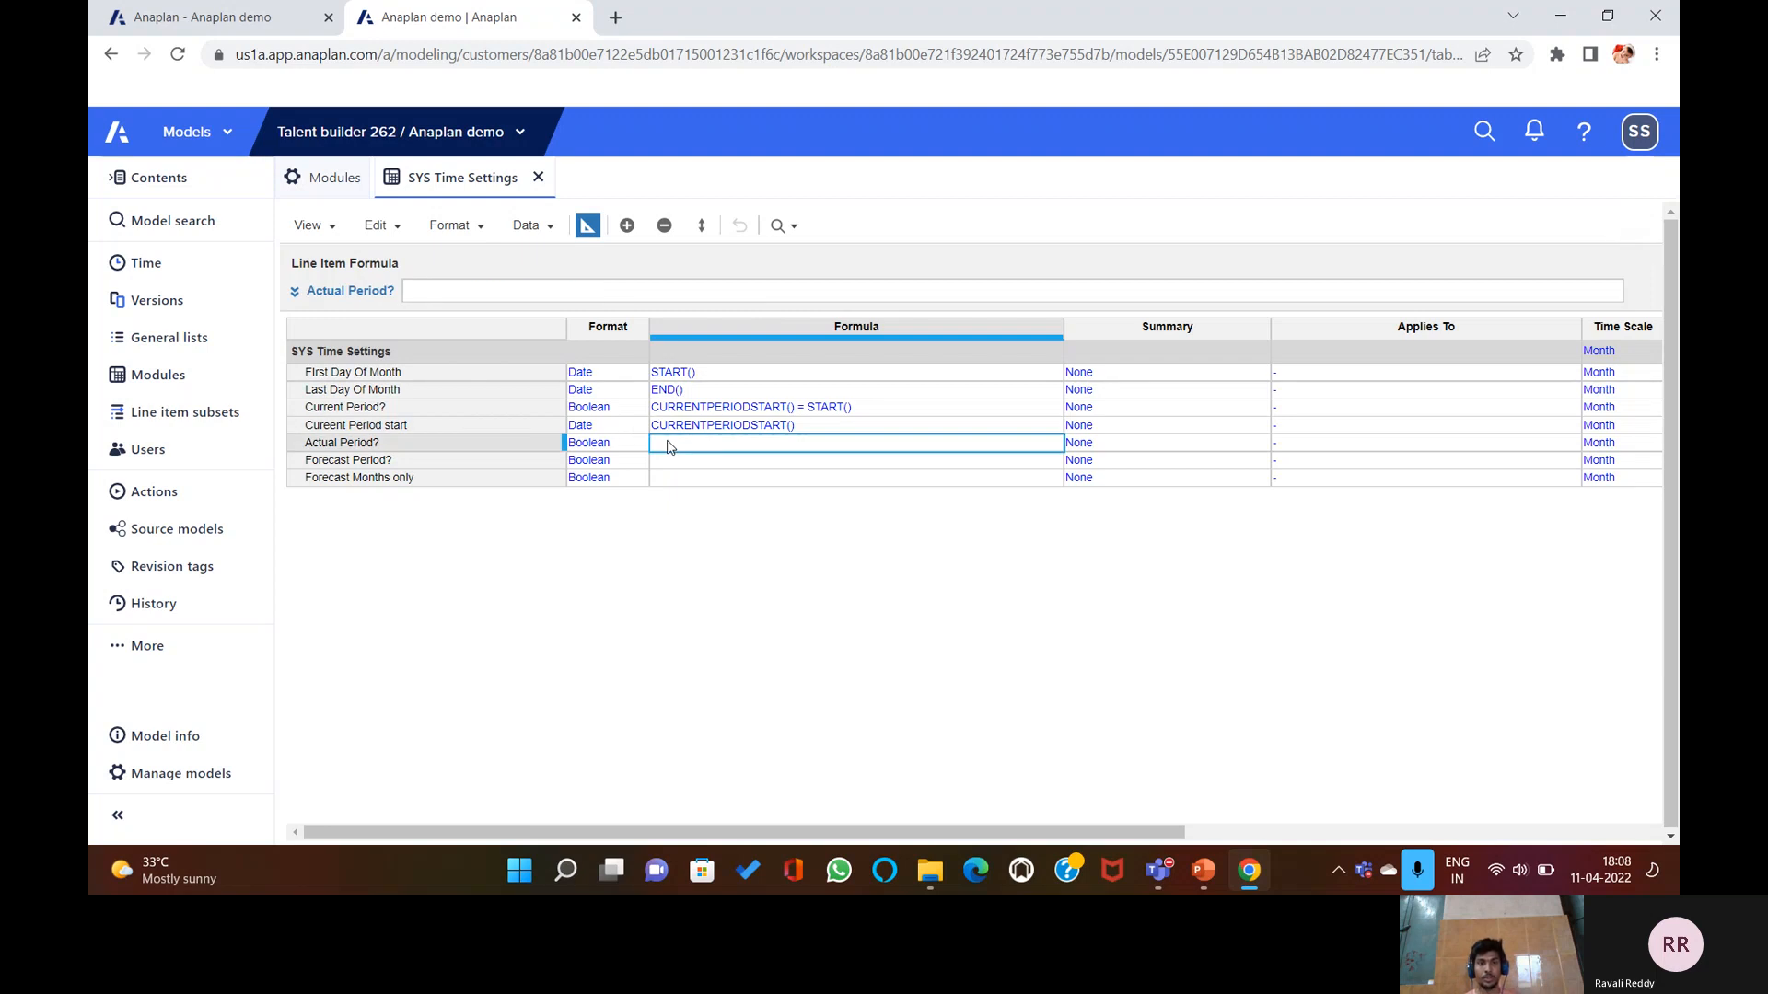
Enter START() < Cureent Period start for Actual Period?, referencing the Cureent Period start row.
left_click(686, 291)
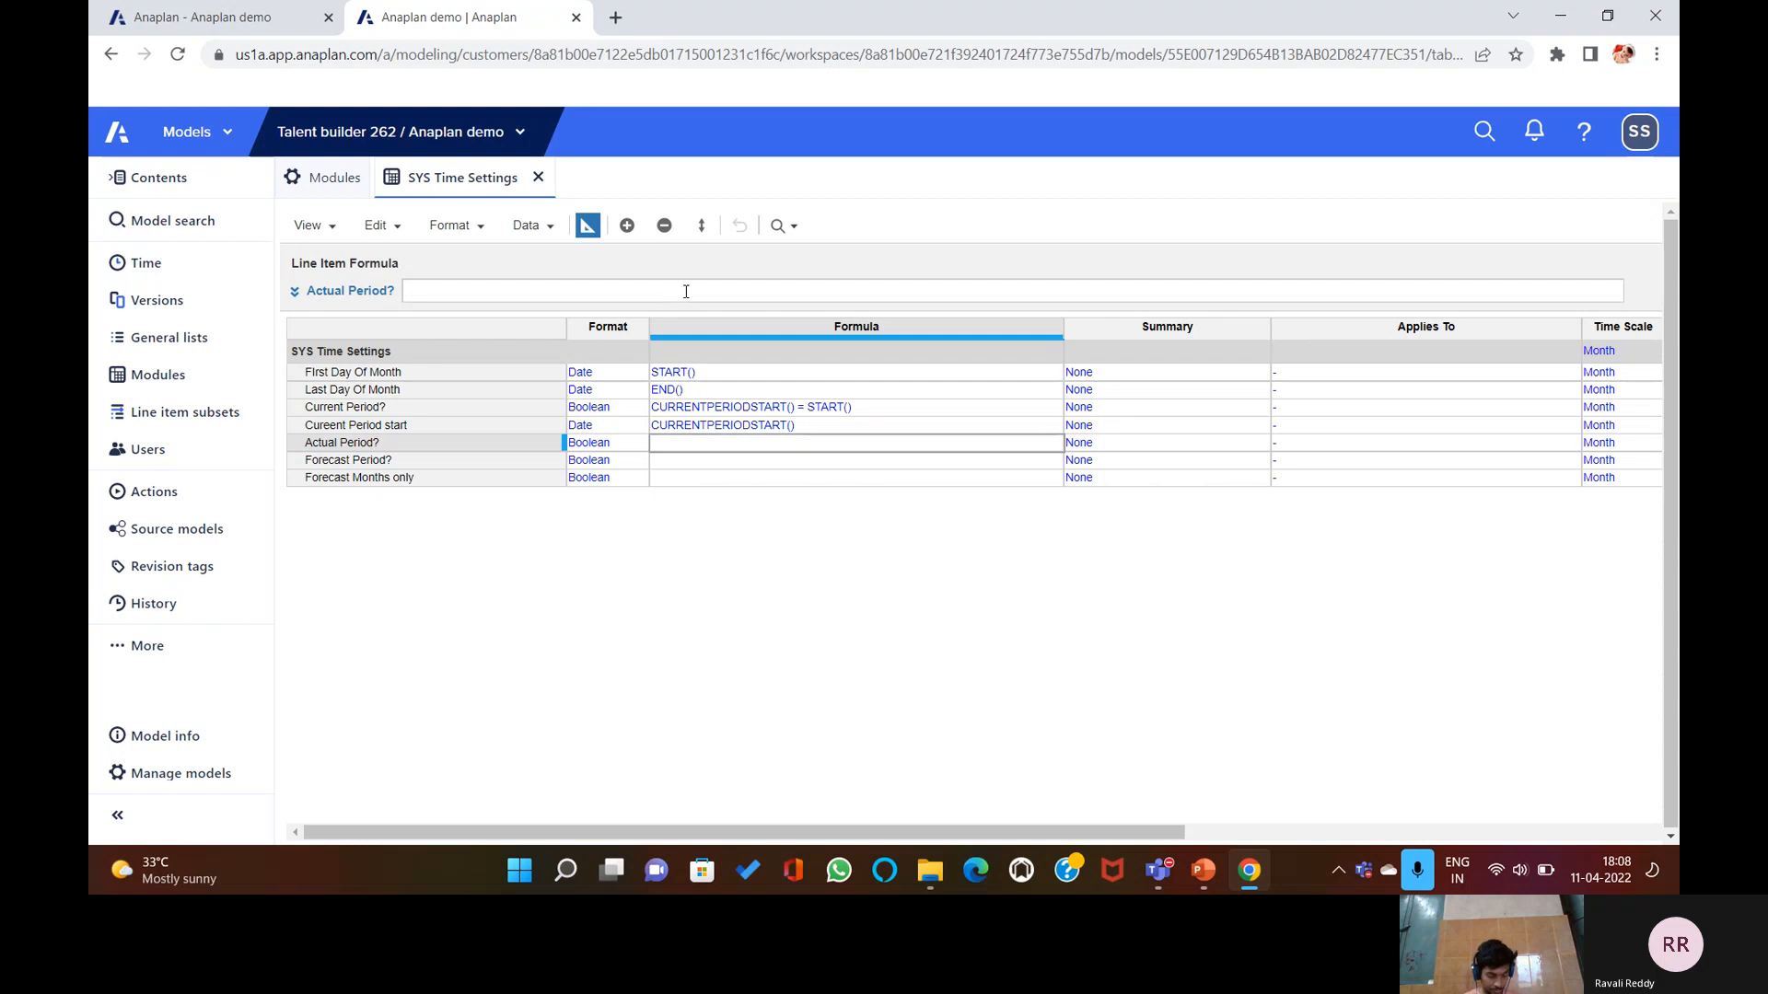
type("STTA")
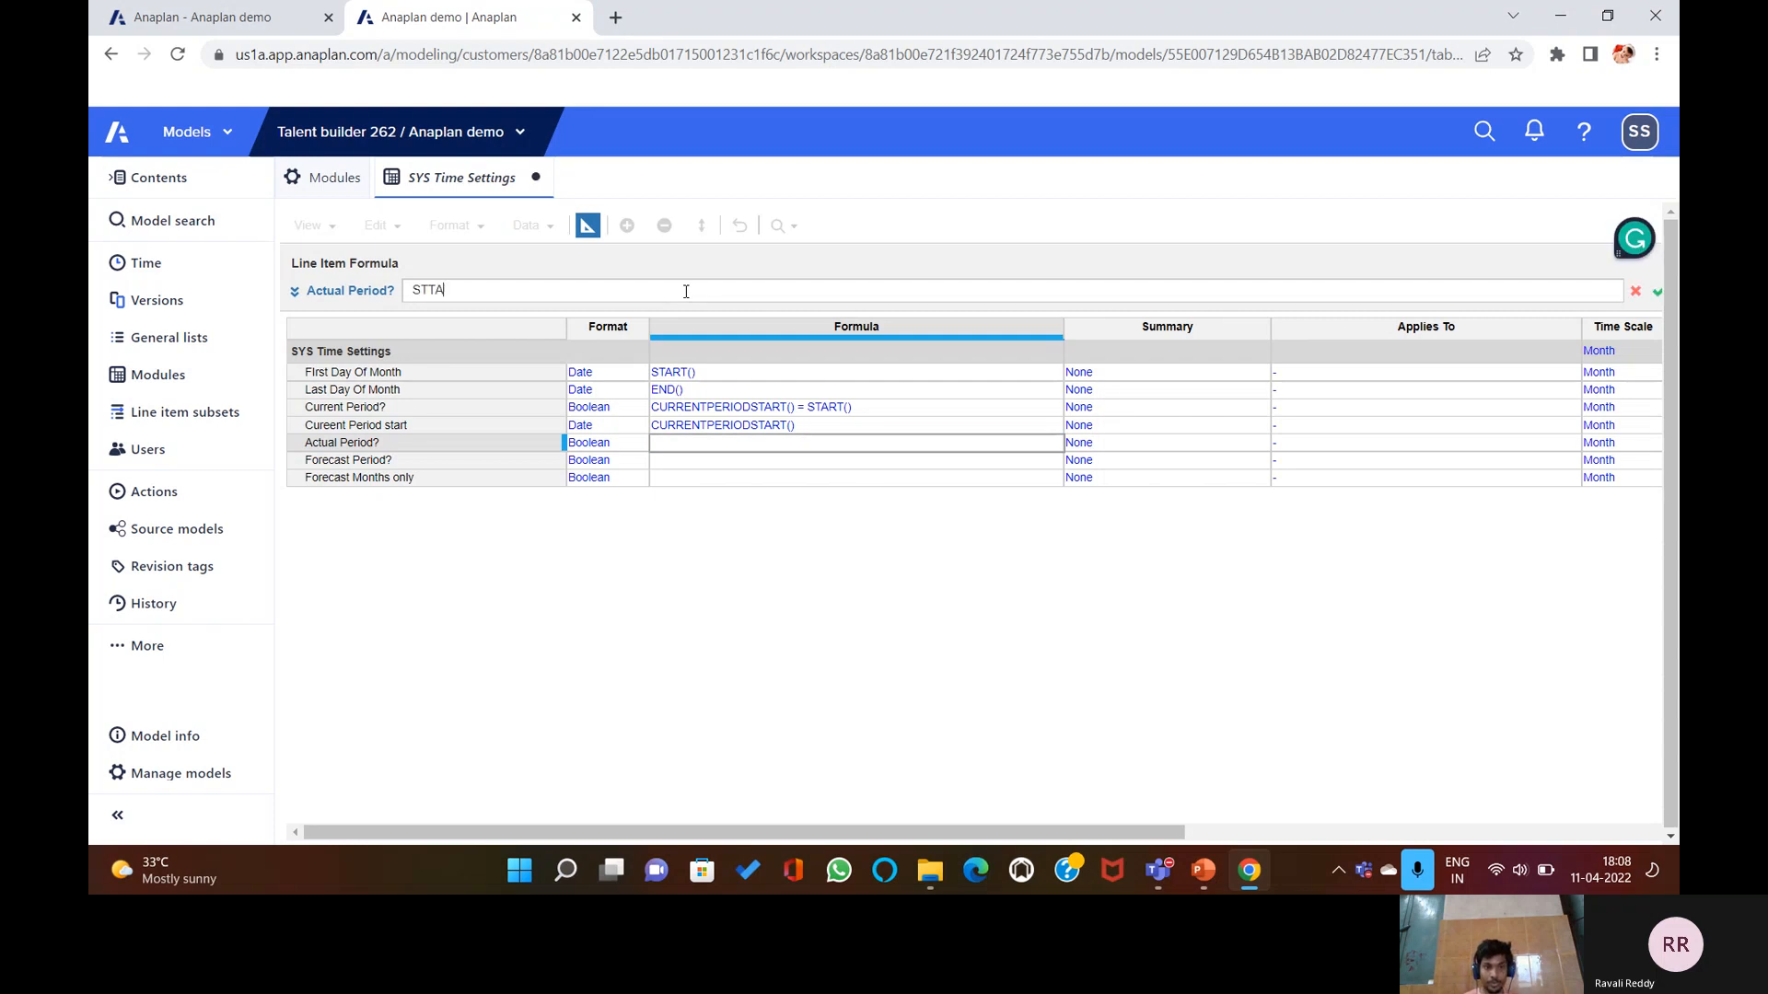
key("BackSpace")
key("BackSpace")
type("ART")
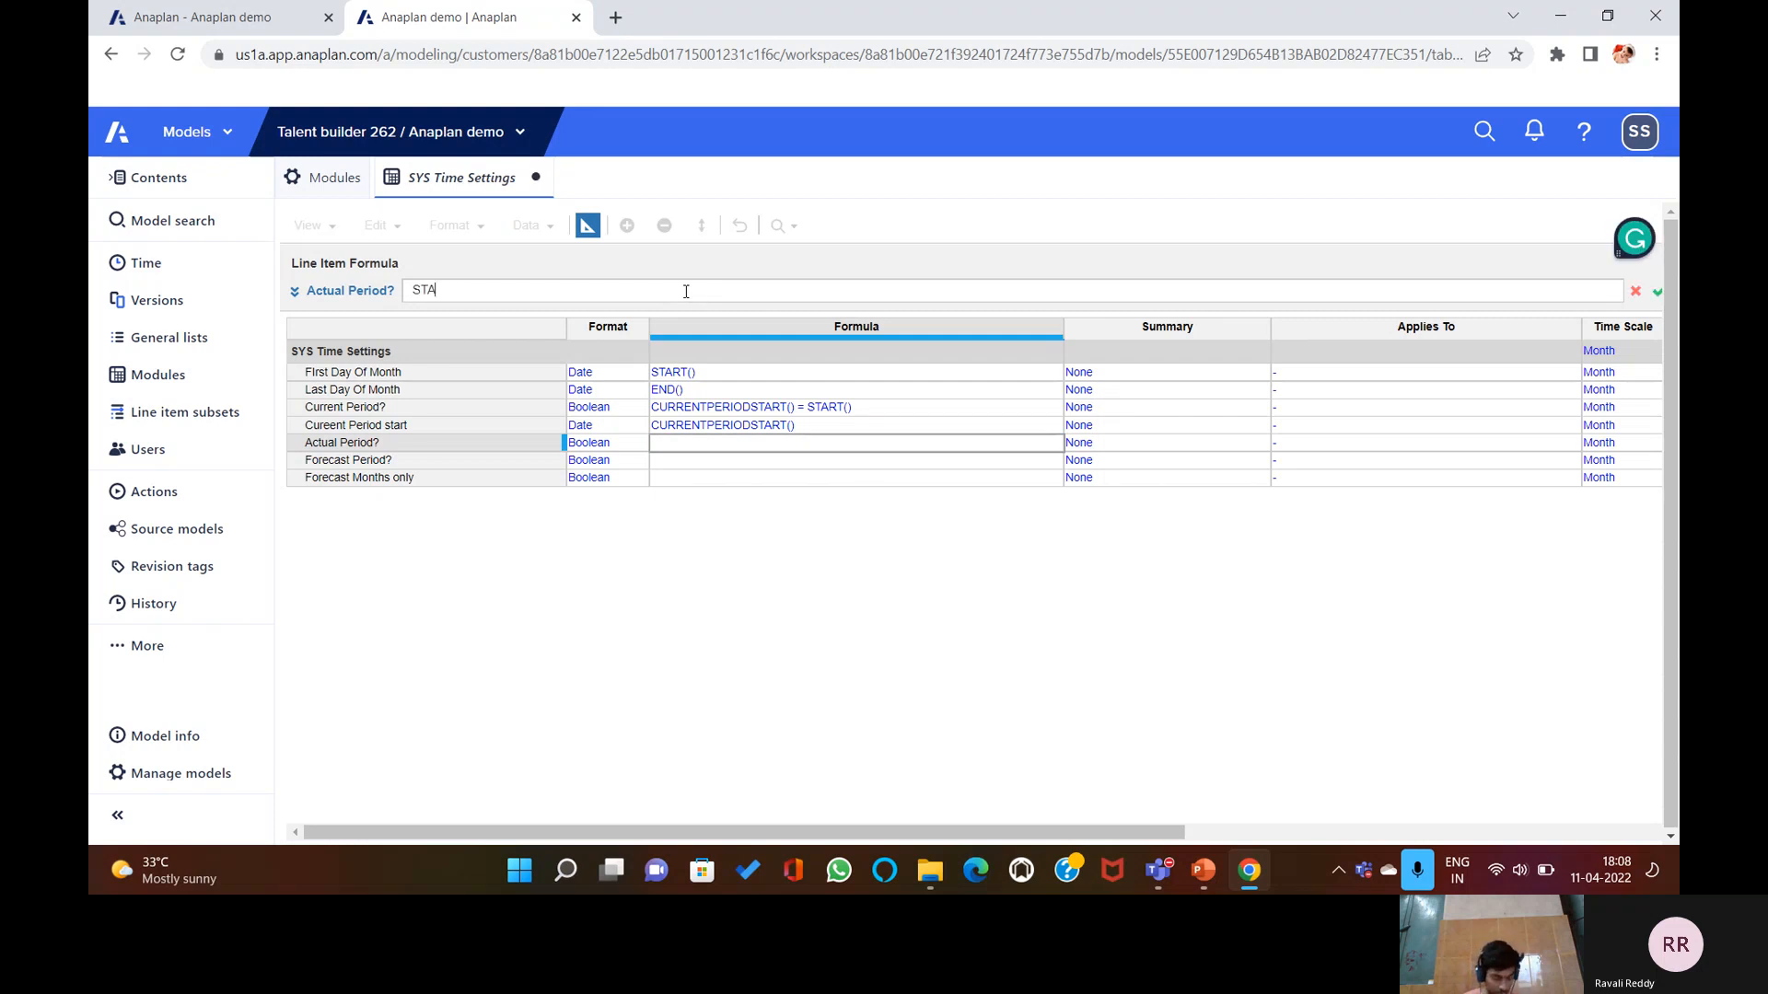
type("()<")
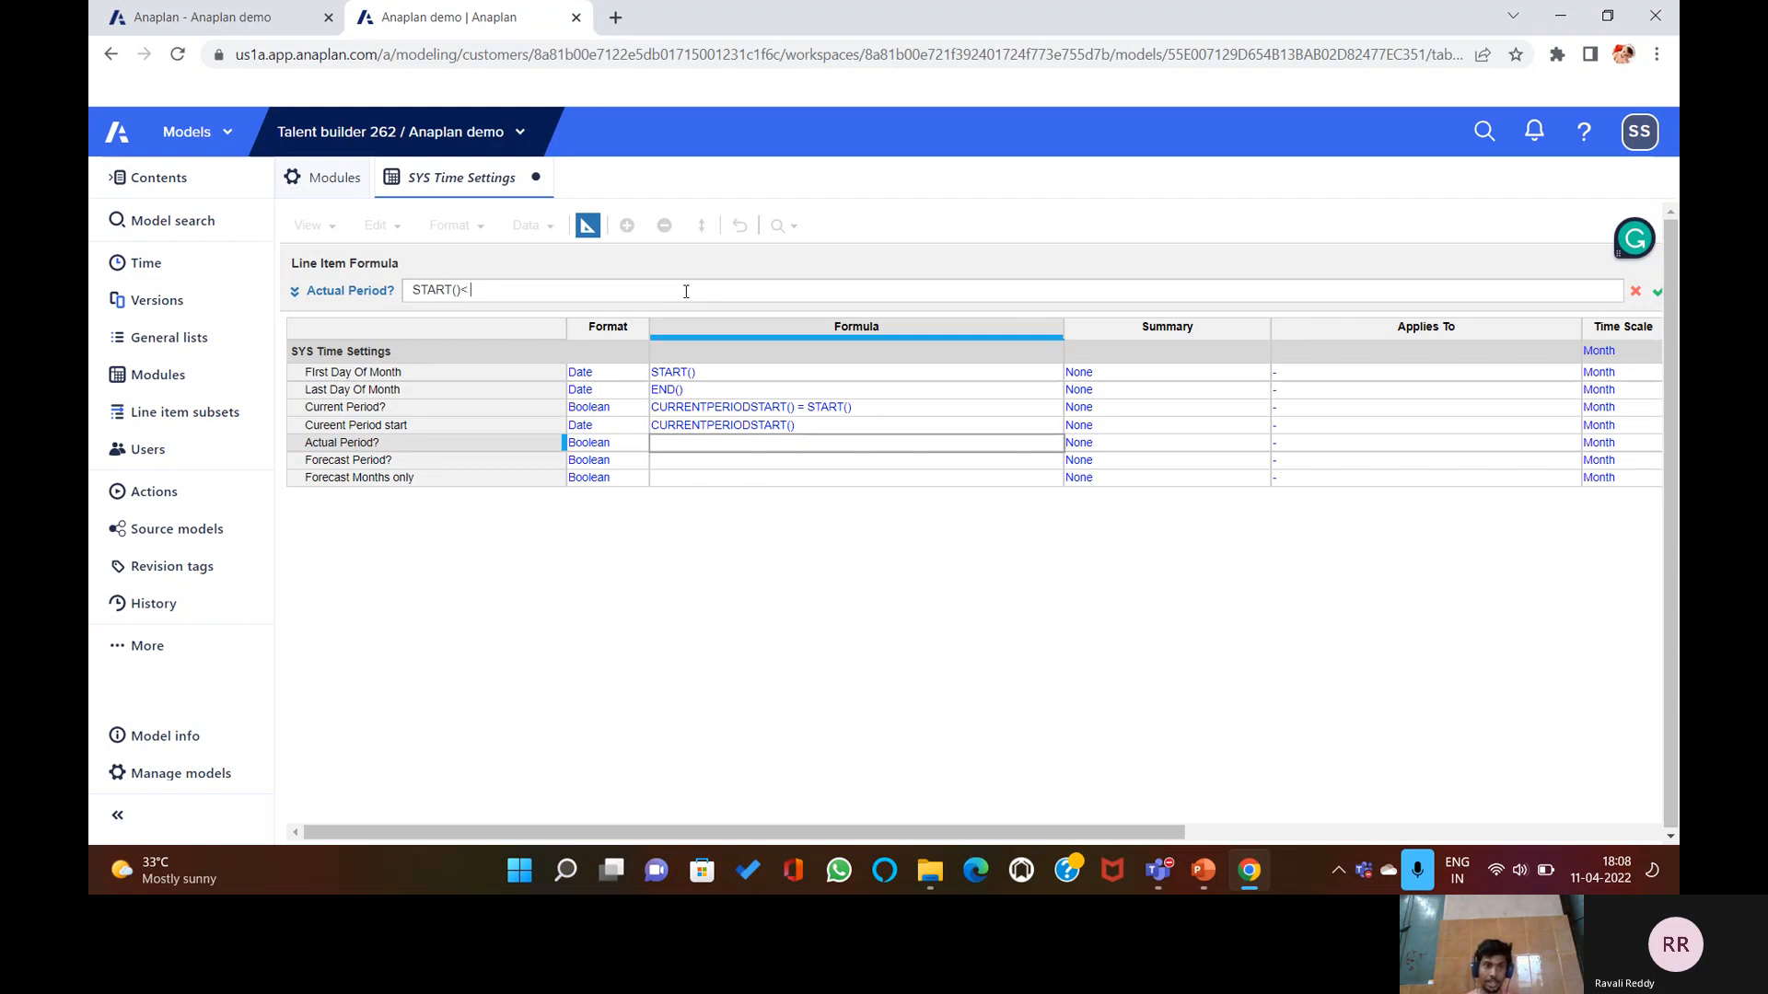
left_click(377, 425)
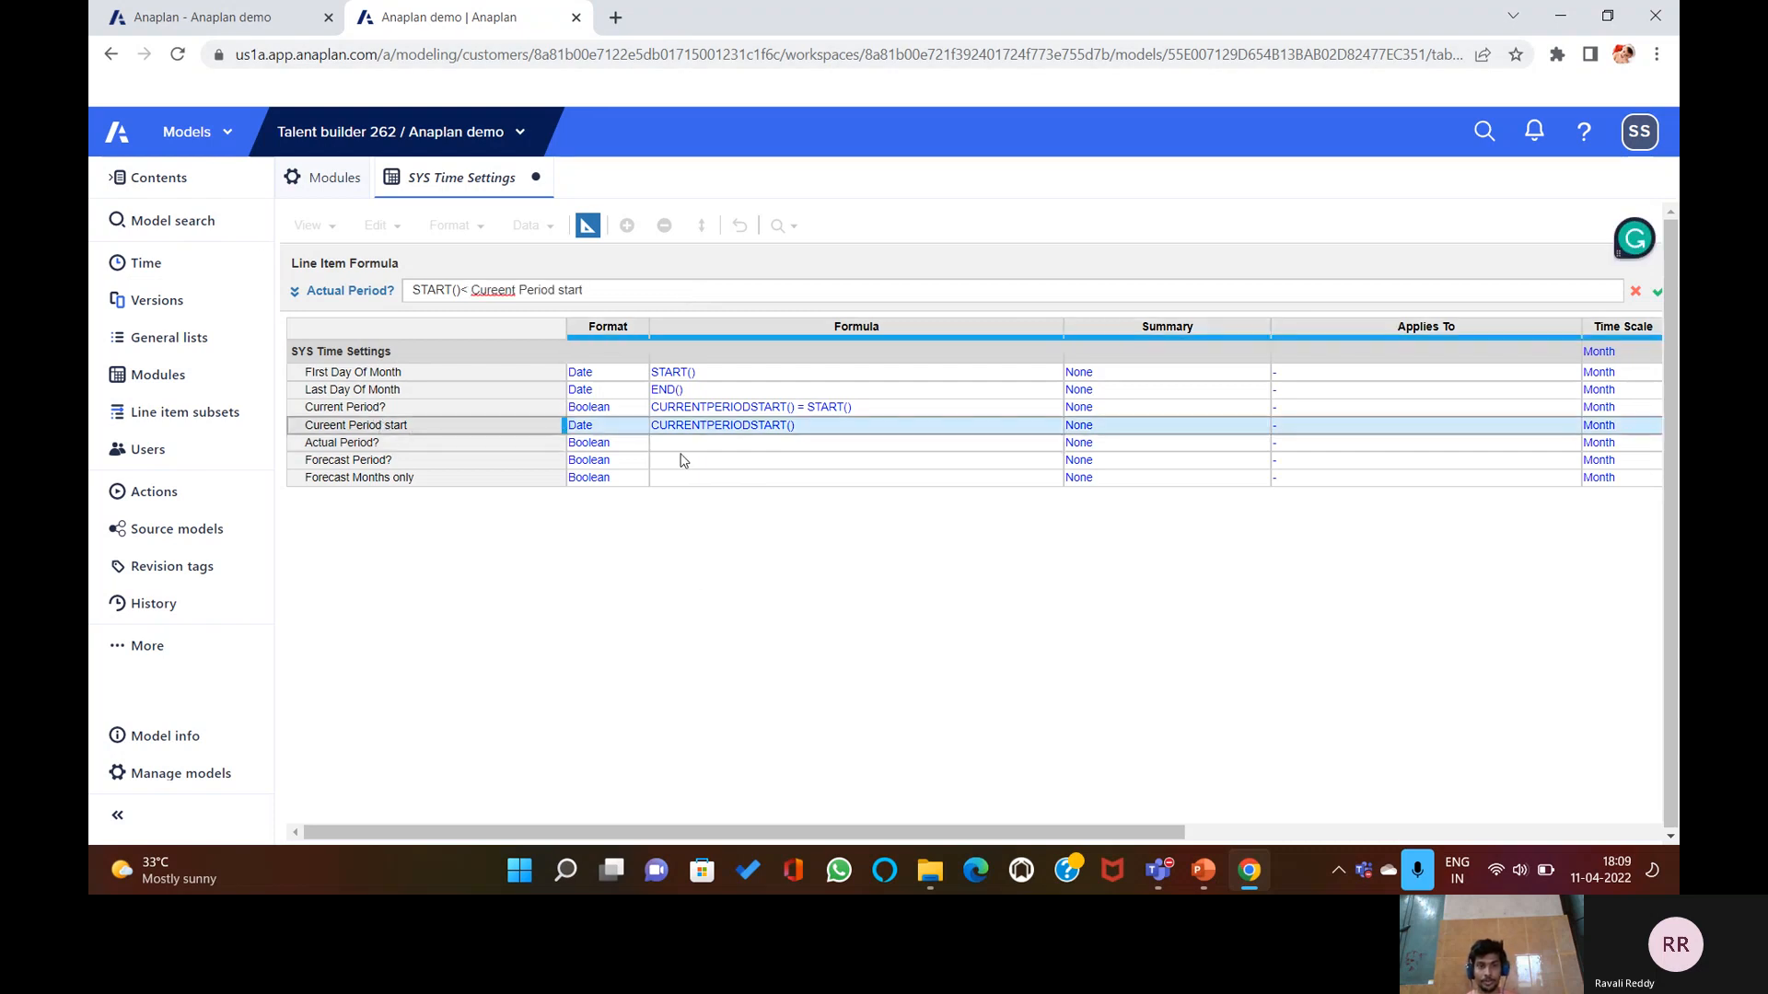
key("Return")
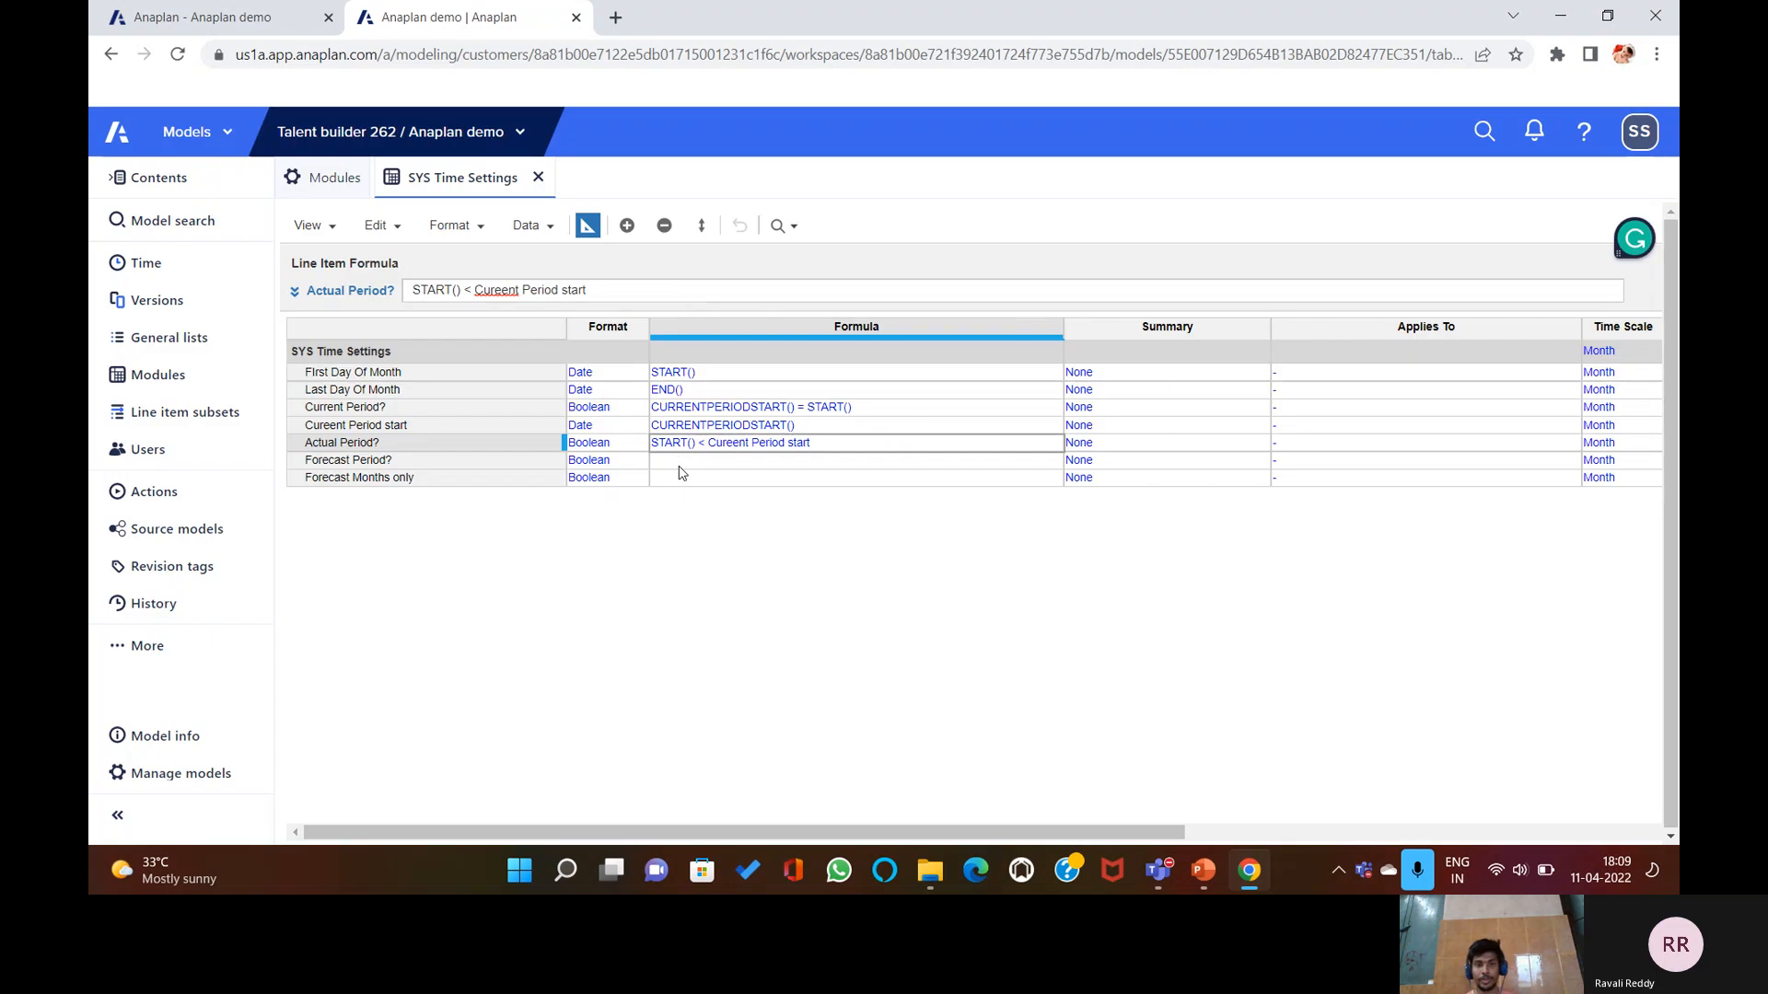
left_click(679, 462)
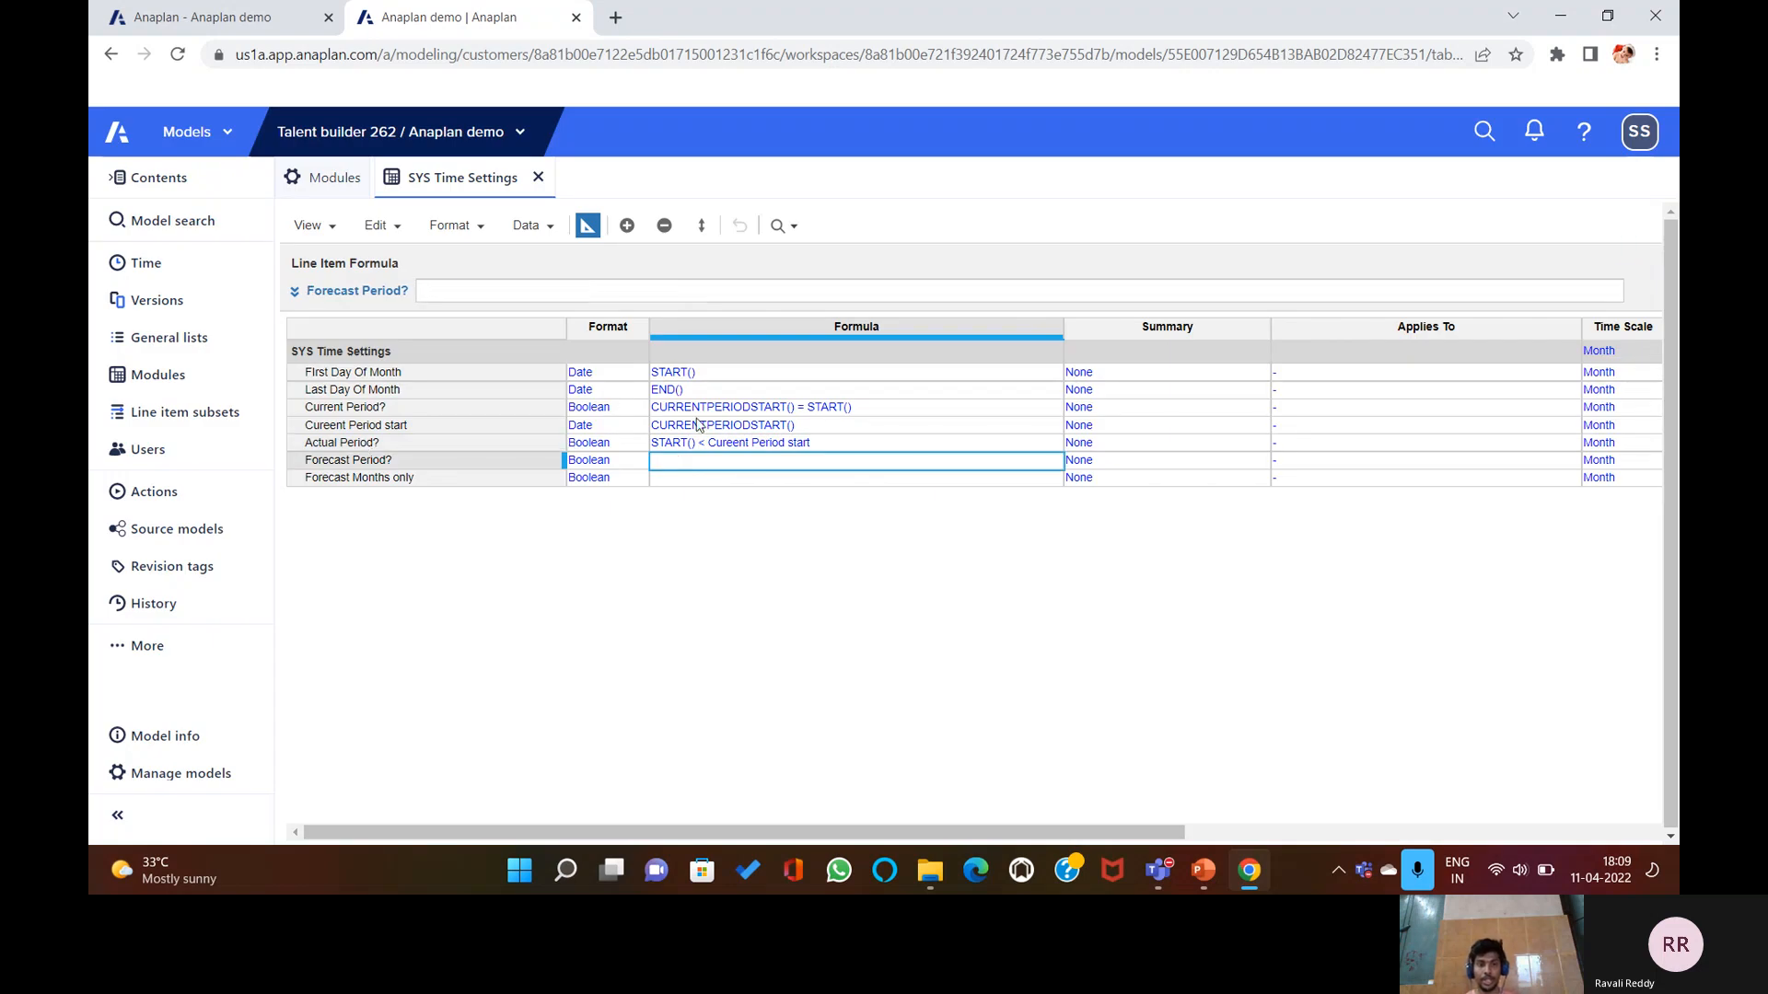
Enter START() >= Cureent Period start for Forecast Period?, referencing the Cureent Period start row.
double_click(698, 458)
type("ST")
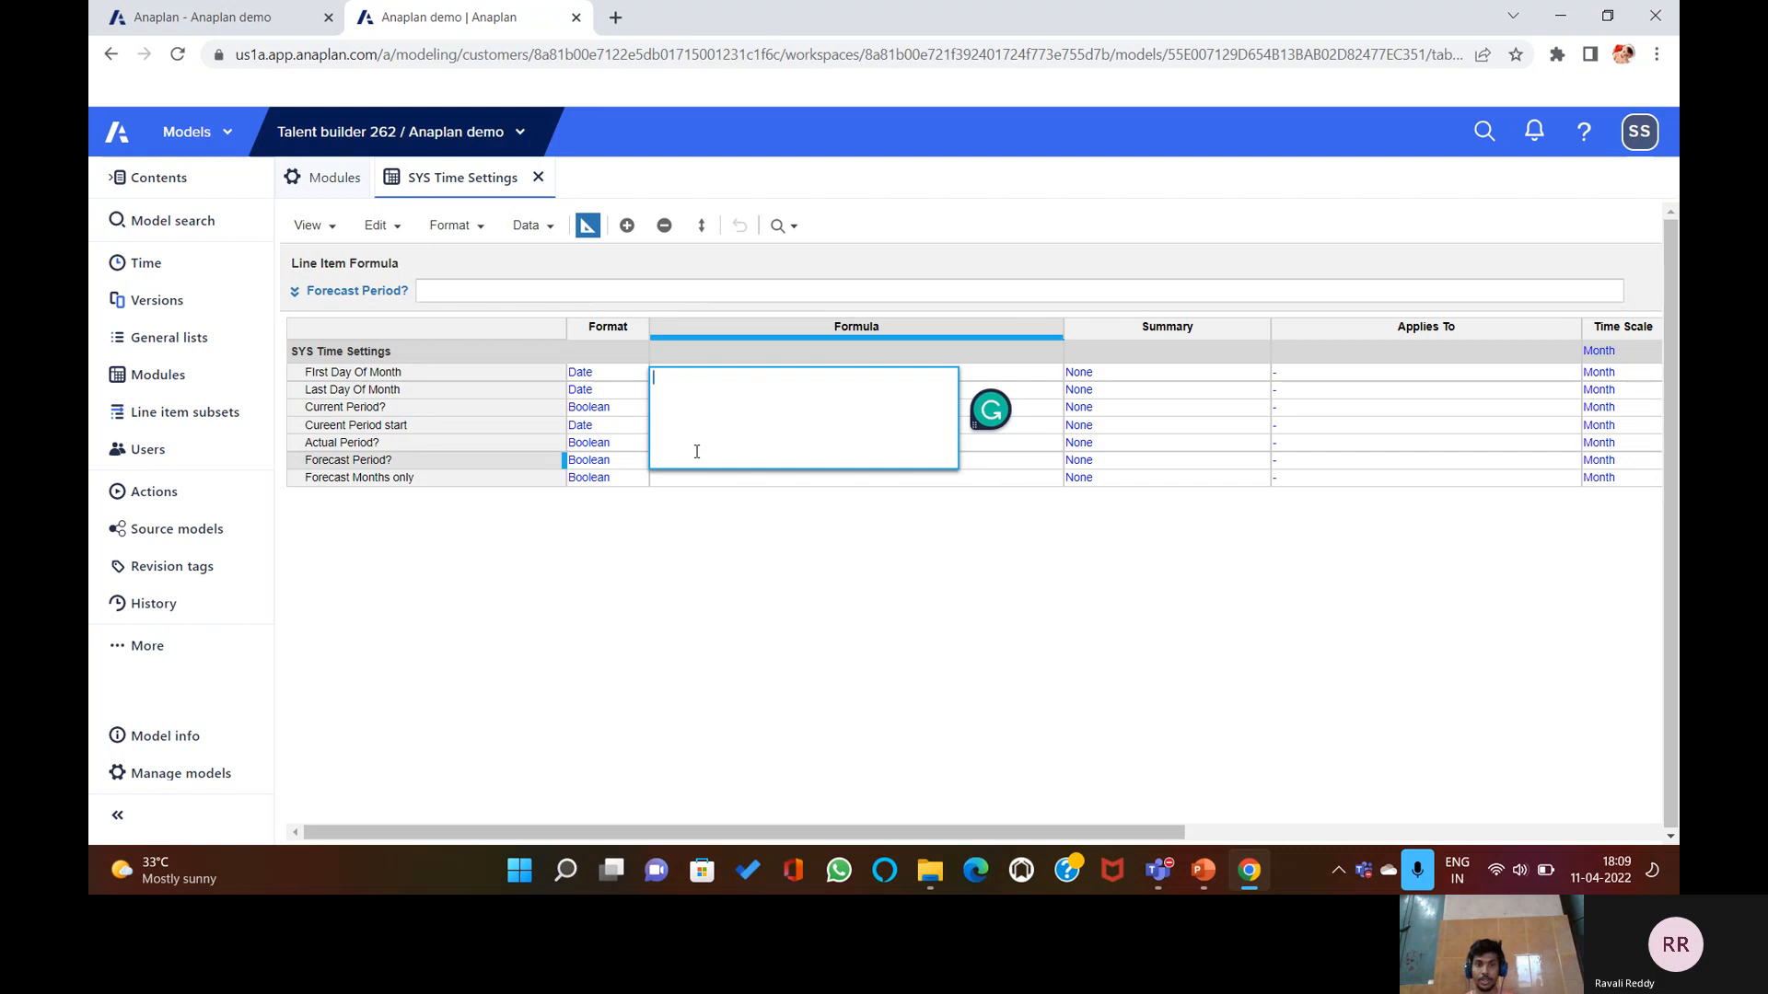
key("Escape")
left_click(622, 292)
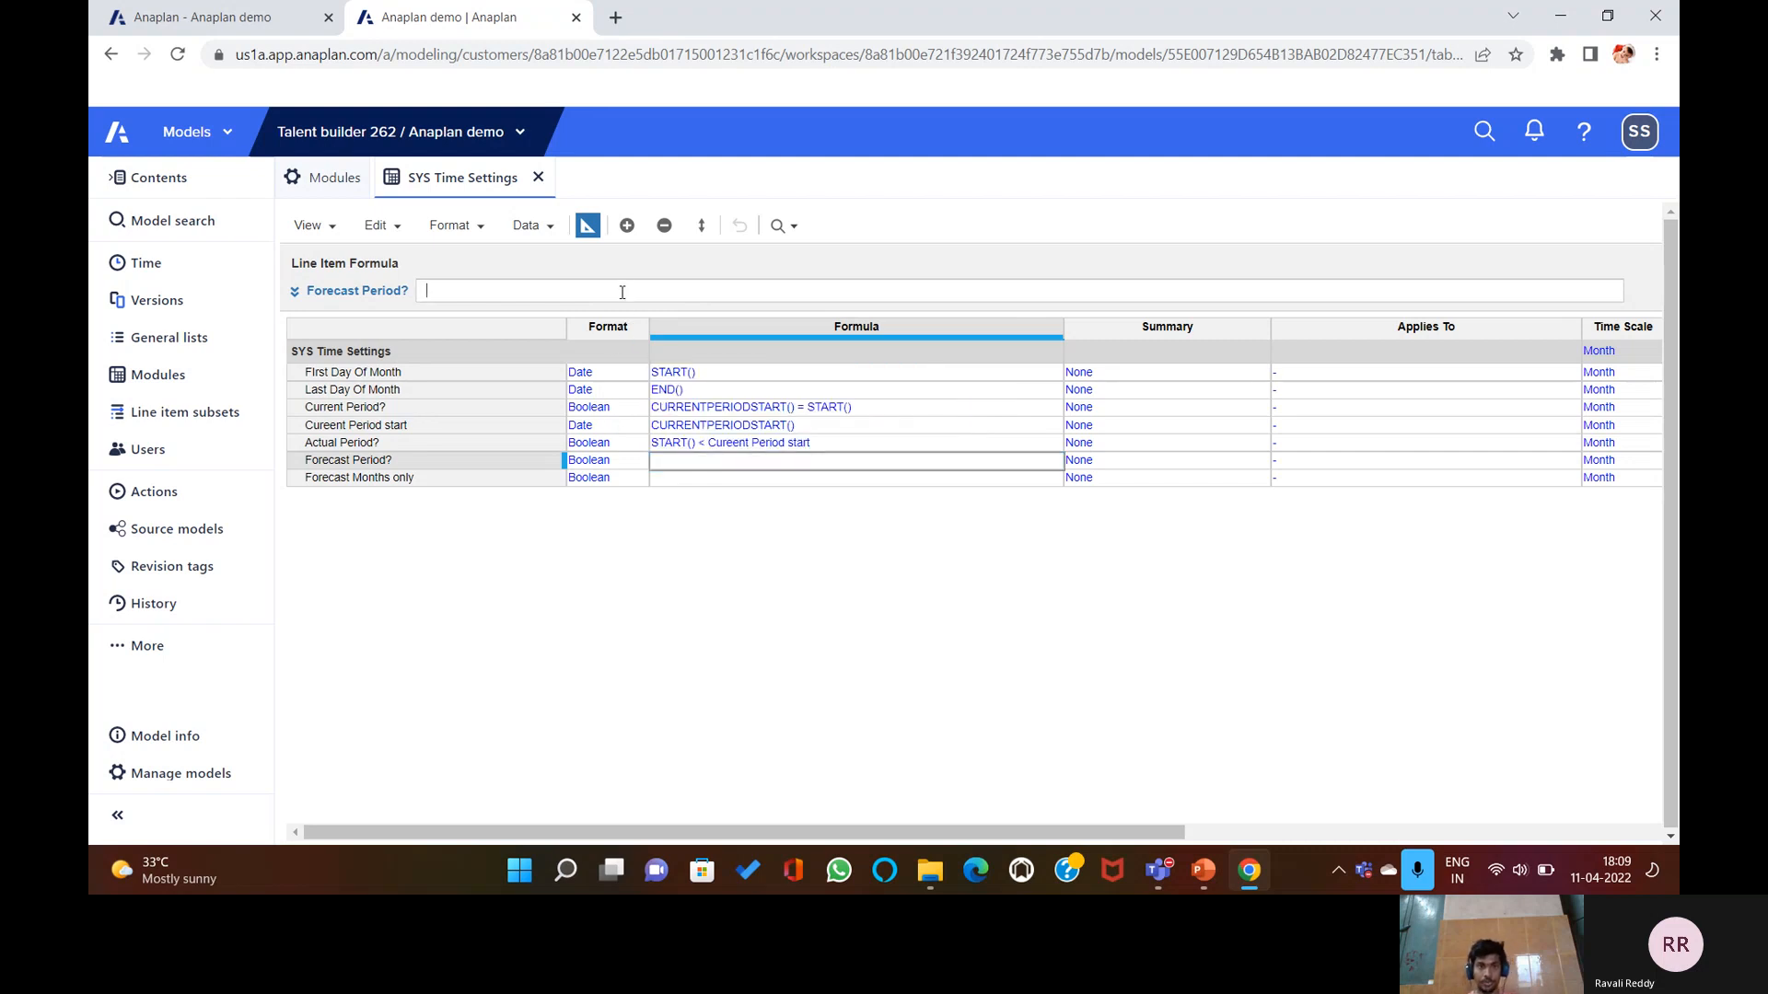
key("shift")
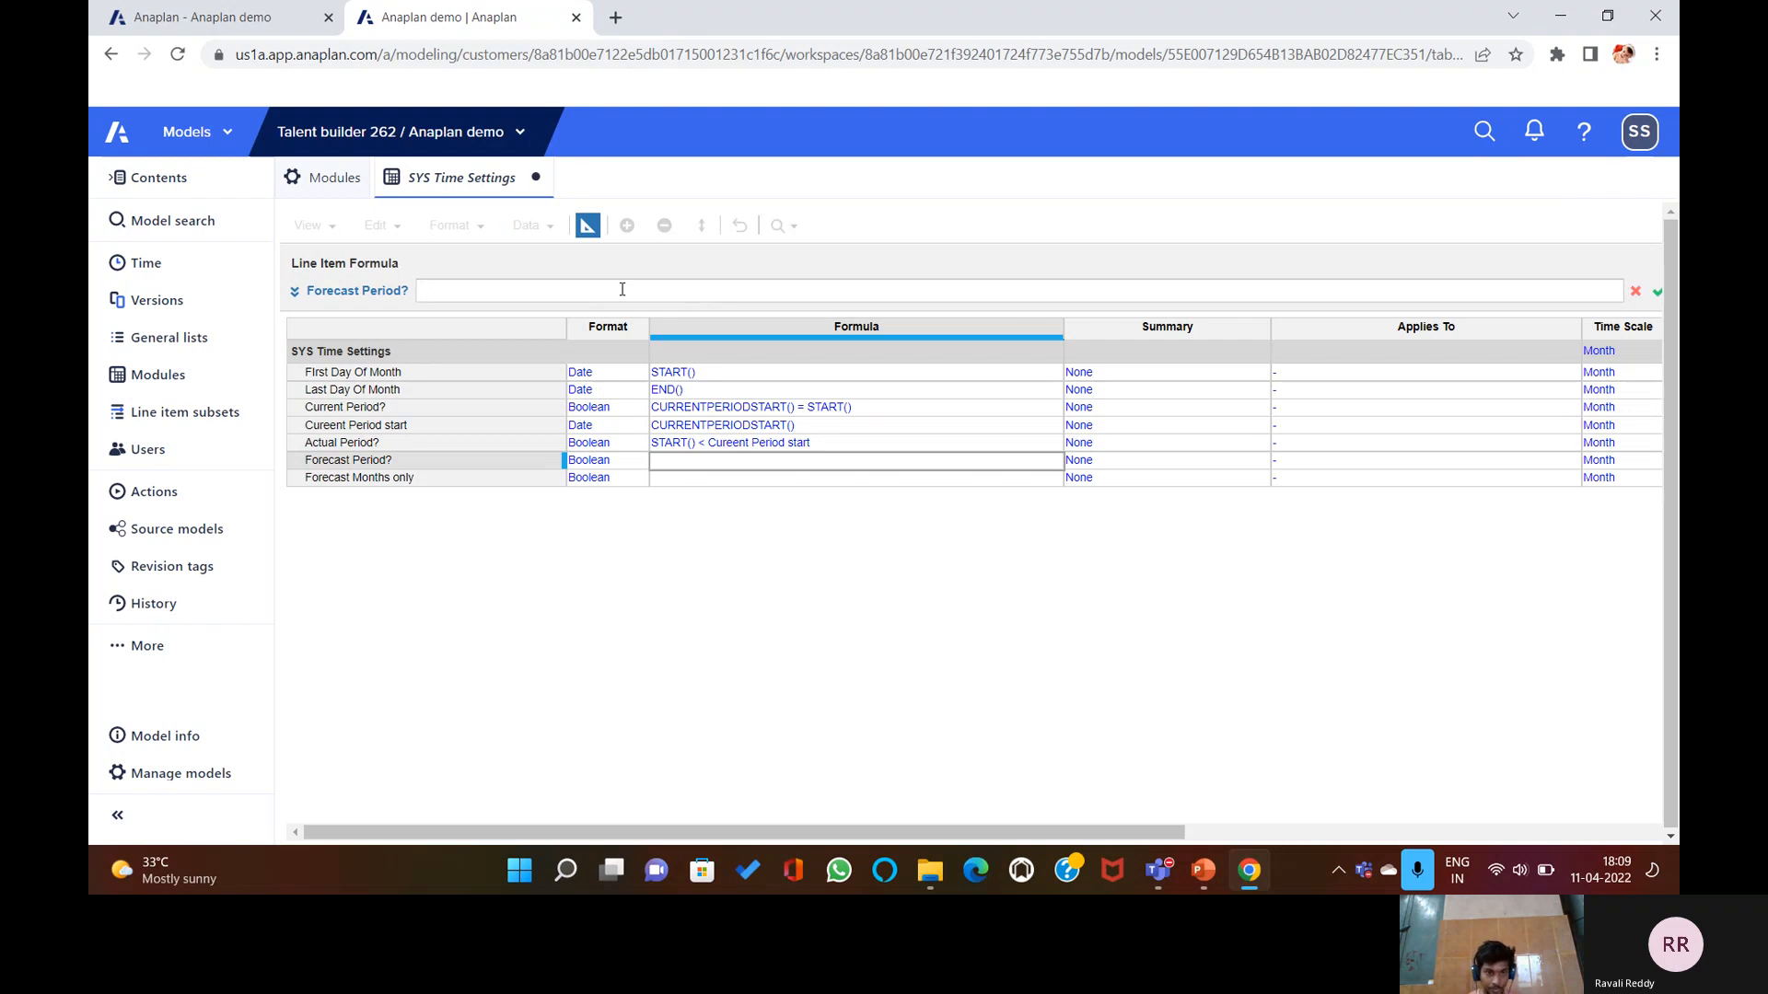
type("STA")
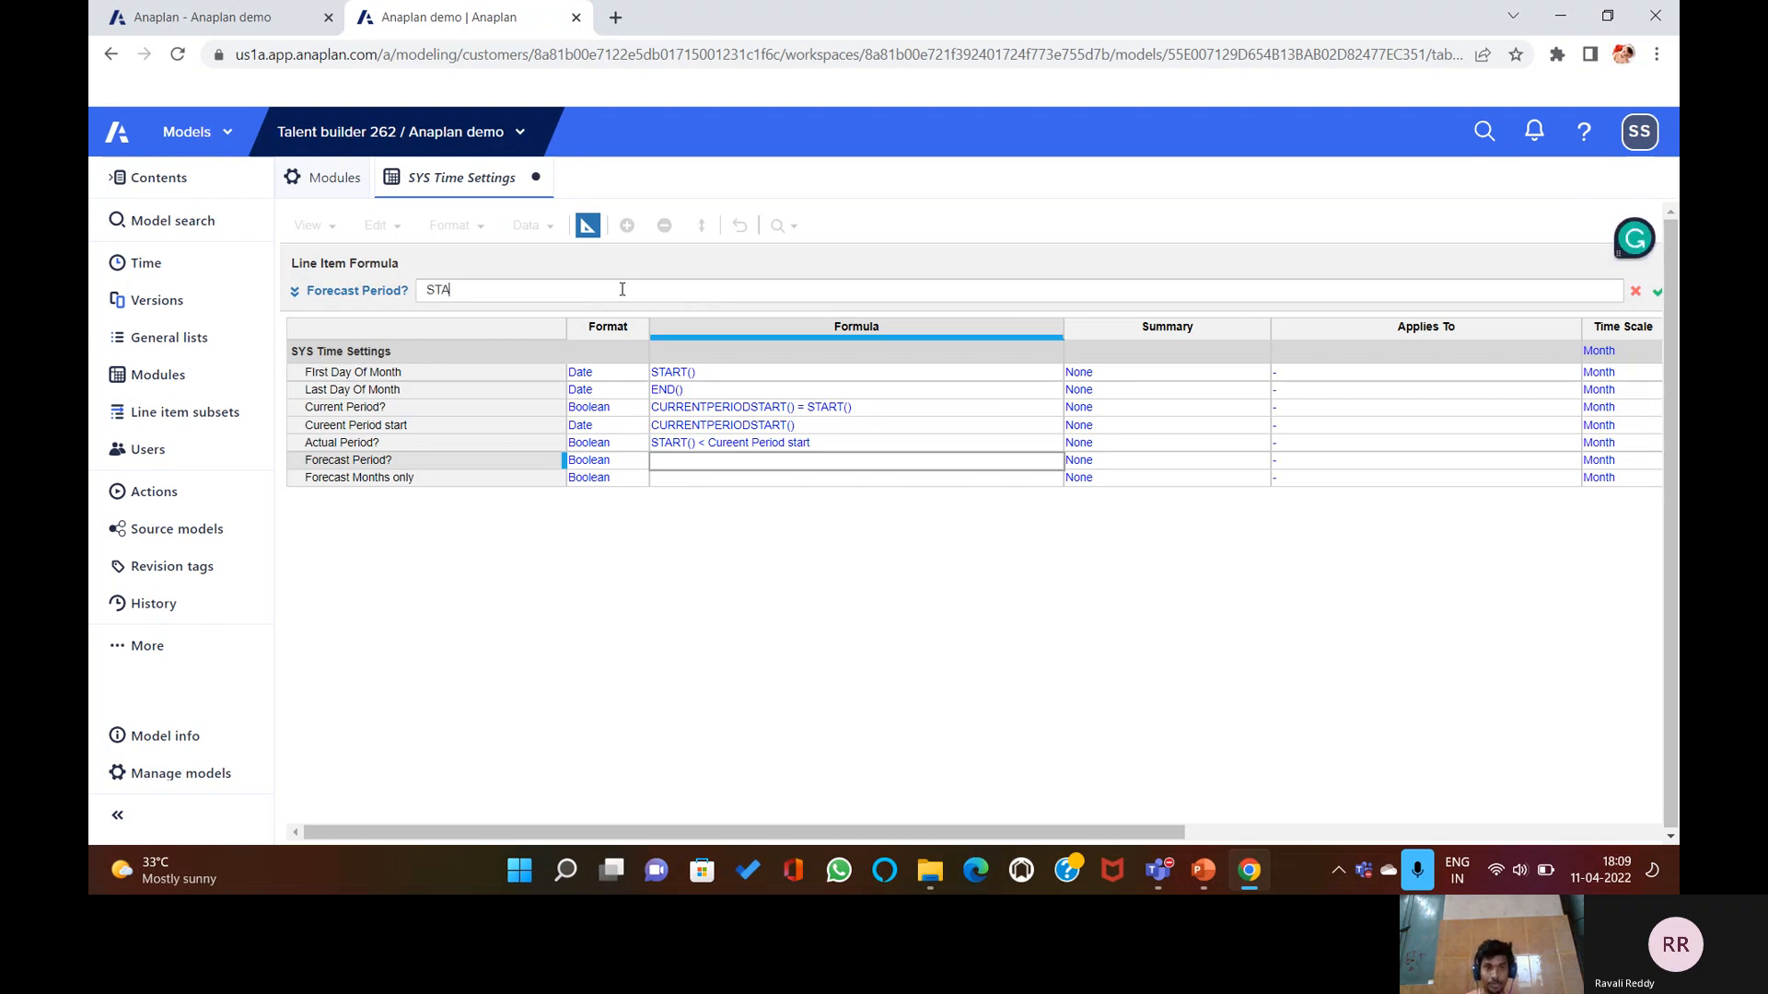
type("RT()>=")
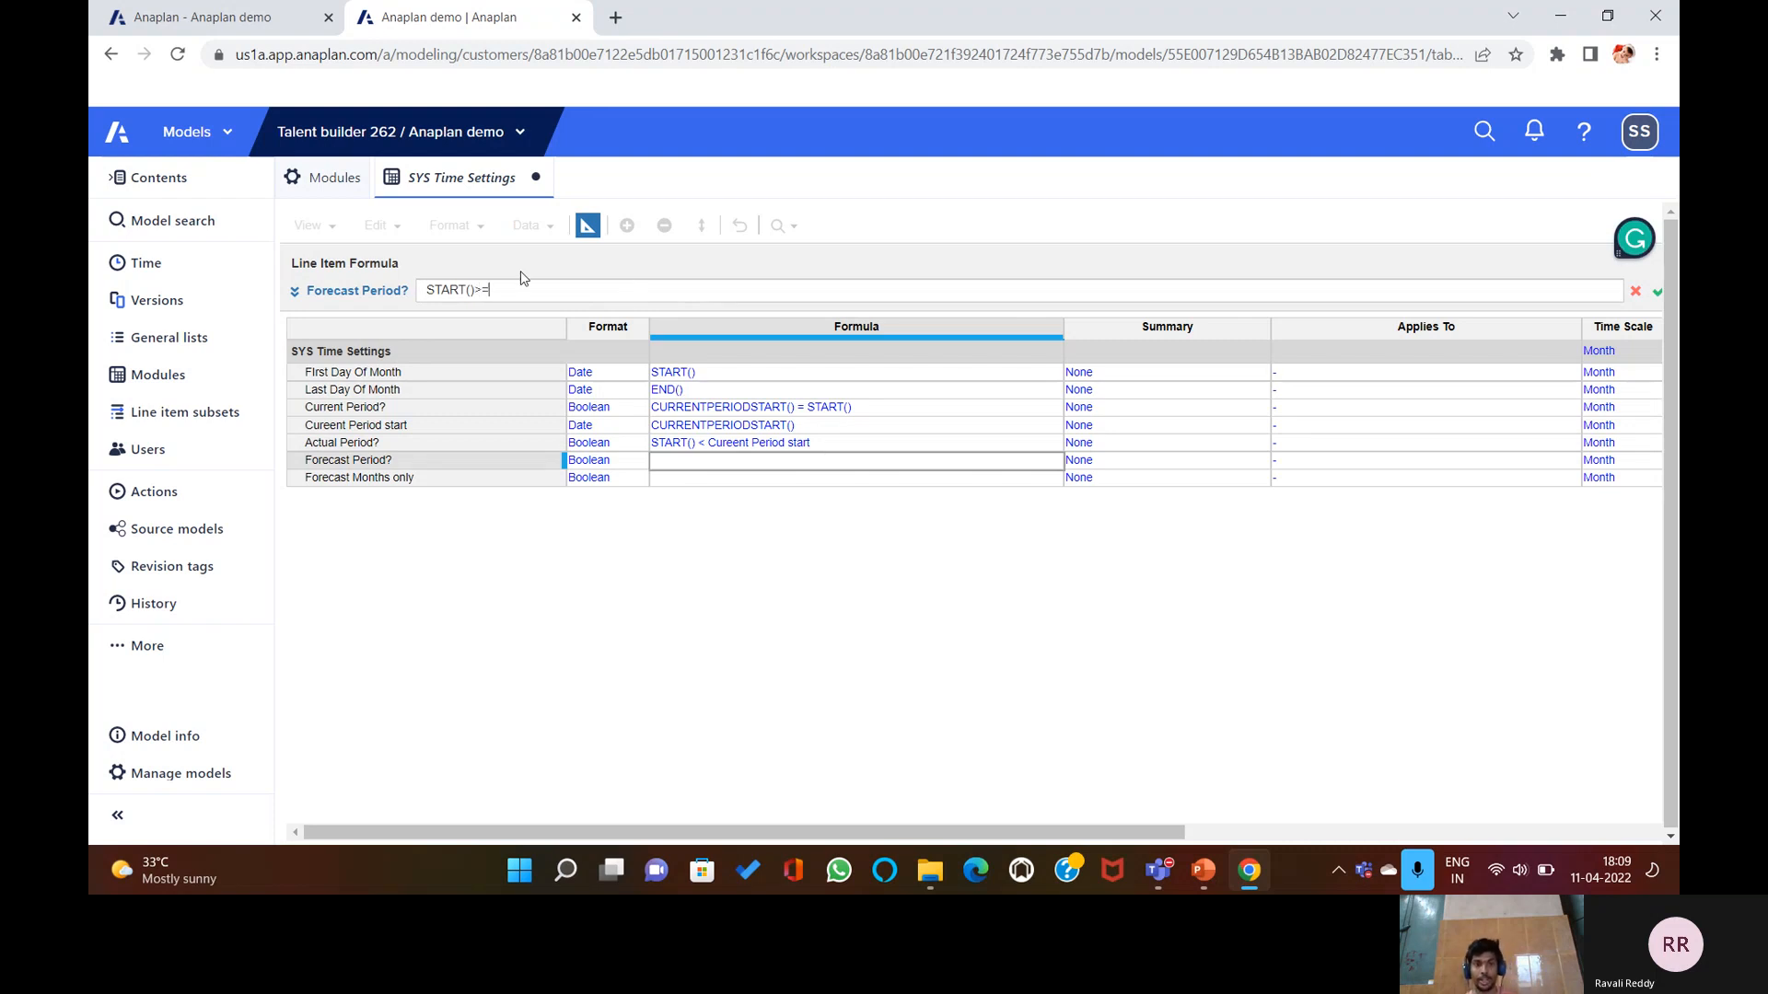
left_click(379, 426)
key("Return")
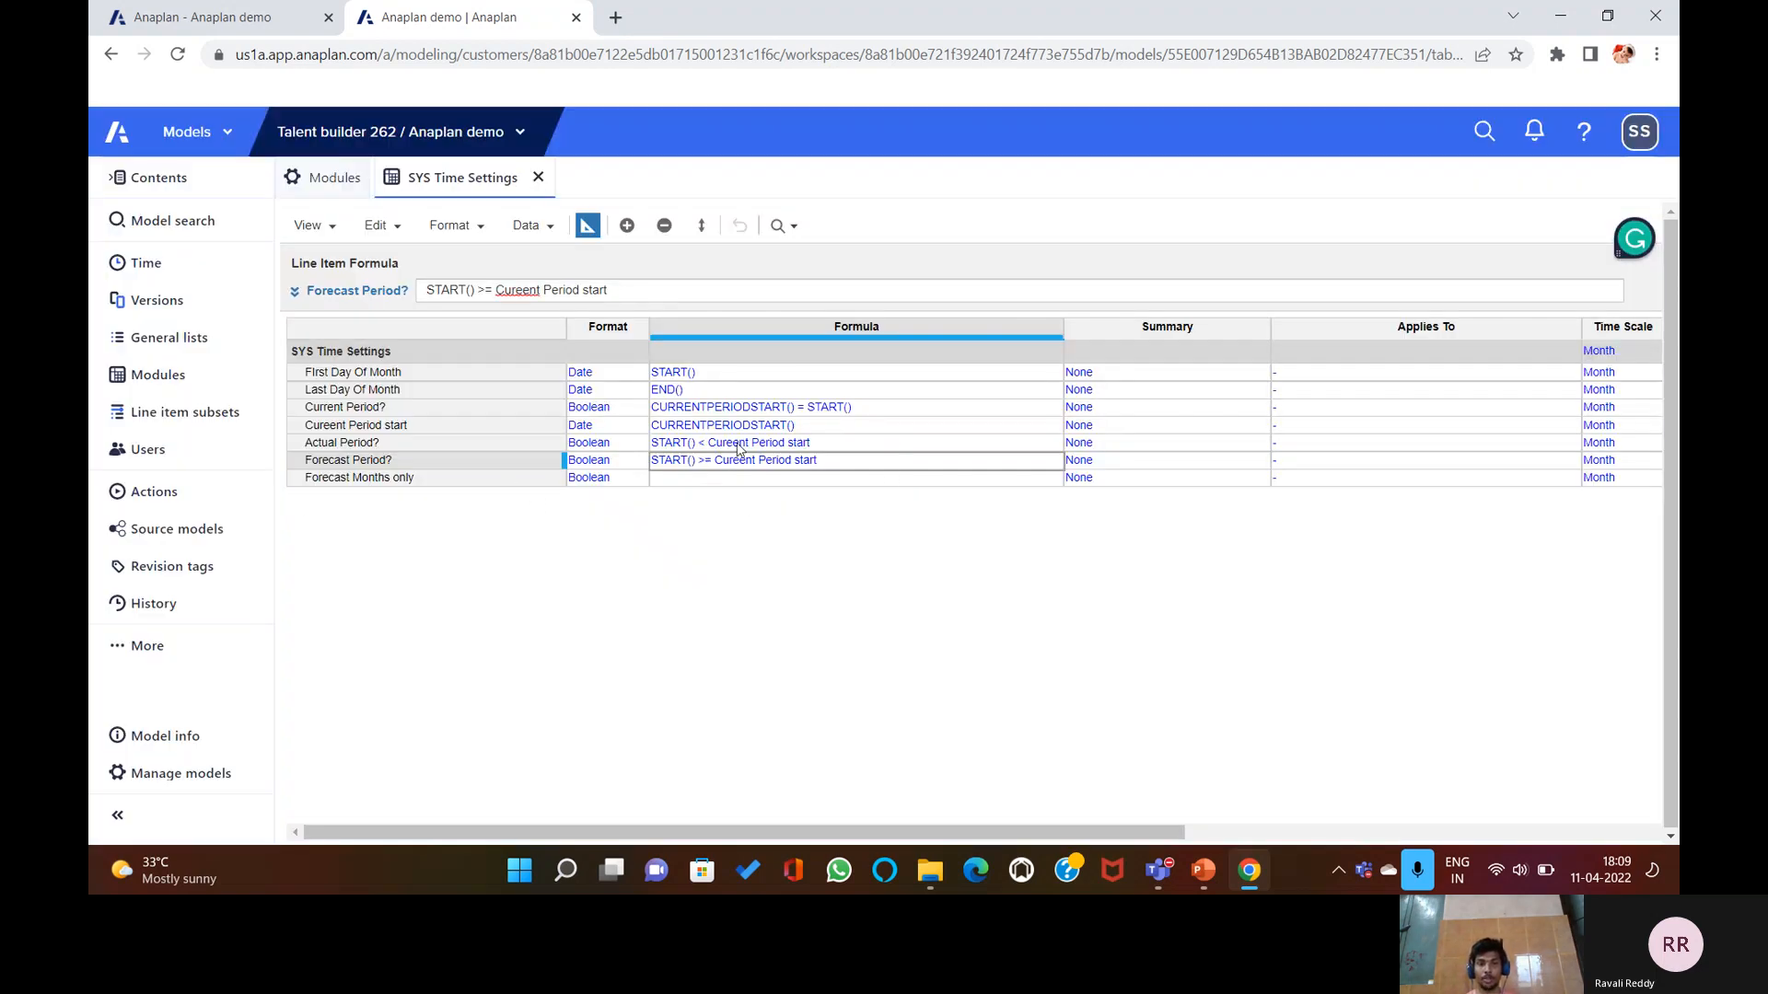
Give Forecast Months only the formula START() >= Cureent Period start, then view the monthly grid.
left_click(690, 479)
left_click(632, 291)
type("START()>")
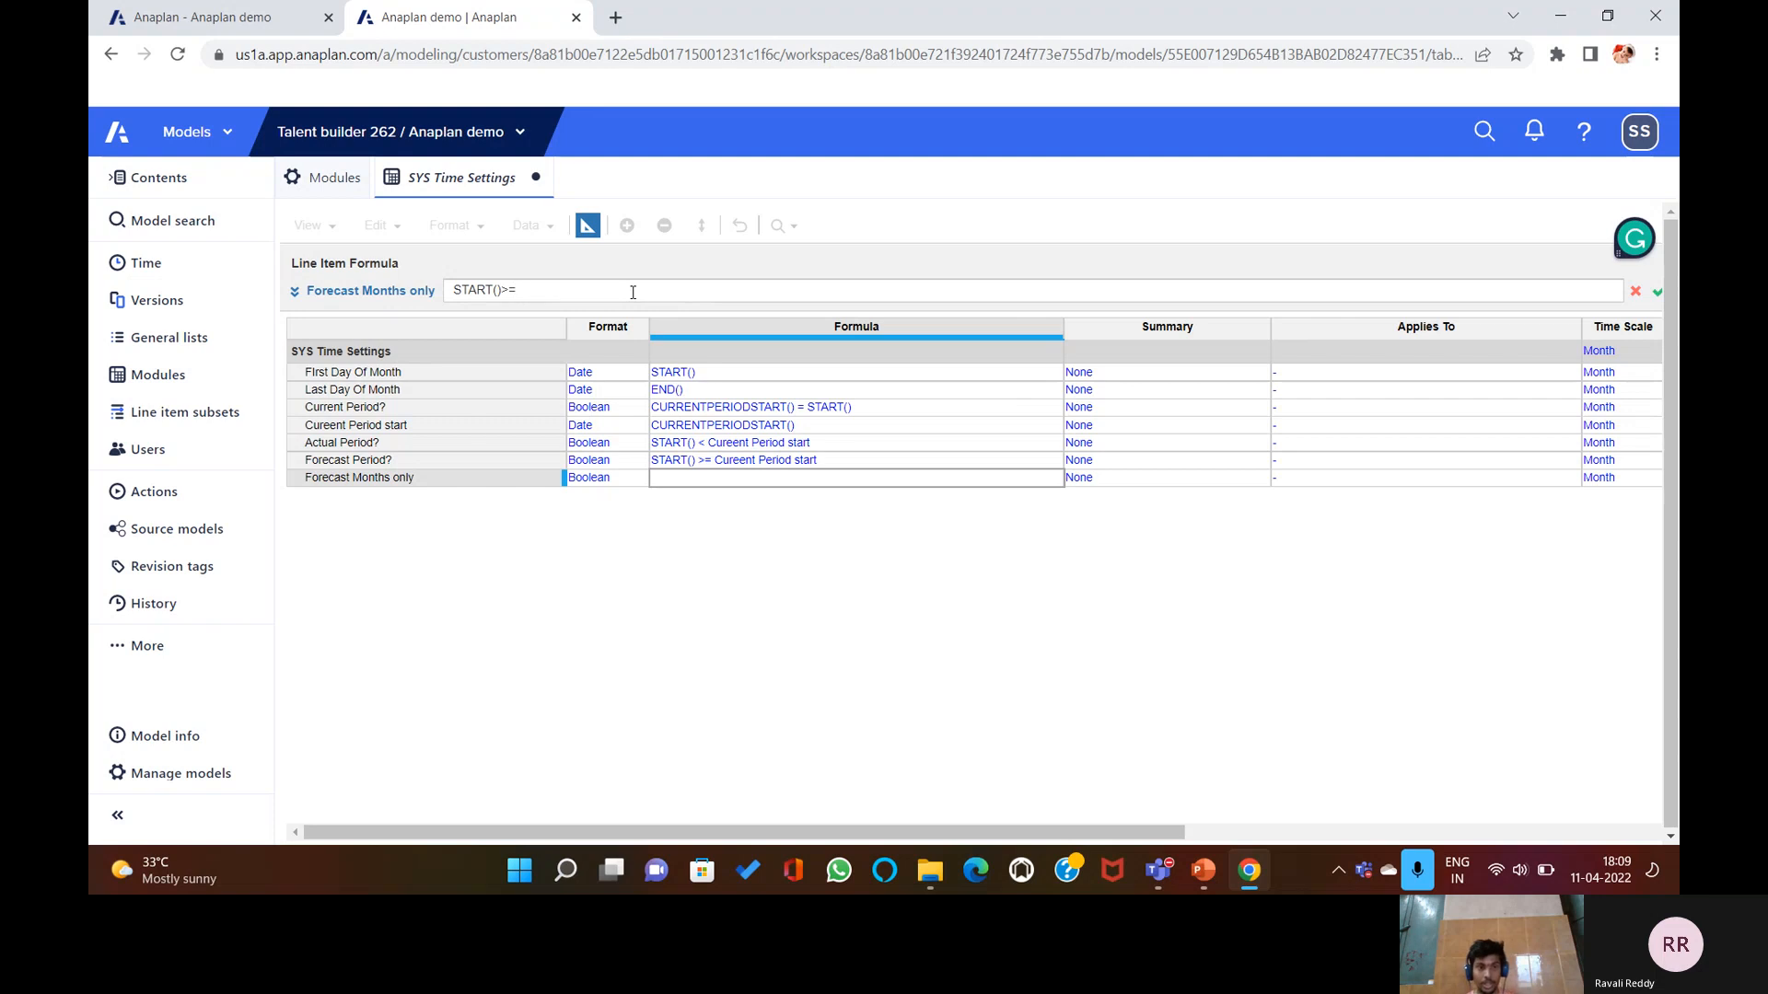
type("=")
left_click(428, 421)
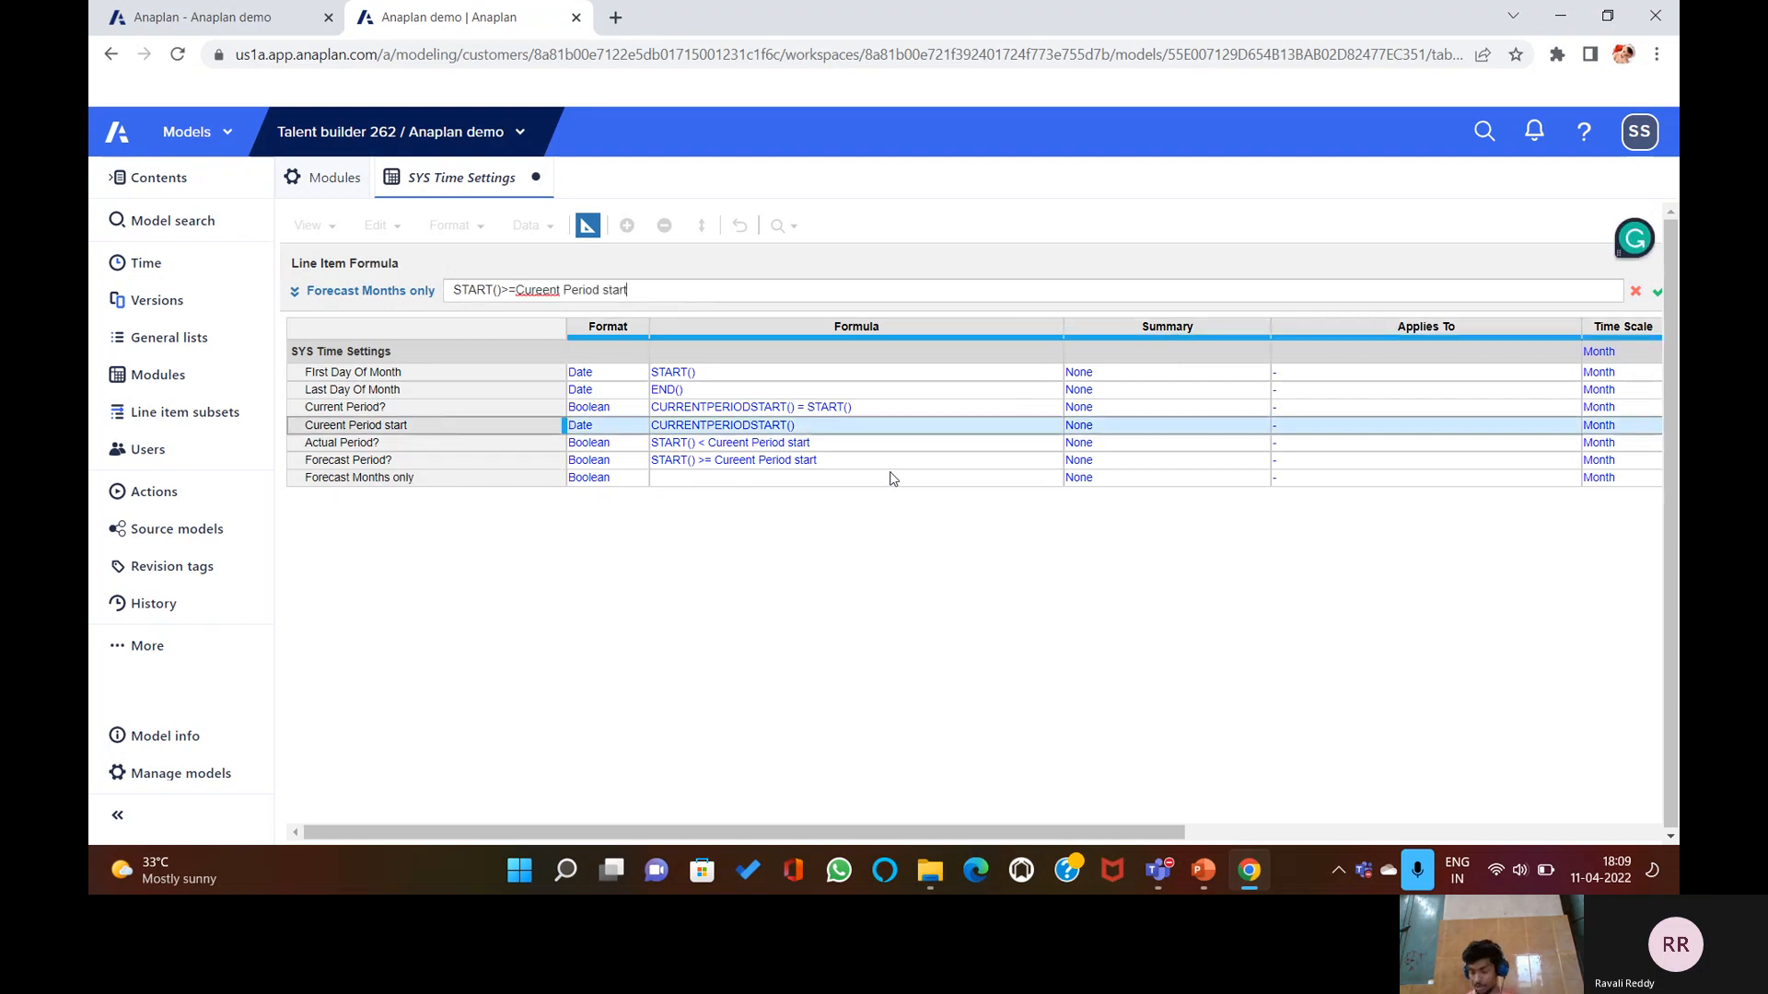
key("Return")
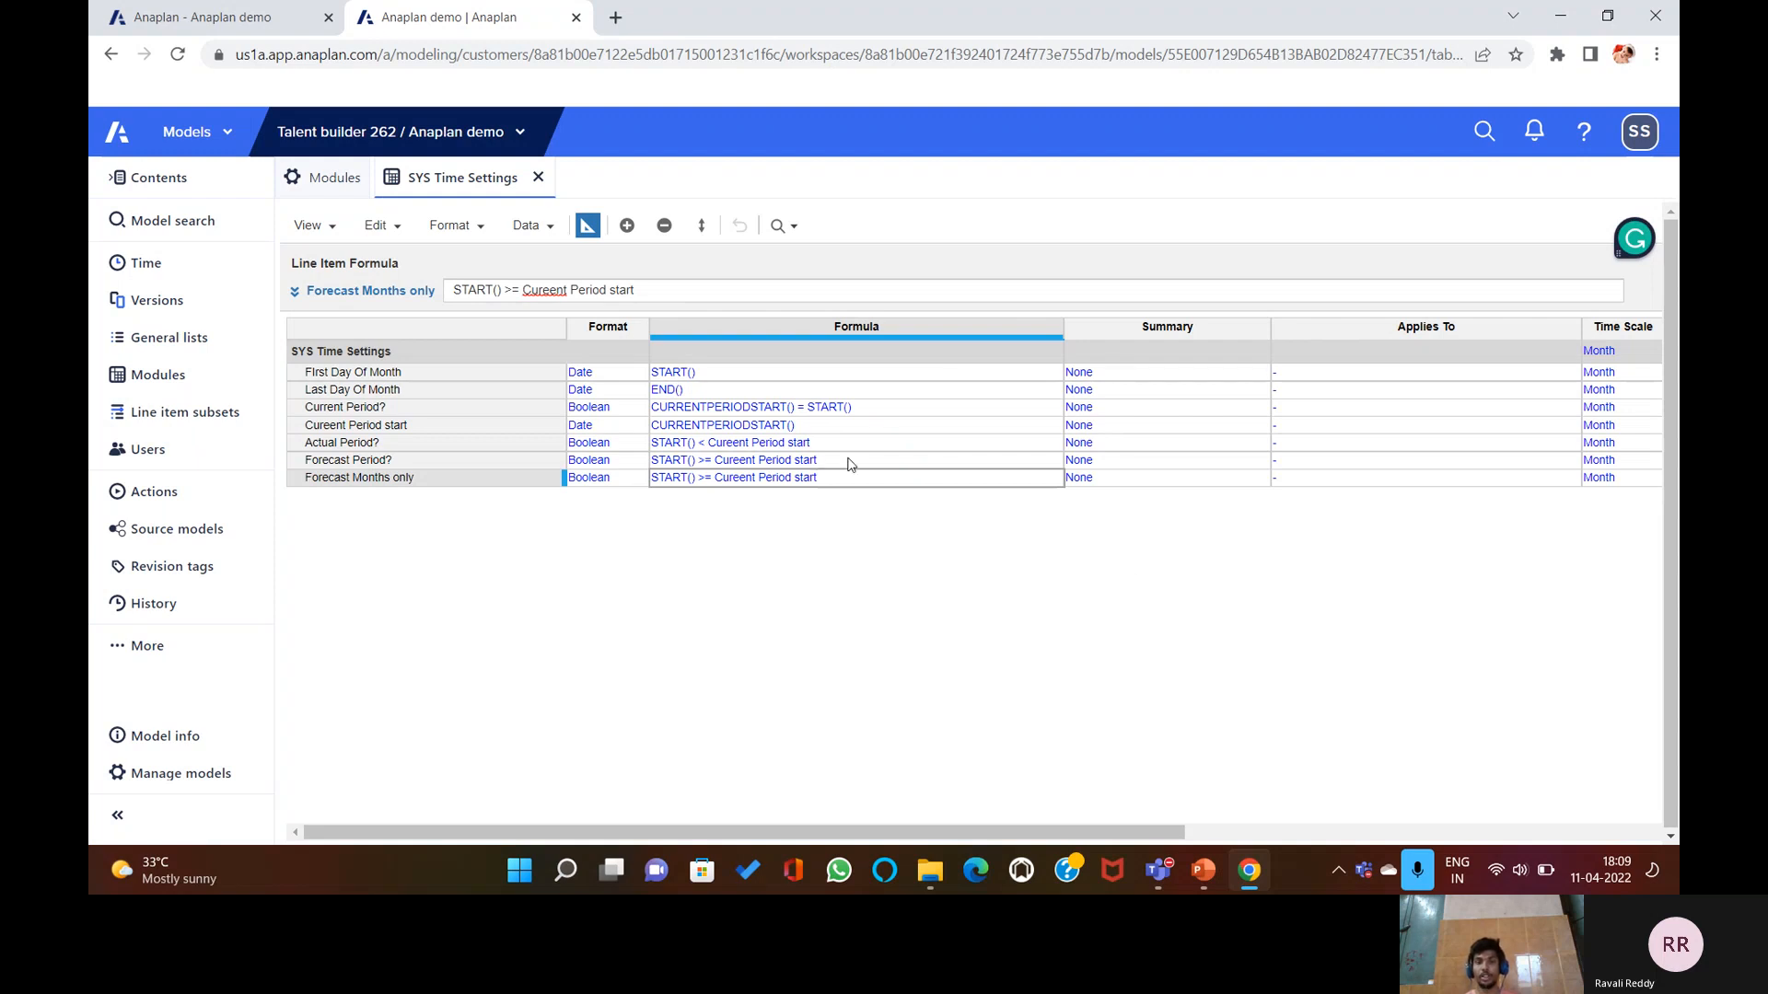
left_click(588, 225)
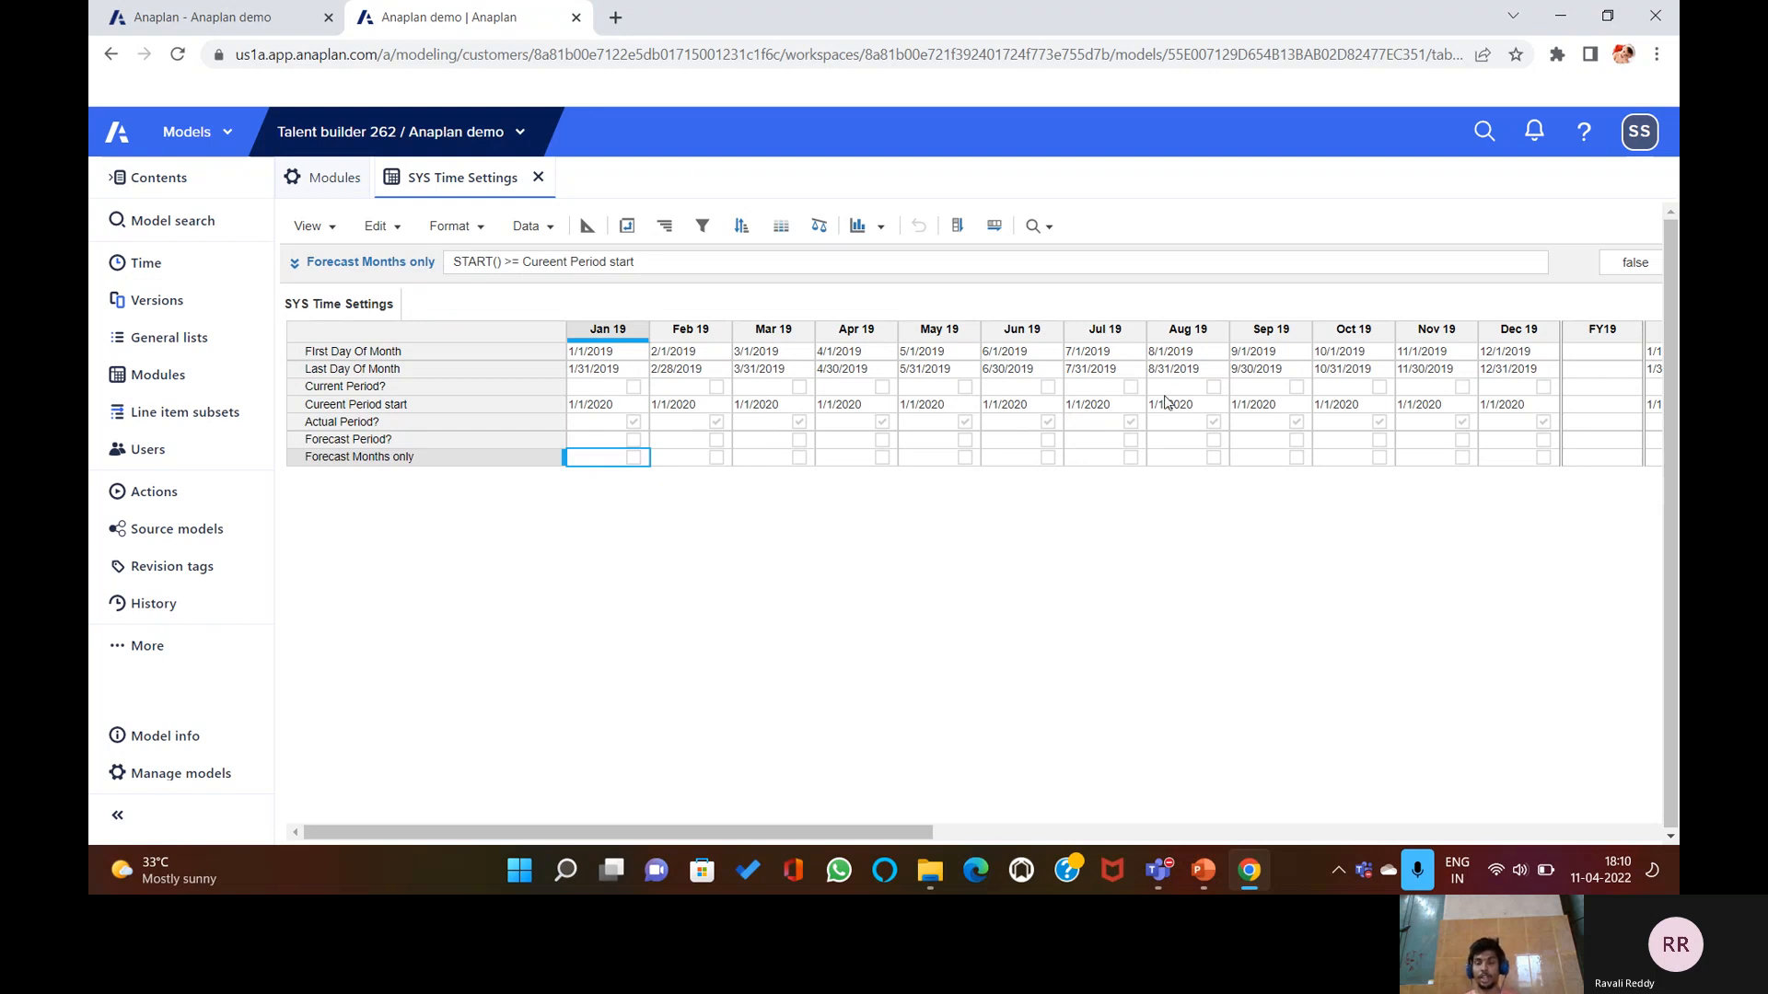
Check Jan–Mar 19 values for First/Last Day Of Month, Cureent Period start and Current Period?, then return to blueprint.
left_click(626, 354)
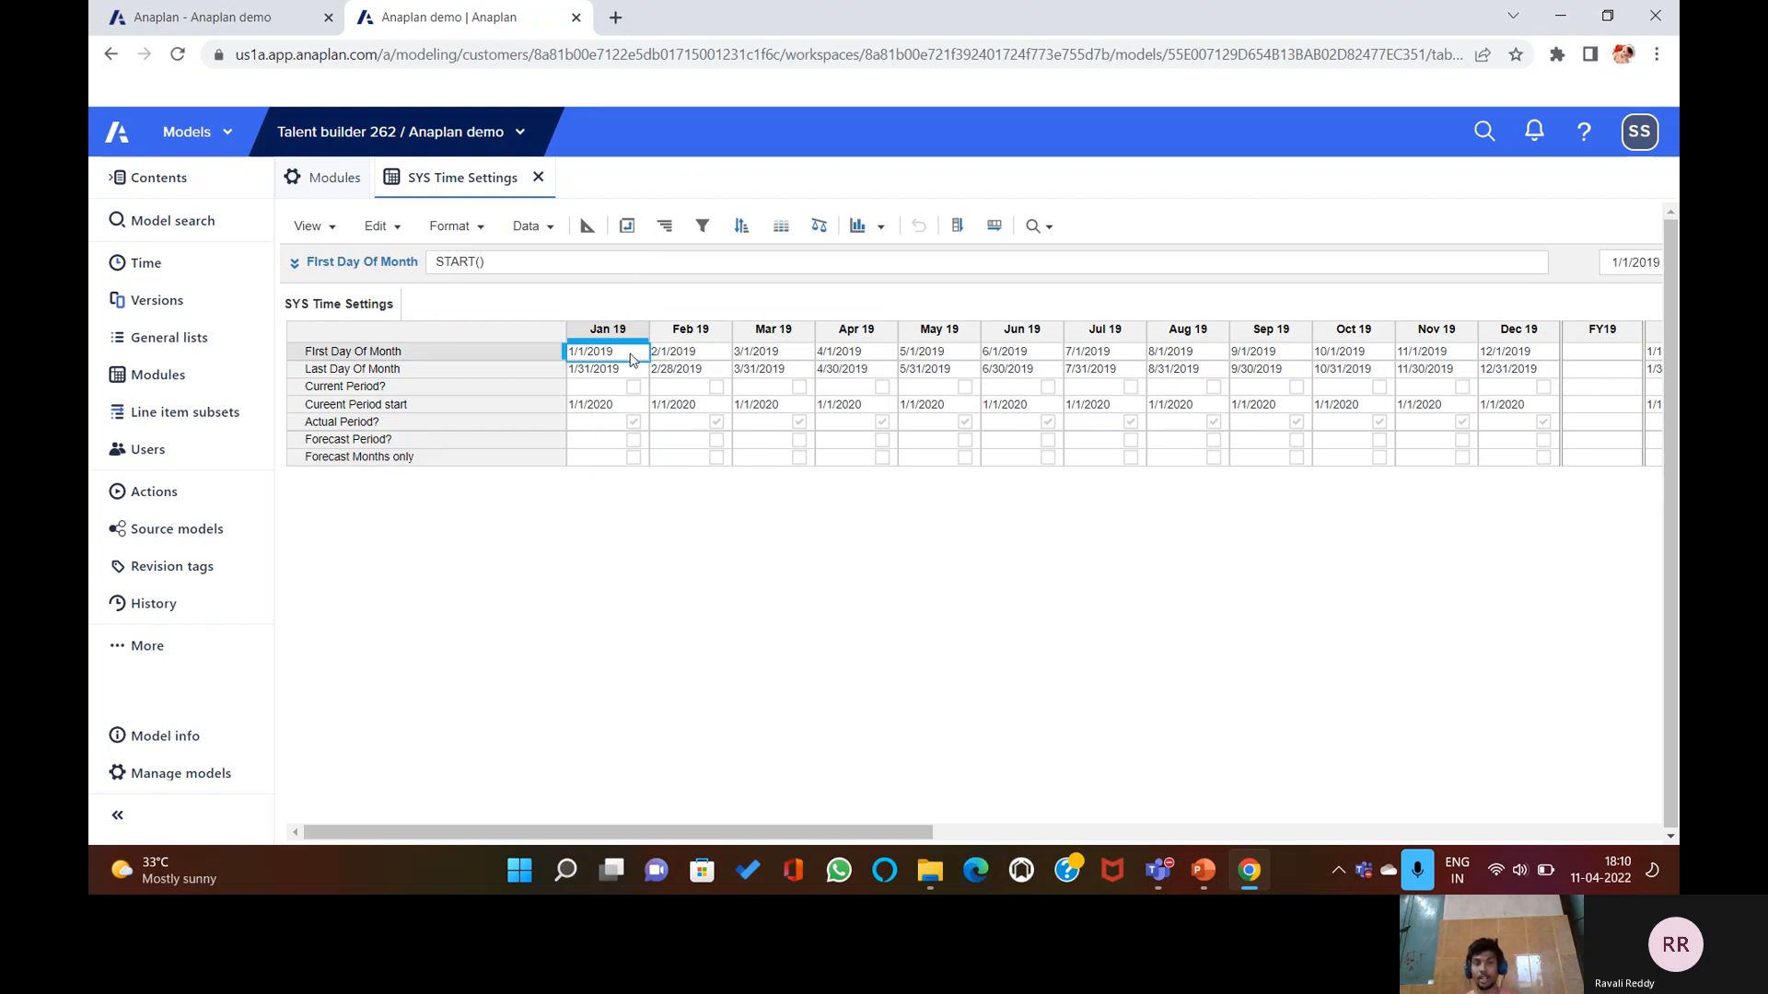
left_click(736, 368)
left_click(695, 405)
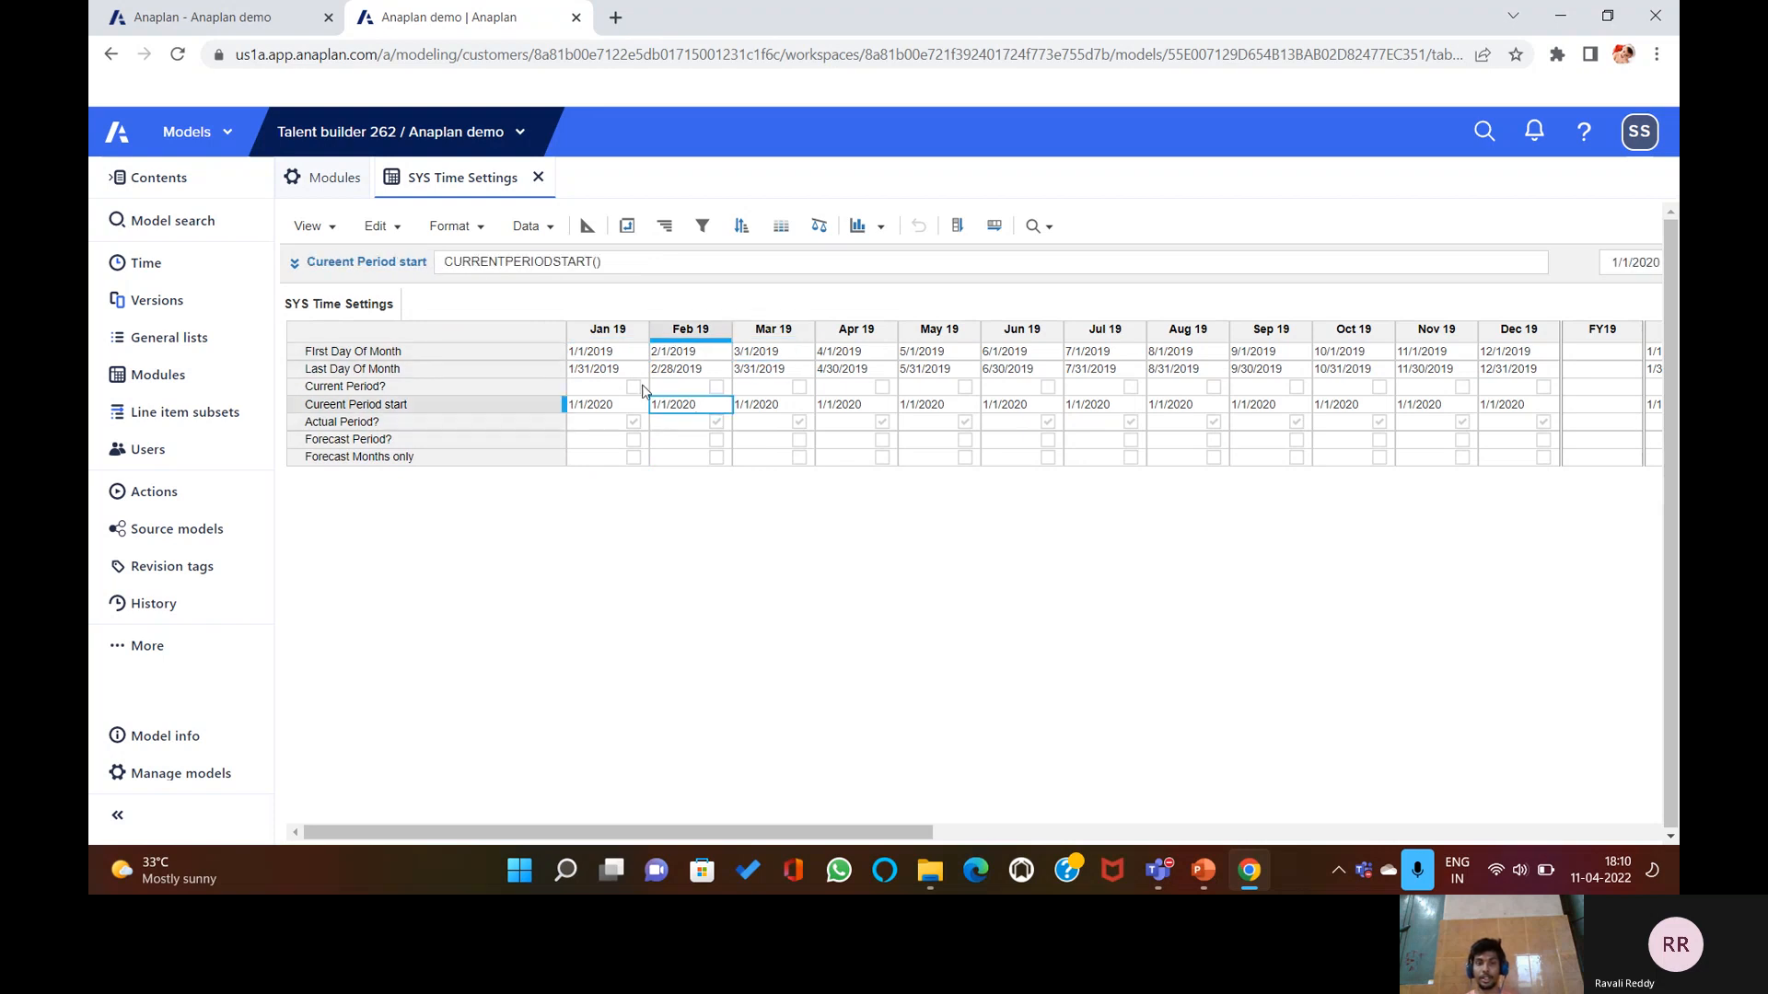
left_click(618, 387)
left_click(620, 369)
left_click(620, 356)
left_click(672, 368)
left_click(587, 226)
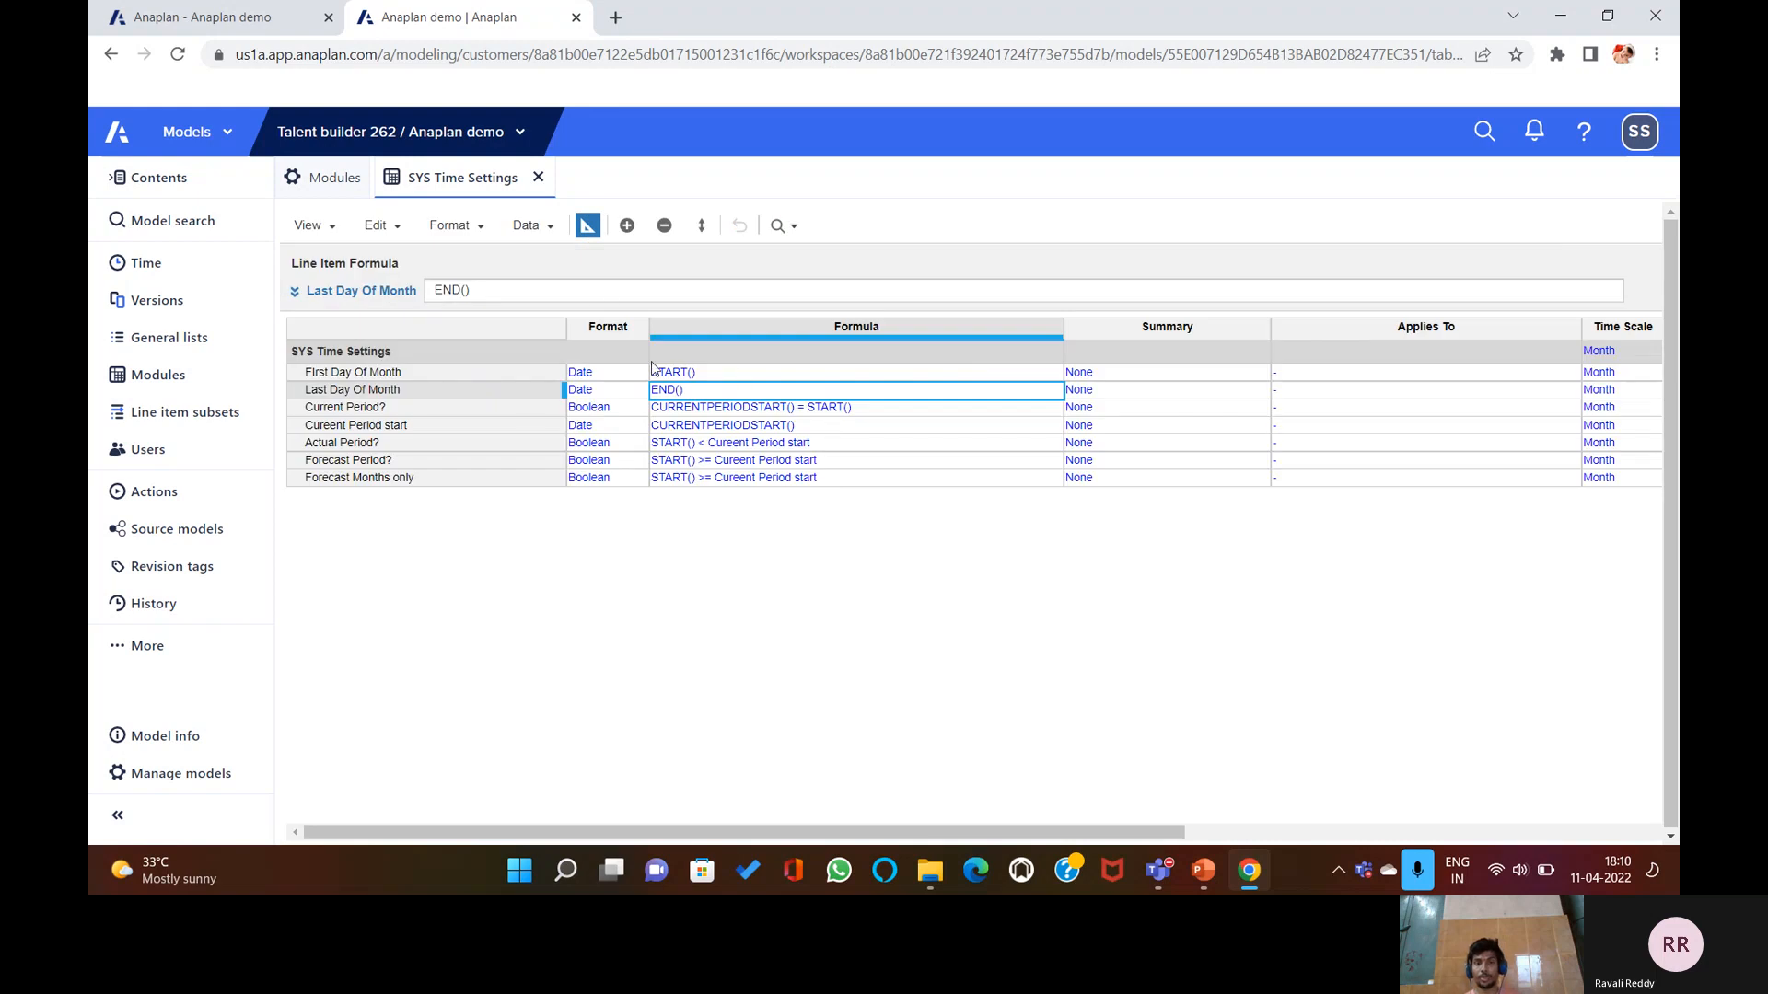
Clear the First Day Of Month formula, leaving it empty.
left_click(706, 374)
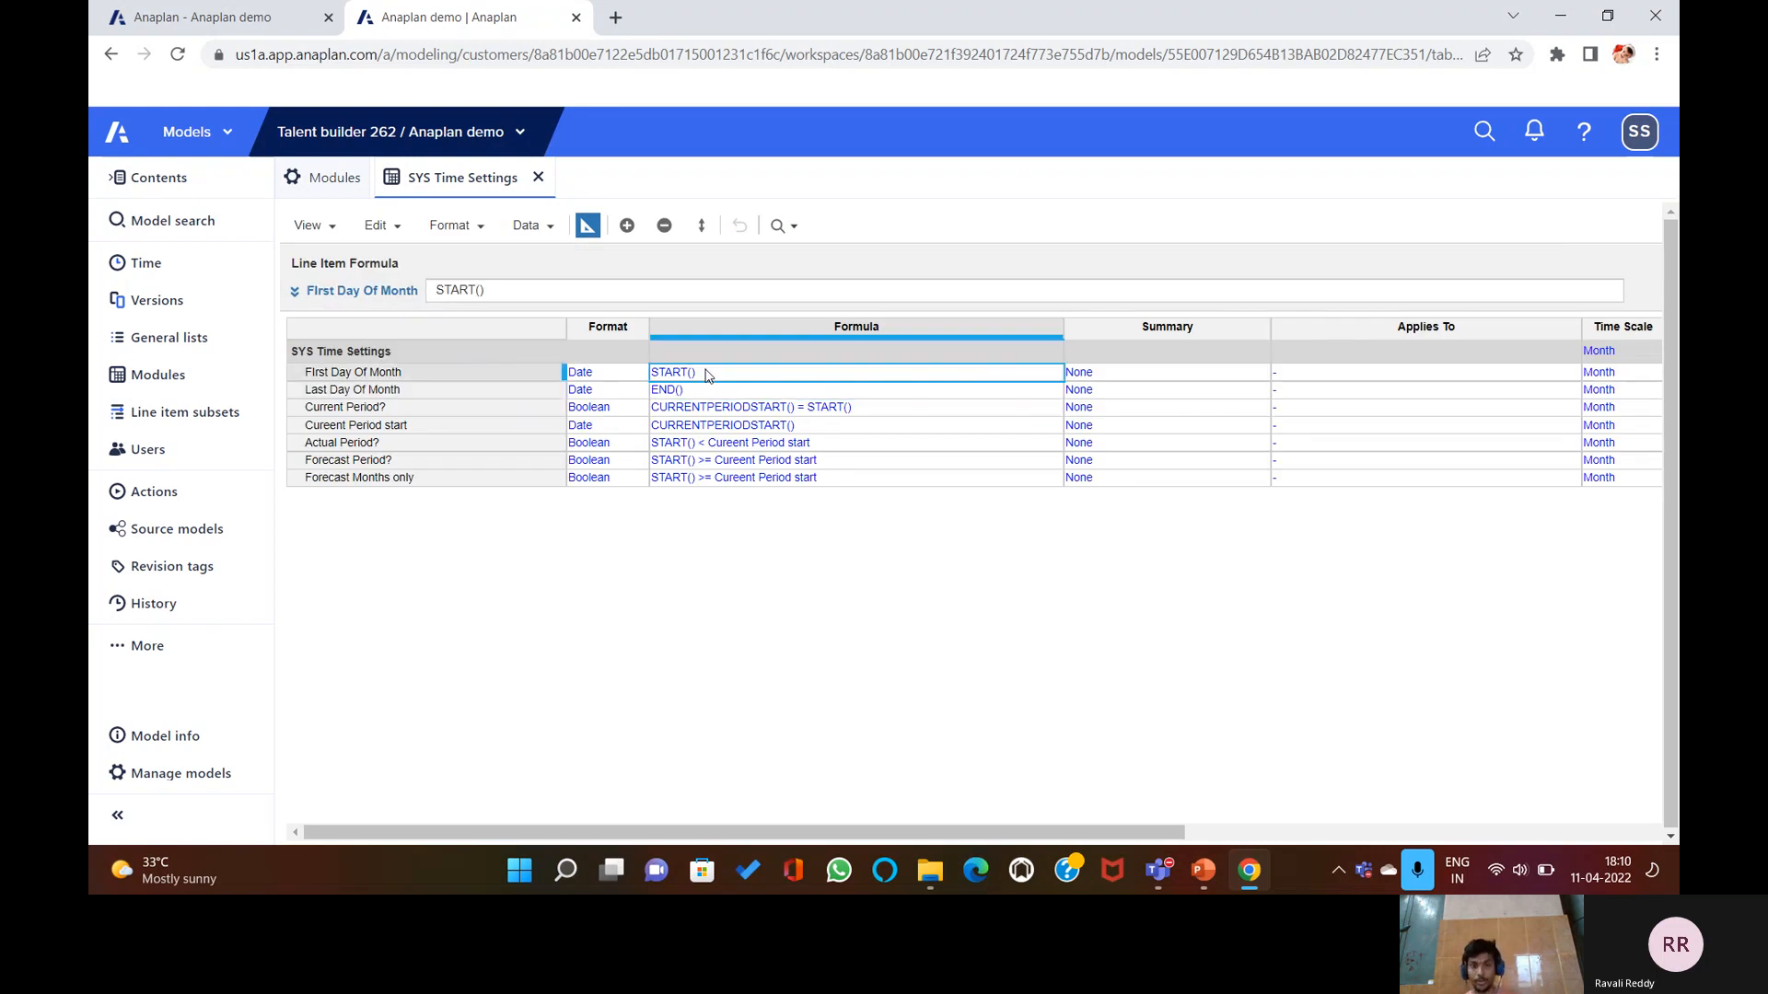
left_click(706, 371)
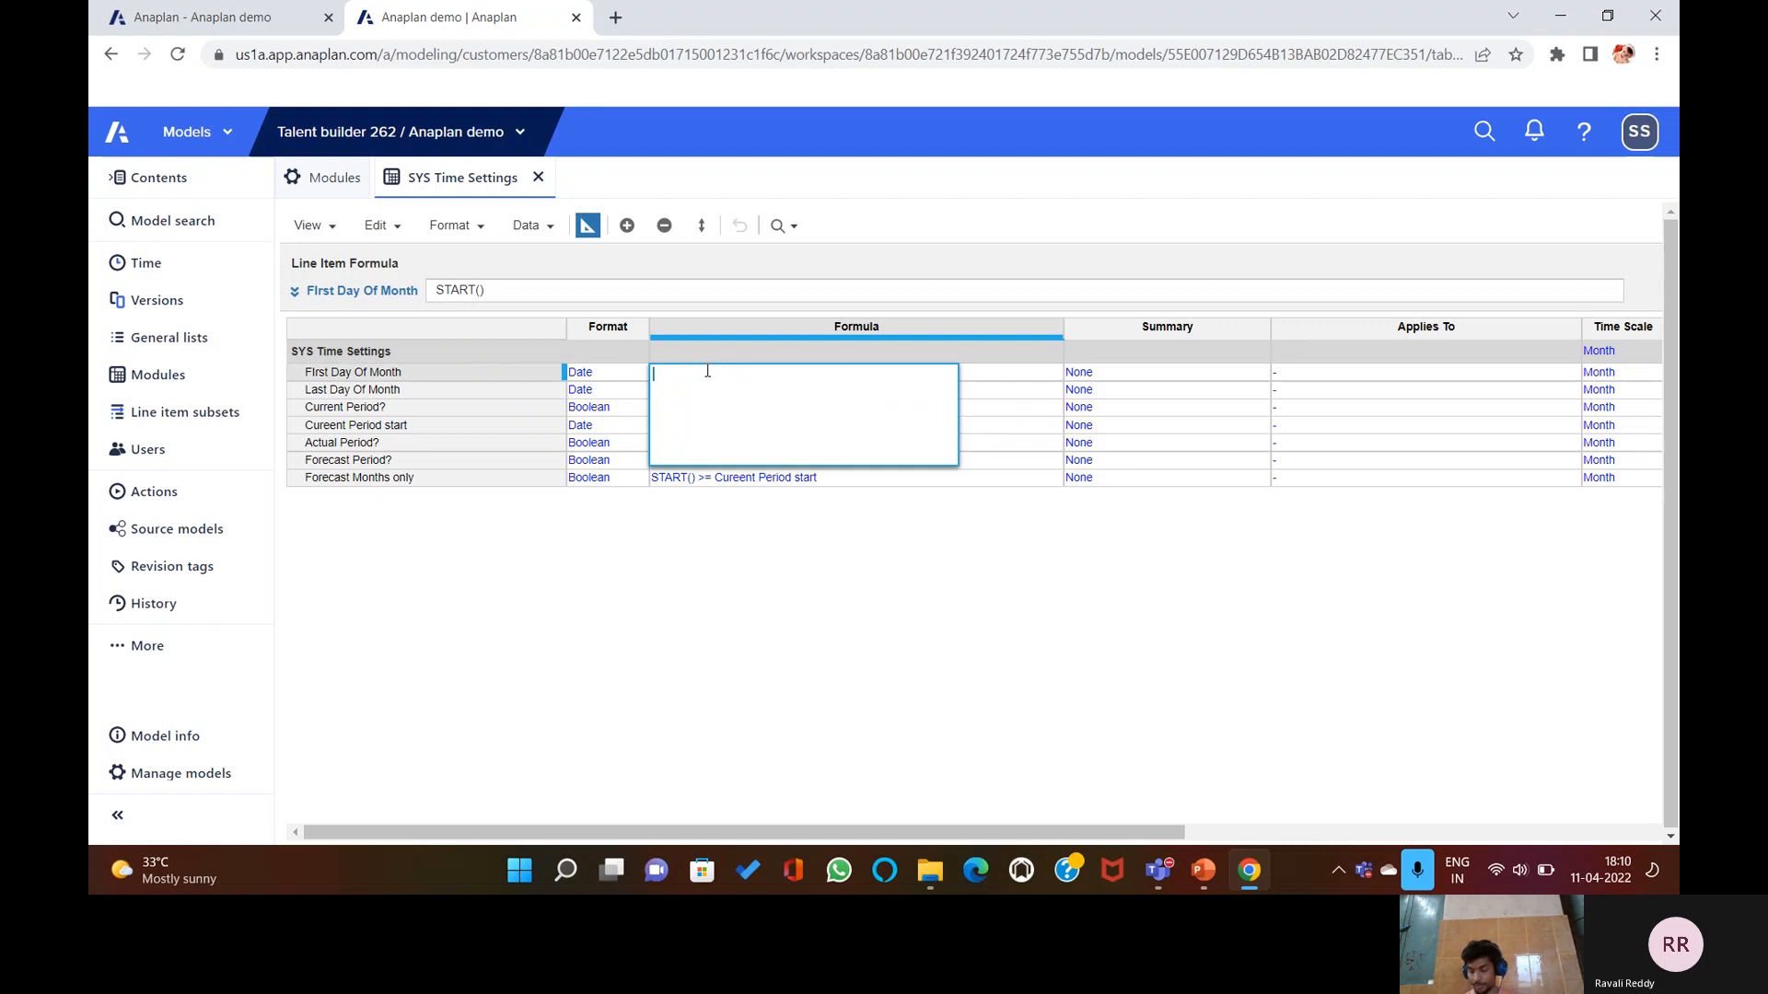
key("Return")
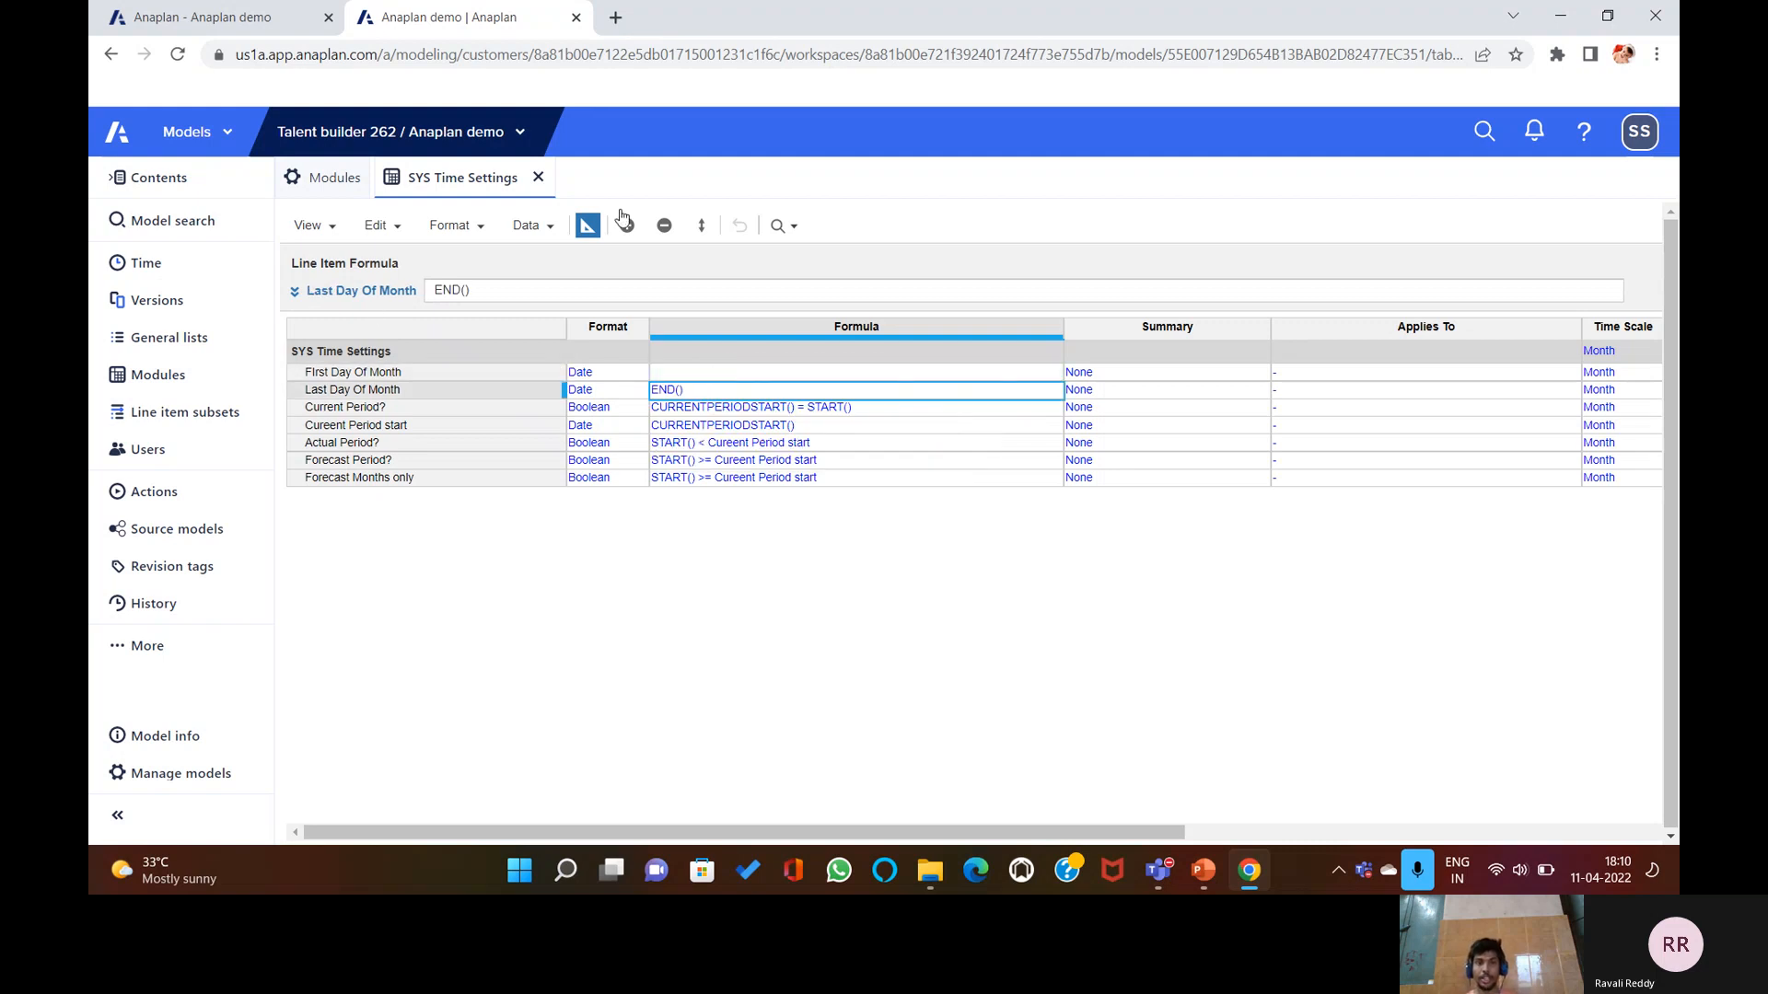
In grid view, set Jan 19 First Day Of Month to 1/10/2019, then return to blueprint.
left_click(585, 226)
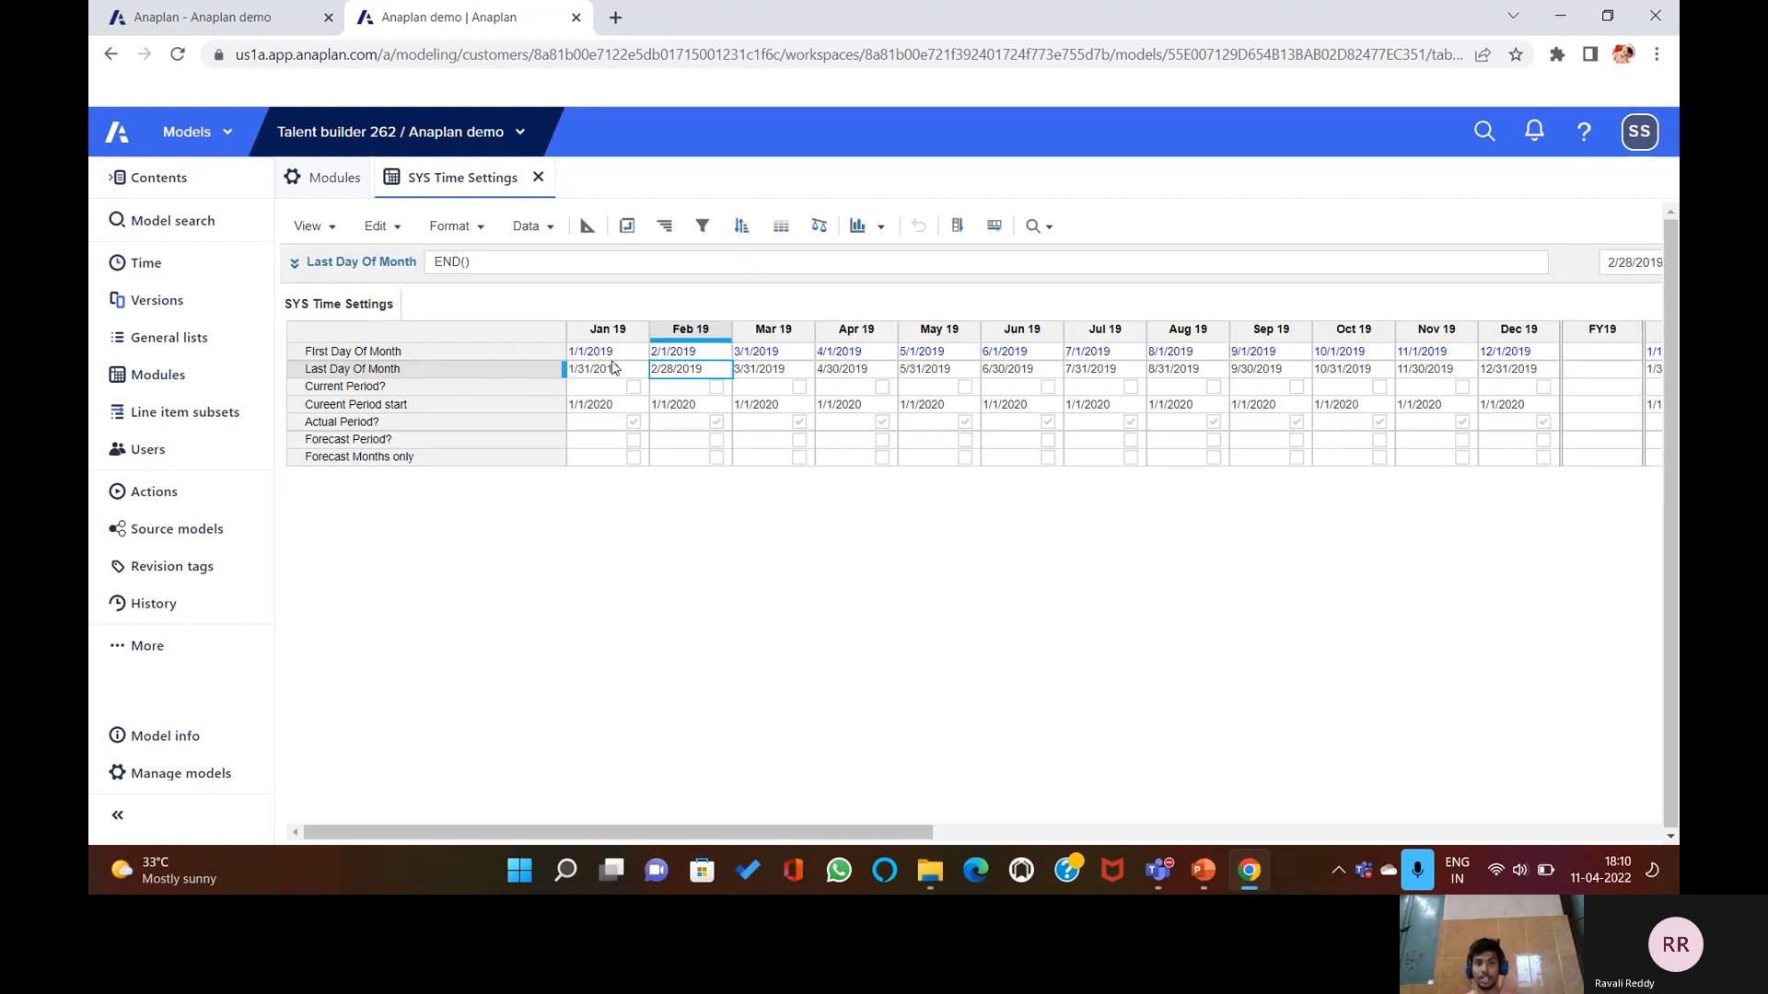
left_click(597, 353)
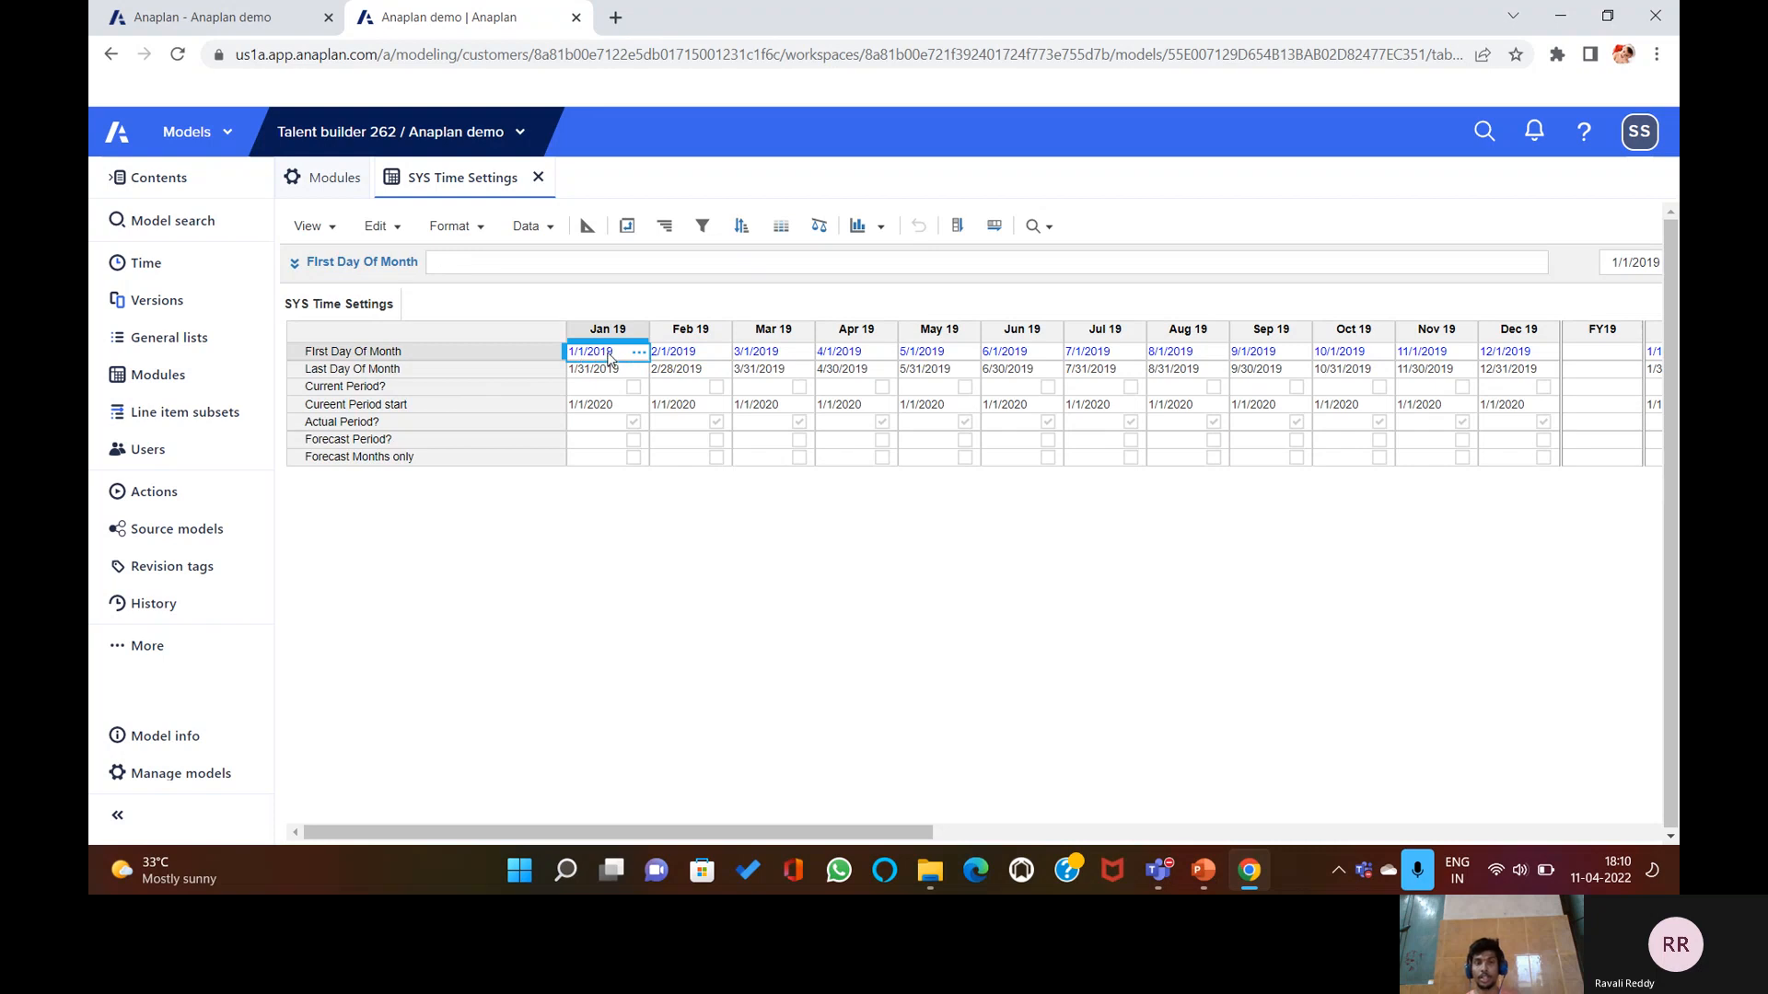
left_click(636, 356)
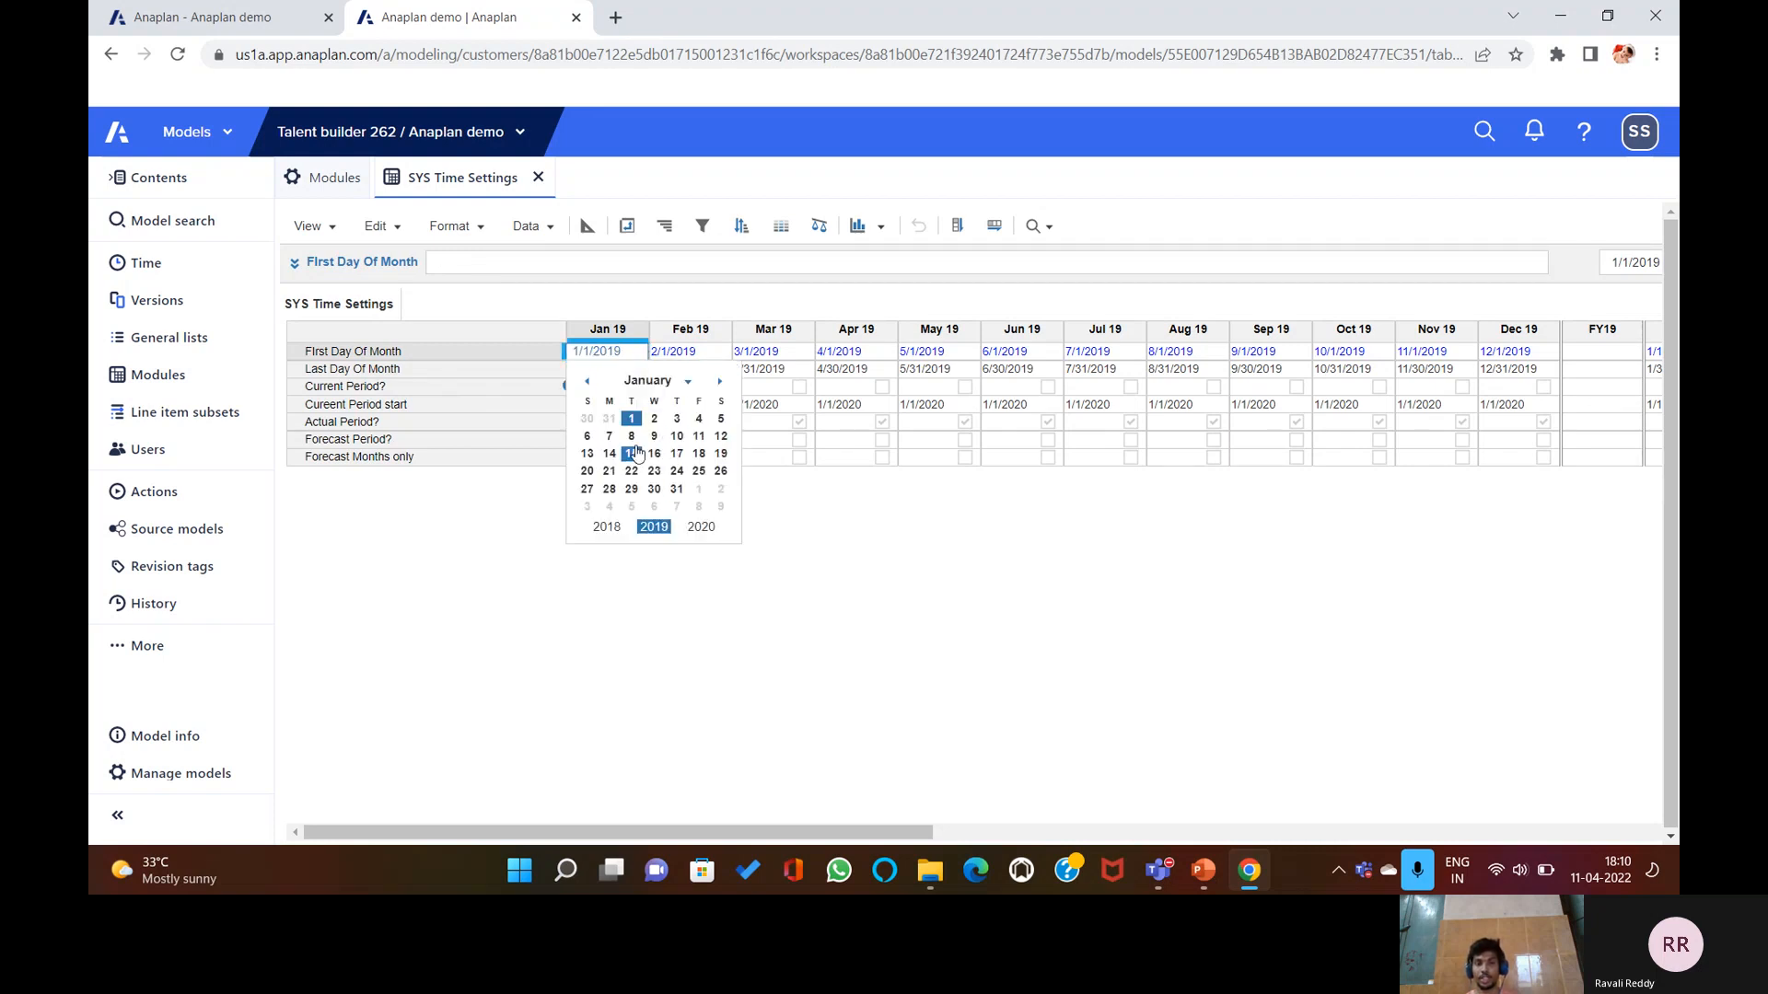
left_click(676, 437)
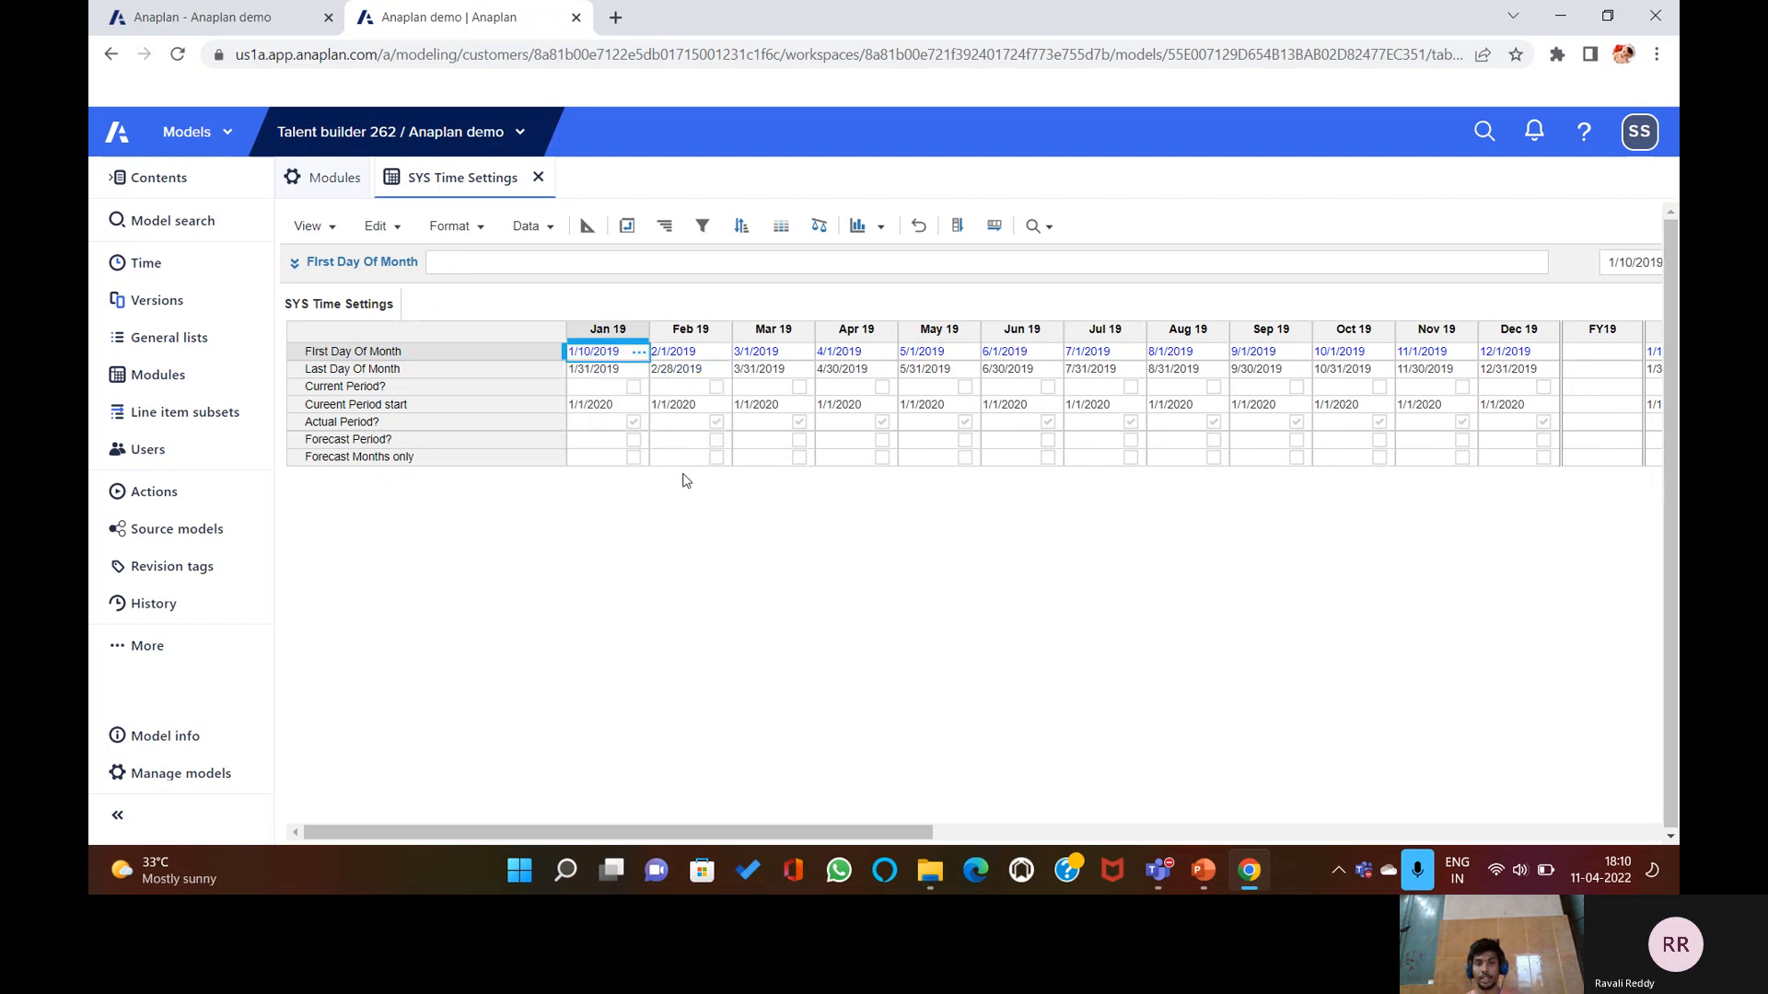
left_click(638, 354)
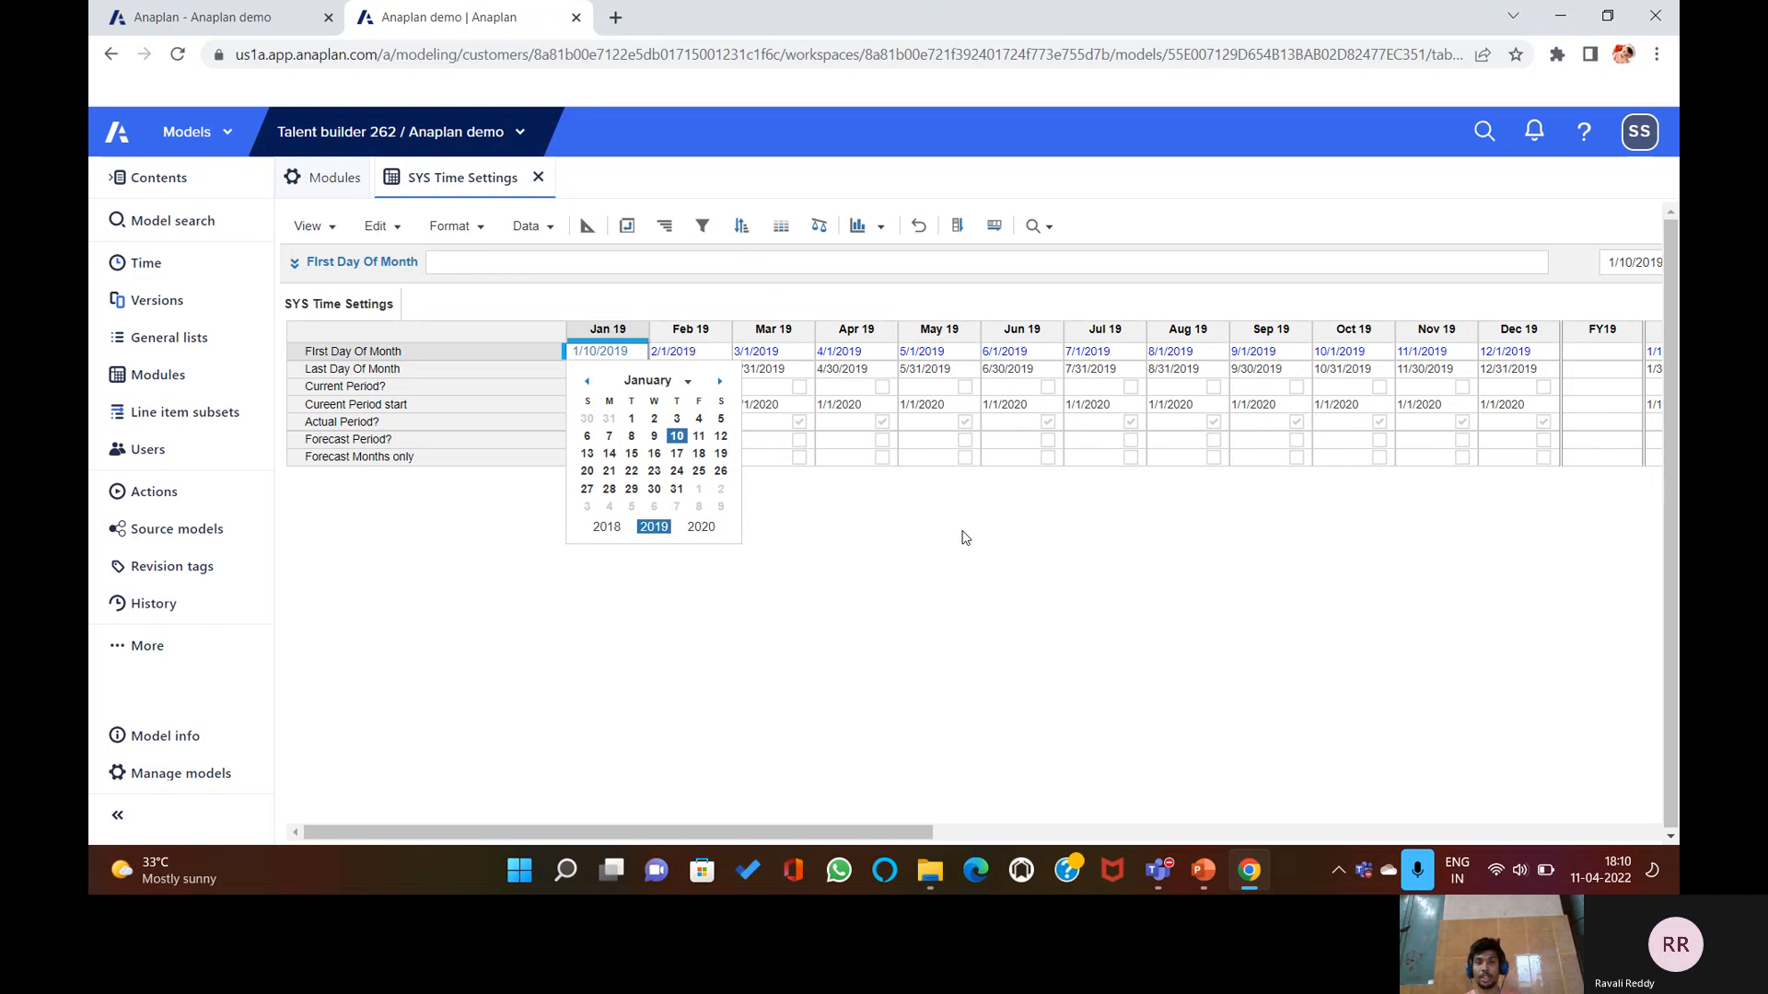
left_click(646, 352)
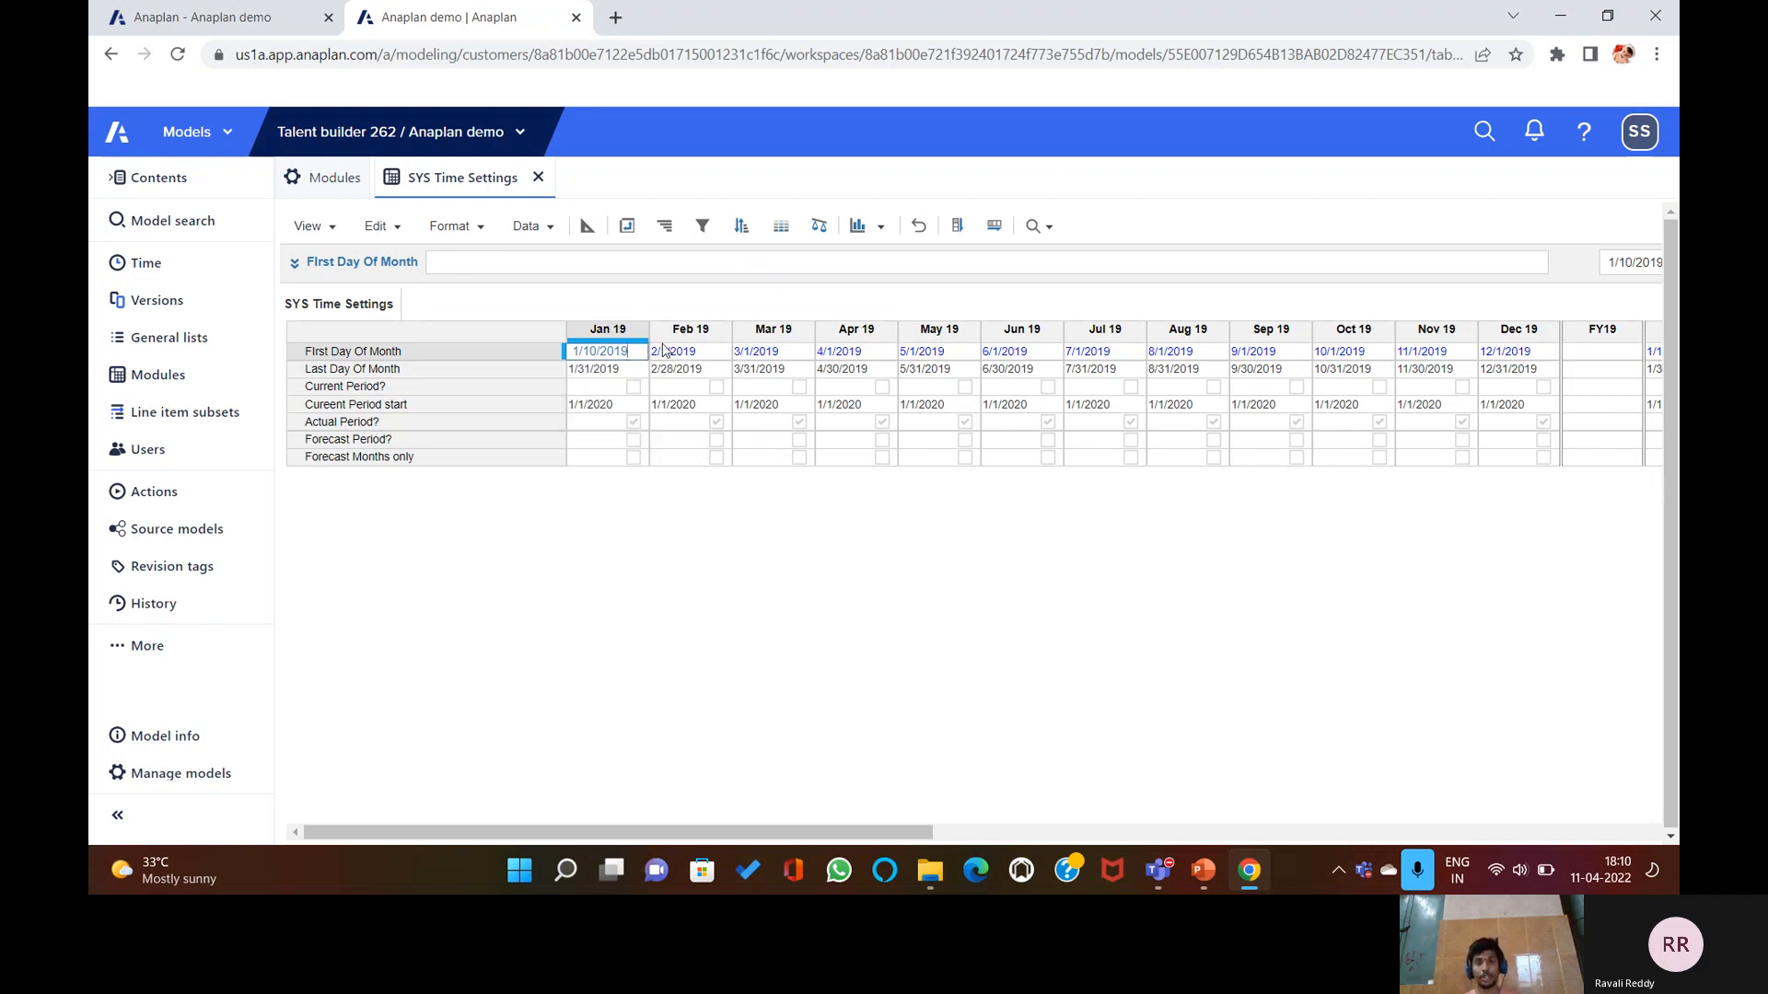
left_click(587, 228)
Restore START() as the First Day Of Month formula.
left_click(436, 291)
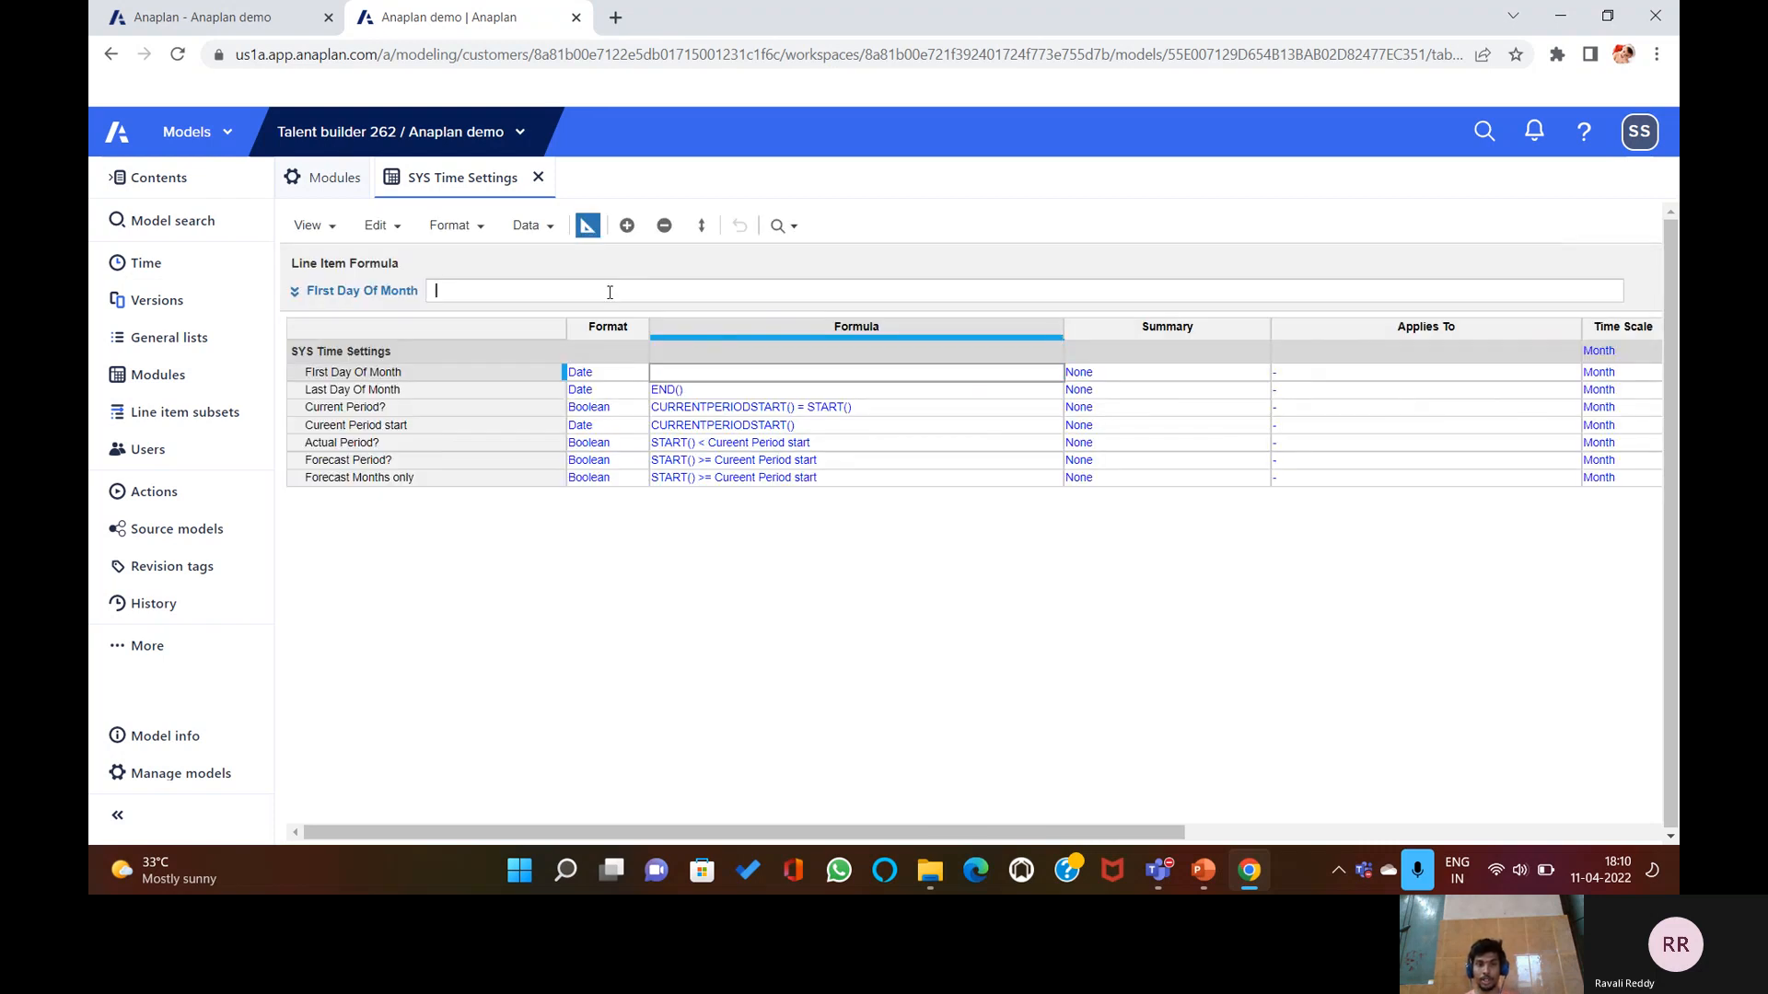
type("Sta")
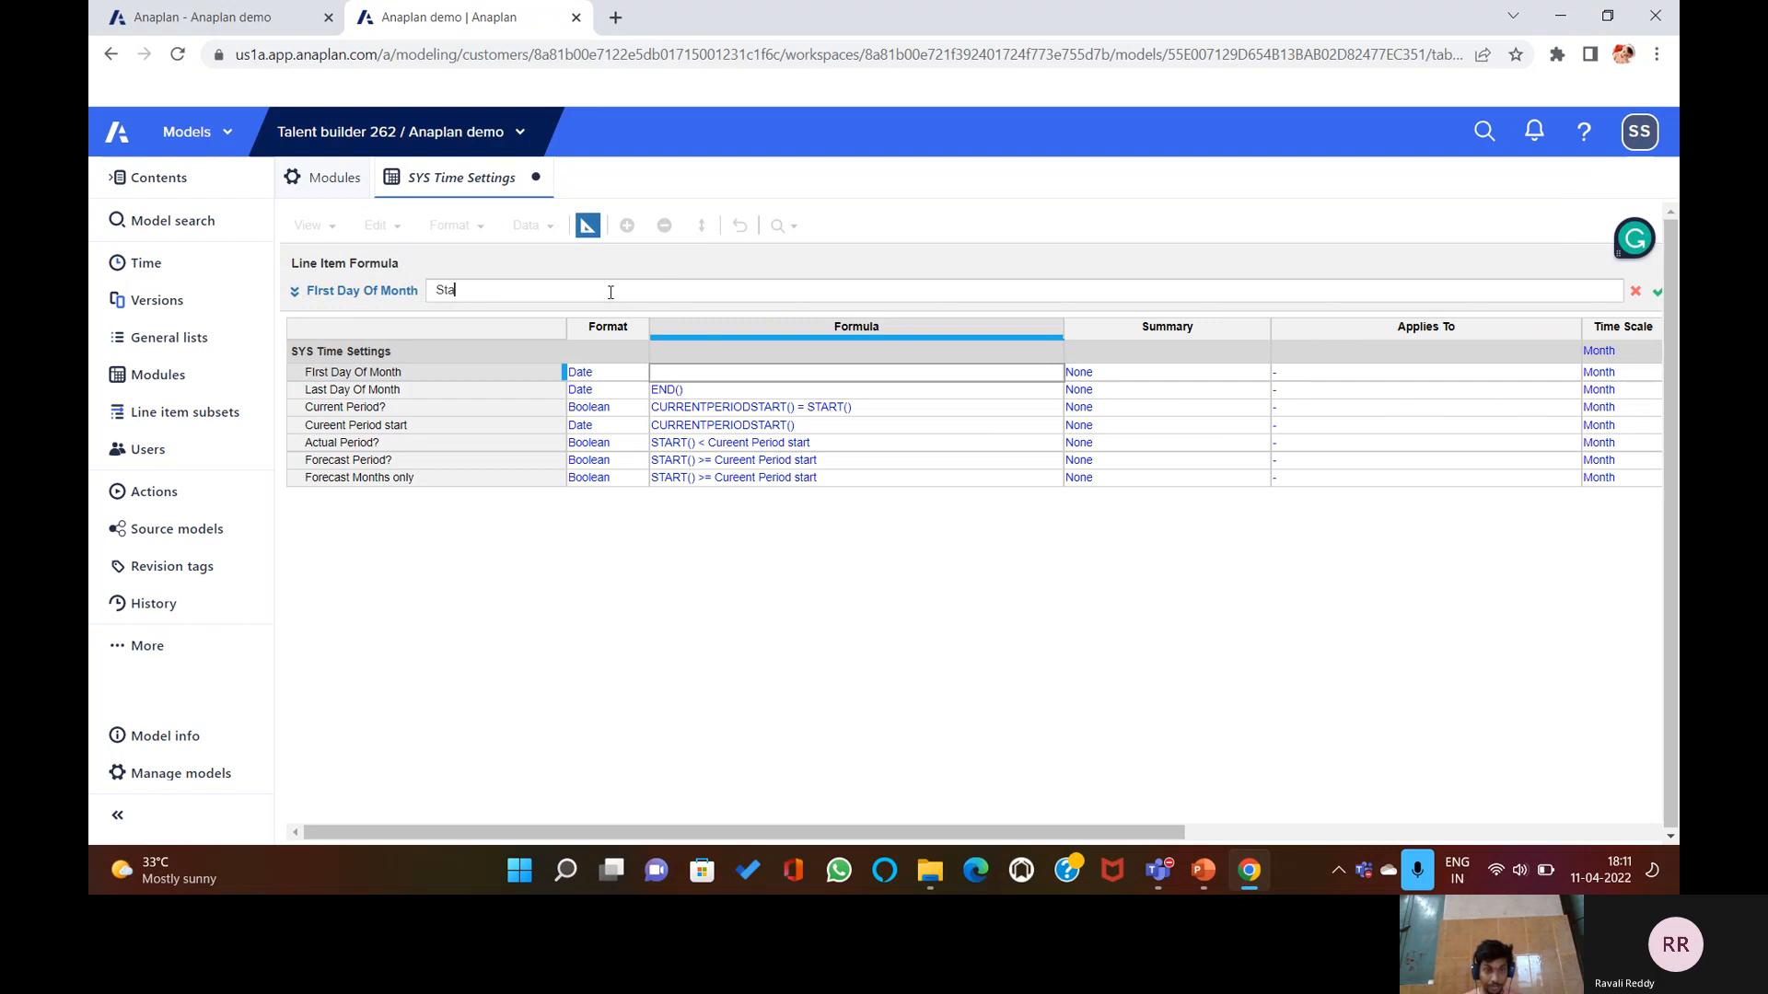
type("rt()")
key("Return")
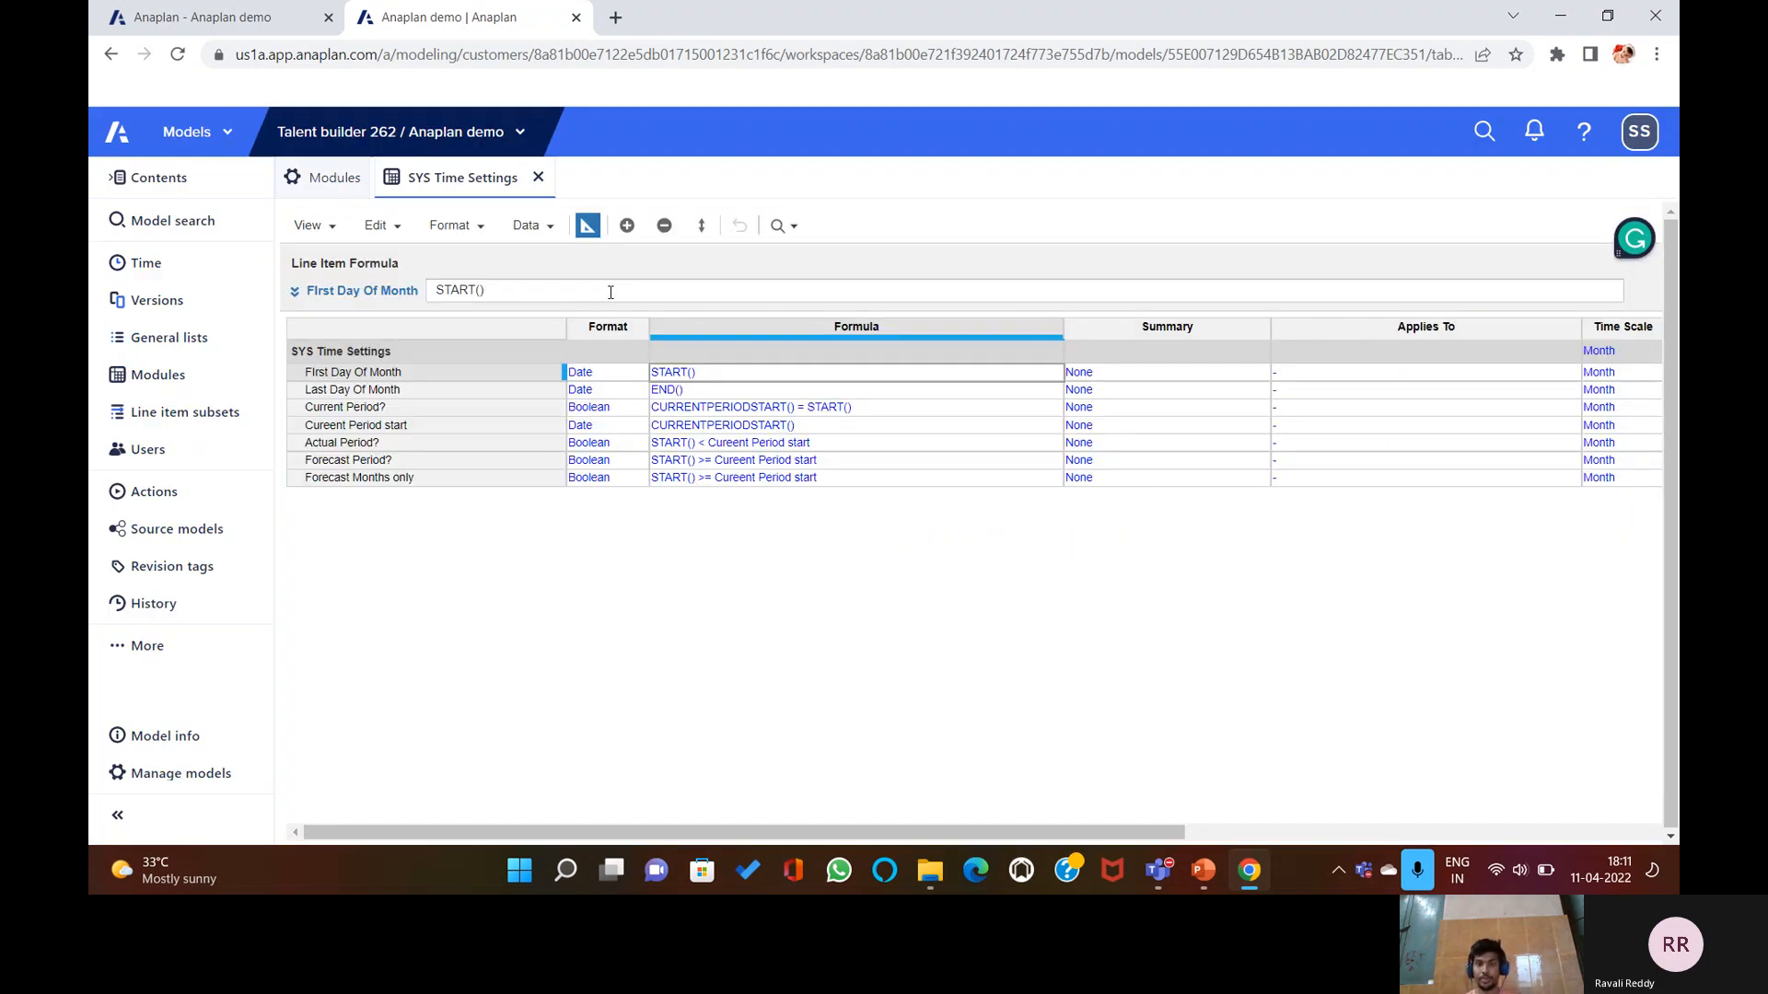
Confirm 1/1/2019 in the grid, then bring up PowerPoint slide 8, 'Blueprint View Settings'.
left_click(587, 229)
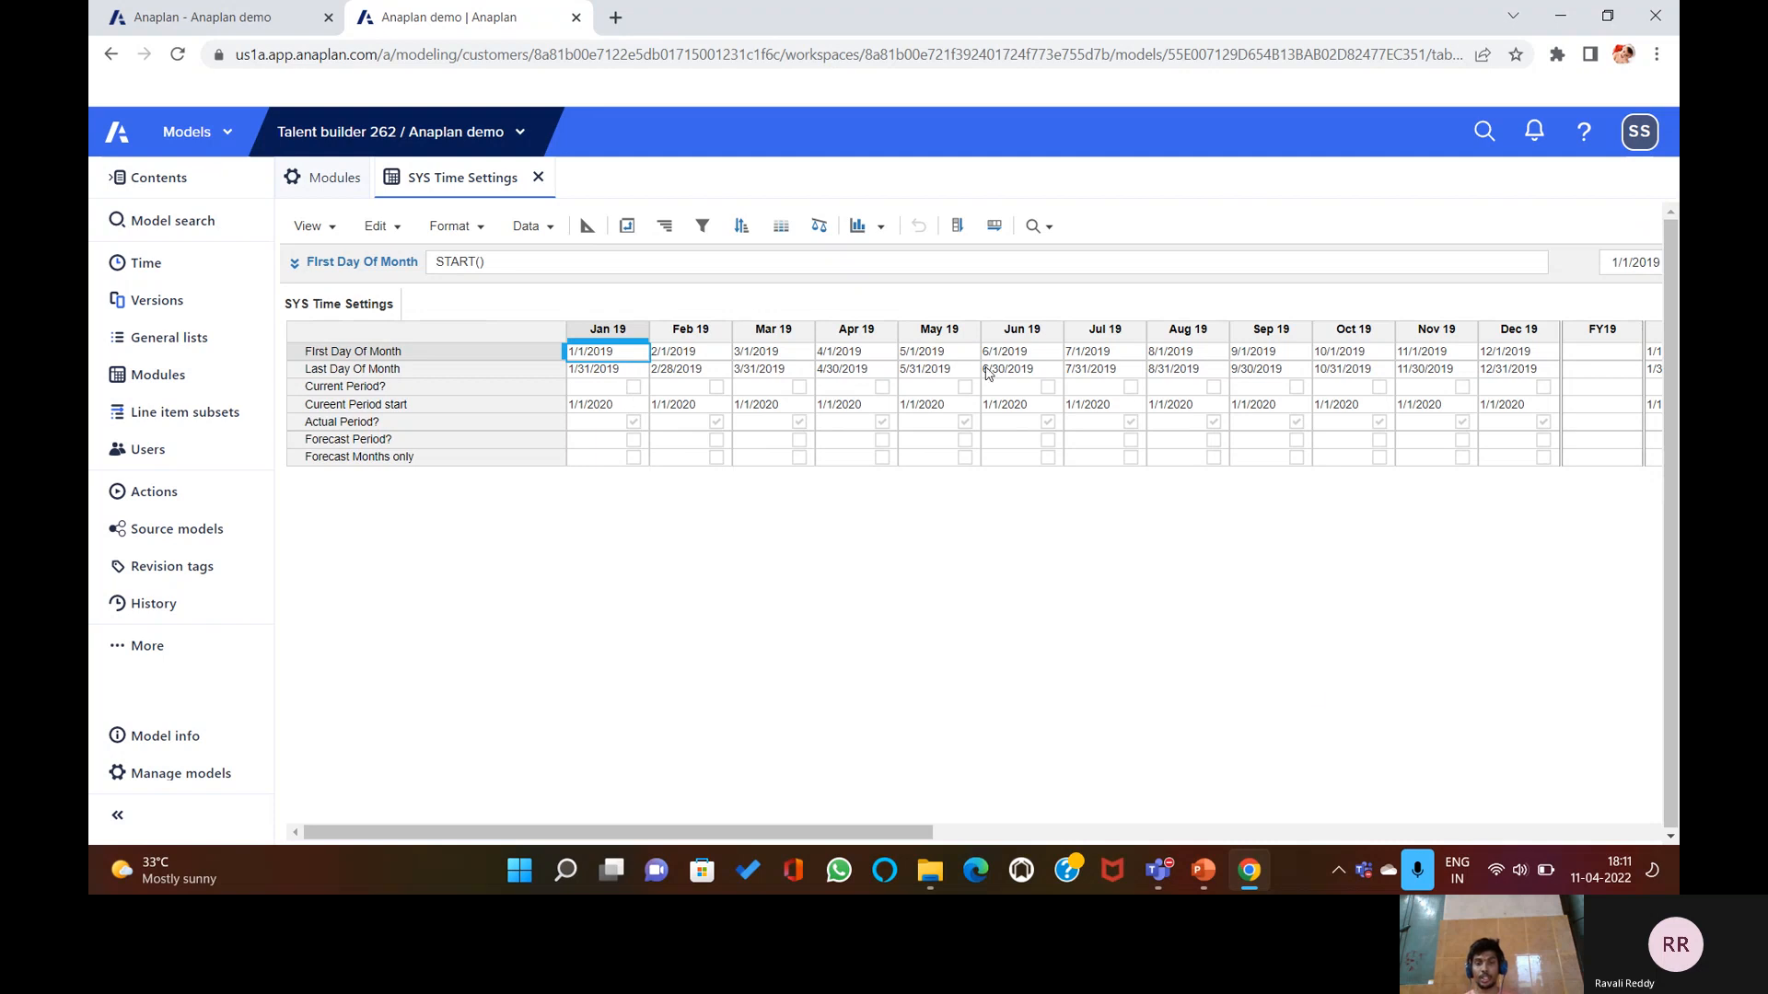
left_click(1204, 871)
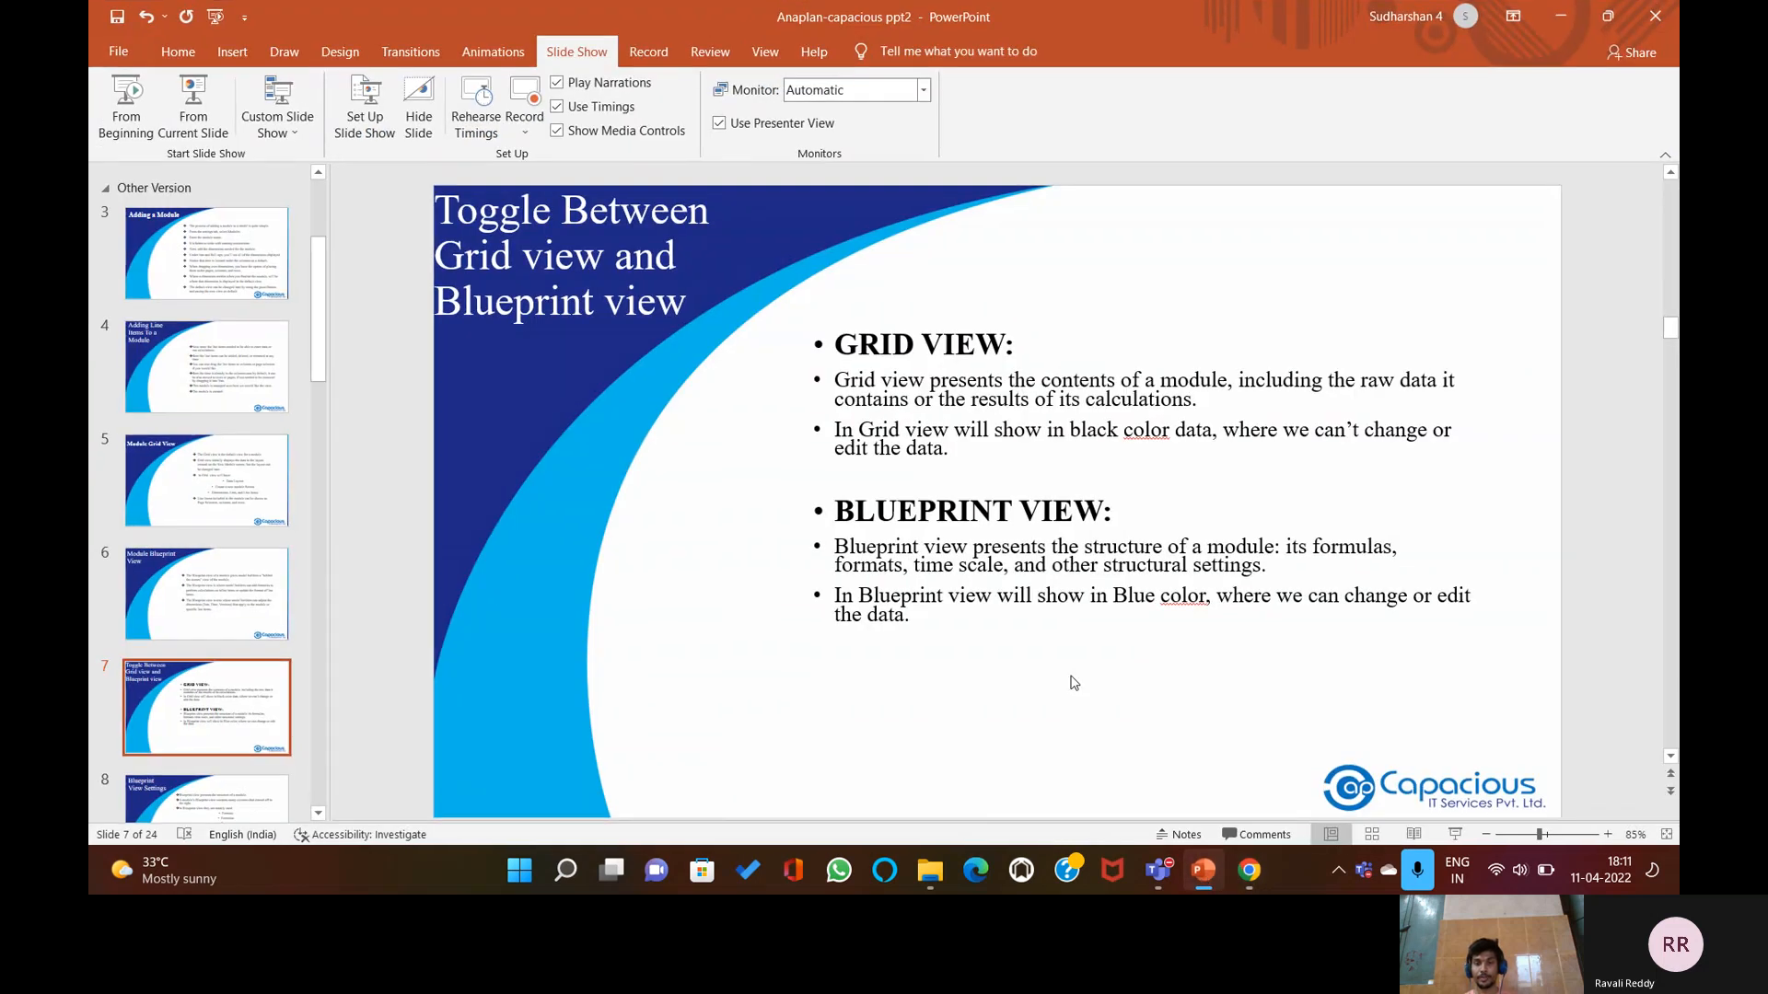
scroll(1077, 683, "down", 3)
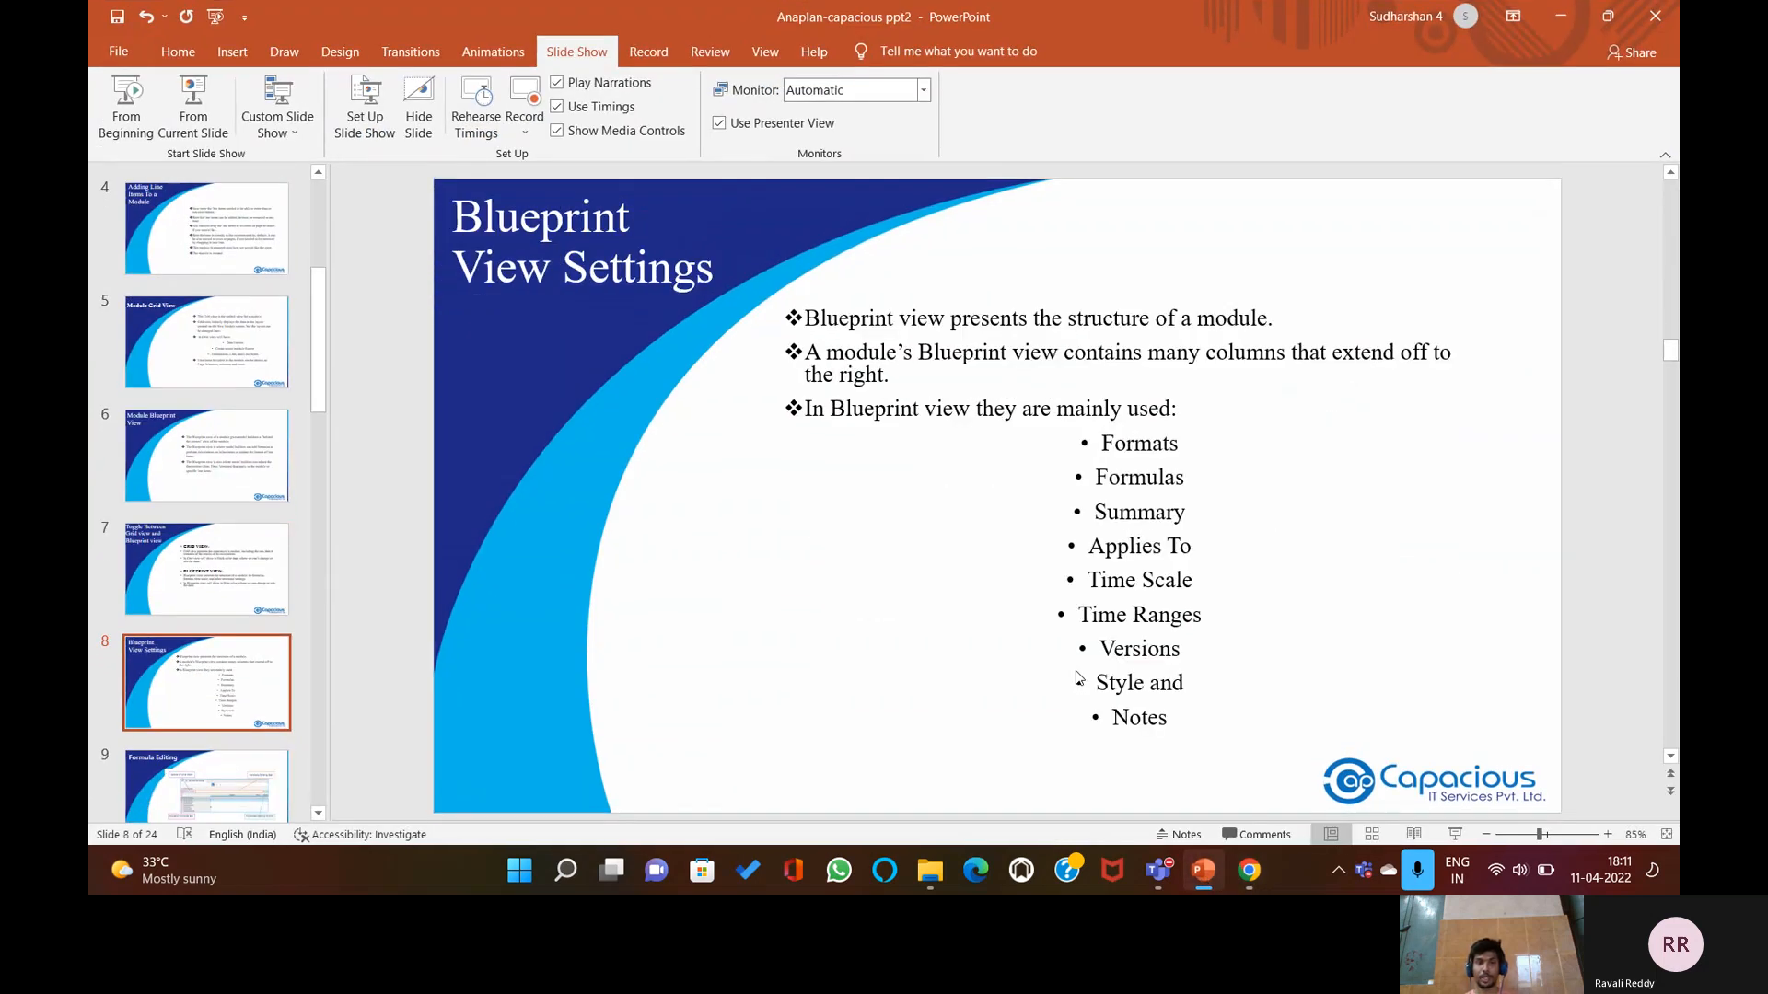
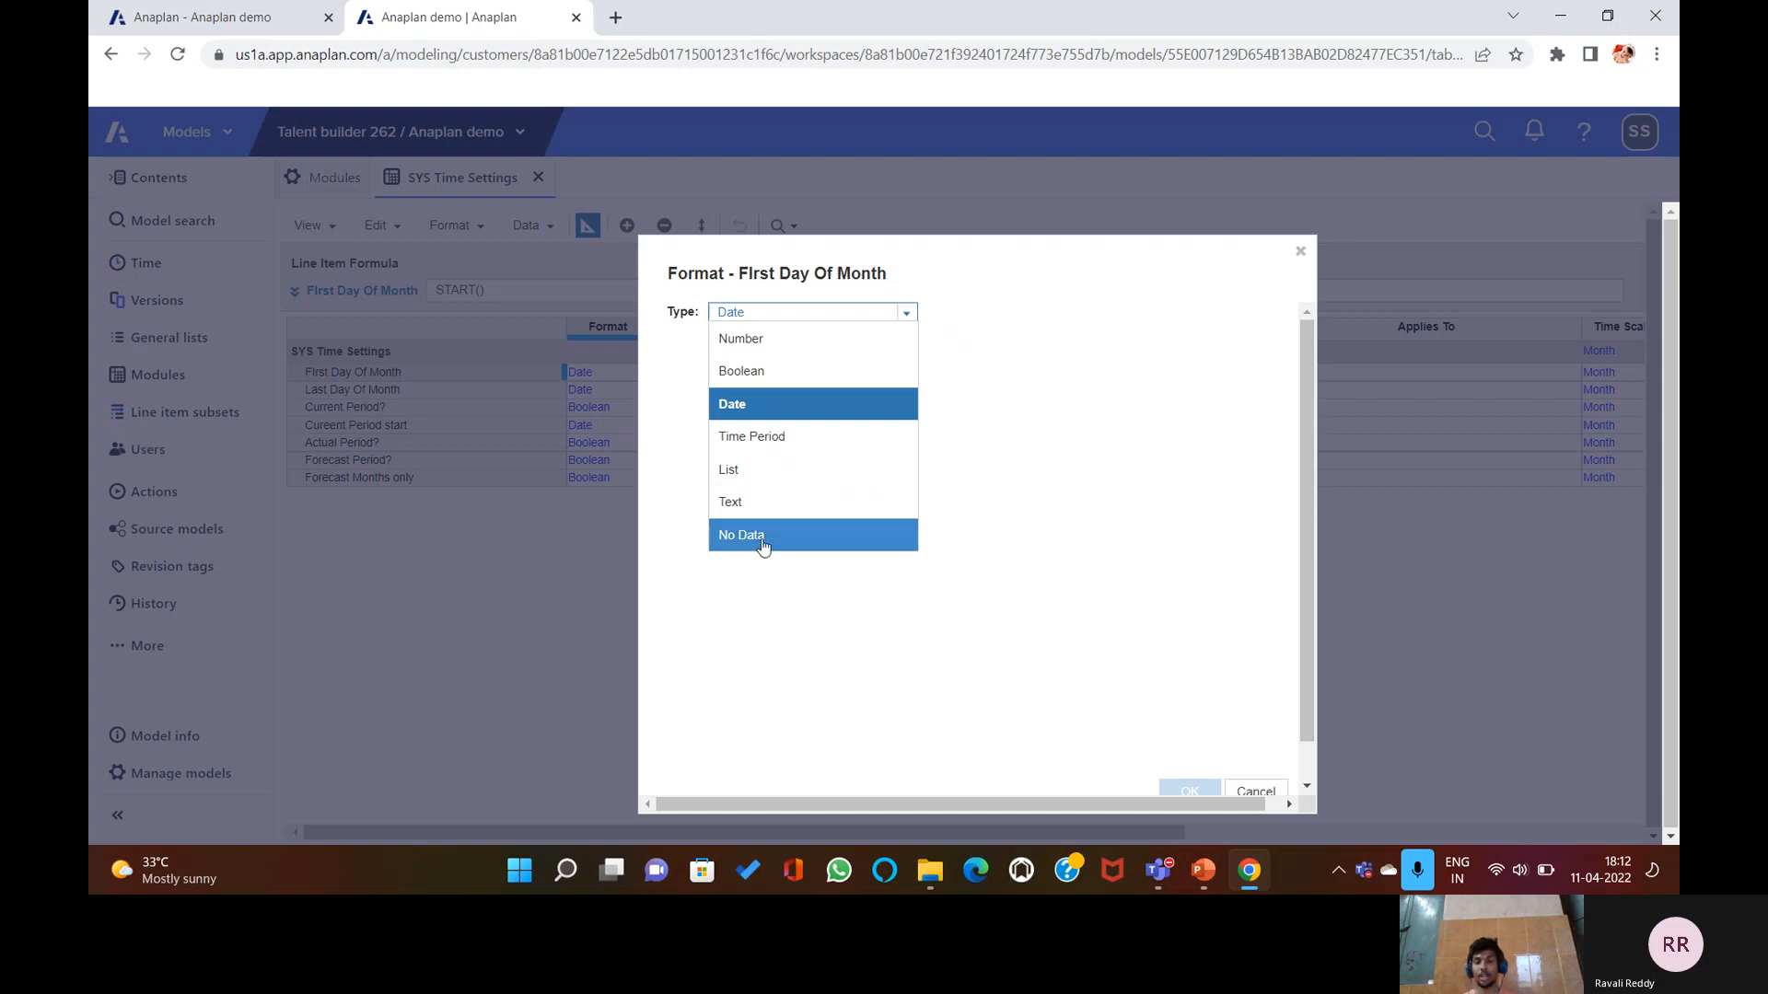
Leave the format type unchanged and select First Day Of Month's Summary setting.
left_click(1243, 786)
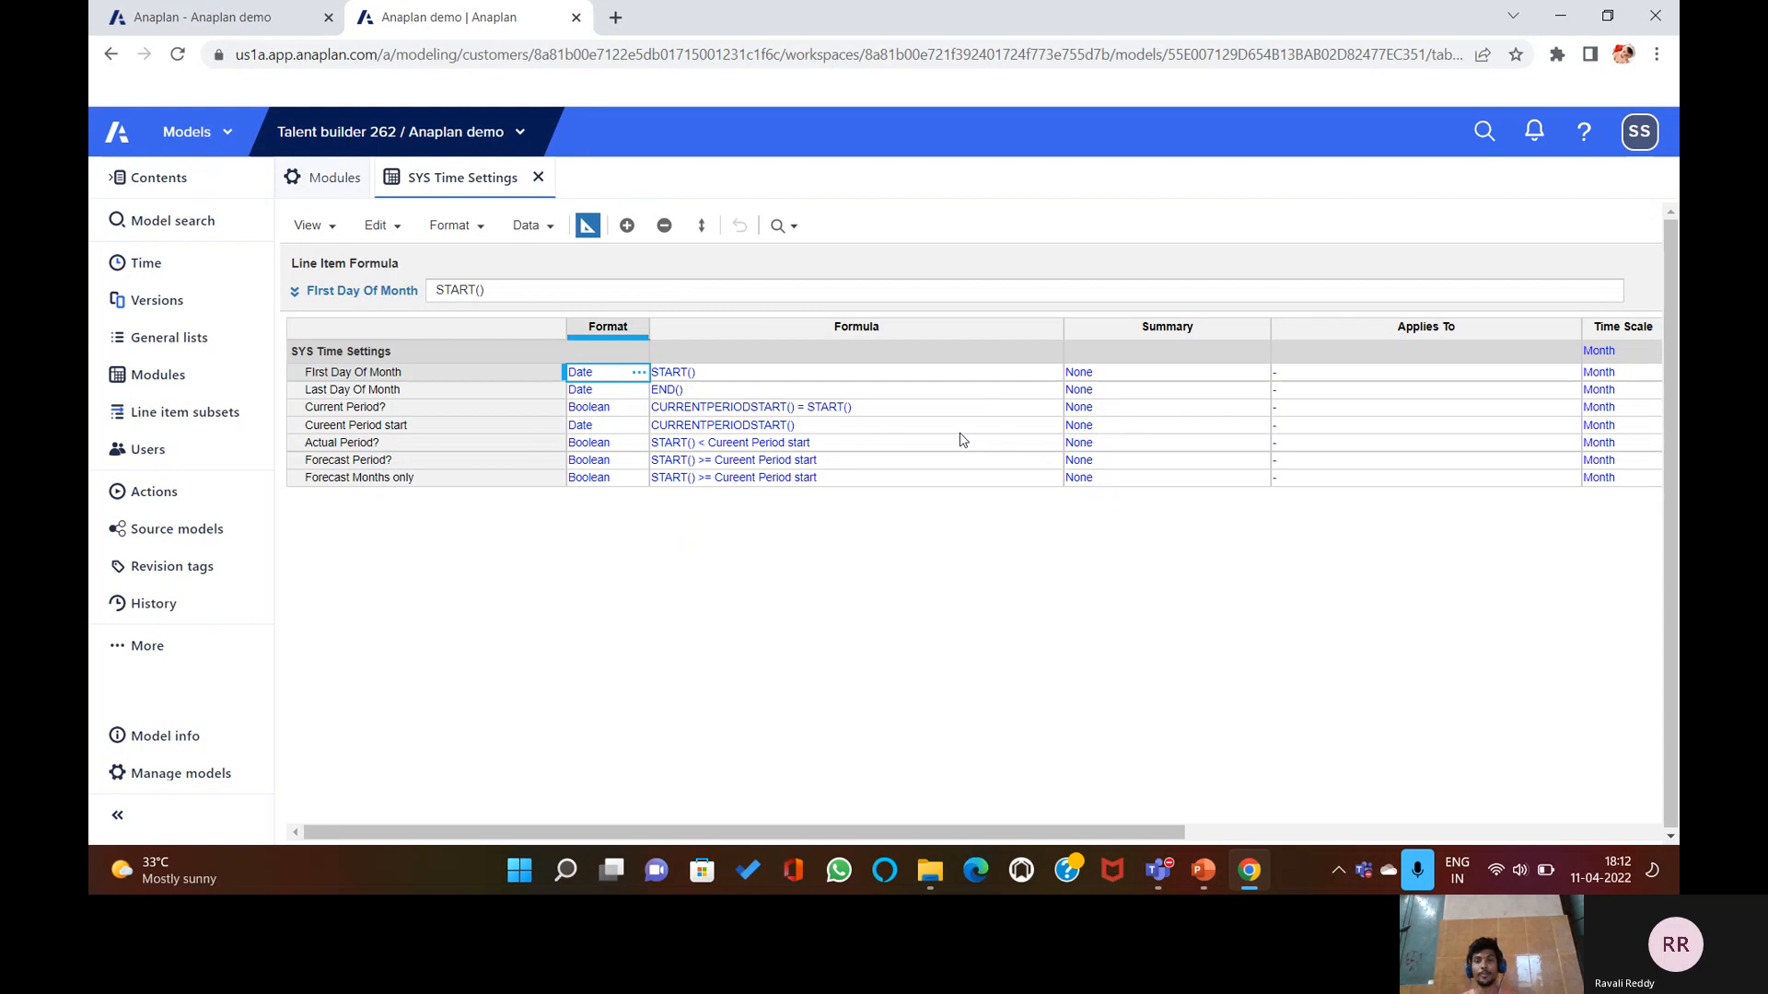
left_click(1251, 376)
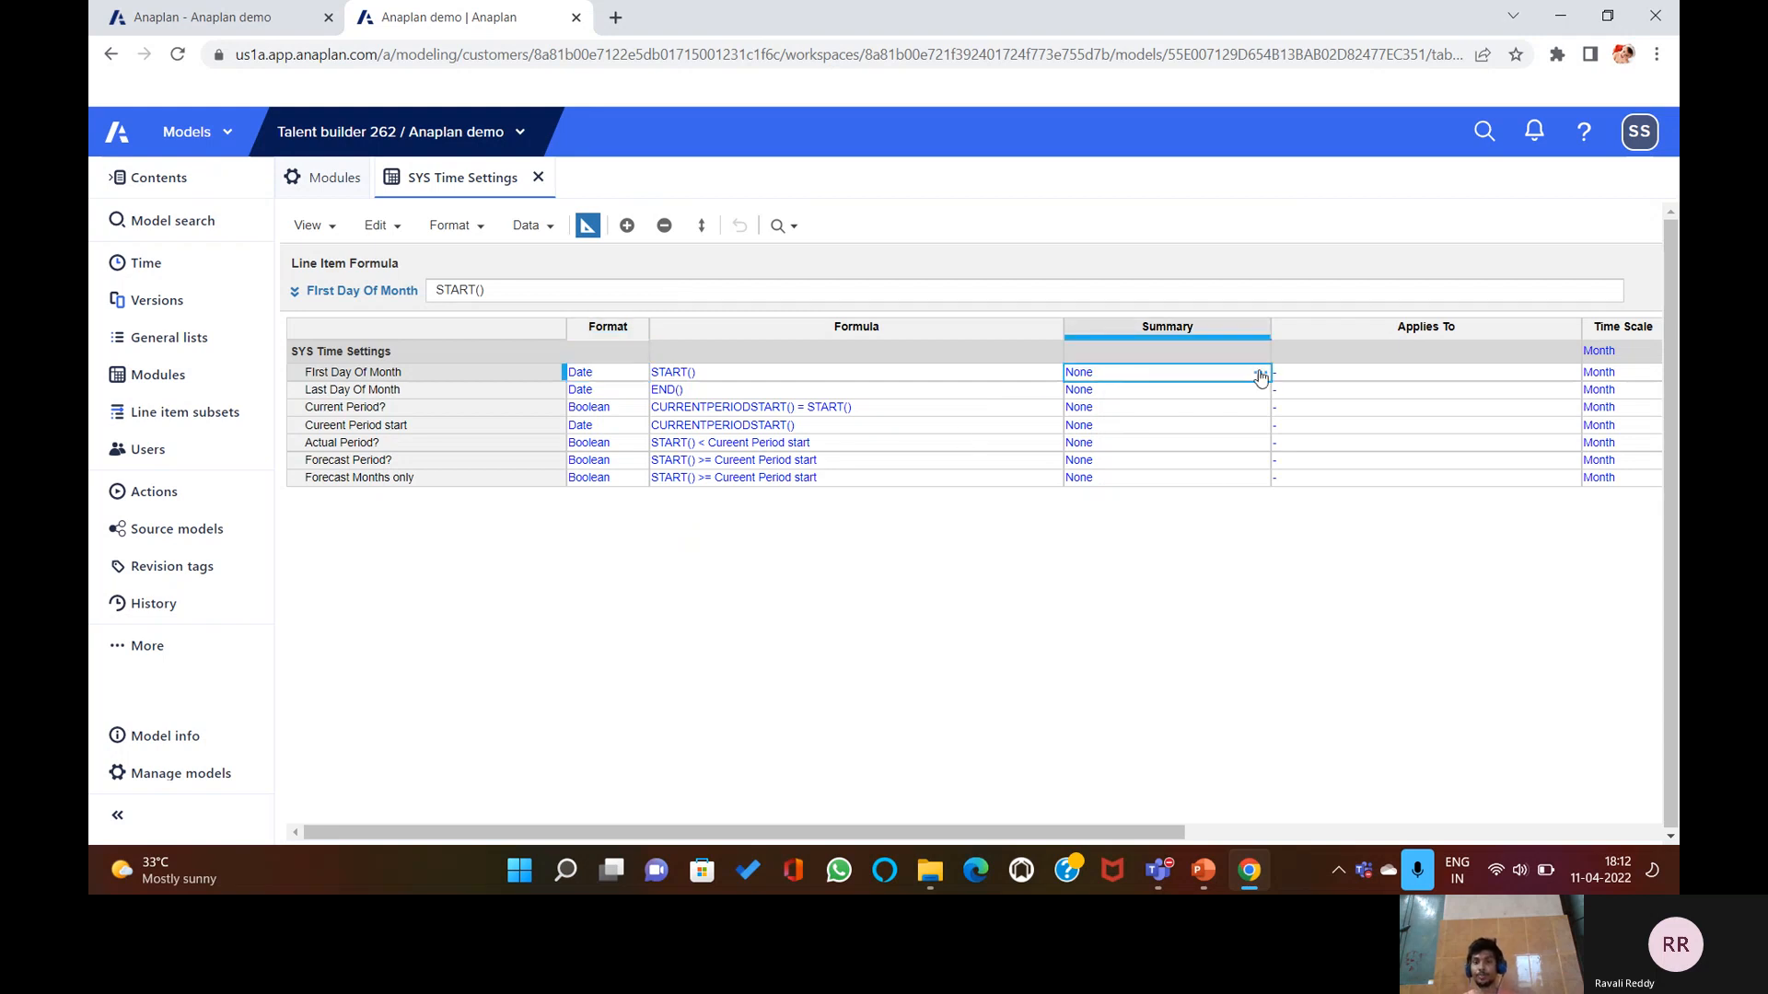
left_click(1260, 374)
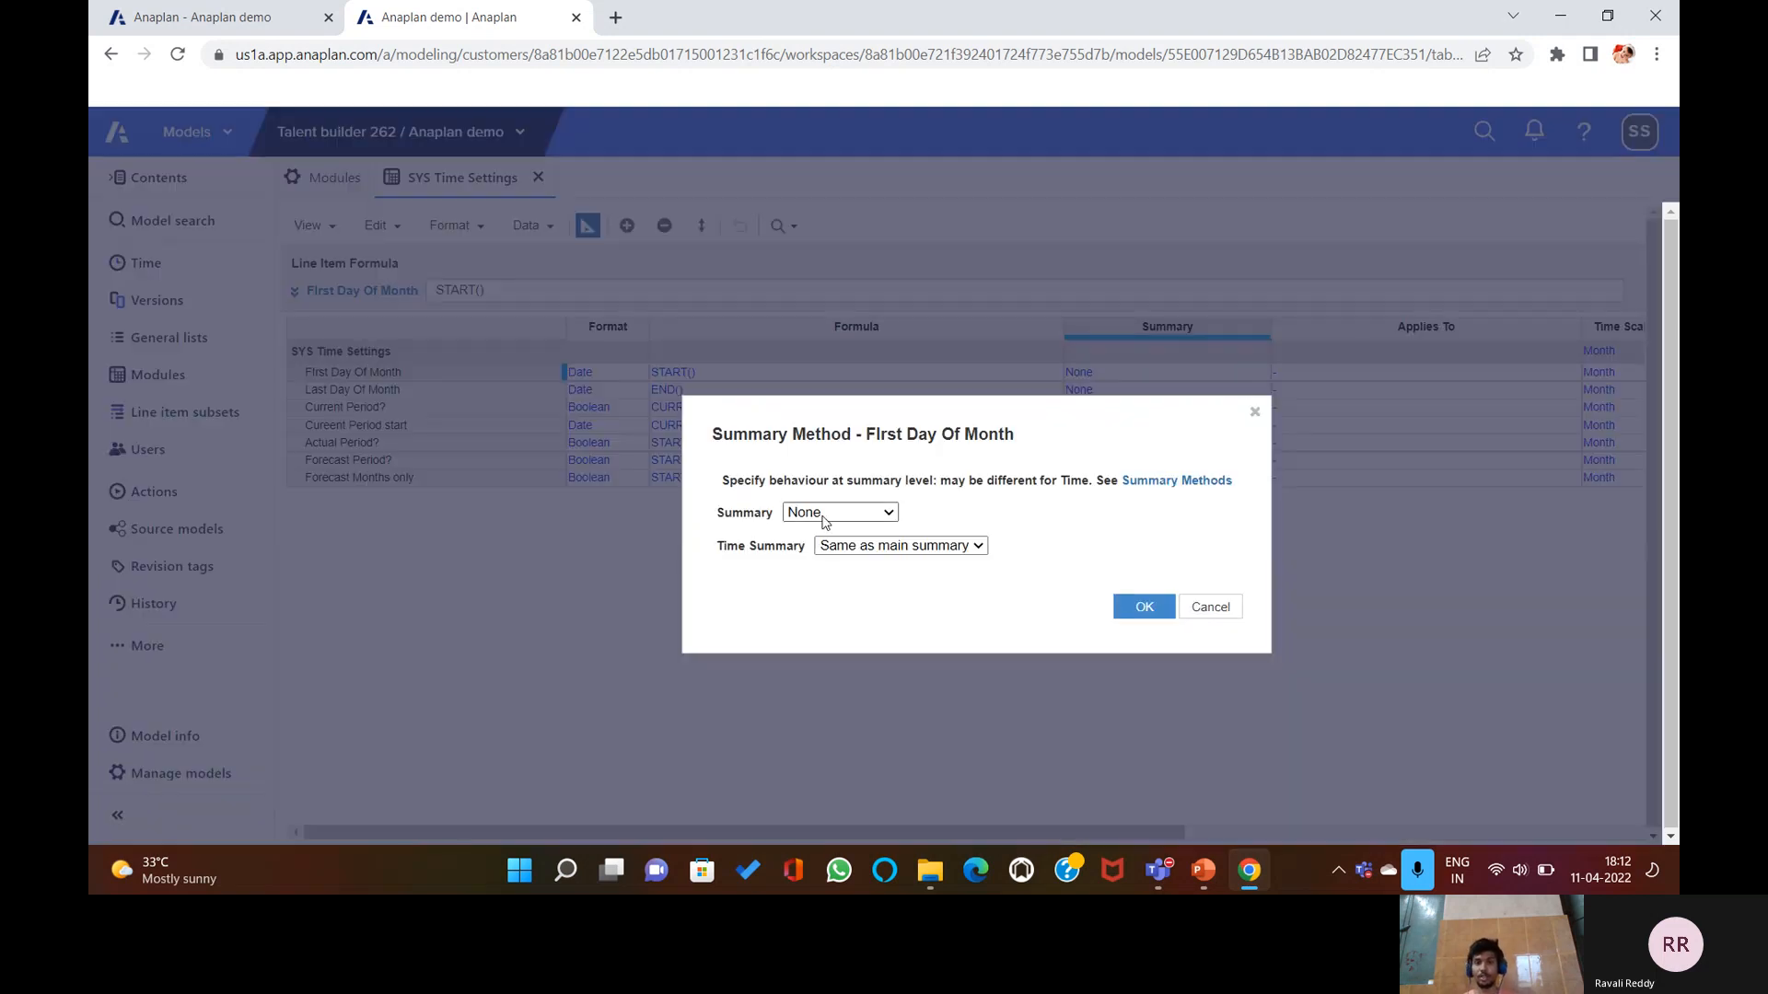
left_click(1254, 413)
left_click(1560, 376)
left_click(1570, 375)
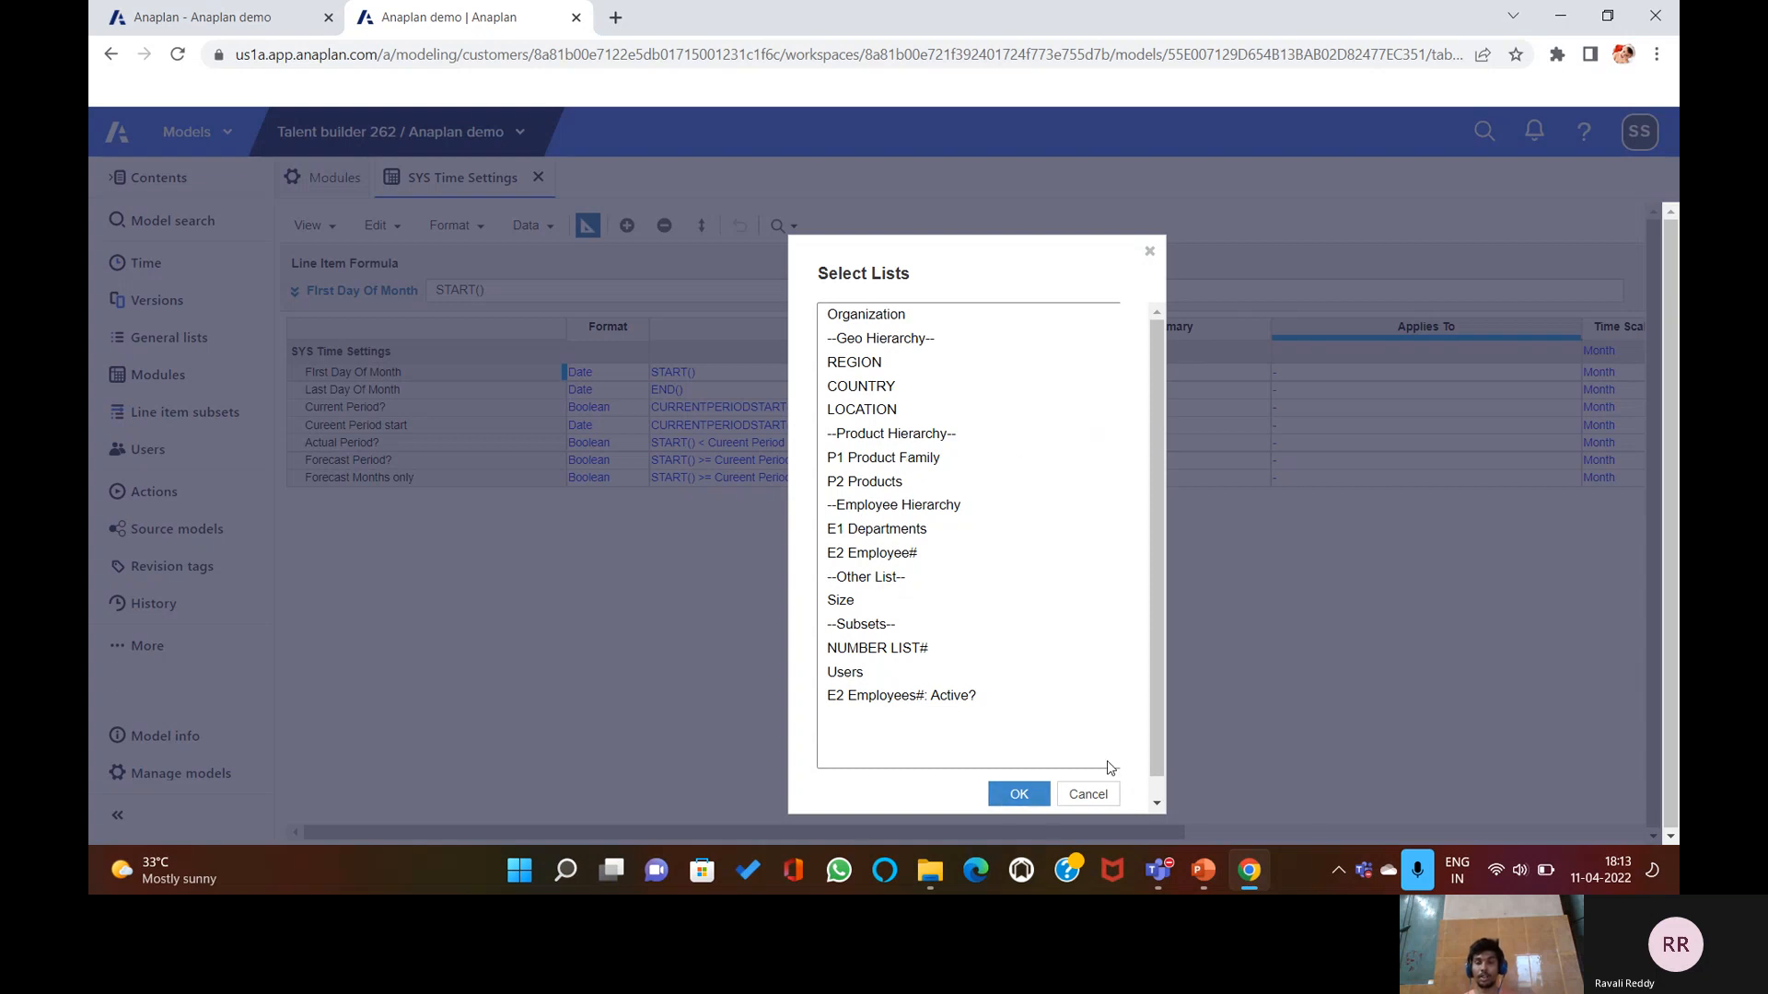
scroll(1091, 797, "down", 1)
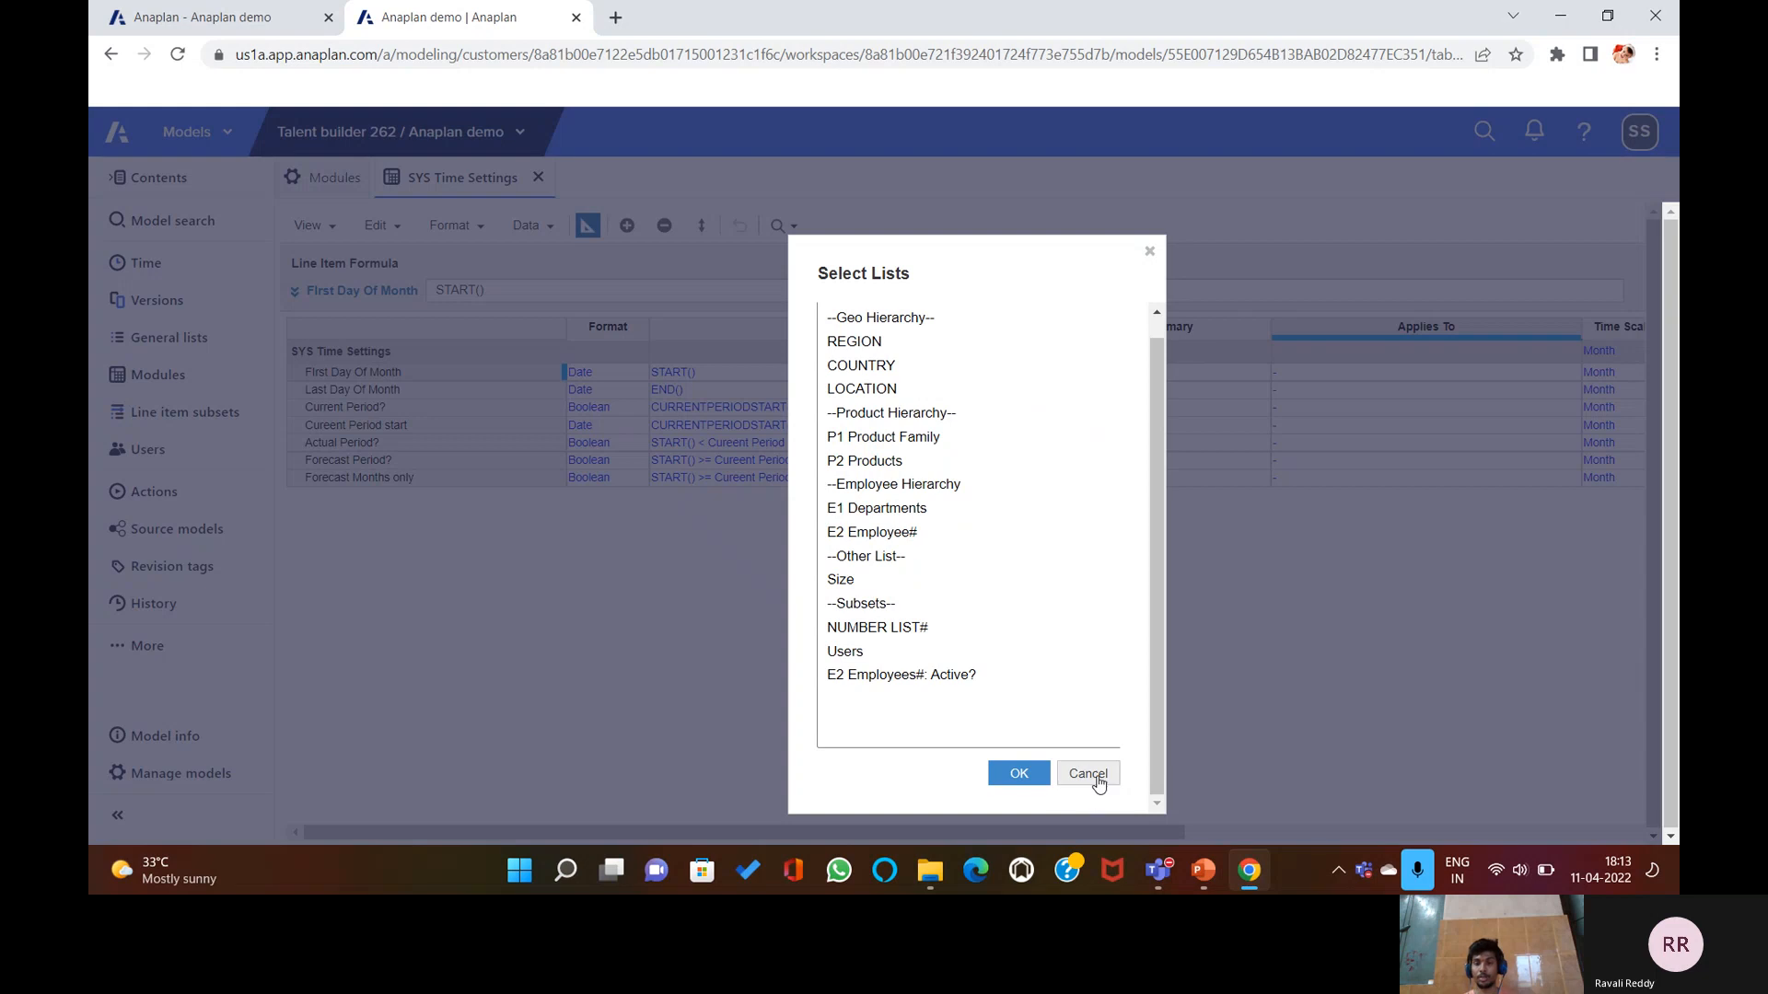
left_click(1095, 776)
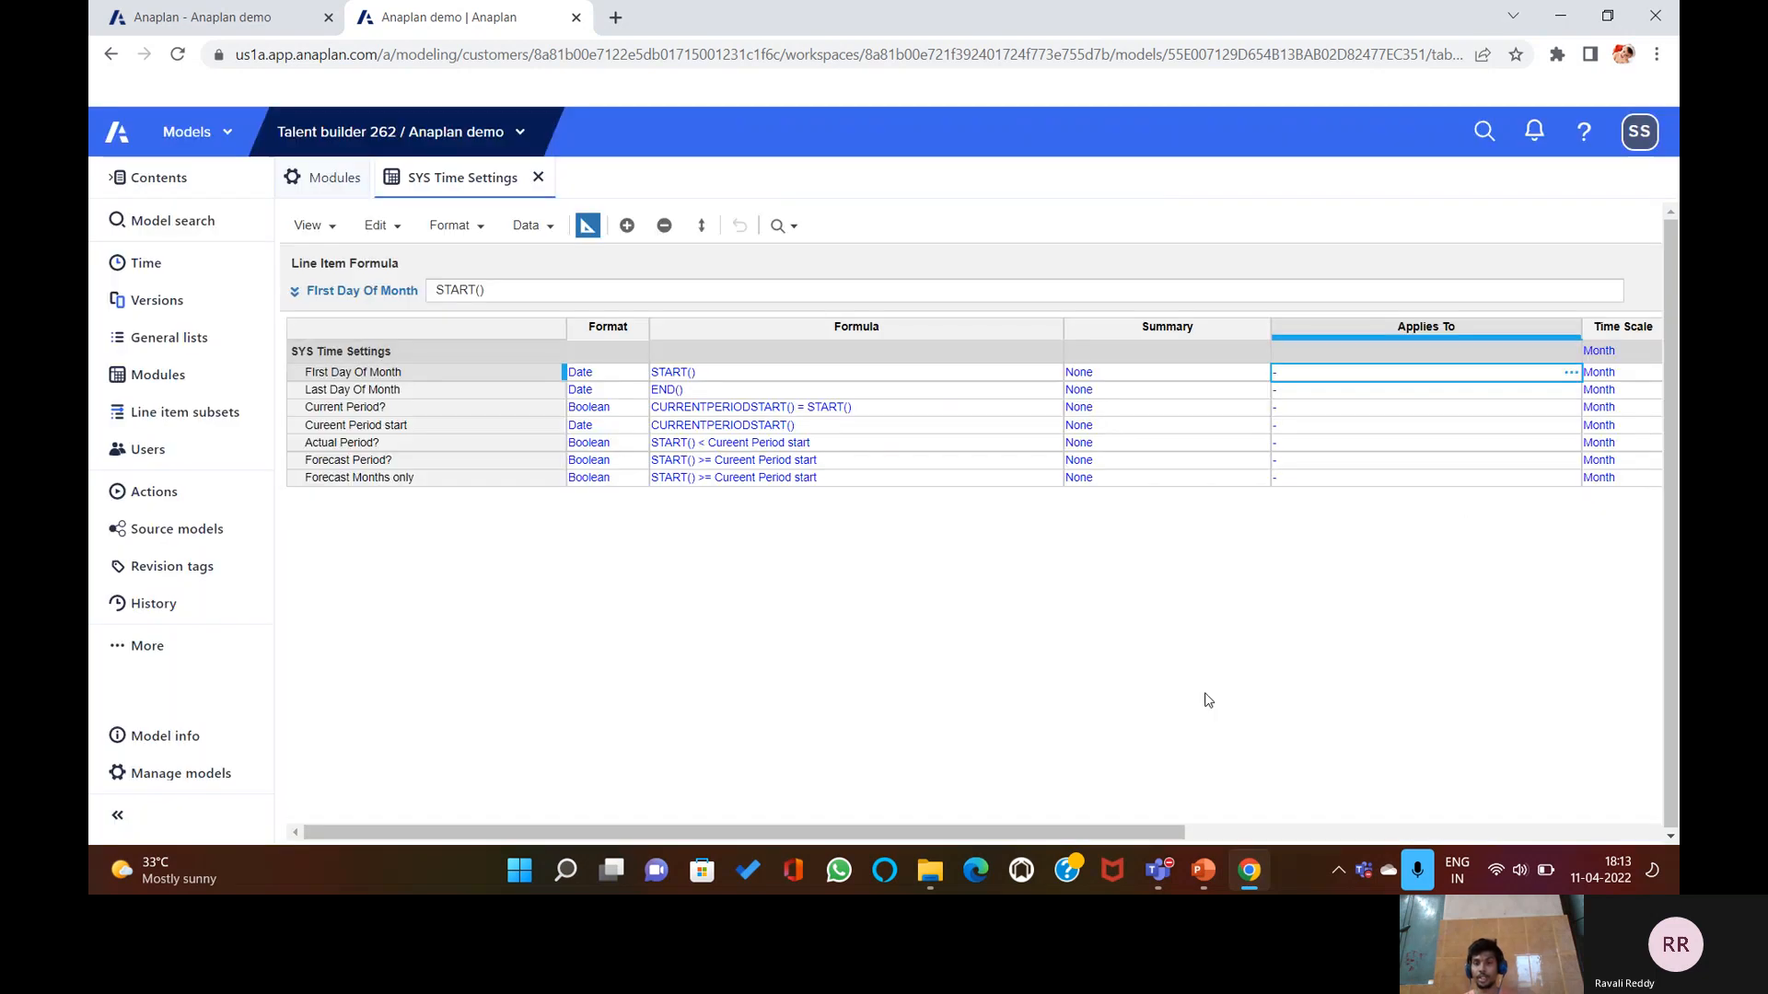
left_click_drag(1096, 836, 1199, 835)
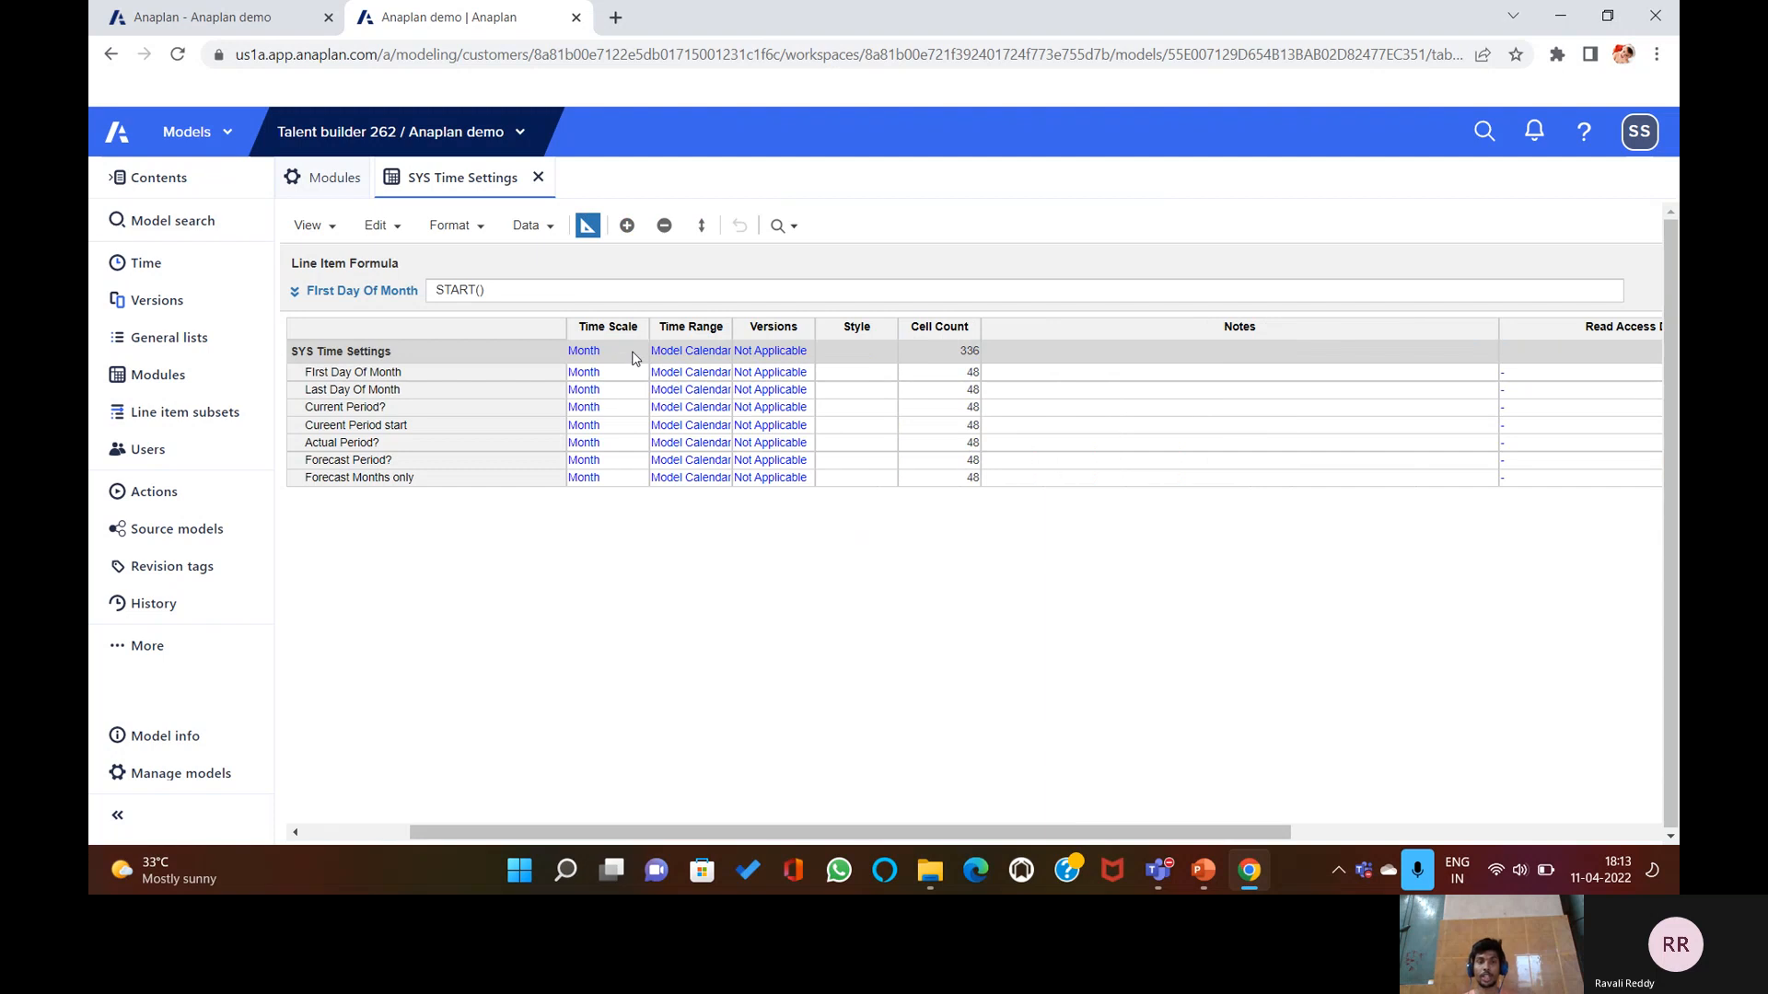
Set the module Time Scale to Month and confirm the dimensionality change.
left_click(639, 357)
left_click(639, 357)
left_click(639, 354)
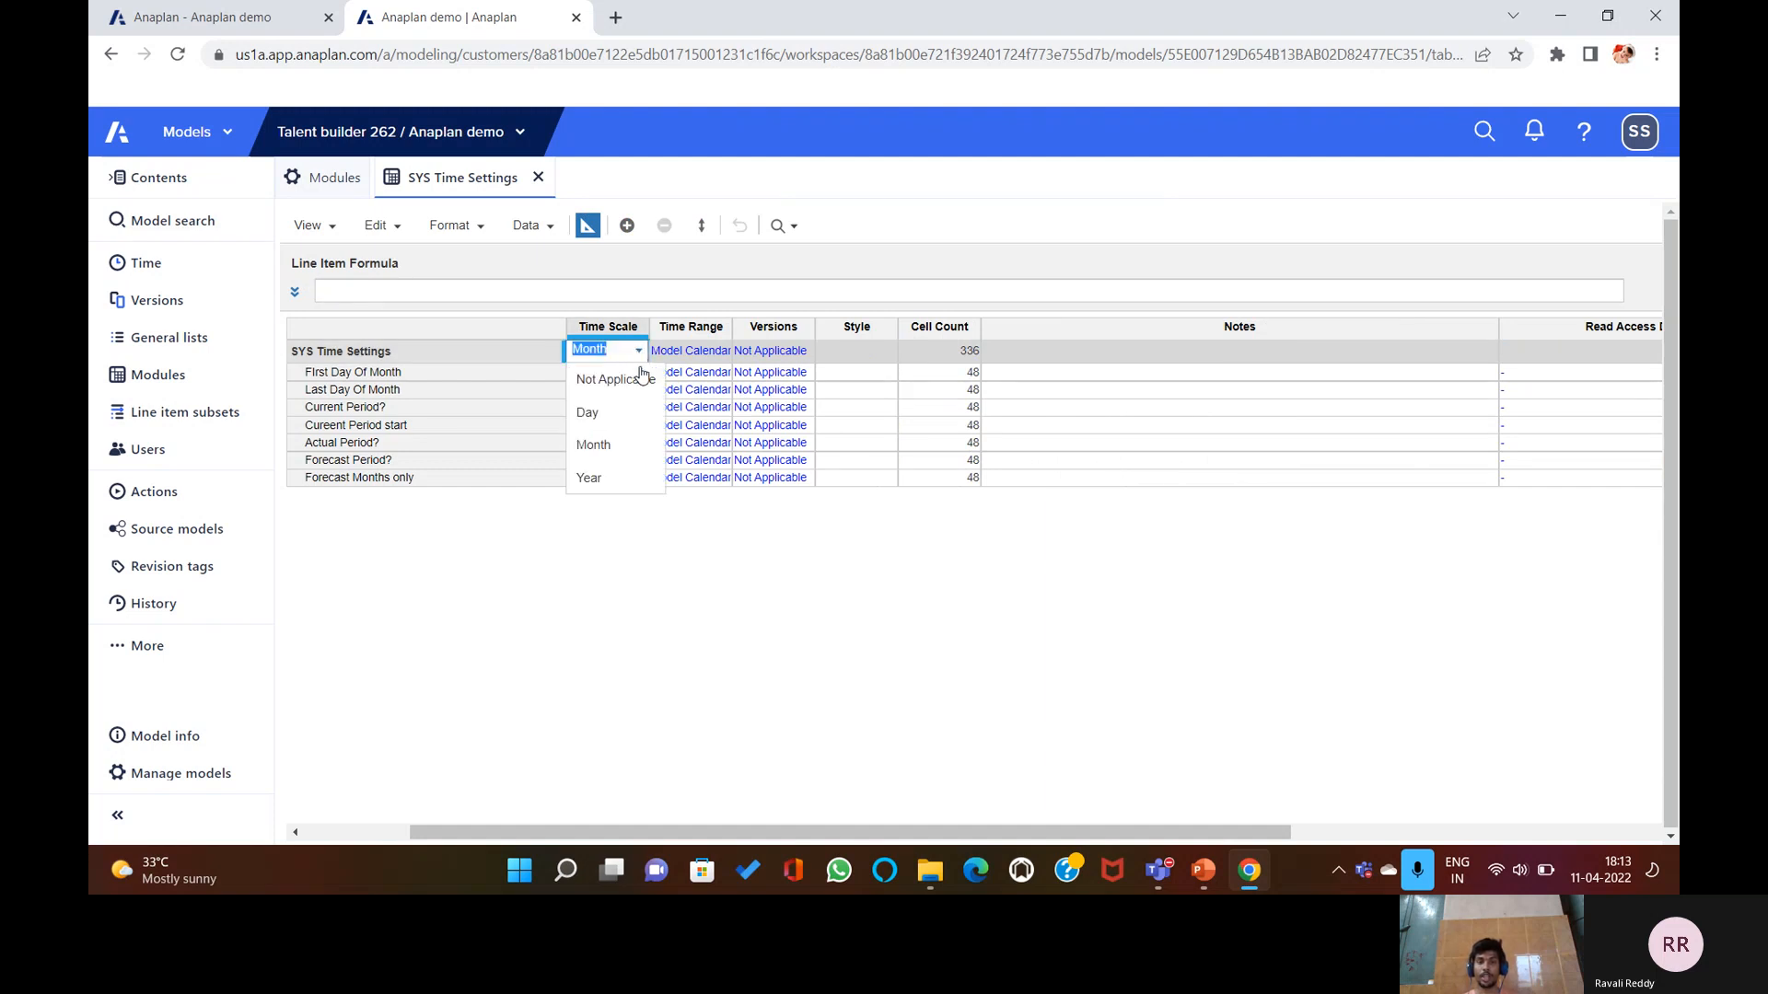
left_click(615, 445)
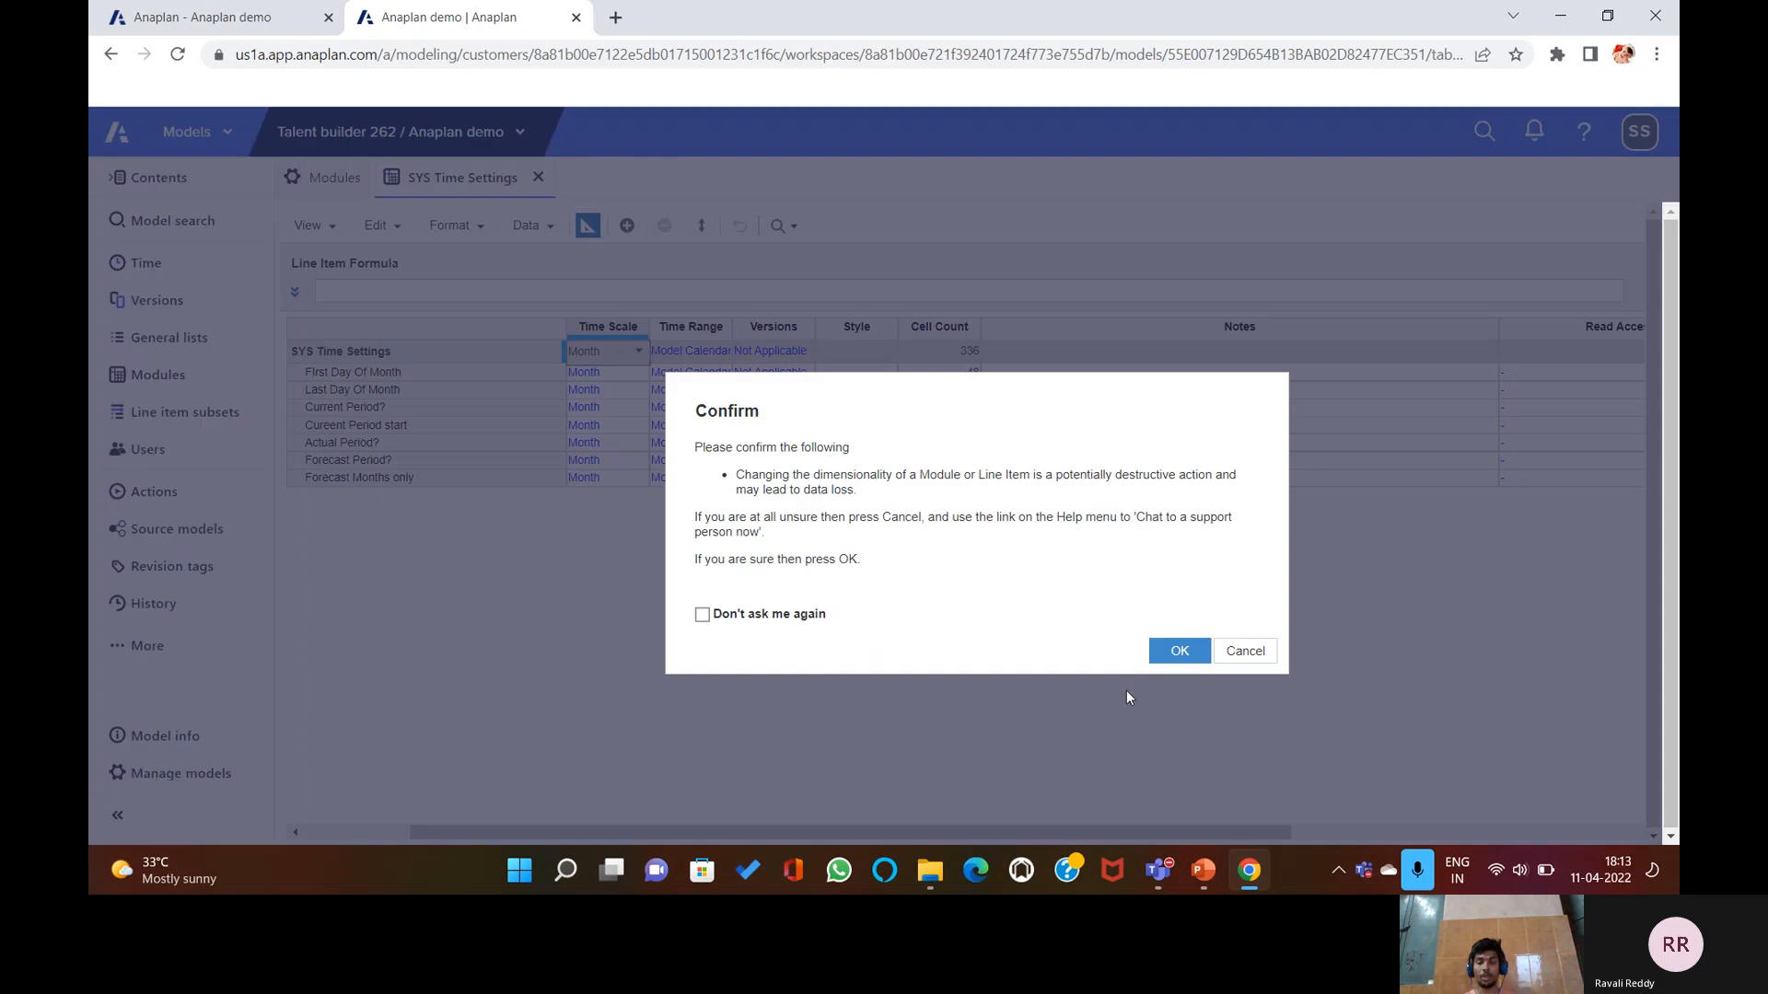
left_click(1179, 651)
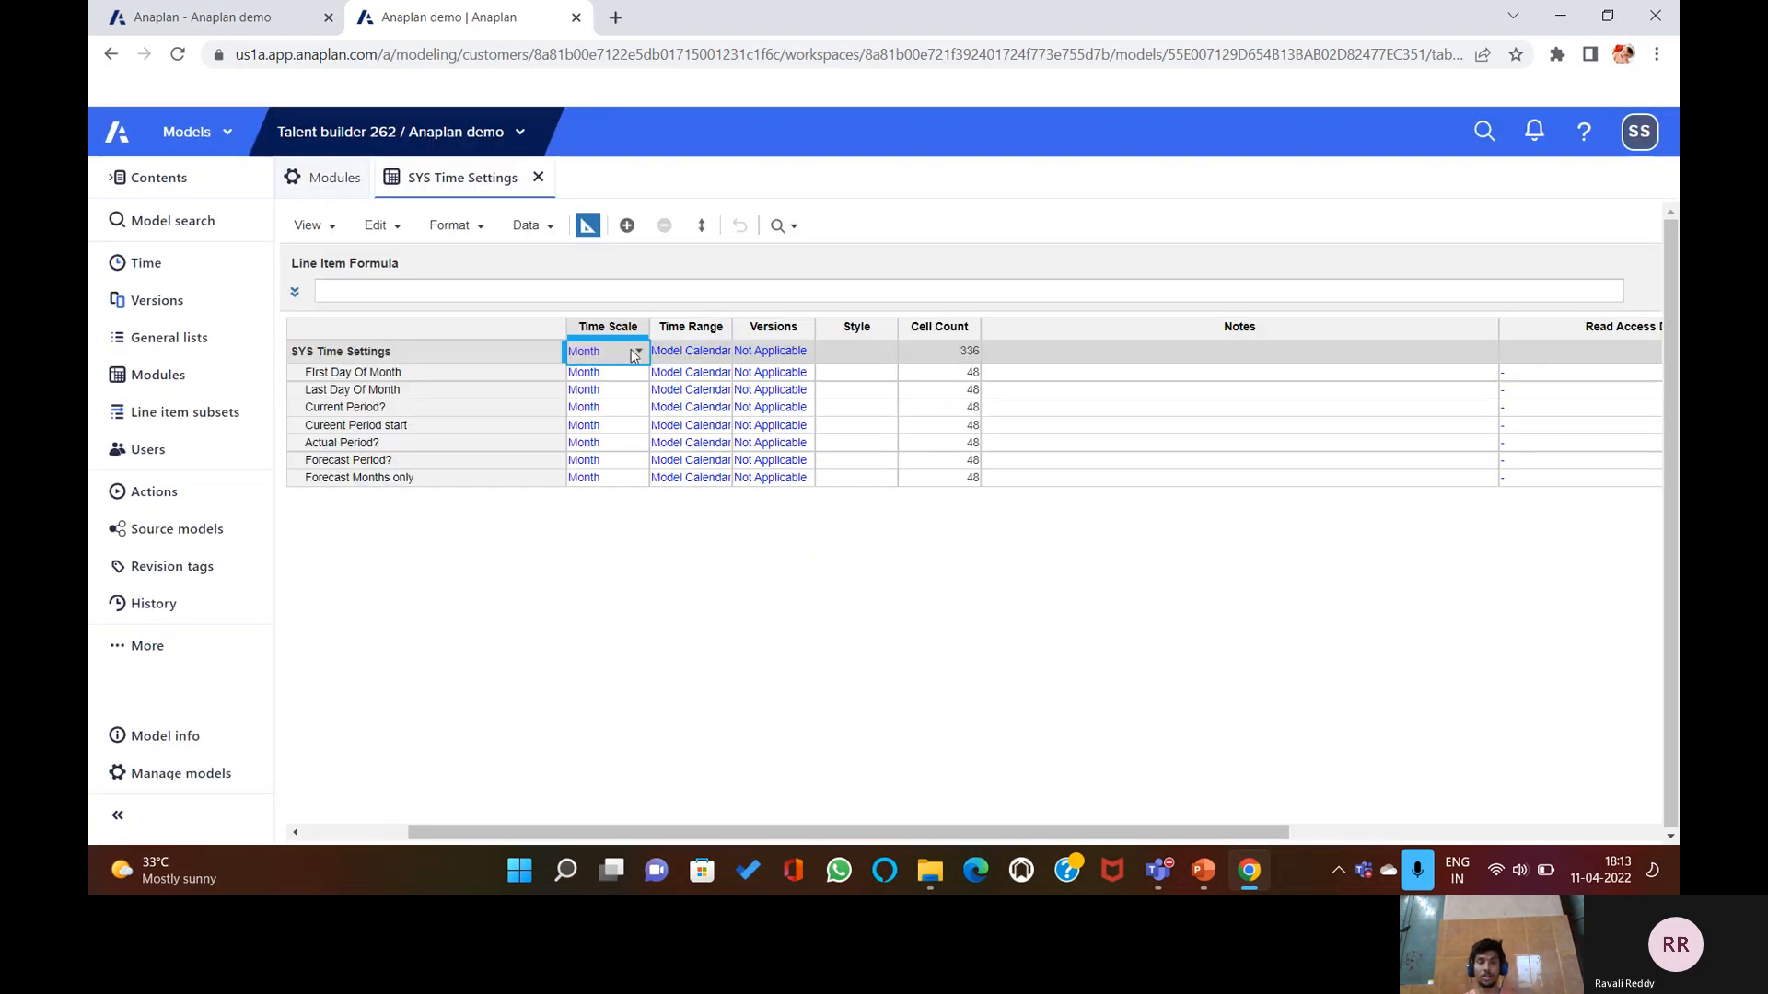
Keep Model Calendar as the Time Range and cancel the confirm dialog.
left_click(722, 355)
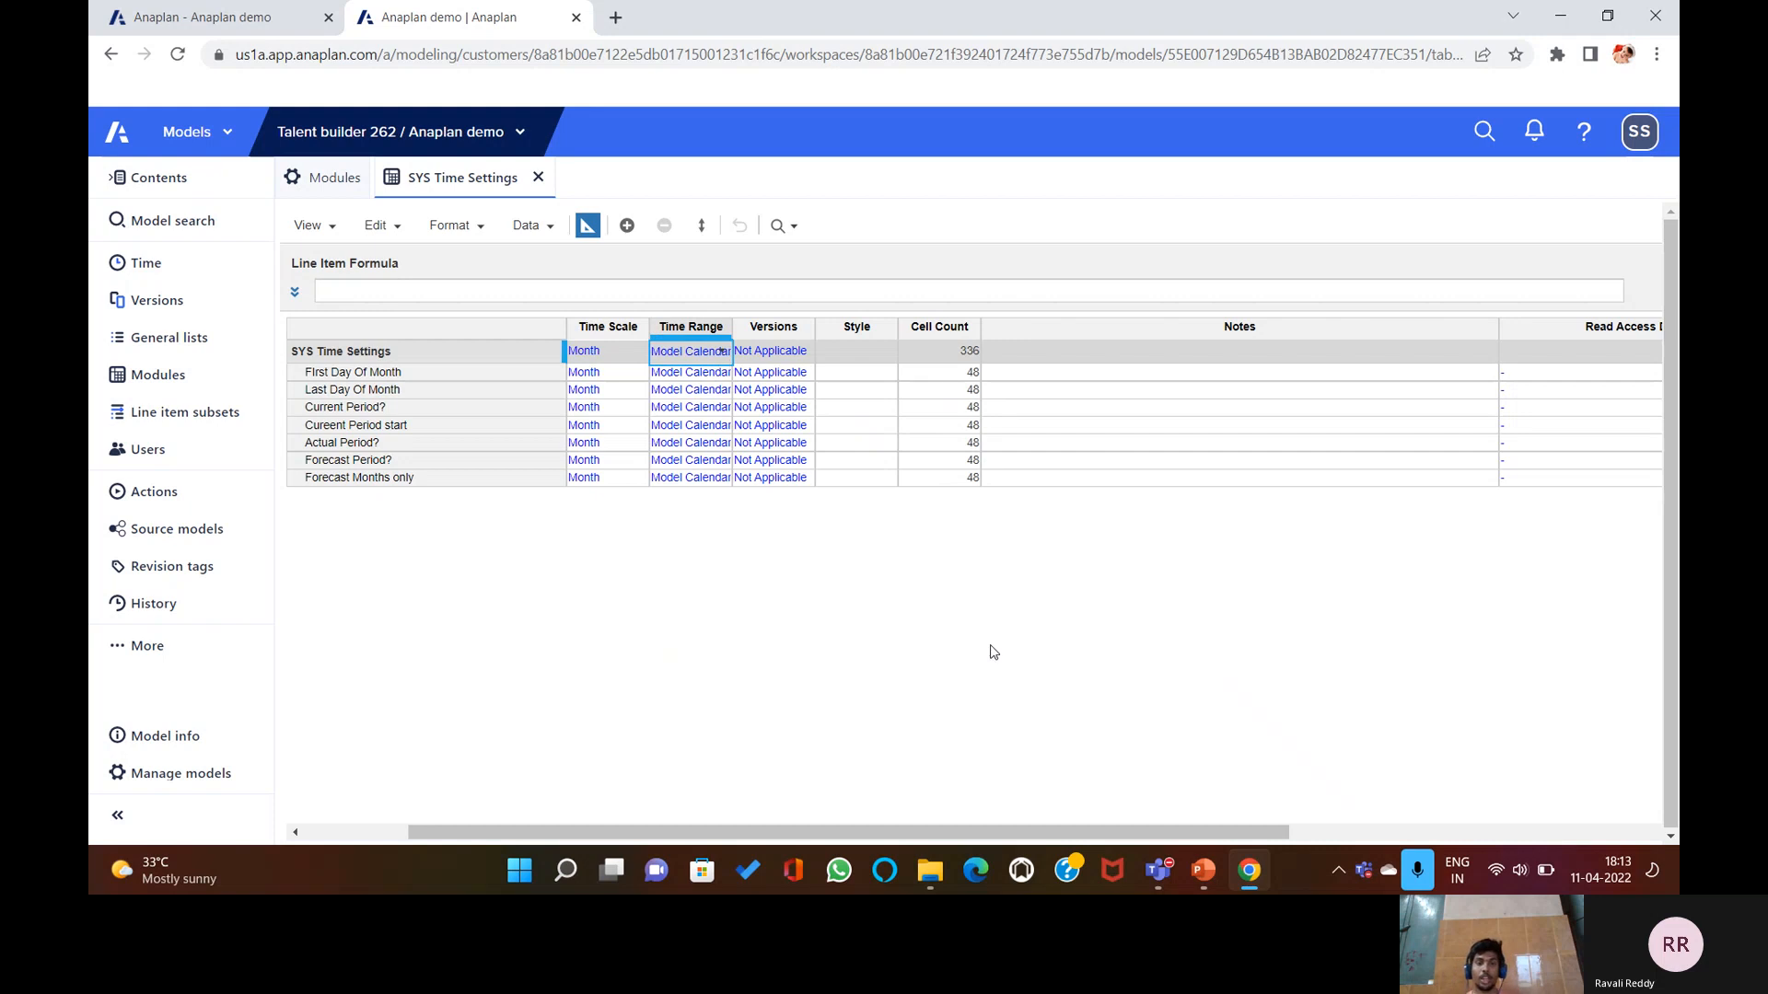
left_click(723, 354)
left_click(725, 371)
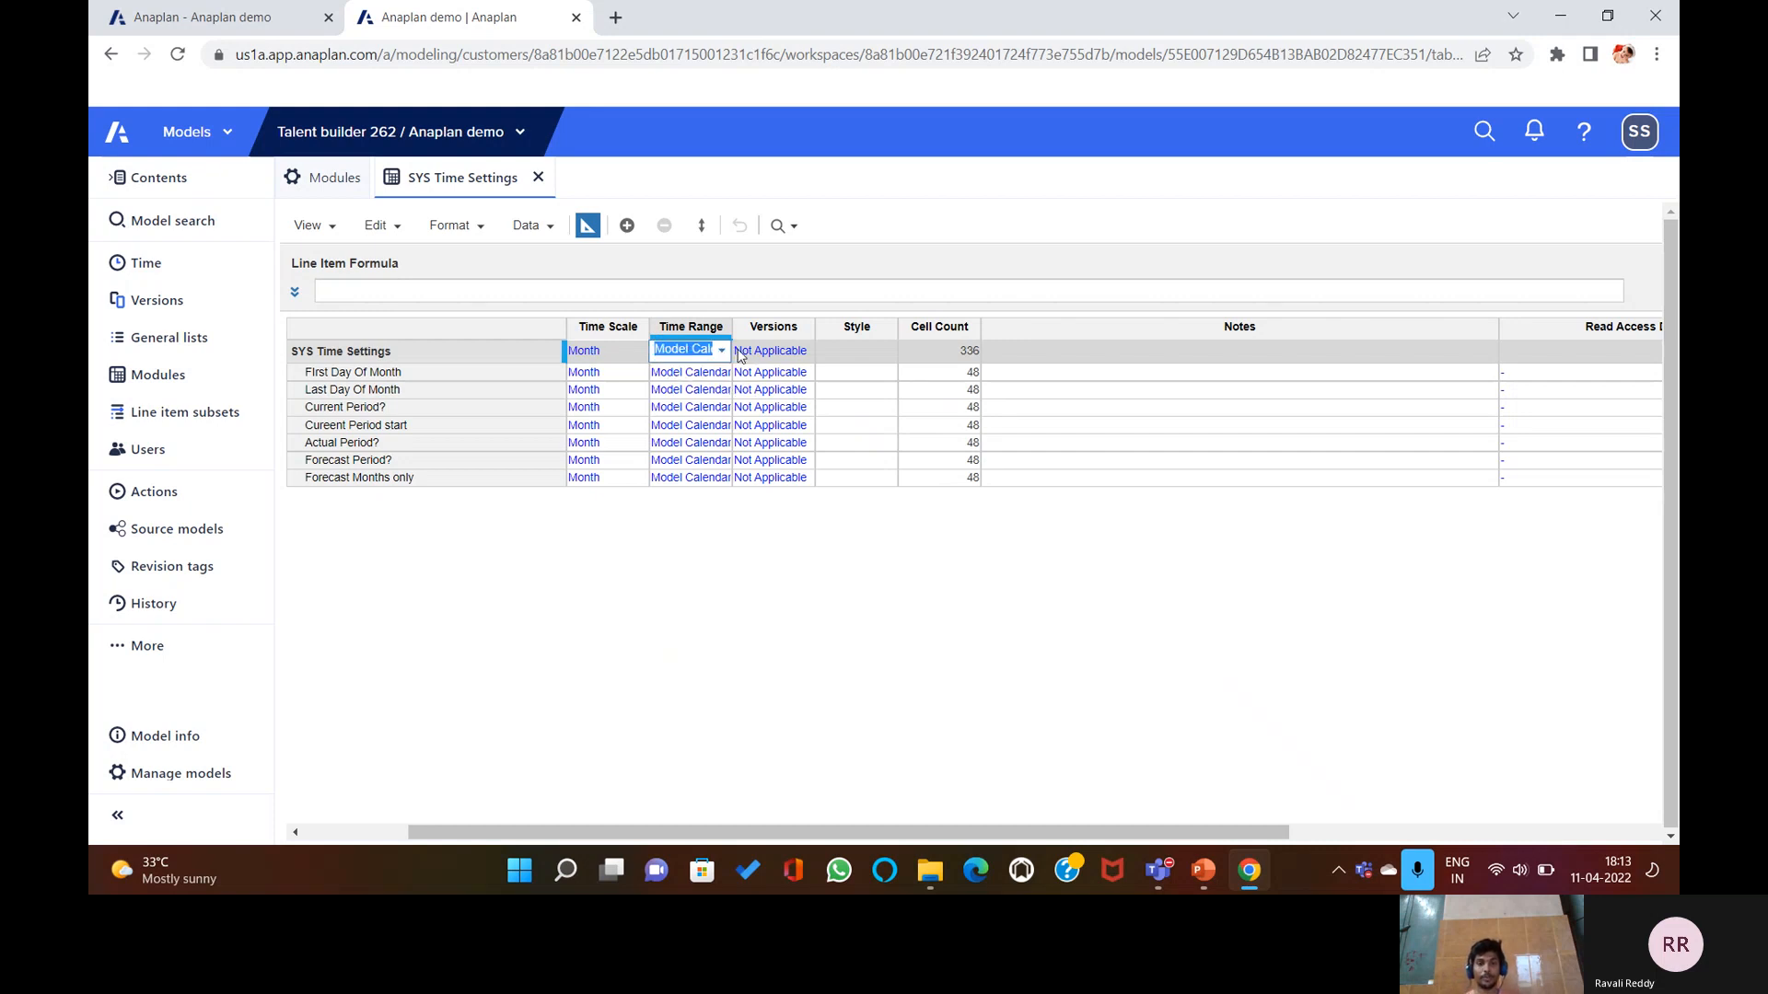
left_click(802, 354)
left_click(1245, 651)
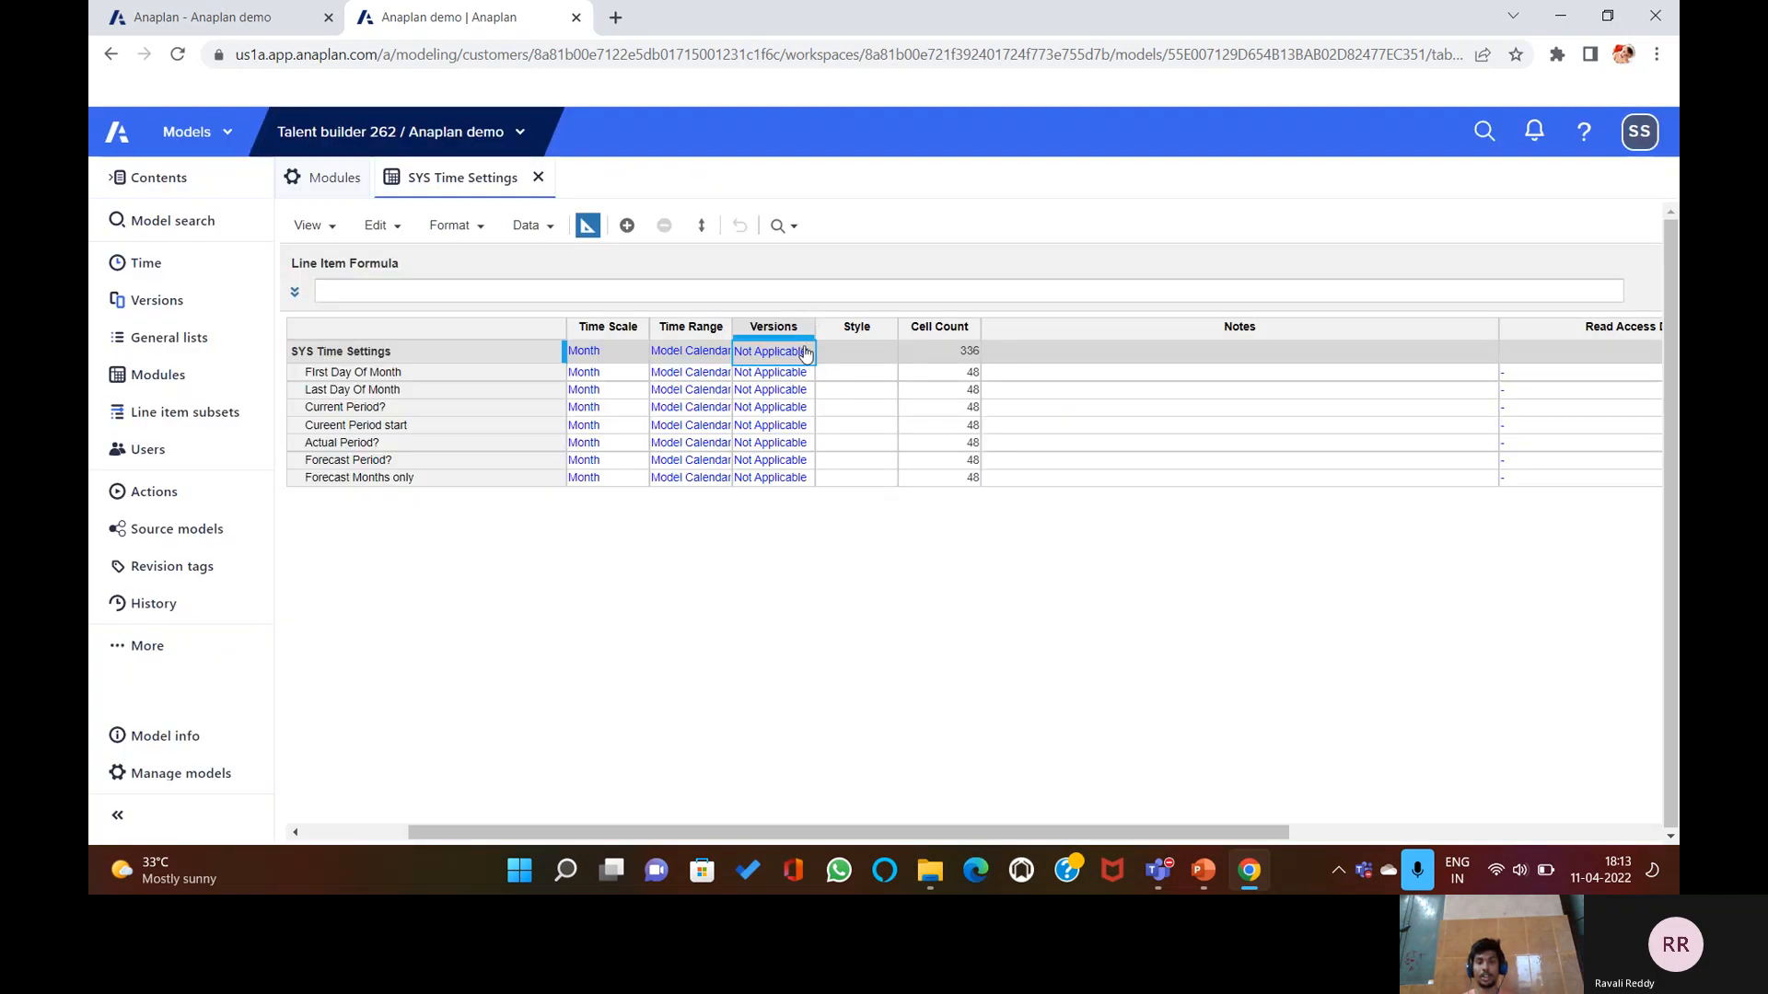
Keep Versions as Not Applicable, cancel the confirm dialog, then open First Day Of Month's Style choices.
left_click(800, 353)
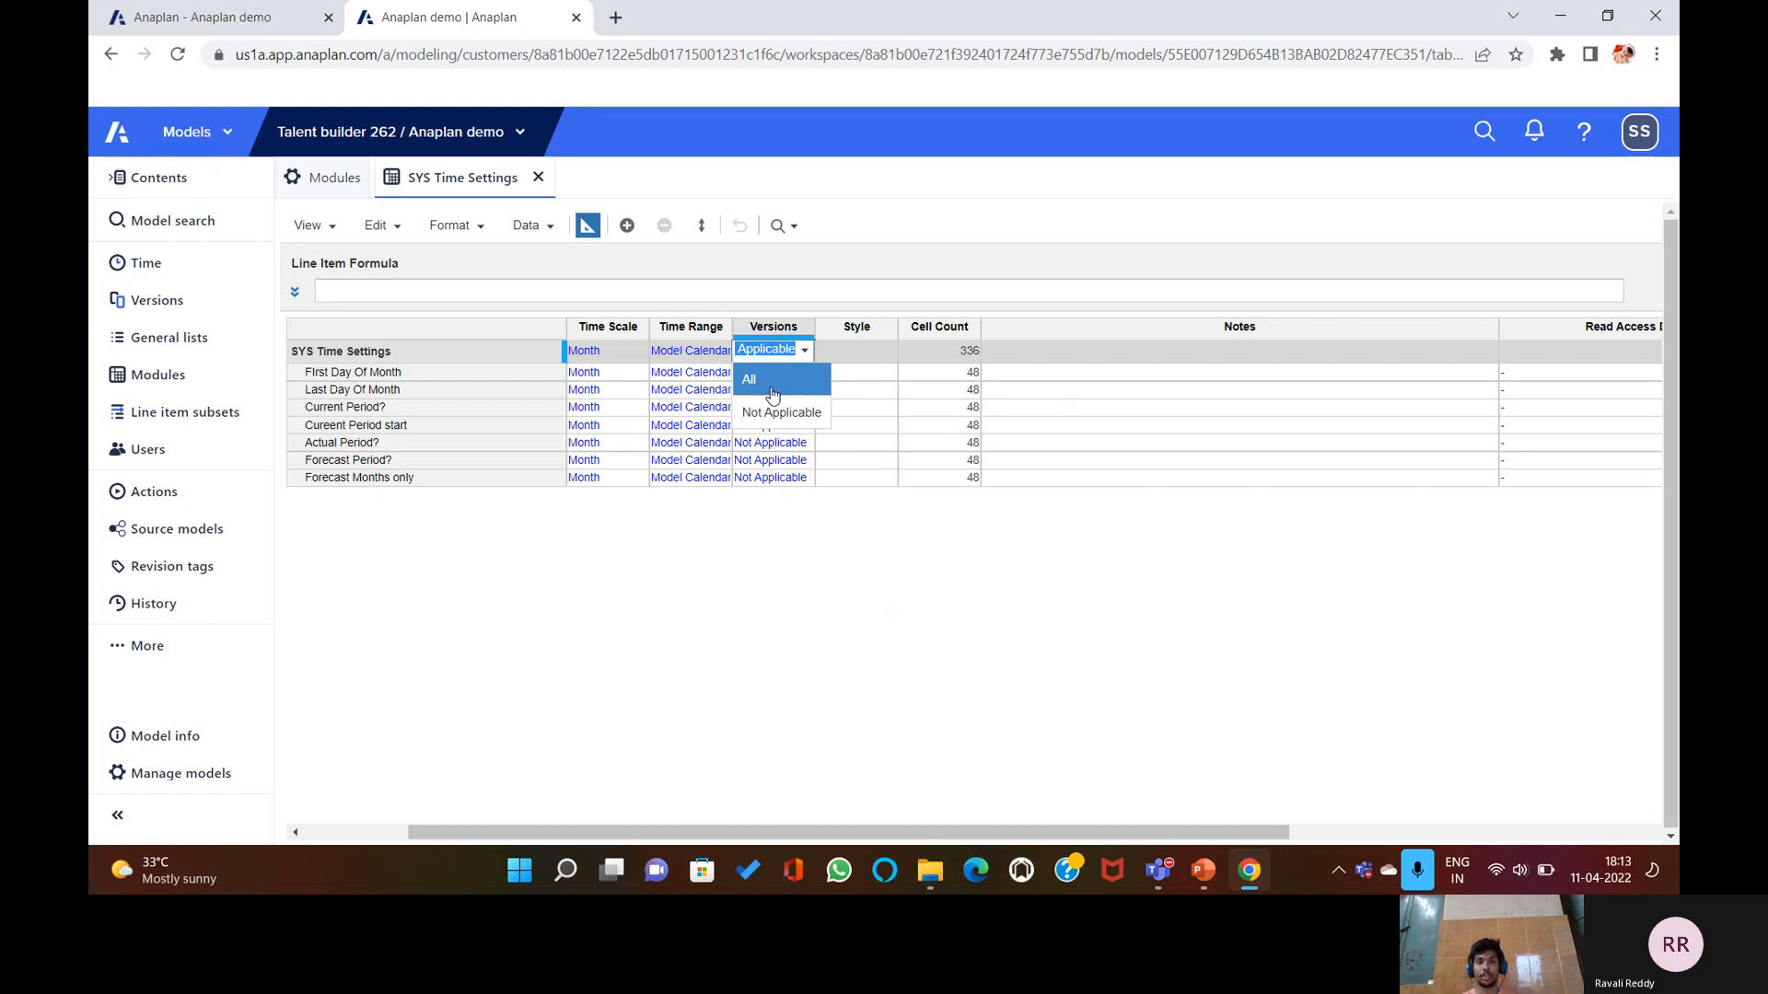
left_click(805, 353)
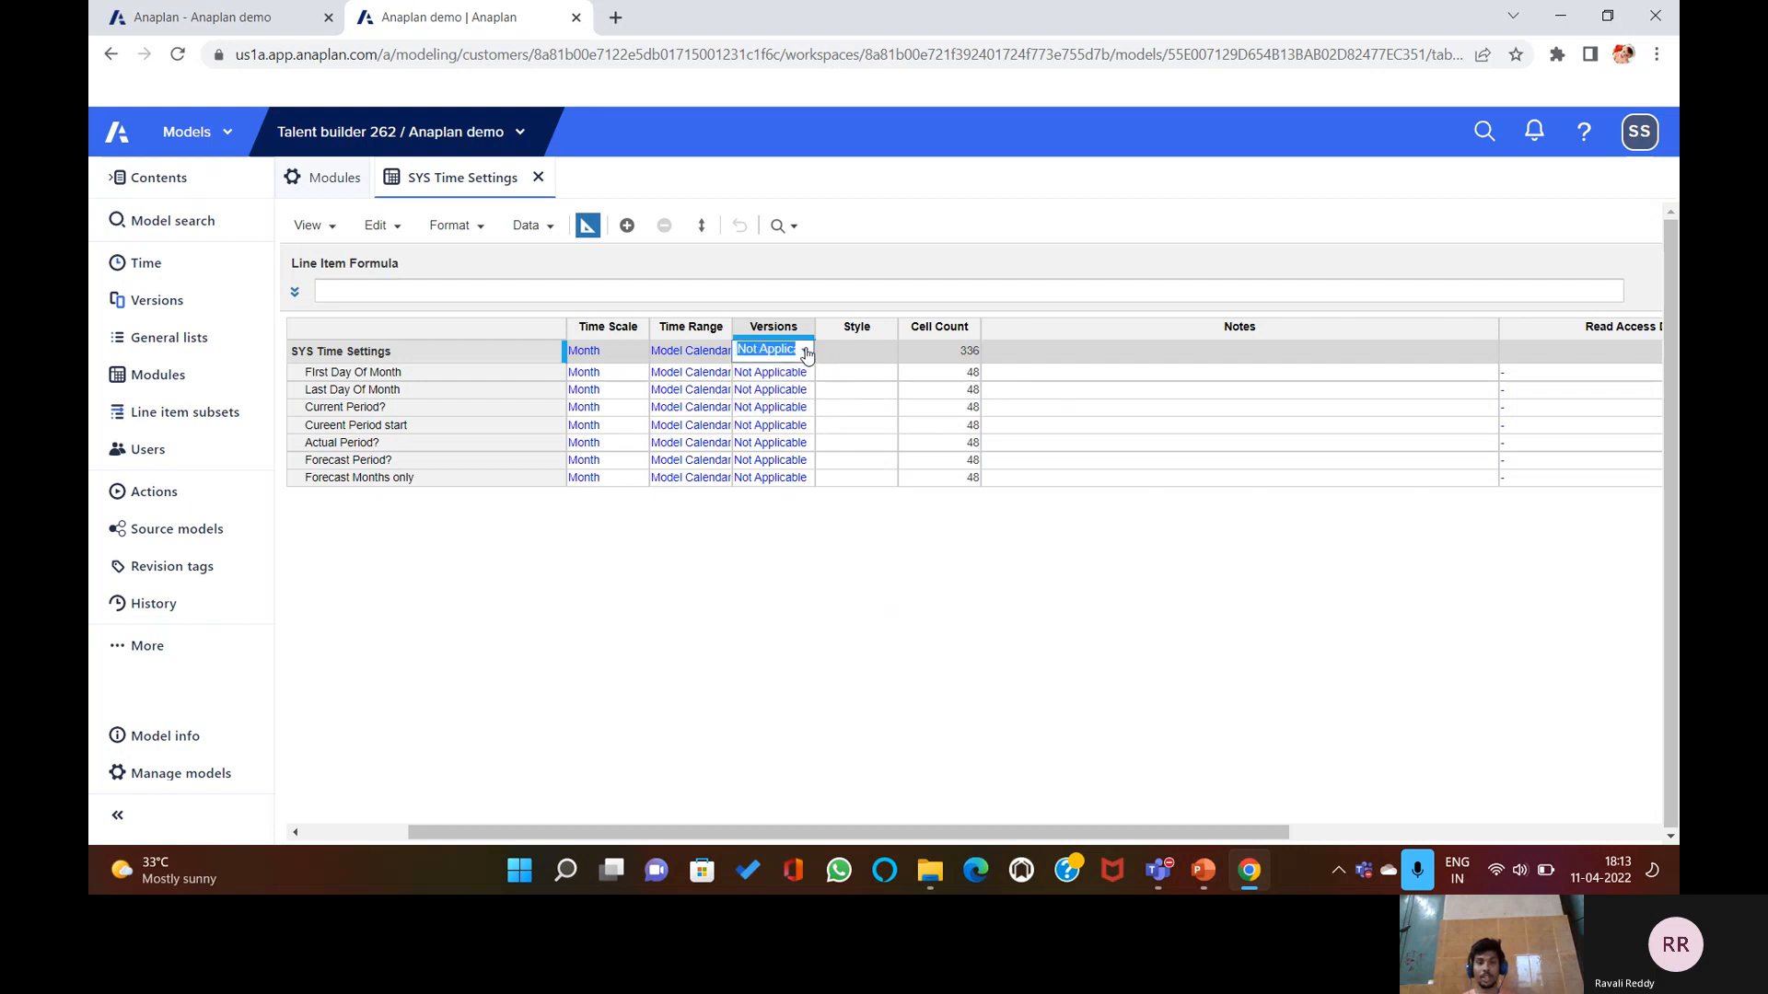
left_click(968, 606)
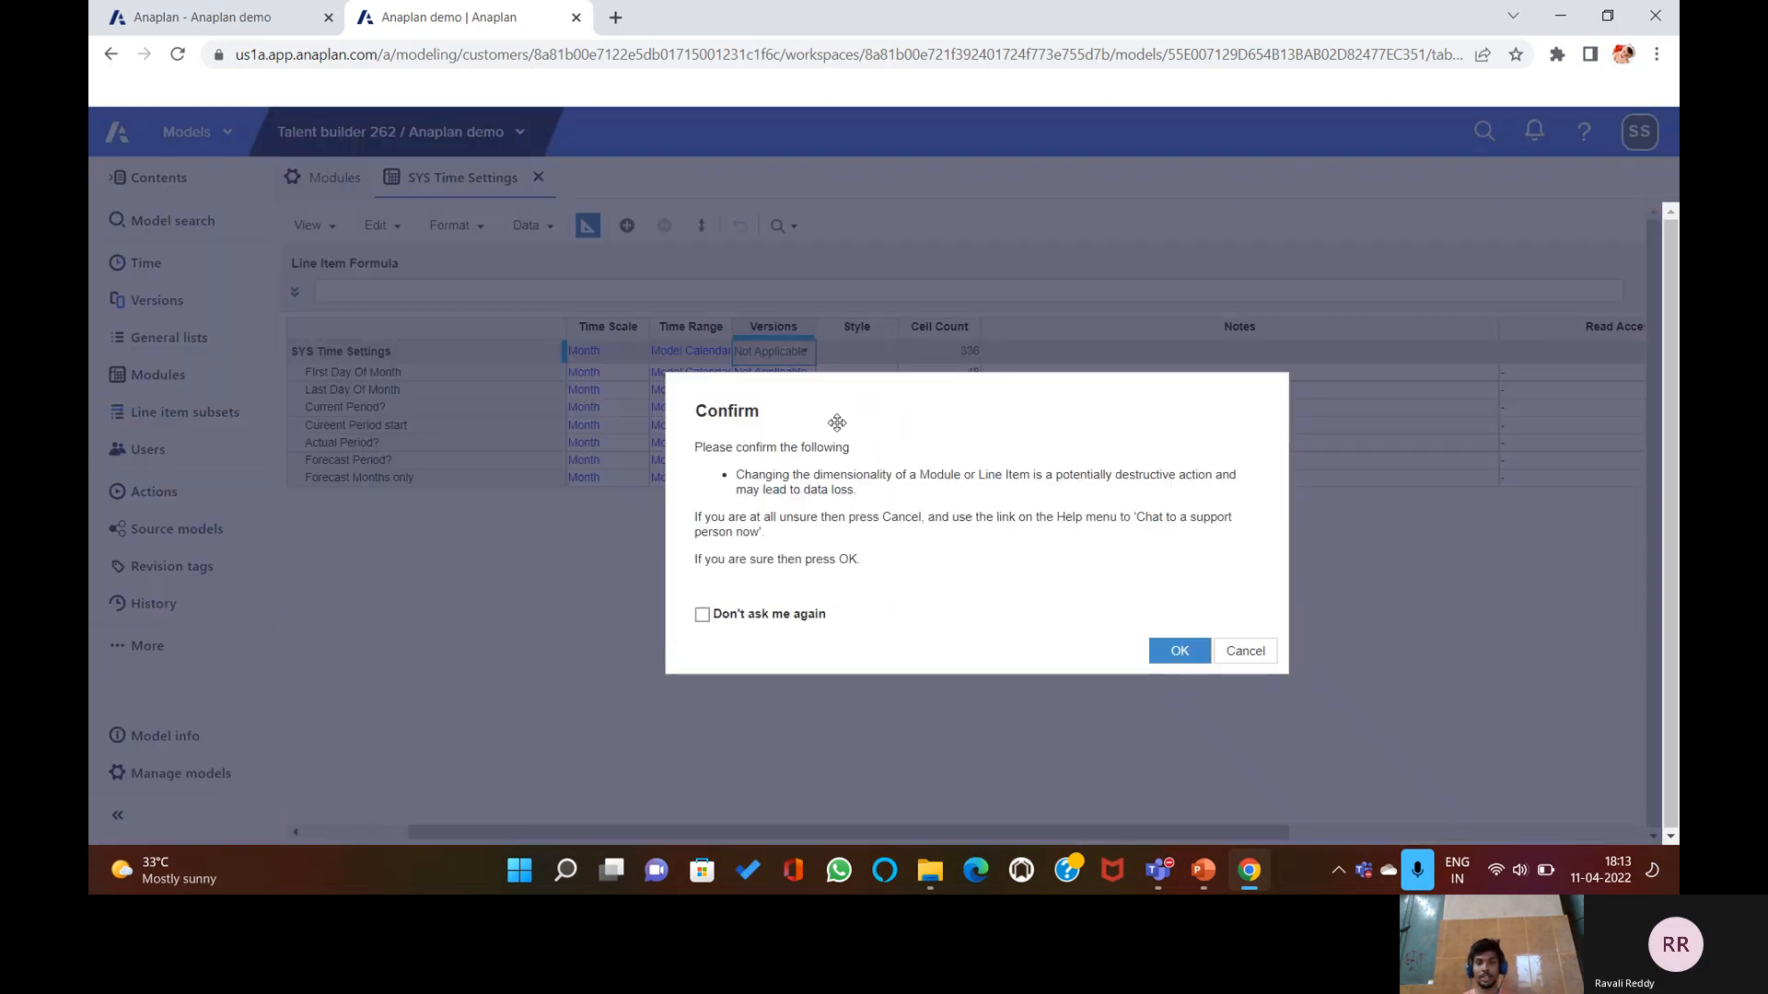
left_click(1245, 652)
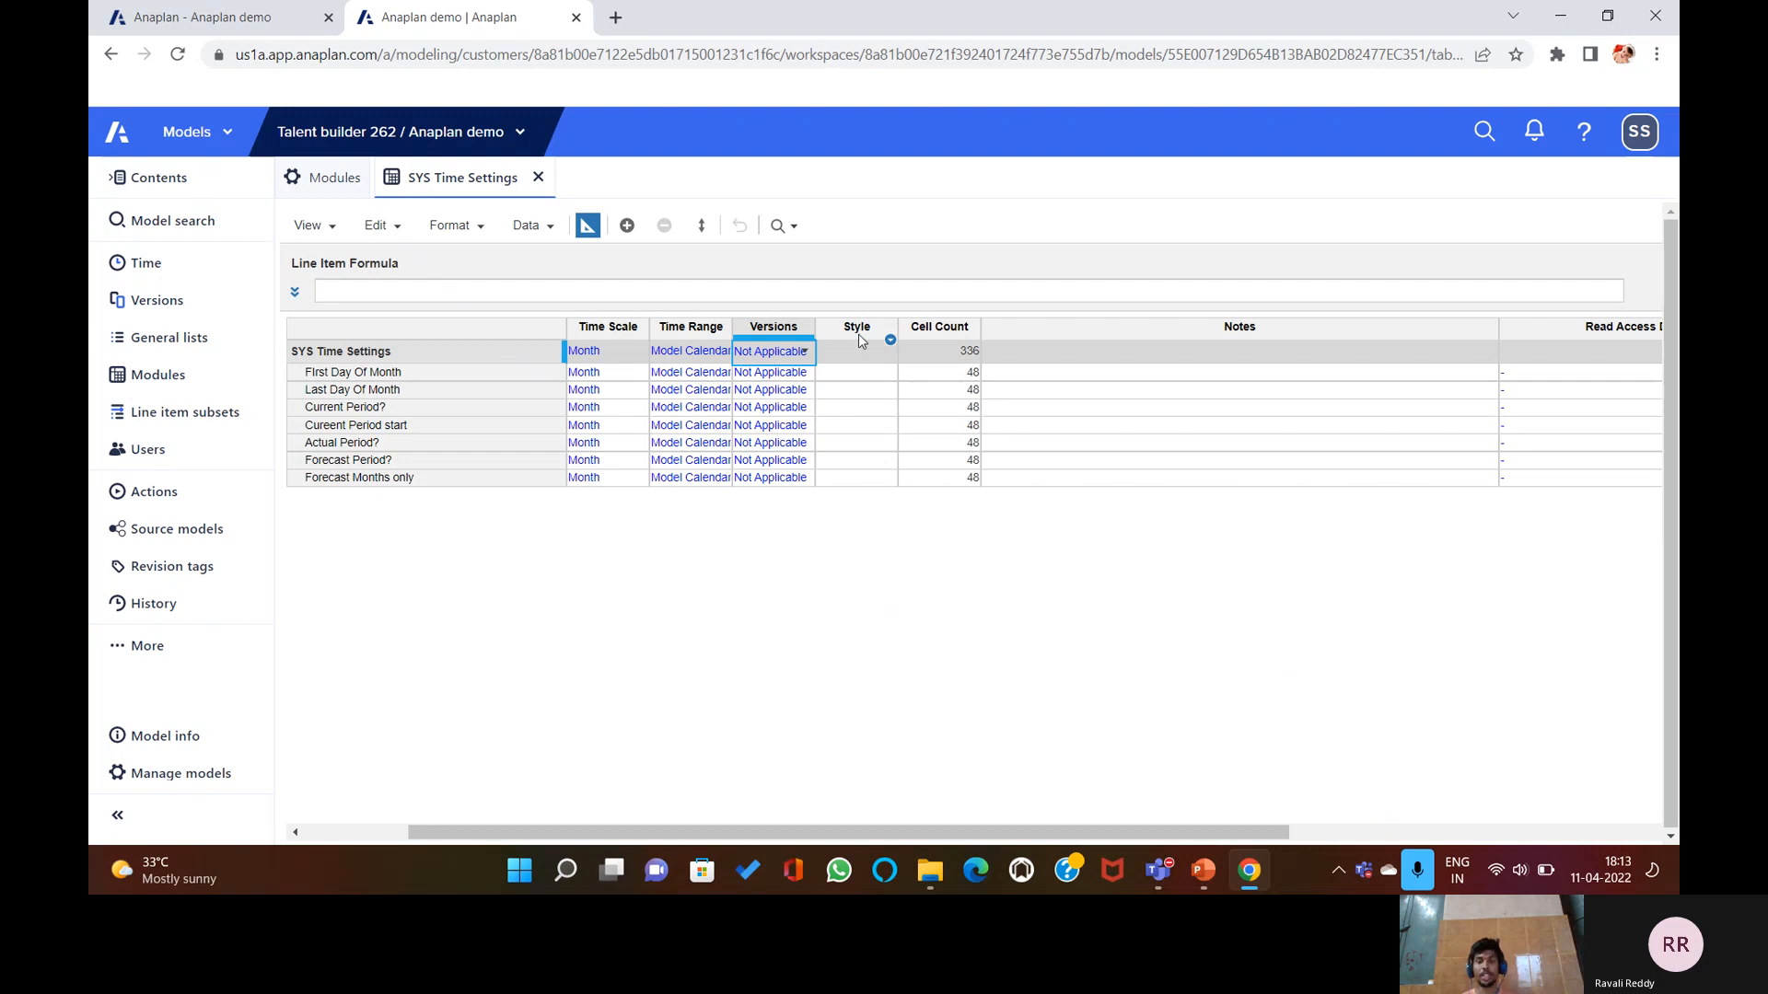
left_click(875, 373)
left_click(887, 374)
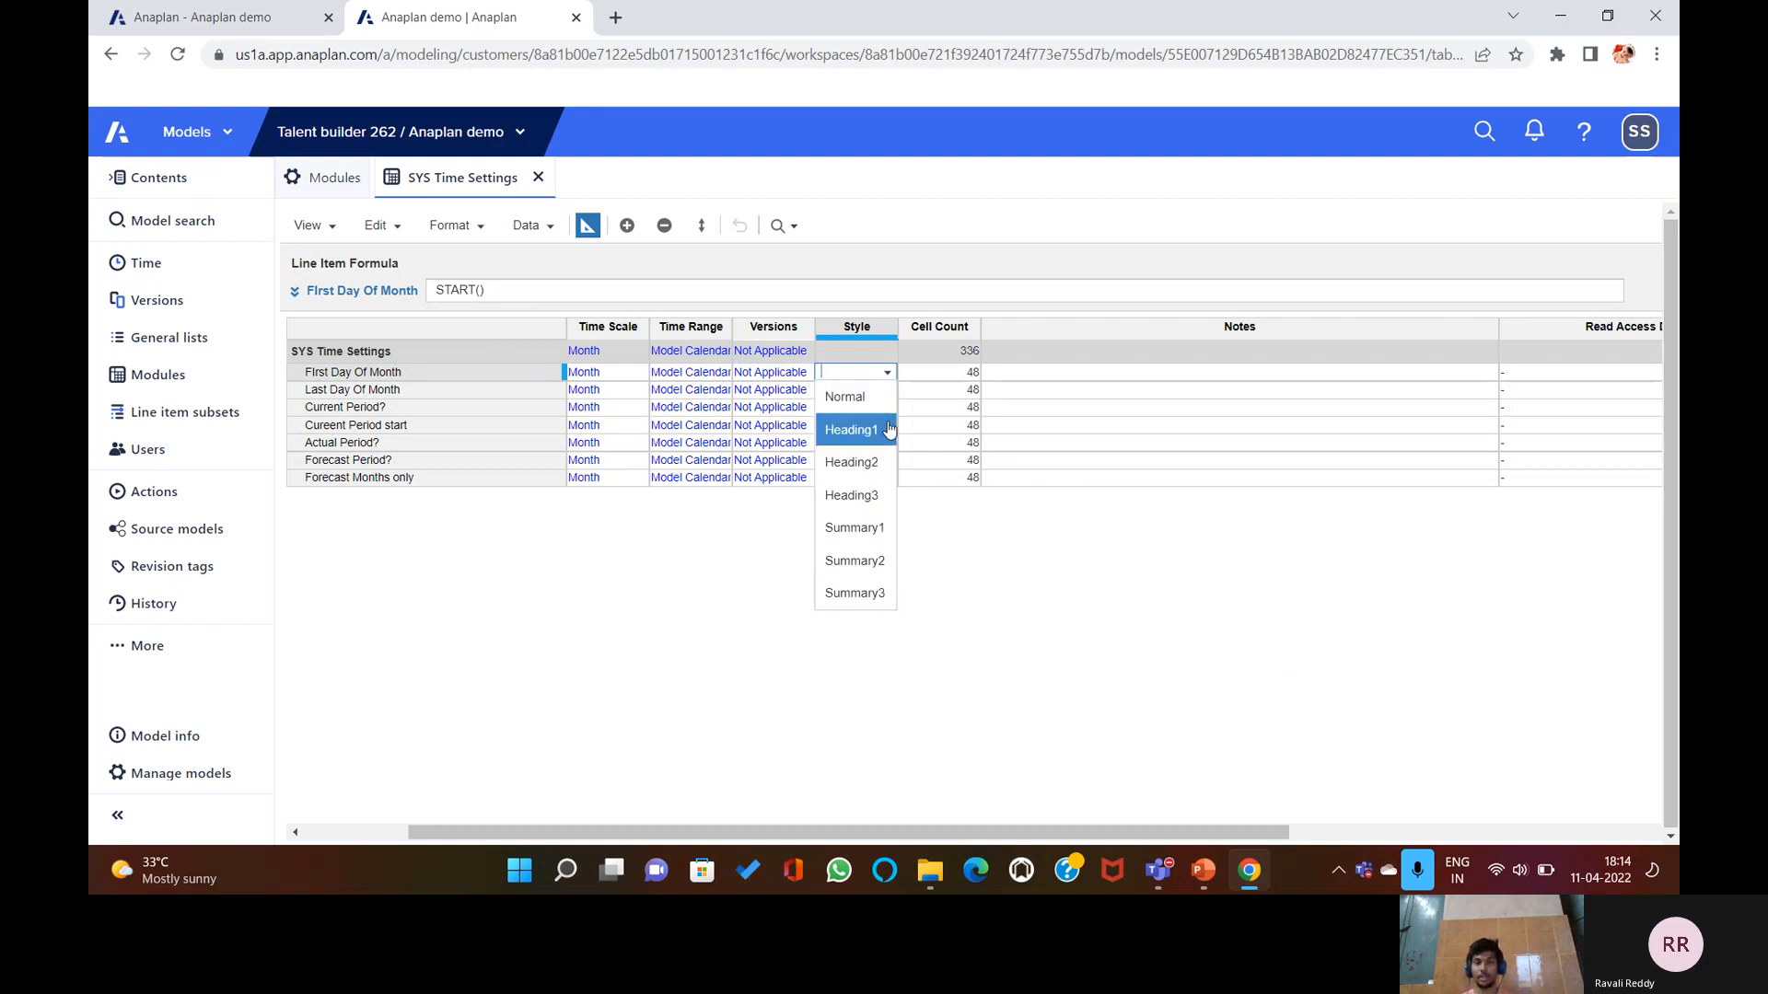
left_click(865, 433)
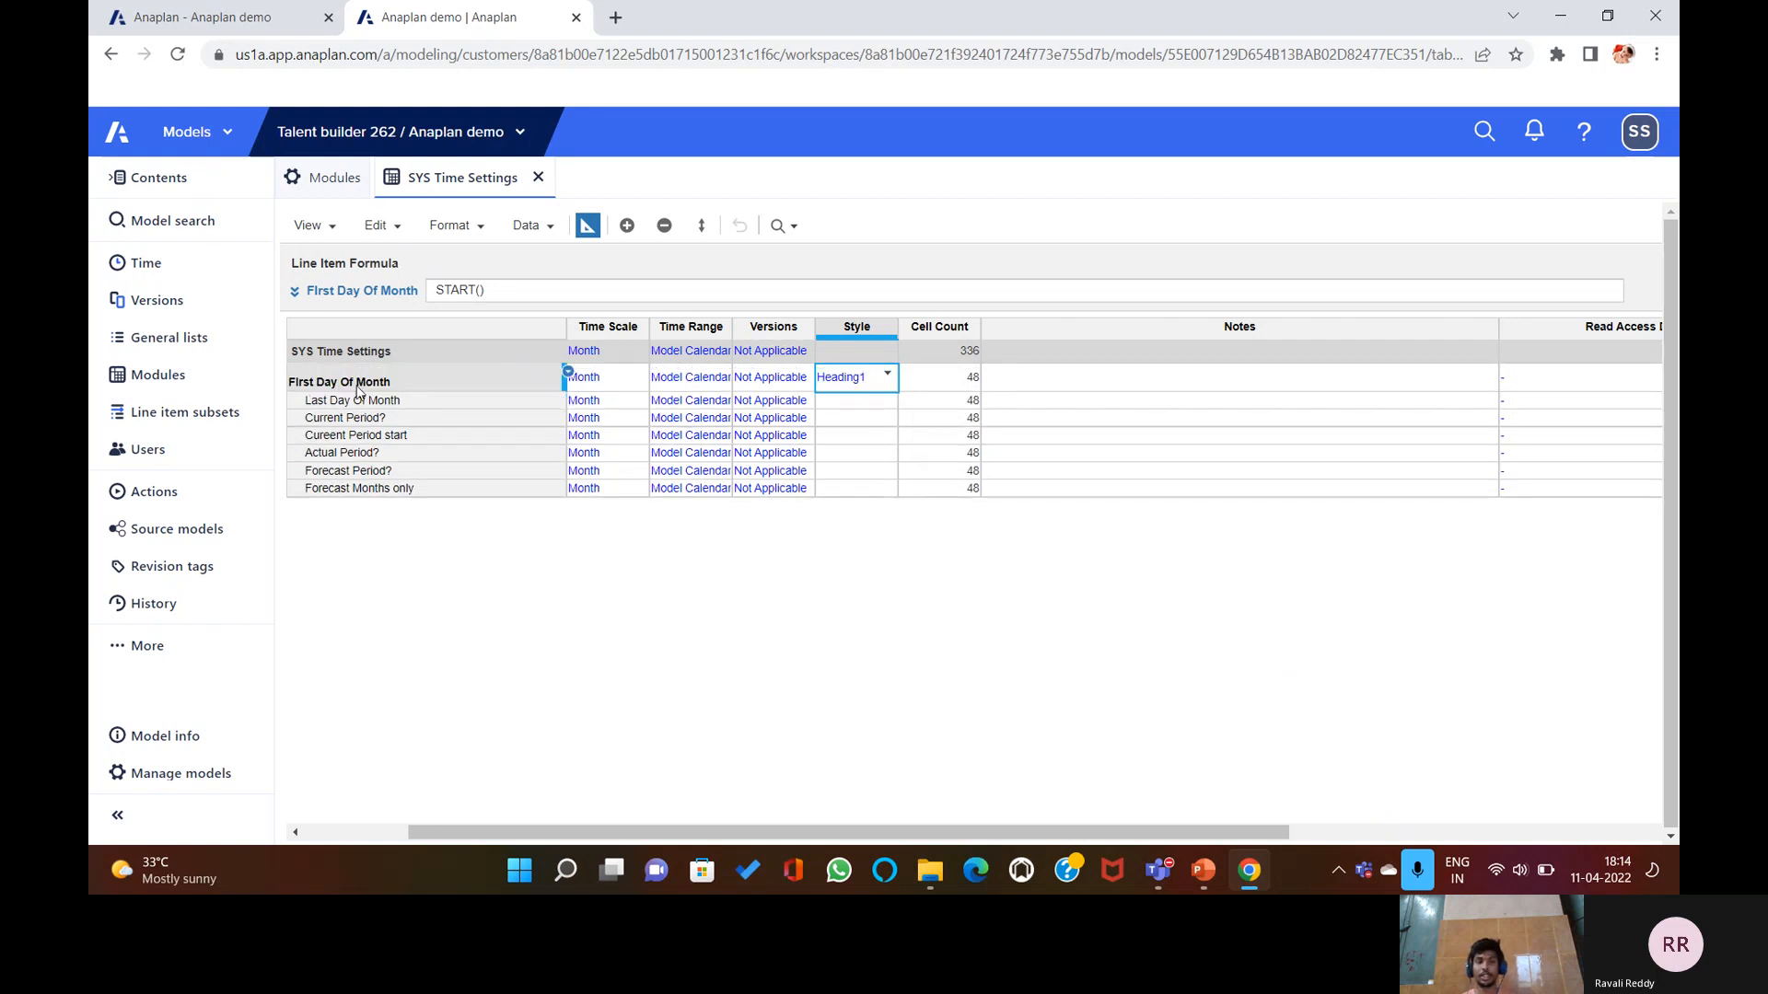
left_click(863, 418)
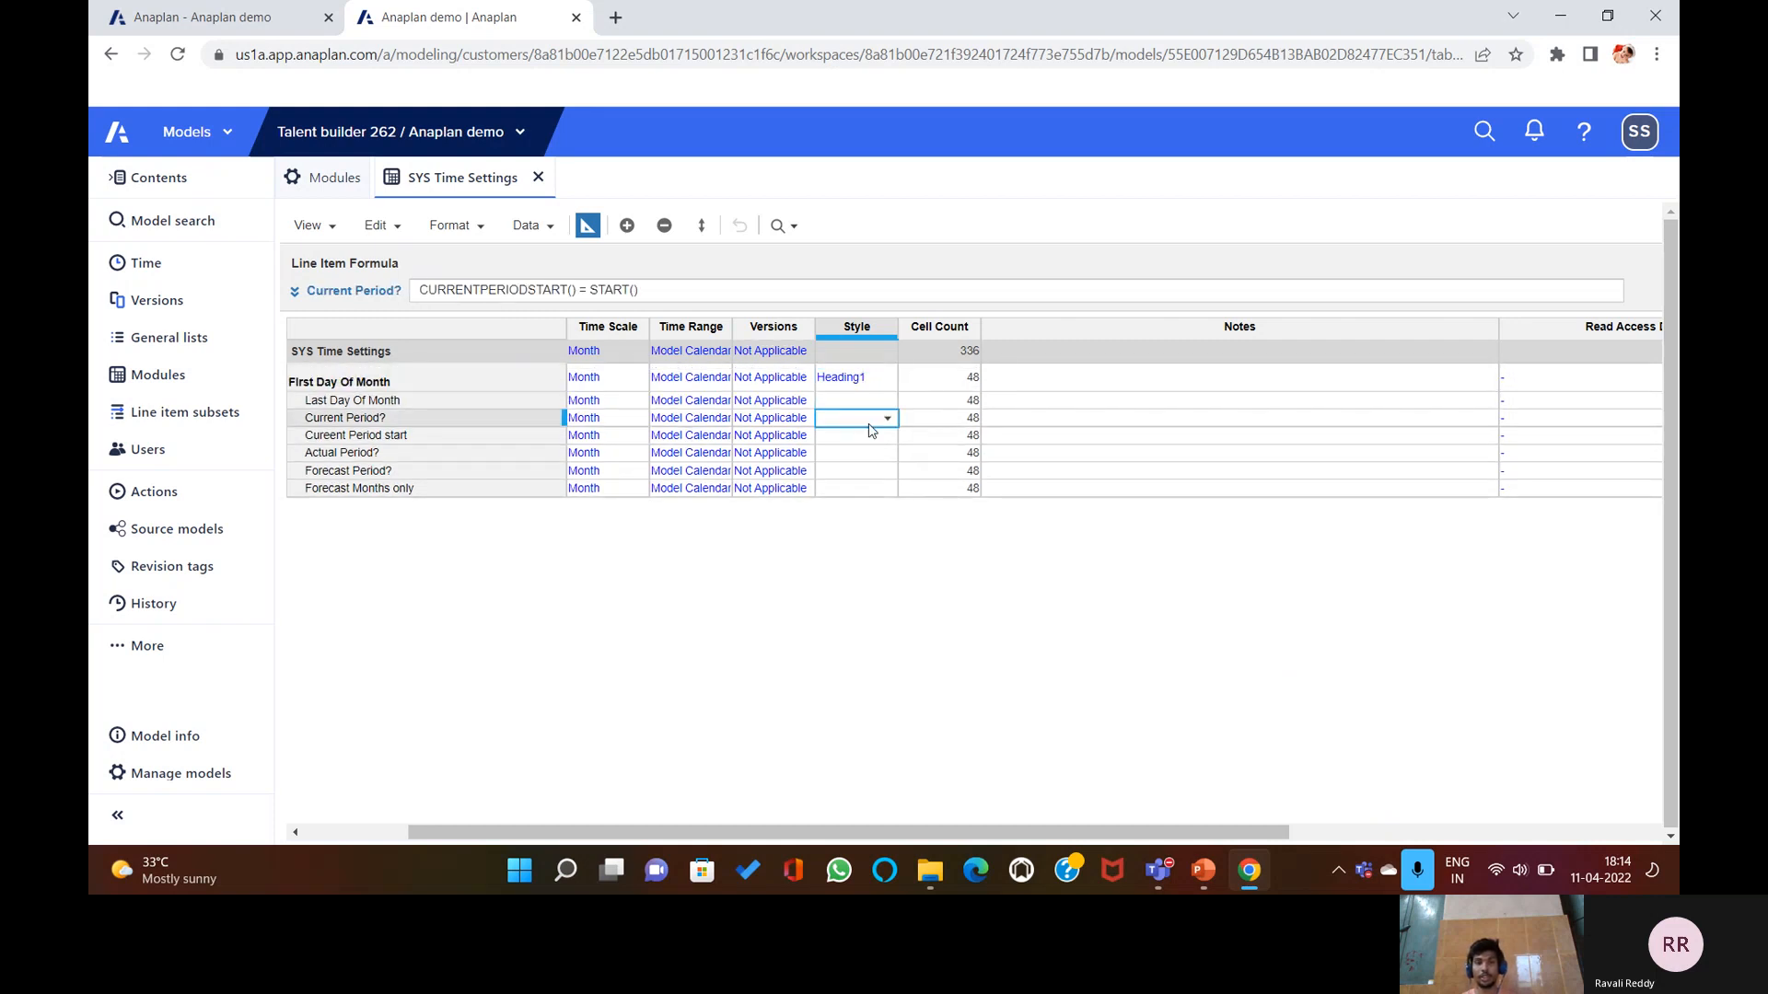
left_click(878, 441)
left_click(888, 446)
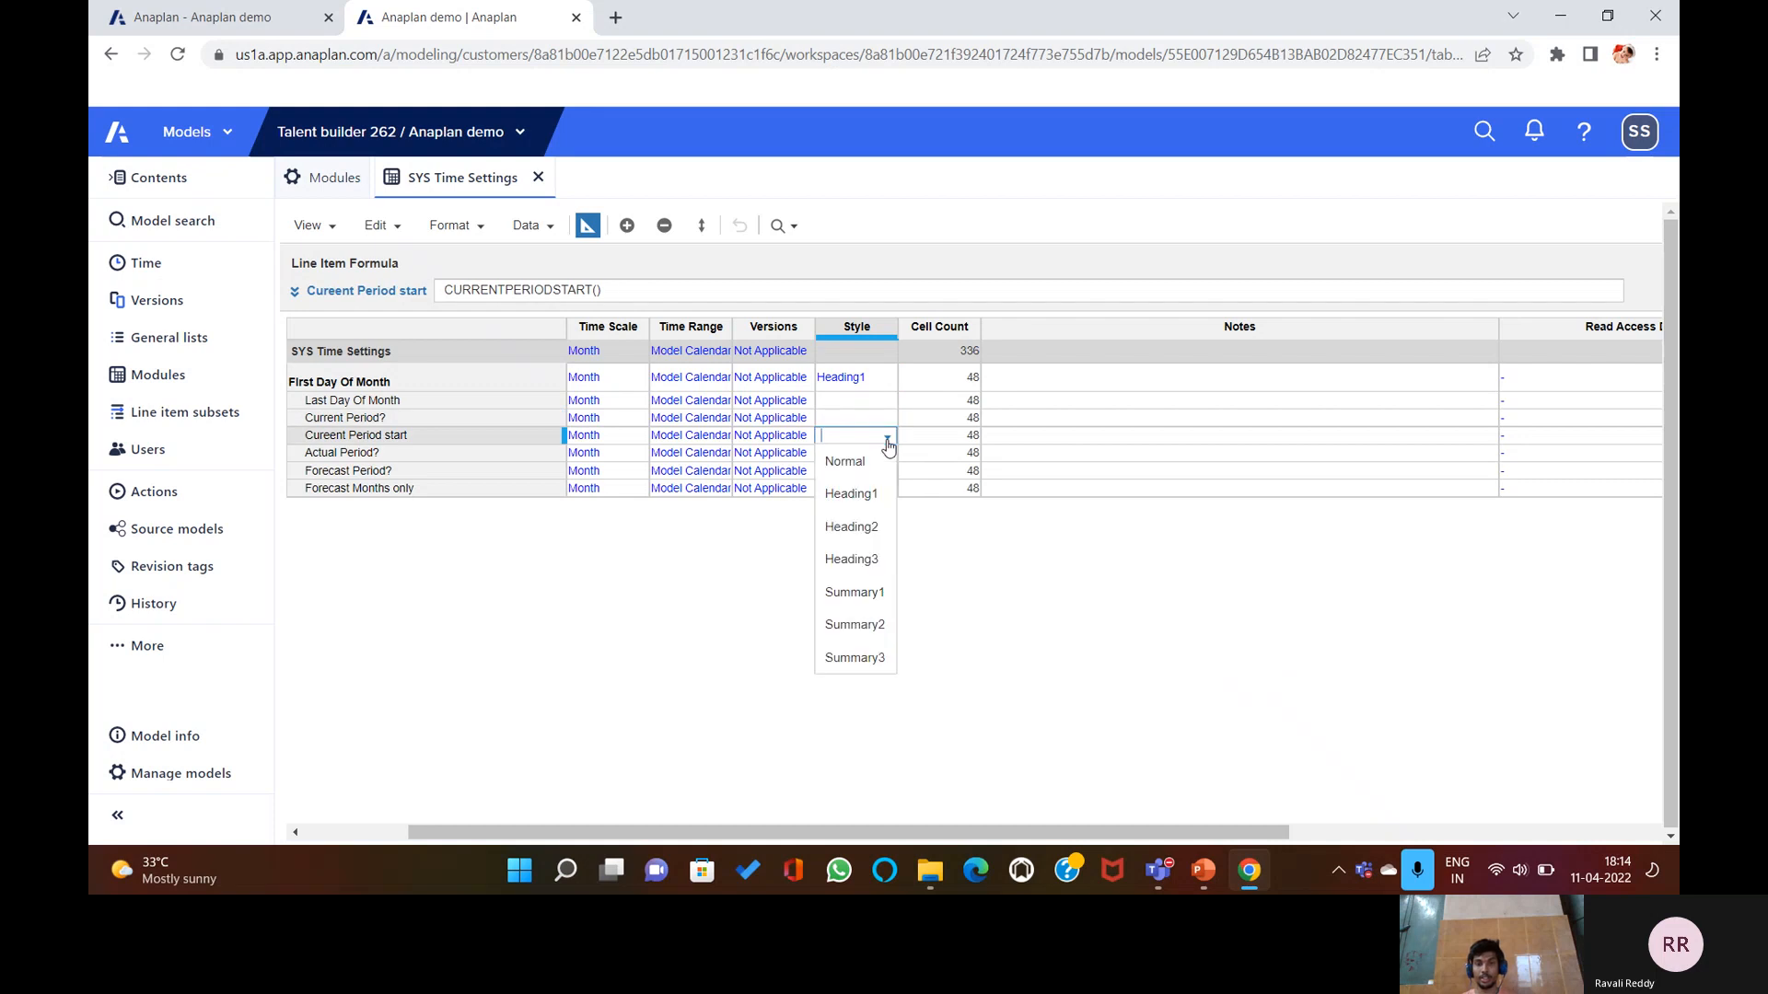
left_click(859, 625)
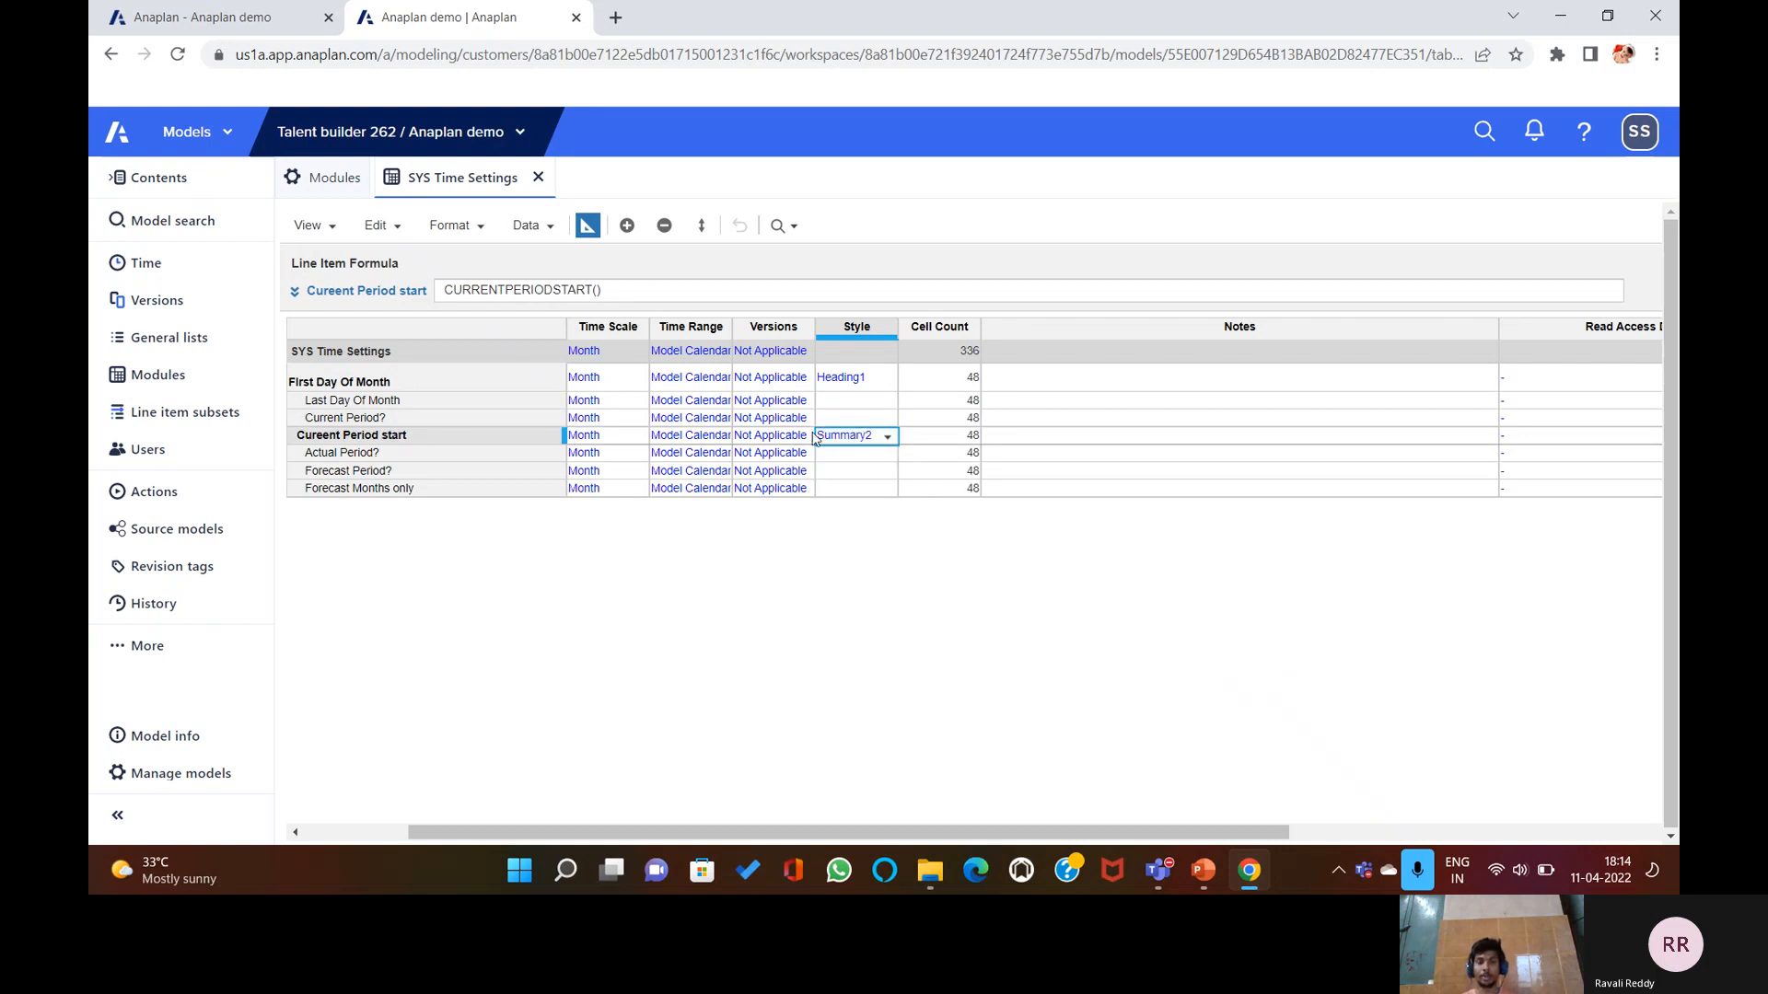
left_click(885, 439)
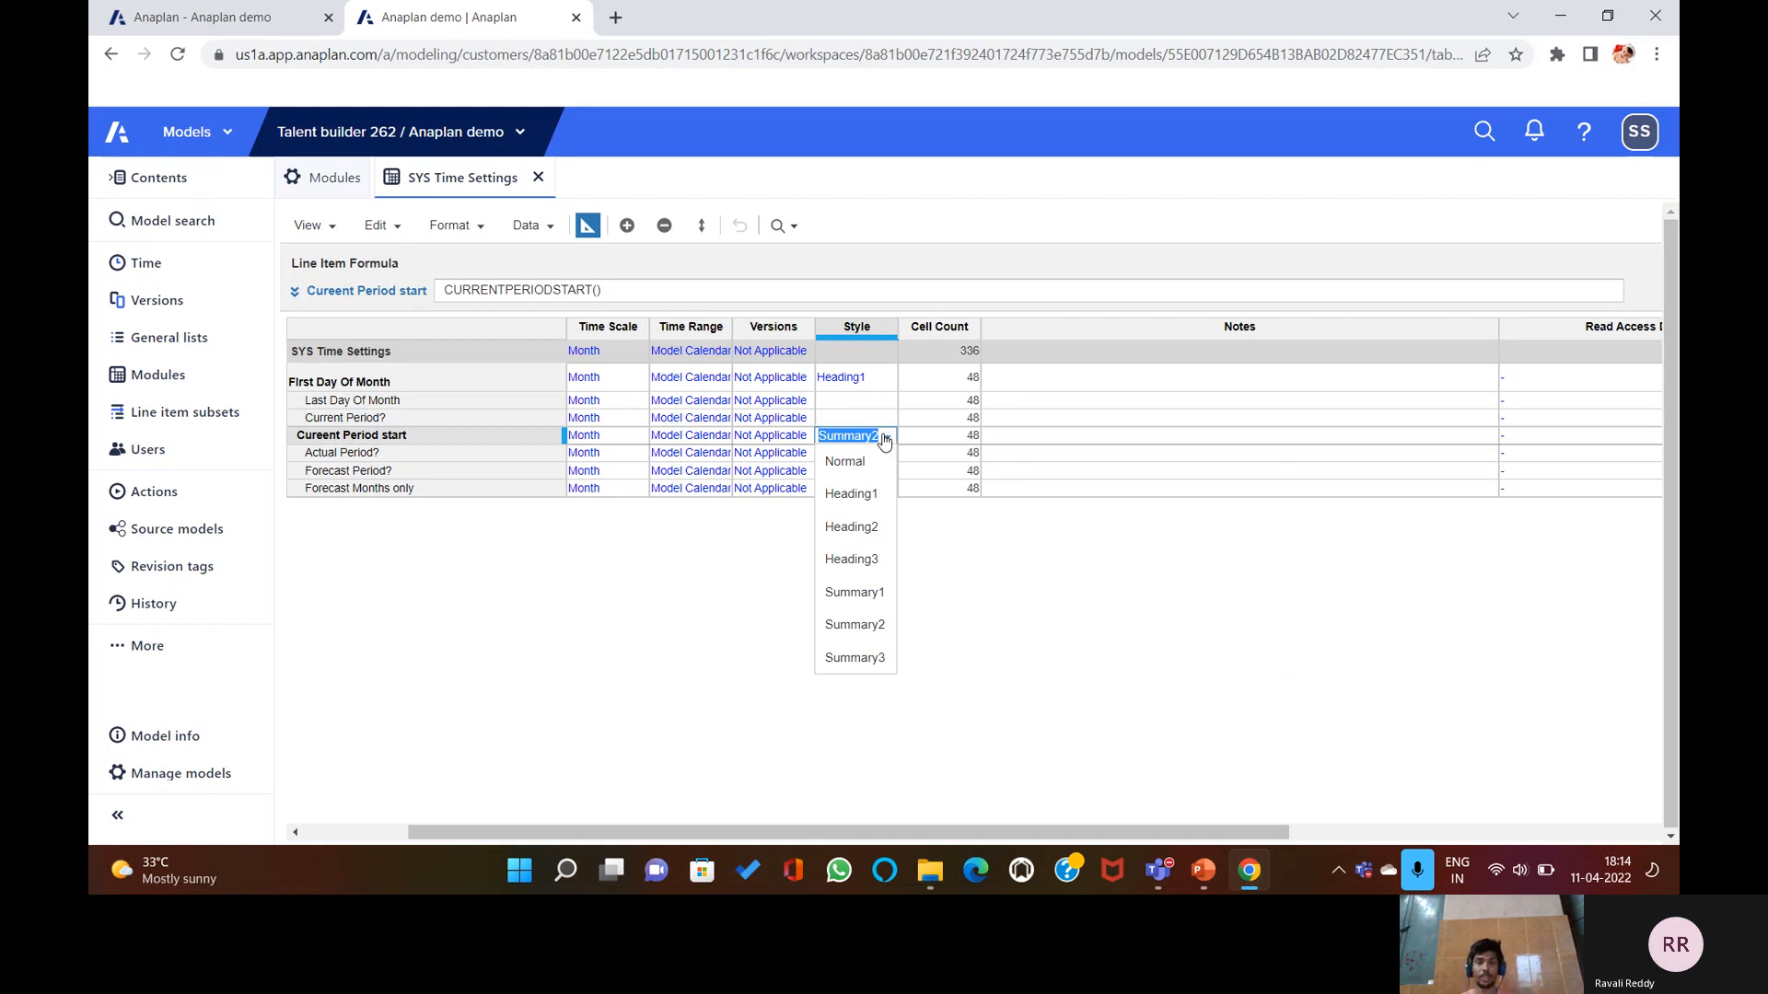
key("BackSpace")
left_click(967, 566)
left_click(871, 385)
key("BackSpace")
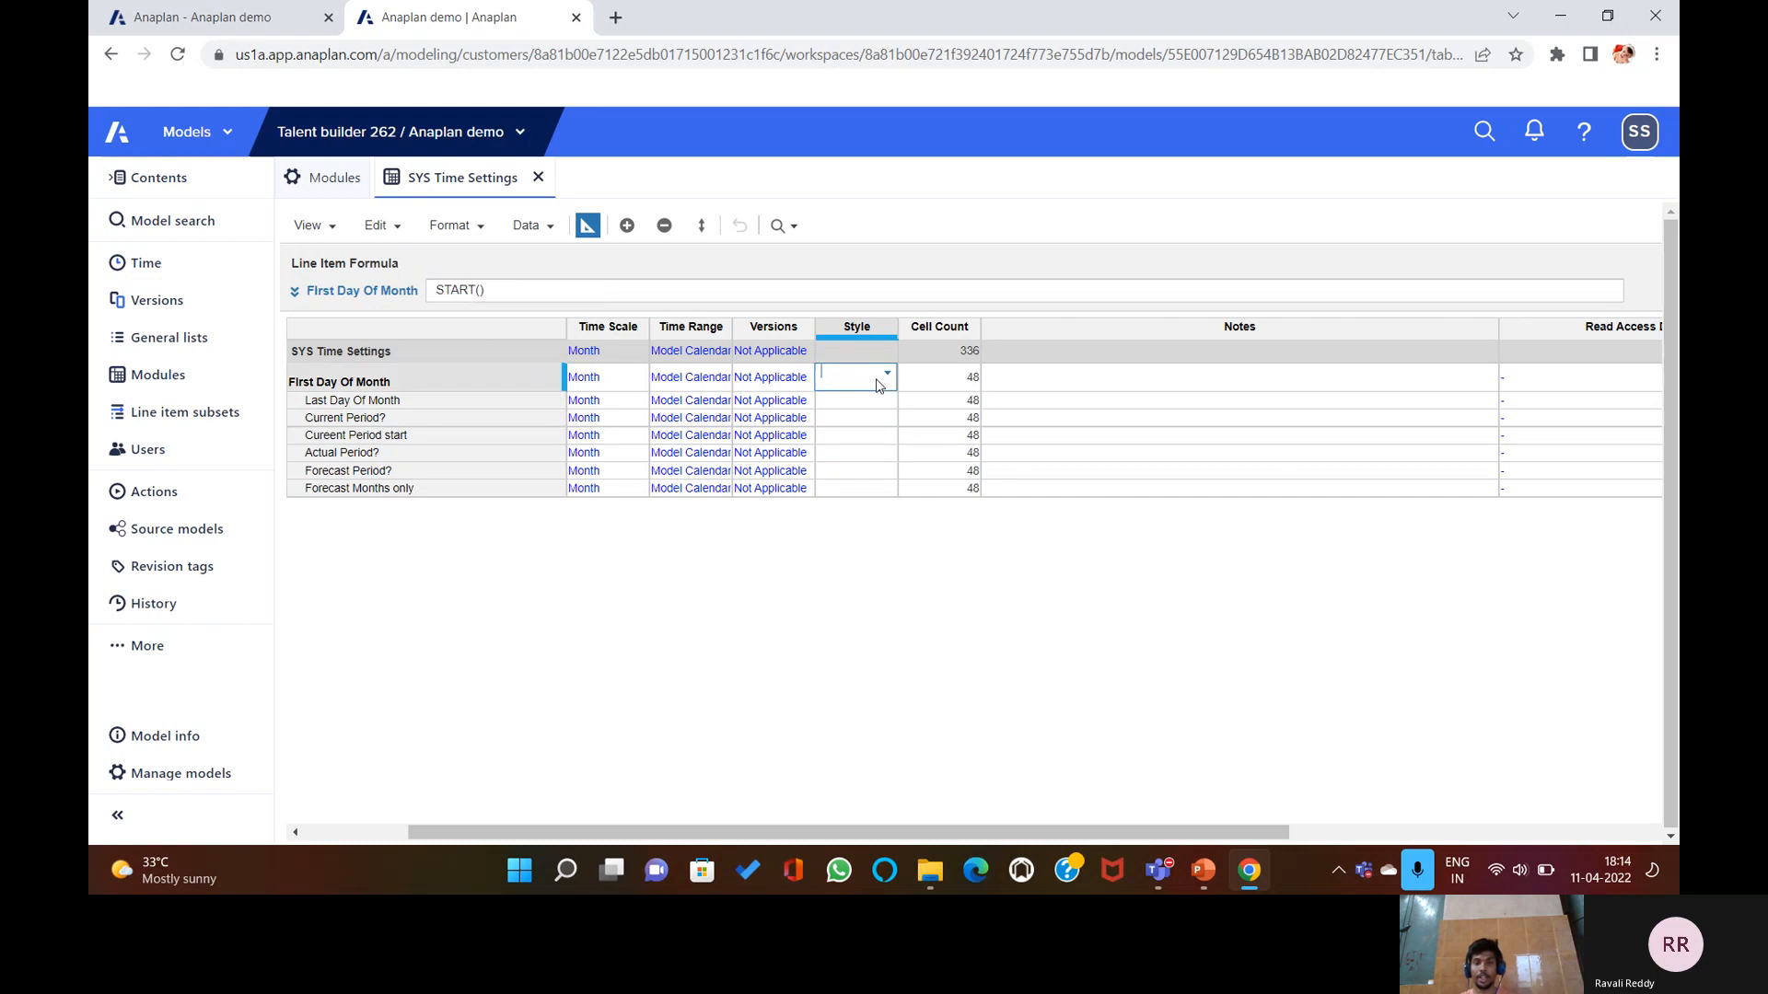
left_click(1034, 592)
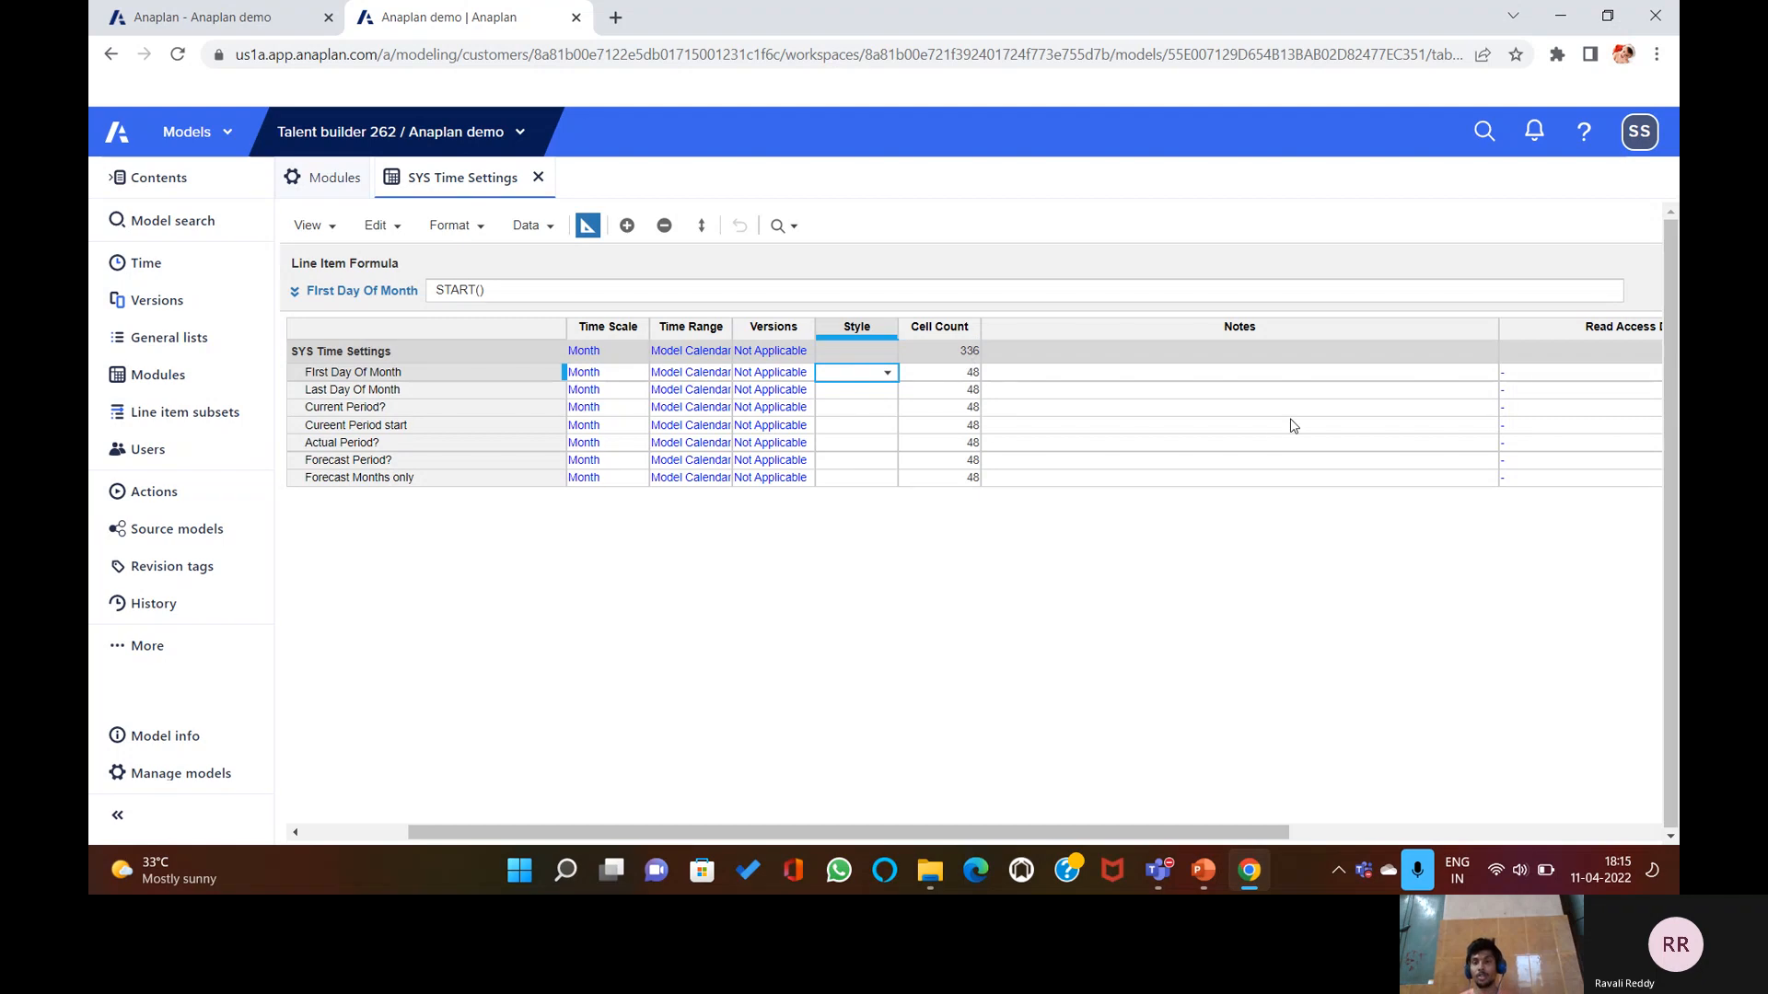
Leave First Day Of Month's Notes empty, scroll back to Format/Formula, and show PowerPoint's Blueprint View Settings slide.
left_click(1110, 374)
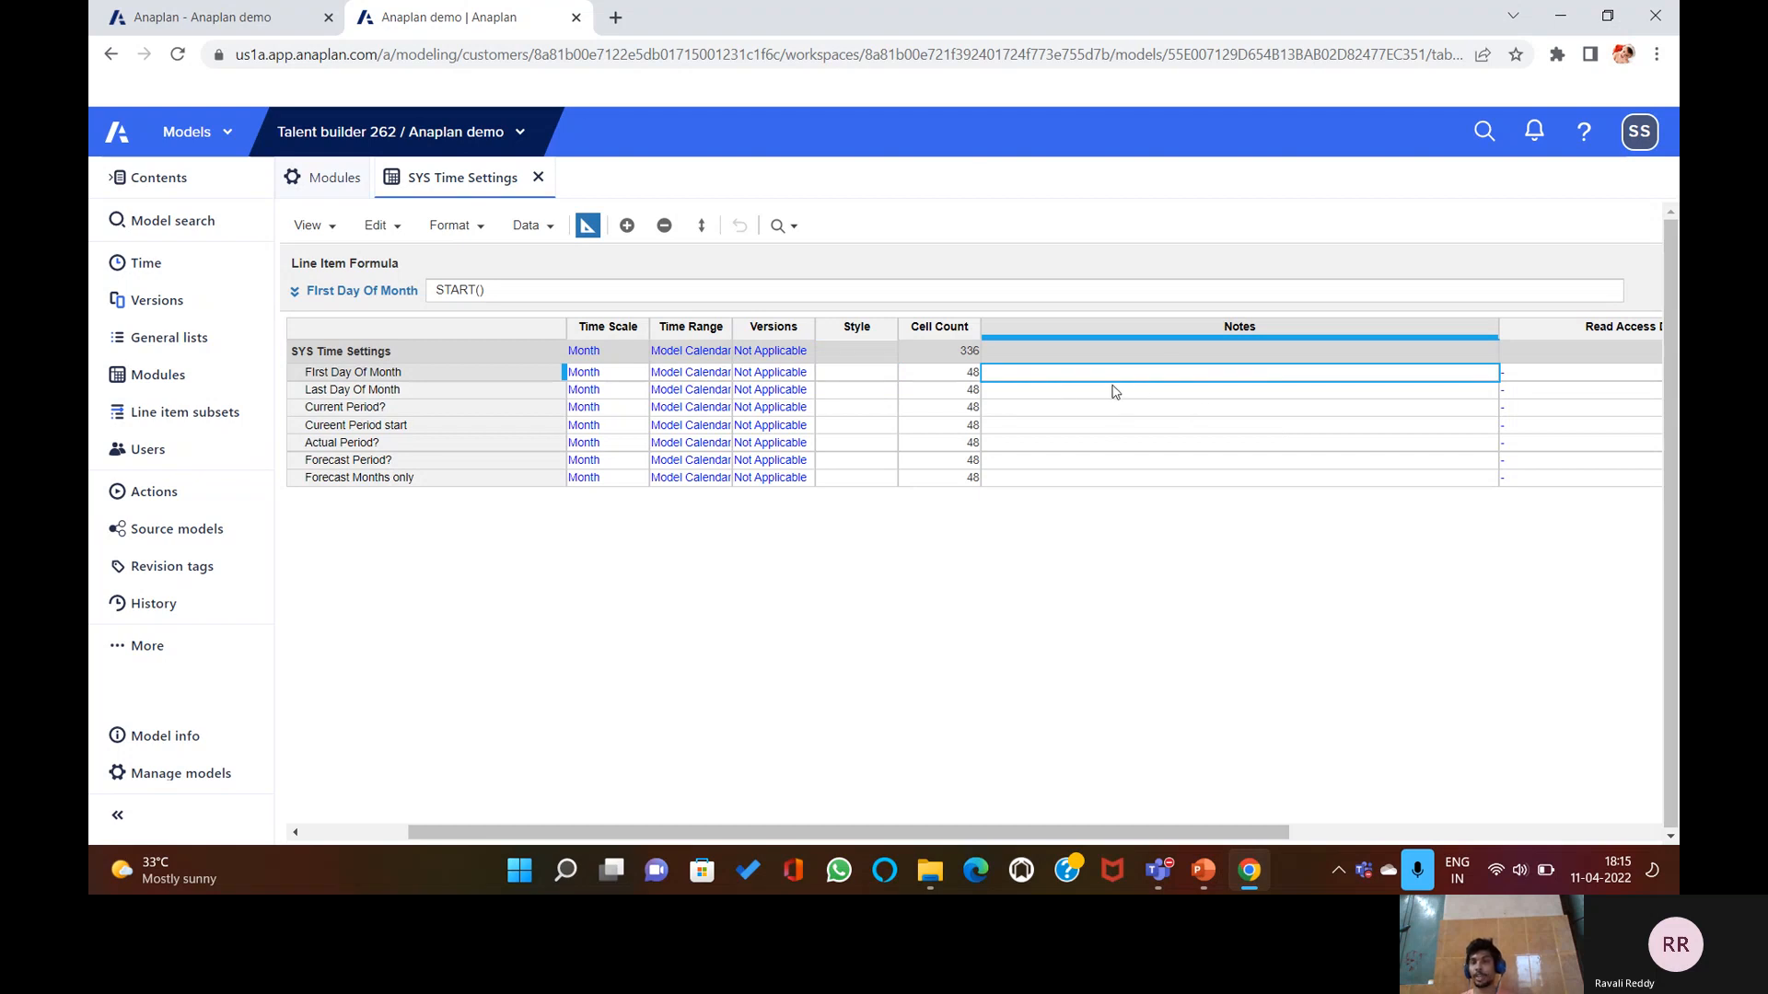
type("fhb")
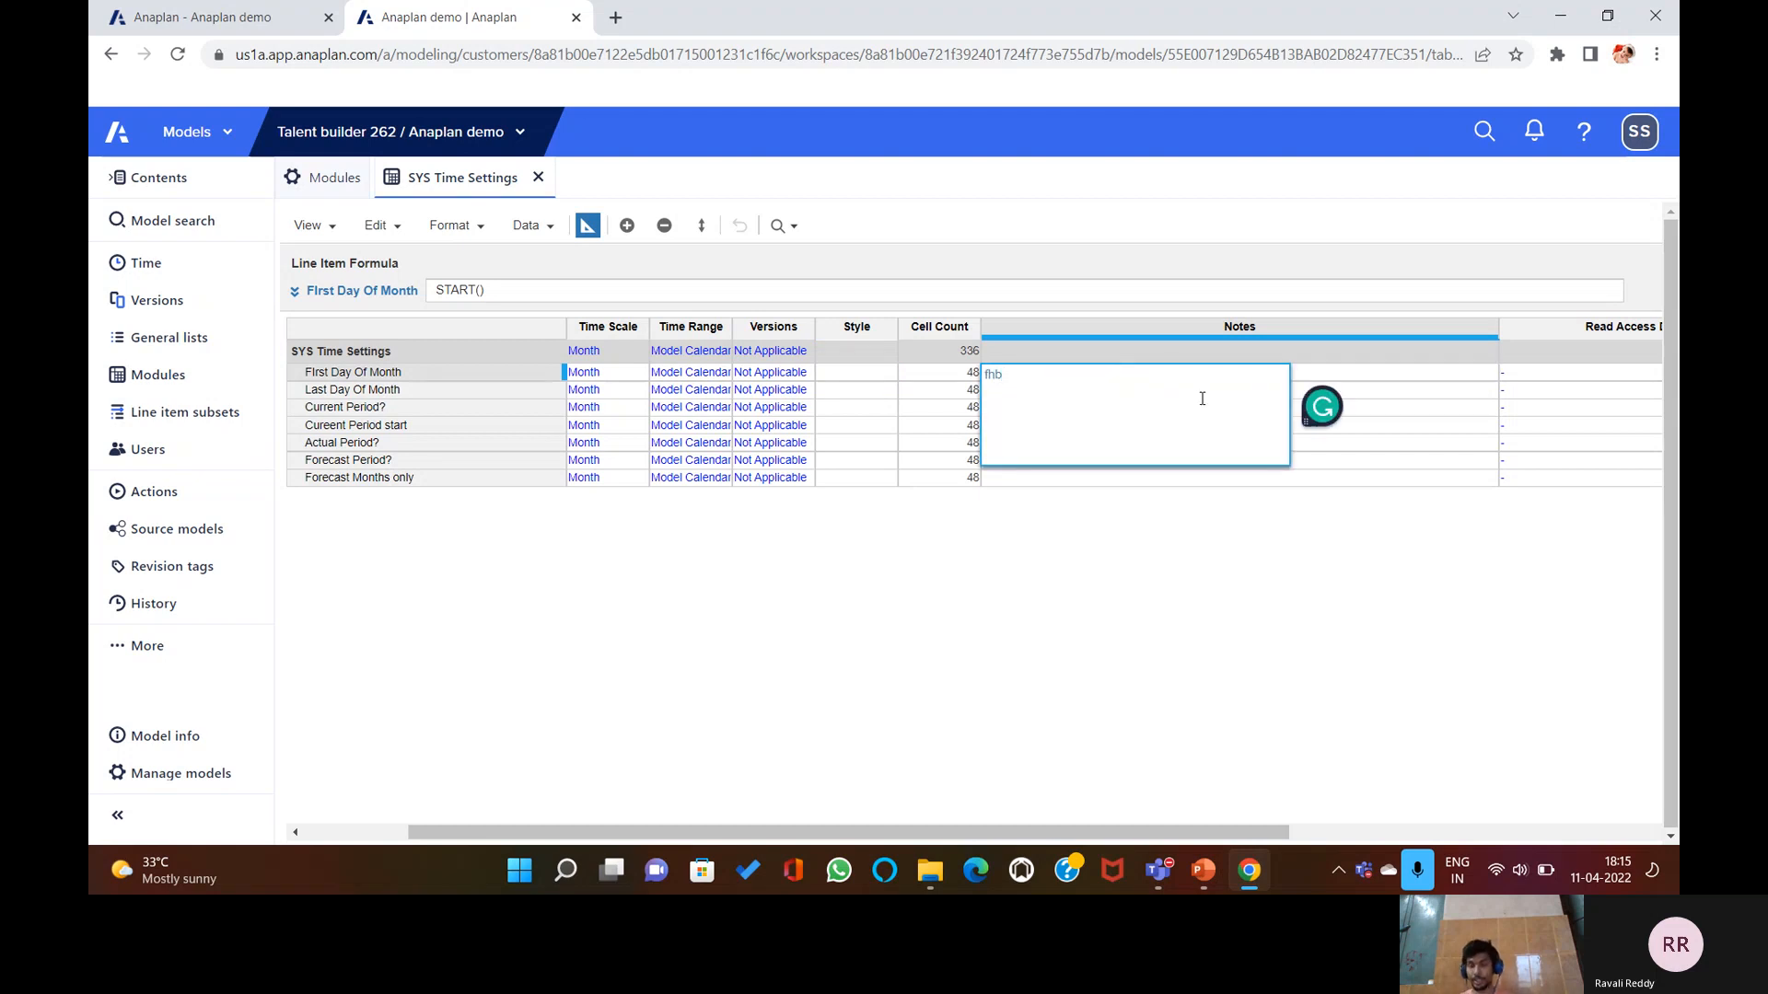
key("BackSpace")
key("BackSpace")
key("BackSpace")
key("Escape")
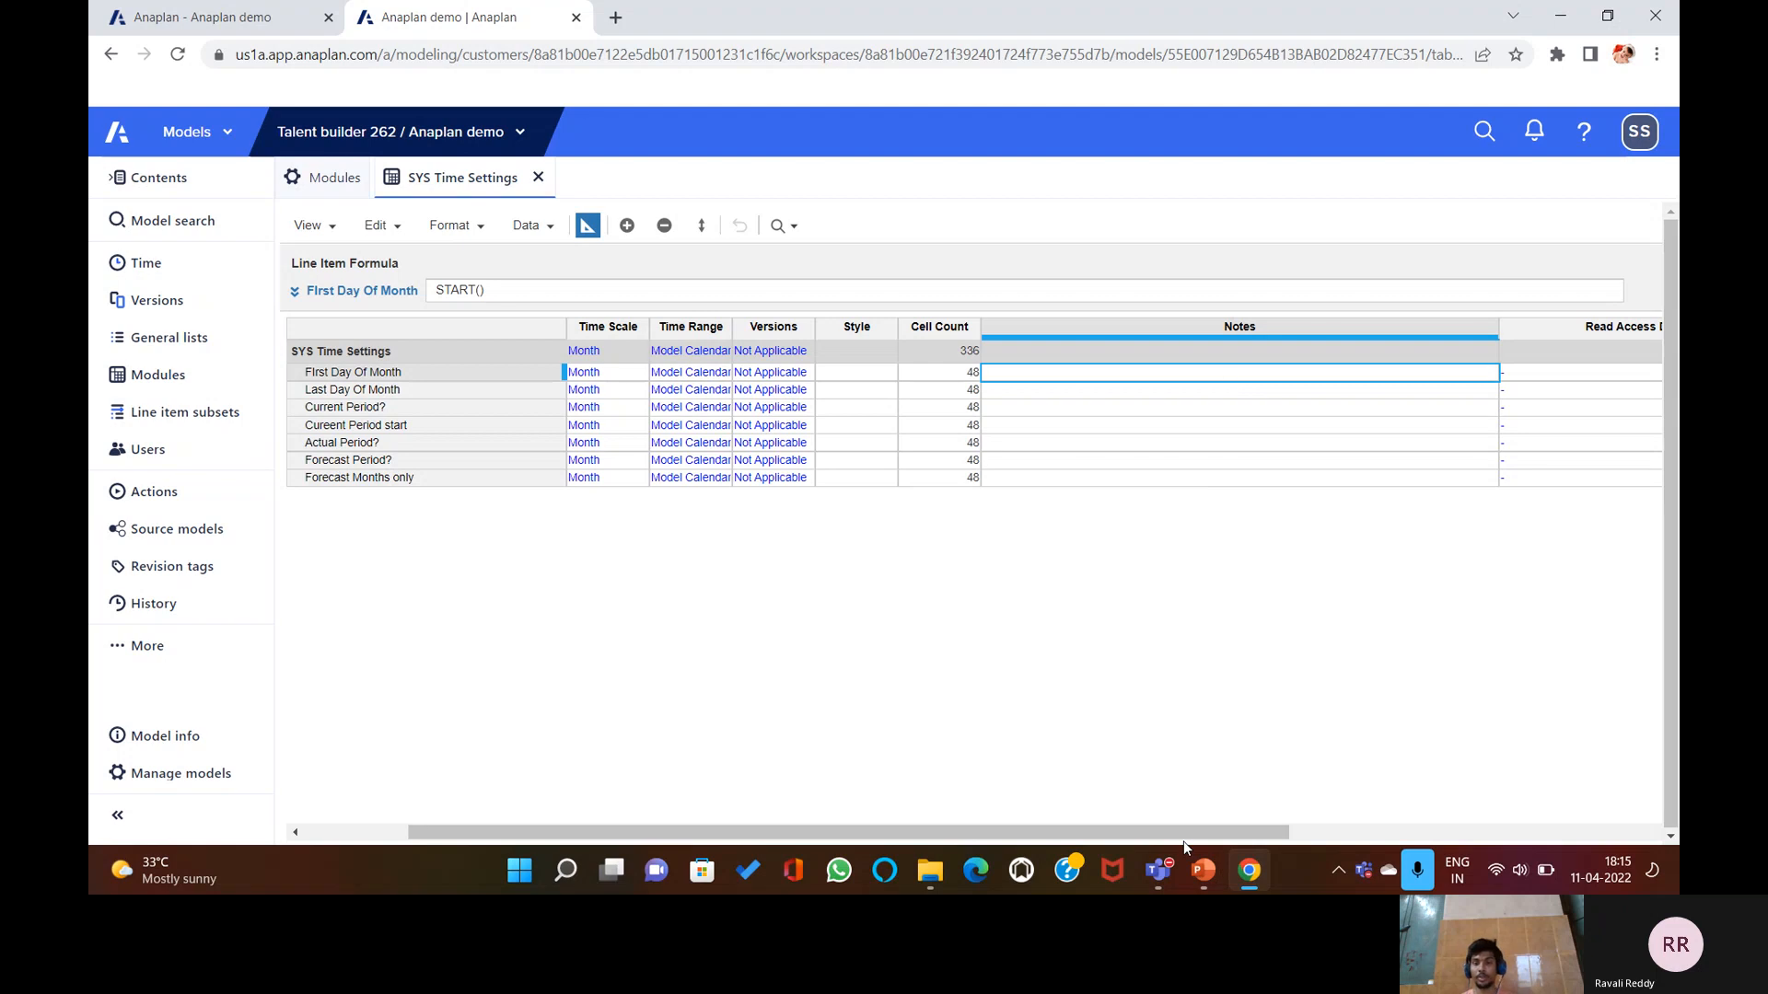
left_click_drag(1184, 834, 1008, 826)
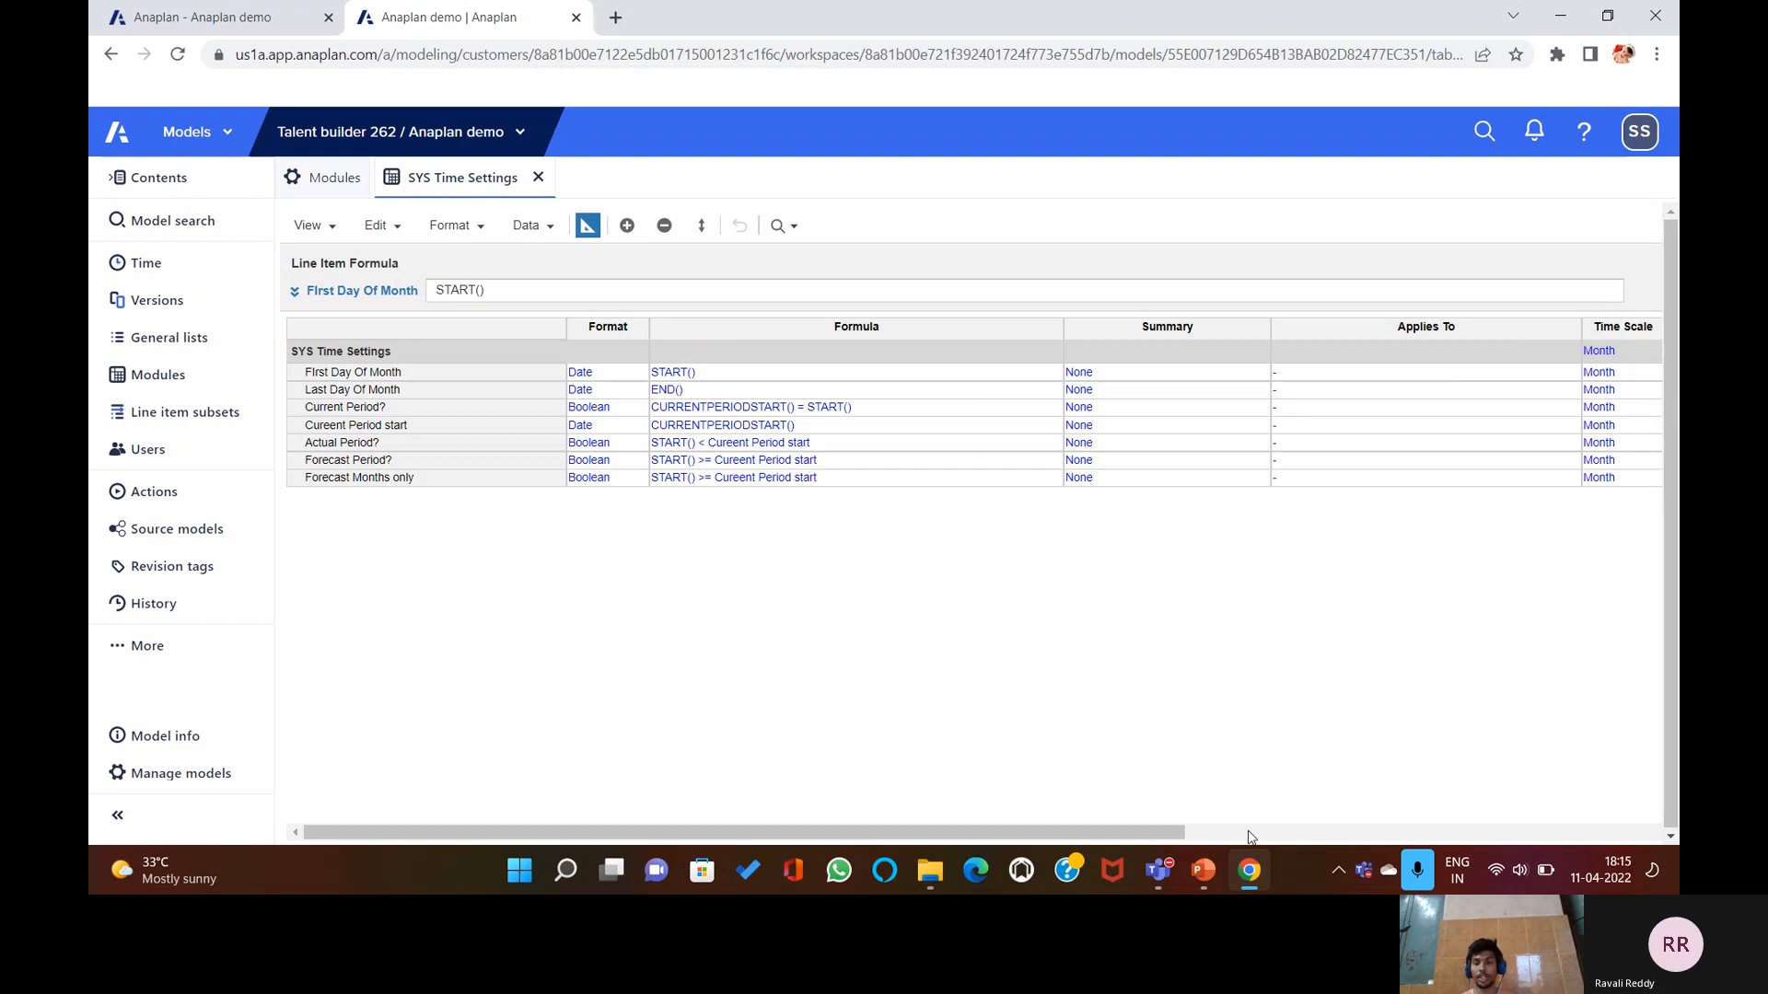
left_click(1203, 870)
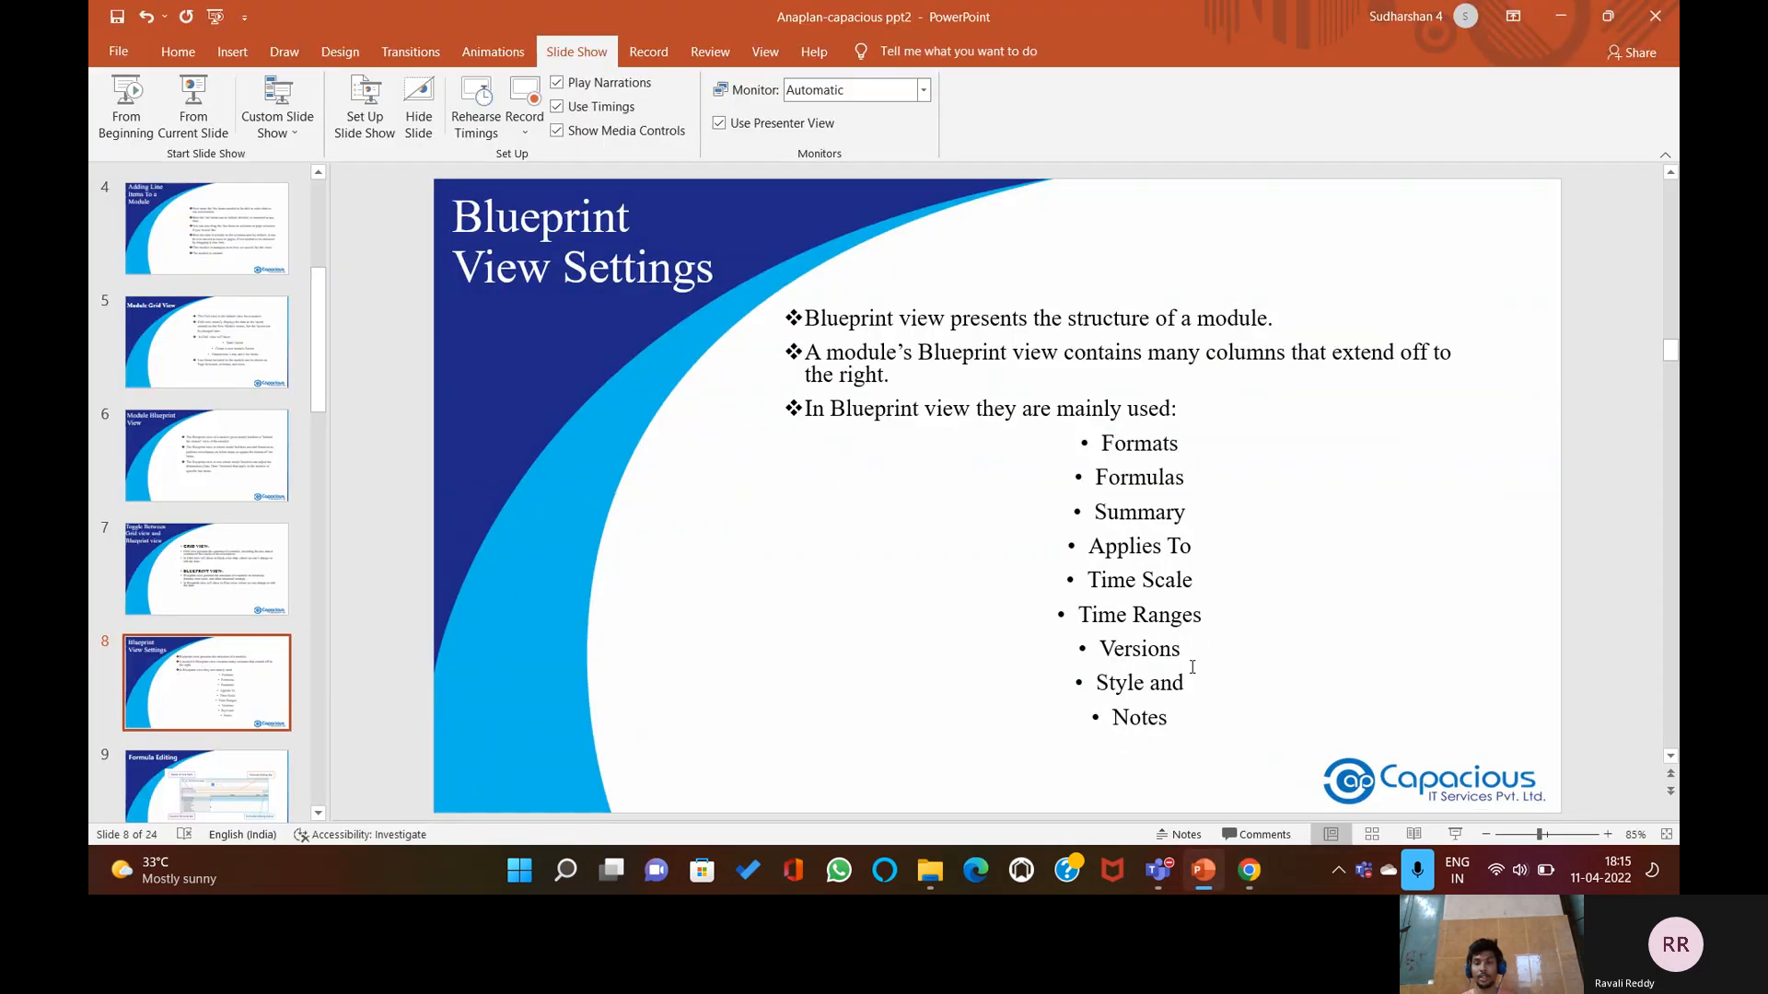
Advance to slide 9 'Formula Editing', then minimise PowerPoint to return to Anaplan.
left_click(1267, 644)
scroll(1264, 642, "down", 1)
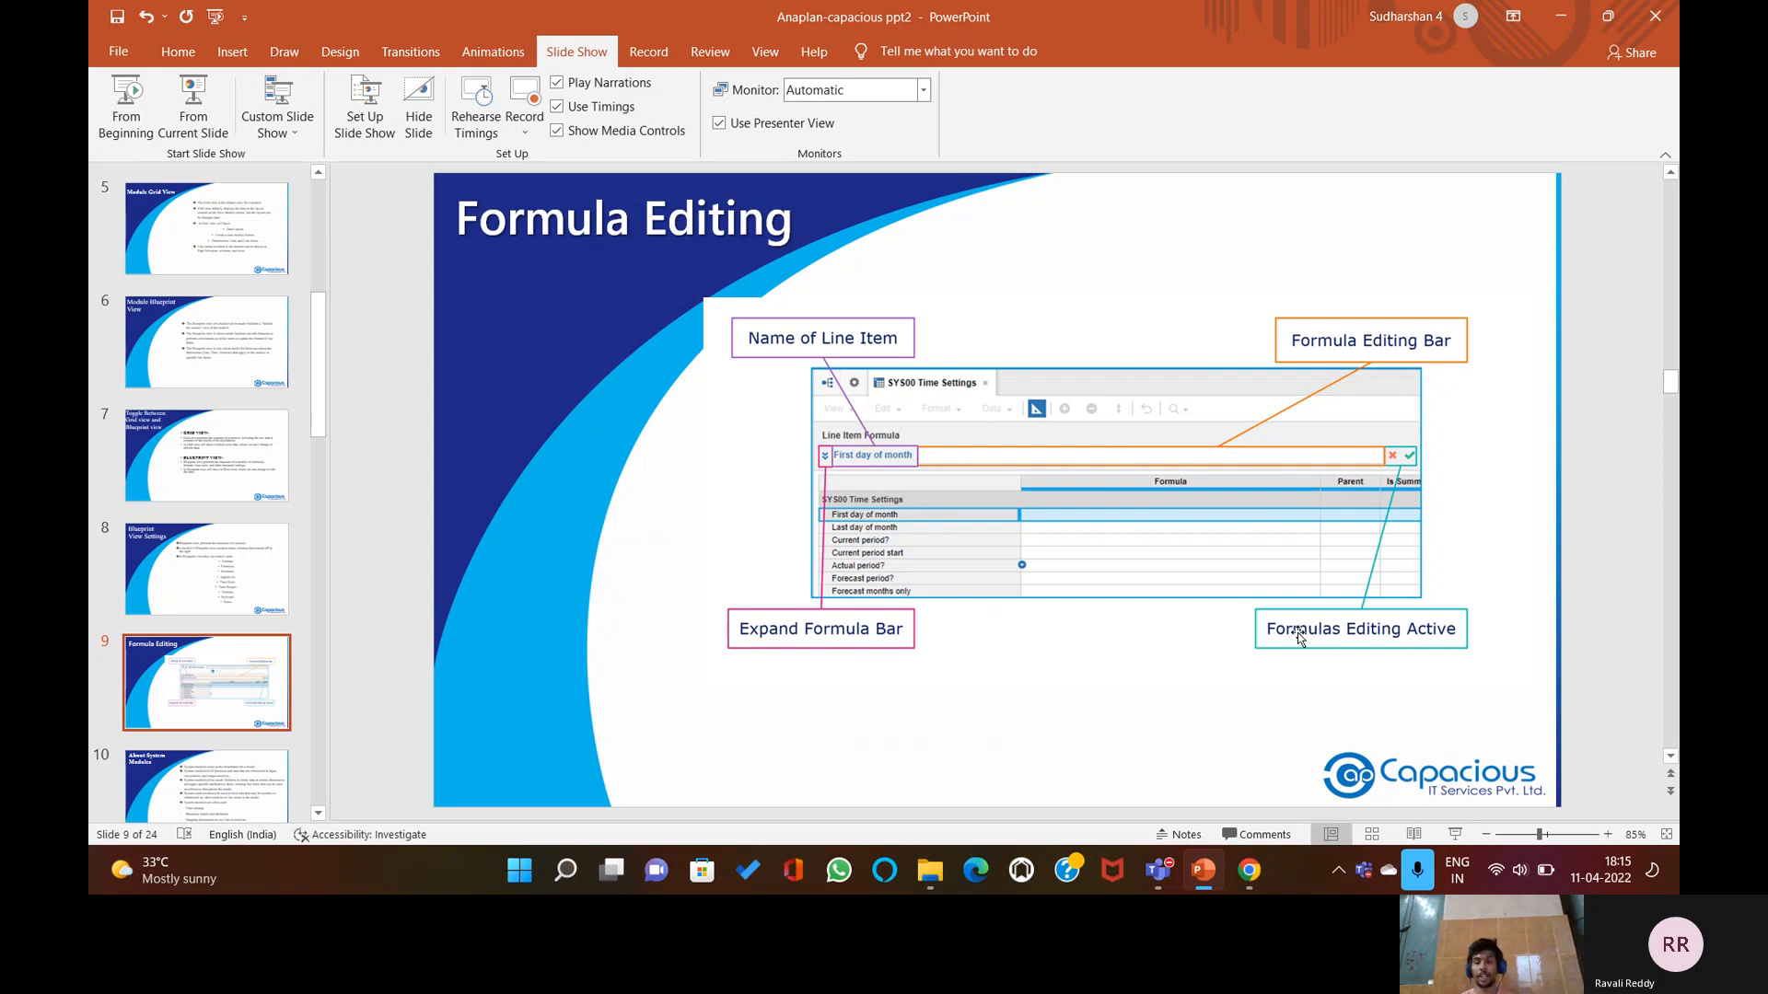
left_click(1203, 873)
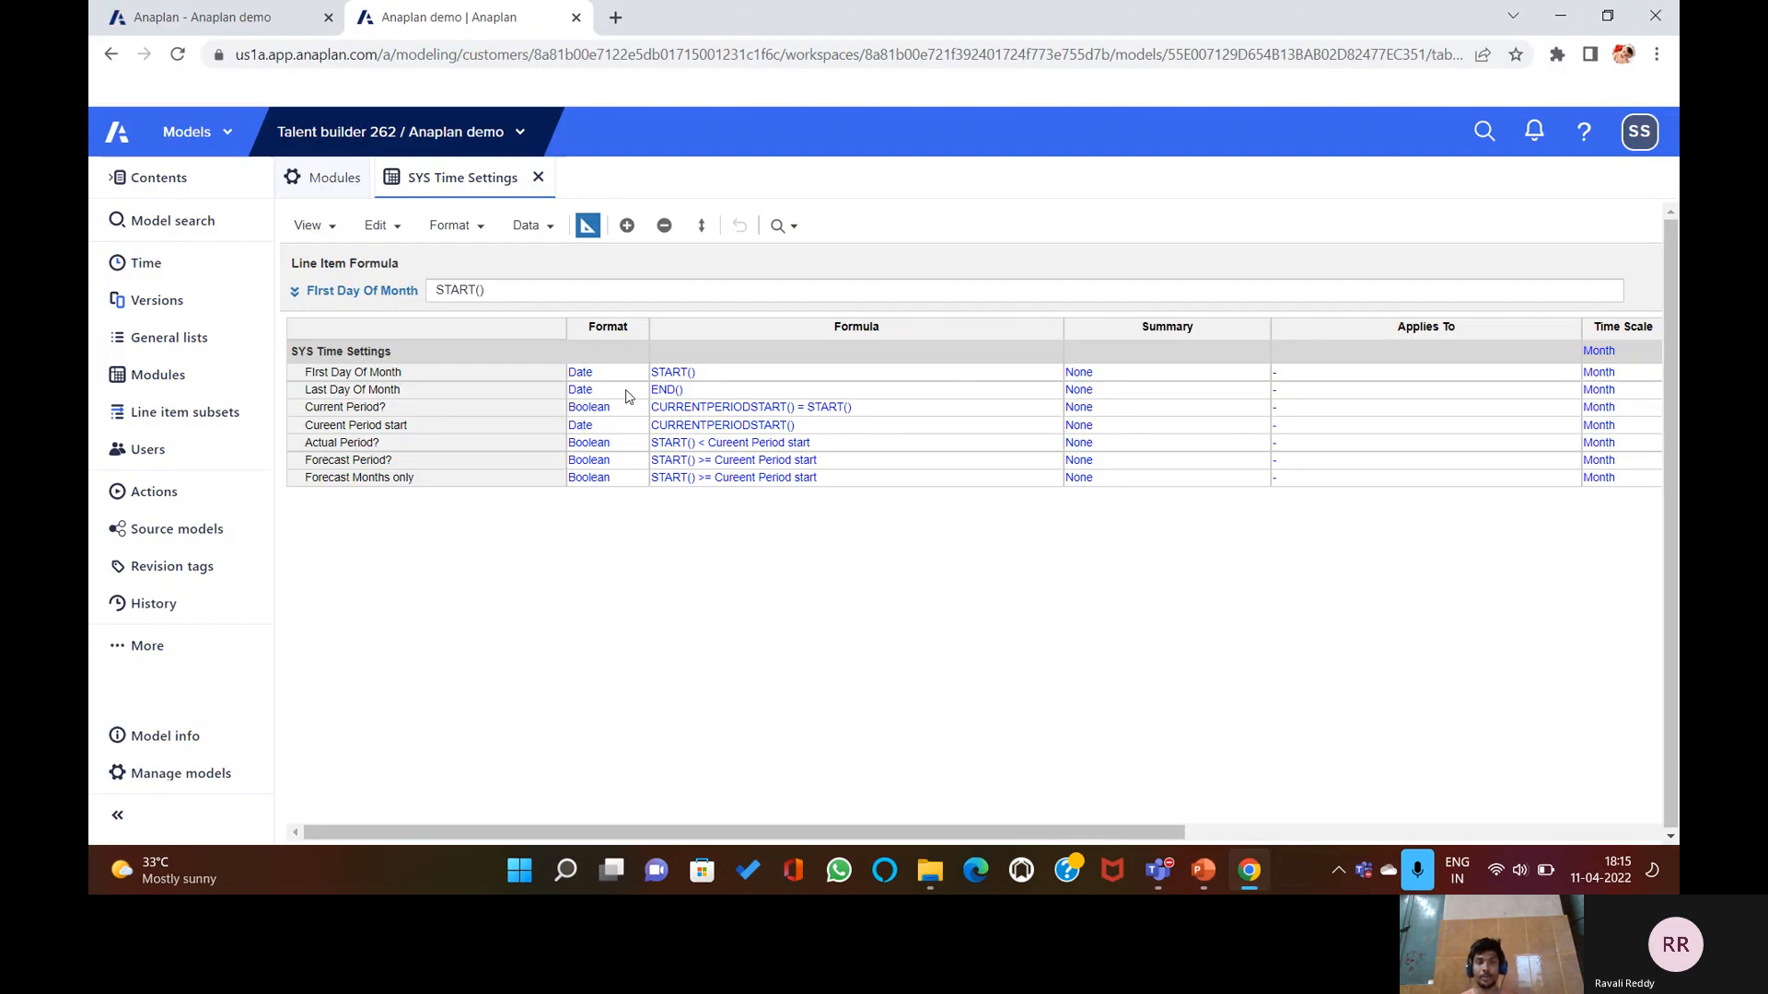
Inspect the line item formulas, then expand the formula editor for First Day Of Month's START().
left_click(369, 375)
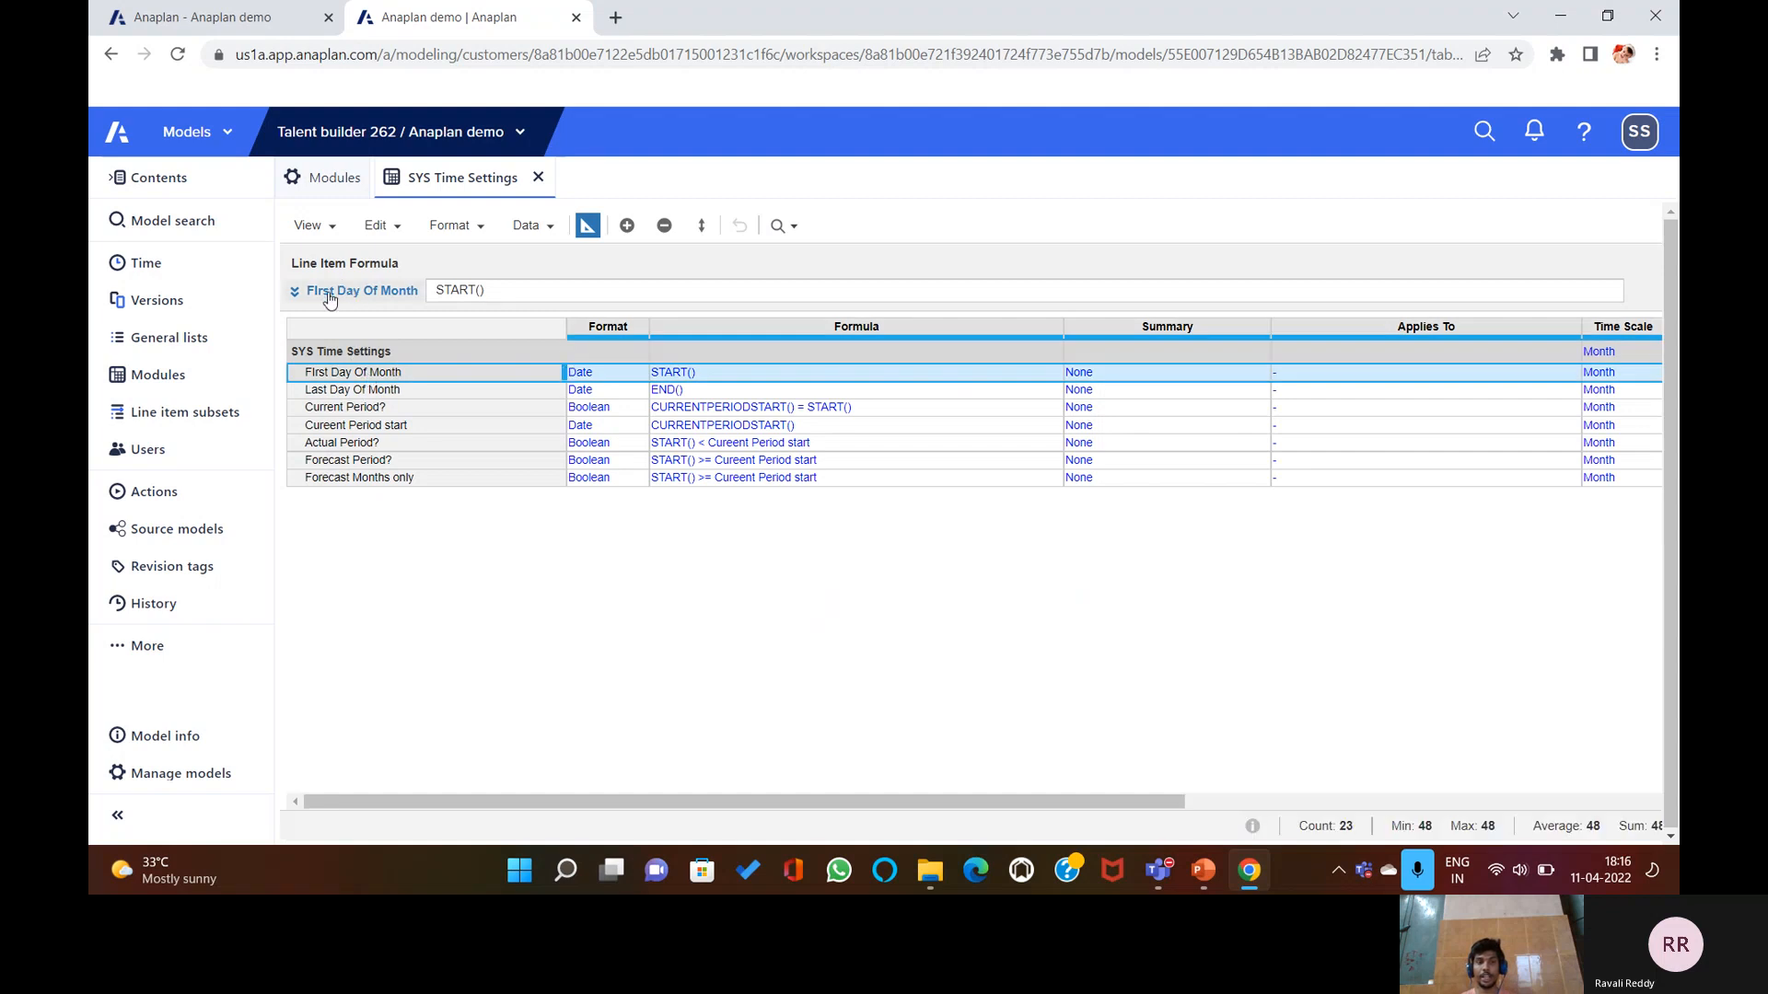
left_click(396, 389)
left_click(387, 462)
left_click(388, 442)
left_click(377, 391)
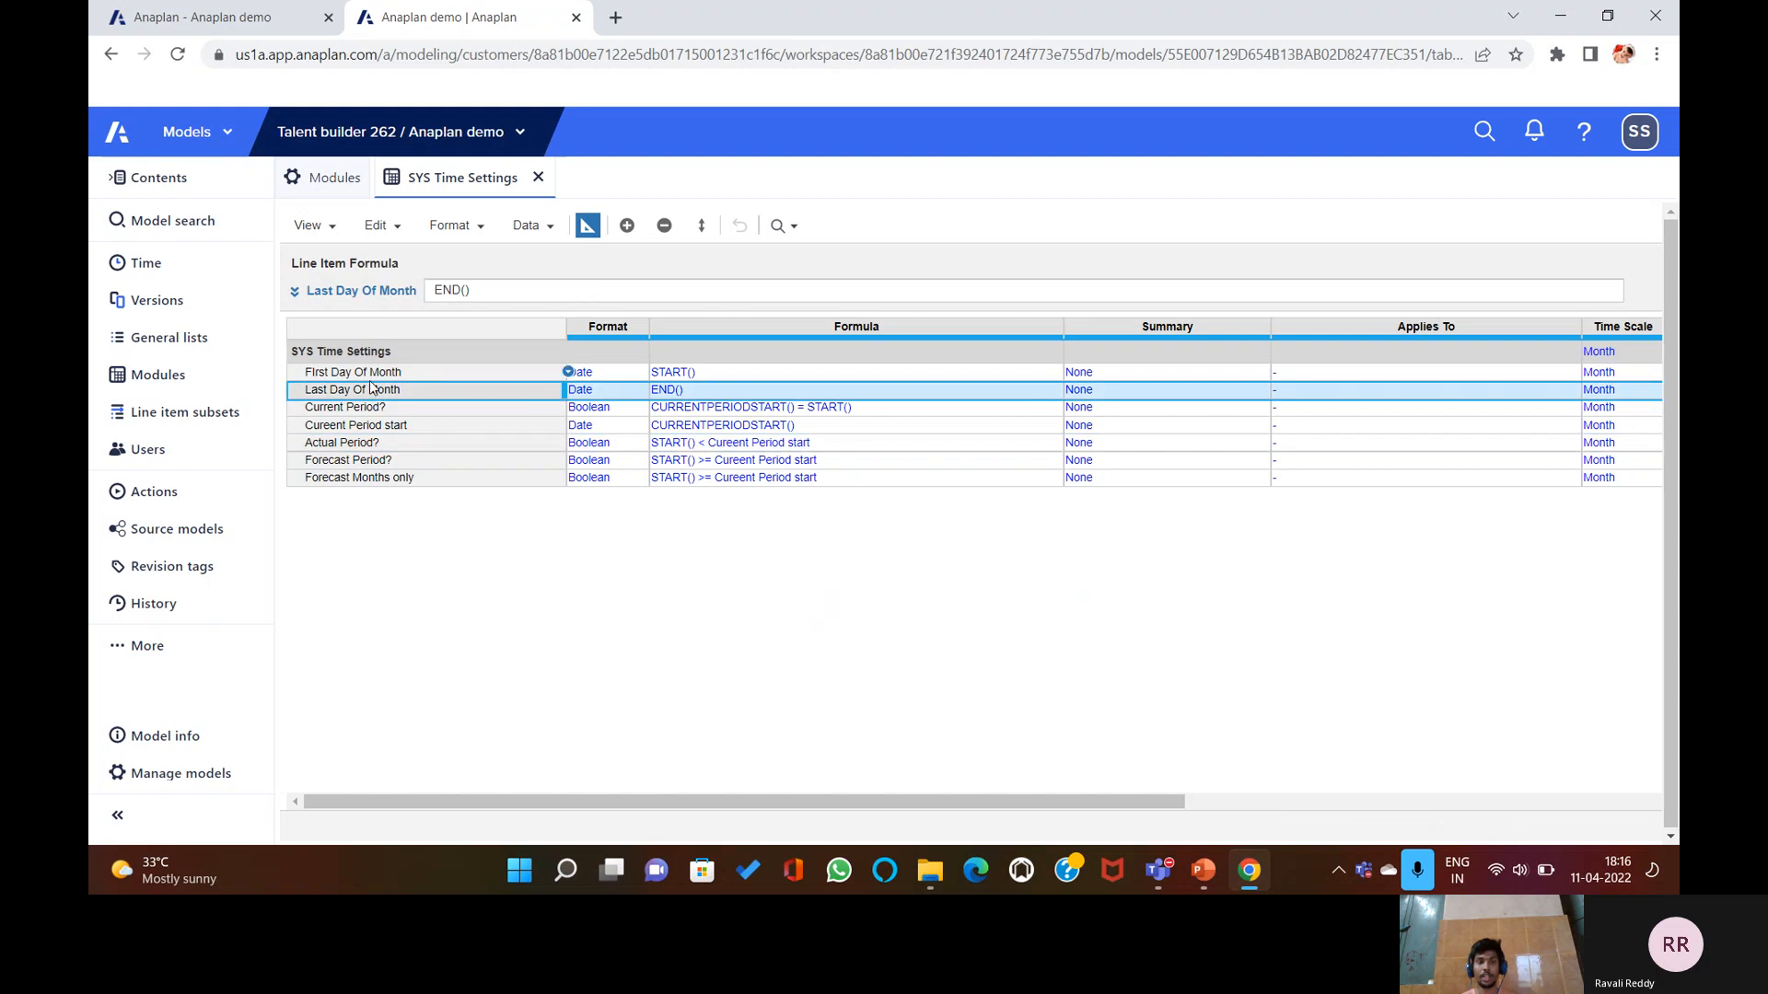
key("Down")
left_click(372, 373)
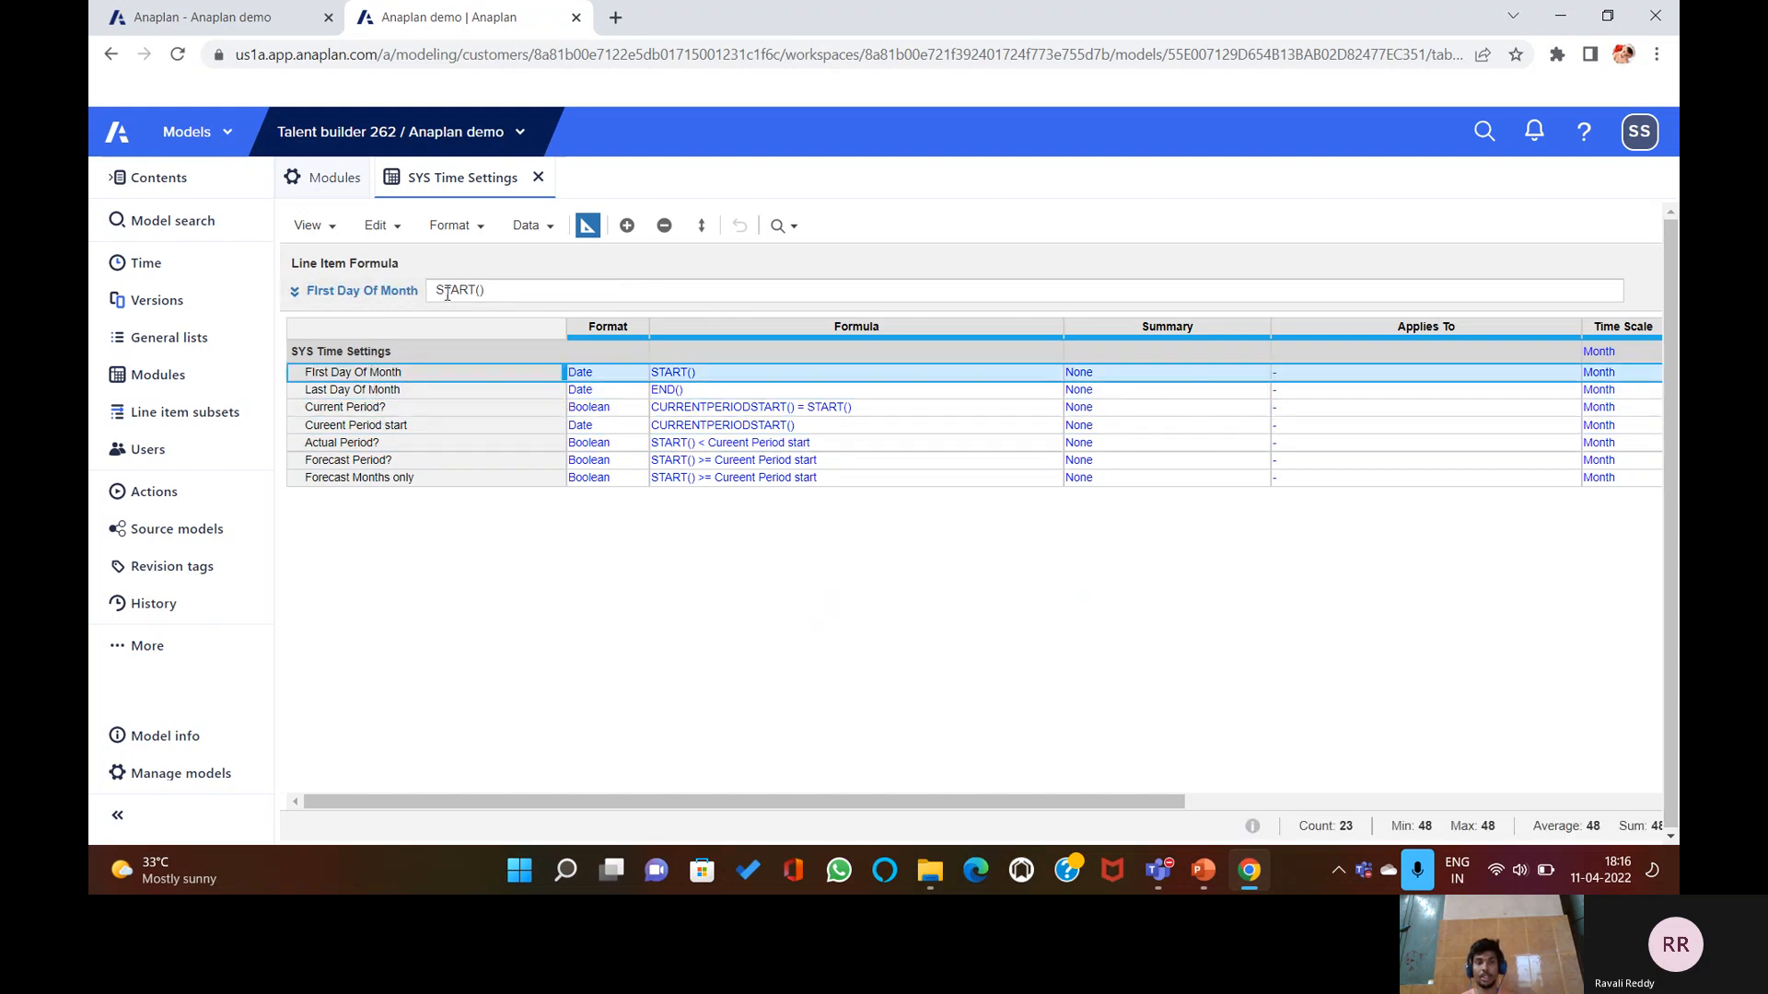
left_click(297, 293)
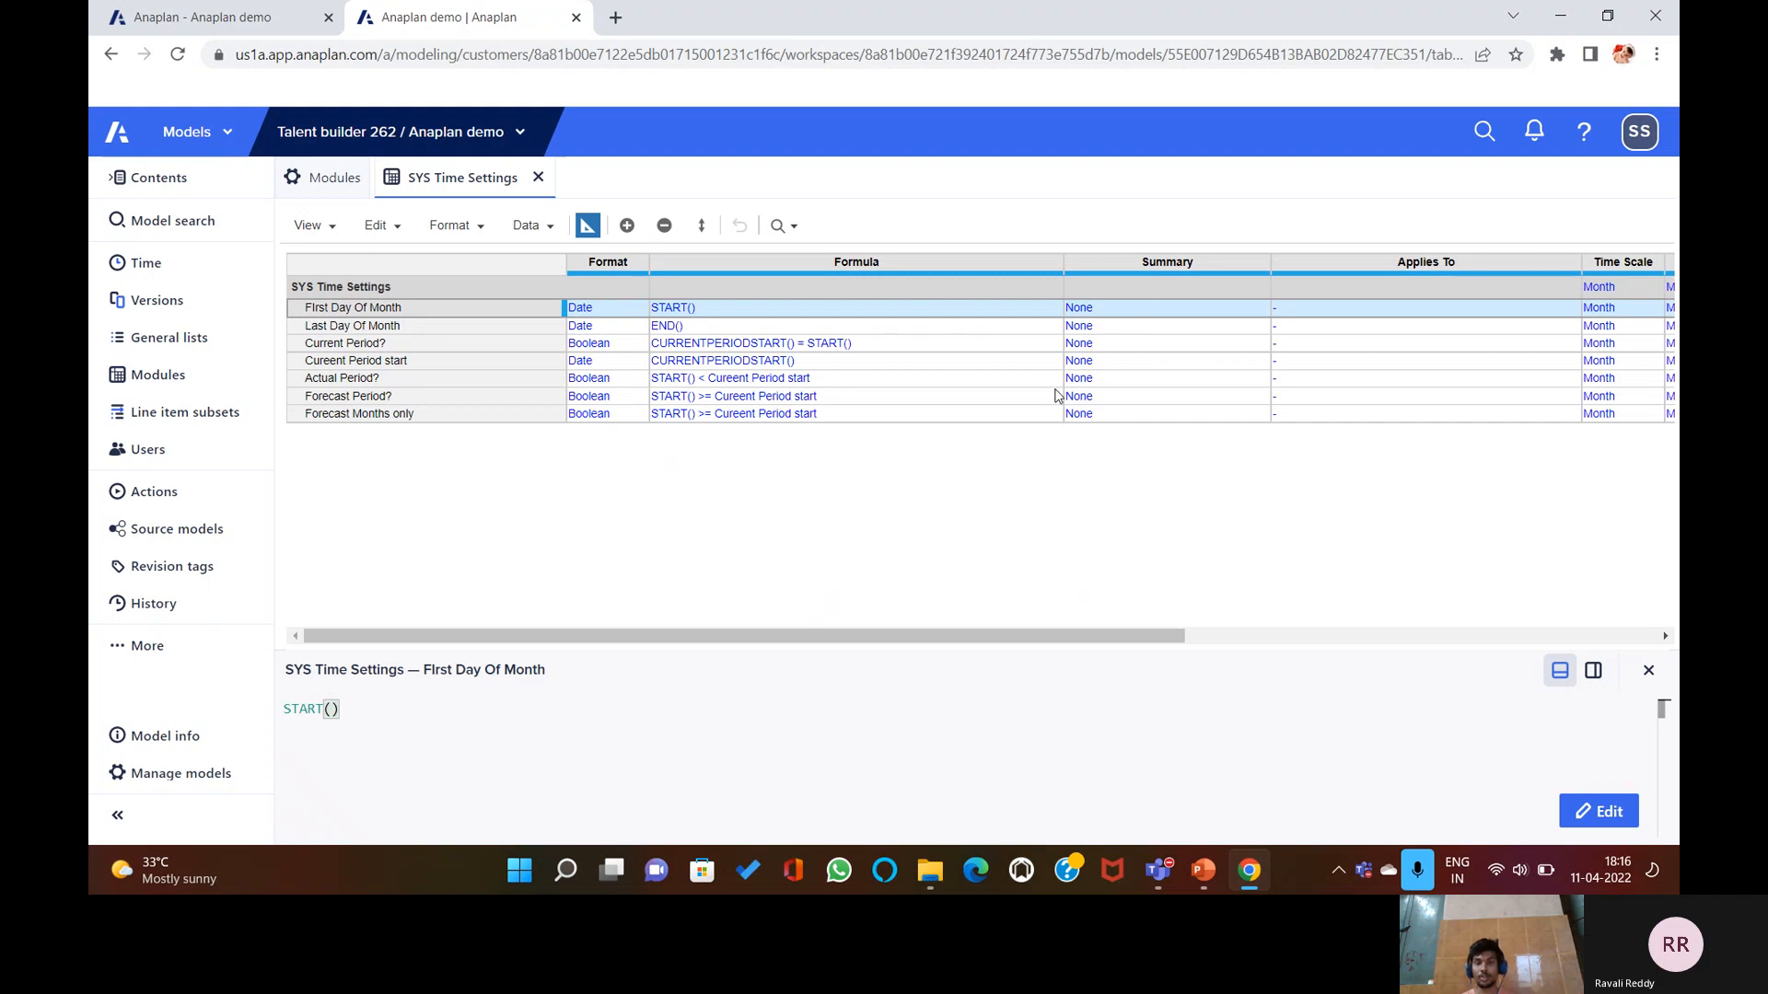
Toggle the formula editor panel closed and open twice, leaving it closed with START() shown.
left_click(1648, 670)
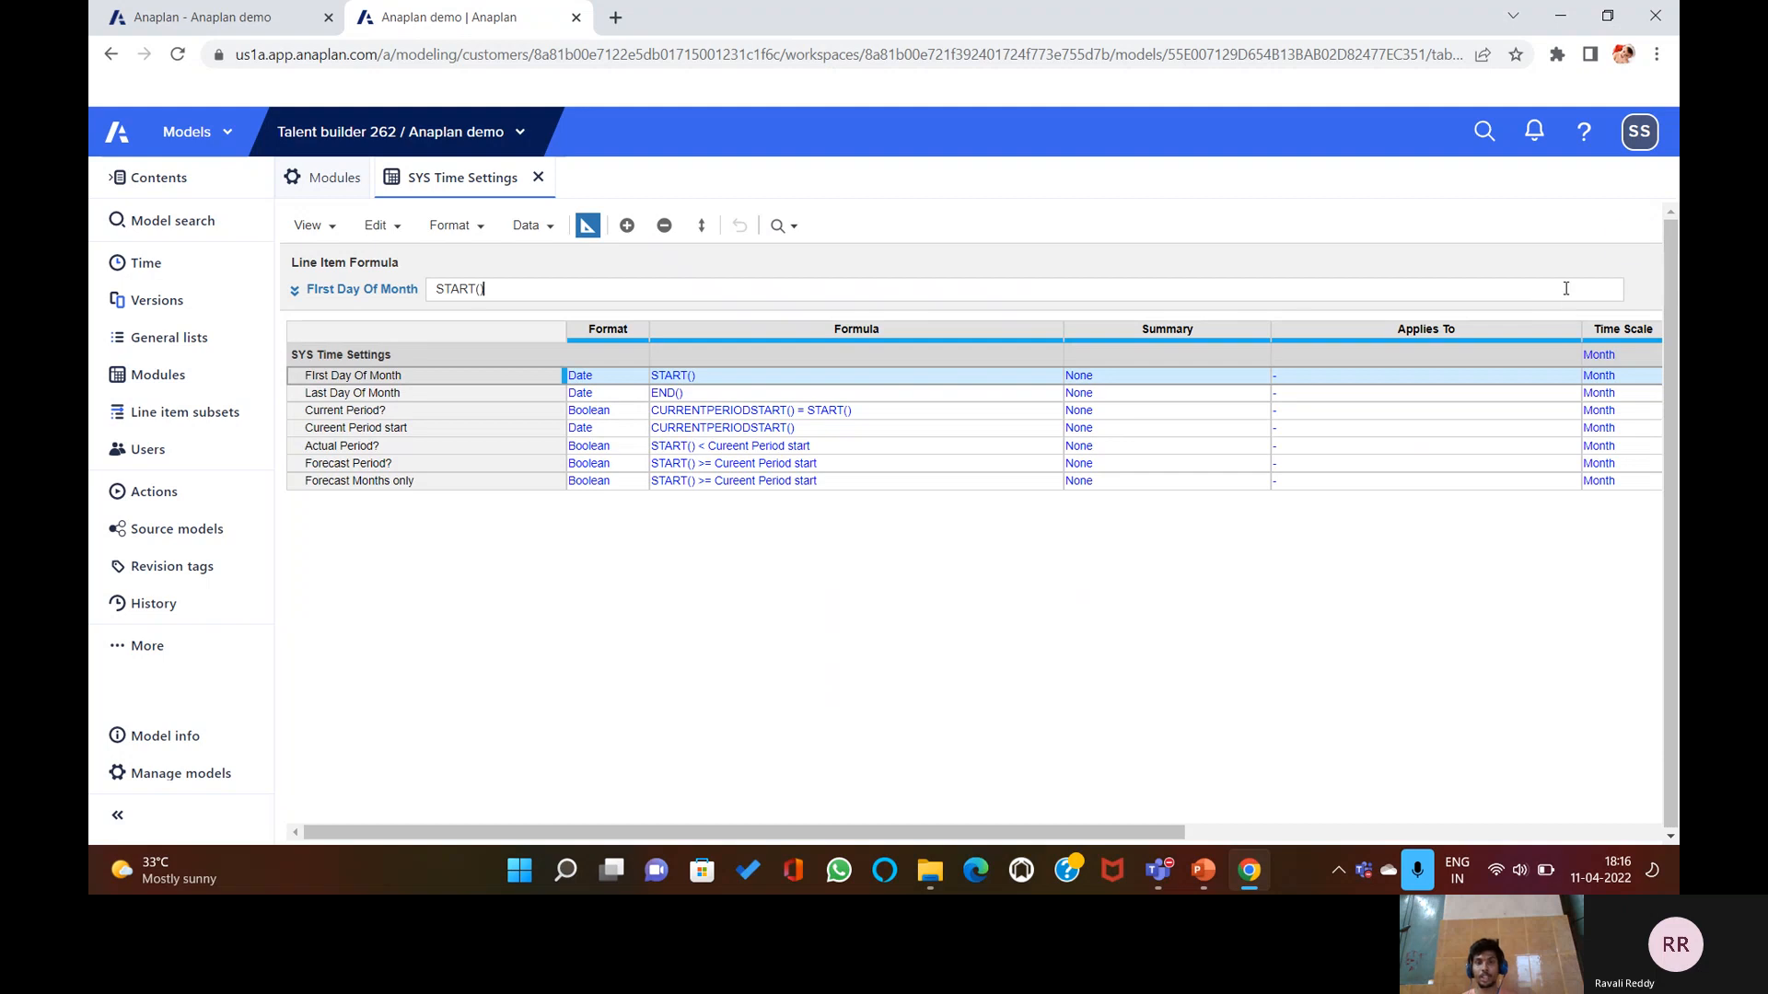
left_click(294, 291)
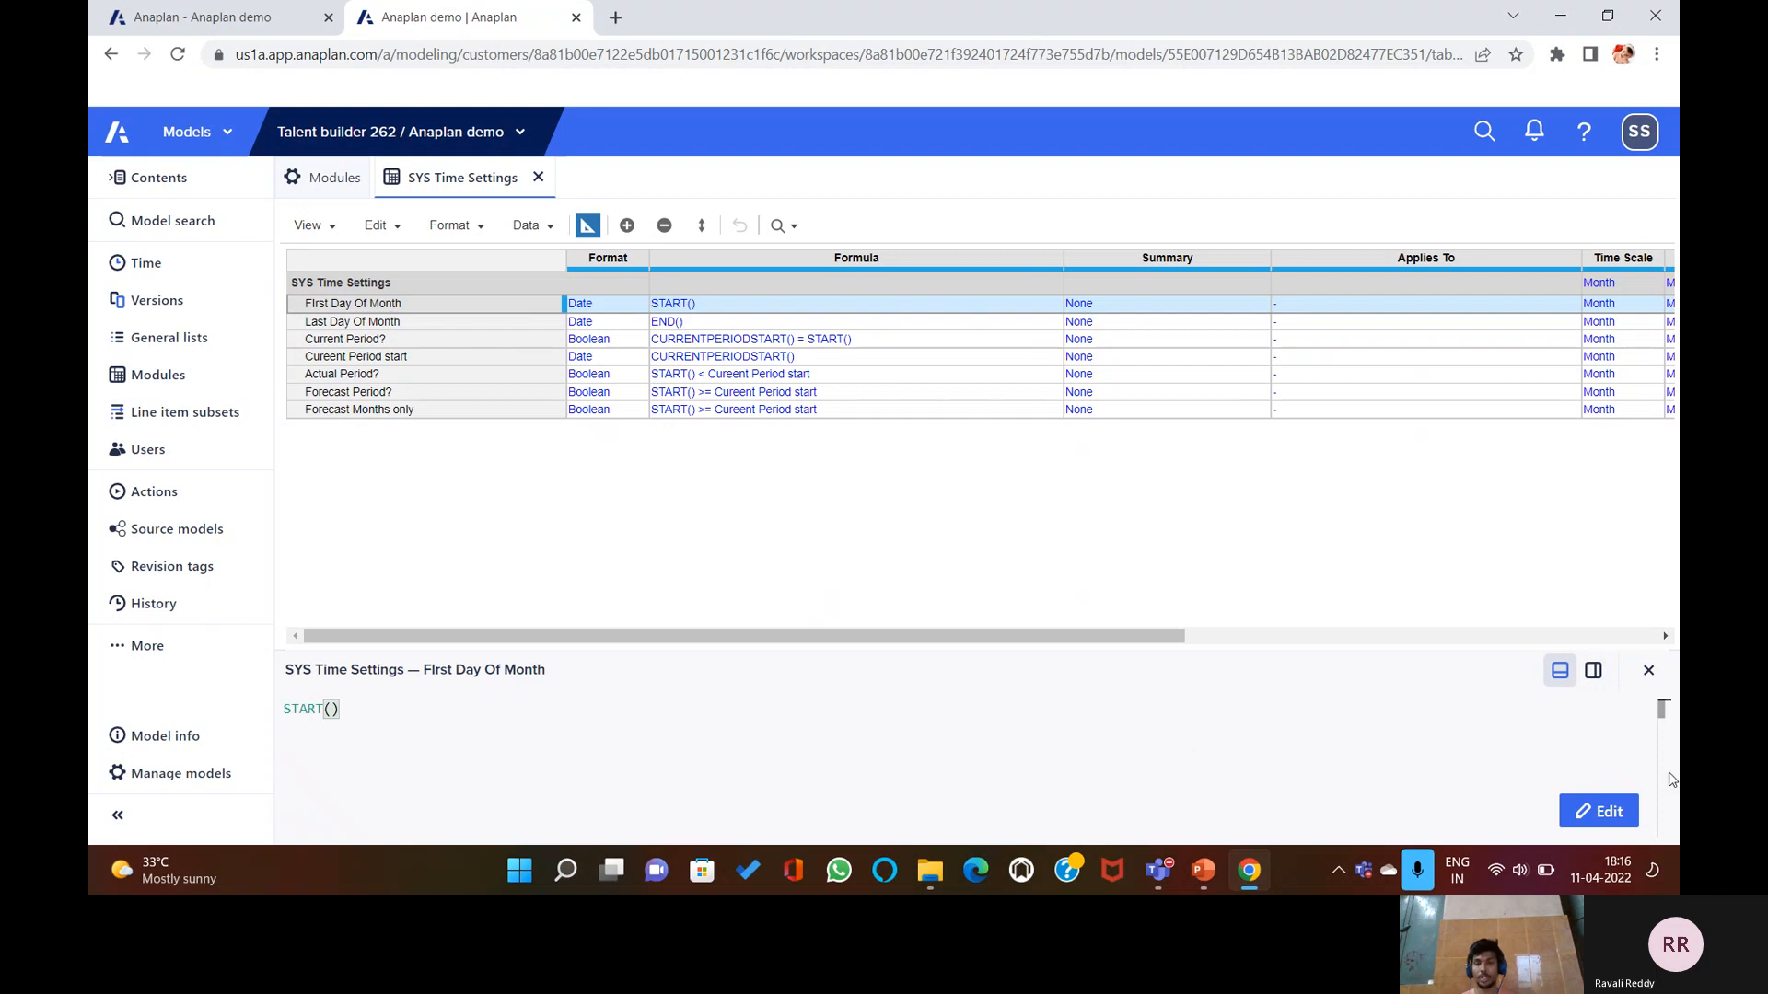
left_click(1648, 670)
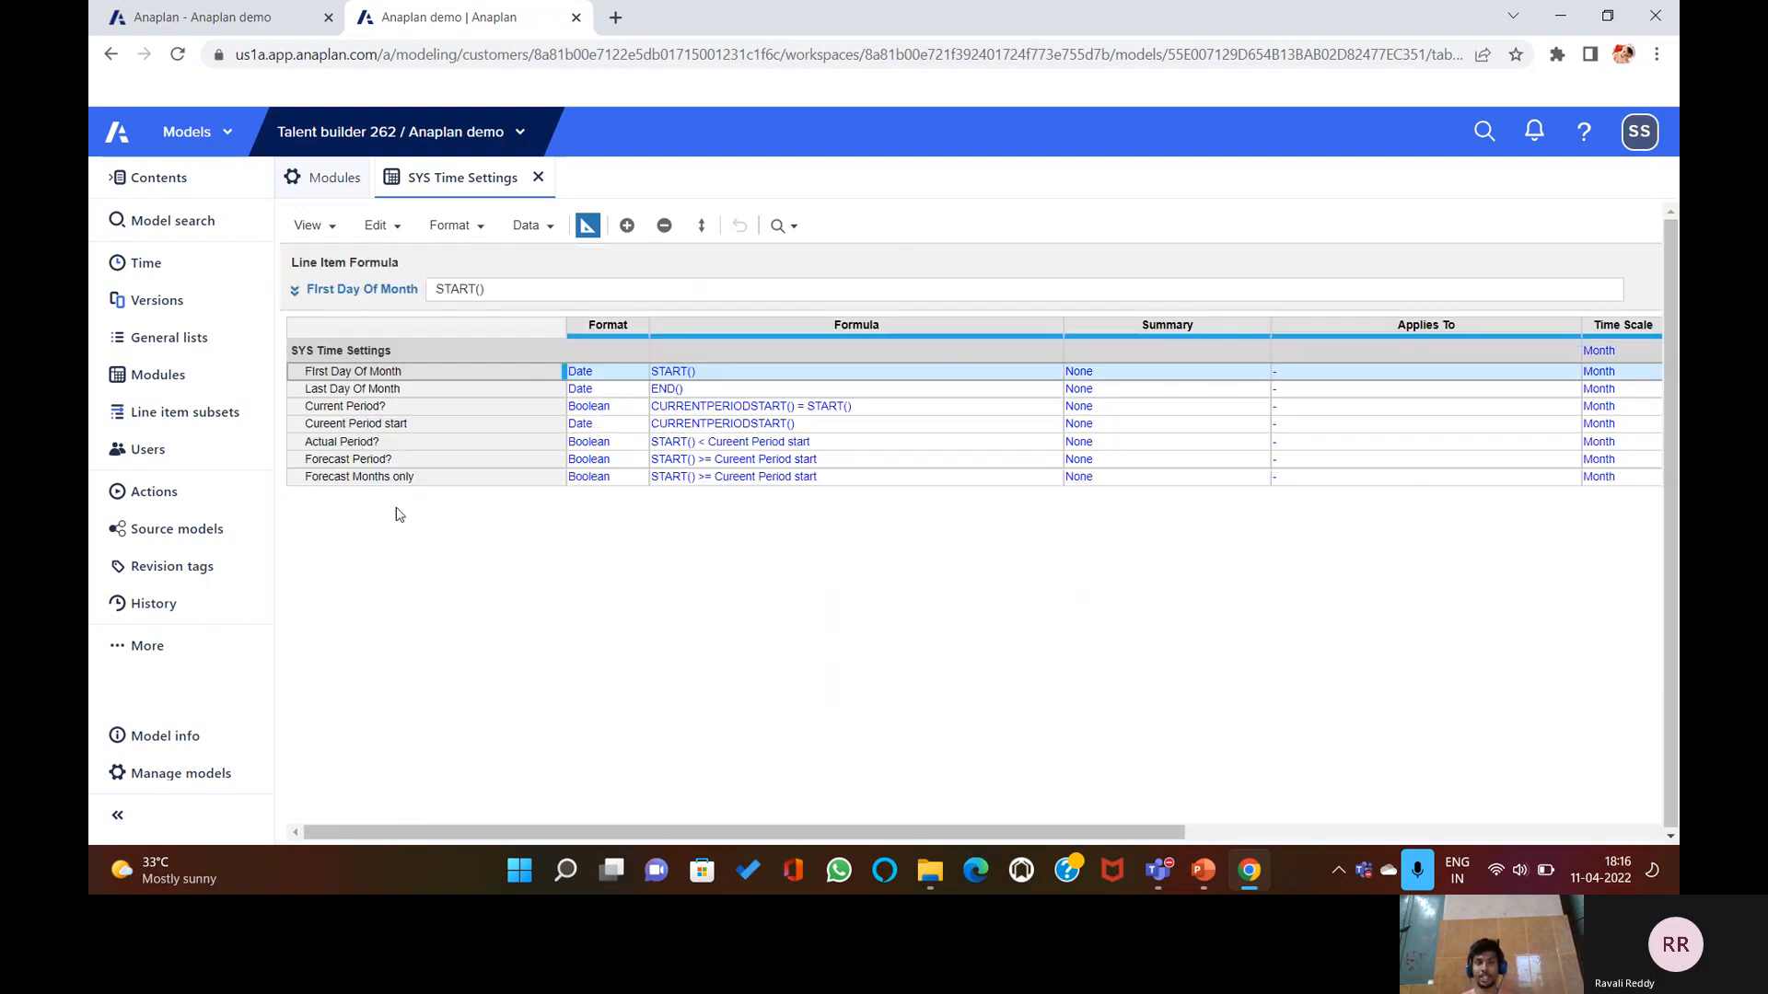
left_click(294, 291)
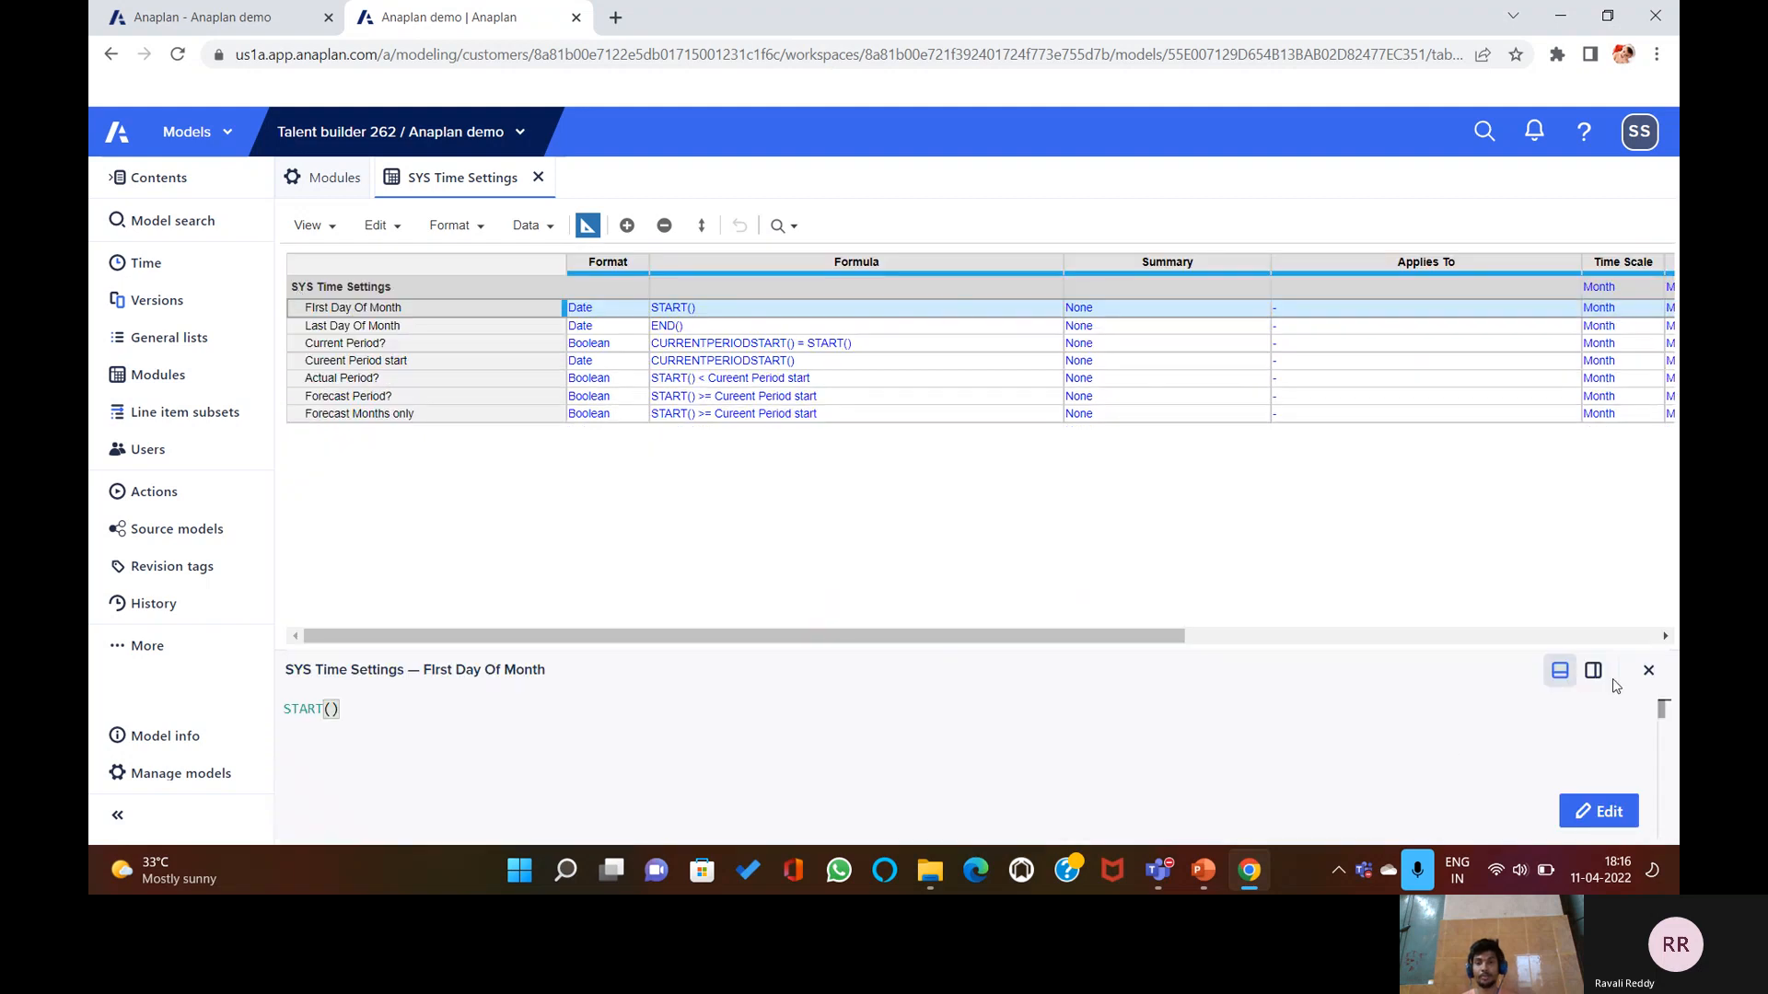
left_click(1648, 670)
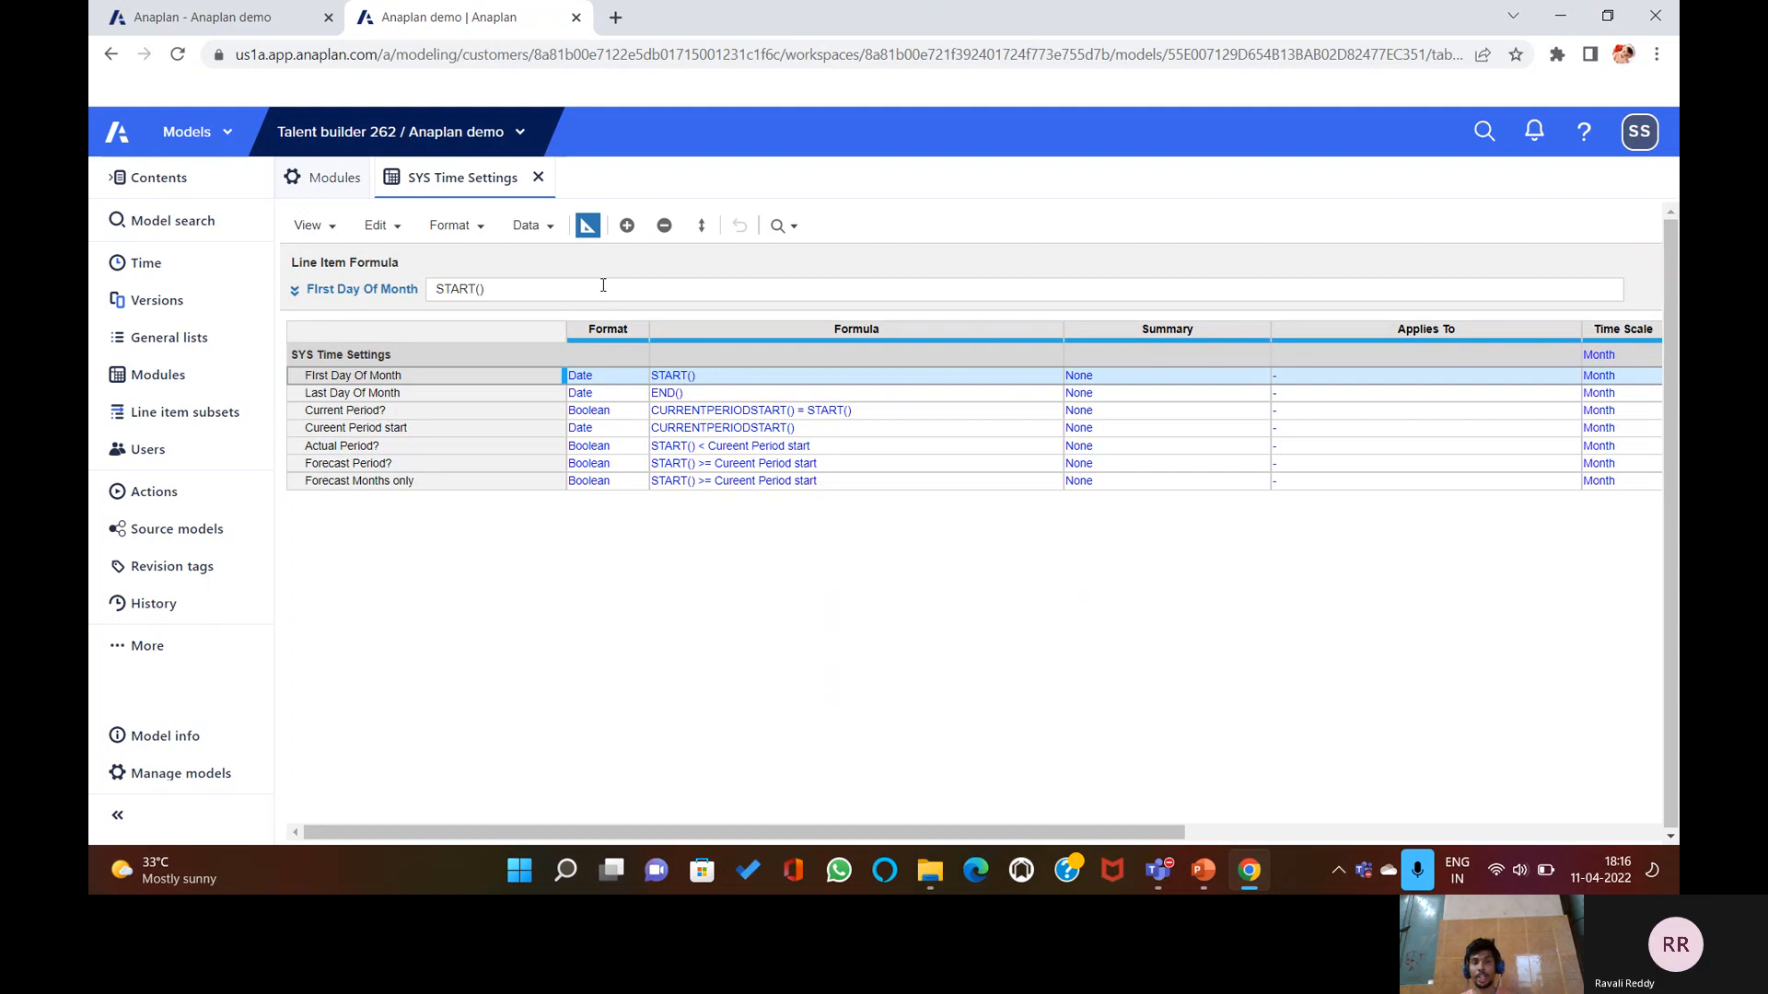
Commit First Day Of Month's START() formula and switch to the monthly grid view.
left_click(778, 290)
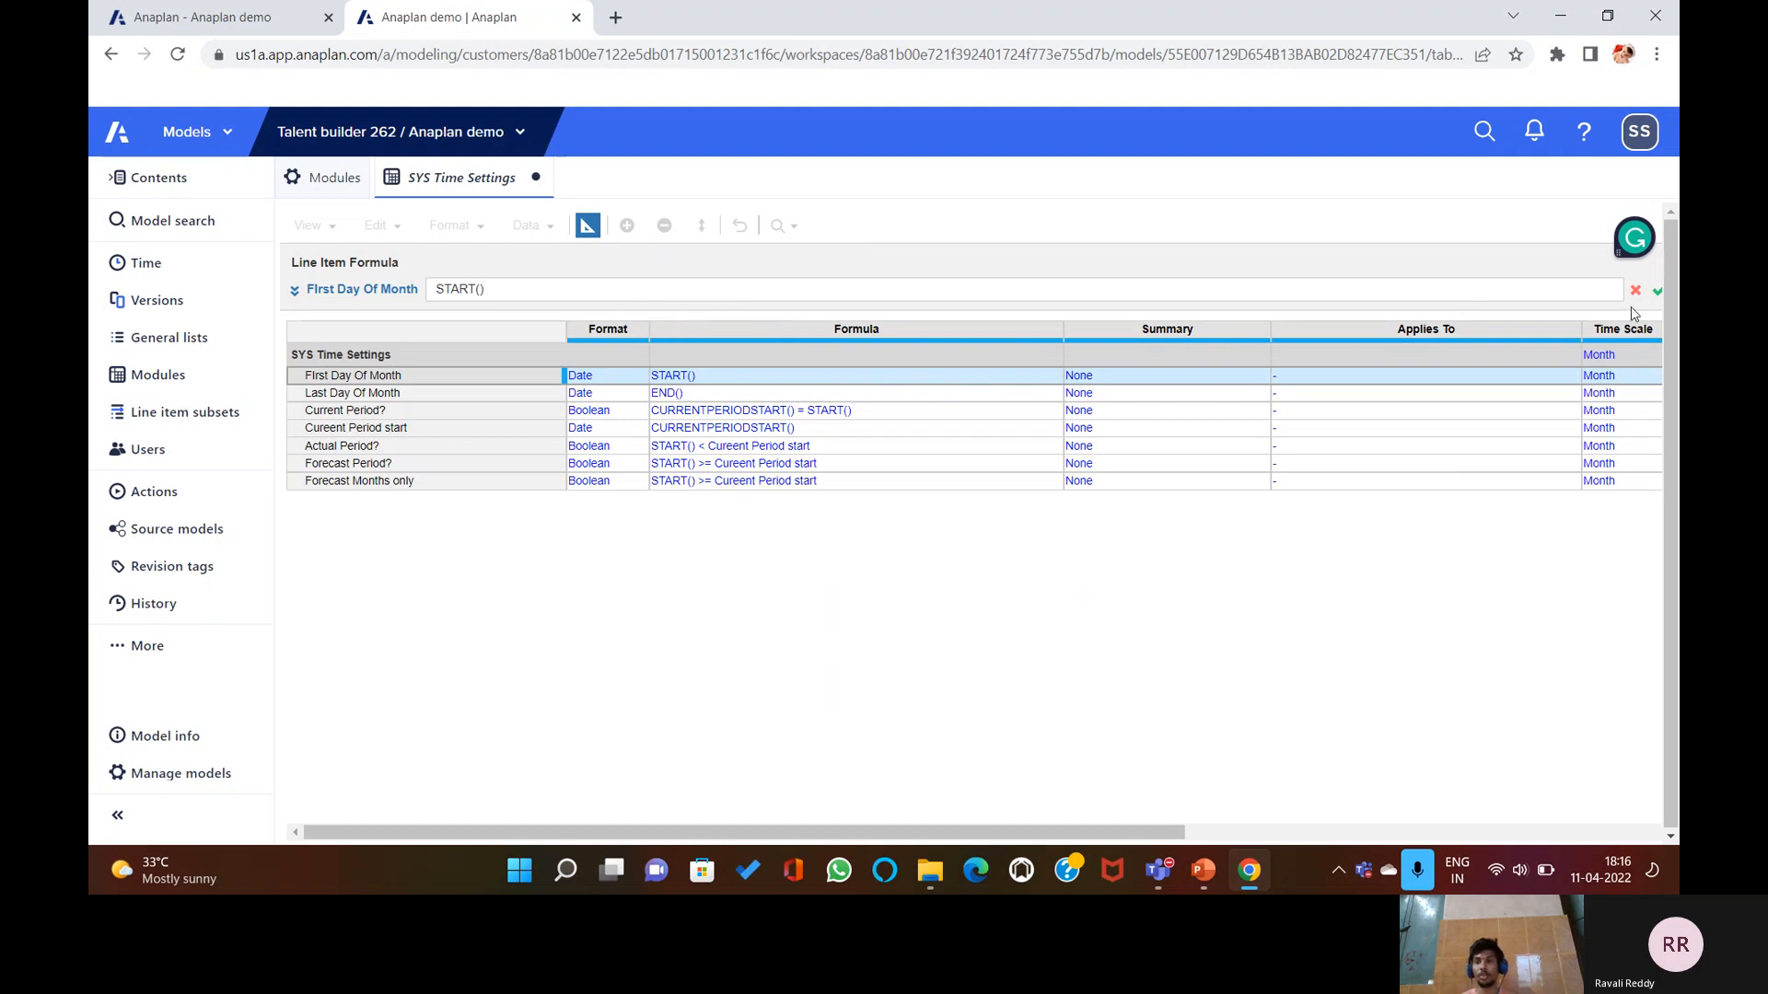
left_click(1655, 291)
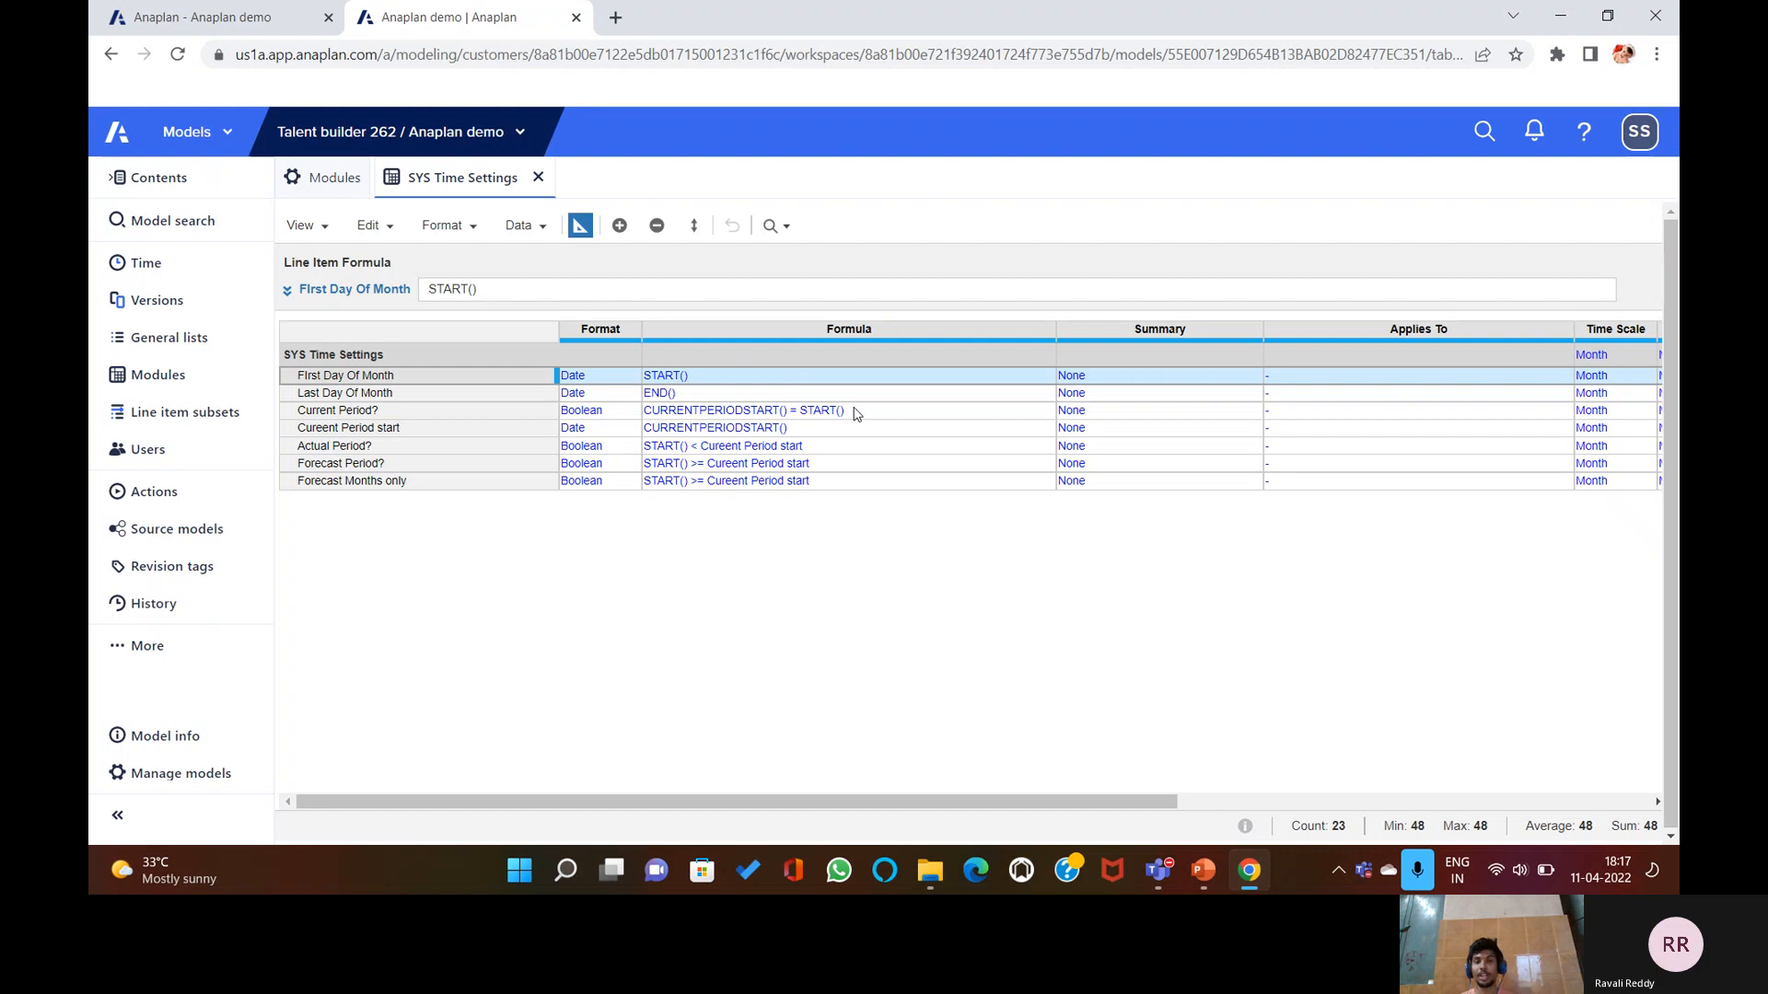
left_click(578, 225)
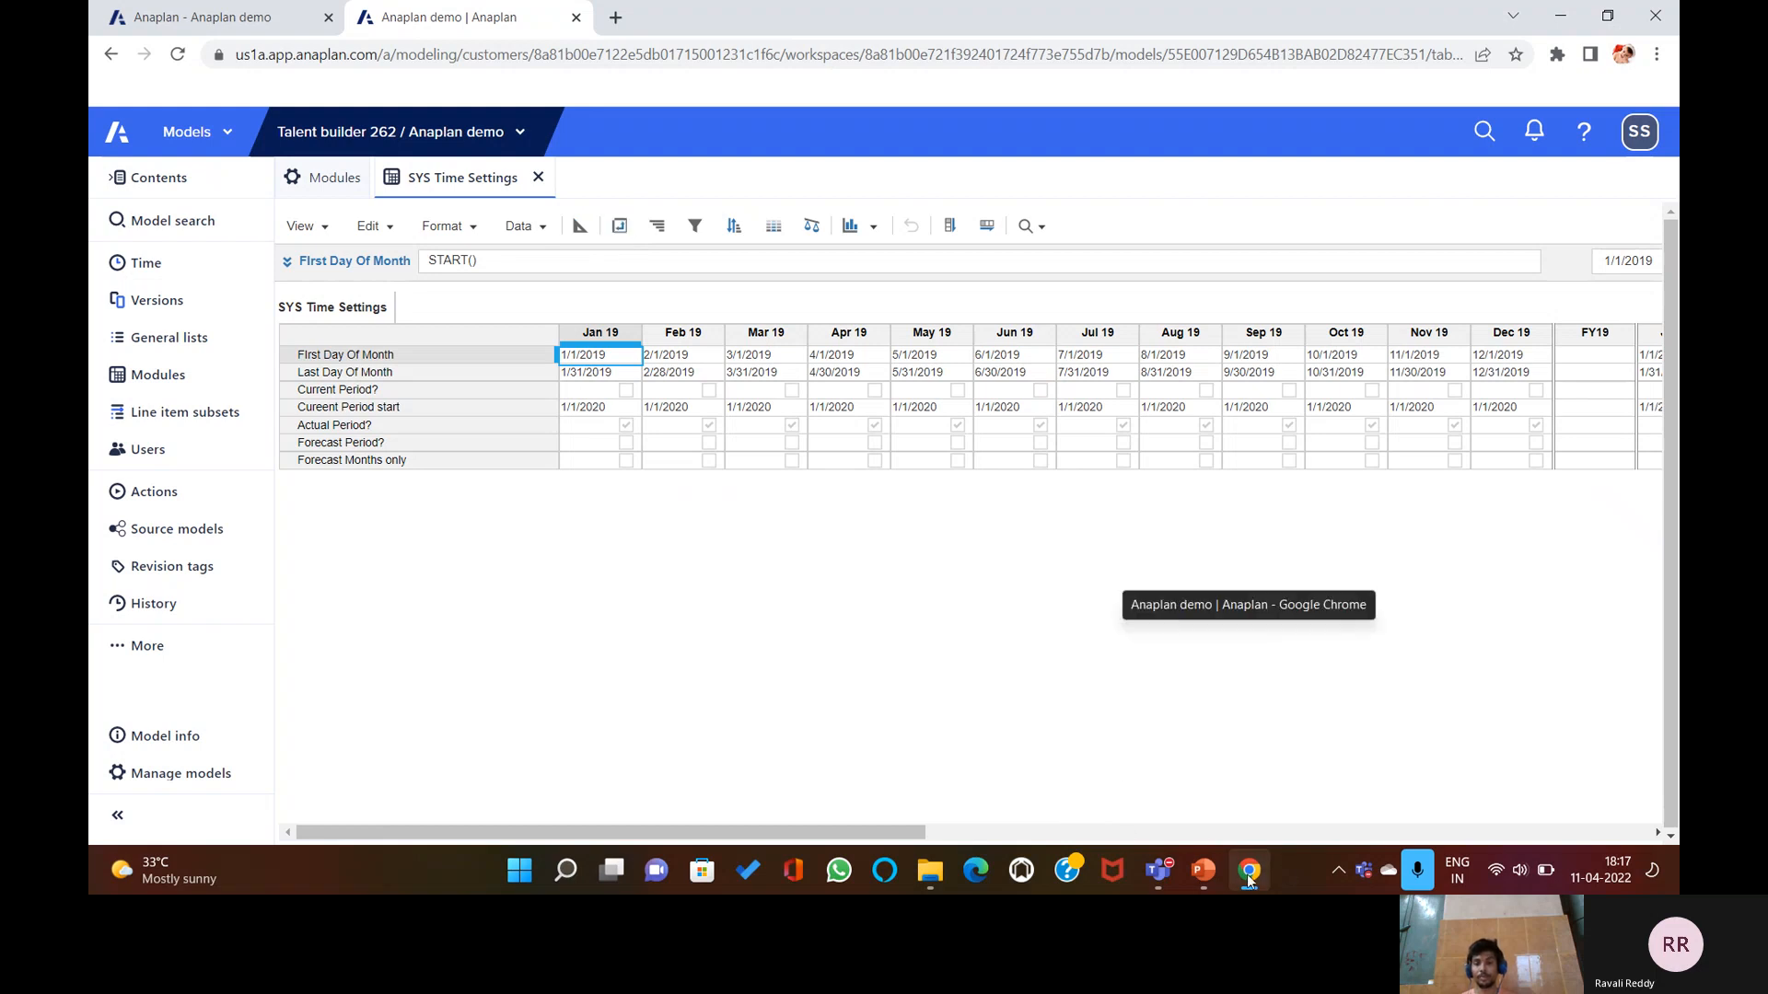
Bring PowerPoint's slide 9 'Formula Editing' back in front of the loaded grid.
left_click(1203, 871)
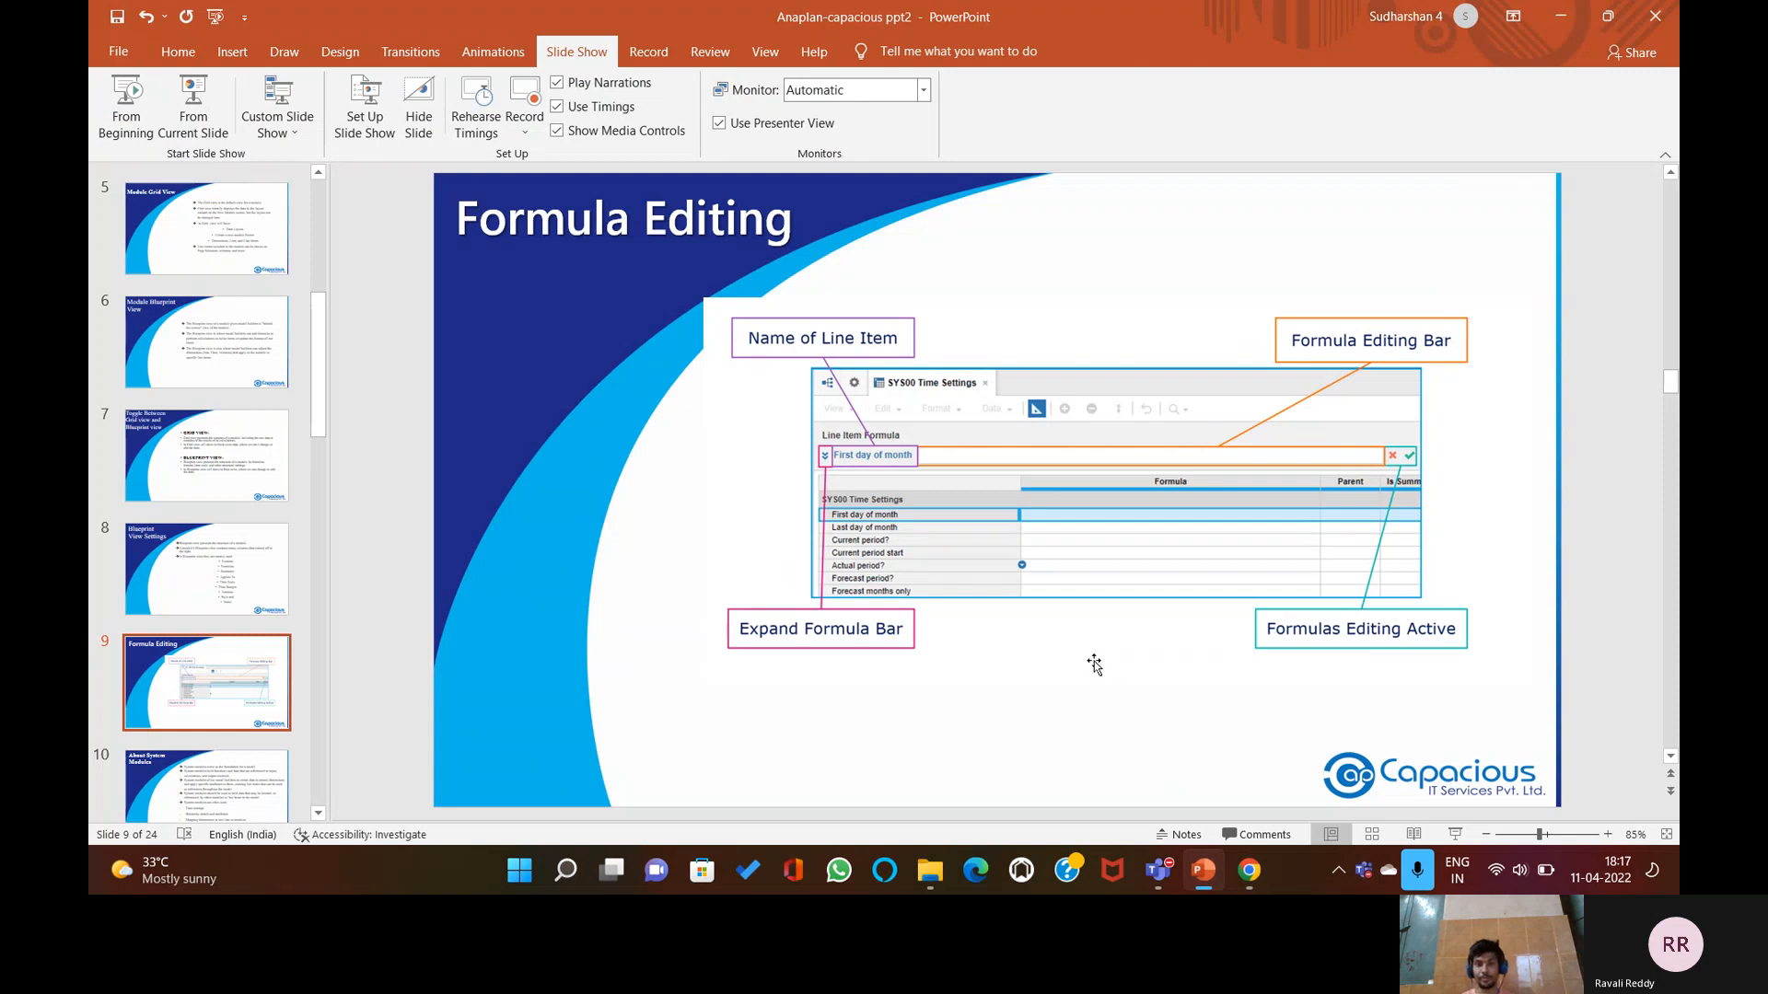
scroll(1006, 666, "down", 1)
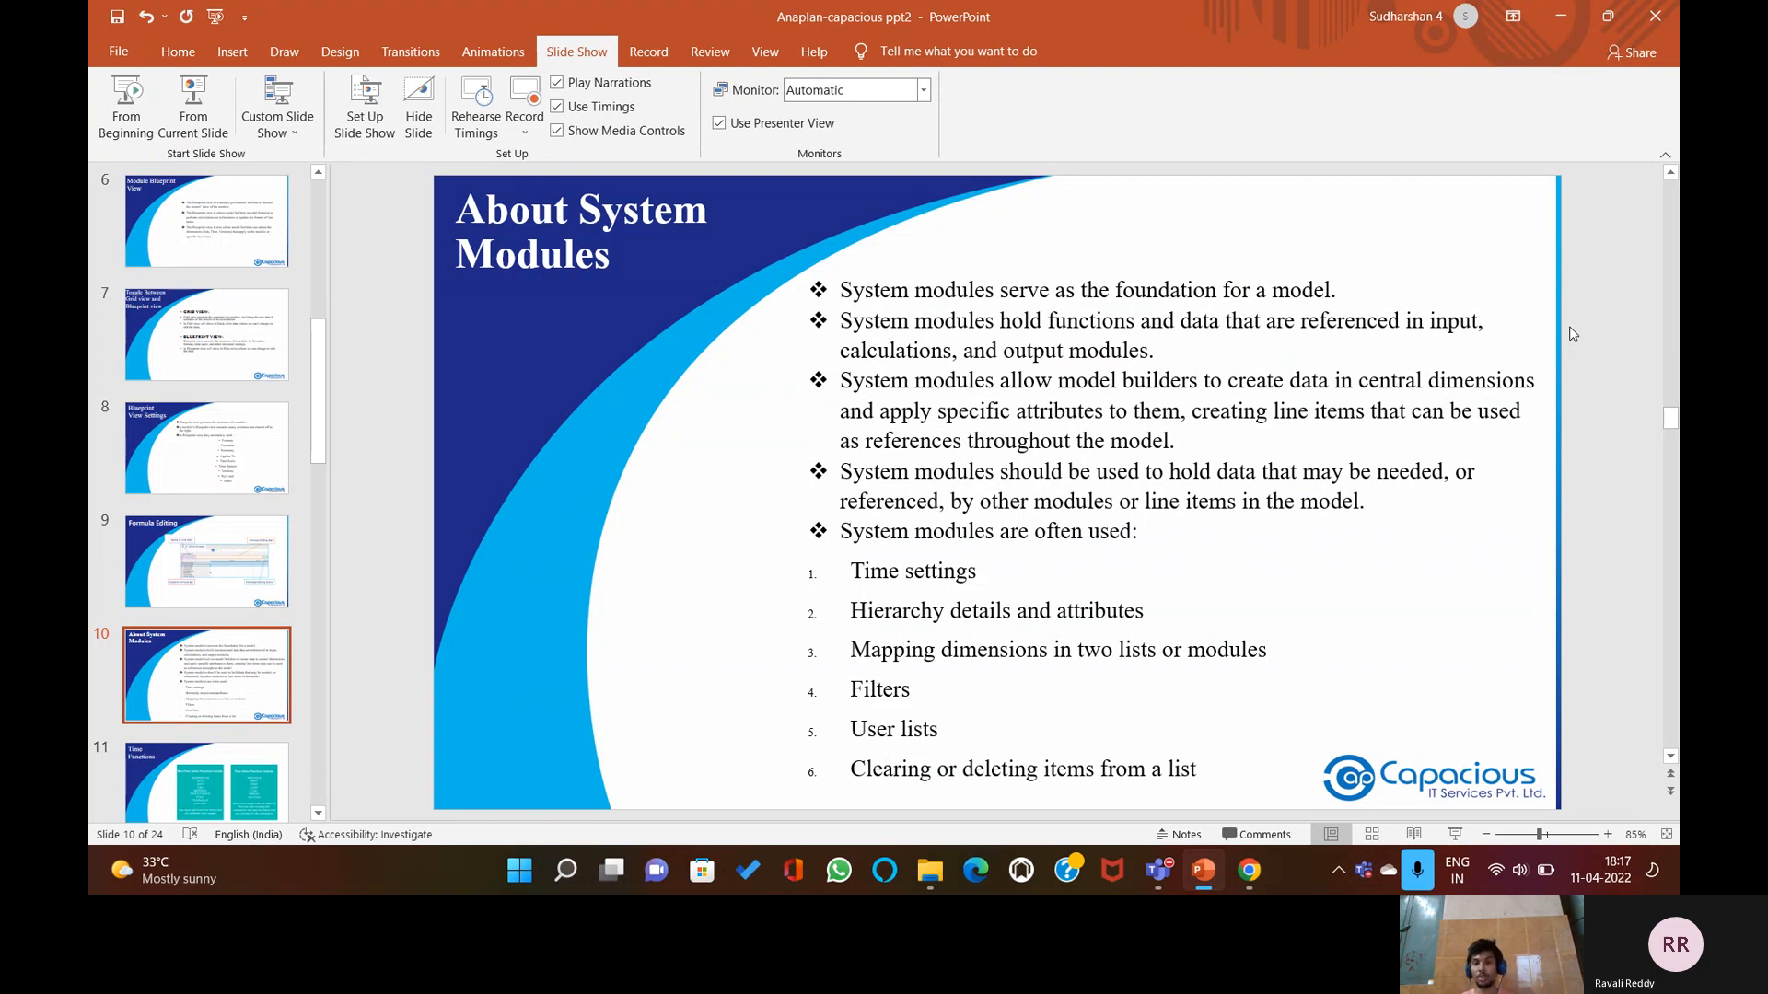
Minimise PowerPoint after slide 10 'About System Modules' to return to Anaplan.
left_click(1213, 873)
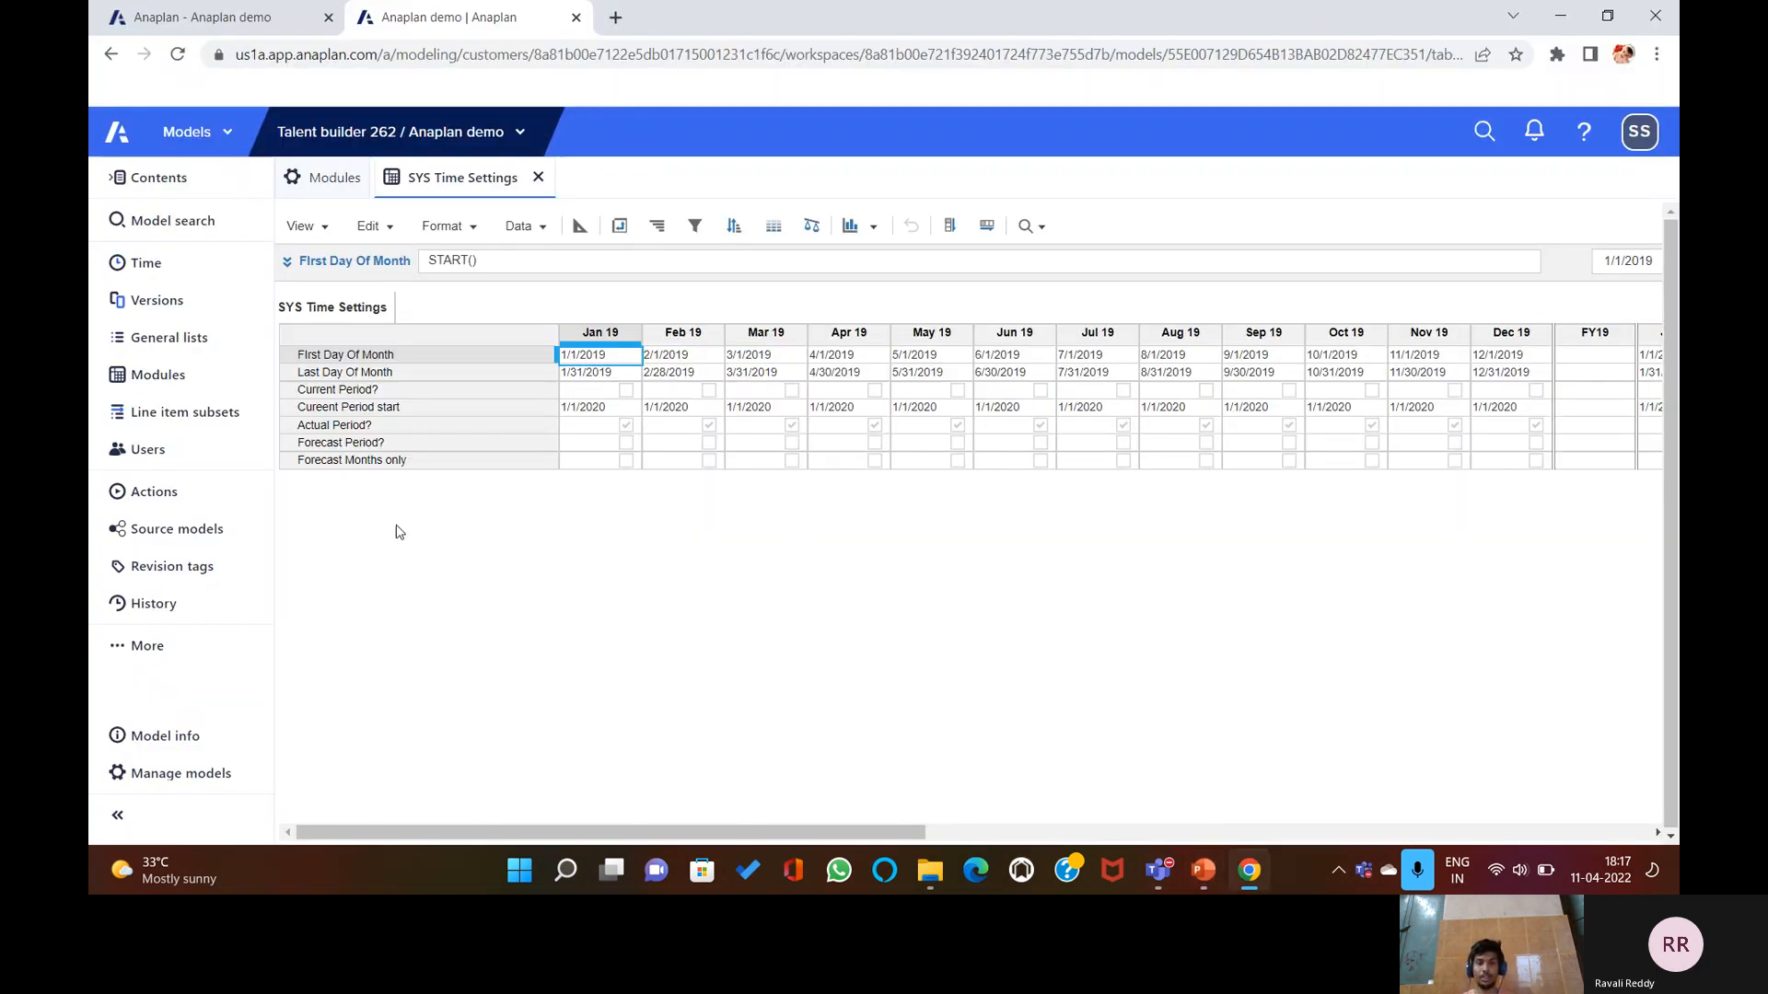
From the Modules list, try opening SYS Time Settings and dismiss the access-denied error.
left_click(318, 184)
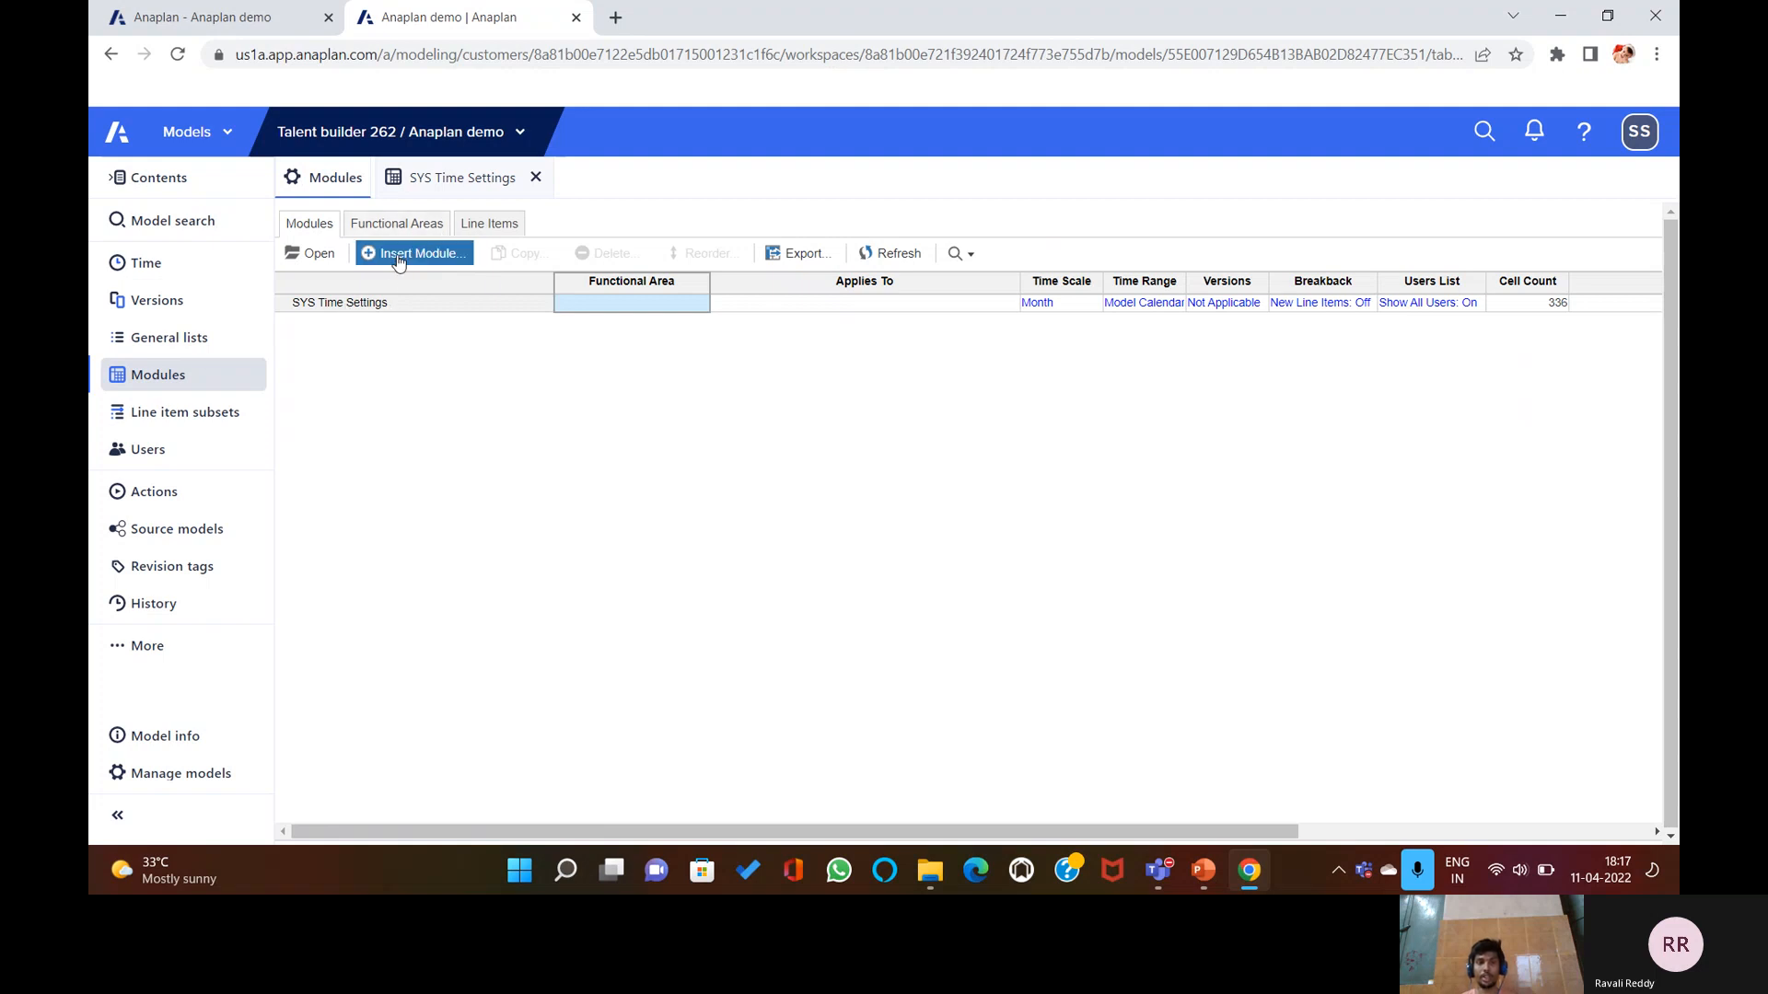
left_click(321, 255)
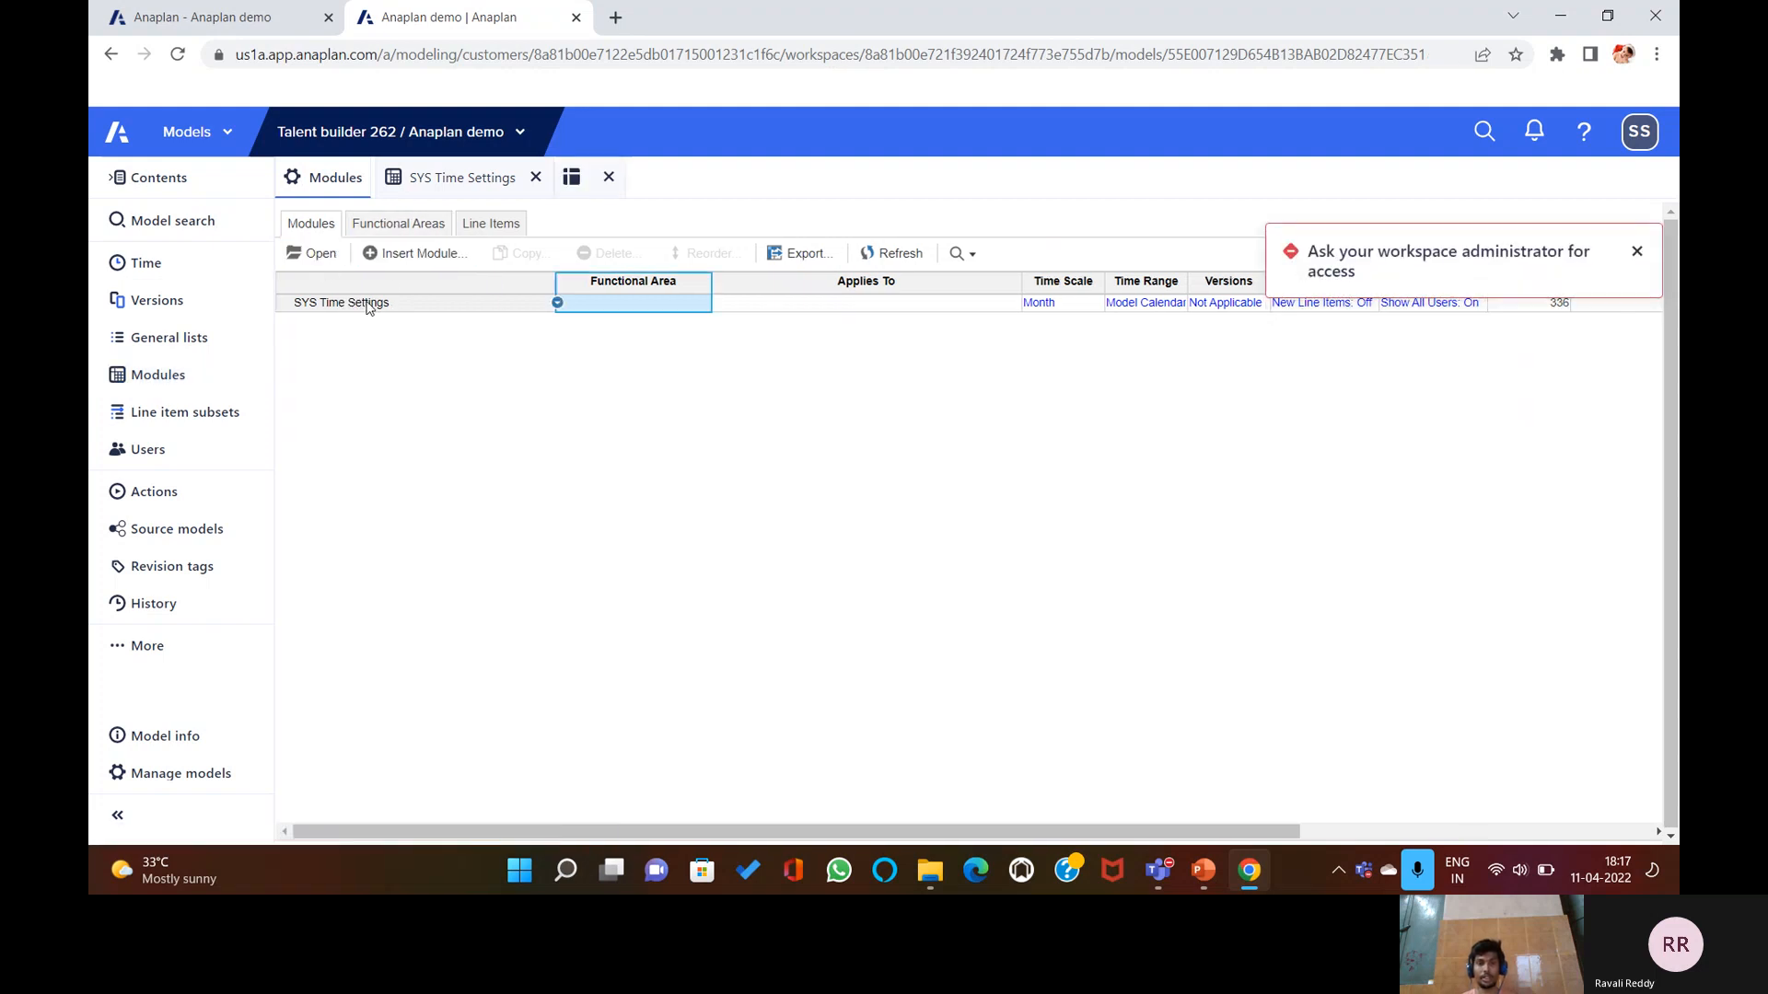
left_click(1636, 252)
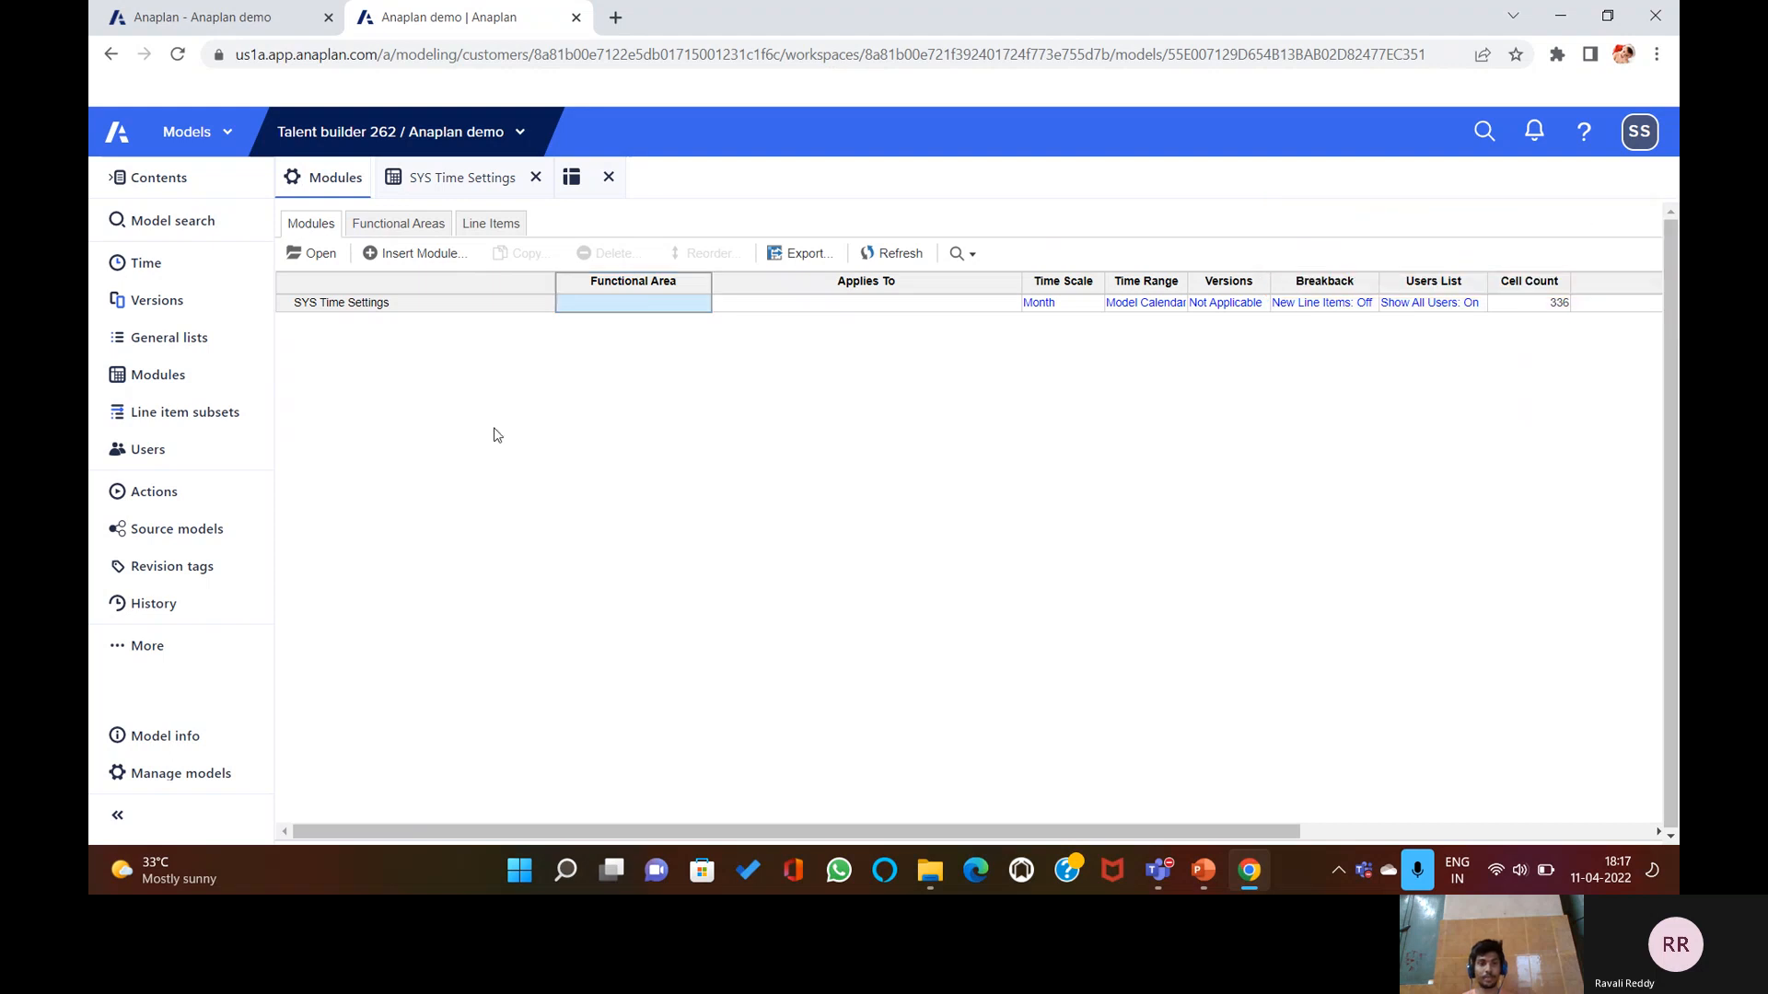
Reopen SYS Time Settings, then bring PowerPoint's 'About System Modules' slide back in front.
left_click(336, 302)
left_click(322, 255)
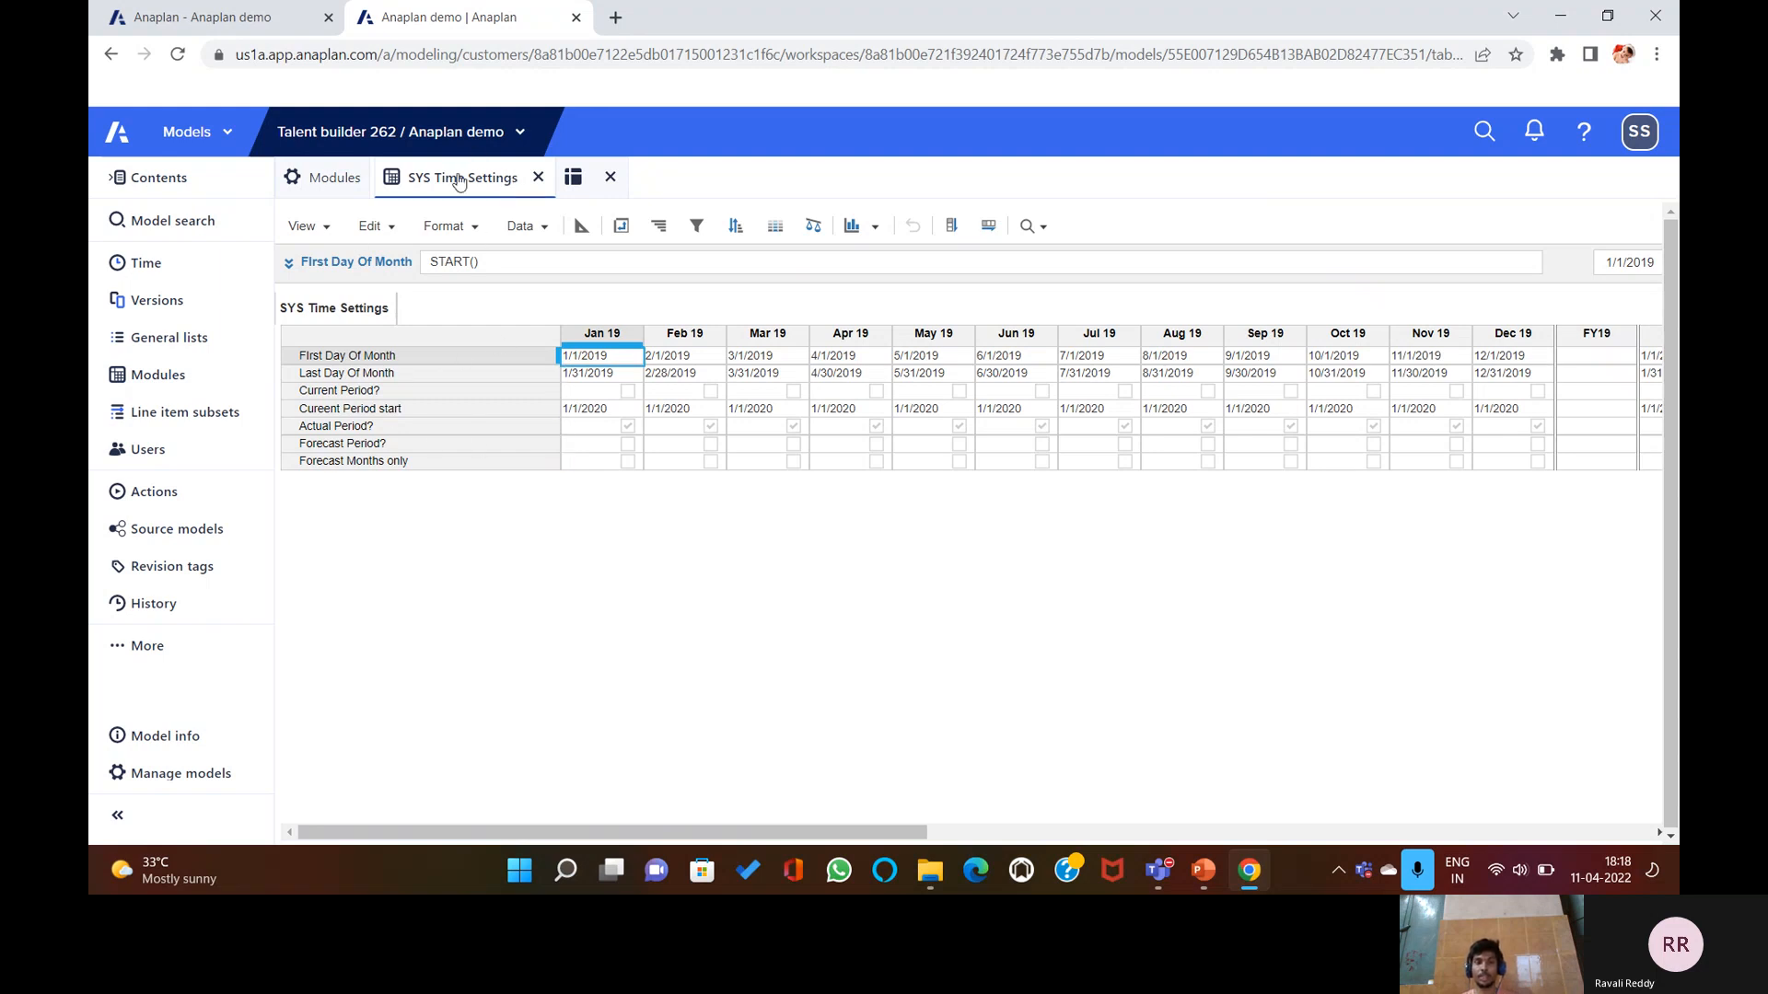
left_click(1185, 881)
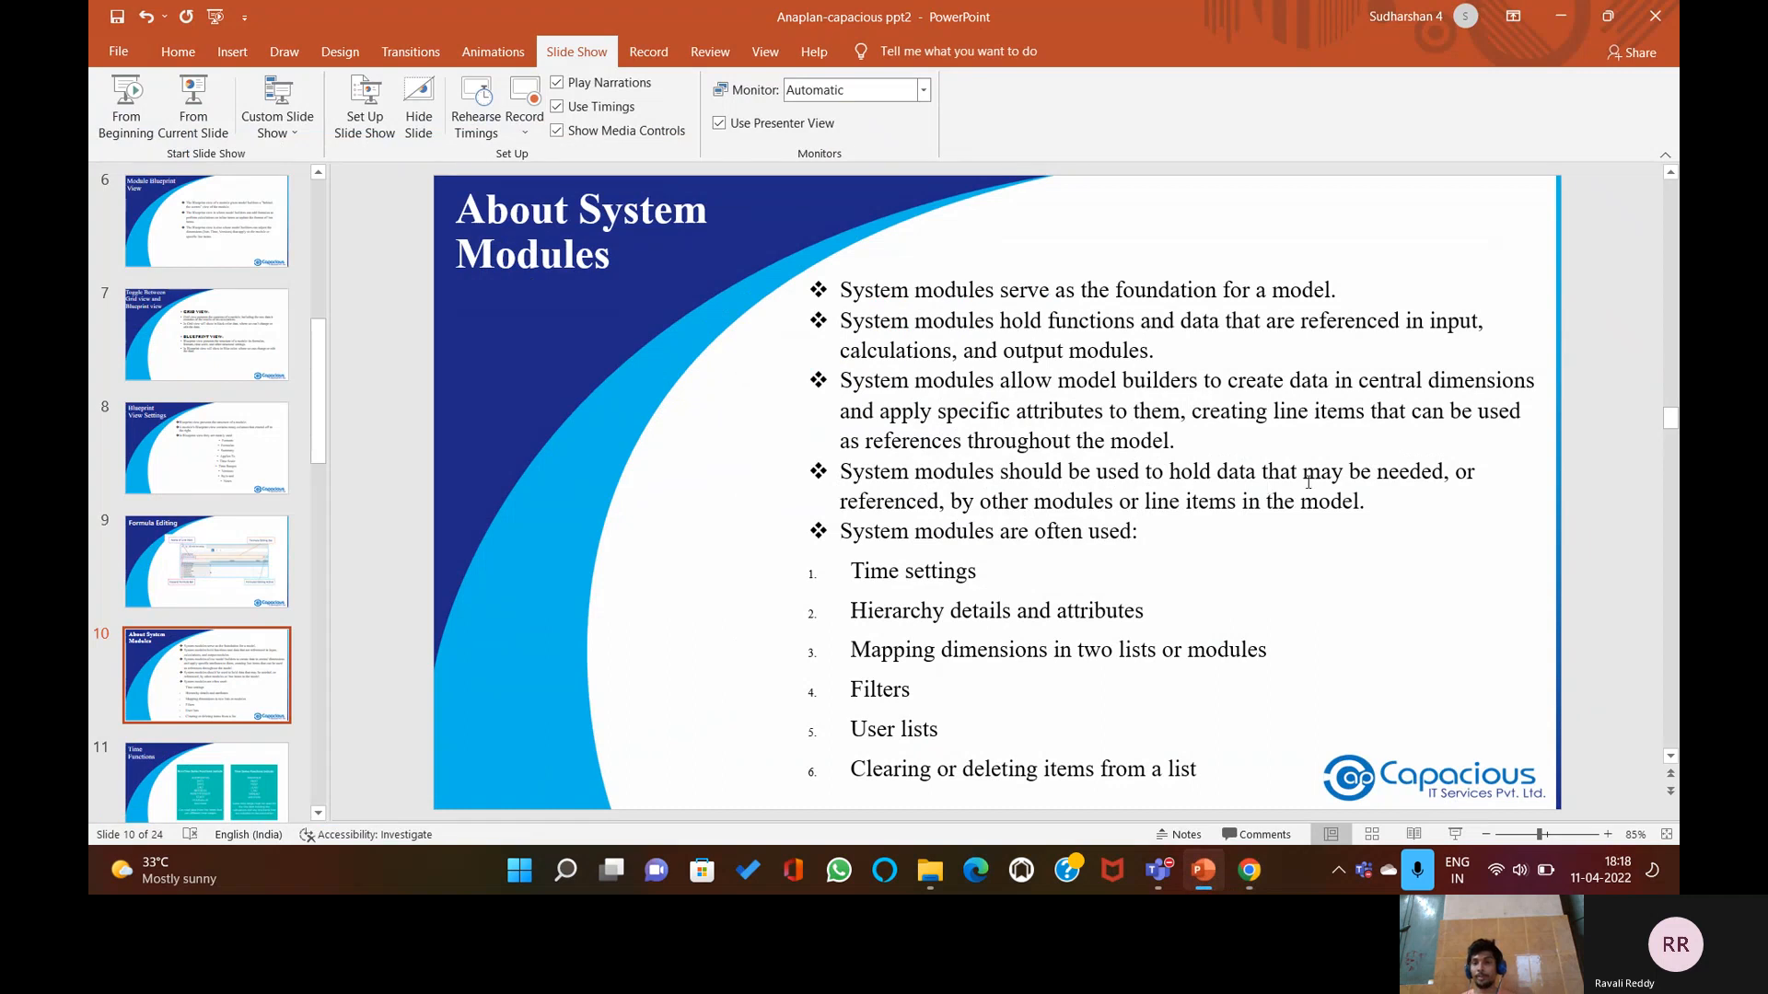
left_click(1199, 870)
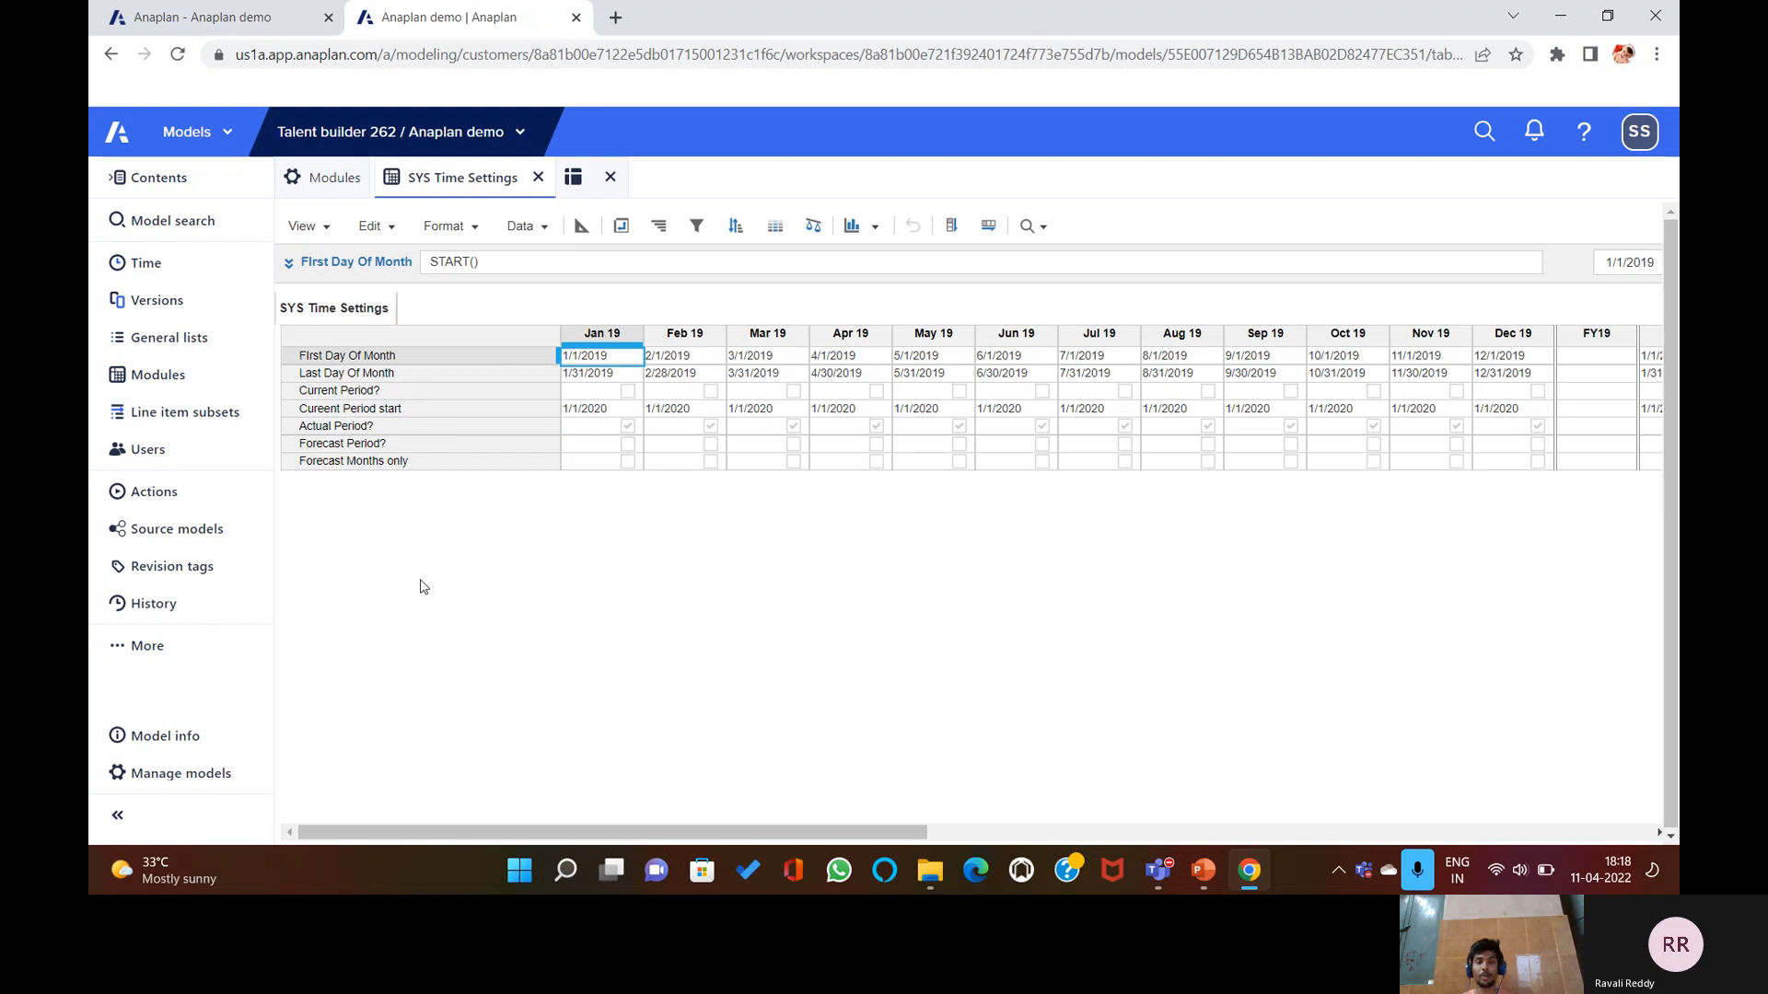
left_click(1240, 870)
left_click(1248, 870)
left_click(1204, 871)
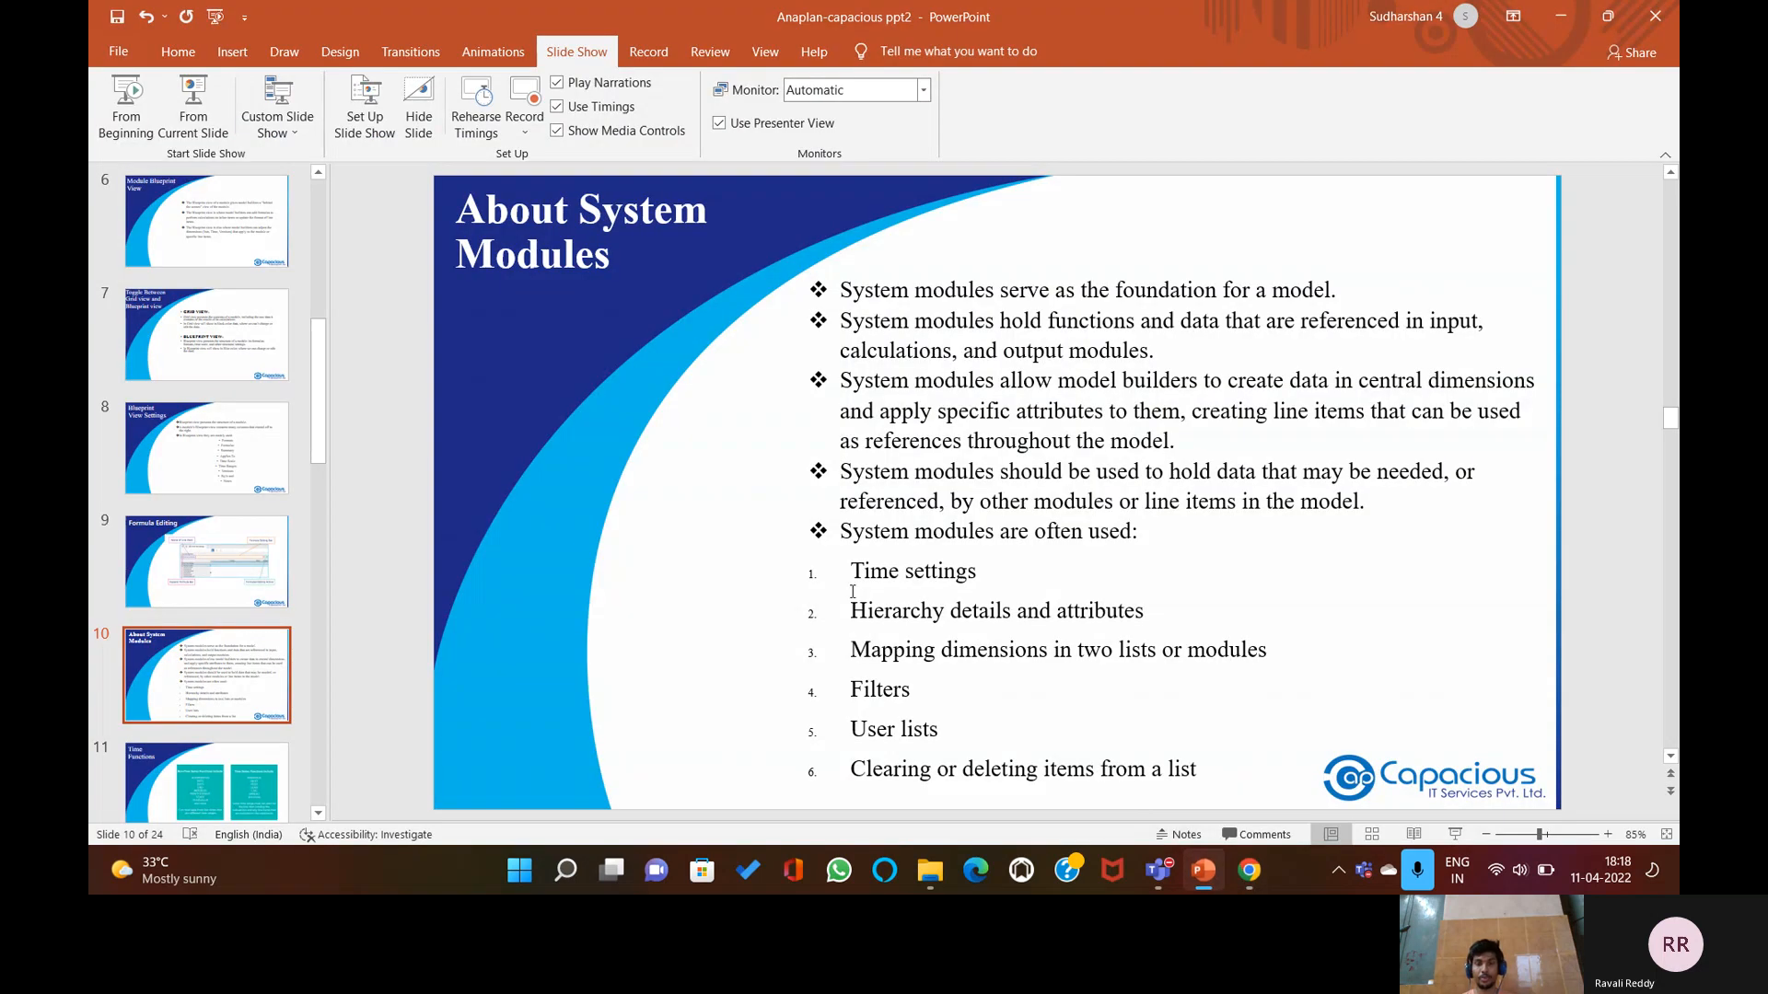
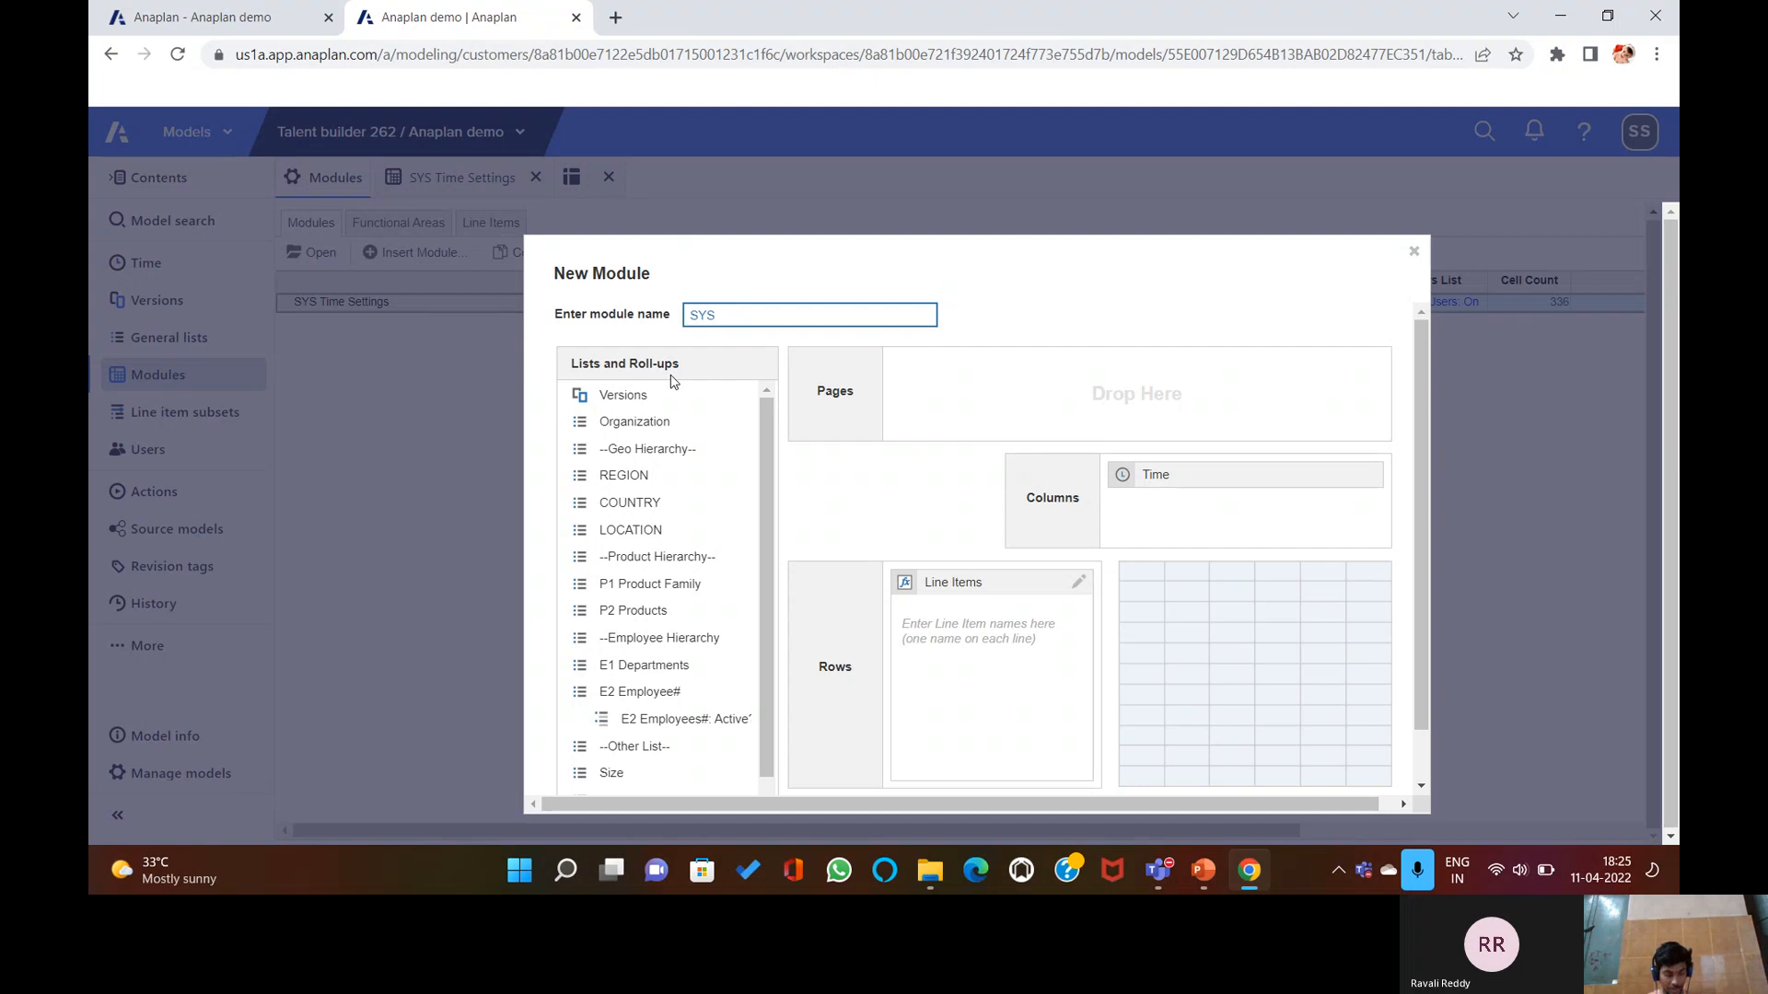
Name the module 'SYS Employee Deatils' and swap Time for E2 Employee# as its column dimension.
type("M")
type("mplo")
type("ye")
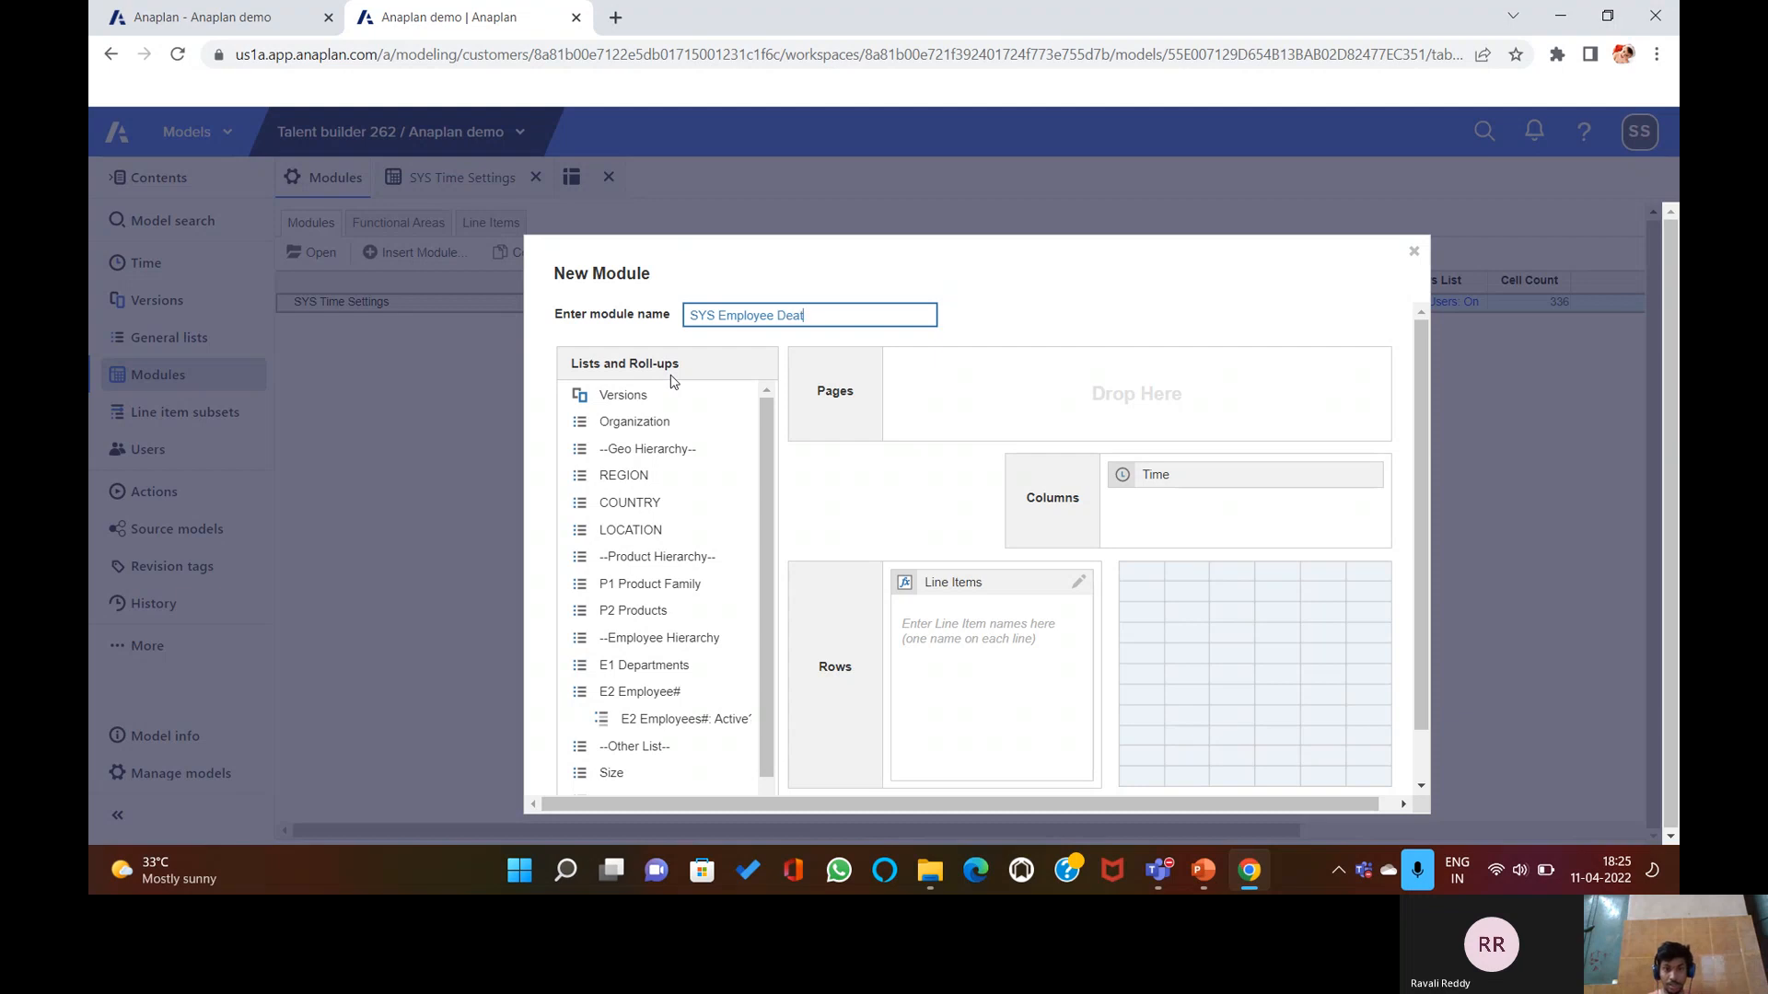
type("e Deatils")
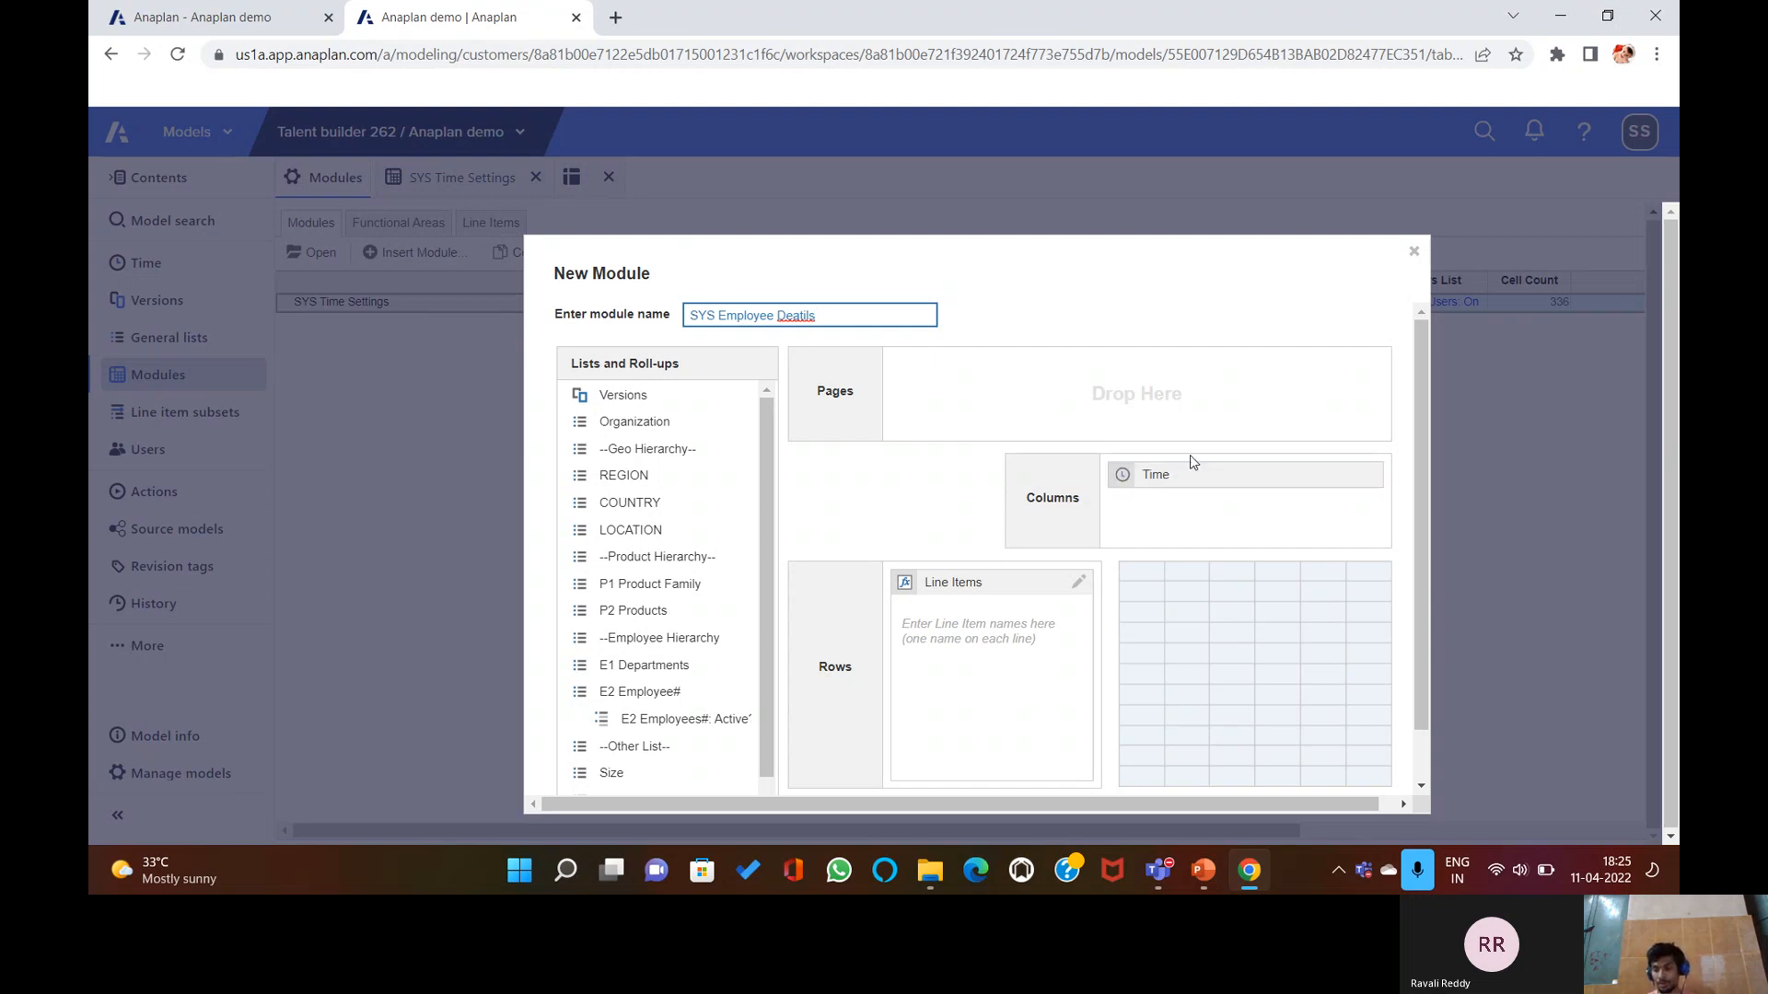
mouse_move(1176, 472)
left_mouse_down()
mouse_move(724, 617)
mouse_move(645, 750)
mouse_move(634, 726)
mouse_move(1187, 503)
left_mouse_up()
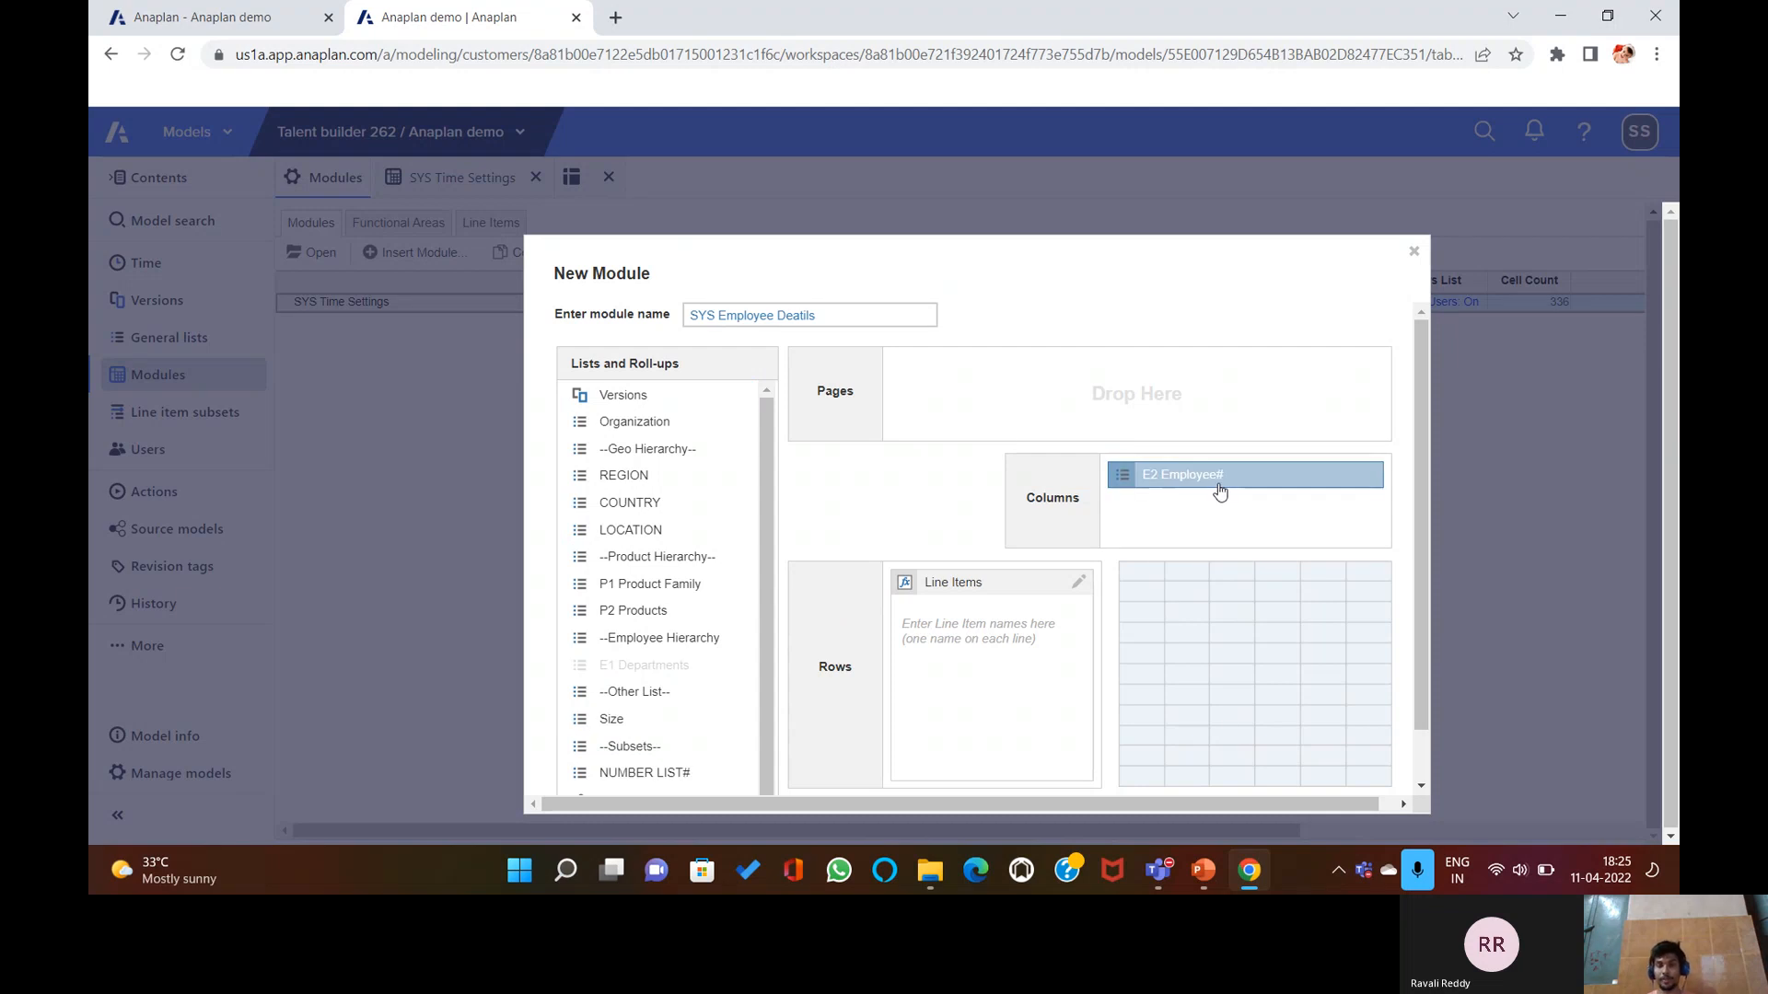
left_click(981, 633)
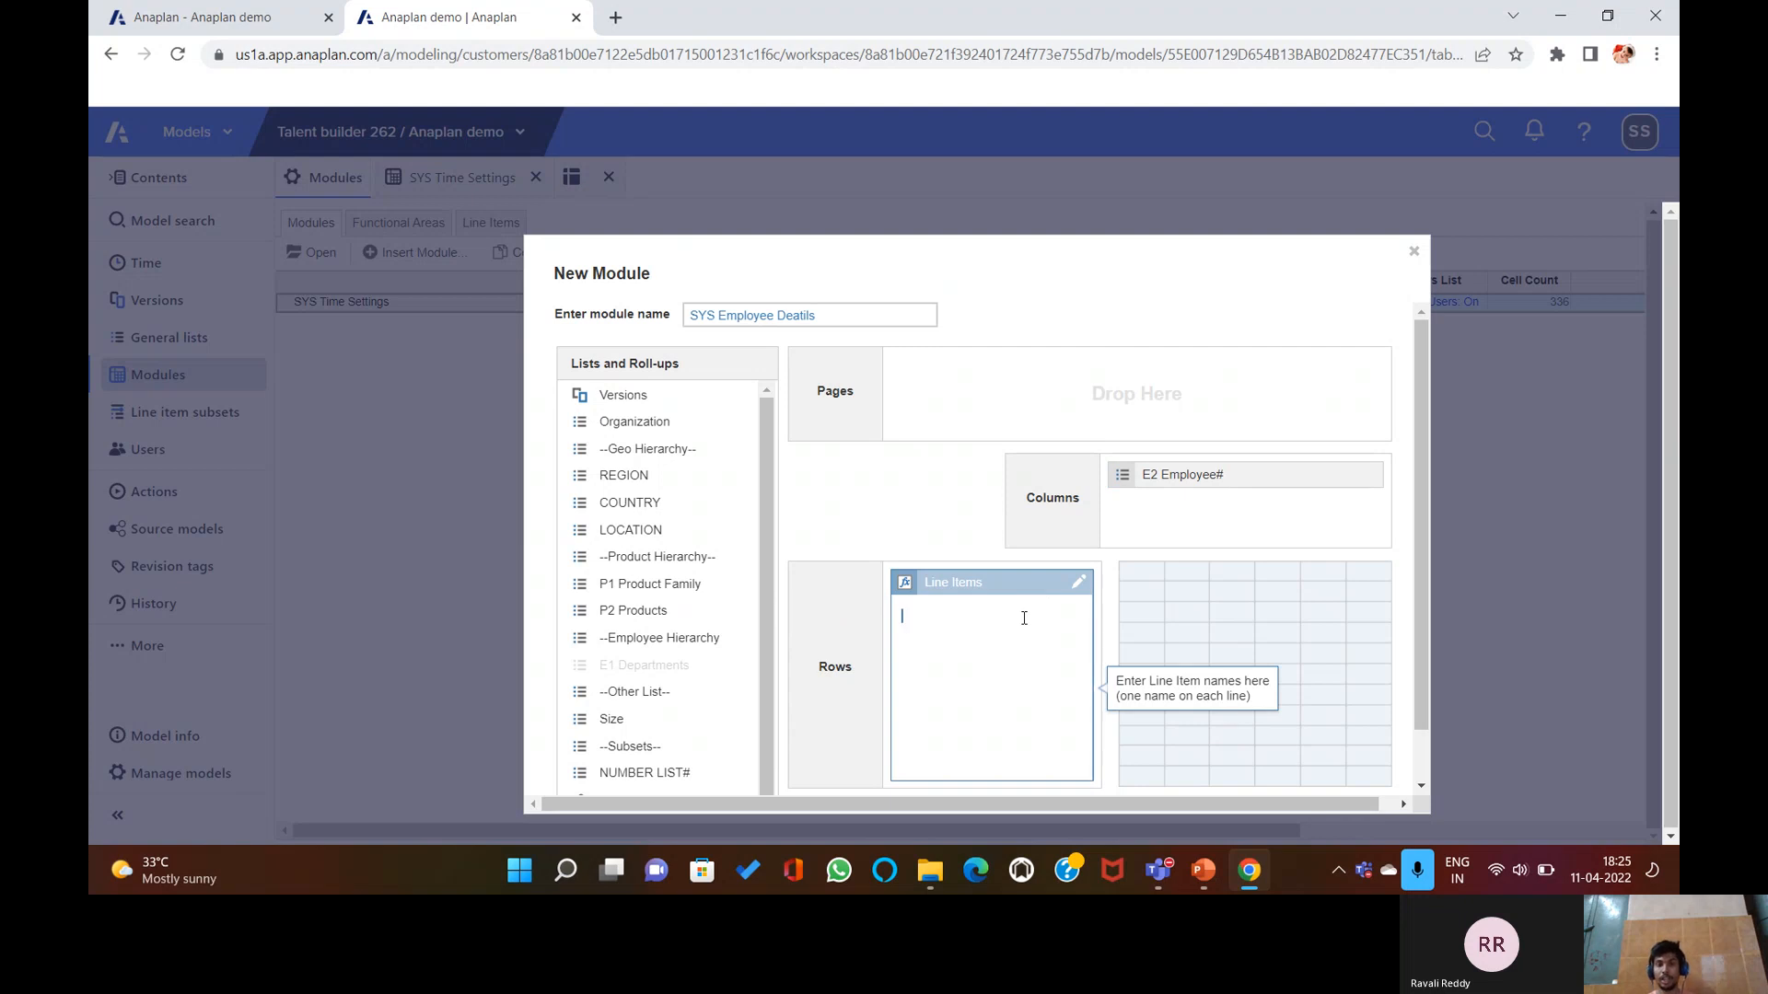
Enter line items Code, Name, Department, Region, Country, Start Date, Leave Date, Current Salary, Commission%, Role and create the module.
left_click_drag(995, 263, 1002, 231)
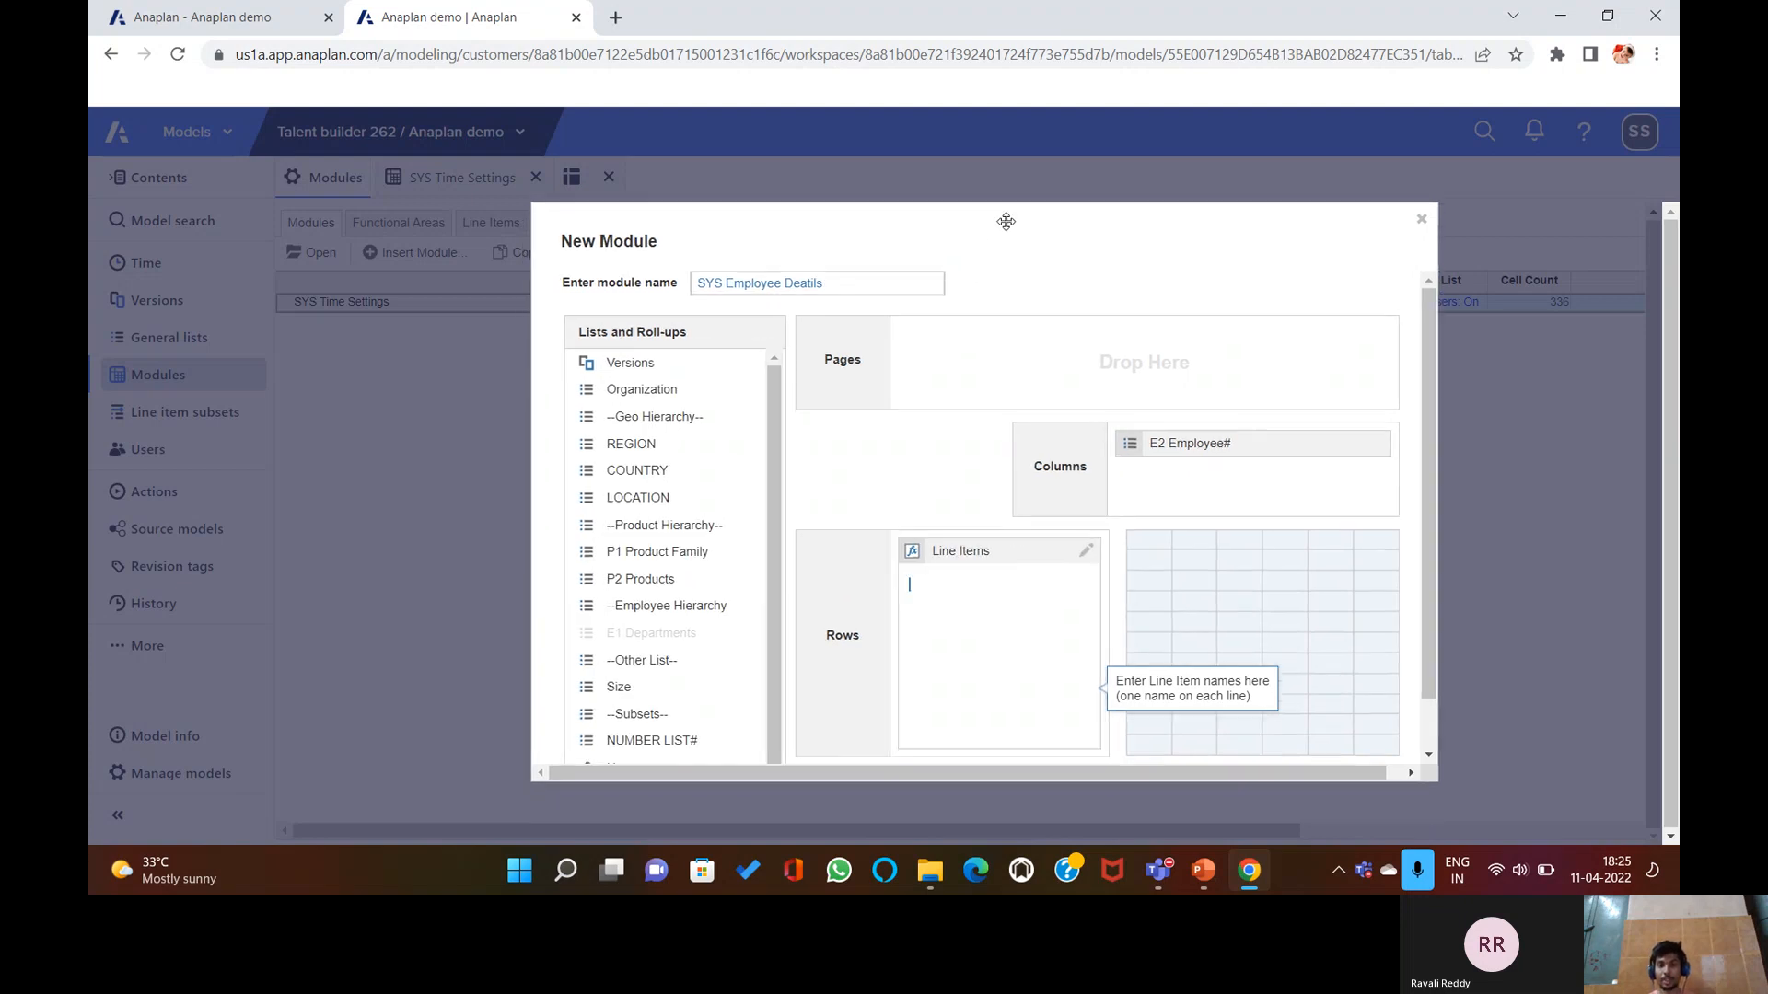
left_click(971, 577)
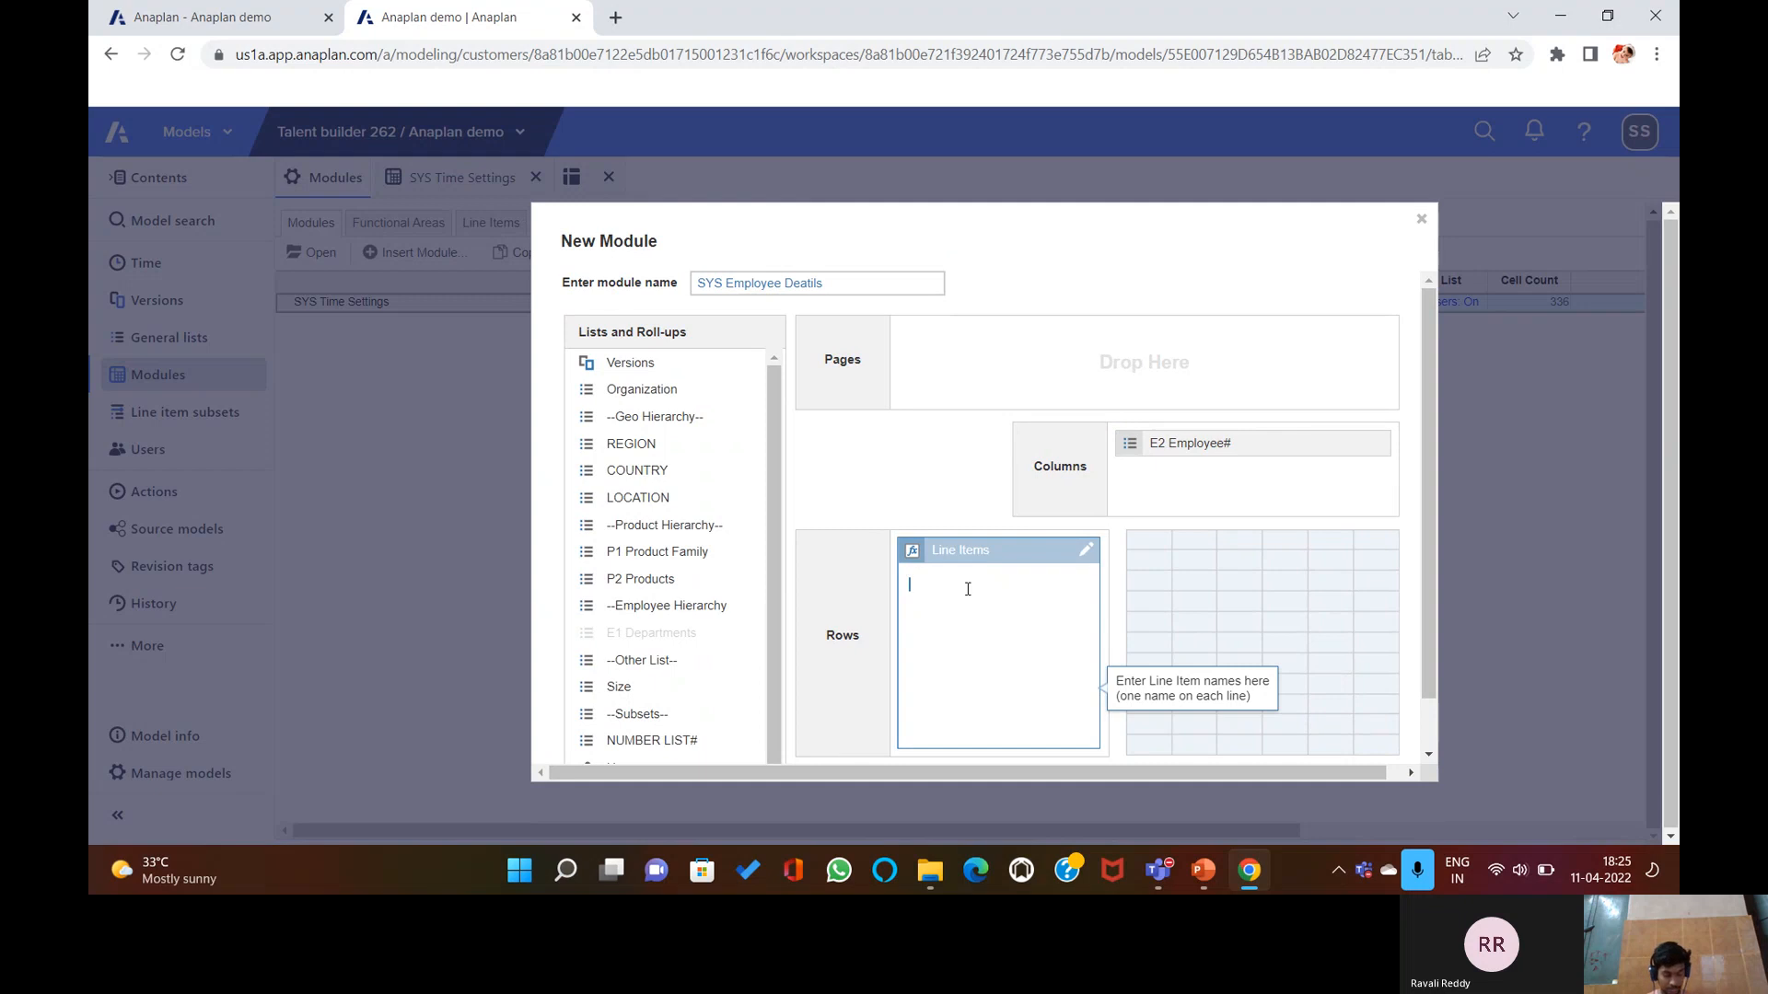
type("Code ")
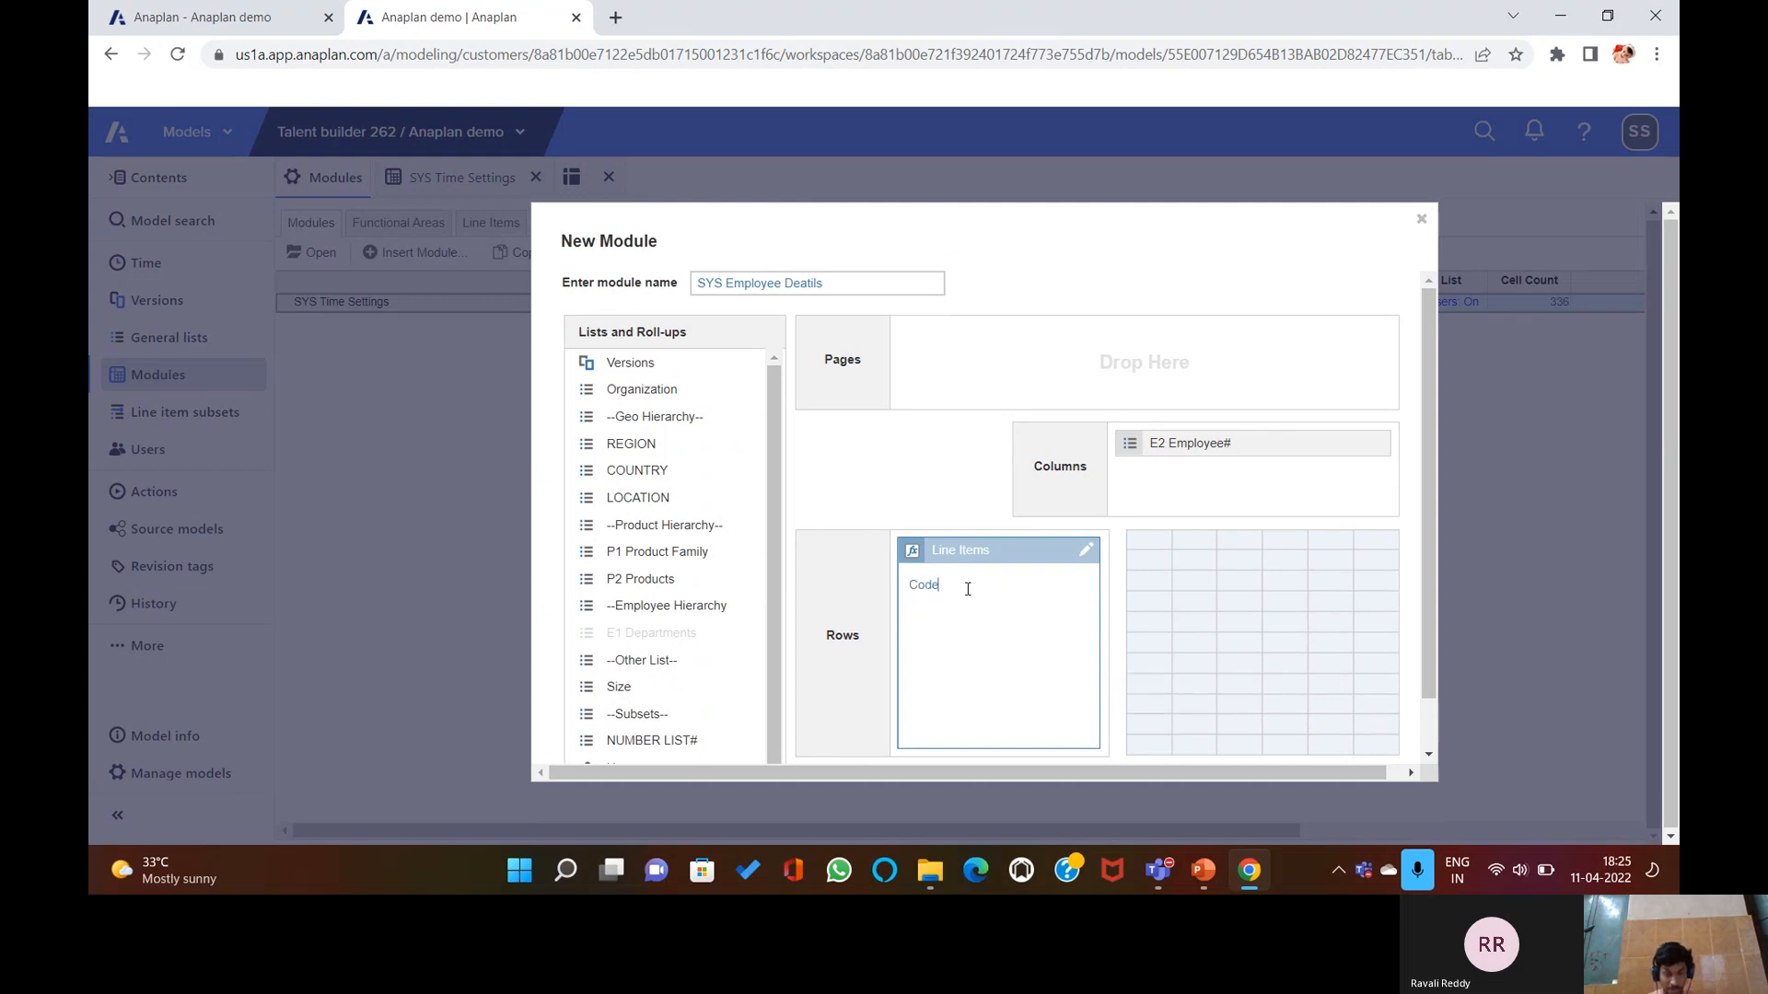
type("Nam")
type("Dep")
type("artment Re")
type("gion")
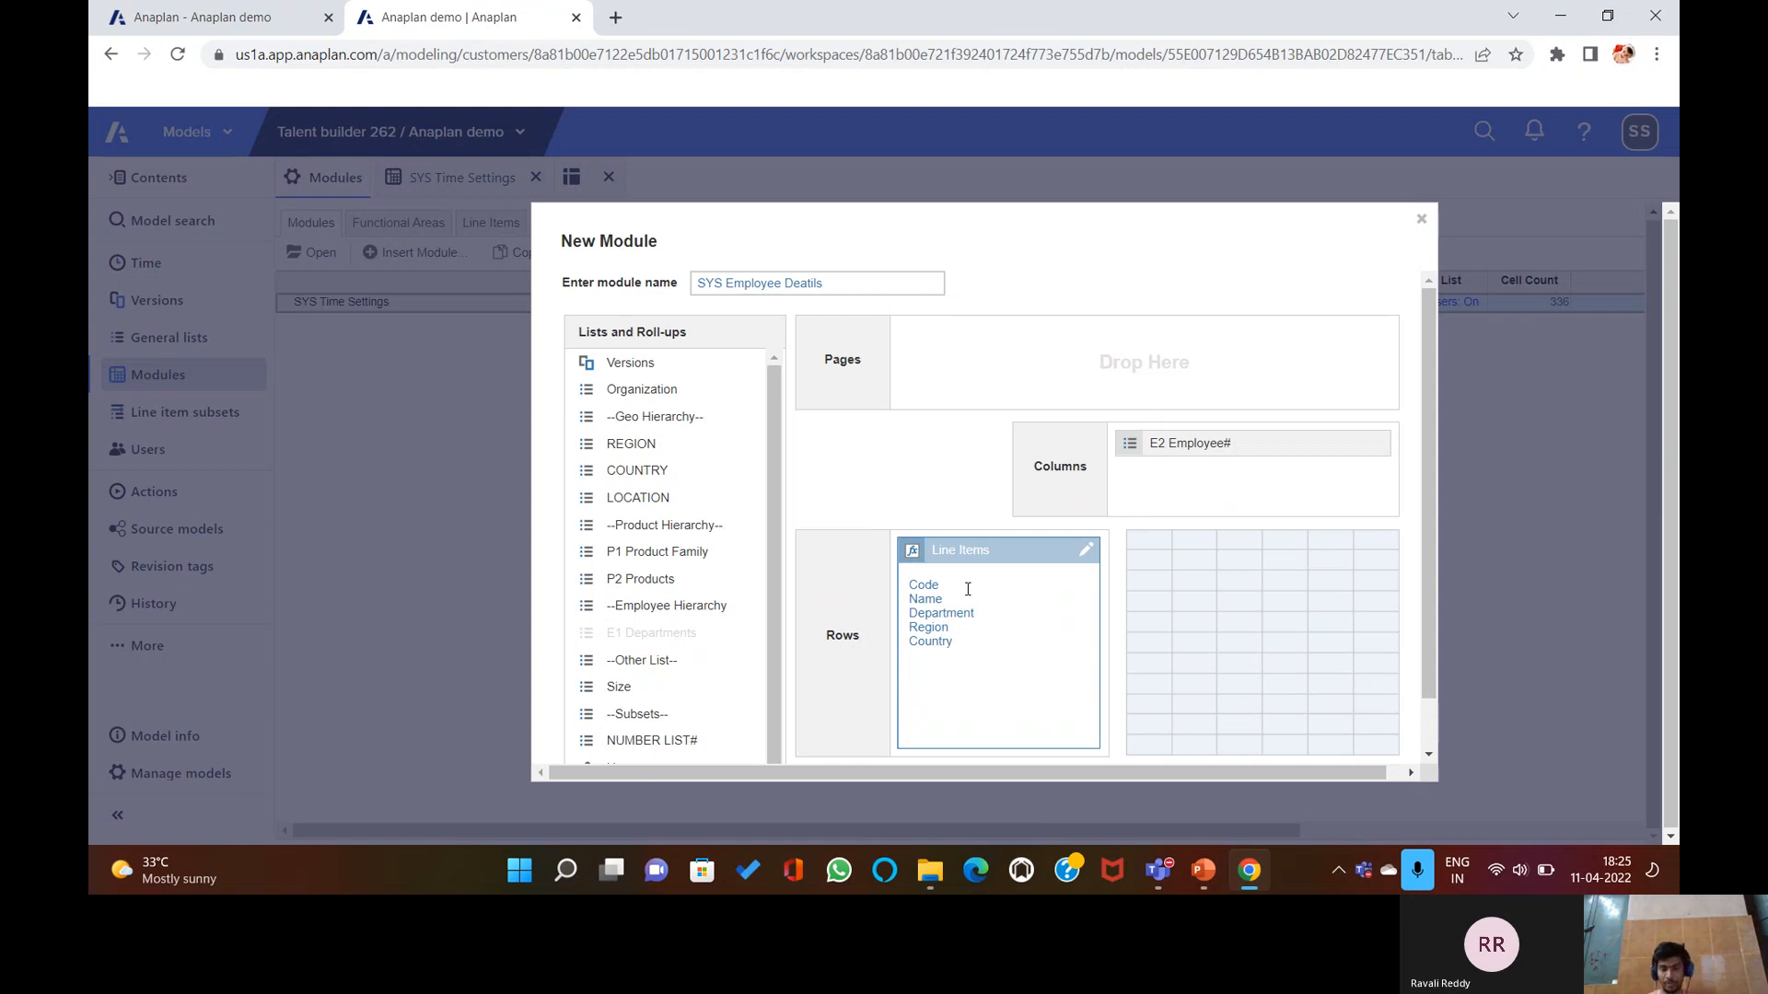
type("Star")
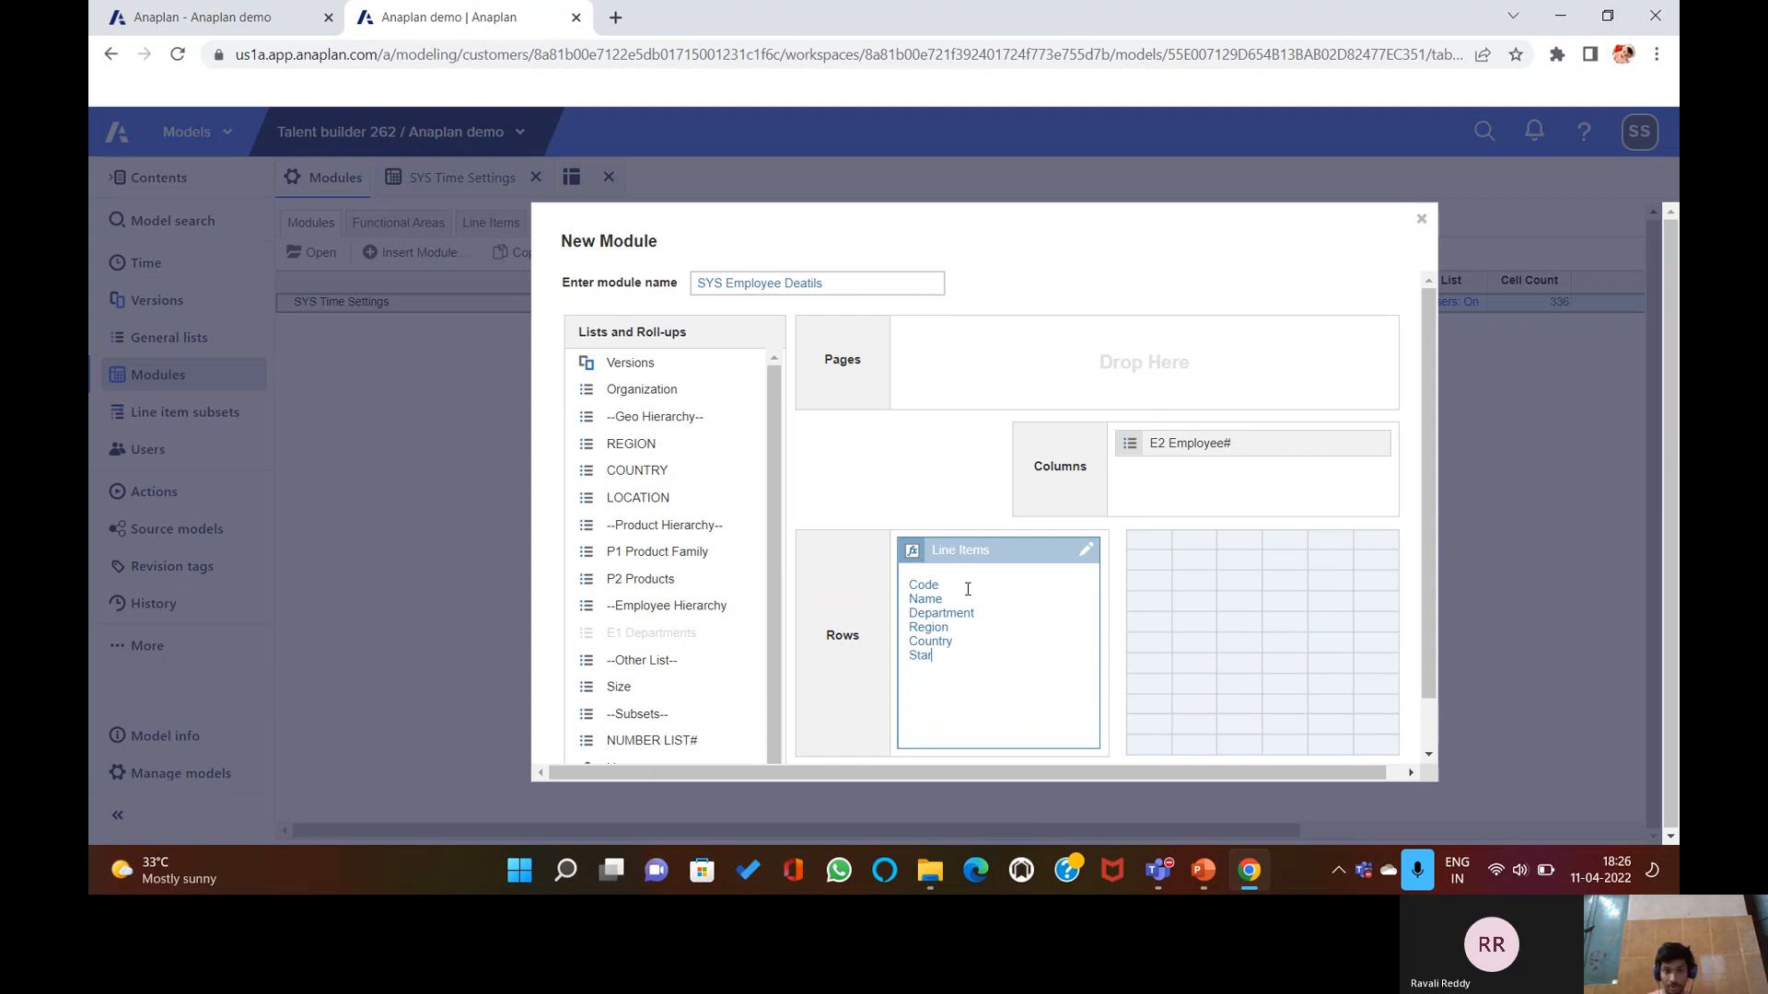
type("t Date ")
type("Leav")
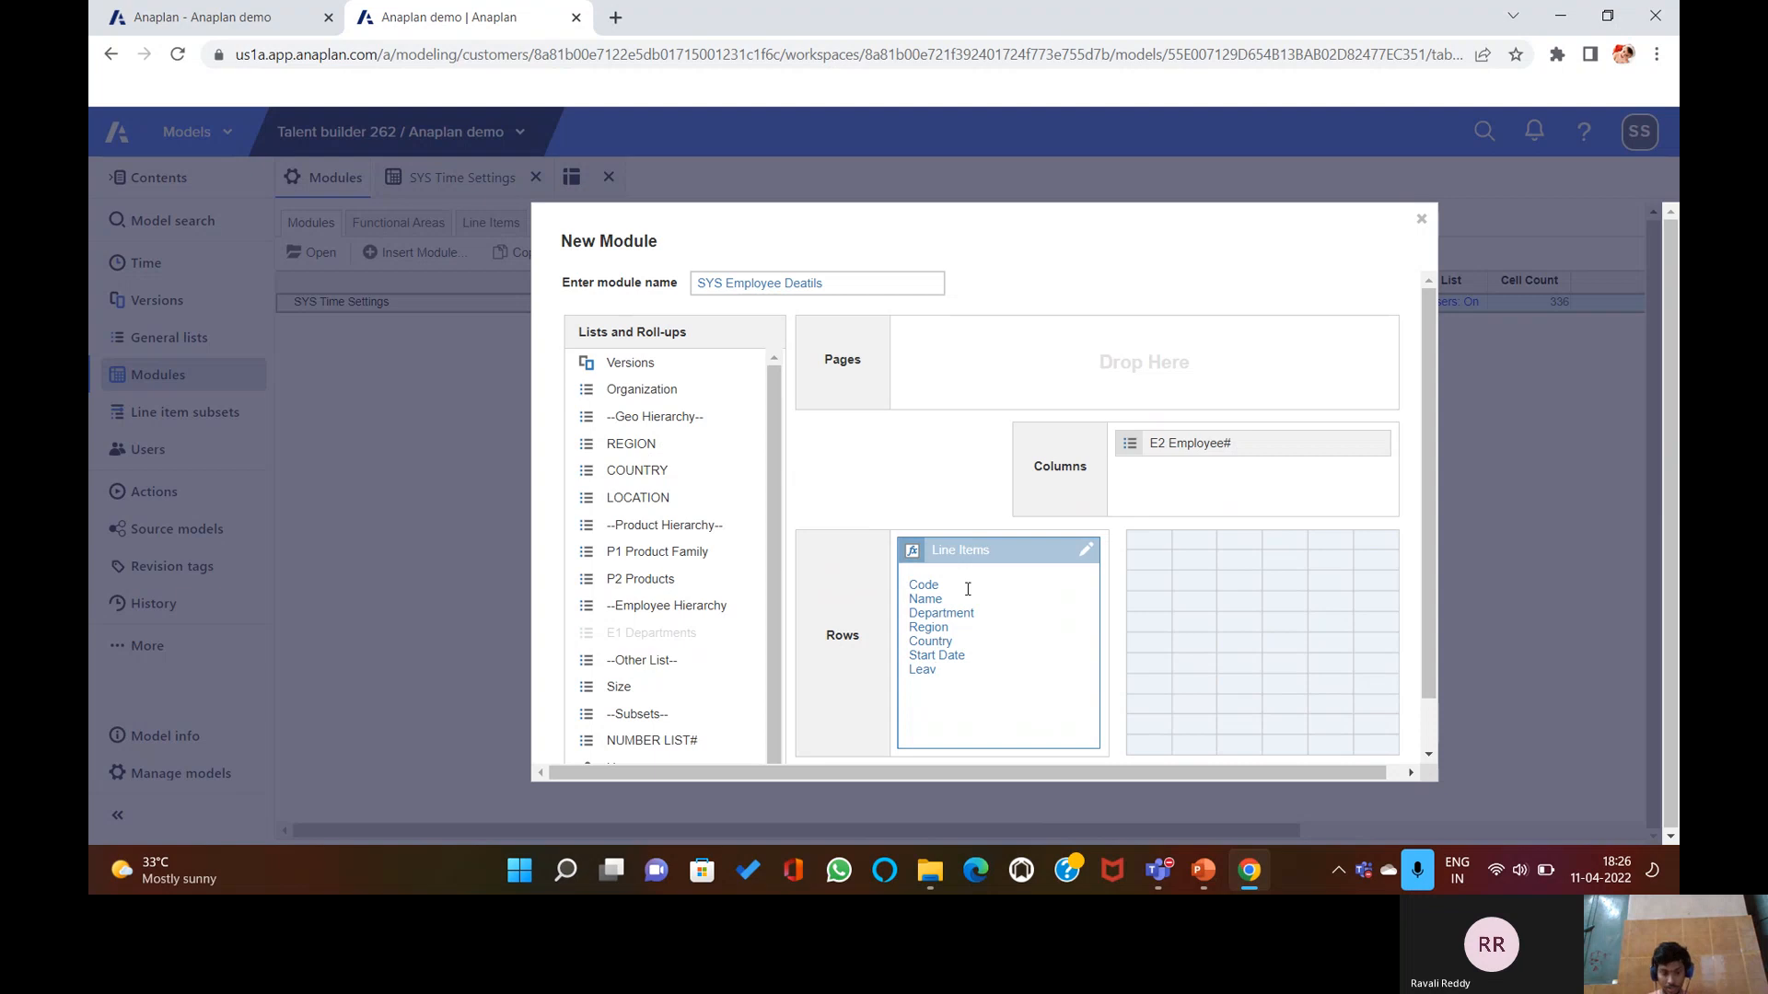
type("e Date")
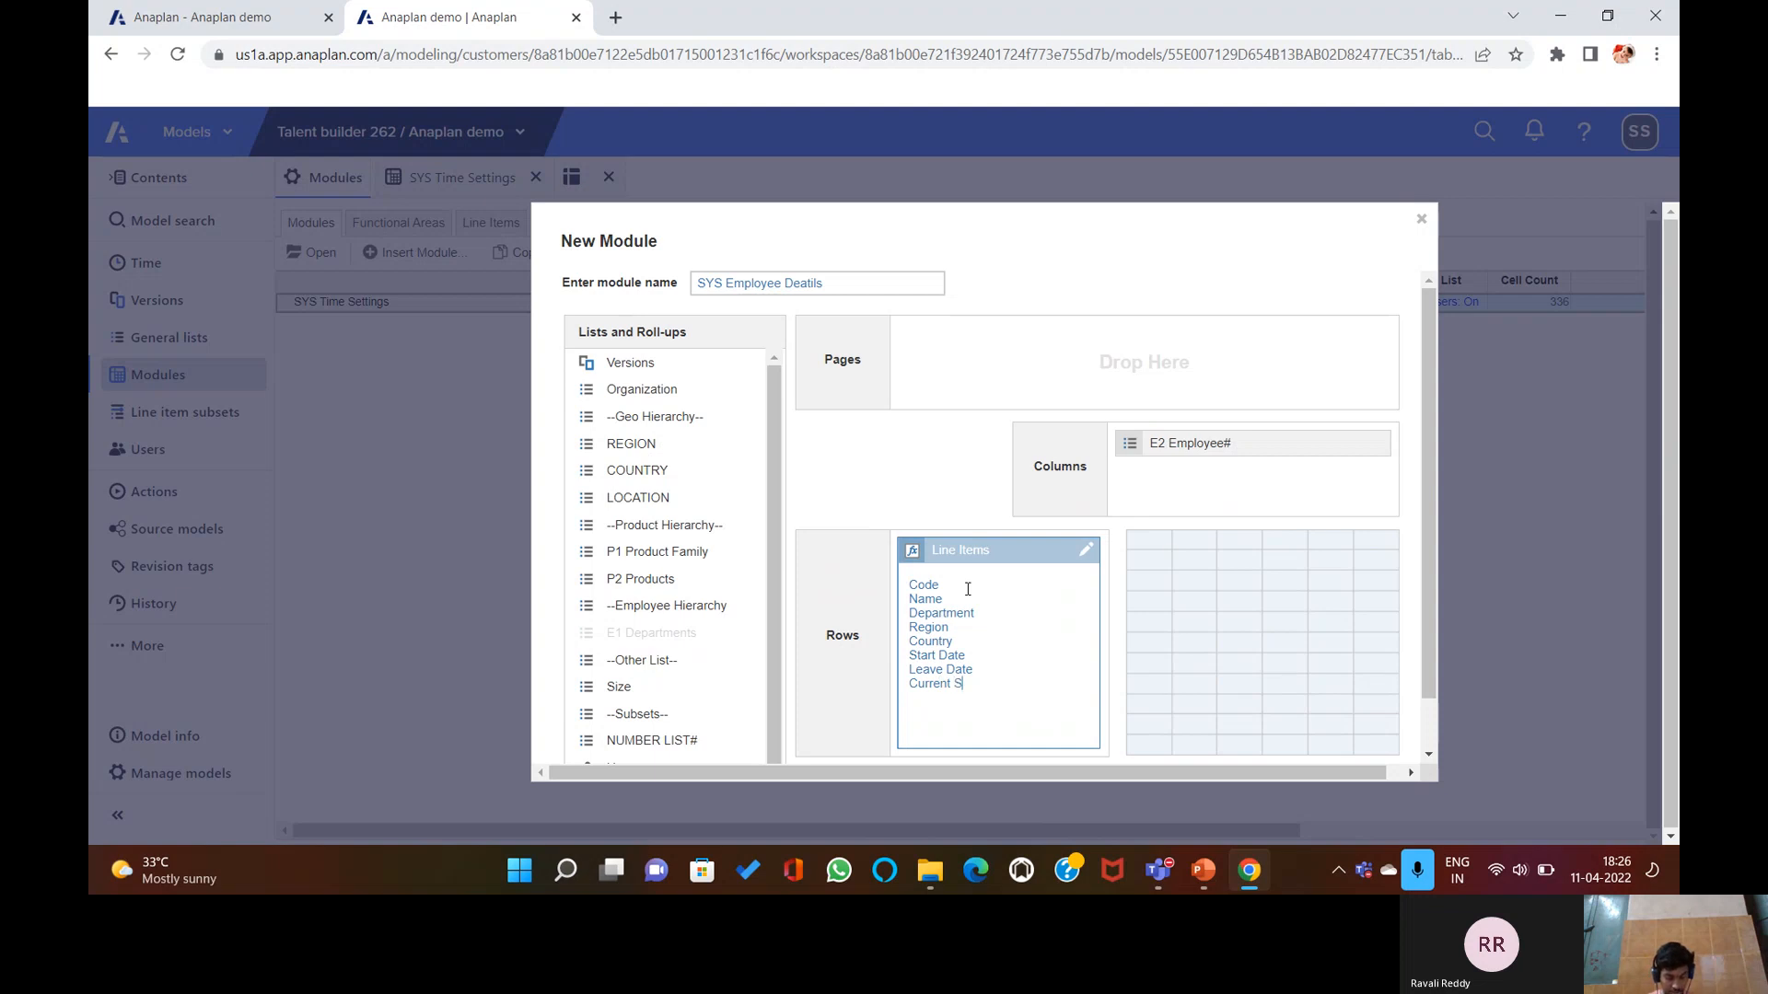
type("y")
type("Comm")
type("issi")
type("on")
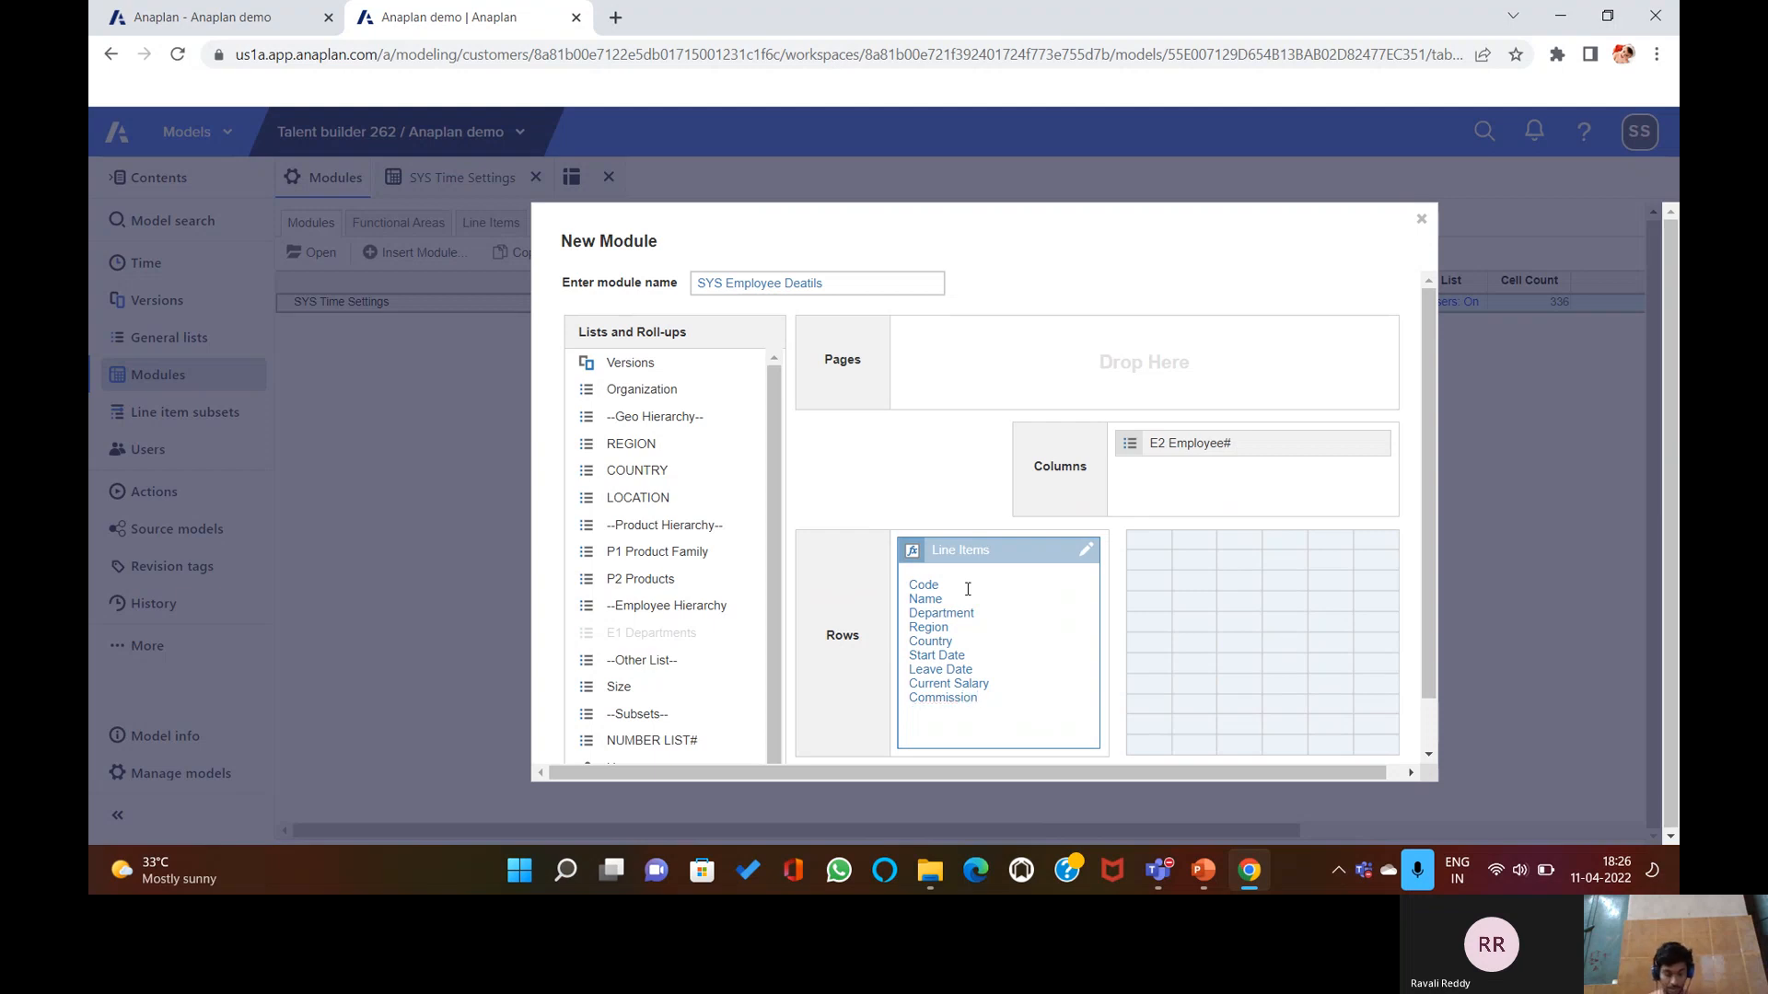
type("$")
type("%")
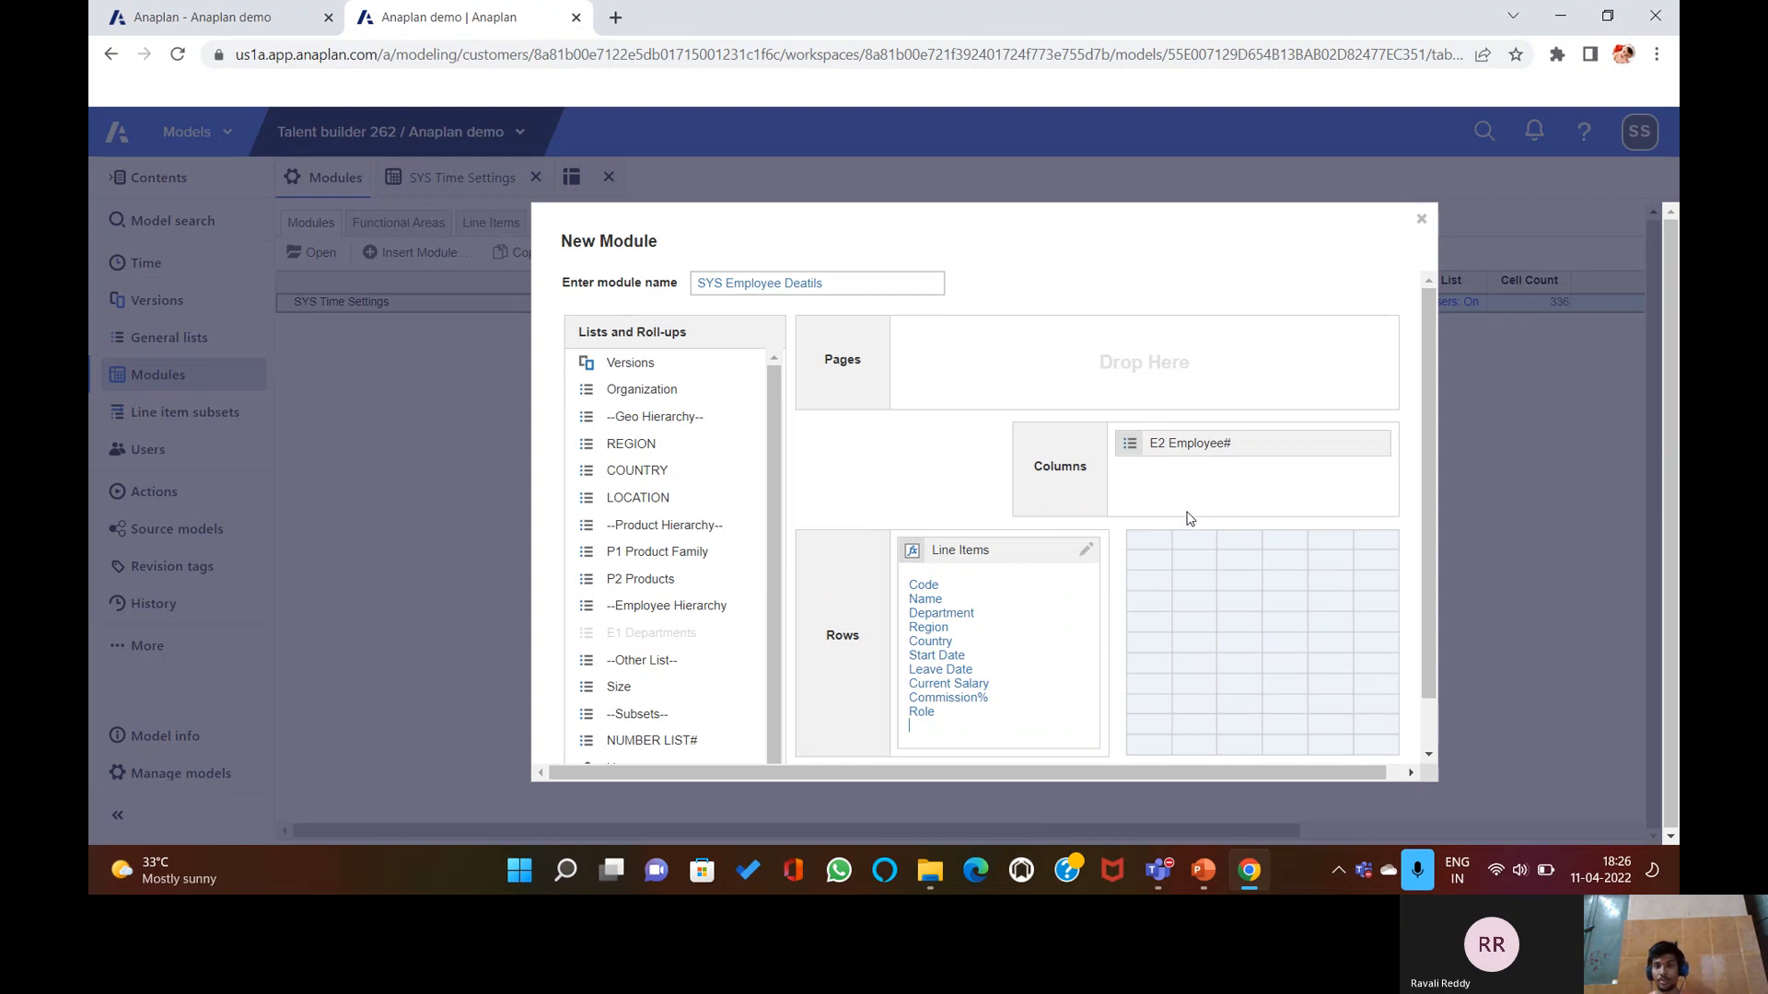
scroll(1235, 697, "down", 2)
left_click(1297, 726)
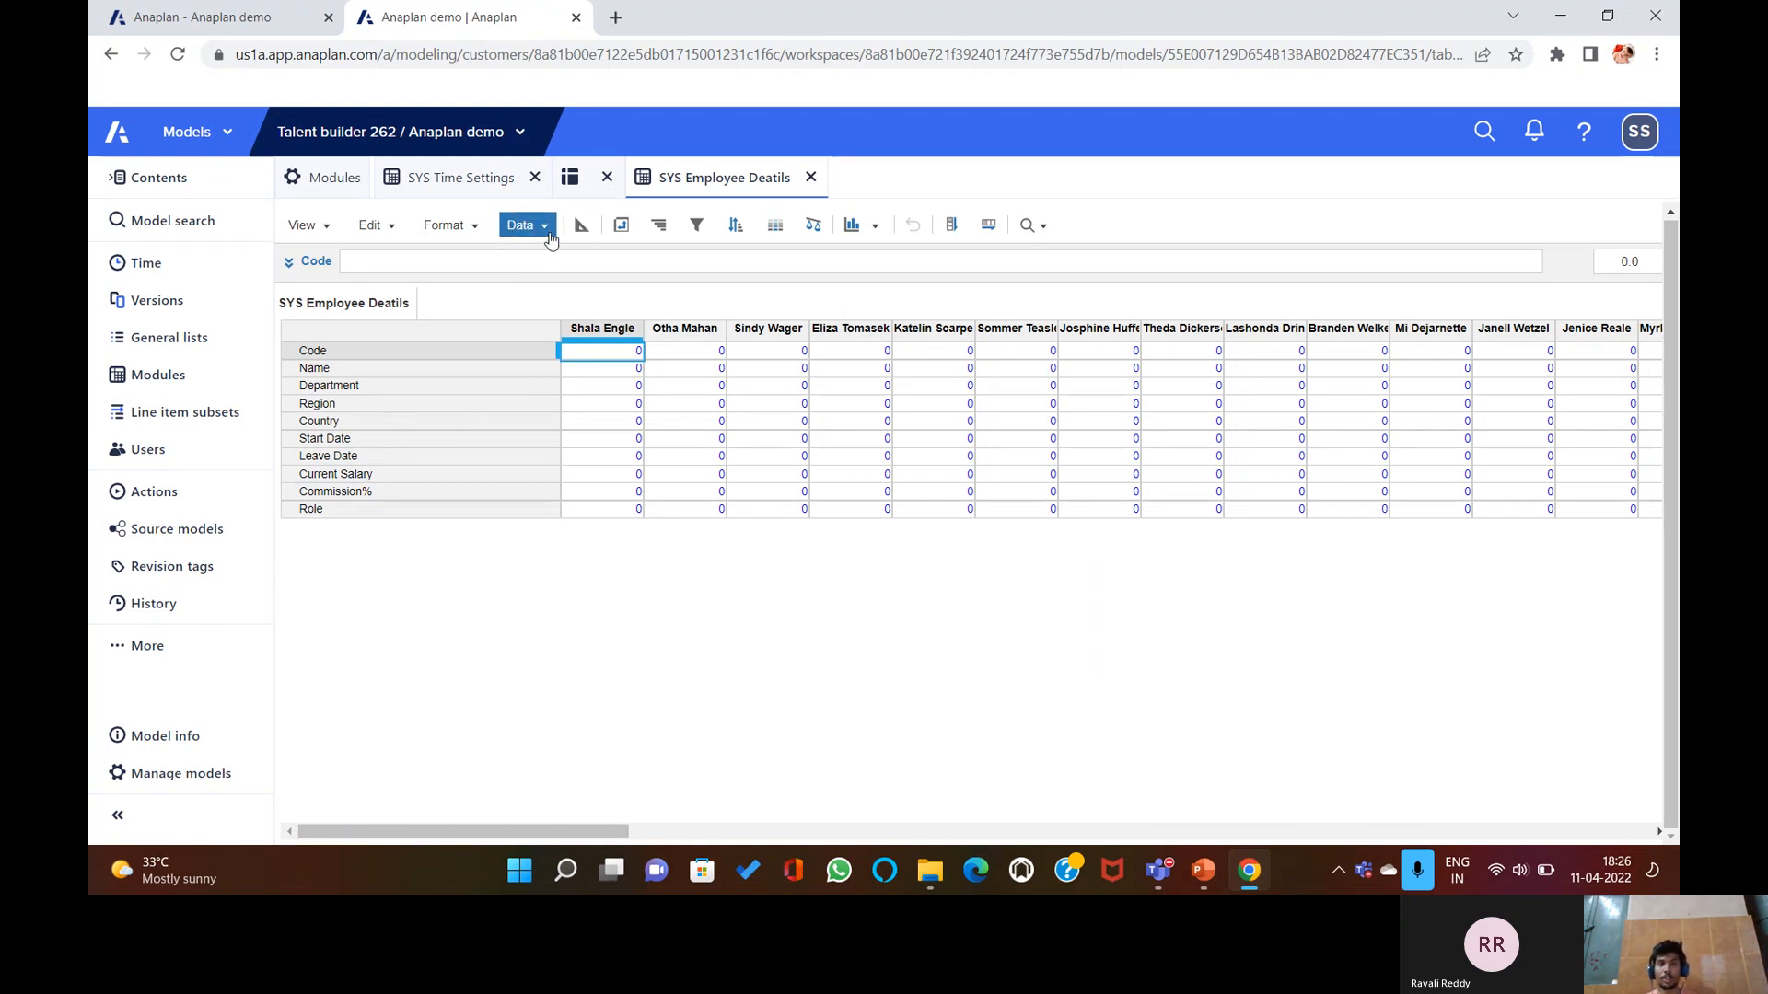
Switch to Blueprint view and format the Code line item as Text.
left_click(553, 227)
left_click(1052, 634)
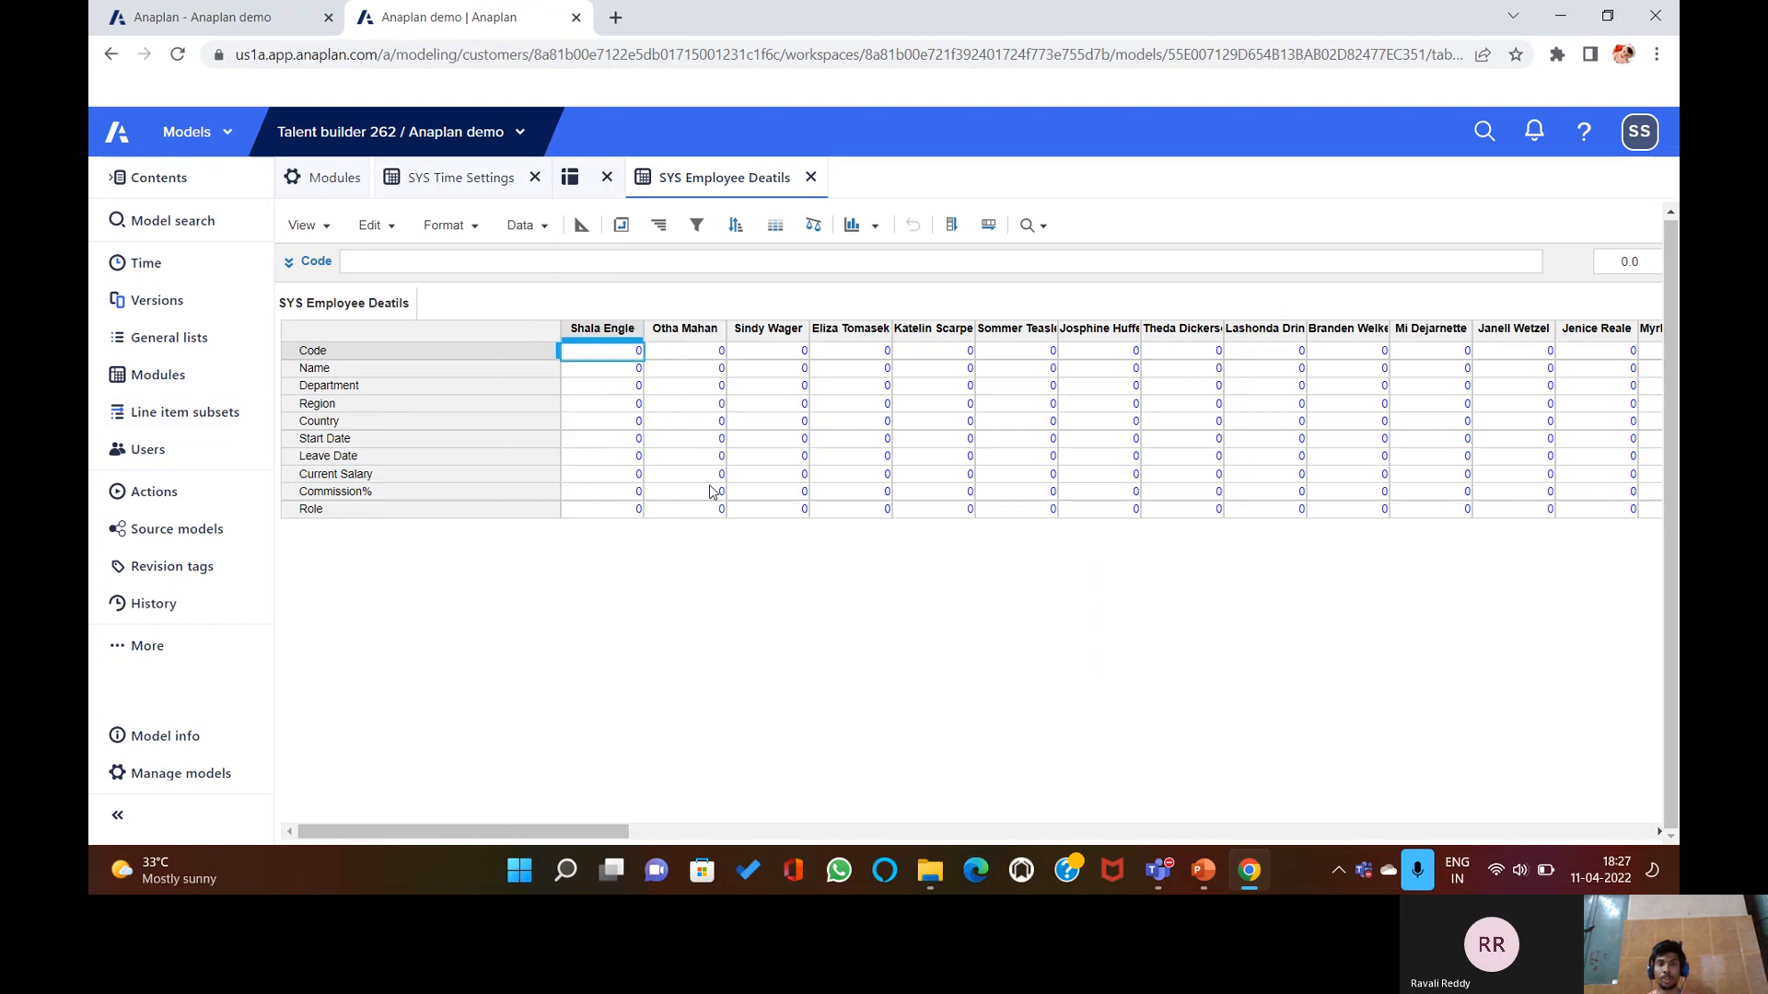
left_click(584, 227)
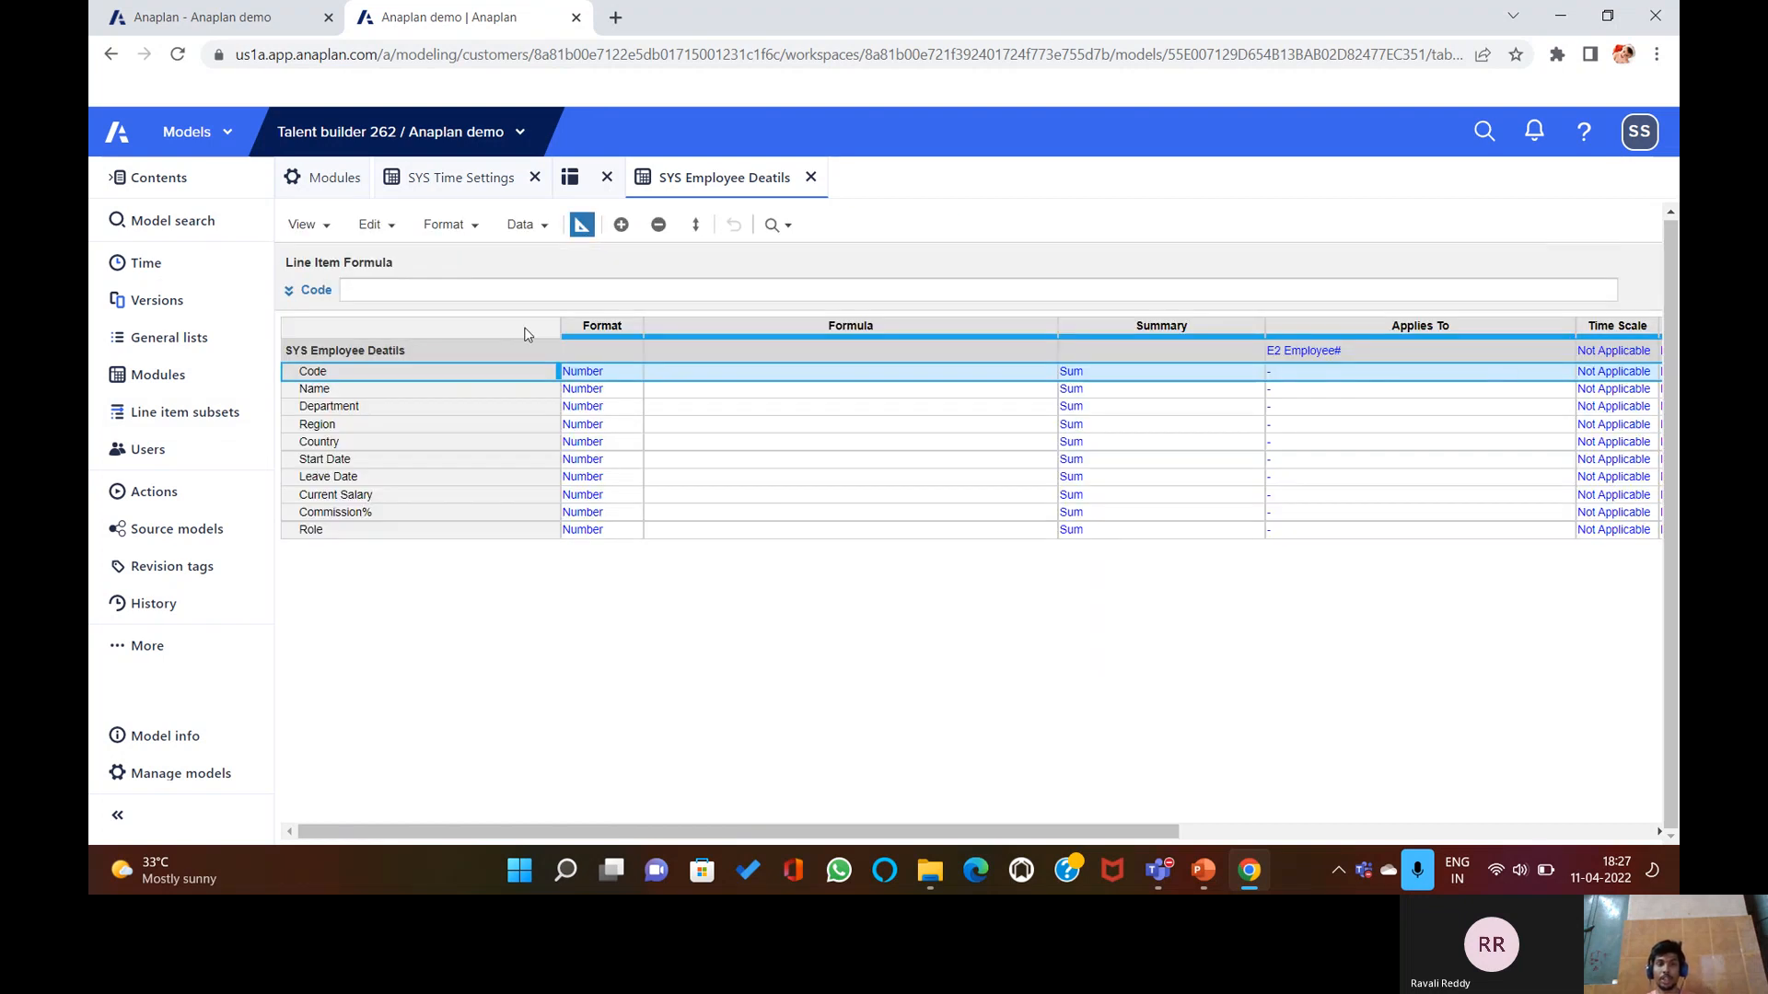
left_click(637, 373)
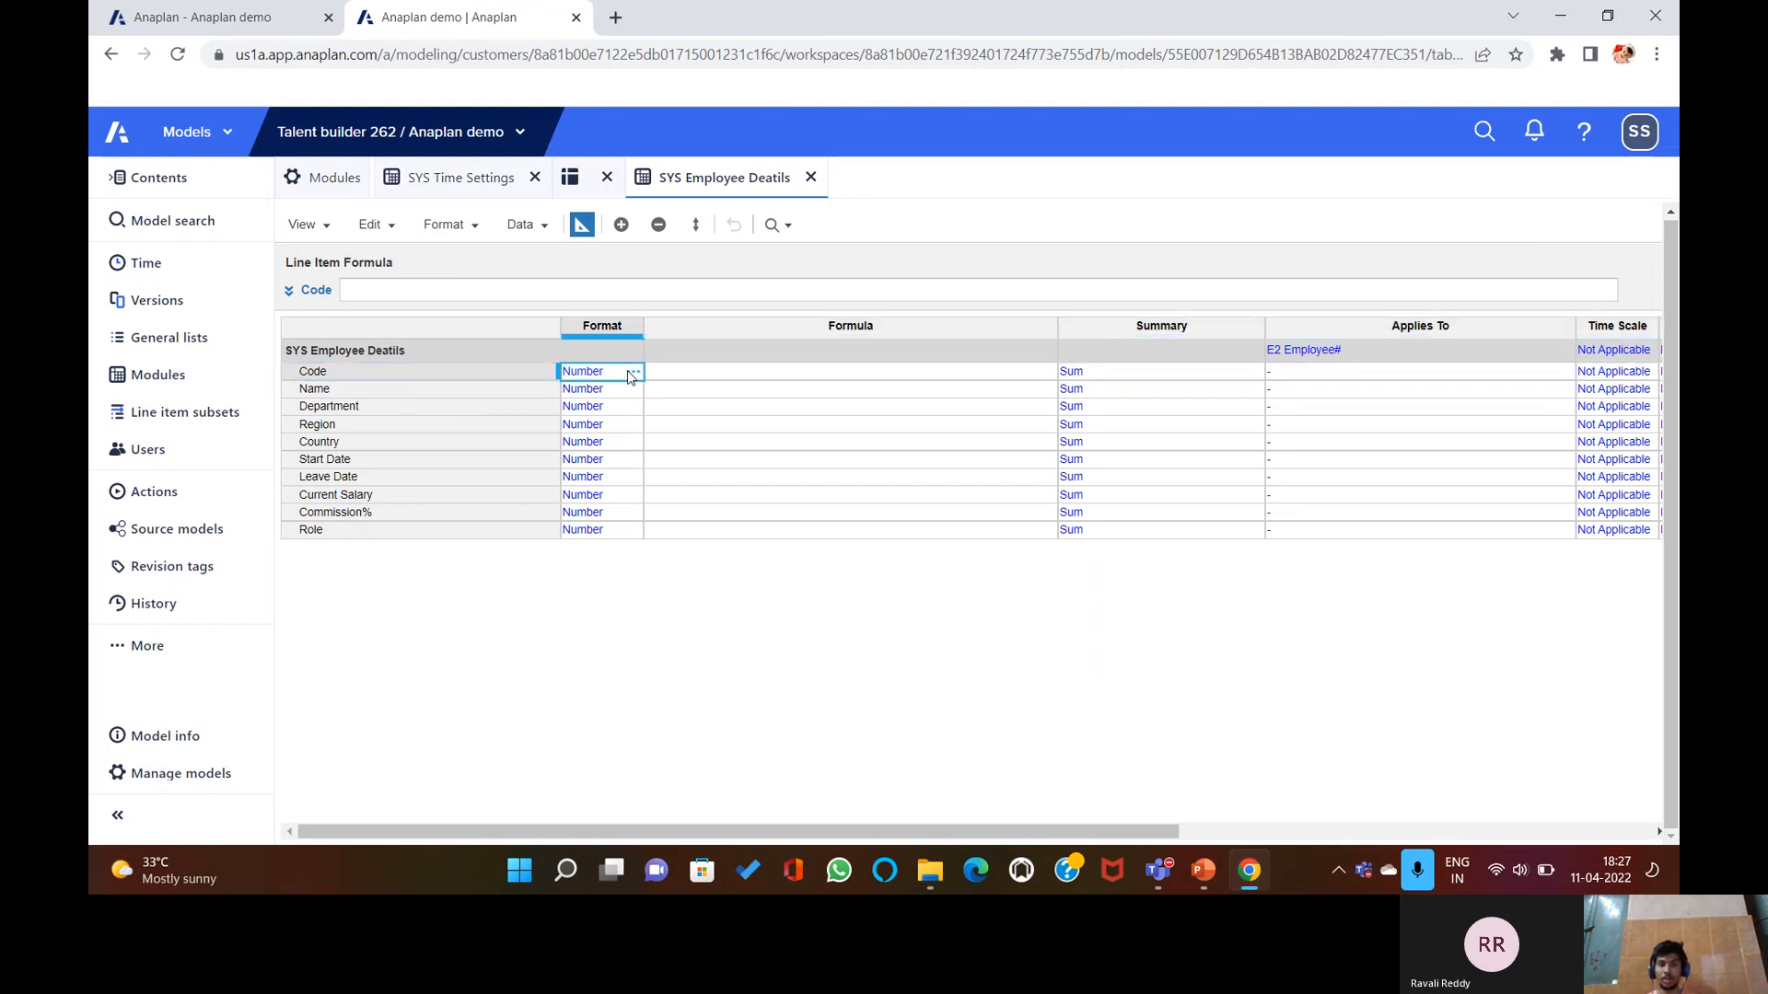
left_click(631, 371)
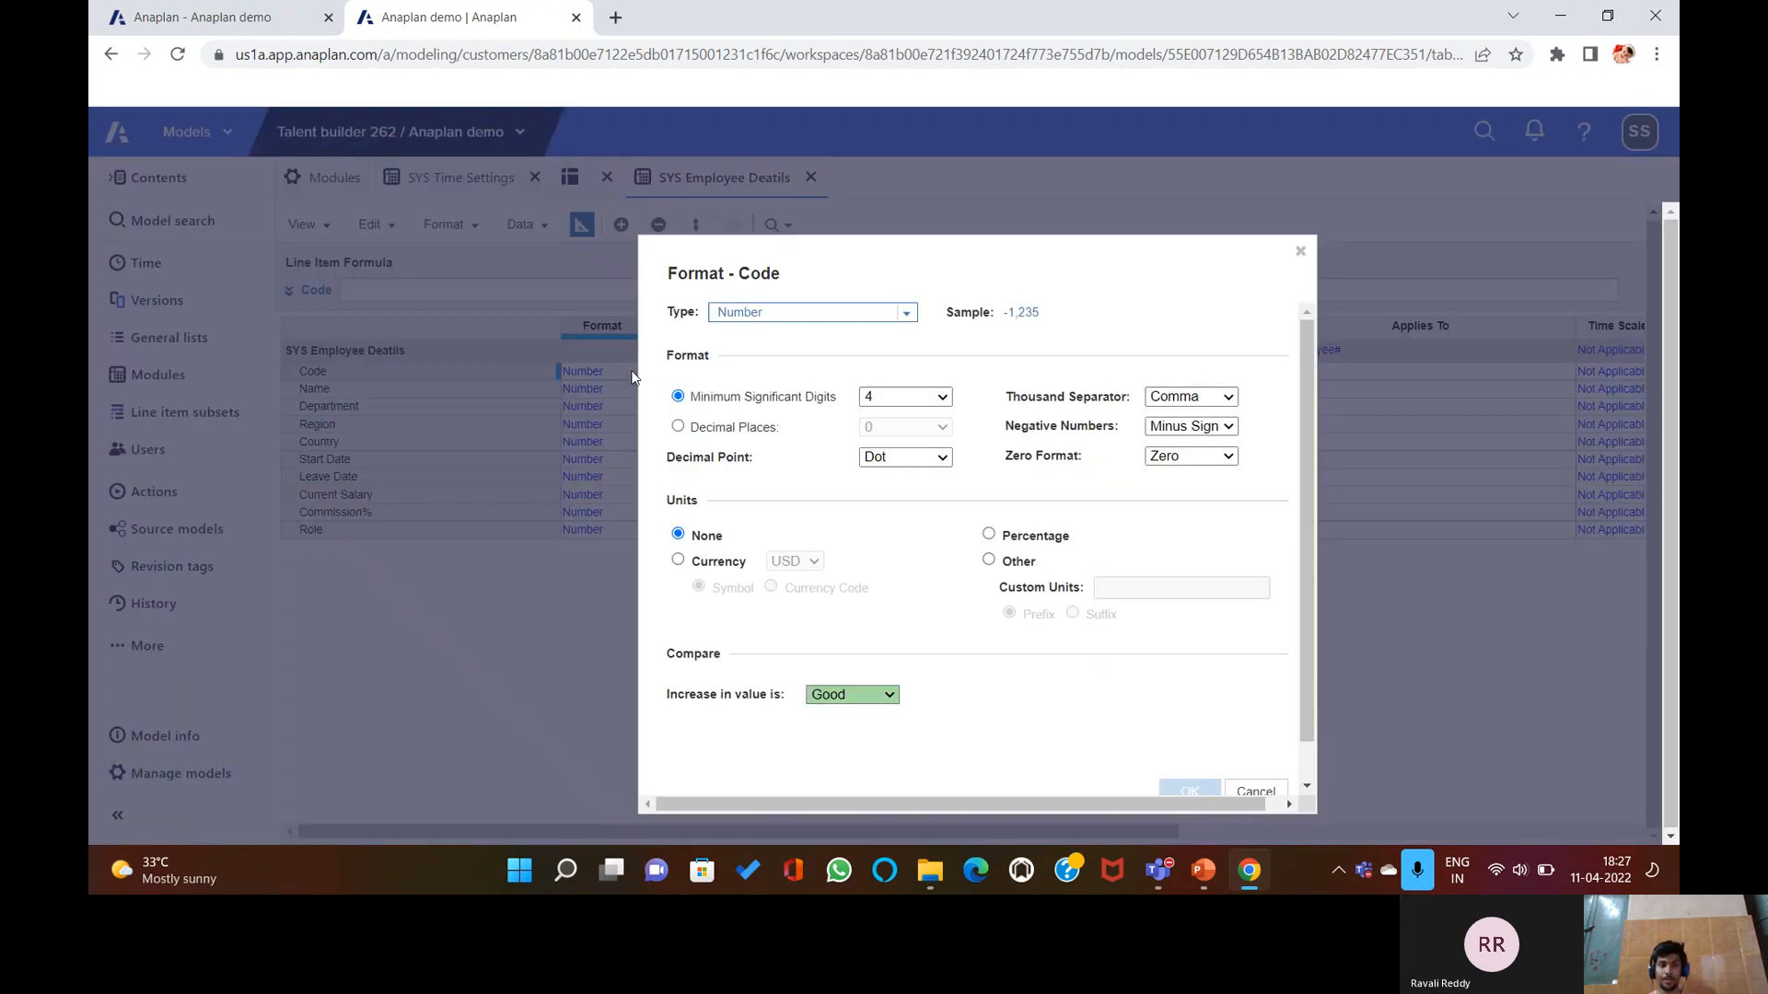
left_click(908, 314)
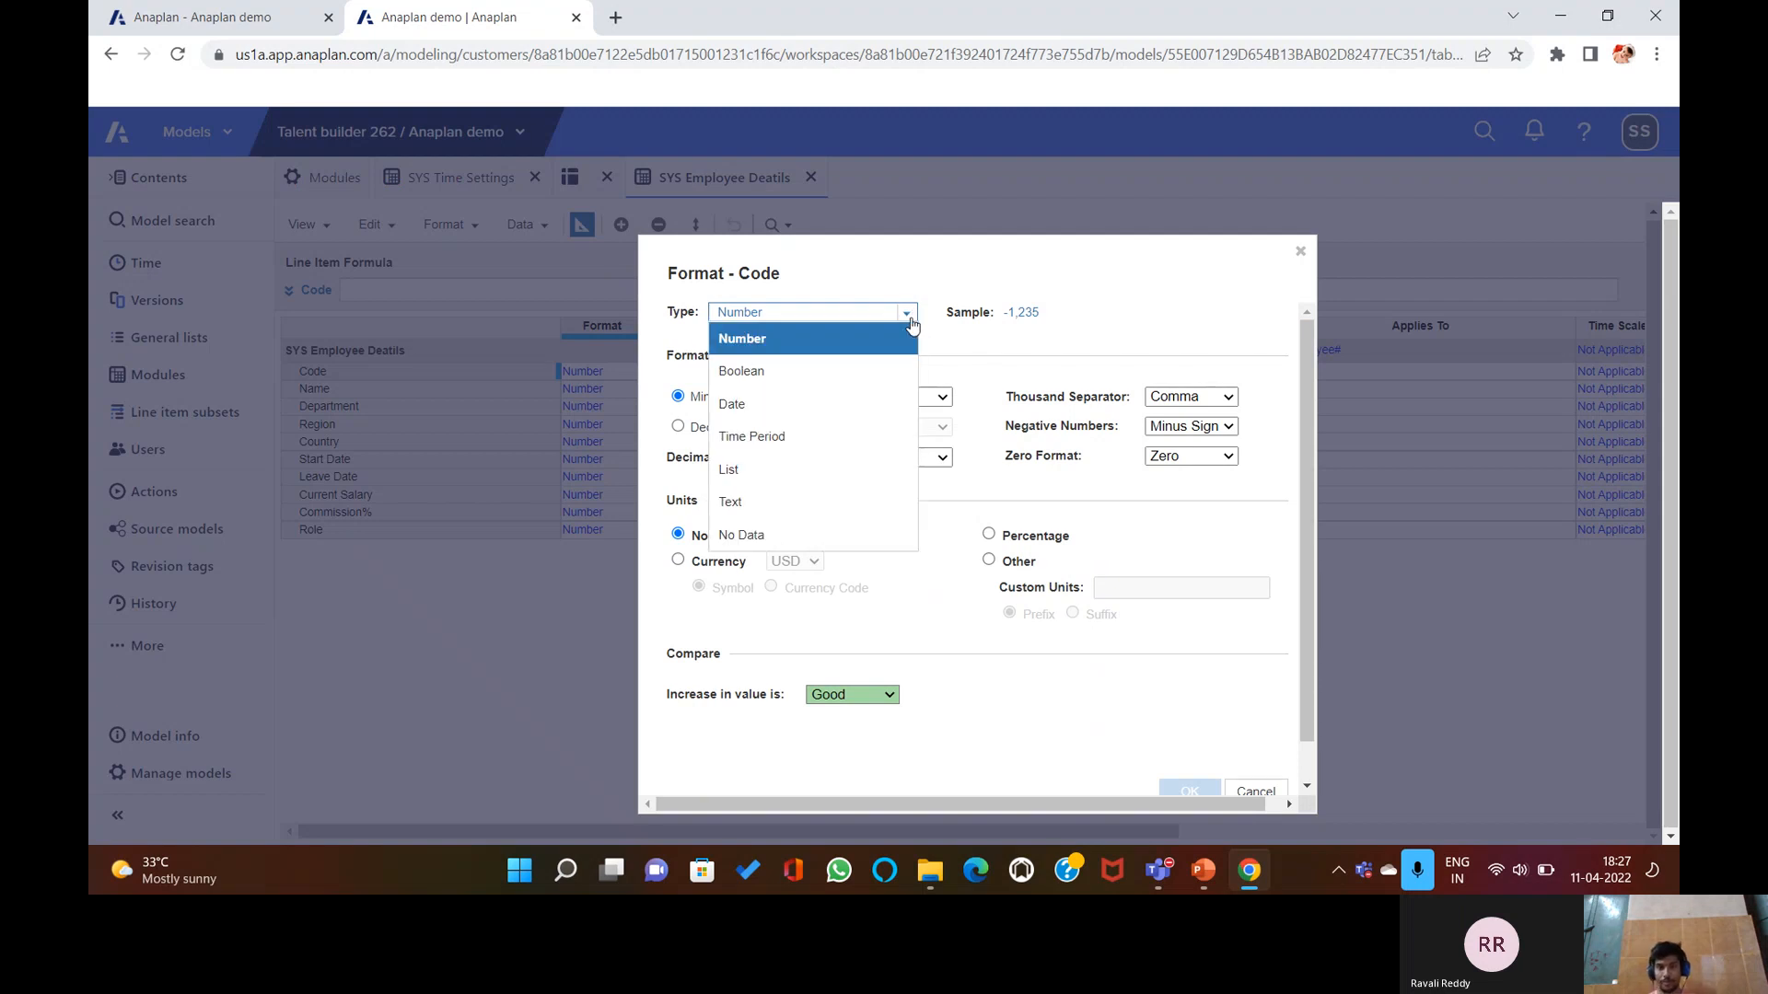
left_click(806, 502)
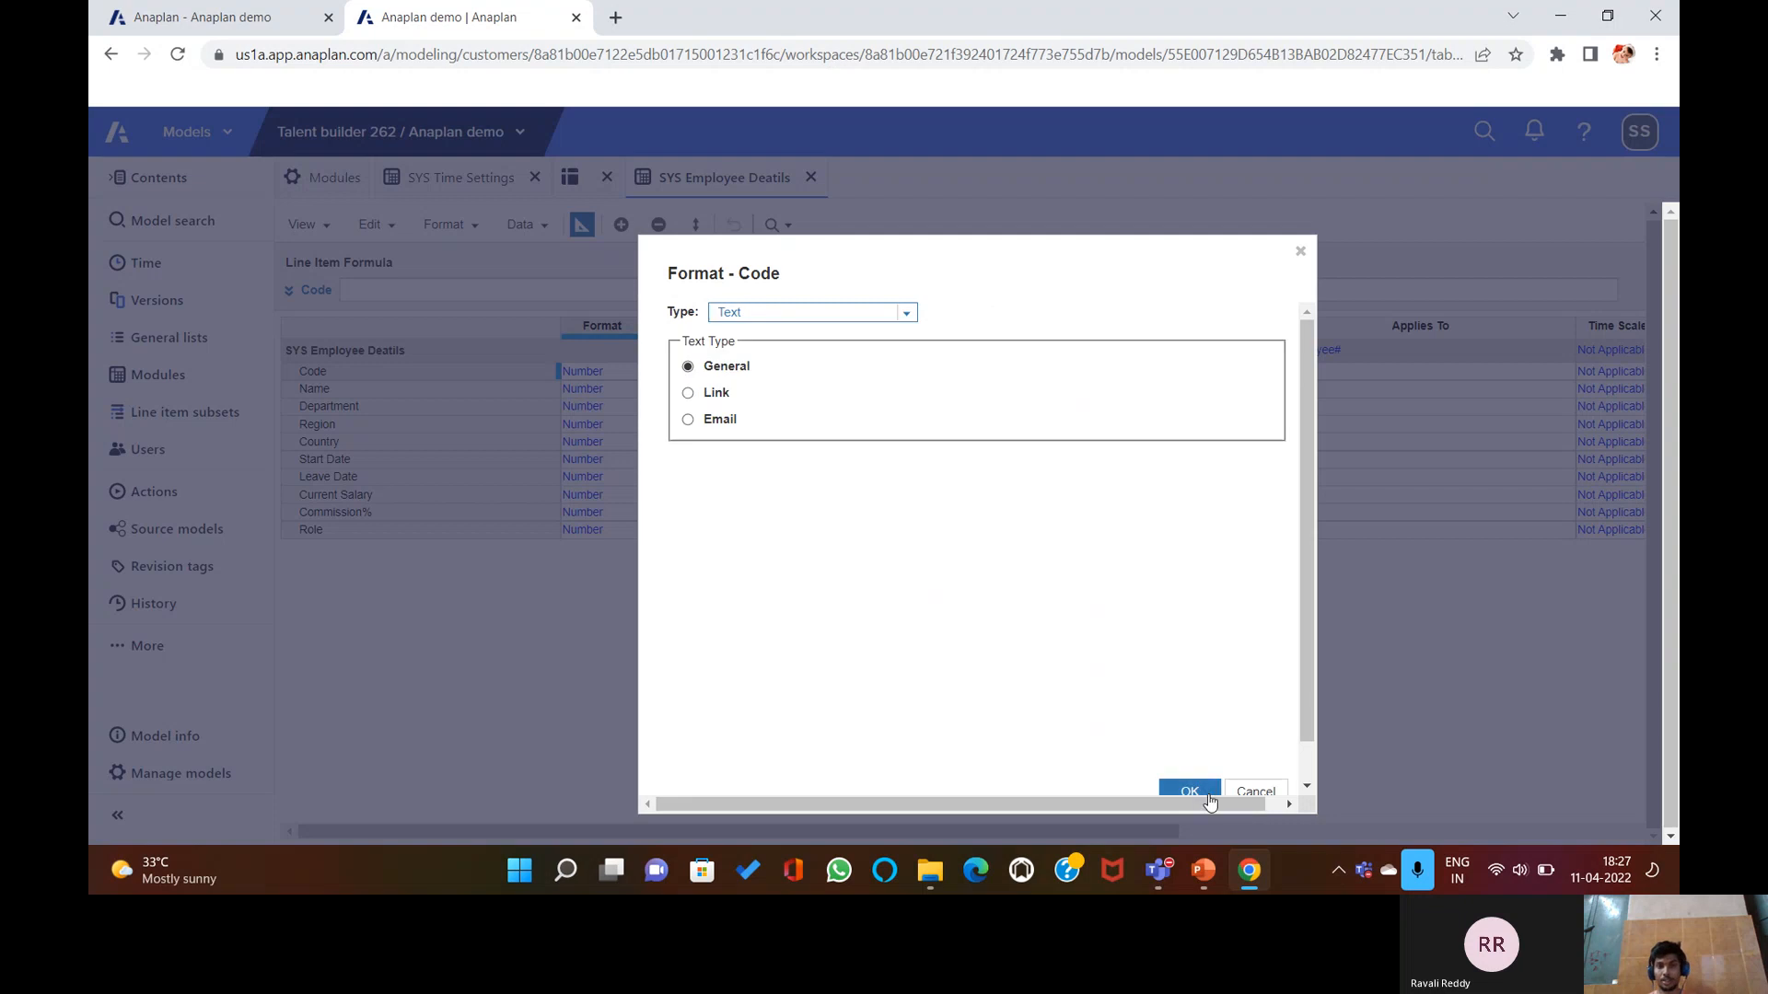
scroll(1096, 655, "down", 2)
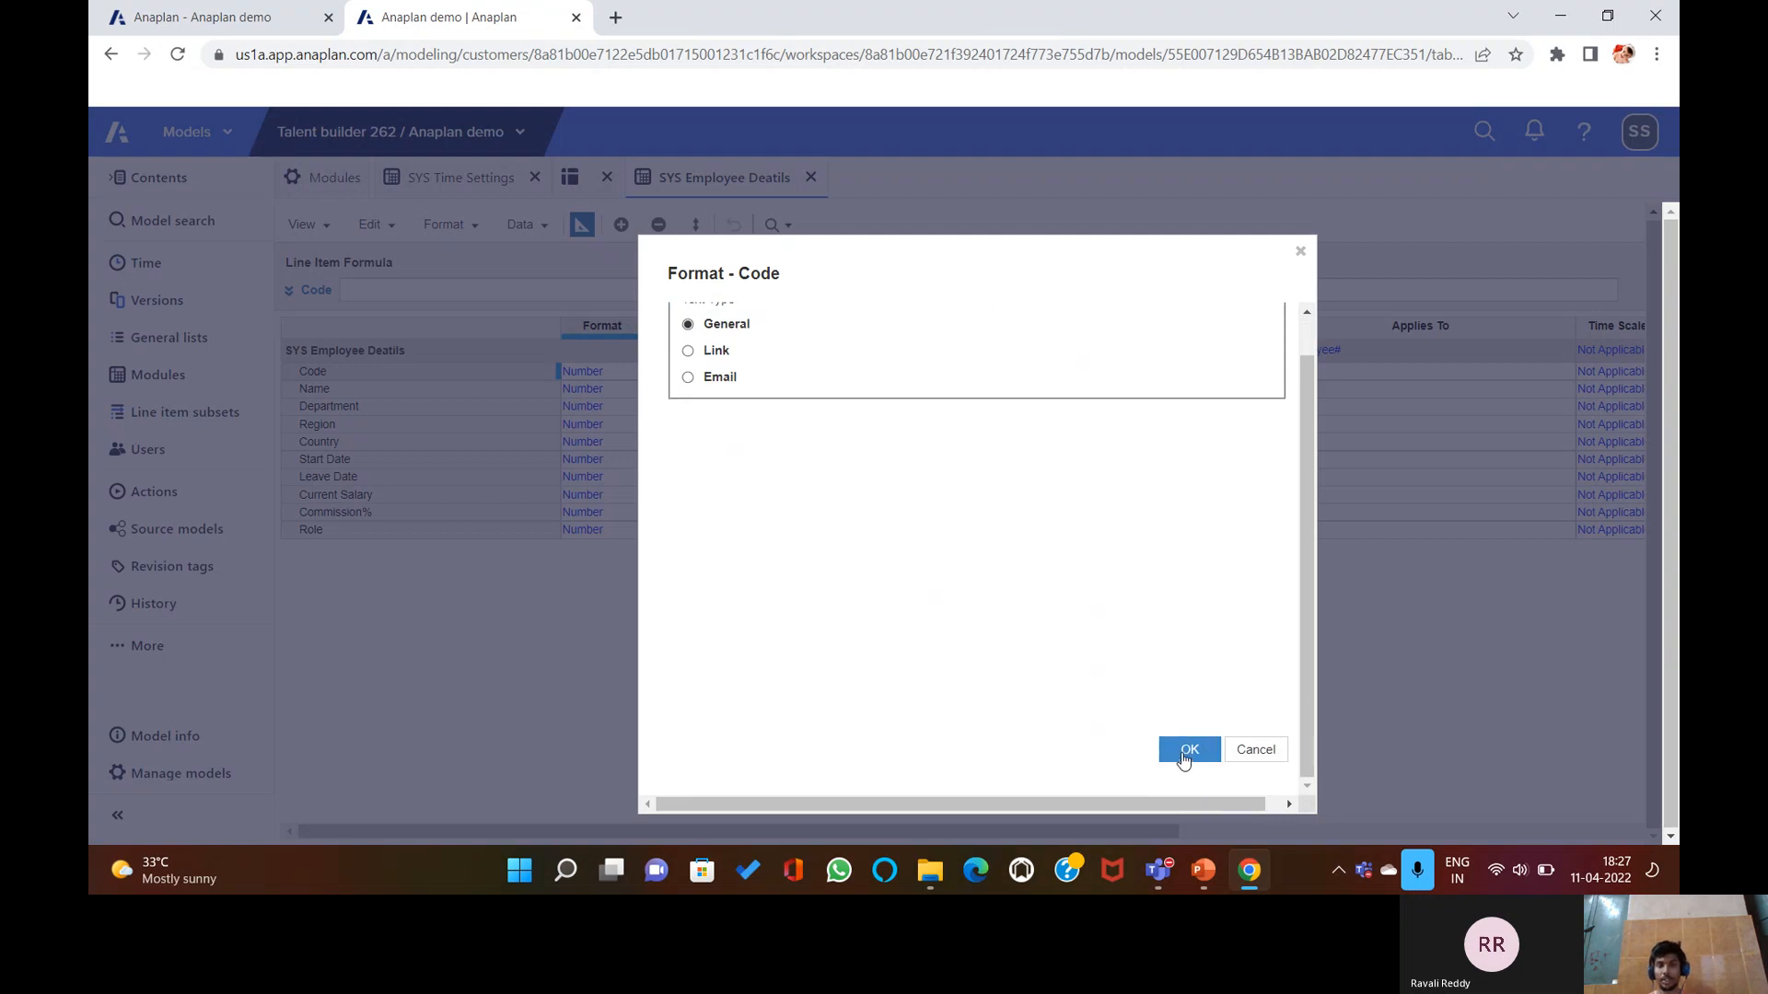
left_click(1189, 751)
left_click(1179, 651)
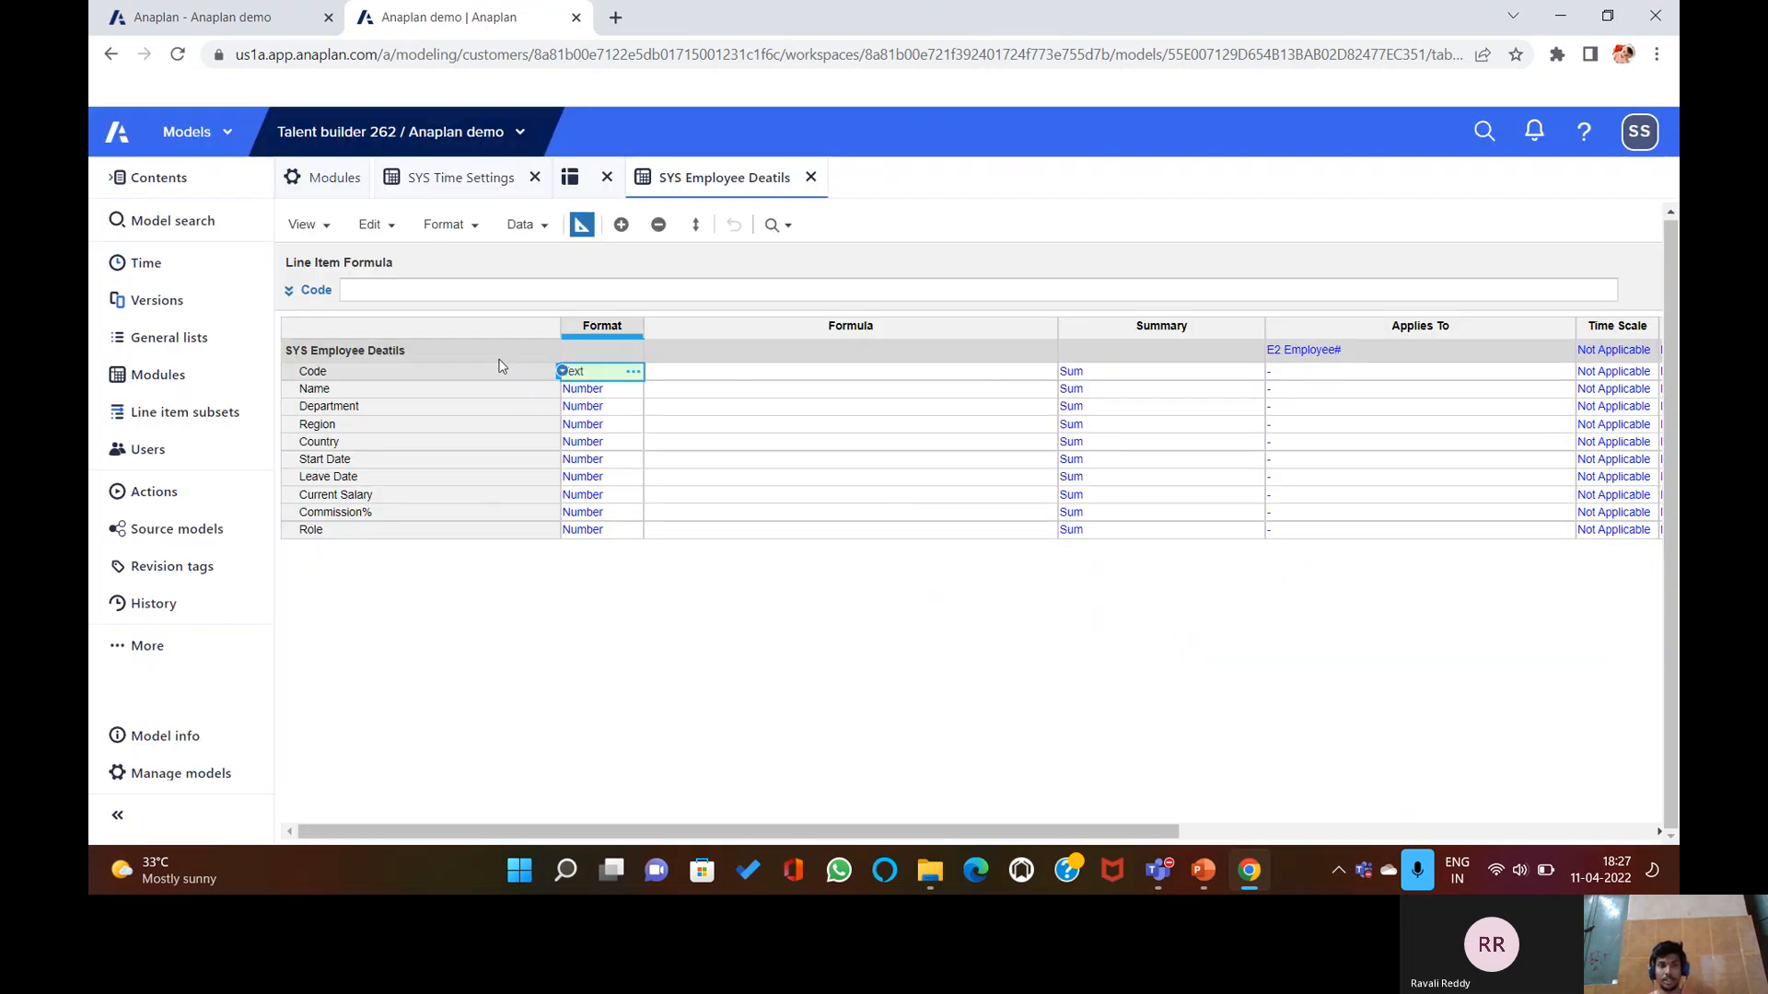
Format the Name line item as Text as well.
left_click(646, 389)
left_click(626, 389)
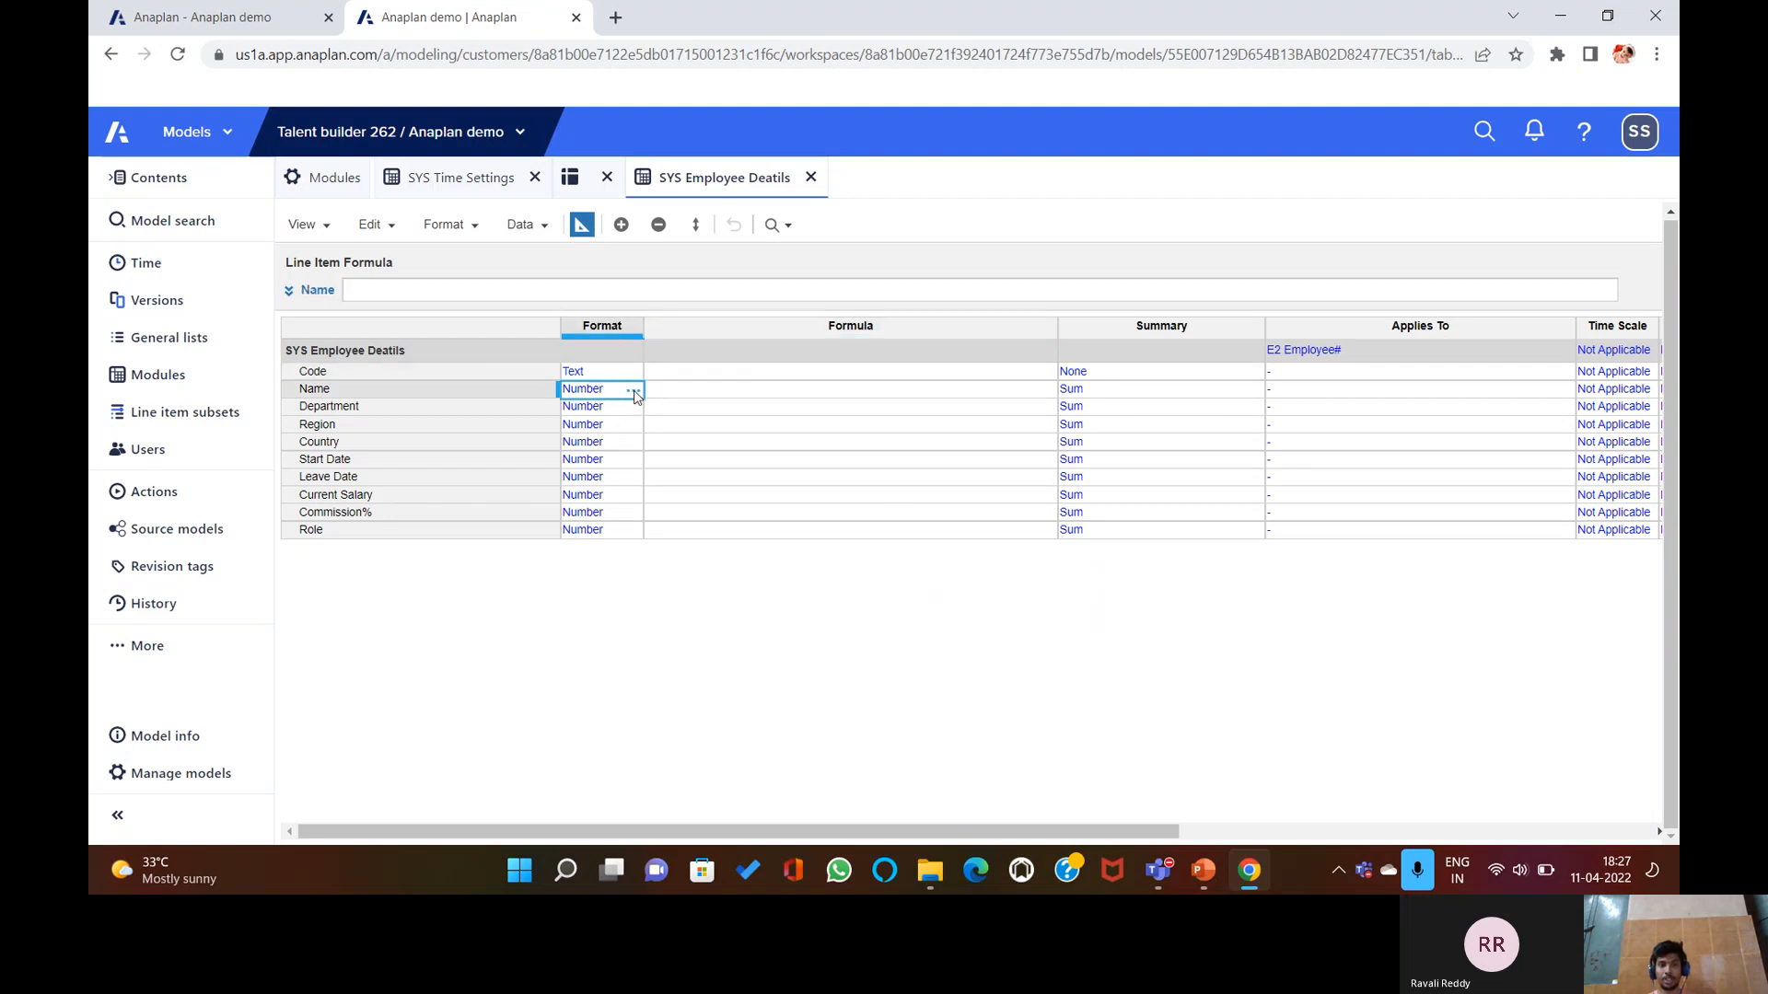
left_click(632, 388)
left_click(895, 313)
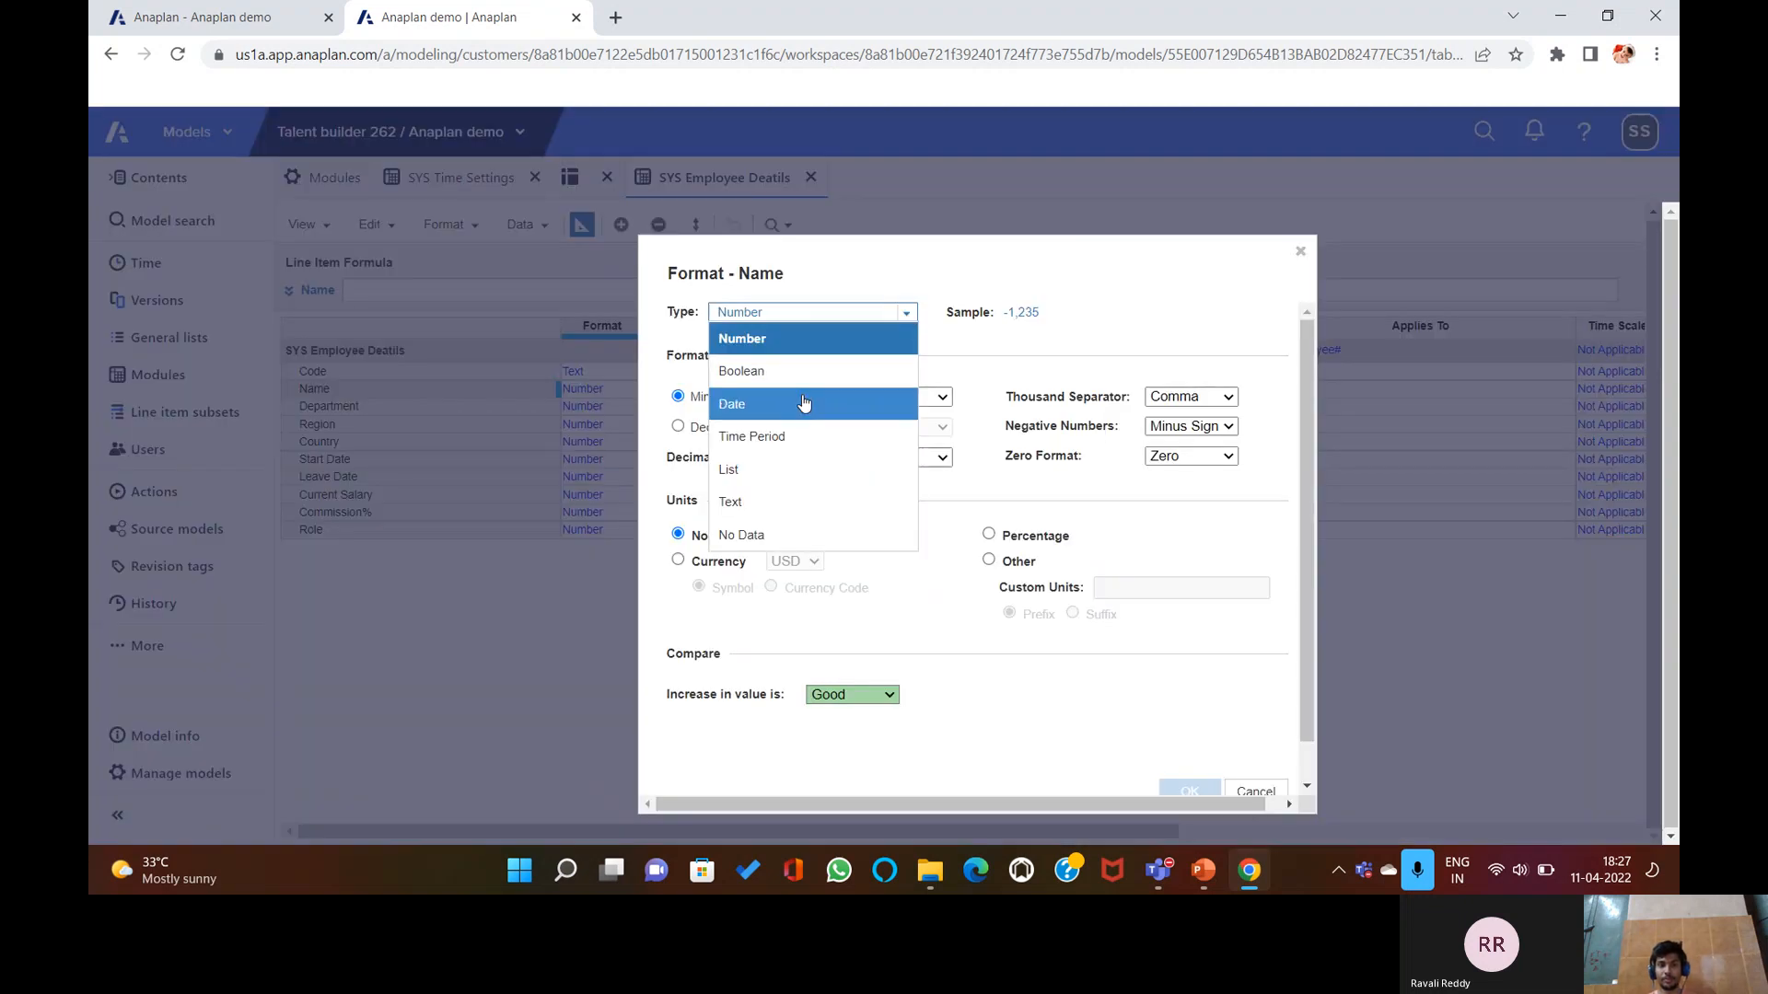
left_click(796, 503)
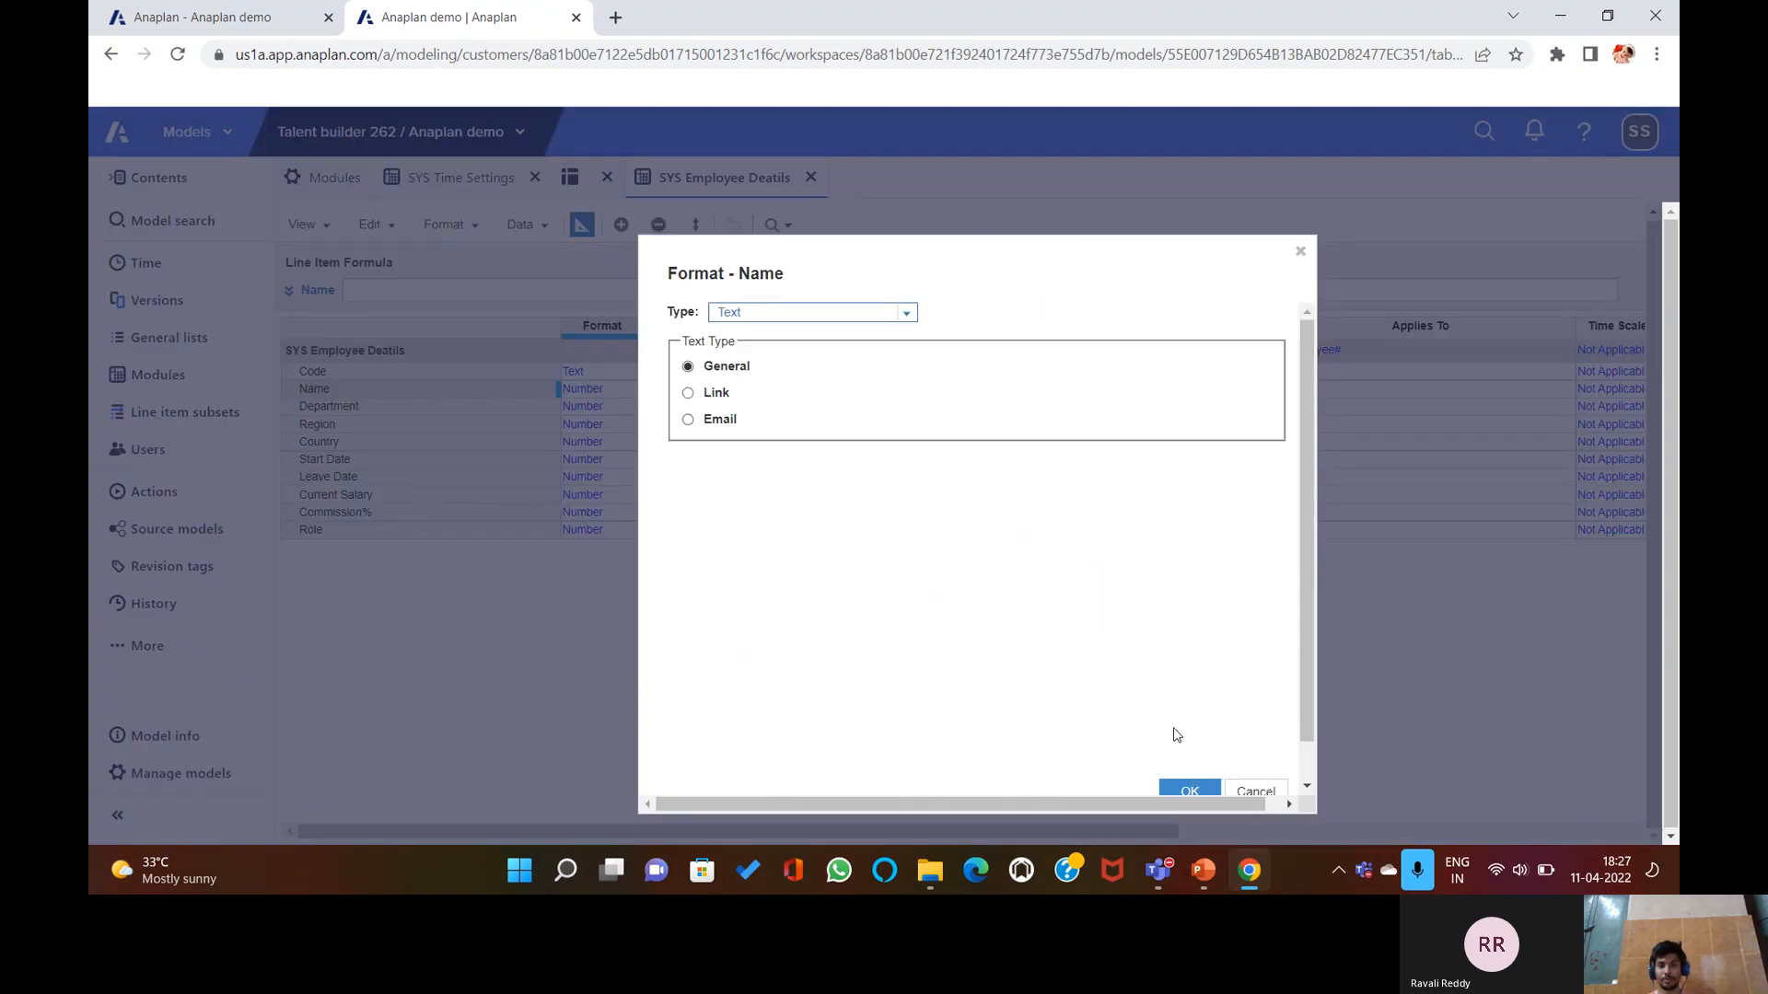
left_click(1194, 778)
left_click(1181, 652)
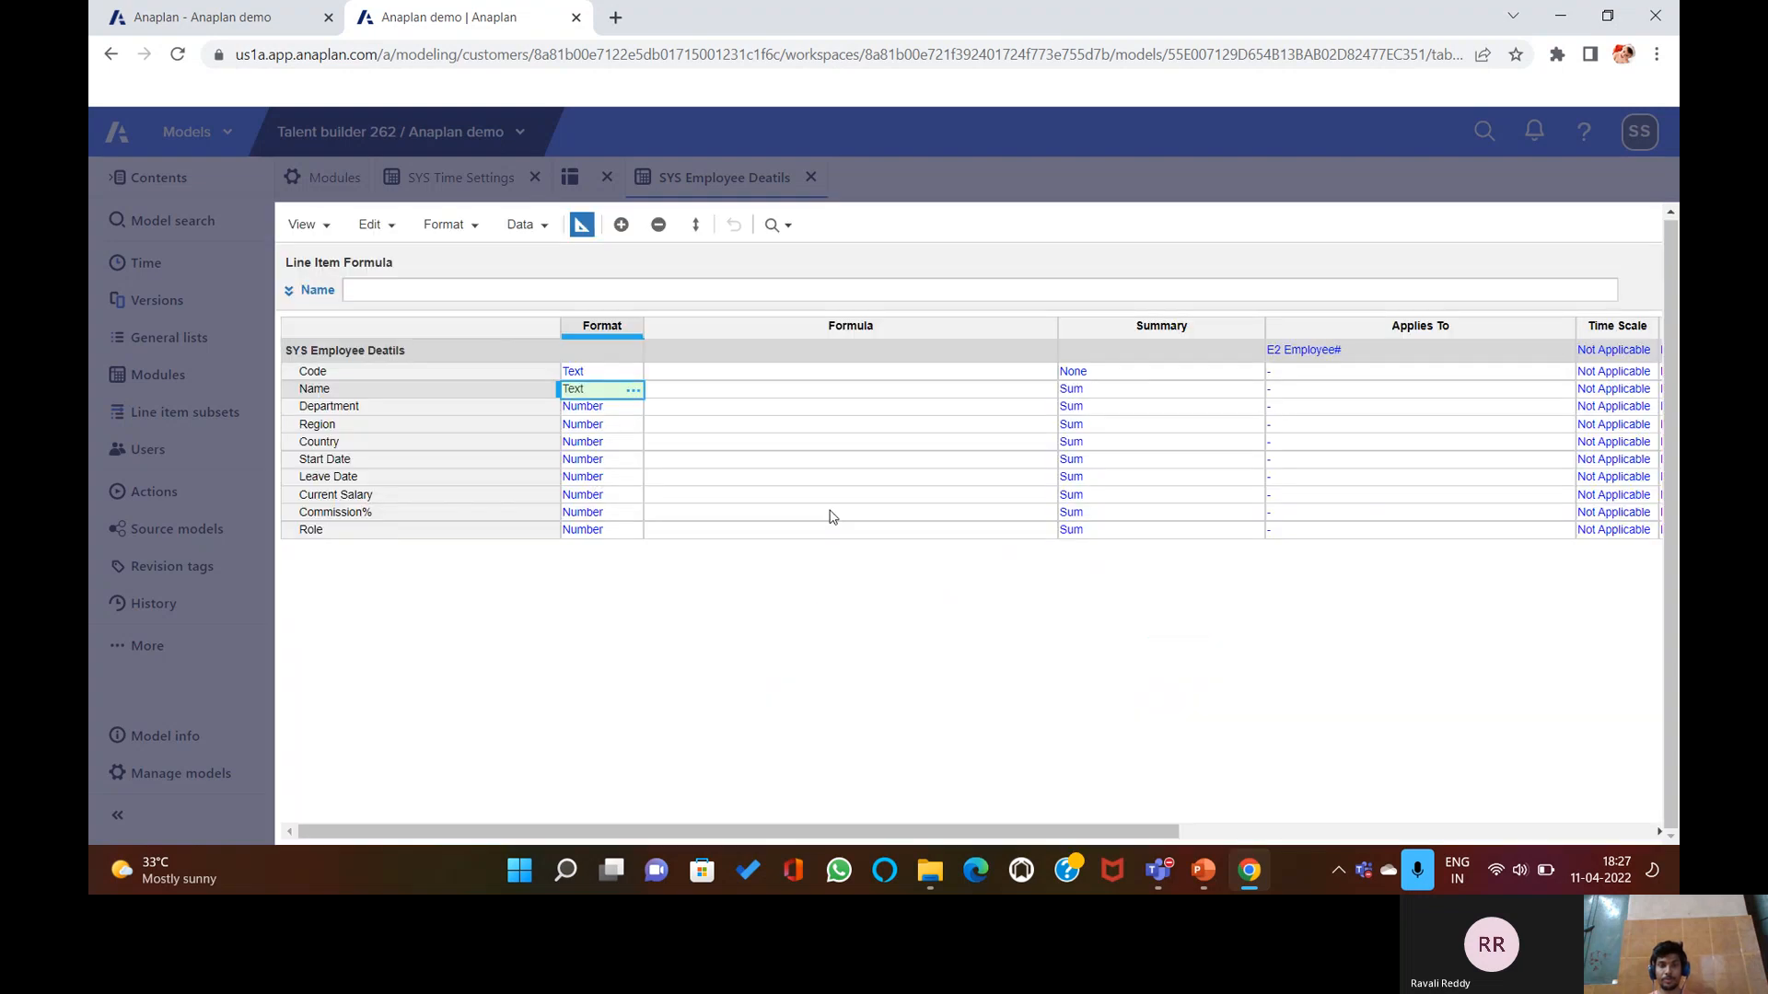
left_click(629, 410)
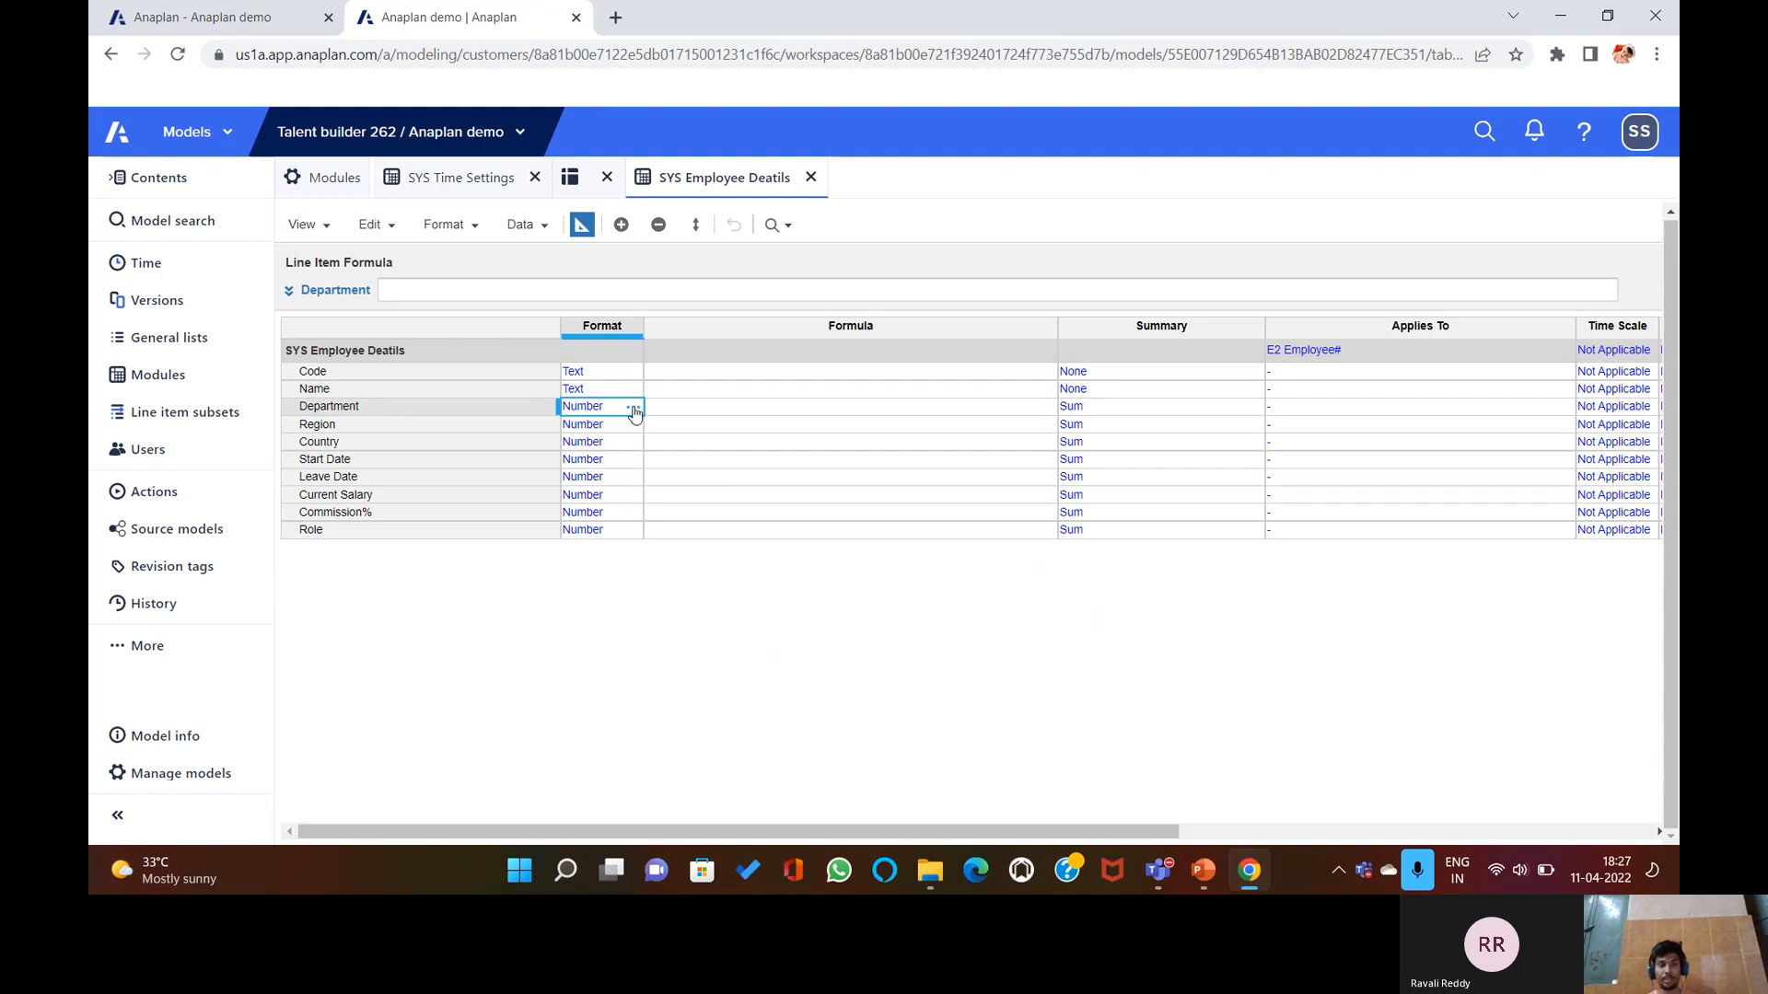
Format the Department line item as the E1 Departments list.
left_click(634, 408)
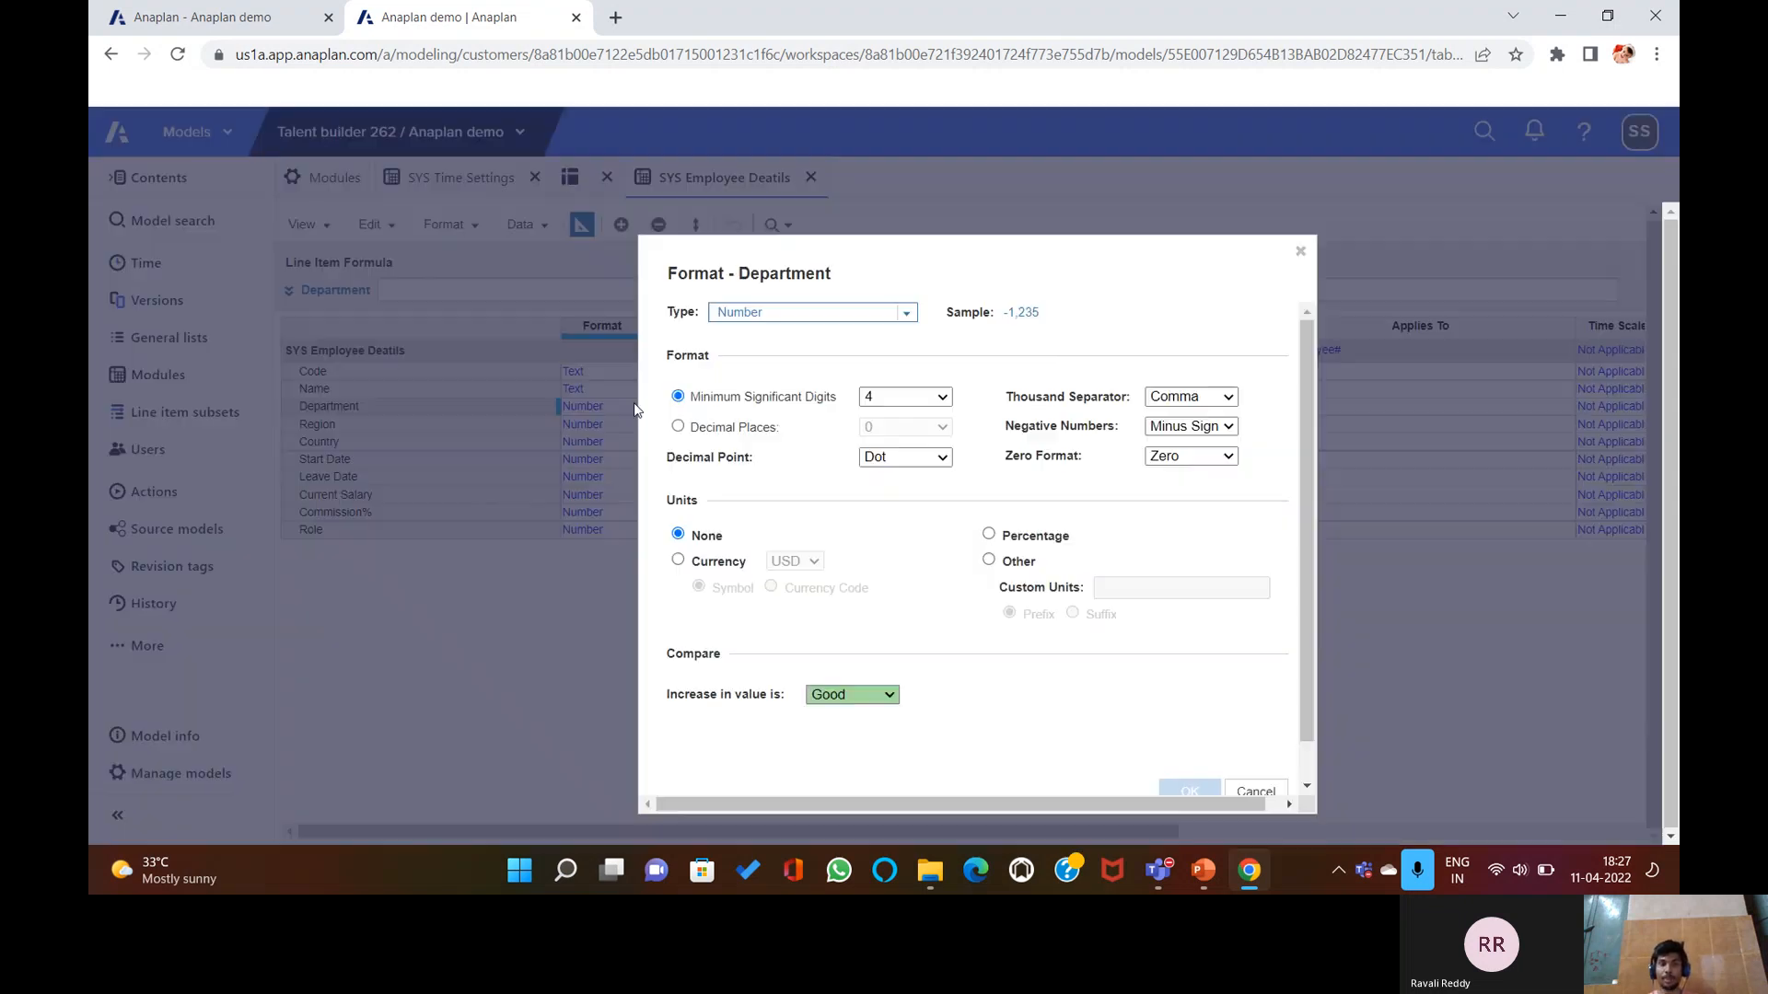
left_click(906, 312)
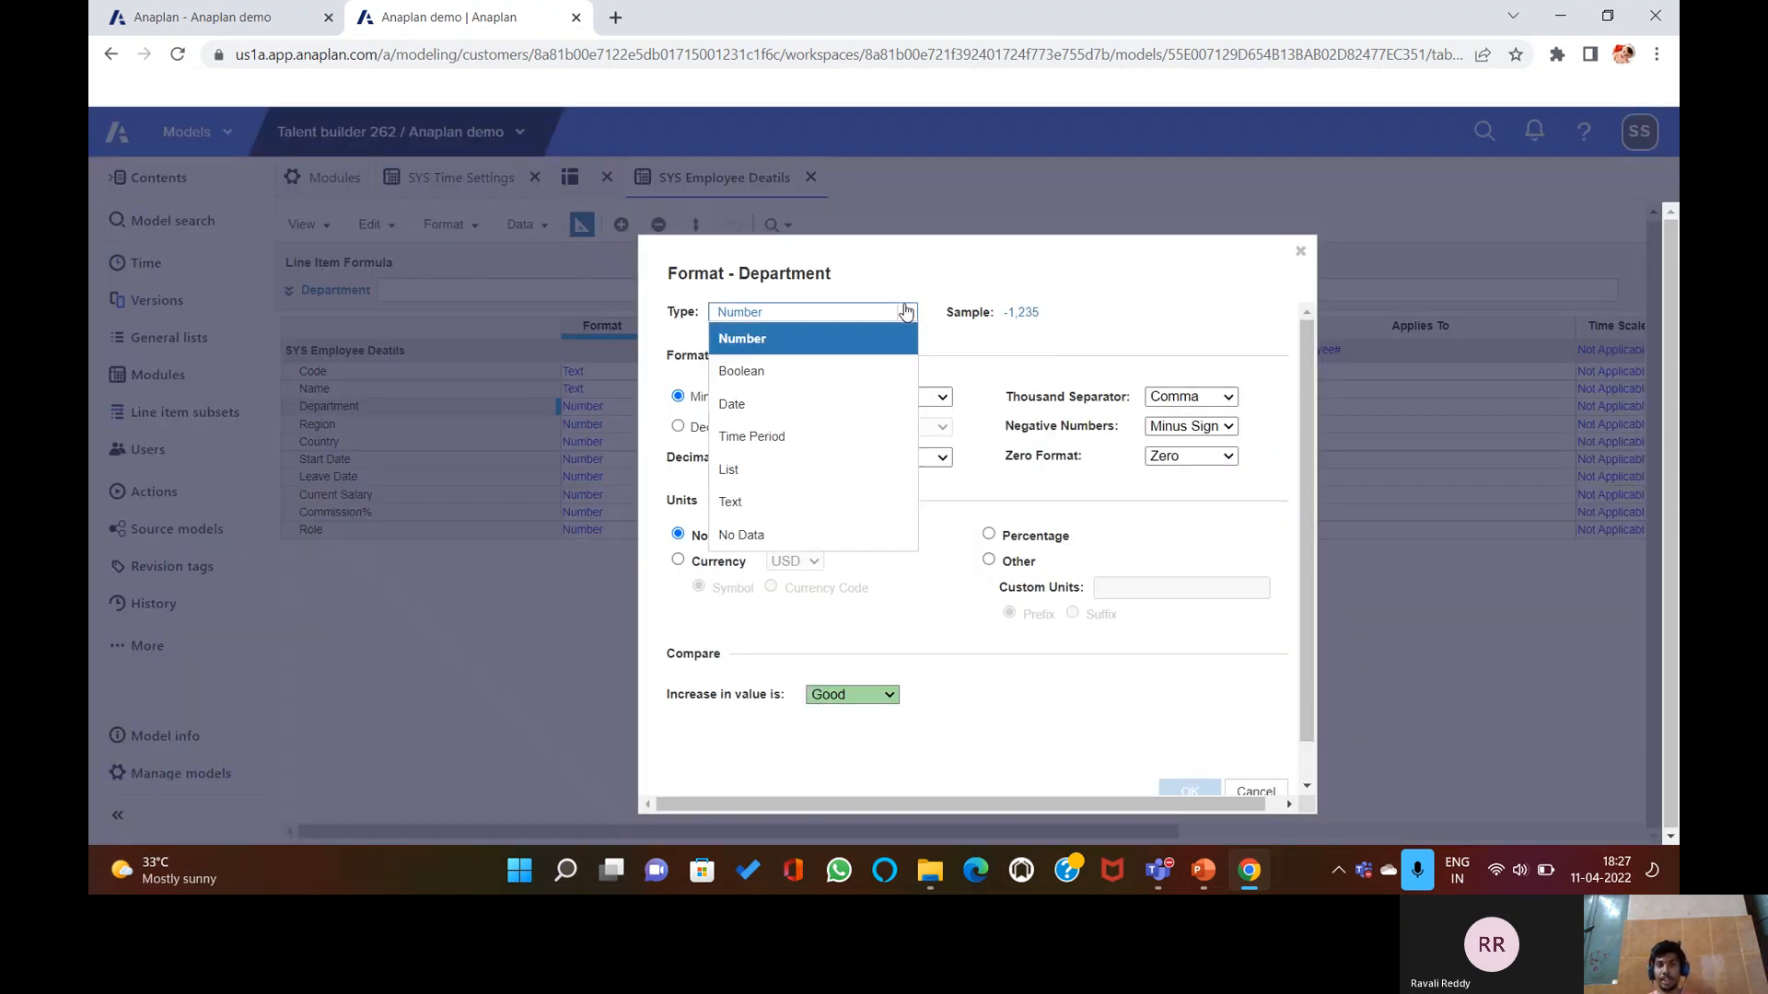
left_click(746, 474)
left_click(902, 352)
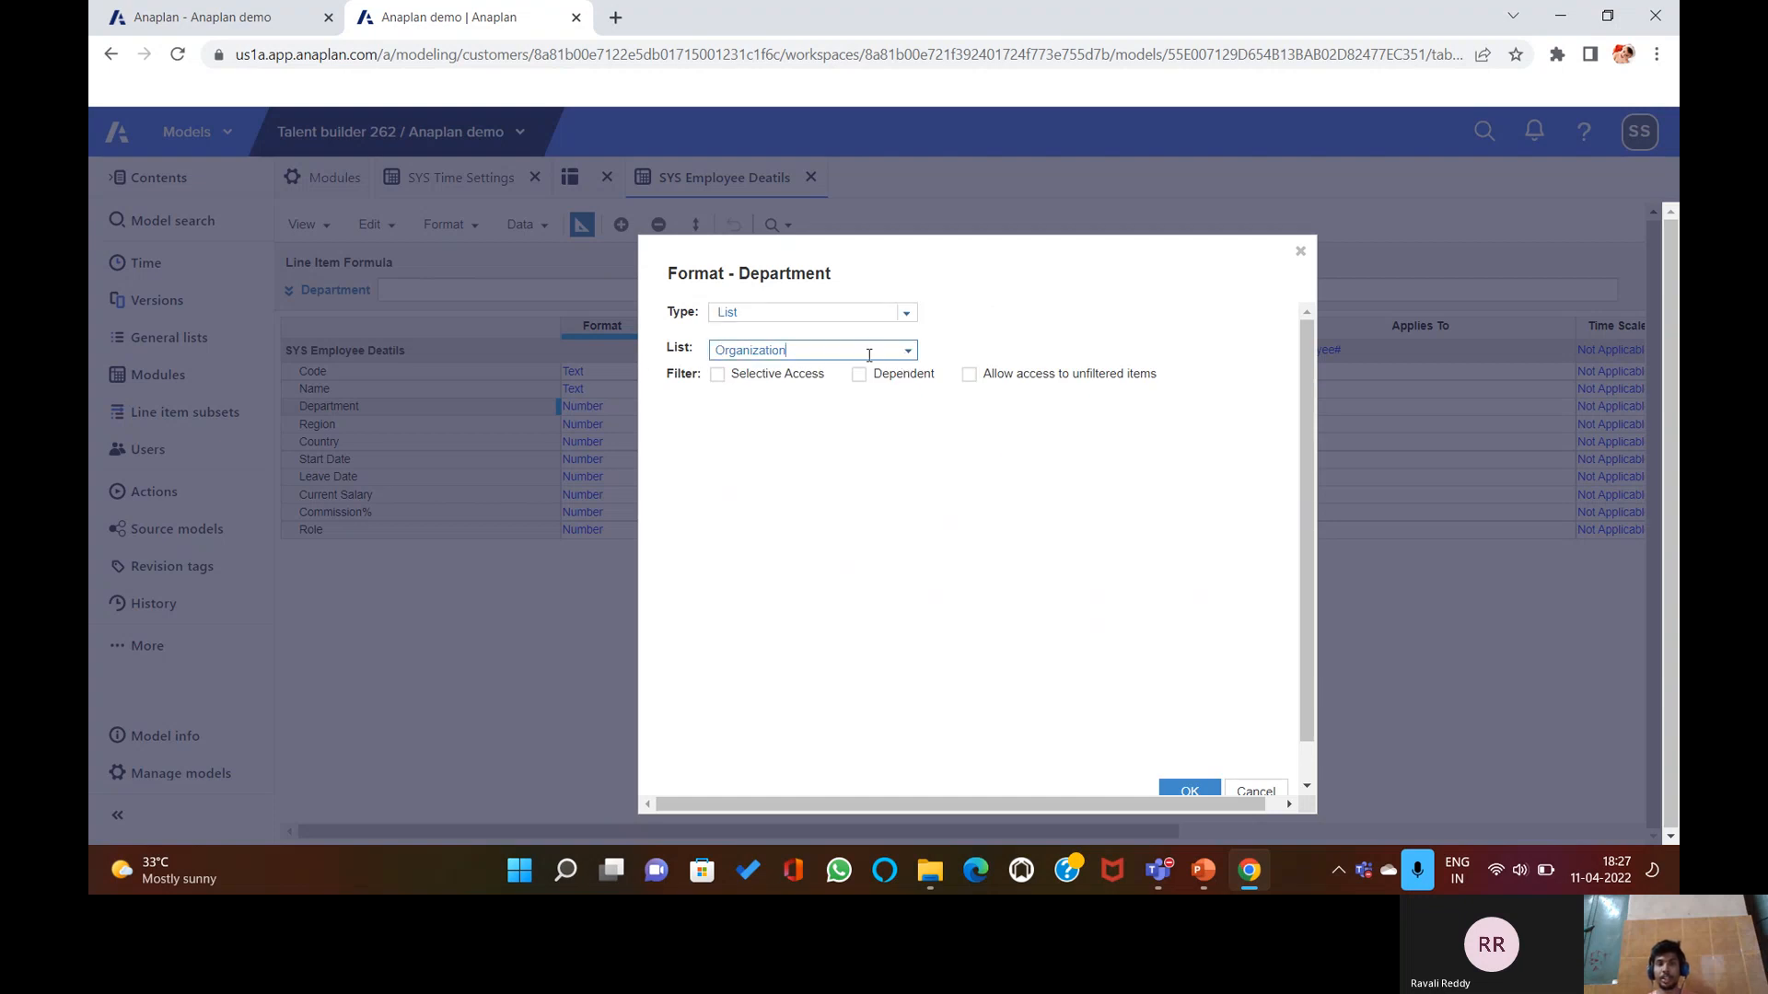
left_click(909, 354)
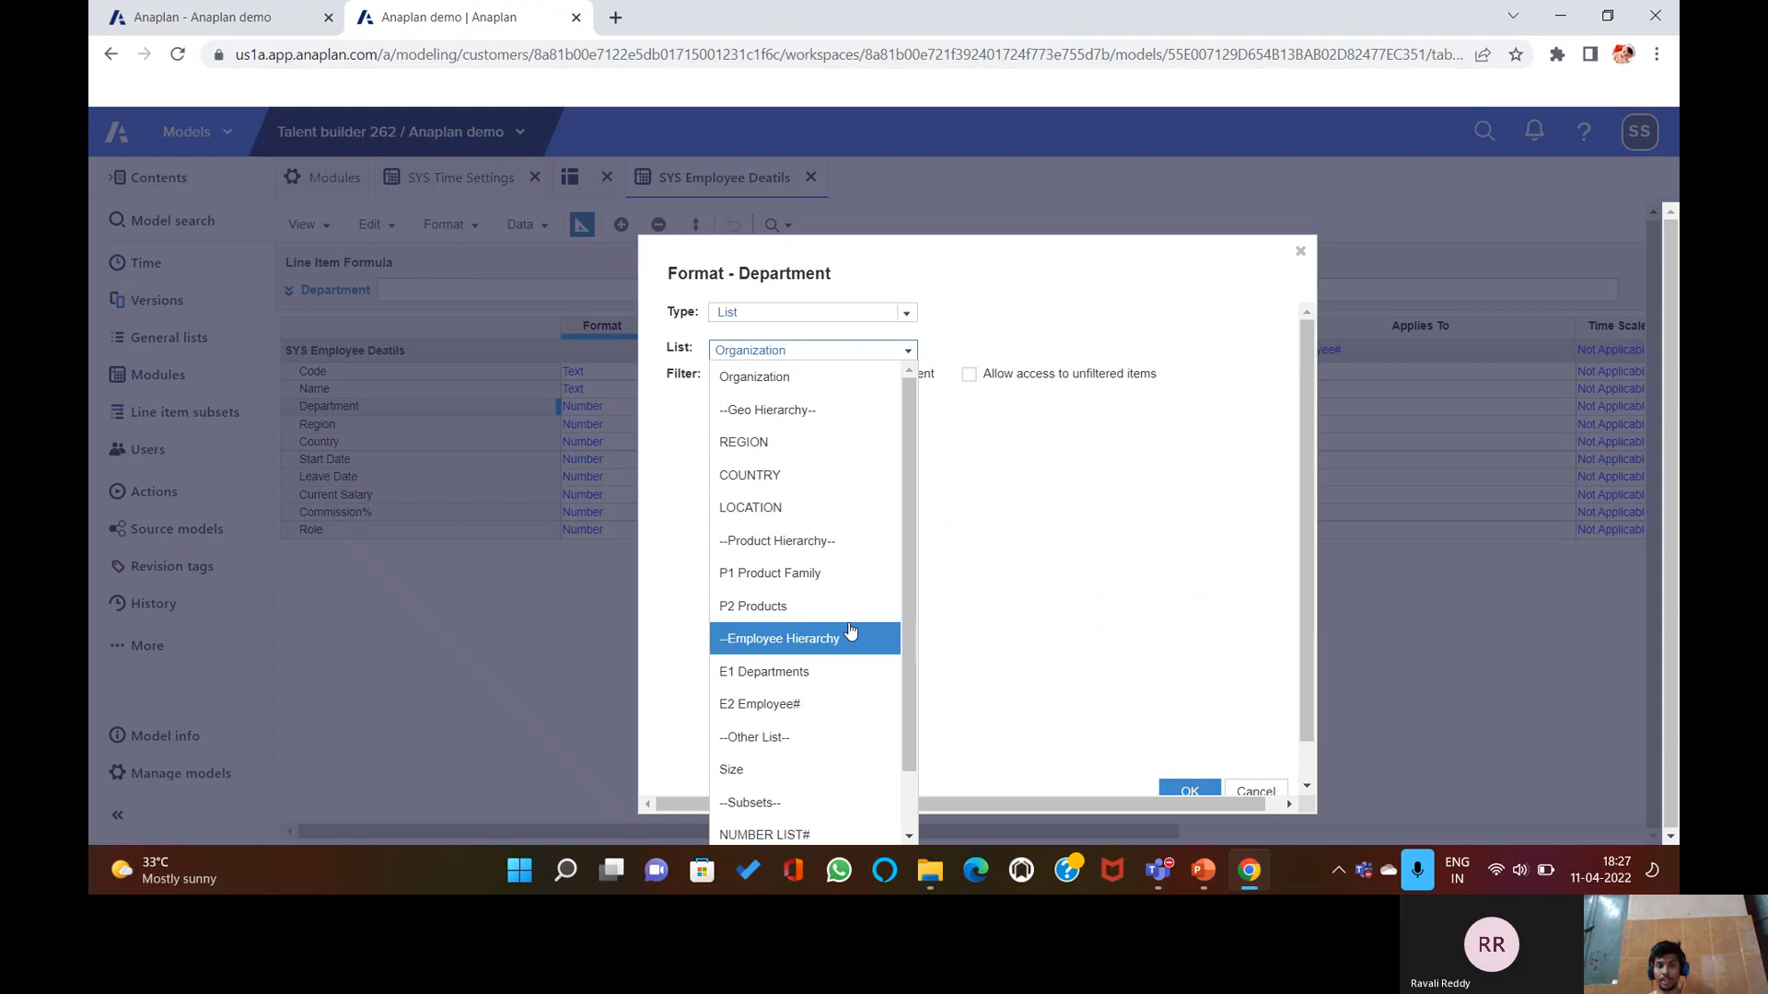
left_click(819, 674)
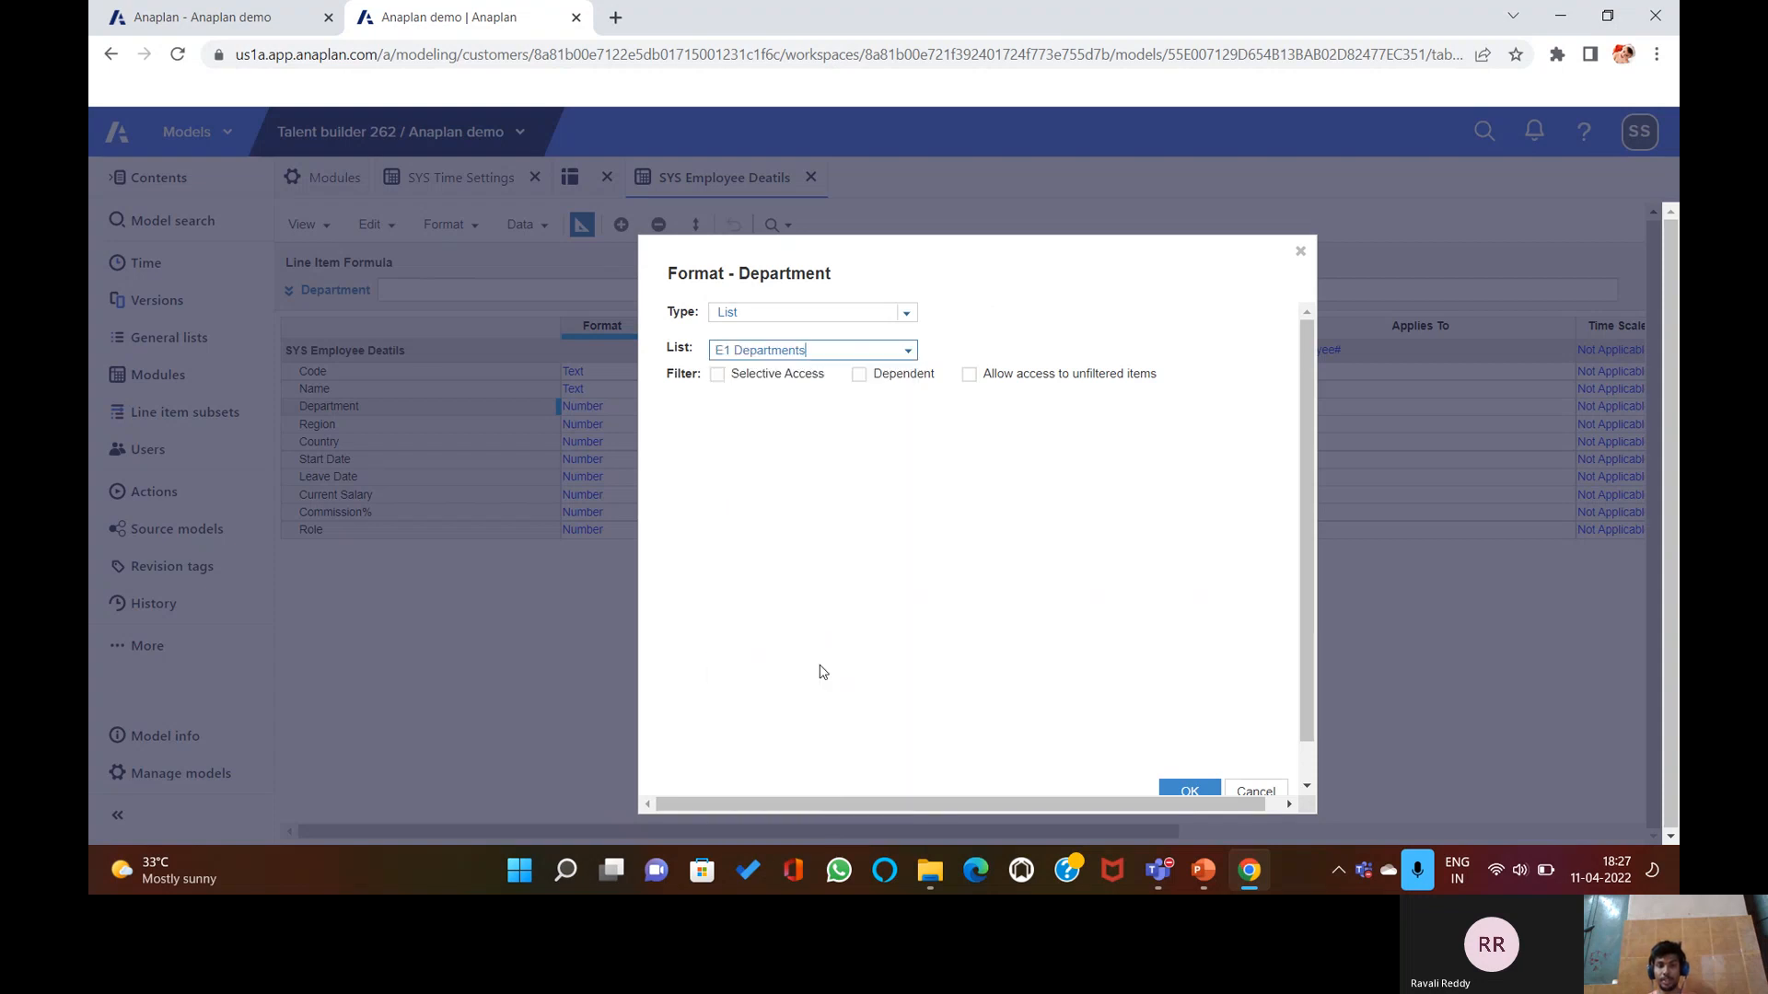
left_click(1189, 790)
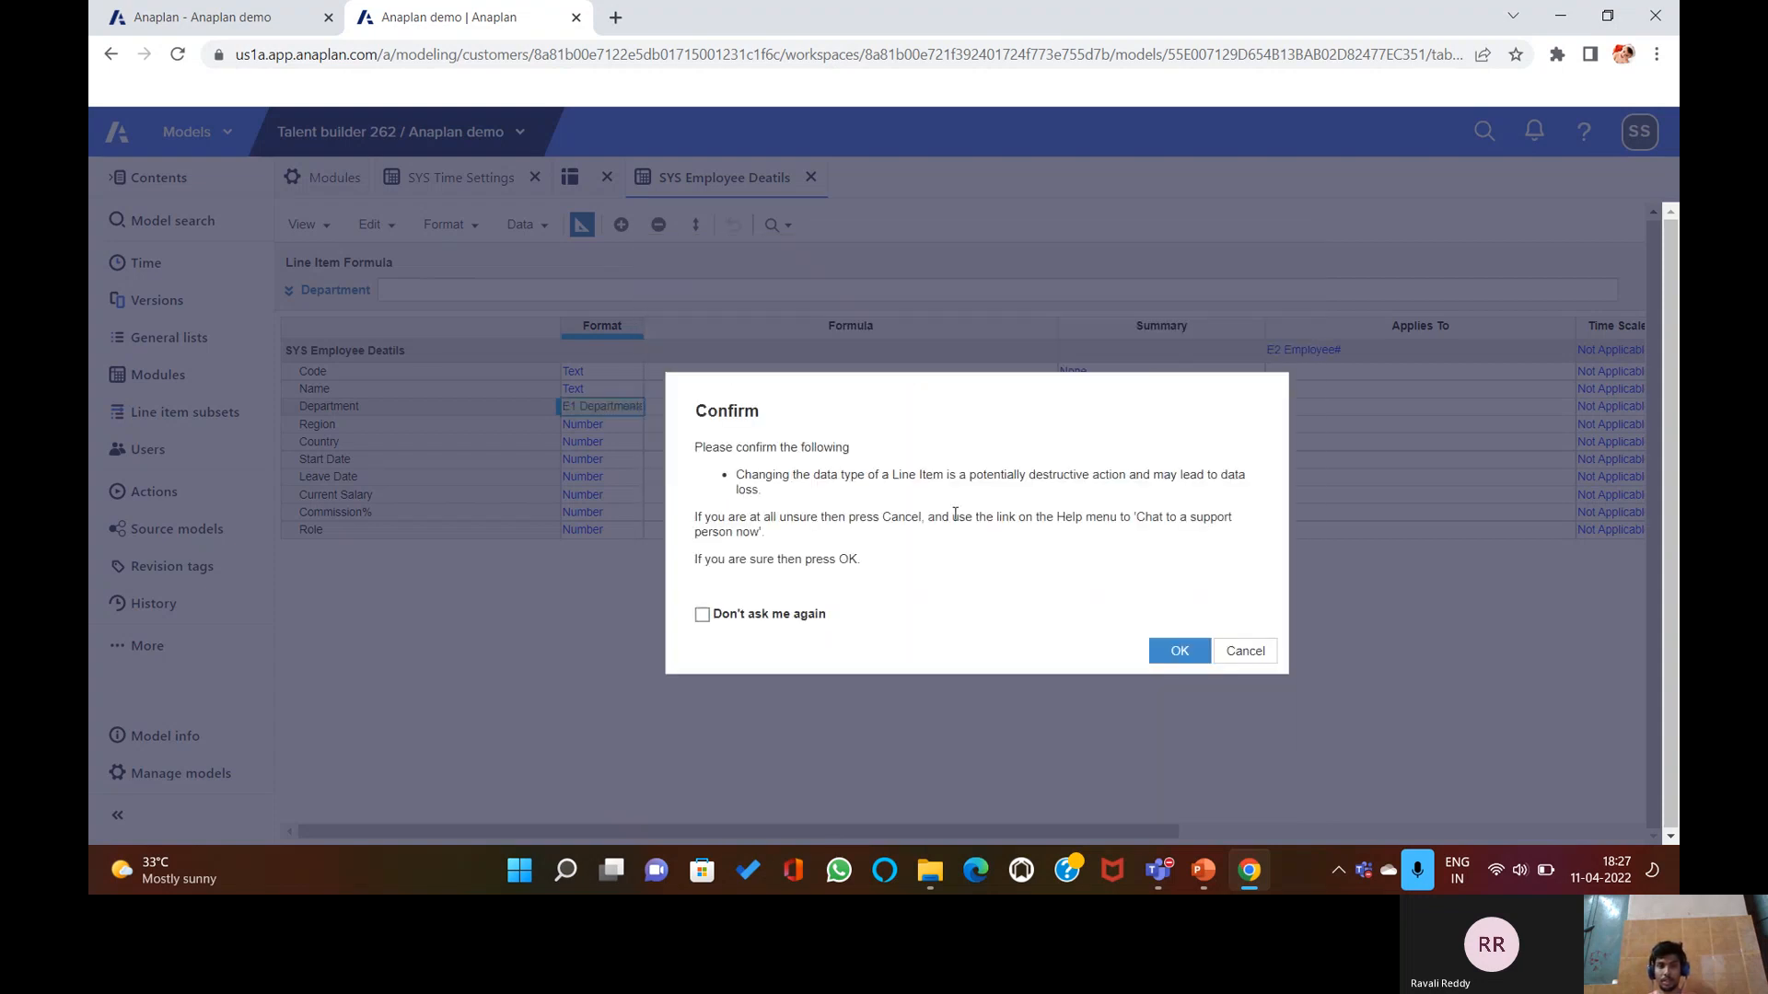
left_click(1177, 649)
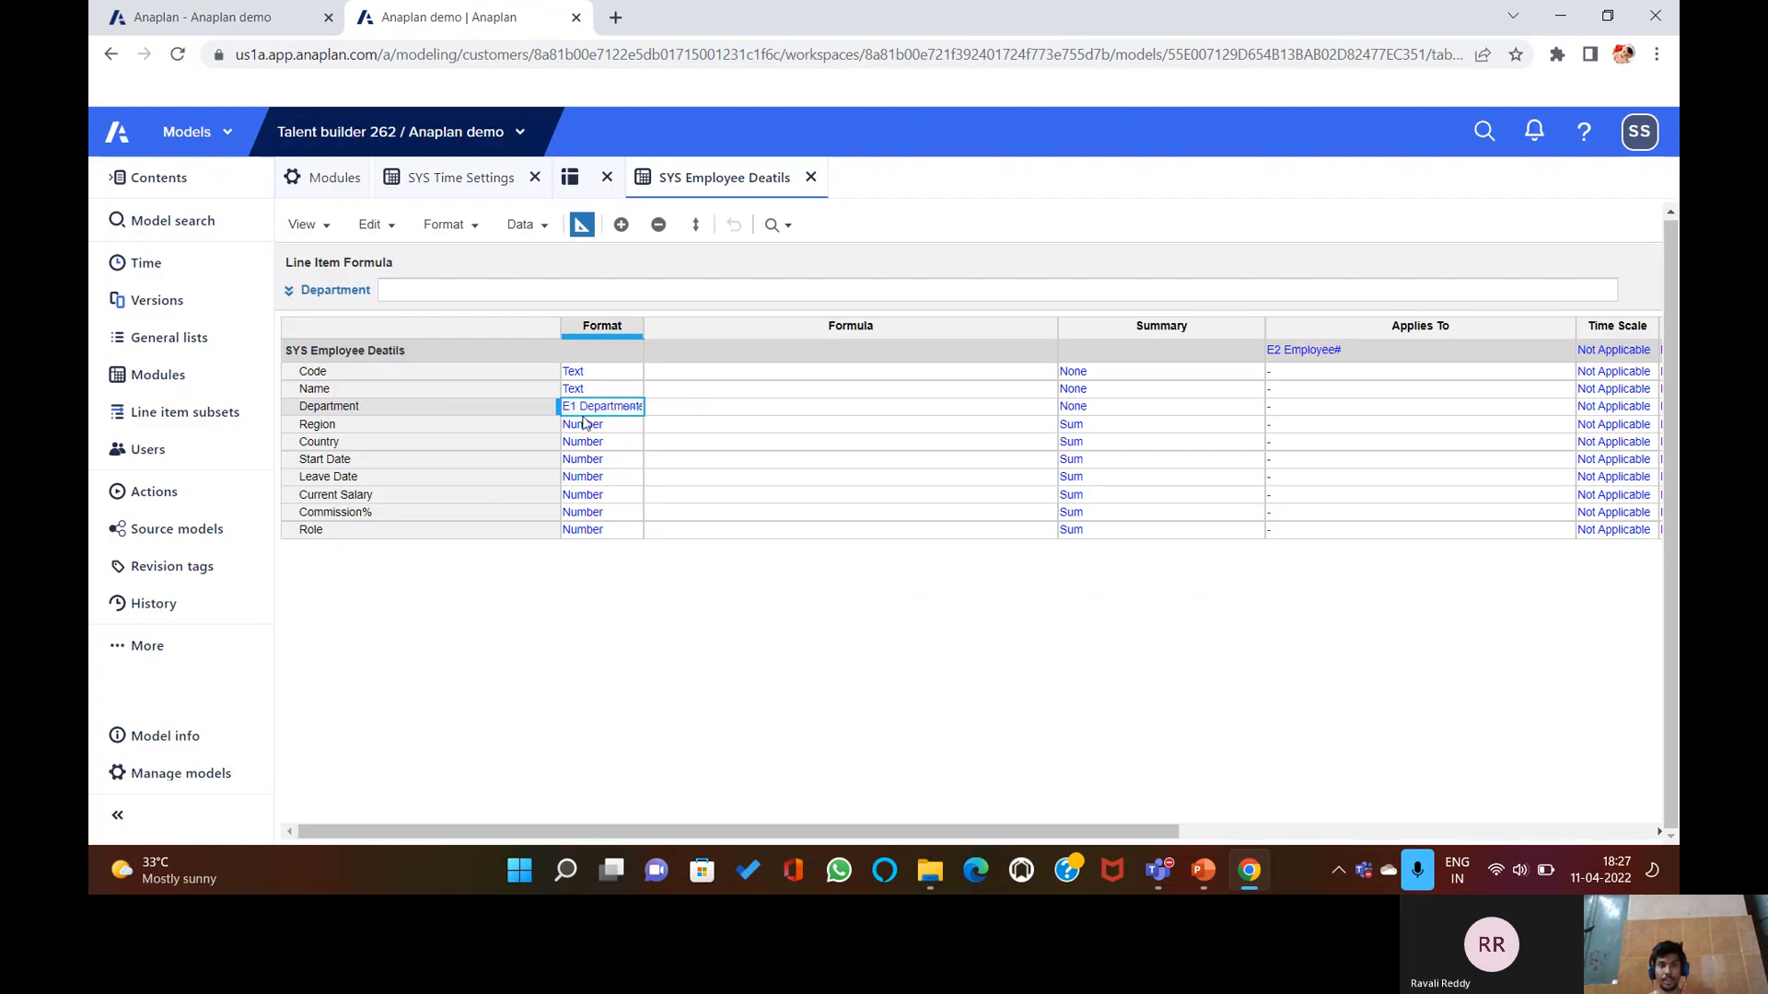
Format the Region line item as the REGION list.
left_click(632, 425)
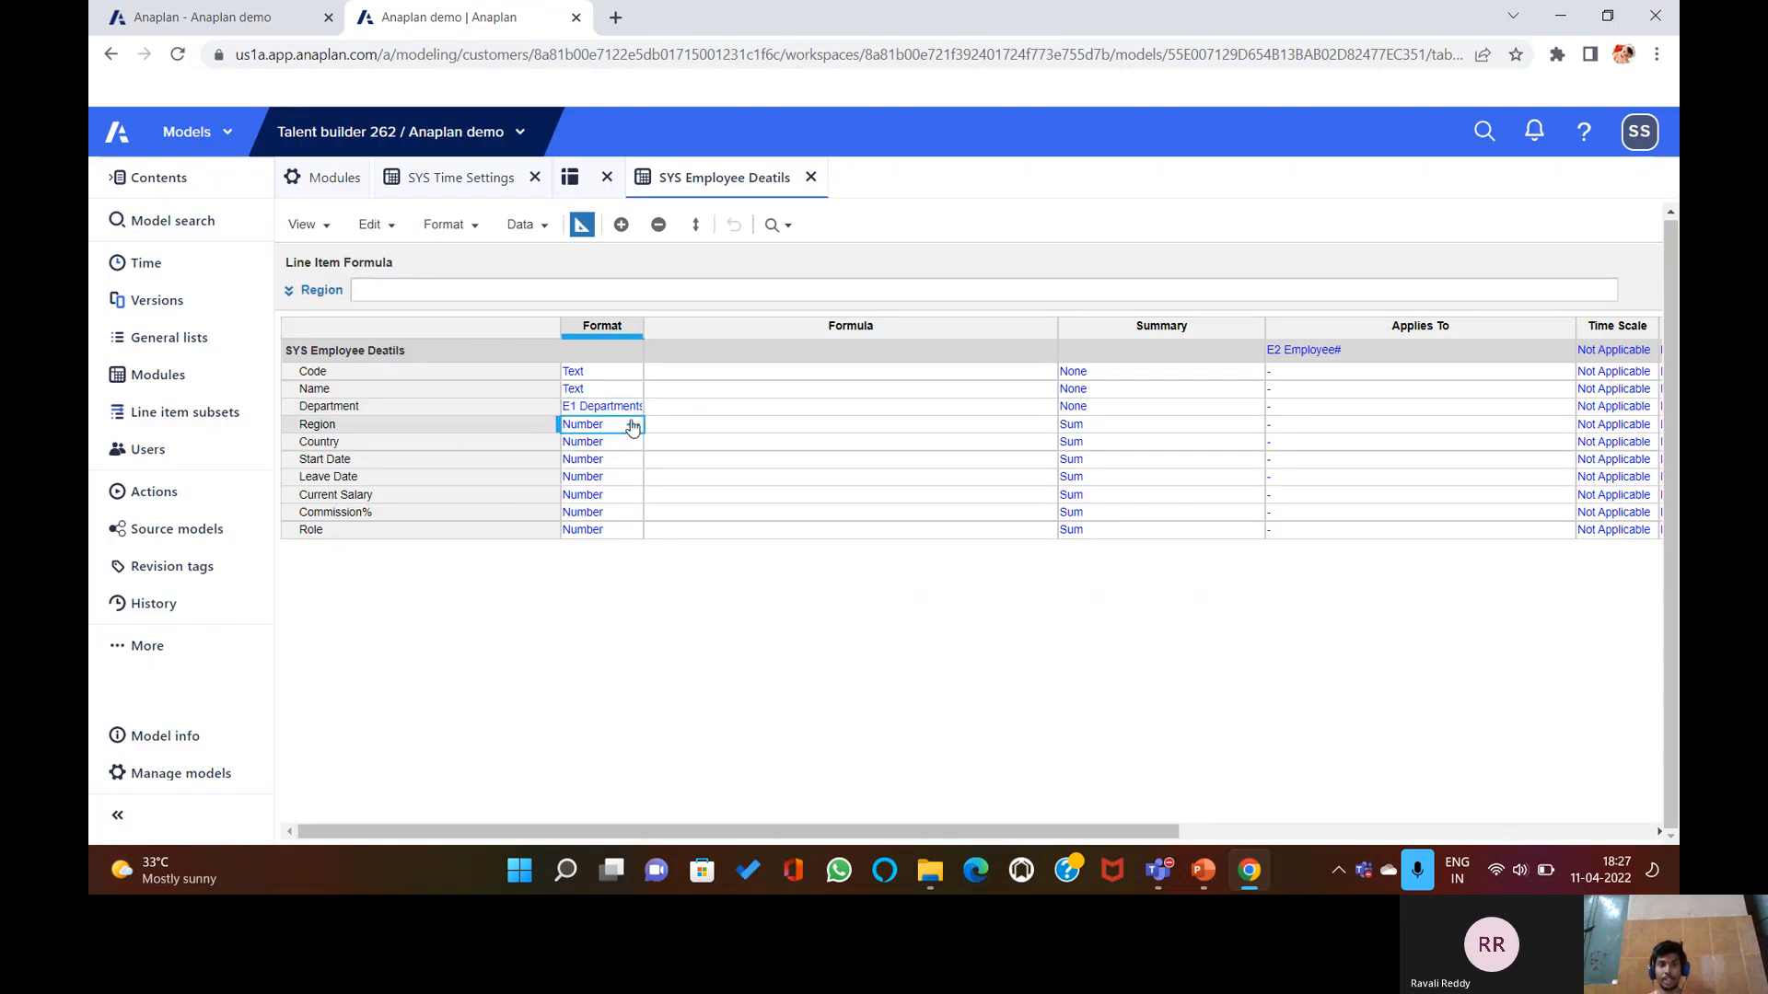
left_click(631, 425)
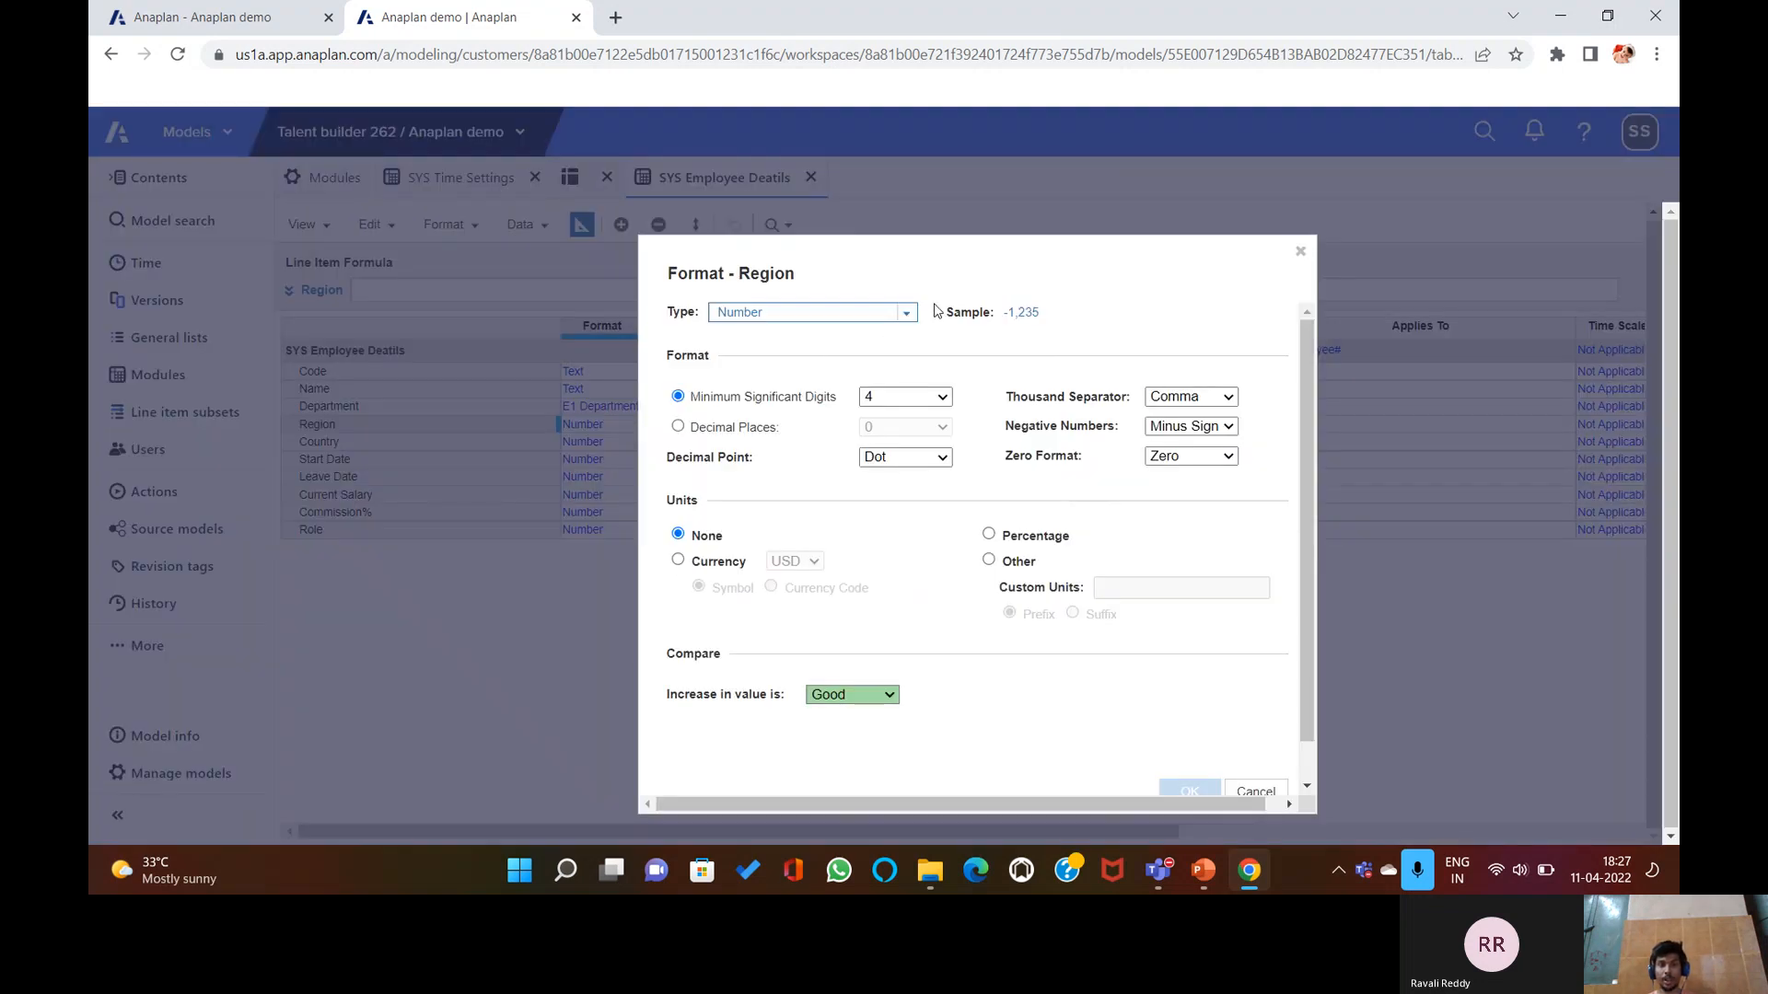
left_click(906, 313)
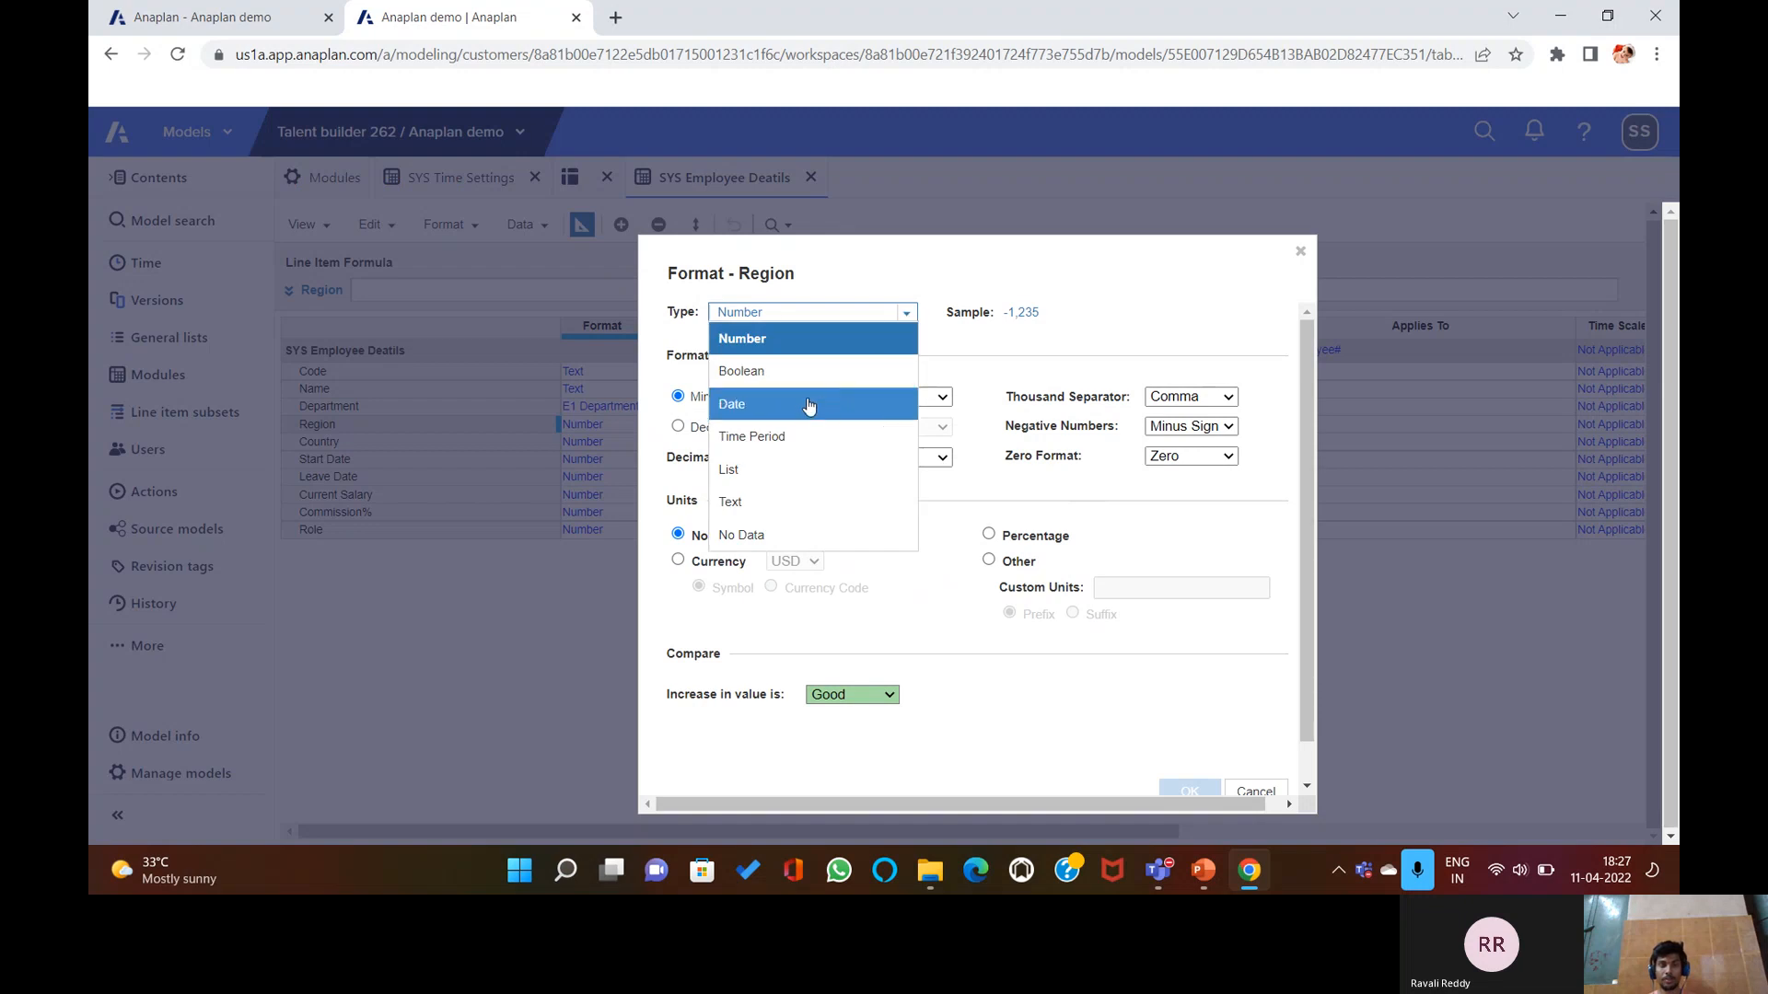
left_click(804, 468)
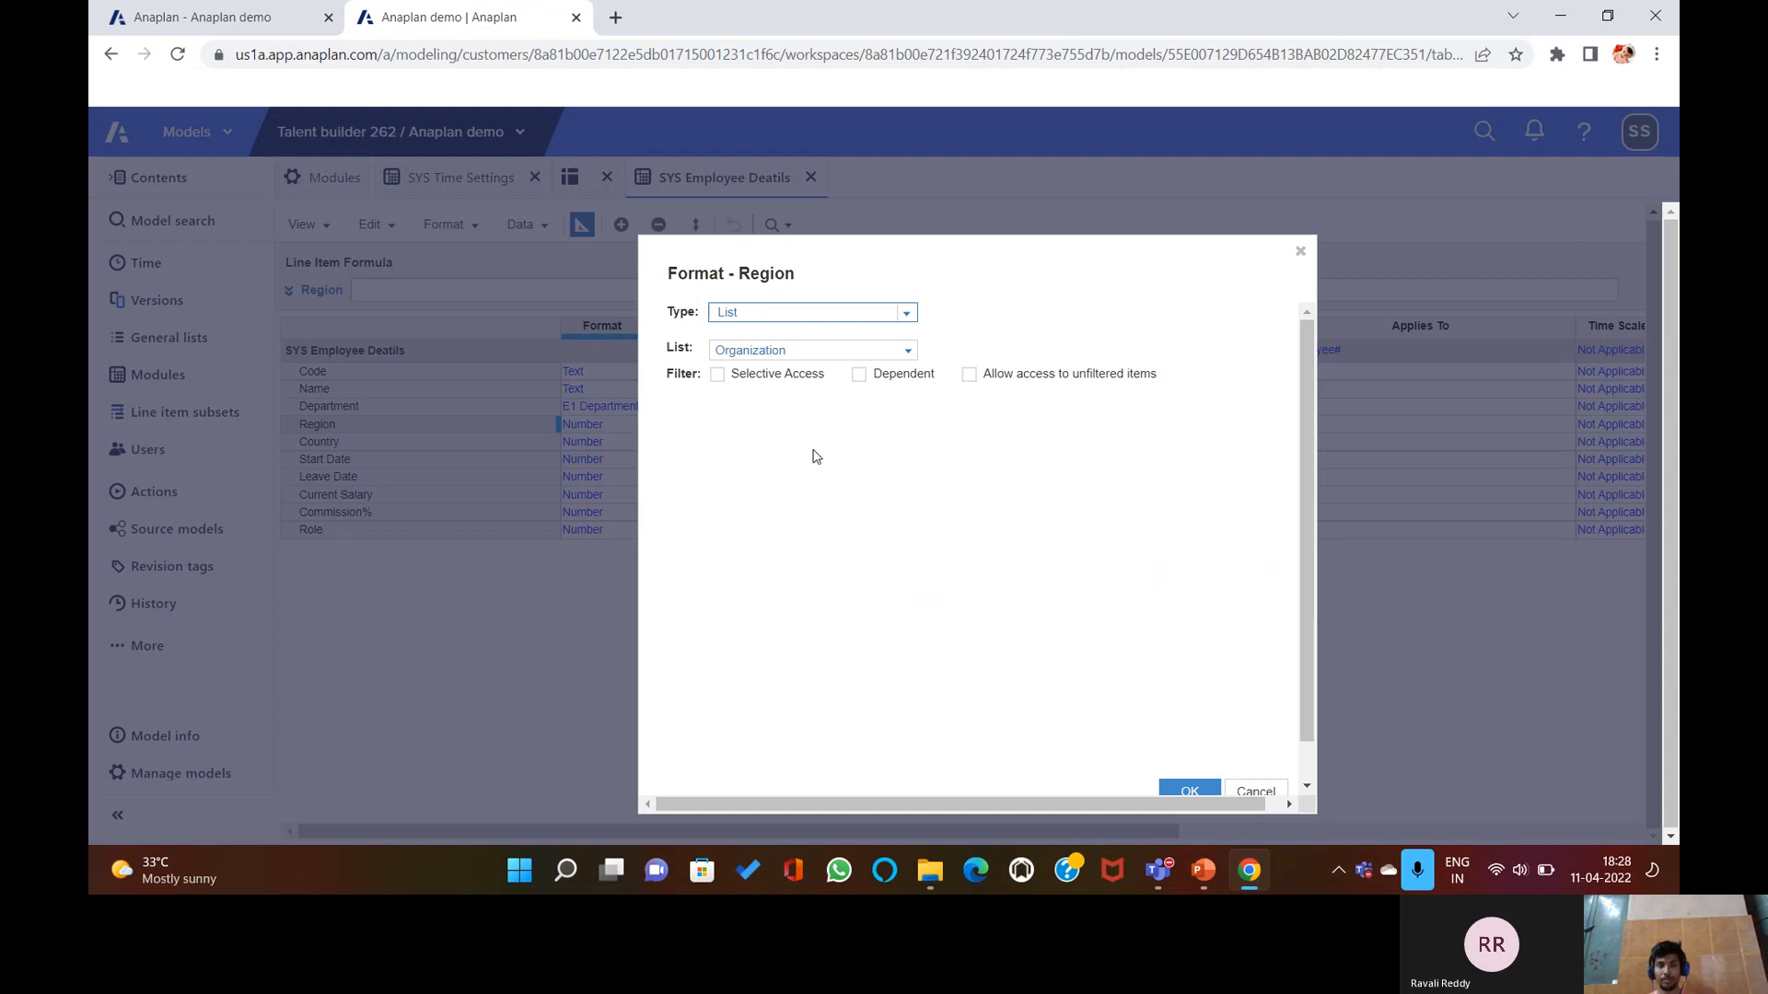
left_click(905, 352)
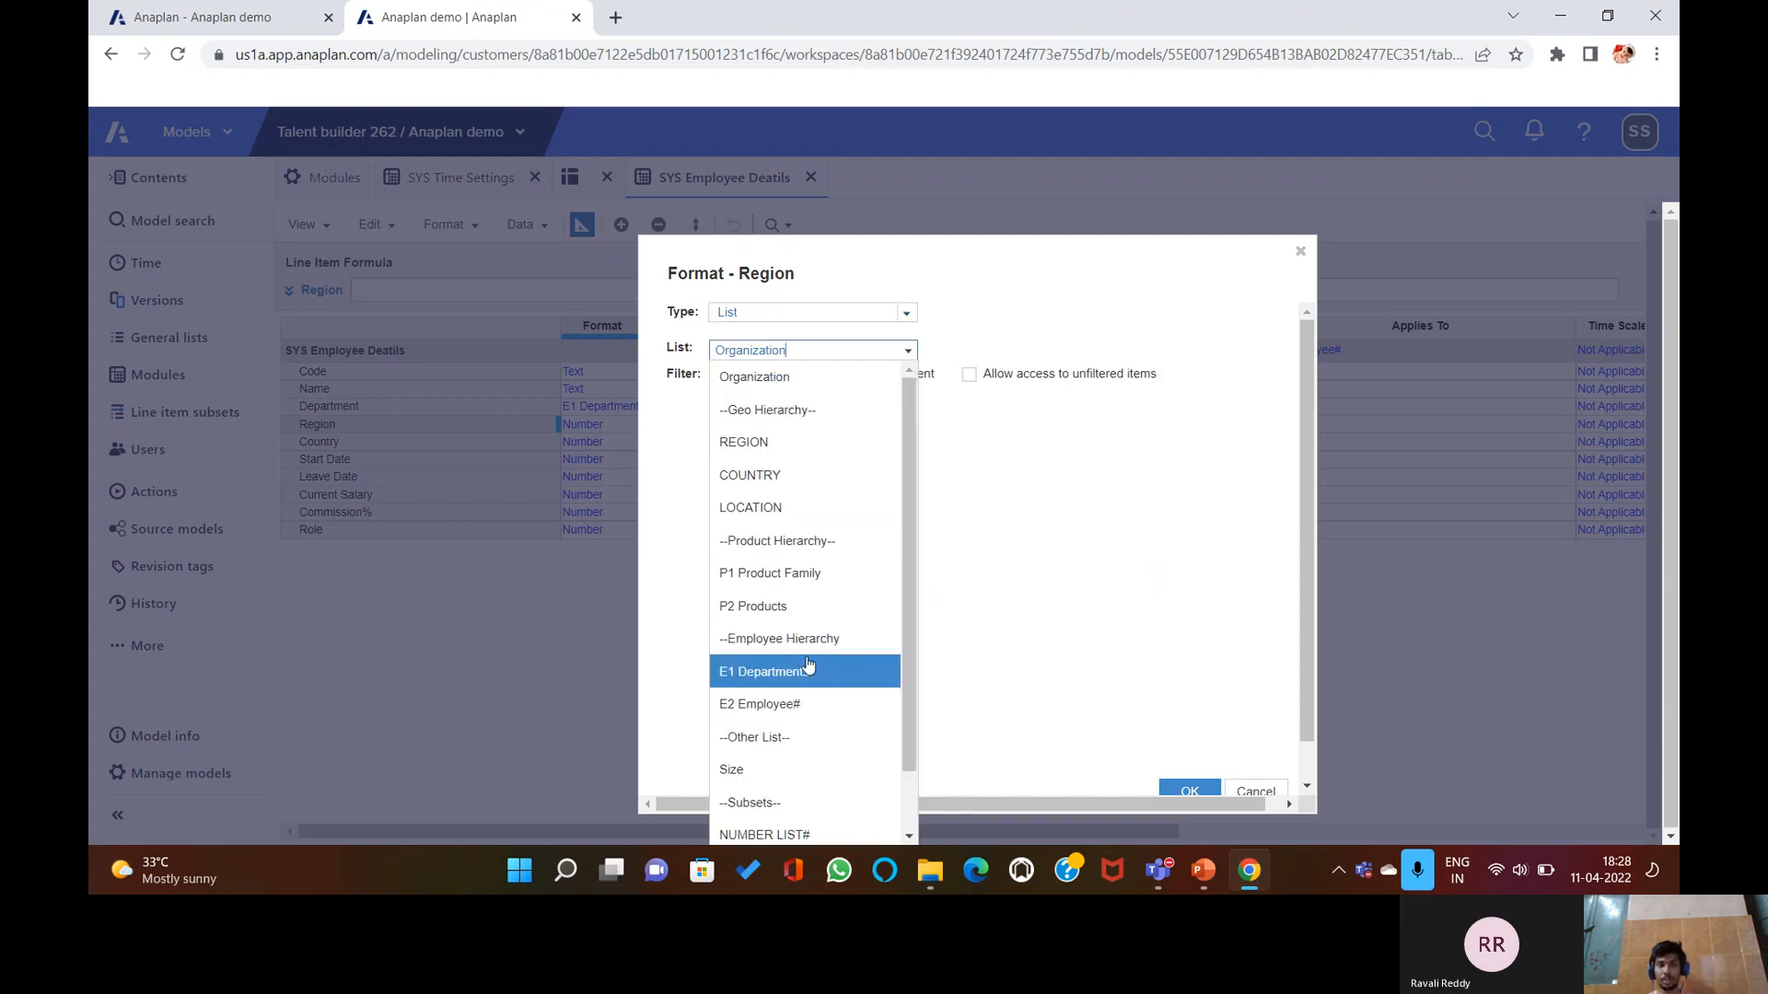
left_click(794, 445)
left_click(1191, 790)
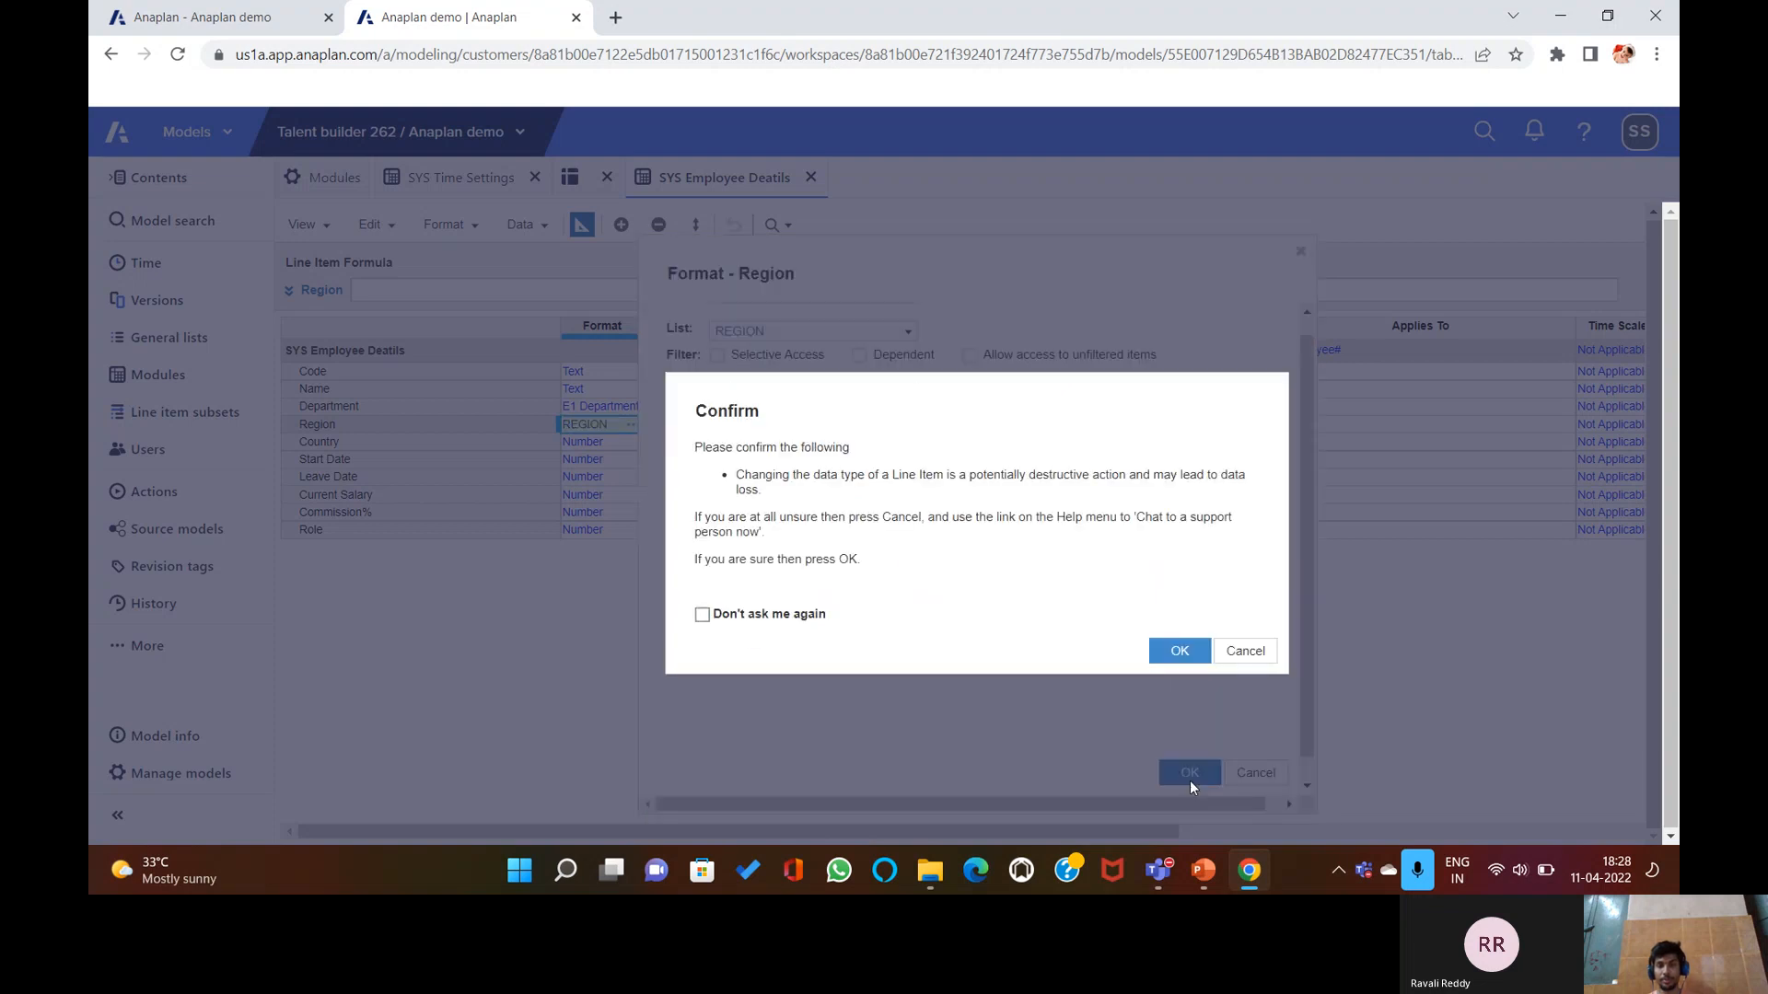
left_click(1195, 651)
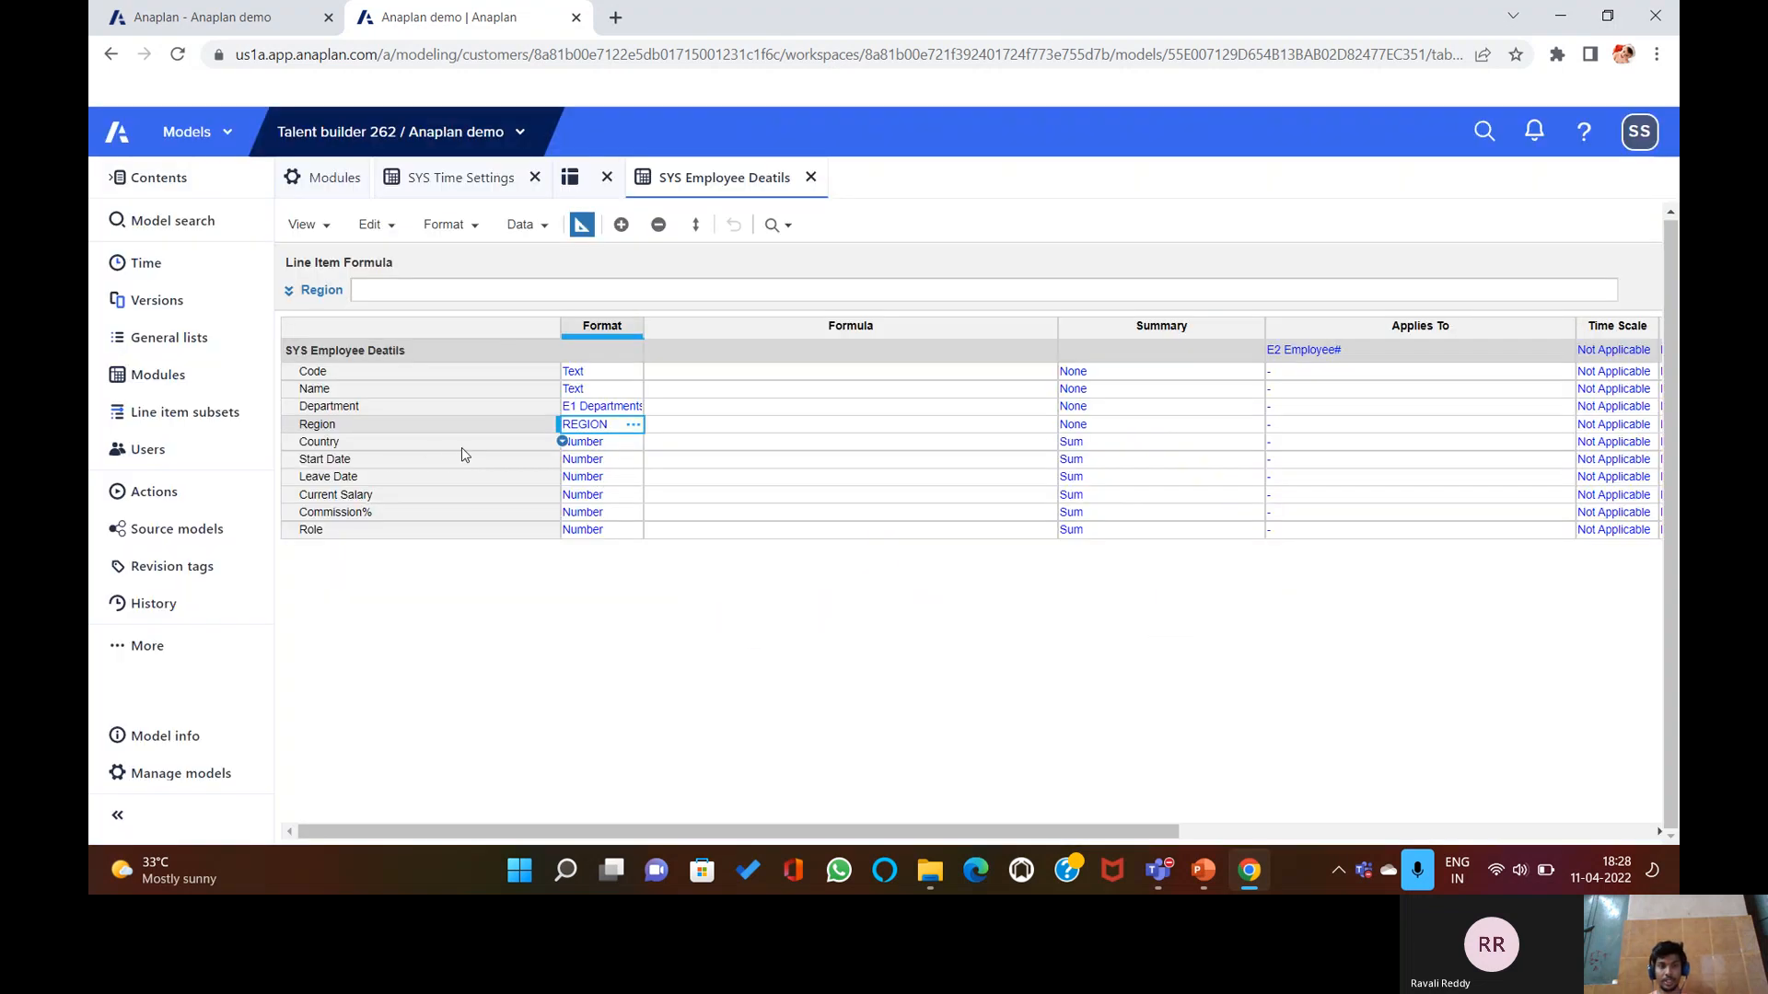
Format the Country line item as the COUNTRY list.
left_click(635, 443)
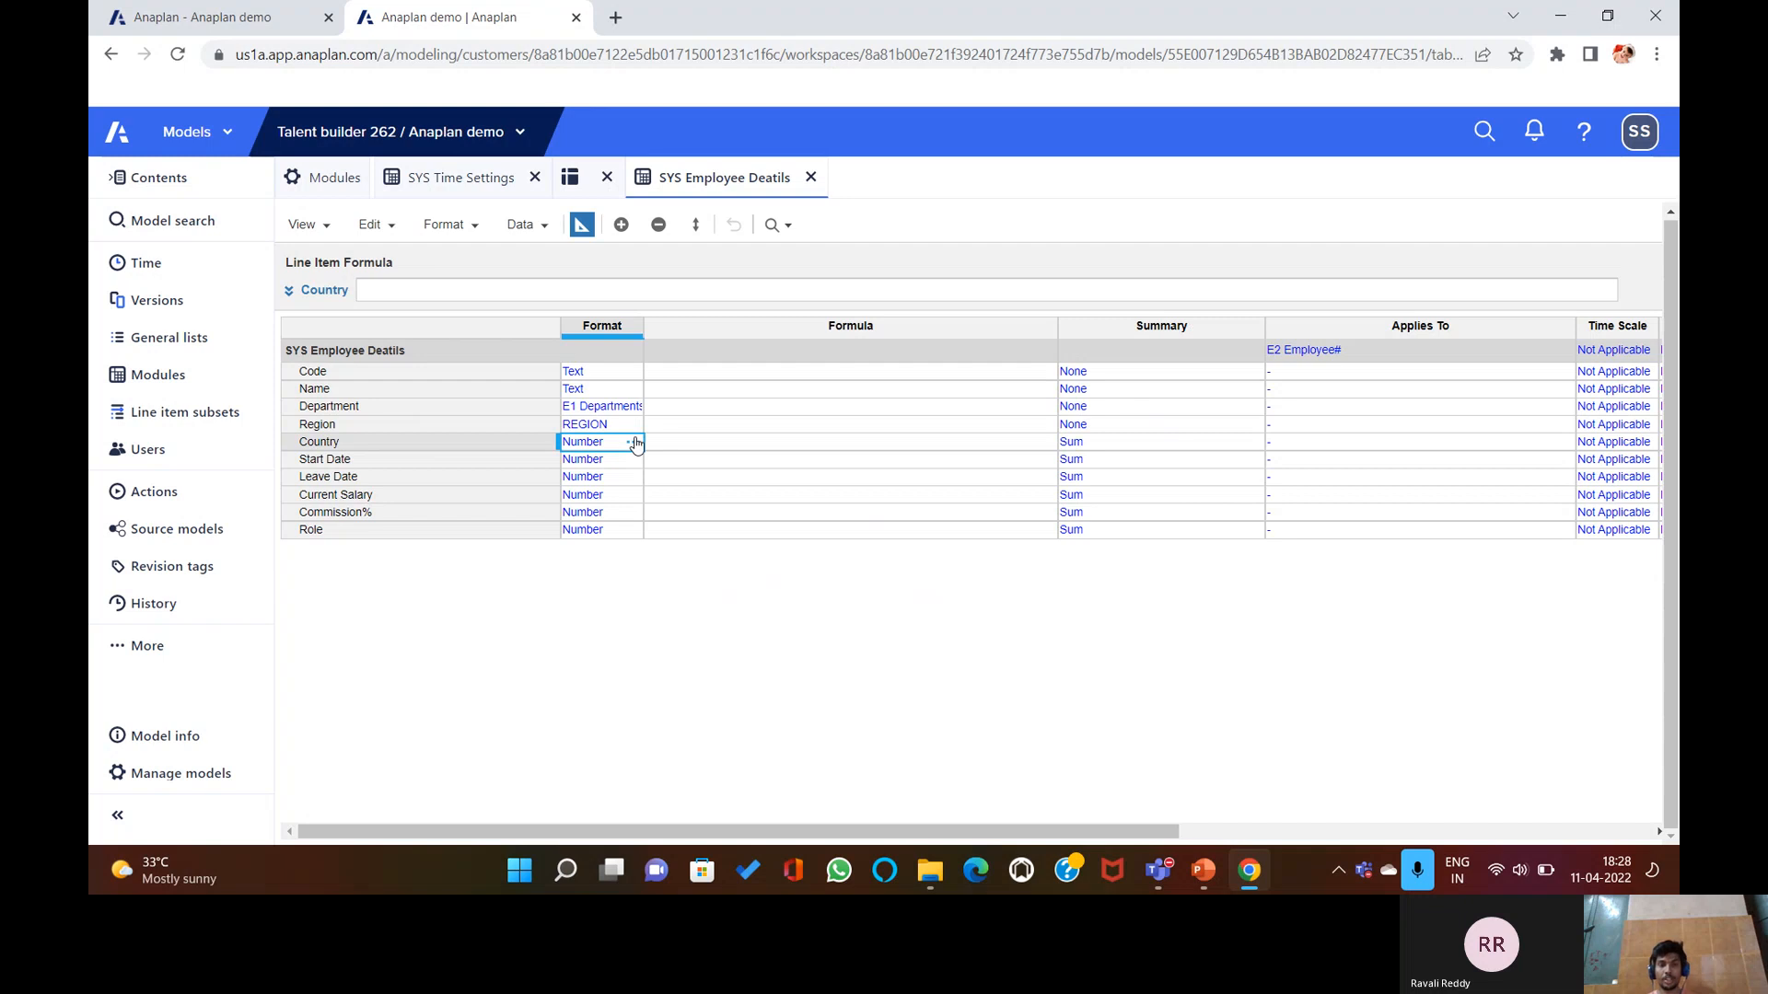
left_click(635, 443)
left_click(909, 314)
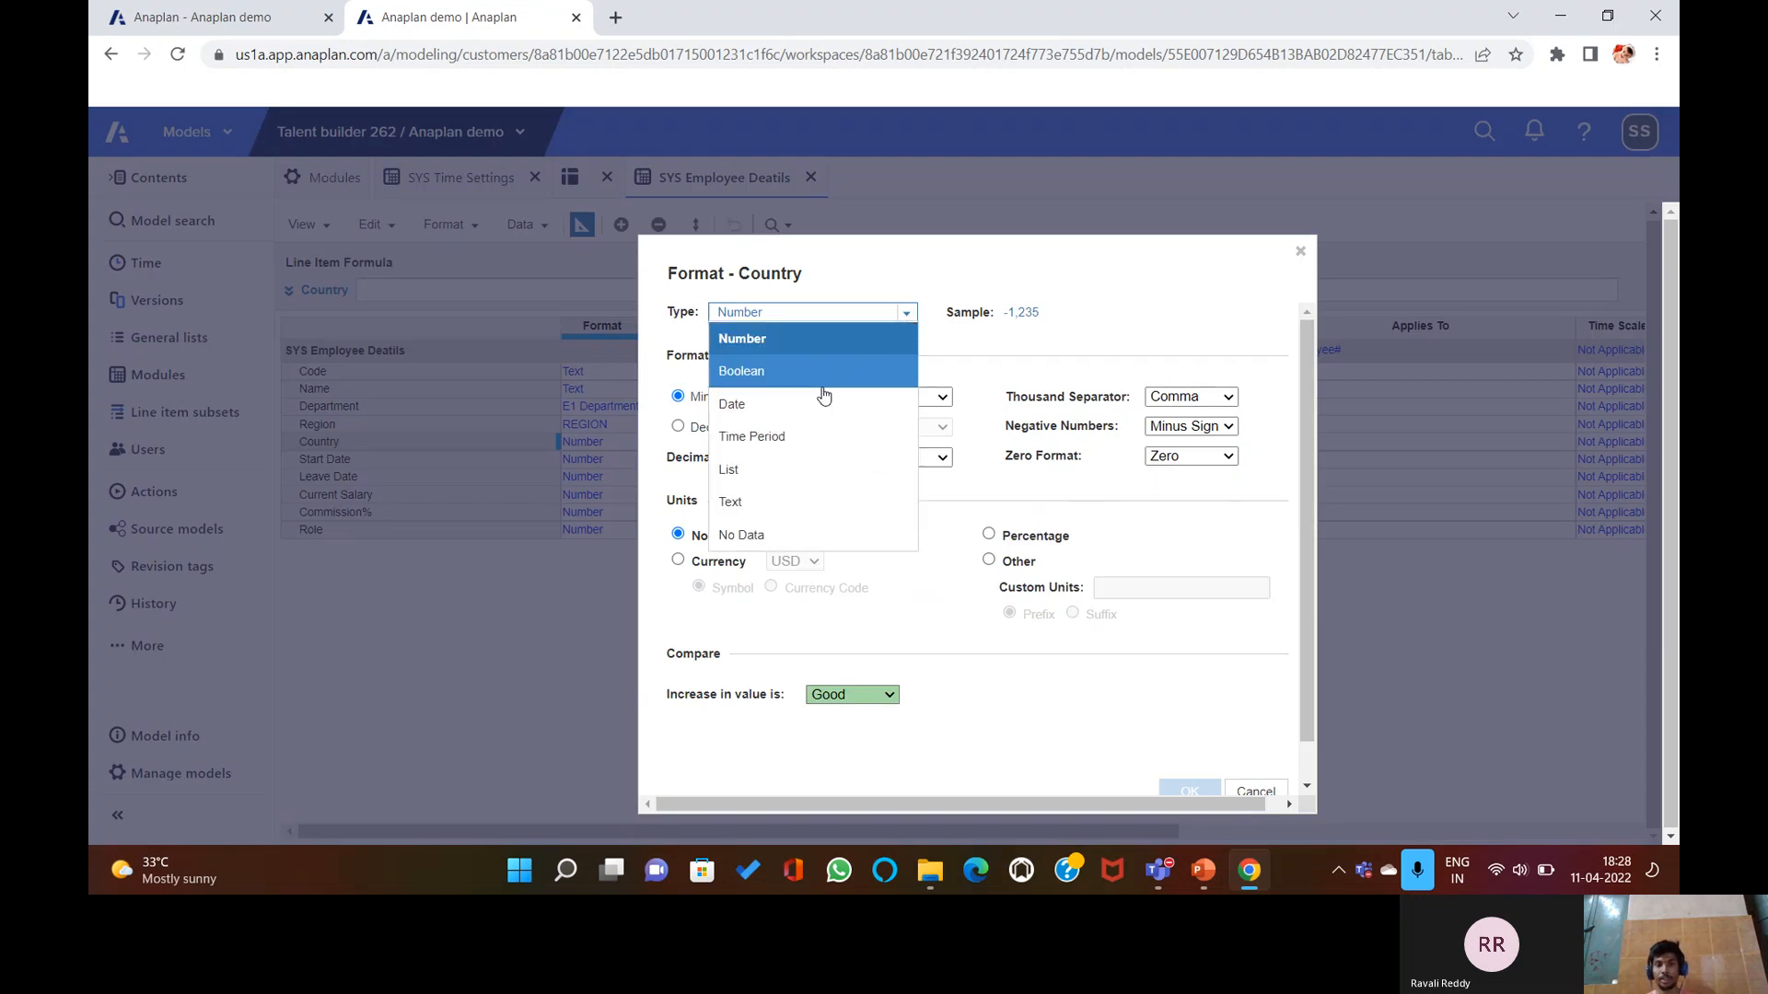
left_click(788, 467)
left_click(897, 351)
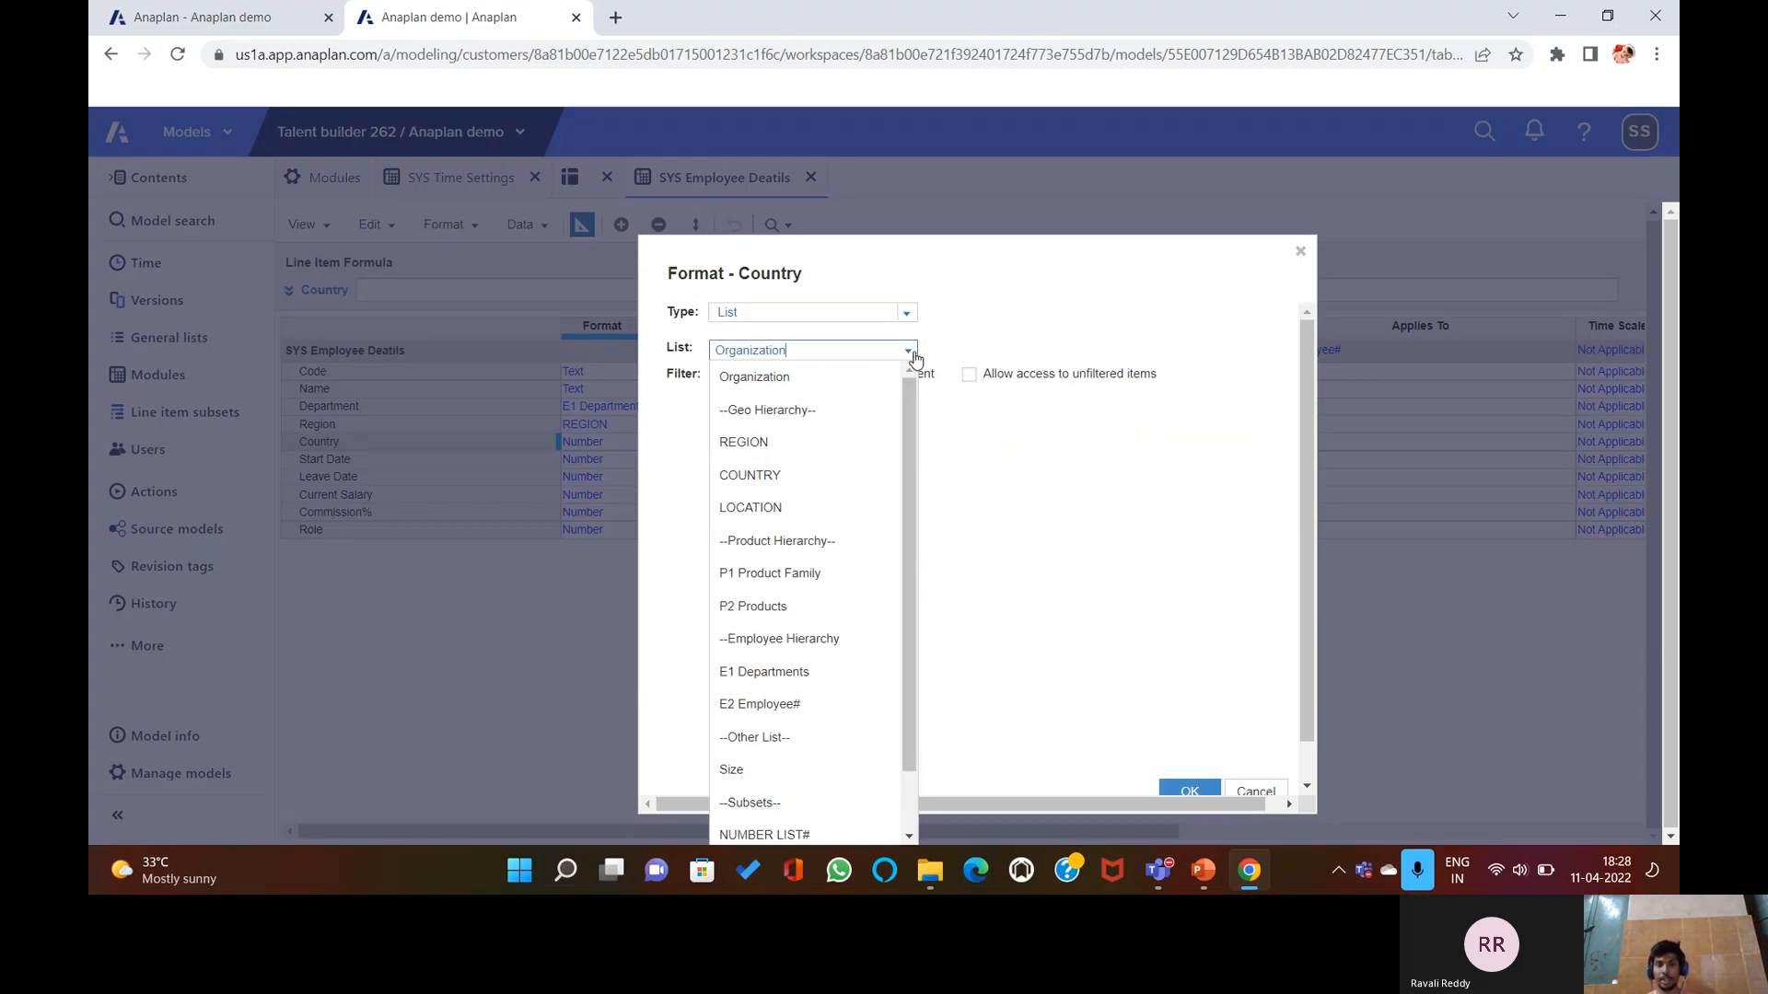
left_click(793, 486)
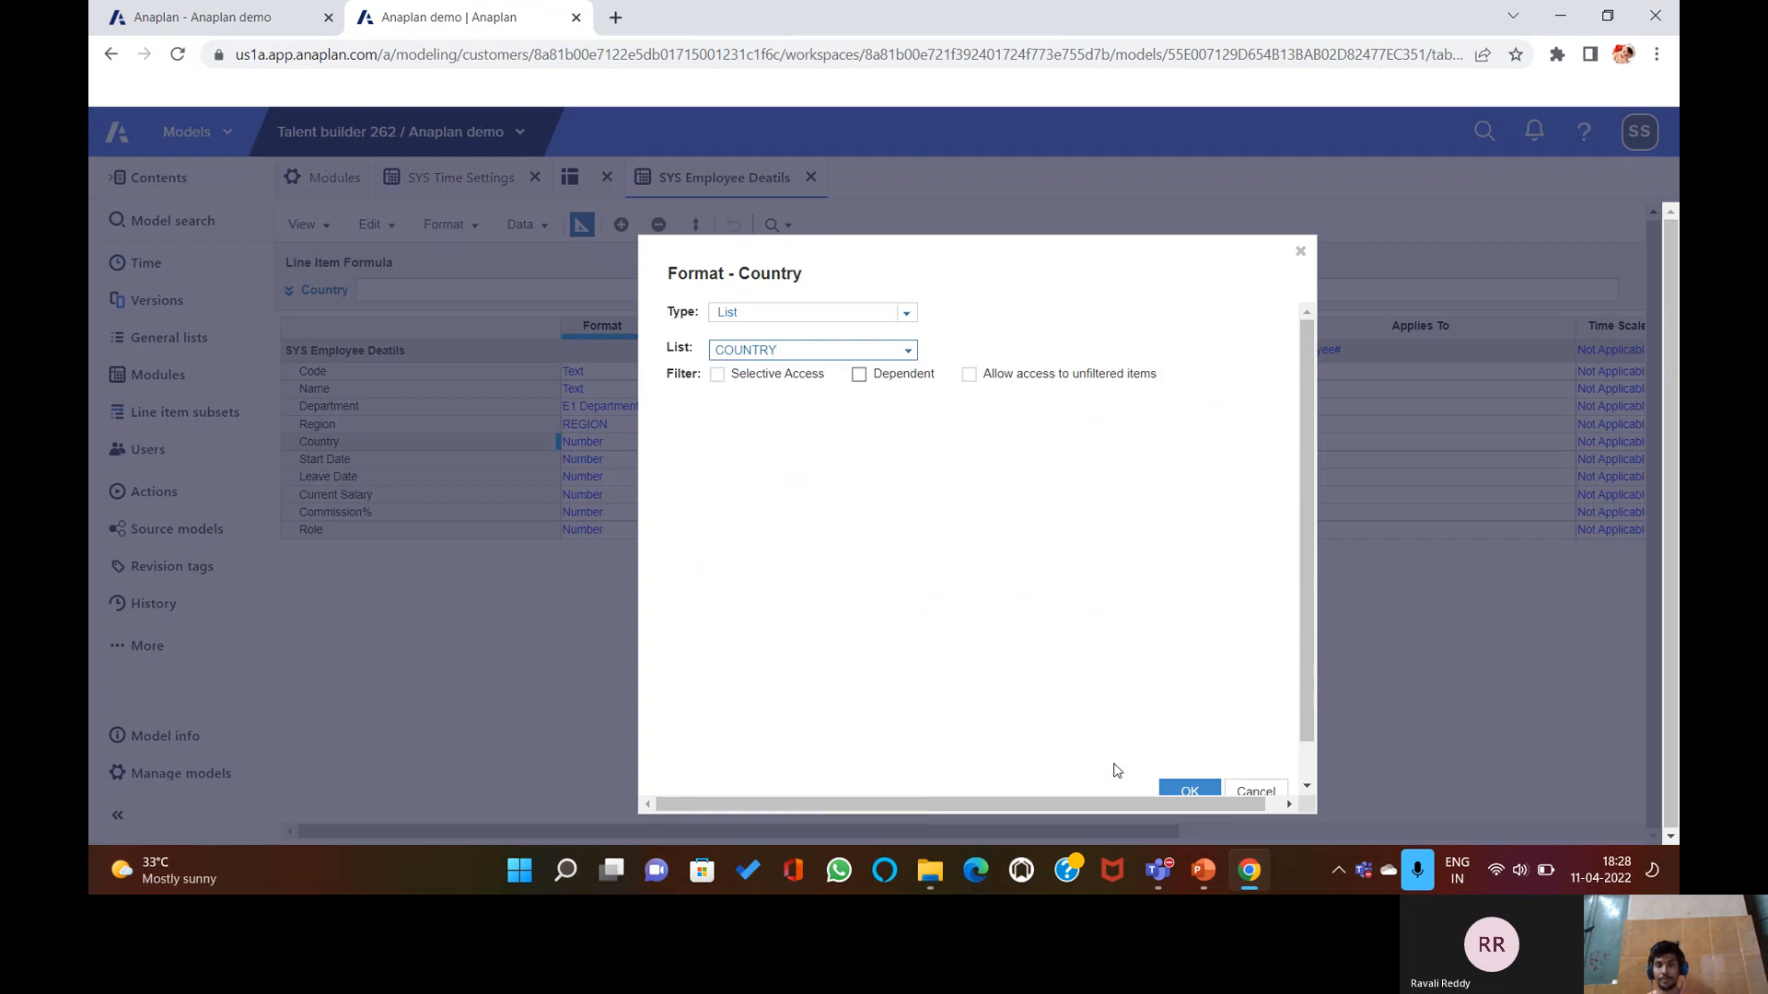
left_click(1184, 789)
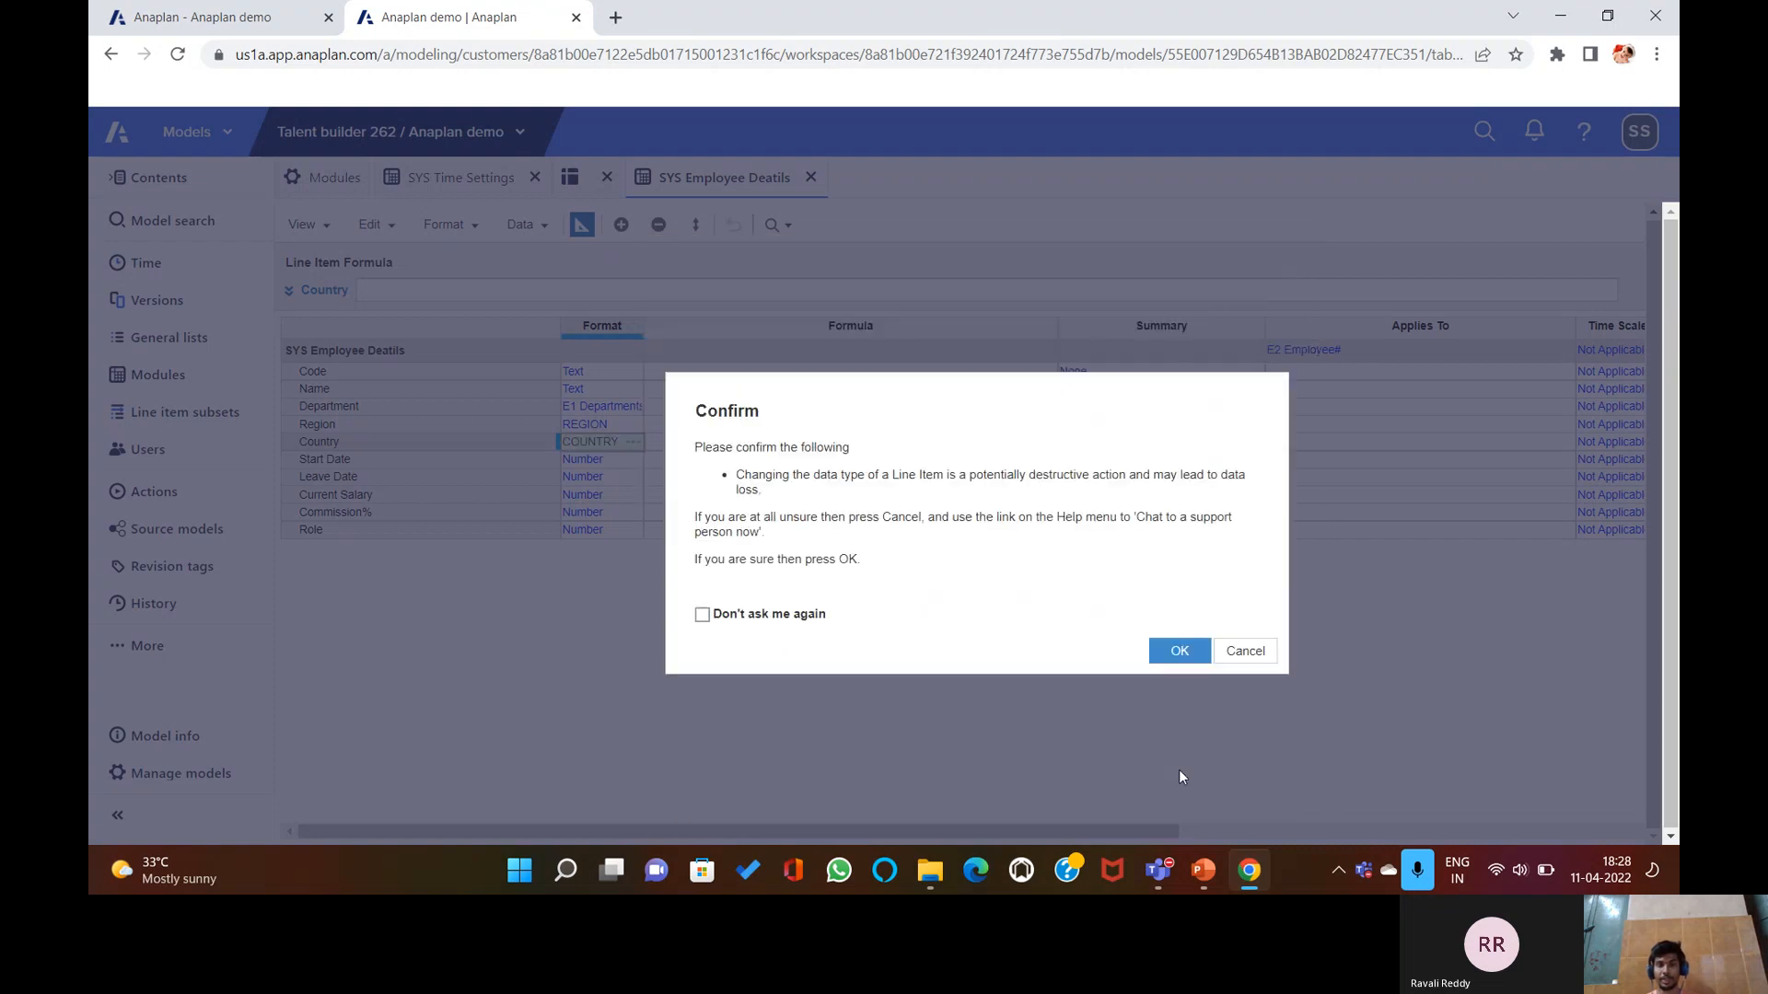
left_click(1168, 651)
Begin changing the Start Date line item's format type to Date.
left_click(626, 464)
left_click(633, 461)
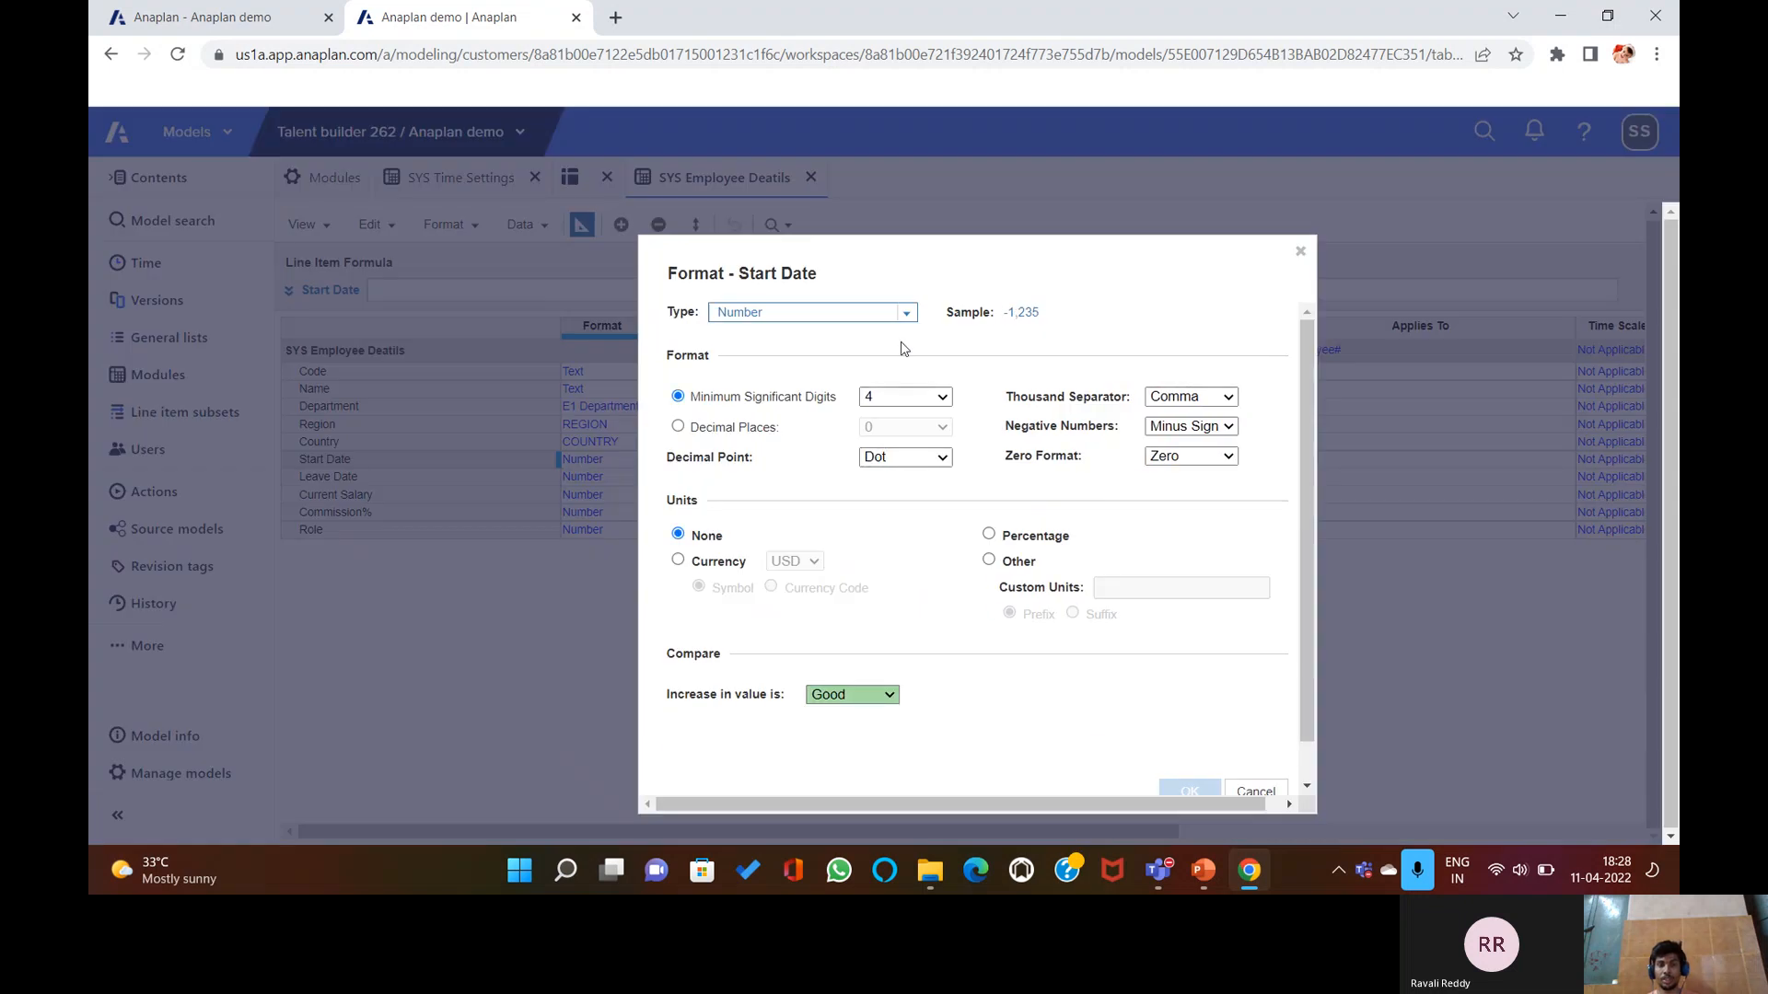
left_click(906, 313)
left_click(866, 401)
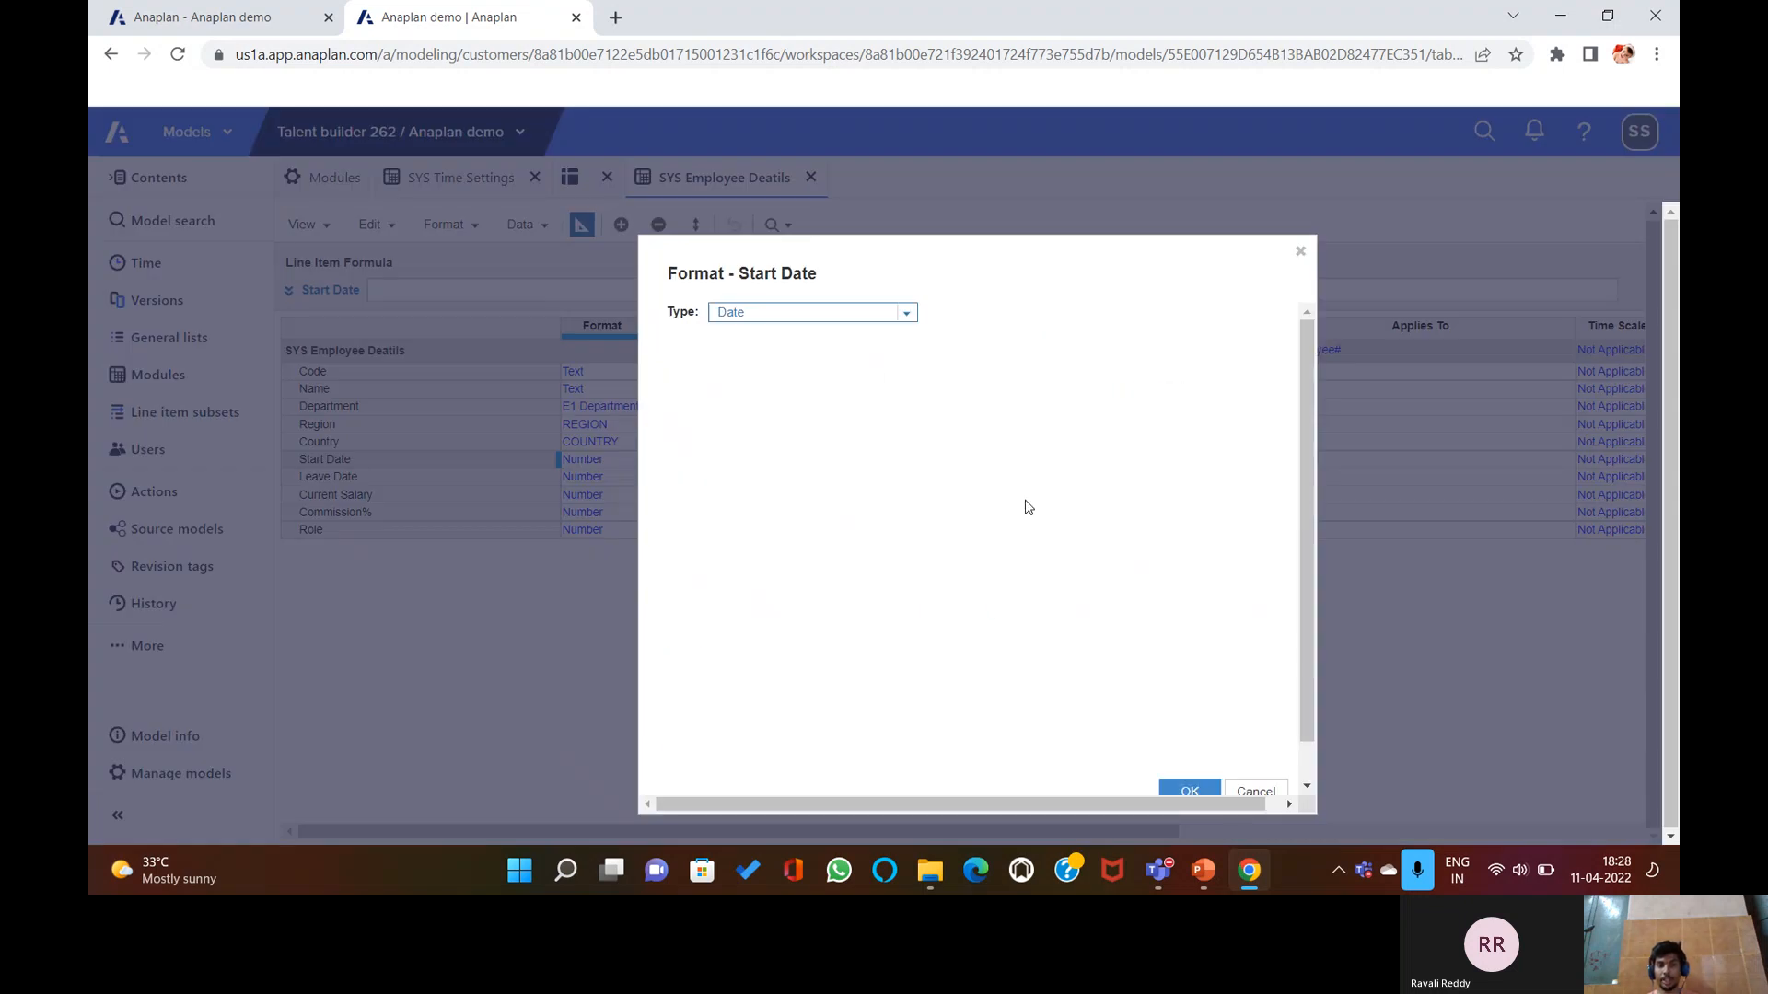
left_click(1186, 789)
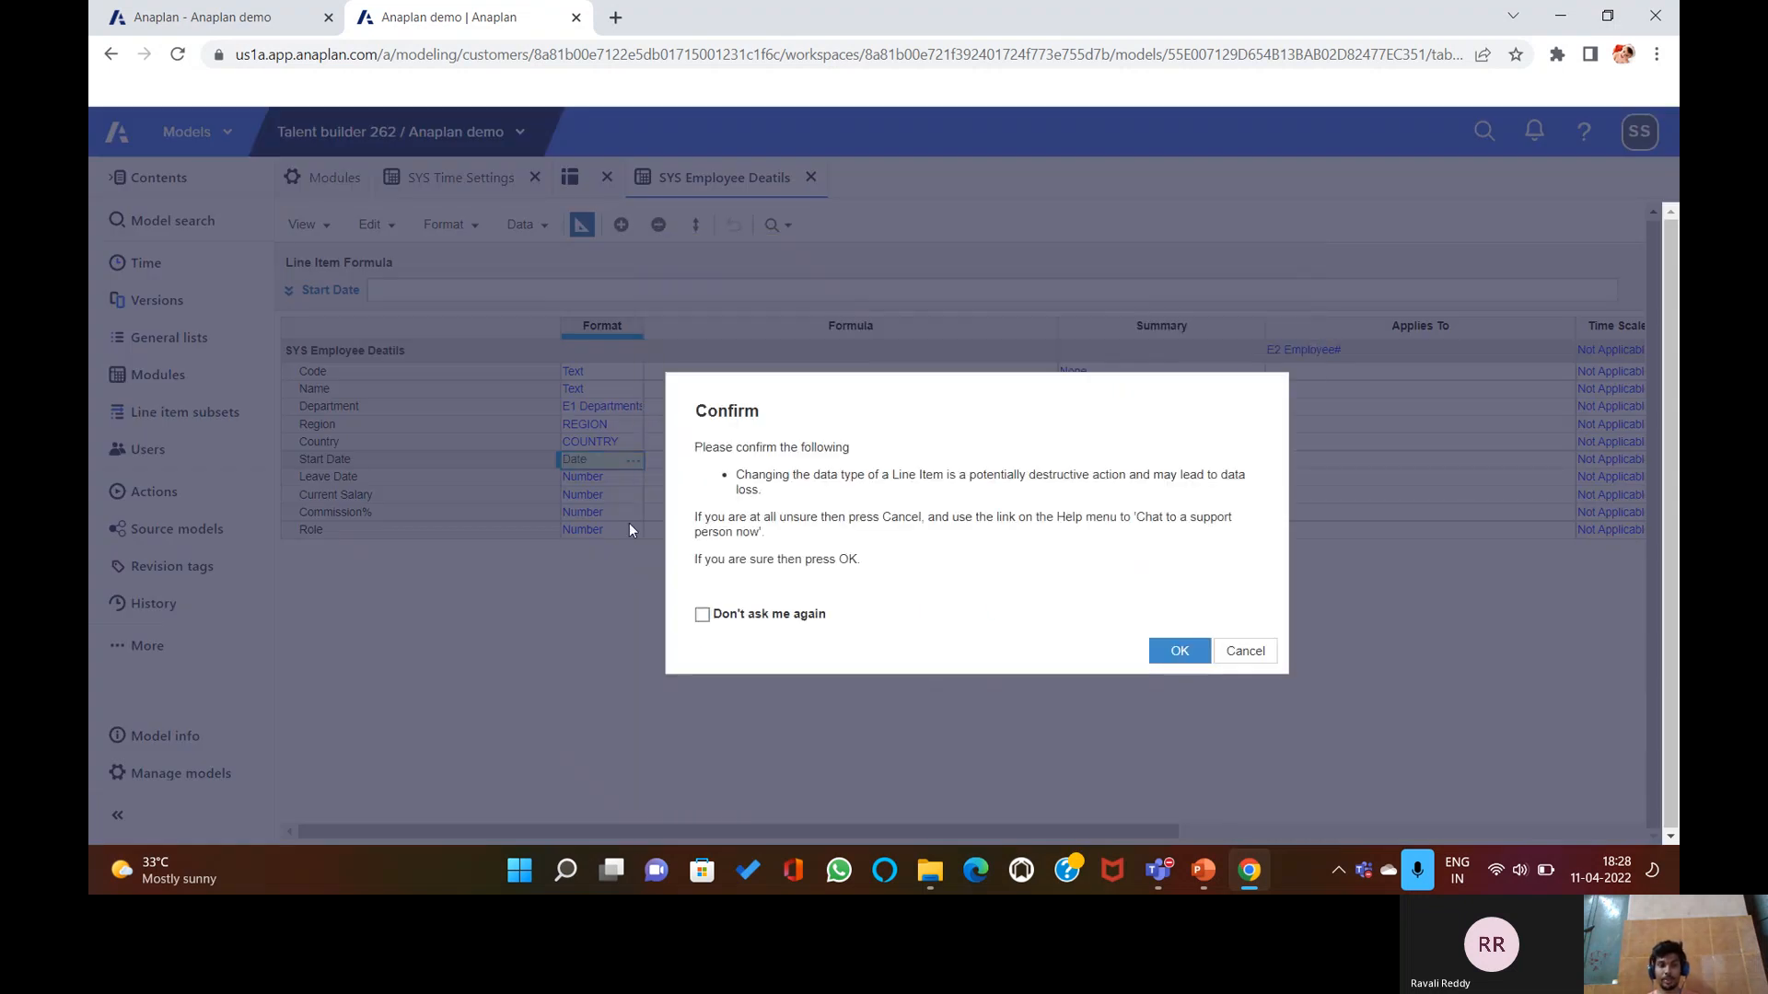
left_click(1164, 655)
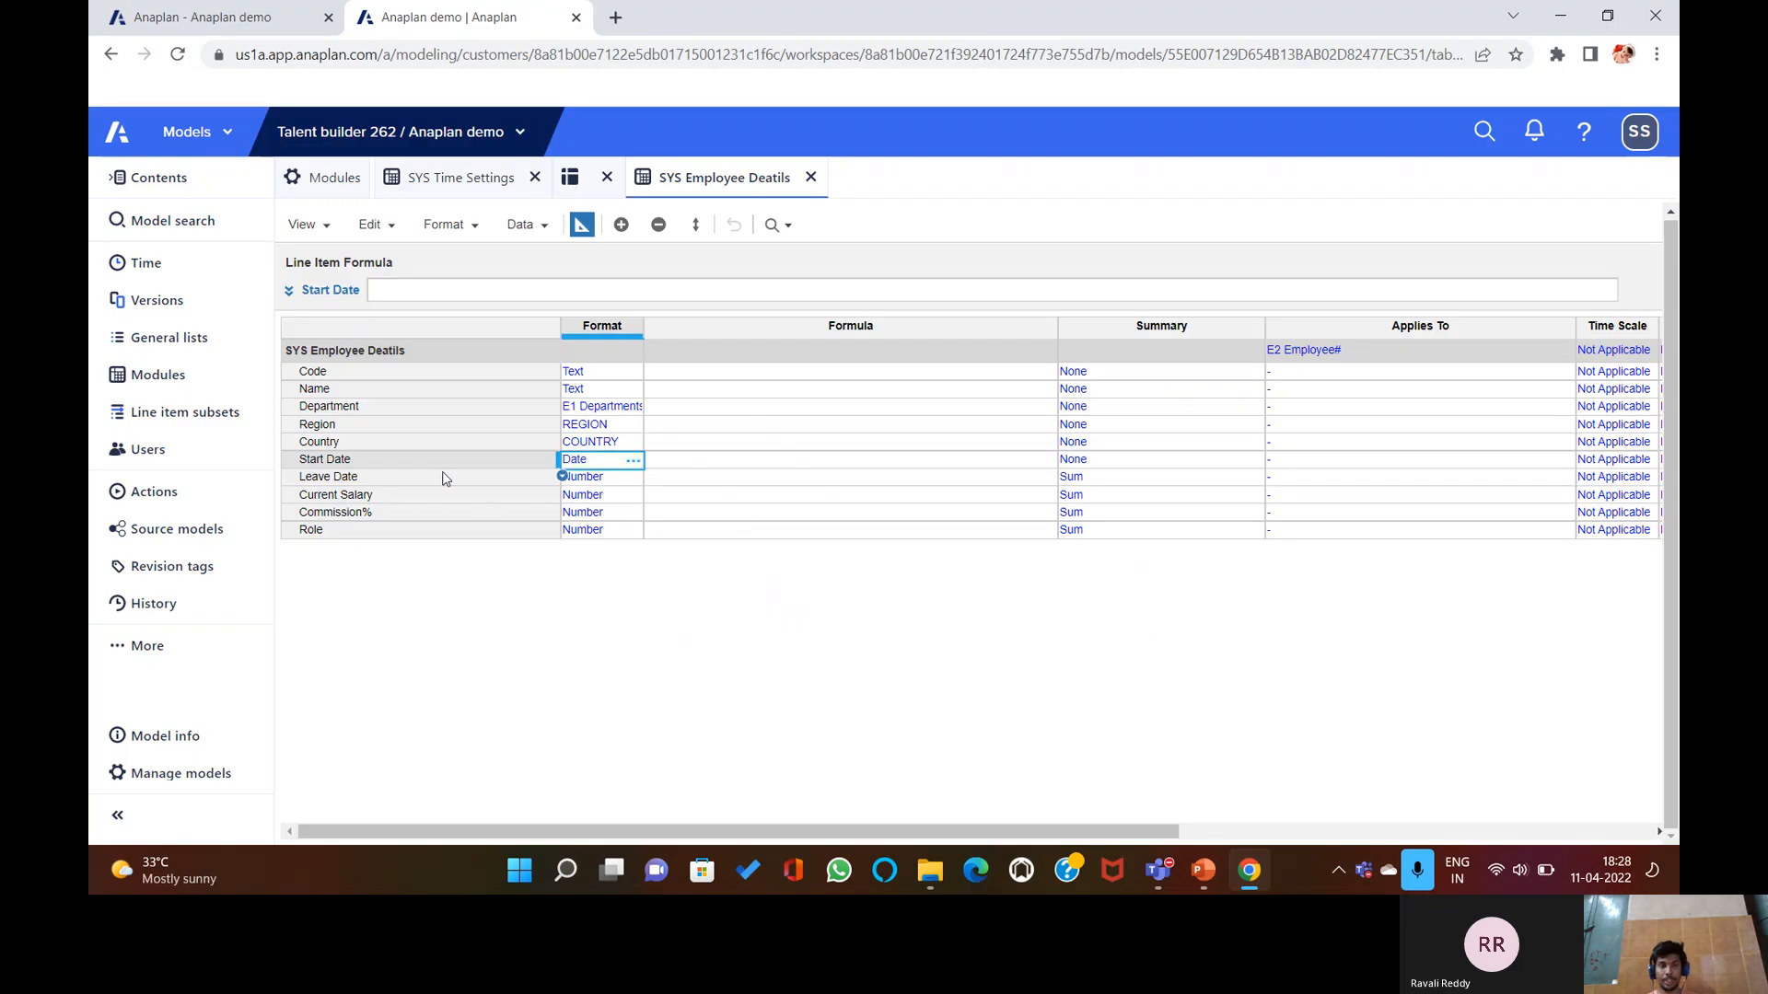
double_click(632, 477)
left_click(906, 313)
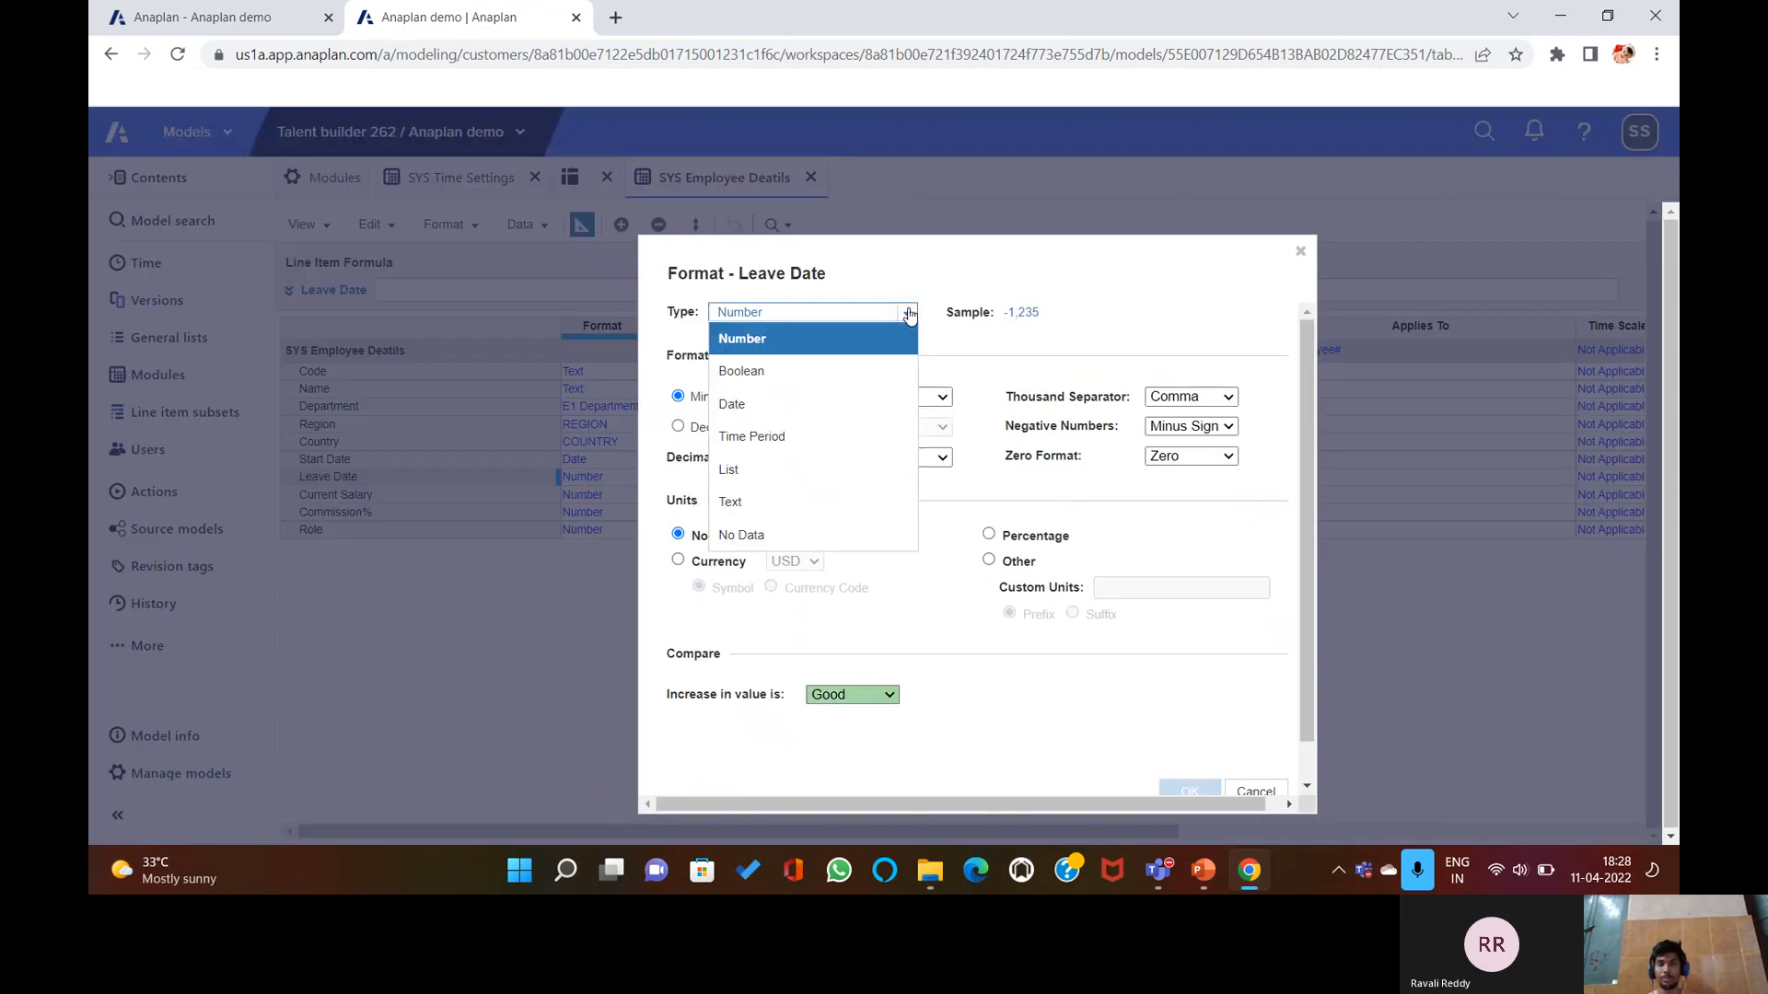
left_click(785, 402)
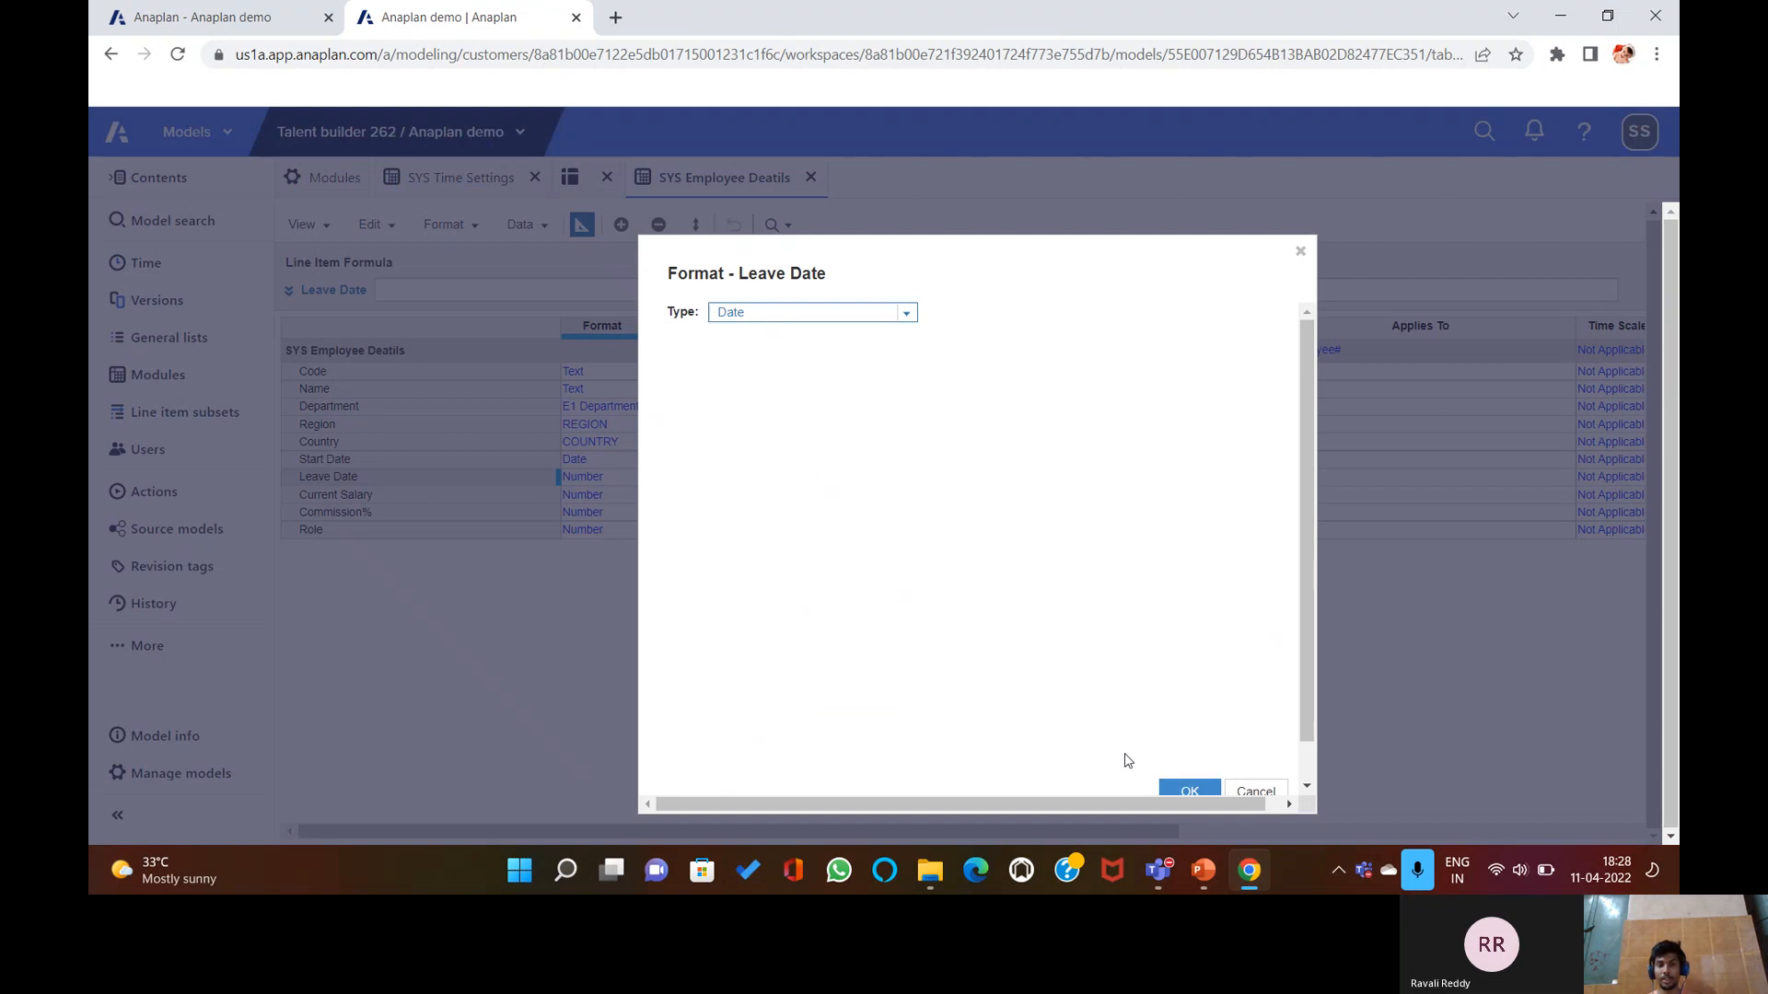
left_click(1189, 791)
left_click(1187, 656)
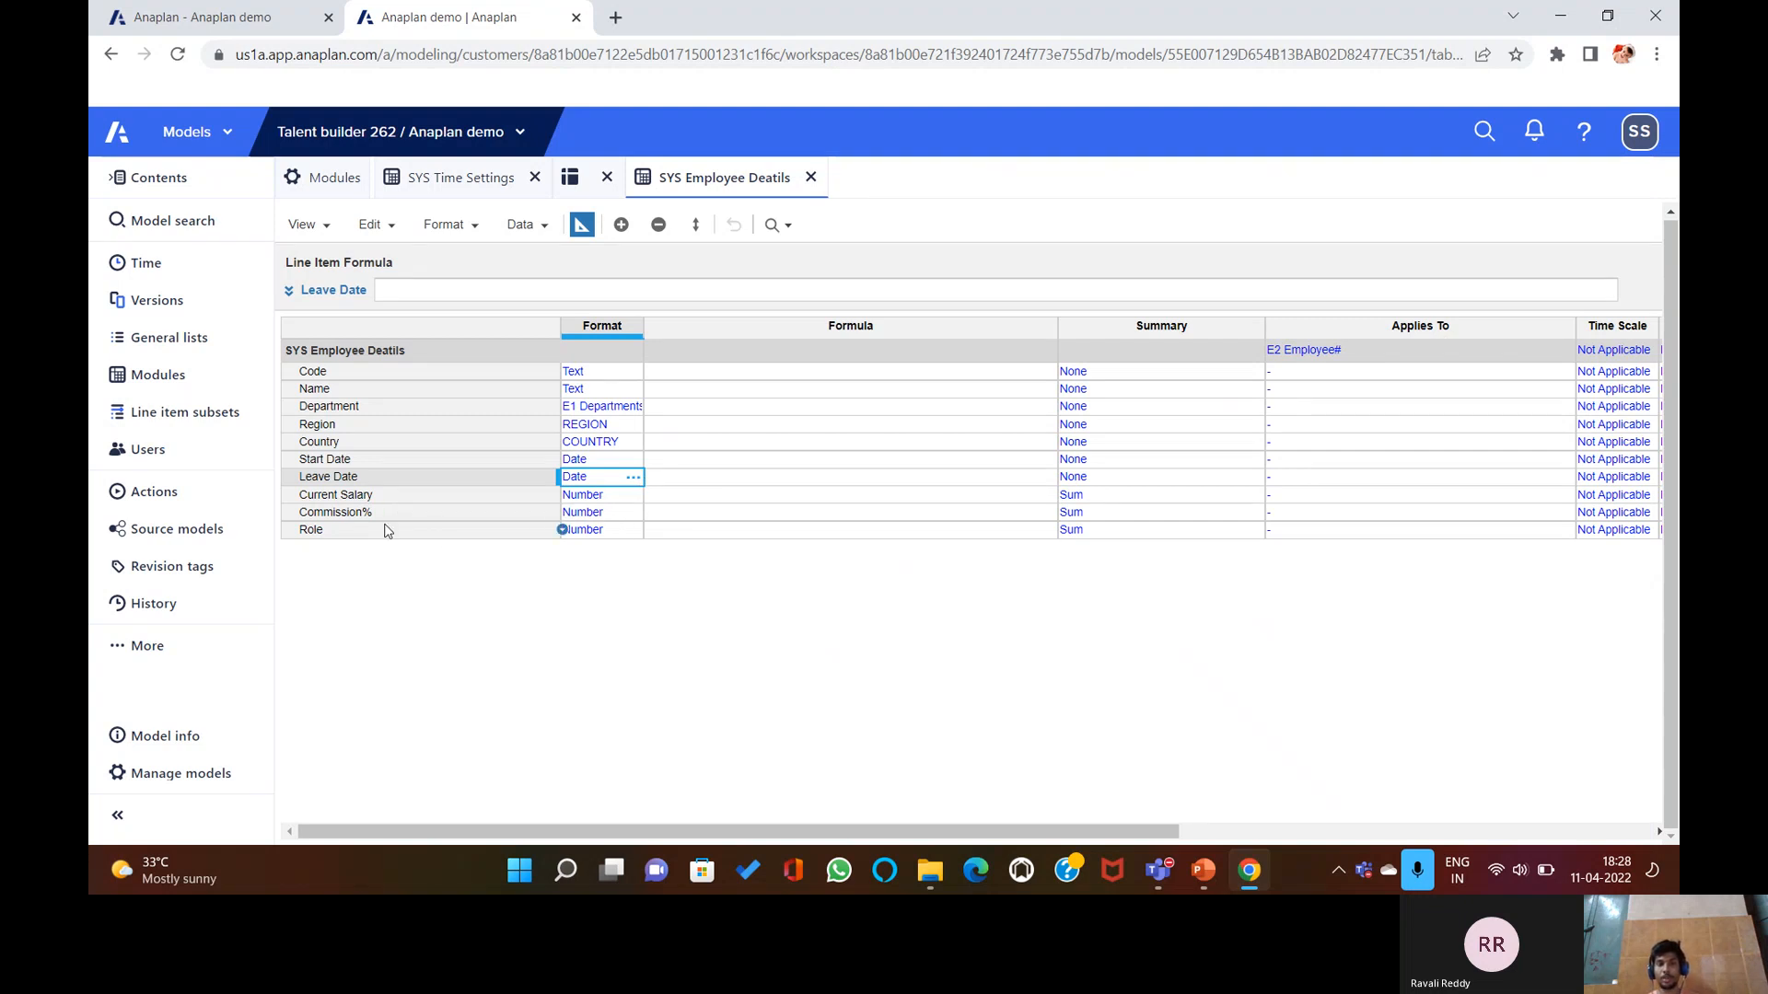
left_click(635, 530)
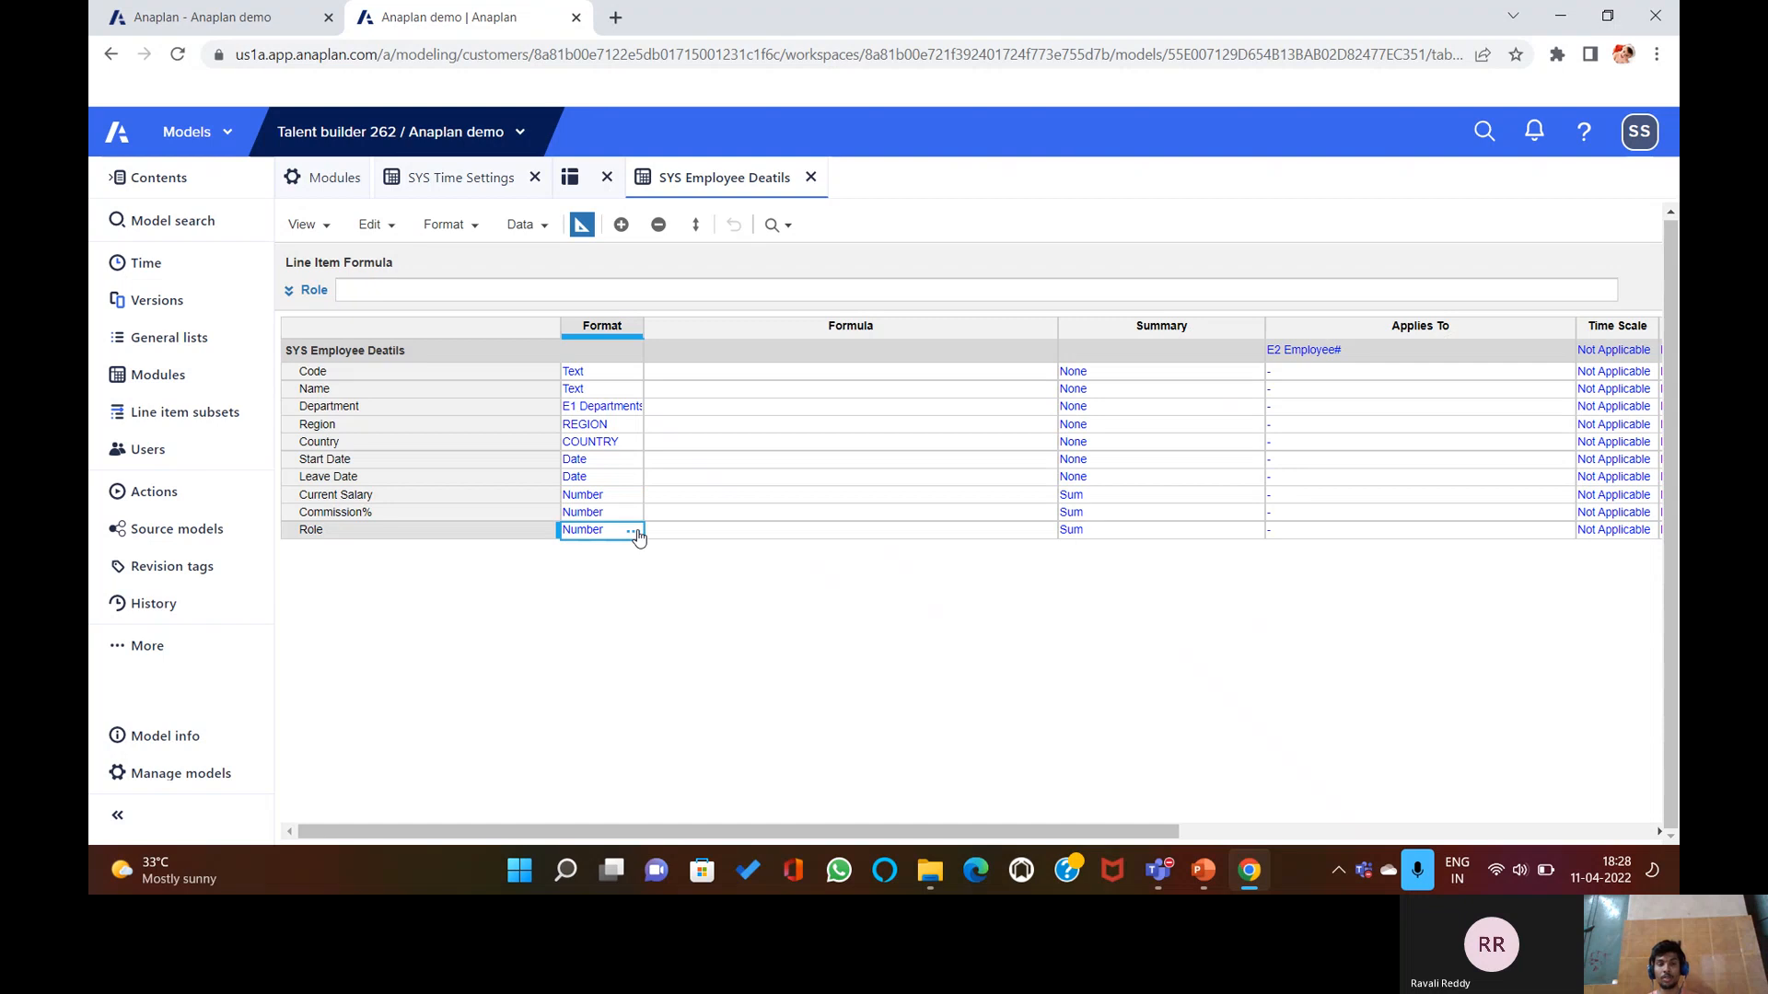
left_click(634, 530)
left_click(907, 313)
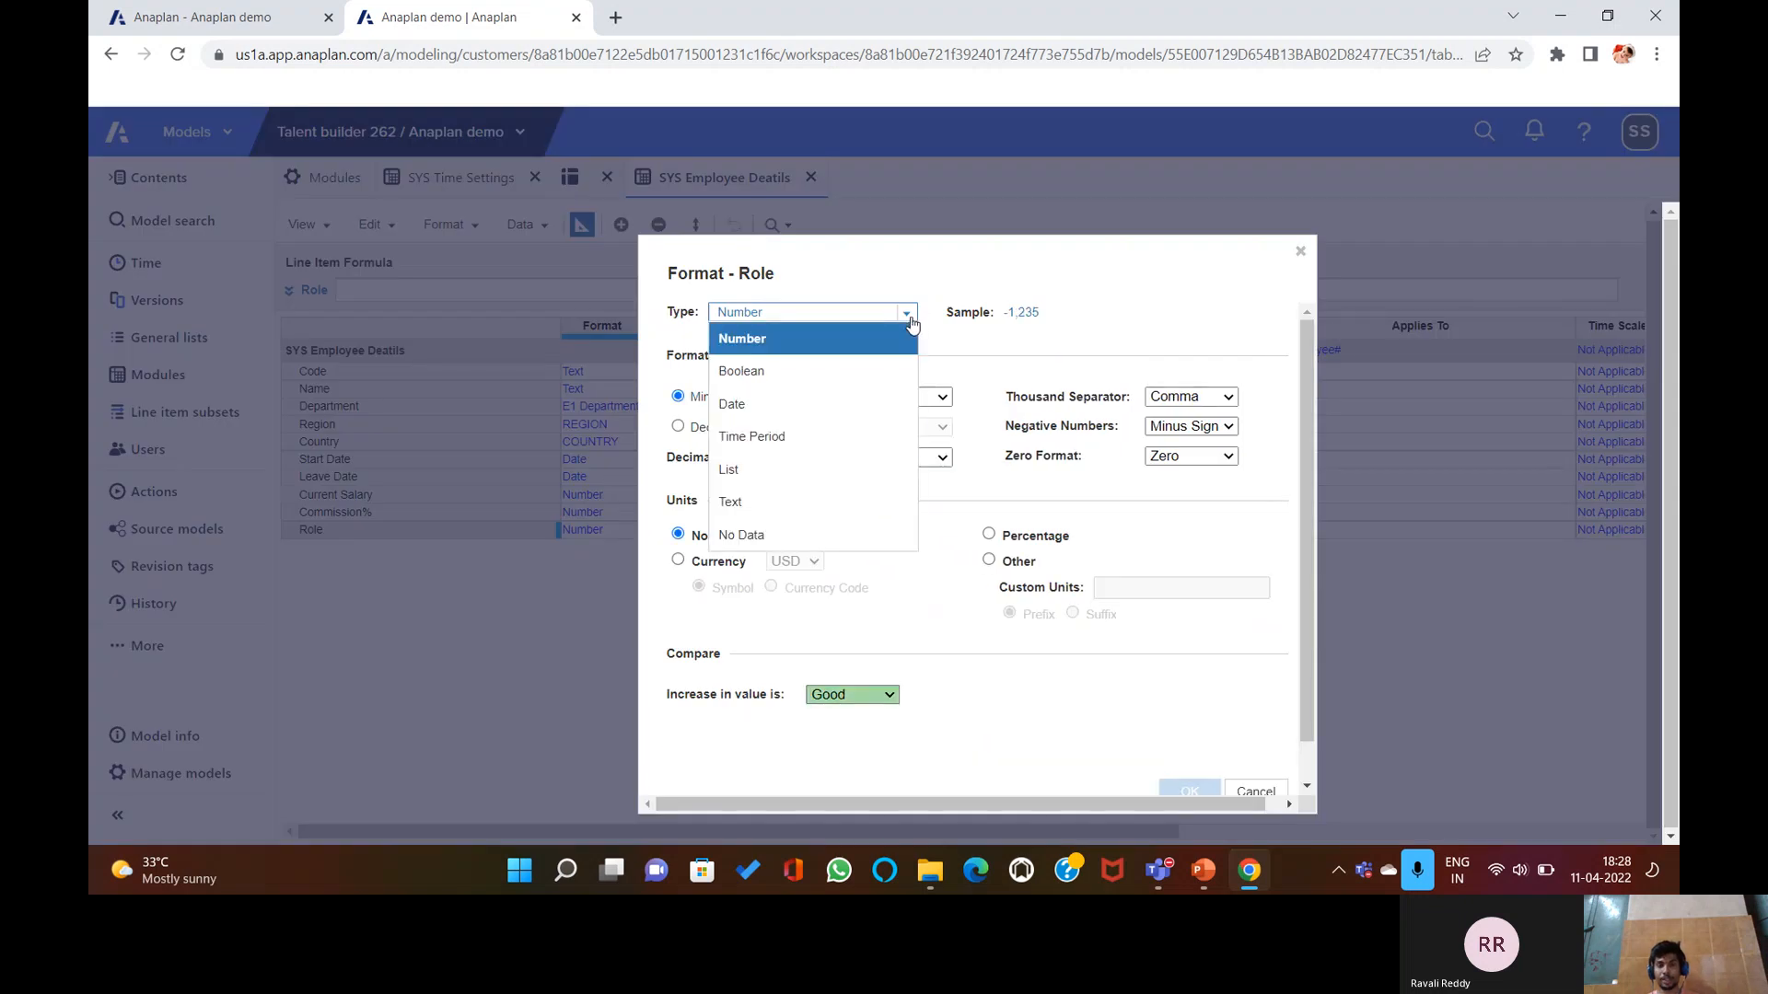
left_click(773, 467)
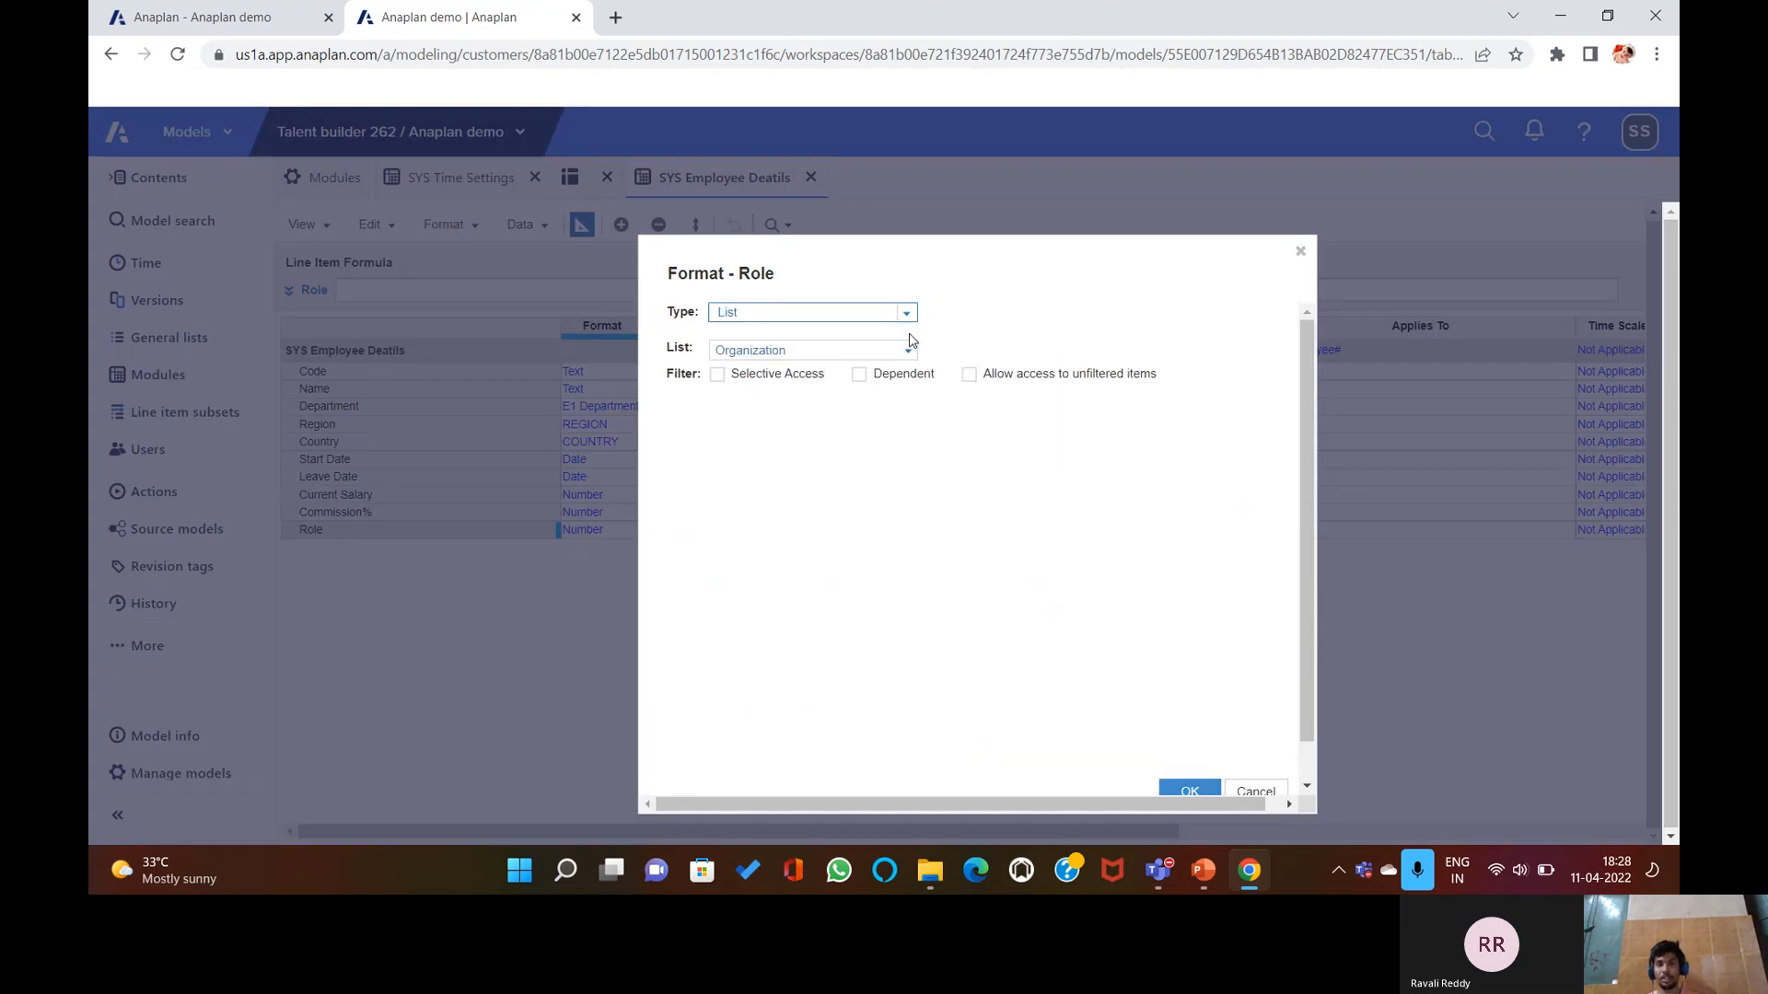
left_click(901, 356)
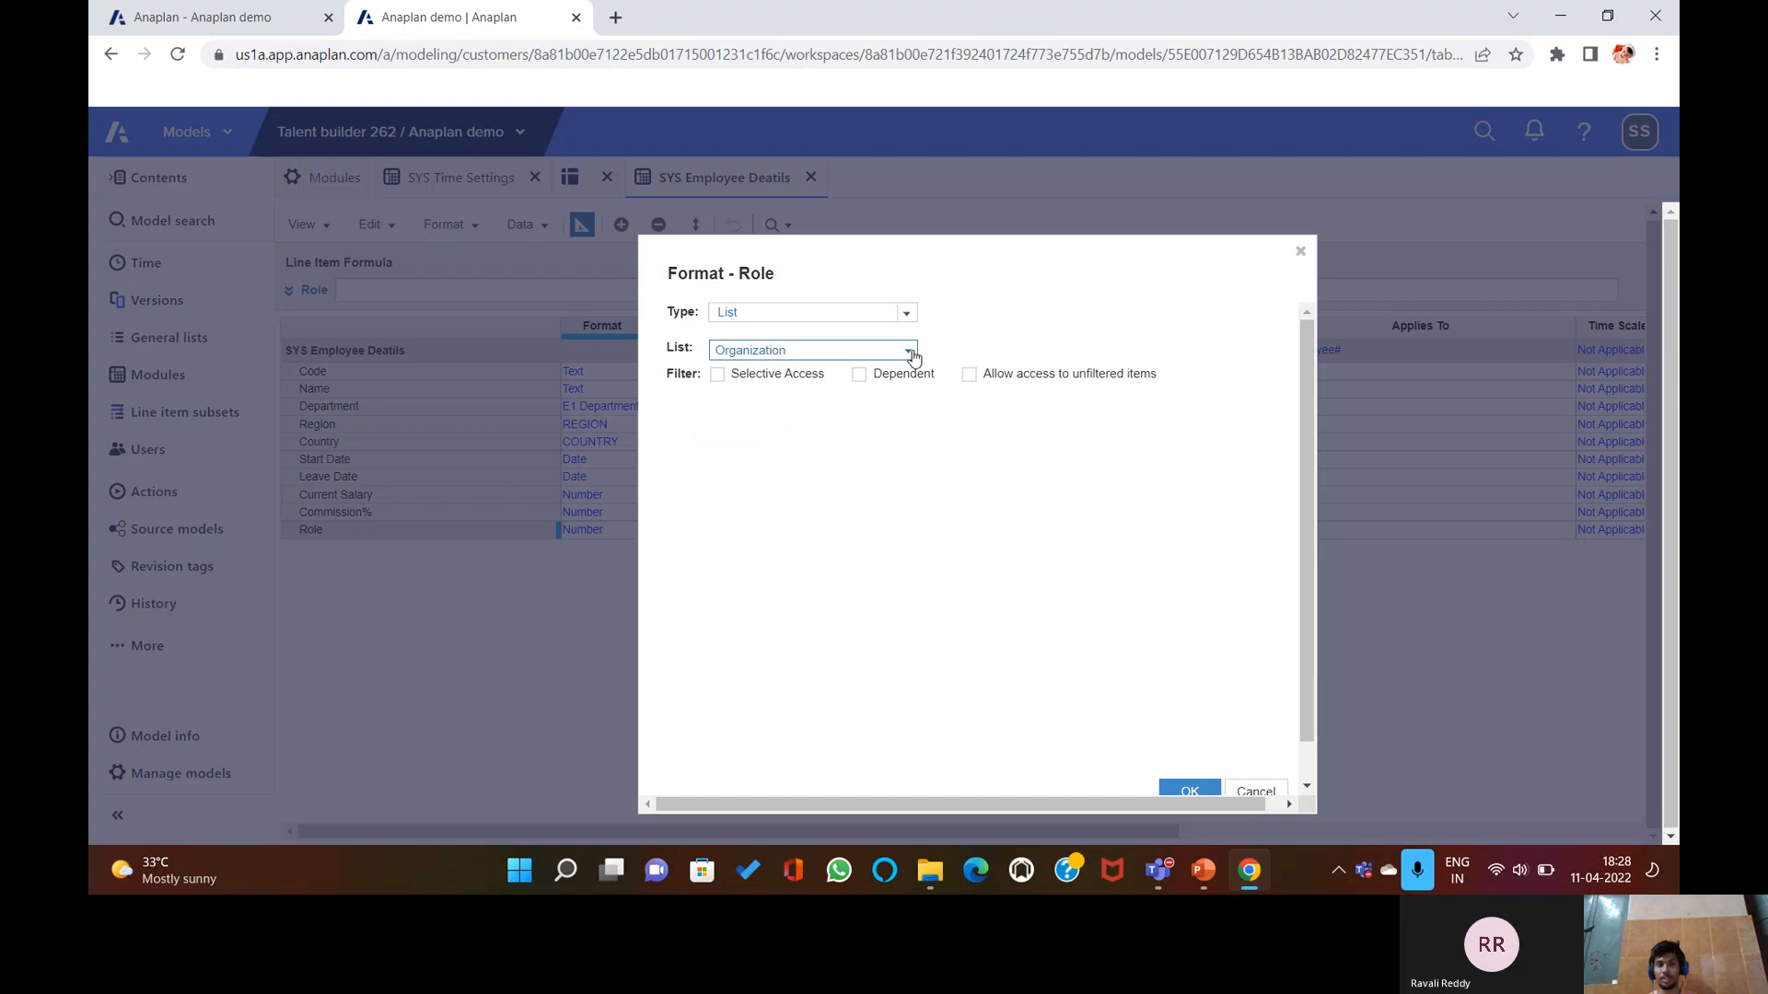
left_click(912, 355)
scroll(774, 690, "down", 1)
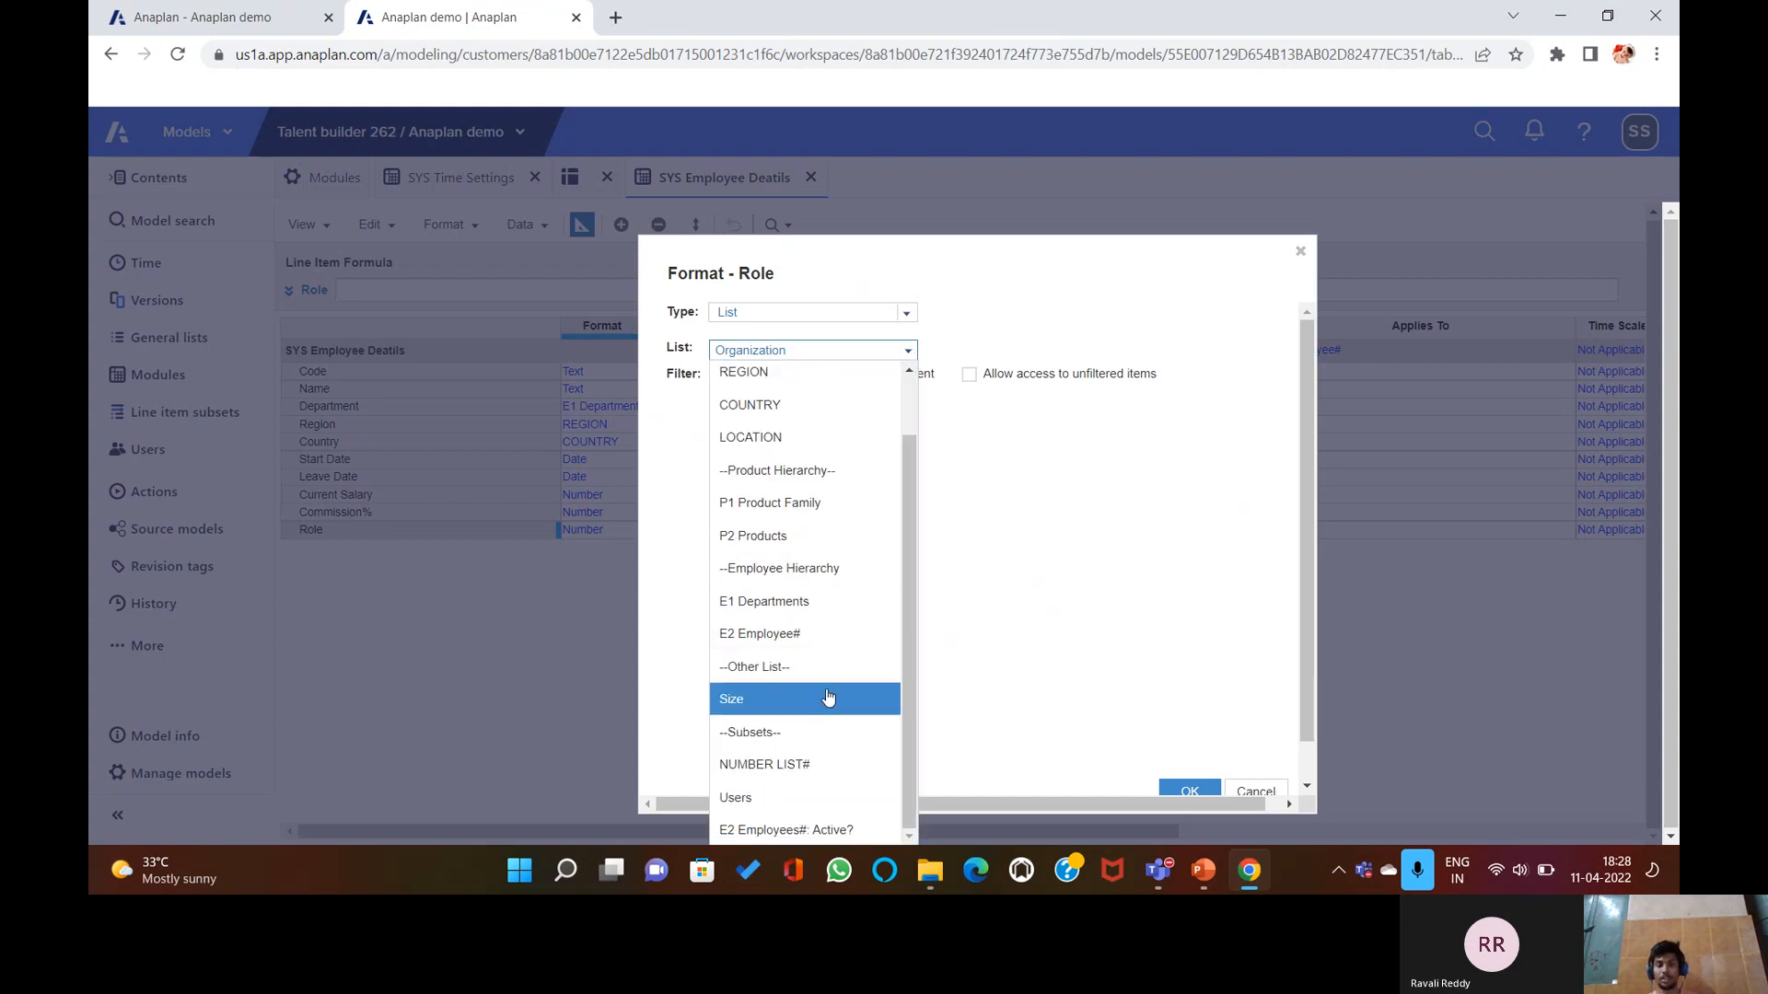
scroll(824, 672, "up", 1)
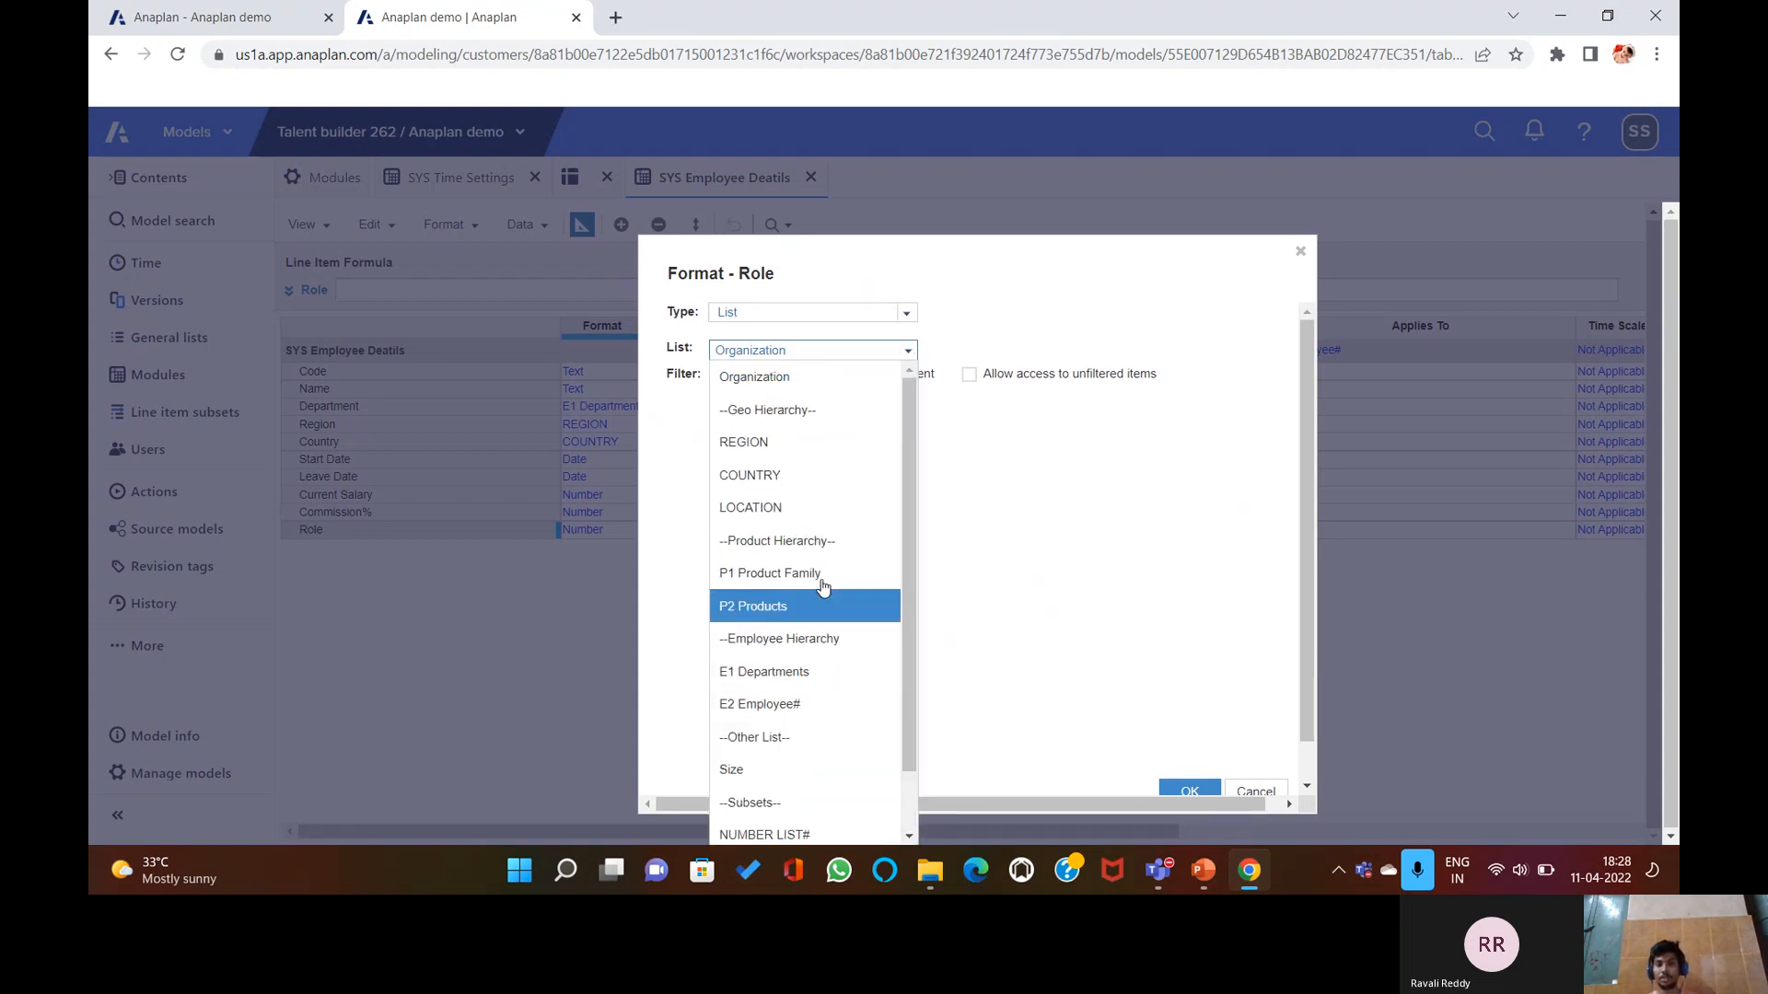
left_click(1257, 789)
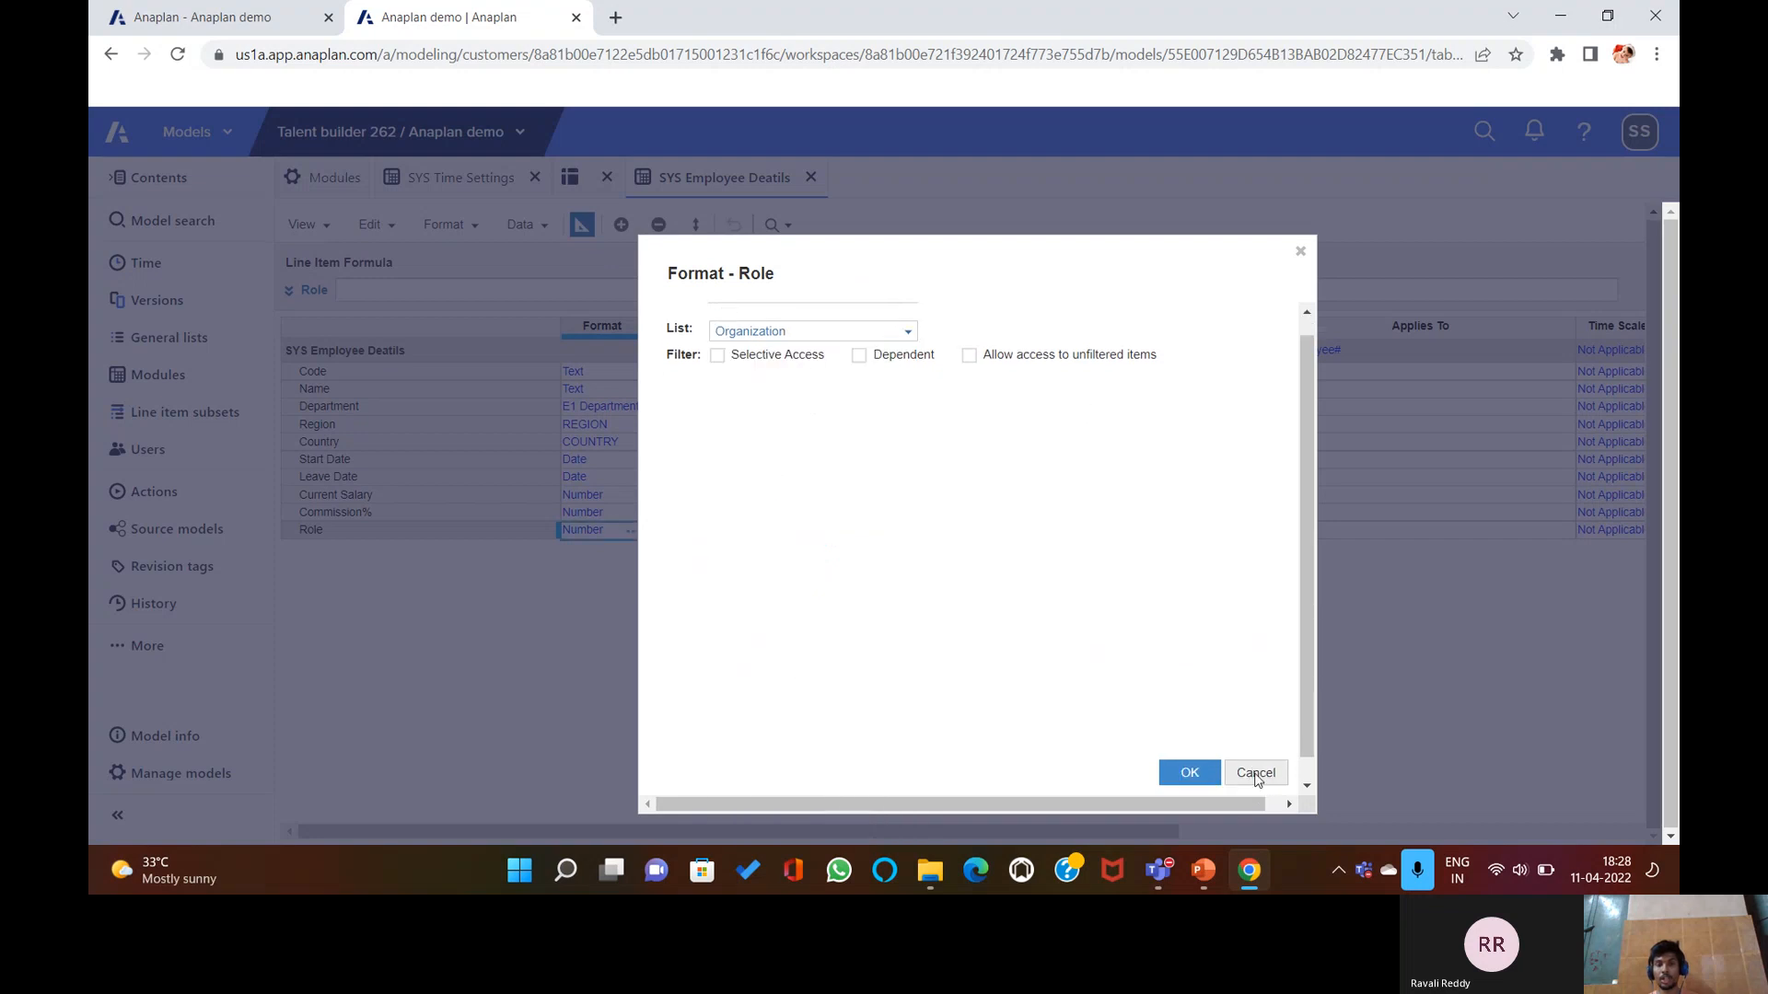
left_click(1256, 774)
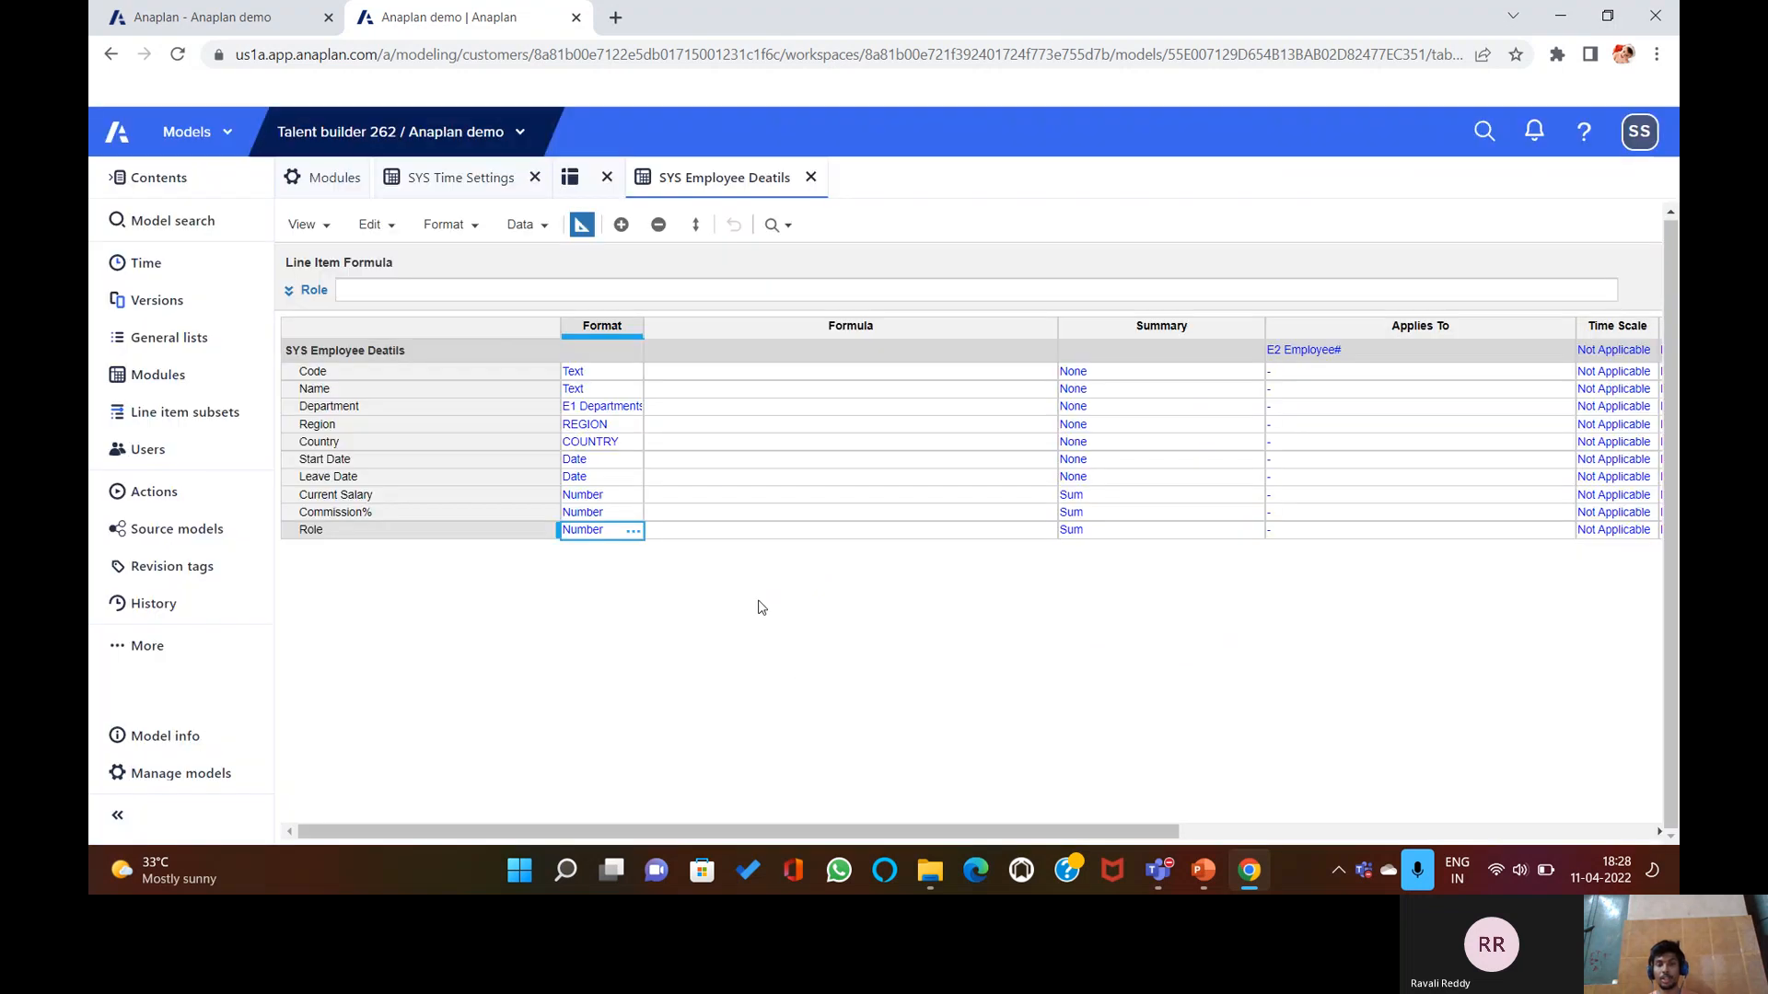
Add a new general list named ROLE at the end of the General lists.
left_click(324, 178)
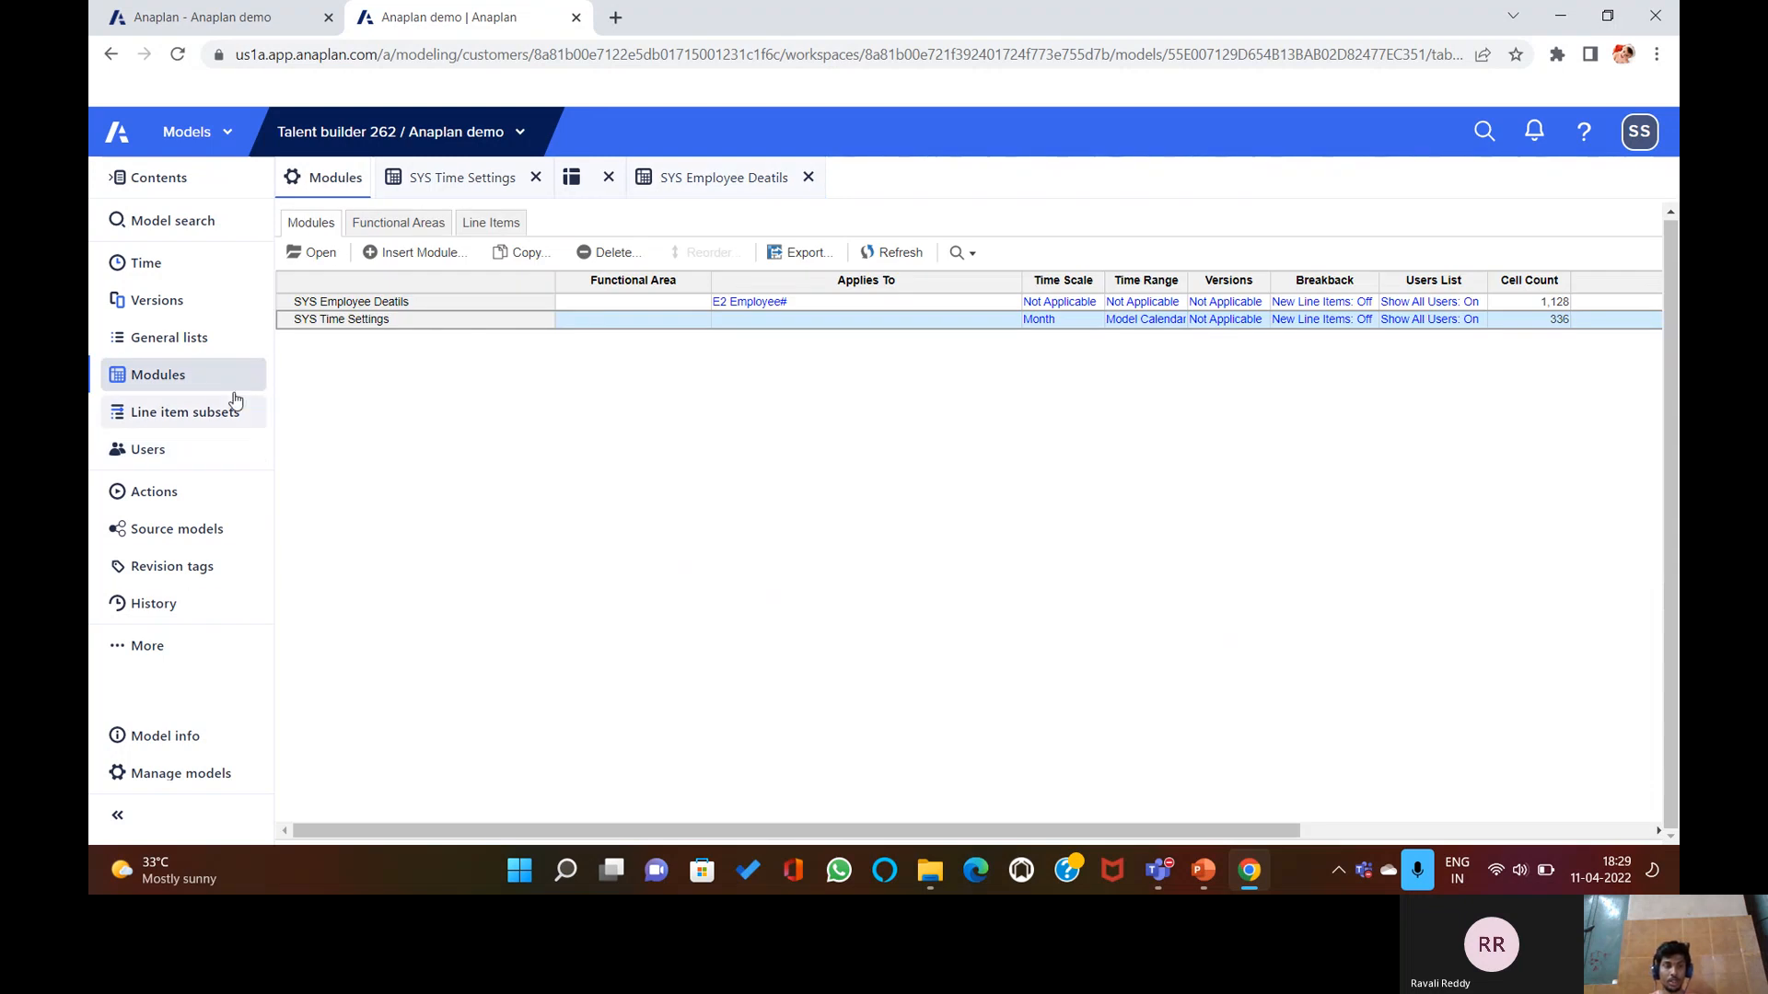
left_click(189, 340)
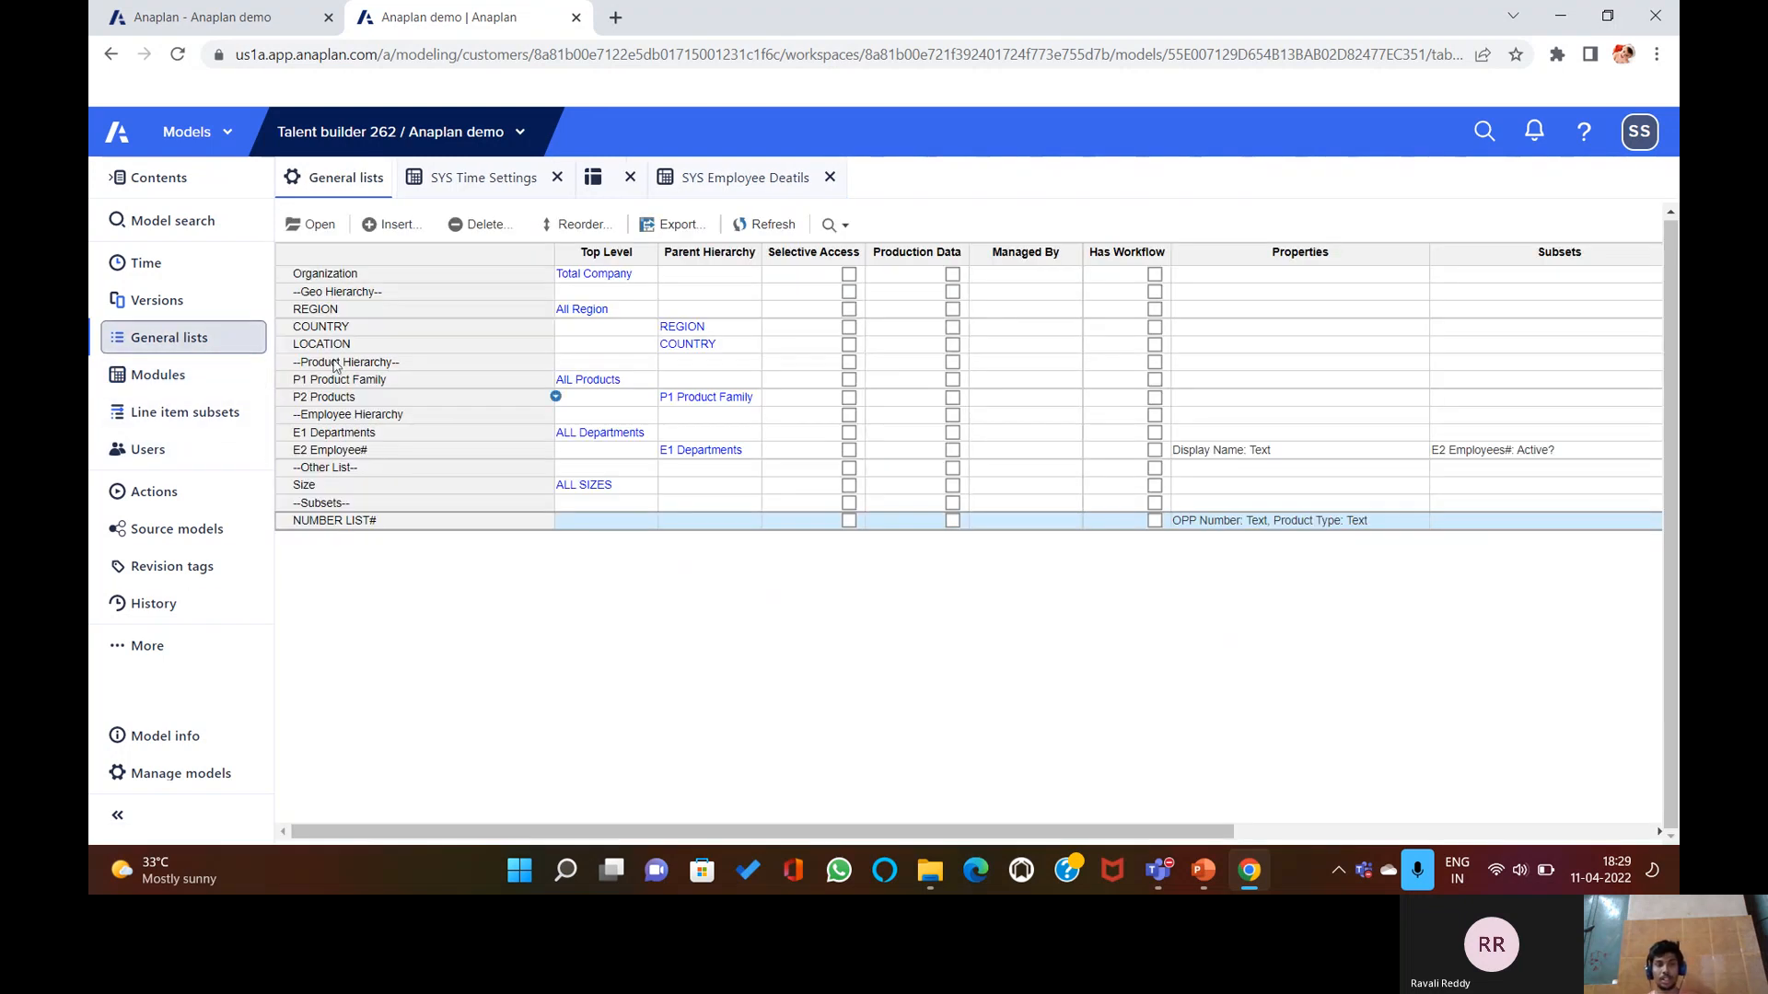
left_click(391, 224)
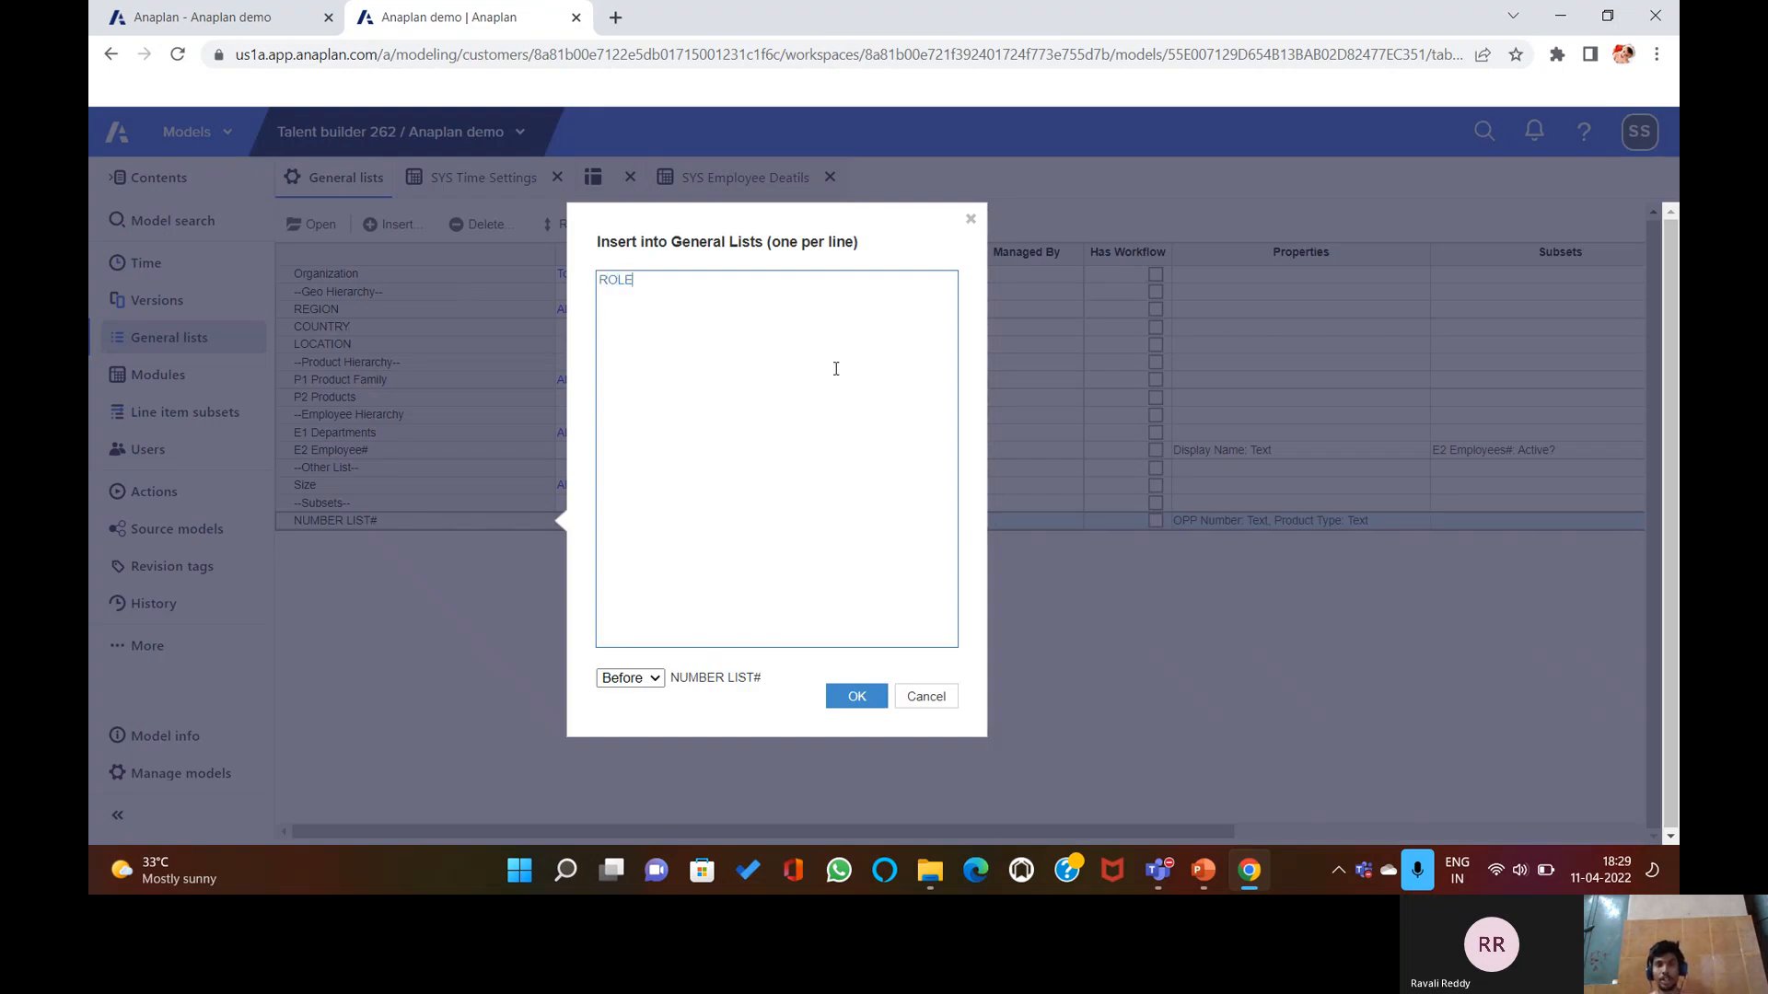
left_click(651, 686)
left_click(644, 747)
left_click(870, 705)
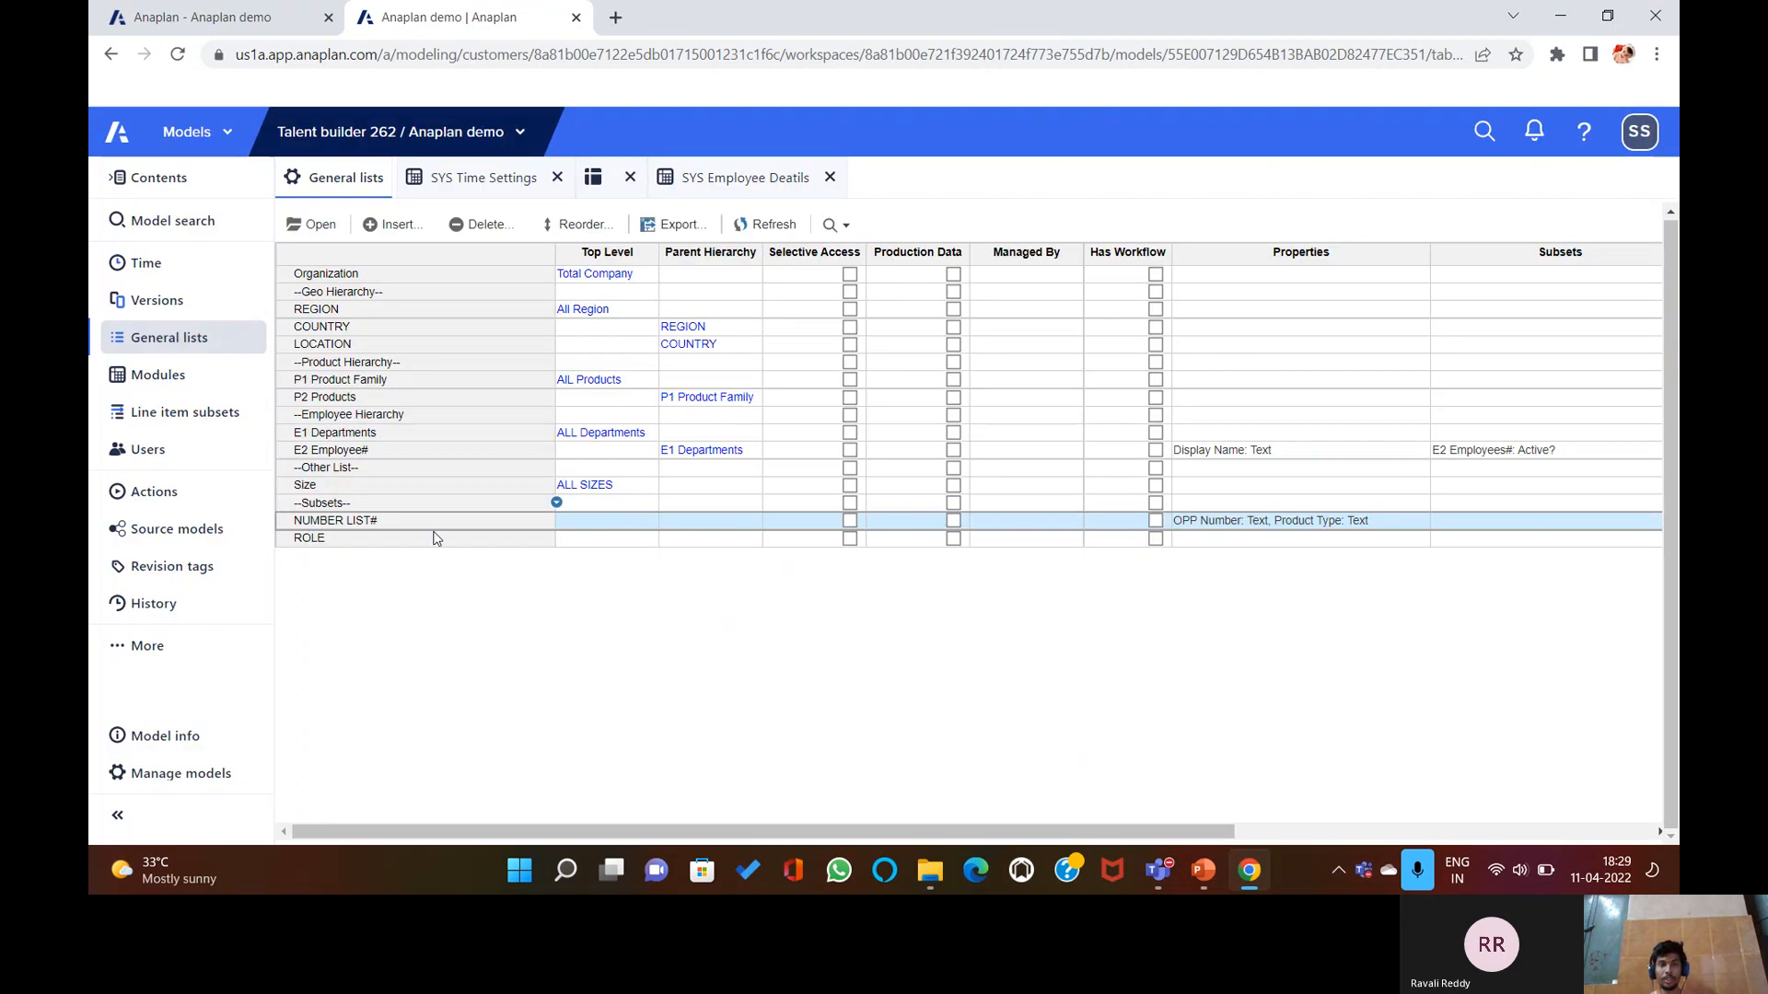
Set the ROLE list's top-level item to ALL ROLES and show its tree view.
left_click(373, 543)
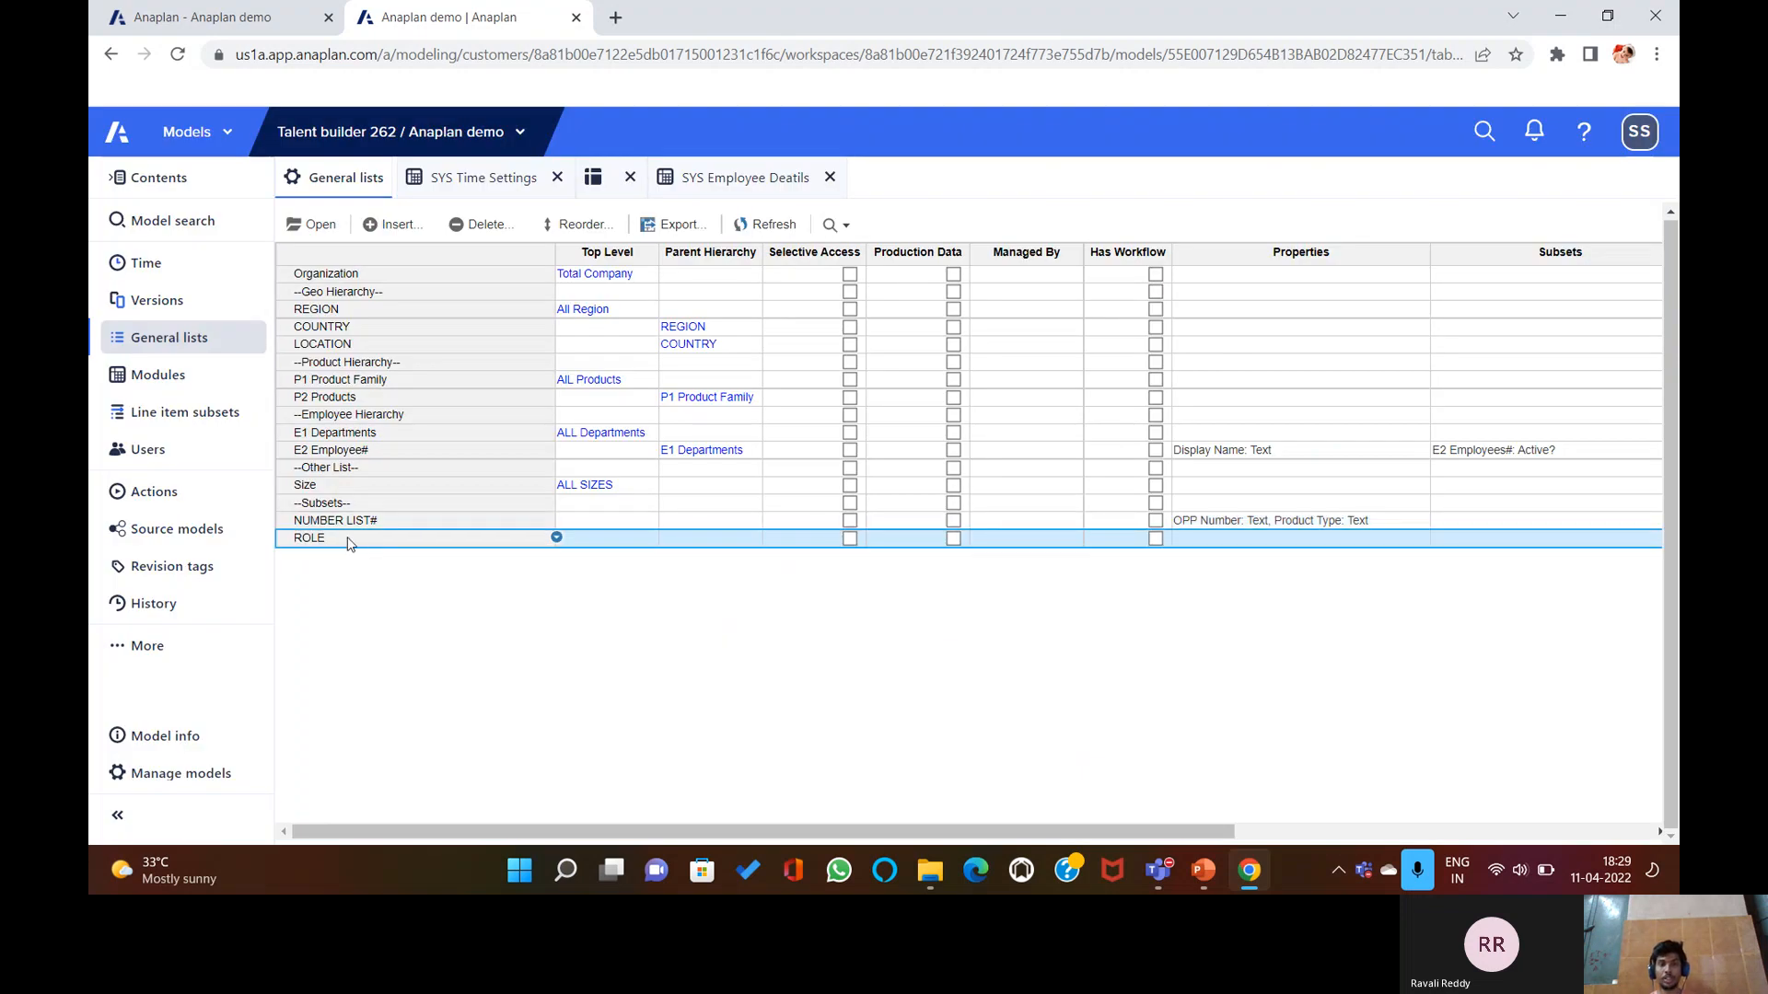
left_click(313, 225)
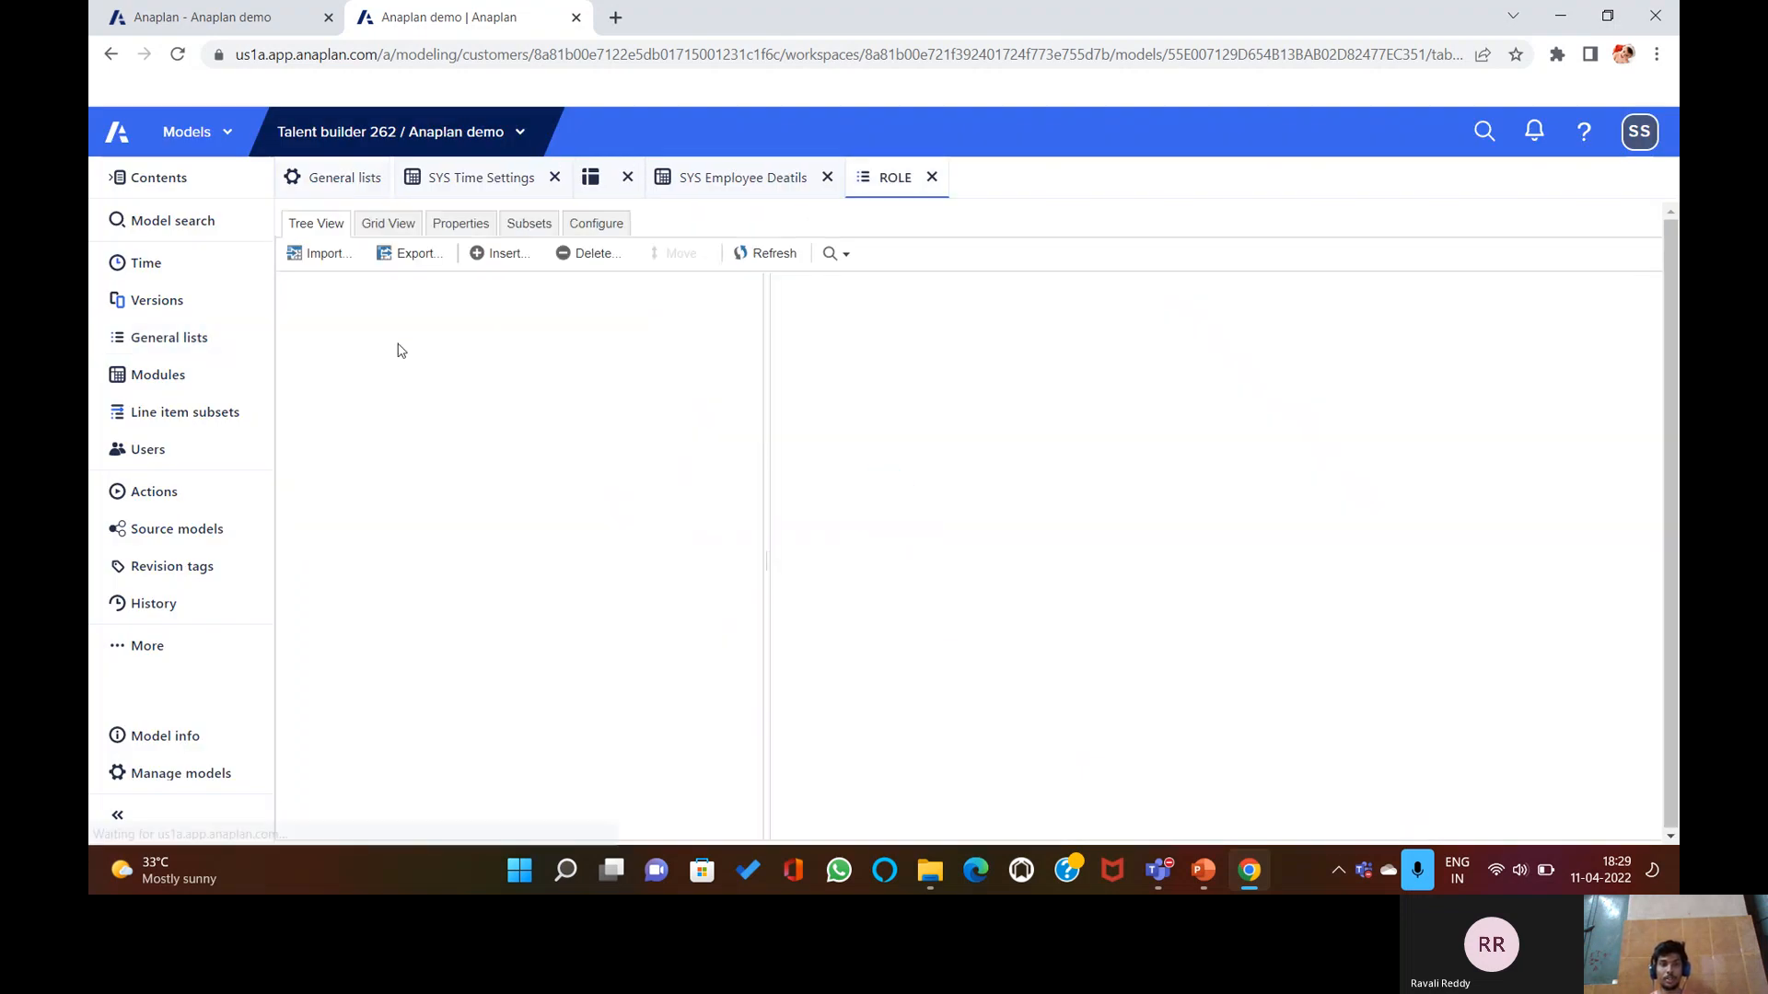
left_click(612, 229)
left_click(575, 268)
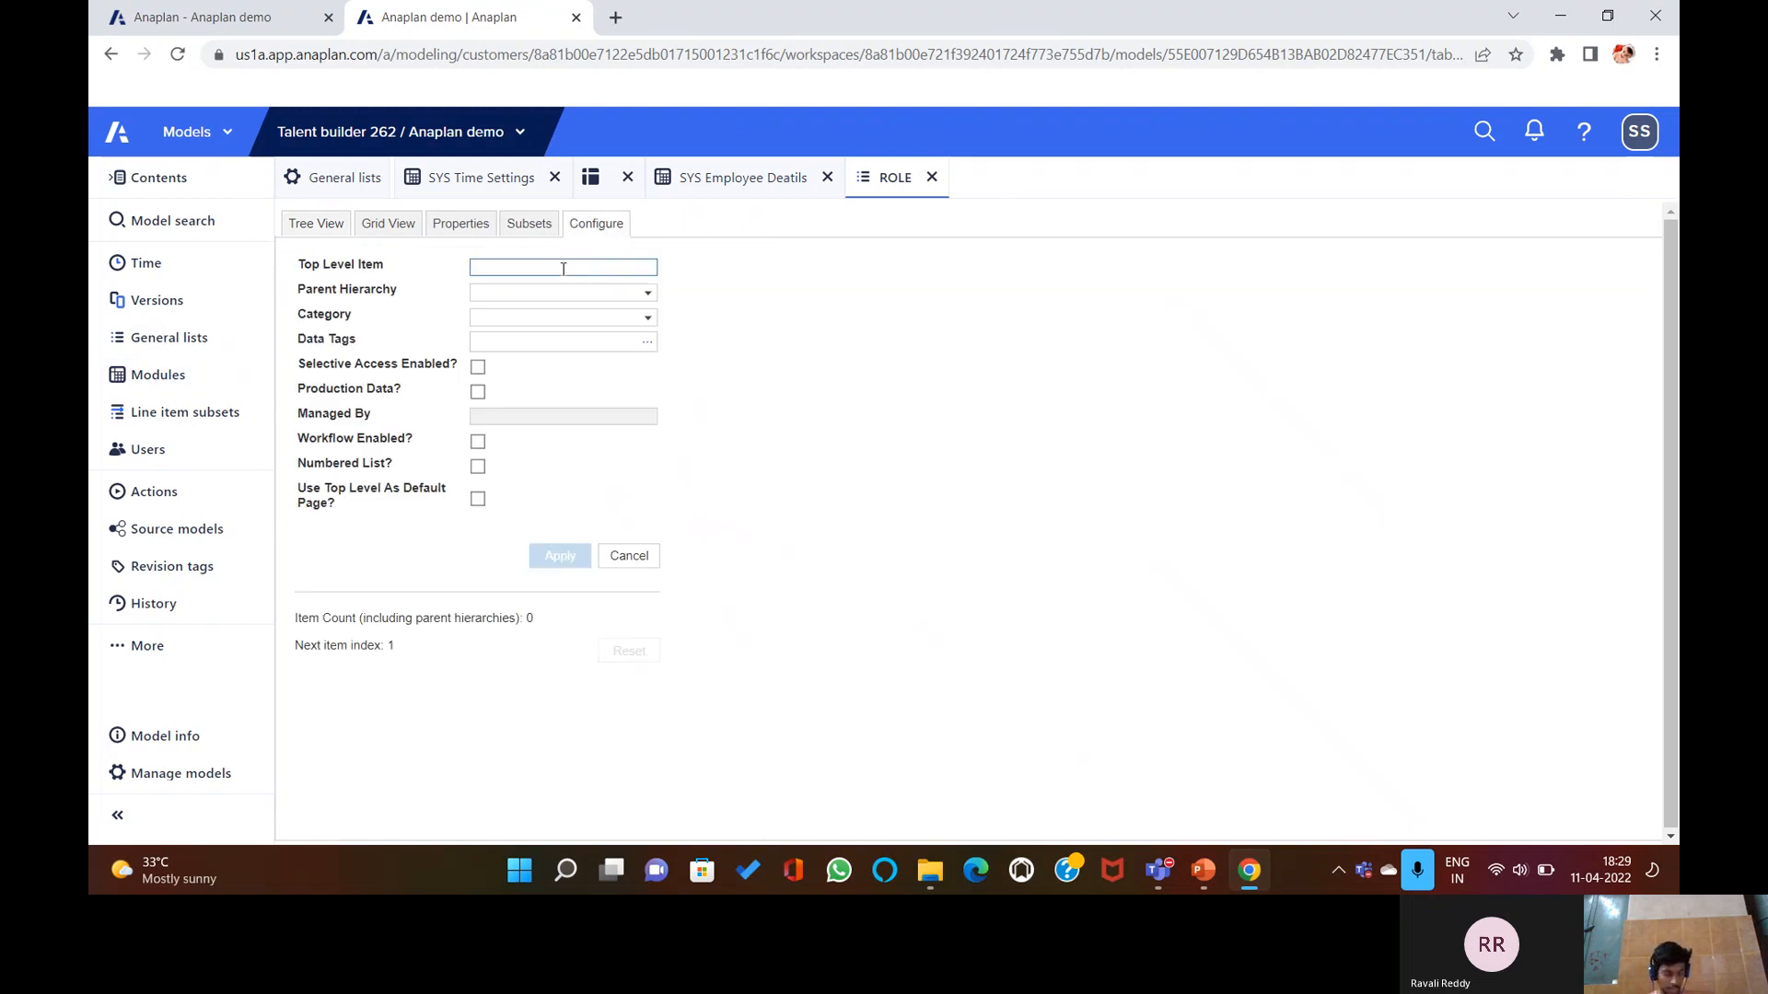
type("ALL ROLES")
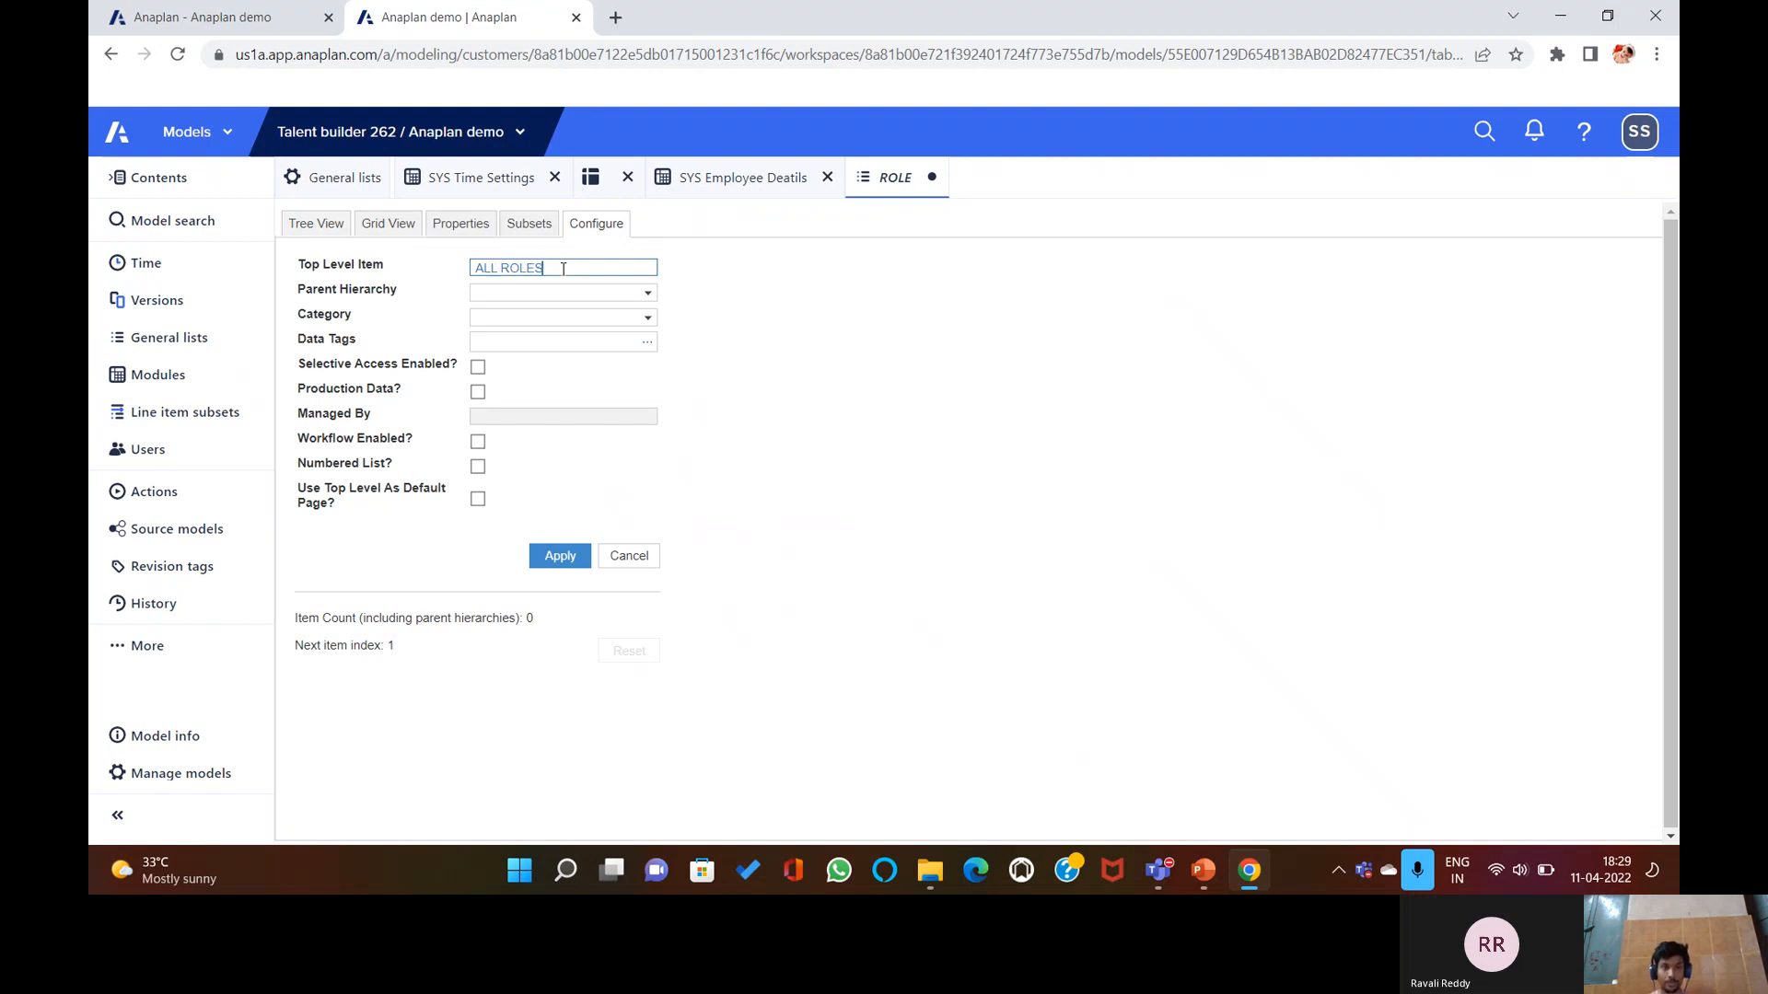
left_click(560, 555)
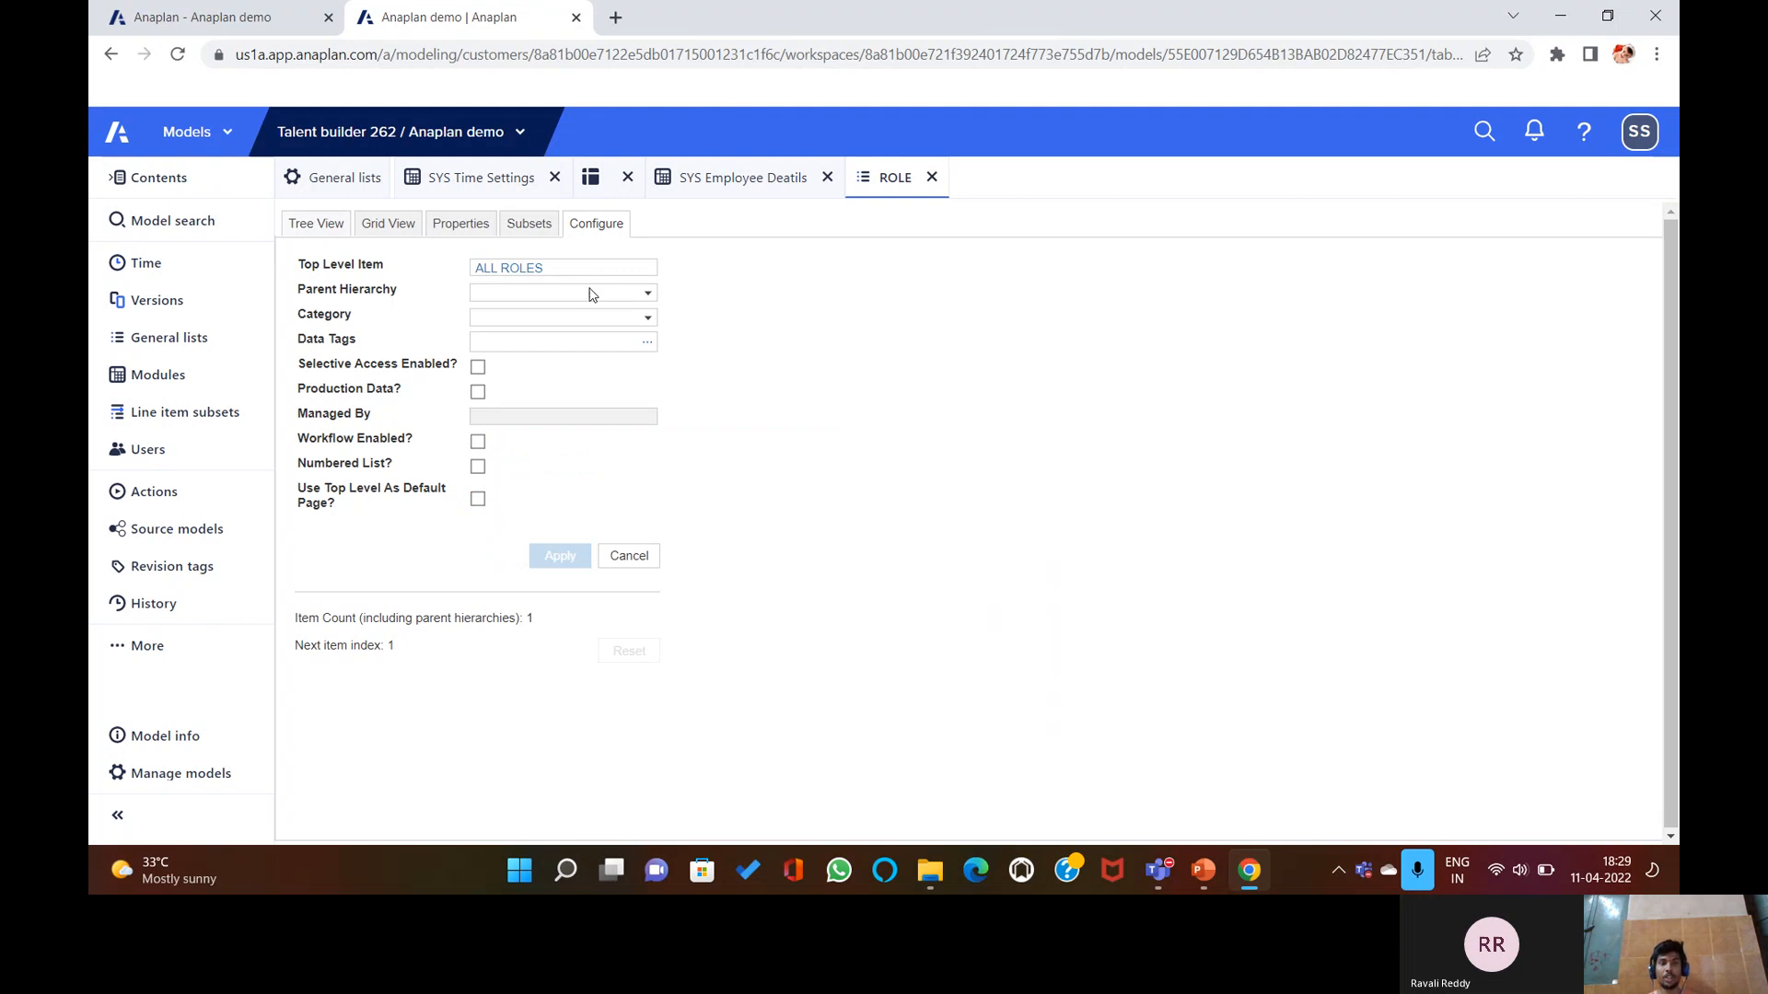
left_click(320, 225)
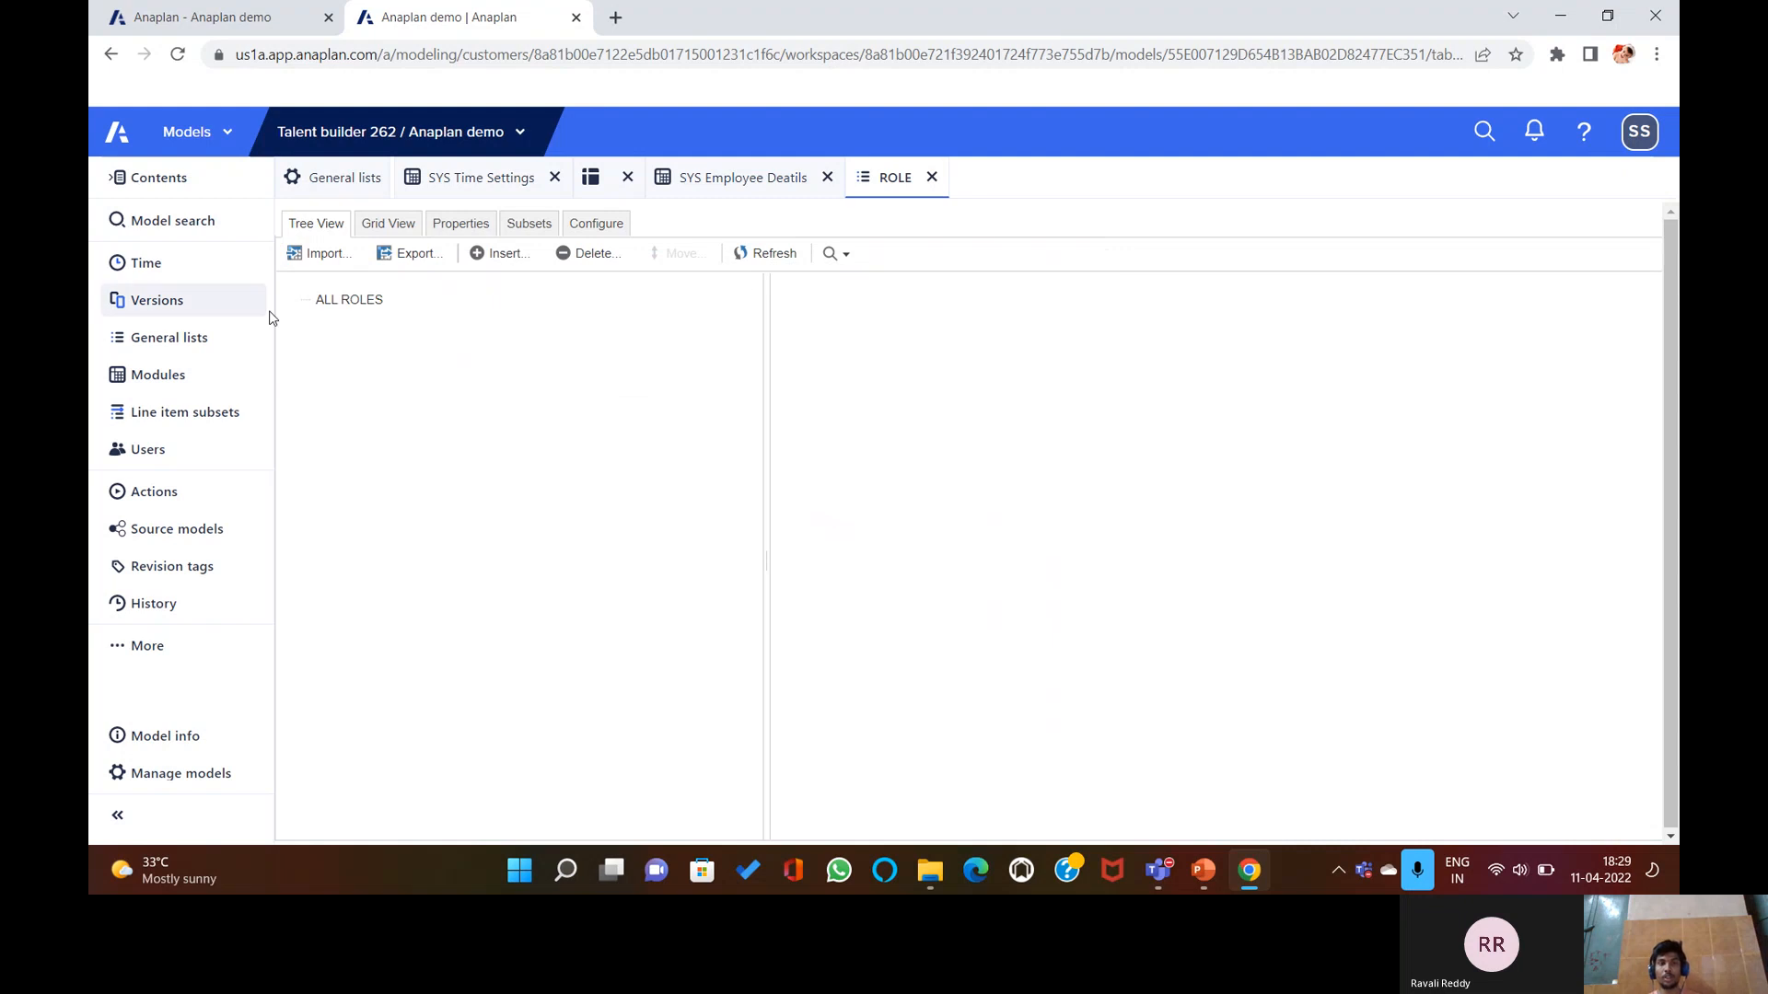
Upload the Role file from the EXAM DOWNLOAD FILE folder as the ROLE import source.
left_click(326, 254)
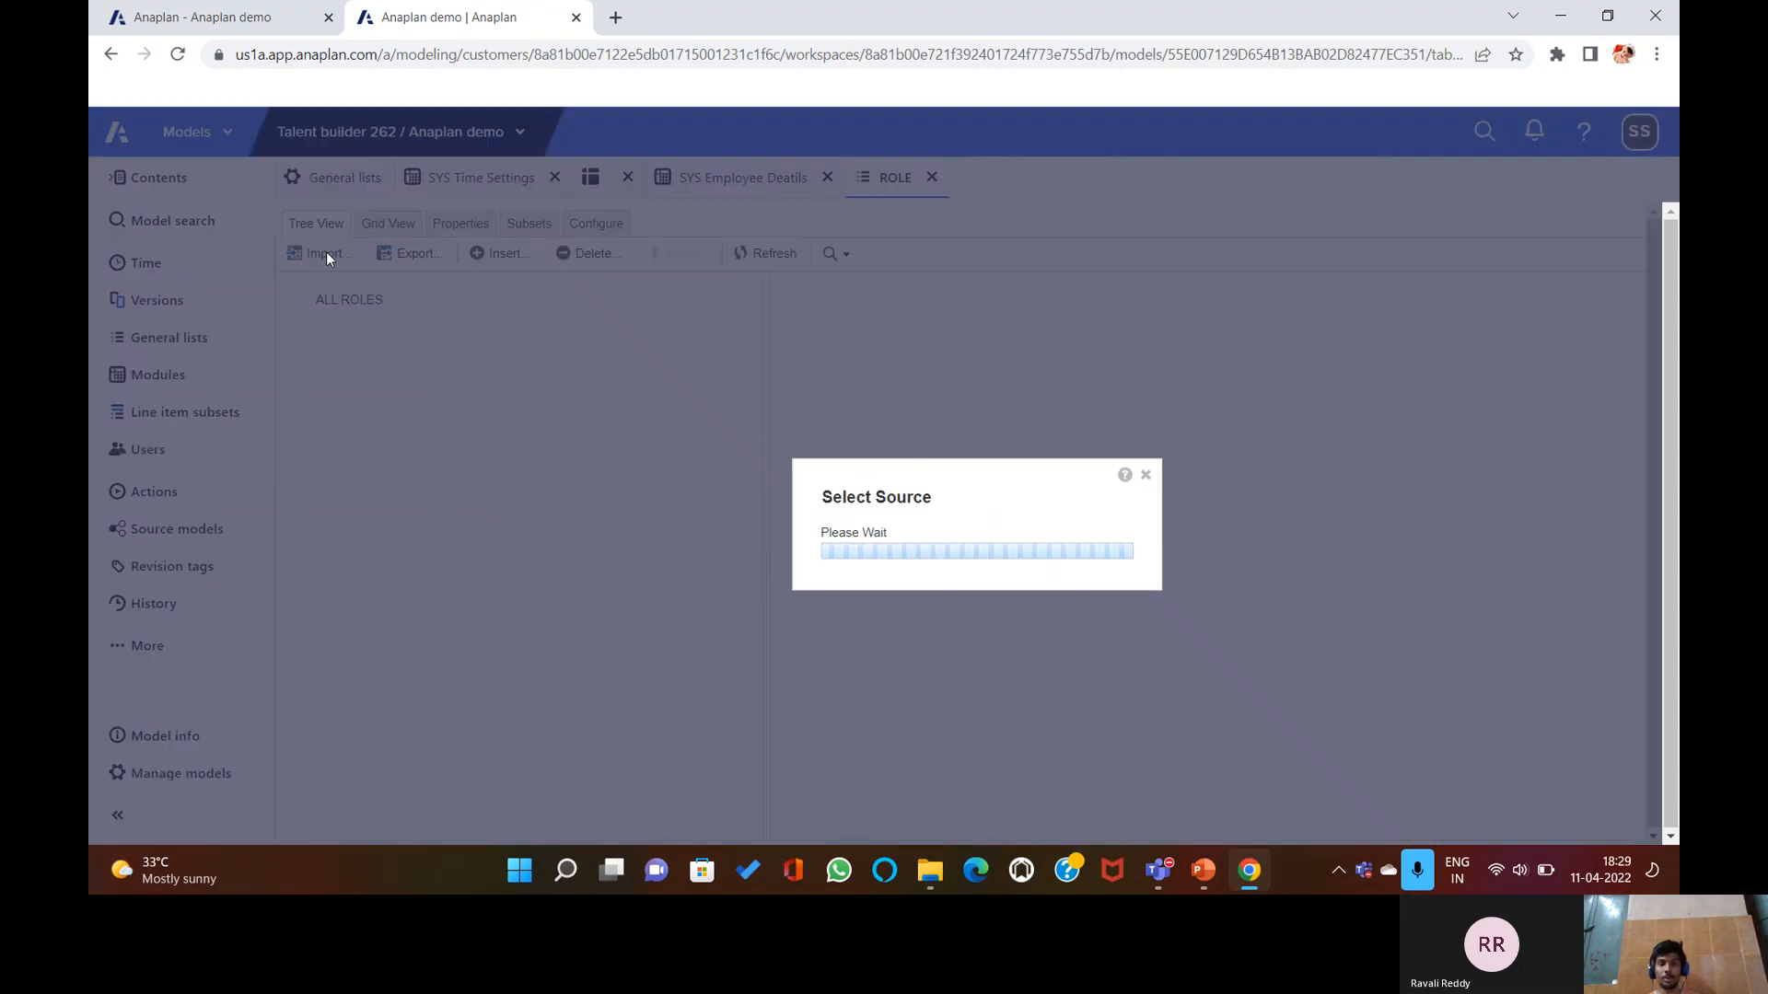
left_click(858, 481)
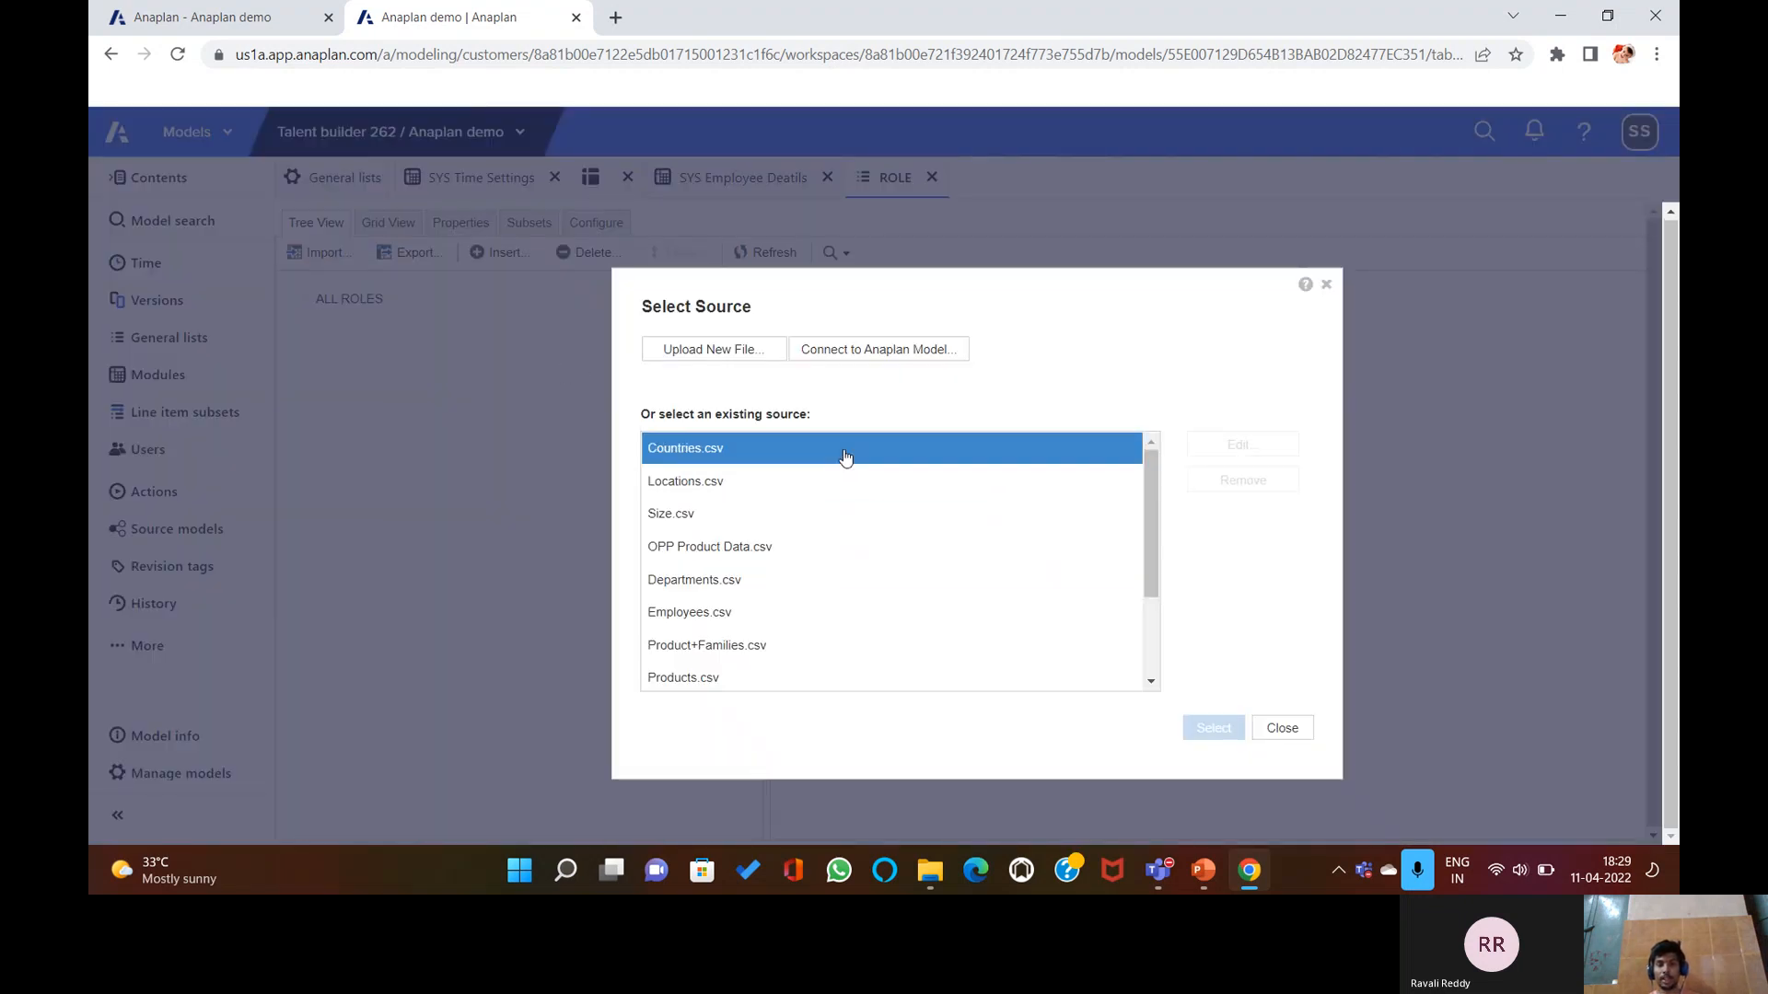
left_click(714, 350)
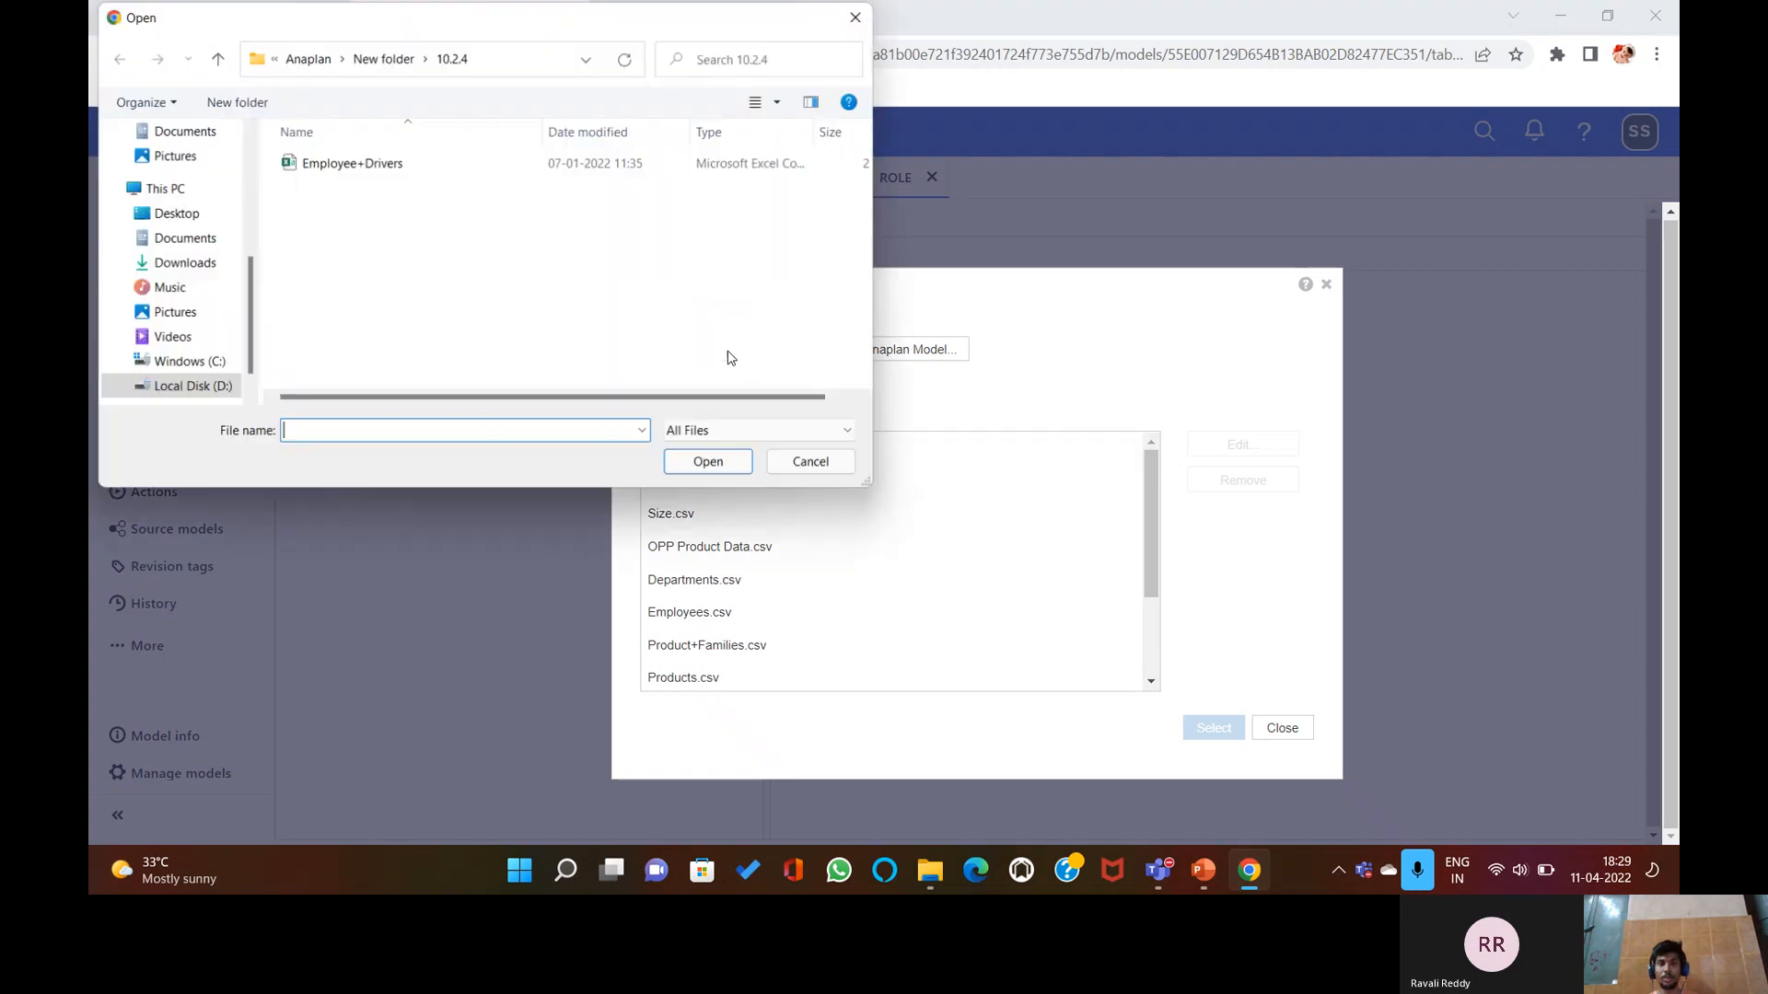
left_click(221, 60)
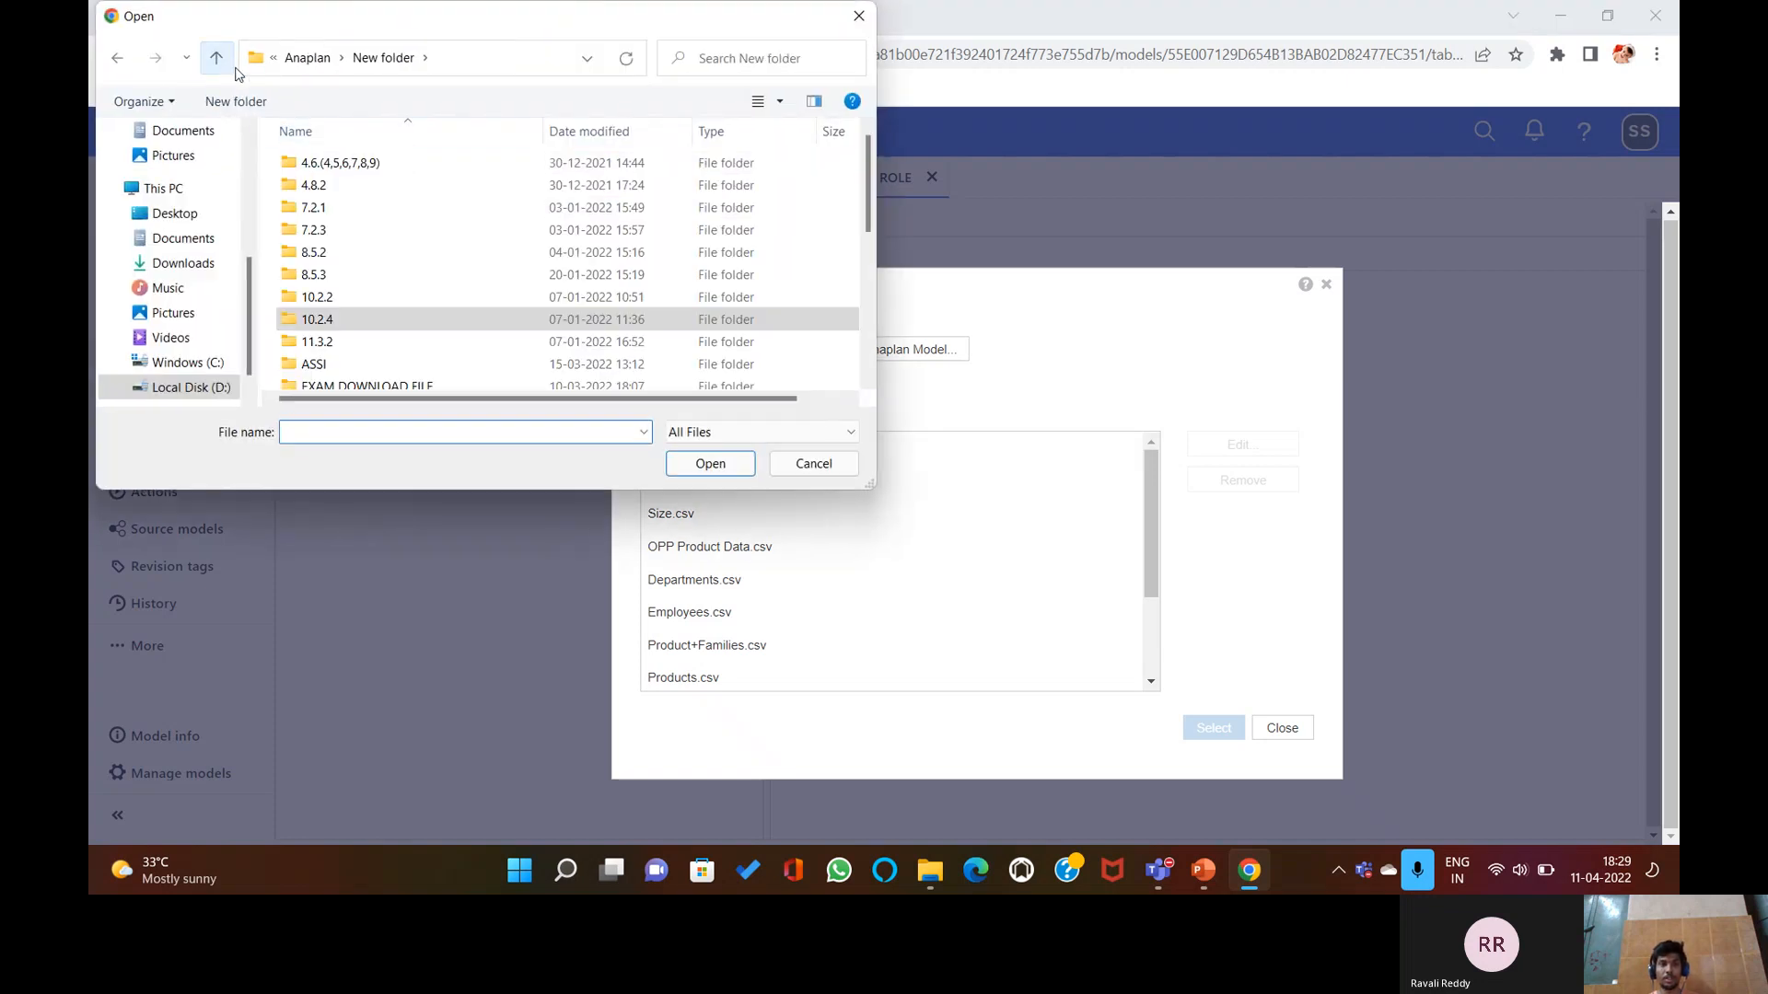
left_click(338, 295)
double_click(337, 296)
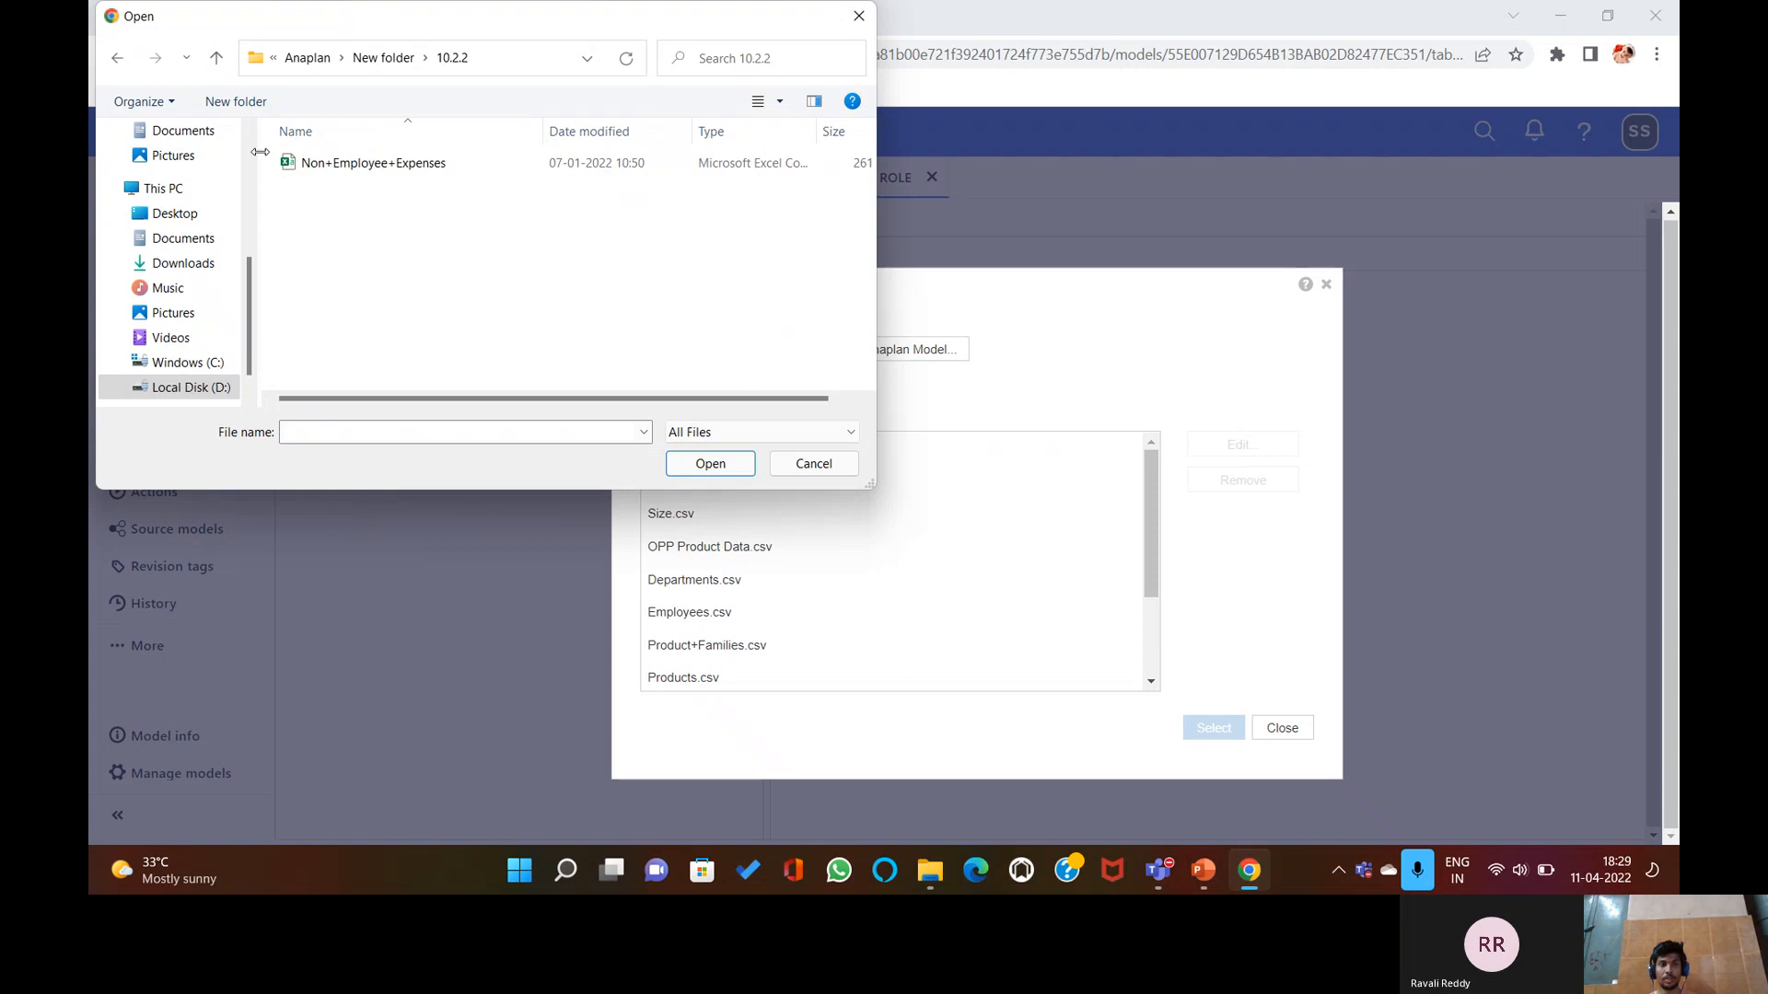
left_click(216, 58)
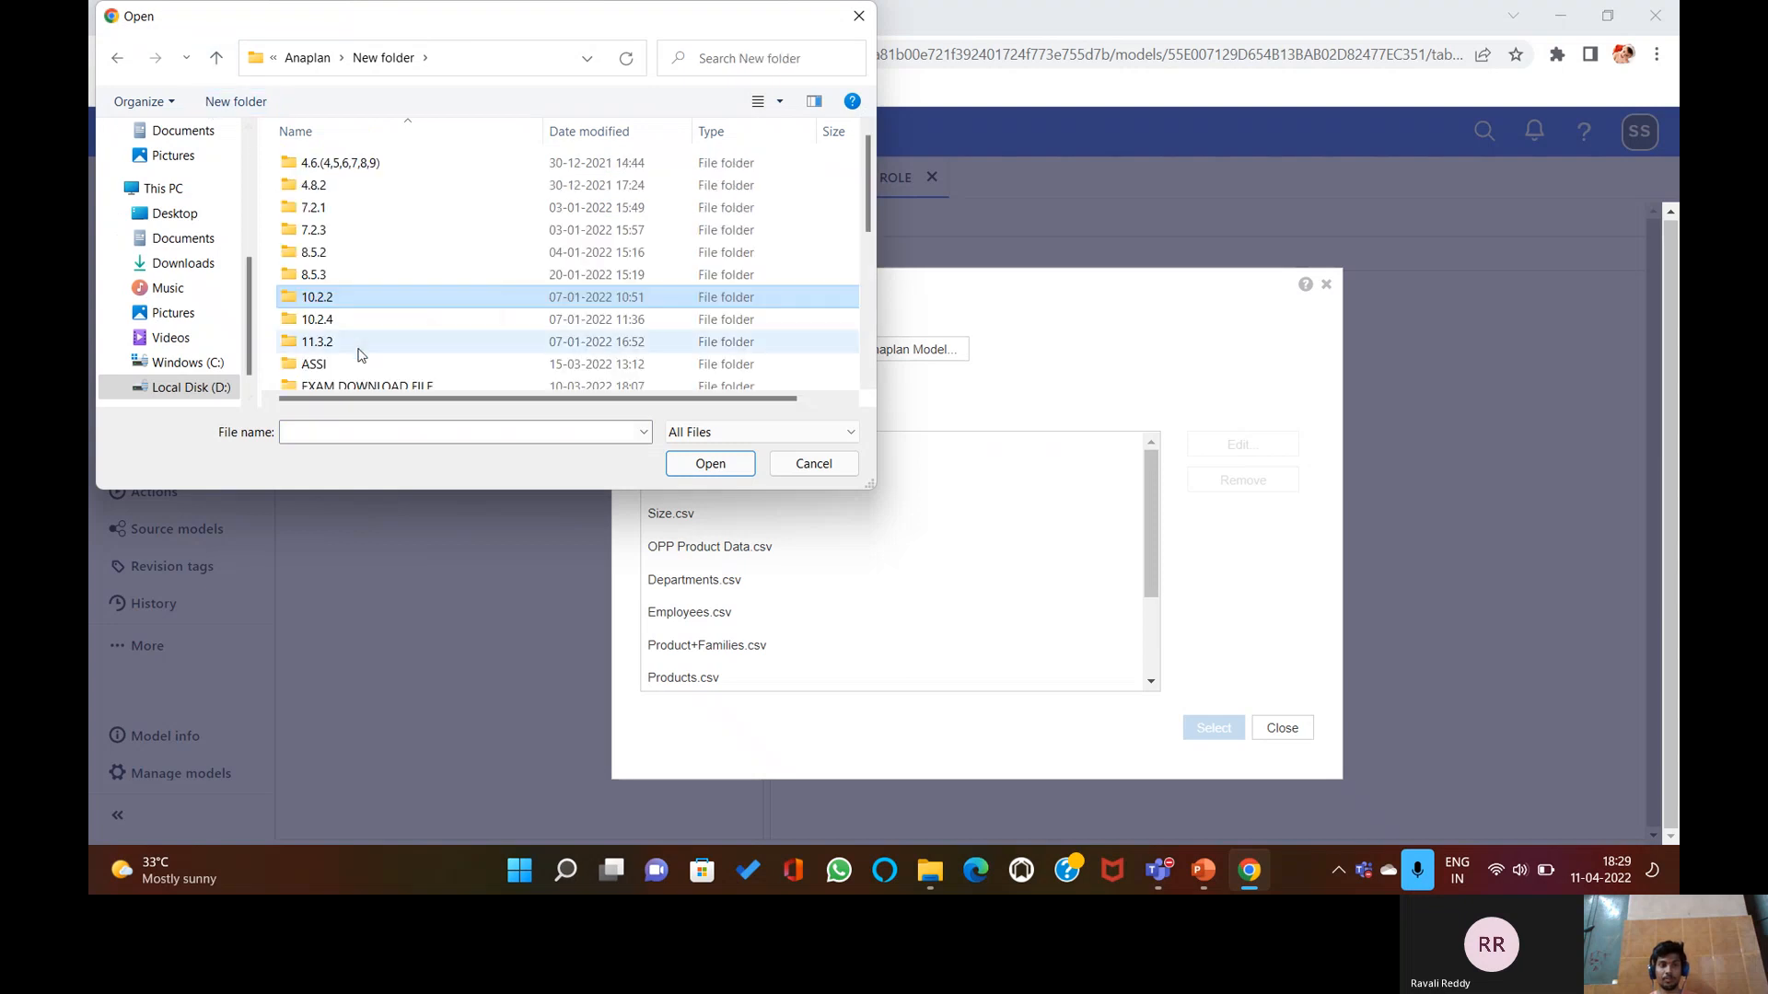
double_click(379, 381)
left_click(416, 208)
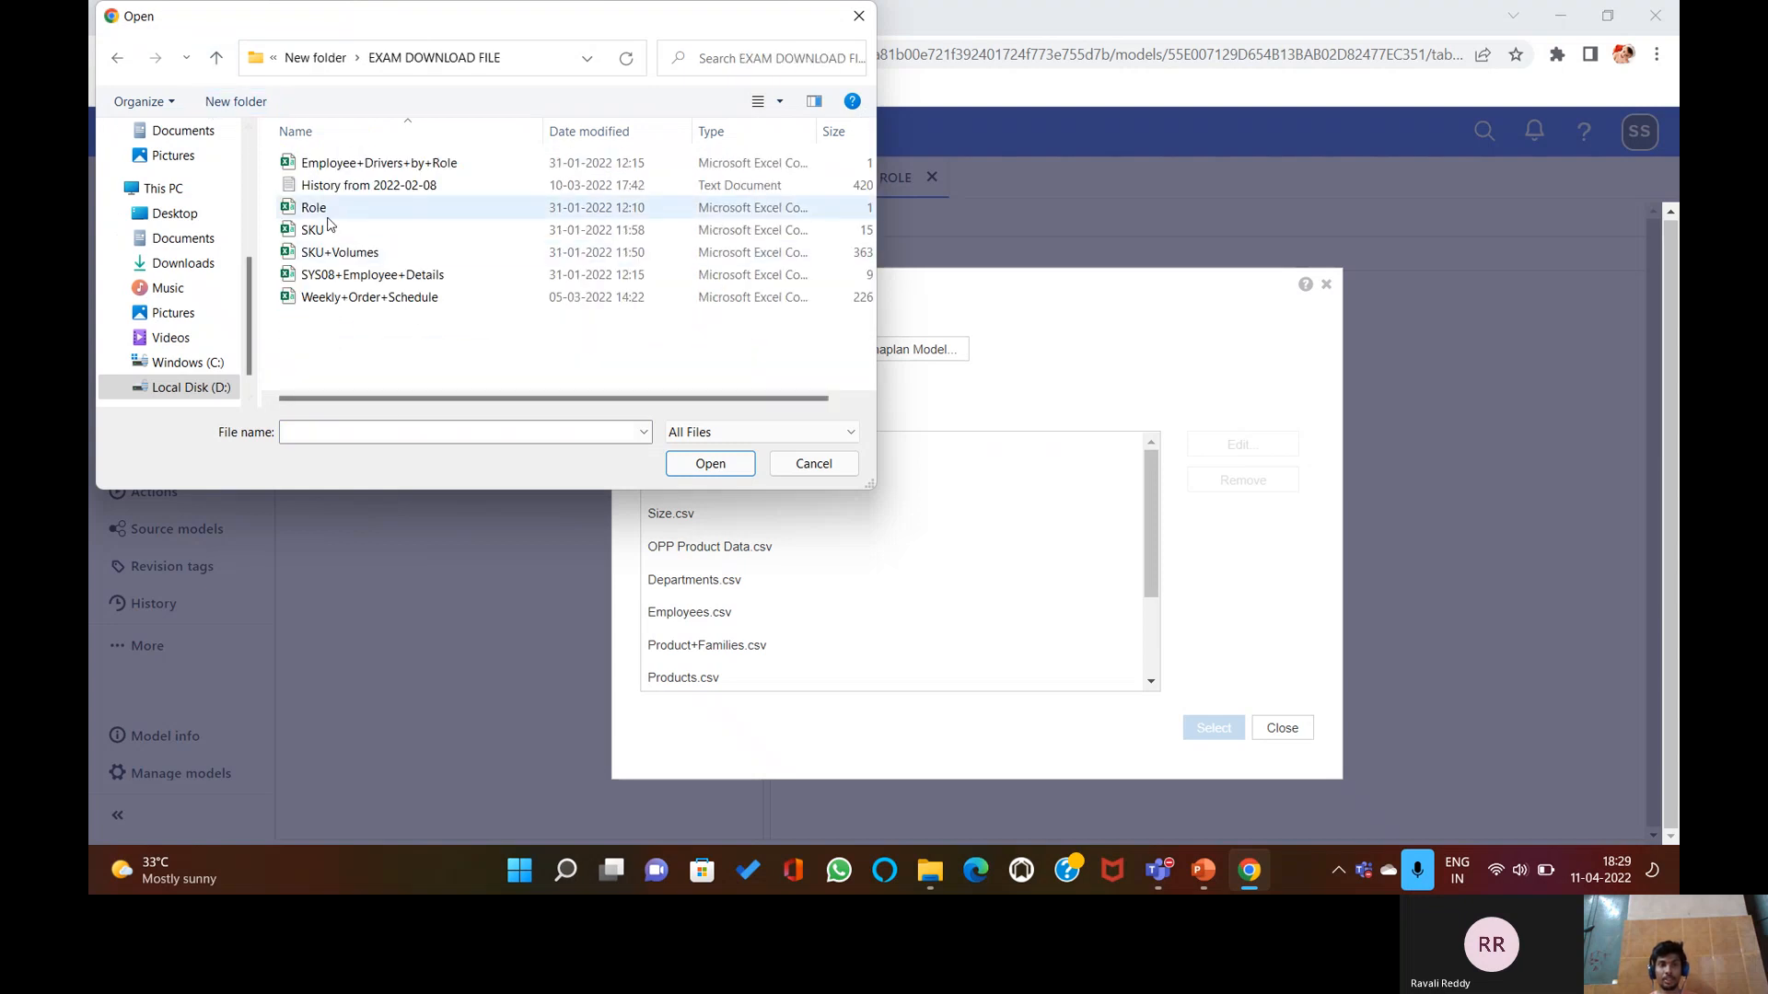
left_click(707, 464)
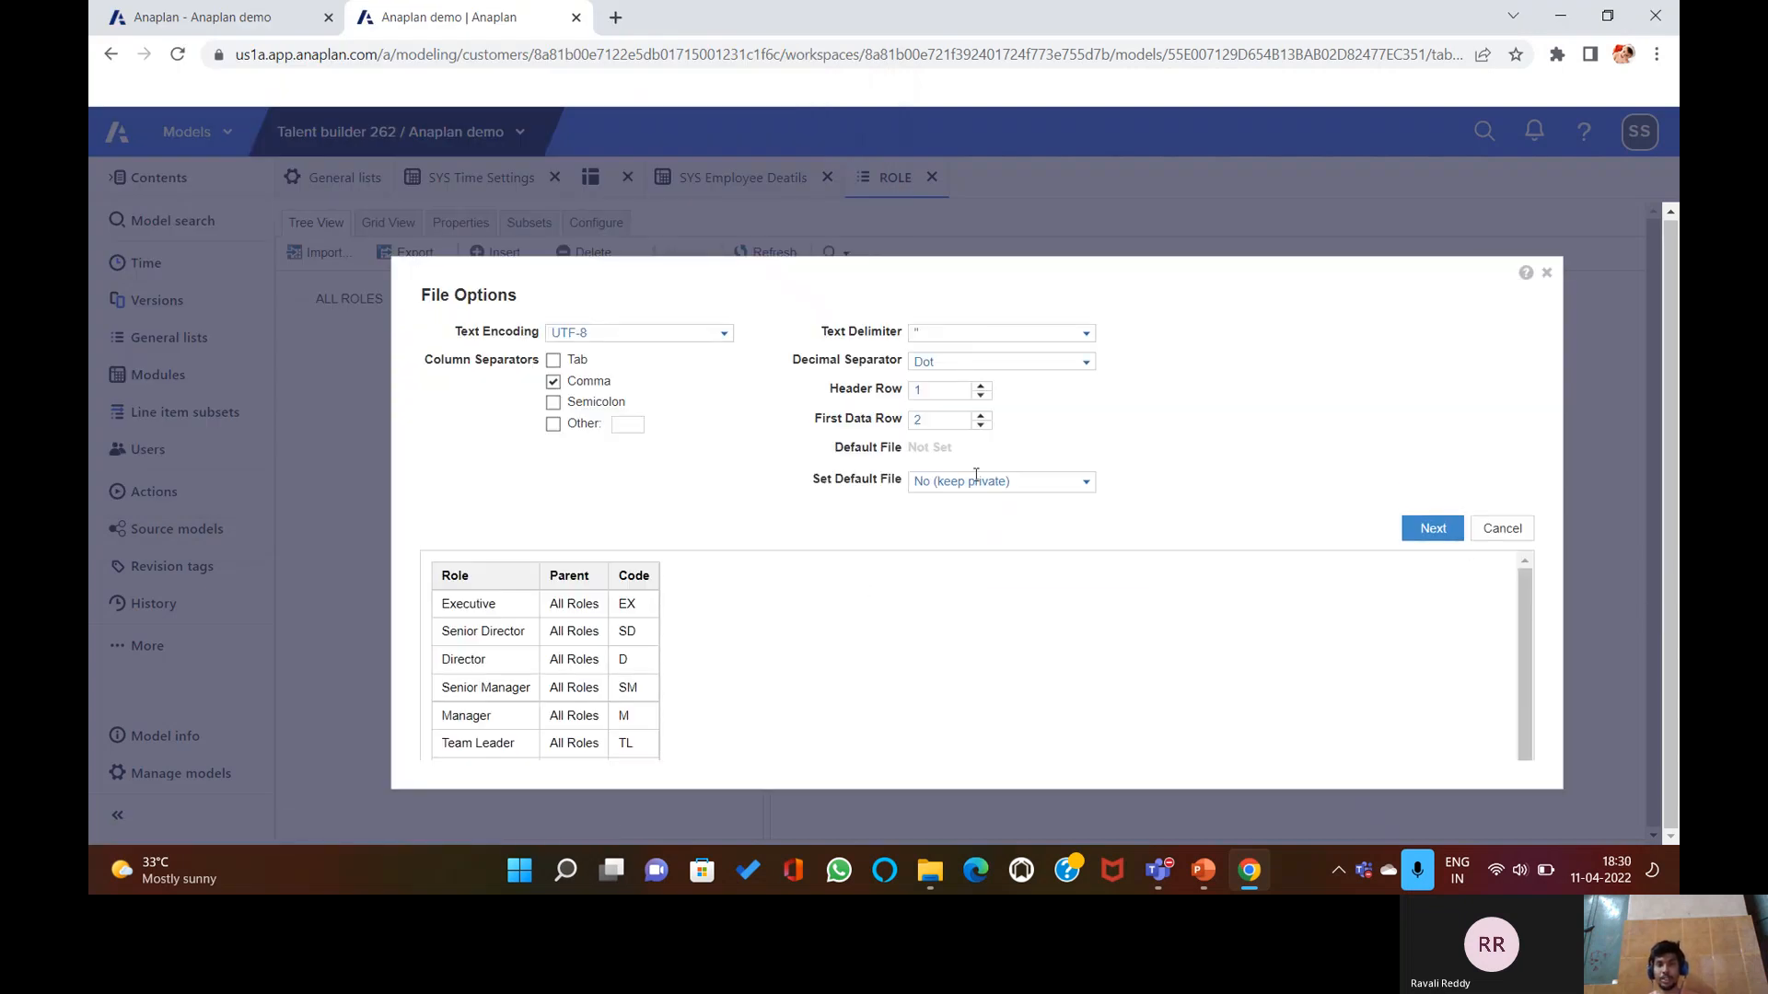
Leave the Parent column unmapped, run the import, and view the ROLE list grid.
left_click(1442, 526)
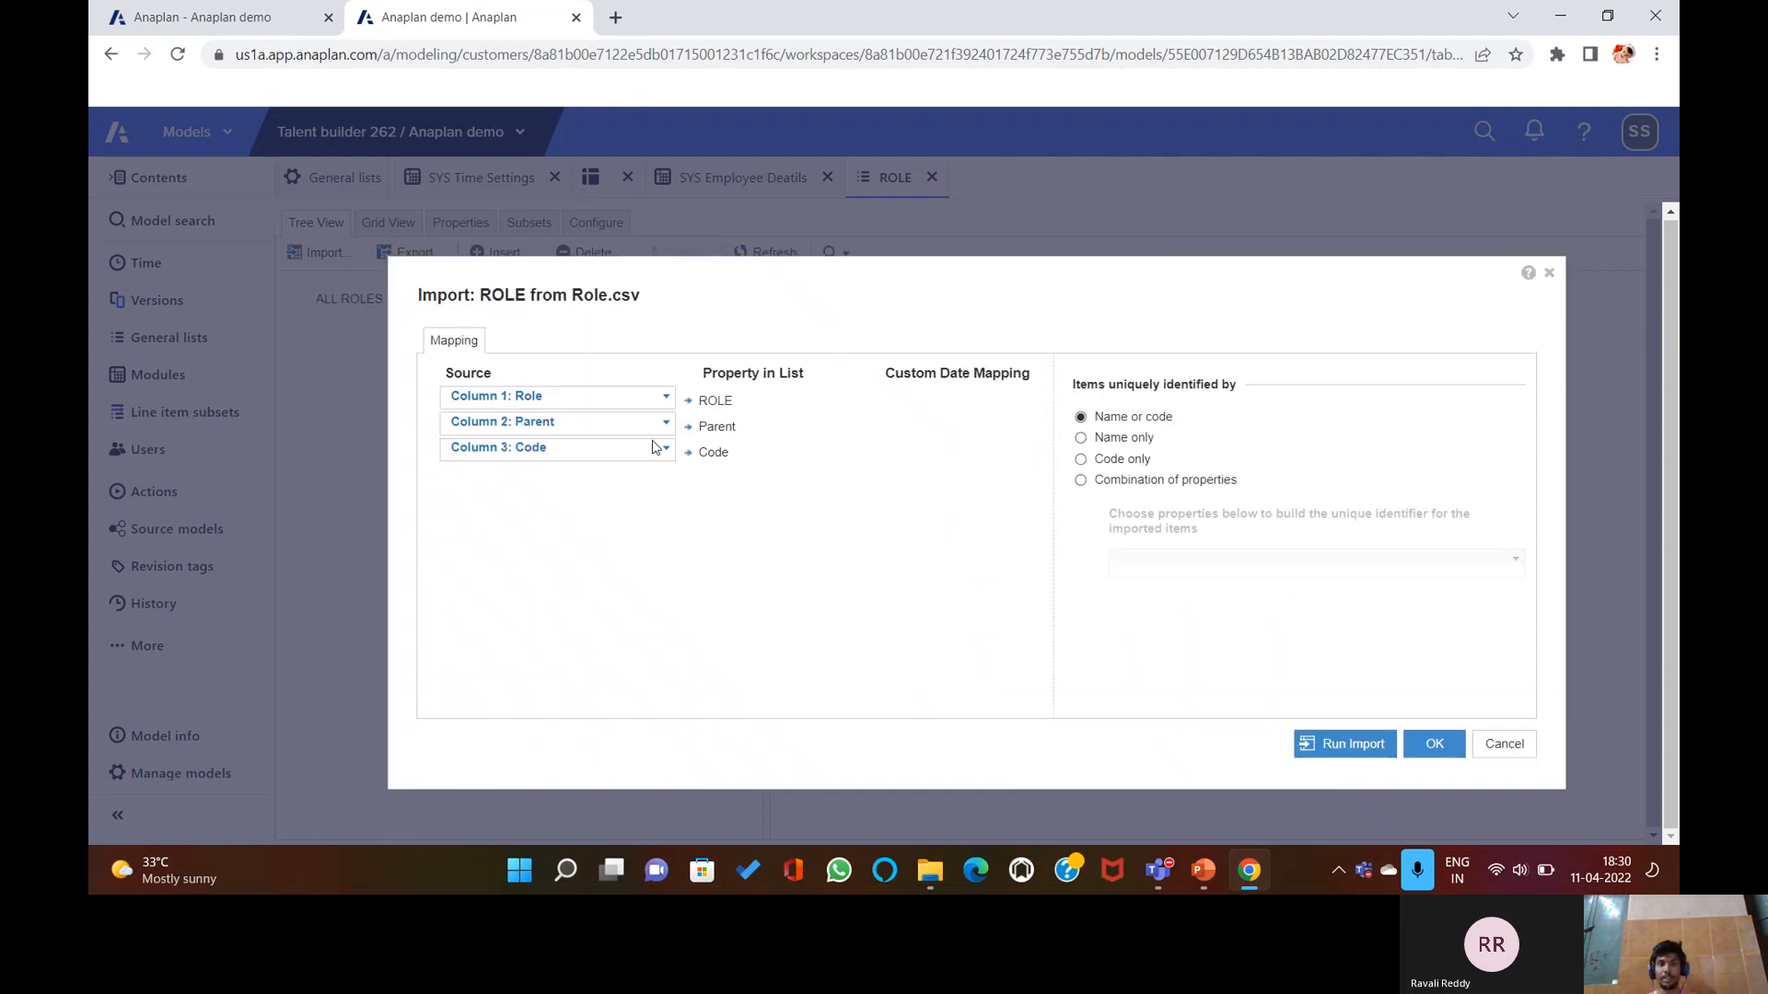
left_click(648, 425)
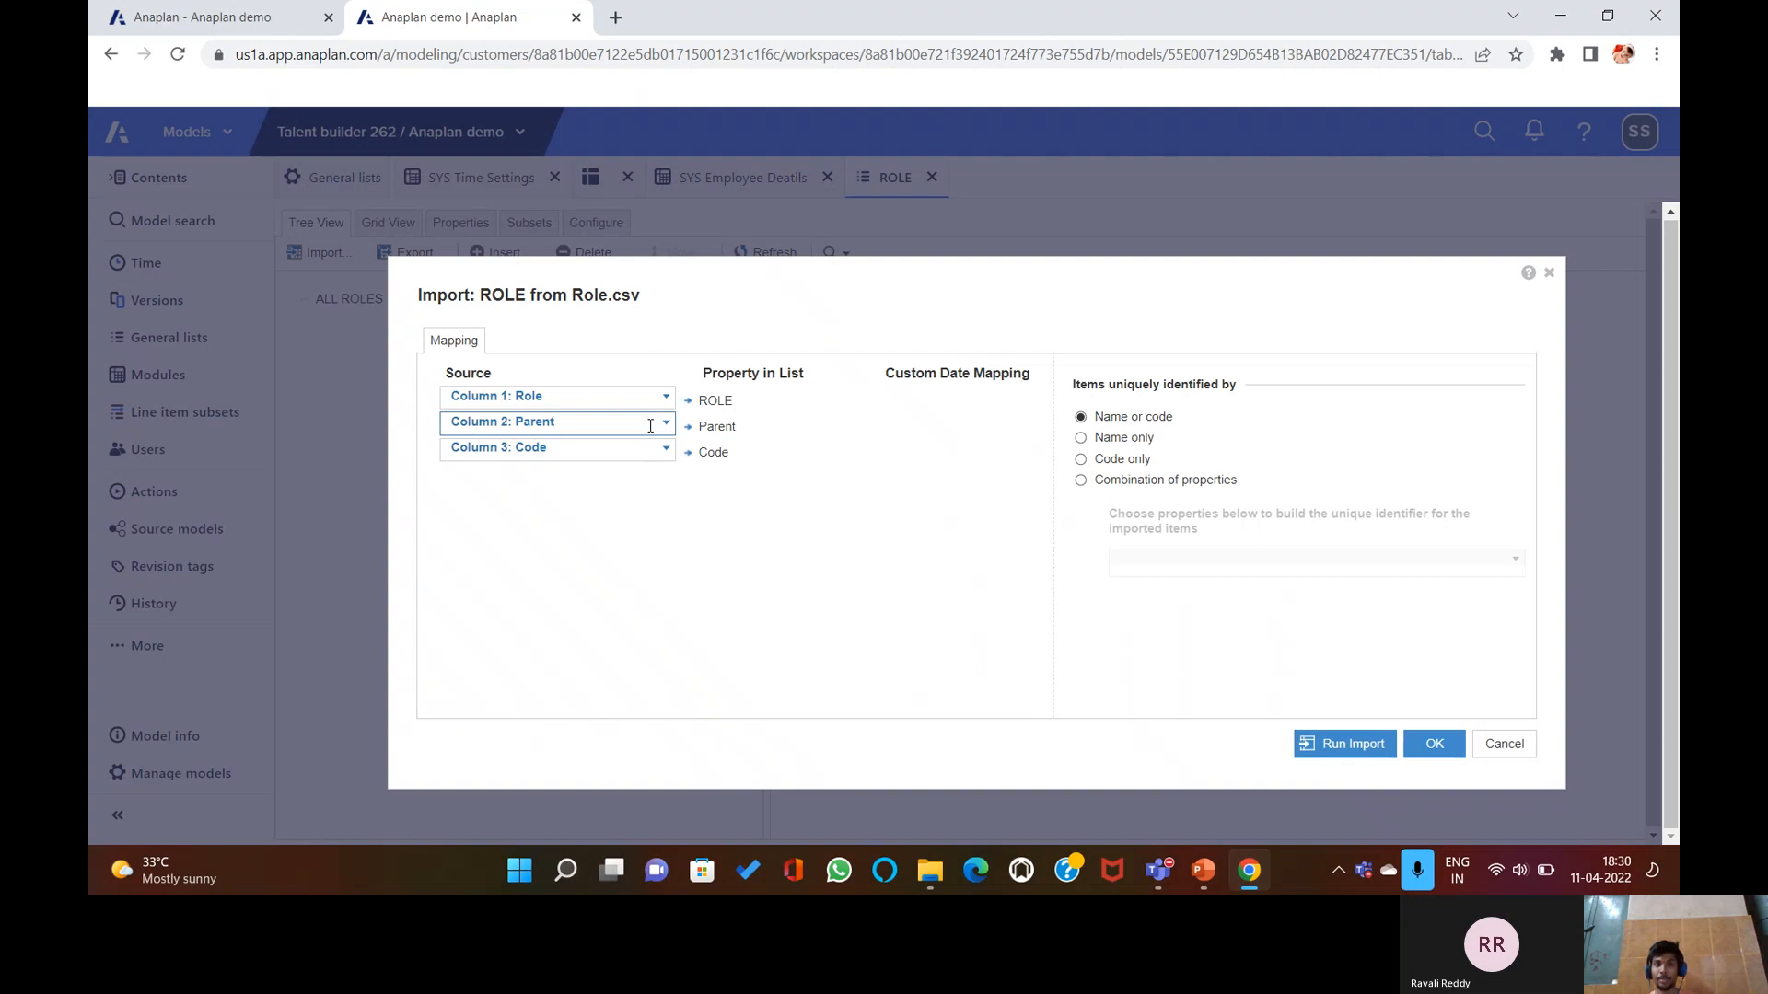
key("BackSpace")
key("BackSpace")
key("BackSpace")
key("BackSpace")
key("BackSpace")
key("BackSpace")
key("BackSpace")
key("BackSpace")
key("BackSpace")
key("BackSpace")
key("BackSpace")
key("BackSpace")
key("BackSpace")
key("BackSpace")
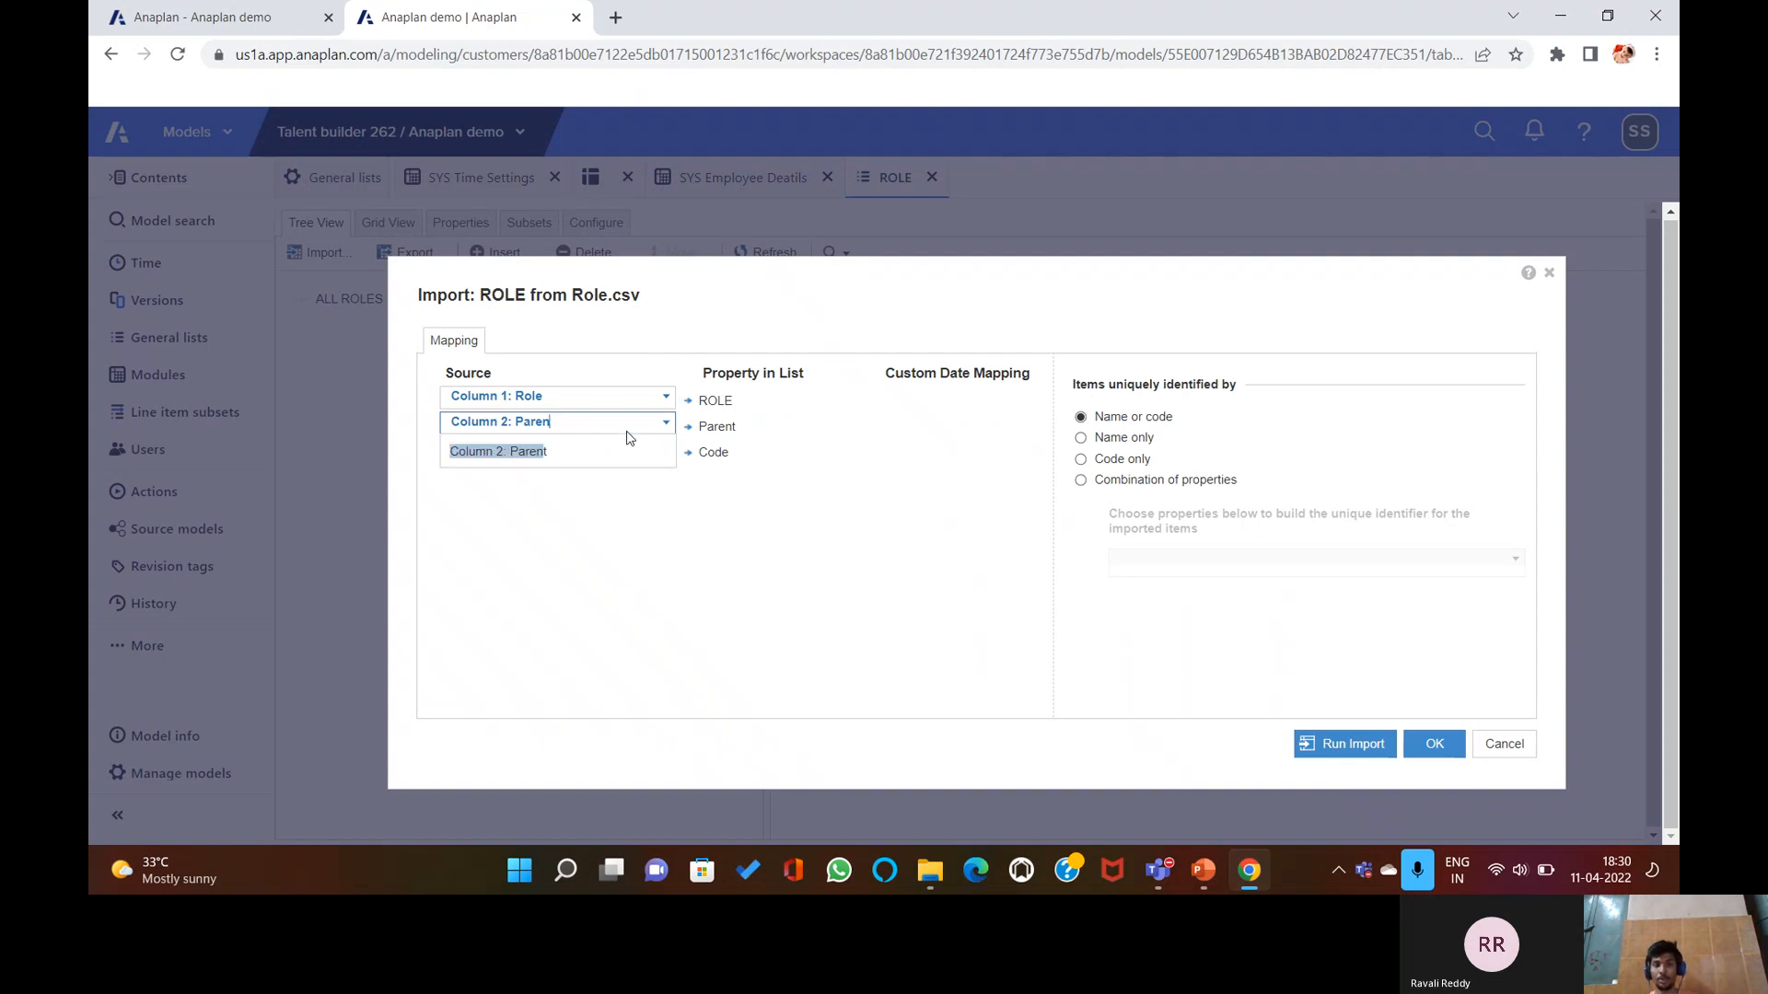
left_click(604, 445)
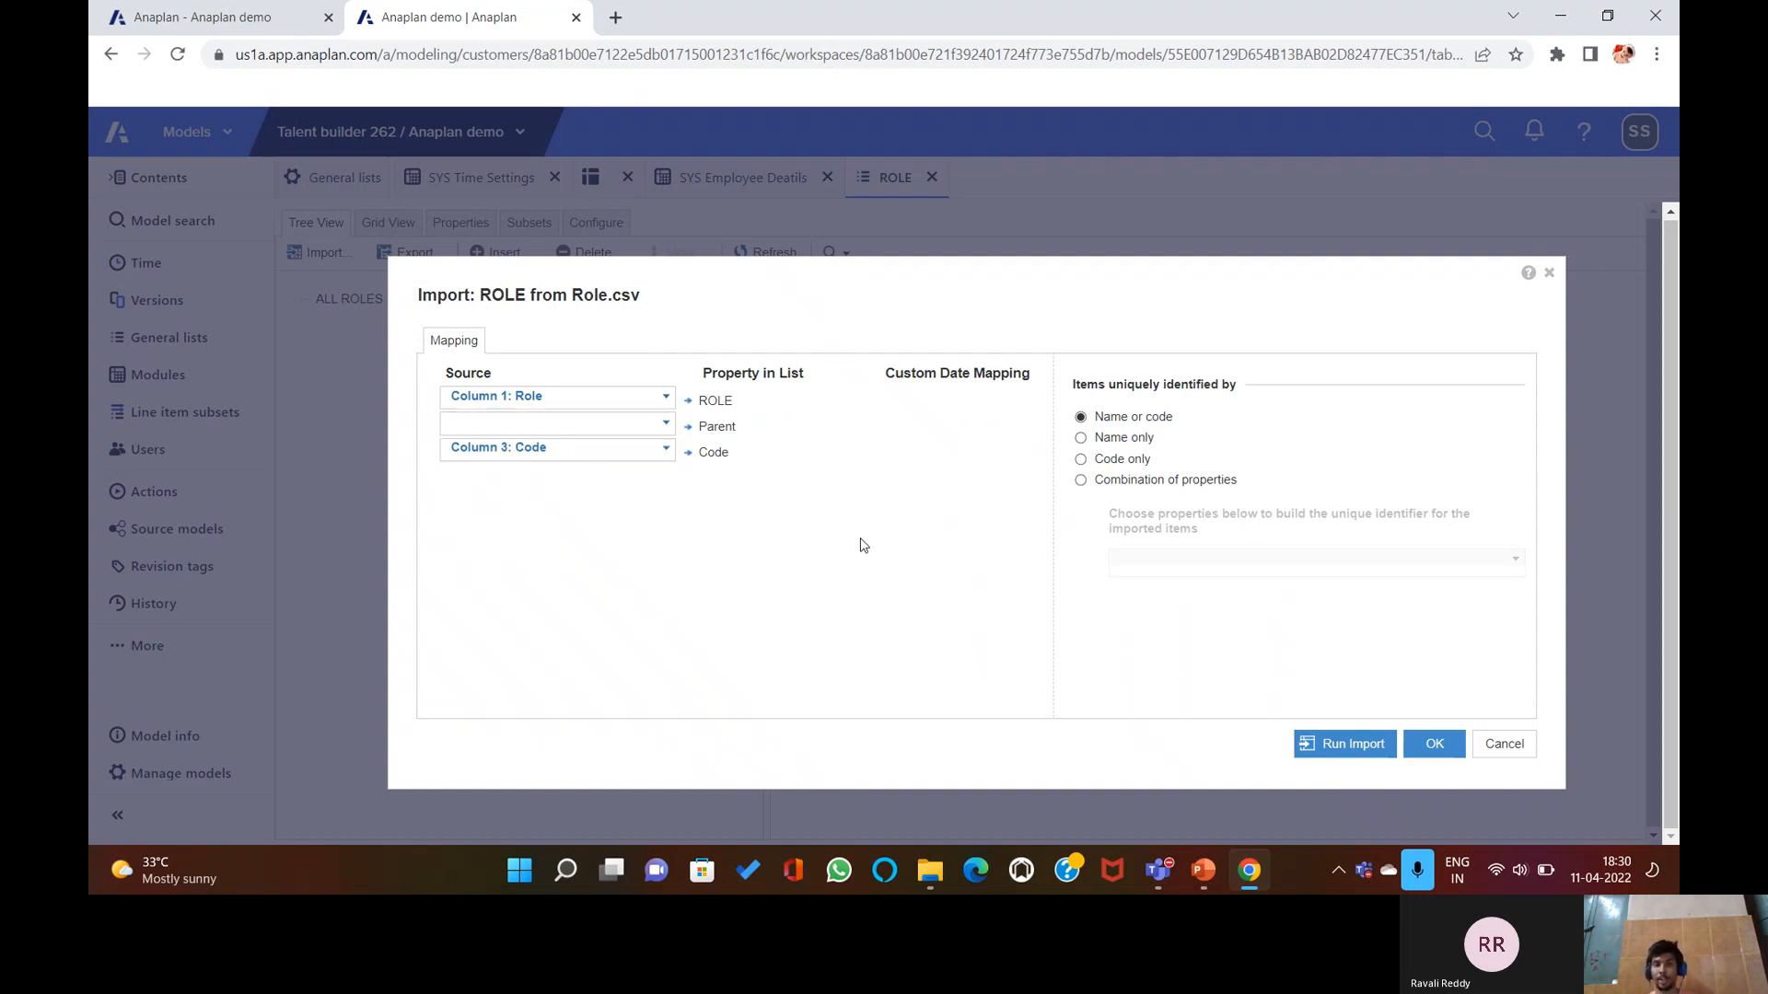
left_click(1339, 744)
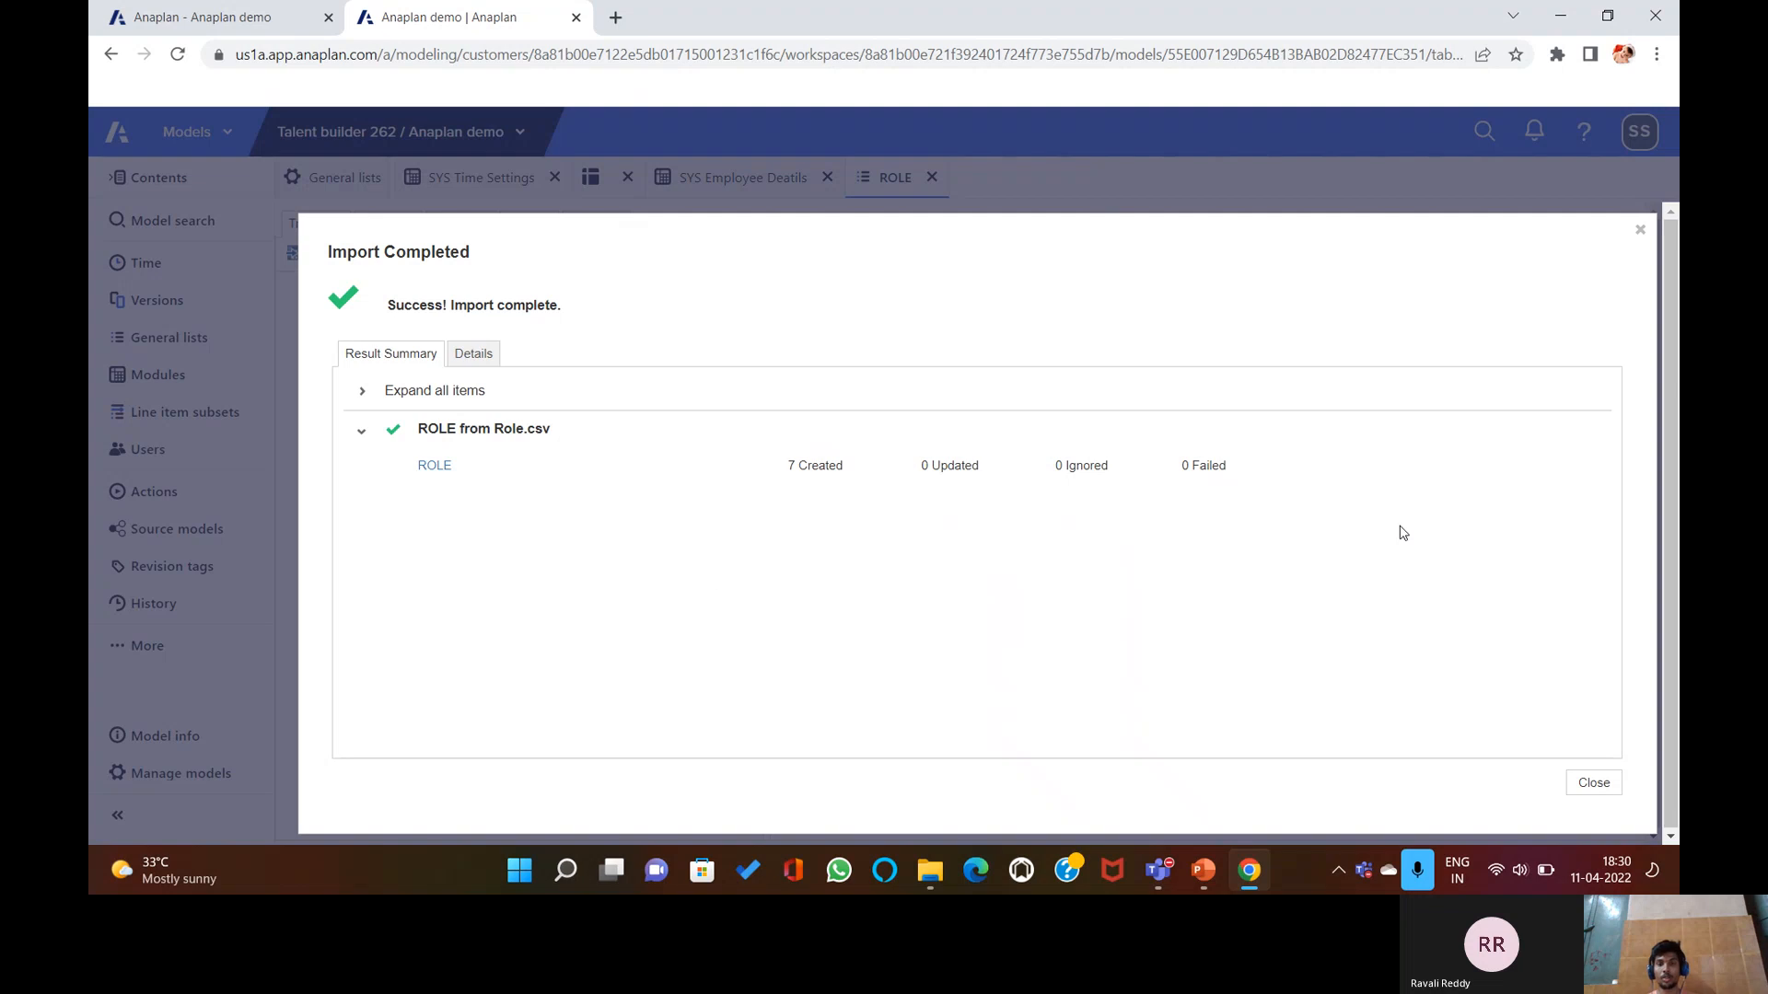
left_click(1596, 790)
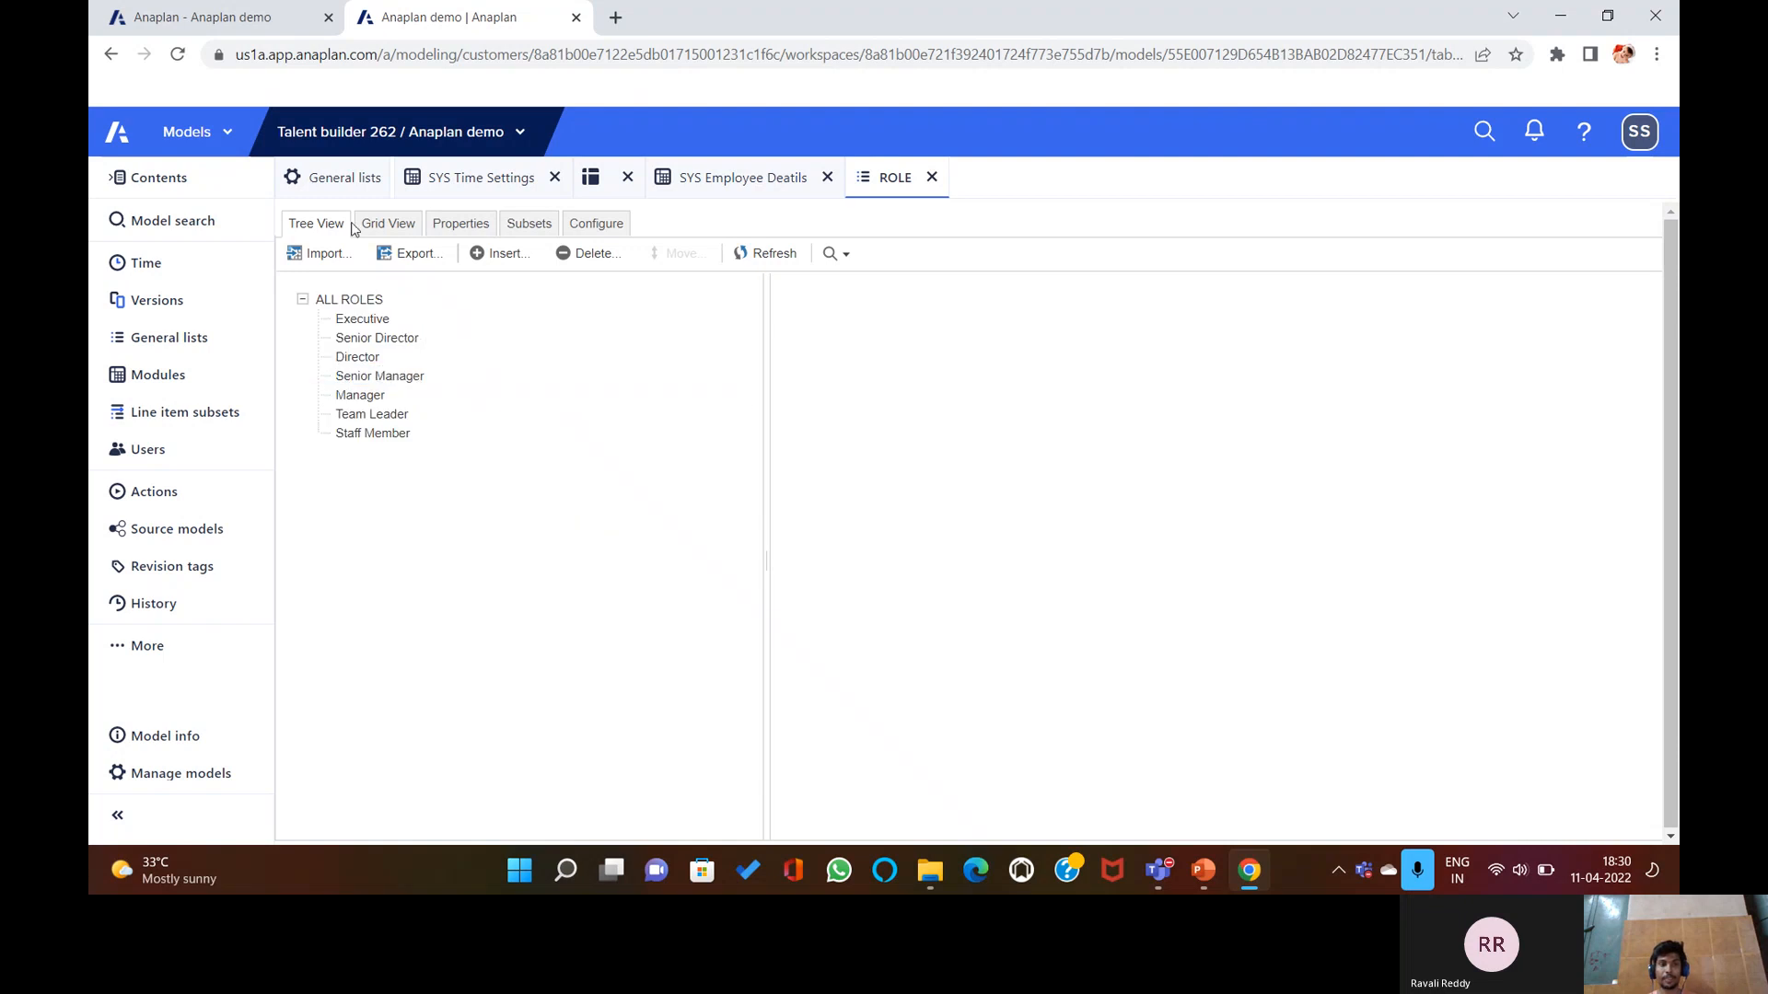
left_click(388, 223)
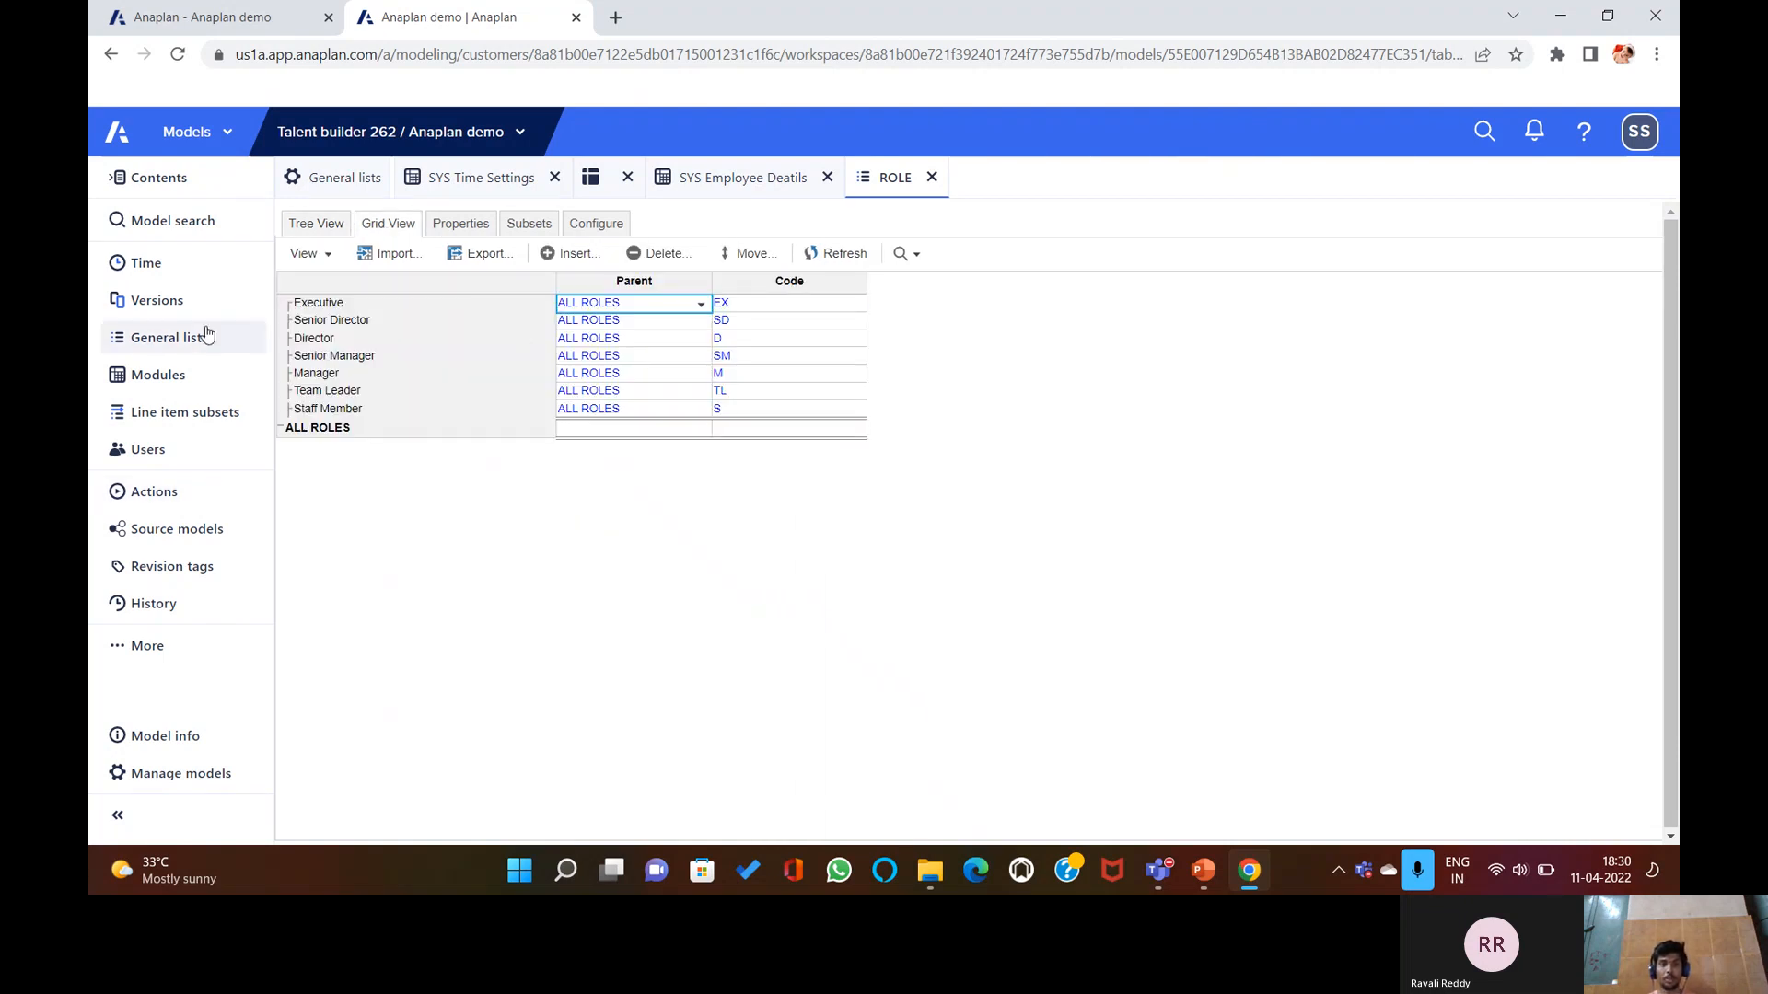
Open SYS Employee Deatils and format the Role line item as the ROLE list.
left_click(180, 377)
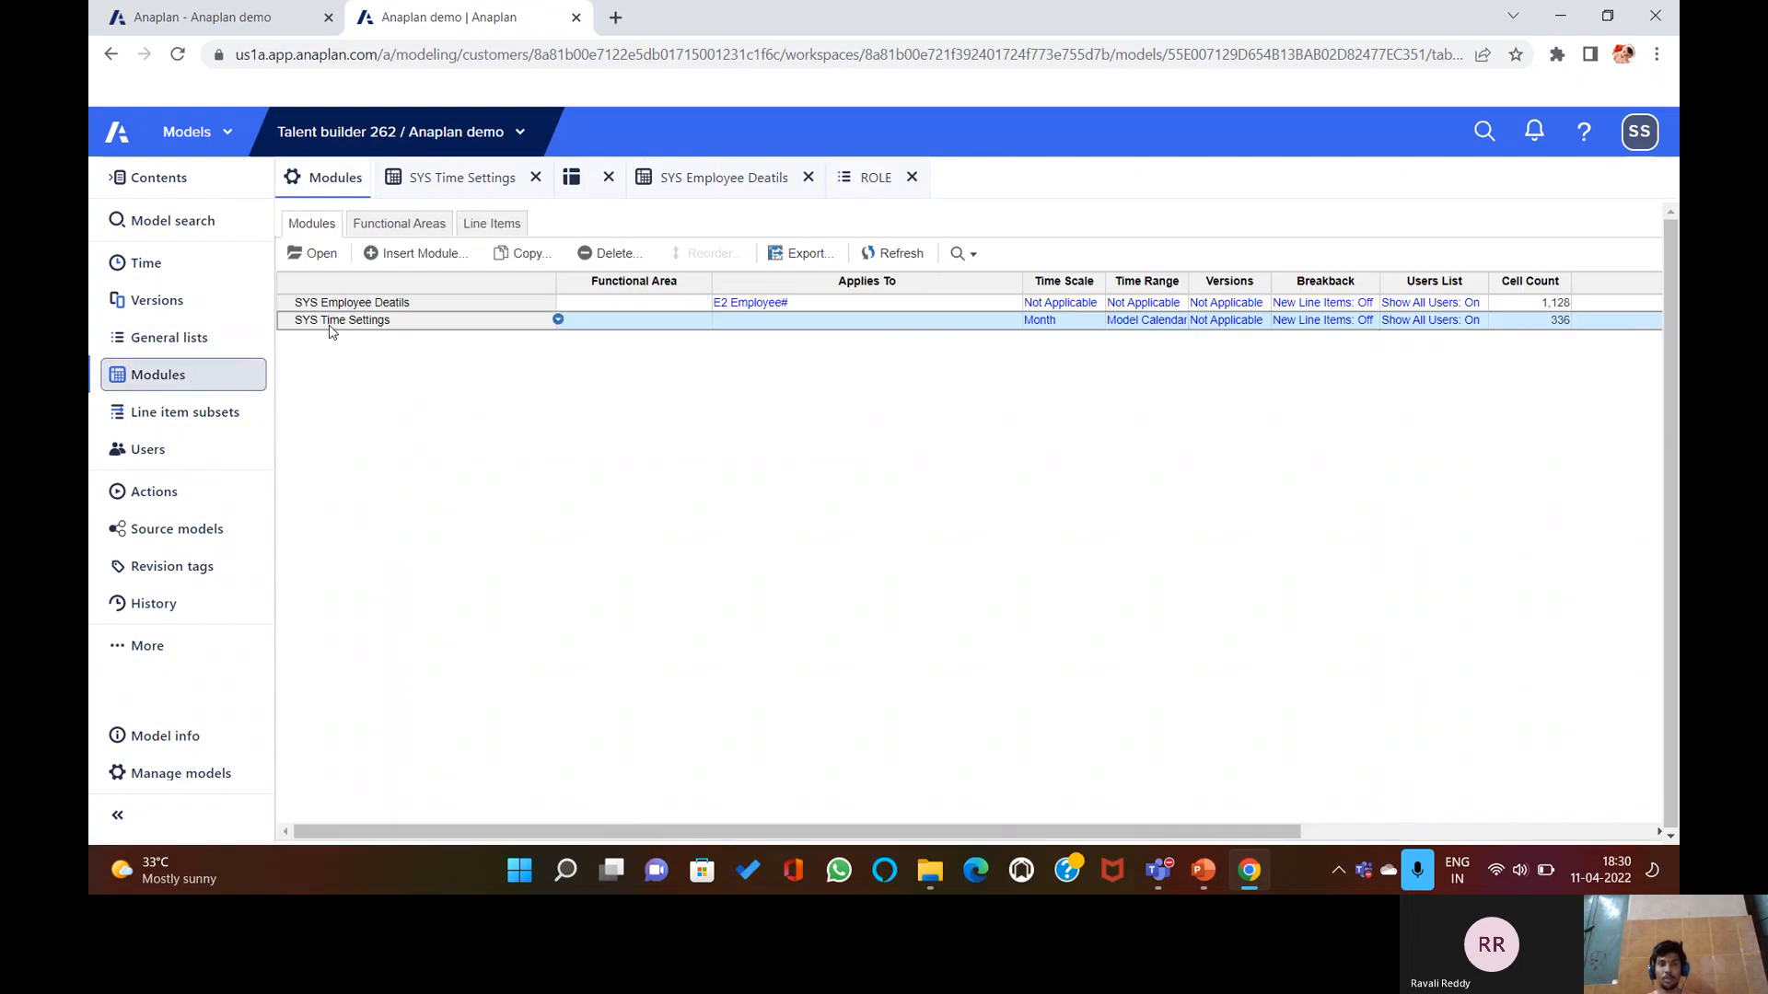
left_click(365, 304)
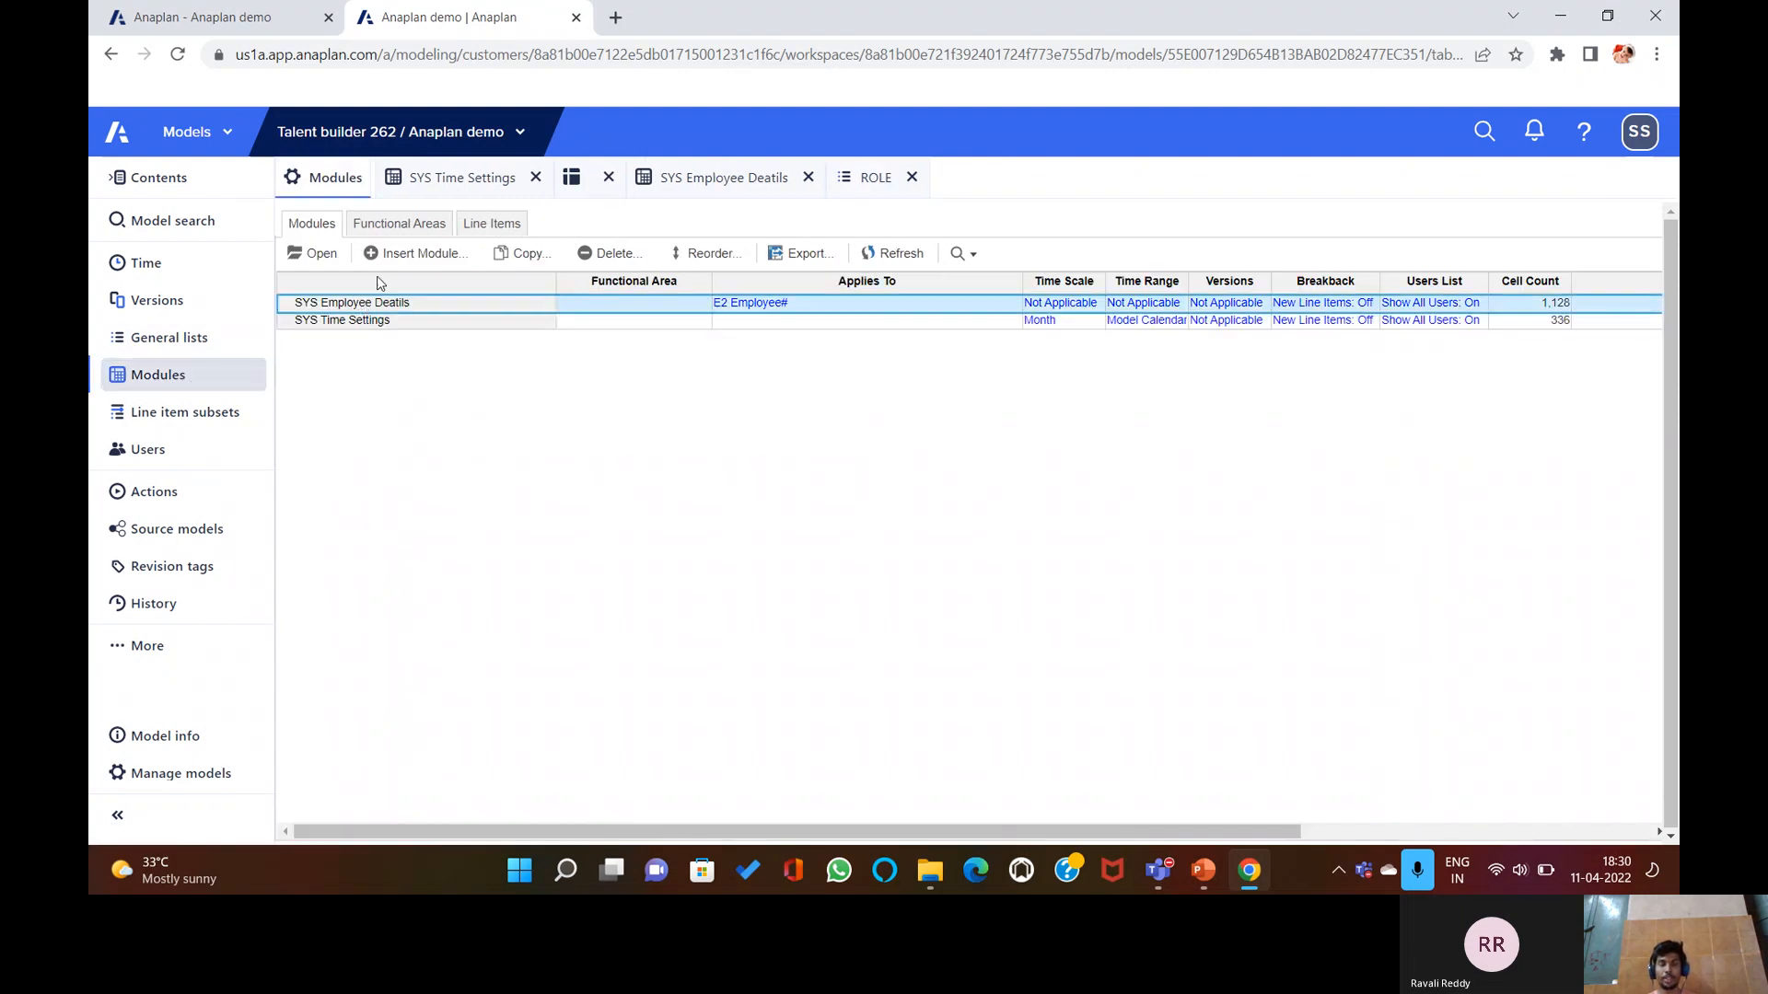
left_click(316, 254)
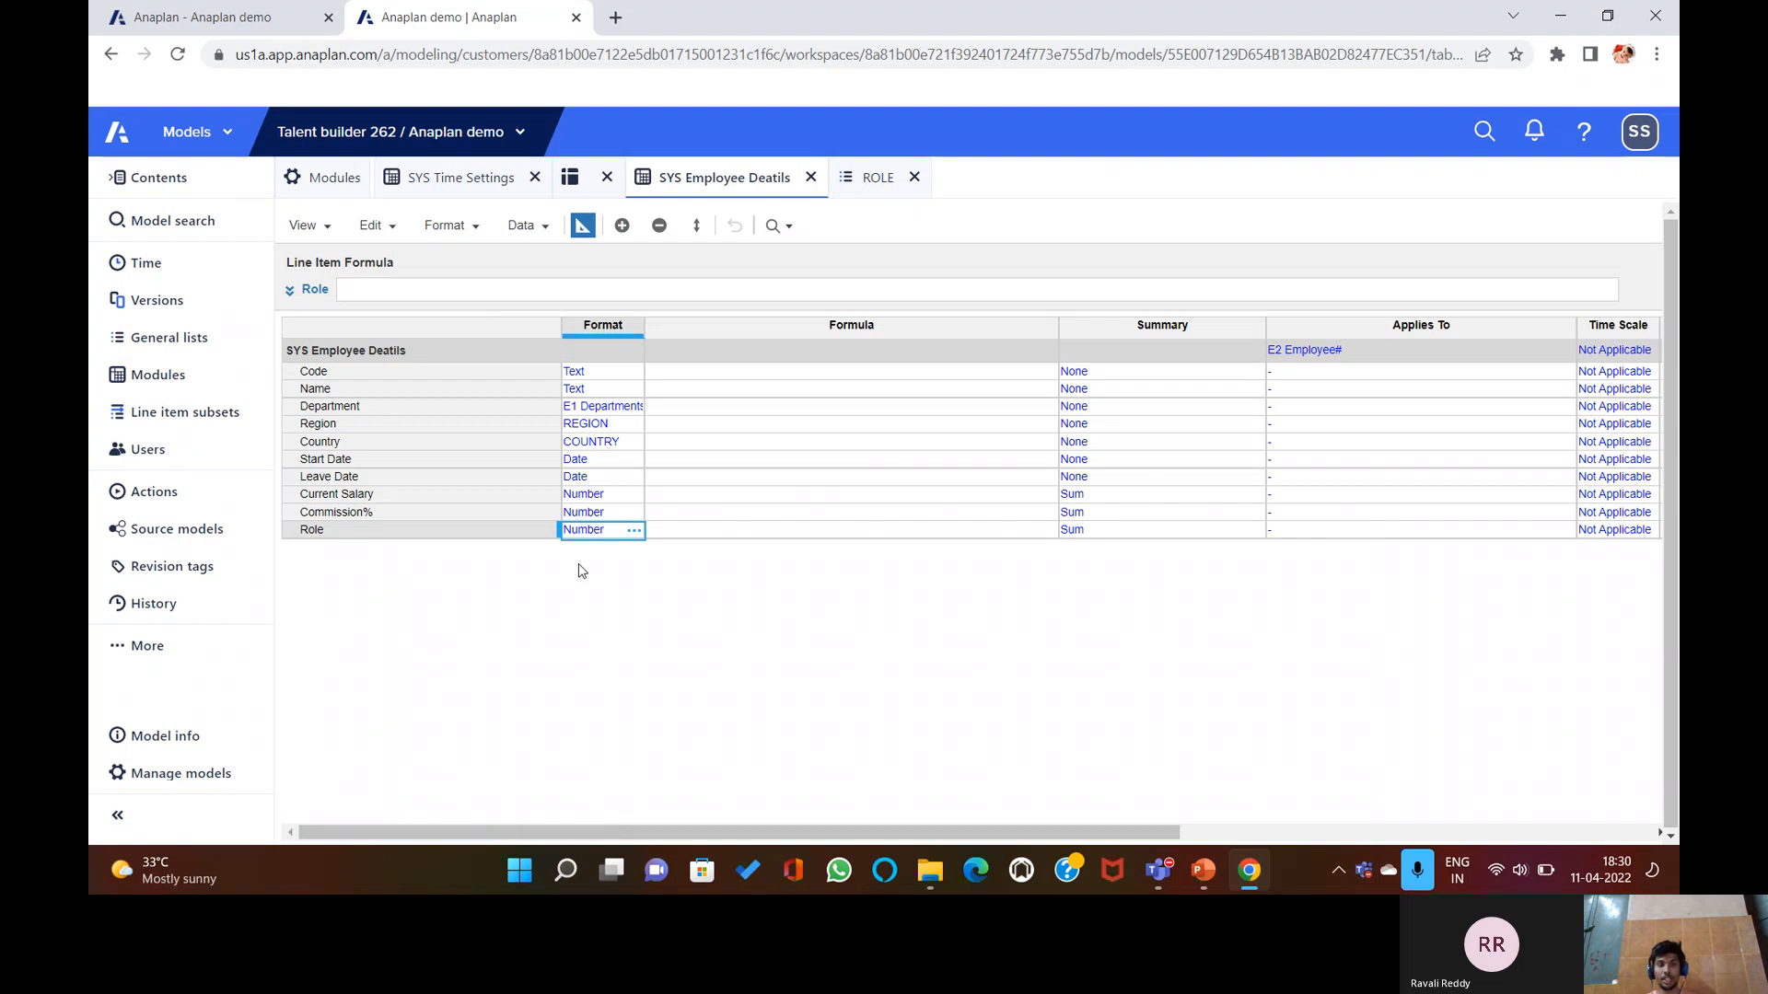
left_click(633, 532)
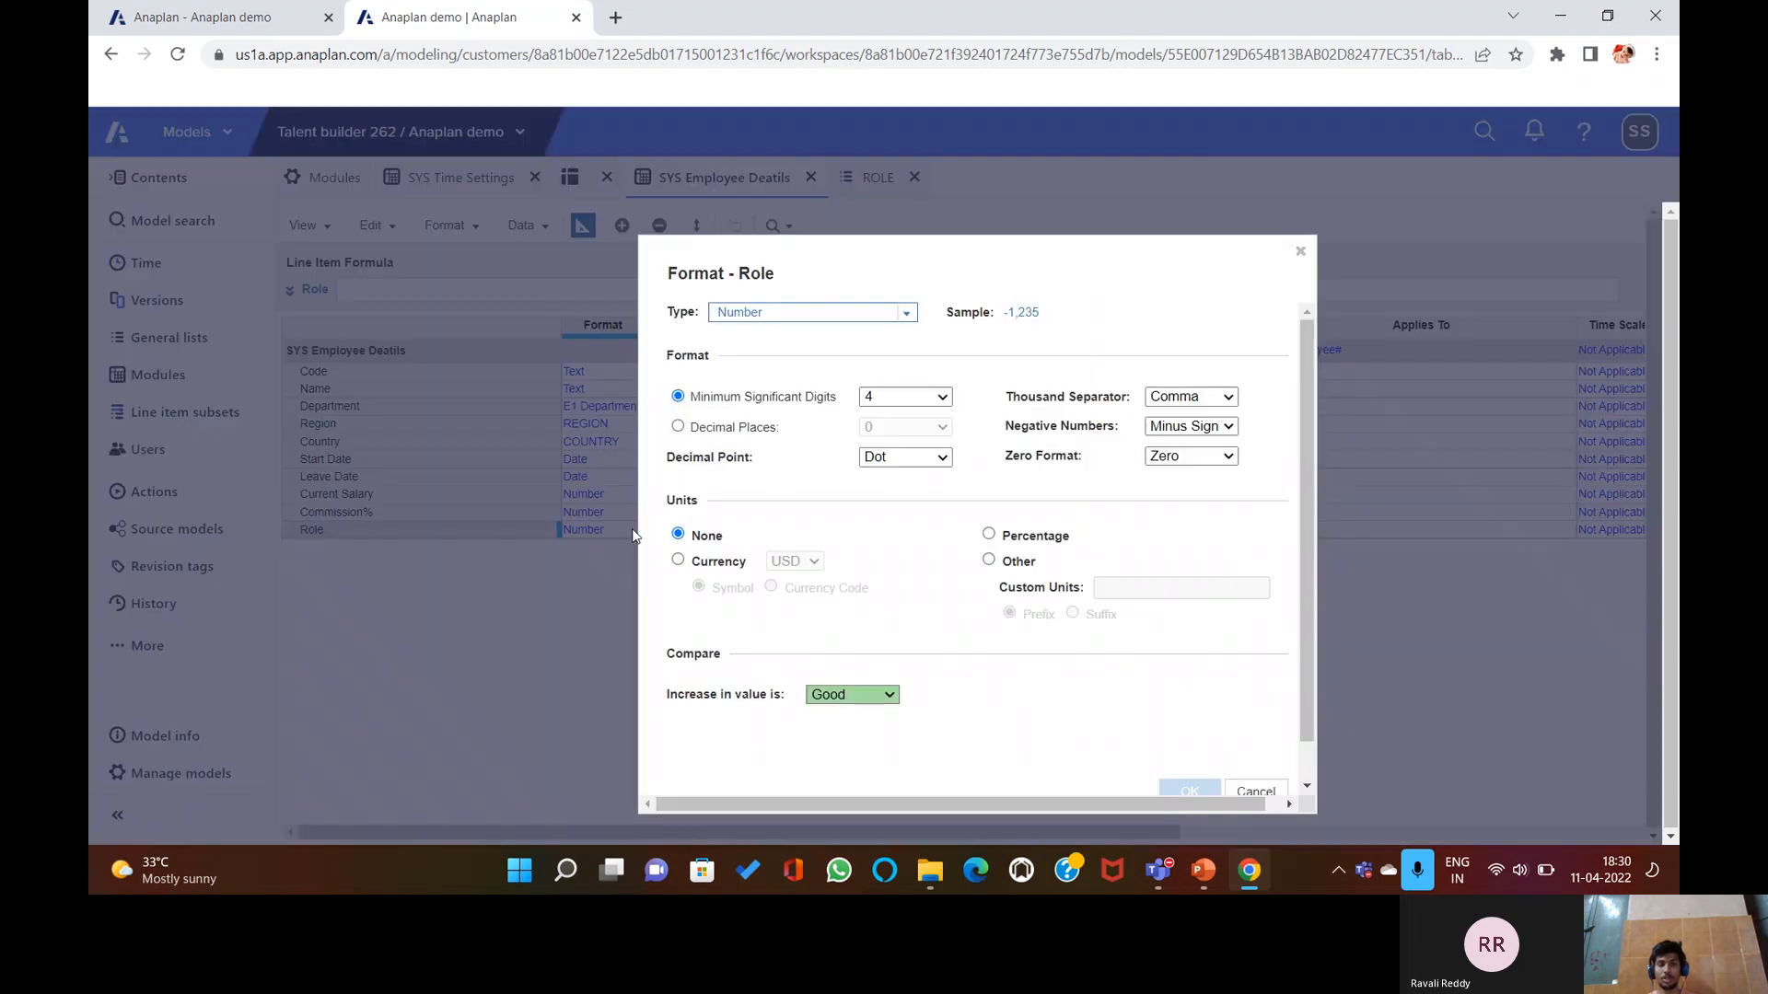
left_click(906, 316)
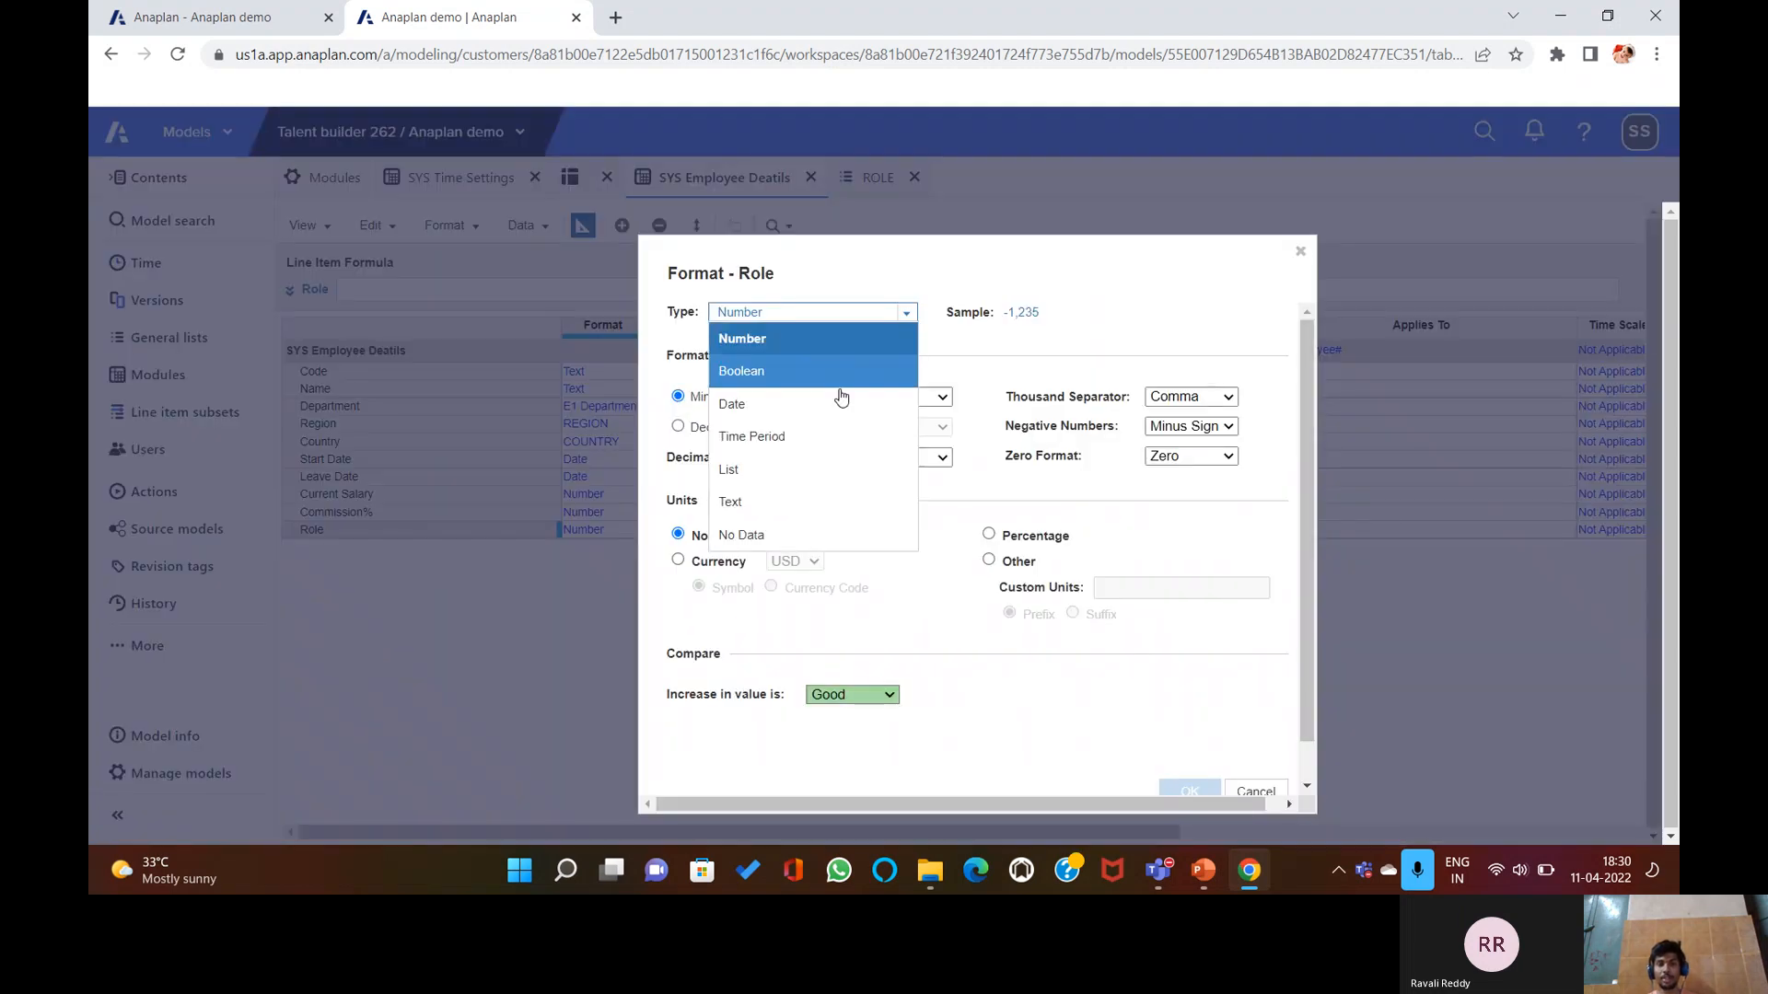
left_click(795, 467)
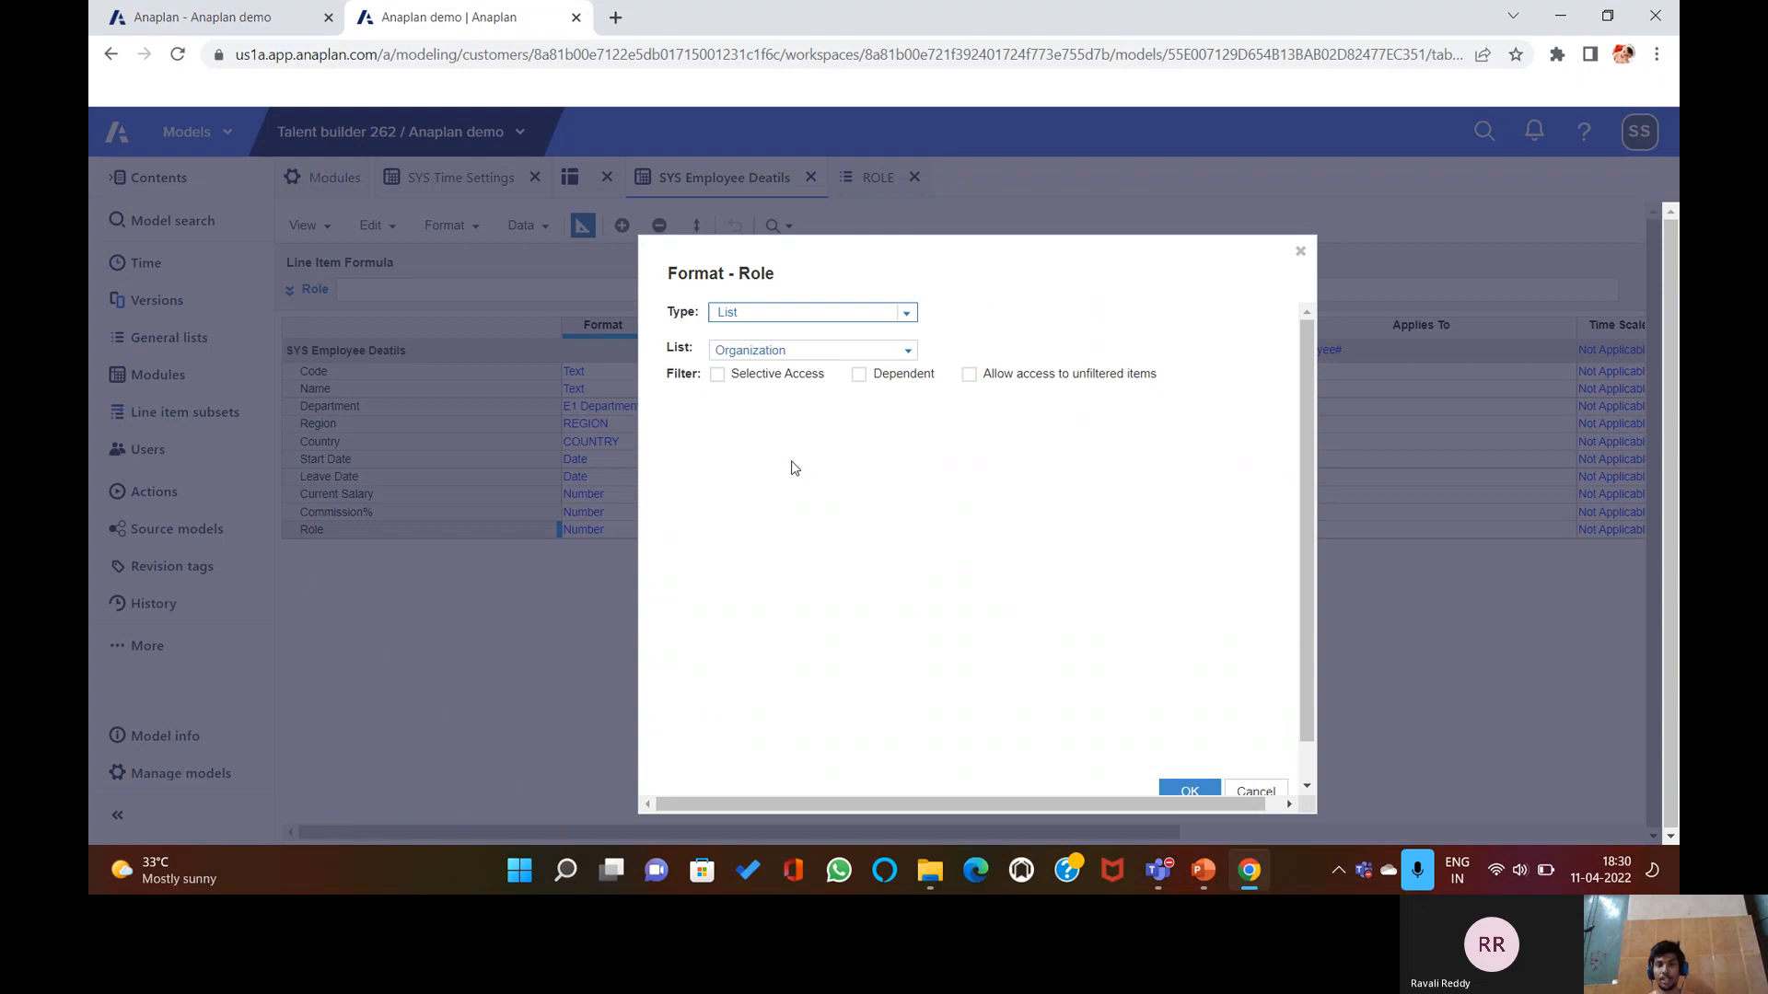
left_click(906, 350)
scroll(781, 736, "down", 1)
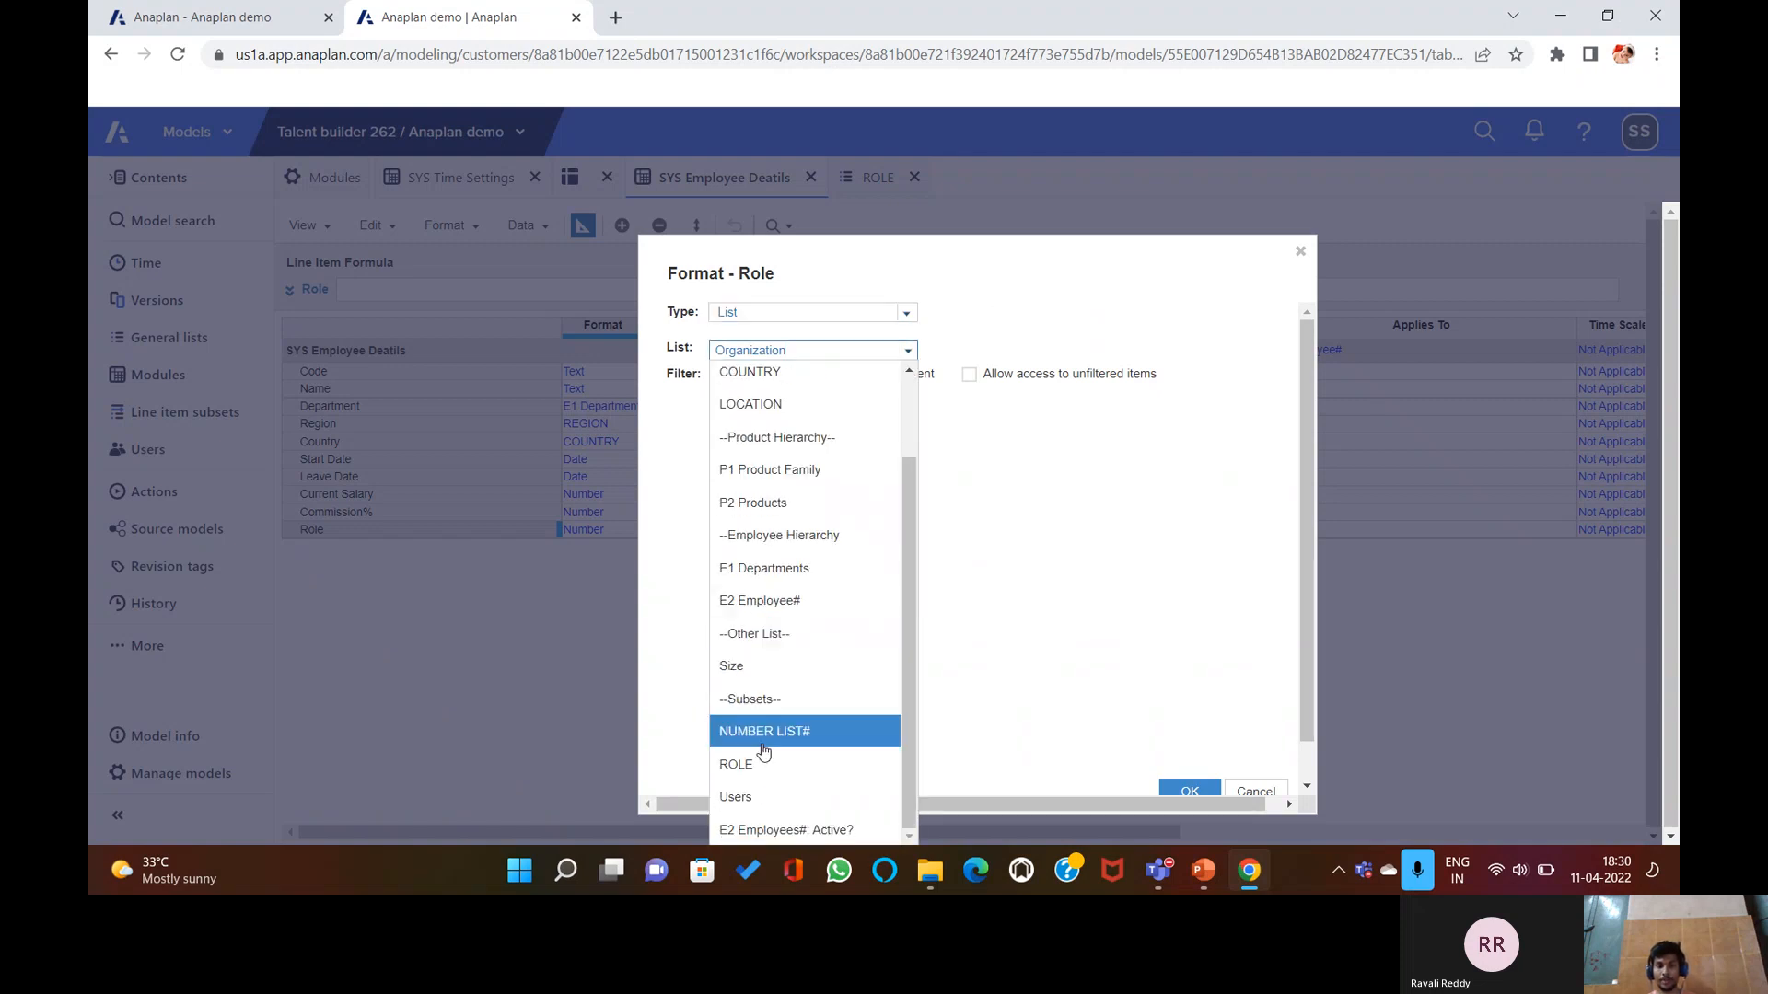
left_click(737, 772)
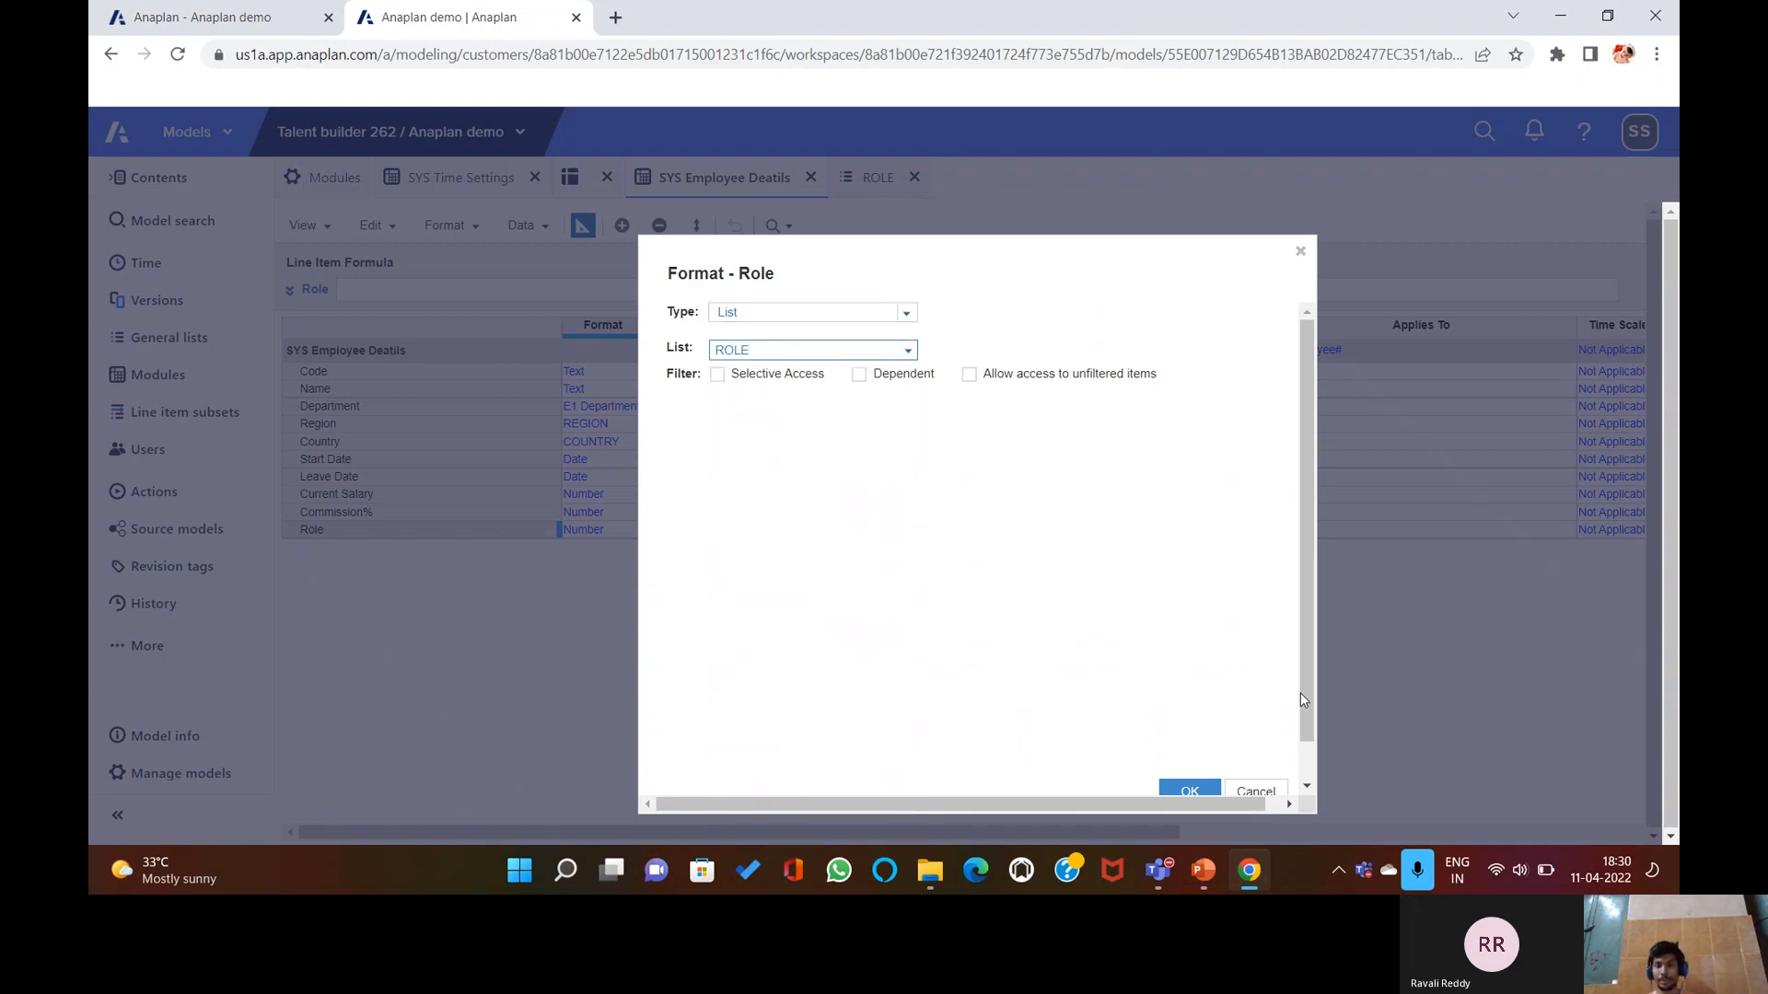
left_click(1185, 789)
left_click(1179, 651)
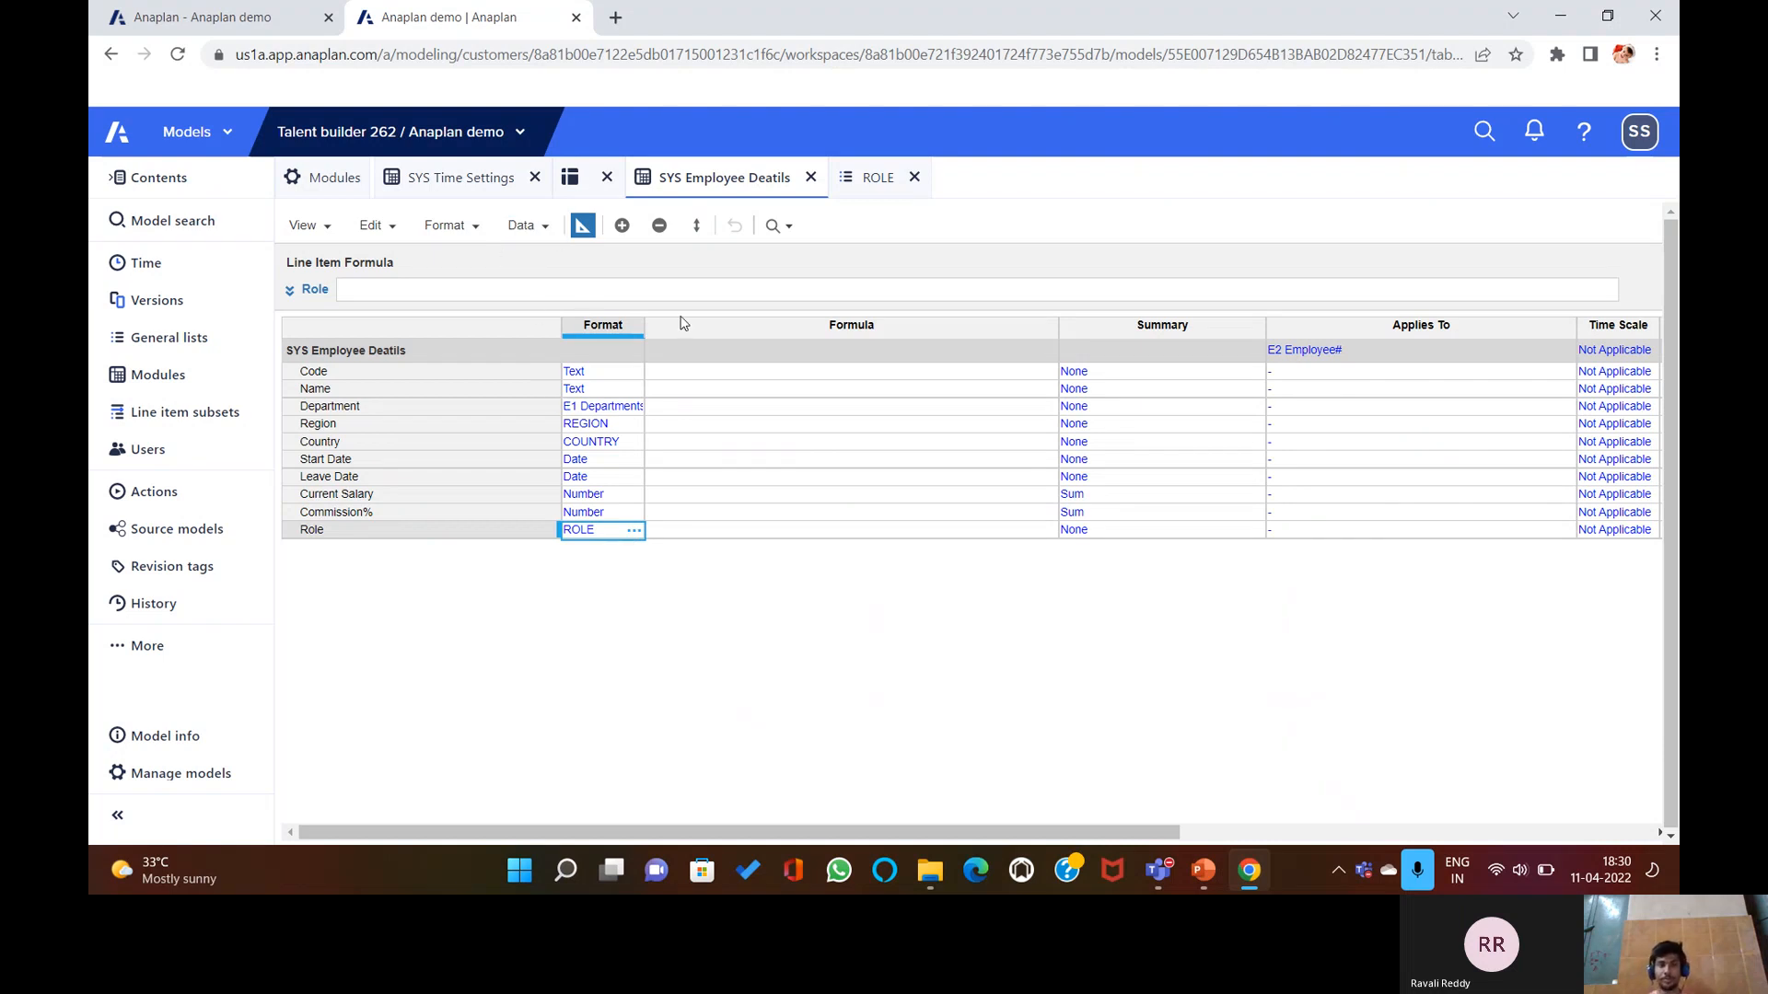
Toggle between the employee grid and blueprint views, then select Code's formula cell.
left_click(582, 225)
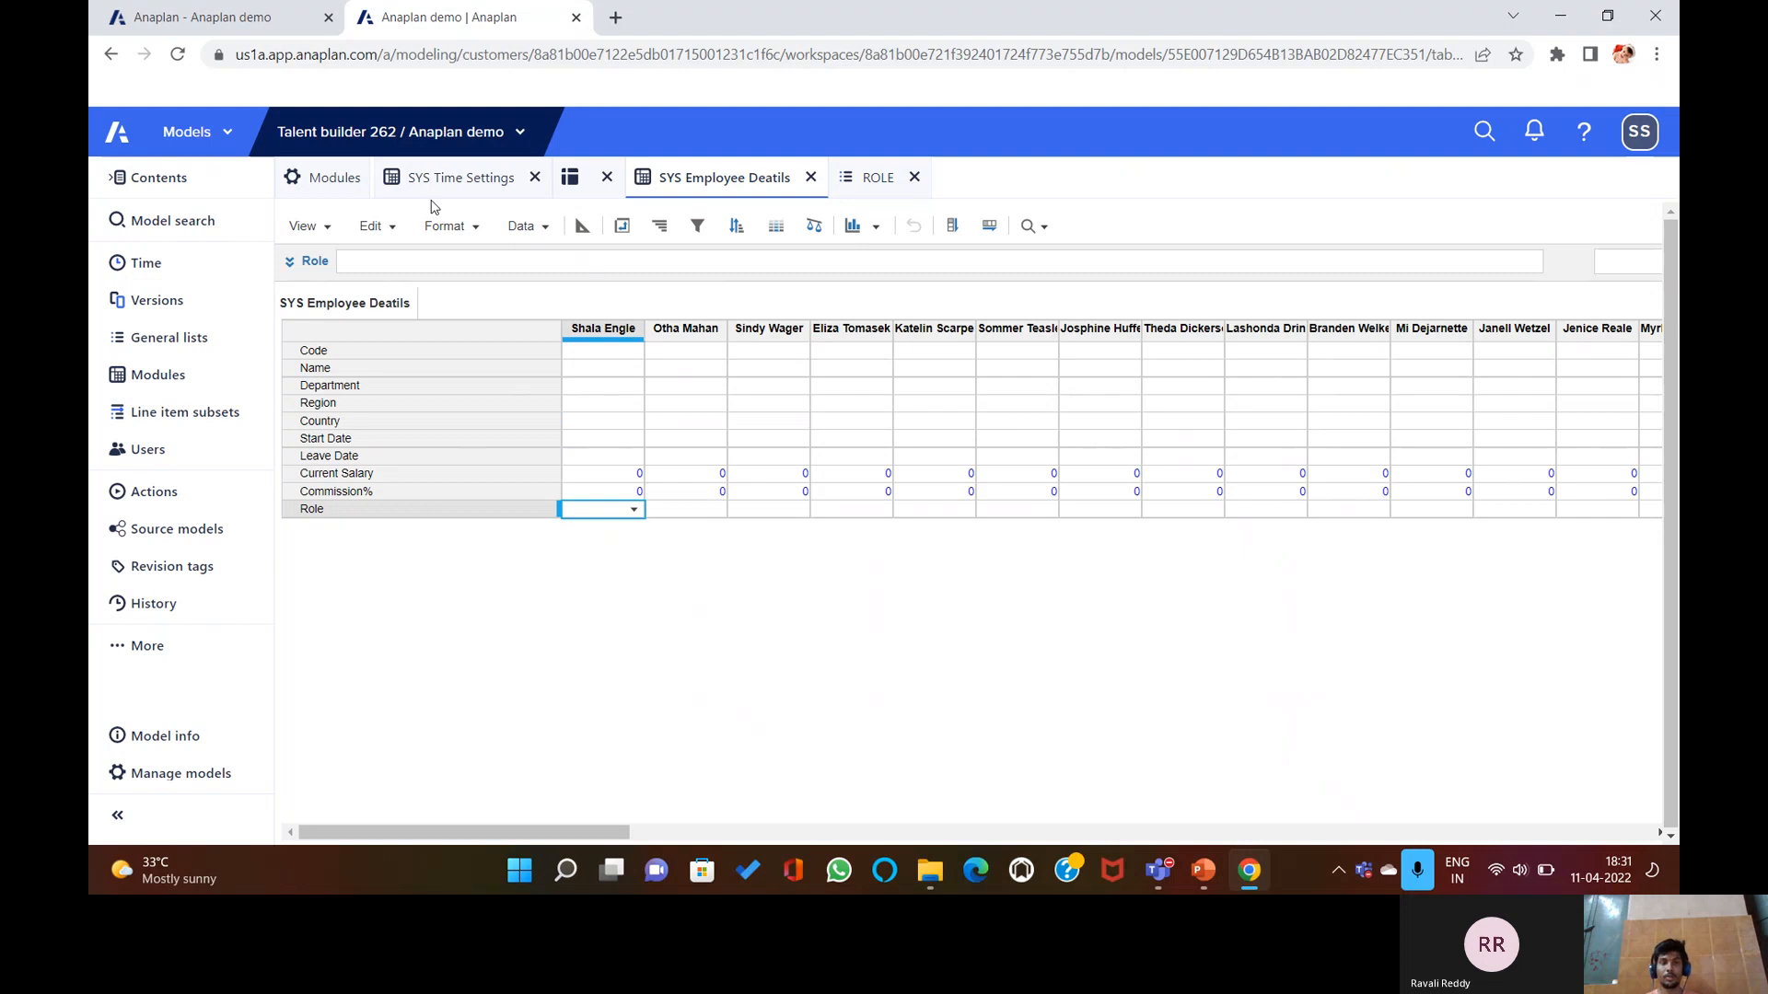
left_click(582, 225)
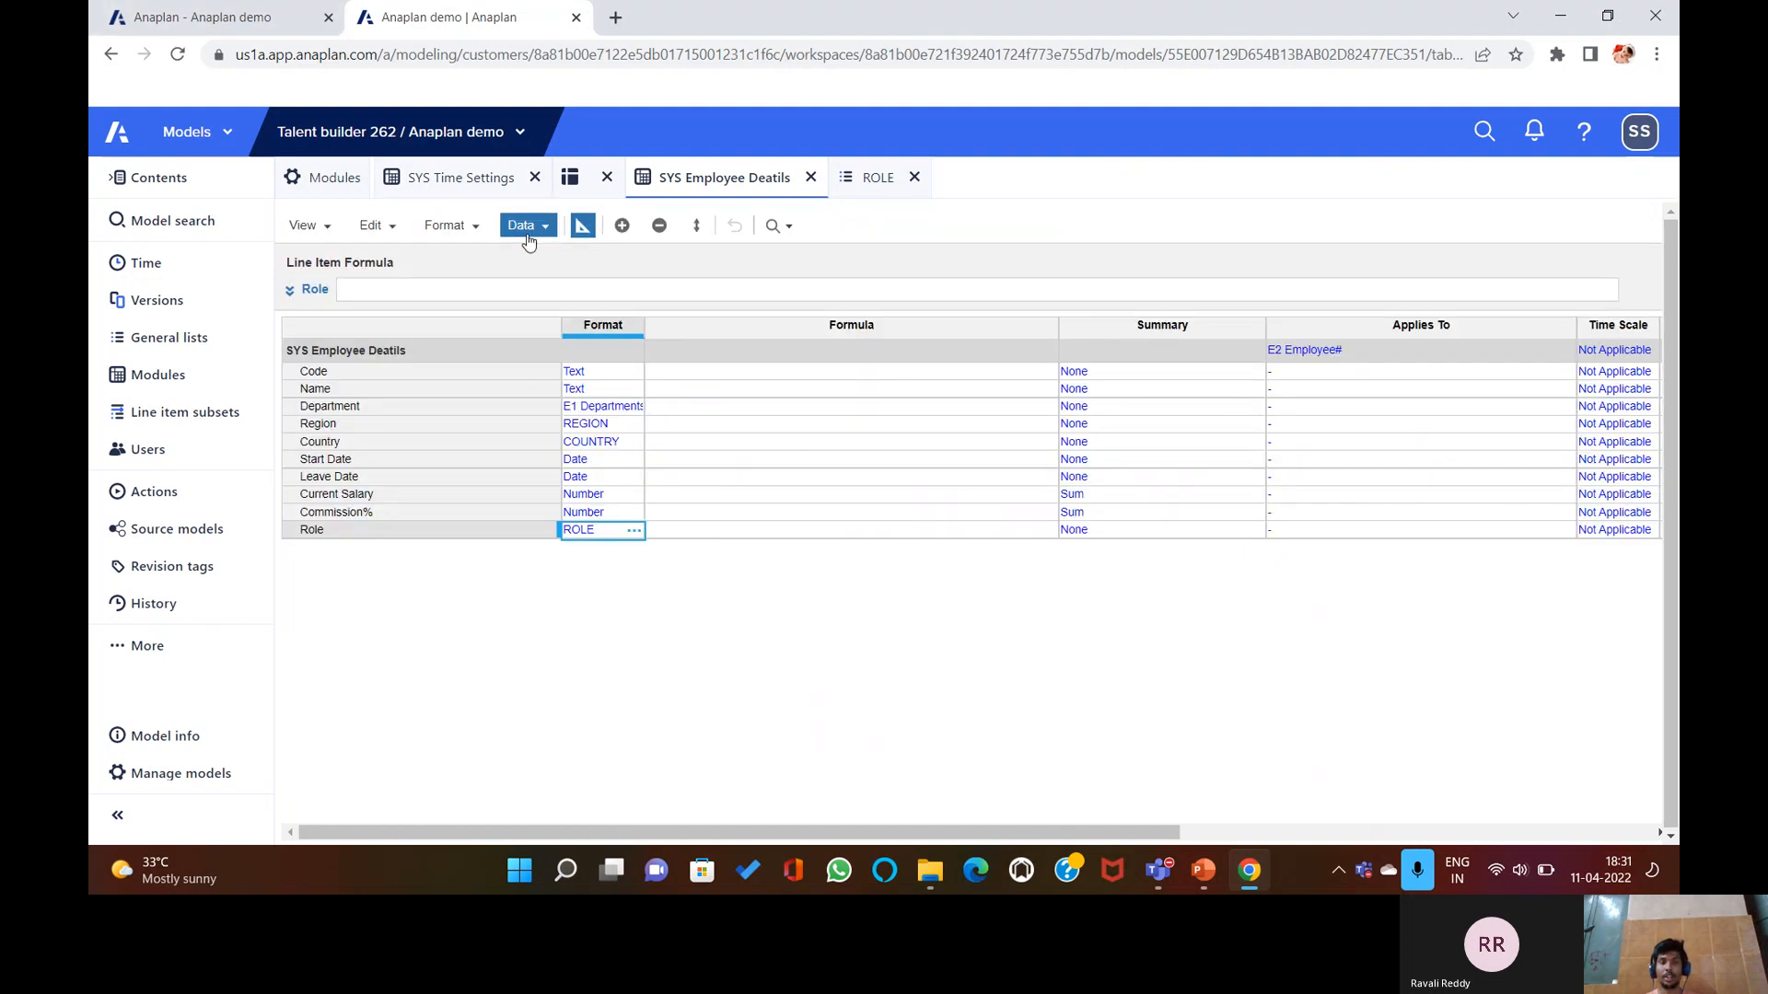
left_click(581, 226)
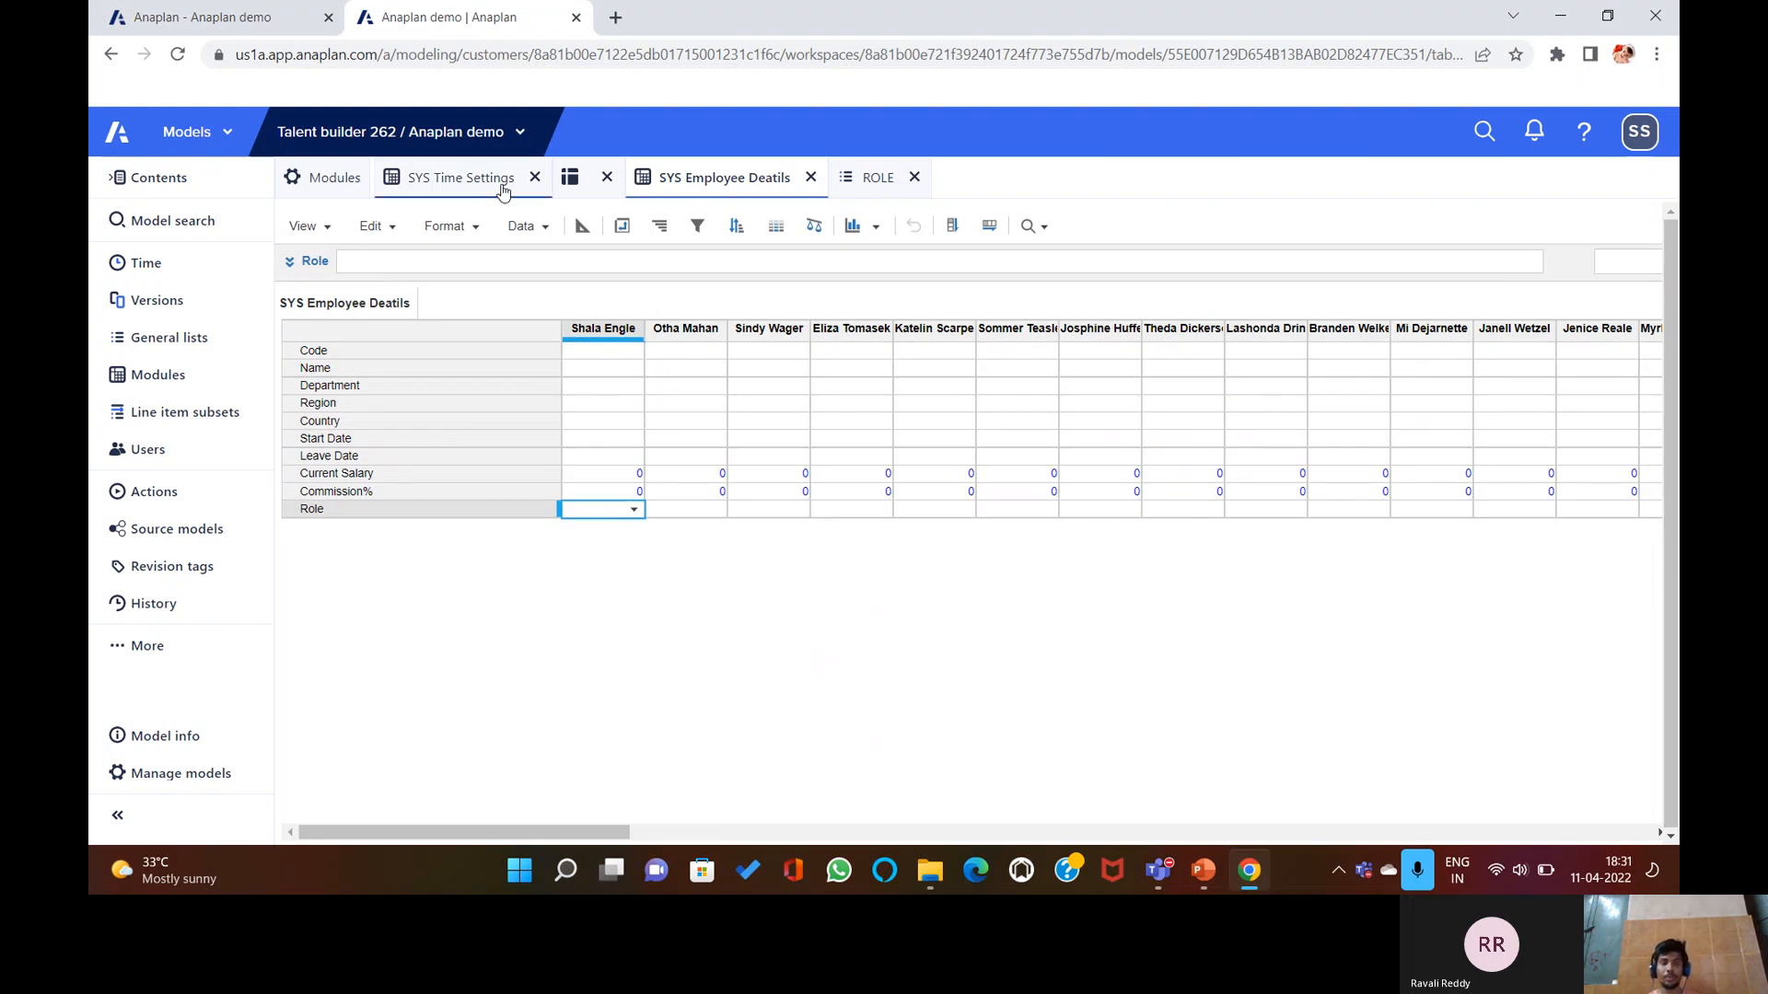
left_click(582, 226)
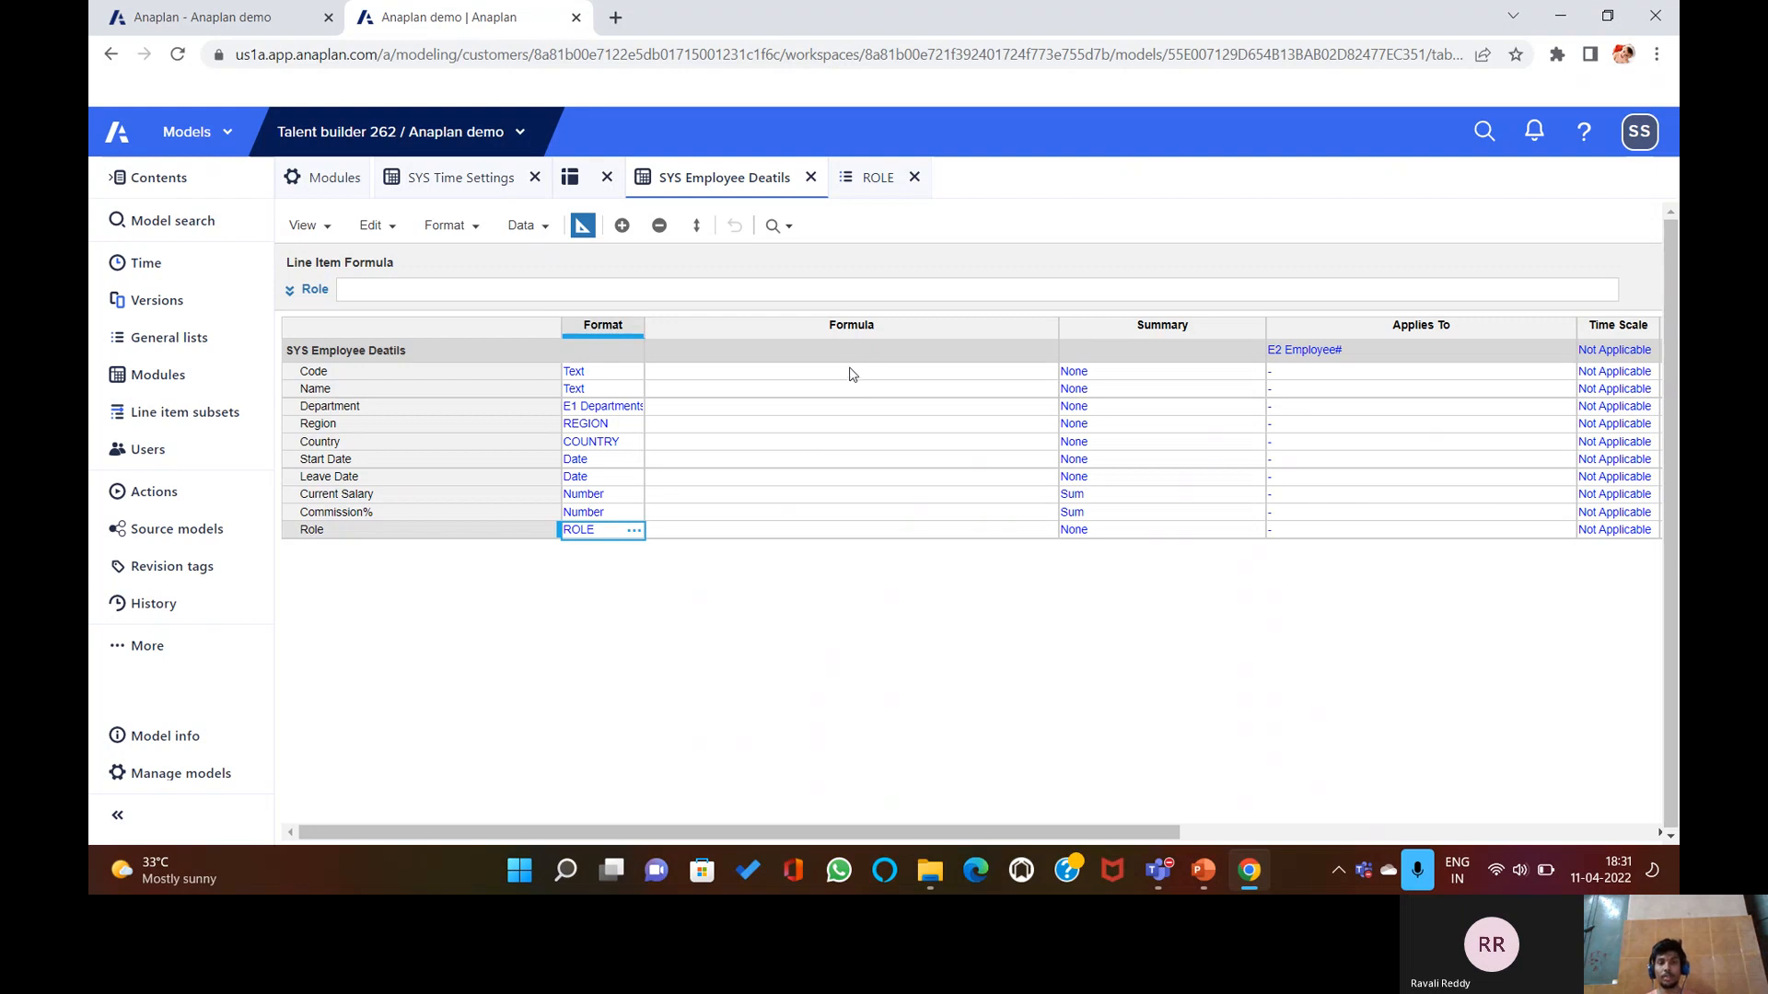
left_click(523, 225)
left_click(582, 226)
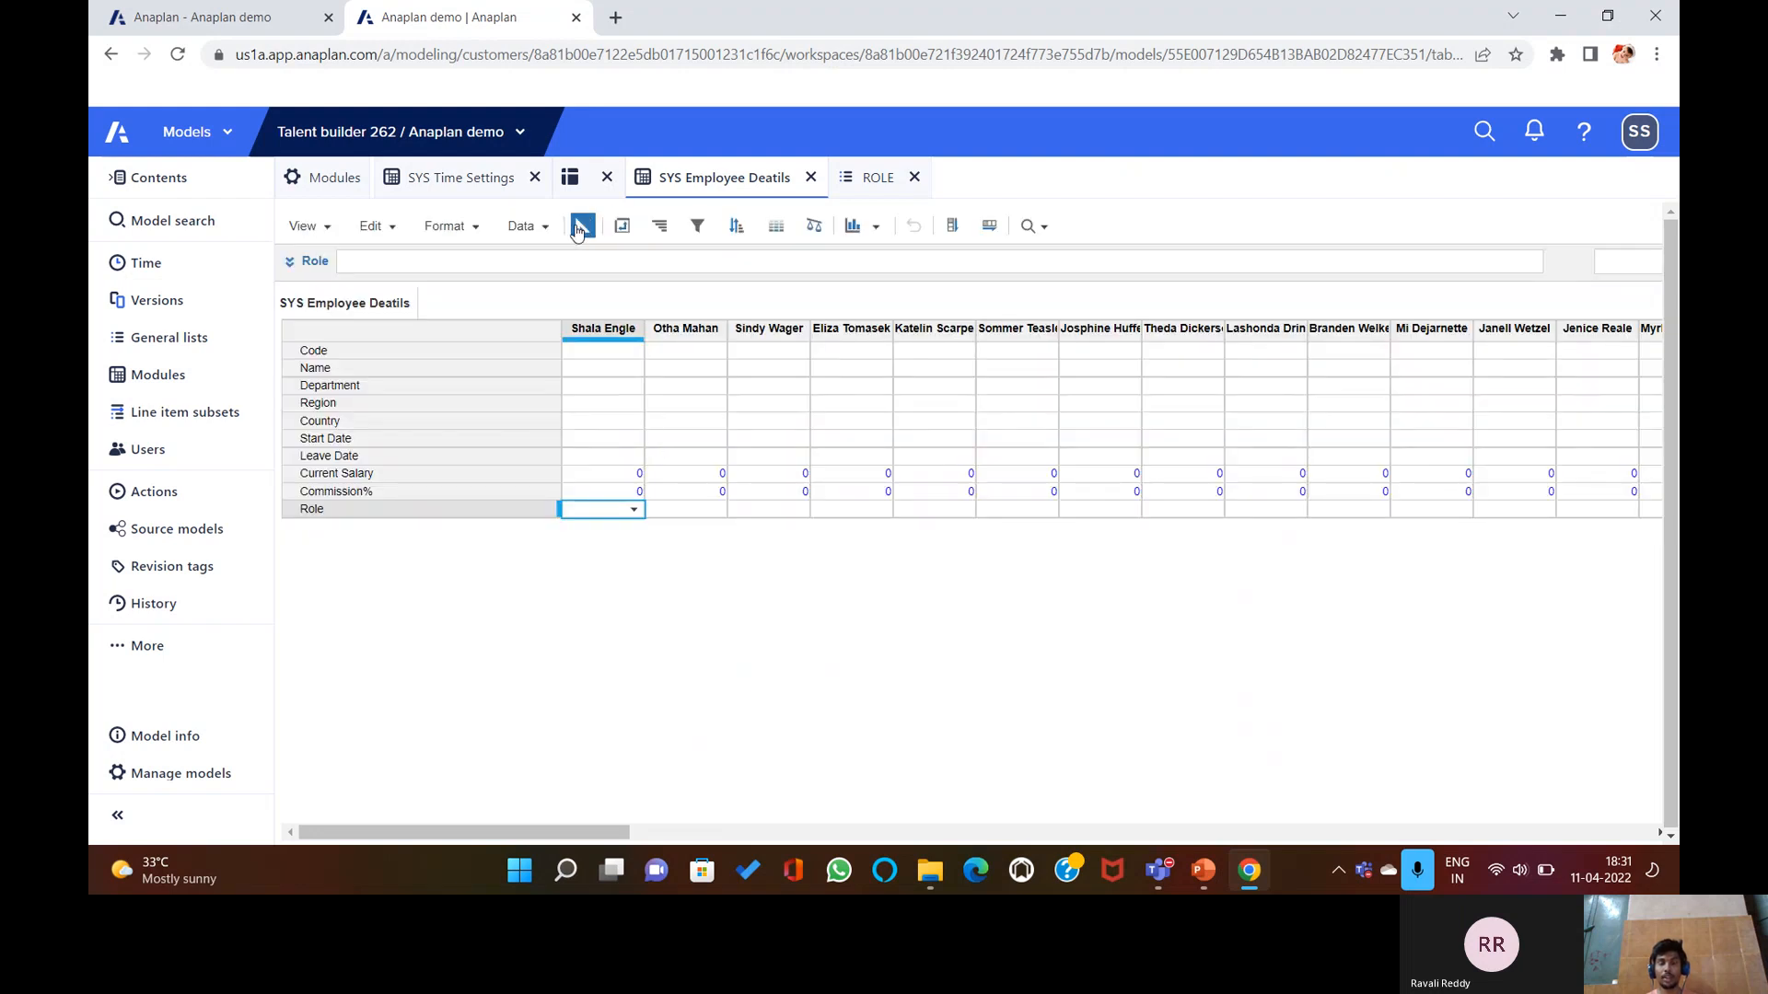
left_click(582, 226)
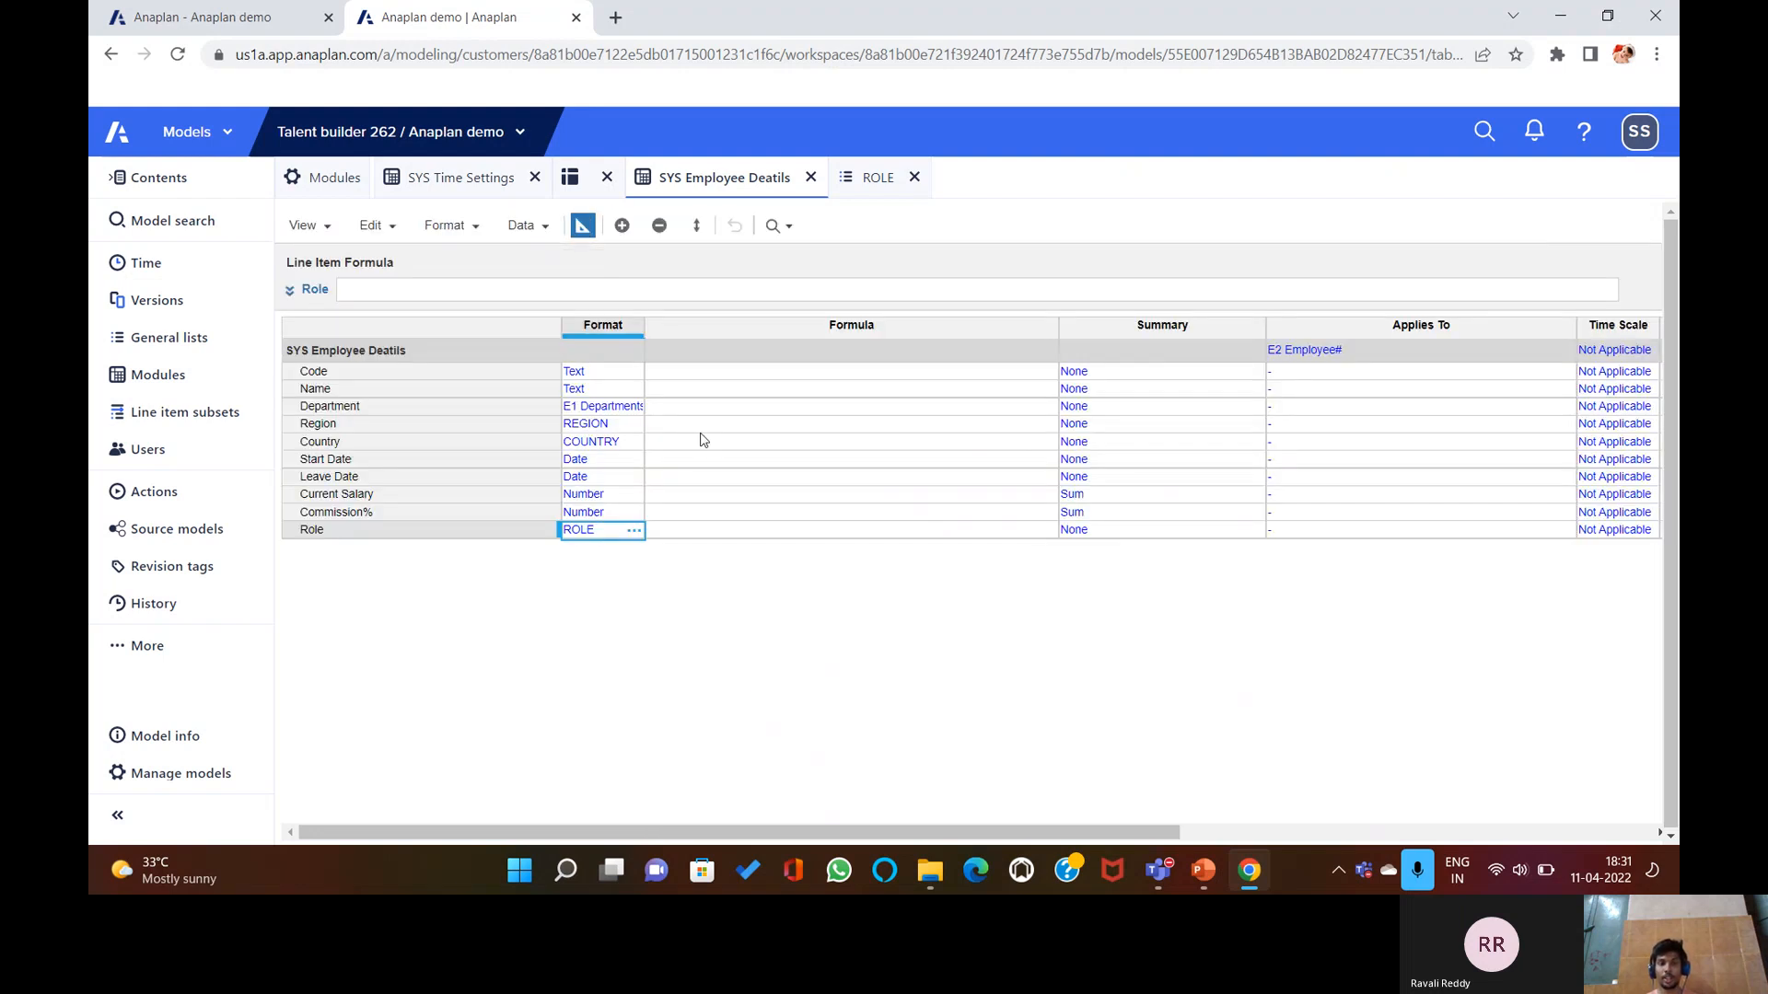
left_click(686, 374)
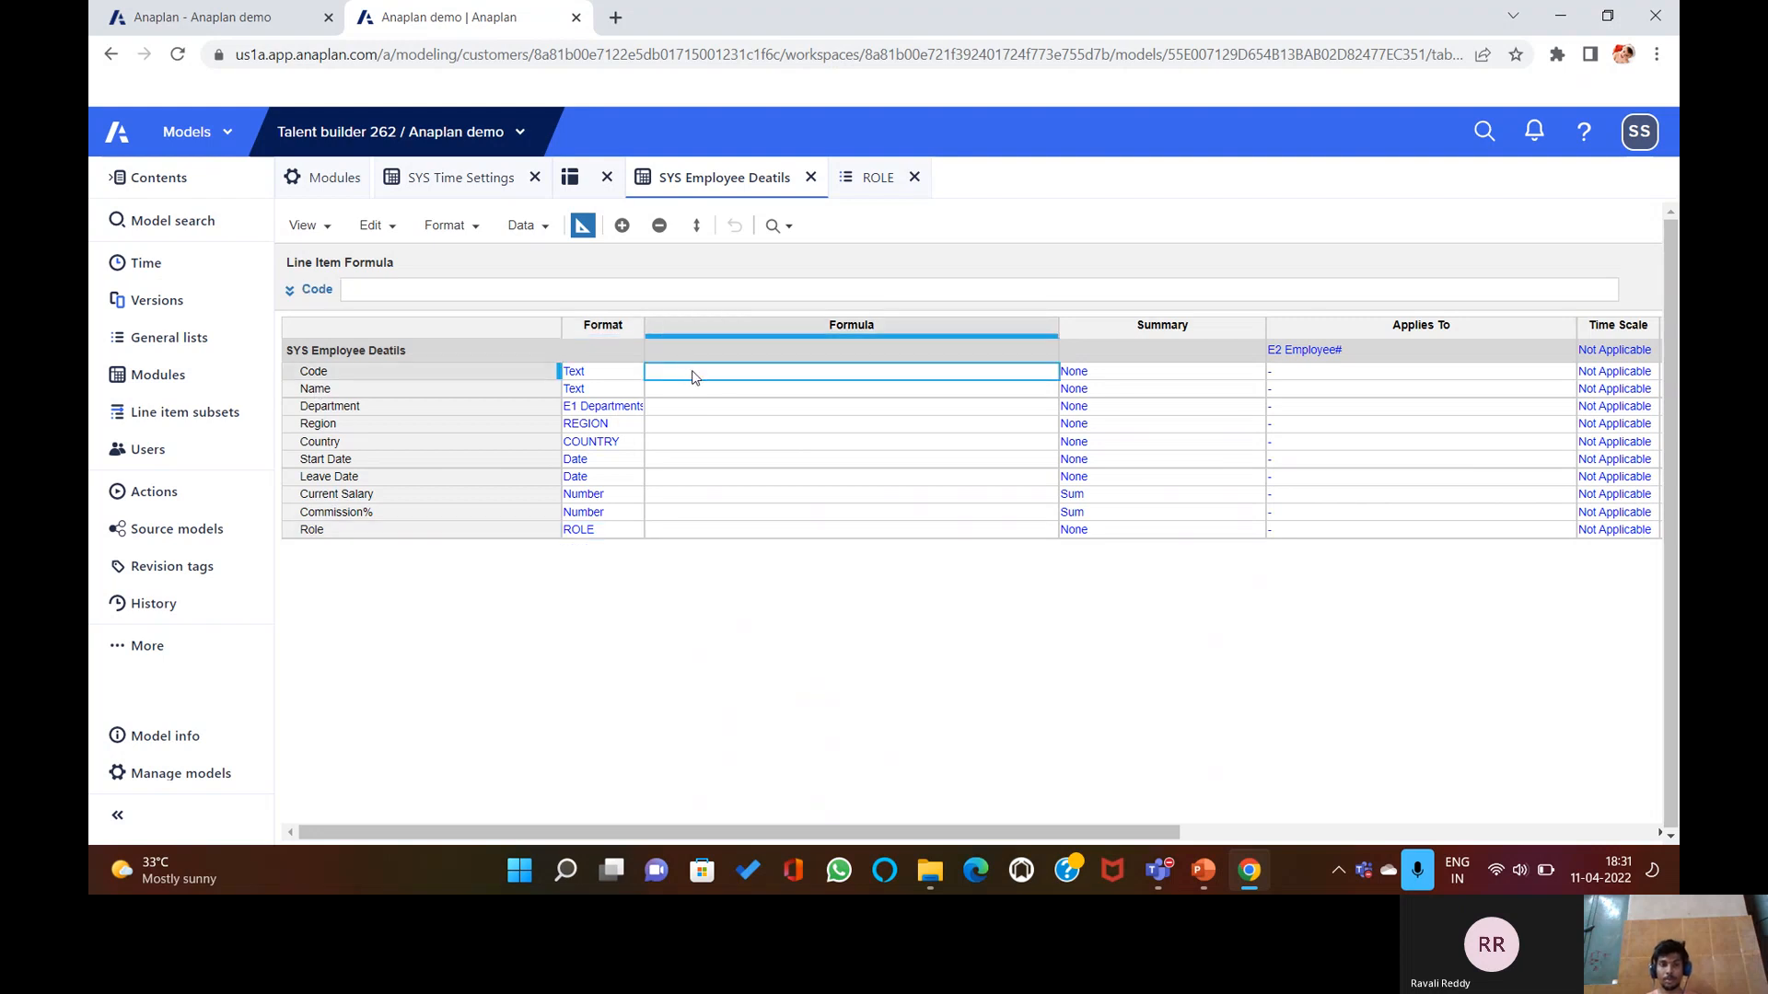
type("C")
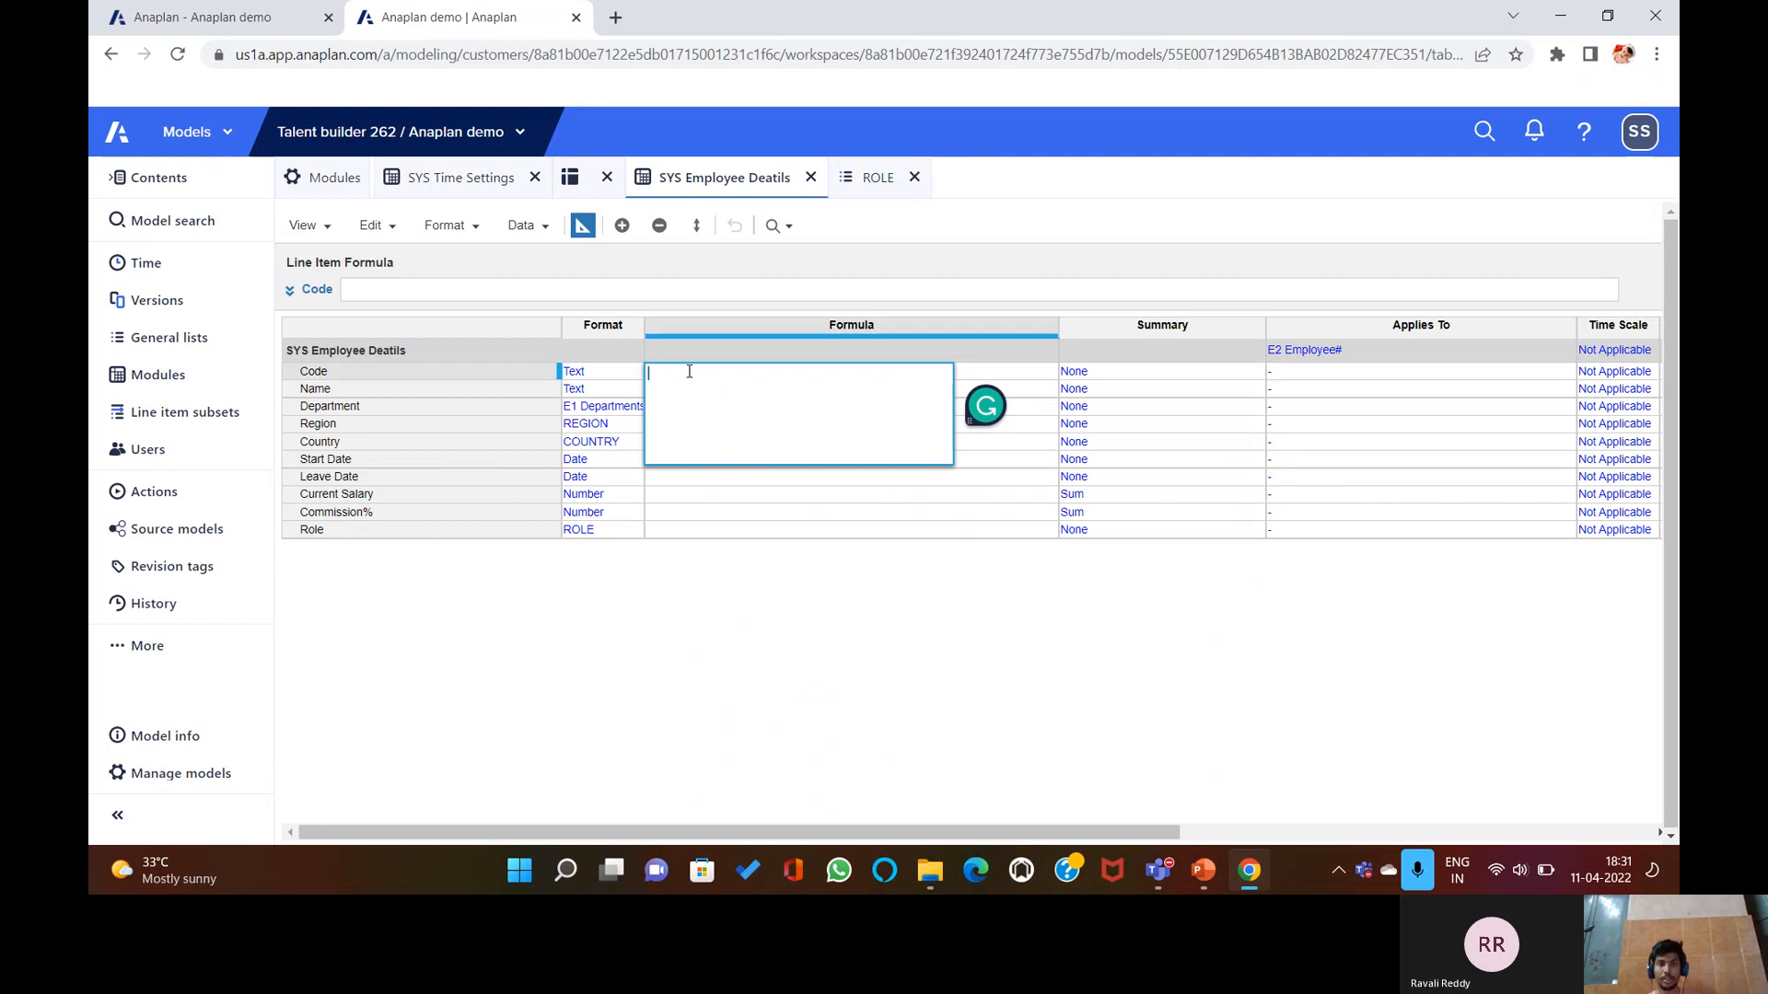
left_click(650, 287)
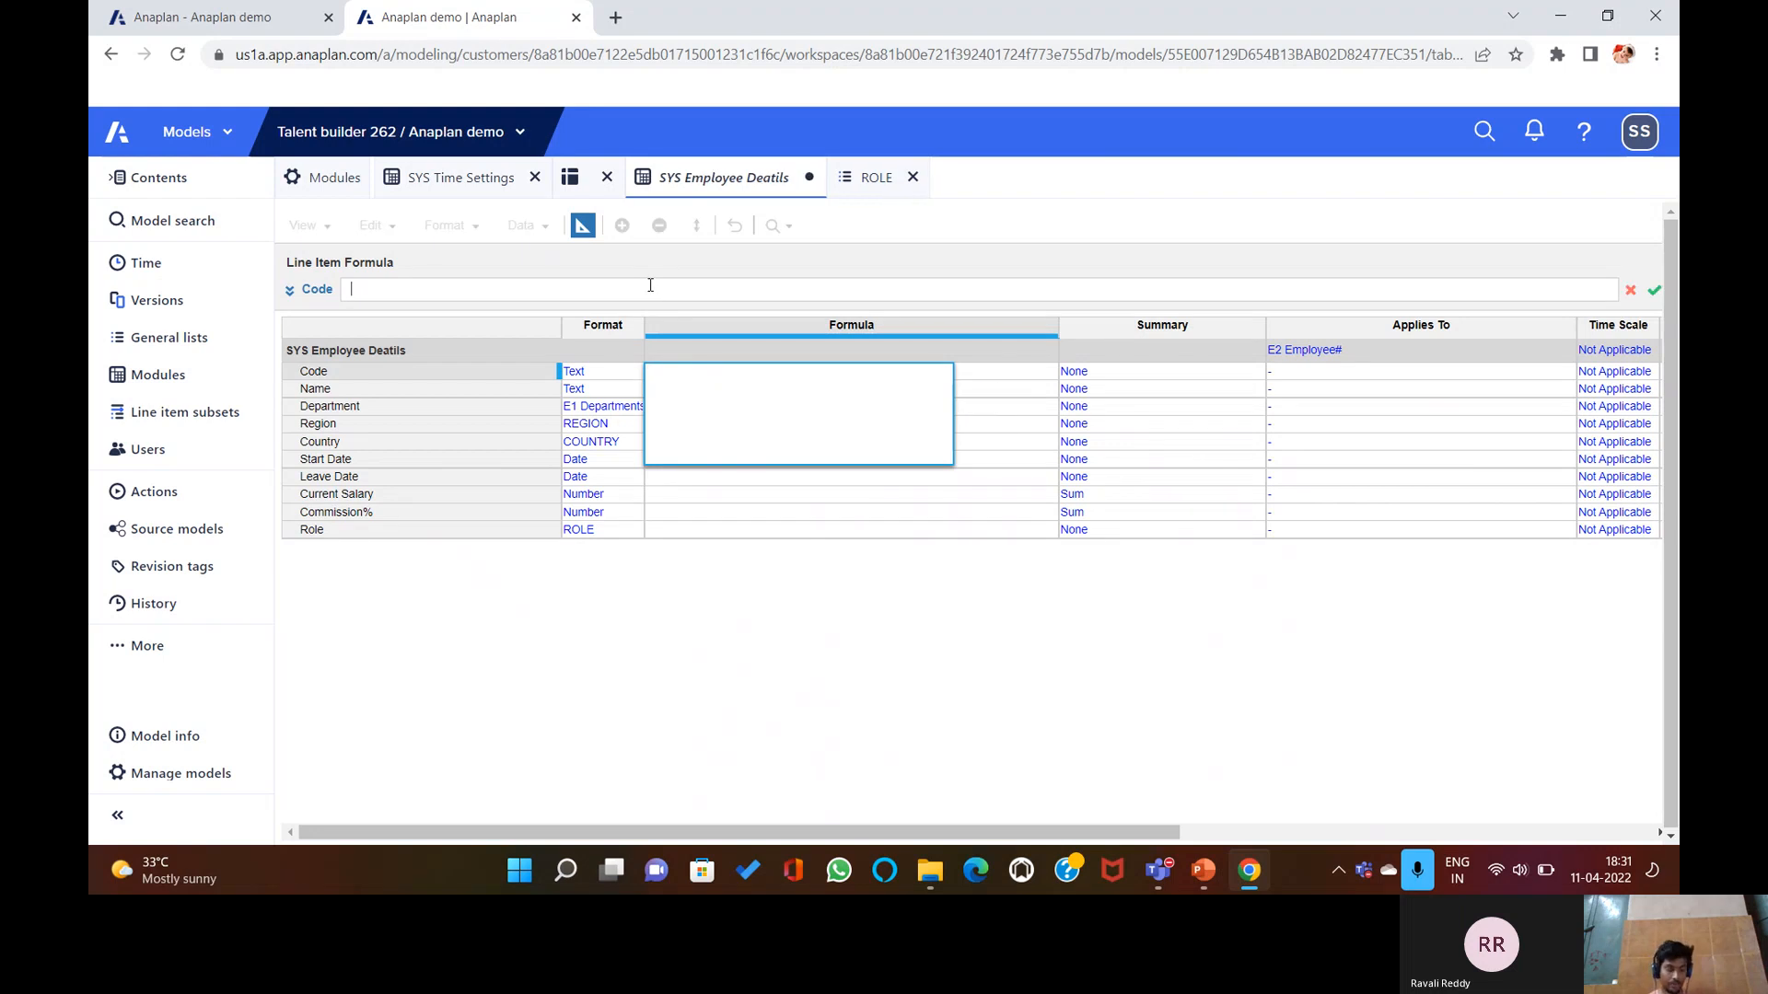
type("Code")
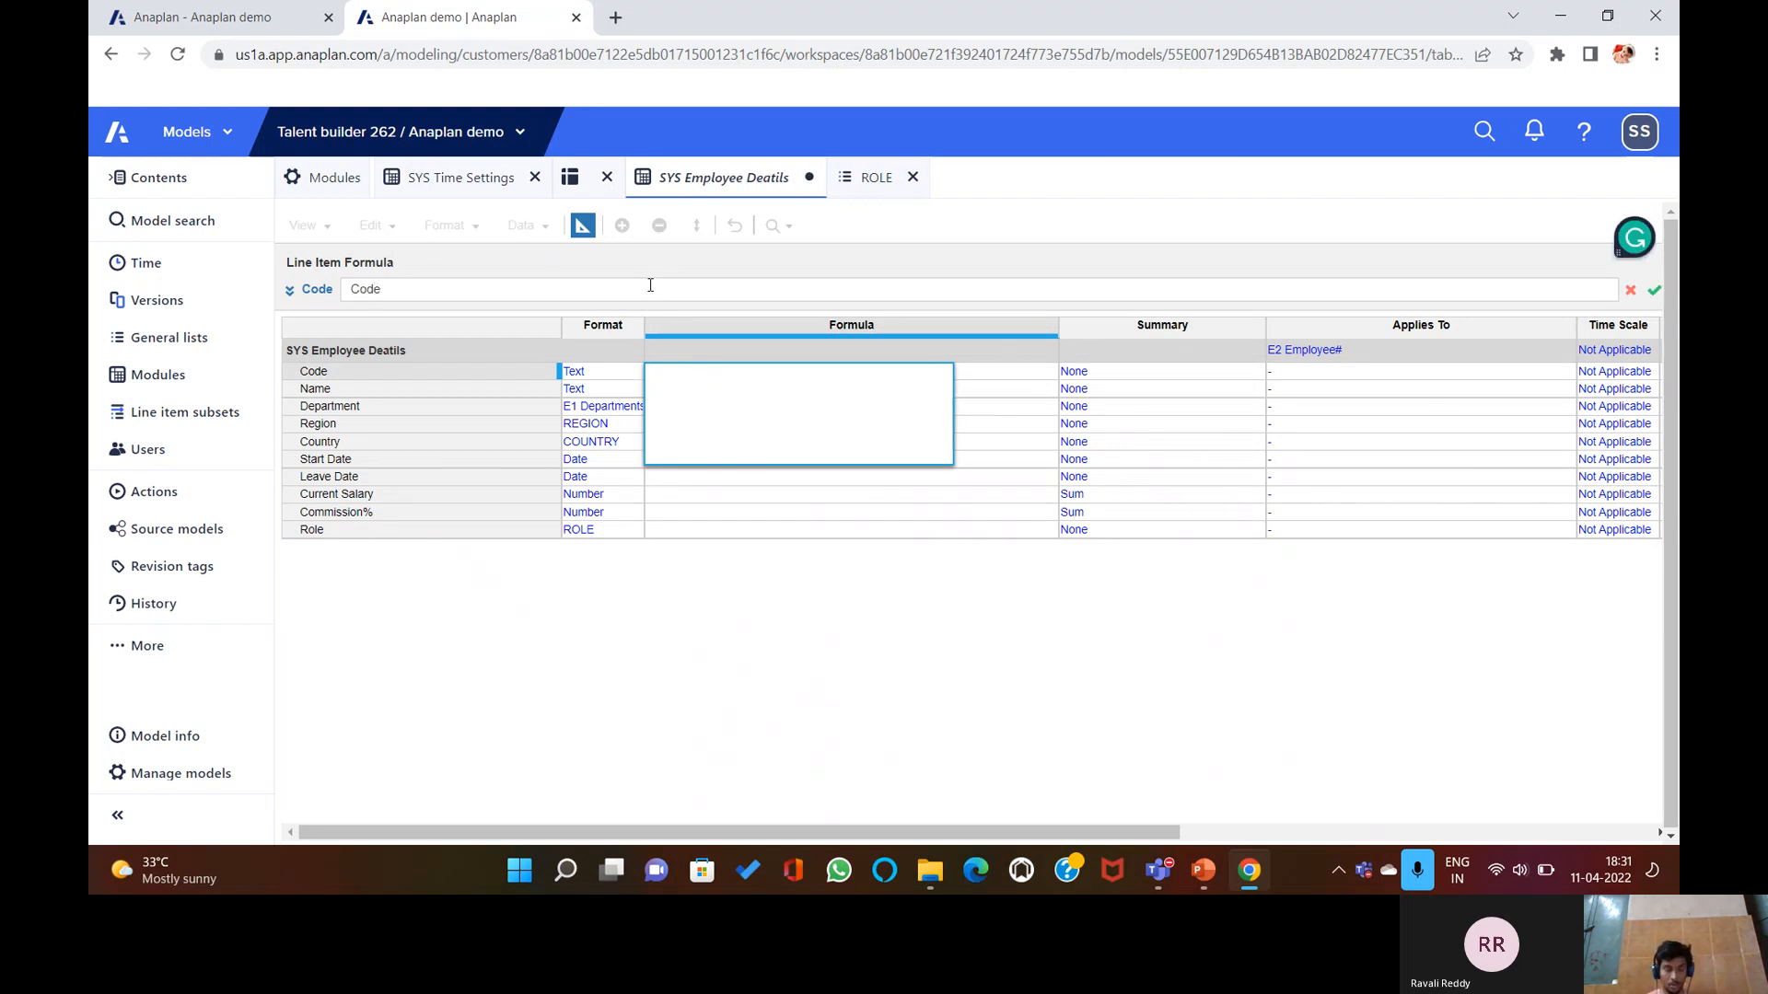
type("()")
type("ITEM")
type("()")
type("\"")
type("E2 E")
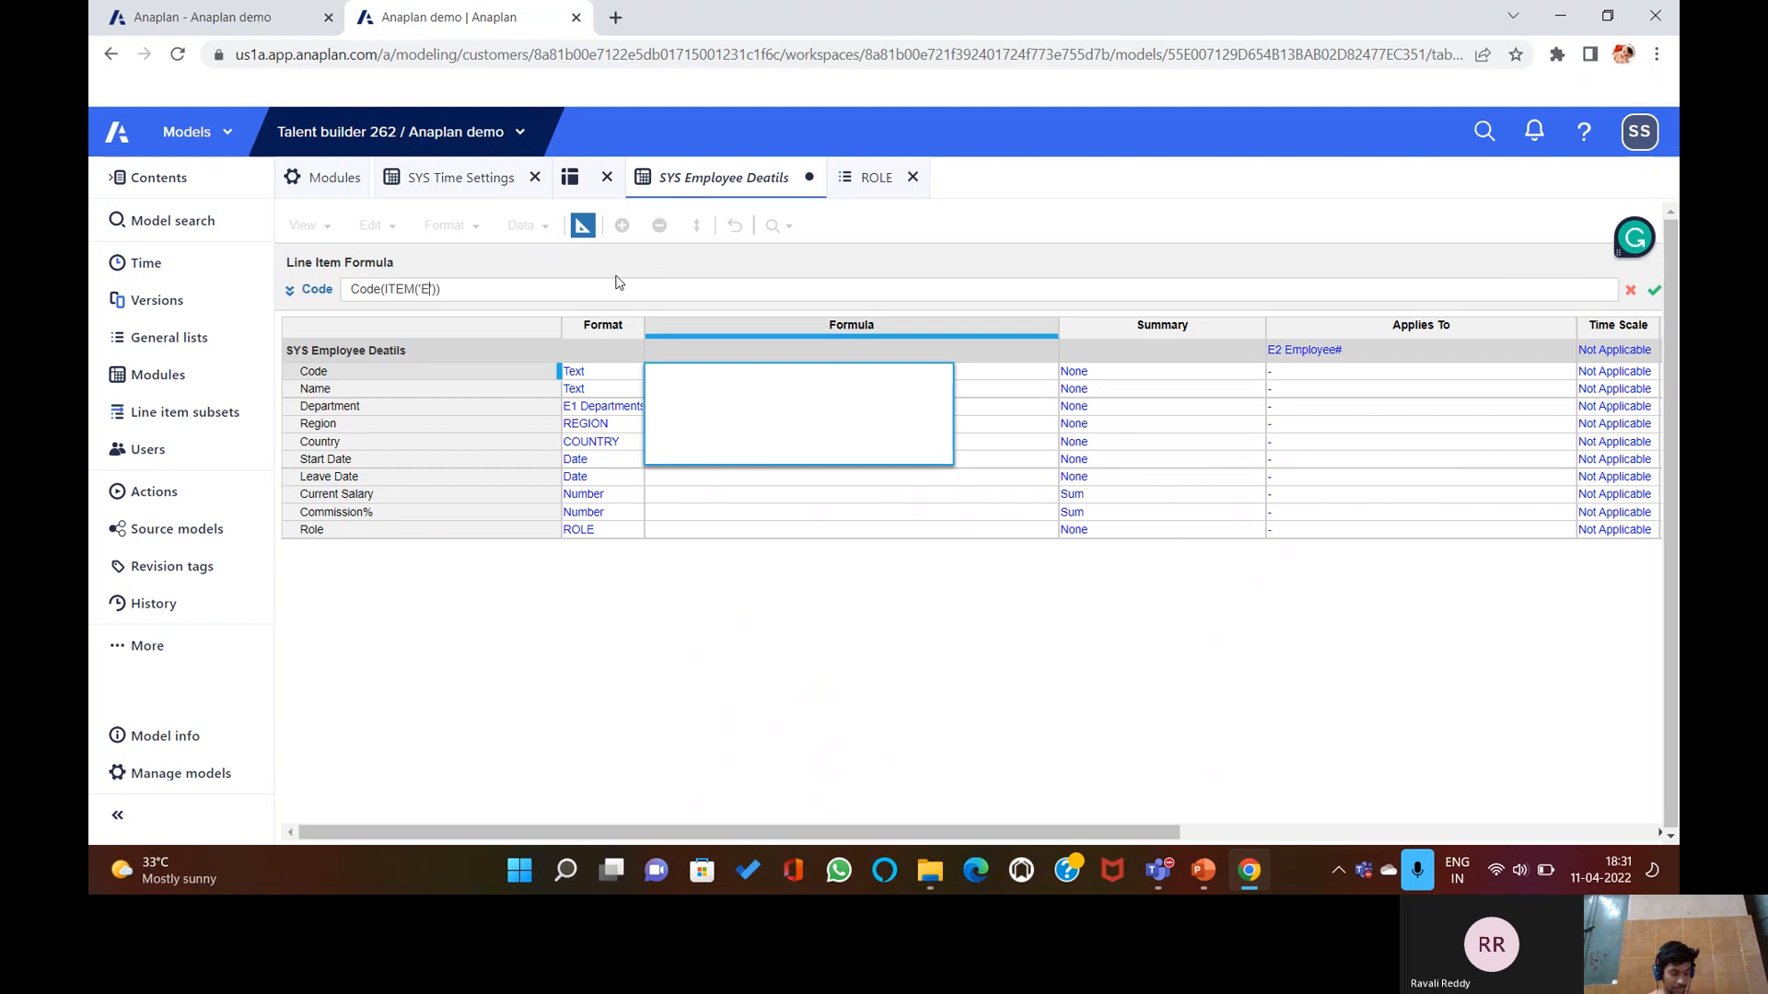
type("mplo")
type("yee")
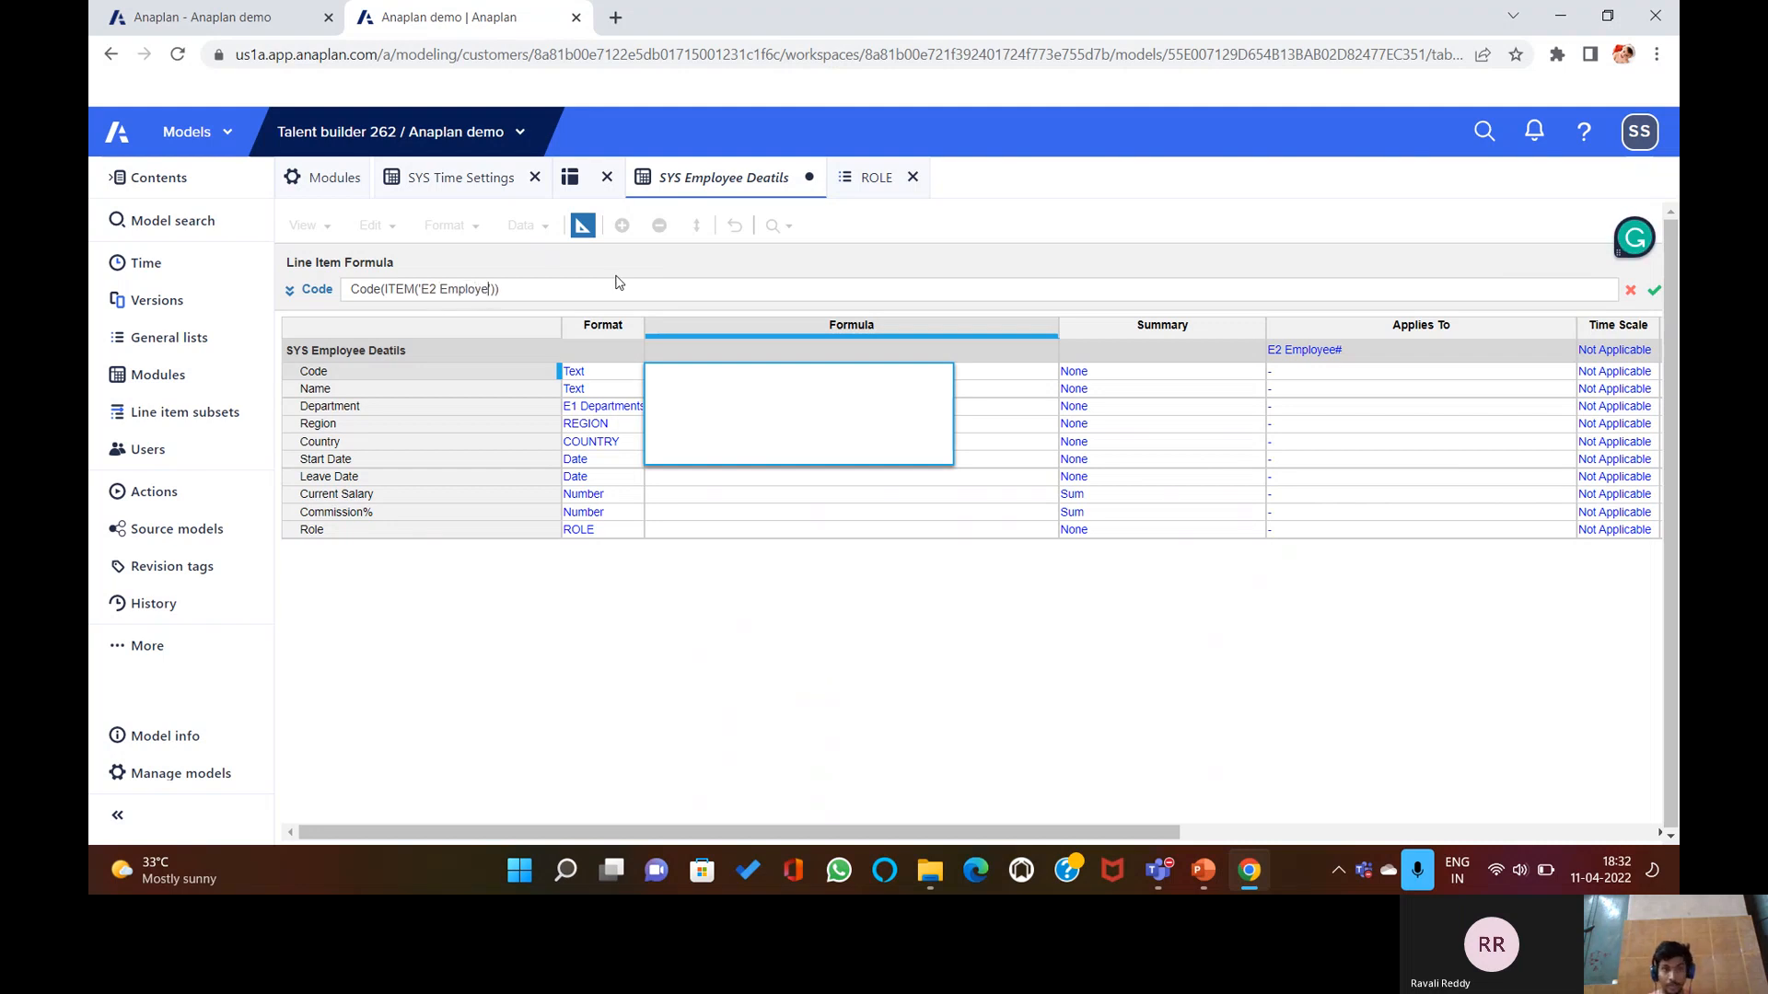
type("#")
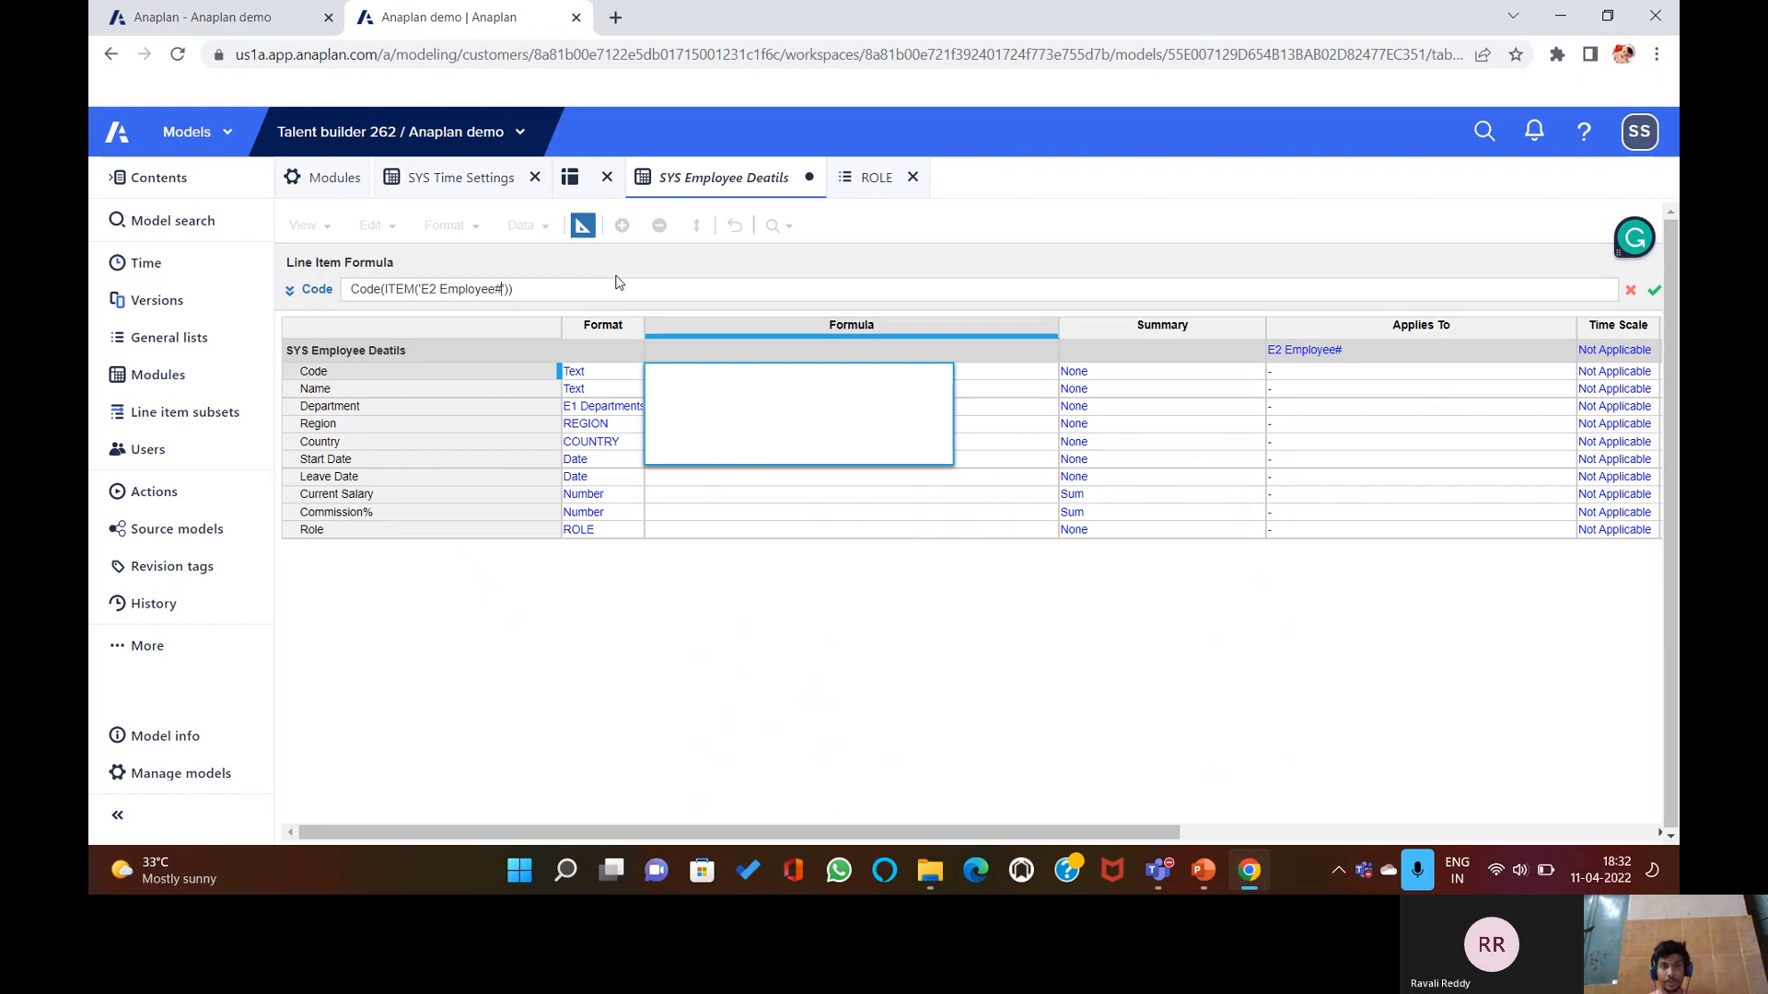
key("Return")
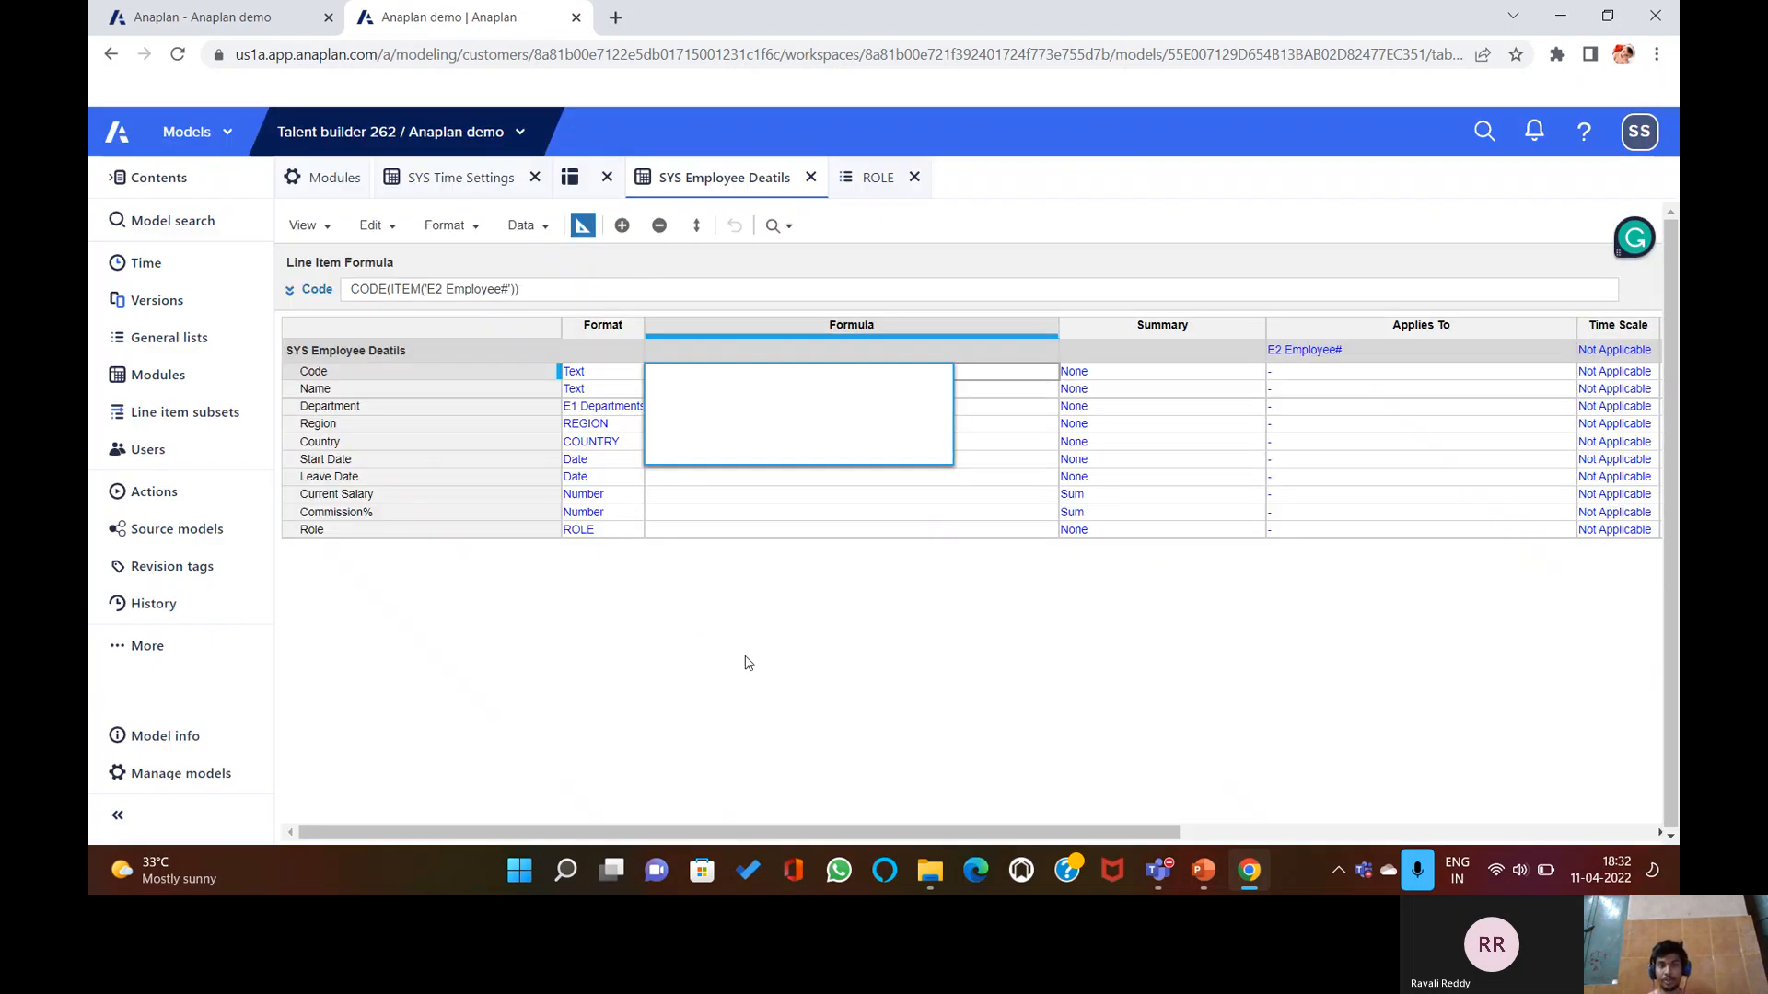
key("Return")
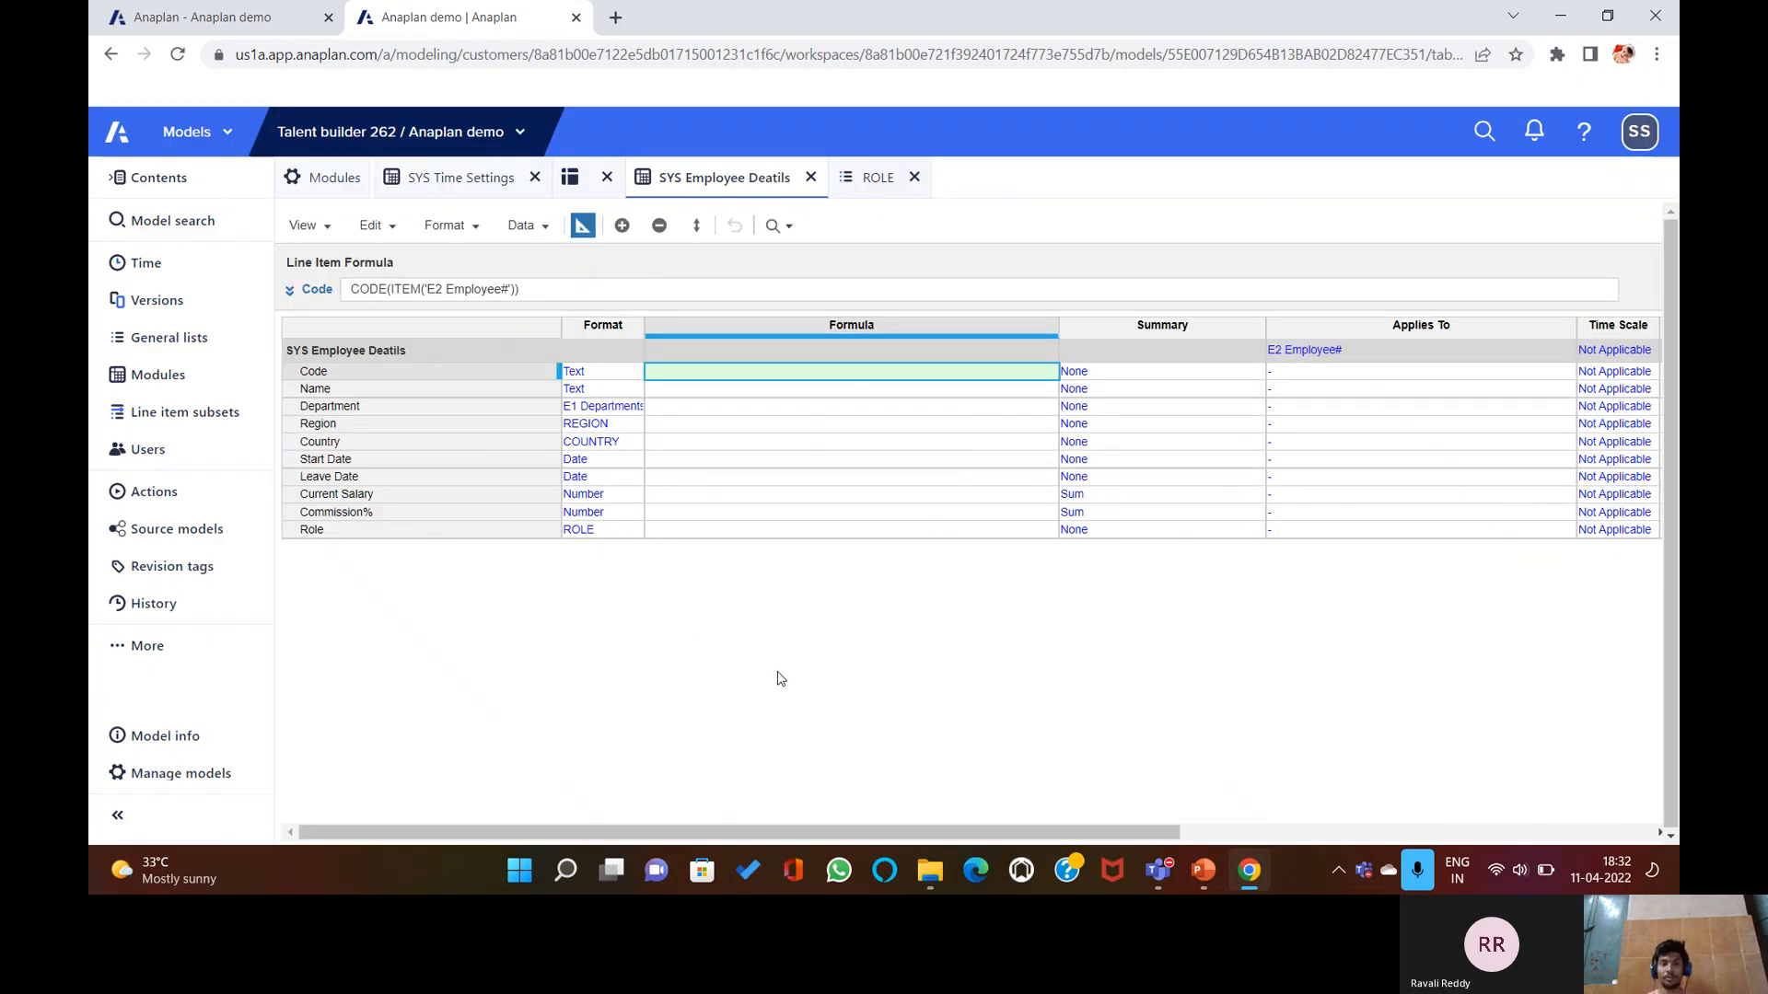
left_click(577, 289)
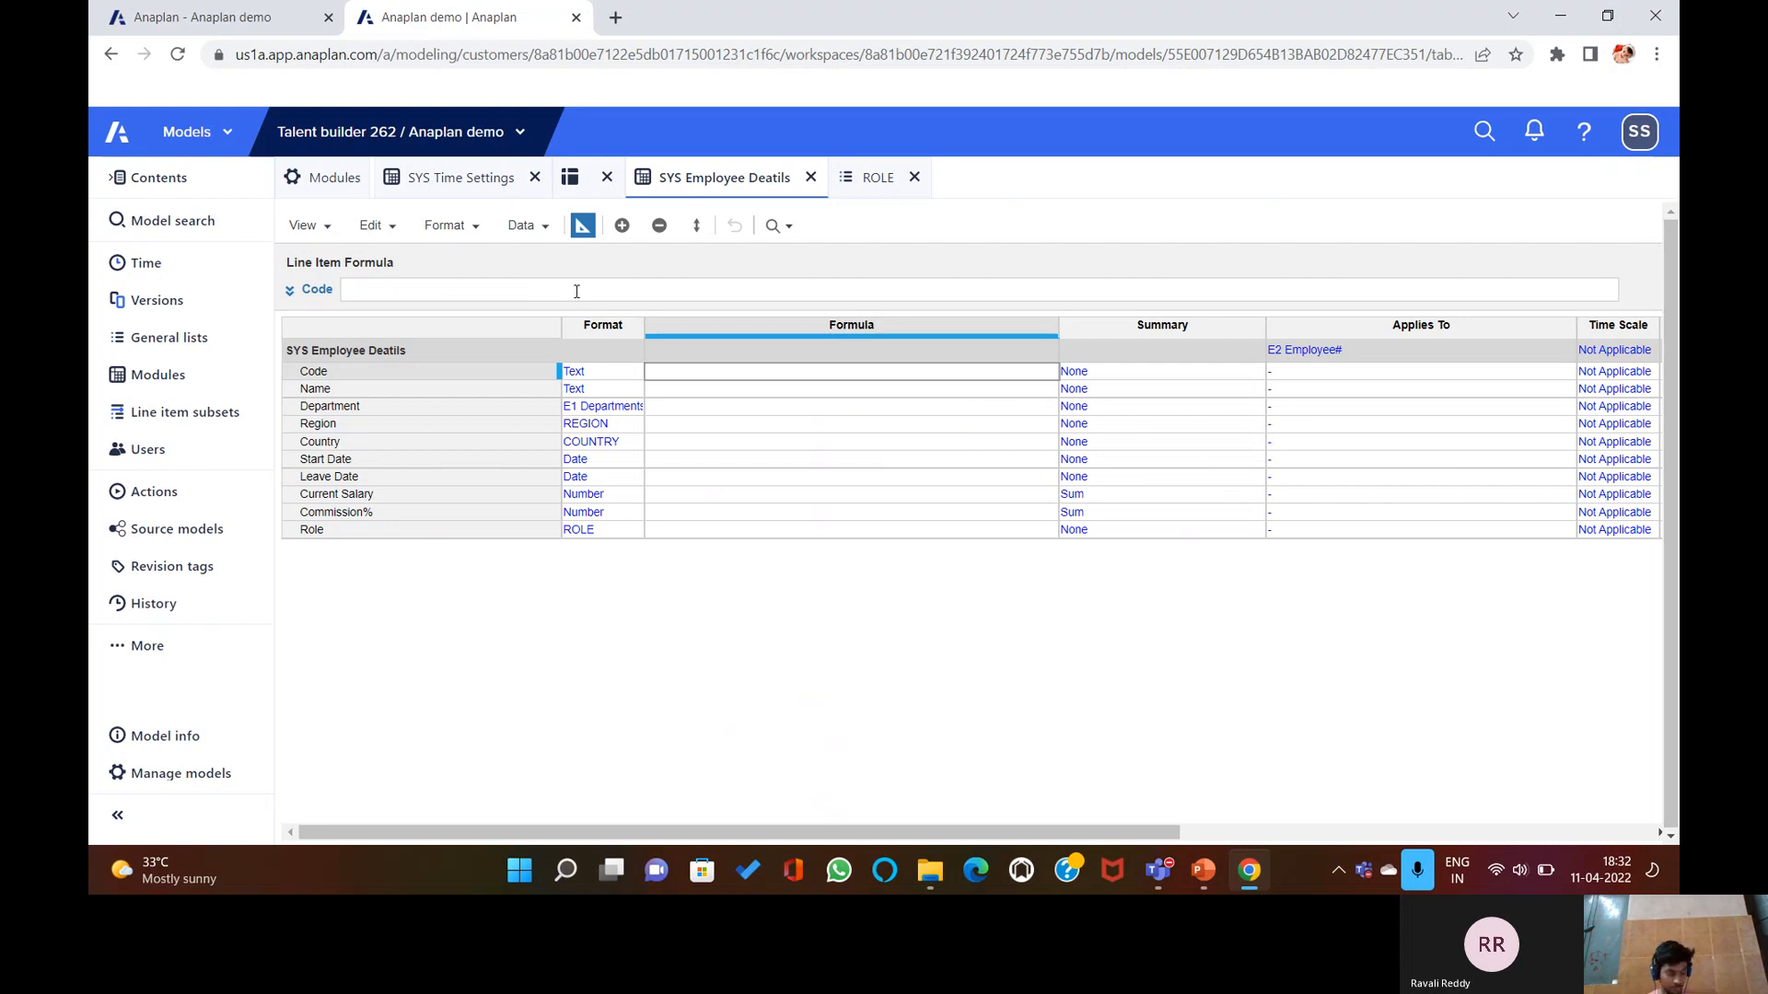
Enter CODE(ITEM('E2 Employee#)) as the Code formula and dismiss the invalid-formula error.
type("CODE")
type("()")
type("ITEM")
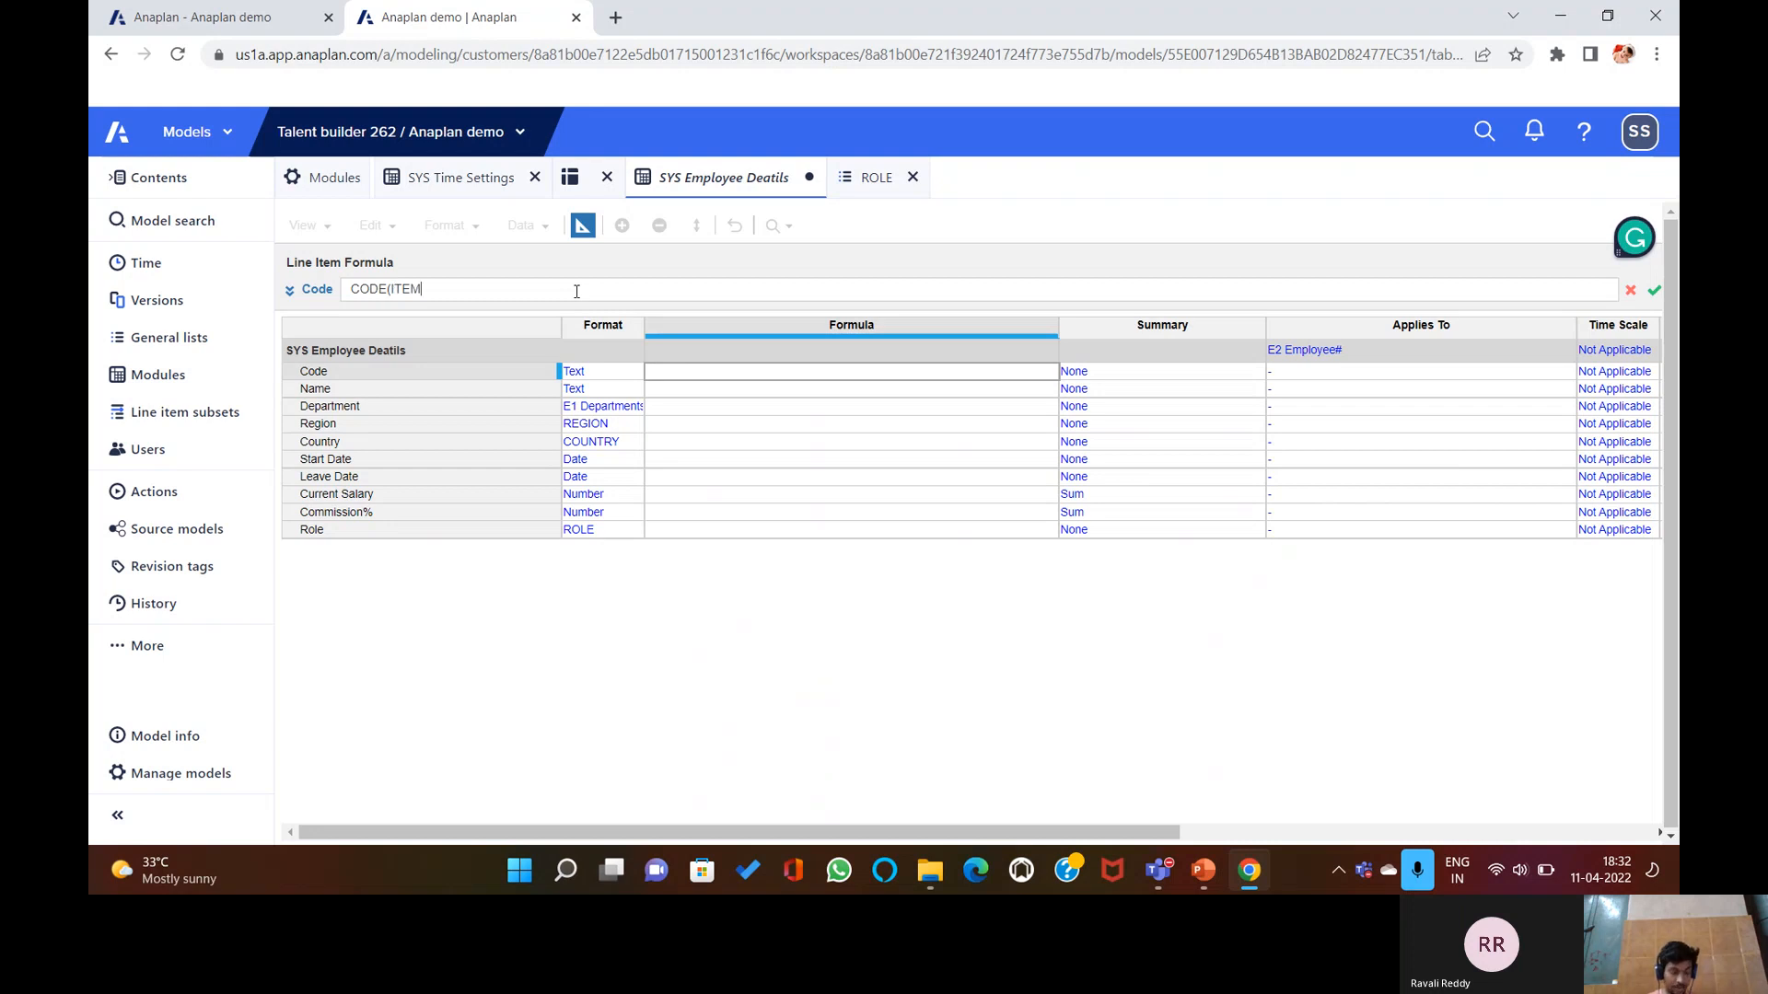
type("()")
type("'E")
type("2 Emplo")
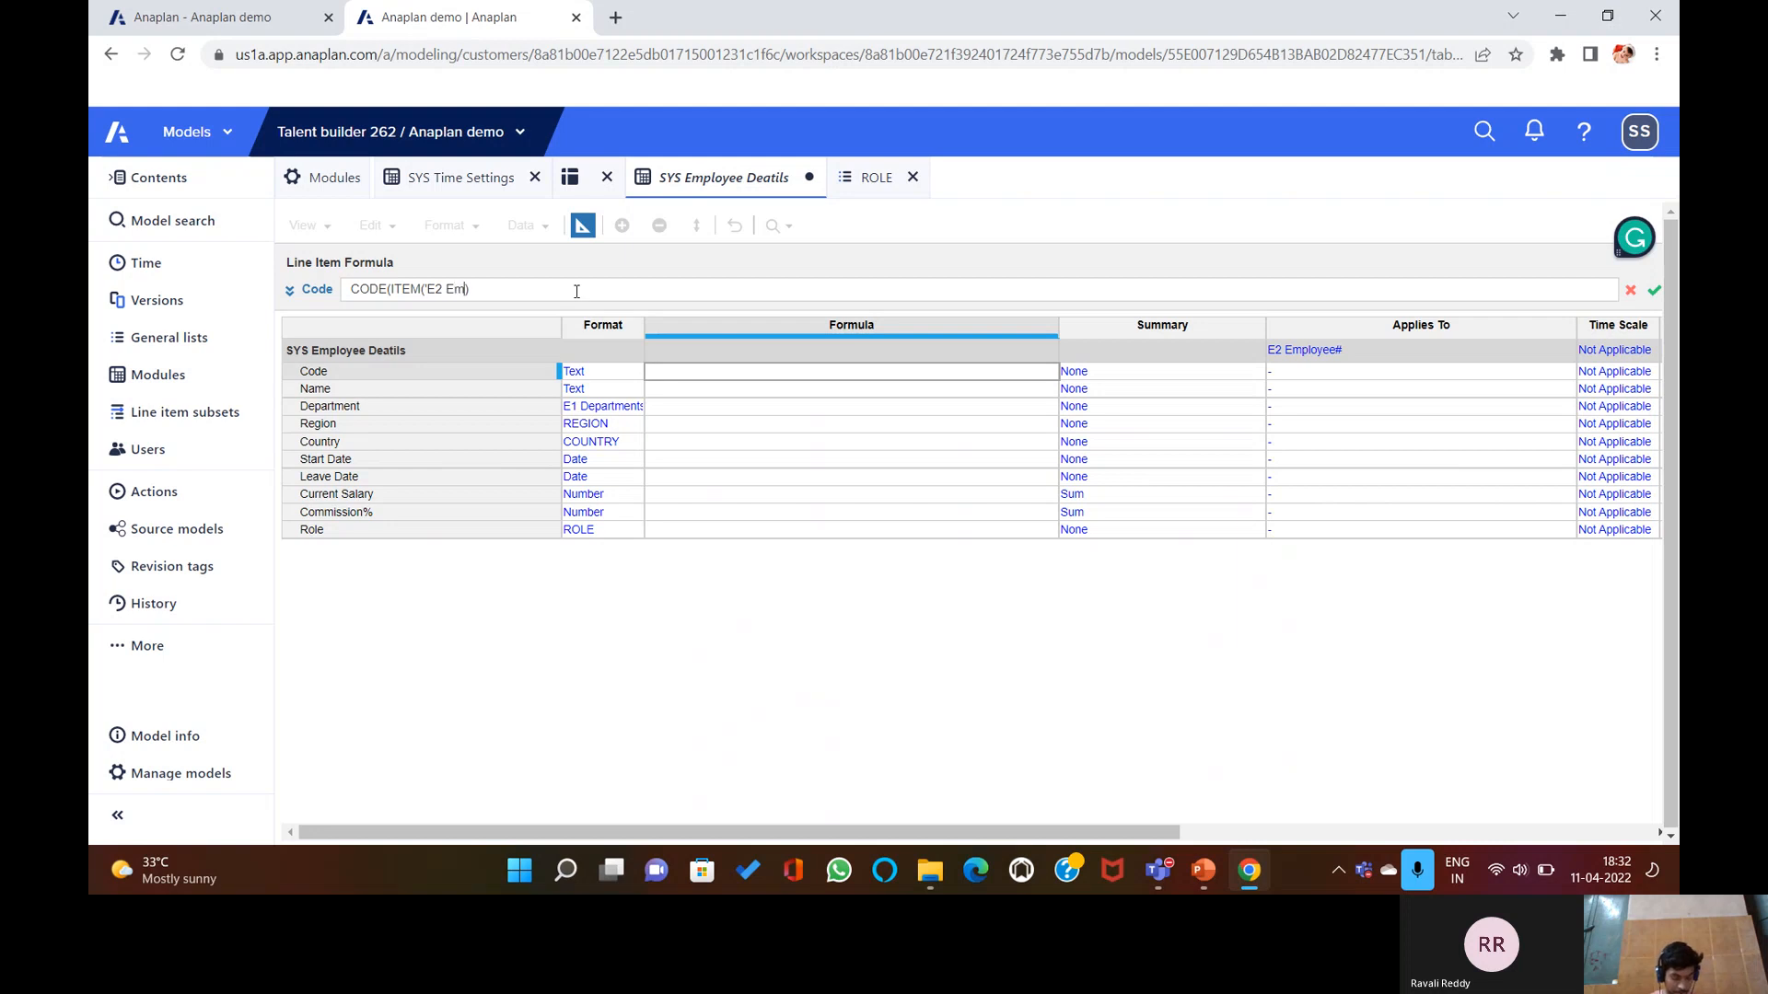
type("yee")
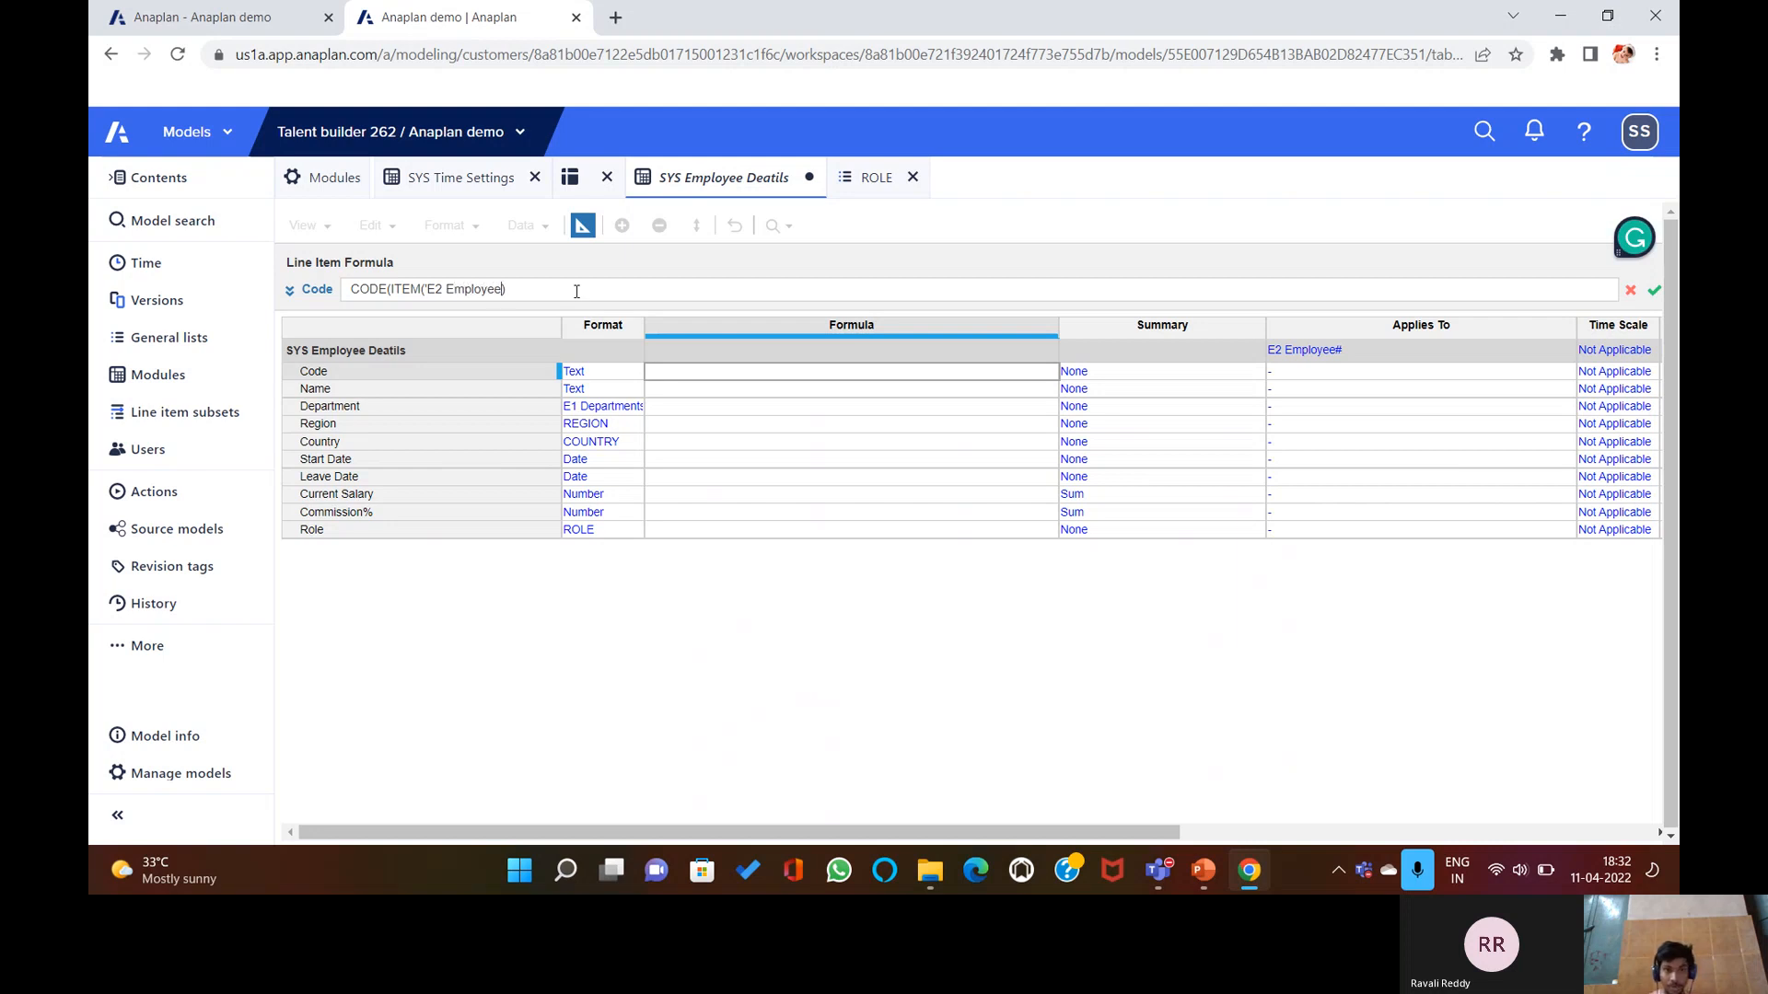
type("#")
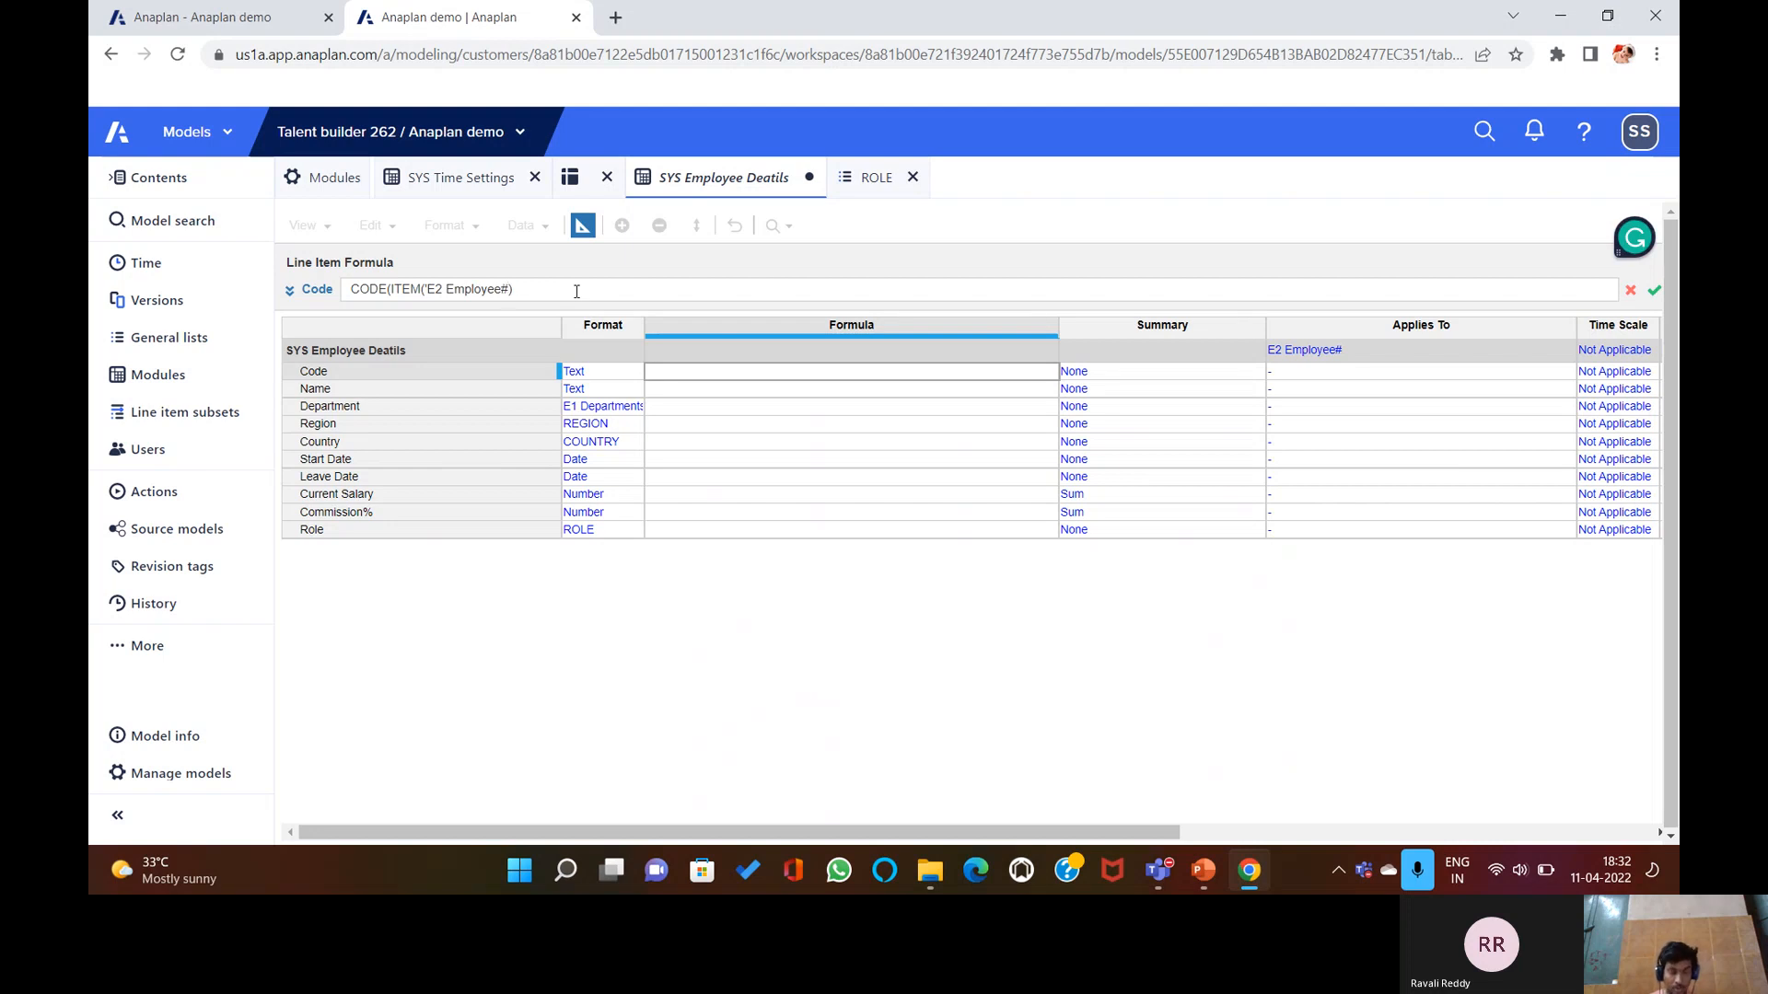
key("Return")
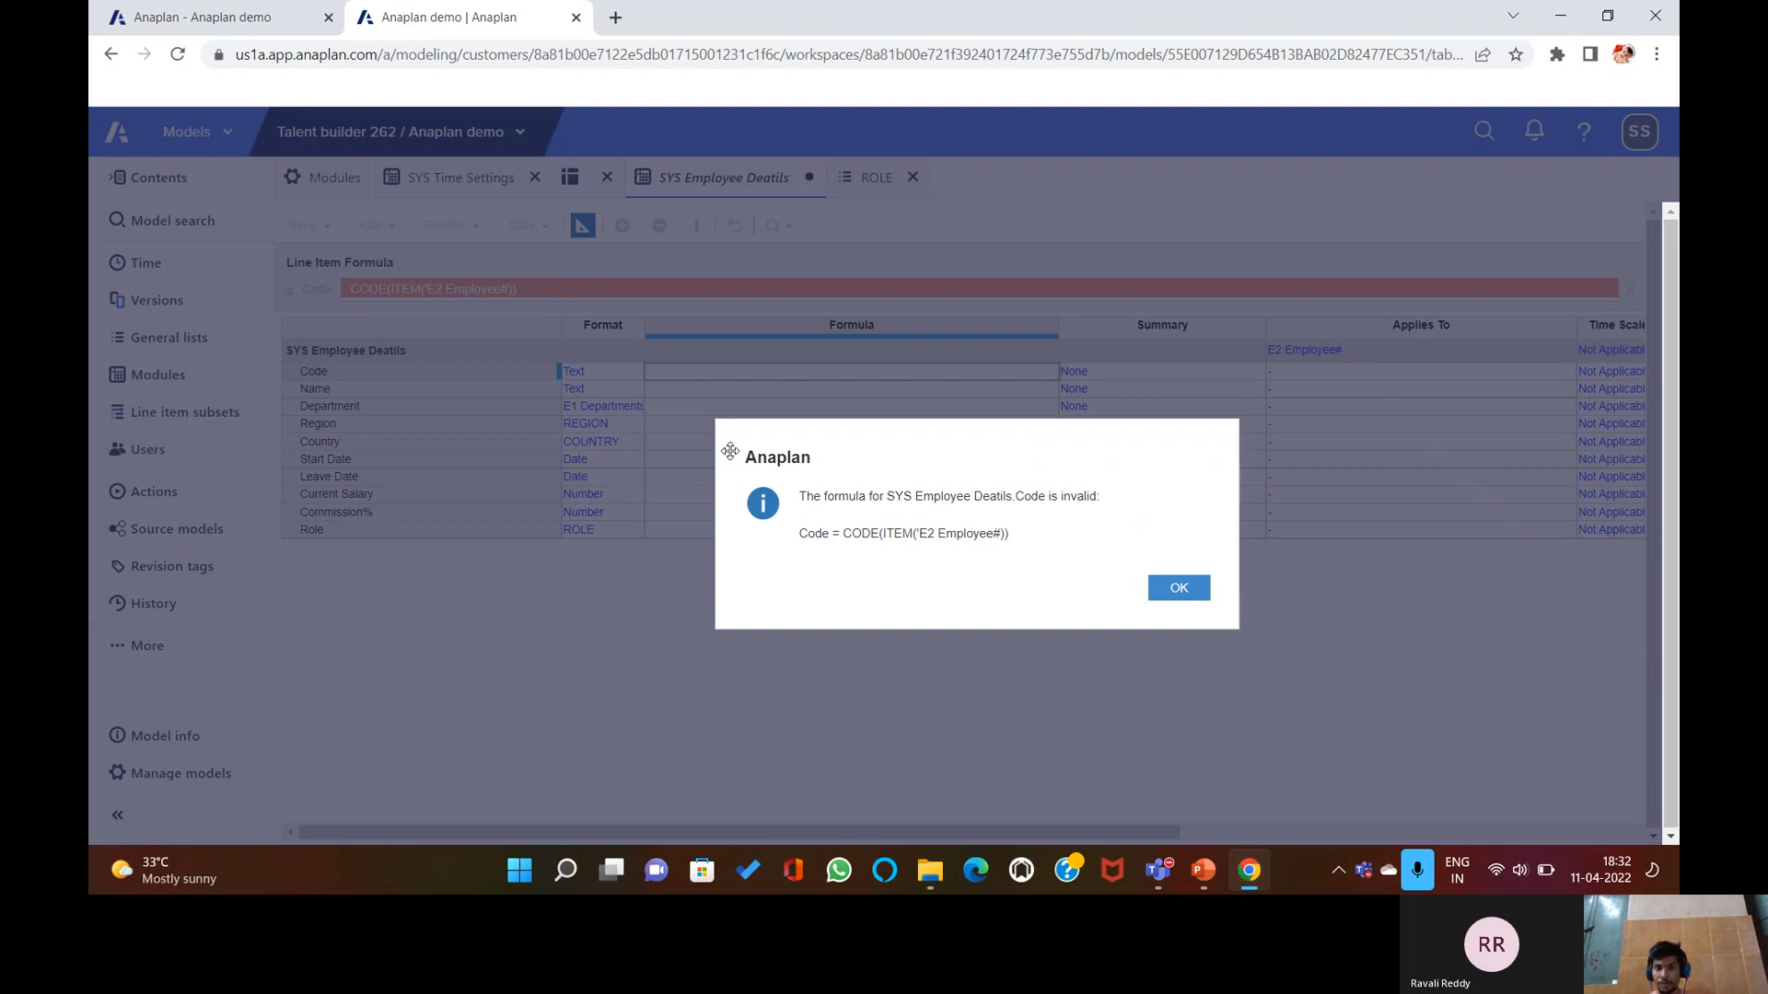
left_click(1193, 590)
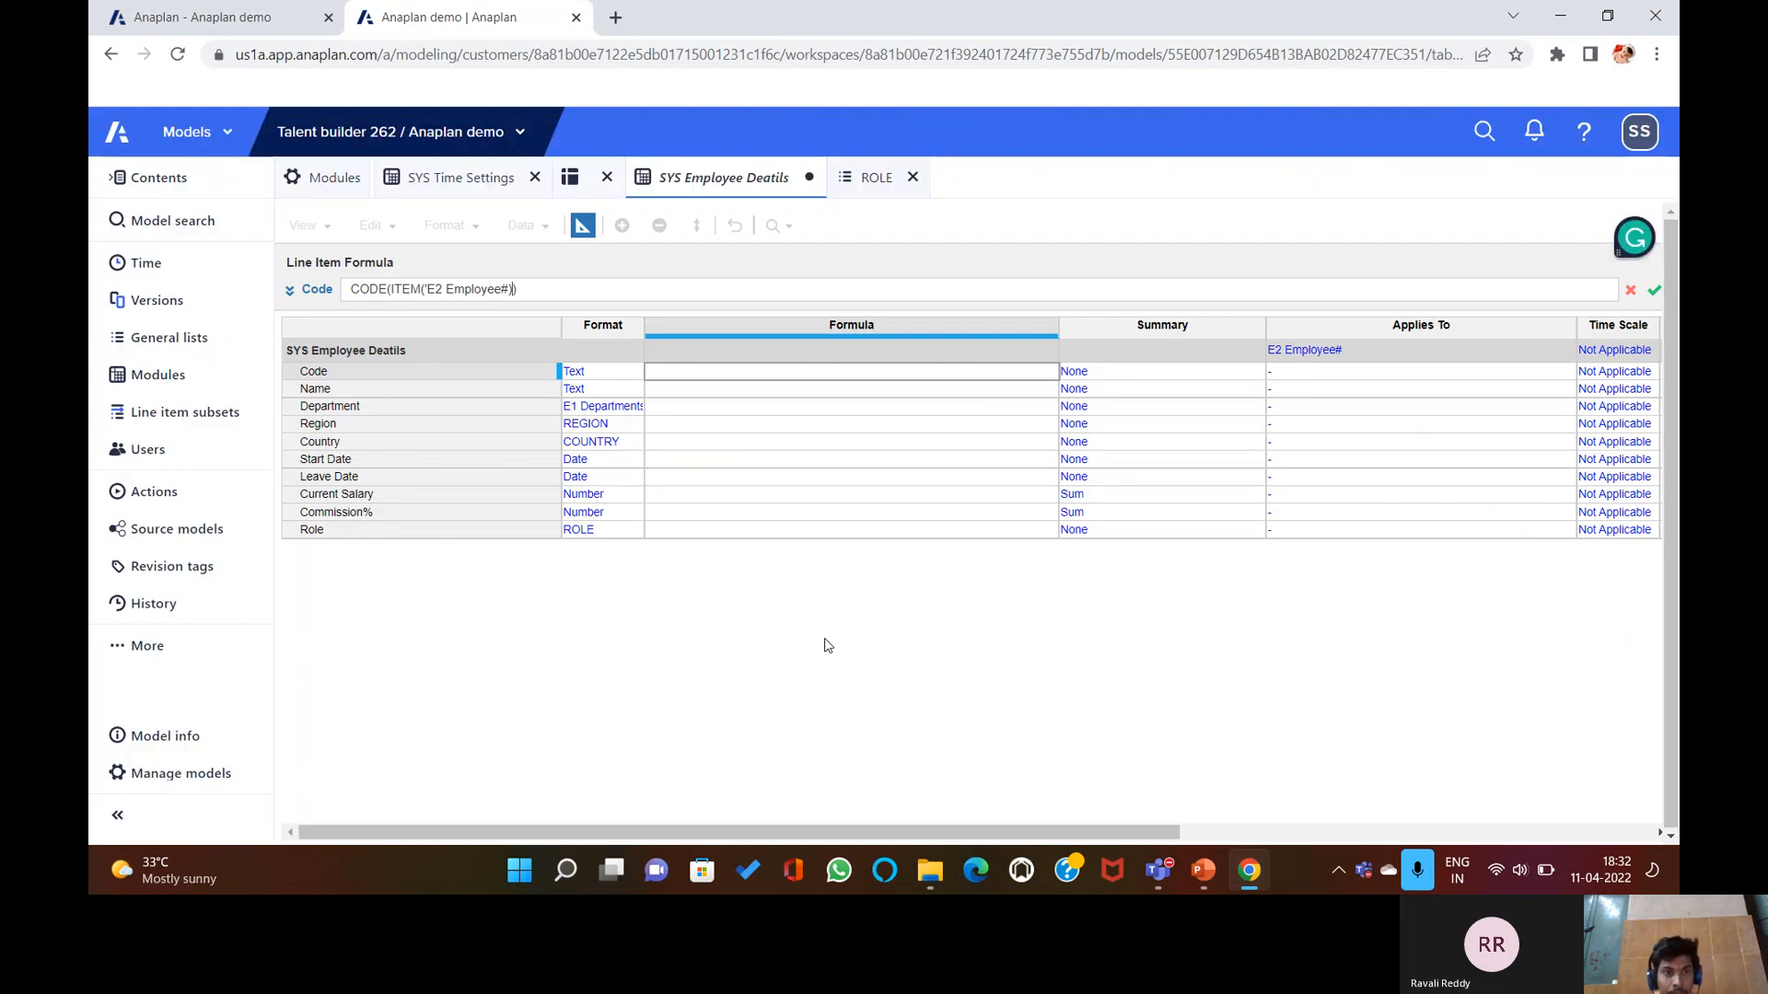
Simplify the Code formula to just ITEM('E2 Employee#), which is also rejected.
left_click(387, 289)
key("BackSpace")
key("BackSpace")
key("BackSpace")
key("BackSpace")
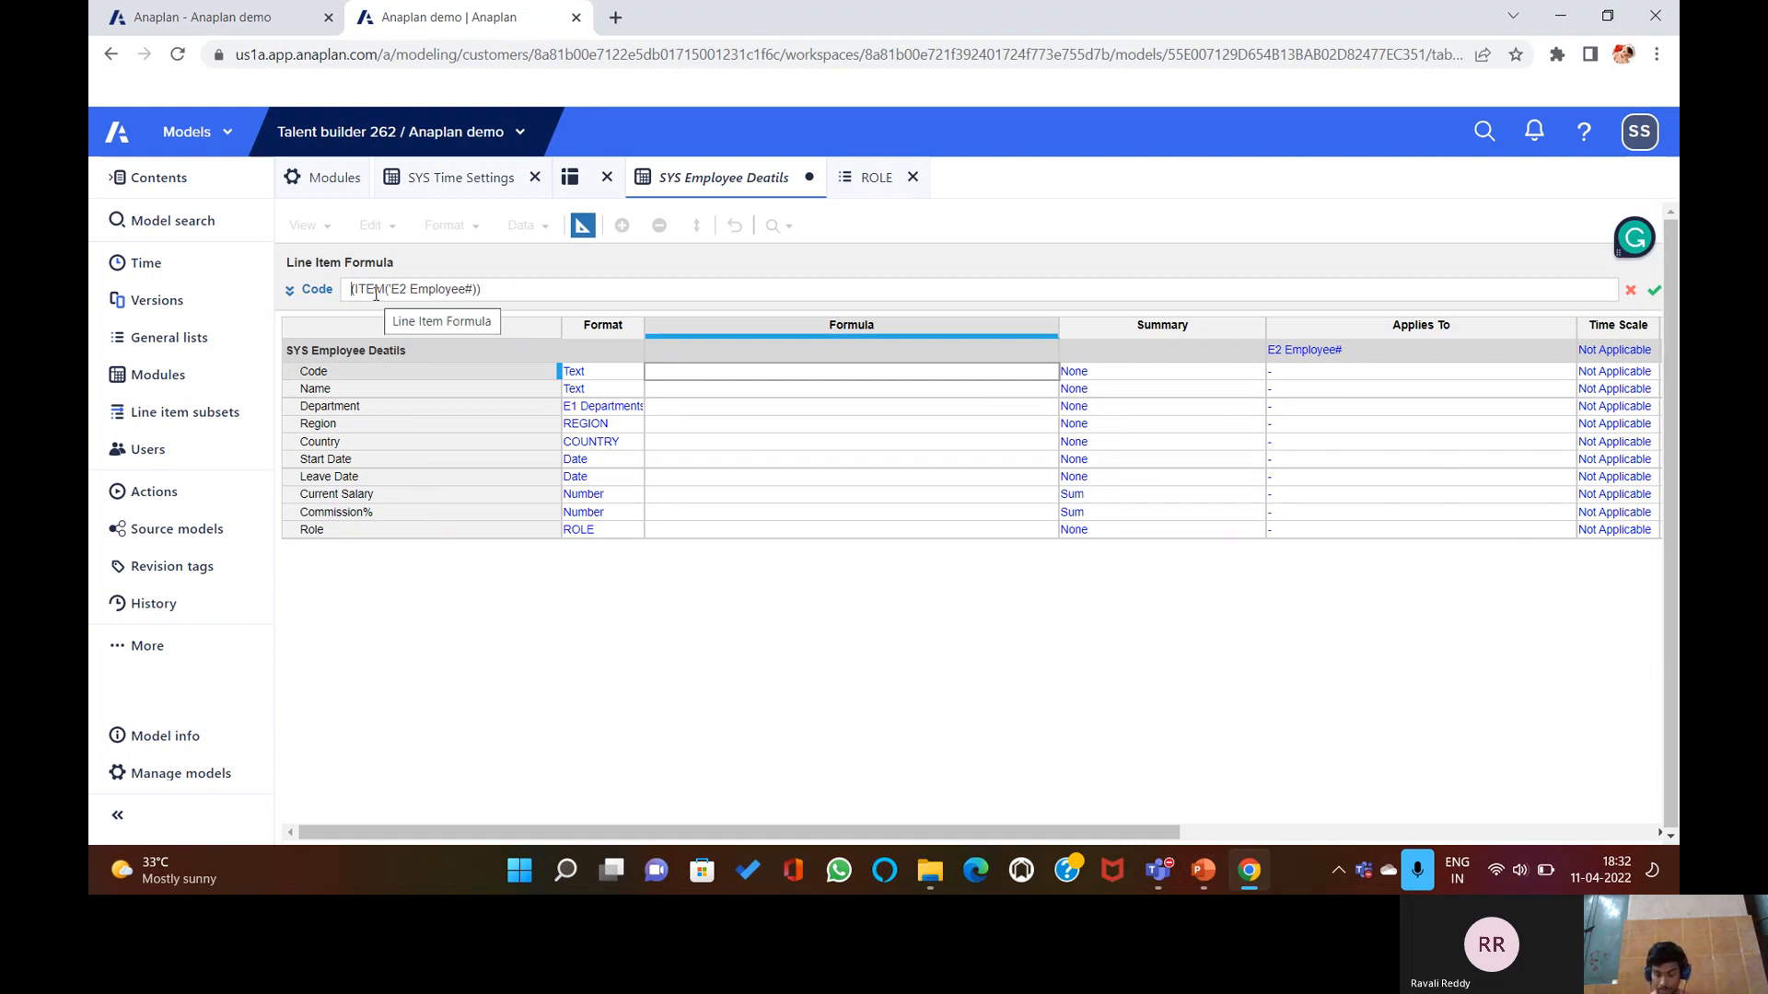
key("Delete")
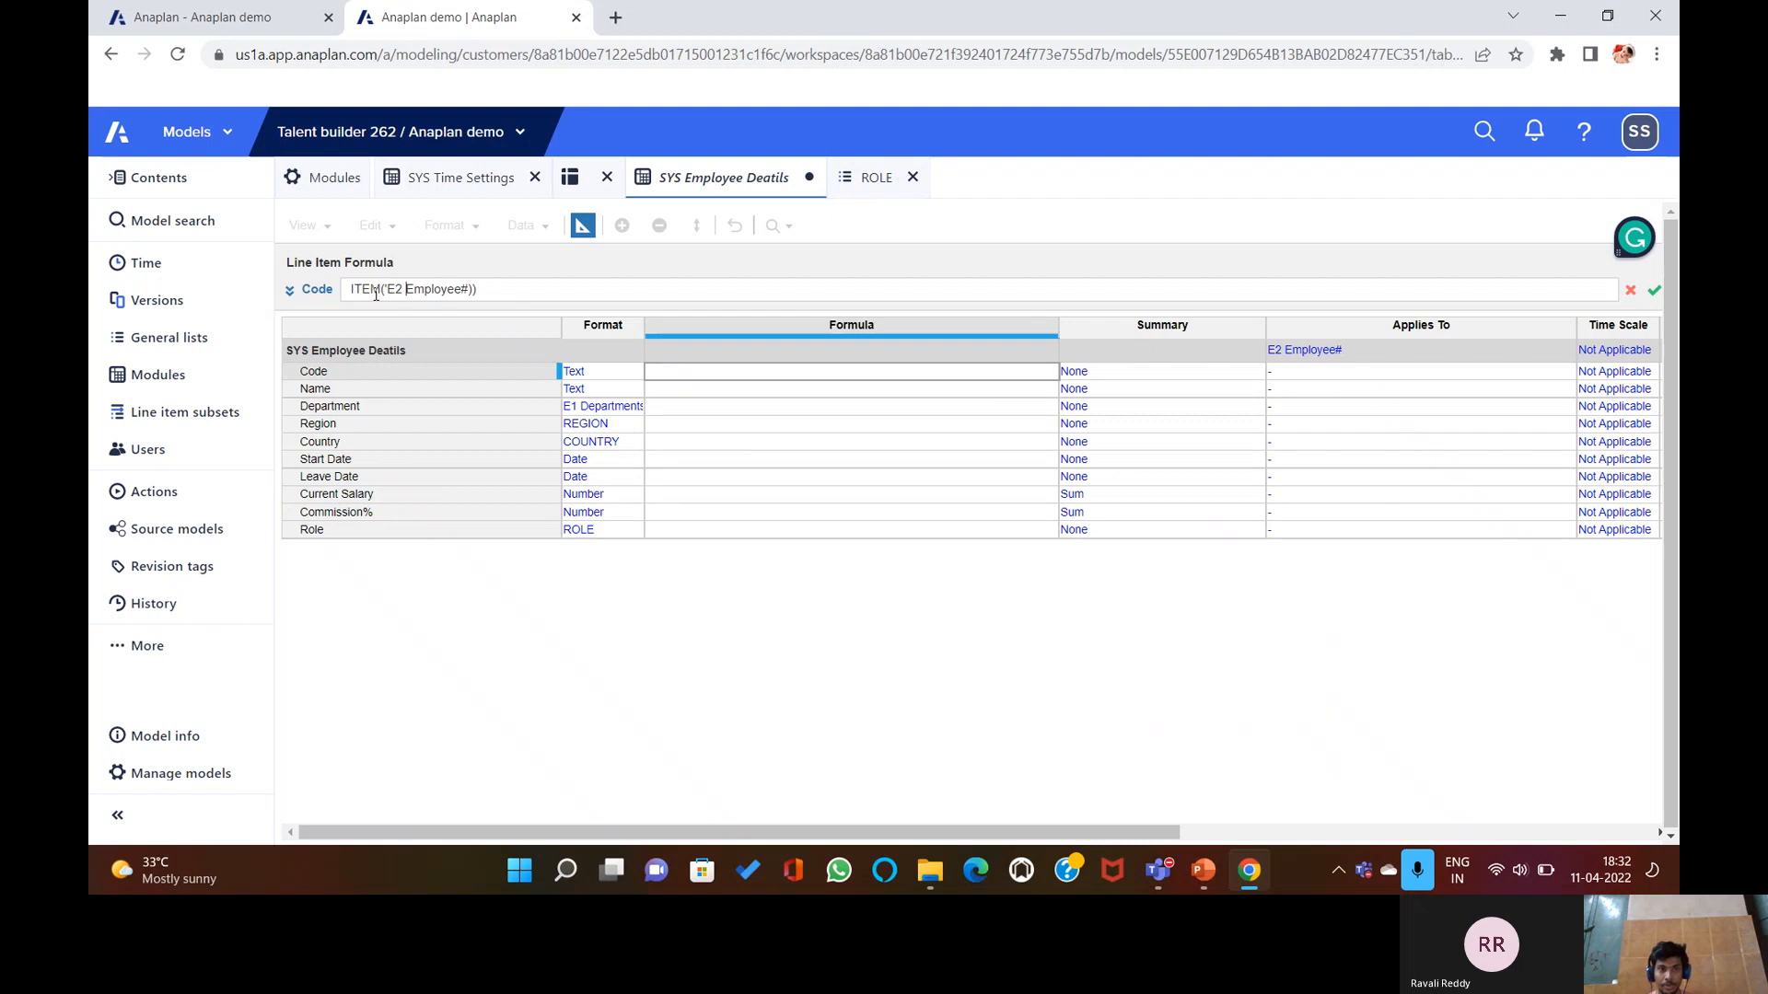
key("End")
key("Return")
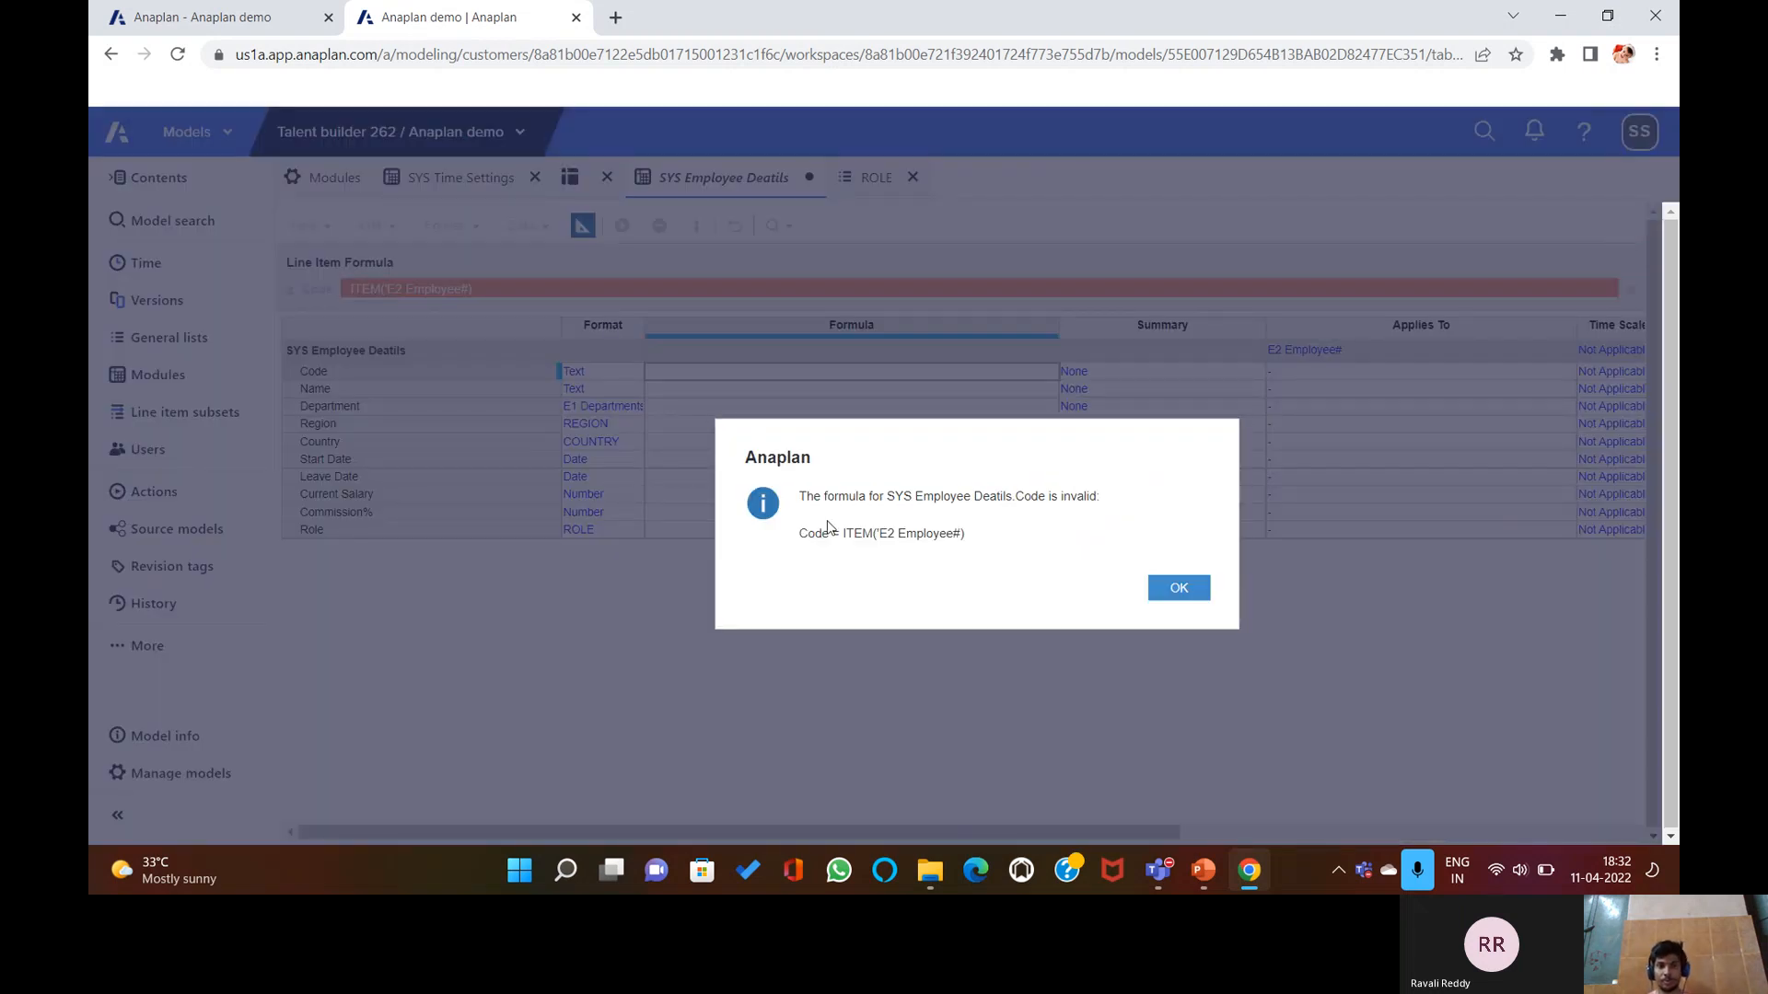
key("Return")
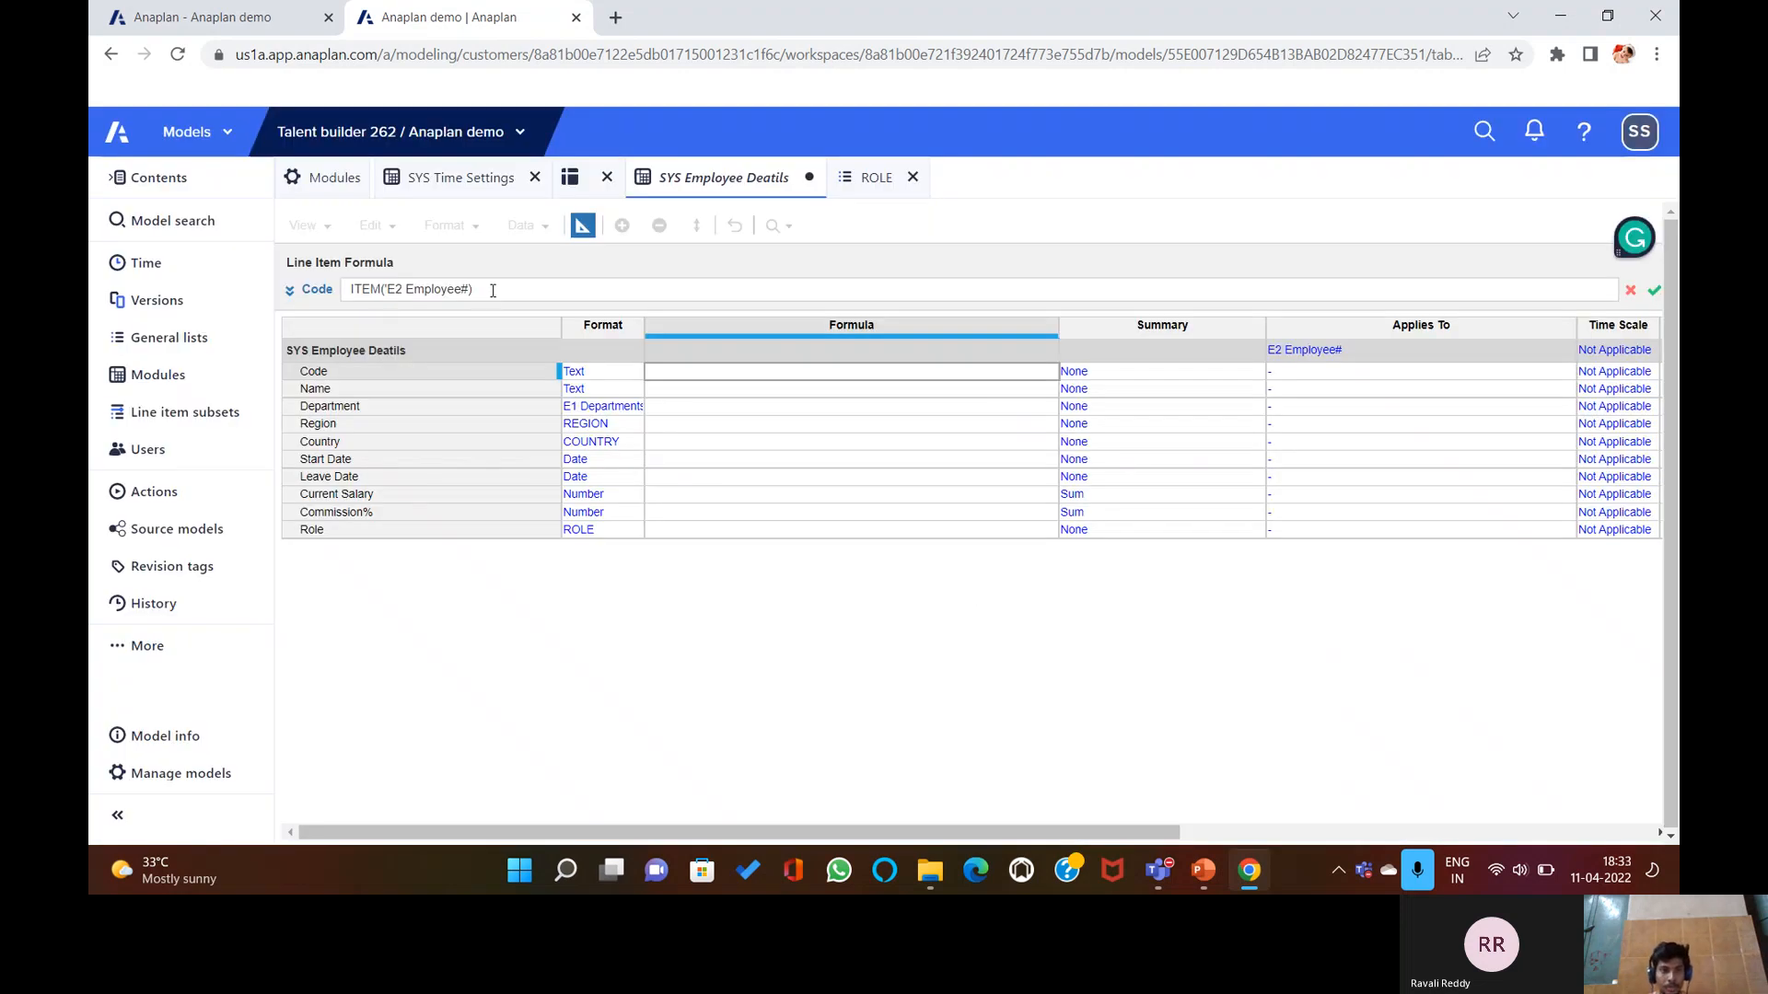
Rewrap the formula as CODE(ITEM('E2 Employee#)) and dismiss the invalid-formula warning.
key("ctrl+Left")
key("Home")
type("CO")
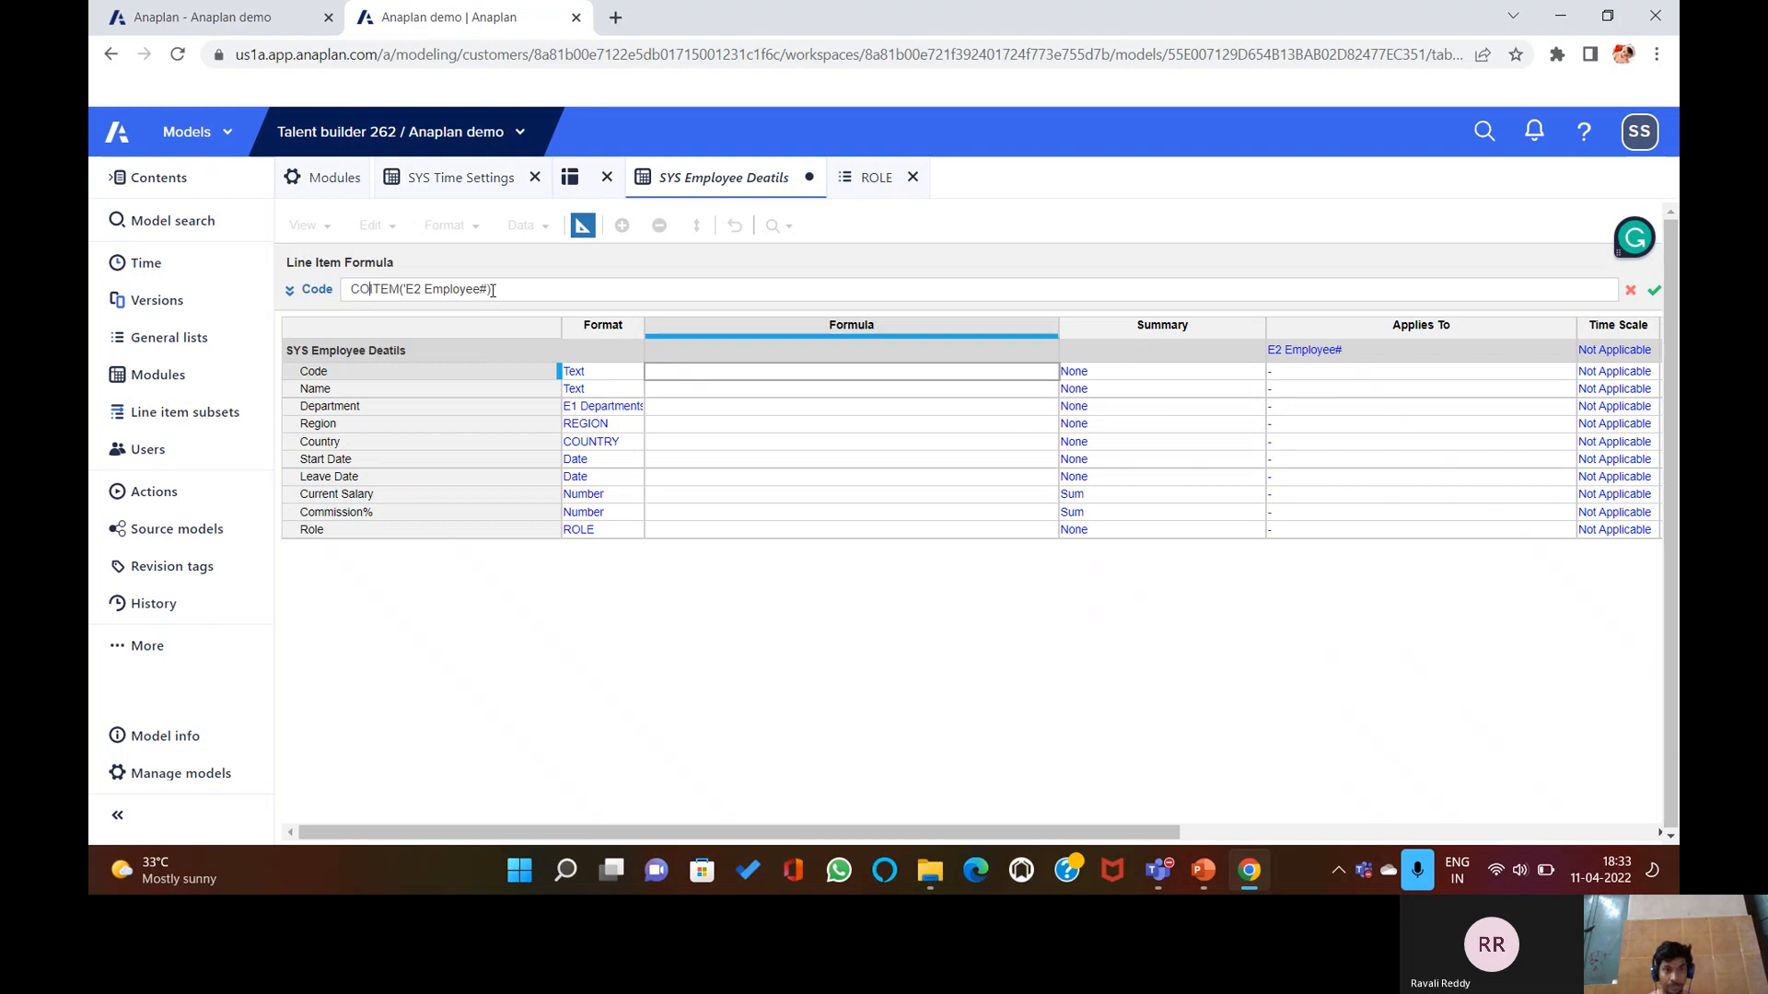
type("DE()")
key("BackSpace")
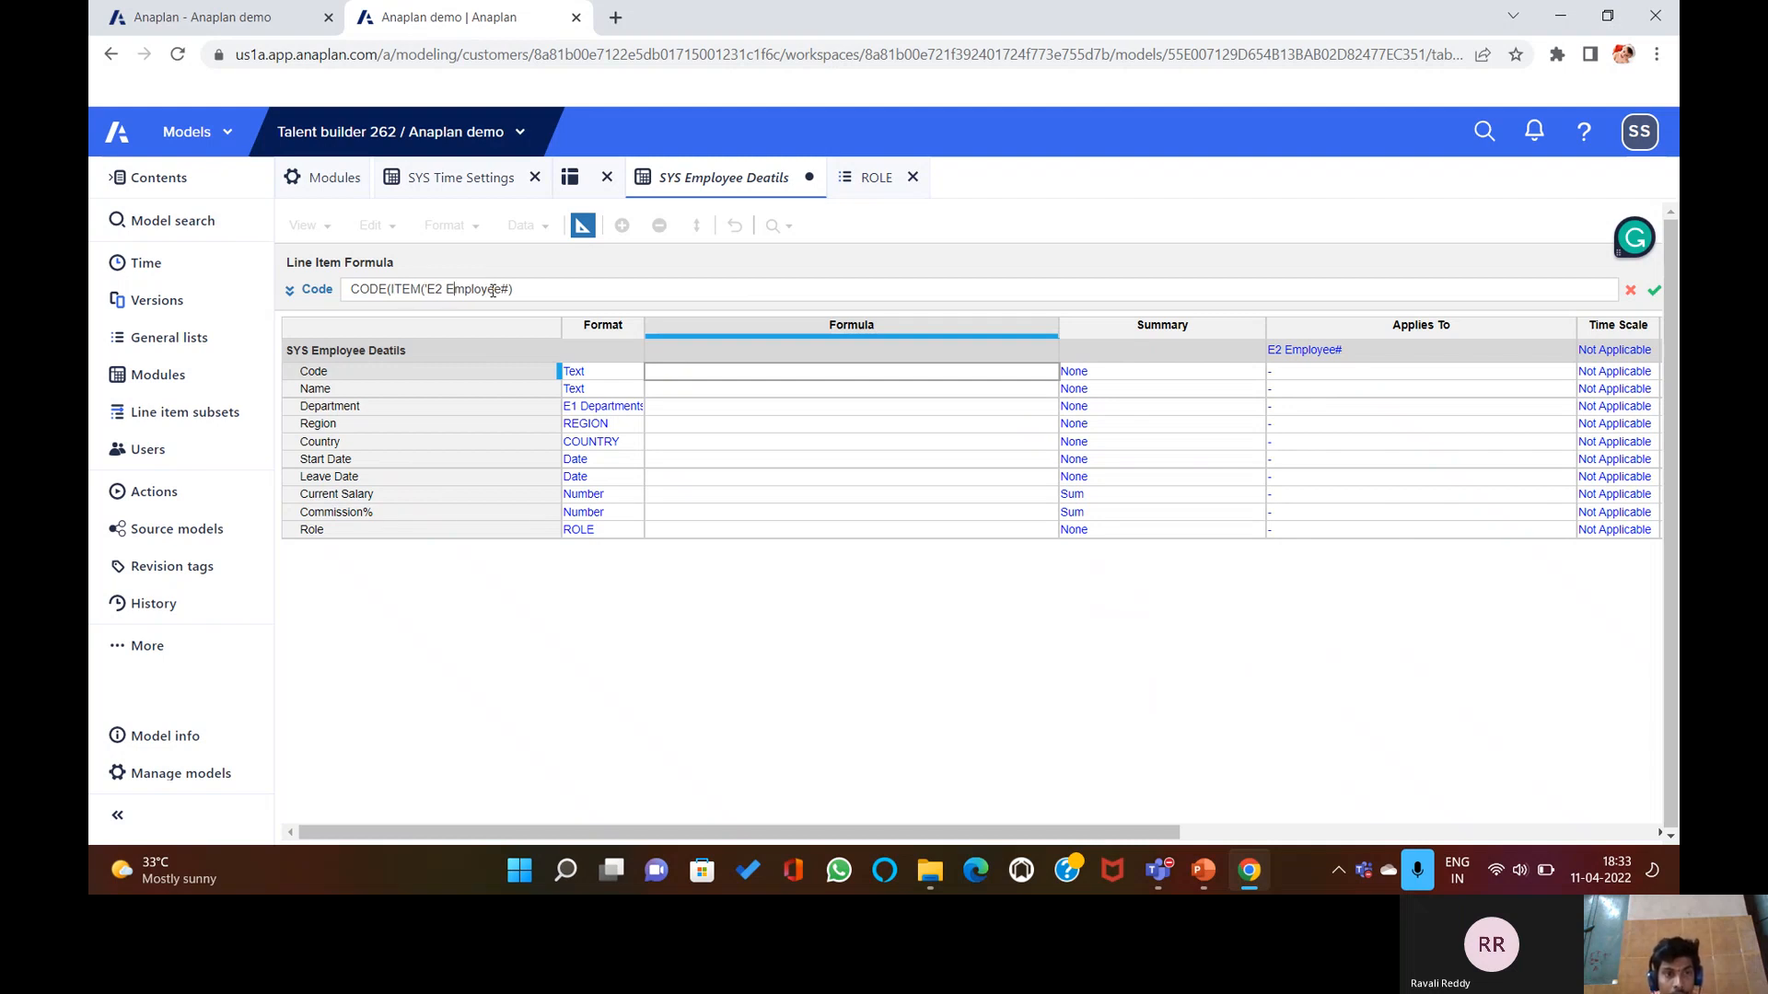
type(")")
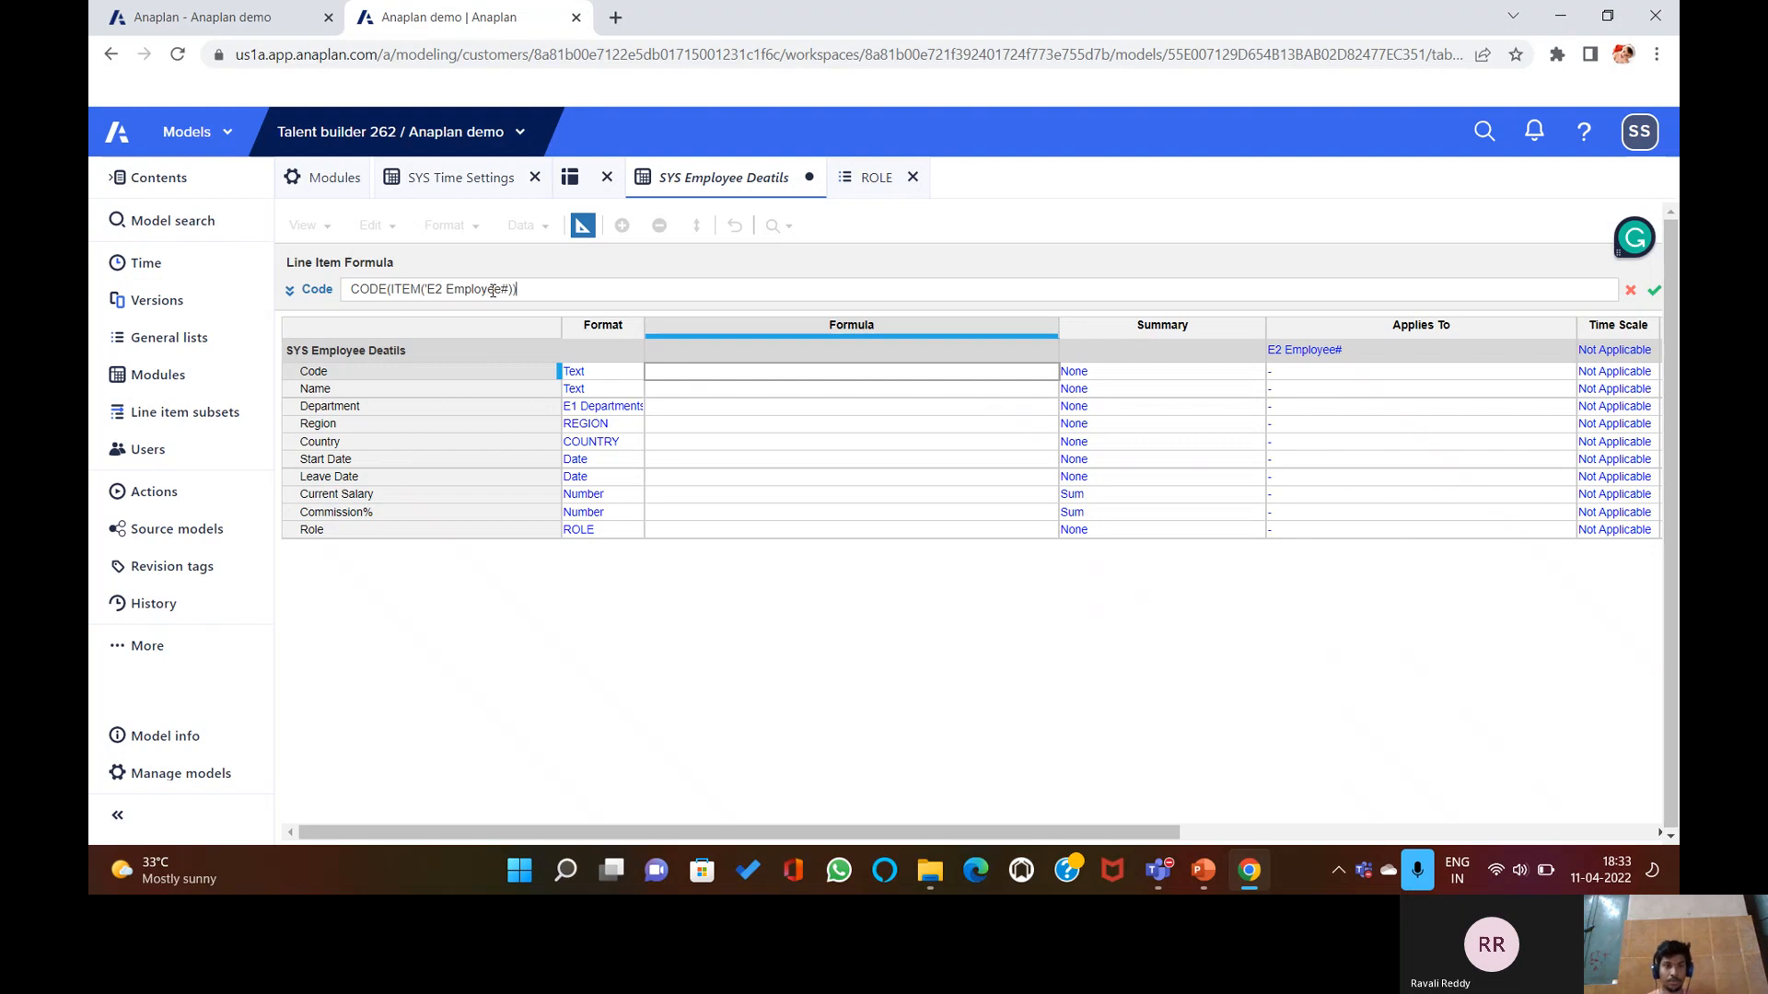
key("Return")
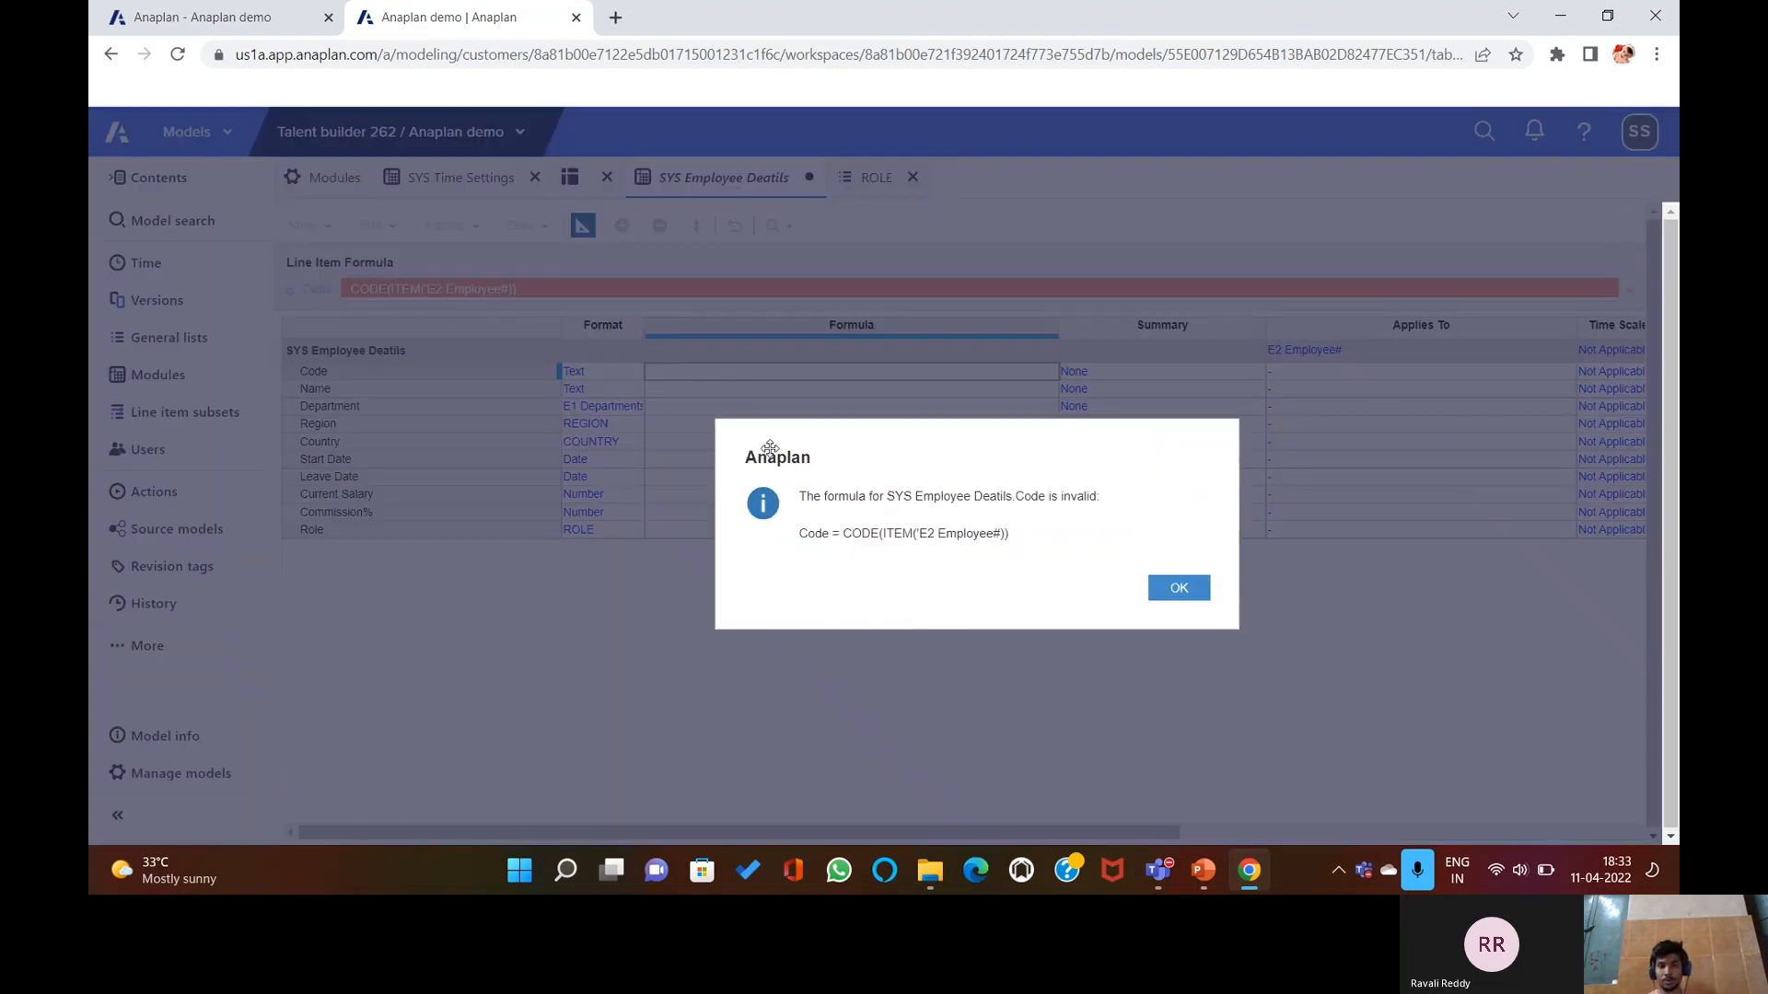
left_click(1179, 587)
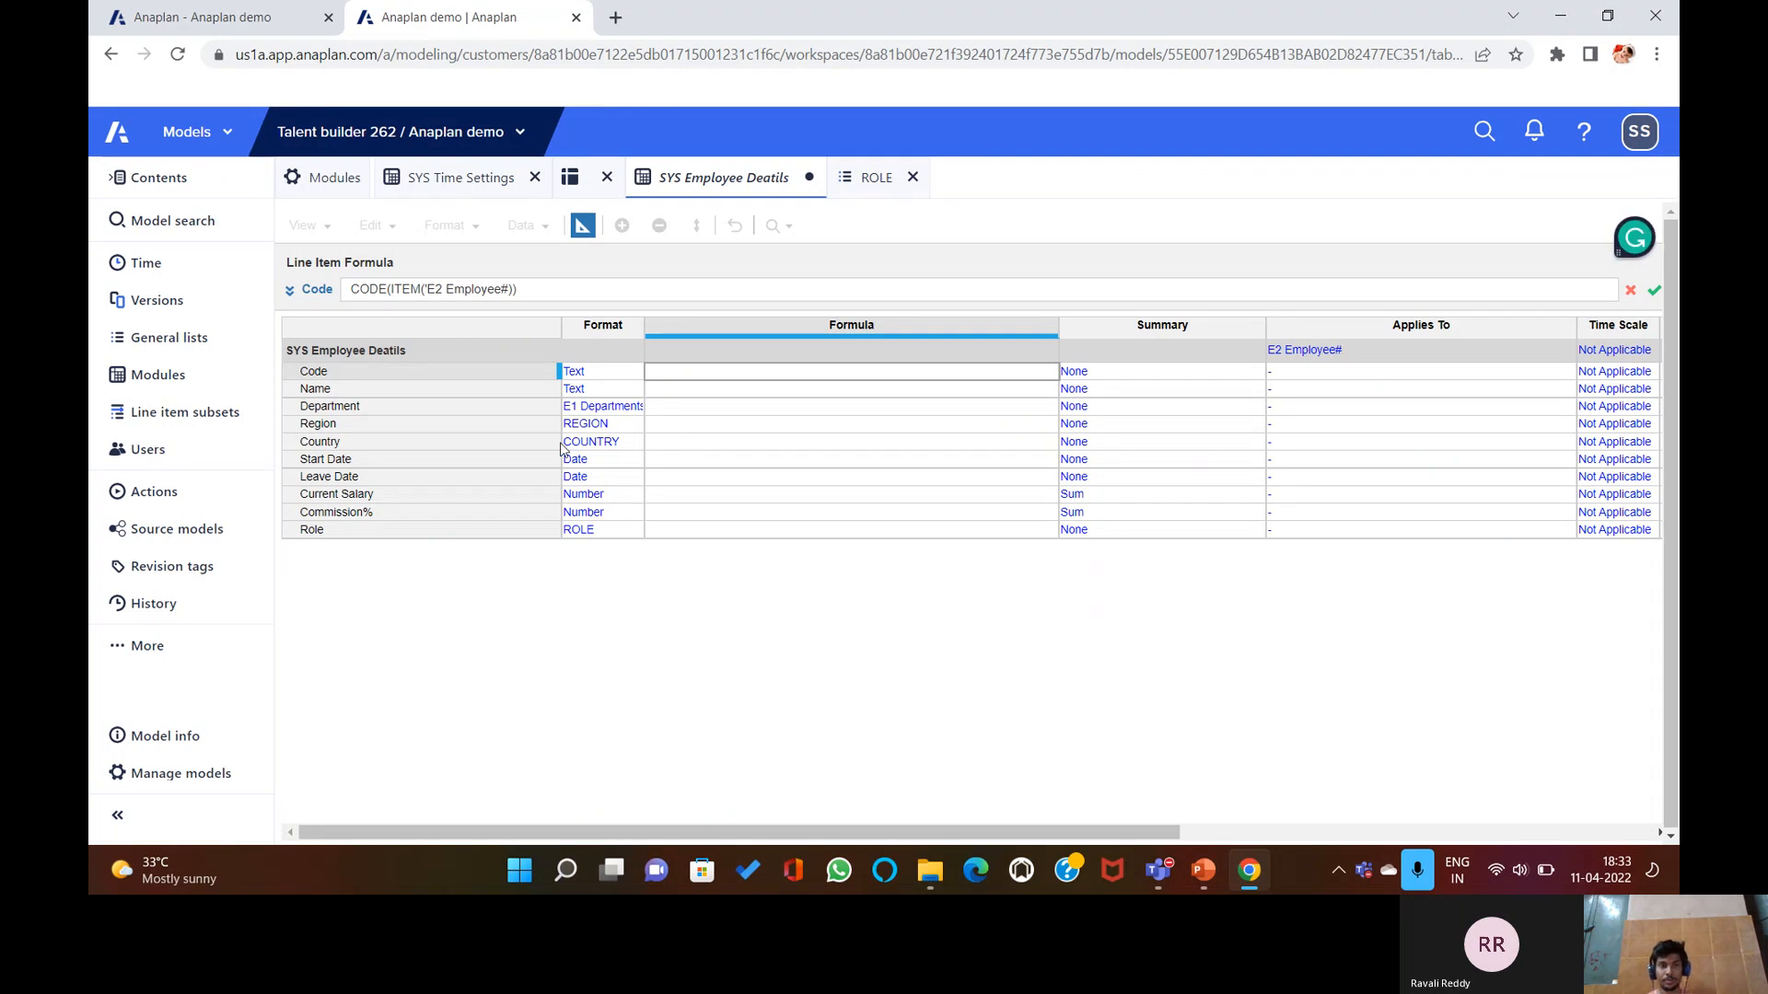
Enter Parent(Item('E2 Employee#')) for Code and dismiss the TEXT vs E1 Departments mismatch error.
type("+")
left_click(673, 408)
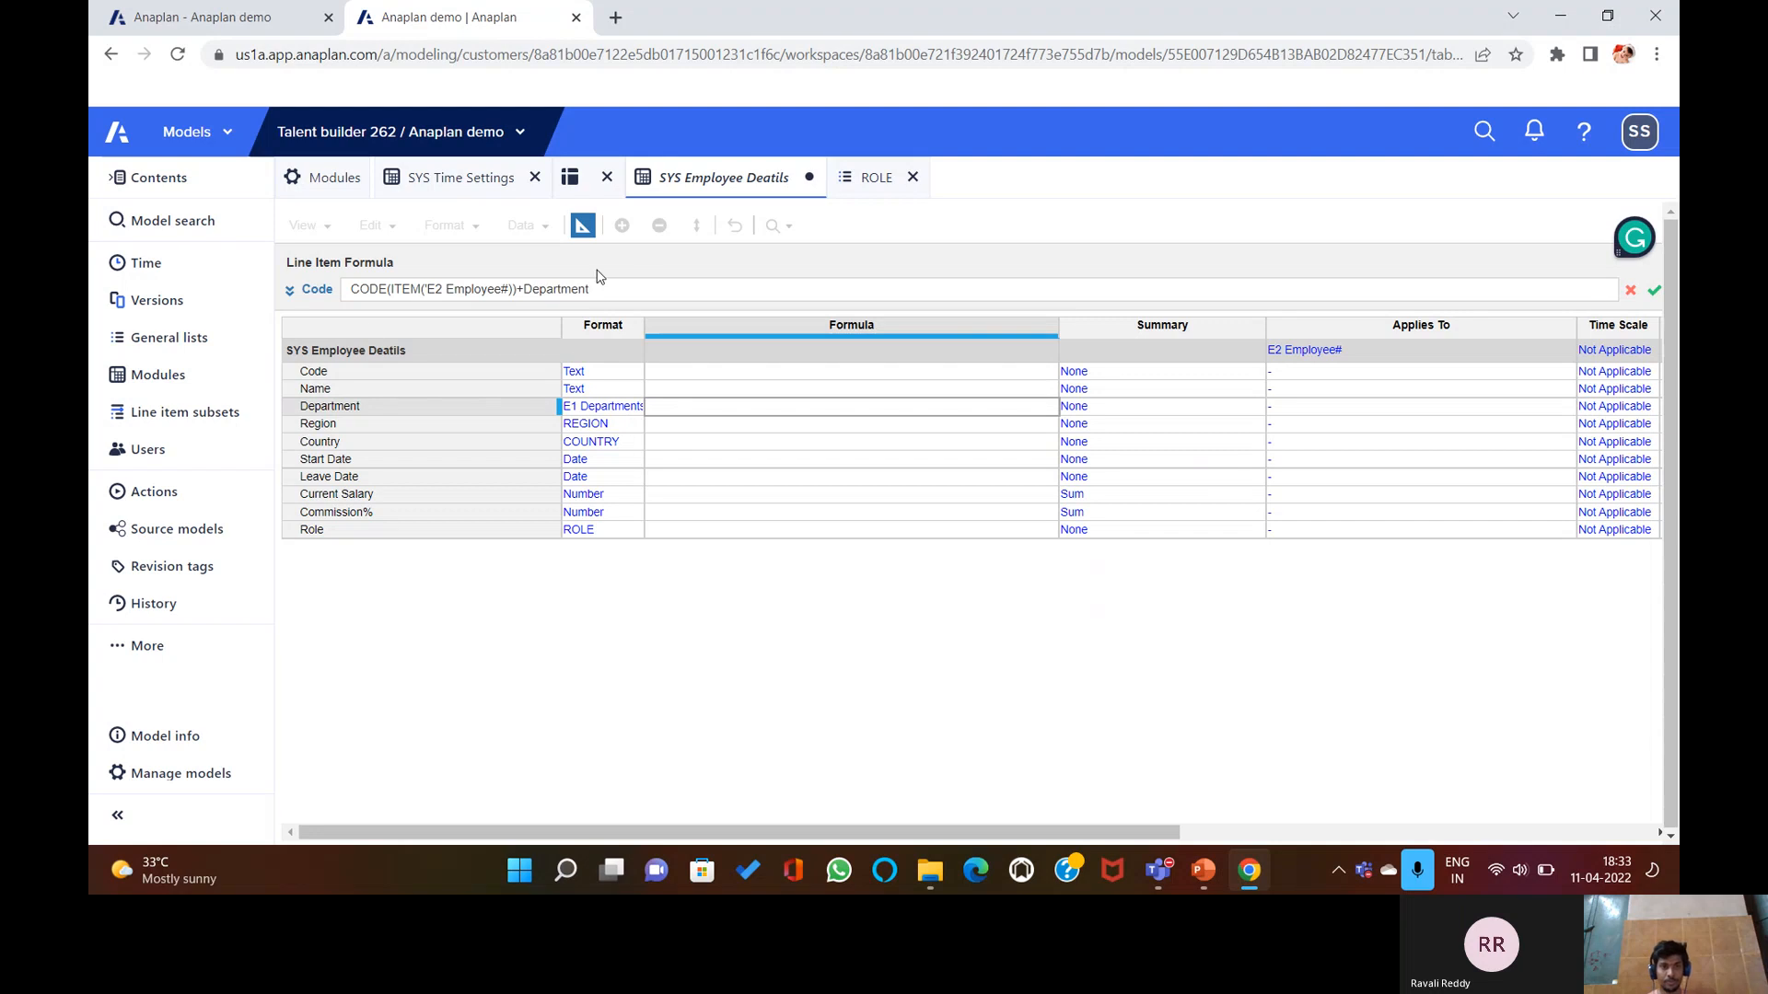
key("BackSpace")
key("BackSpace")
key("BackSpace")
key("BackSpace")
key("BackSpace")
key("BackSpace")
key("BackSpace")
key("BackSpace")
key("BackSpace")
key("BackSpace")
key("BackSpace")
key("BackSpace")
key("BackSpace")
key("BackSpace")
key("BackSpace")
key("BackSpace")
key("BackSpace")
key("BackSpace")
key("BackSpace")
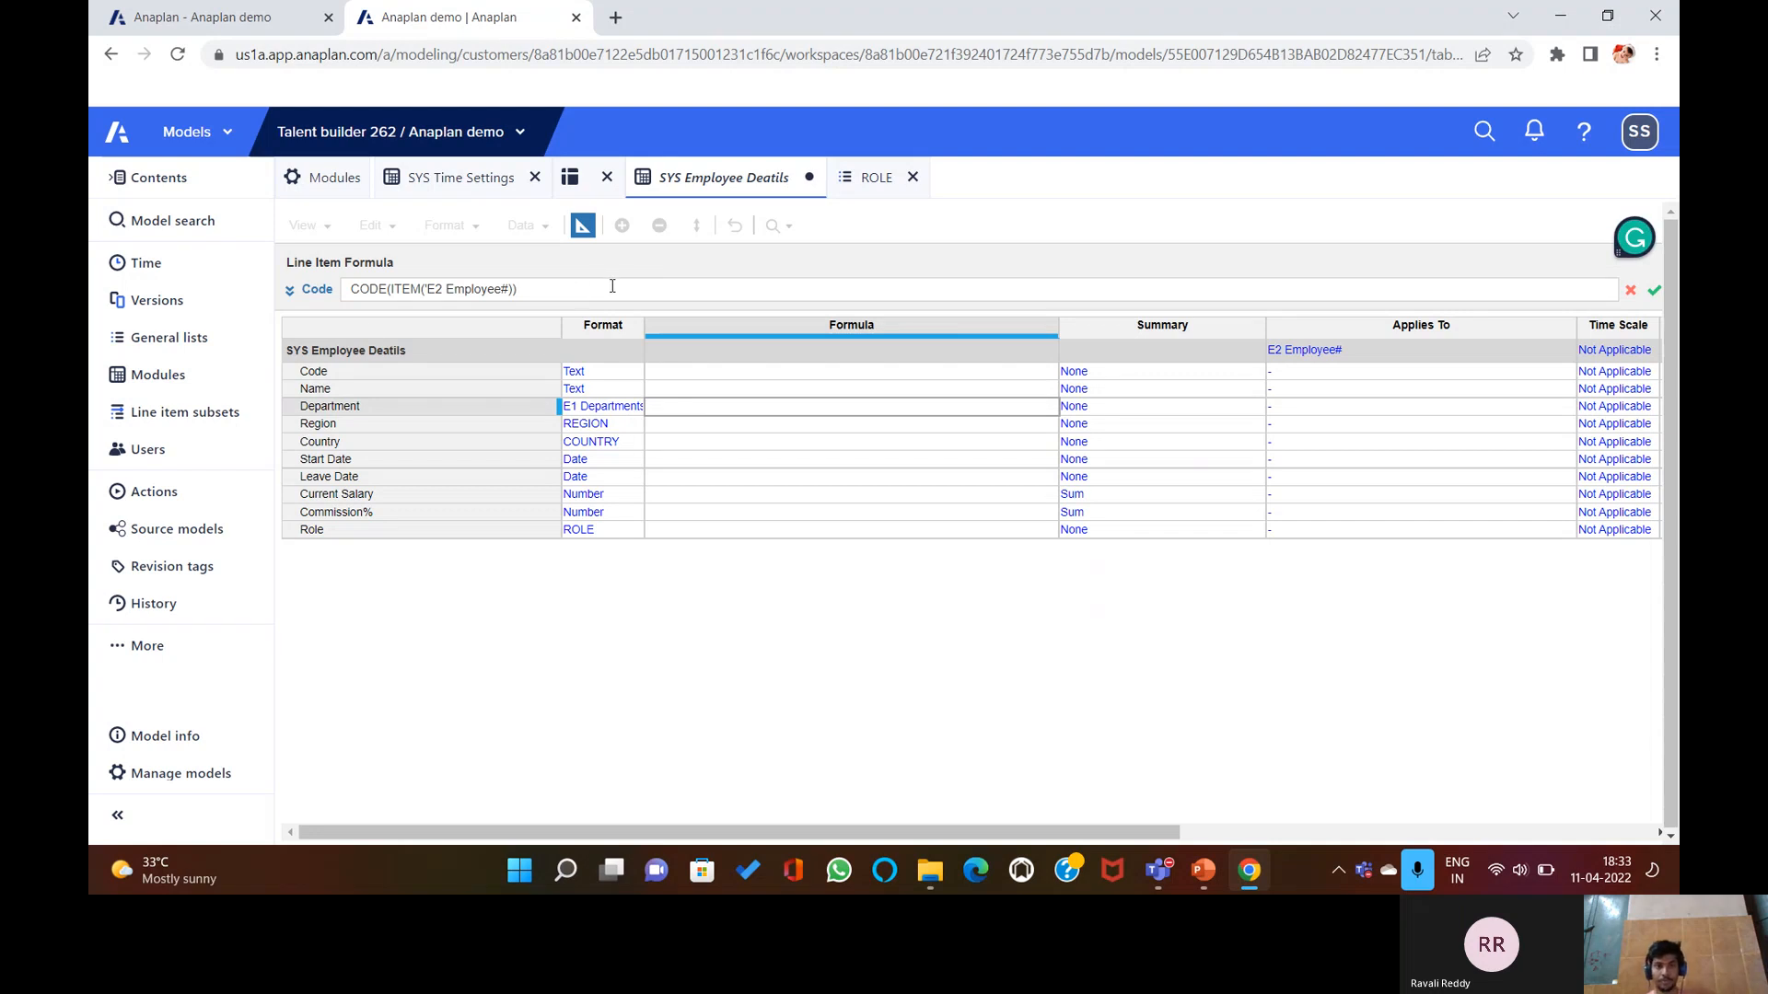
key("BackSpace")
key("BackSpace")
key("BackSpace")
key("BackSpace")
key("BackSpace")
key("BackSpace")
key("BackSpace")
key("BackSpace")
key("BackSpace")
key("BackSpace")
key("BackSpace")
key("BackSpace")
key("BackSpace")
key("BackSpace")
key("BackSpace")
key("BackSpace")
key("BackSpace")
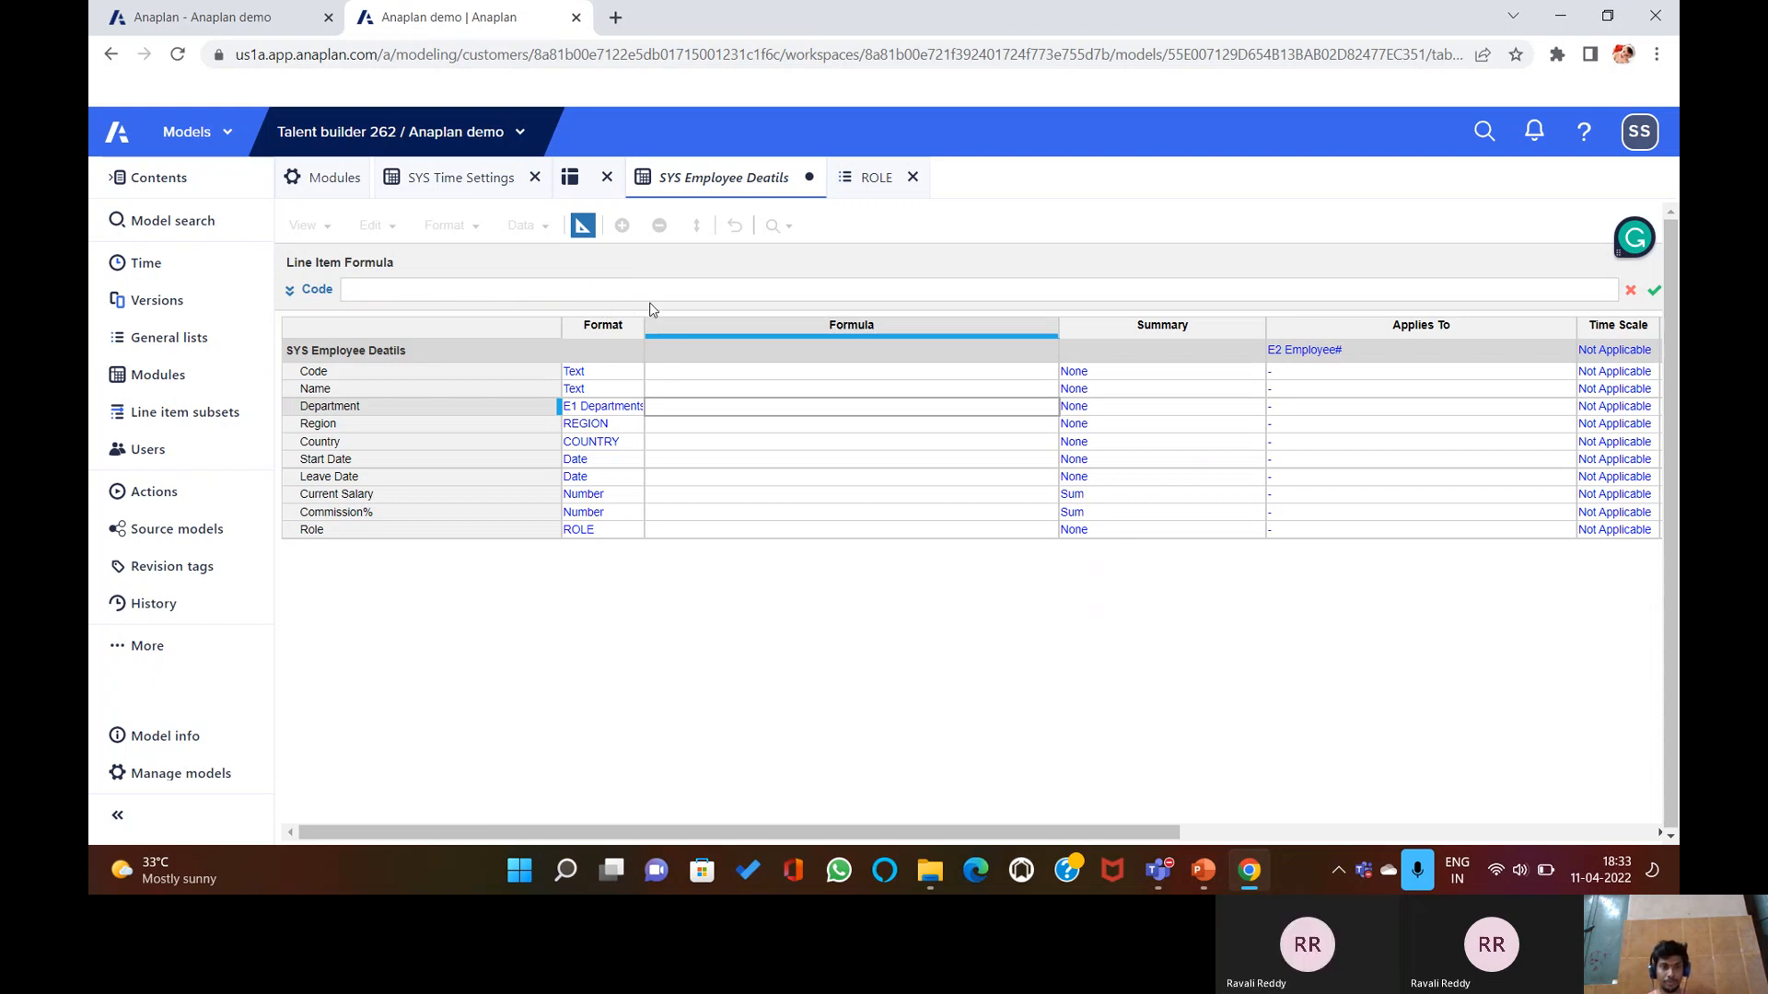
type("Pa")
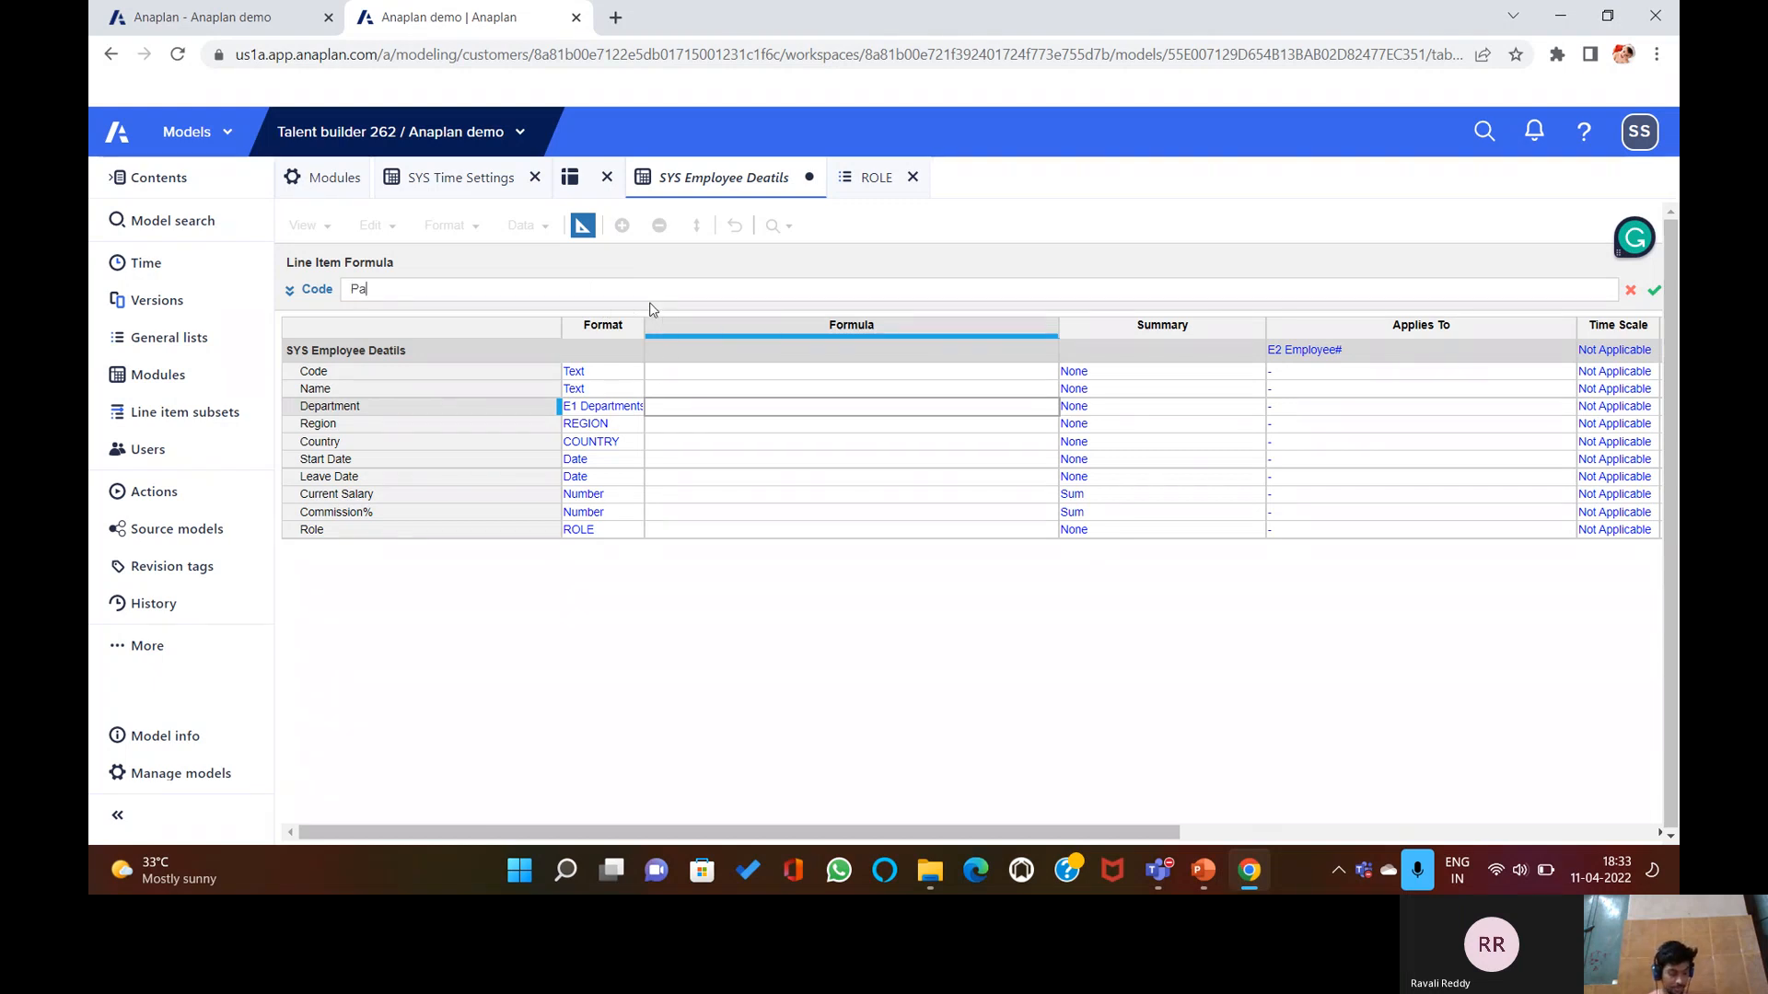
type("rent(")
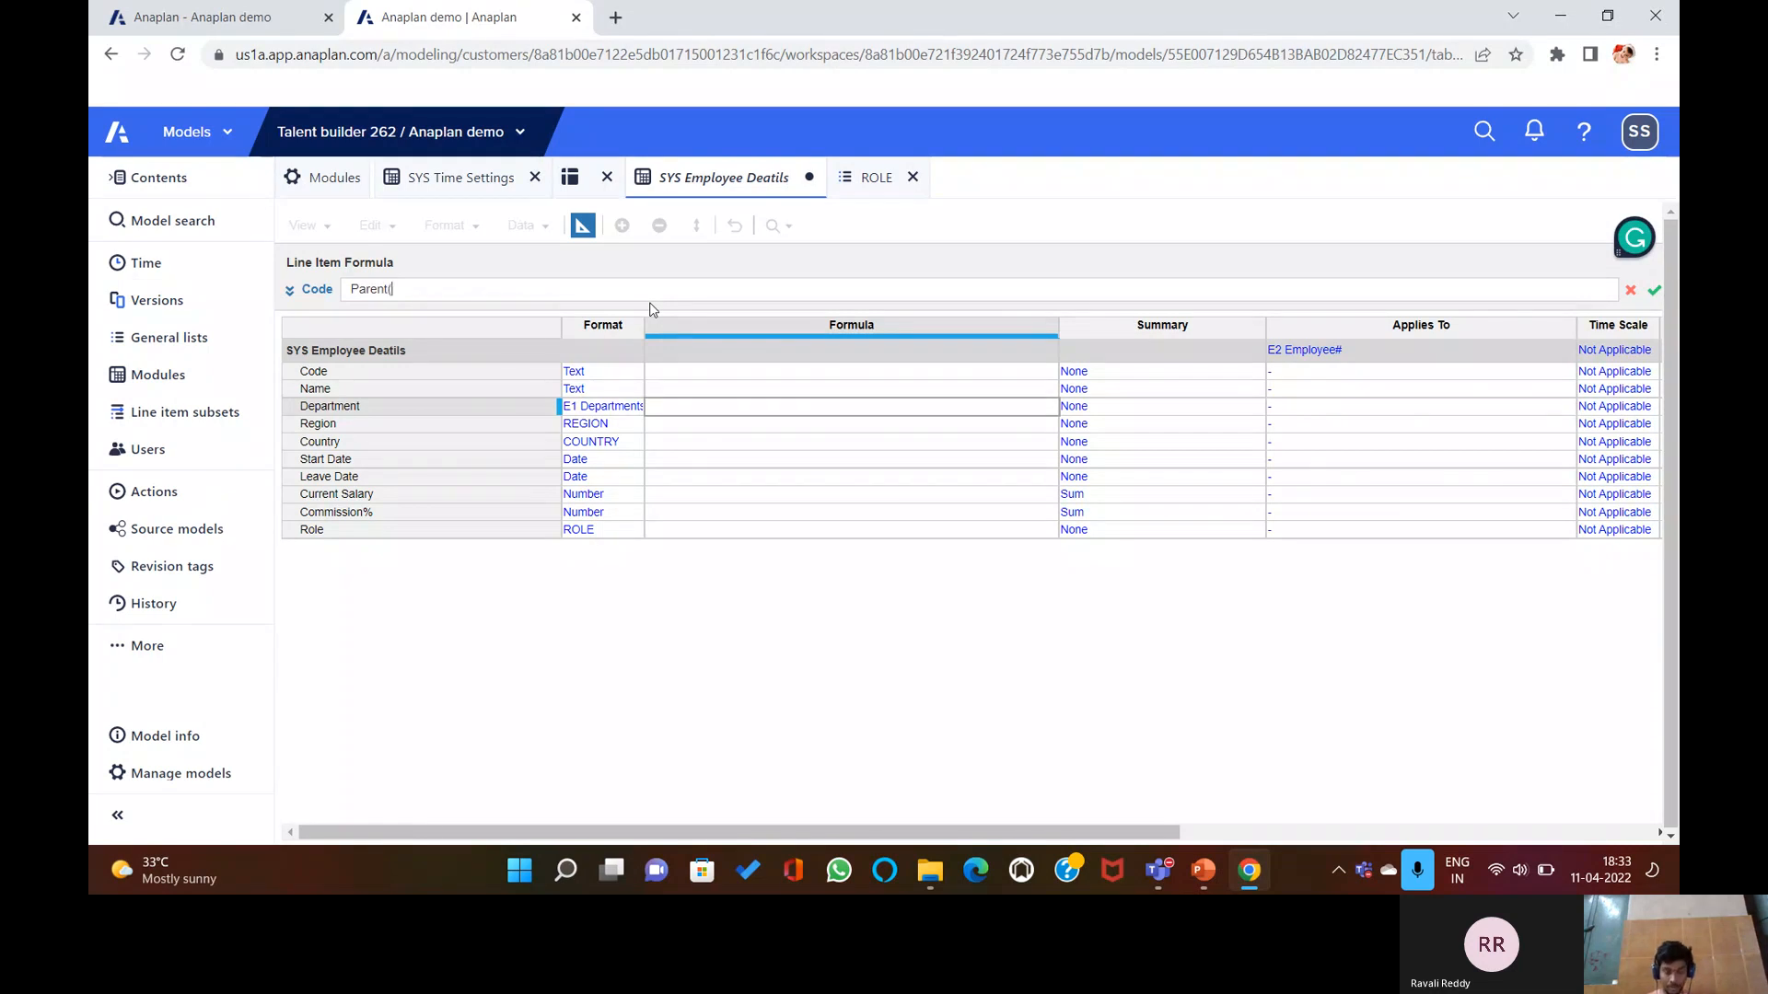
type("Item(")
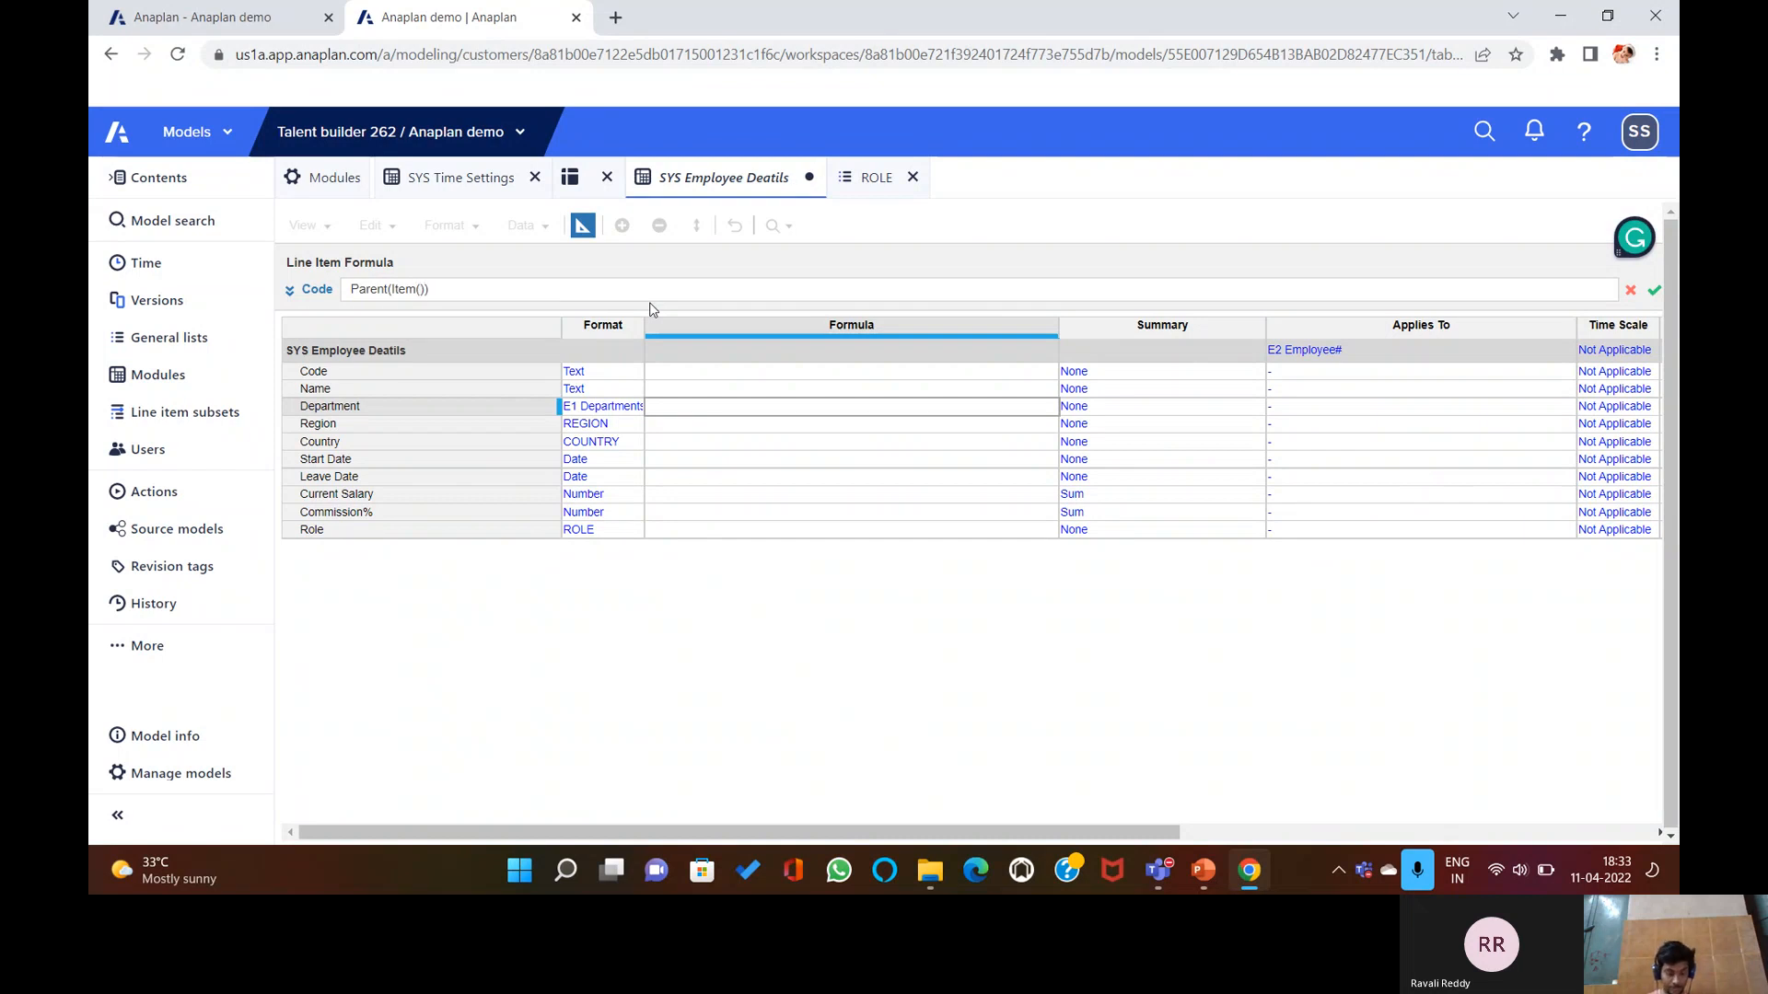
type("'E2 Employee")
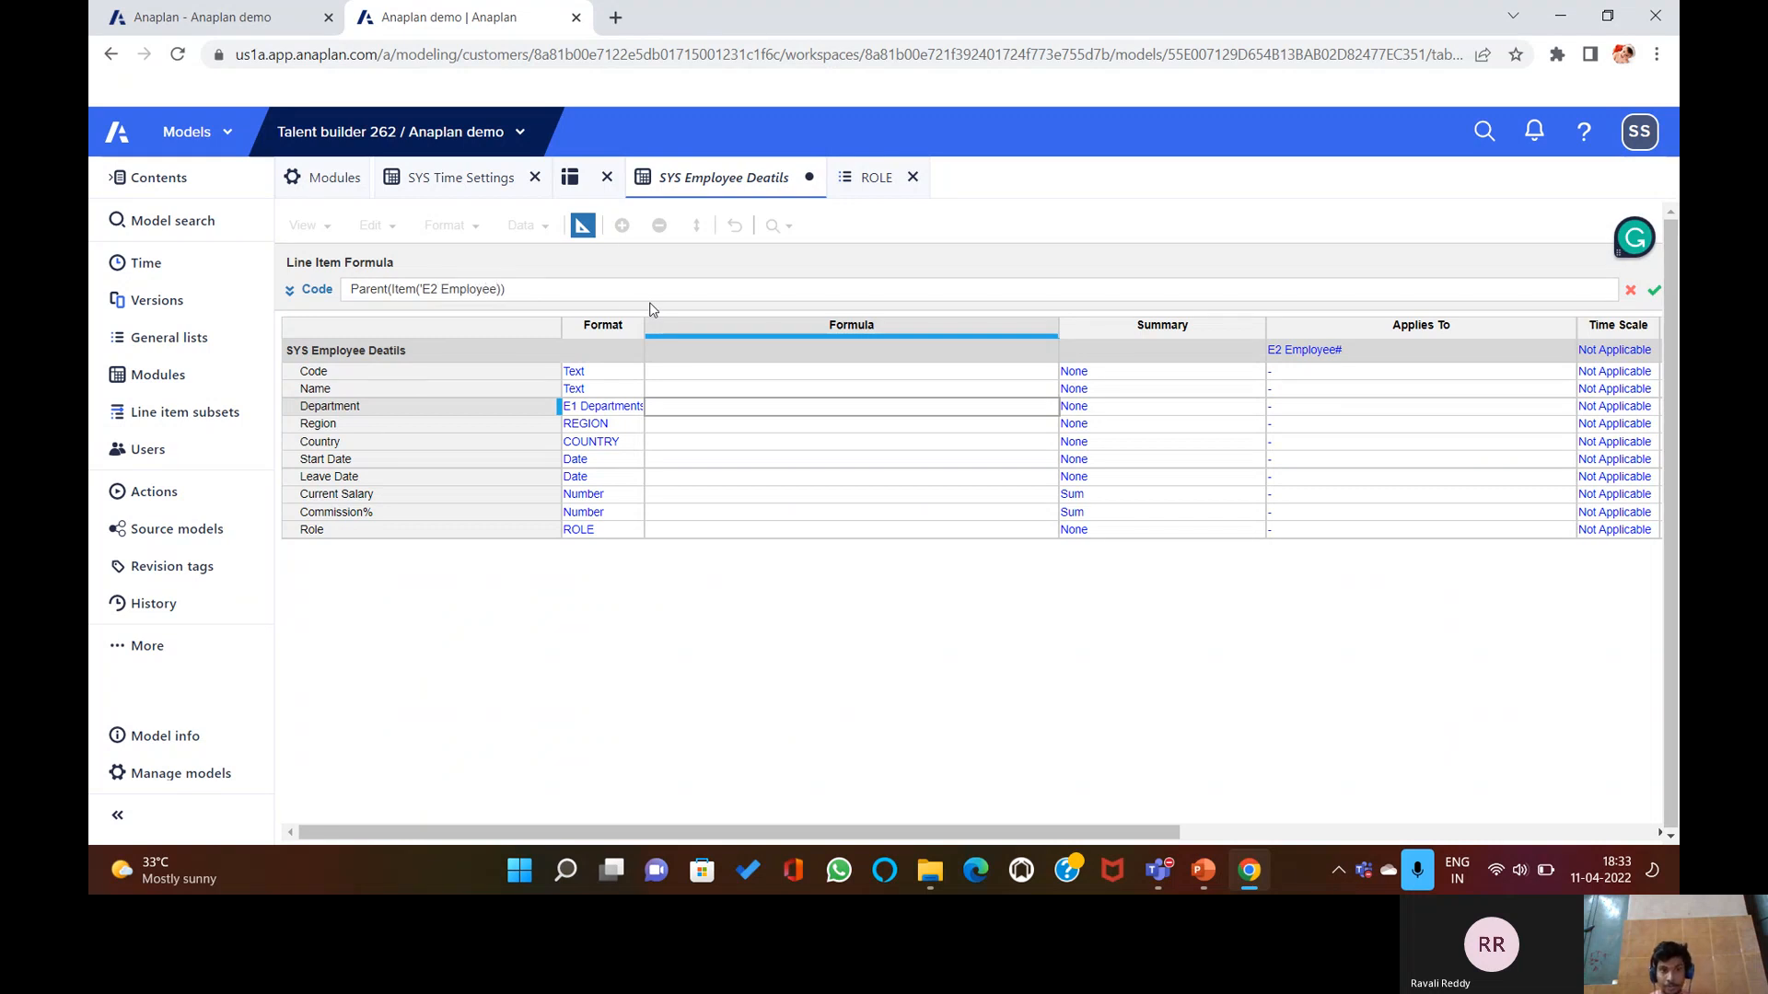
type("#'")
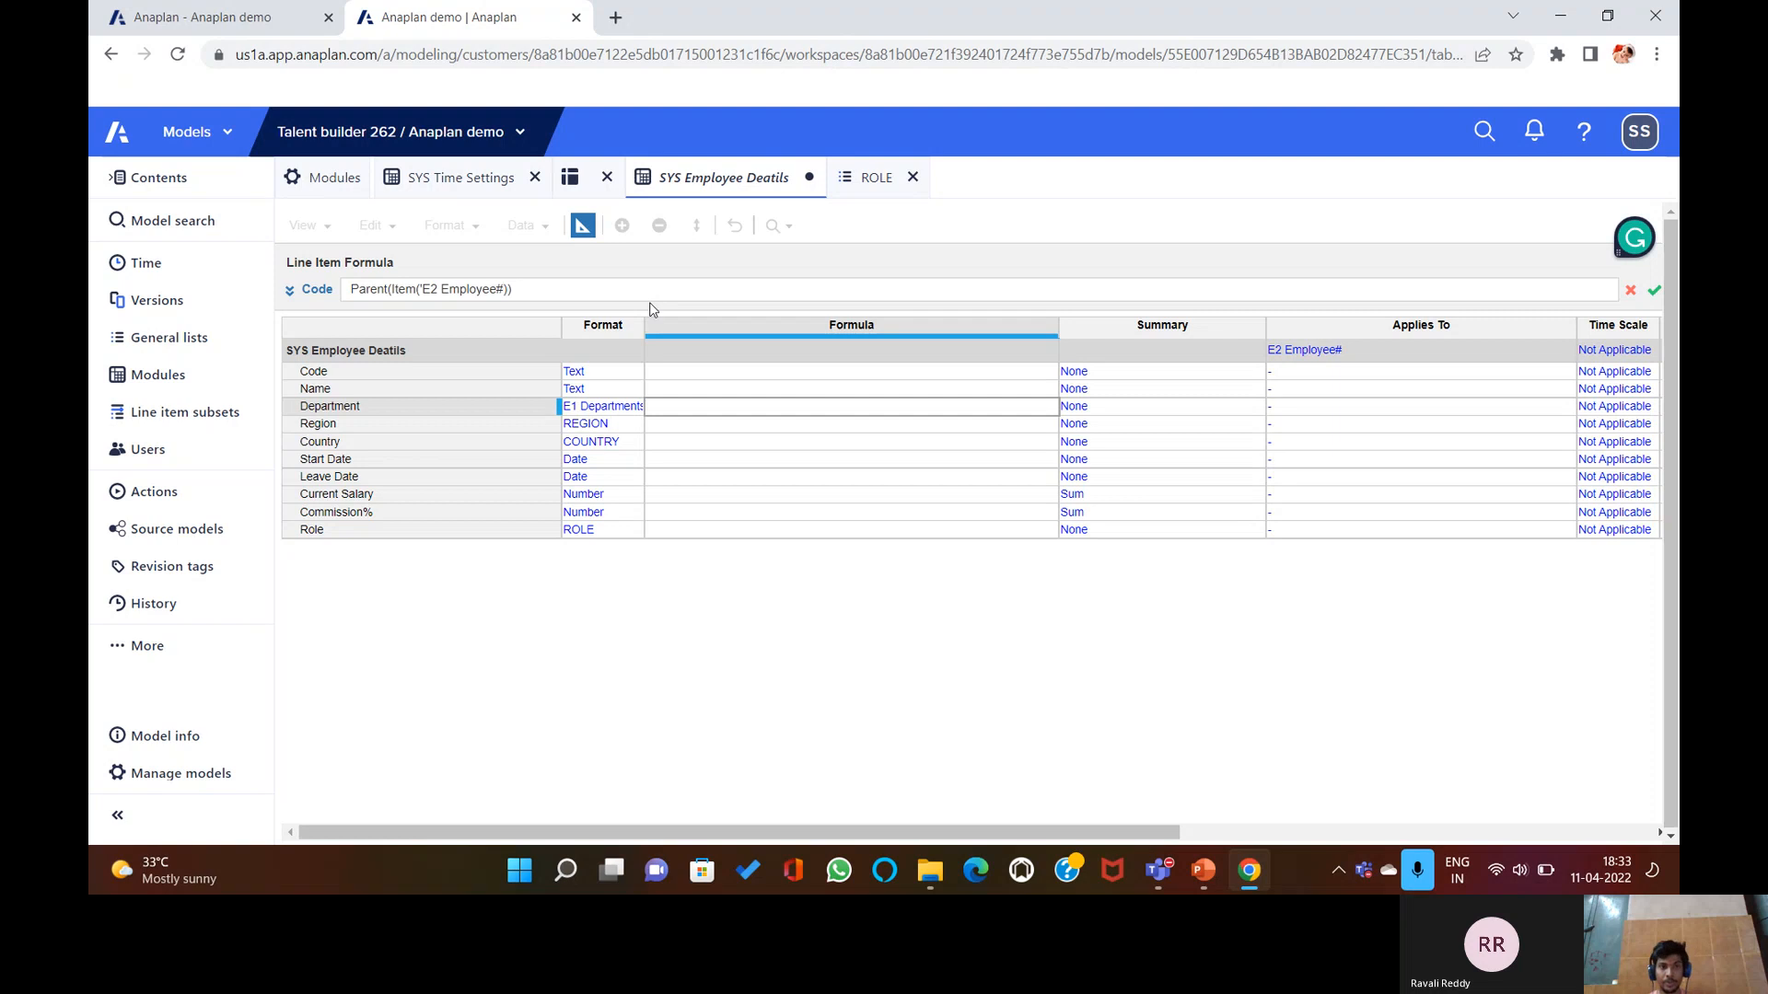
type("'")
key("Return")
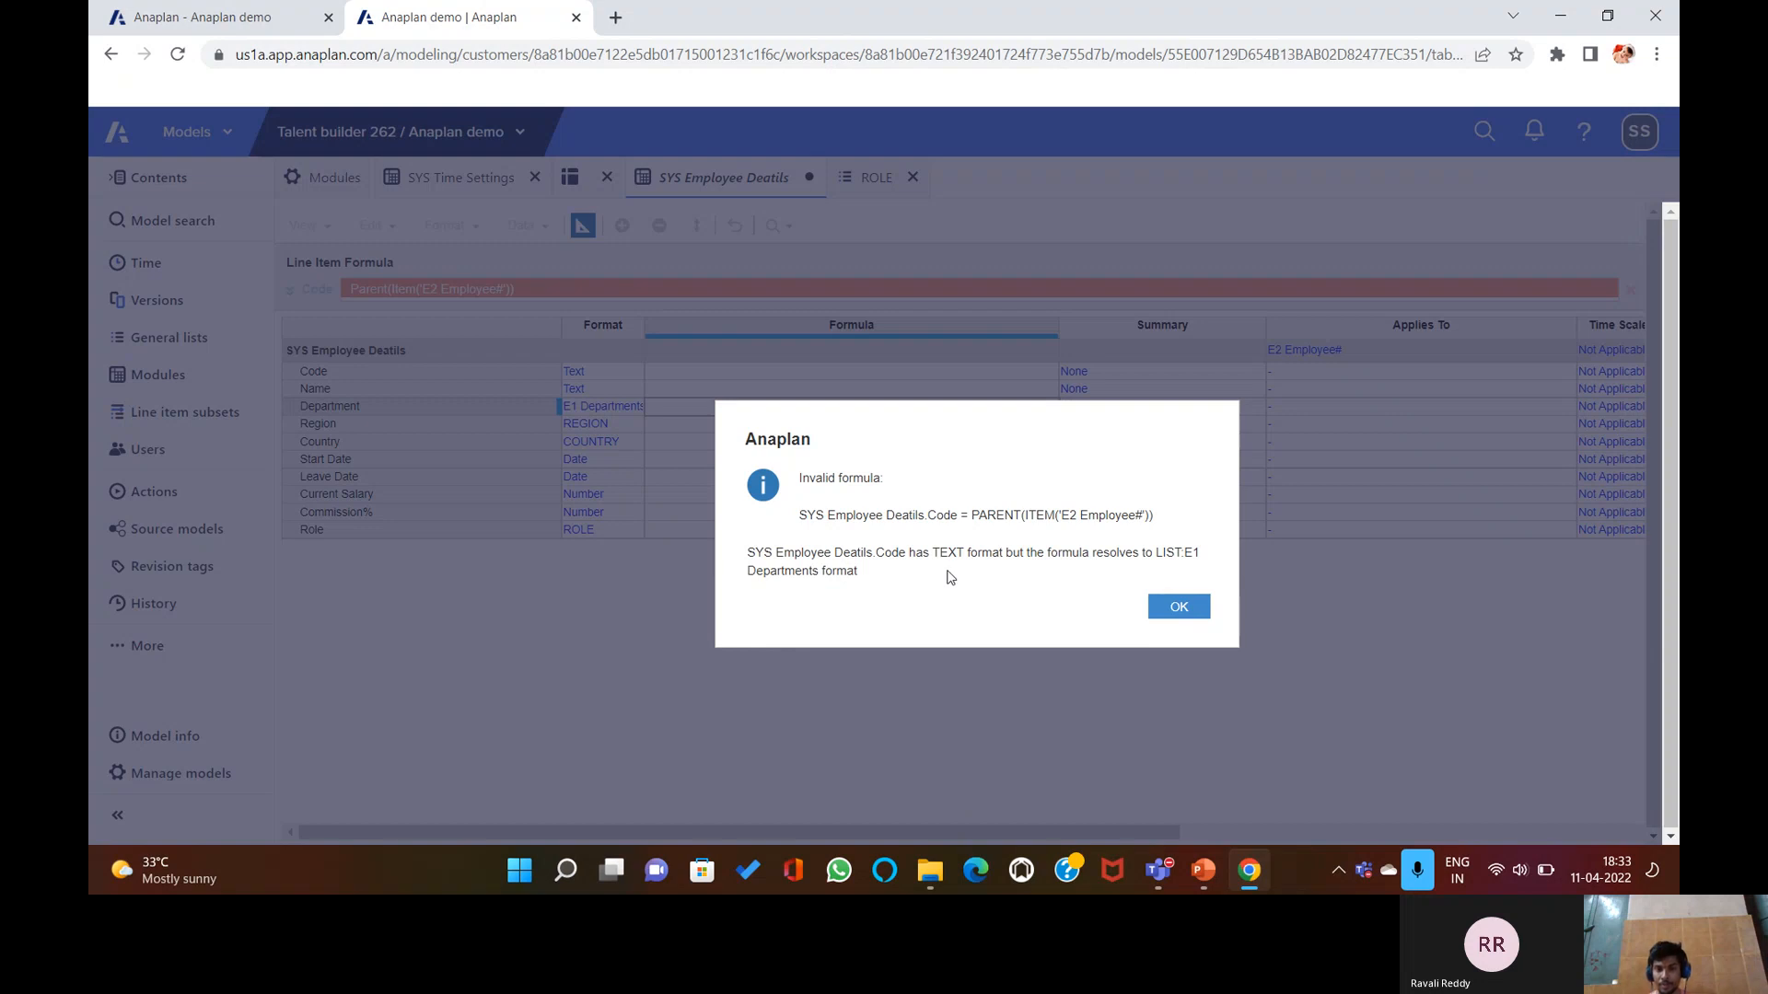
left_click(1193, 612)
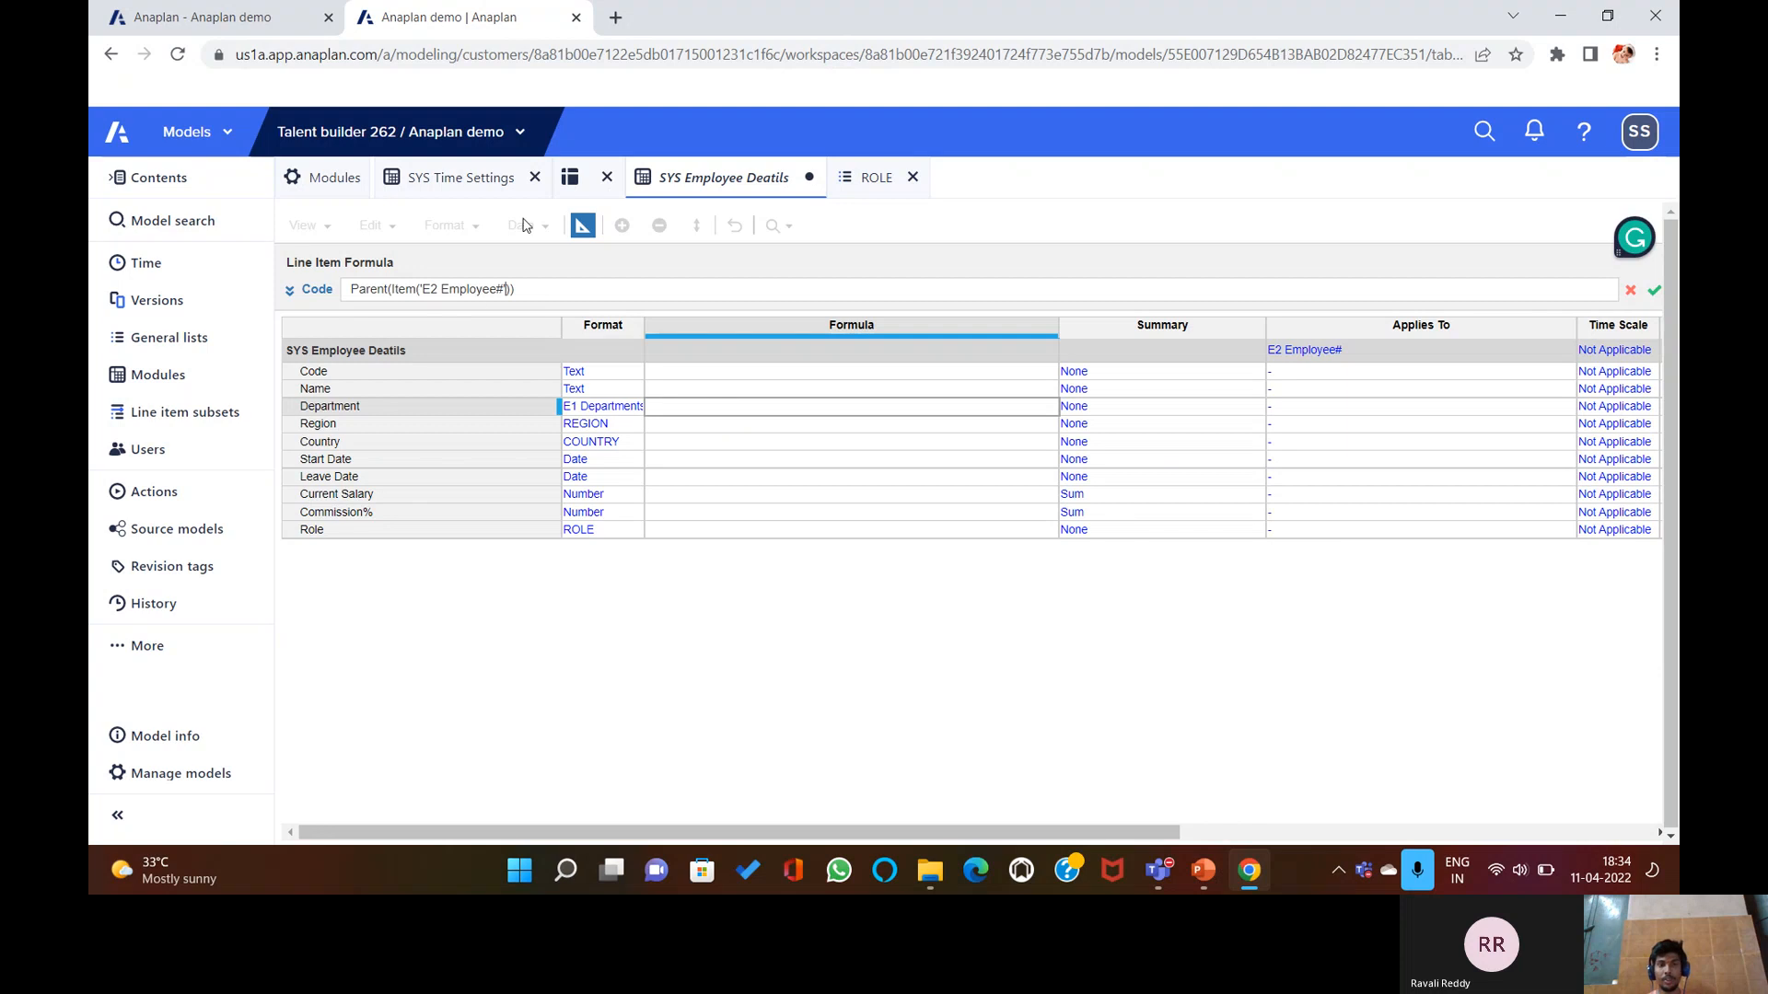
Cancel the draft Code formula with the red X, leaving Code's formula cell blank.
left_click(580, 228)
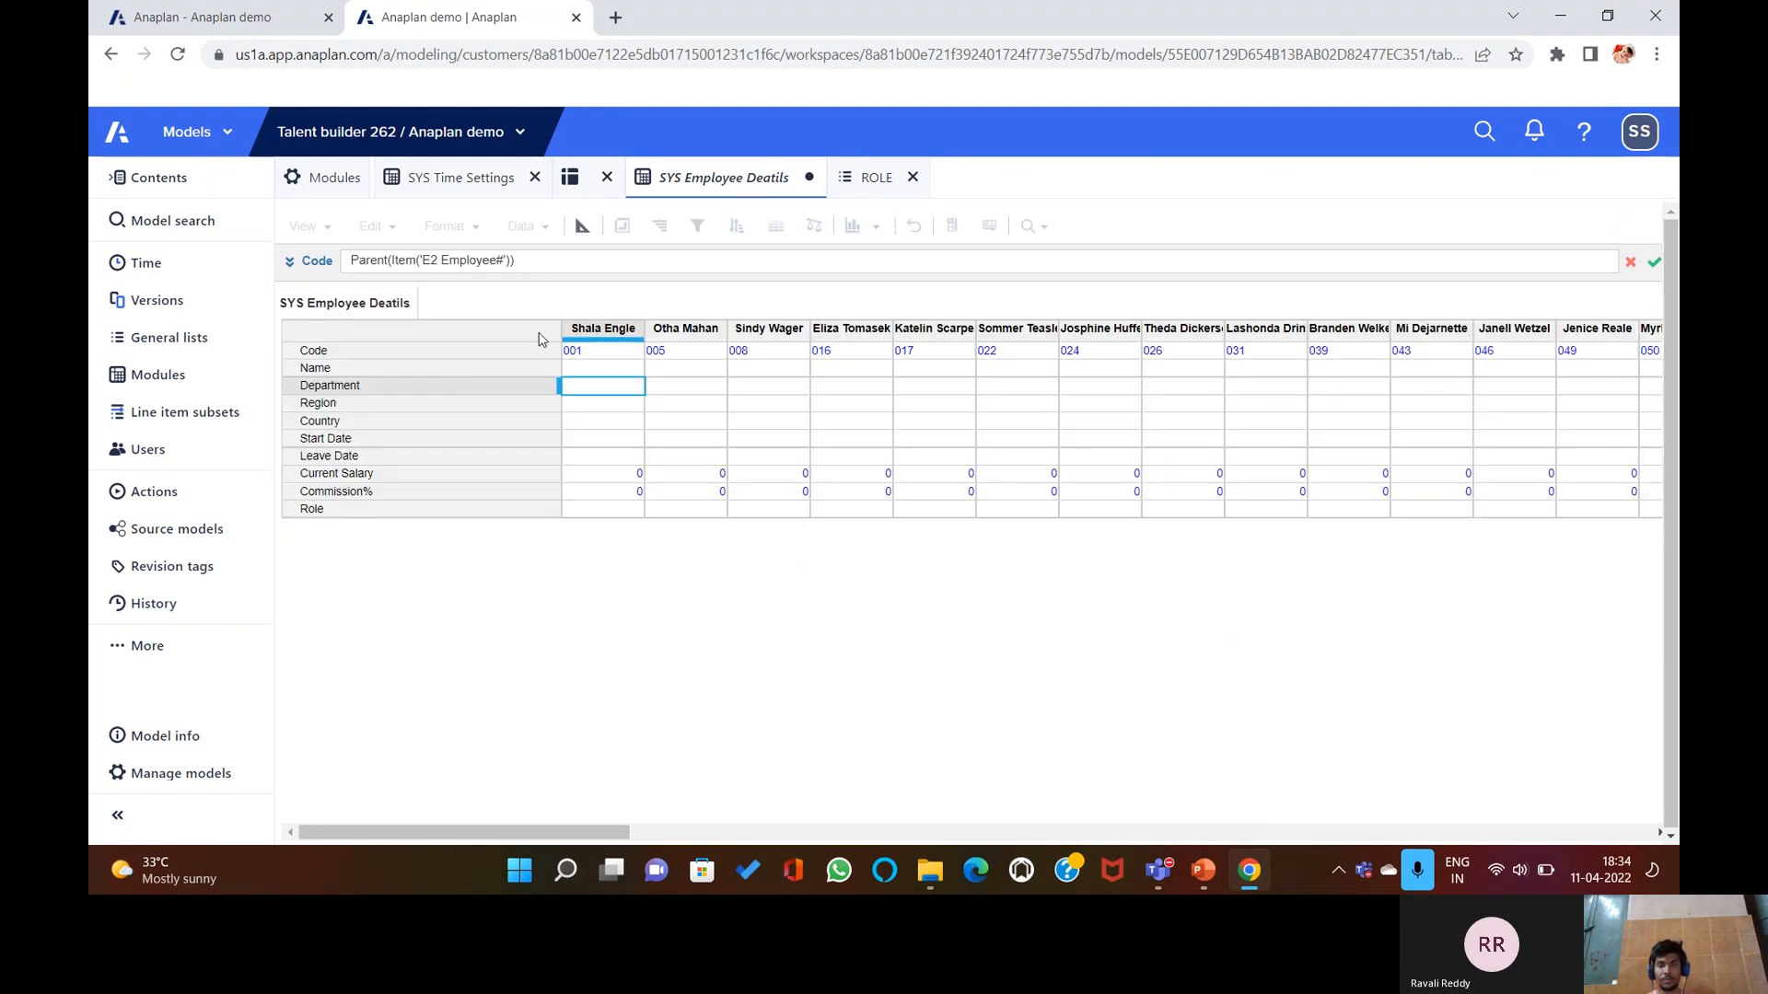
left_click(580, 228)
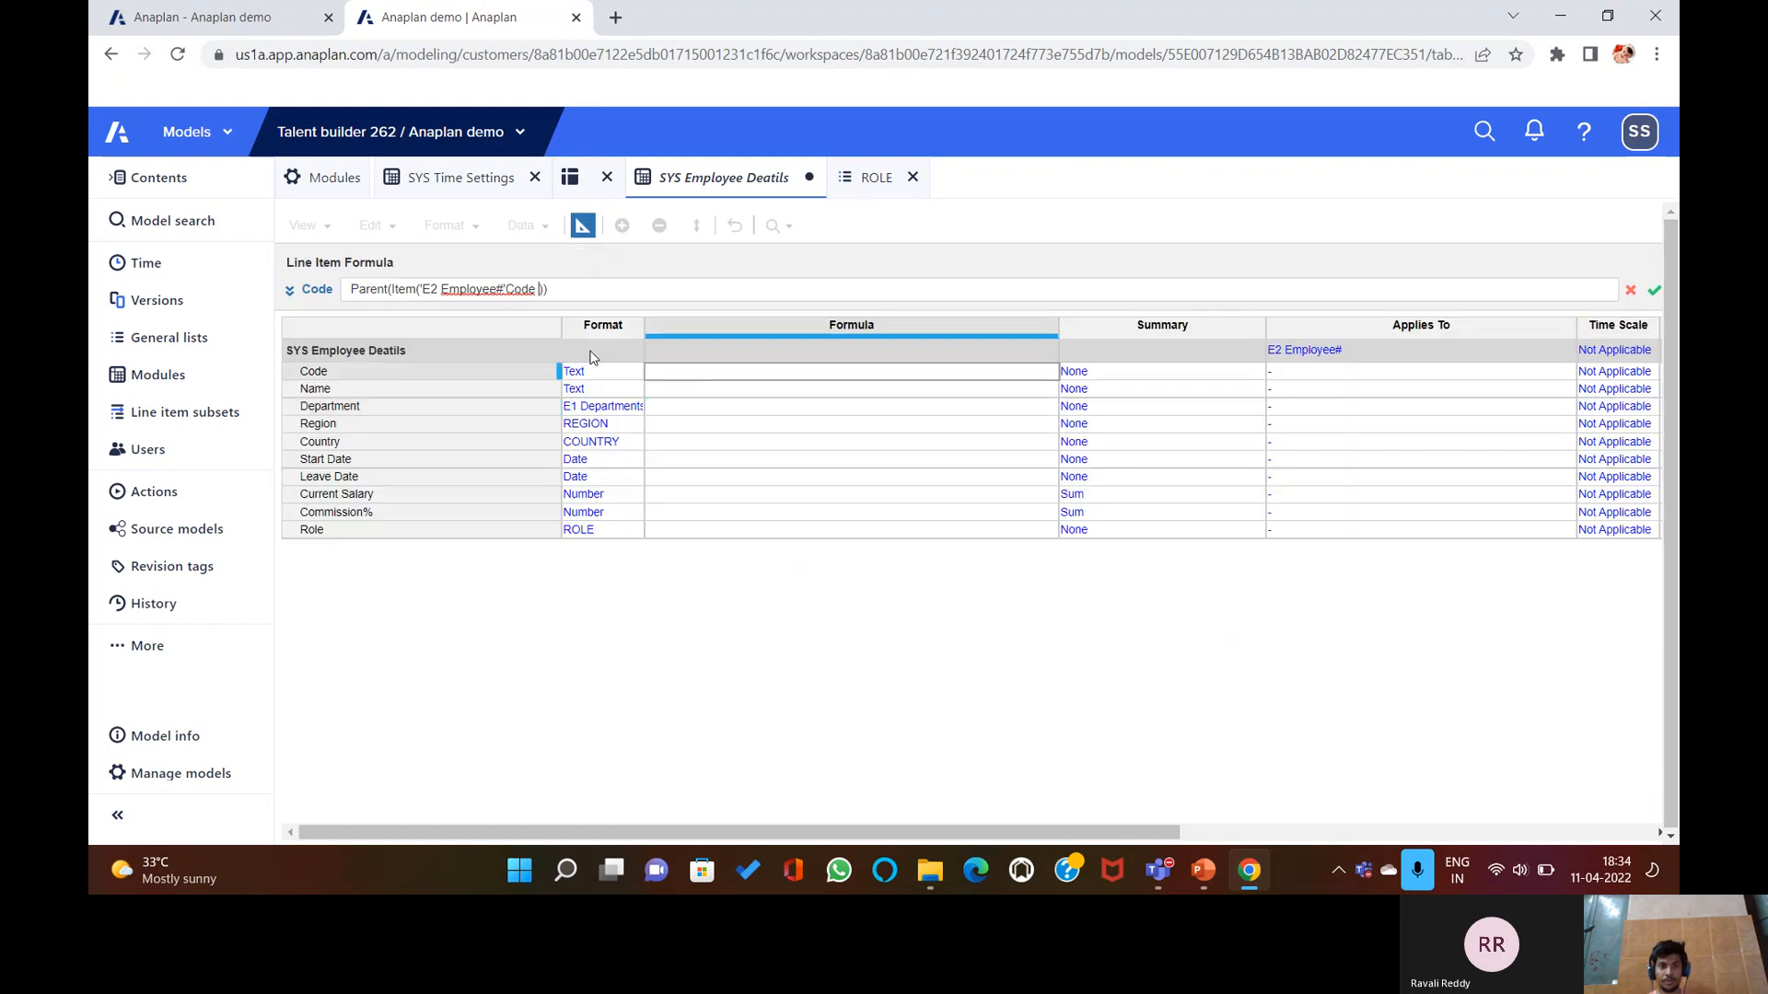
left_click(672, 374)
left_click(632, 379)
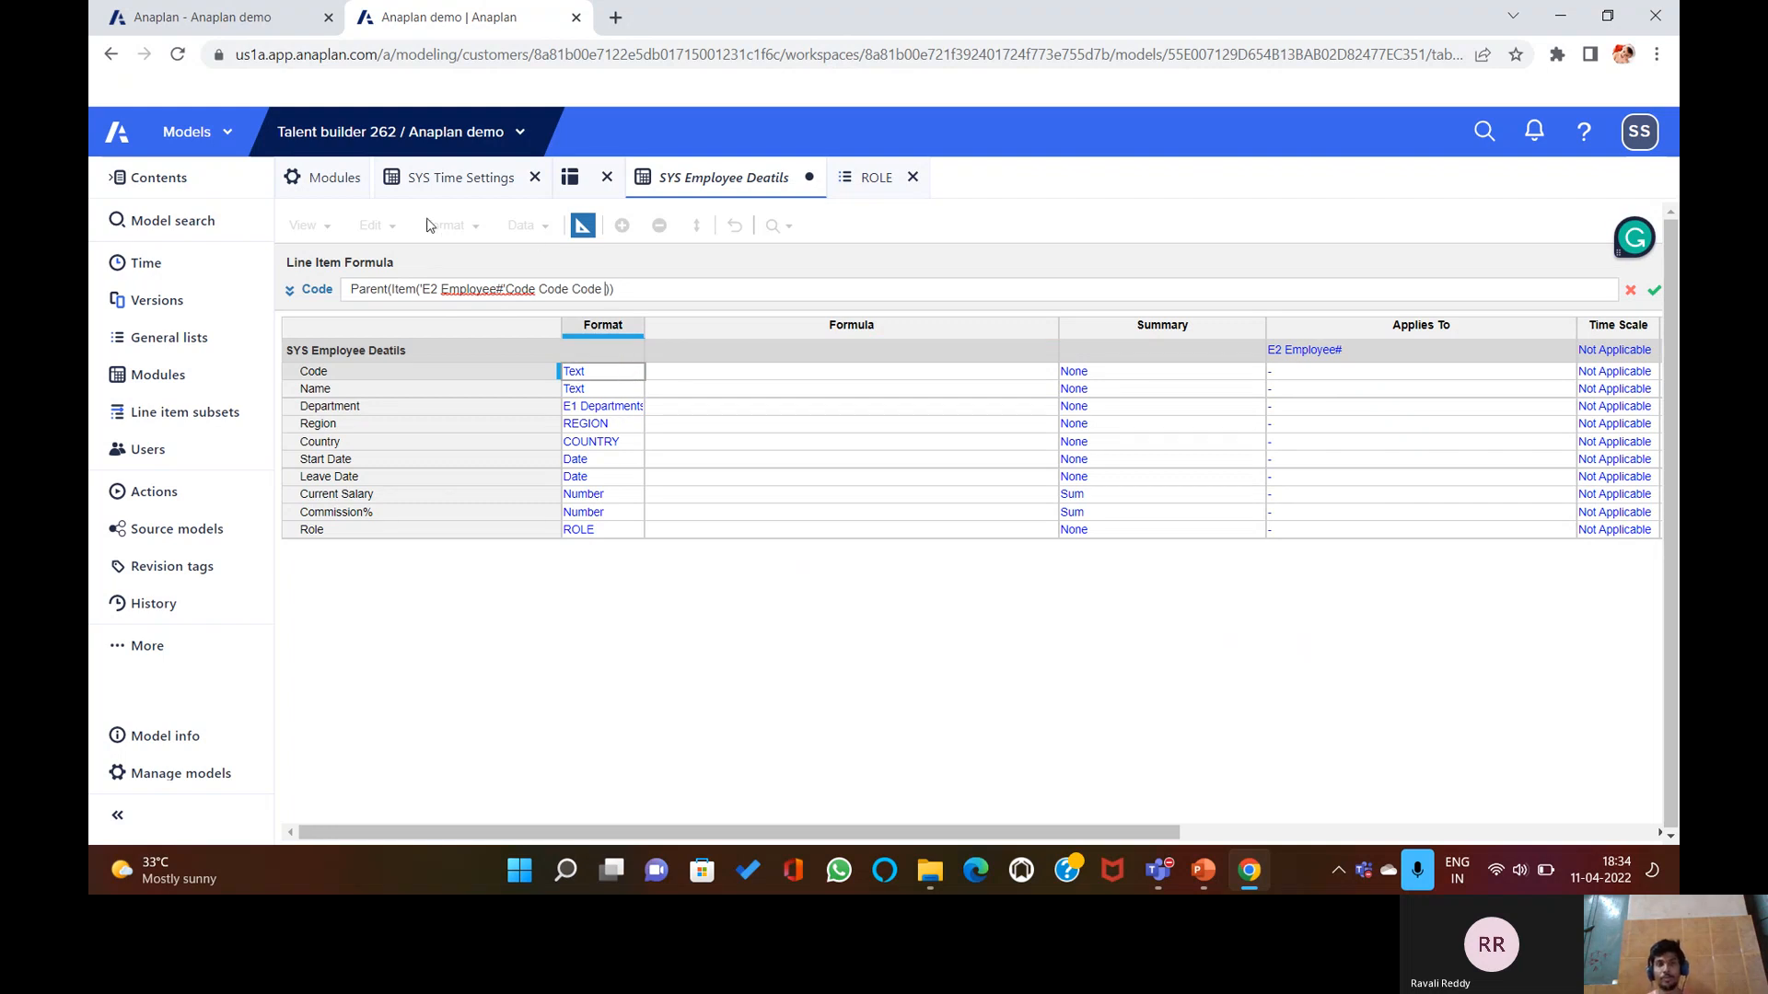
left_click(583, 227)
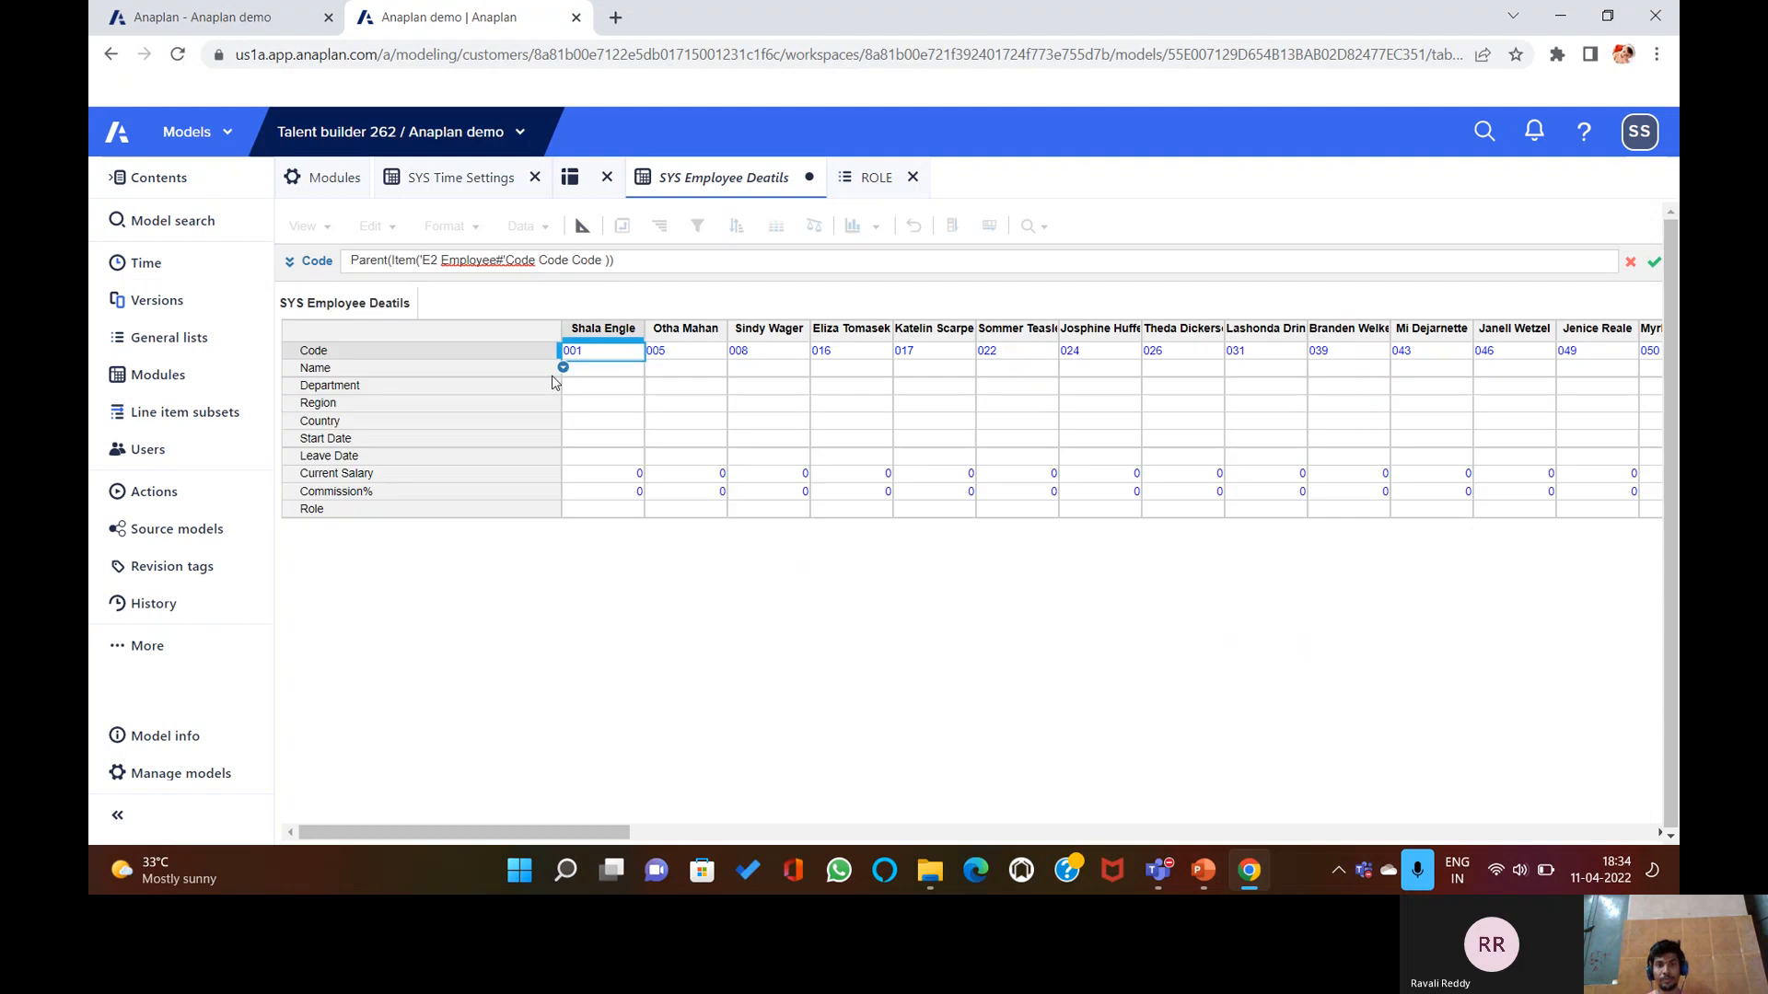
left_click(582, 227)
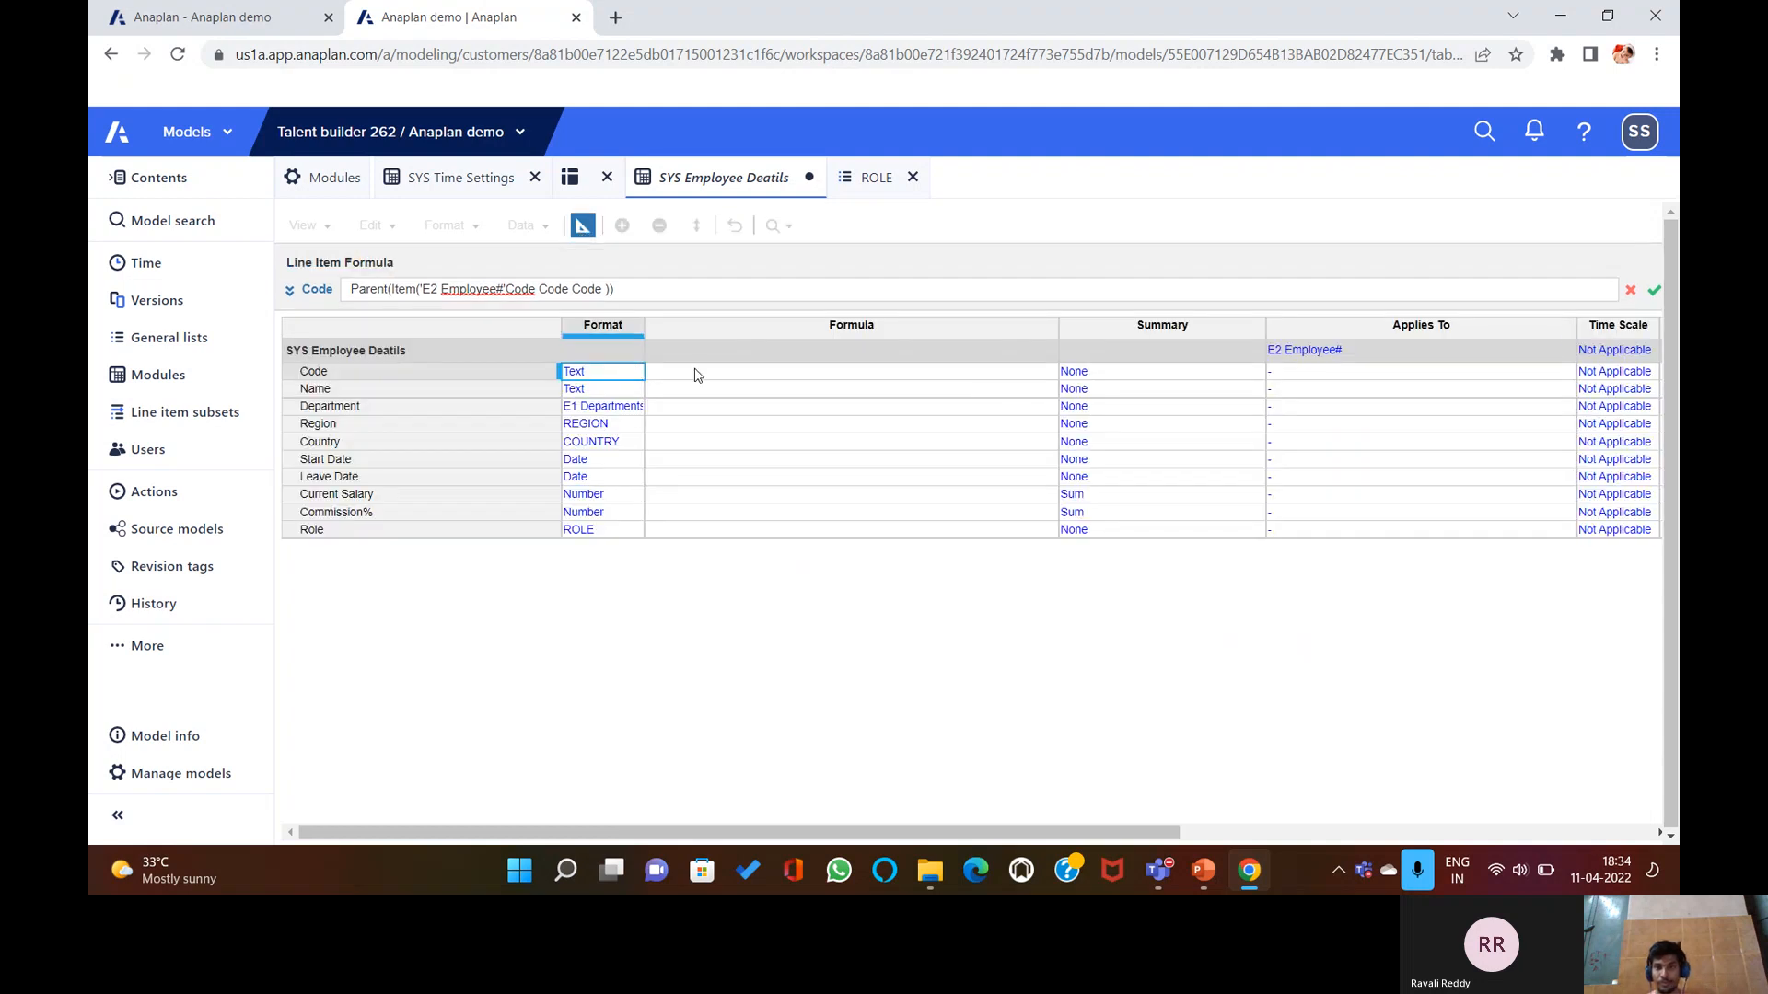
left_click(1630, 290)
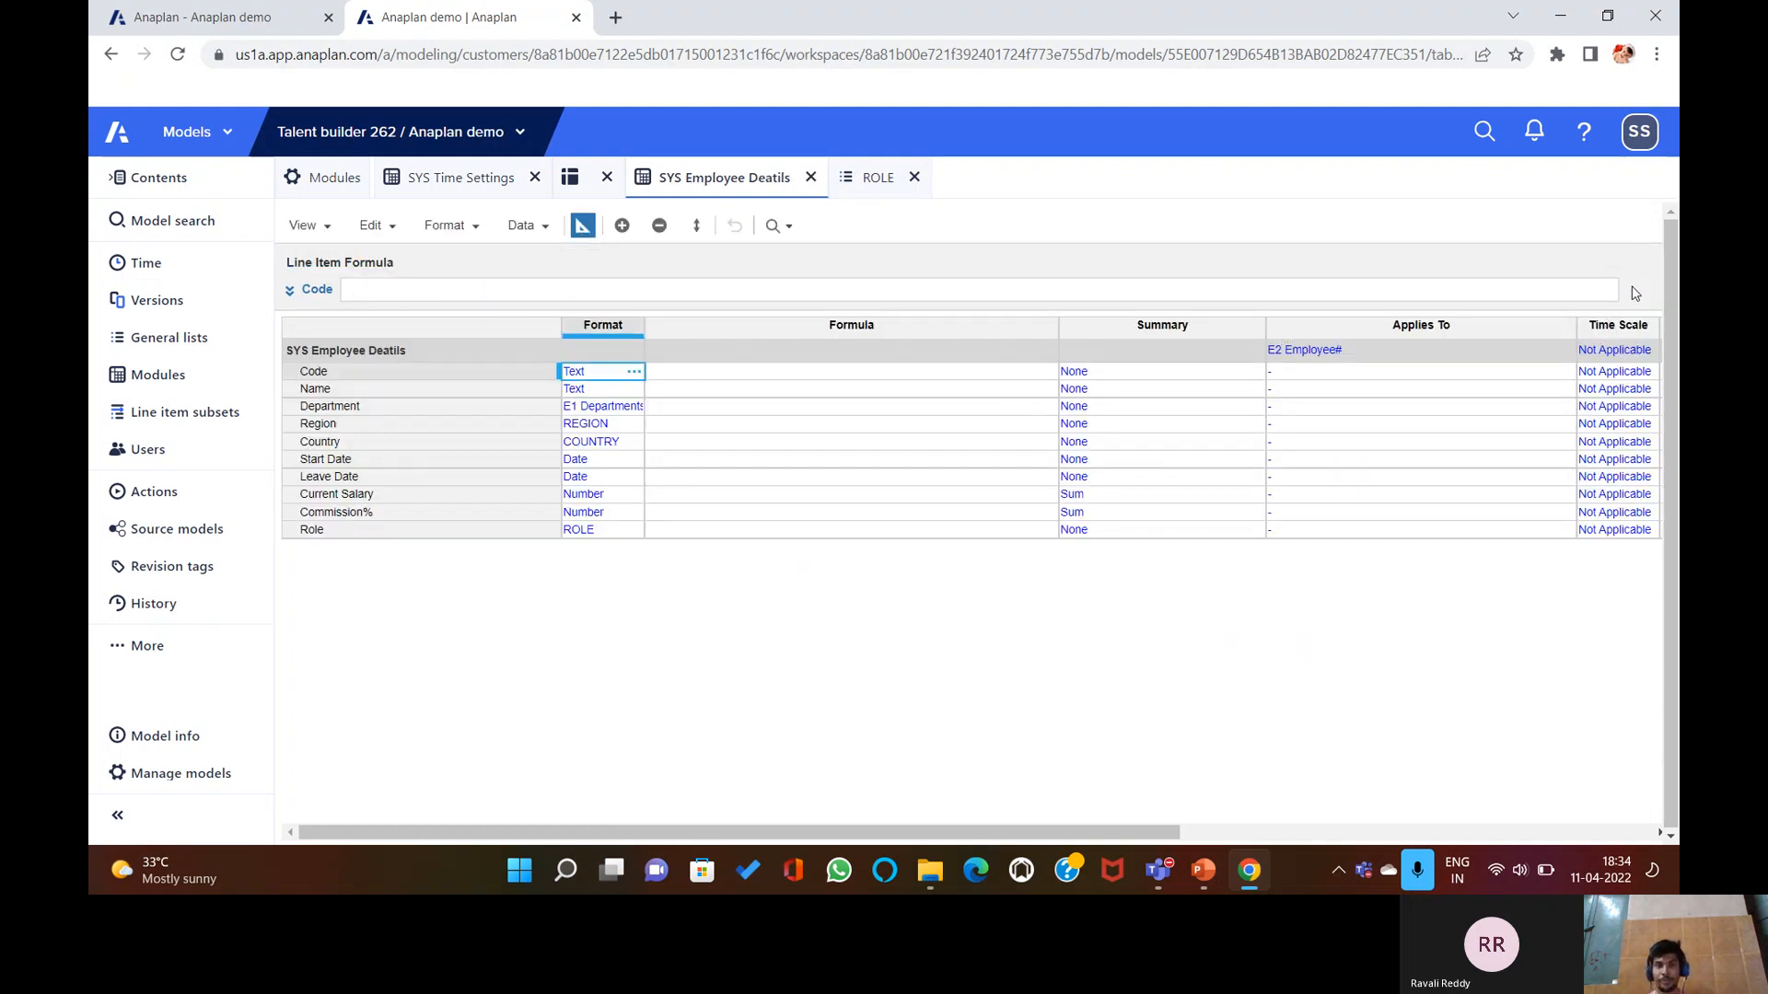
left_click(757, 375)
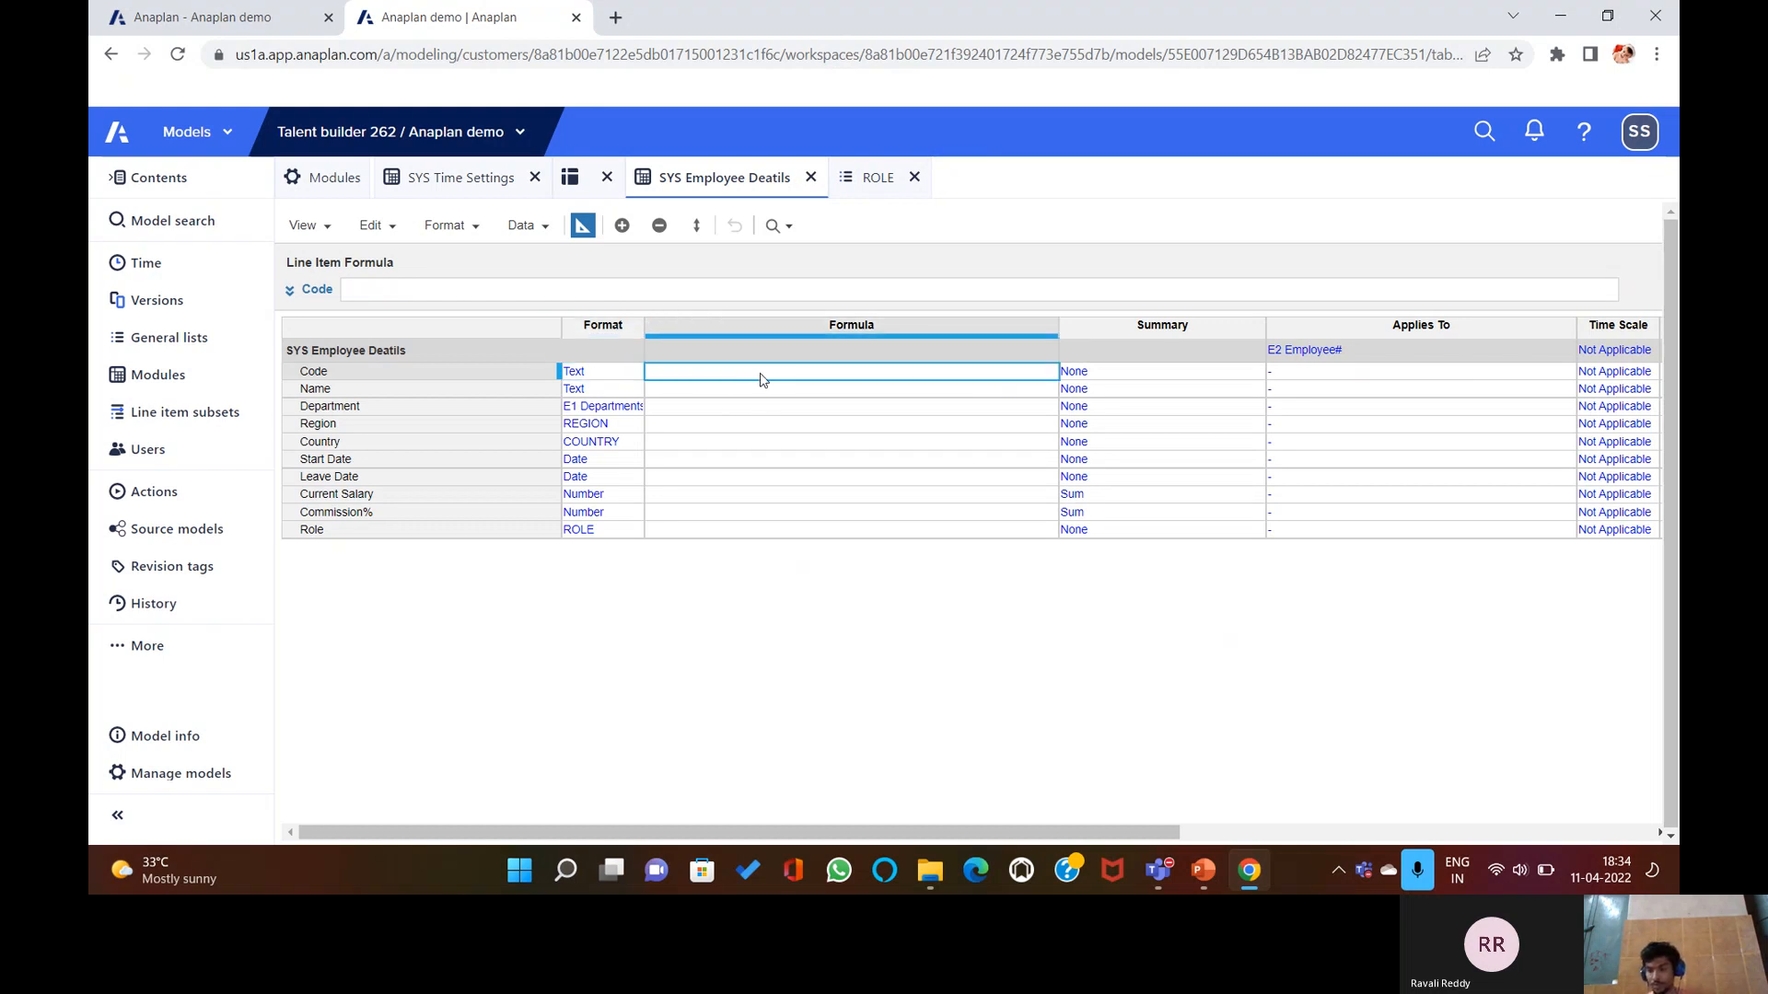
Enter CODE(ITEM('E2 Employee#')) as the Code formula, then discard it so Code stays blank.
type("C")
key("BackSpace")
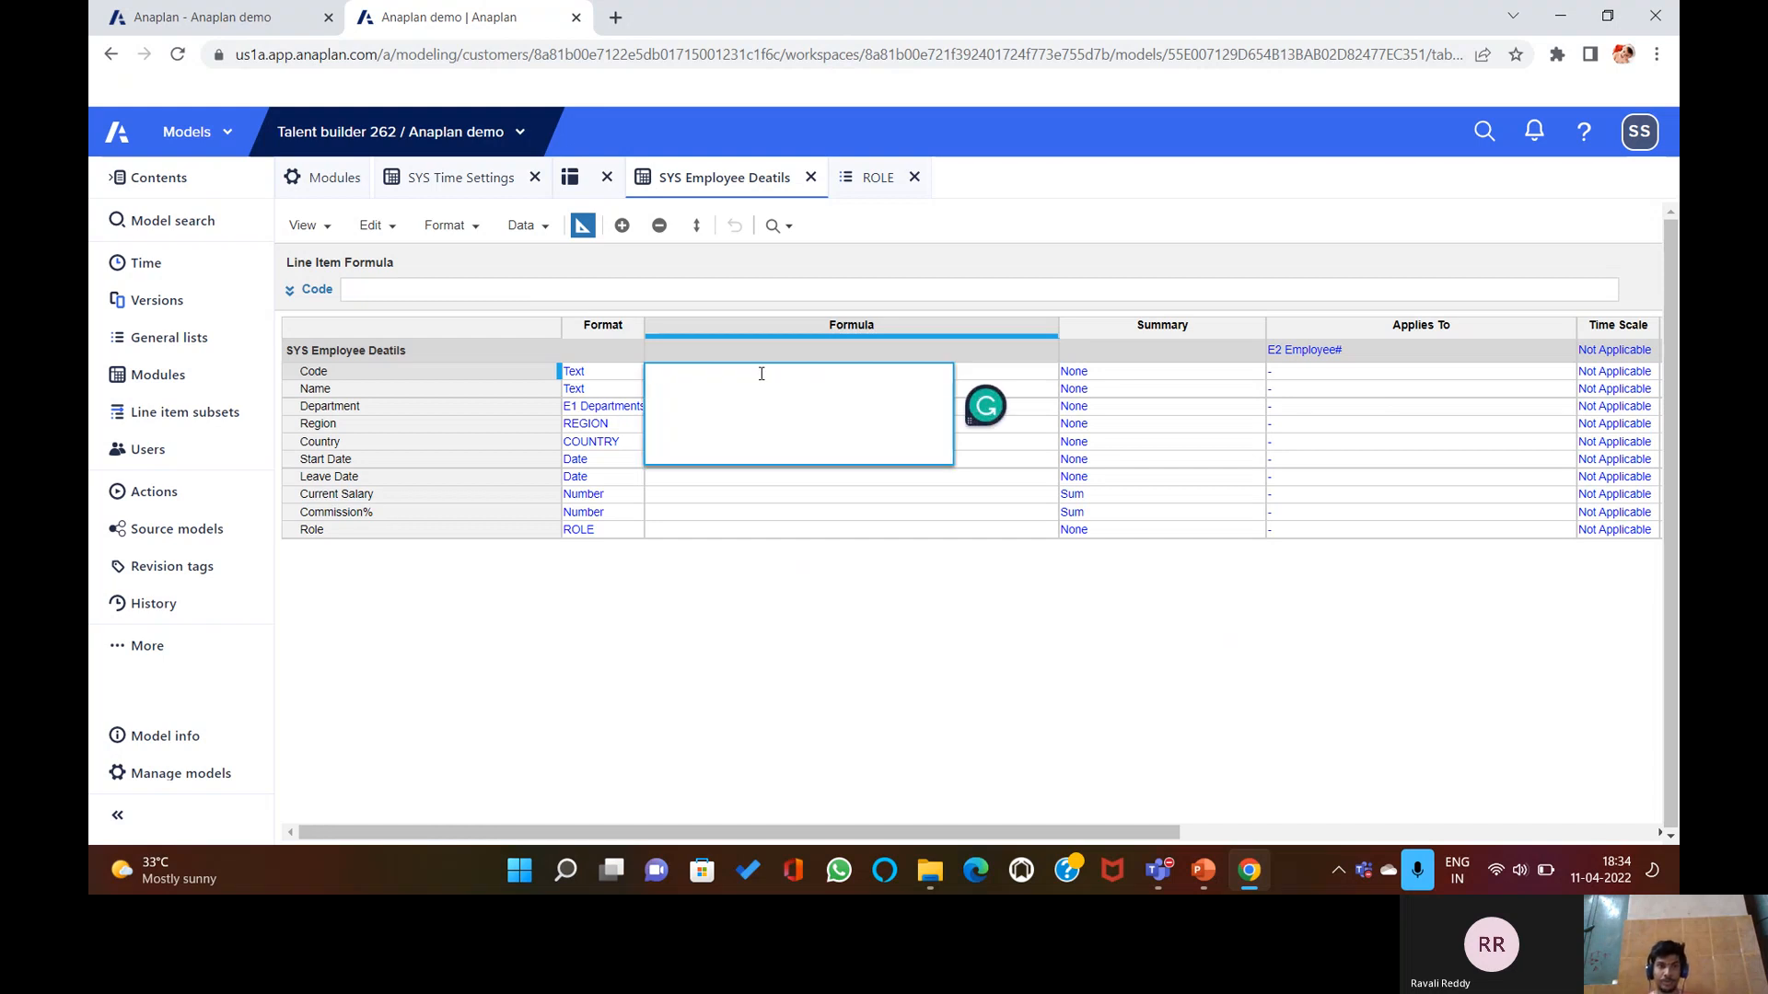
left_click(665, 290)
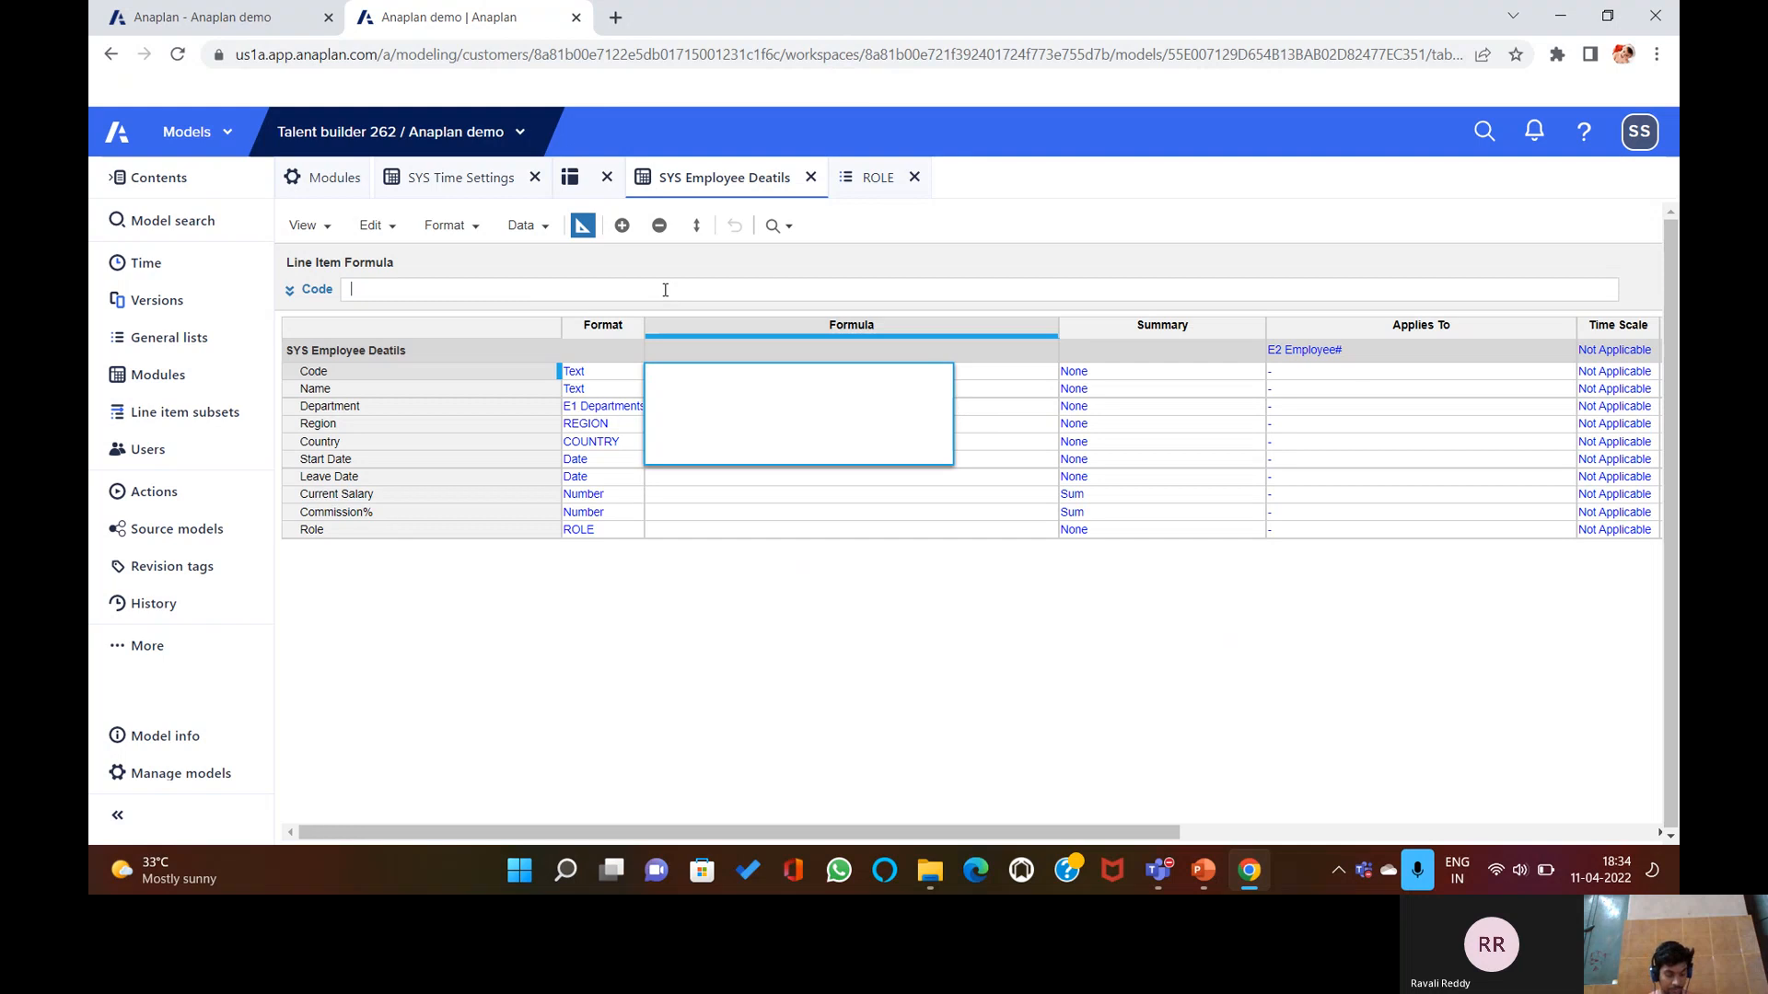
type("Code(")
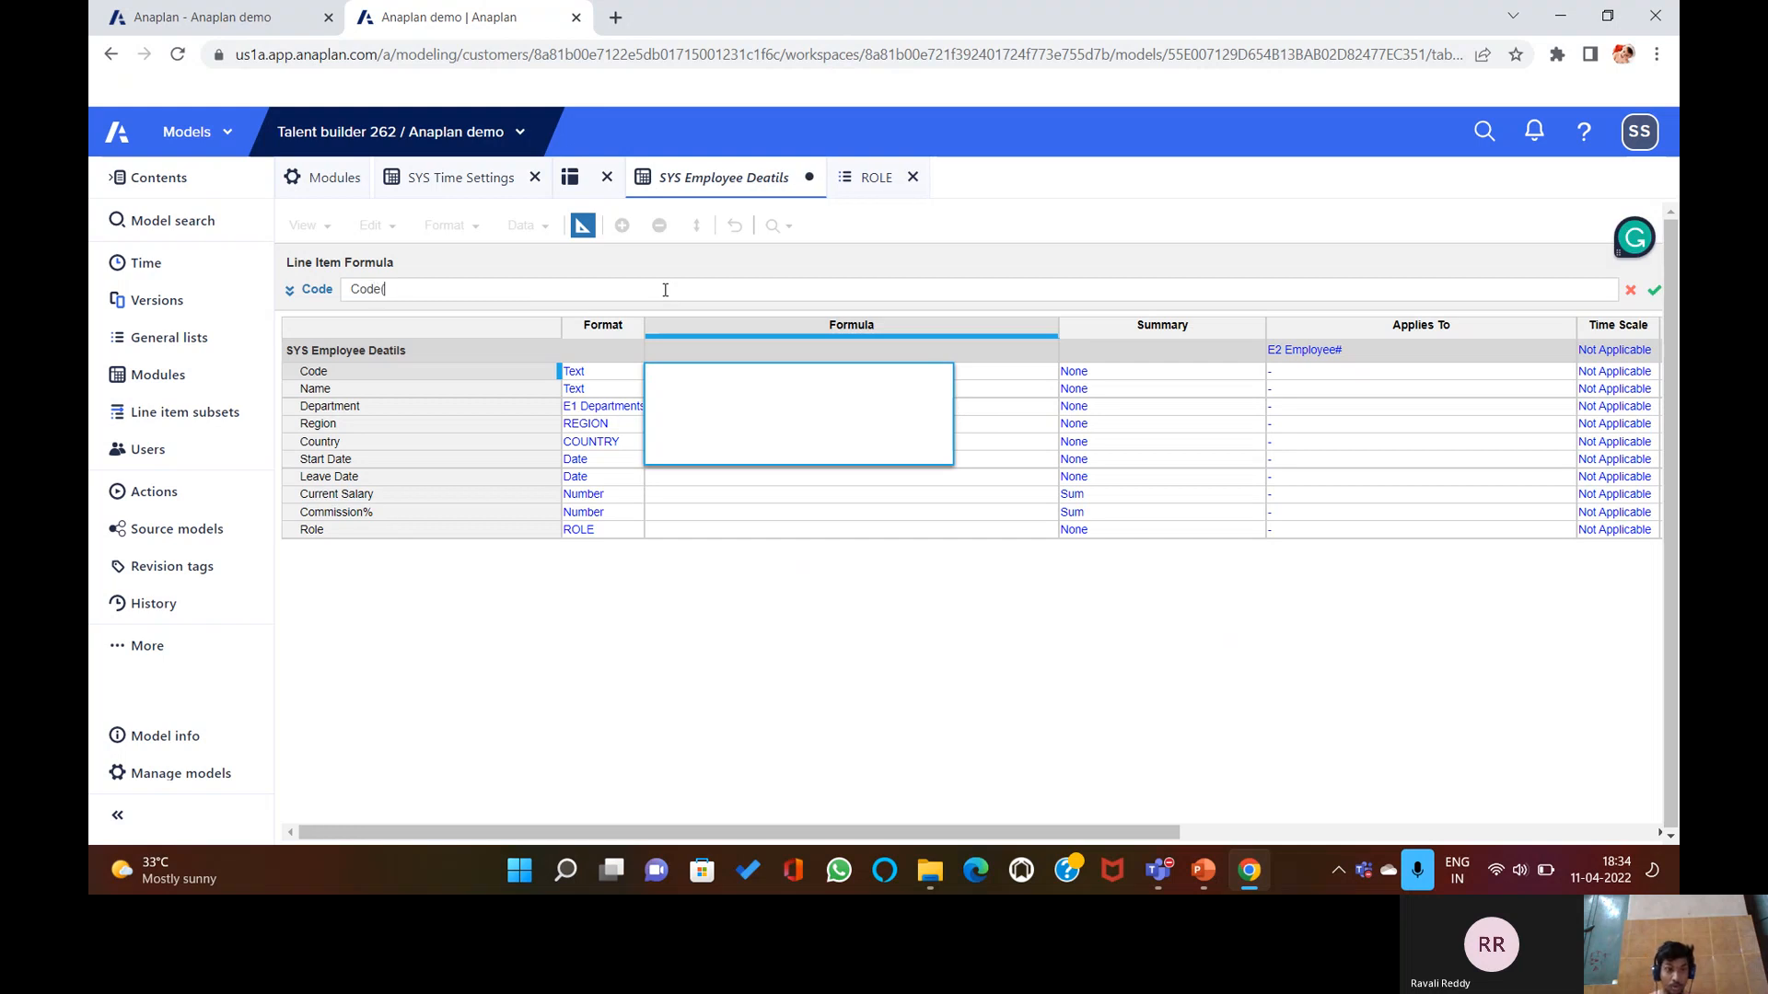
type("Item")
type("(")
type("\"")
type("E2 ")
type("Em")
type("p")
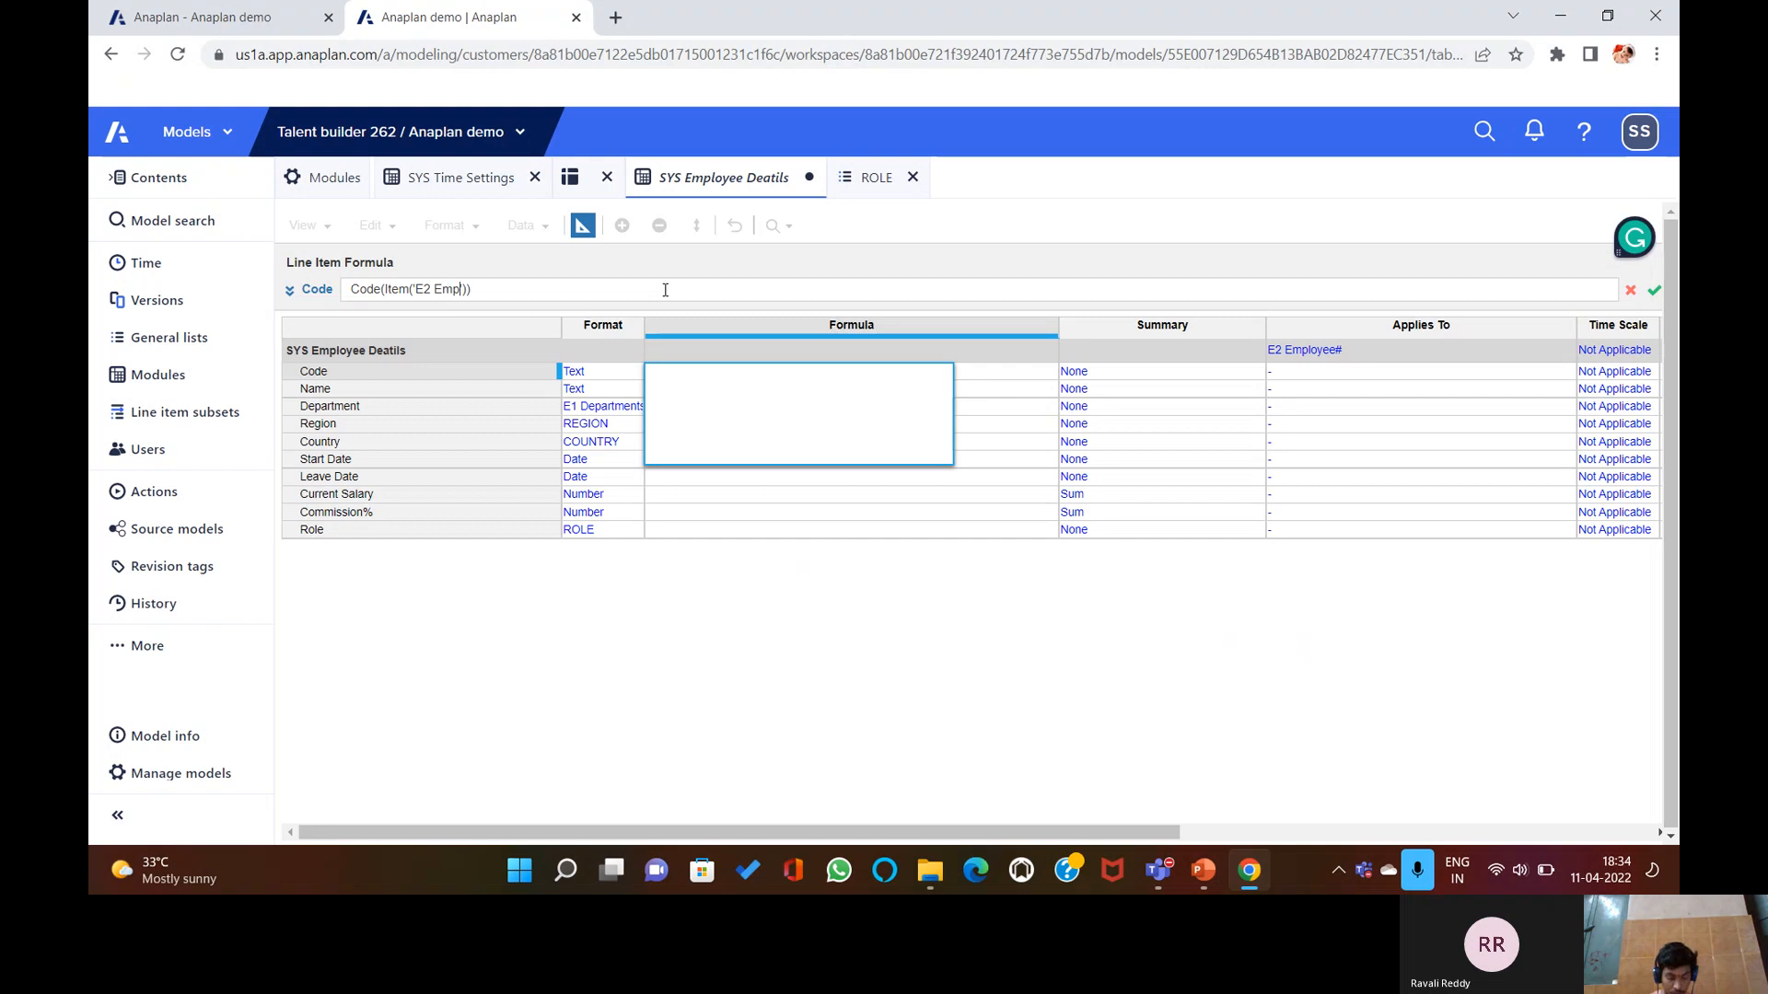
type("loyee")
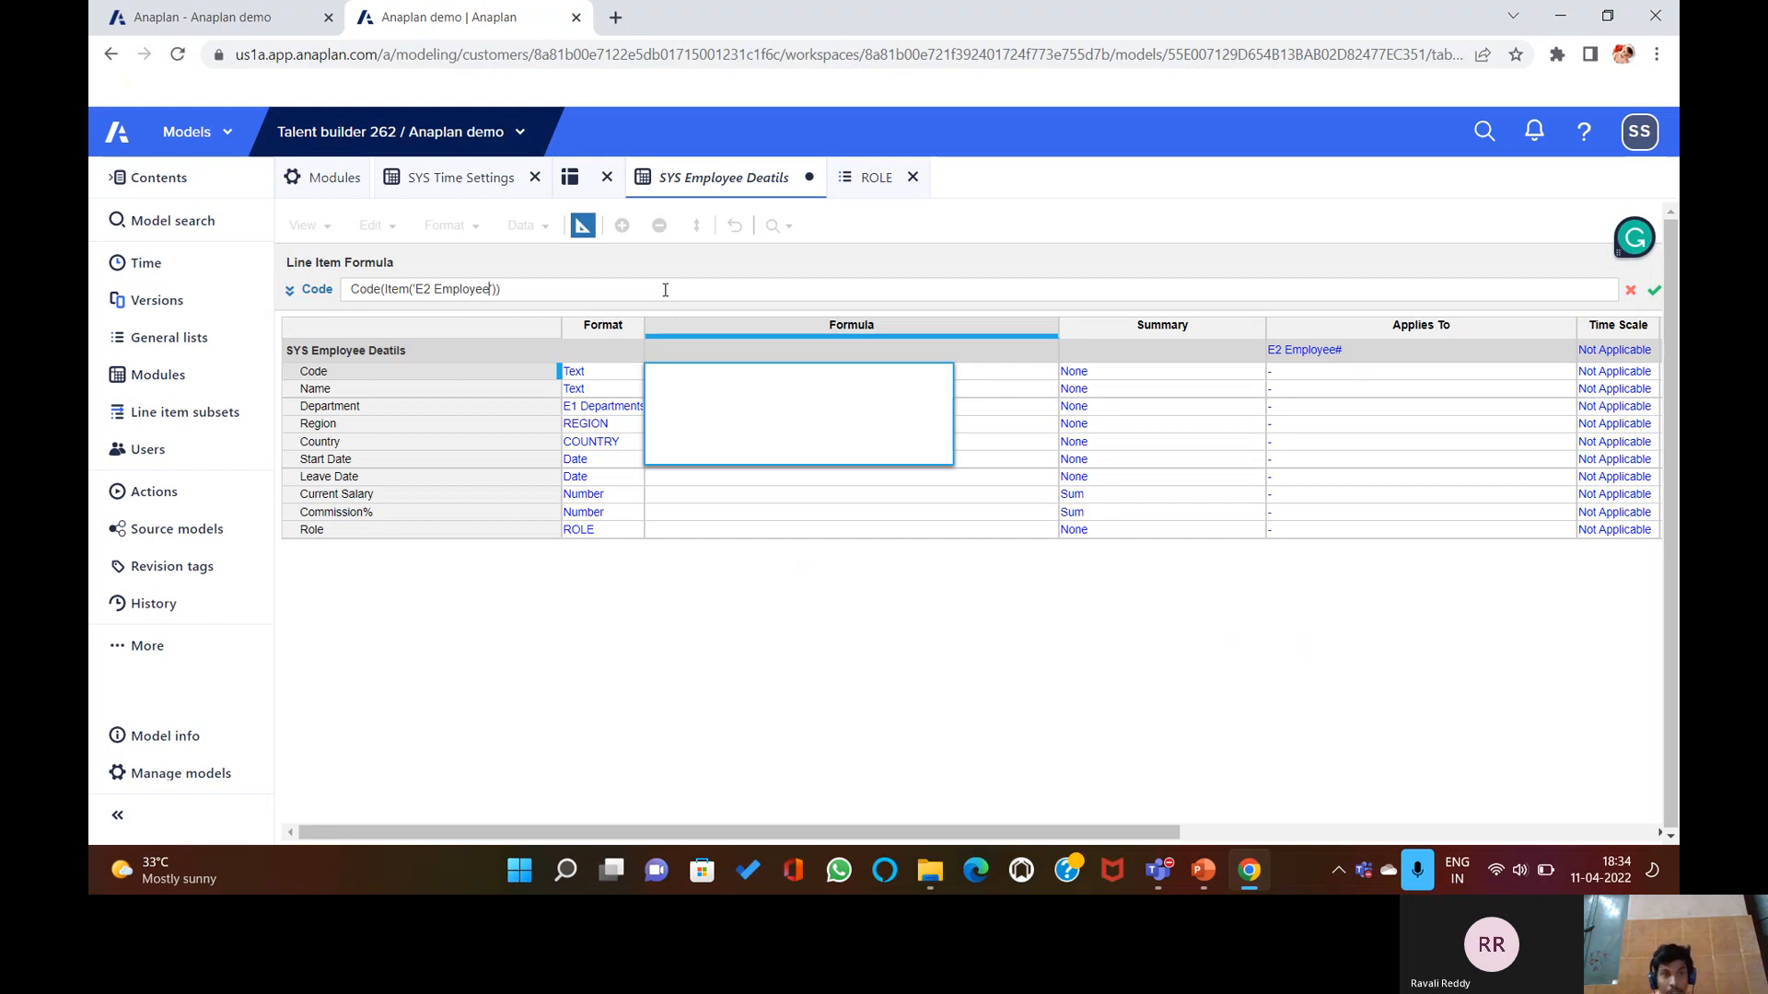
type("#")
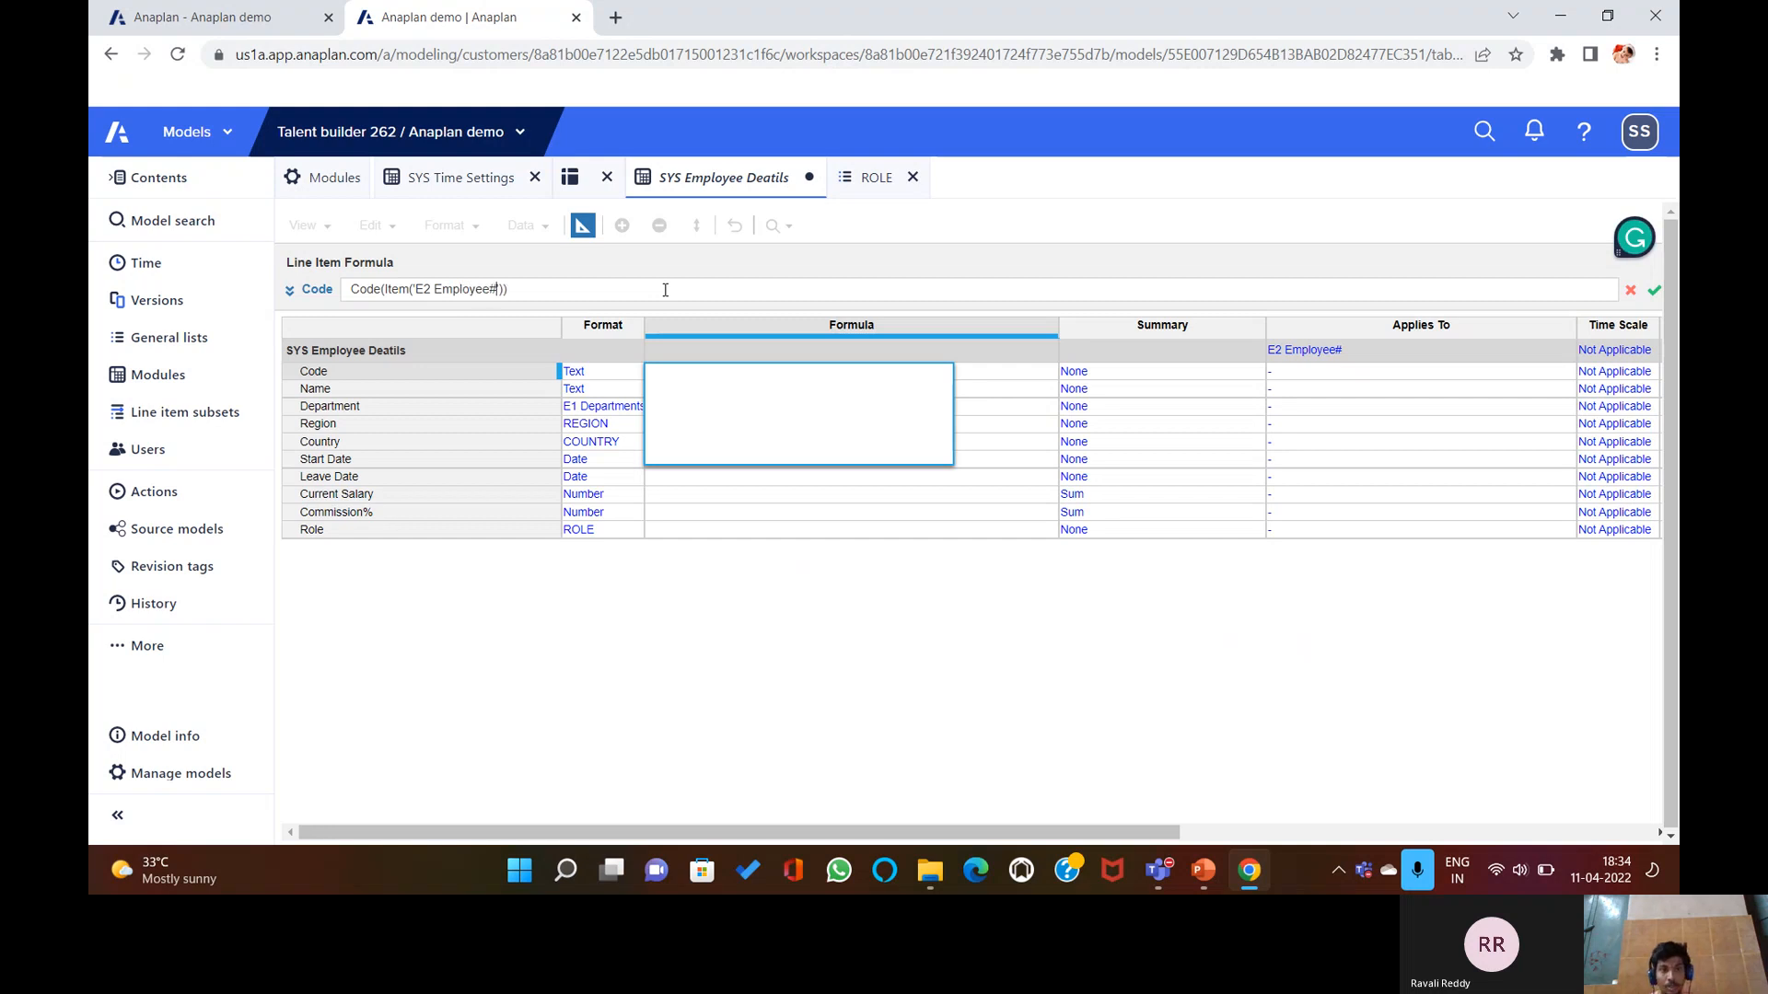
key("Return")
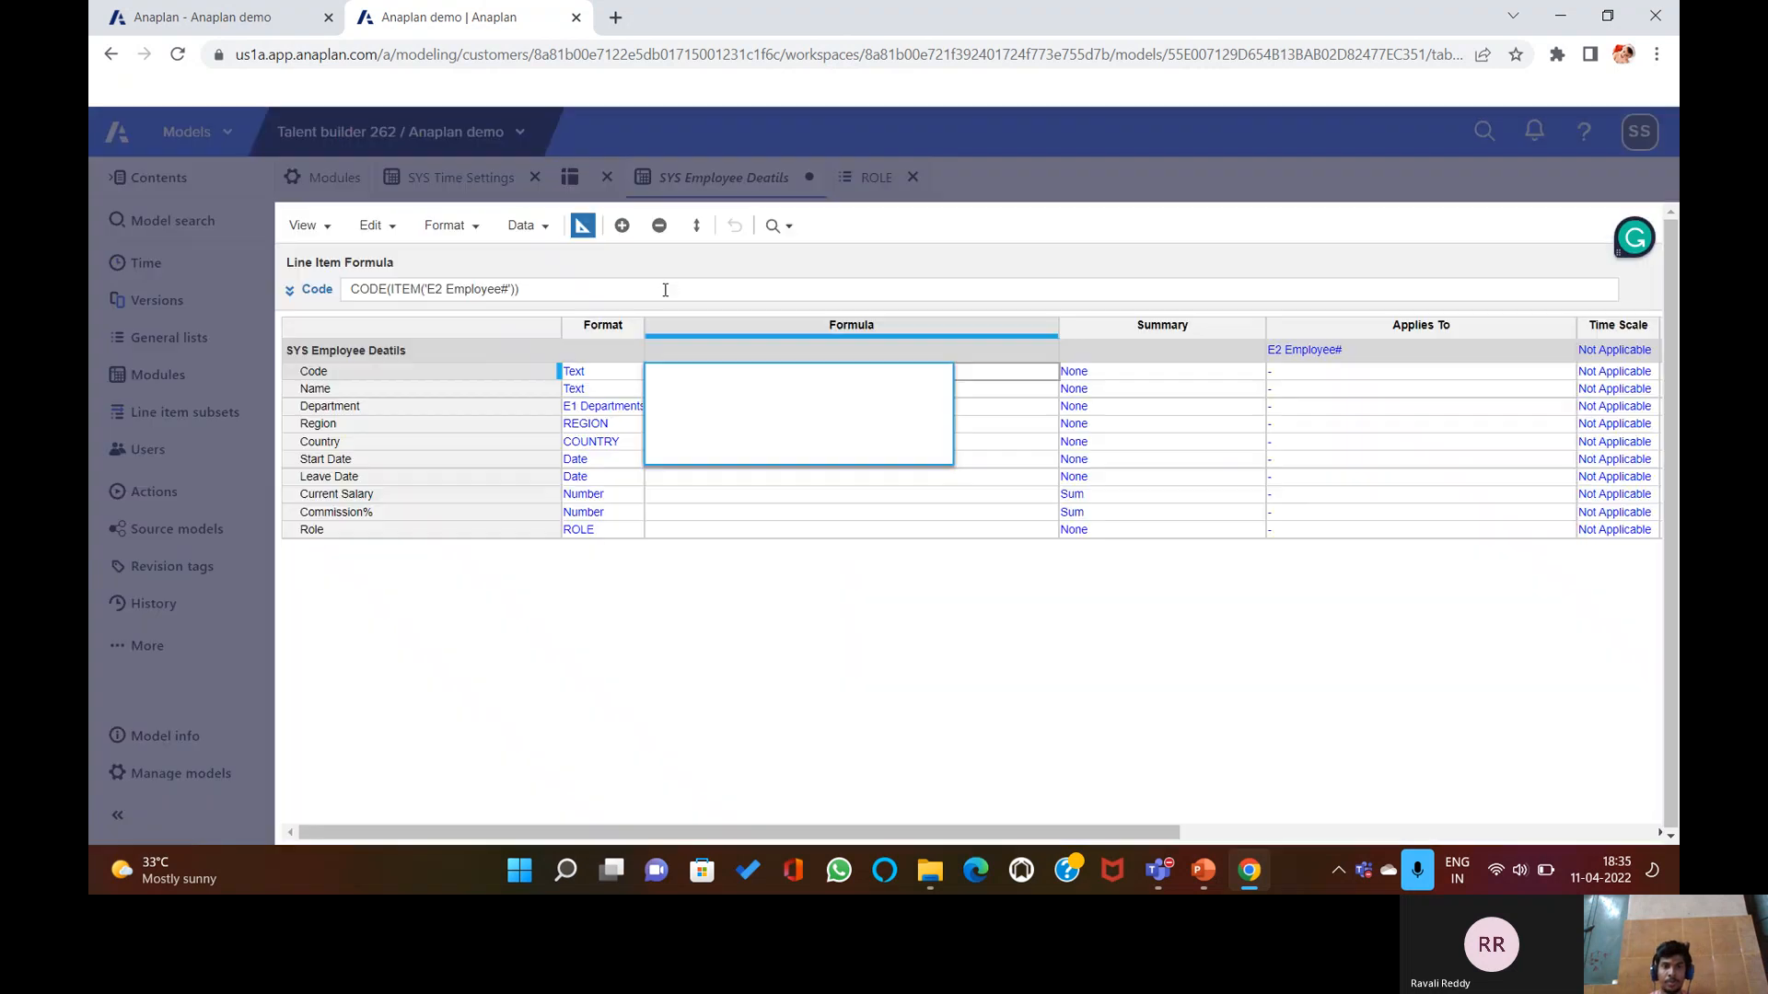
key("Escape")
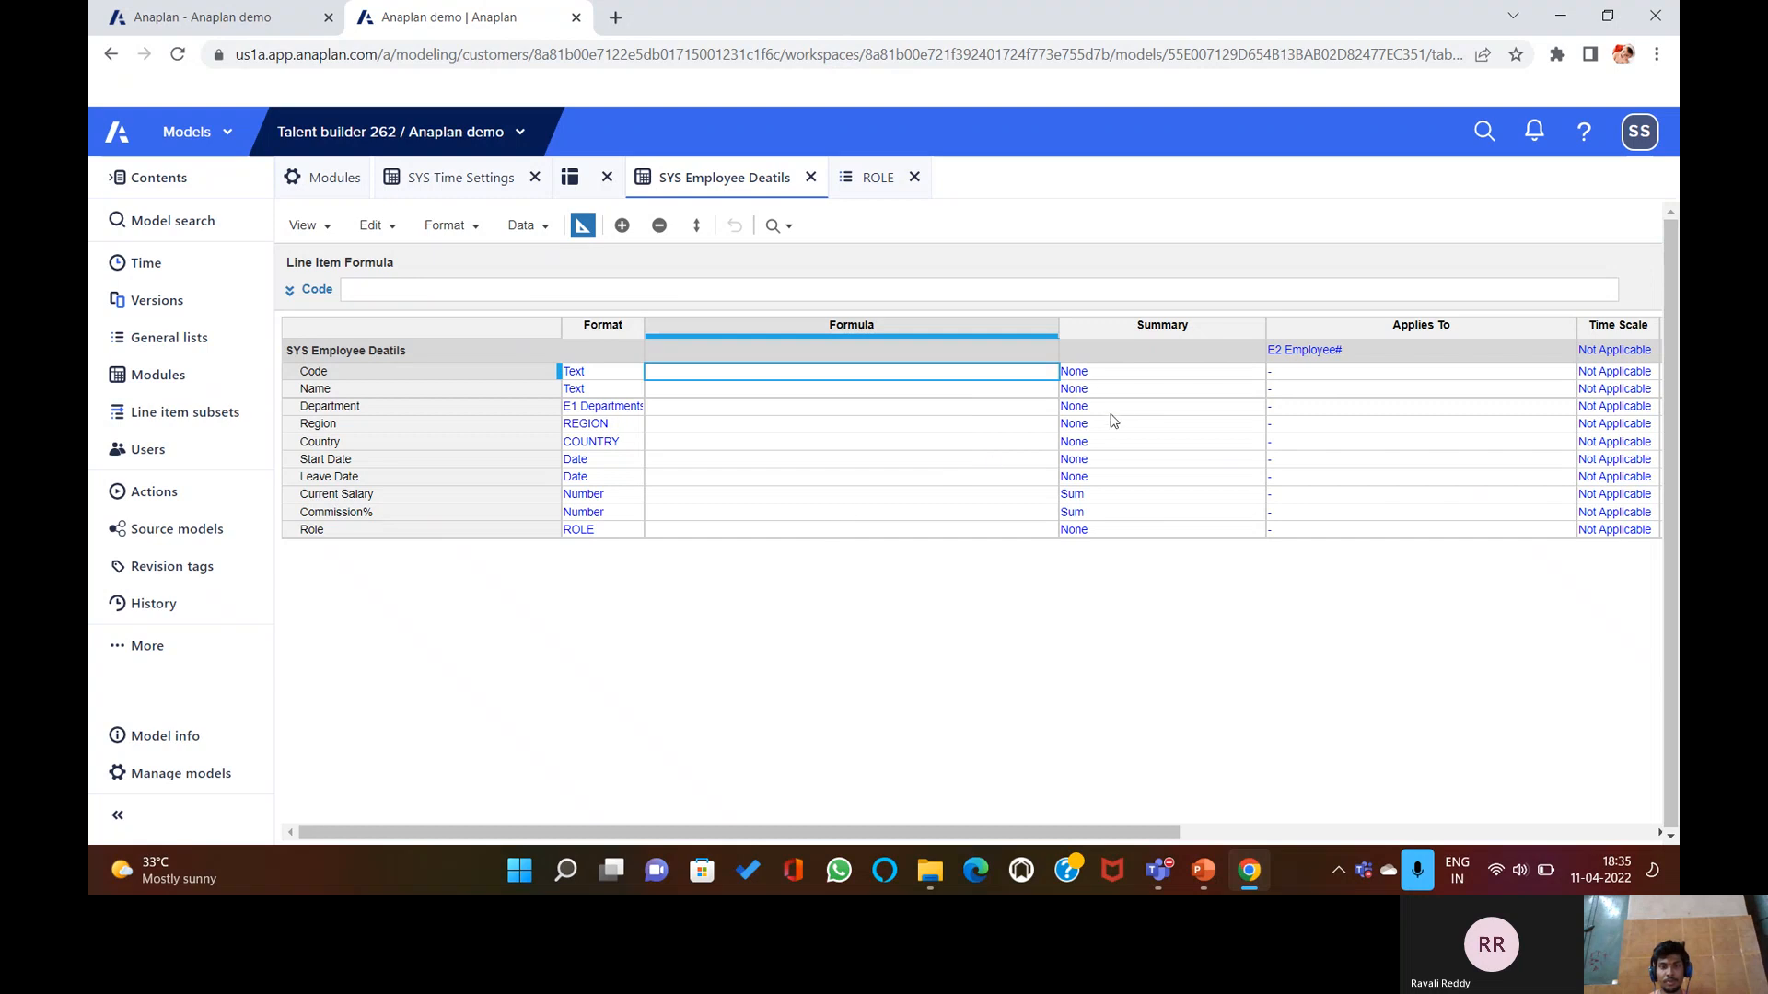
Leave Blueprint and start a Data > Import using the uploaded SYS08+Employee+Details CSV.
left_click(1248, 373)
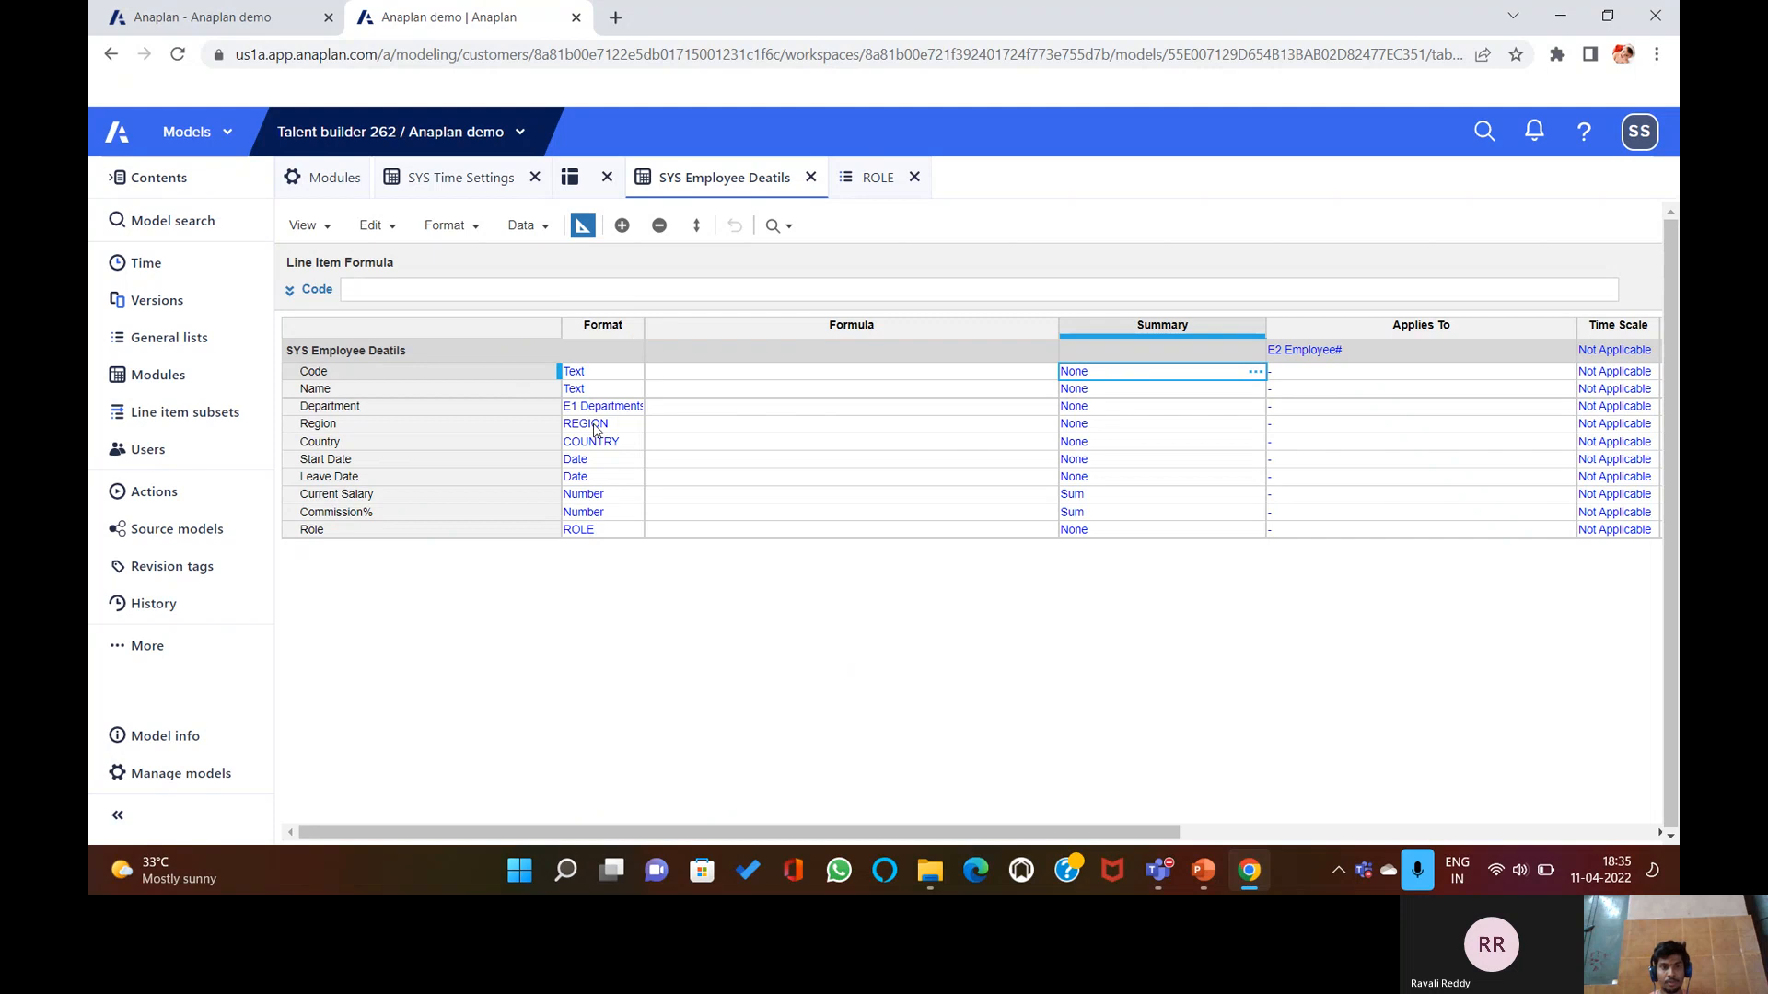
left_click(593, 227)
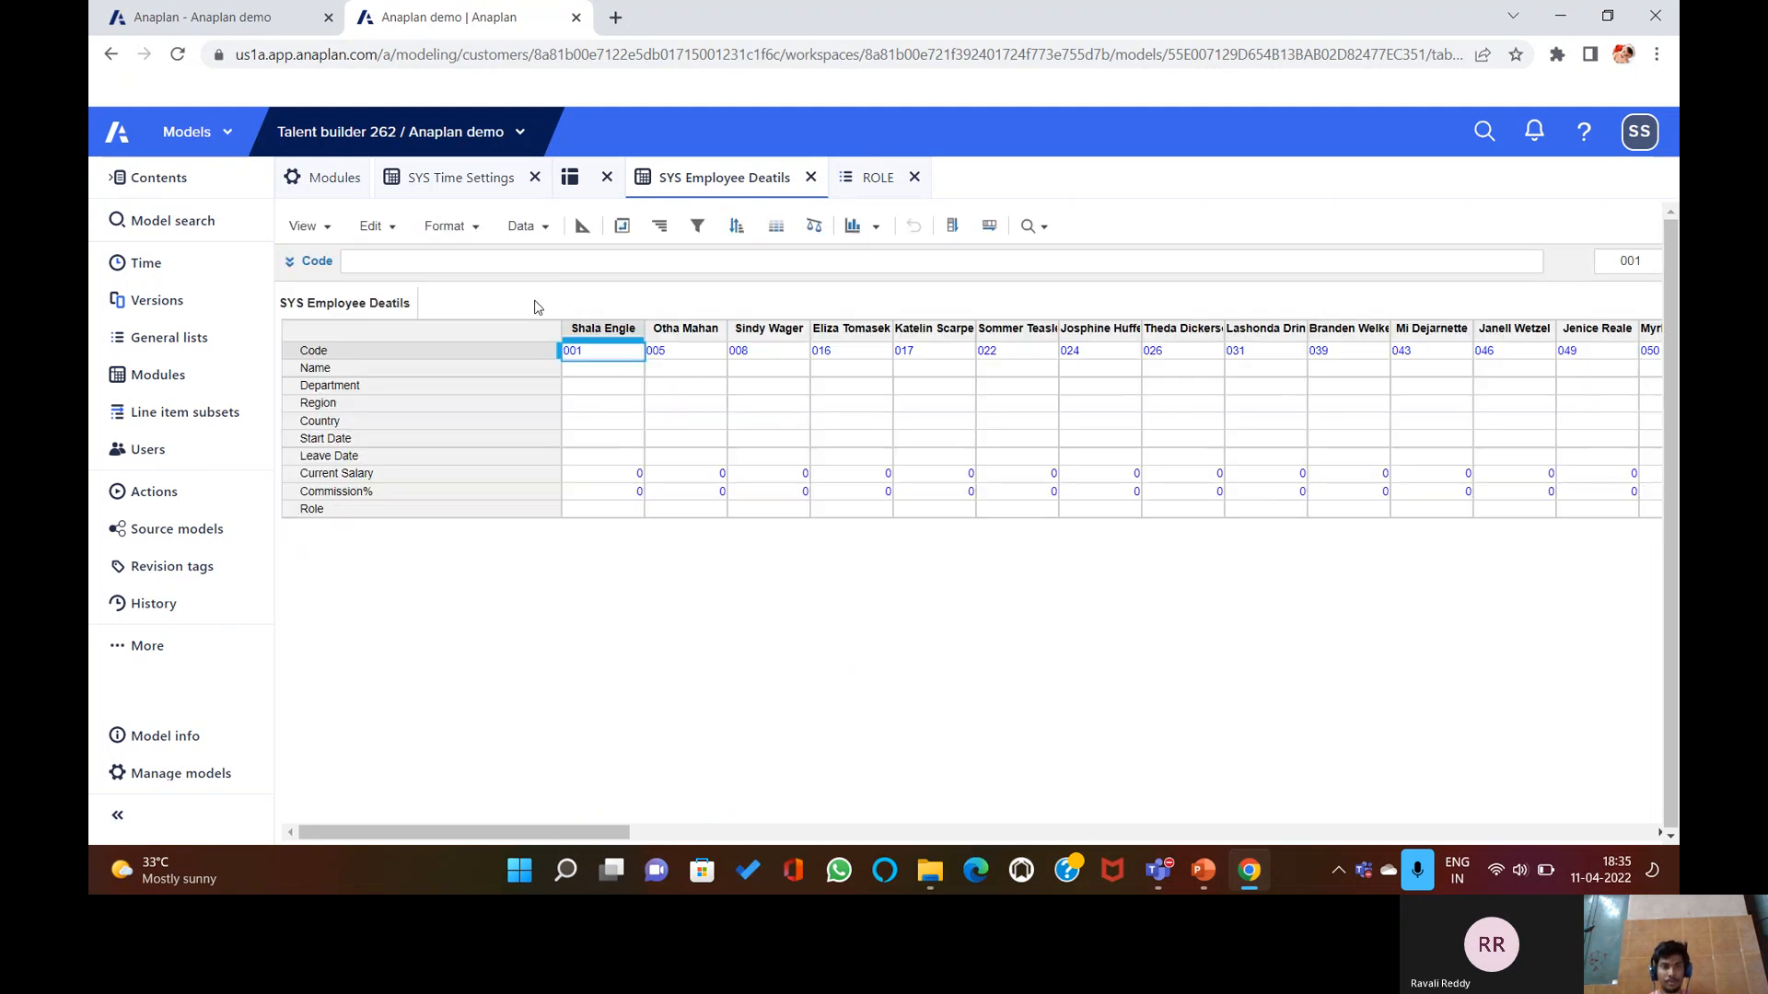
left_click(525, 227)
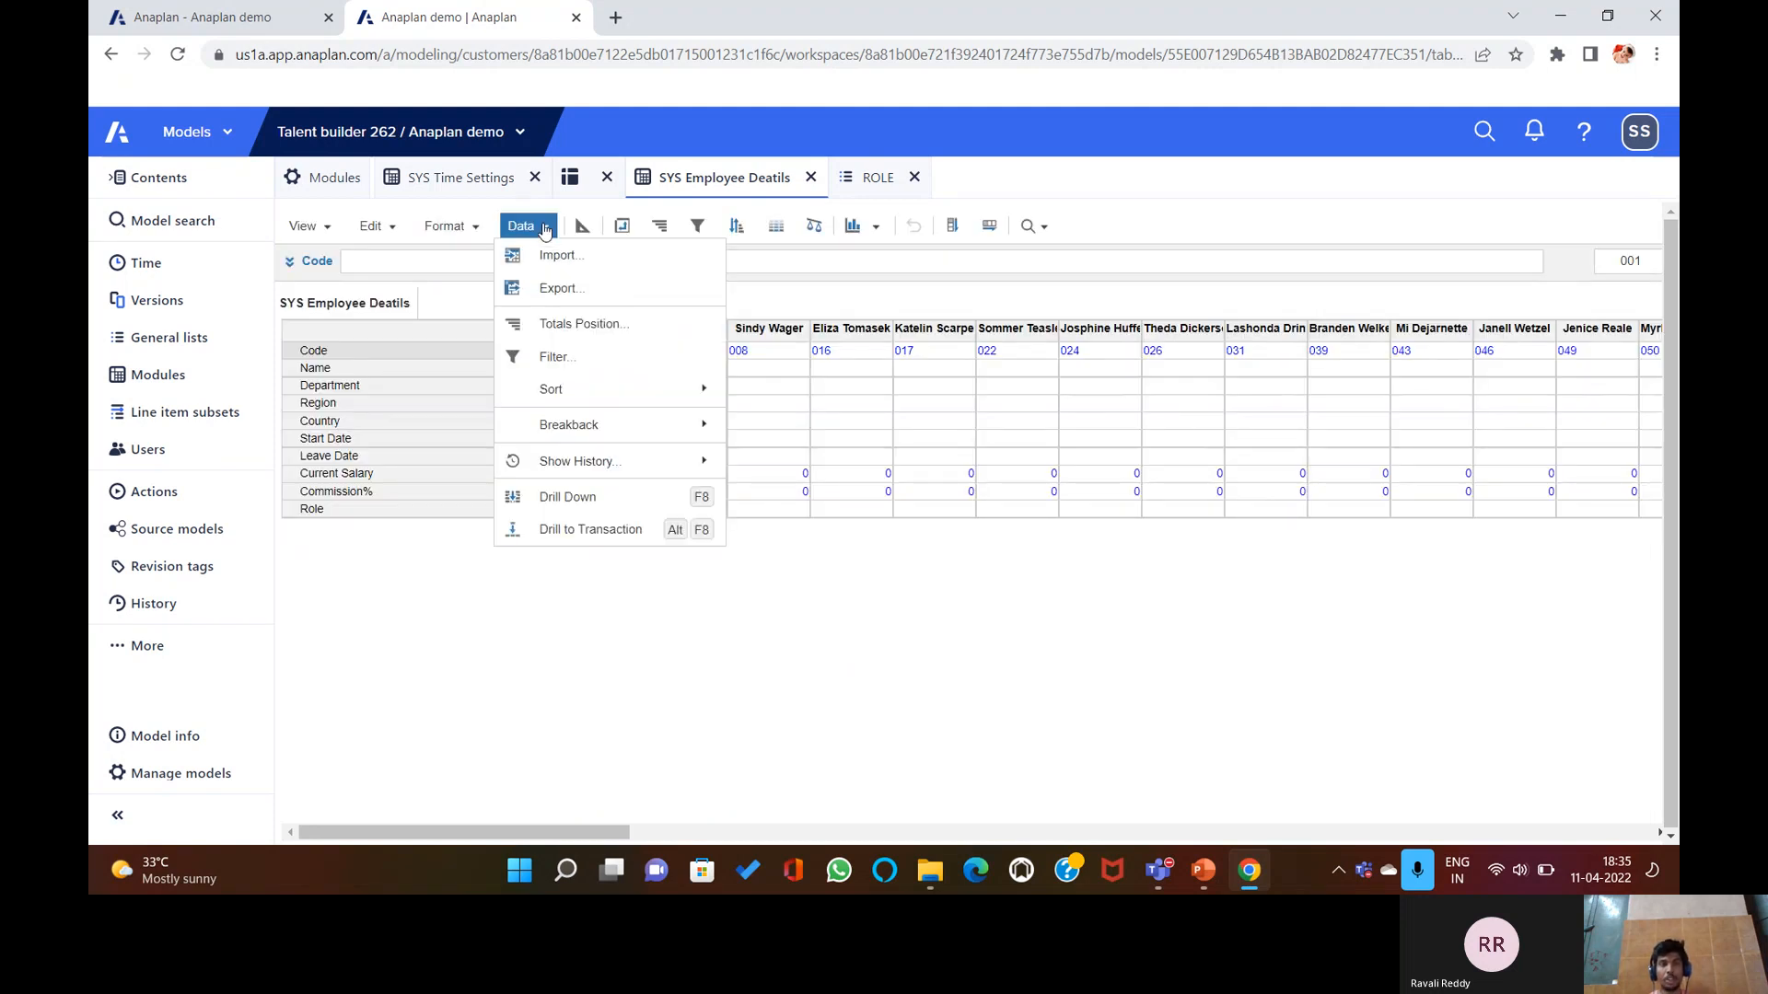
left_click(550, 256)
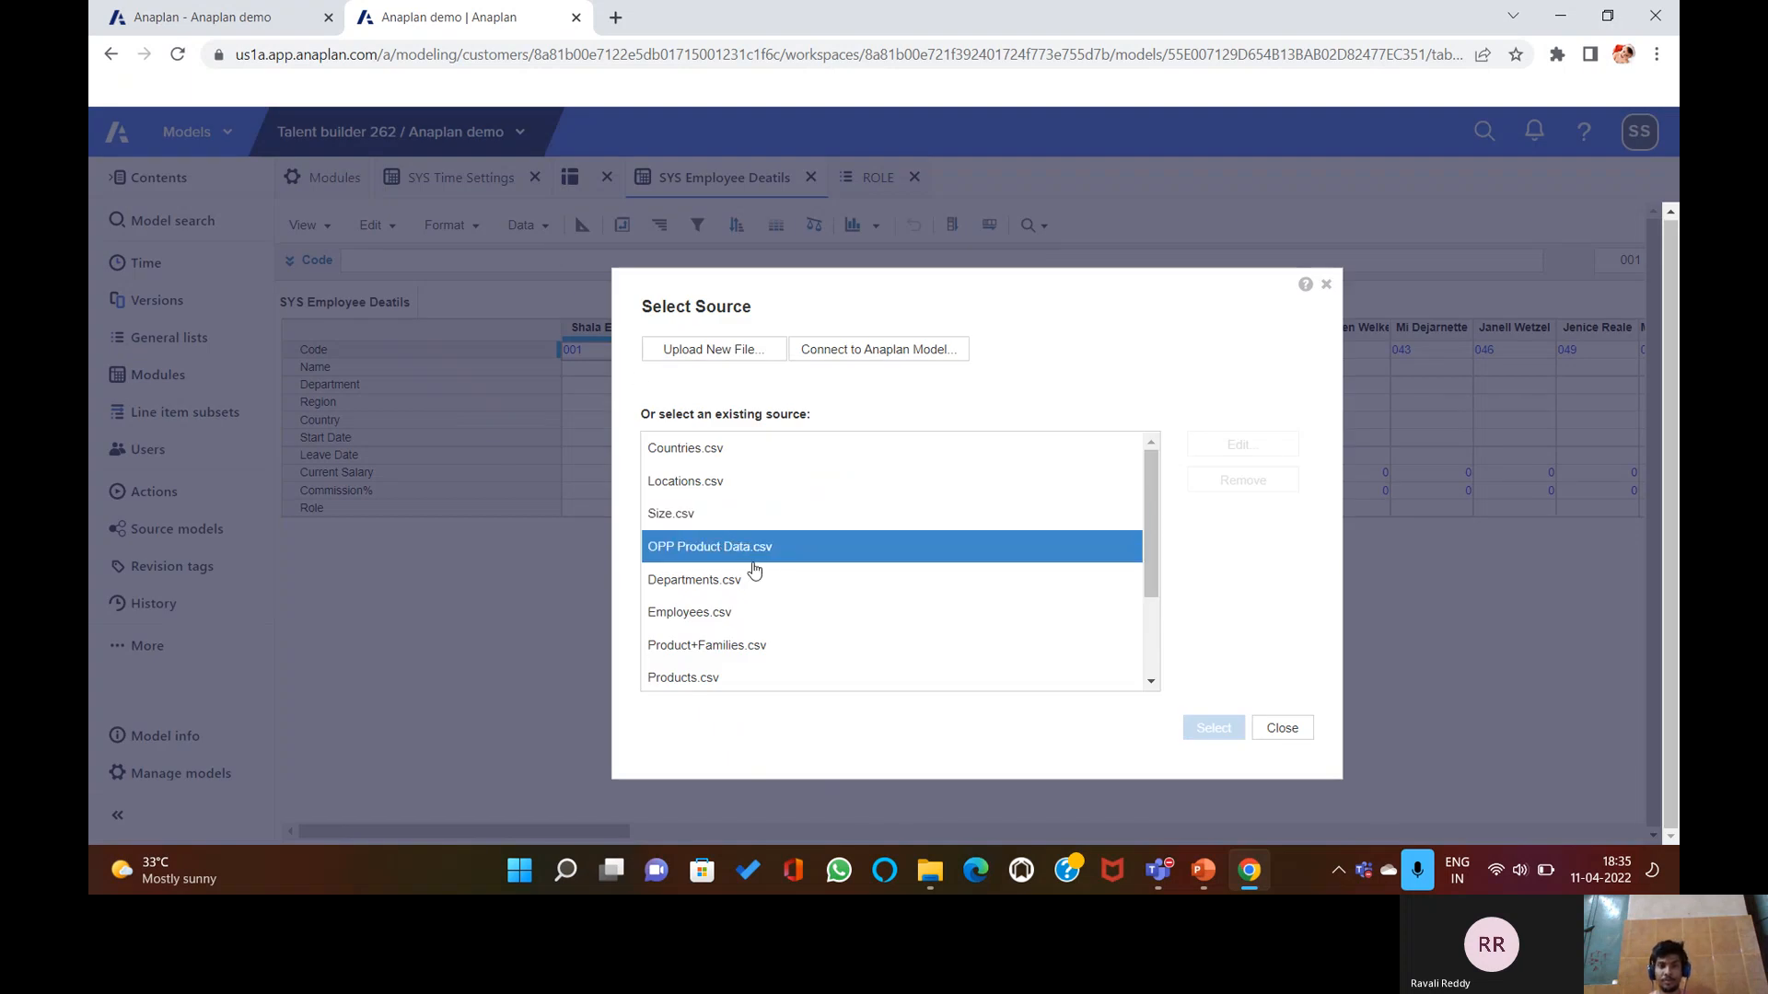
left_click(748, 353)
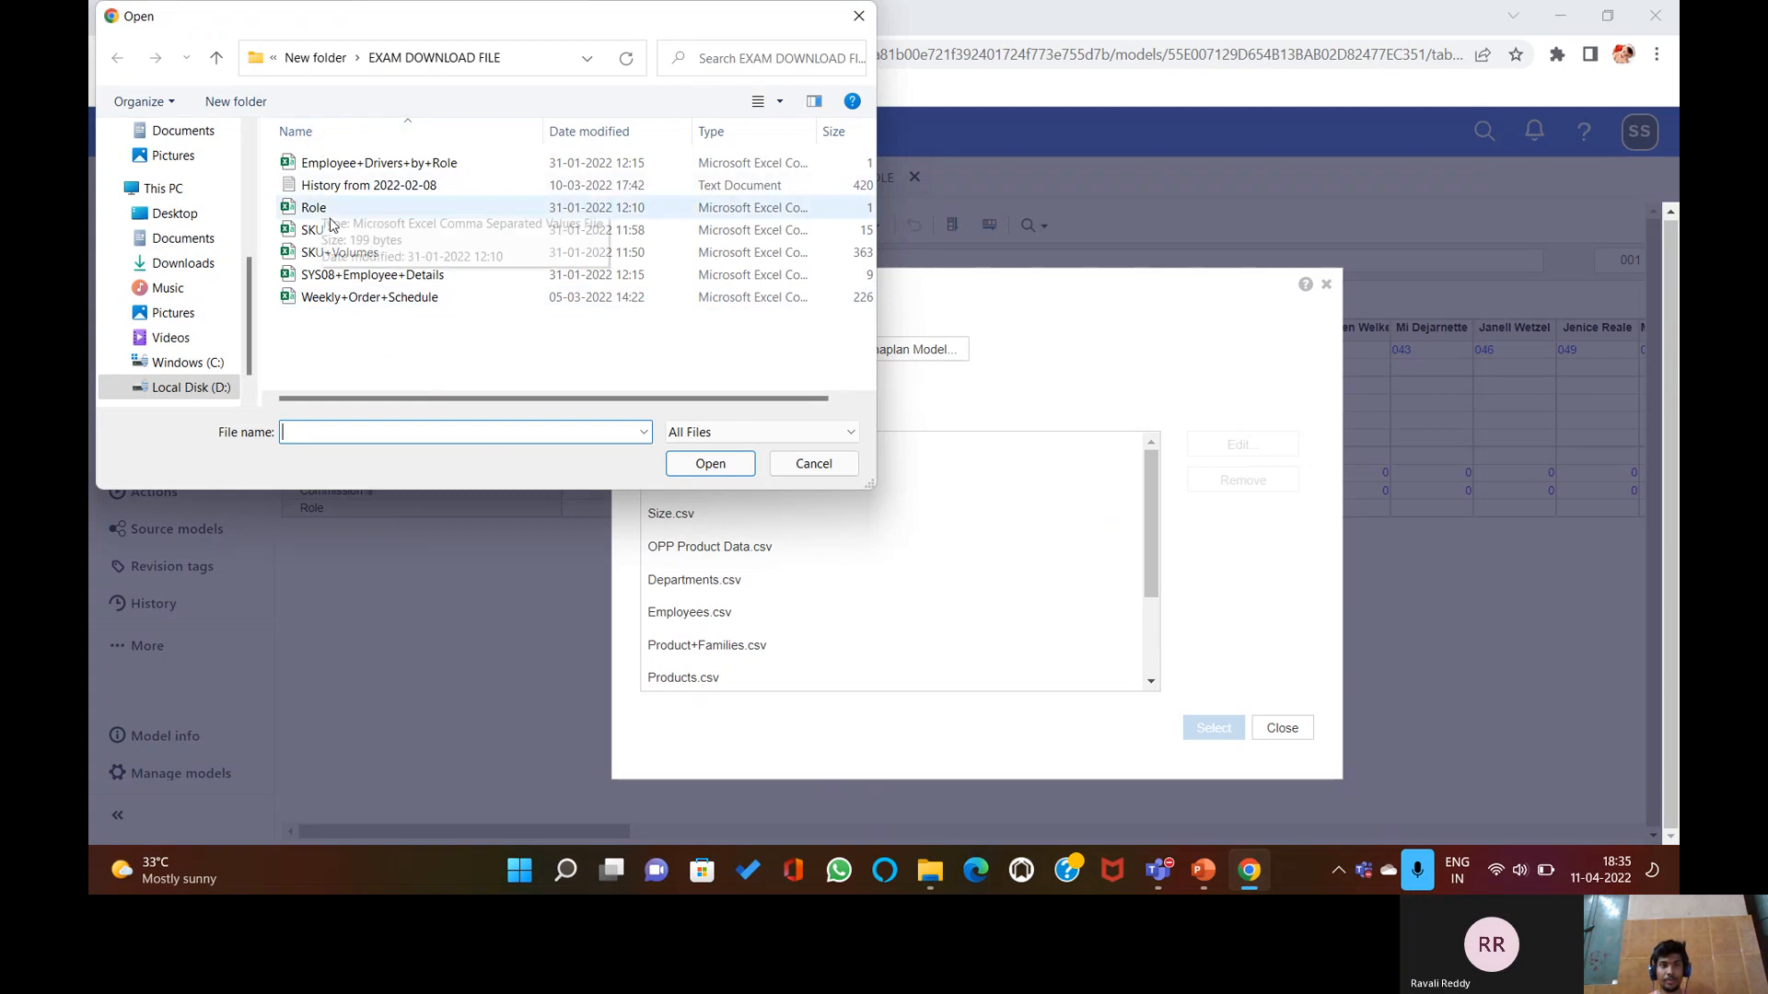
left_click(394, 275)
left_click(704, 464)
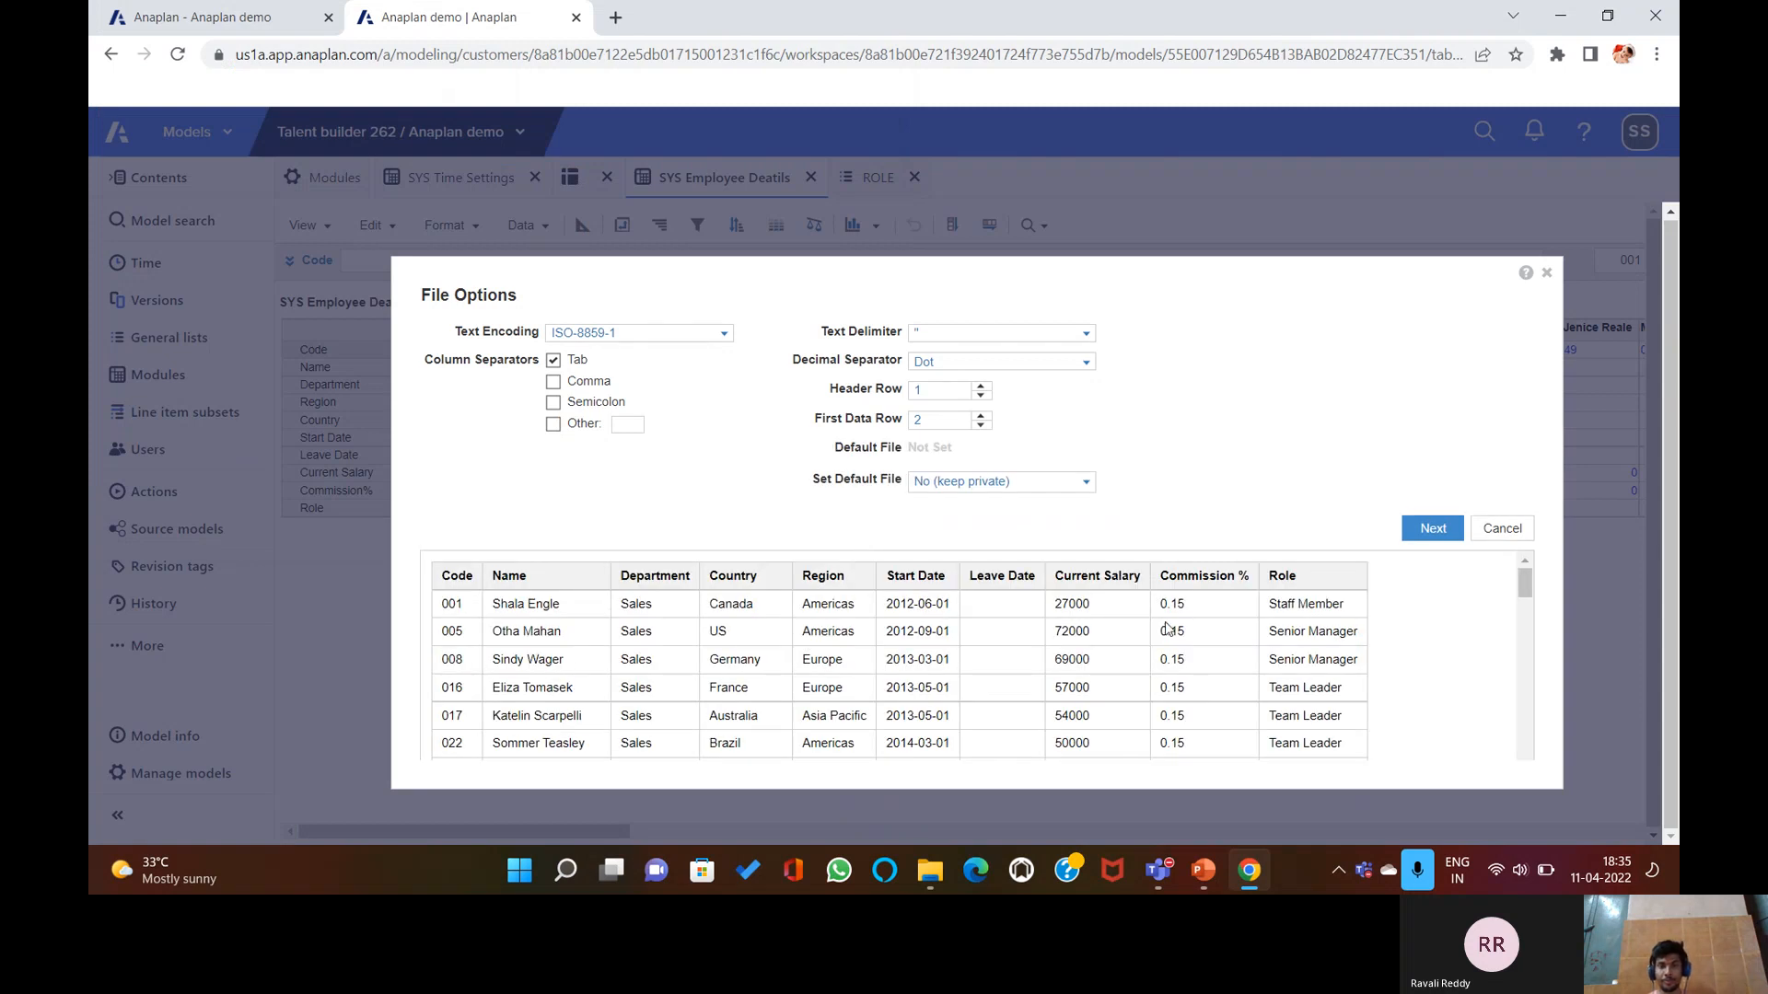
Accept the file options and match E2 Employee# items by the CSV's Column 1: Code.
left_click(1429, 530)
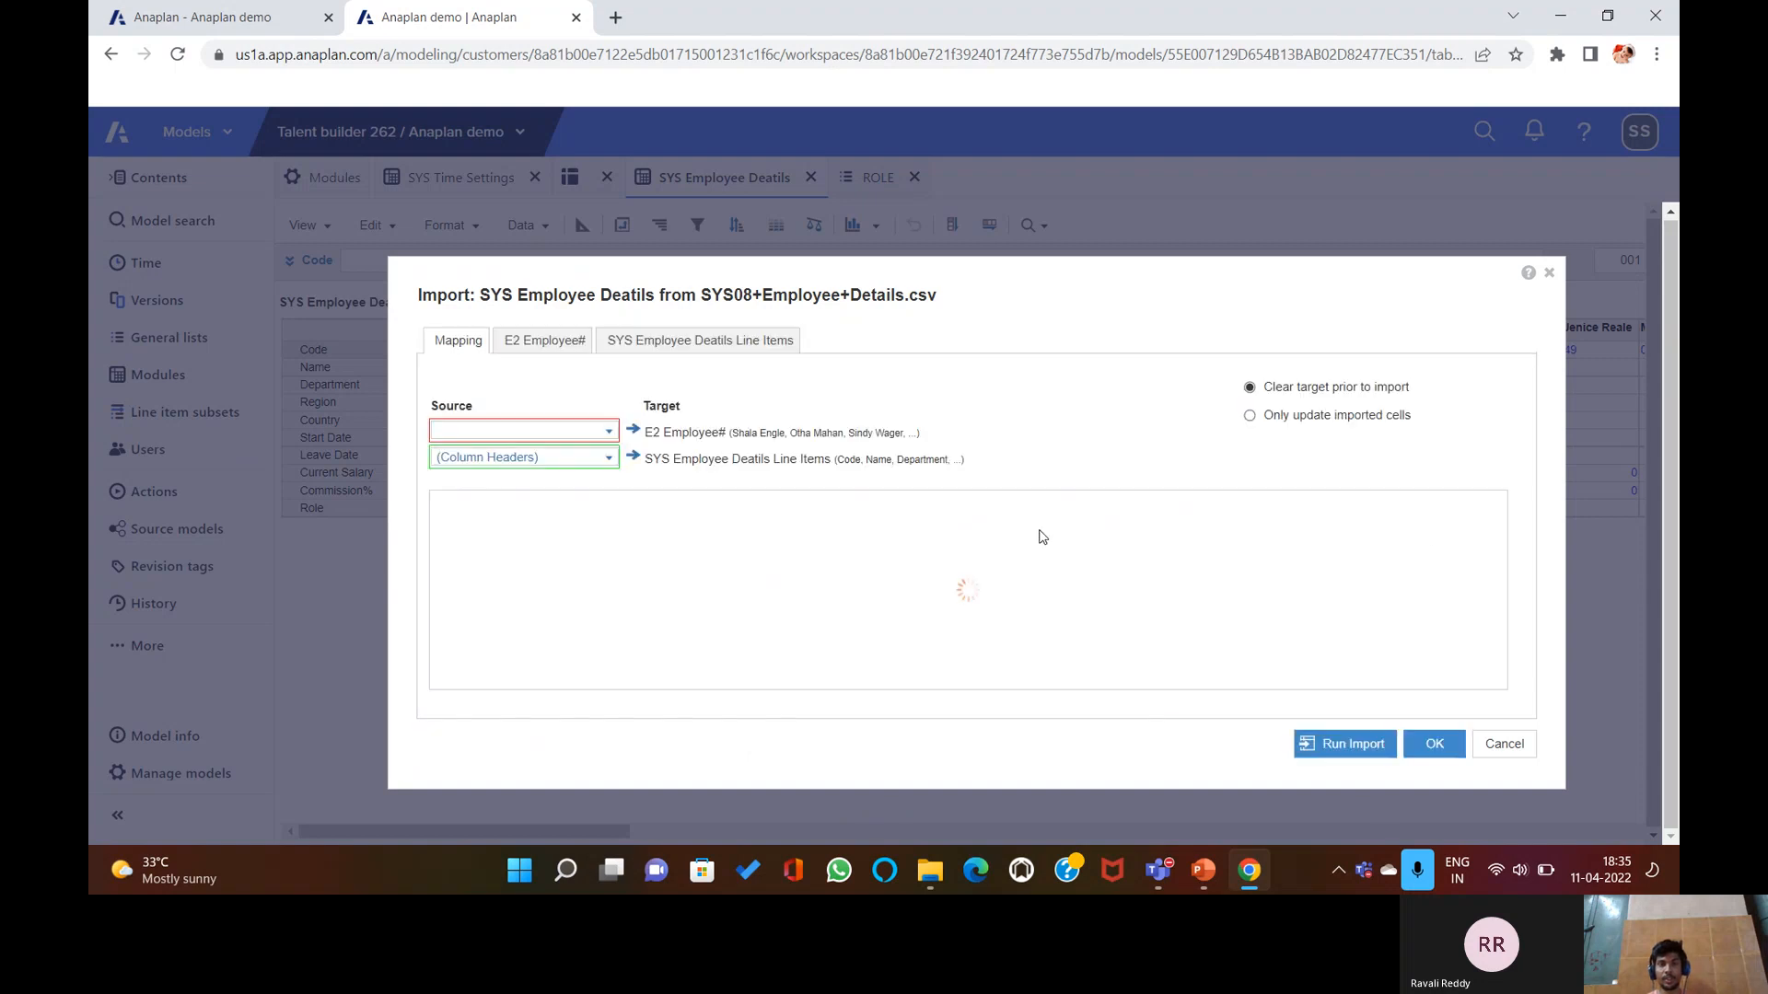
left_click(605, 432)
left_click(534, 555)
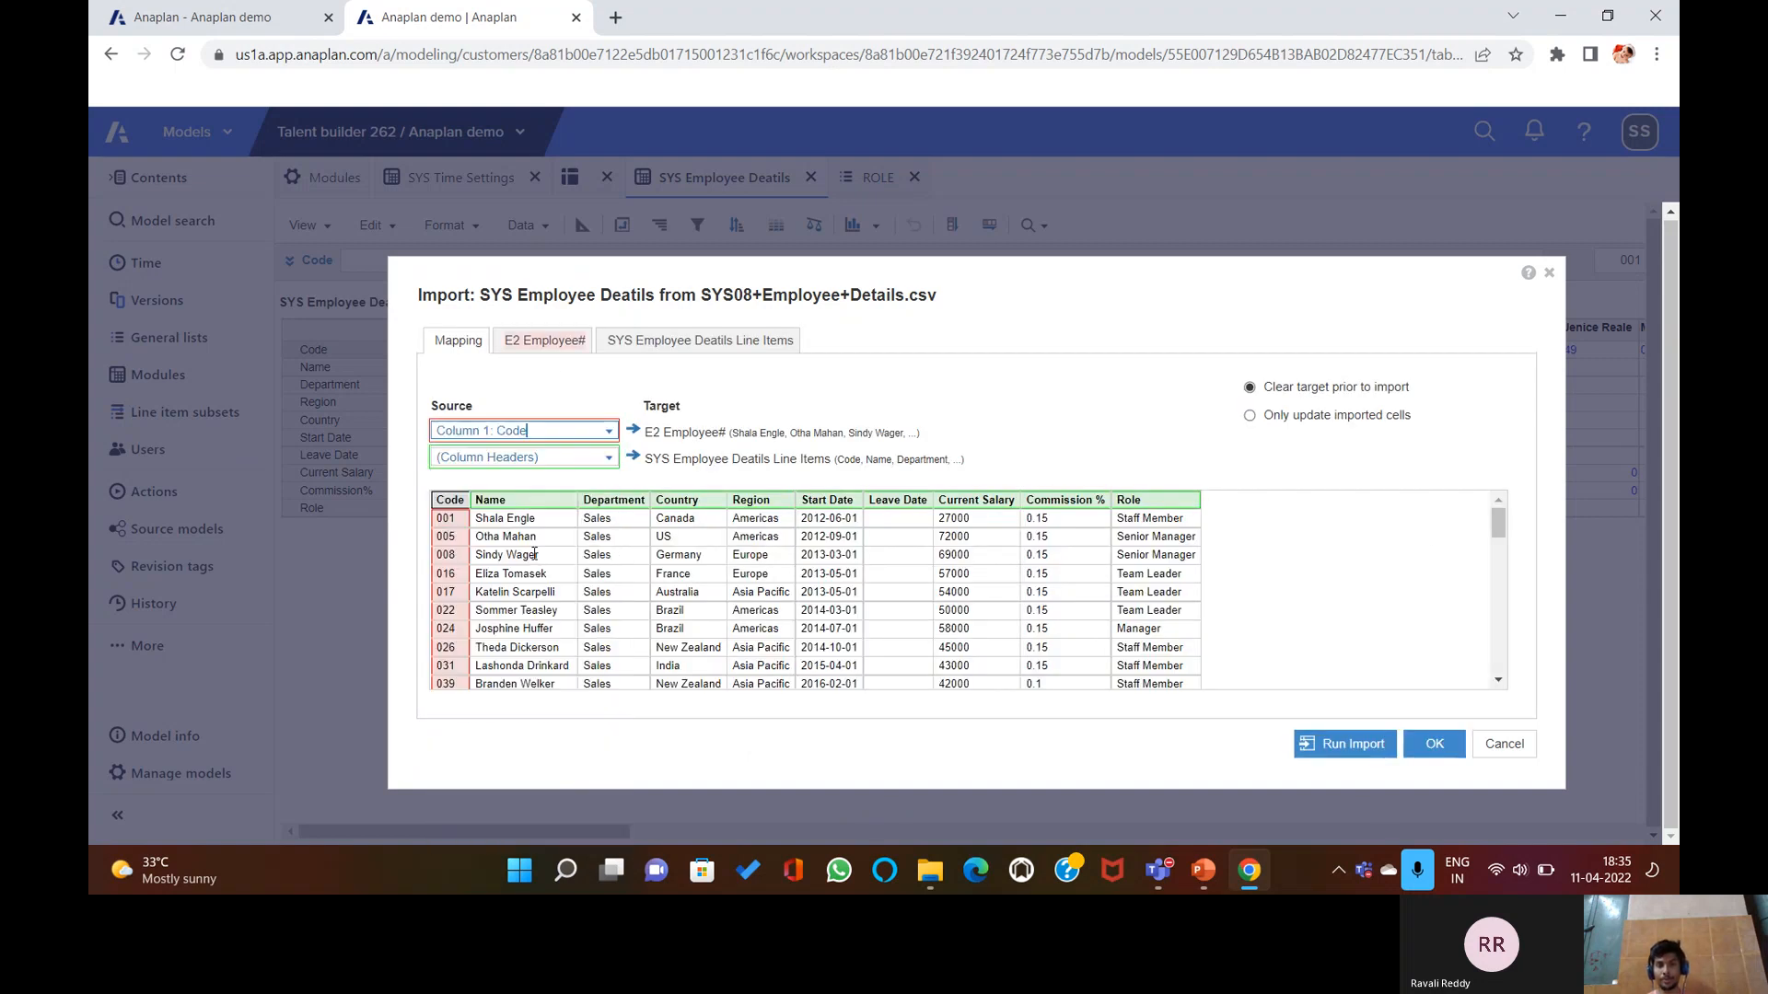
left_click(556, 344)
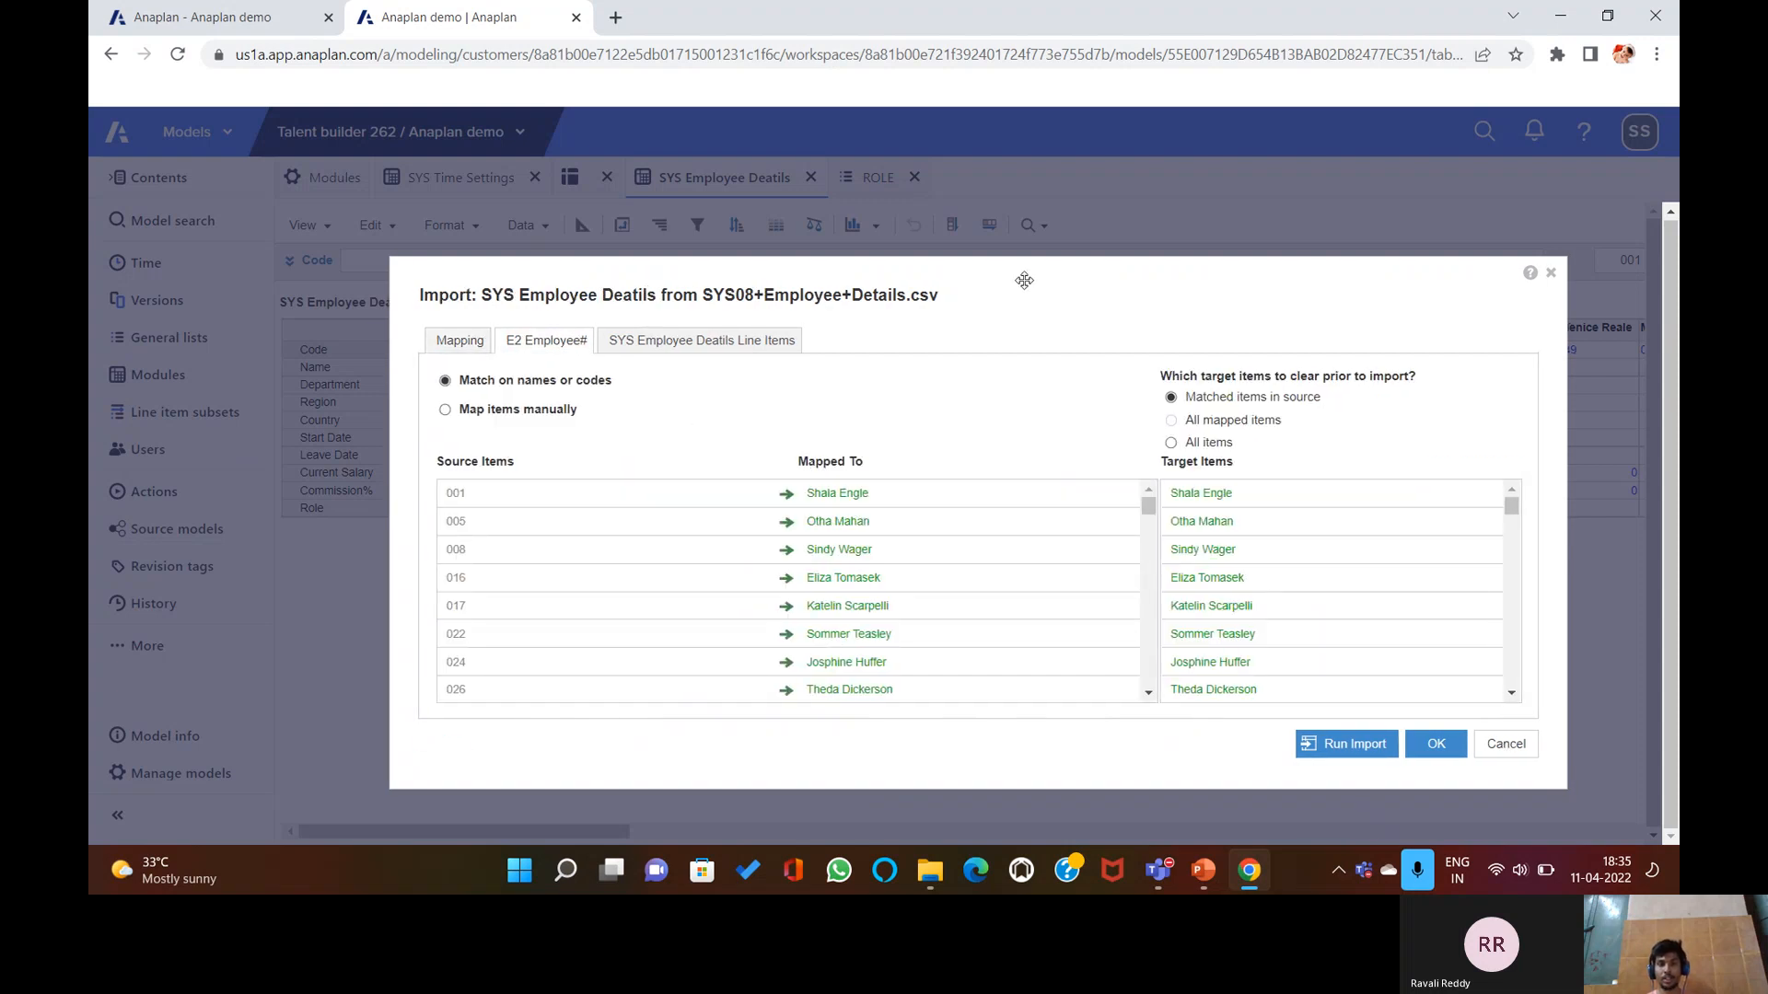
left_click_drag(1010, 298, 1013, 256)
scroll(1049, 534, "down", 10)
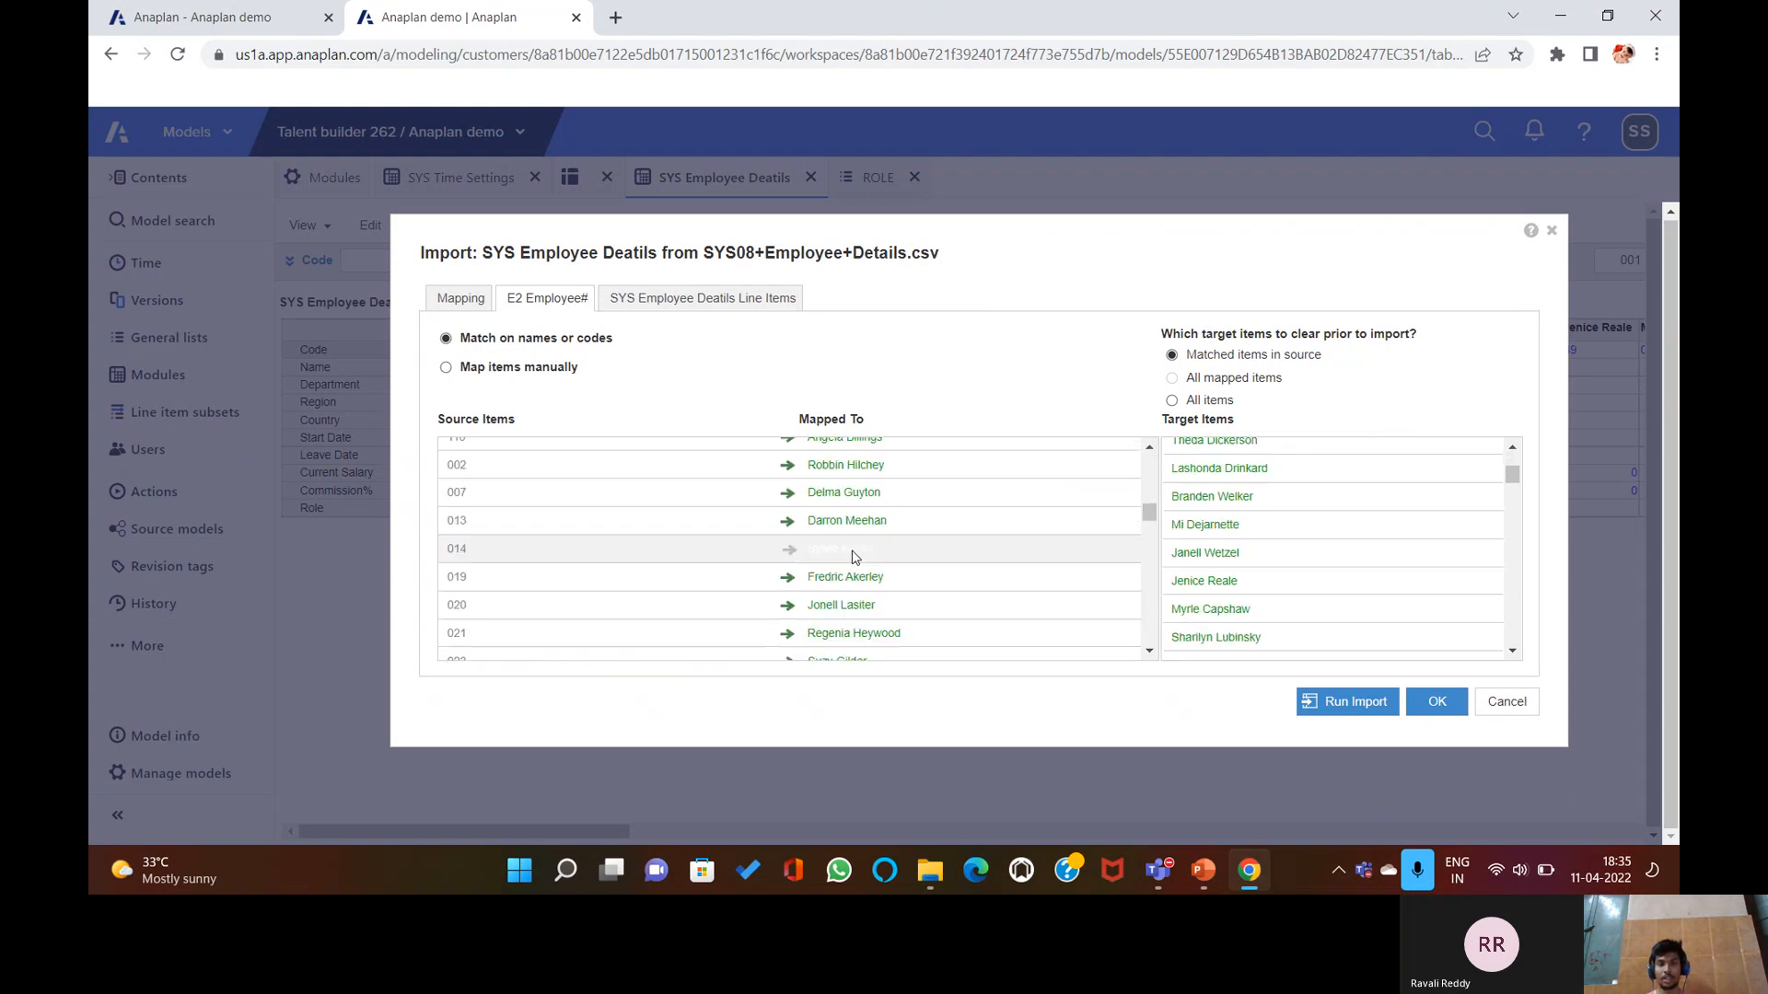
Map line items manually, assigning the Commission % column to the Commission% line item.
left_click(679, 297)
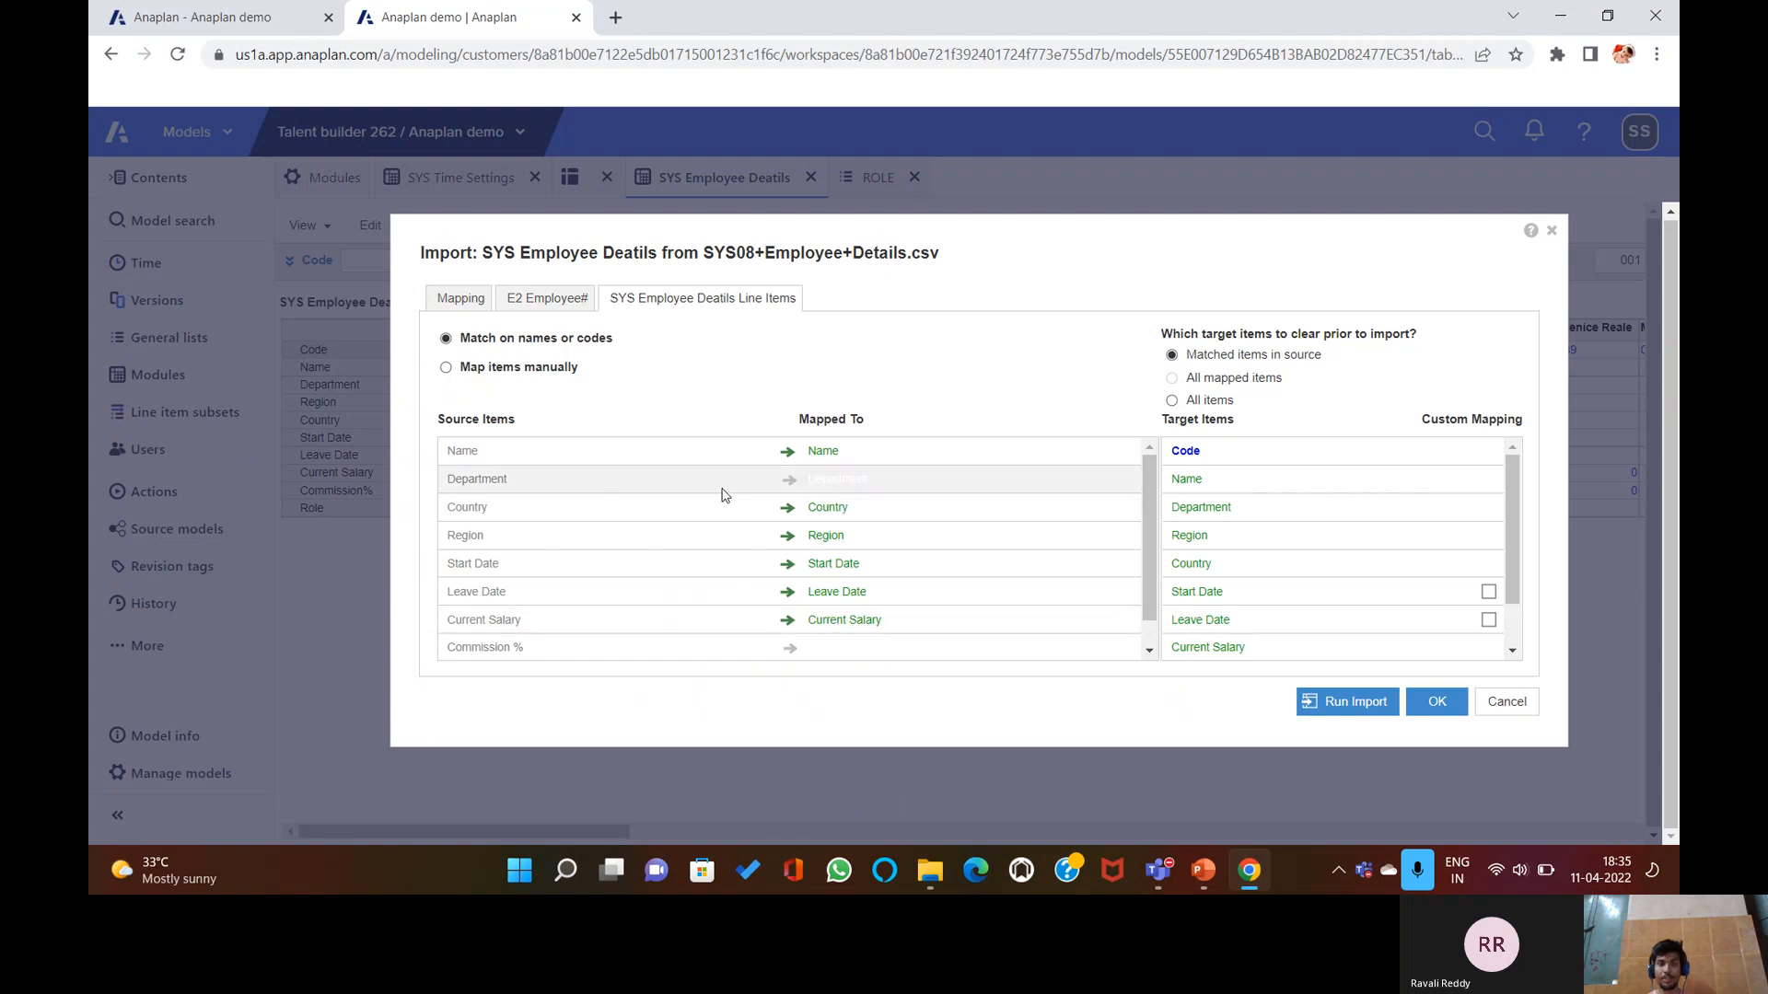
scroll(737, 534, "down", 1)
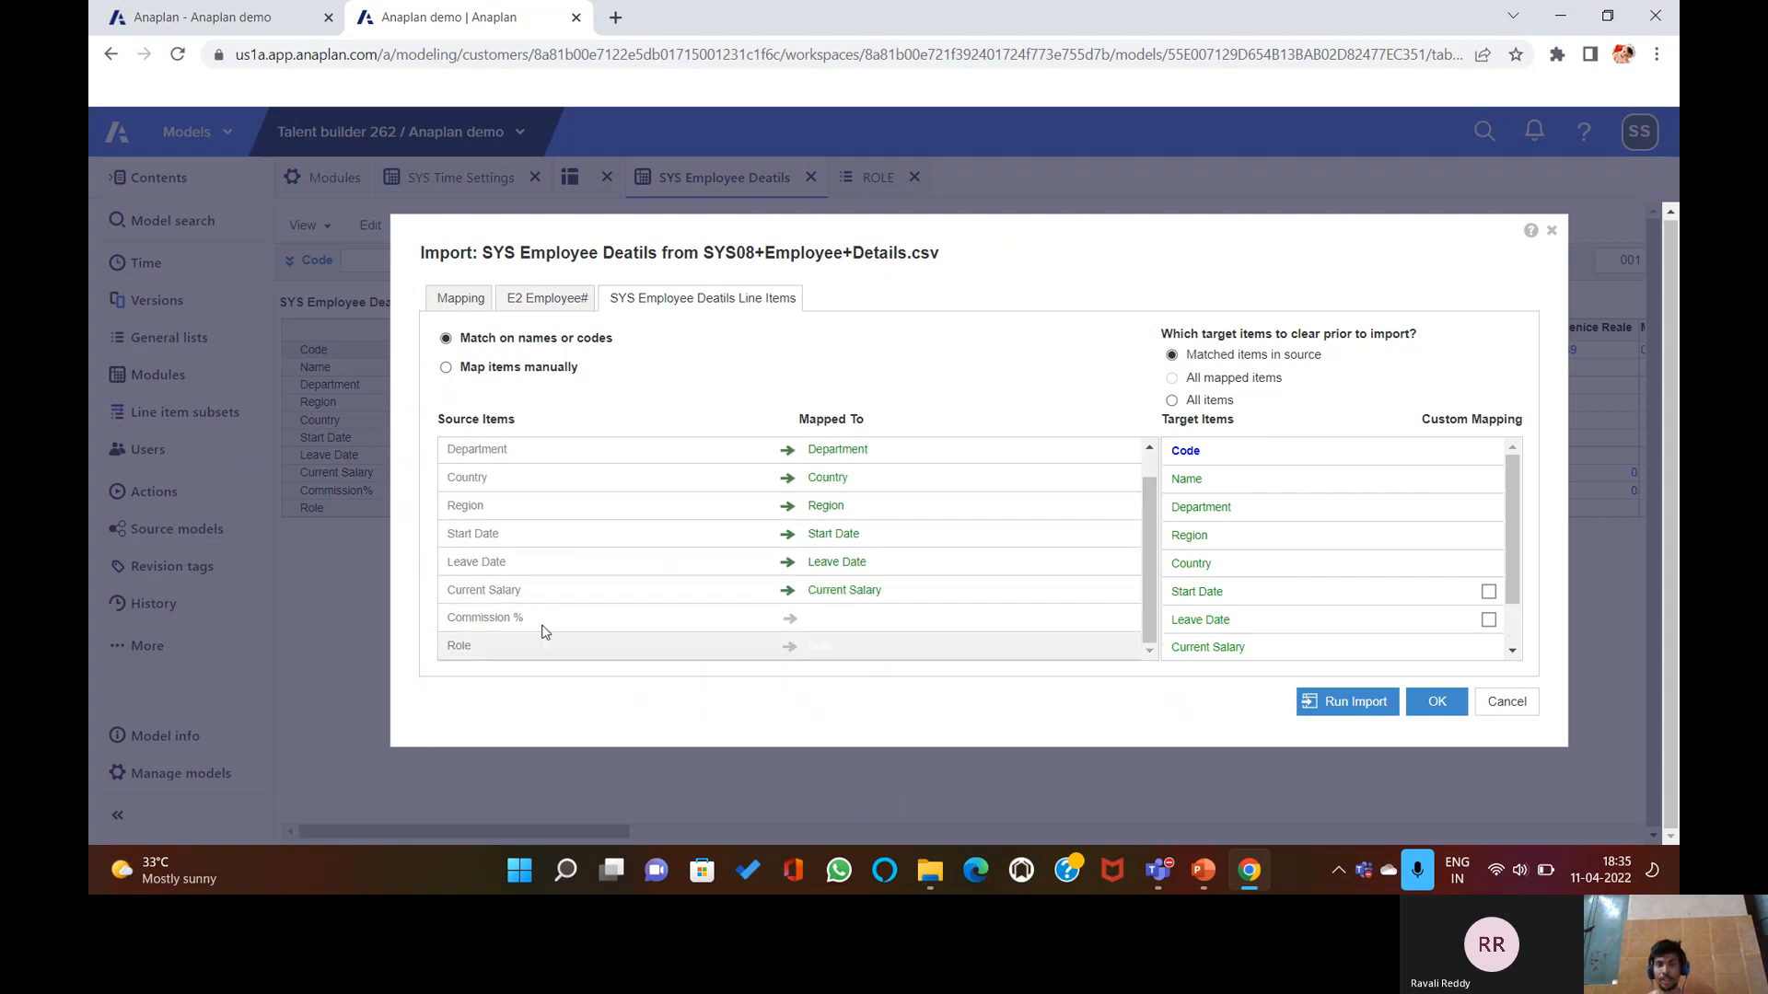
left_click(489, 371)
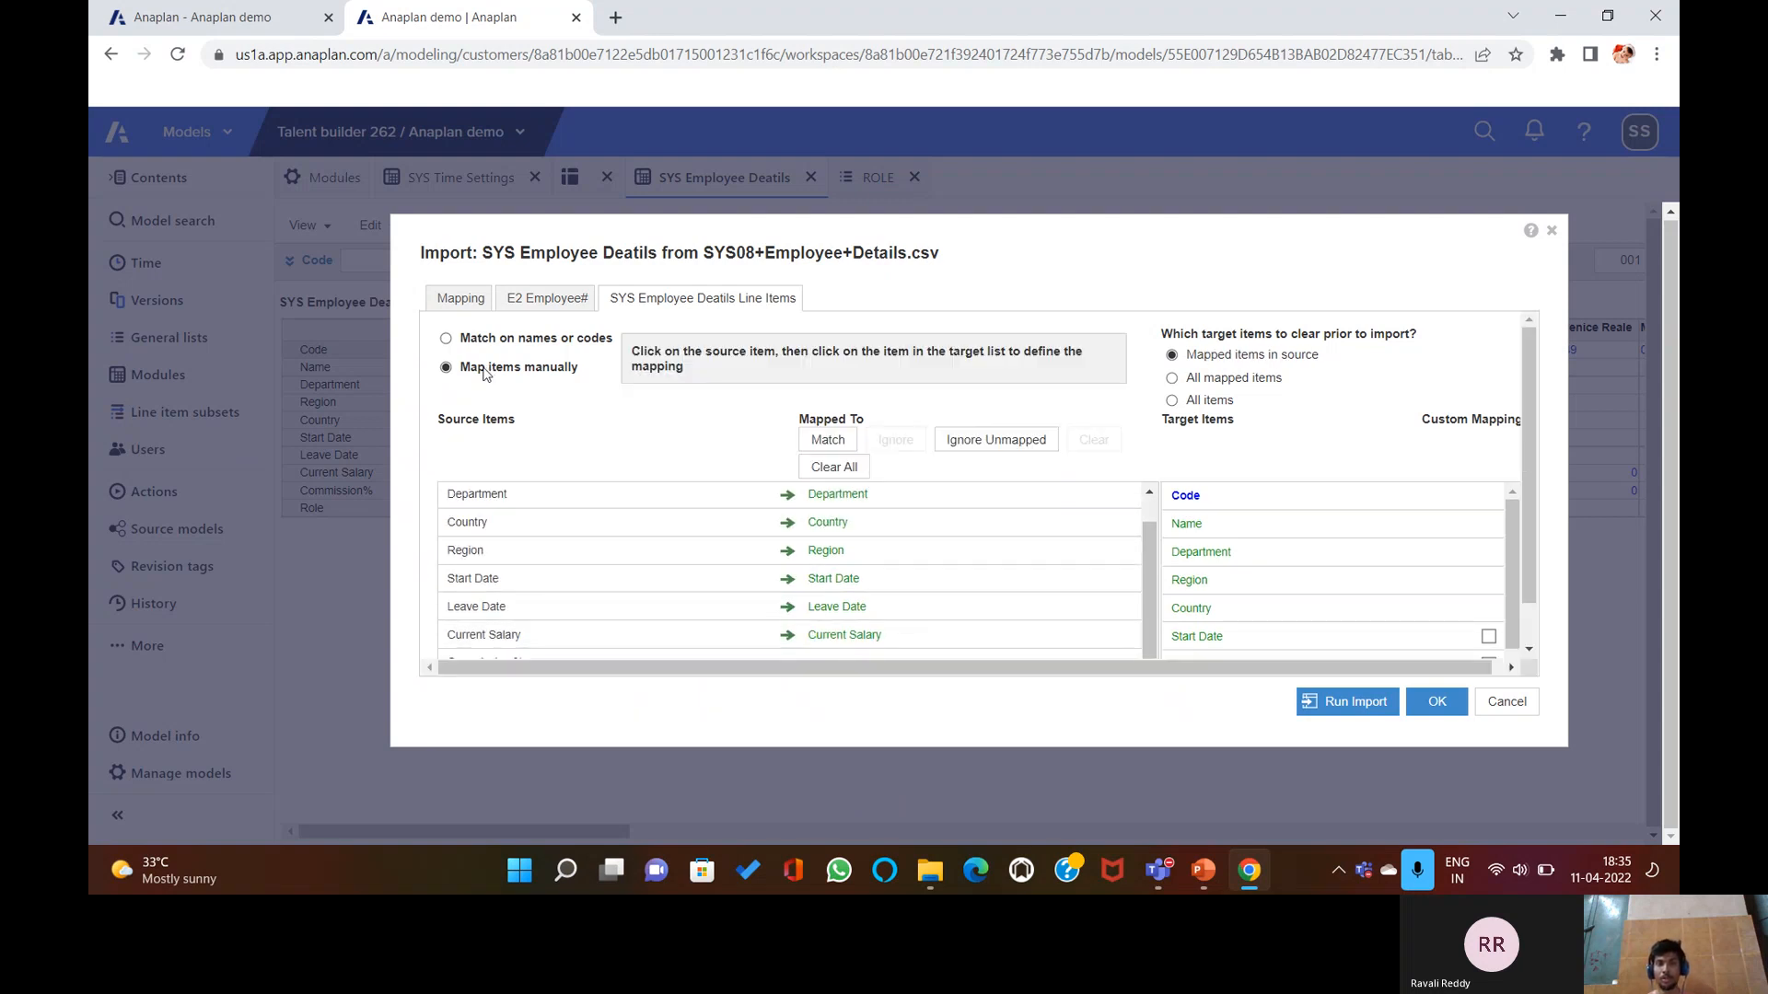
left_click(930, 552)
left_click(1073, 607)
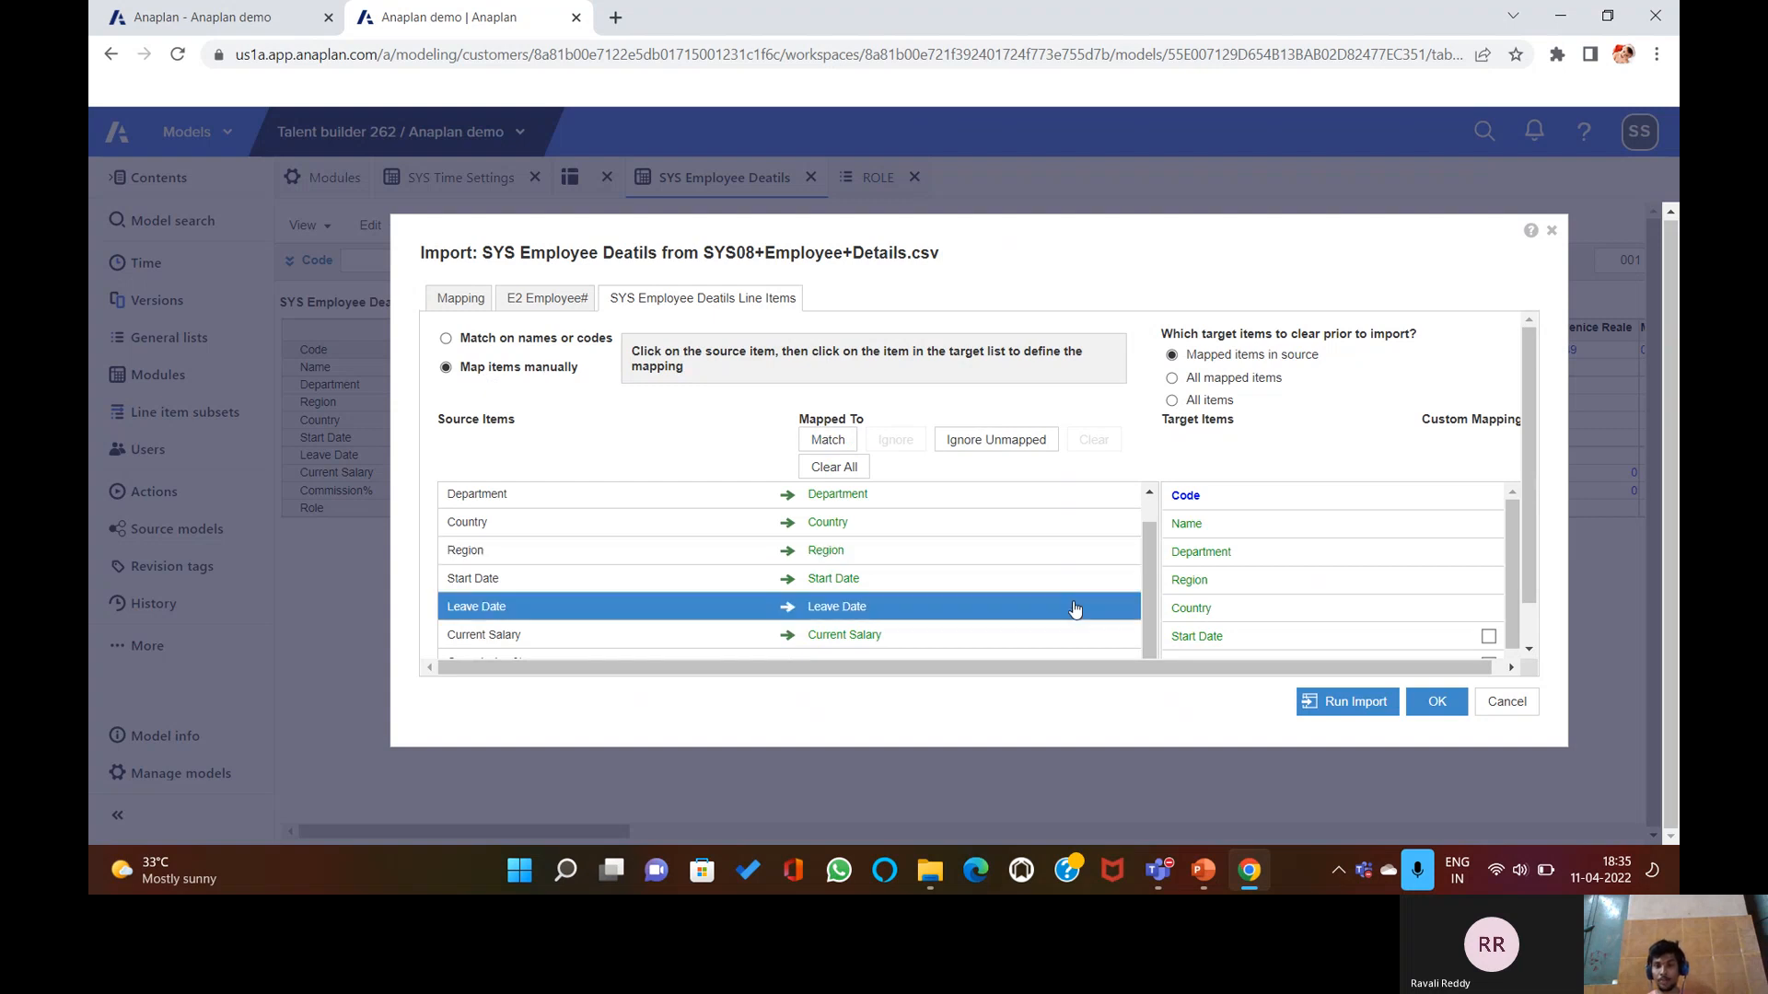
scroll(683, 619, "down", 1)
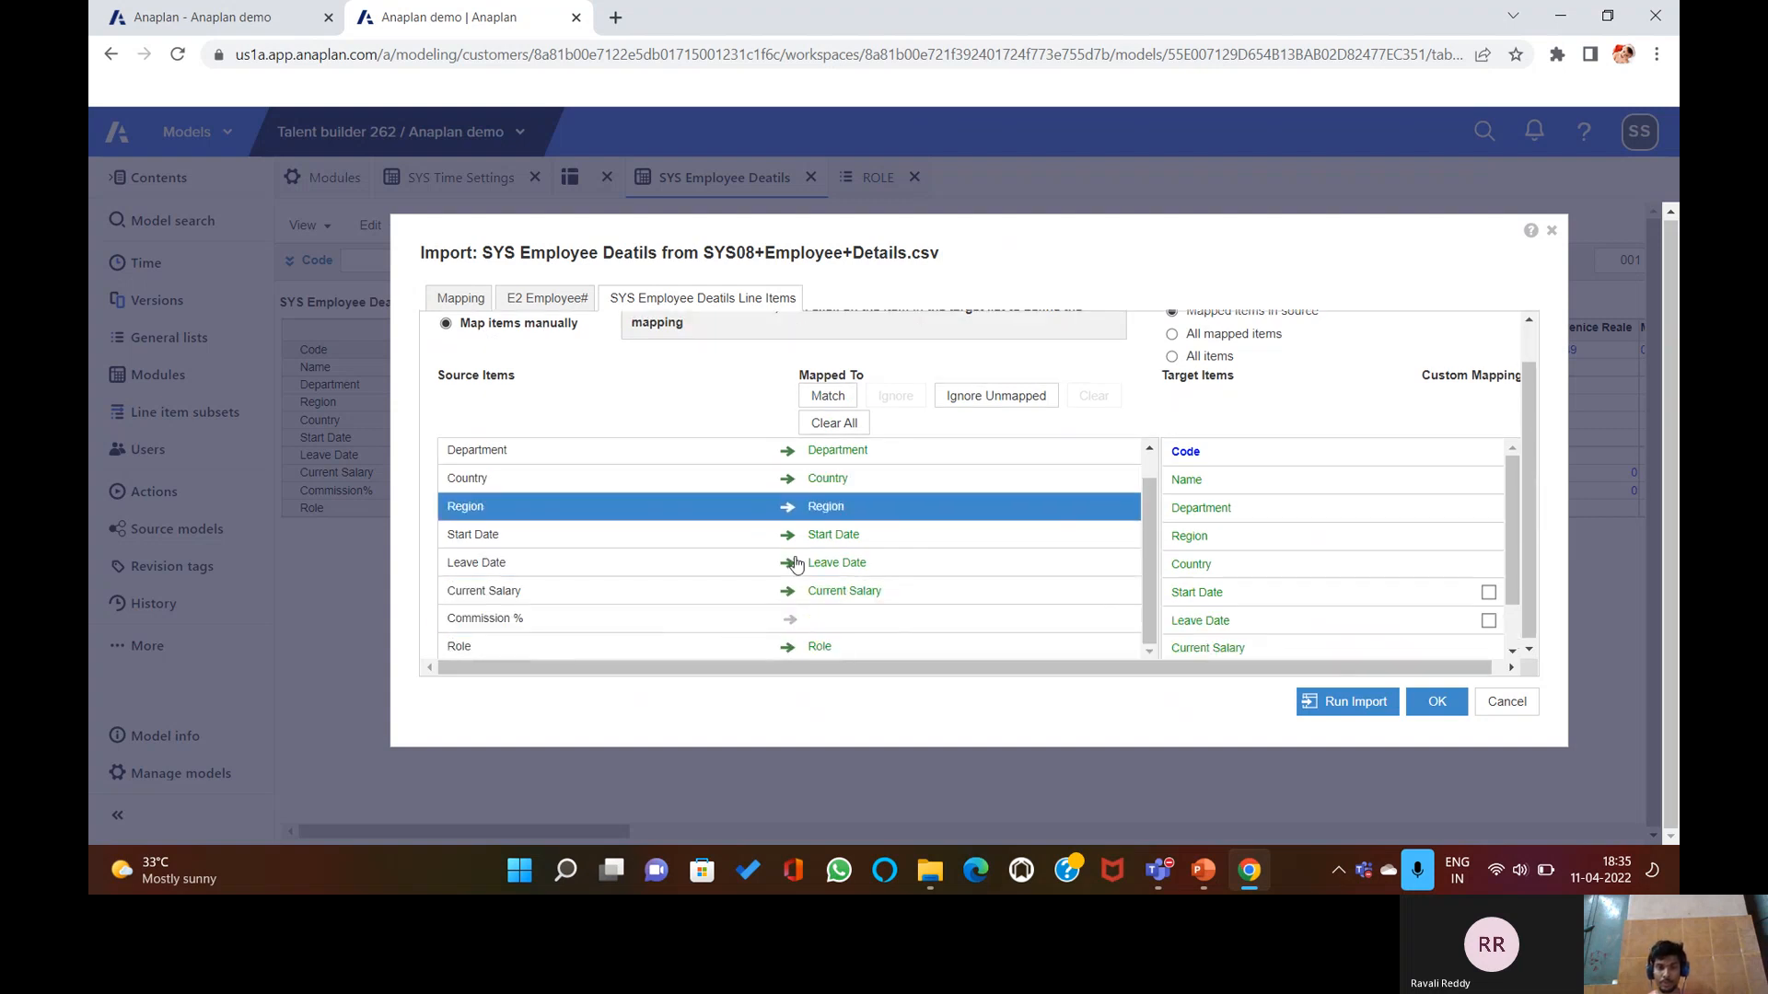
left_click(680, 614)
scroll(1224, 632, "down", 1)
left_click(1227, 615)
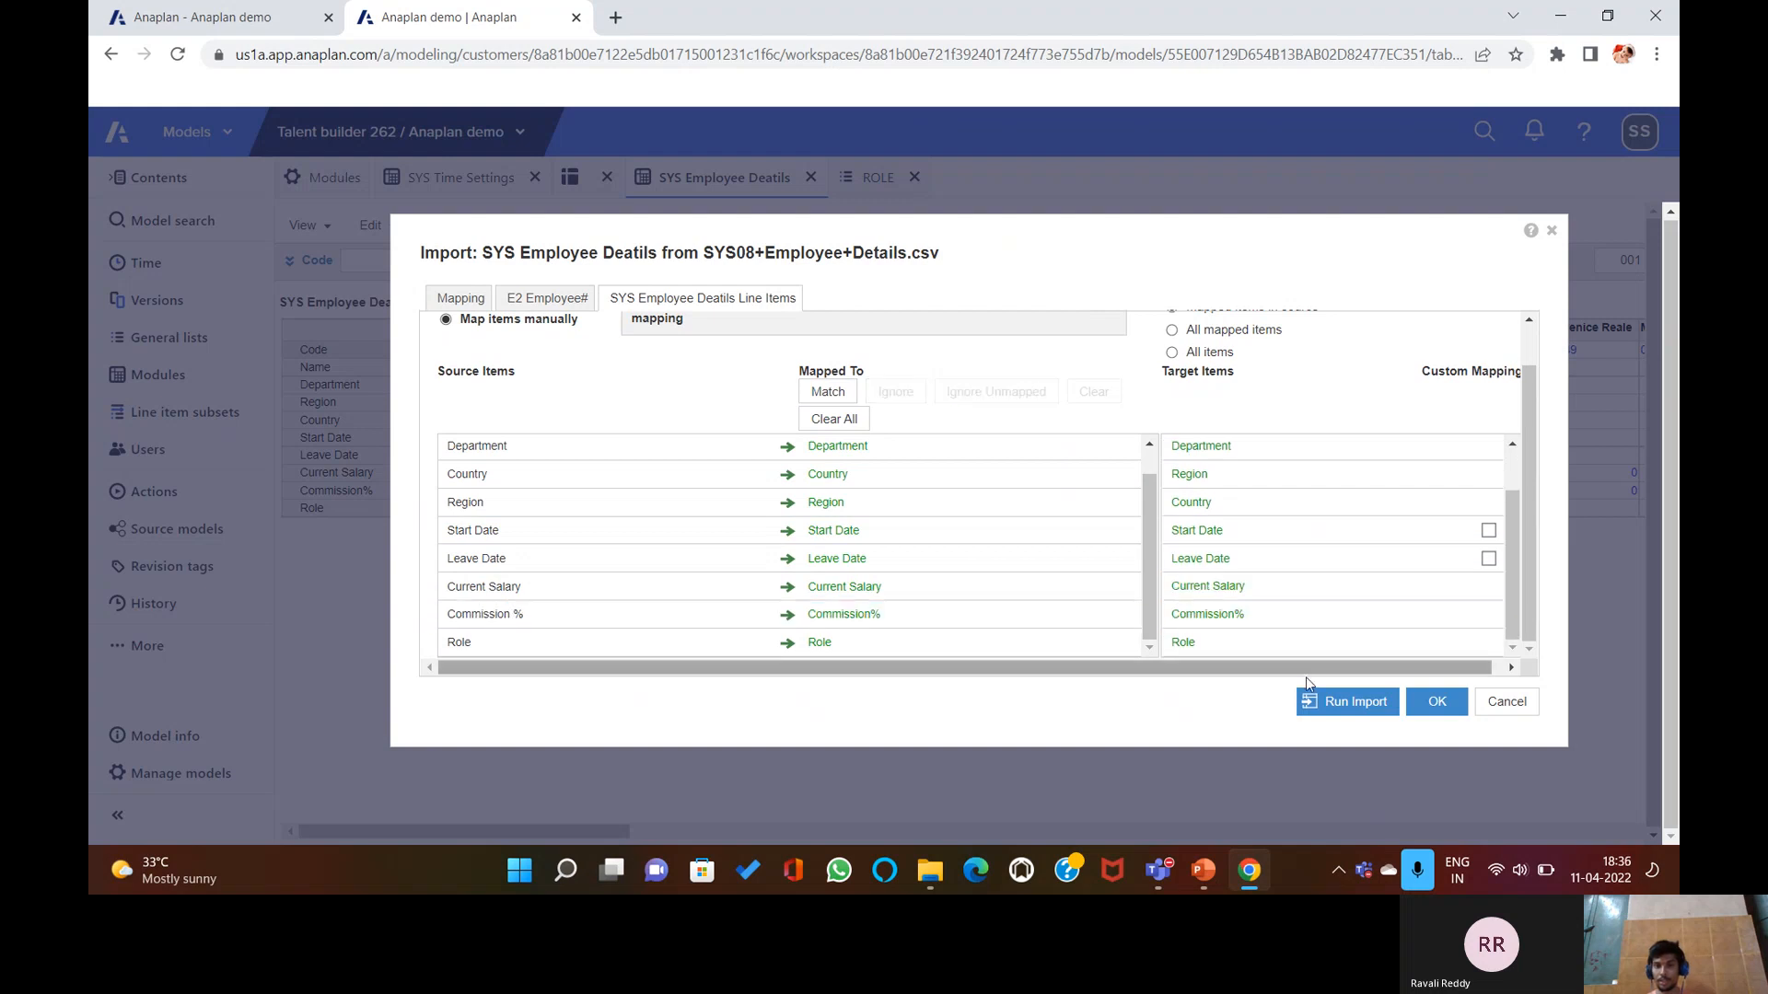
left_click(836, 528)
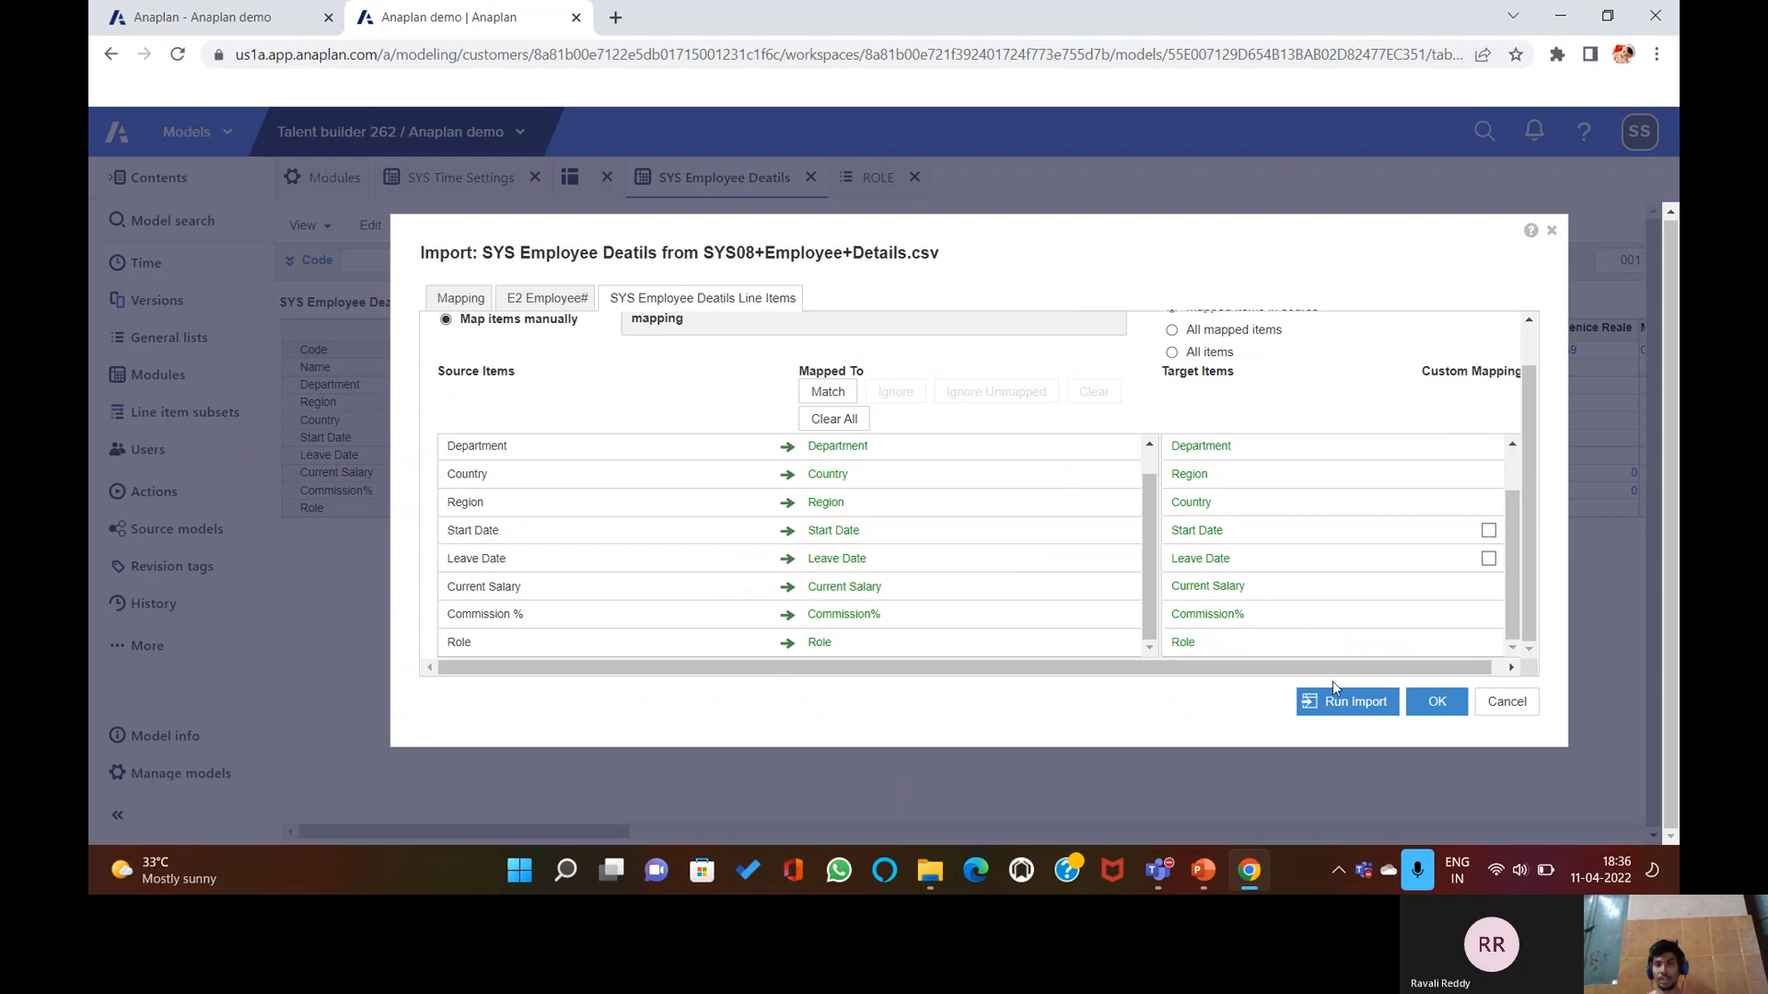
Run the import, loading 111 employees with 11 Department failures, and close the summary.
left_click(1347, 707)
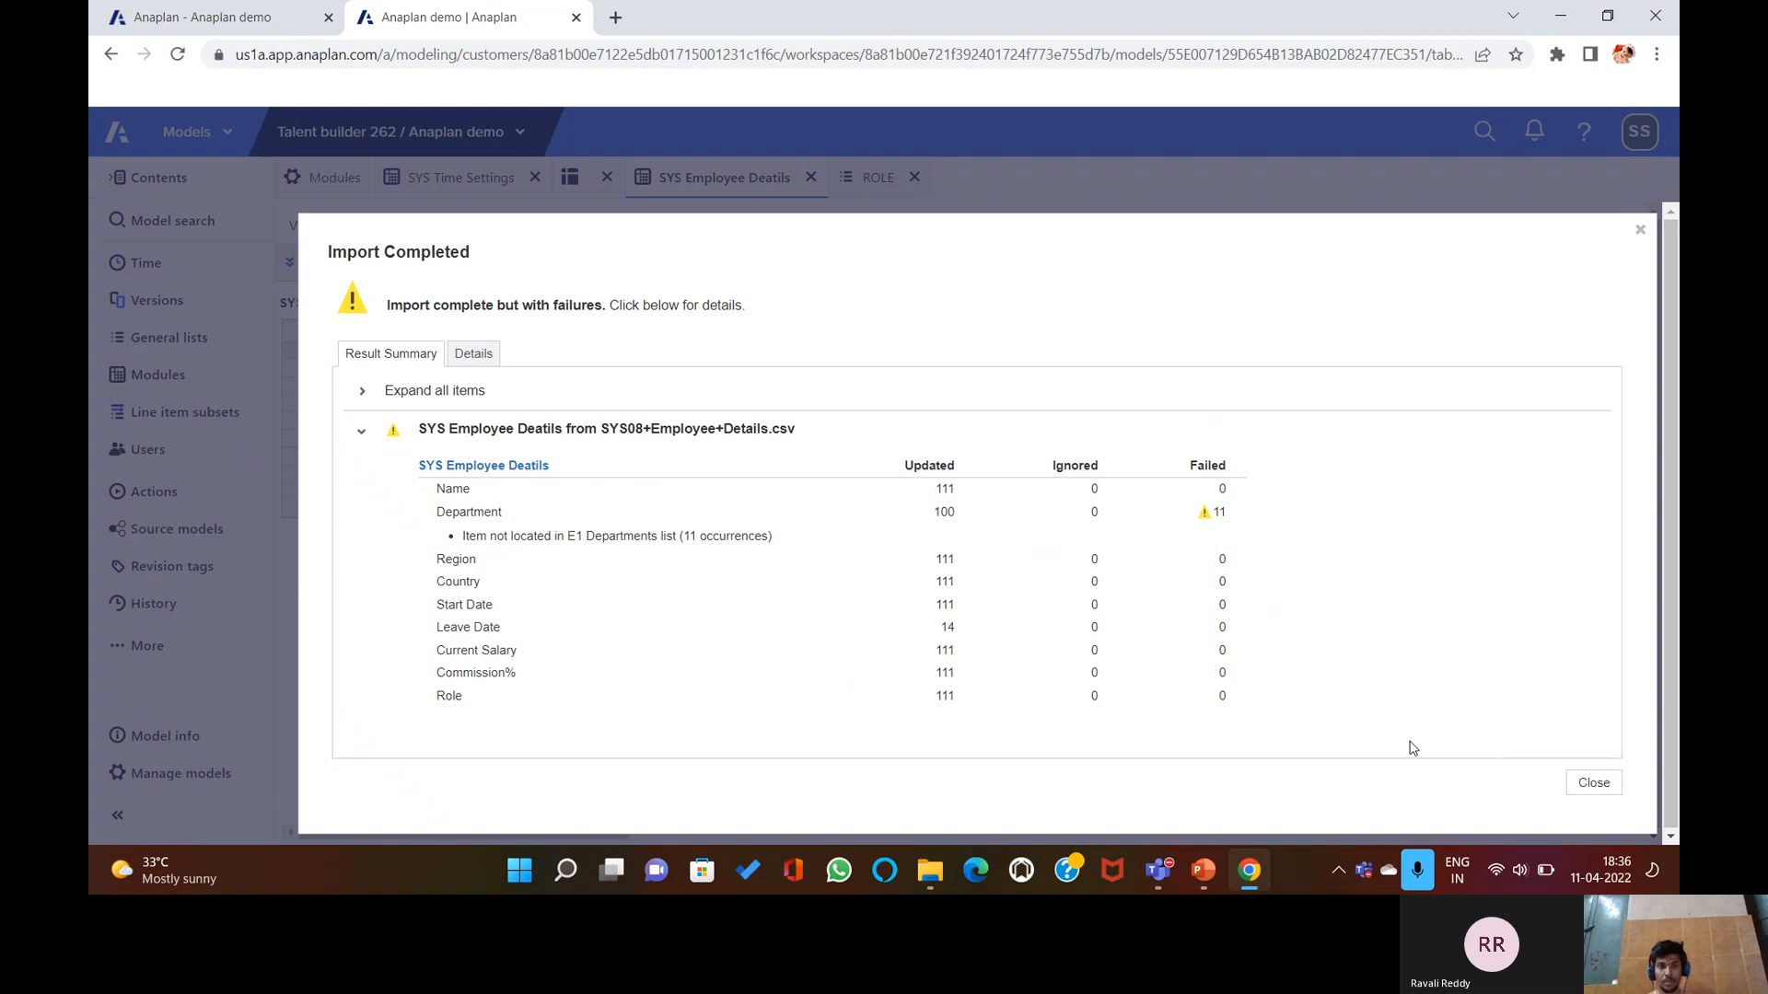
left_click(1583, 781)
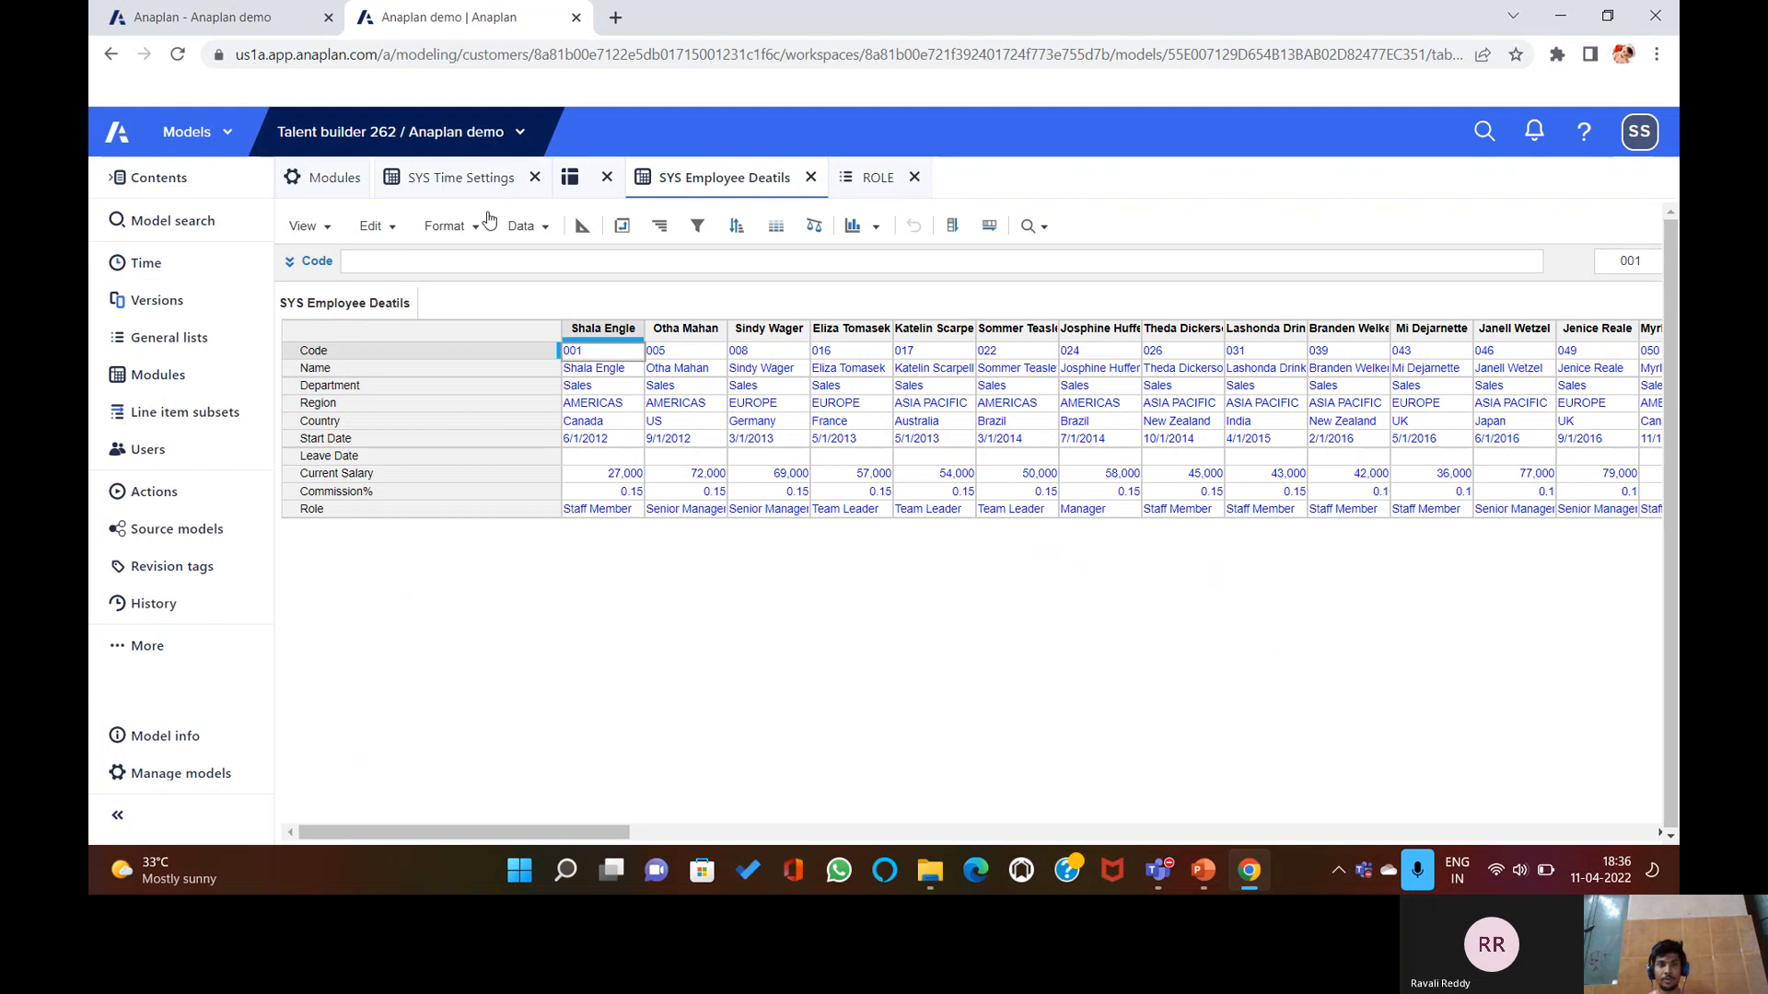
Pivot the grid so E2 Employee# runs down rows and line items across columns, then check the blueprint.
left_click(621, 225)
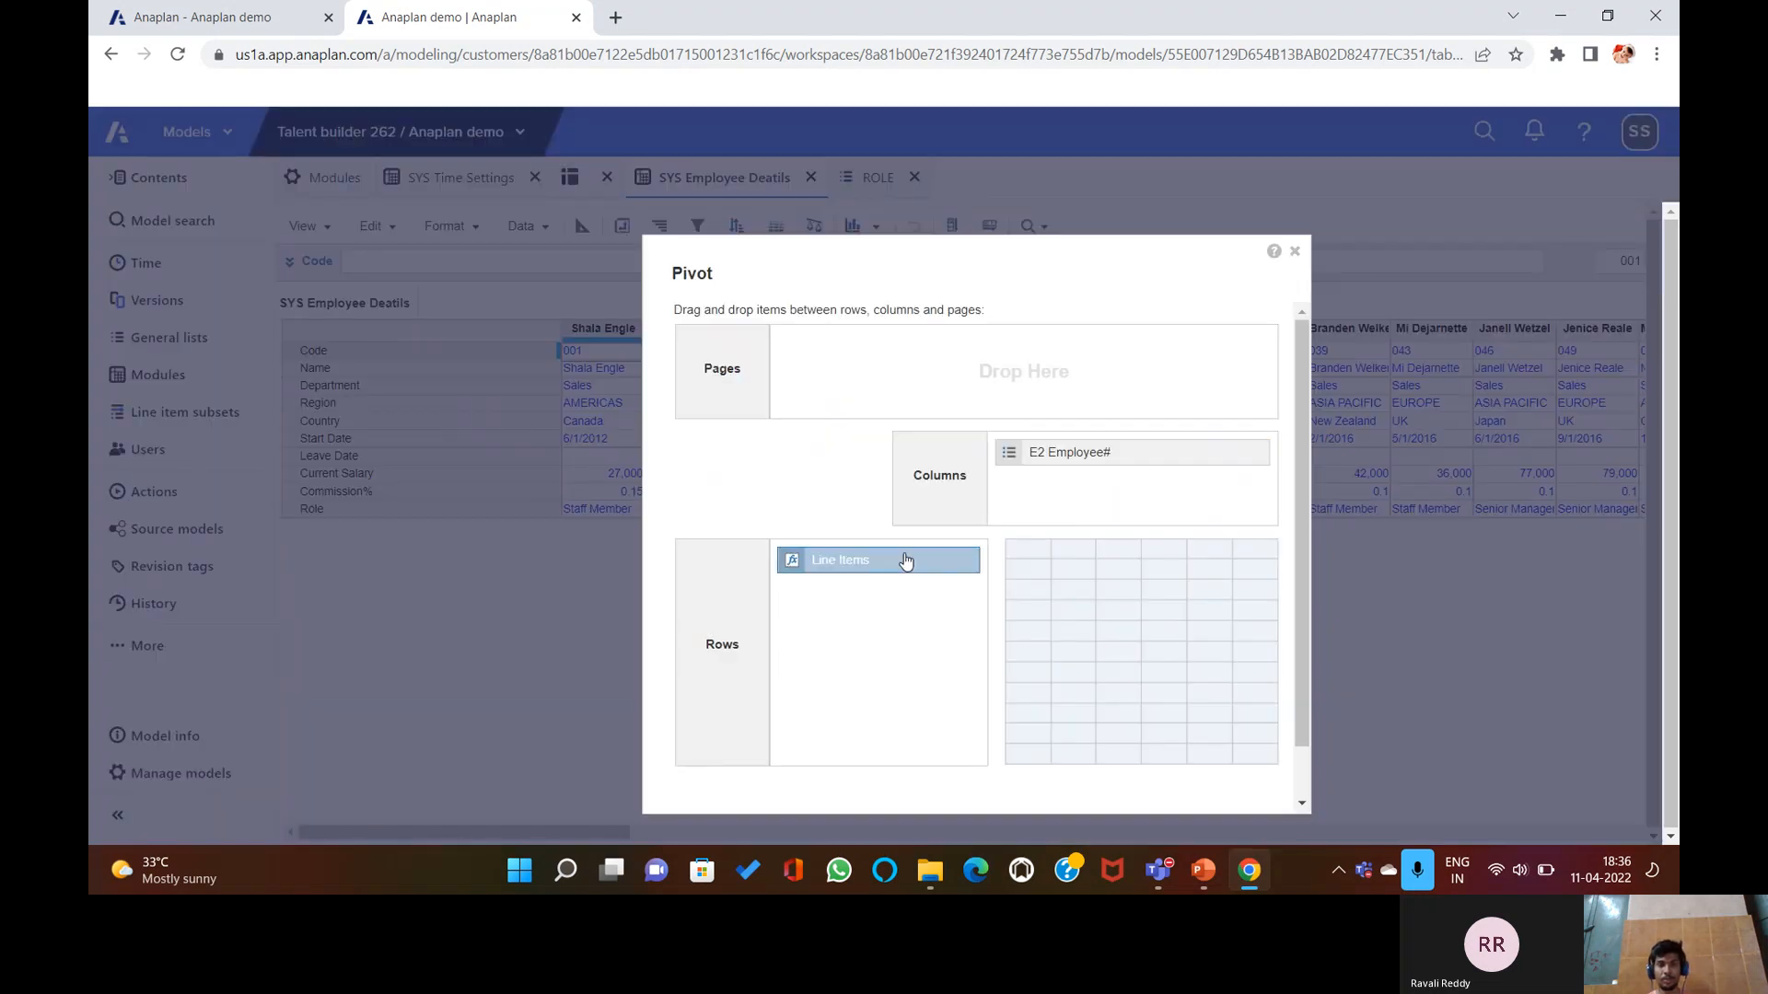
left_click_drag(902, 560, 813, 552)
scroll(1133, 663, "down", 1)
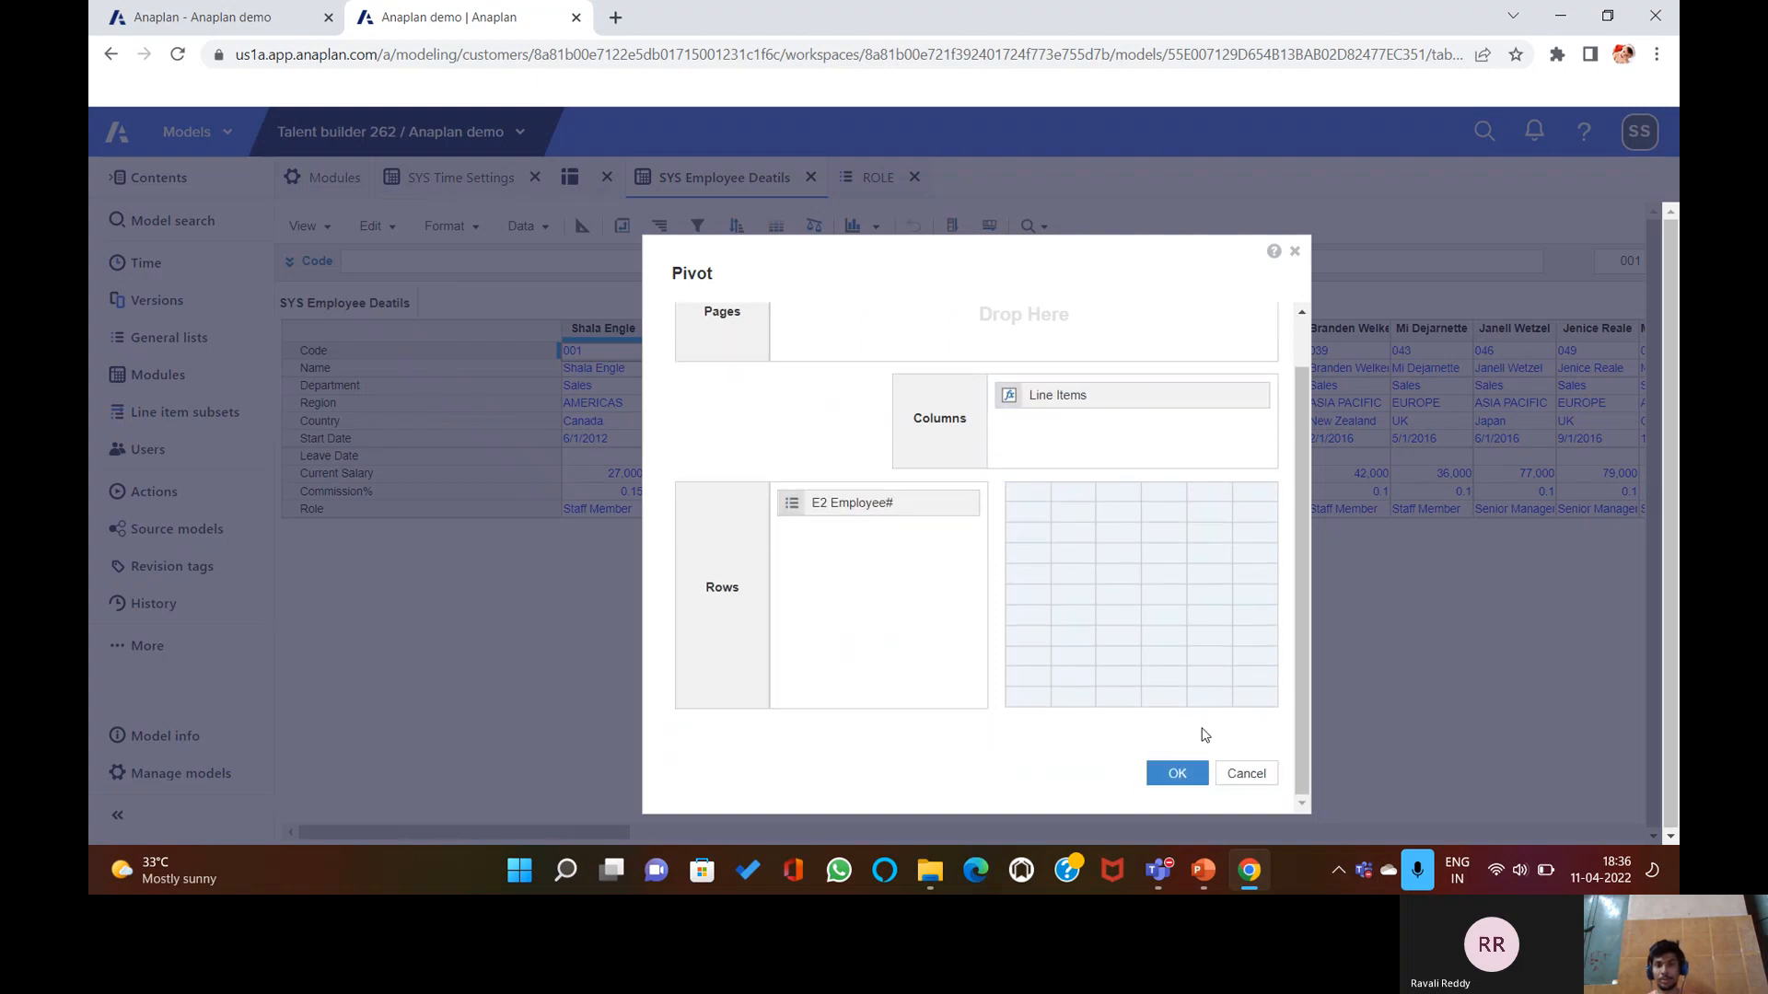
left_click(1187, 774)
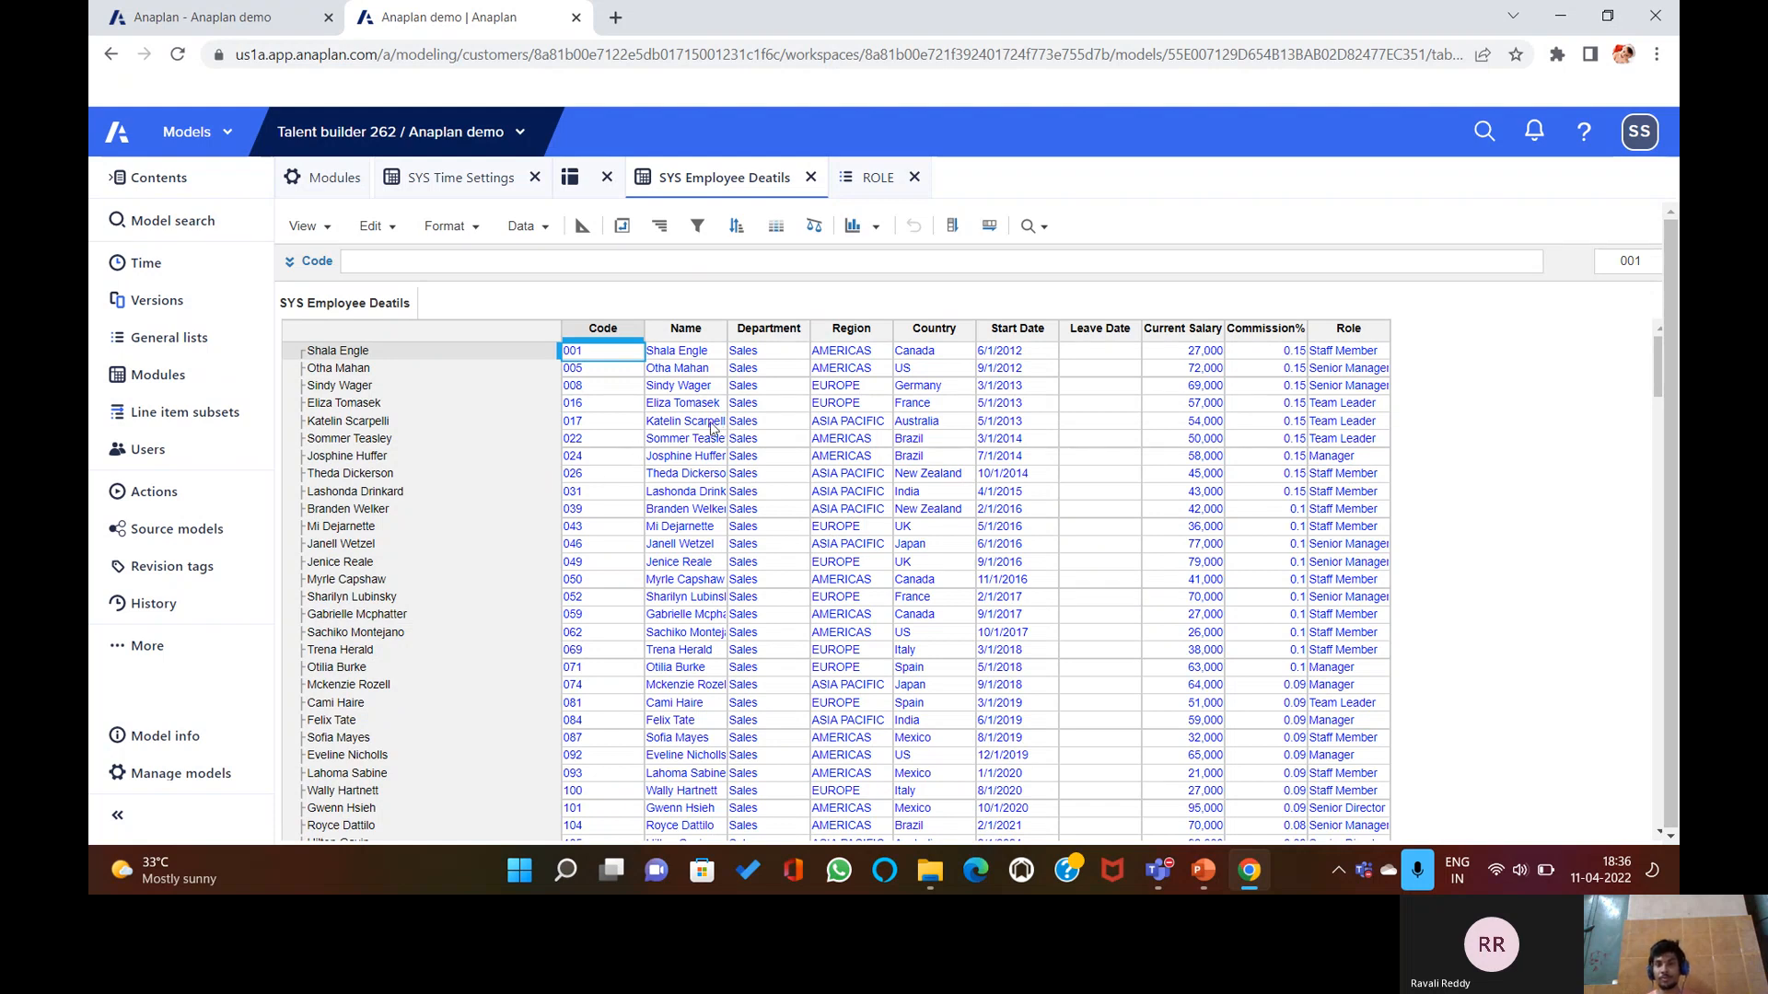
scroll(1058, 494, "down", 15)
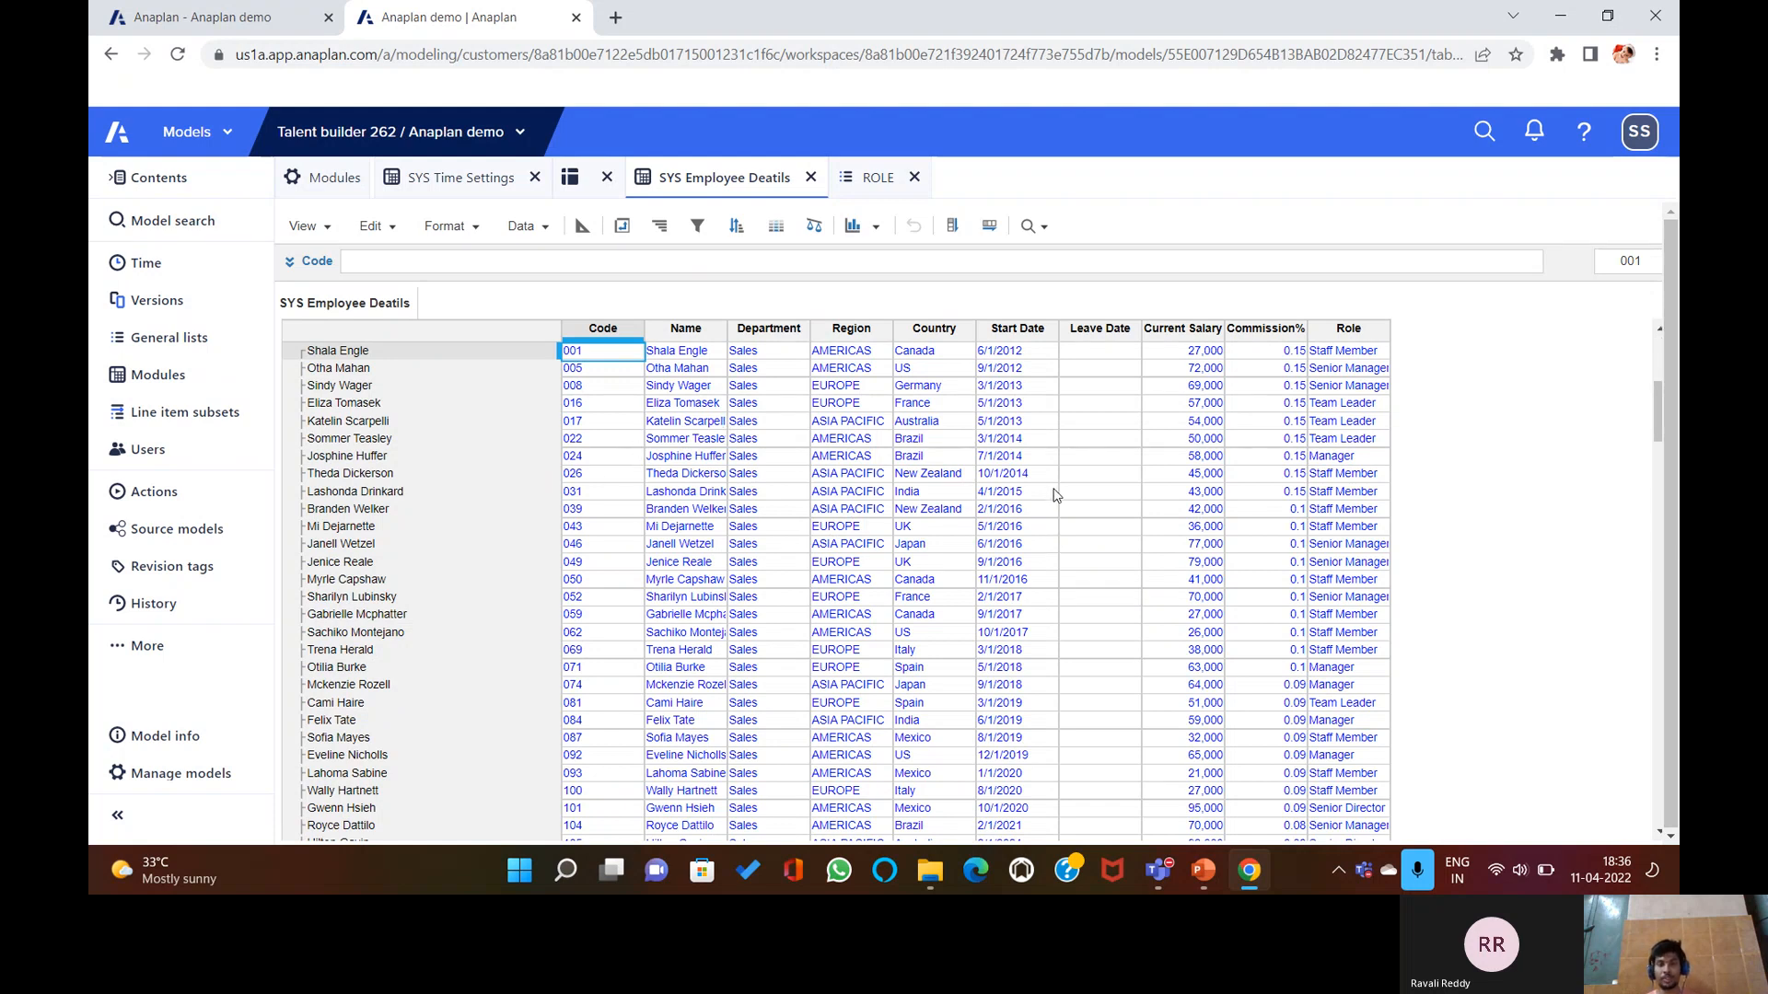
scroll(1013, 543, "down", 8)
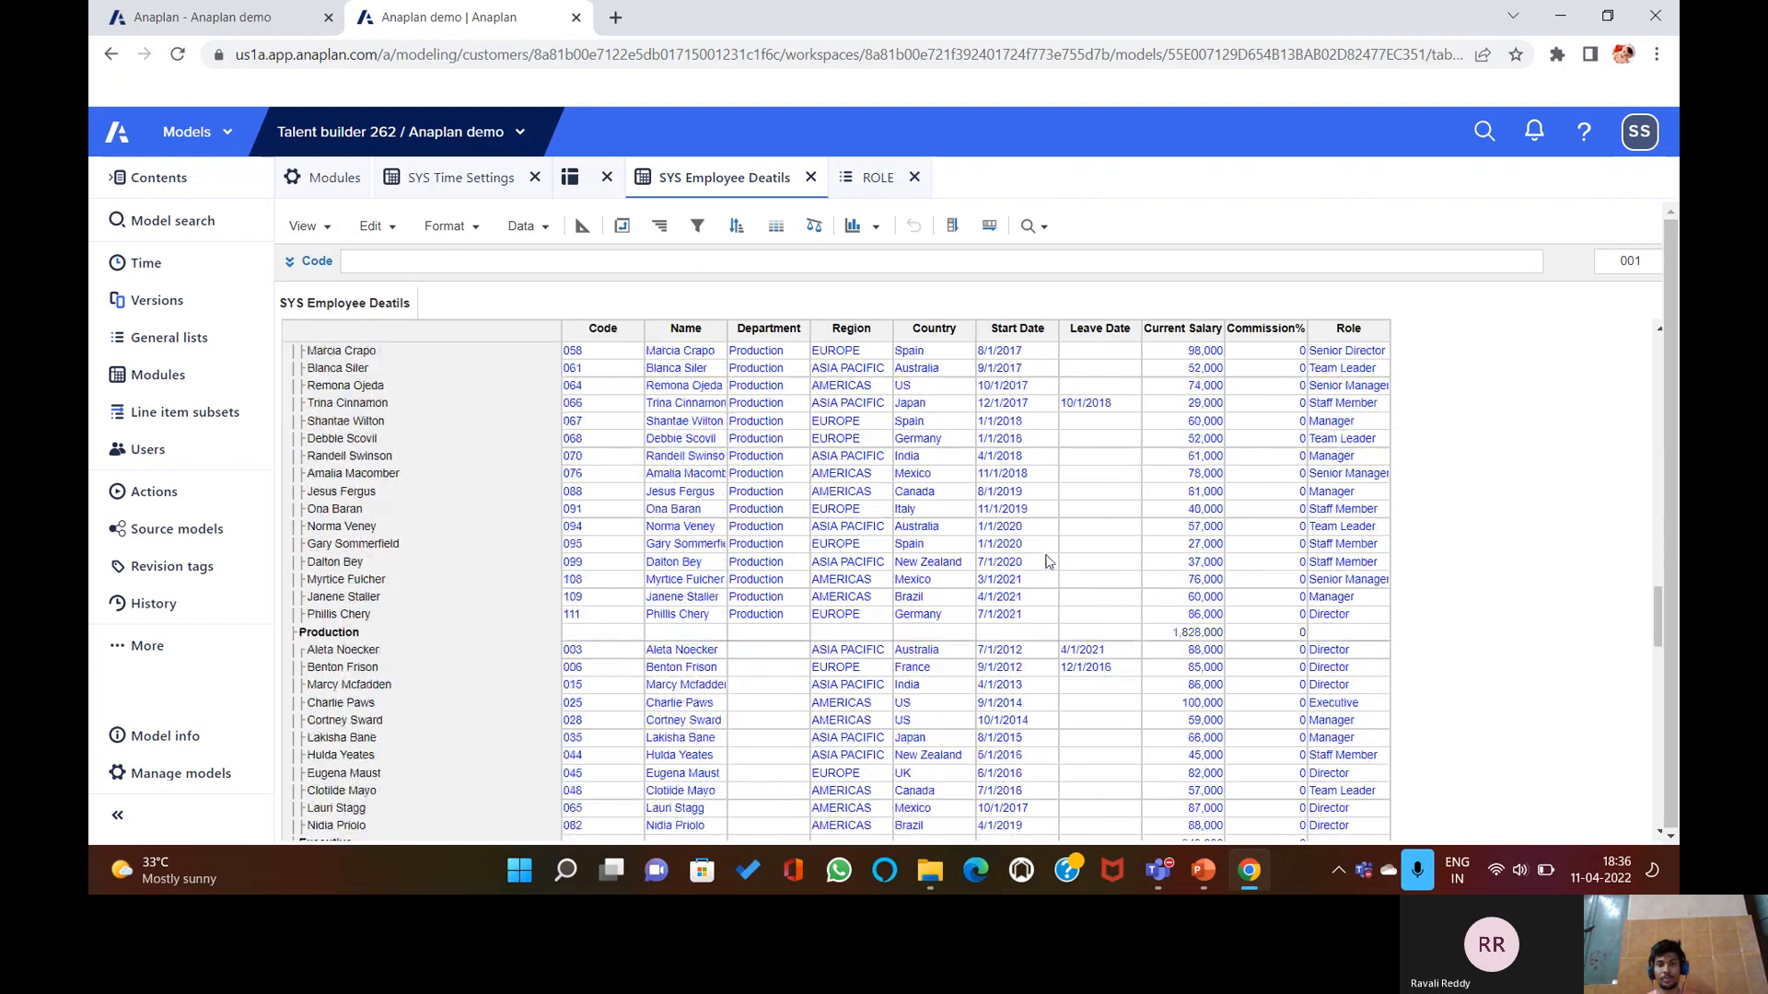
scroll(917, 512, "up", 20)
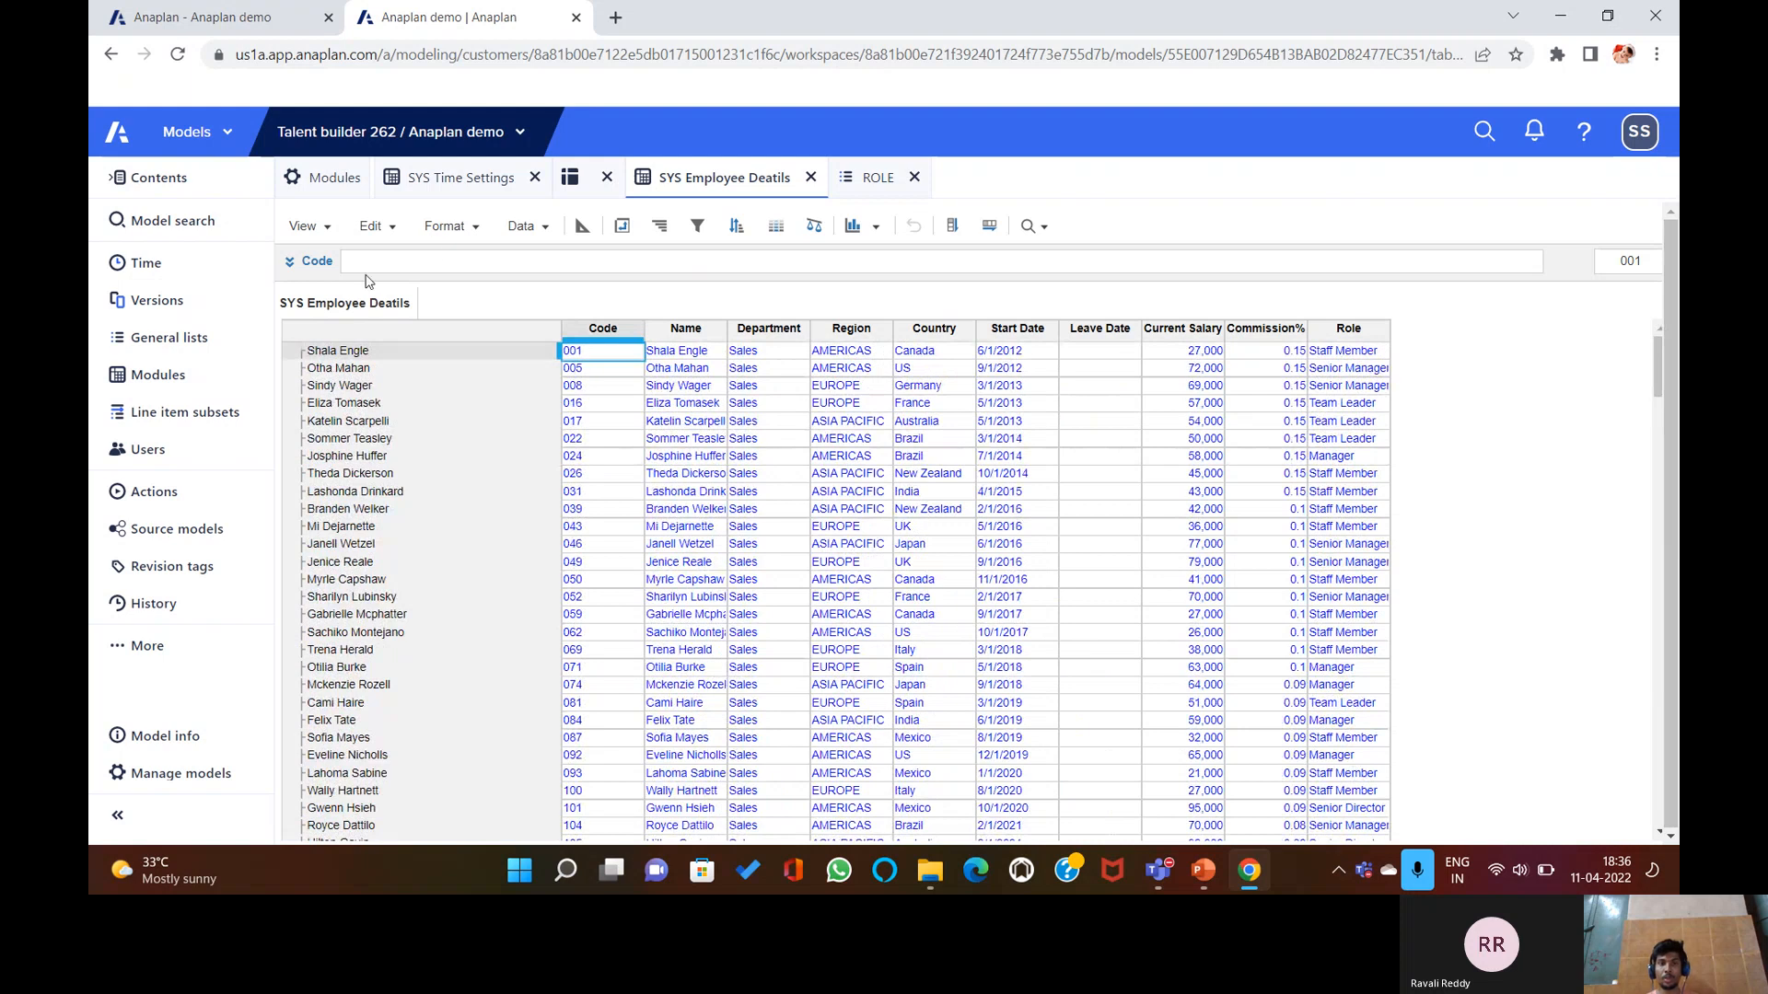
left_click(610, 236)
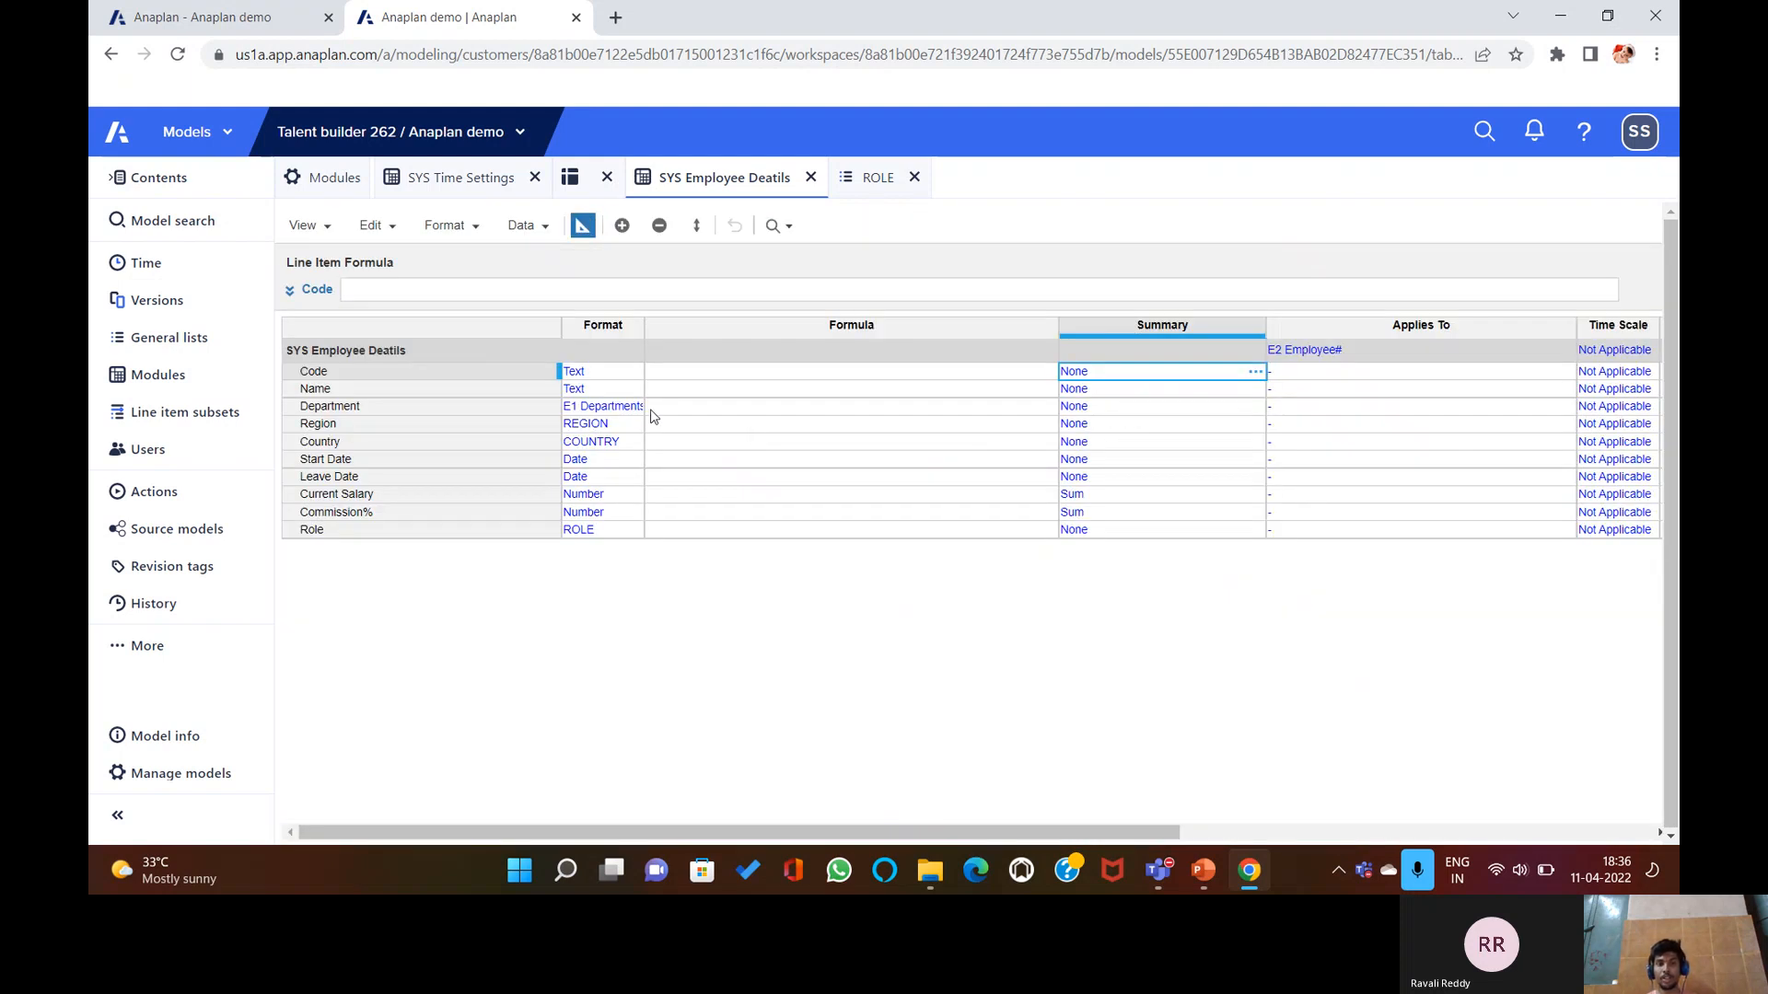
left_click(581, 225)
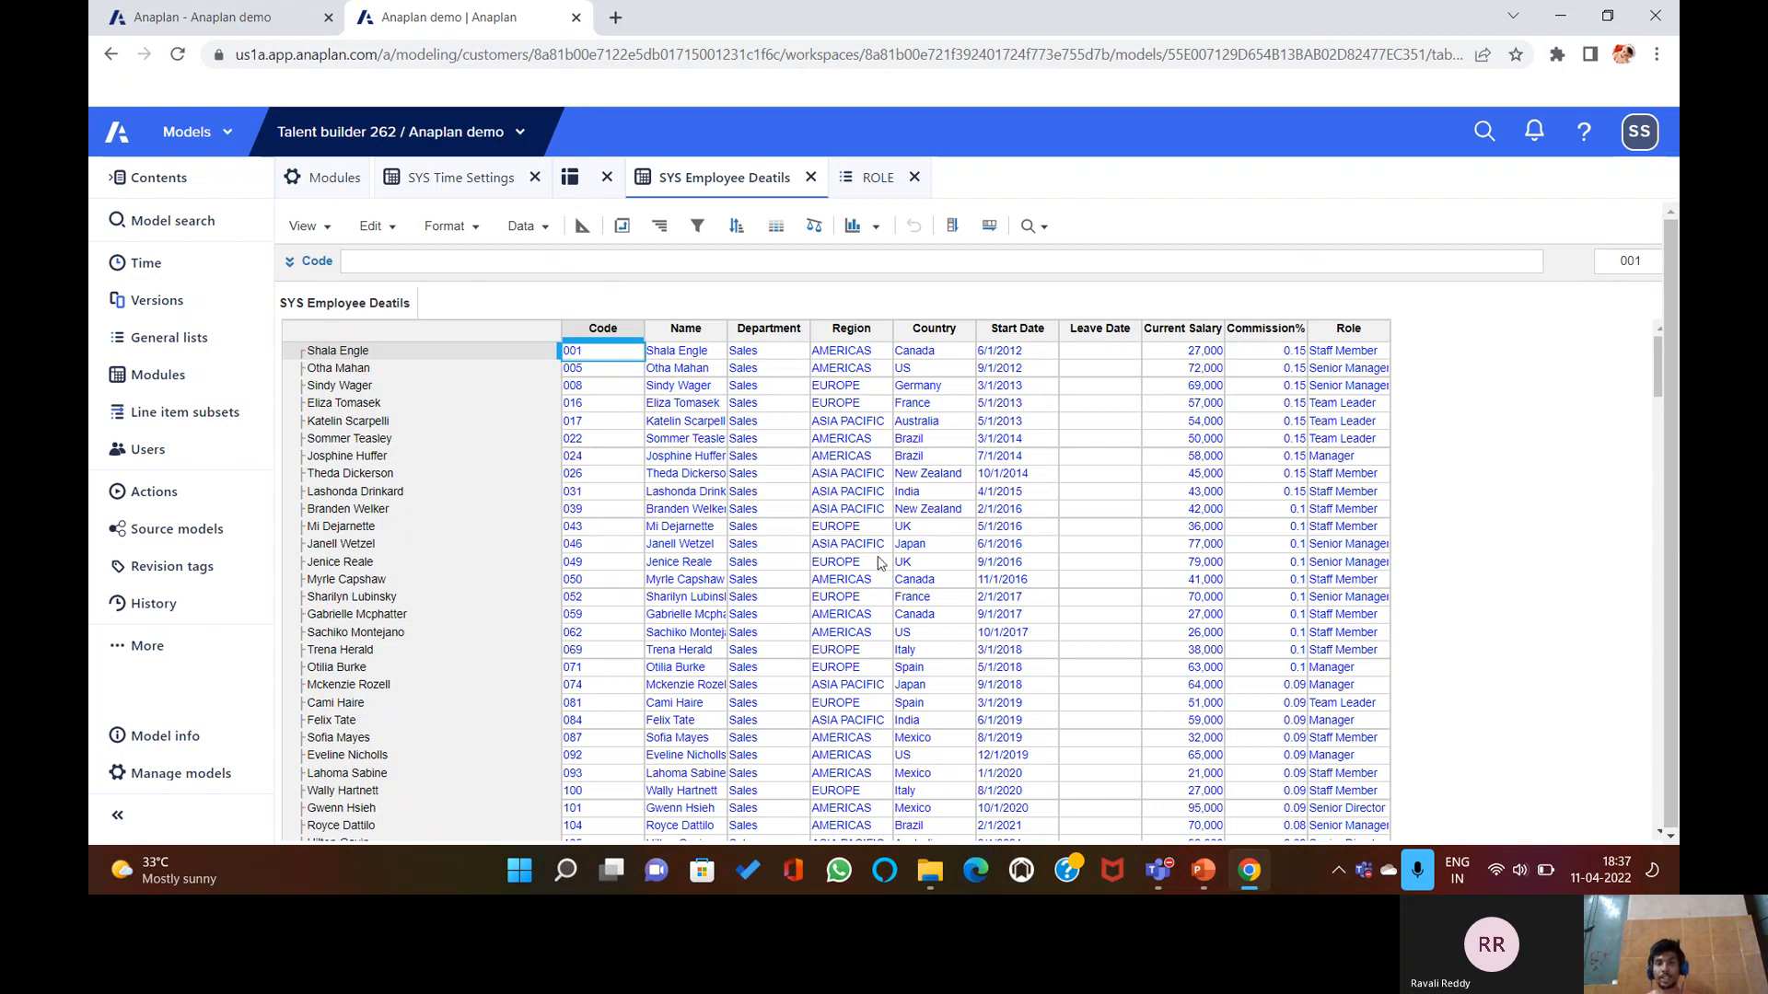
Advance PowerPoint to slide 15, Source and Target Mapping in formulas, then return to Anaplan.
left_click(1197, 873)
scroll(1039, 738, "down", 2)
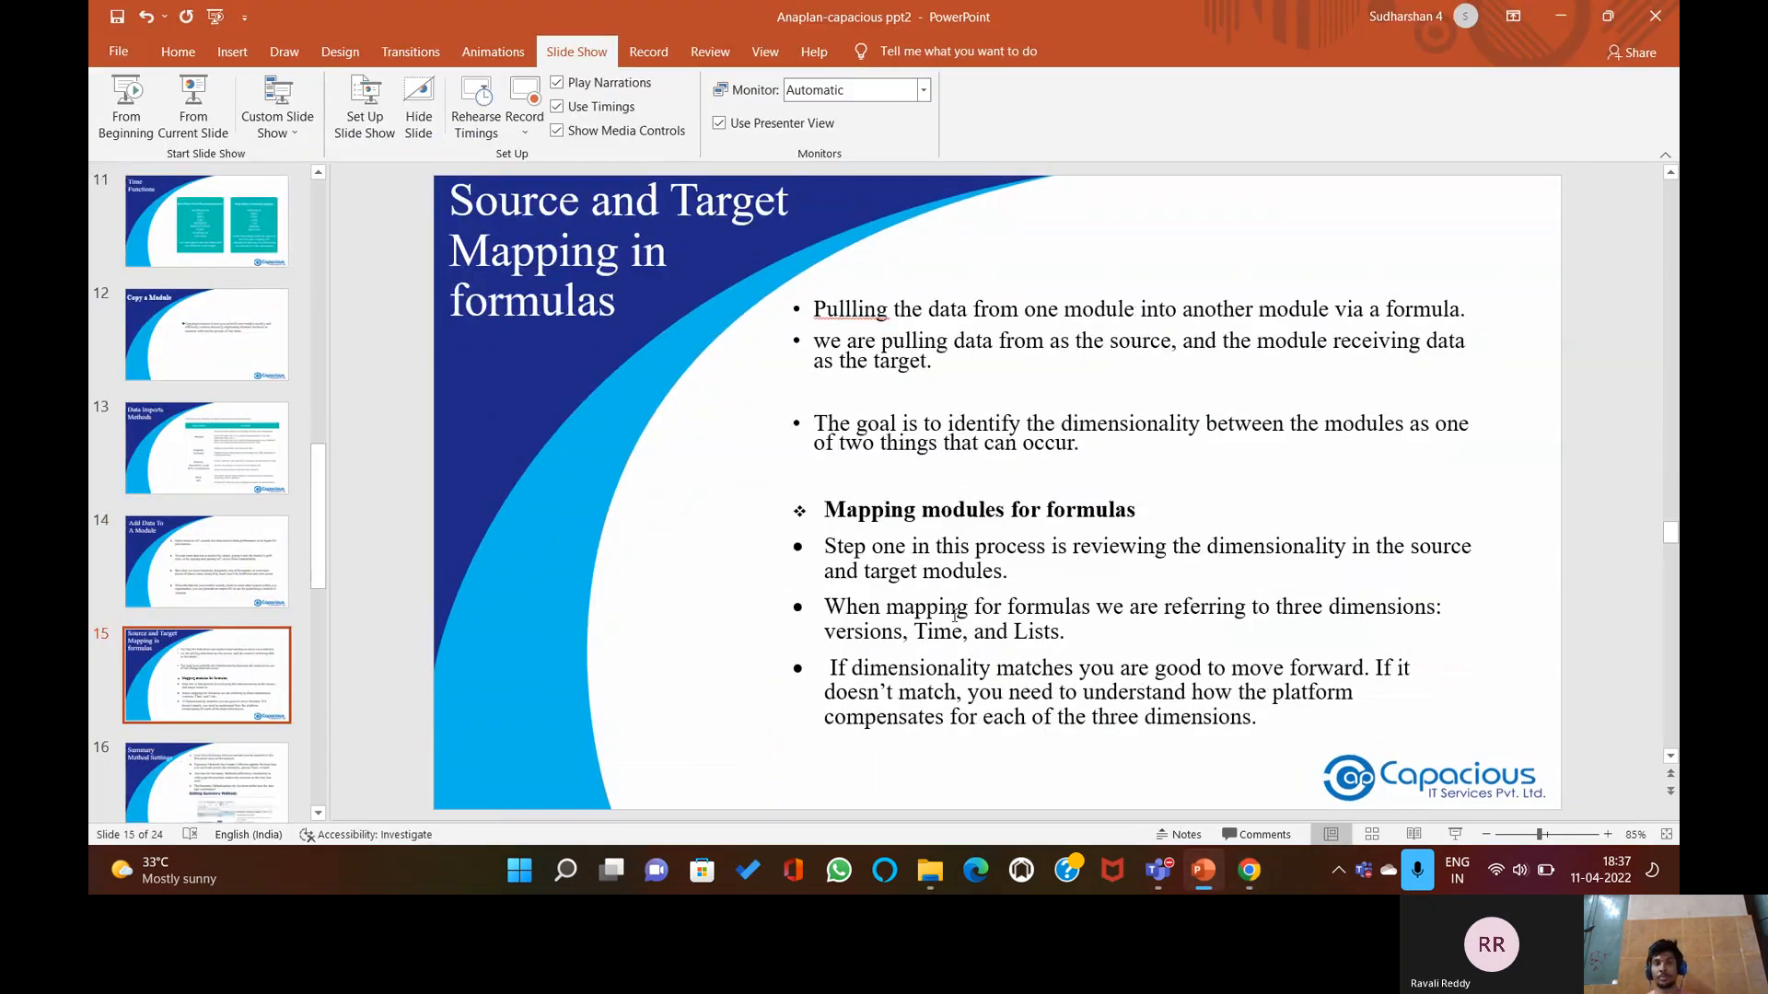
scroll(954, 615, "up", 2)
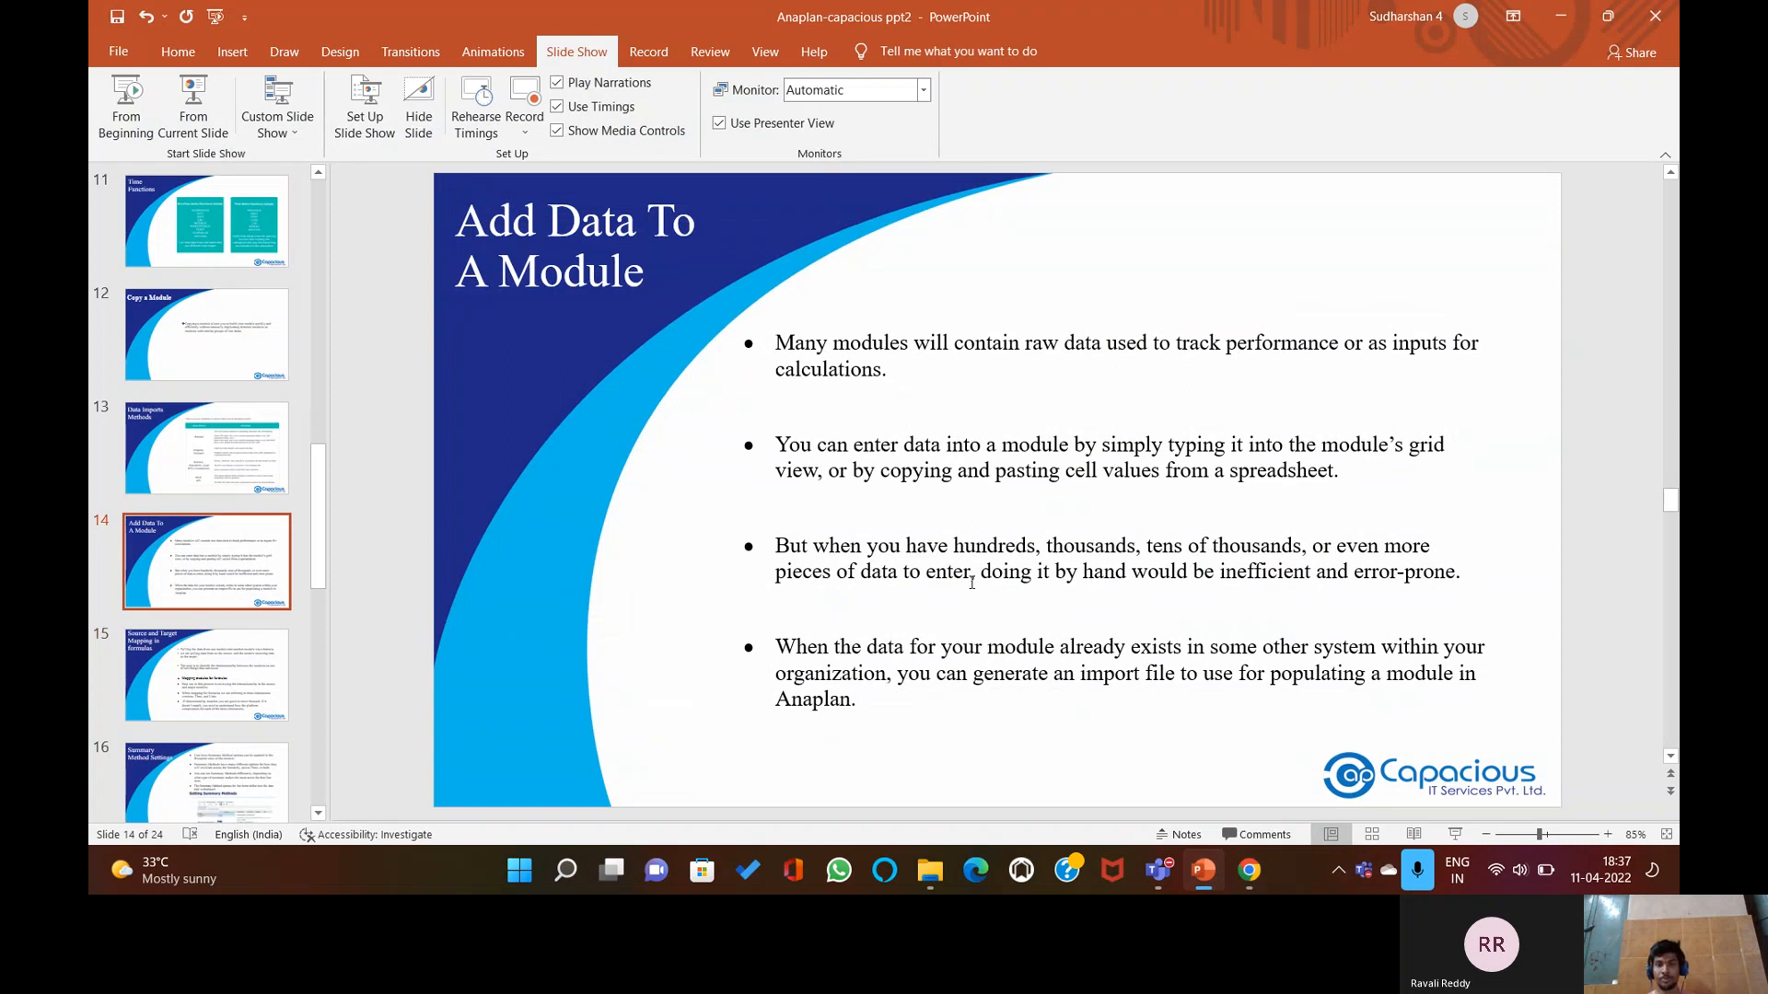
scroll(971, 583, "down", 2)
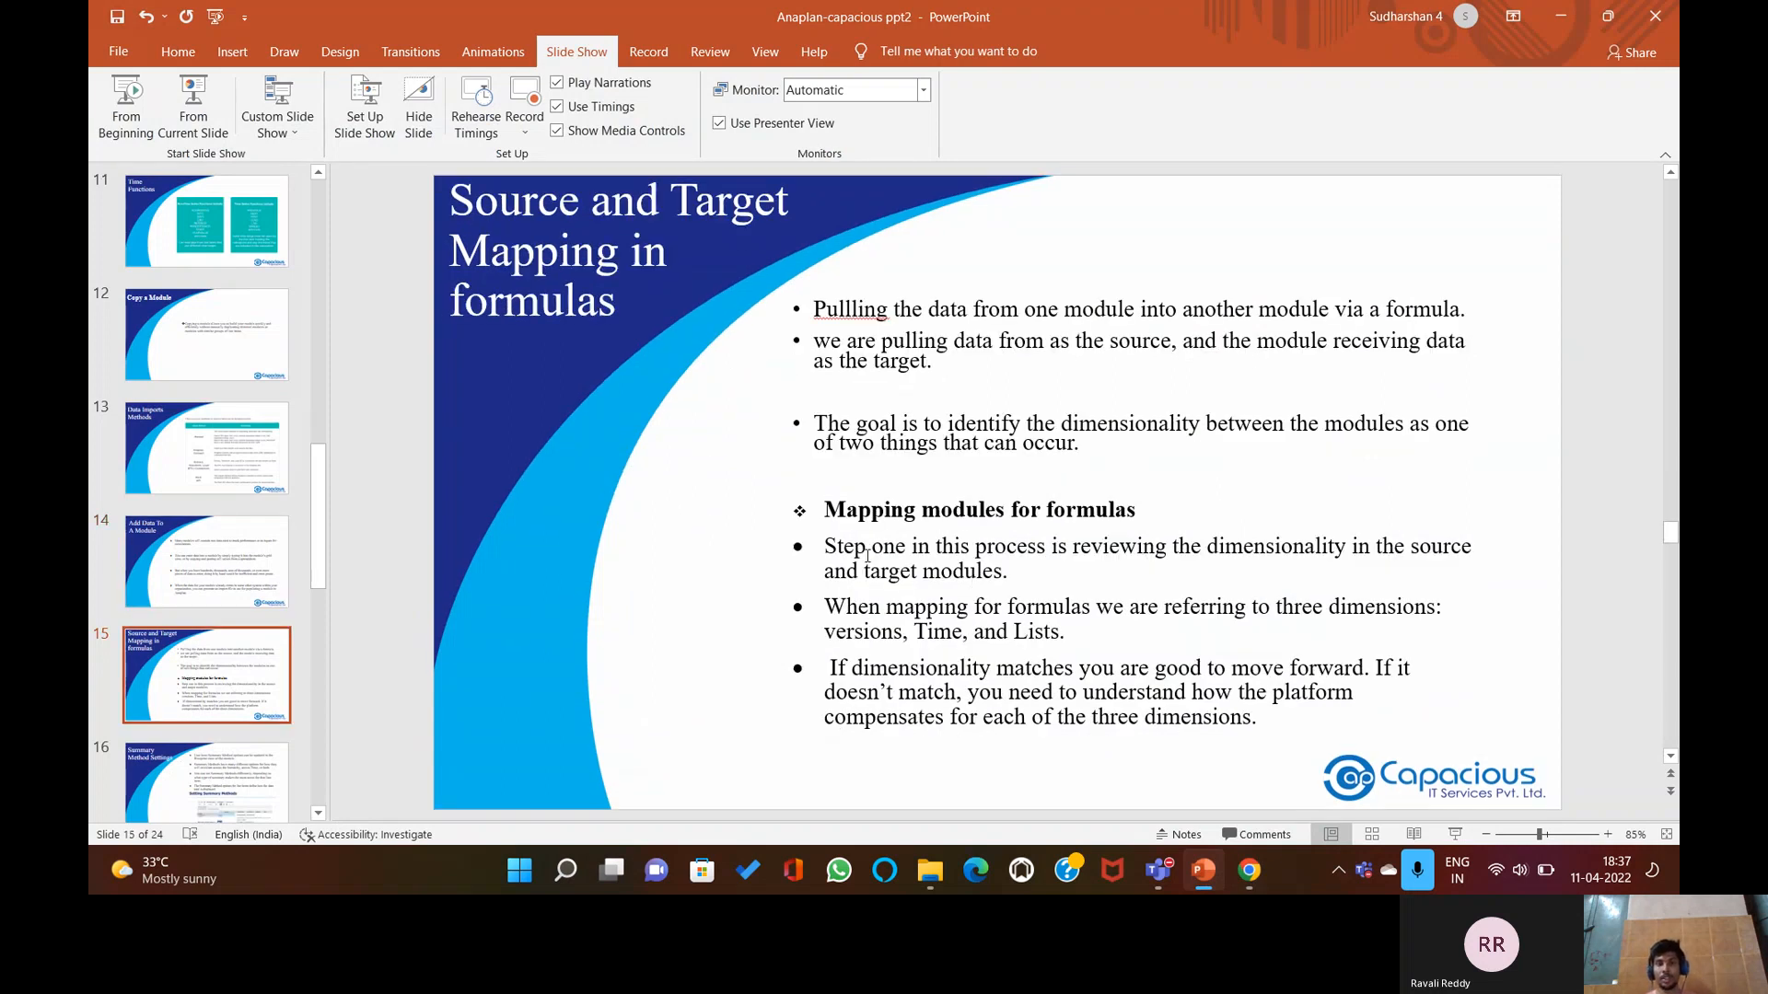
left_click(1207, 874)
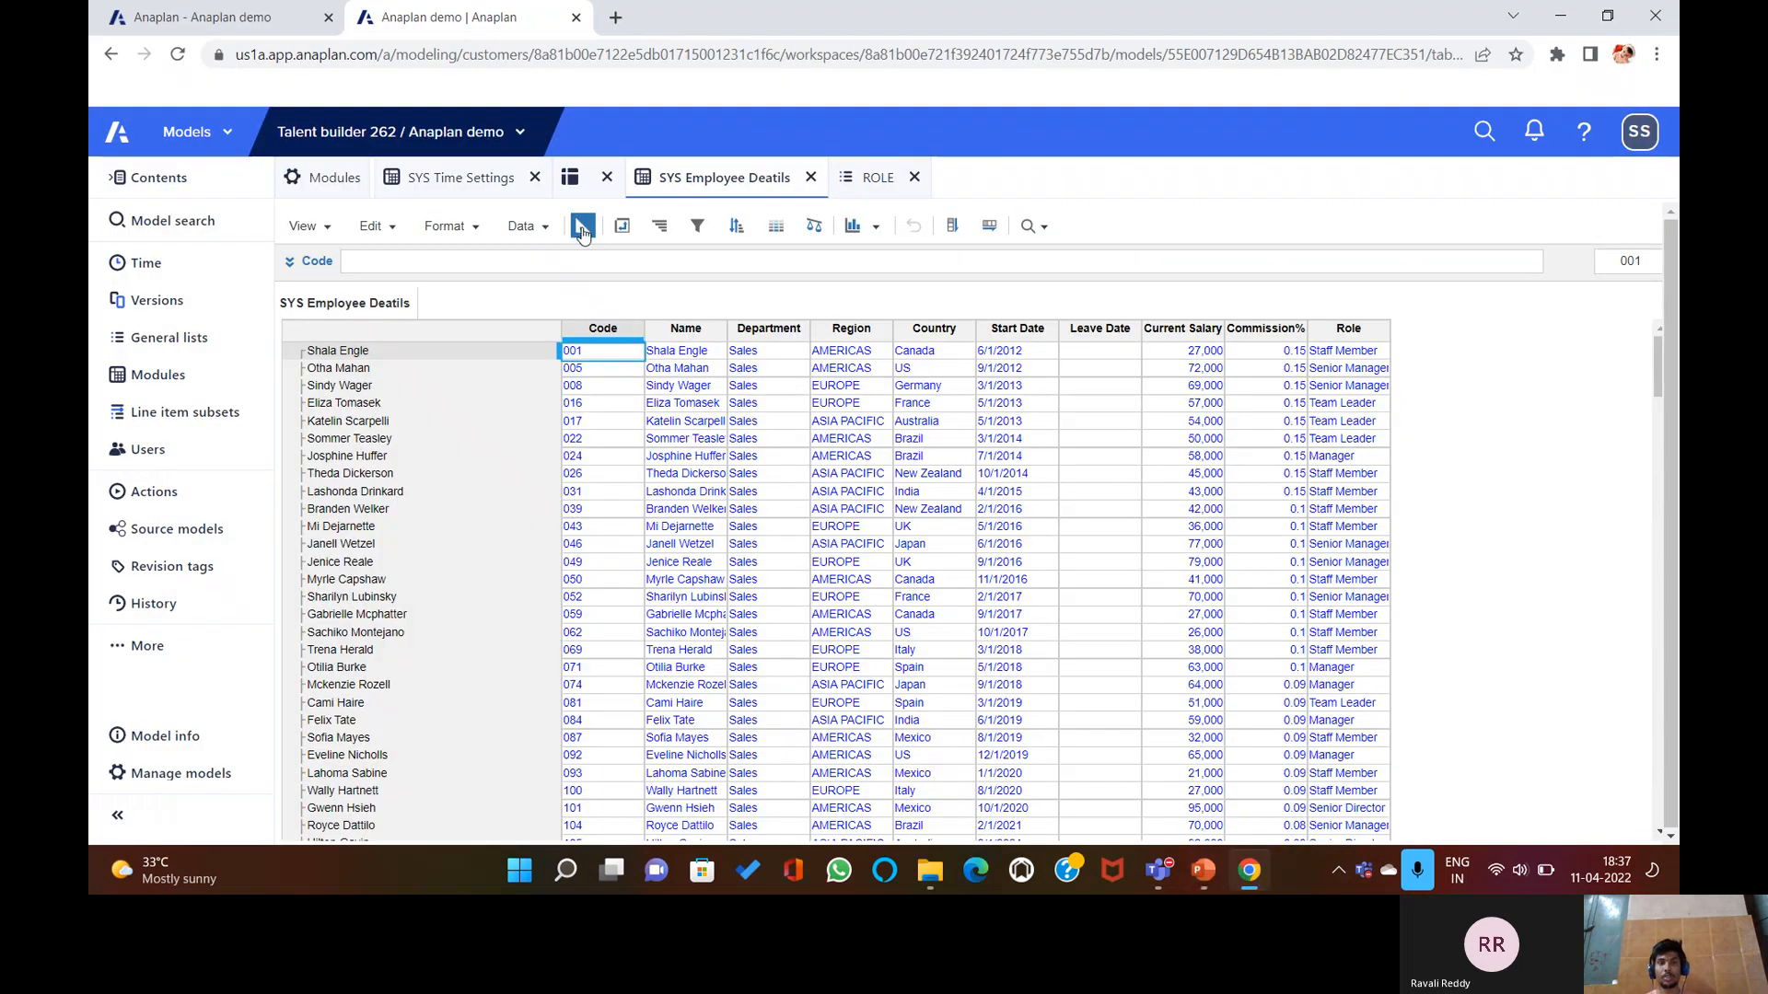
left_click(522, 225)
left_click(559, 256)
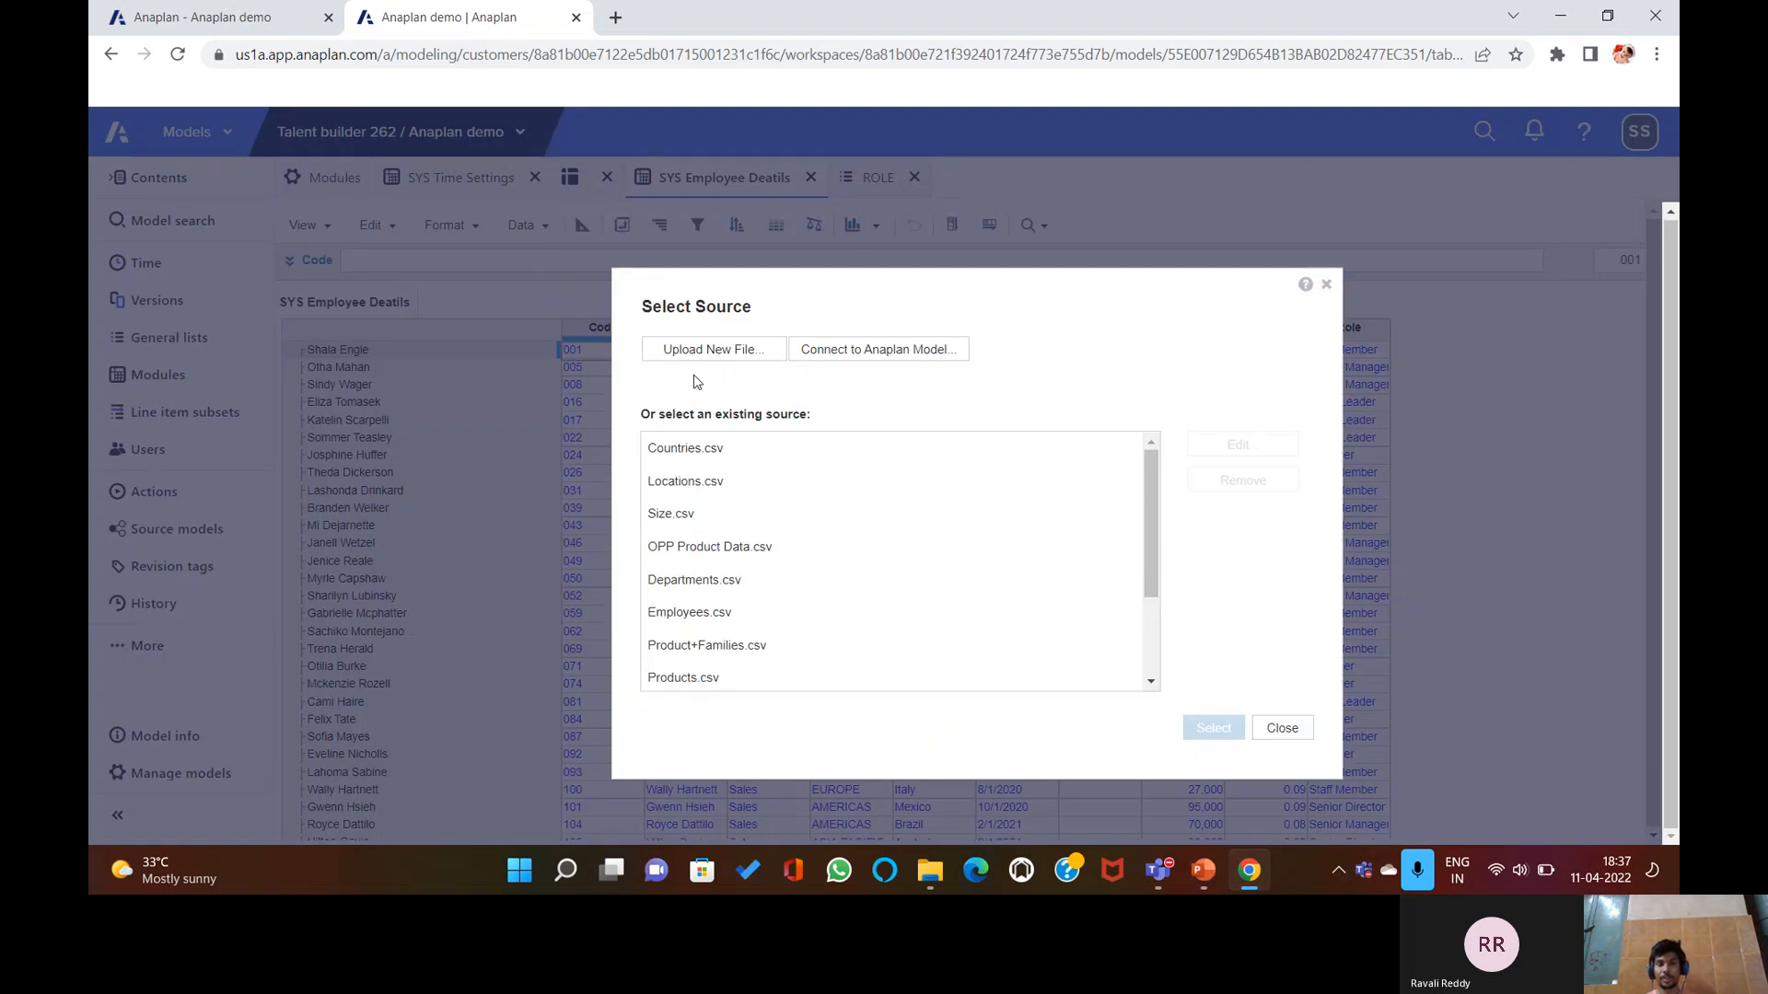
left_click(1282, 728)
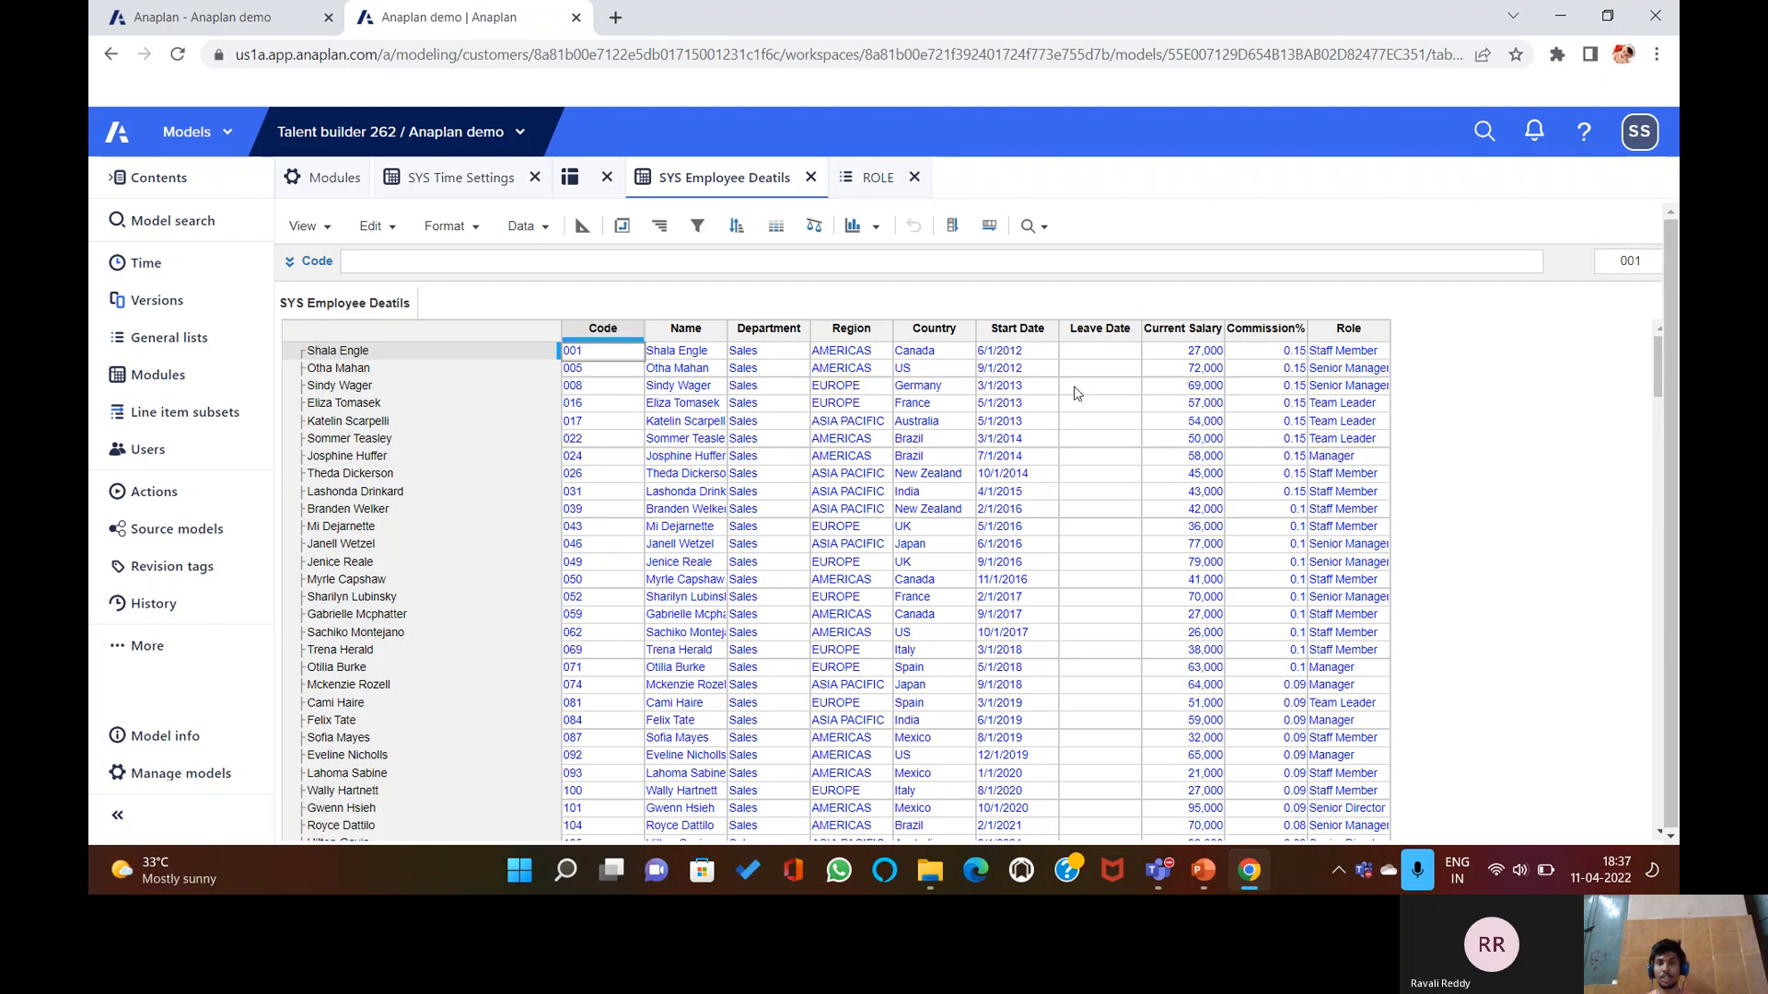
left_click(523, 226)
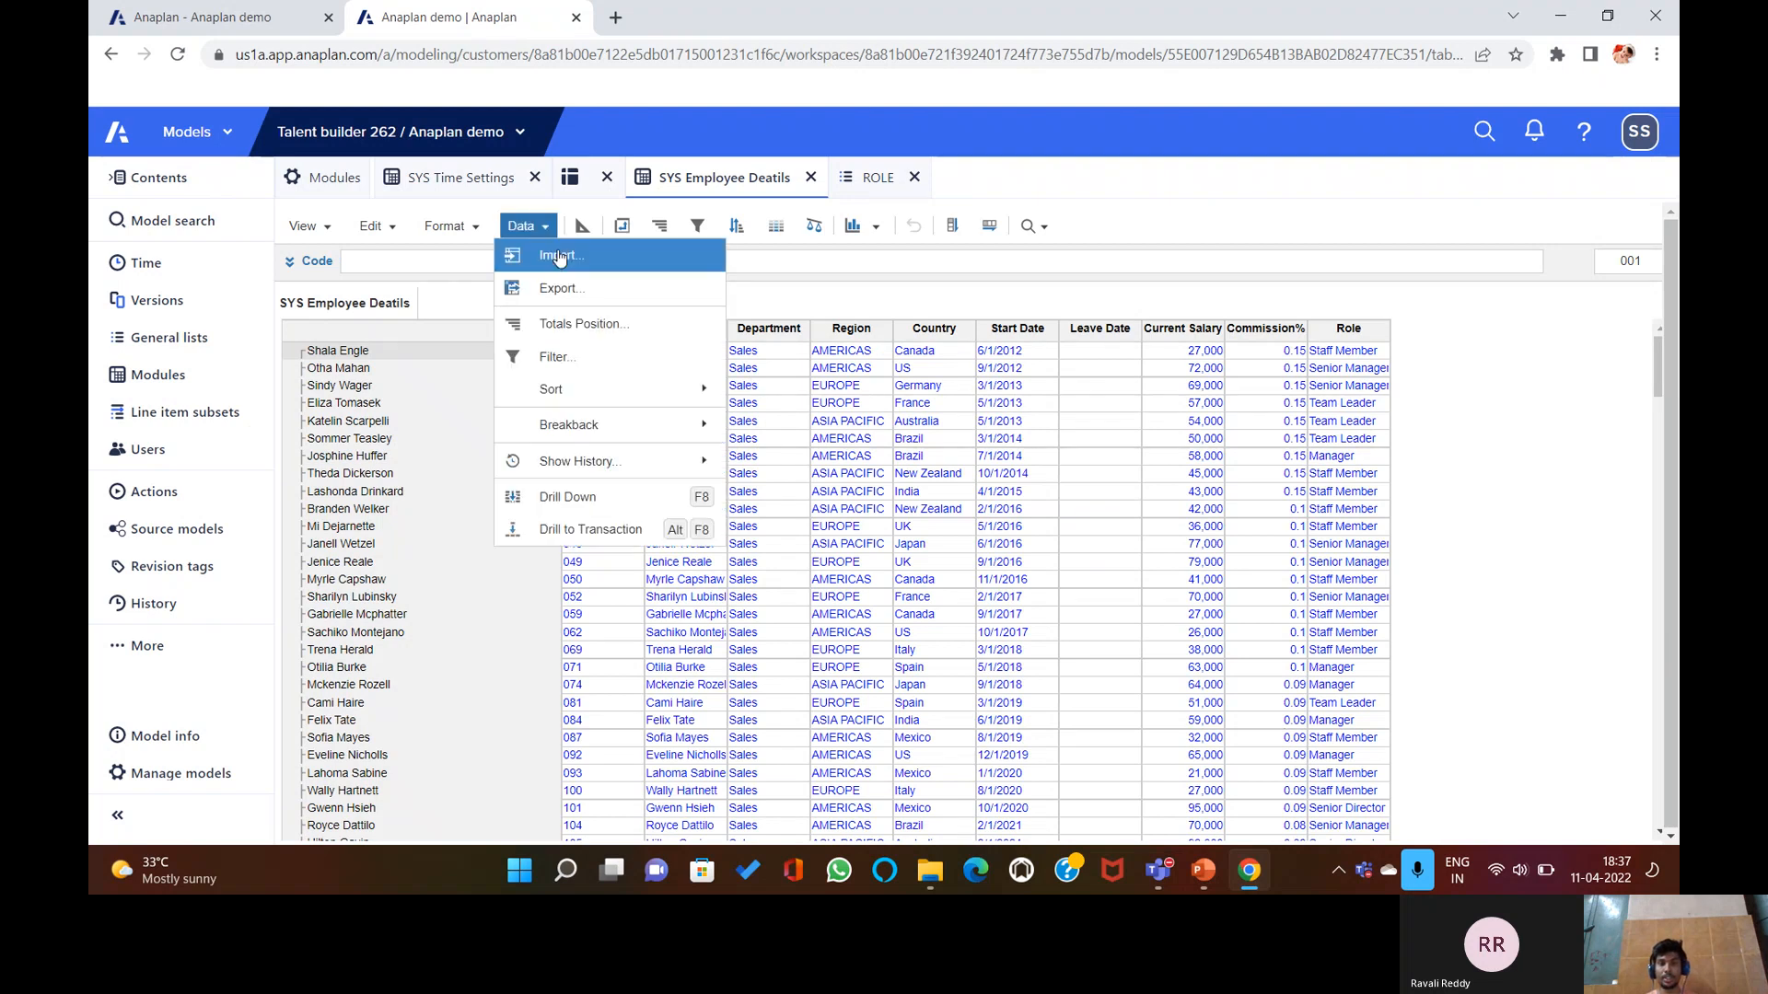
left_click(558, 256)
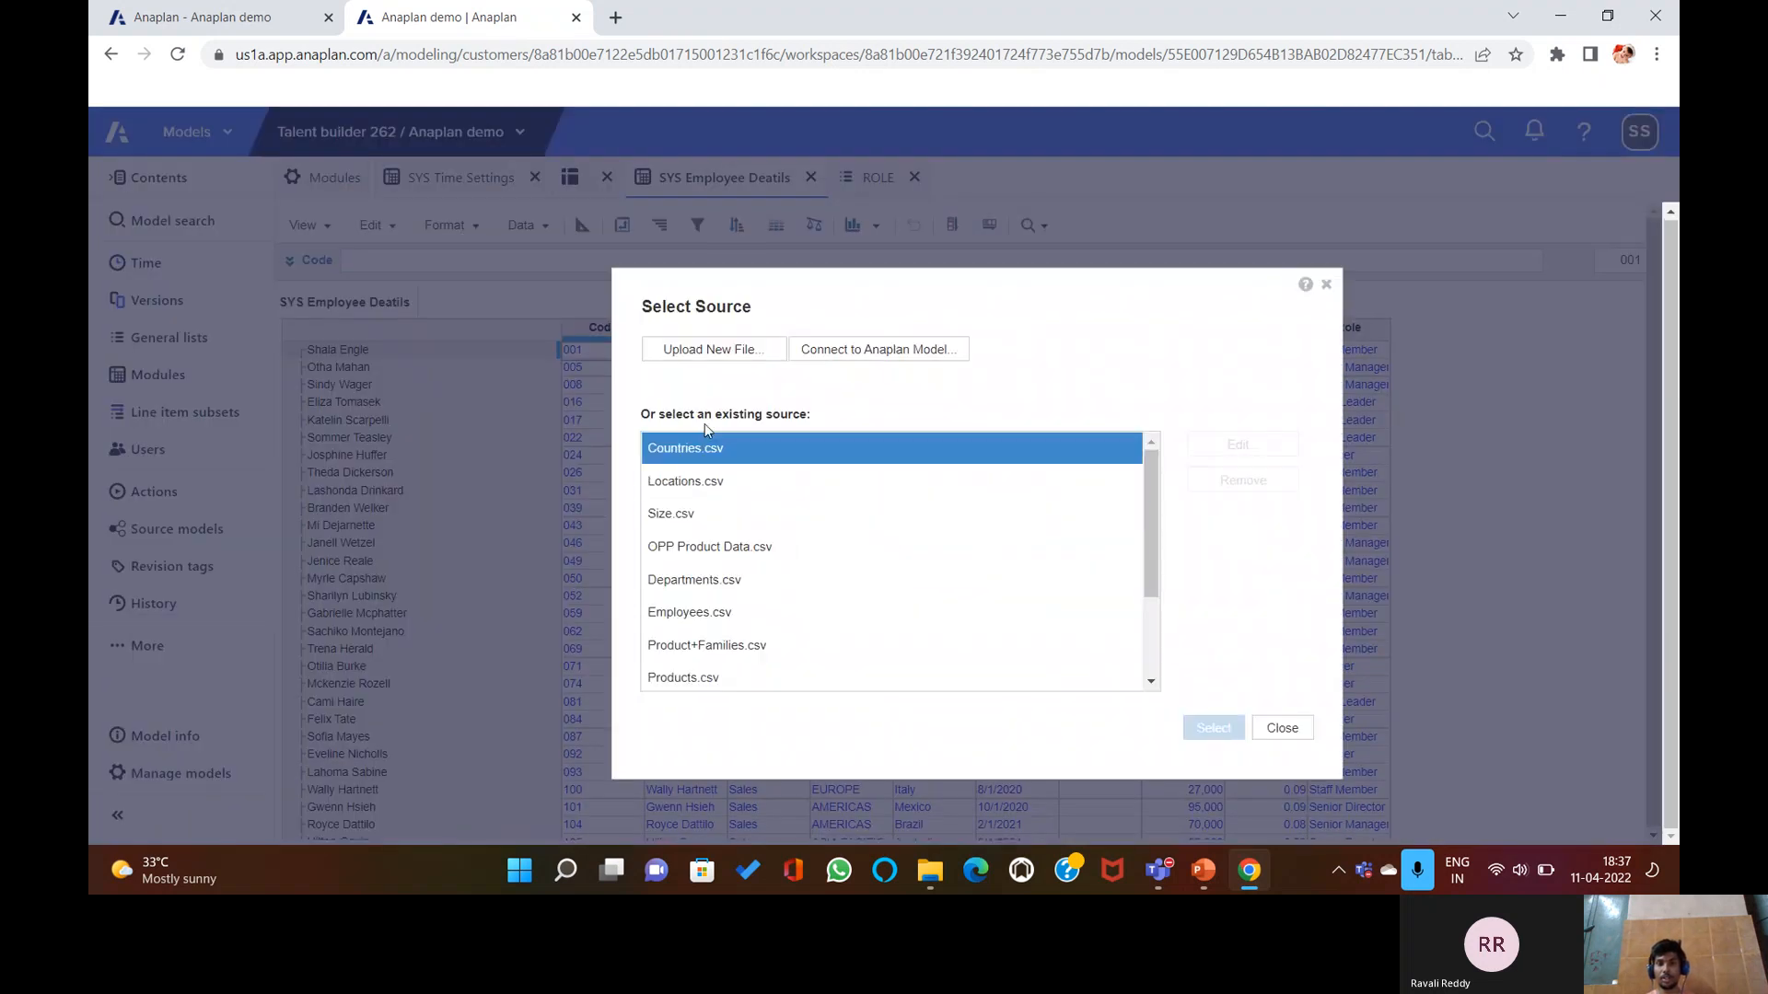
left_click(746, 352)
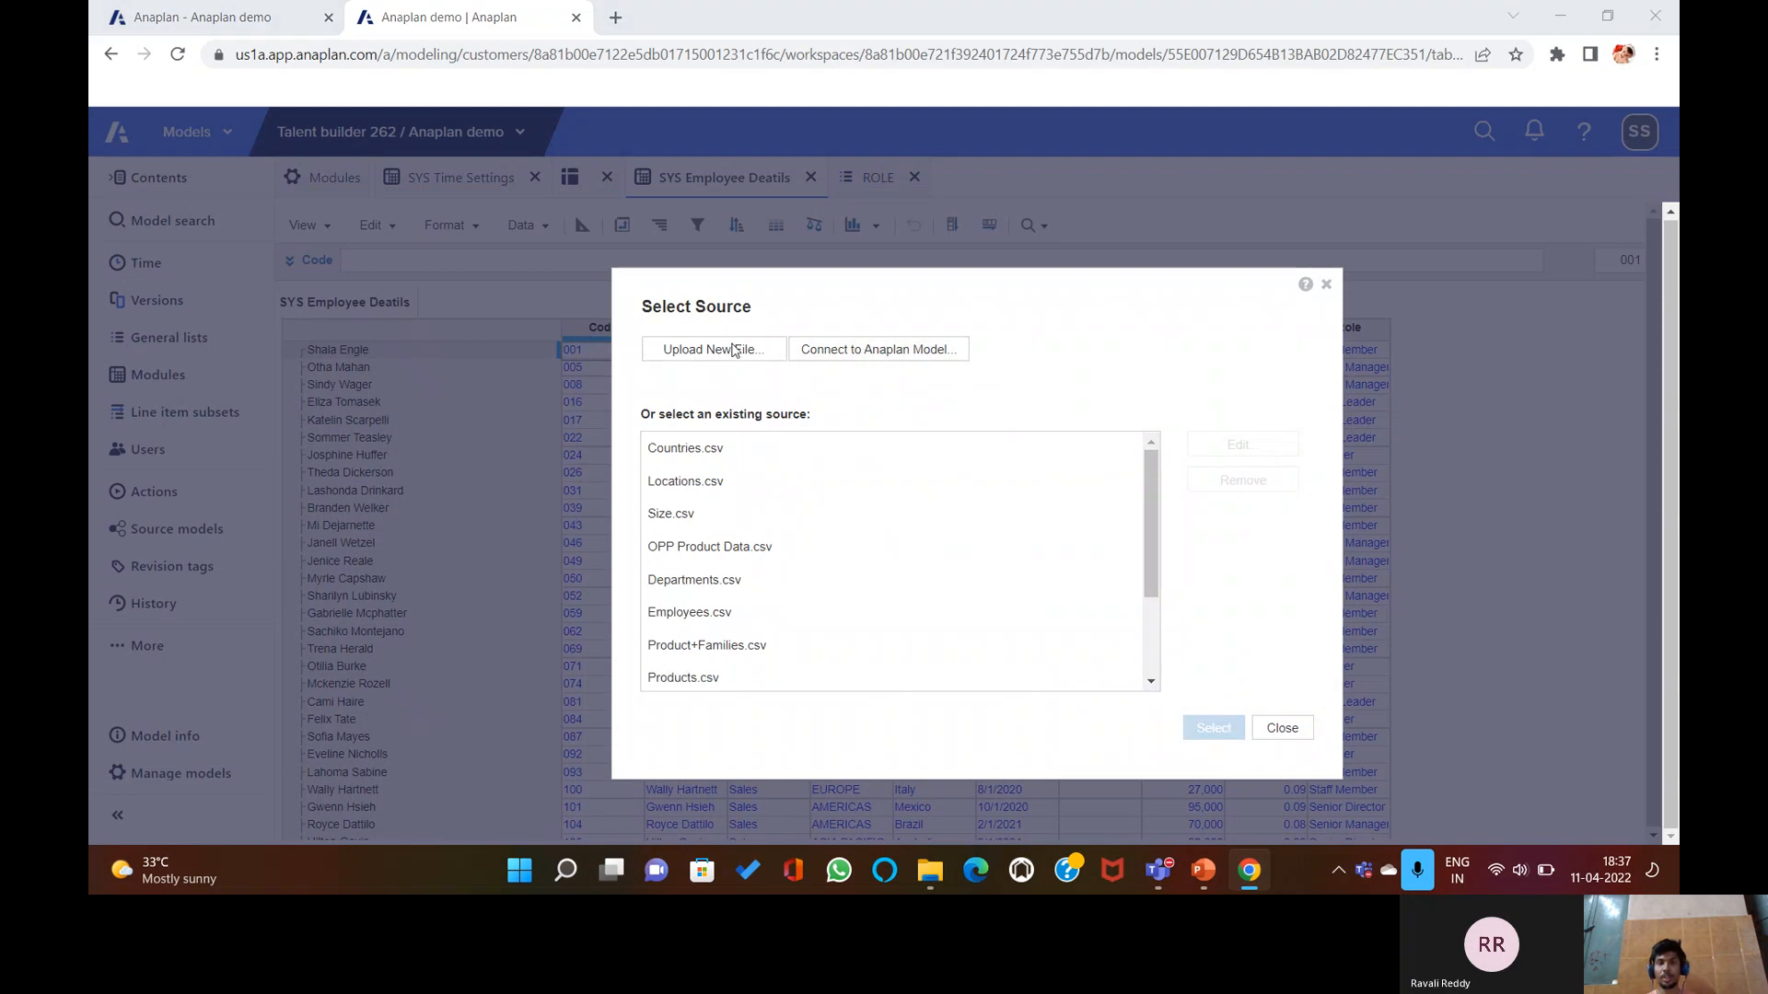
left_click(580, 274)
left_click(723, 463)
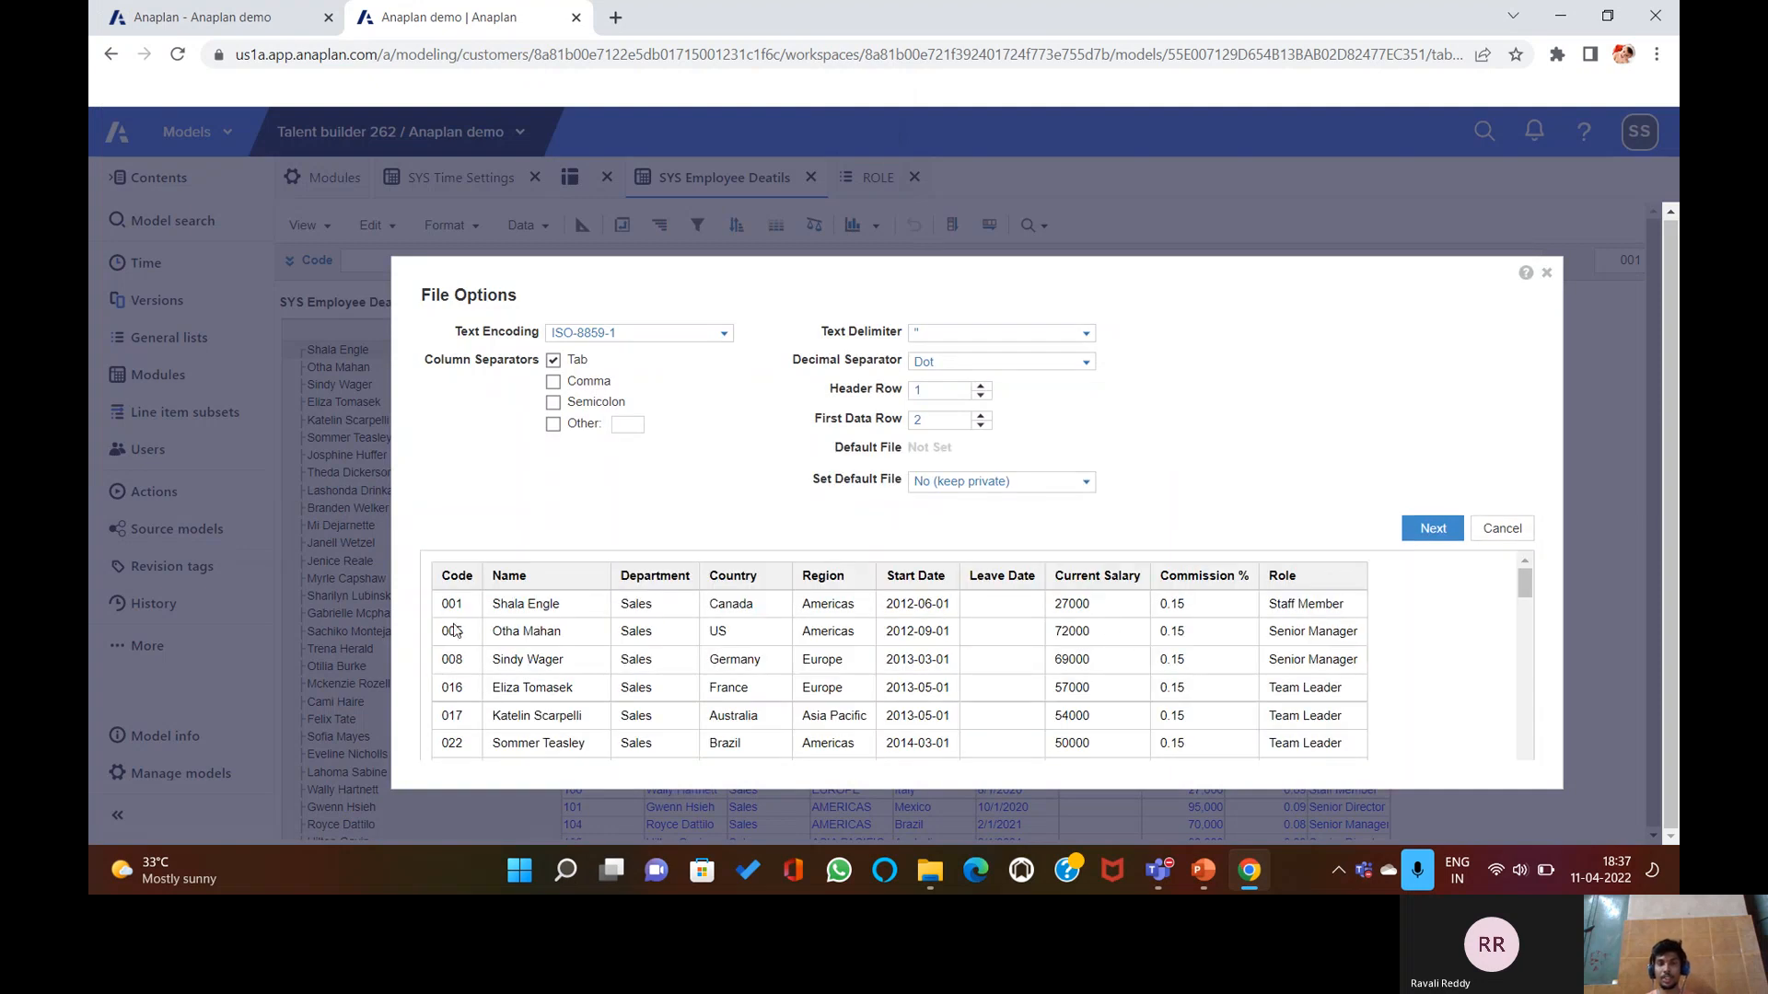
left_click(1433, 528)
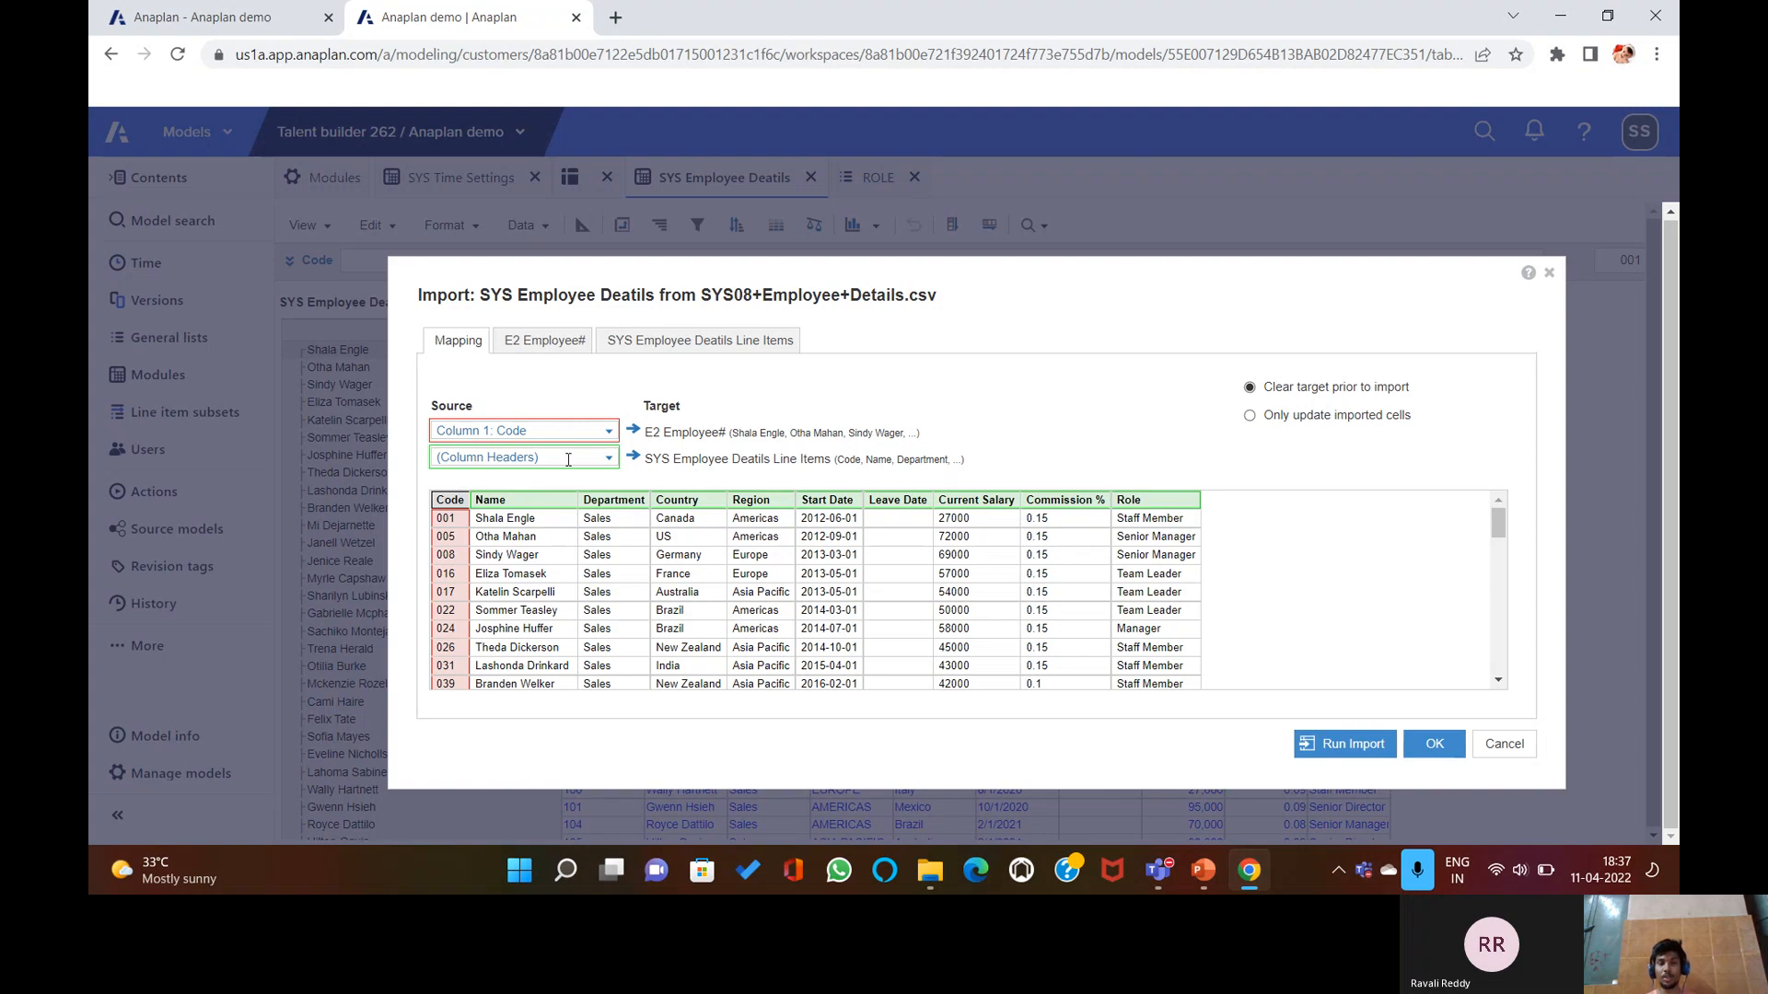
left_click(600, 432)
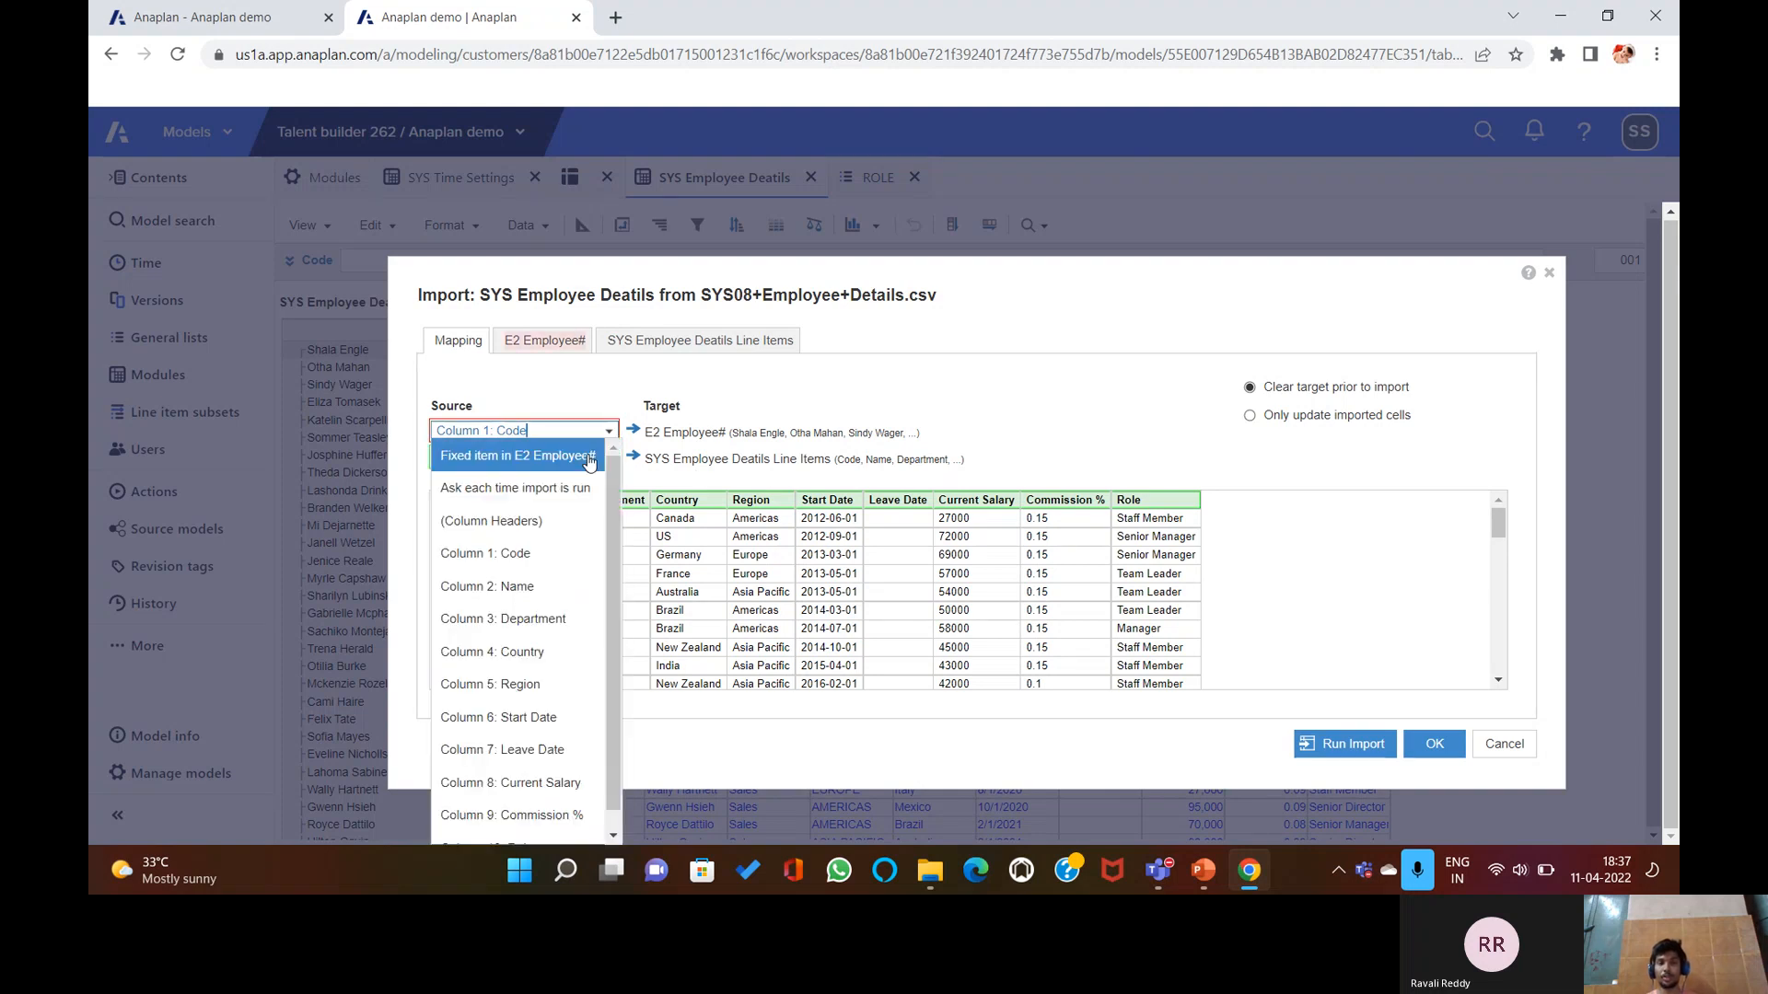
left_click(515, 521)
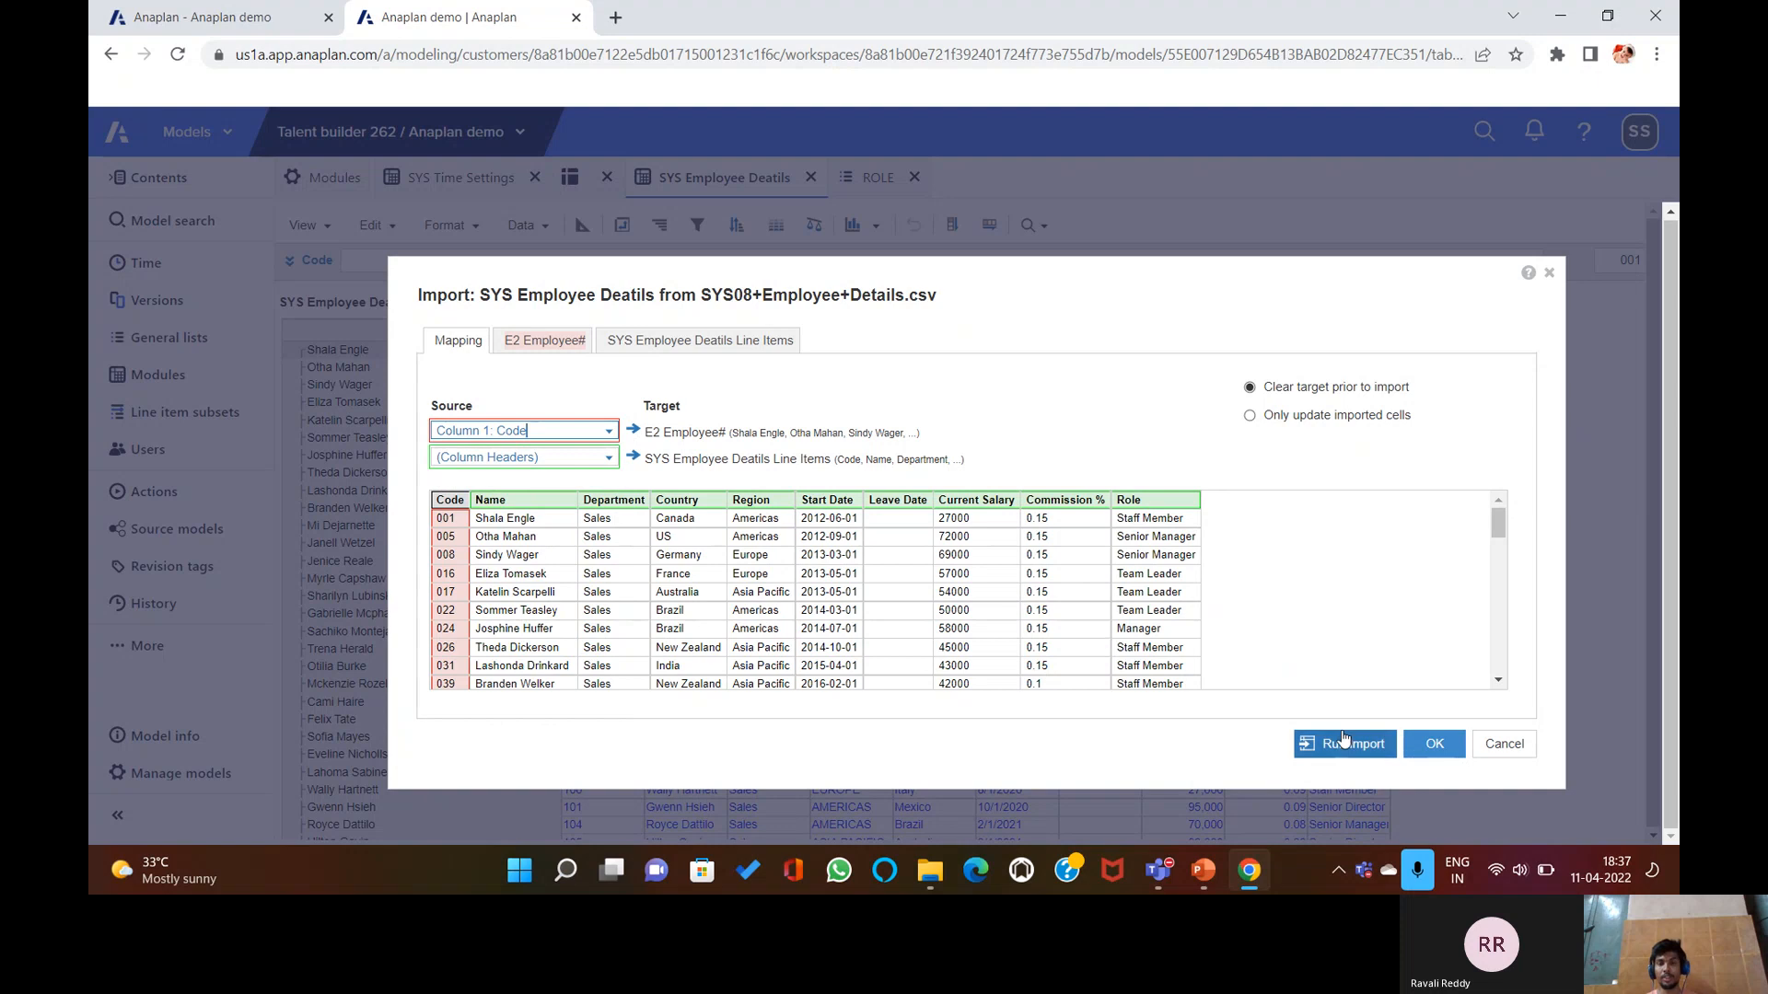
left_click(534, 343)
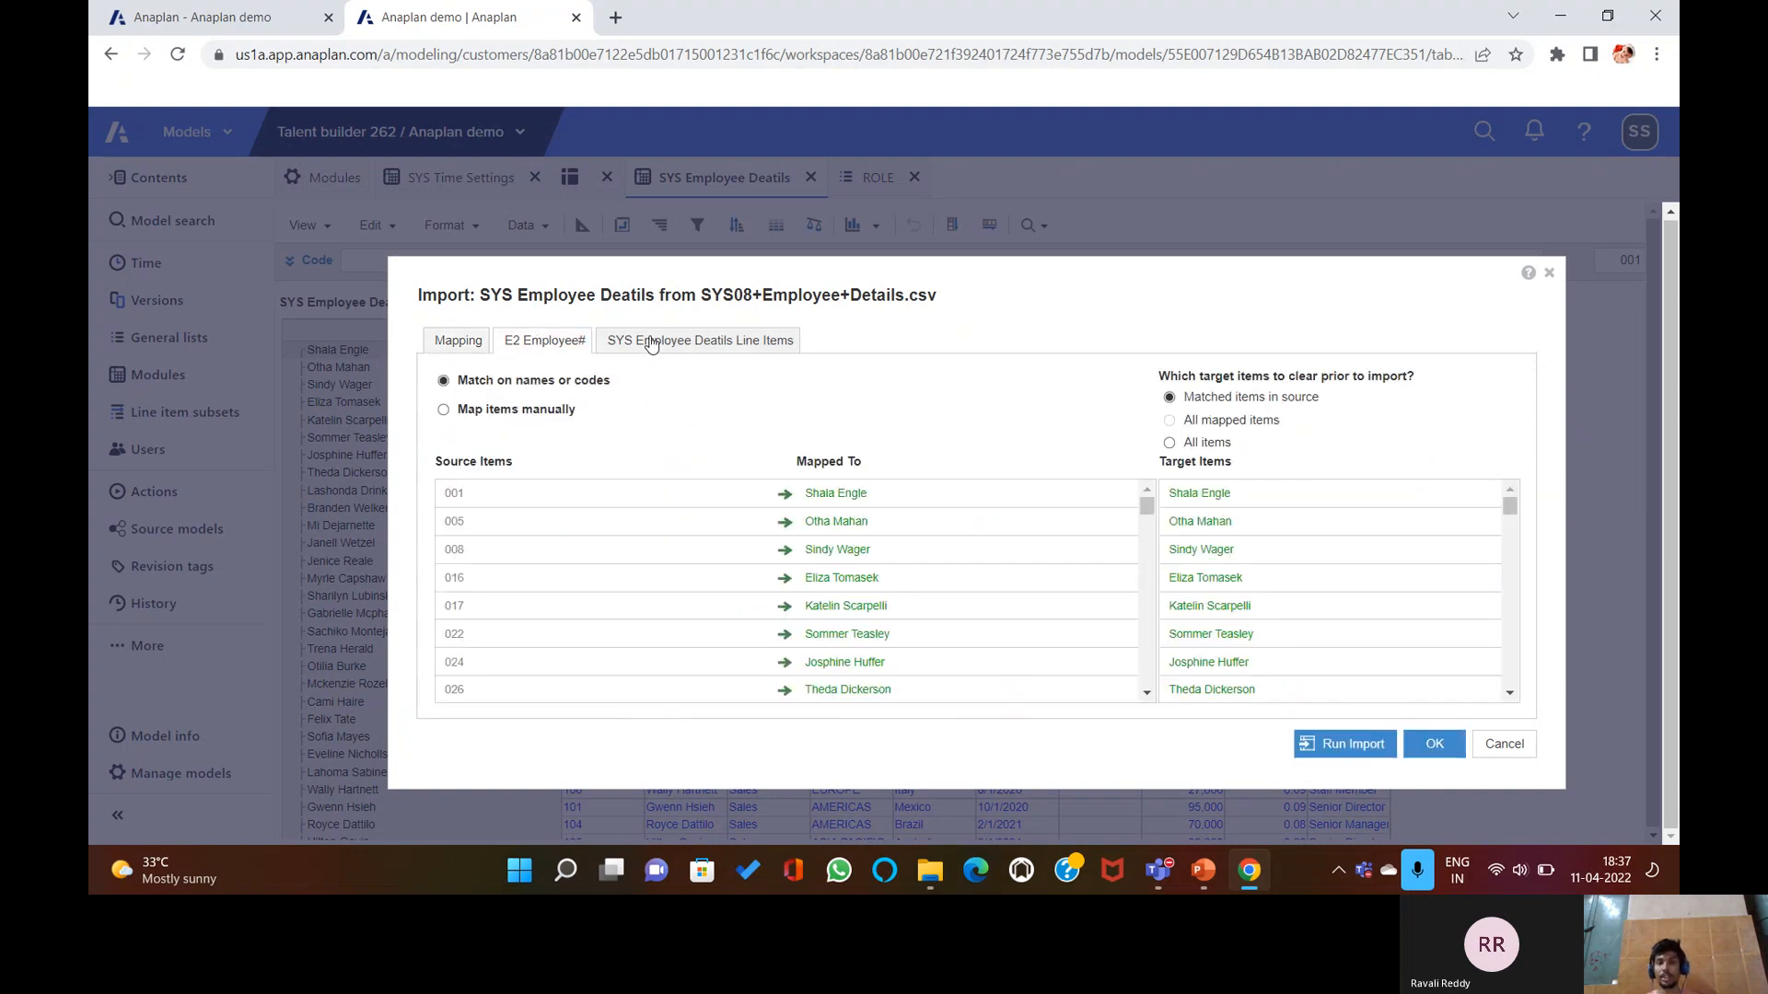
left_click(611, 351)
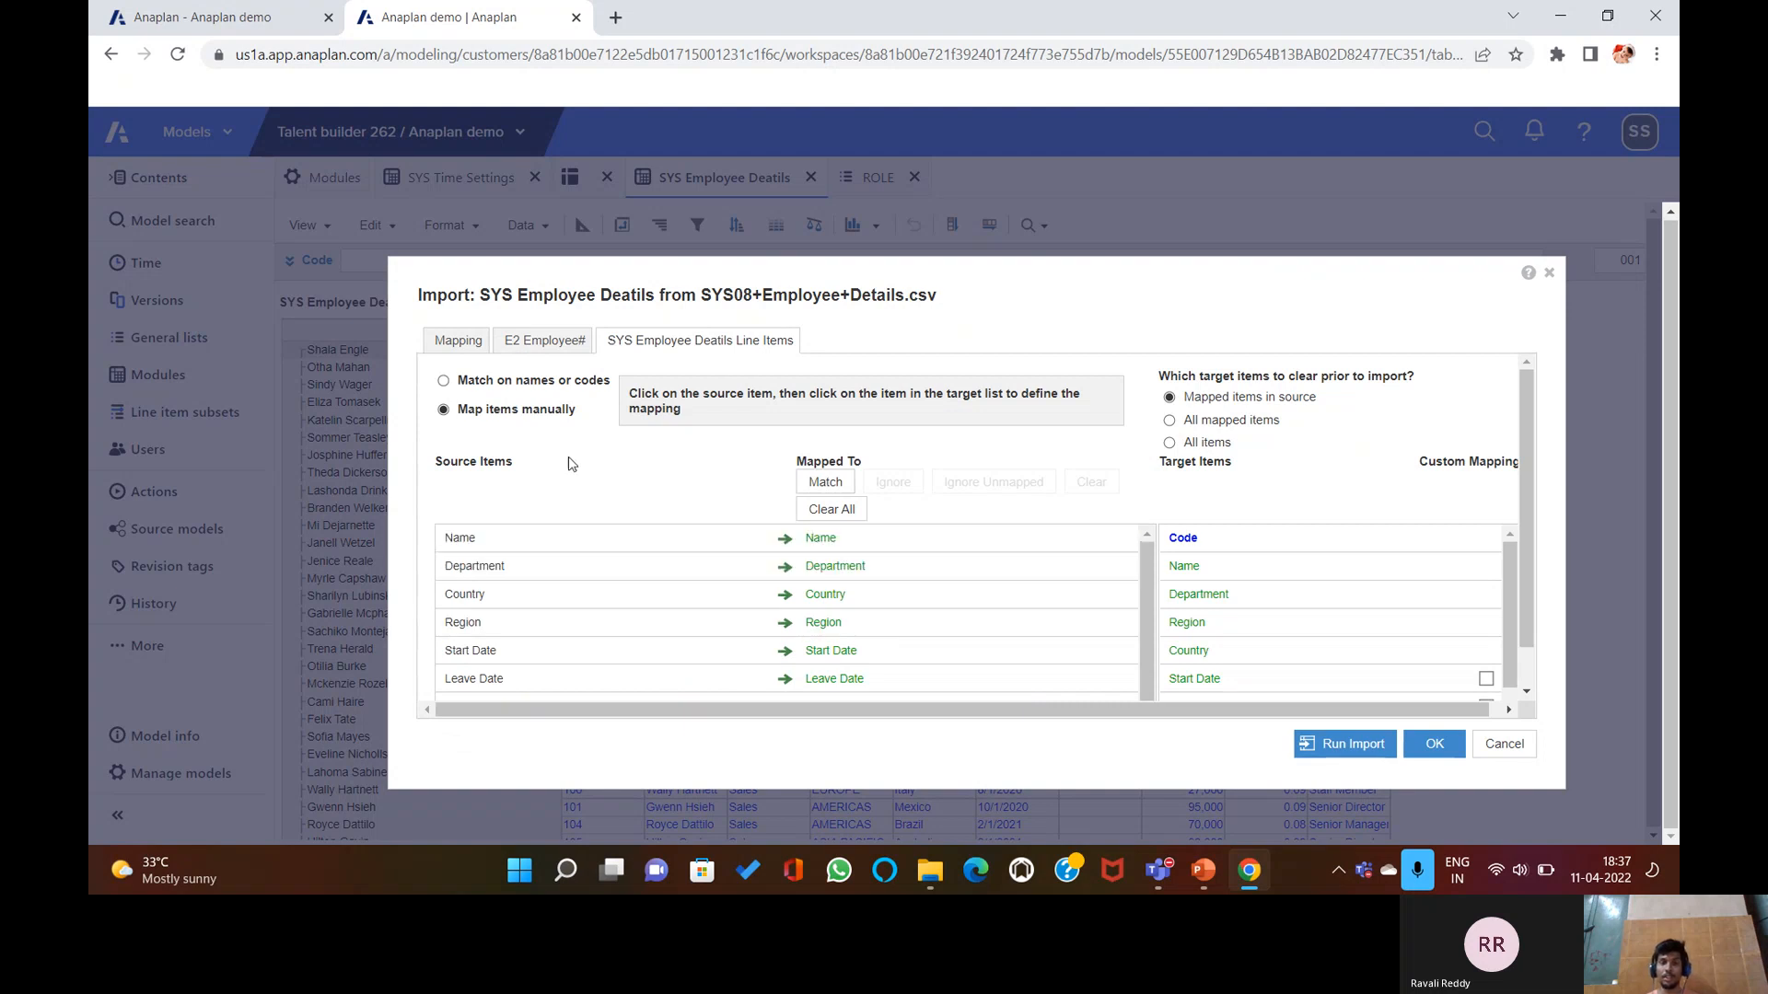
left_click(1504, 744)
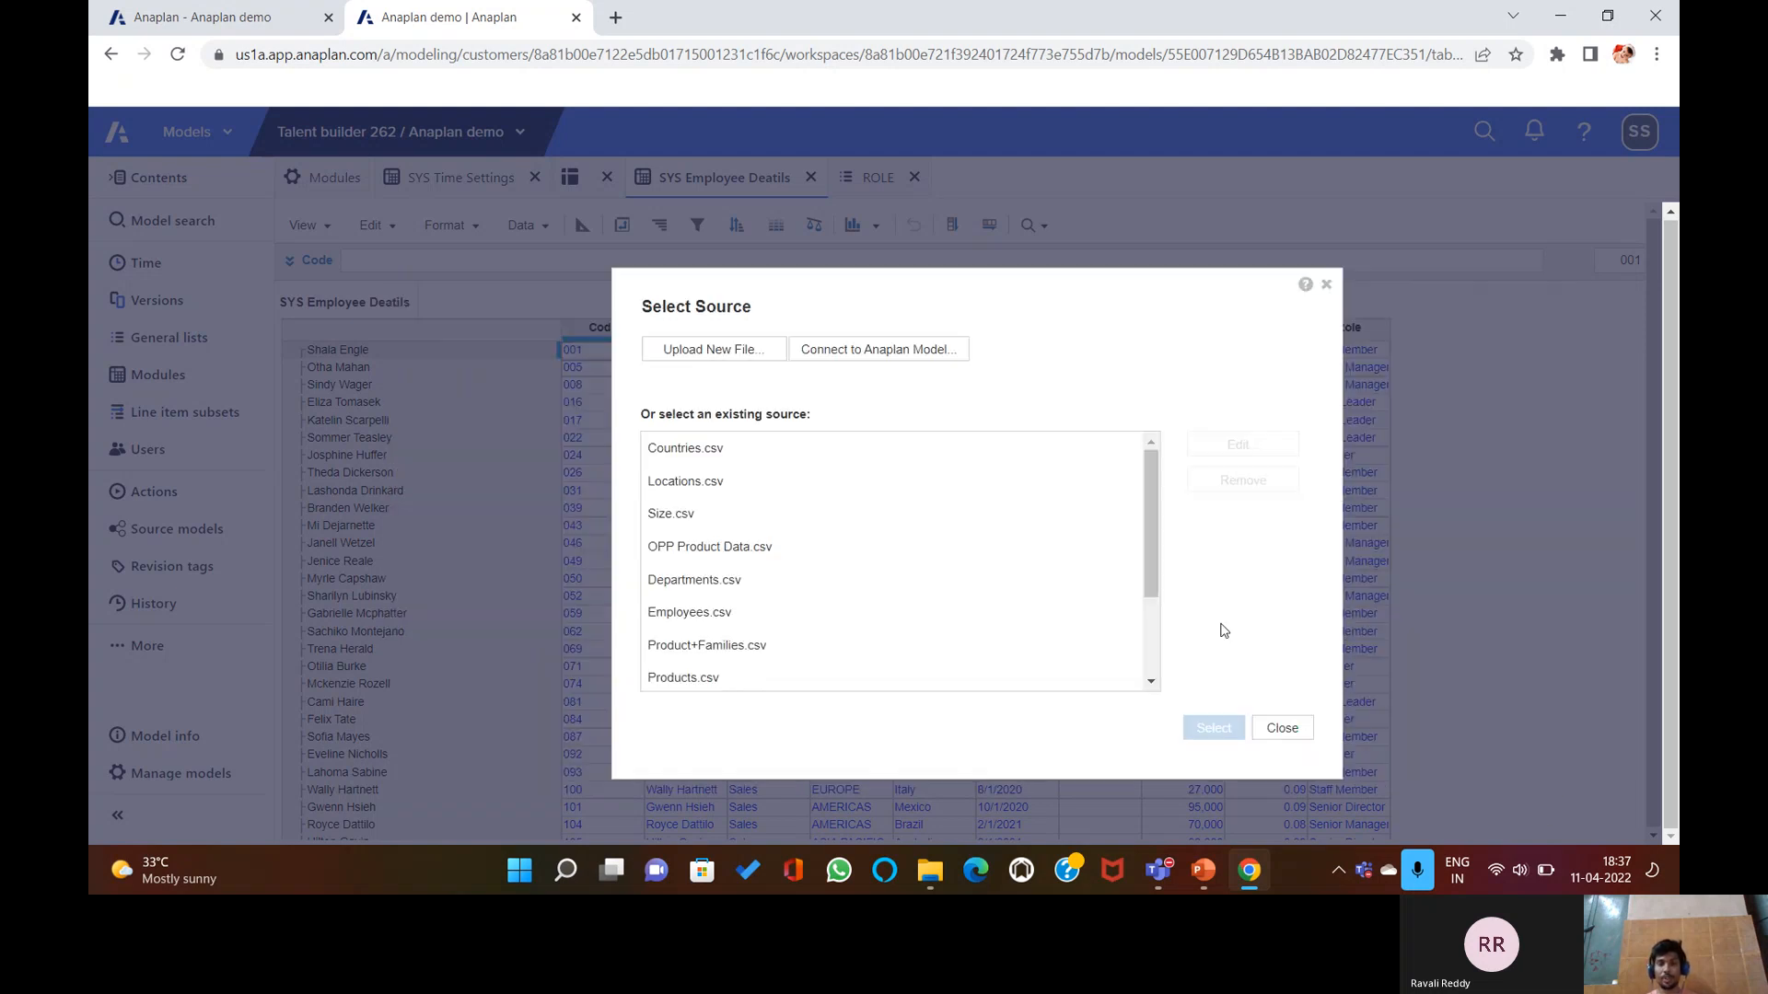
left_click(1280, 728)
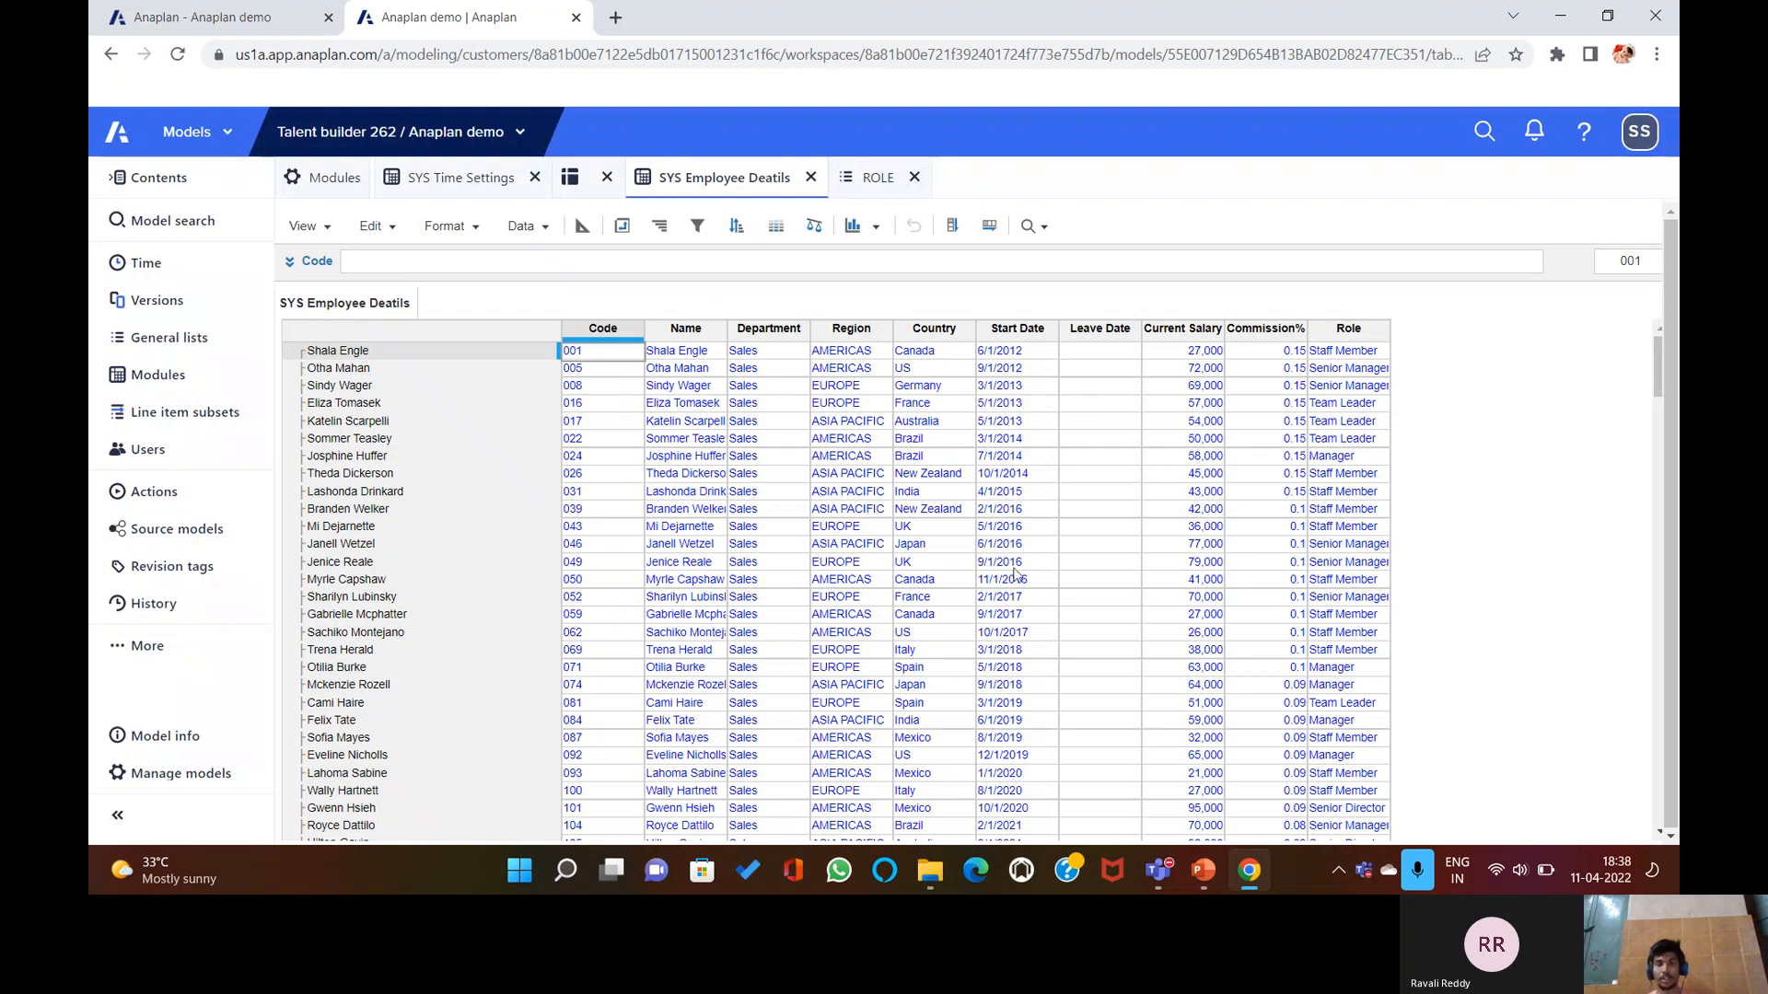
left_click(1204, 871)
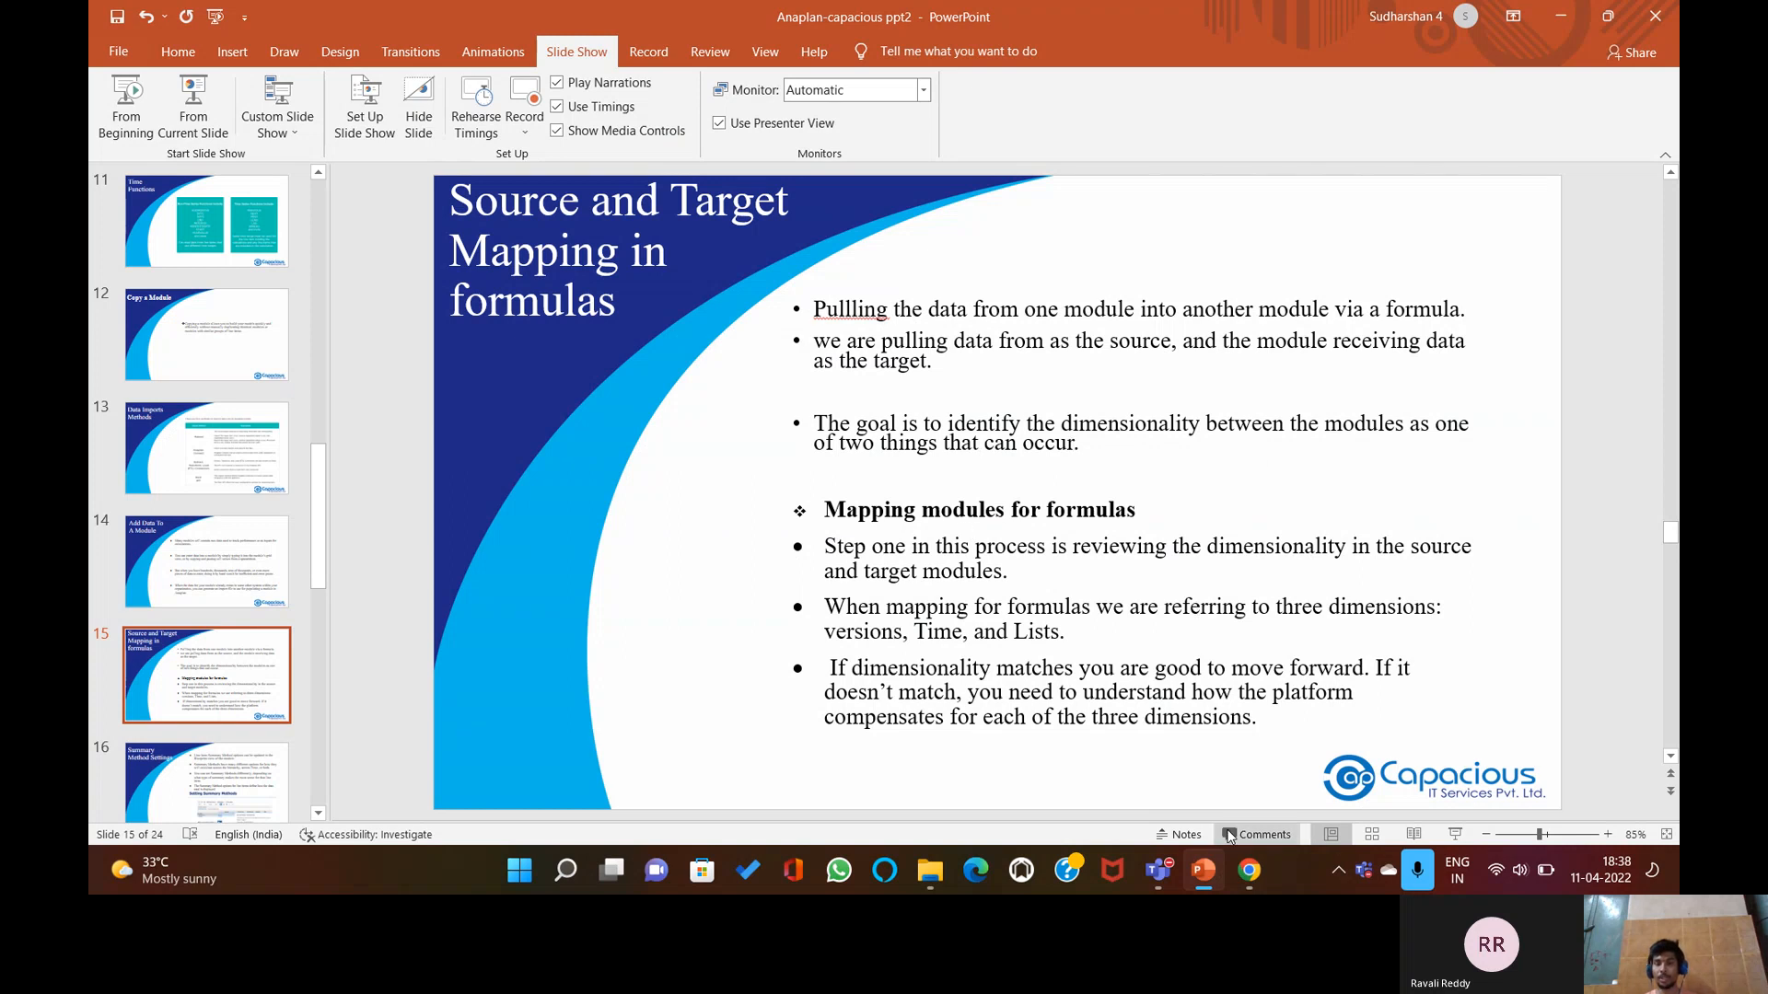
Bring Anaplan forward and toggle the module's Blueprint view on and back off.
left_click(1200, 874)
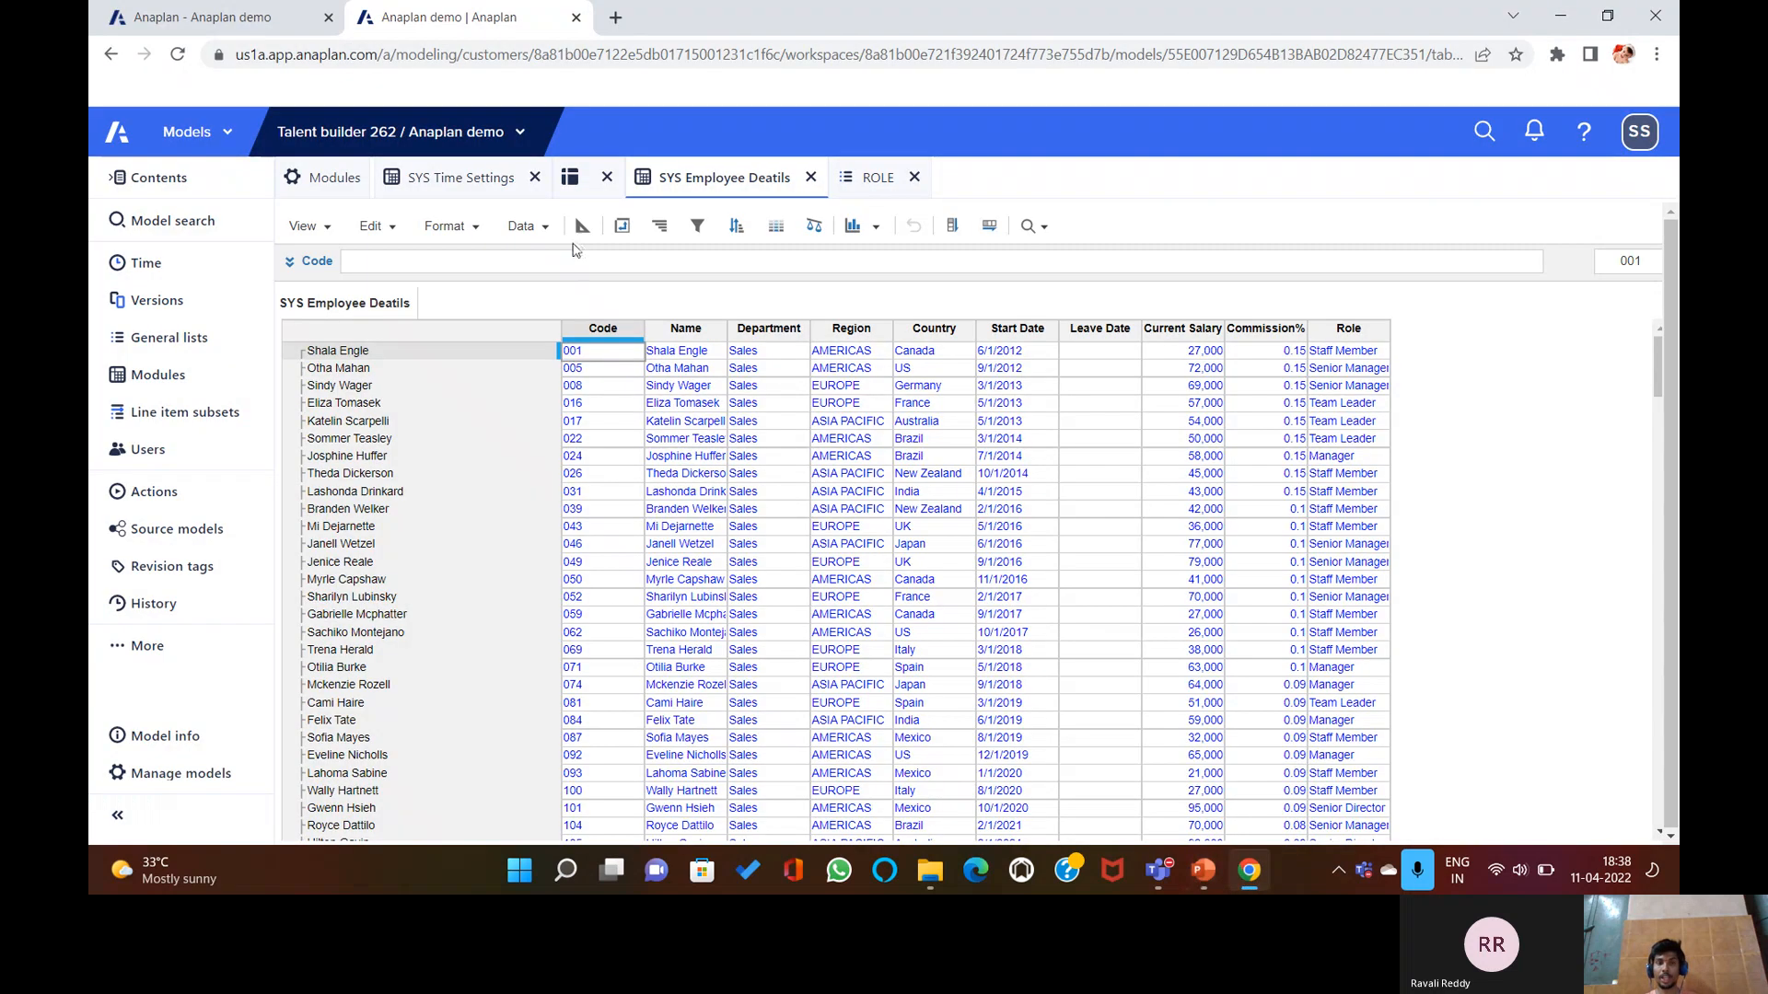
left_click(582, 226)
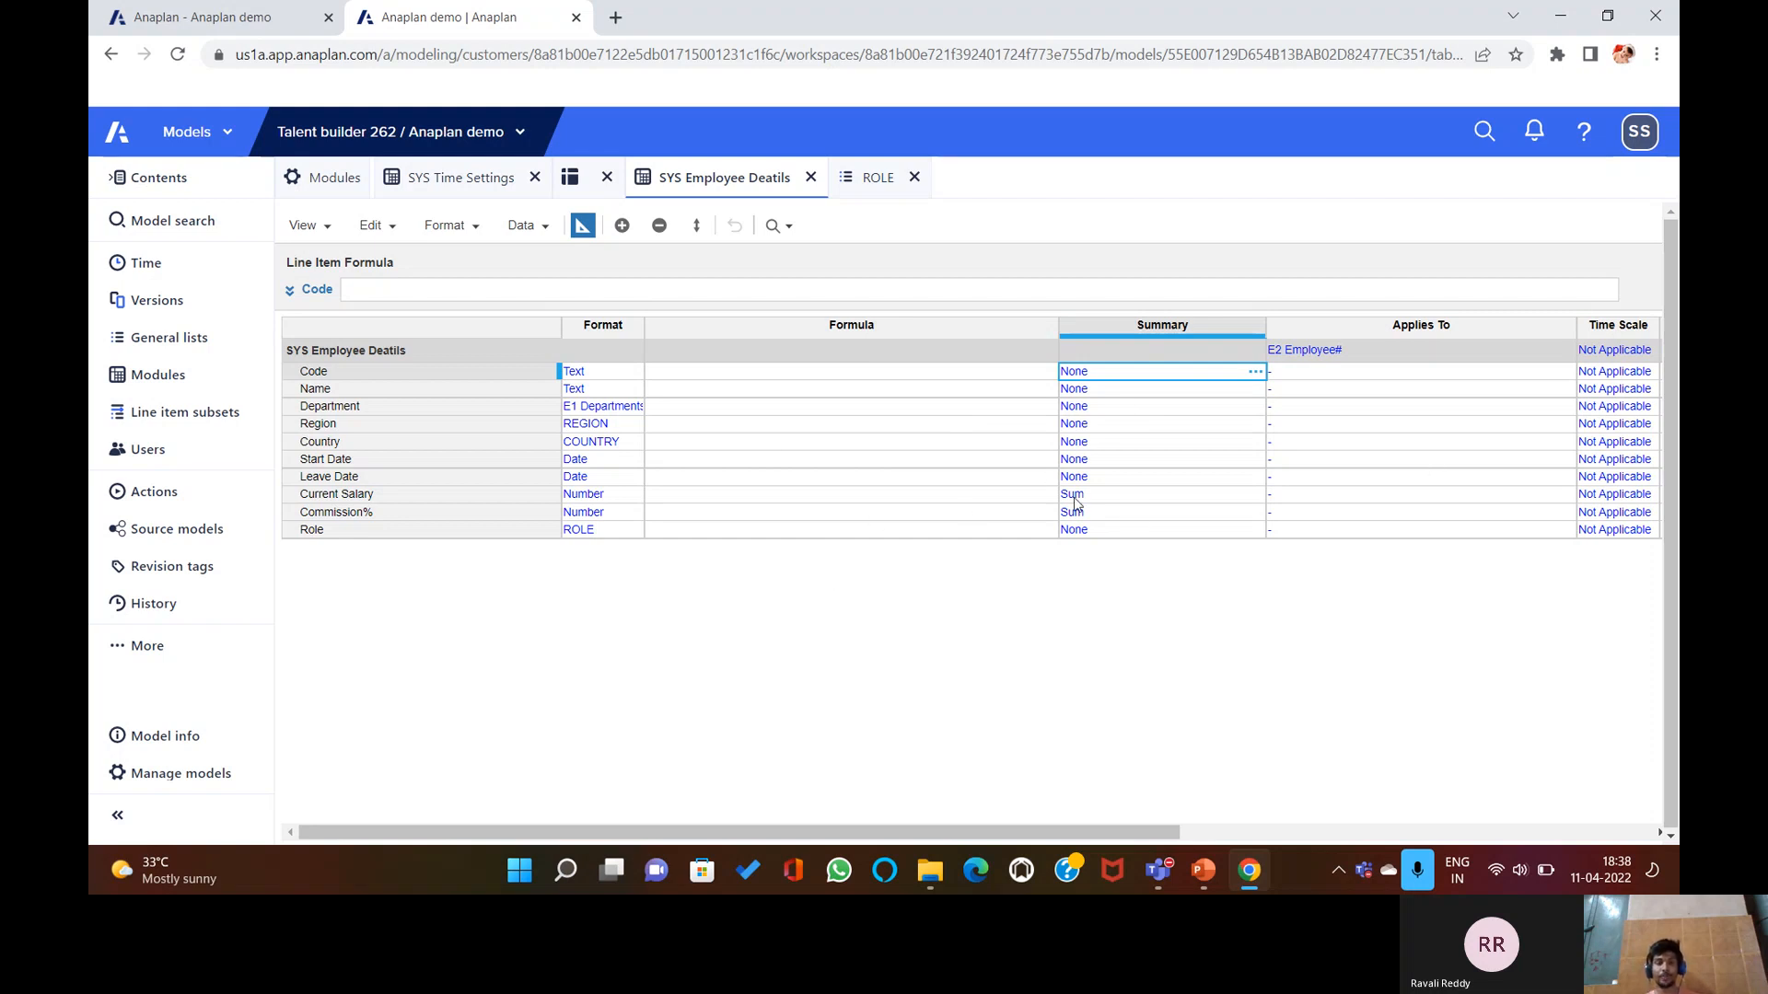
left_click(580, 230)
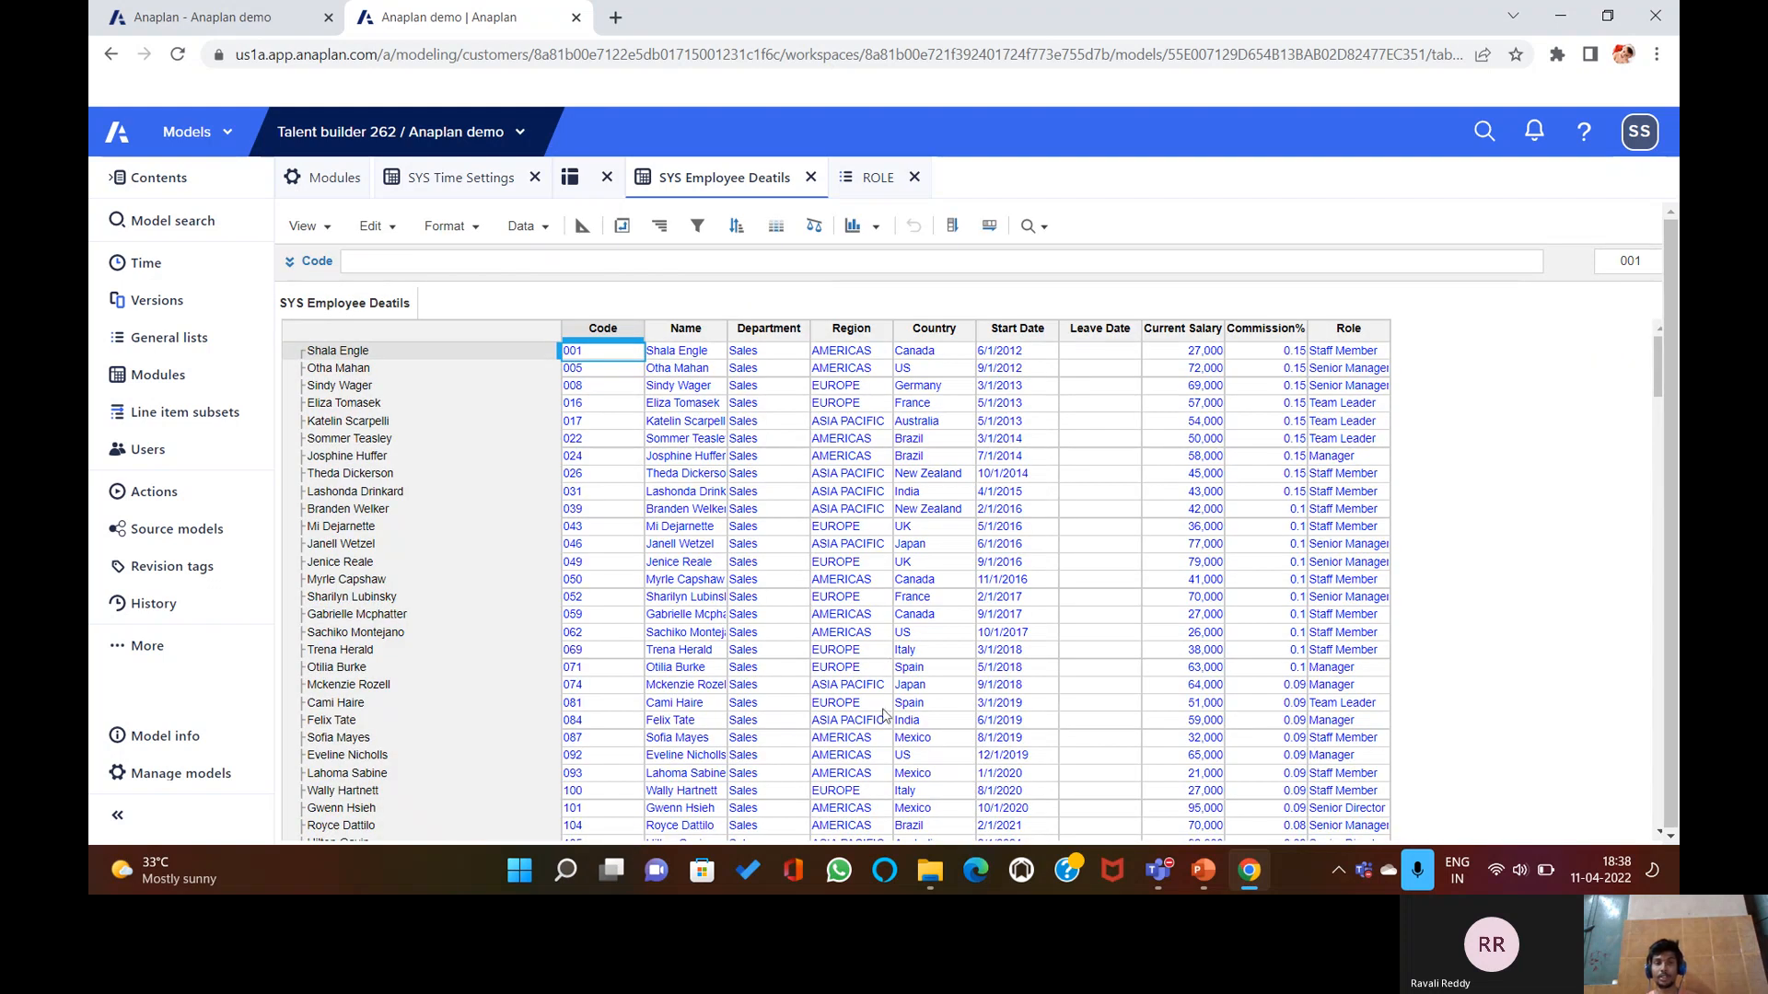
Advance the presentation to slide 16, Summary Method Settings, and return to Anaplan.
left_click(1203, 870)
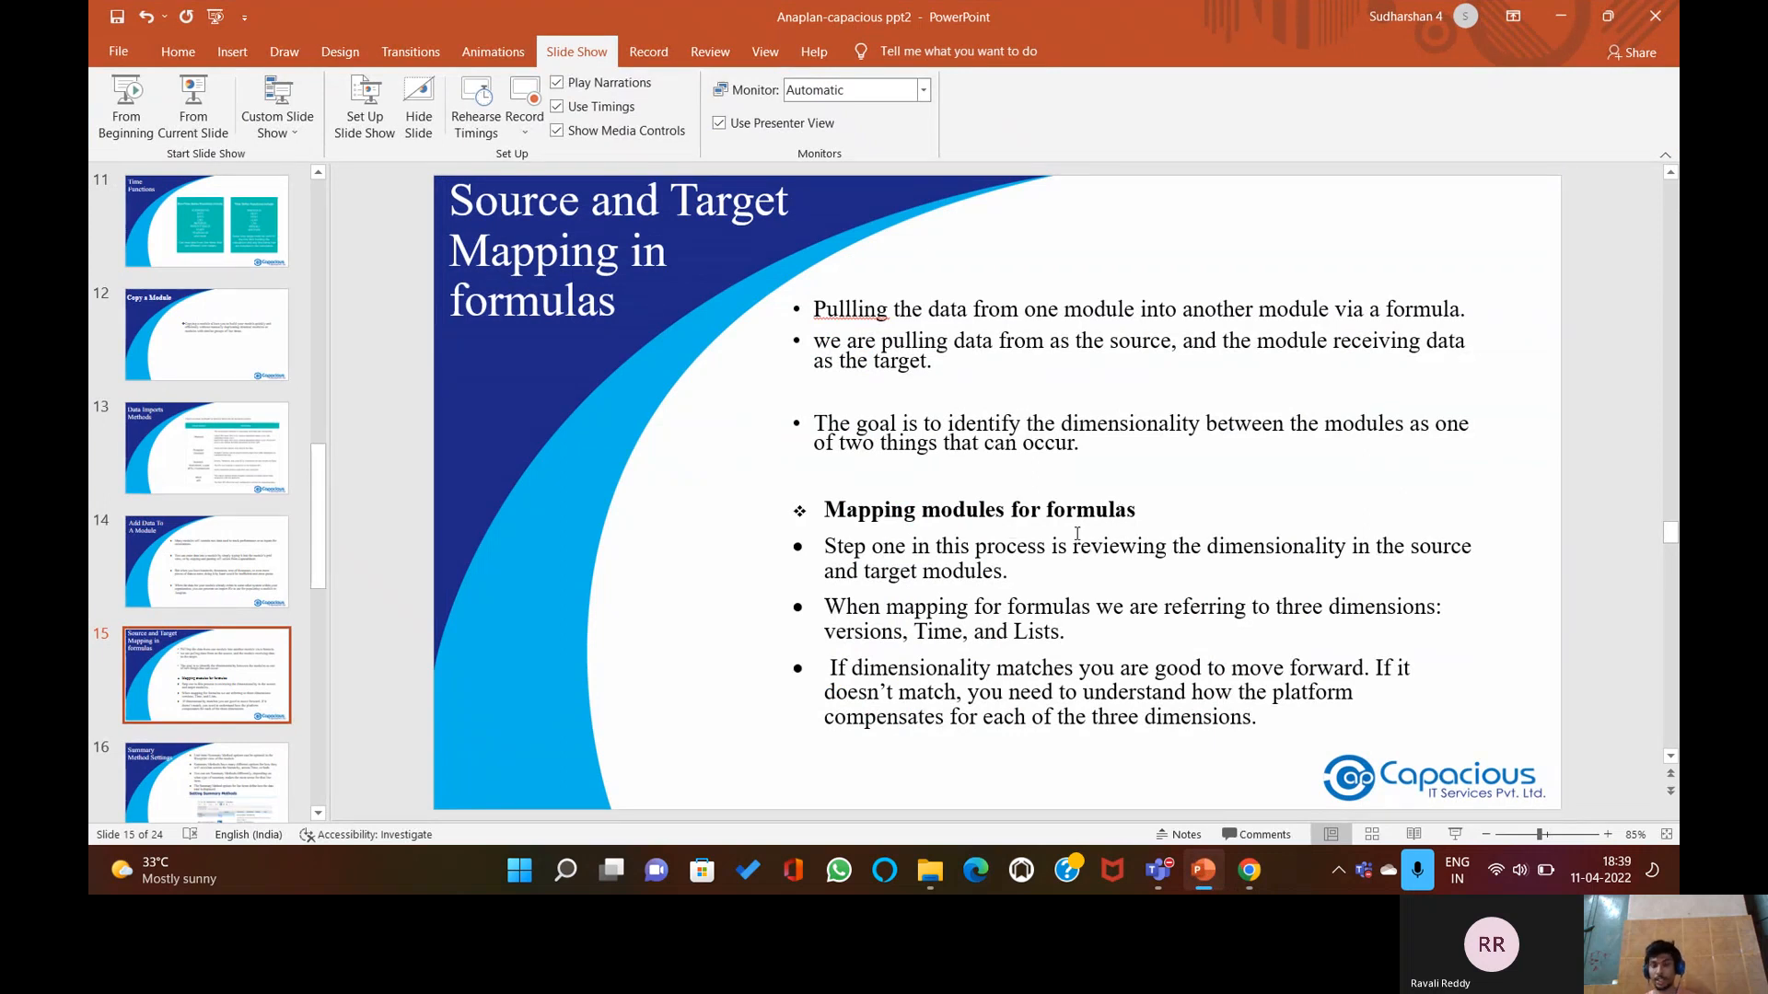
scroll(1076, 536, "down", 1)
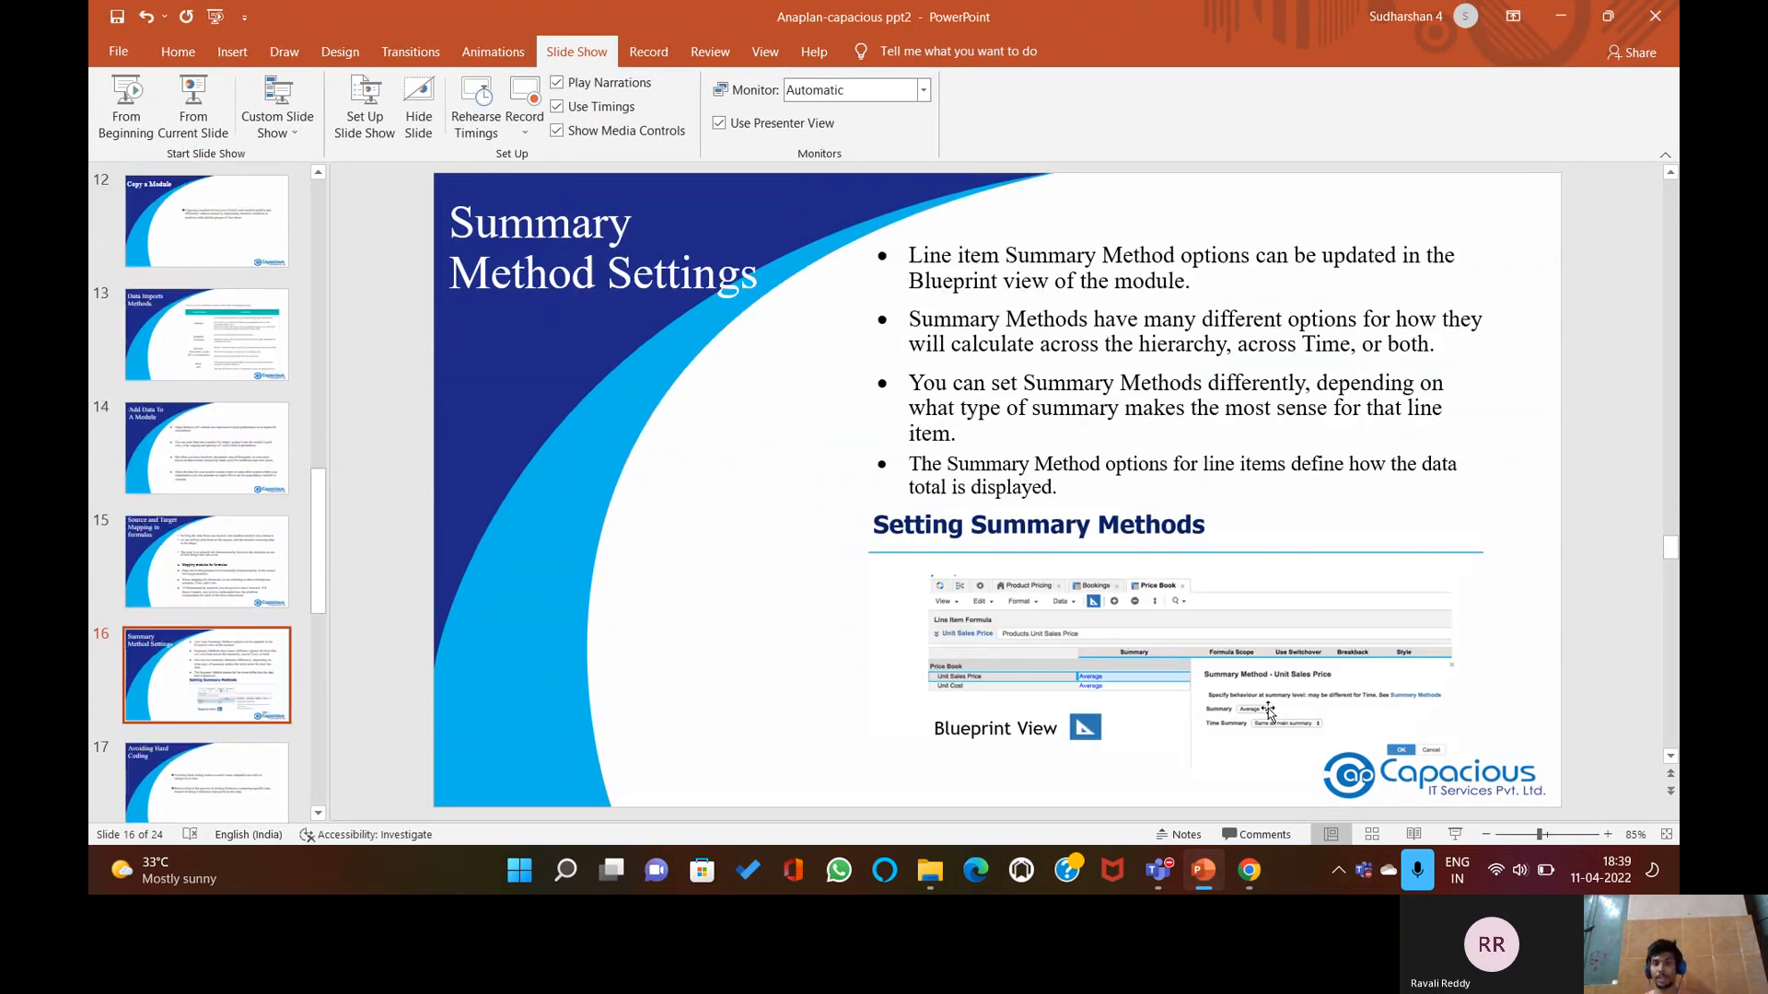
left_click(1205, 877)
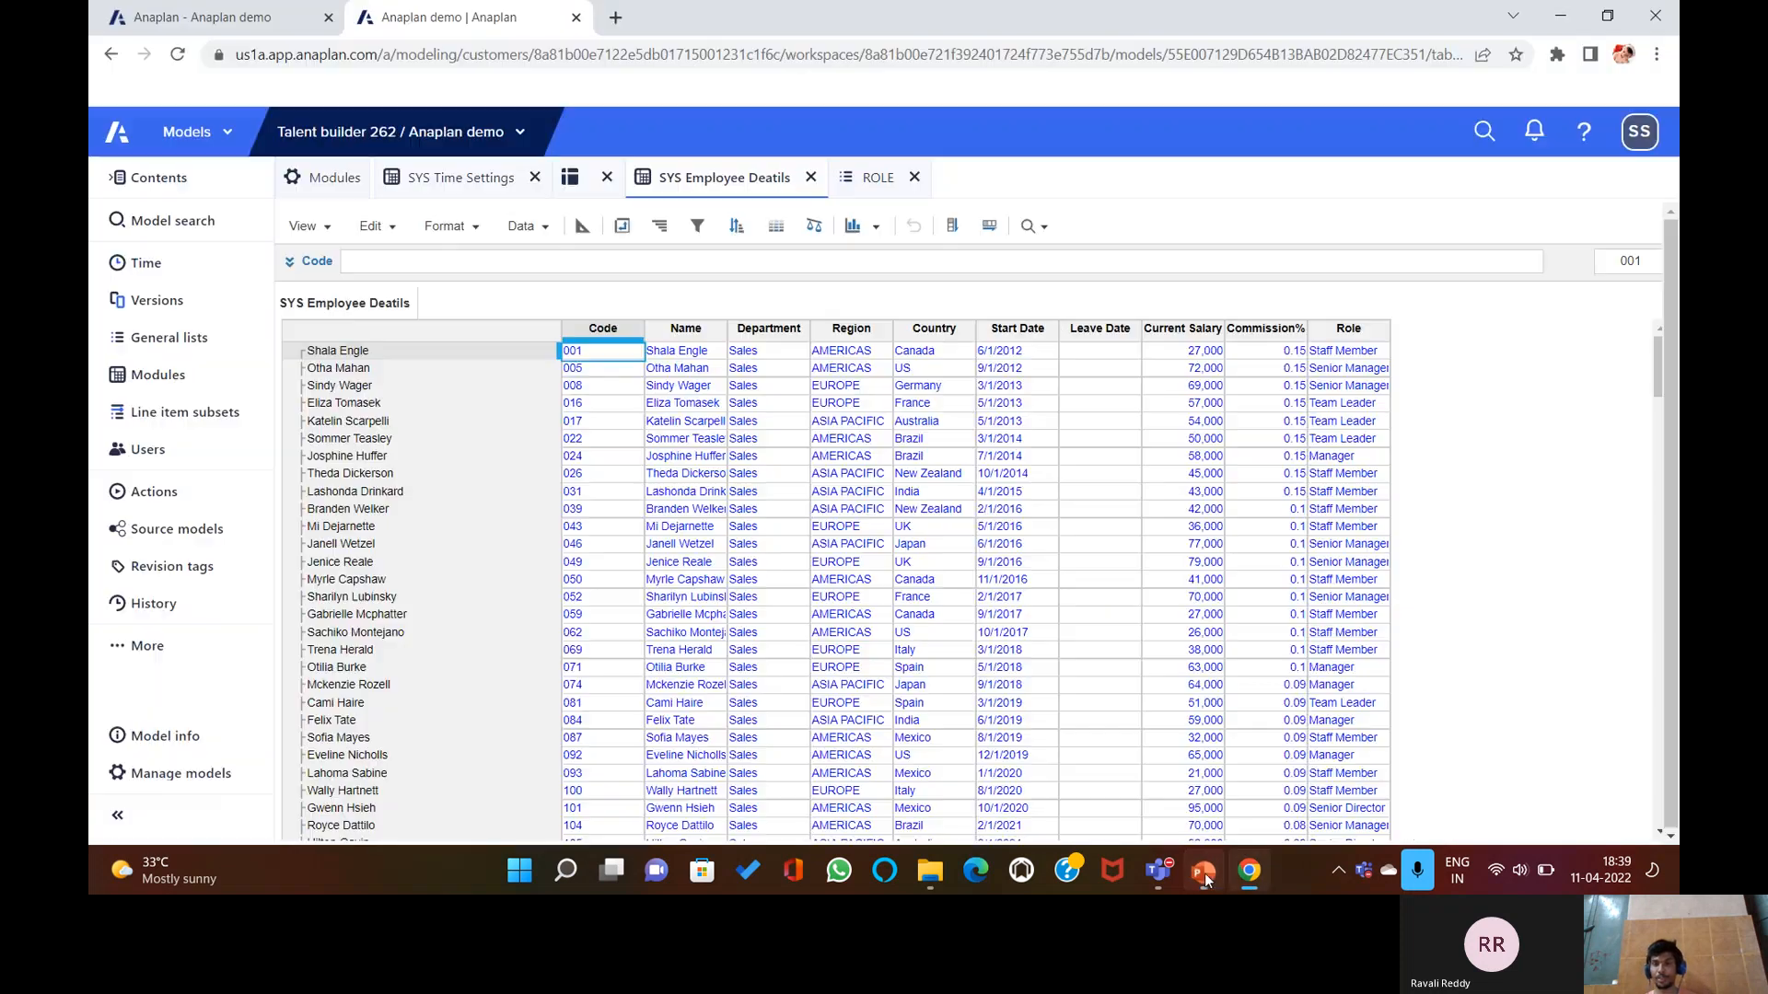
In Blueprint, inspect Code's Summary and Time Summary options, leaving them at None.
left_click(582, 226)
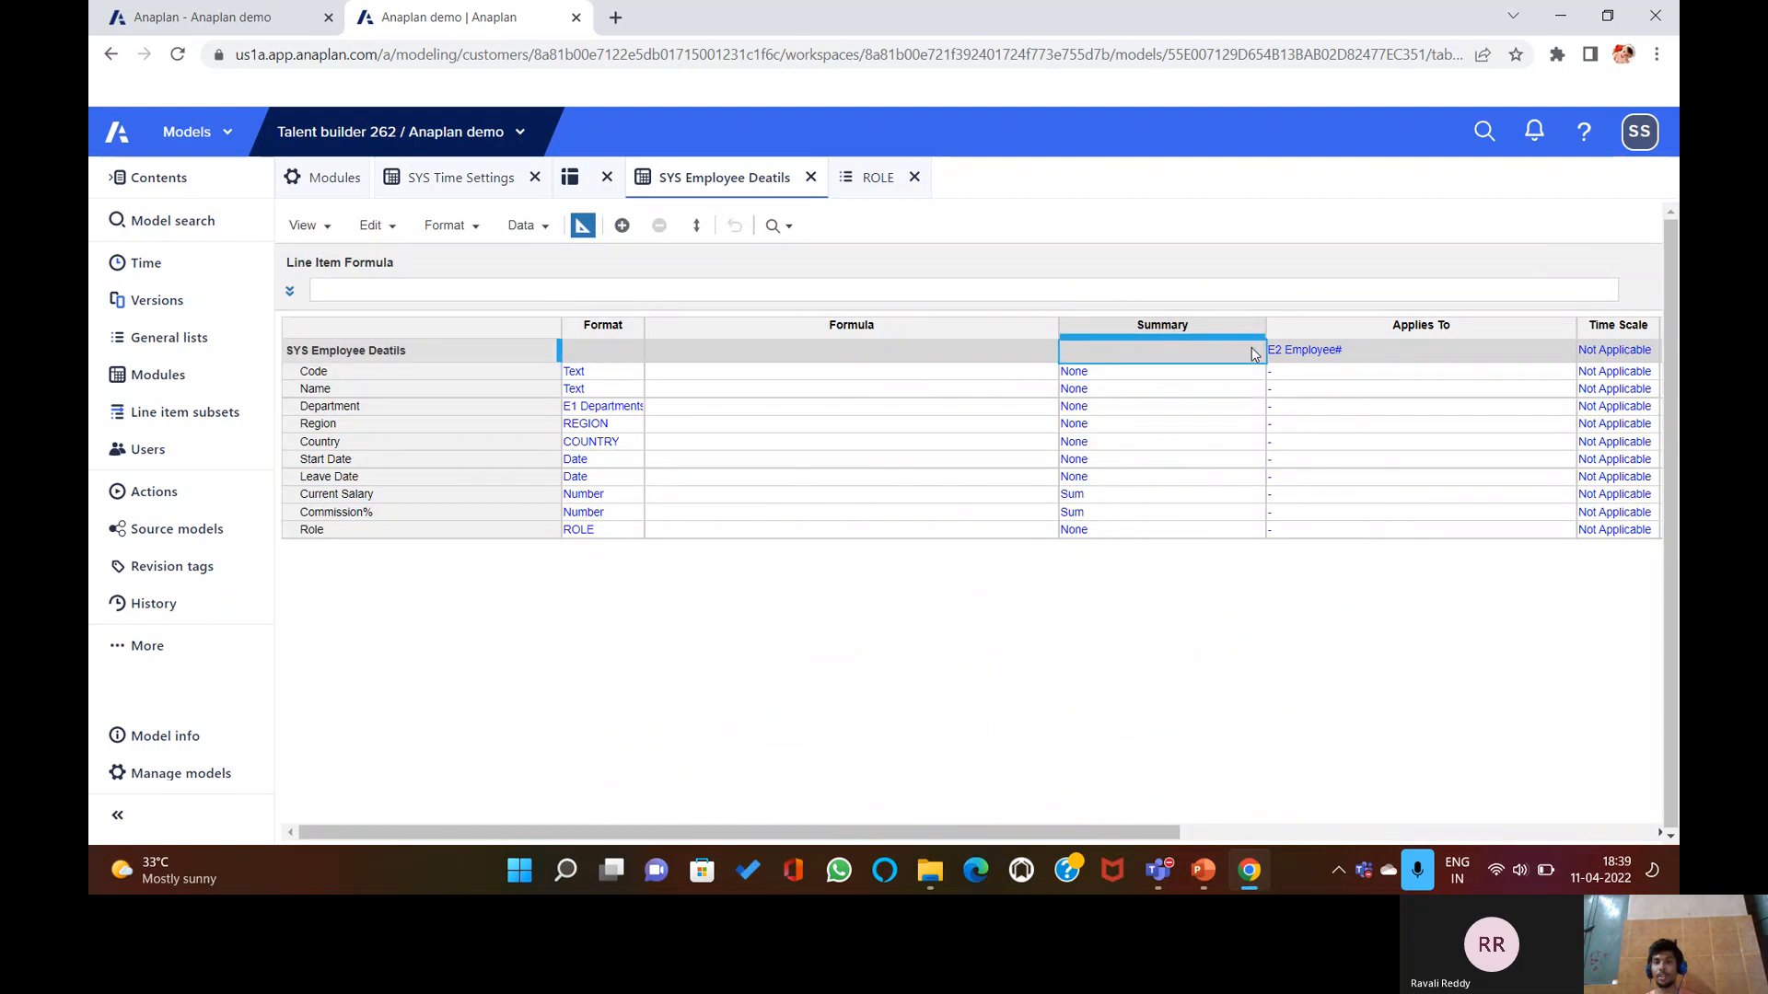
left_click(1256, 373)
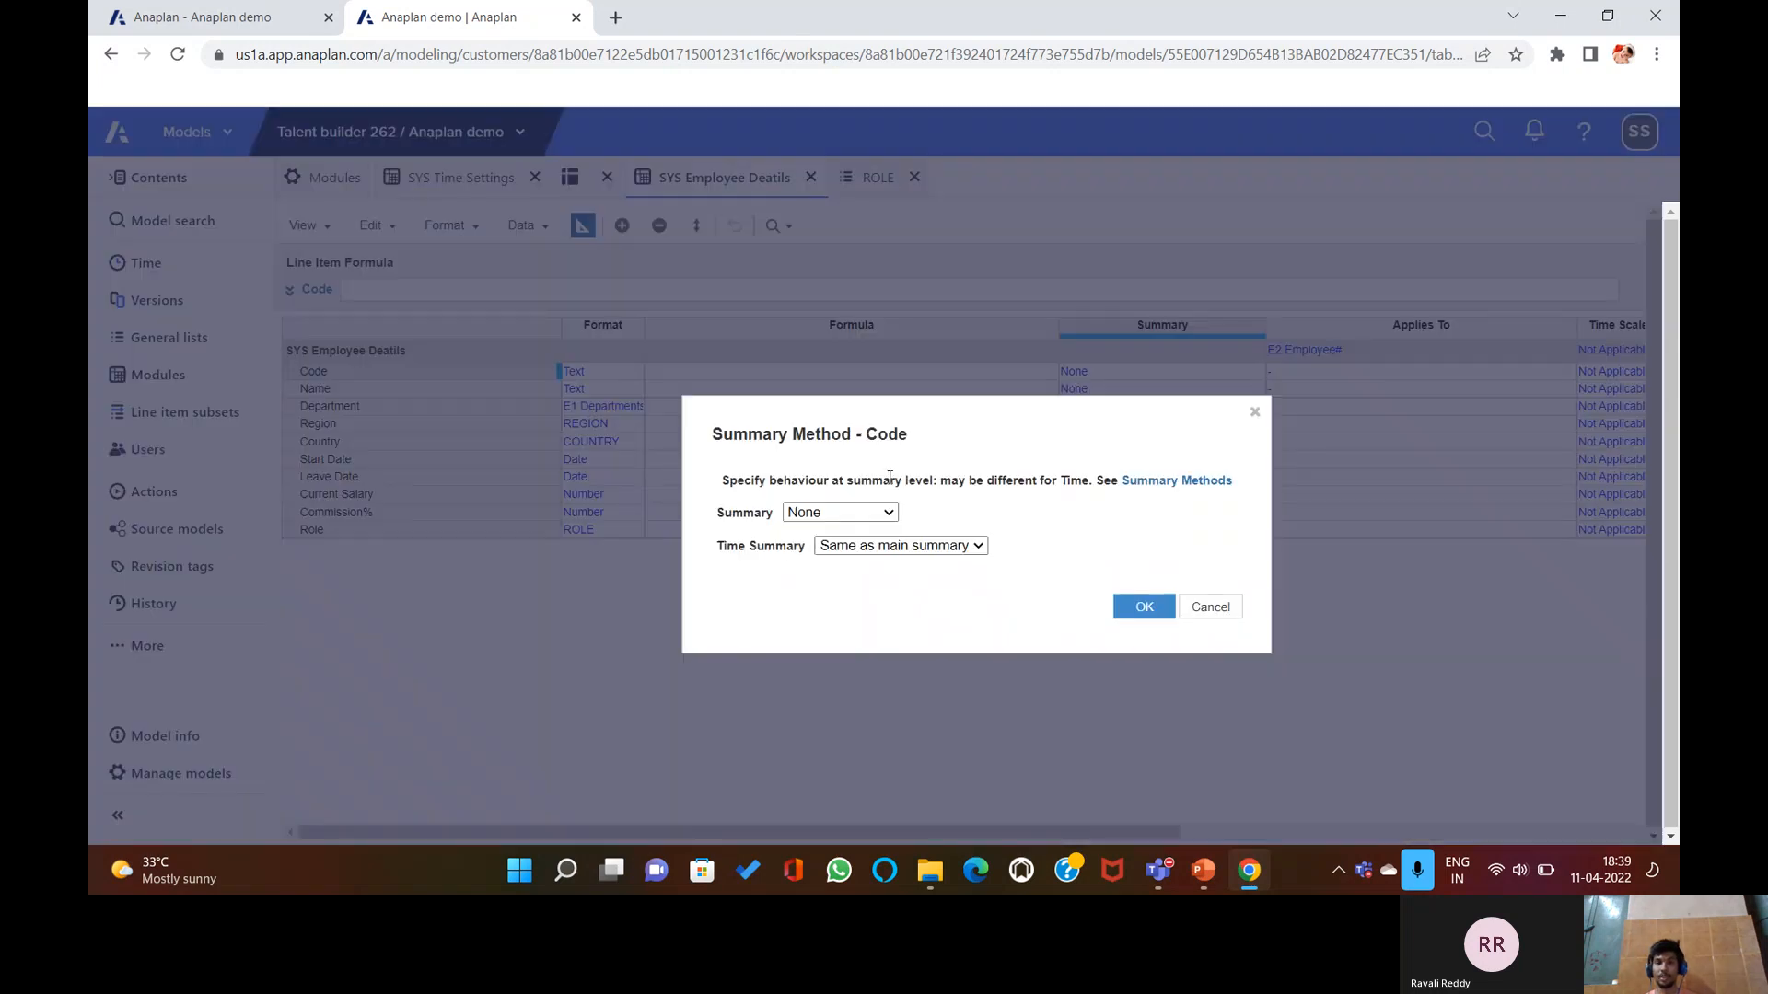
left_click(882, 516)
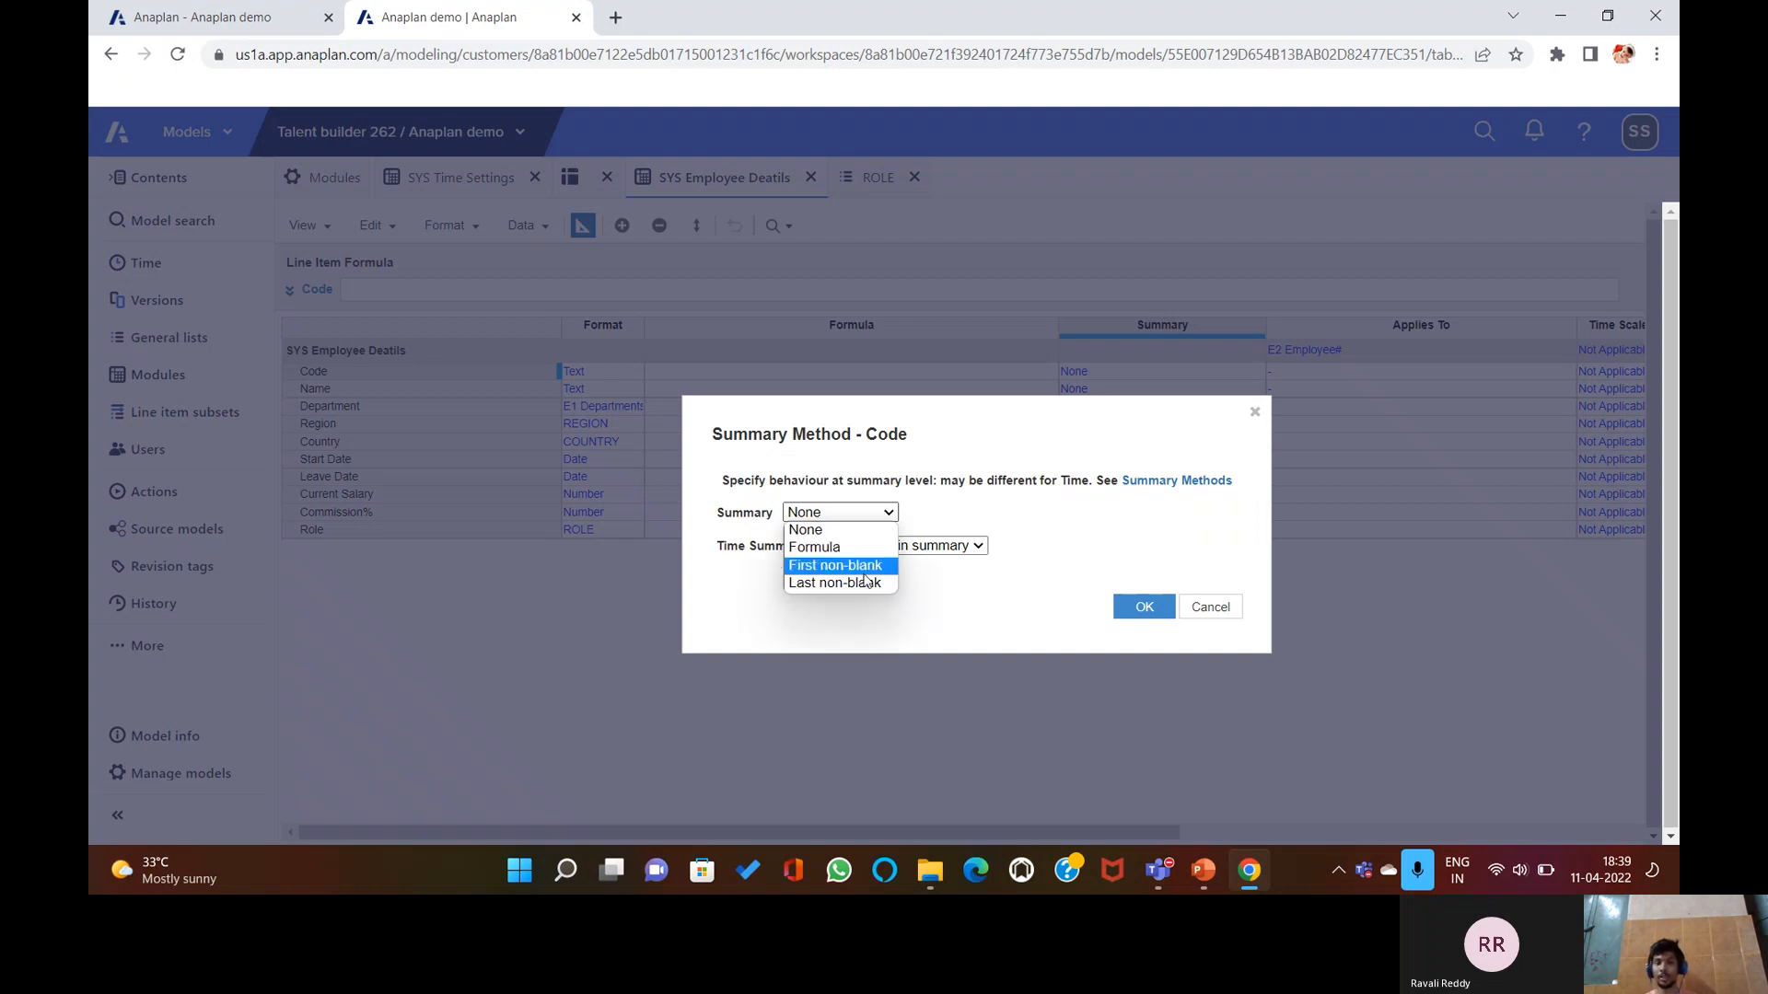
left_click(828, 529)
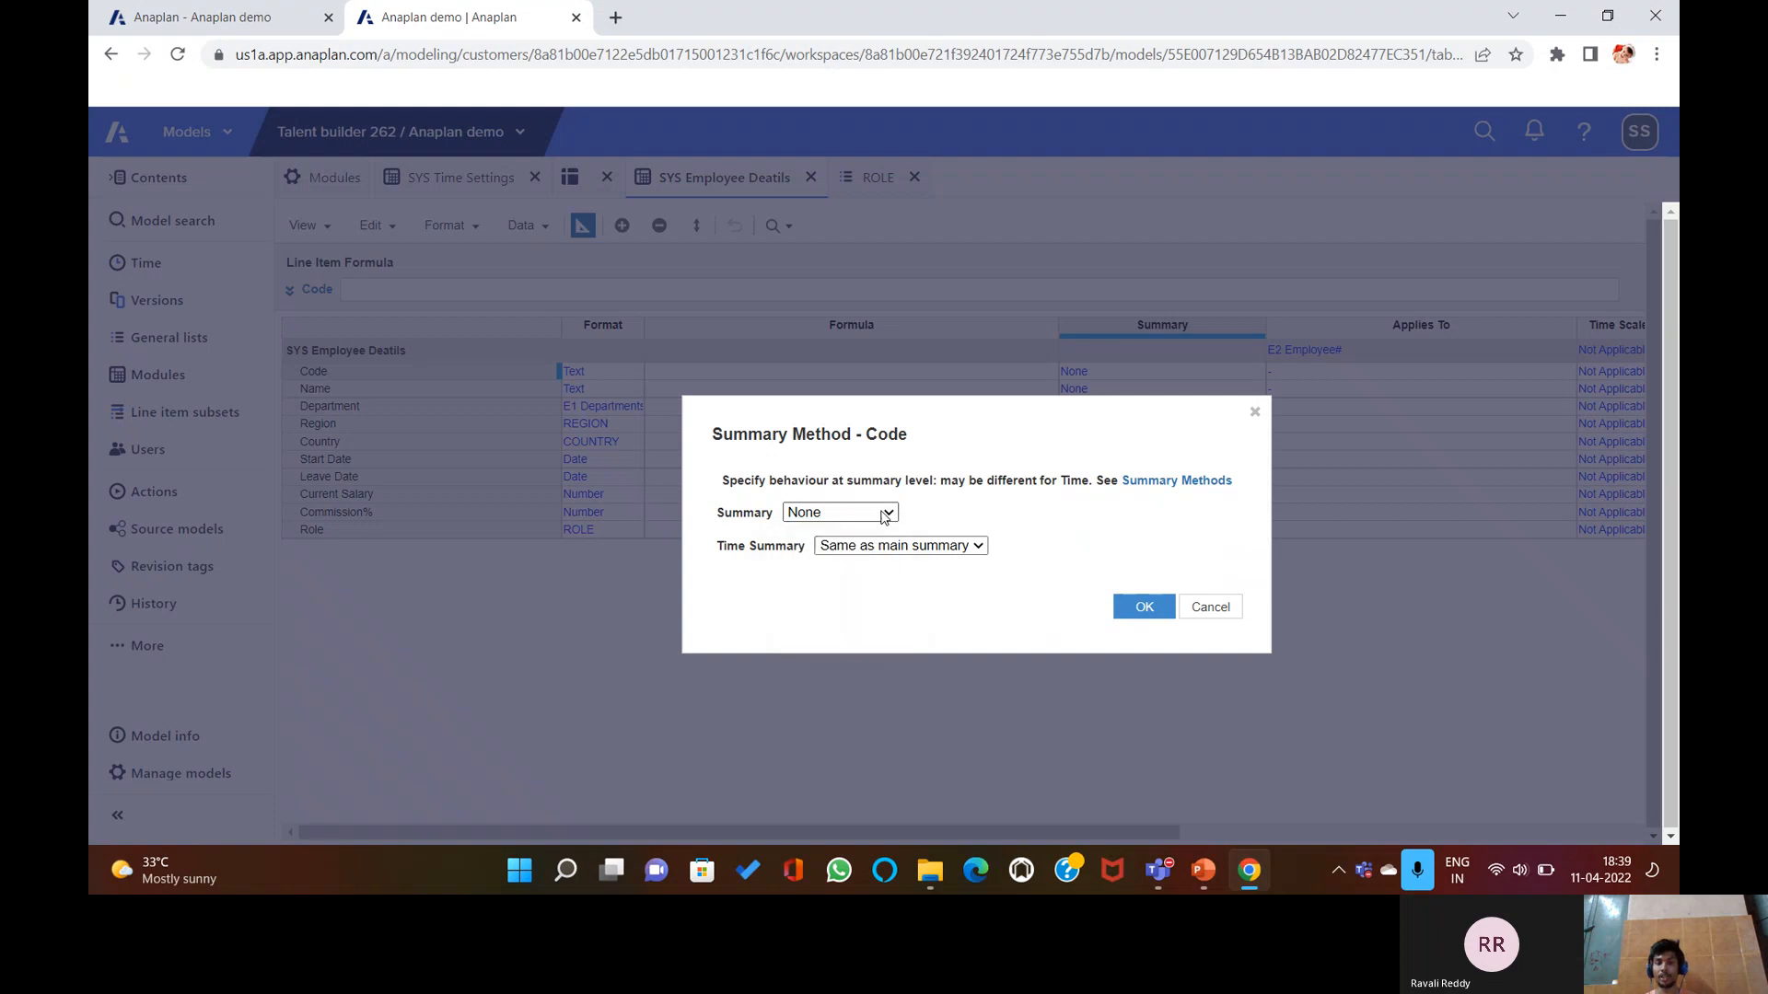
left_click(978, 546)
left_click(1204, 611)
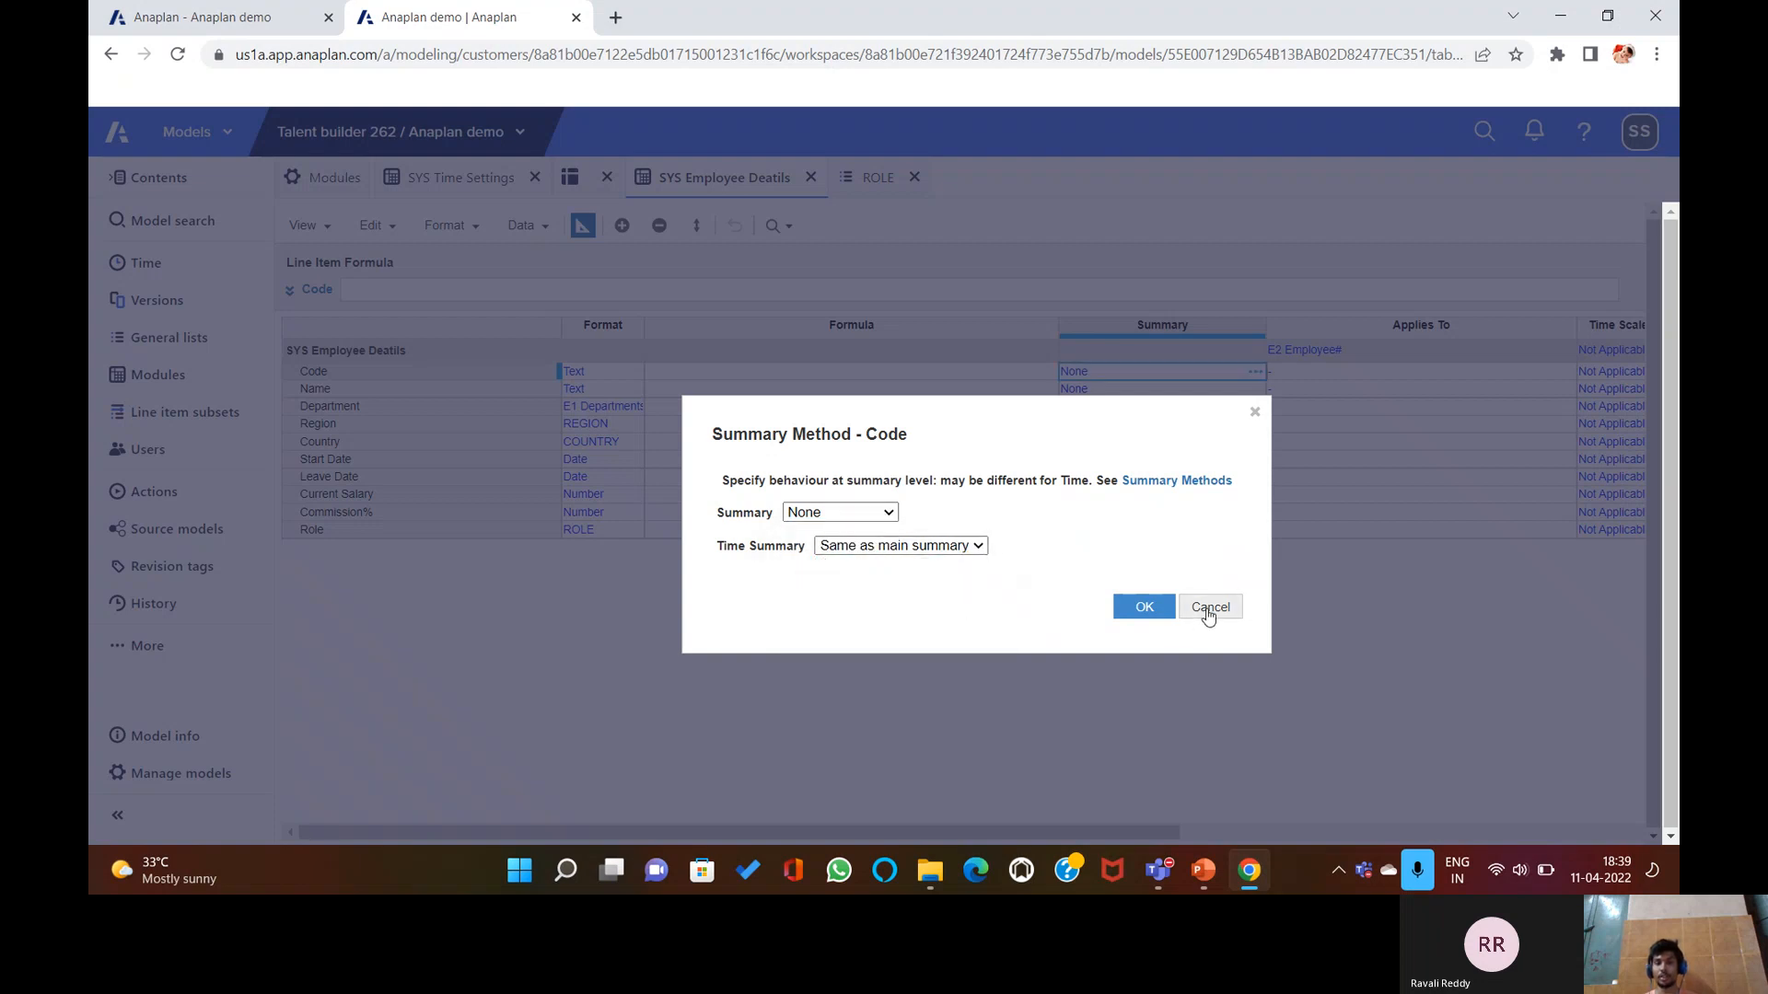
left_click(1206, 612)
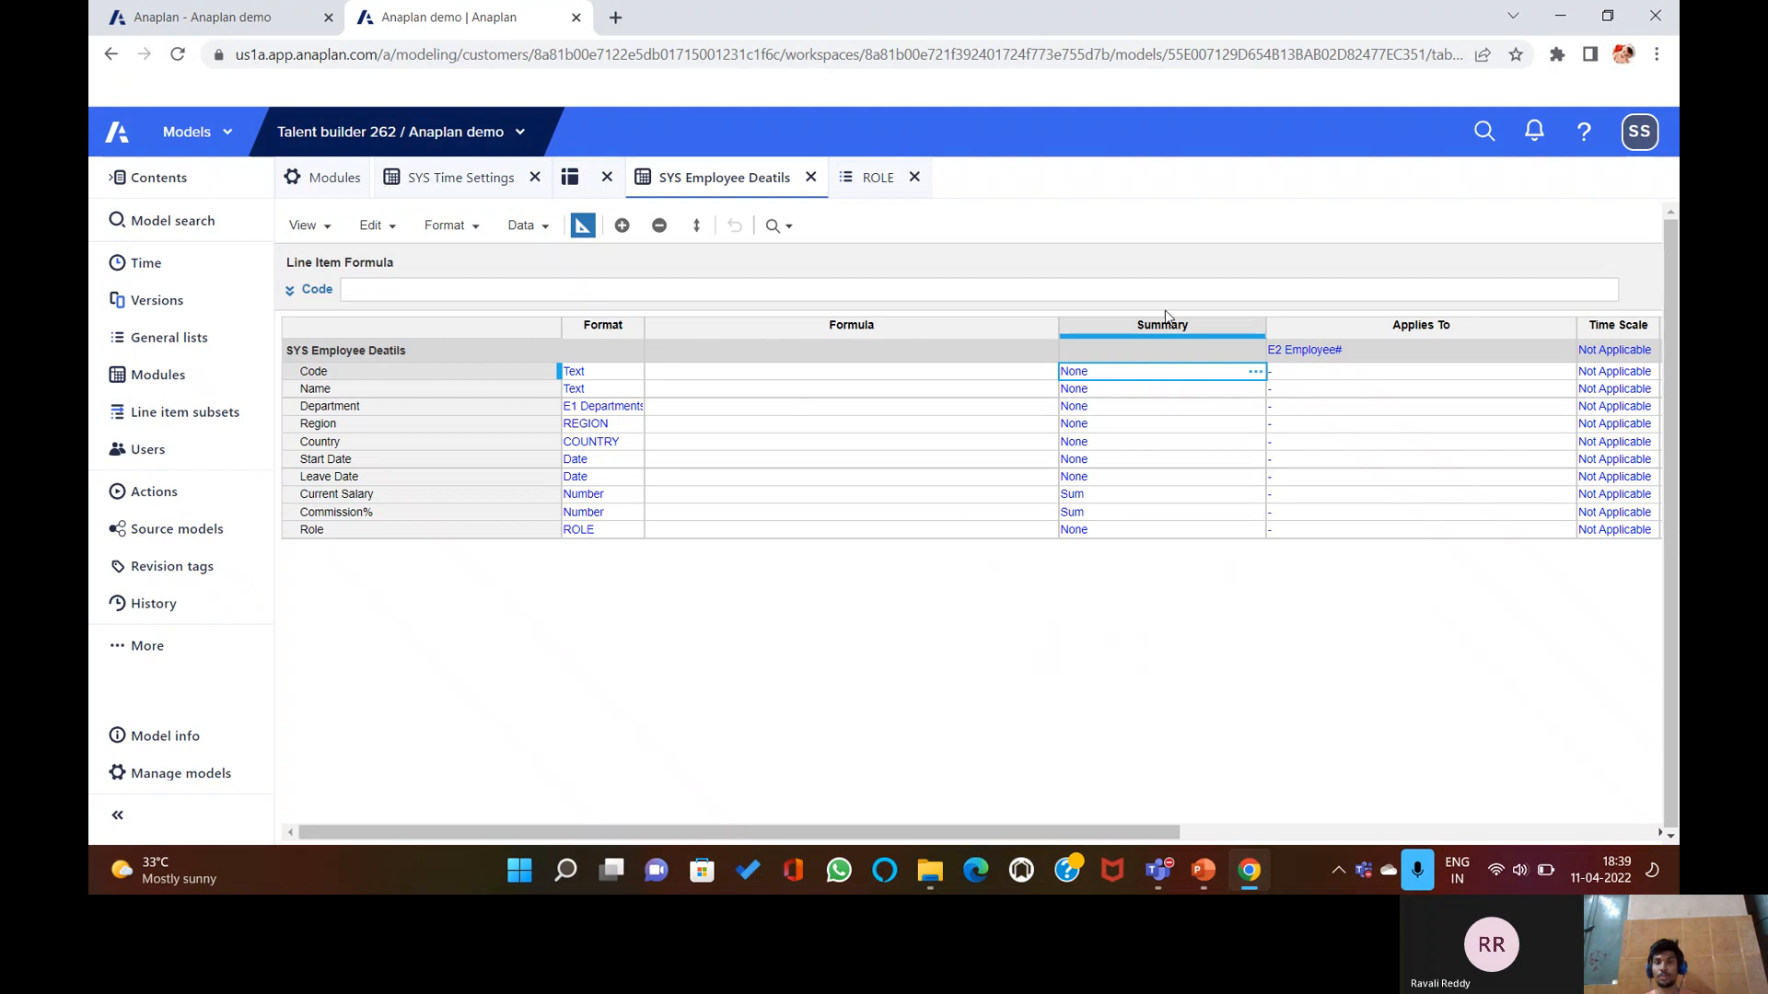
Inspect First Day Of Month's summary options in SYS Time Settings unchanged, then reopen SYS Employee Deatils.
left_click(448, 178)
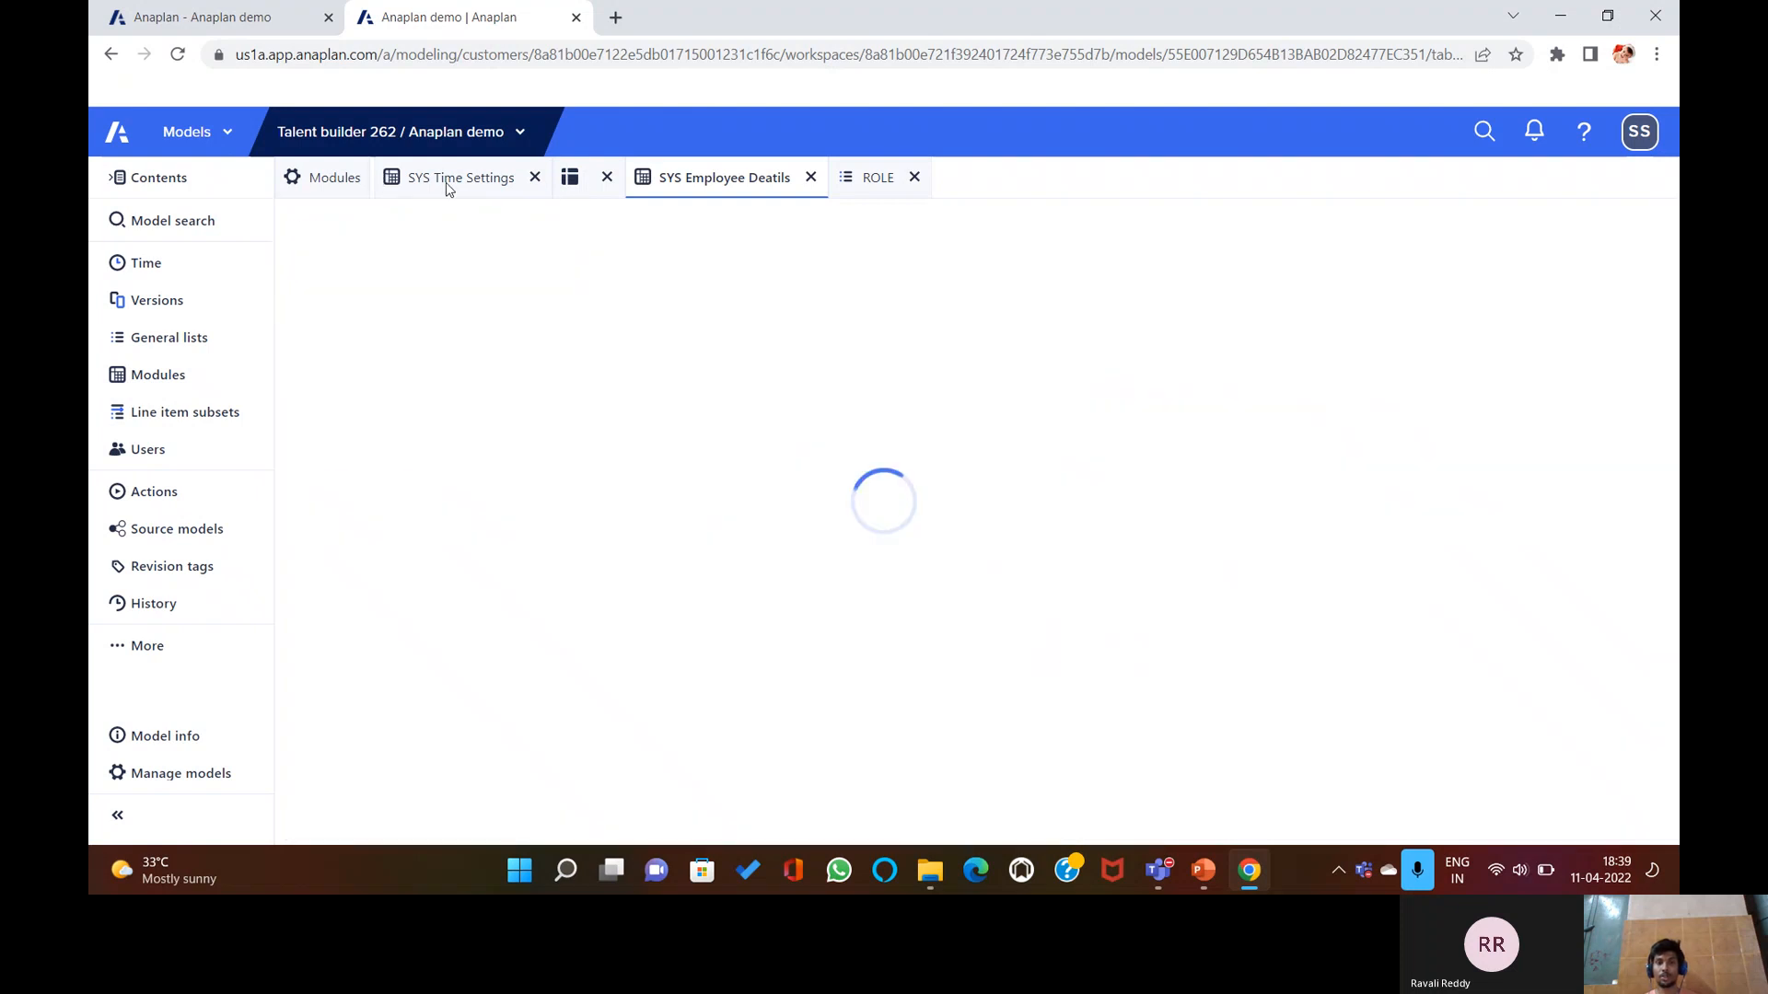
left_click(583, 226)
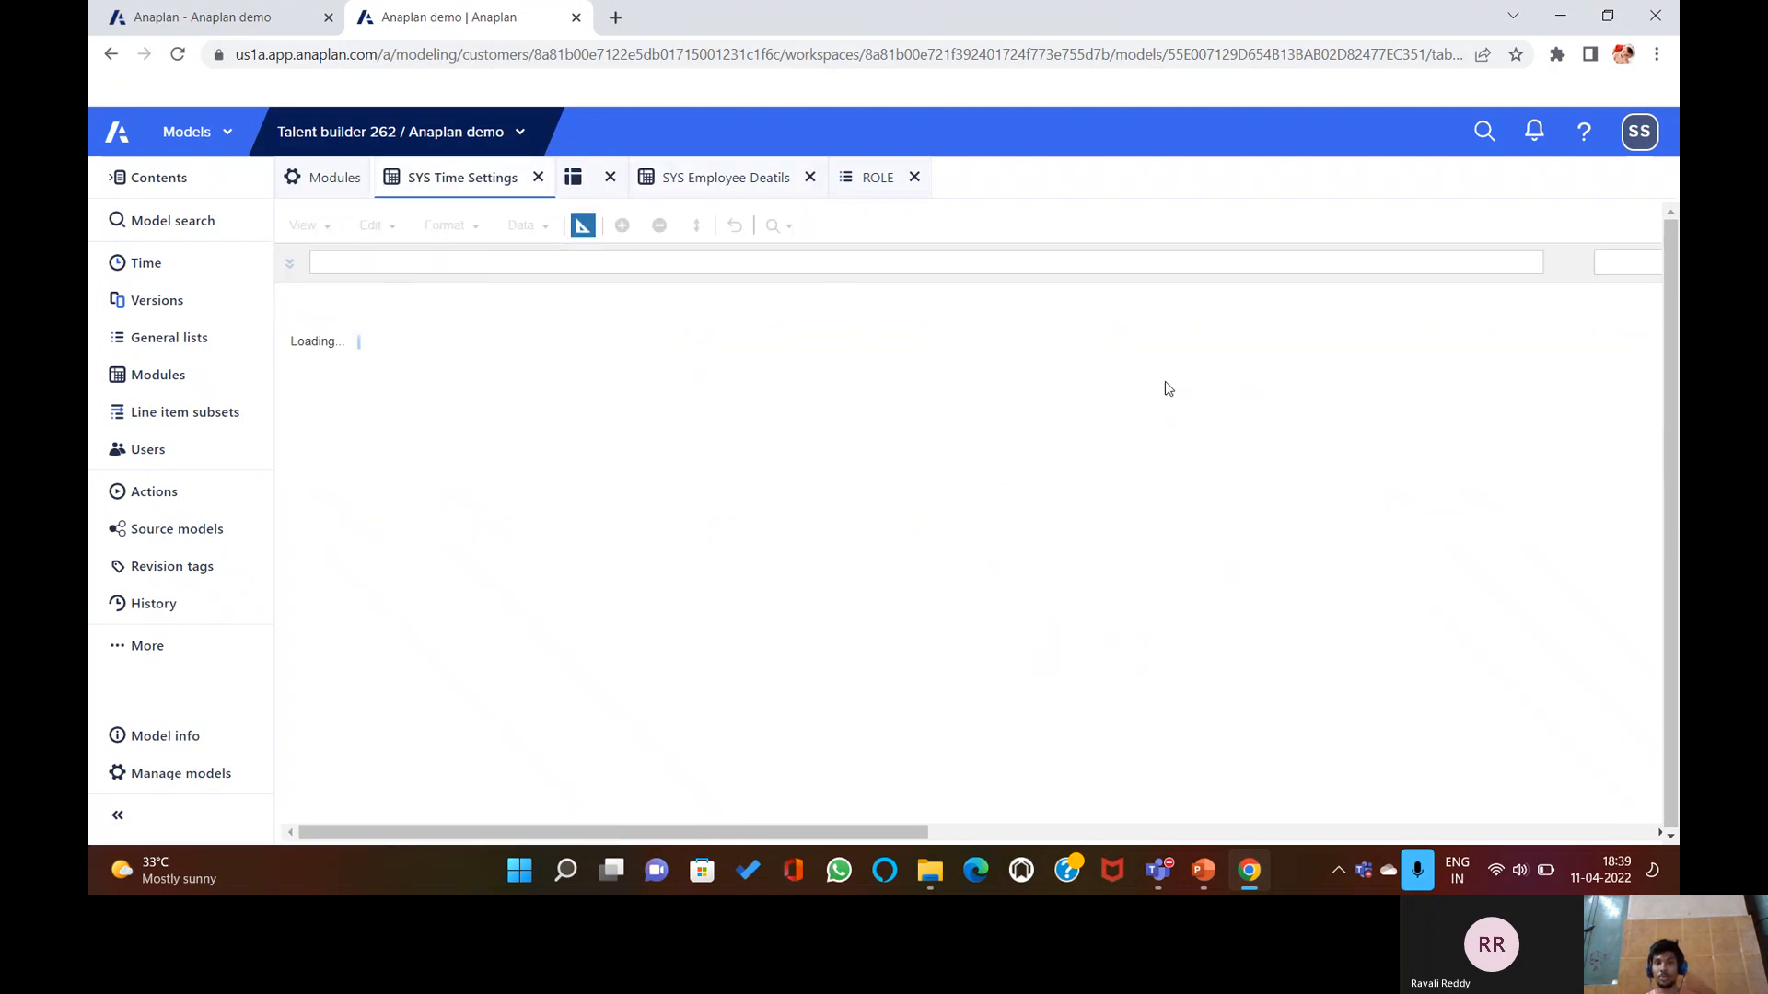
double_click(1252, 382)
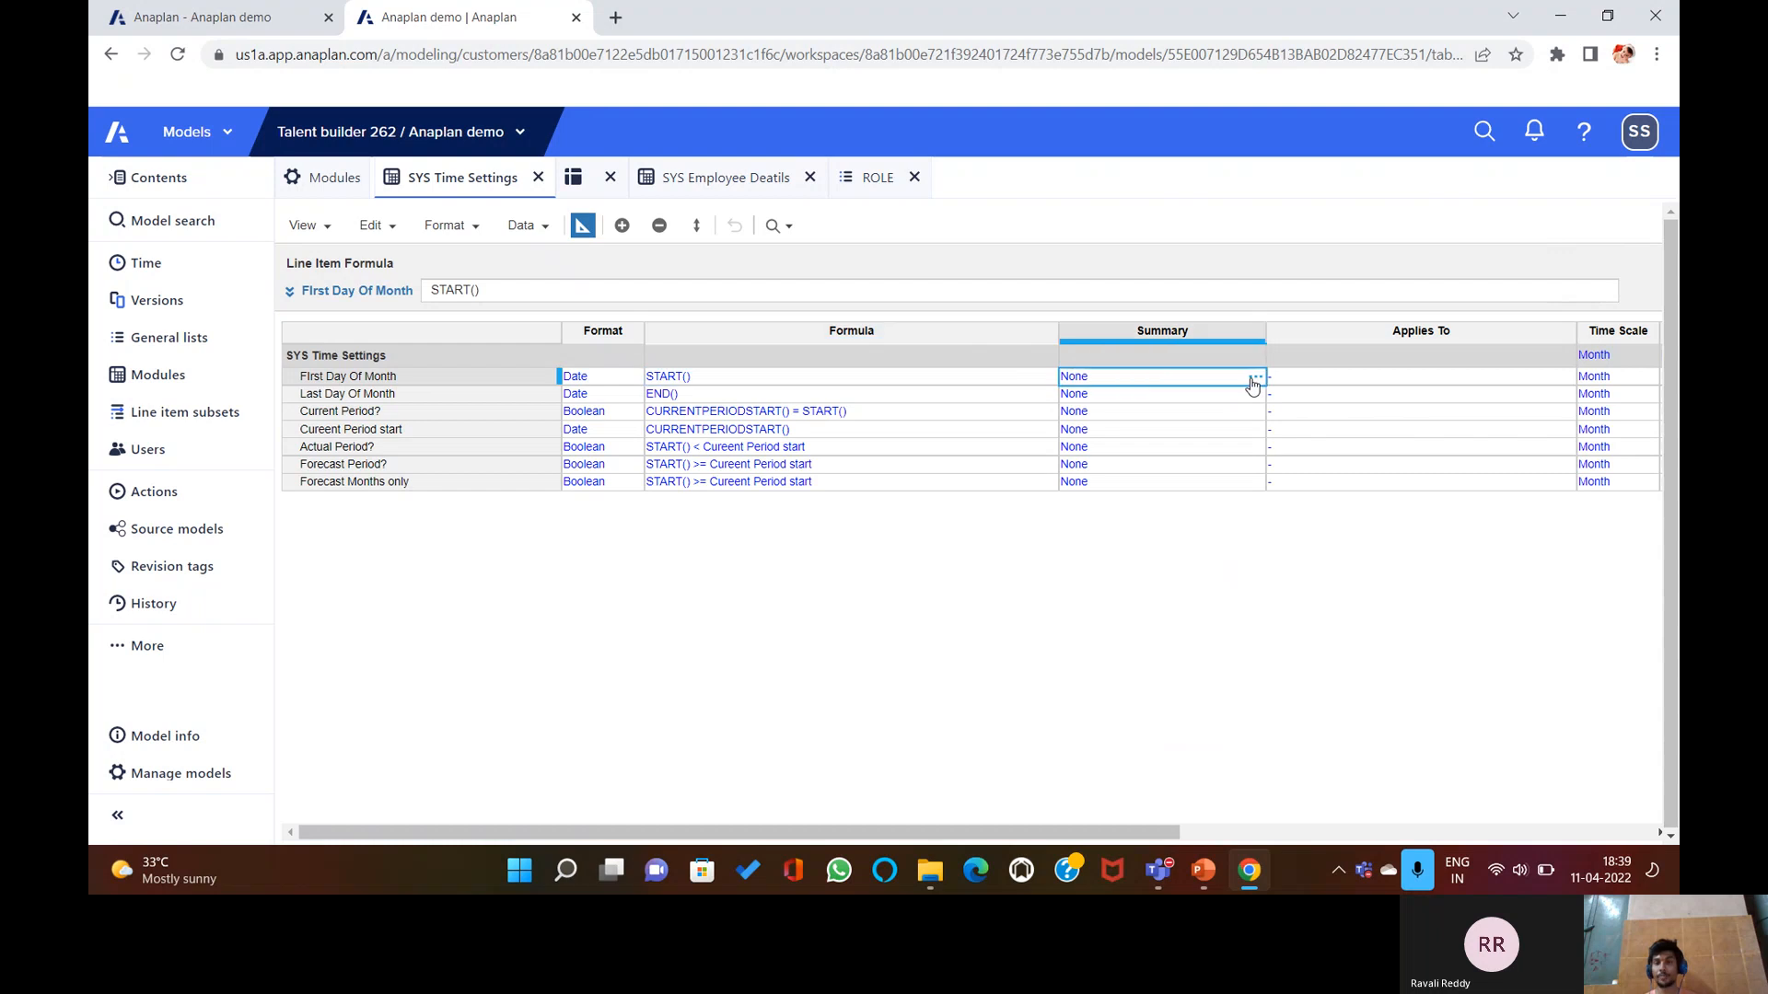
left_click(891, 511)
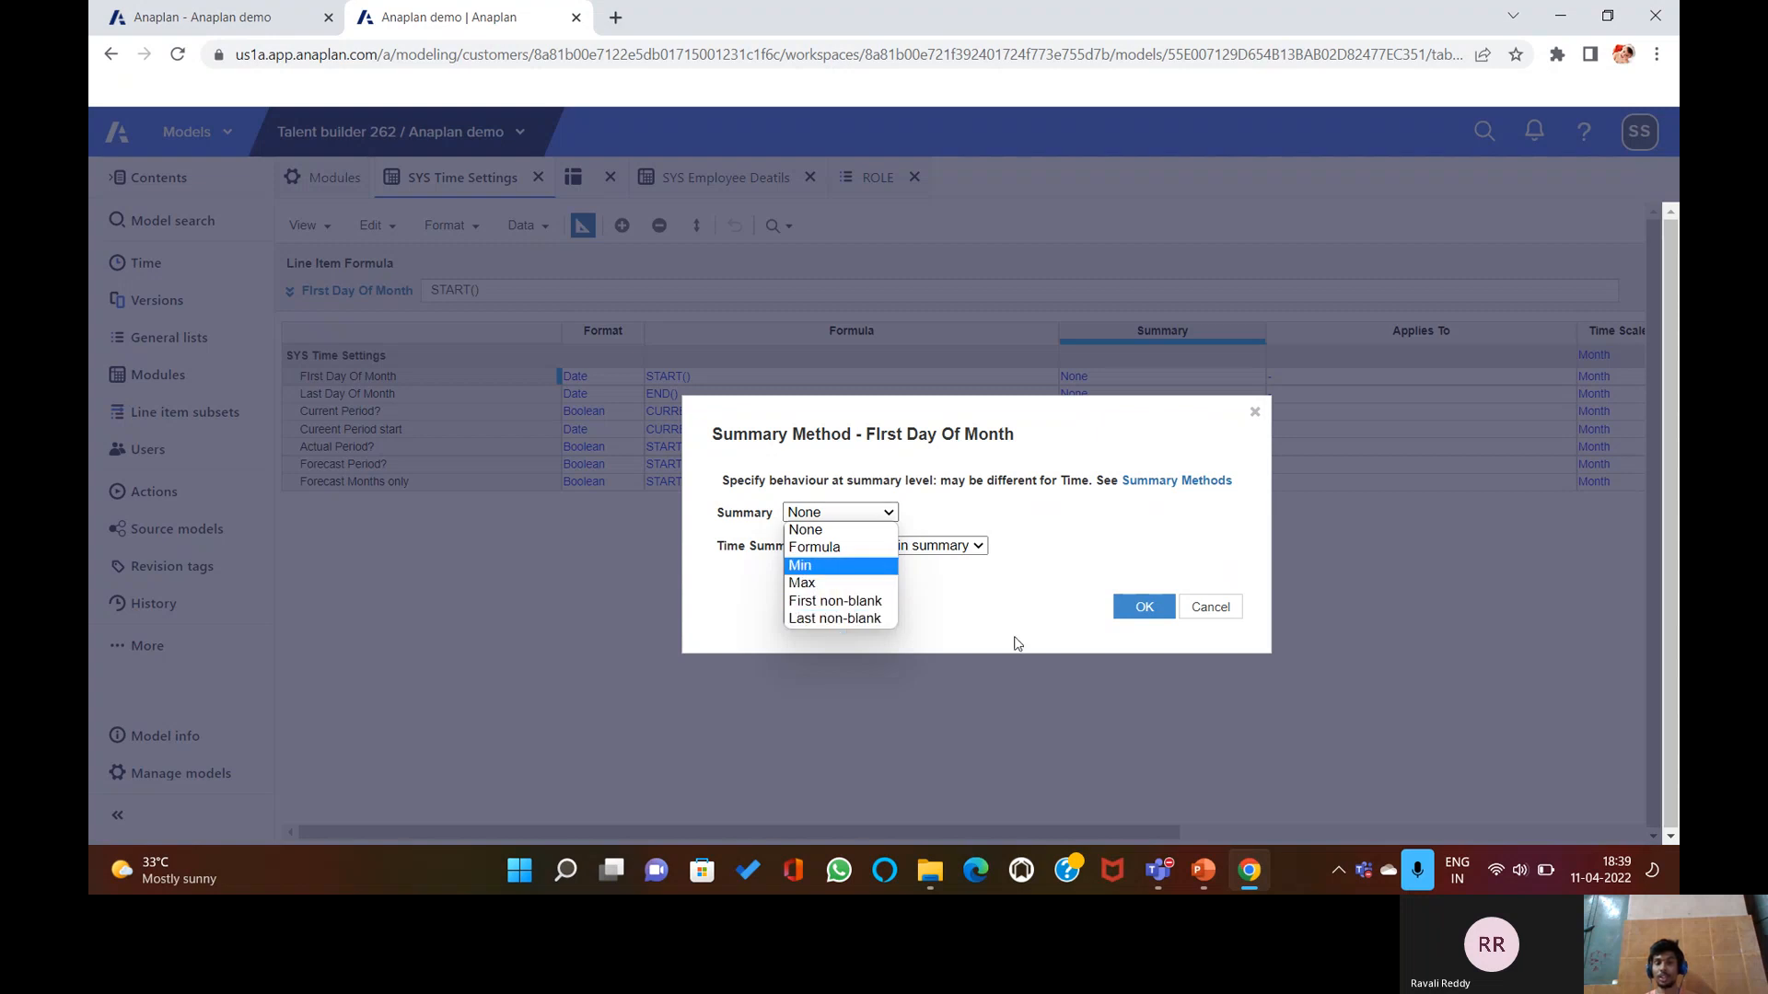
left_click(975, 546)
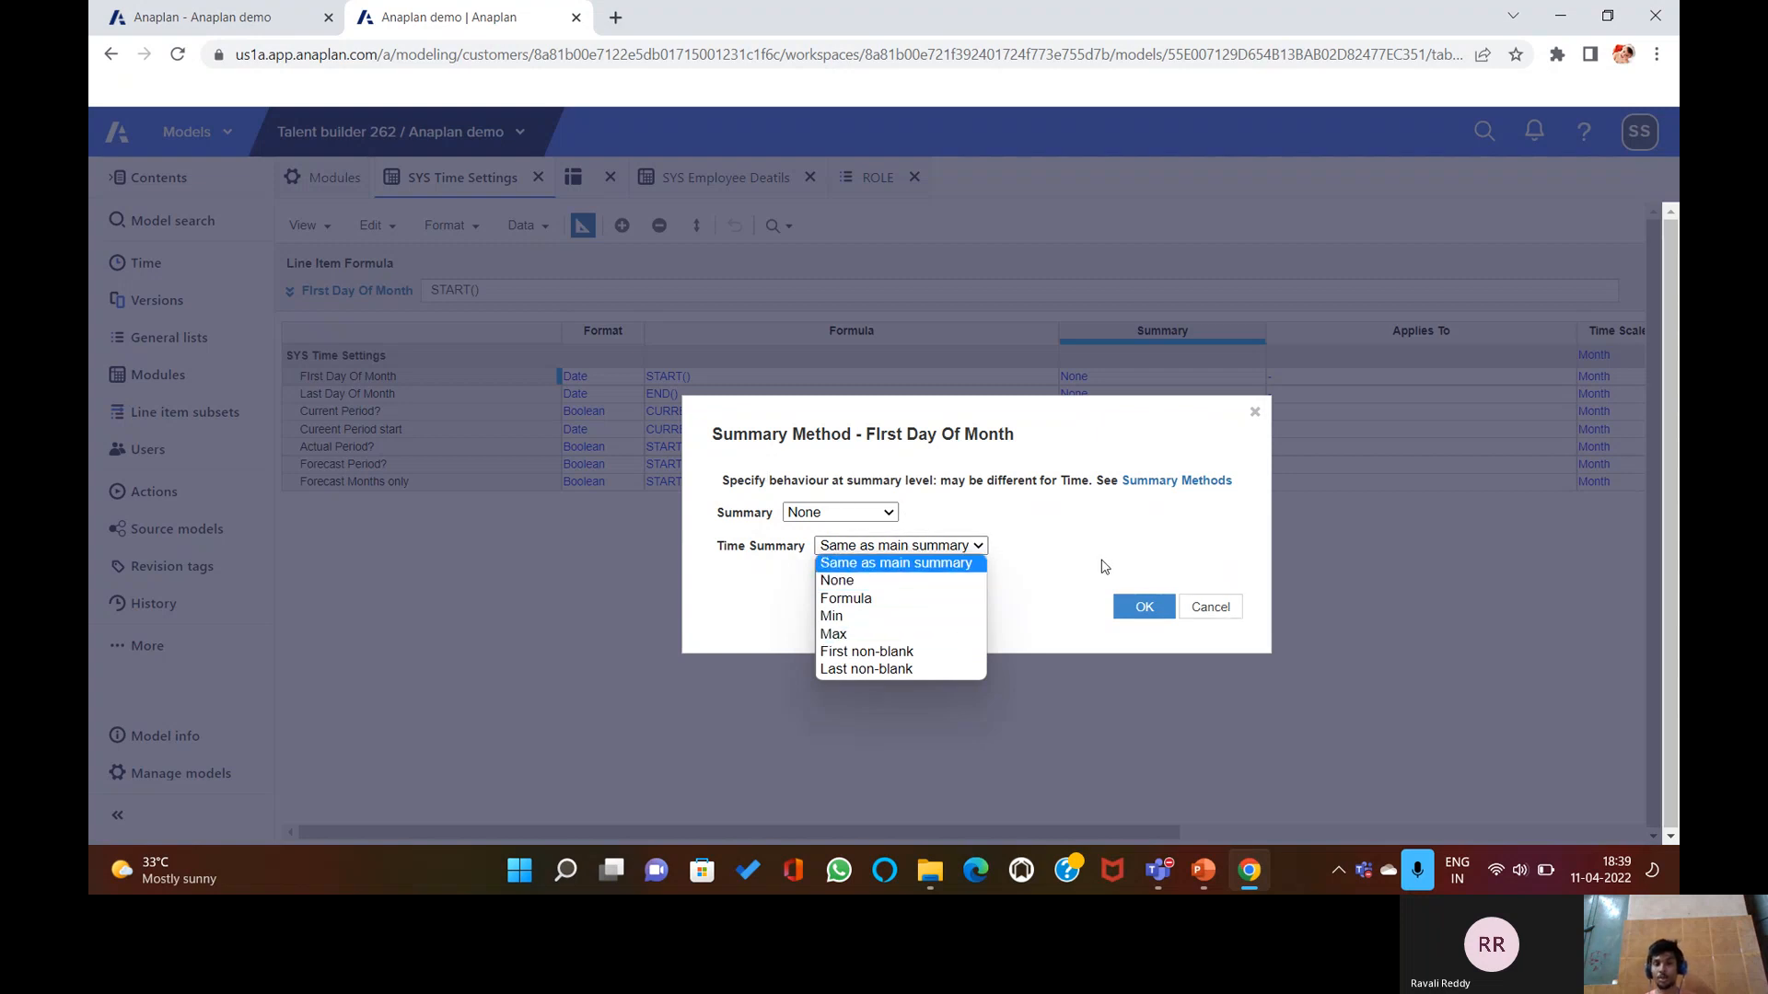
left_click(1241, 611)
left_click(1212, 611)
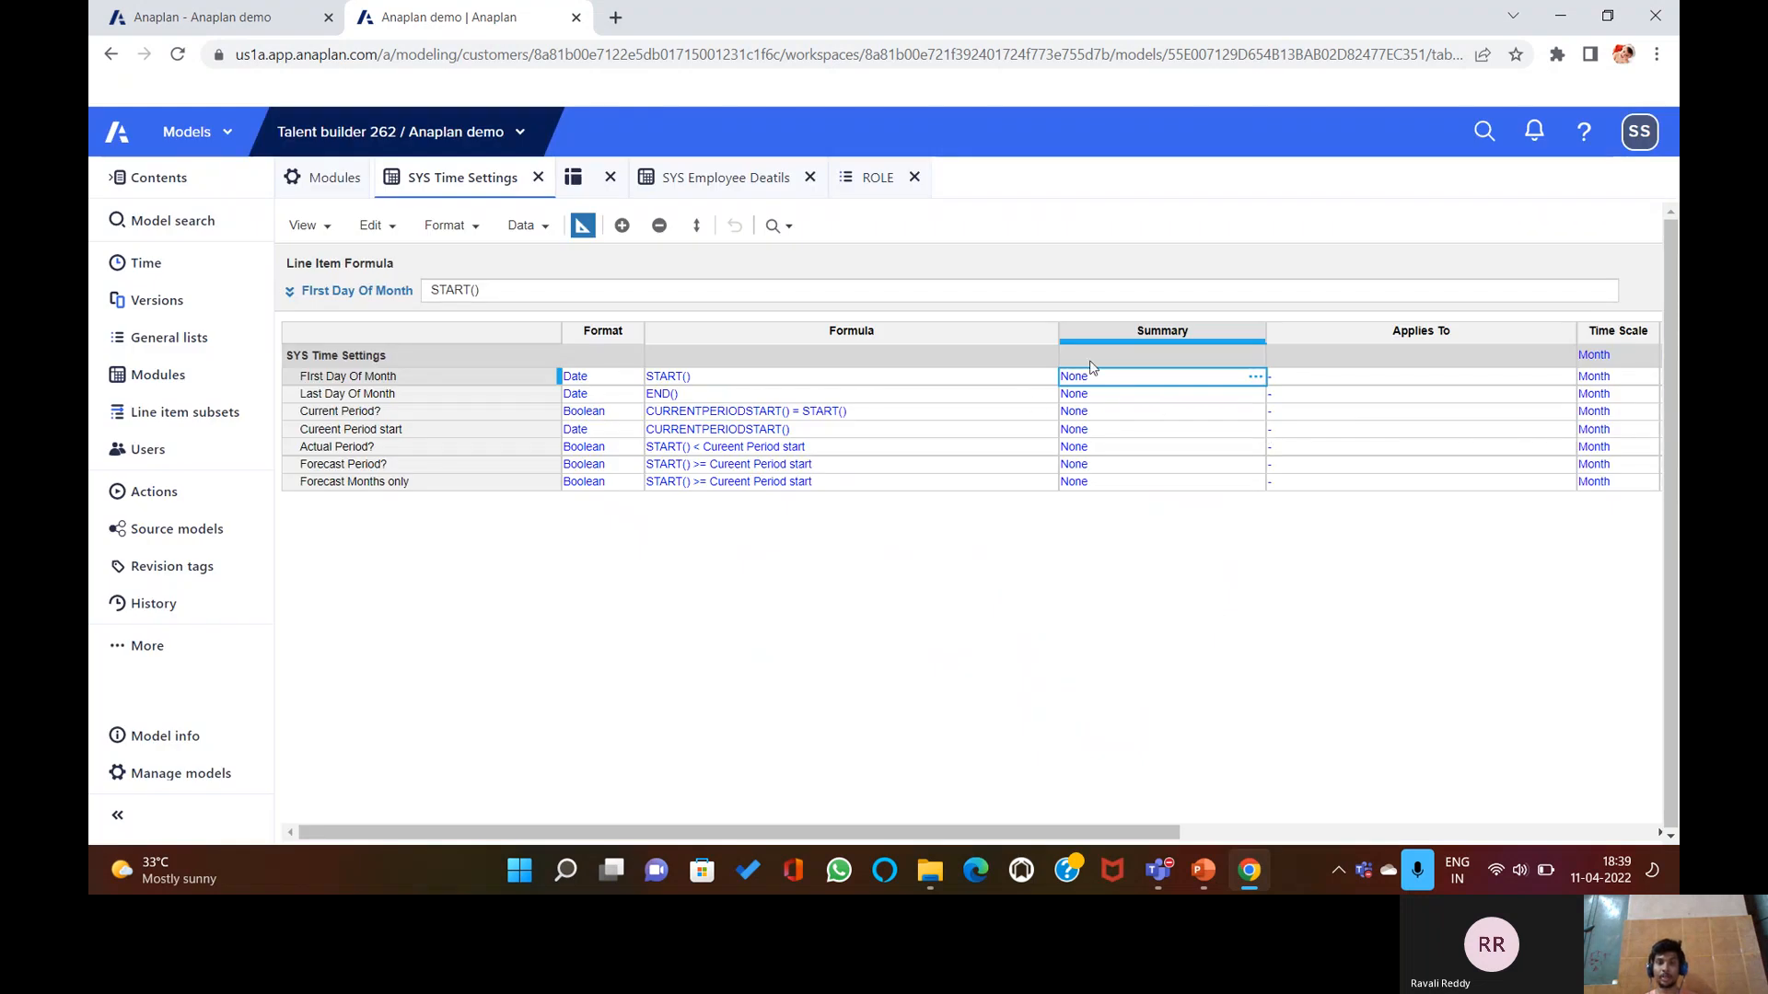
left_click(773, 179)
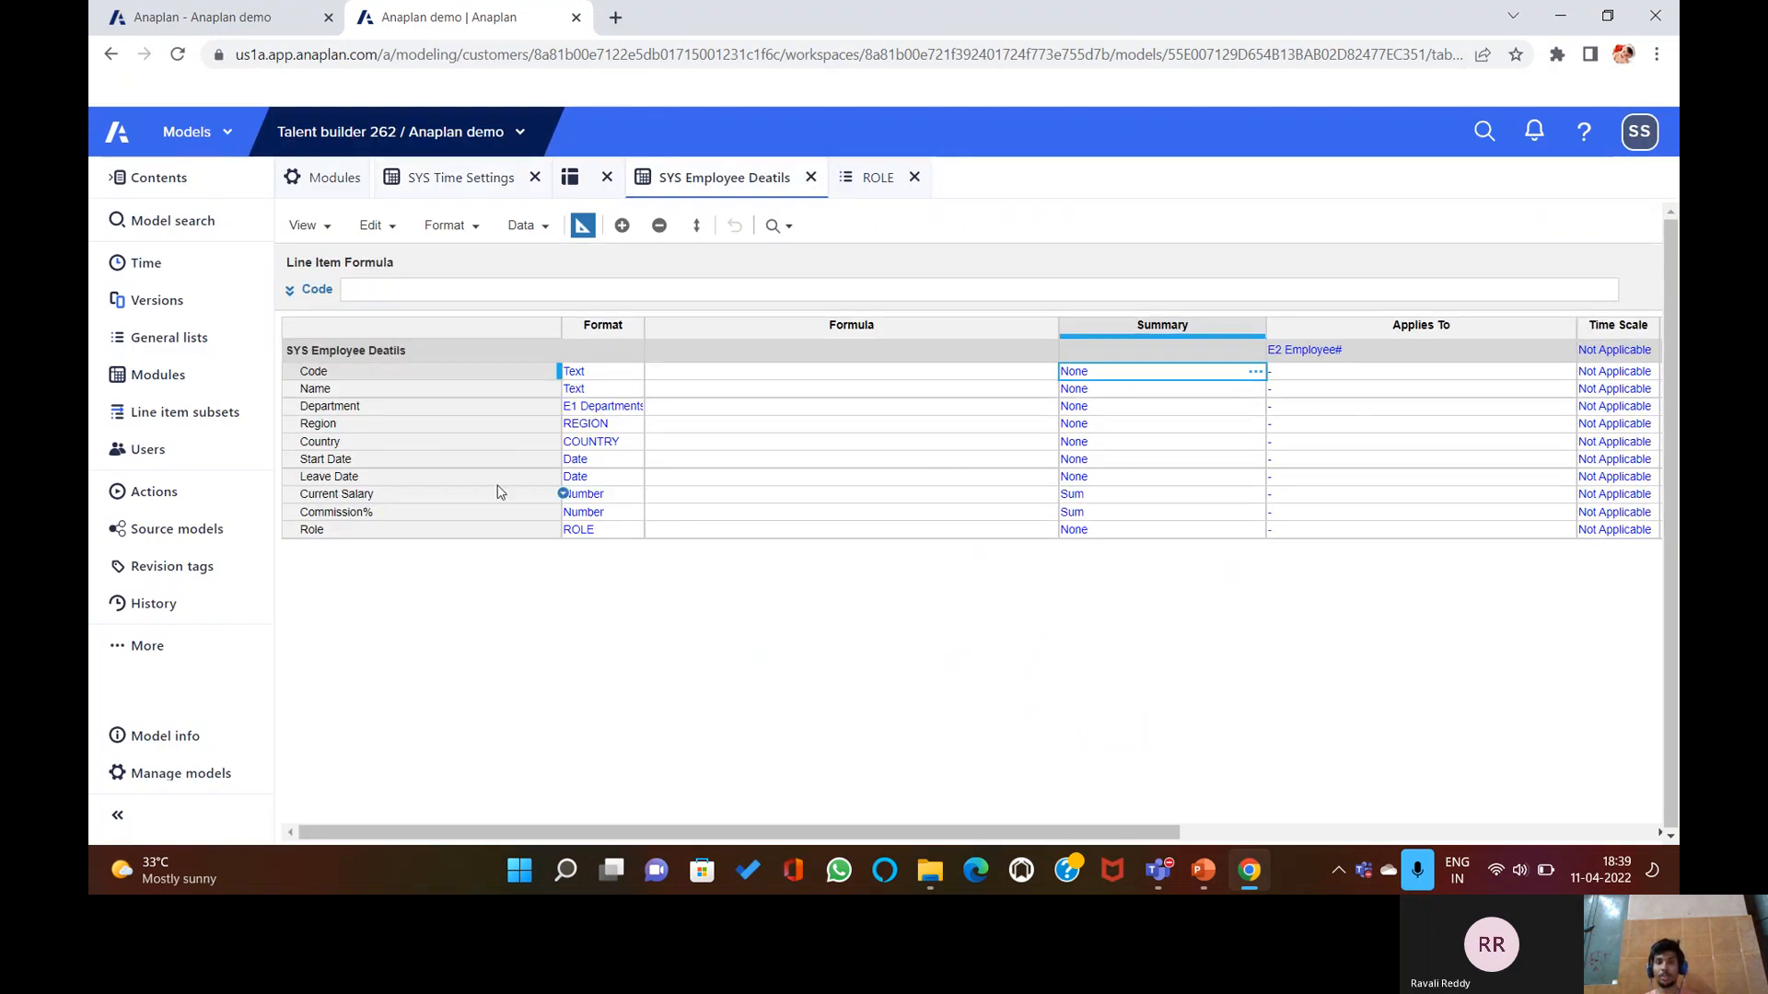
Compare the Summary Method Settings slide with Code's summary dialog, keeping the method at None.
left_click(1203, 870)
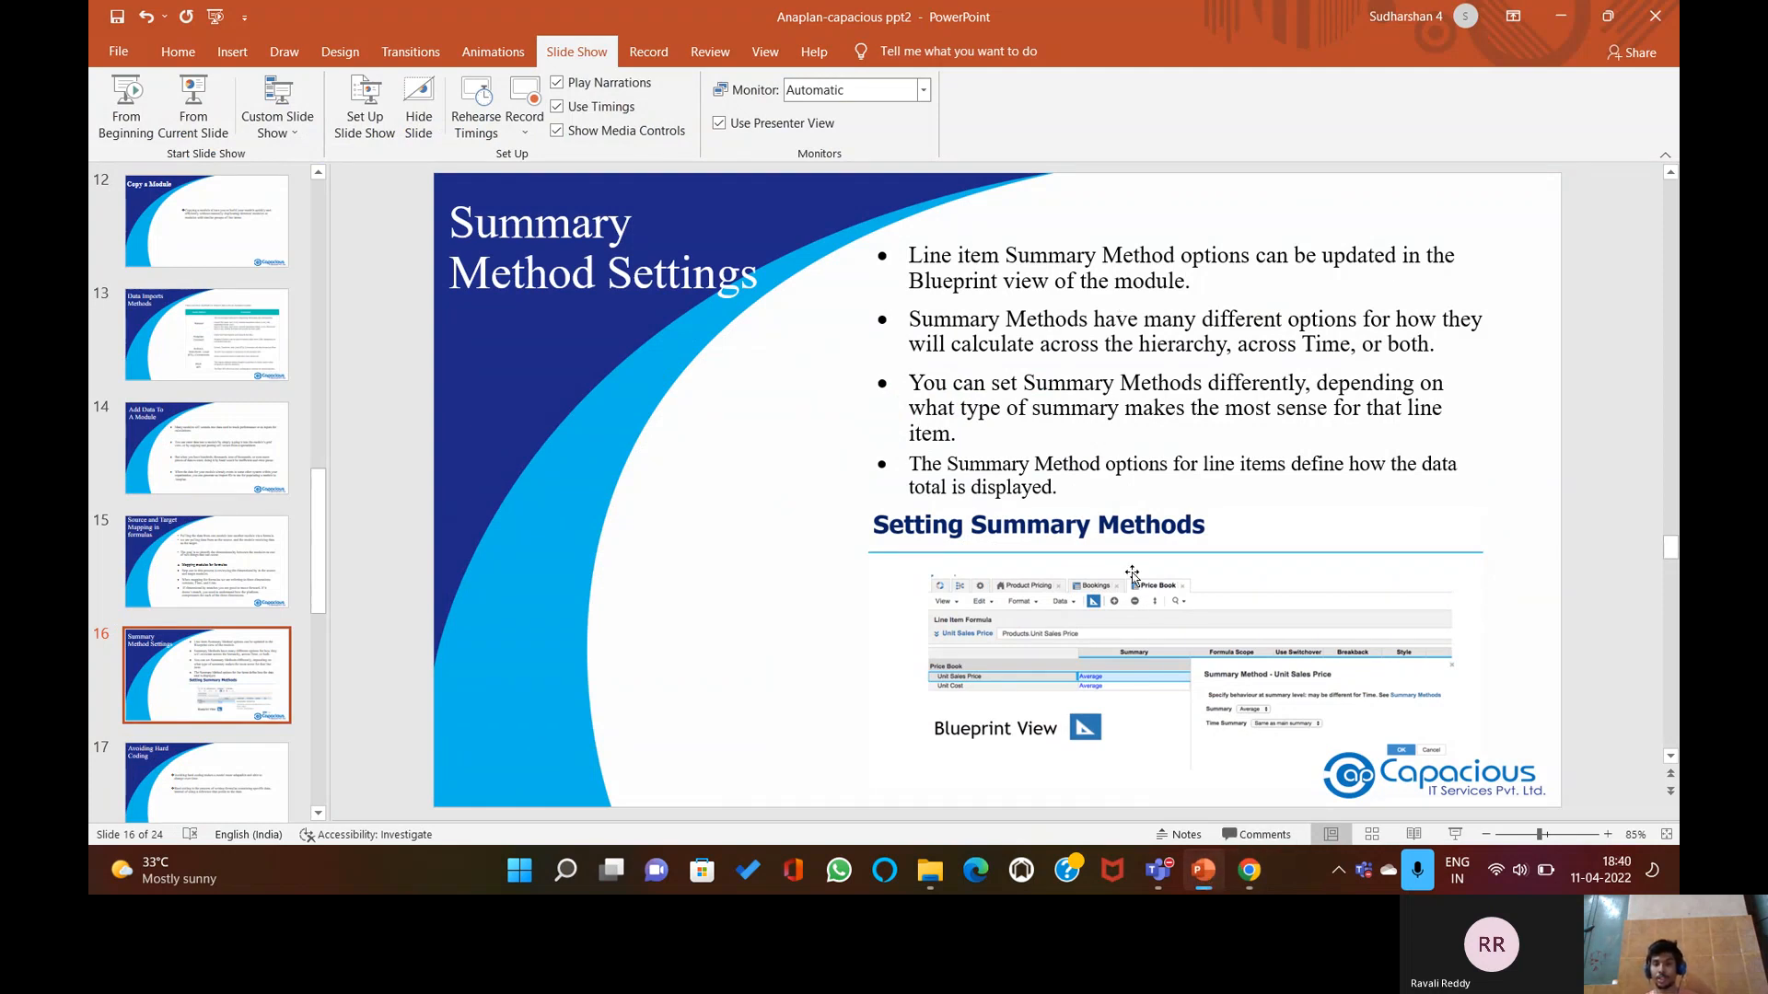
left_click(1217, 879)
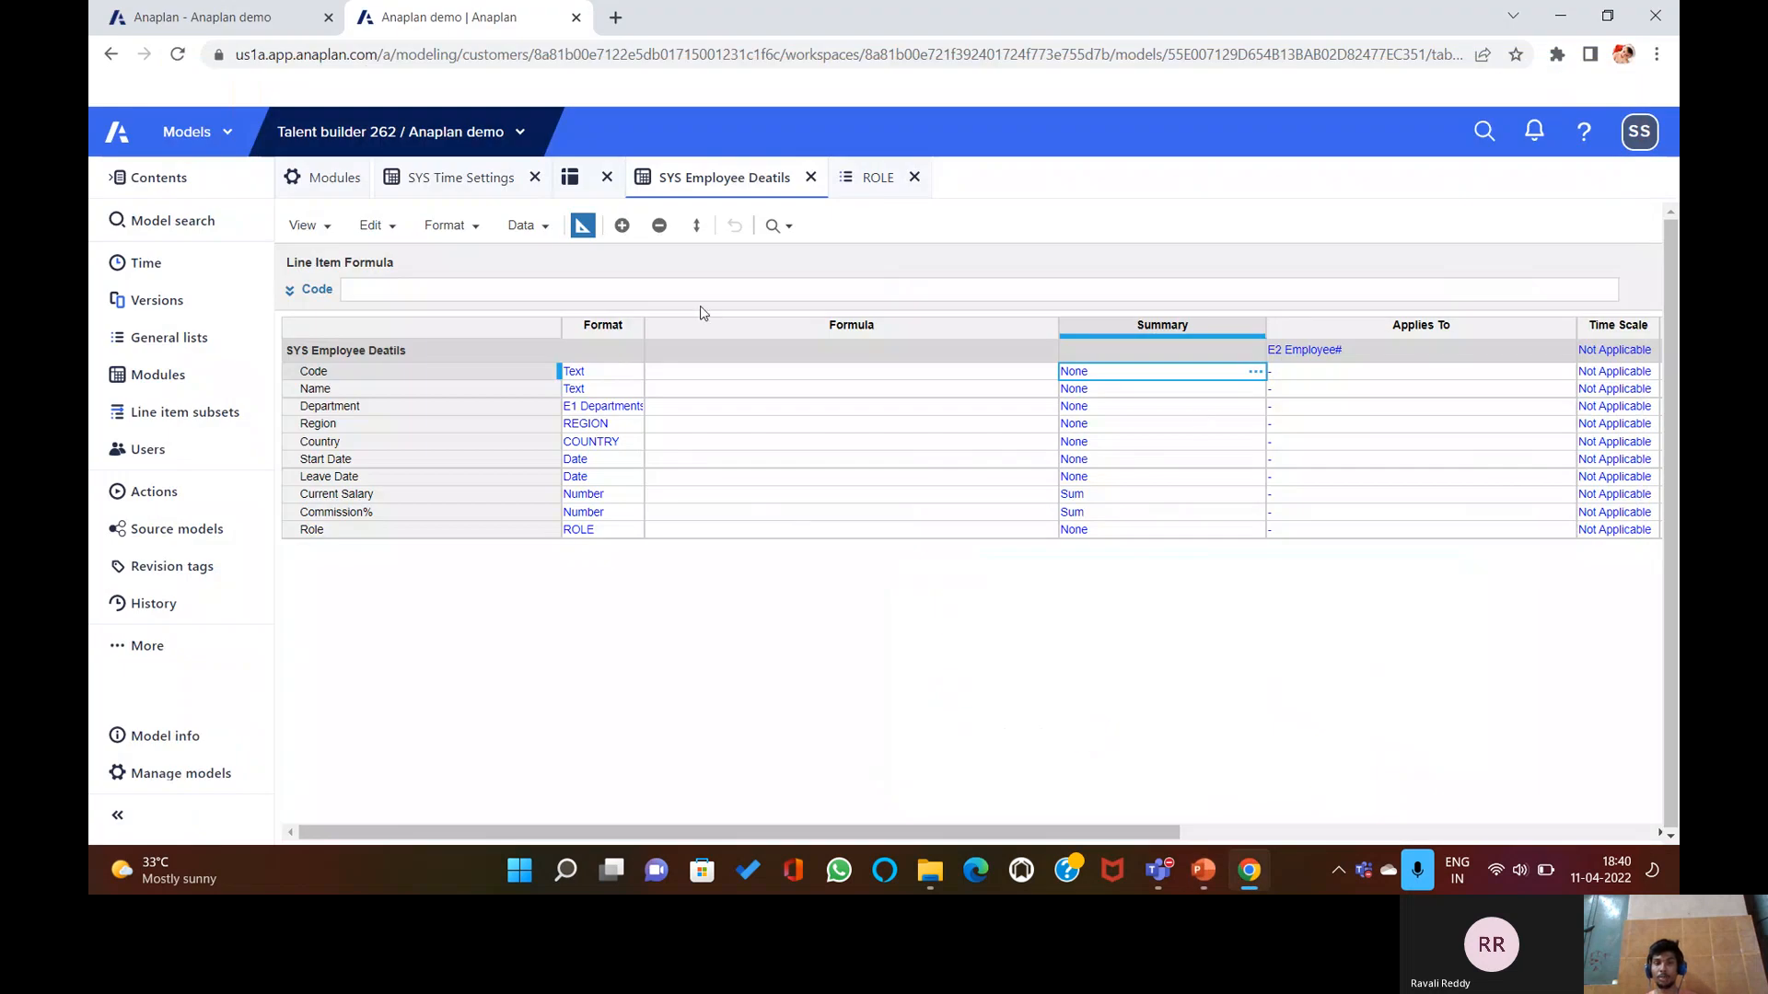
left_click(1255, 371)
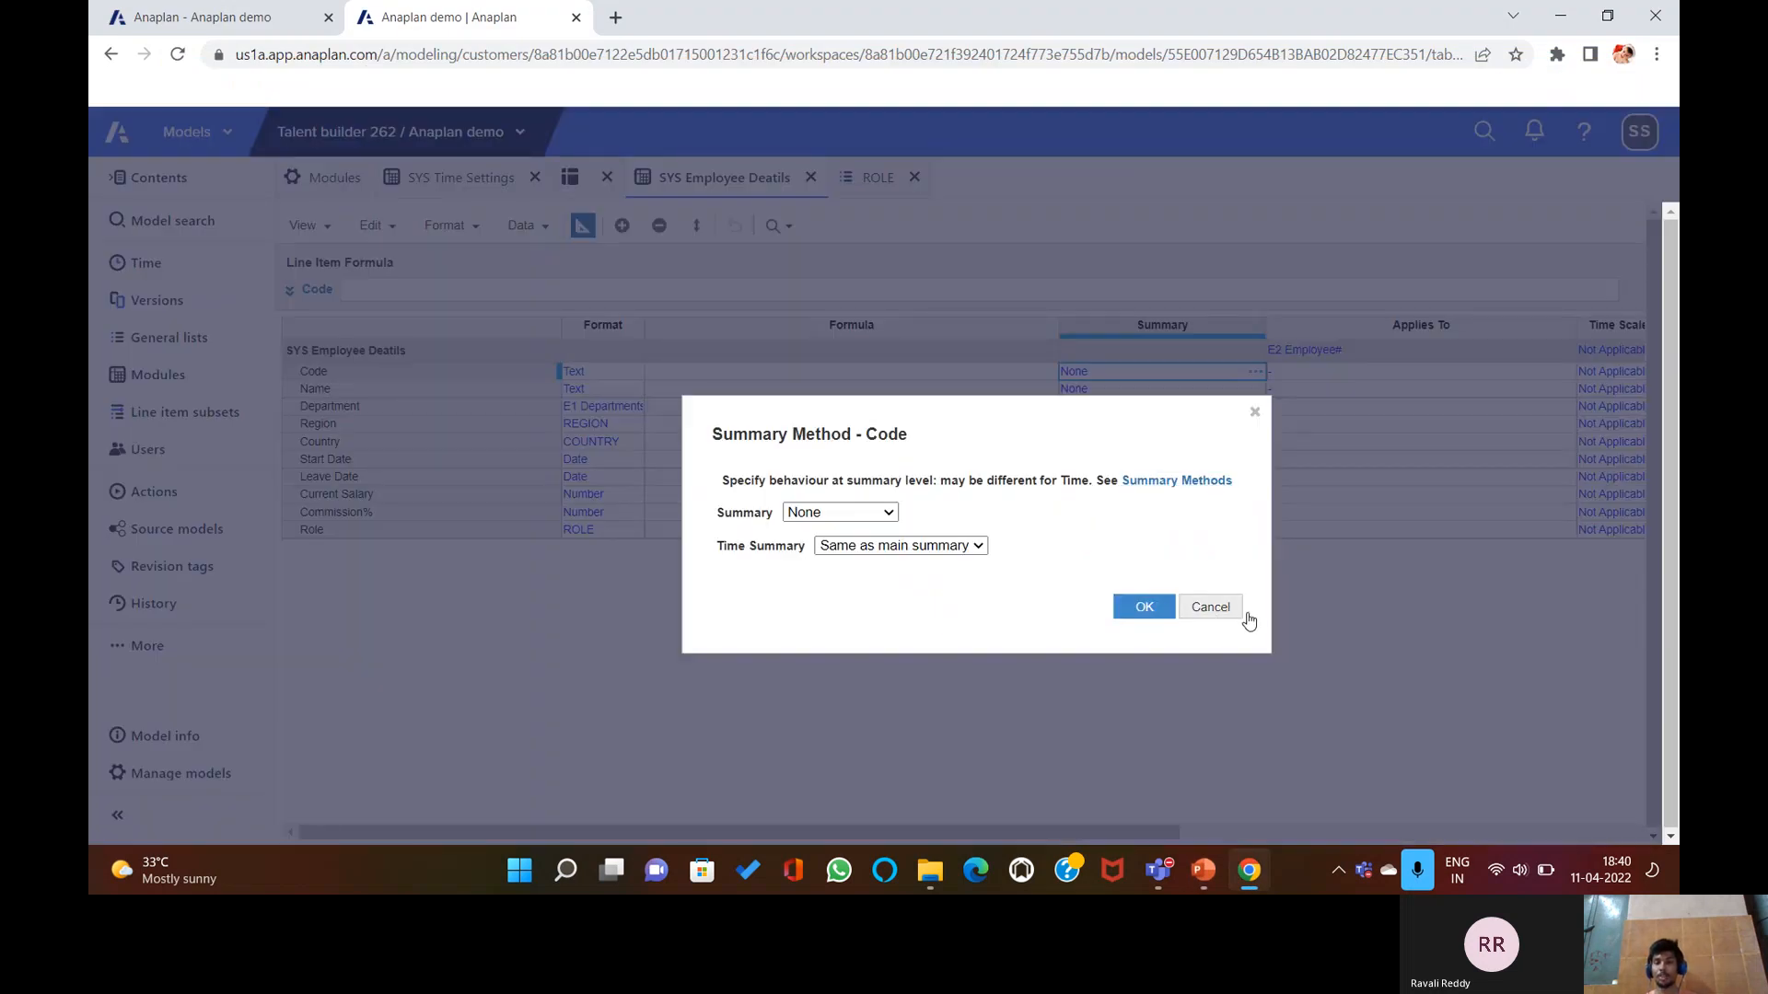
left_click(1215, 605)
left_click(1203, 870)
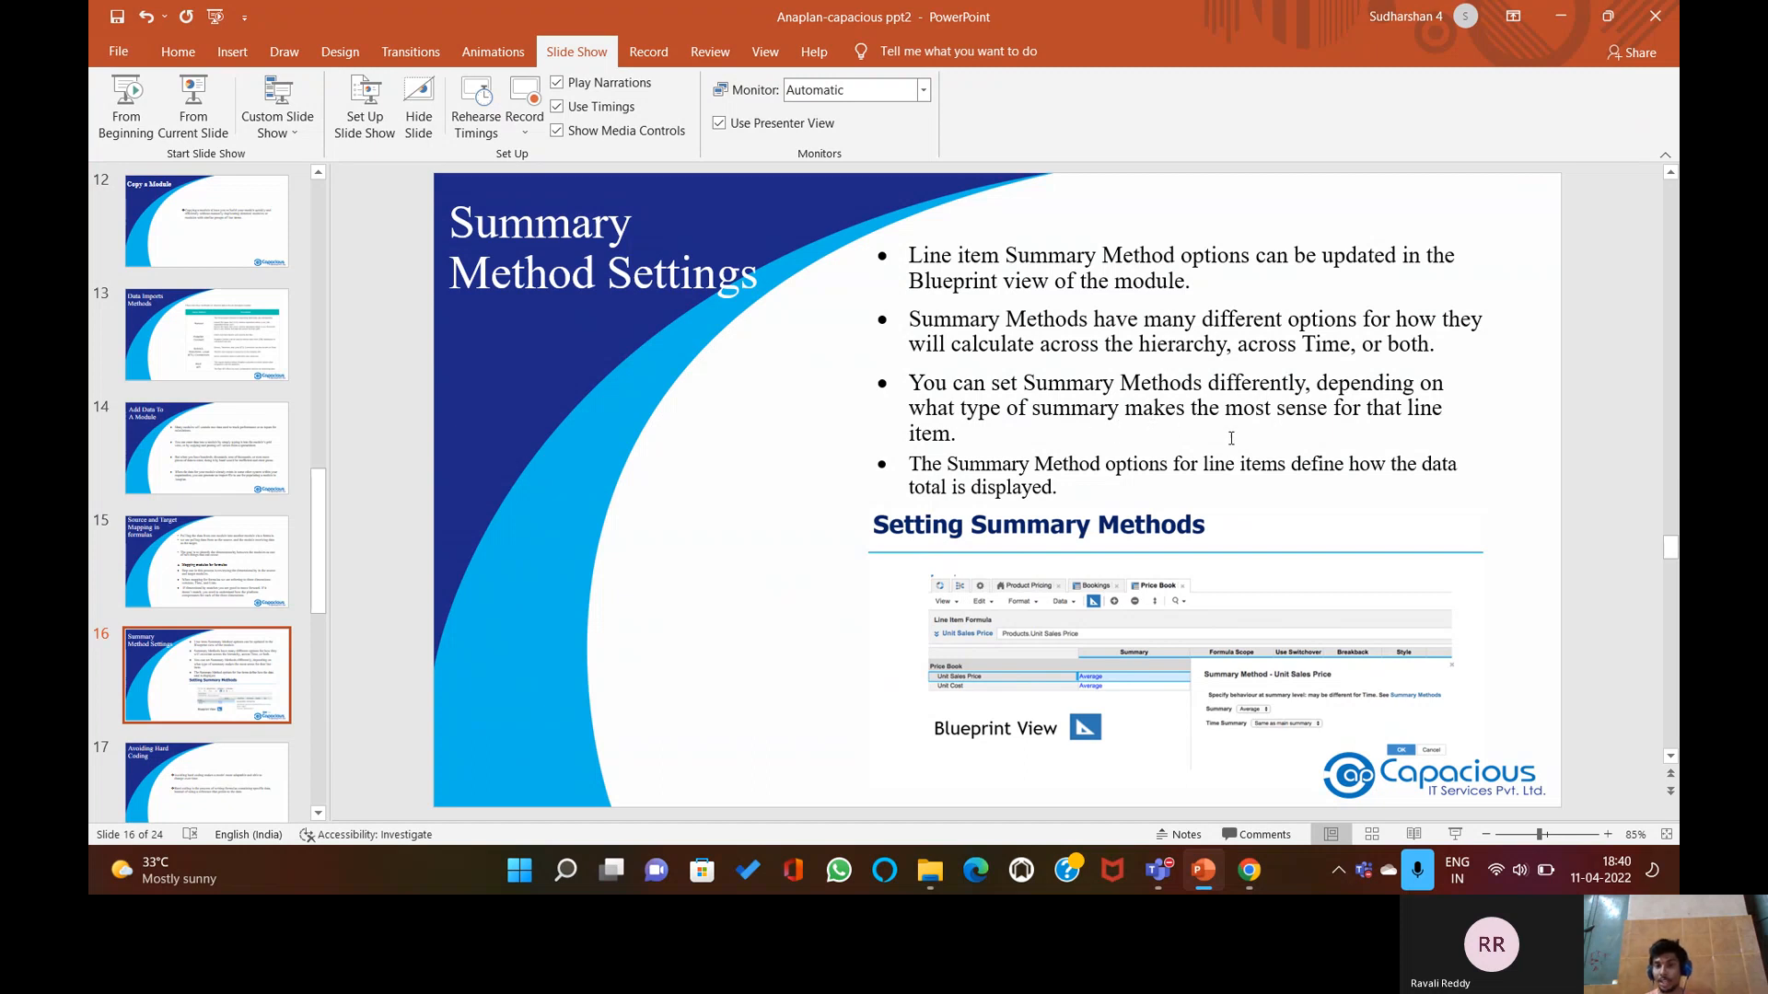
left_click(1209, 877)
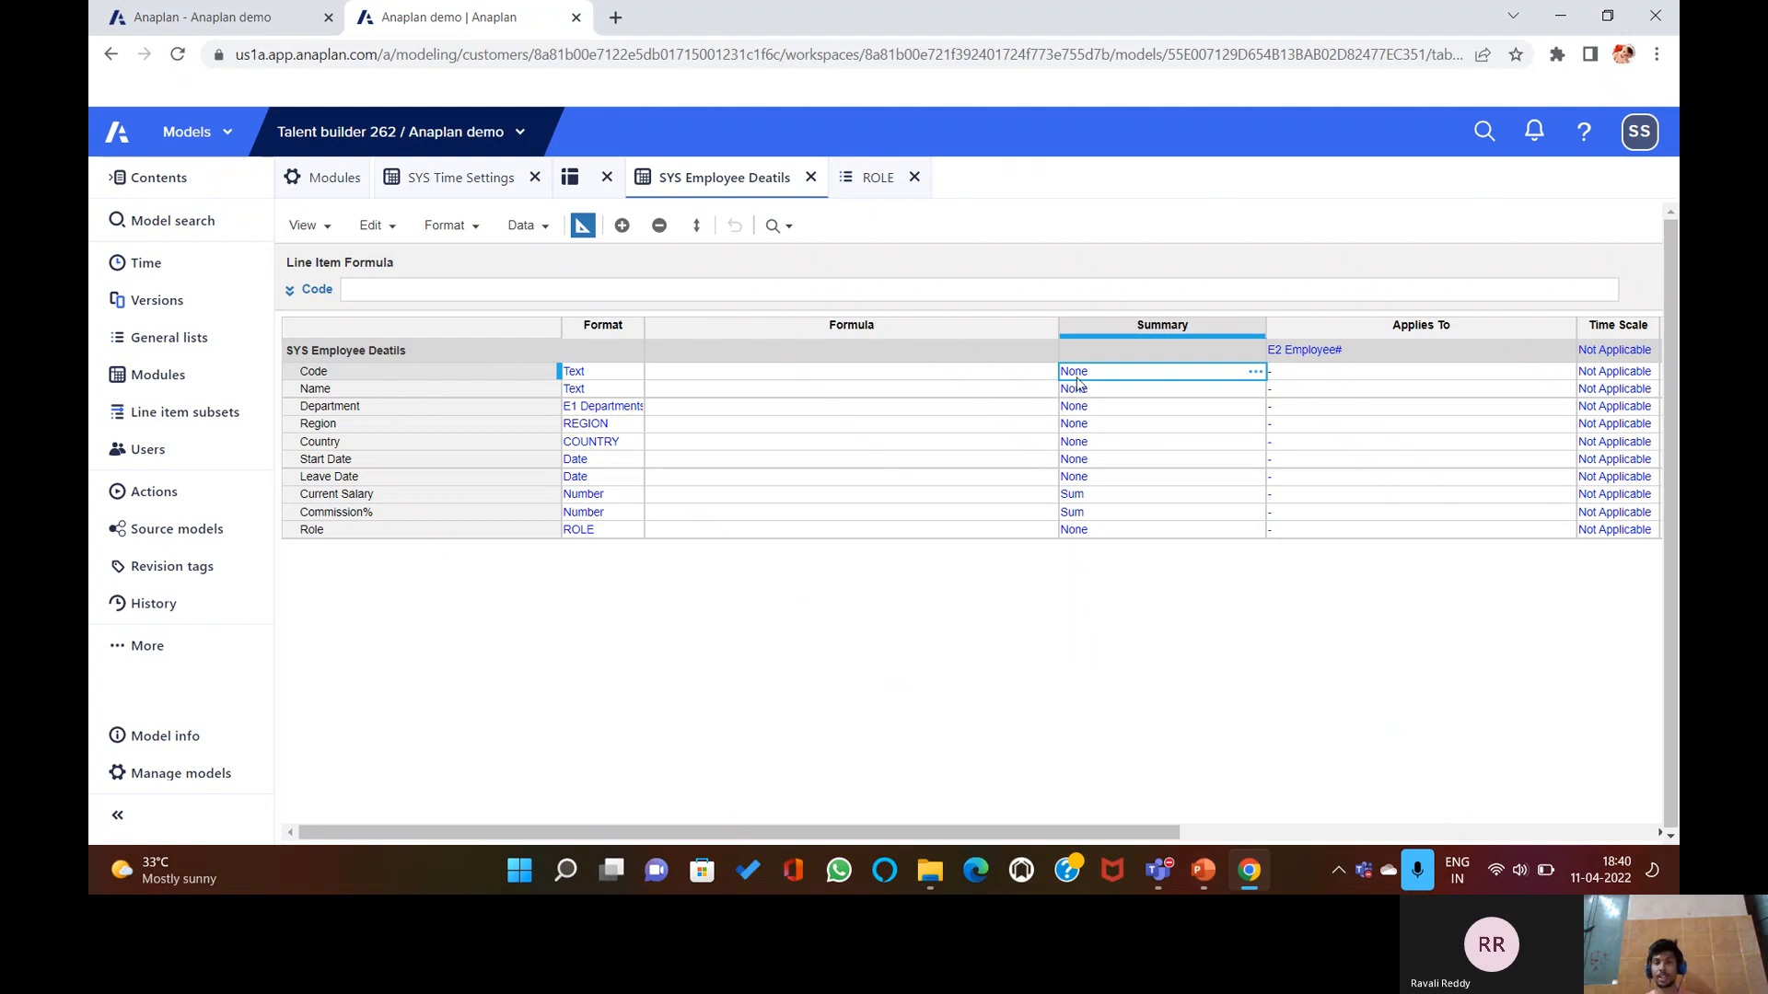
left_click(1254, 373)
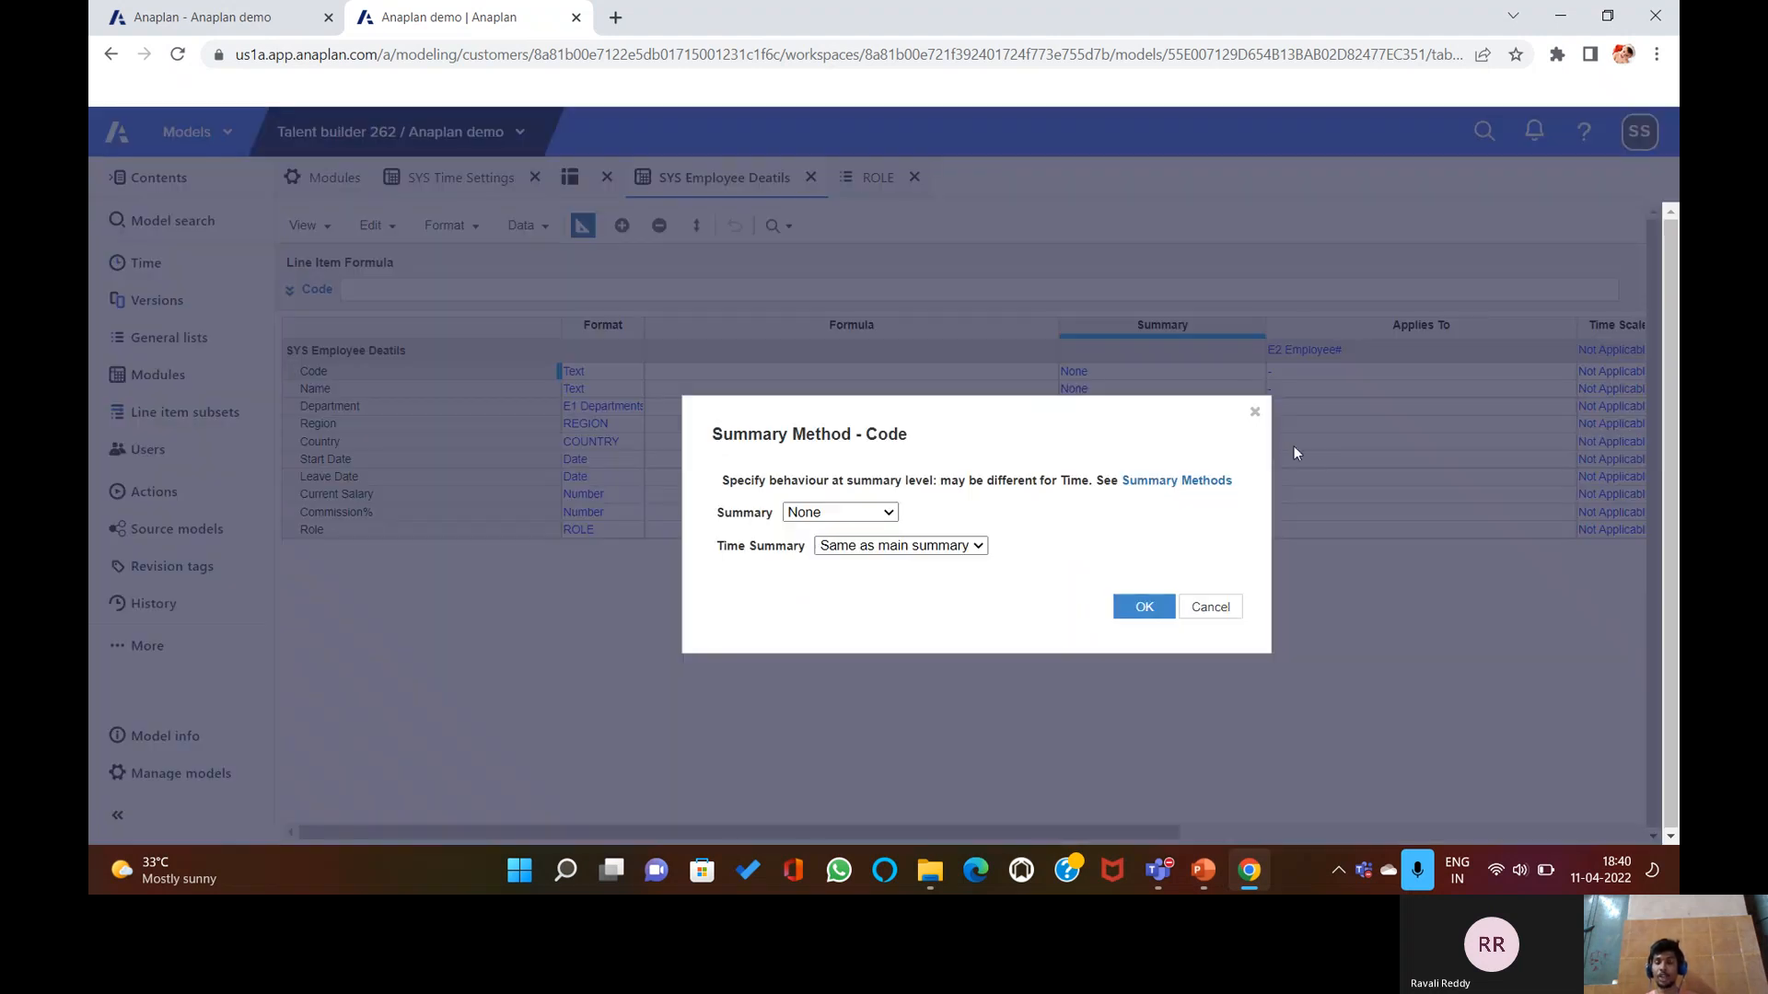
left_click(888, 513)
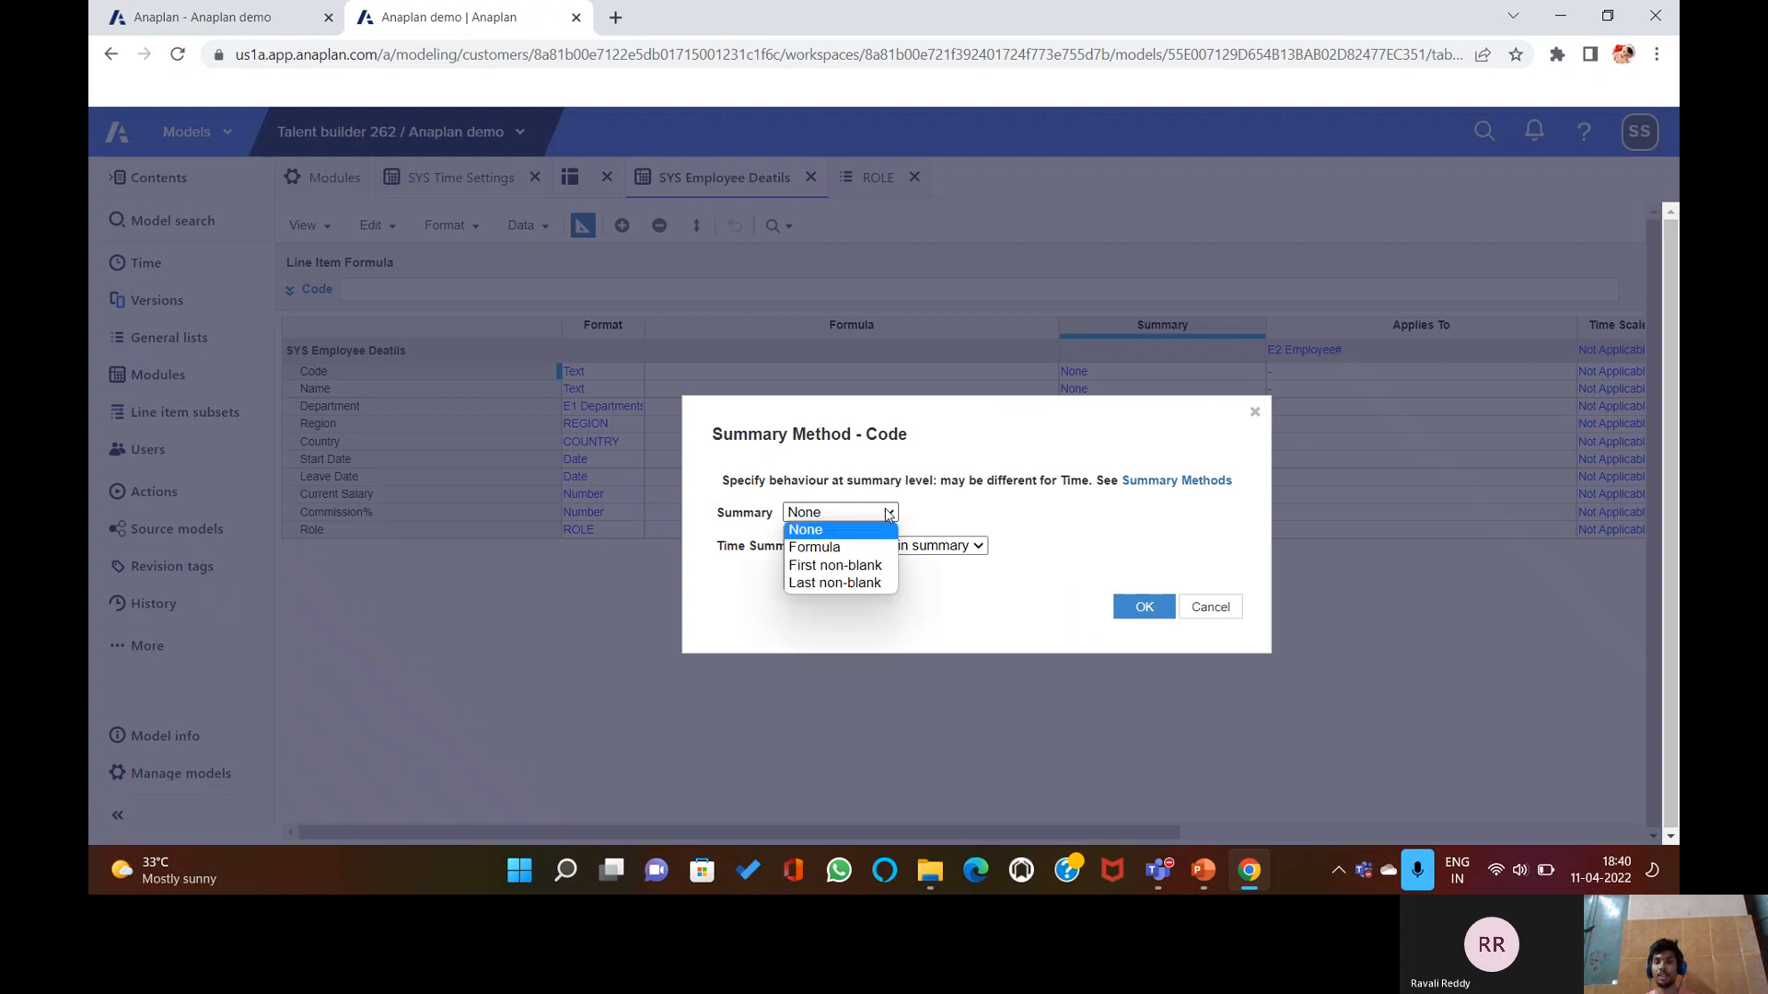
left_click(1201, 615)
left_click(1197, 604)
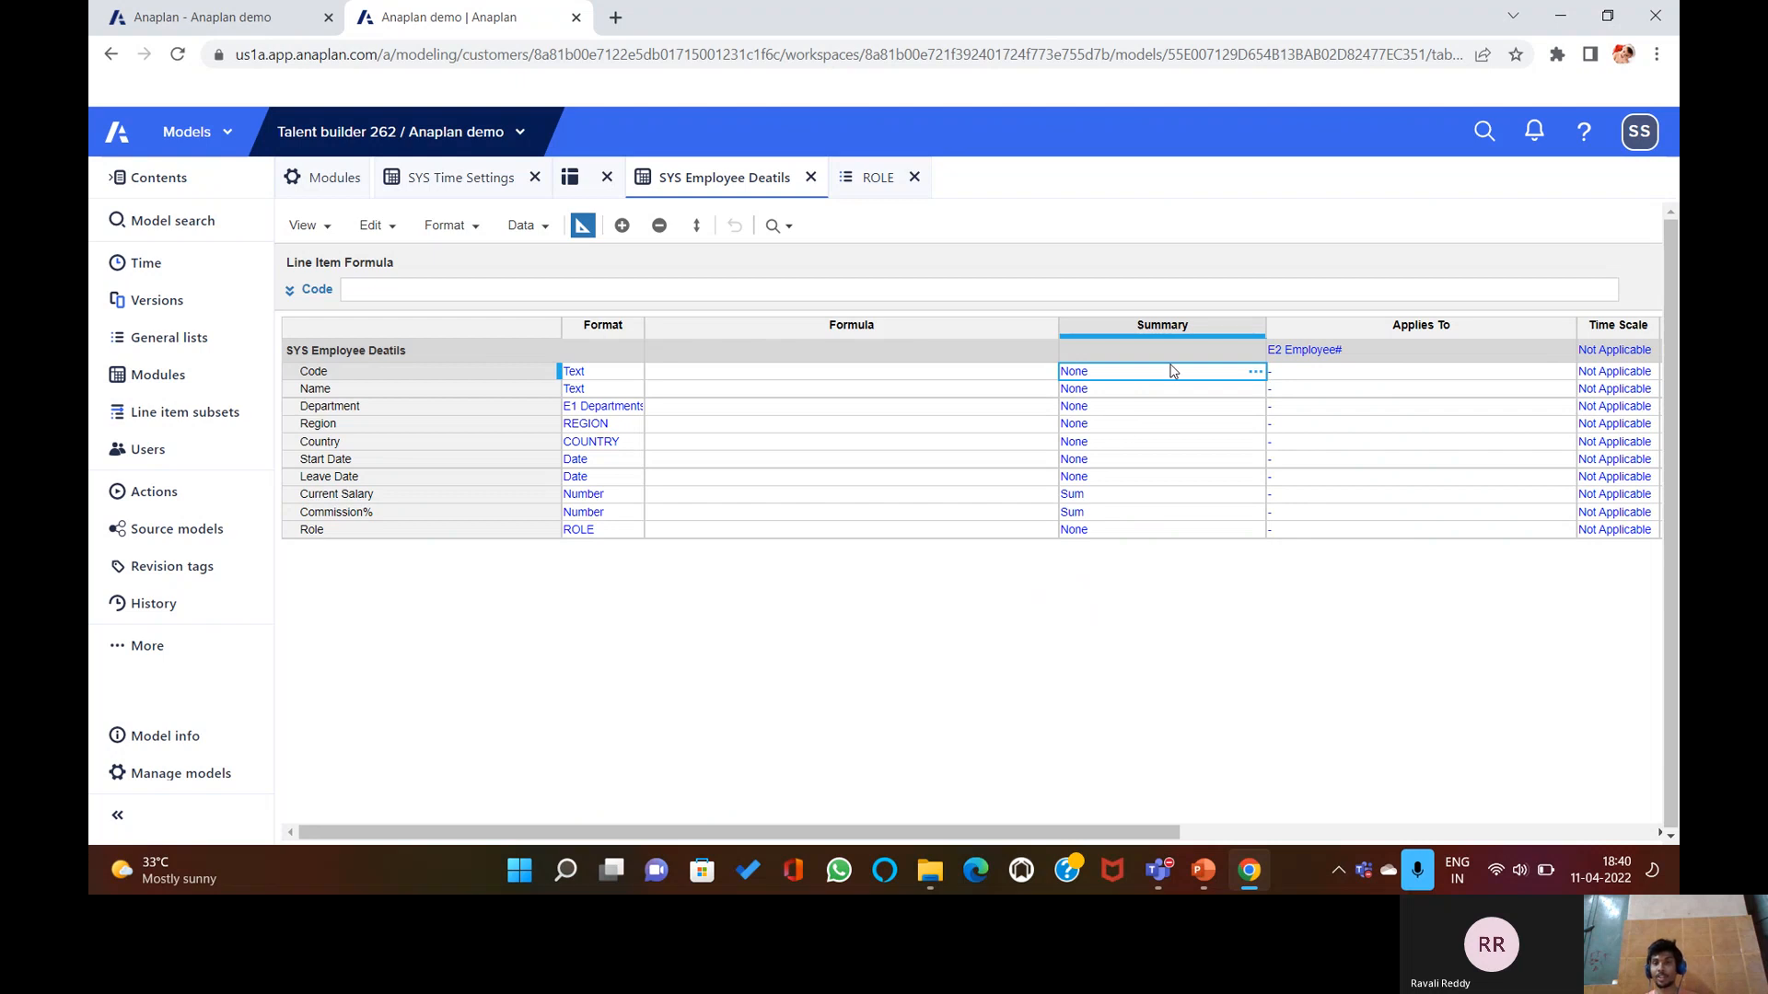
Recheck Code's Summary dropdown against the slide, leave it at None, and bring PowerPoint forward.
left_click(1214, 878)
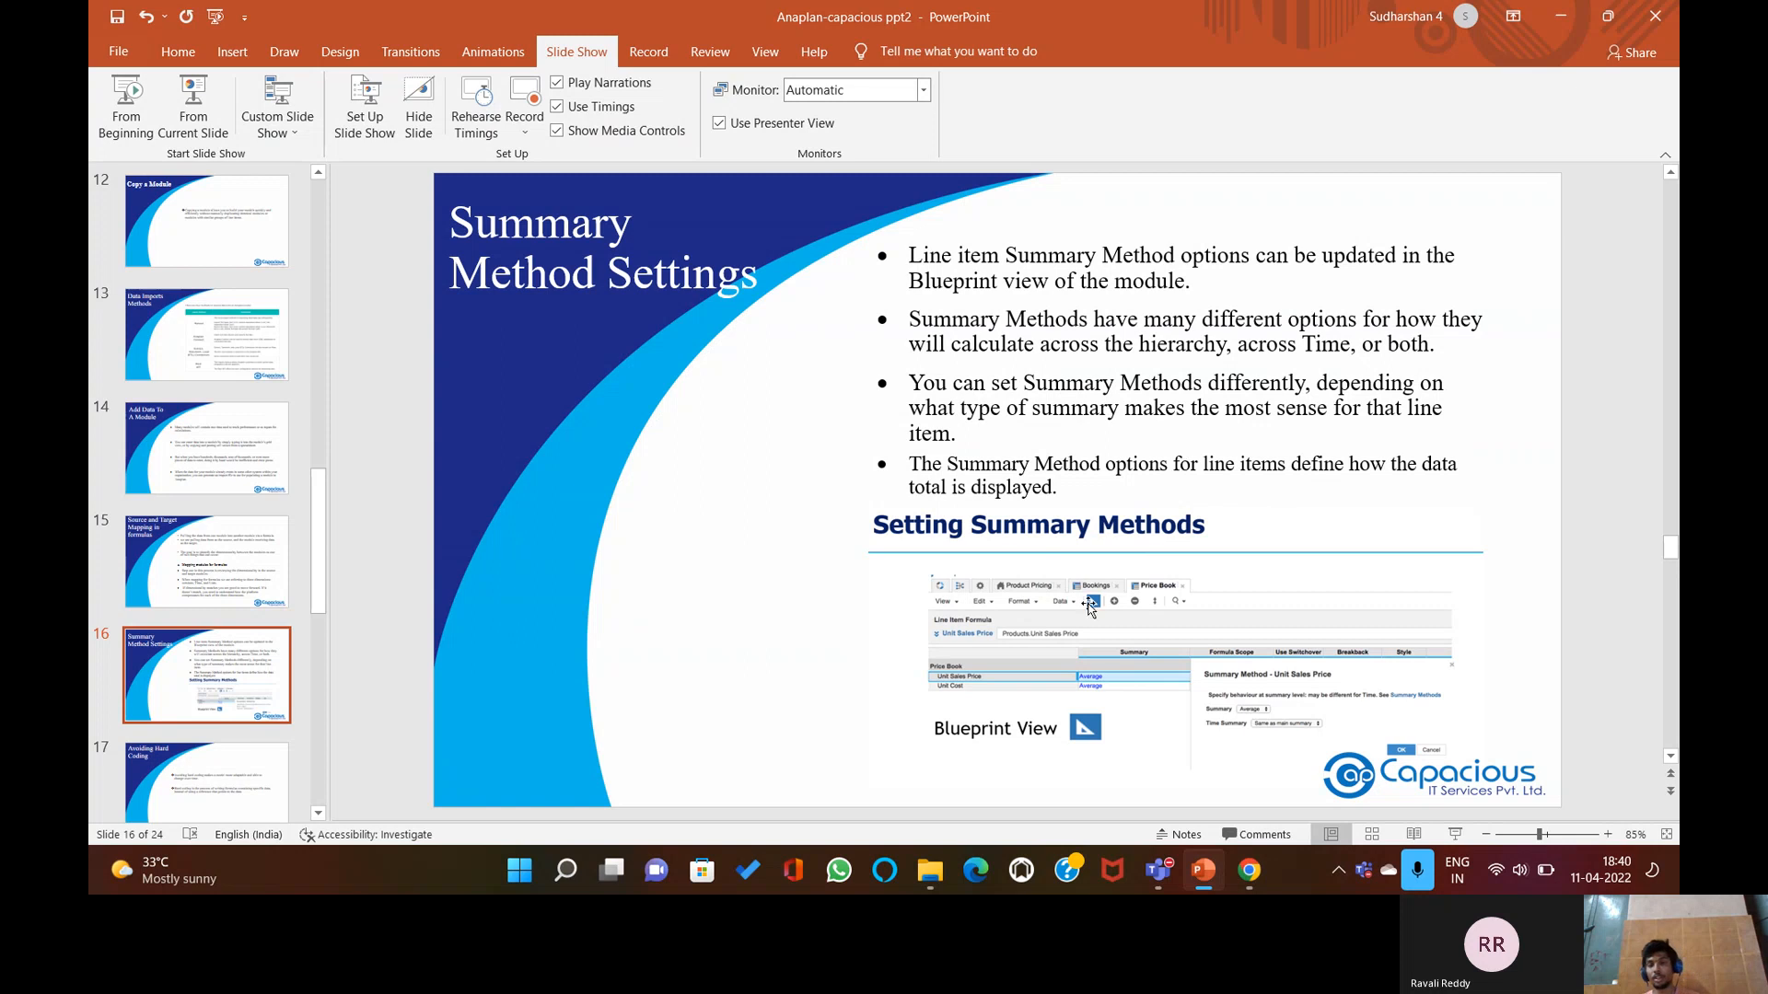
left_click(1248, 870)
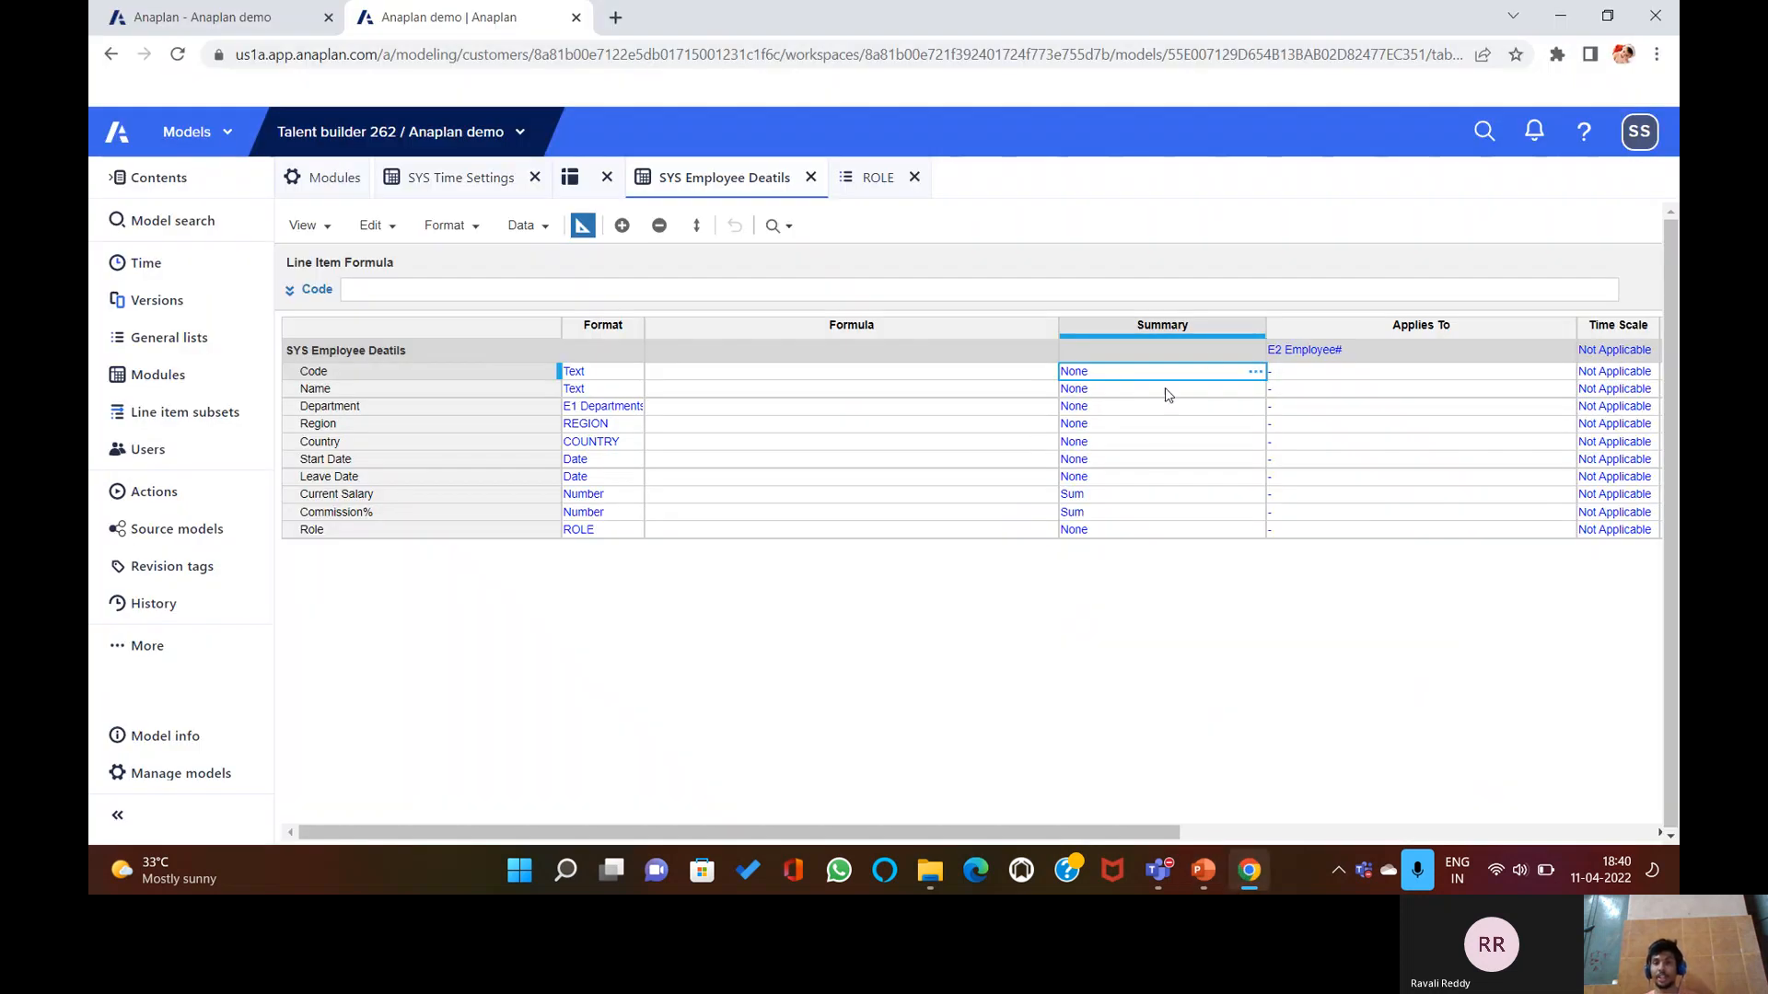
left_click(1255, 372)
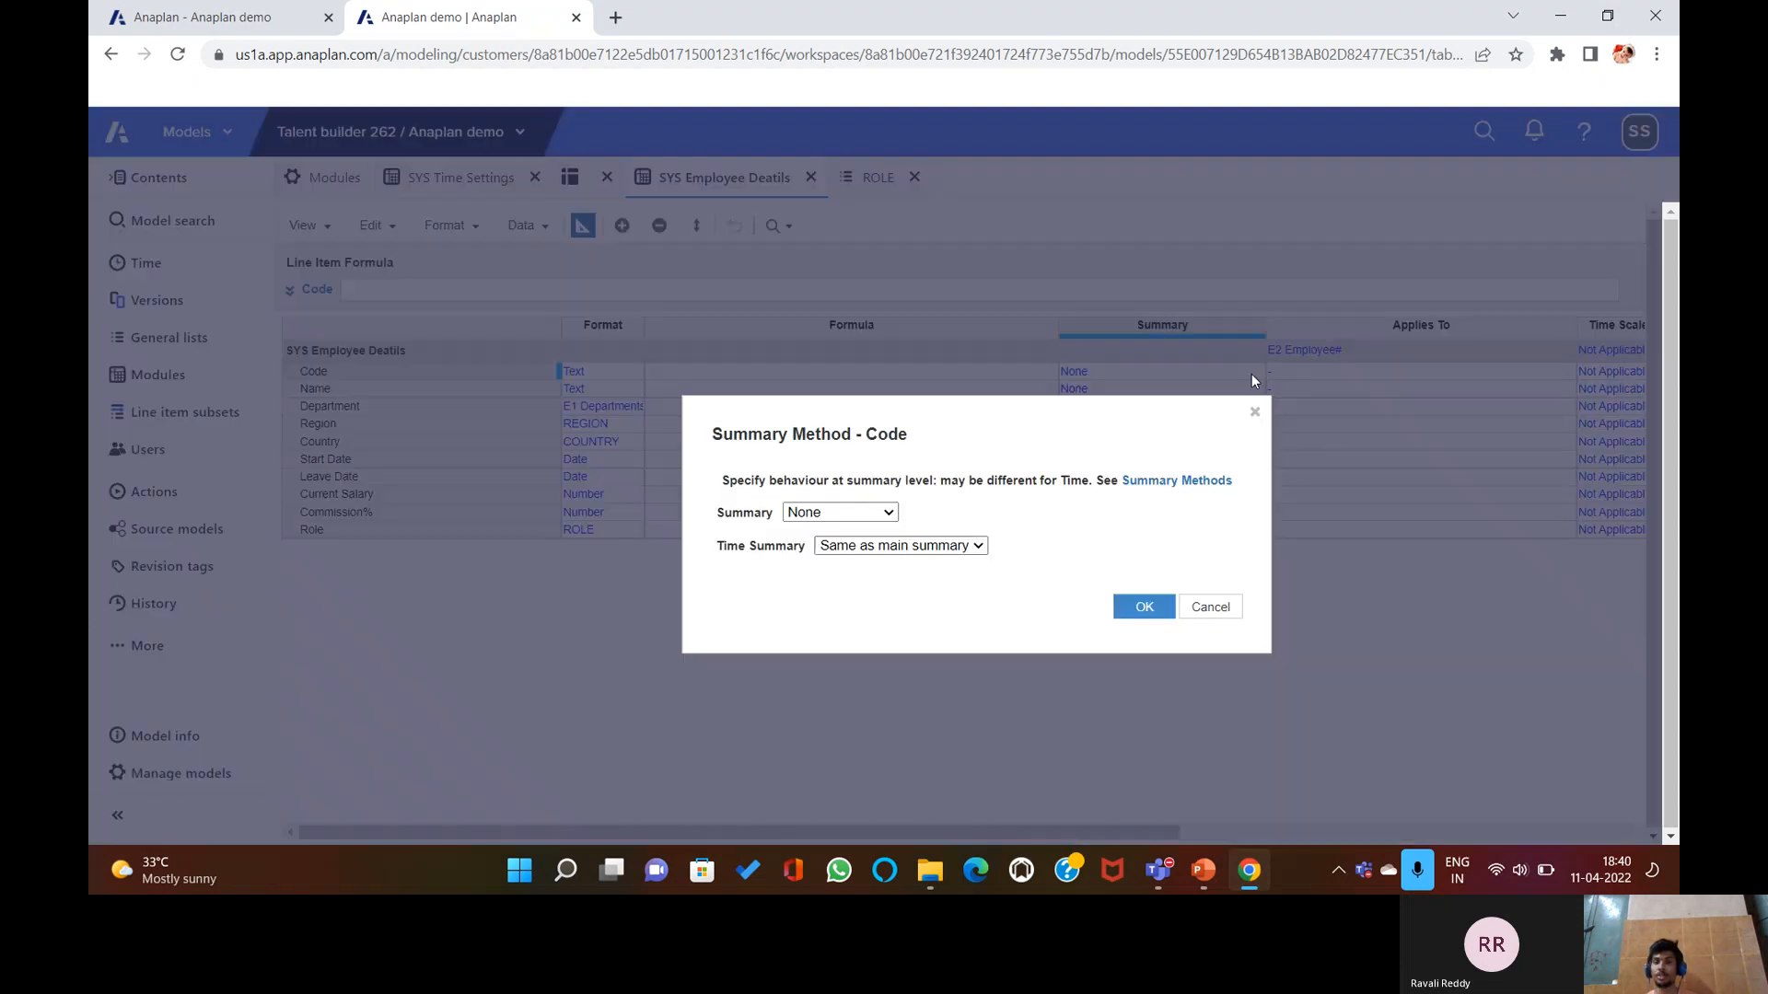
left_click(888, 516)
left_click(891, 517)
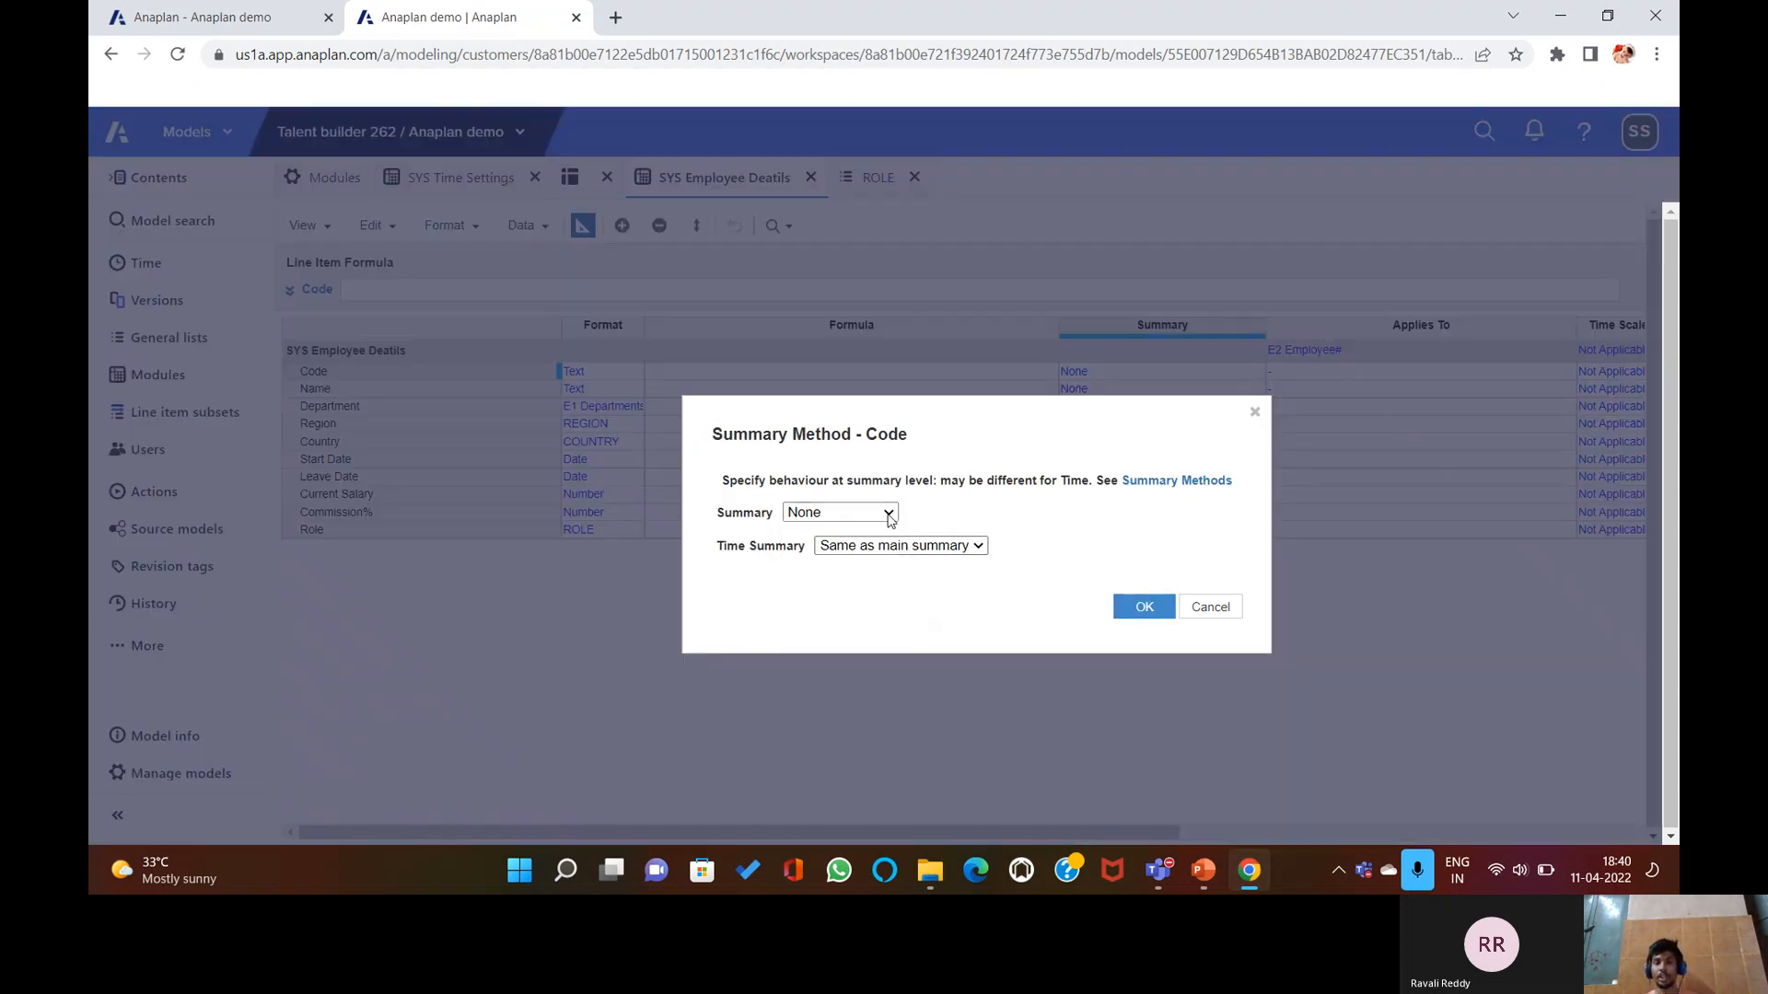
left_click(1197, 606)
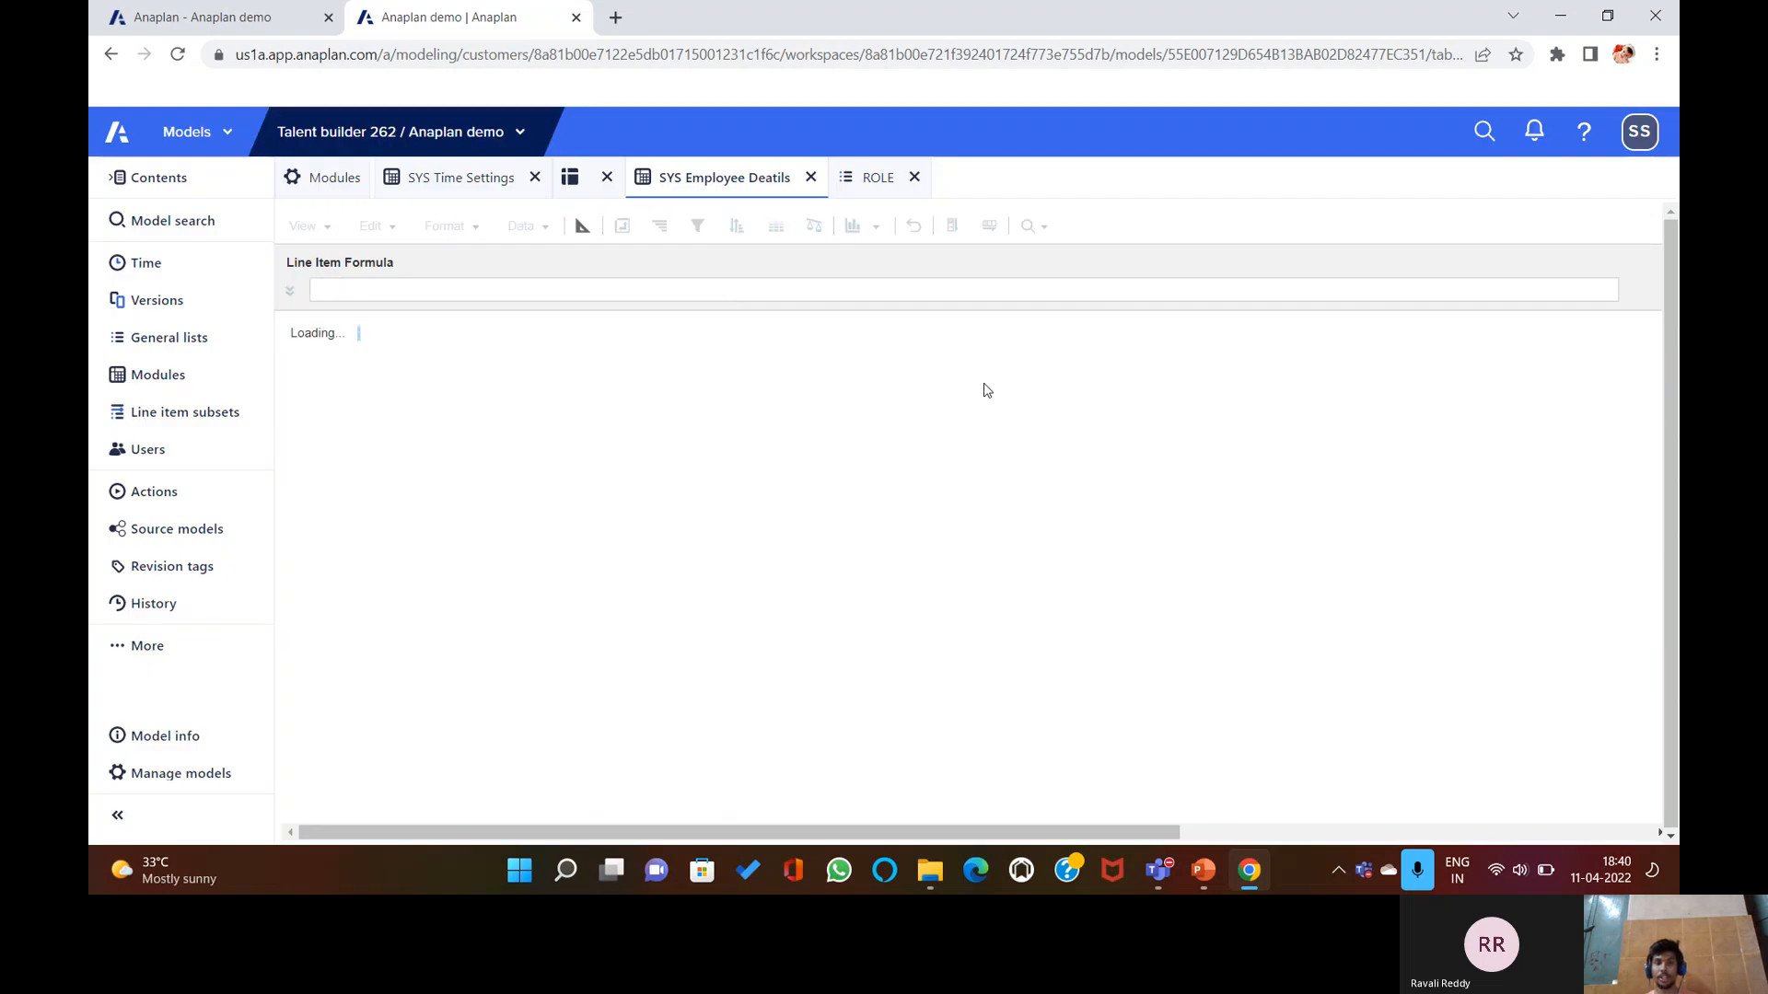
left_click(581, 227)
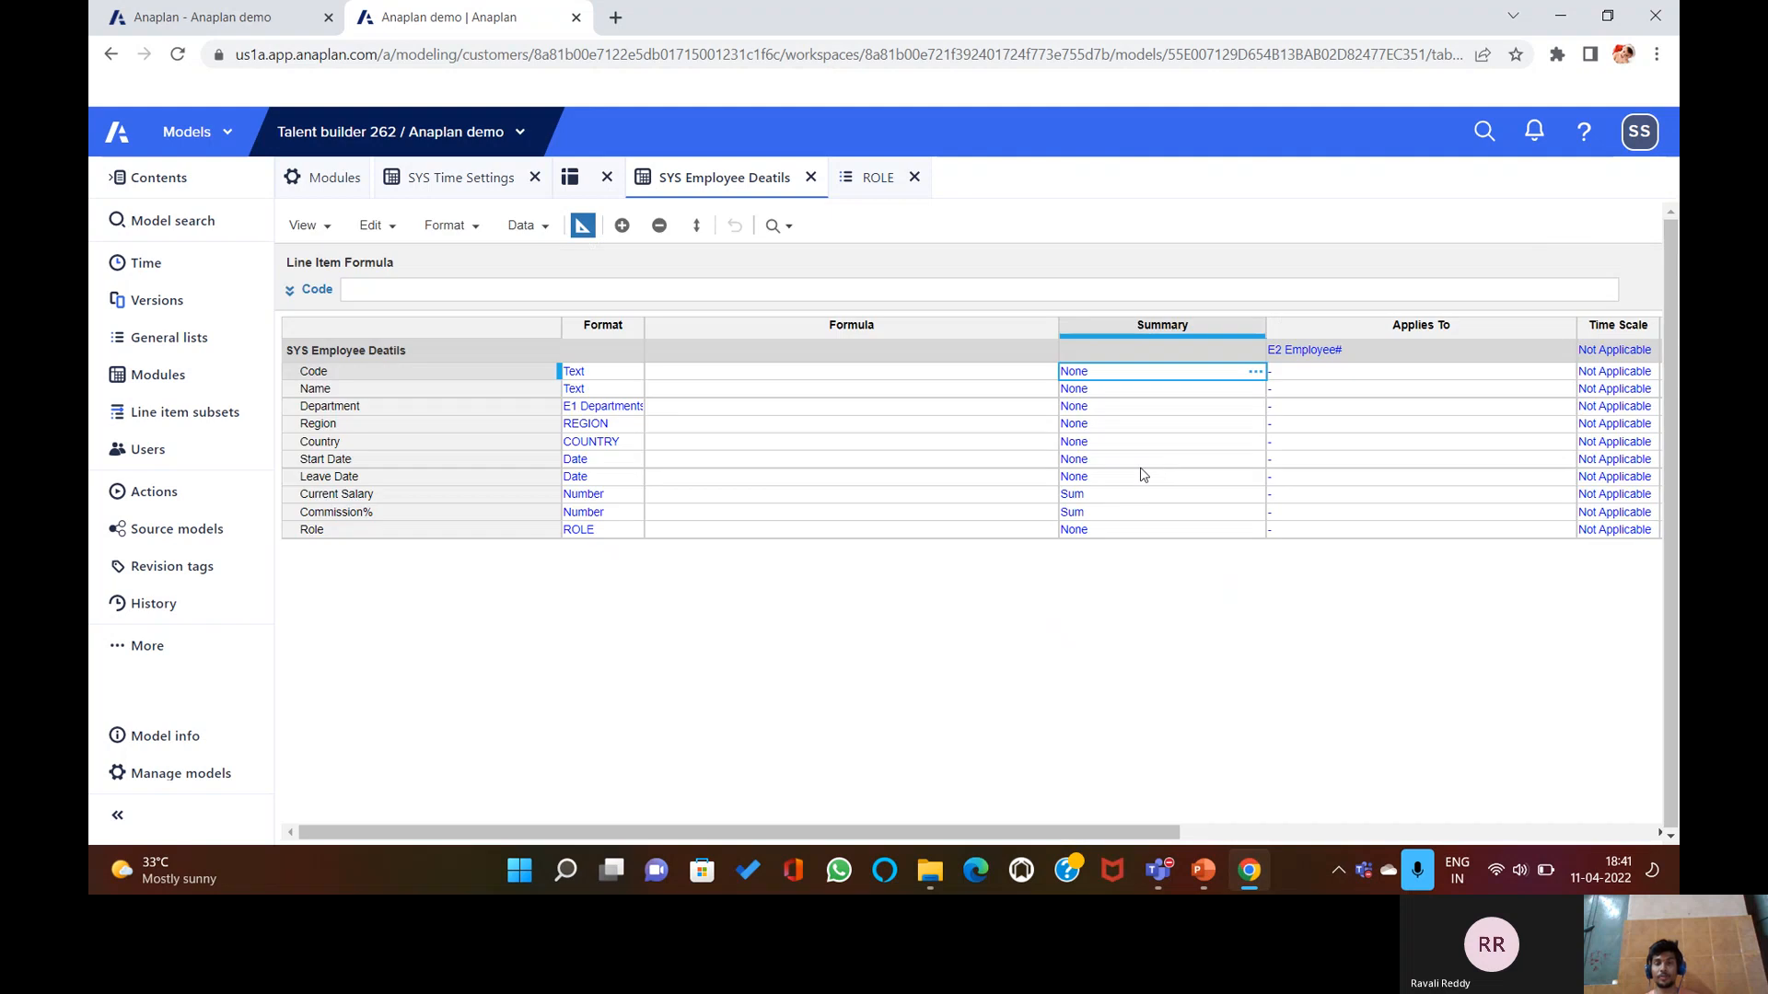
left_click(1206, 875)
Scroll PowerPoint to slide 17, Avoiding Hard Coding, then switch back to the Anaplan model.
scroll(1045, 567, "down", 2)
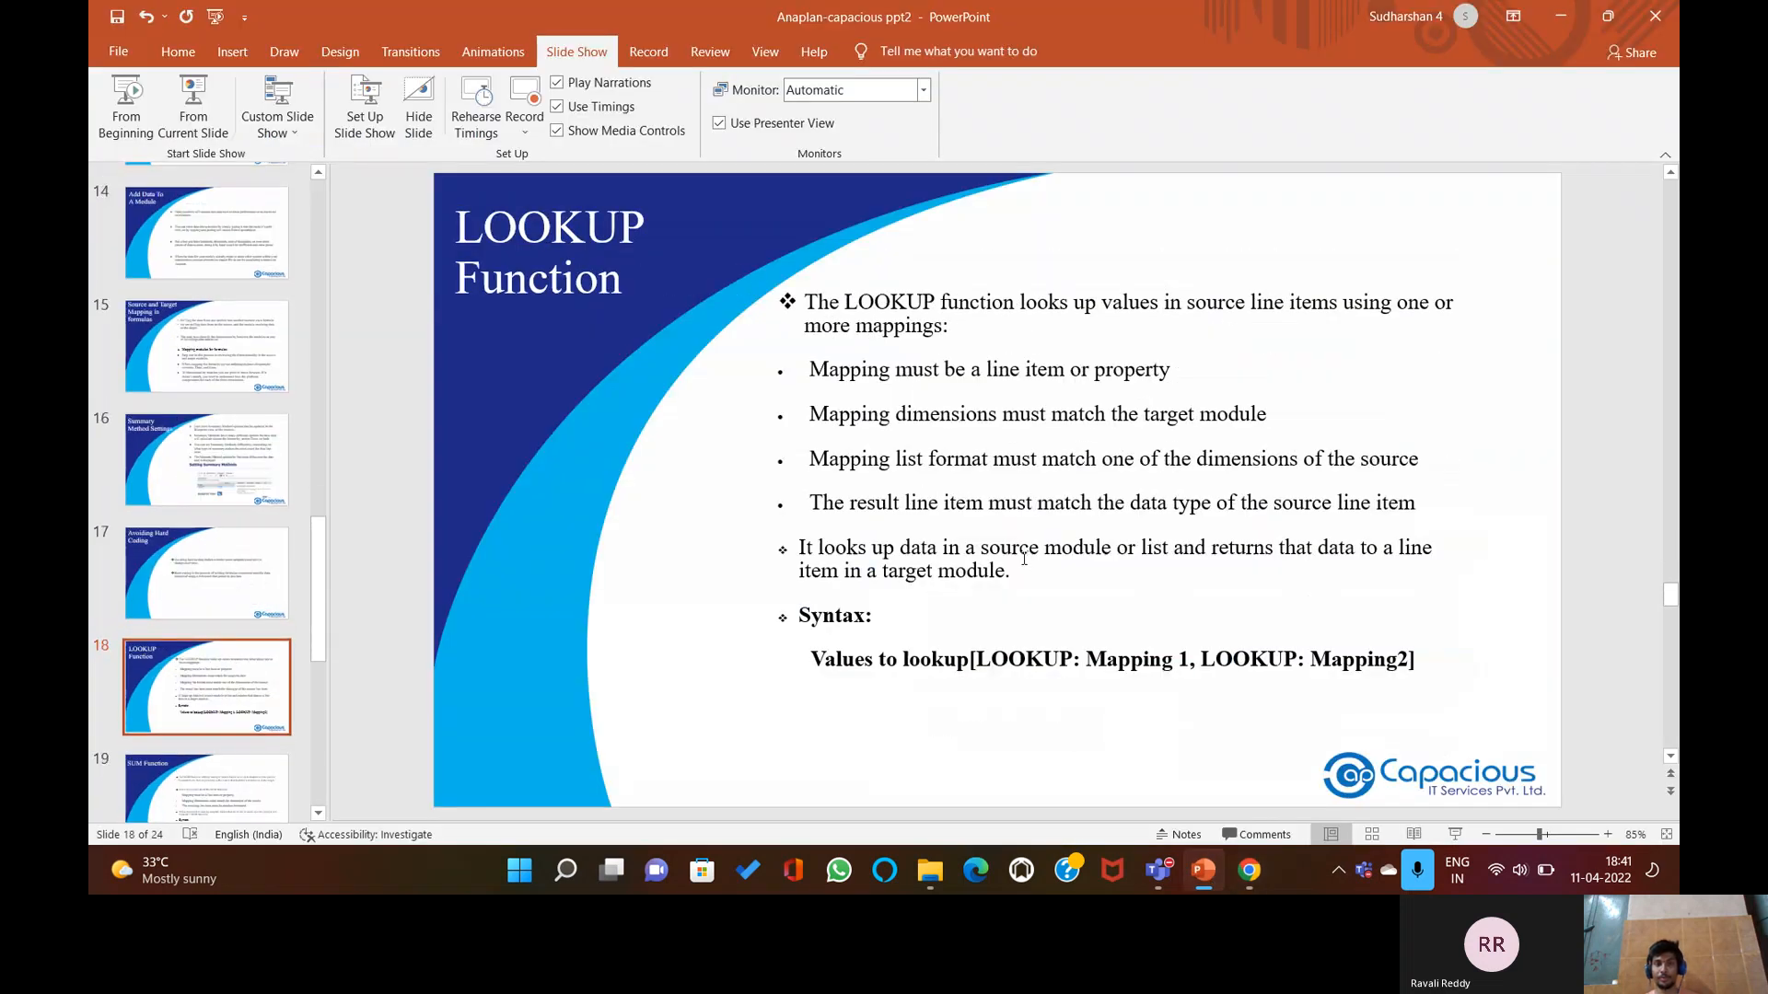
scroll(1021, 554, "up", 1)
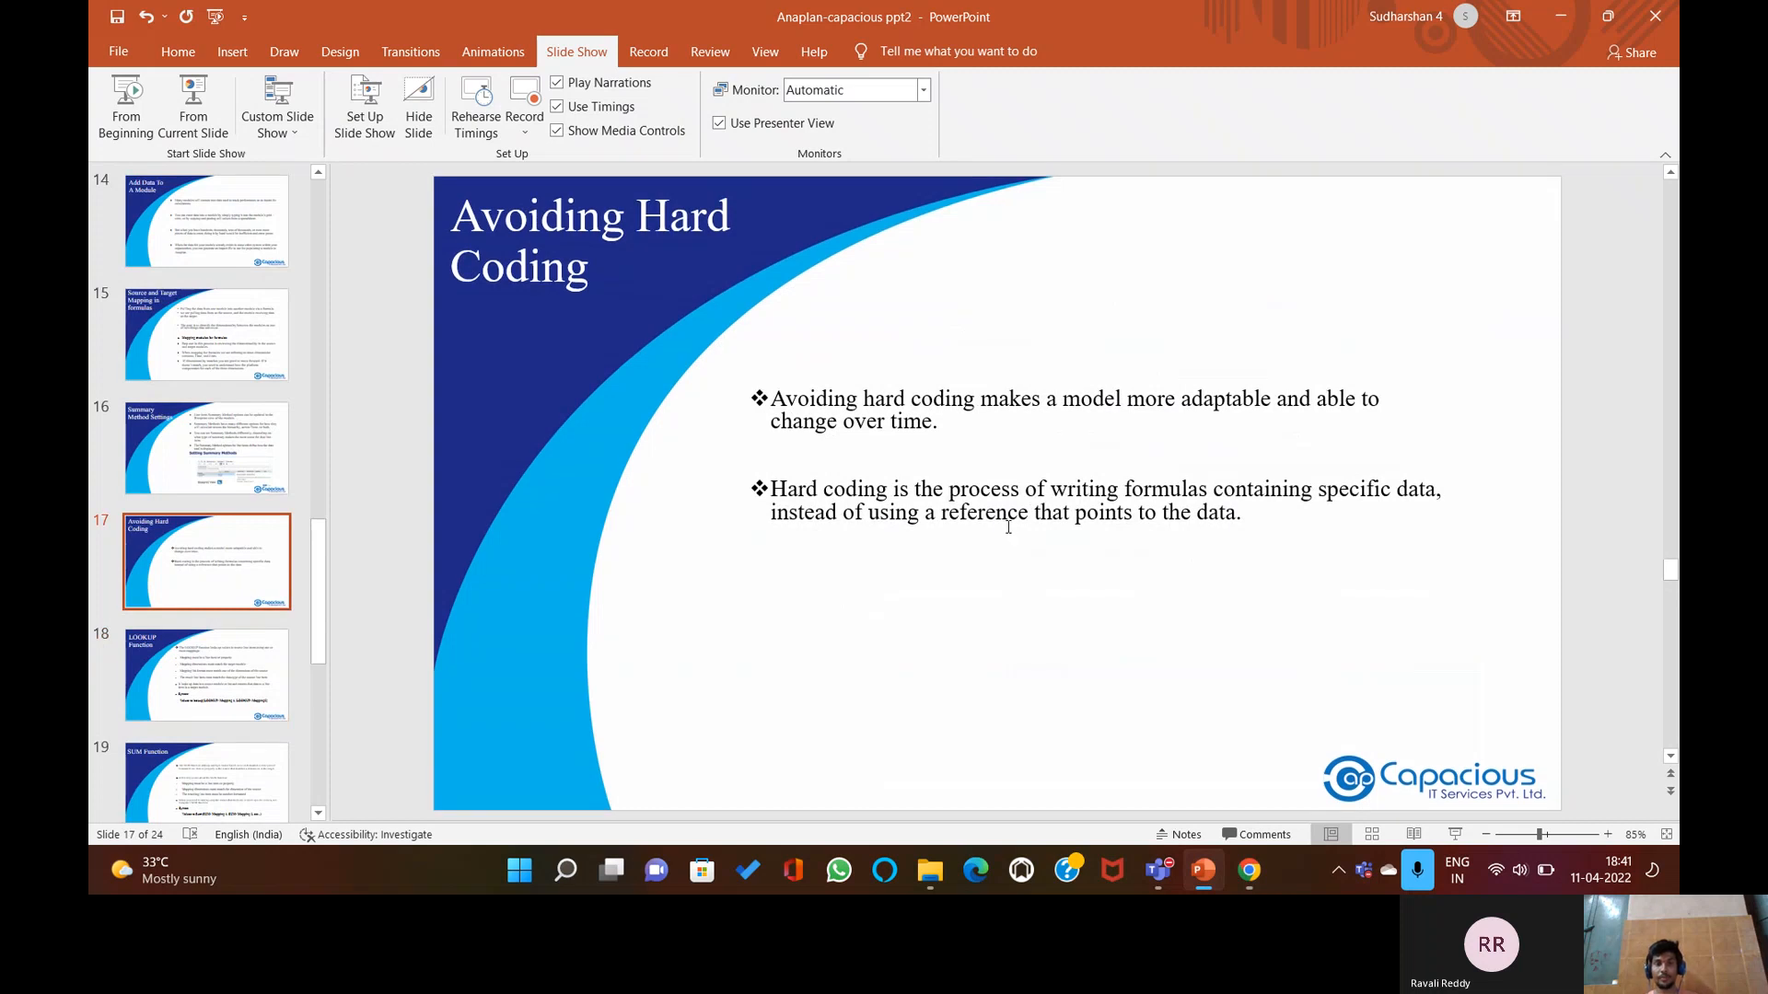
scroll(1010, 543, "up", 1)
scroll(1006, 536, "down", 1)
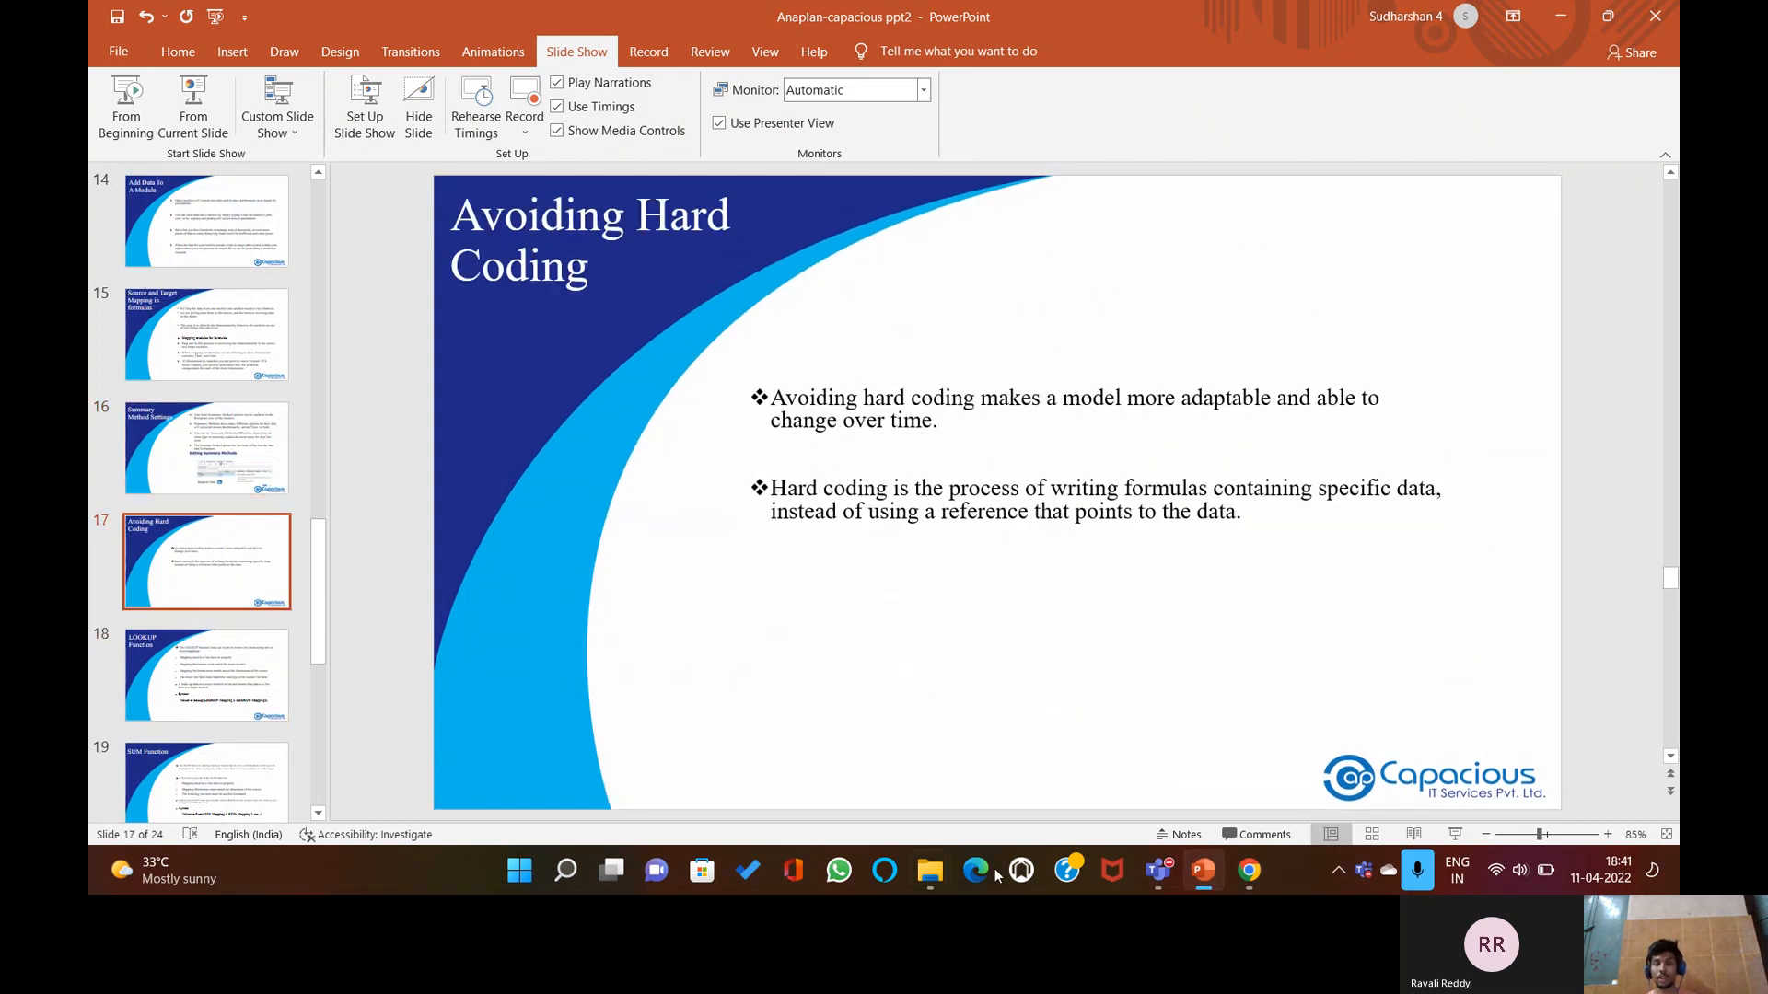
left_click(1249, 870)
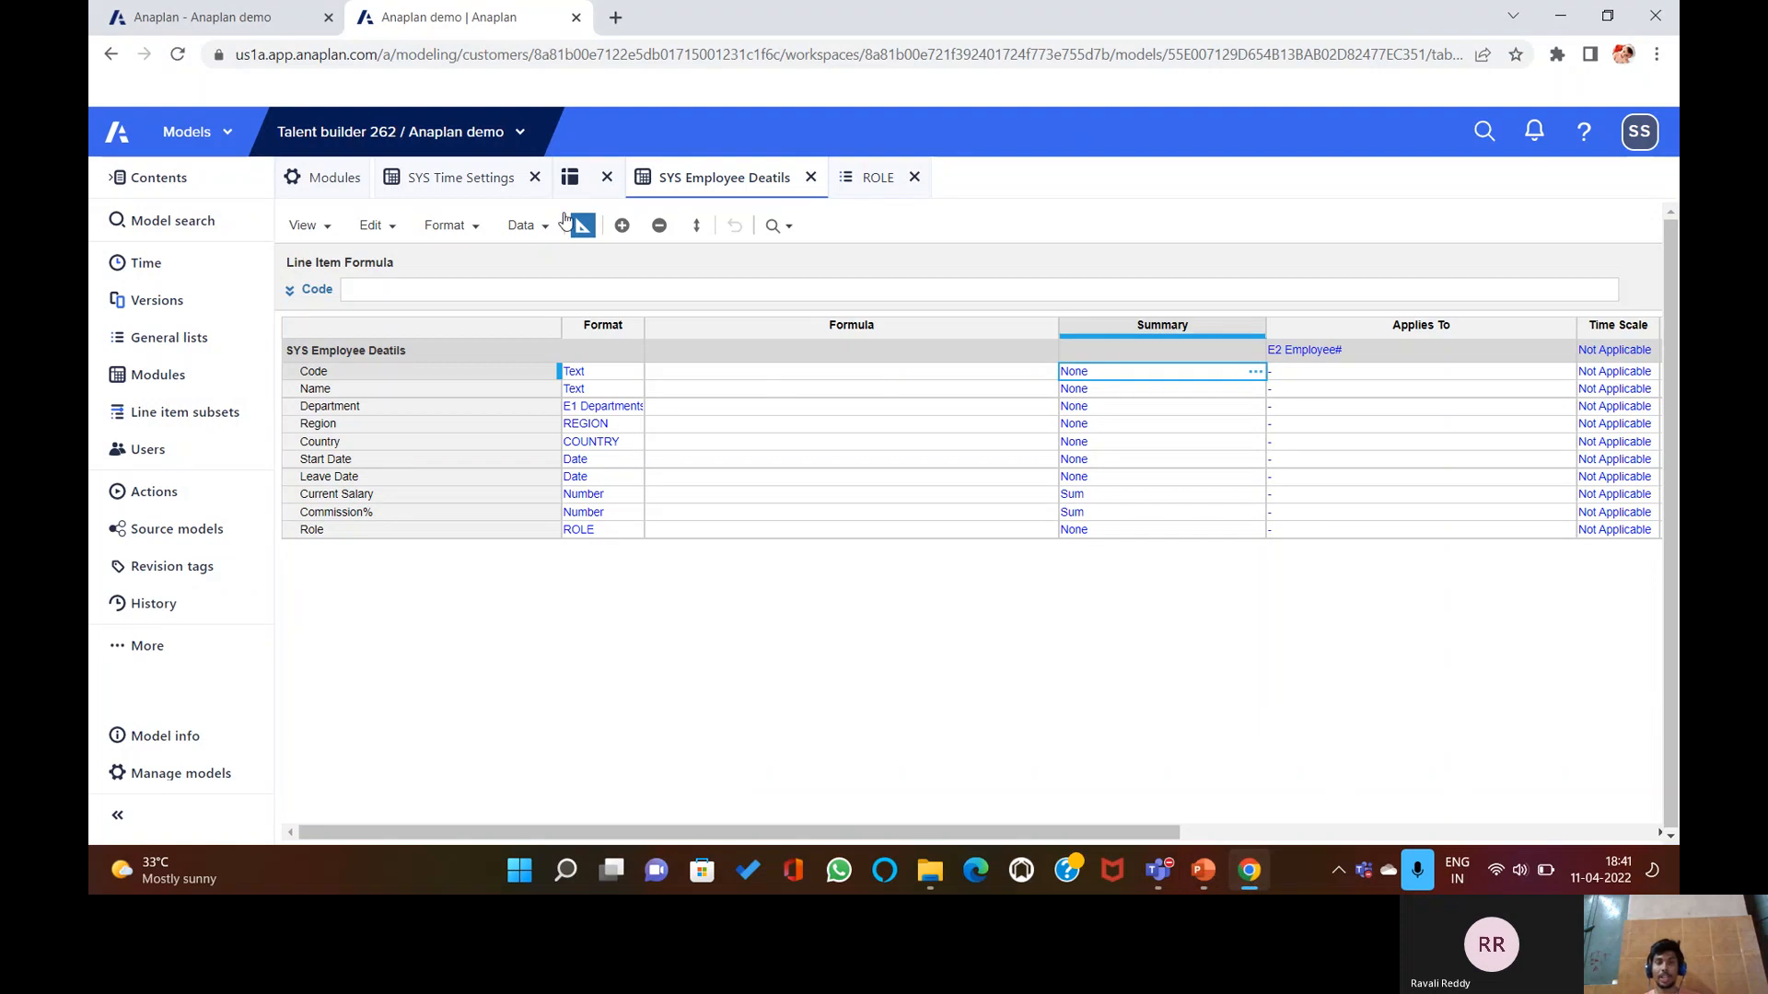
Show the SYS Time Settings module in blueprint view, then return to PowerPoint slide 17, 'Avoiding Hard Coding'.
left_click(493, 179)
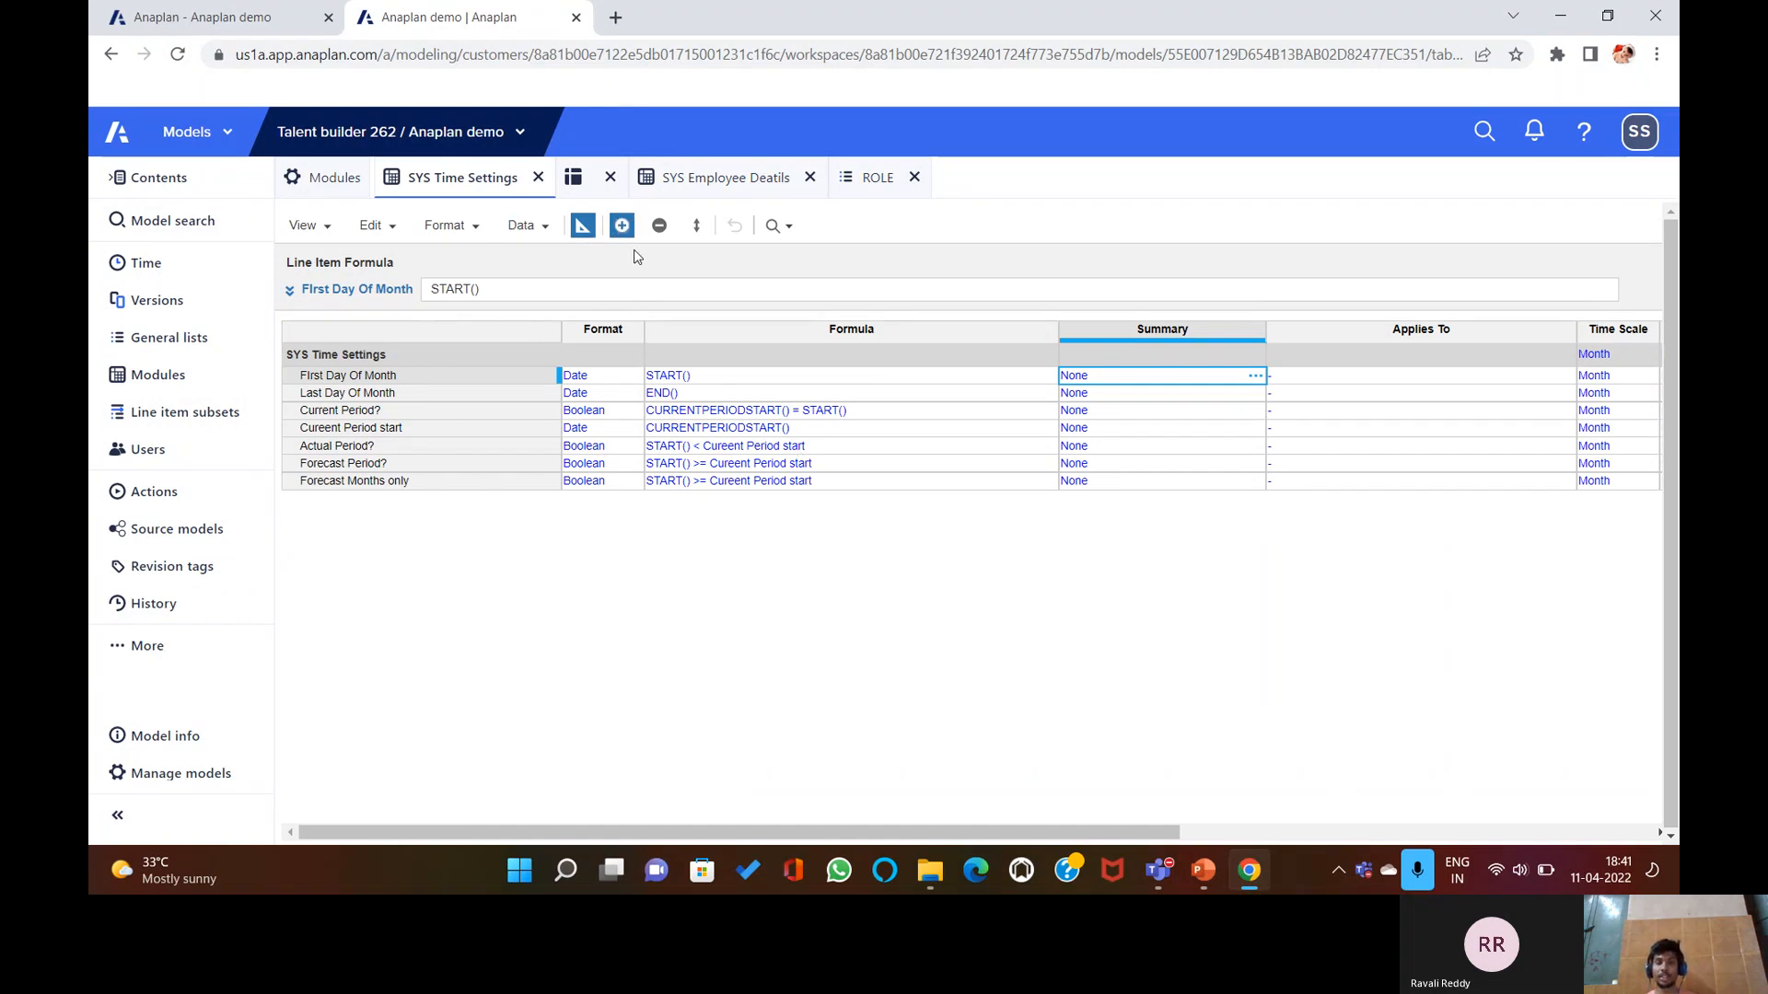
left_click(590, 223)
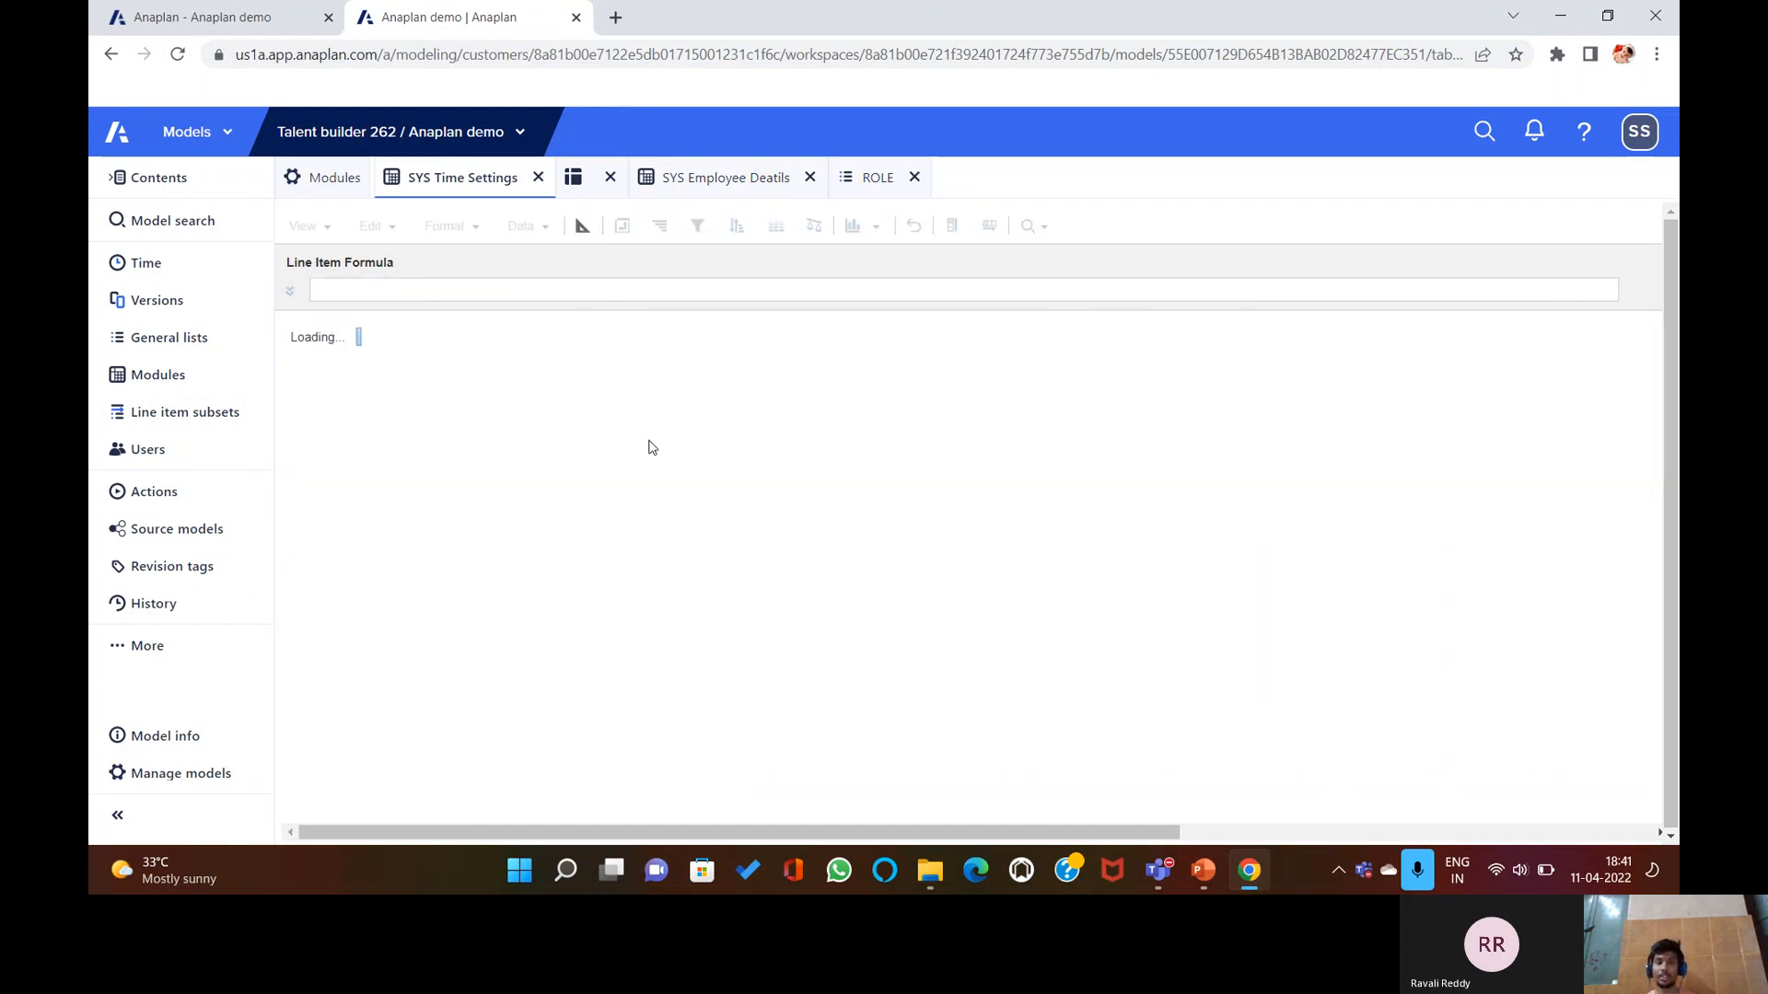
left_click(582, 230)
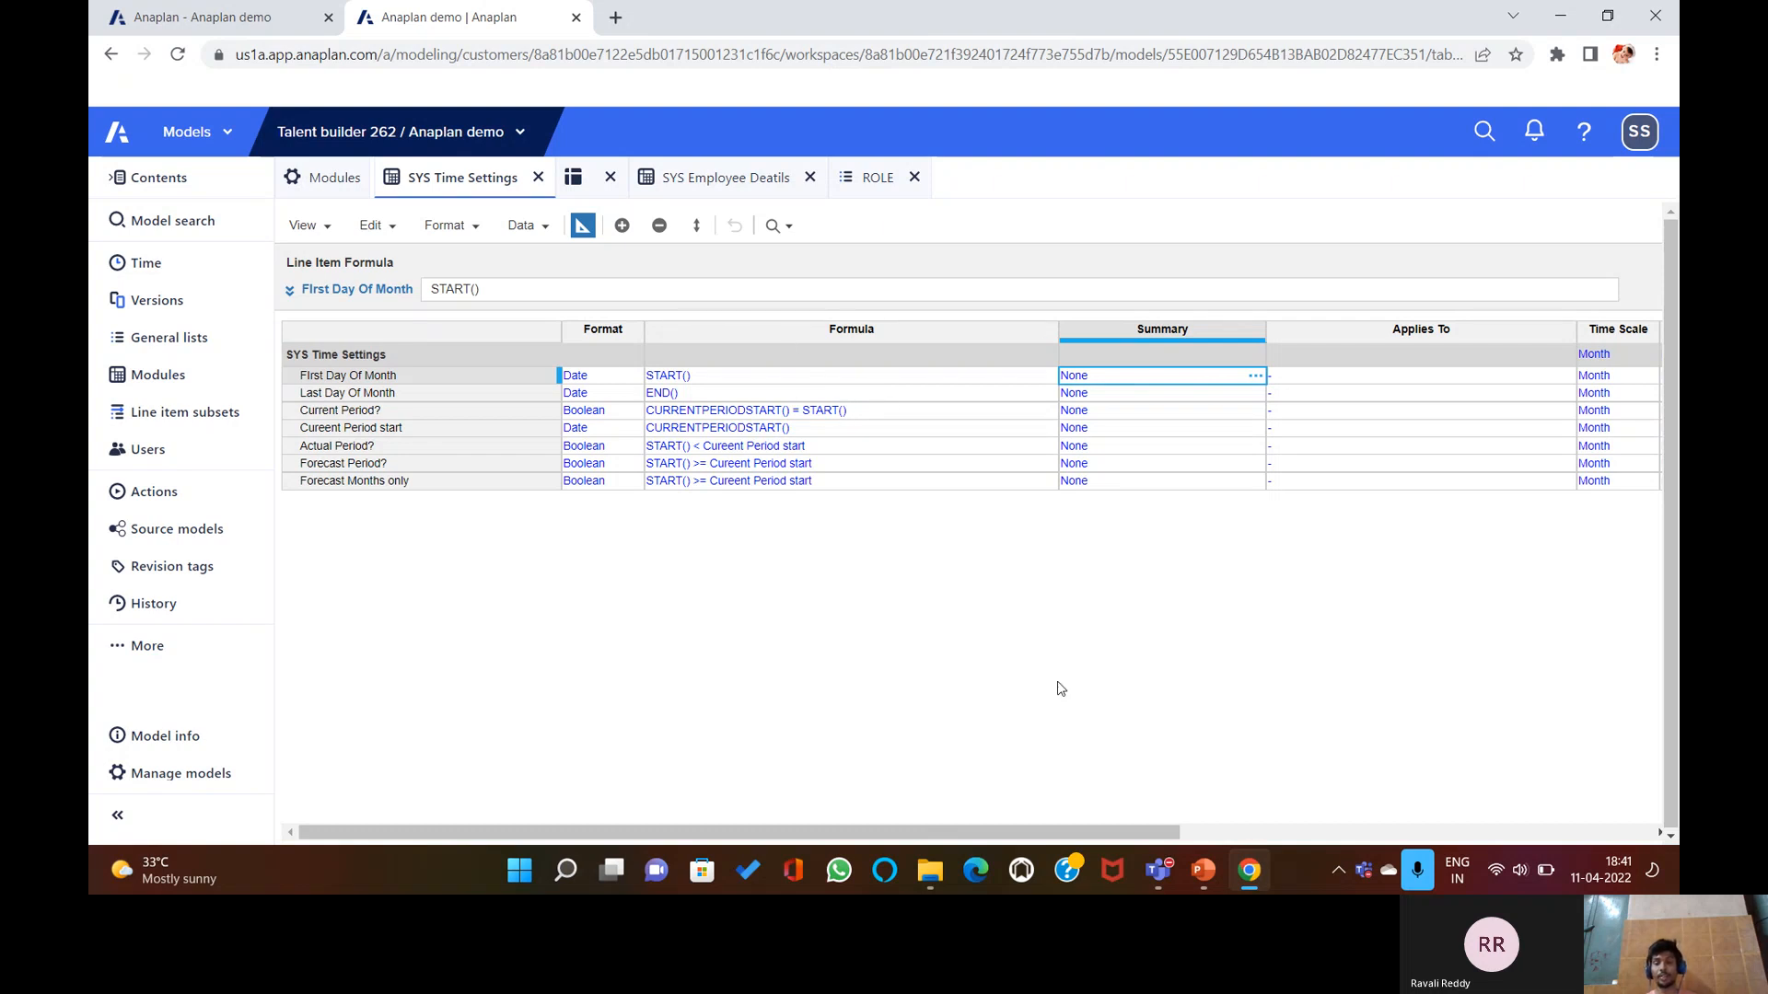
left_click(1222, 873)
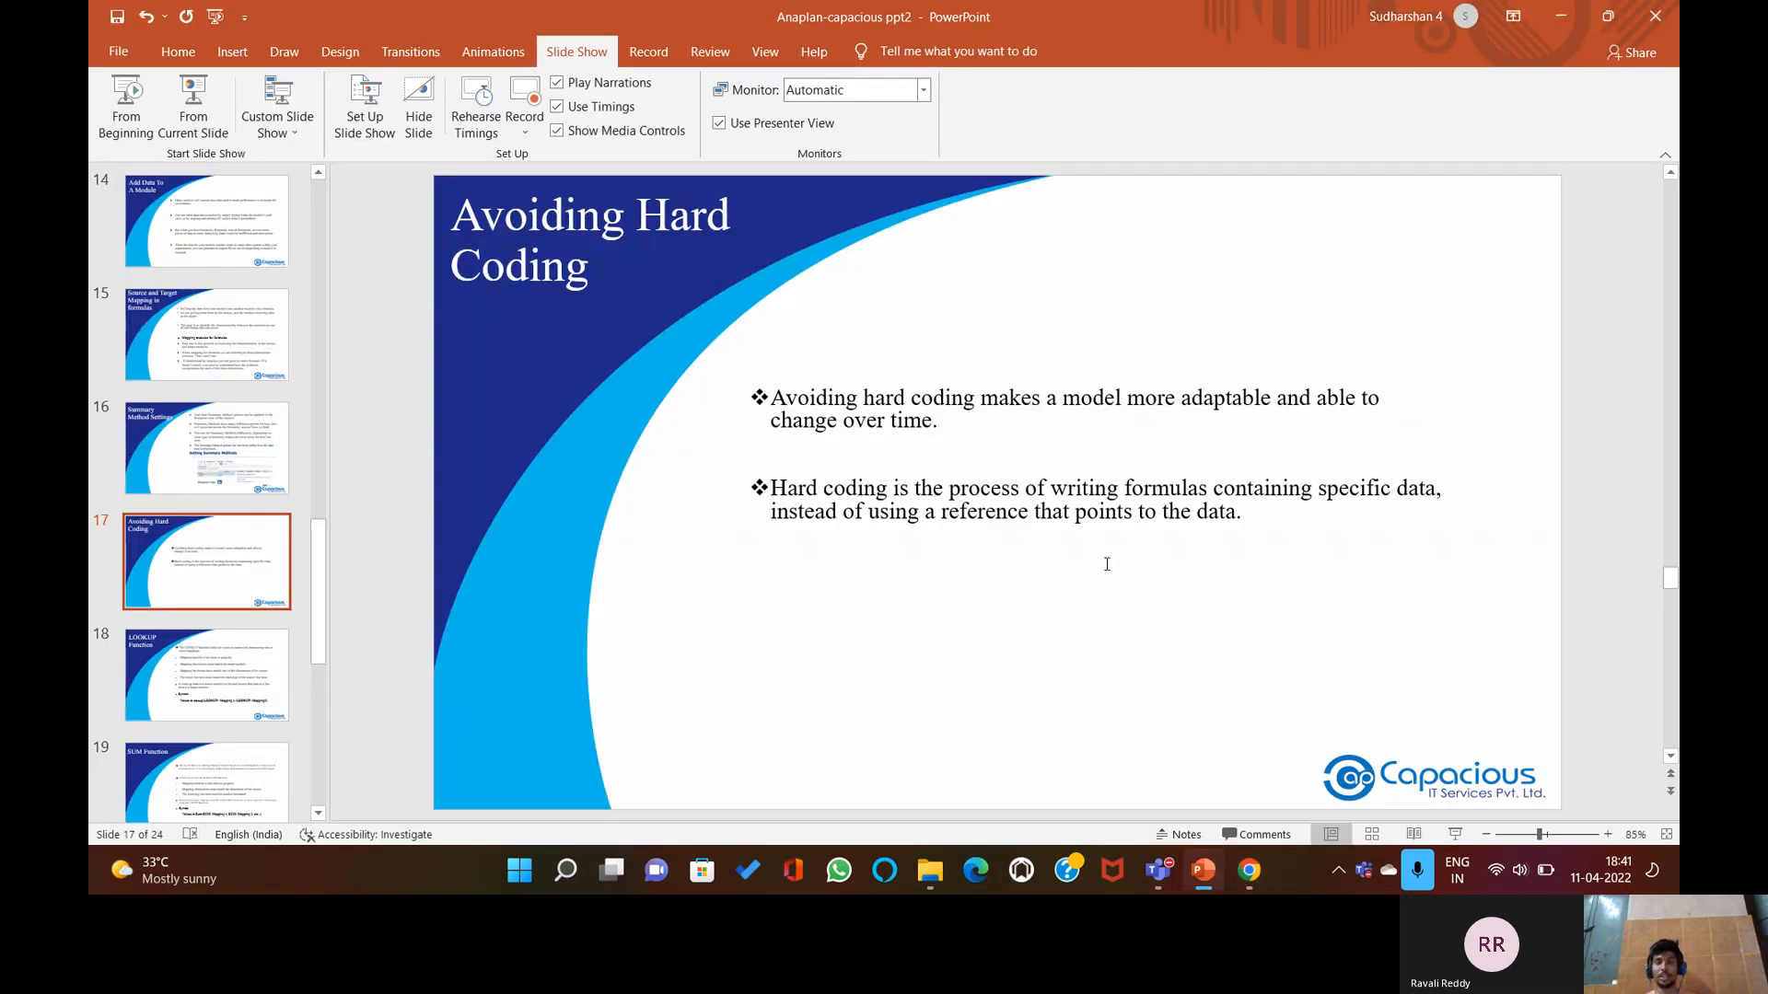
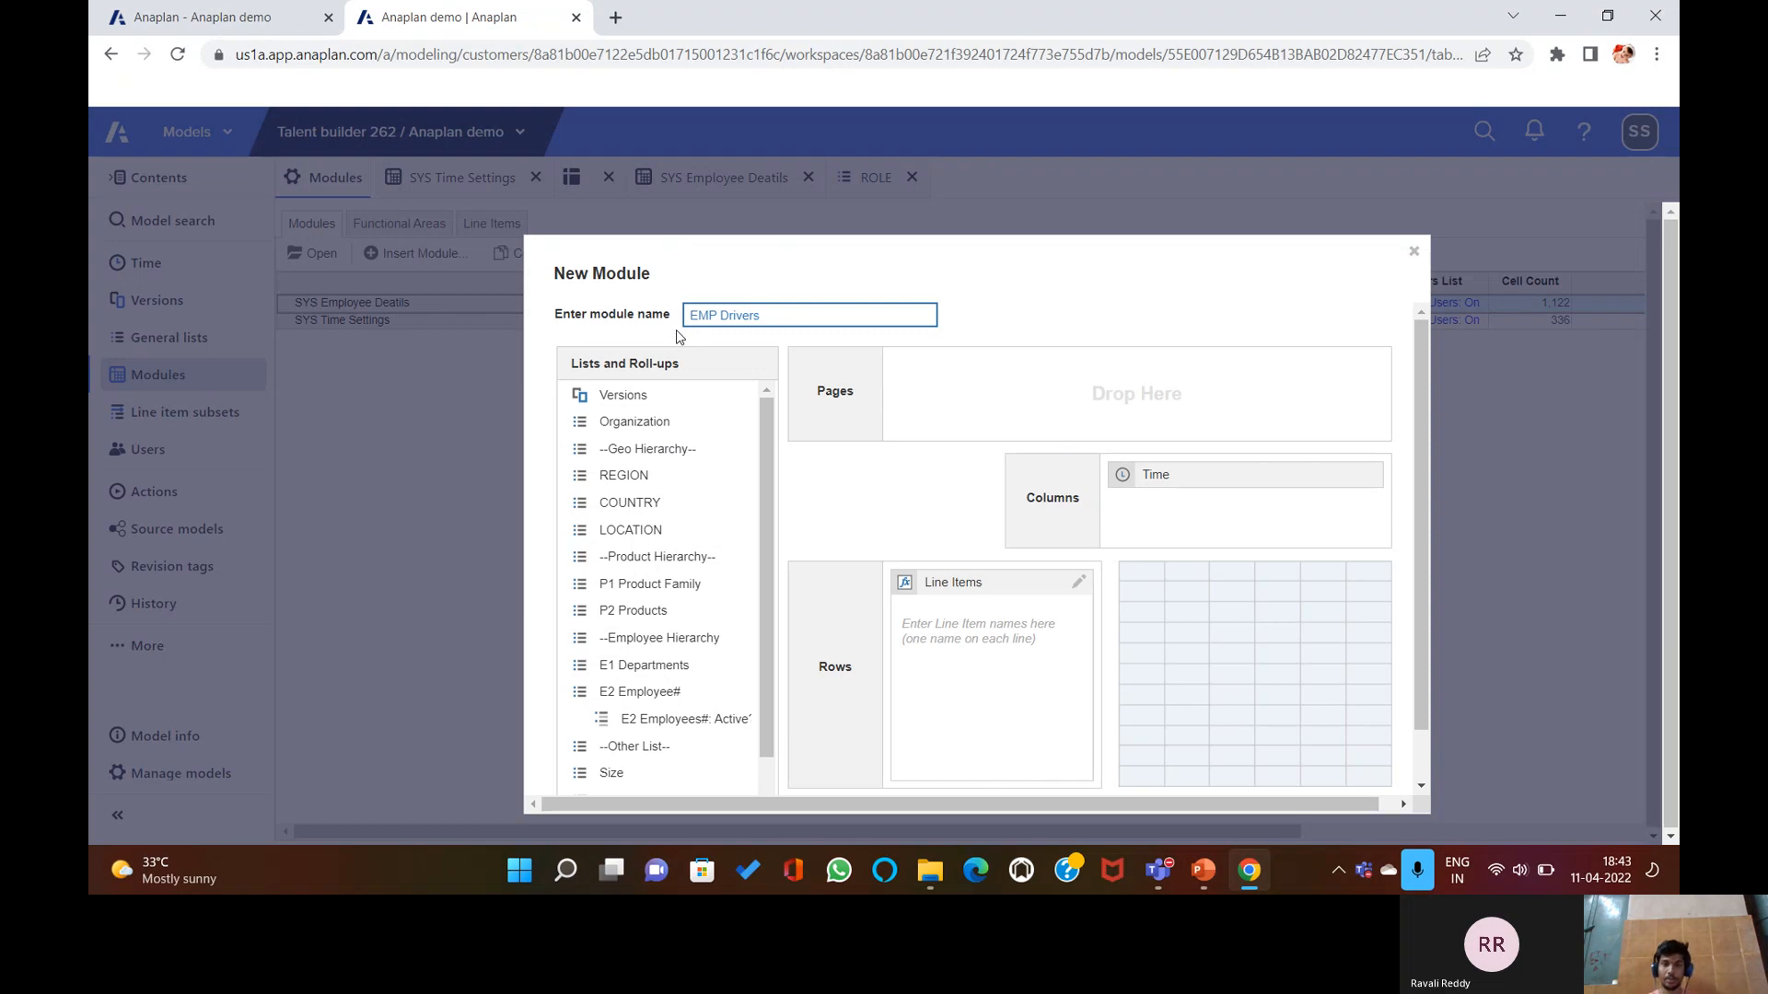
Replace Time in the new module's columns with E2 Employee#.
left_click(1155, 475)
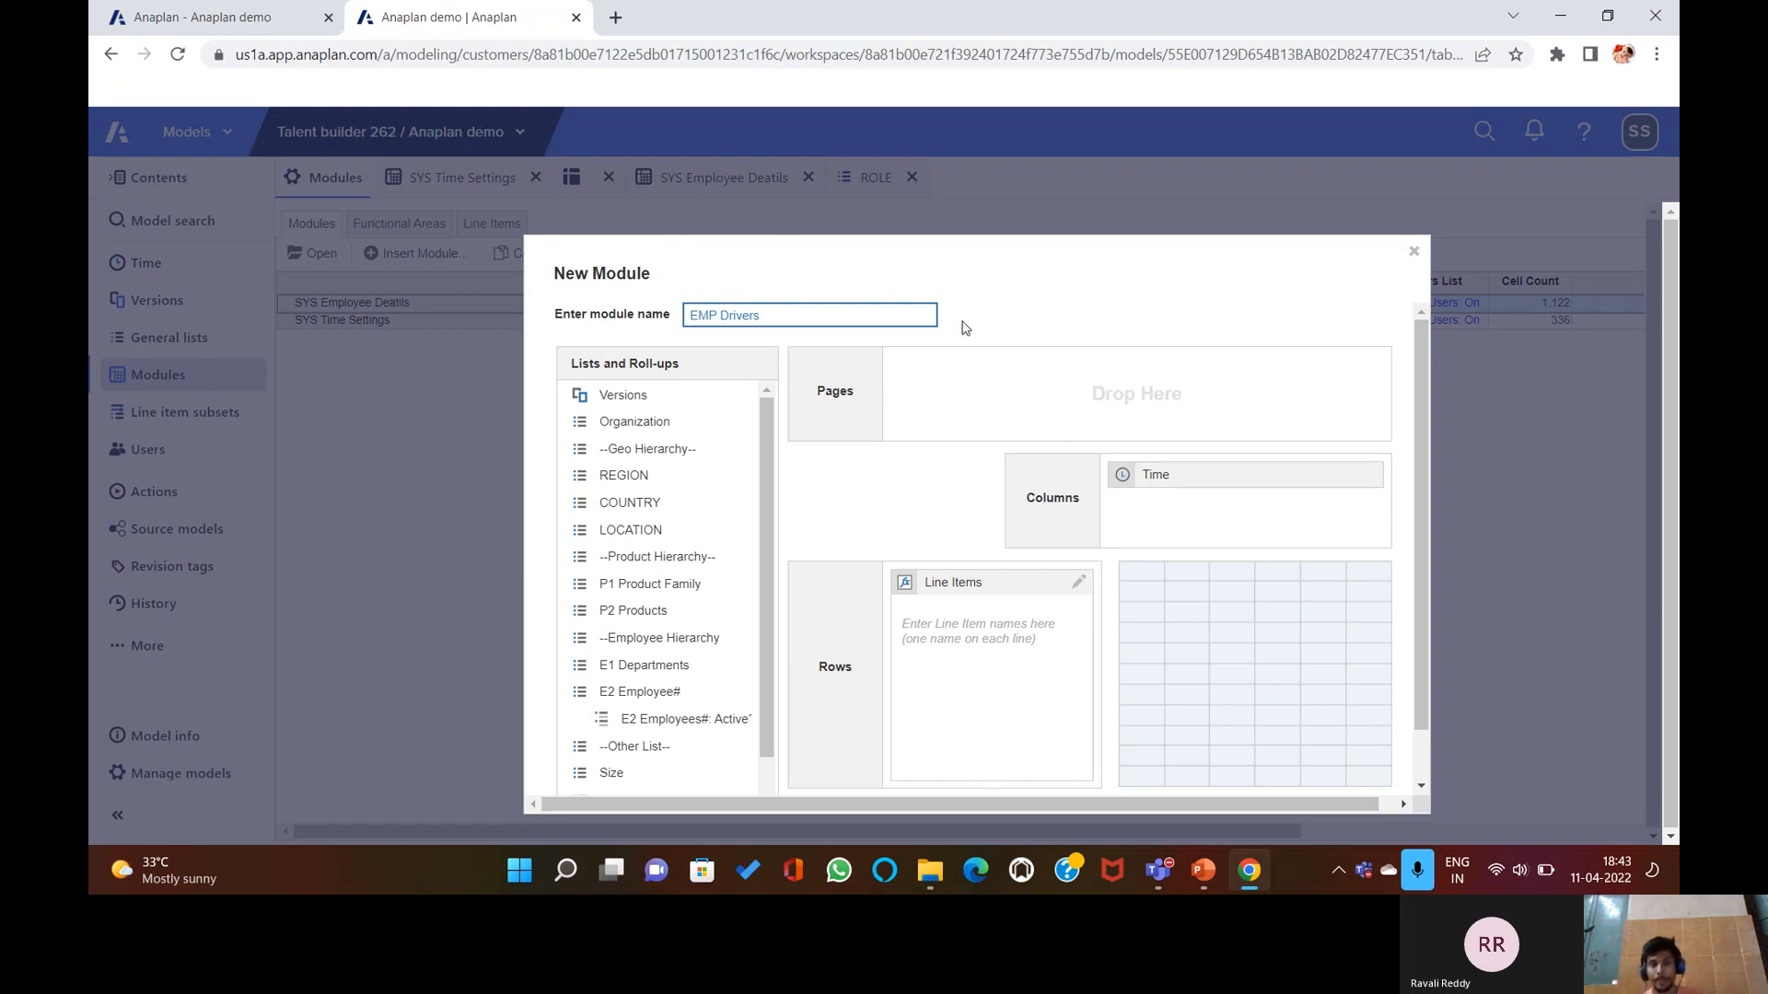
left_click_drag(1196, 466, 635, 709)
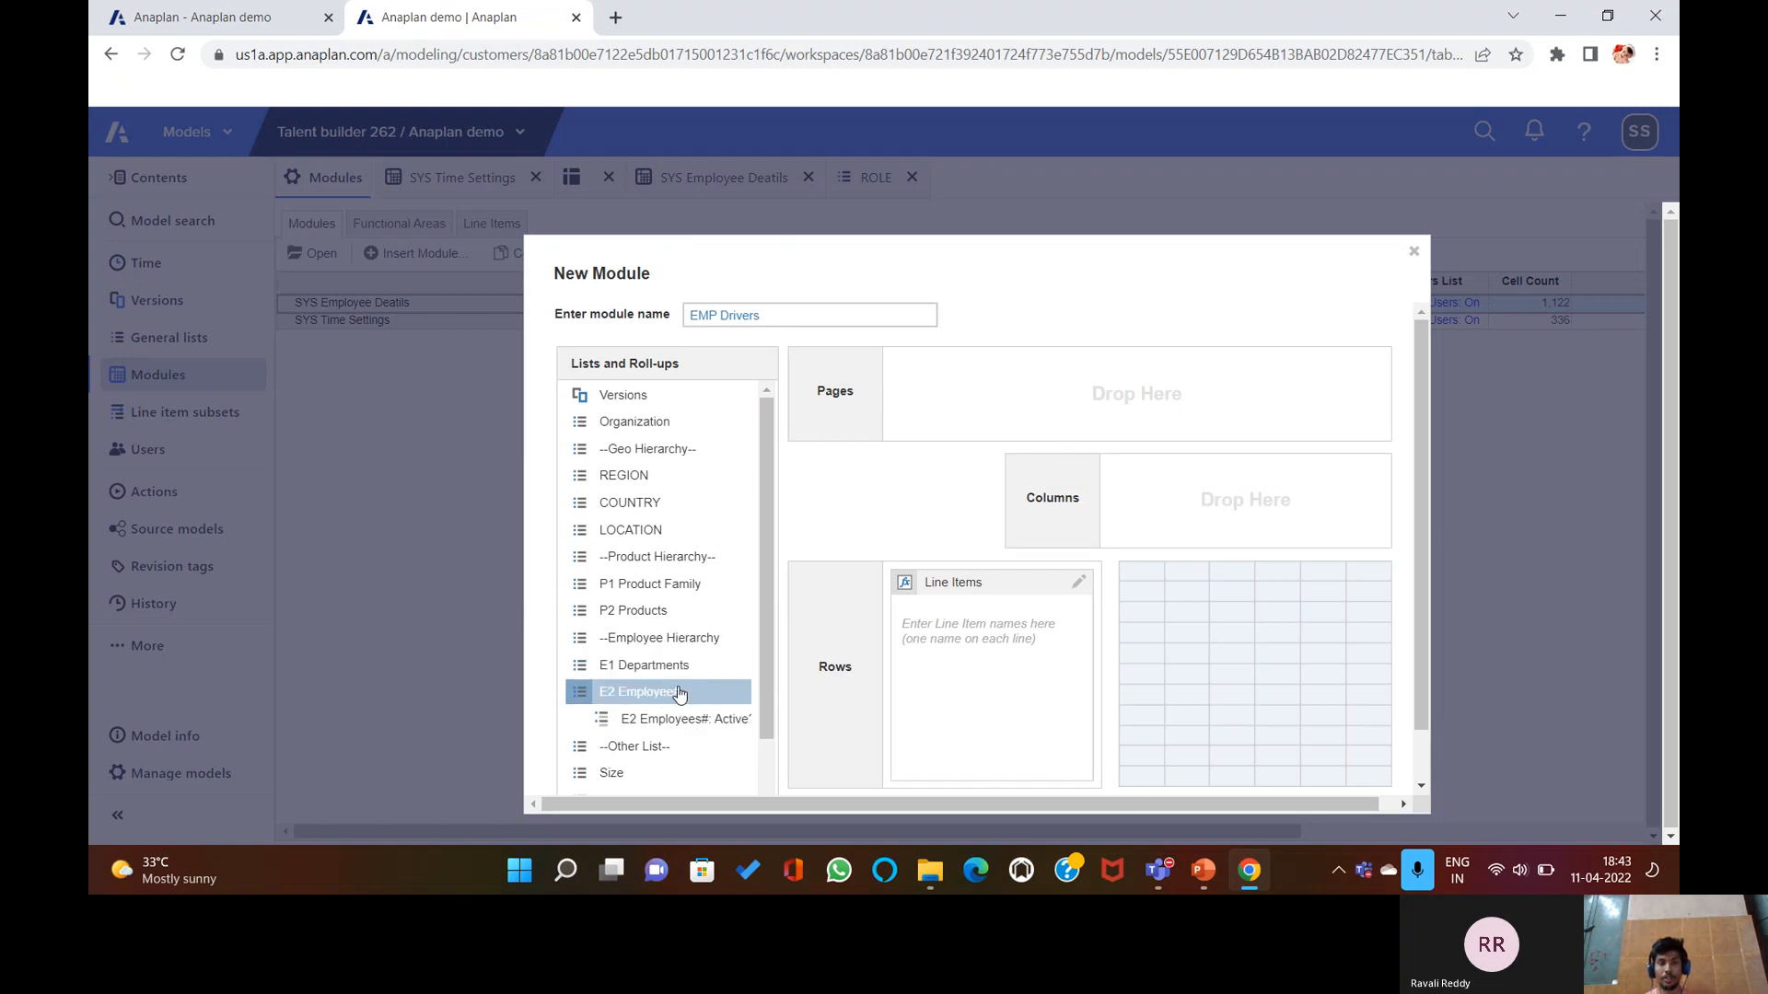
left_click_drag(675, 698, 1154, 494)
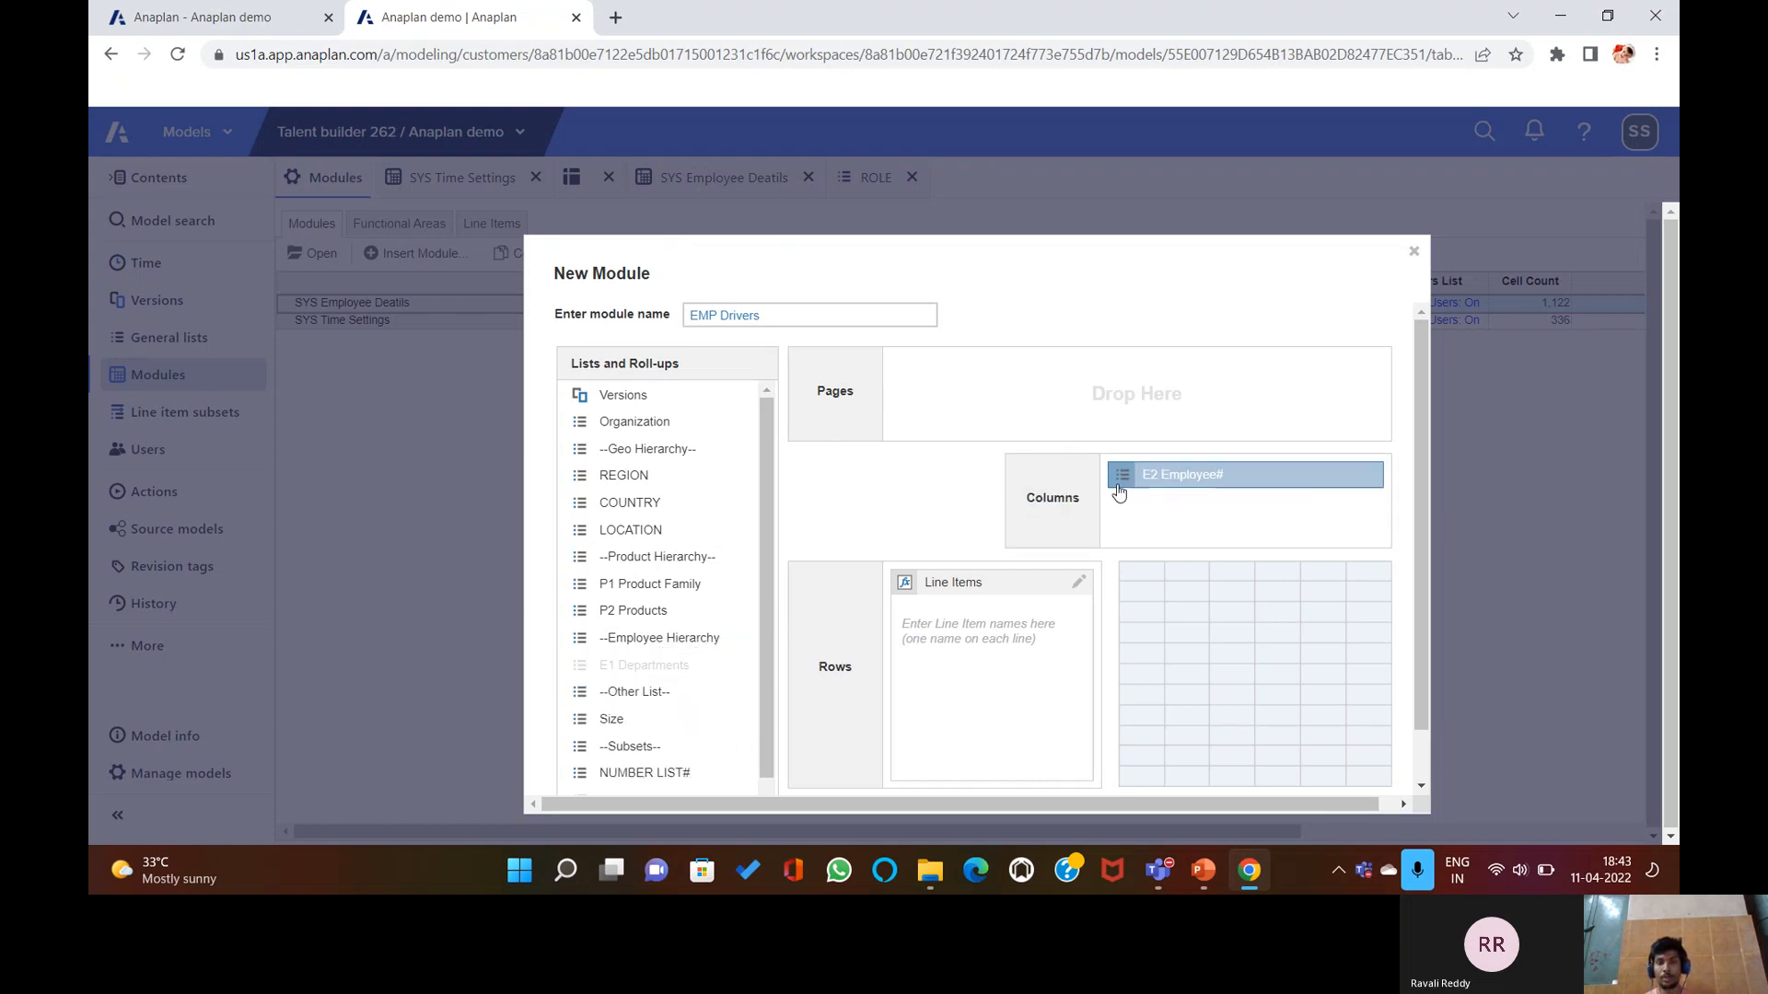
Enter line items BONUS%, Car Allowances, Phone Allowances and Medical Benefits, and create EMP Drivers.
left_click(939, 617)
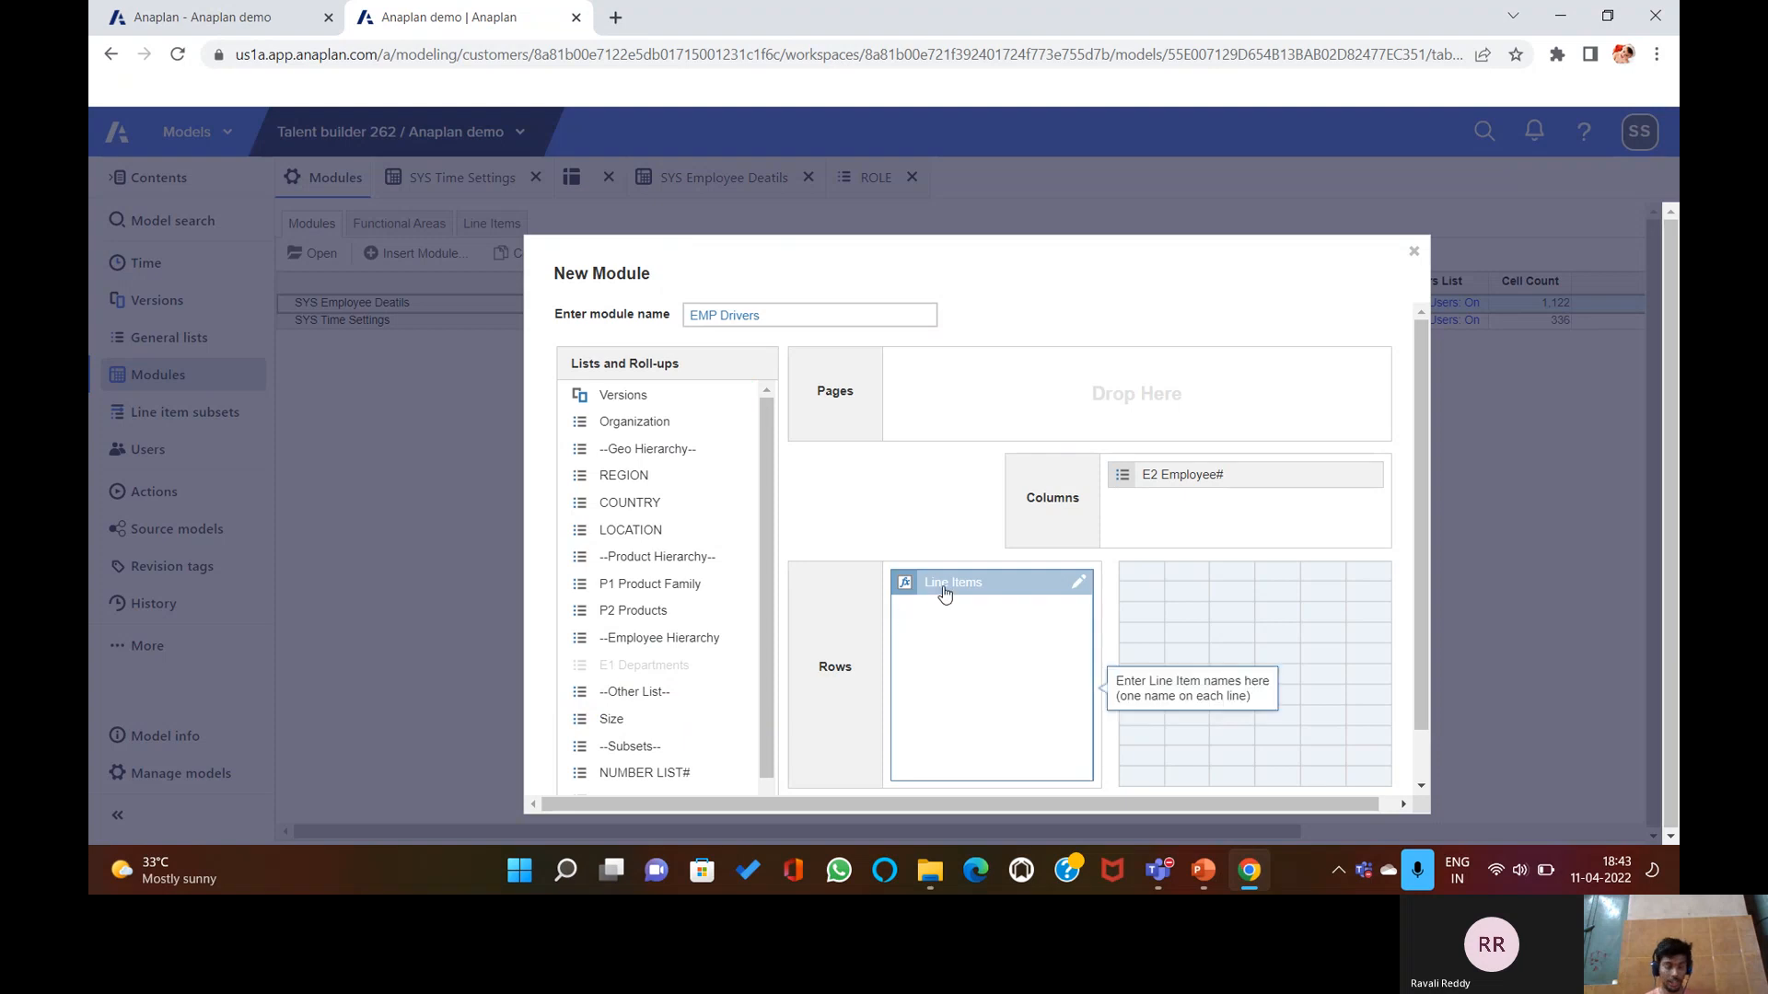
type("B")
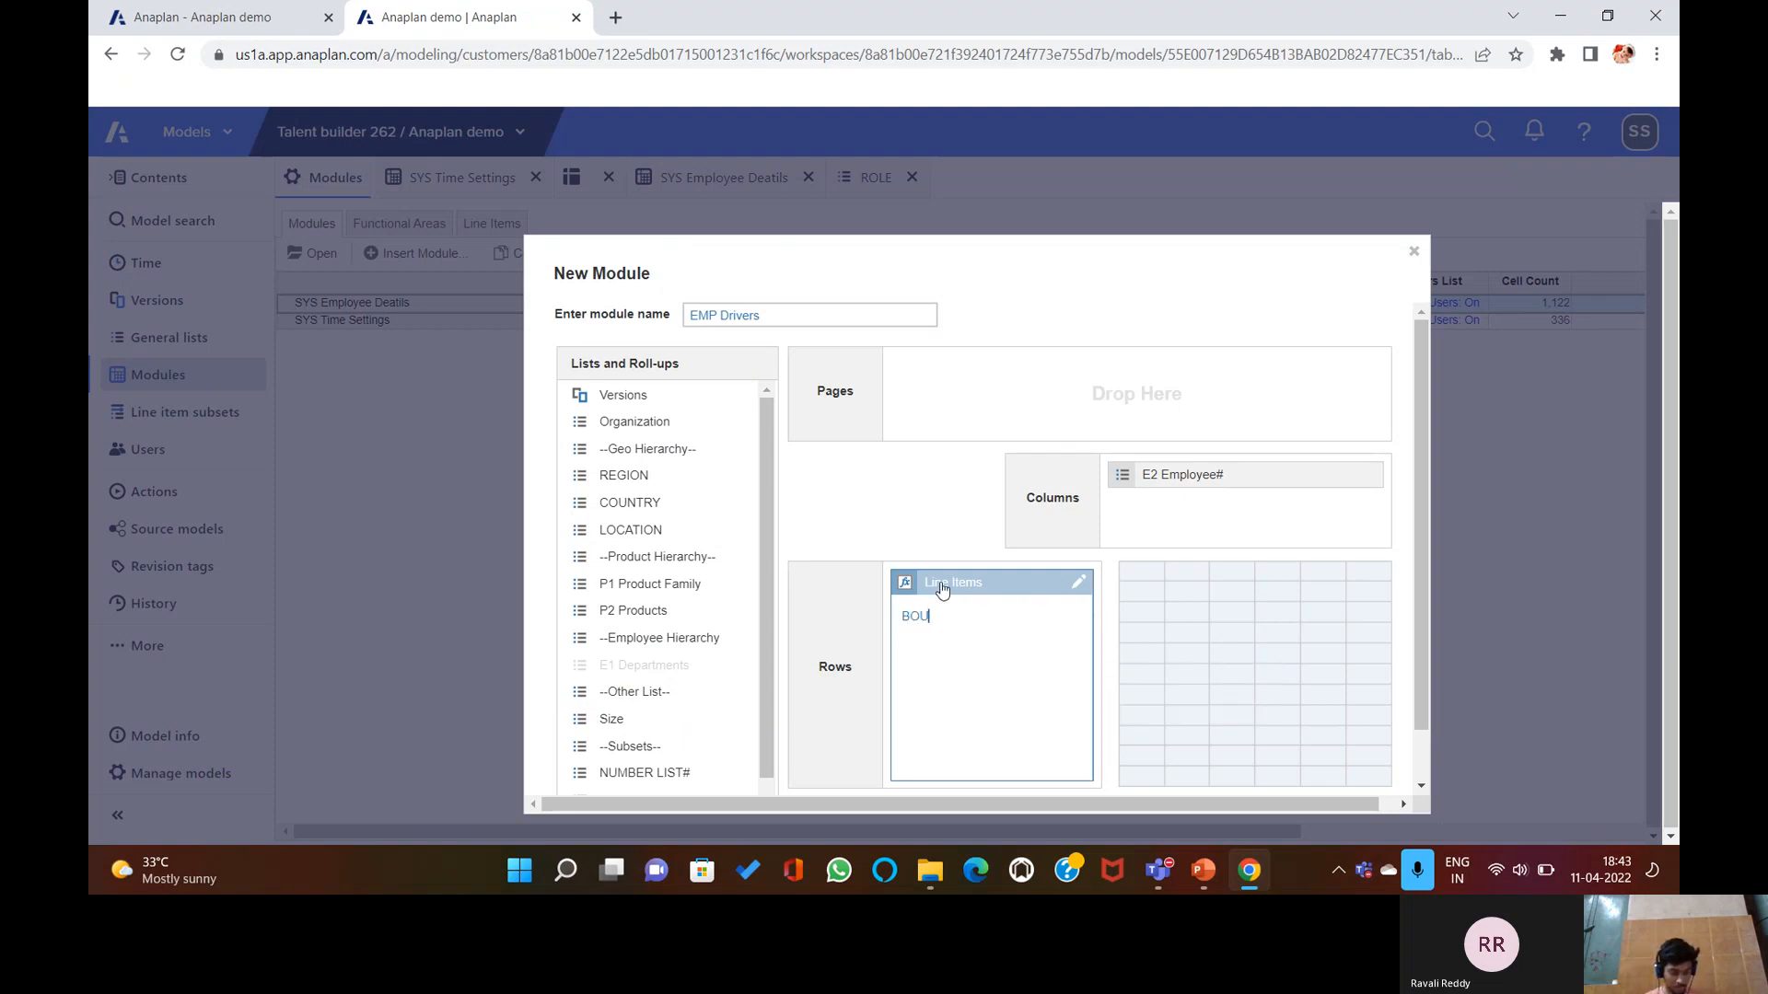
type("ONUS")
type("%")
type("wances")
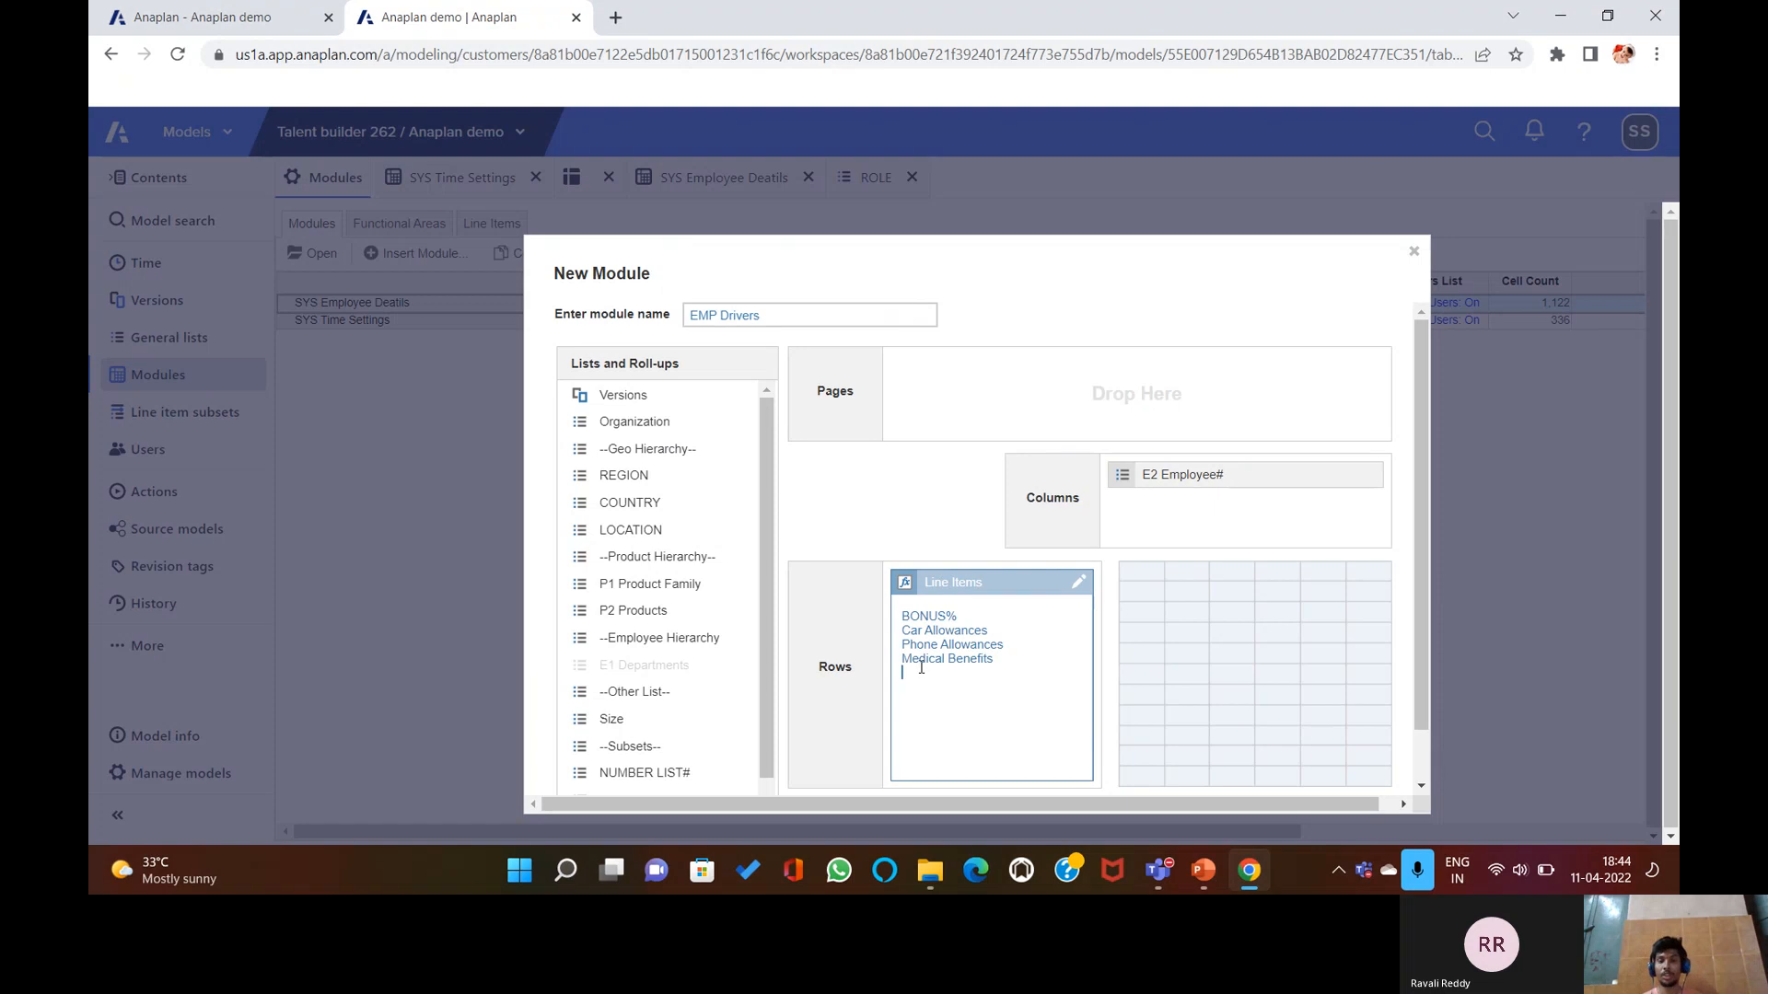
scroll(1263, 798, "down", 1)
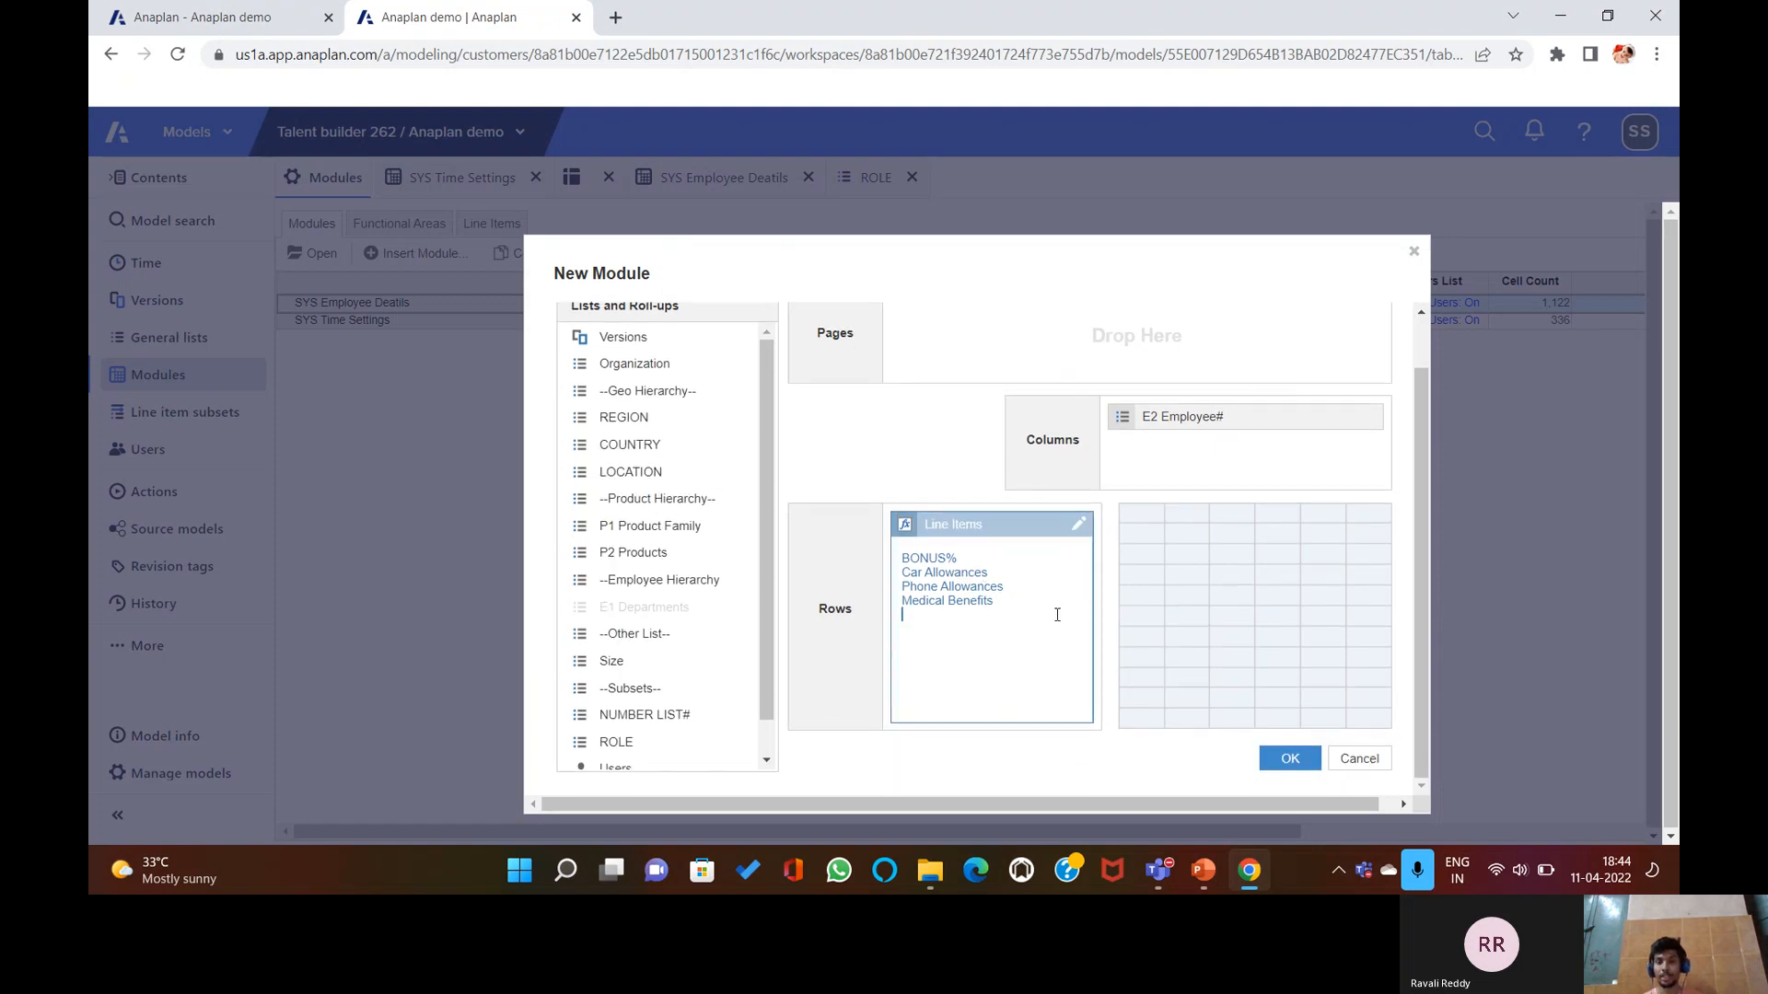
left_click(1287, 758)
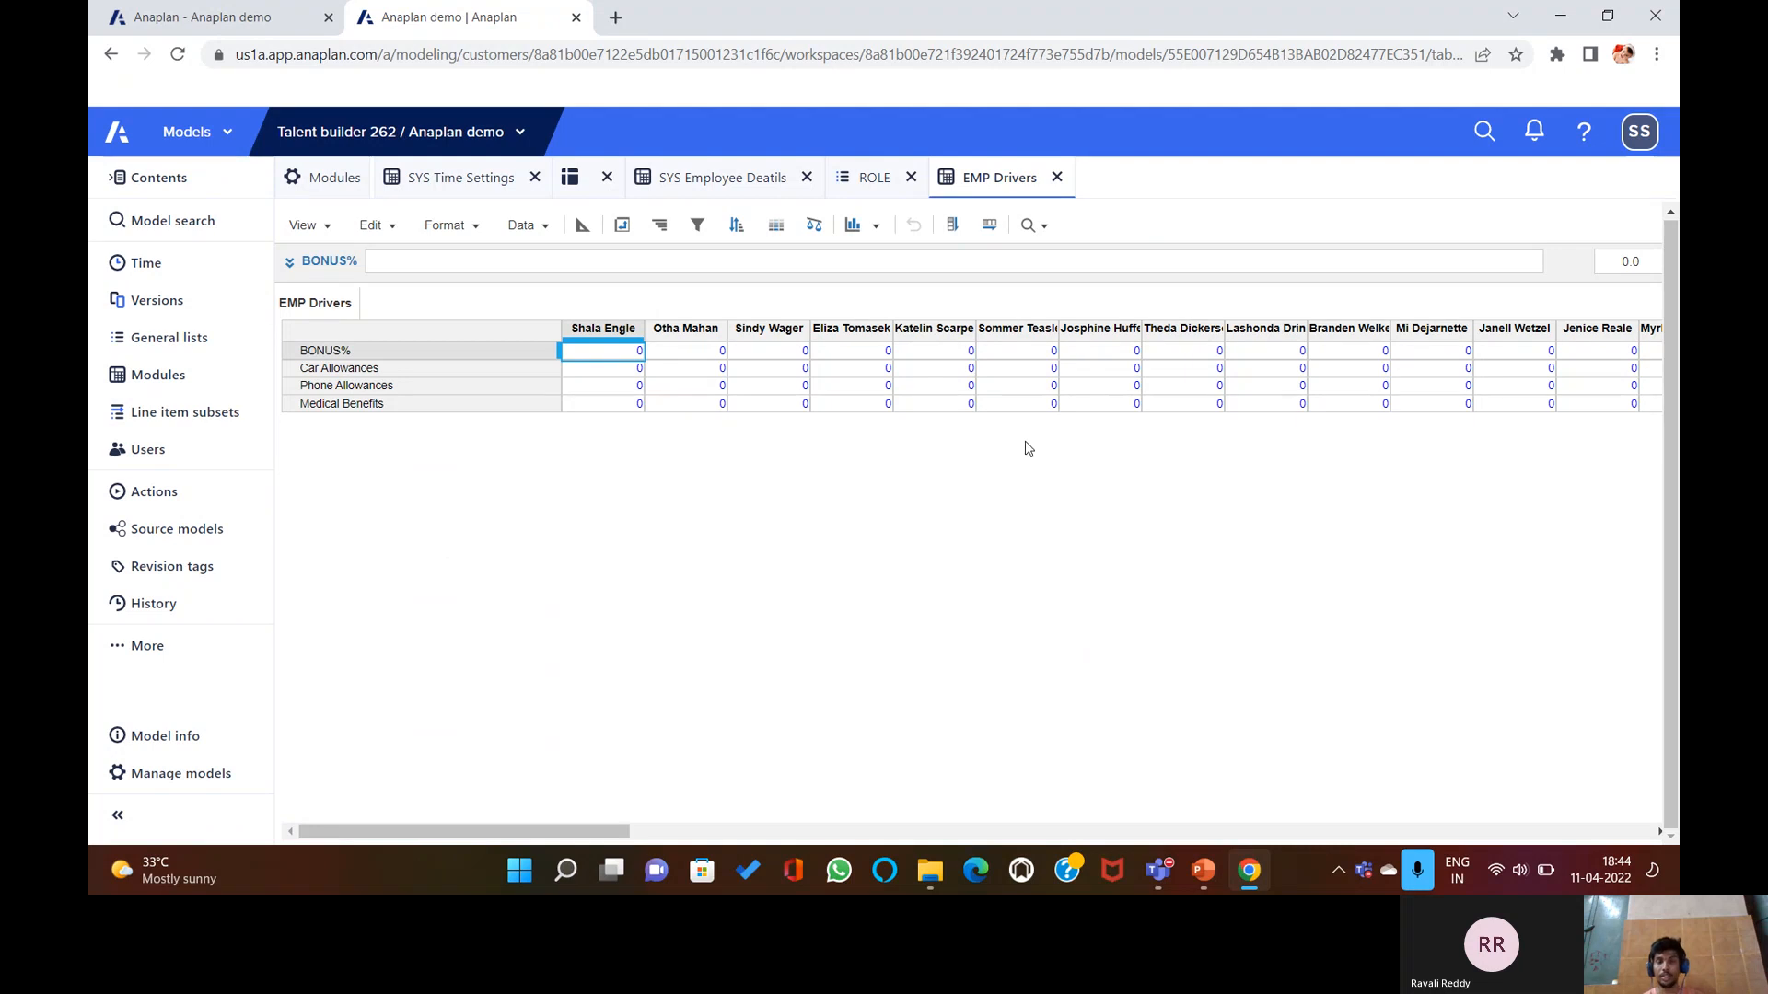
In the blueprint, format BONUS% as Percentage with 2 decimal places and confirm the data-type change.
left_click(582, 225)
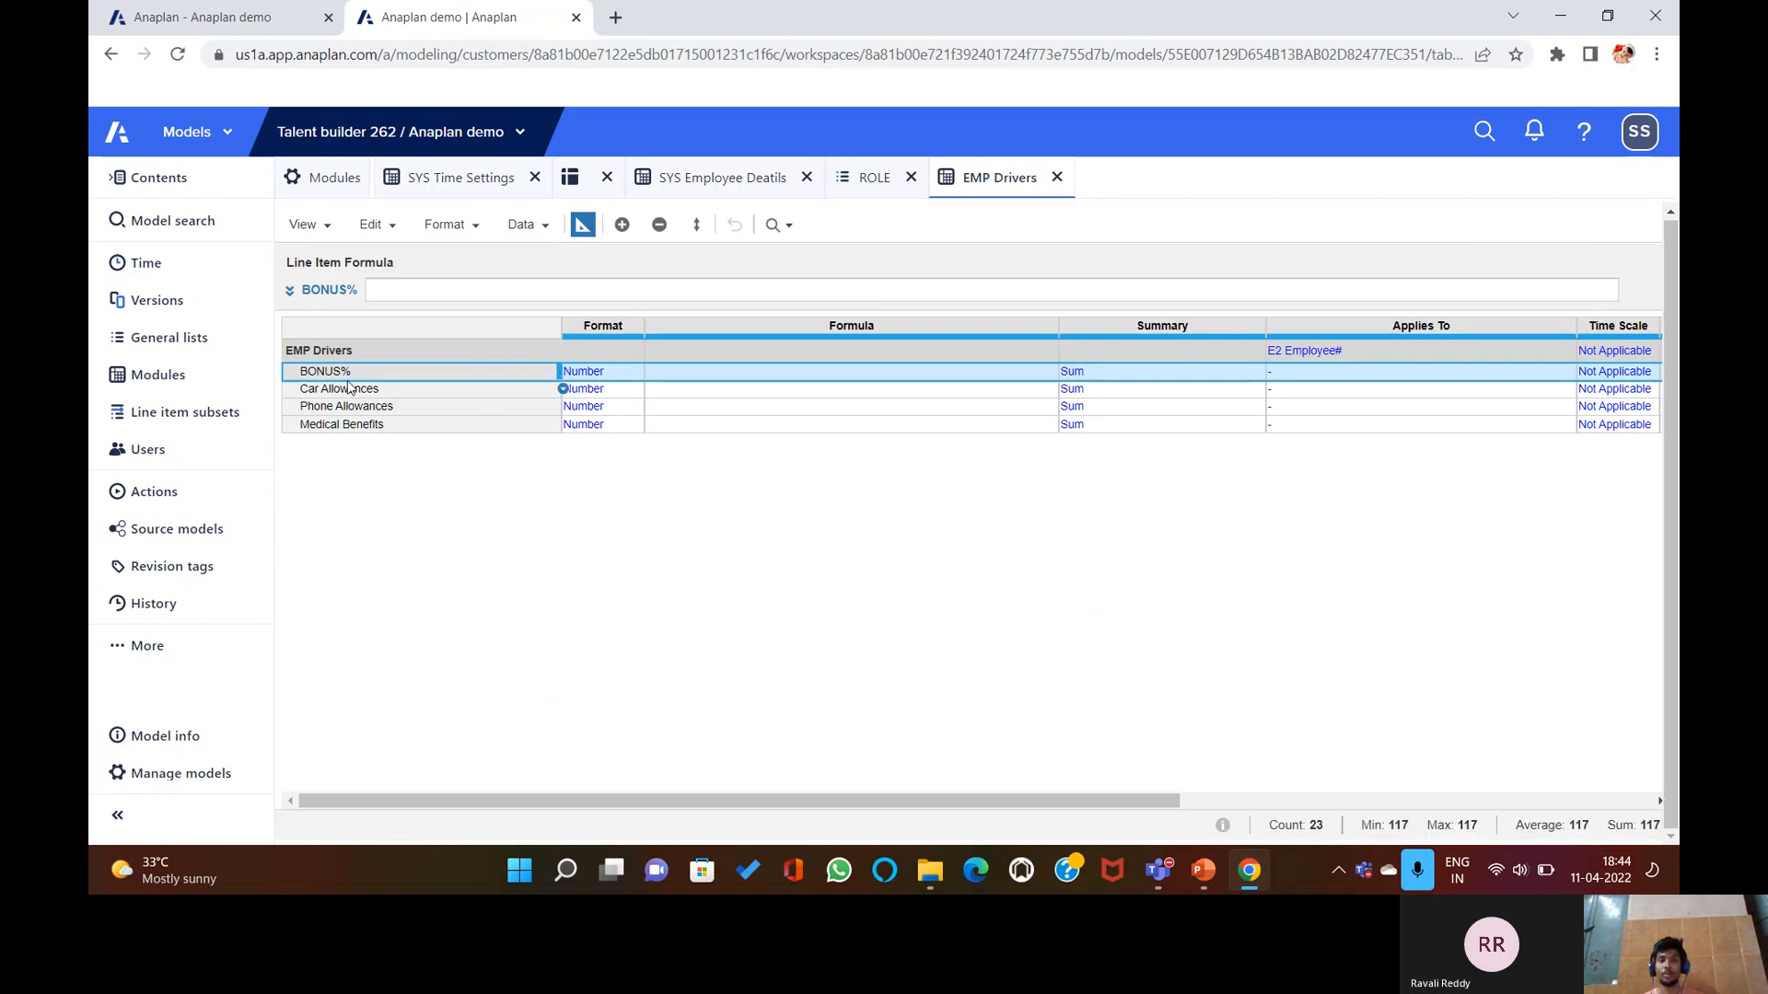
left_click(613, 372)
left_click(632, 372)
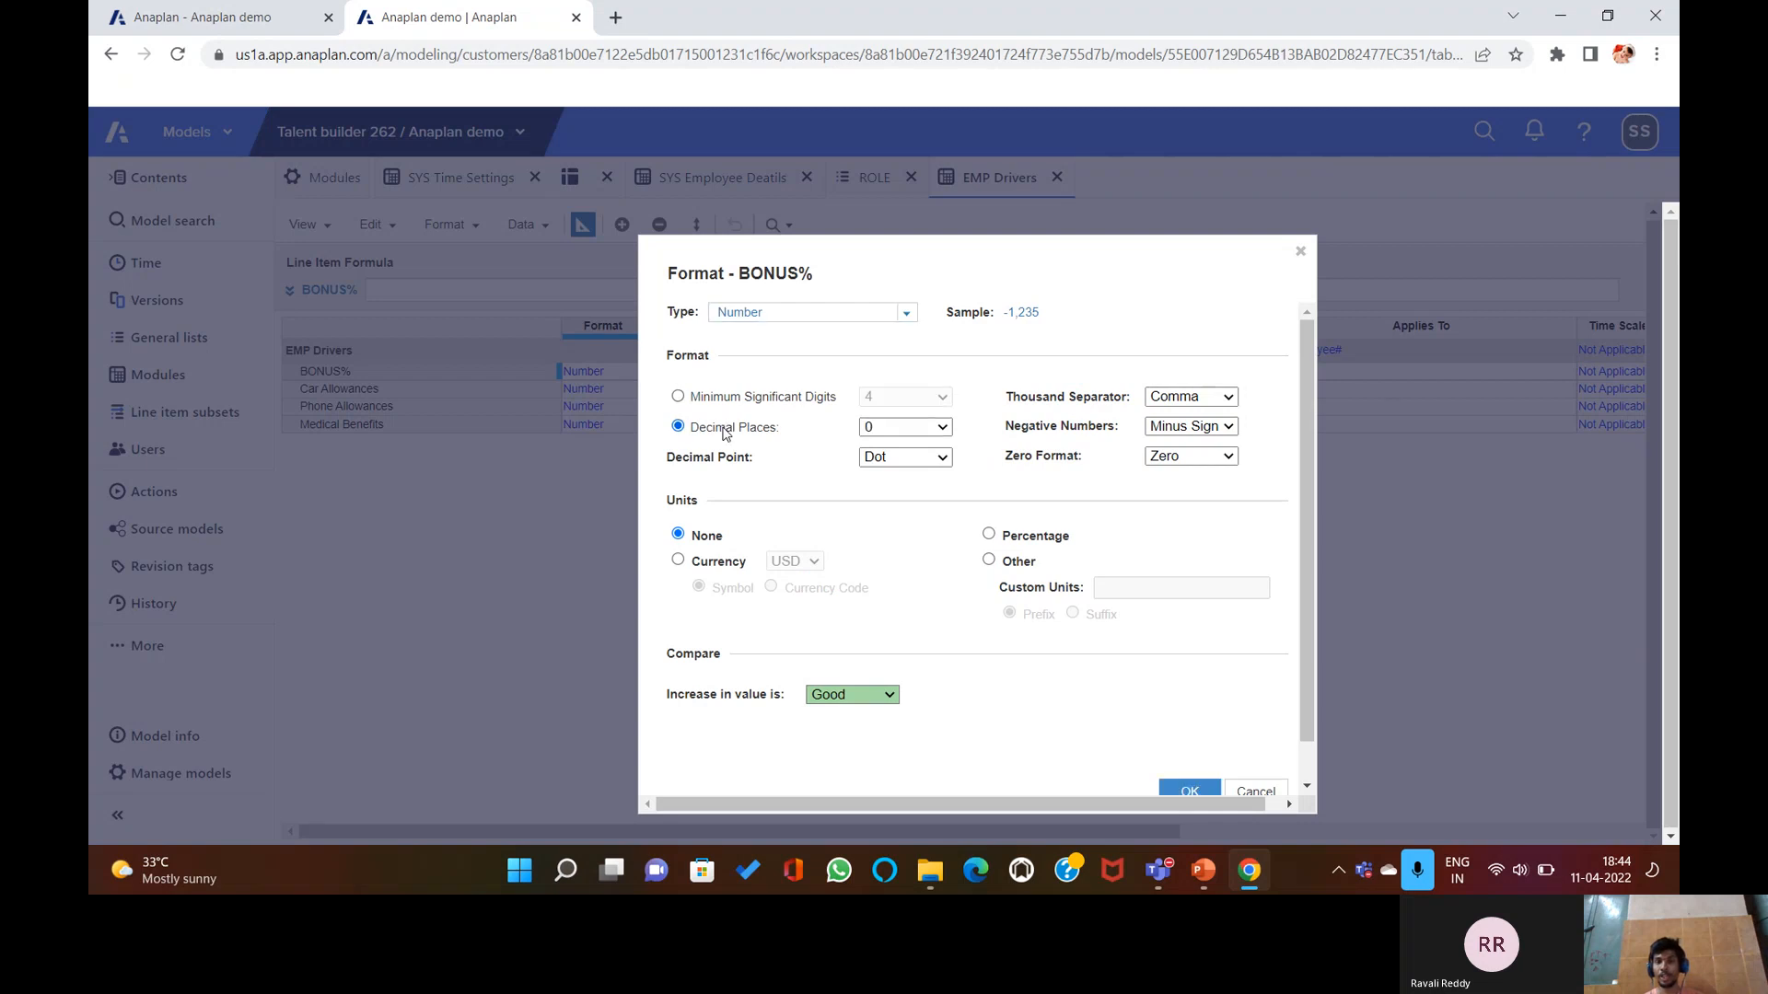
left_click(921, 427)
left_click(898, 482)
left_click(990, 534)
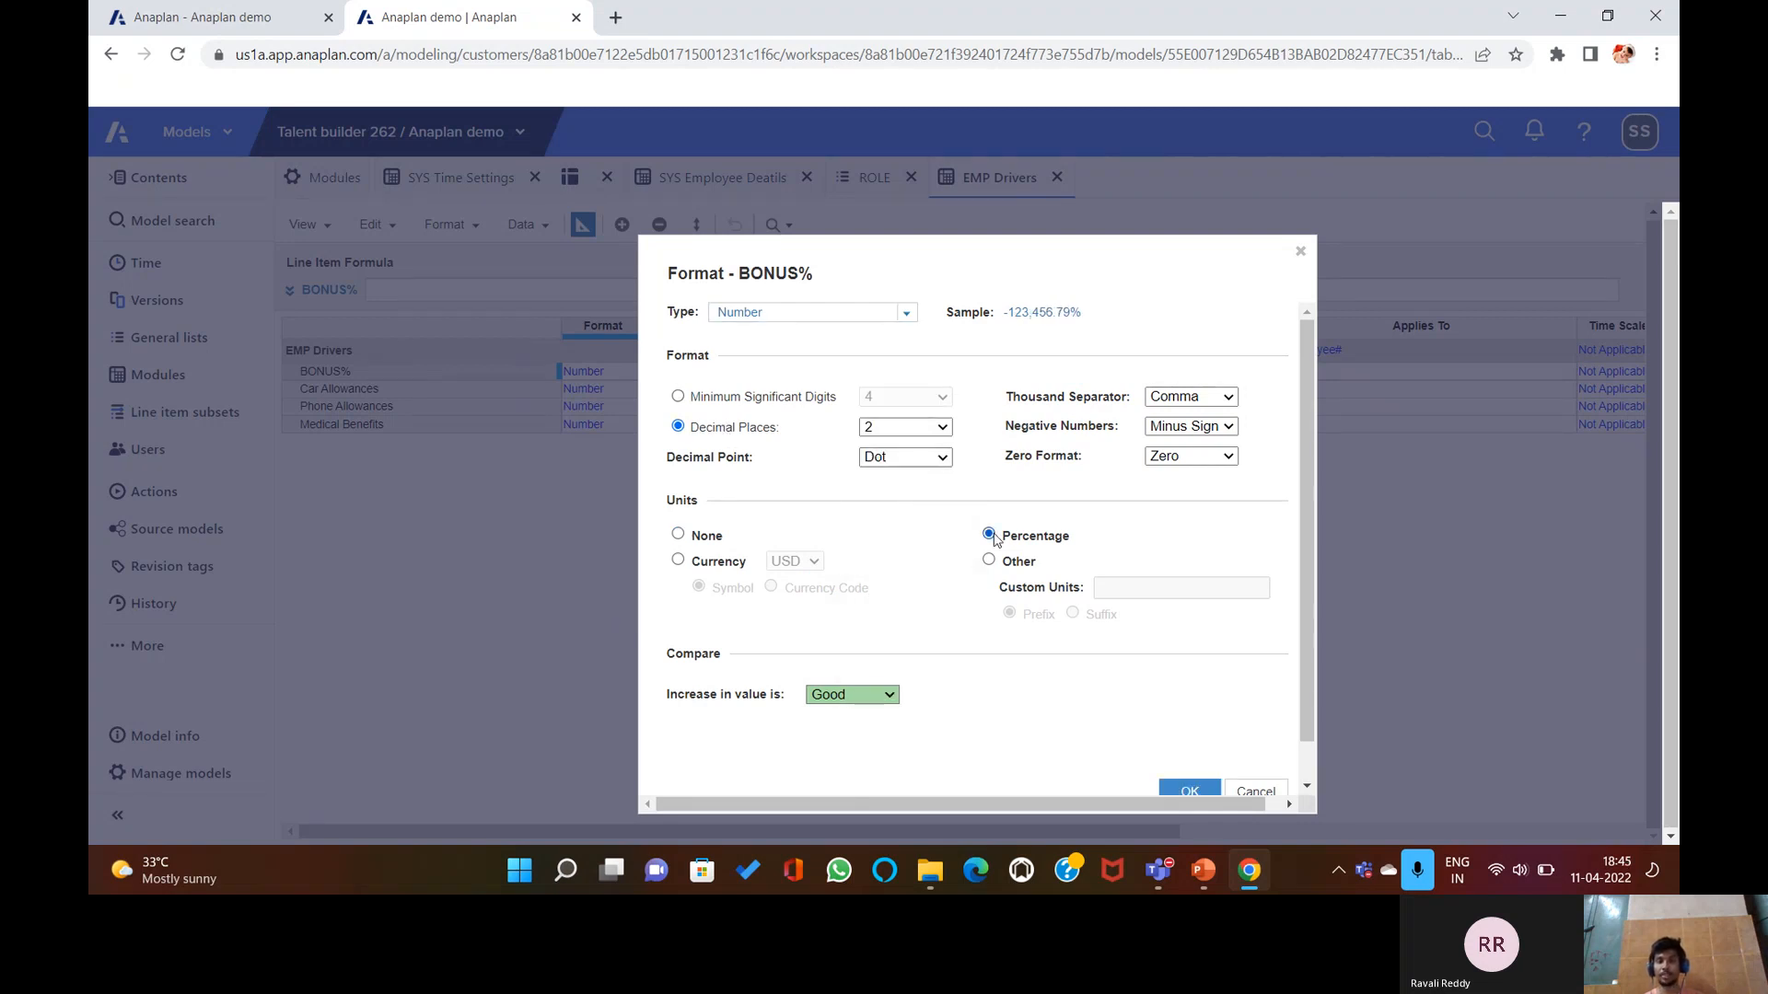
scroll(1171, 793, "down", 1)
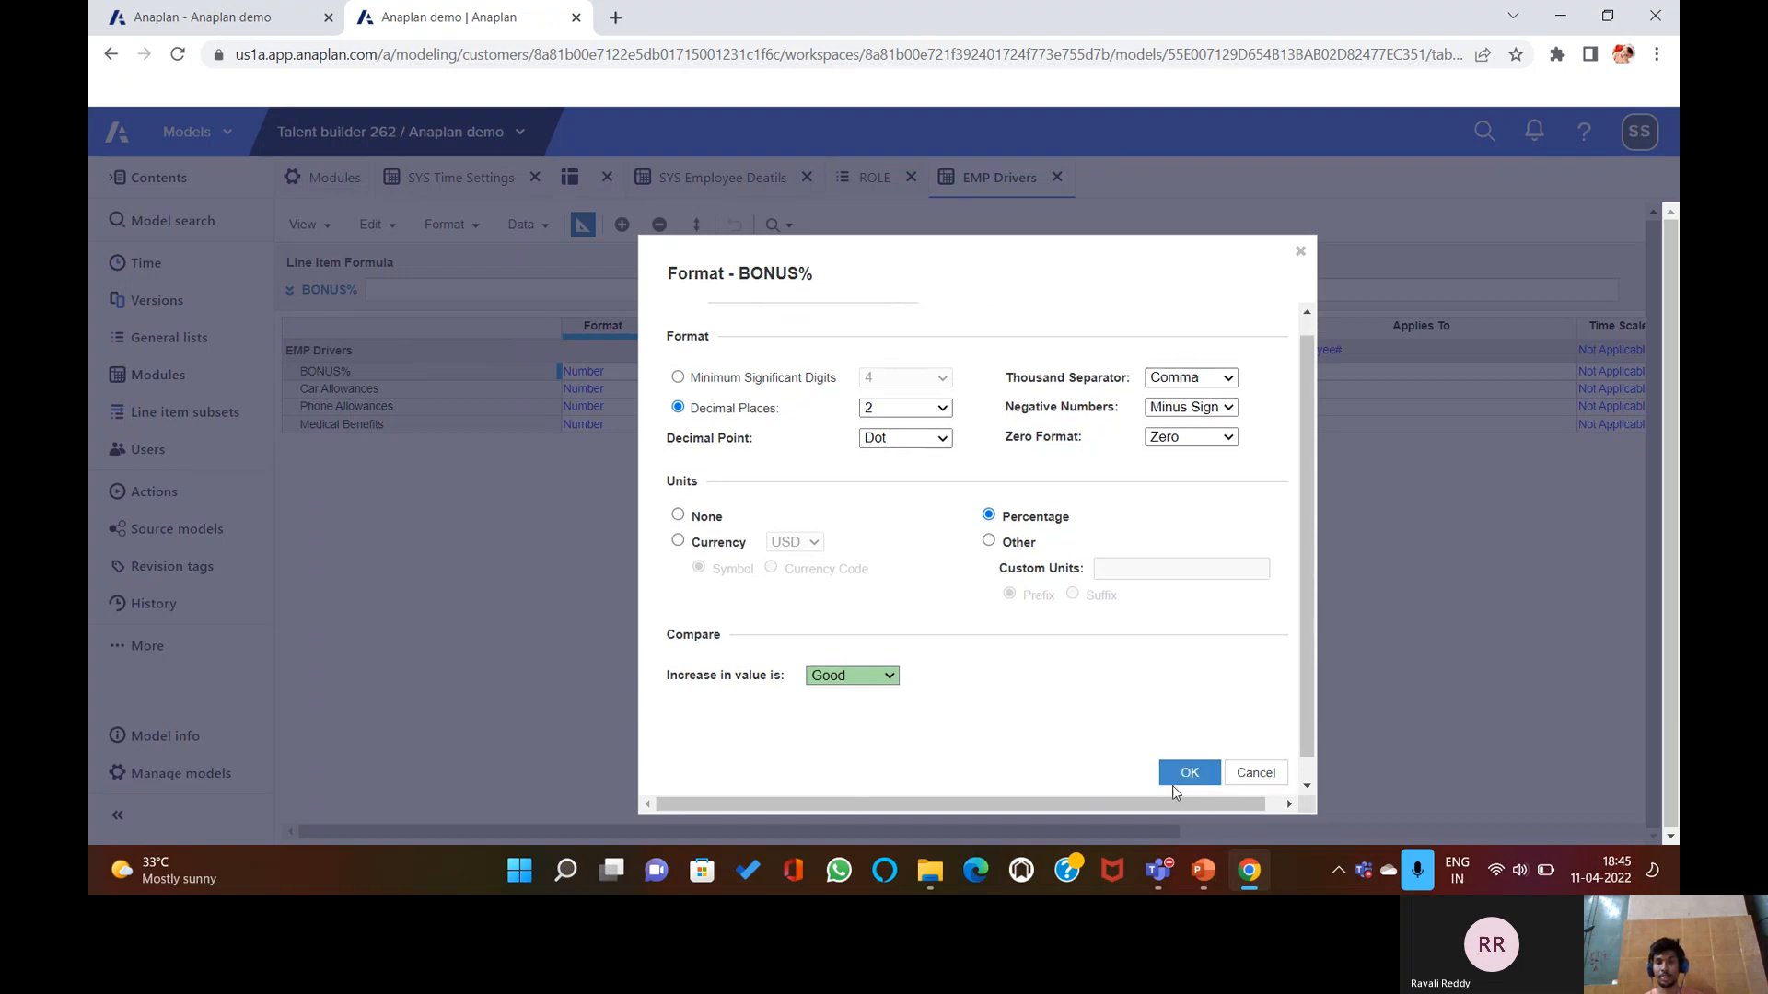
left_click(1178, 771)
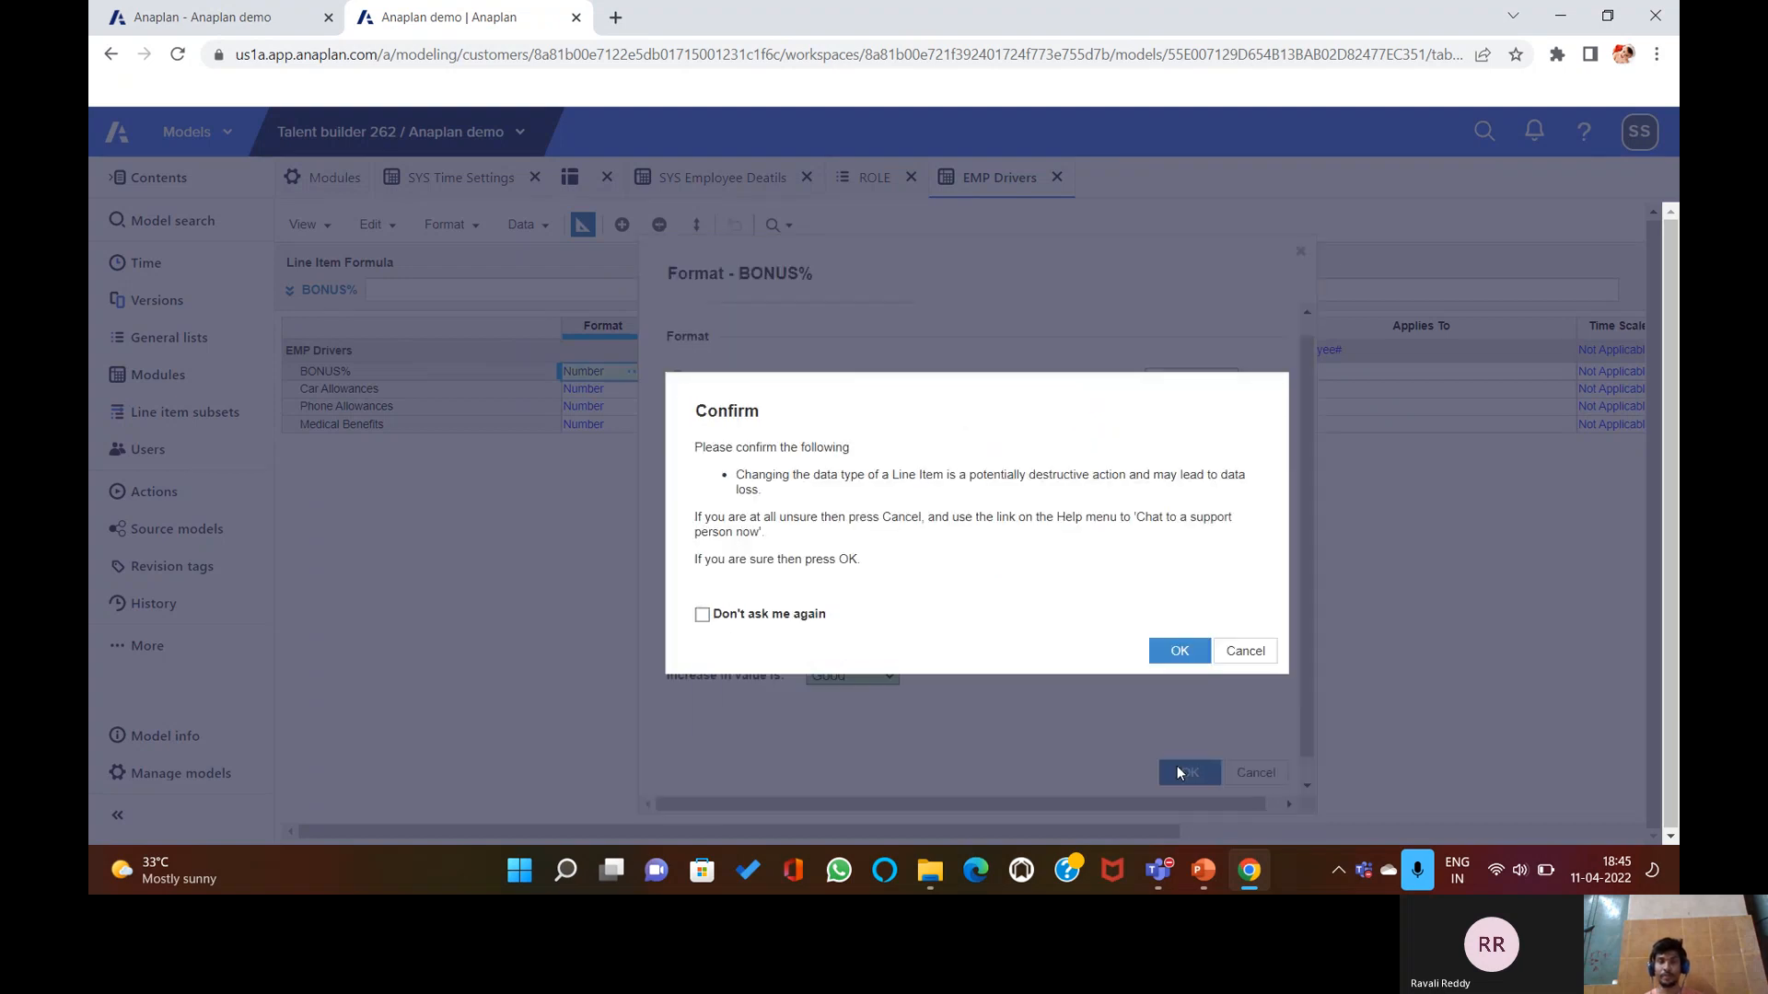
left_click(1173, 656)
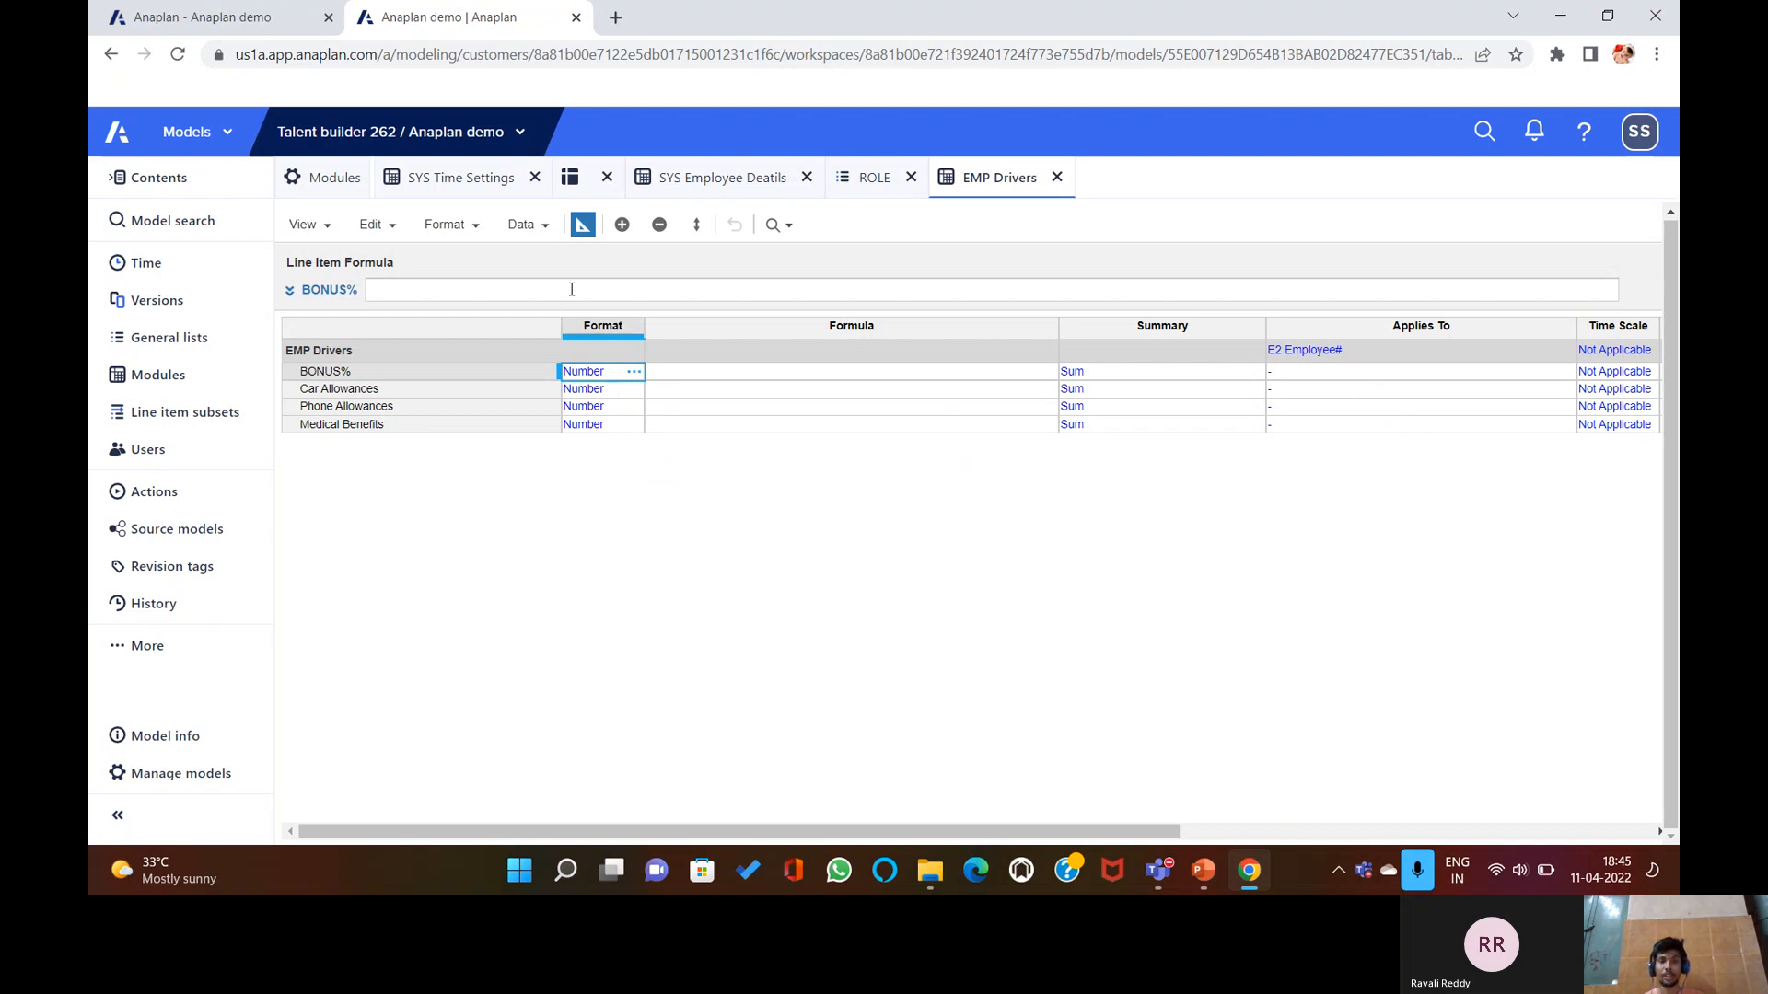
left_click(813, 381)
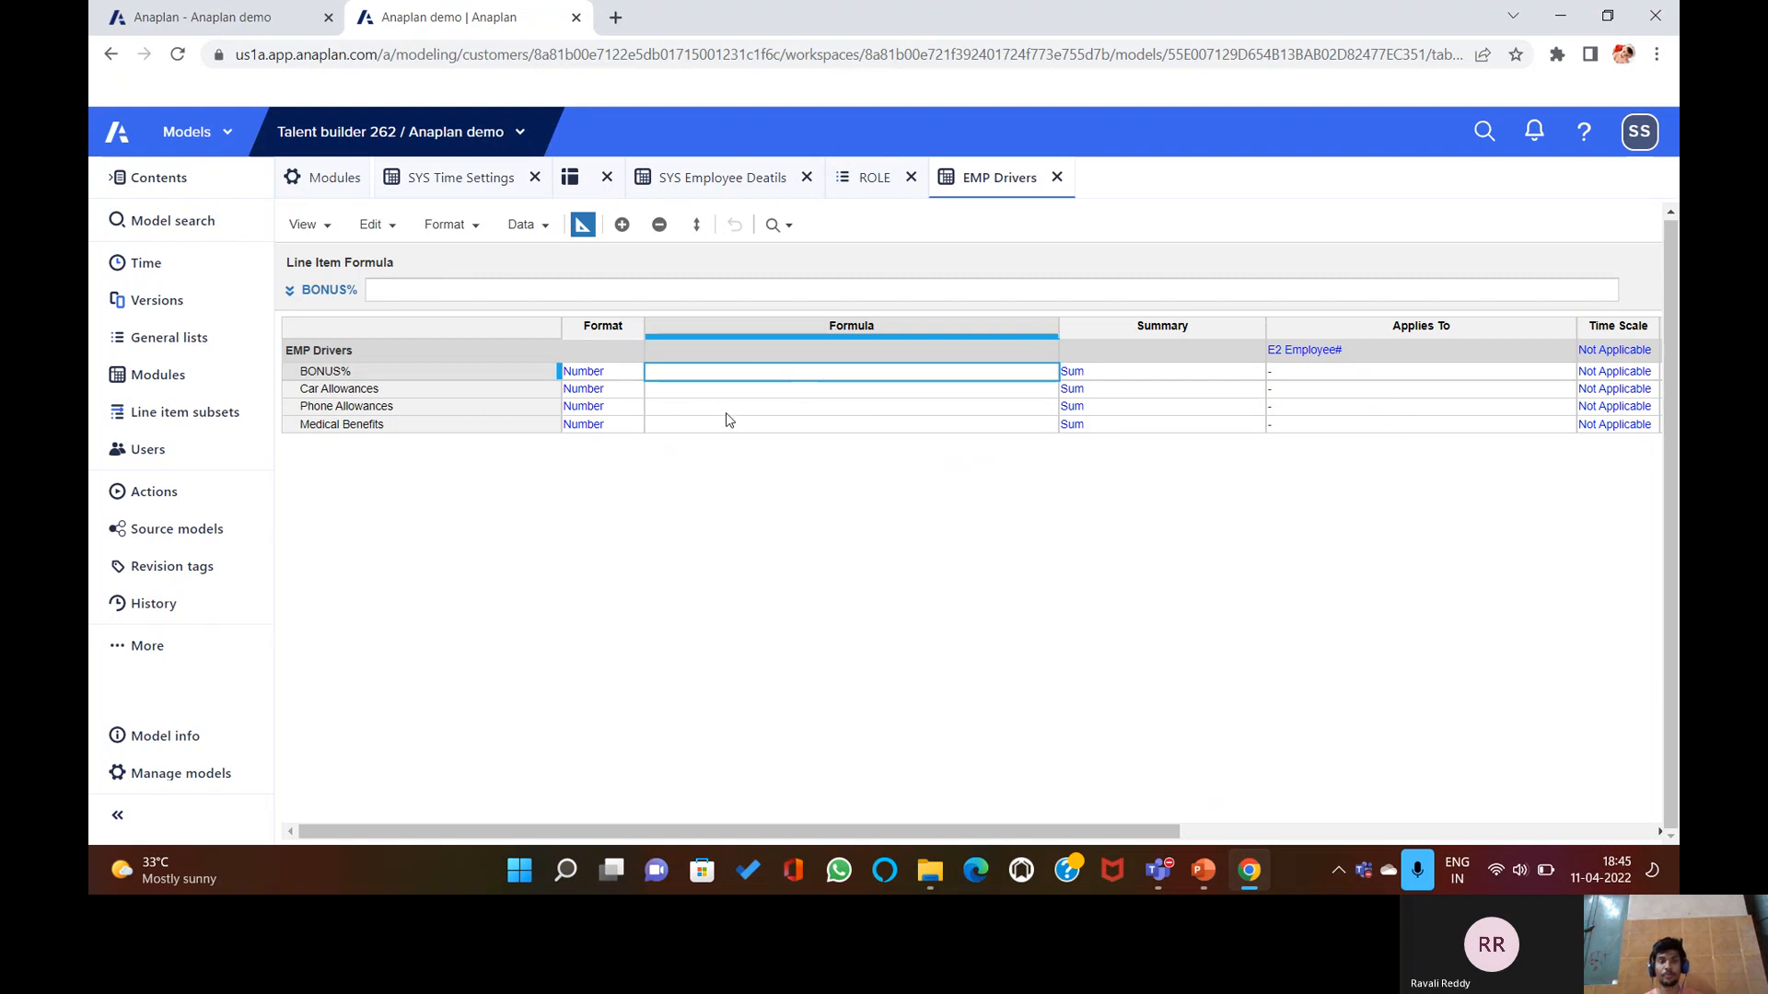
left_click(536, 230)
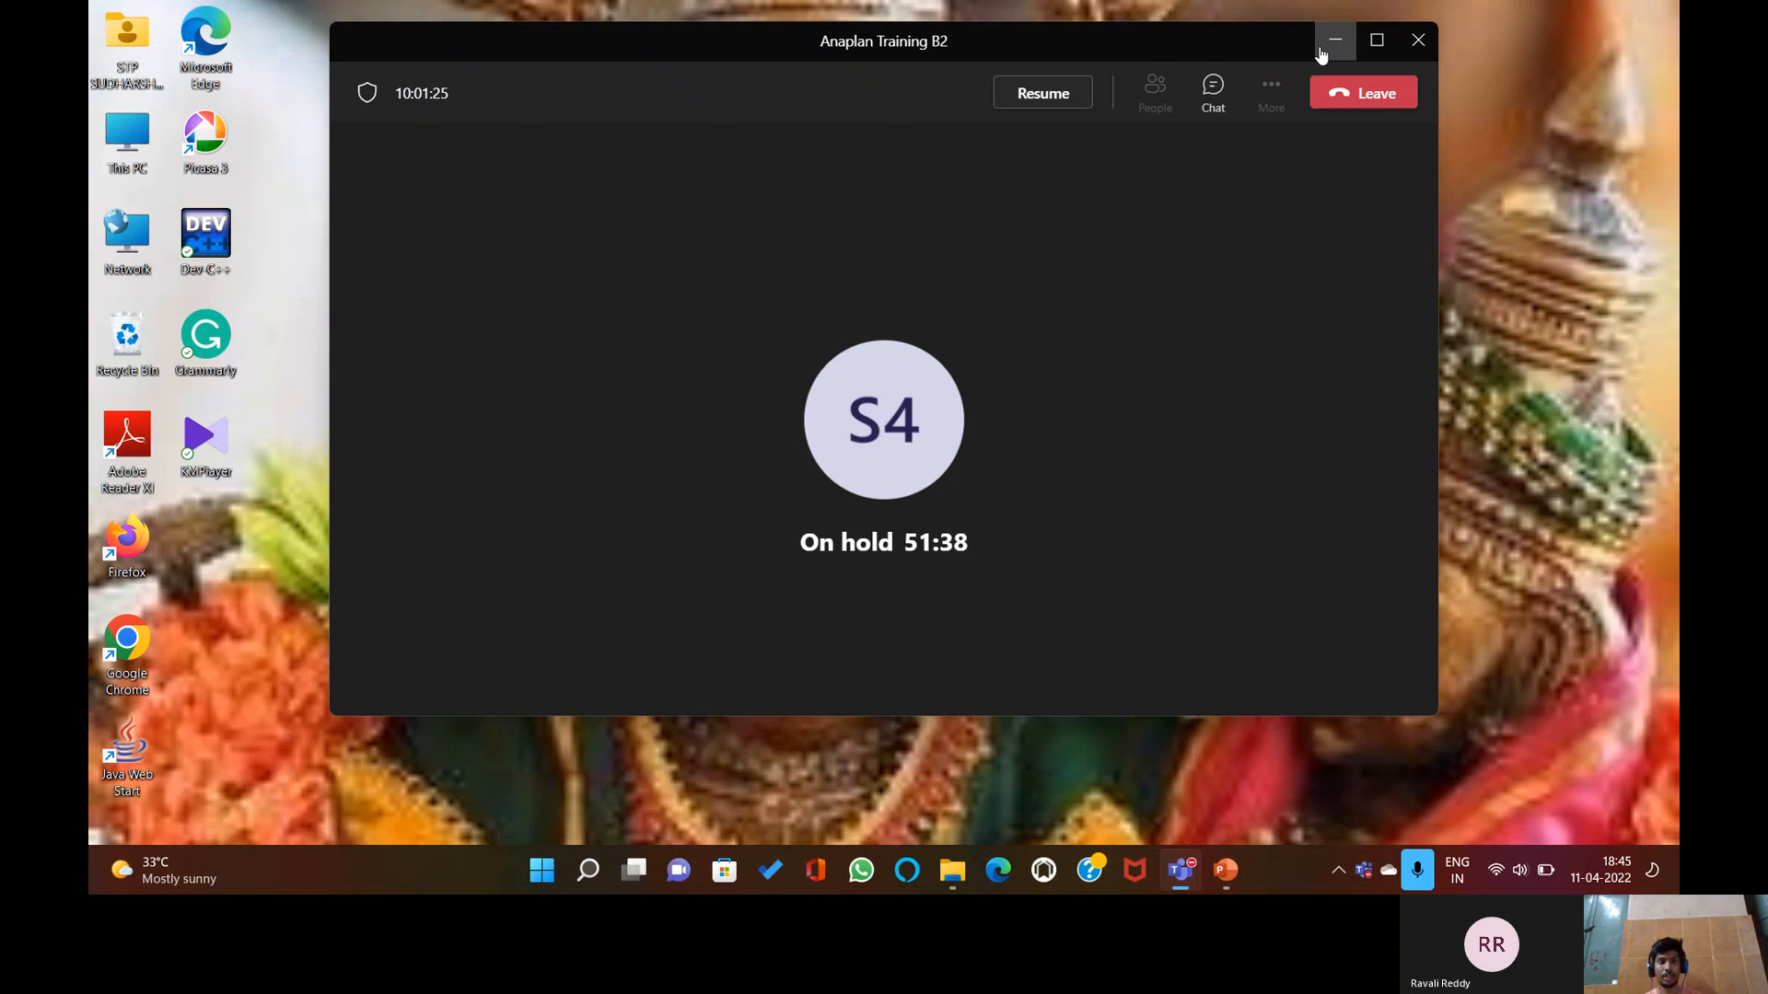
Relaunch Chrome and restore the Anaplan tabs to EMP Drivers, where BONUS% reads 0.00%.
double_click(147, 648)
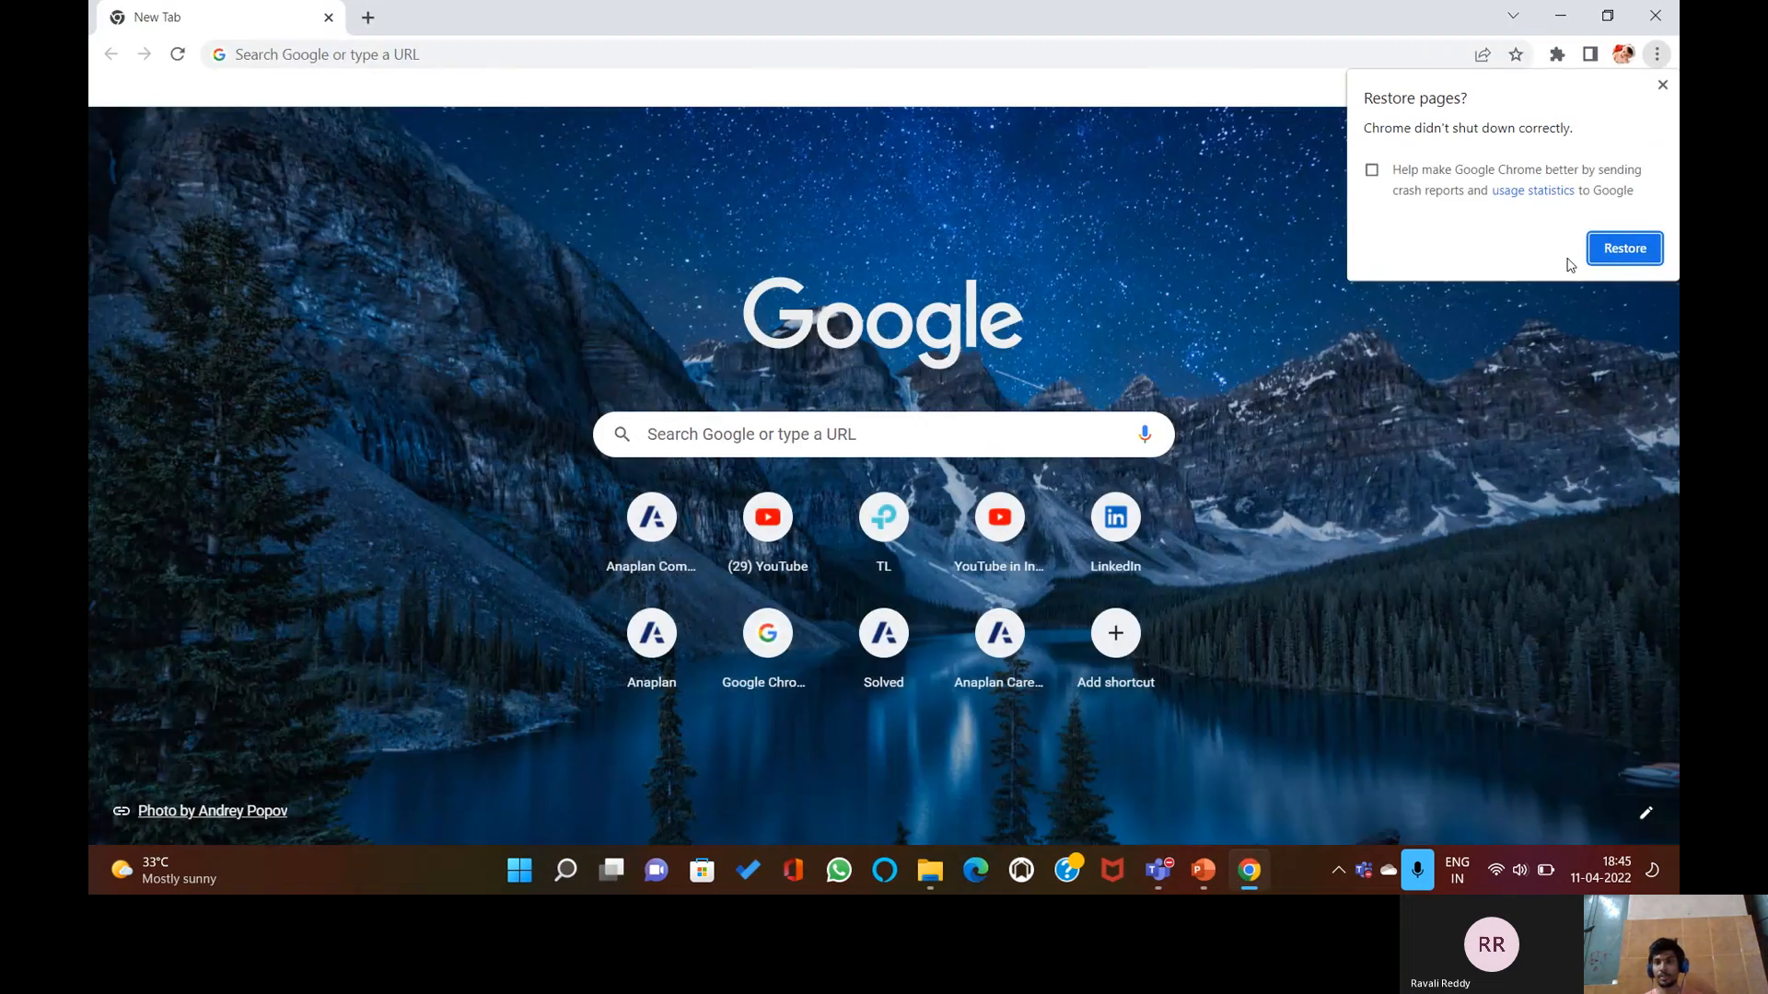
left_click(1621, 246)
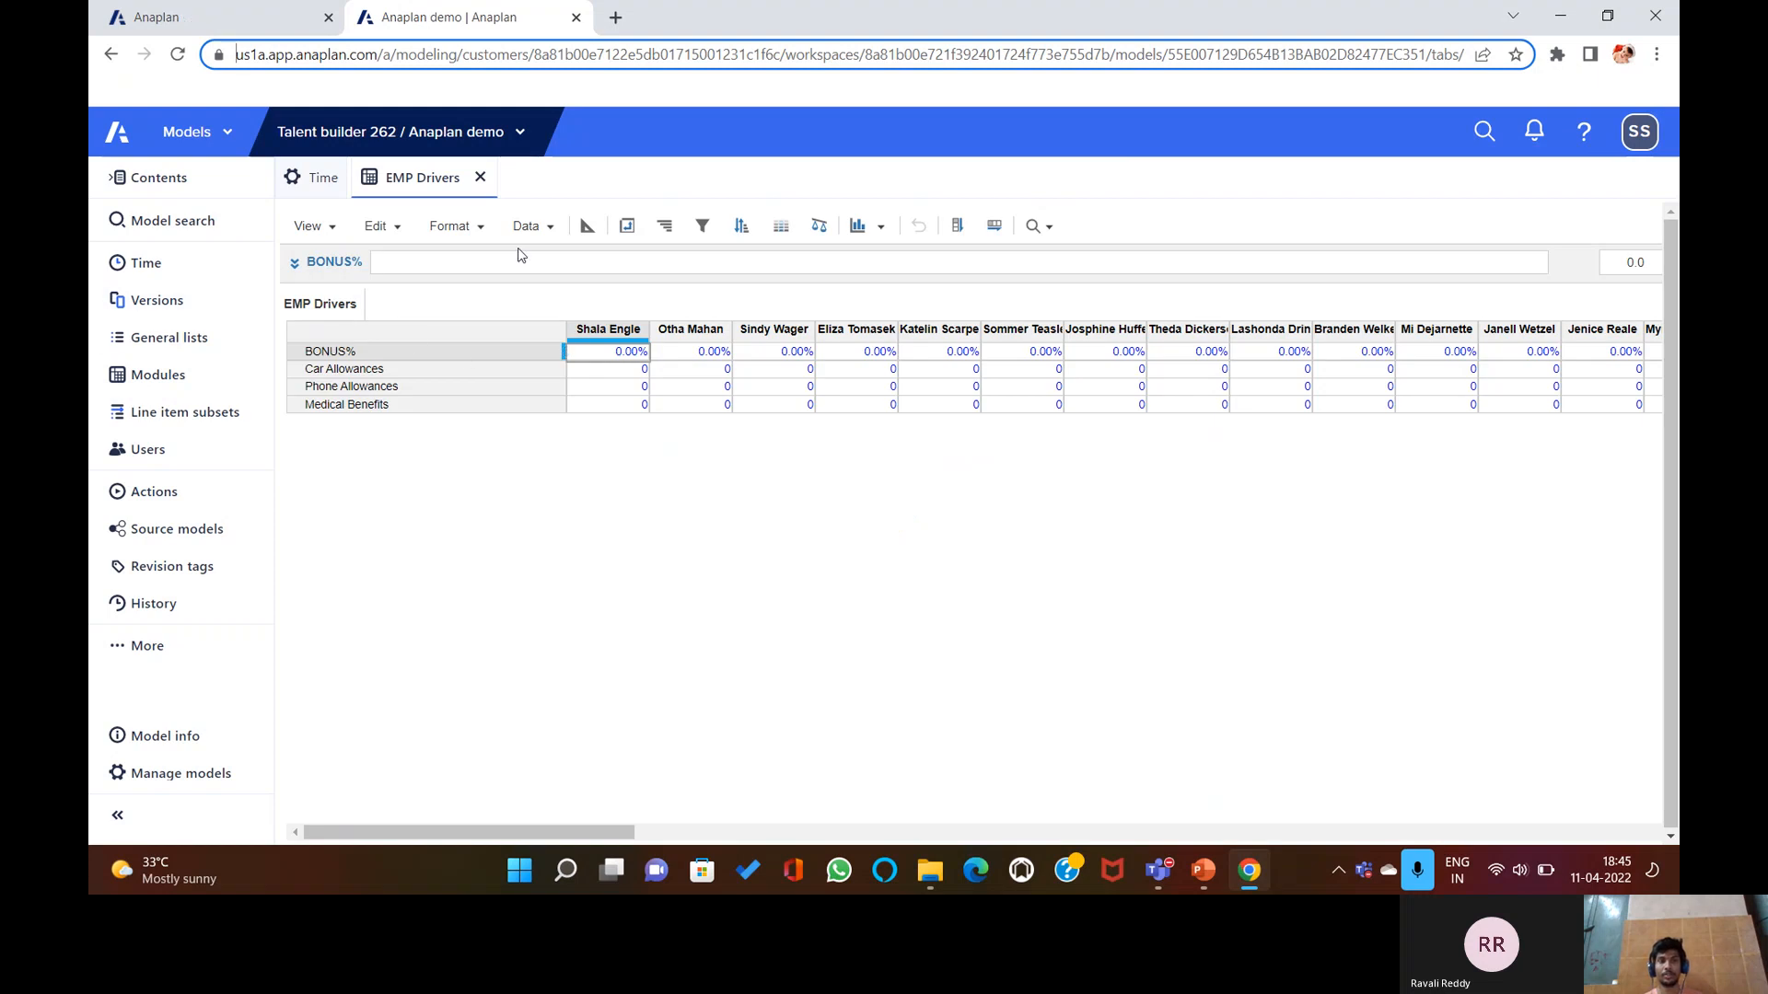
Pivot EMP Drivers so E2 Employee# runs down the rows and line items across the columns.
left_click(552, 229)
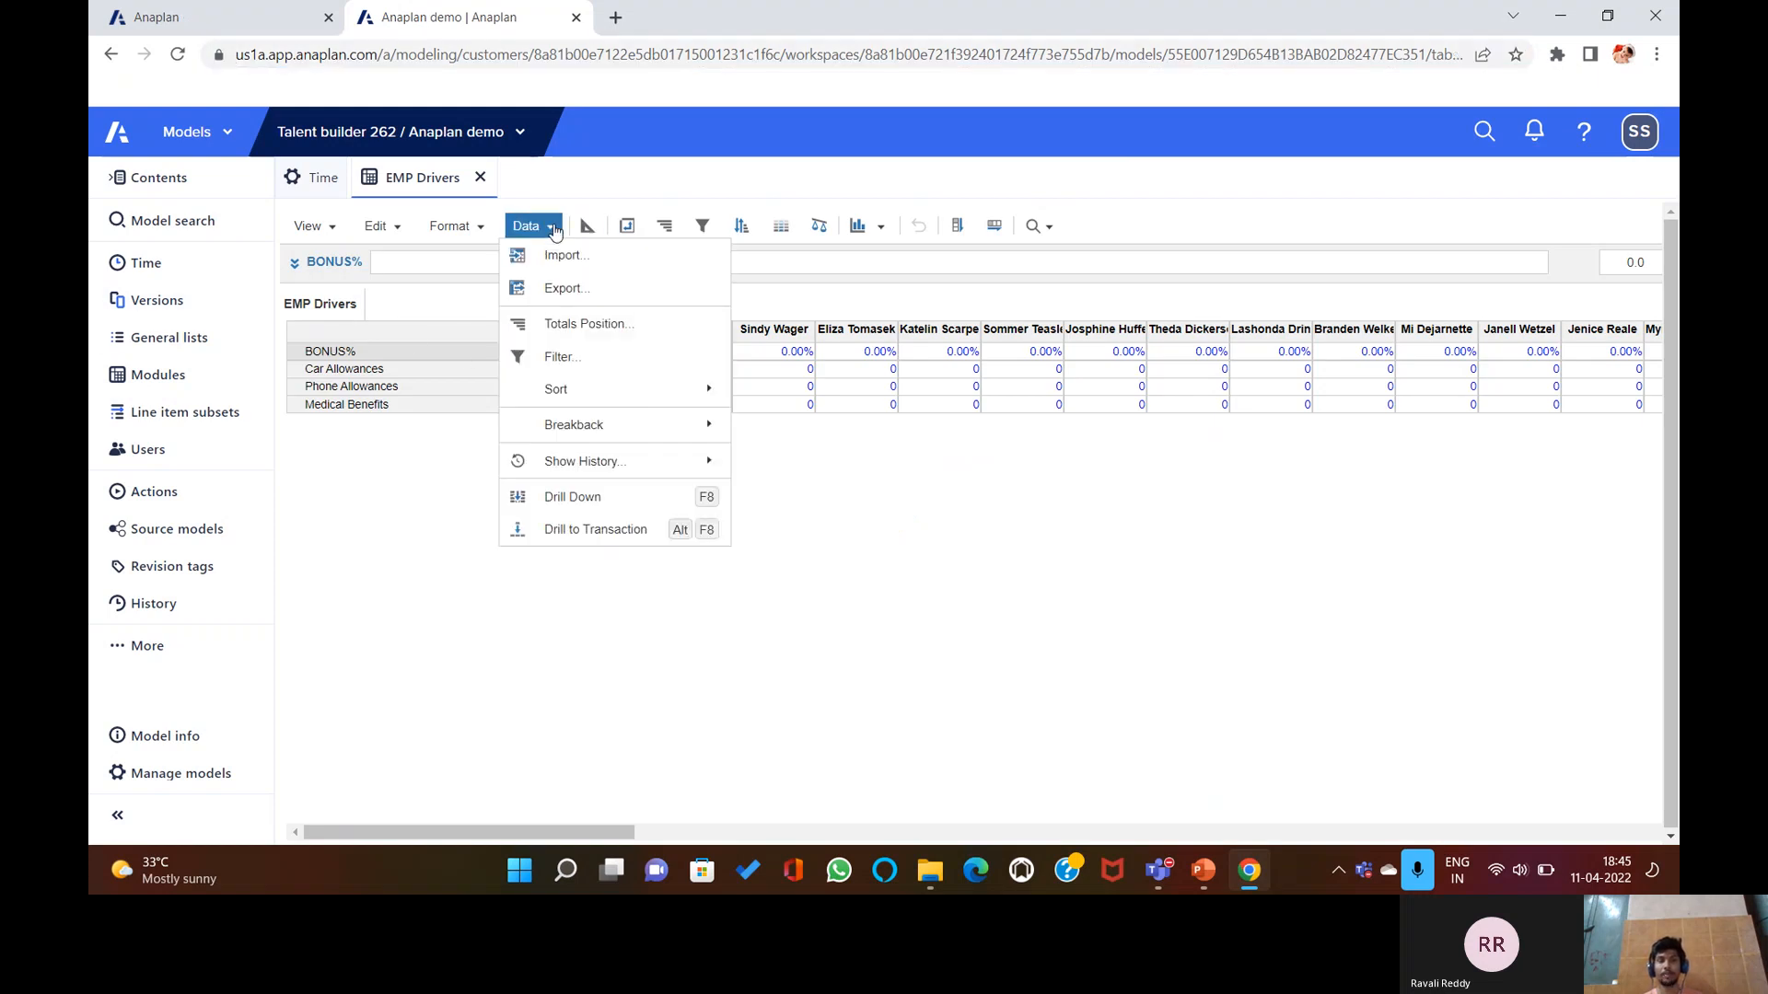
left_click(554, 228)
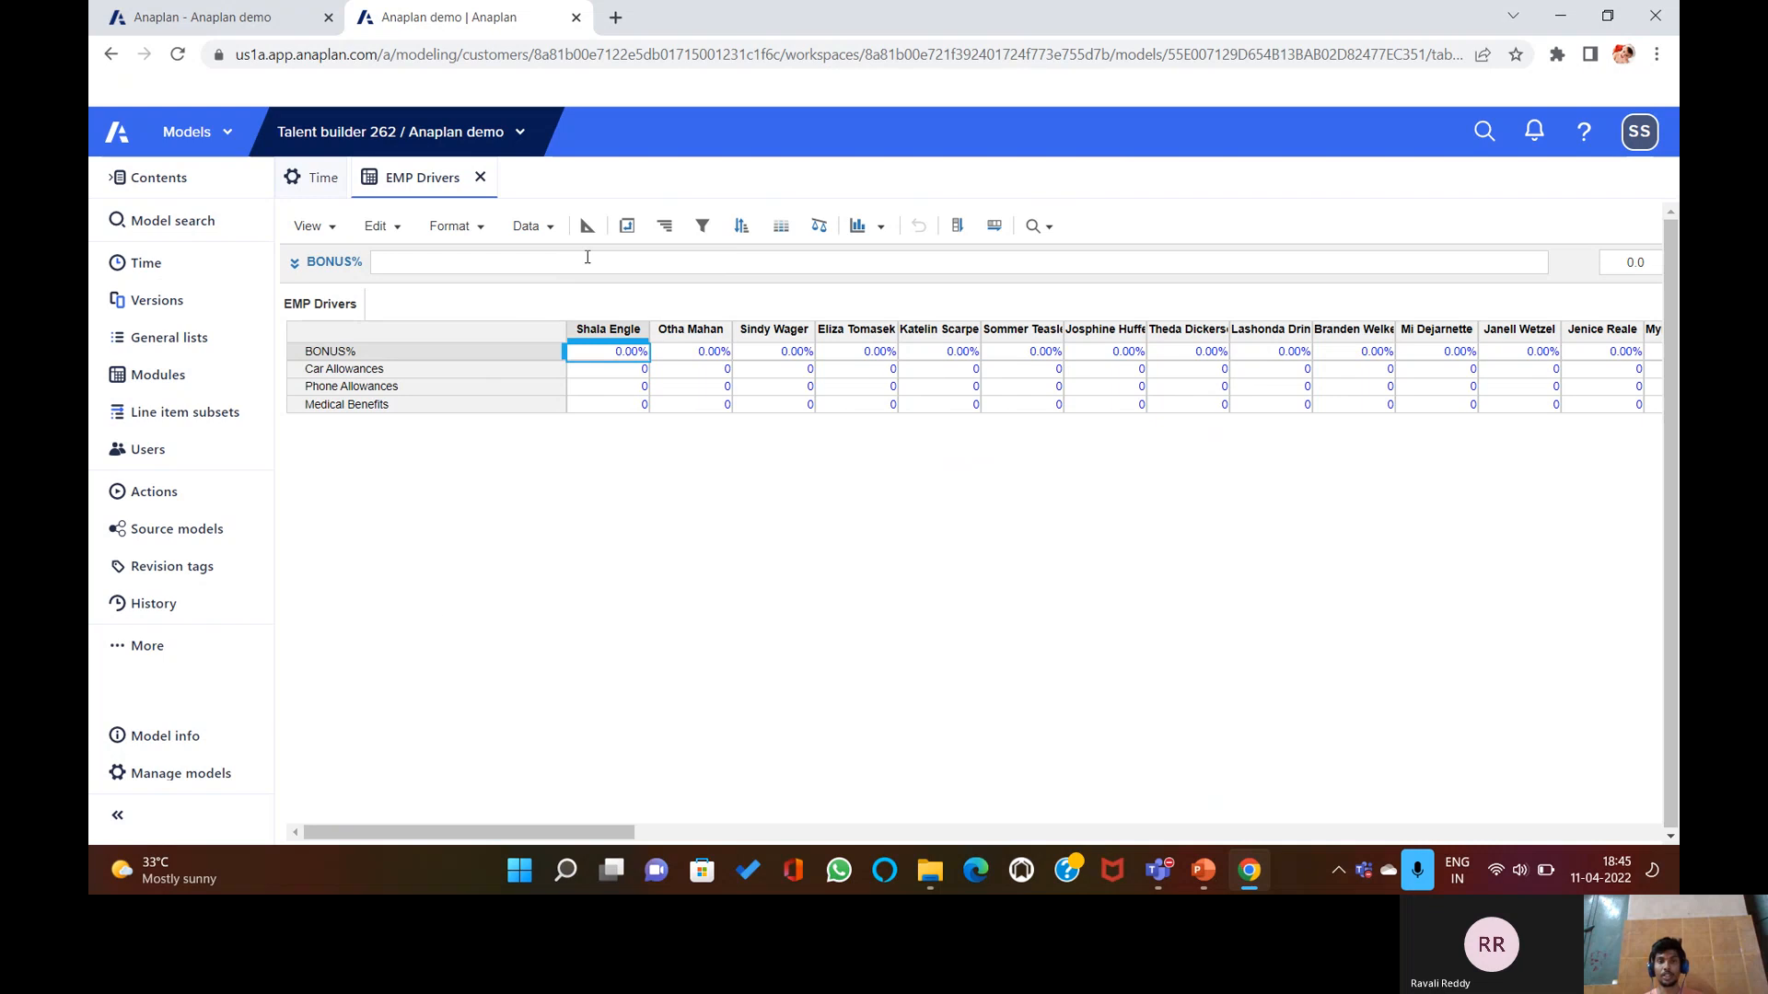
left_click(627, 226)
left_click(1070, 458)
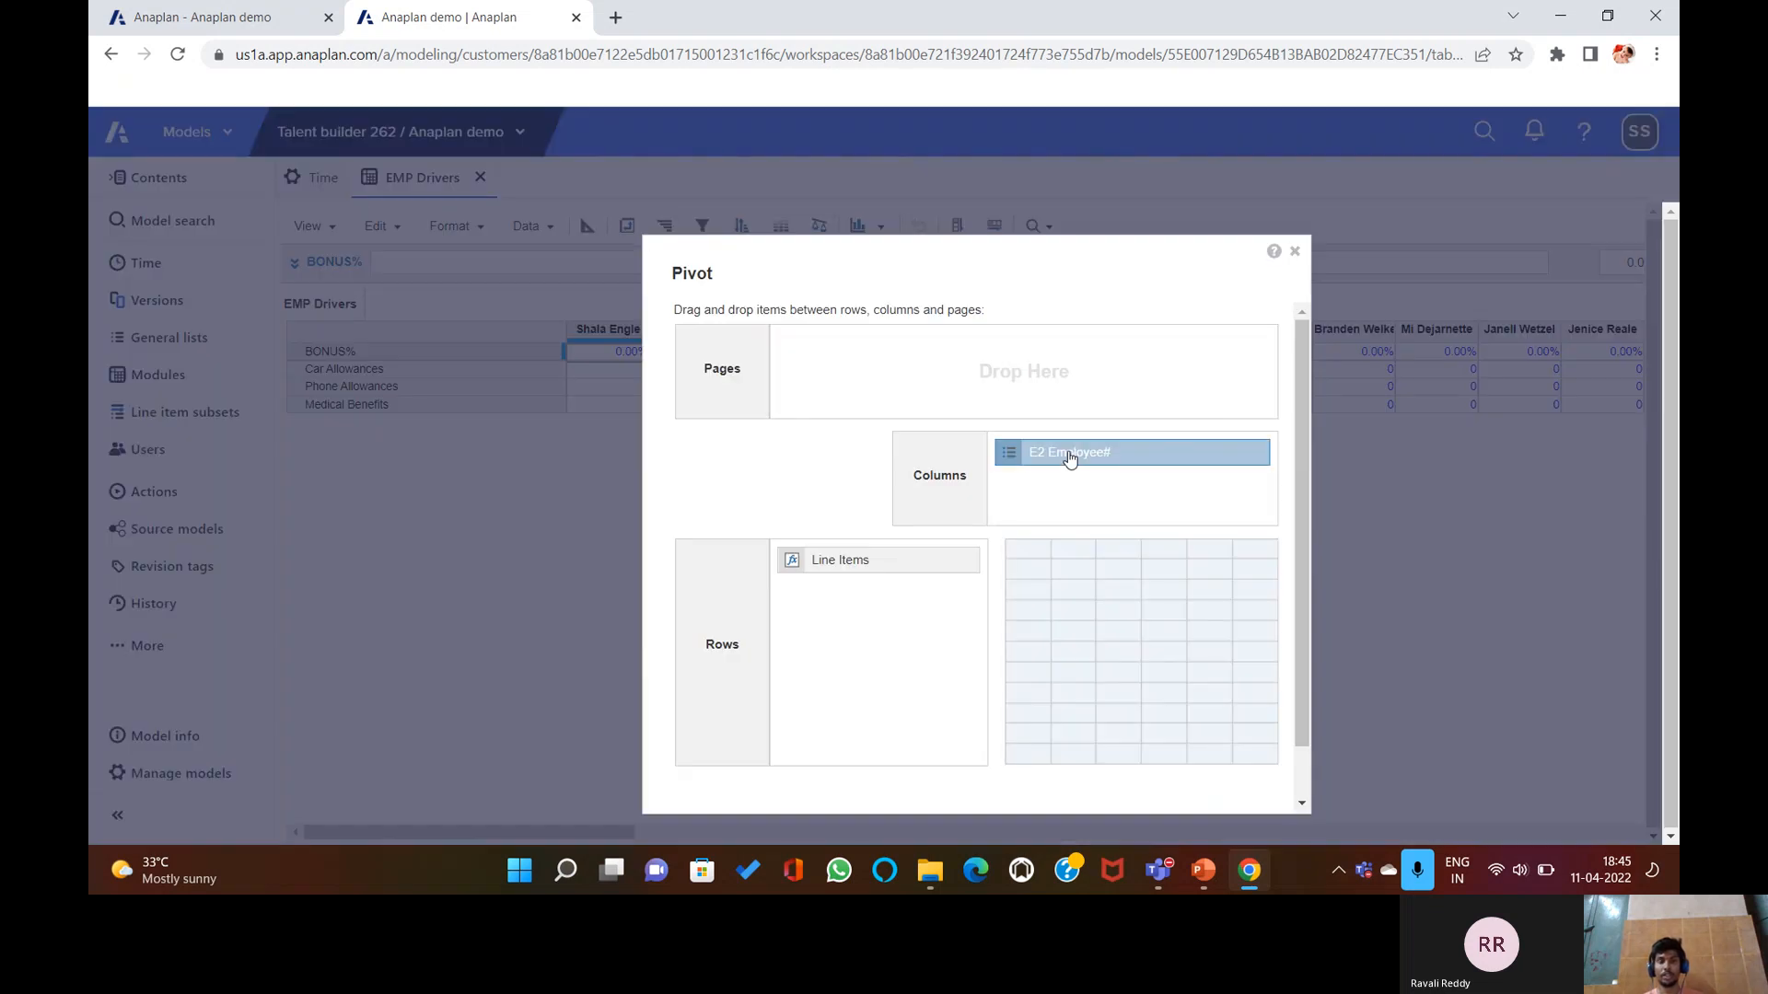
left_click_drag(1070, 458, 1030, 489)
scroll(1072, 738, "down", 1)
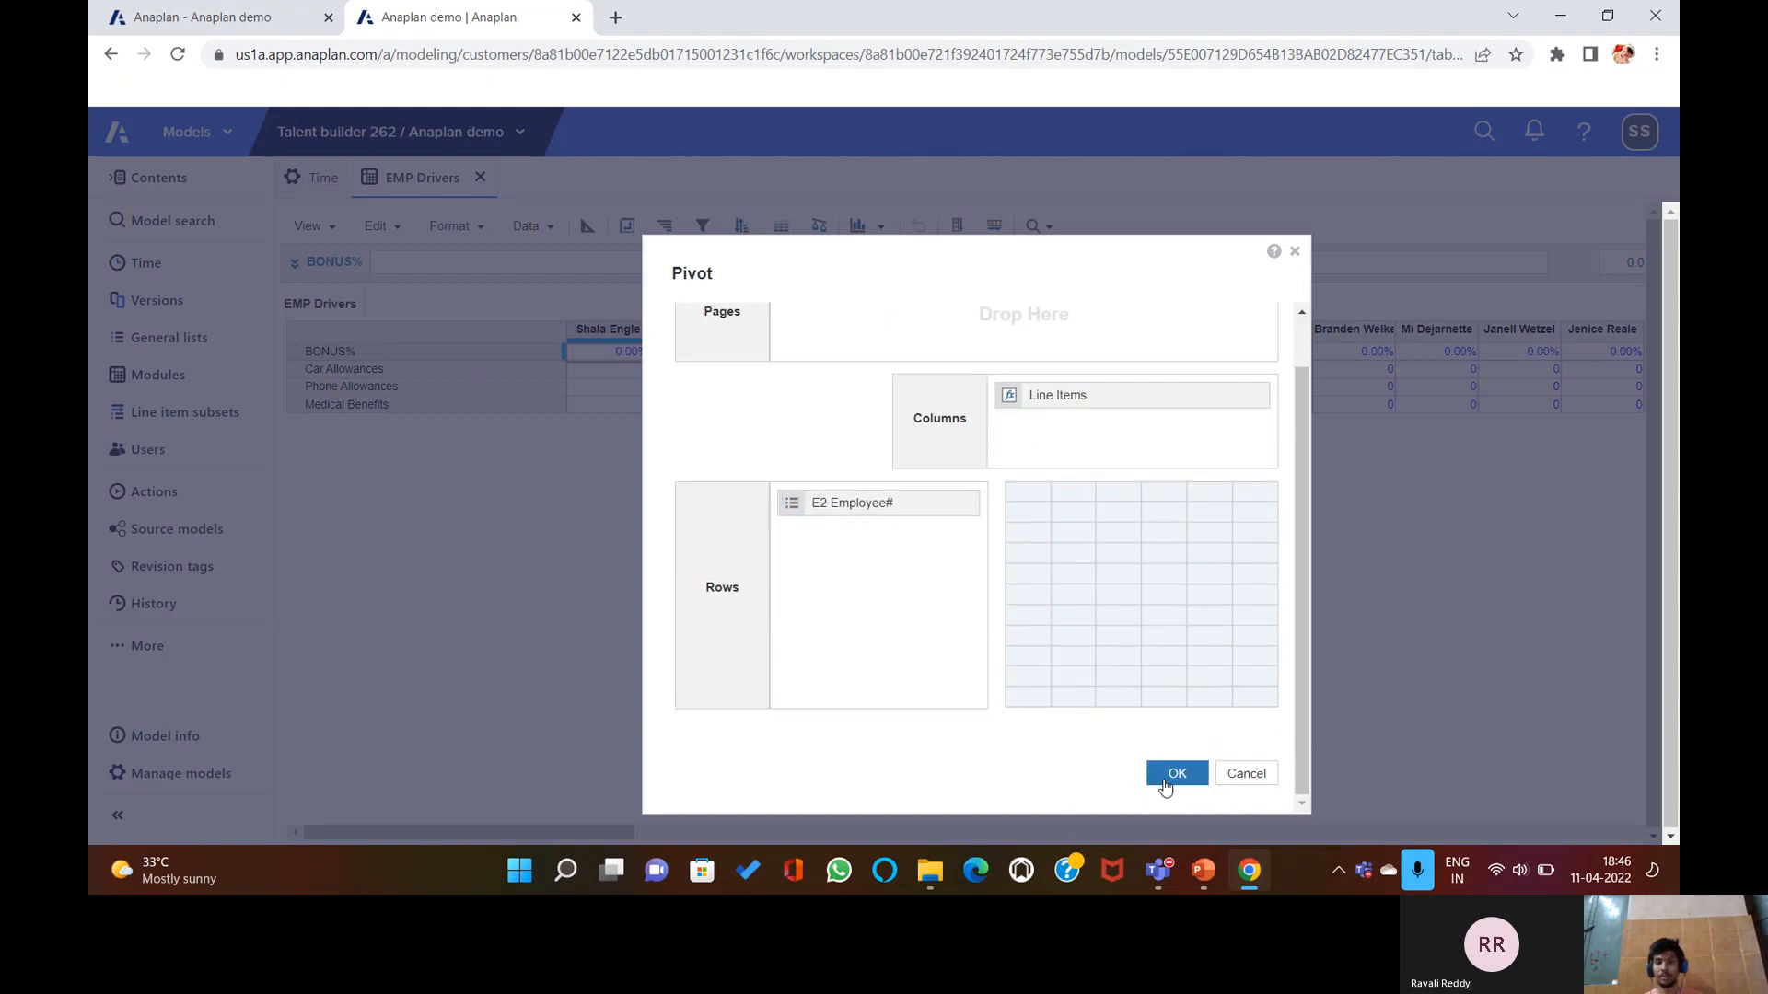
left_click(796, 505)
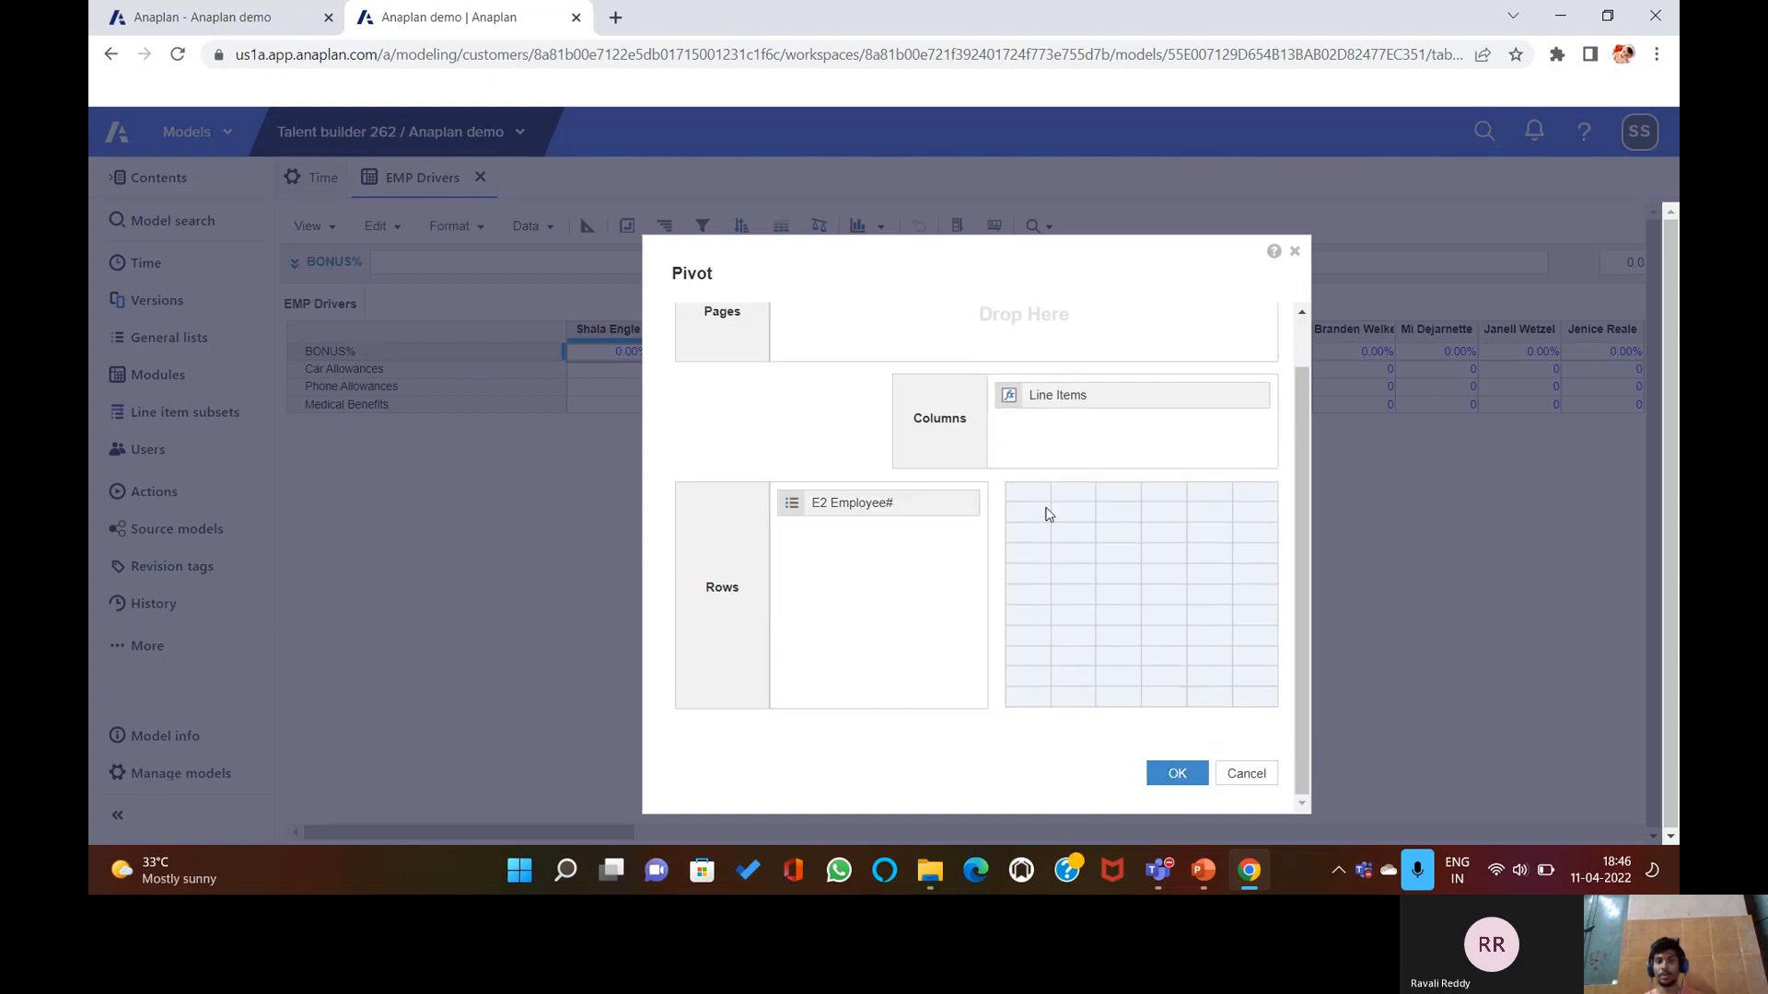
left_click(1171, 774)
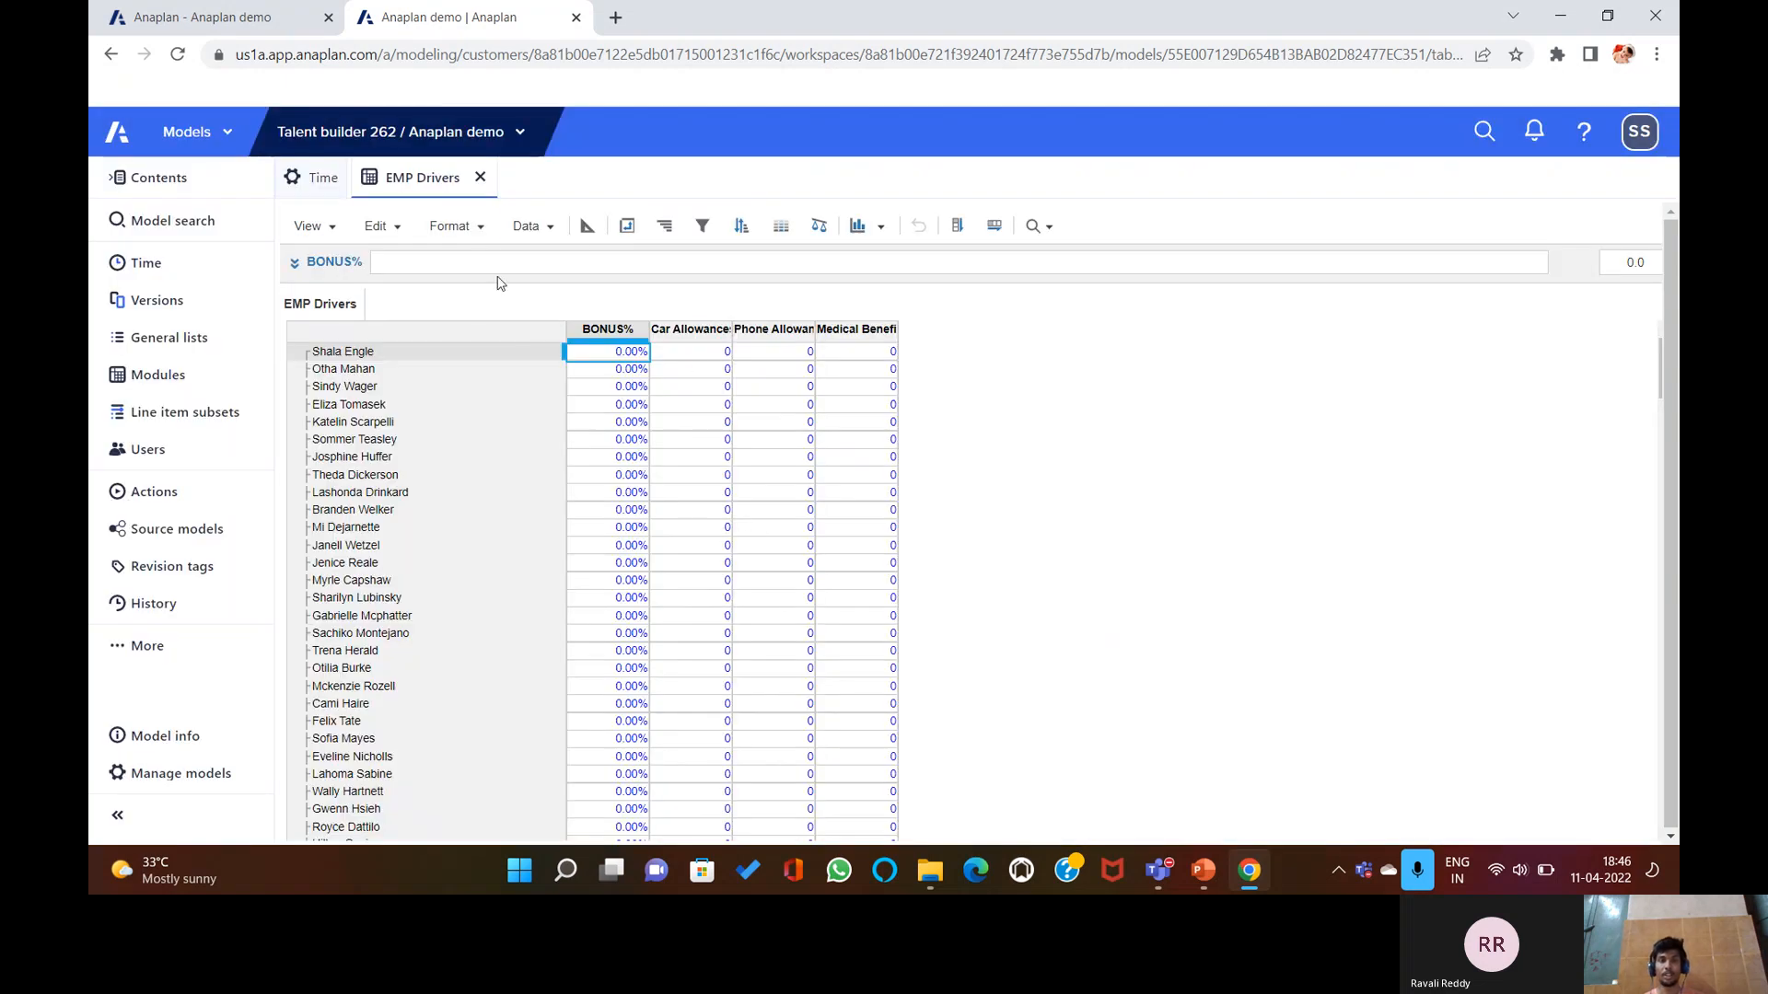
left_click(531, 226)
Upload Employee+Drivers.csv from the 10.2.4 folder as the EMP Drivers import source.
left_click(562, 257)
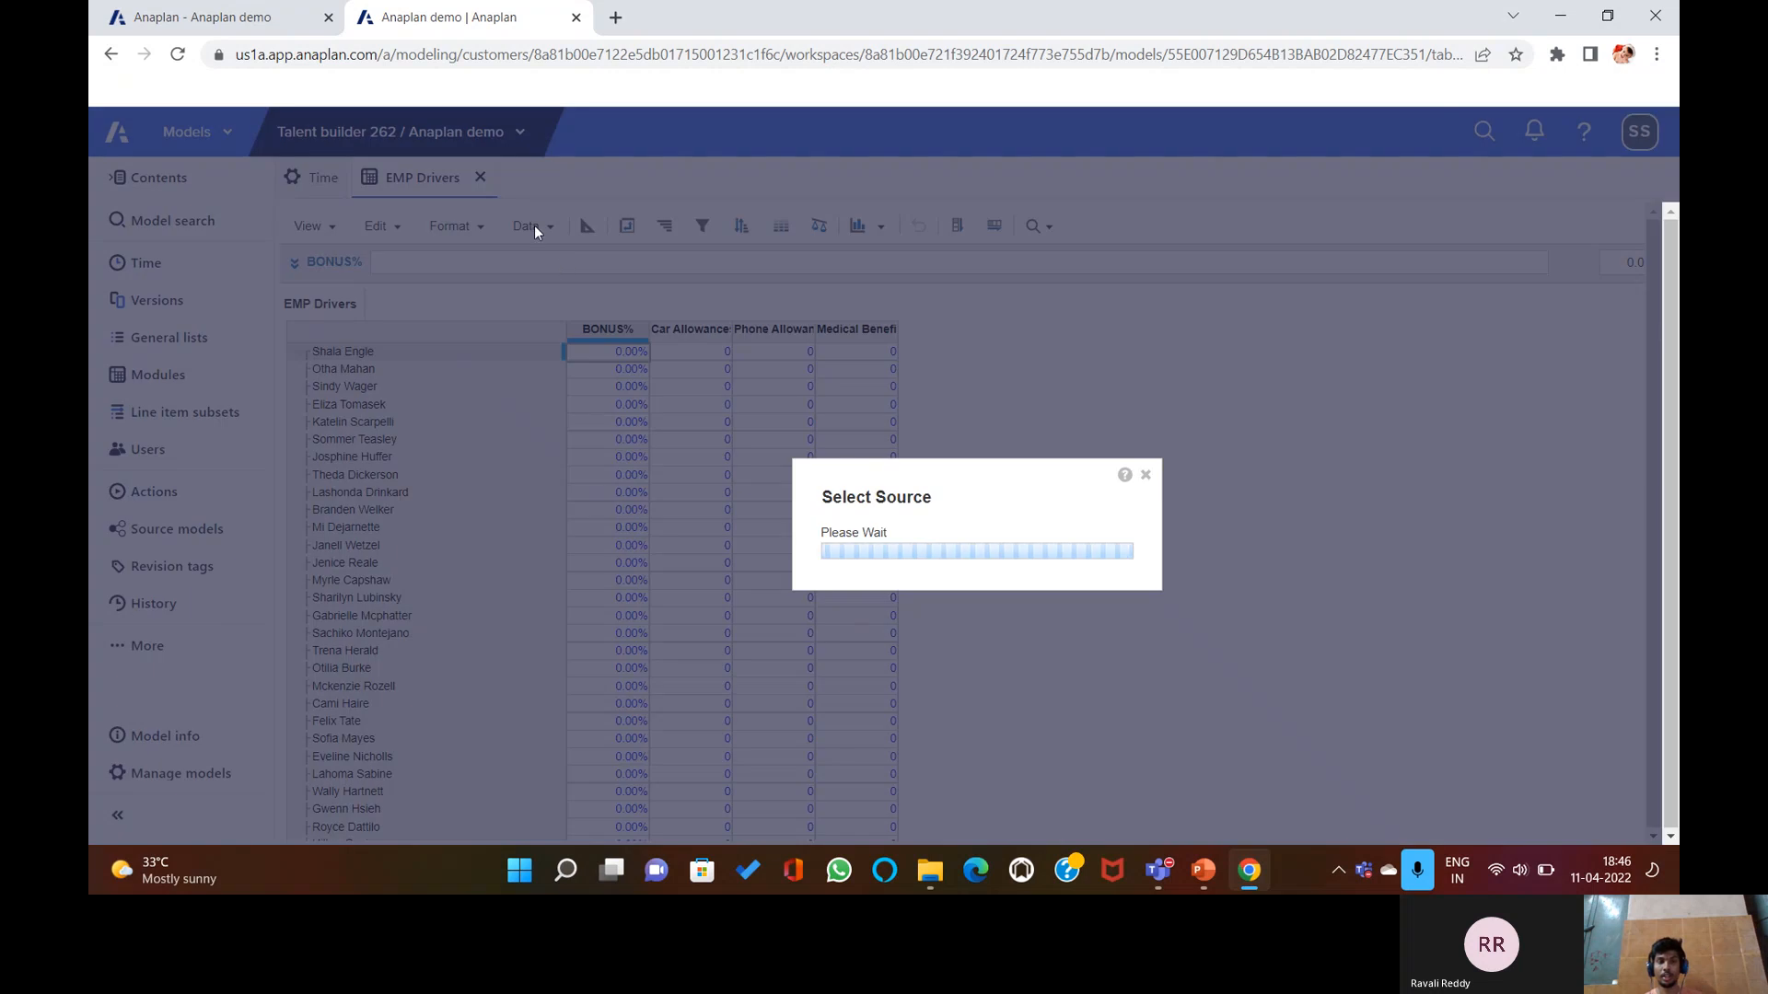
left_click(718, 352)
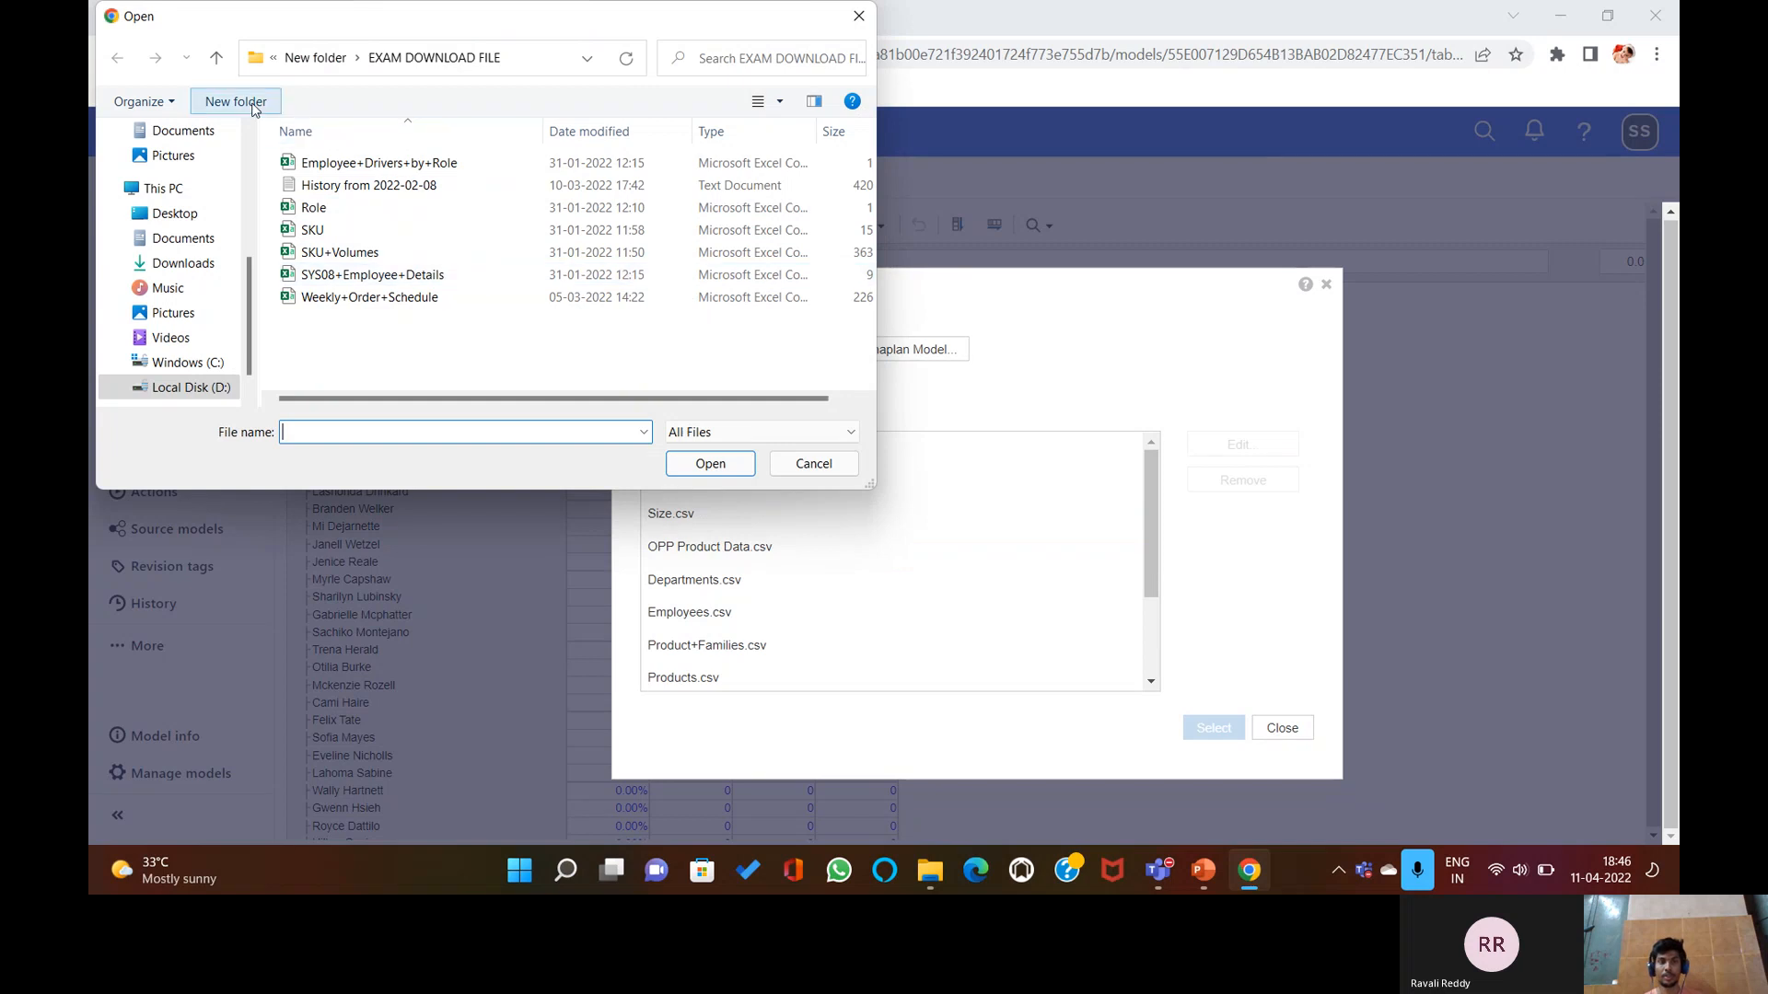
left_click(216, 57)
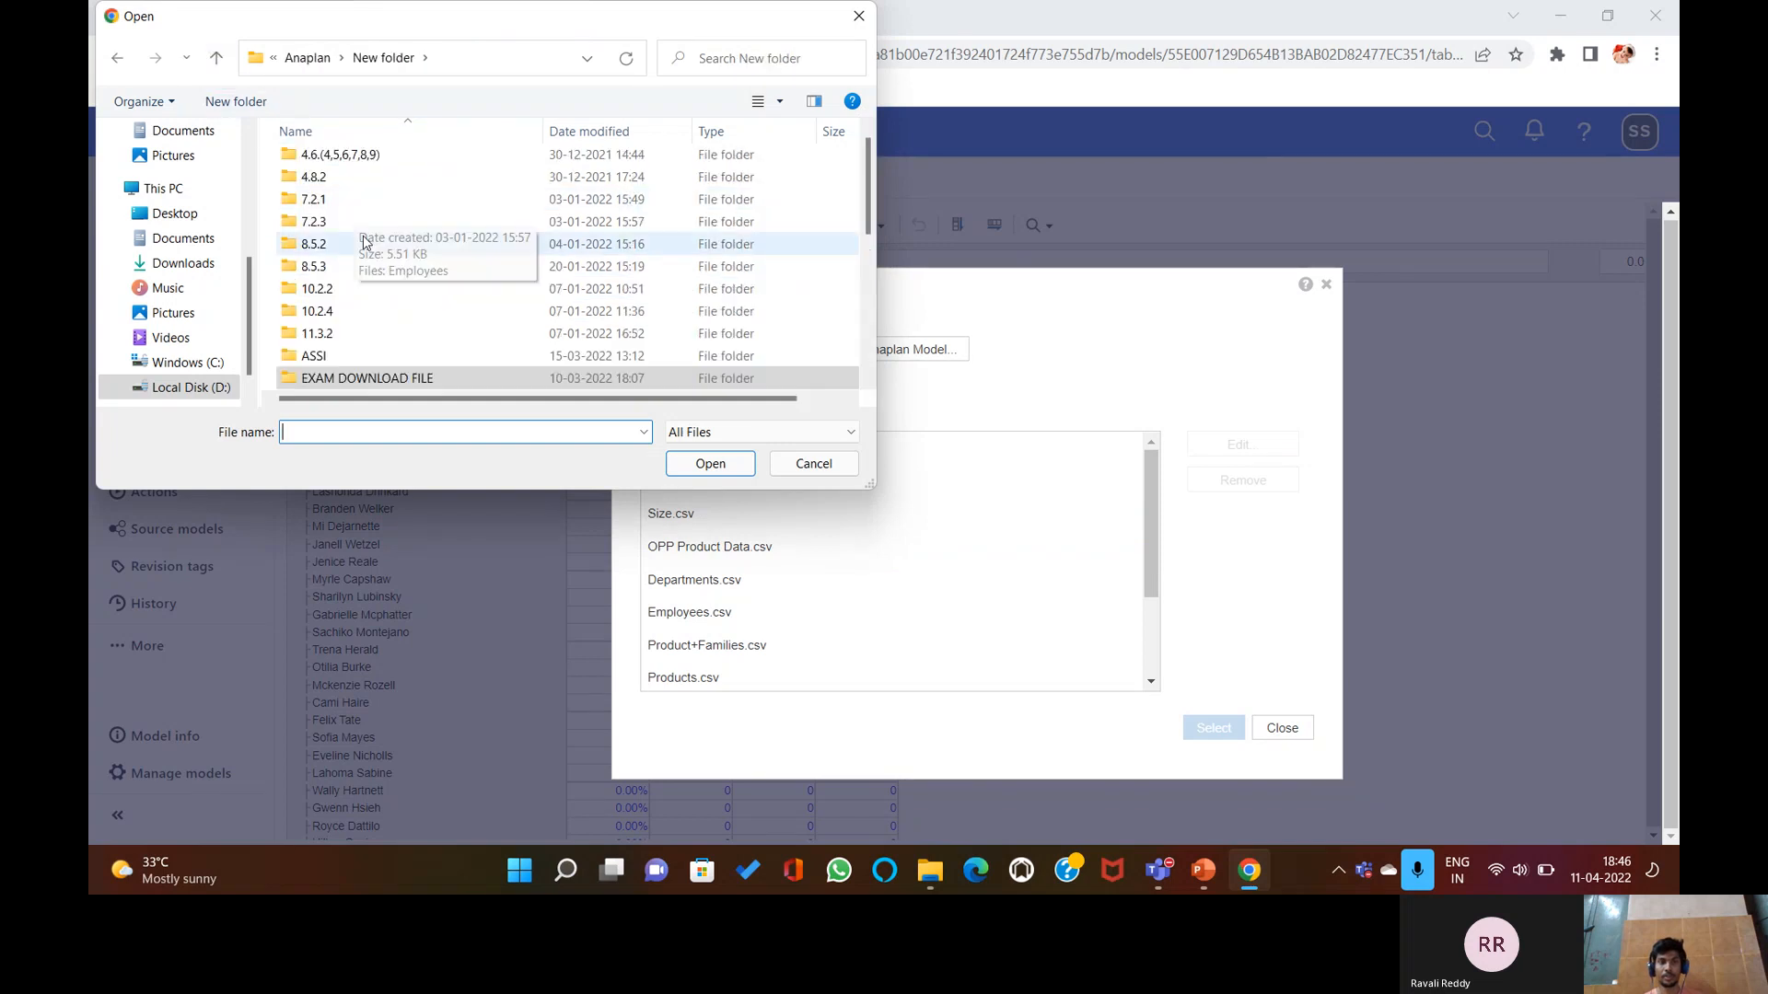
double_click(350, 295)
left_click(216, 57)
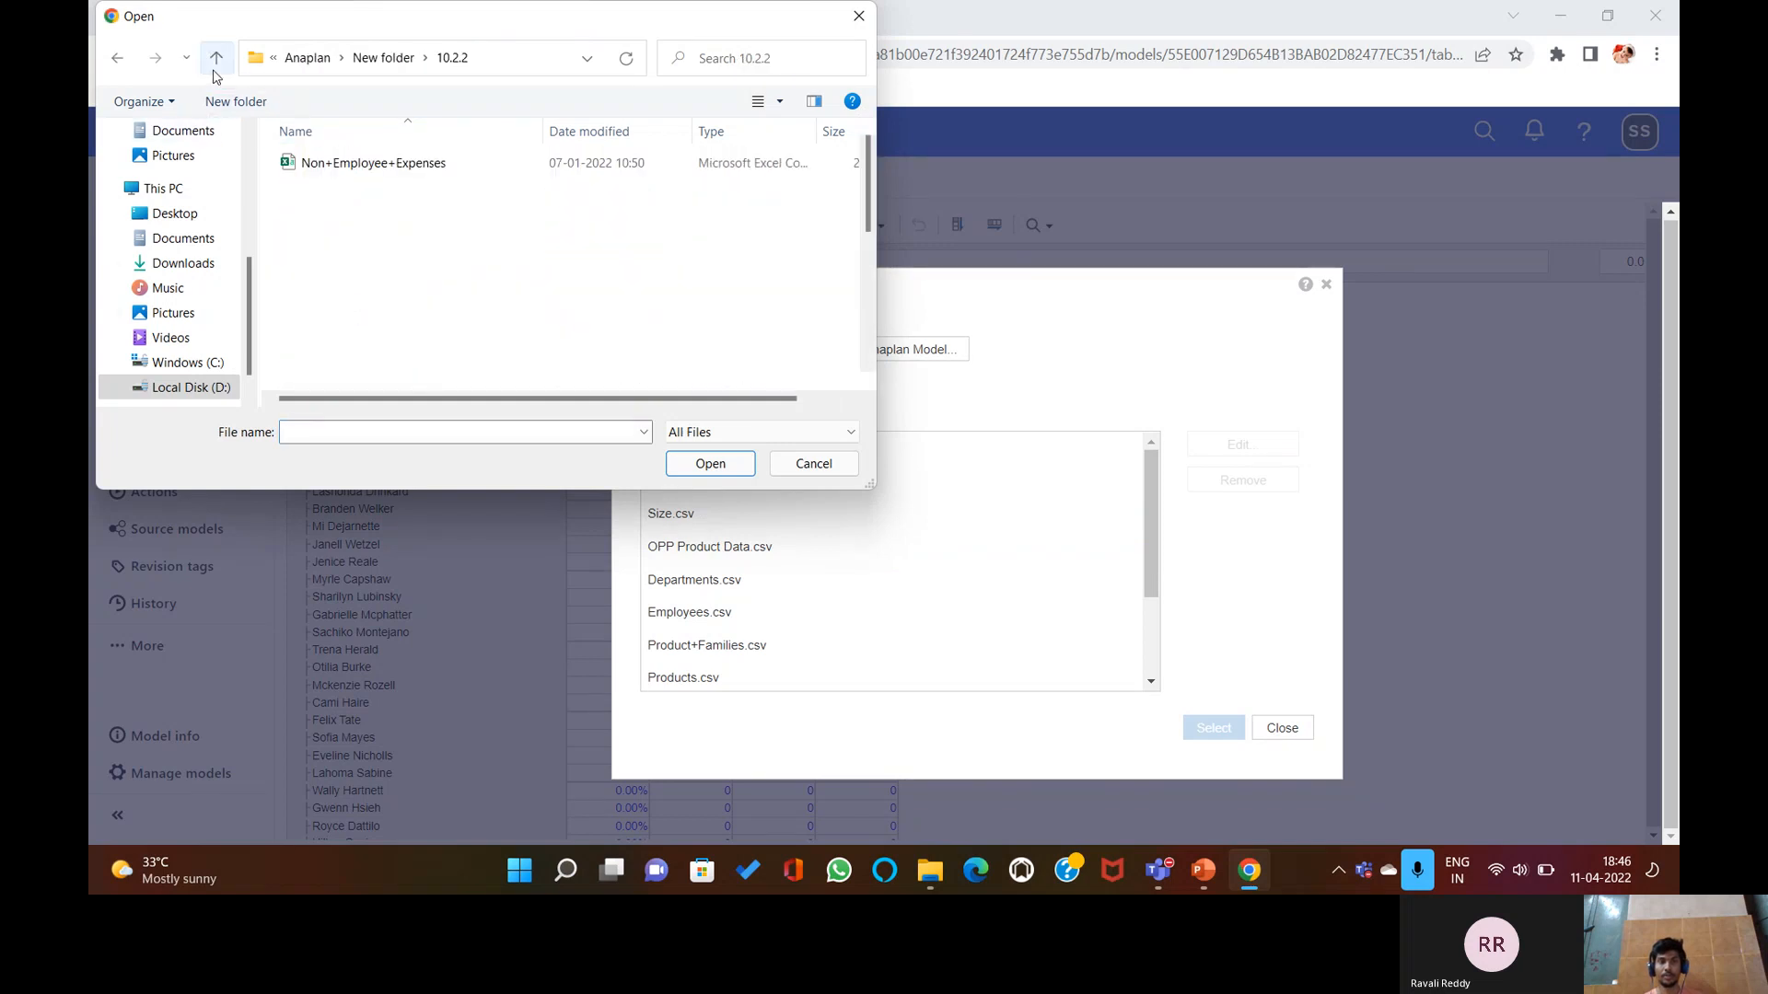
double_click(338, 315)
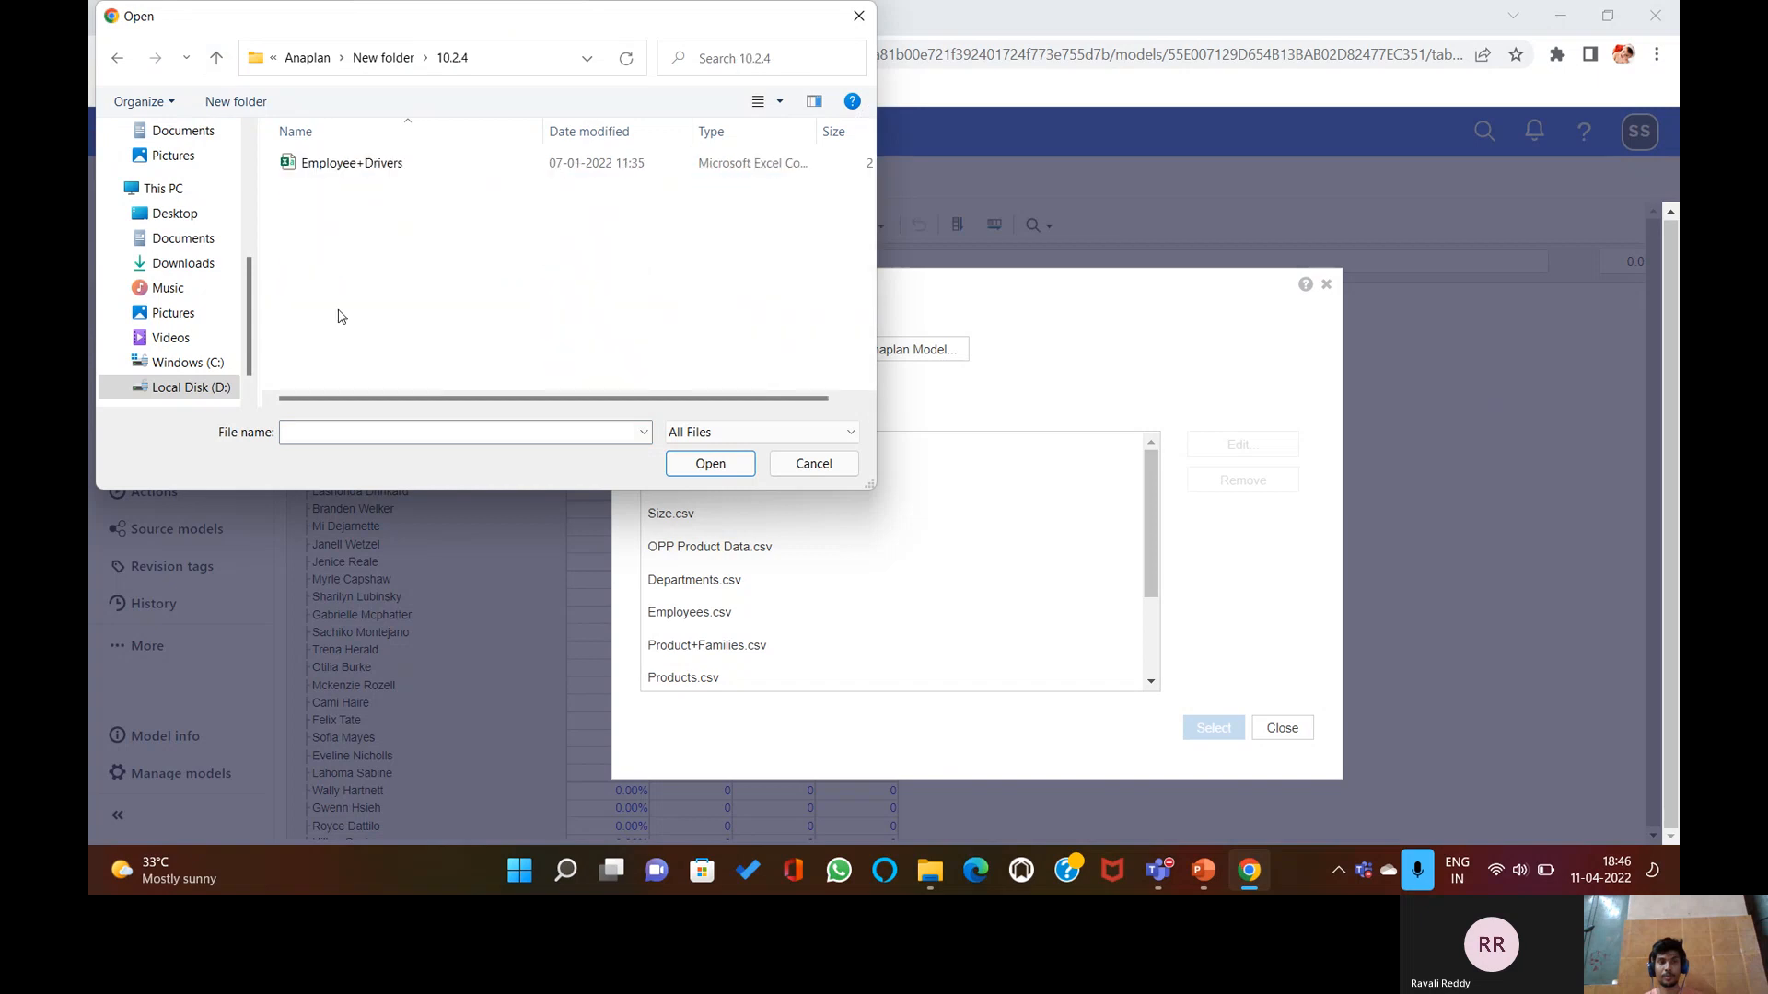
left_click(371, 167)
left_click(709, 465)
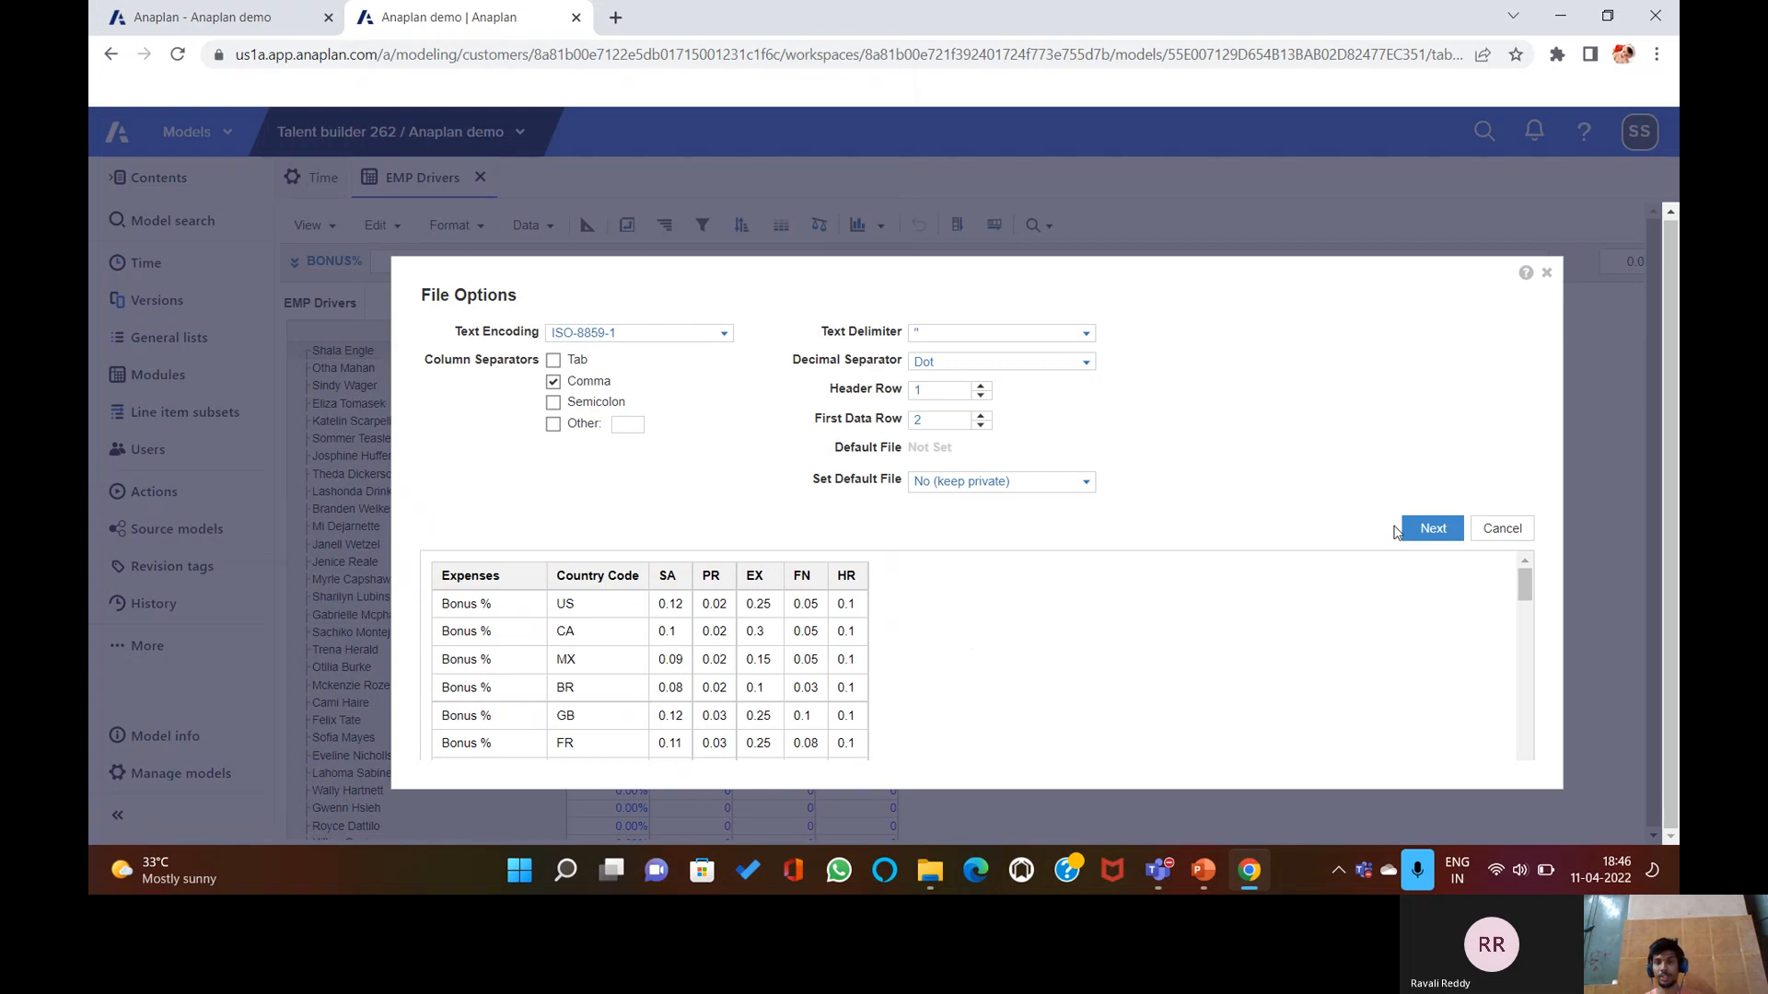
left_click(1439, 528)
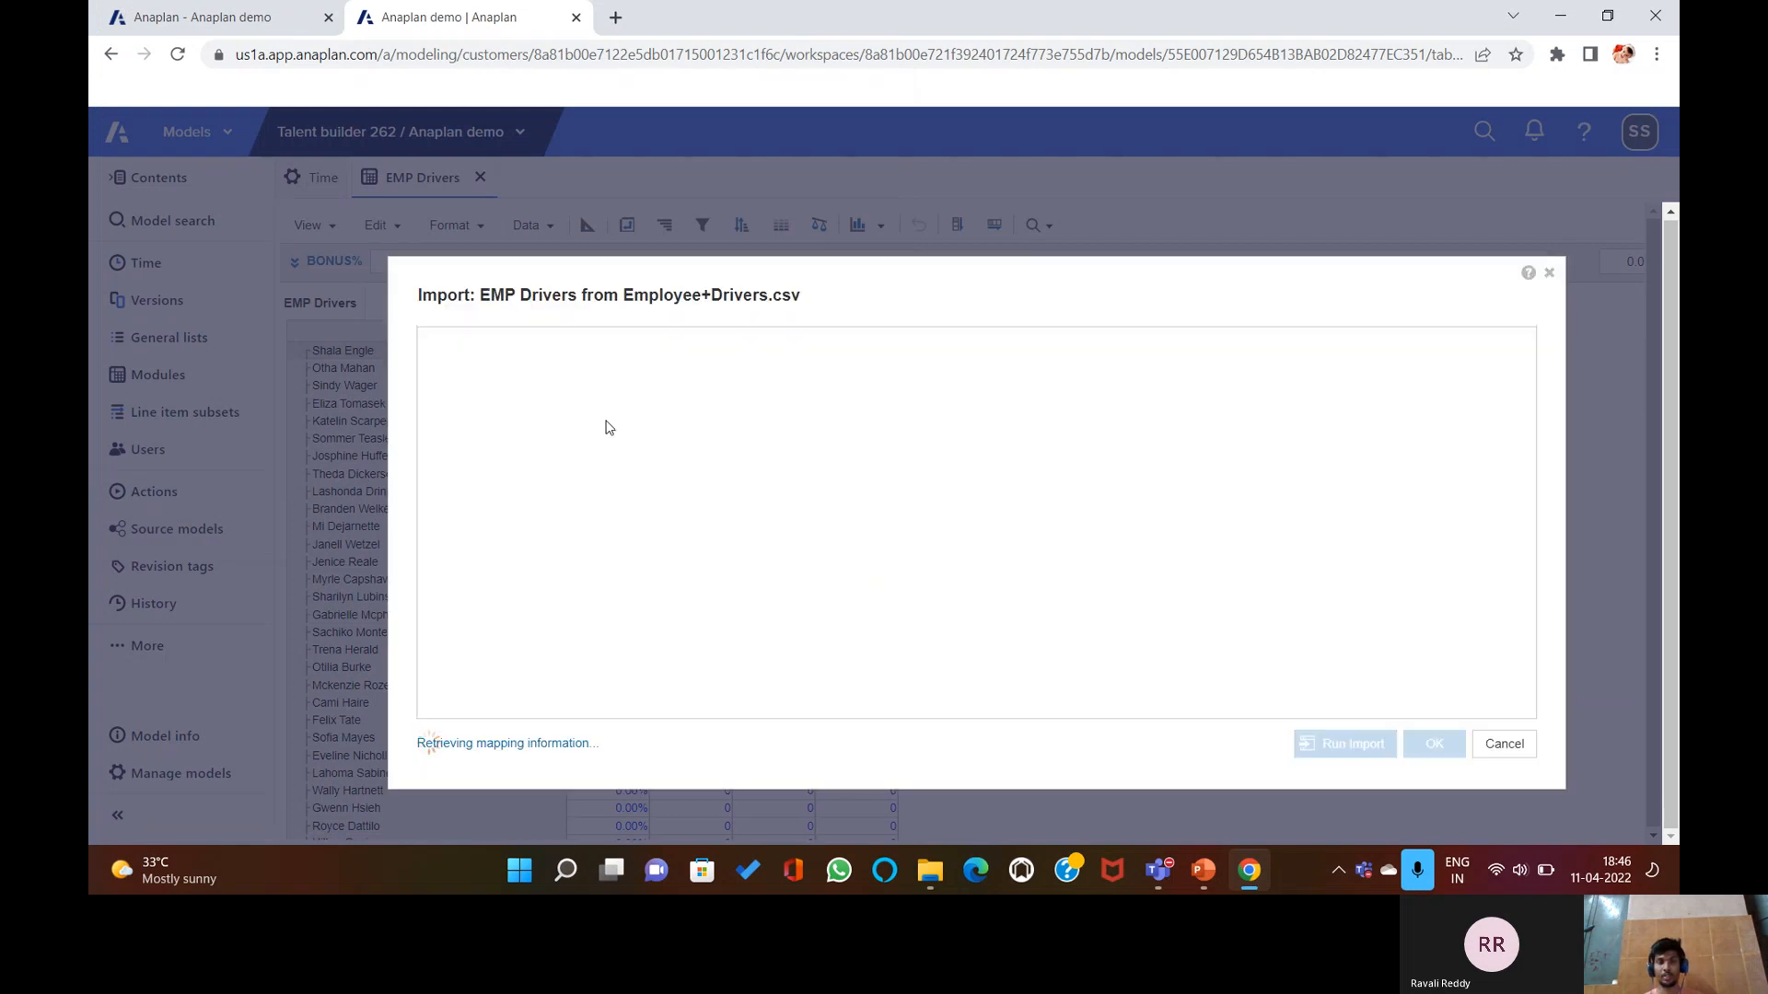
Map employees to (Column Headers) and line items to Column 1: Expenses, reviewing the matching tabs.
left_click(606, 433)
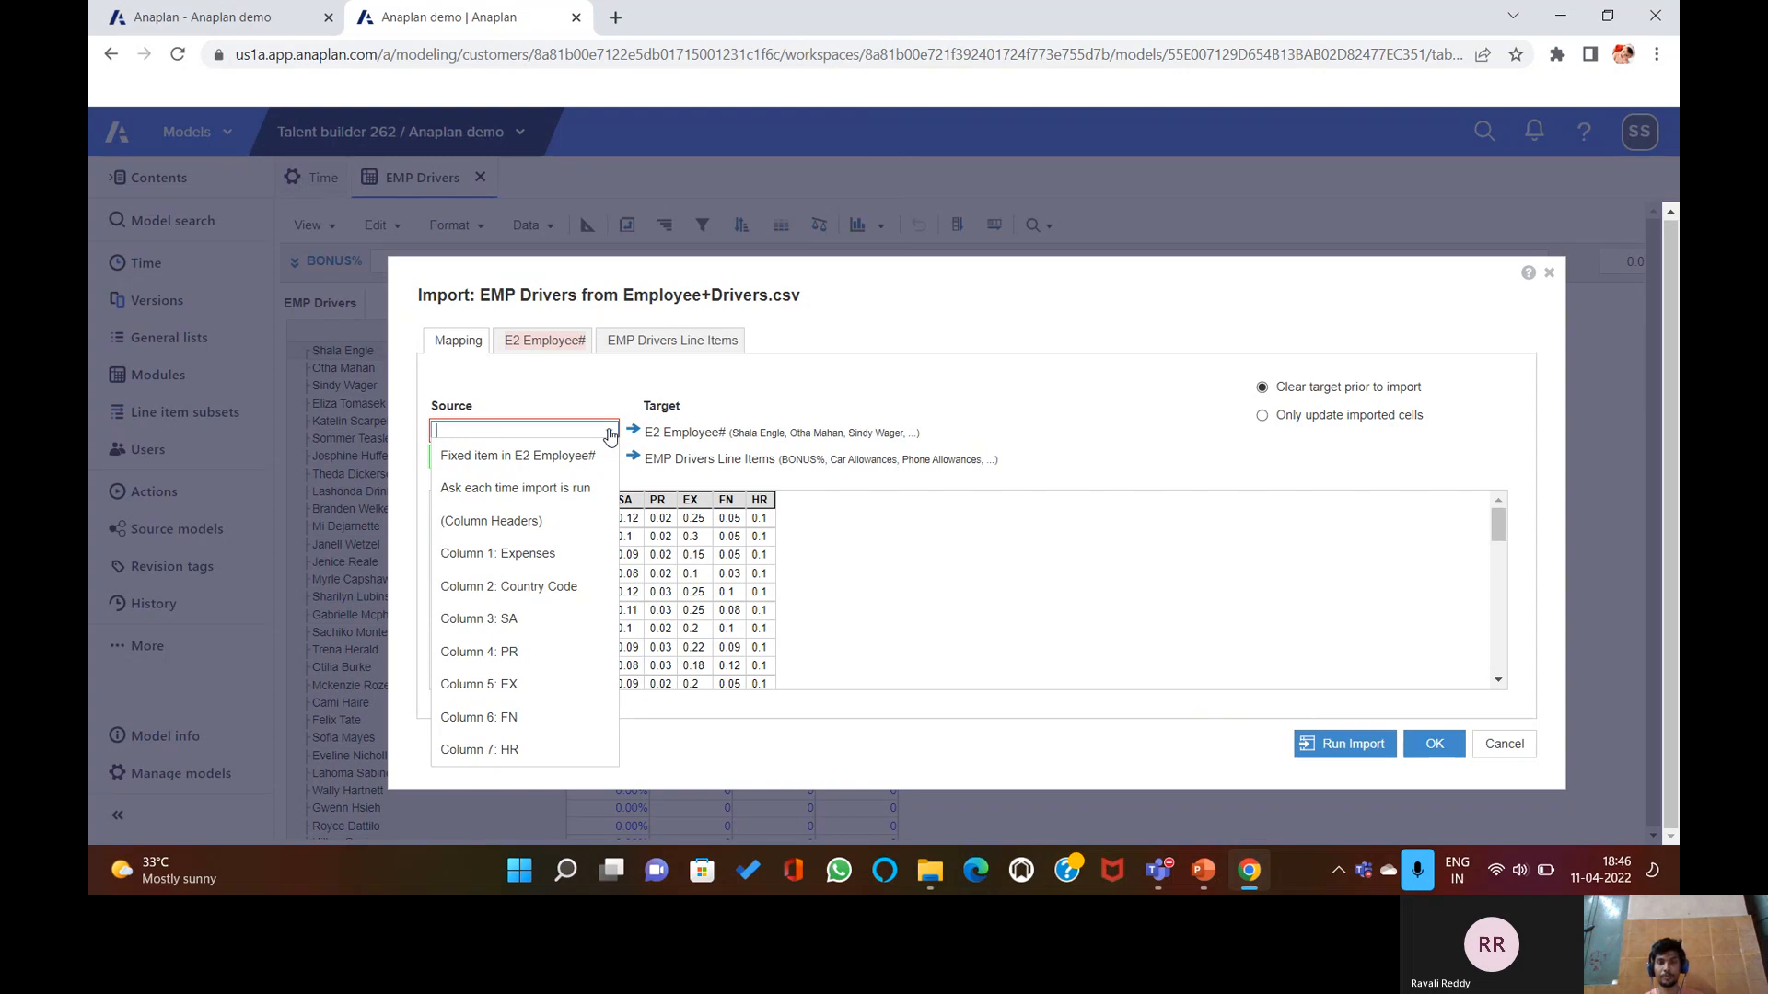
left_click(609, 433)
left_click(608, 433)
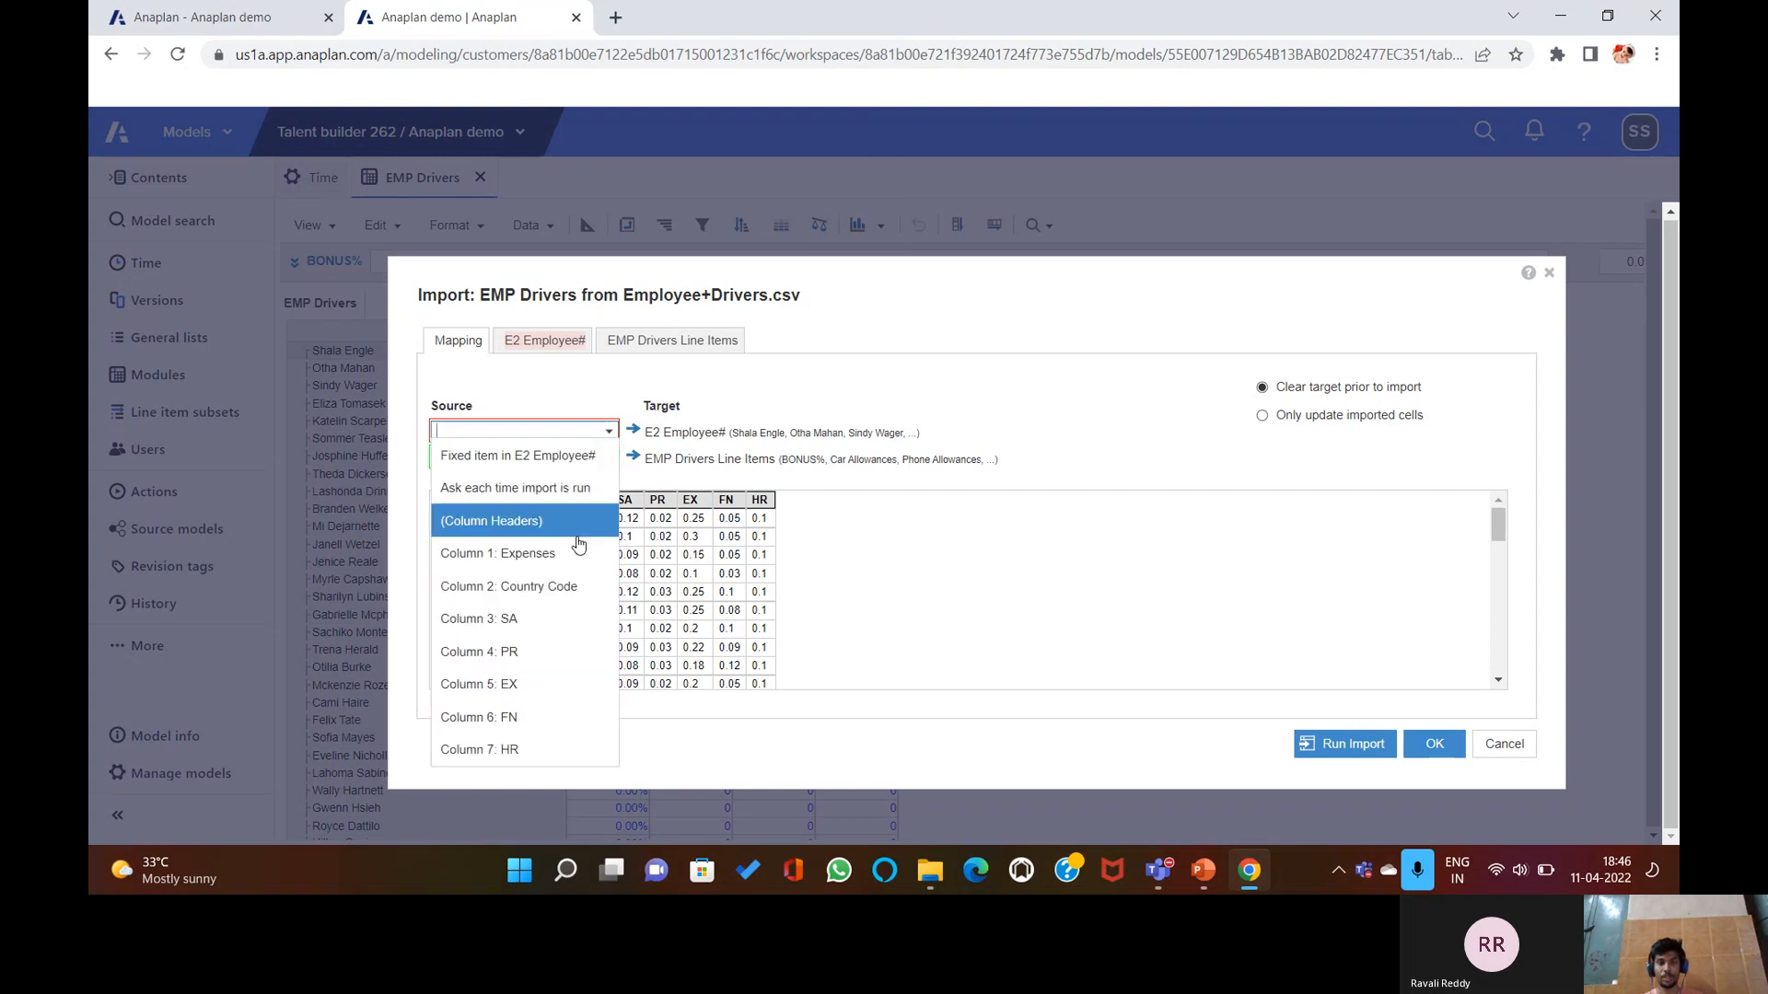
left_click(573, 552)
left_click(612, 432)
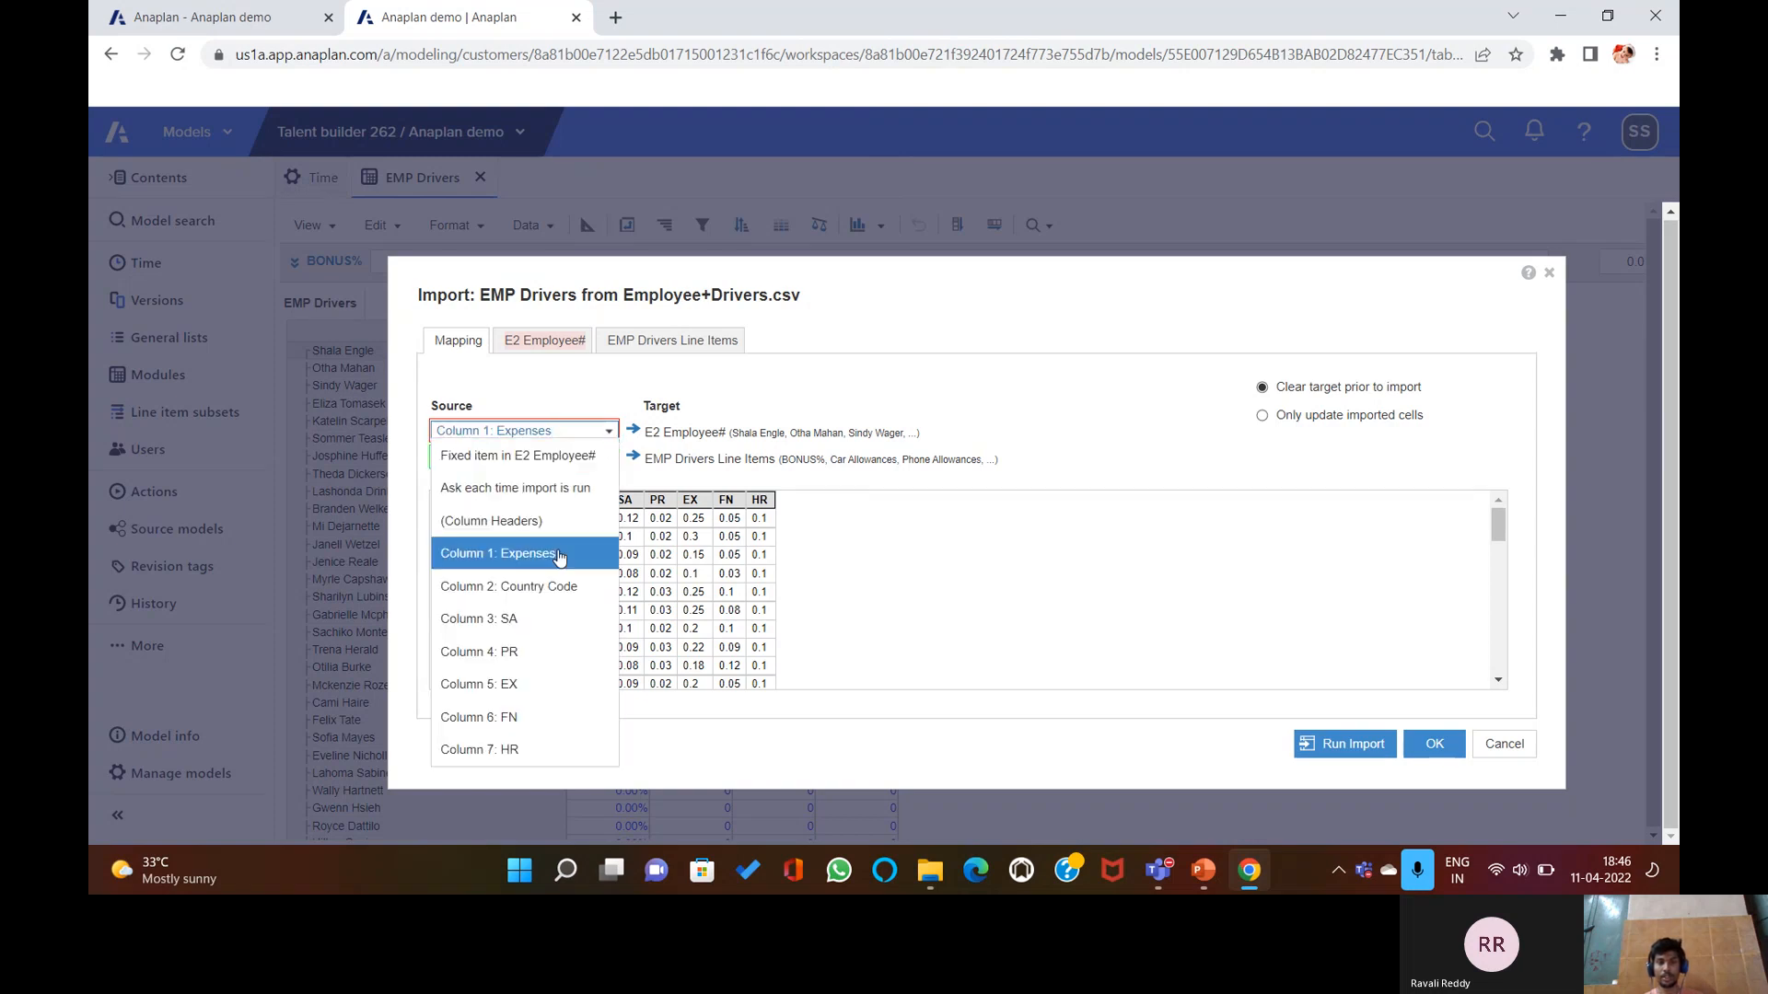
left_click(516, 521)
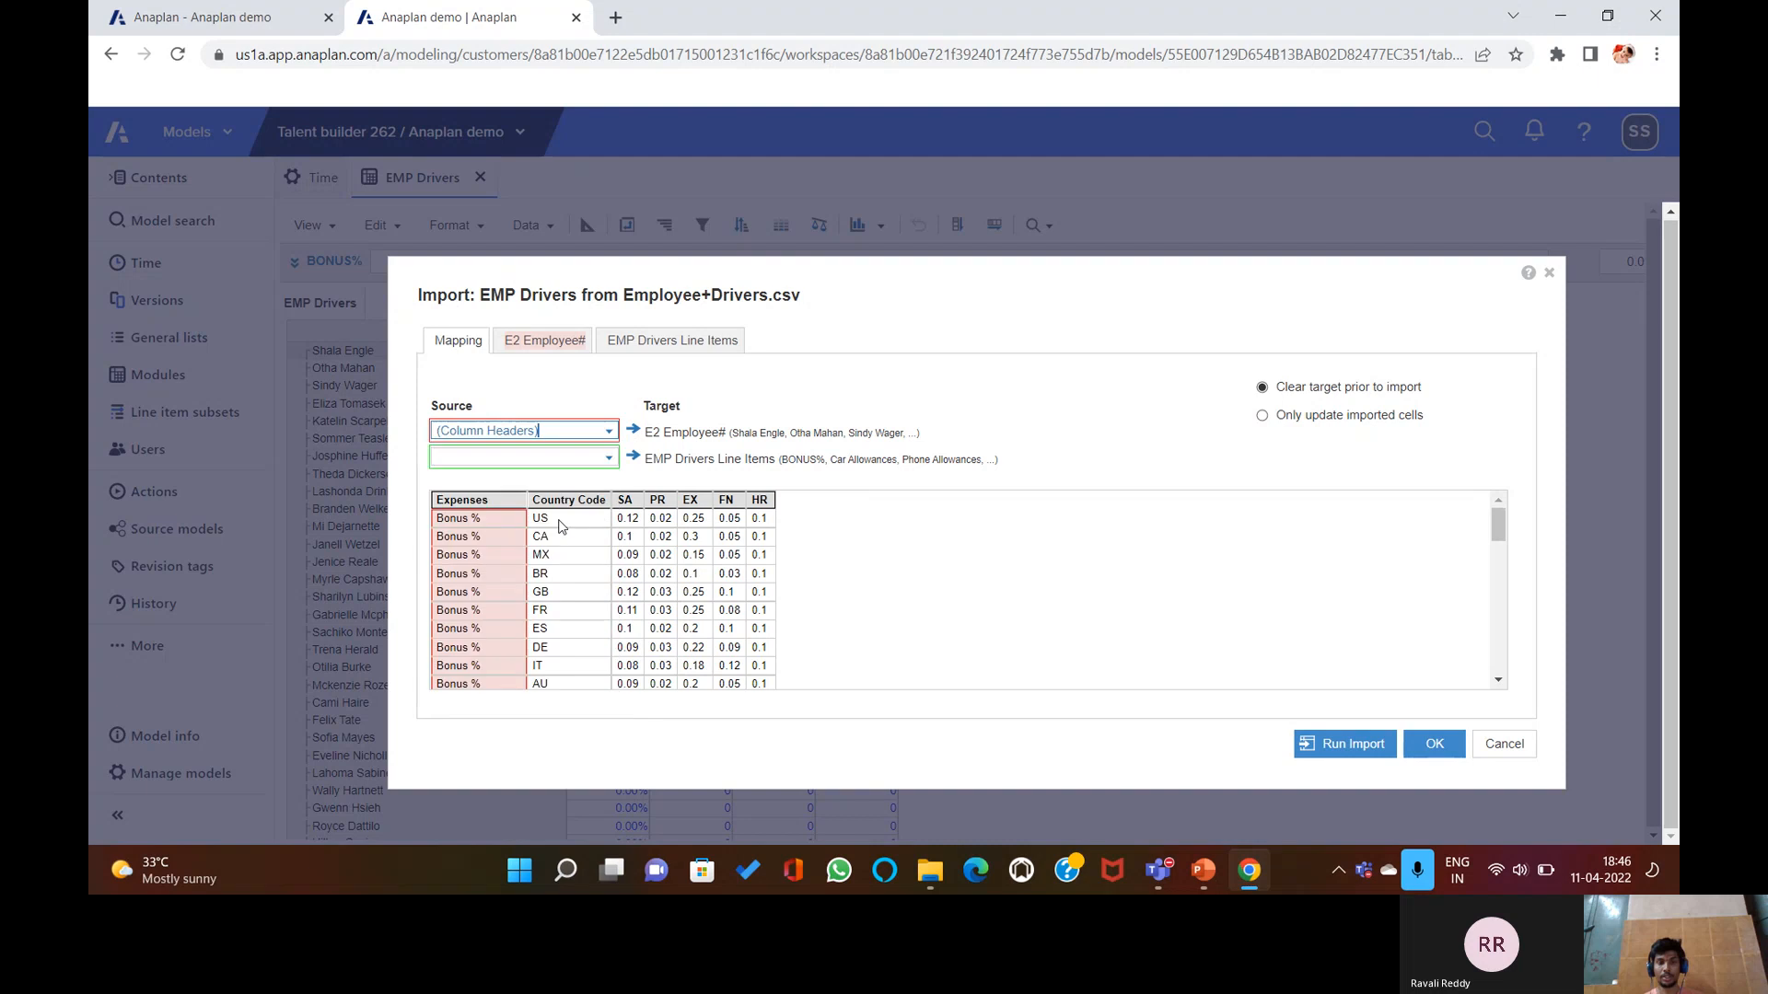
left_click(608, 460)
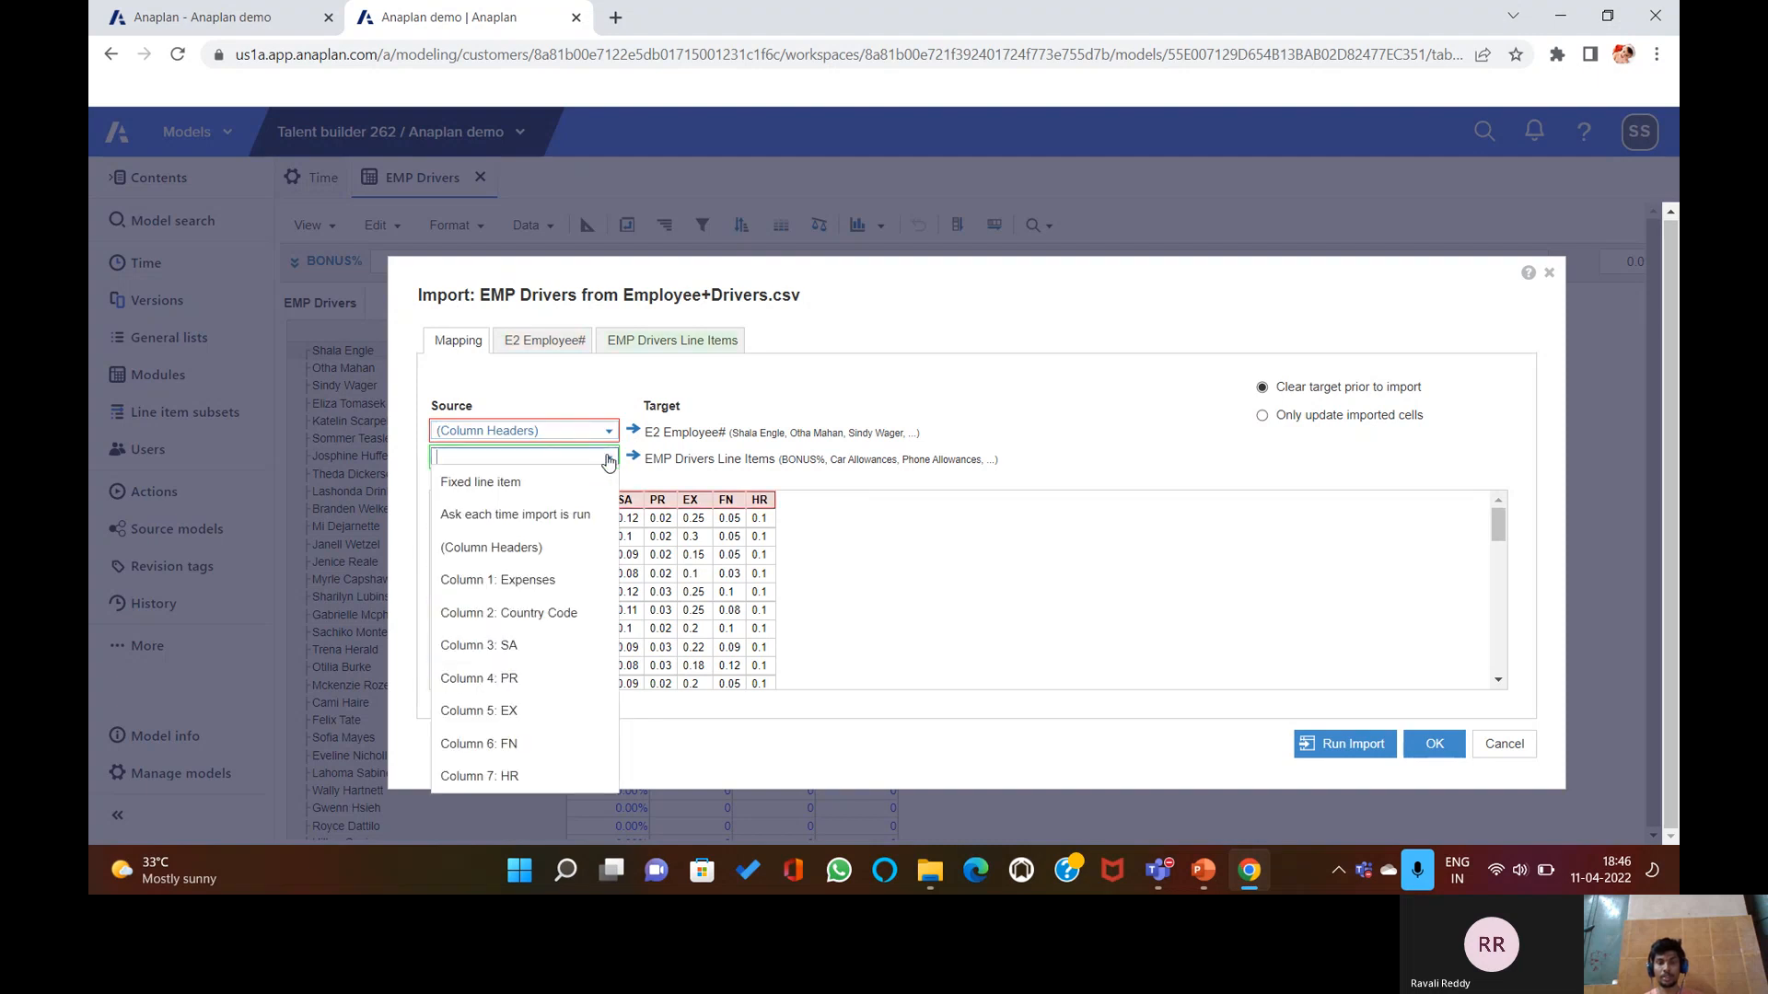
left_click(553, 592)
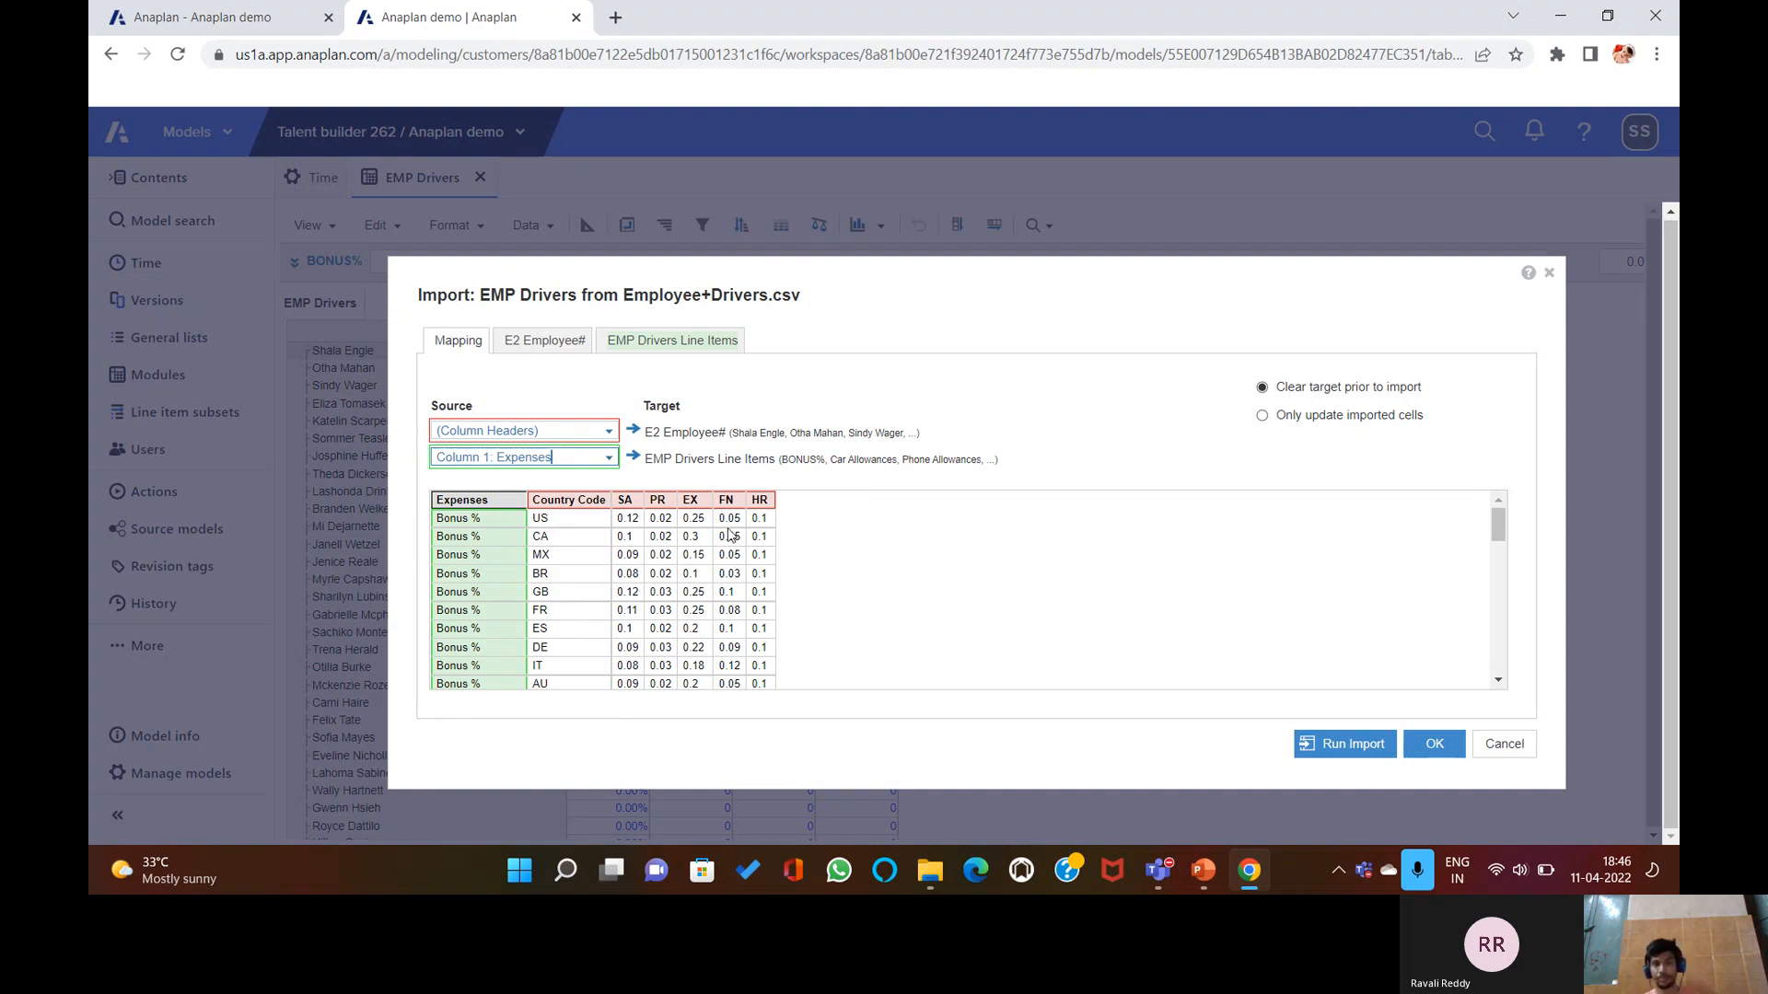
left_click(550, 343)
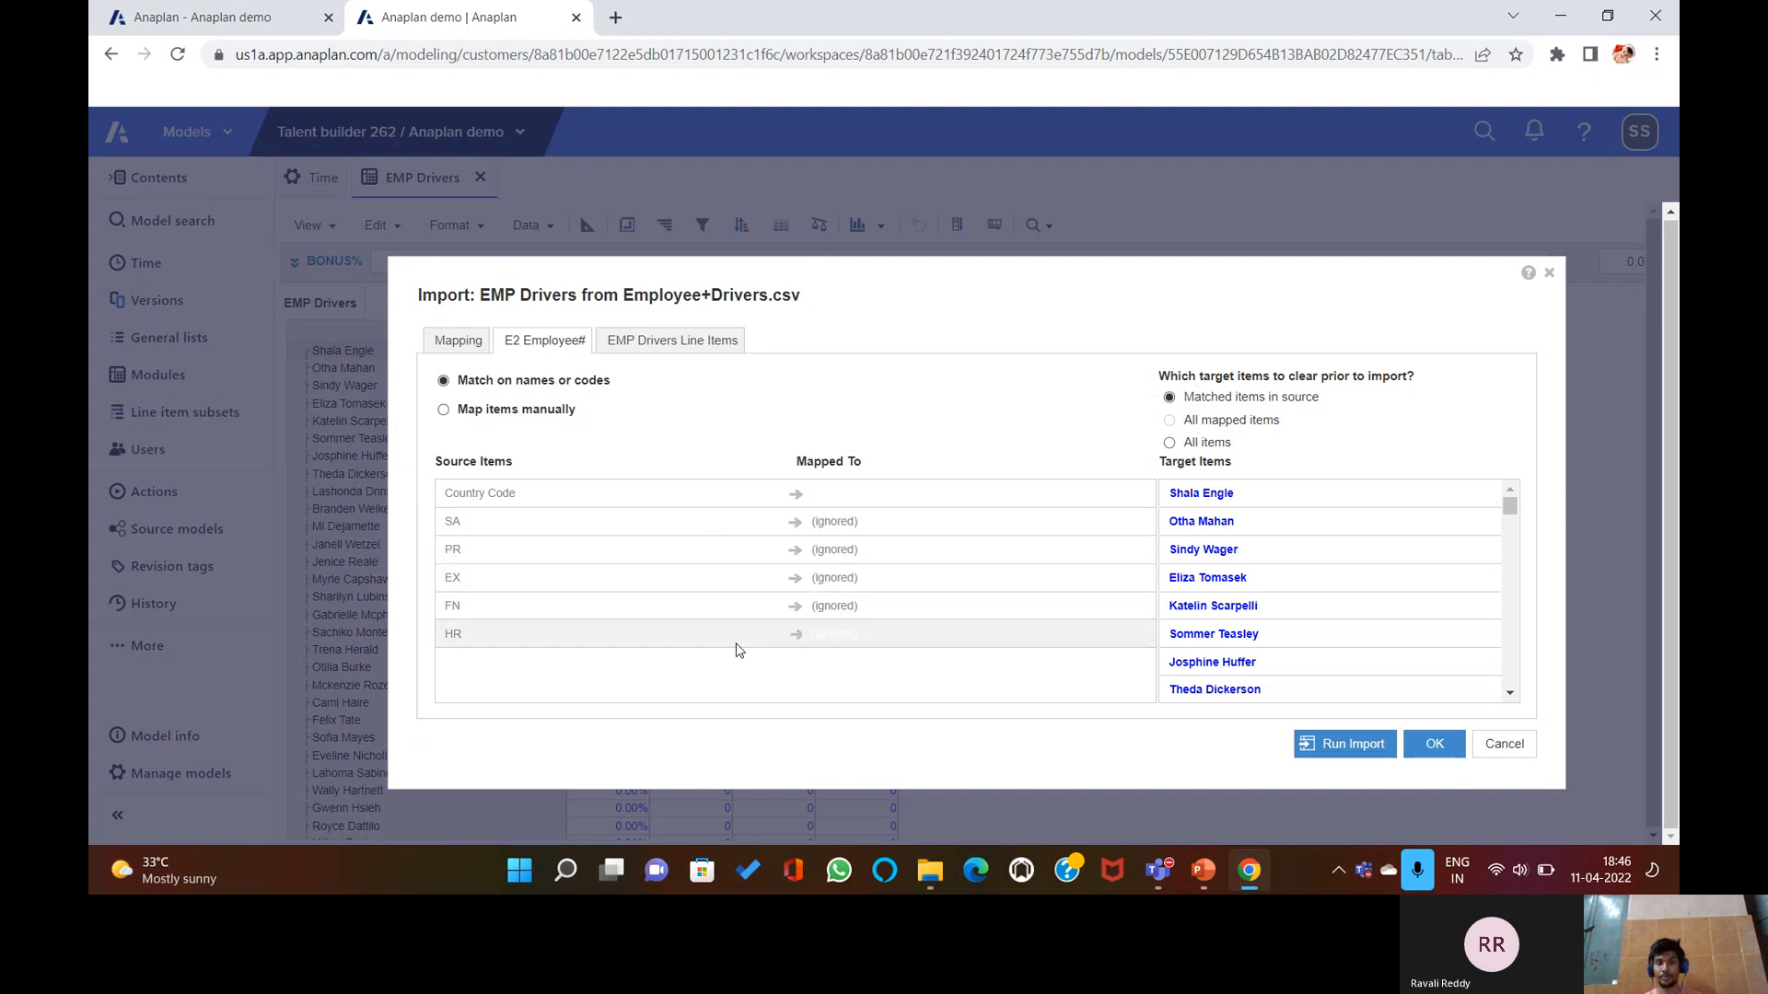
left_click(480, 343)
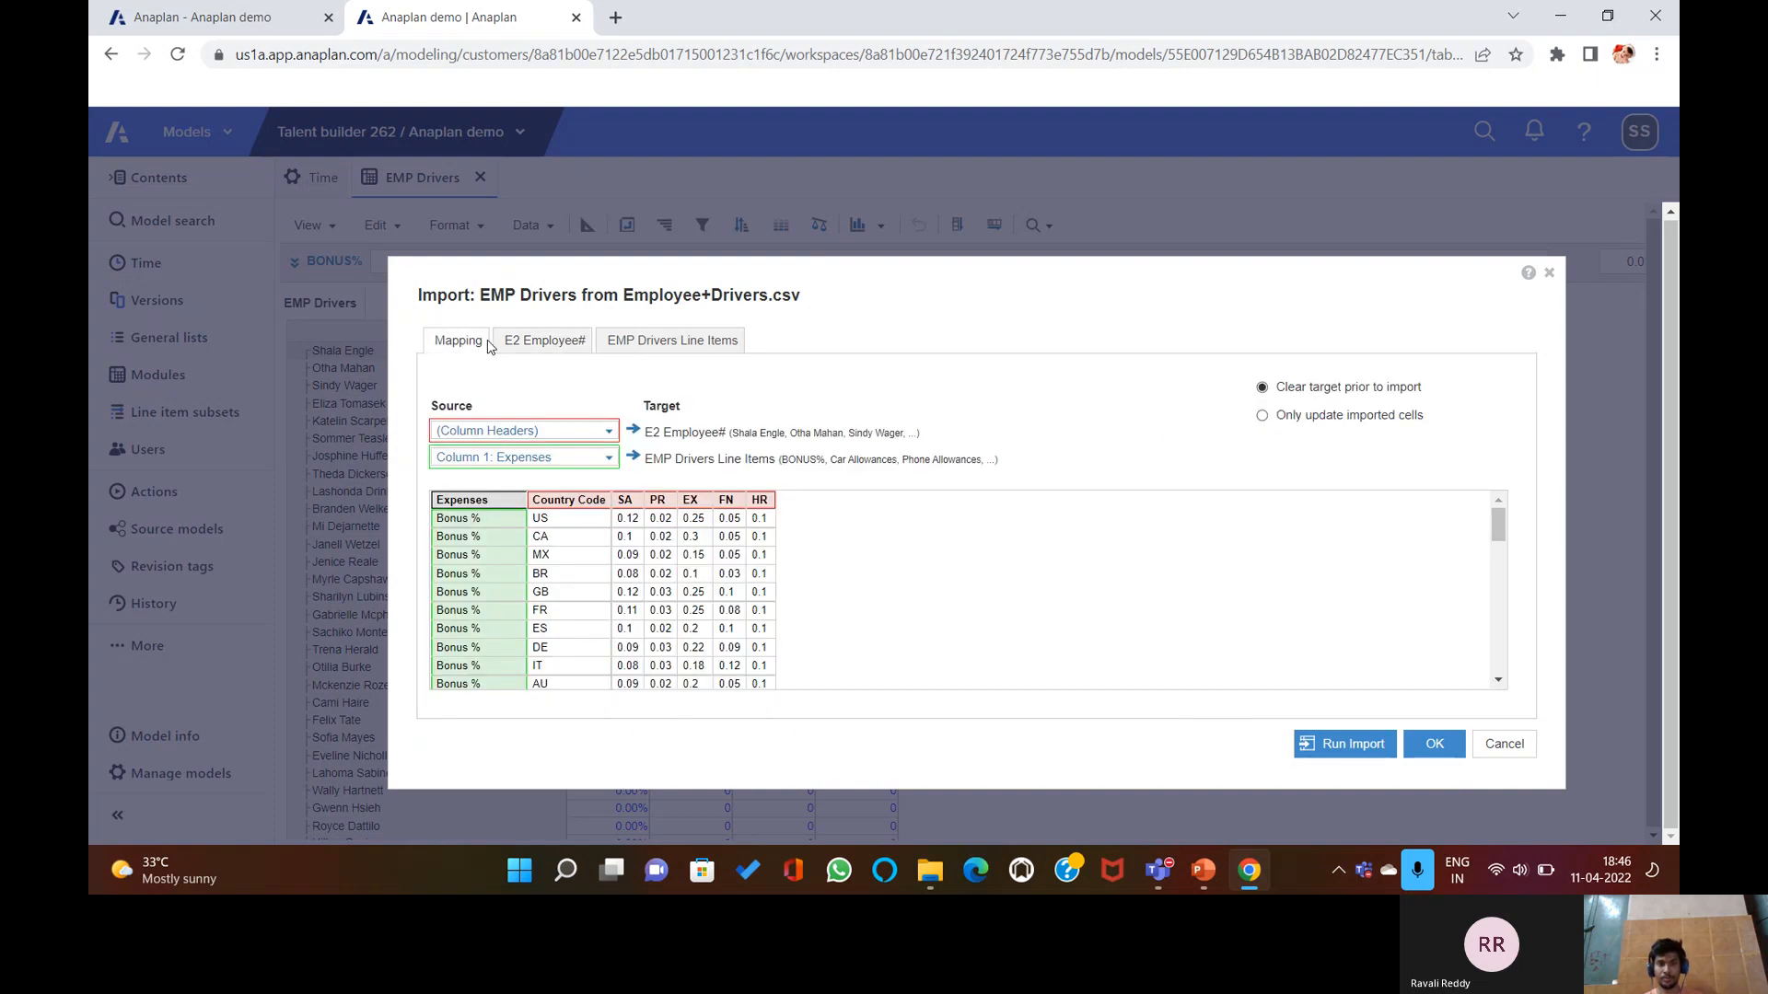
left_click(547, 348)
left_click(651, 343)
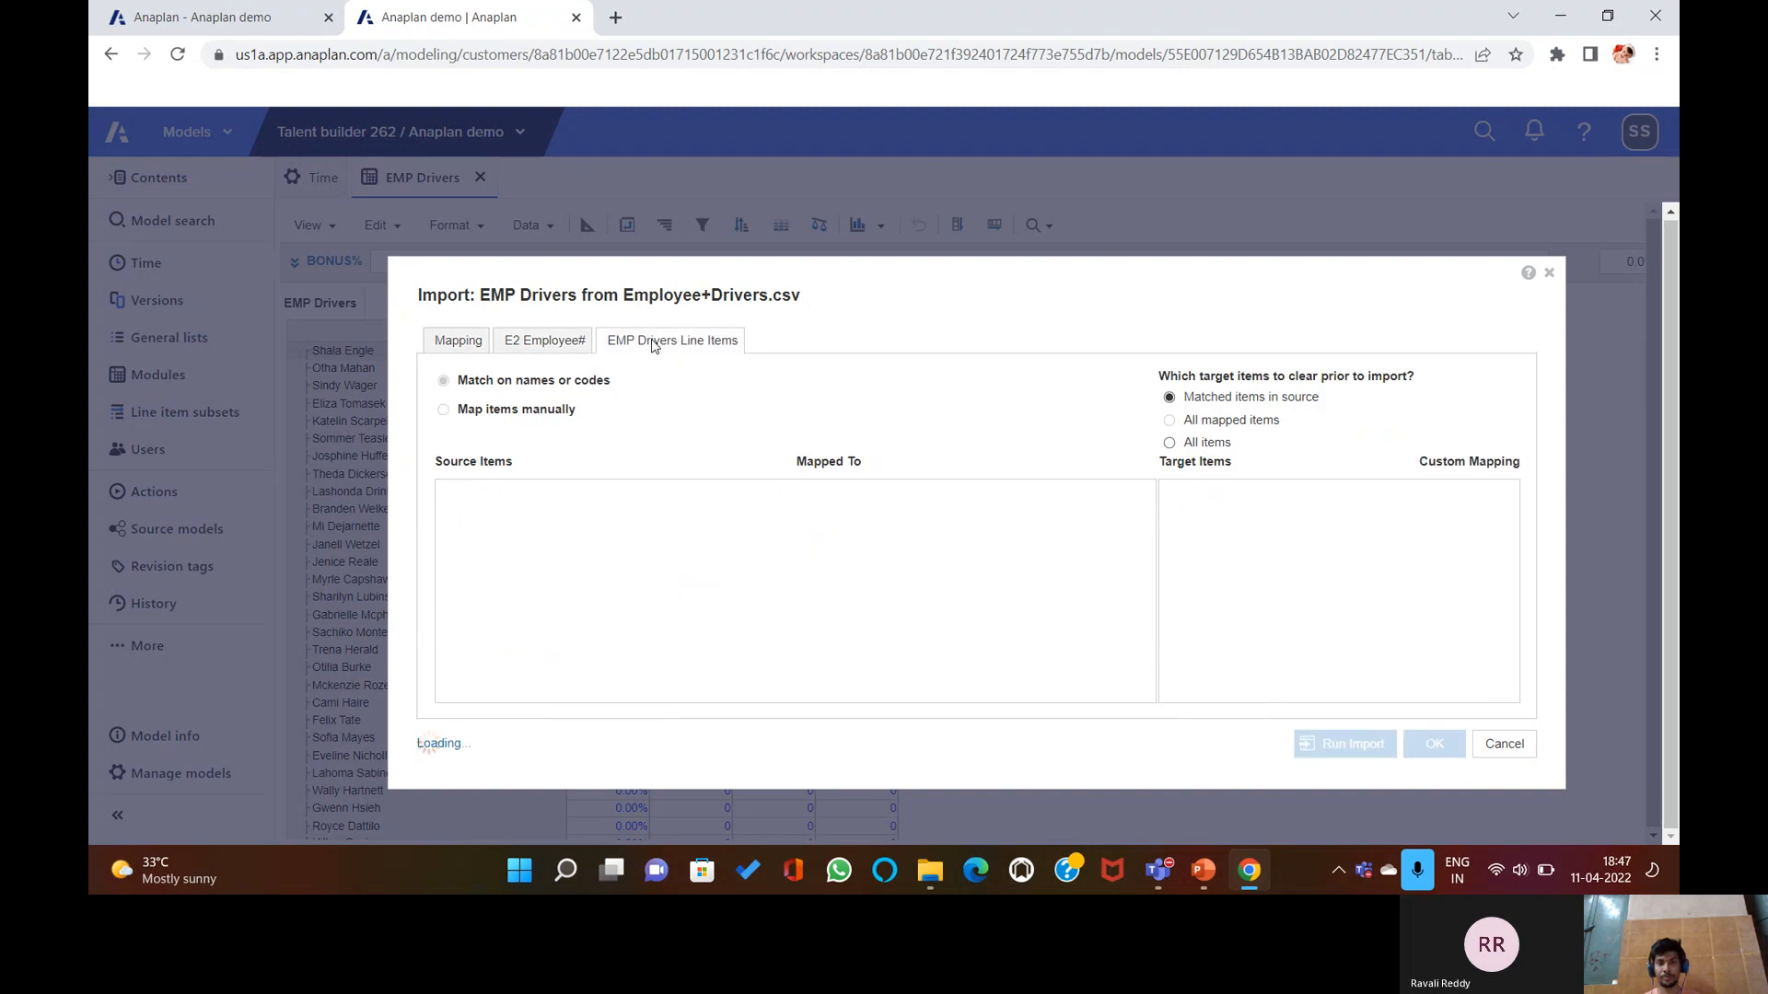
Manually match Bonus %, Car Allowance, Phone Allowance and Medical Benefit to their line items, then run the import, which fails.
left_click(484, 411)
left_click(571, 538)
left_click(1198, 545)
left_click(709, 570)
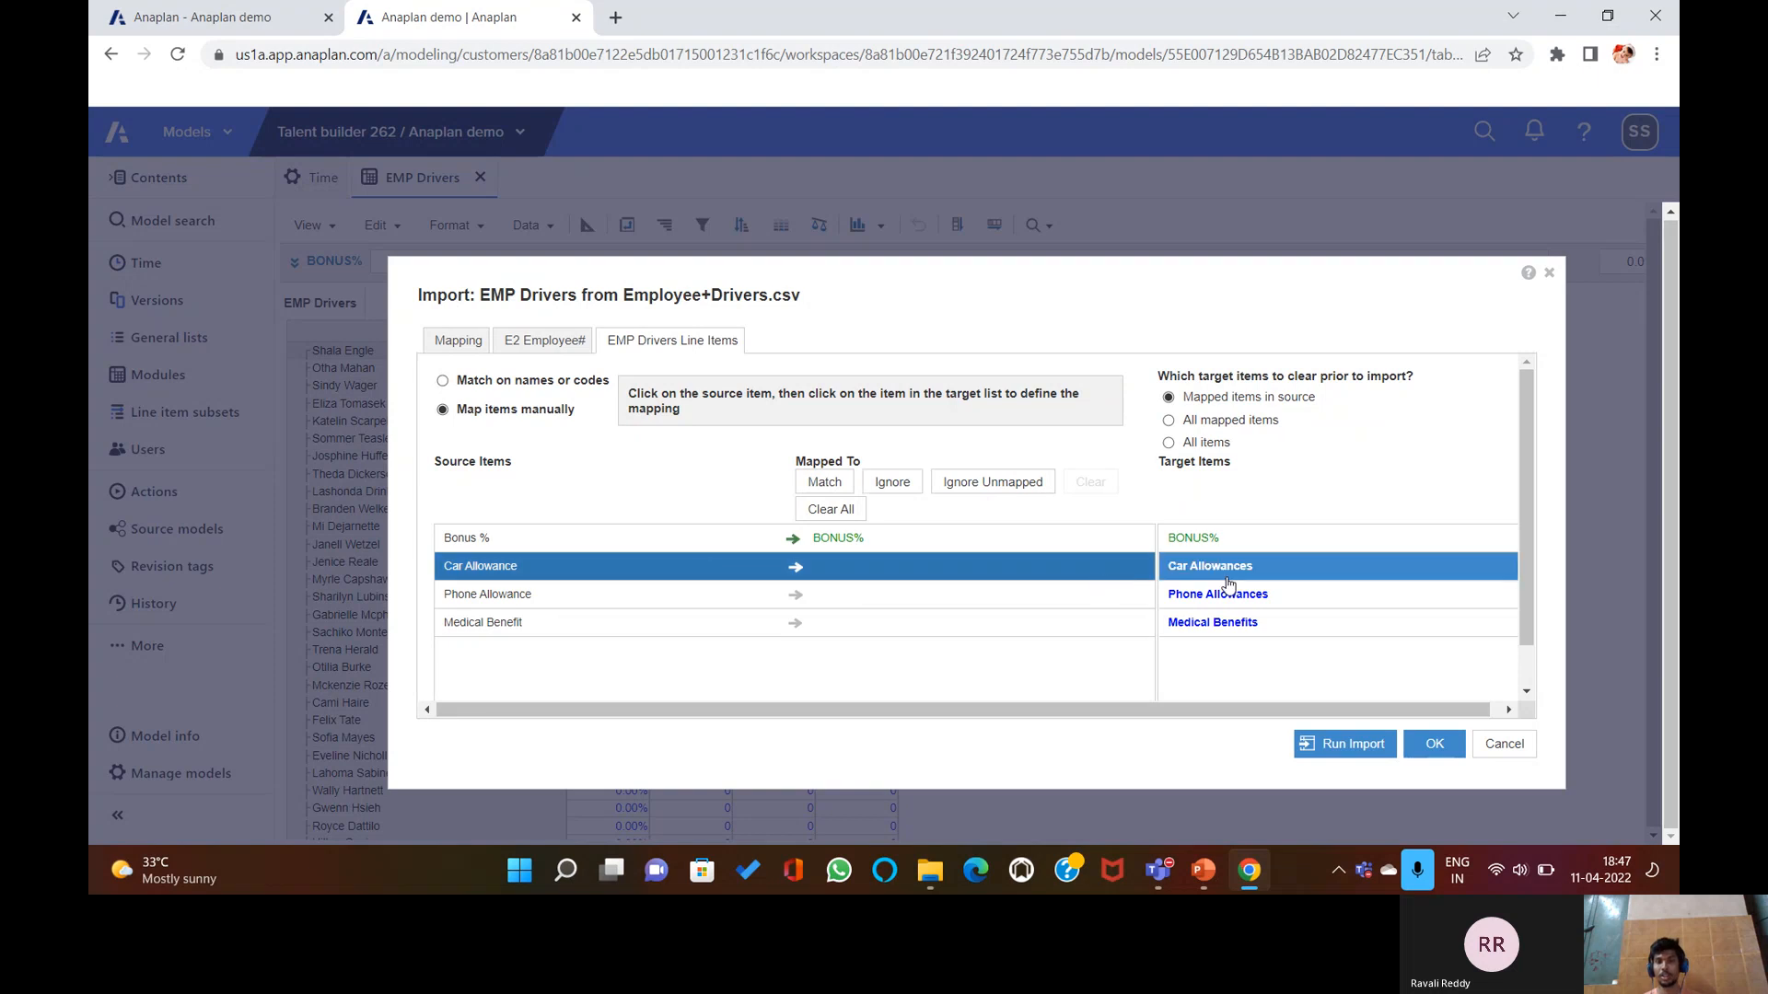
left_click(1226, 573)
left_click(714, 596)
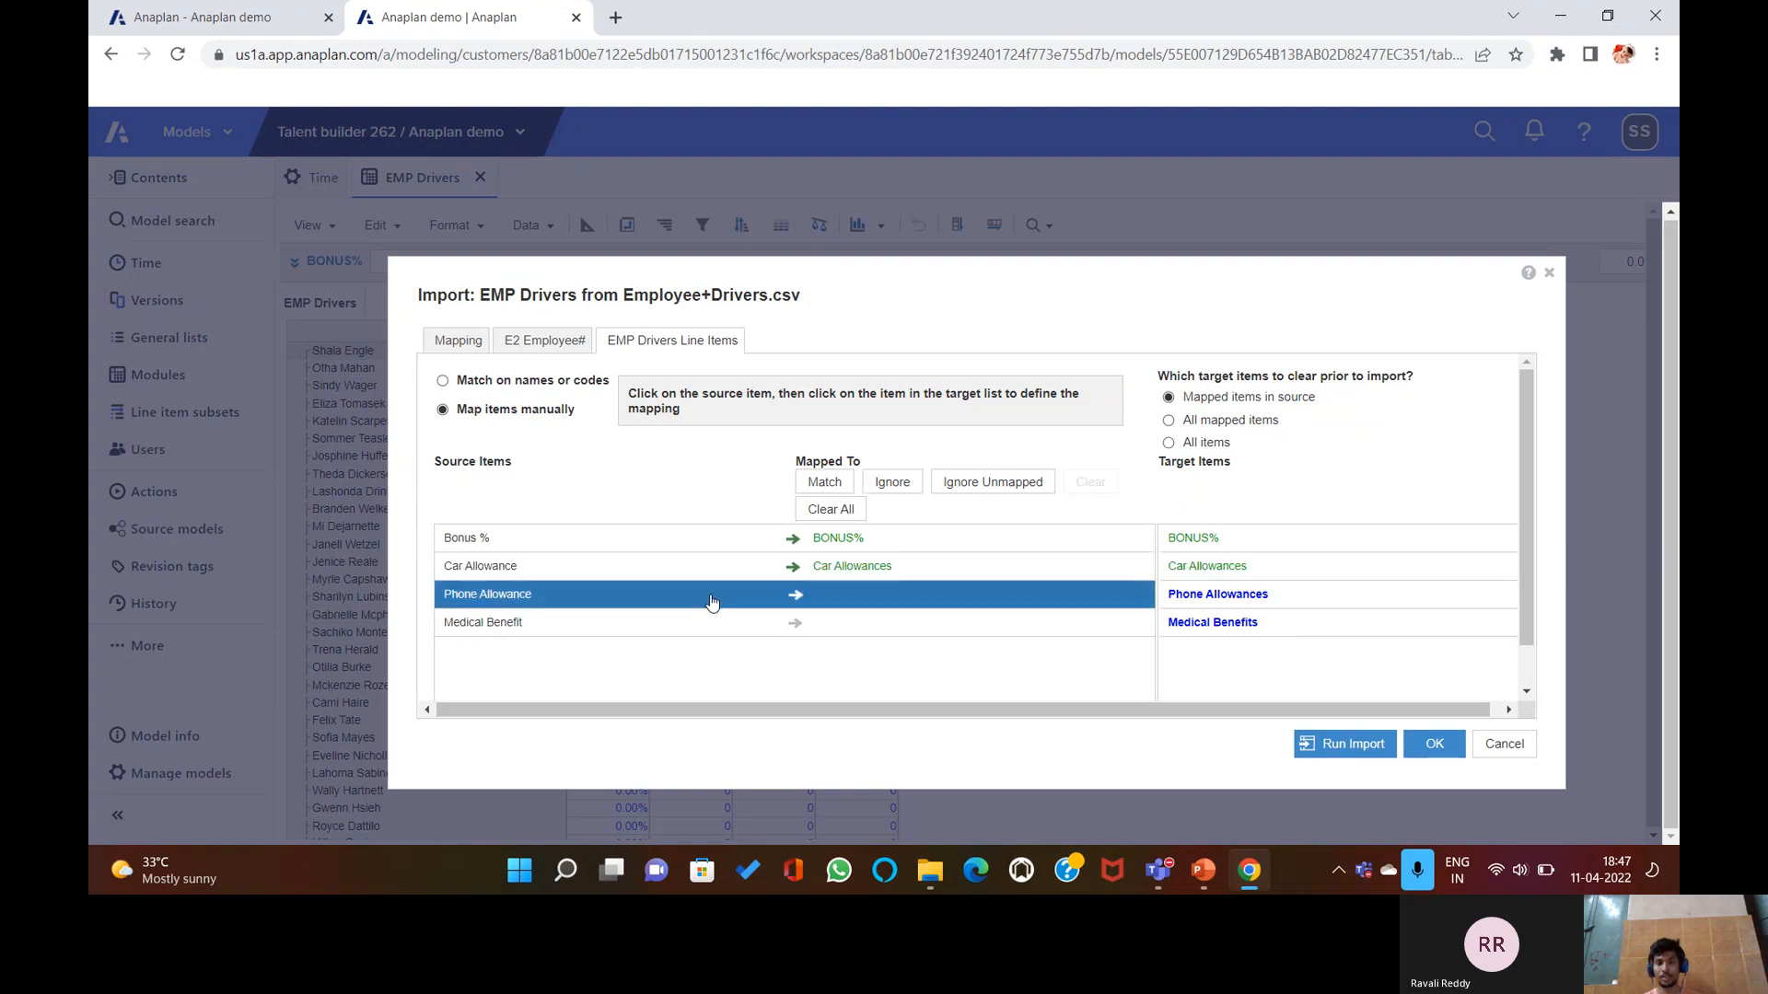
left_click(1218, 595)
left_click(732, 623)
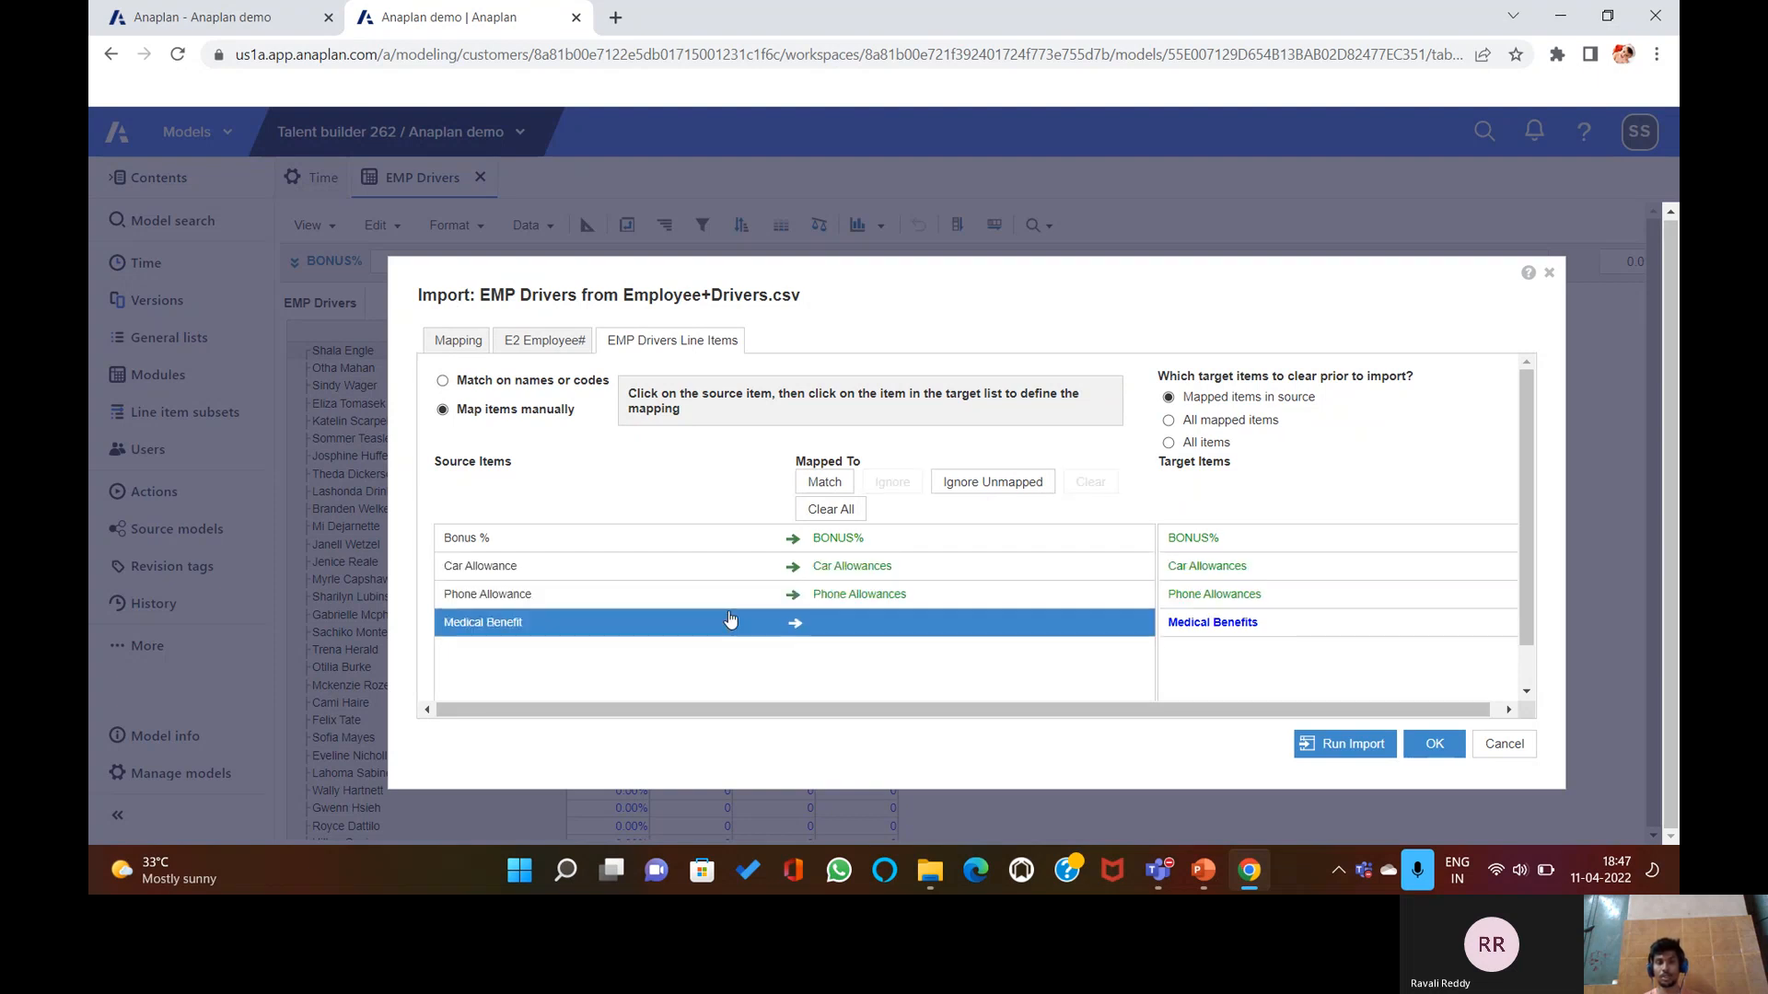
left_click(1212, 622)
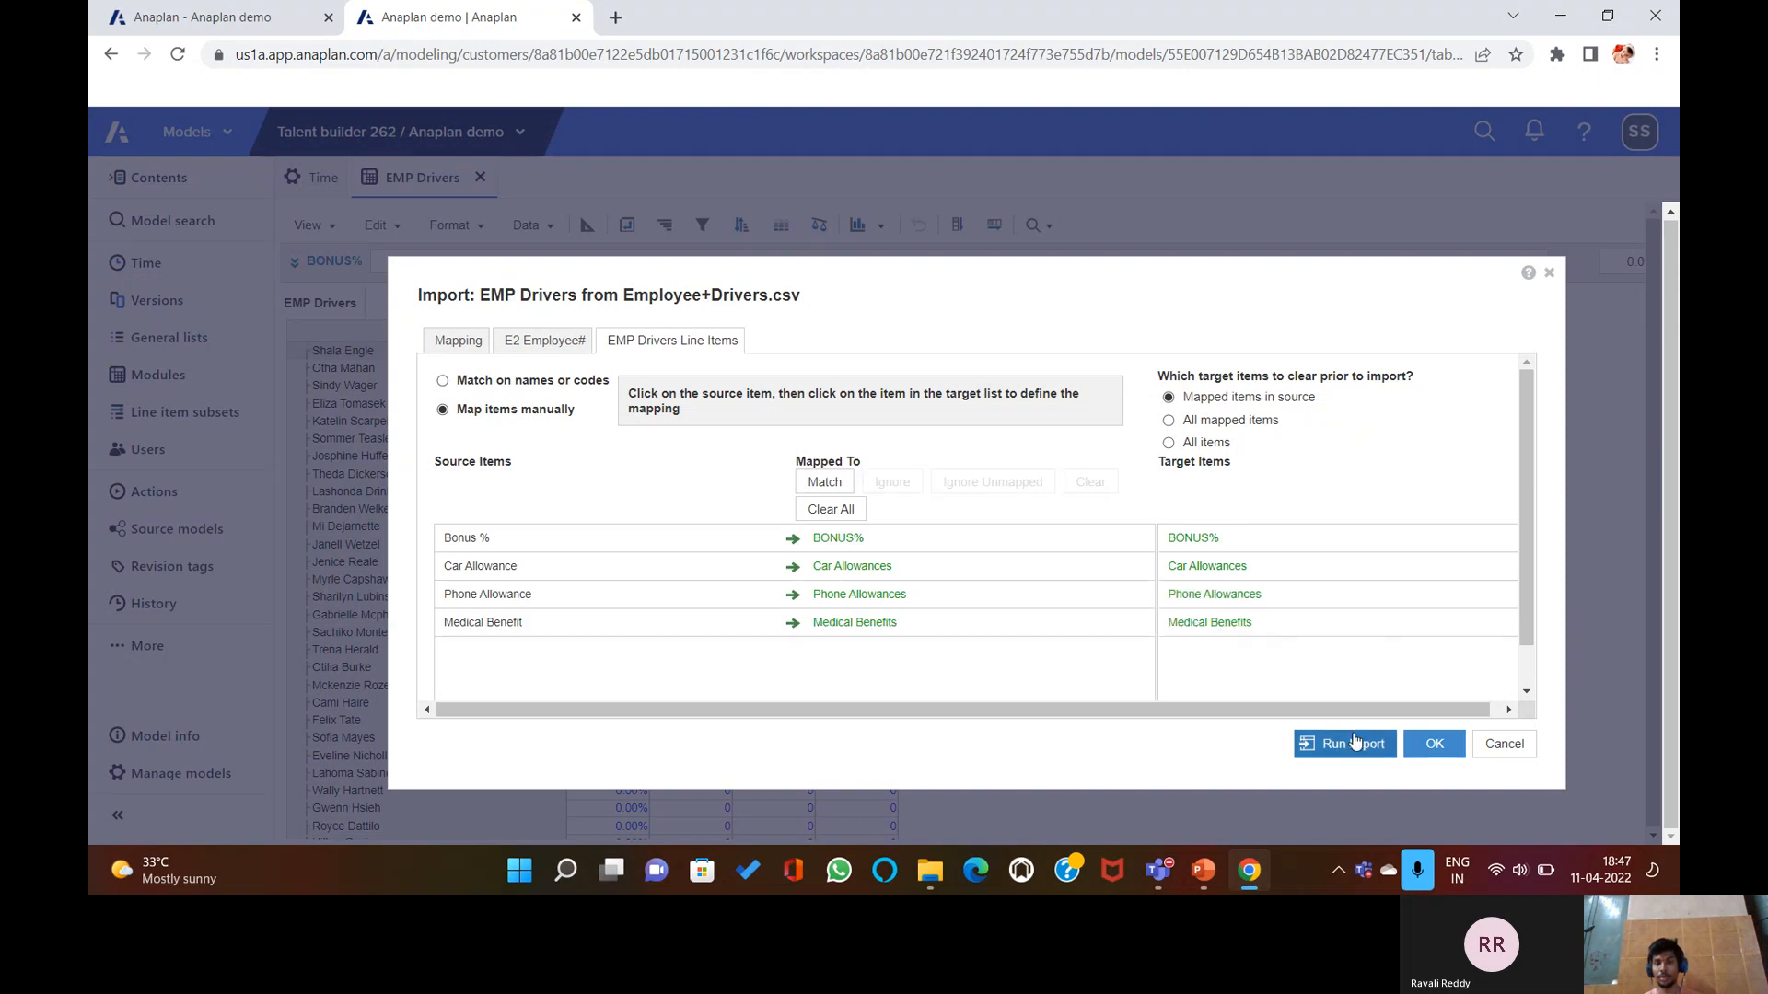
left_click(1361, 745)
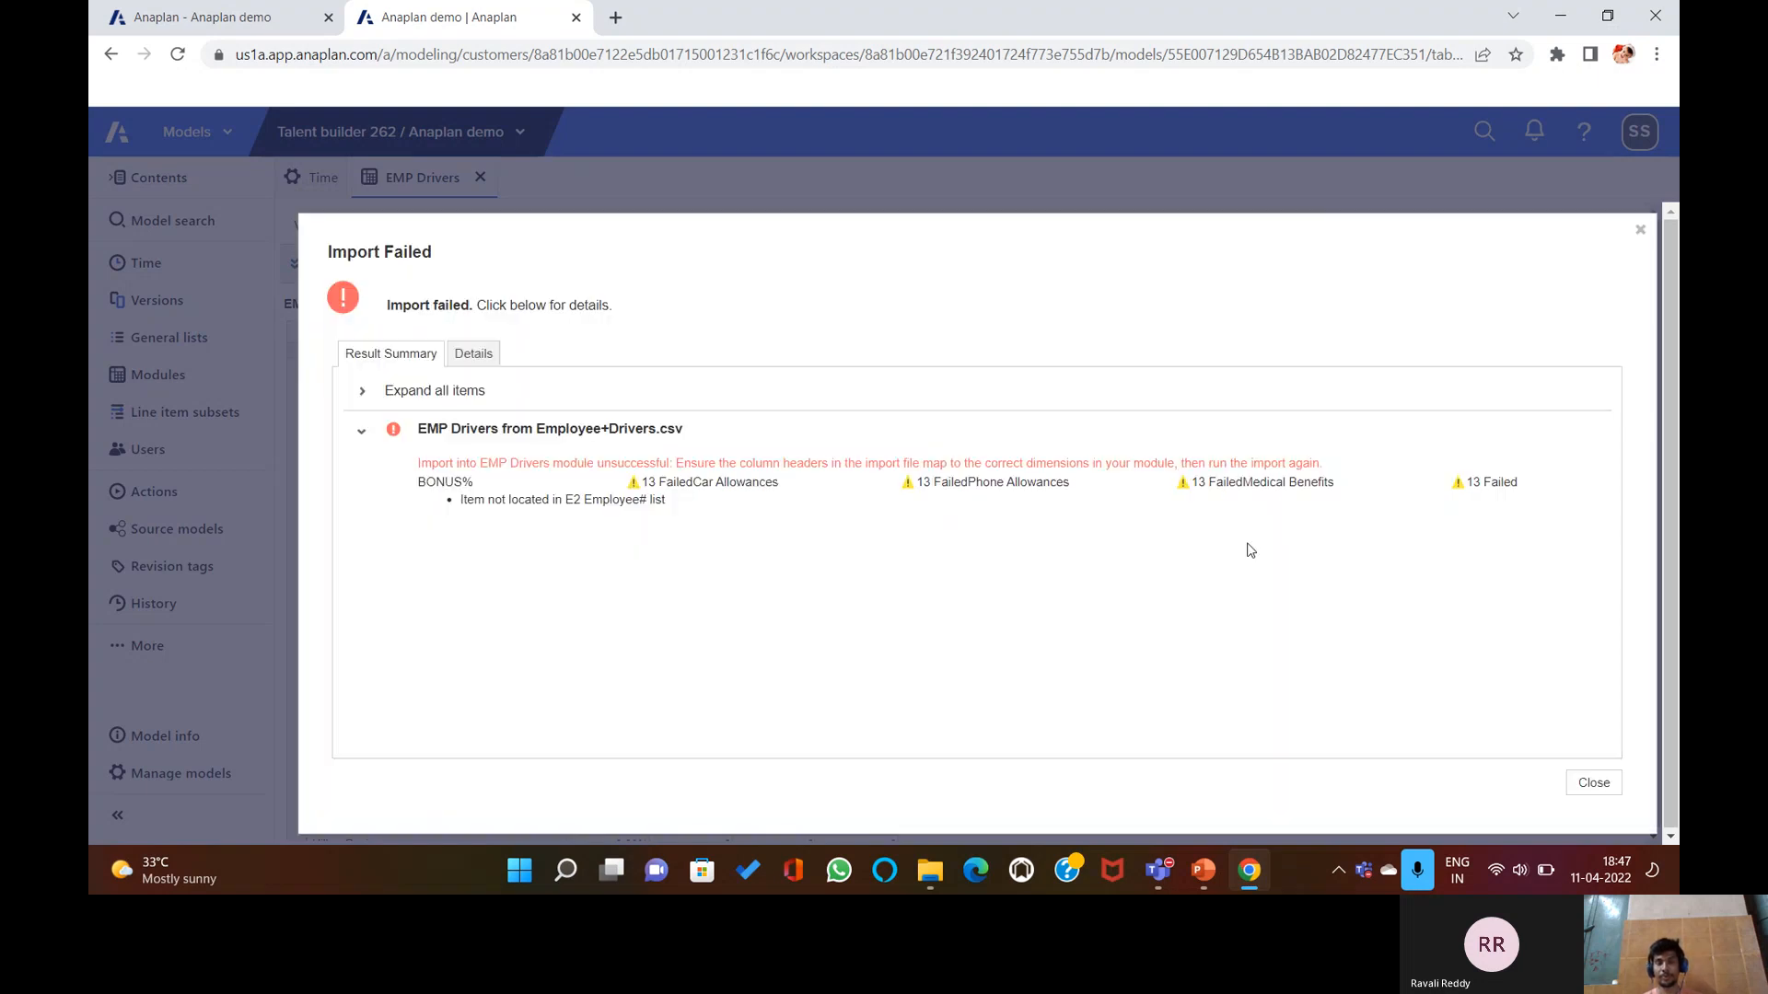
left_click(1595, 779)
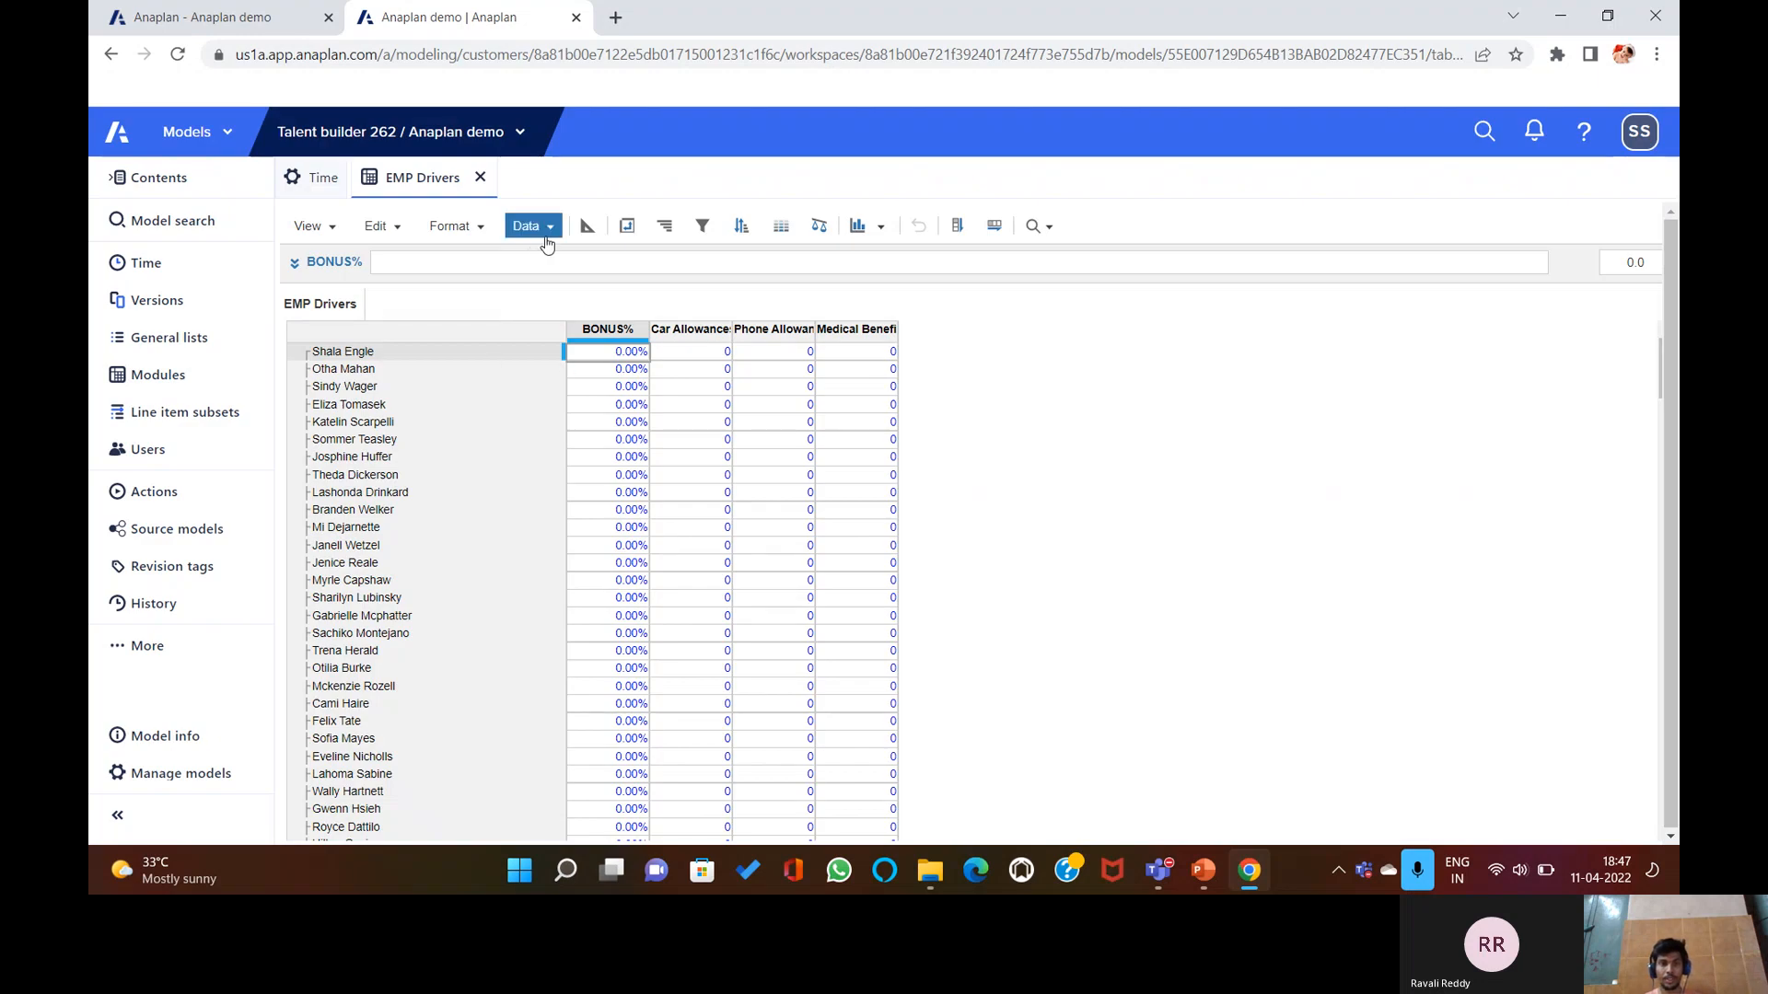
Reopen the import from Employee+Drivers.csv, cancel it, and return to the module blueprint.
left_click(551, 227)
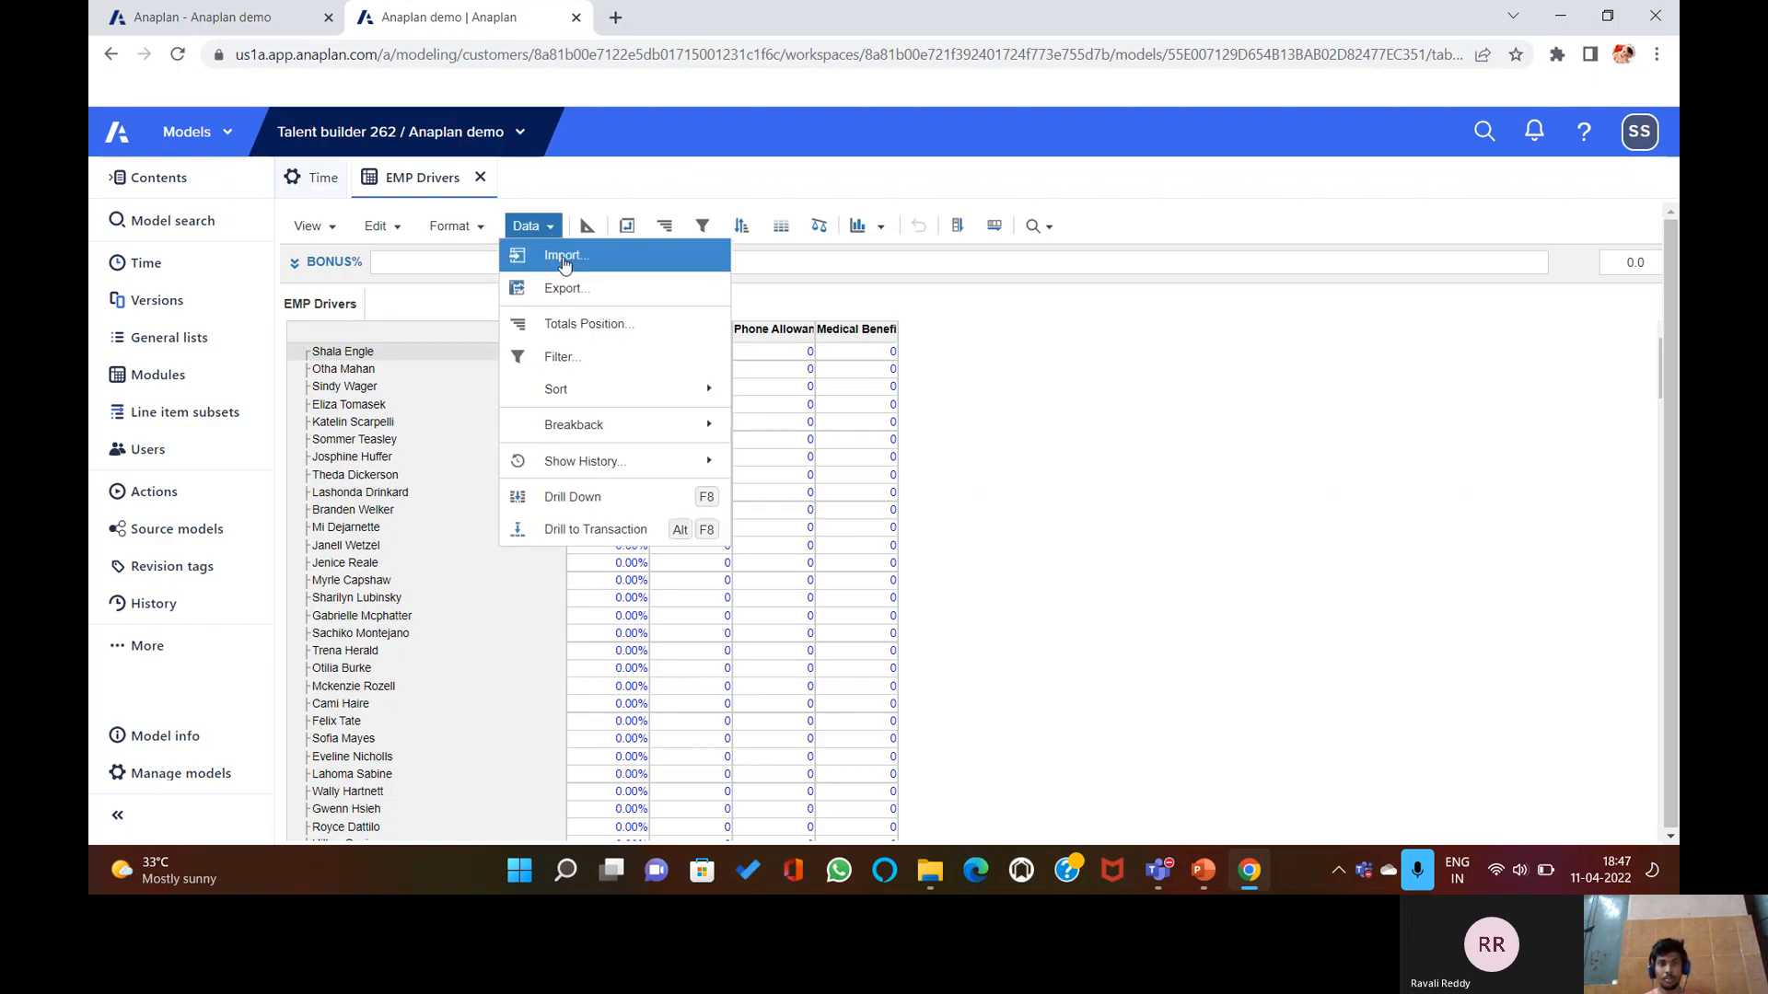
left_click(565, 257)
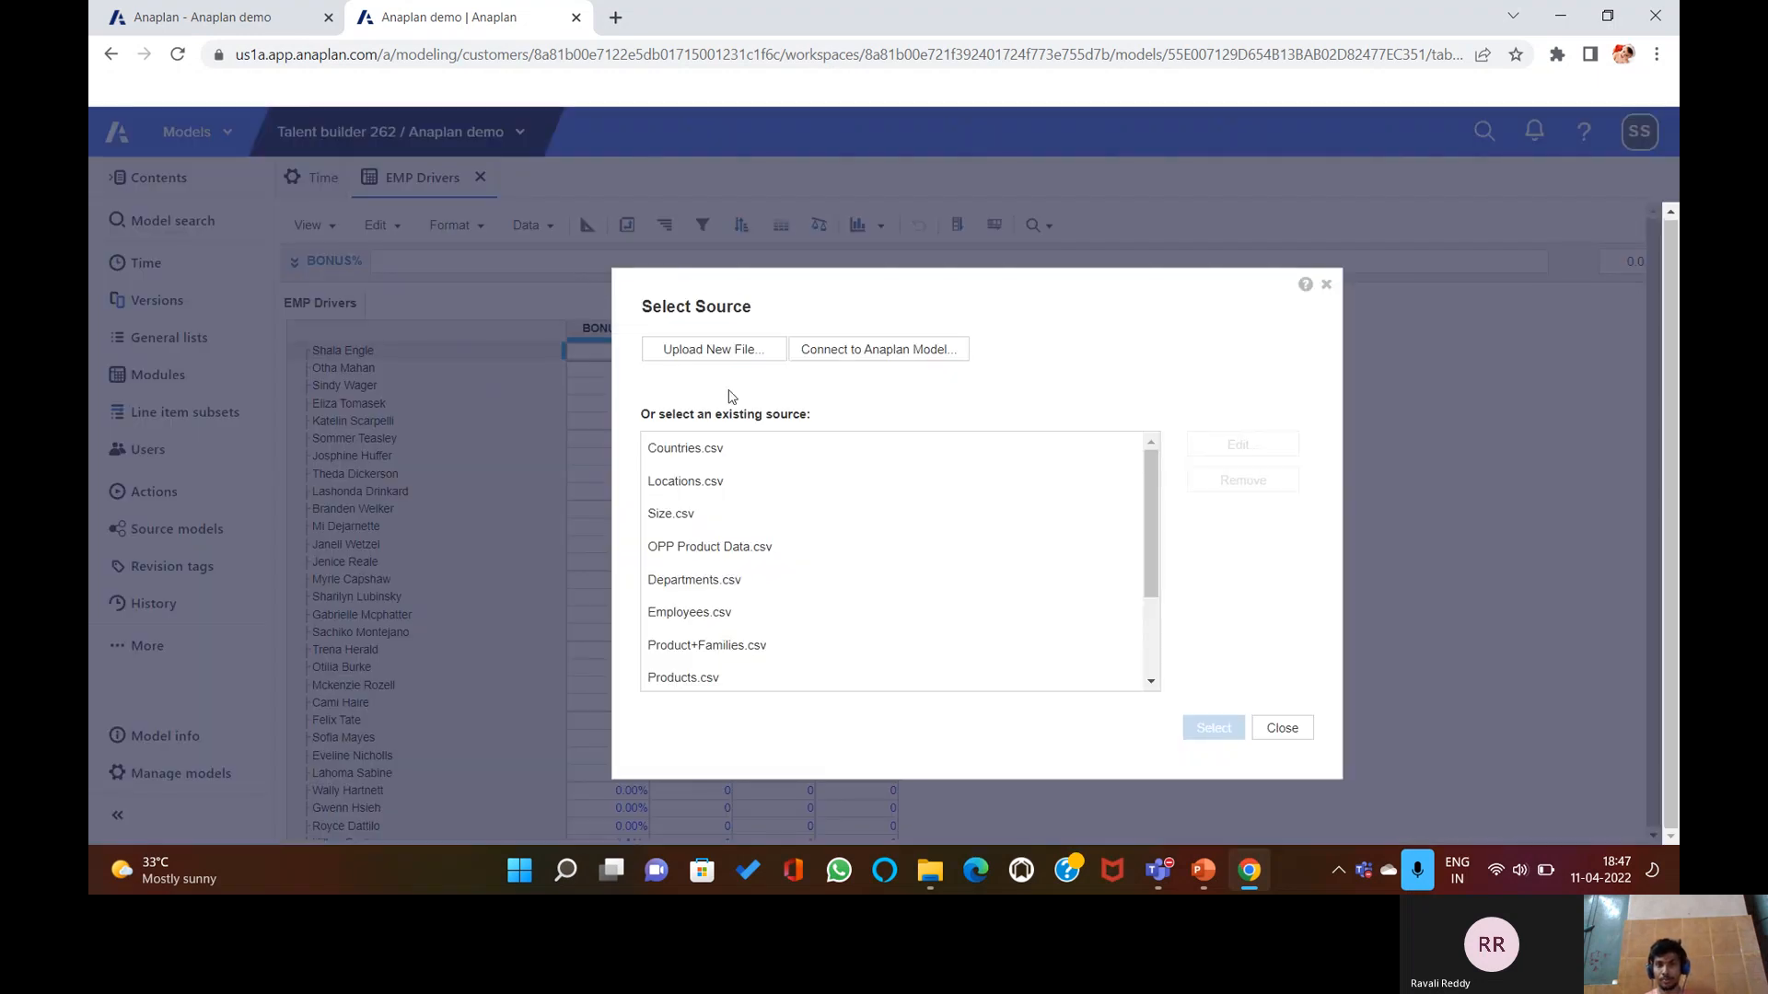
scroll(741, 599, "down", 3)
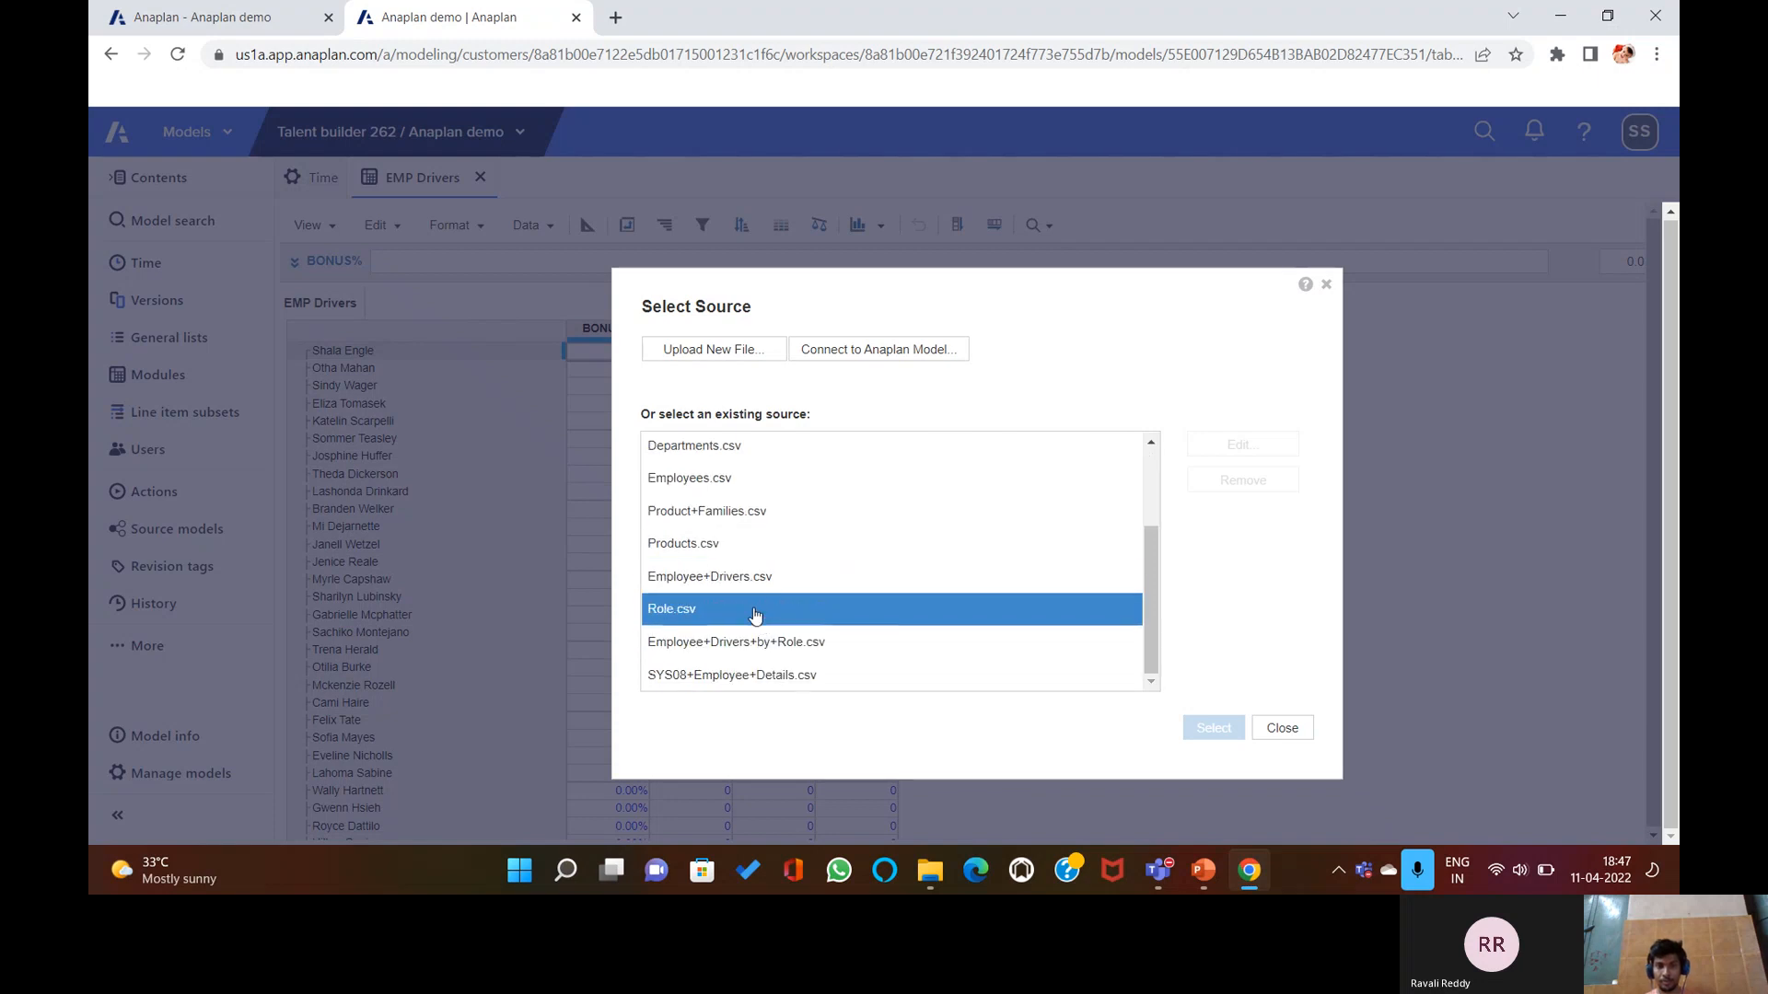
left_click(749, 579)
left_click(1202, 725)
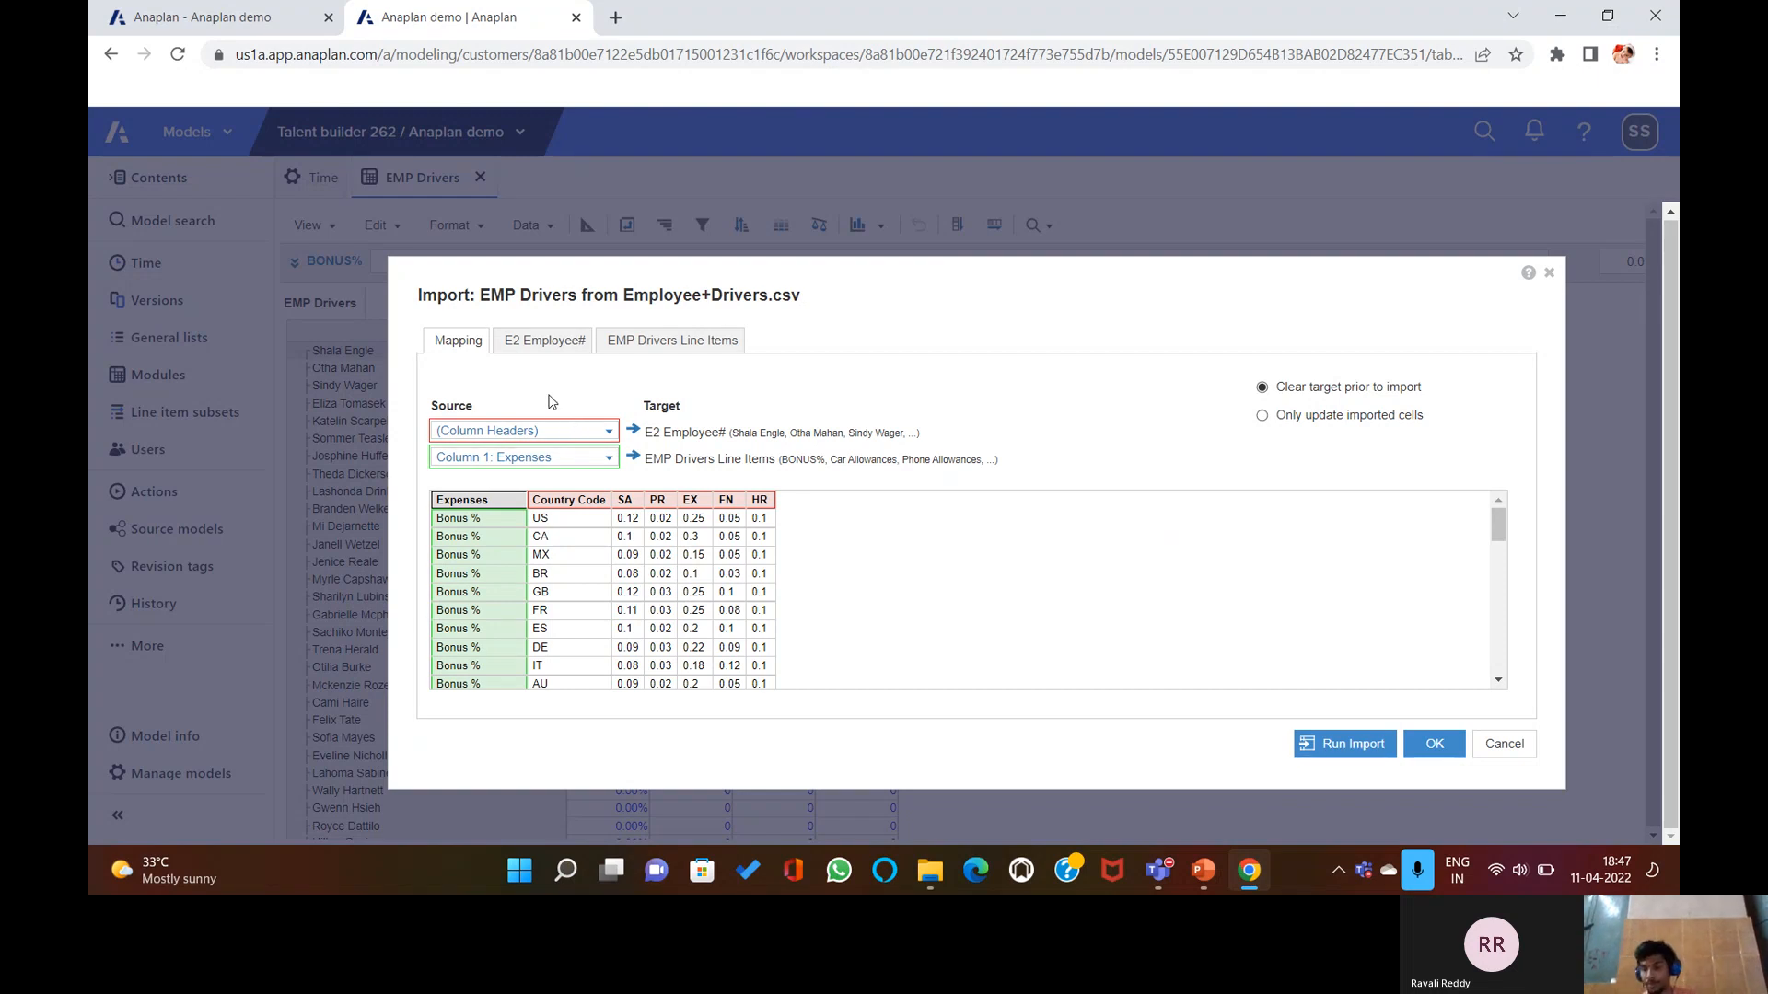
left_click(1503, 743)
left_click(1281, 729)
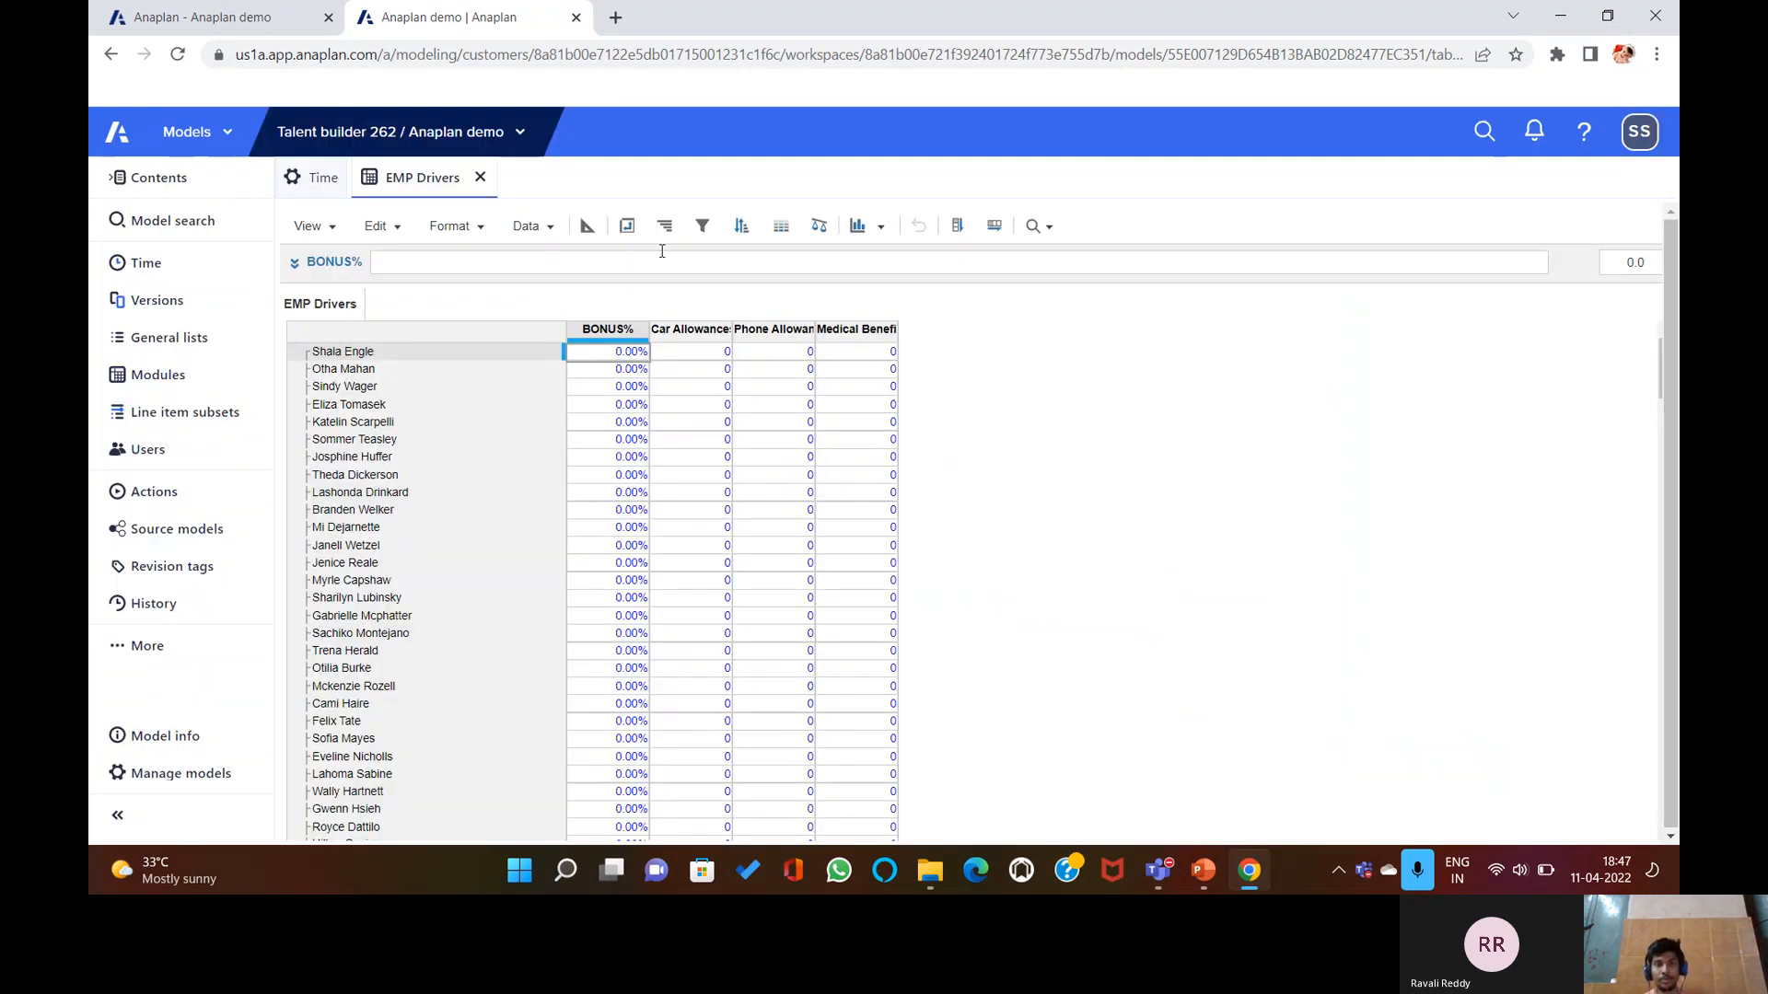
left_click(586, 225)
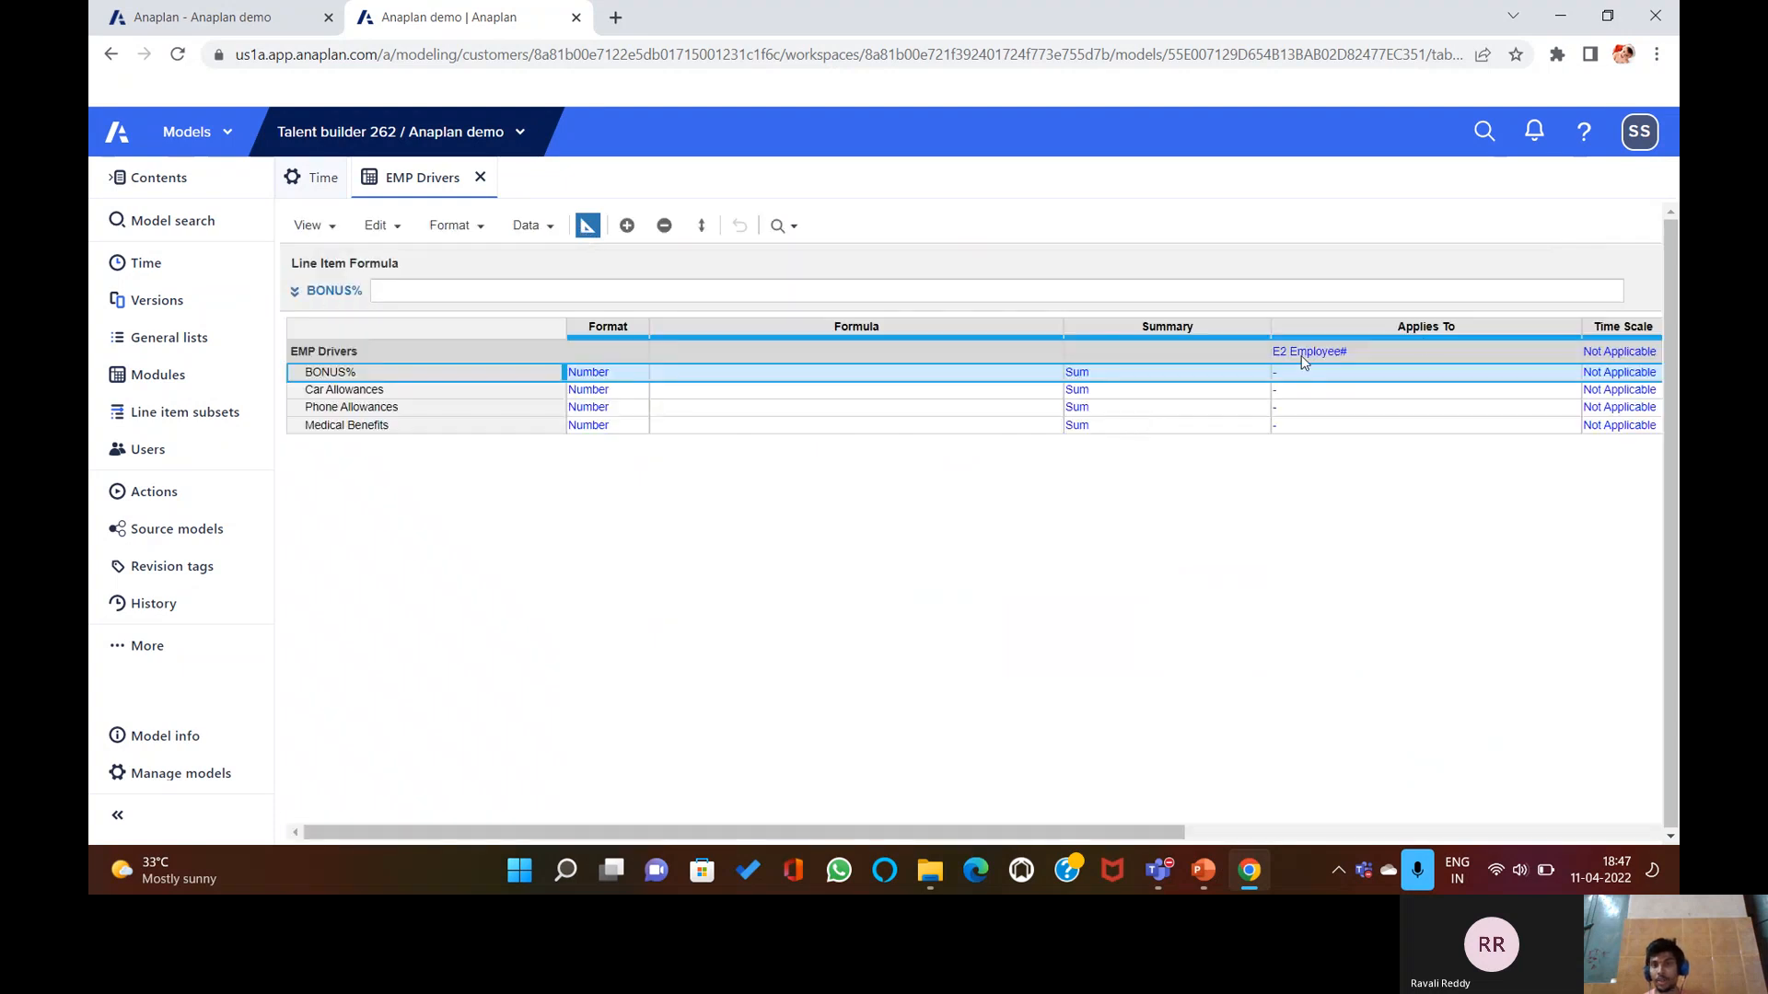
Remove E2 Employee# from the Applies To setting and accept the dimensionality warning.
left_click(1568, 353)
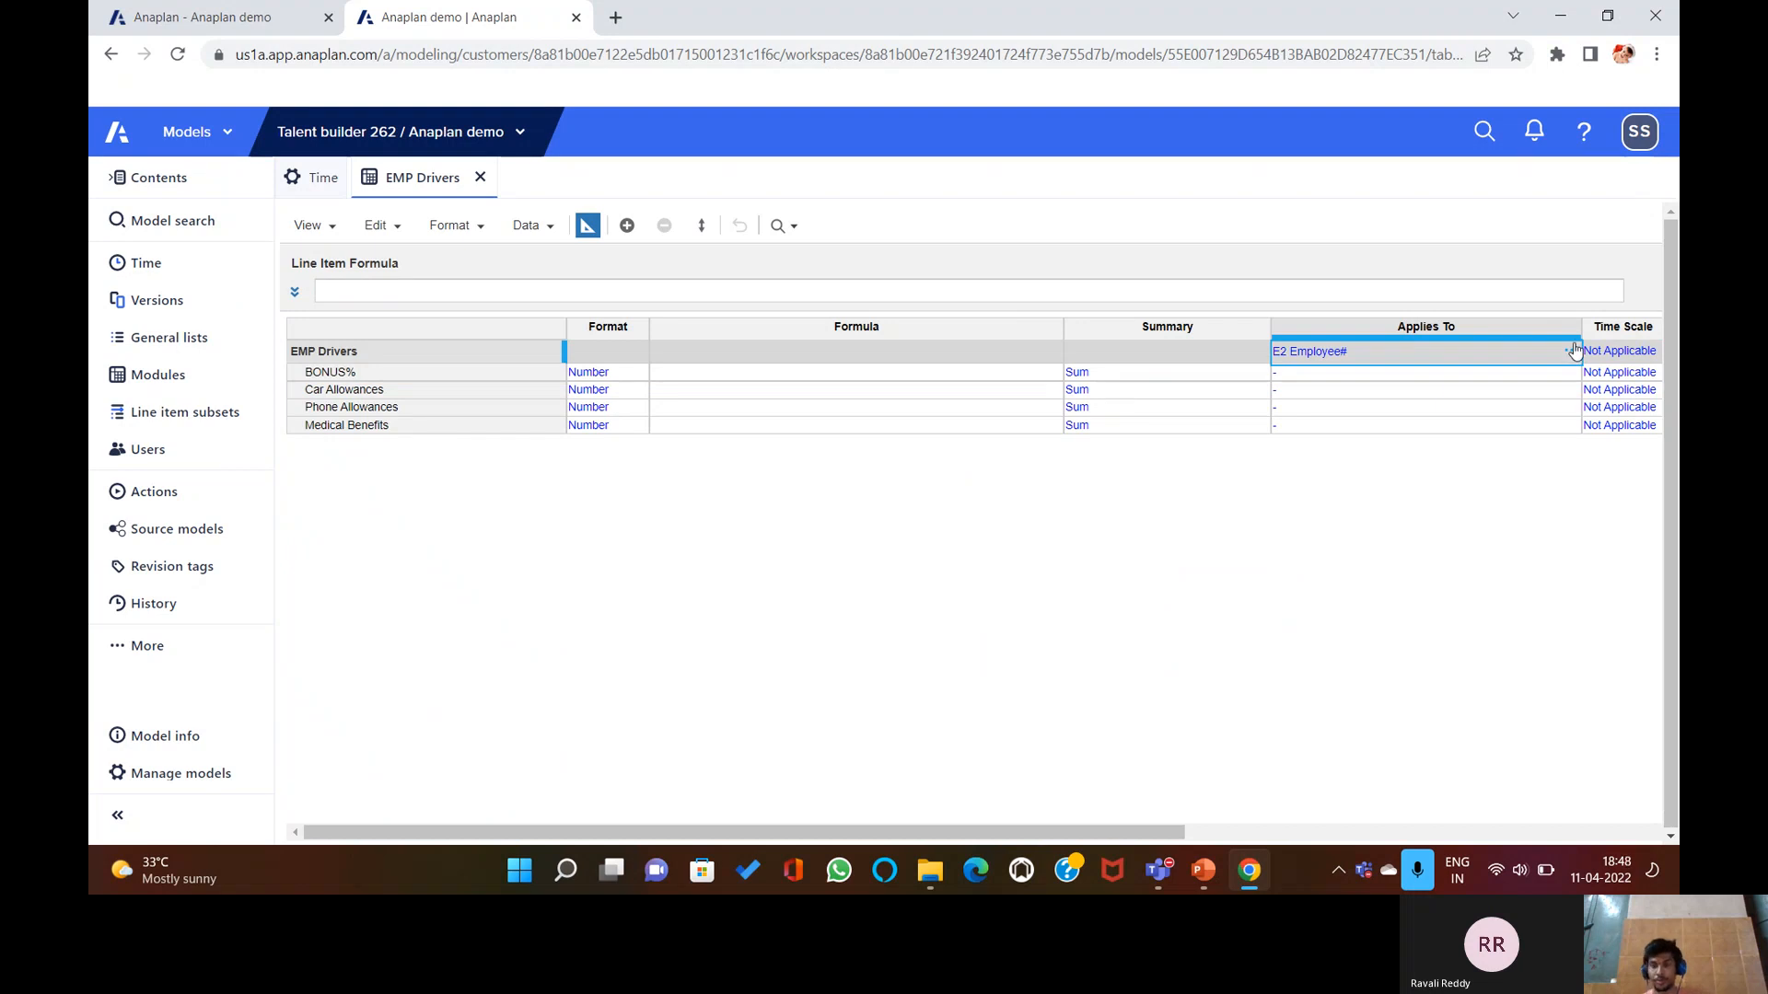
left_click(1572, 351)
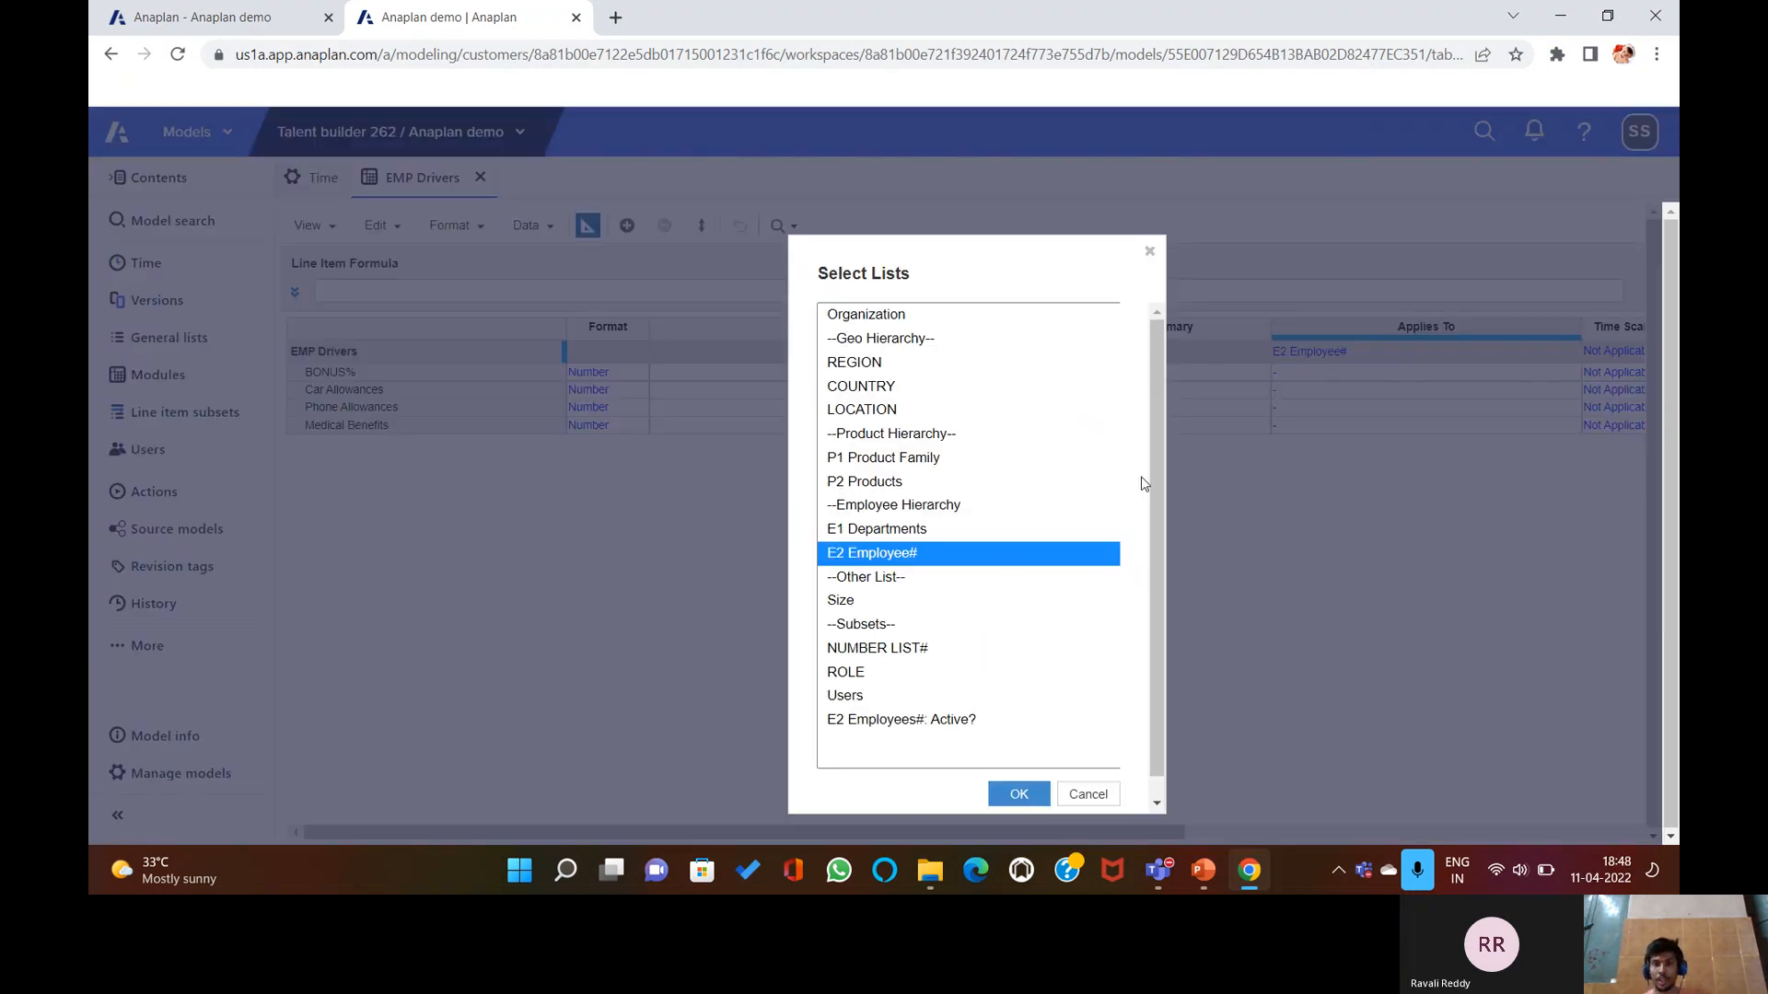
scroll(1086, 737, "down", 1)
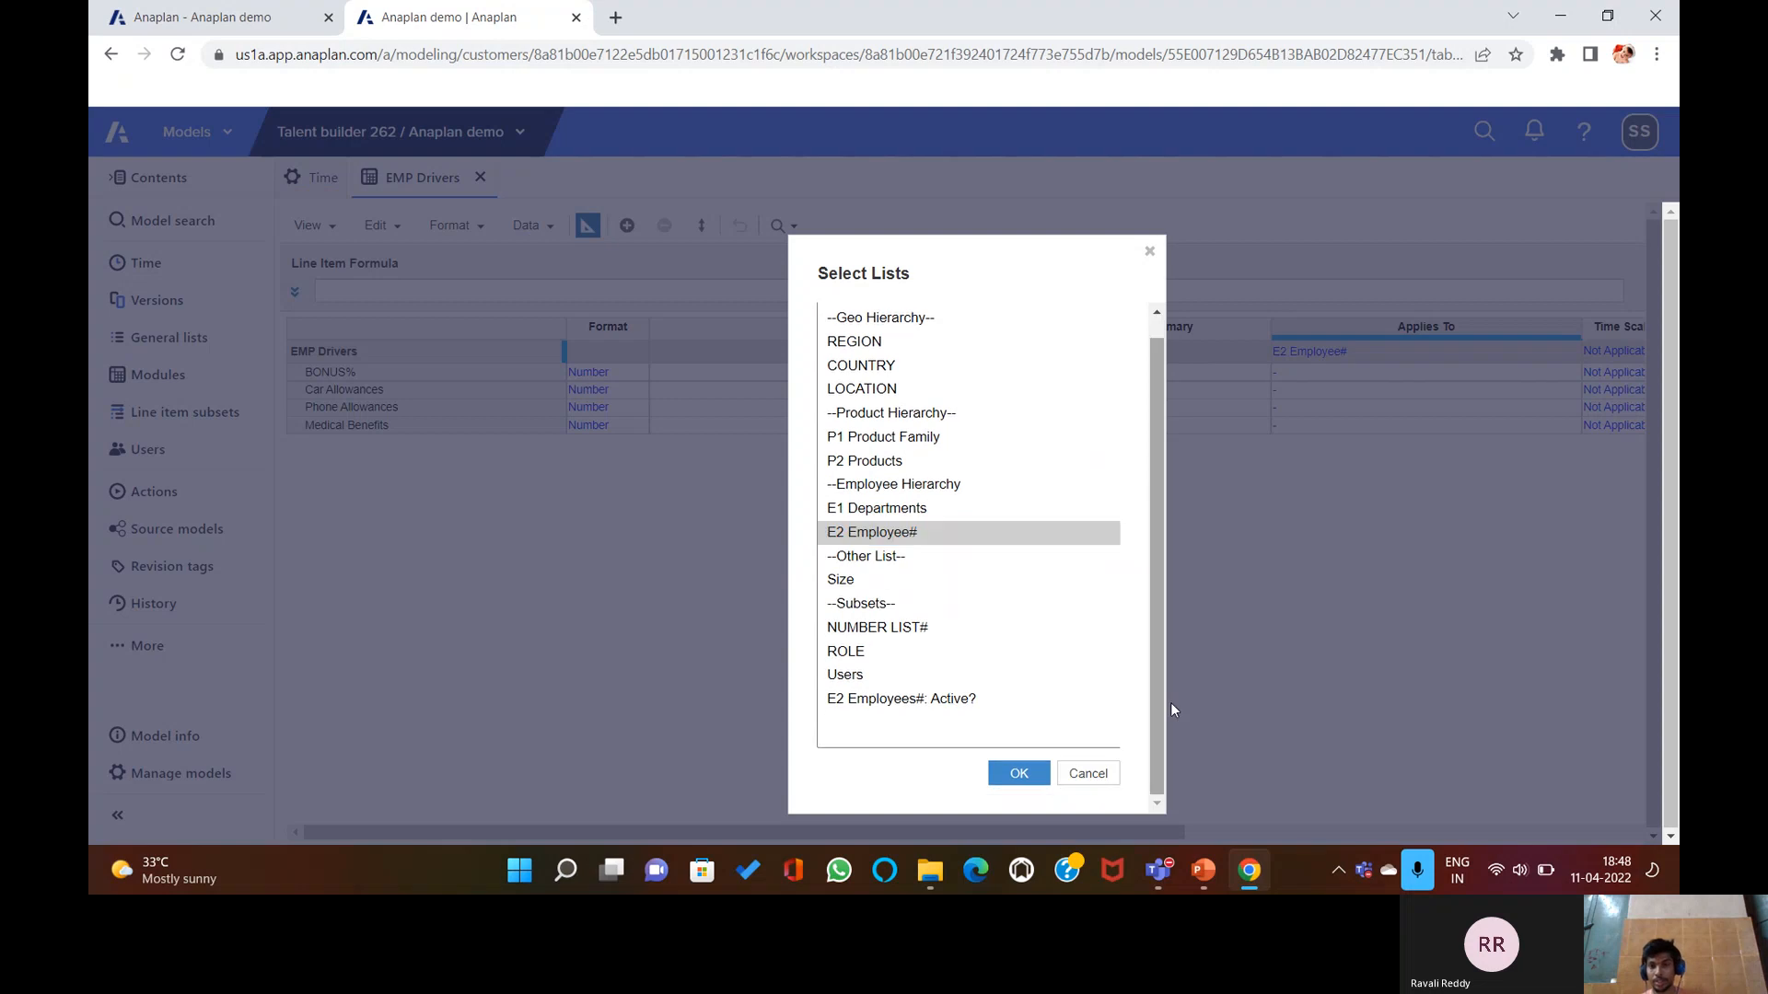
scroll(1147, 706, "up", 1)
scroll(1123, 737, "down", 1)
left_click(1100, 776)
double_click(1392, 351)
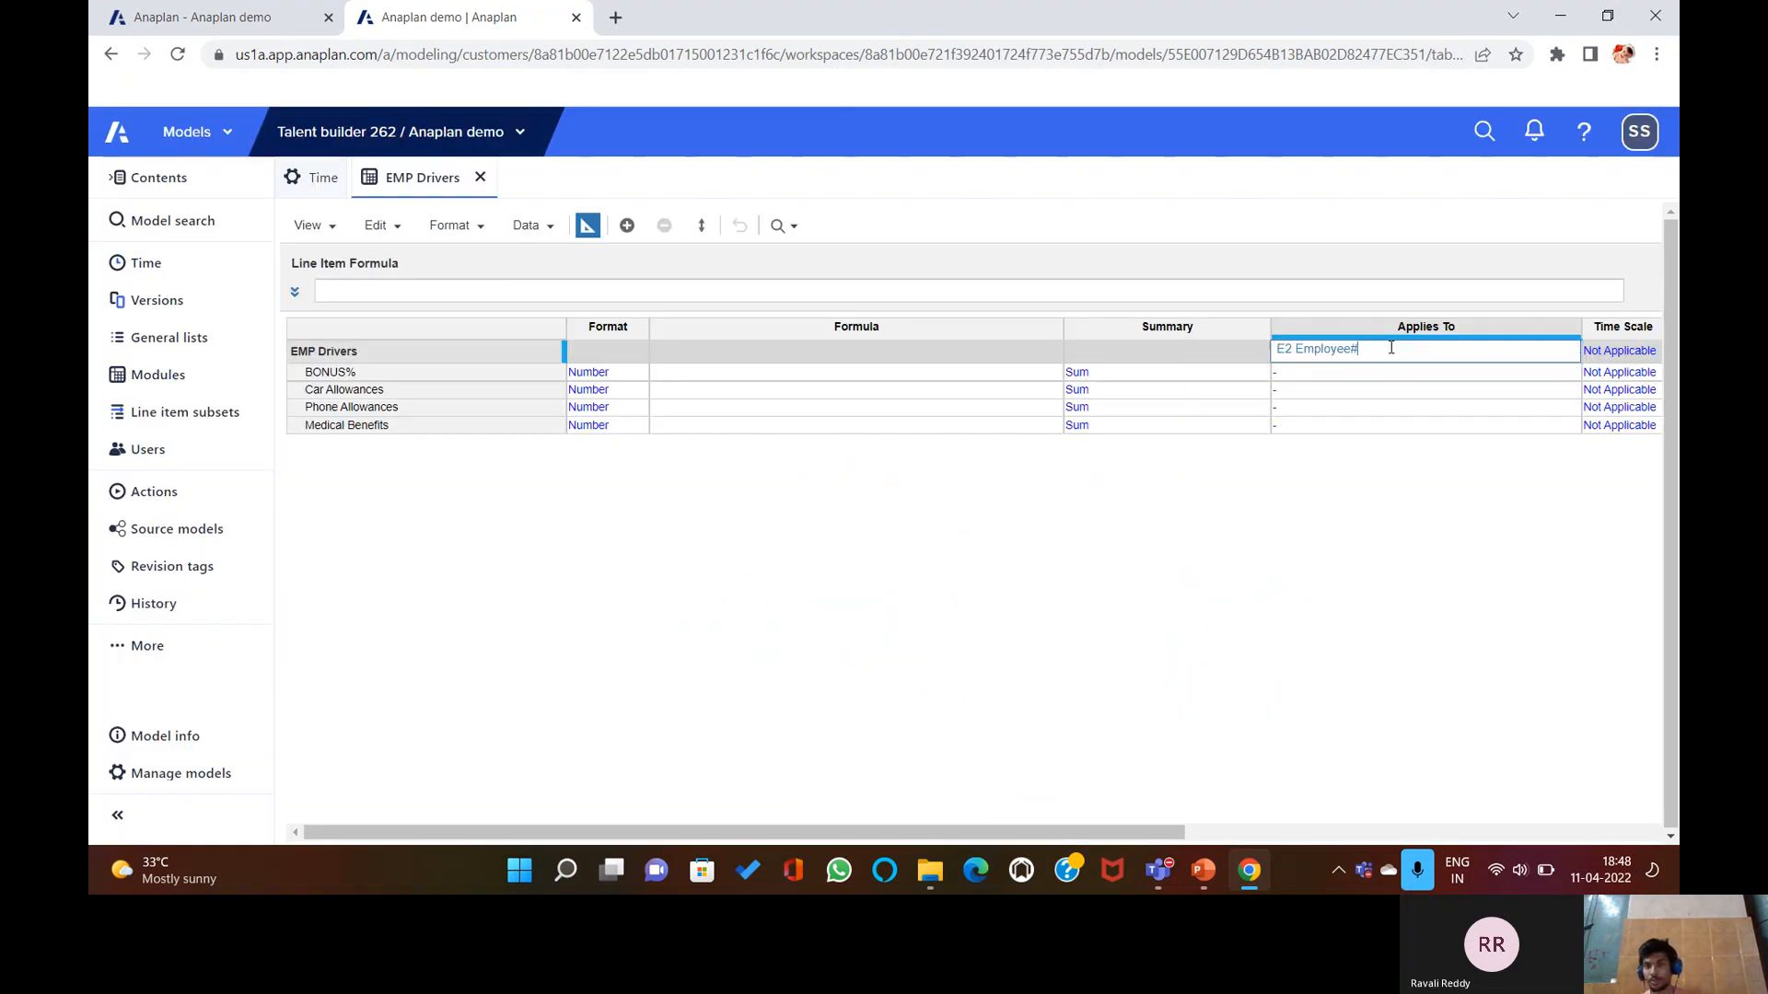
key("BackSpace")
key("BackSpace")
key("BackSpace")
key("BackSpace")
key("BackSpace")
key("BackSpace")
key("BackSpace")
key("BackSpace")
key("BackSpace")
key("BackSpace")
key("BackSpace")
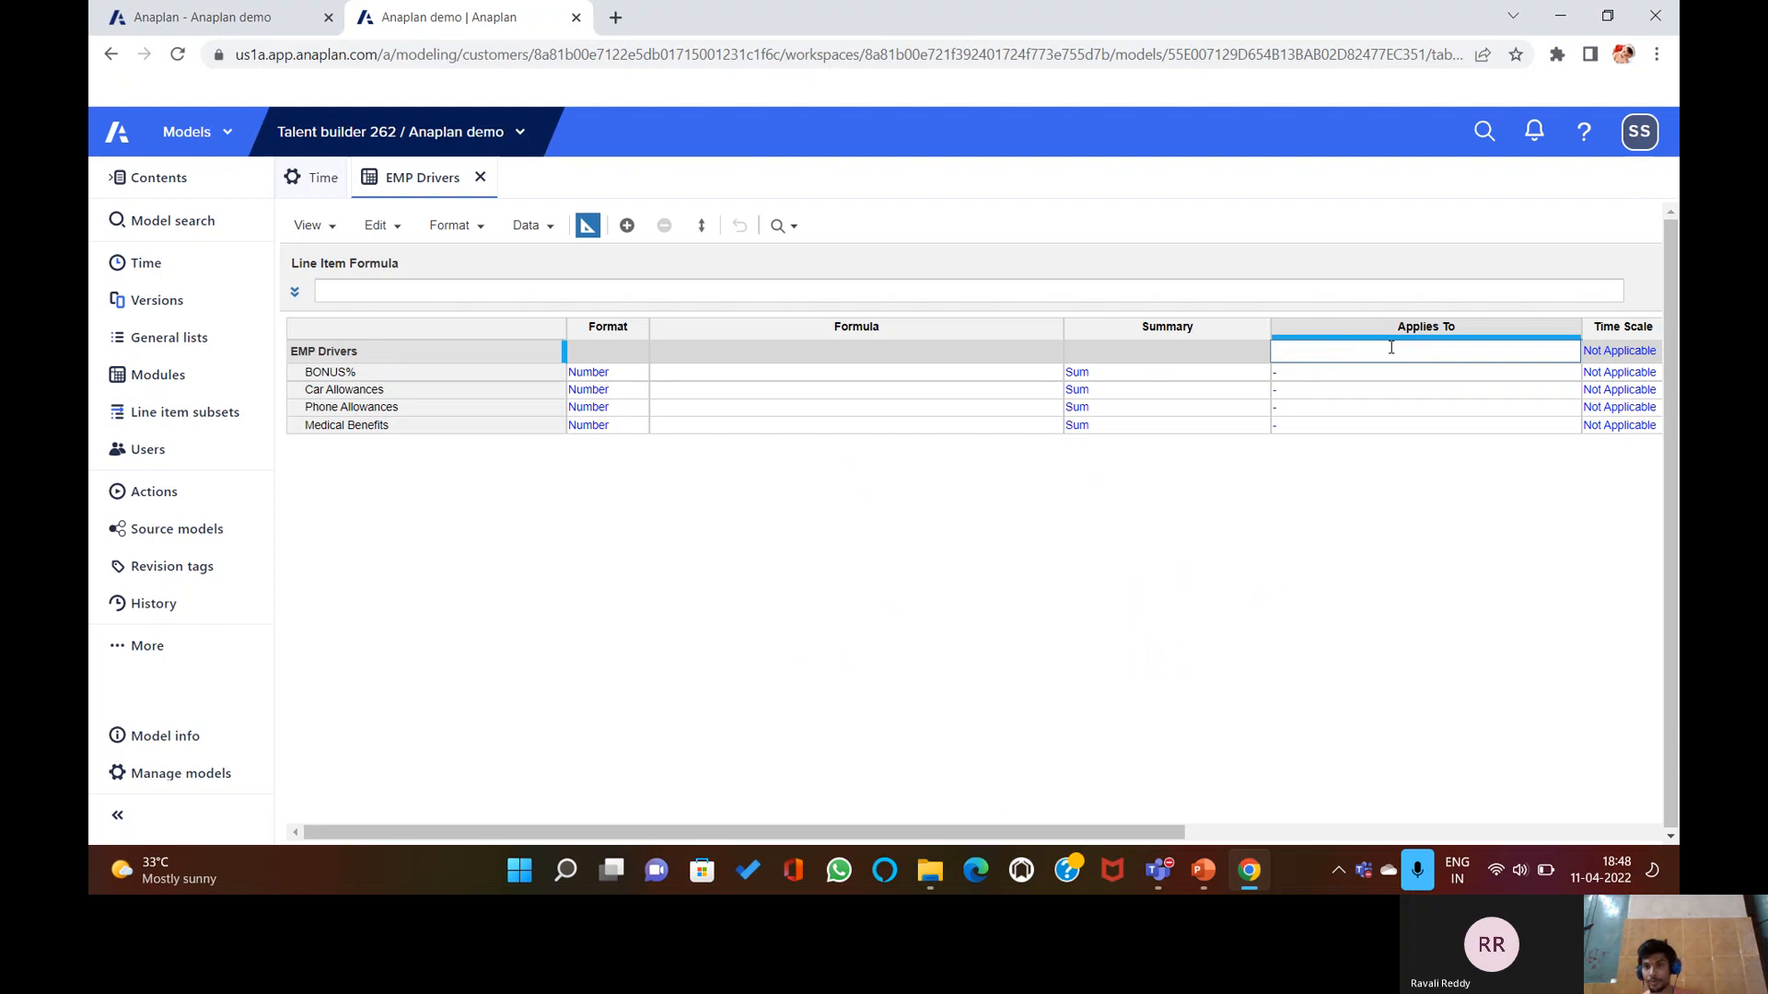
key("Return")
left_click(1178, 649)
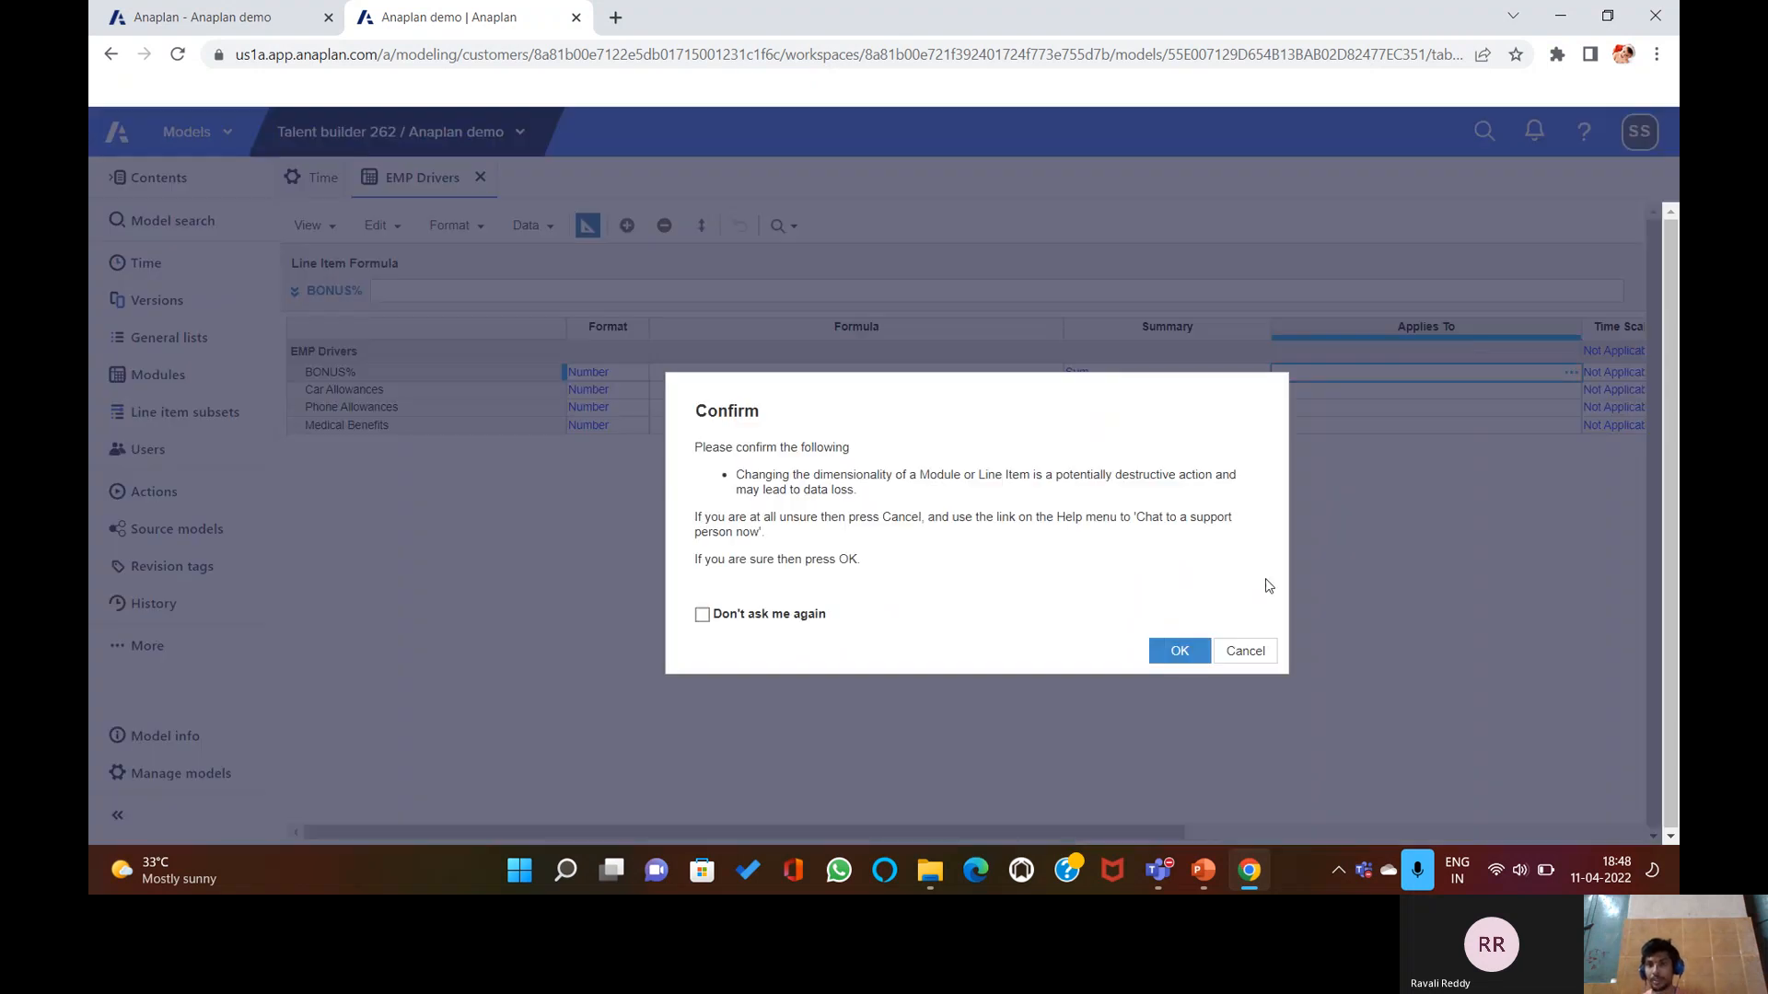
Make BONUS% apply to E1 Departments and COUNTRY, confirming the dimensionality change.
left_click(1570, 373)
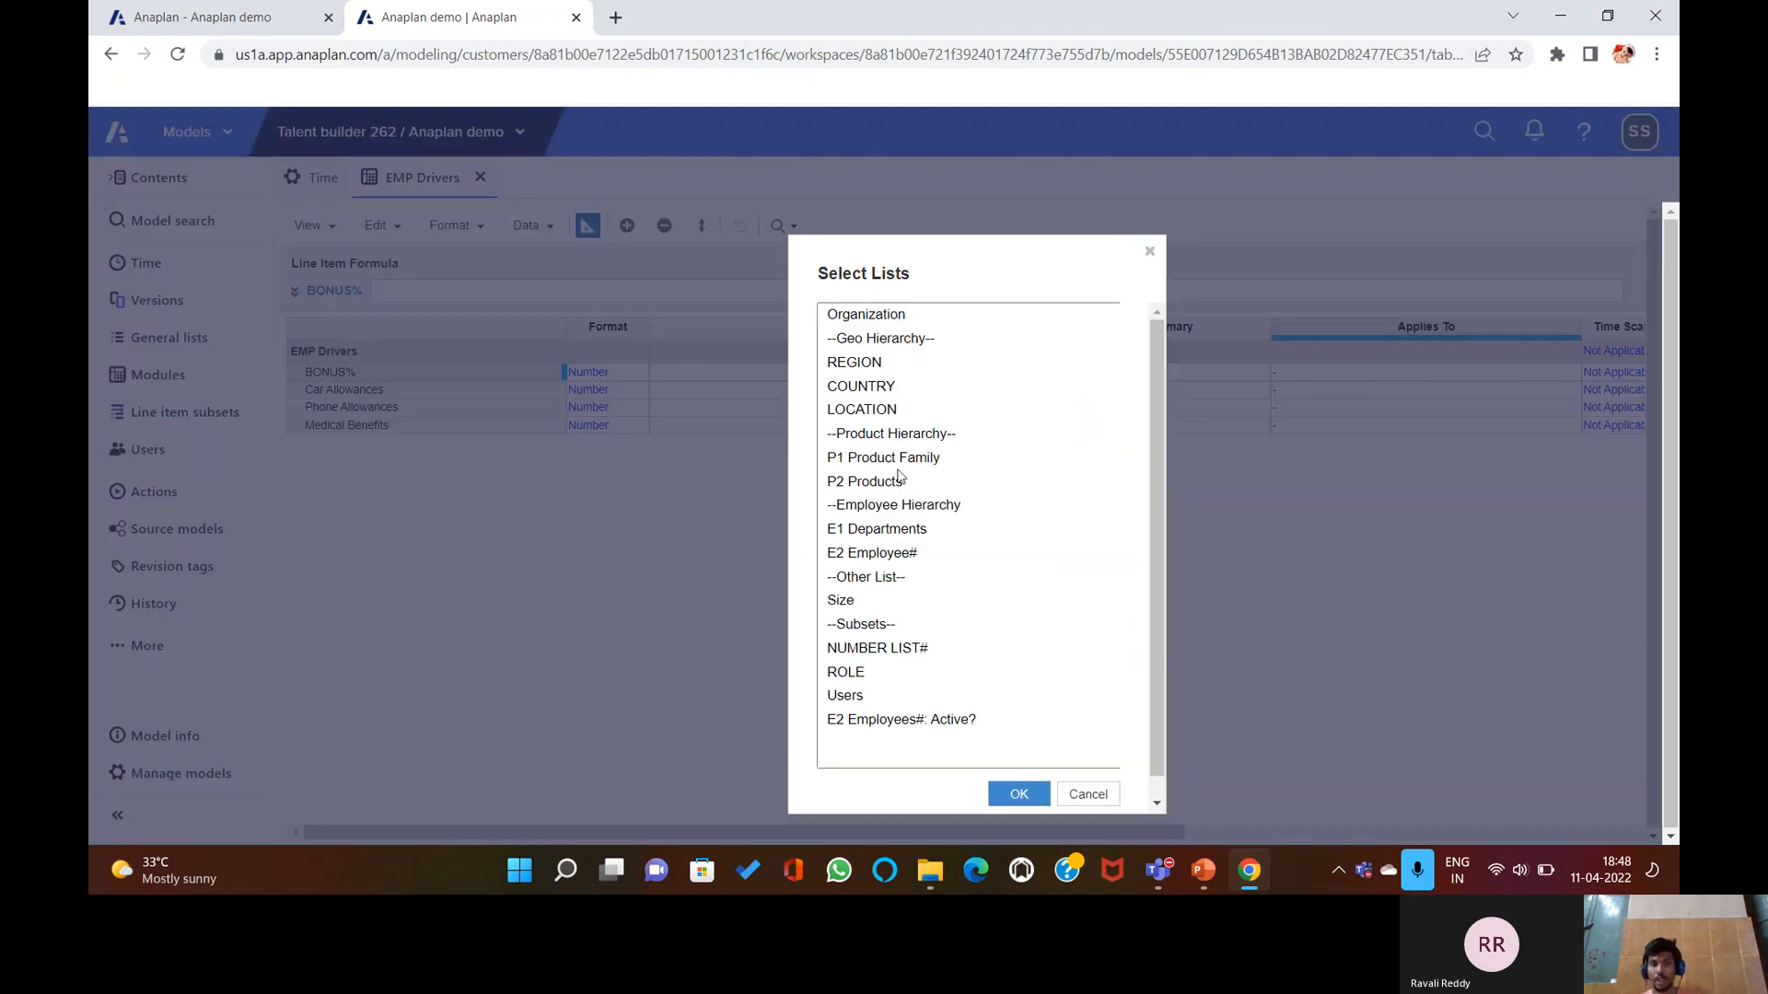
left_click(919, 529)
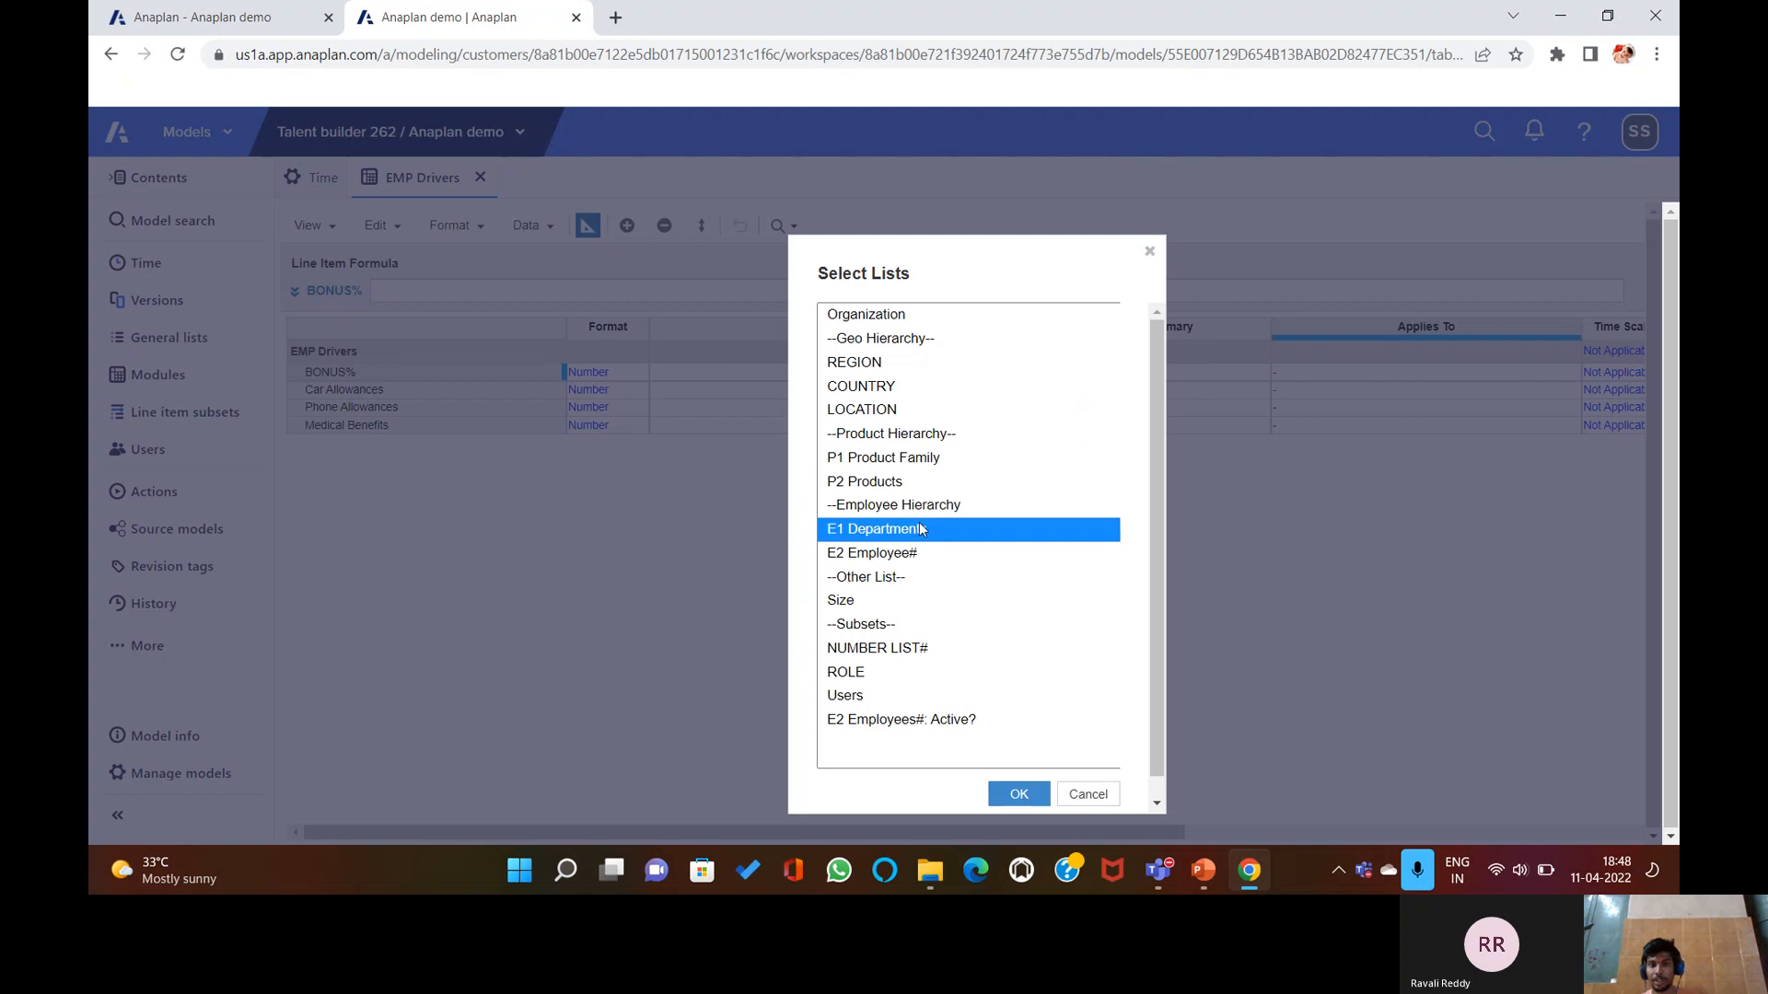
left_click(1019, 794)
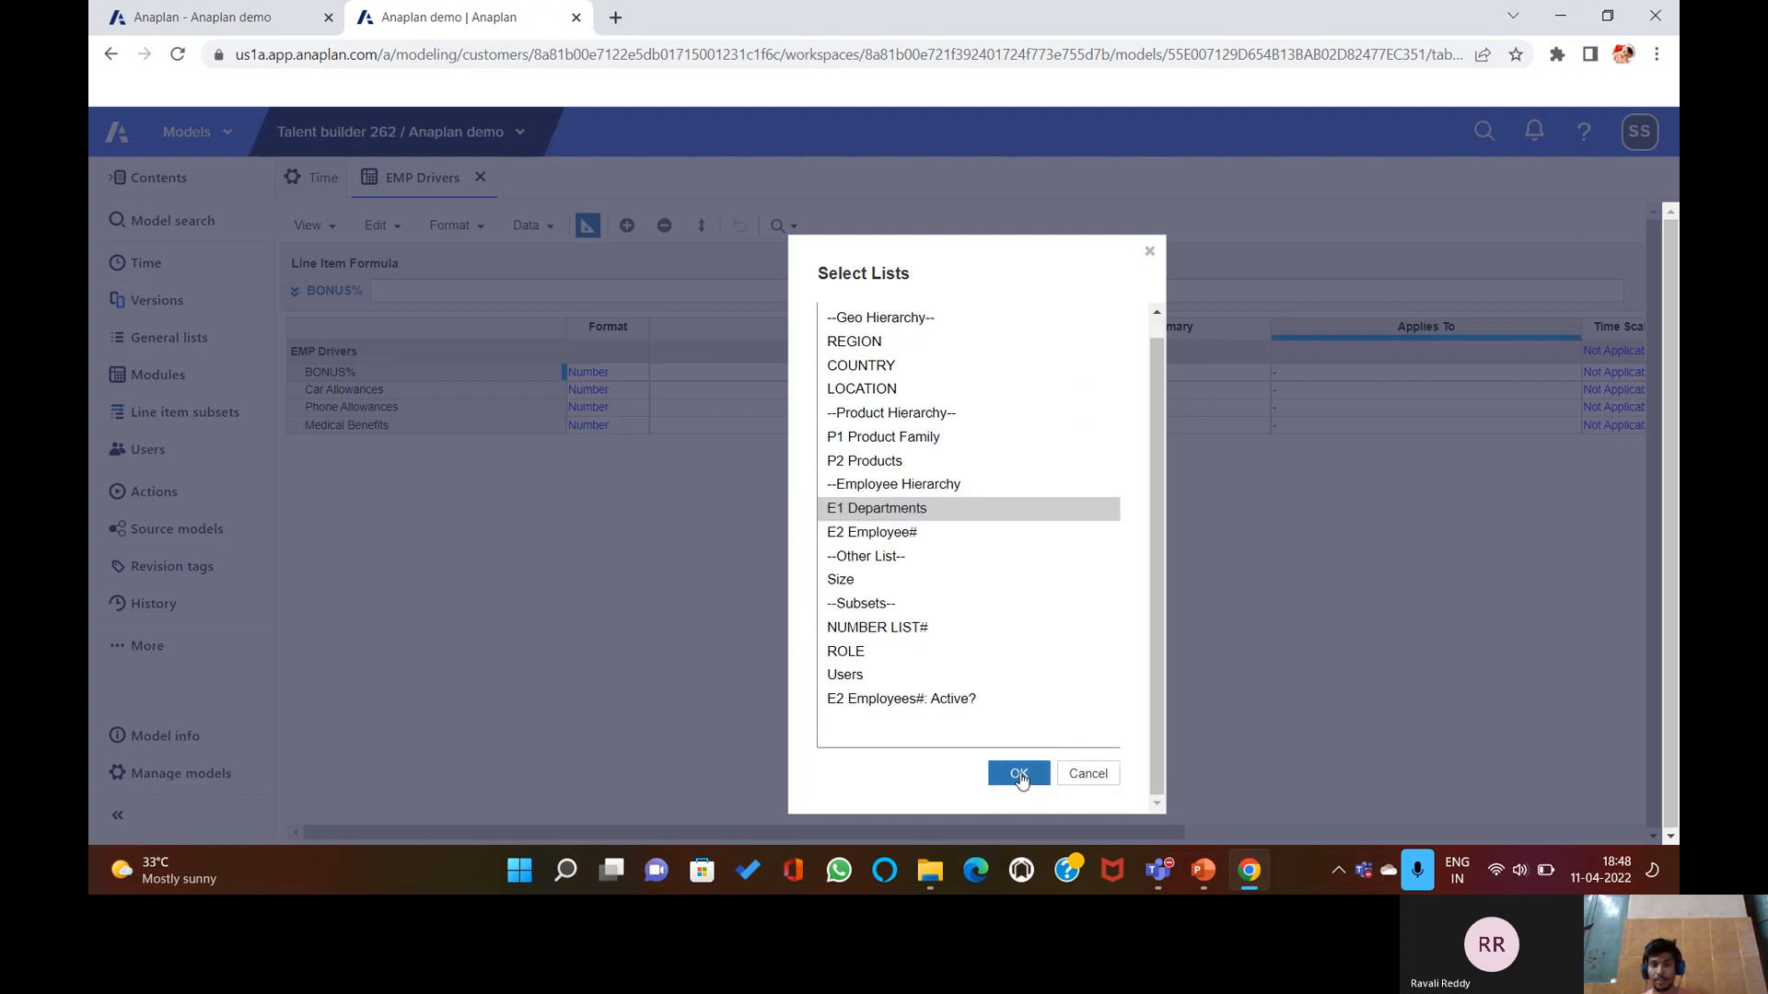
left_click(892, 364, "ctrl")
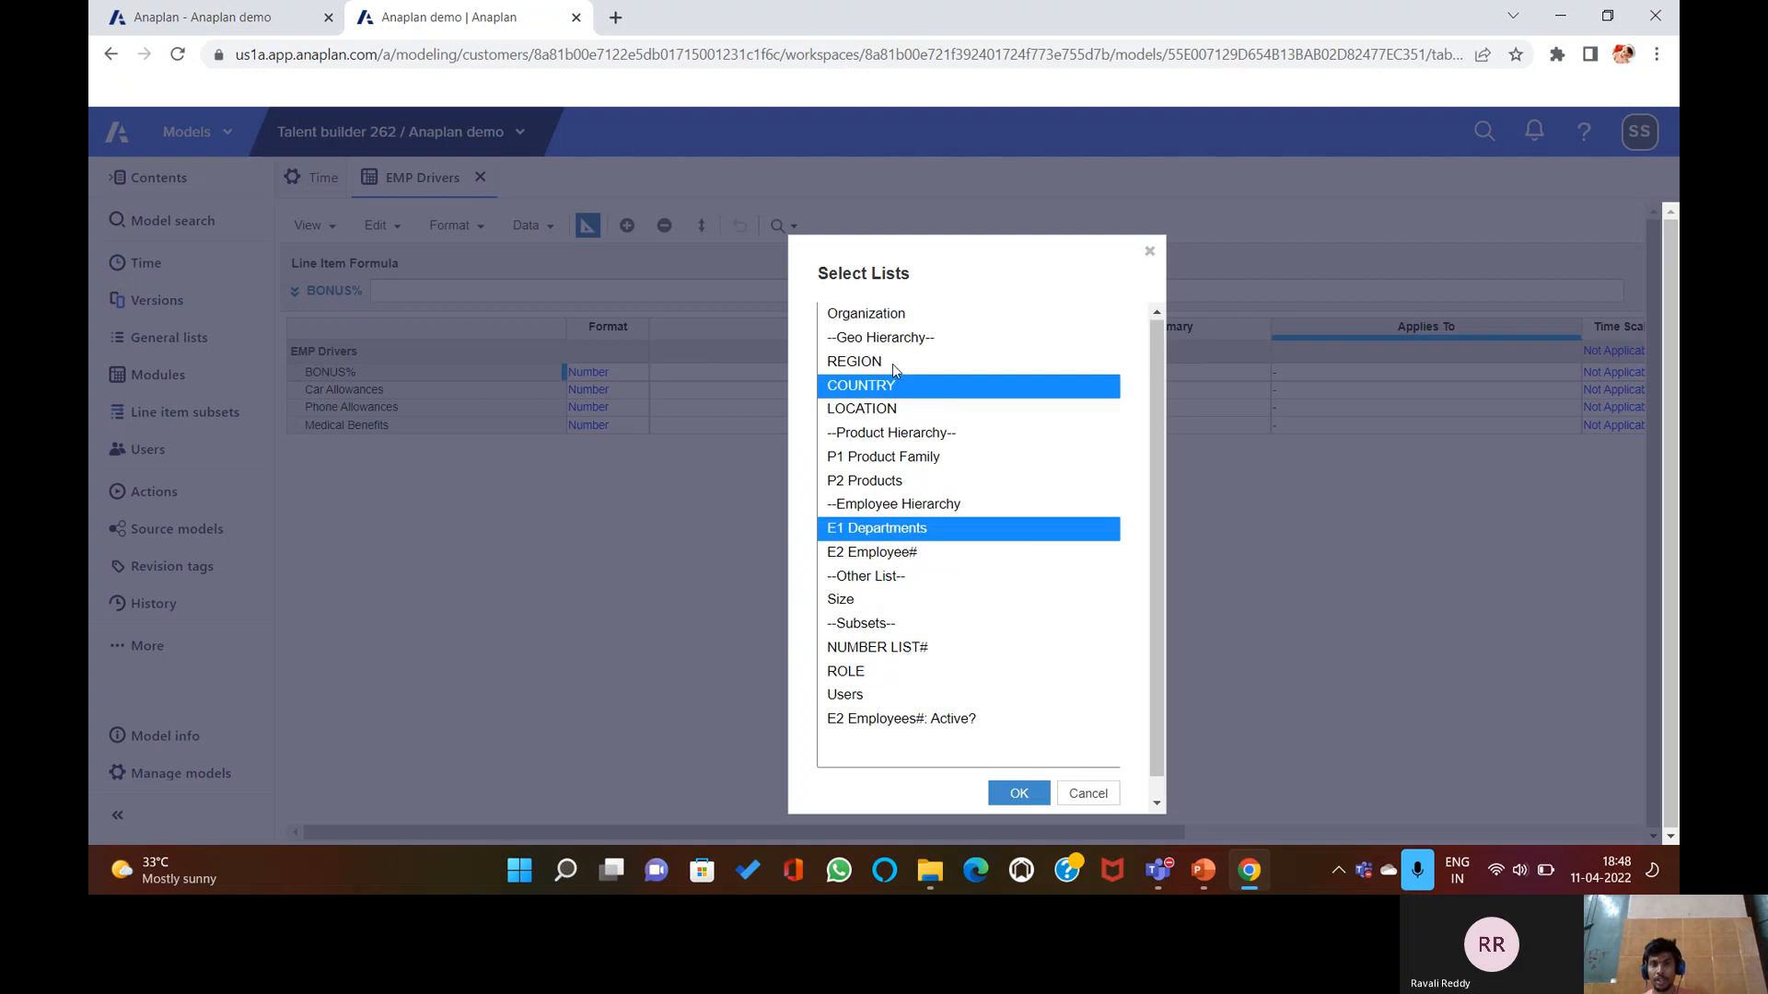
left_click(1023, 796)
left_click(1023, 795)
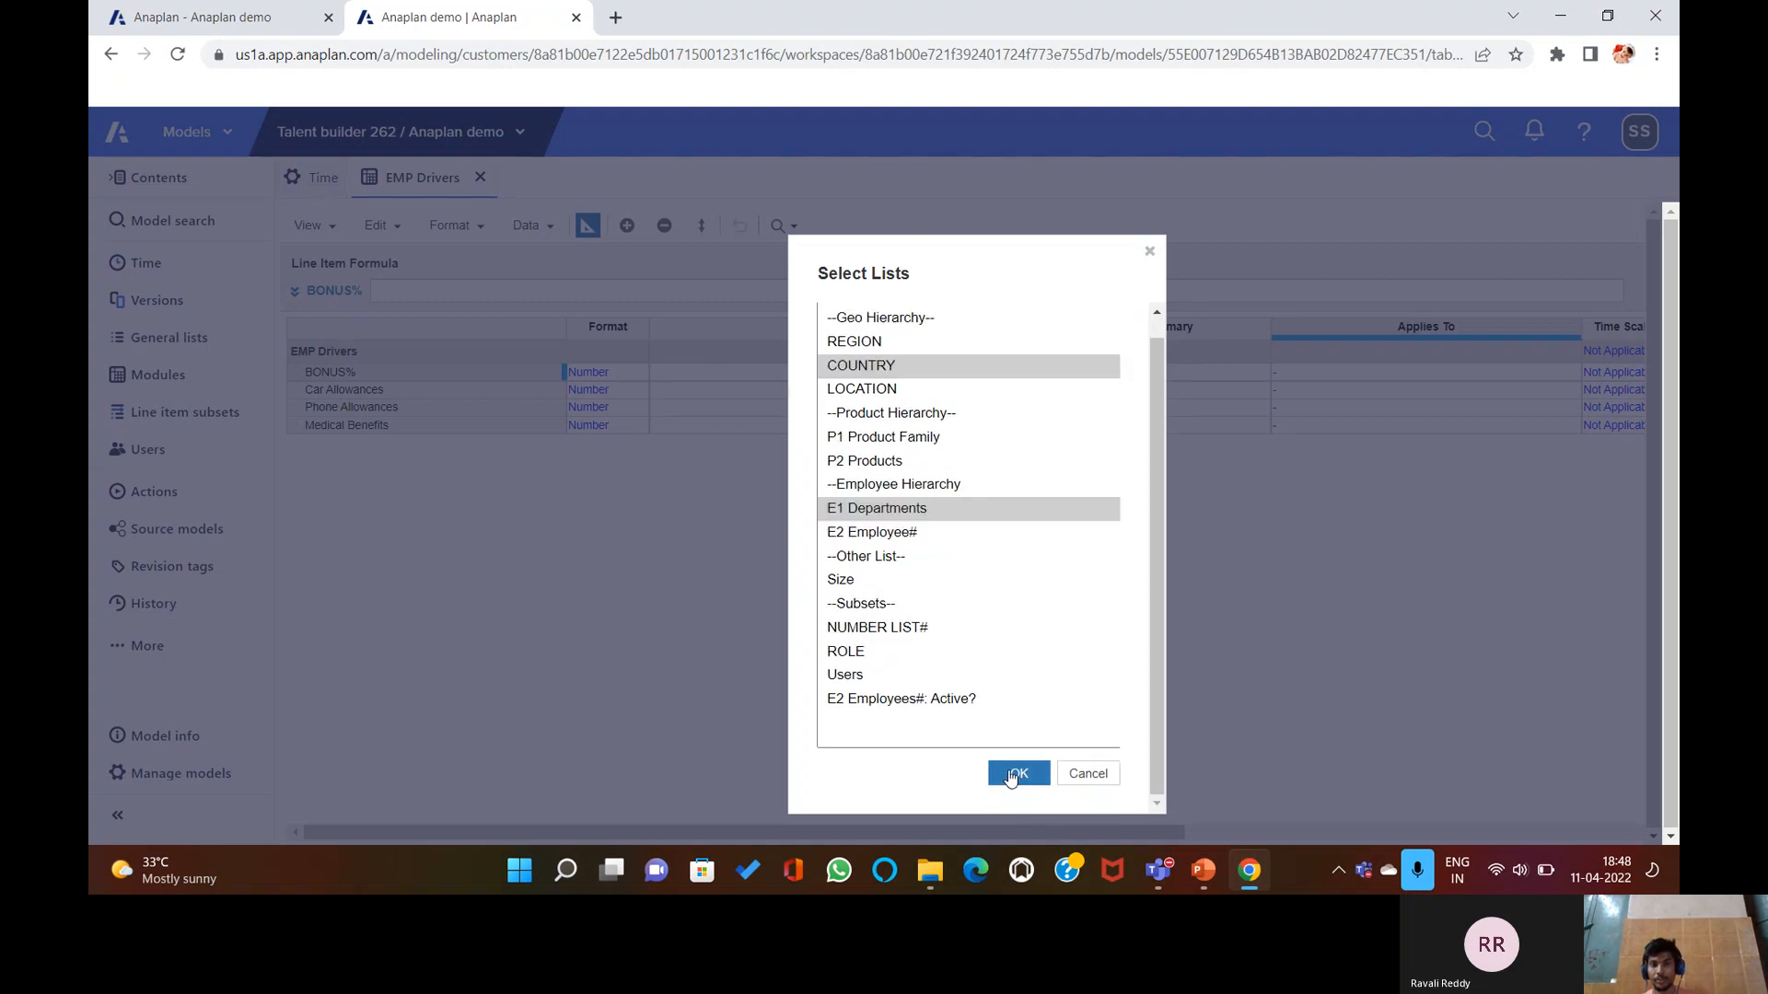
left_click(1177, 656)
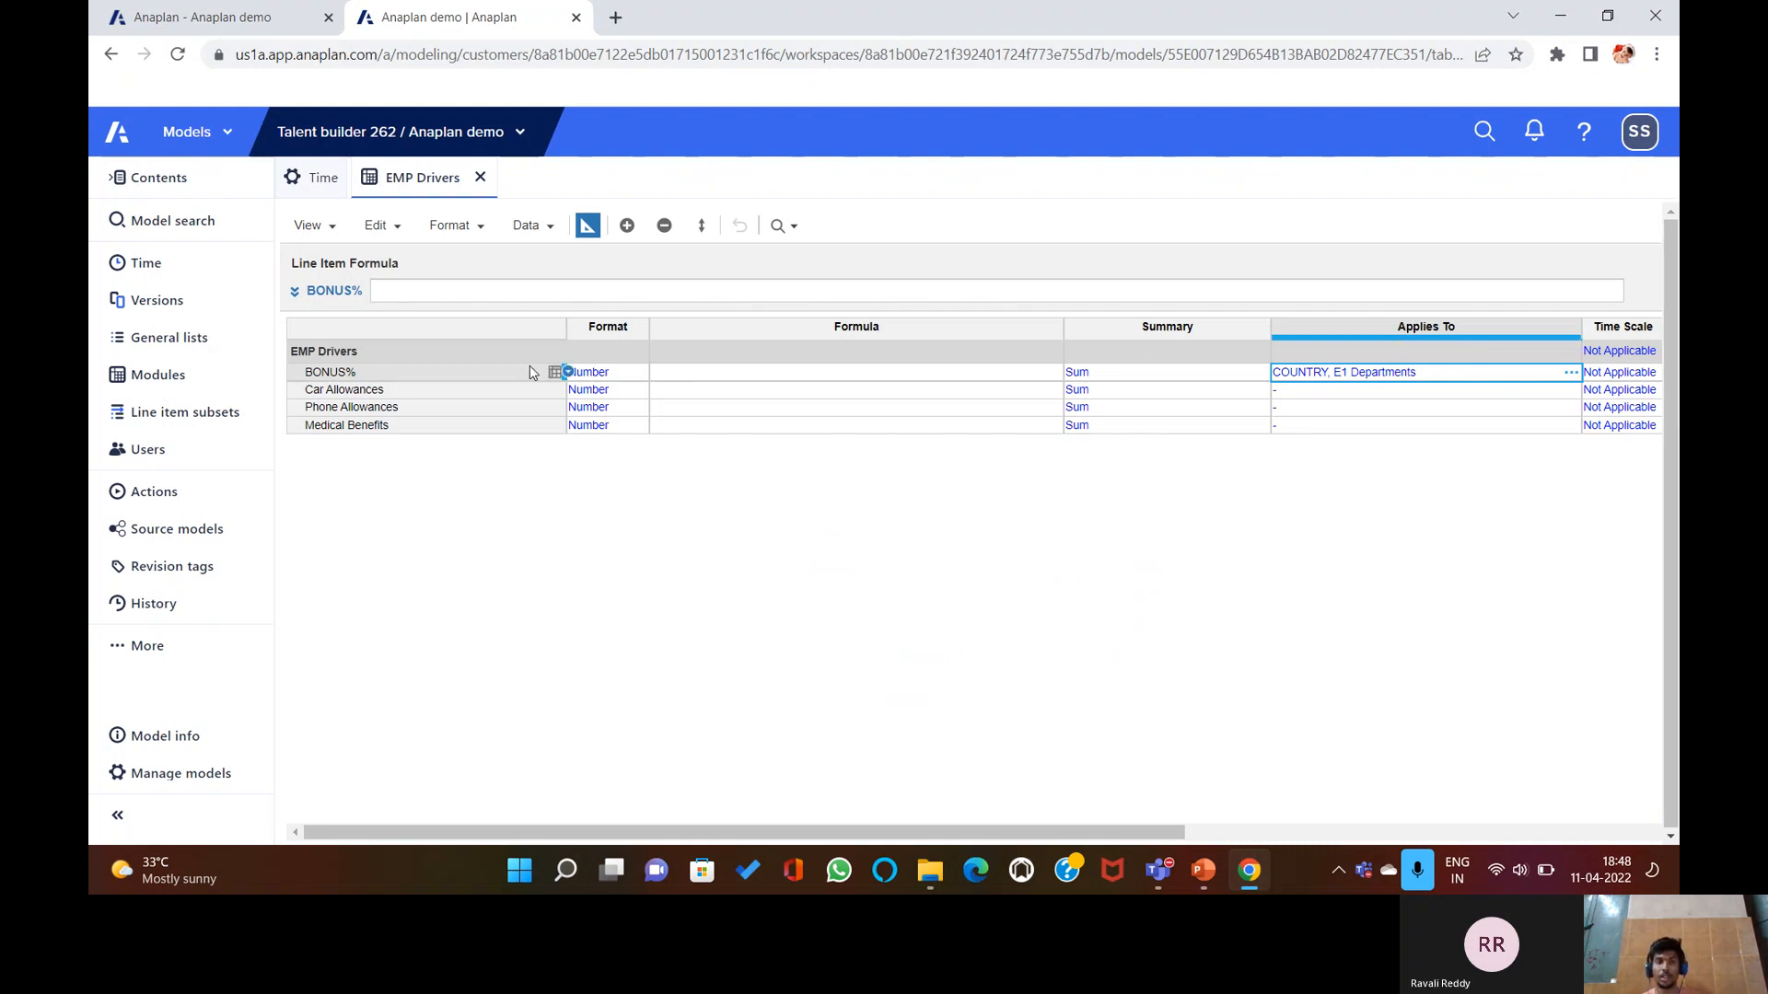
Start an import from Employee+Drivers.csv, then abandon it.
left_click(559, 234)
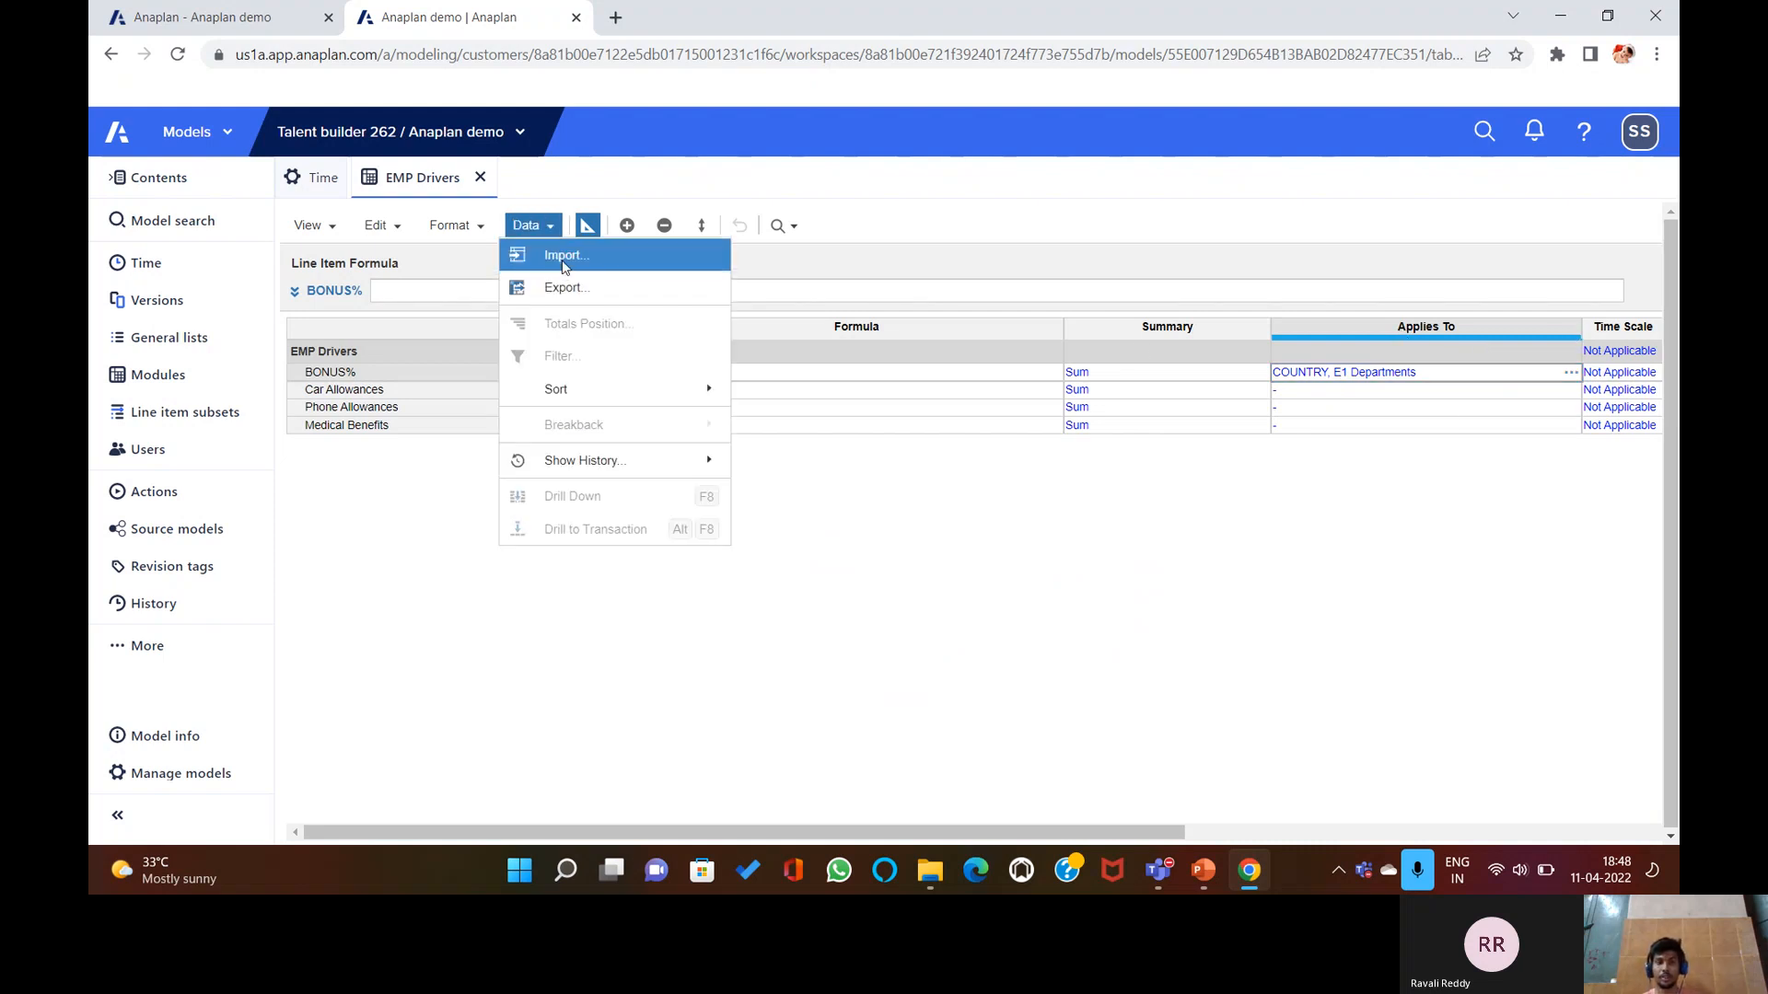
left_click(551, 253)
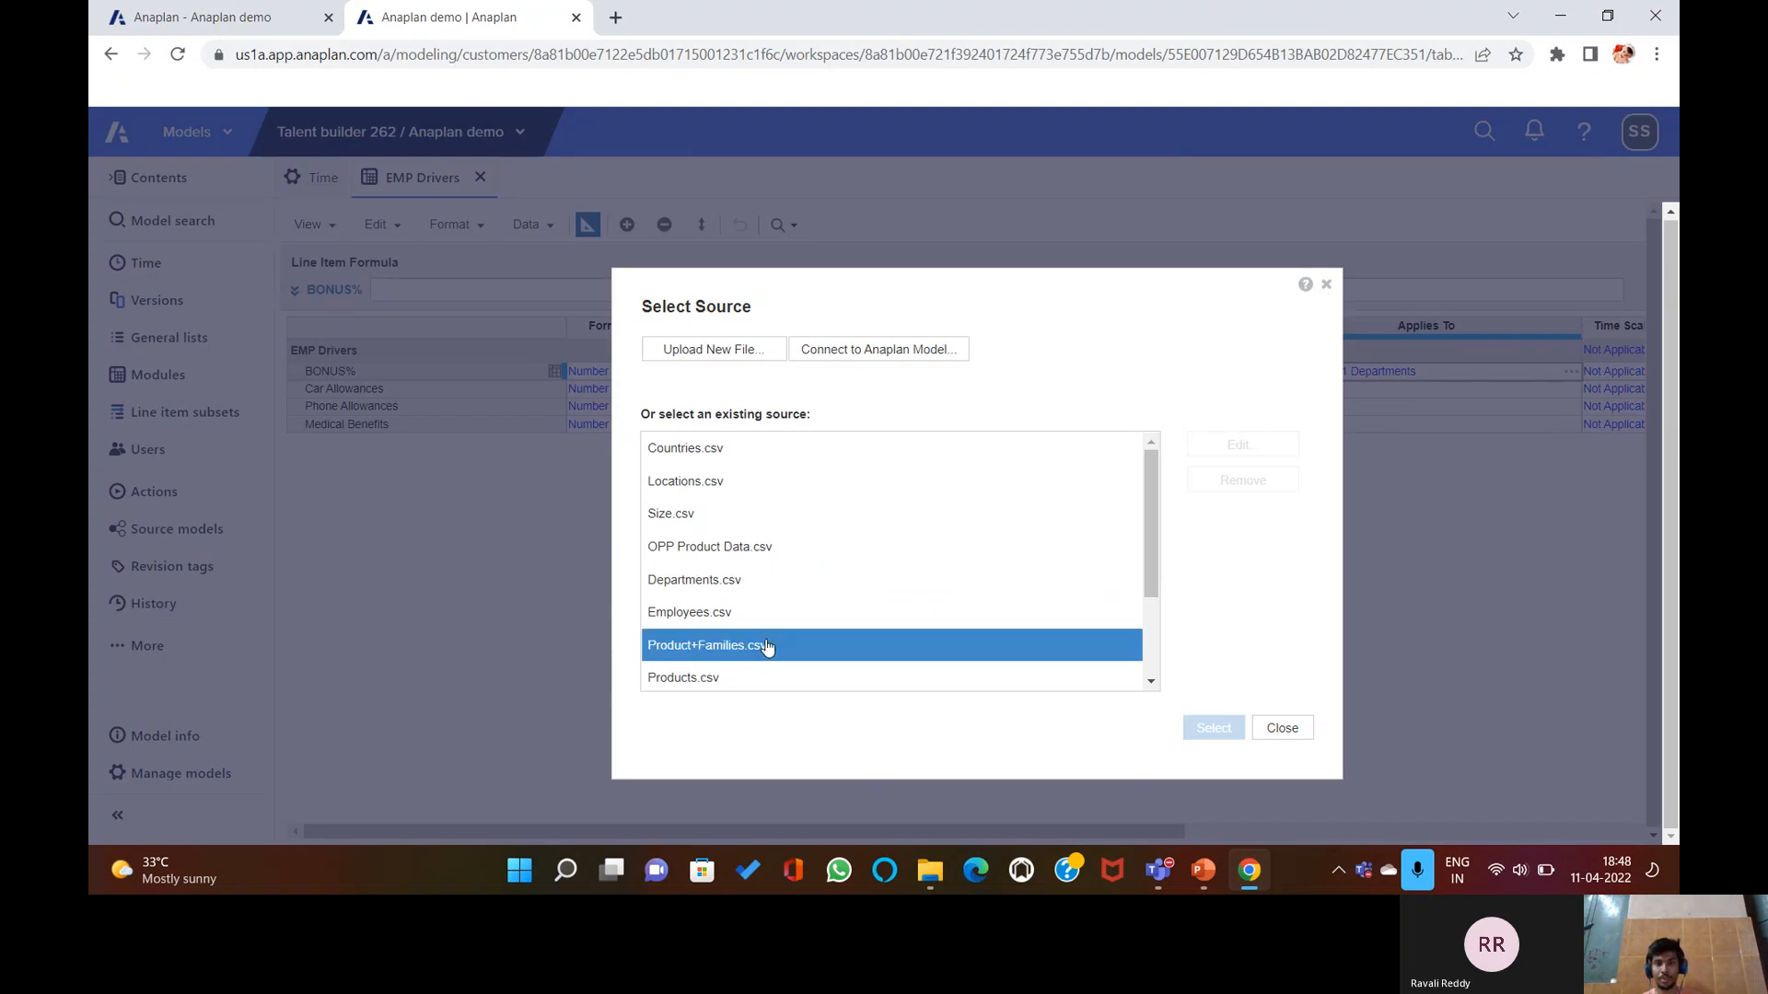
scroll(787, 604, "down", 2)
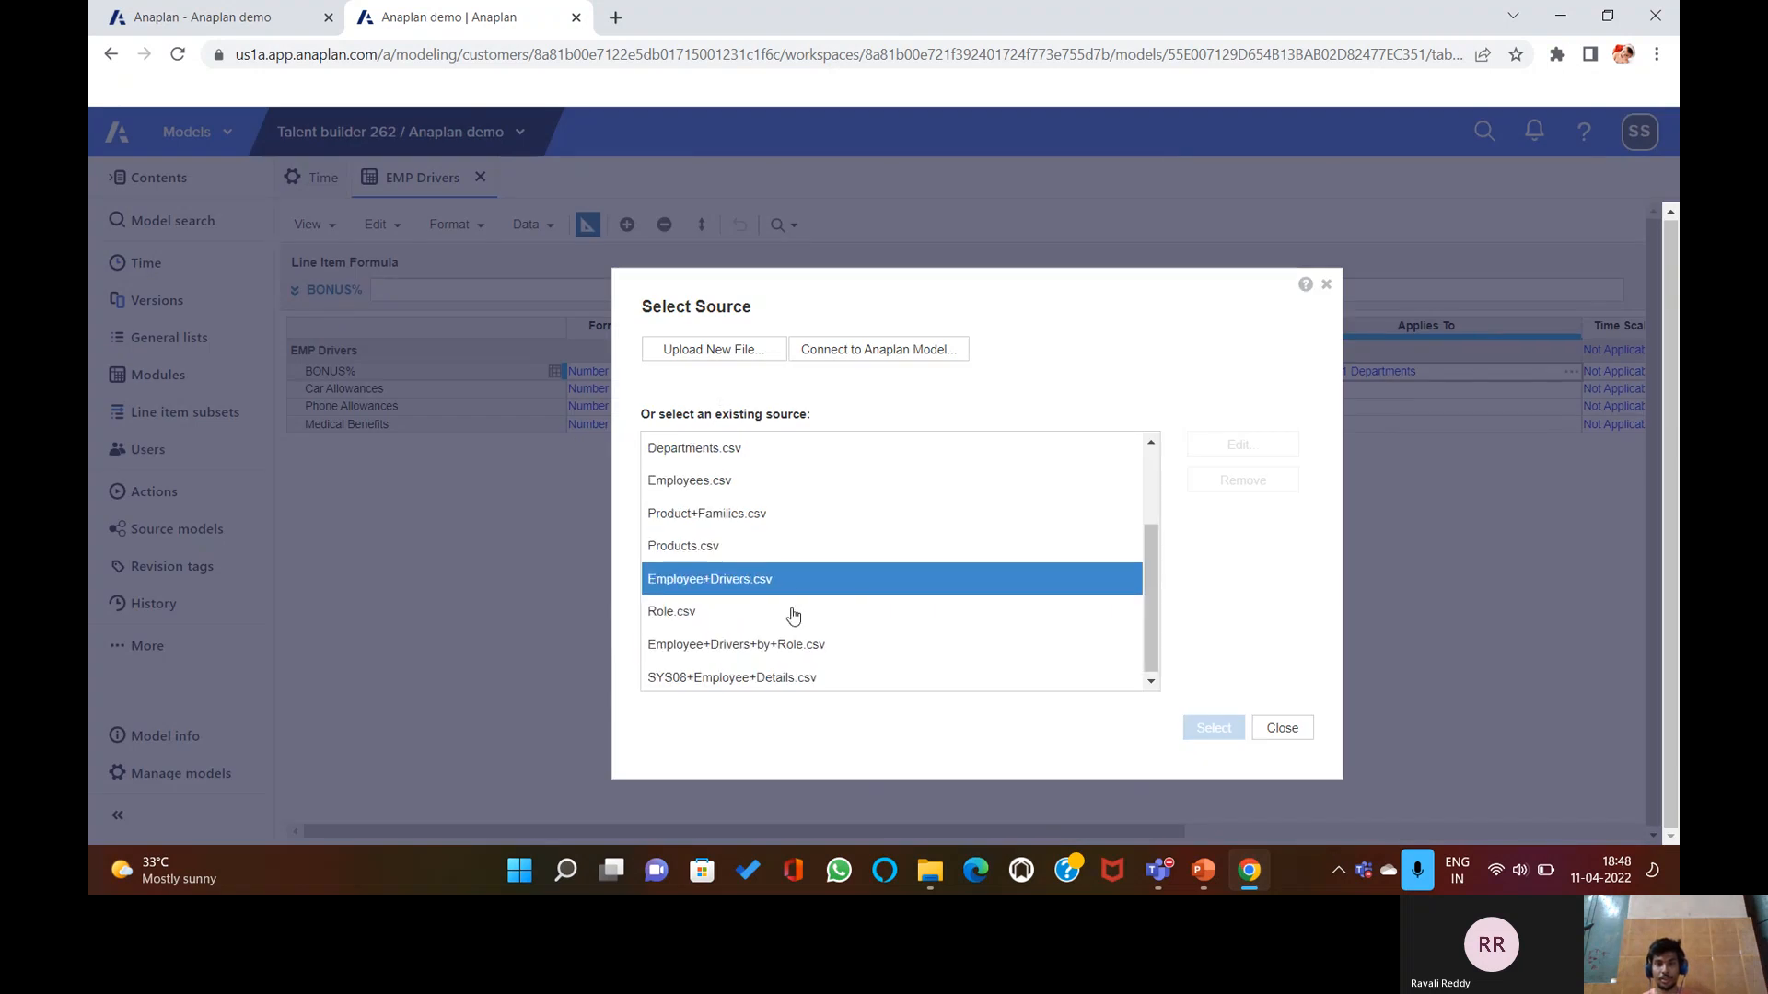
left_click(760, 584)
left_click(1219, 727)
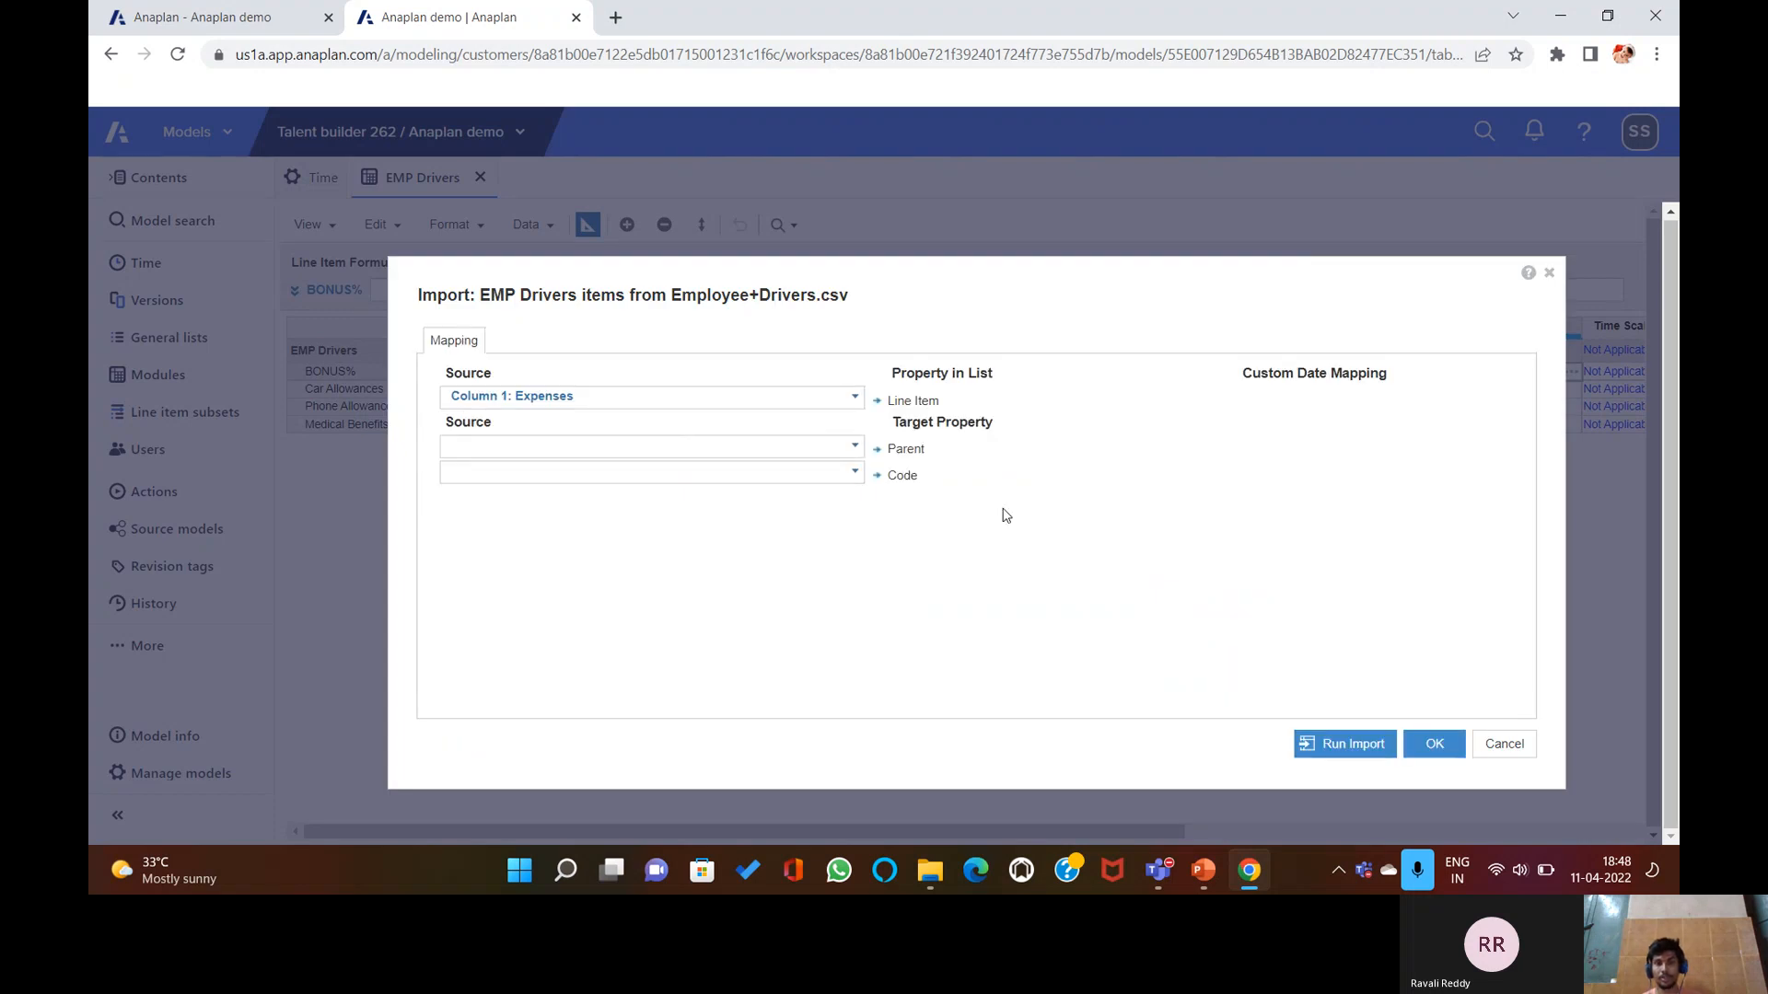
left_click(1504, 744)
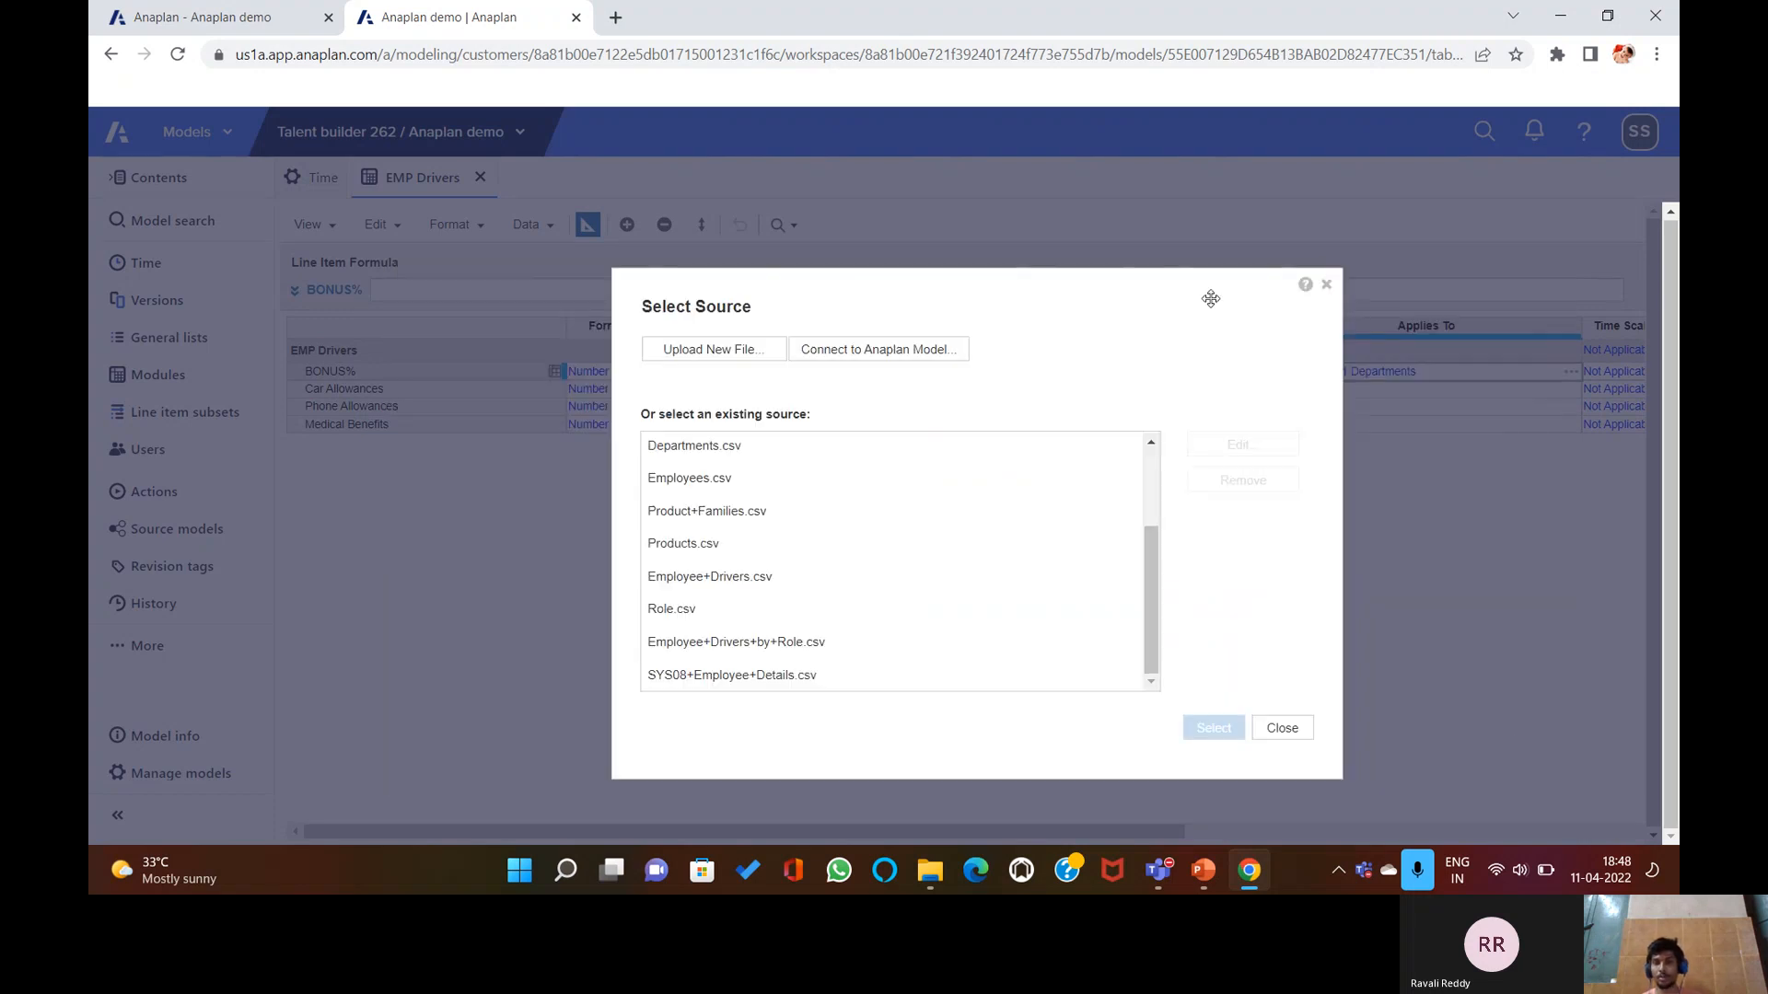
left_click(1326, 284)
Check the grid's pivot settings and the BONUS% list choices, leaving both unchanged.
left_click(590, 227)
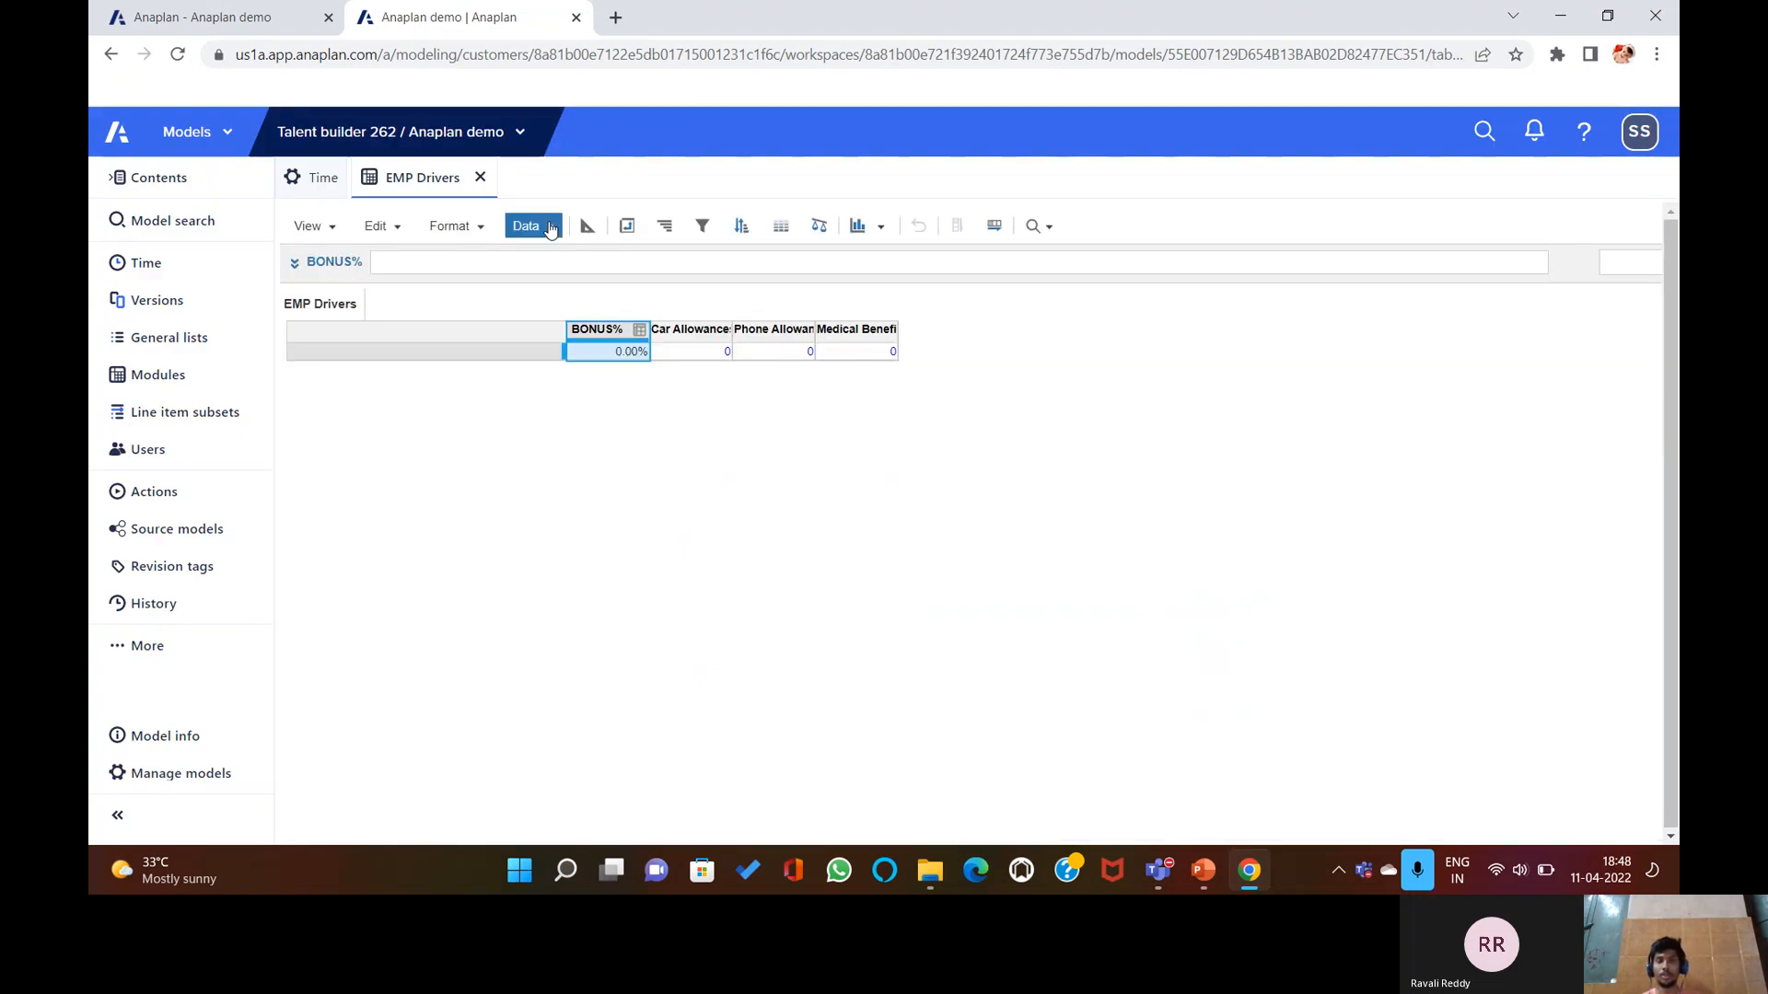
left_click(553, 229)
left_click(628, 228)
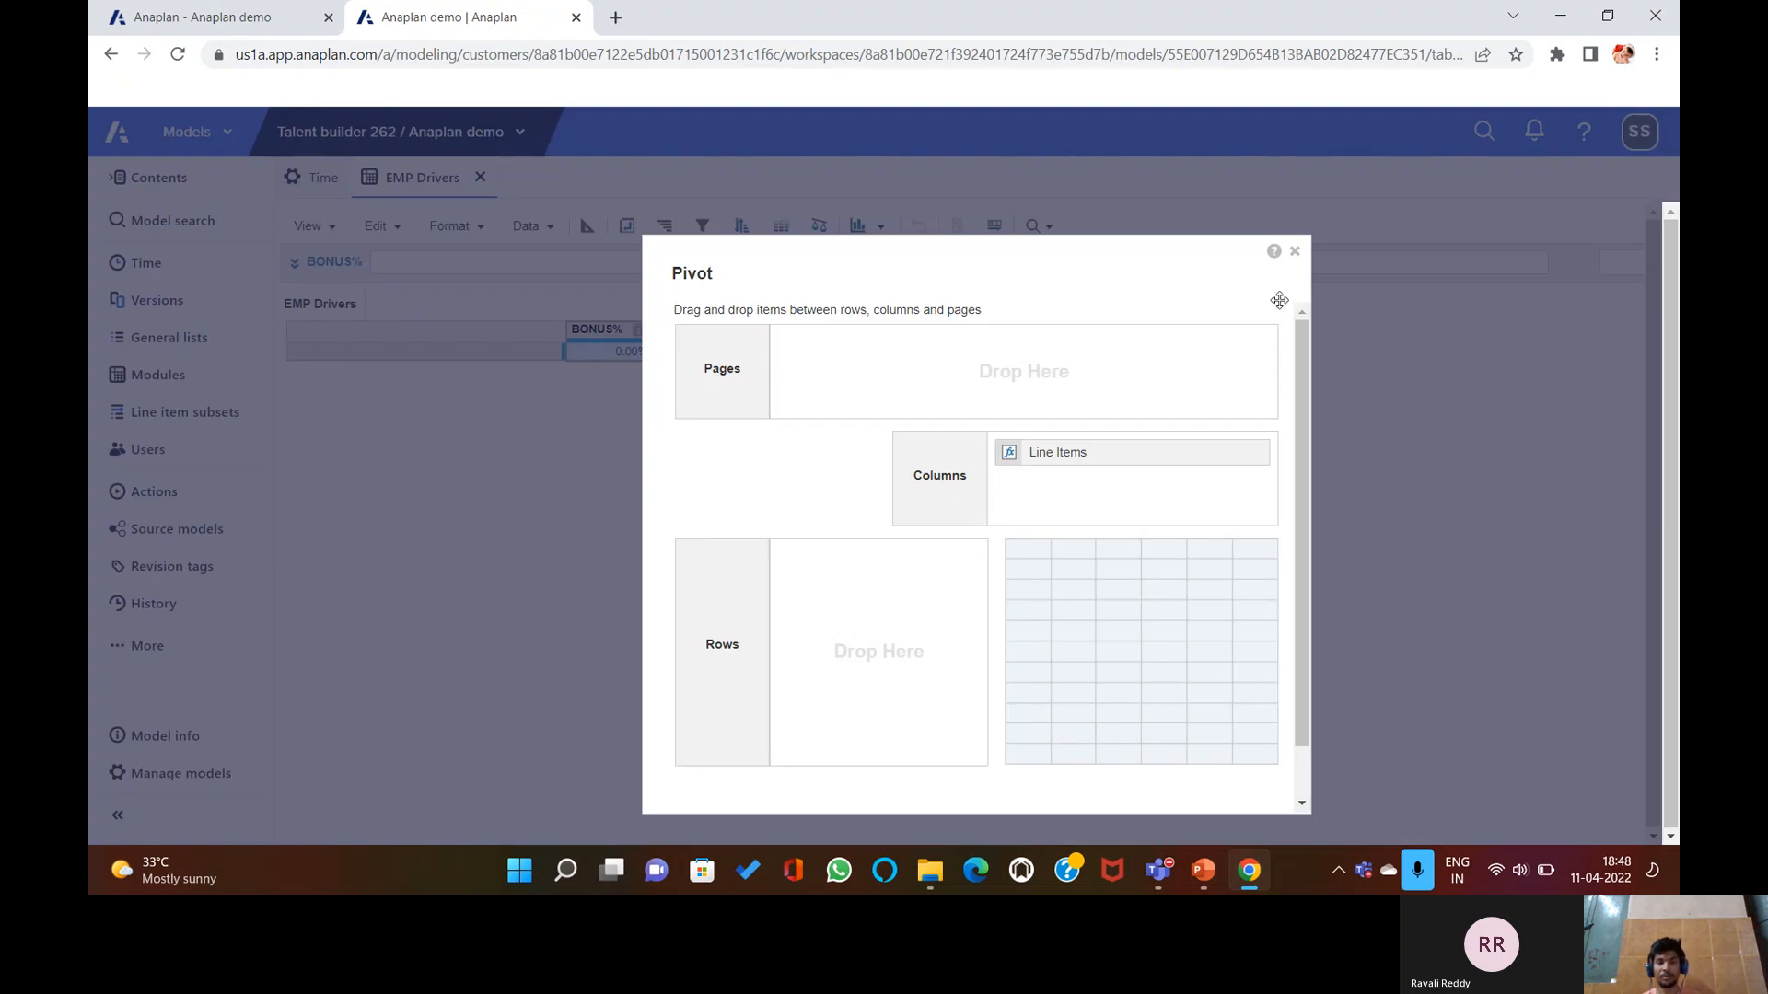
left_click(1296, 252)
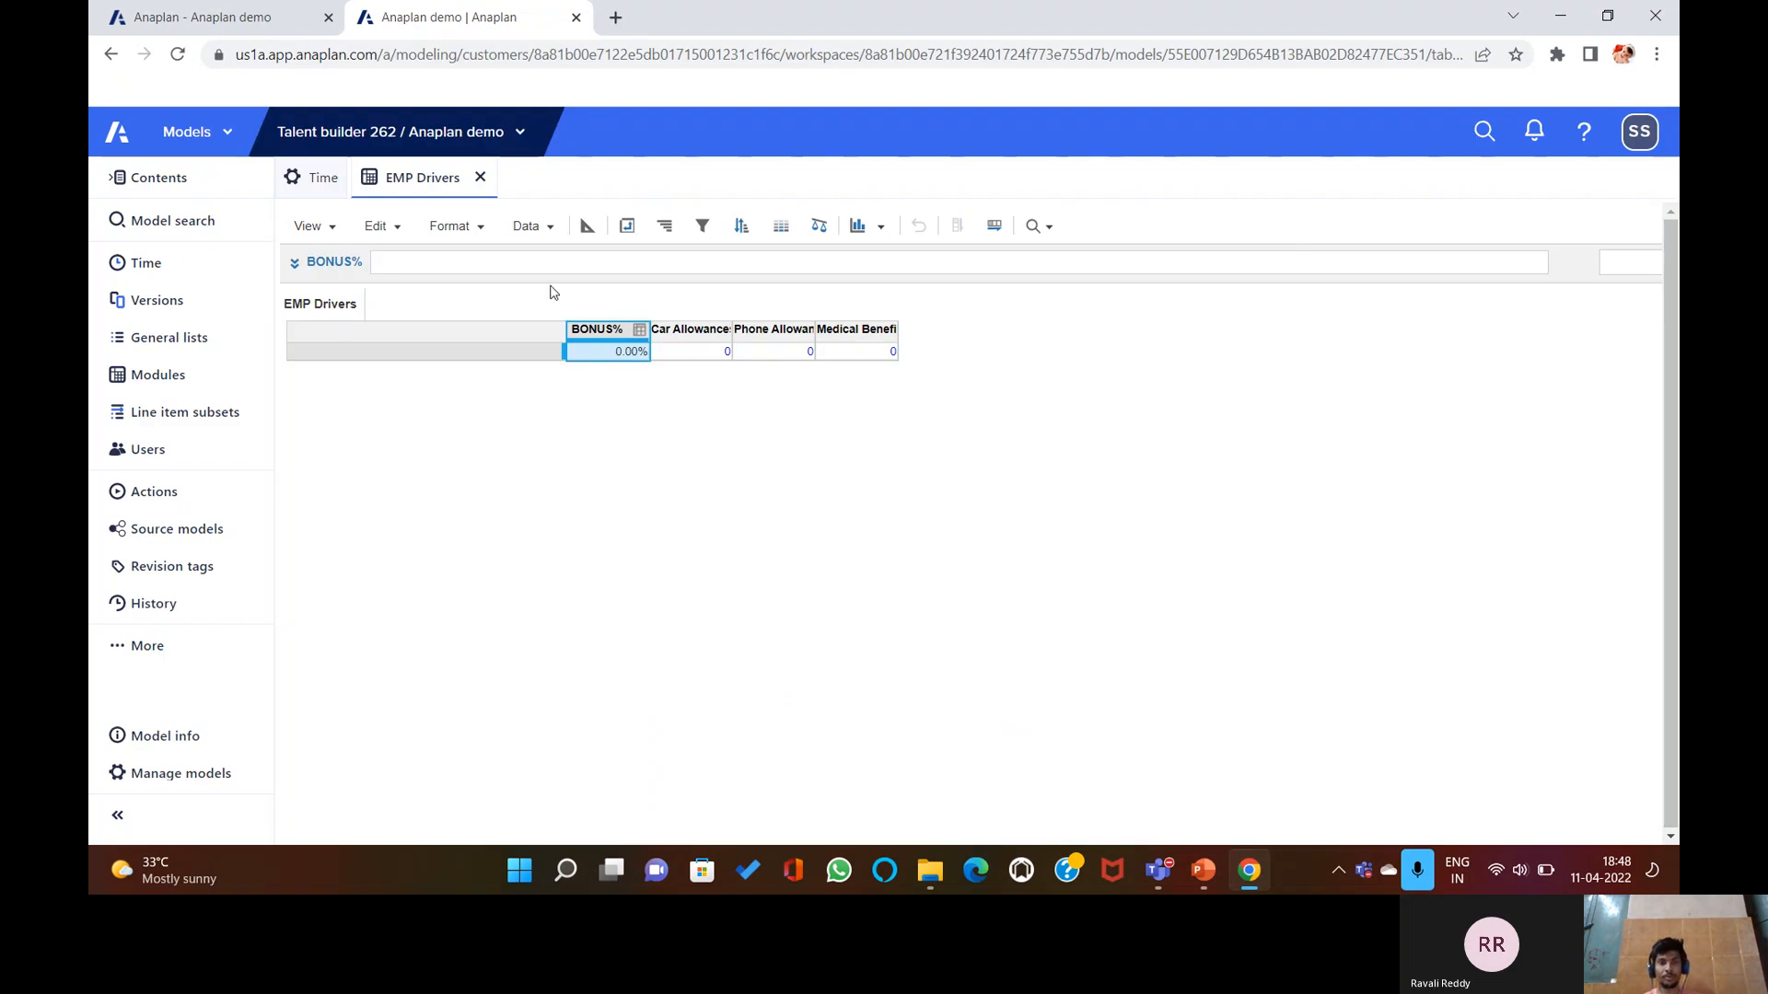
left_click(588, 227)
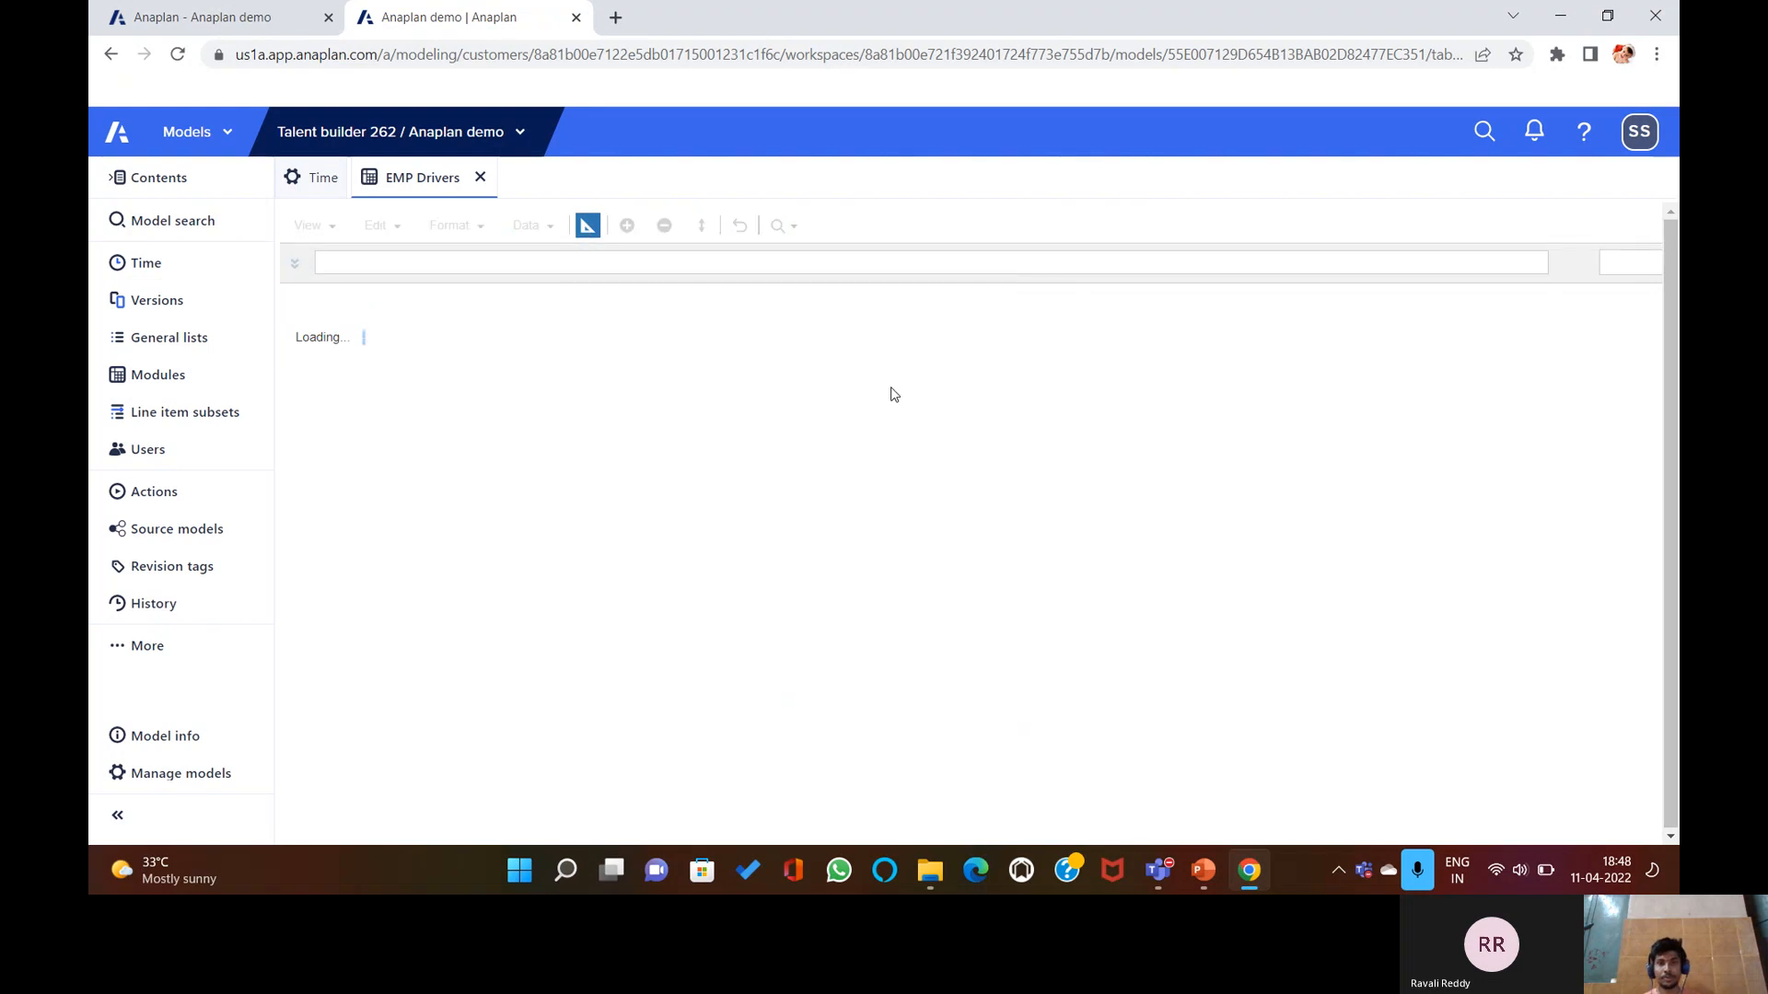
left_click(1570, 373)
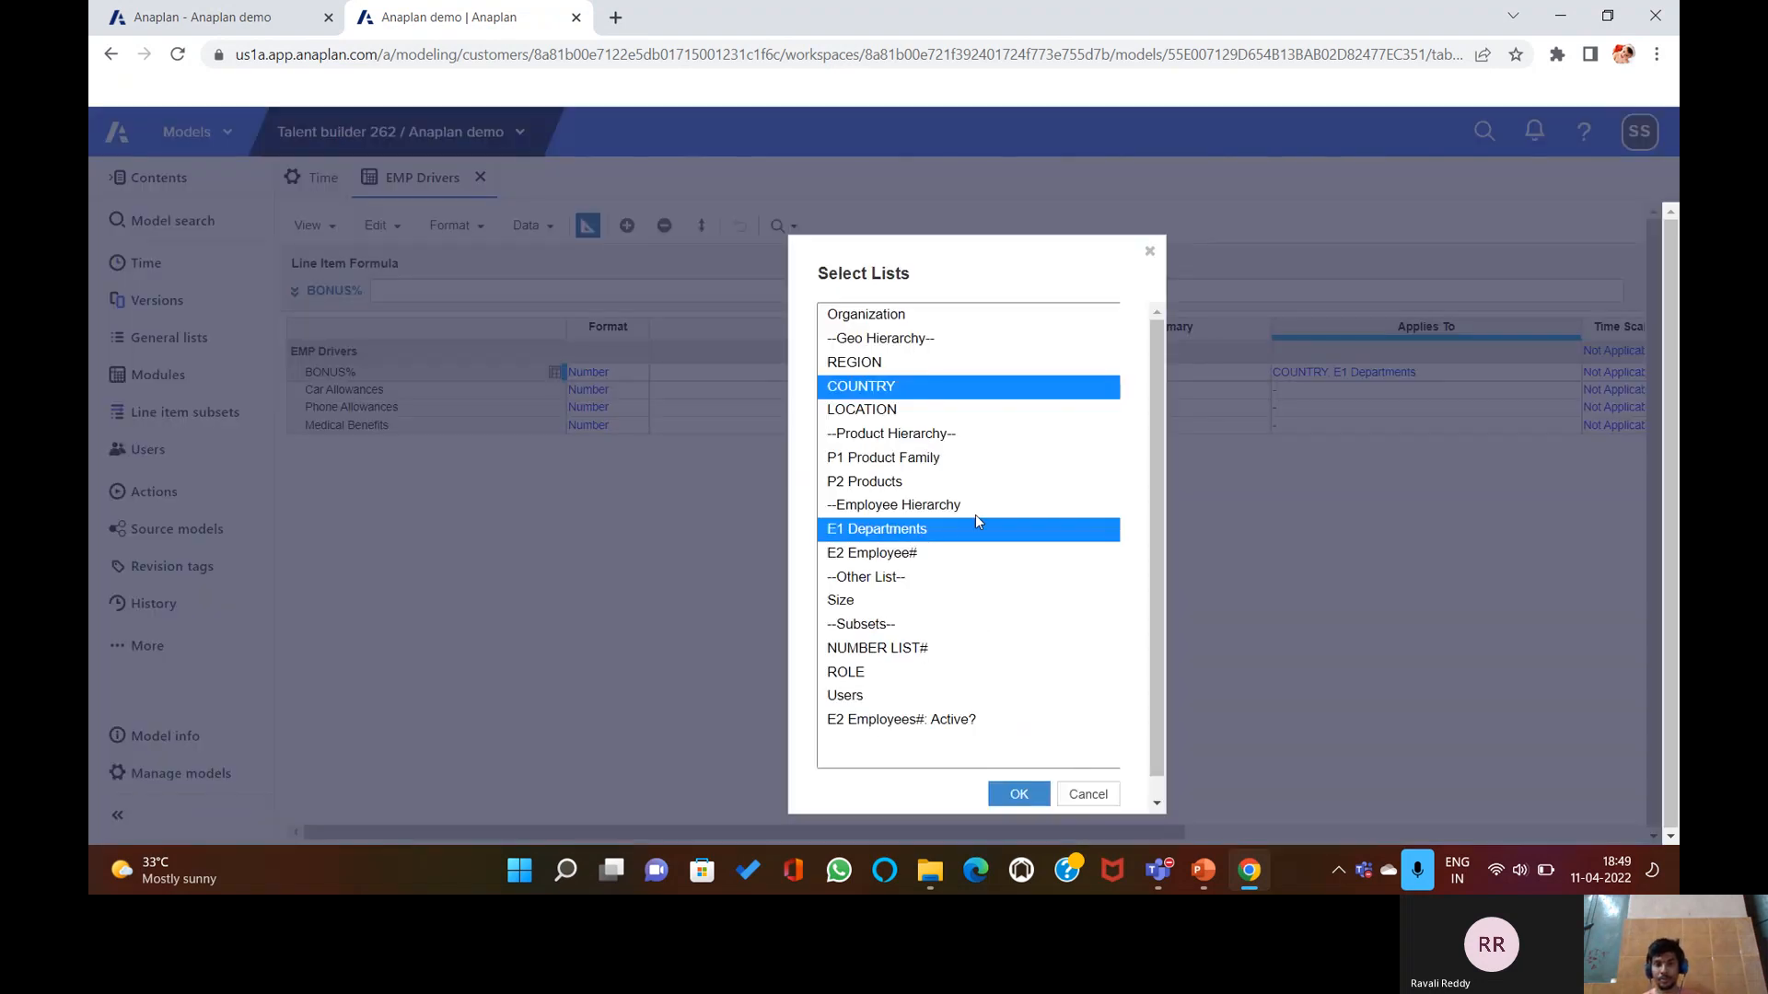
left_click(1105, 797)
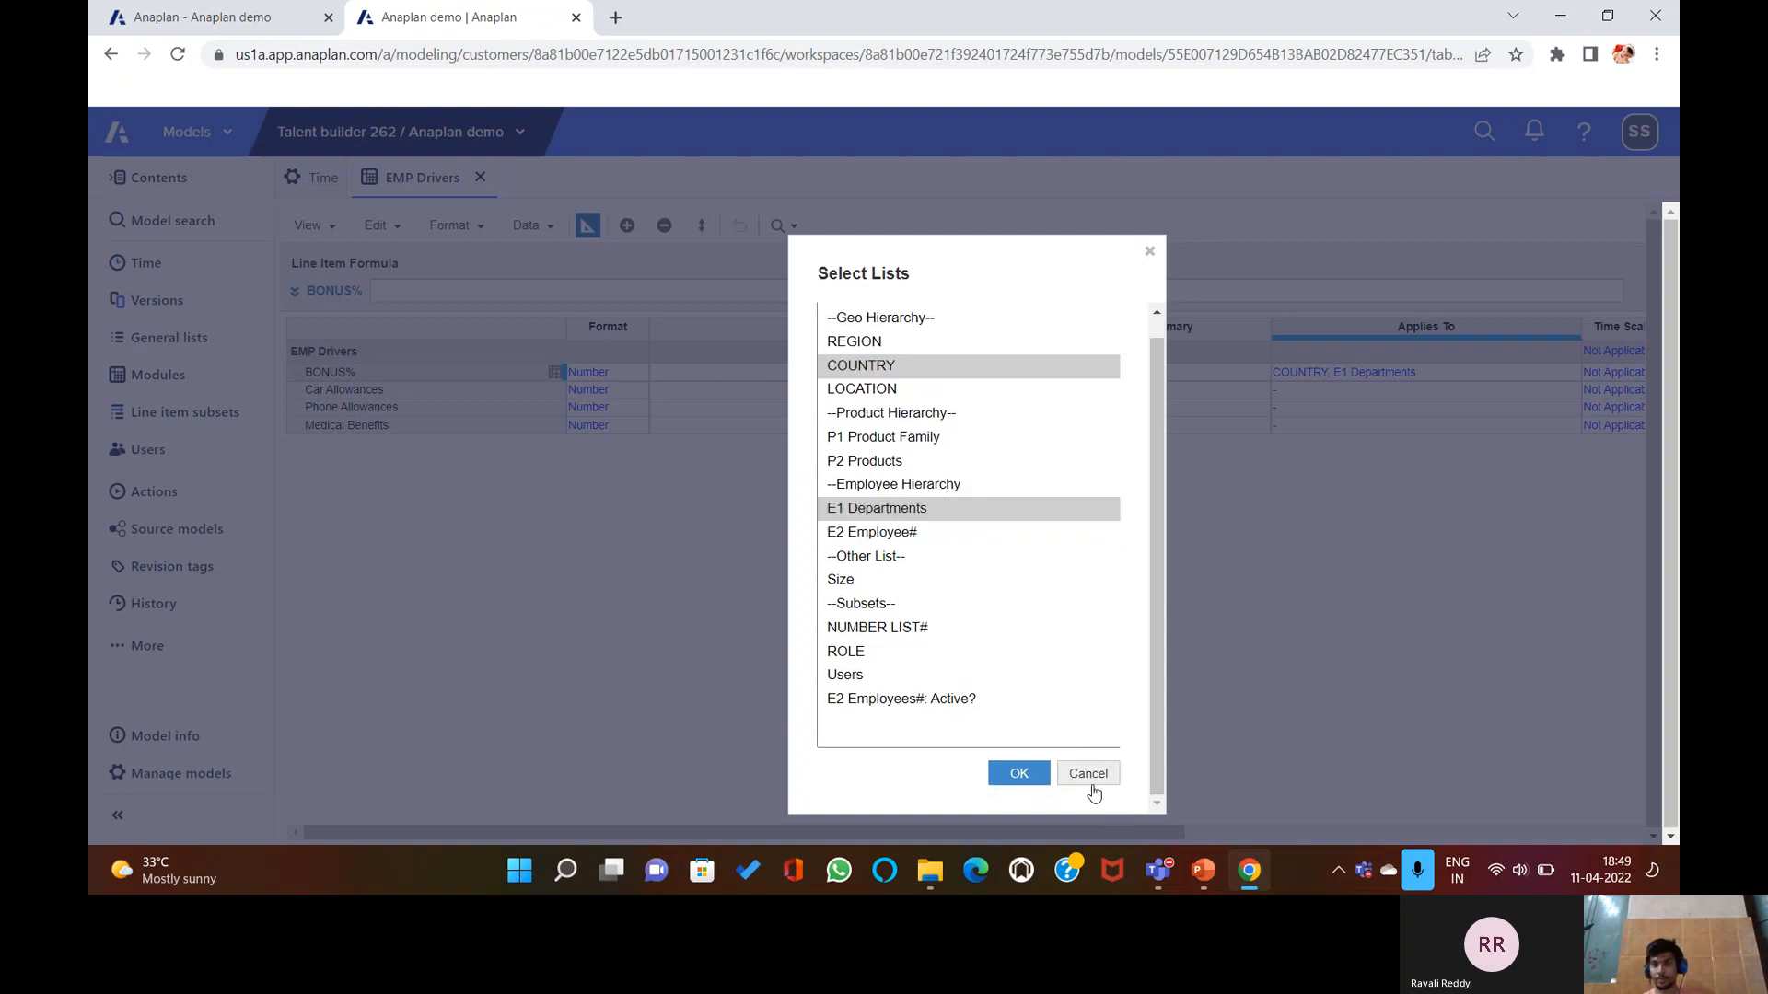
left_click(1095, 774)
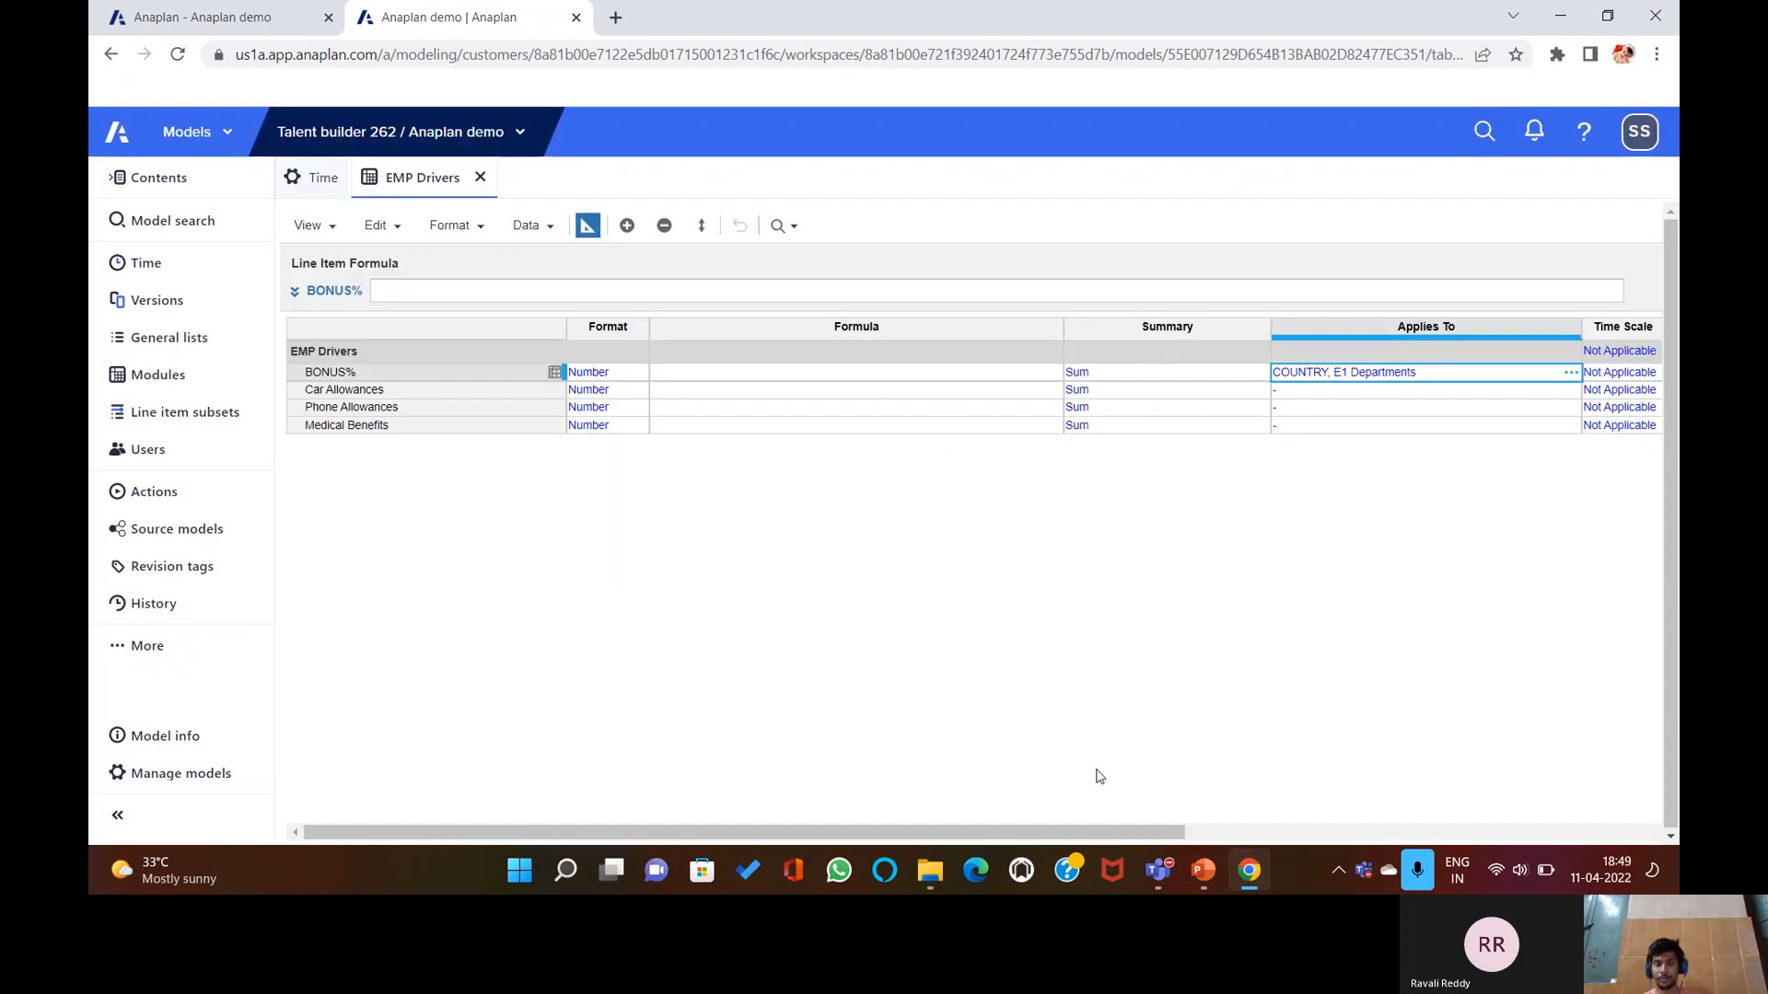
Pivot the EMP Drivers grid so the line items run down the rows.
left_click(587, 227)
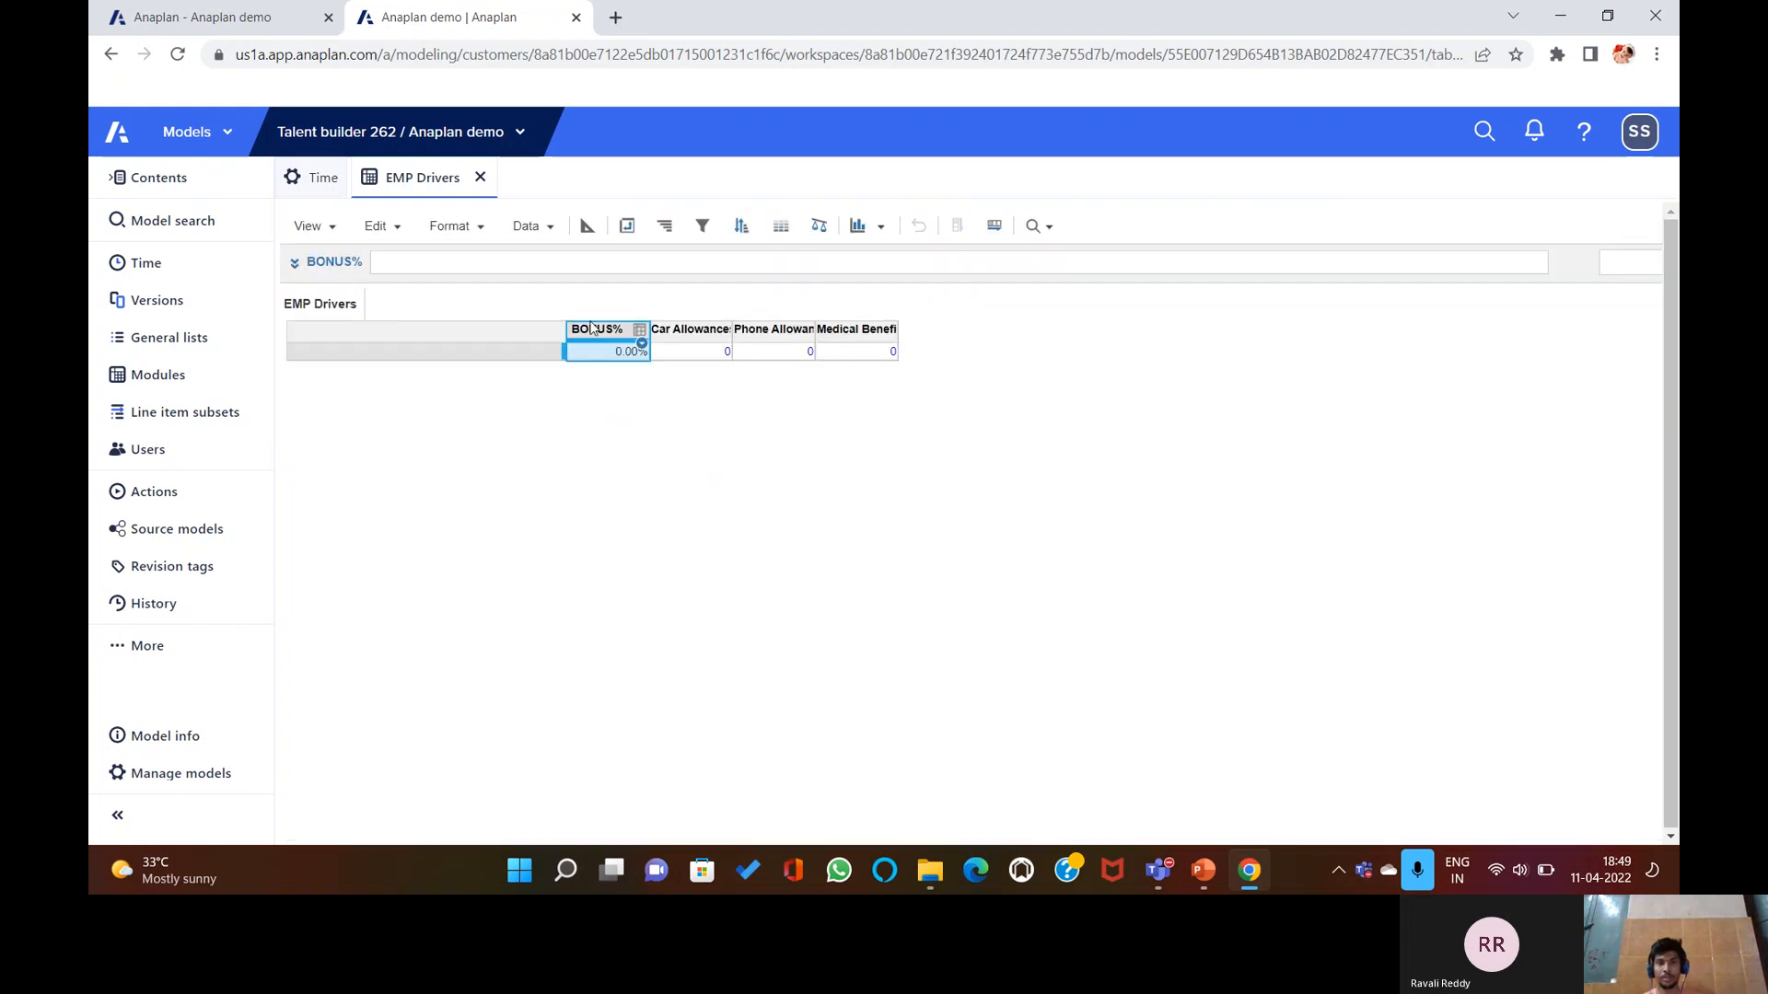
left_click(627, 226)
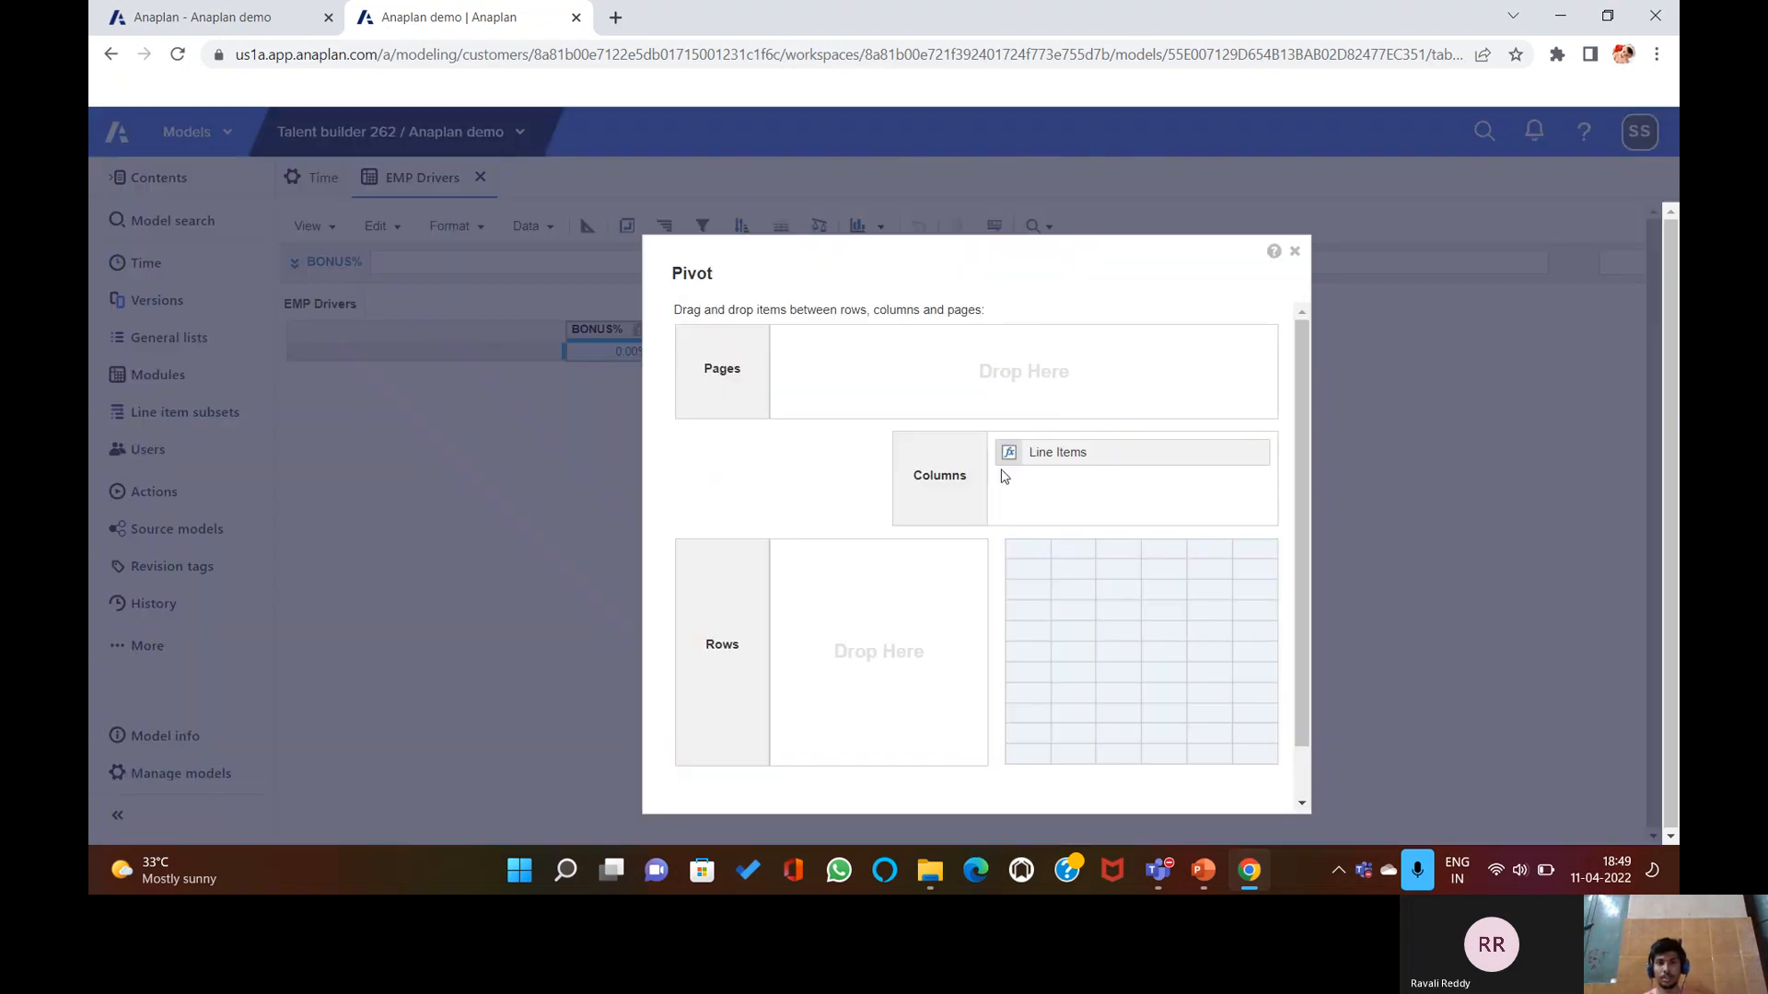
left_click_drag(1026, 461, 847, 594)
scroll(1161, 781, "down", 1)
left_click(1161, 780)
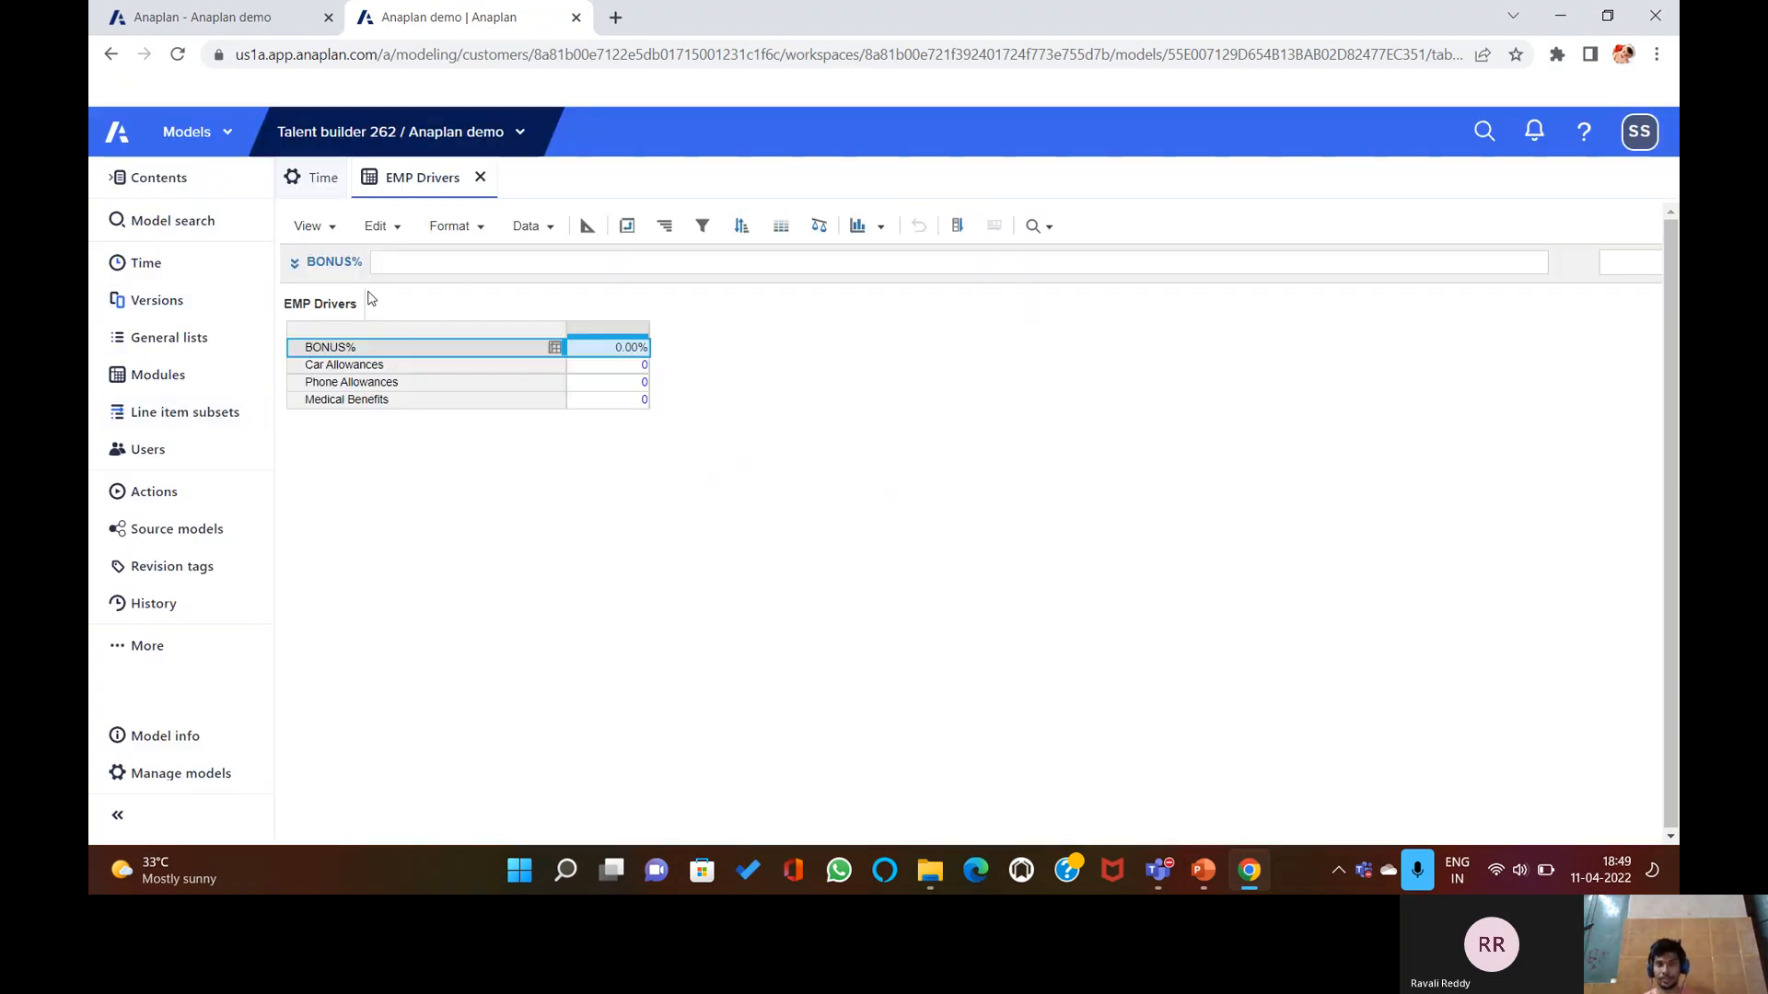
Clear the Applies To lists of BONUS% and confirm the dimensionality change.
left_click(588, 225)
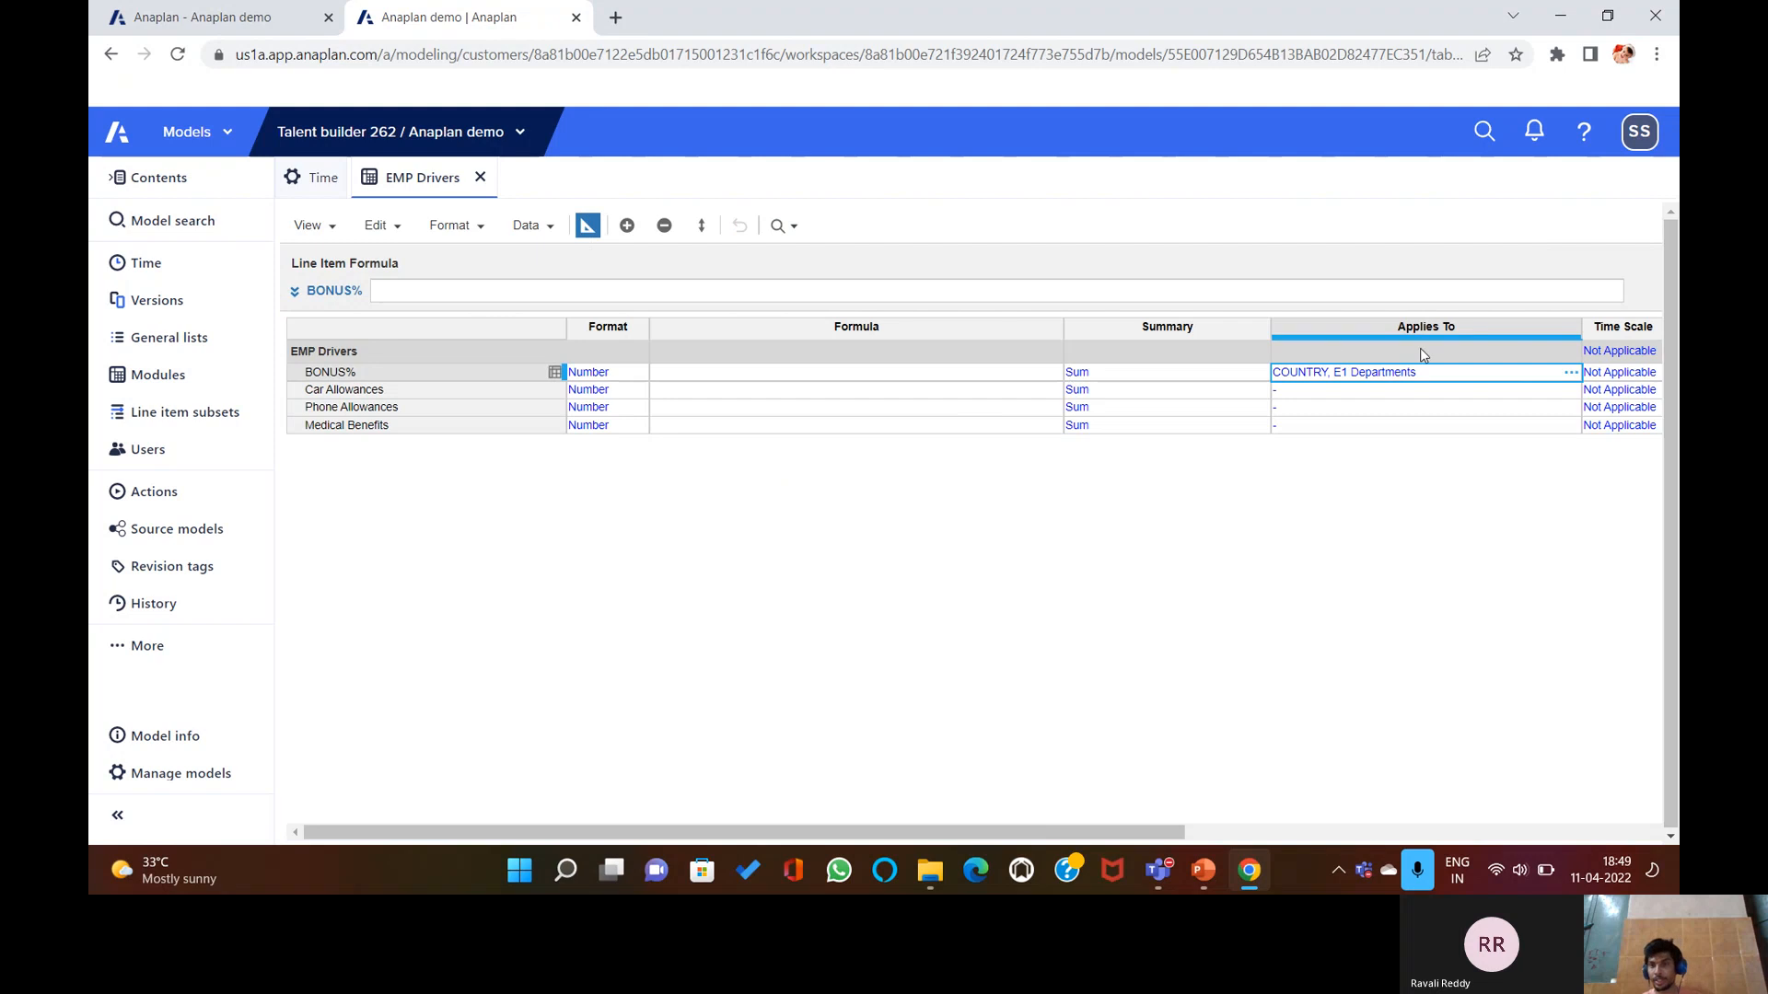
key("BackSpace")
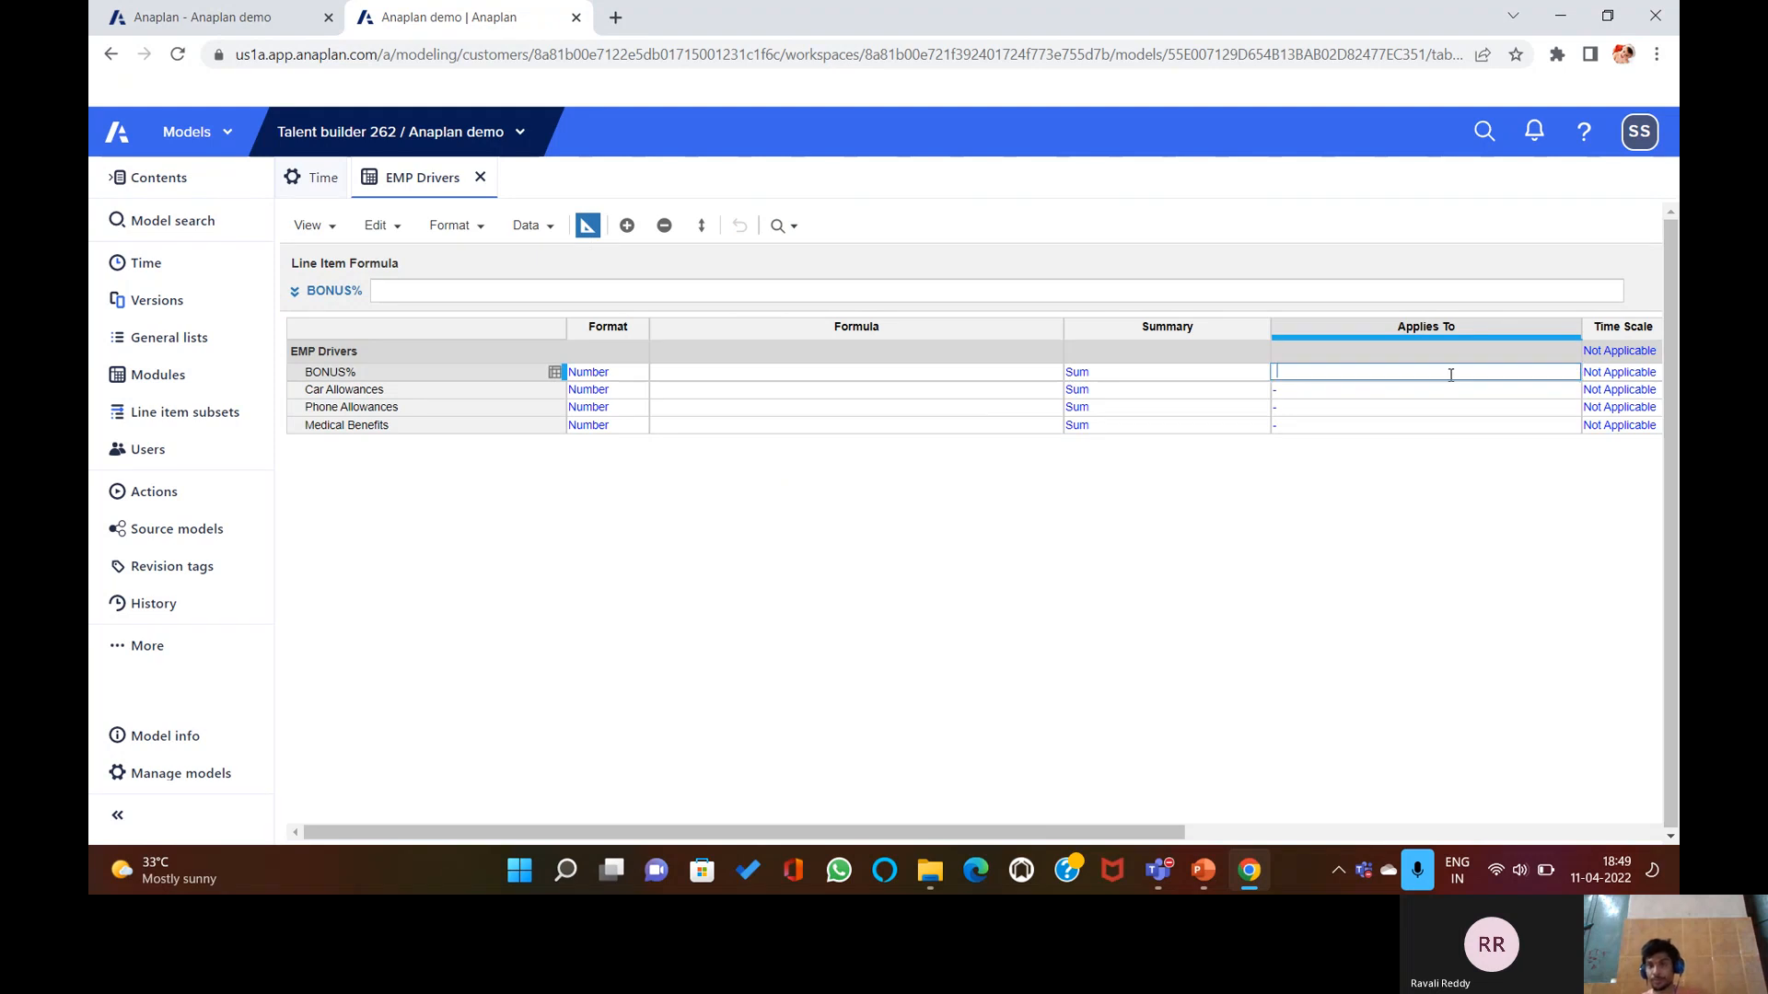
left_click(1539, 355)
left_click(1233, 649)
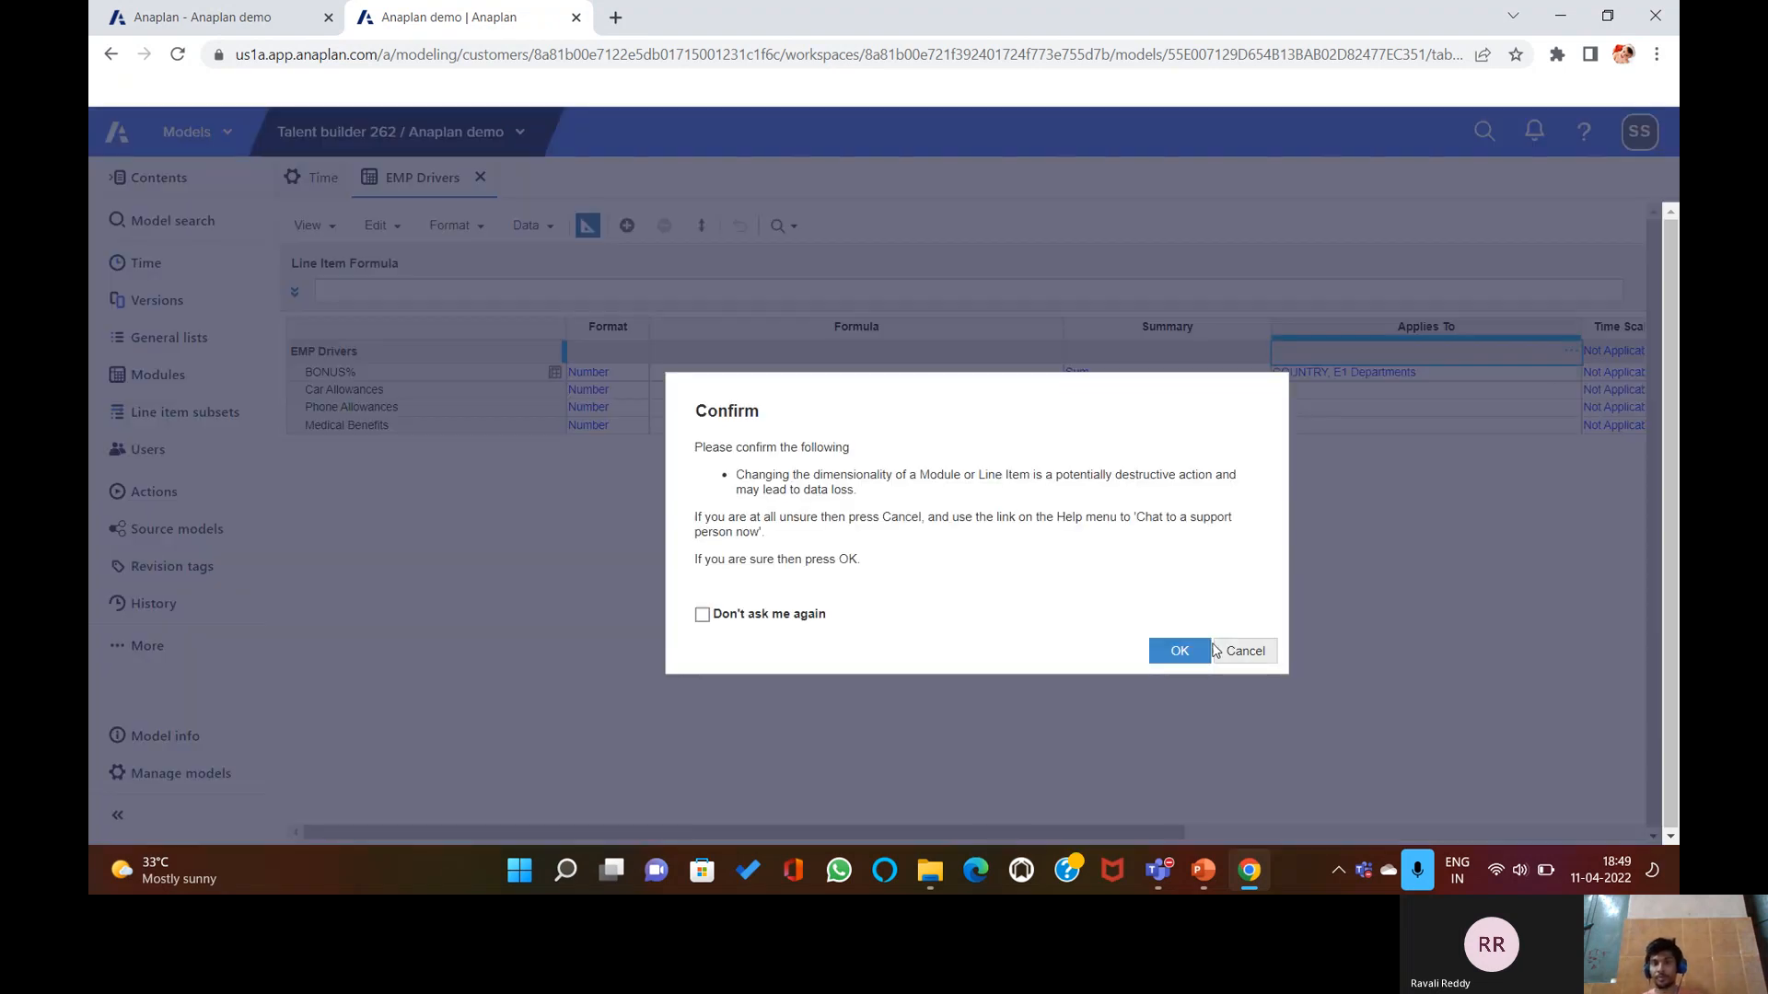
left_click(1416, 373)
key("BackSpace")
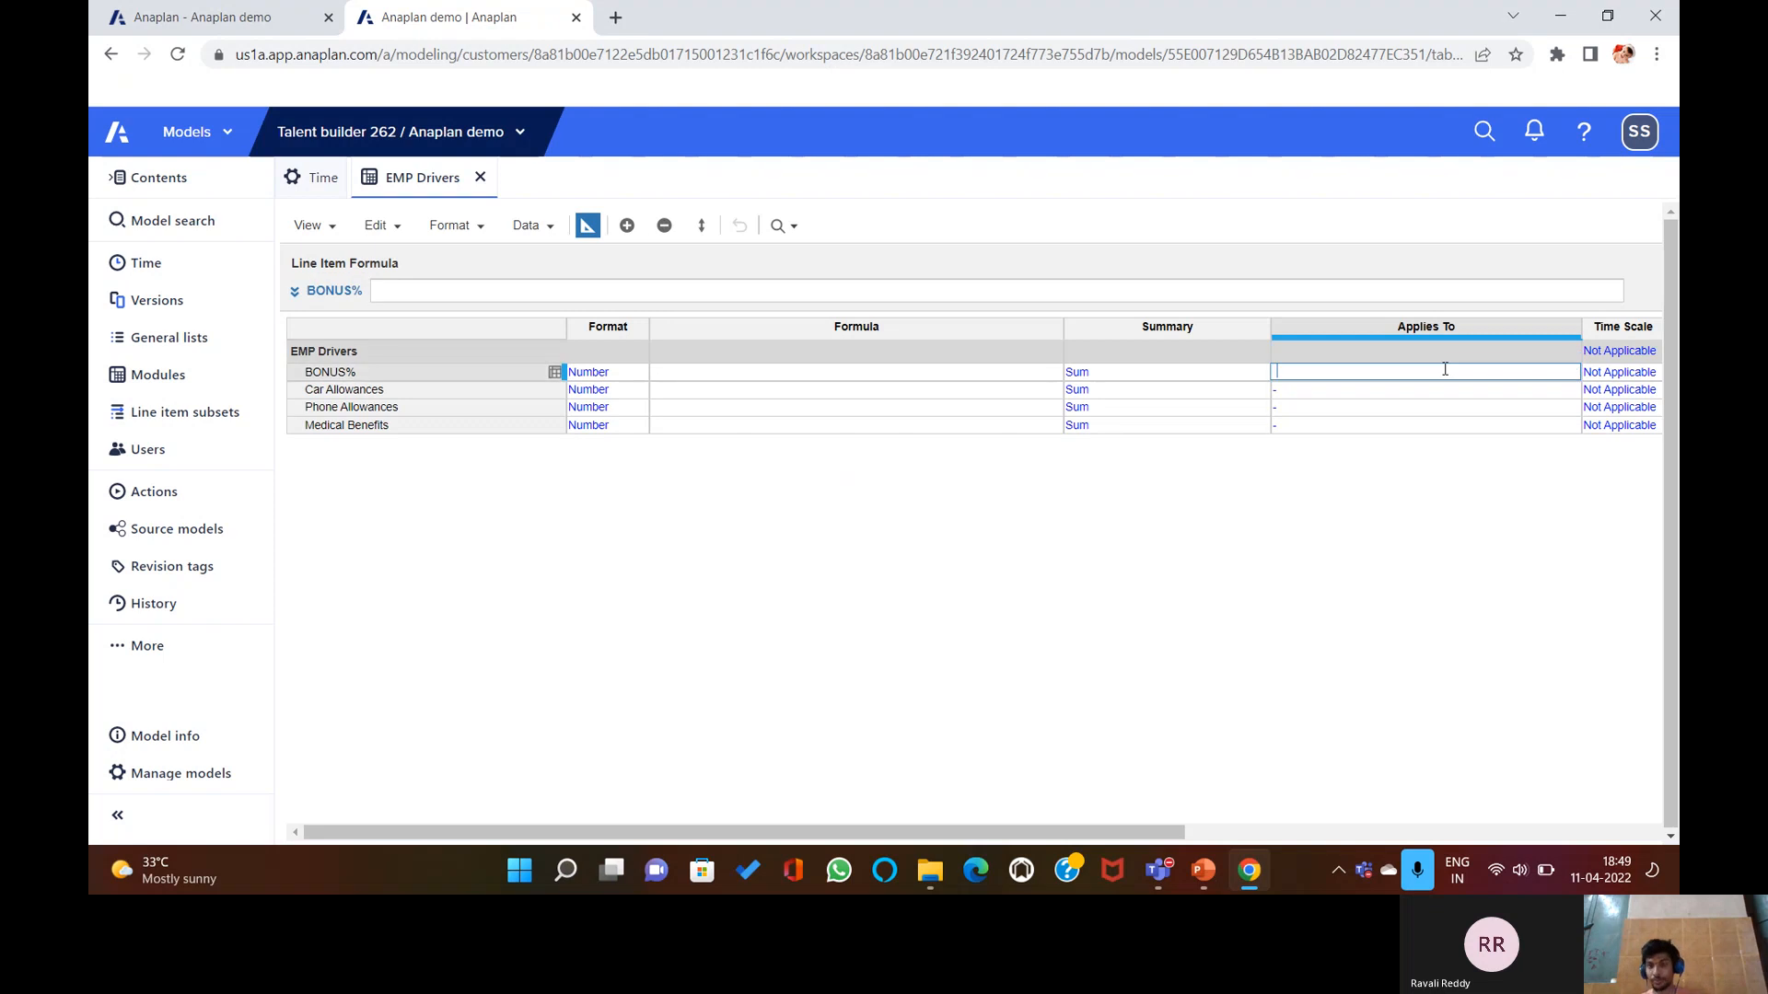
left_click(1573, 346)
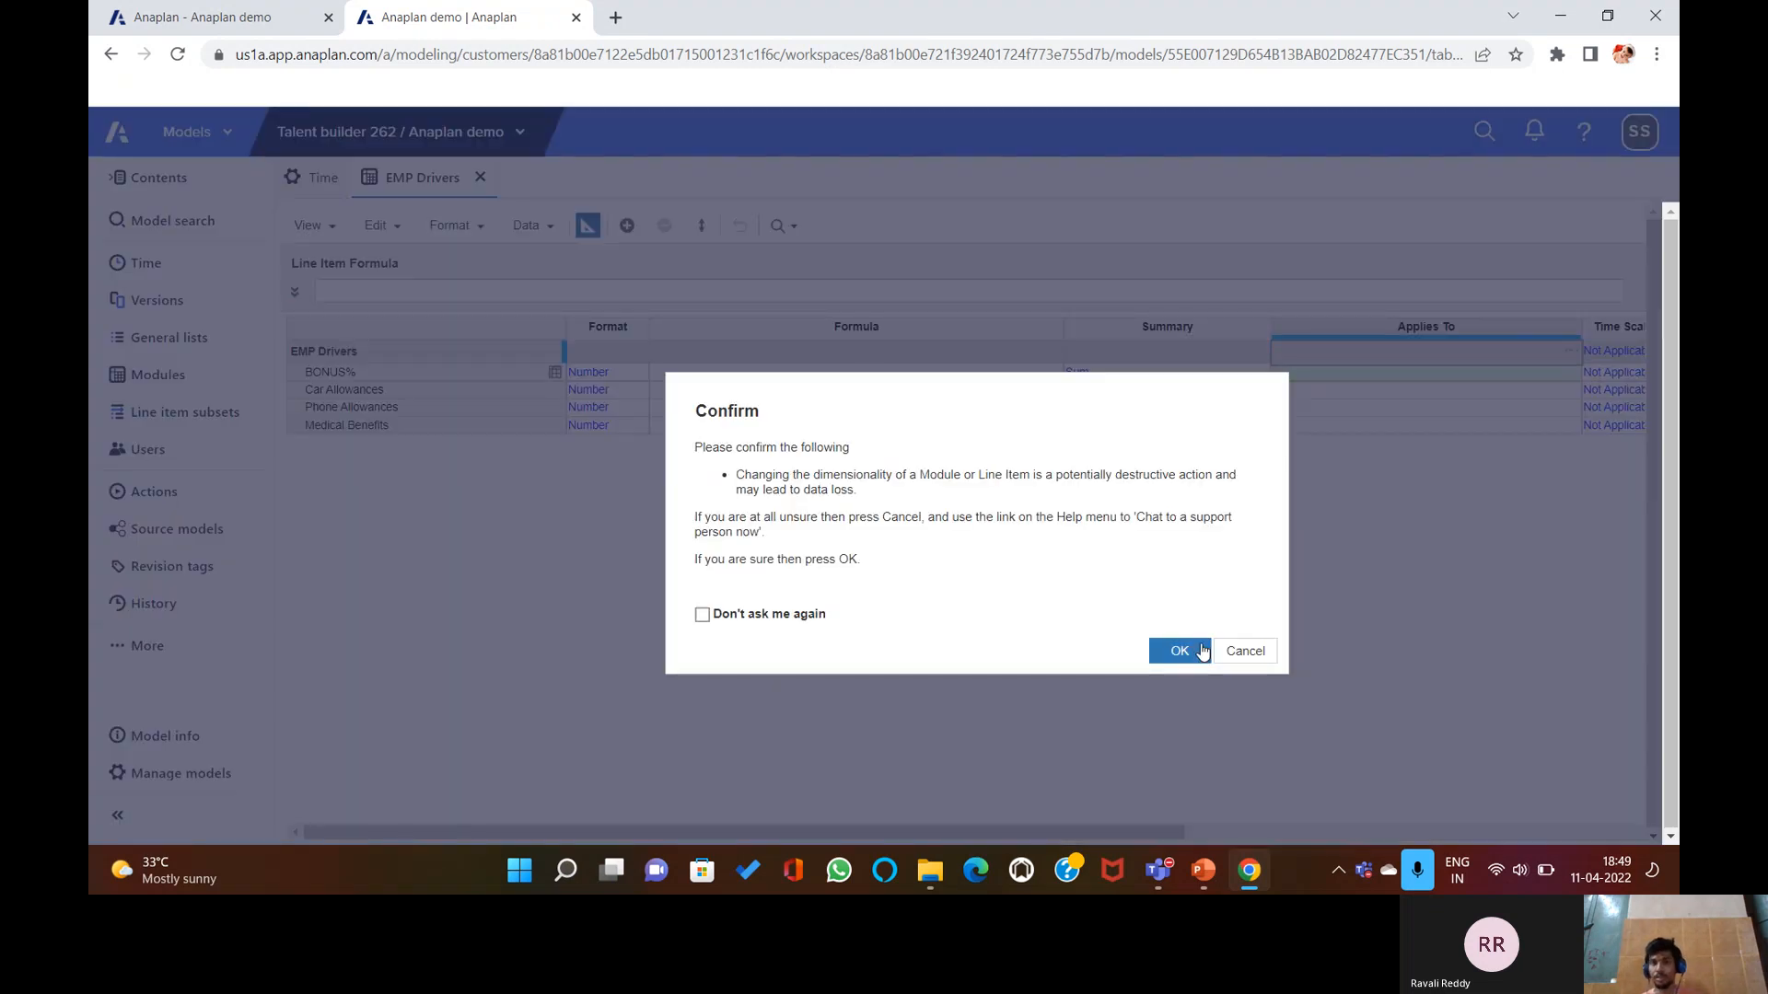
left_click(1197, 652)
Set the EMP Drivers module to apply to COUNTRY and E1 Departments, and confirm.
left_click(1574, 350)
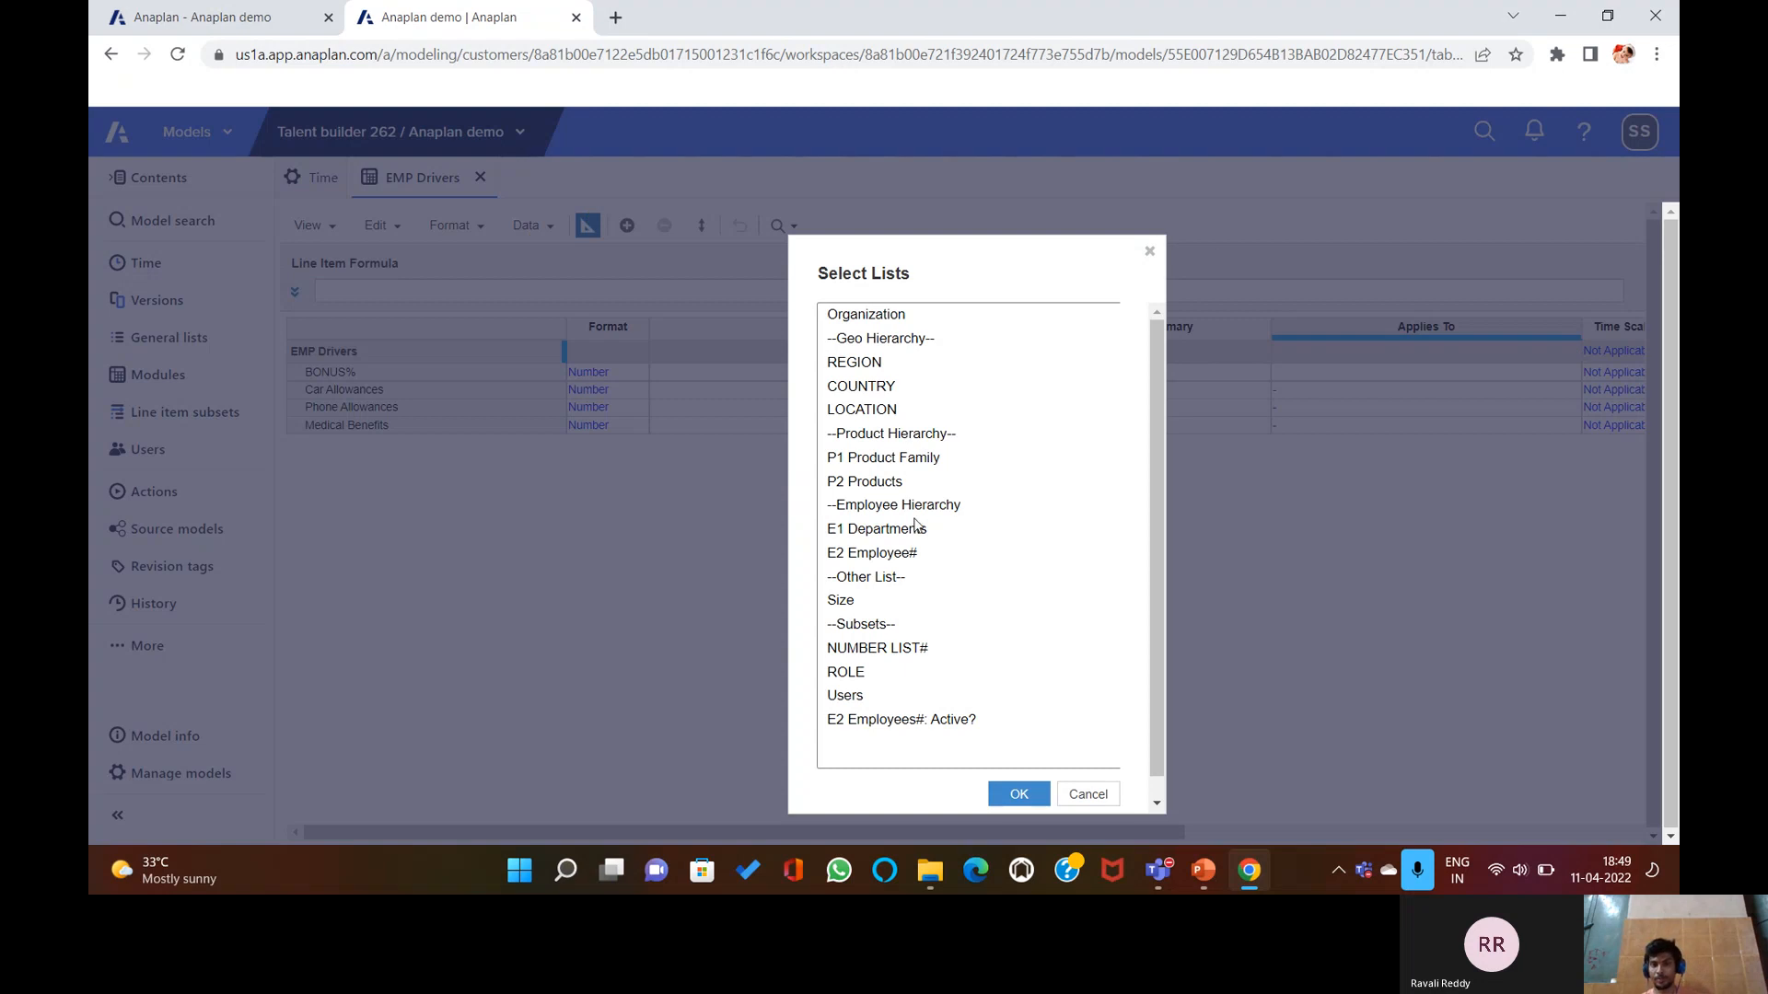
left_click(882, 388)
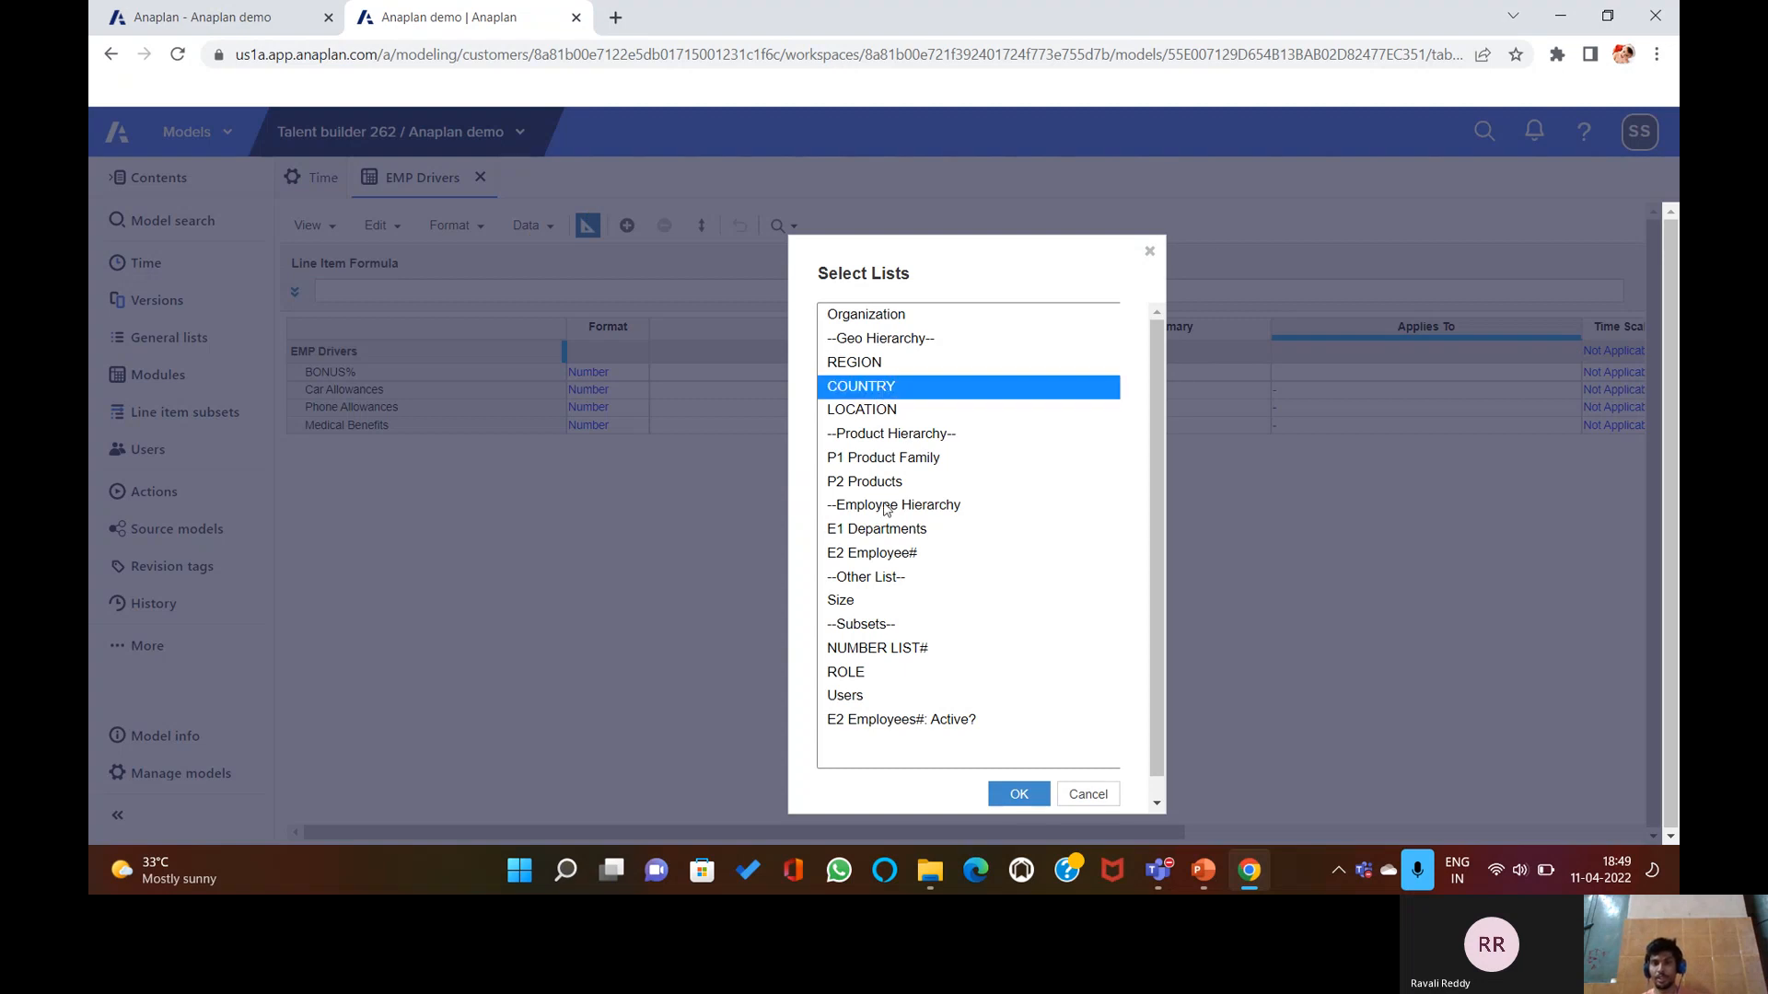
left_click(882, 532, "ctrl")
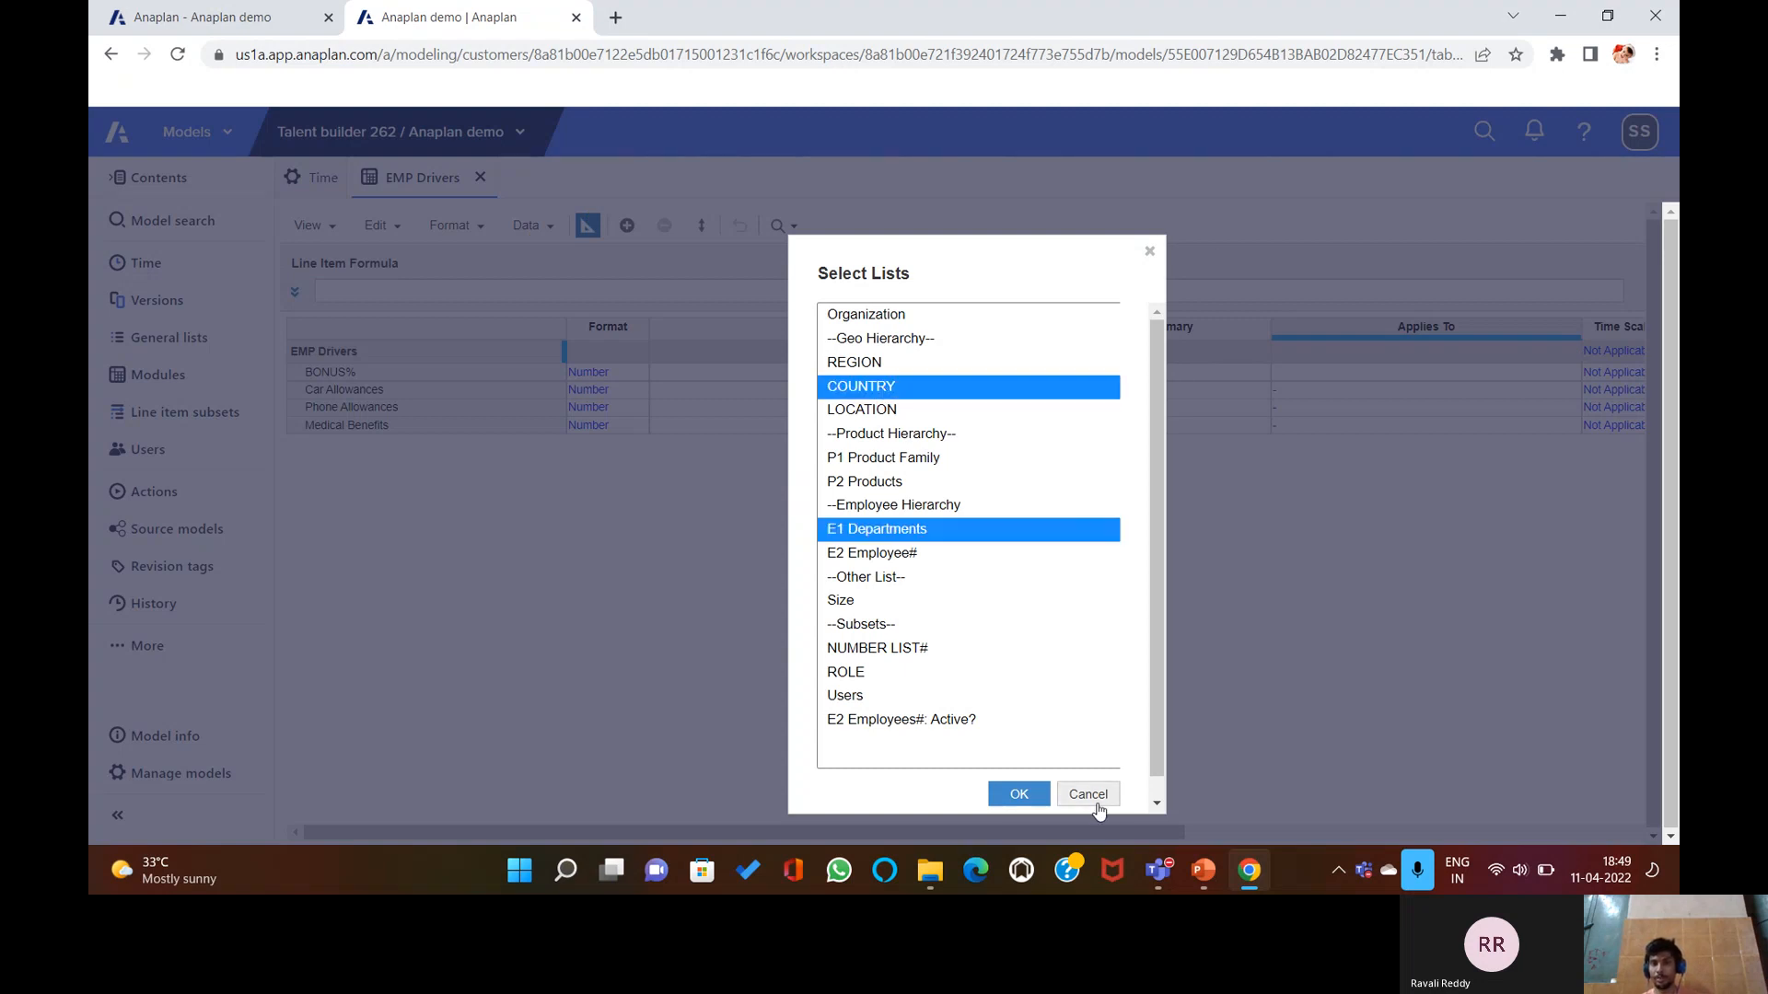
left_click(1017, 793)
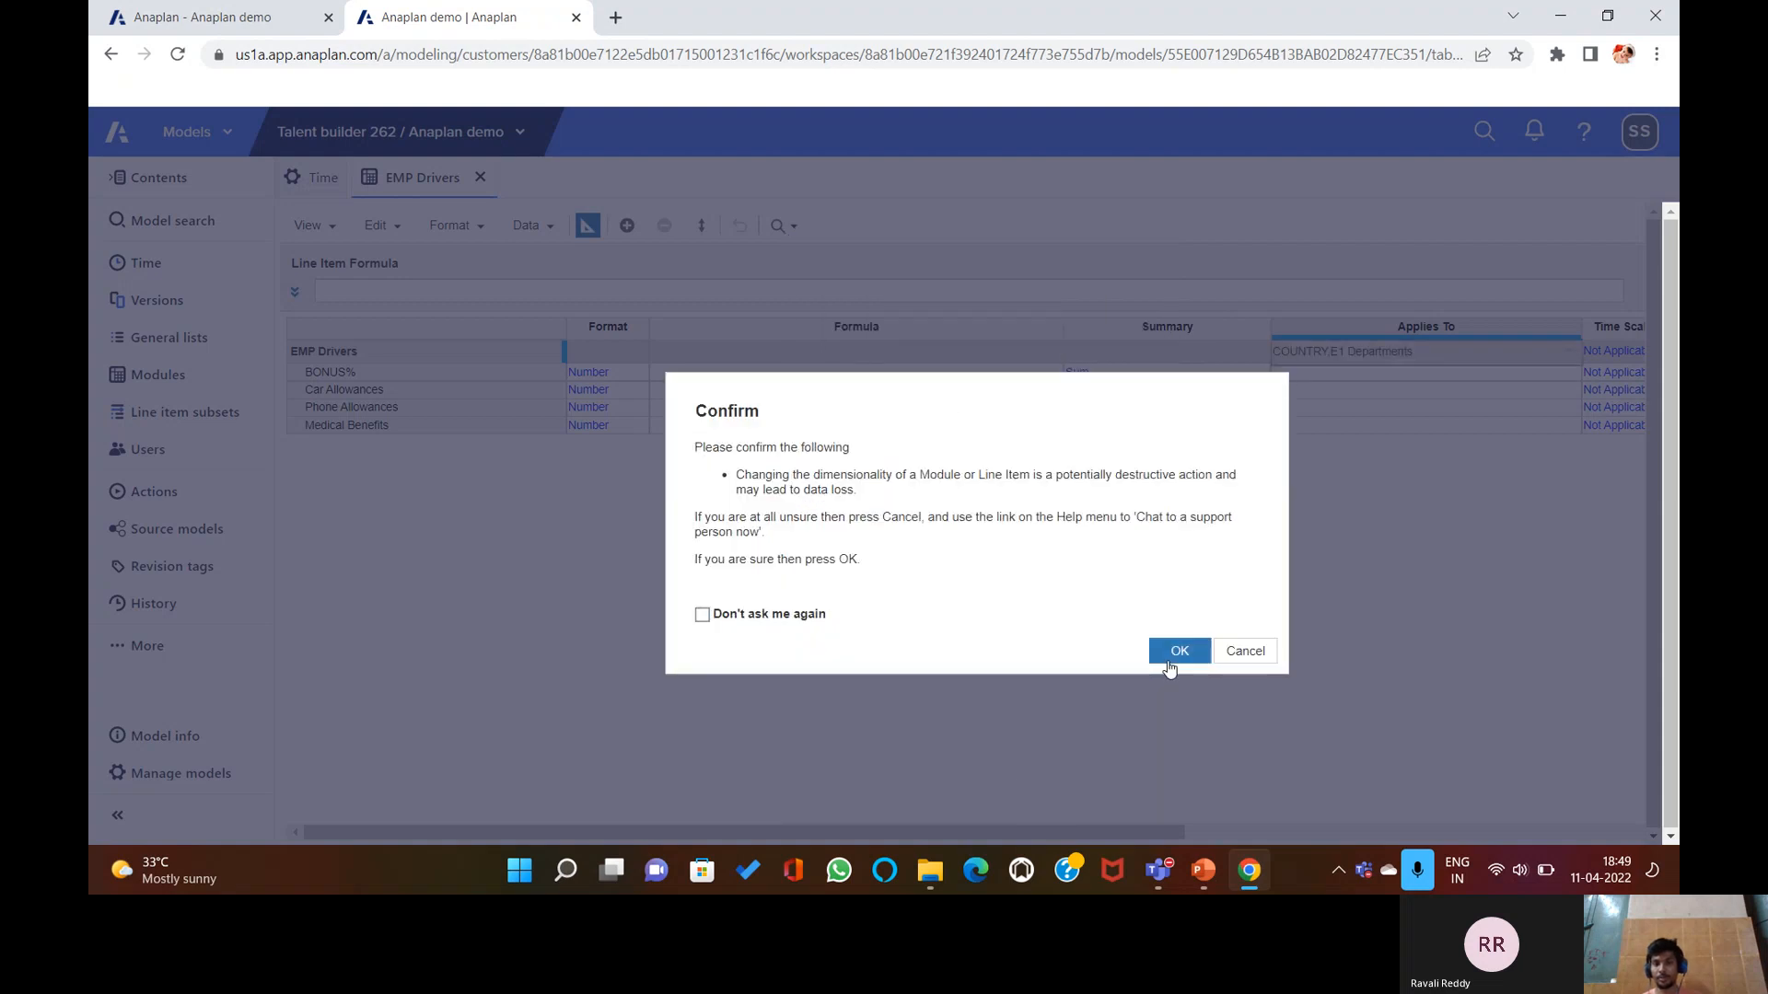
left_click(1171, 652)
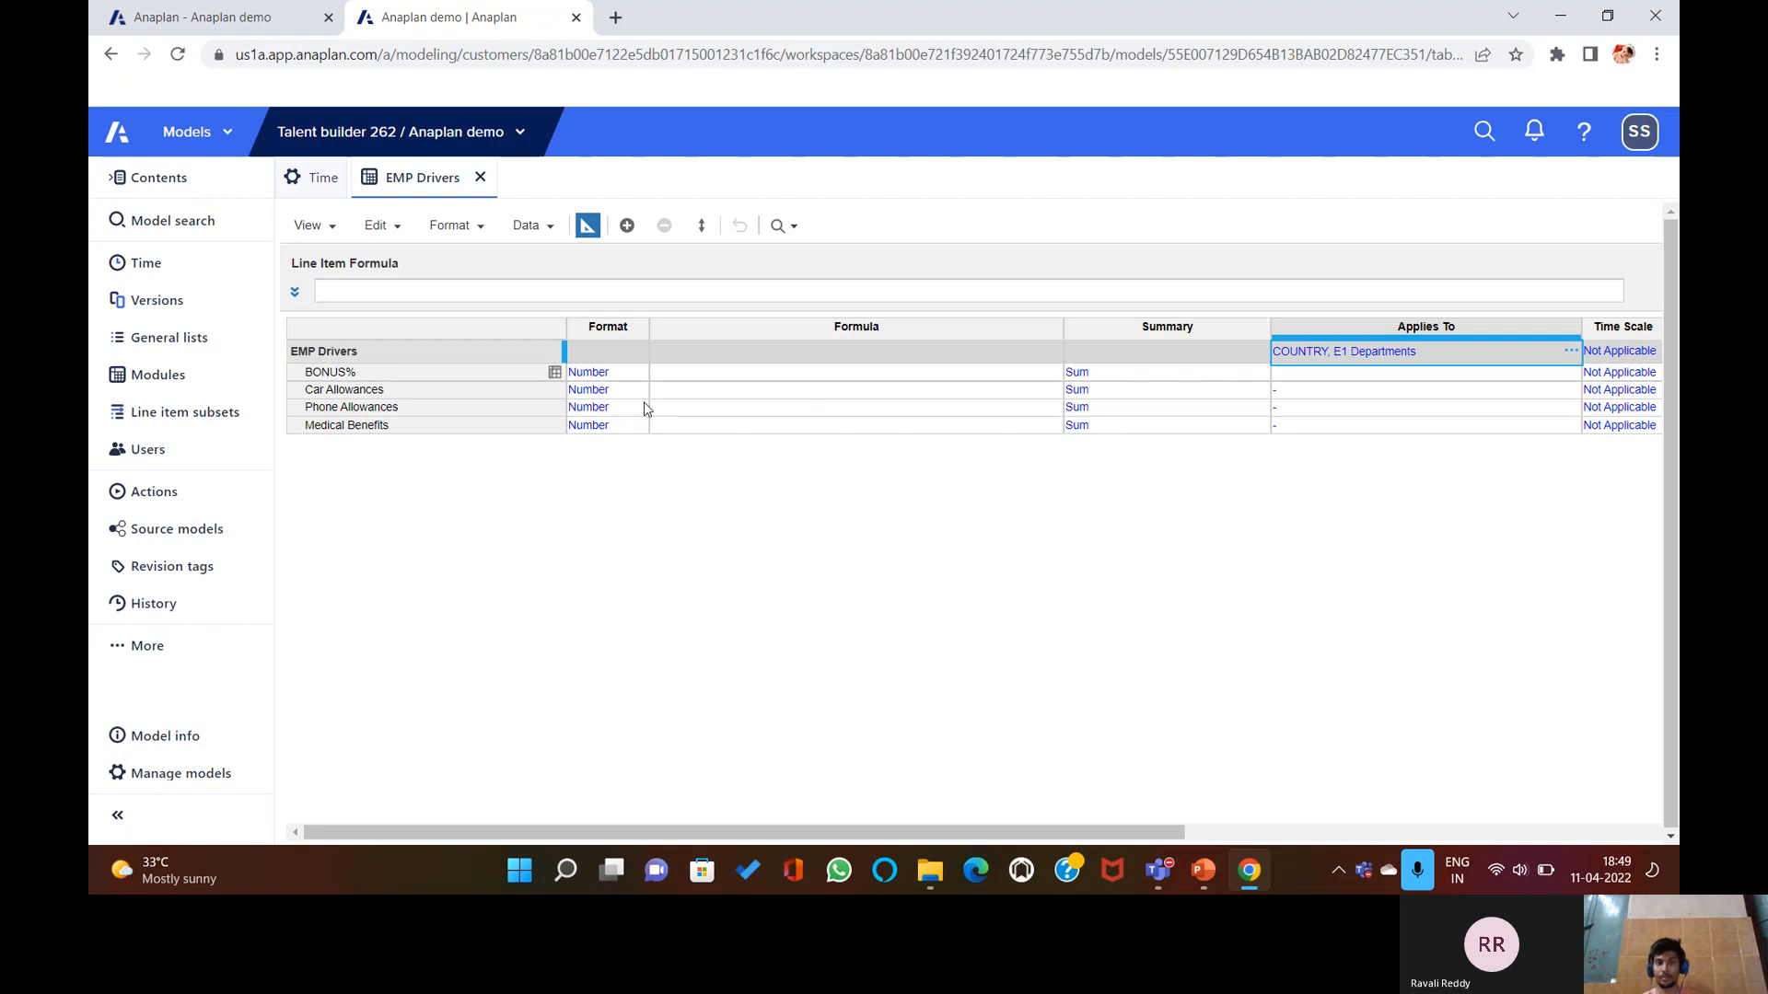
Switch EMP Drivers from blueprint to a refreshed grid view.
left_click(523, 226)
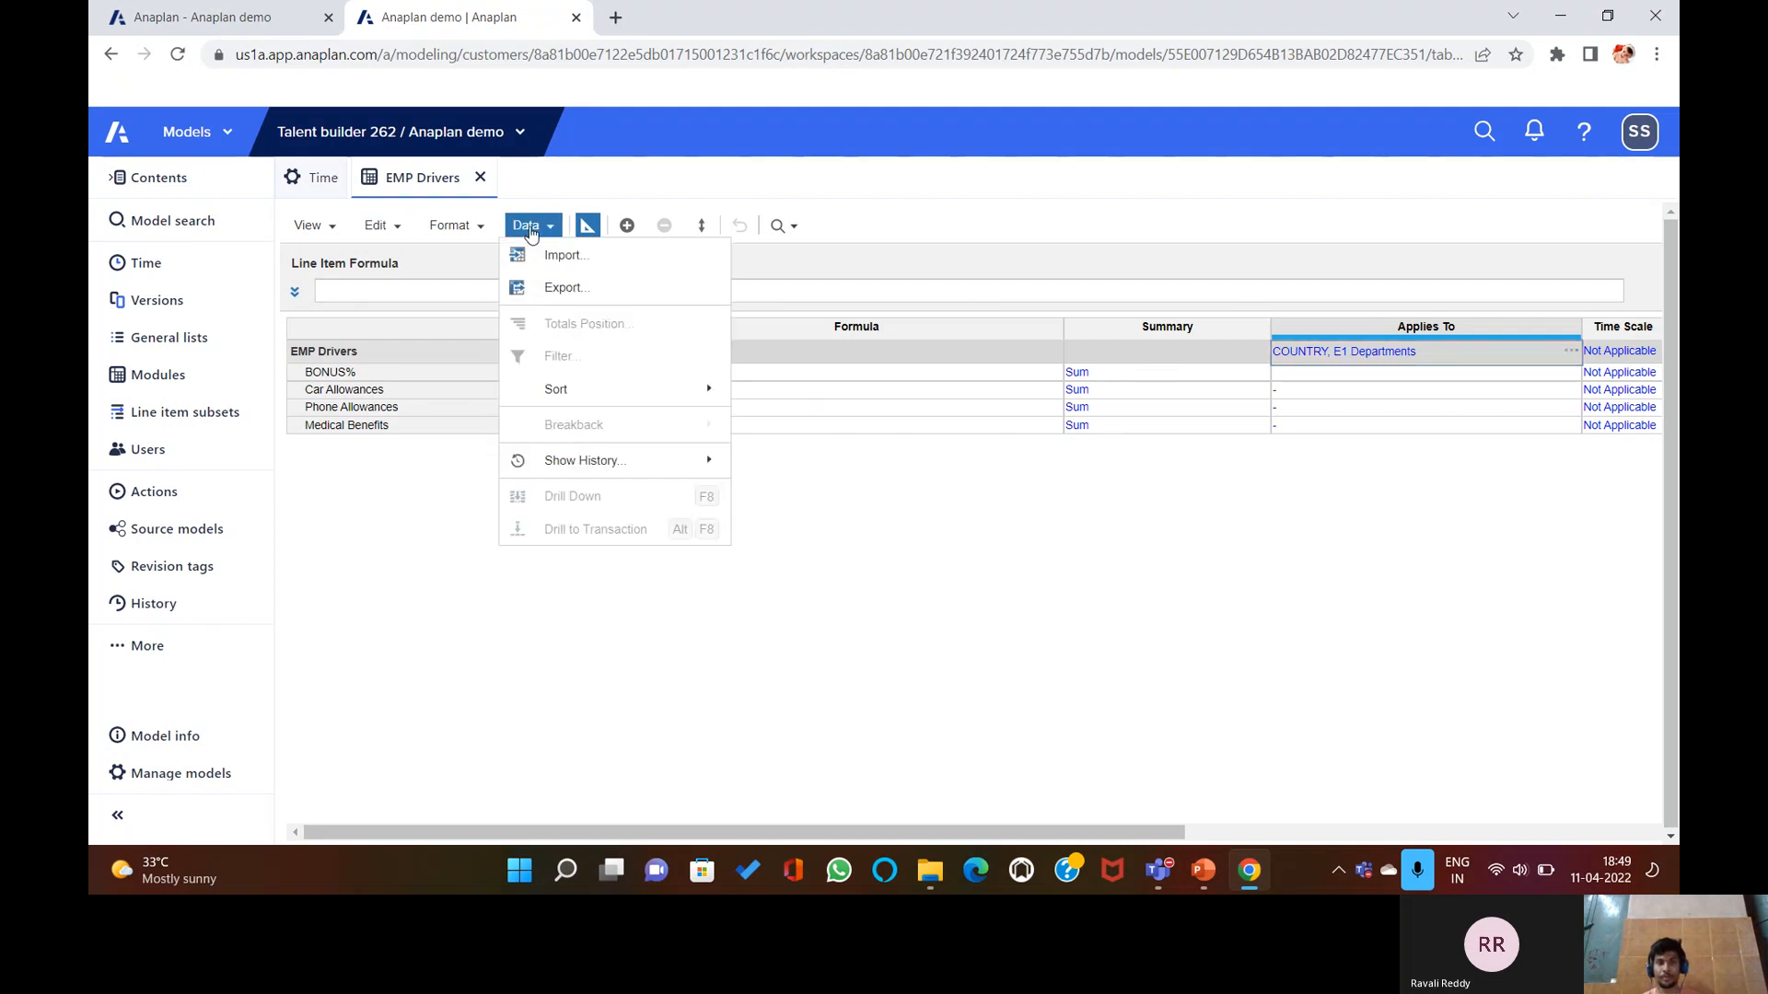
left_click(590, 227)
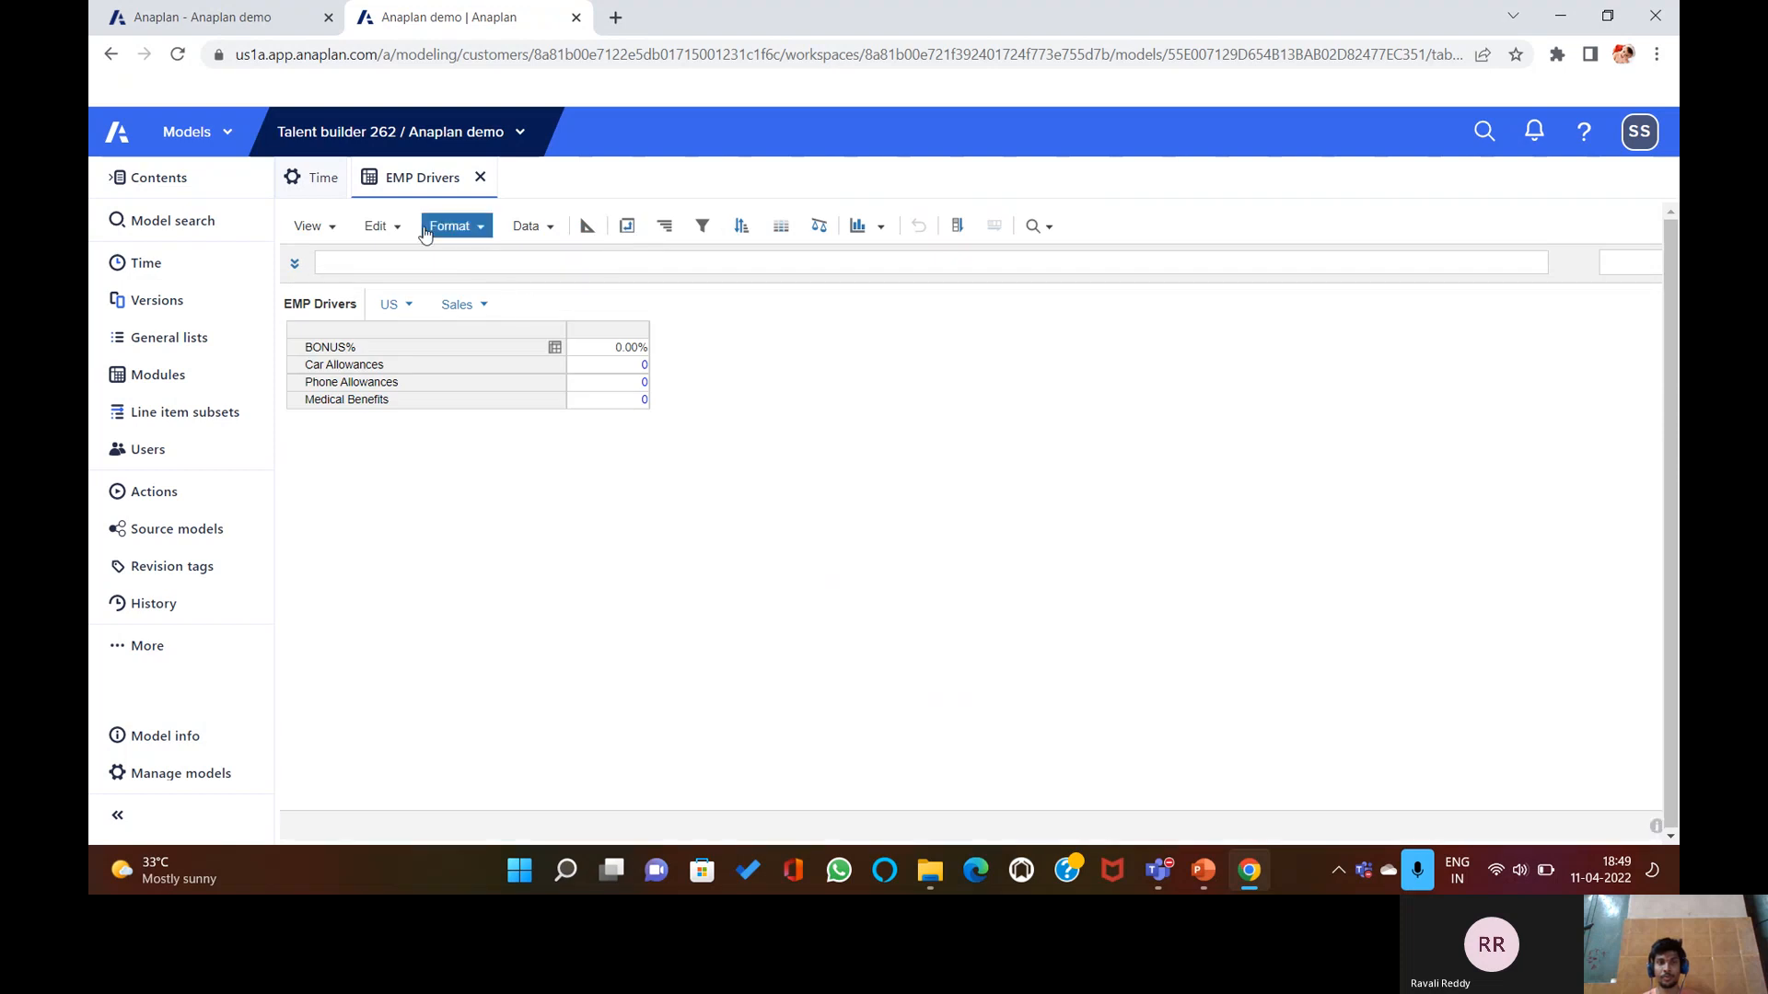
left_click(376, 226)
left_click(444, 488)
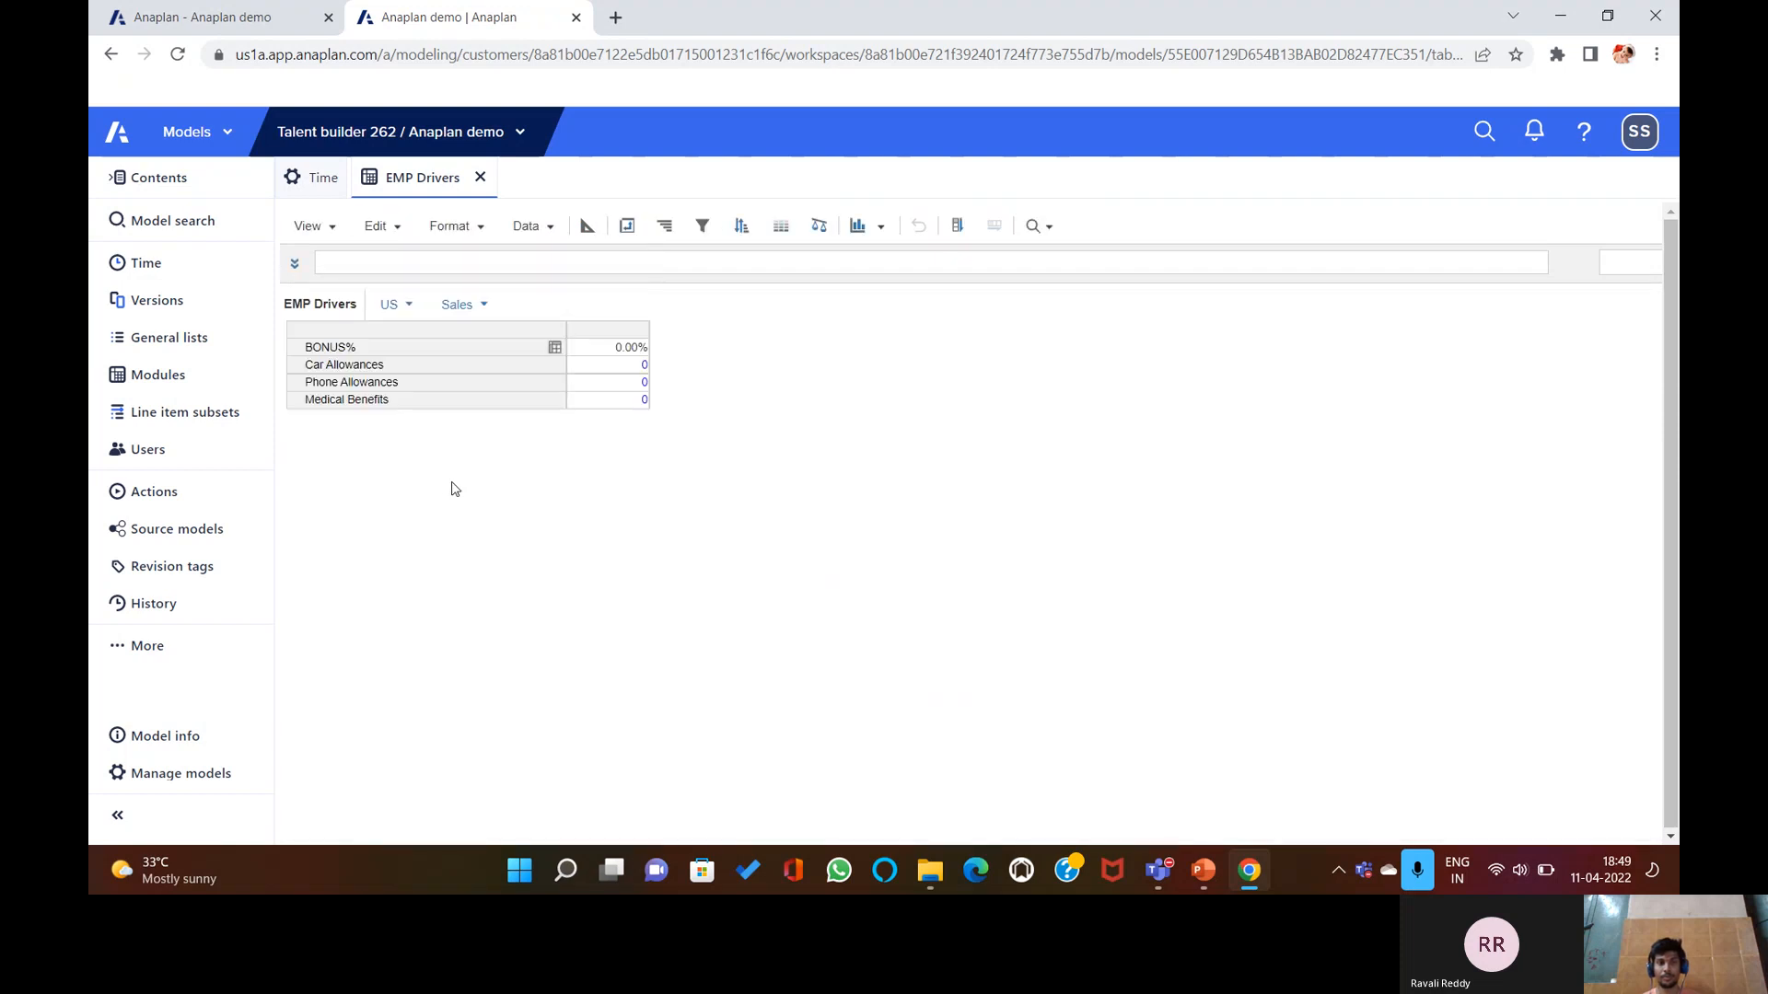
Start importing Employee+Drivers.csv into EMP Drivers.
left_click(526, 227)
left_click(543, 248)
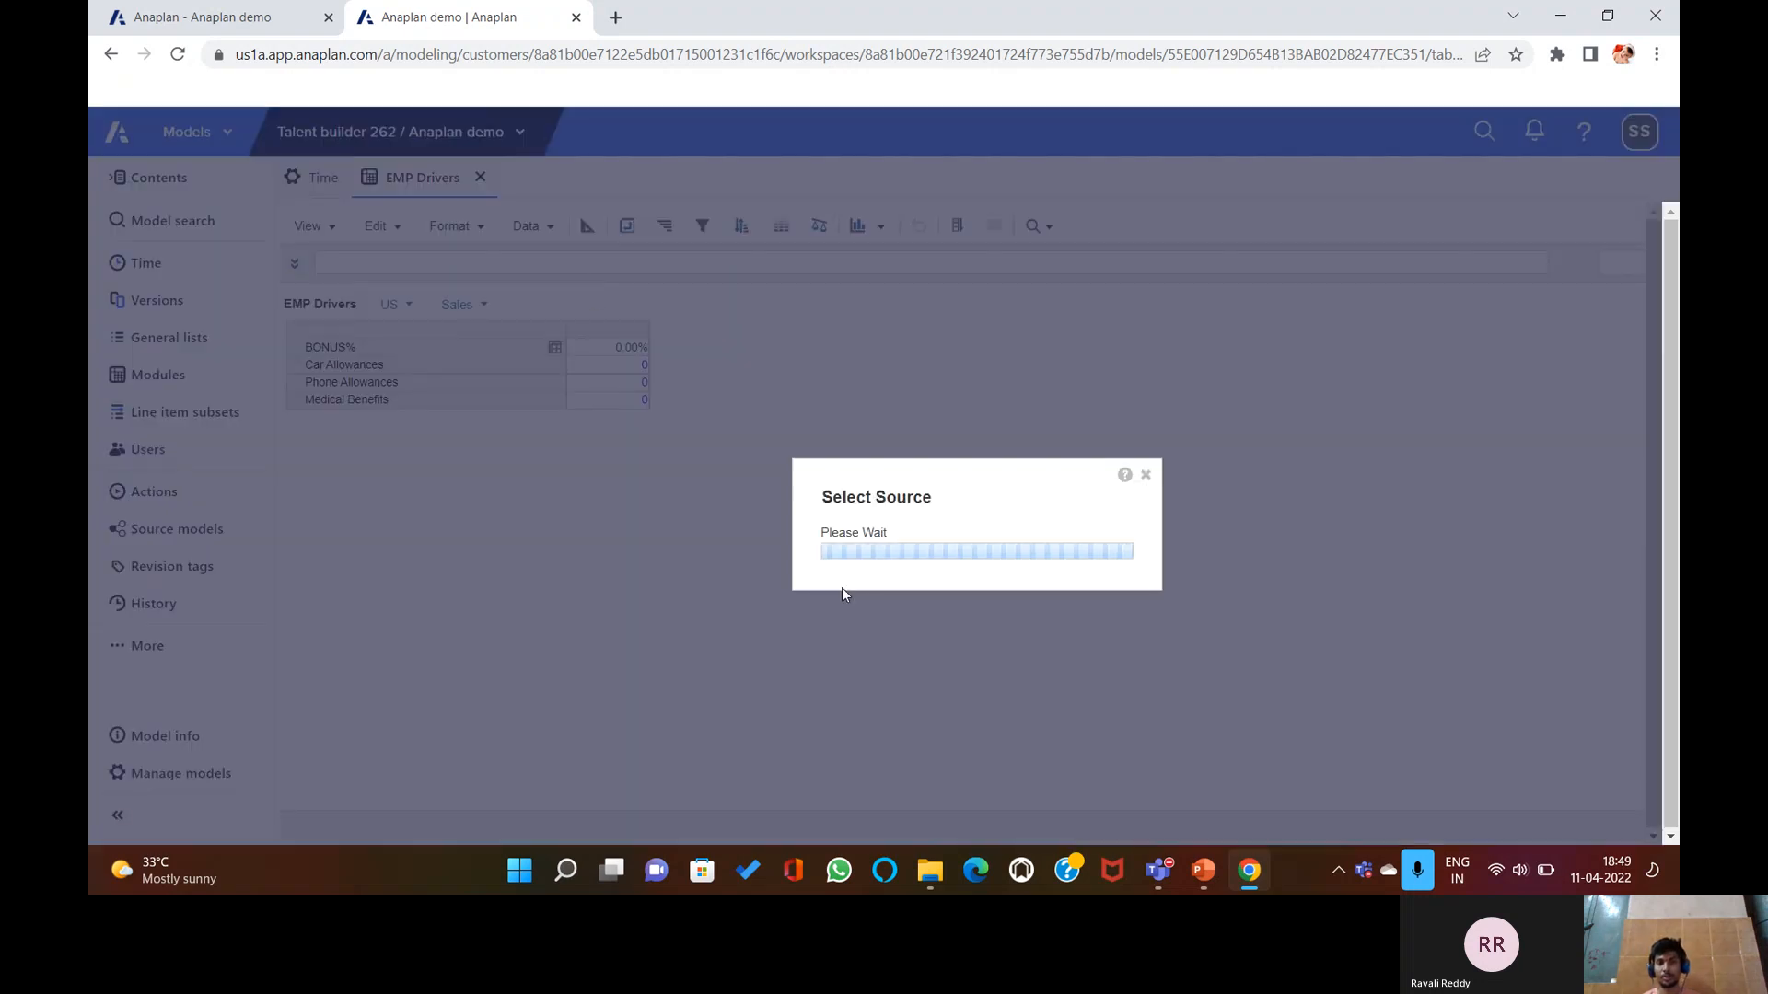
left_click(771, 613)
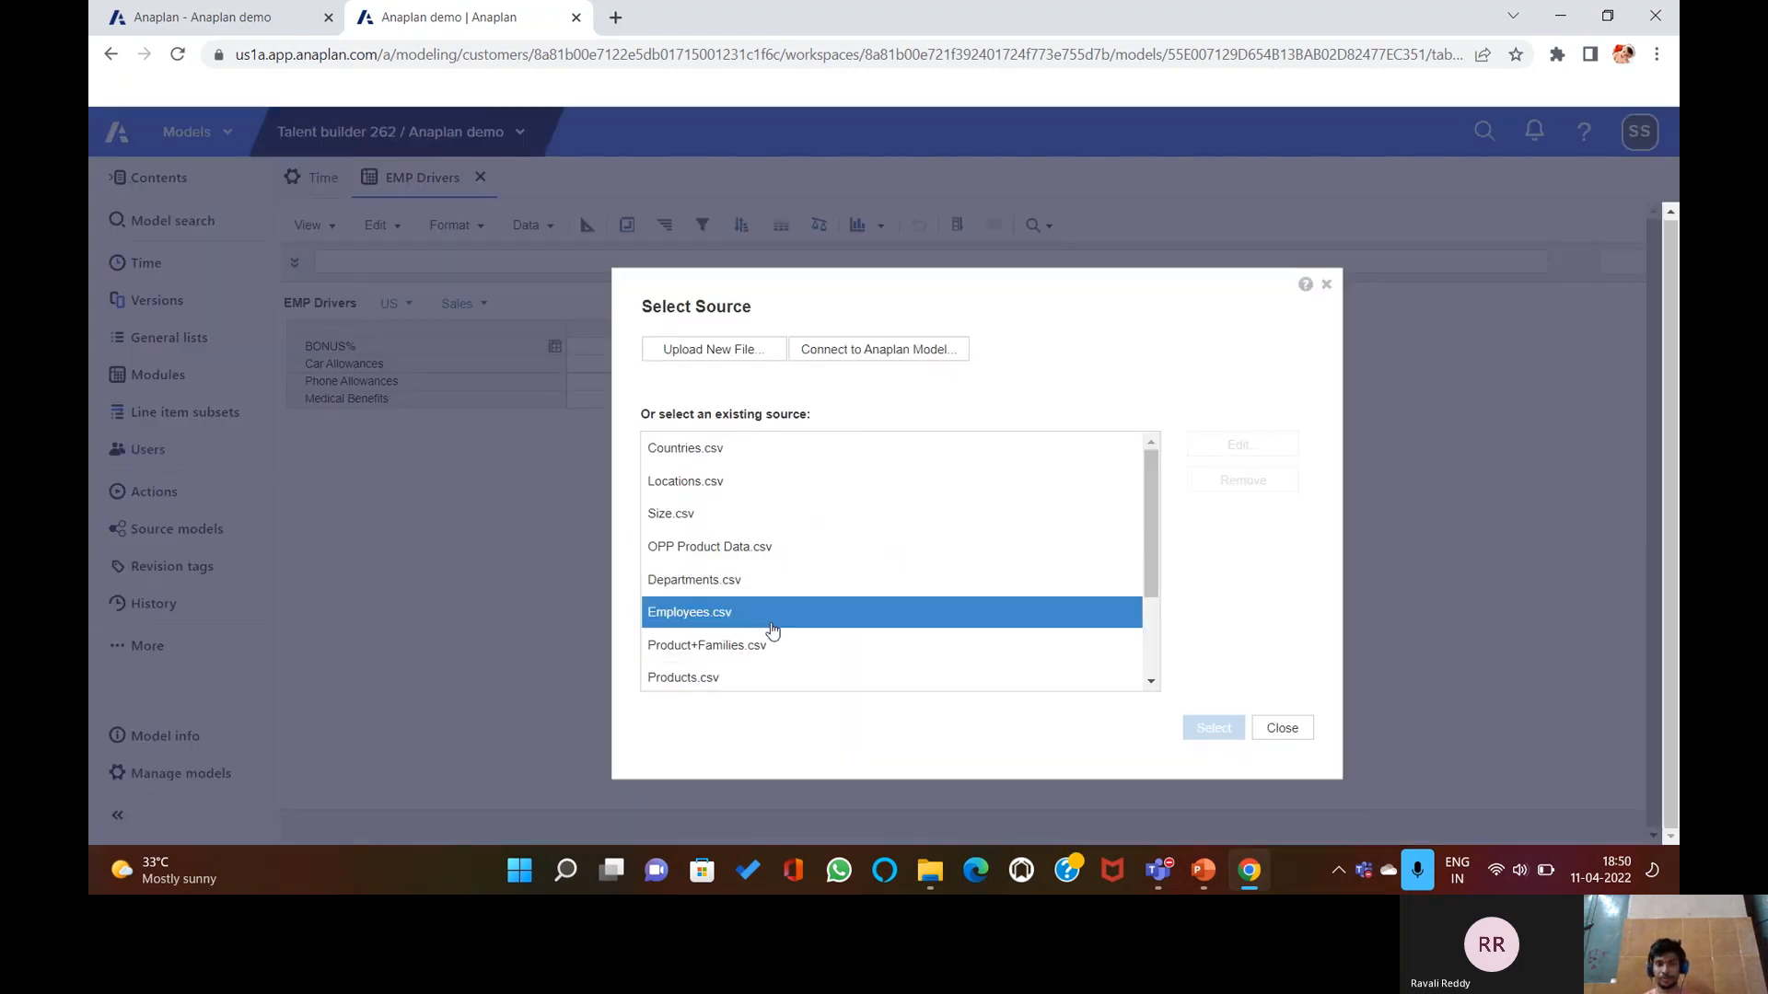
scroll(774, 615, "down", 3)
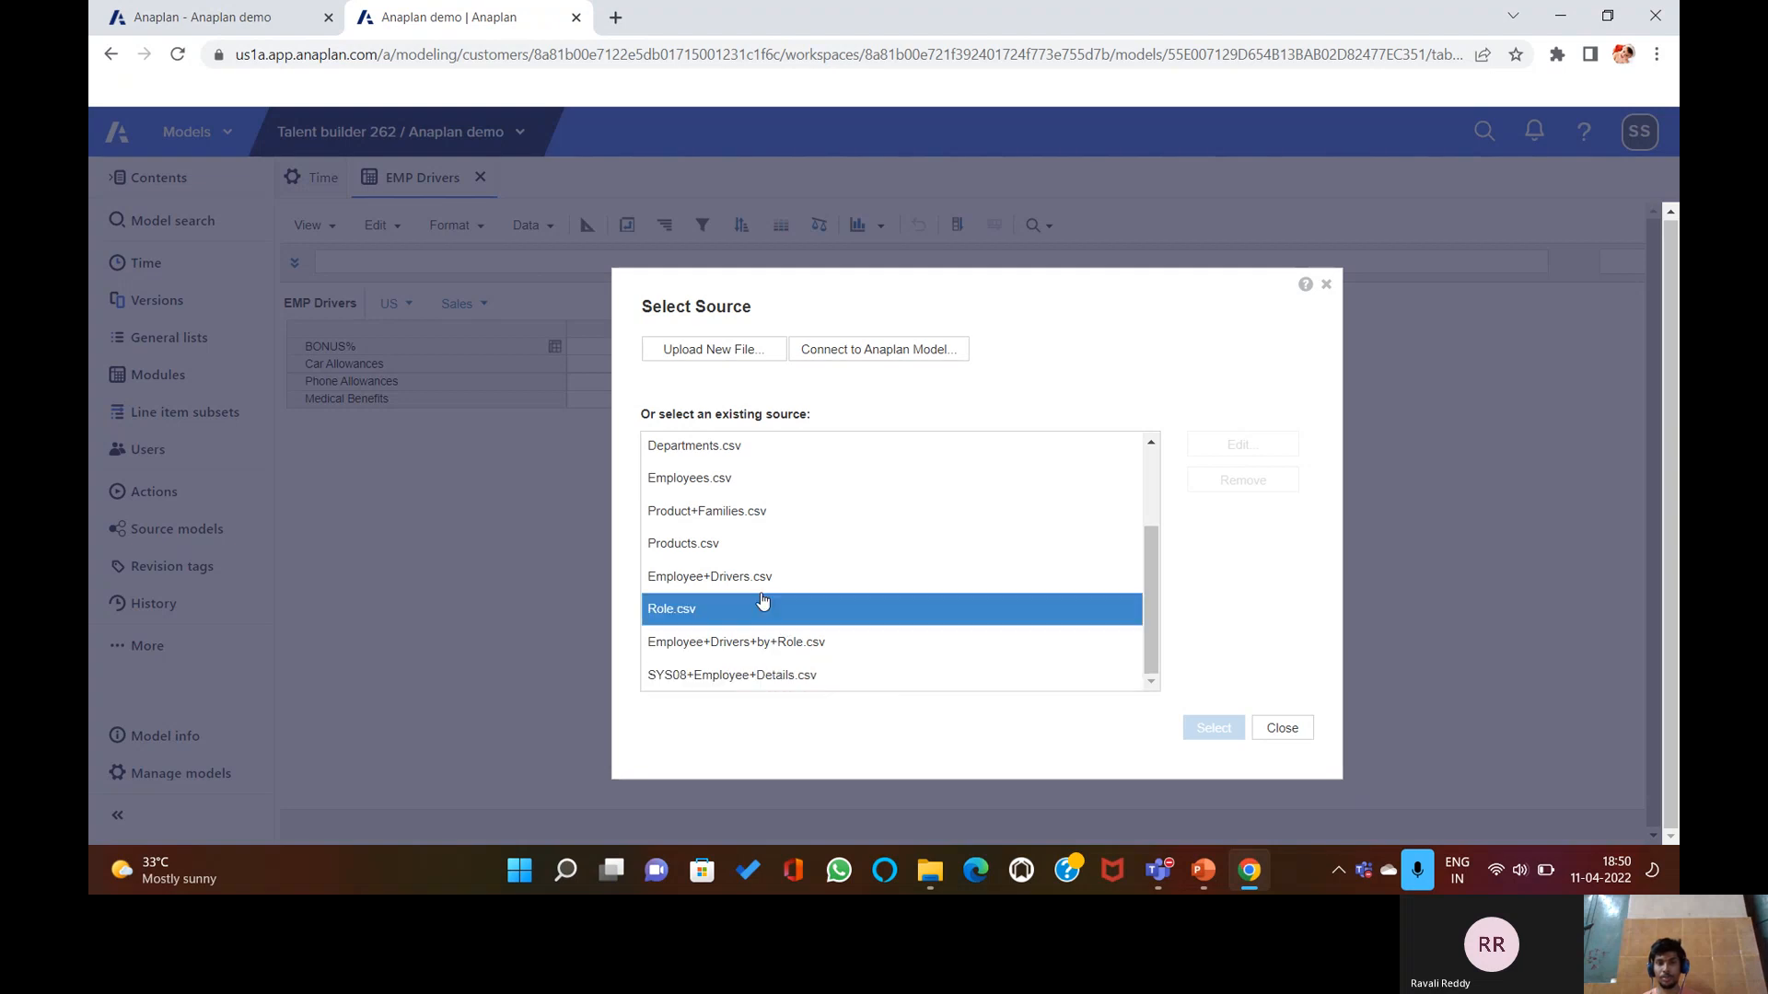
left_click(777, 578)
left_click(1212, 727)
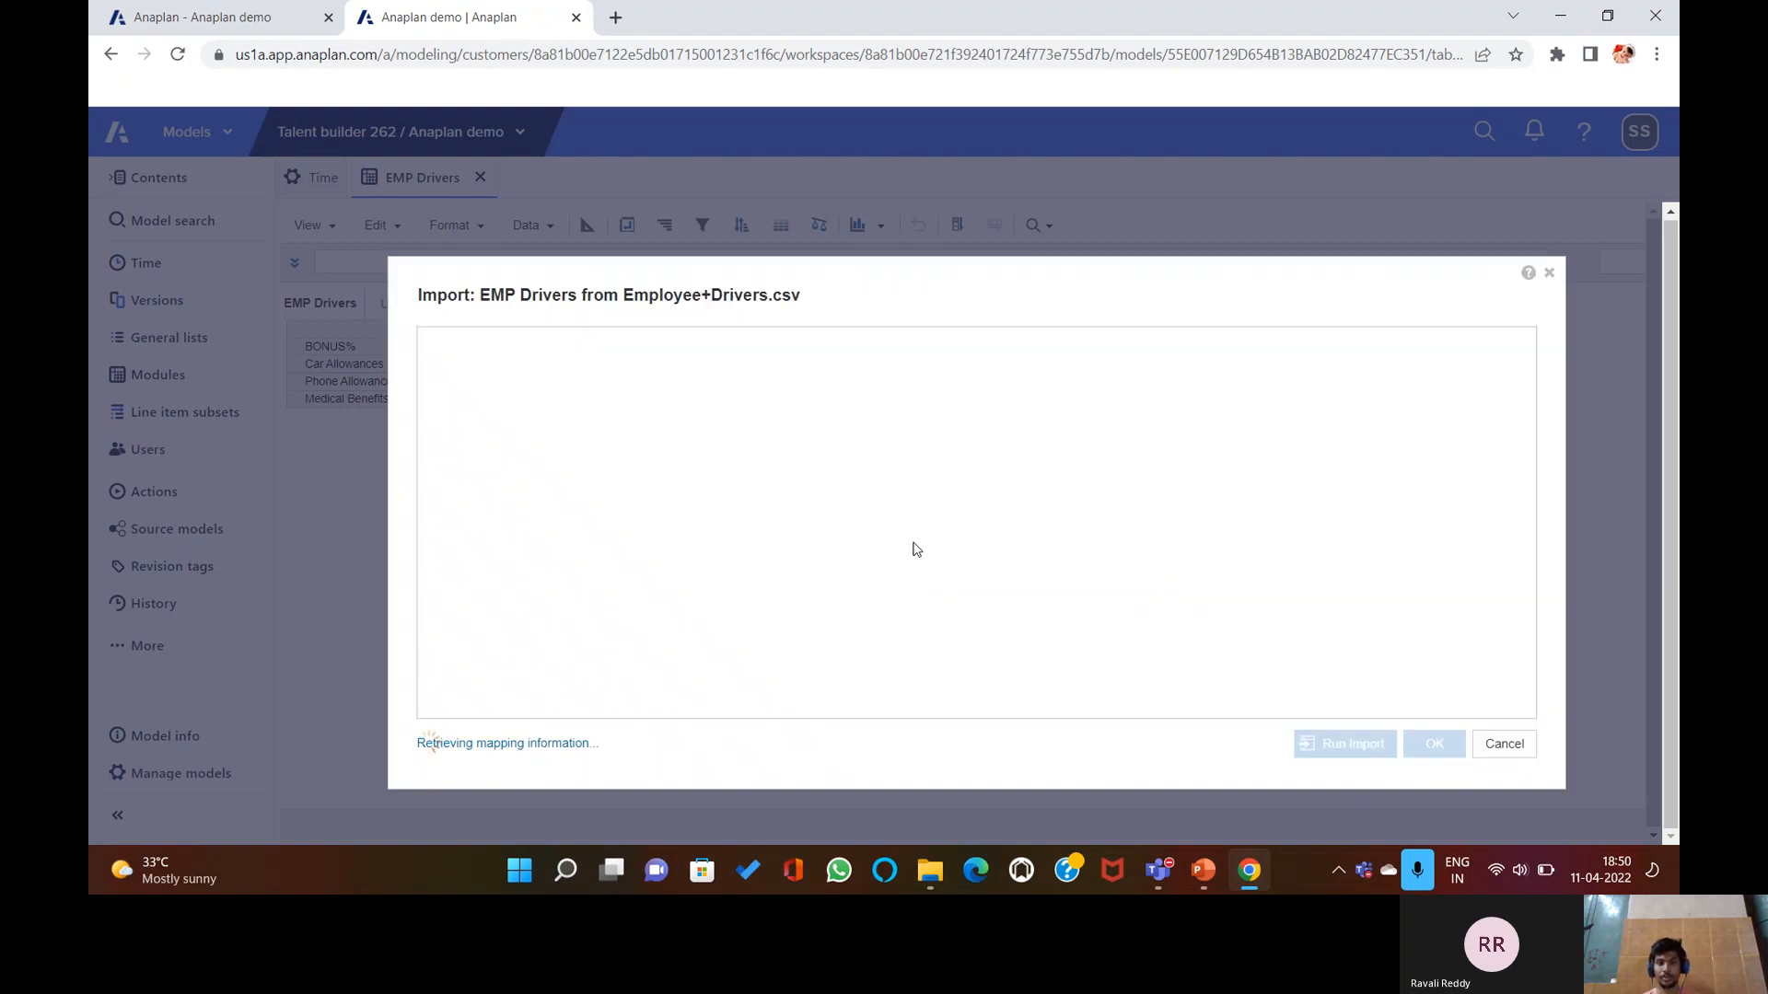
Map E1 Departments to (Column Headers) and line items to Column 1: Expenses.
left_click(609, 418)
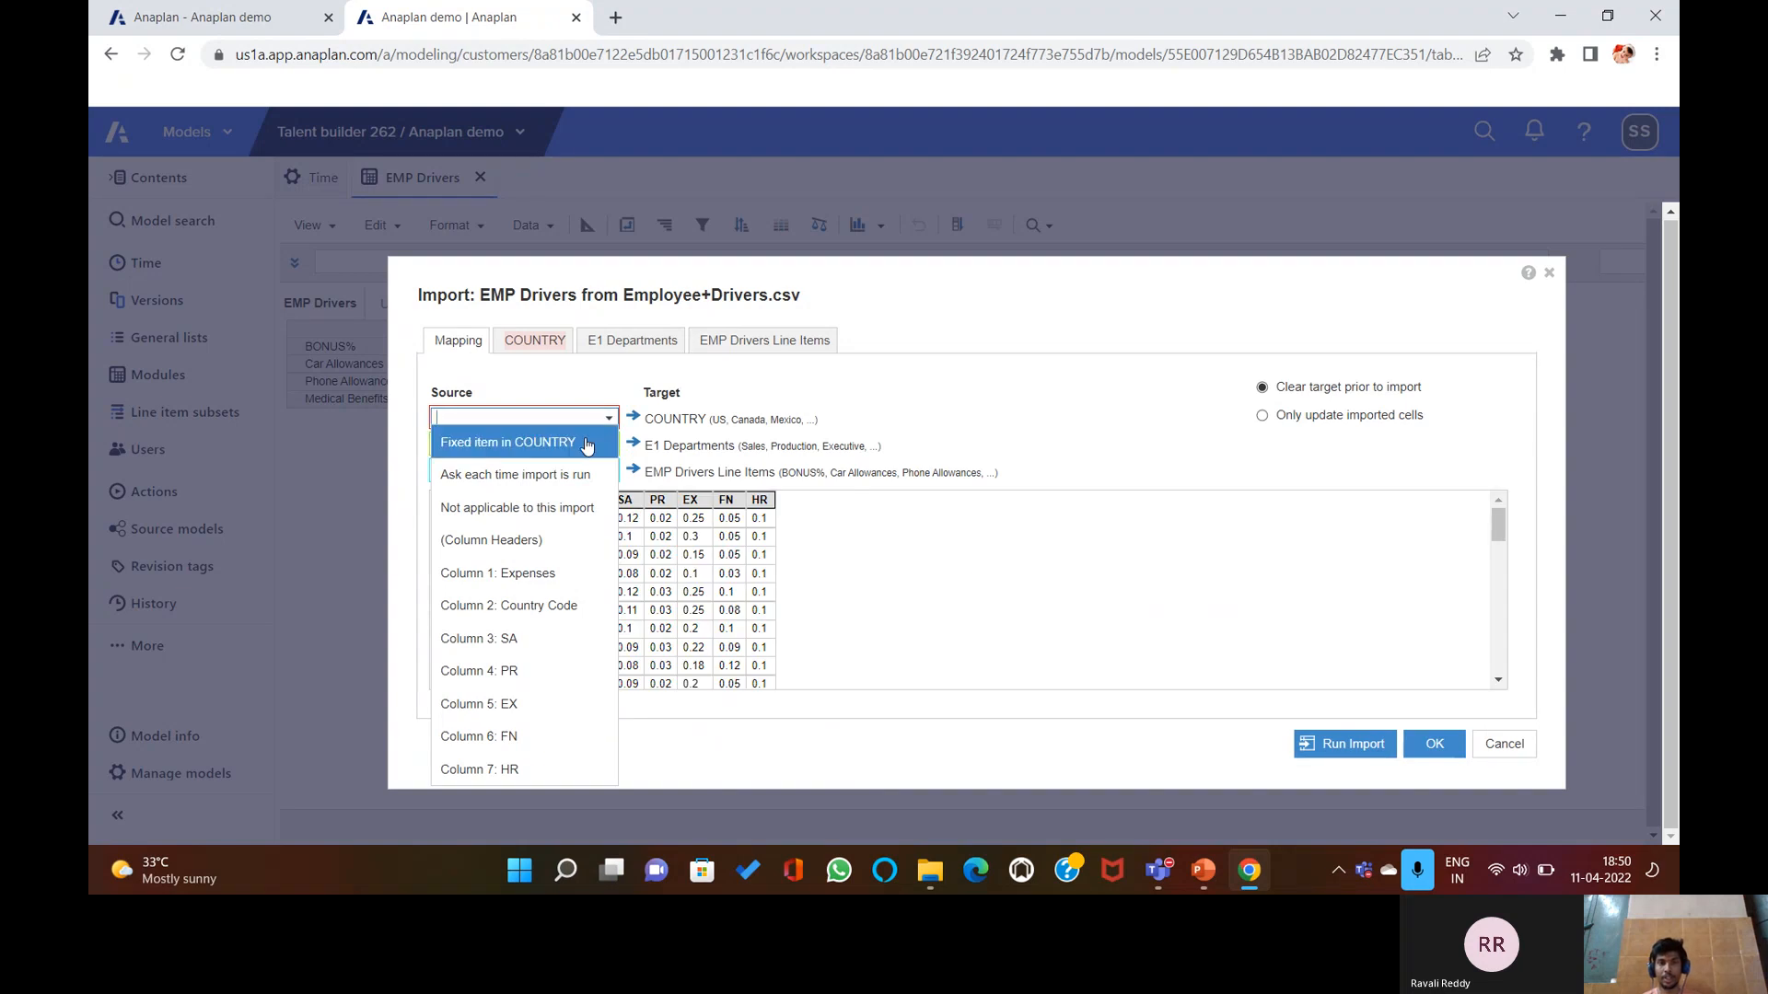
left_click(585, 442)
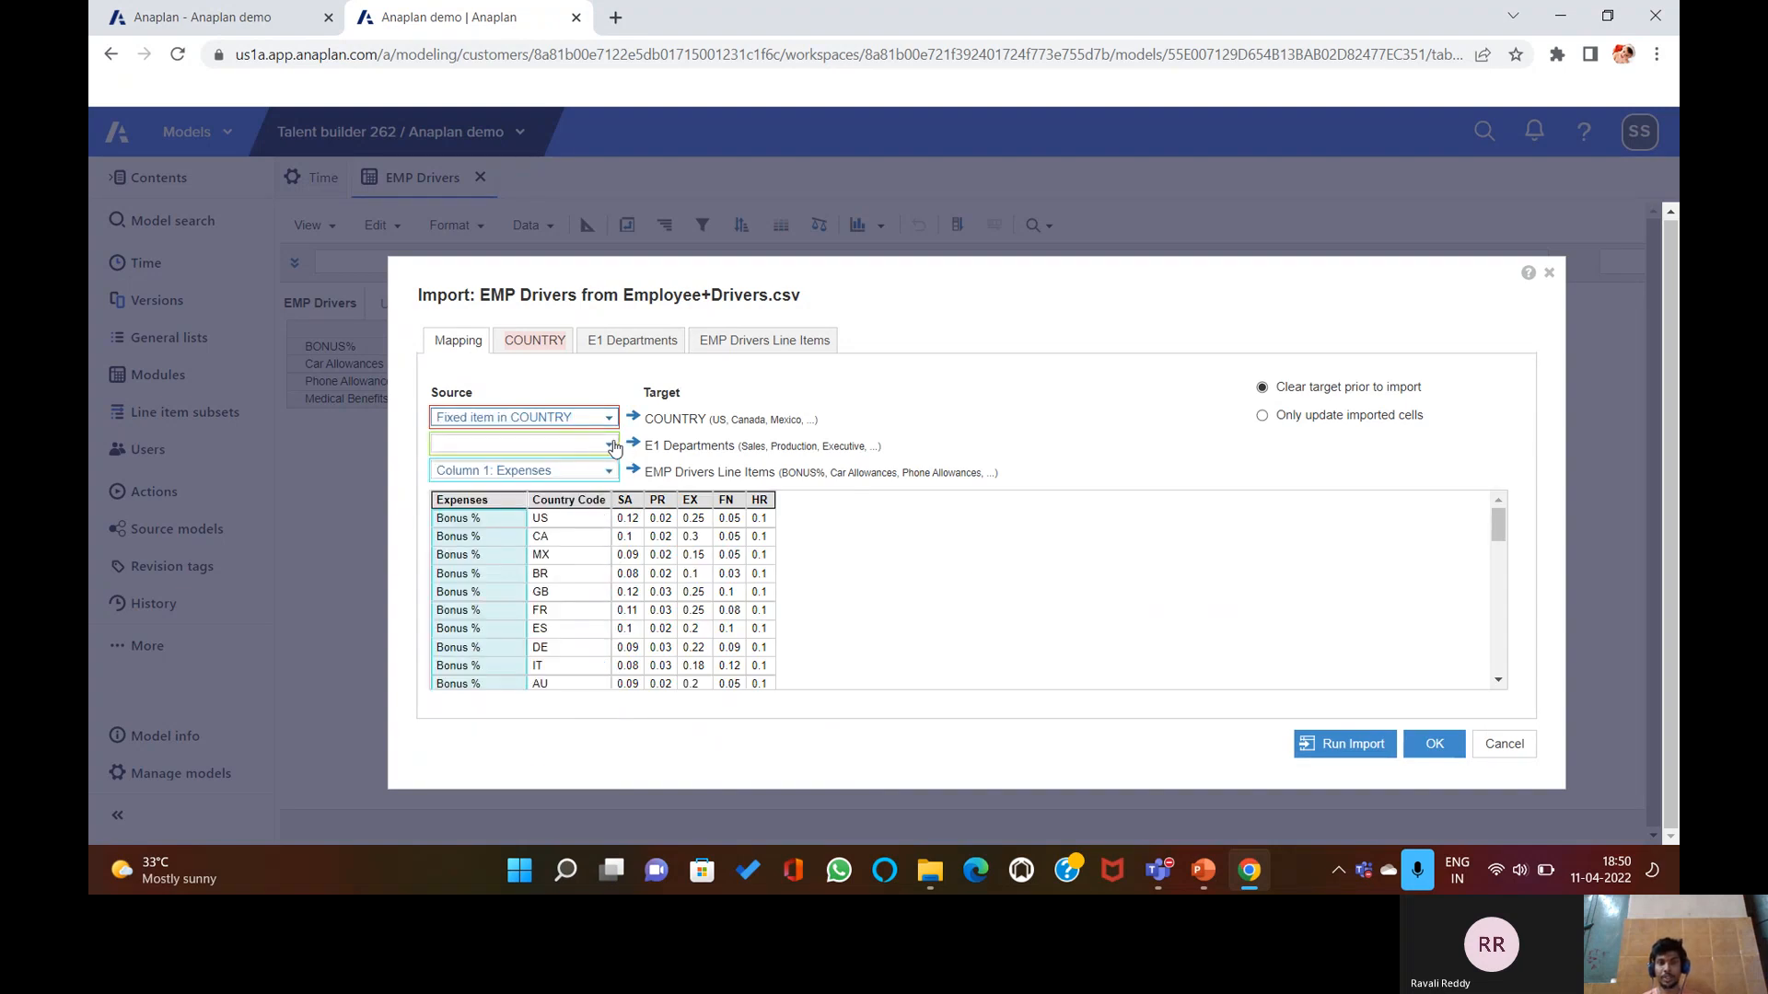
left_click(612, 446)
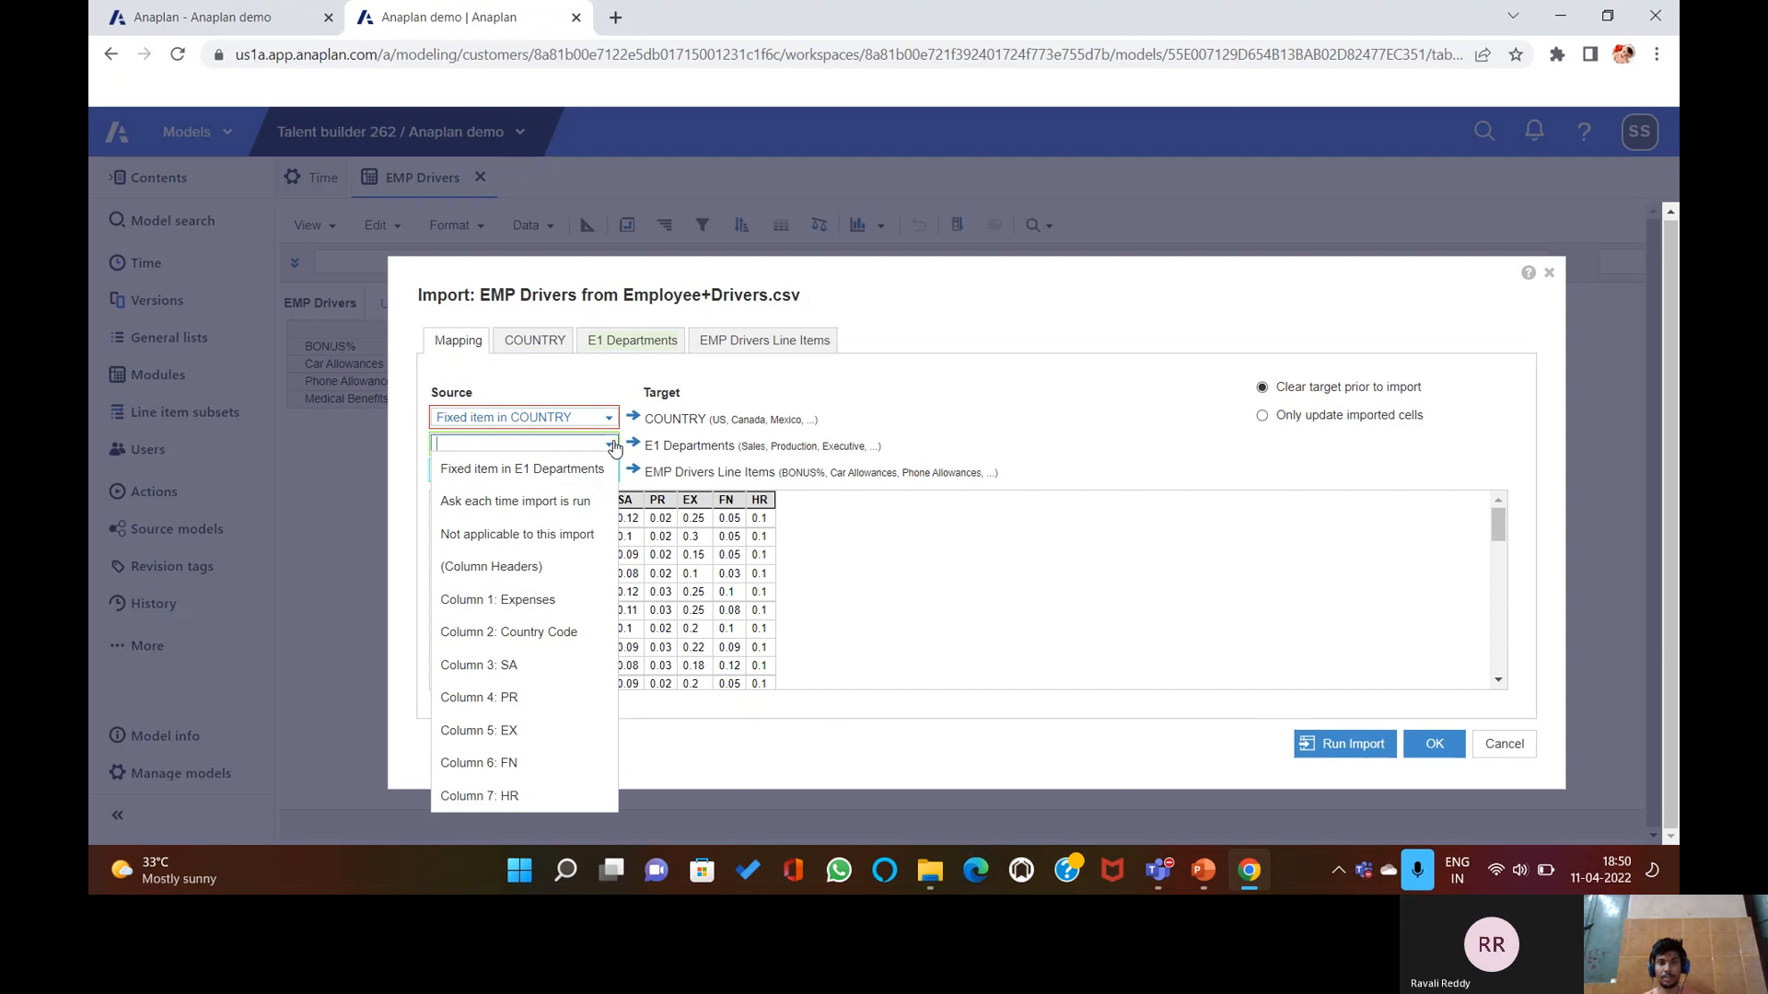
left_click(612, 445)
left_click(612, 445)
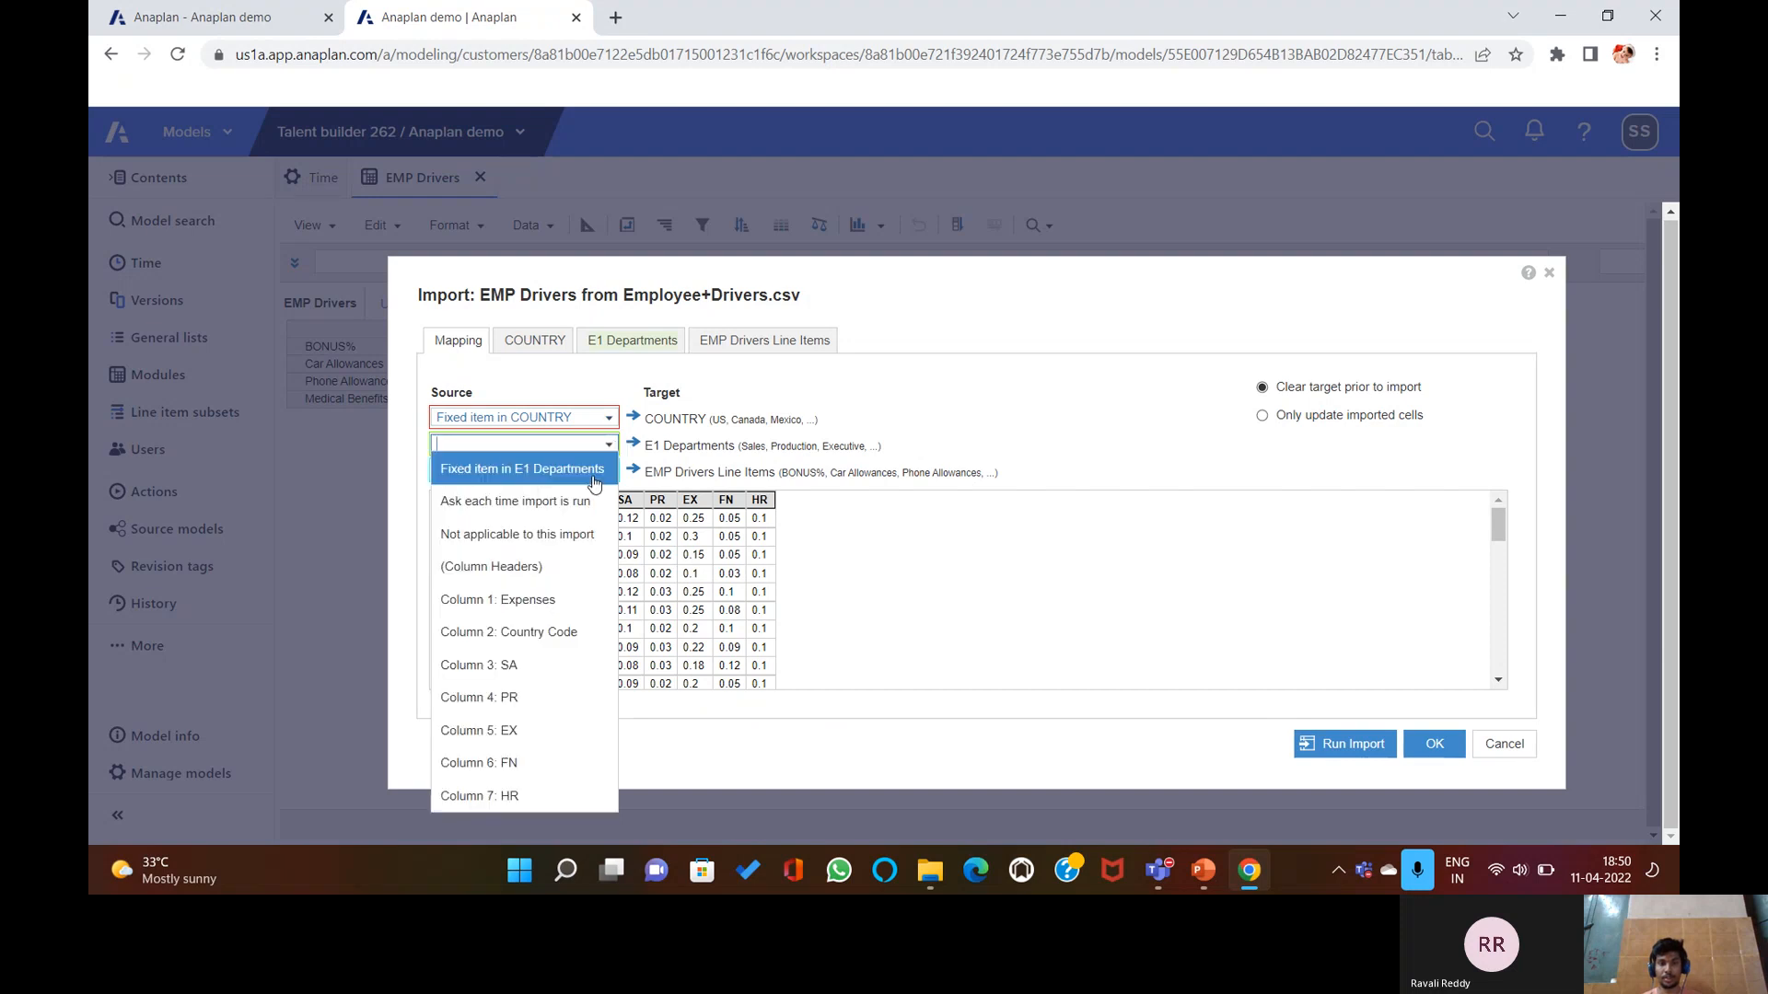
left_click(547, 579)
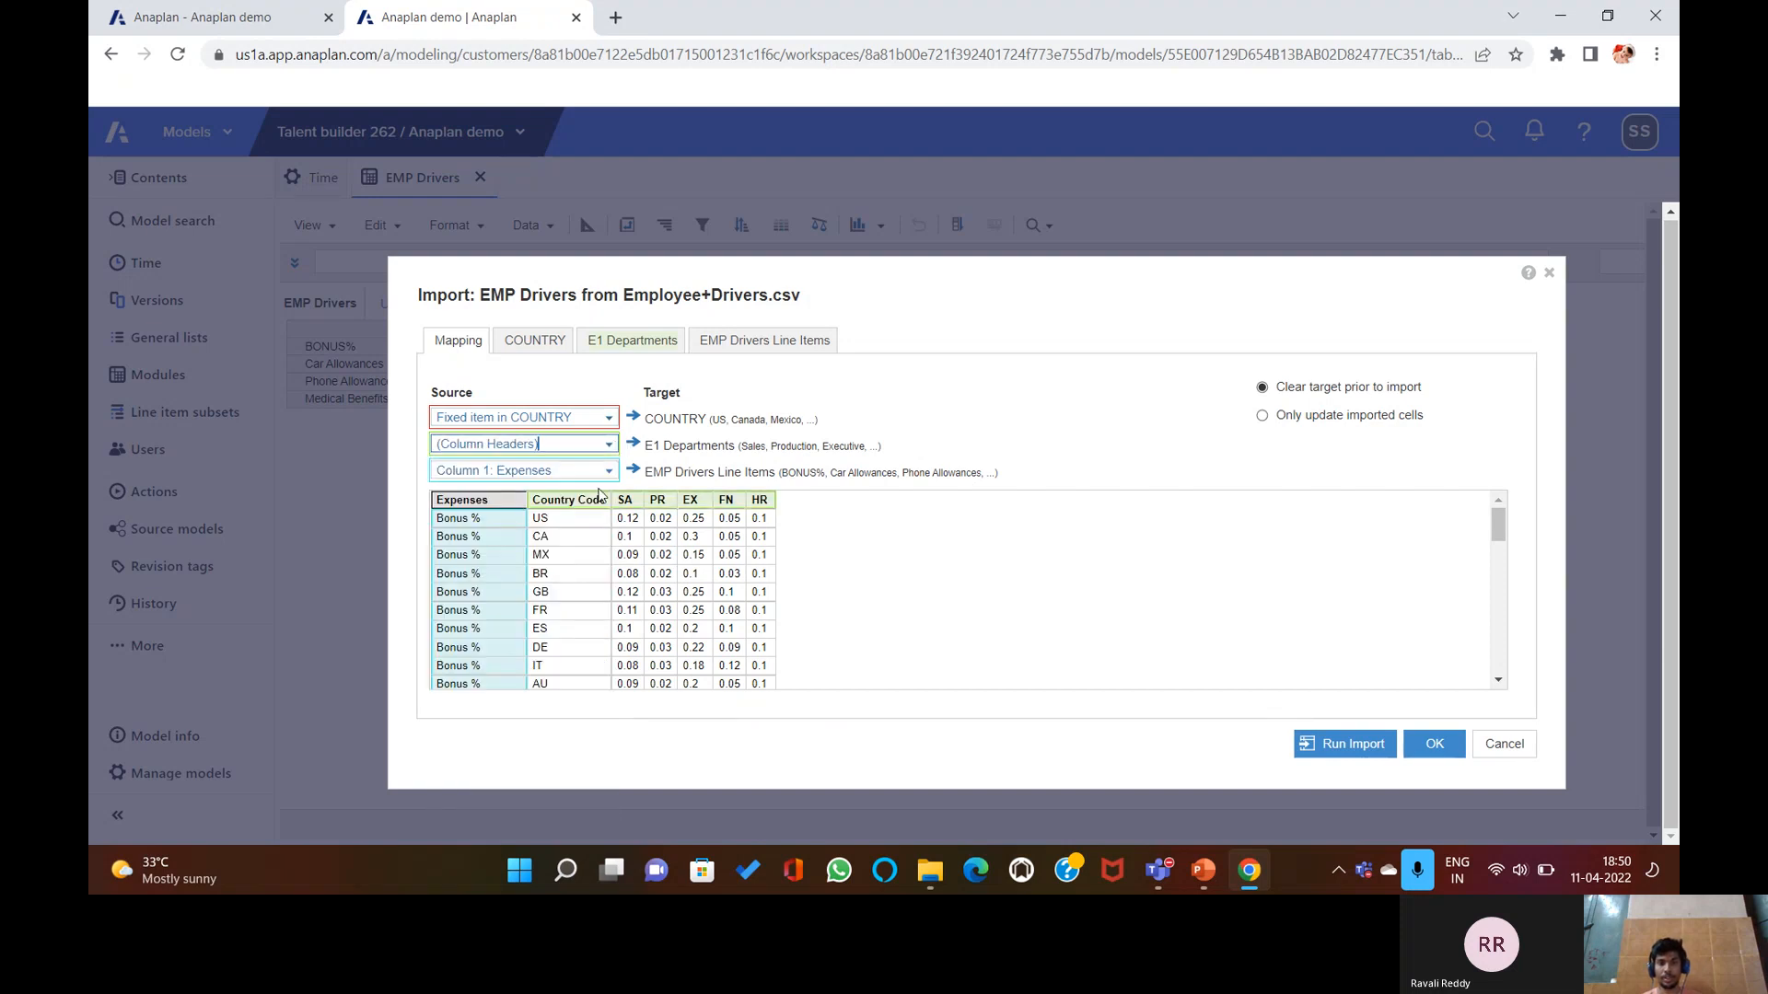
left_click(607, 473)
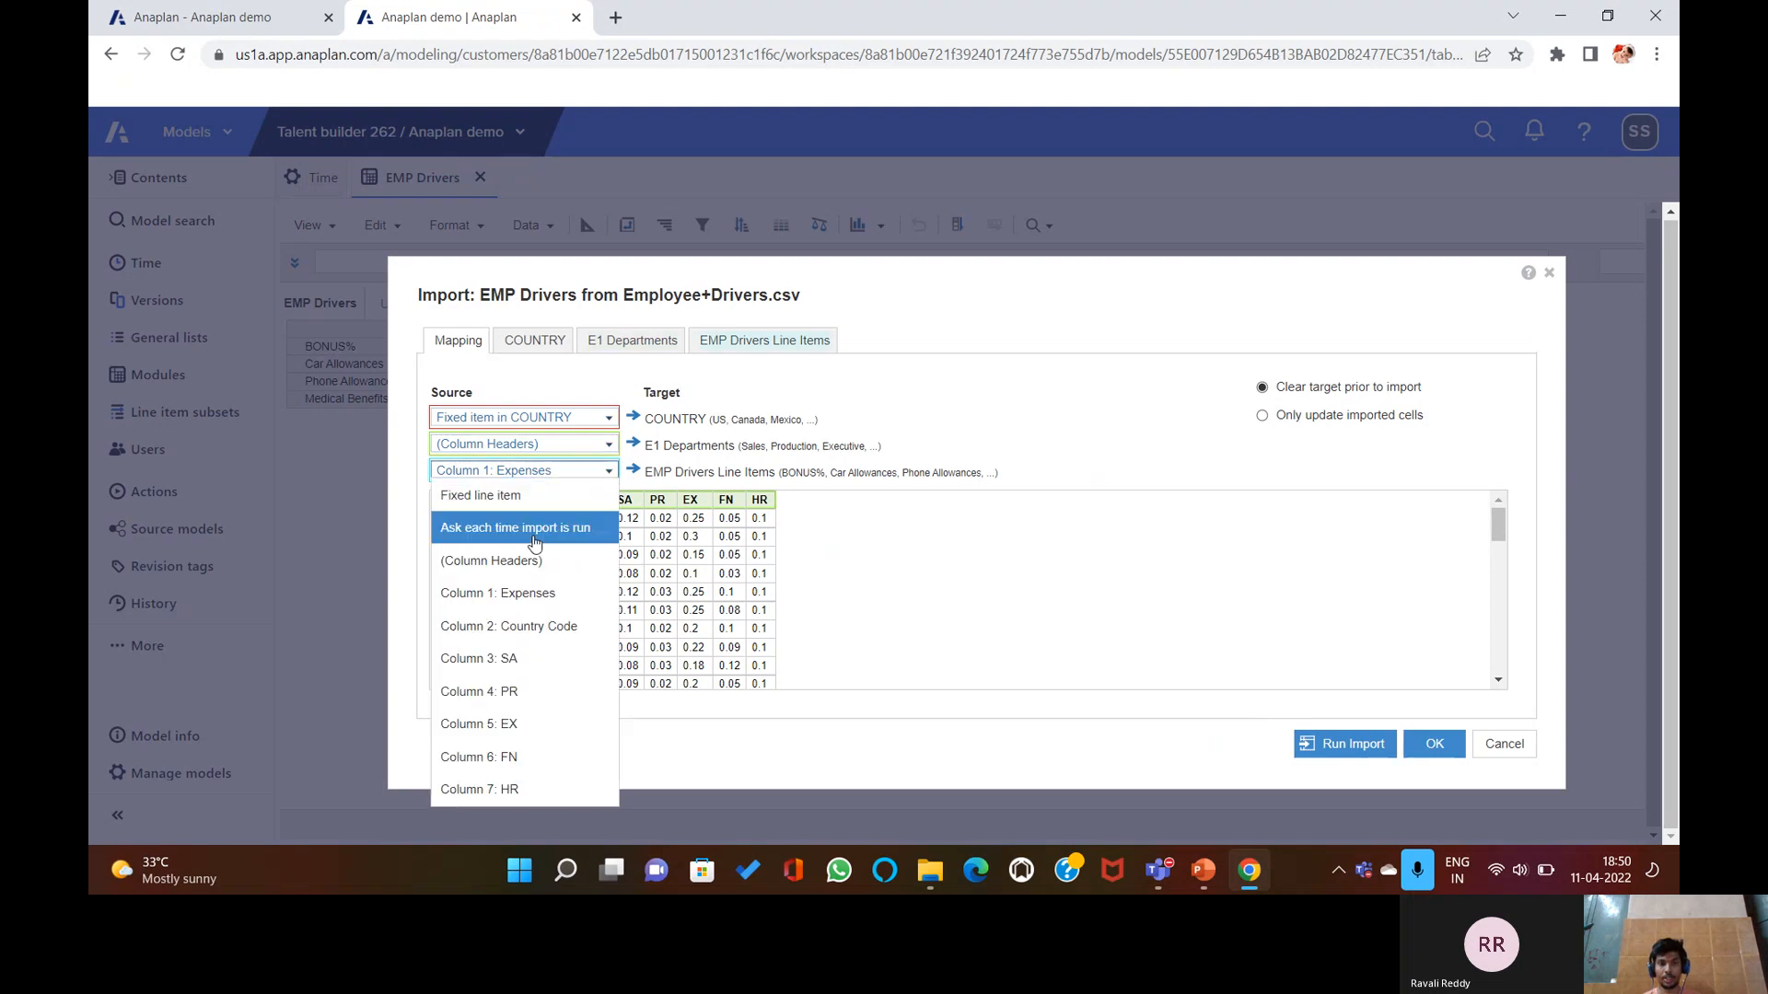
left_click(550, 589)
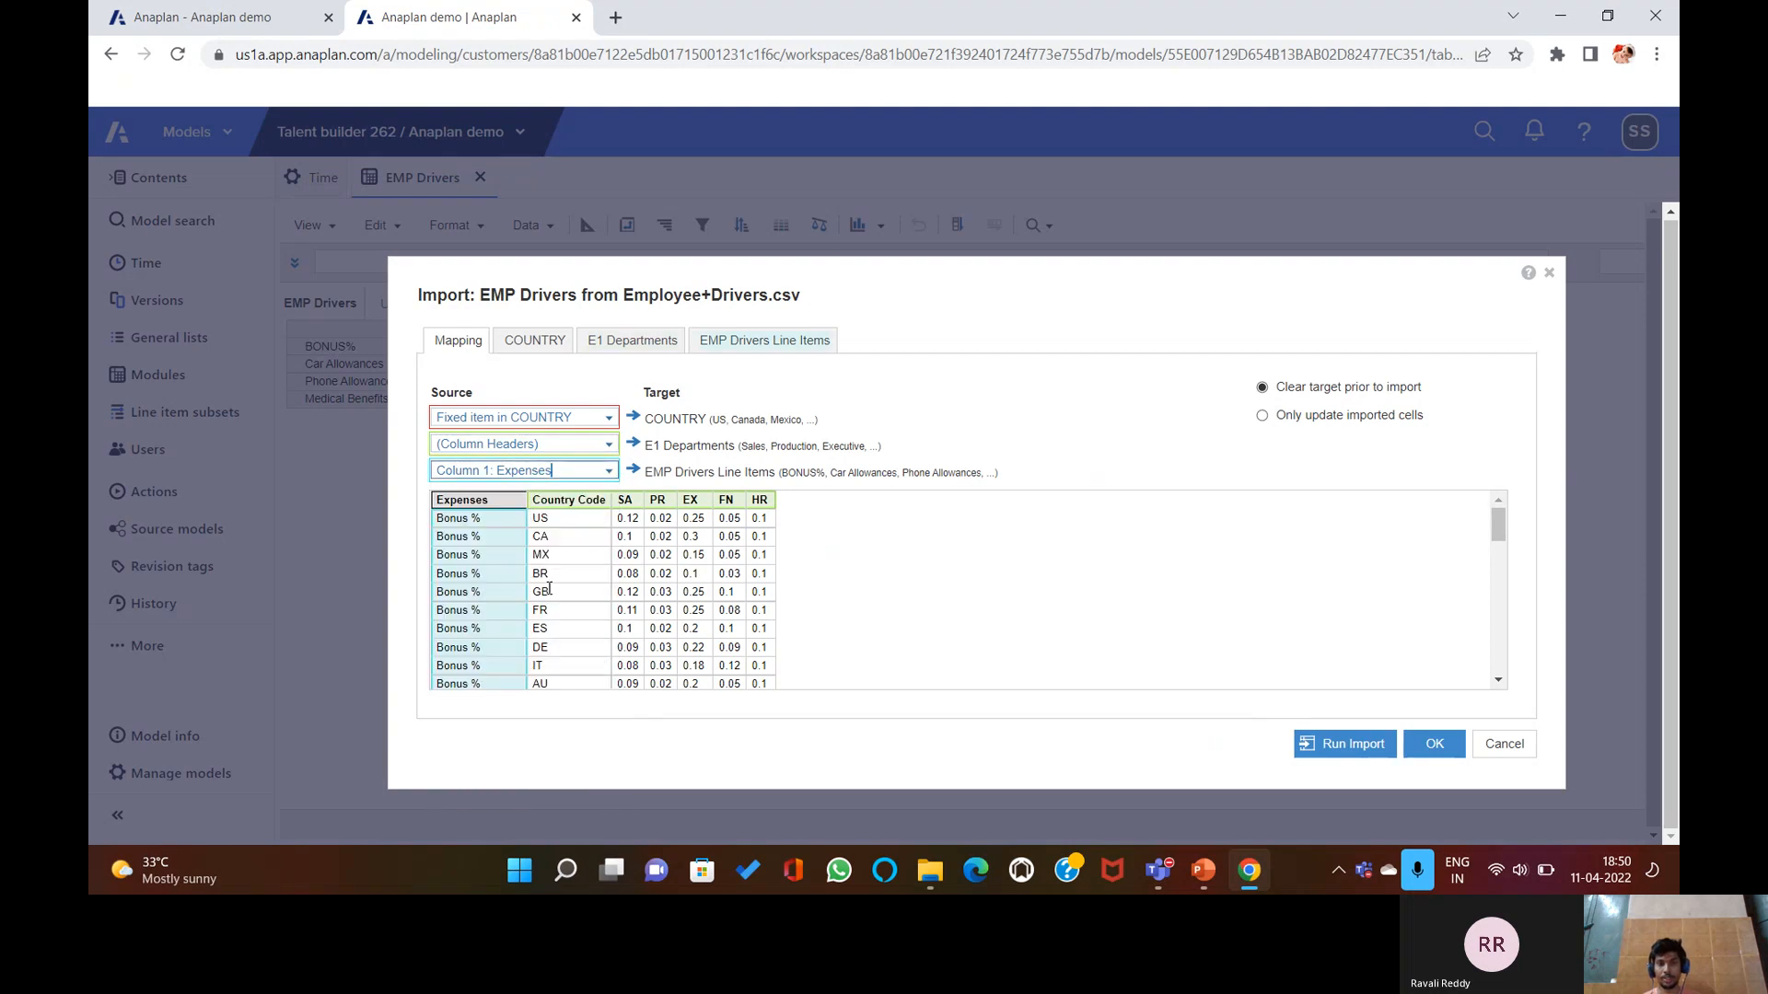
Map COUNTRY to Column 2: Country Code instead of a fixed item.
left_click(543, 343)
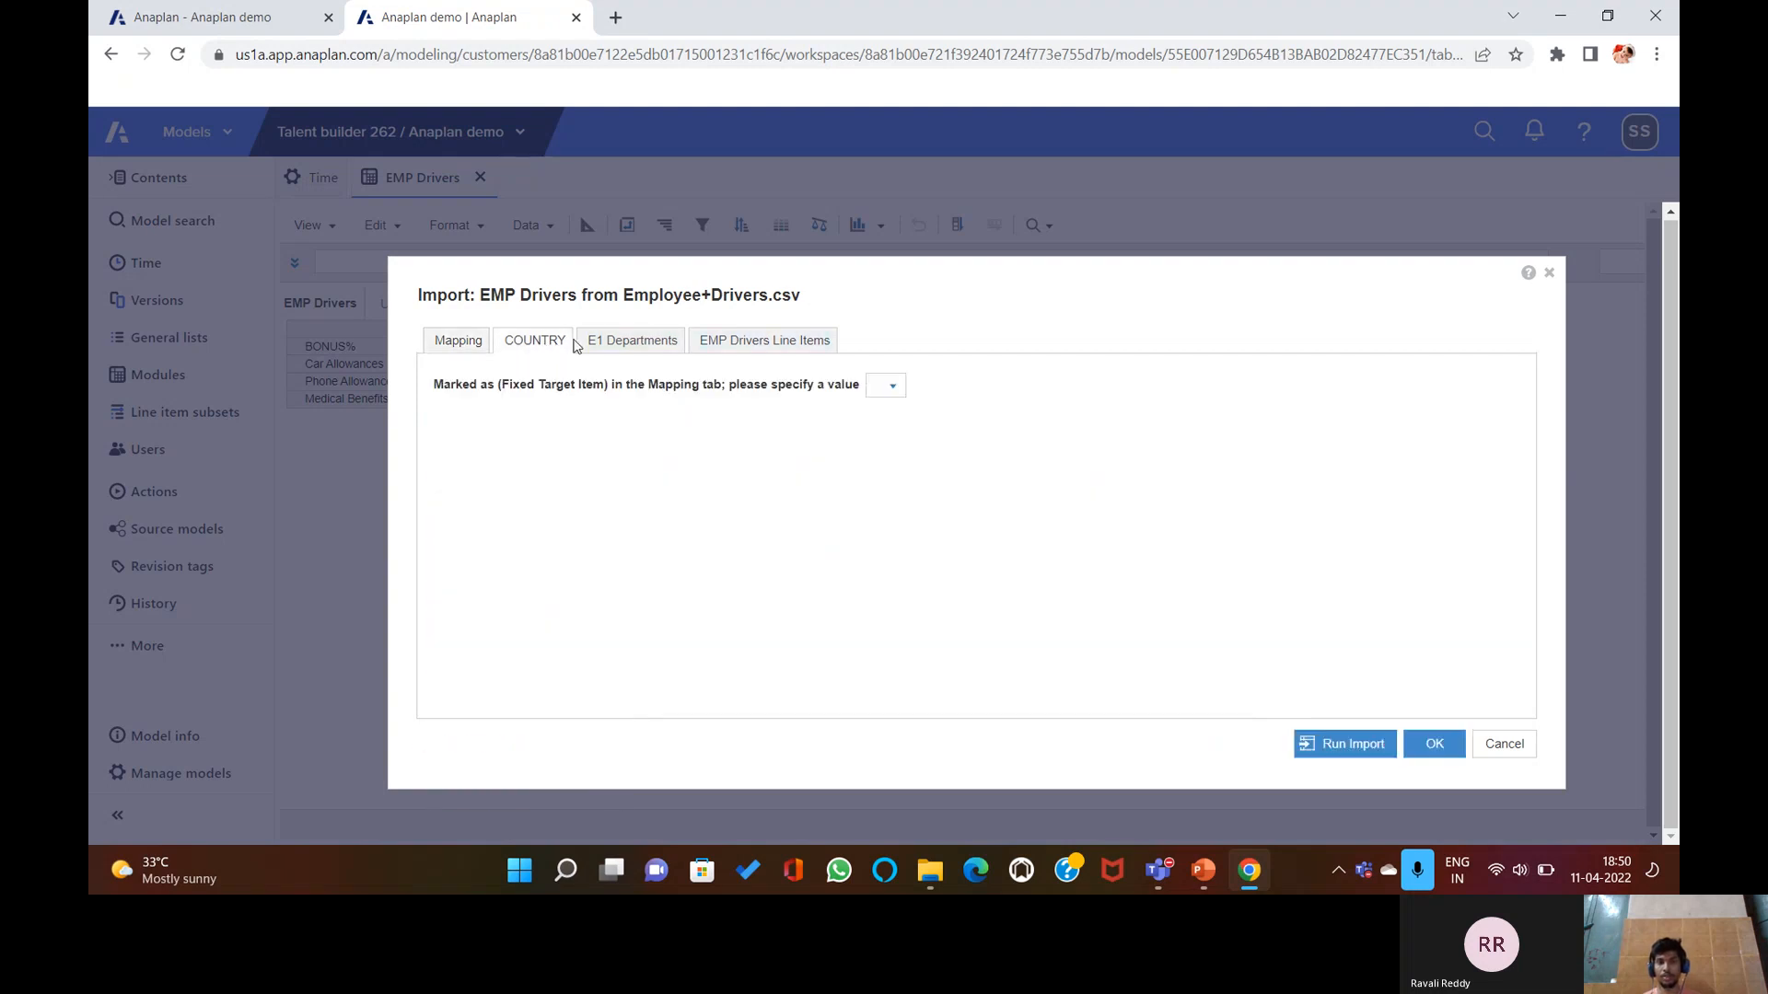
left_click(892, 386)
left_click(893, 386)
left_click(472, 343)
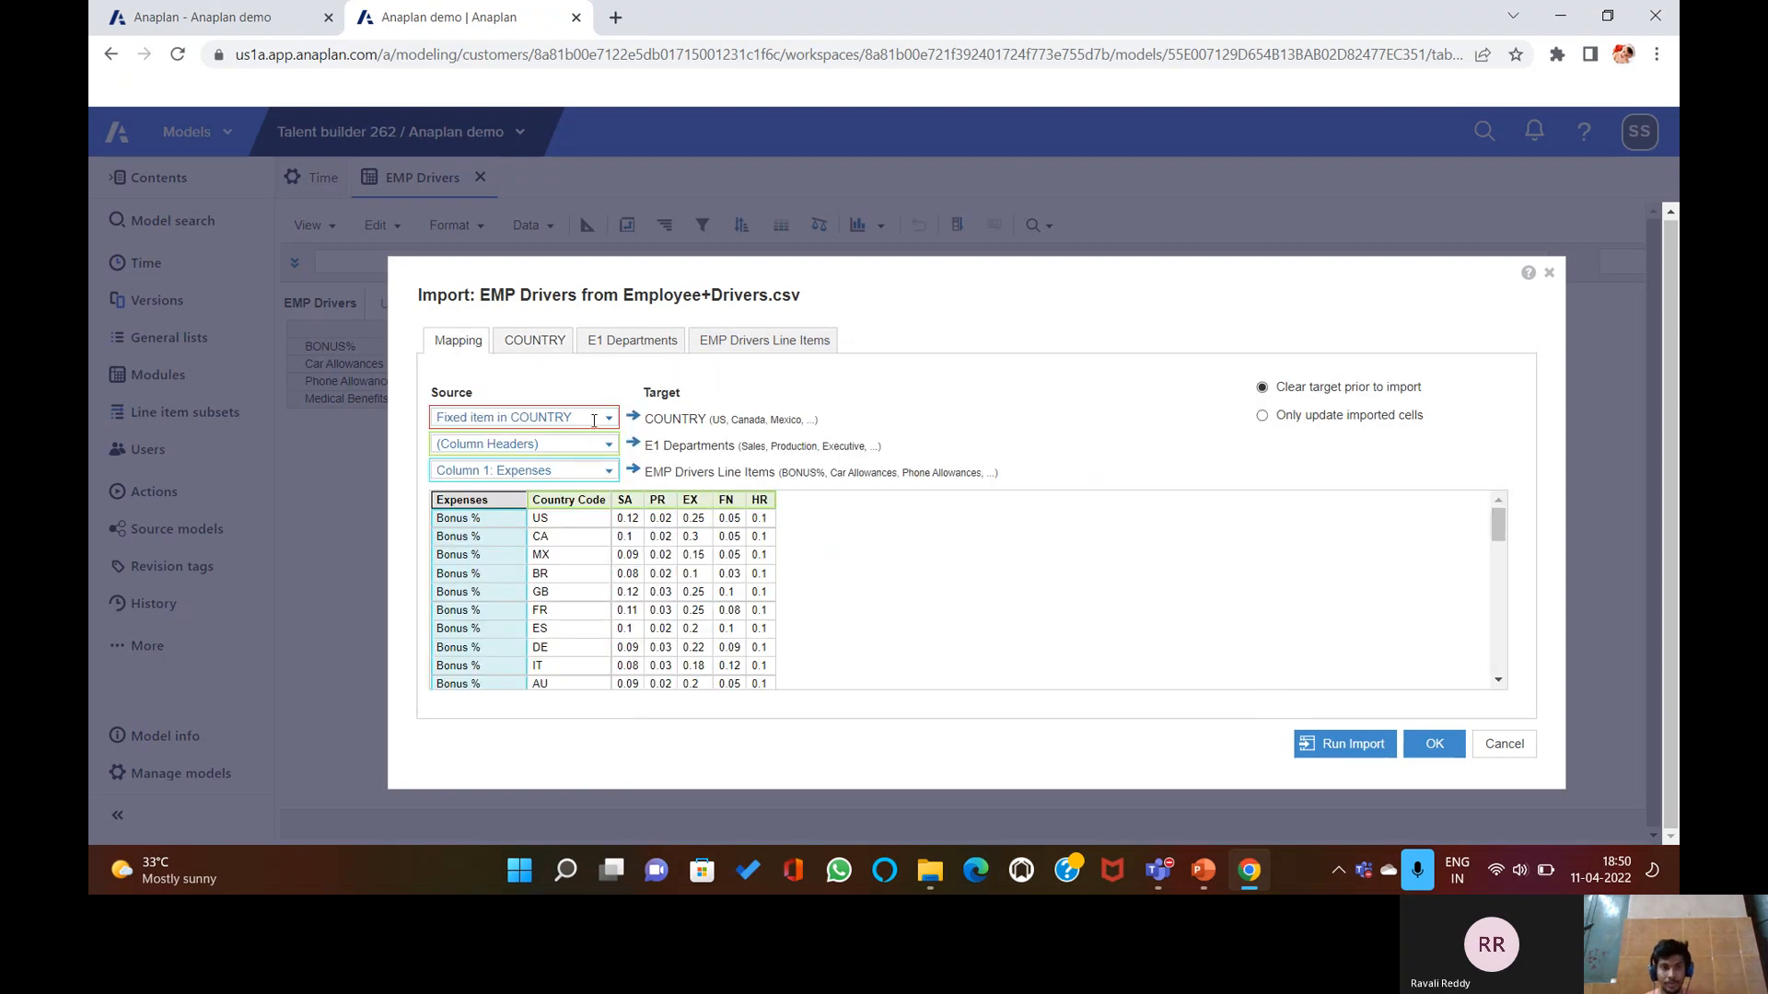
left_click(607, 422)
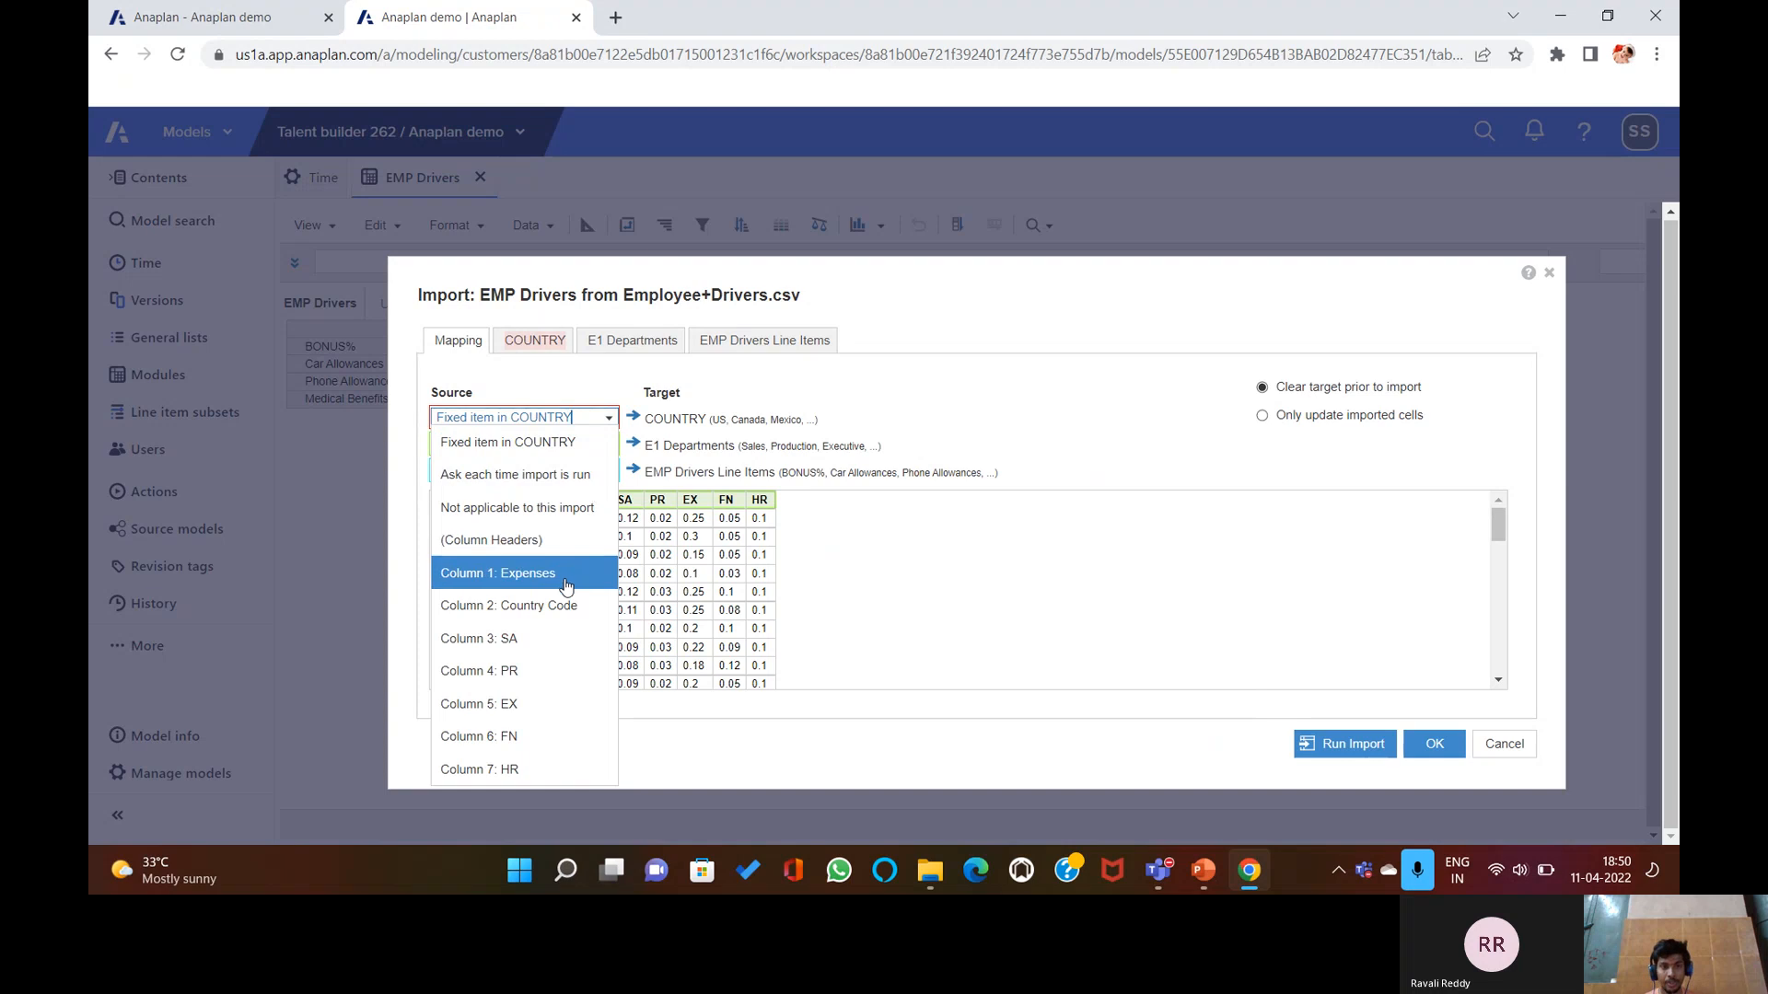
left_click(543, 605)
Review the country, department and line item mappings, then run the import.
left_click(534, 342)
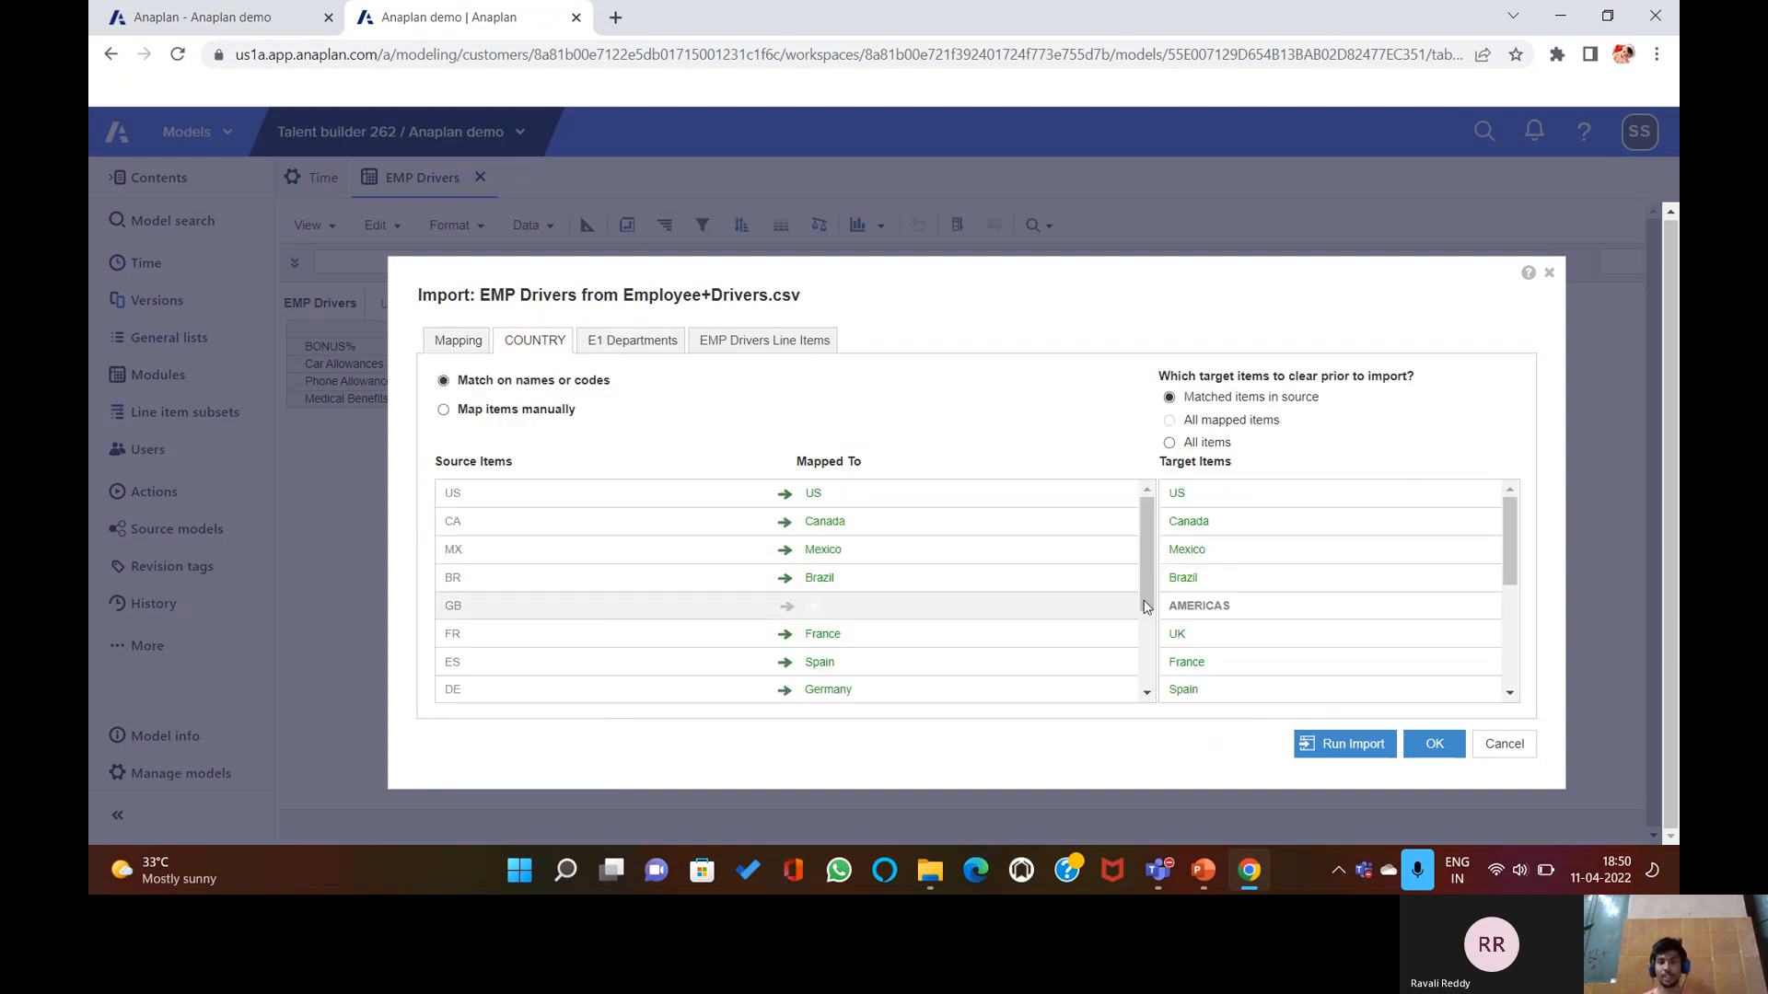
left_click(649, 343)
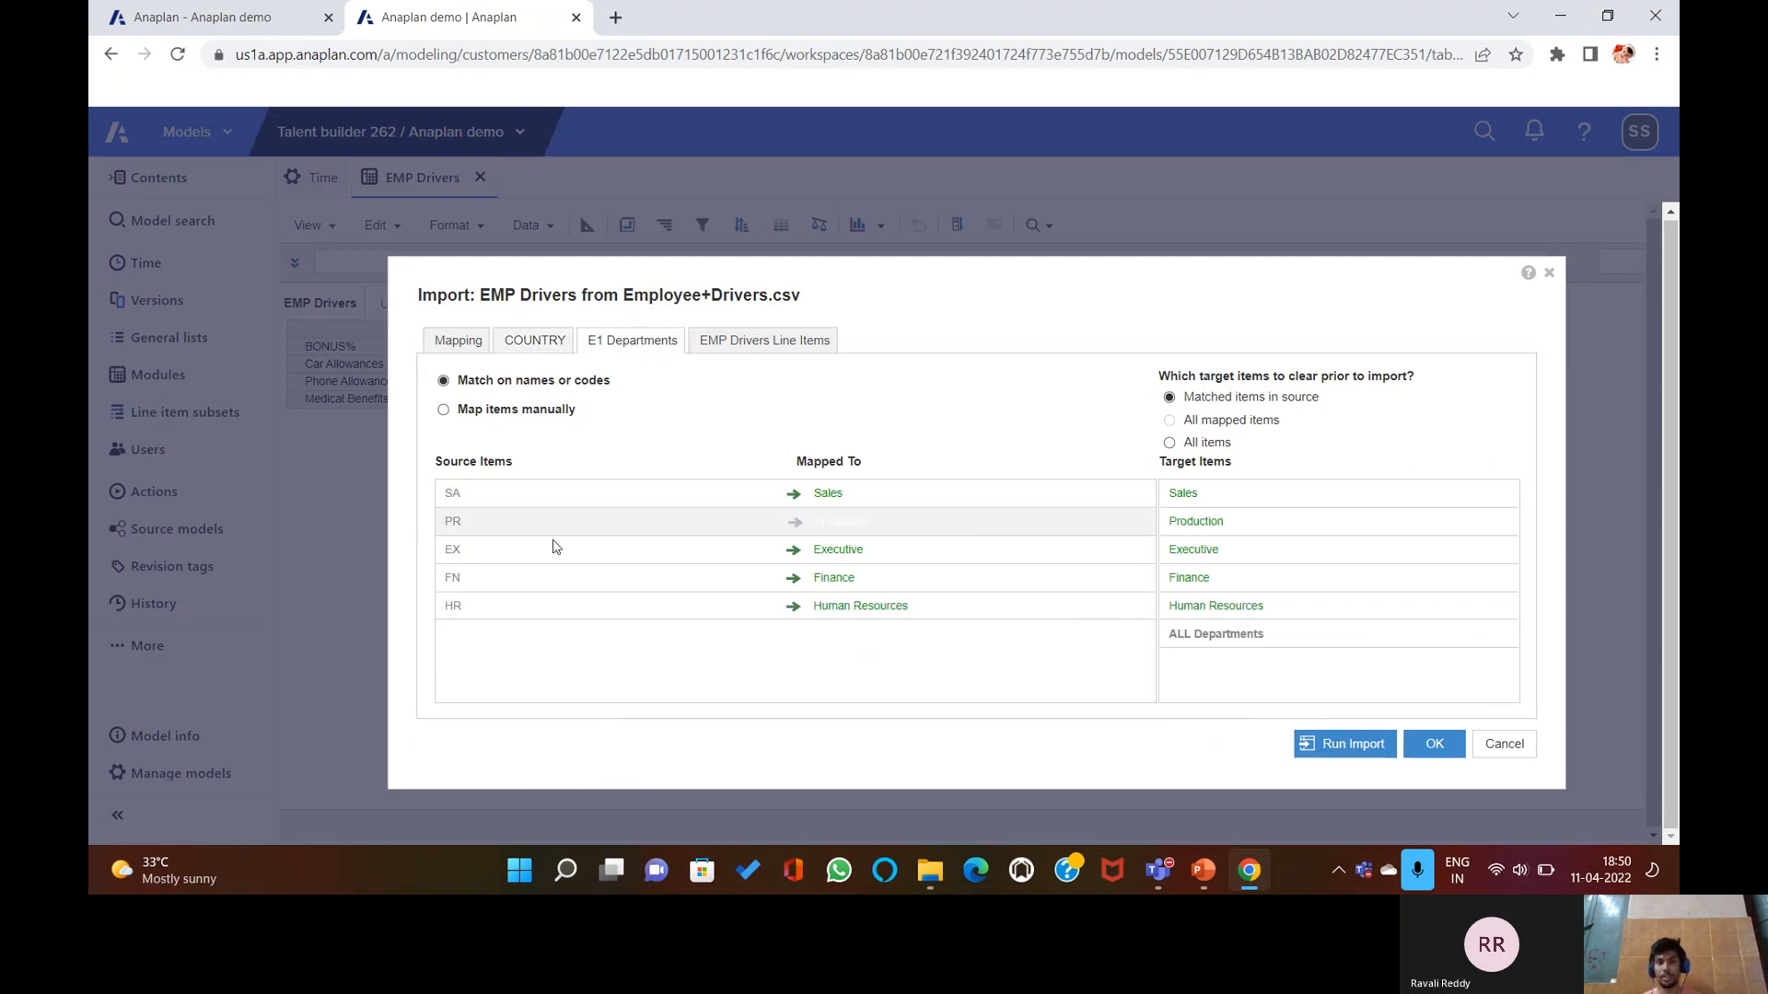
left_click(745, 343)
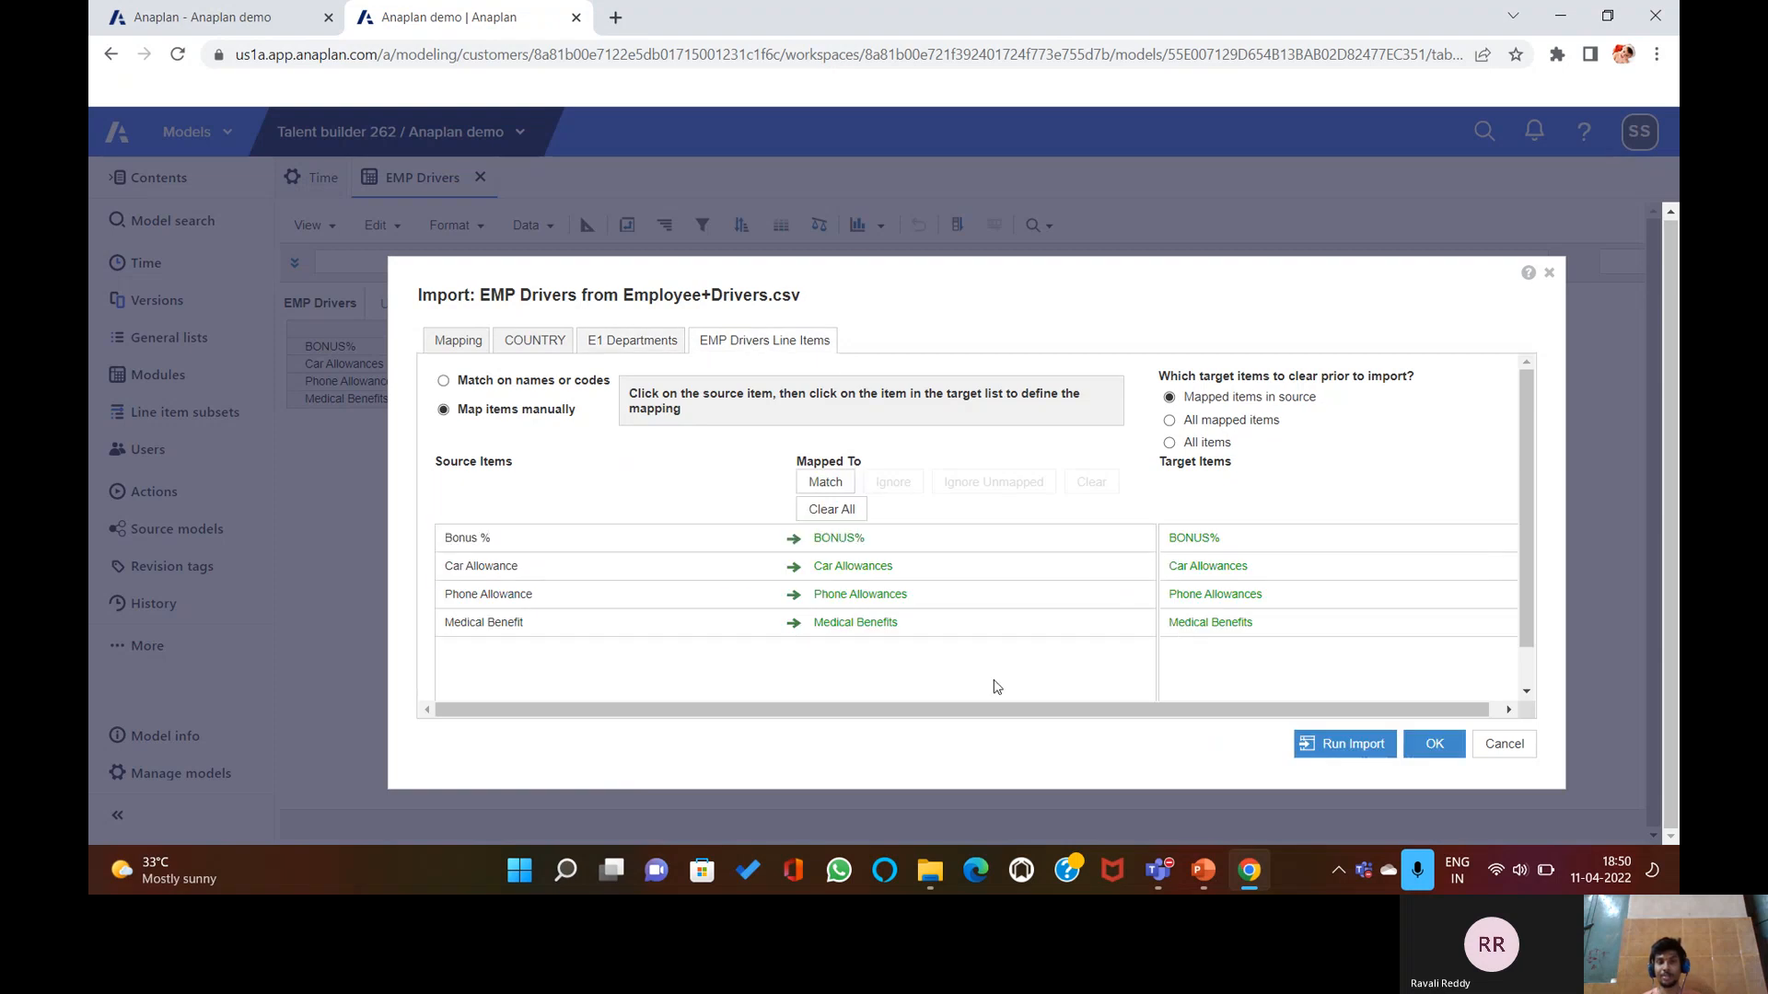
left_click(1334, 736)
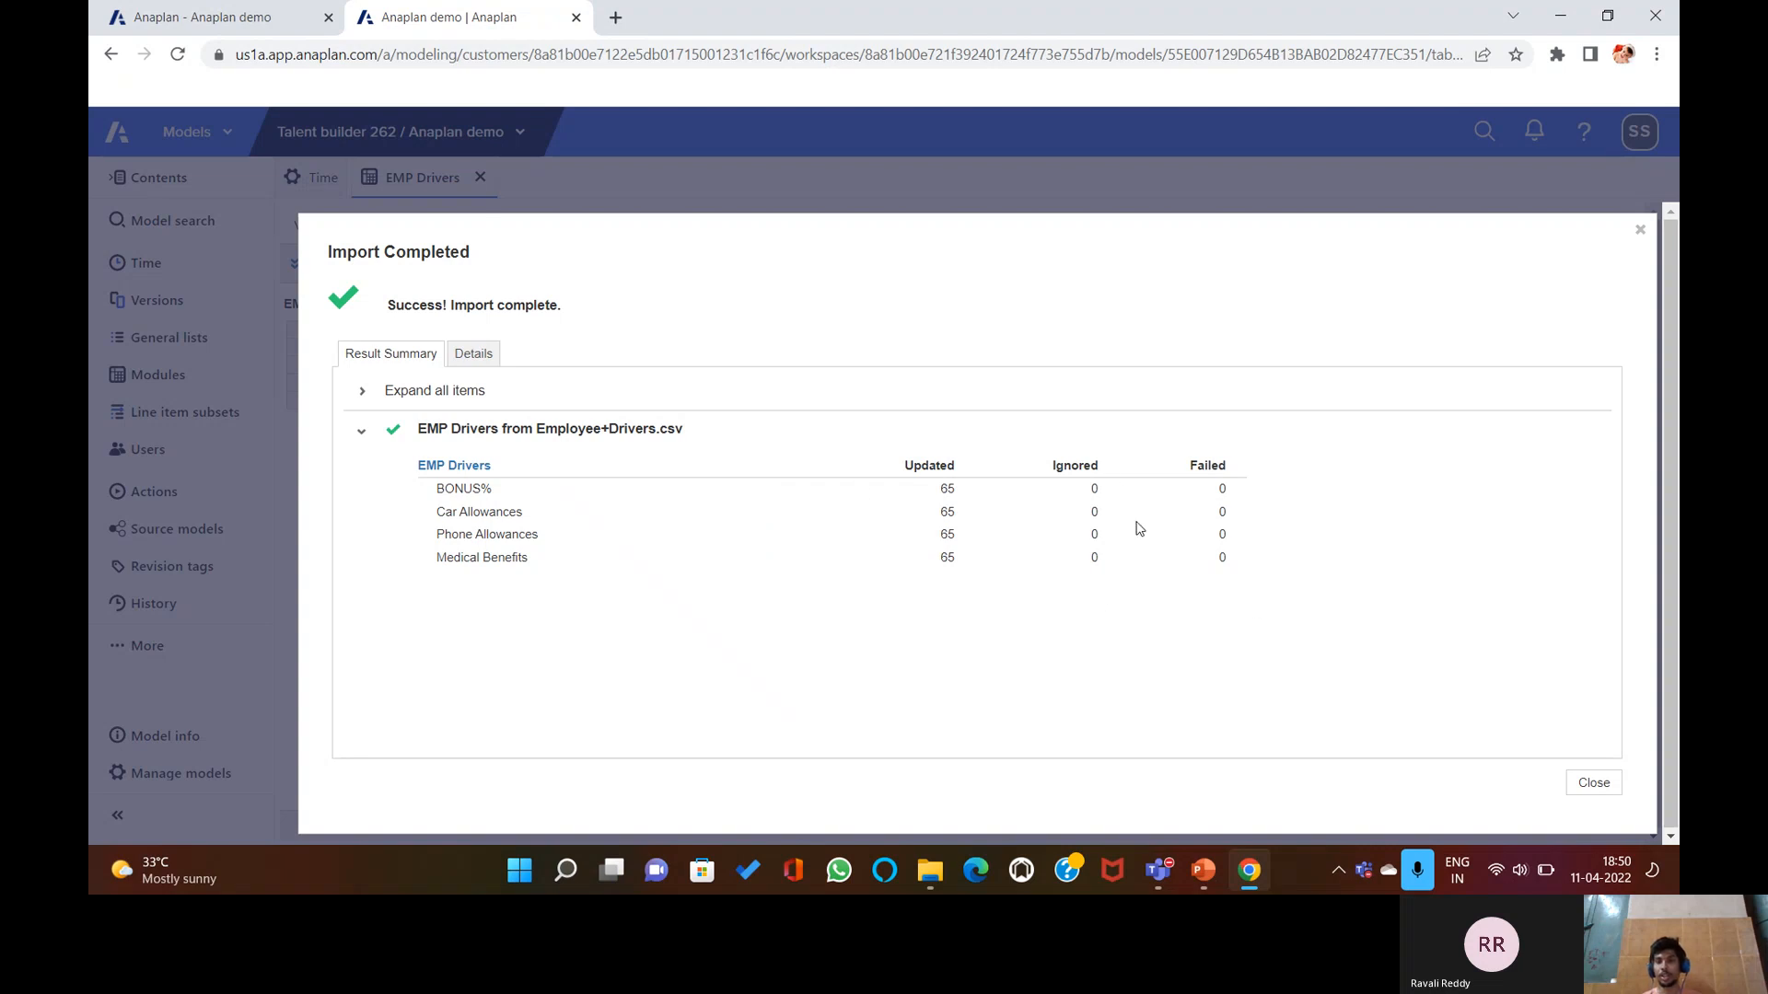
Close the import results and return to EMP Drivers, now showing US Sales values 636.00%, 800, 80, 400.
left_click(1591, 785)
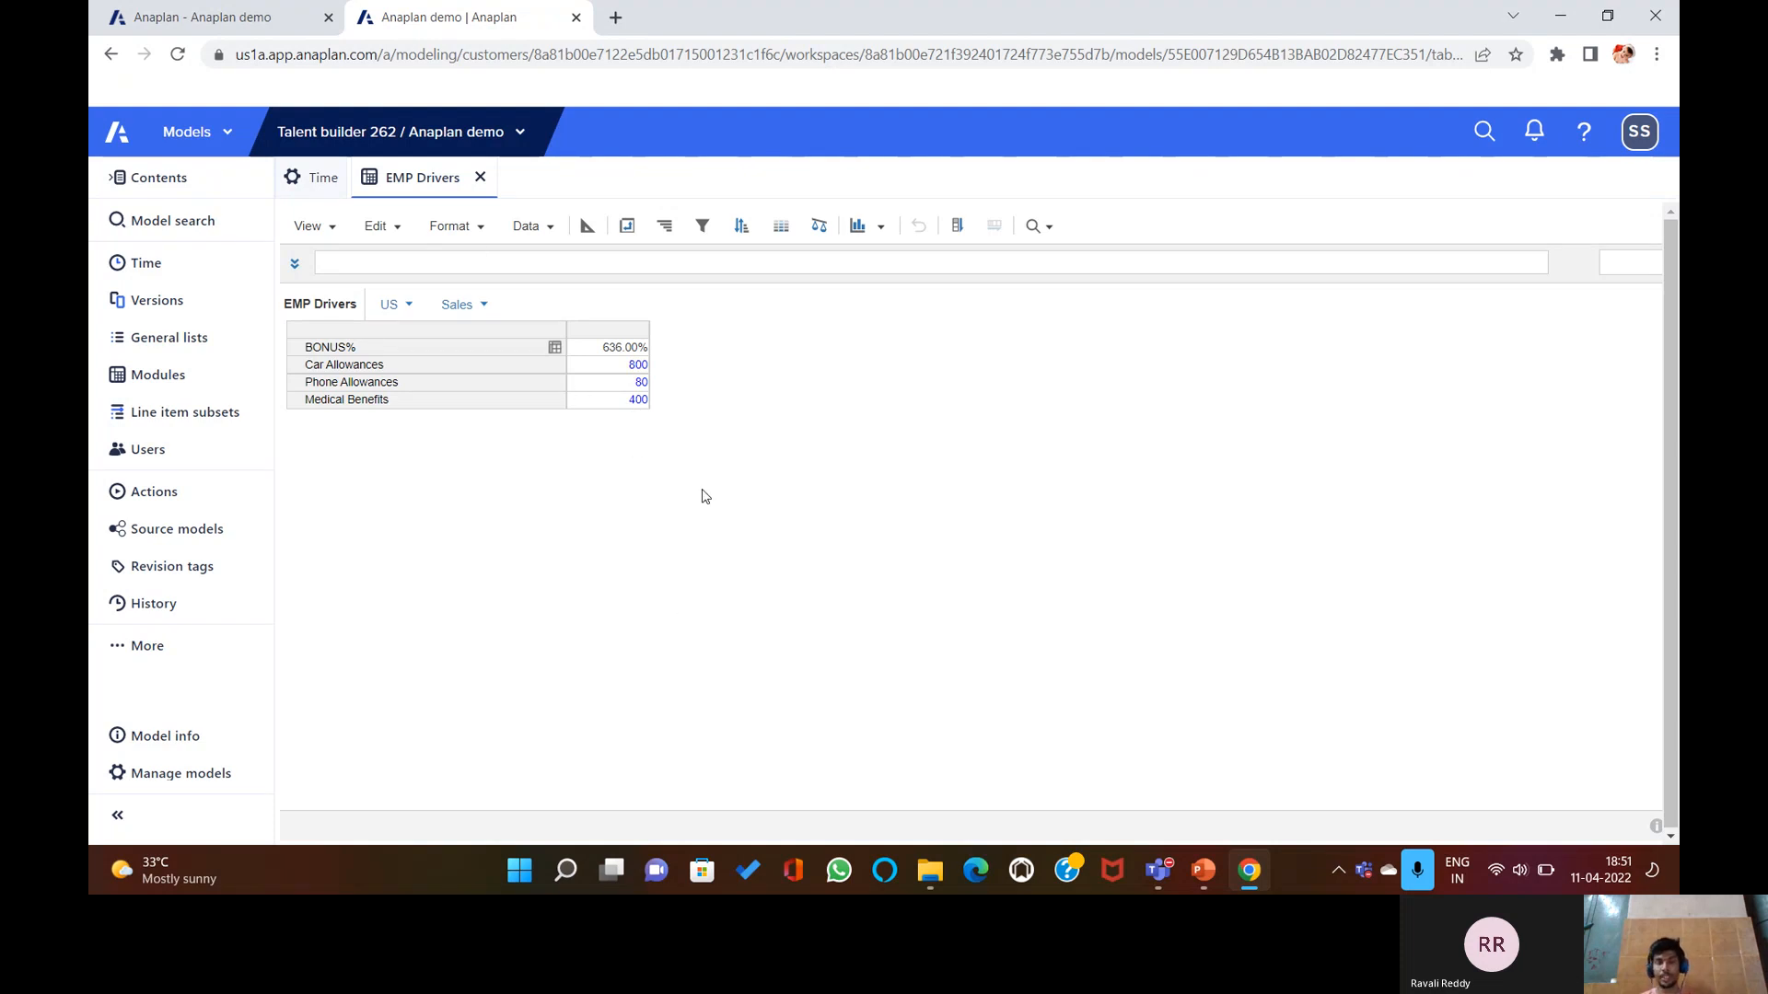
left_click(1204, 871)
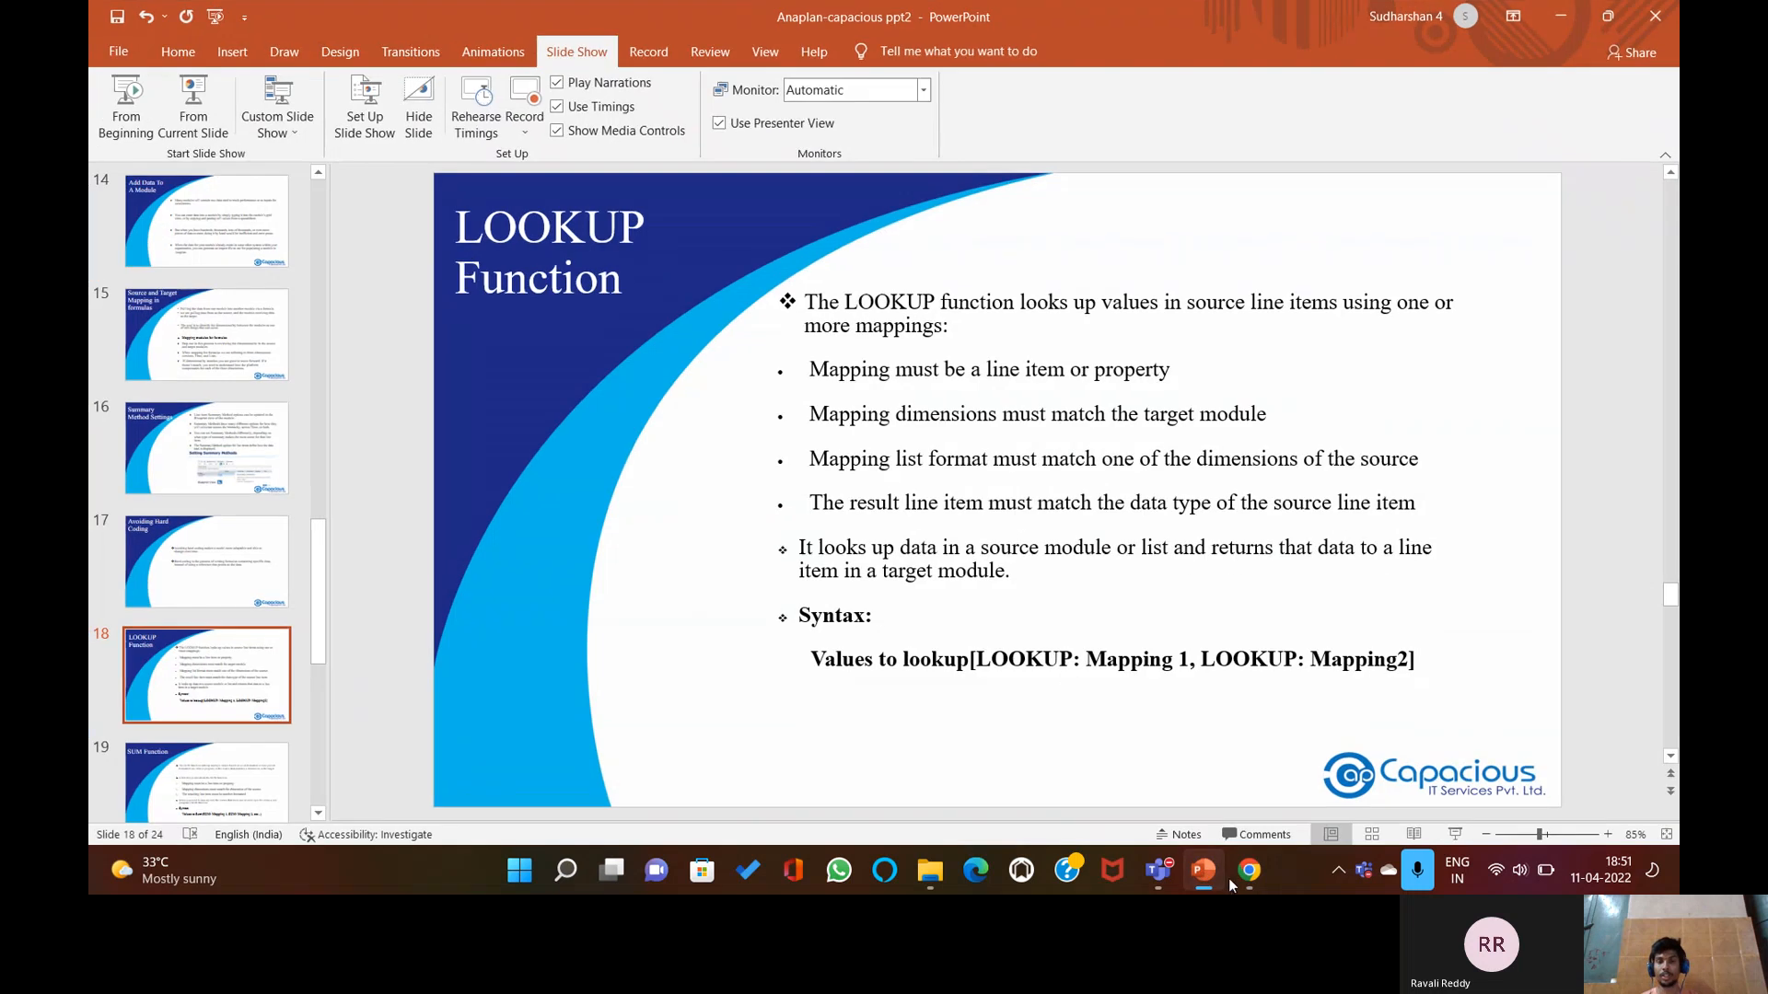
left_click(1208, 879)
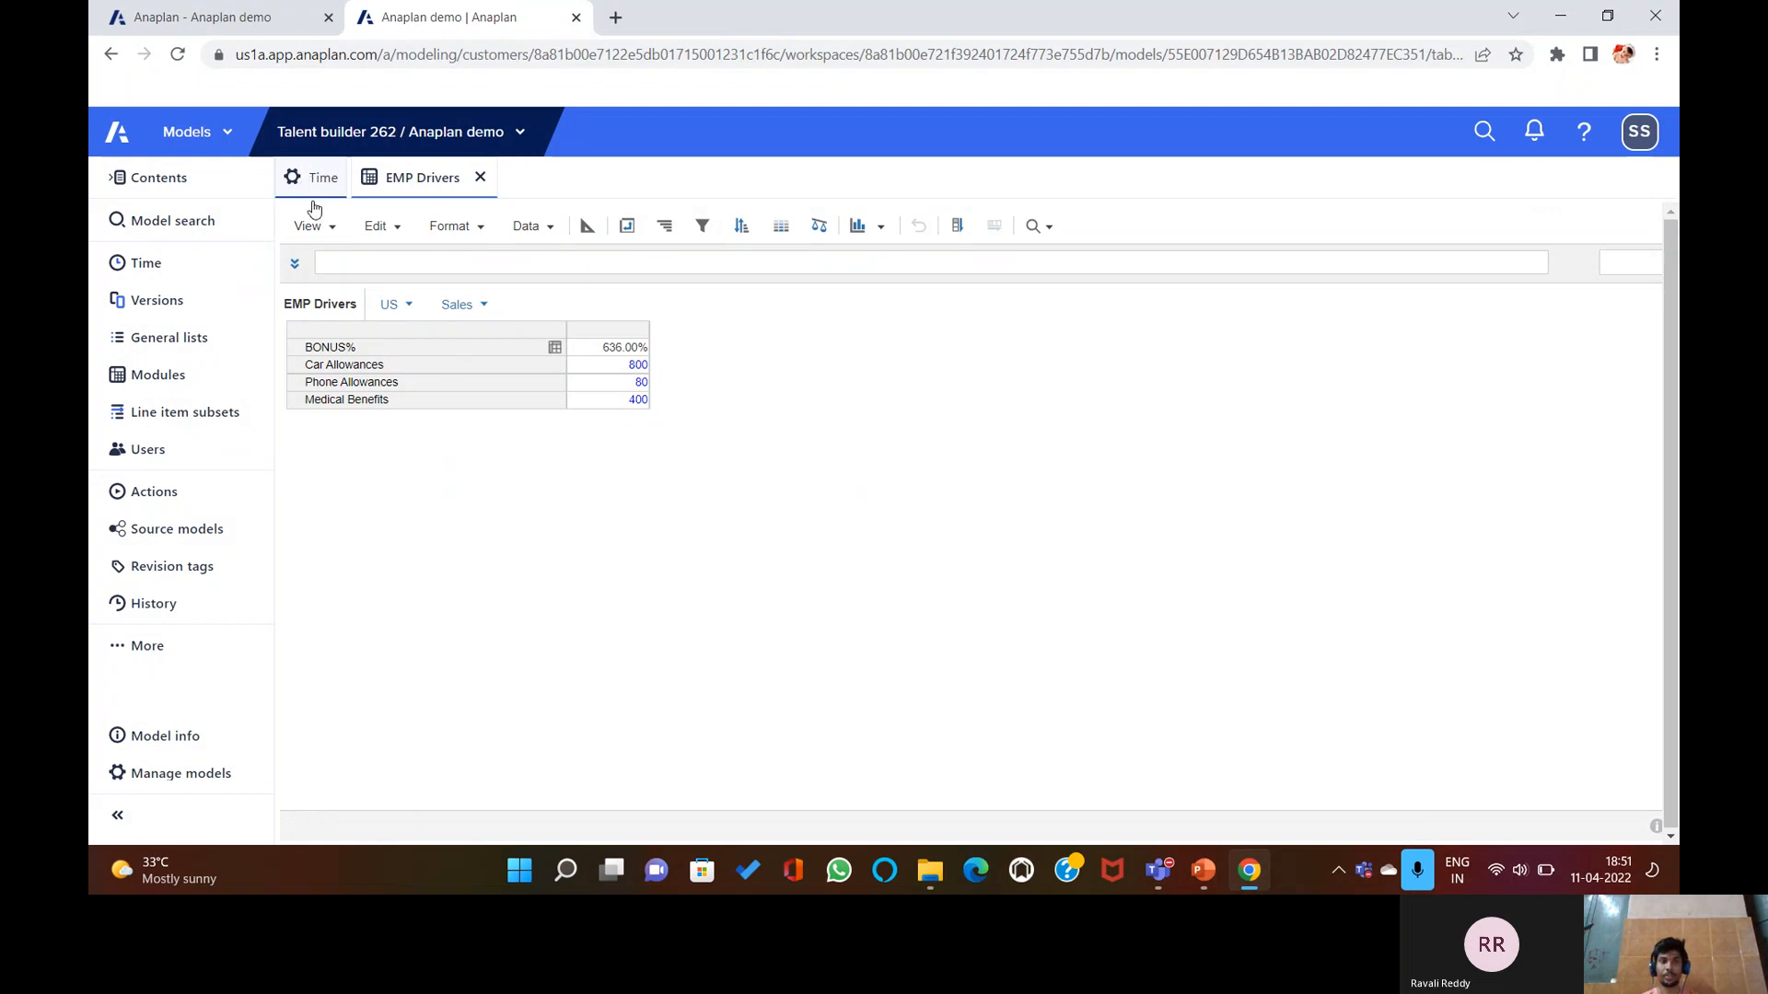
Start a new module named EMP Expenses with E2 Employees#: Active? replacing Time in columns.
left_click(144, 377)
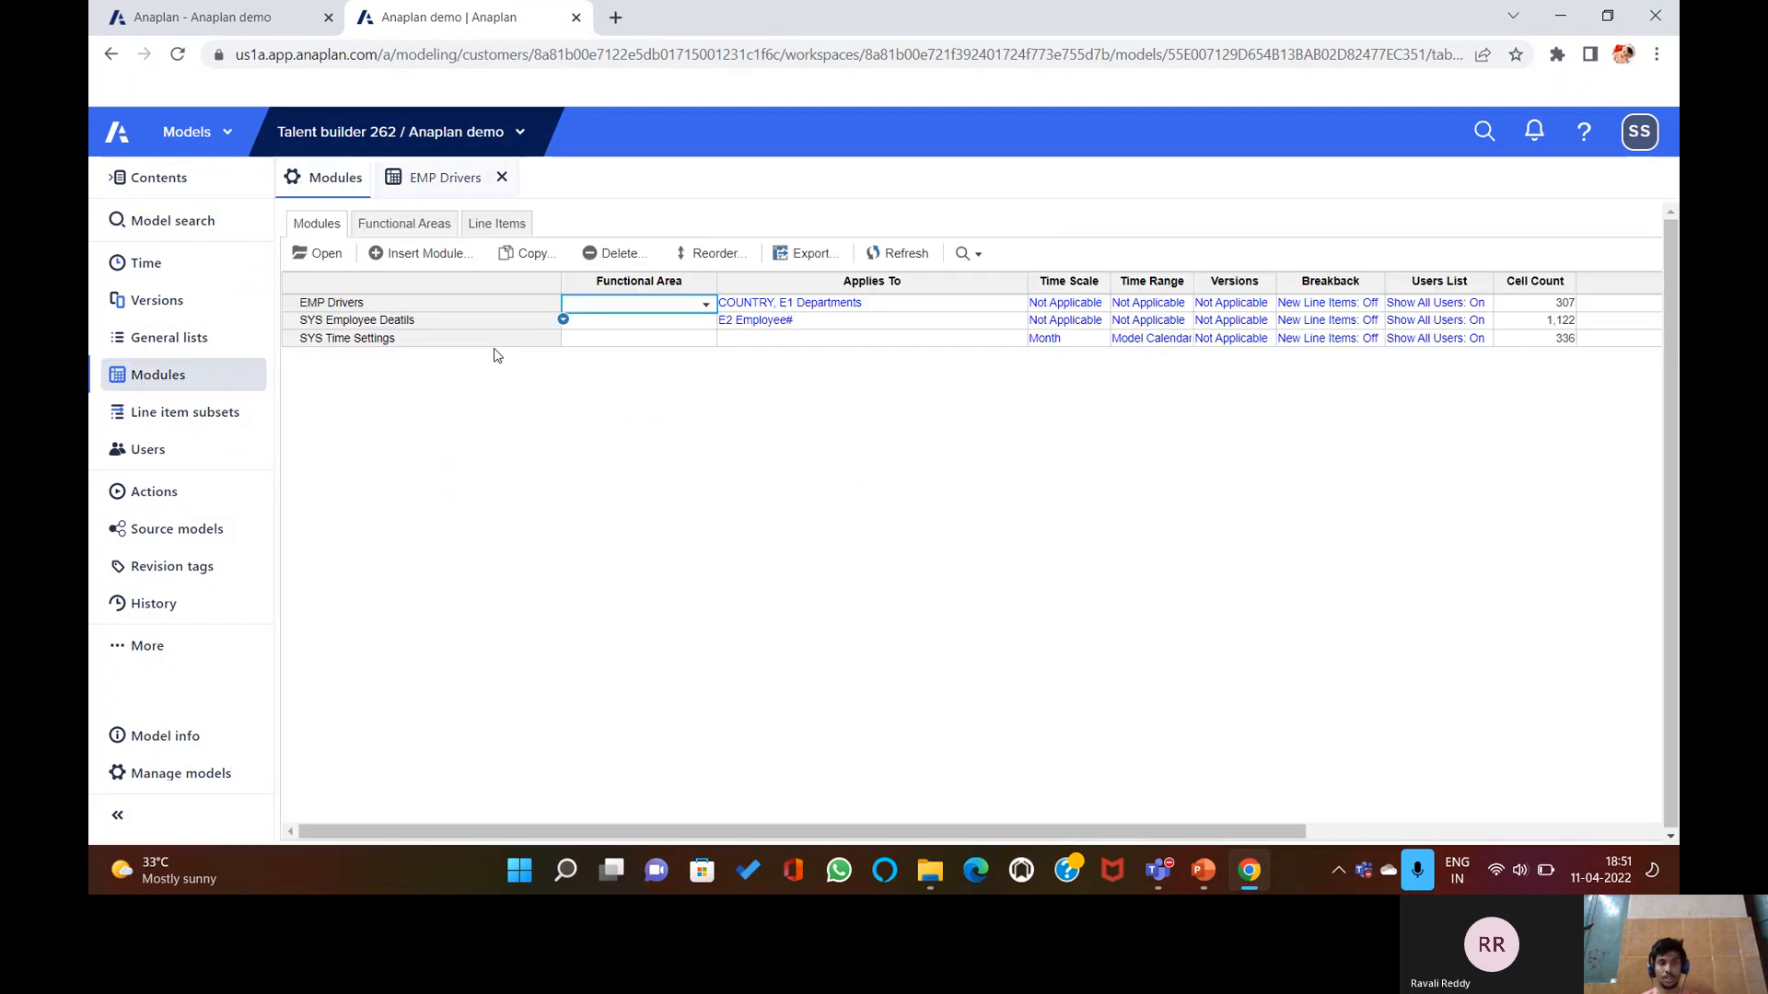
left_click(421, 254)
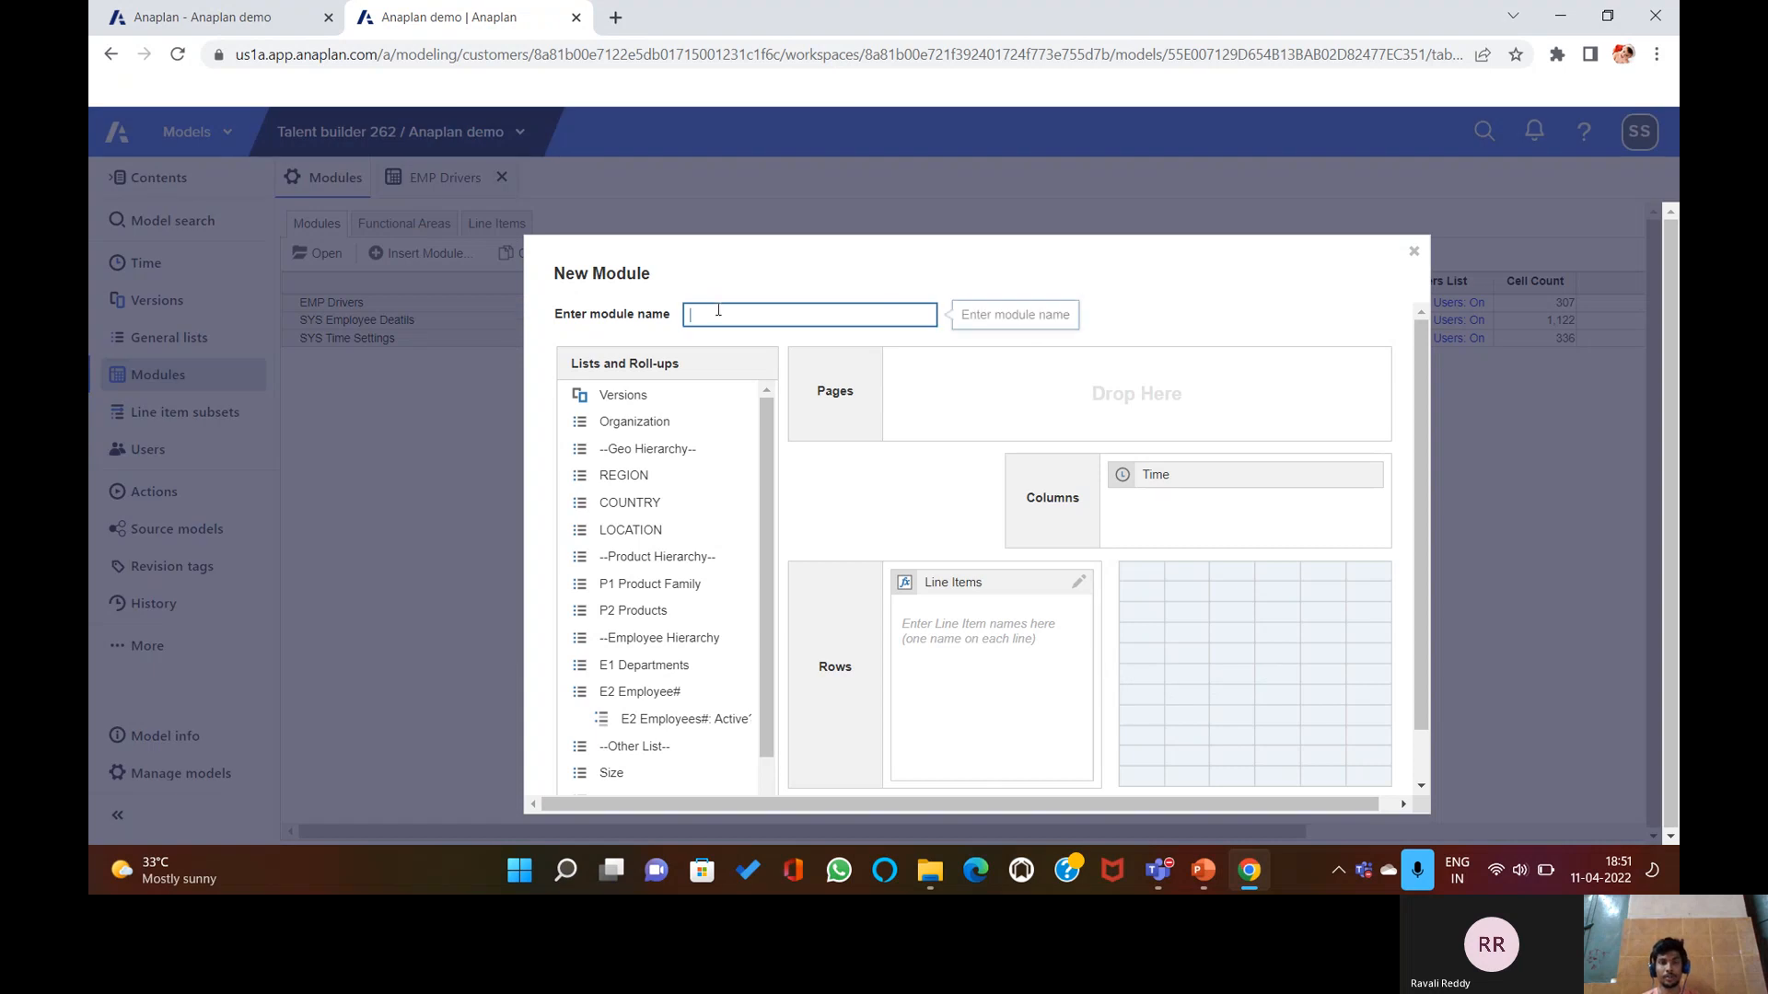
type("EMP Expenses")
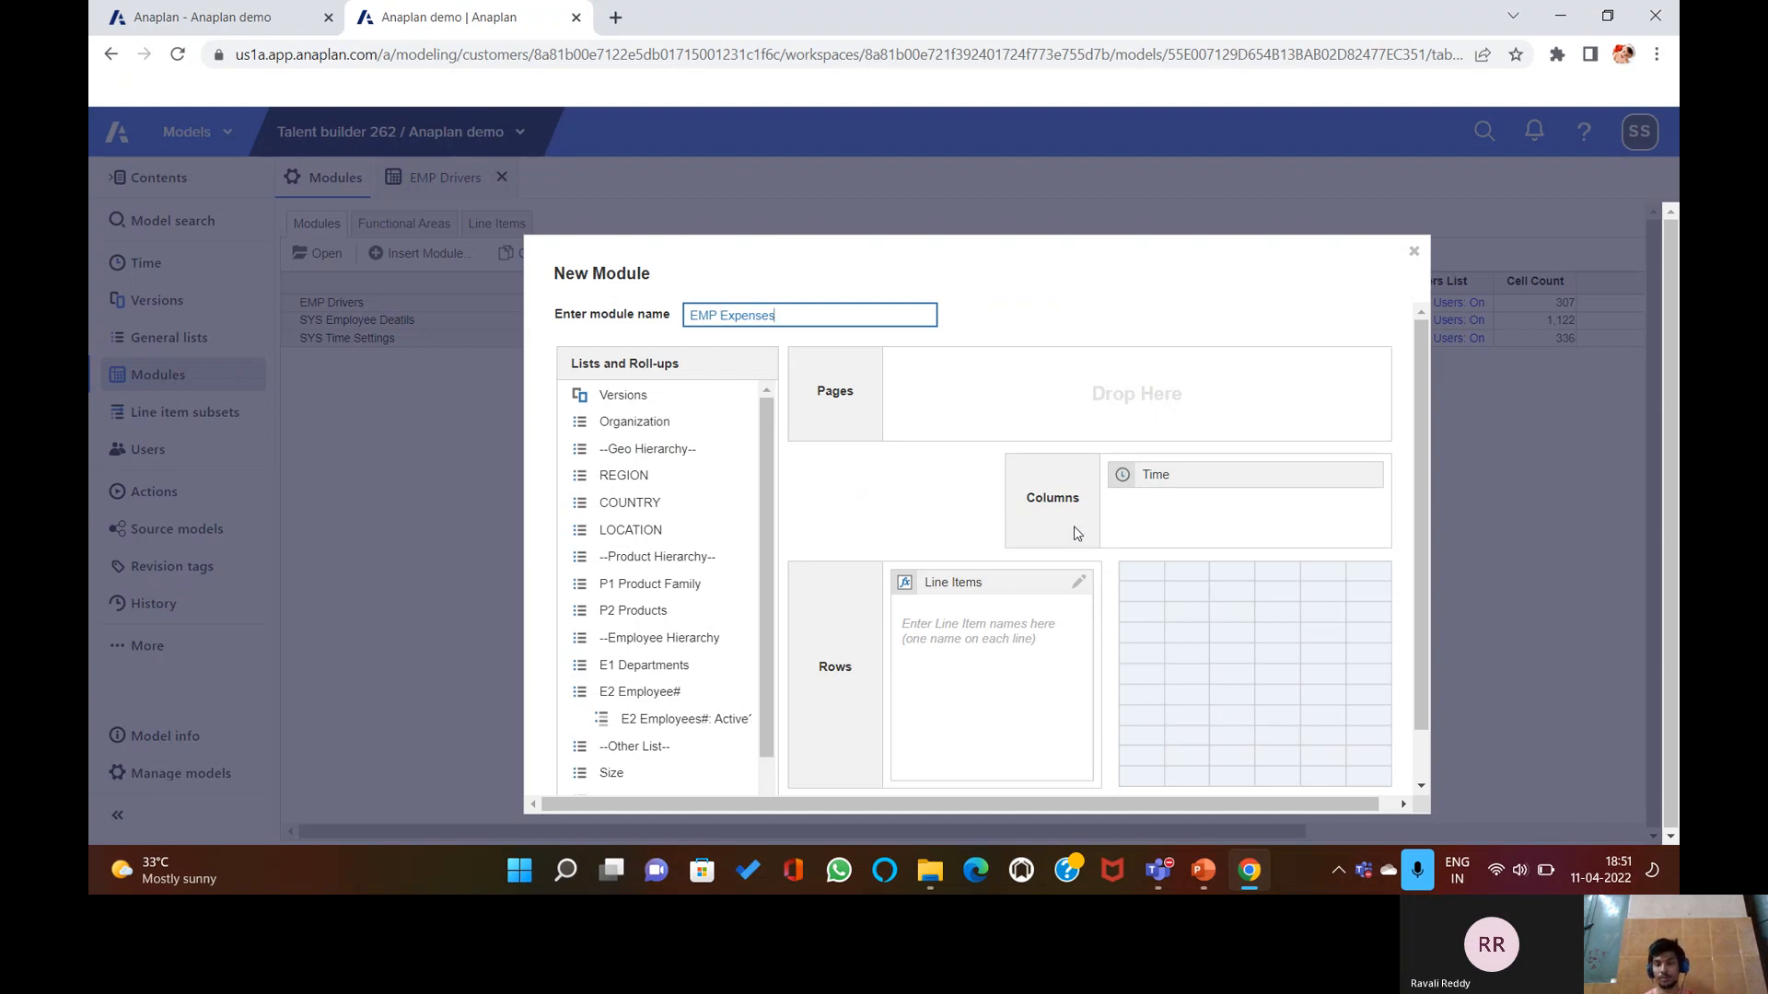
left_click(1225, 475)
left_click_drag(1225, 475, 769, 645)
left_click(739, 717)
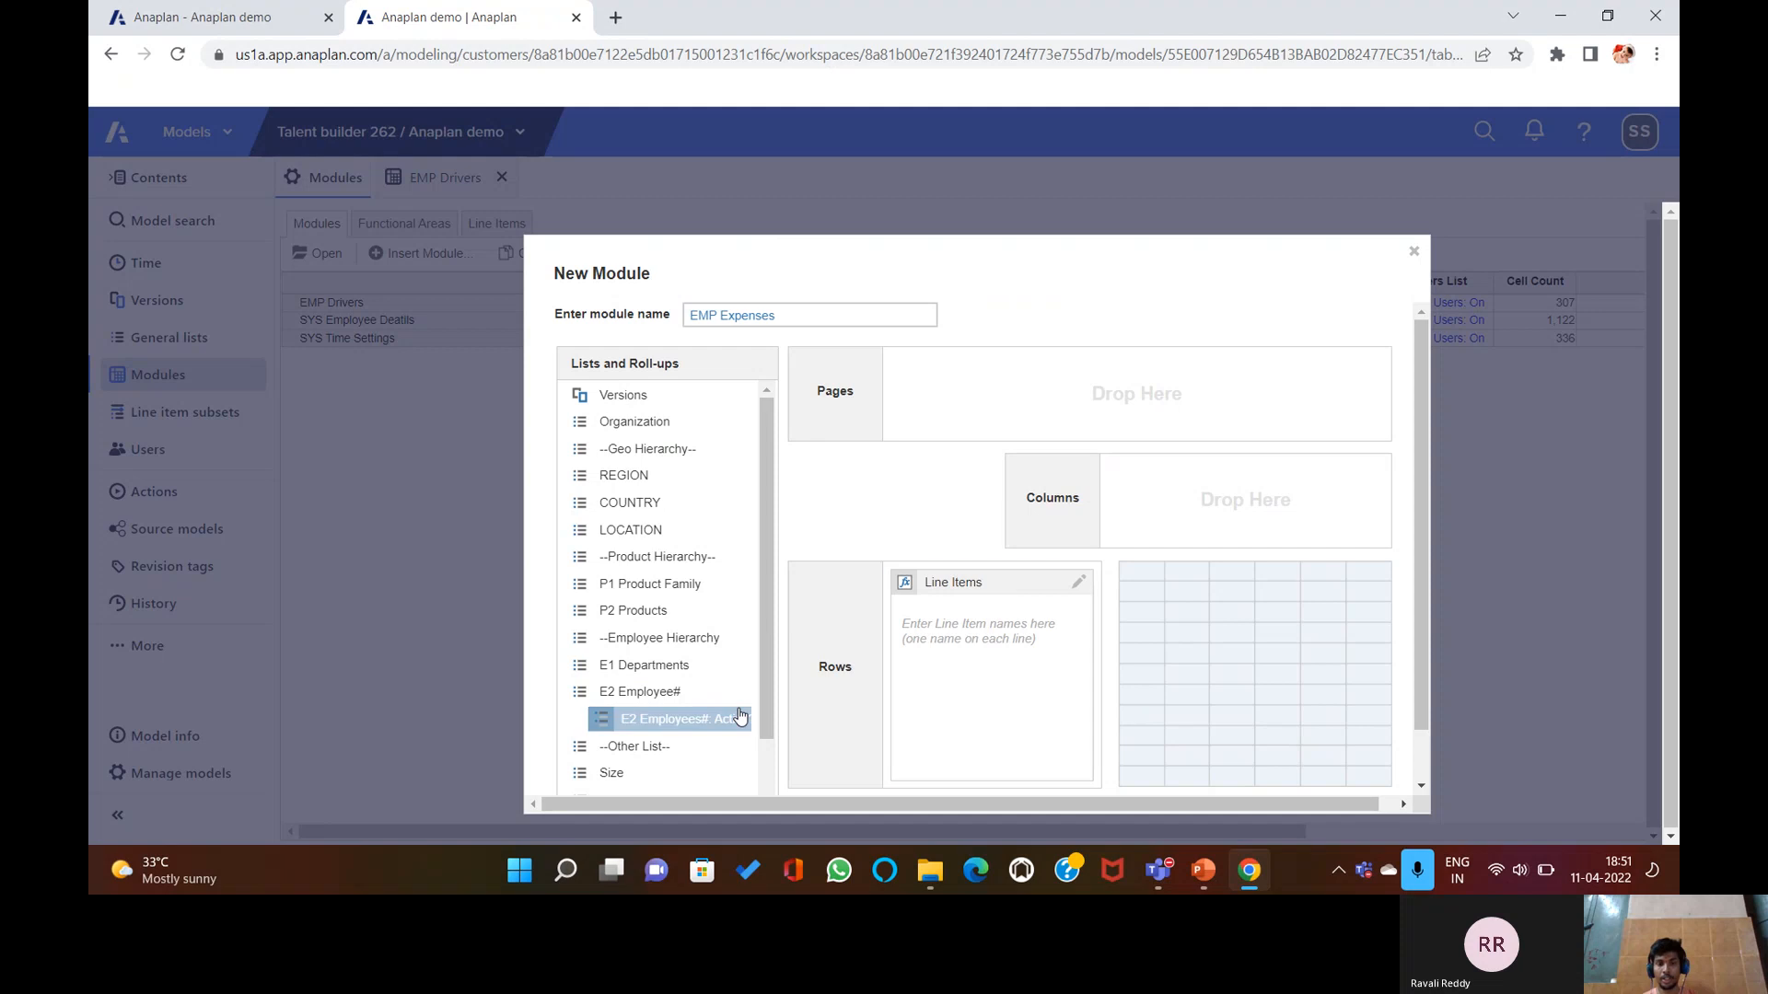
left_click_drag(677, 725, 1130, 478)
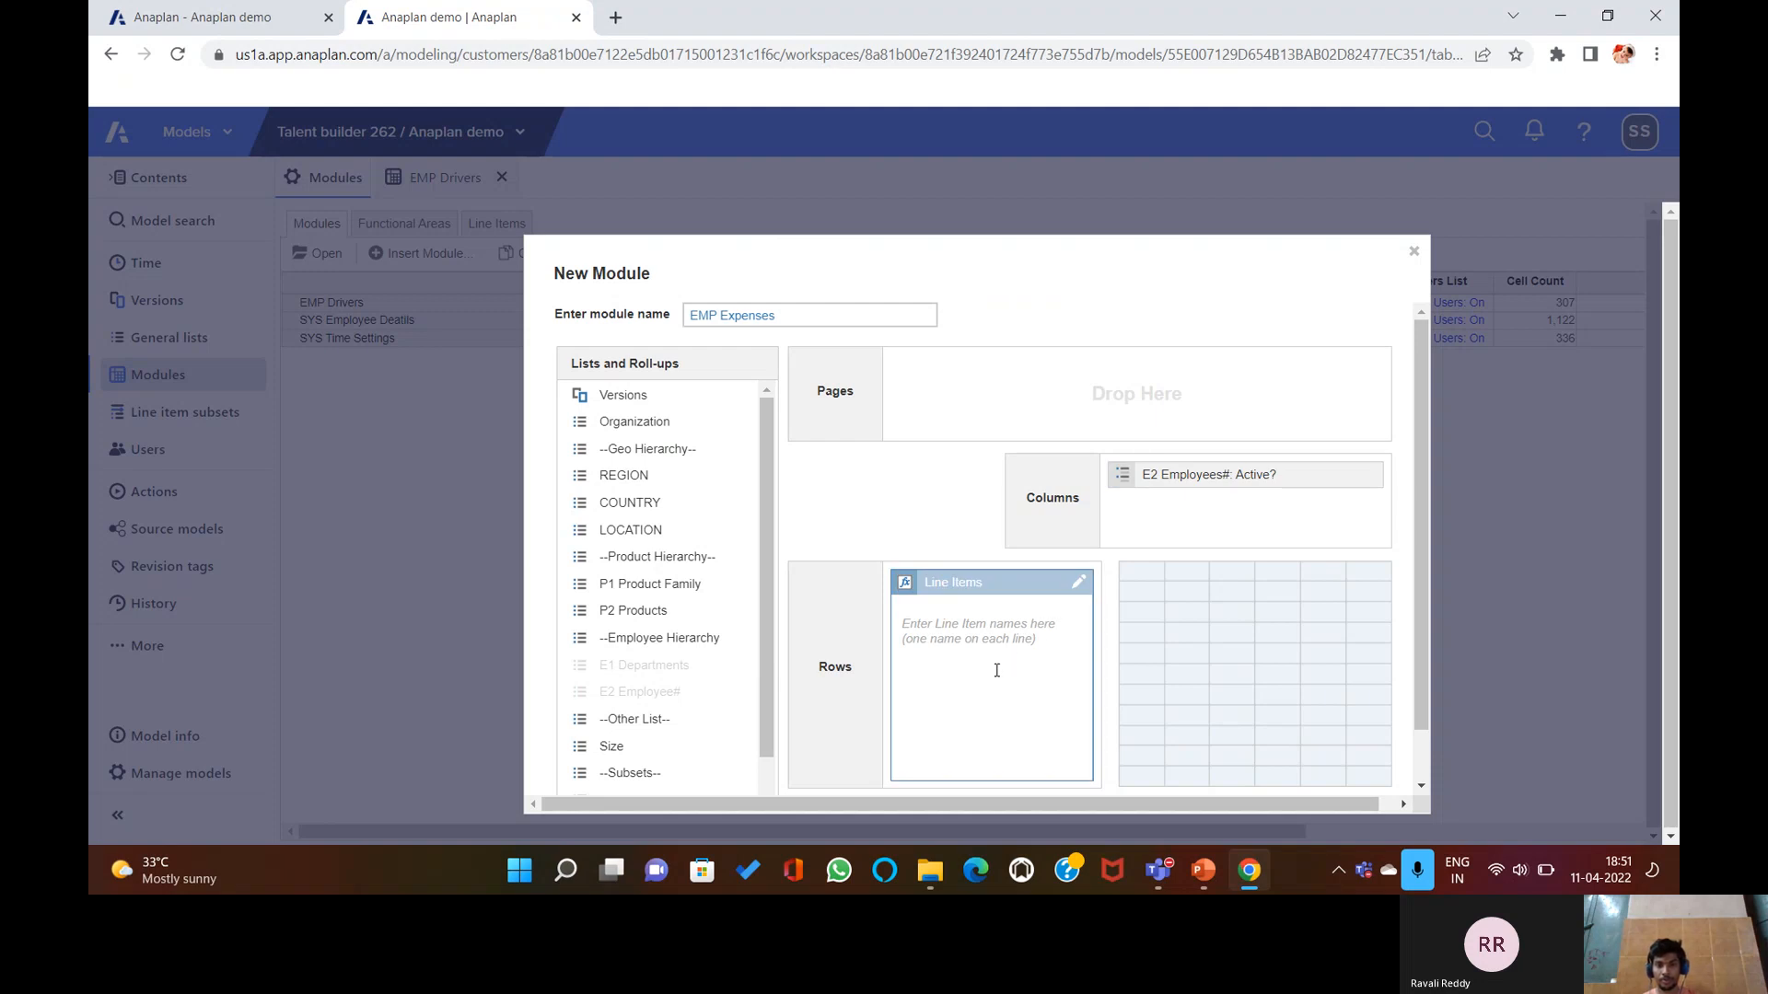
Enter line items BONUS, Car Costs, Phone Costs and Medical costs and create the module.
left_click(999, 642)
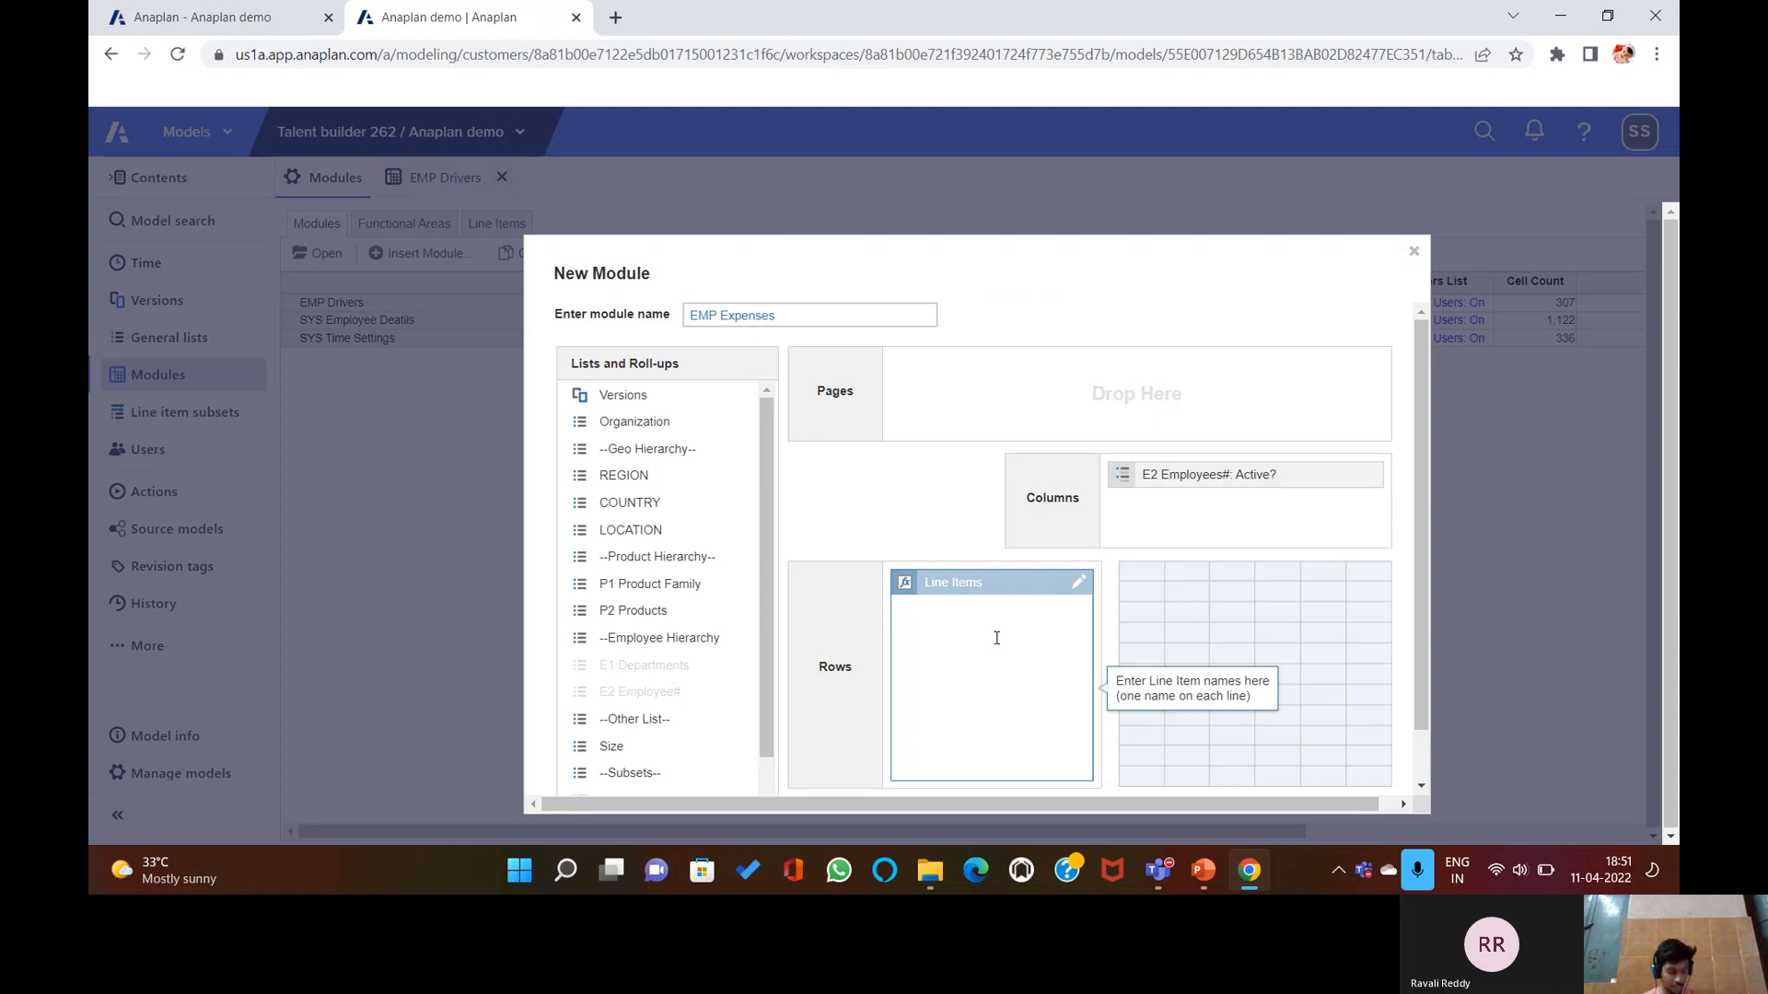
type("Bo")
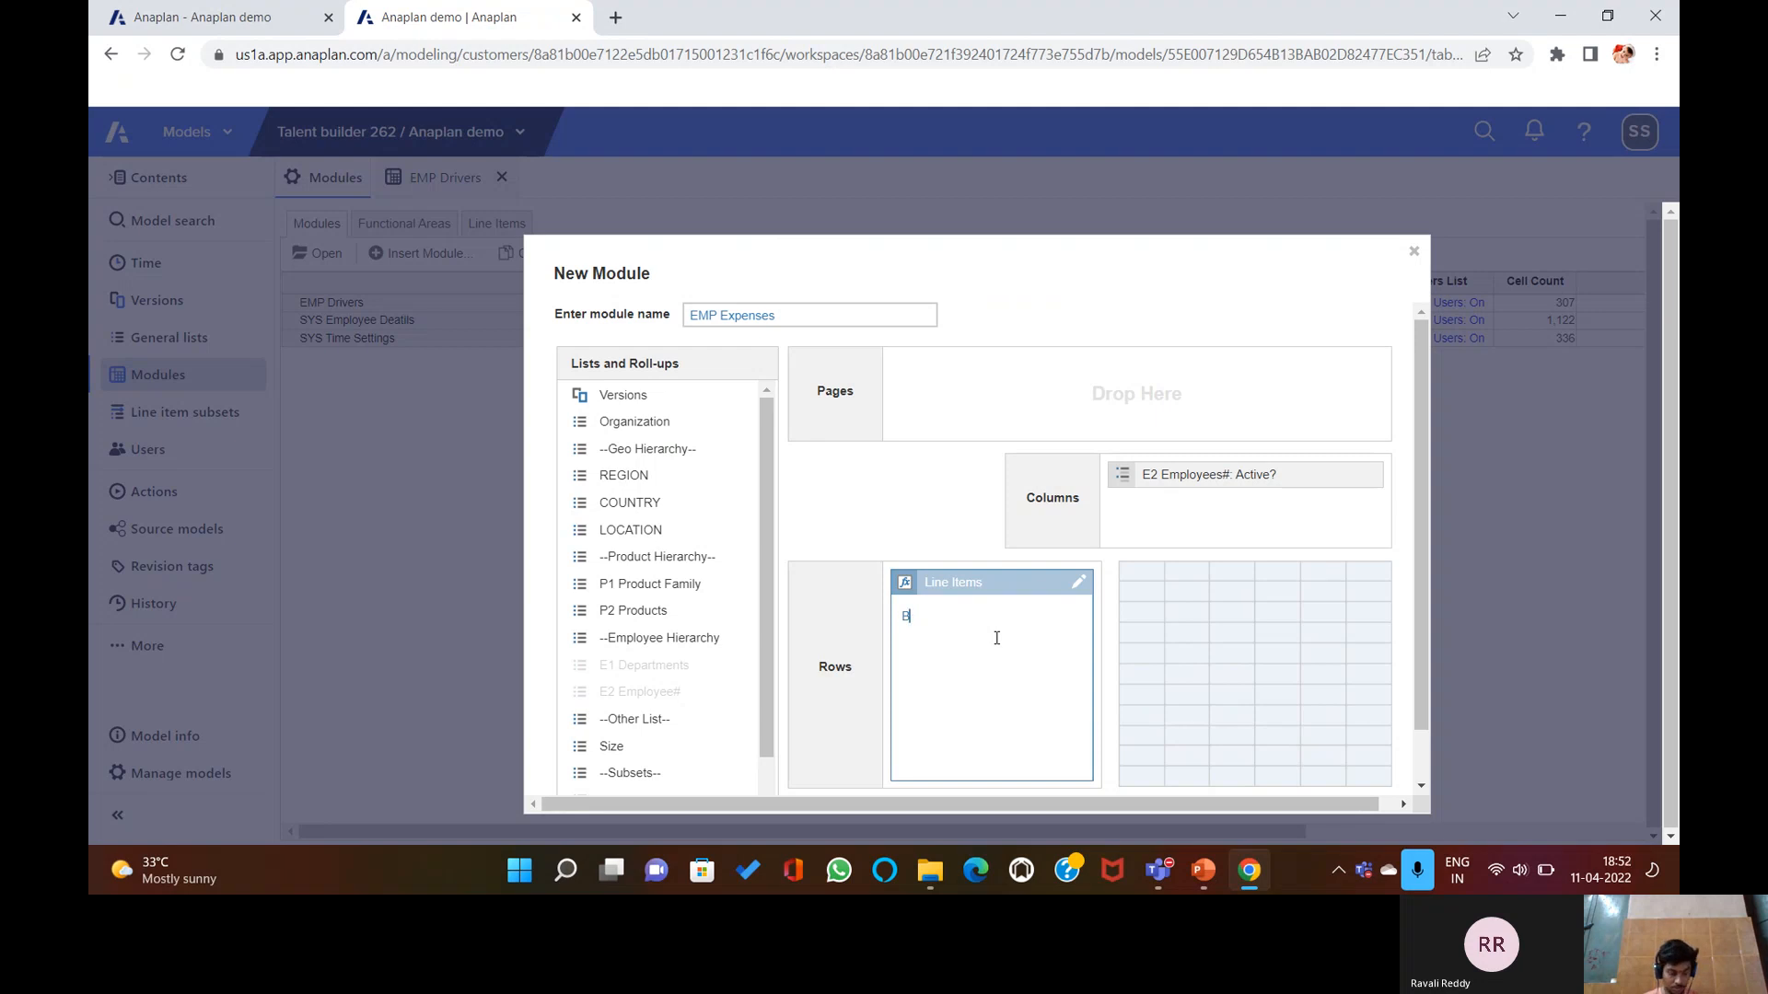
type("NUS")
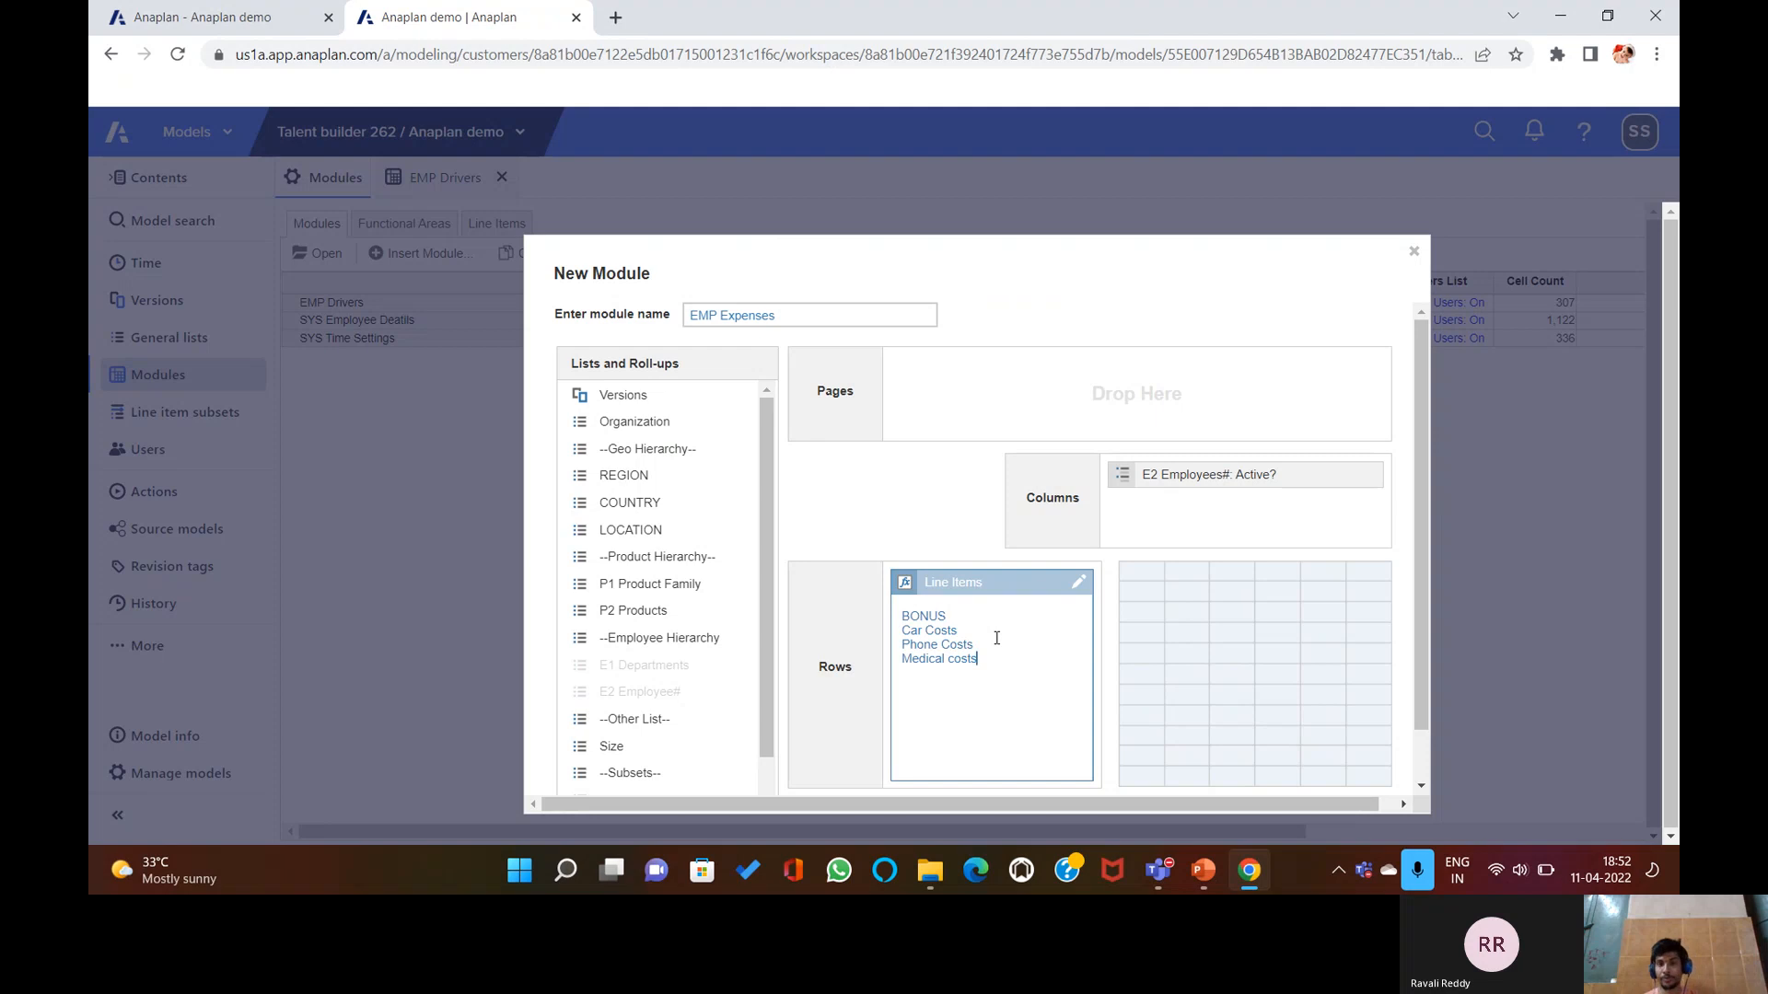
scroll(1230, 626, "down", 1)
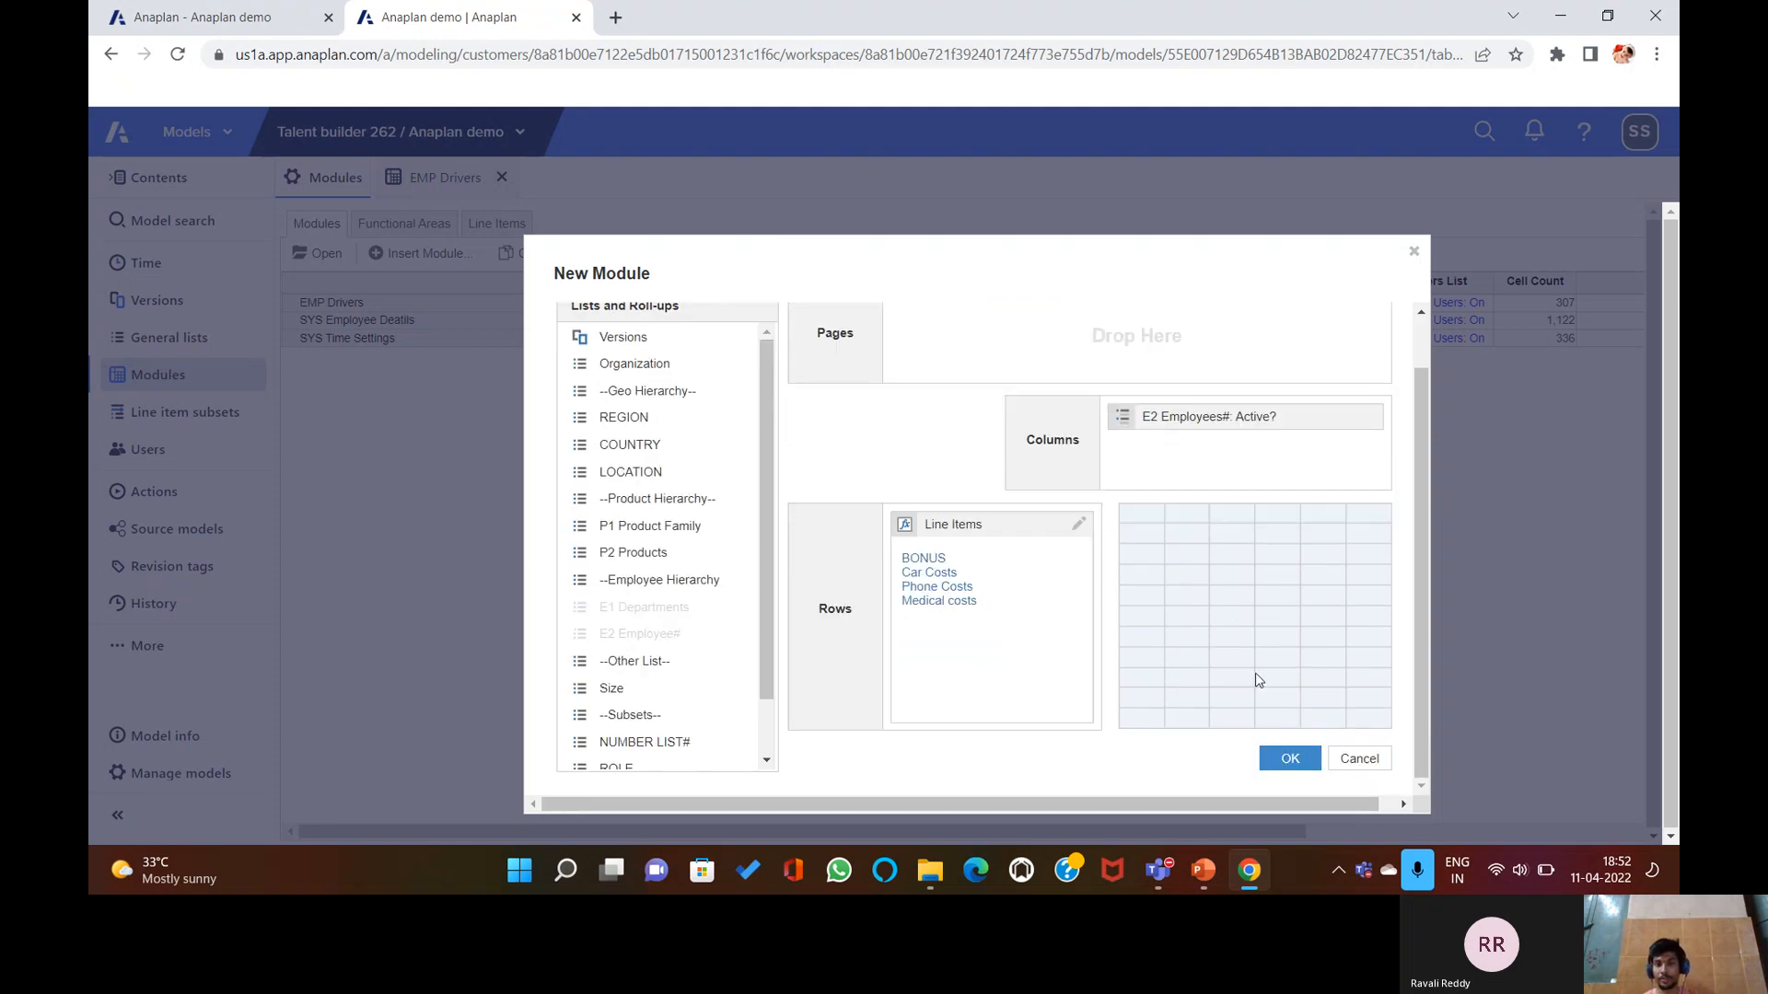
left_click(1275, 757)
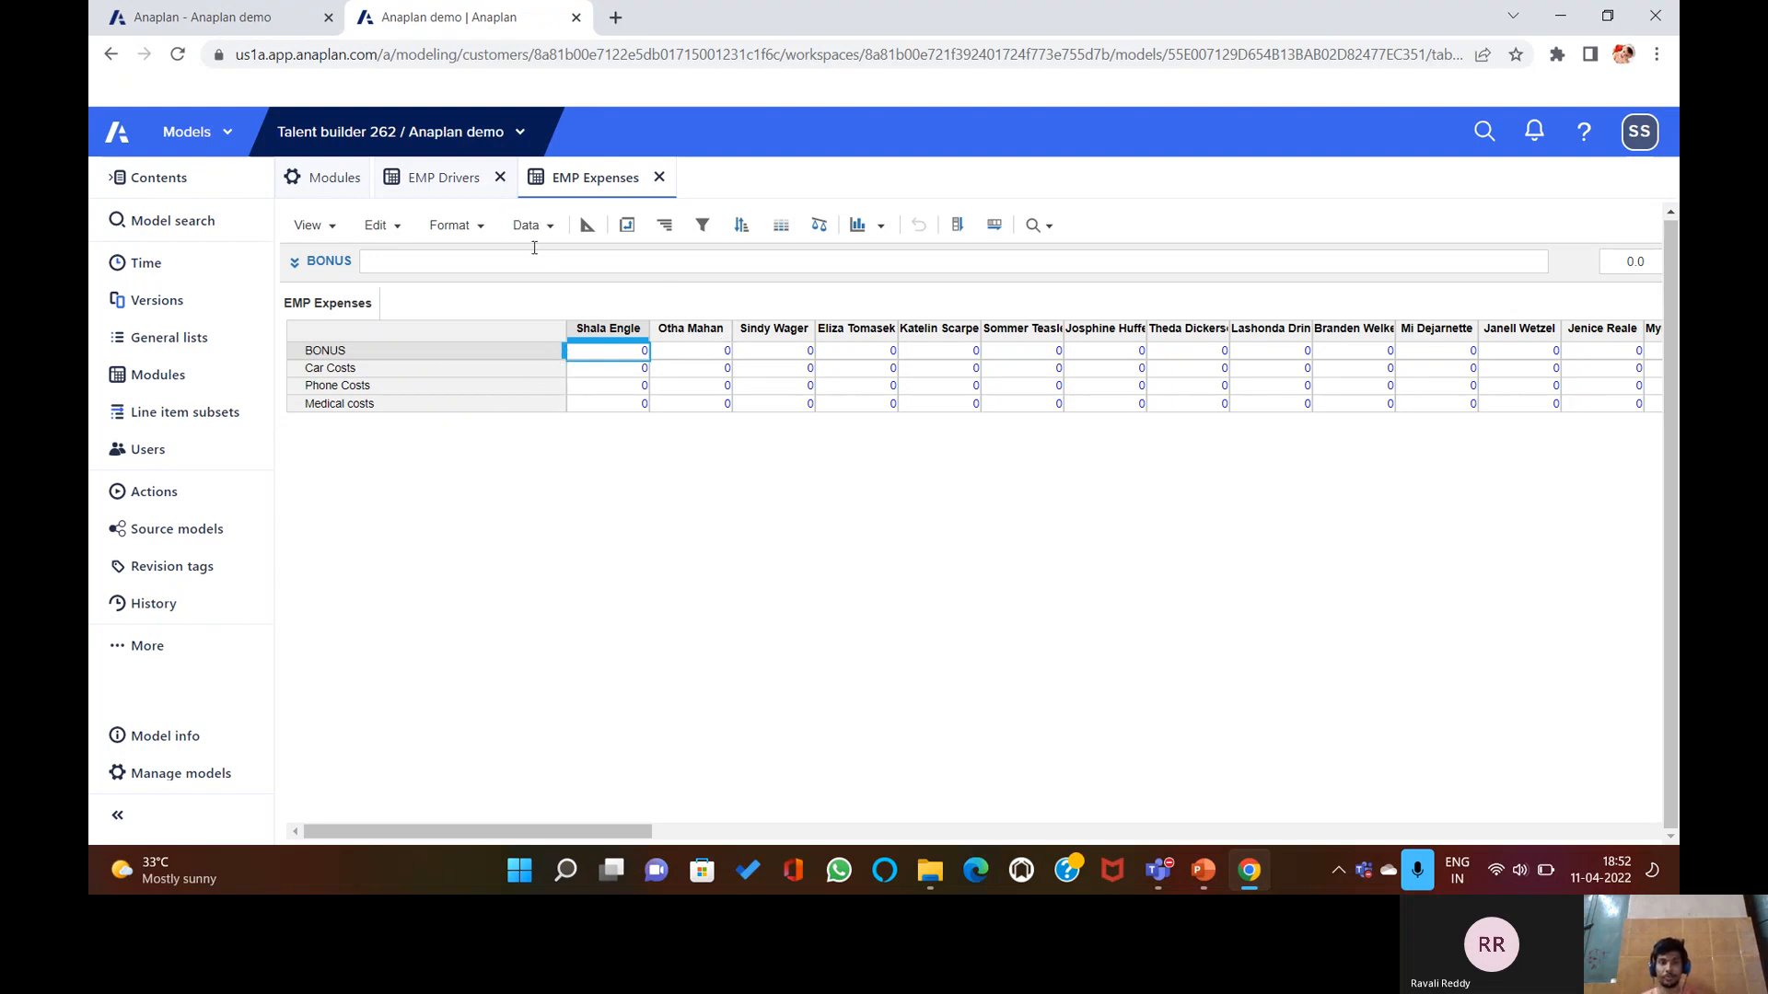
Pivot EMP Expenses so E2 Employees#: Active? is in rows and Line Items in columns.
left_click(627, 225)
left_click_drag(1043, 457, 838, 617)
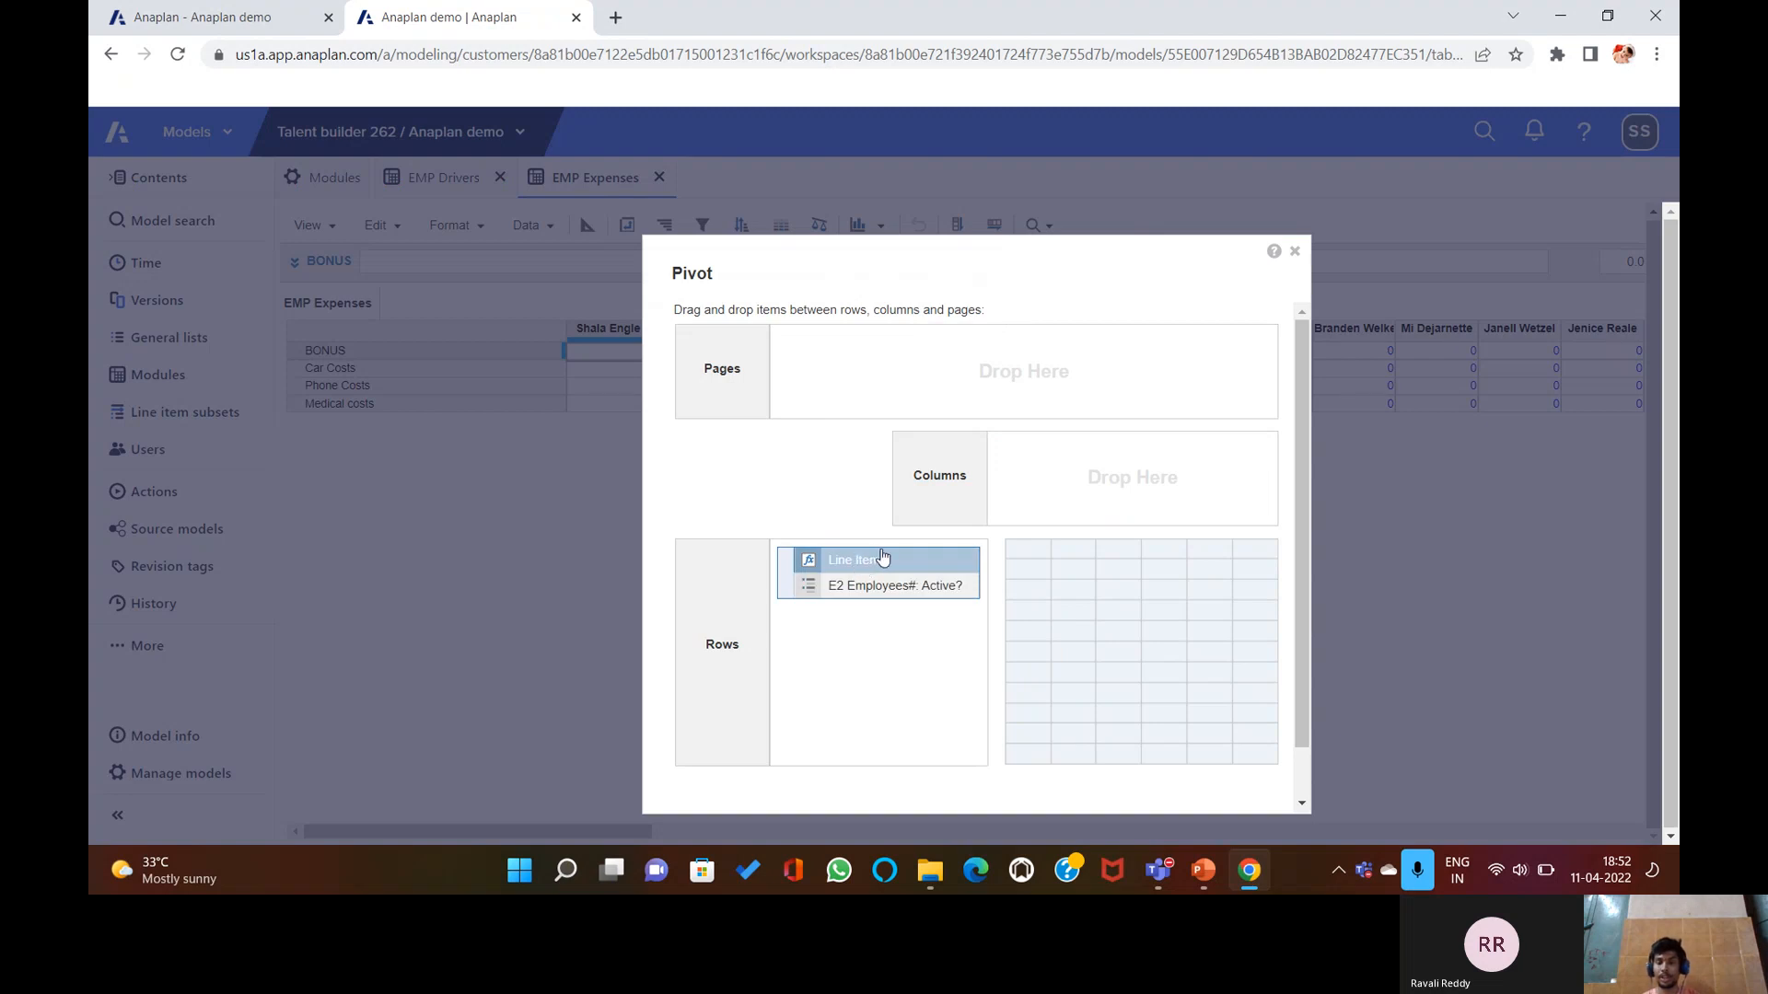
left_click_drag(895, 564, 1043, 496)
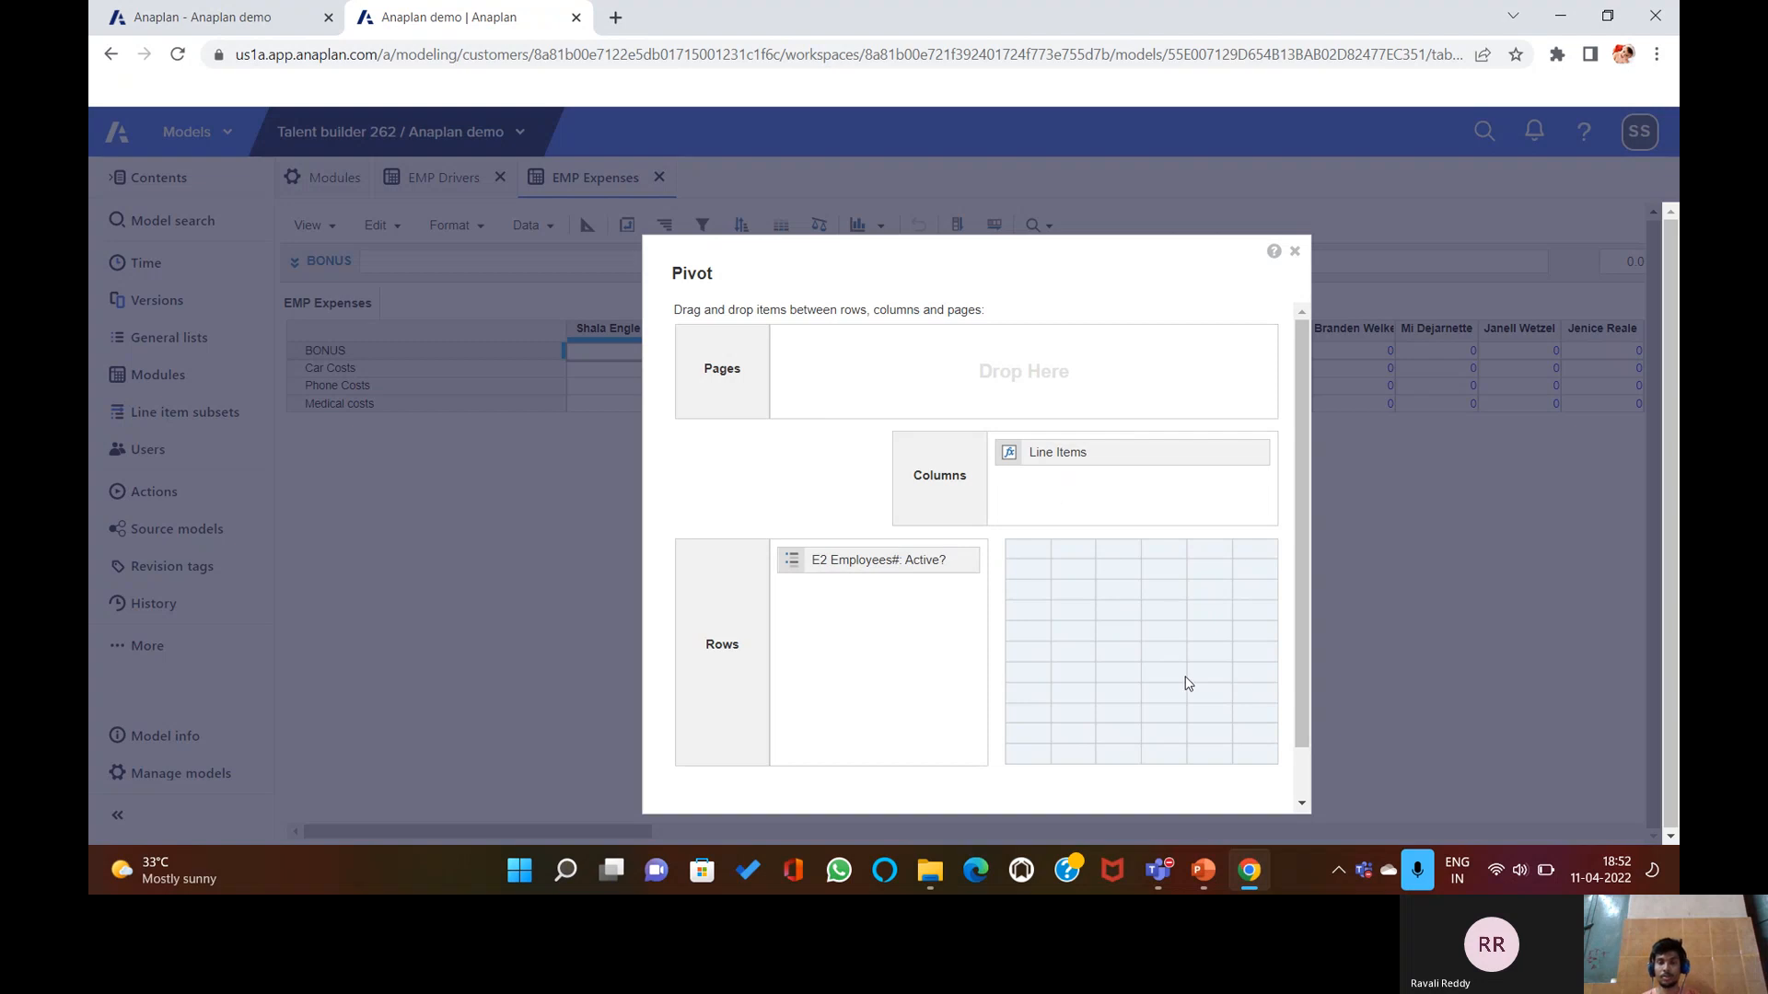
scroll(1163, 702, "down", 2)
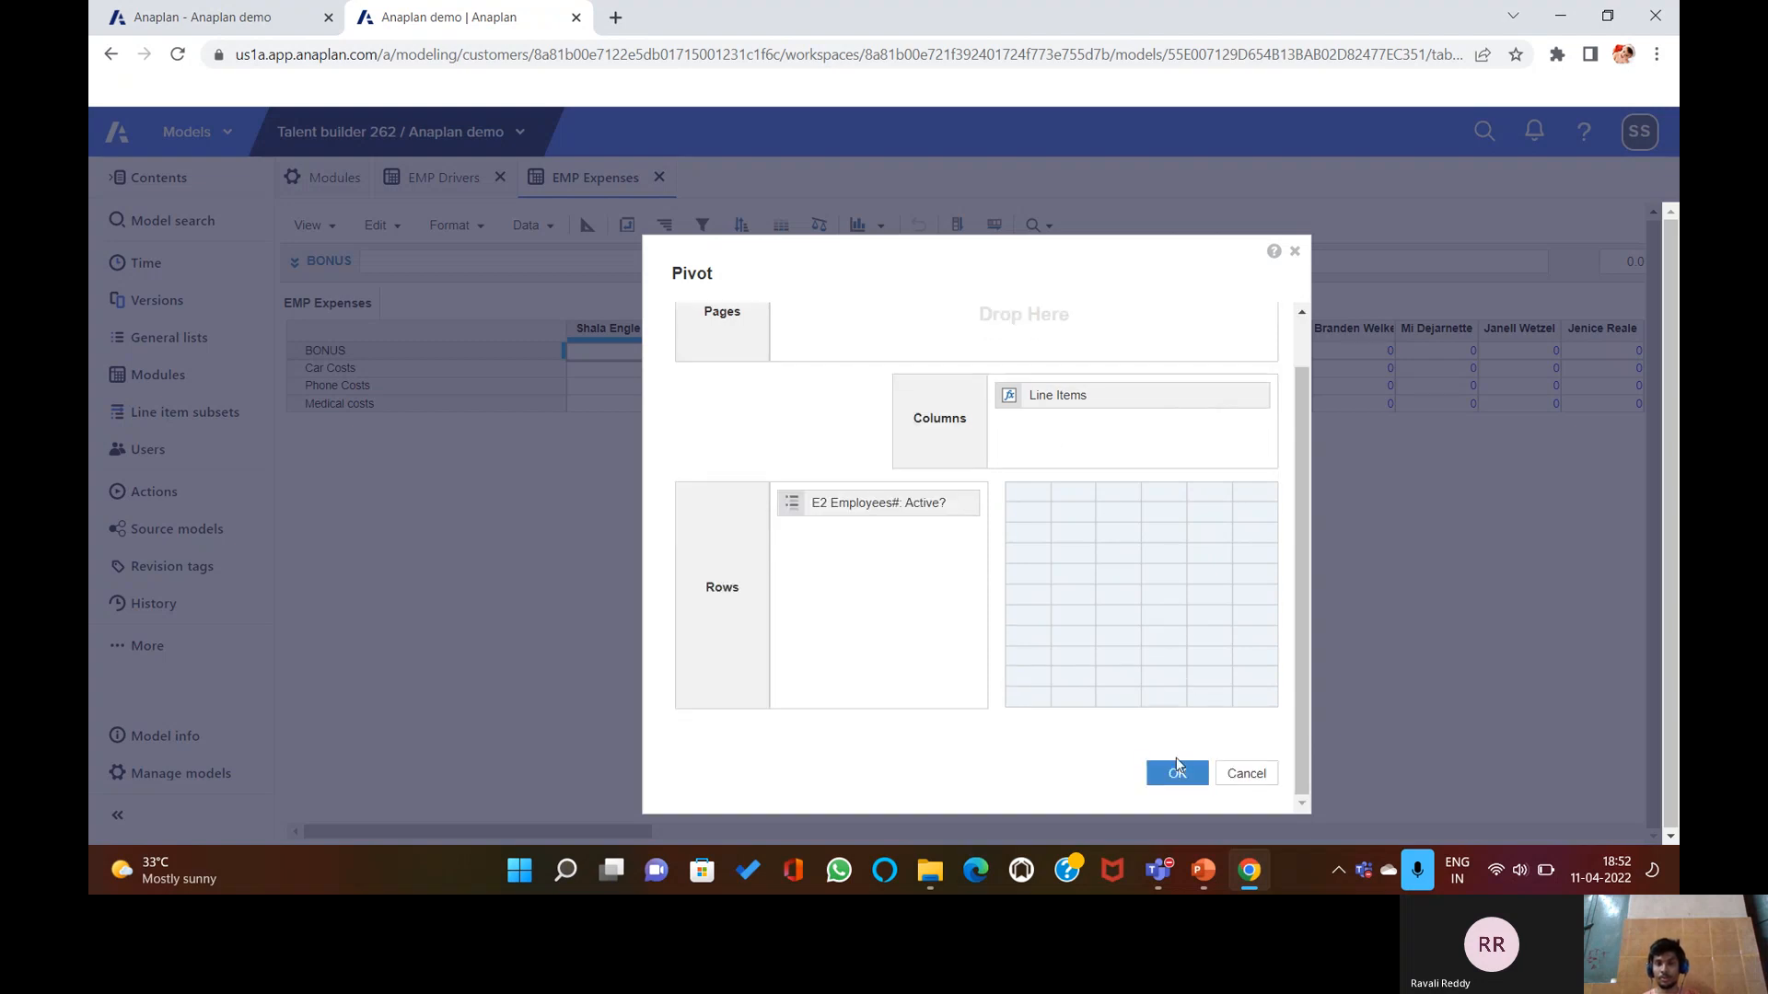
left_click(1175, 772)
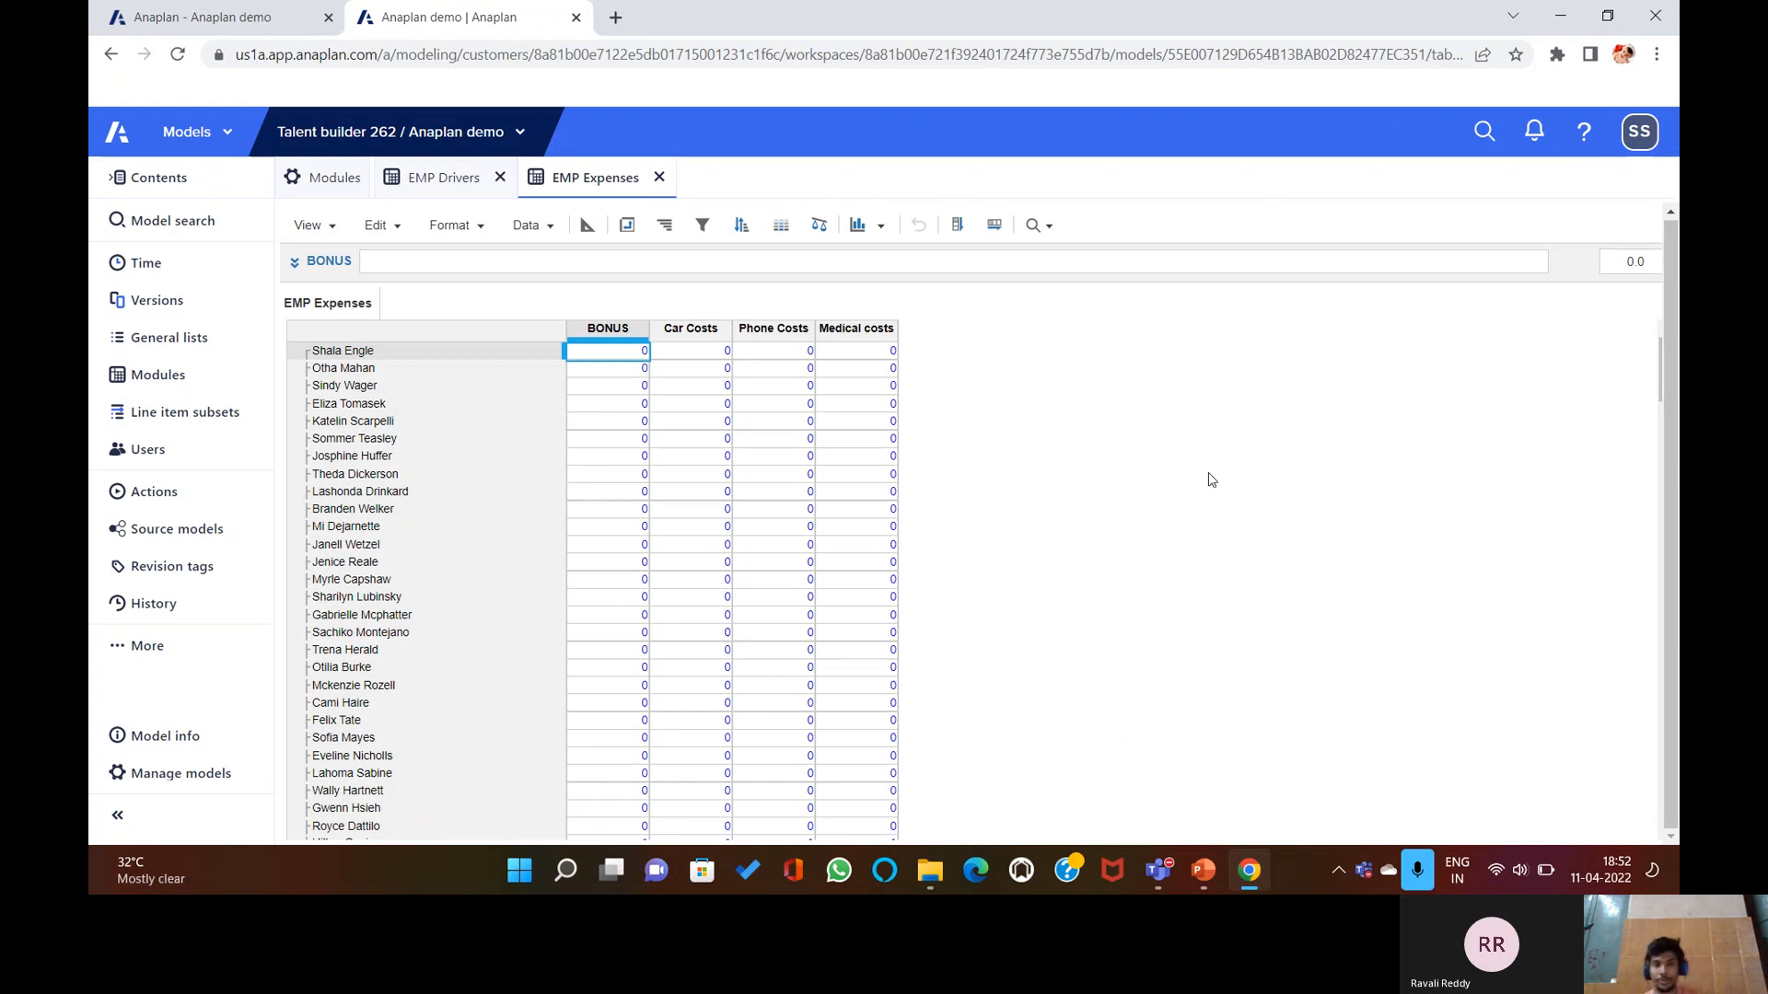
In the EMP Expenses blueprint, begin the BONUS formula as EMP Drivers.BONUS%[LOOKUP:].
left_click(587, 226)
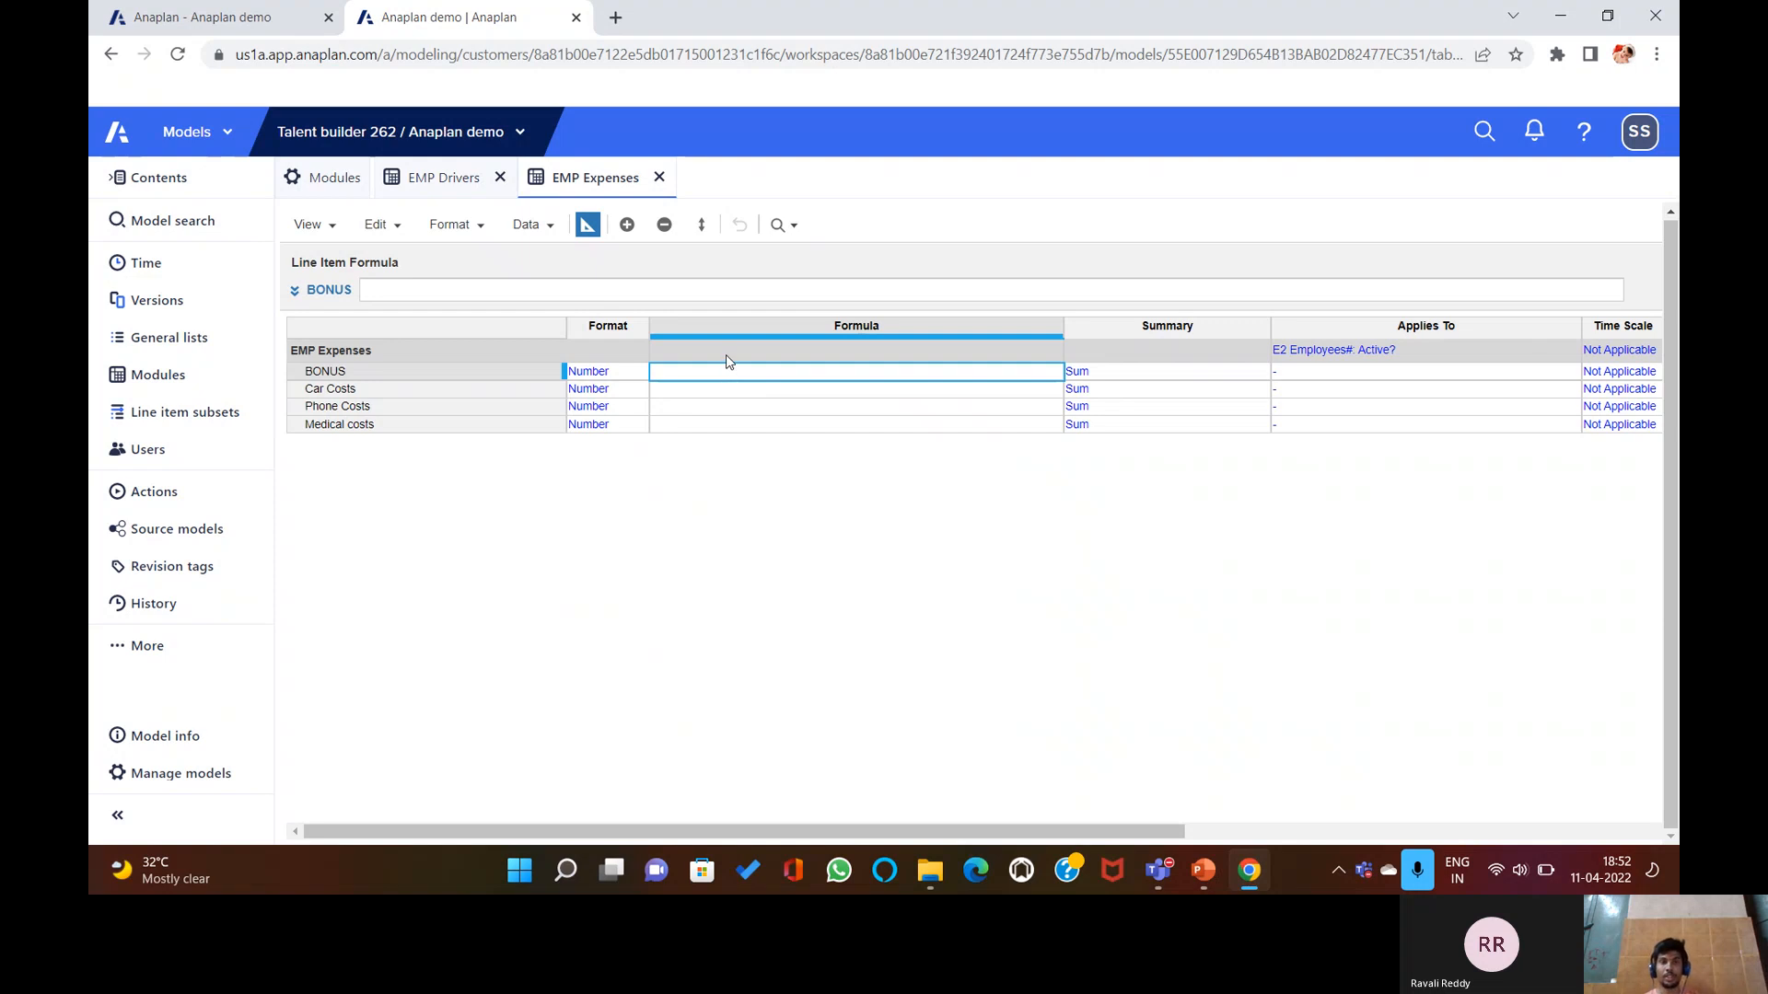
left_click(739, 285)
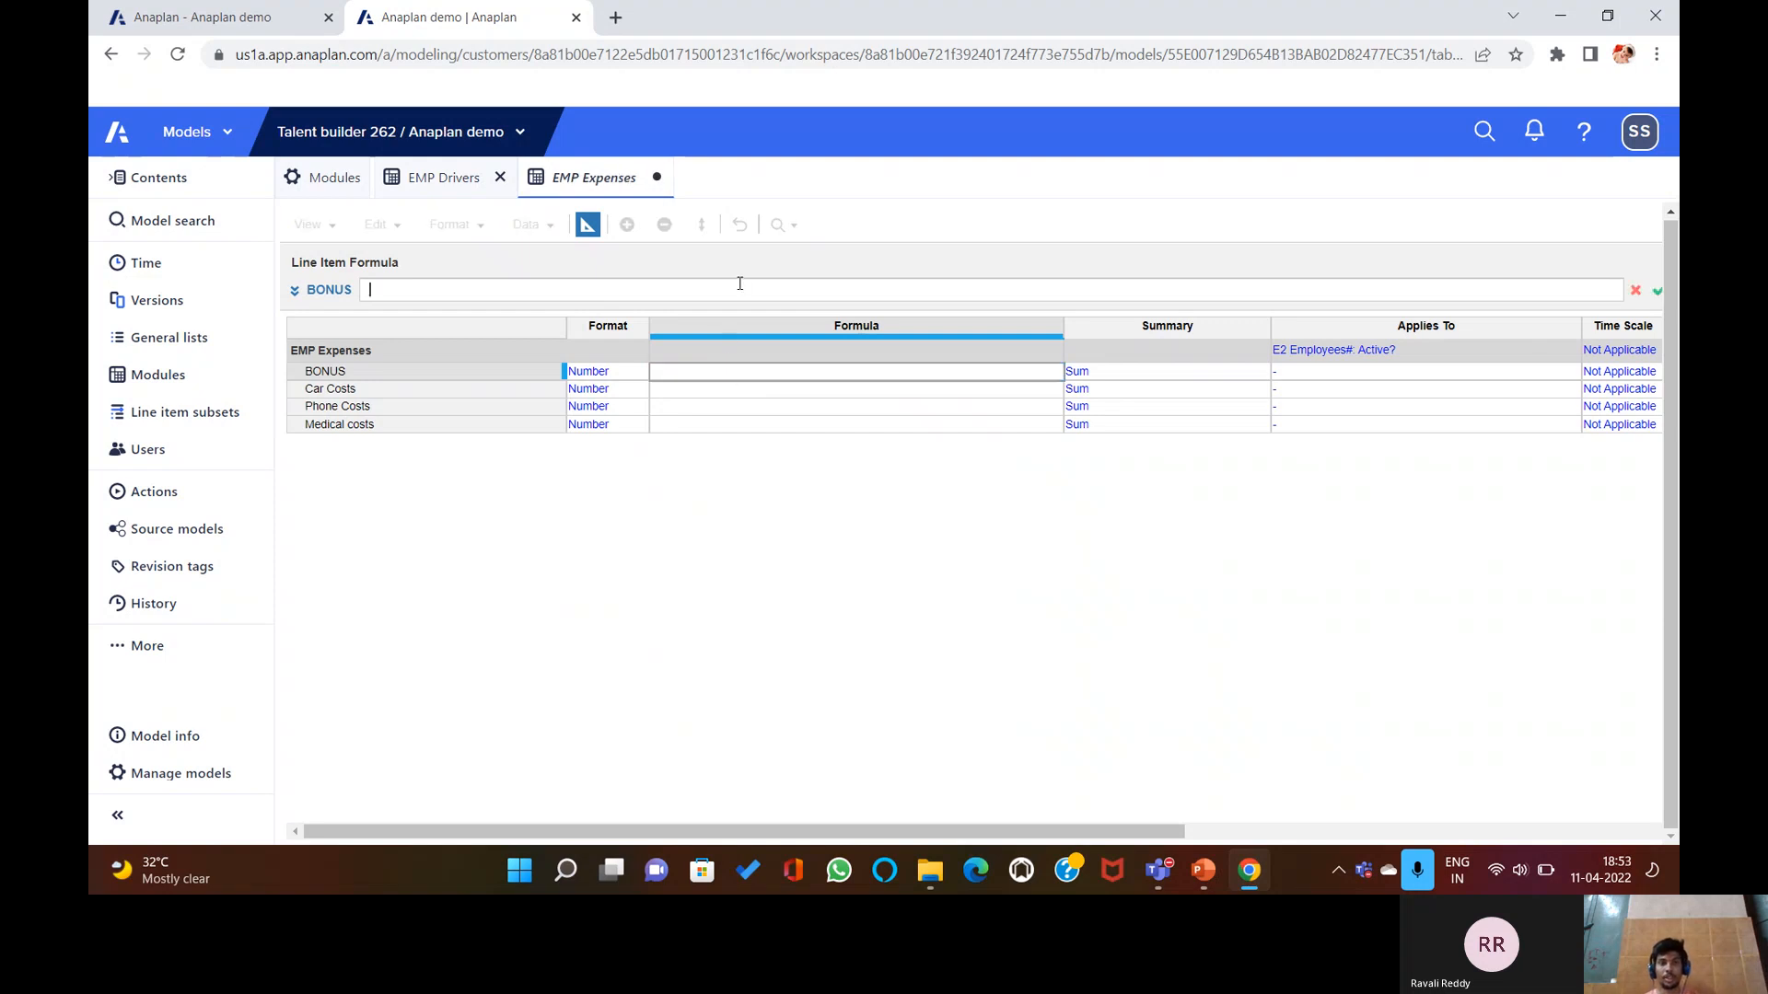
left_click(455, 181)
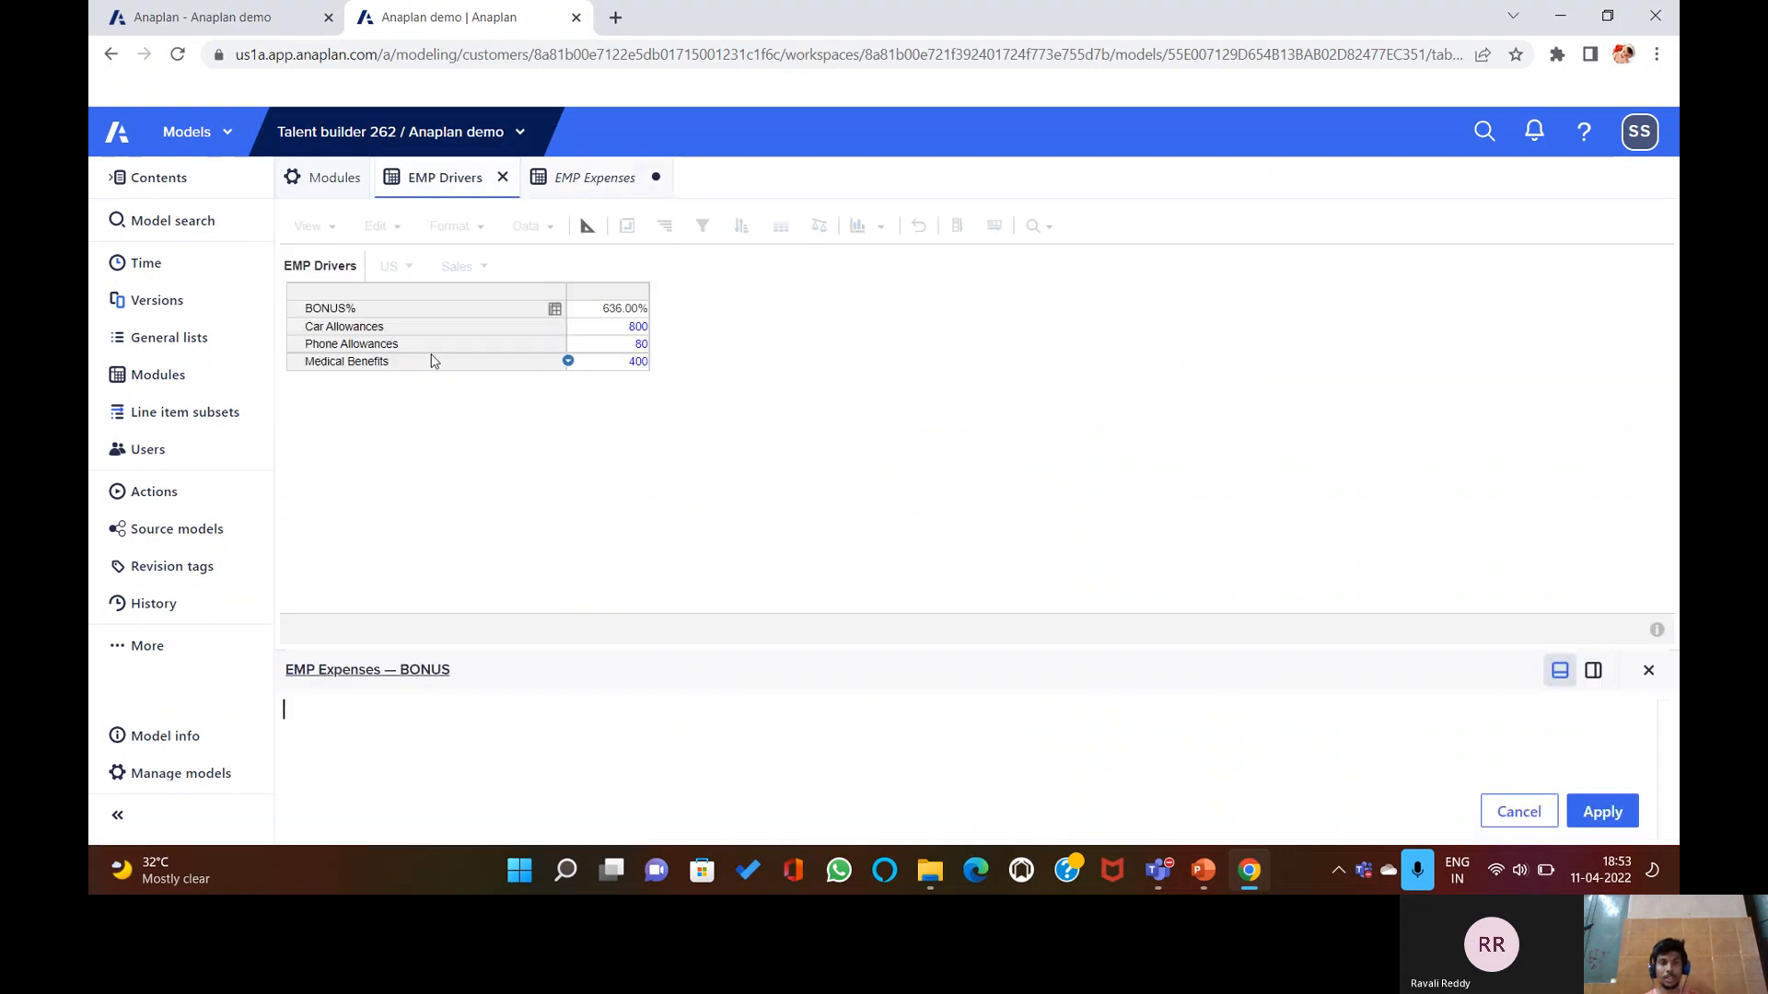
left_click(361, 311)
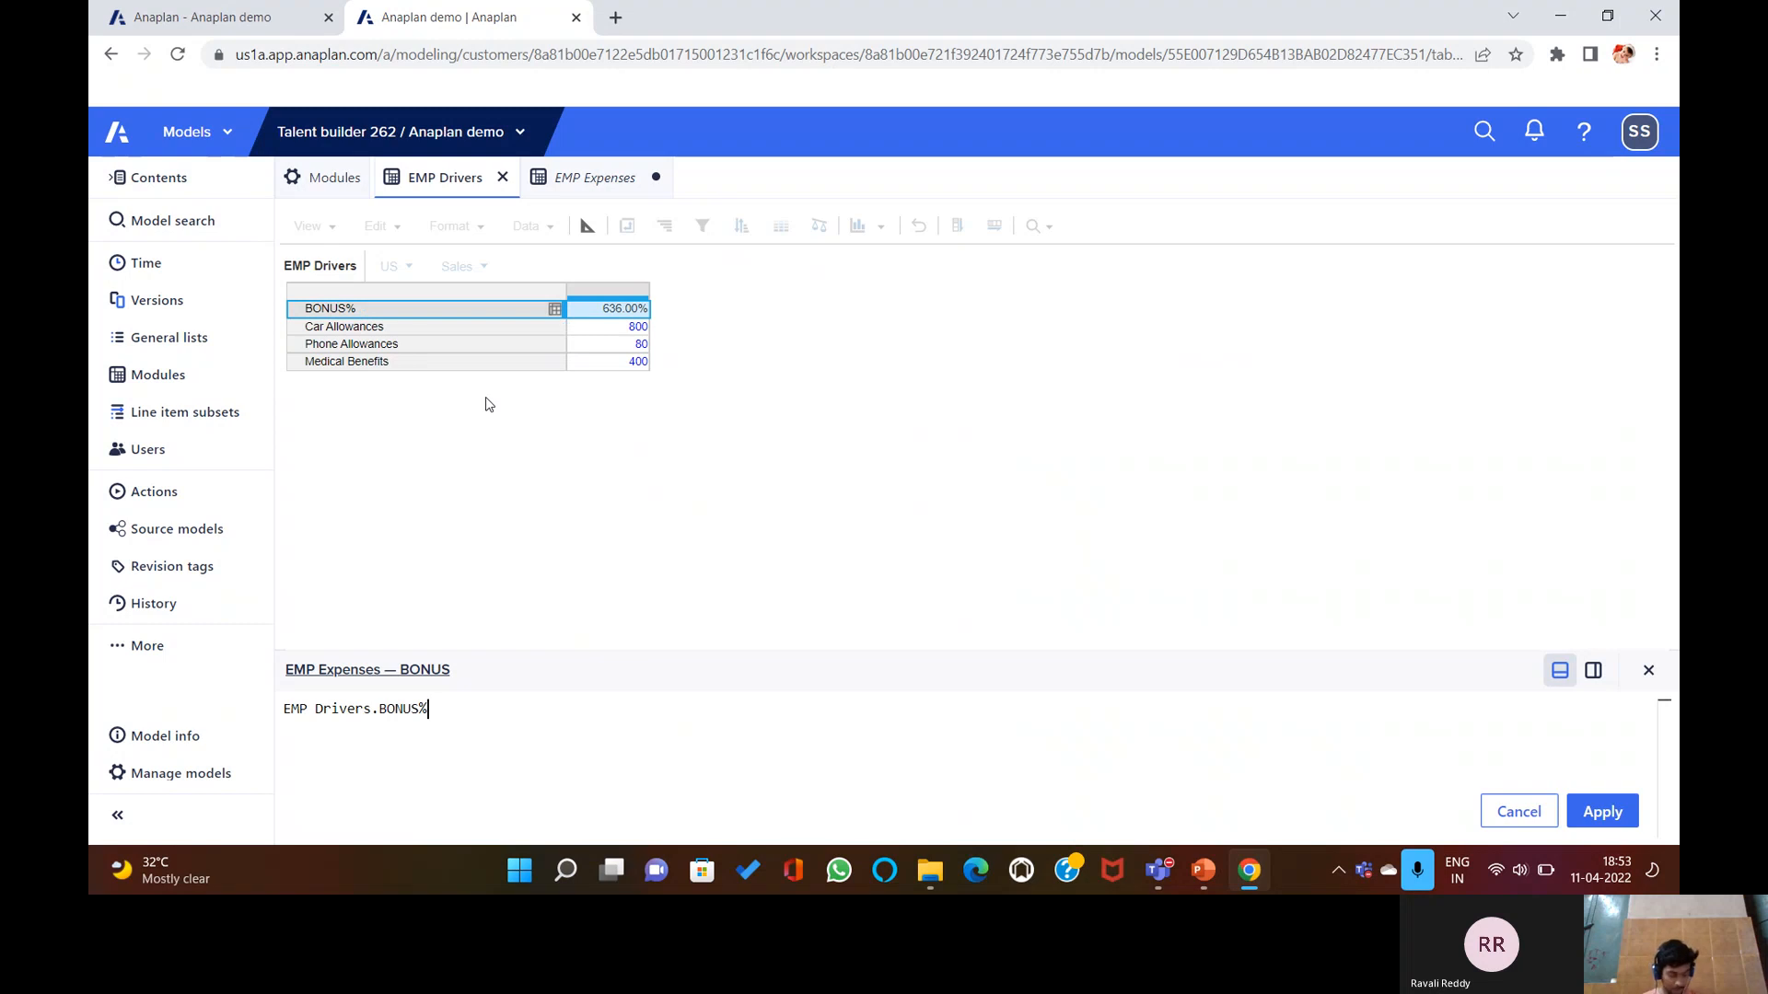
type("[]")
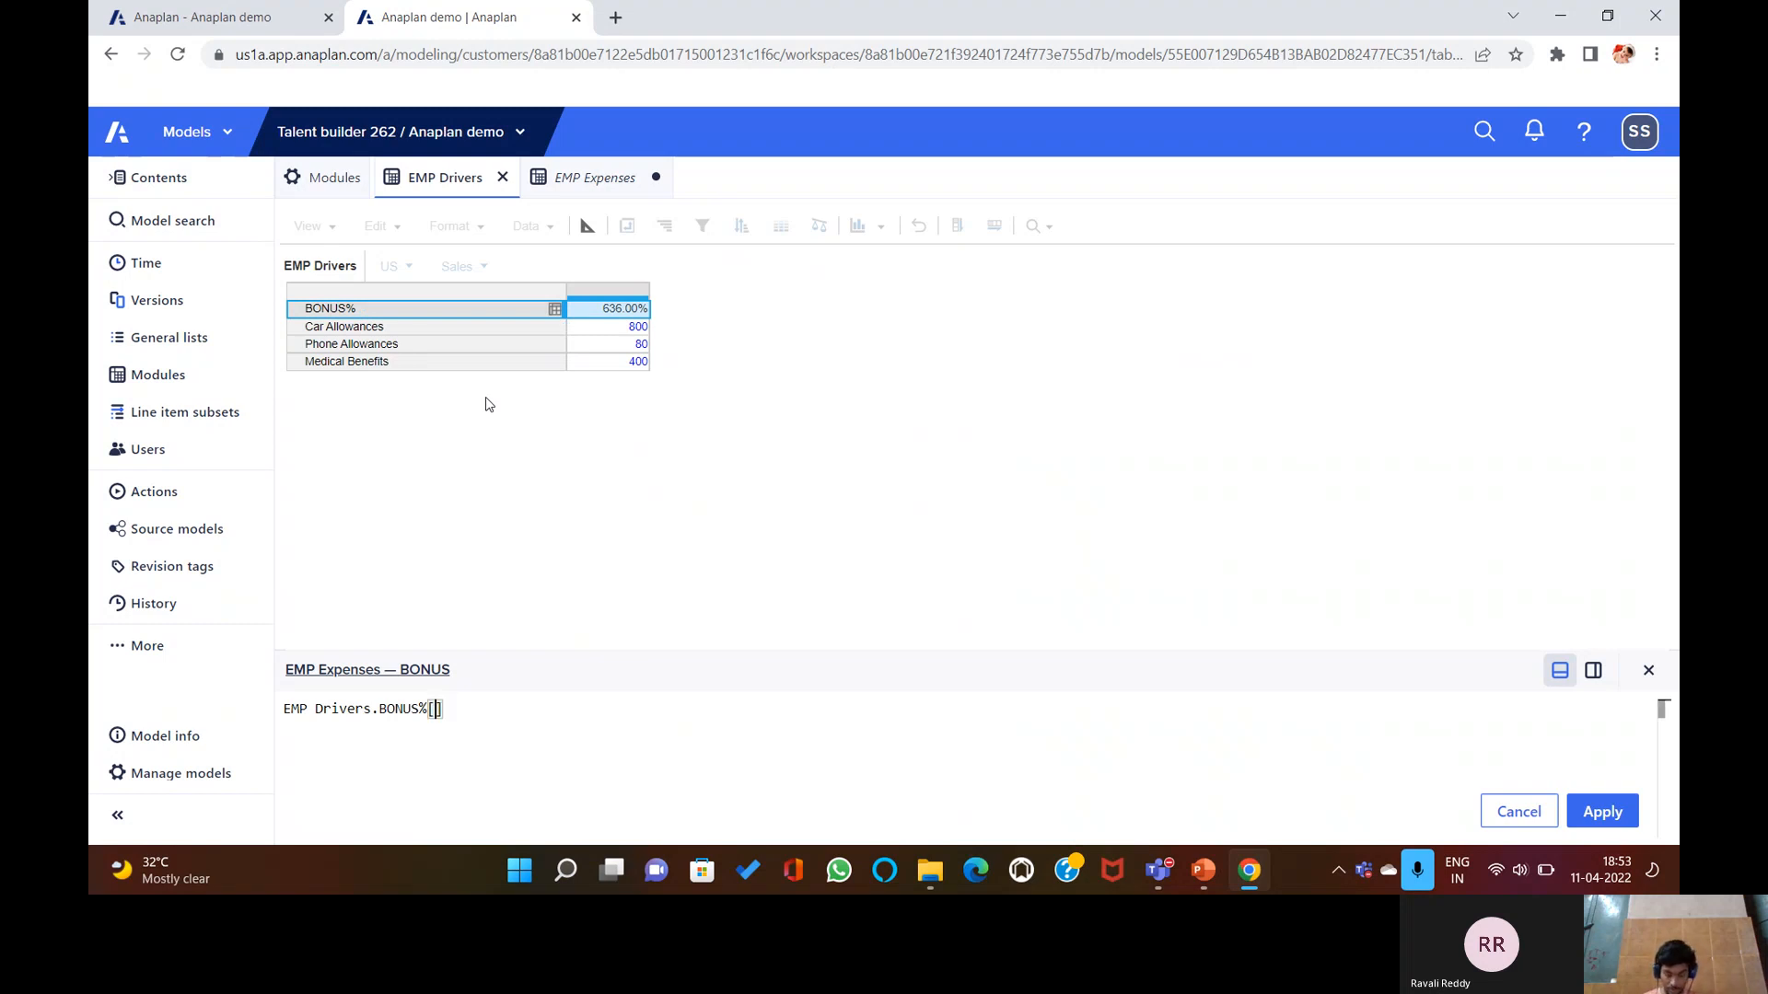
type("LOO")
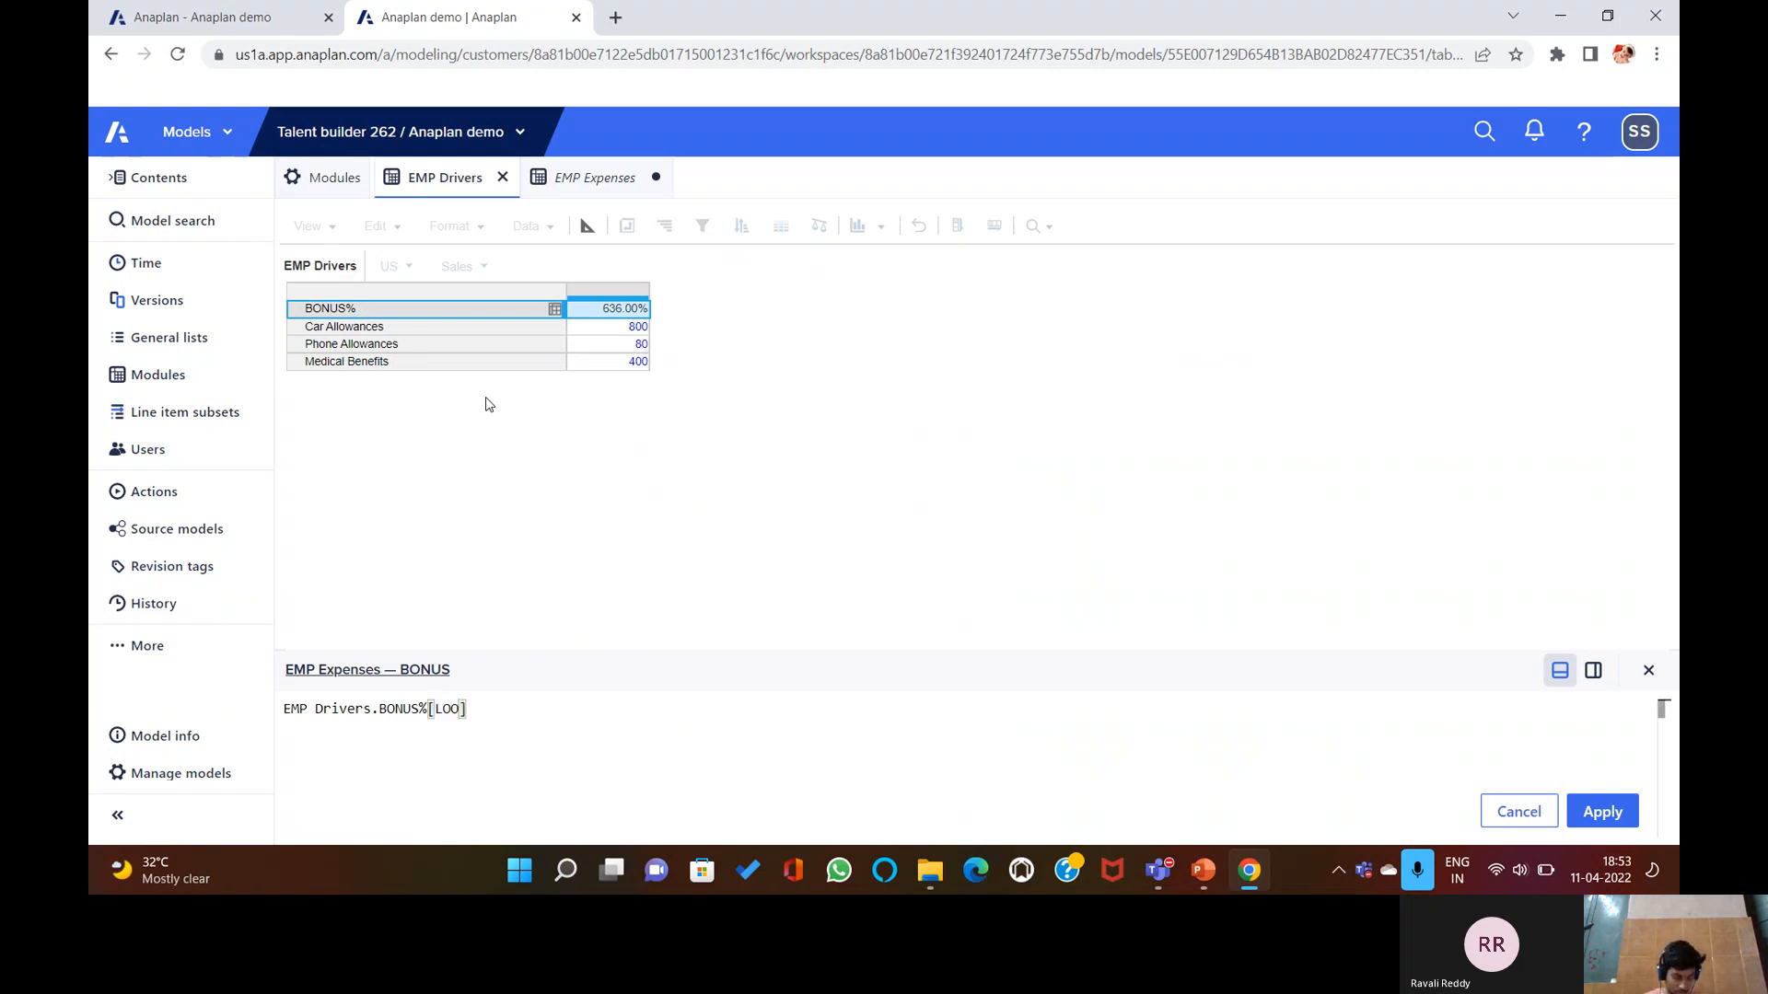
type("KUP")
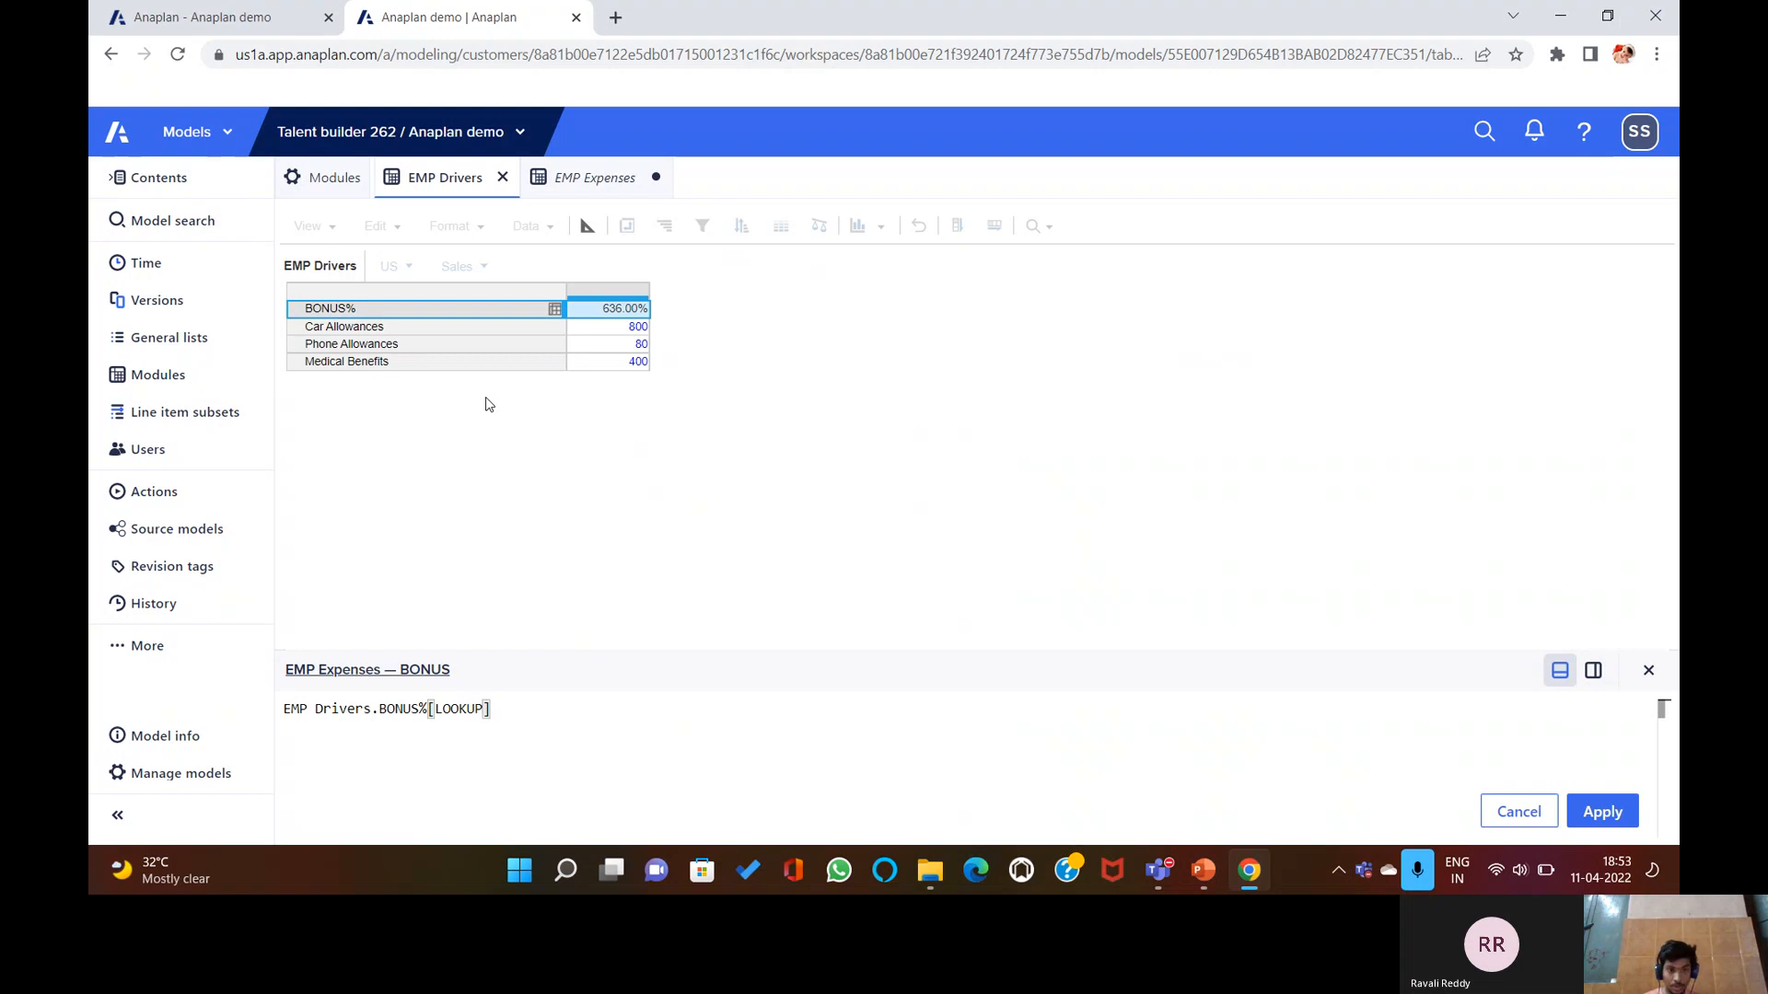
type(":")
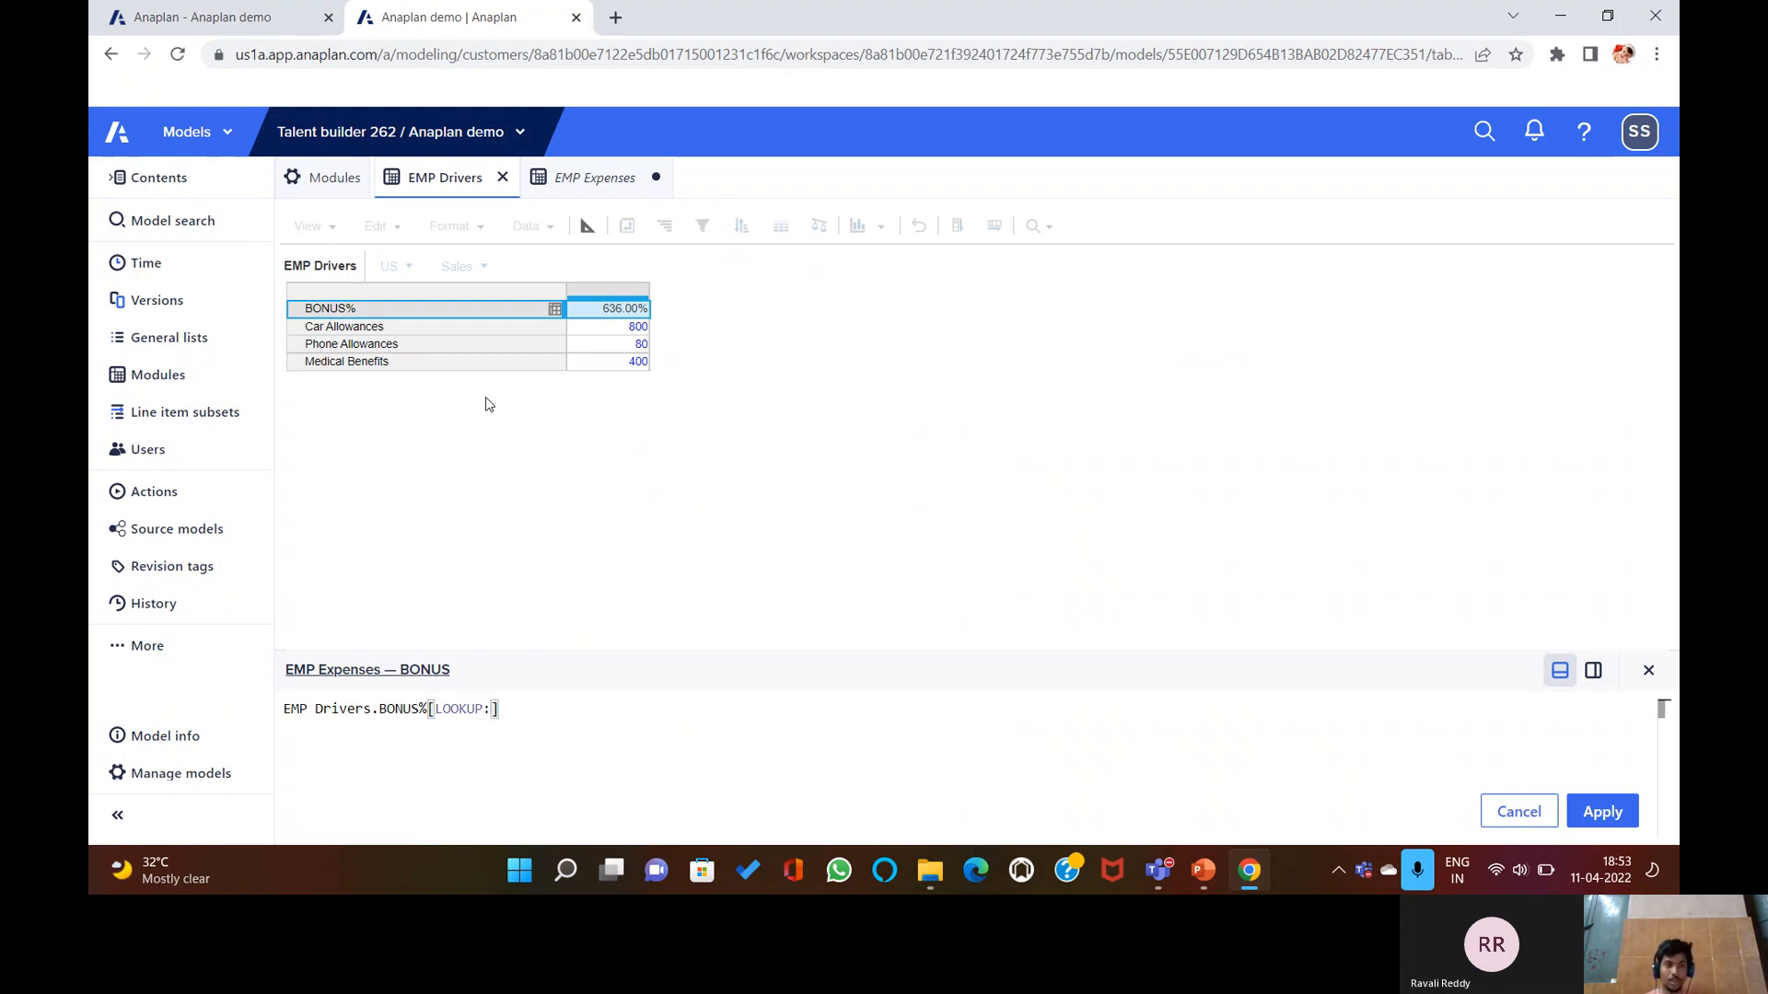
Open the SYS Employee Deatils module, discarding the unfinished BONUS formula.
left_click(333, 177)
left_click(386, 338)
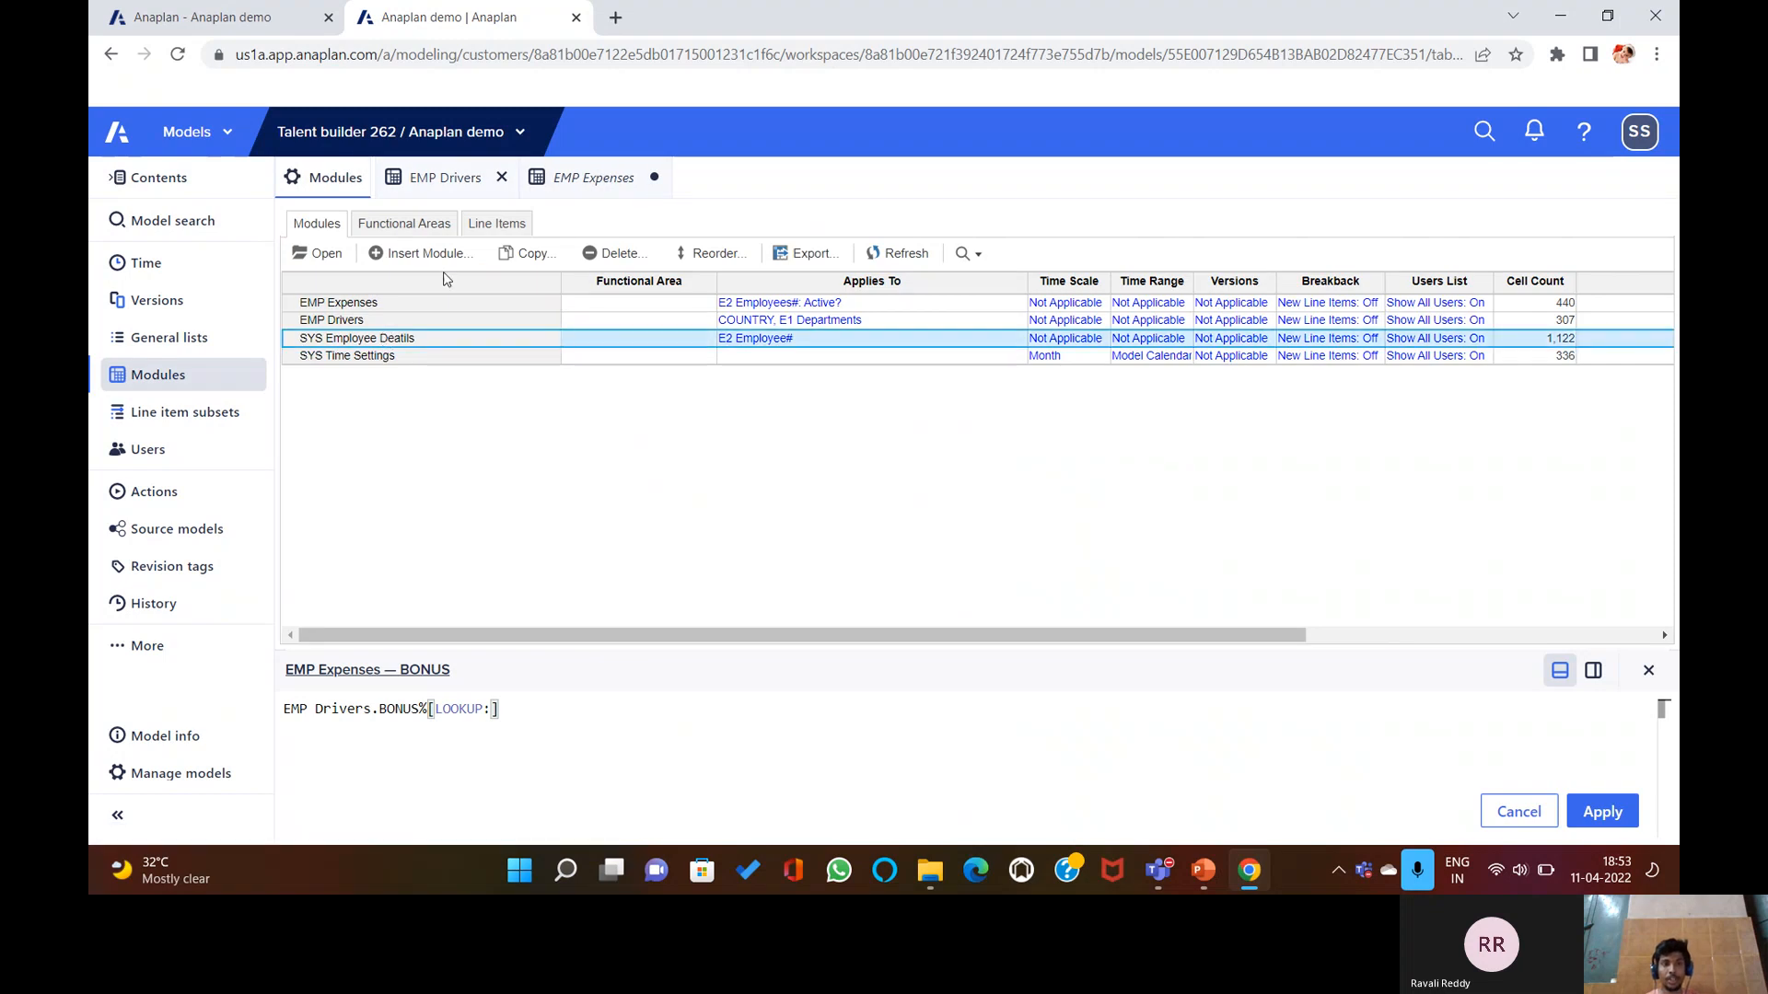
left_click(332, 255)
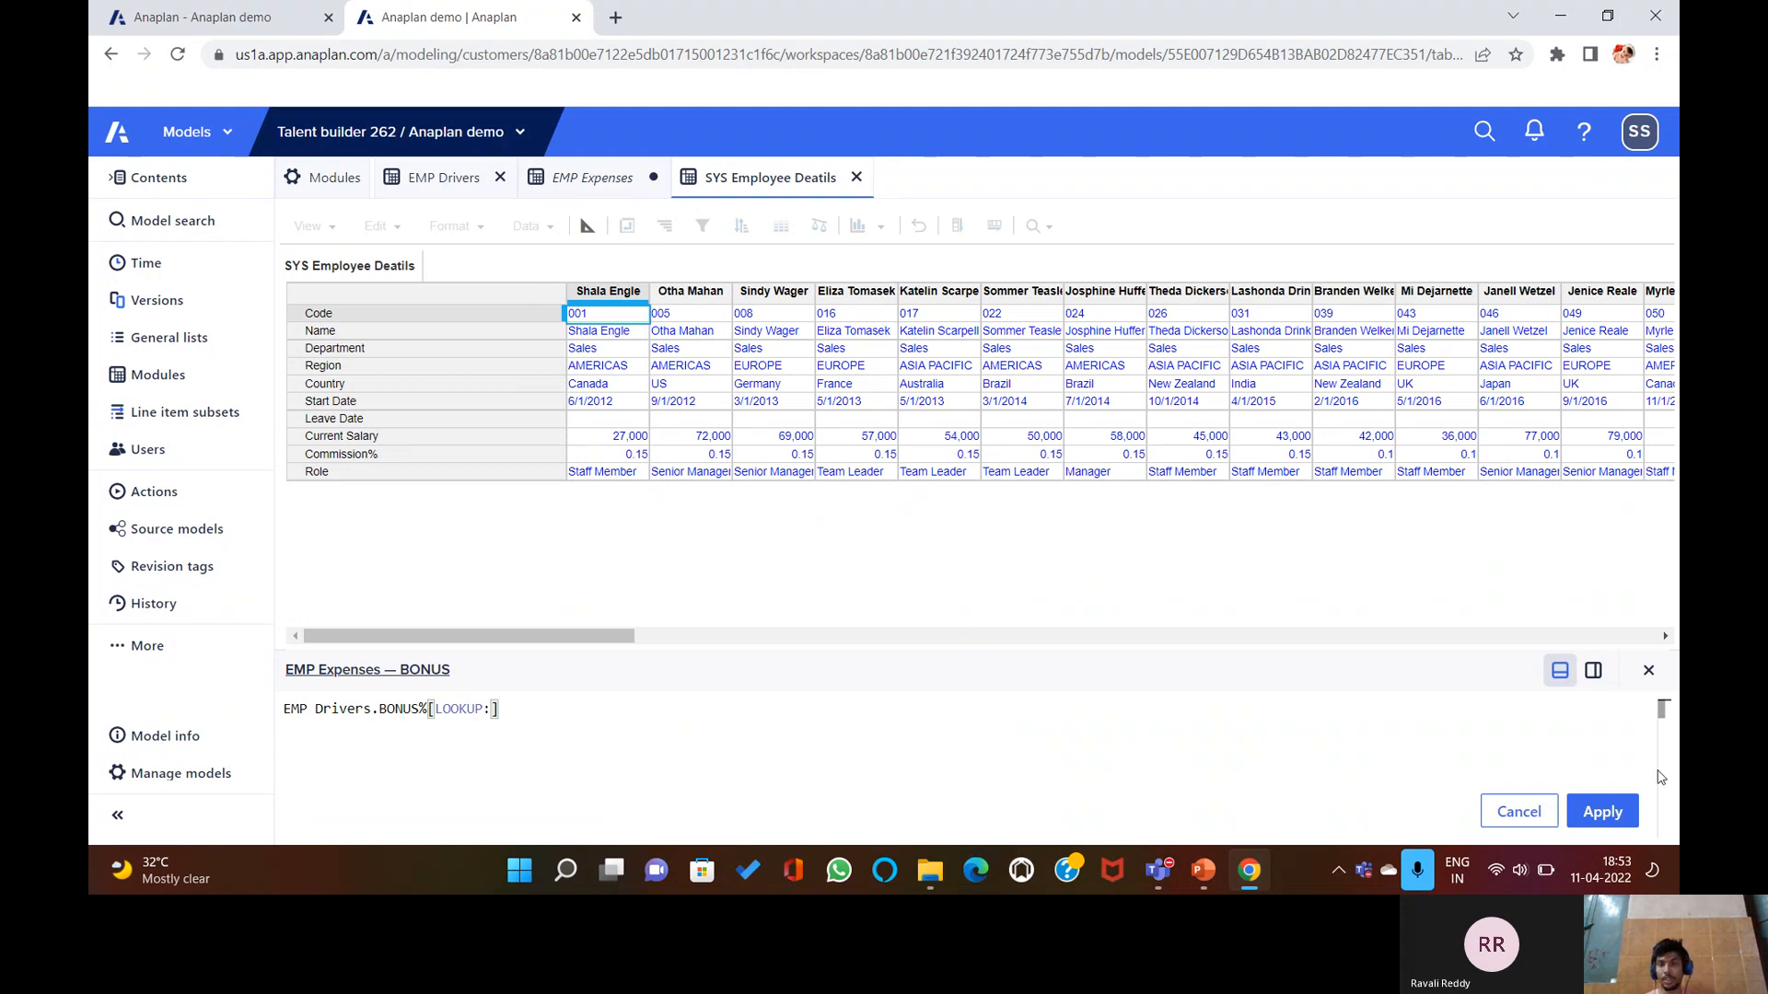
left_click(1649, 673)
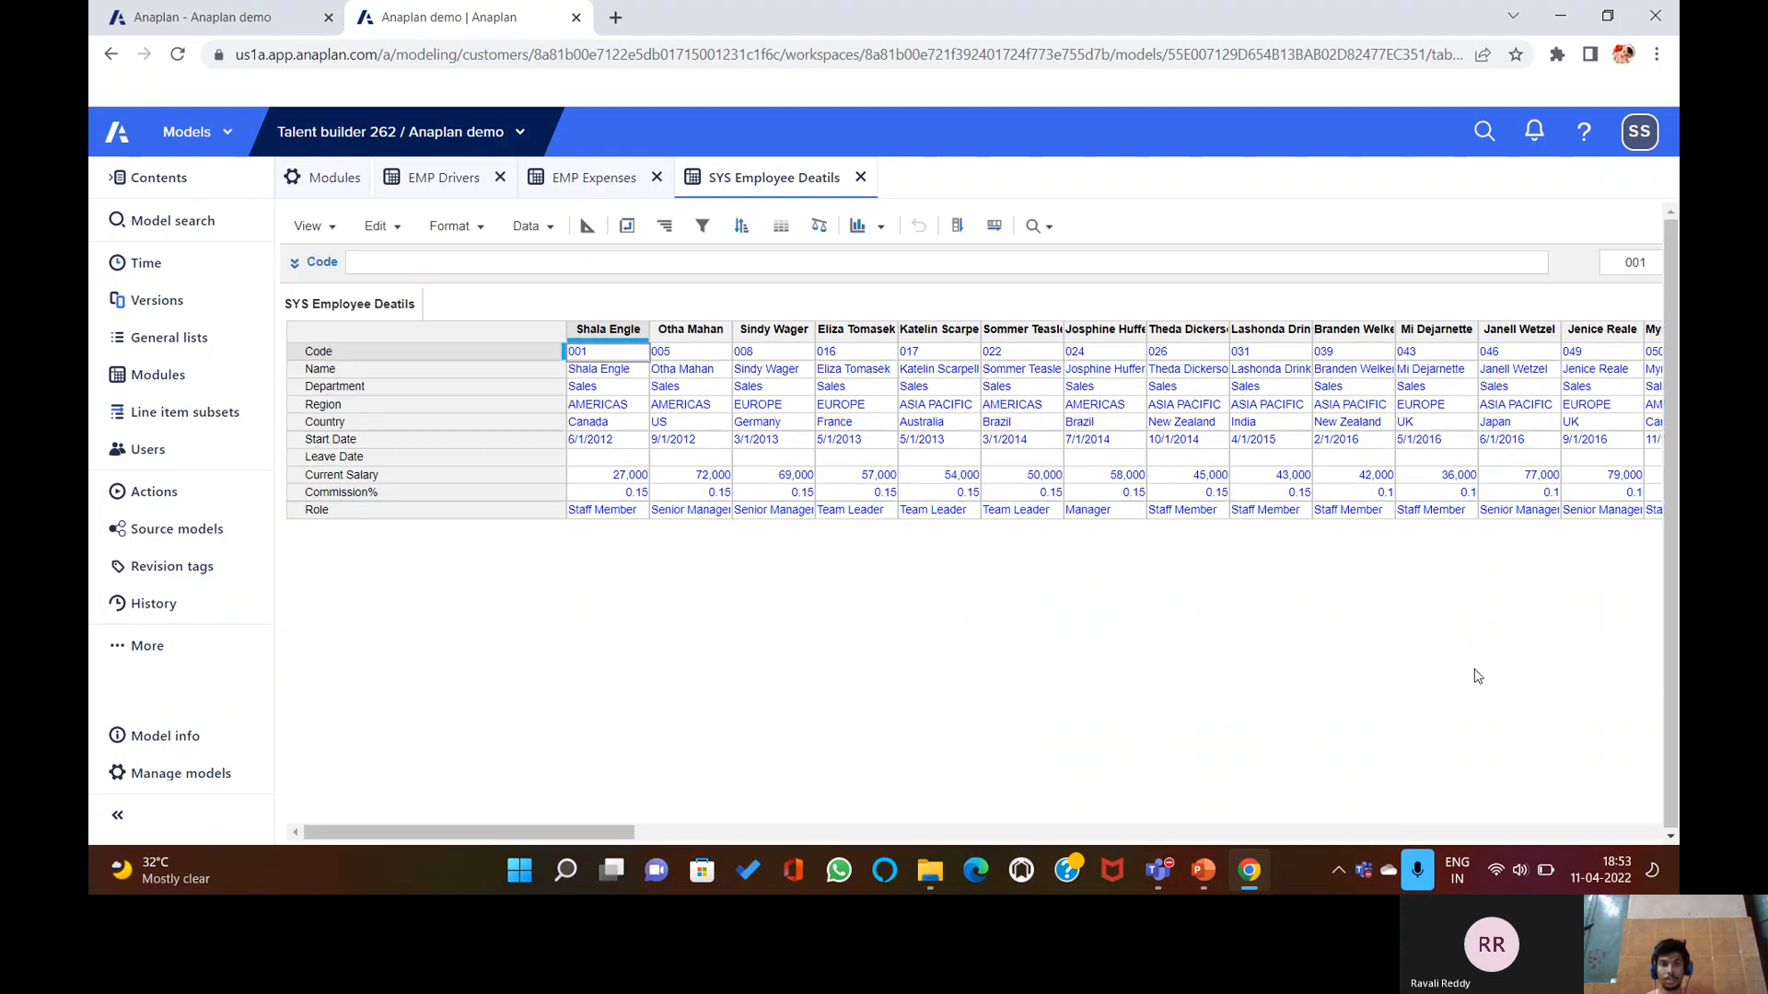
Pivot SYS Employee Deatils so employees are rows and details are columns.
left_click(629, 235)
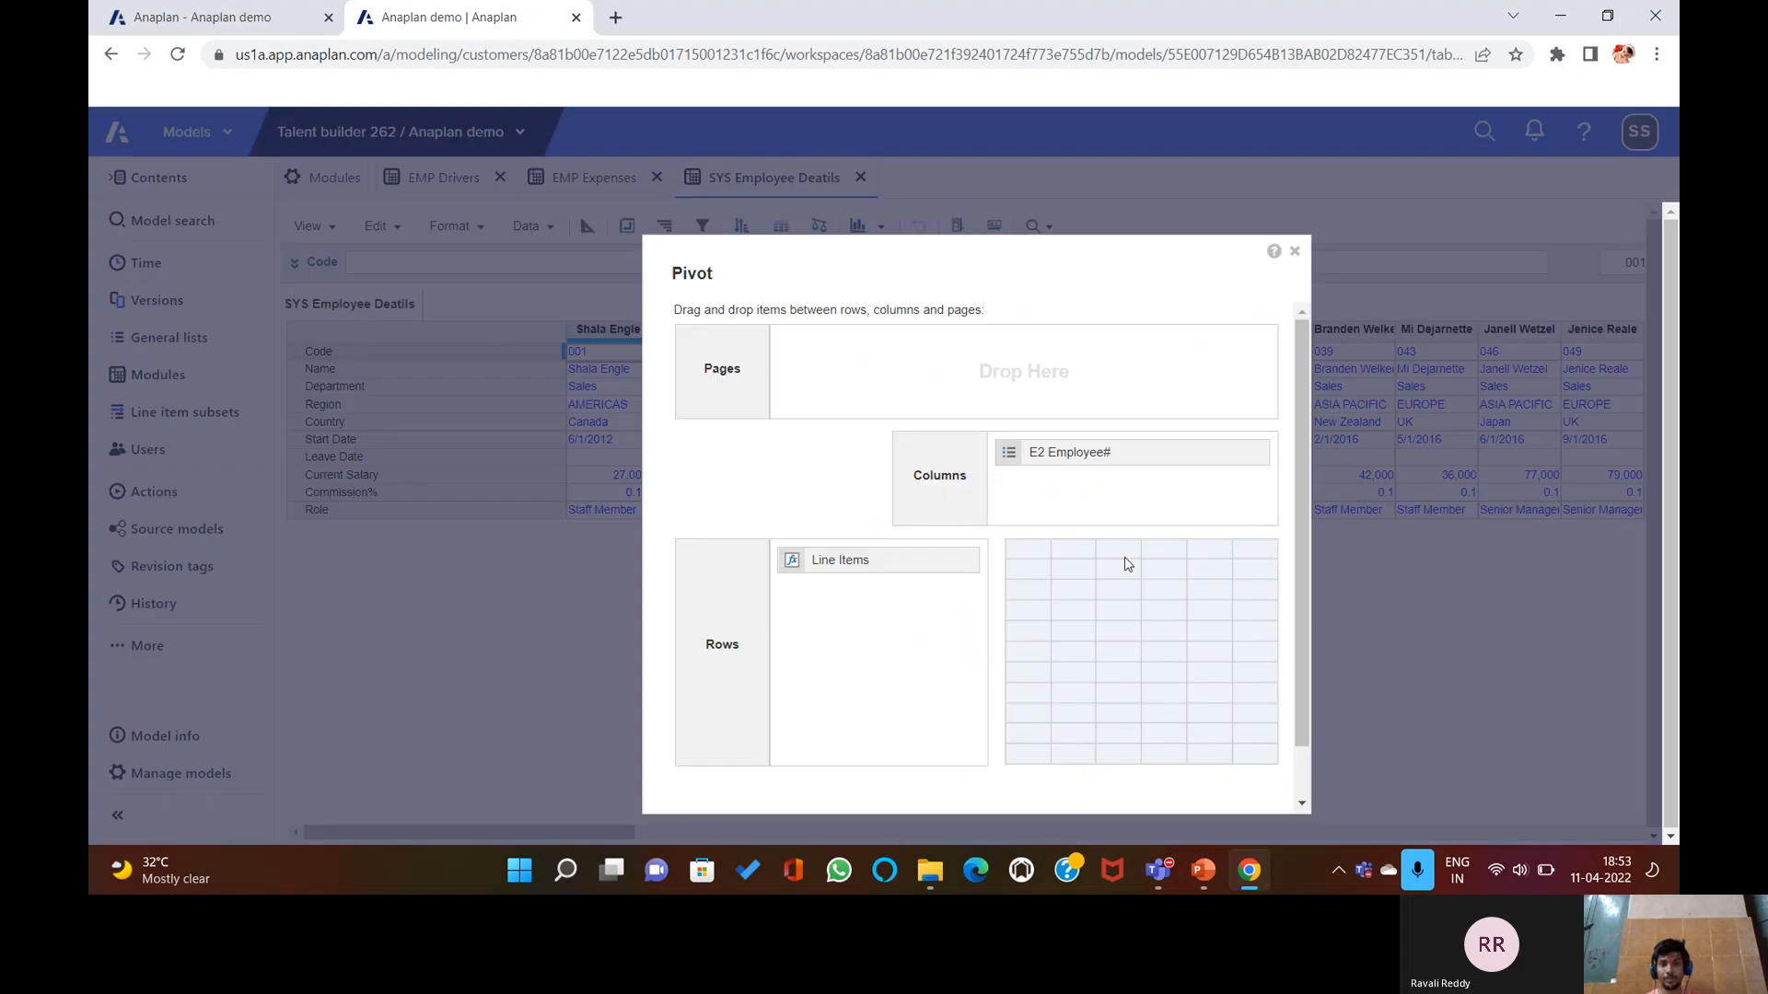
left_click_drag(1065, 458, 1054, 456)
left_click_drag(852, 644, 852, 635)
left_click_drag(809, 564, 962, 497)
scroll(1188, 710, "down", 1)
left_click(1177, 793)
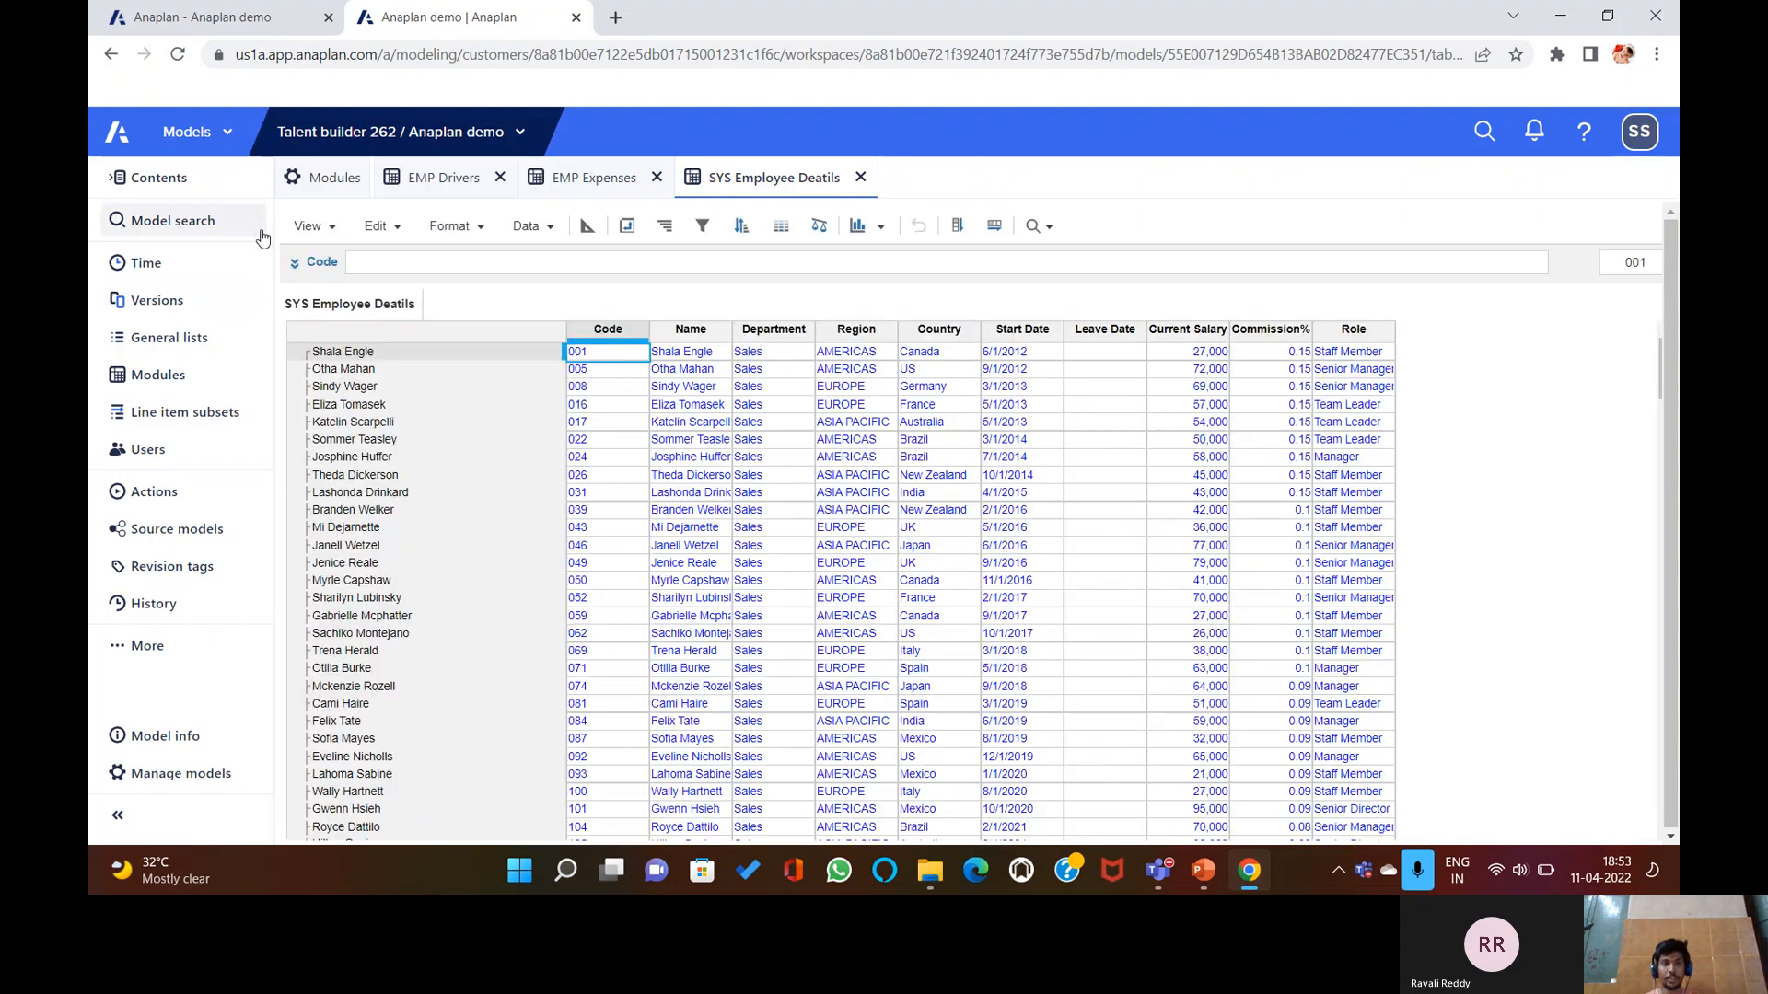
Save this layout as the default view, then return to EMP Expenses.
left_click(311, 226)
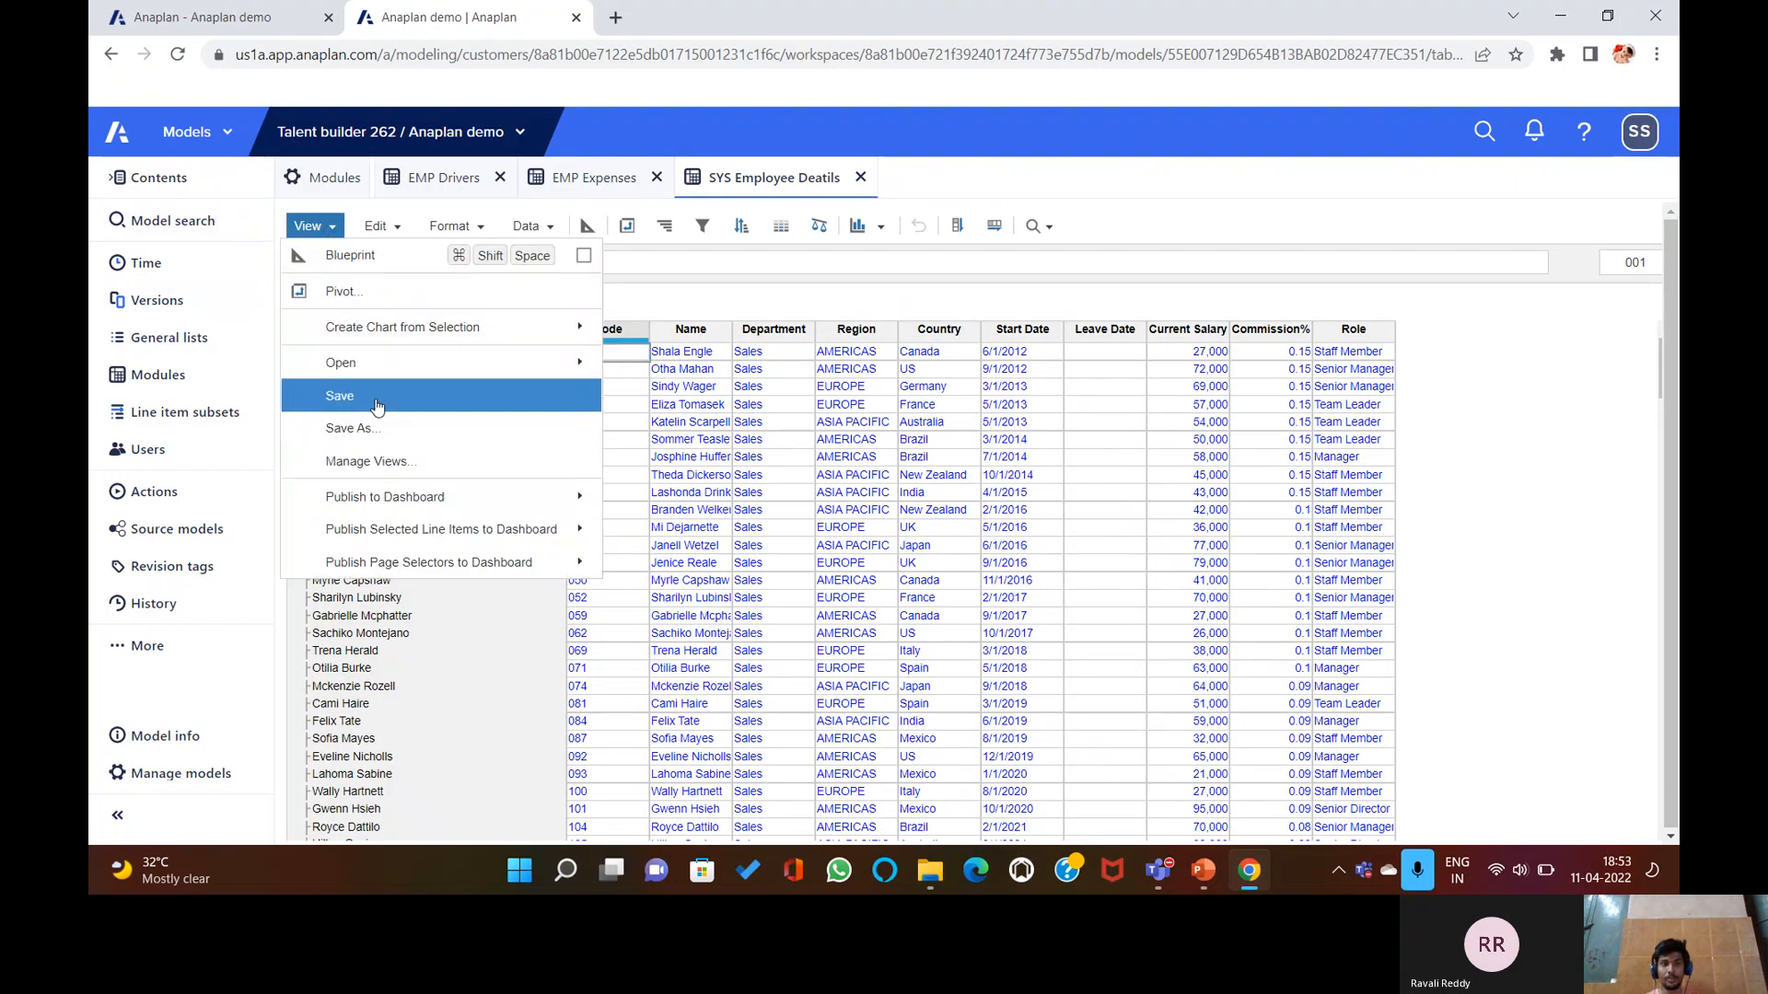
left_click(339, 396)
left_click(927, 550)
left_click(974, 593)
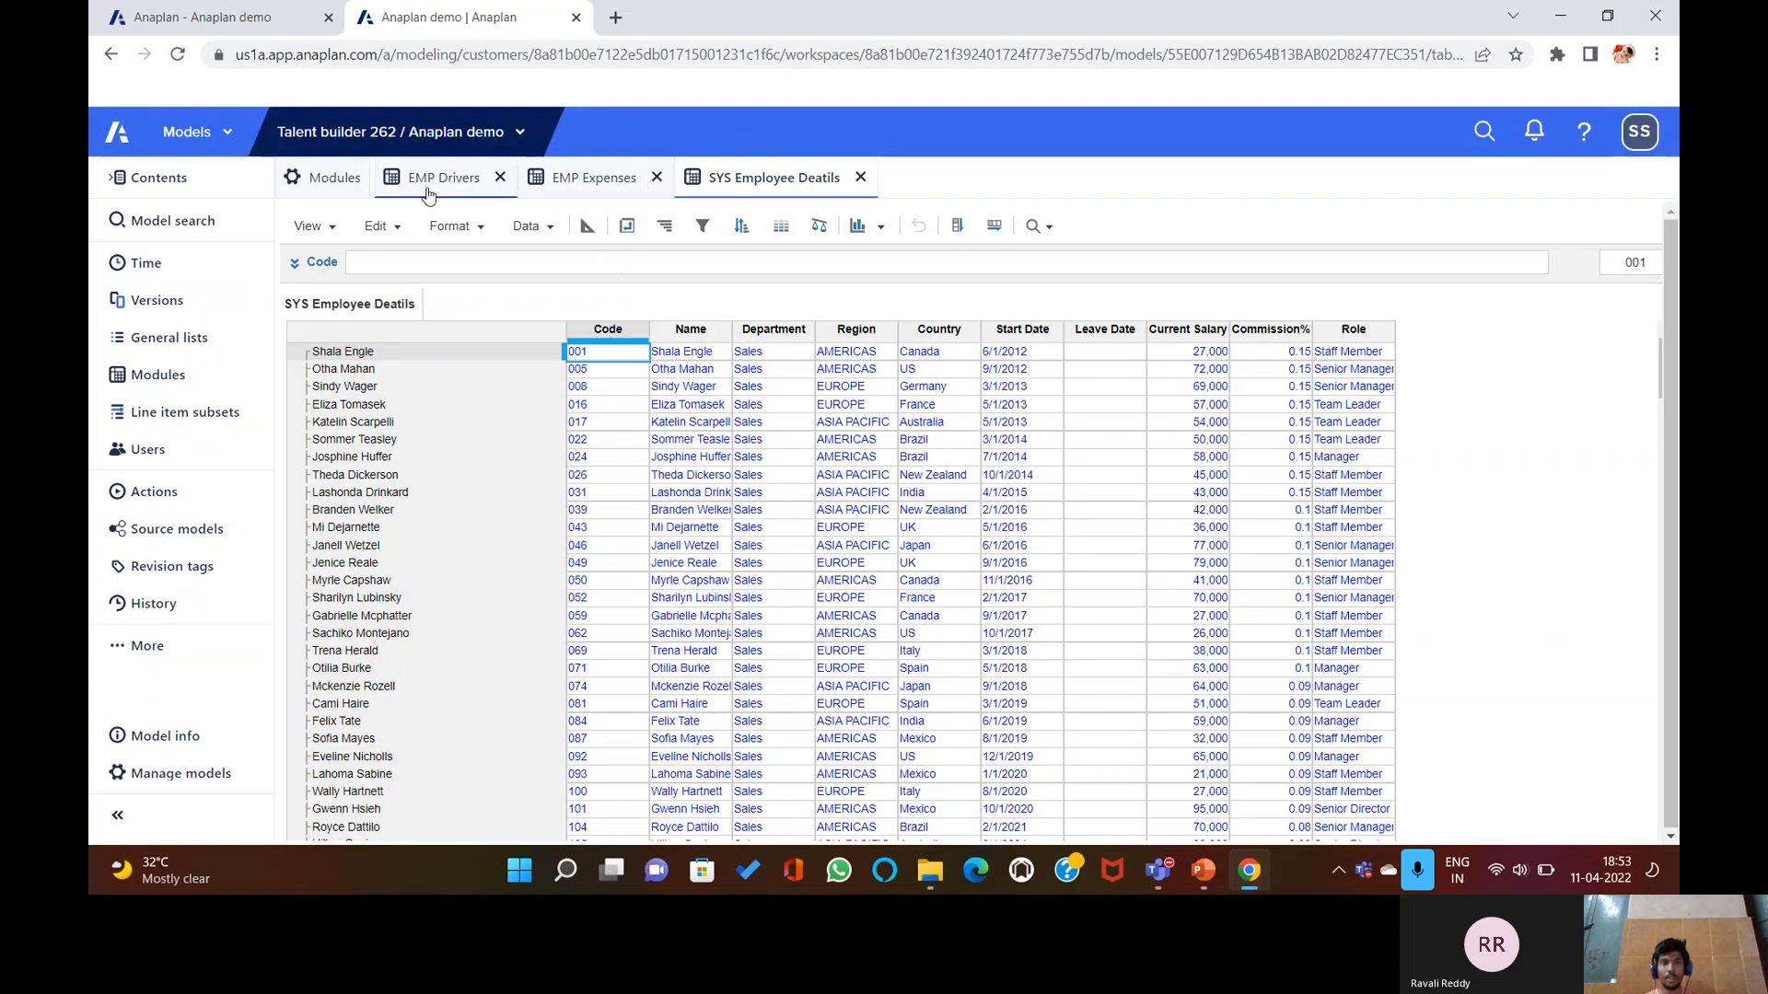
left_click(593, 178)
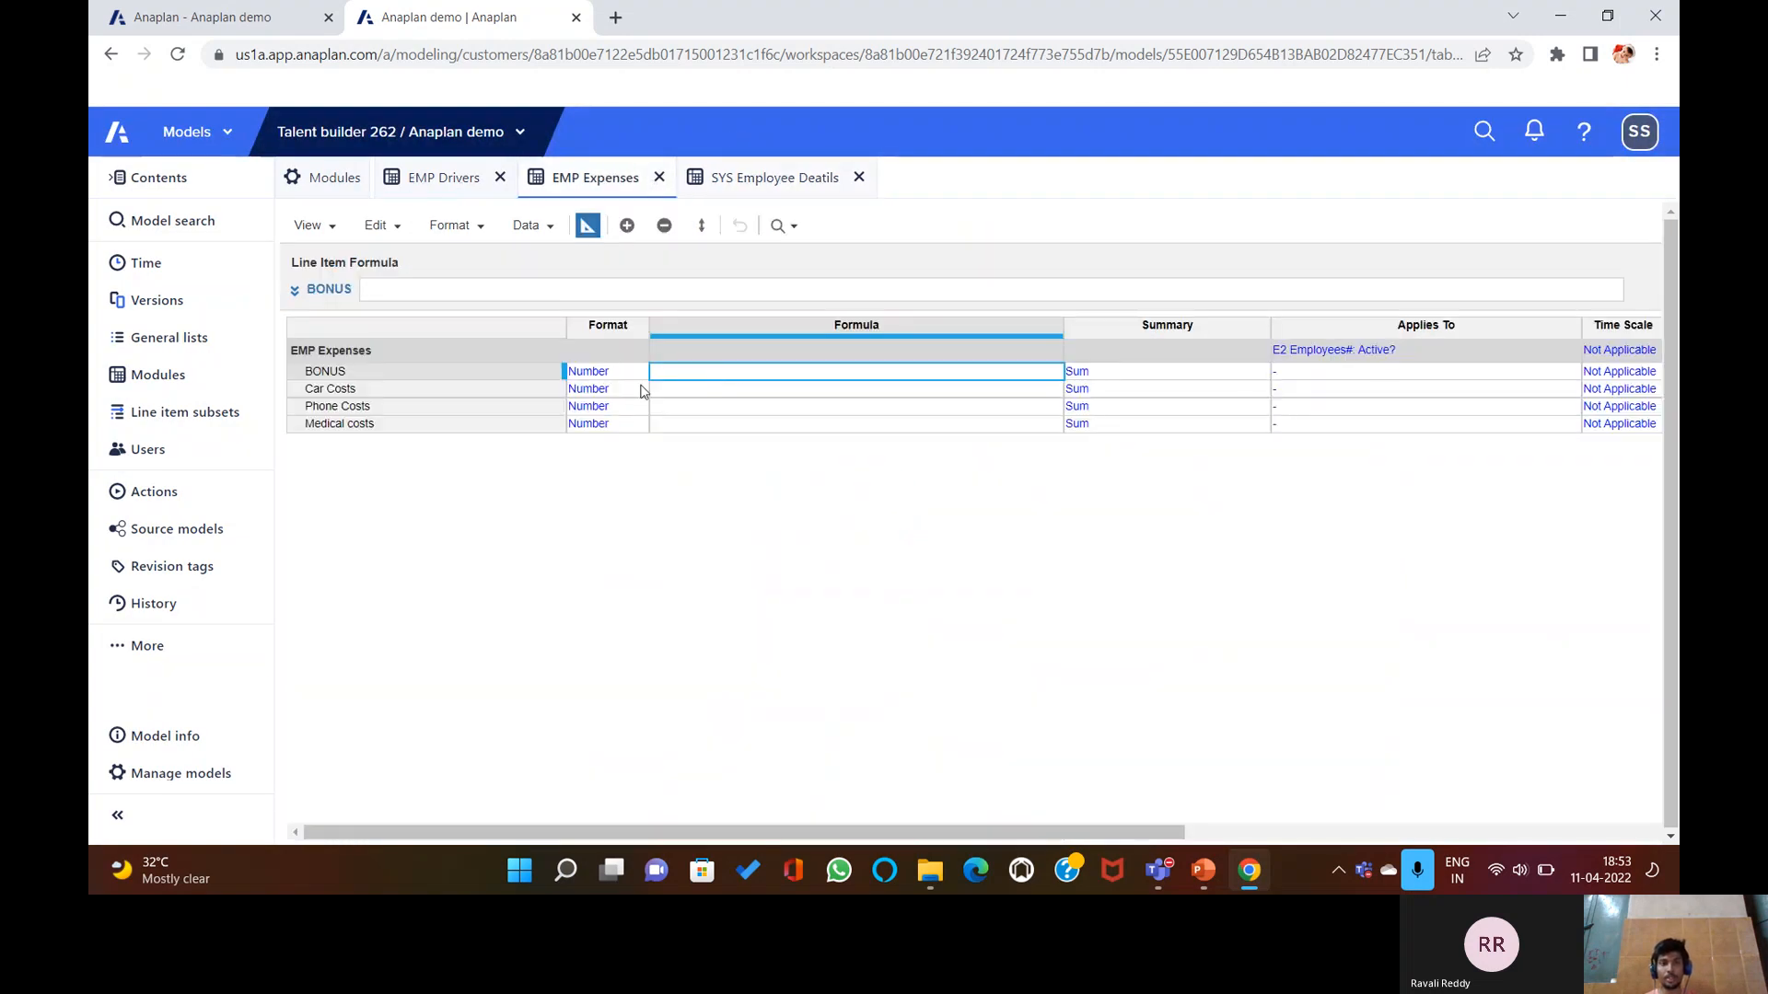
Write the BONUS formula as EMP Drivers.BONUS% with LOOKUPs on employee Department and Role.
left_click(507, 282)
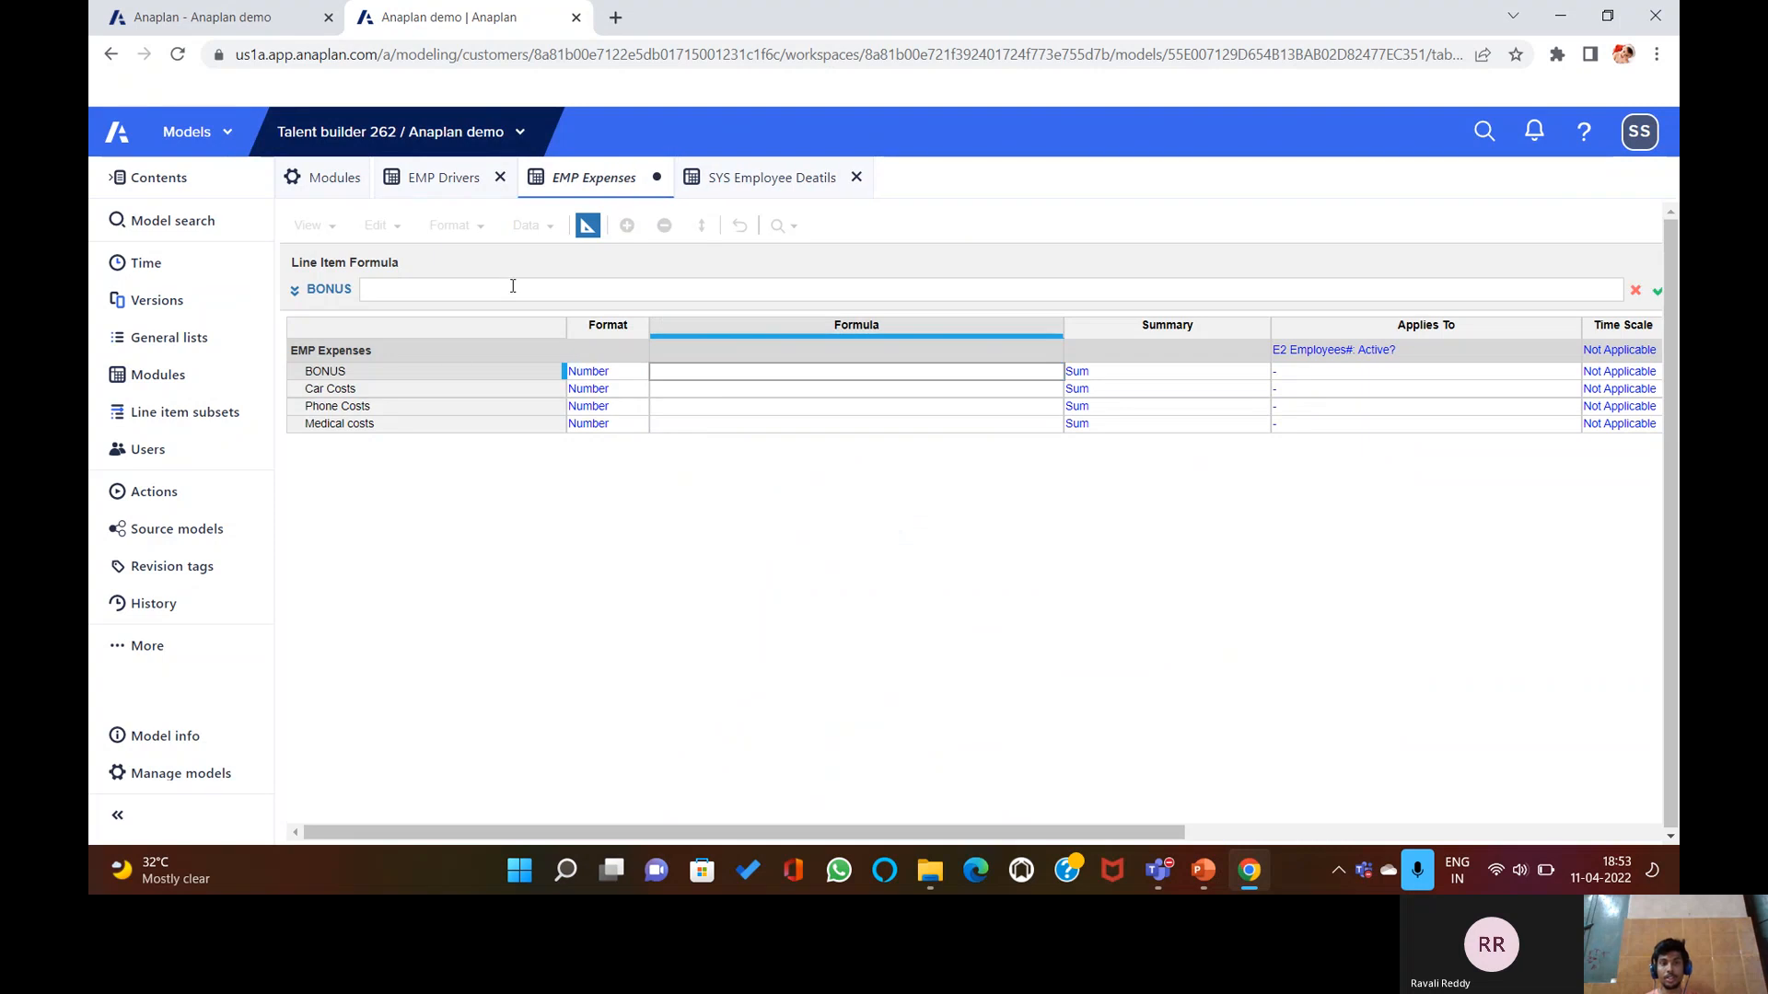
left_click(439, 180)
left_click(405, 313)
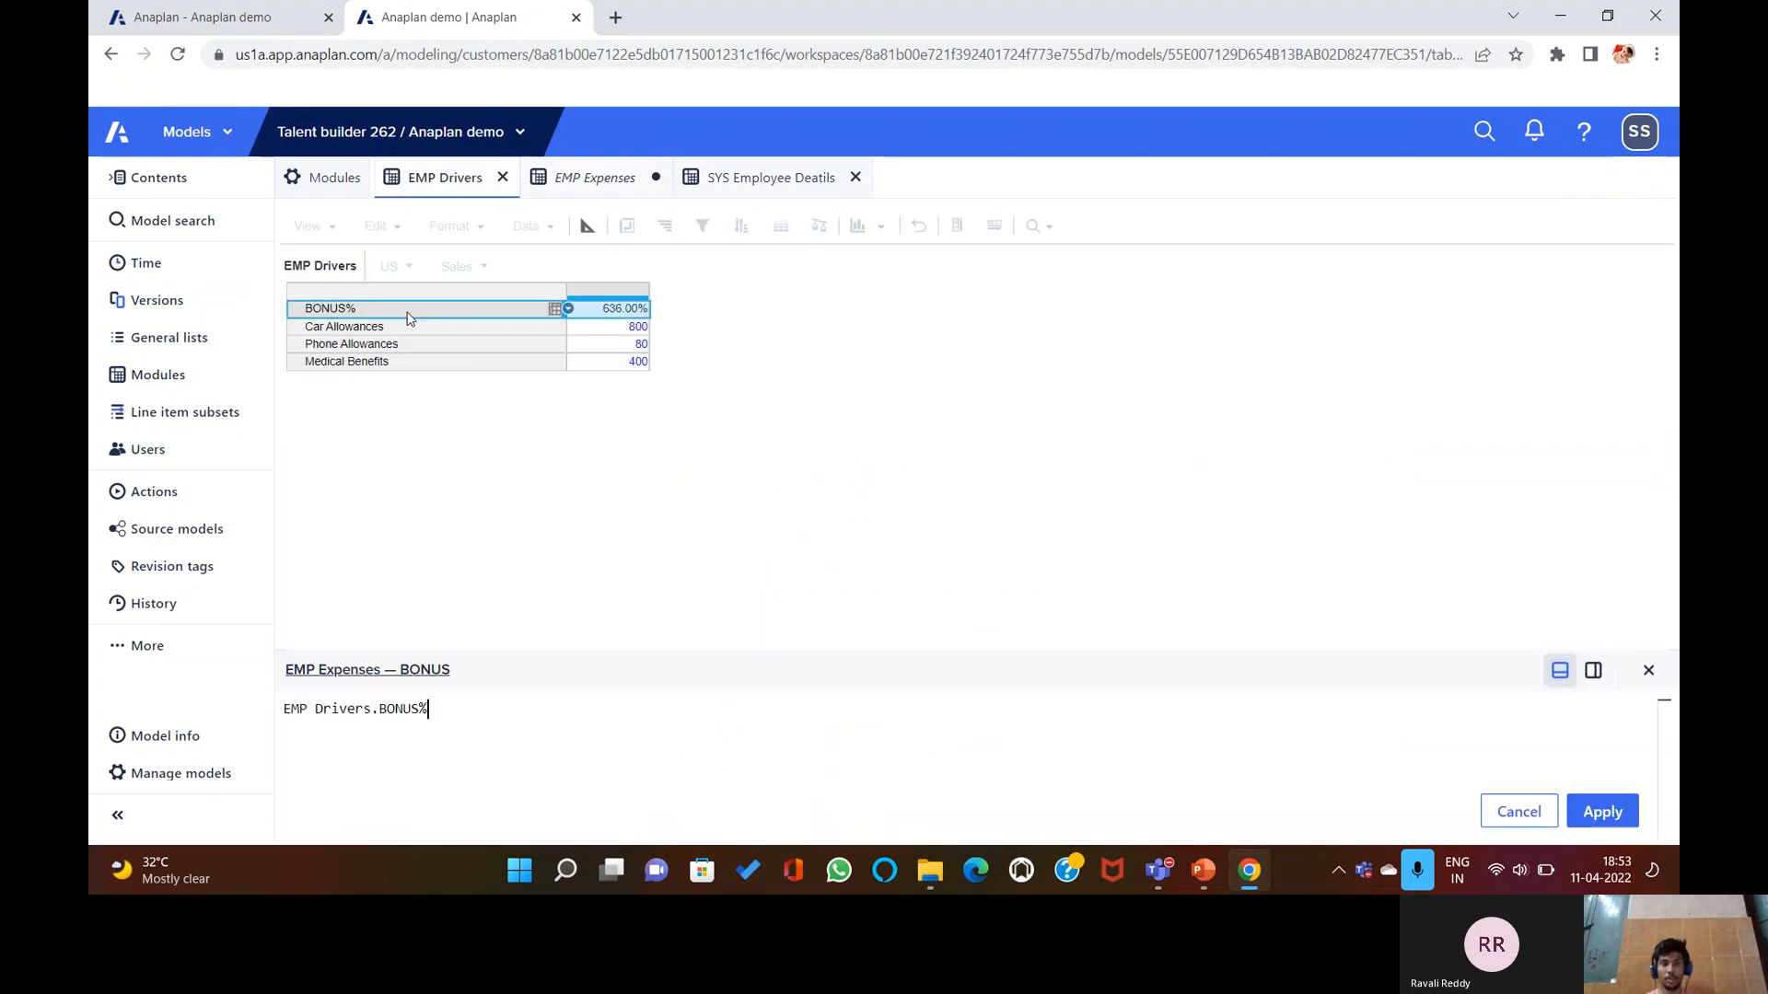
type("{}")
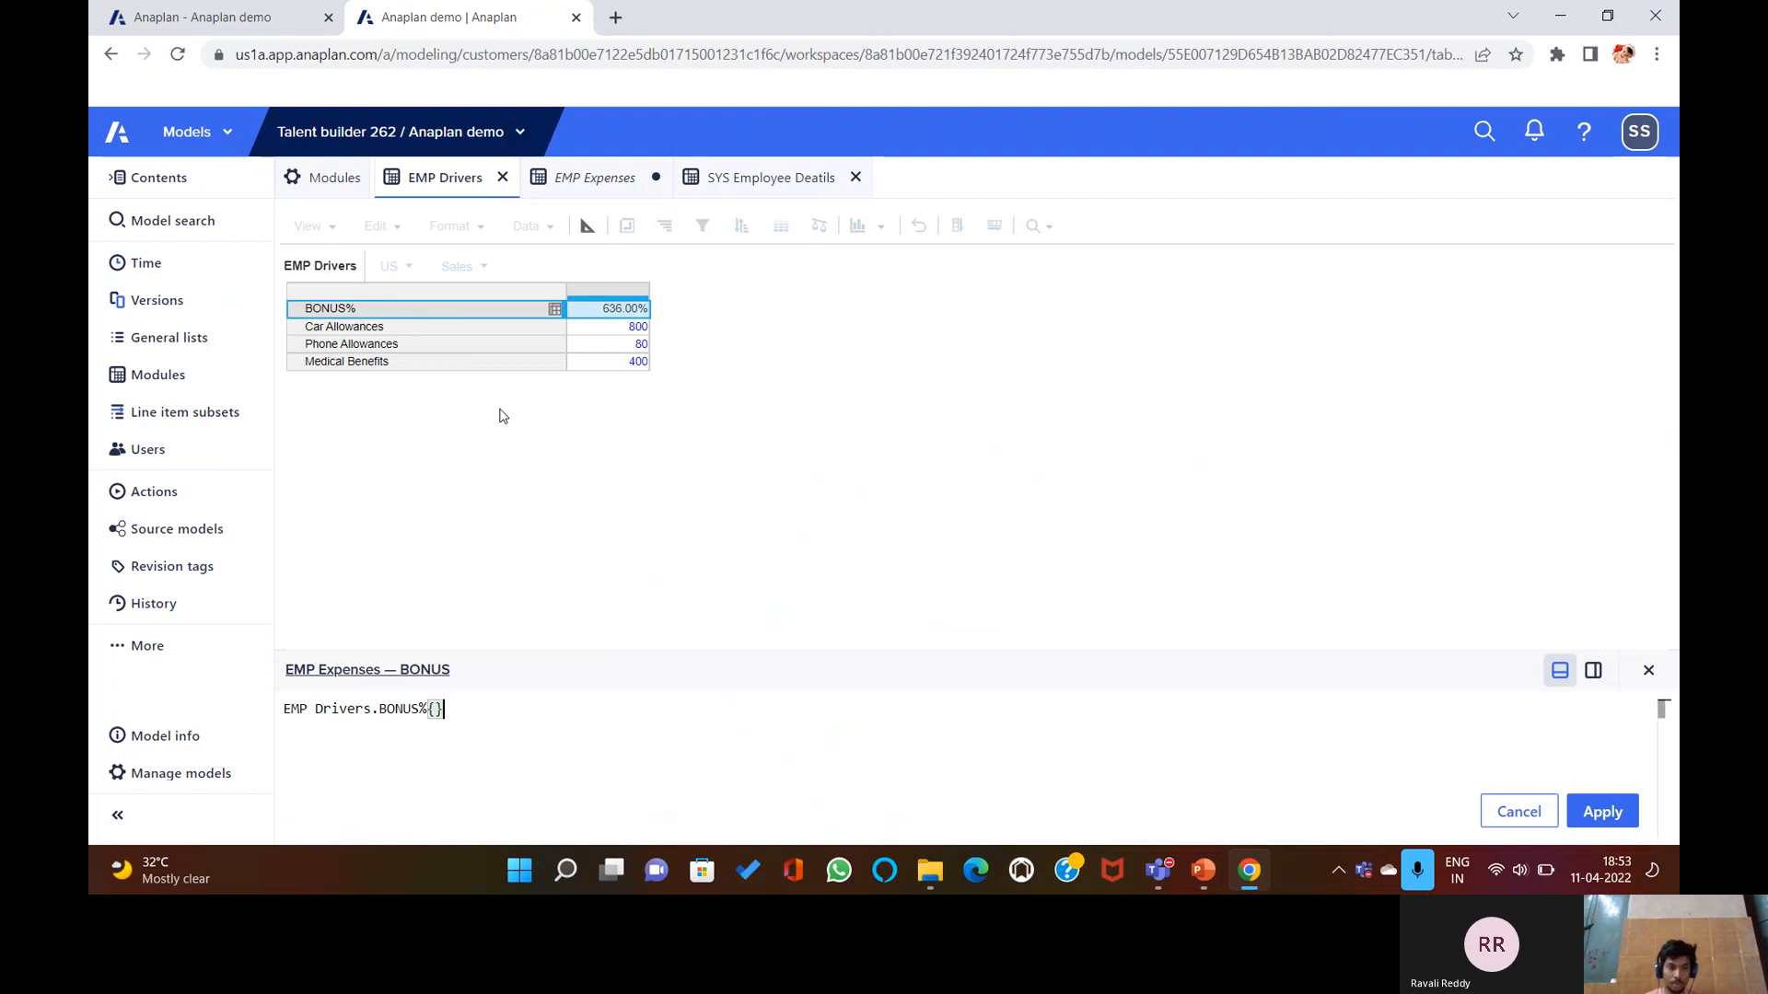
key("BackSpace")
key("BackSpace")
type("[]")
type("LOOKUP:")
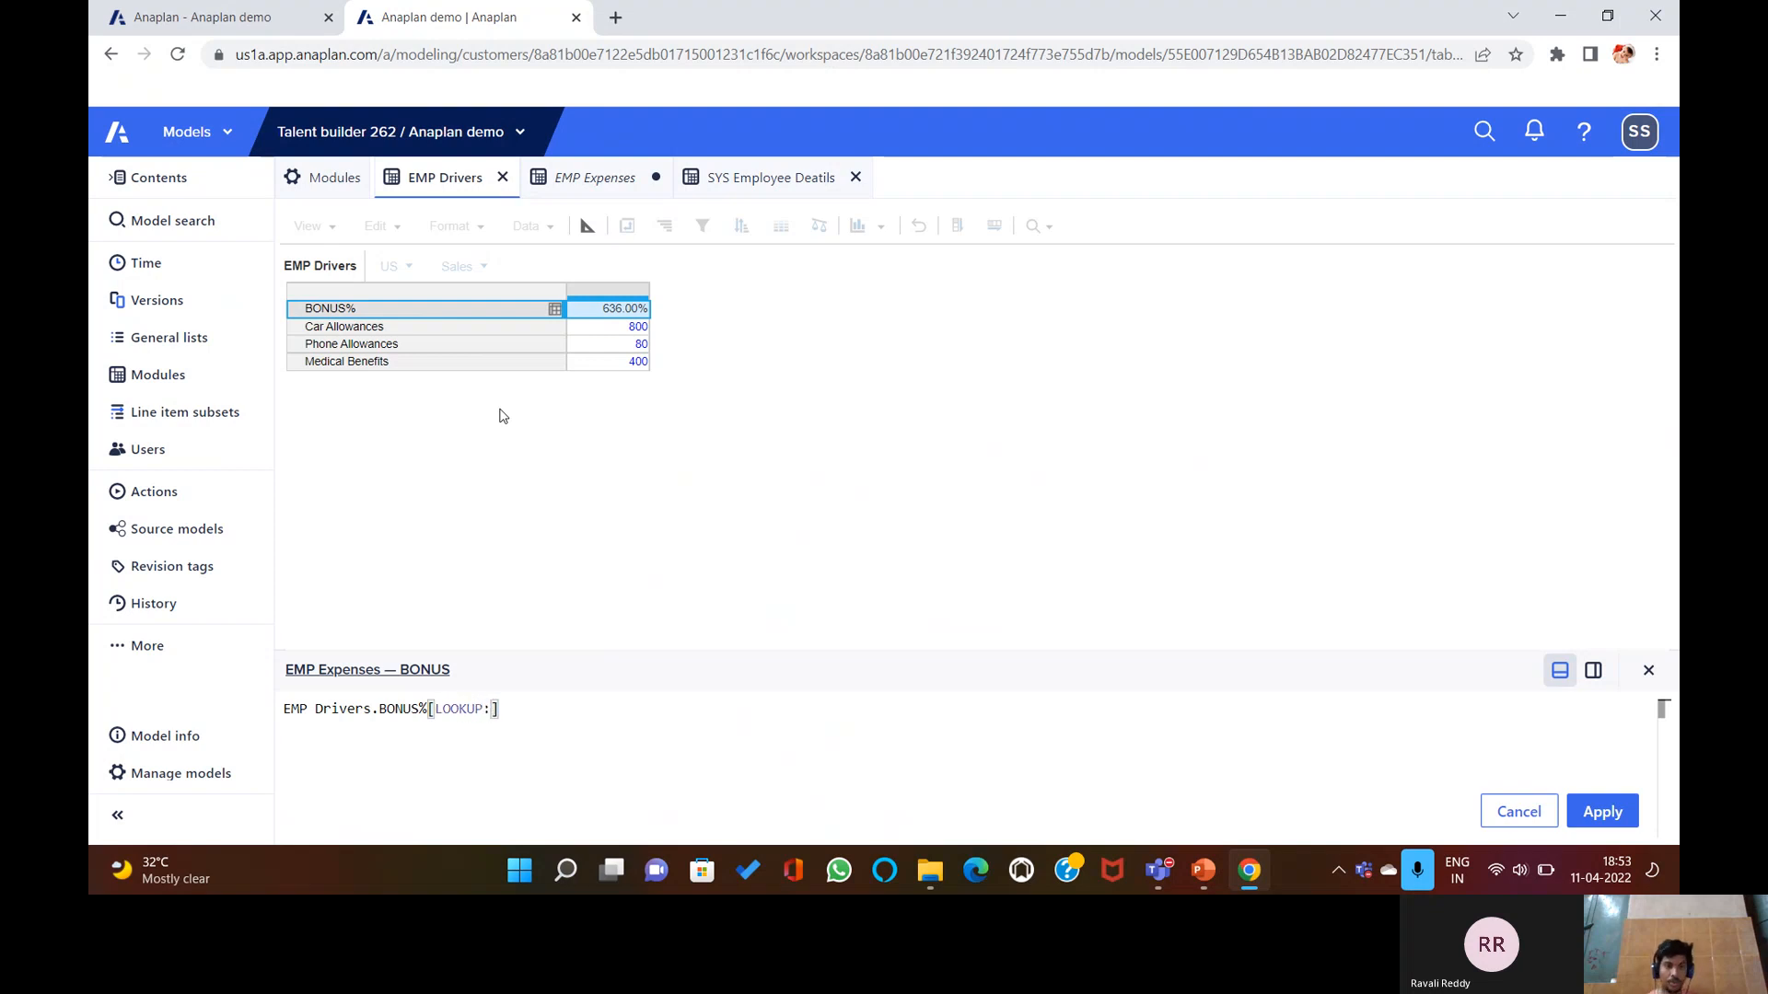
left_click(732, 176)
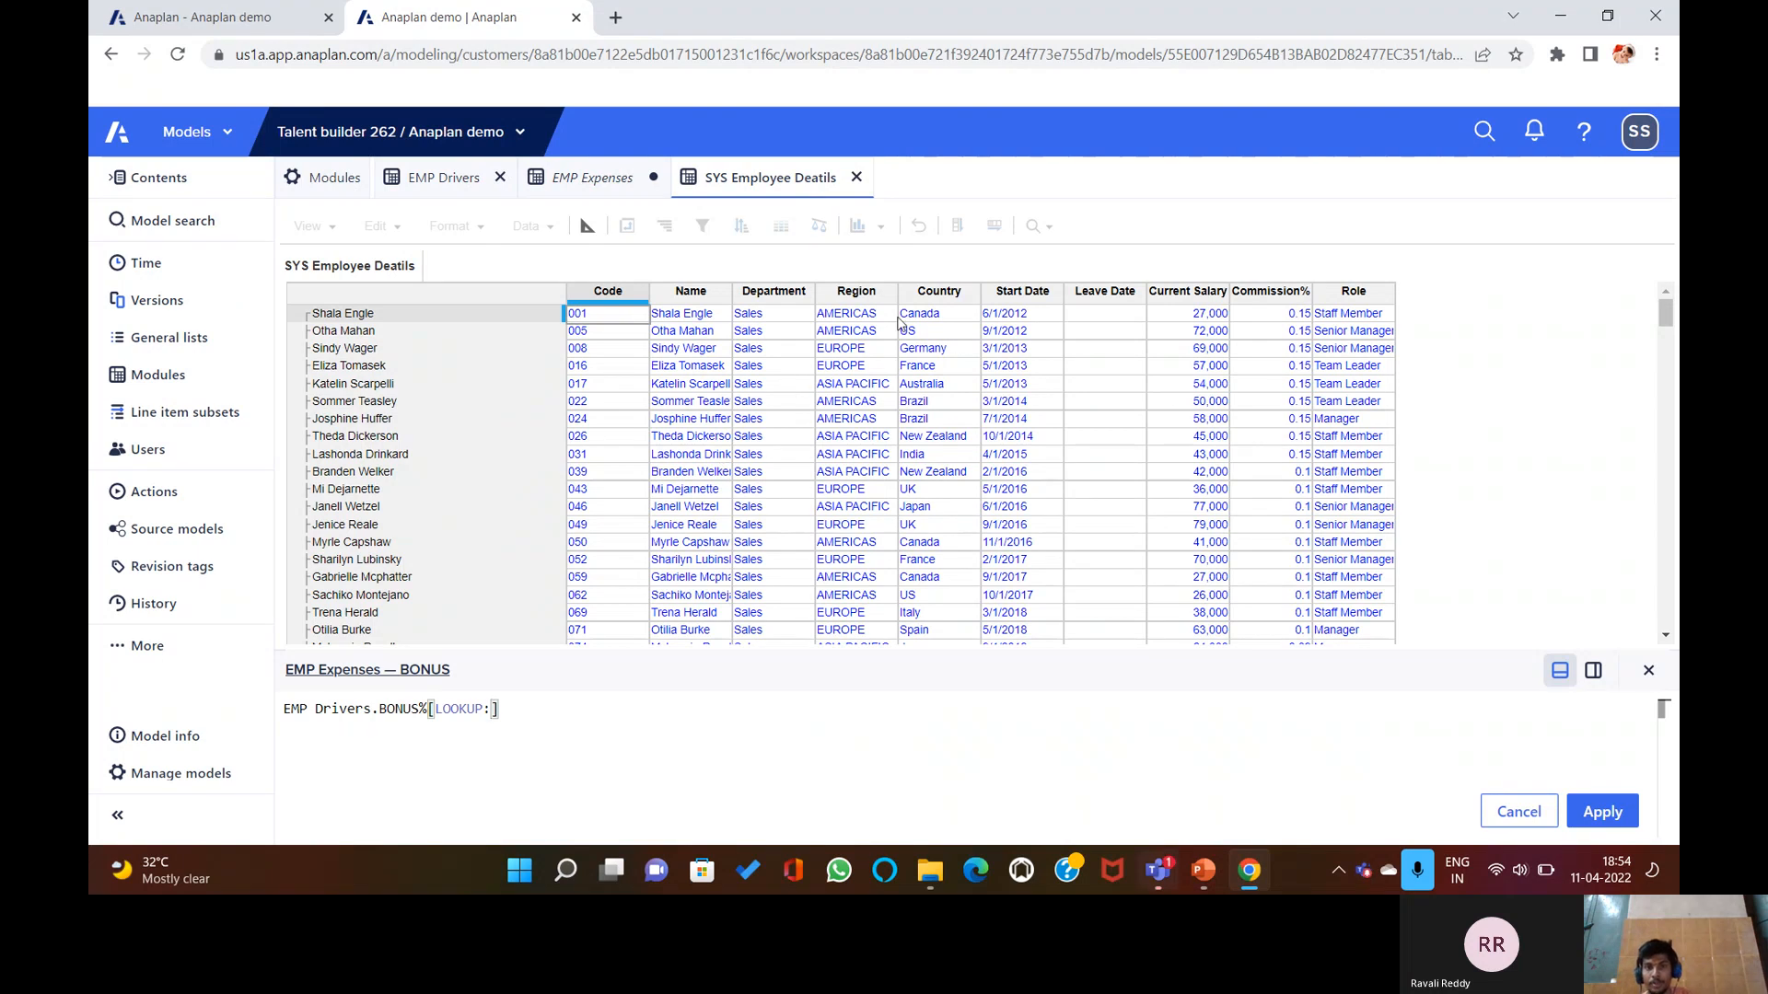
left_click(774, 292)
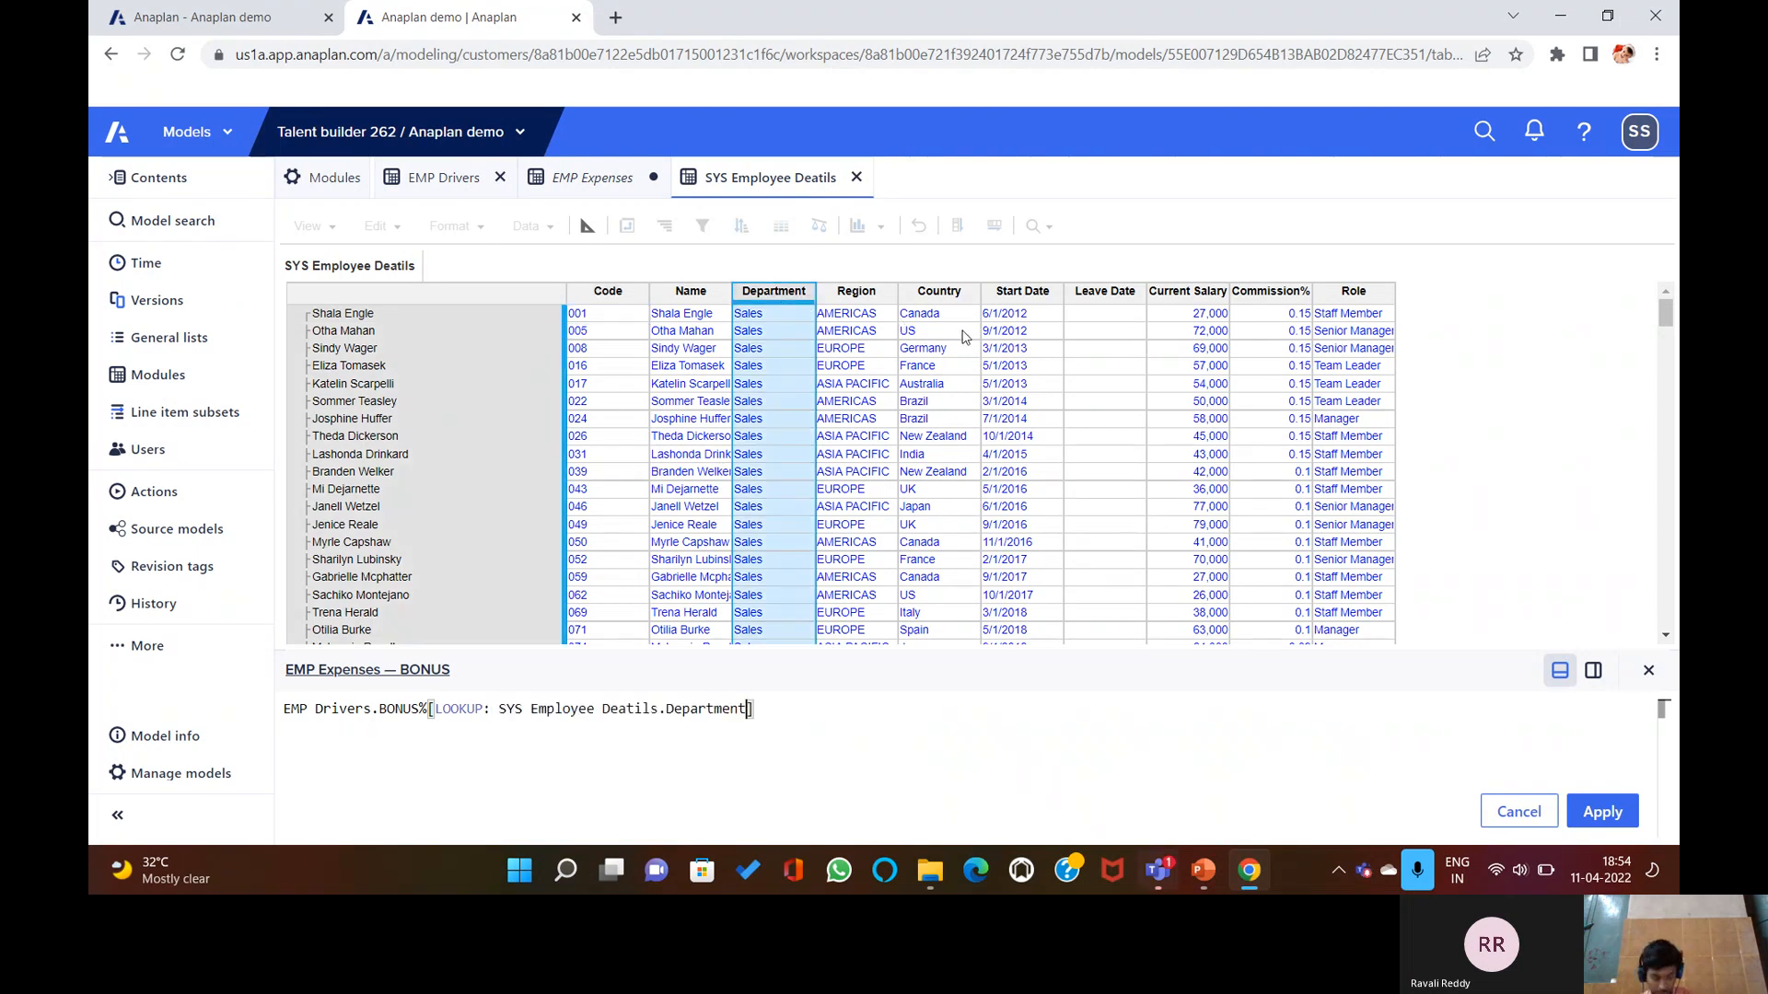
type(",")
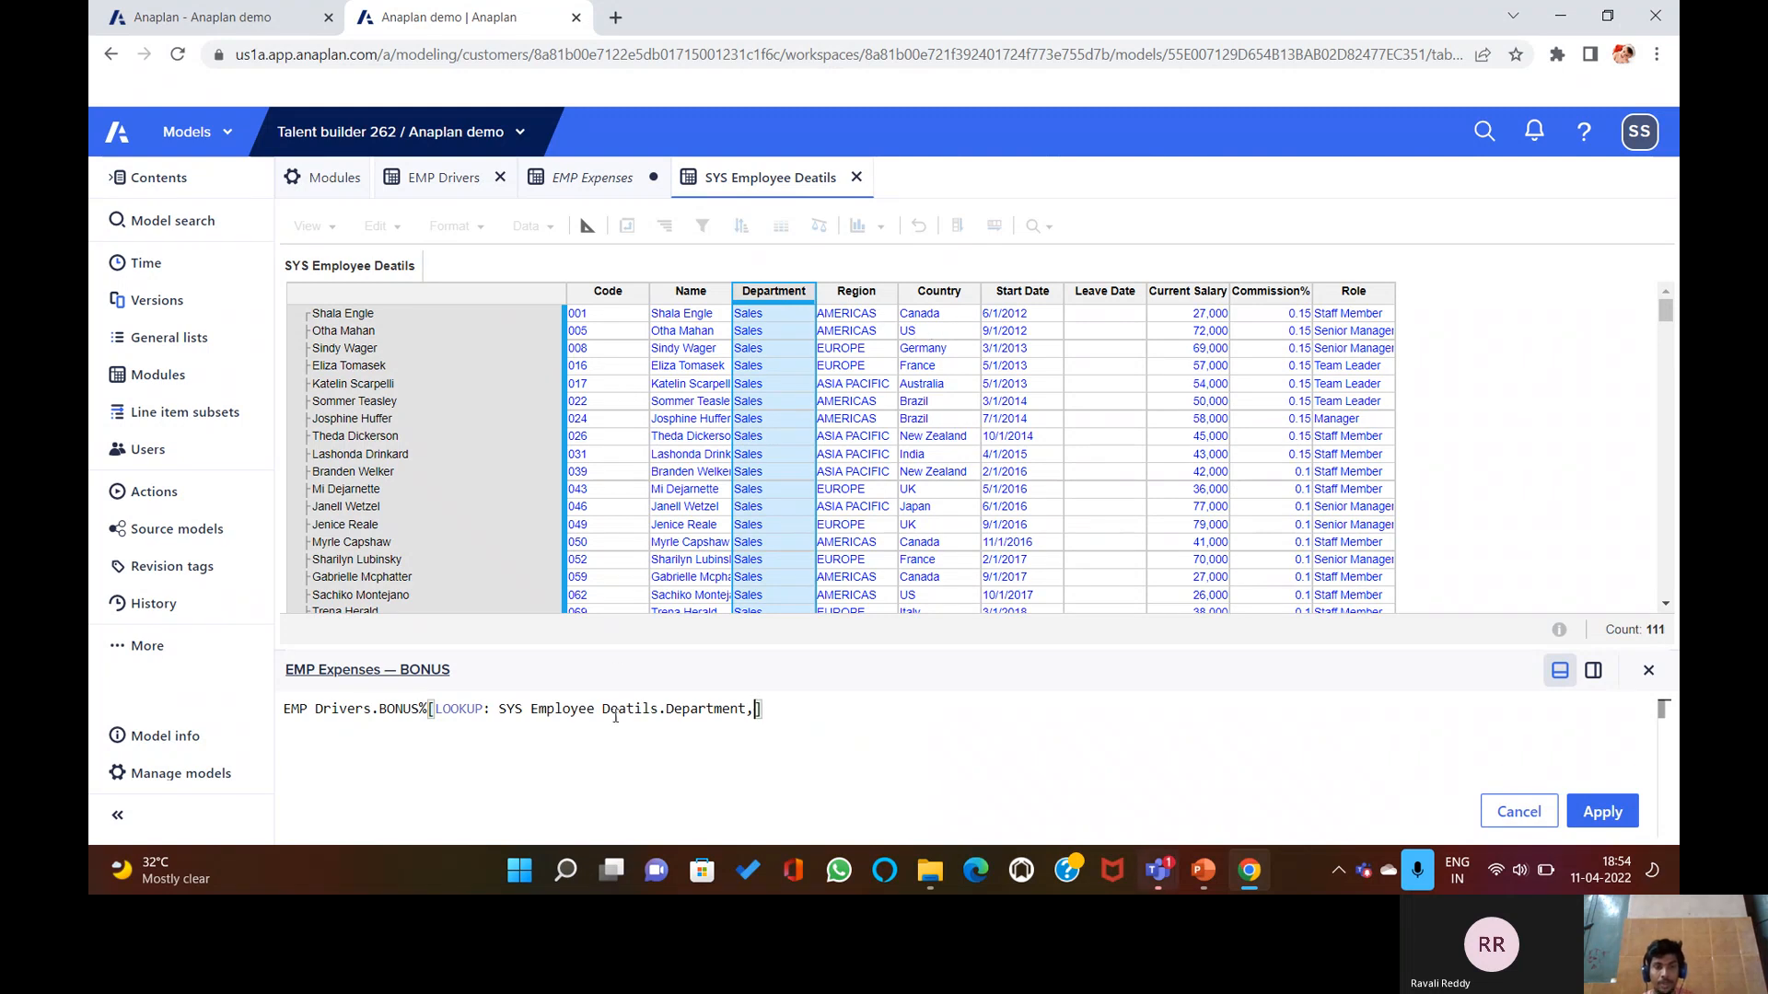
type(" LOOK")
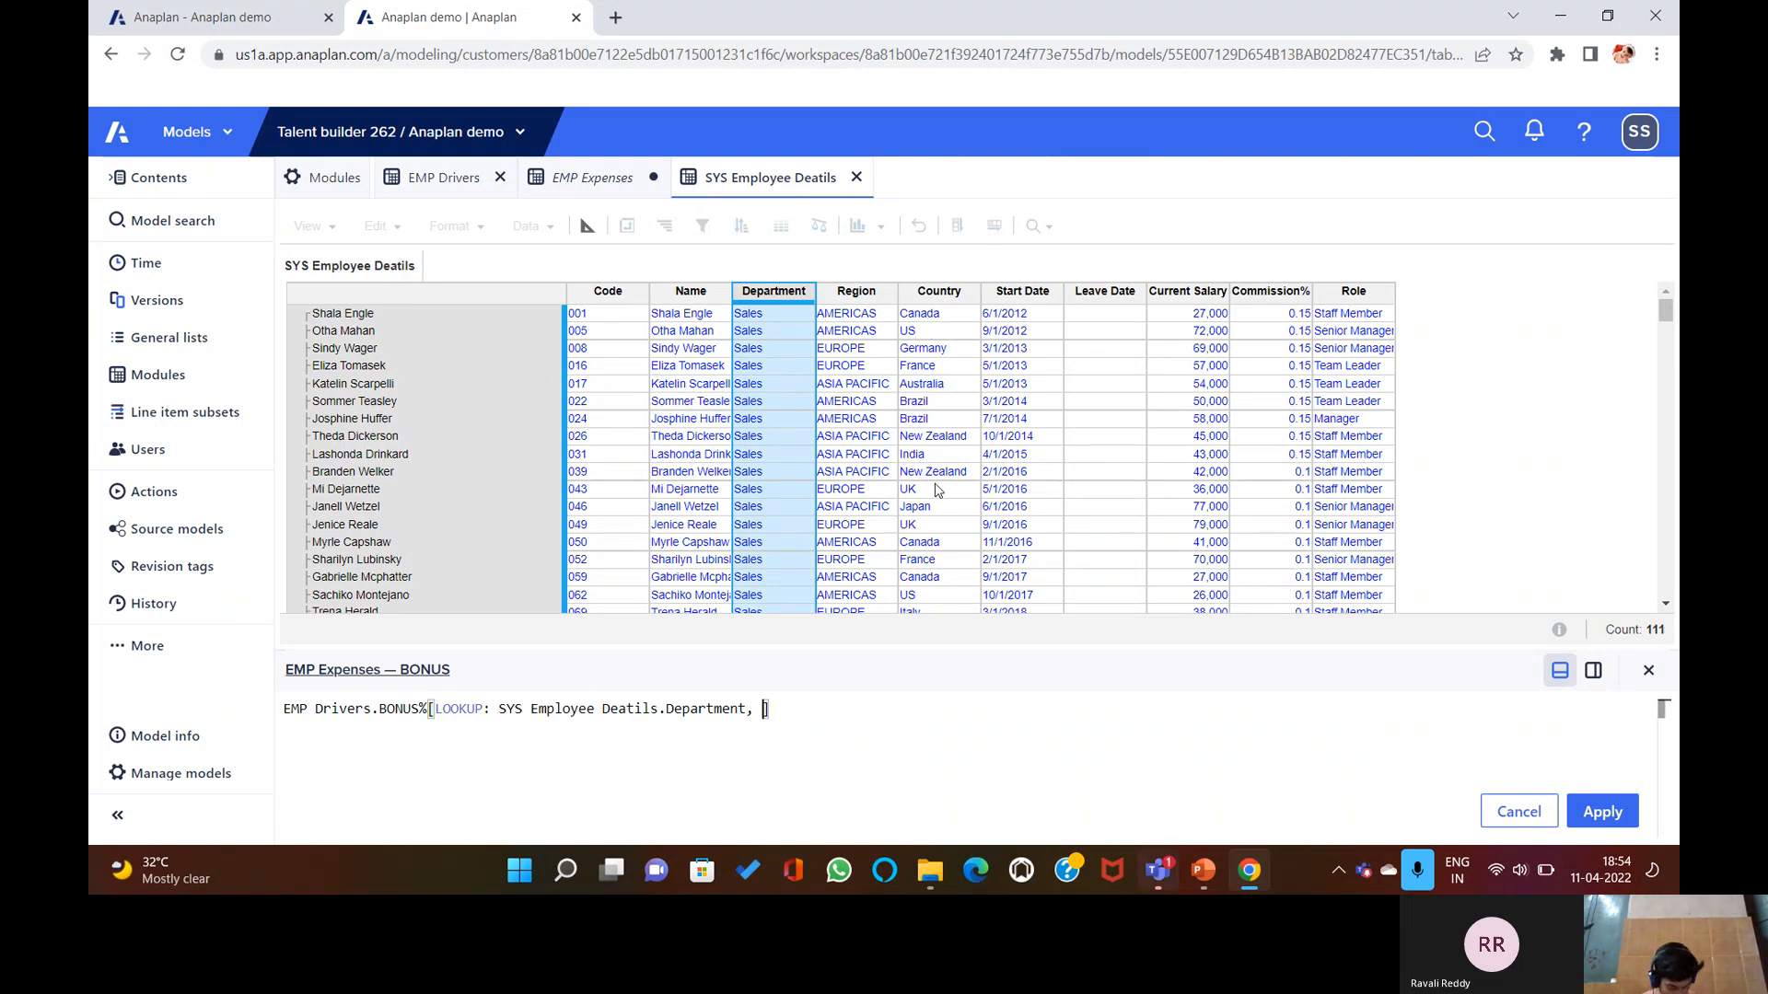
type("UP:")
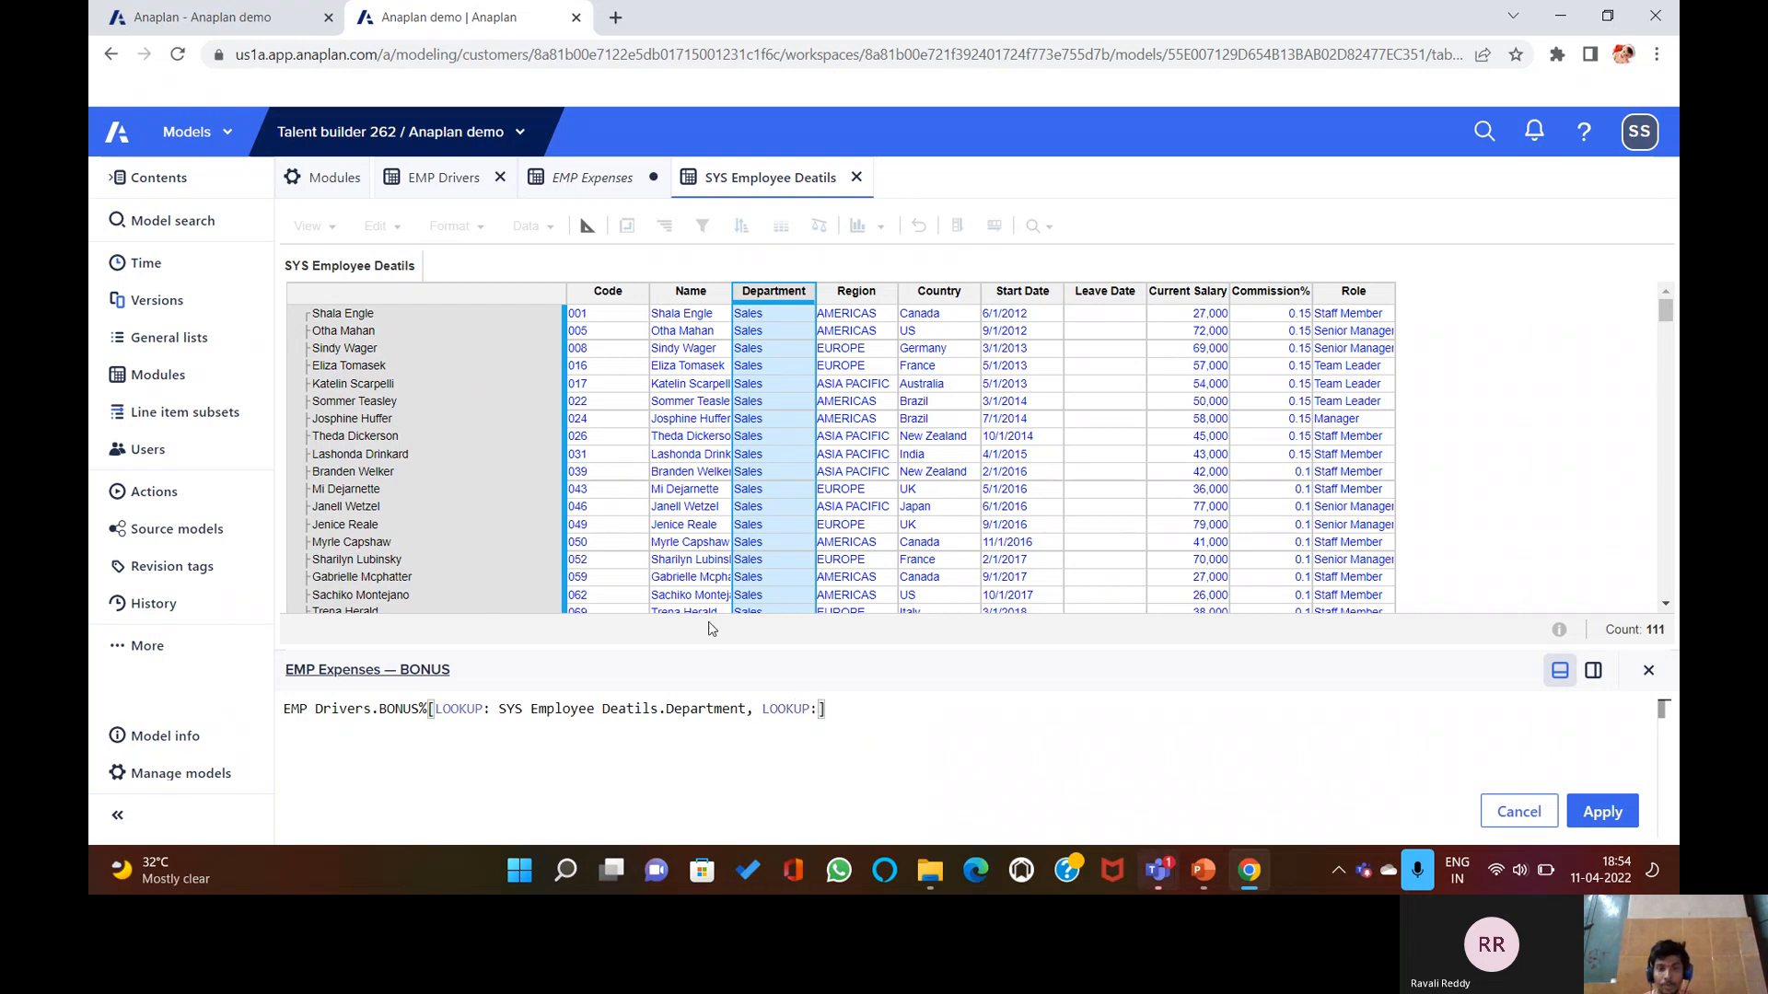
left_click(1354, 292)
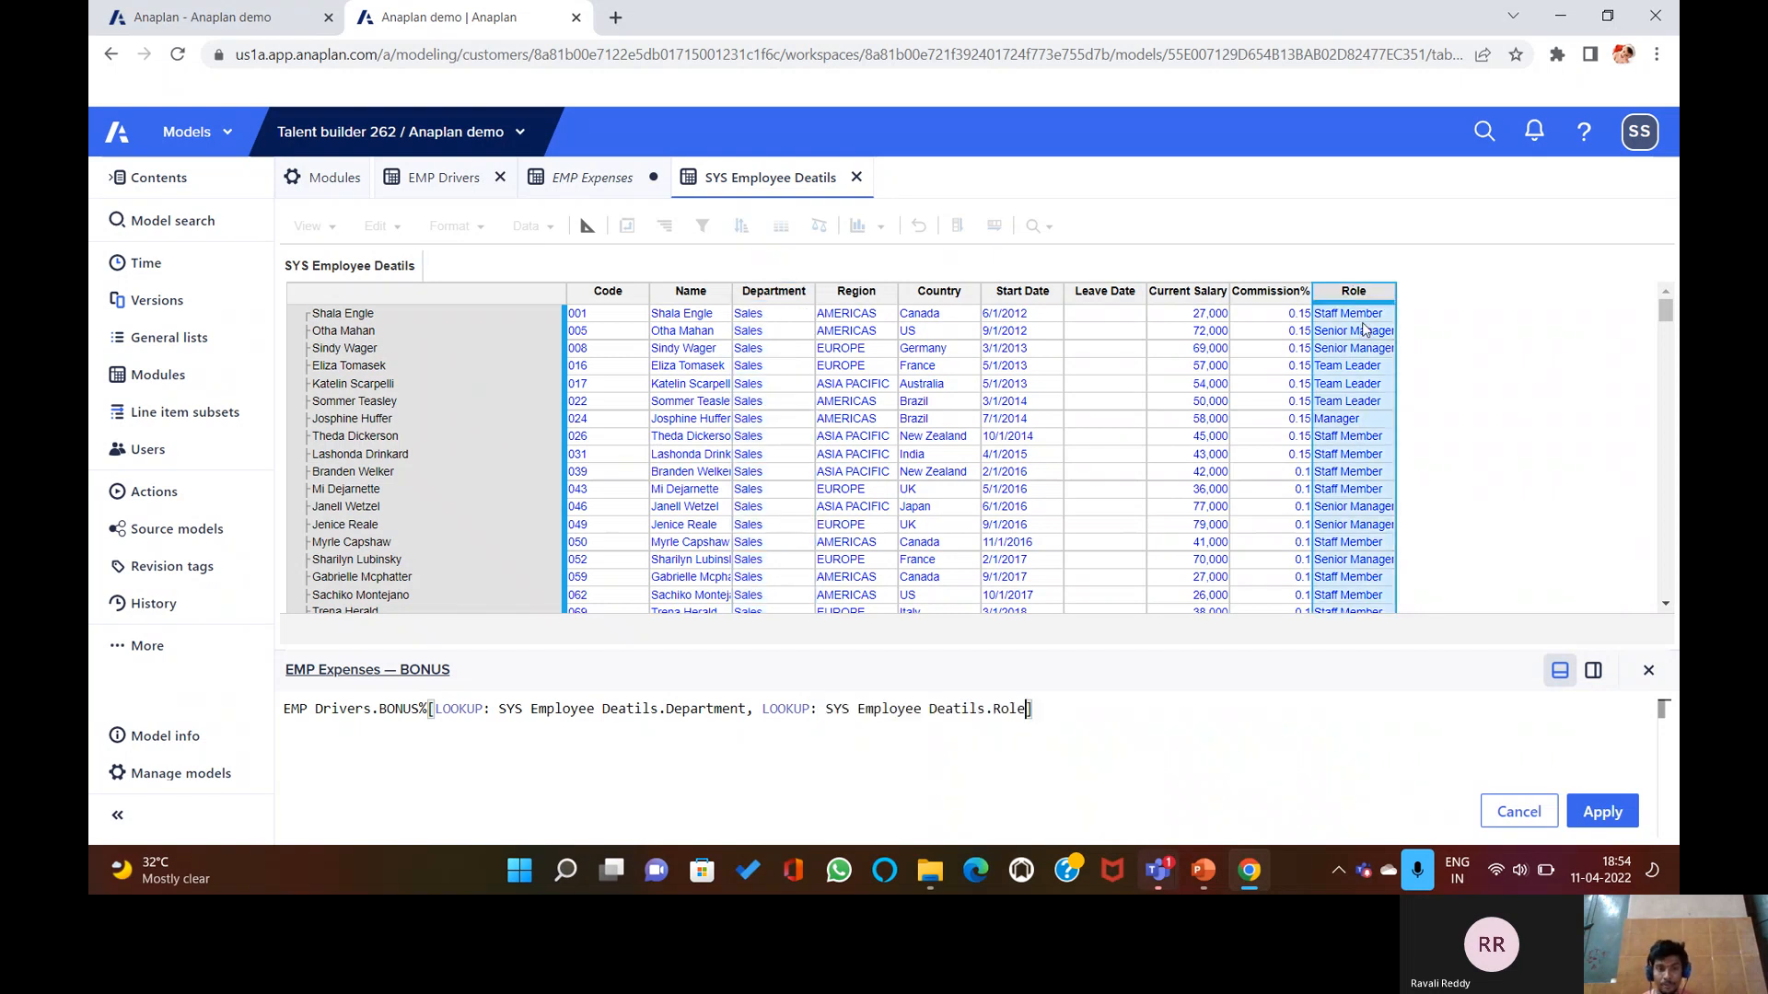
Apply the formula, dismiss the lookup-format error, and close the editor without a formula.
key("Return")
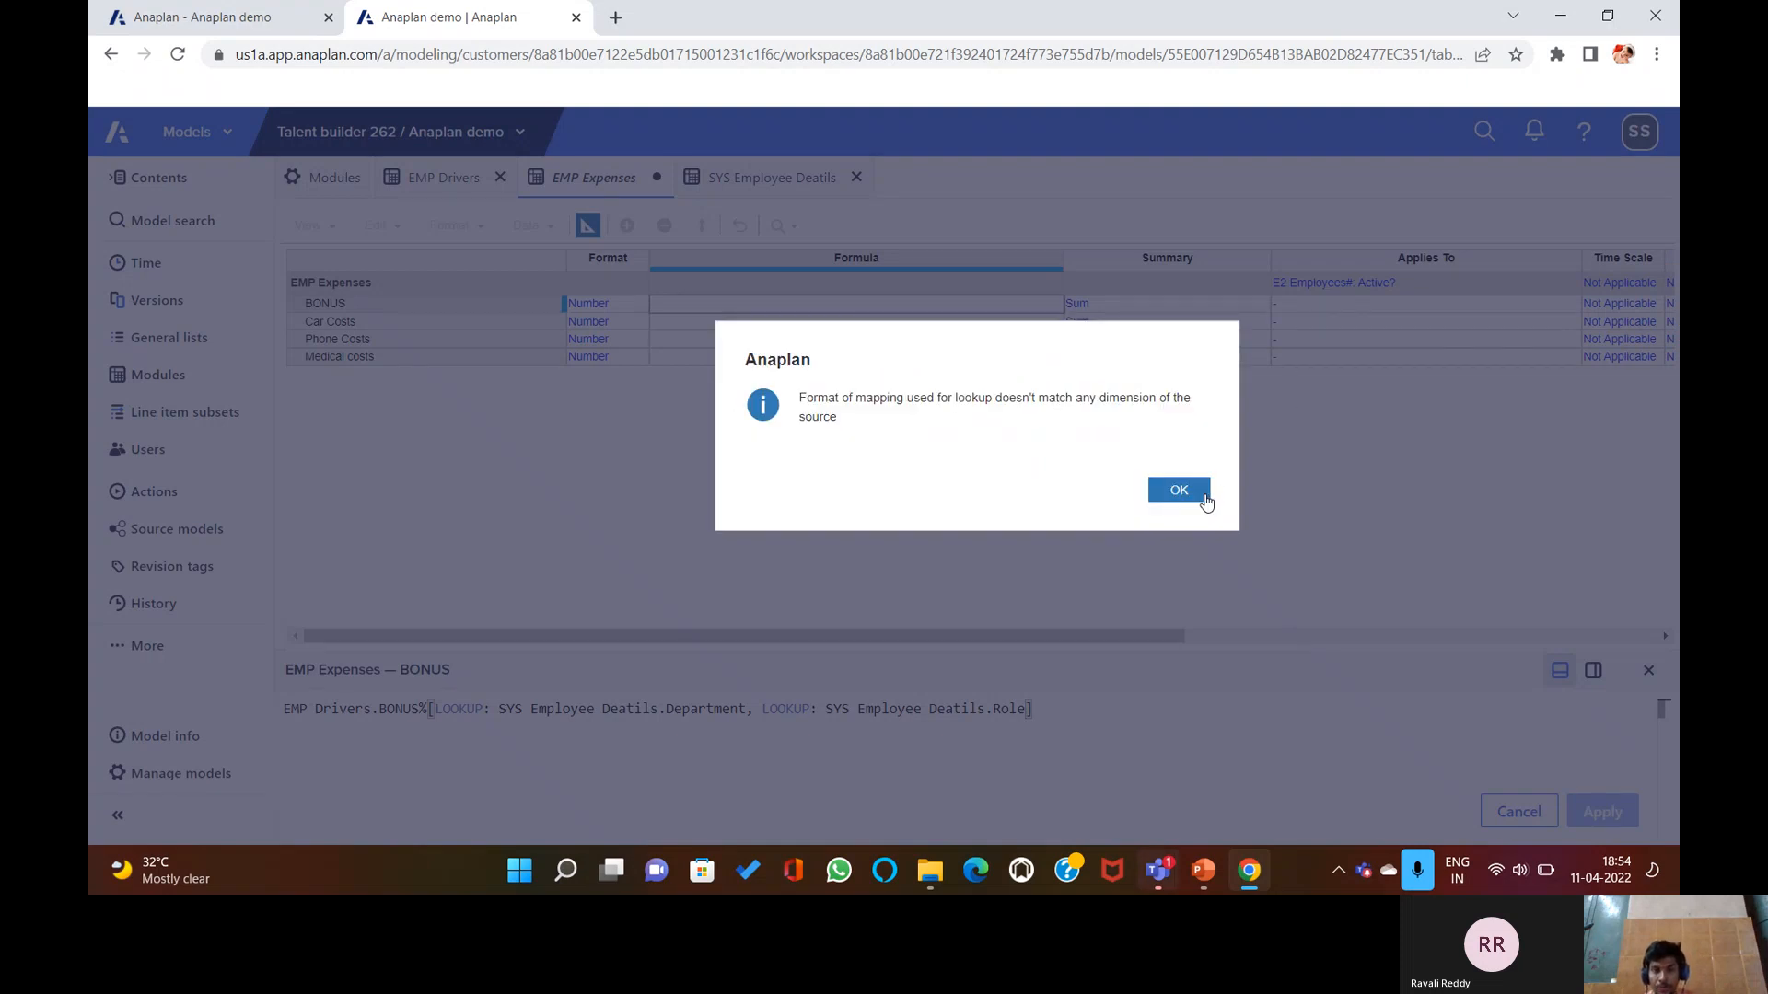
left_click(1182, 489)
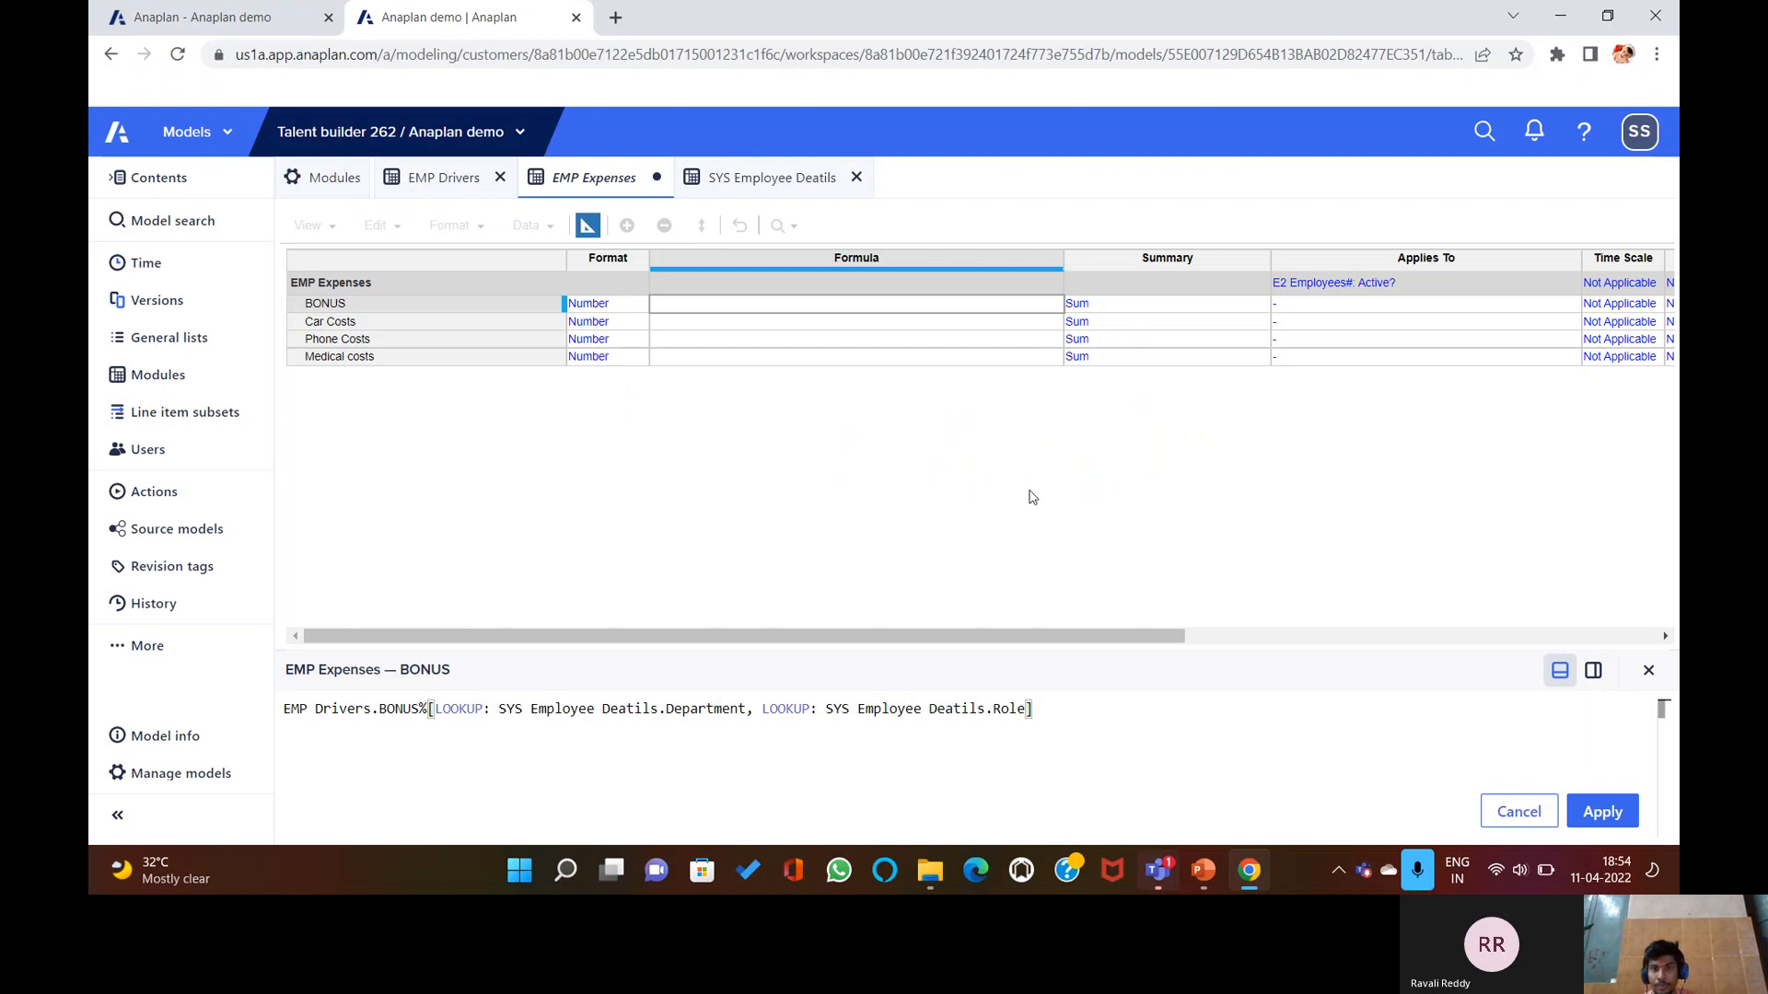
left_click(635, 310)
left_click(638, 311)
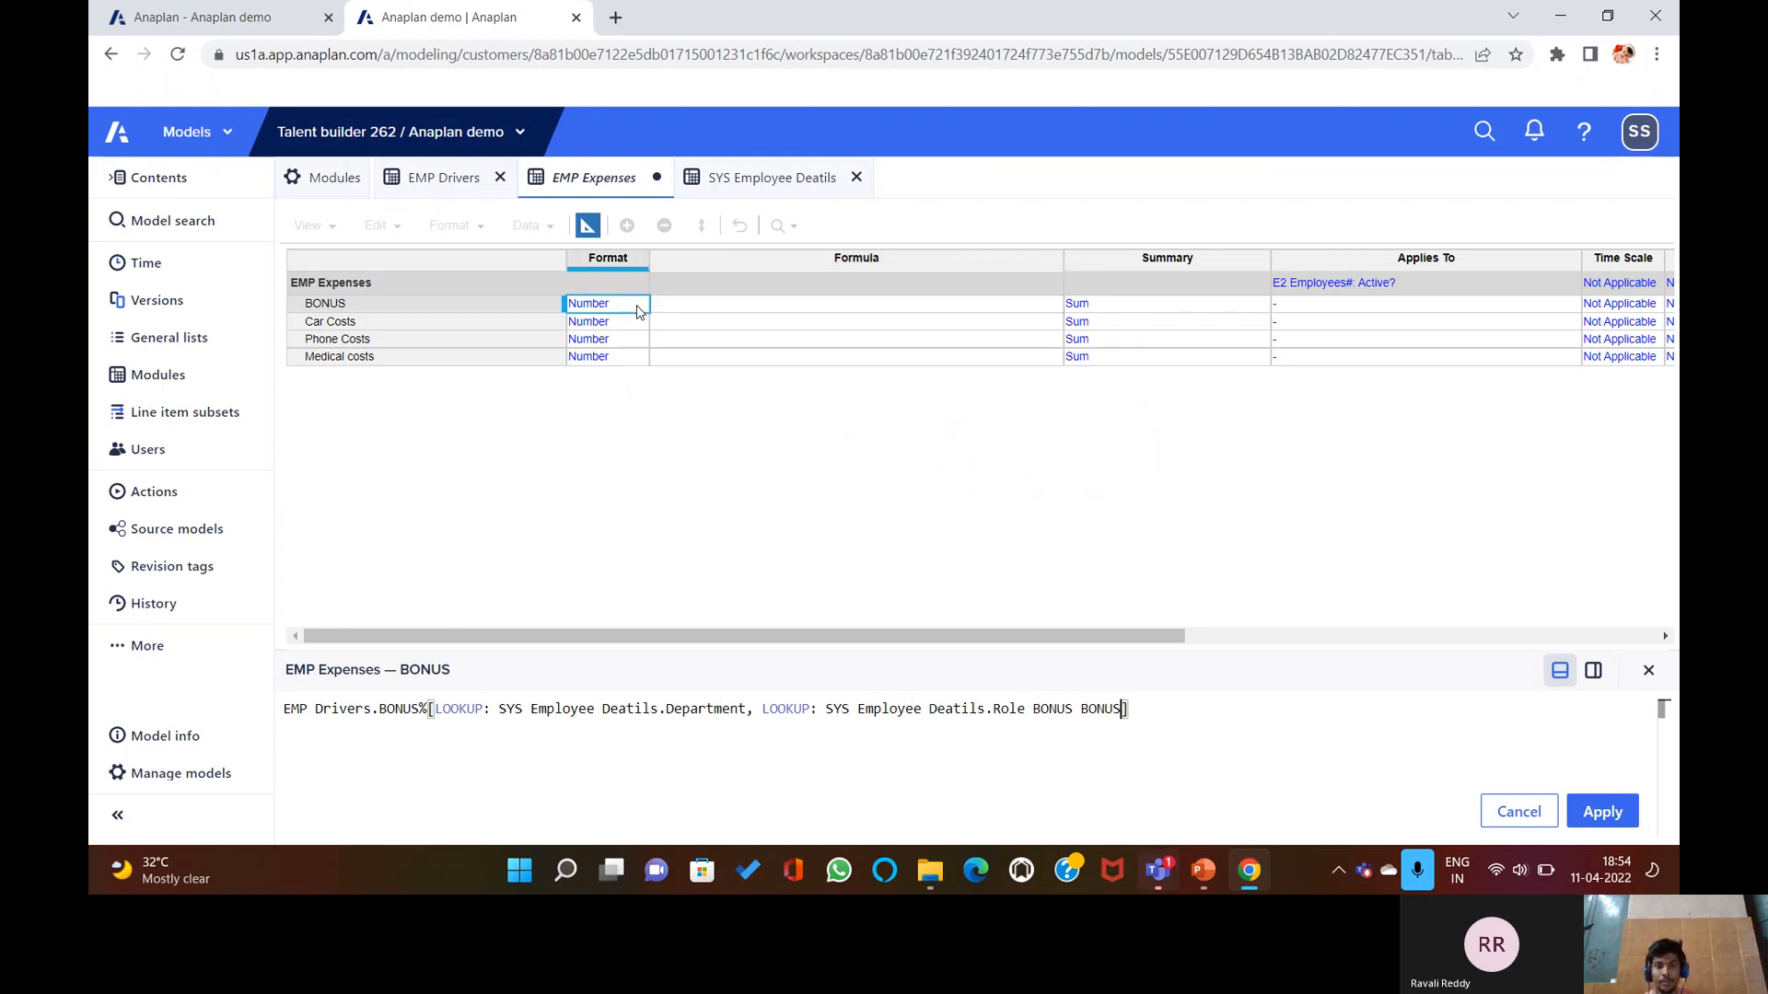
left_click(1648, 673)
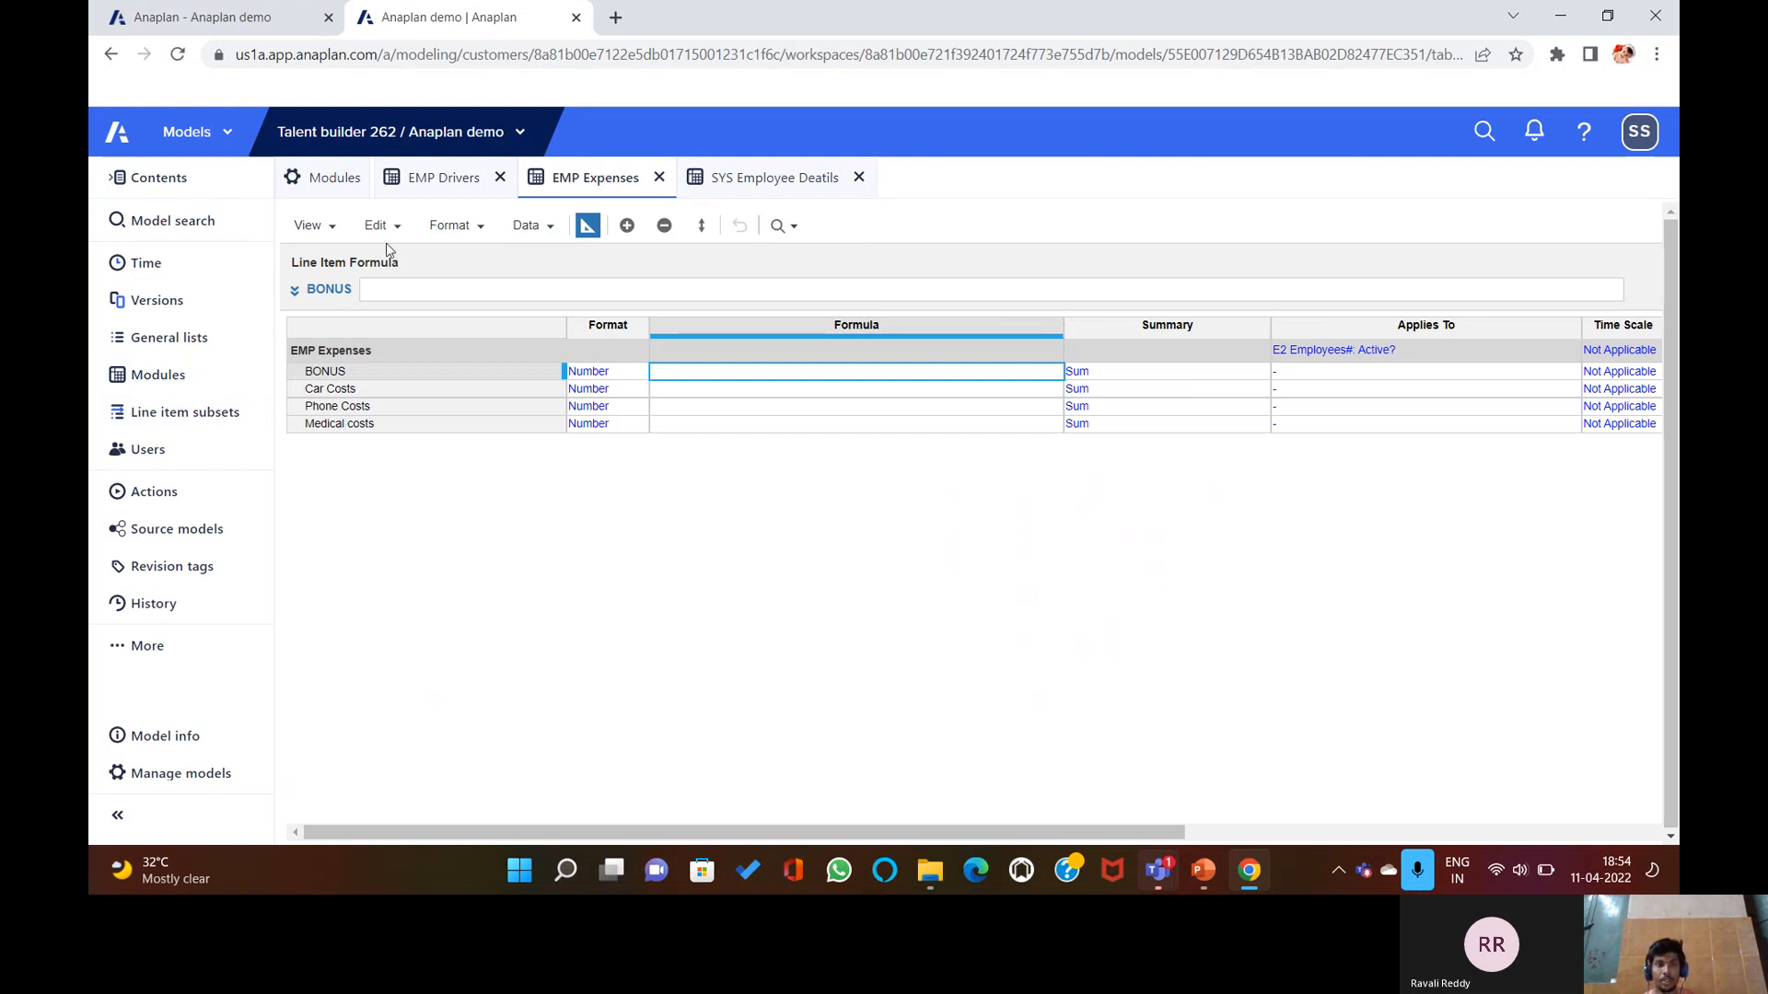
Remove E2 Employees#: Active? from the EMP Expenses Applies To and confirm.
left_click(587, 225)
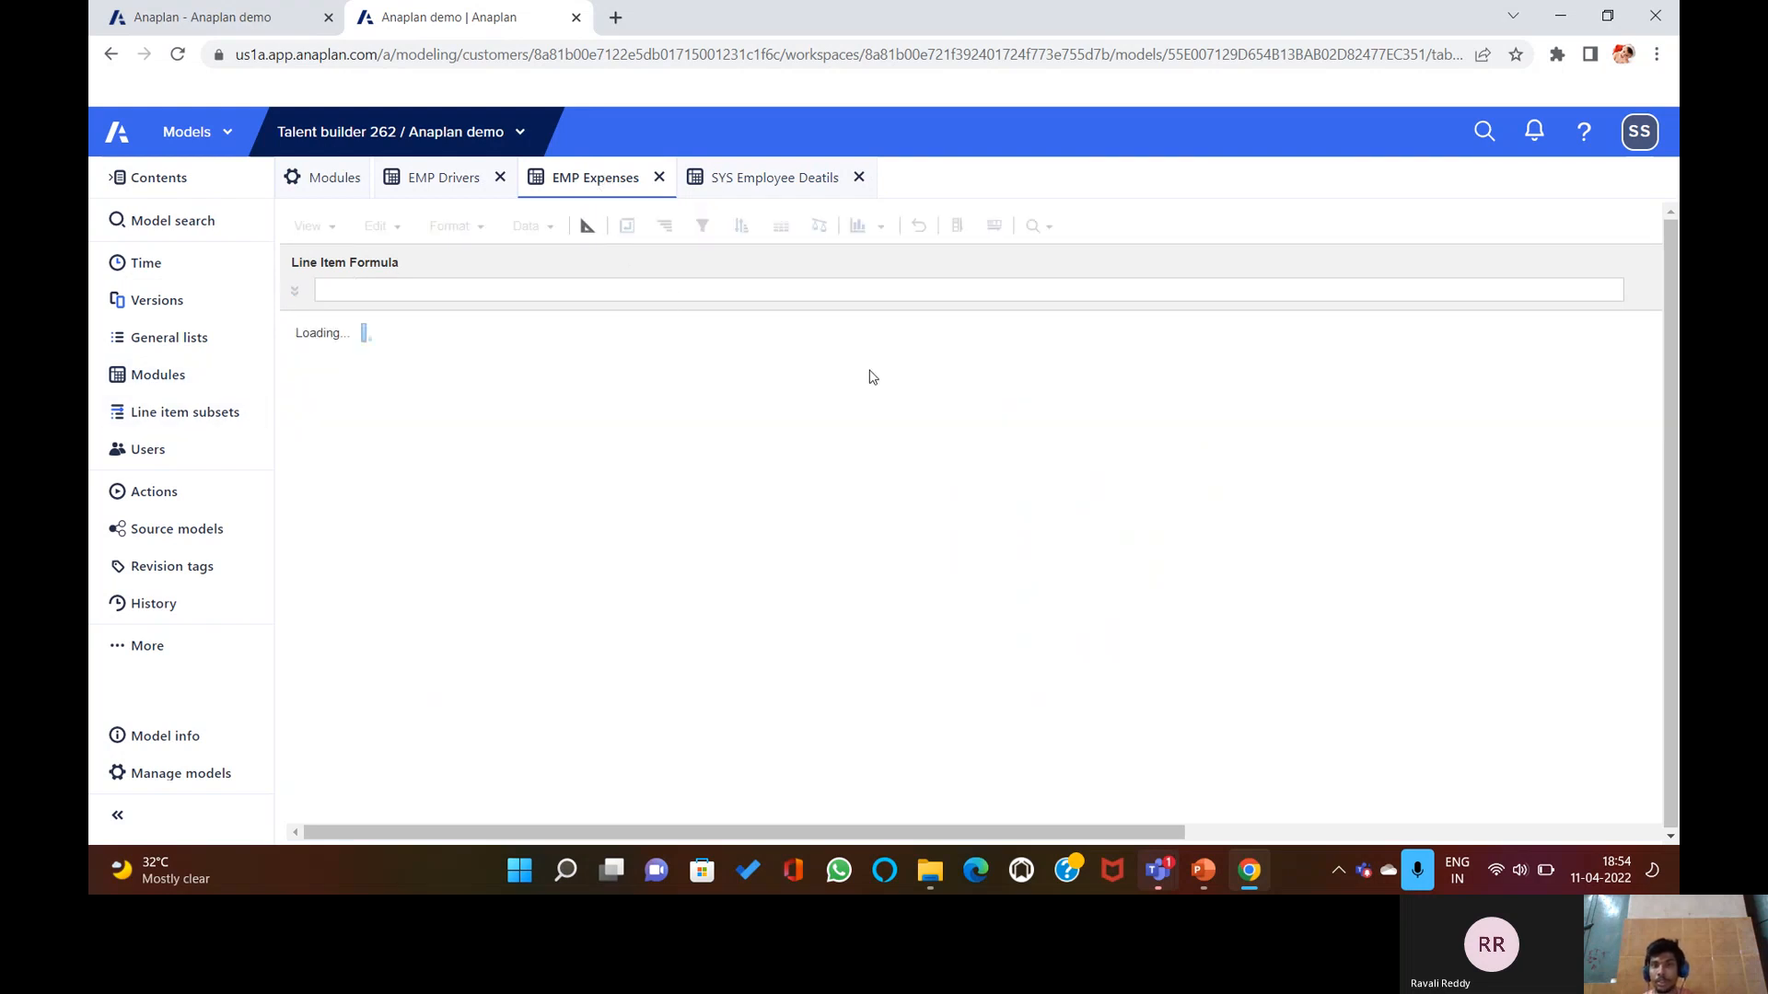
left_click(587, 225)
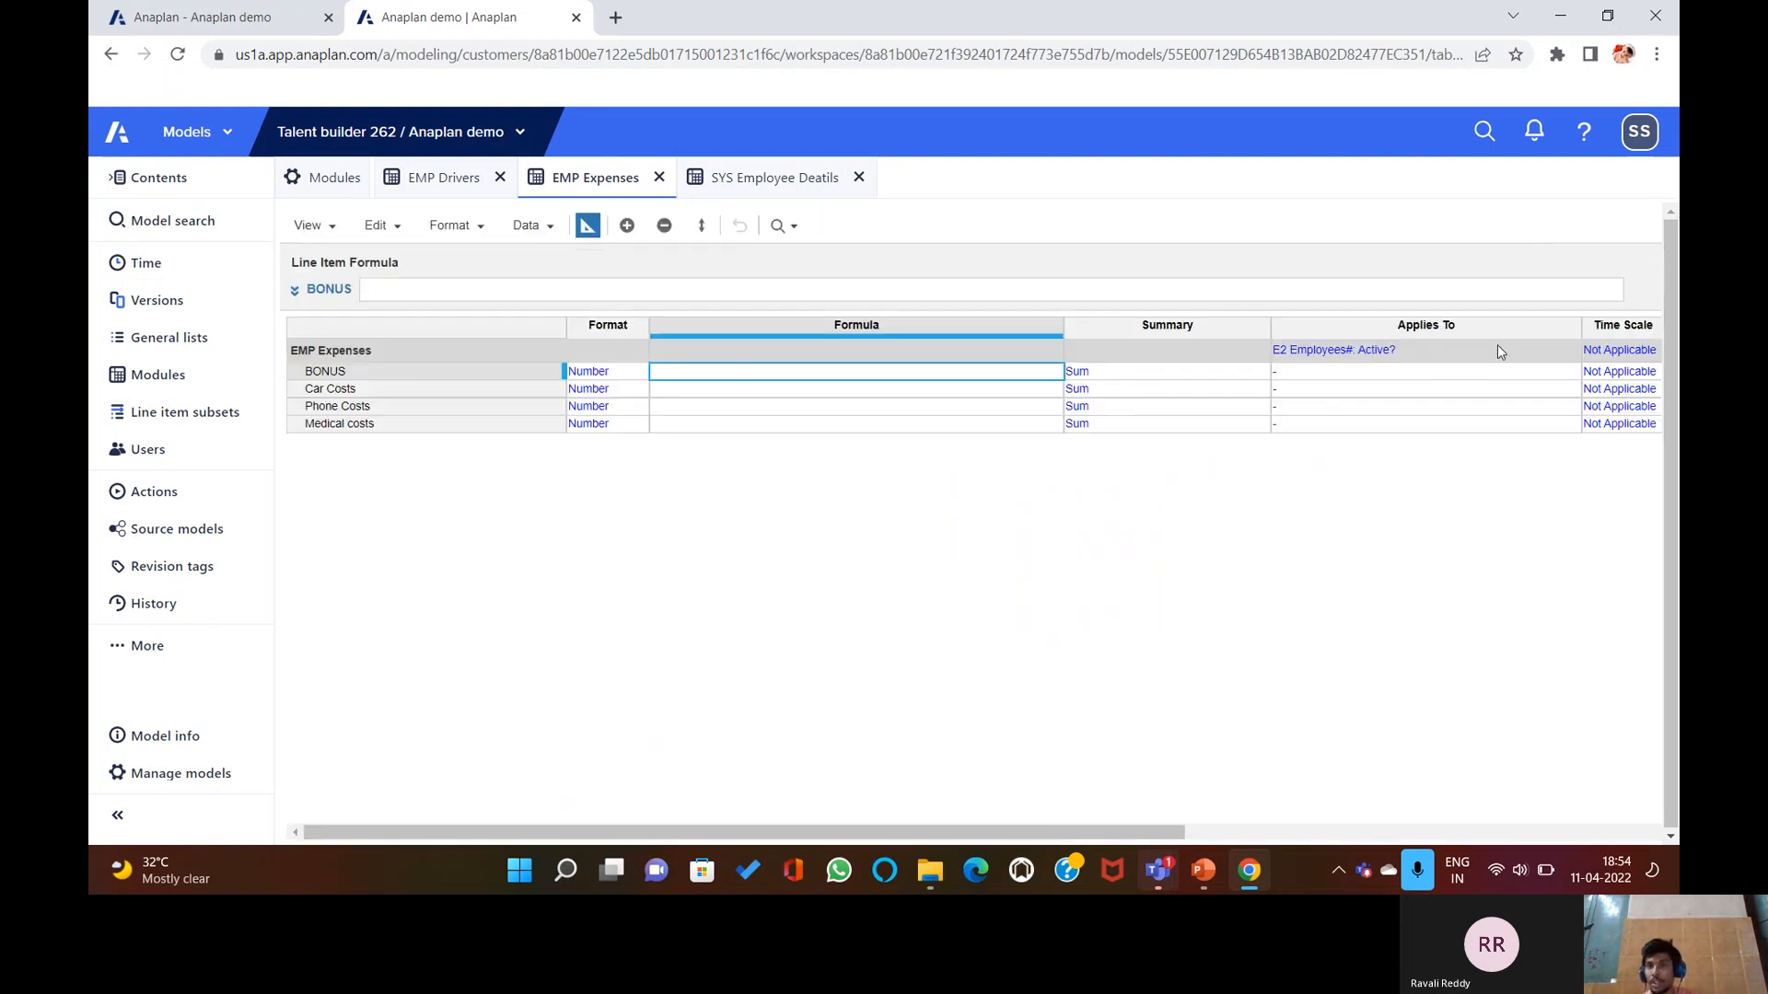
left_click(1561, 351)
left_click(1568, 351)
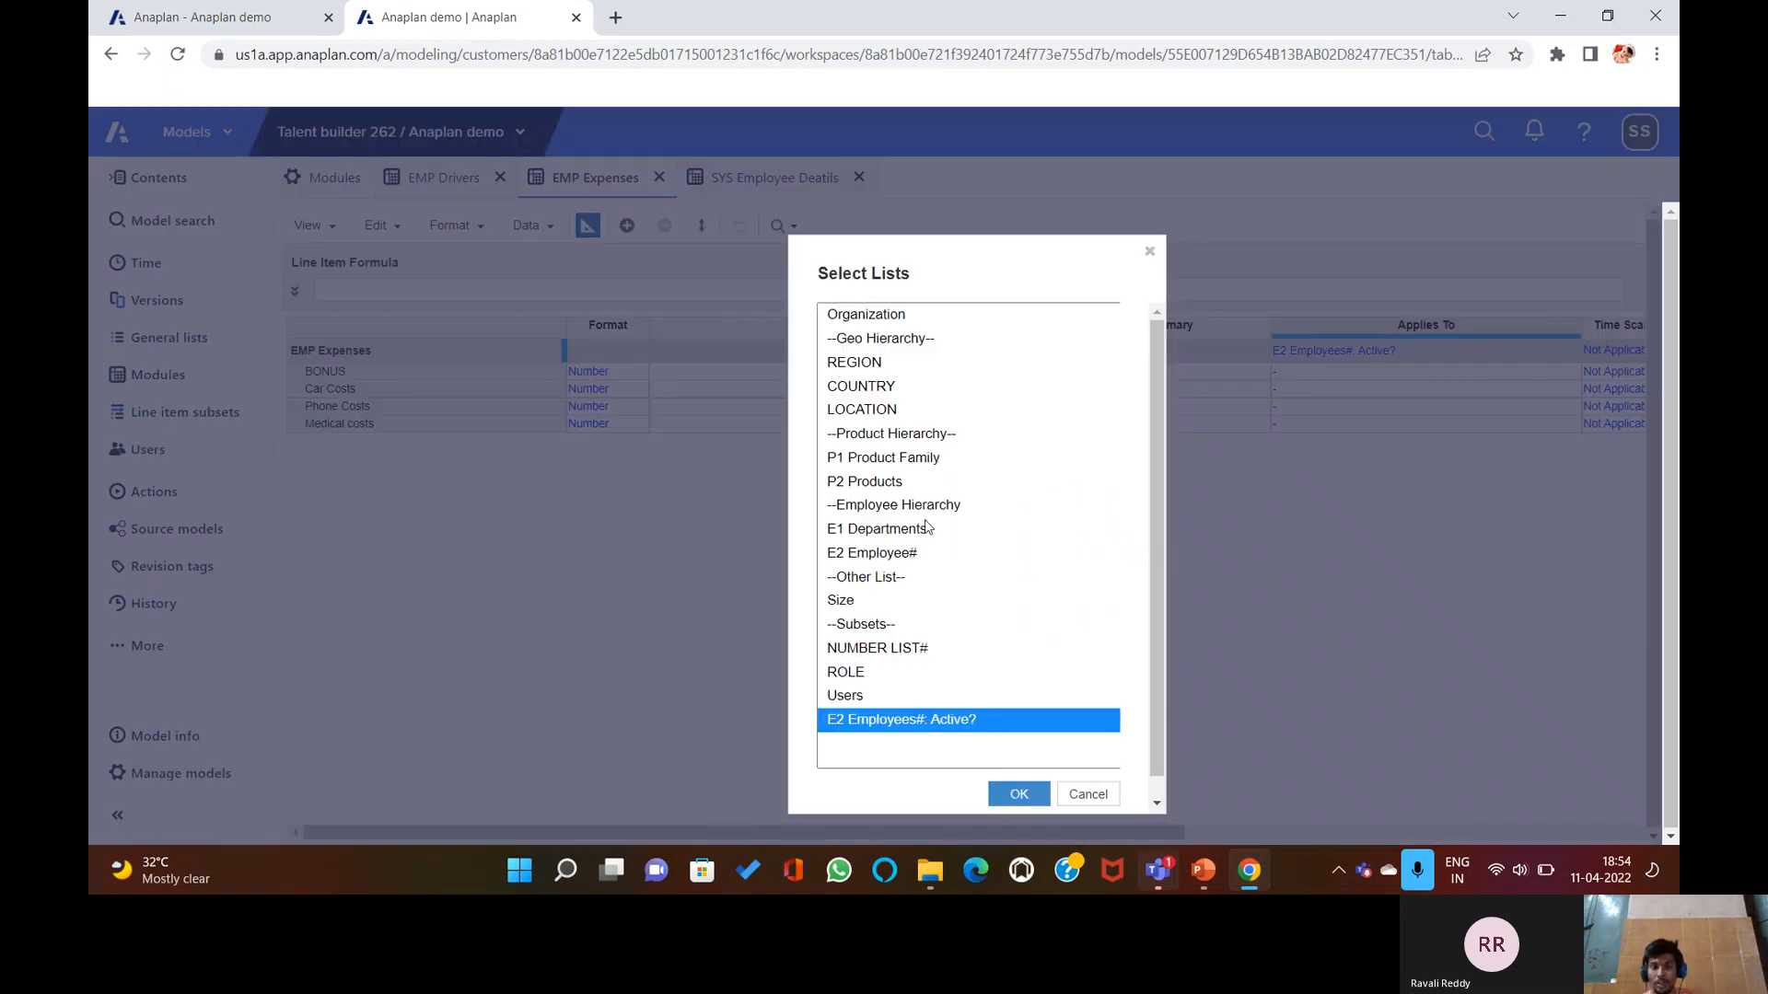
left_click(1091, 793)
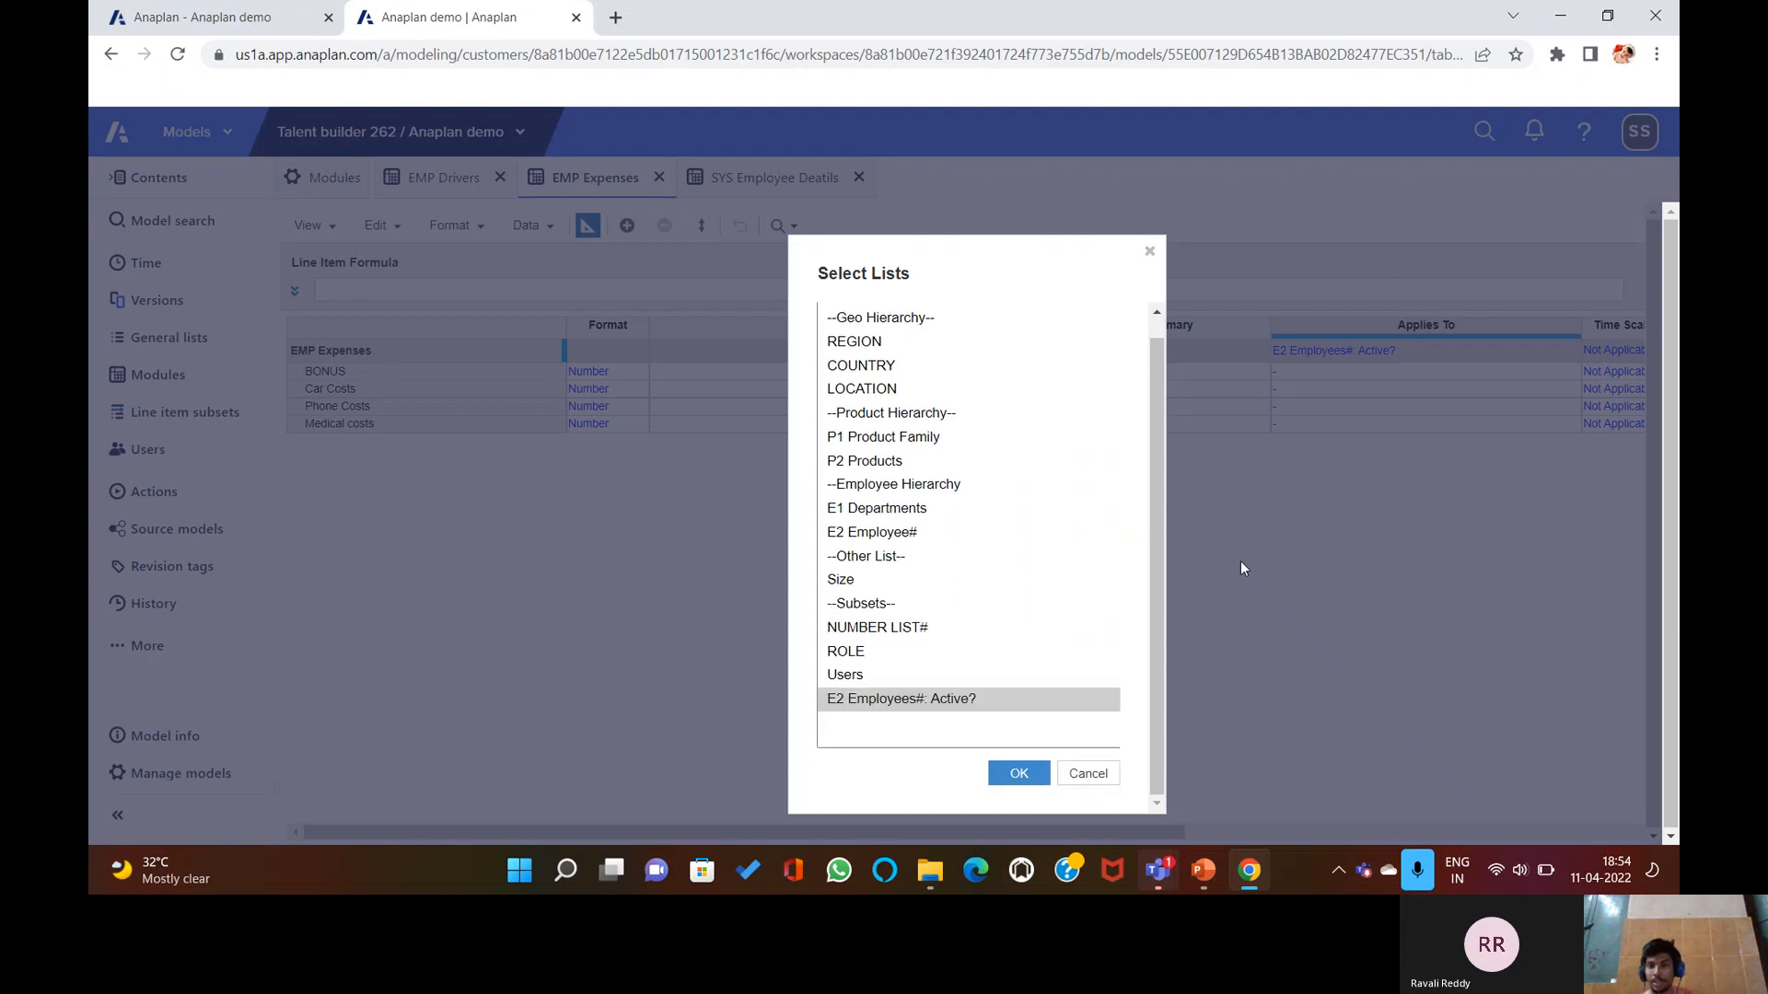
left_click(1091, 773)
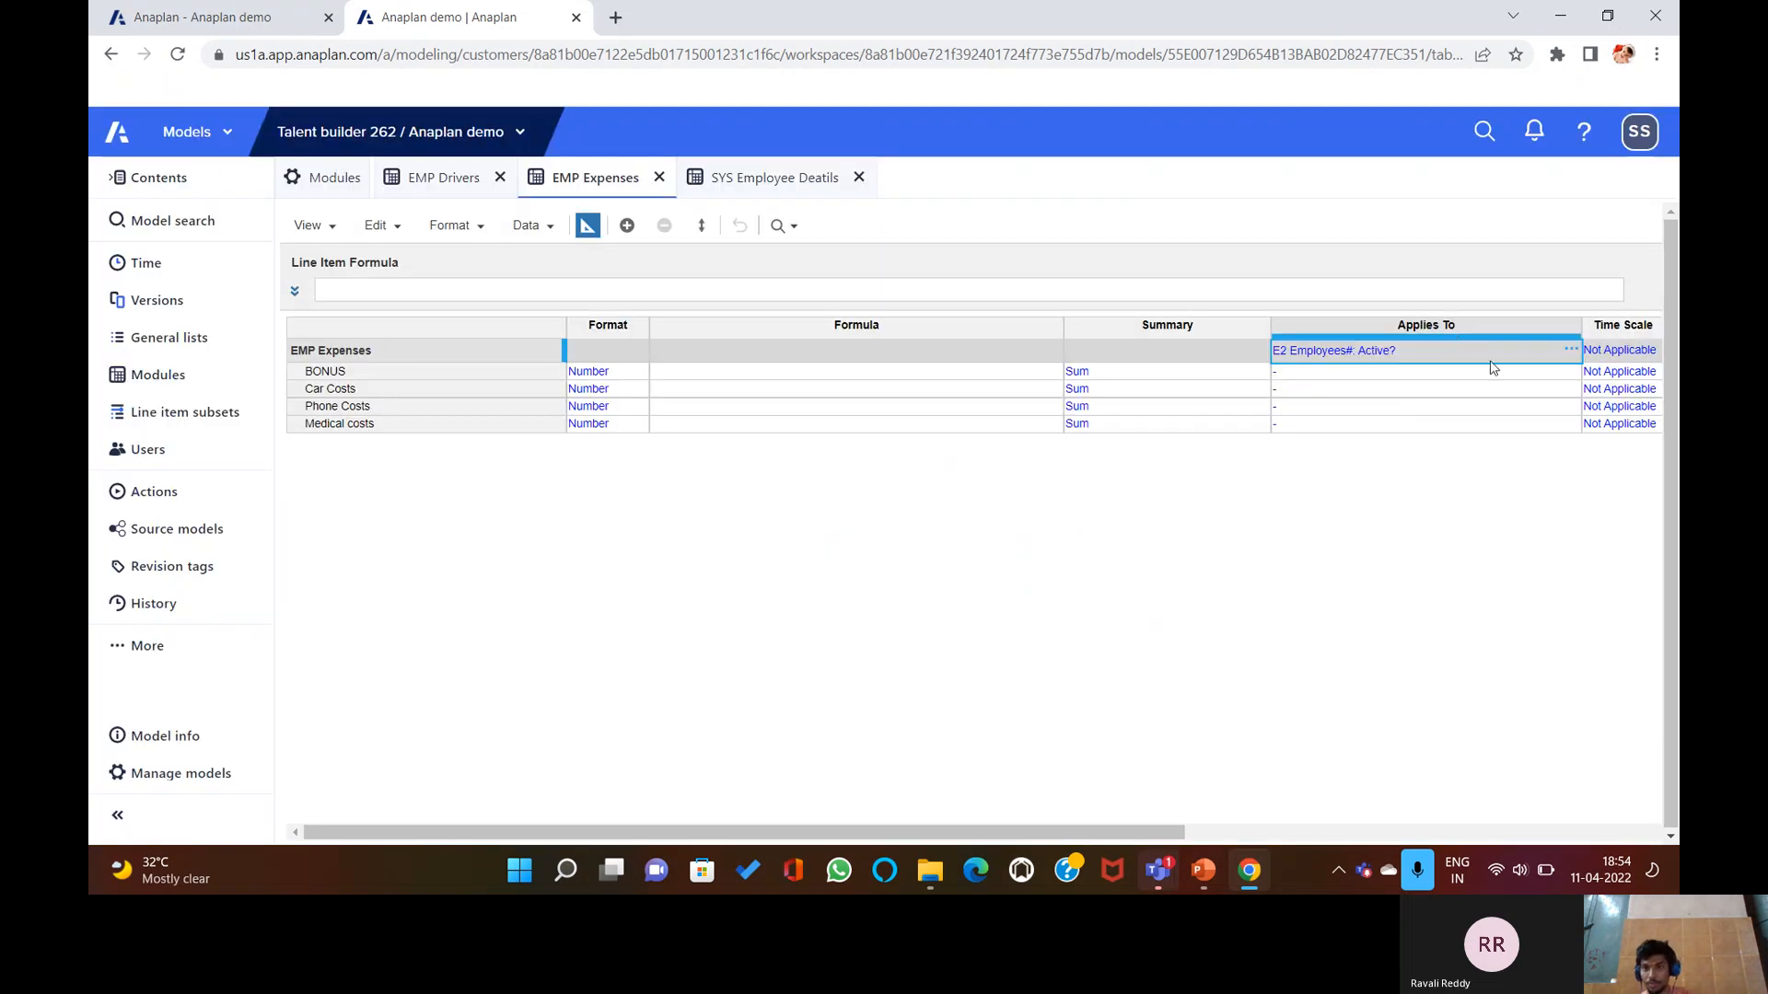
double_click(1490, 363)
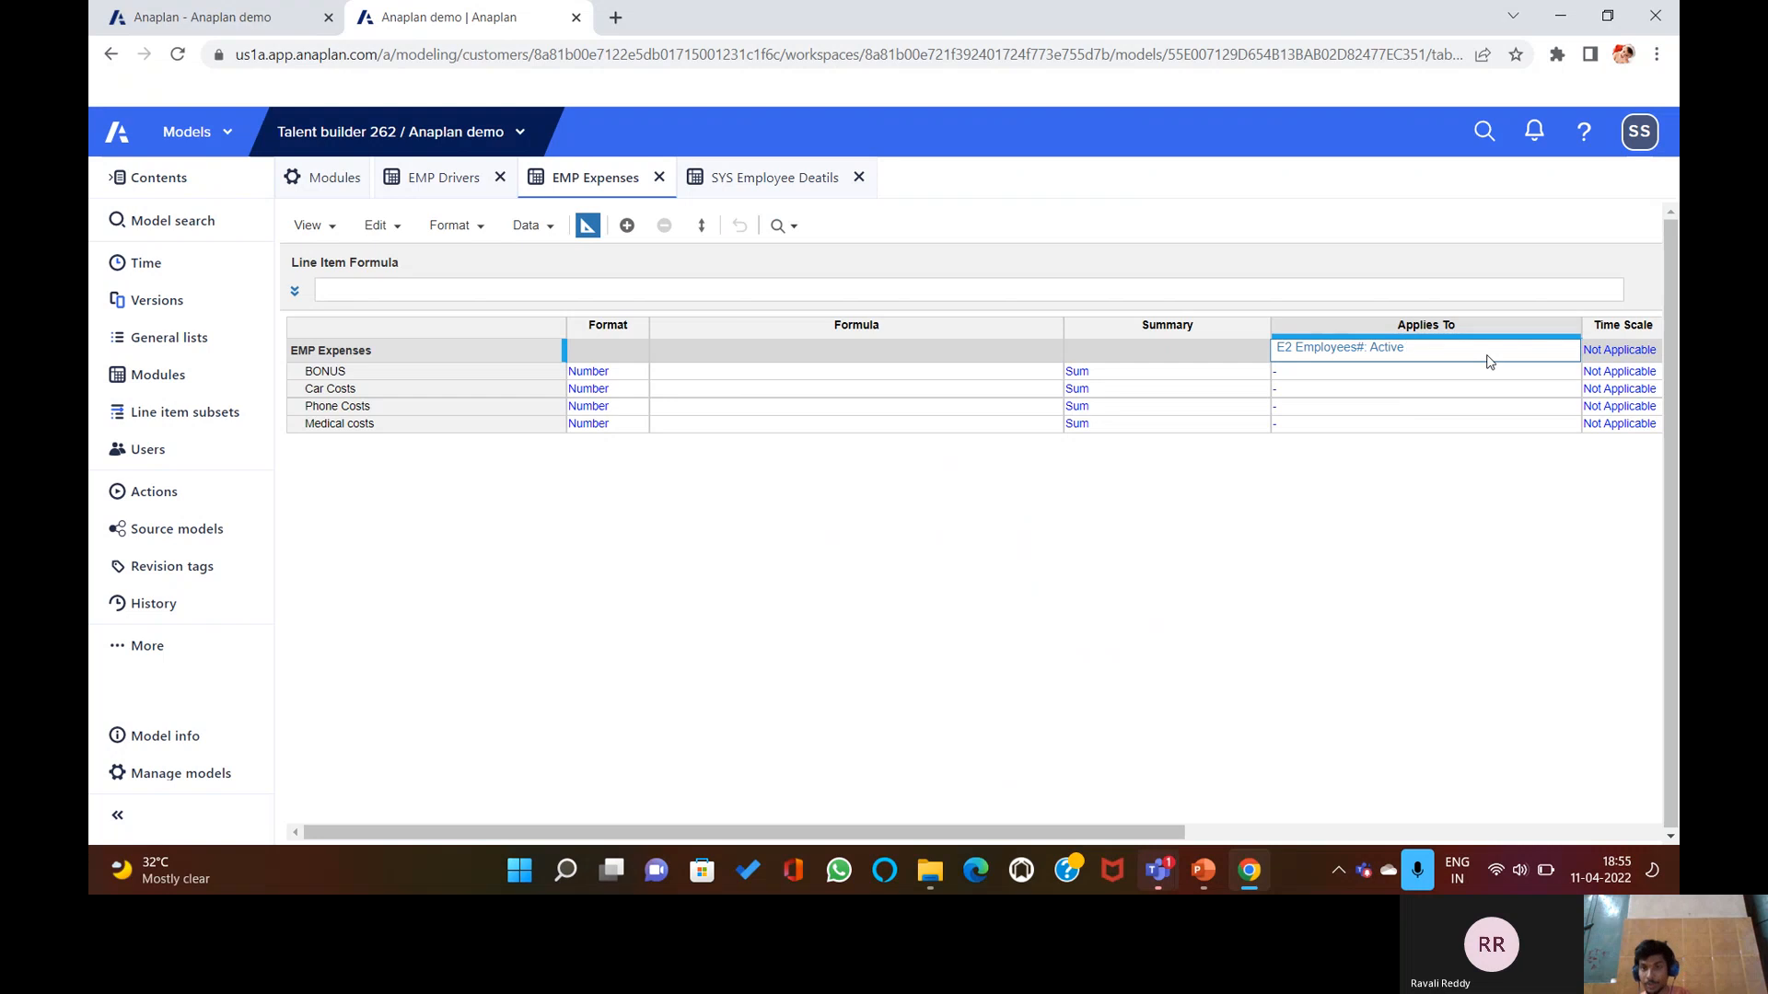
key("BackSpace")
key("BackSpace")
key("BackSpace")
key("BackSpace")
key("BackSpace")
key("BackSpace")
key("BackSpace")
key("BackSpace")
key("BackSpace")
key("BackSpace")
key("BackSpace")
key("BackSpace")
key("BackSpace")
key("BackSpace")
key("BackSpace")
key("BackSpace")
key("BackSpace")
key("BackSpace")
key("BackSpace")
key("BackSpace")
left_click(1480, 527)
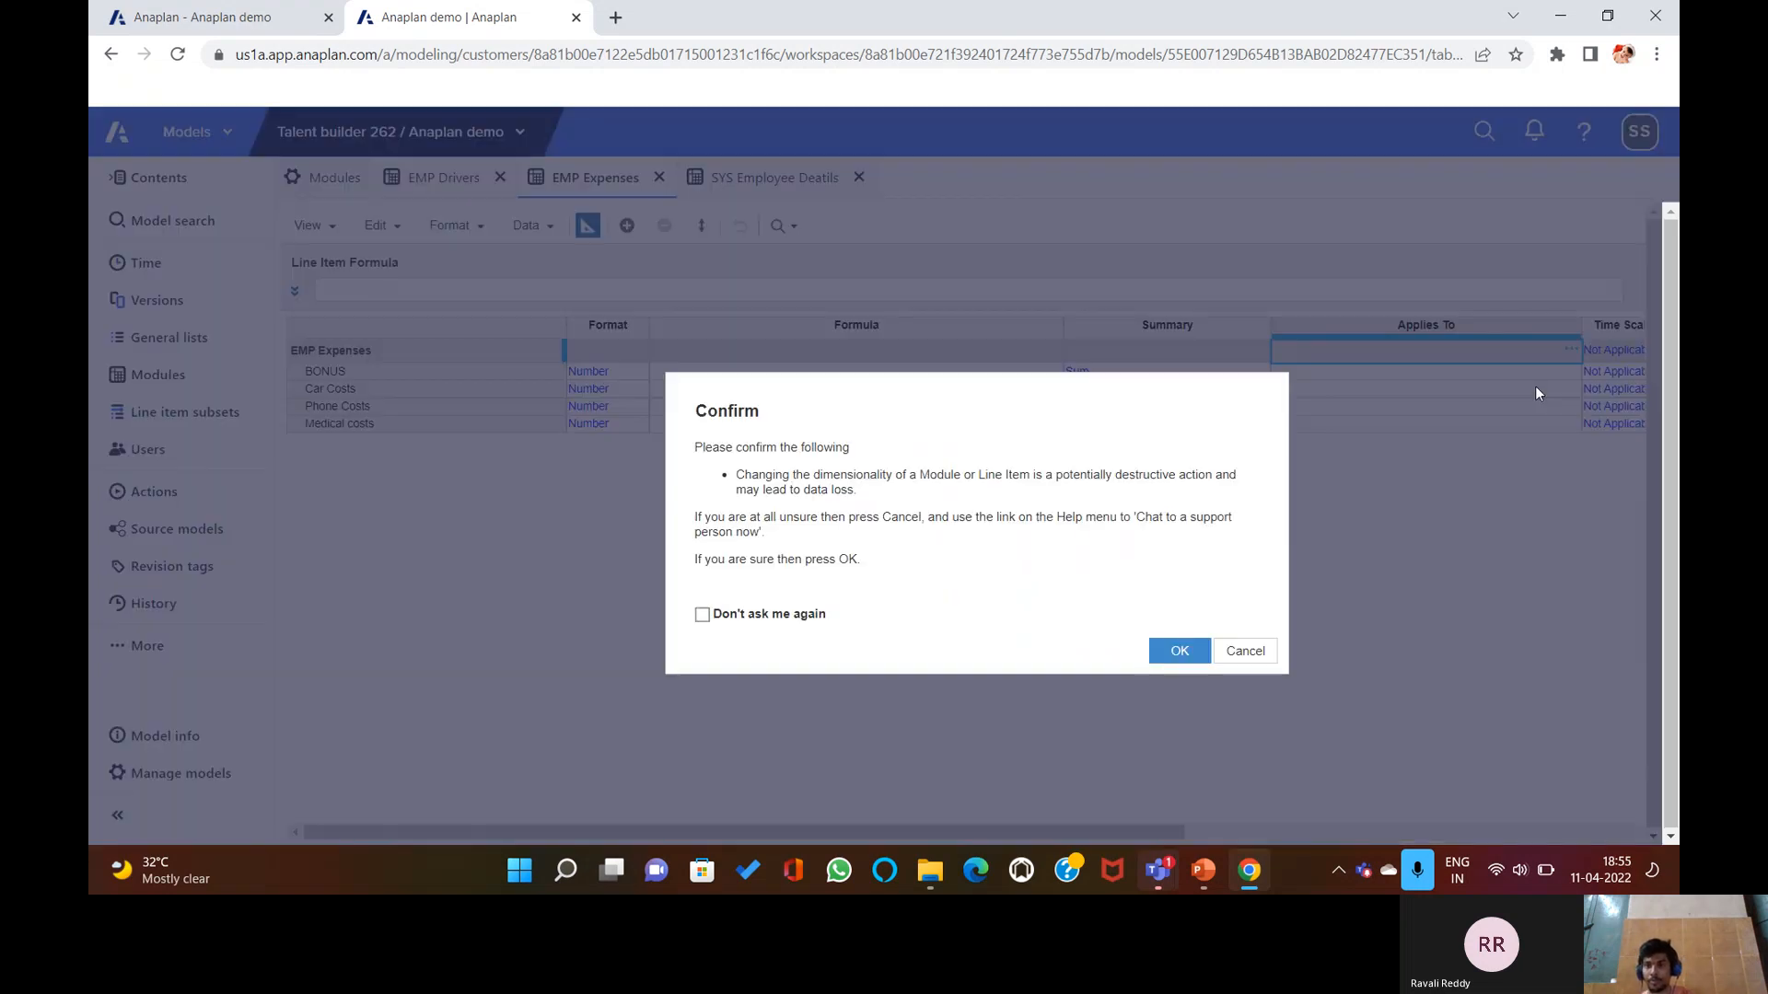
left_click(1176, 650)
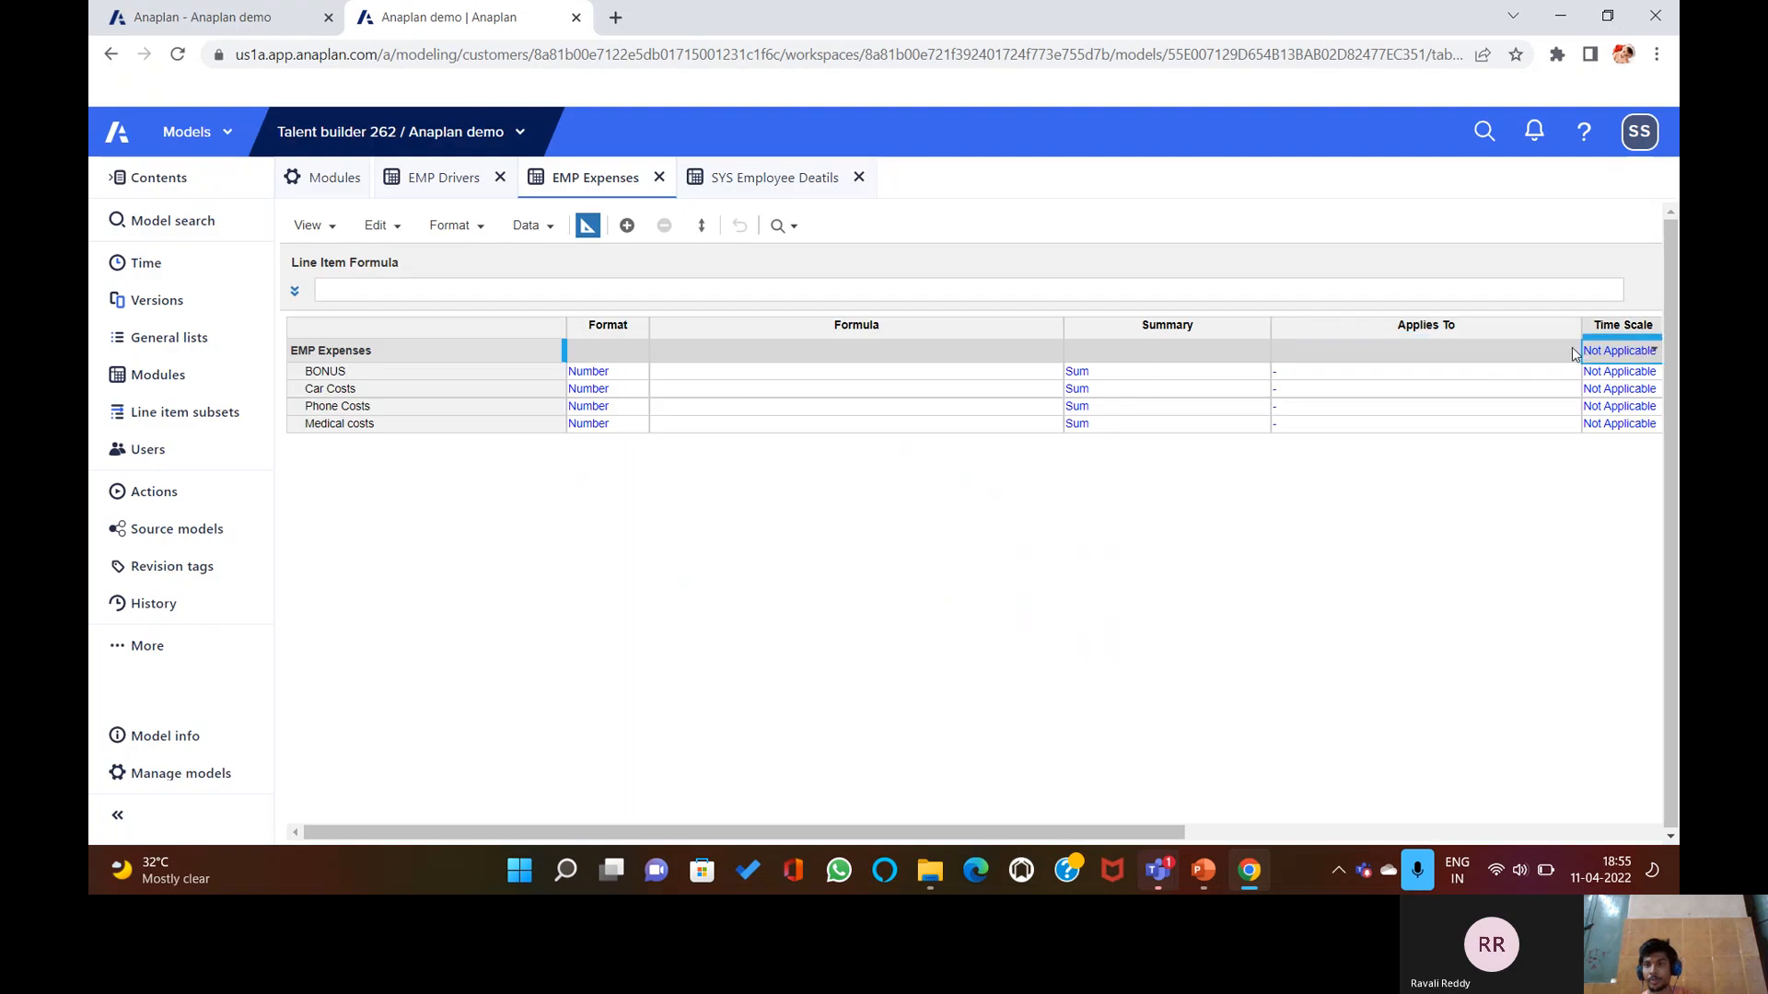
Set EMP Expenses to apply to E1 Departments and ROLE, confirming the change.
left_click(1568, 354)
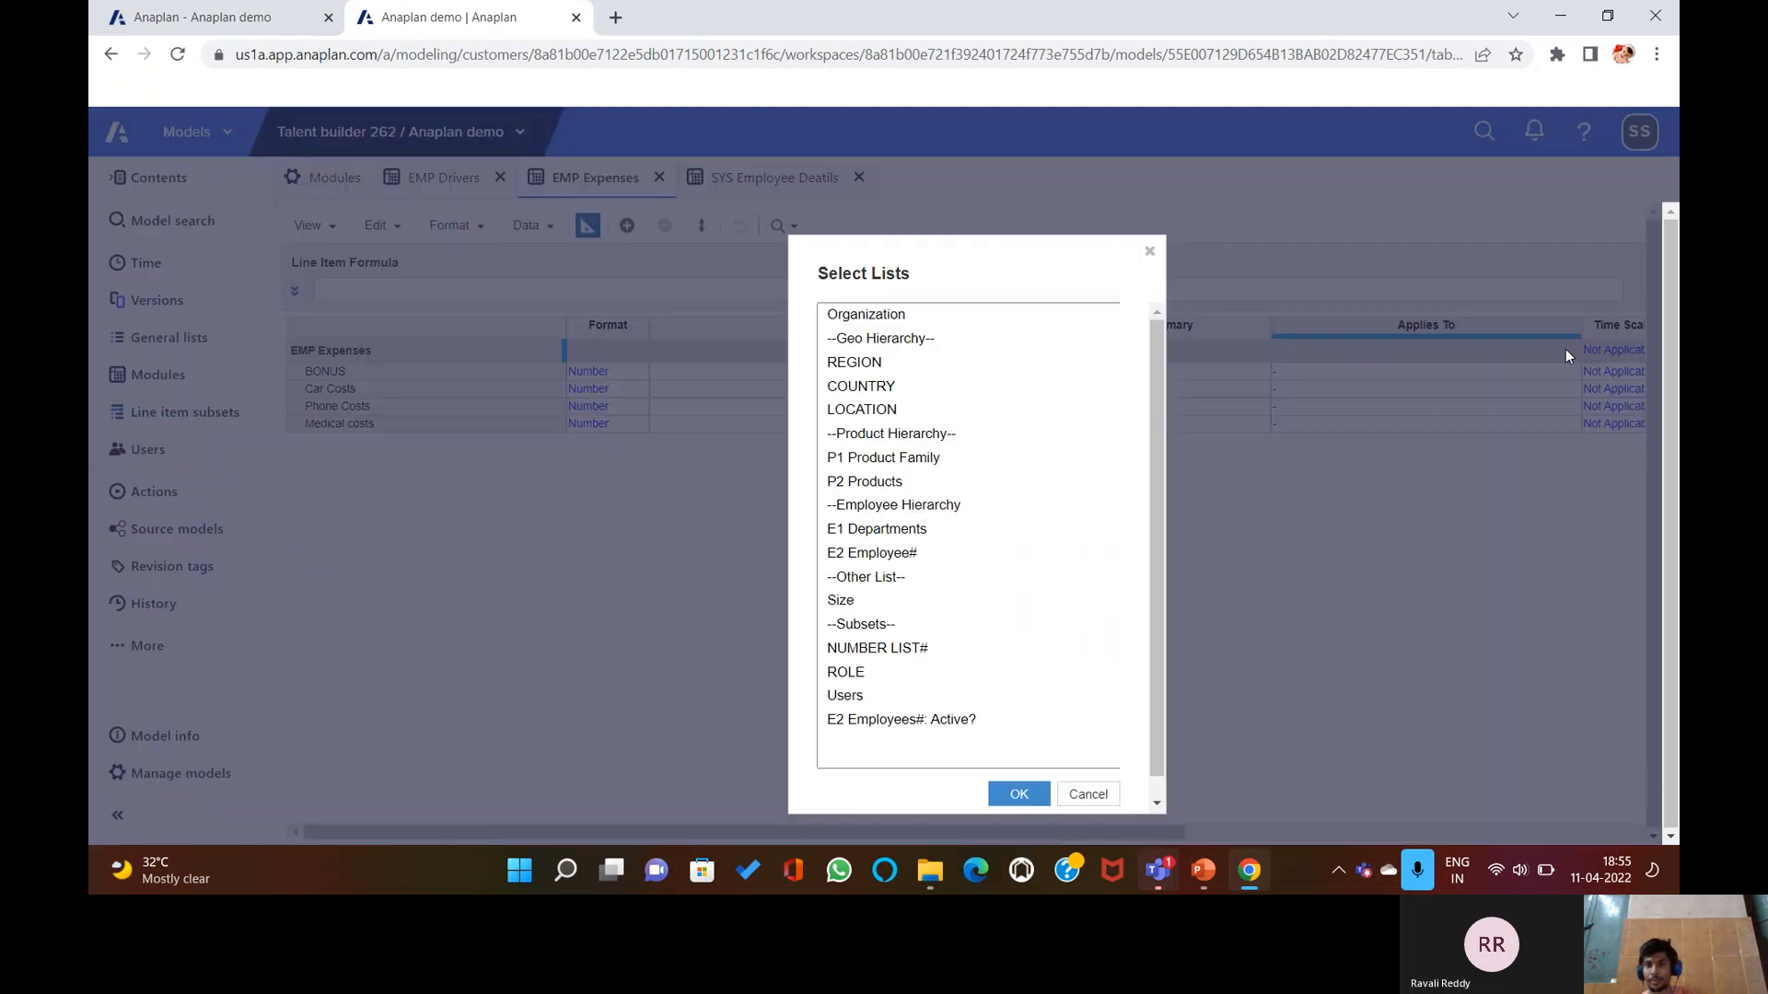
left_click(923, 529)
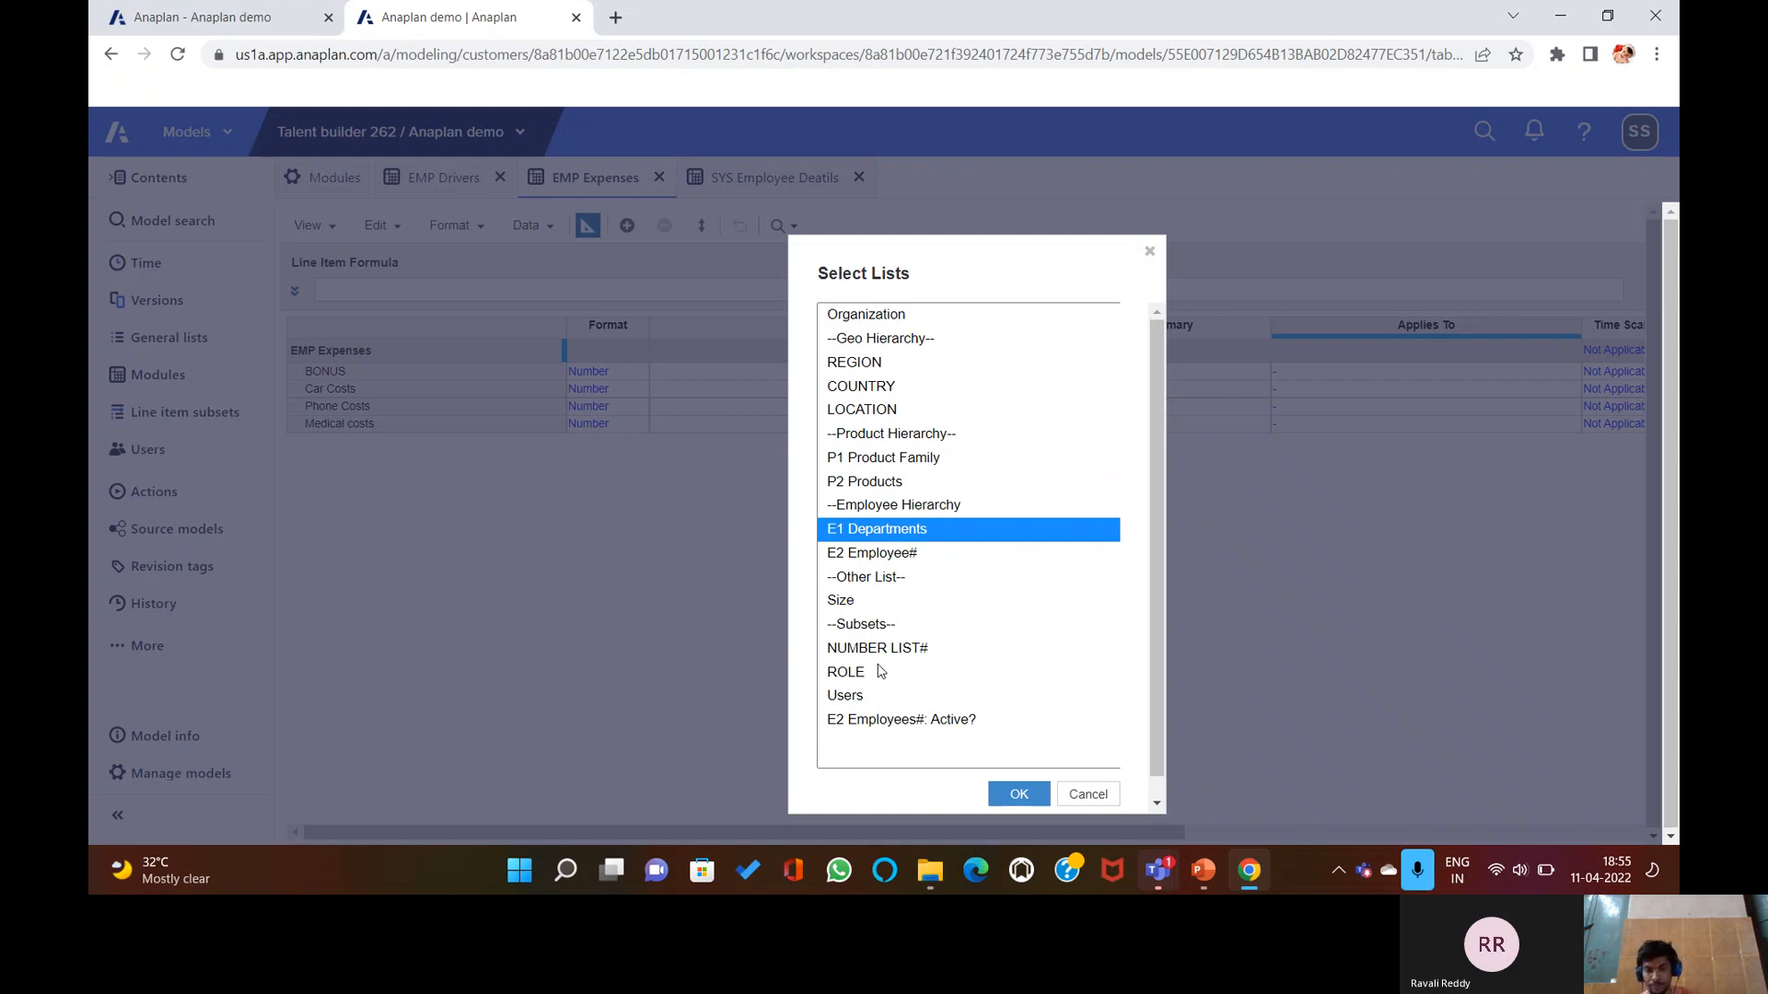
left_click(879, 671, "ctrl")
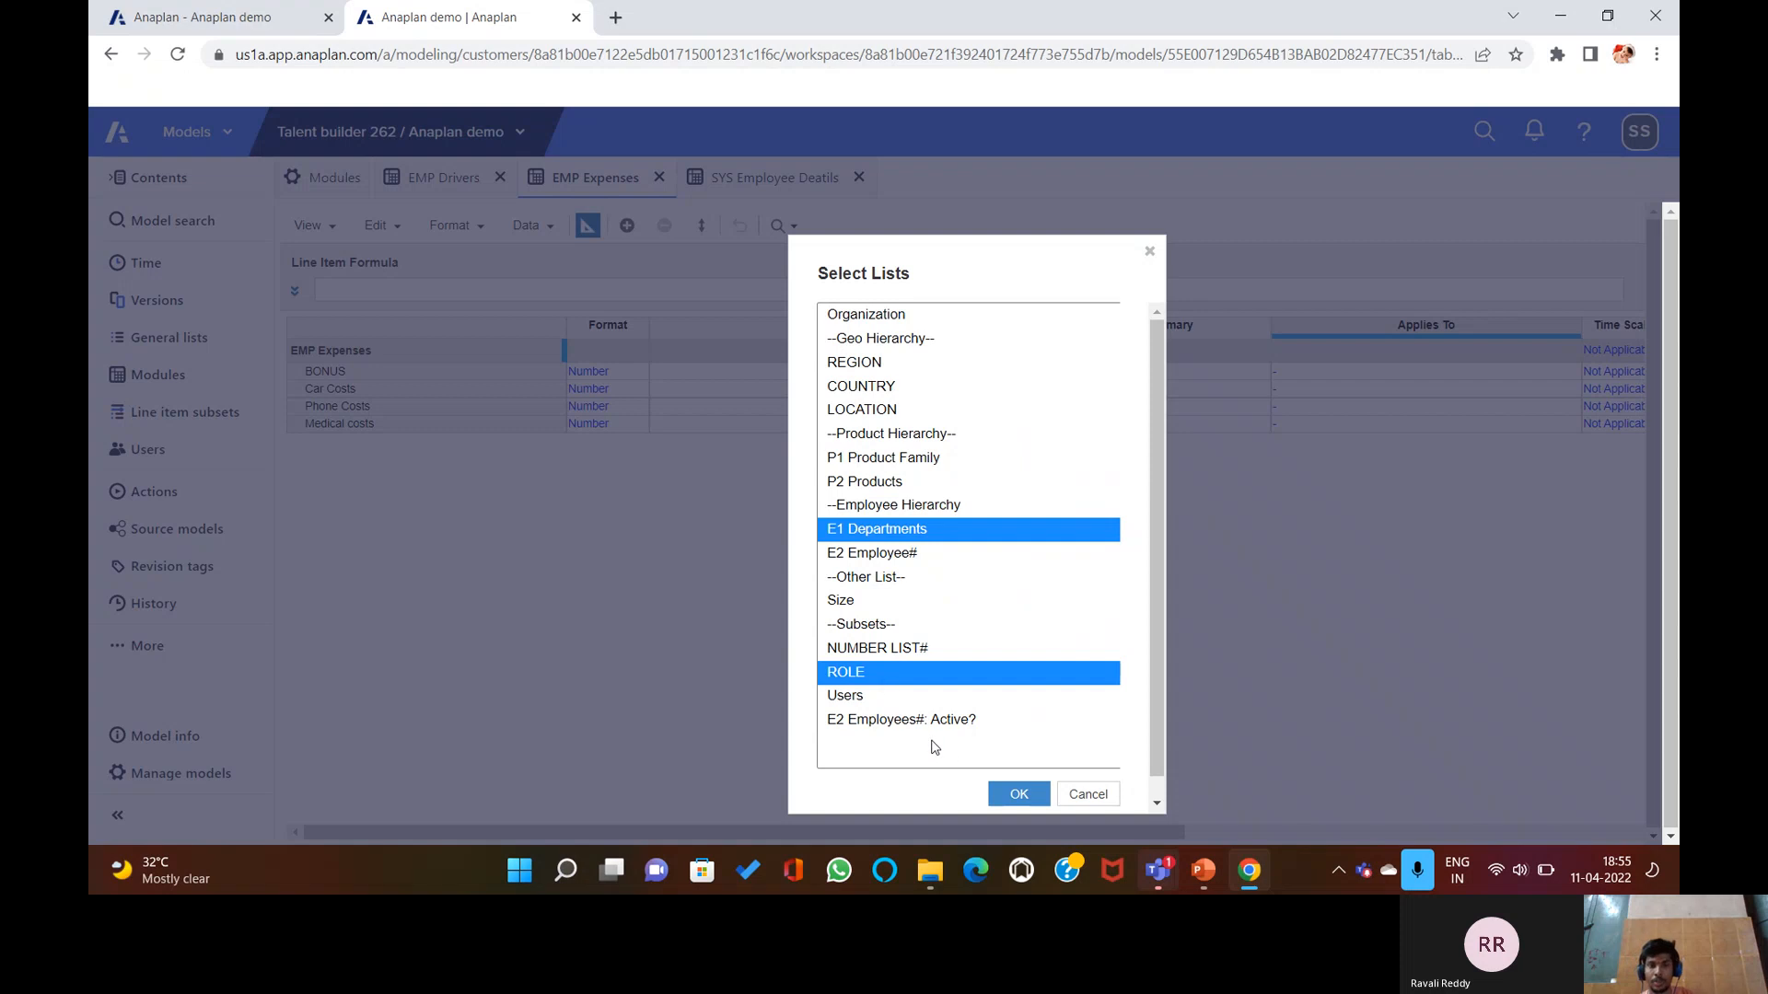
left_click(1011, 797)
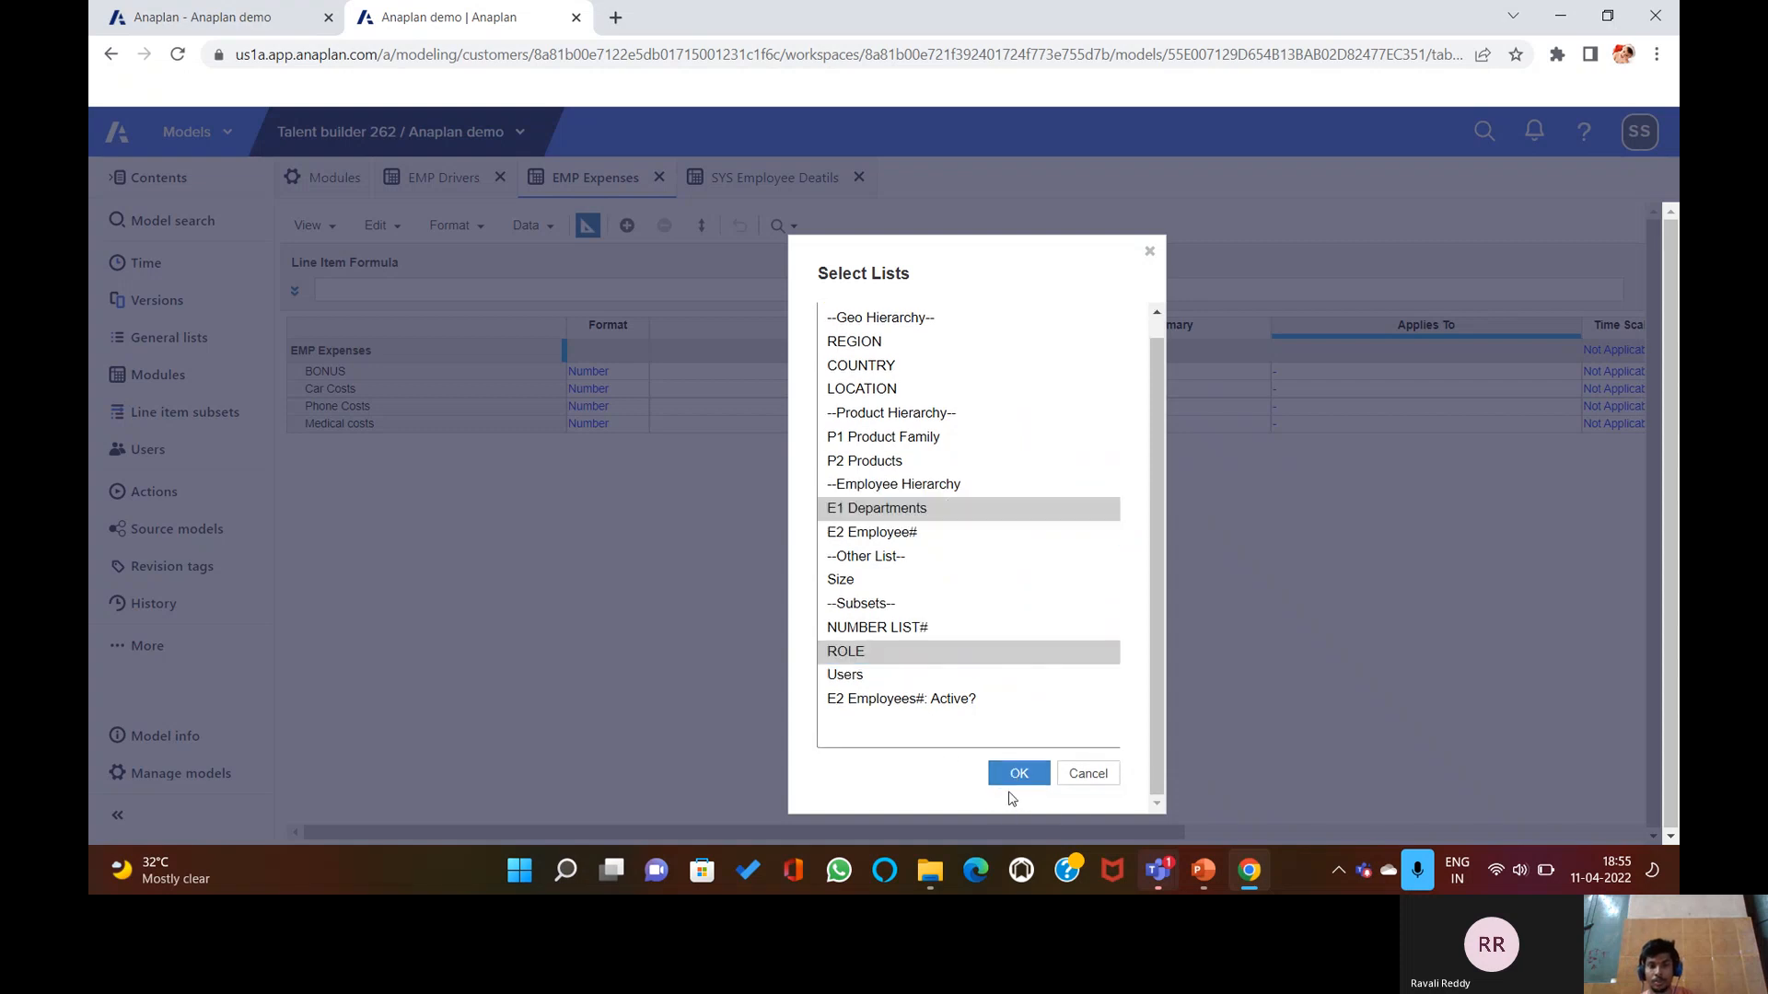
left_click(1014, 776)
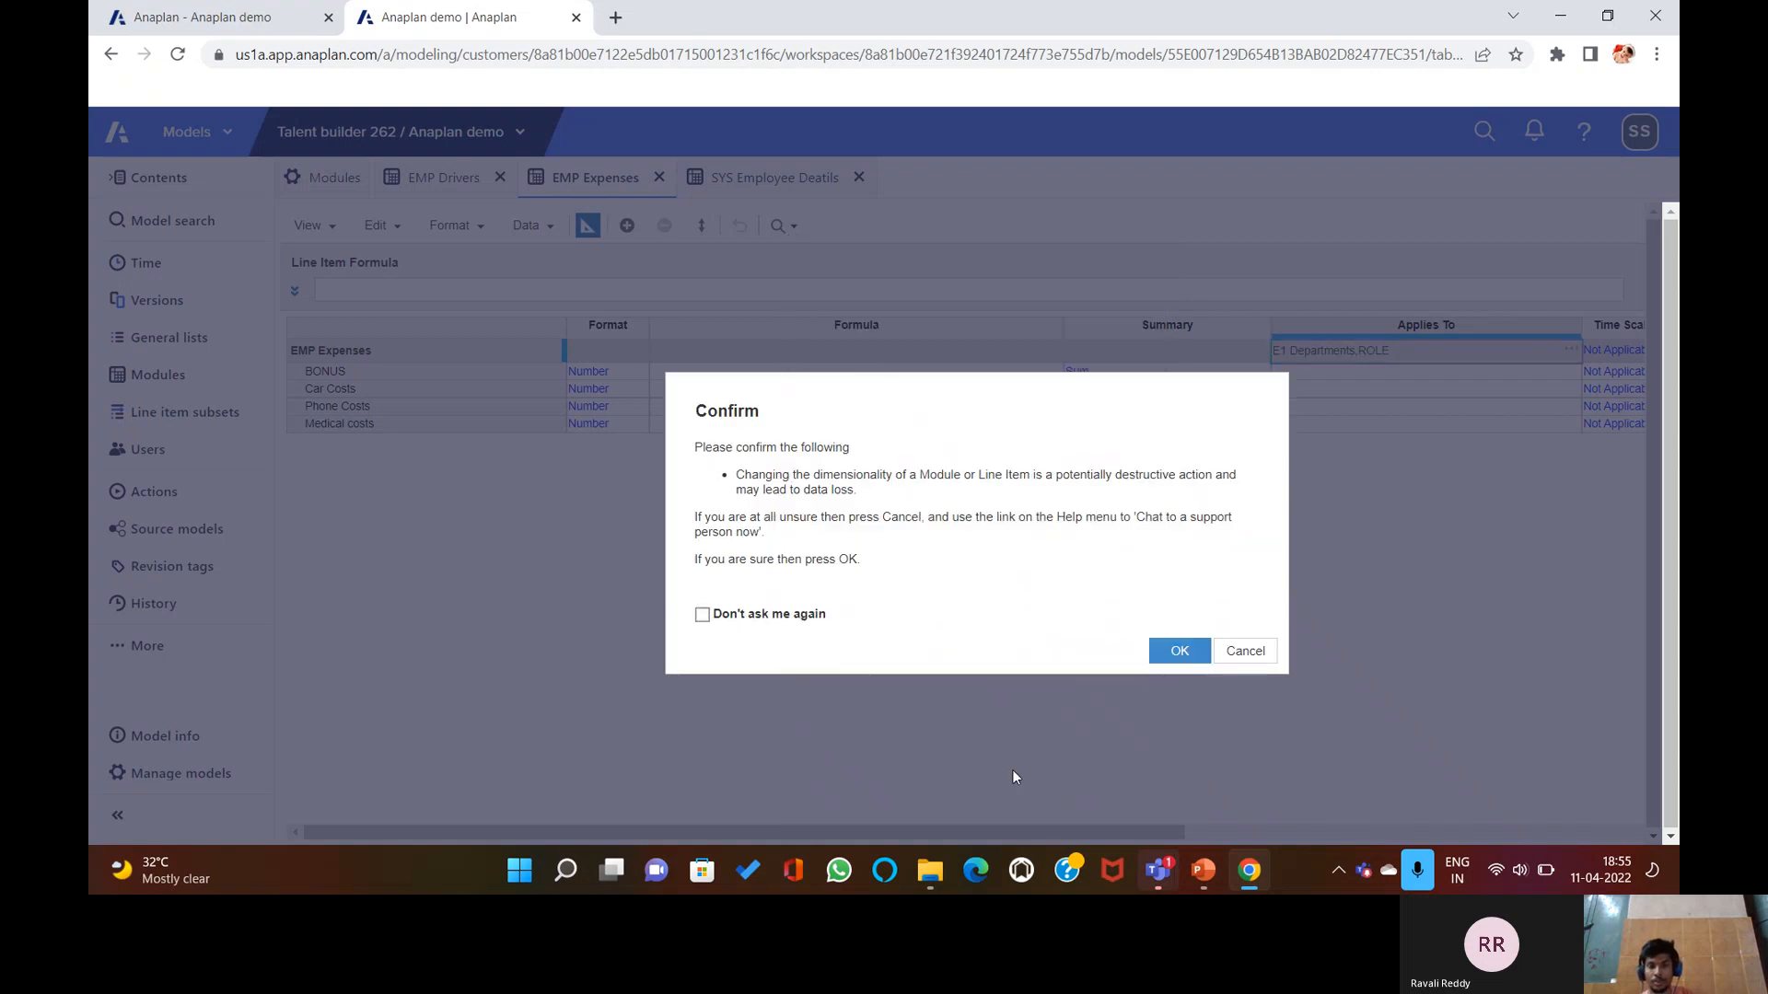
left_click(1160, 658)
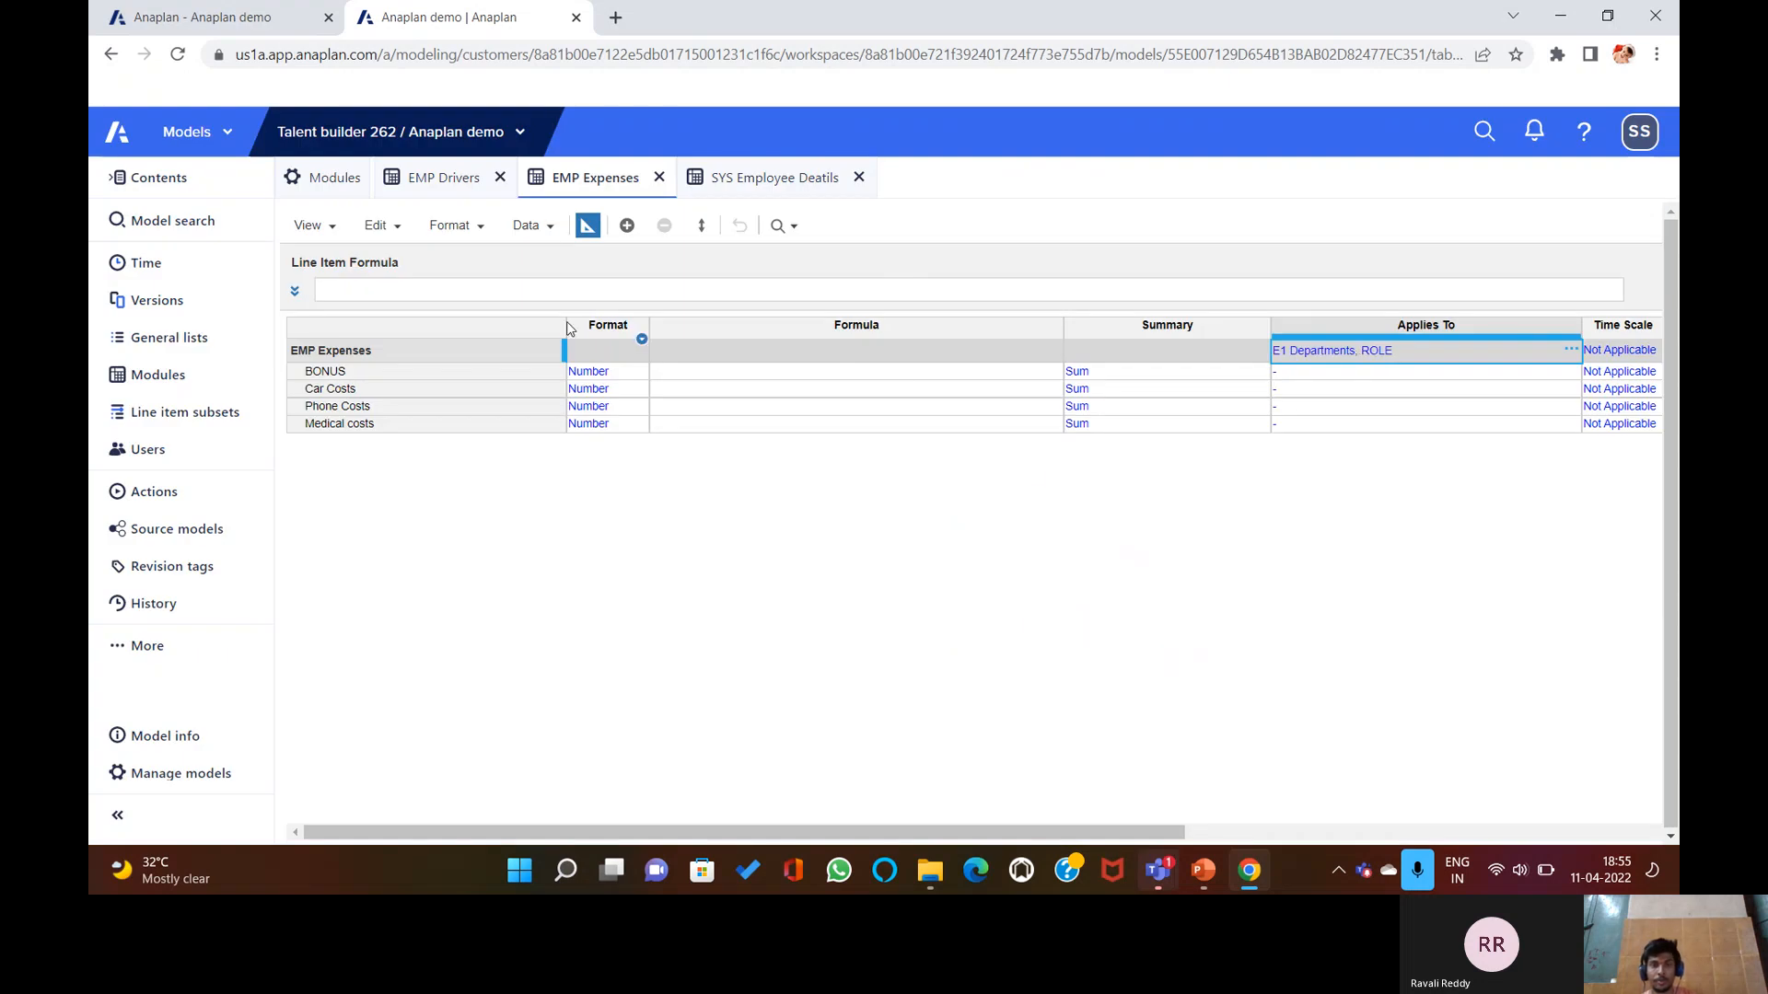
Start the BONUS formula again as EMP Drivers.BONUS%[LOOKUP:].
left_click(770, 388)
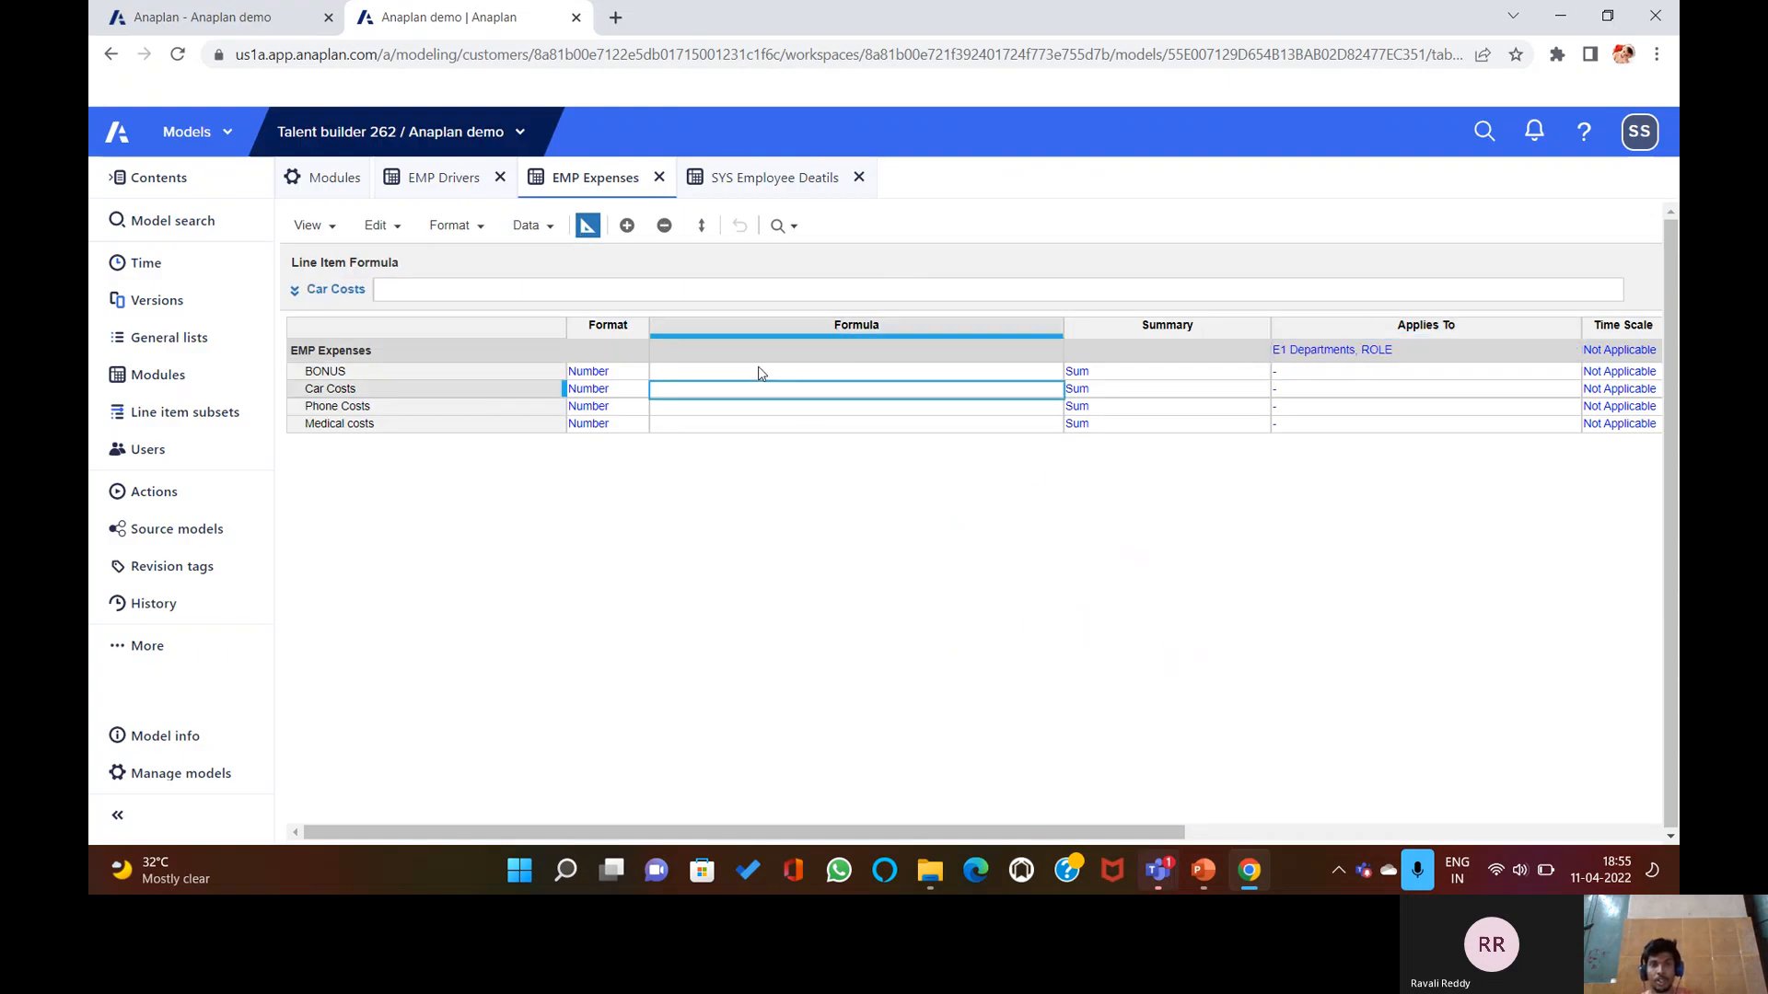
left_click(588, 225)
left_click(587, 225)
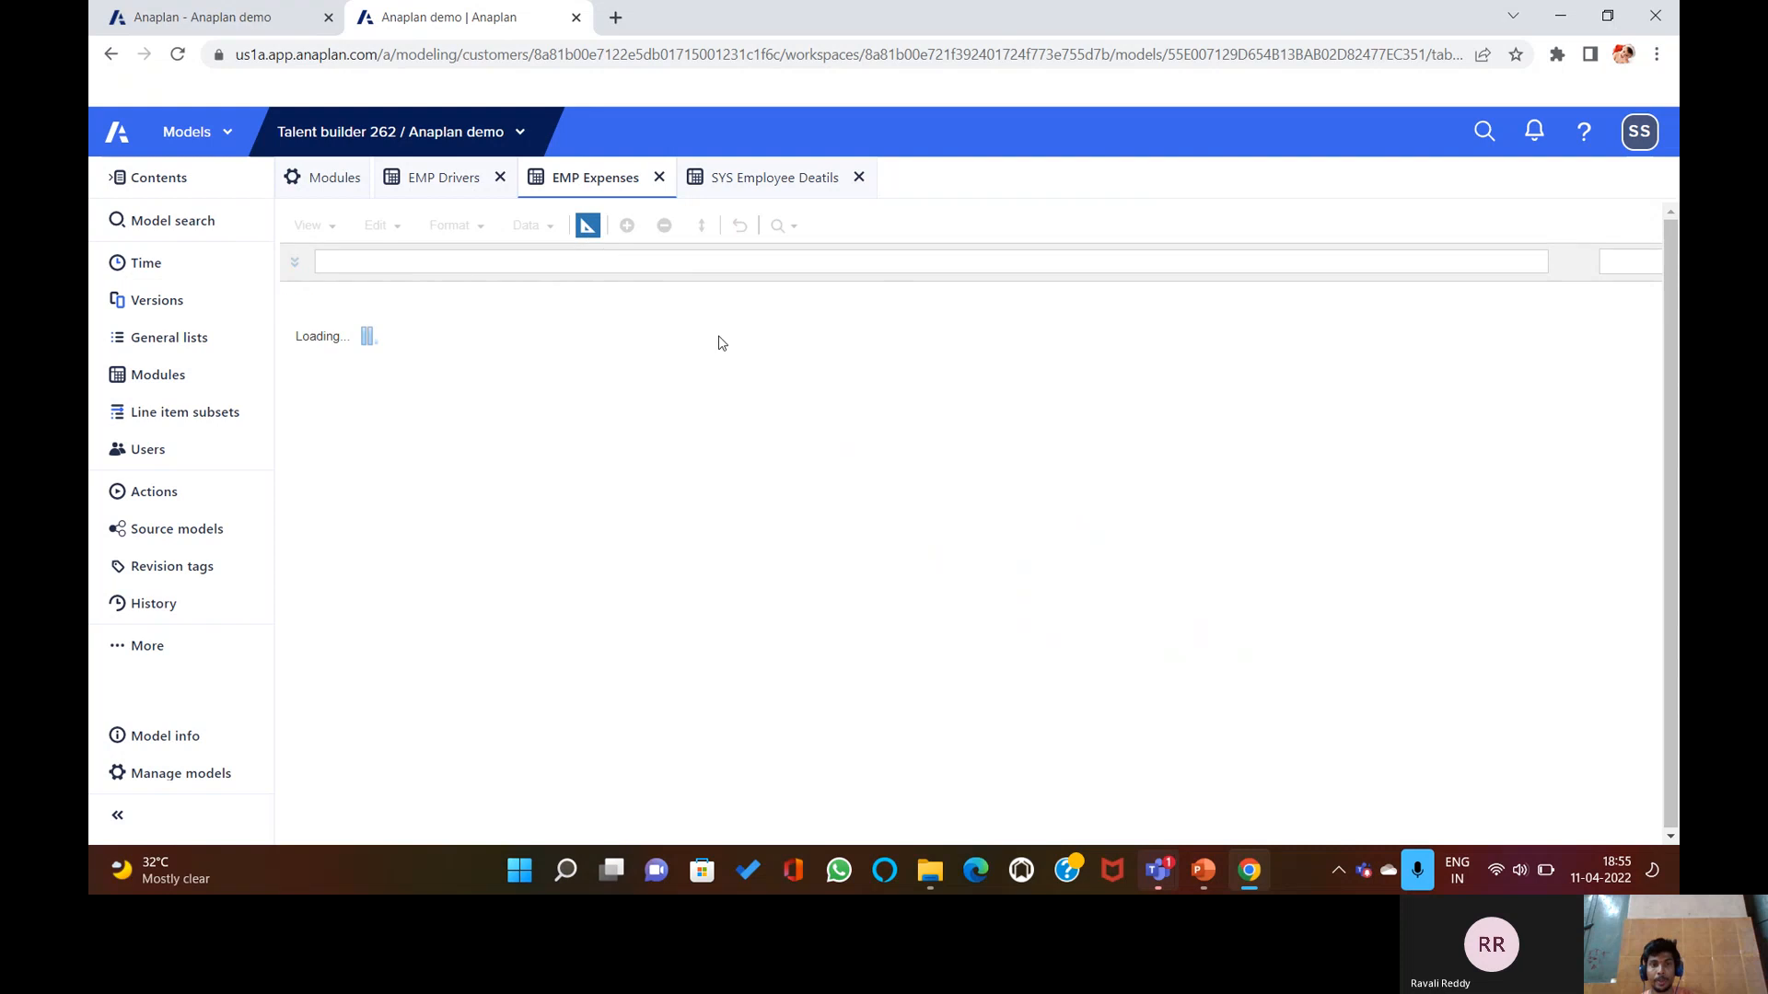
left_click(720, 372)
left_click(677, 288)
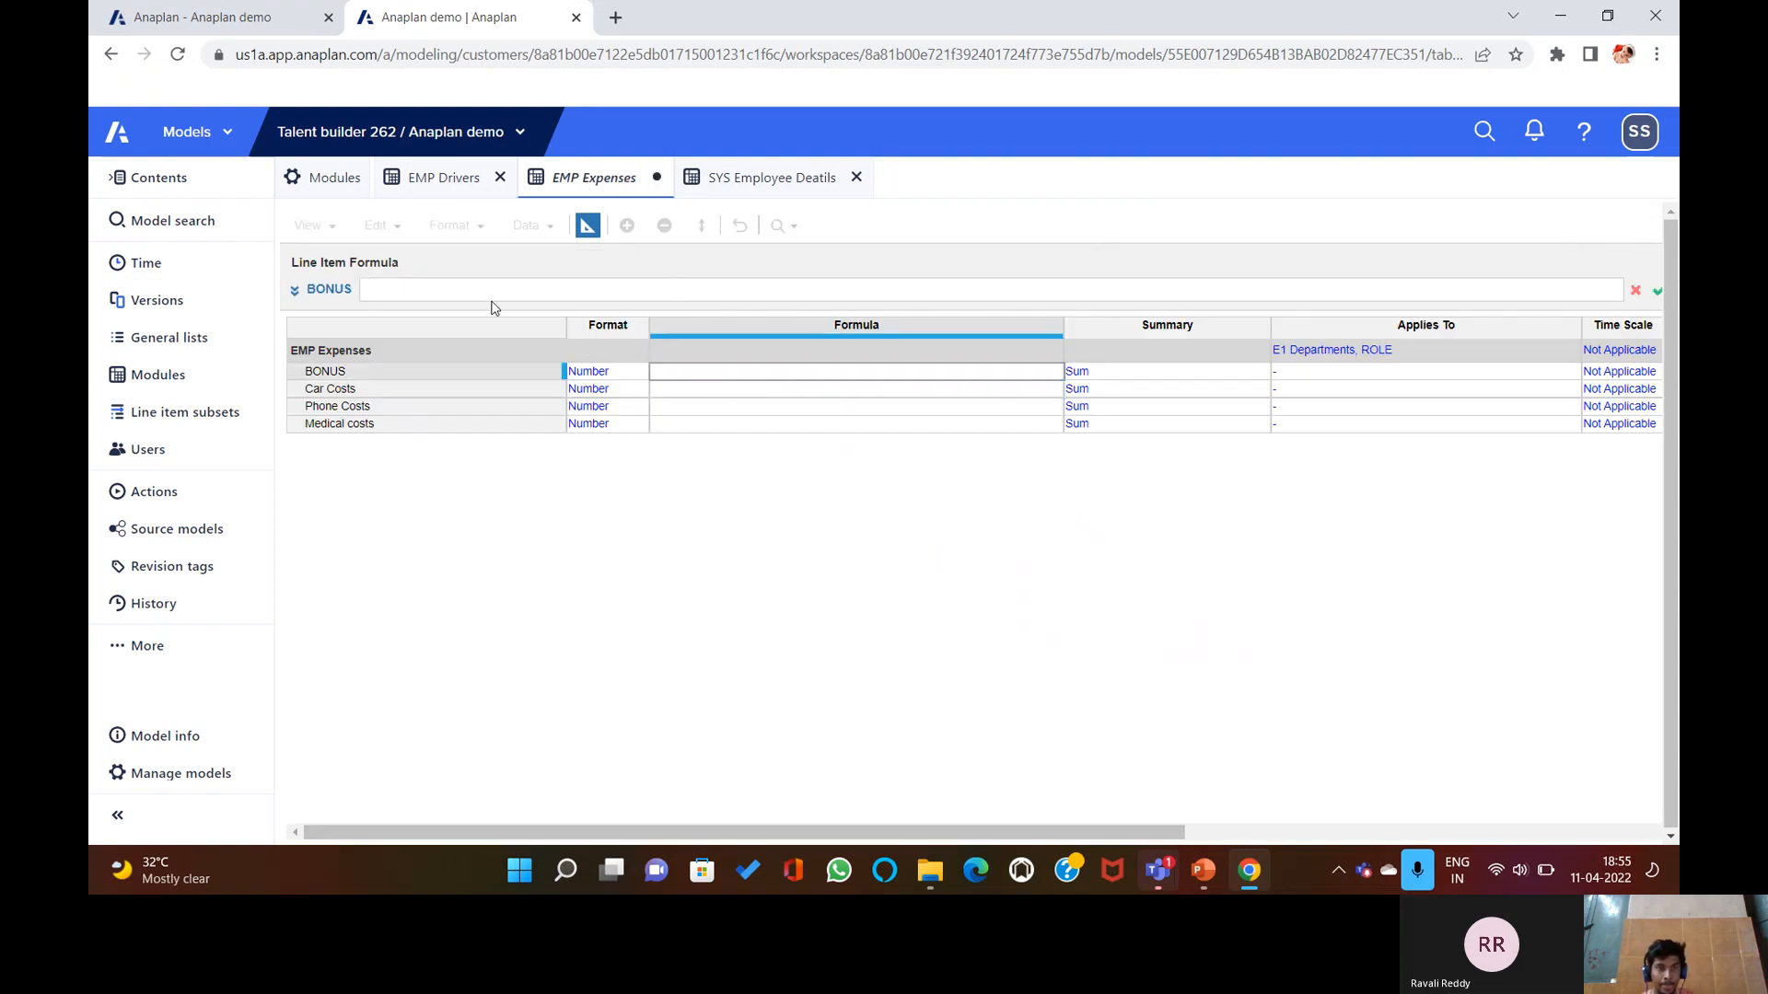
left_click(468, 181)
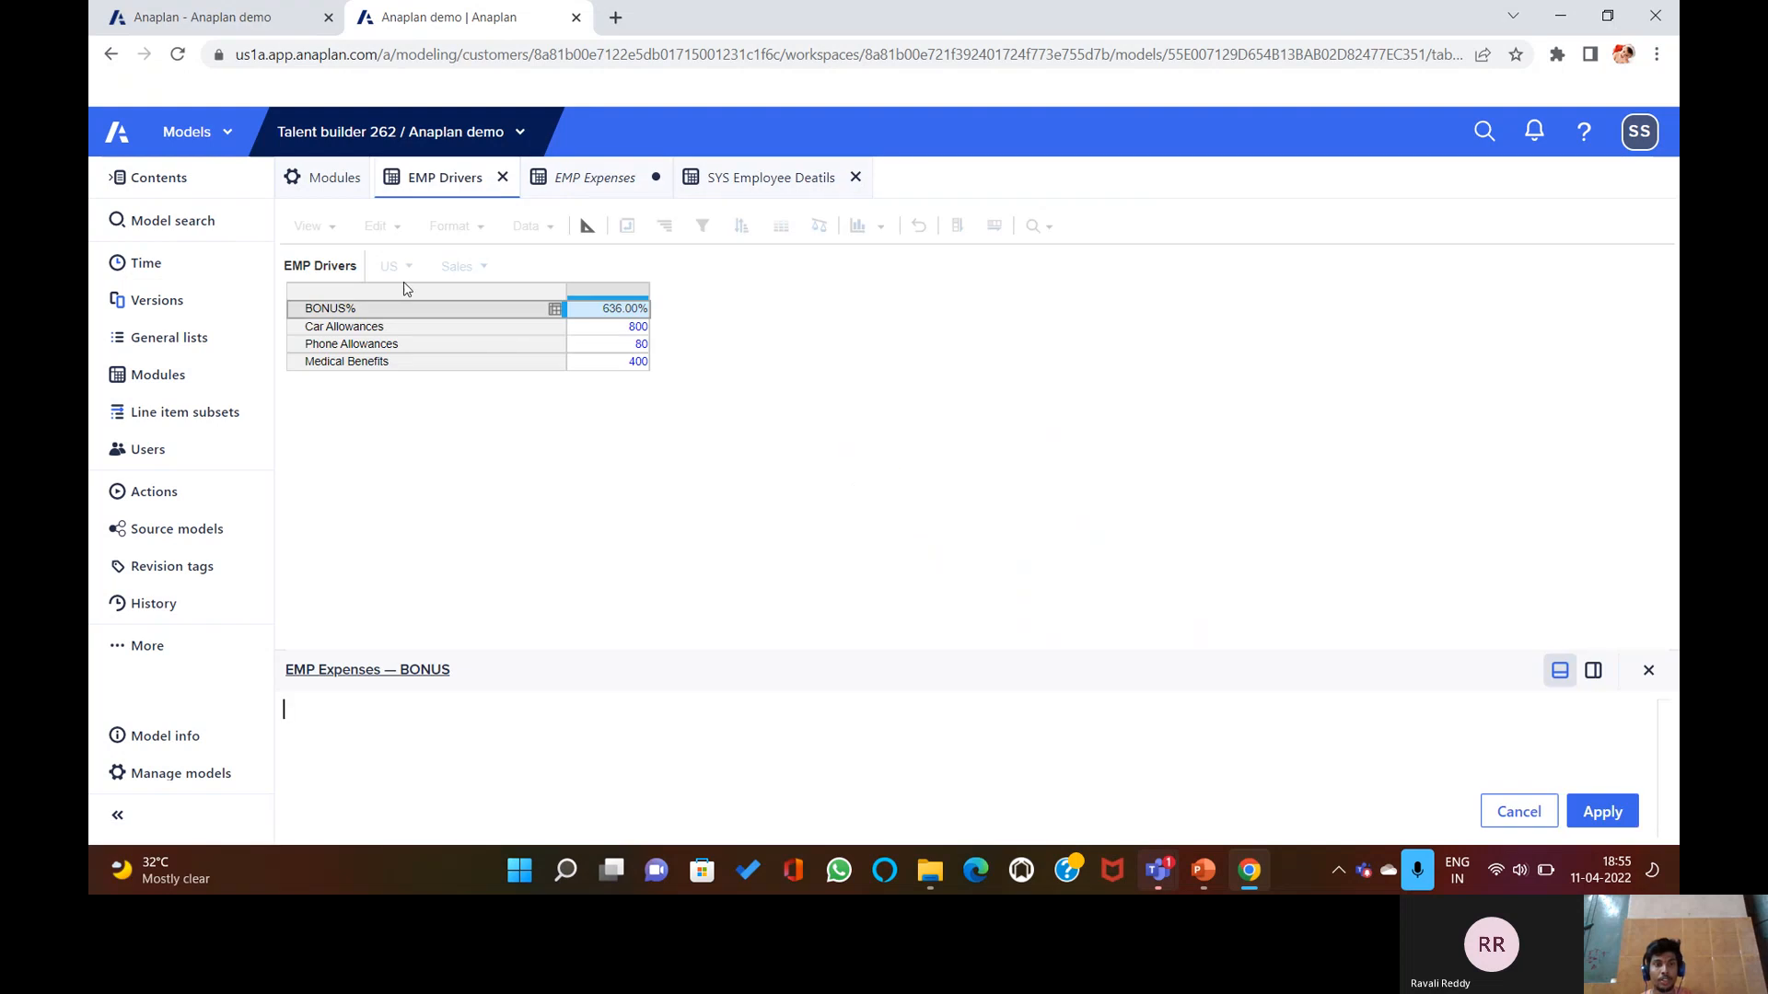
left_click(384, 313)
type("[]")
type("LOOKUP")
type(":")
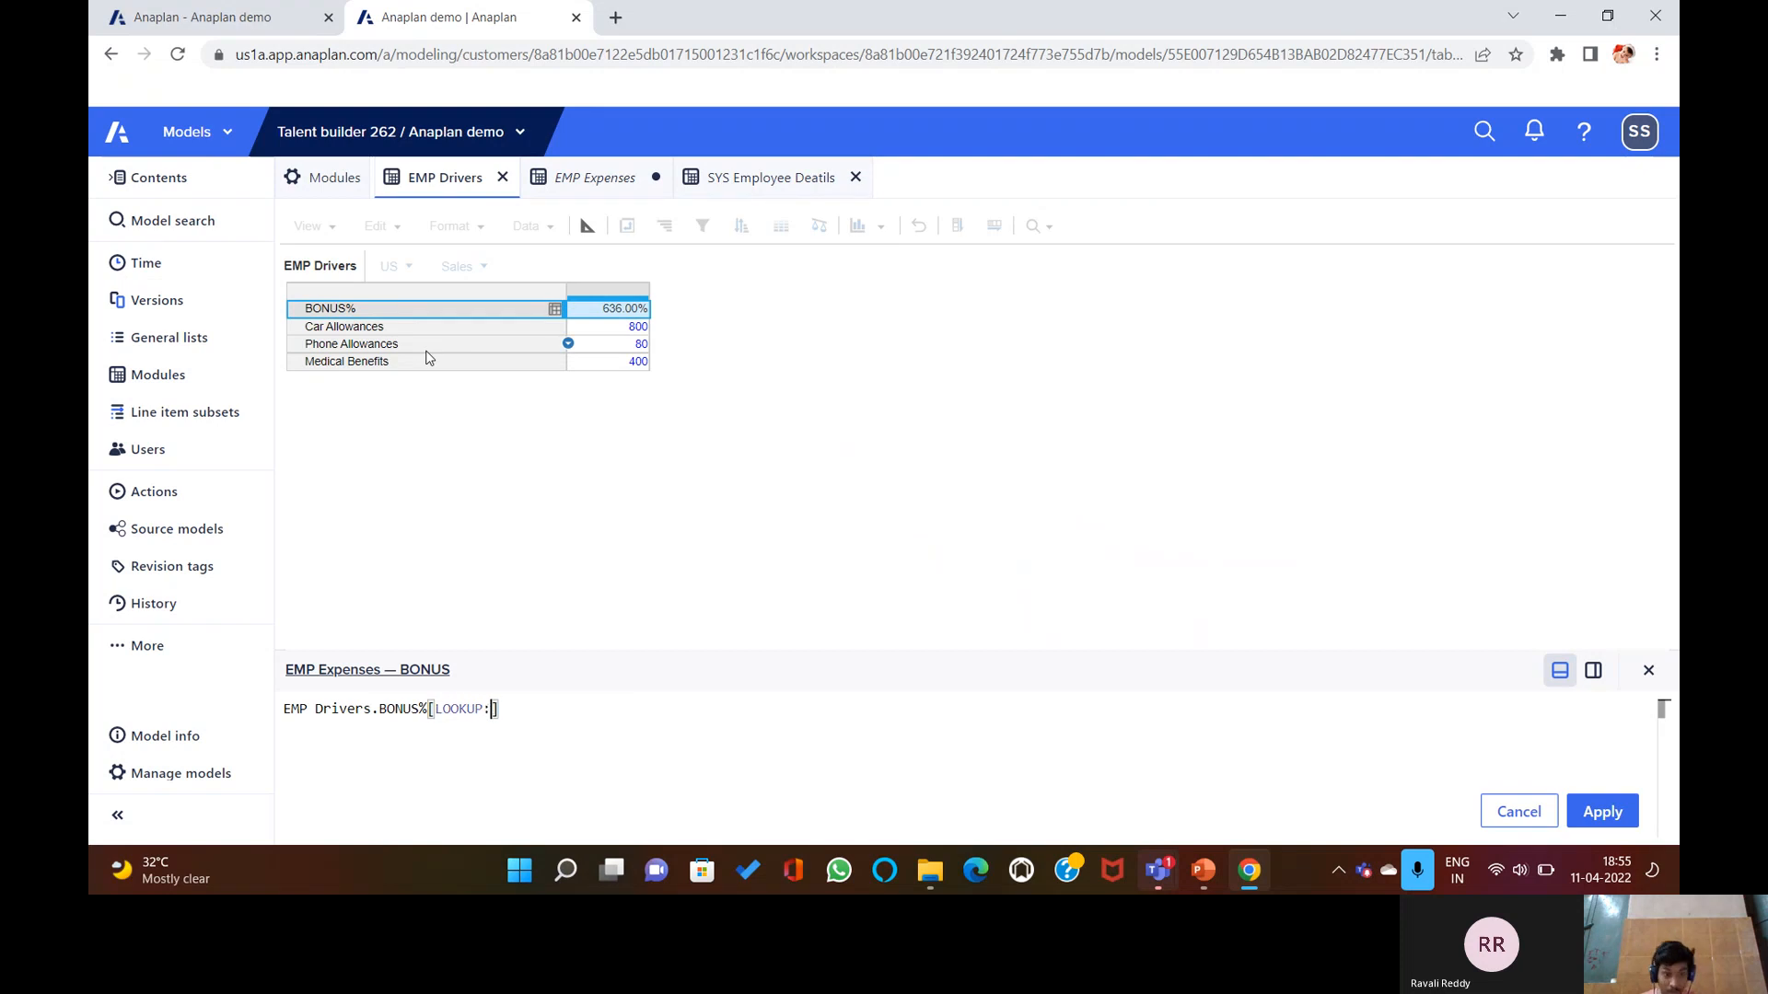
Add Department and Role lookups from SYS Employee Deatils, submit, and dismiss the mapping error.
left_click(734, 185)
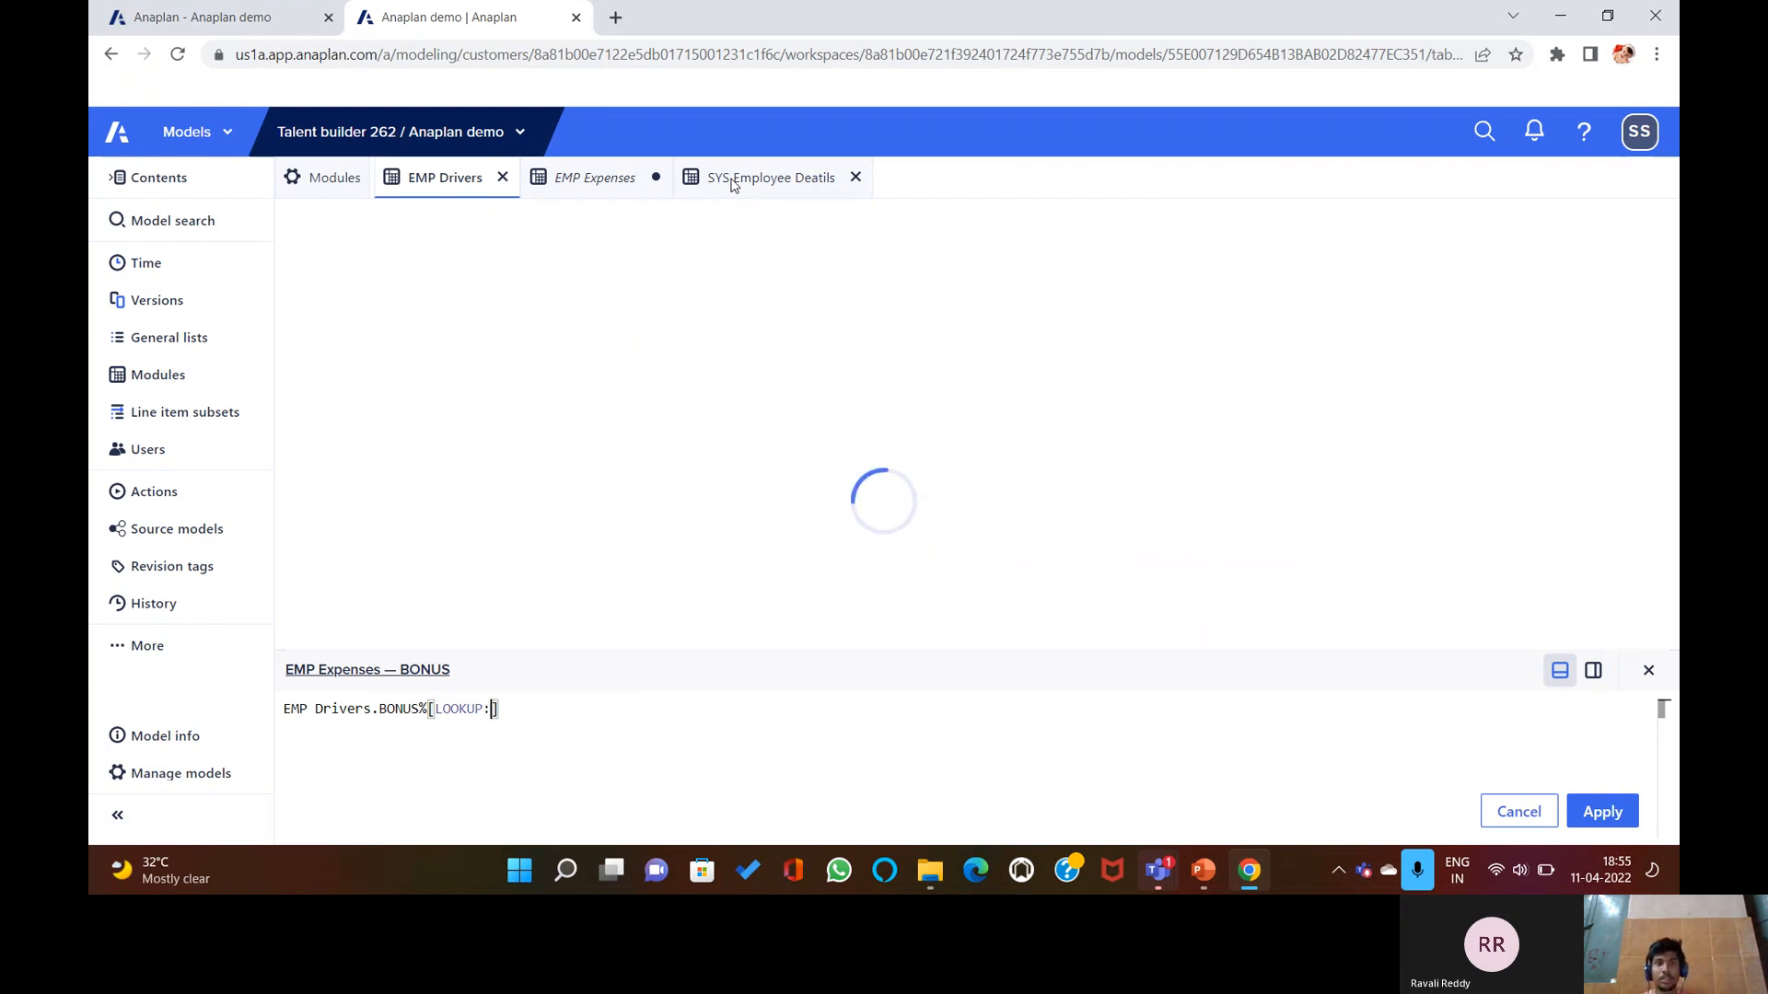
left_click(742, 294)
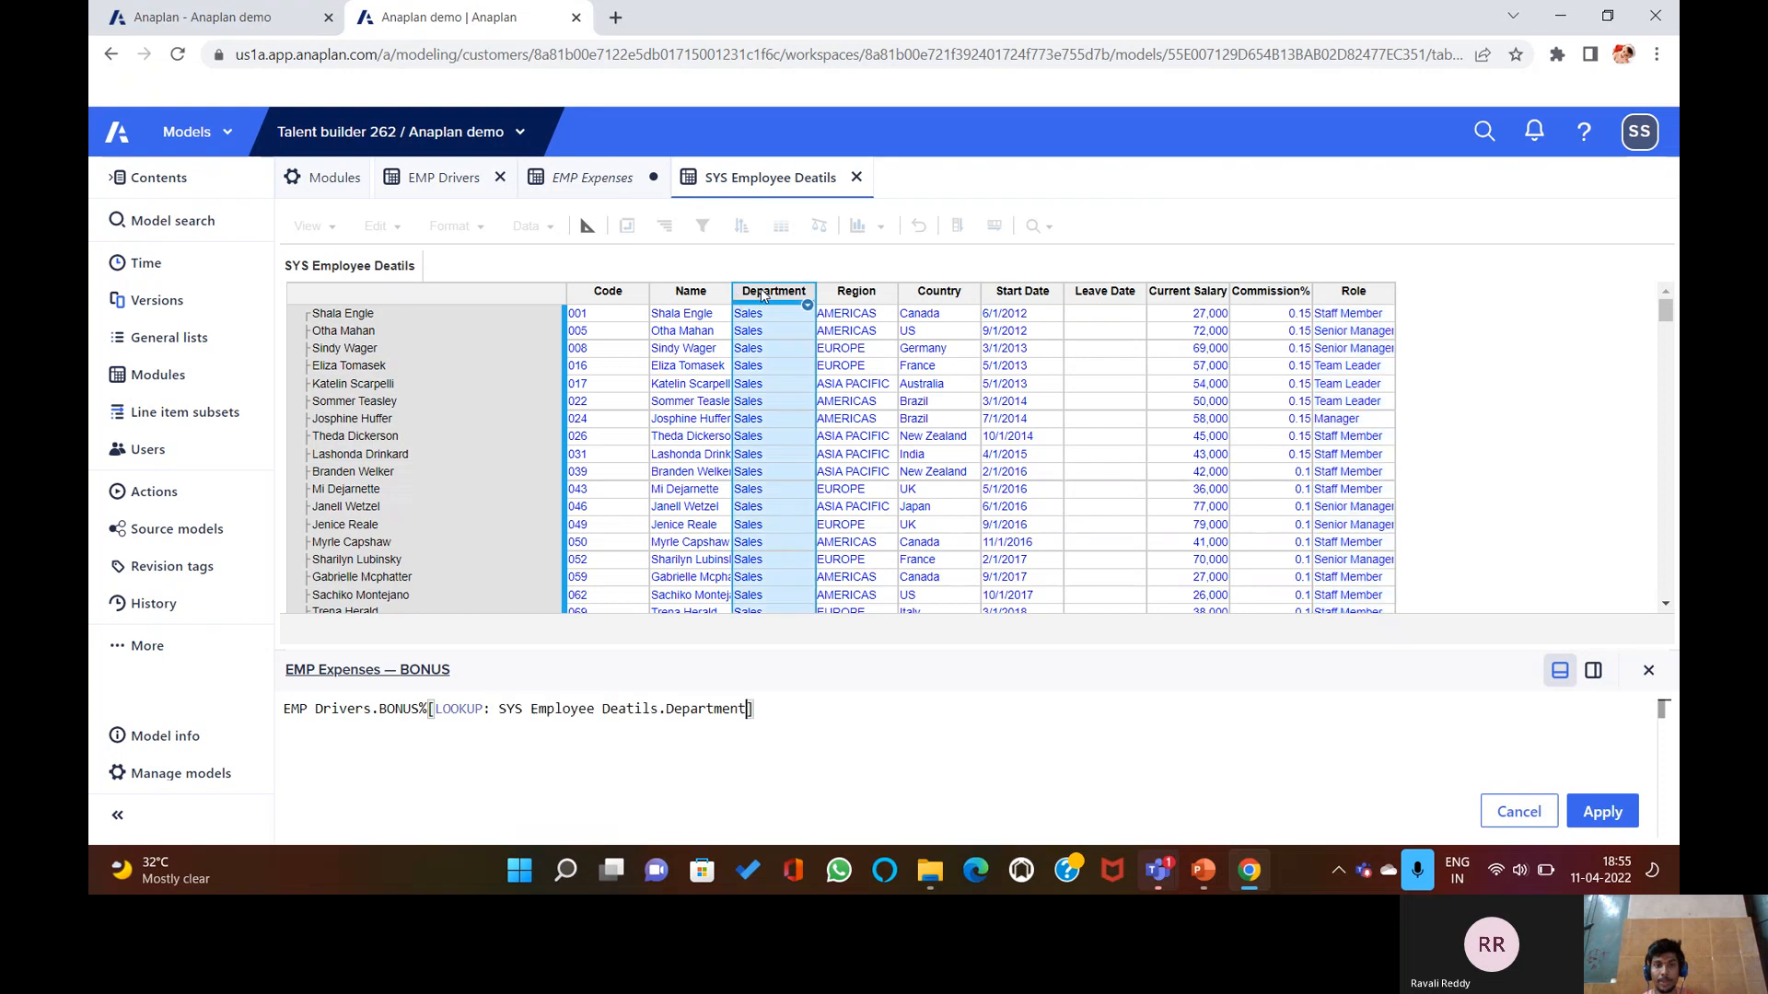
type(",")
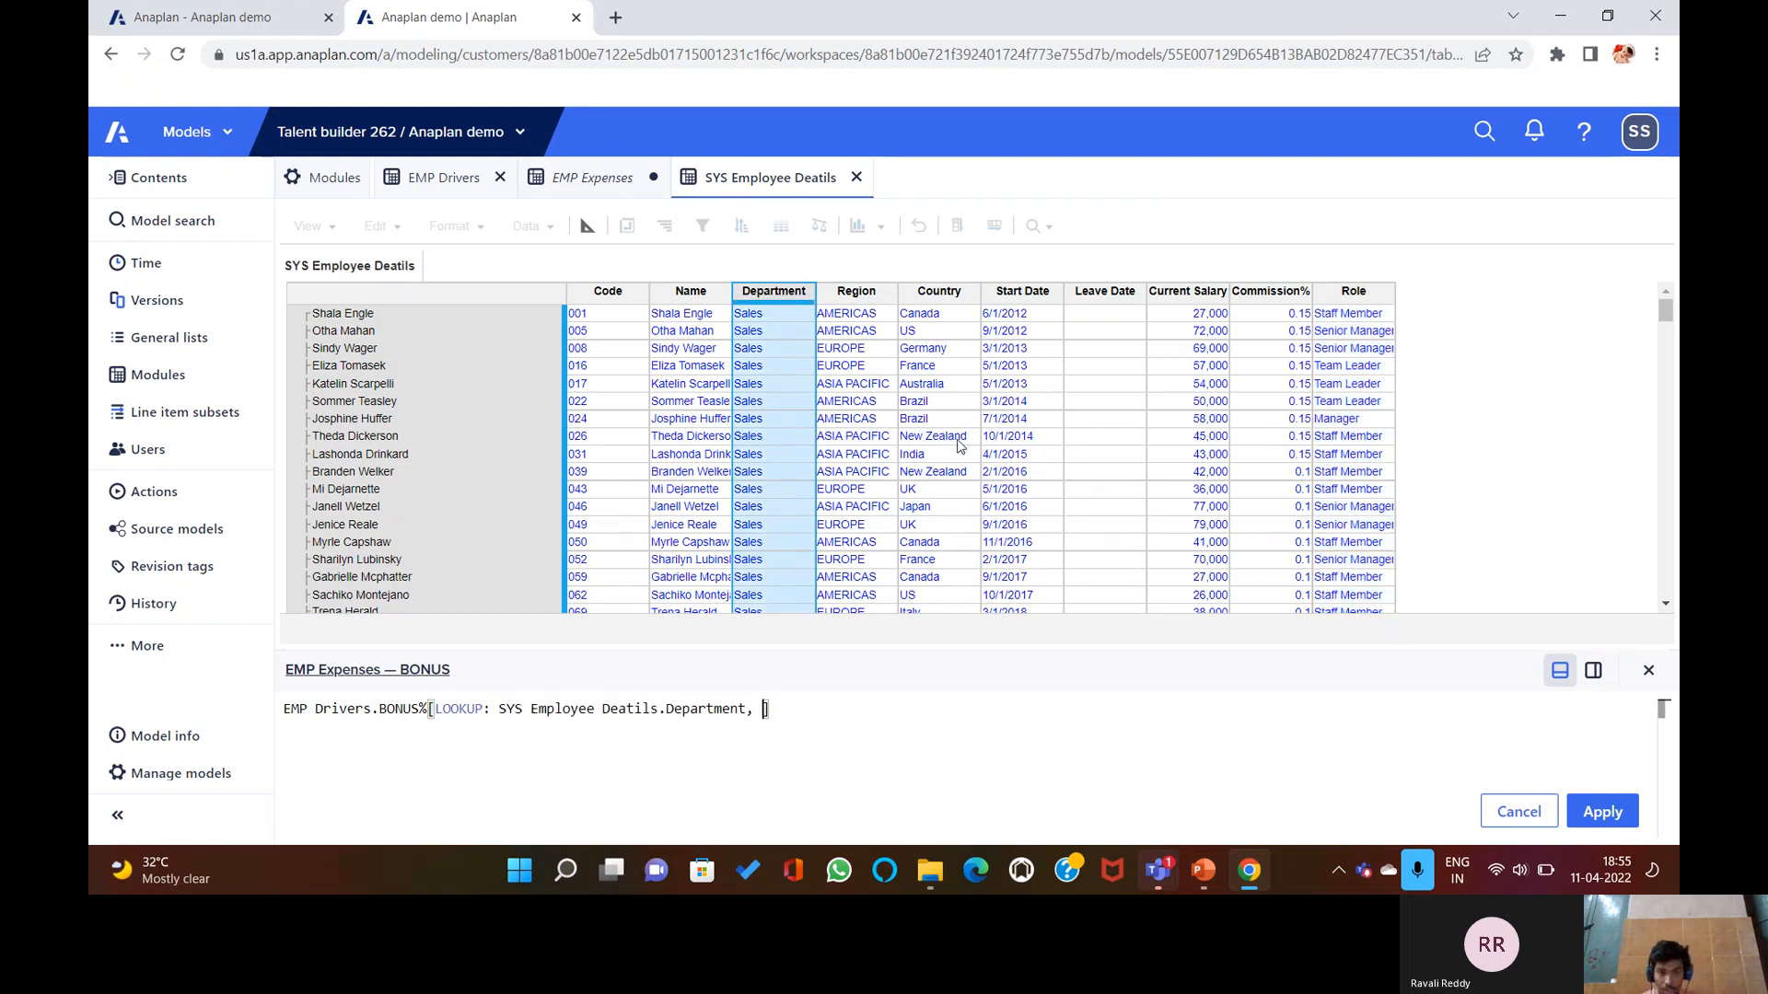
type(" LOOKUP")
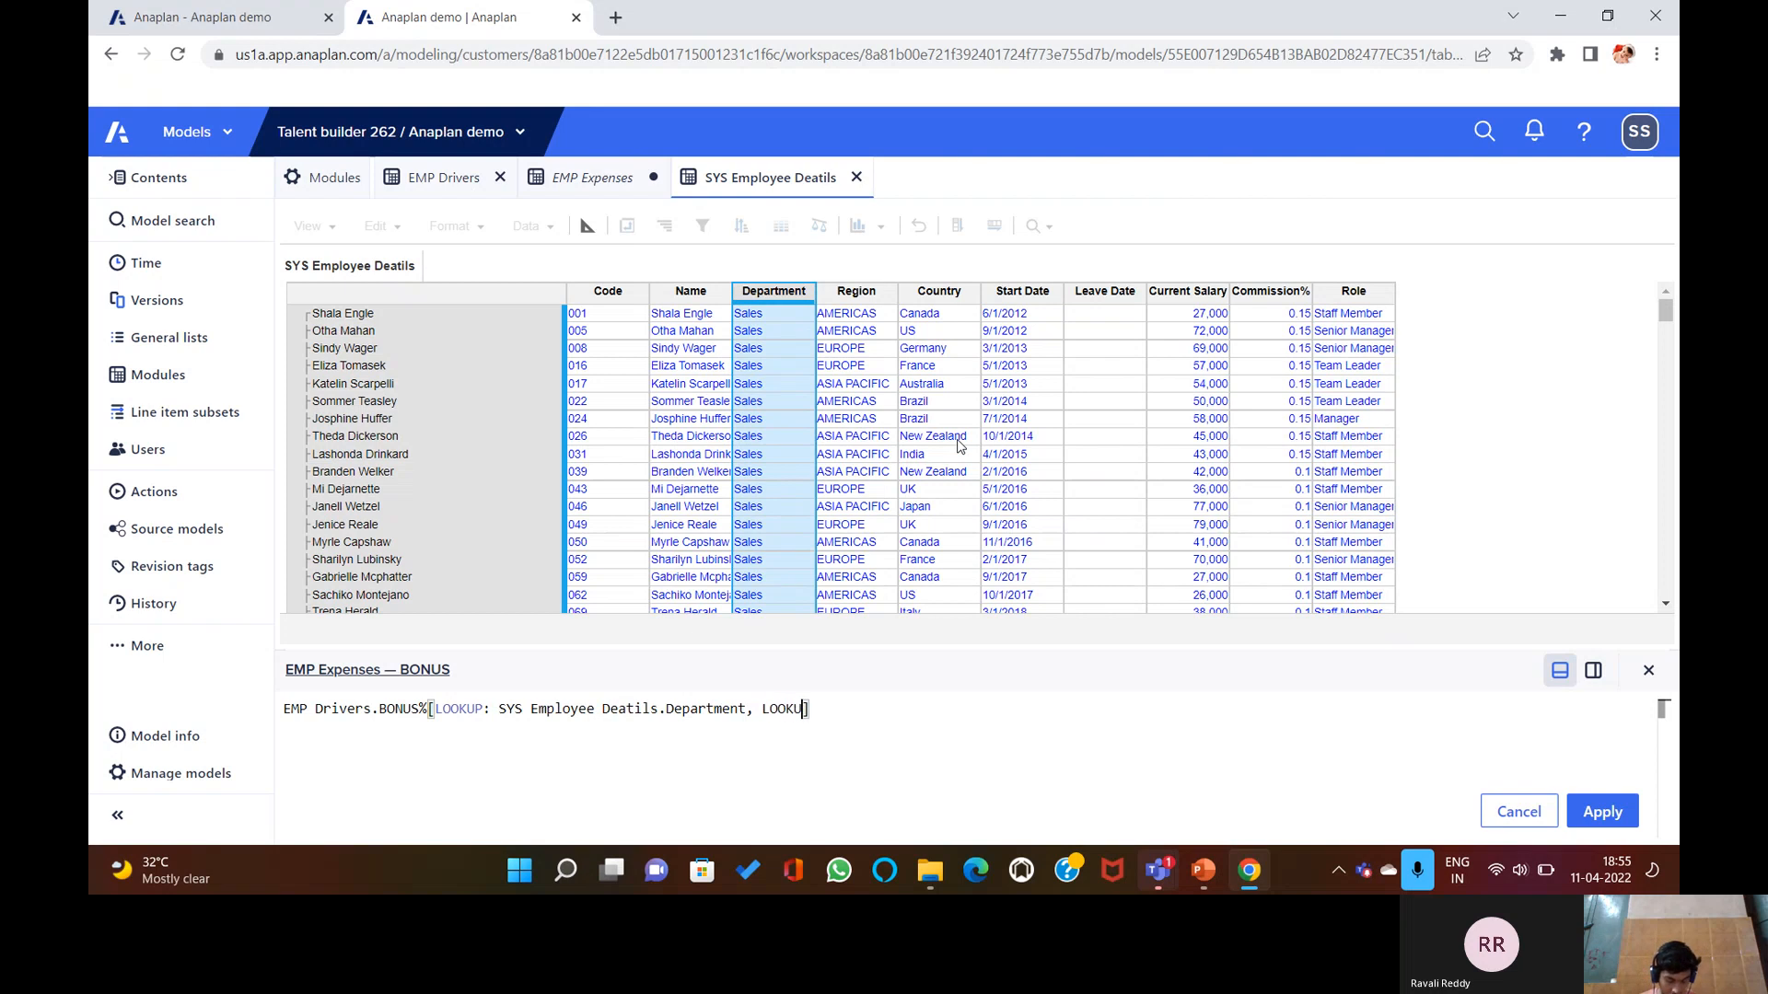
type(":")
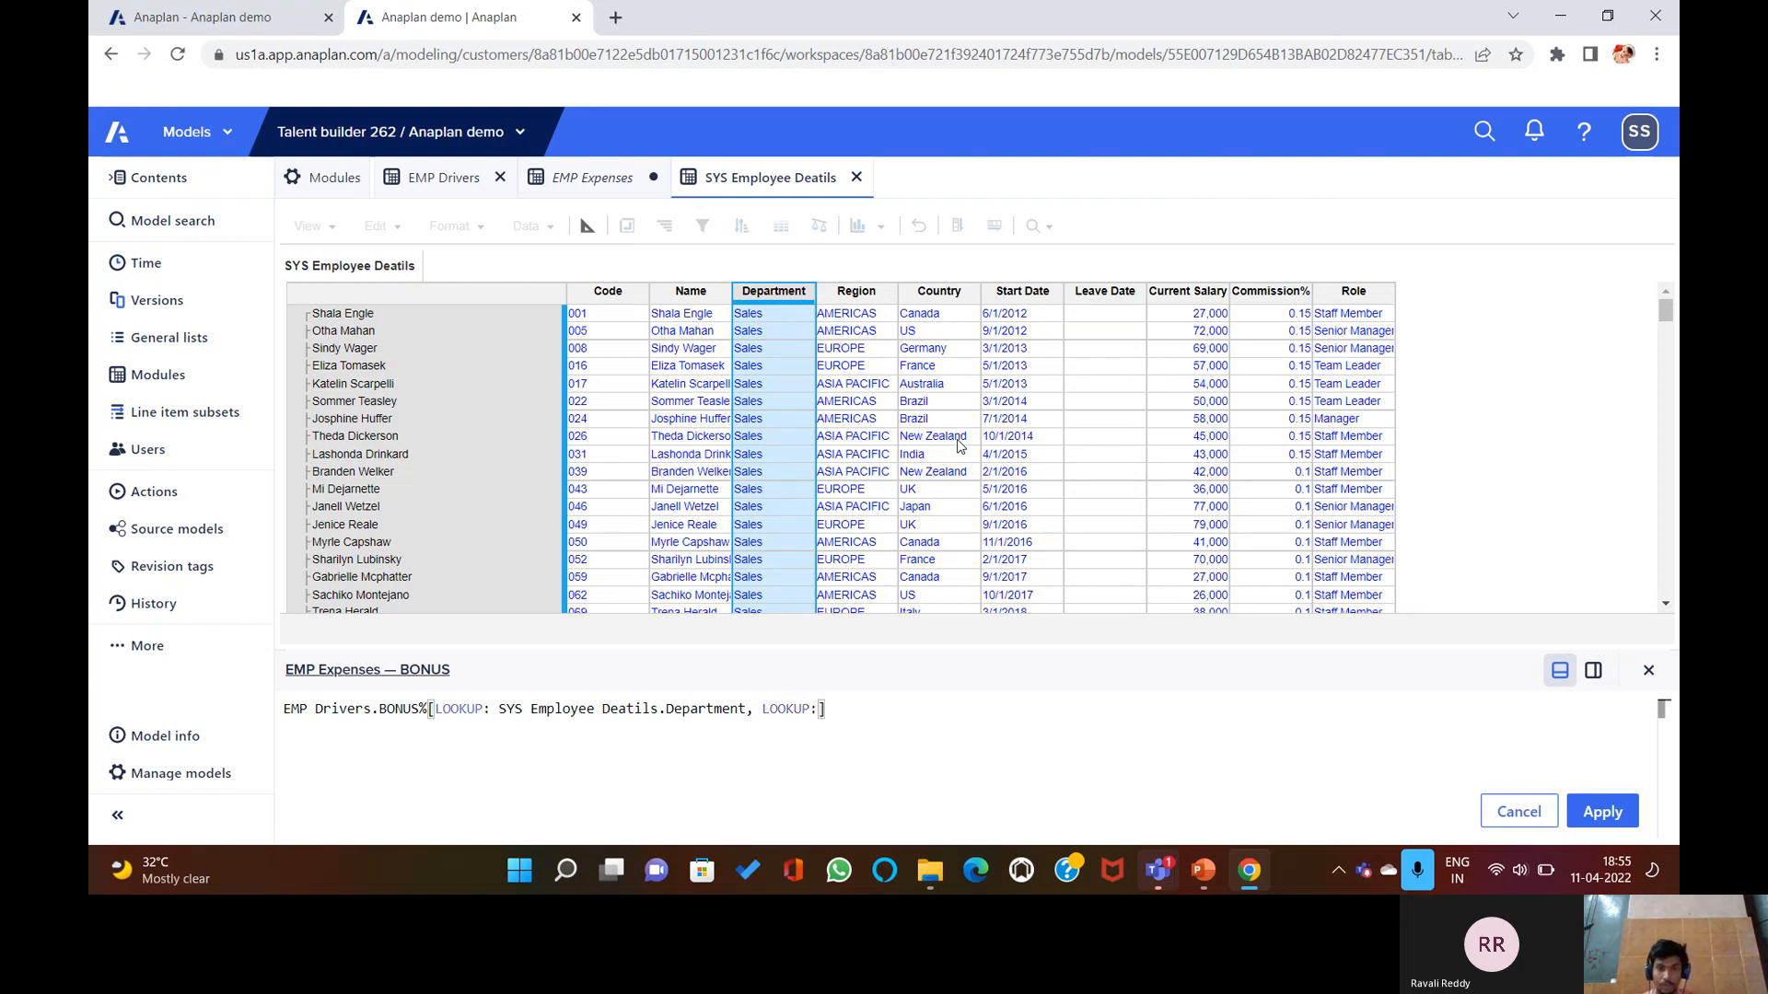
left_click(1353, 291)
key("Return")
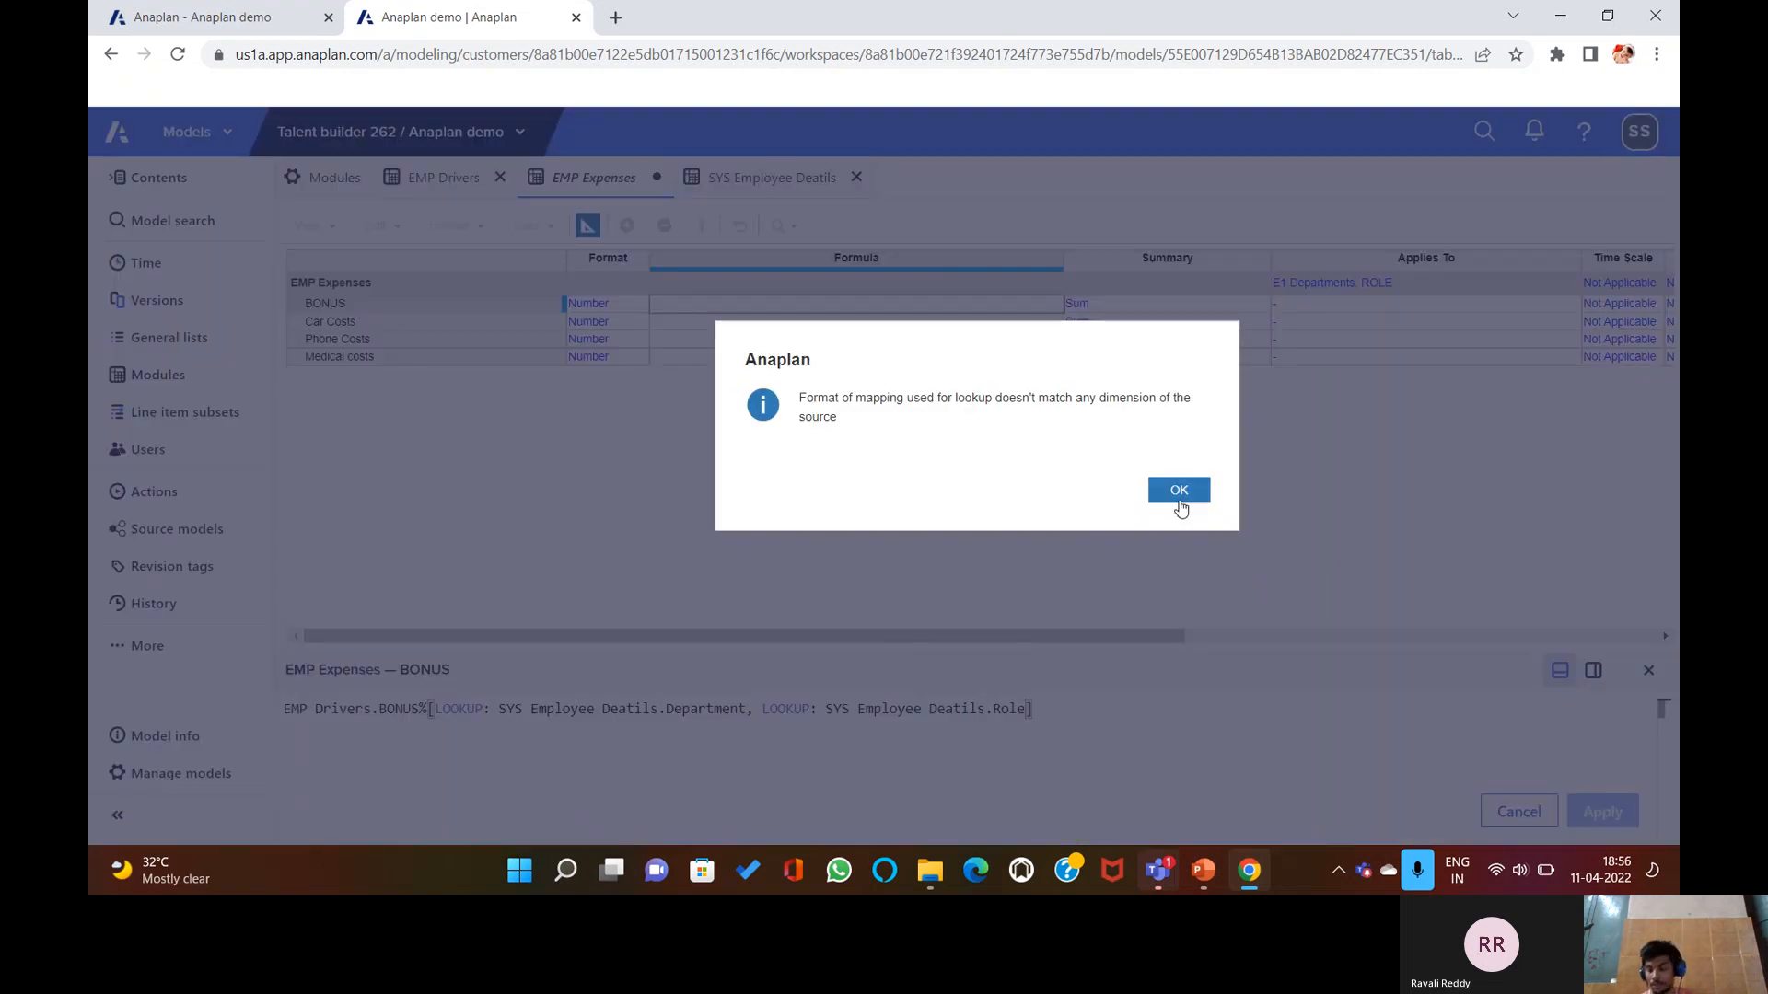
left_click(1180, 491)
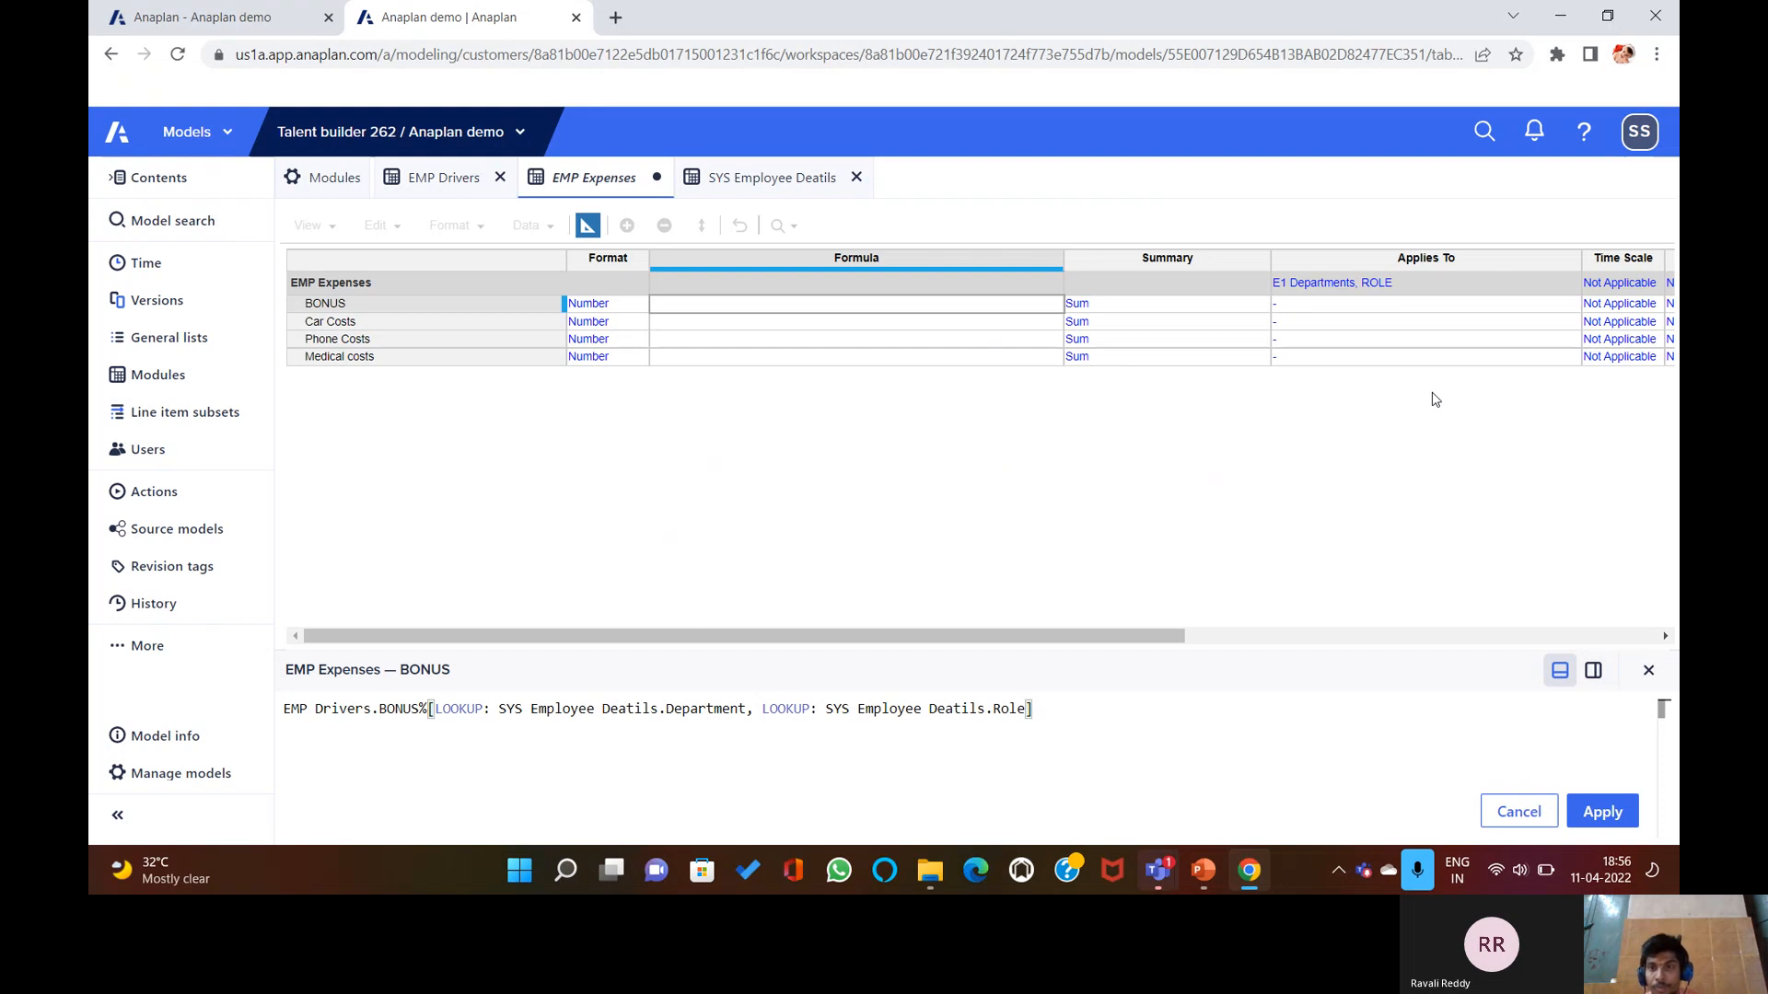
Clear E1 Departments and ROLE from the EMP Expenses Applies To and accept the change.
left_click(1561, 282)
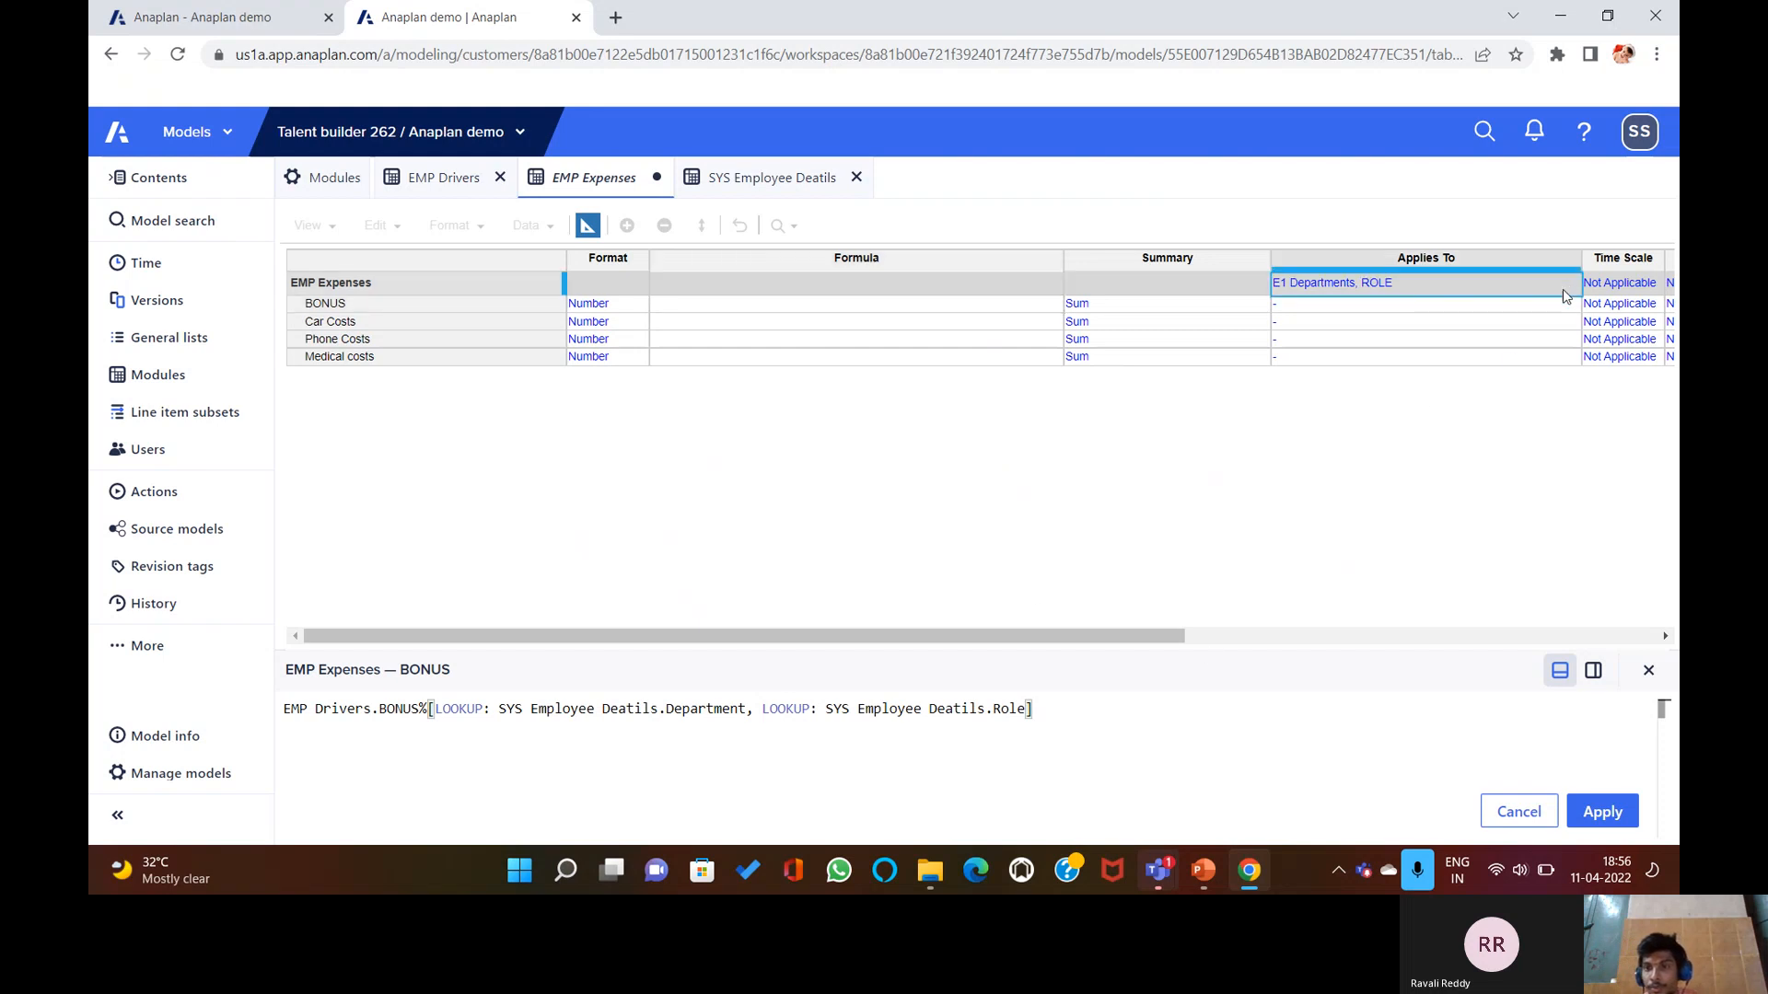
left_click(1648, 673)
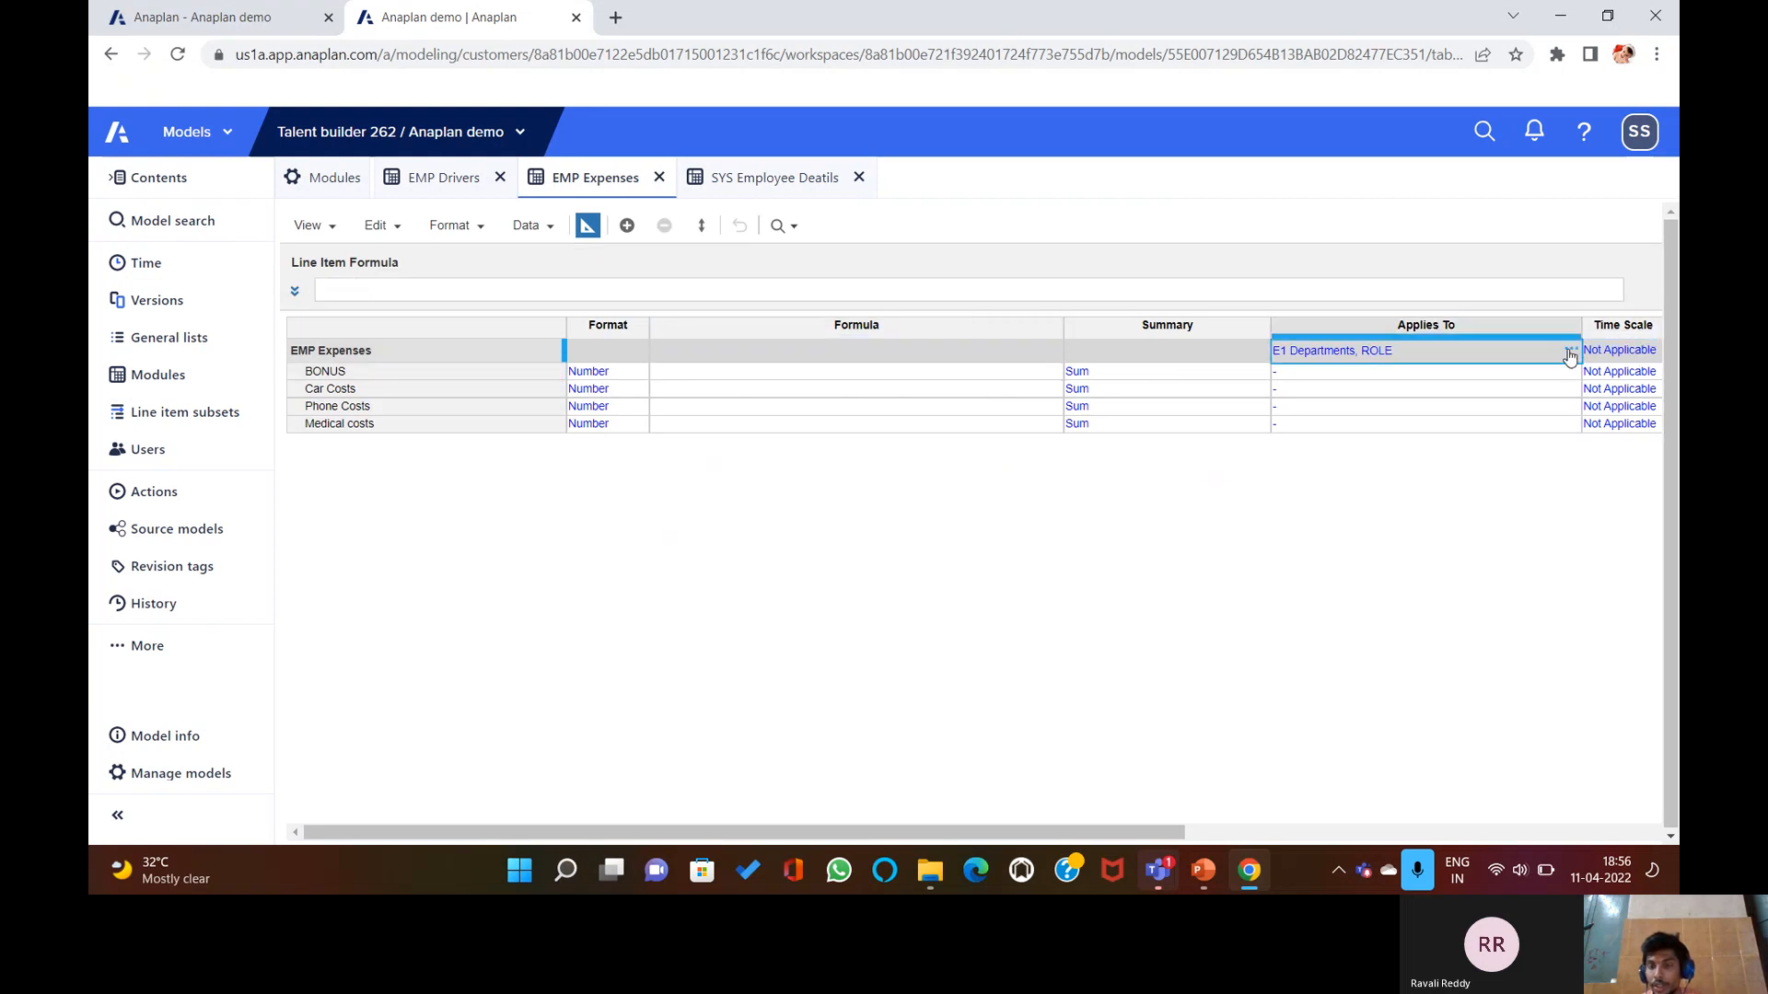
left_click(1570, 354)
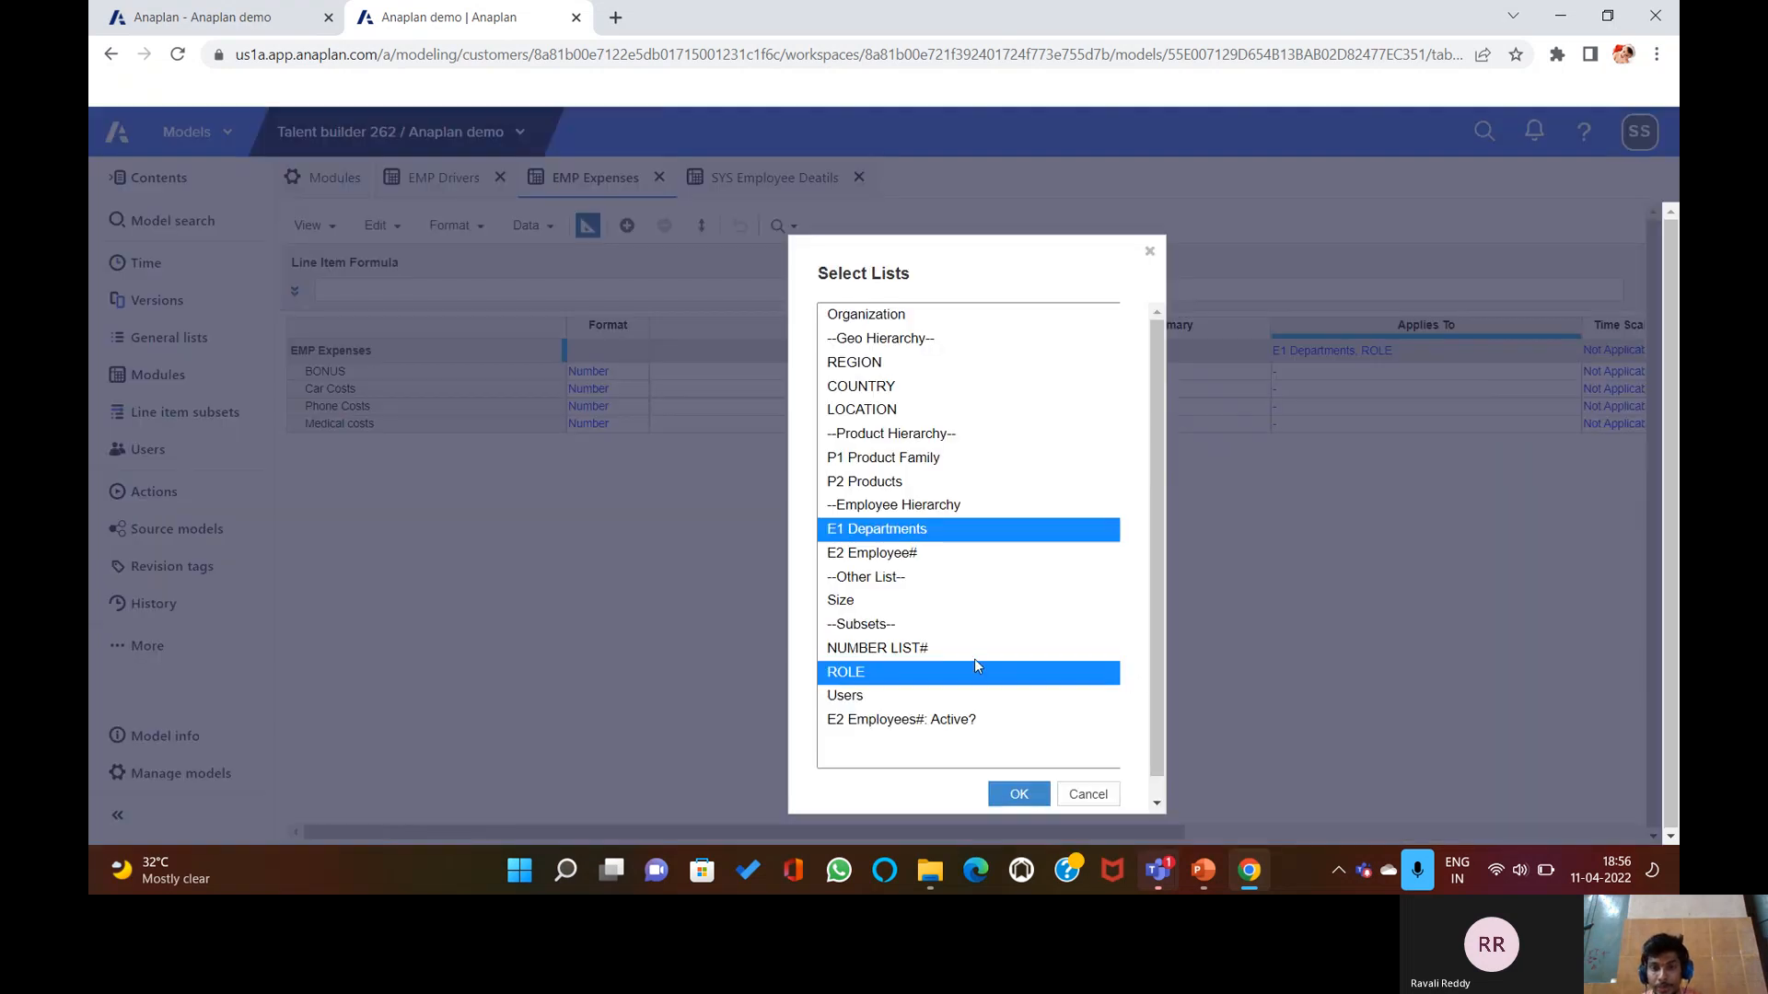
left_click(1064, 789)
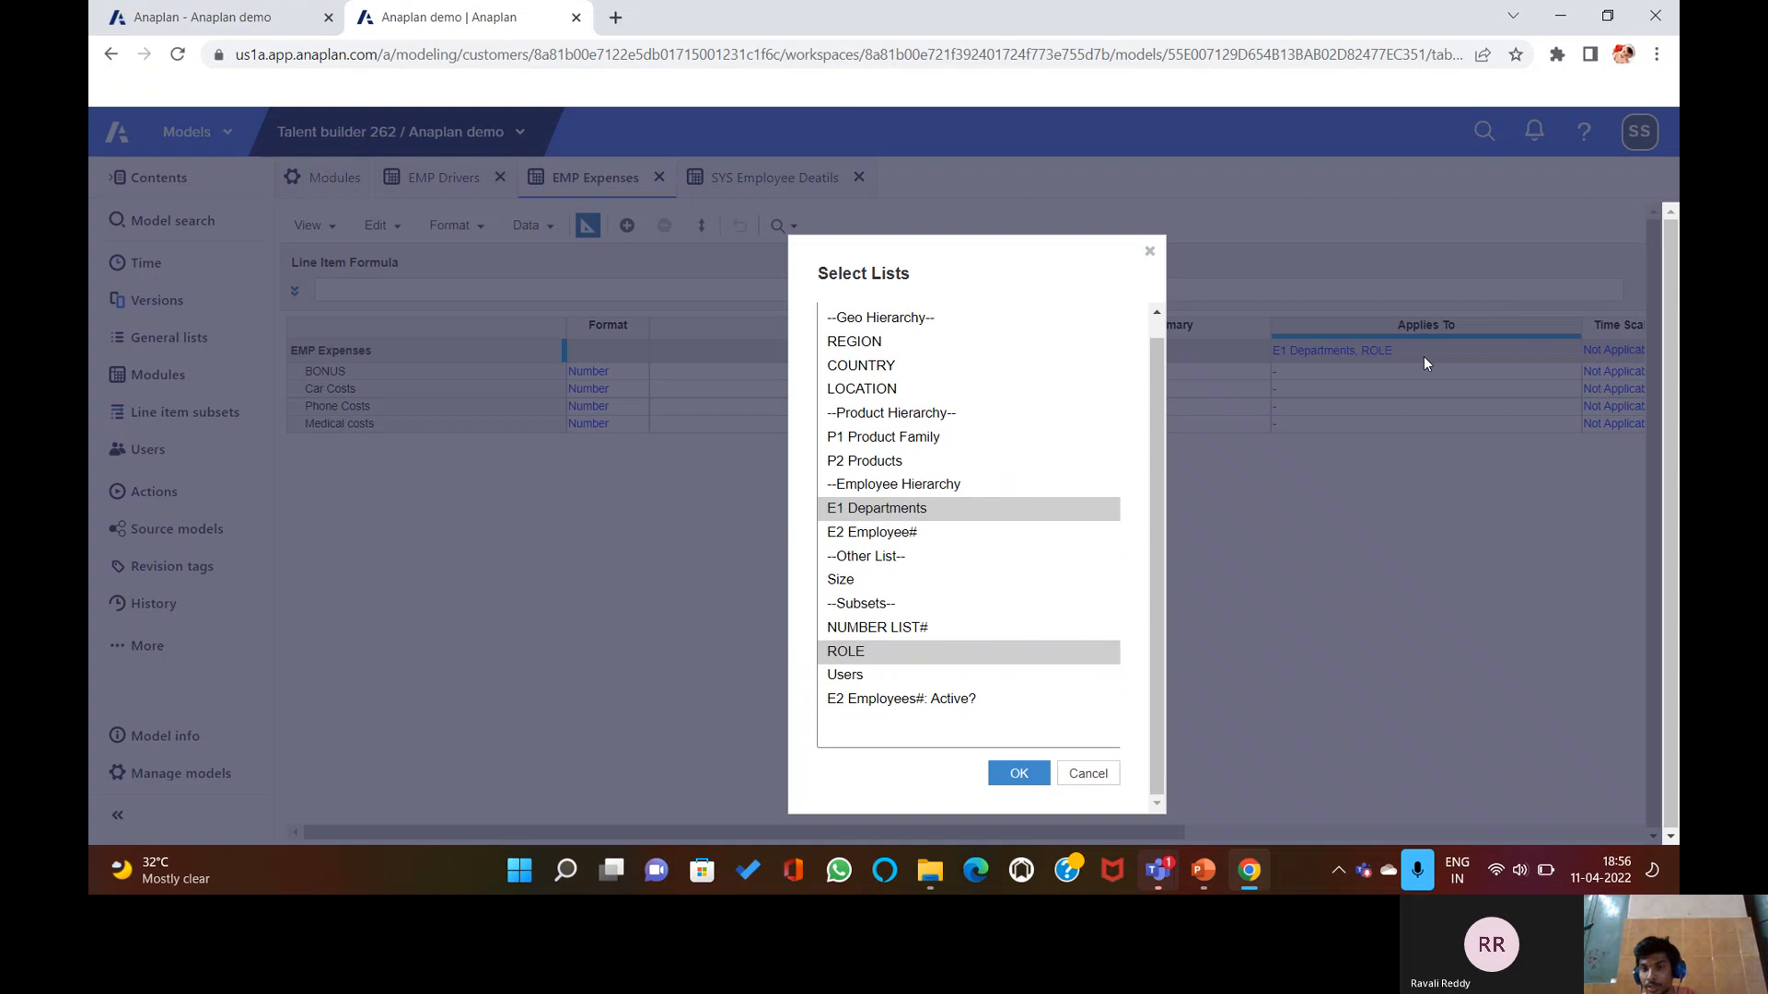
left_click(1088, 773)
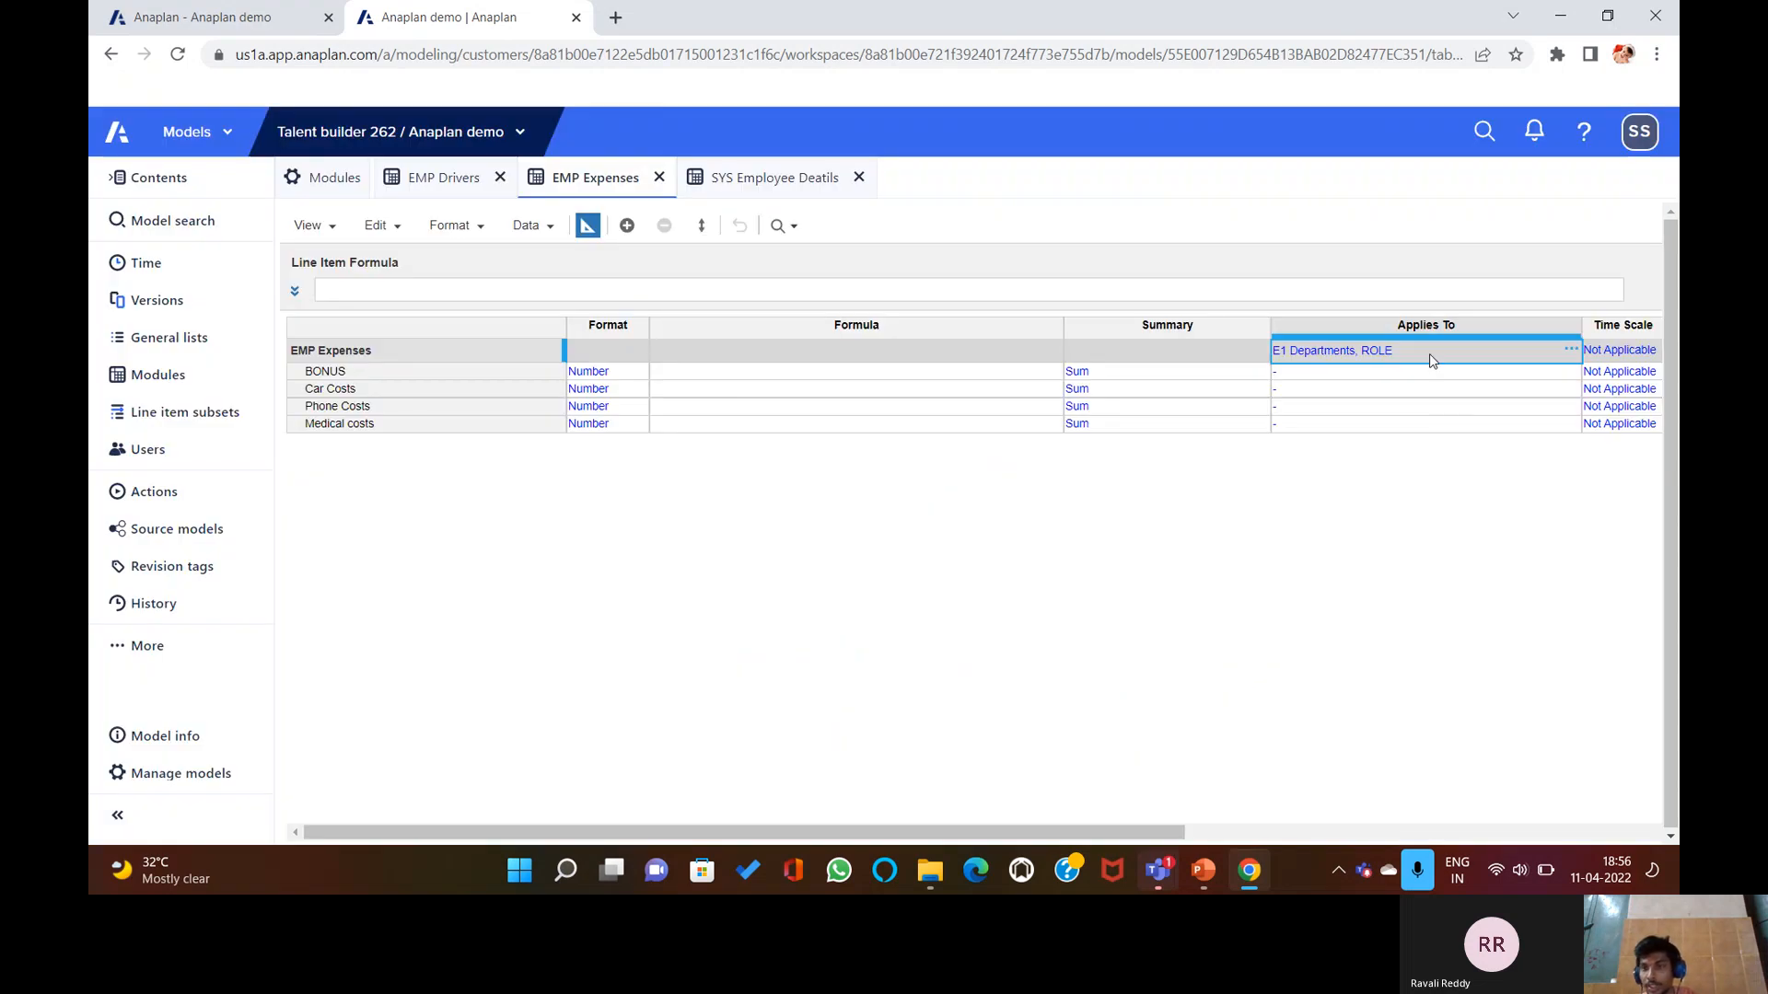
double_click(1428, 352)
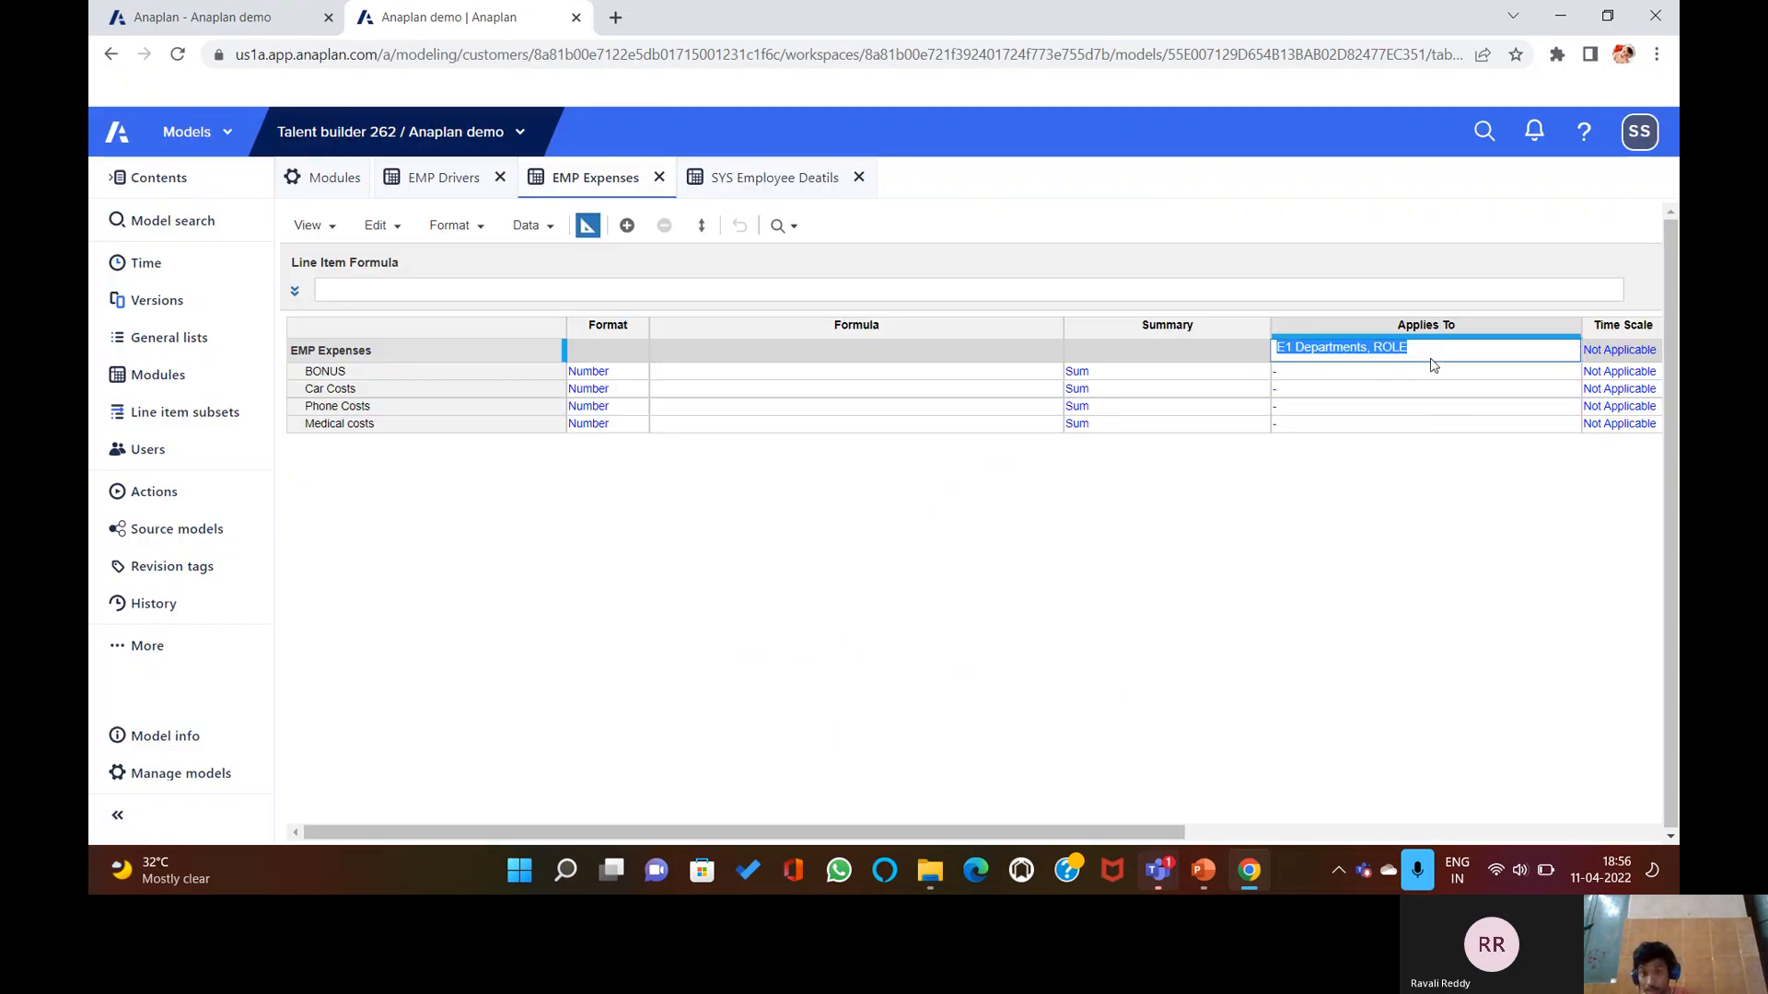
key("Right")
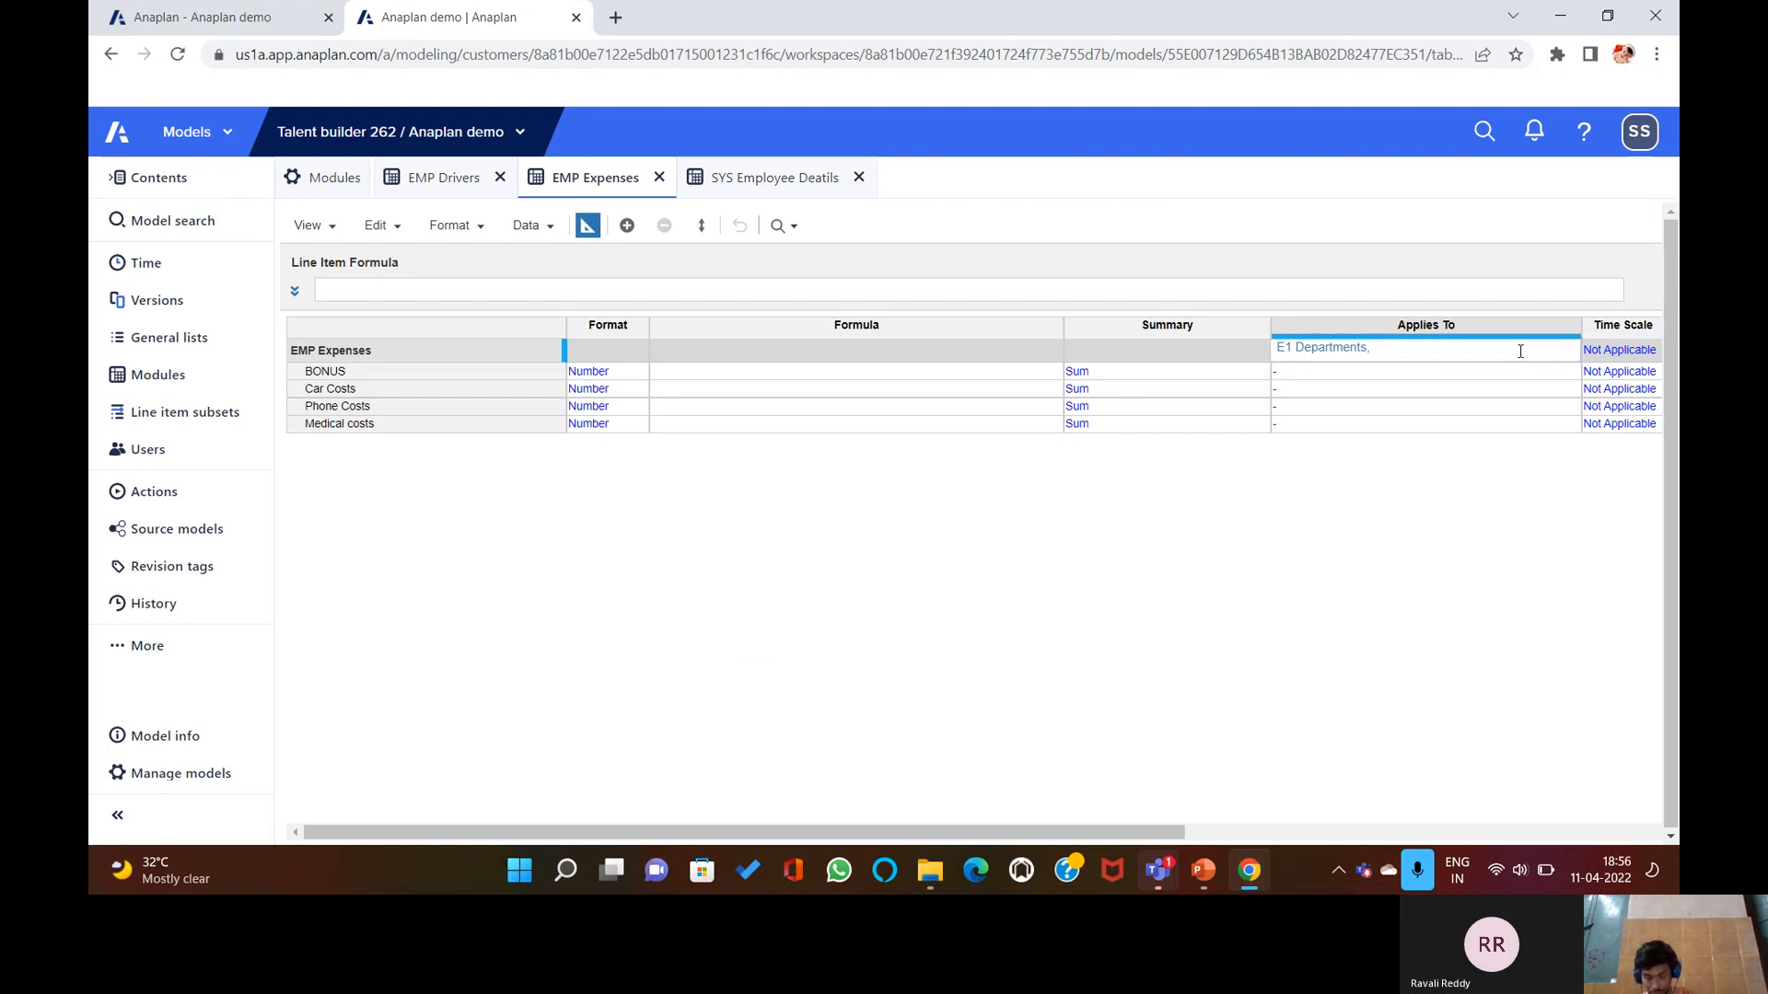
left_click(1389, 360)
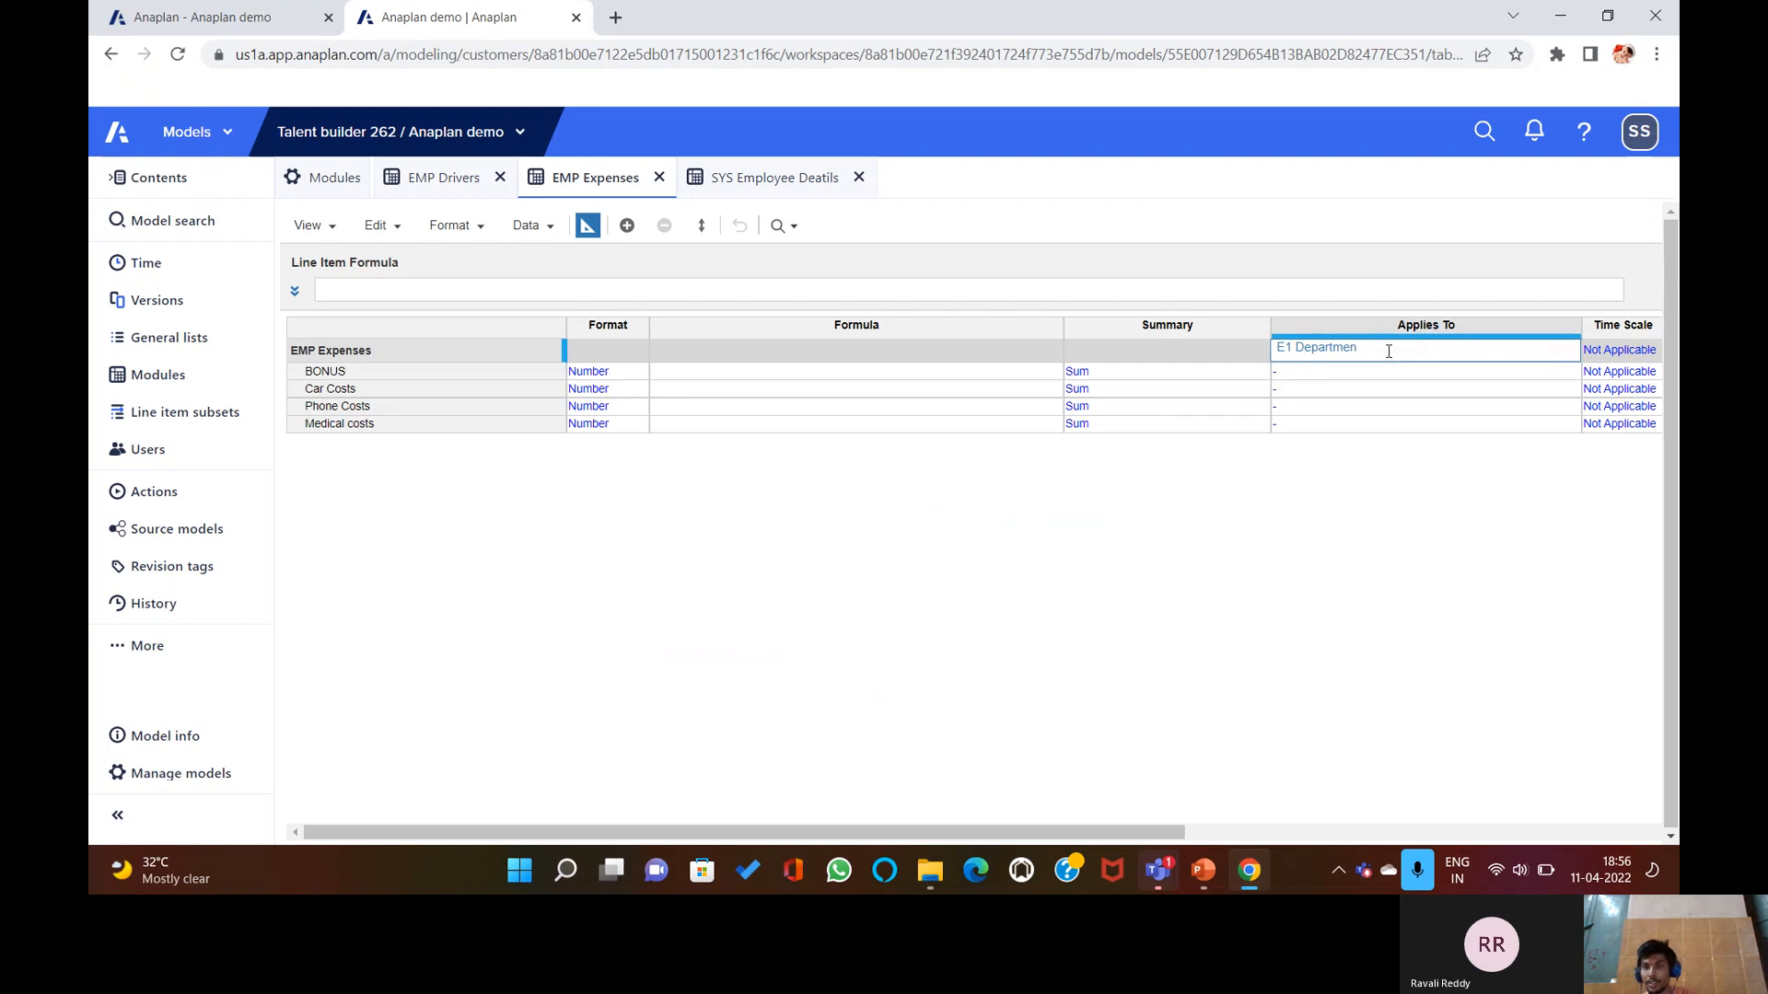
key("BackSpace")
key("BackSpace")
key("BackSpace")
key("BackSpace")
key("BackSpace")
key("BackSpace")
key("BackSpace")
key("BackSpace")
key("Return")
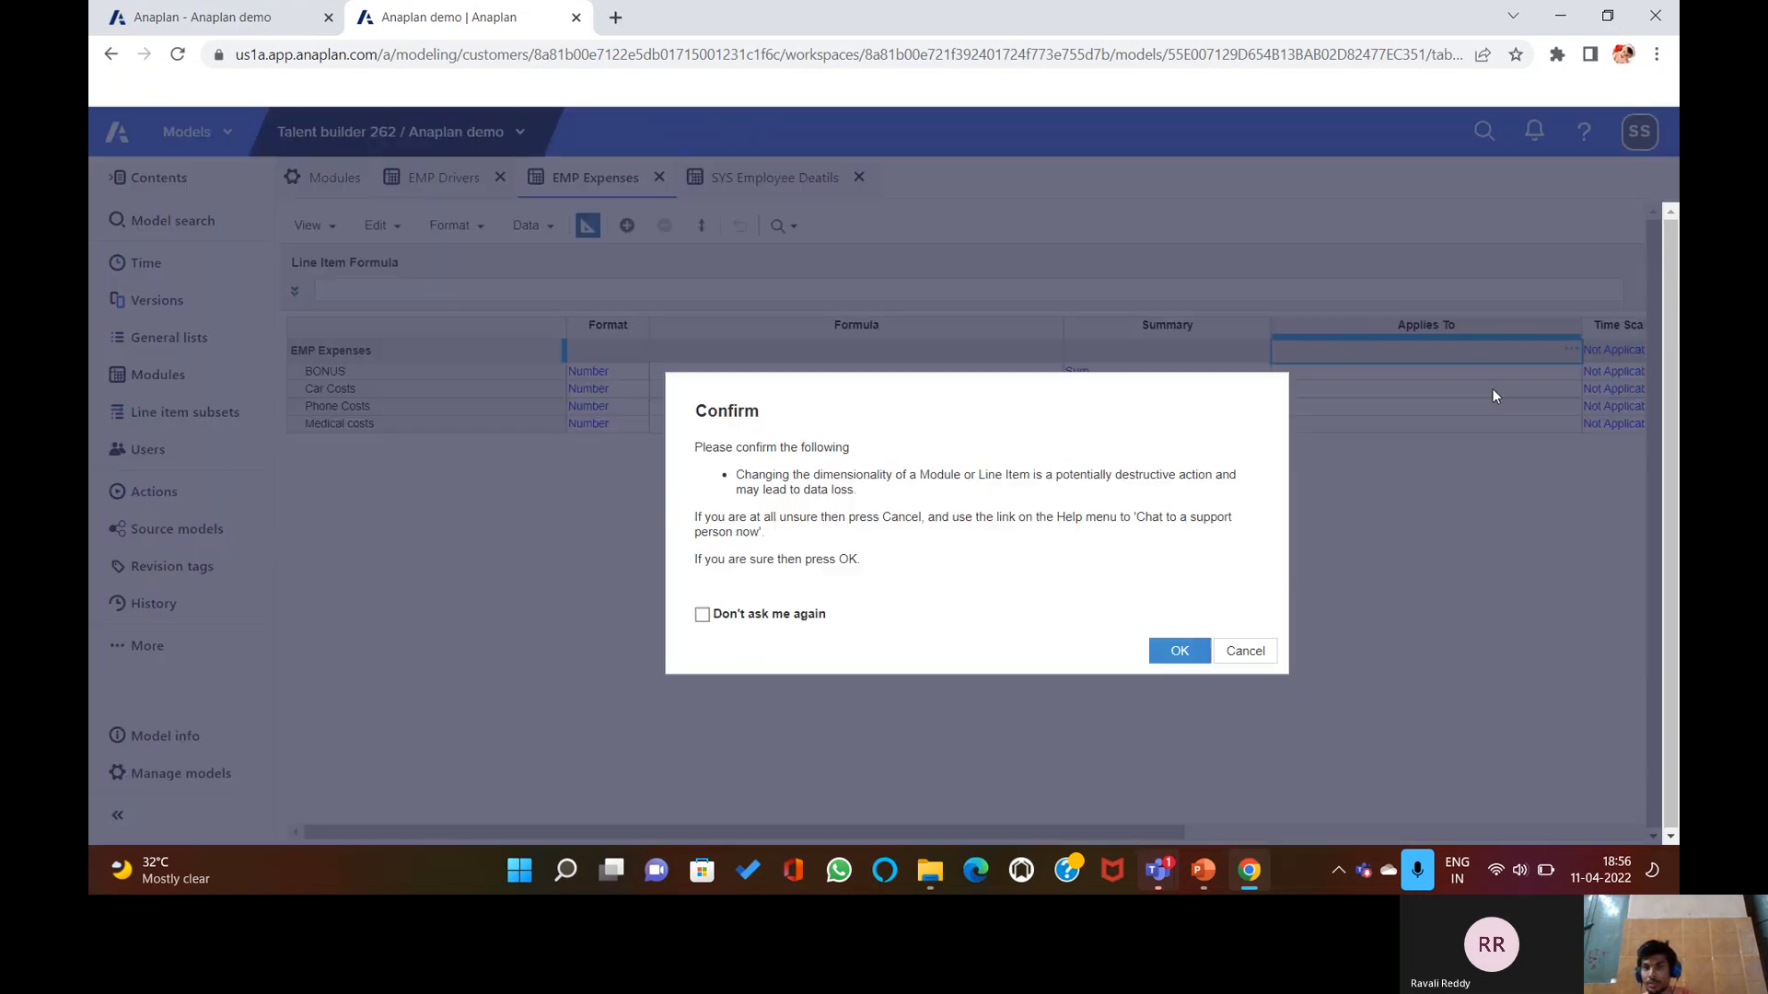
left_click(1169, 650)
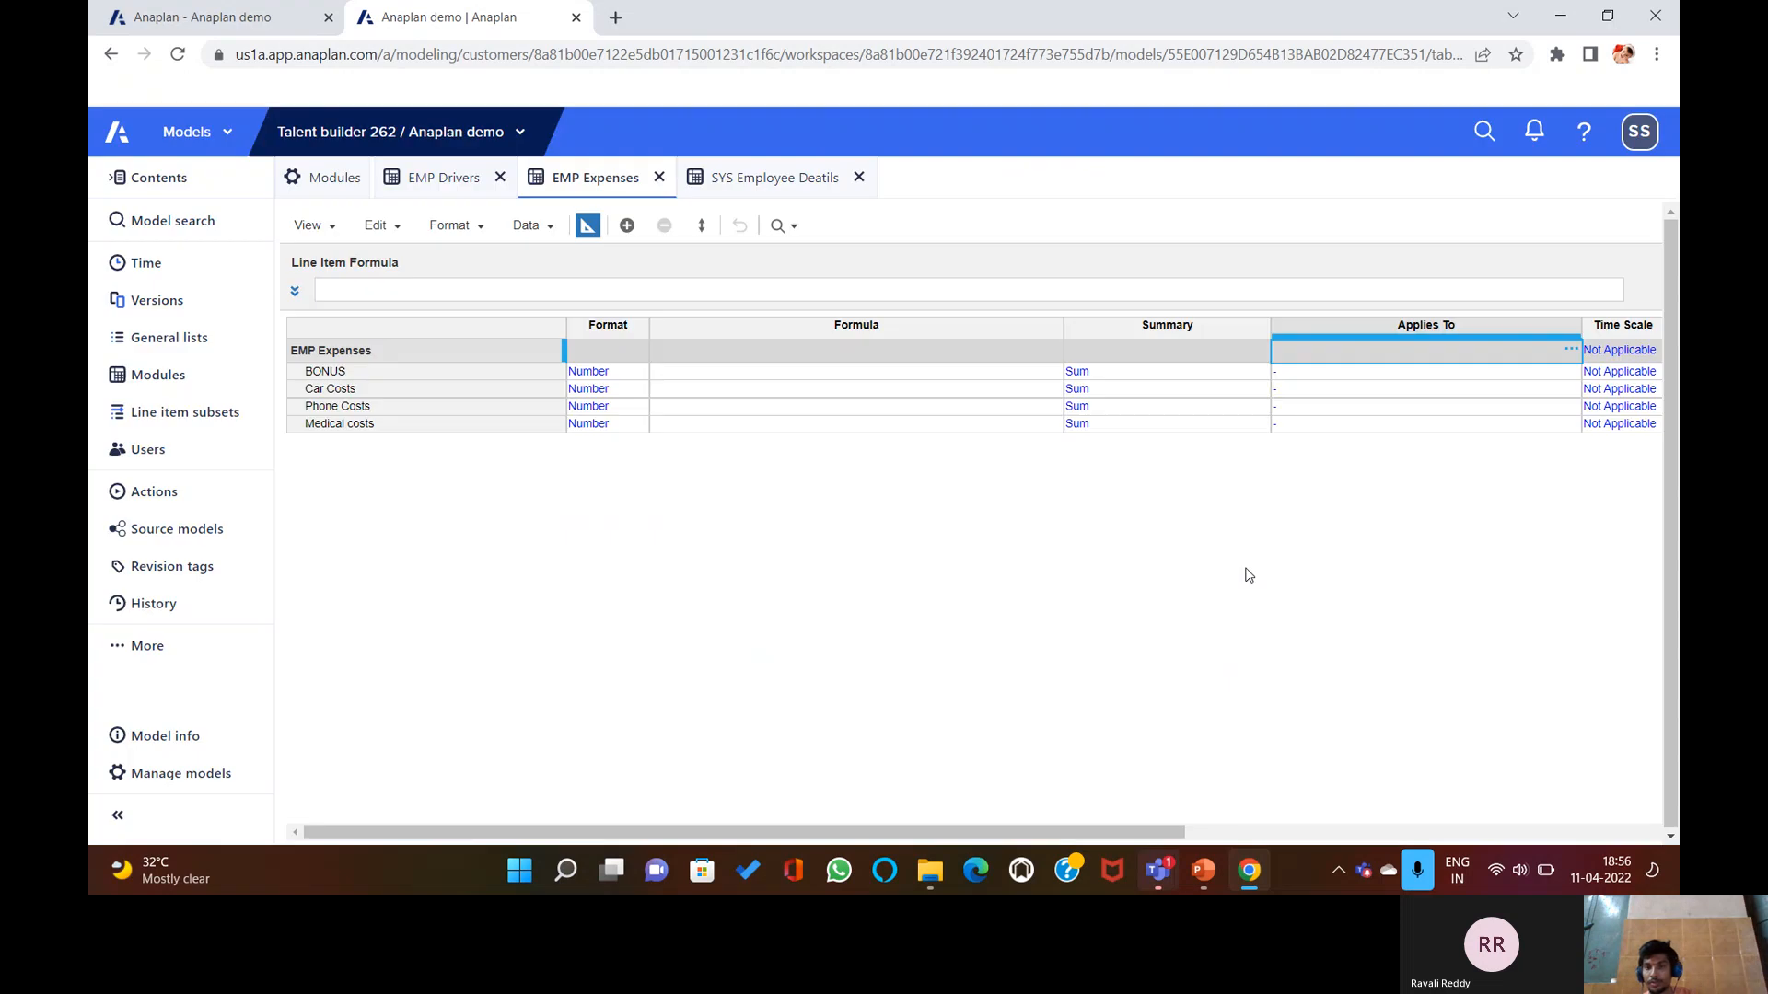
Set EMP Expenses to apply to COUNTRY and E1 Departments, accepting the change.
left_click(1566, 350)
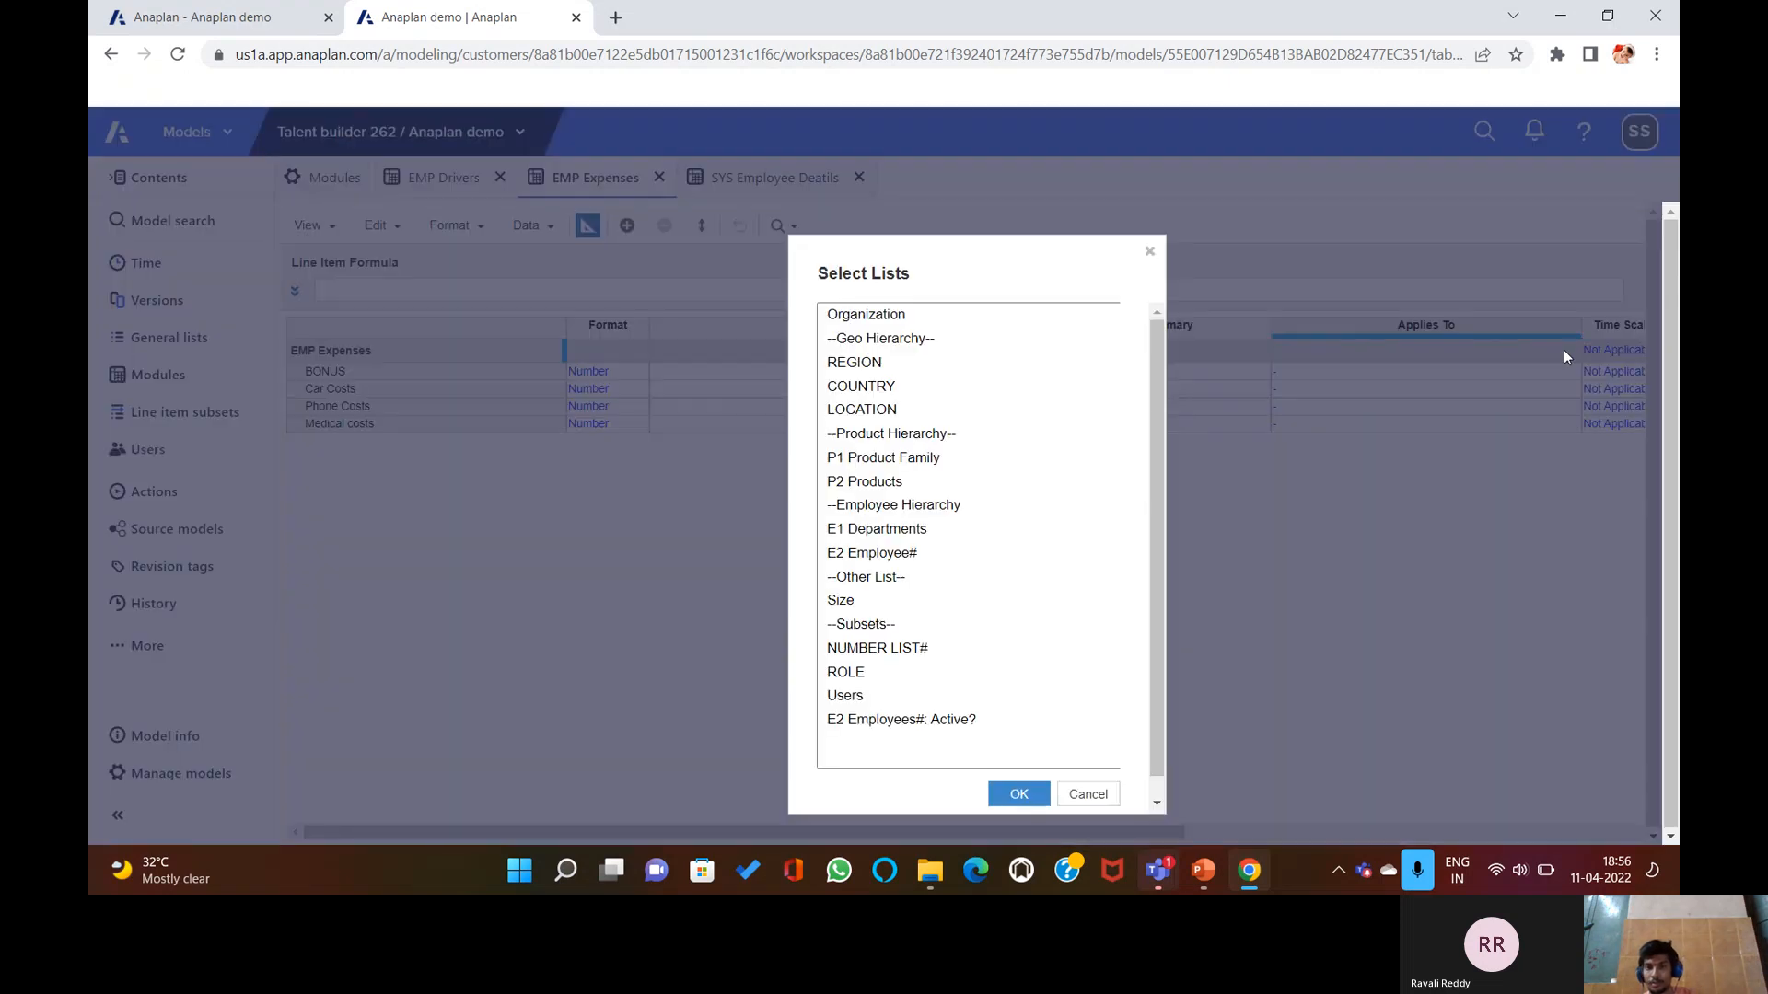
left_click(910, 386)
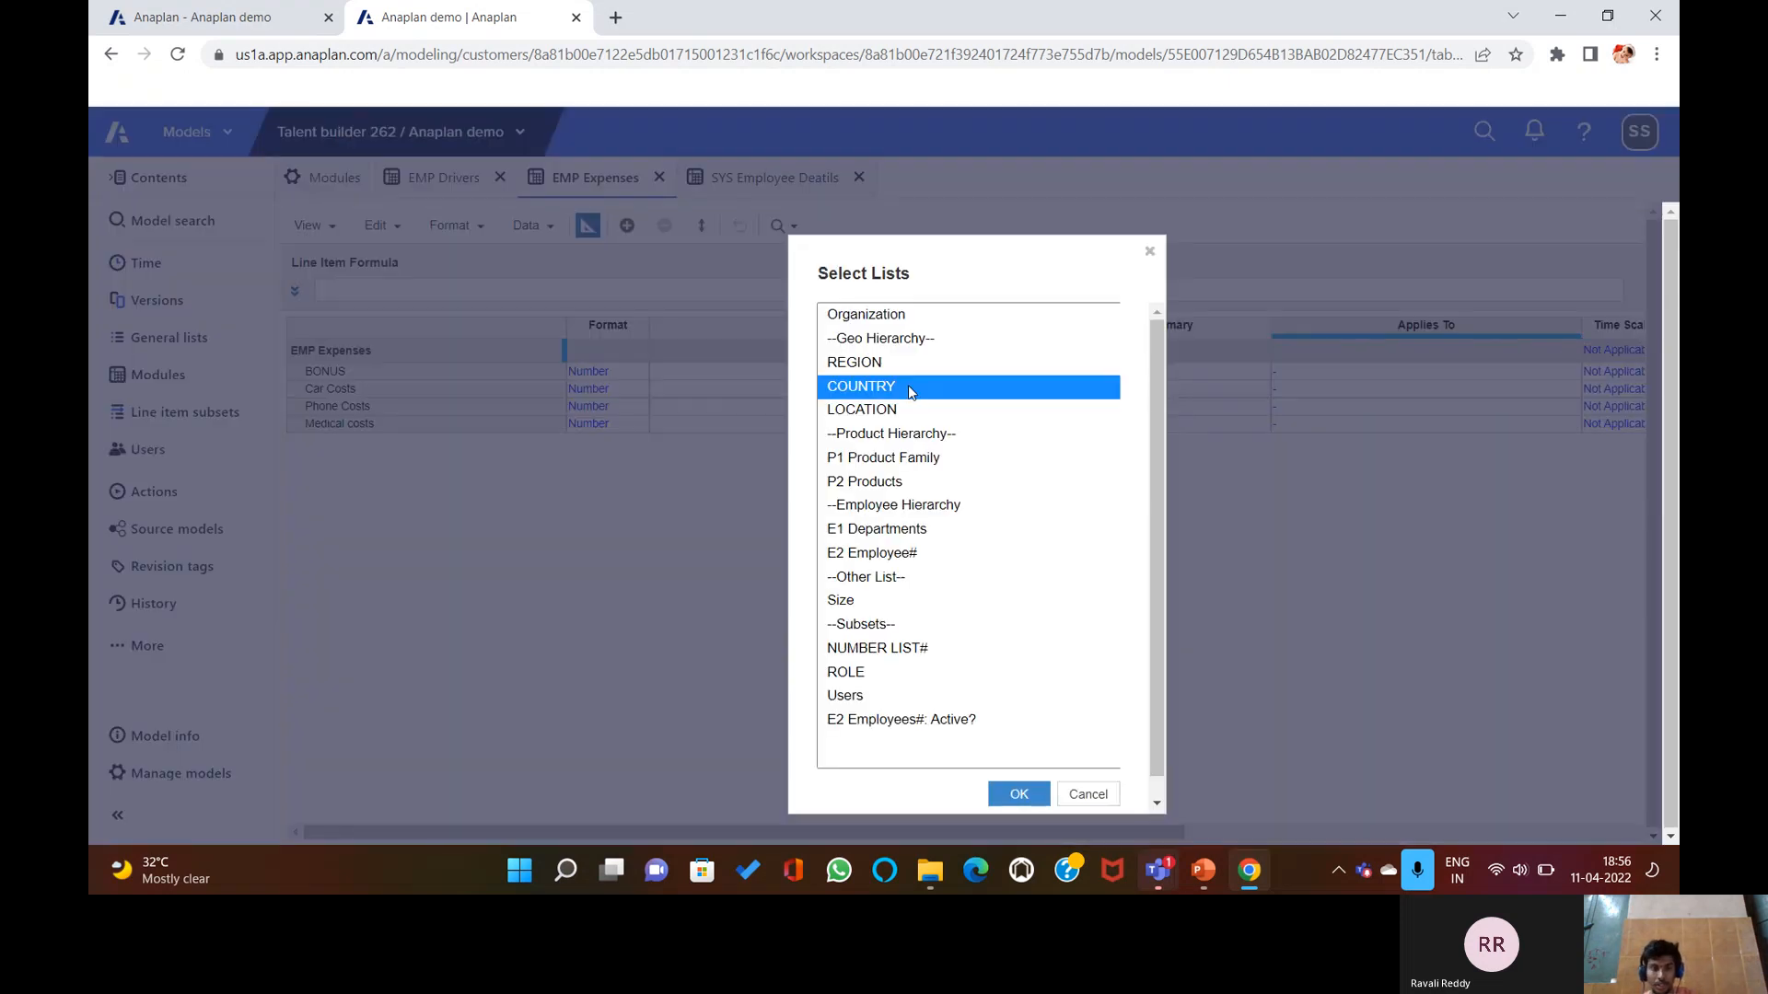
left_click(875, 528, "ctrl")
left_click(1017, 794)
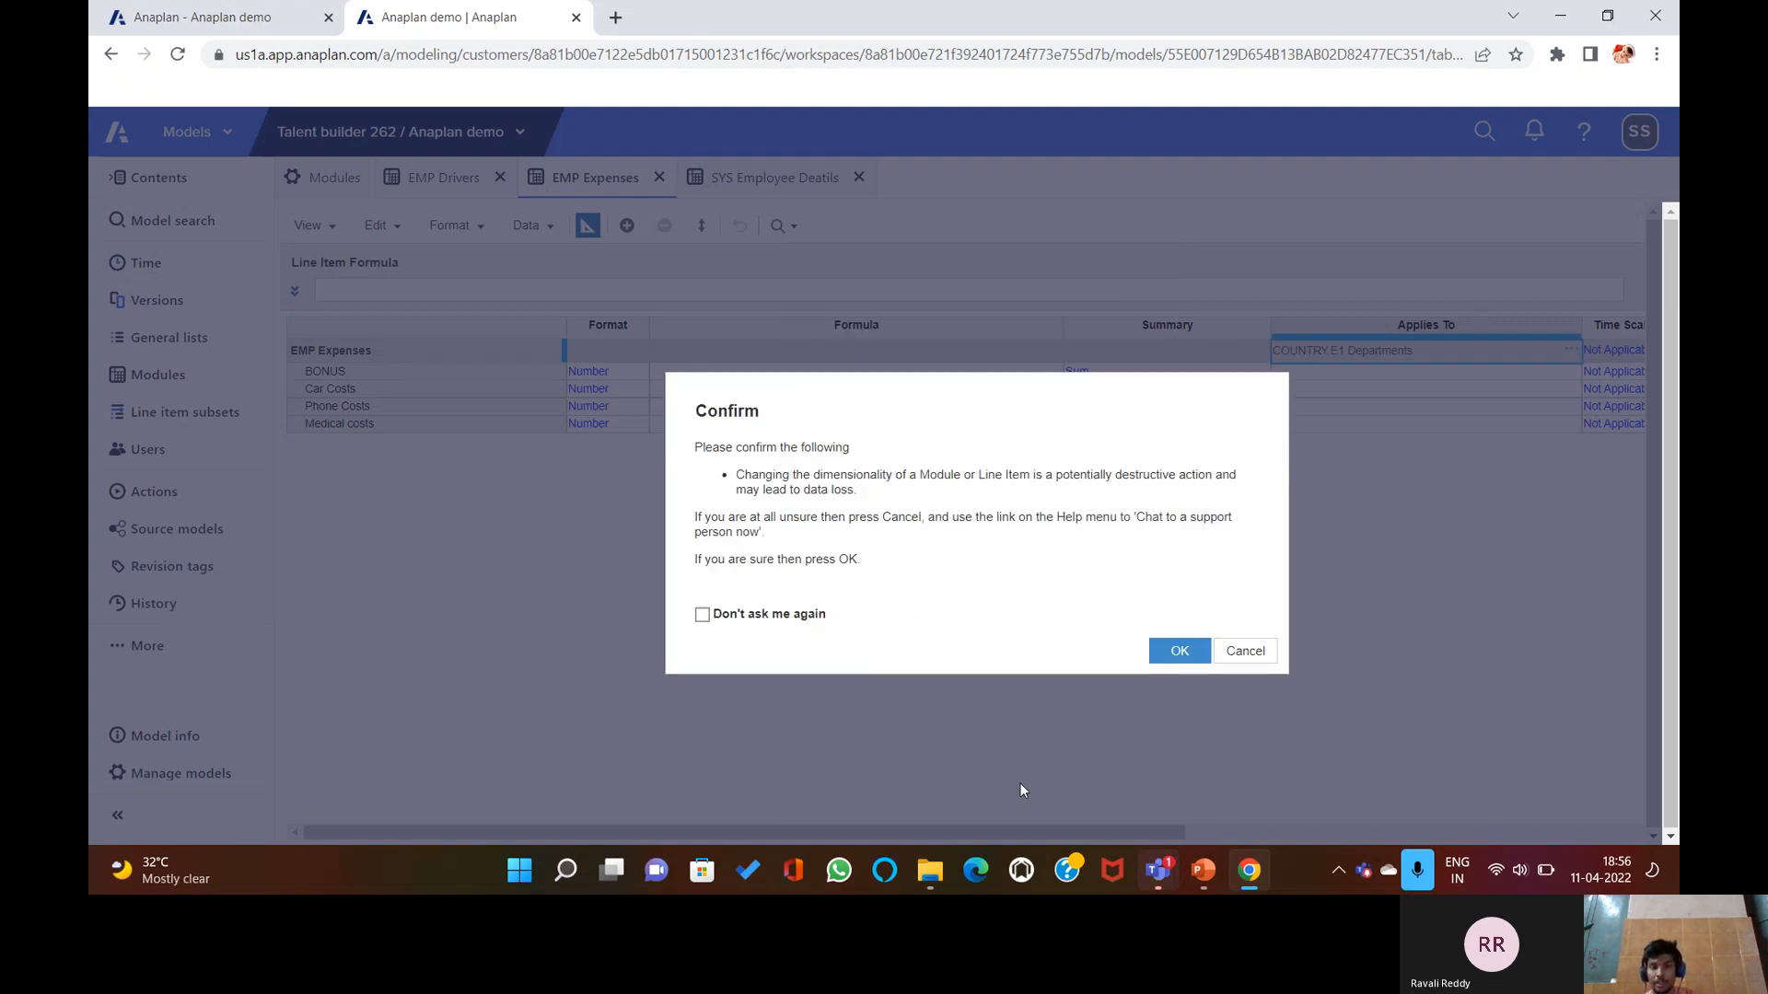
left_click(1172, 654)
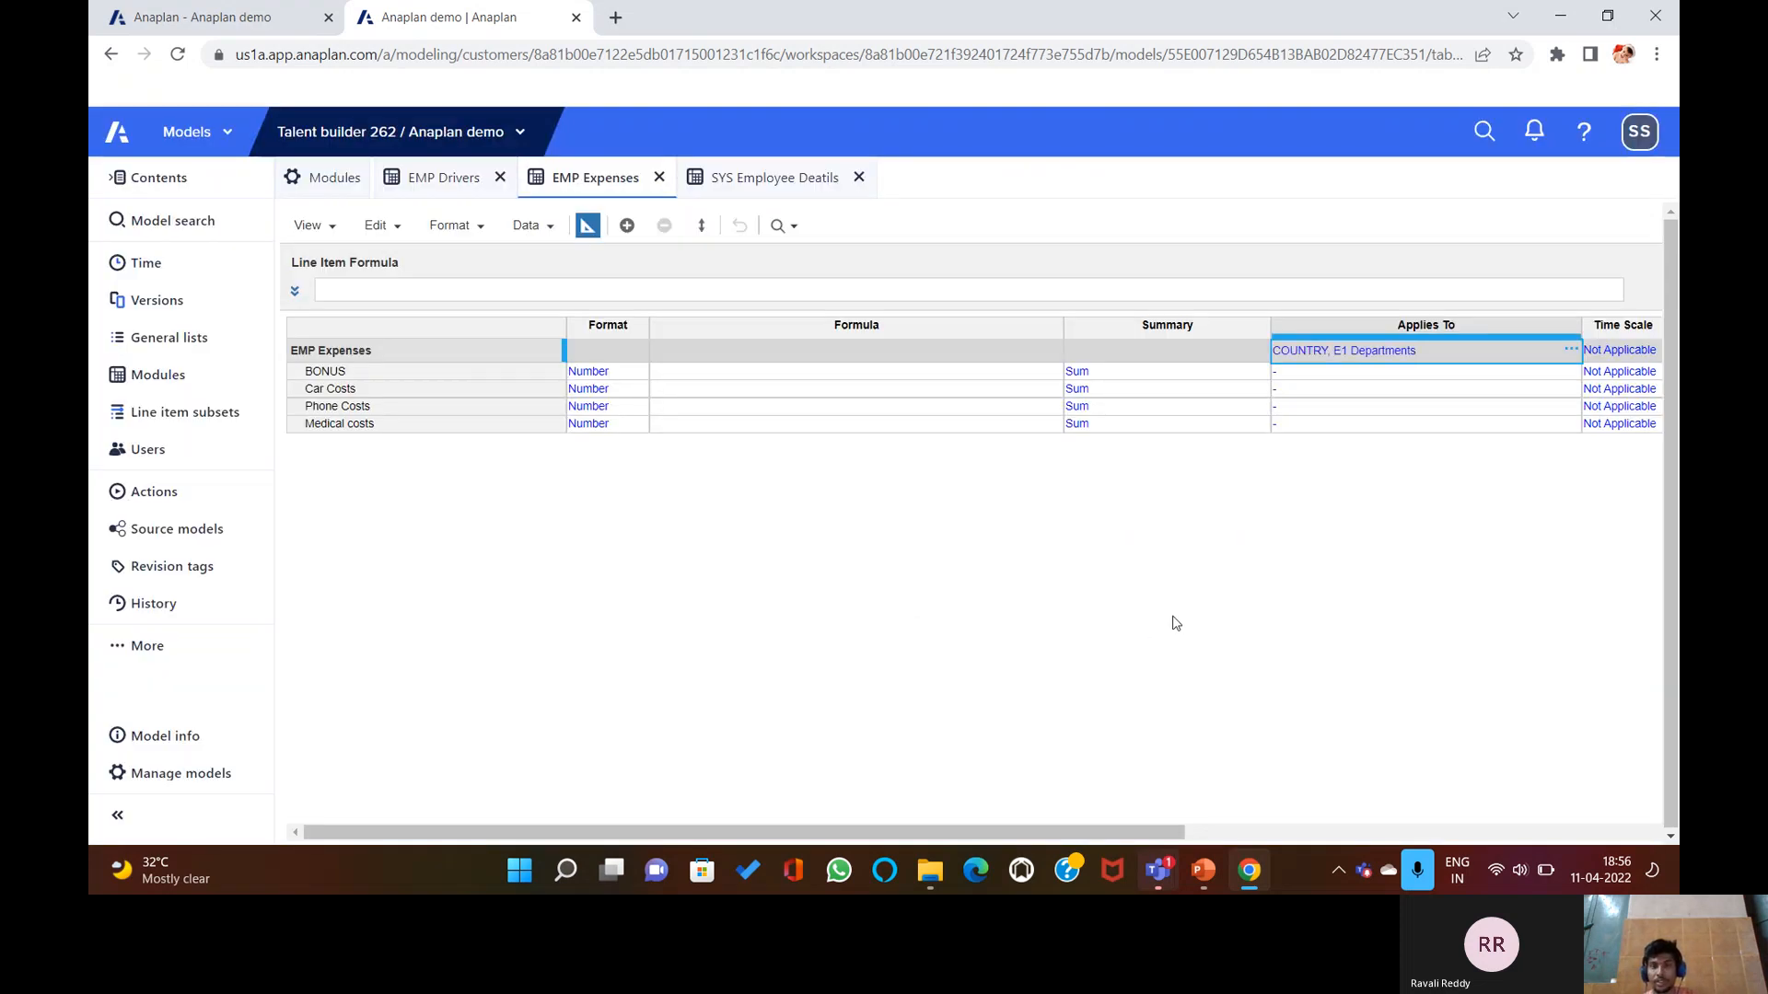
left_click(782, 373)
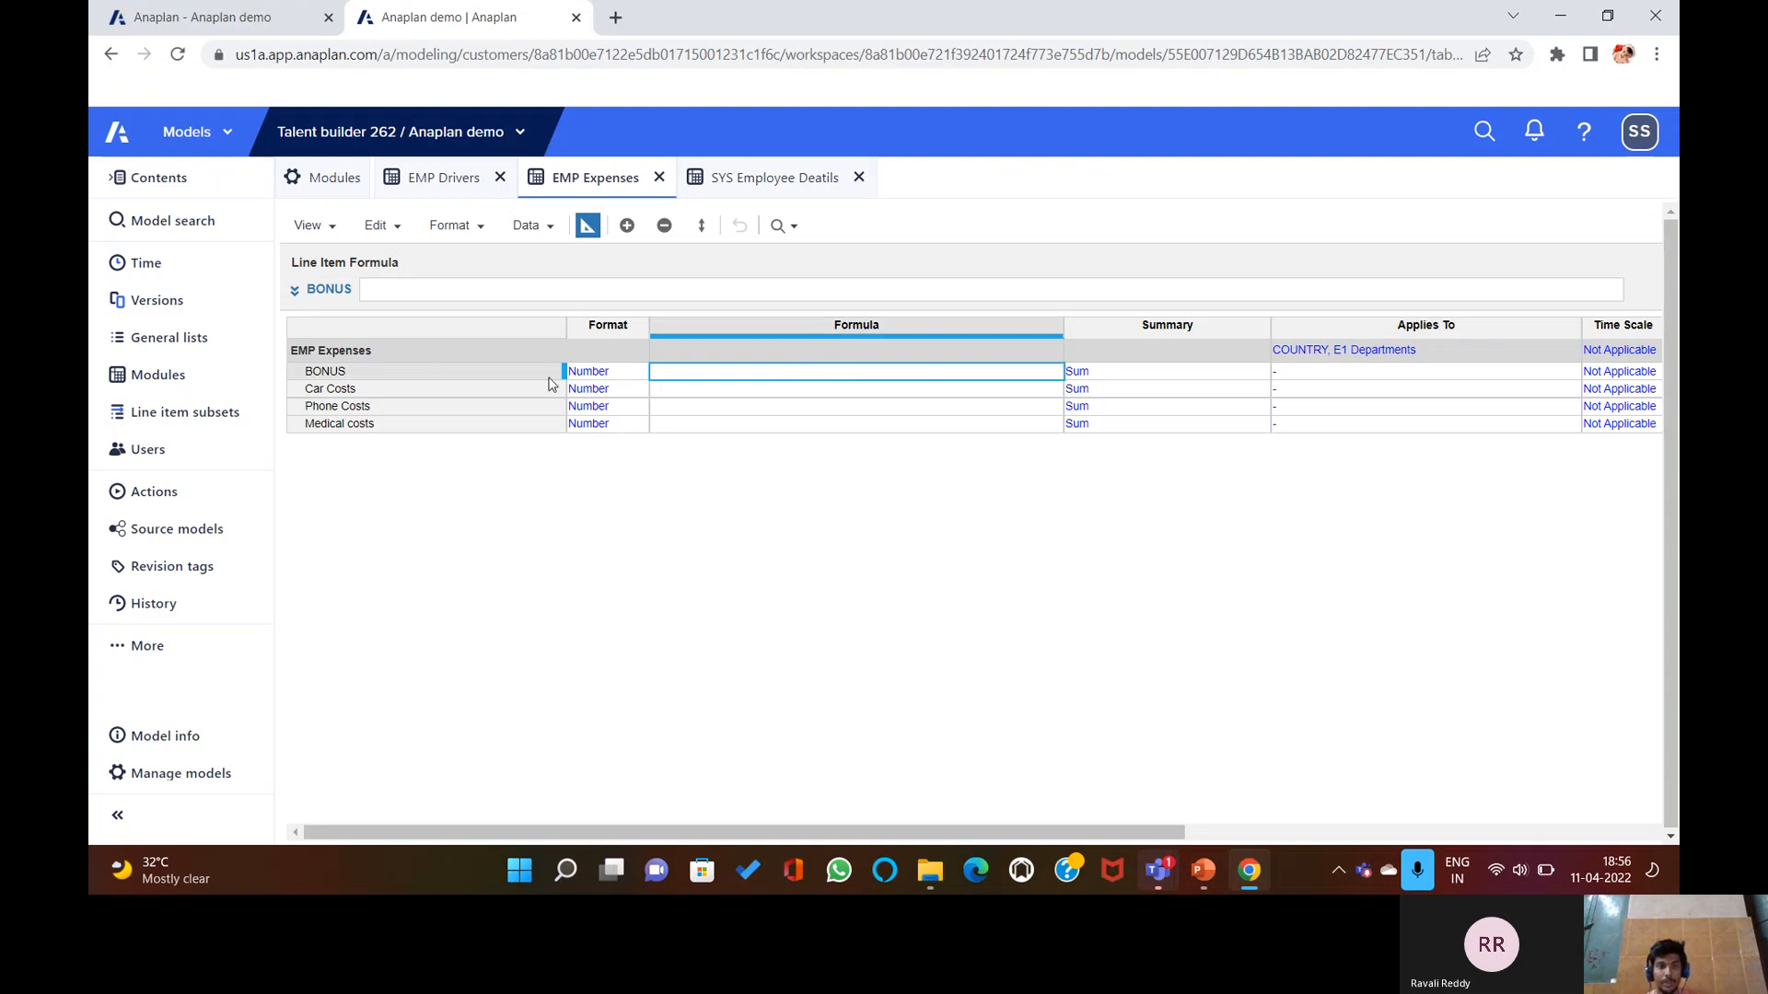
Start the BONUS formula with EMP Drivers.BONUS% followed by [LOOKUP:.
left_click(444, 372)
left_click(695, 372)
left_click(688, 290)
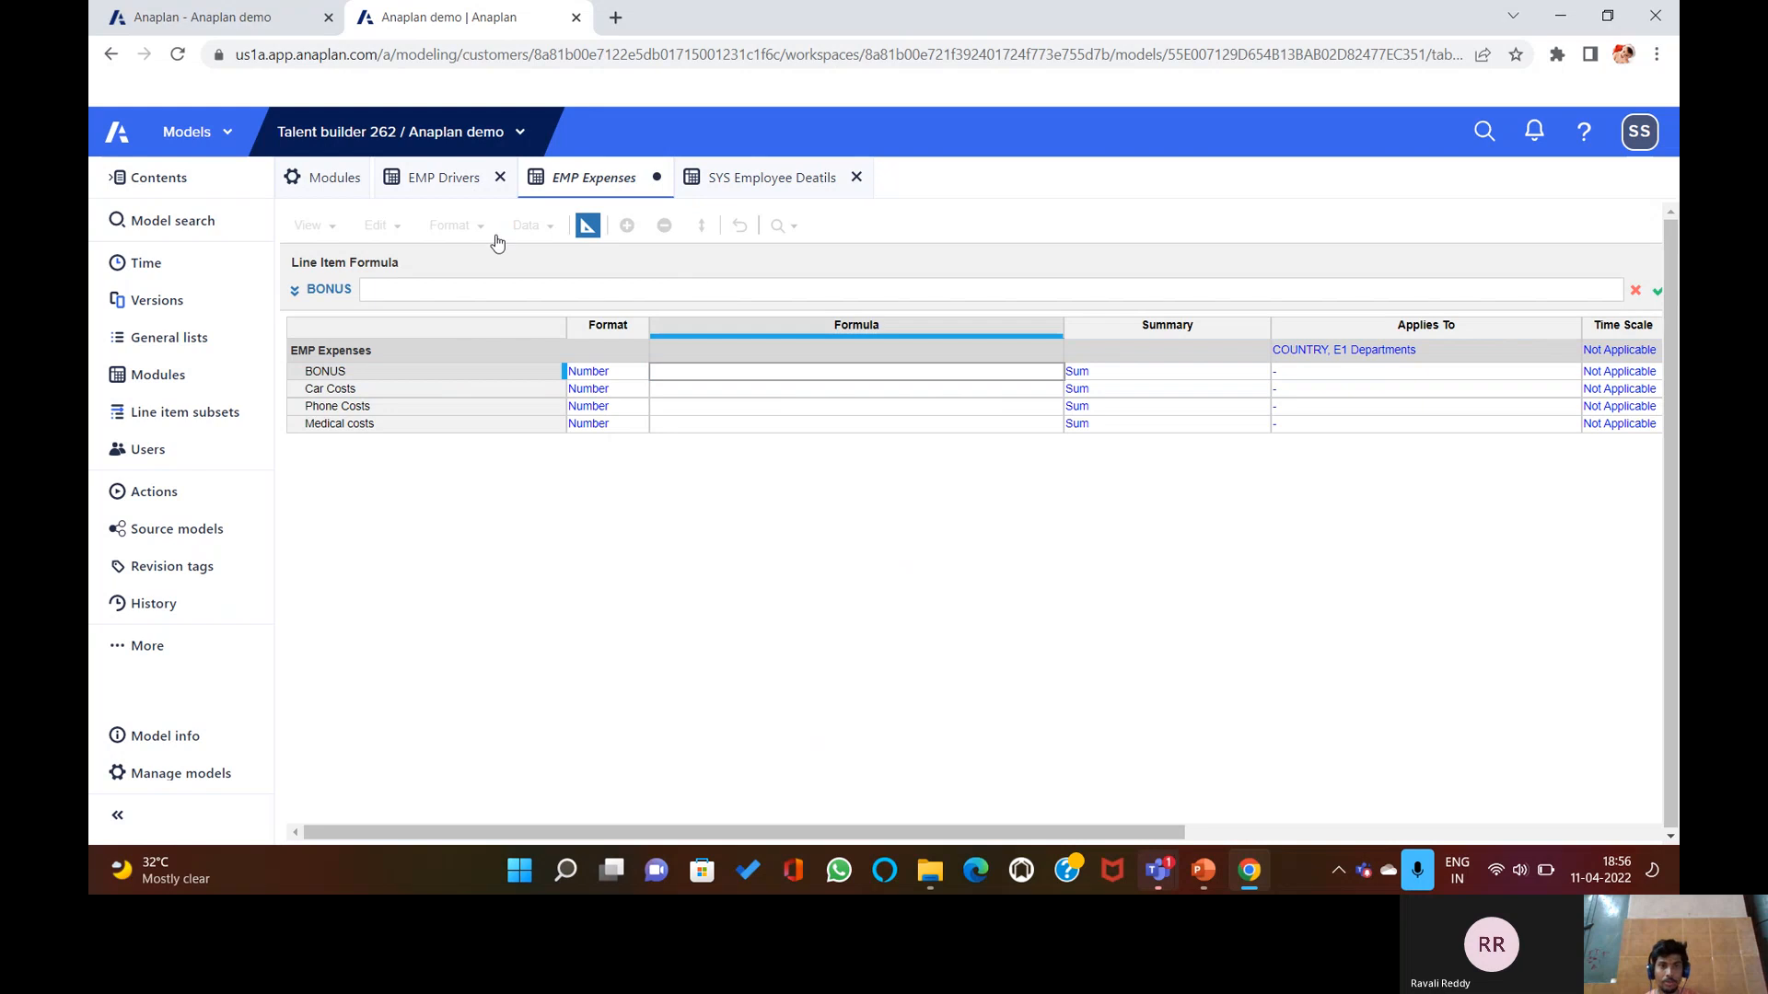
left_click(445, 179)
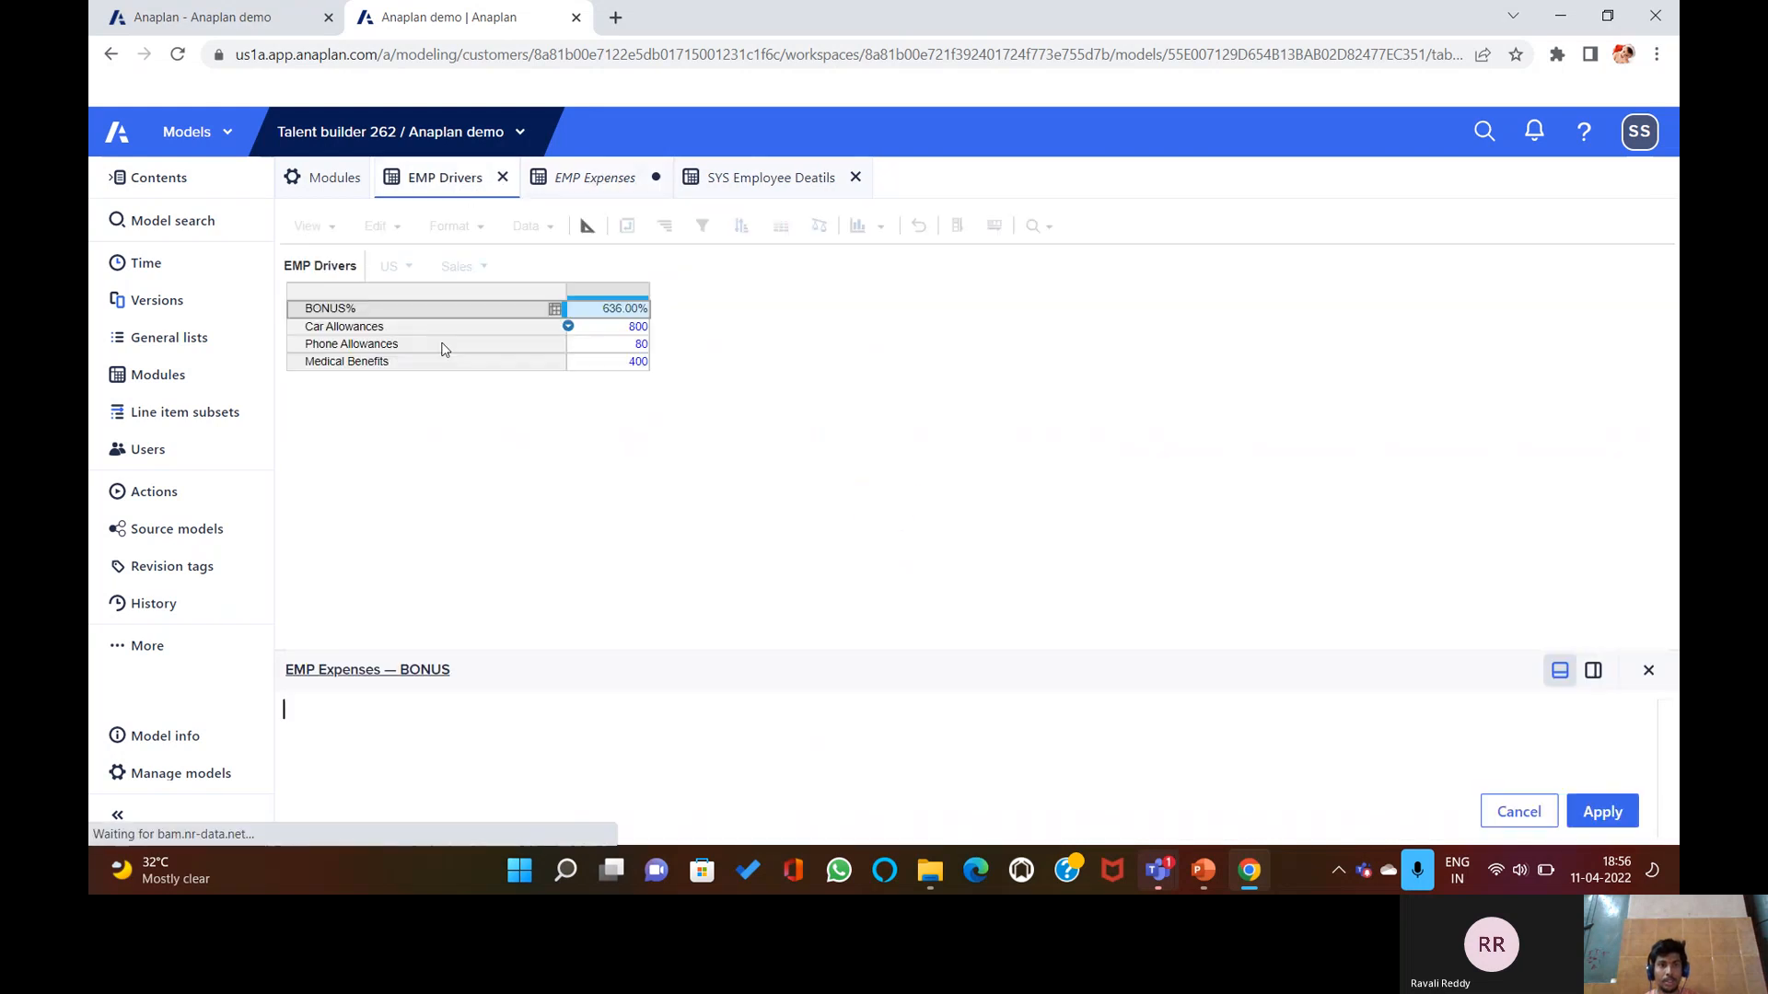
left_click(405, 311)
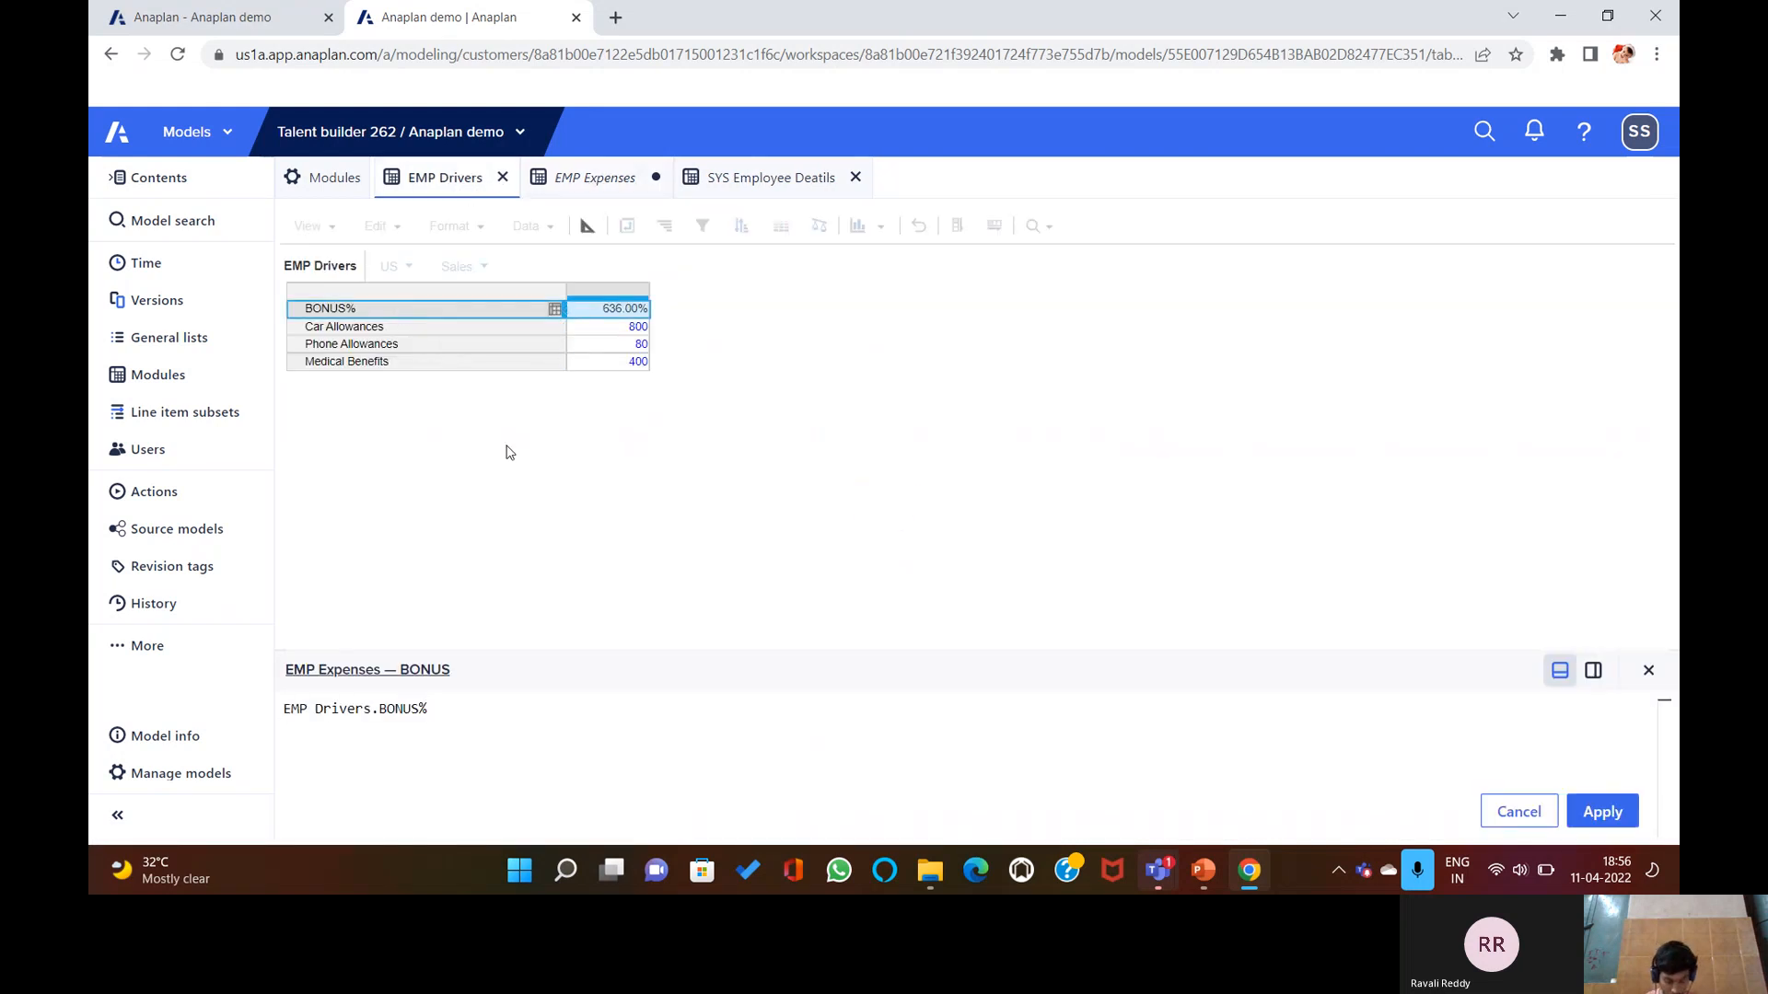
type("[]")
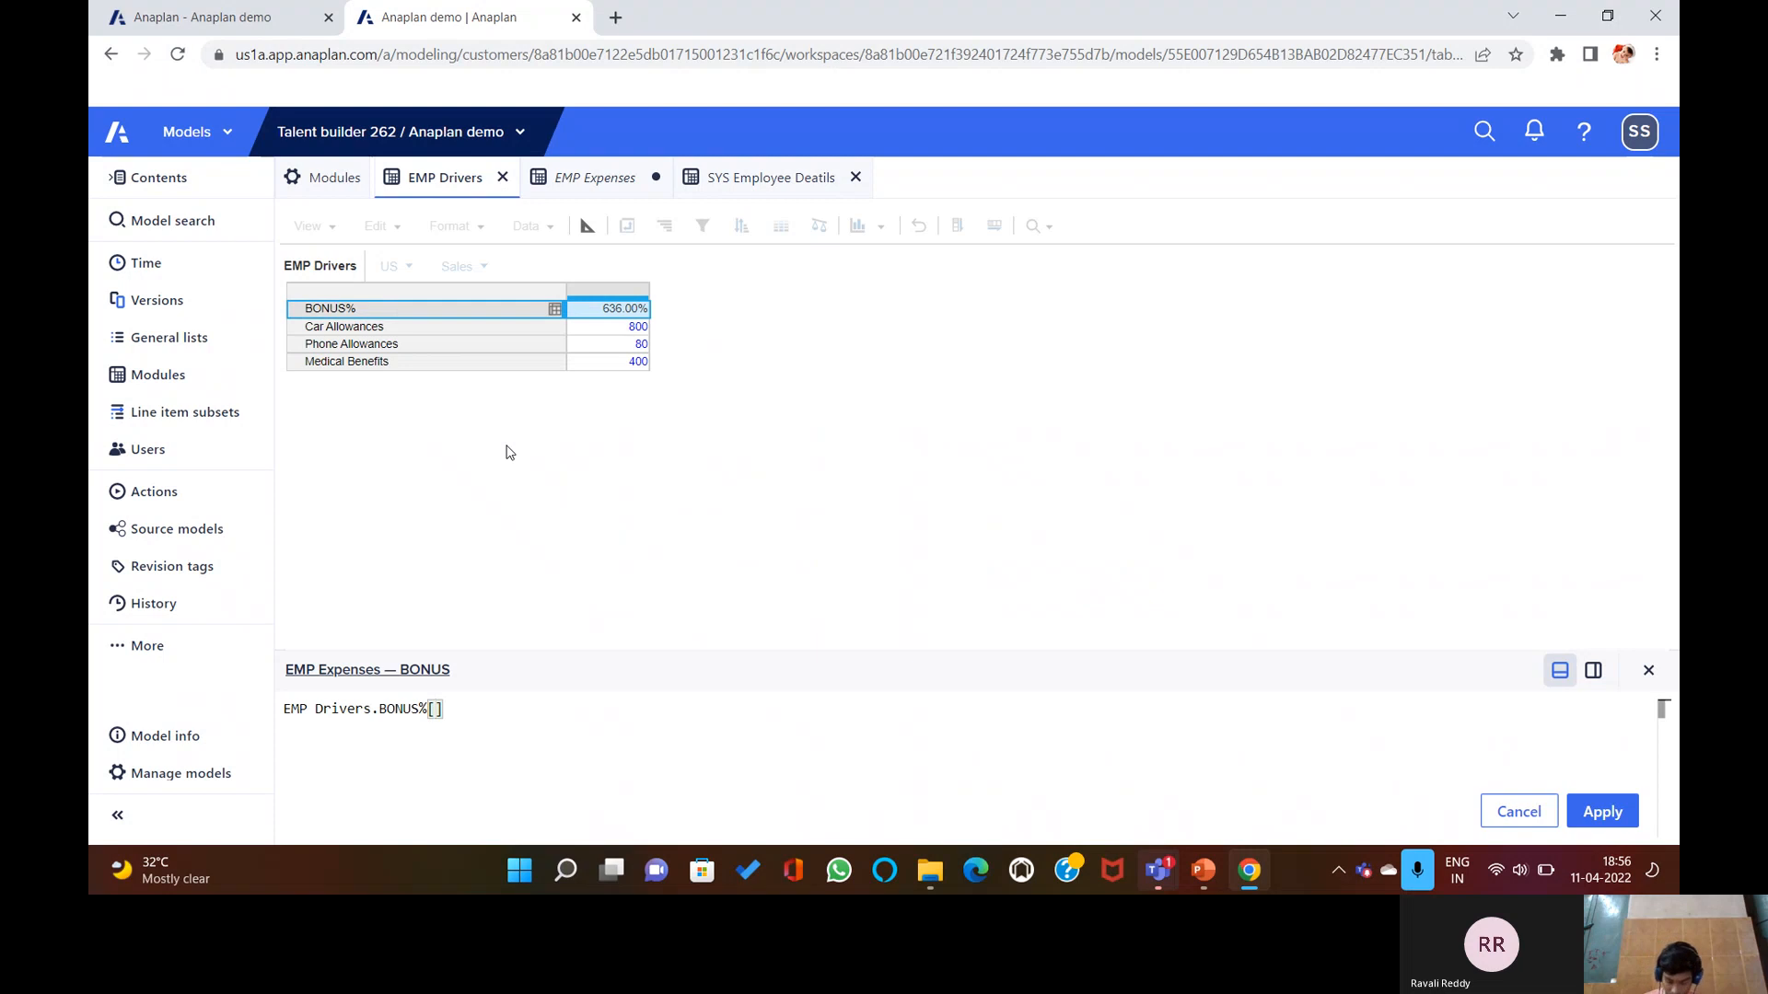
type("LOOKUP:")
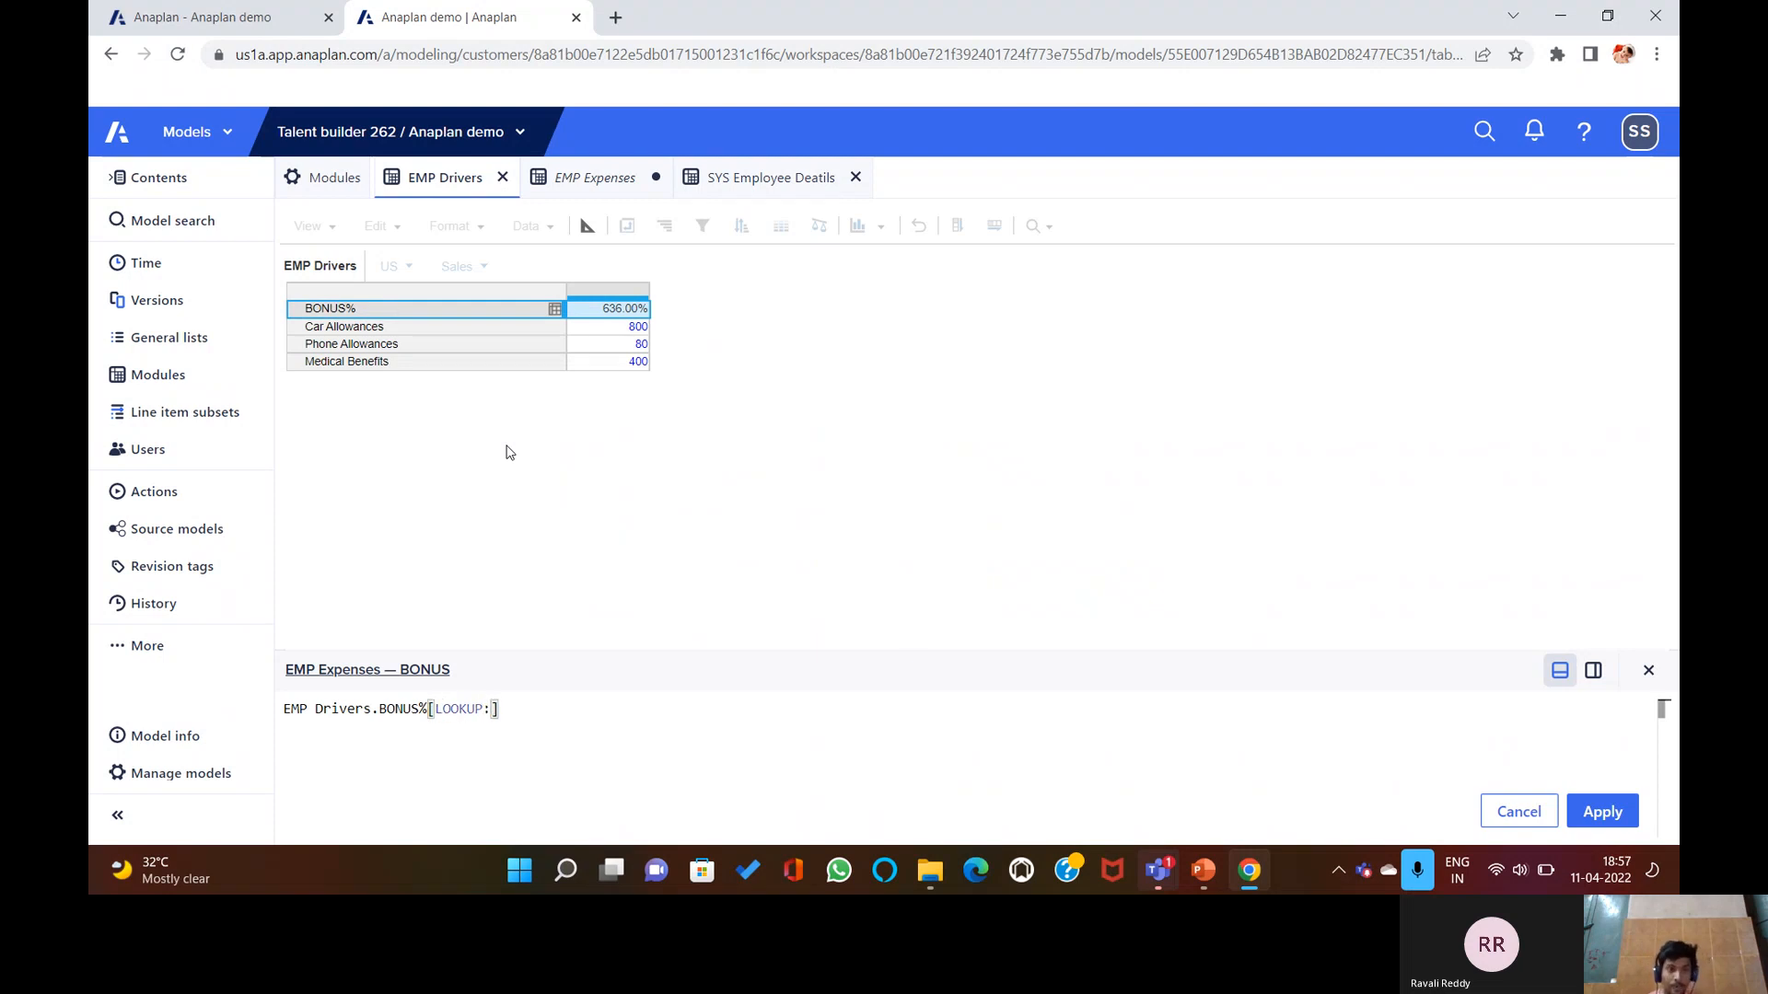
Add SYS Employee Deatils Department and Country lookups, submit, and dismiss the mapping error.
left_click(736, 180)
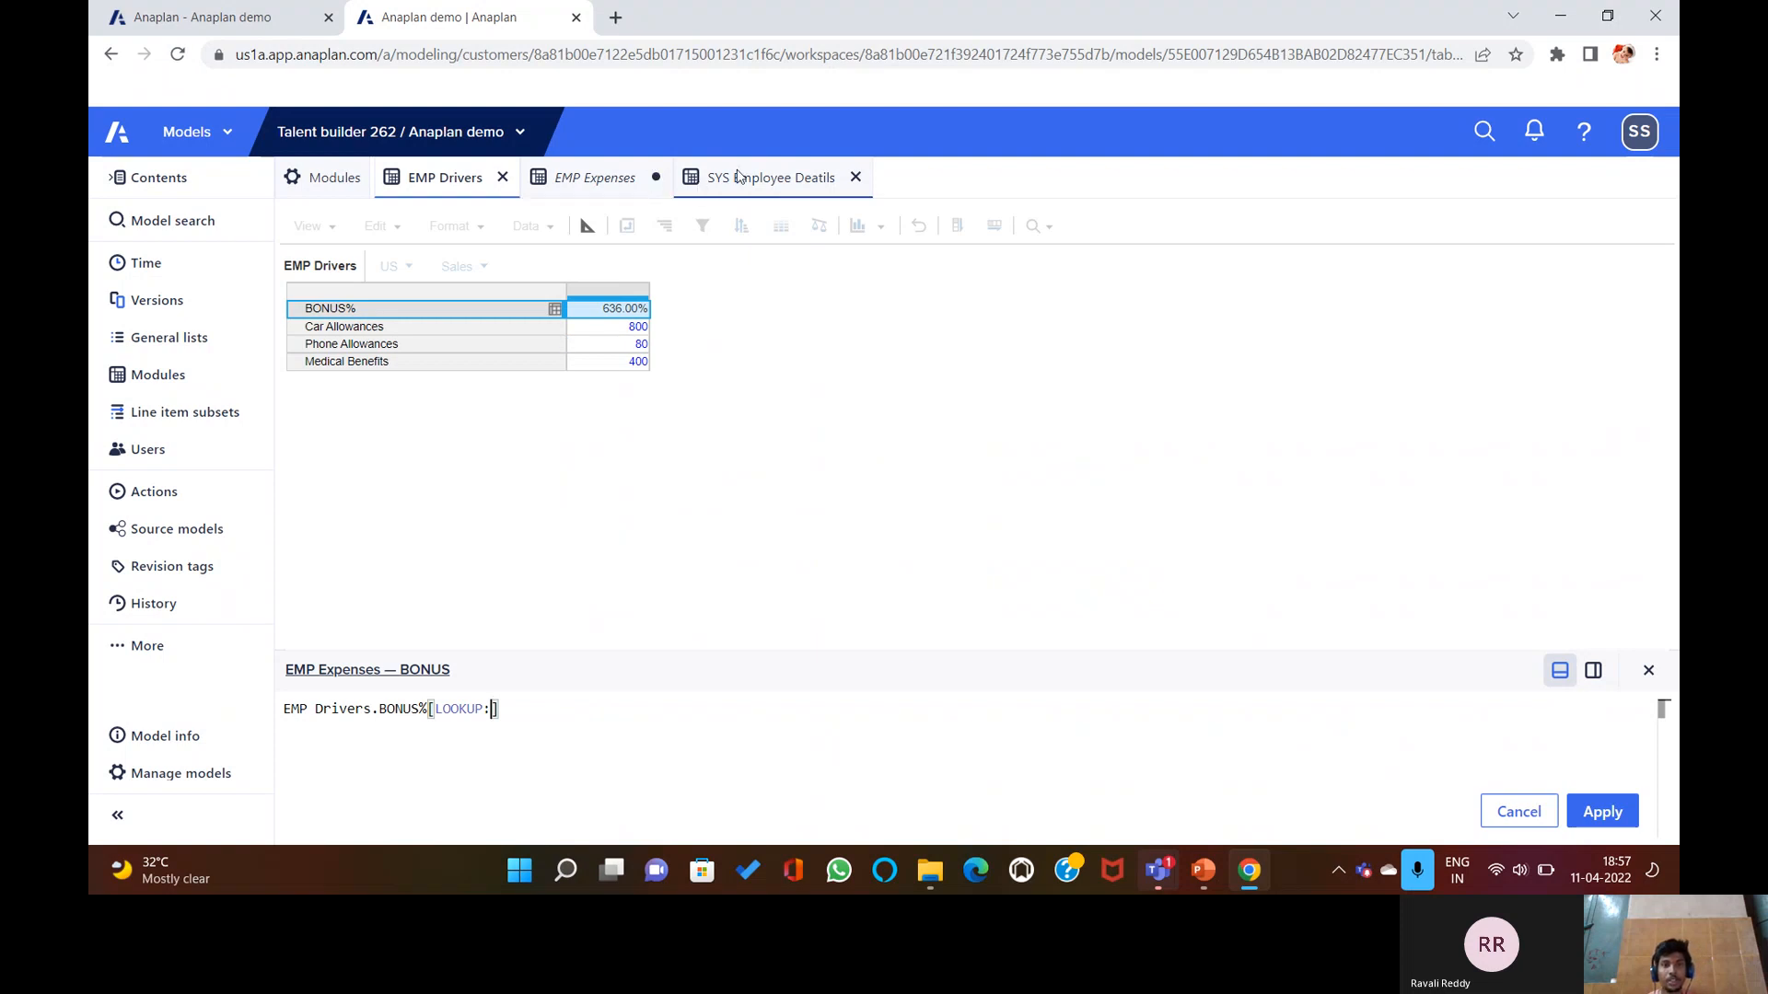
left_click(761, 292)
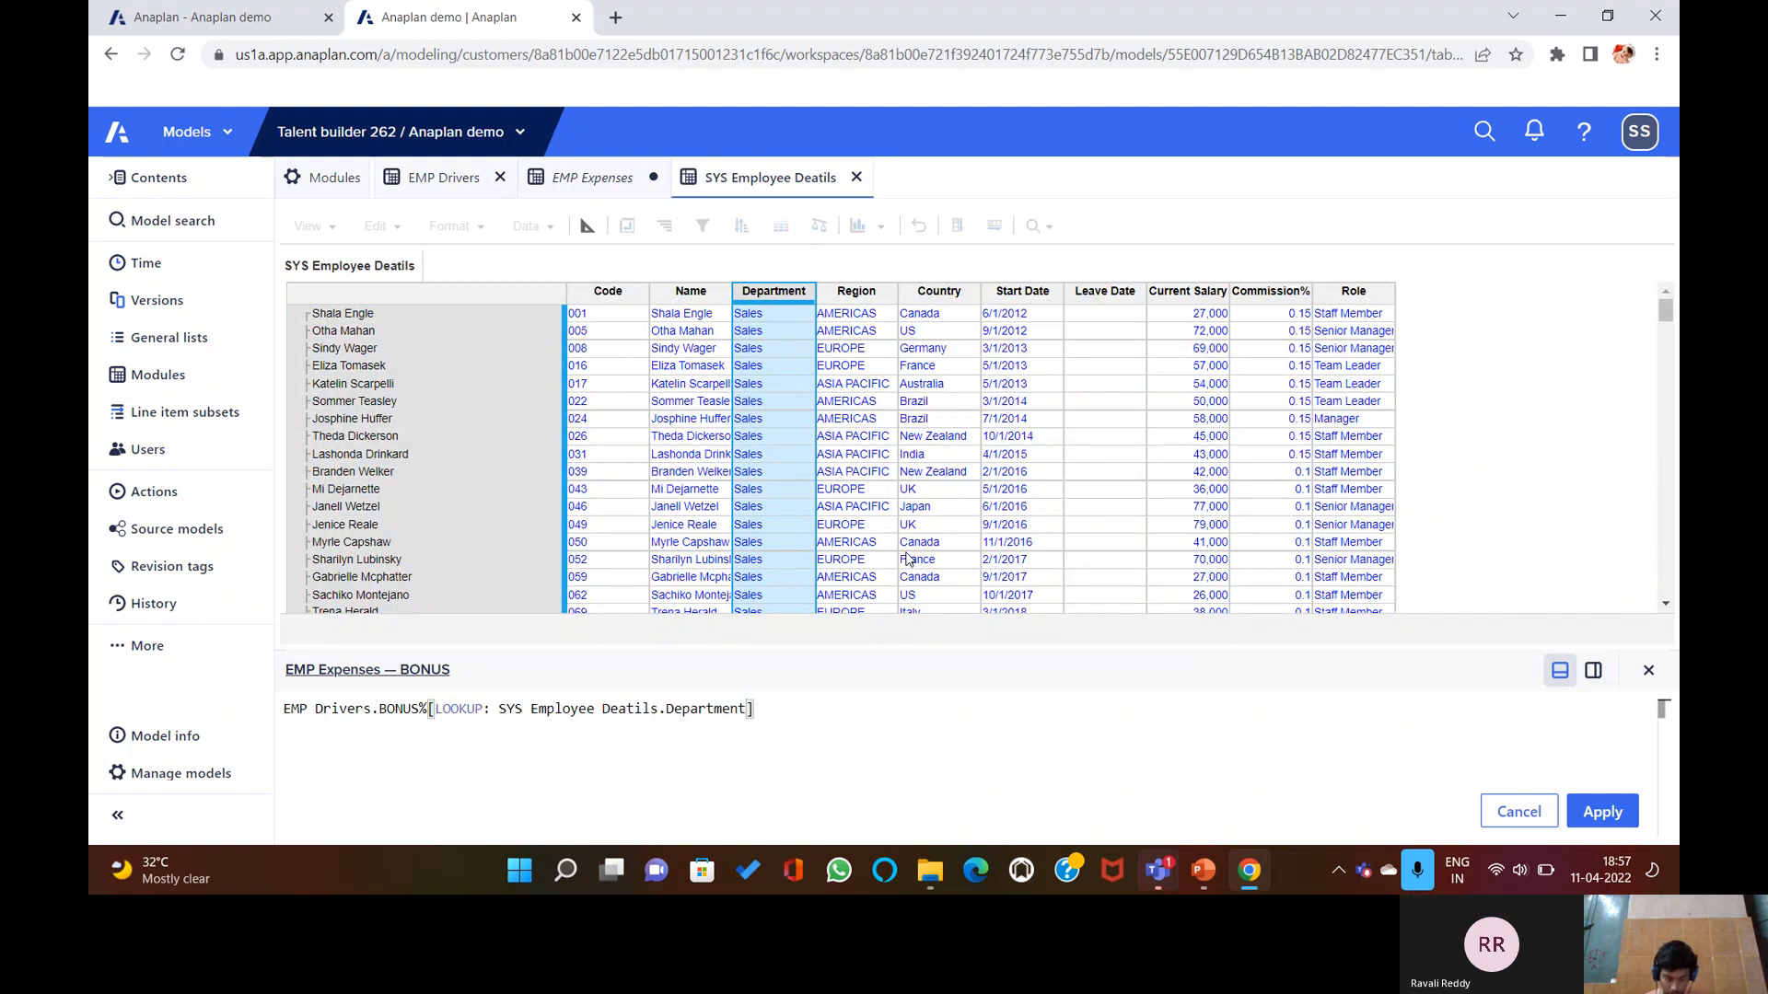
type(", ")
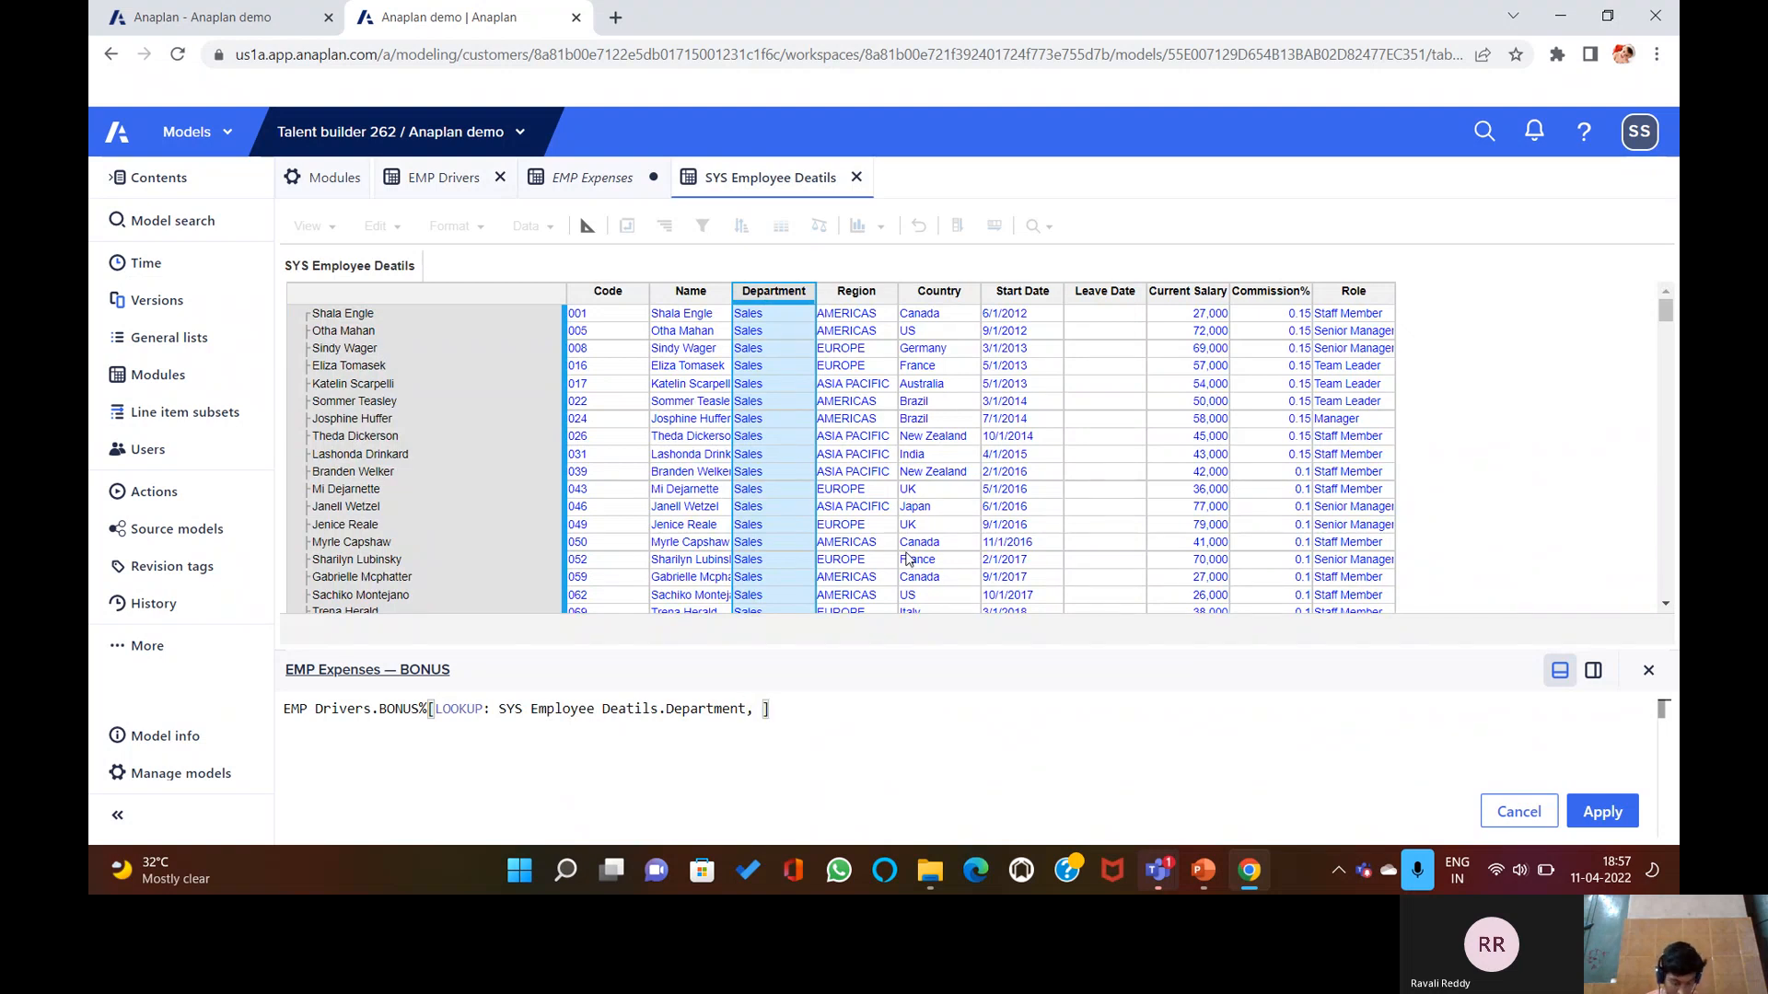
type("LOOKUP:")
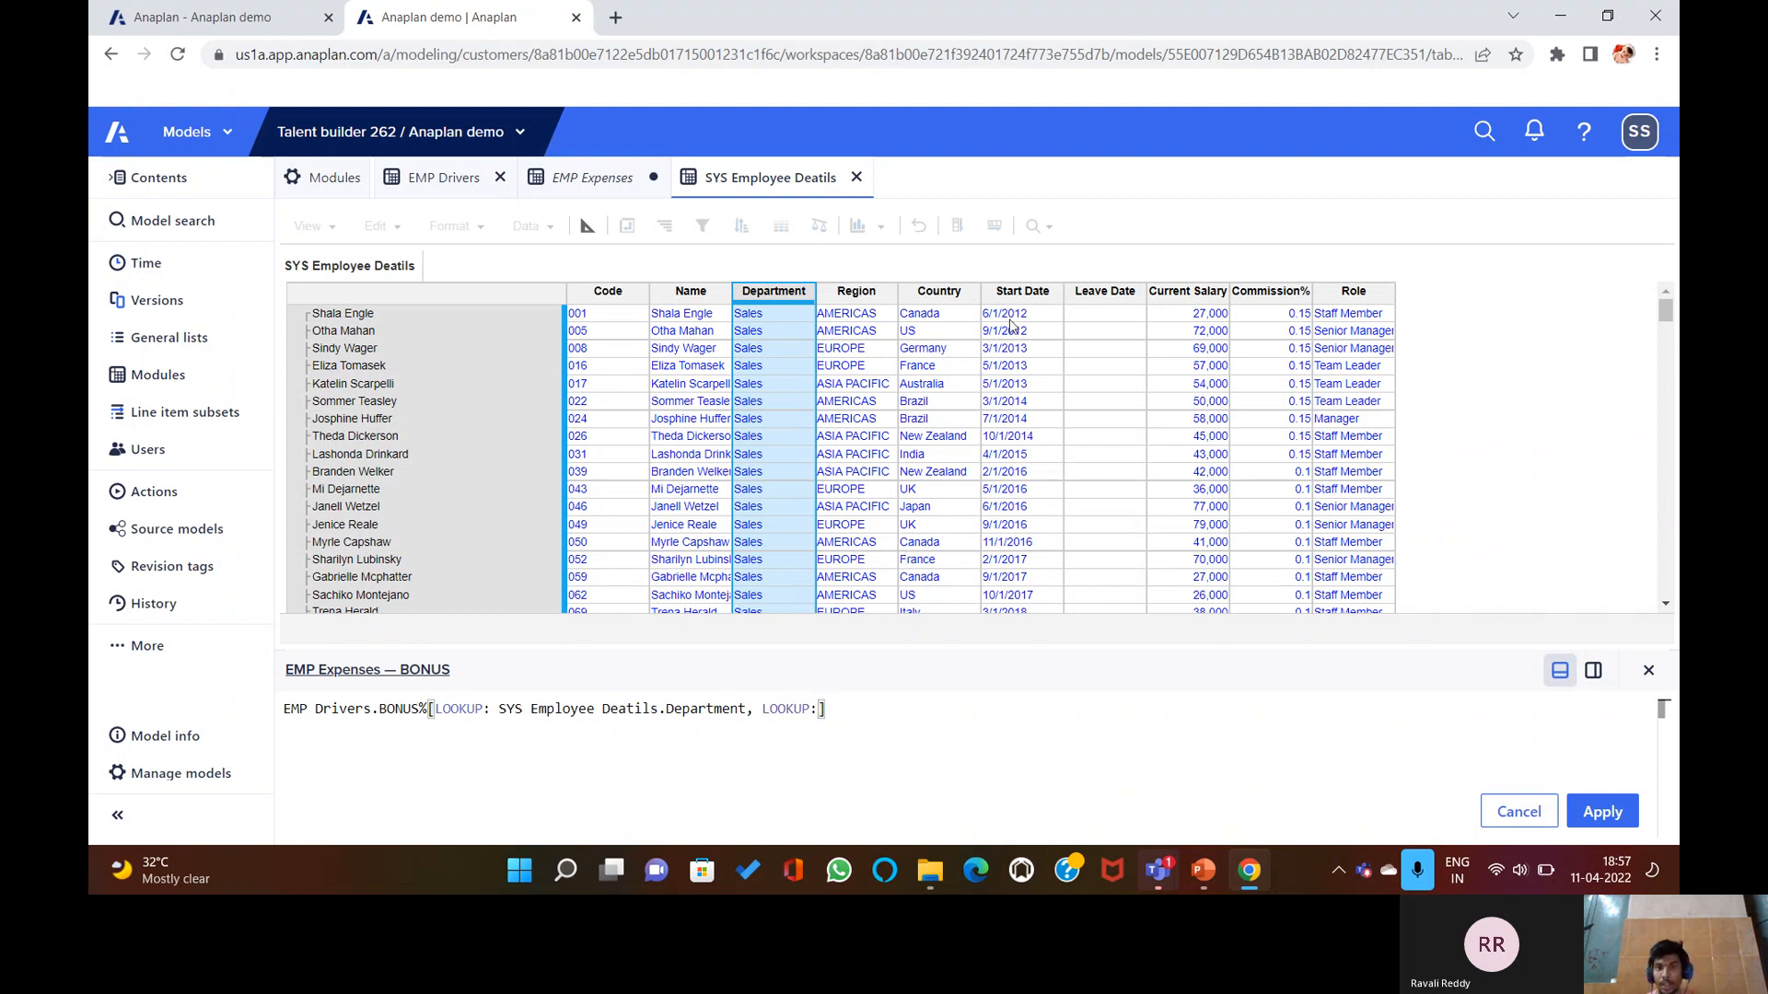
left_click(962, 292)
key("Return")
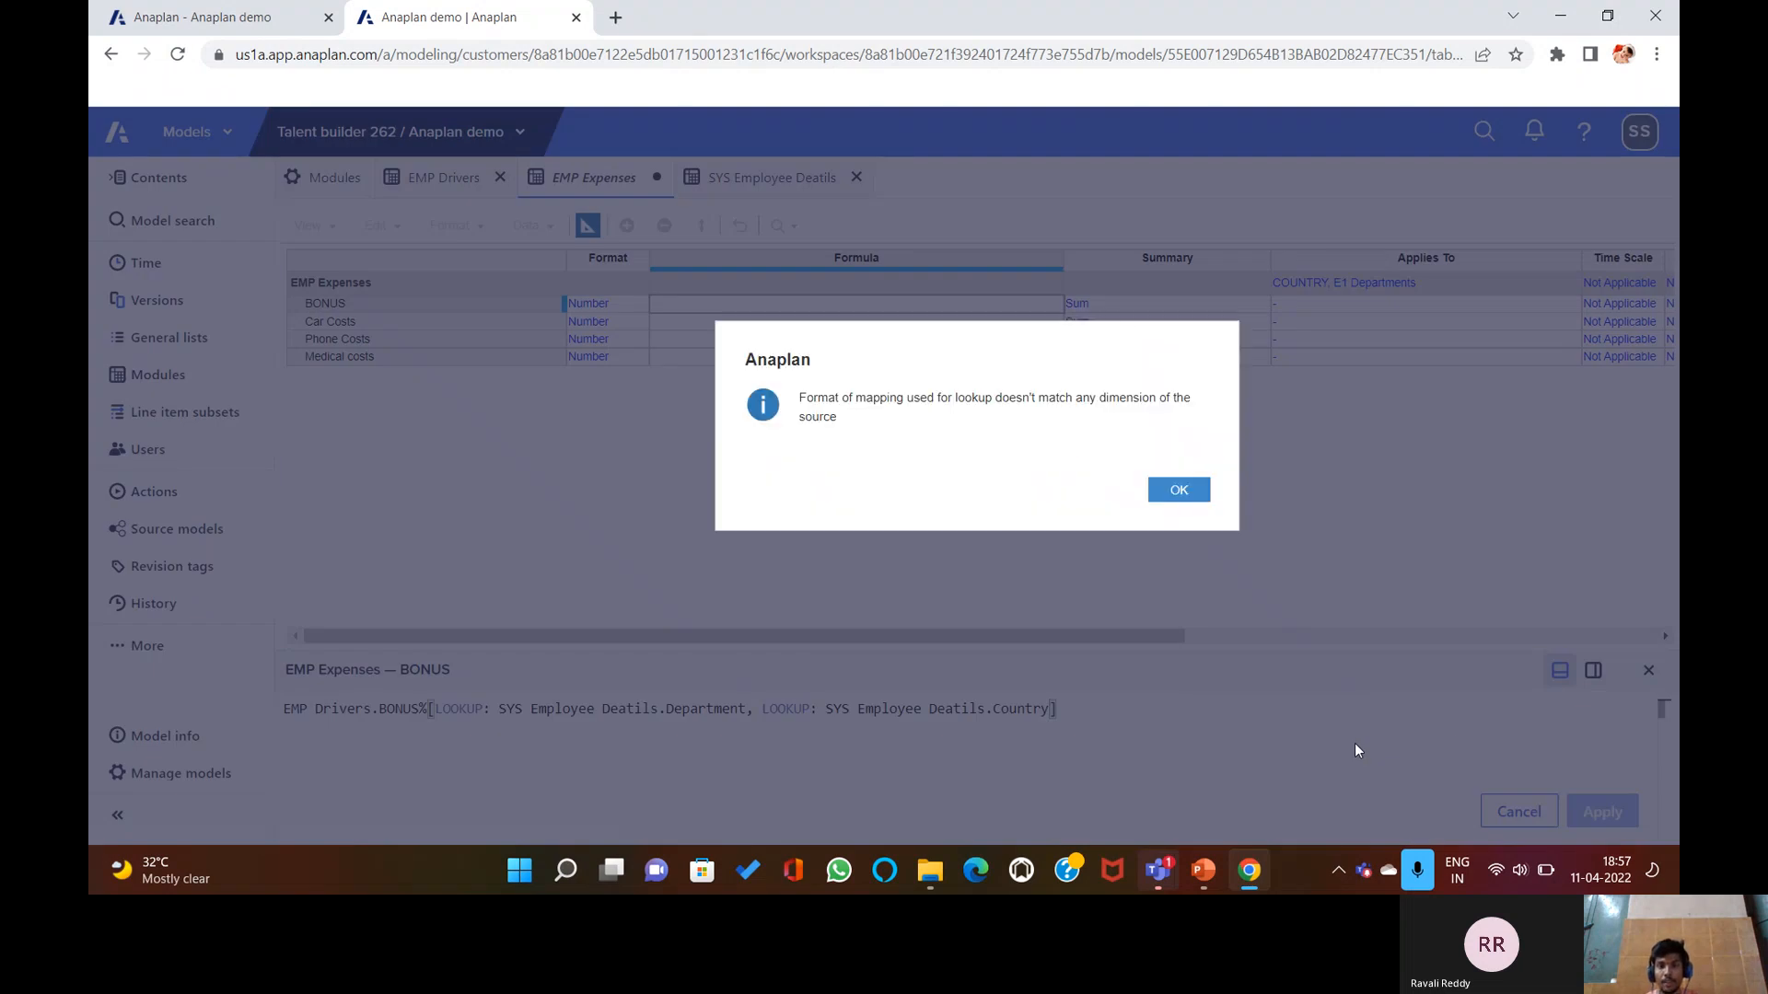
left_click(1178, 493)
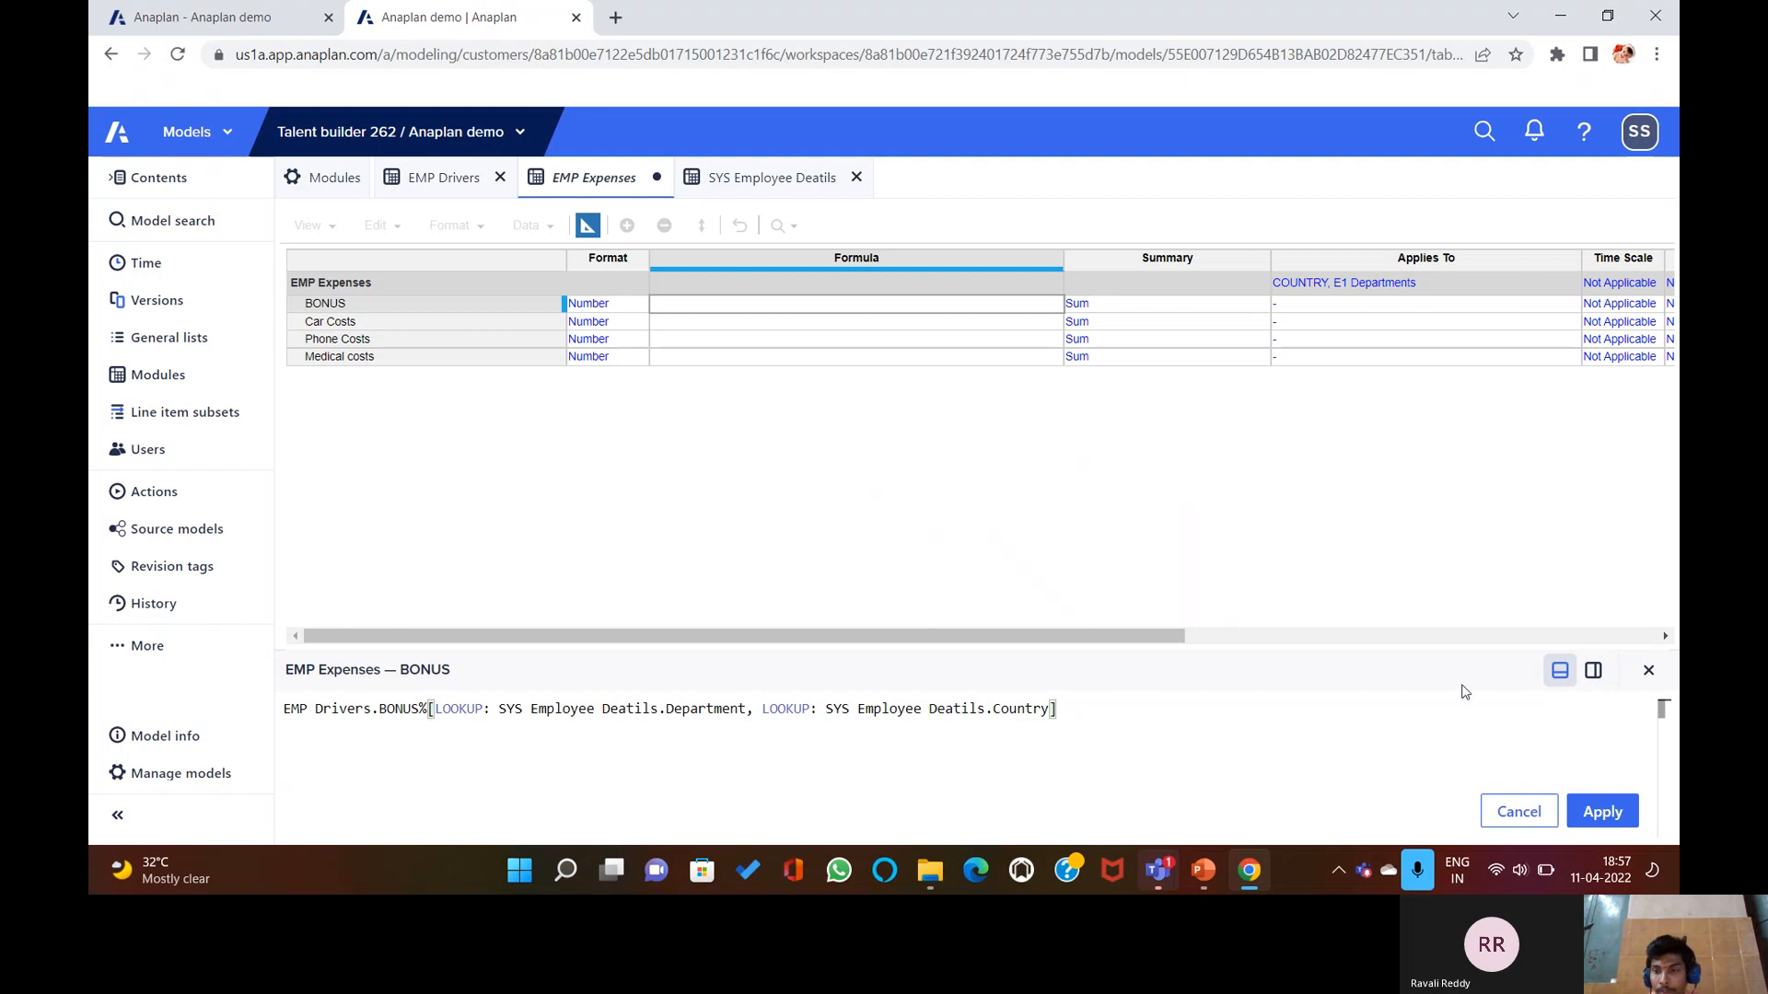
left_click(1648, 670)
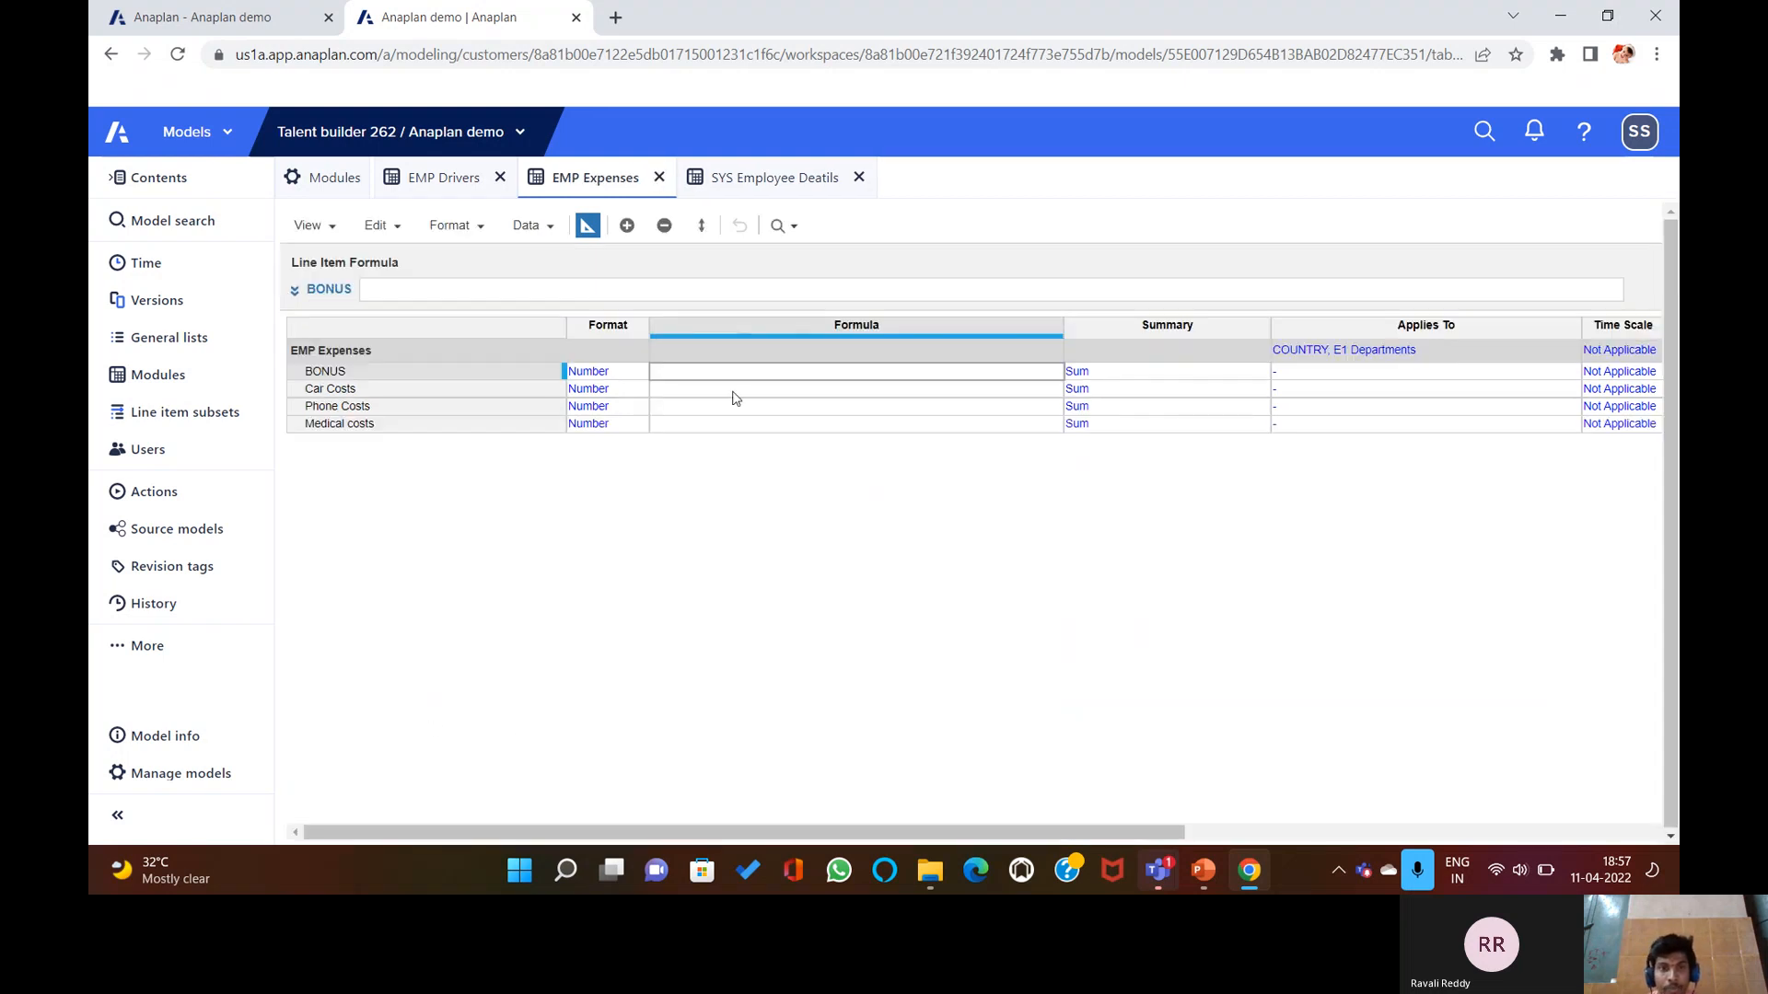
Open a blank EMP Expenses BONUS formula with EMP Drivers shown for referencing.
left_click(717, 176)
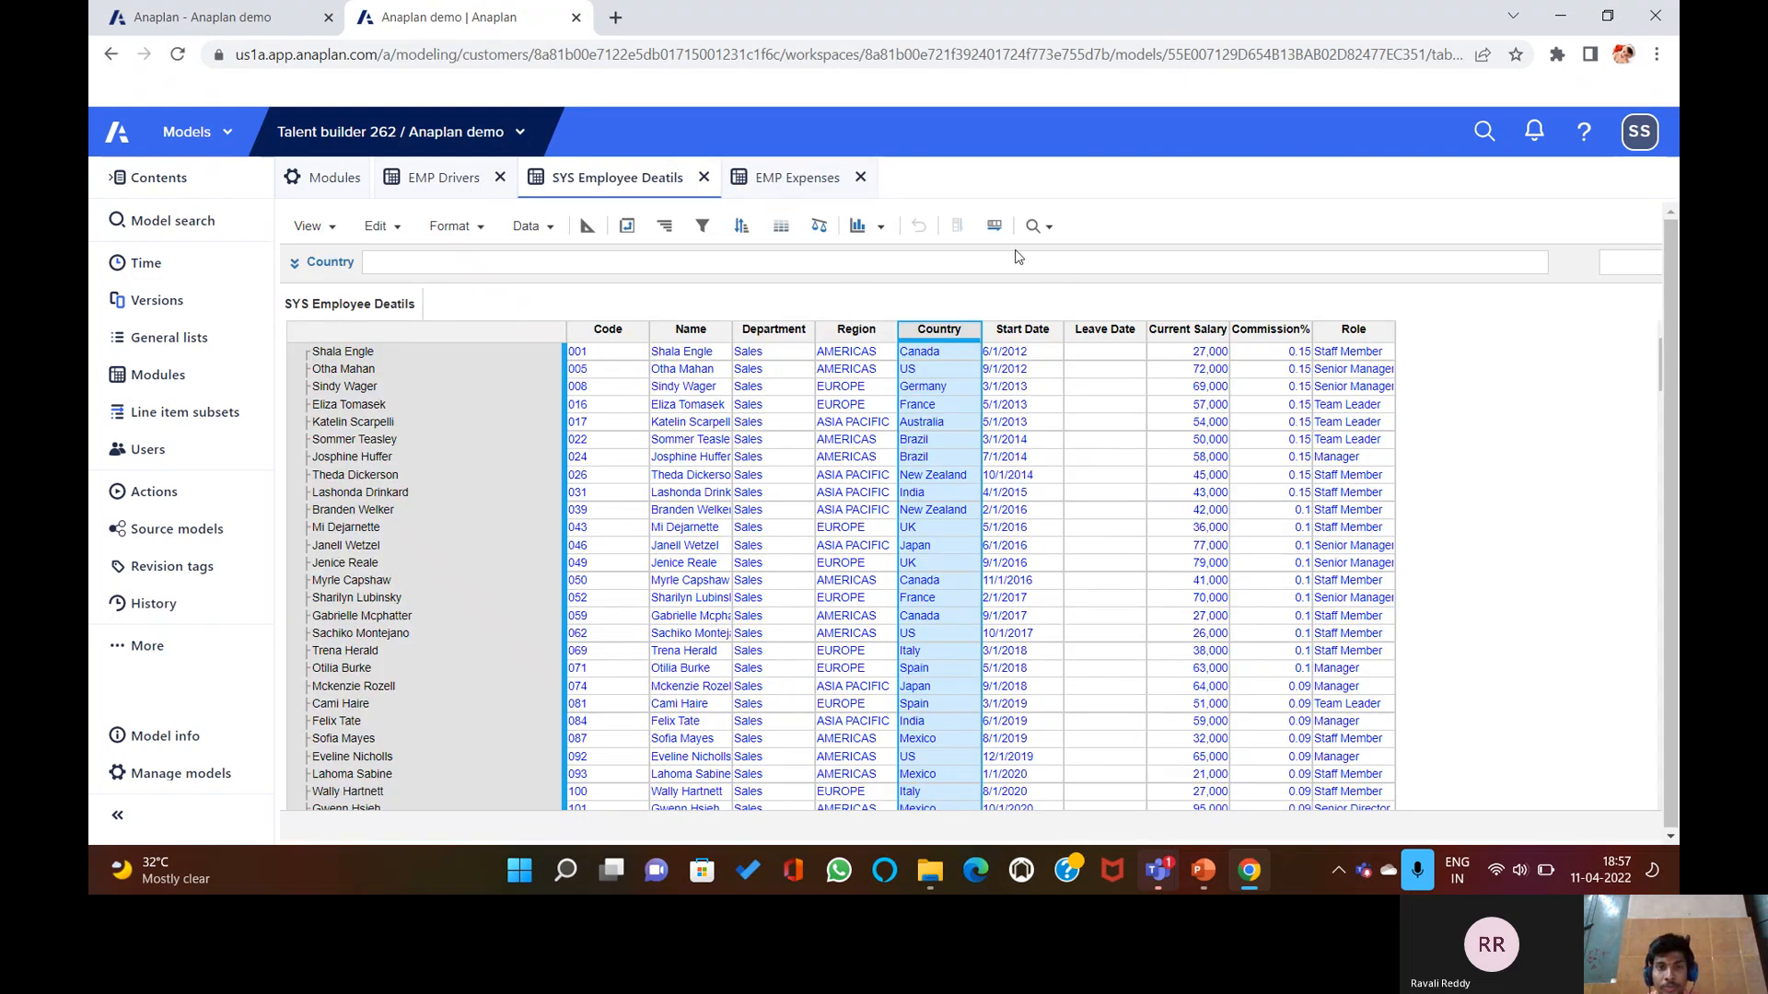
left_click(784, 181)
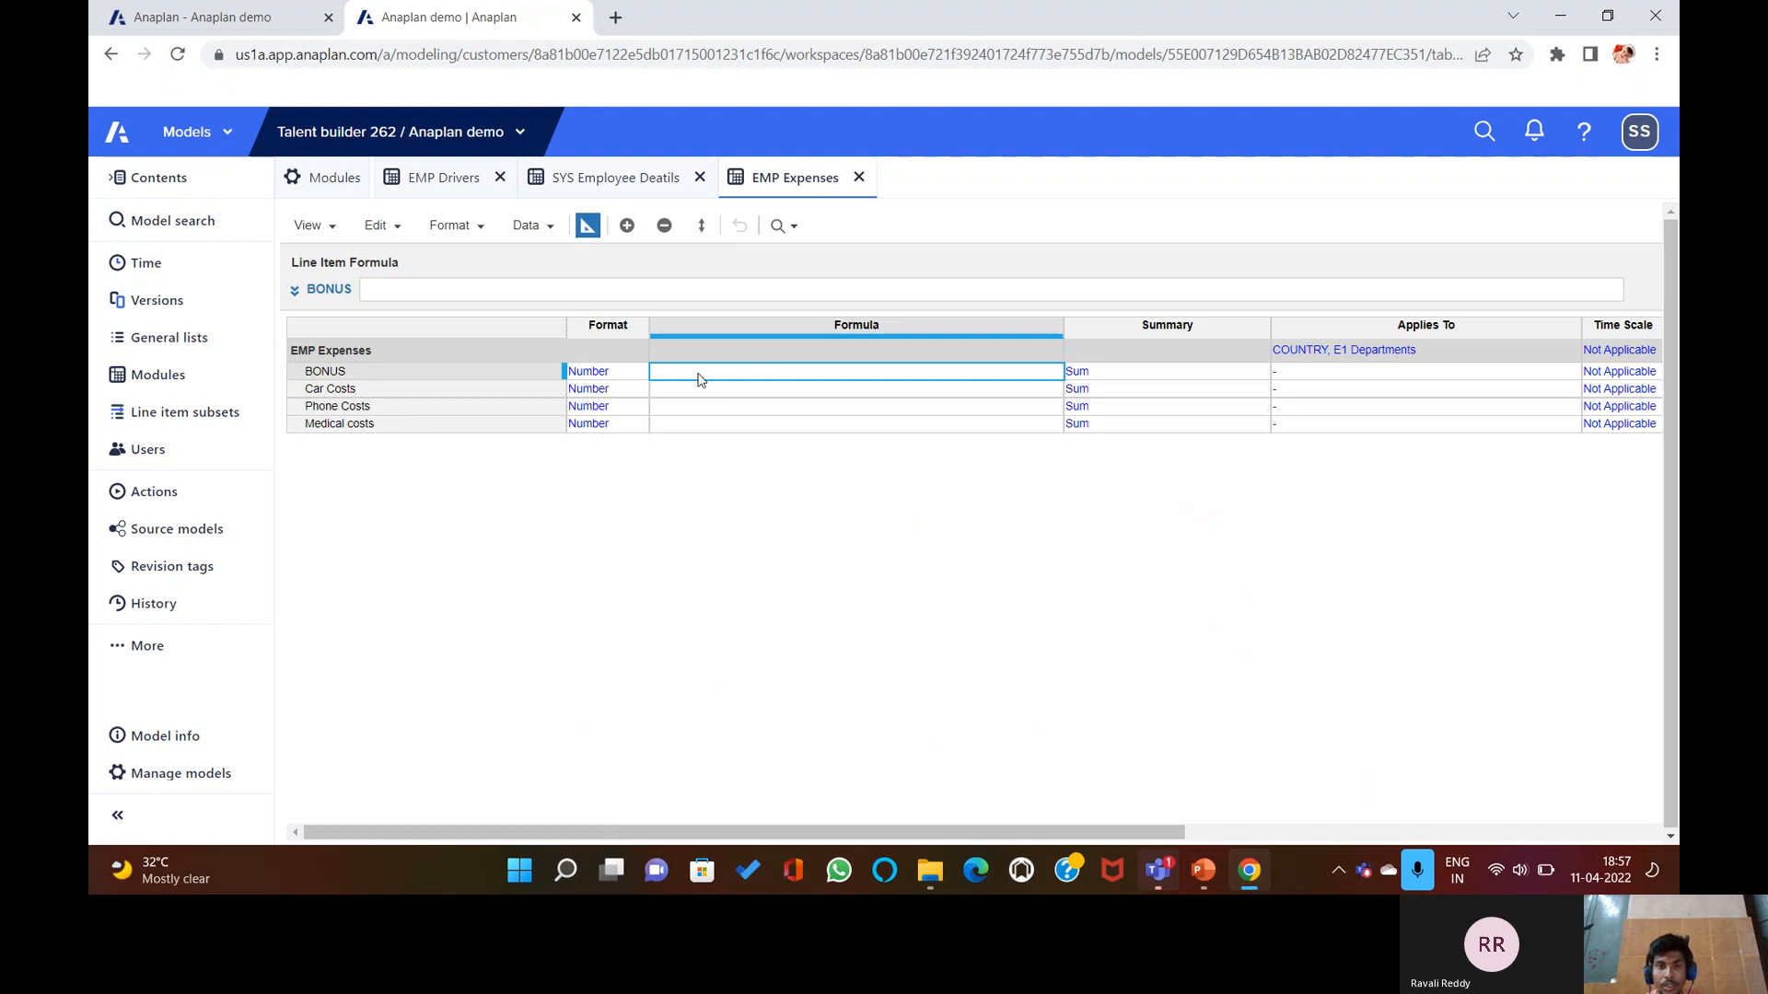
left_click(647, 287)
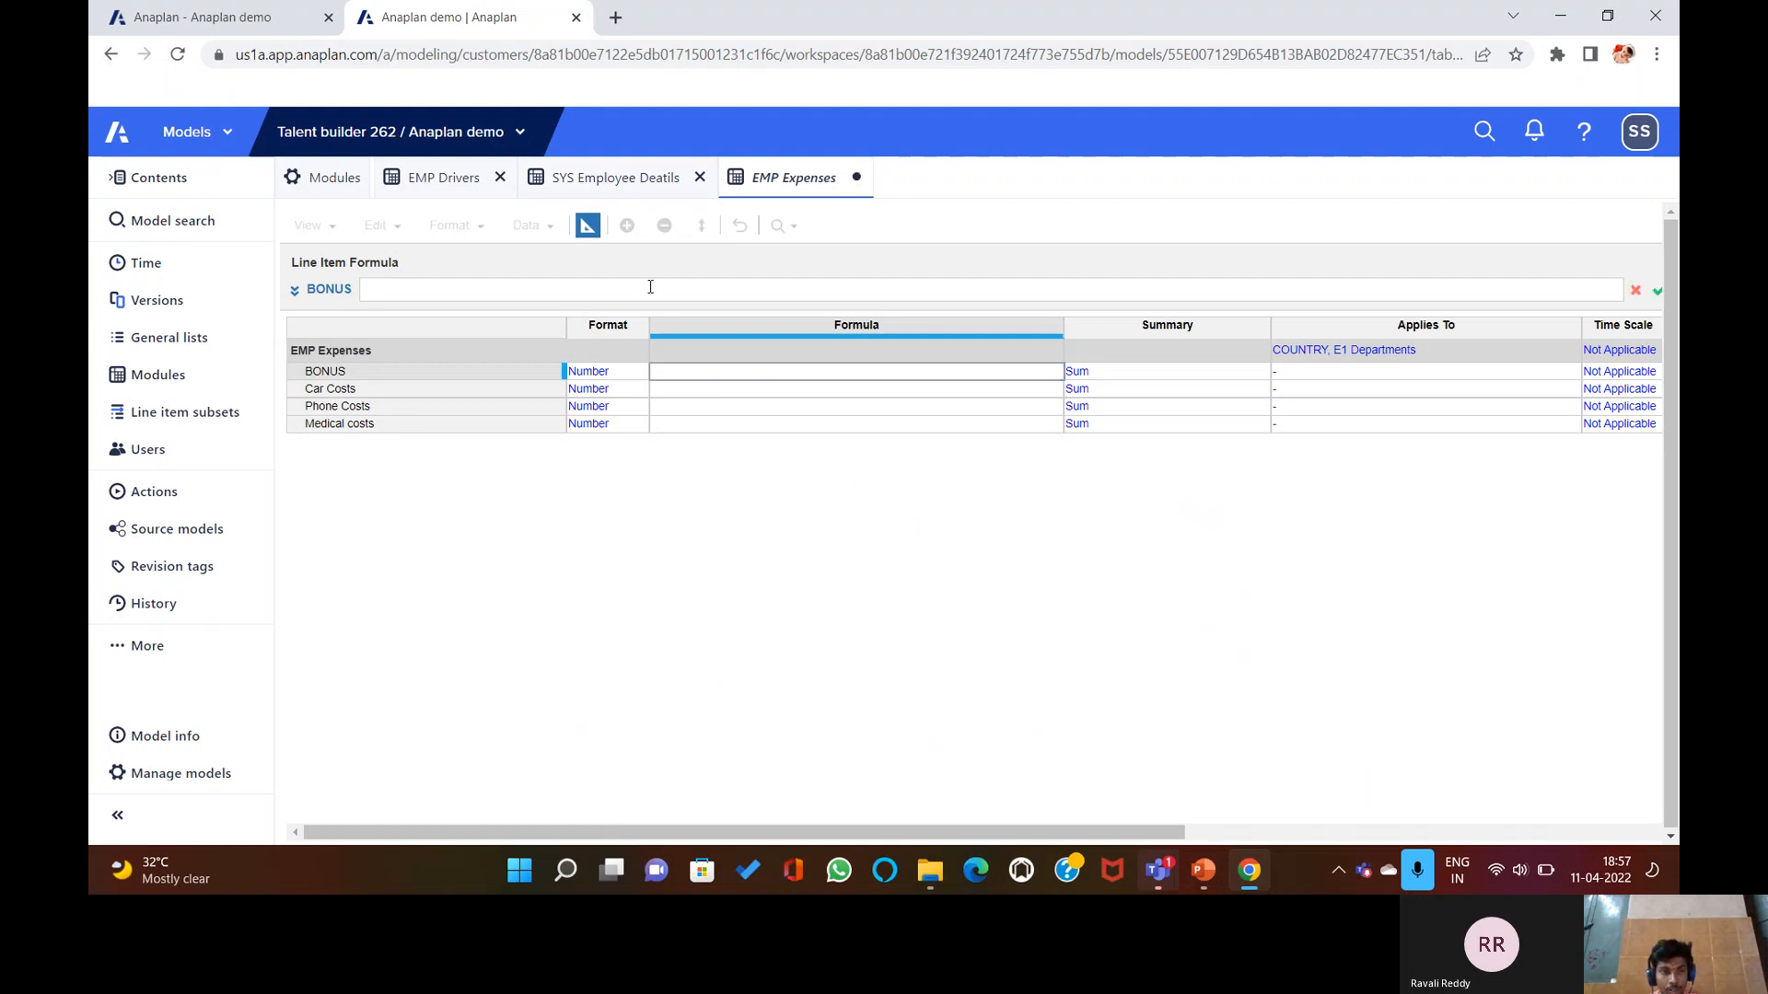
left_click(443, 177)
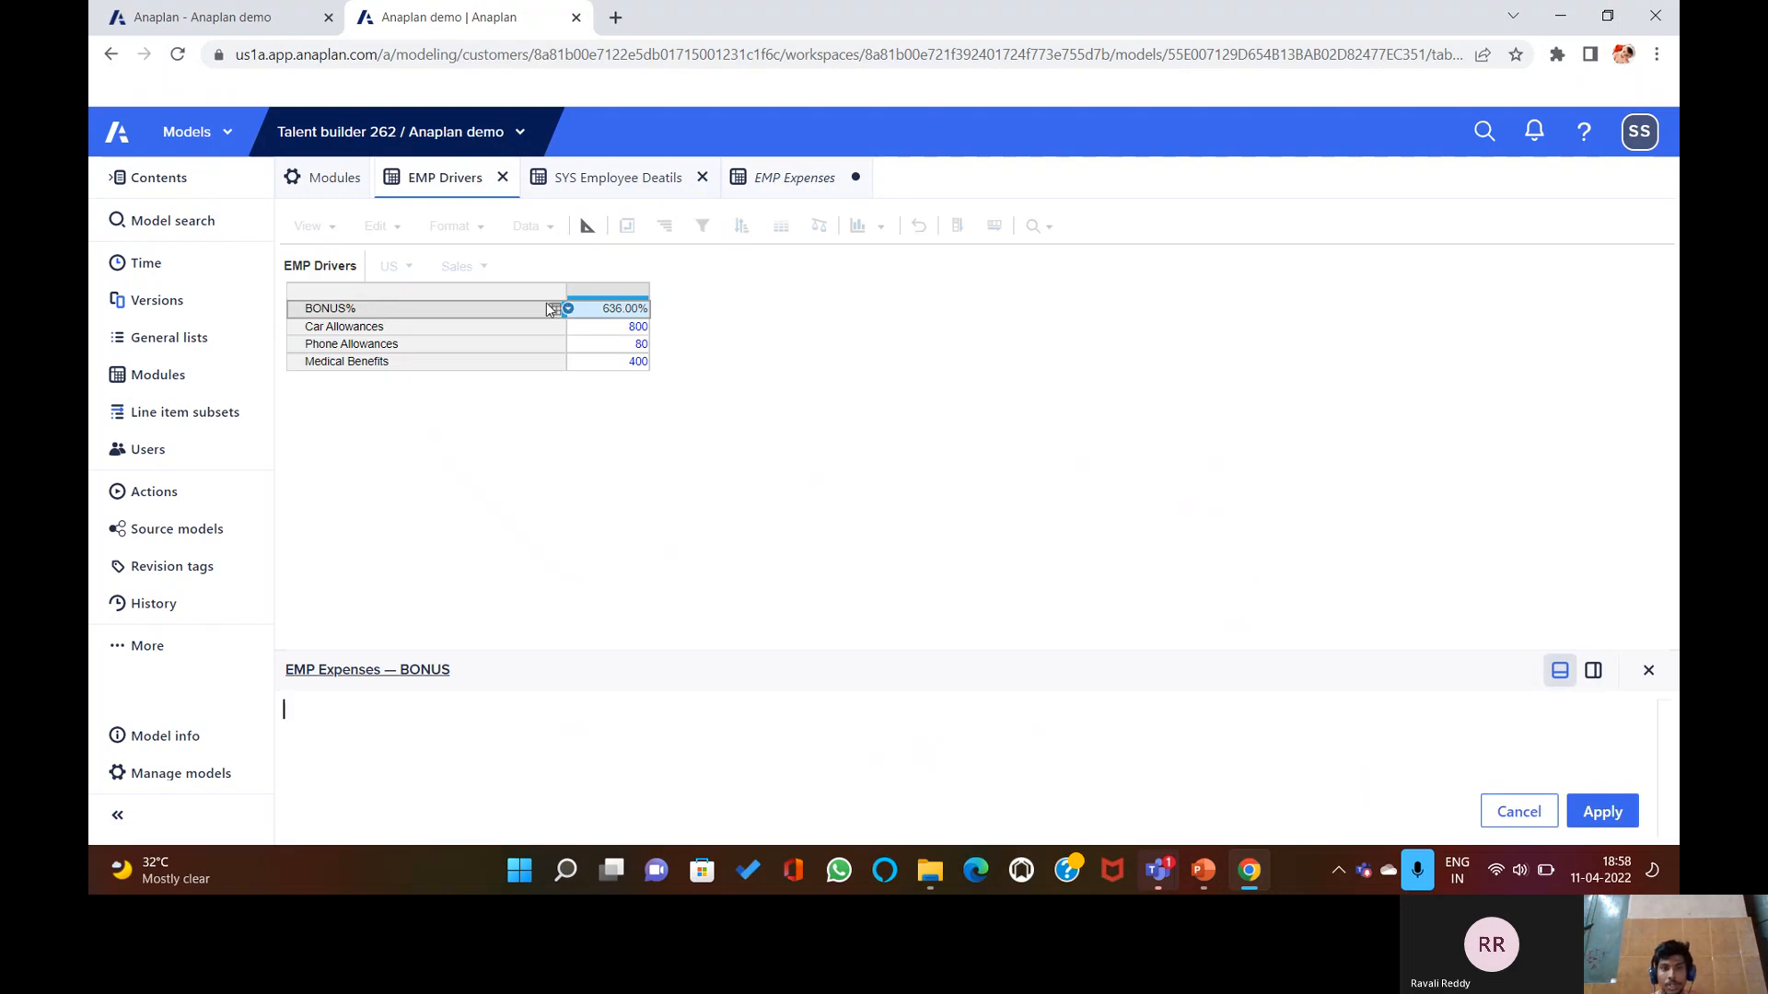
Discard the BONUS formula edit and show the EMP Drivers blueprint.
left_click(587, 225)
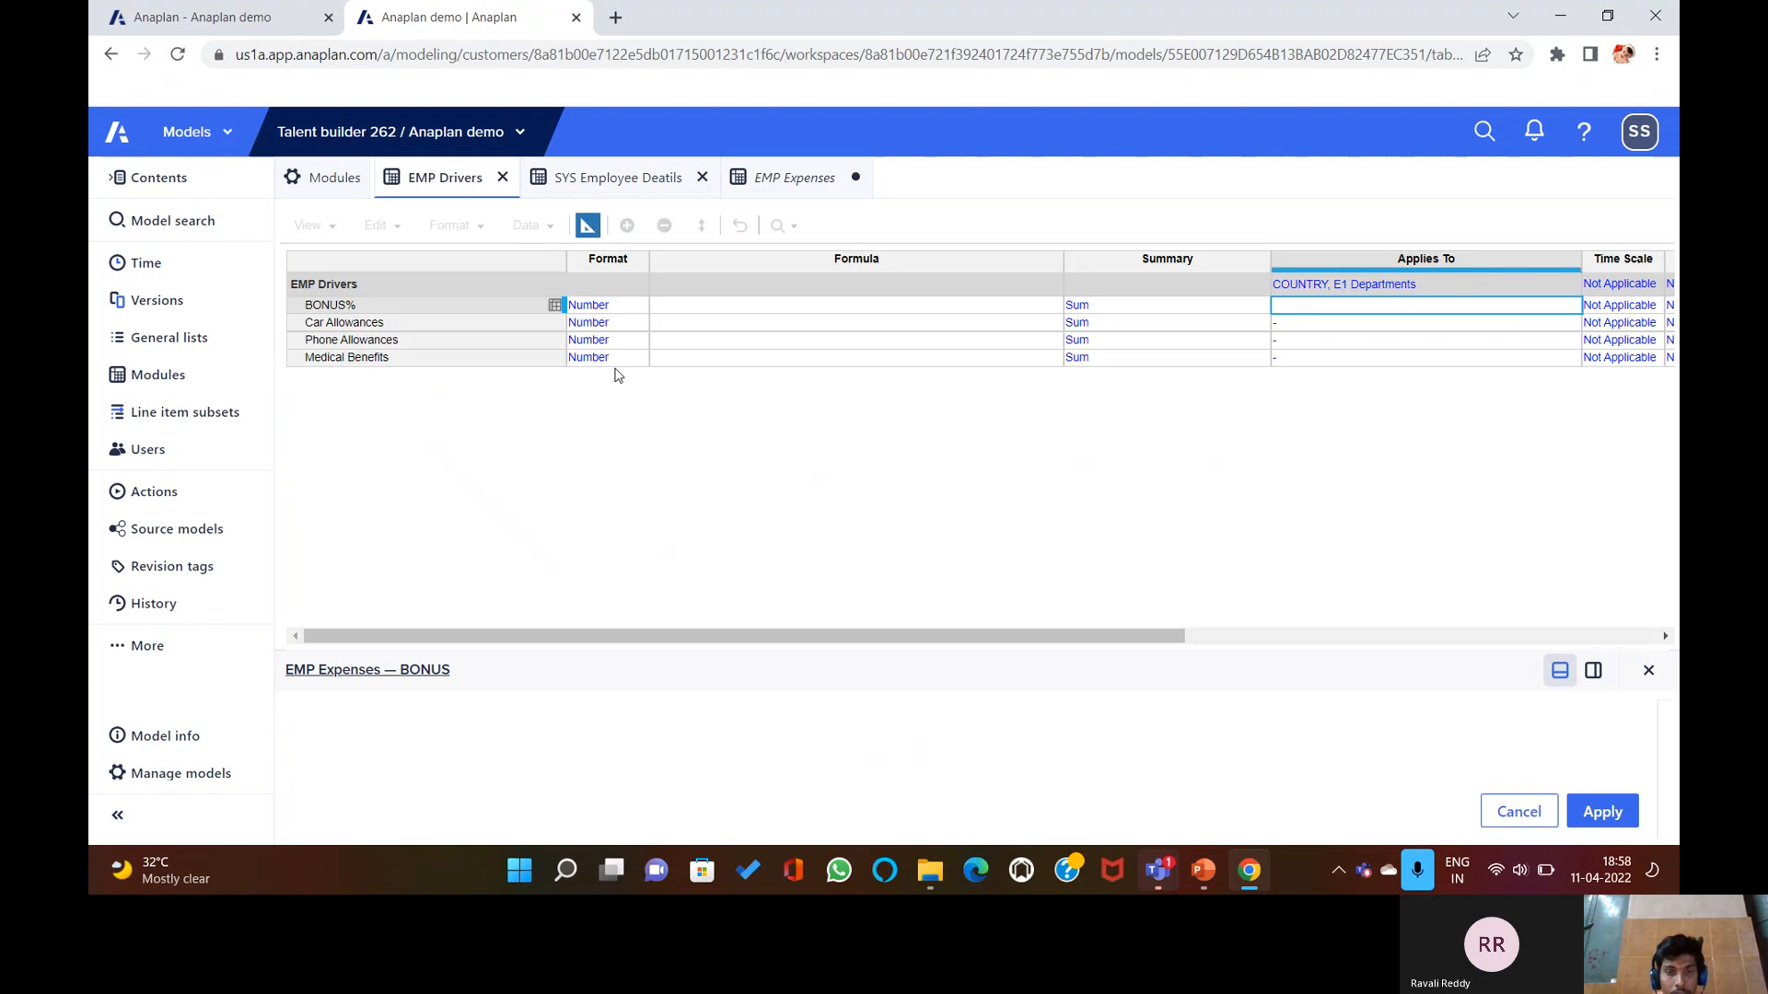
left_click(1648, 669)
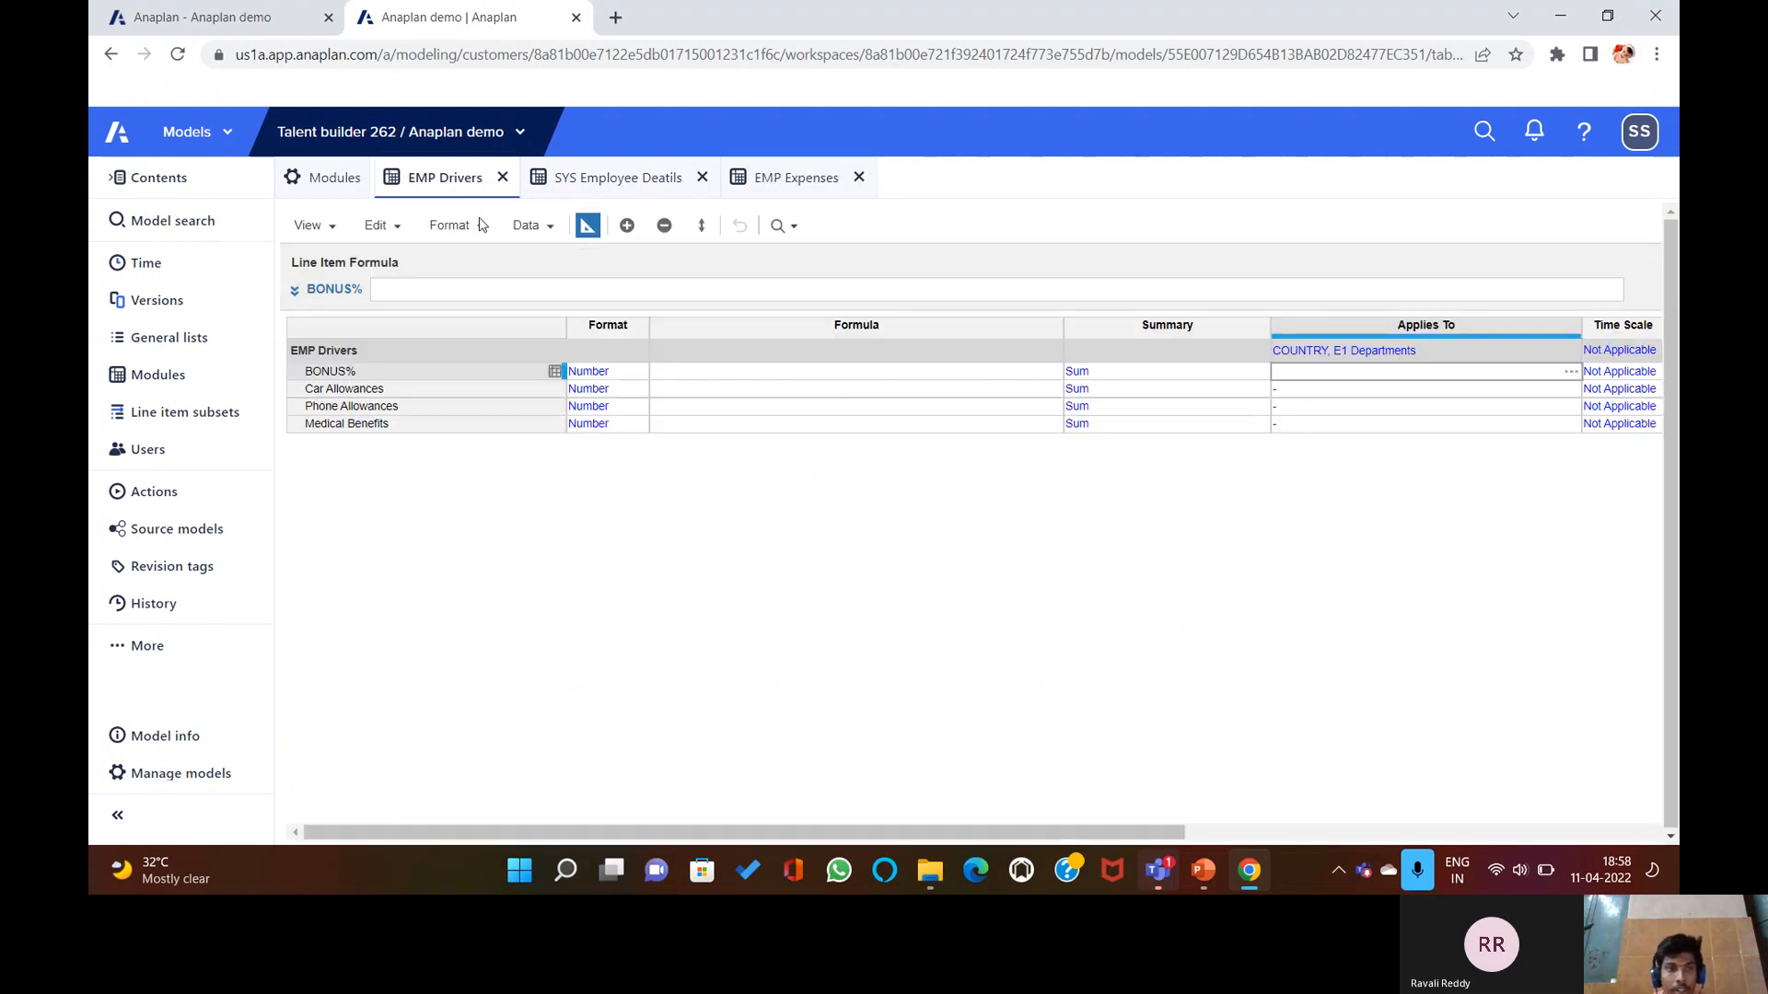
left_click(588, 225)
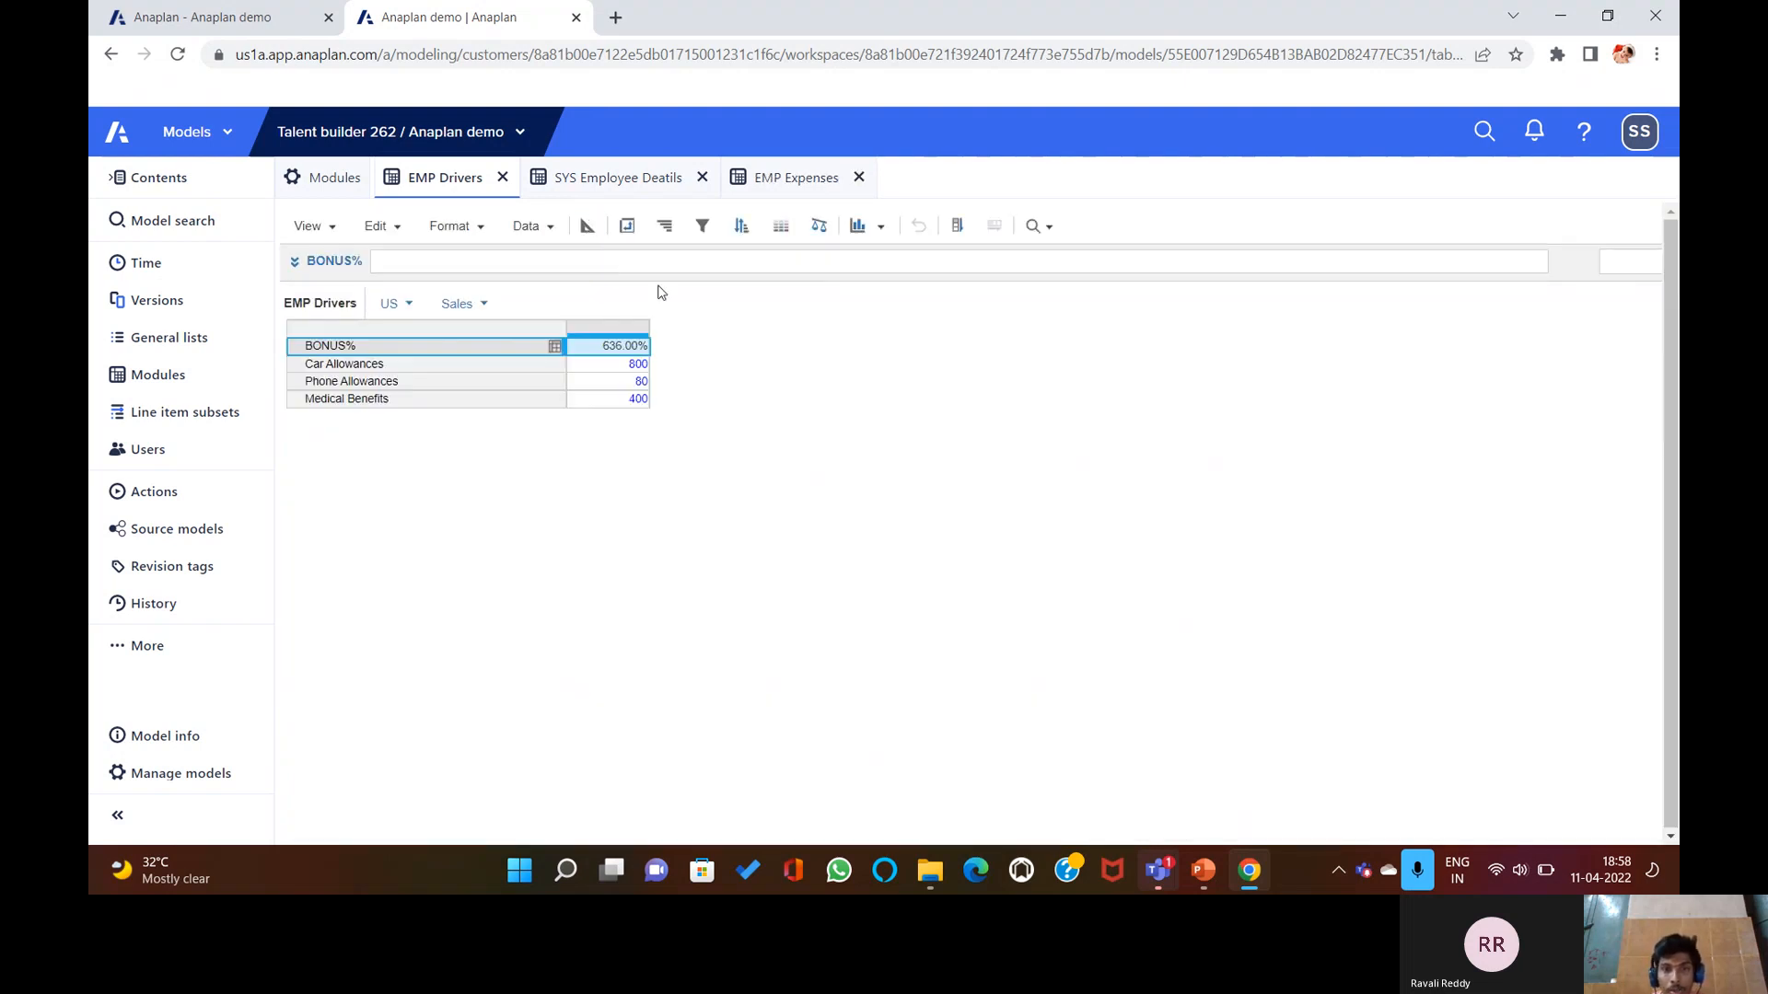
left_click(588, 226)
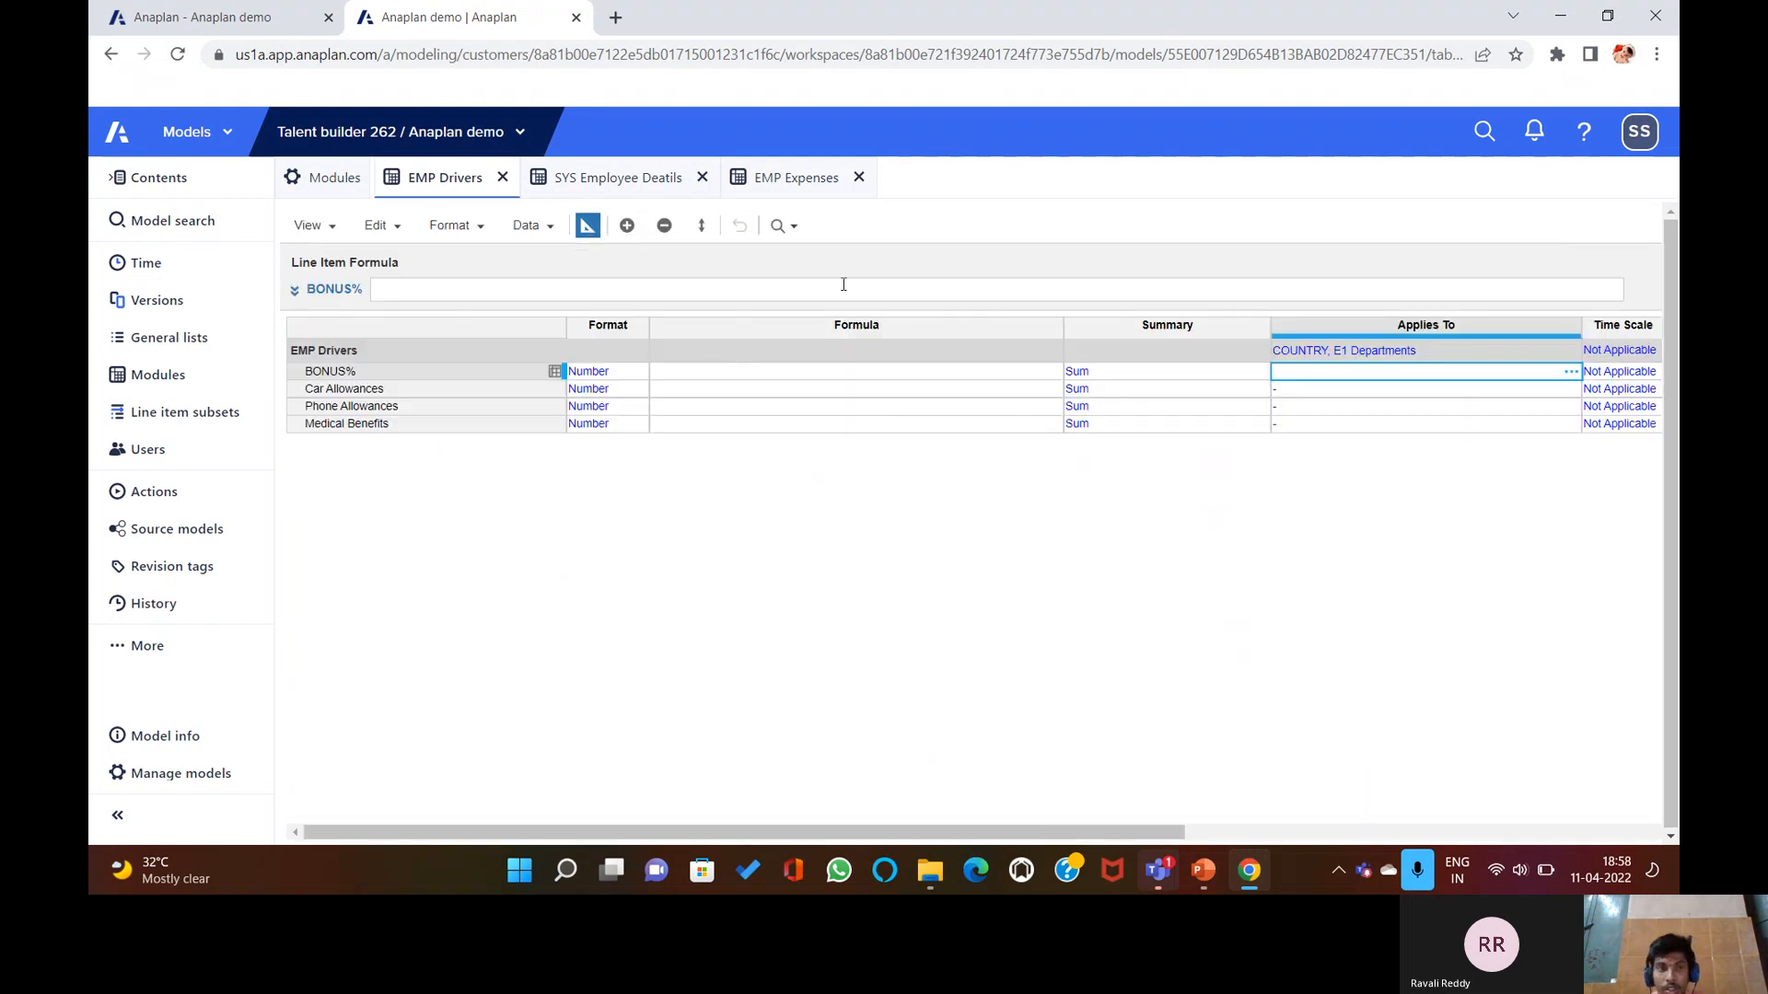
Clear COUNTRY and E1 Departments from EMP Drivers' Applies To and confirm the change.
left_click(770, 179)
left_click(452, 173)
left_click(1440, 350)
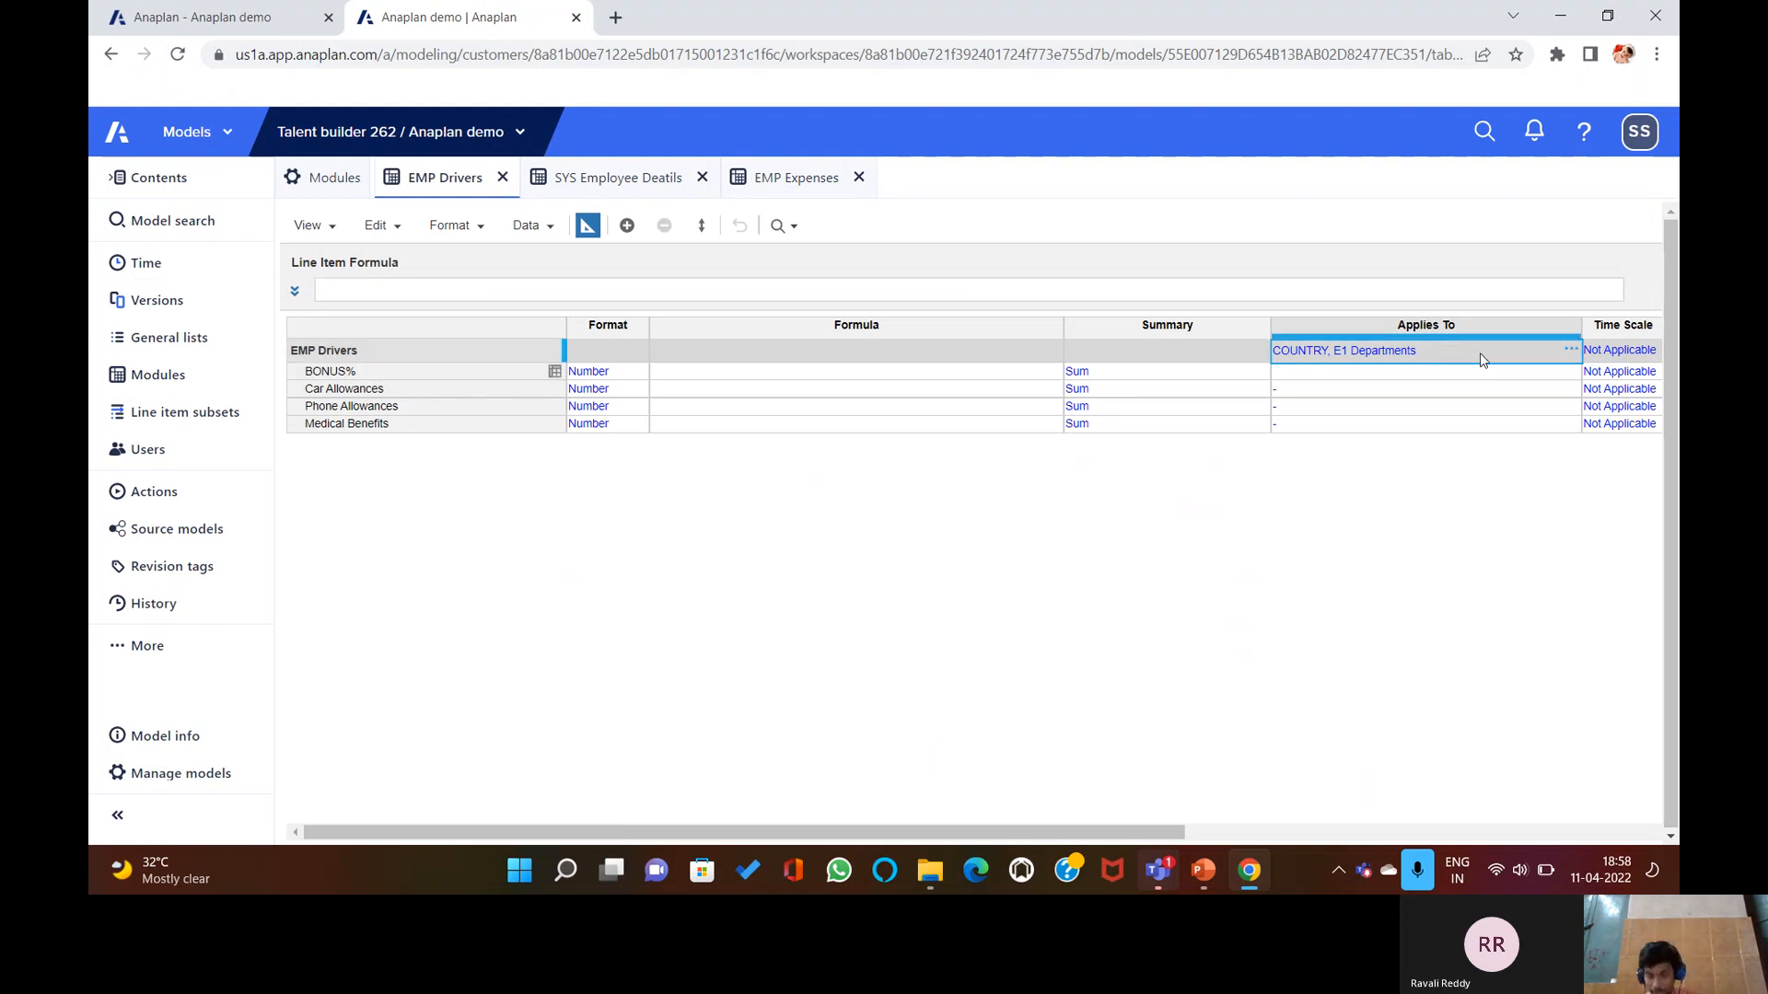
key("BackSpace")
key("Return")
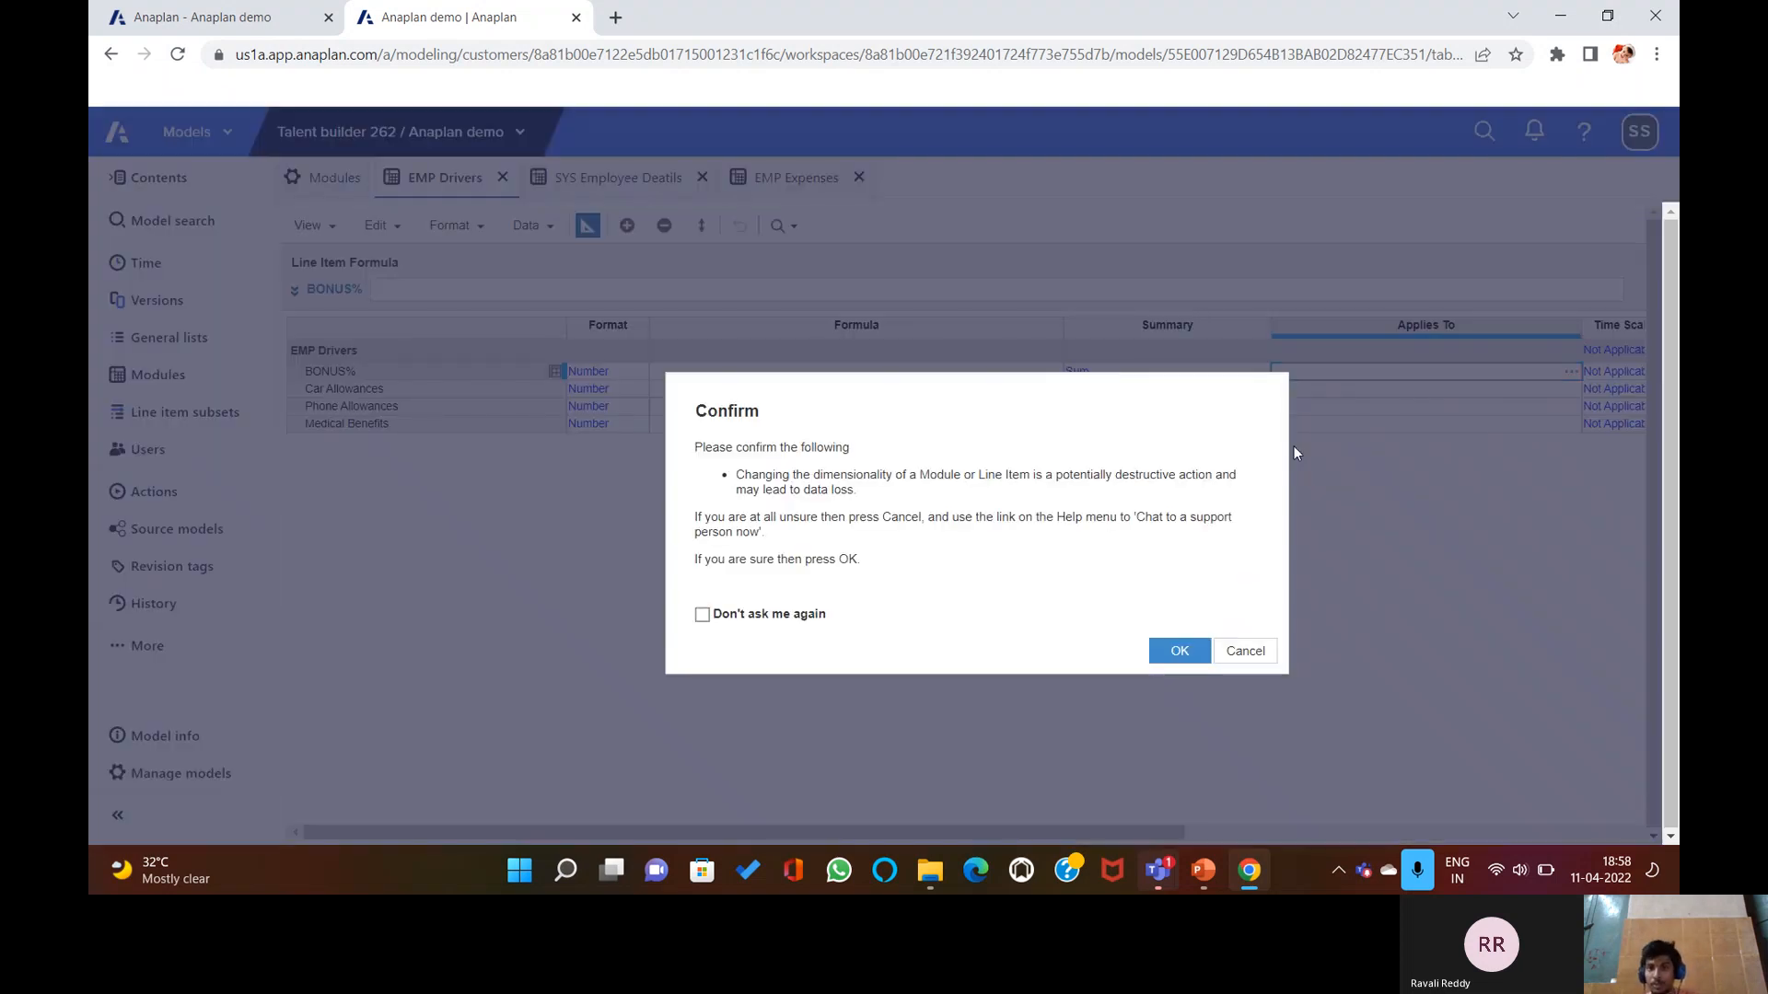
left_click(1179, 652)
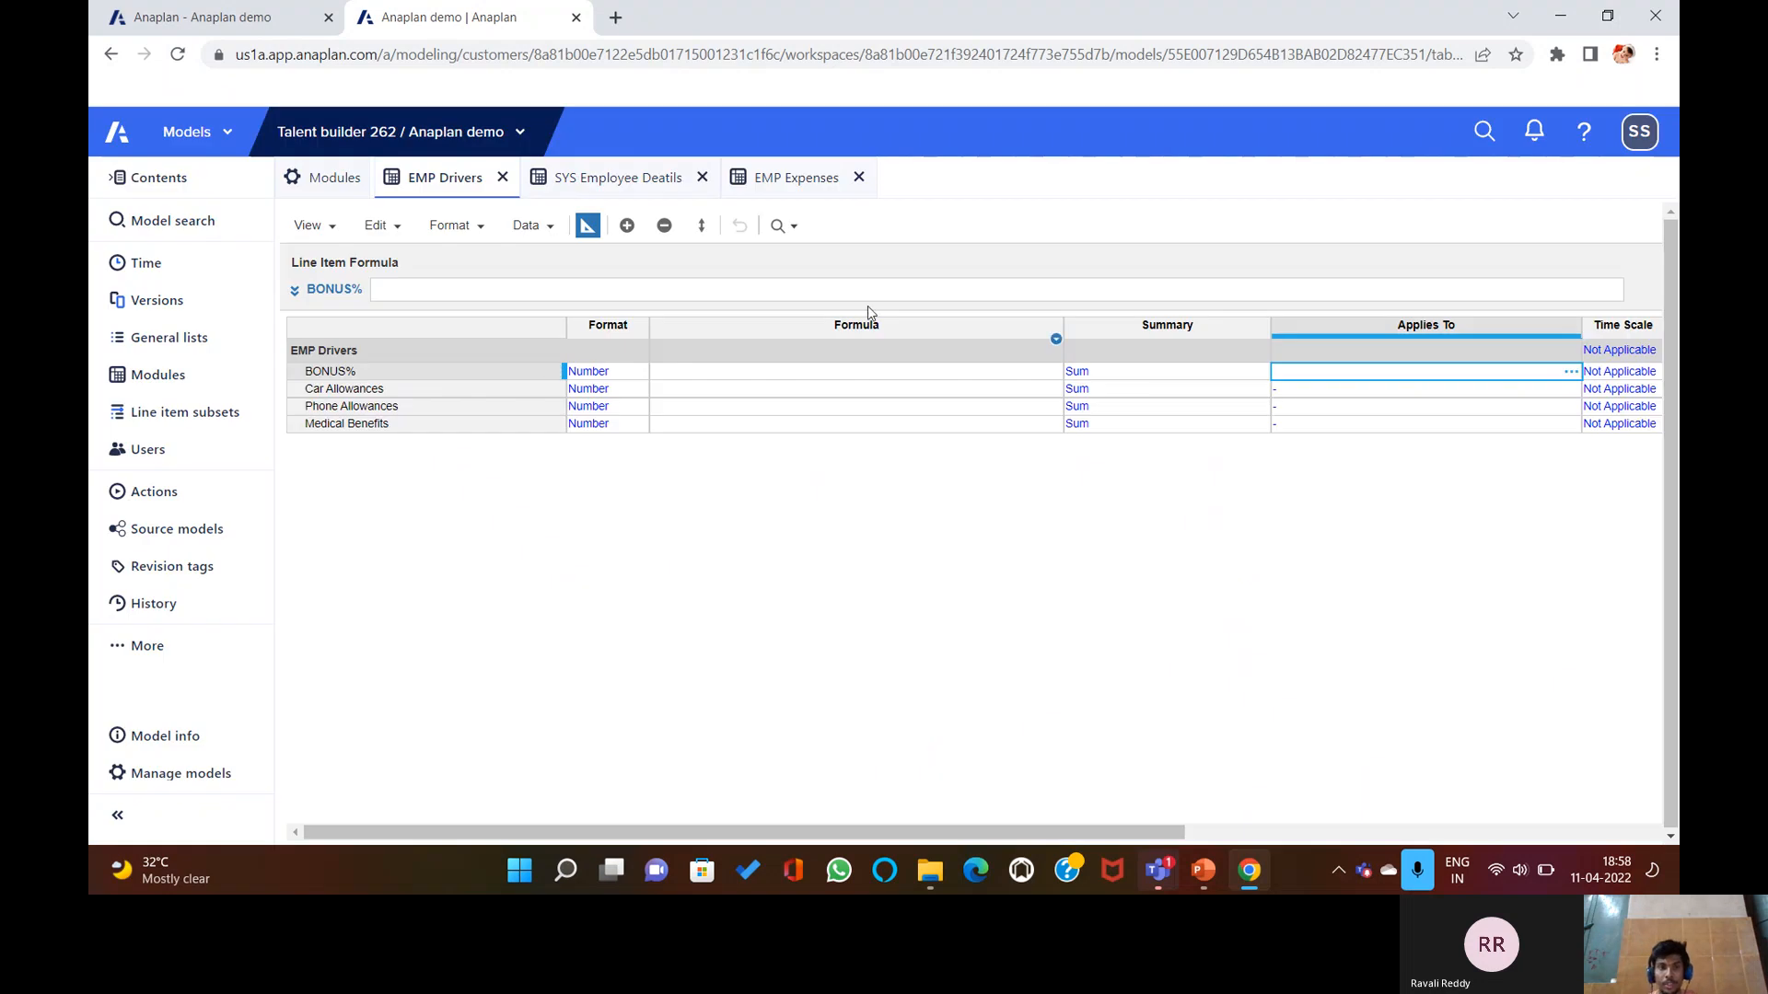
left_click(797, 180)
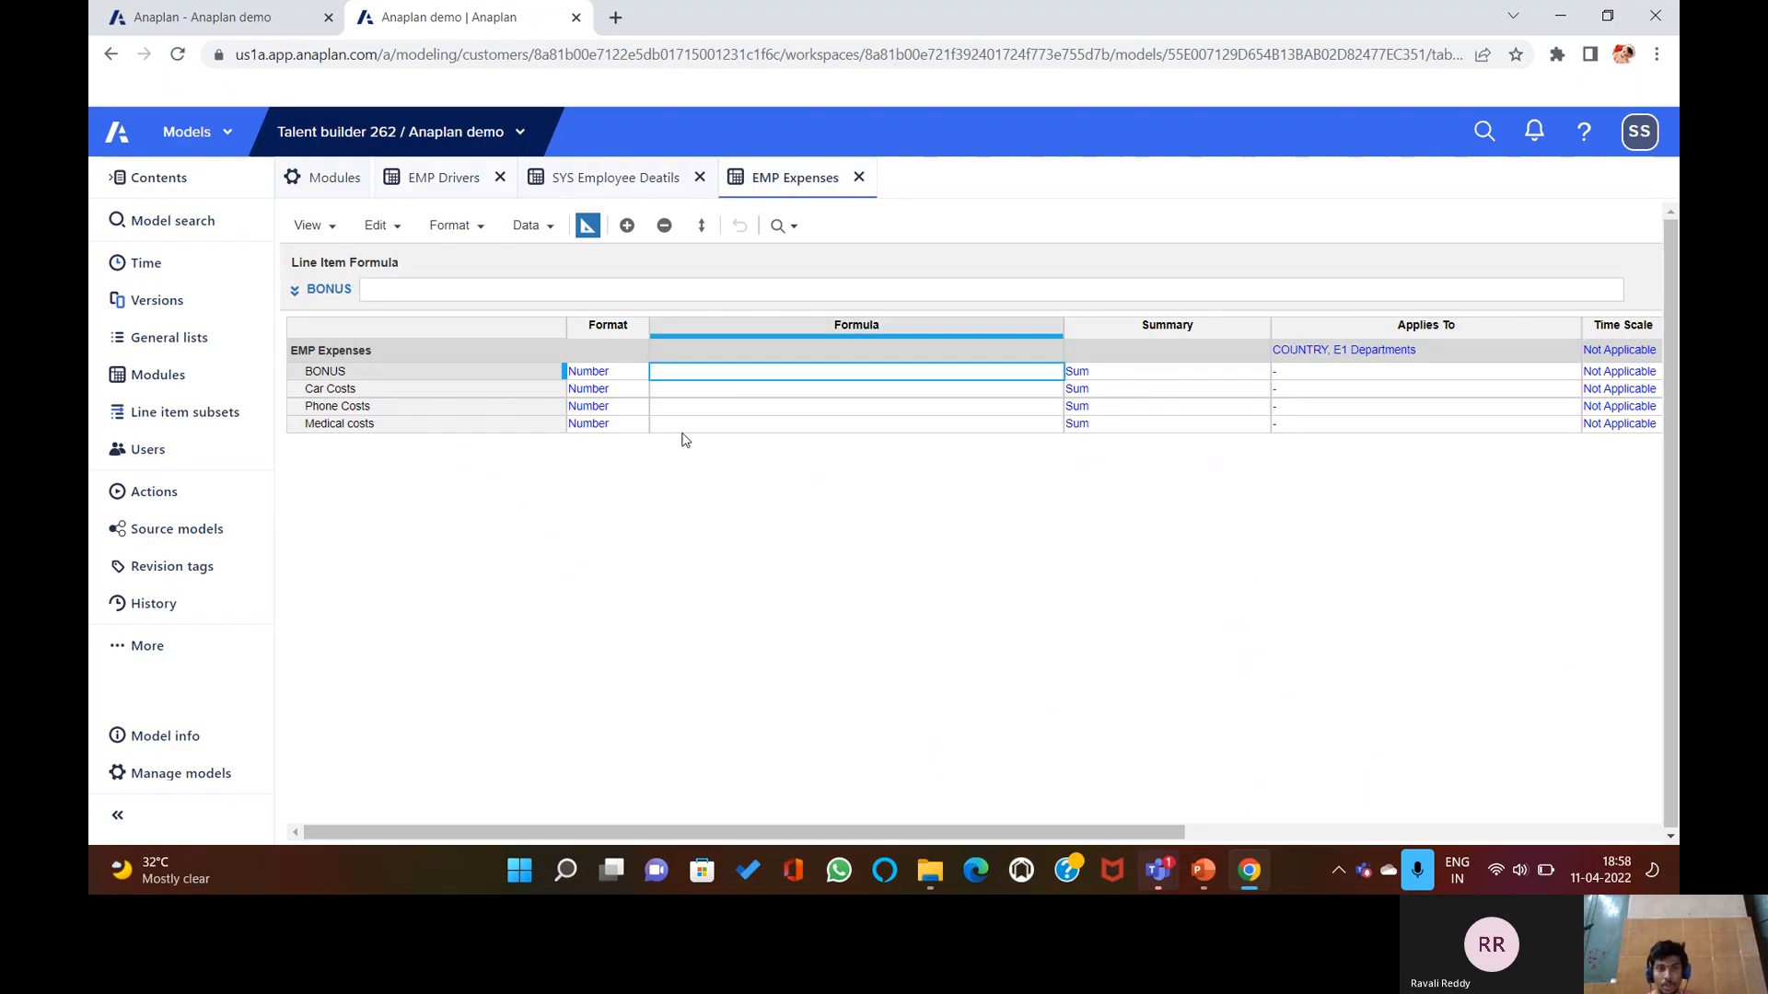
Enter and submit BONUS = EMP Drivers.BONUS%[LOOKUP: Department, LOOKUP: Country] from SYS Employee Deatils.
left_click(621, 289)
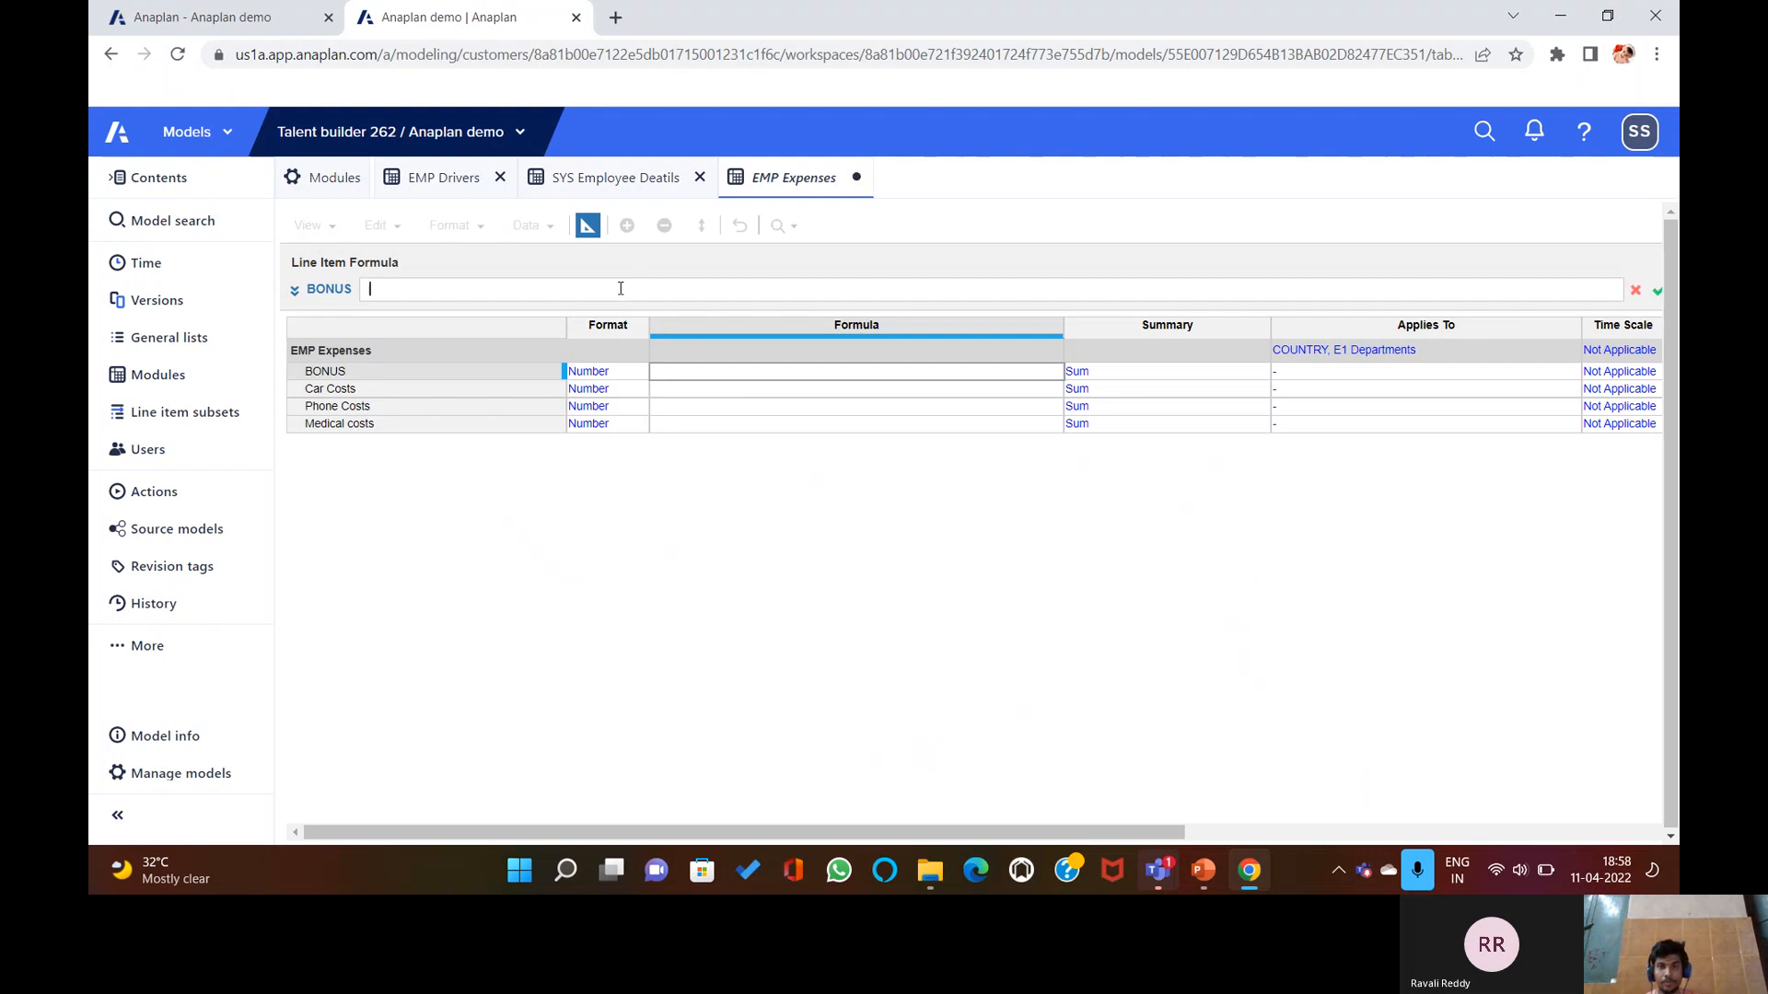
left_click(447, 175)
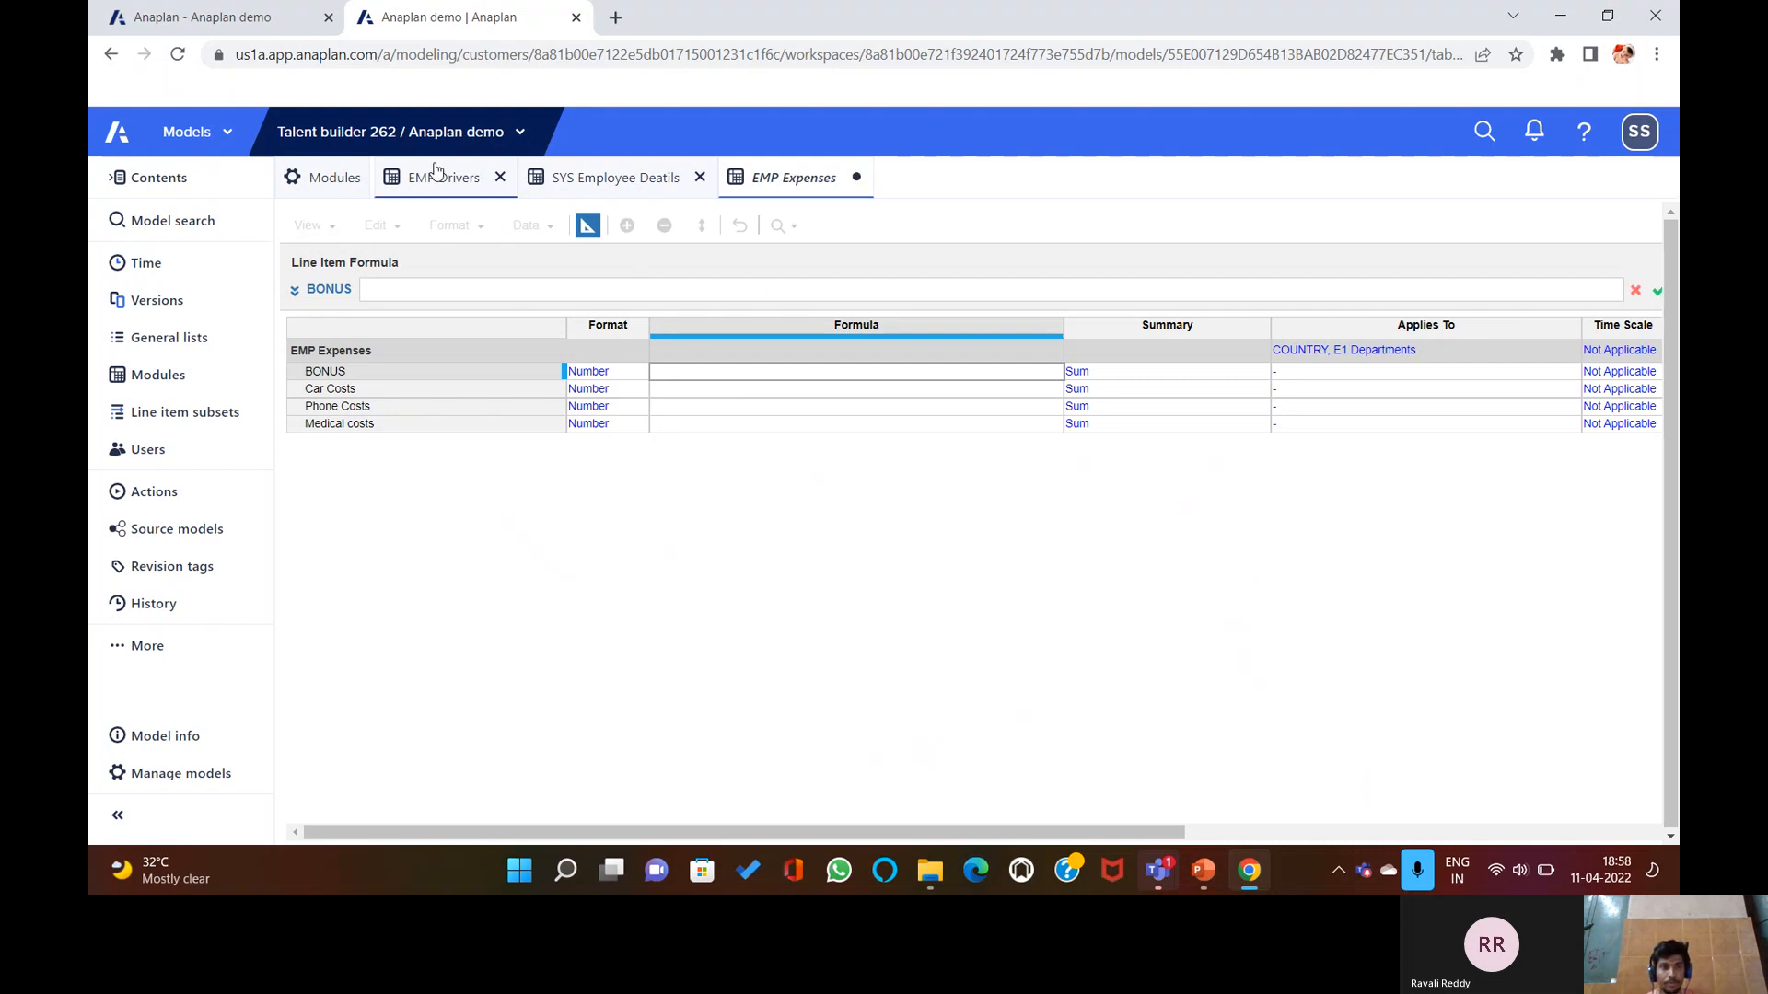
left_click(389, 307)
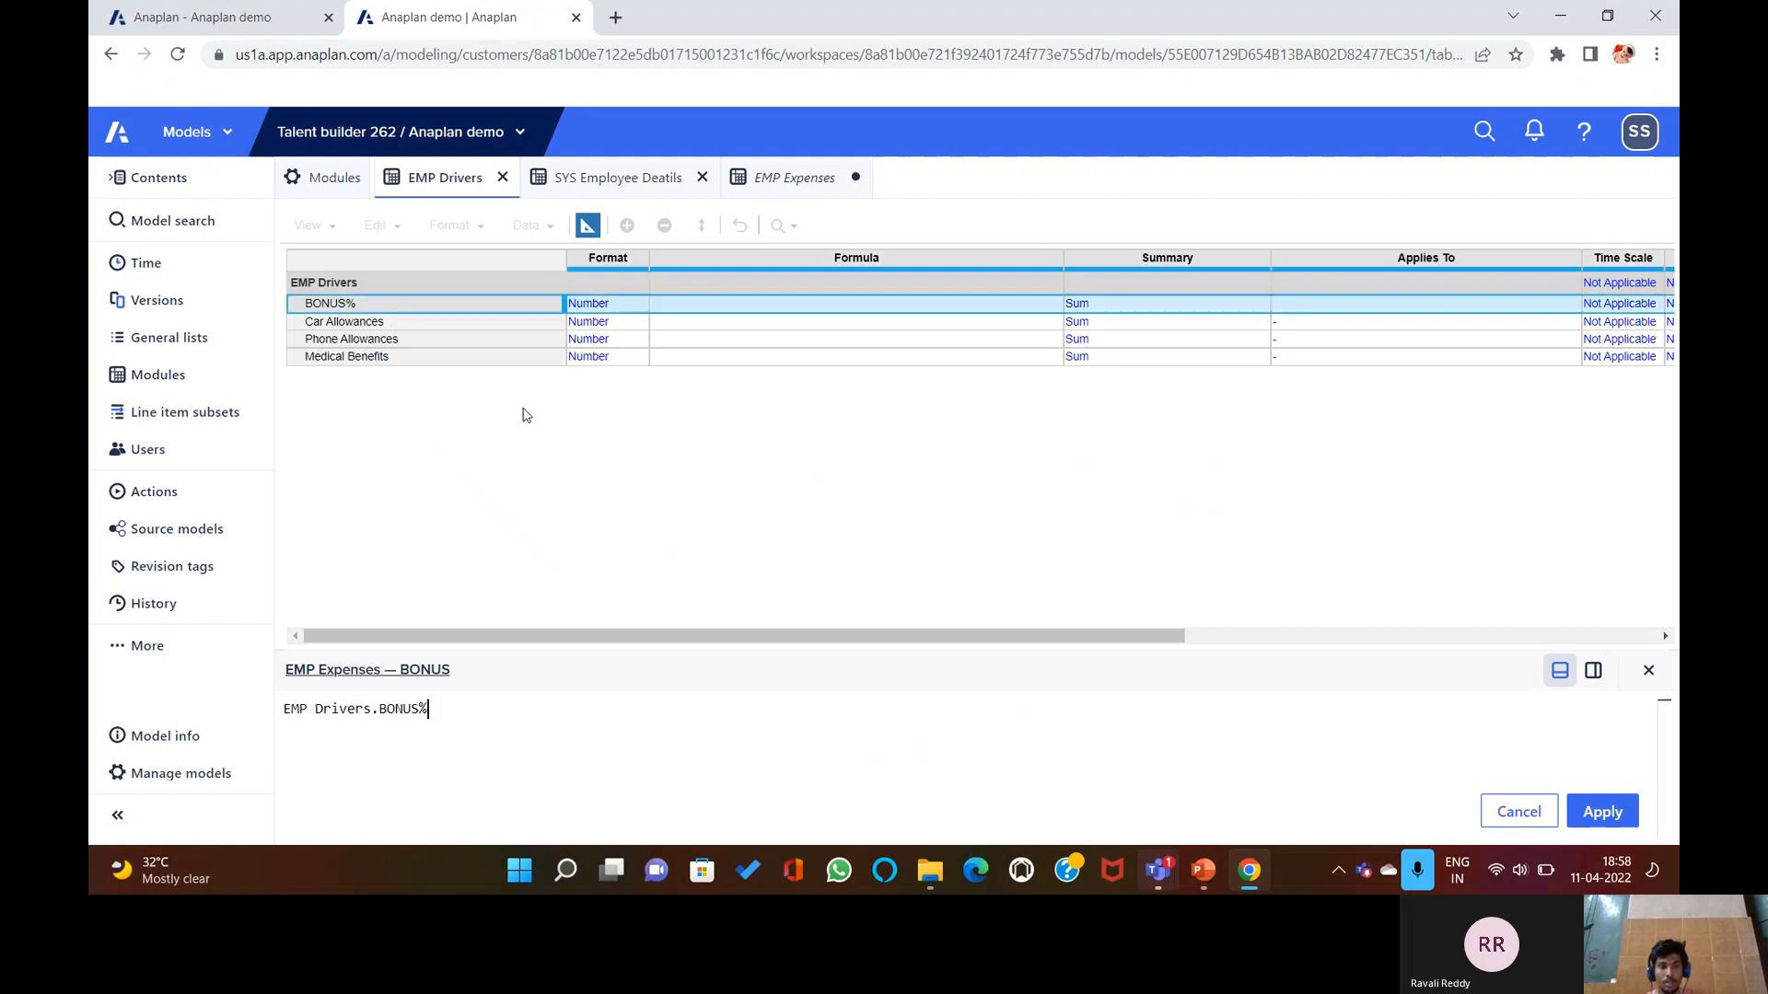
type("[]")
key("BackSpace")
type("[]")
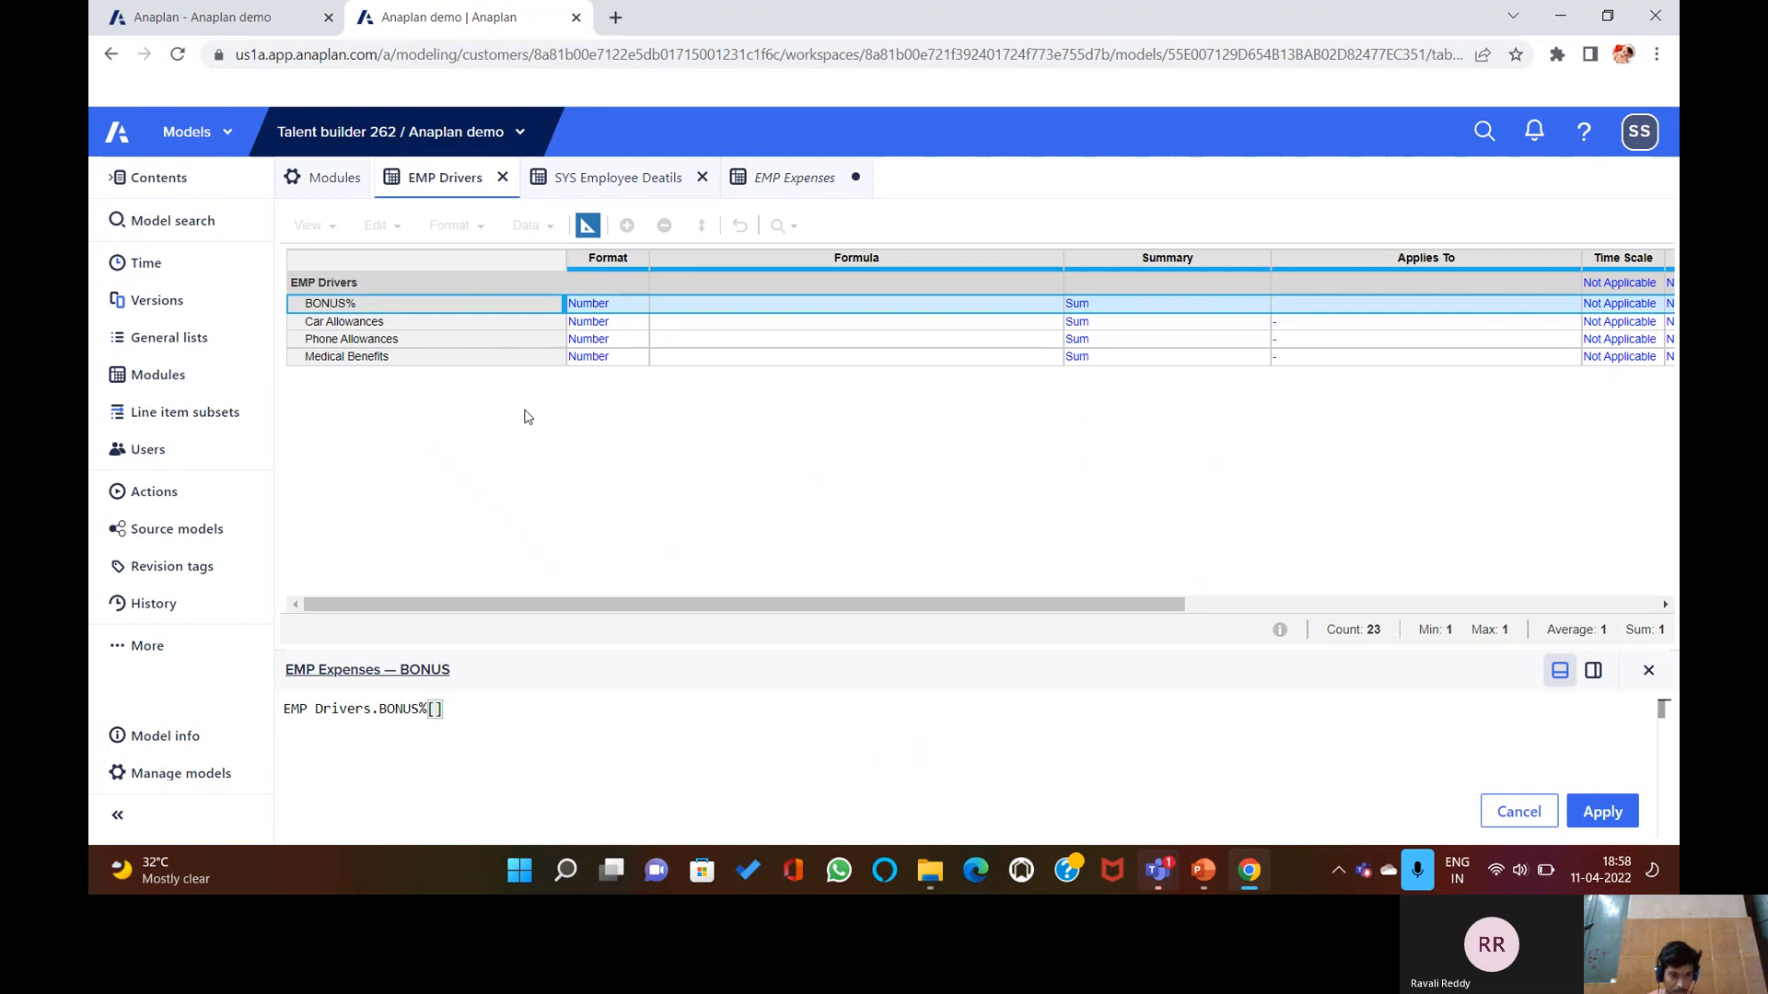
type("LOOKUP:")
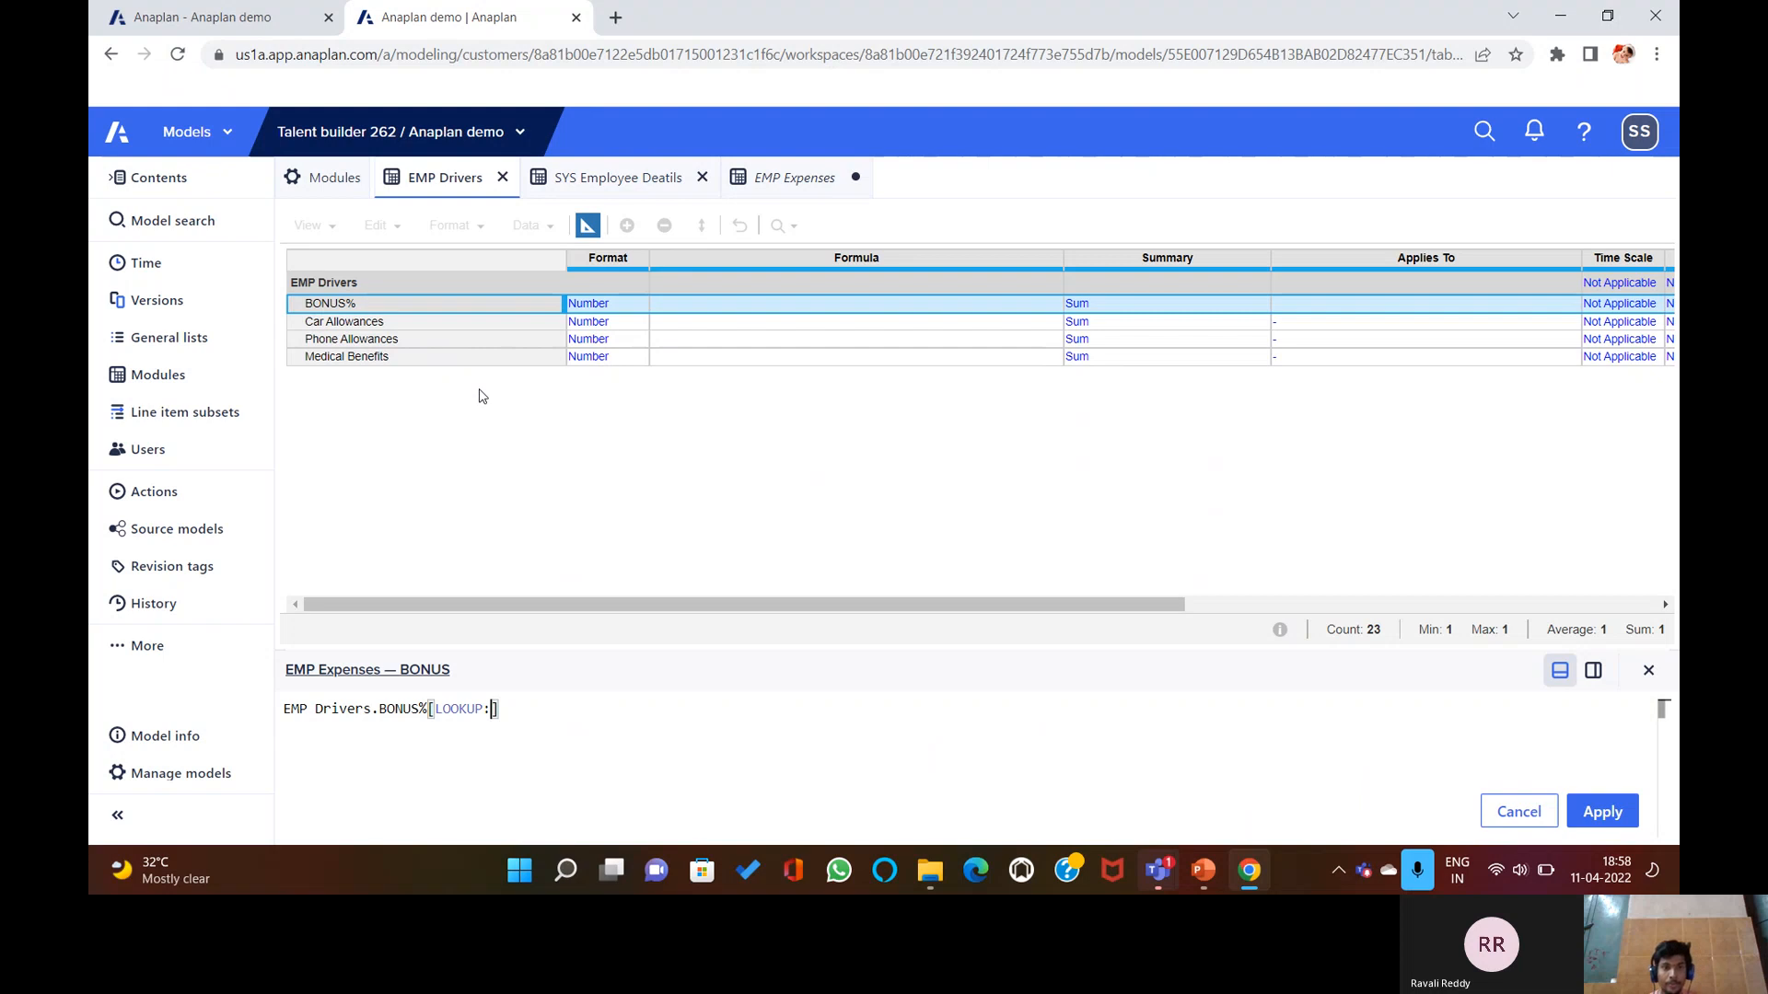
left_click(596, 180)
left_click(776, 291)
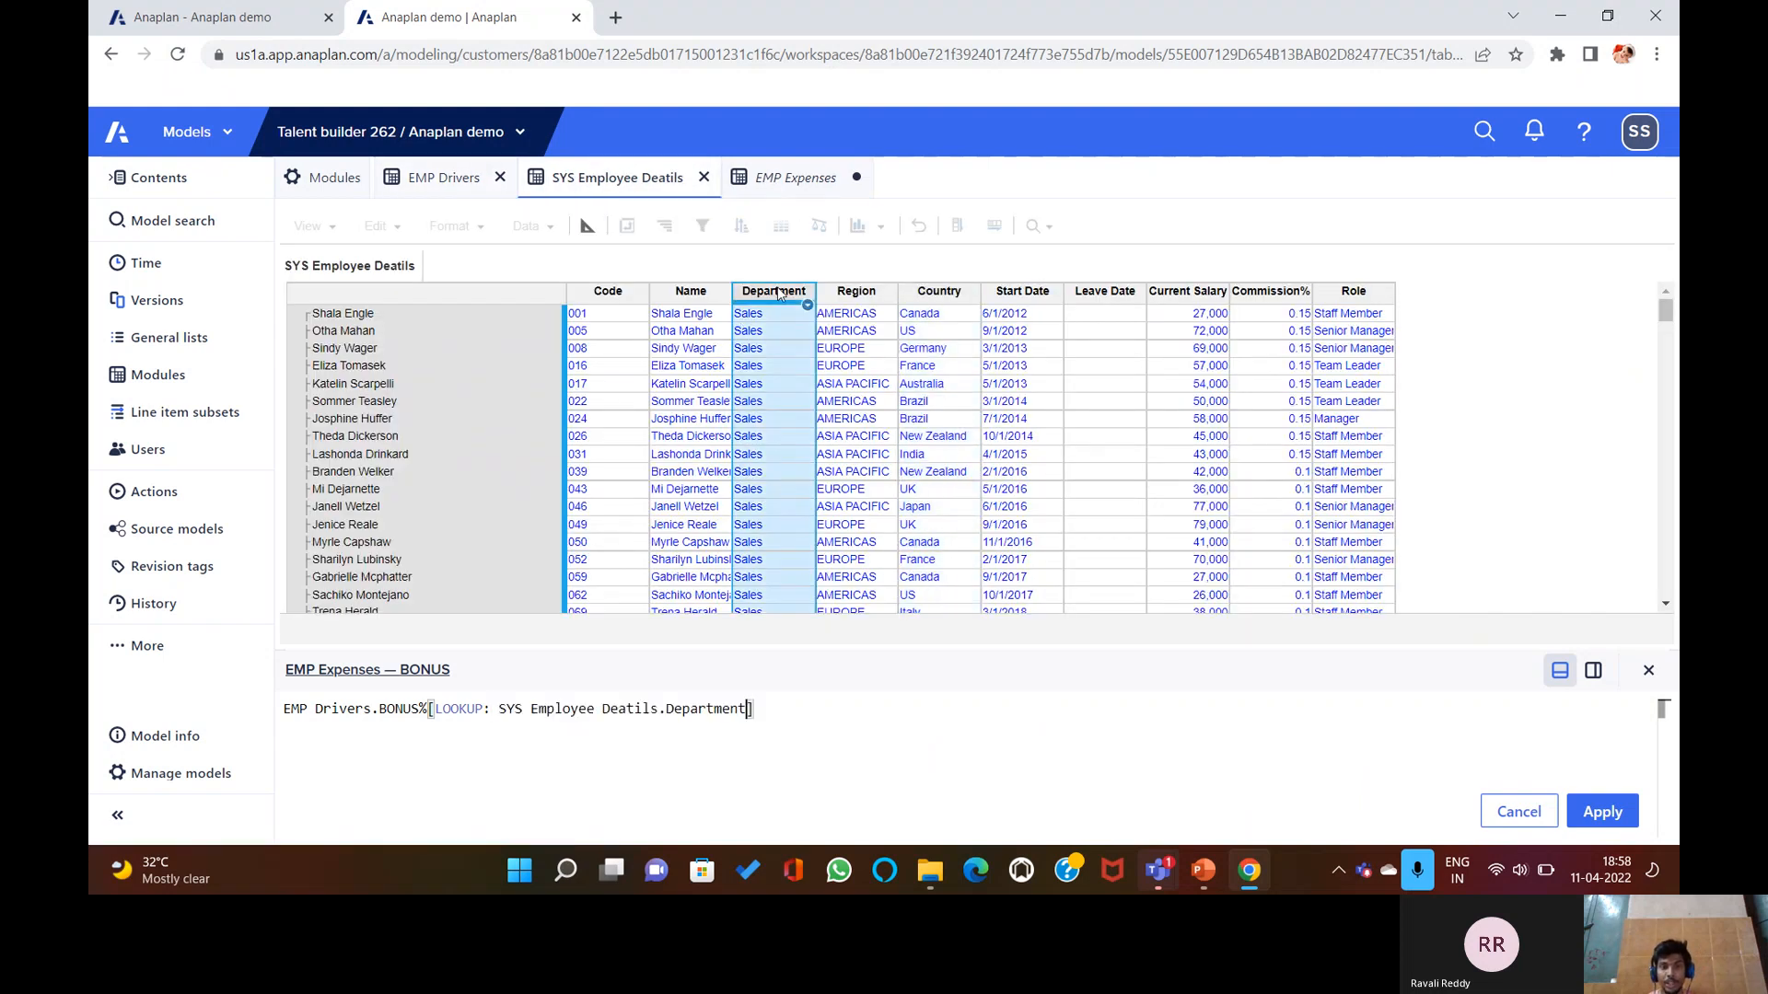
type(", LOOKUP:")
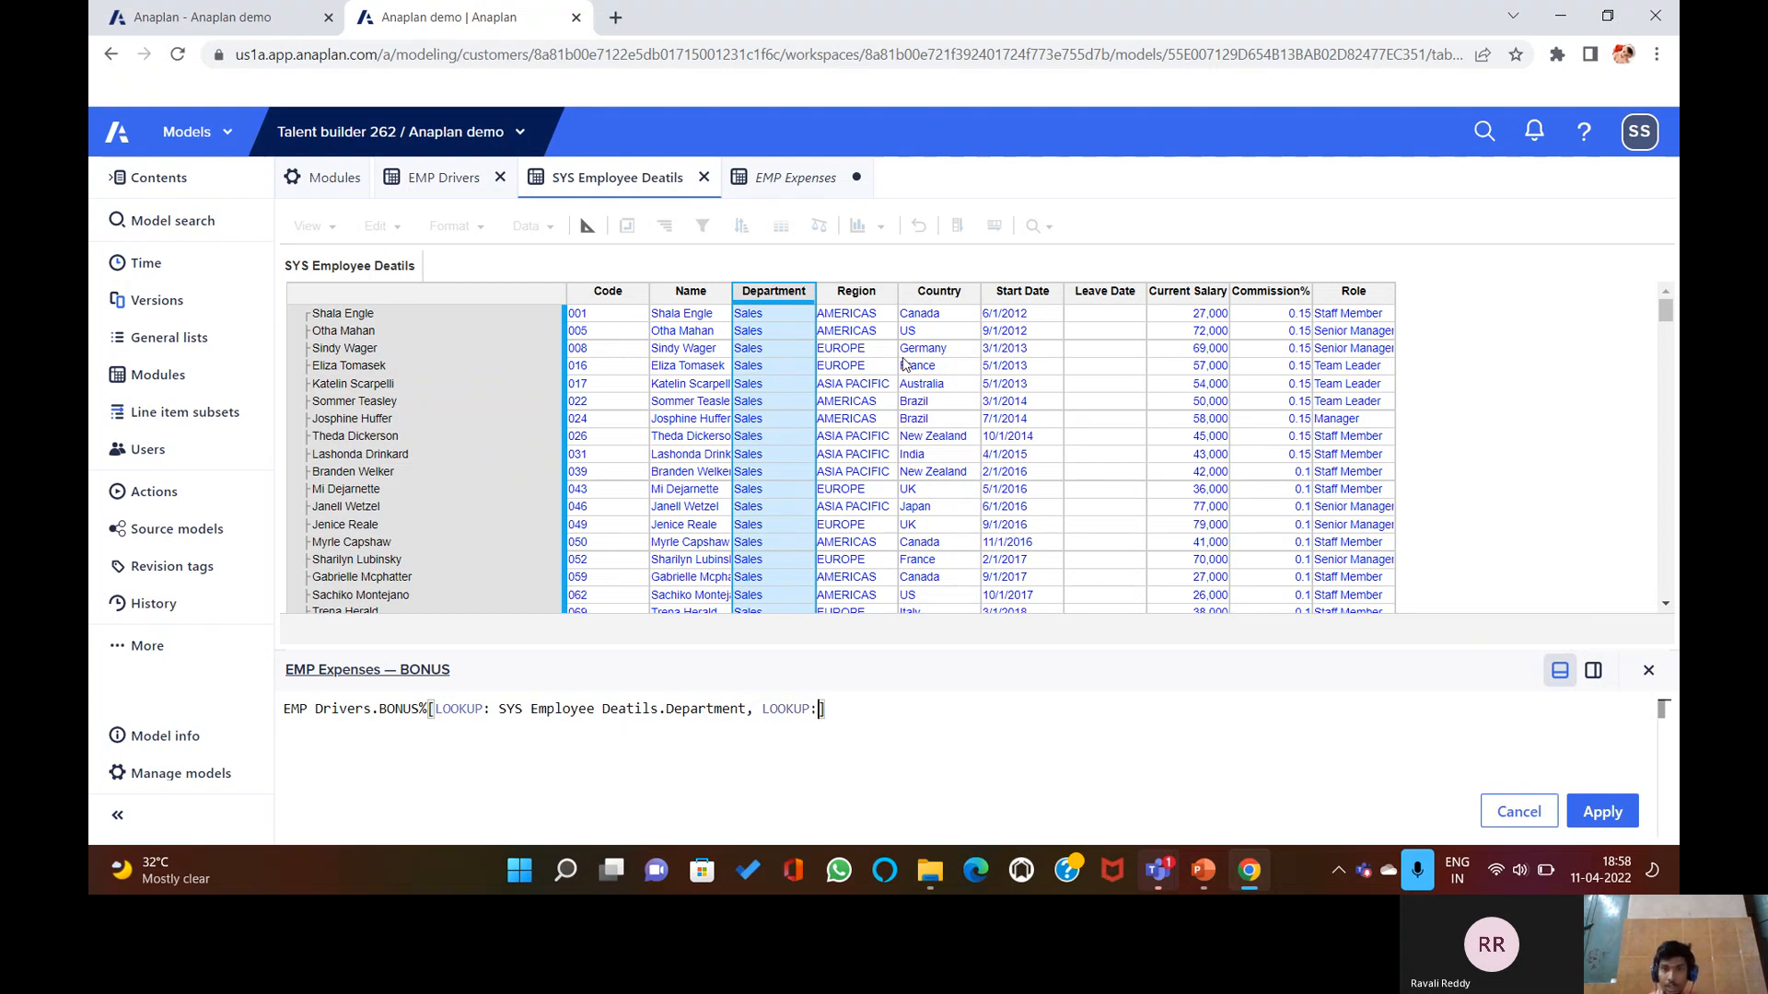
left_click(934, 300)
key("Return")
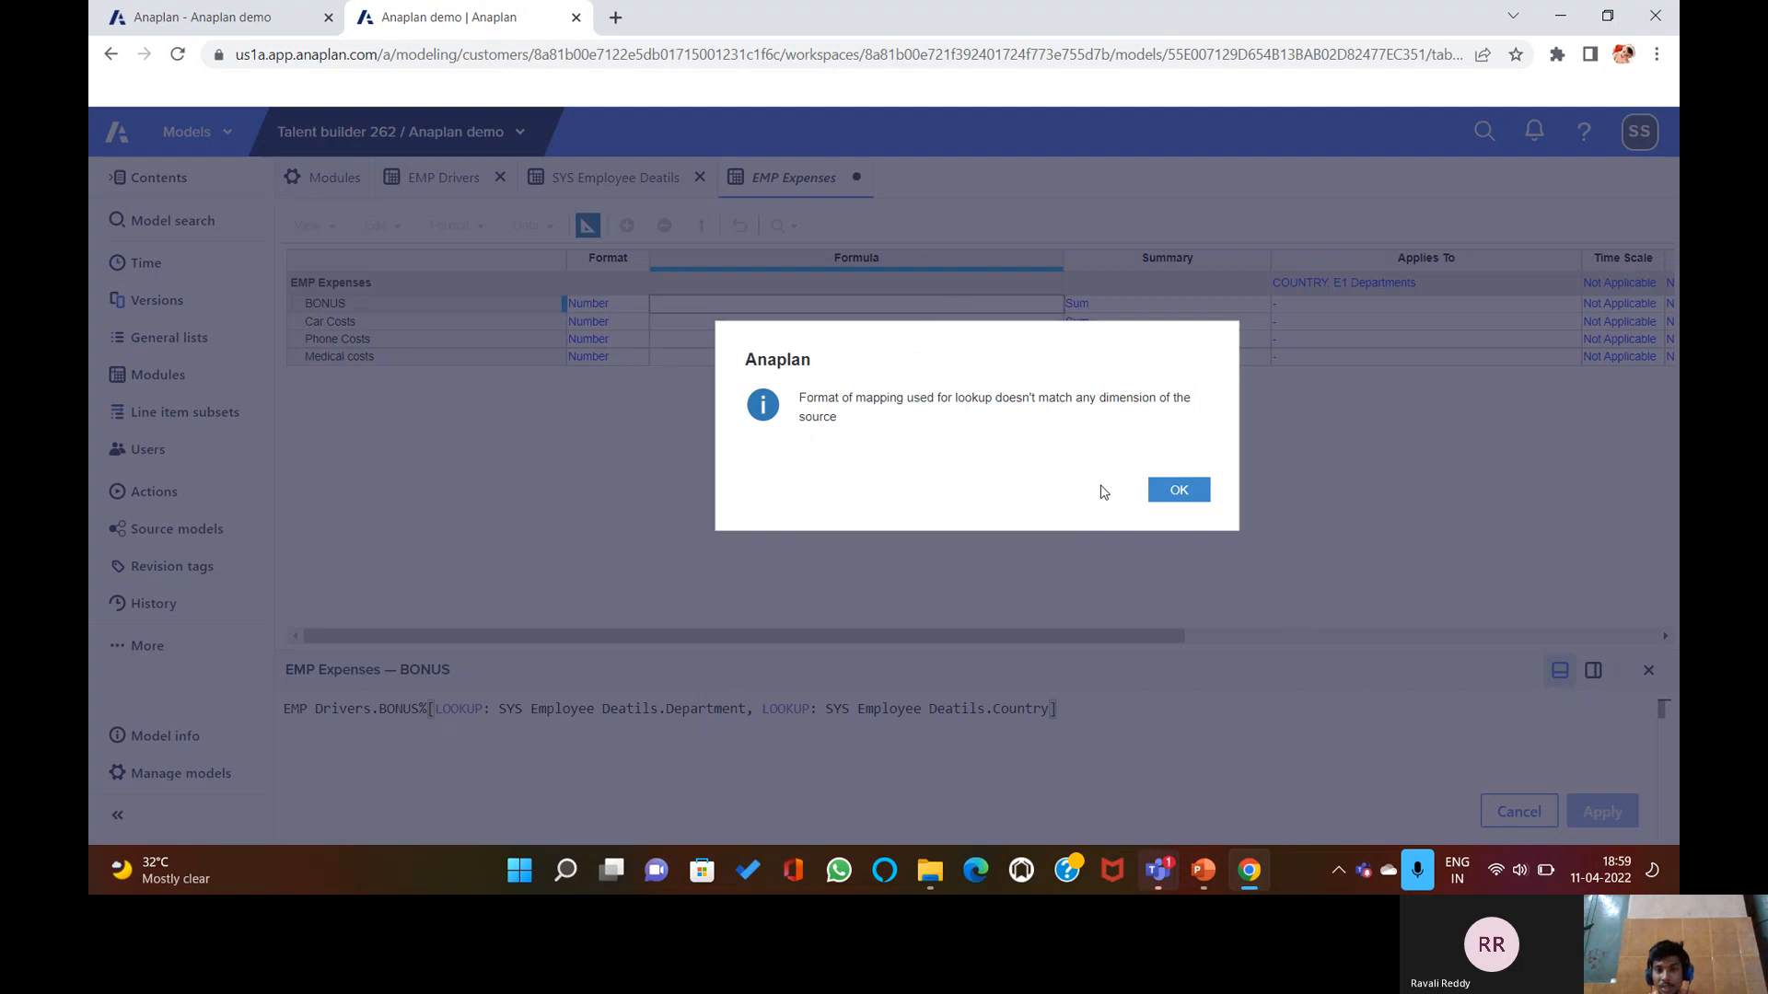
Dismiss the mismatched-mapping error and close the BONUS formula editor.
left_click(1171, 499)
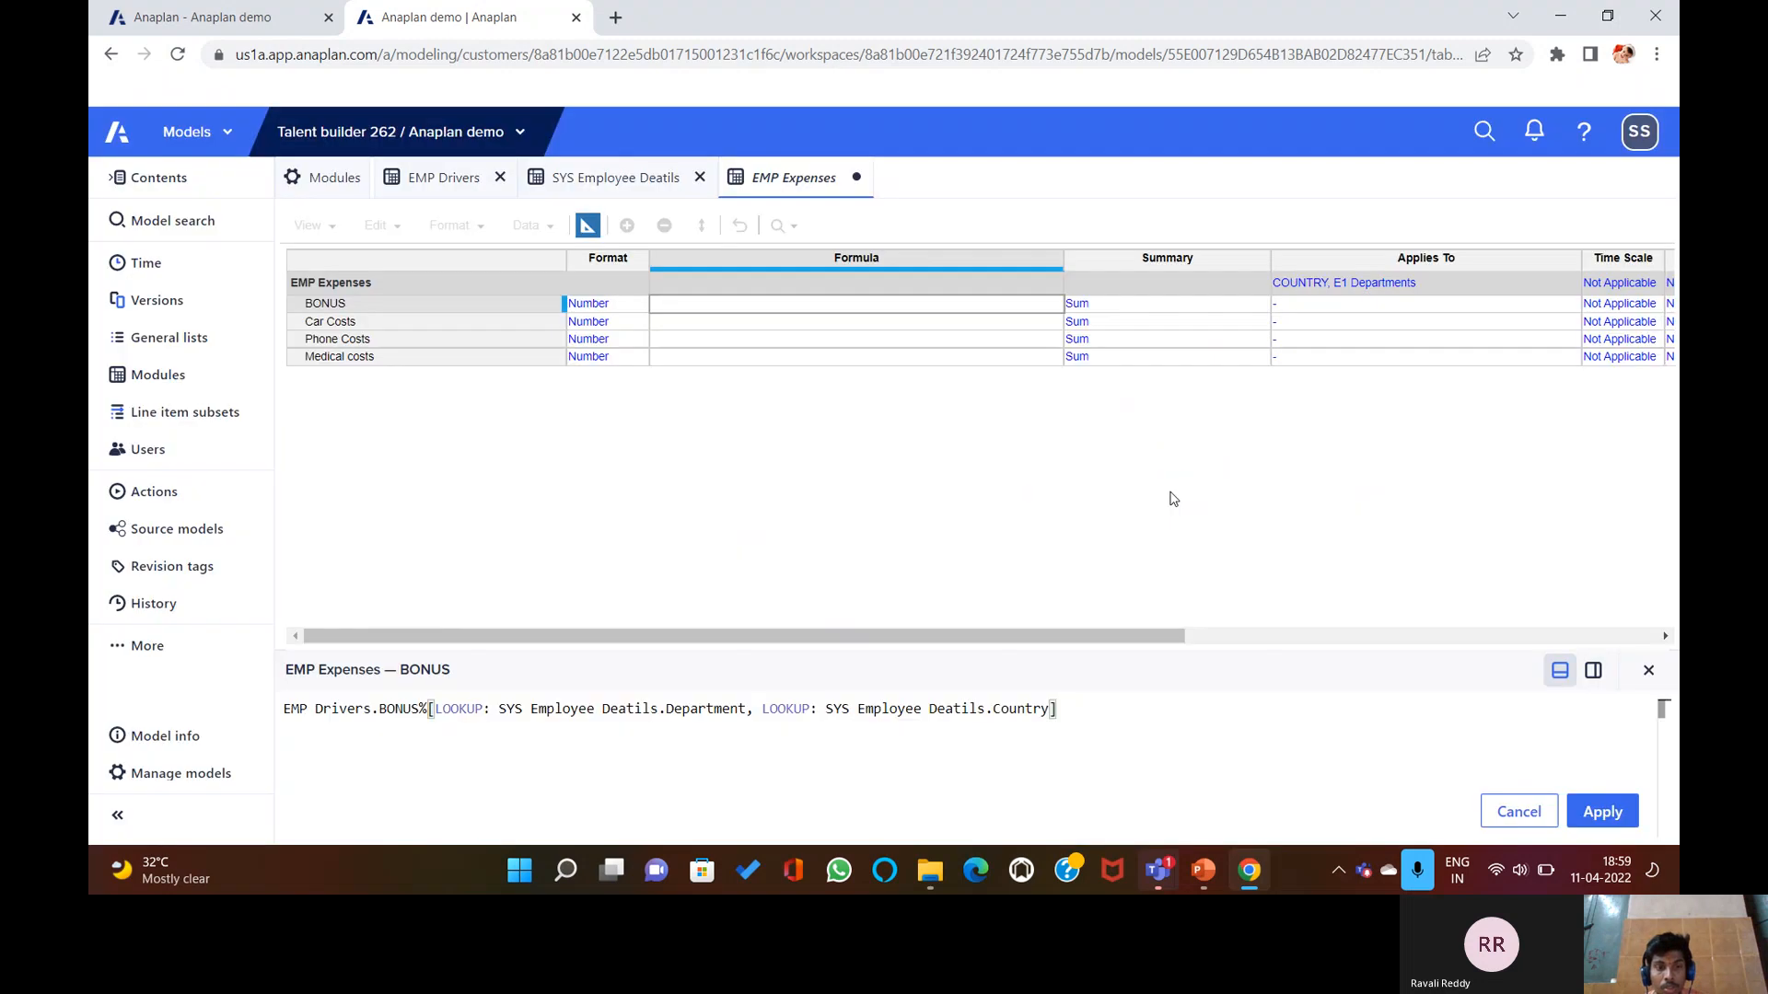
left_click(1648, 674)
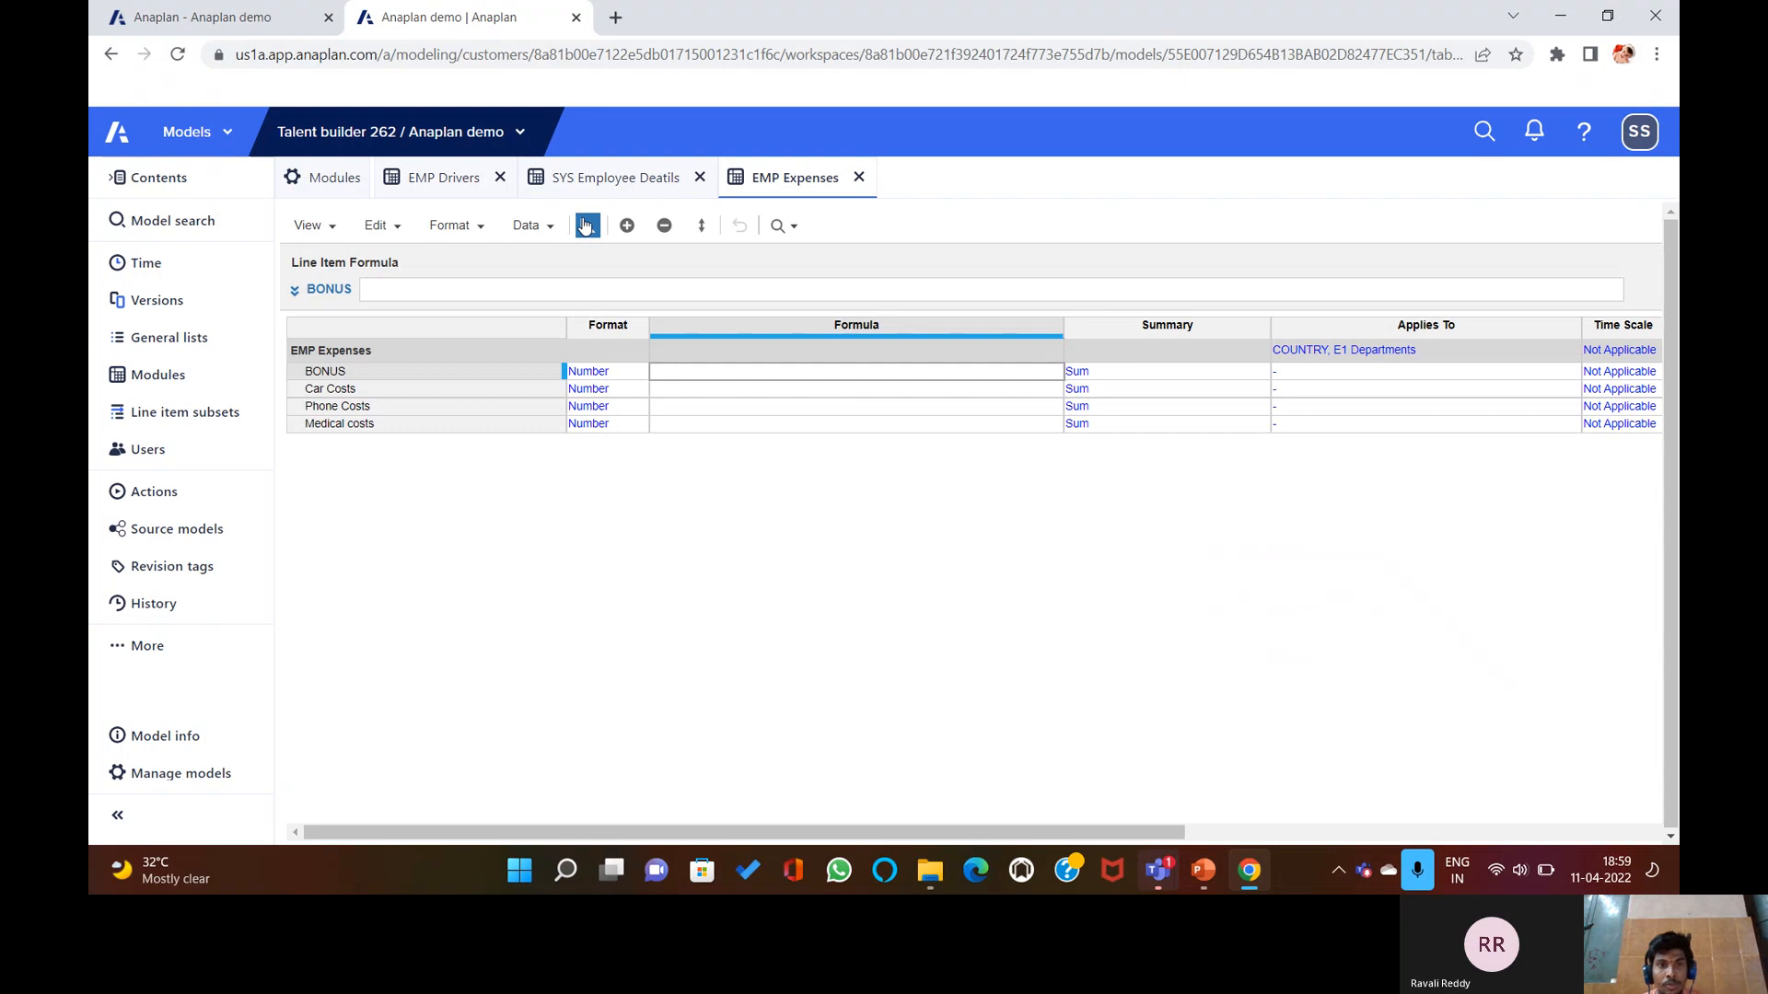
Open the EMP Drivers Applies To list picker and leave it without choosing any lists.
left_click(597, 178)
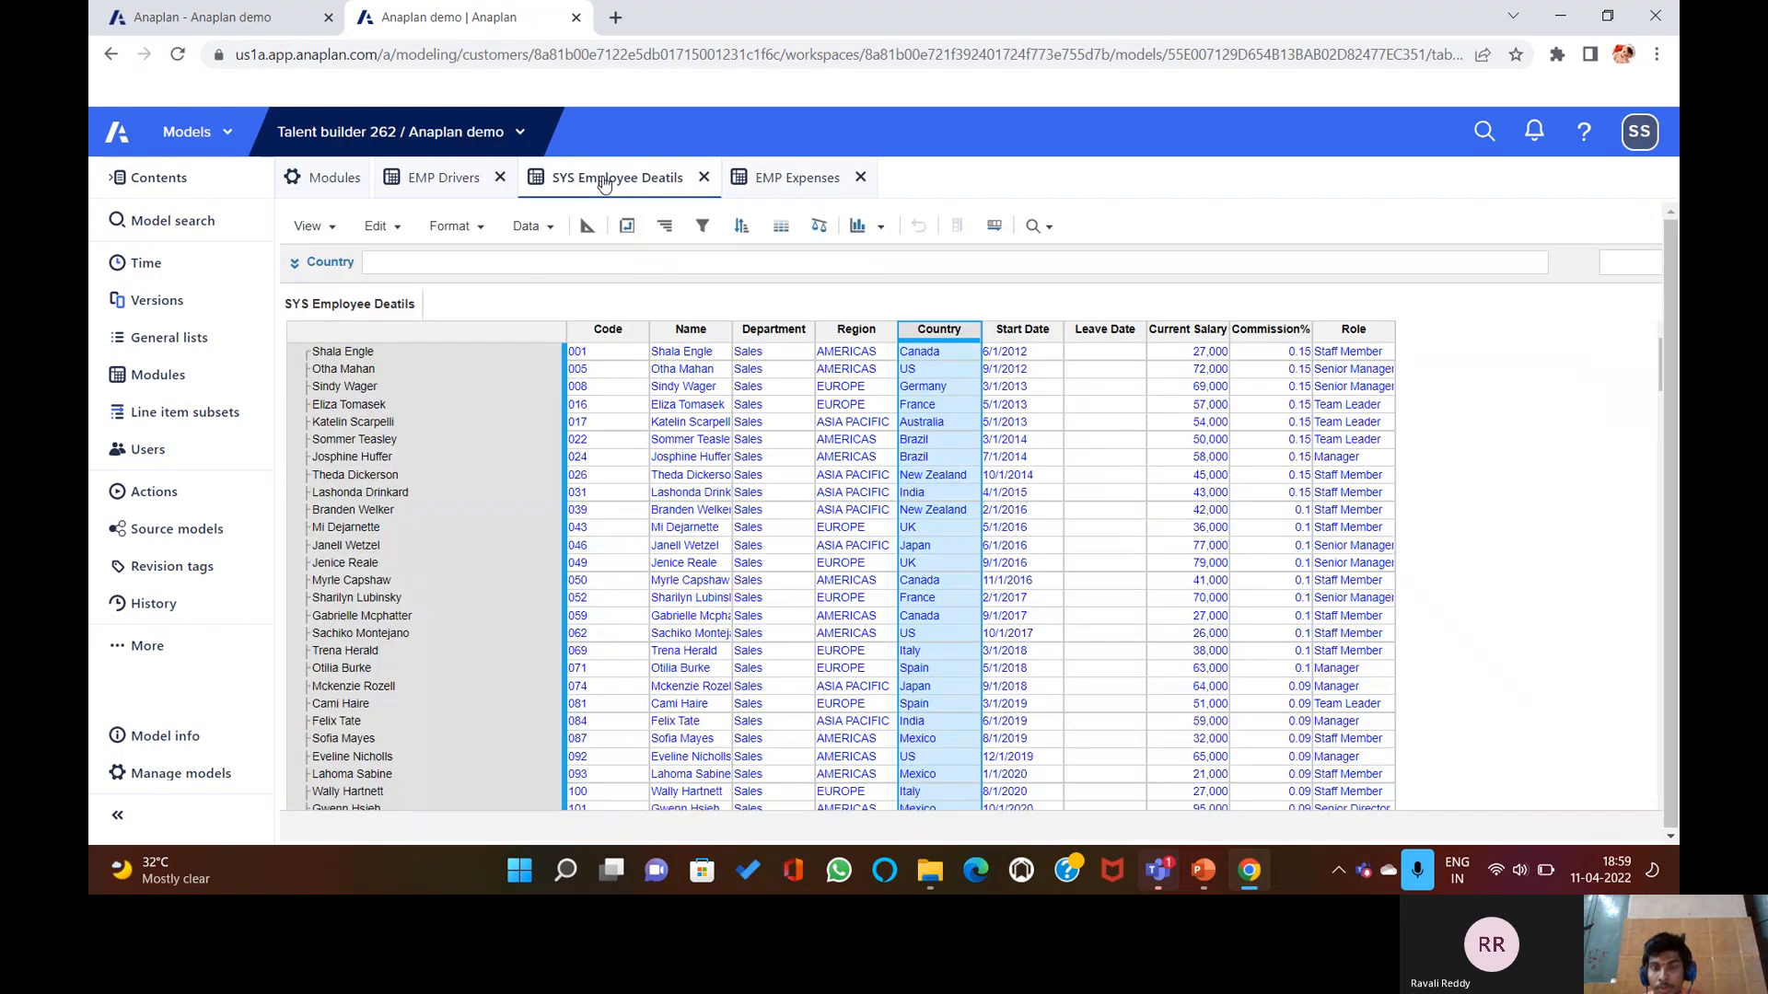
left_click(463, 179)
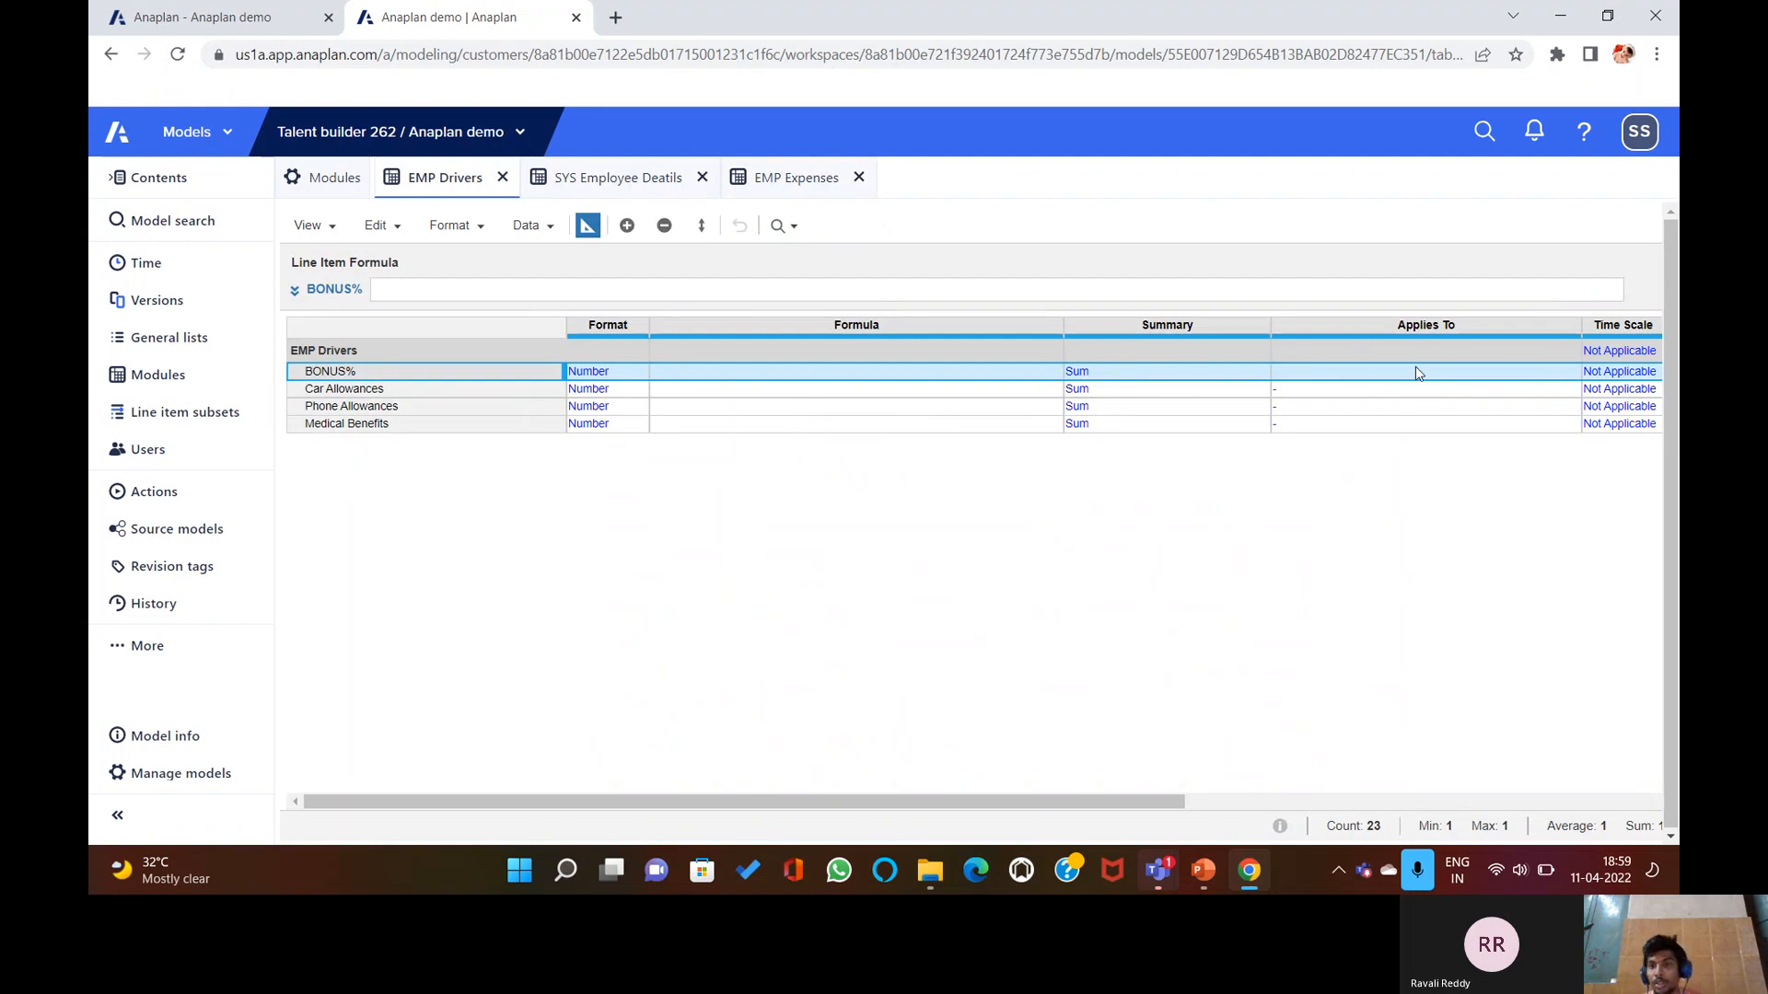
left_click(1522, 354)
left_click(1587, 350)
left_click(1552, 349)
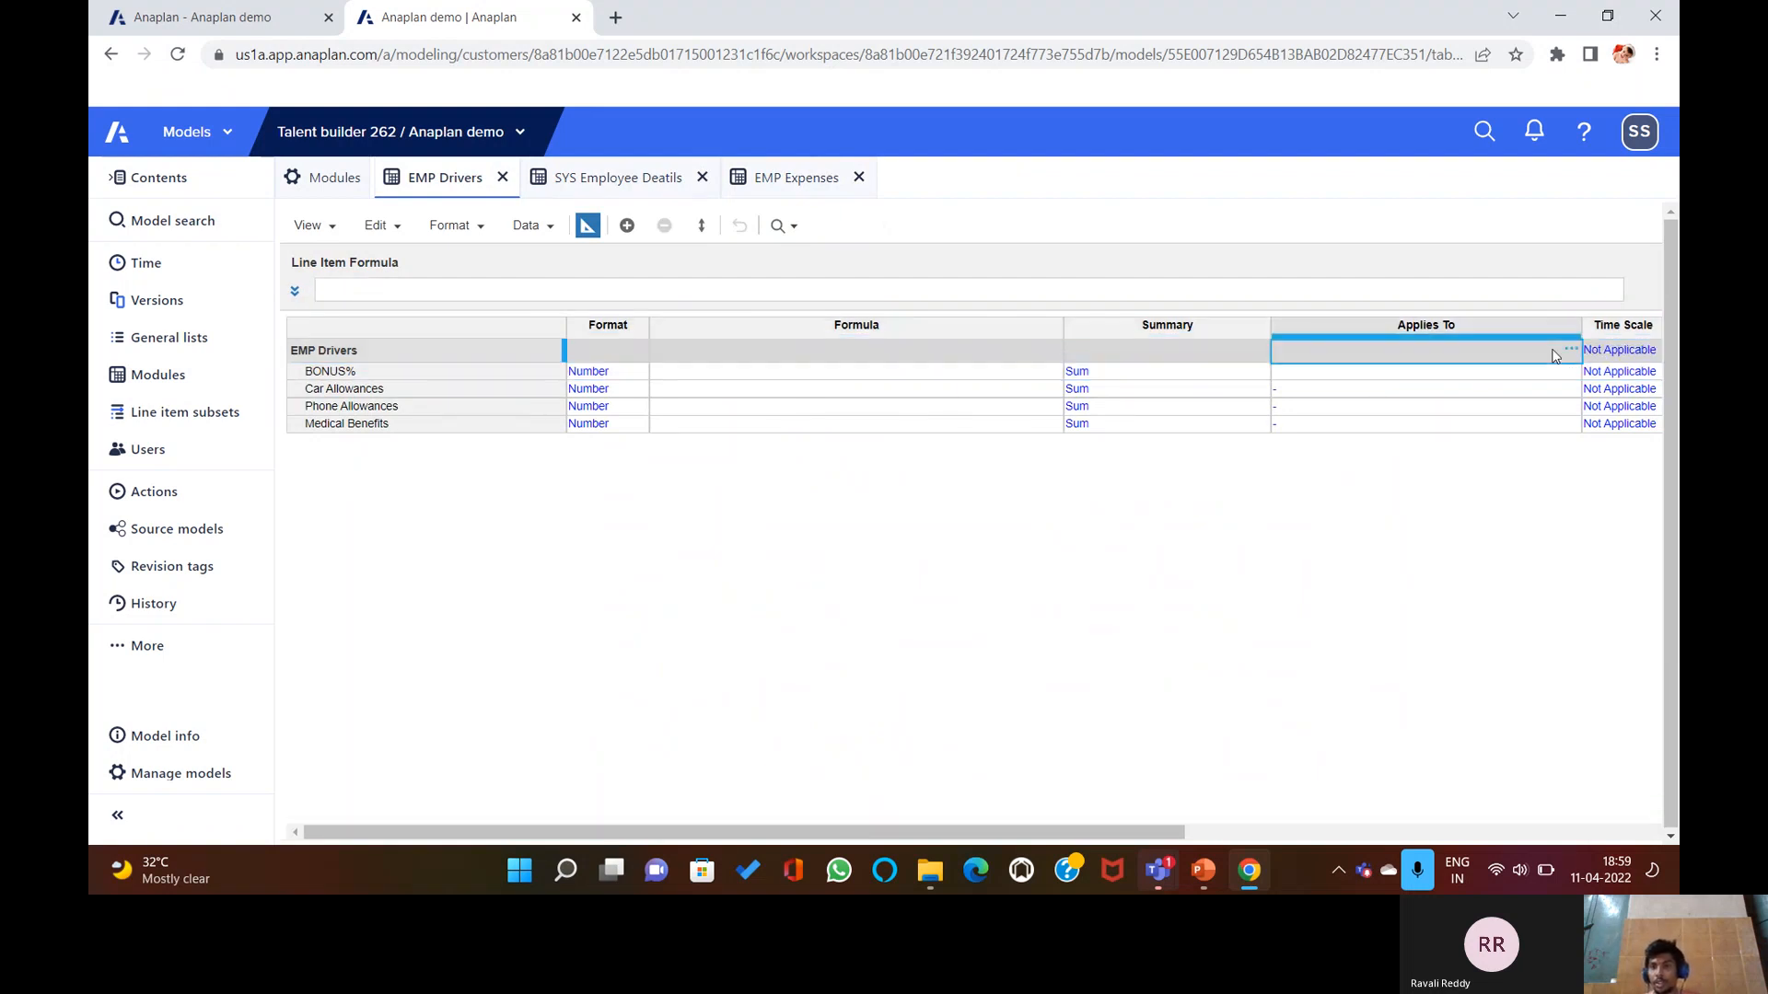
left_click(1566, 350)
scroll(1090, 785, "down", 1)
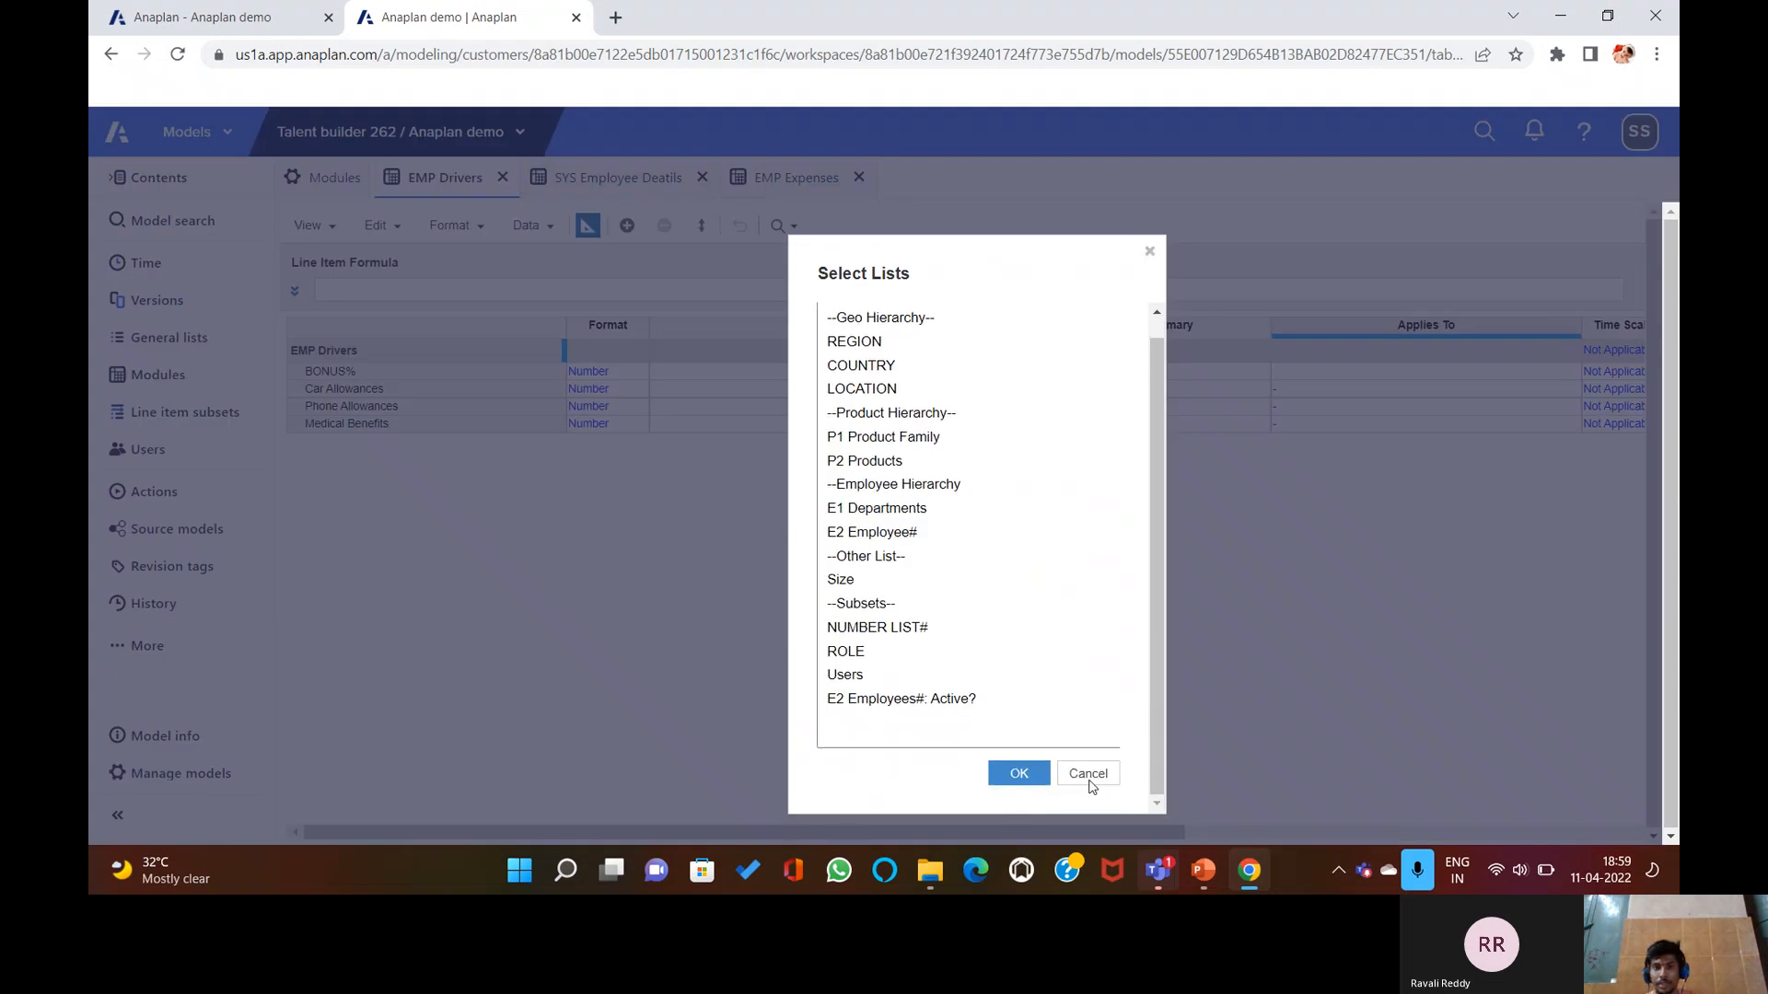
left_click(794, 178)
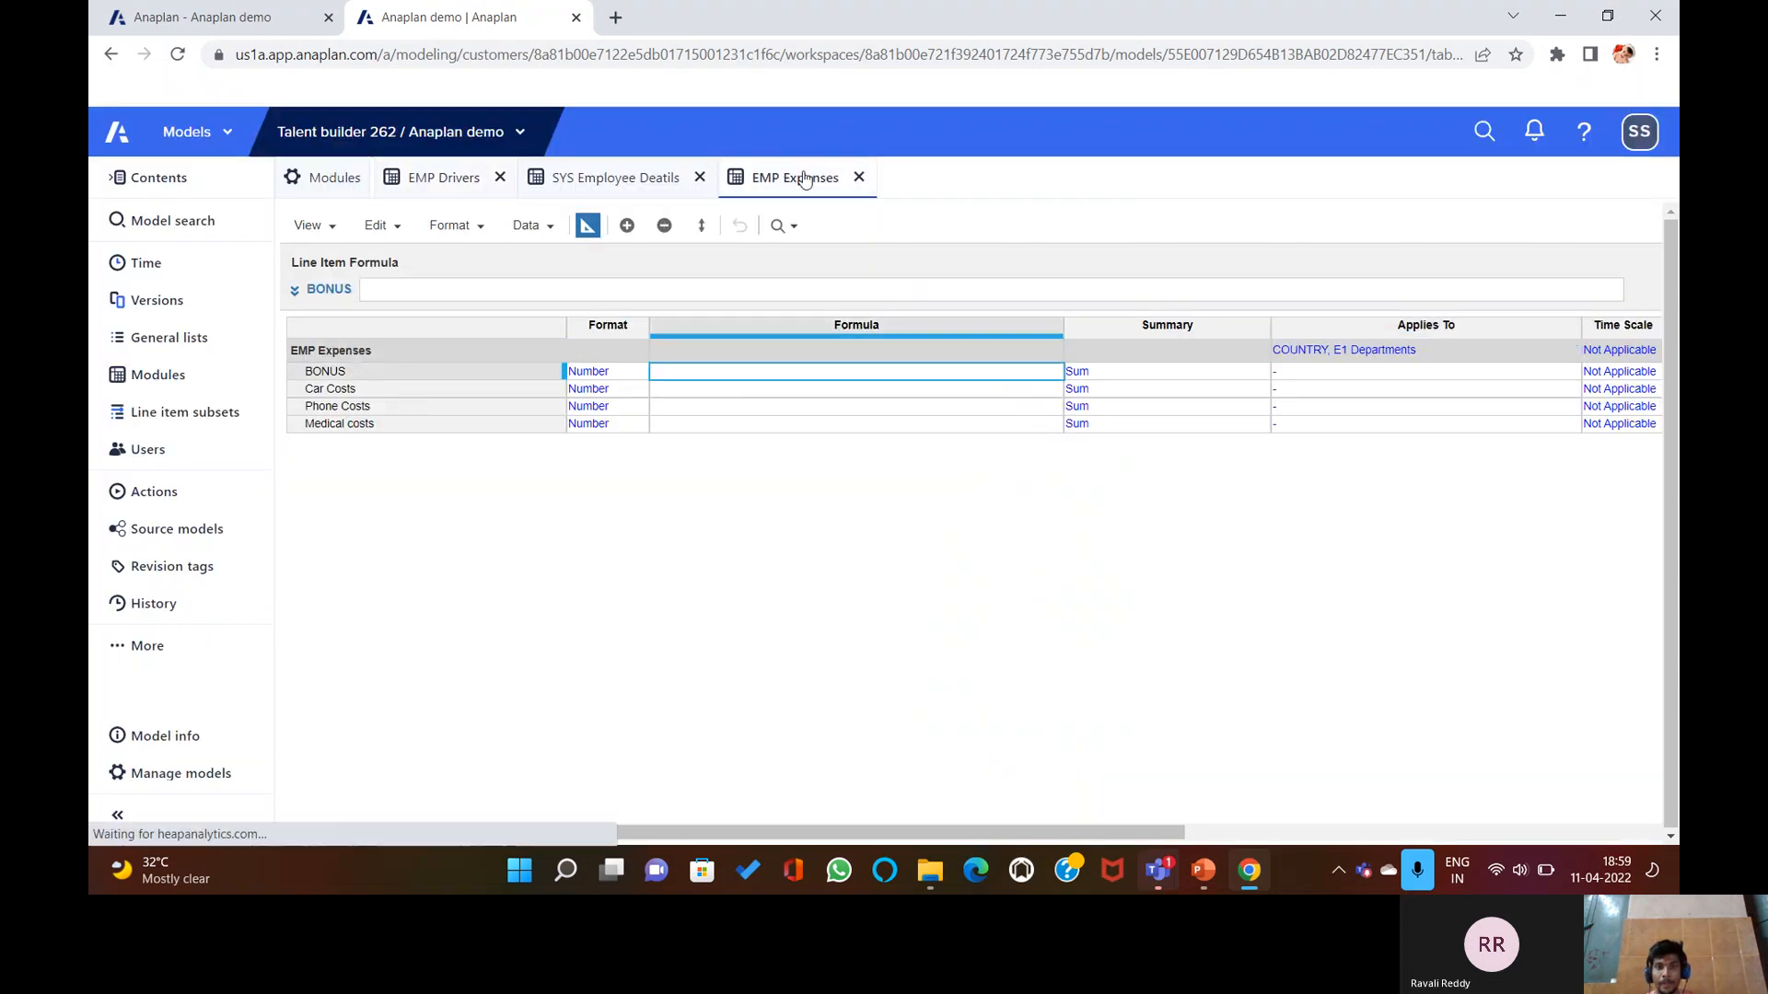
left_click(603, 181)
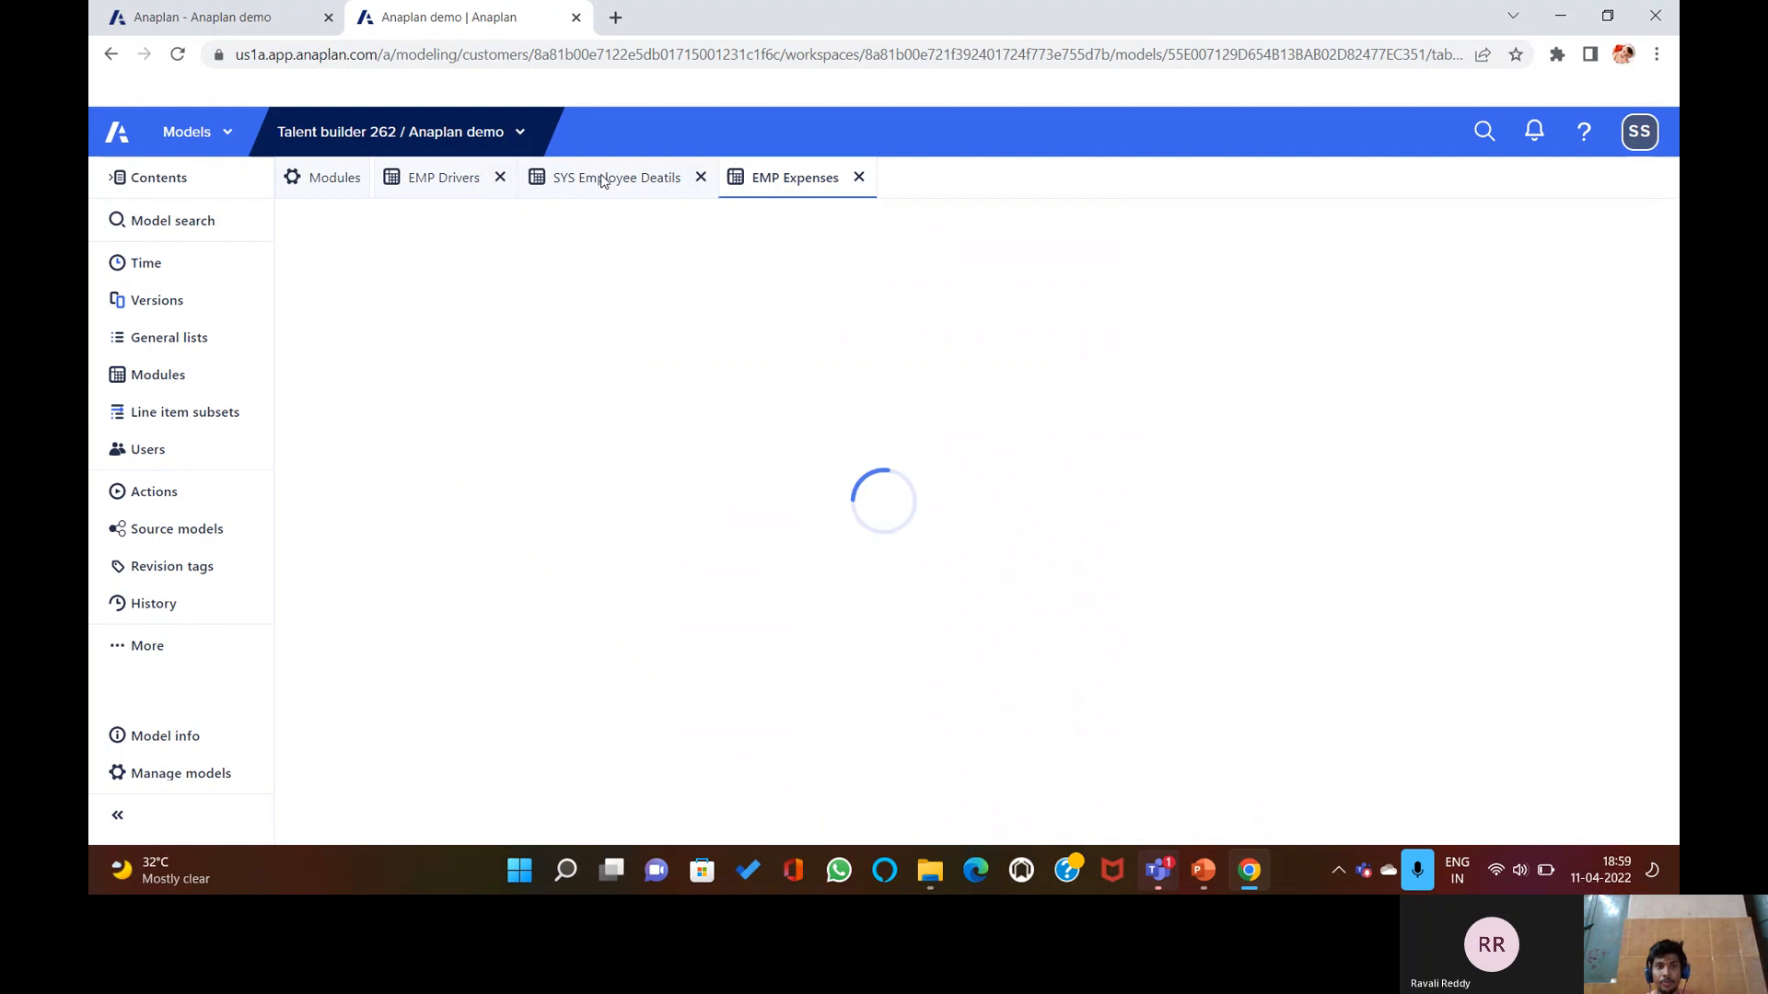
left_click(447, 180)
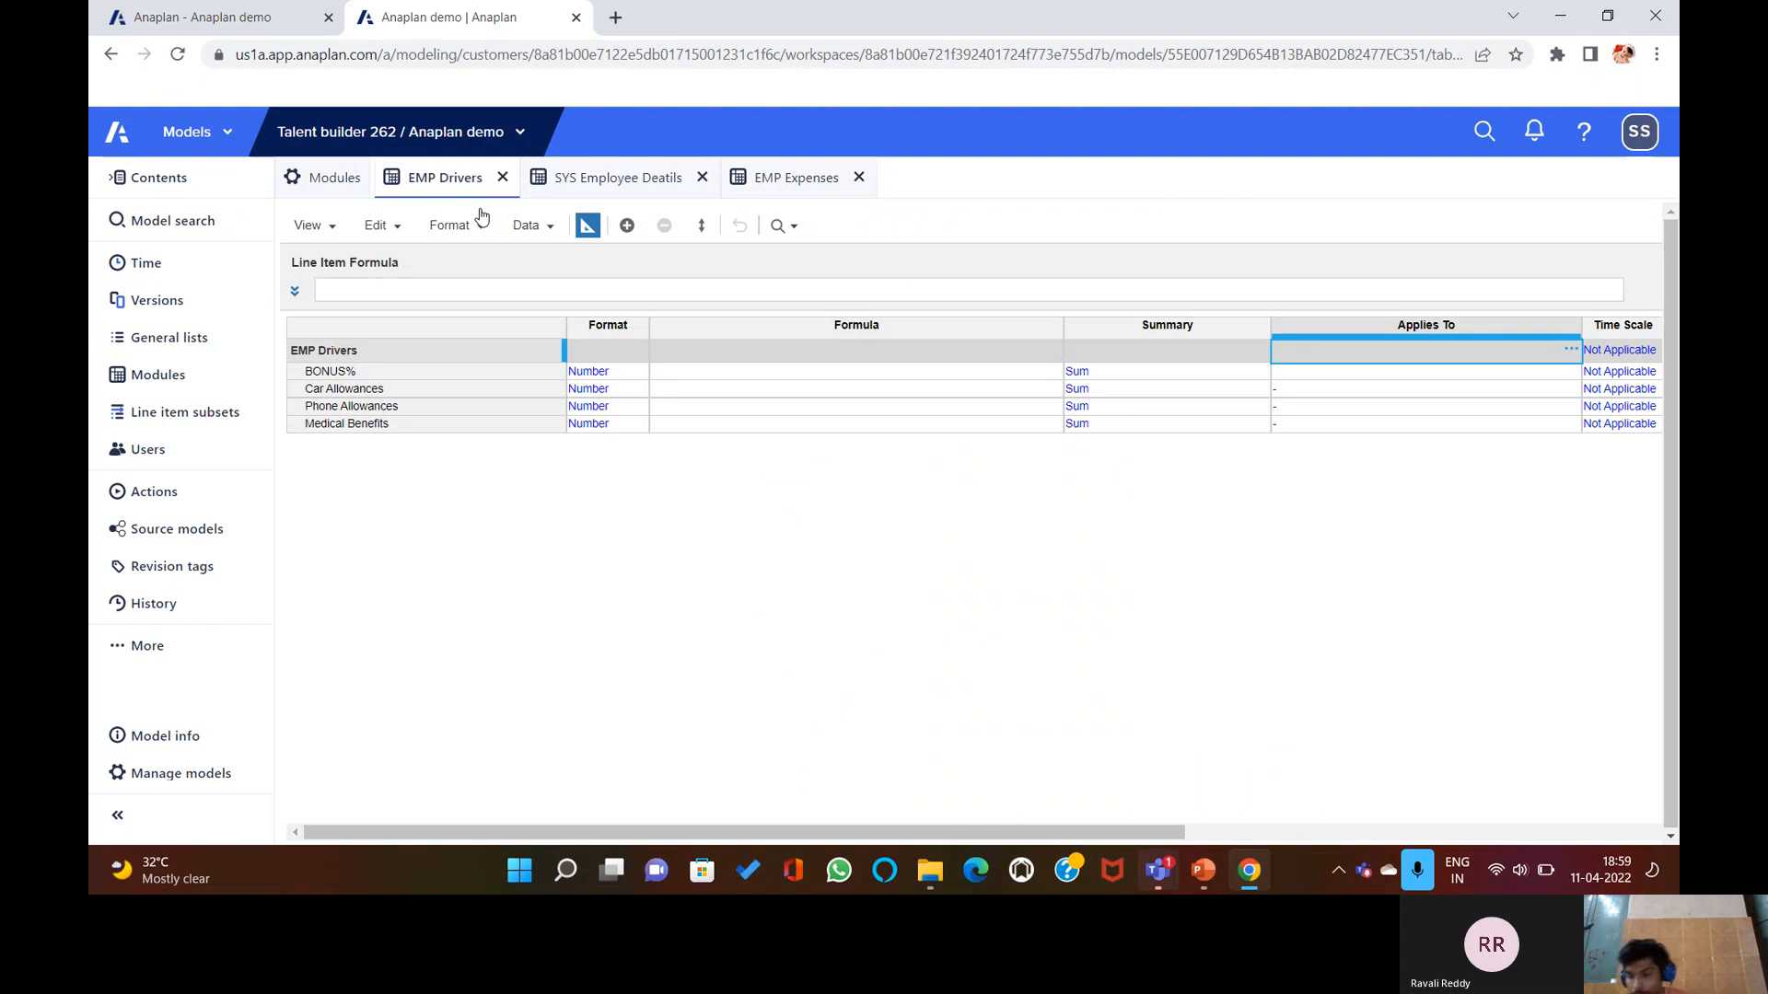
Set EMP Drivers' Applies To to COUNTRY and E1 Departments and confirm the change.
left_click(1572, 341)
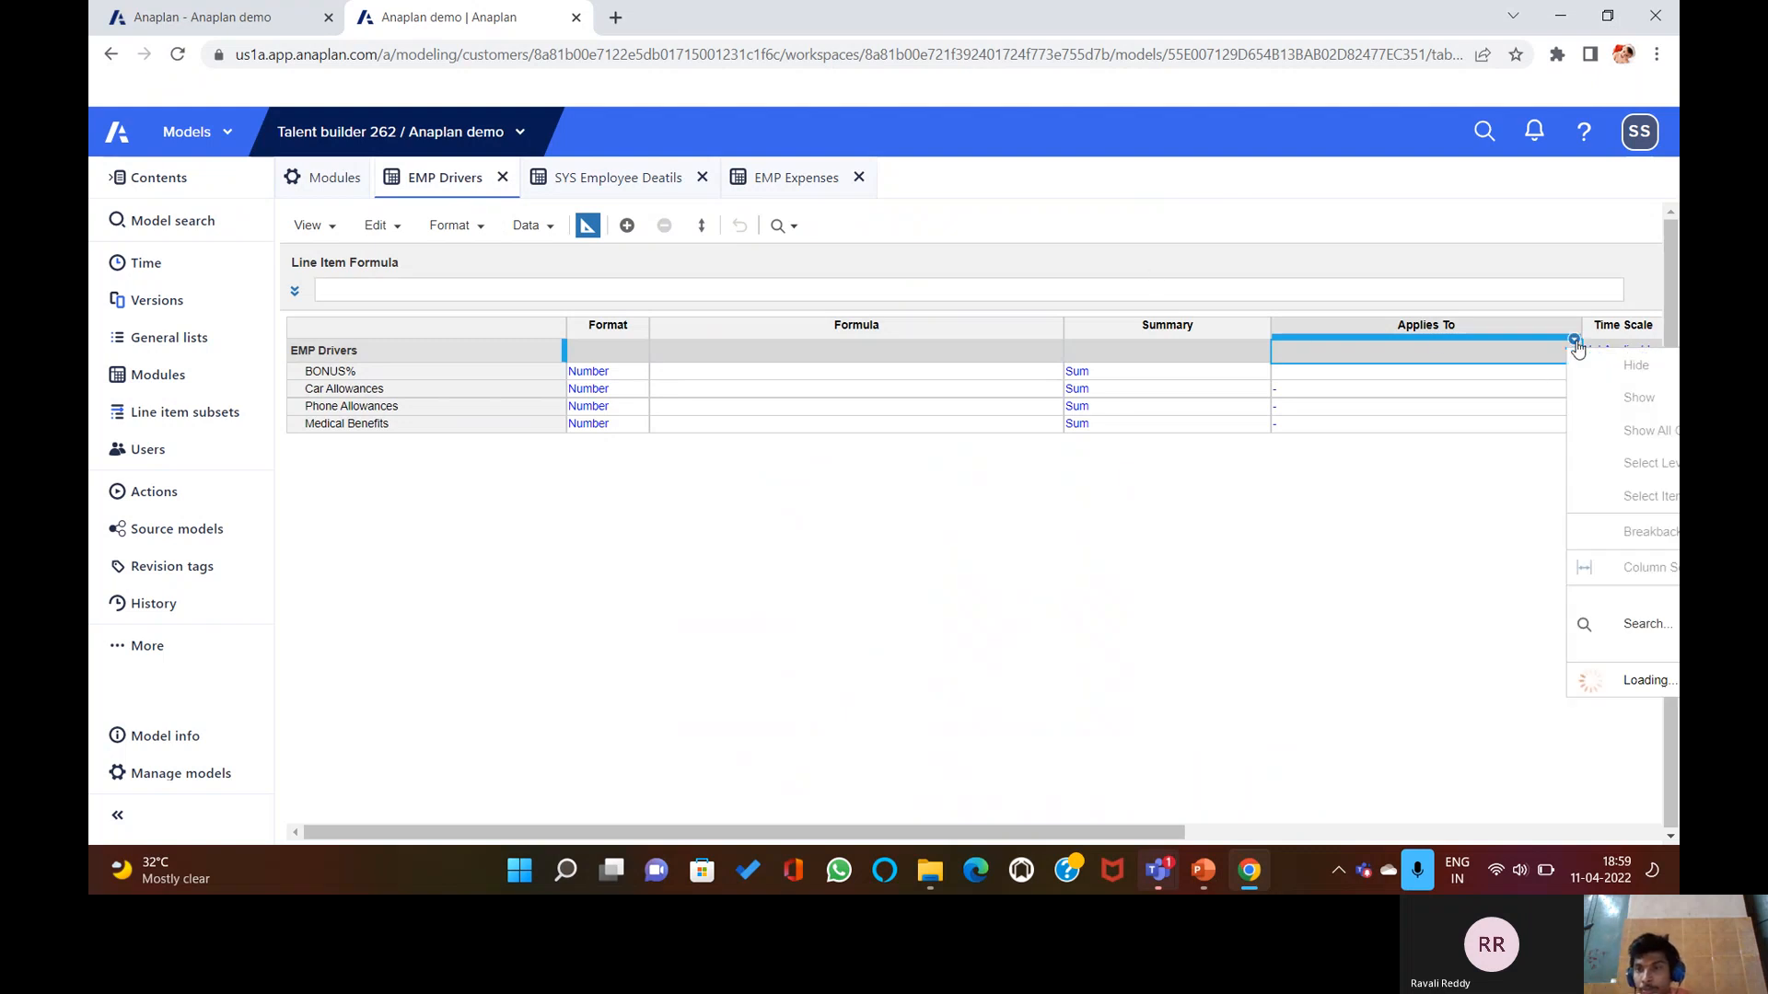
double_click(1345, 348)
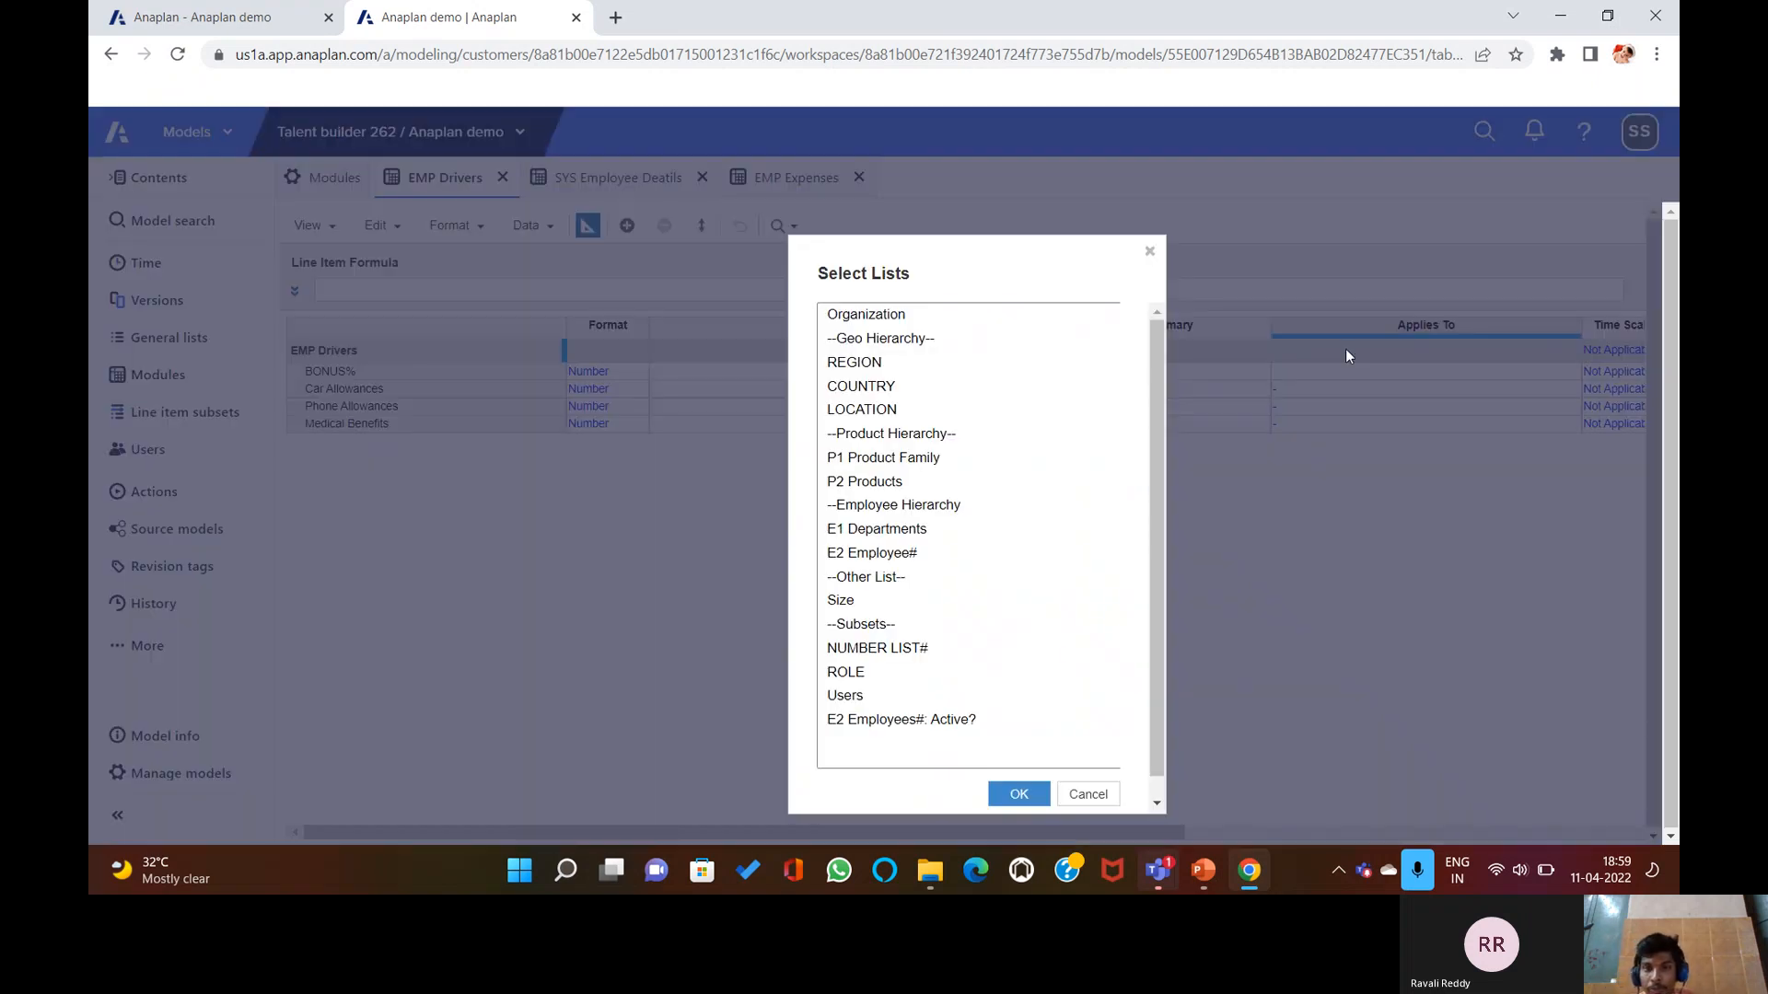
left_click(878, 391)
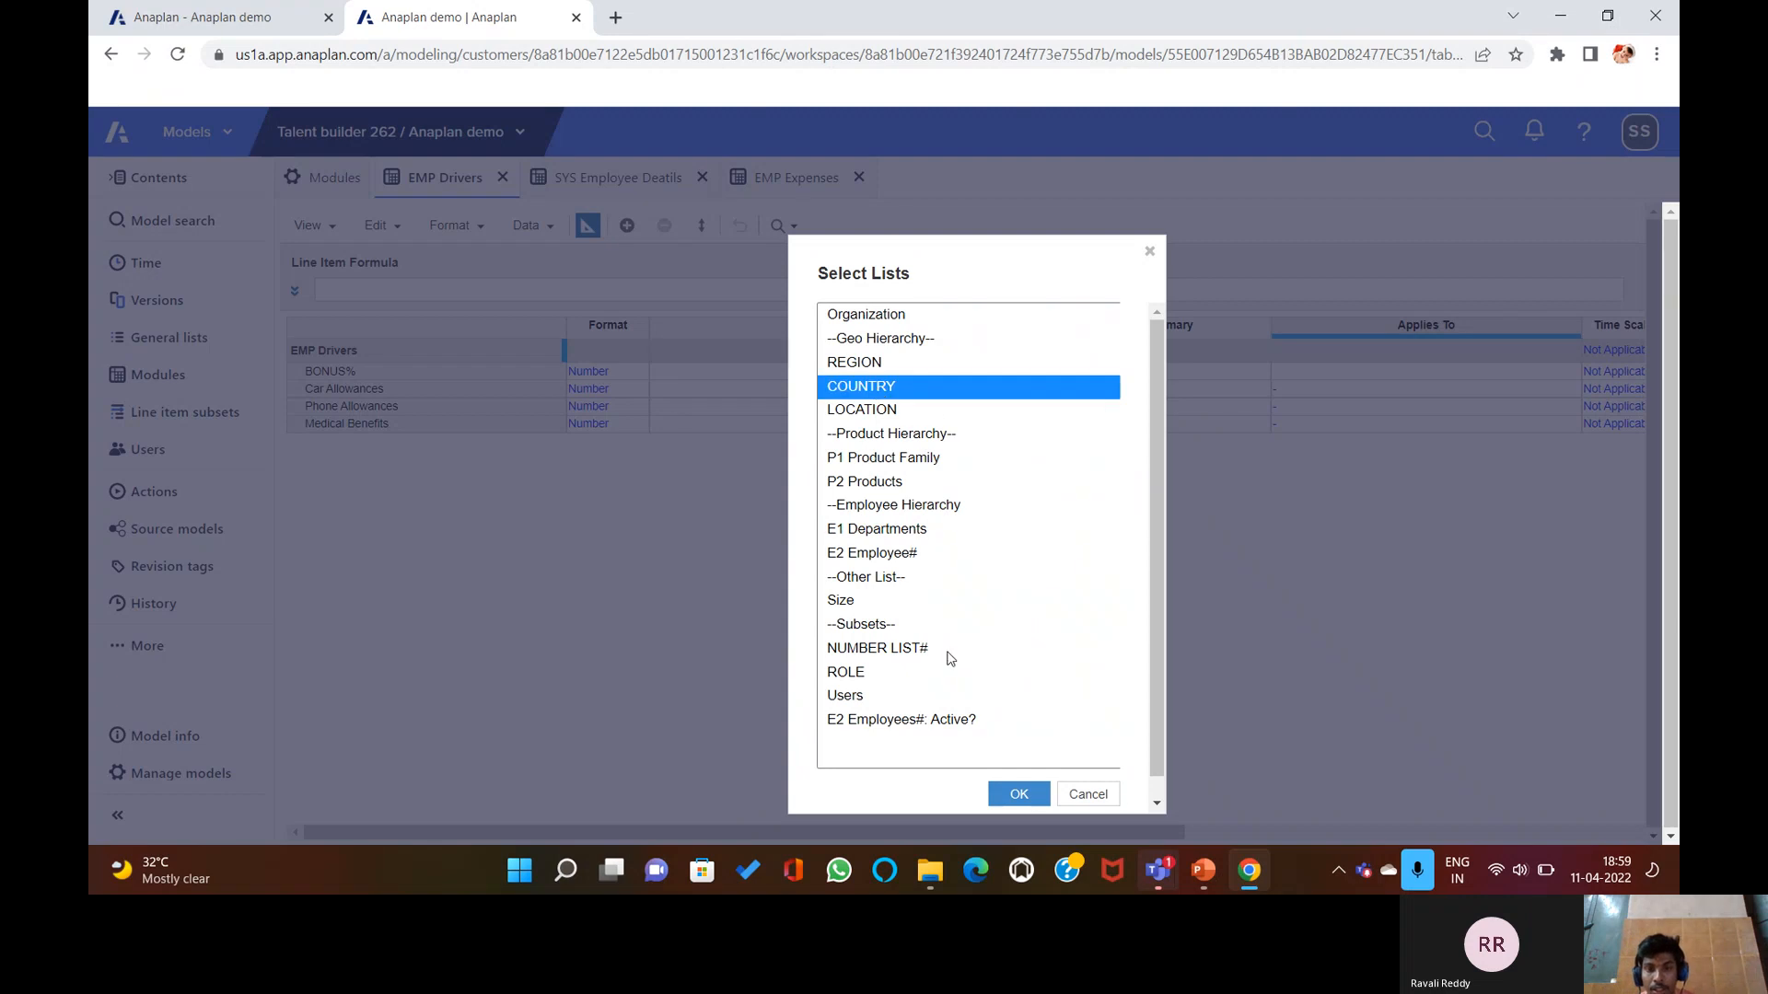
left_click(891, 529, "shift")
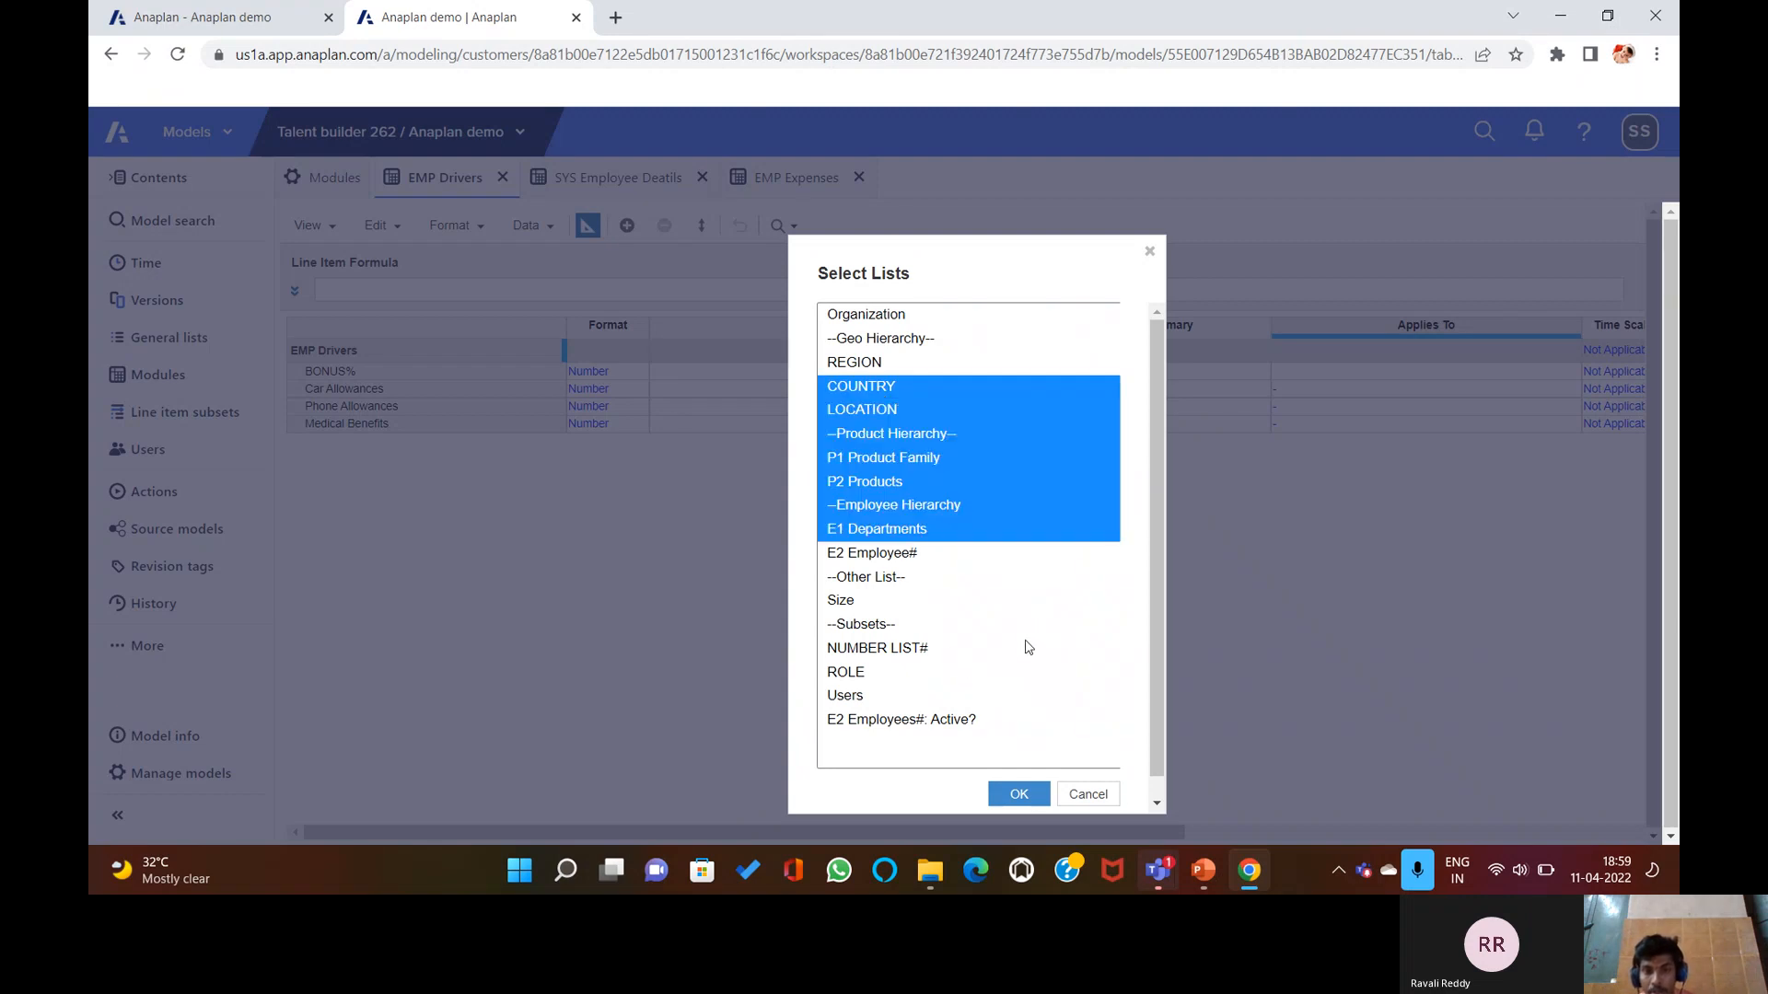
left_click_drag(1111, 625, 1105, 600)
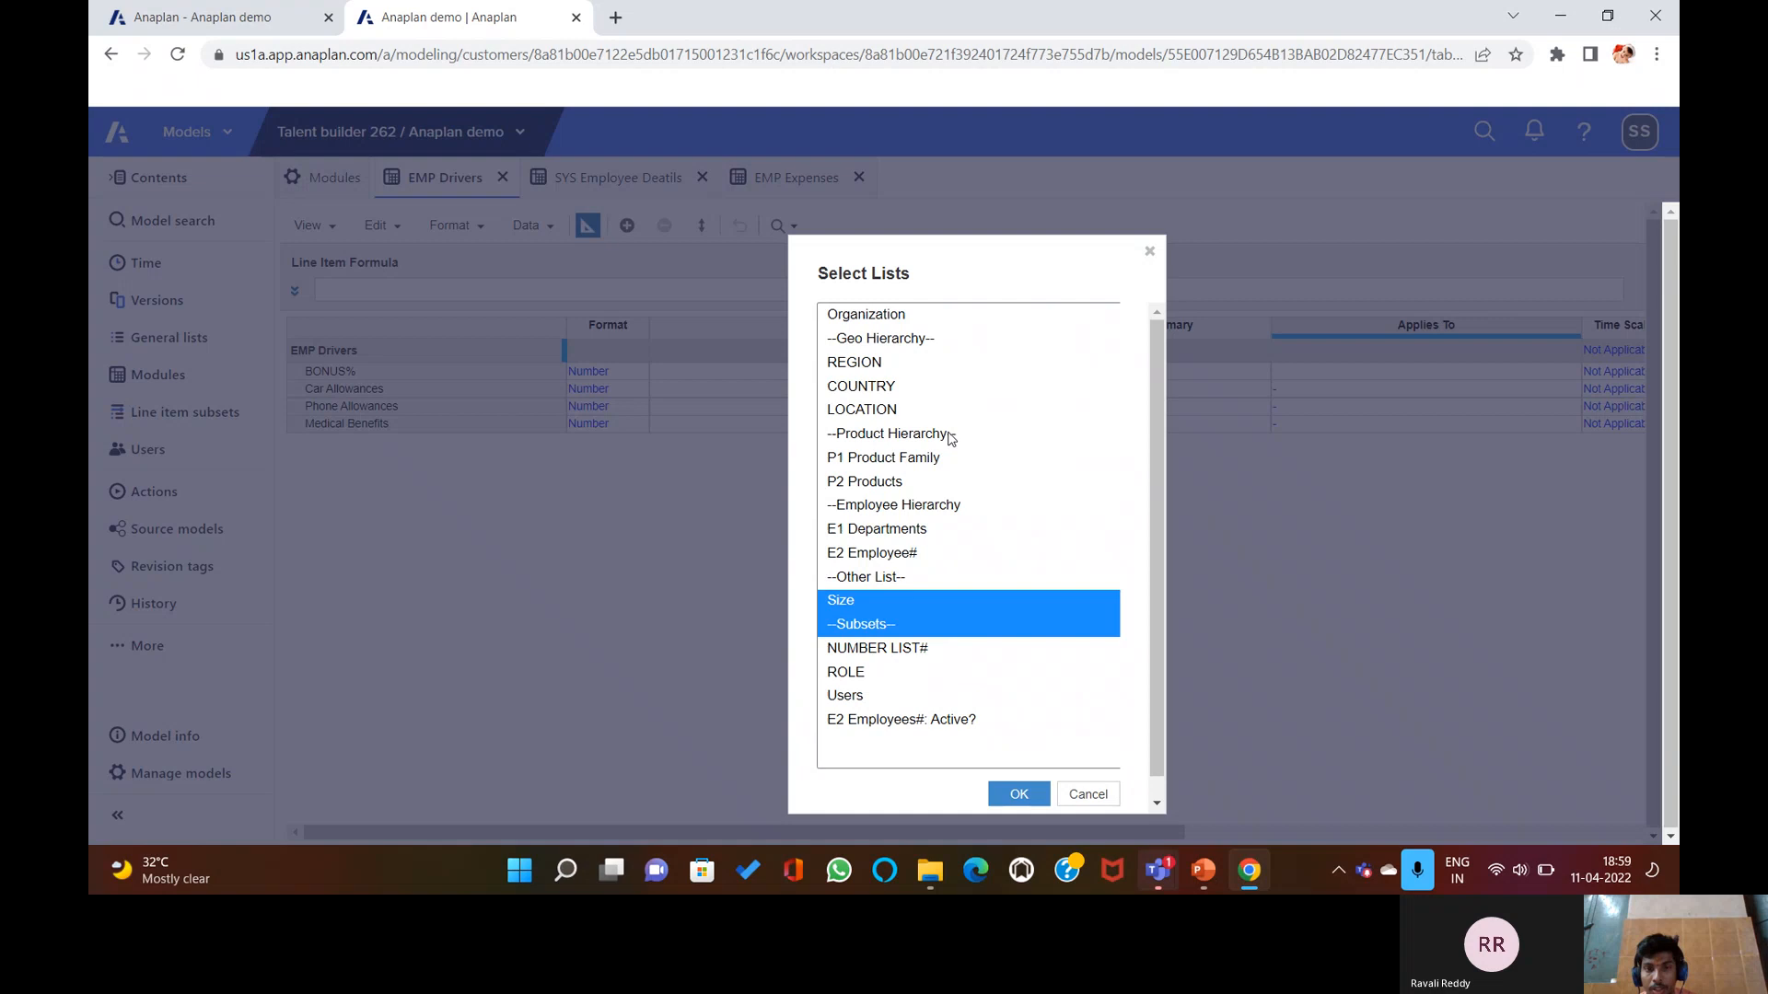
left_click(895, 386)
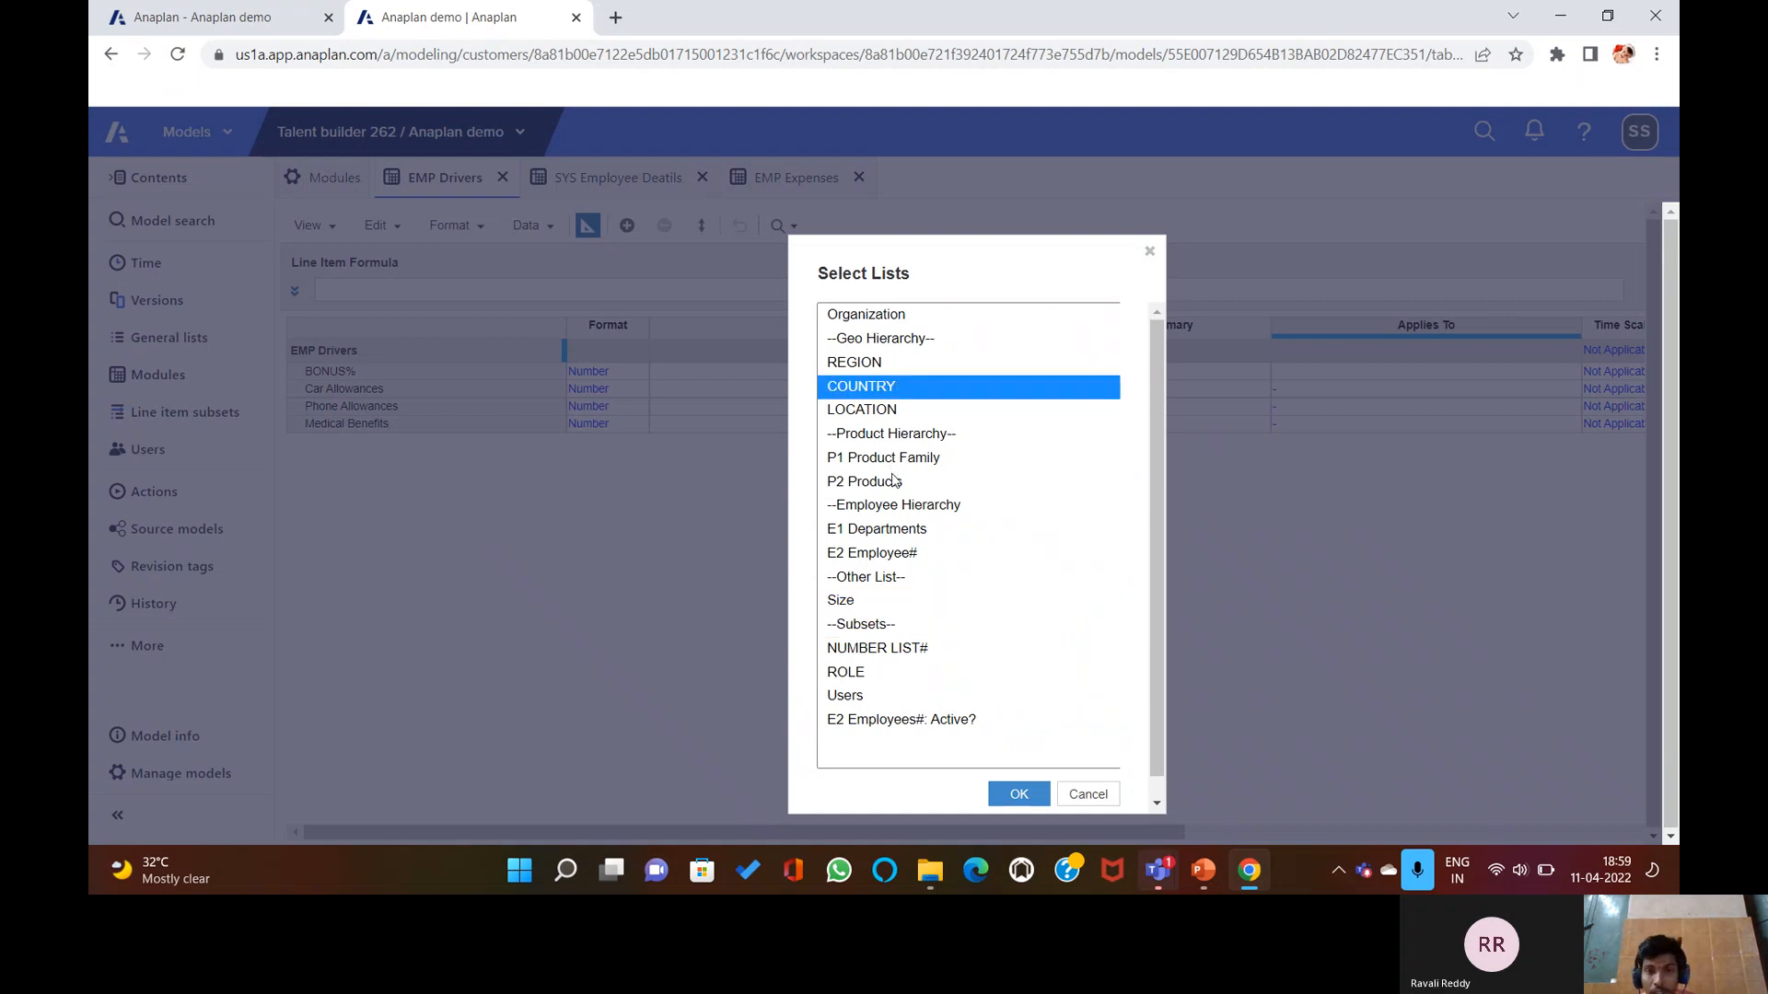
left_click(875, 532, "ctrl")
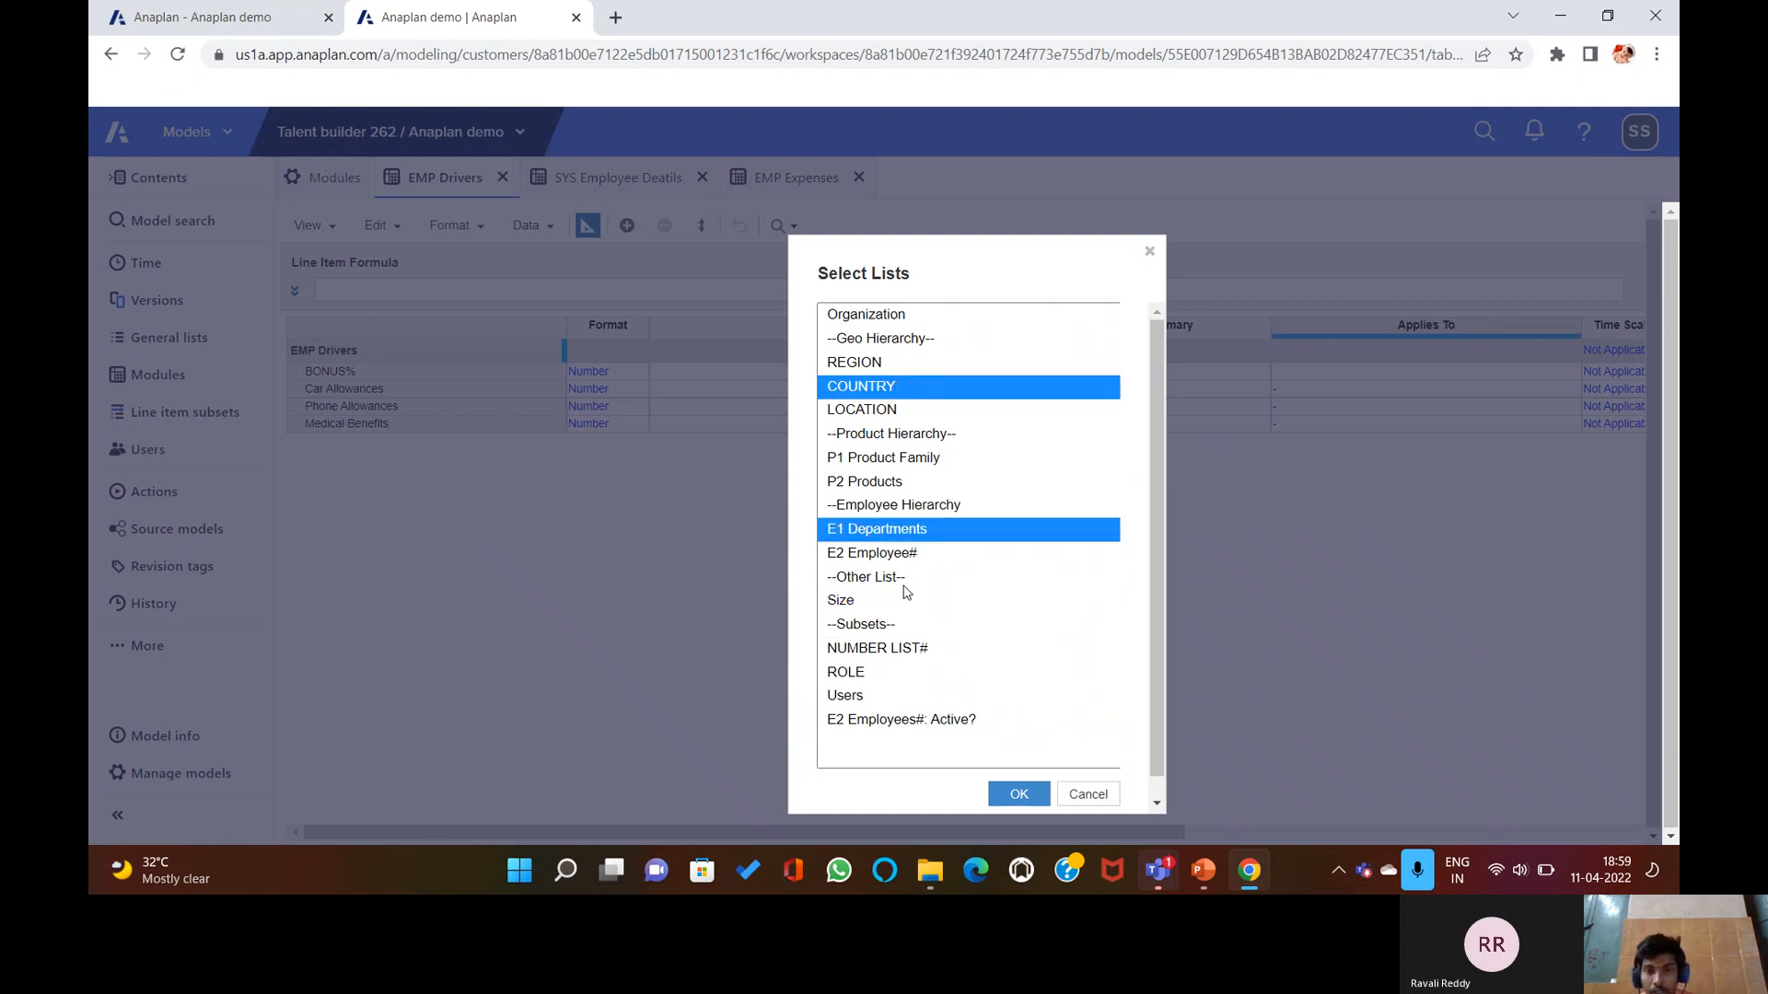
left_click(1024, 797)
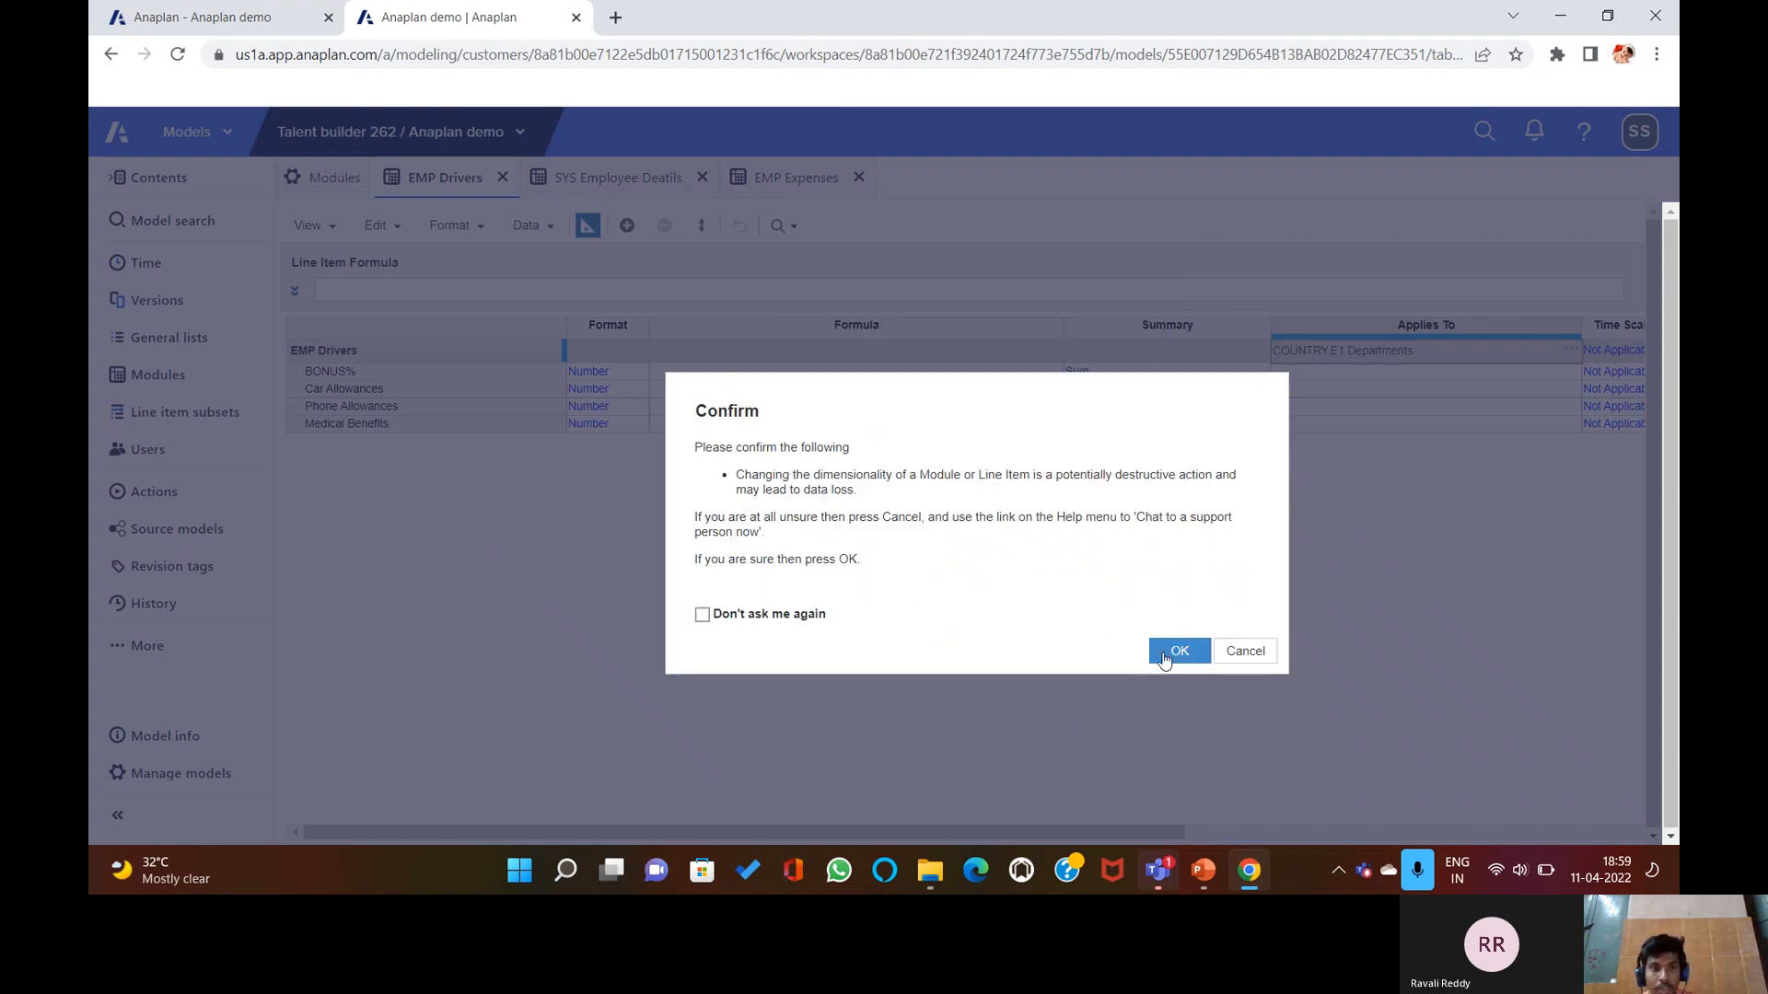
left_click(1163, 652)
Check EMP Drivers in grid view, return to blueprint, then go to the Modules list.
left_click(588, 227)
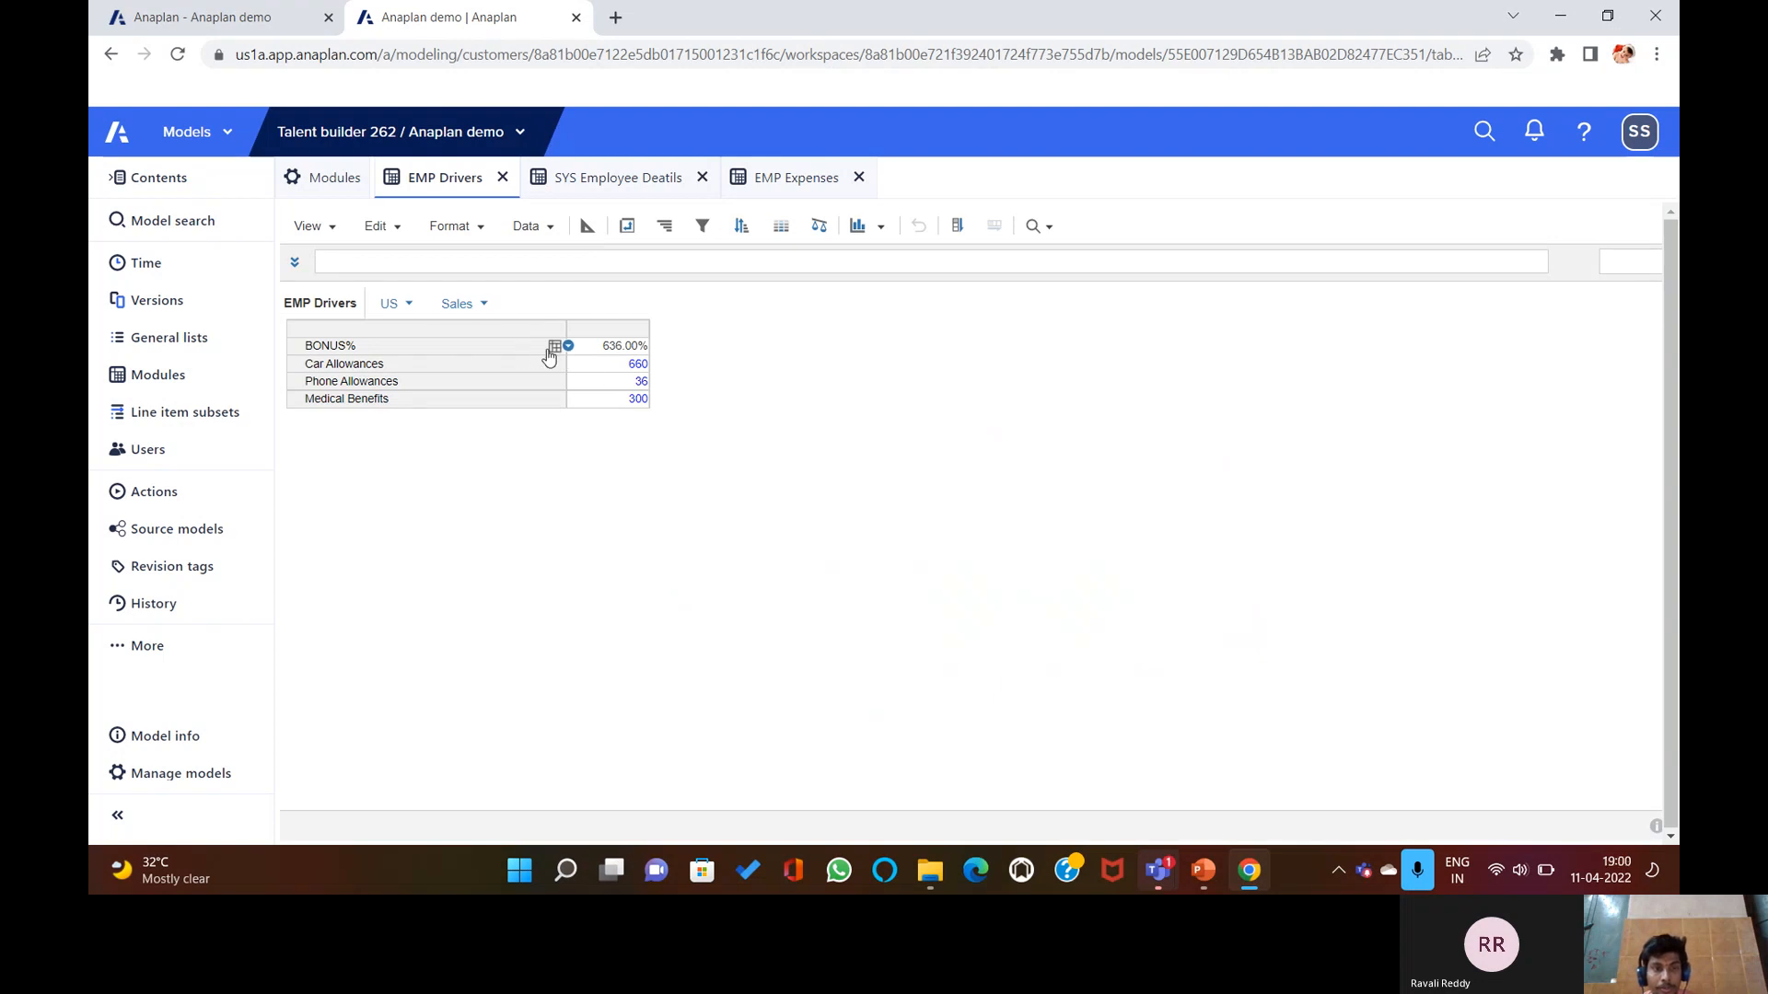
left_click(586, 228)
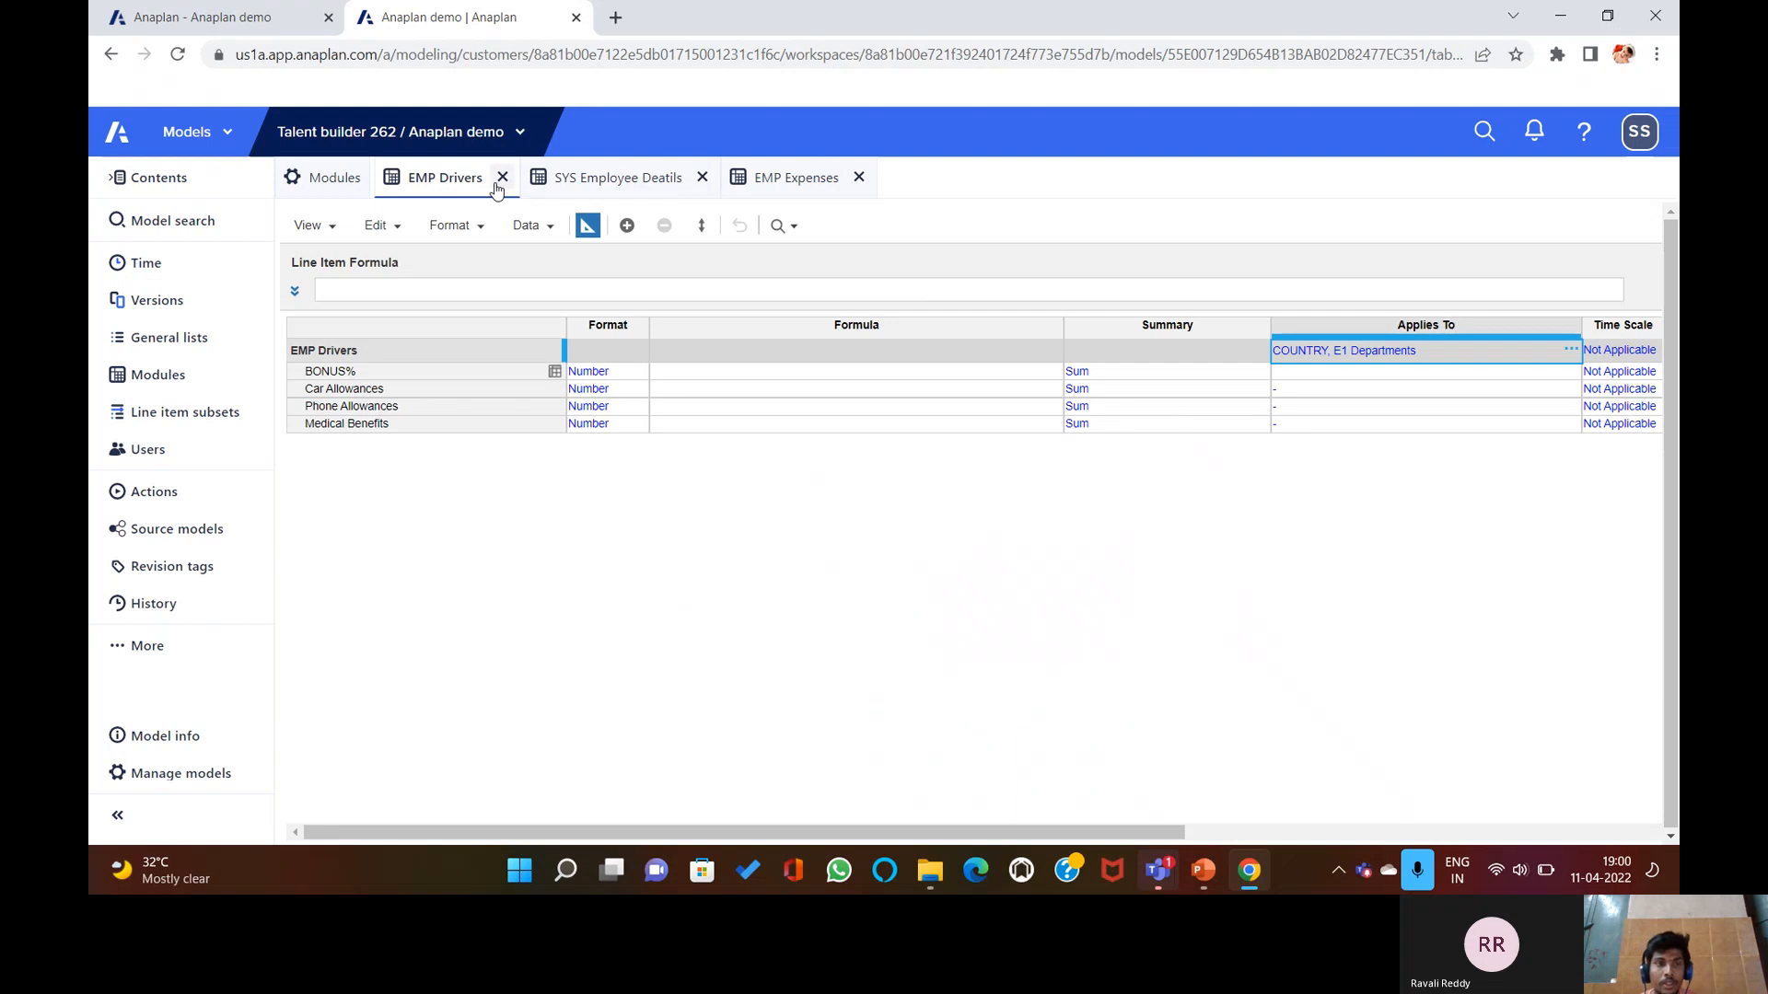
left_click(322, 178)
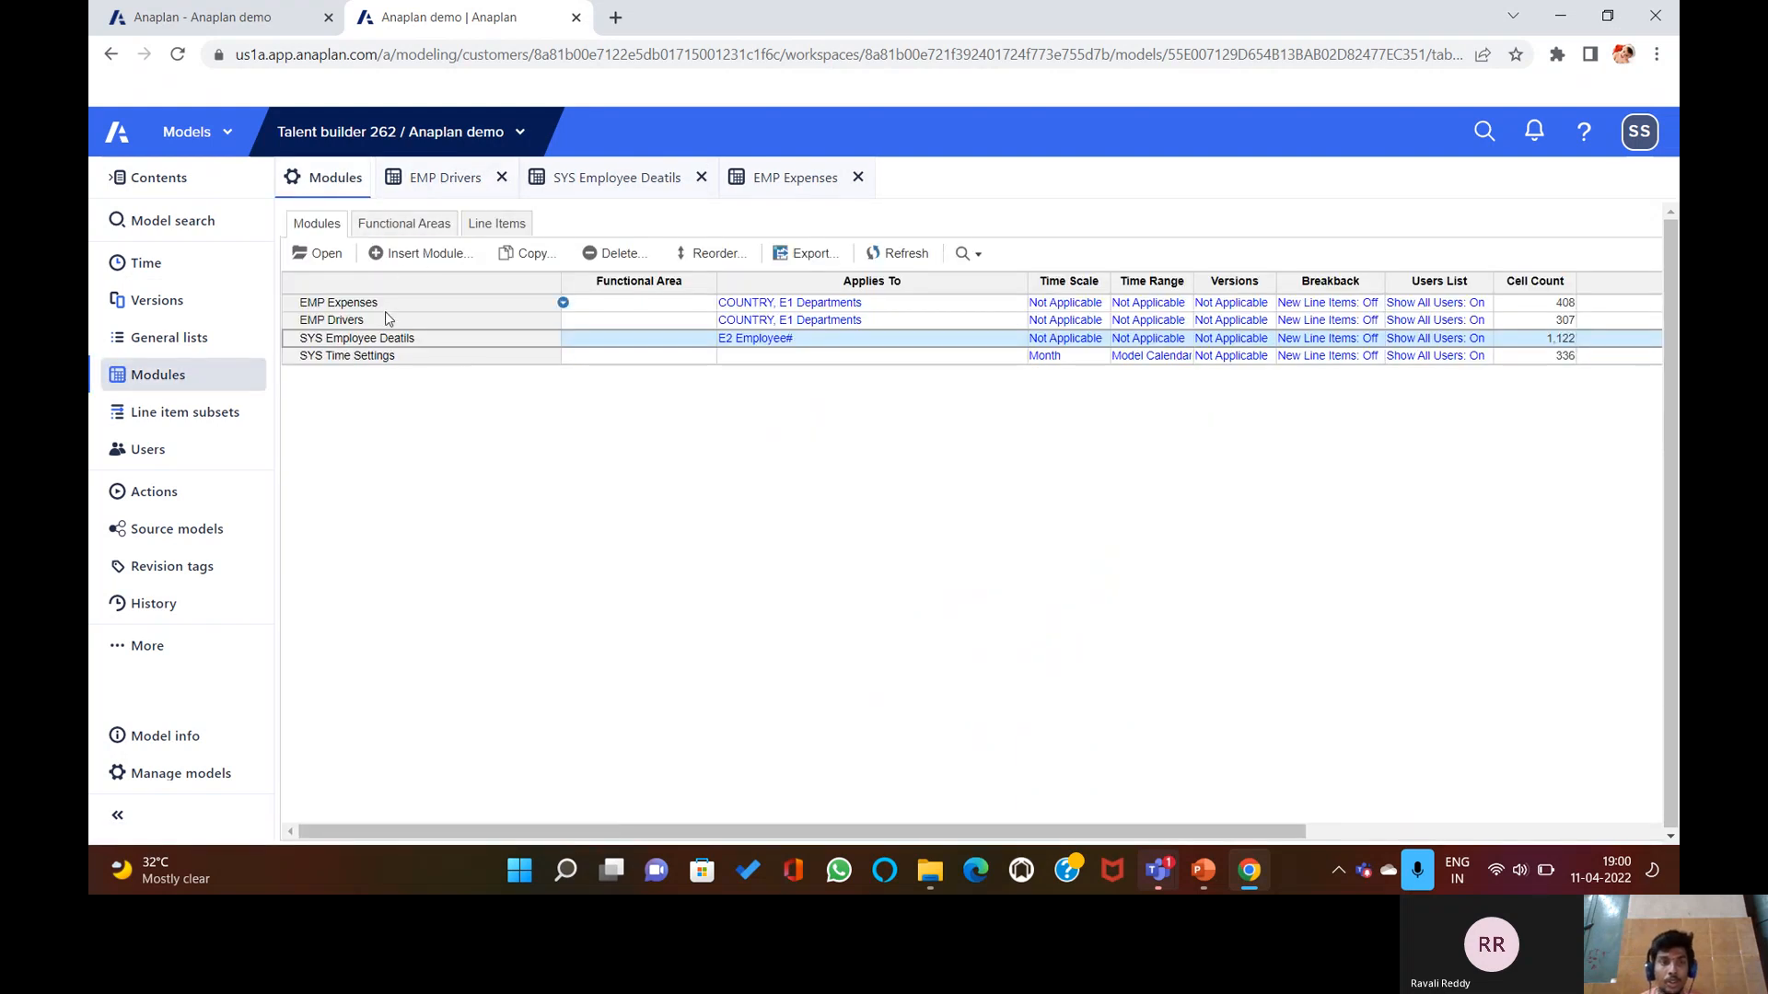
Select EMP Drivers, back out of an accidental clear, and review the other modules.
left_click(411, 322)
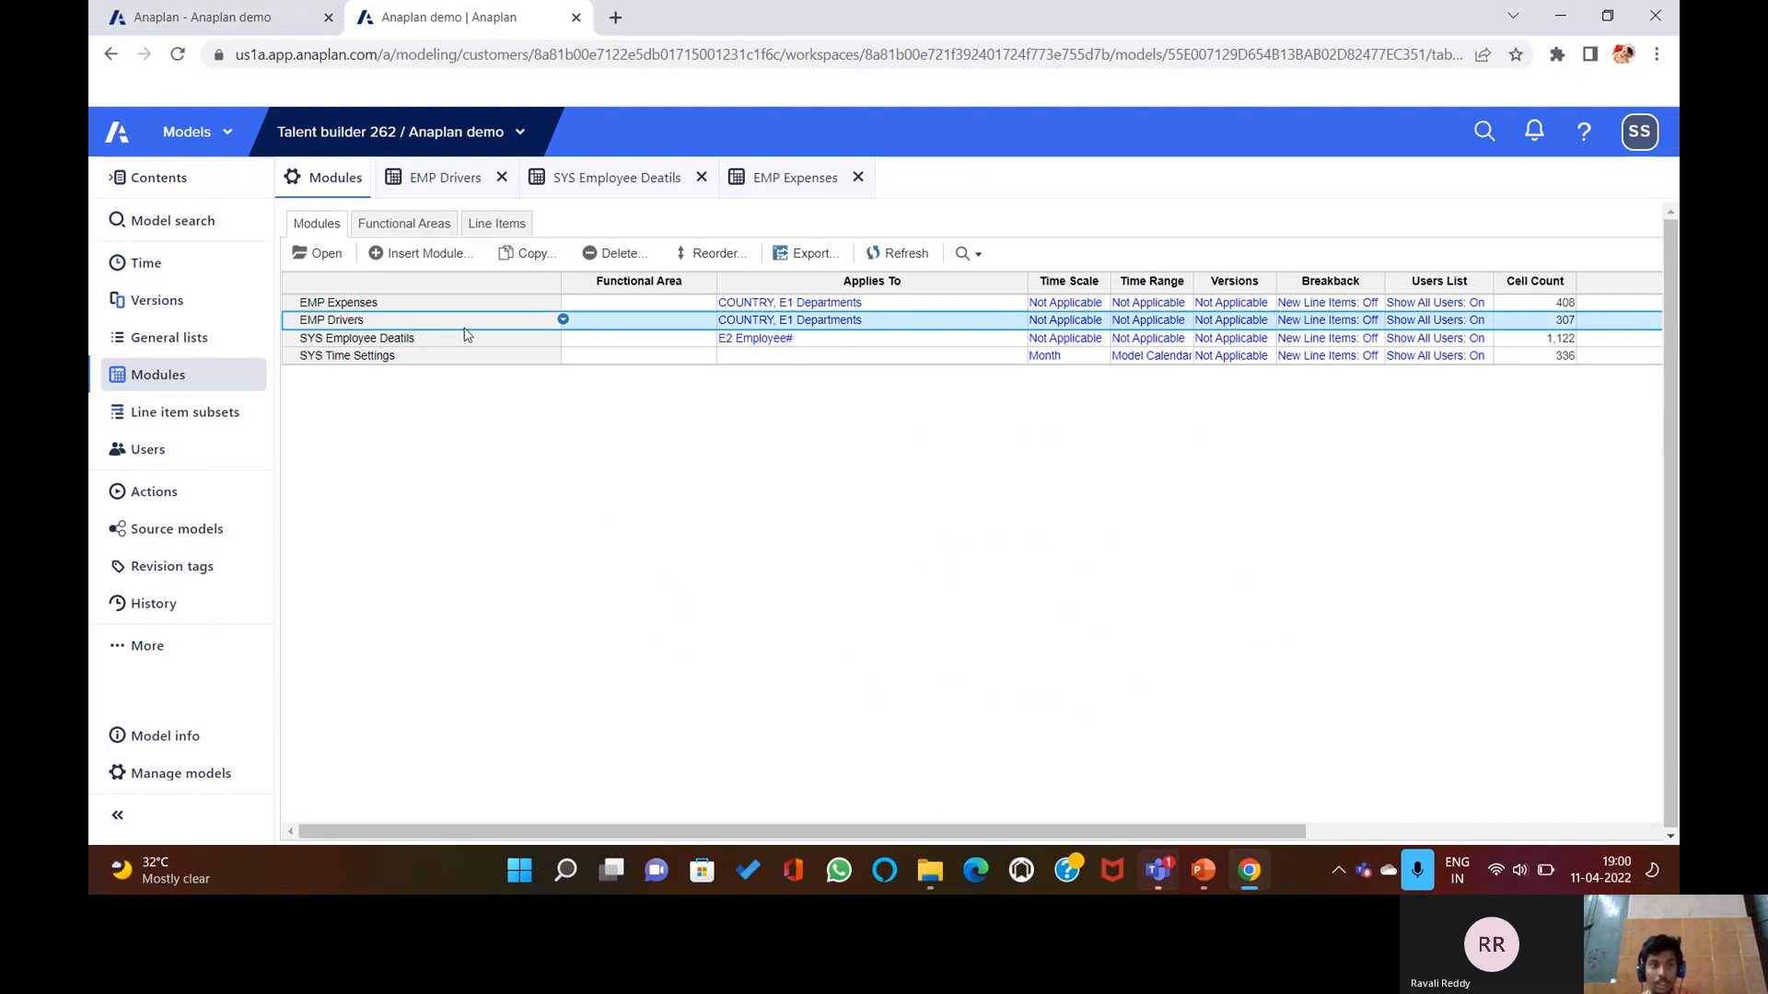
key("Delete")
left_click(1178, 664)
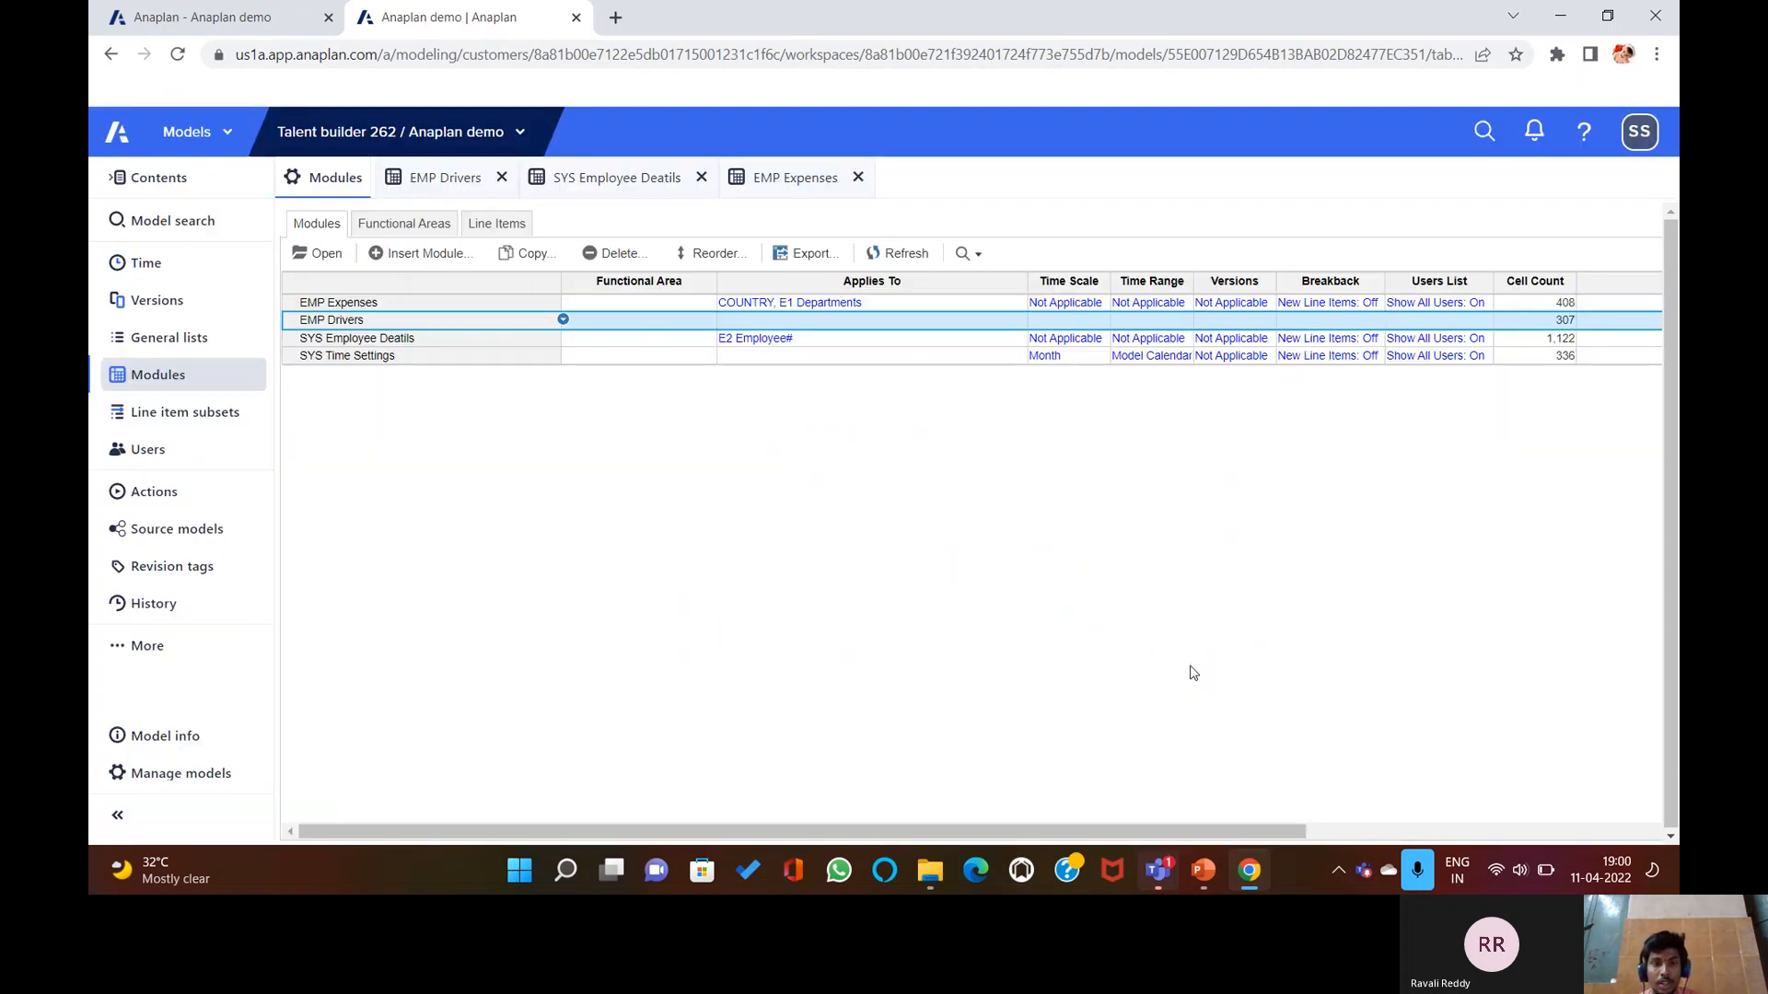
left_click(1174, 606)
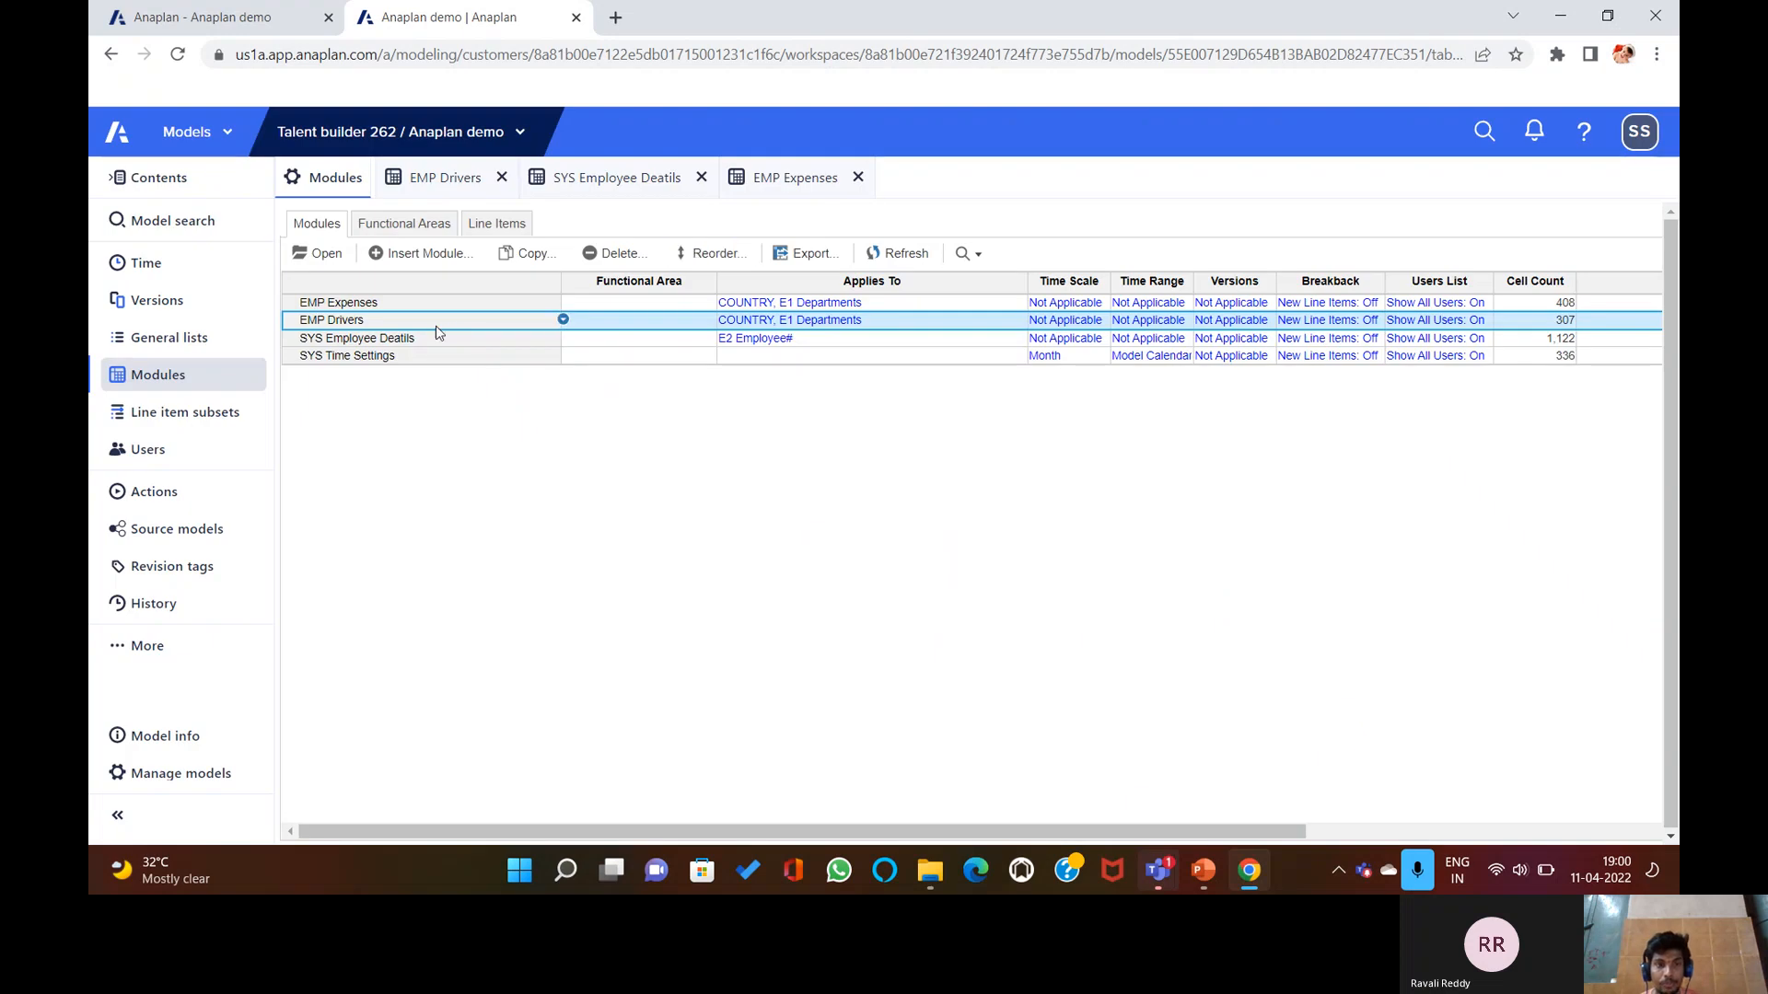
left_click(790, 177)
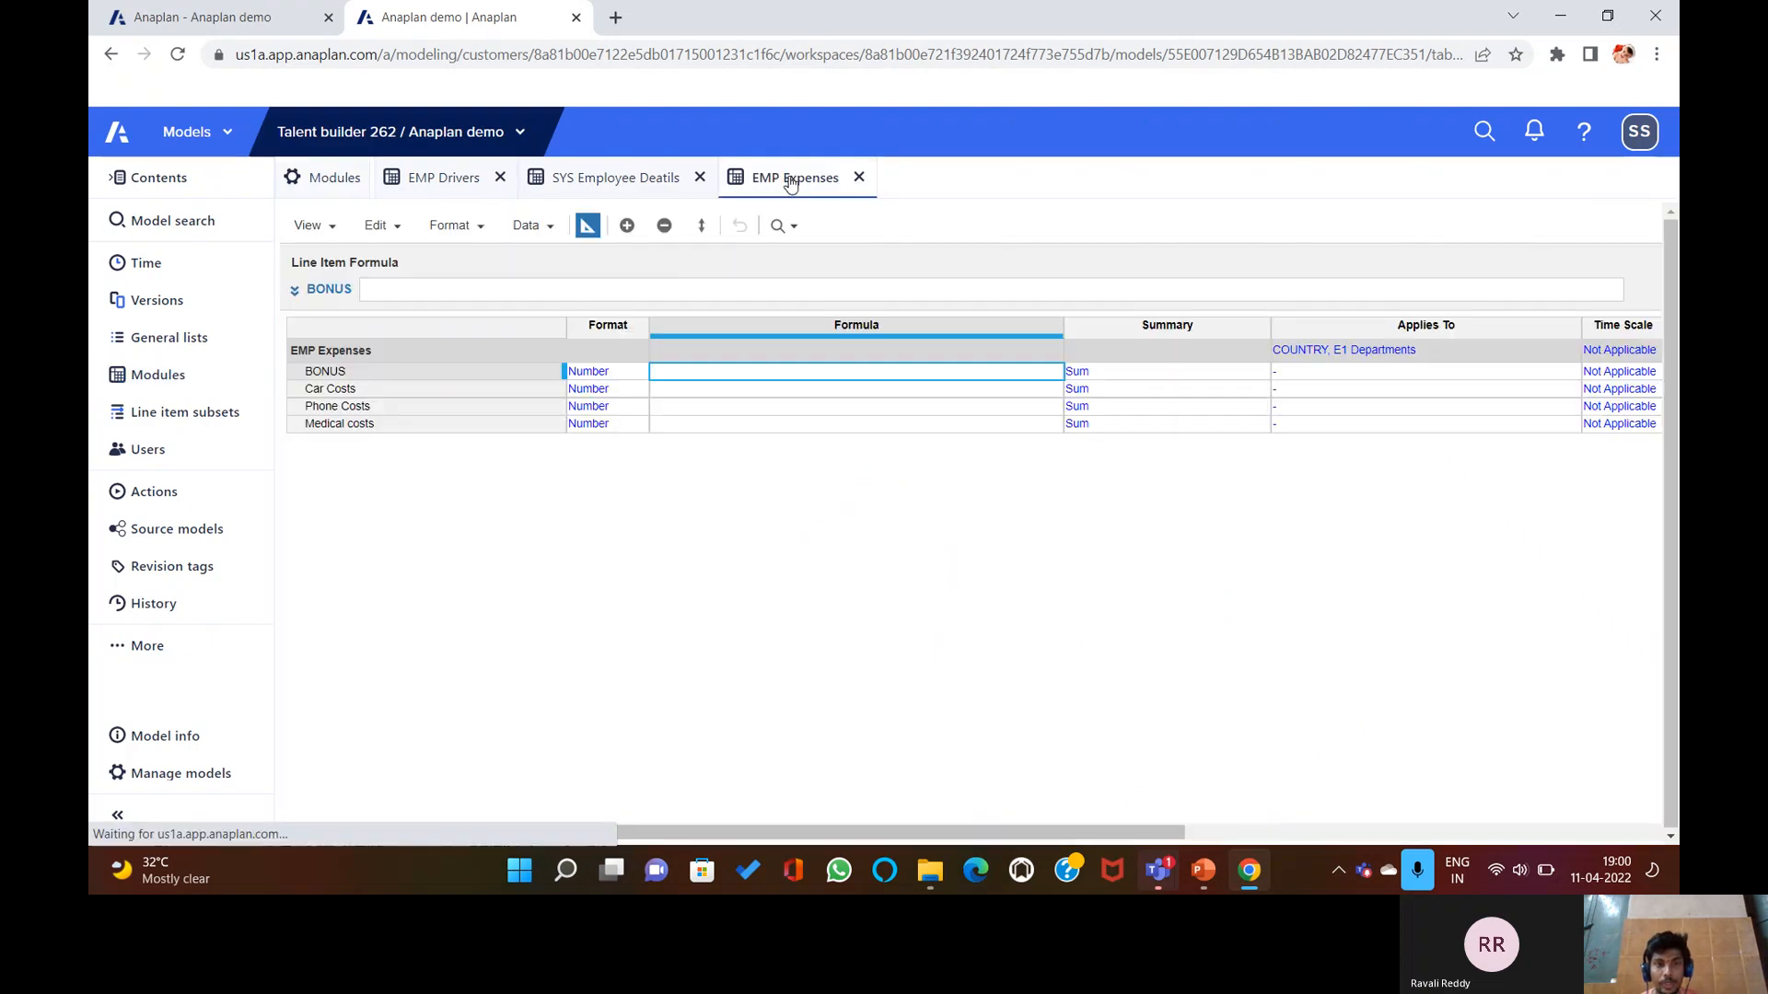
left_click(607, 179)
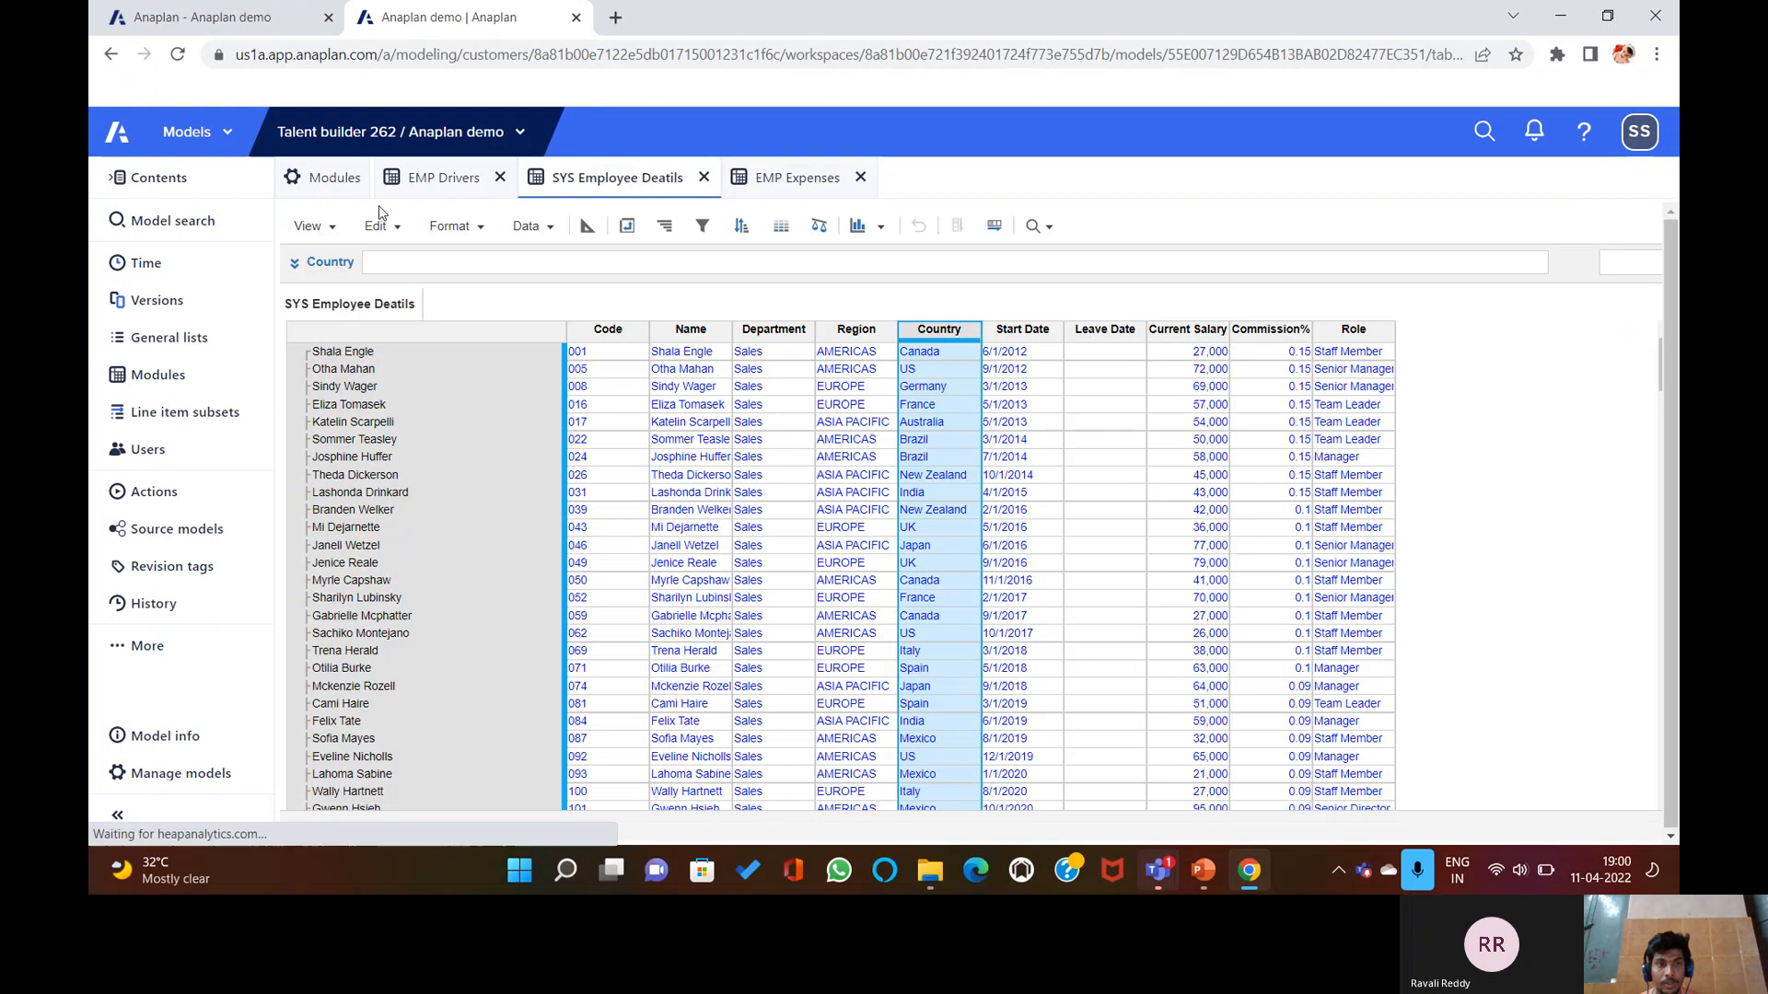
left_click(327, 178)
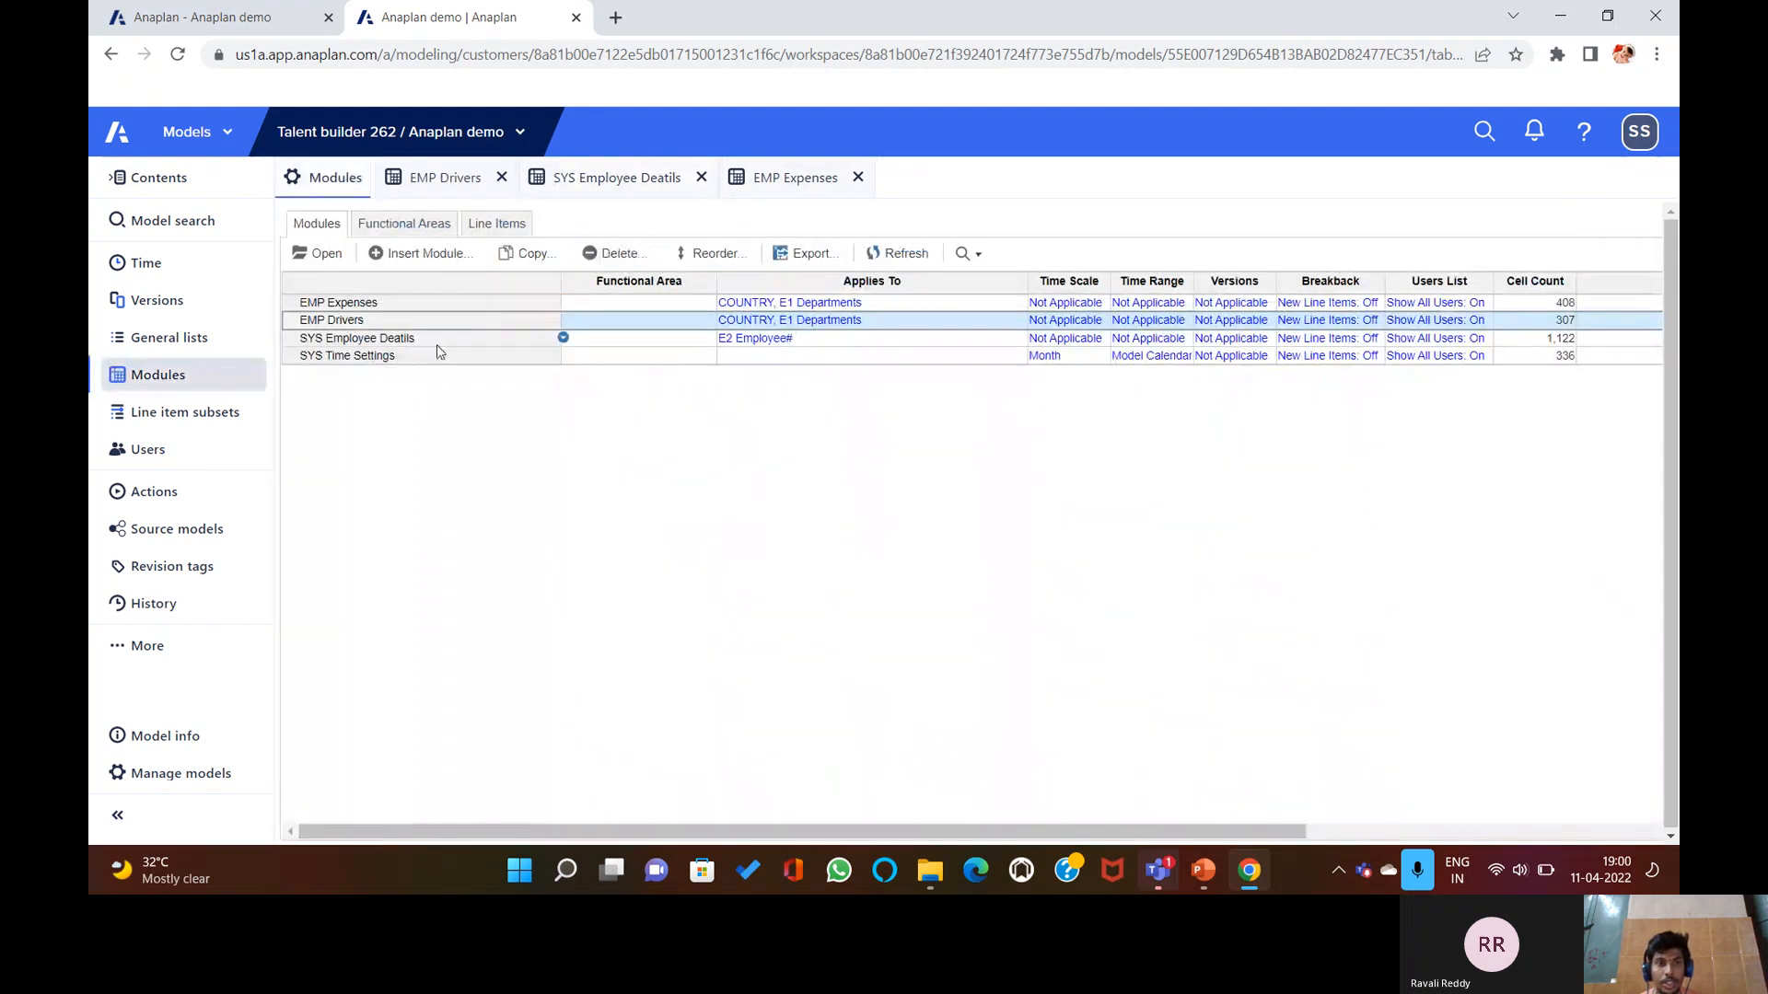
Delete the EMP Drivers module and confirm the deletion.
left_click(614, 253)
left_click(1525, 768)
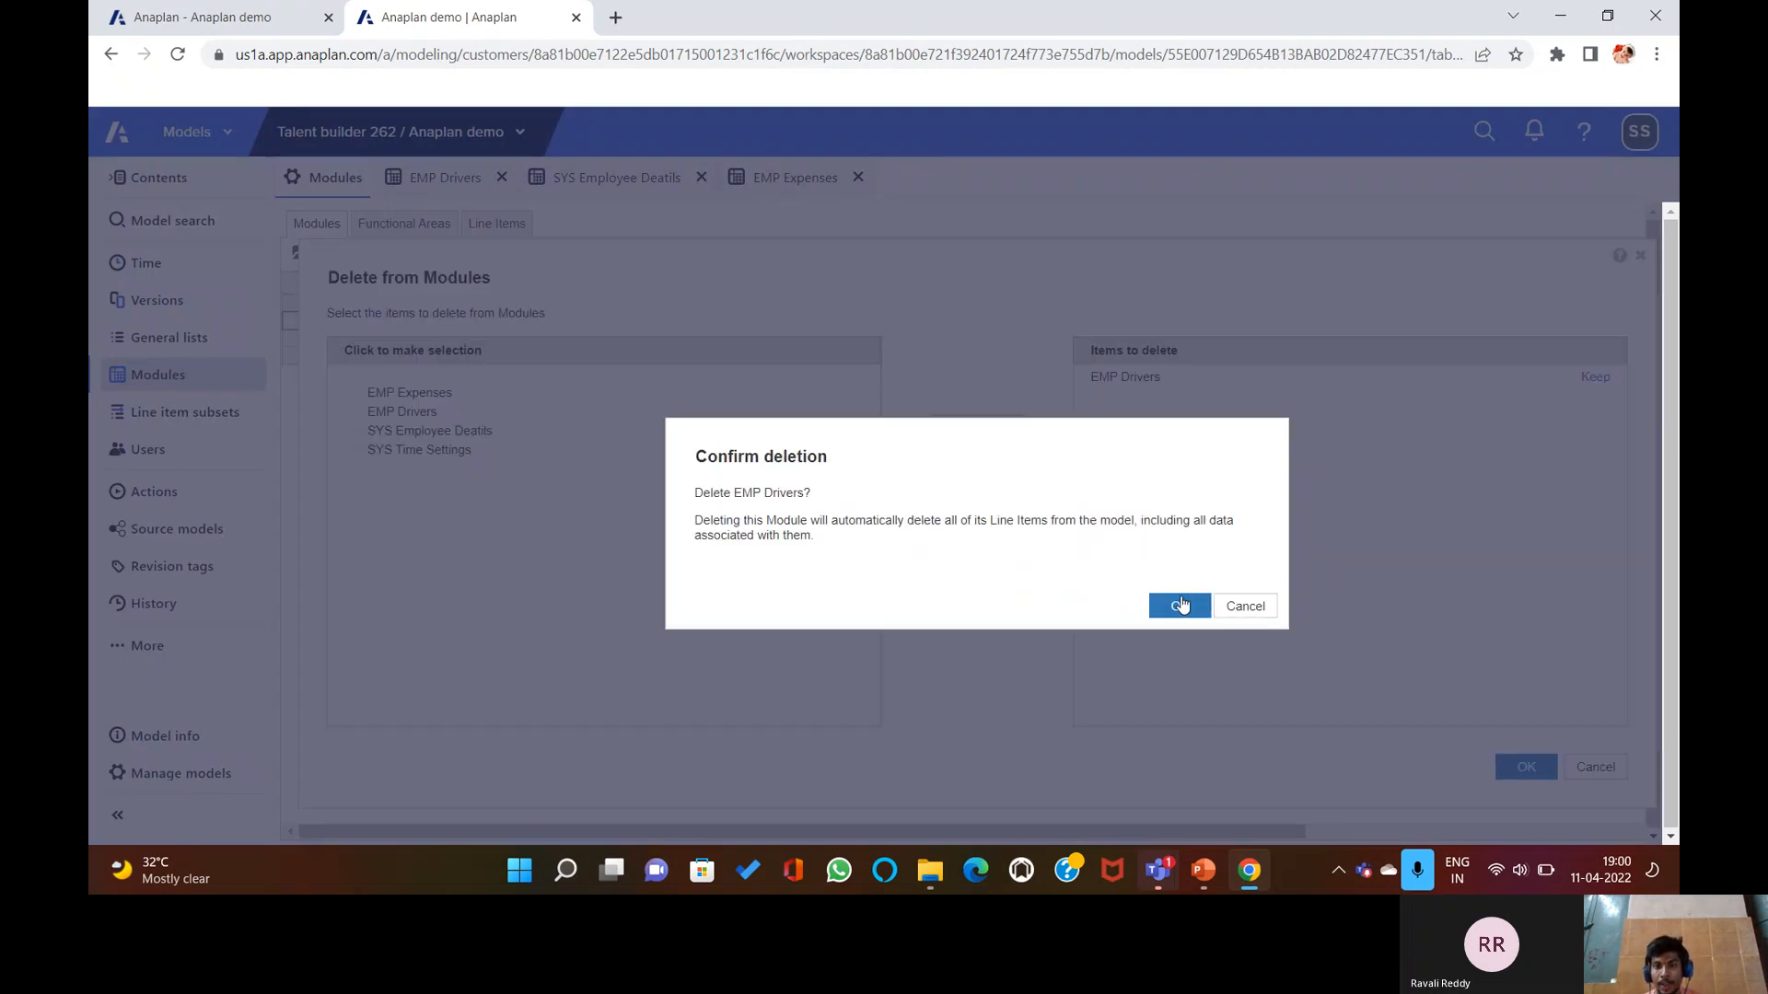
left_click(1179, 606)
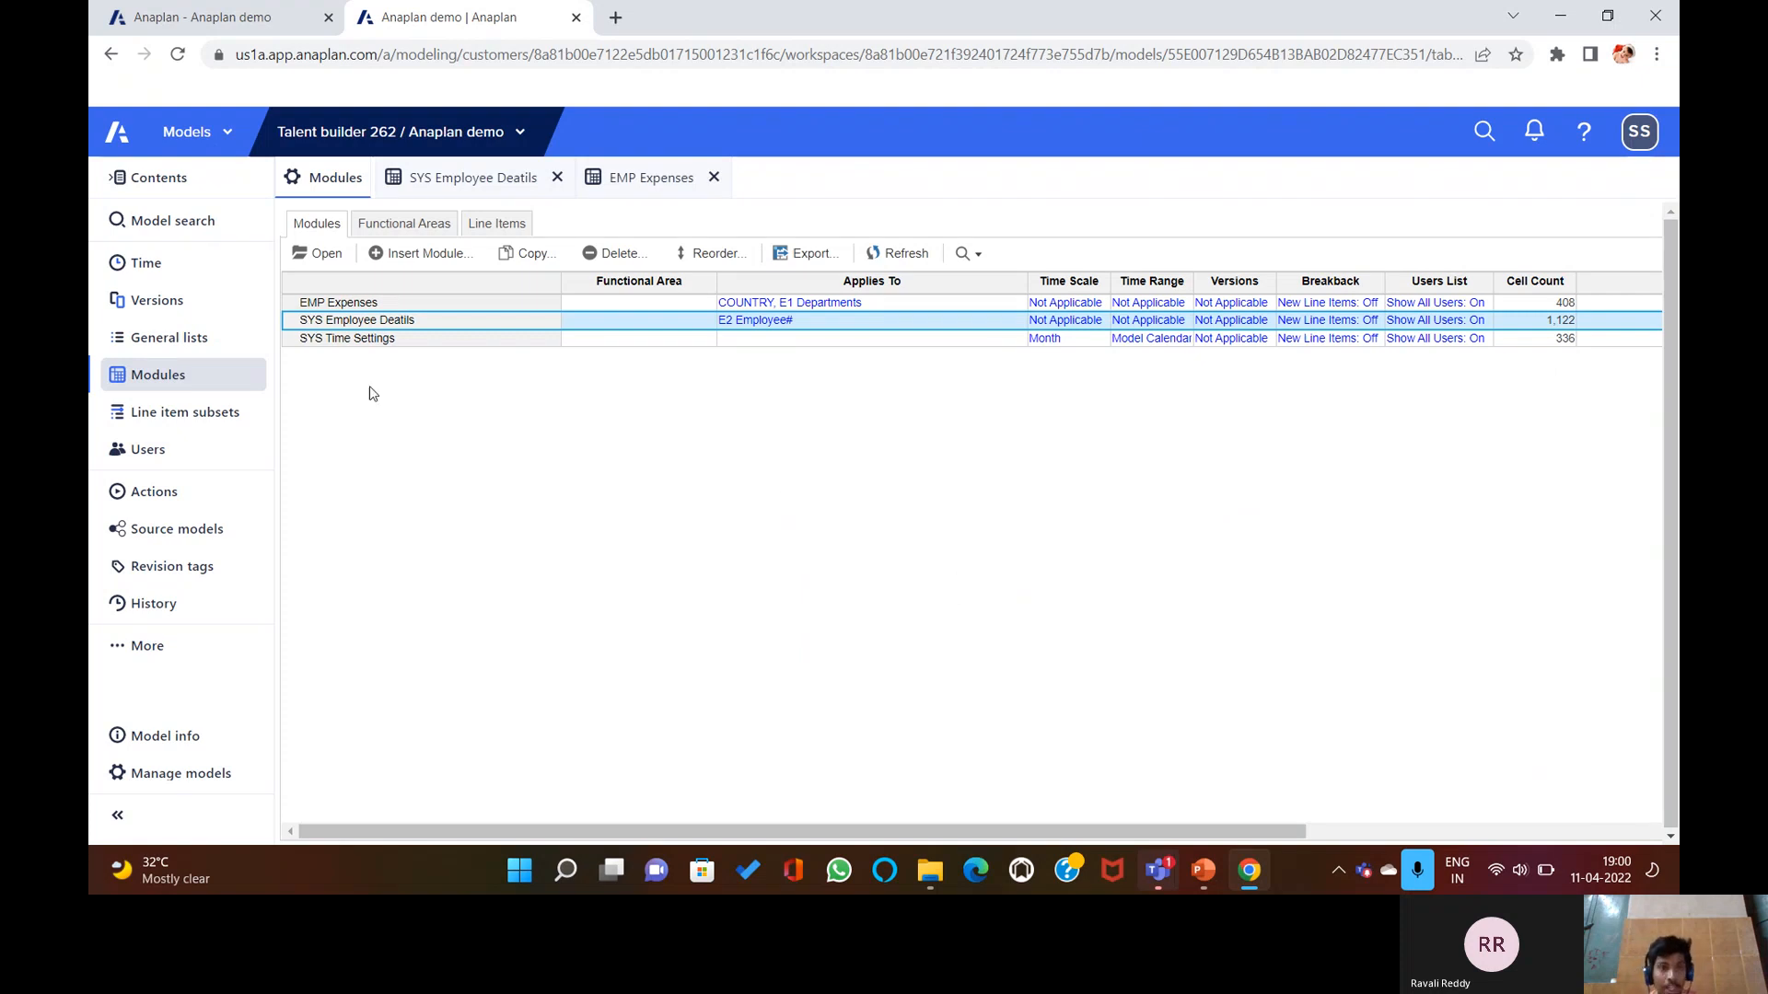
Insert module EMP Drivers with COUNTRY and E1 Departments as columns and a Bonus% line item.
left_click(432, 255)
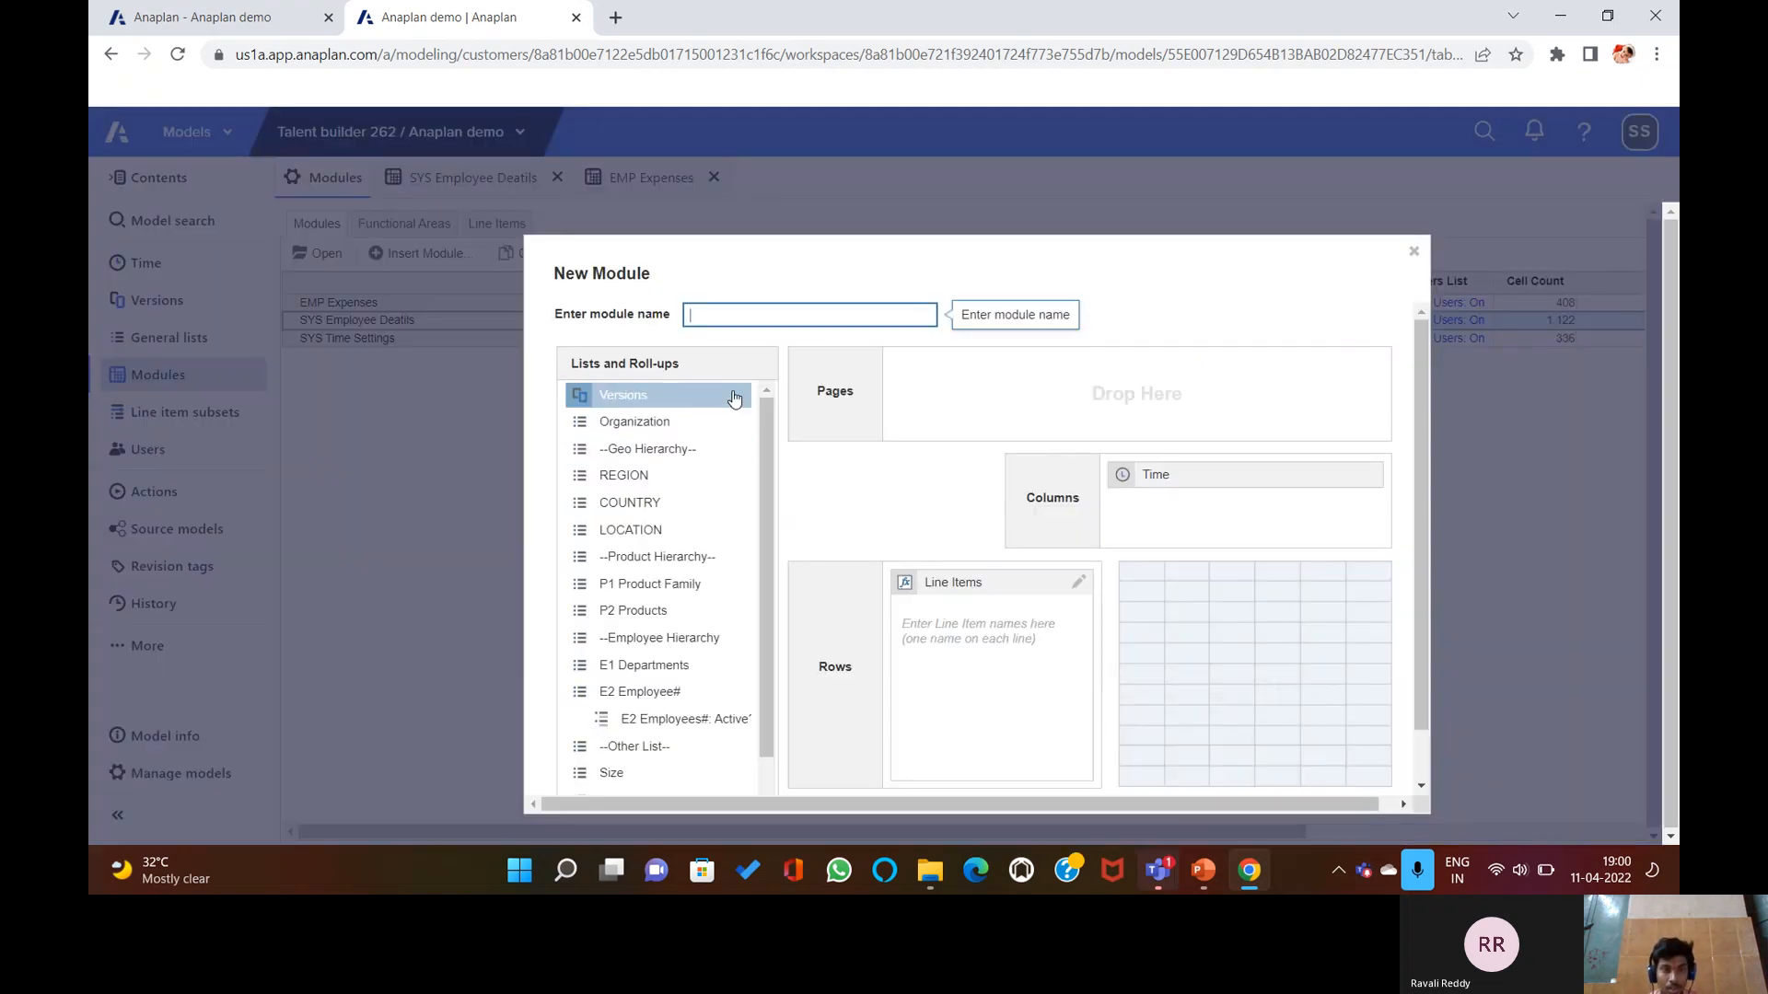
type("EMP Drivers")
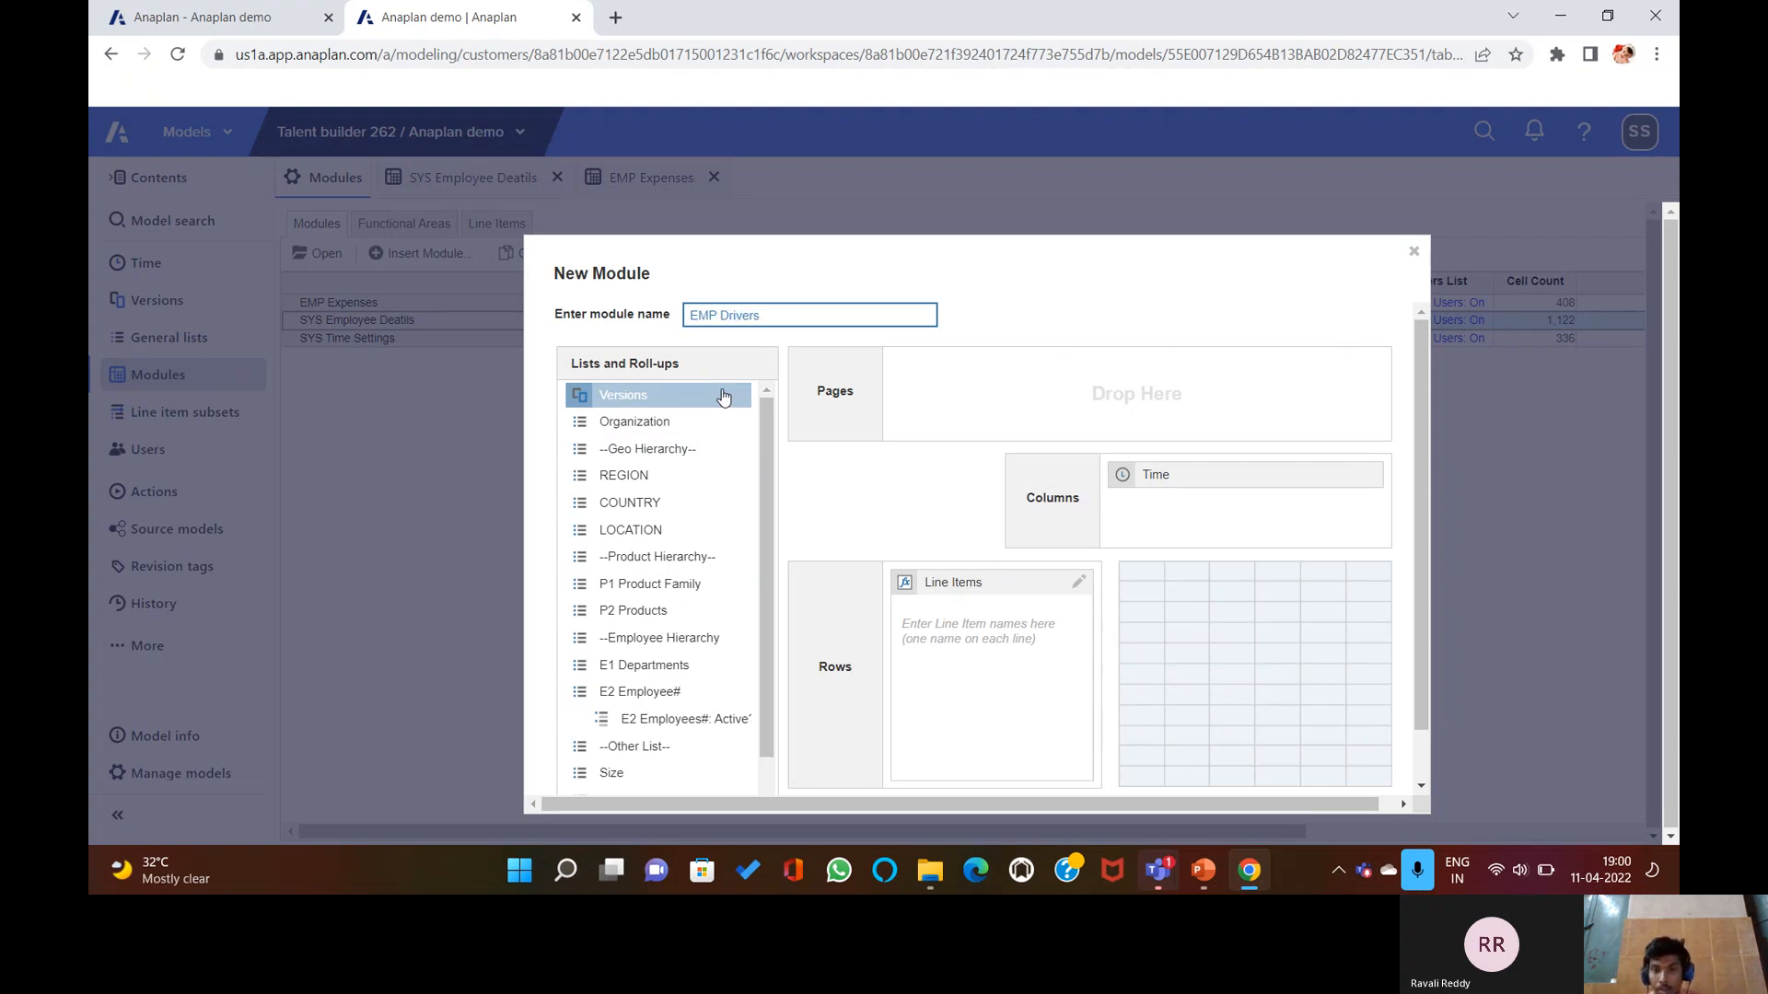
left_click_drag(1151, 474, 649, 635)
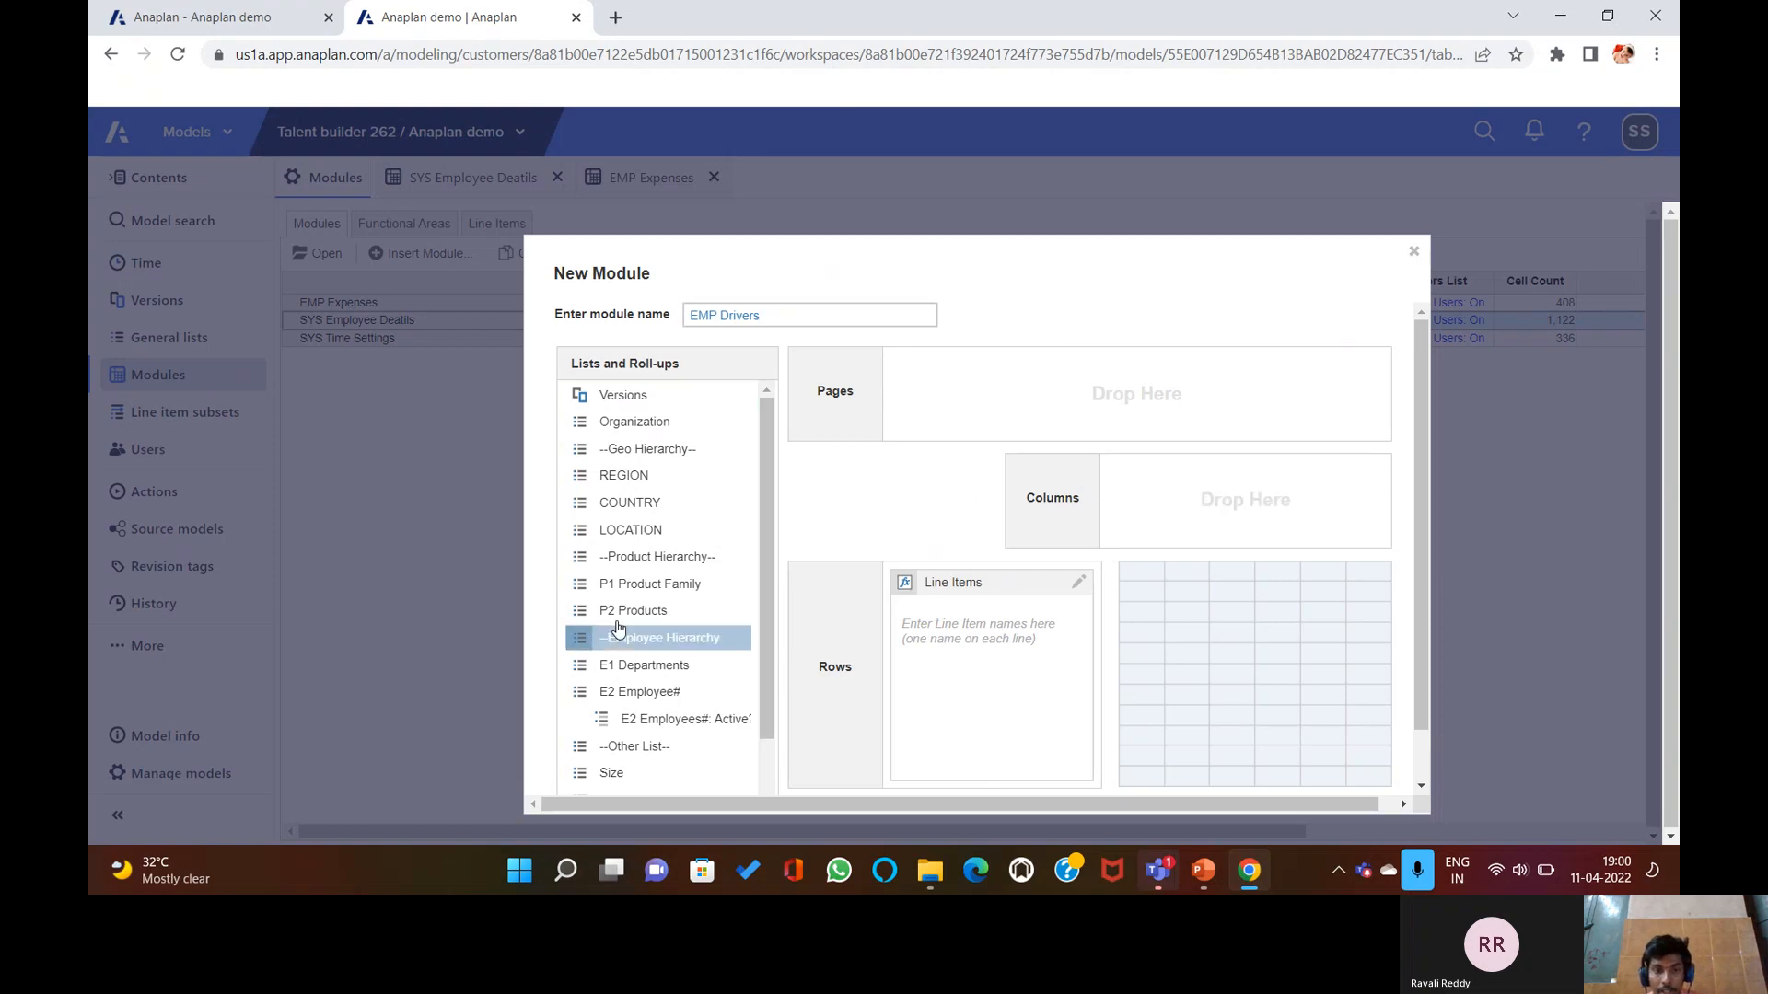
left_click_drag(649, 516, 1148, 497)
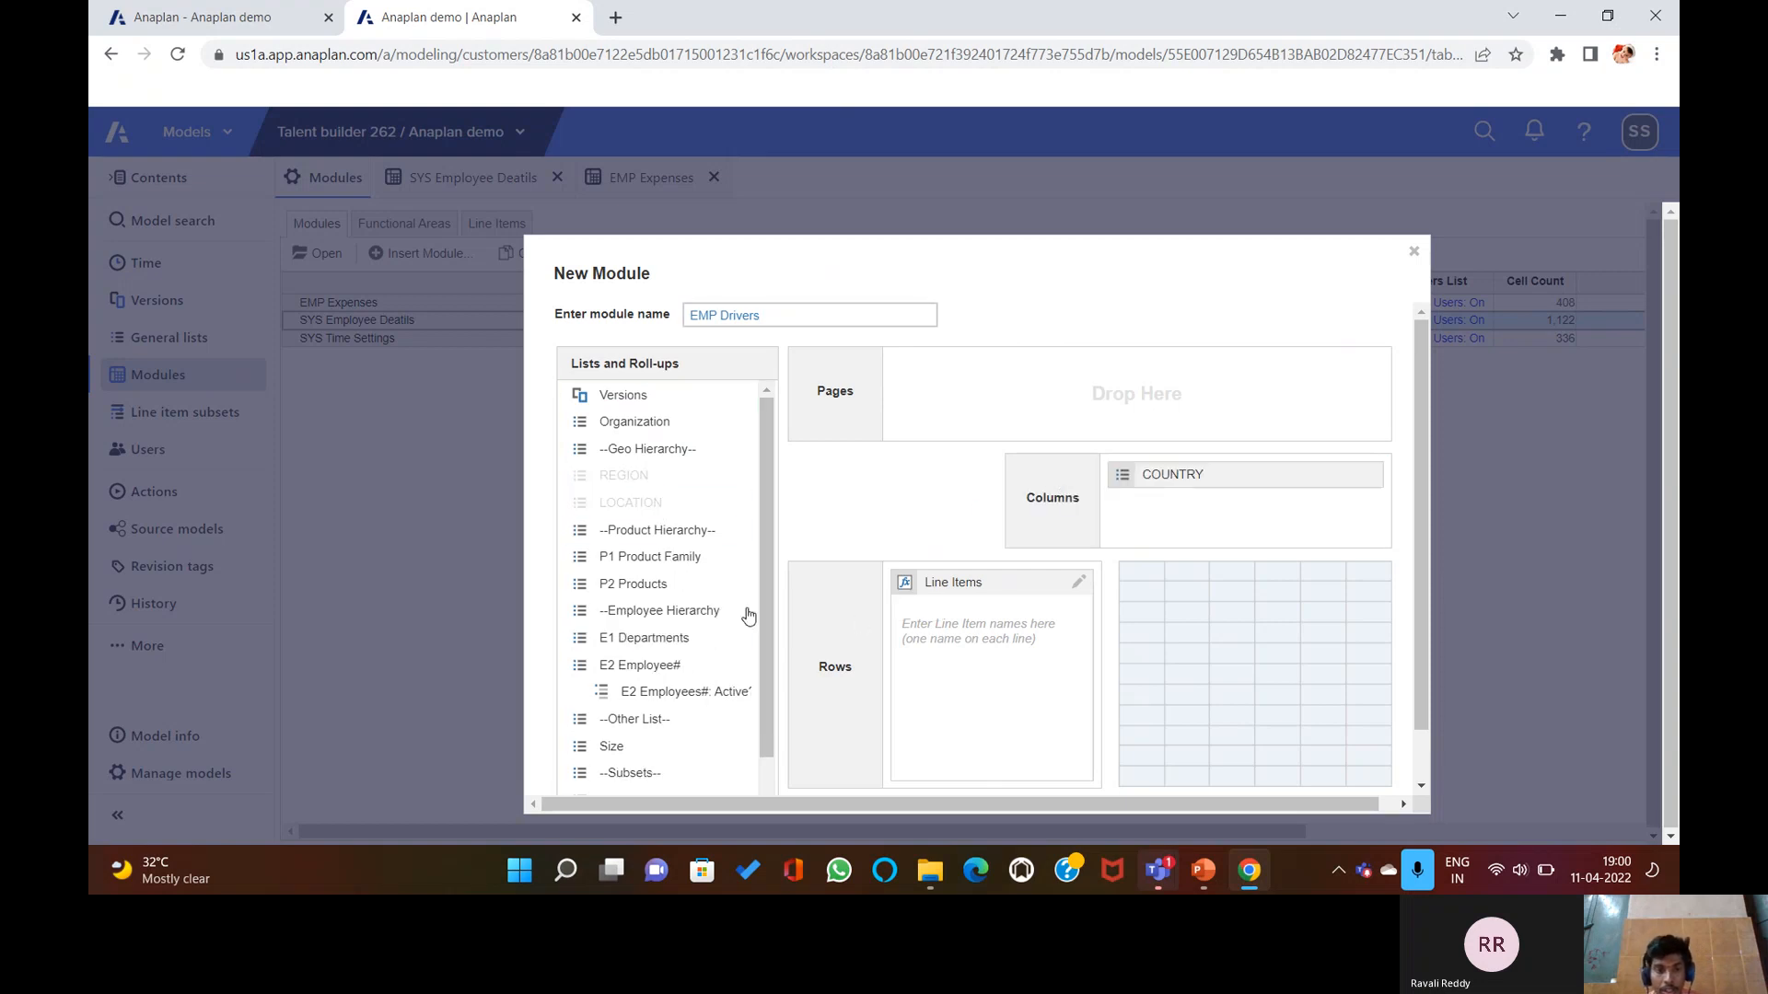
left_click_drag(665, 638, 1207, 536)
left_click(999, 624)
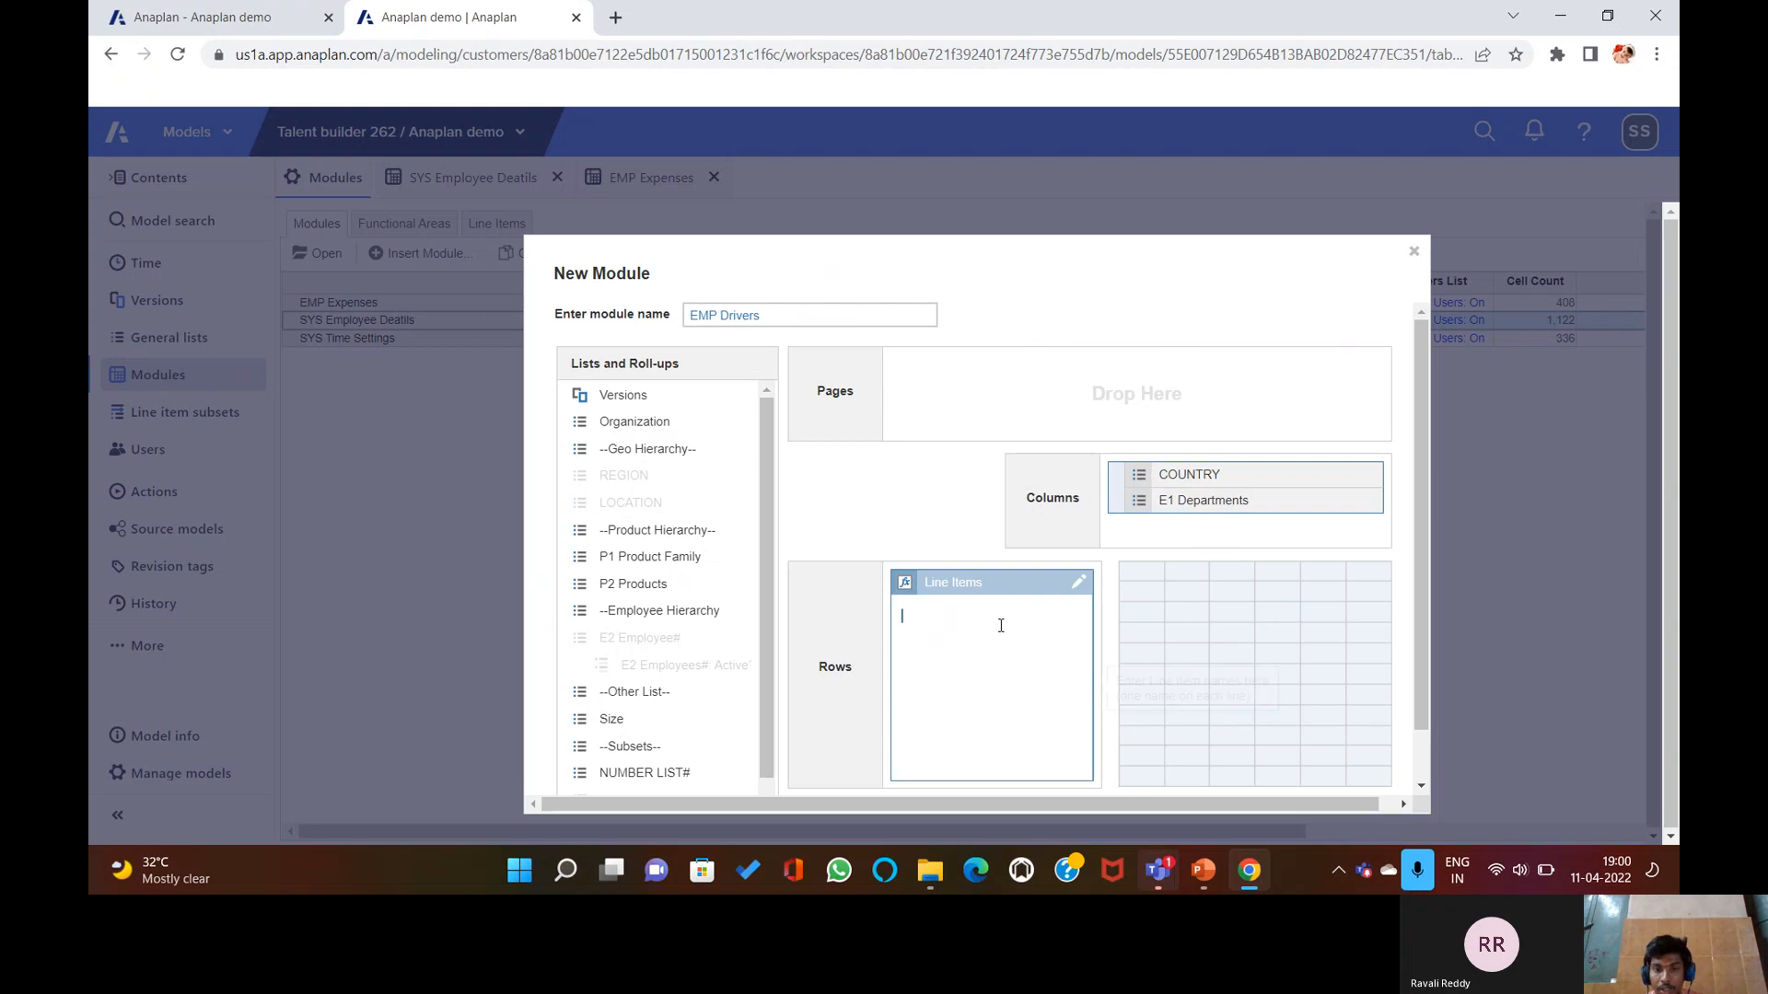
type("Bonus%")
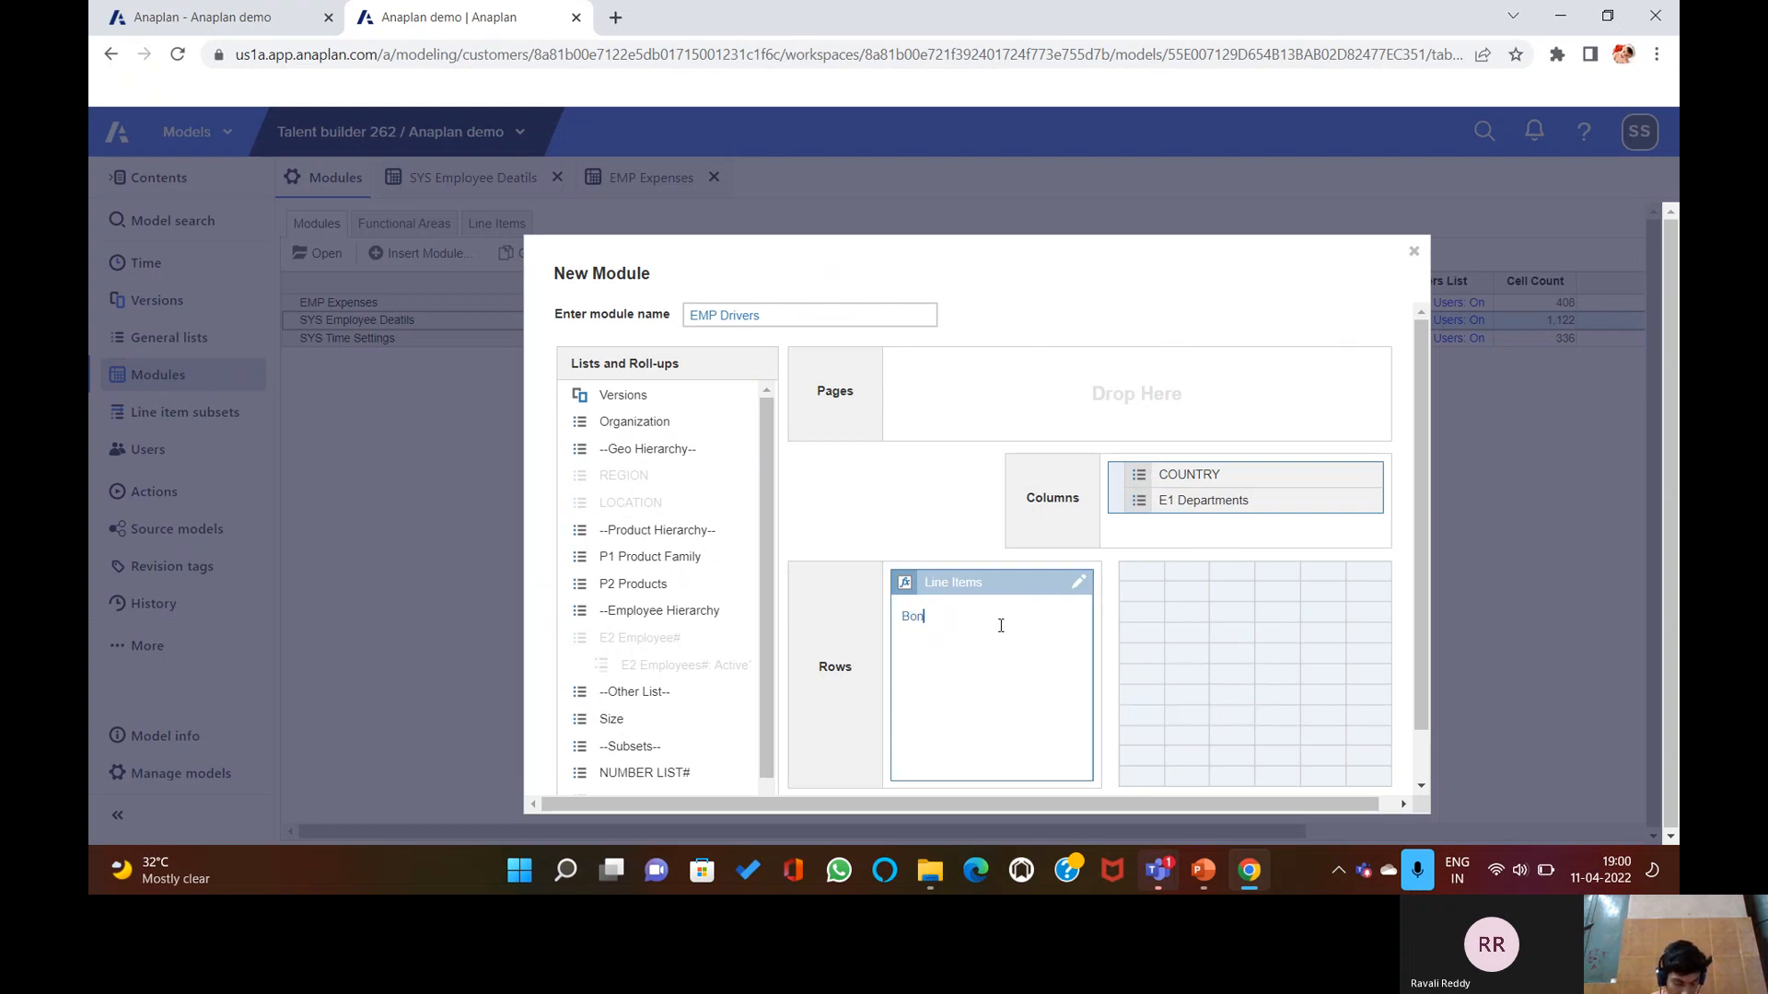
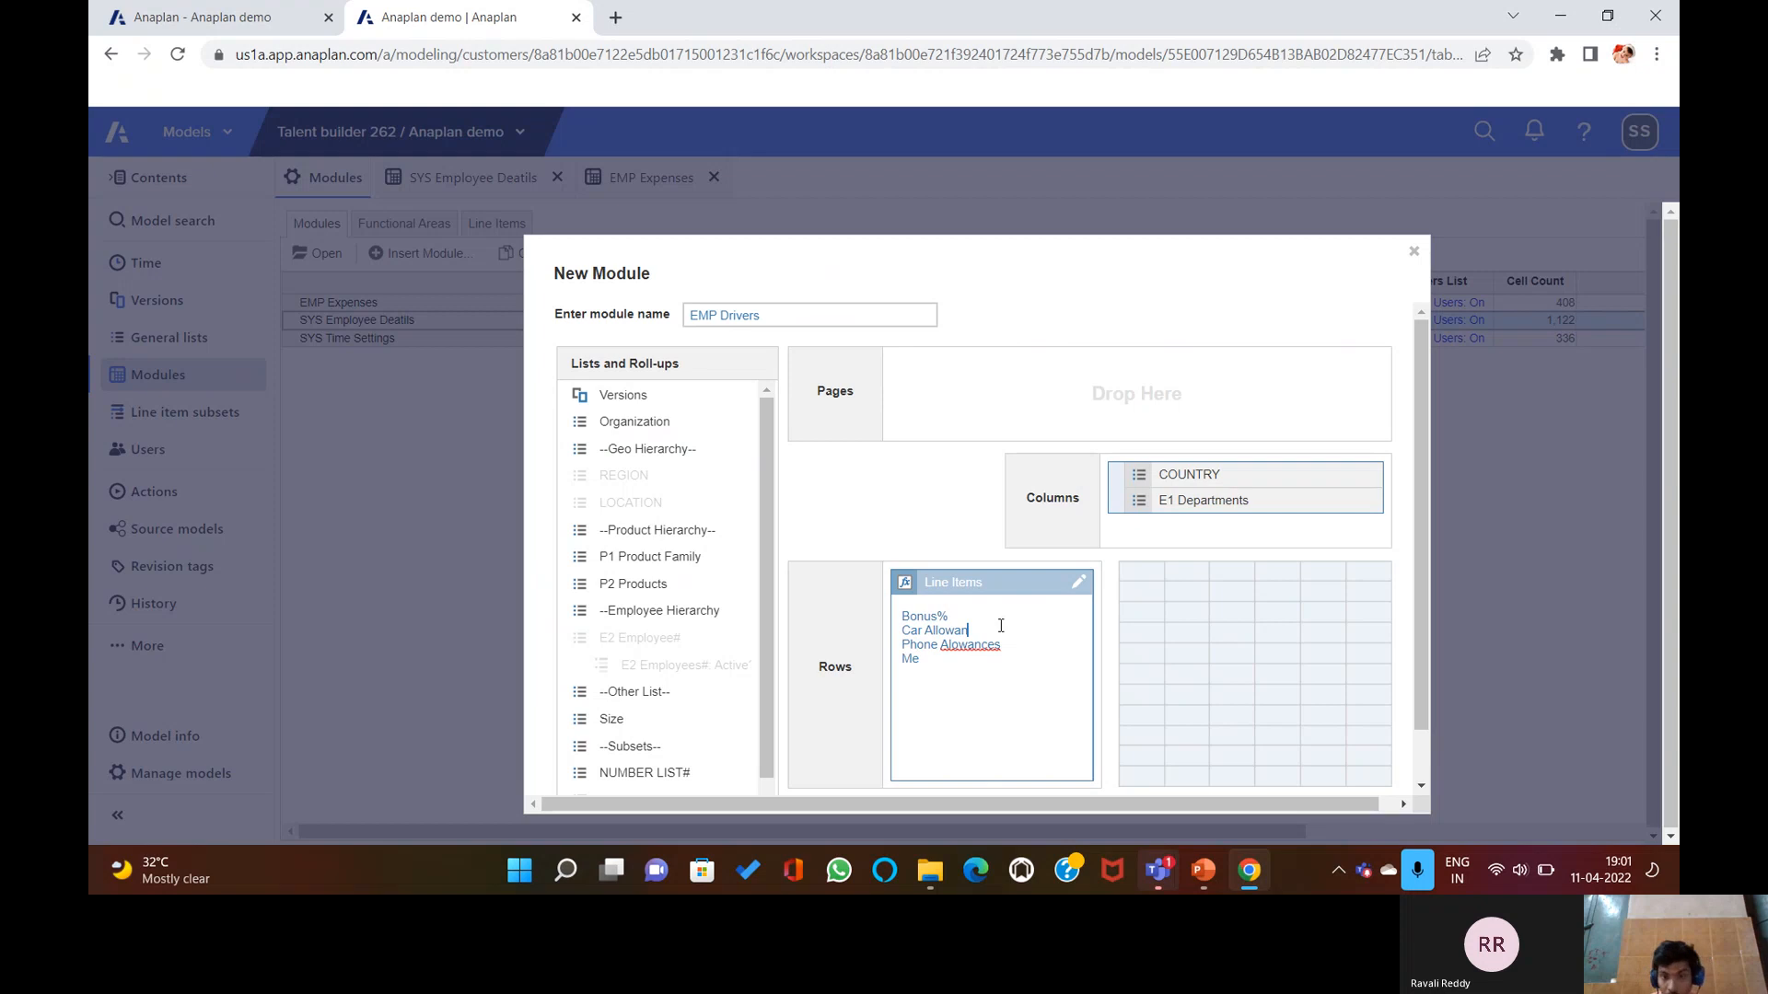
Correct 'Alowances' to 'Phone Allowances' and create EMP Drivers with its four line items.
type("ces")
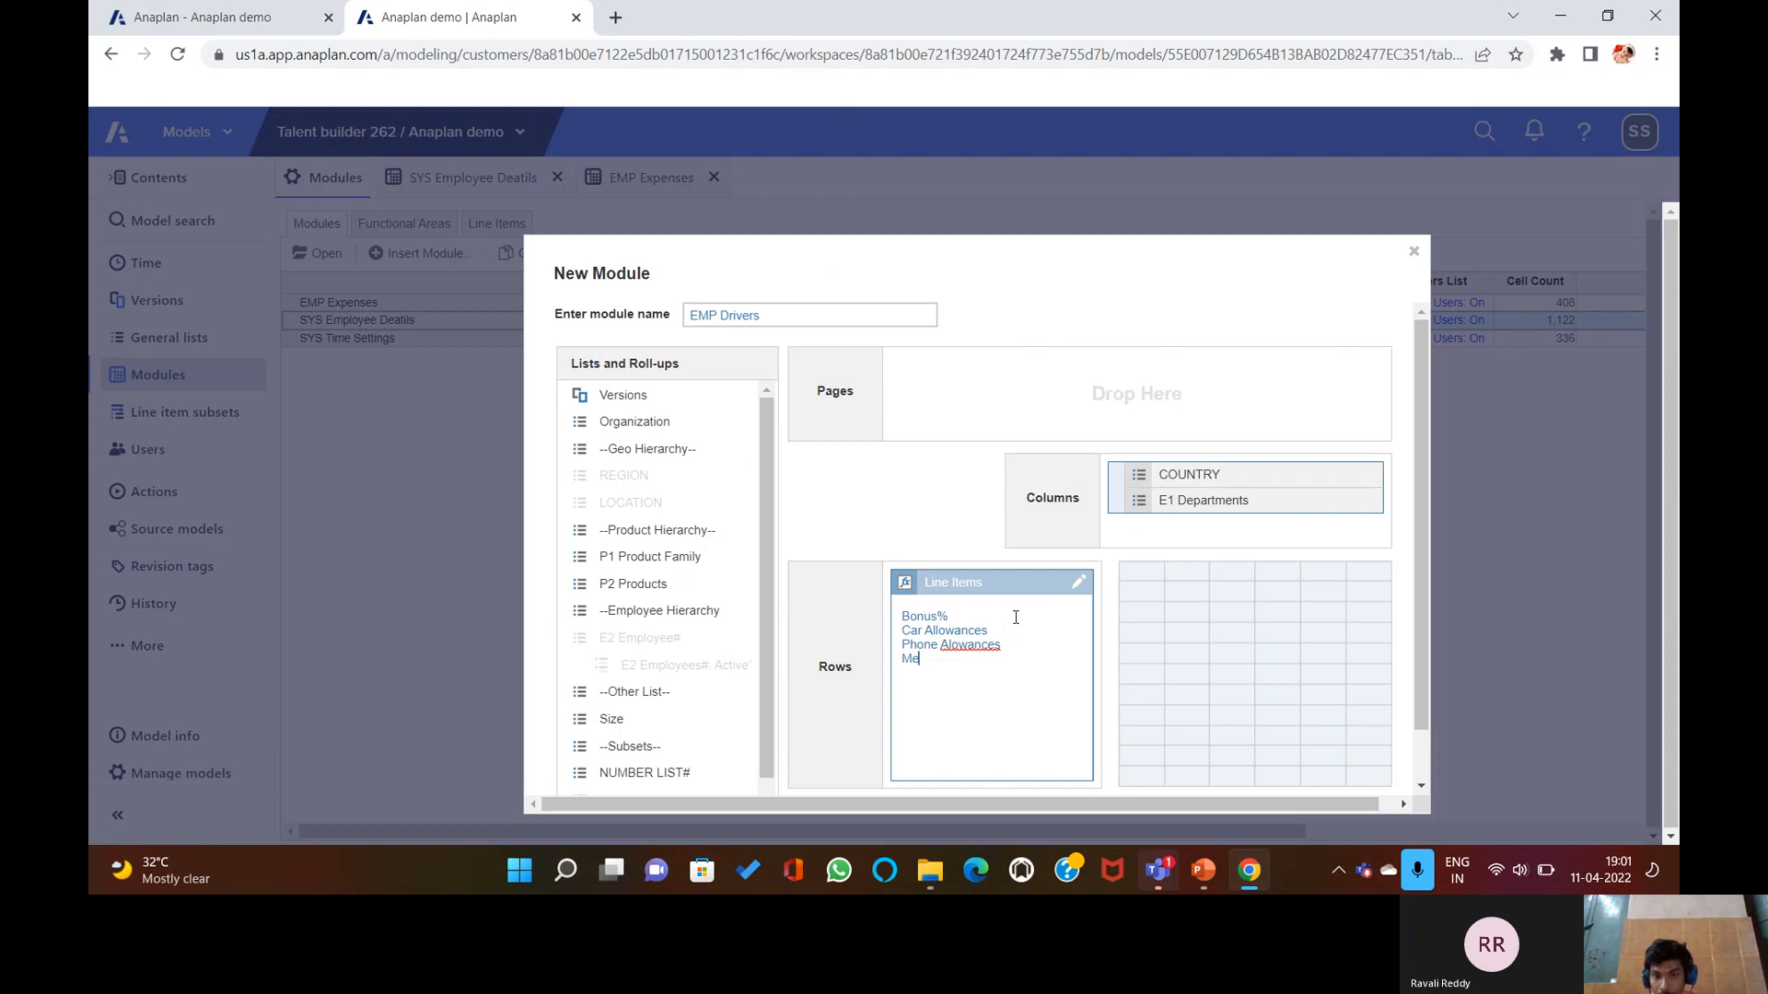
right_click(971, 644)
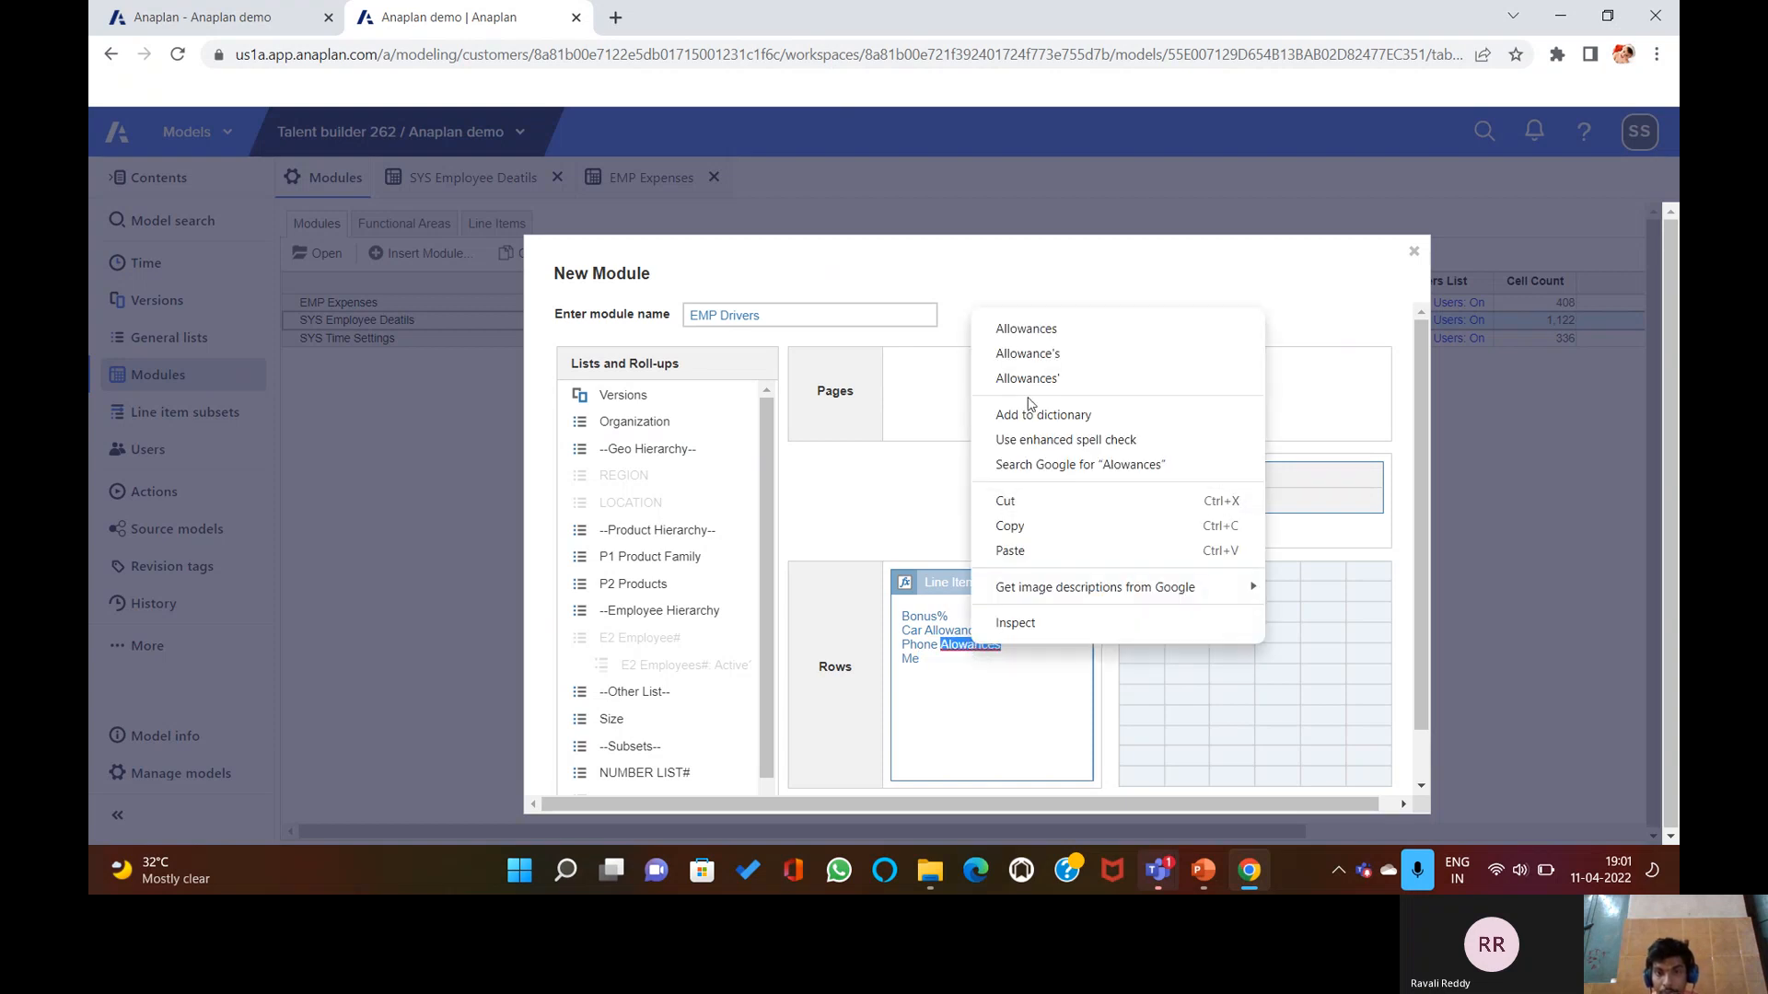
left_click(1045, 334)
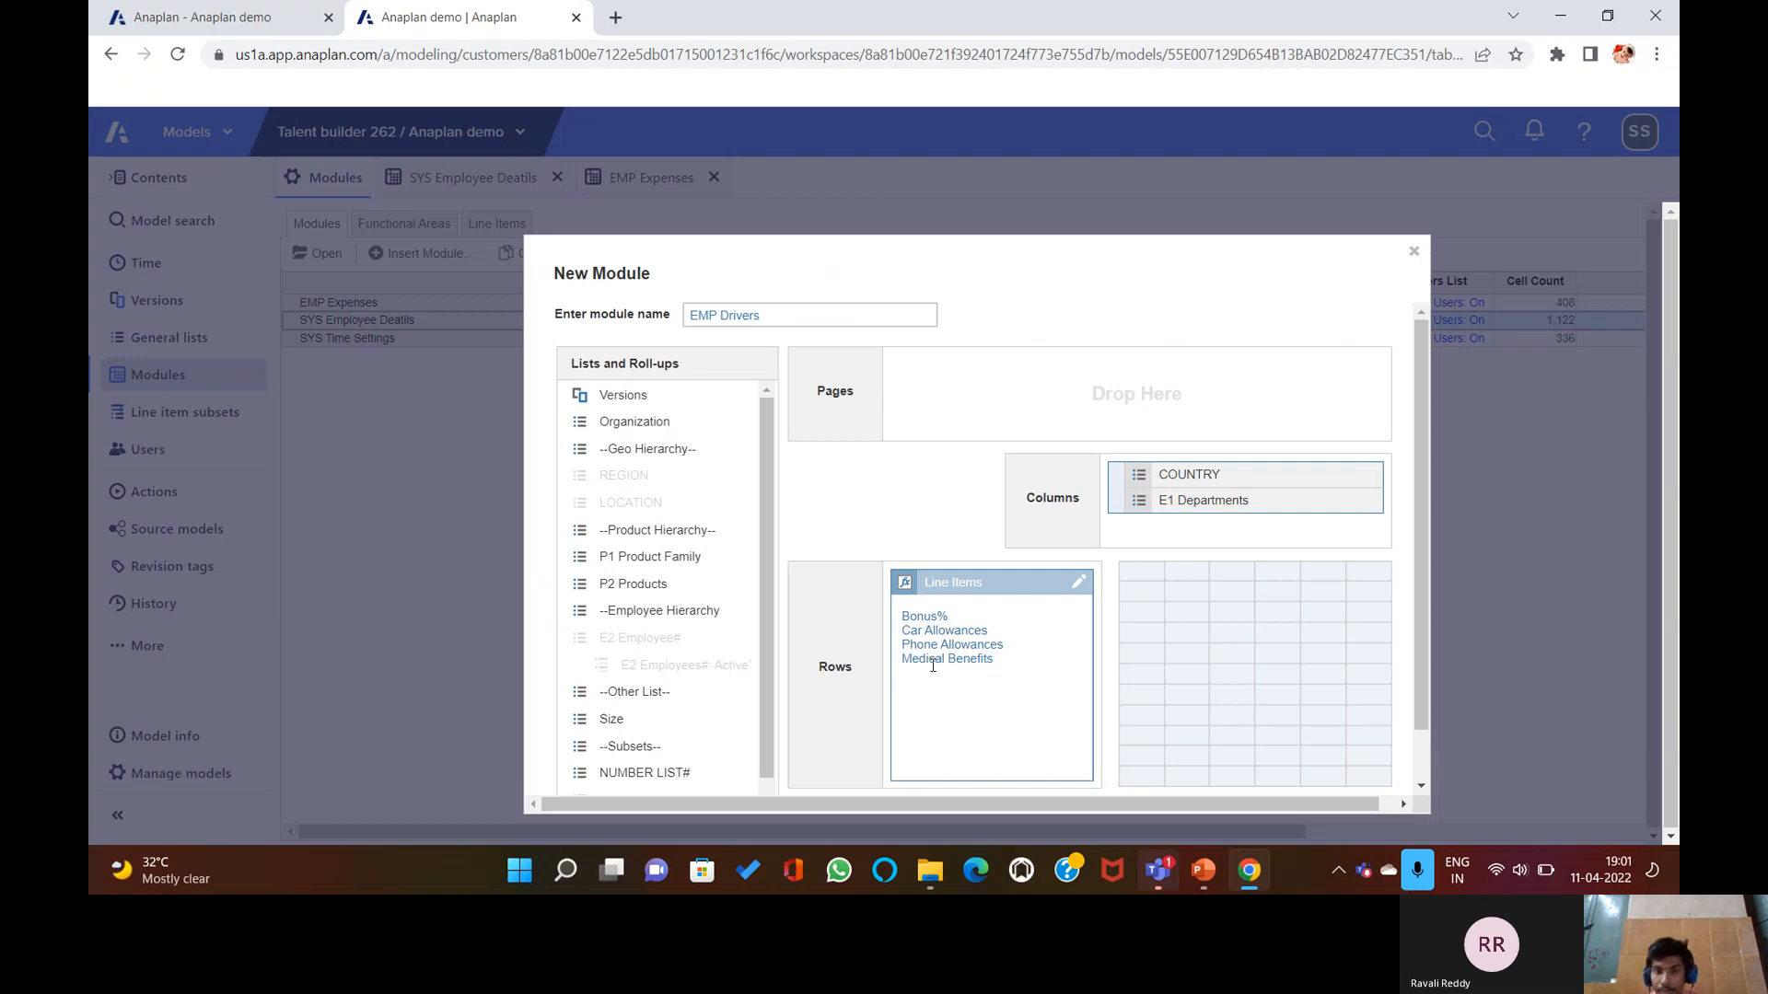
scroll(1016, 638, "down", 1)
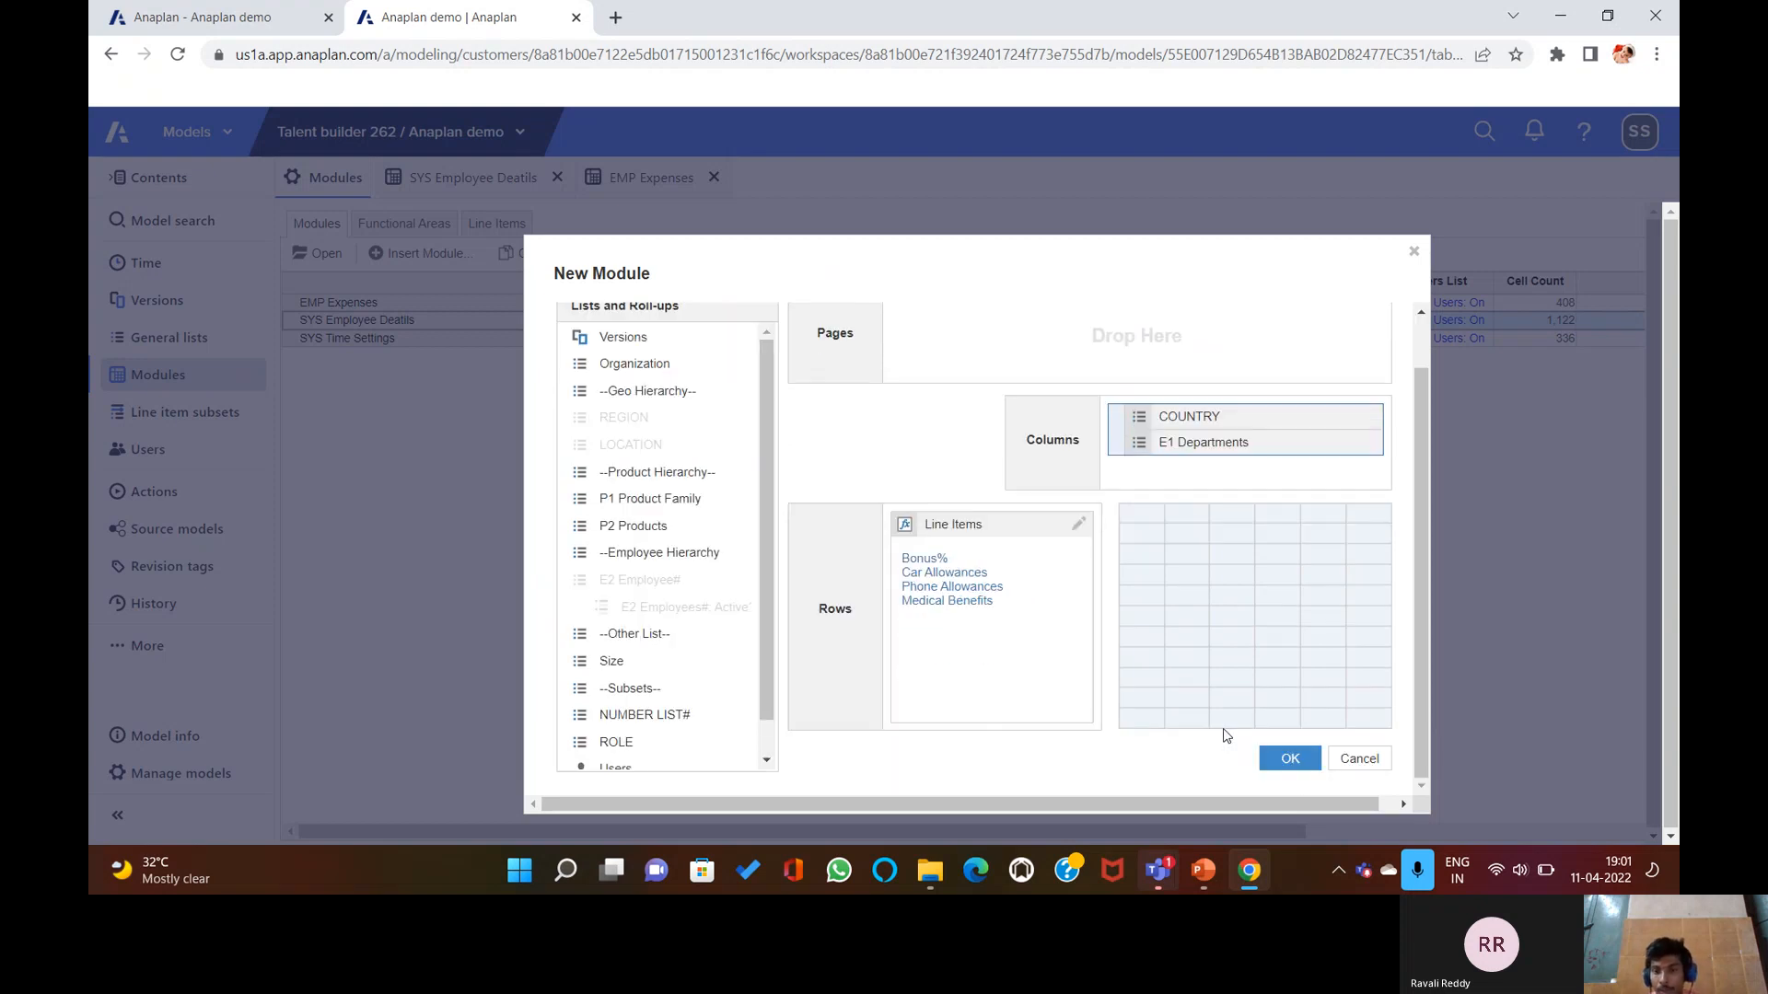
left_click(1290, 758)
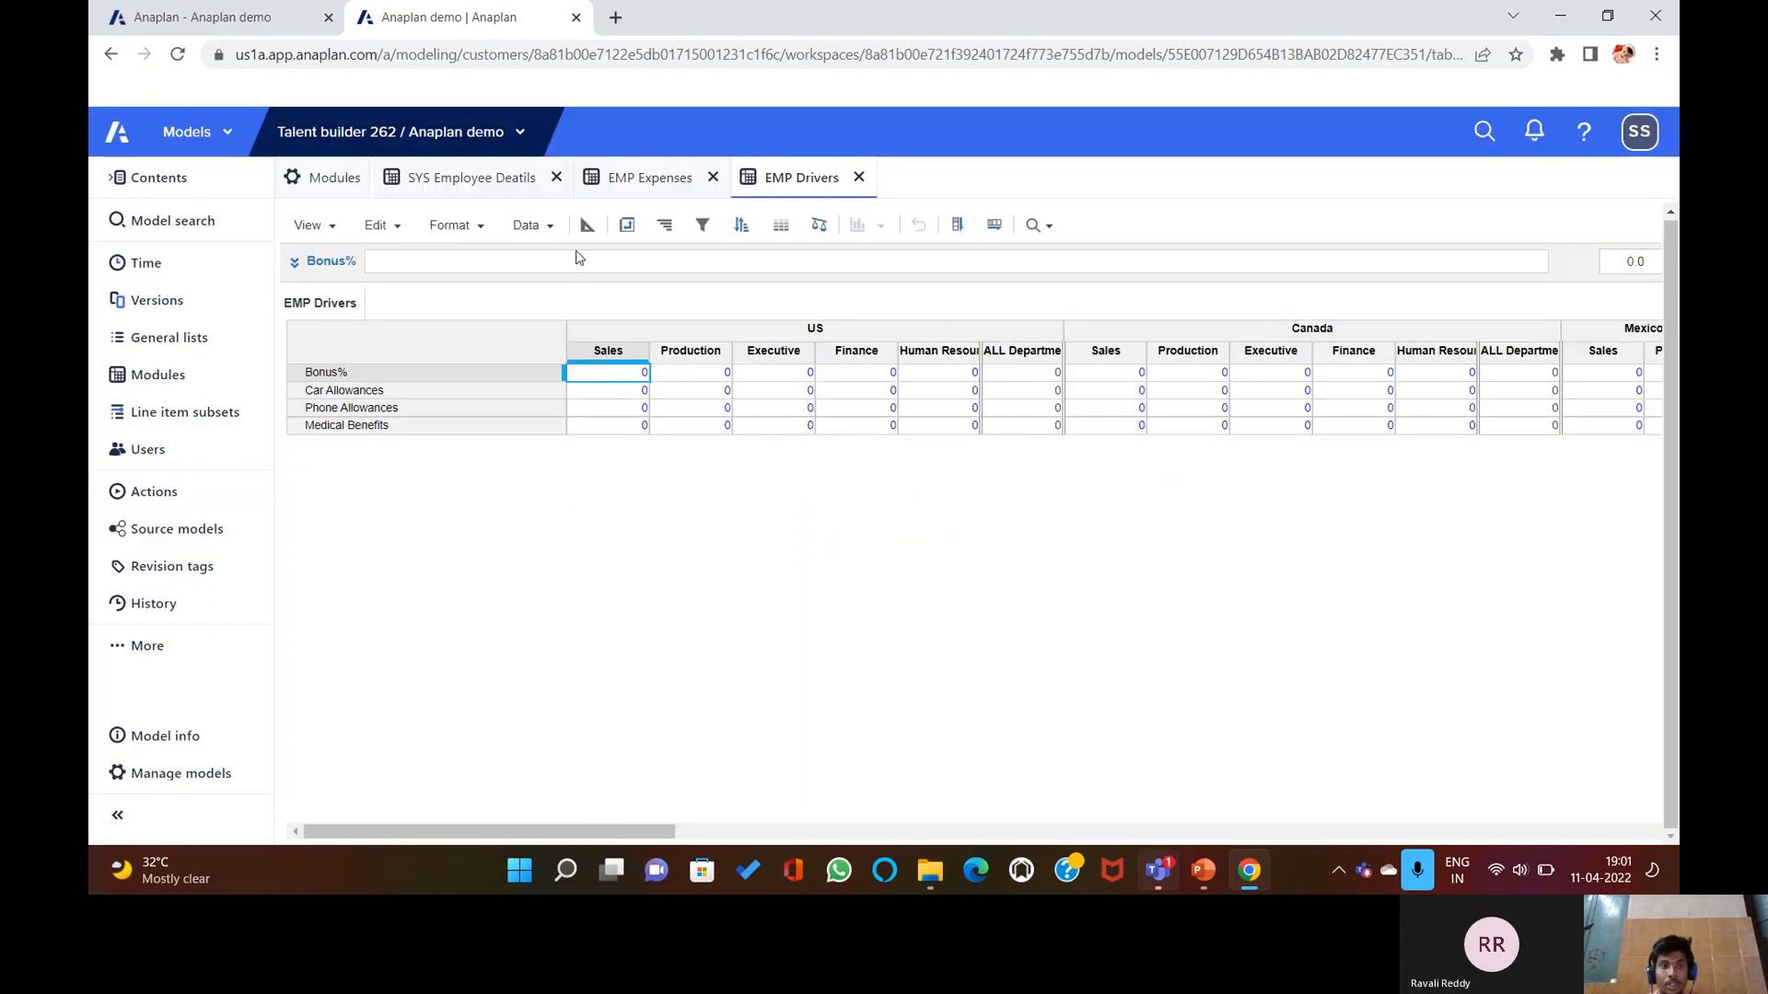
Pivot EMP Drivers so COUNTRY and E1 Departments become page selectors.
left_click(627, 225)
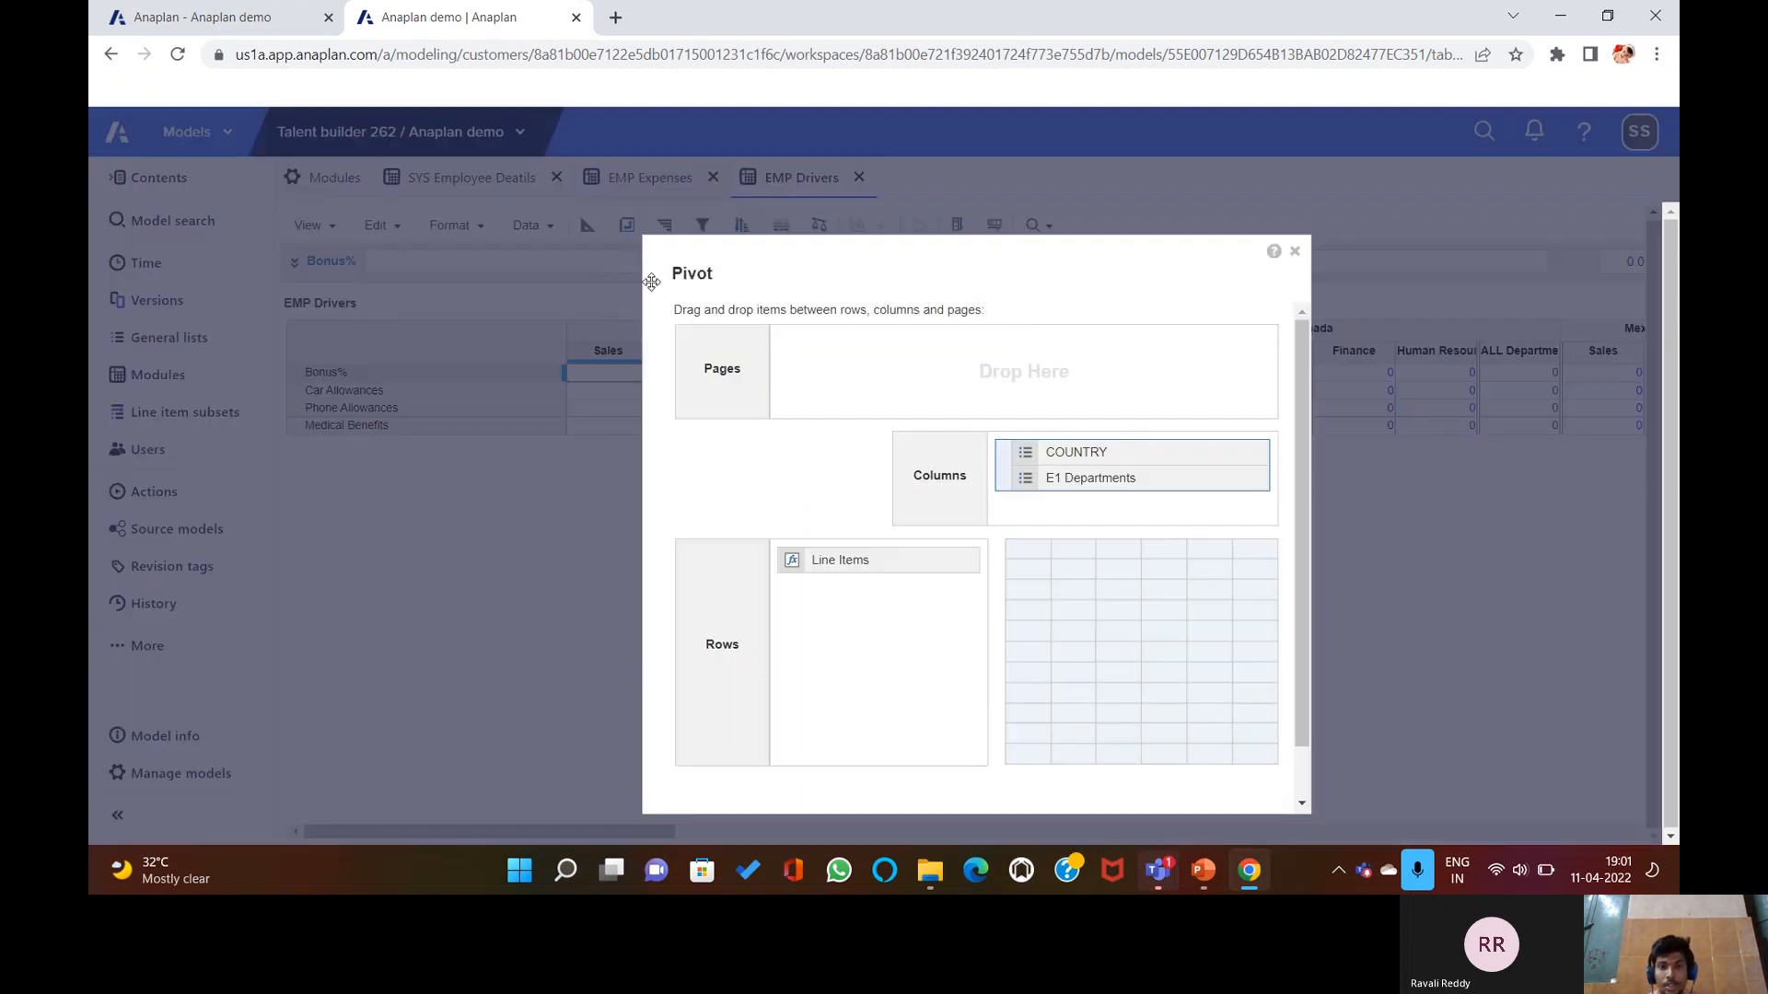
left_click_drag(1034, 456, 962, 368)
scroll(1169, 663, "down", 1)
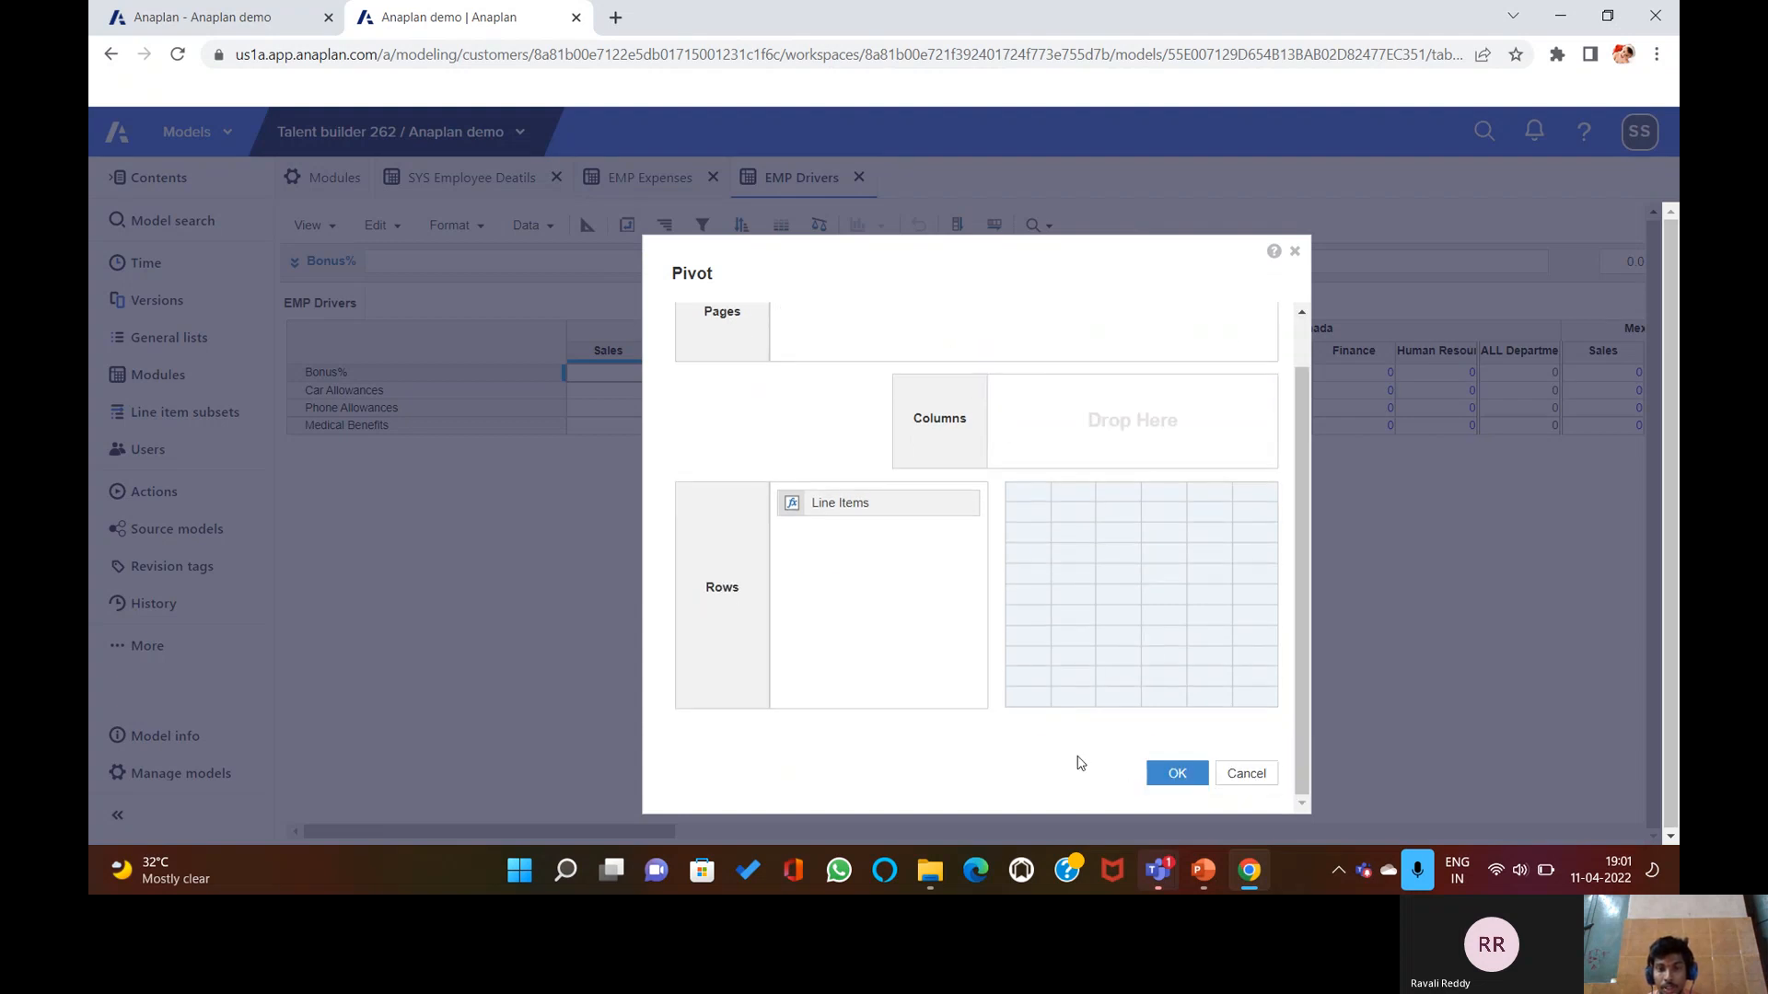
left_click(1176, 772)
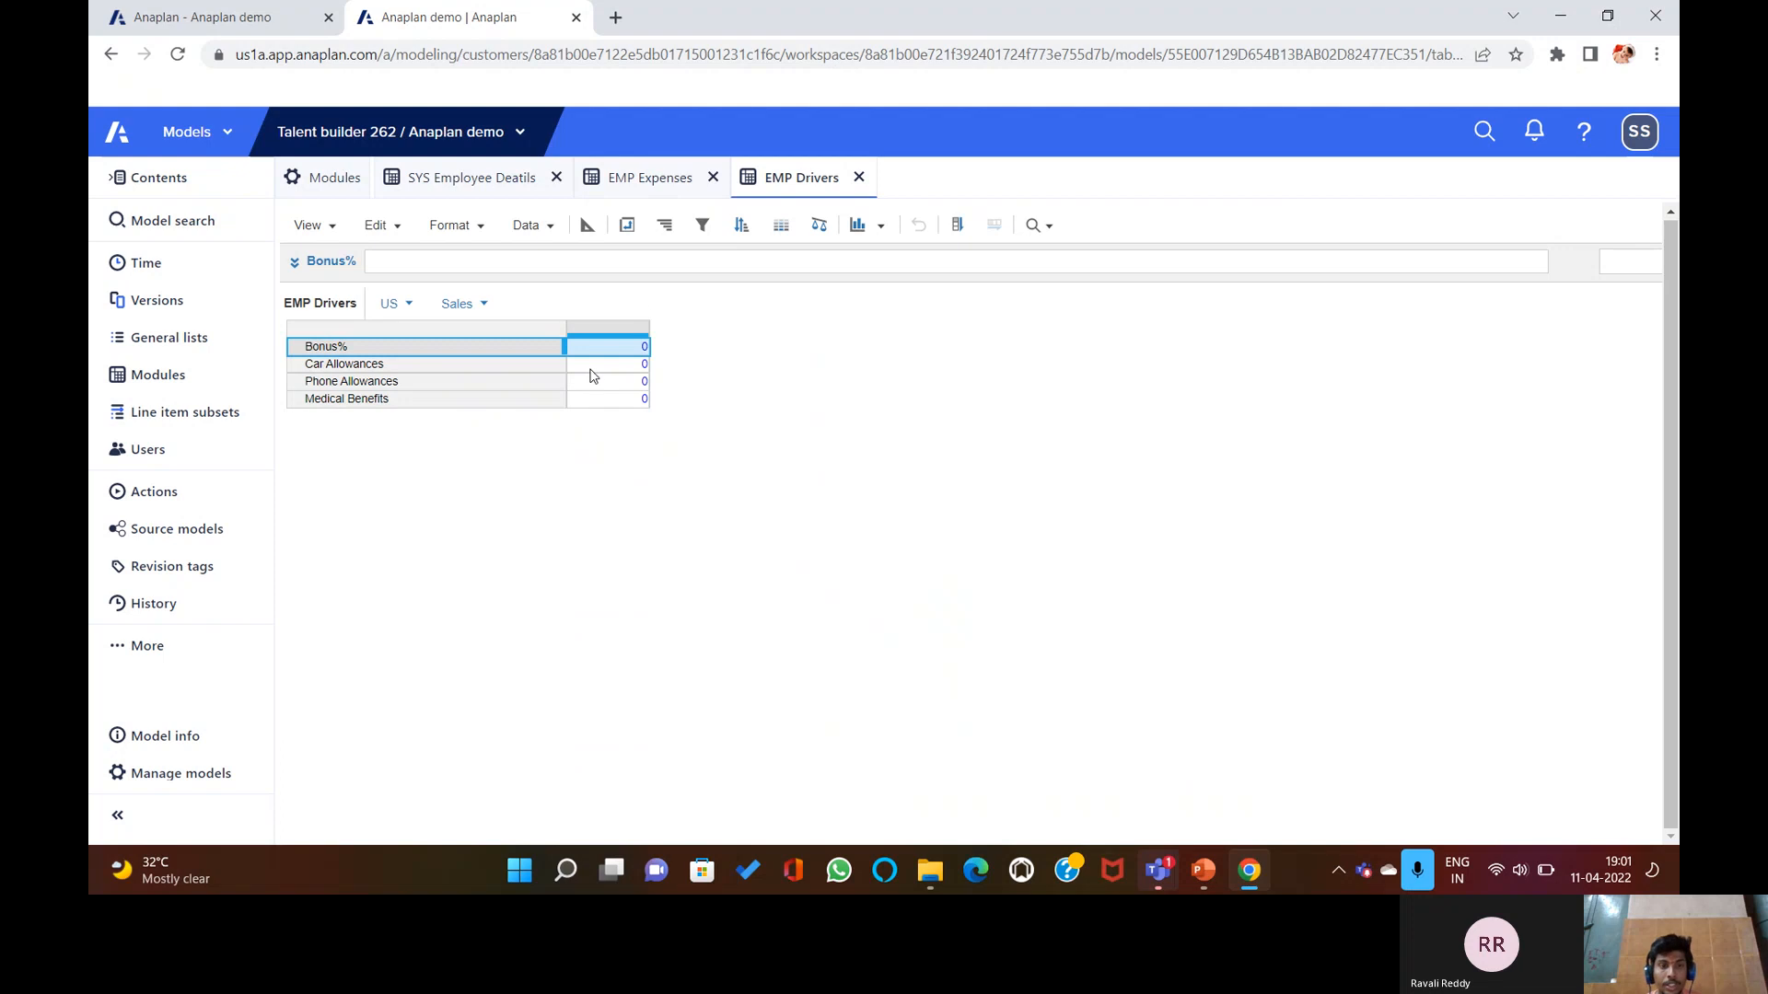
Abandon a premature BONUS formula in EMP Expenses and return EMP Drivers to grid view.
left_click(585, 227)
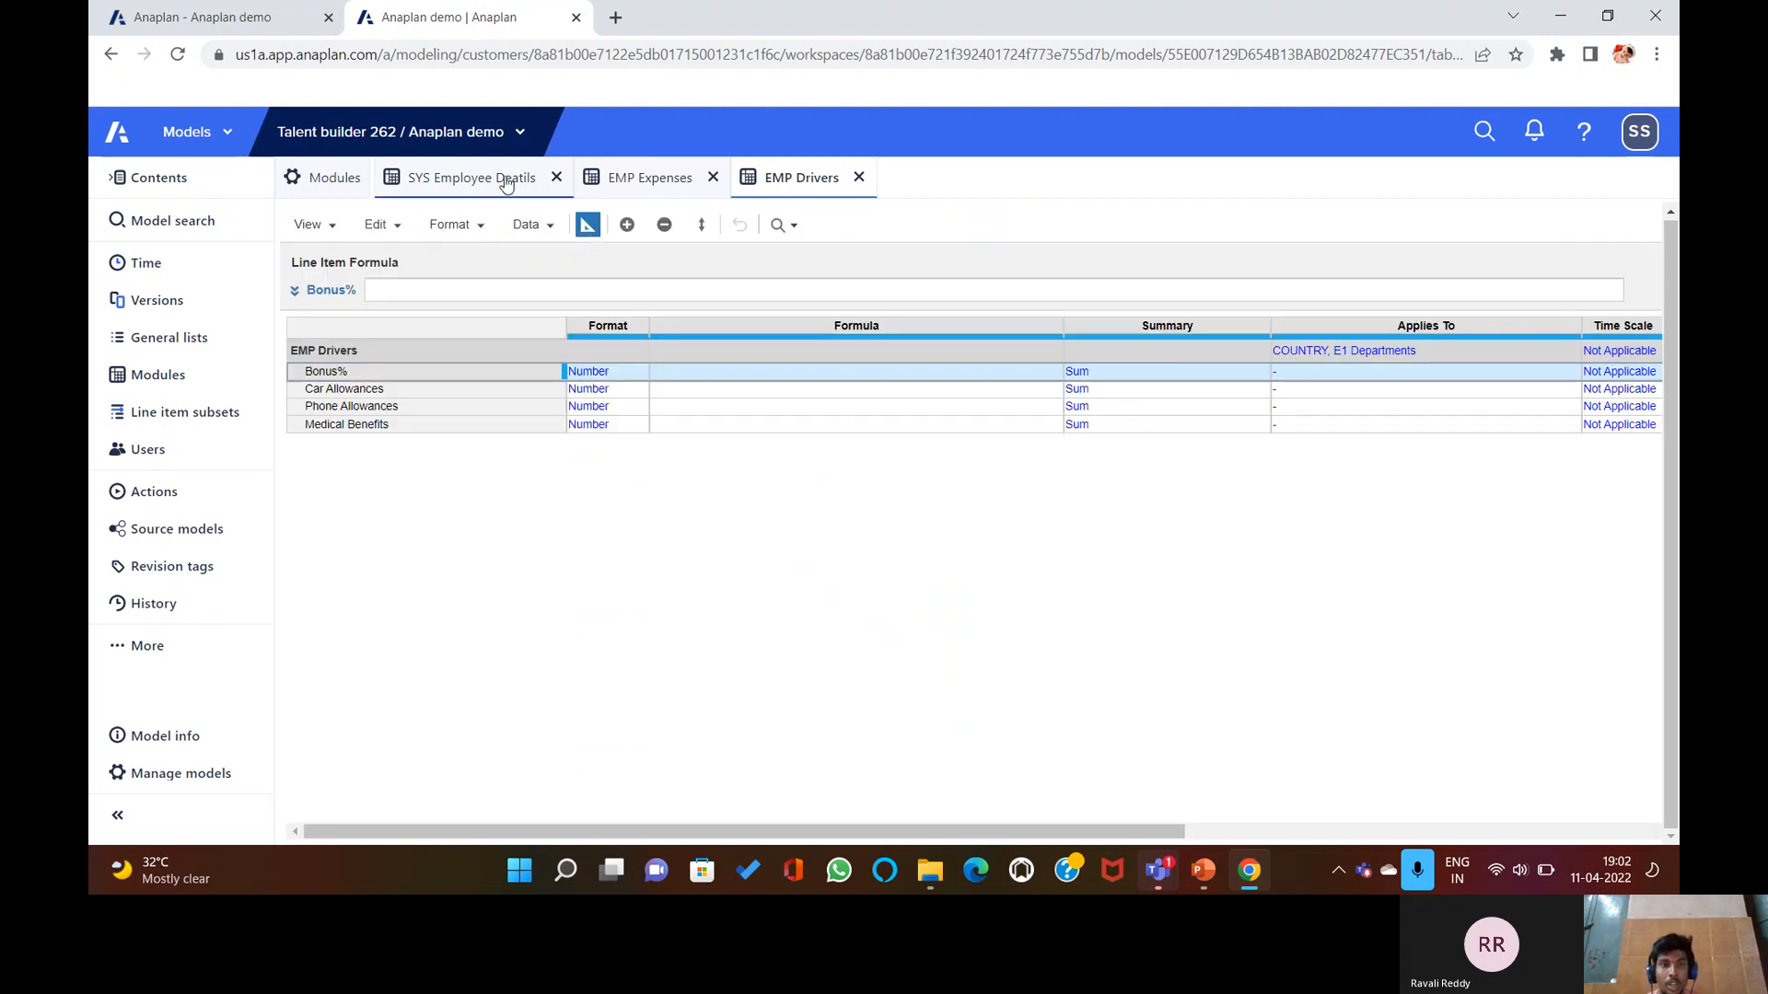
left_click(645, 177)
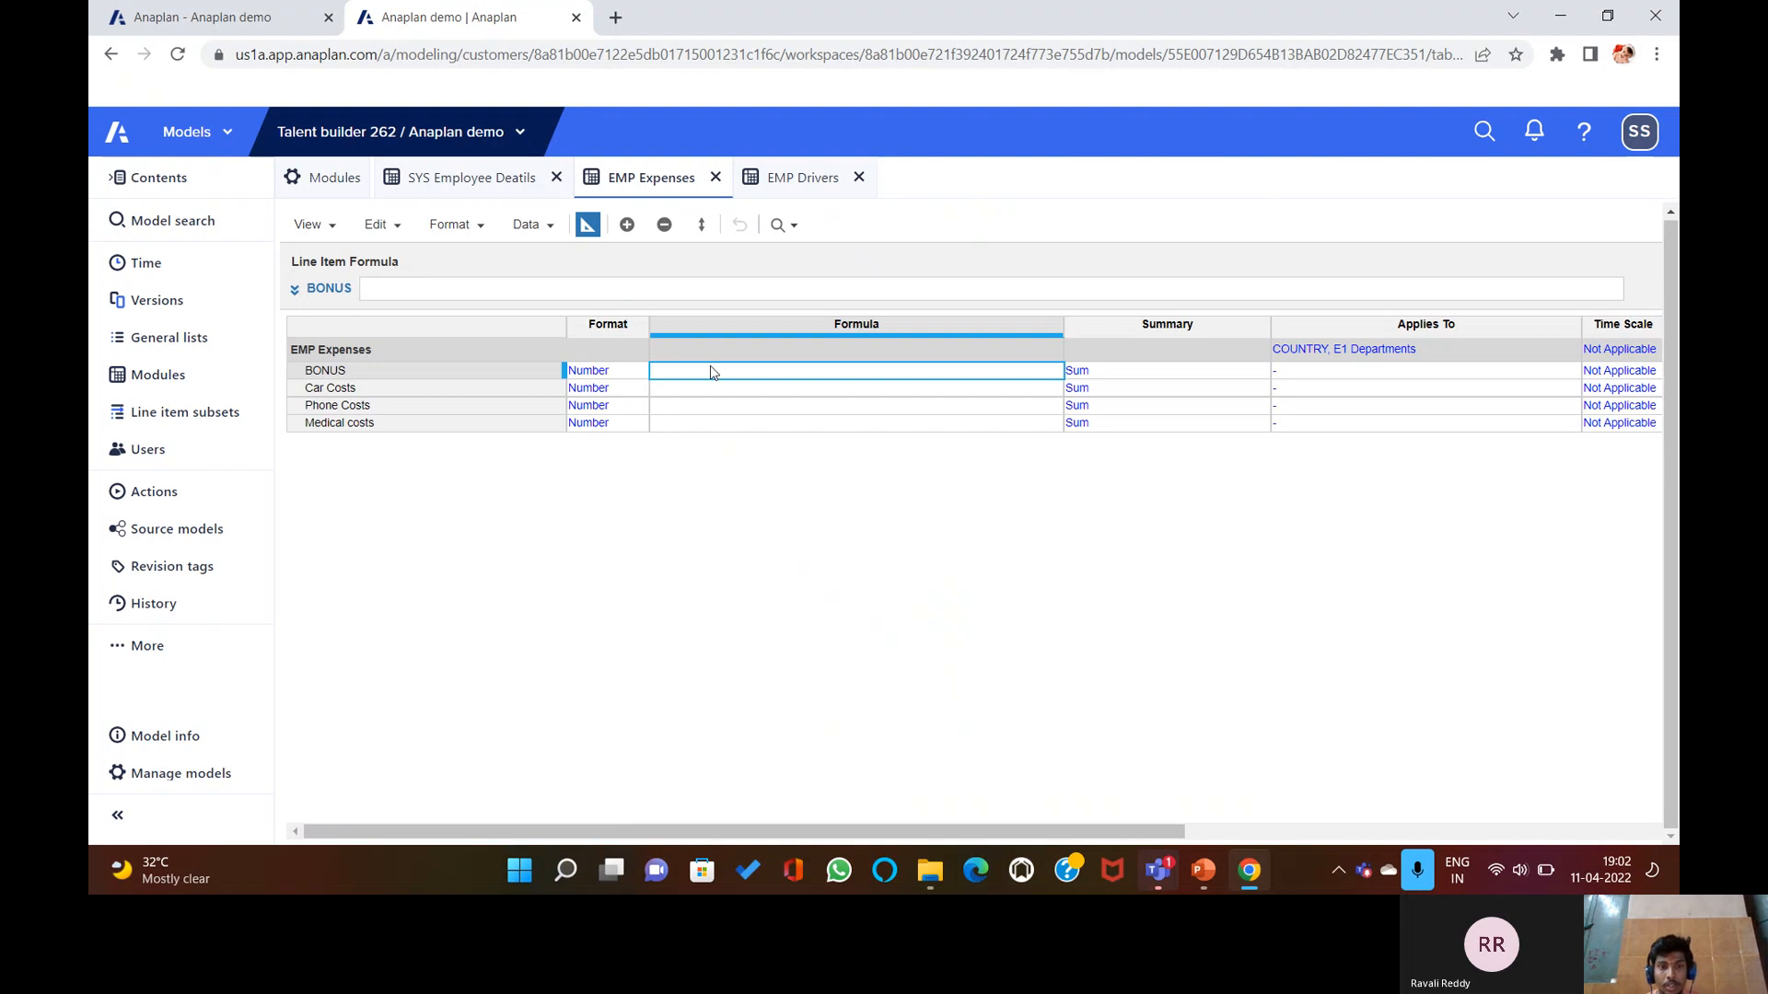
left_click(605, 286)
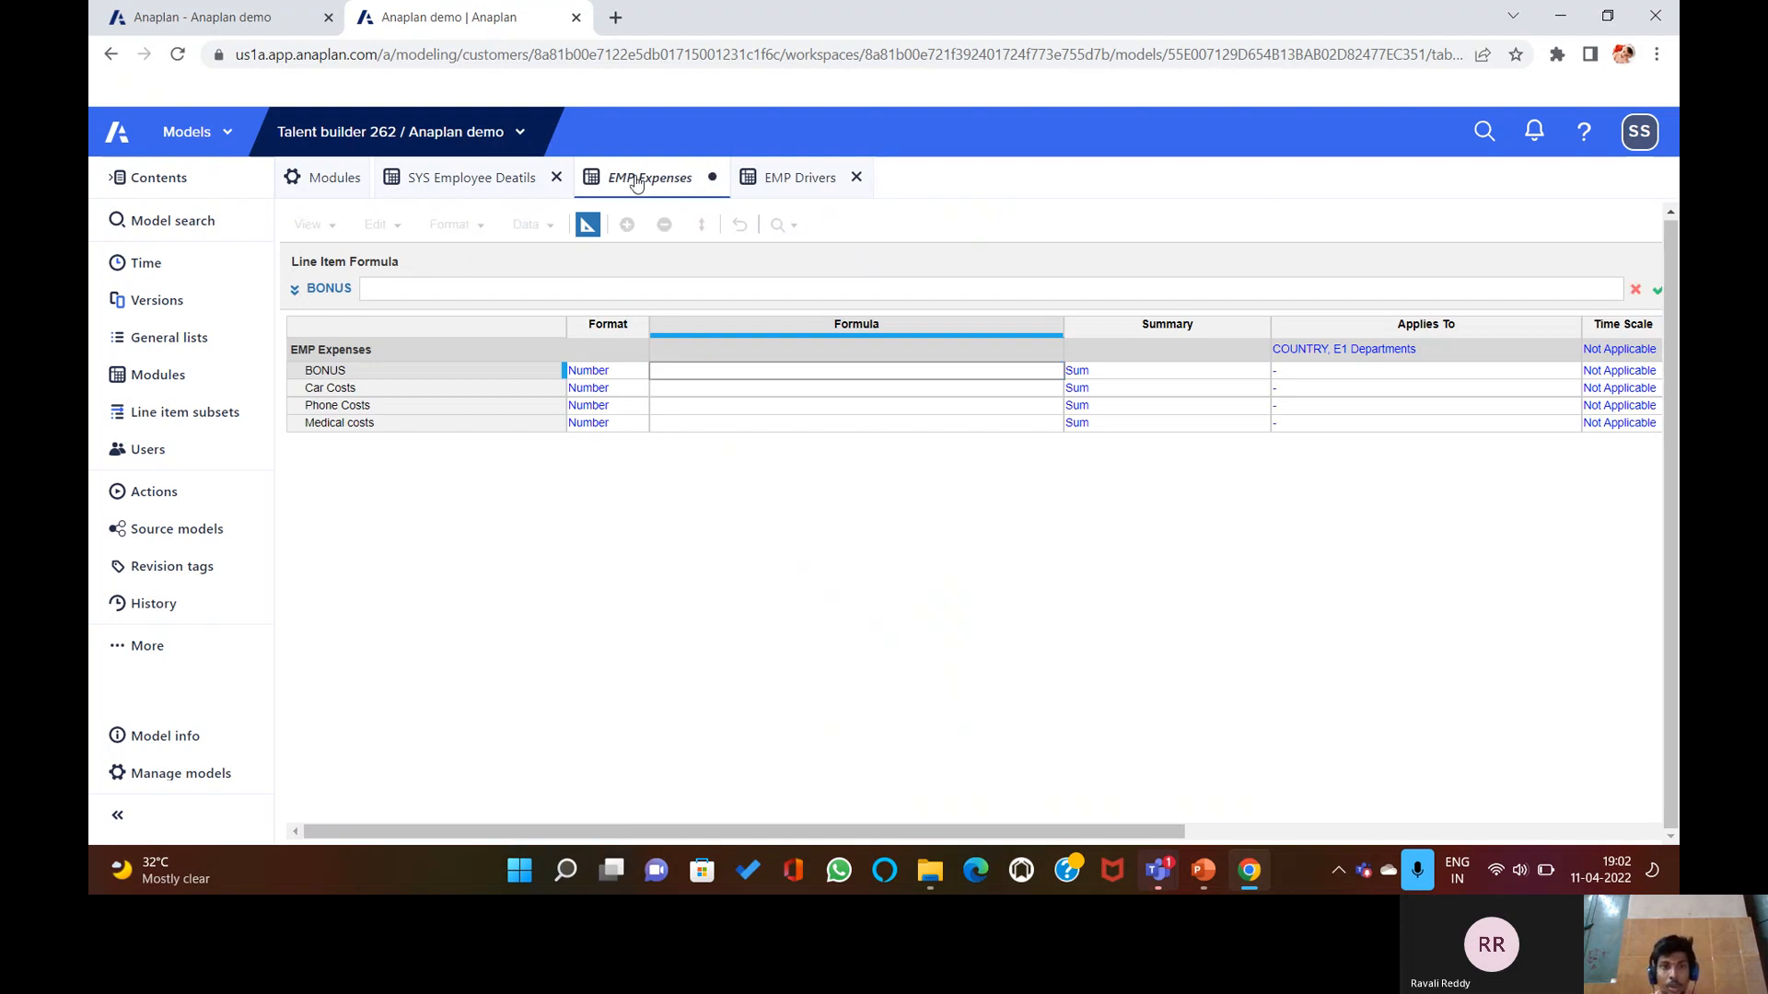
left_click(790, 177)
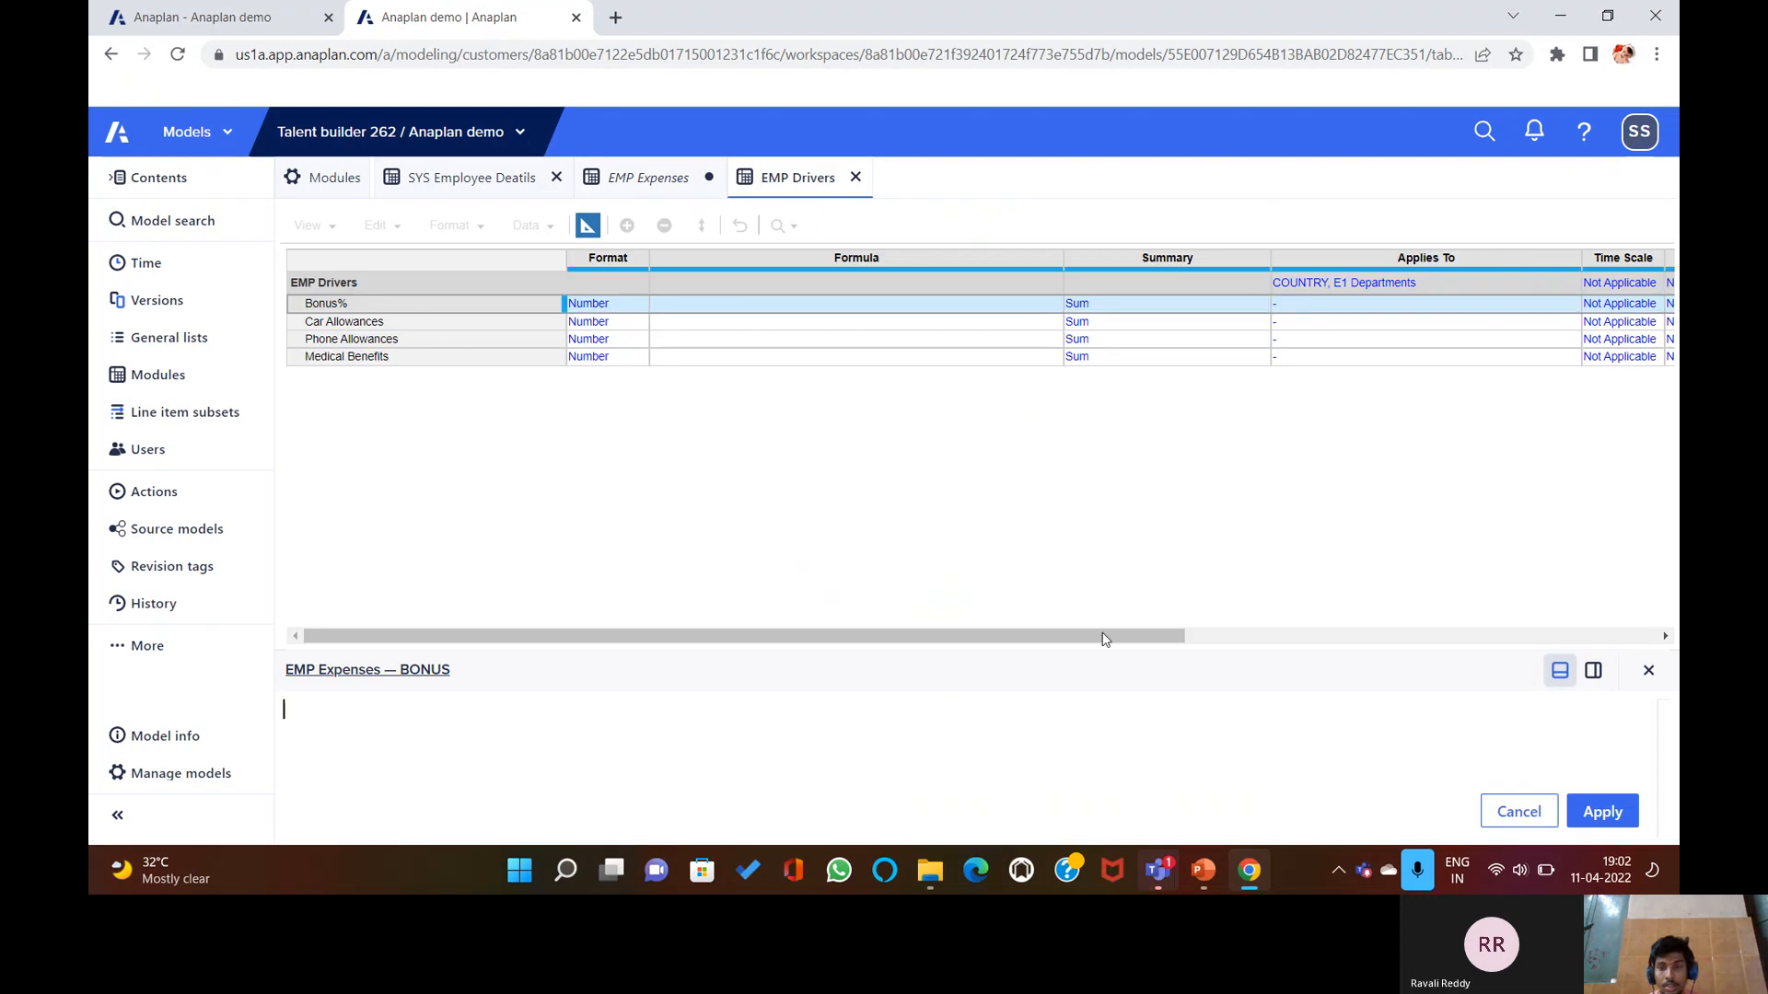
left_click(1648, 671)
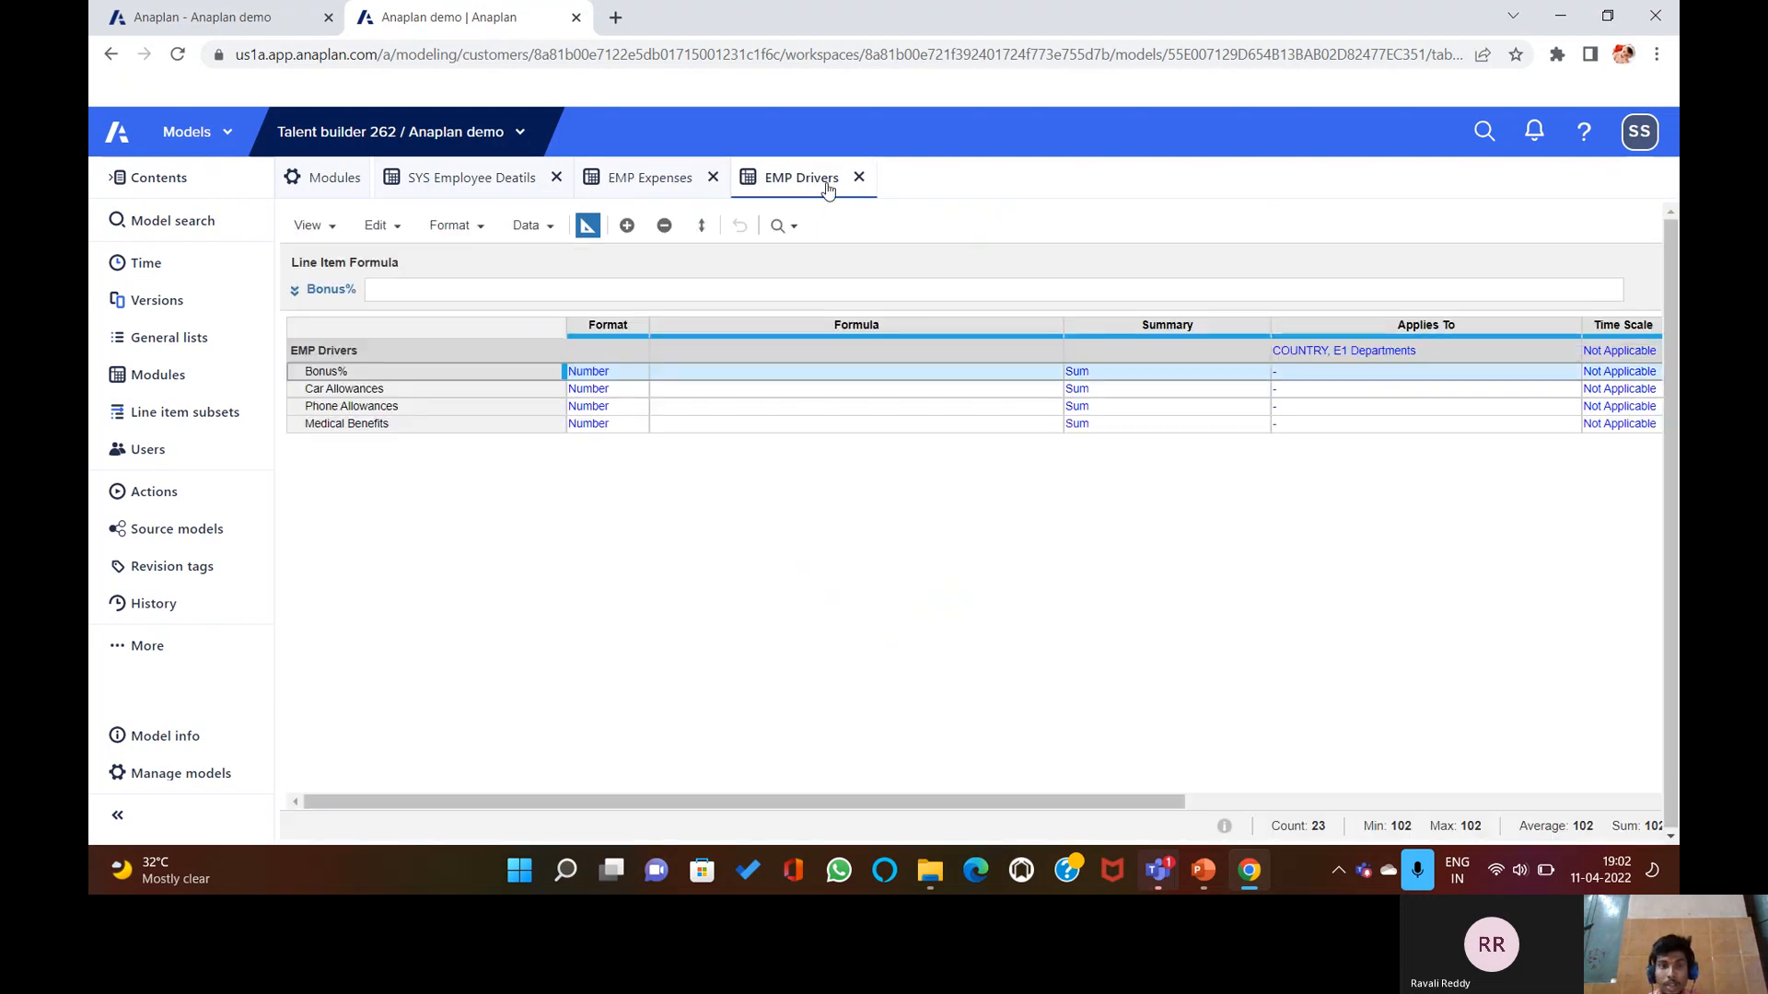
left_click(623, 491)
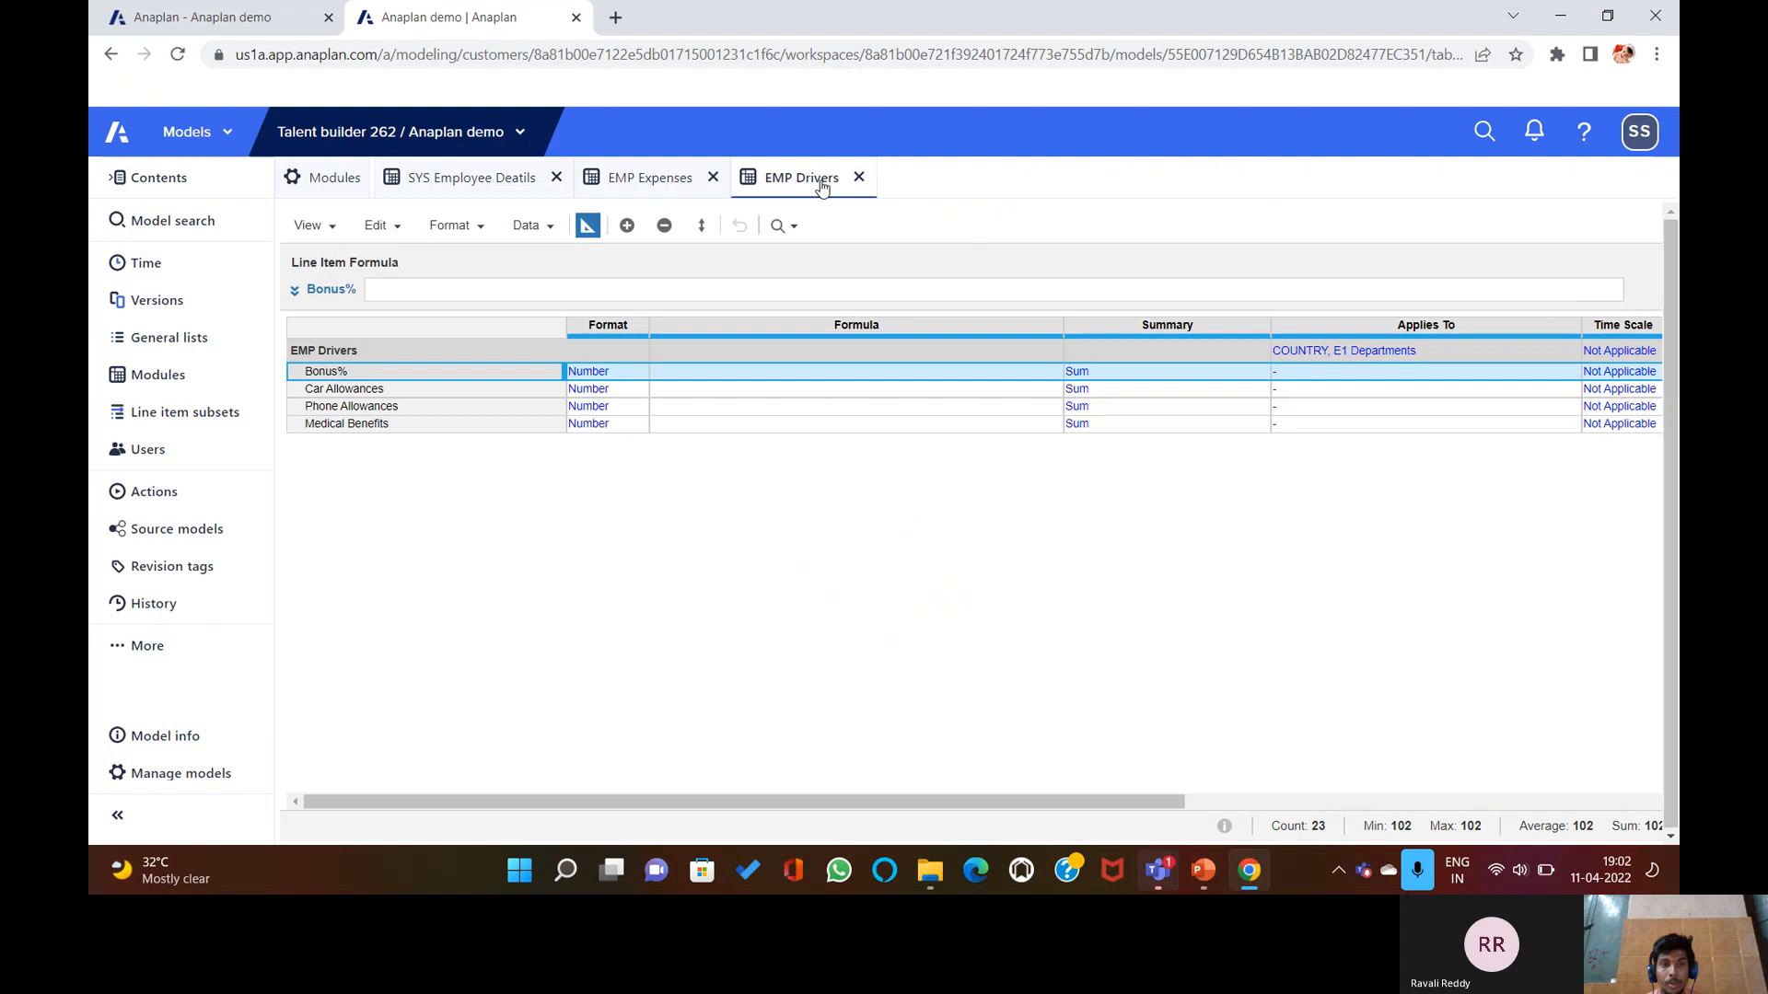
left_click(587, 226)
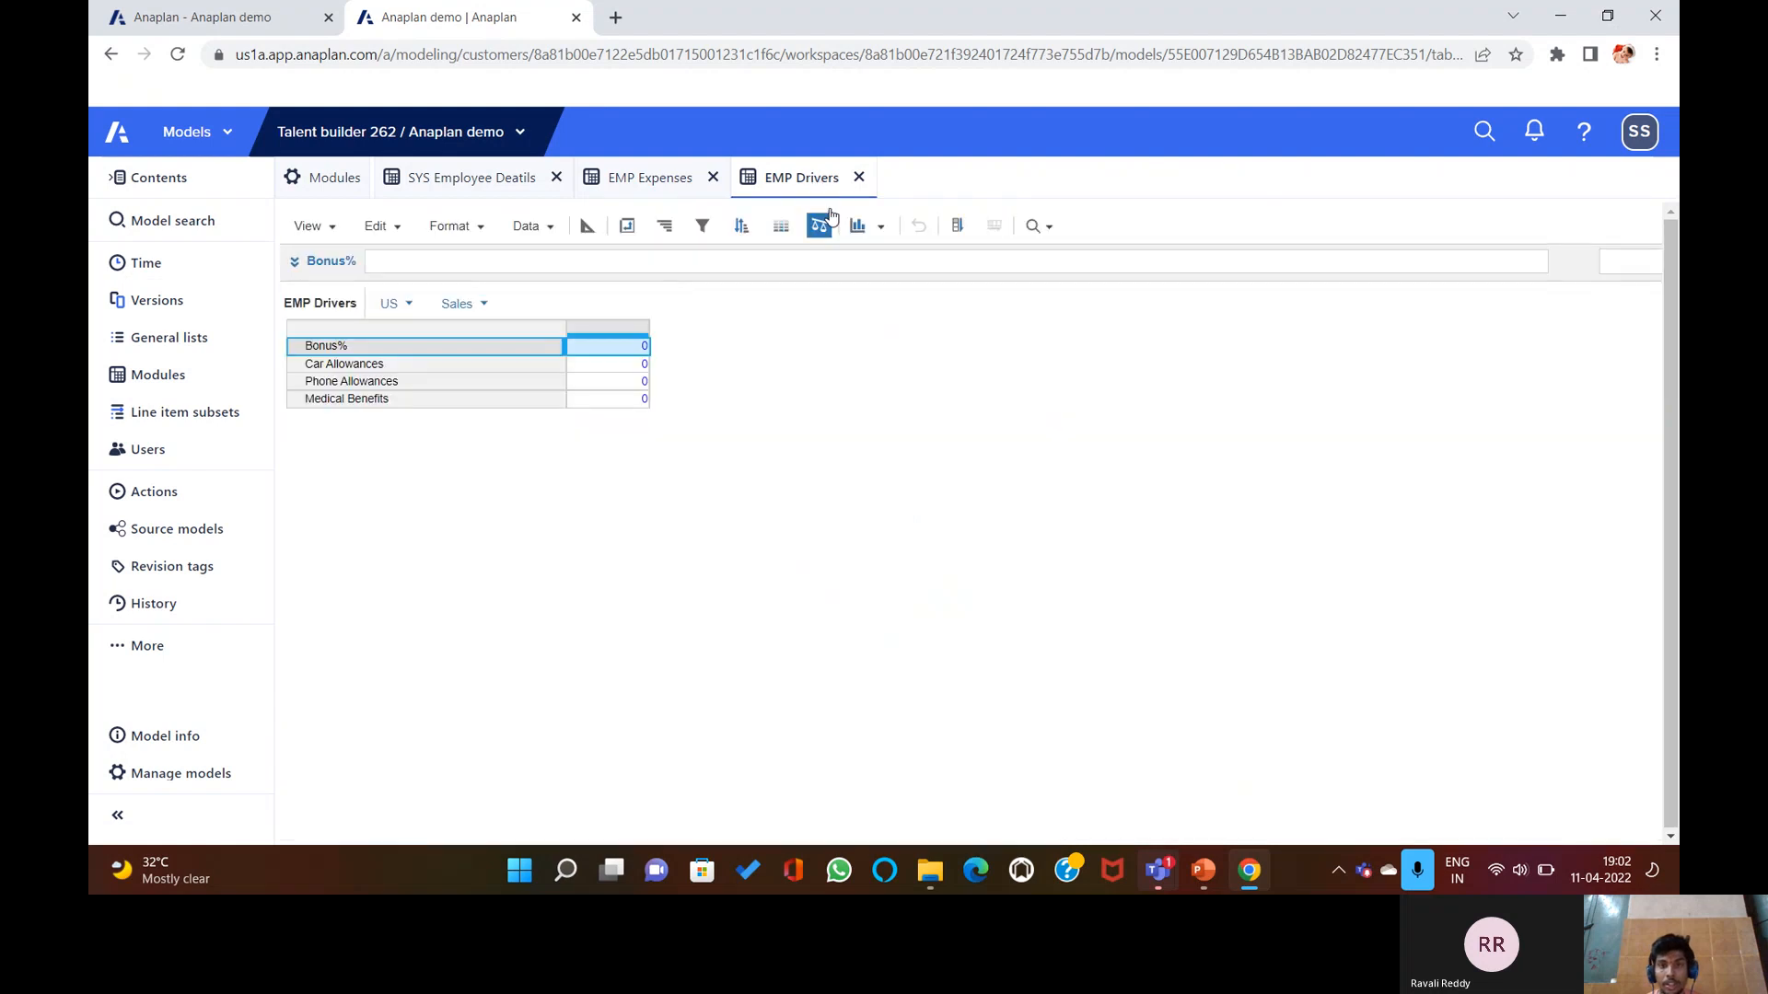
left_click(527, 227)
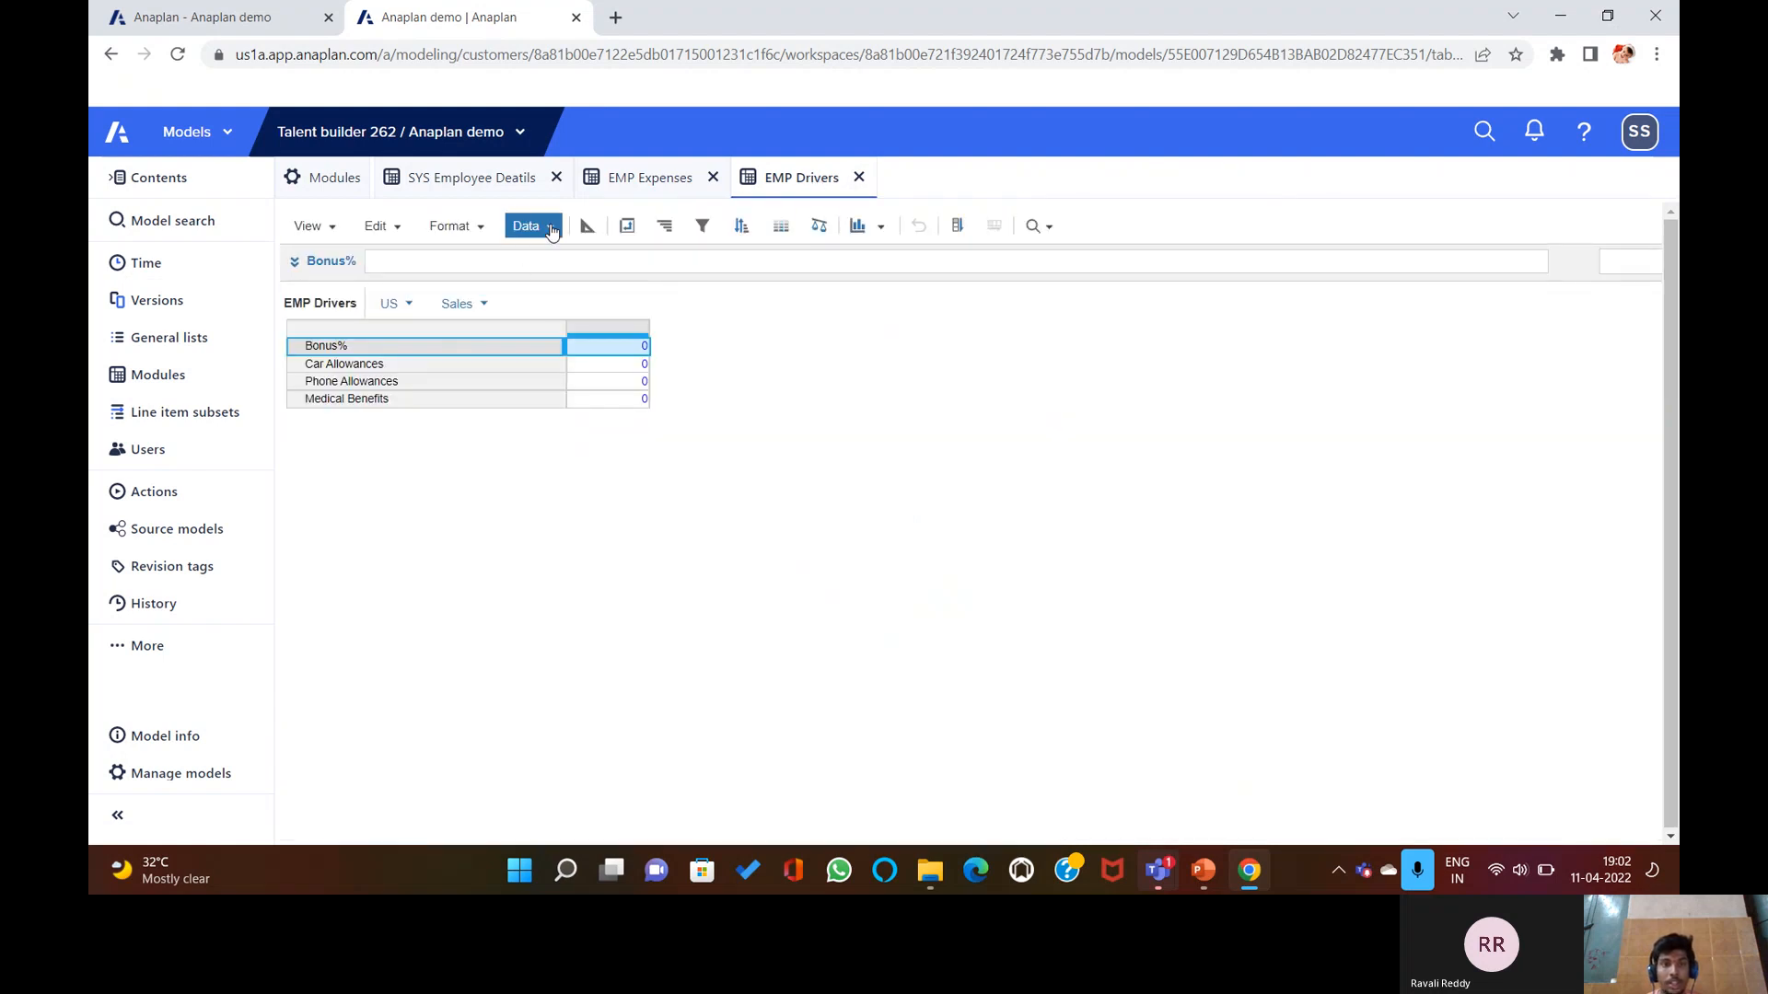
Start an import into EMP Drivers from Employee+Drivers.csv.
left_click(563, 257)
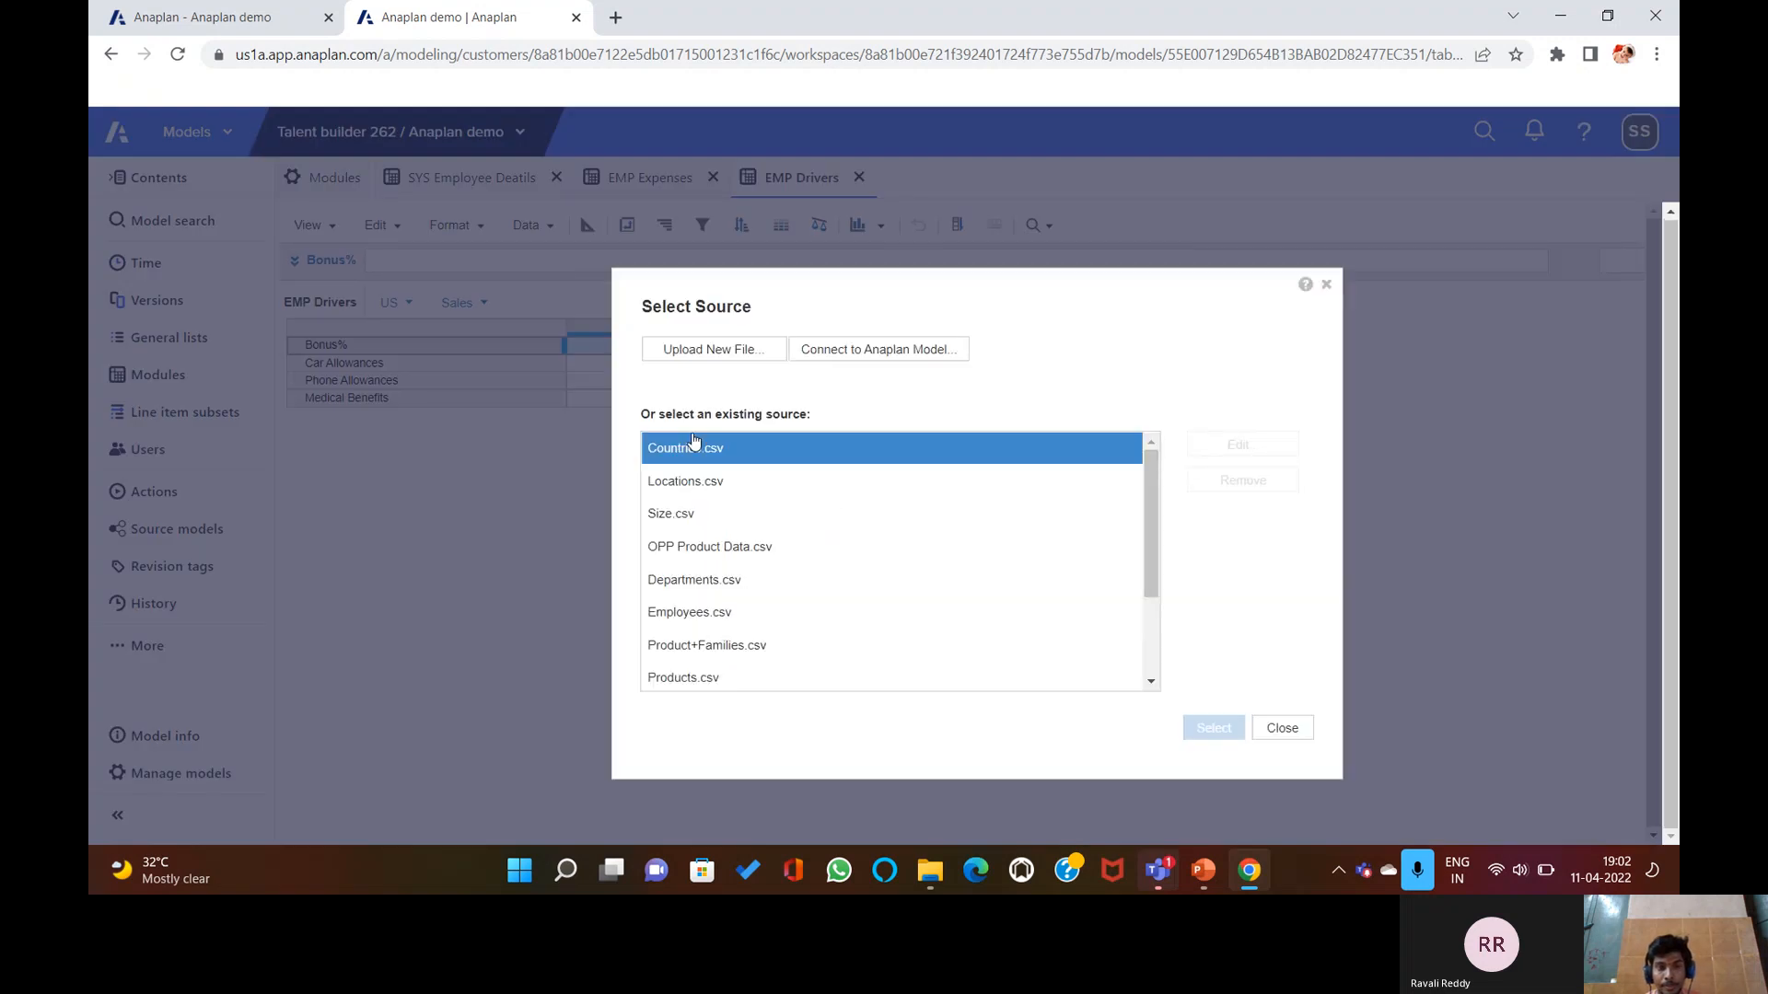
scroll(764, 515, "down", 3)
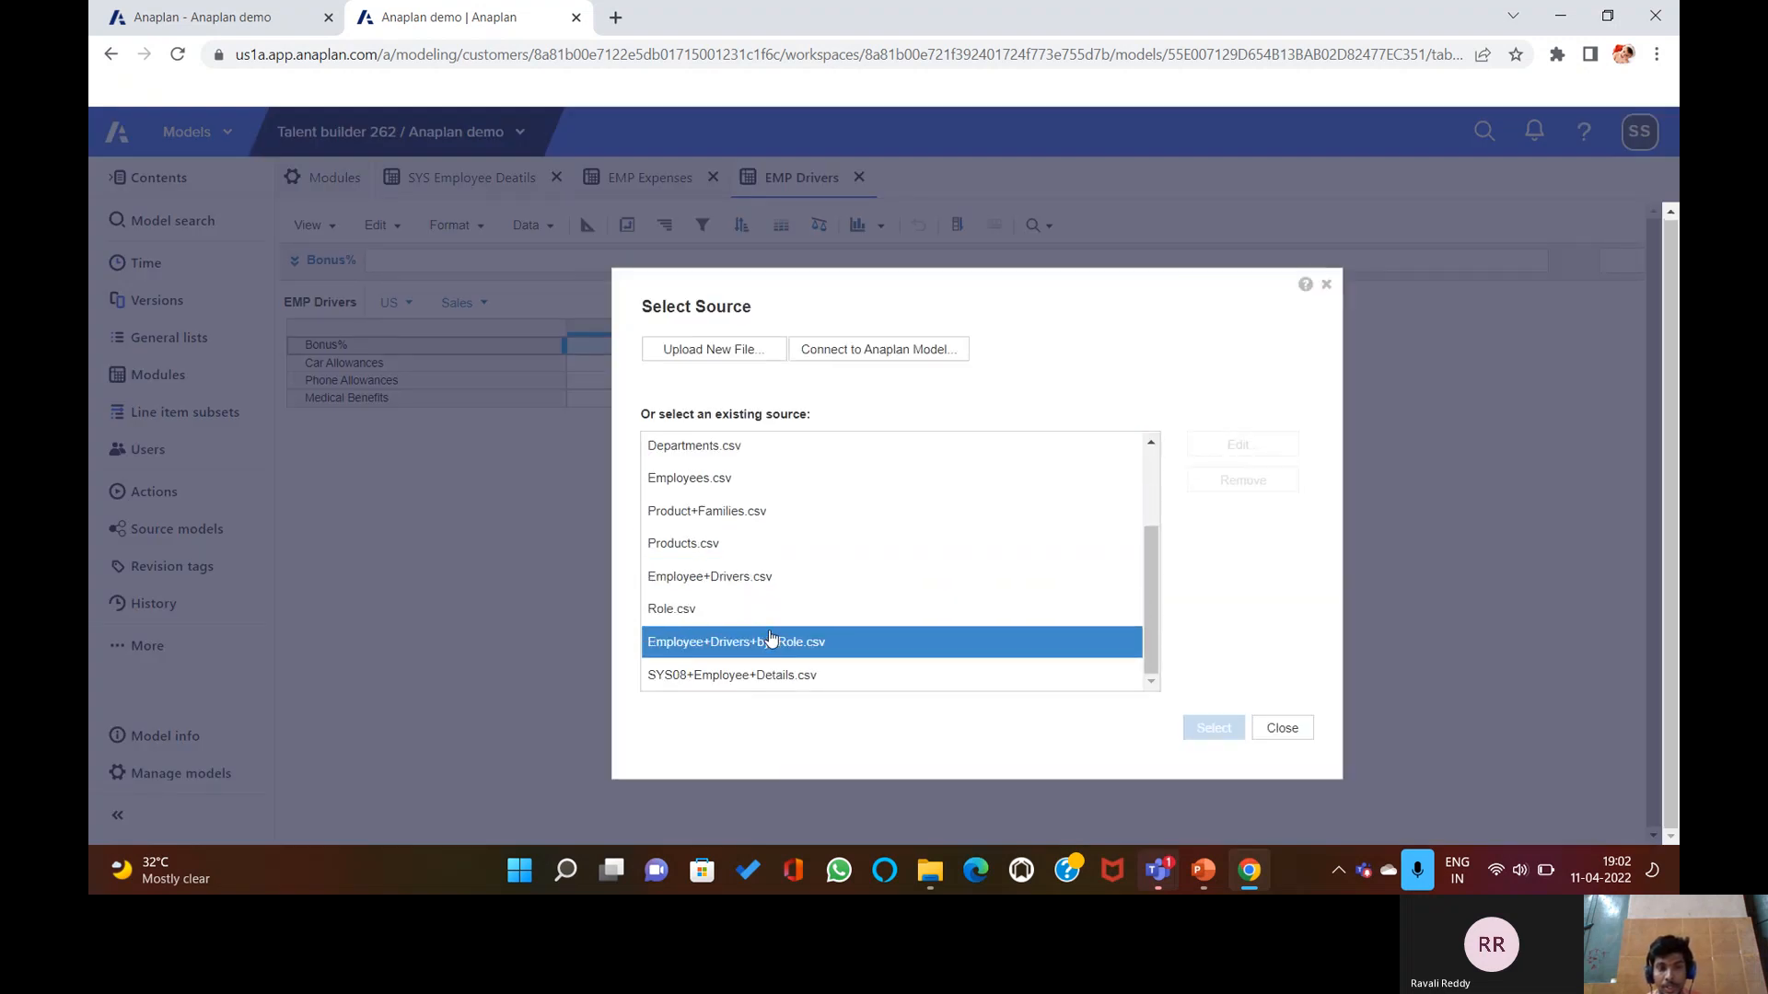
left_click(734, 589)
left_click(1197, 726)
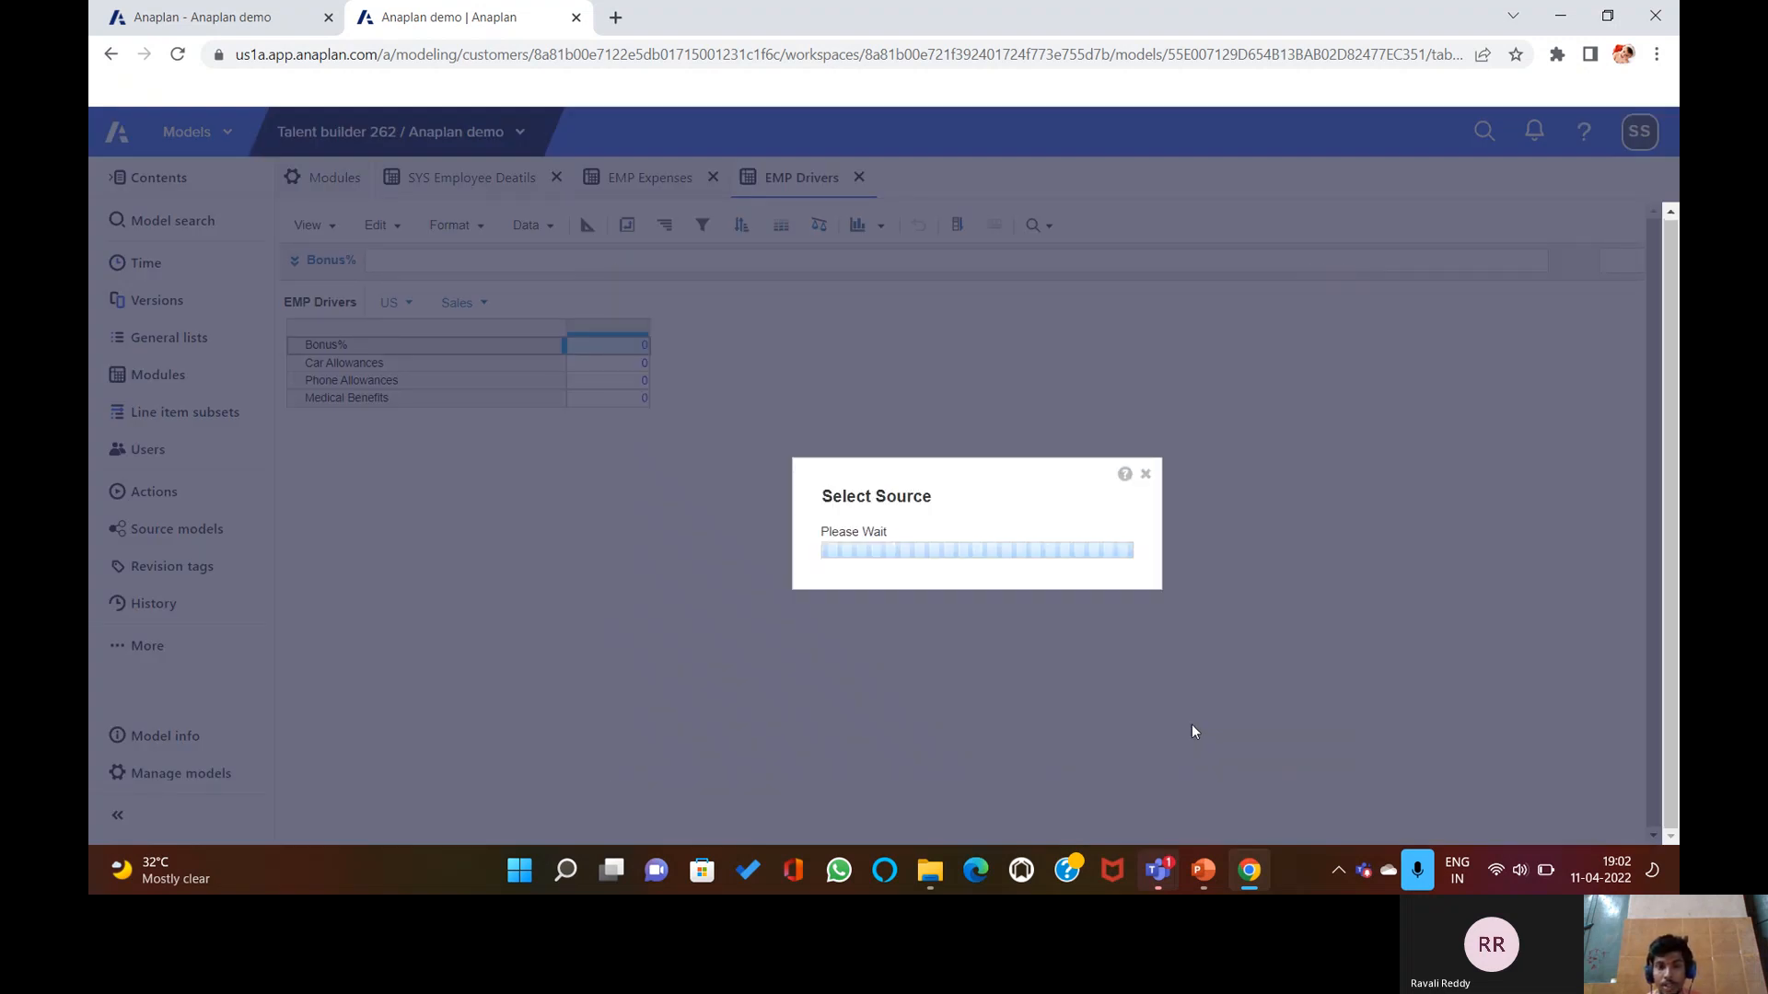
Map Country Code to COUNTRY, column headers to E1 Departments, and Expenses to line items.
left_click(608, 418)
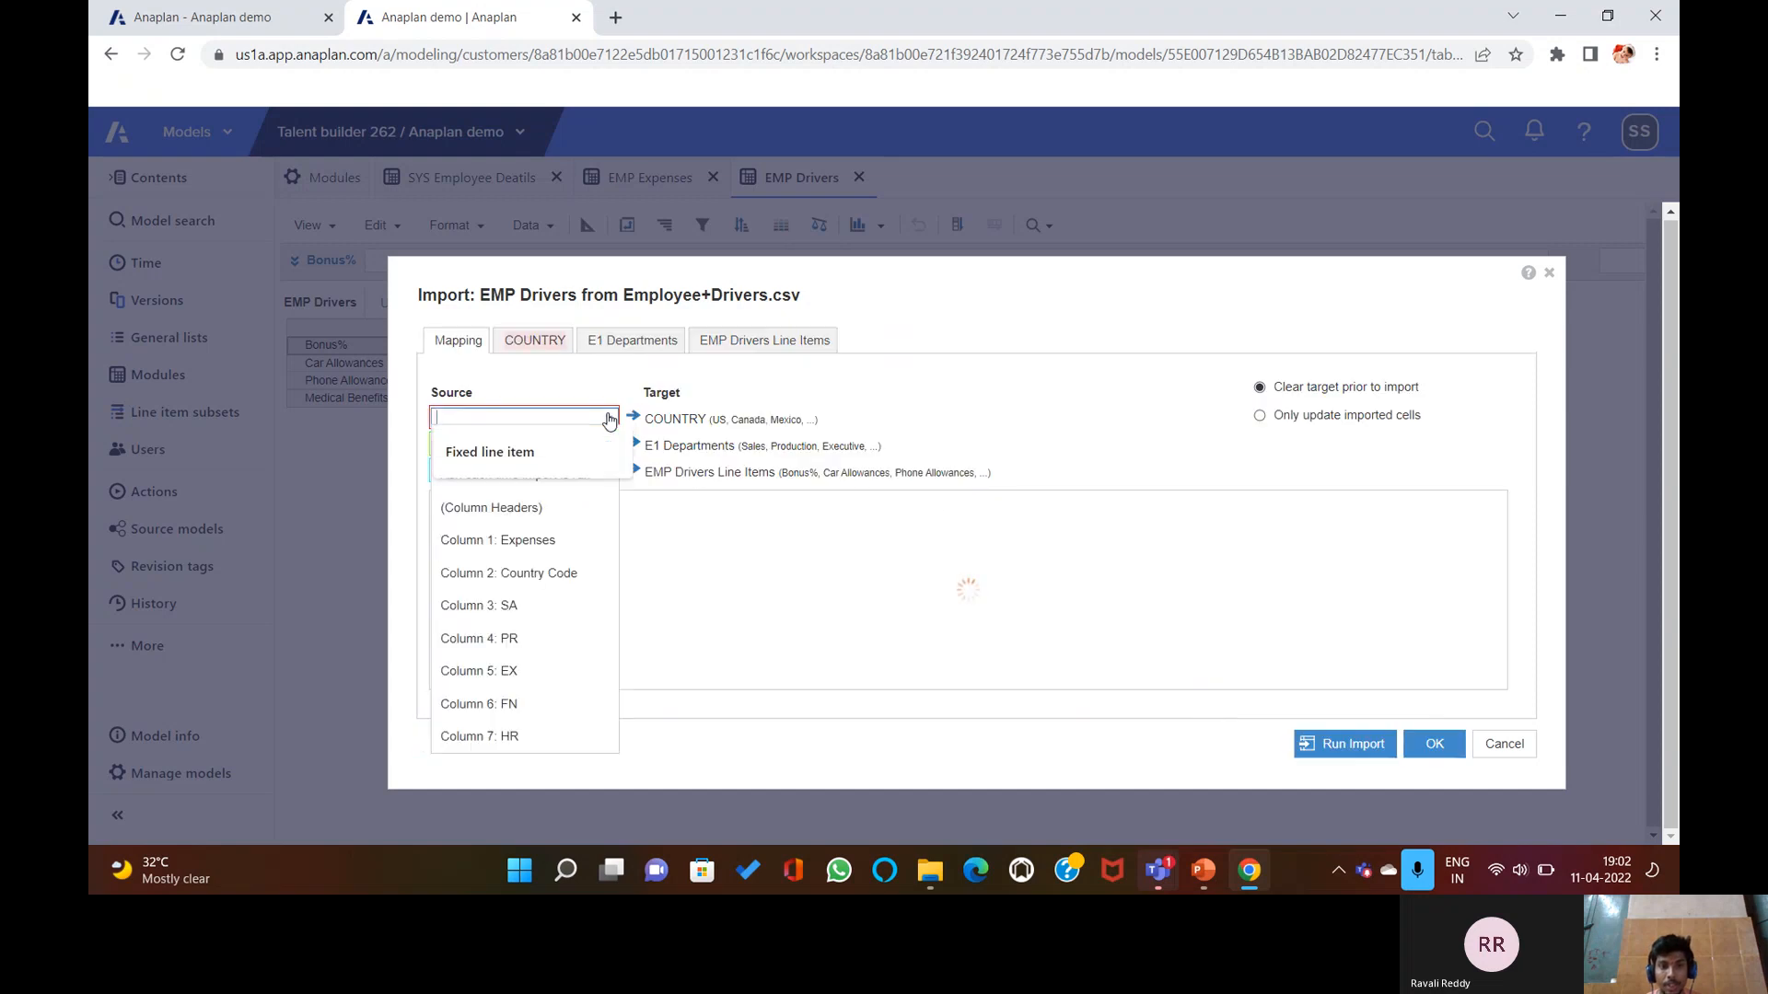
left_click(577, 573)
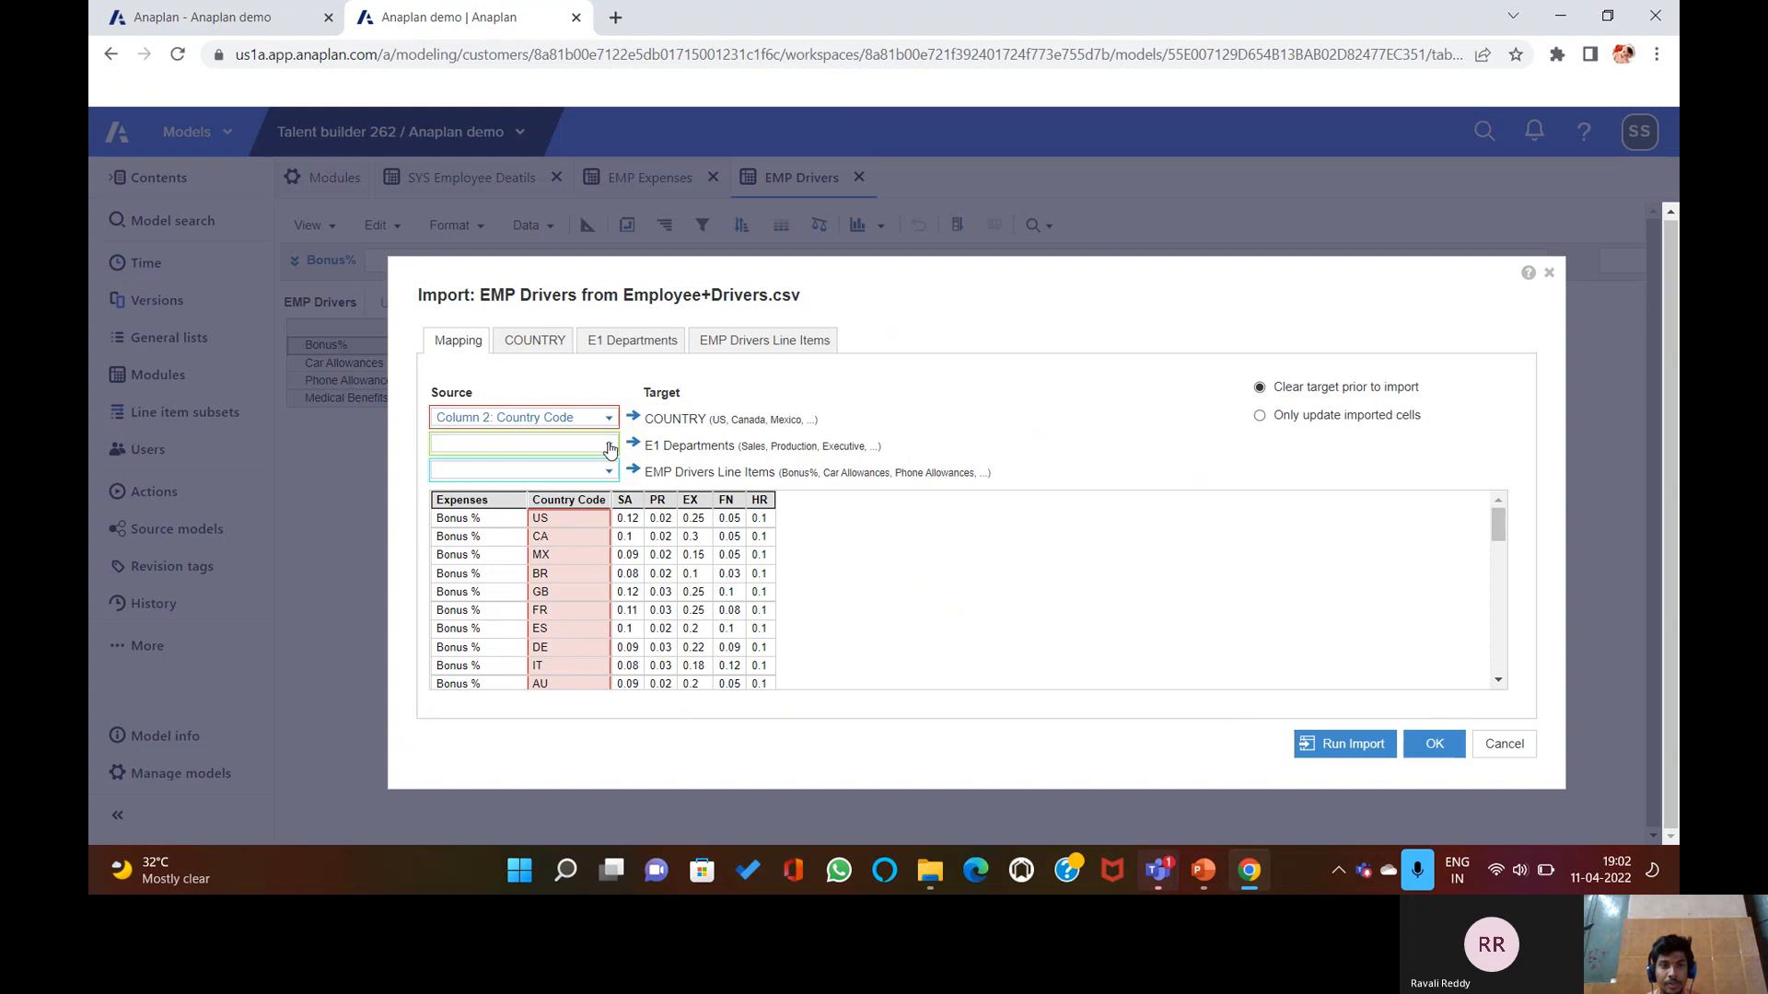
left_click(610, 446)
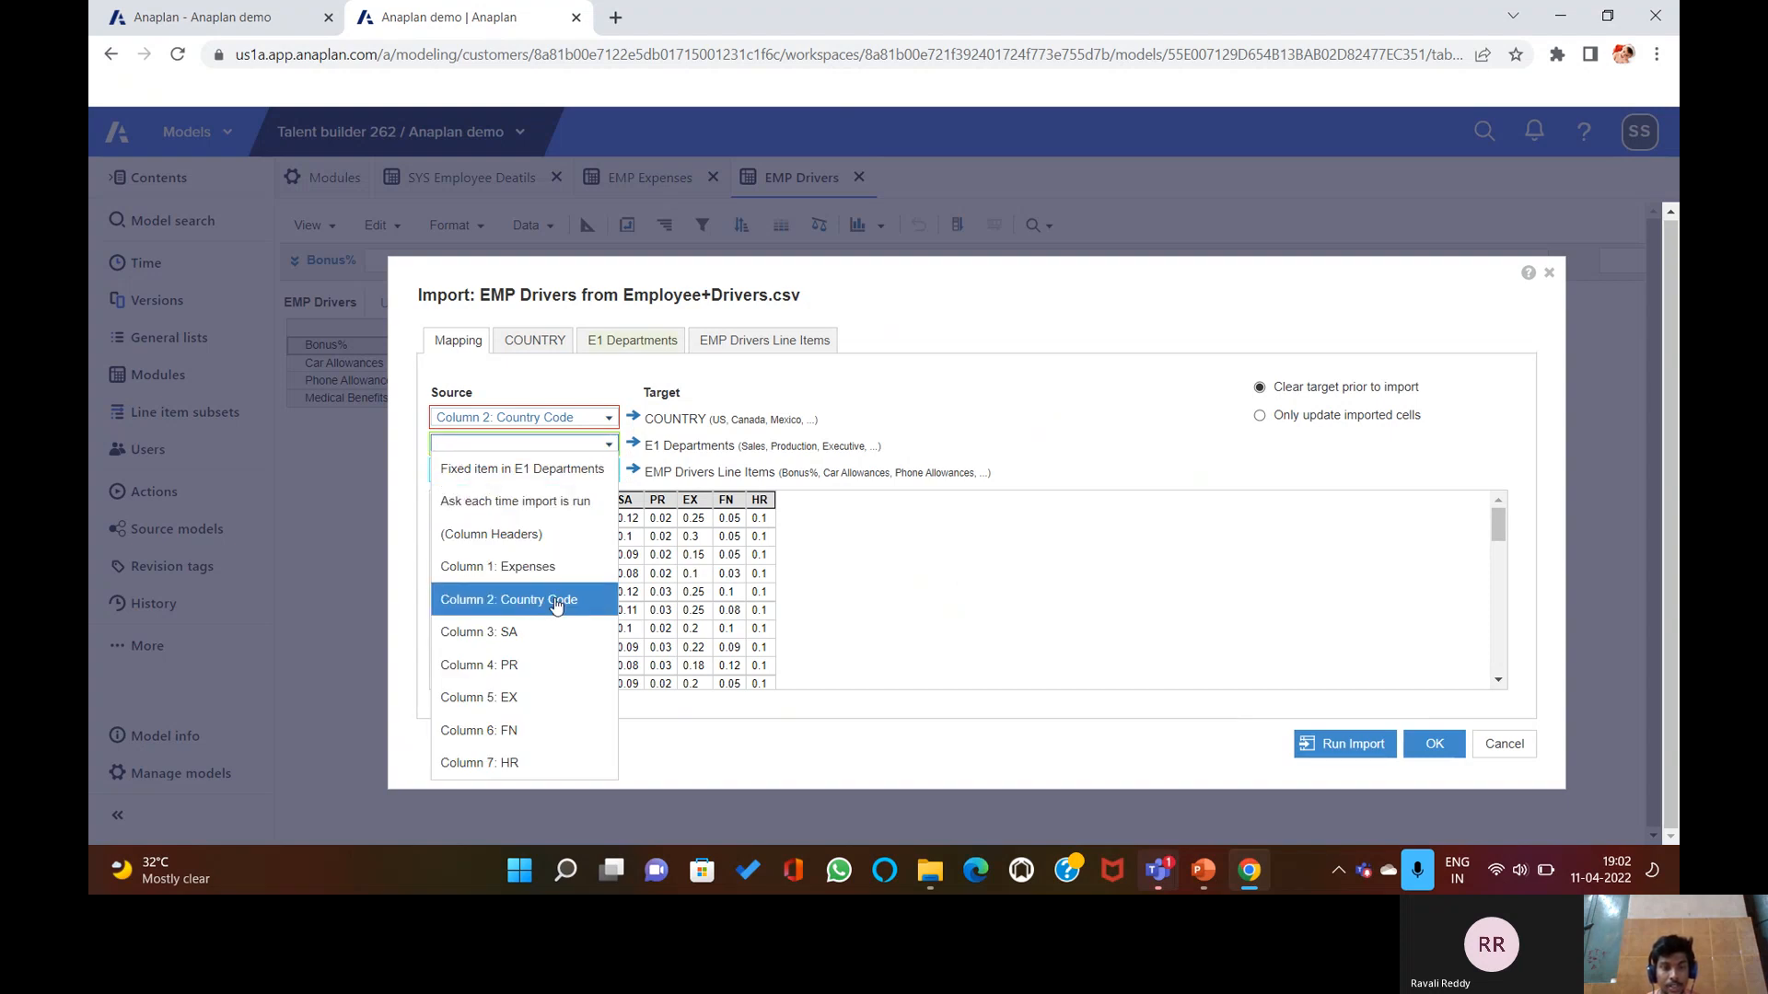
left_click(559, 541)
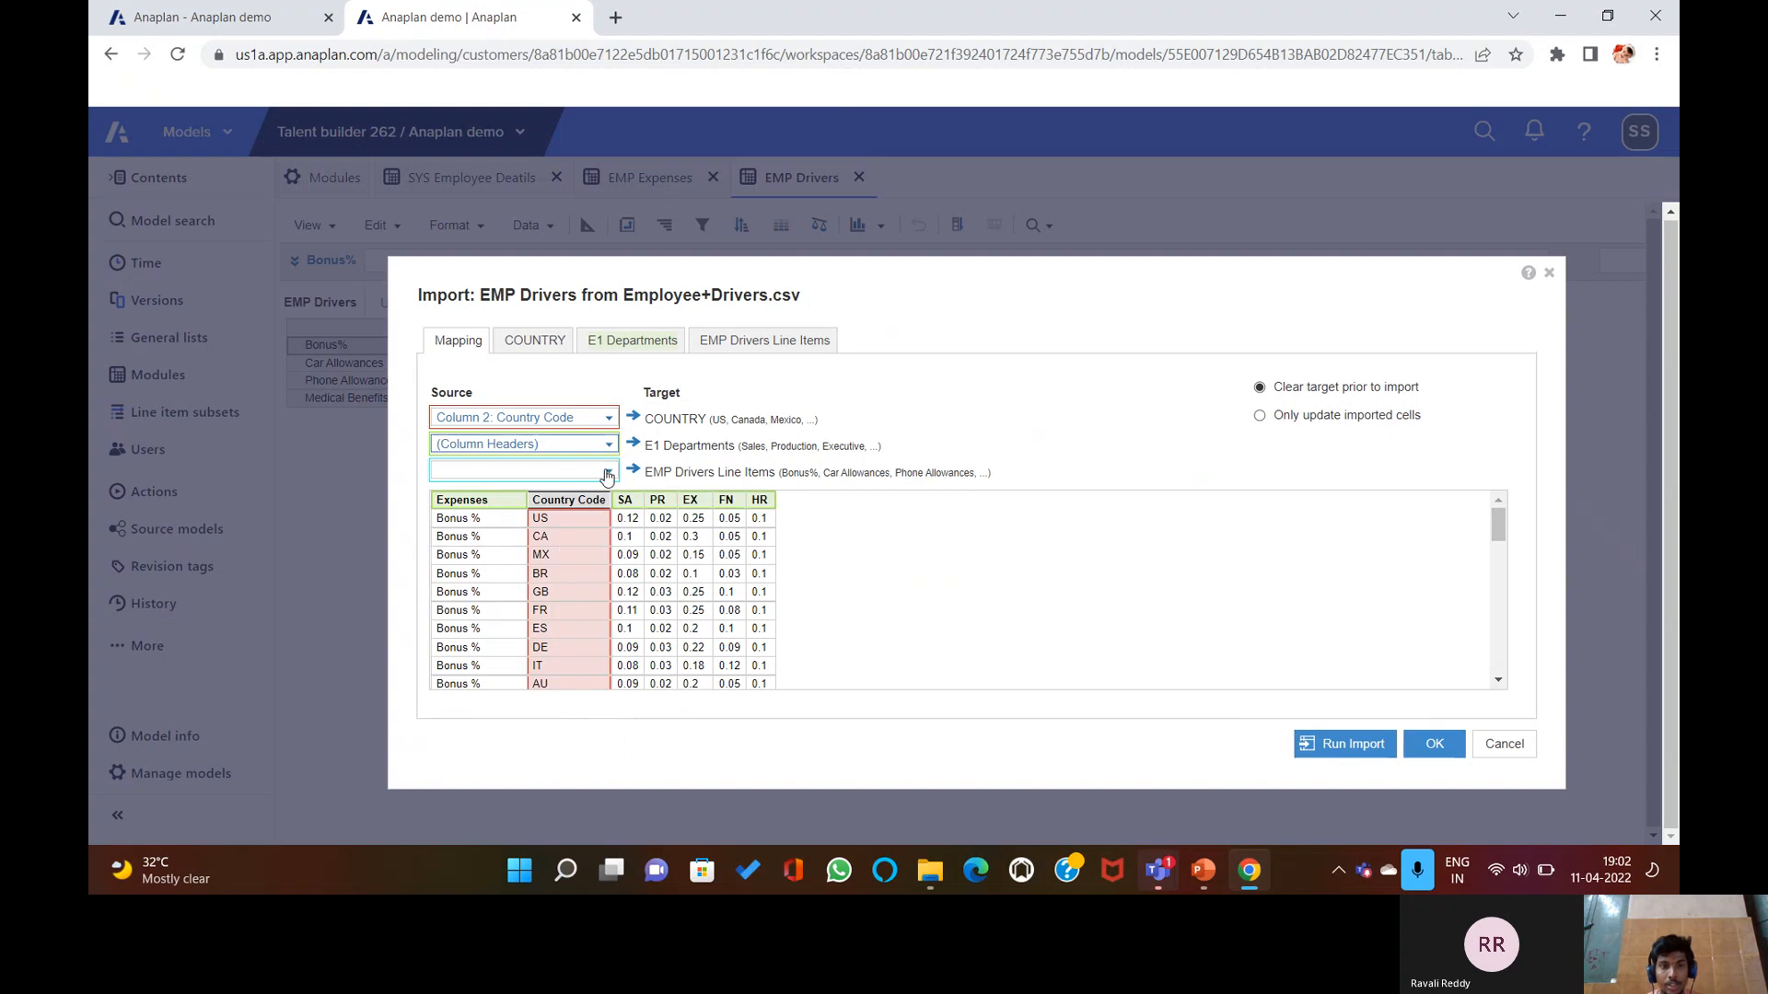
left_click(608, 472)
left_click(550, 573)
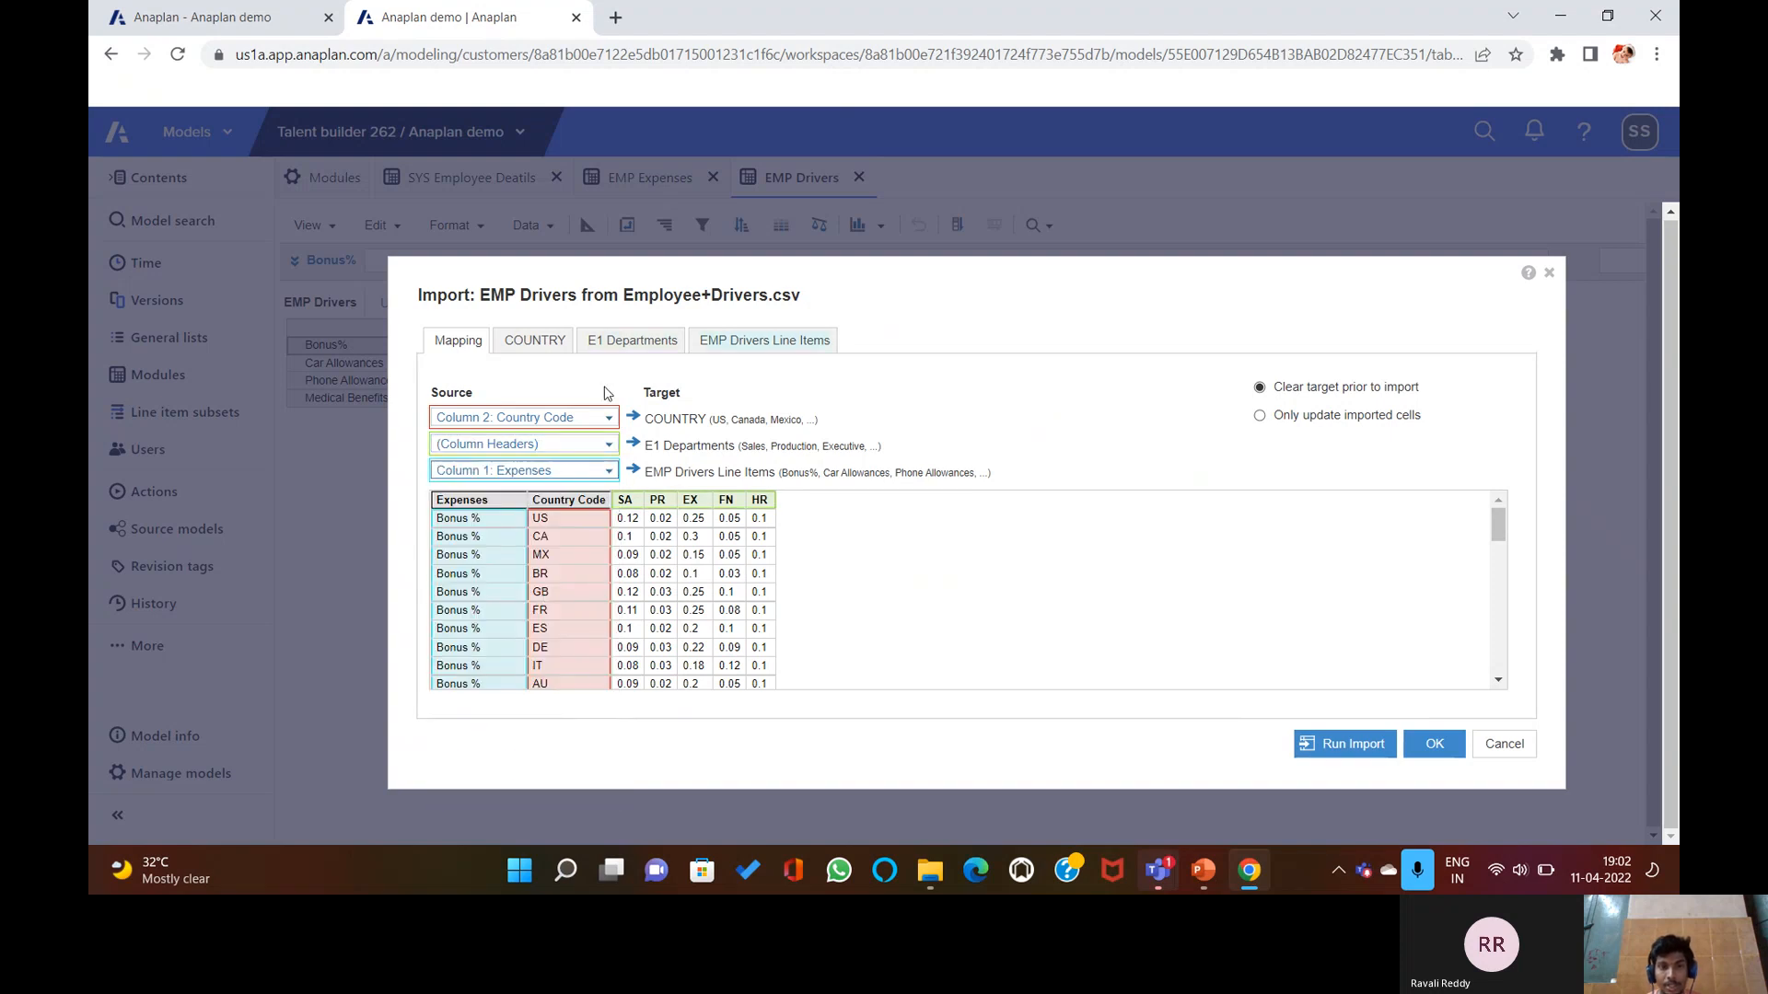
left_click(538, 350)
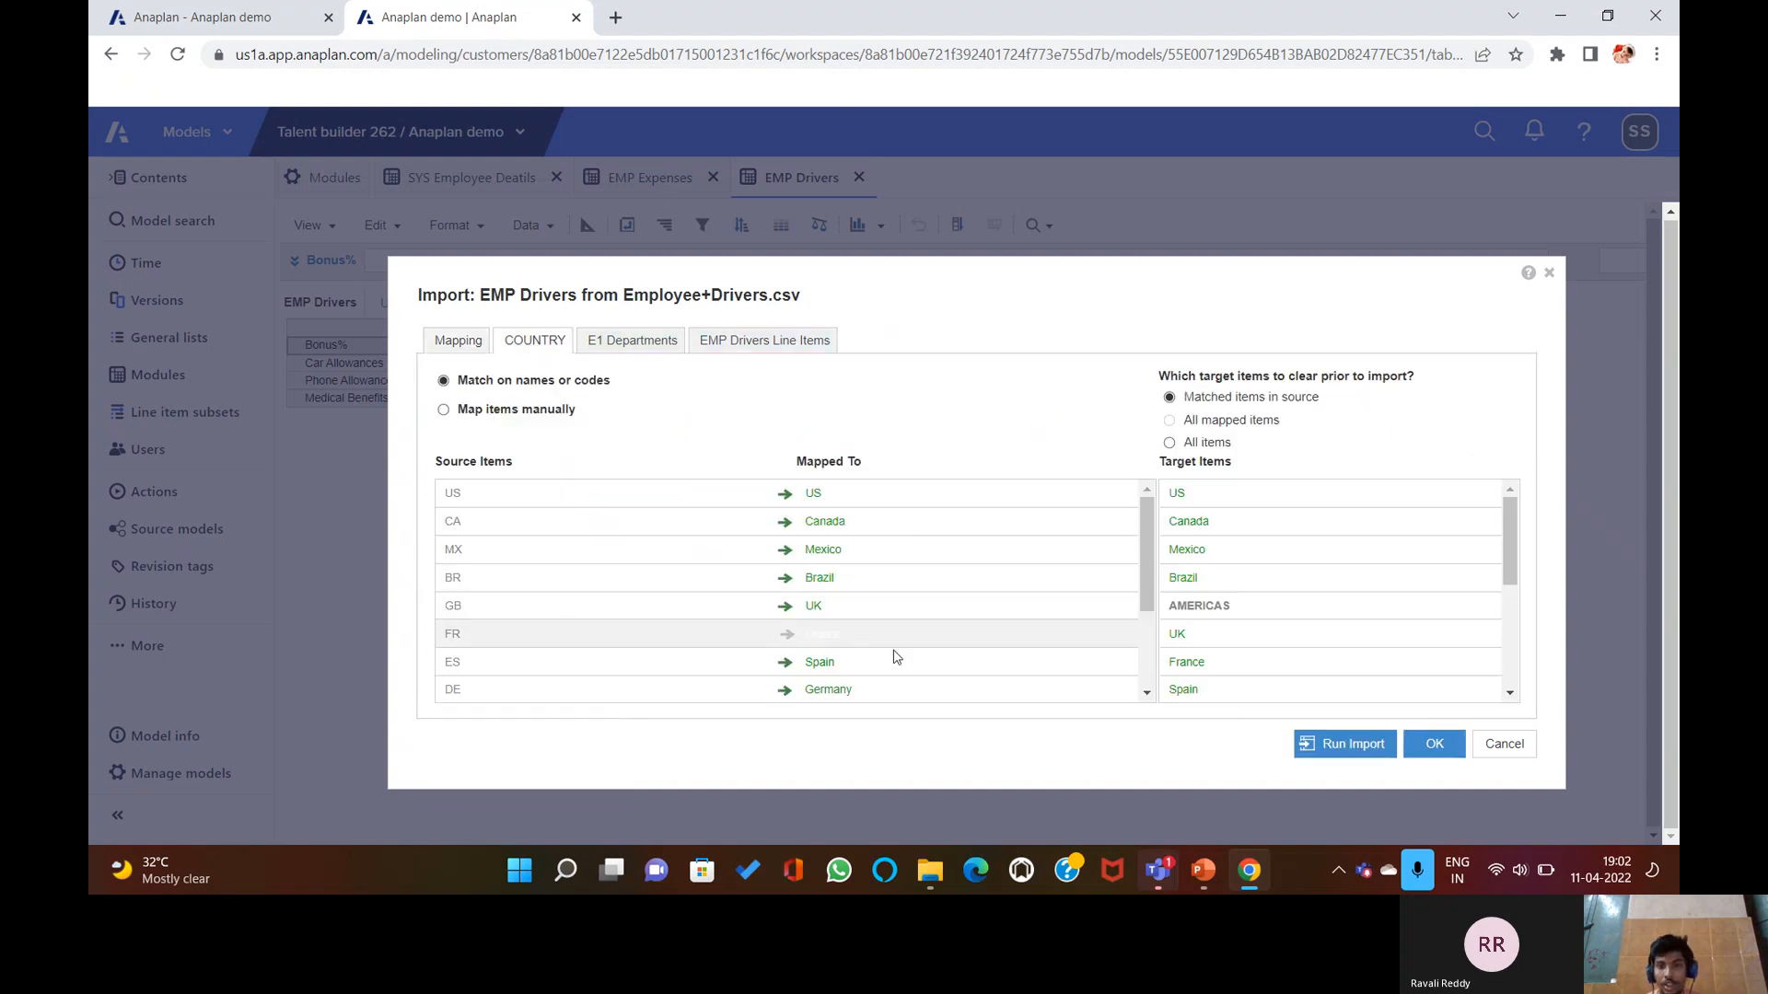
Manually map Bonus %, Car Allowance, Phone Allowance and Medical Benefit onto the four line items.
left_click(658, 341)
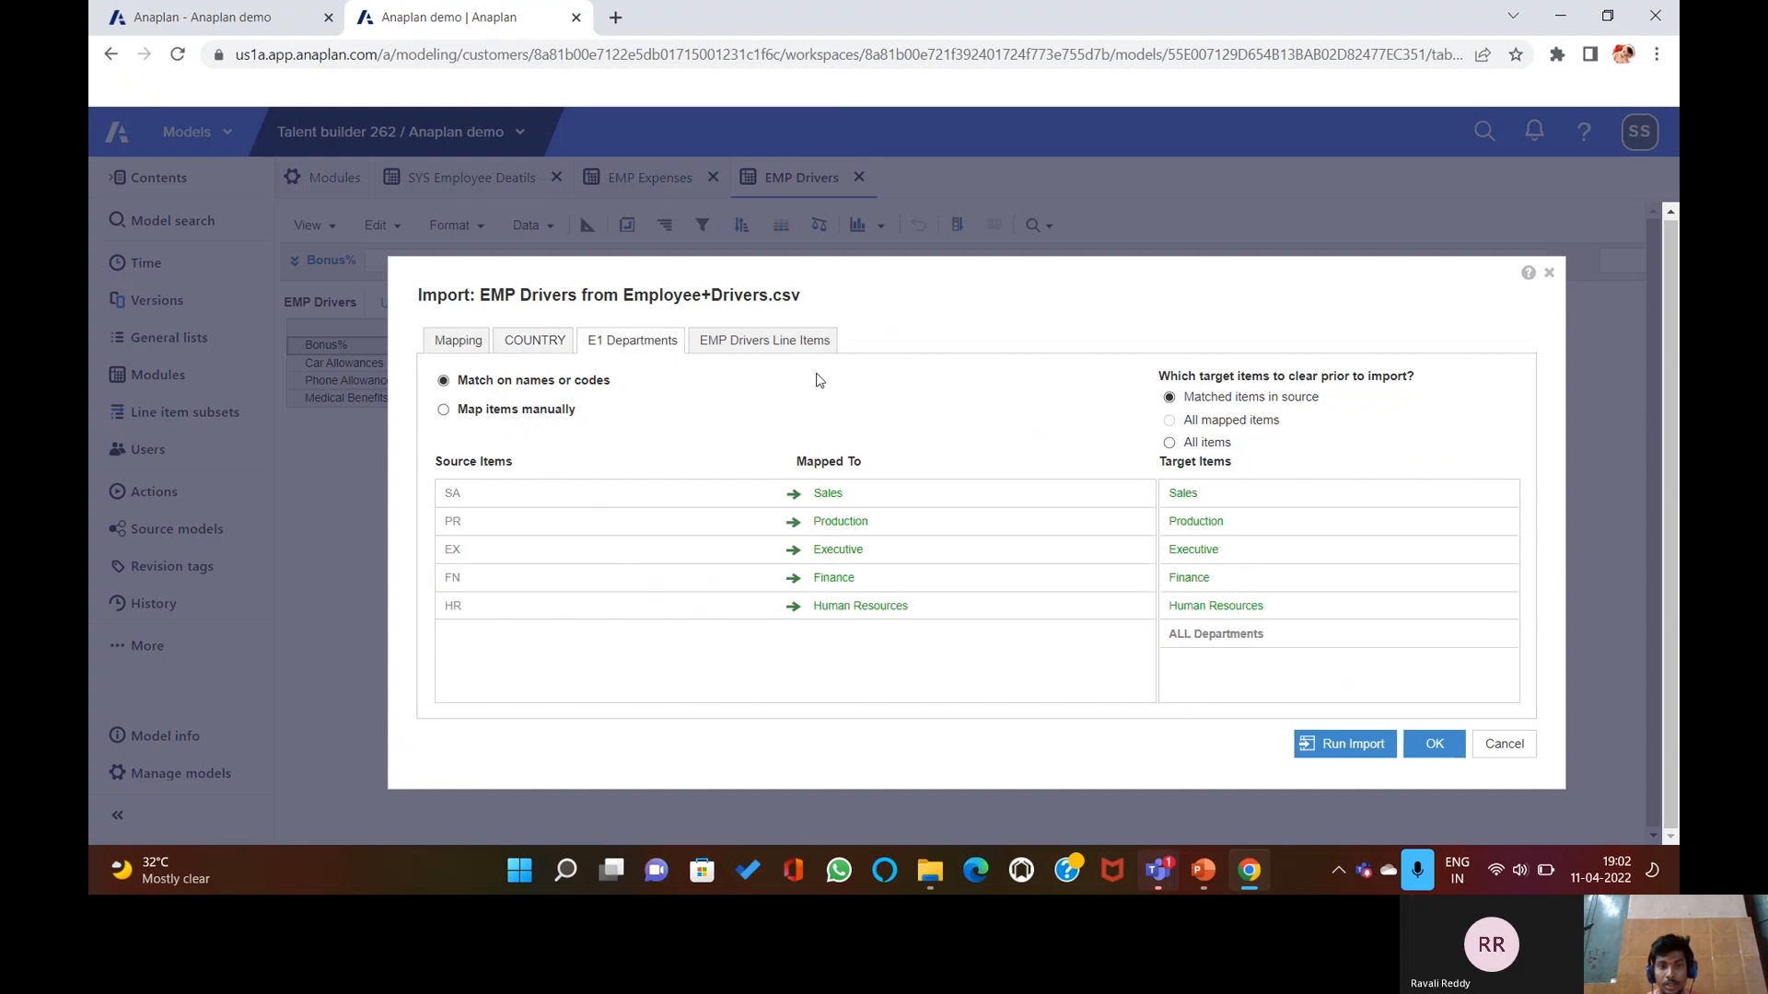
left_click(730, 345)
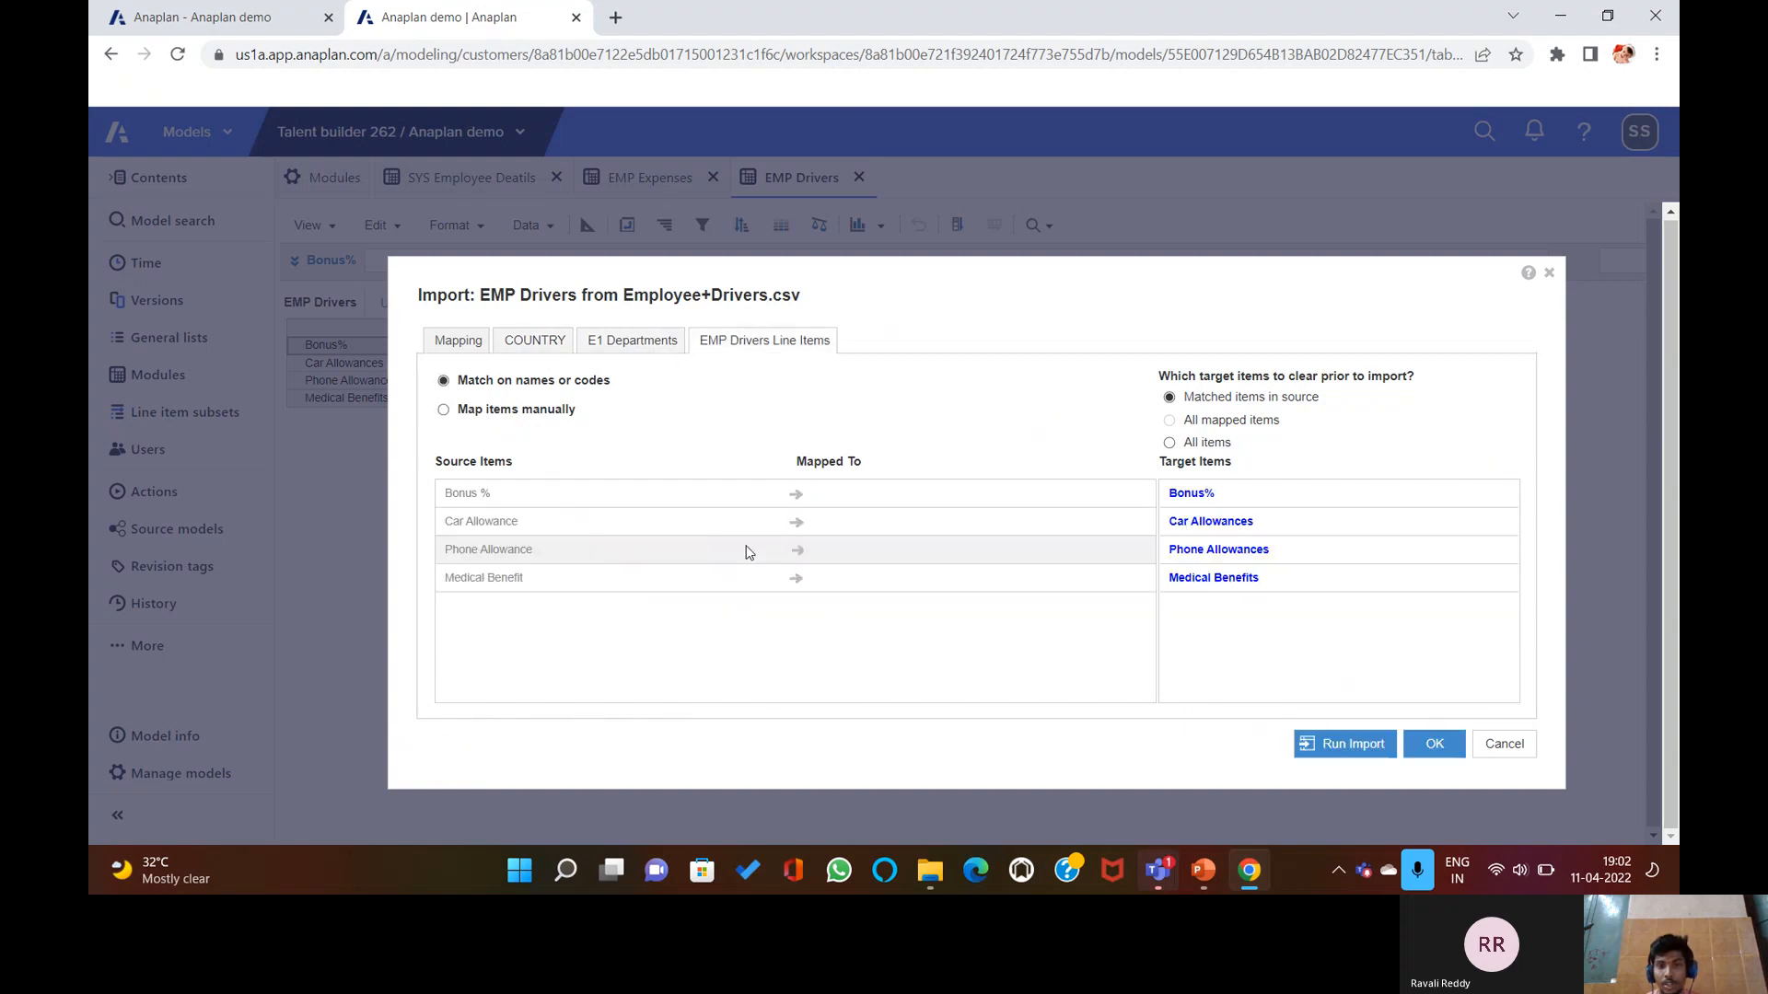
left_click(515, 410)
left_click(549, 538)
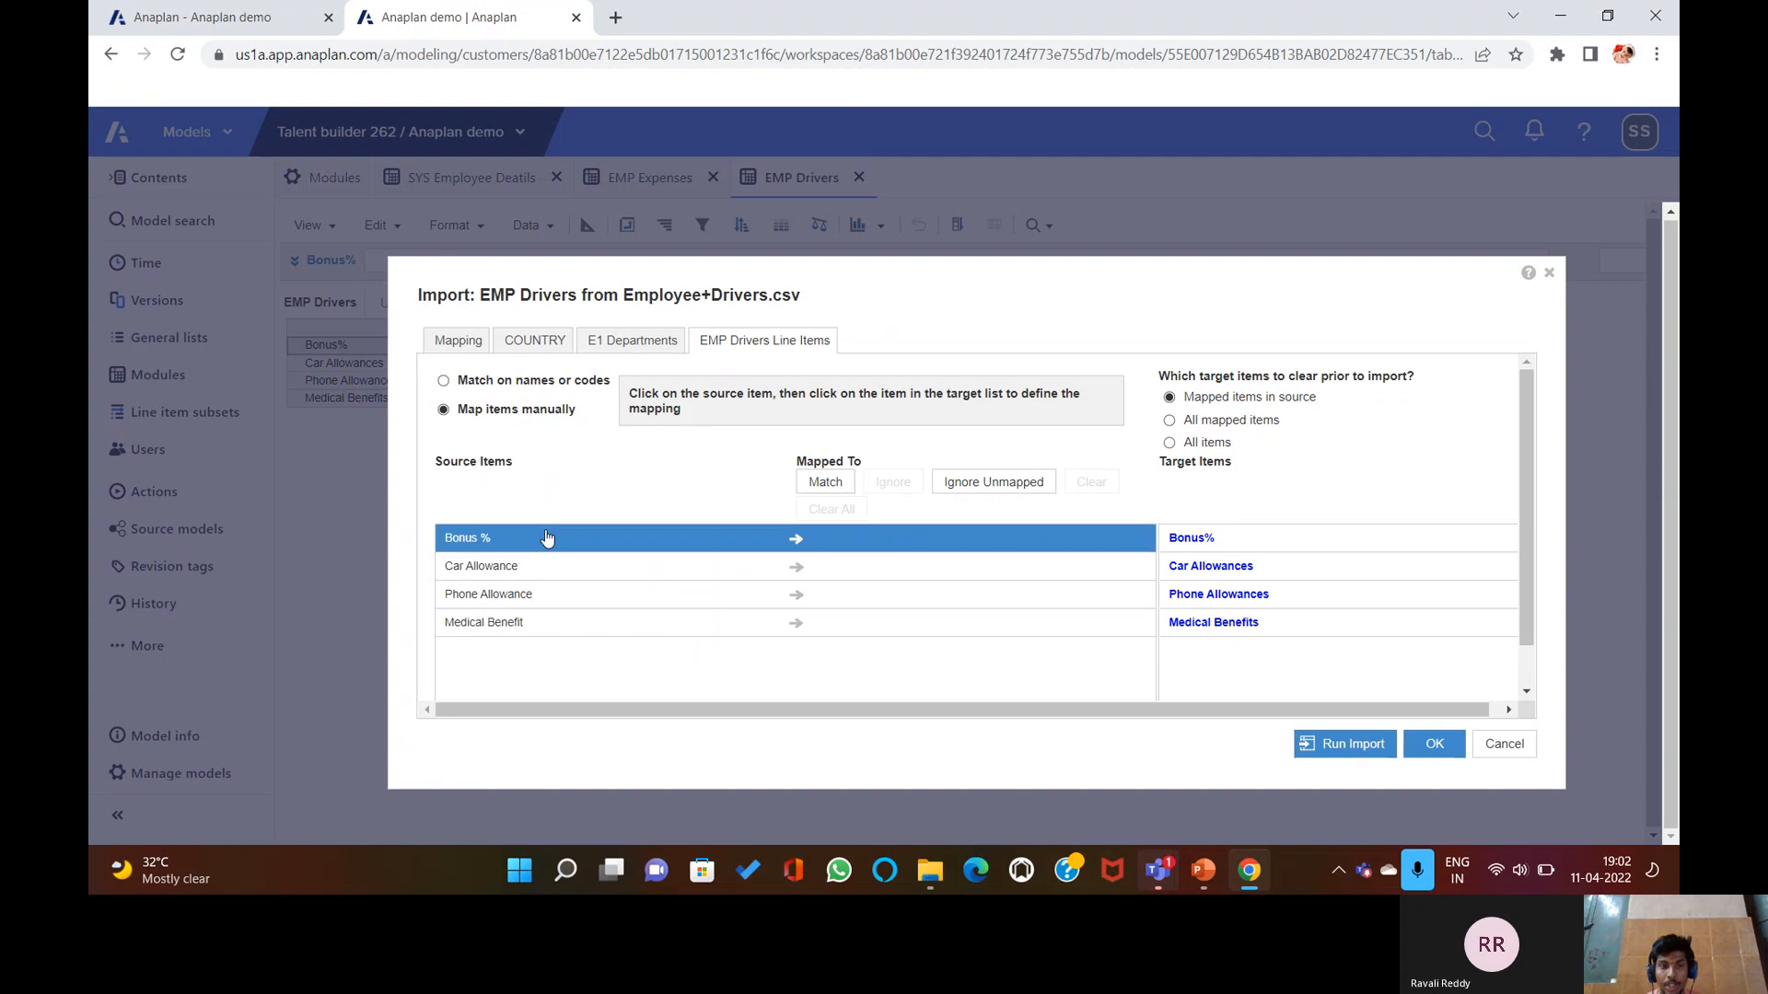
left_click(1166, 534)
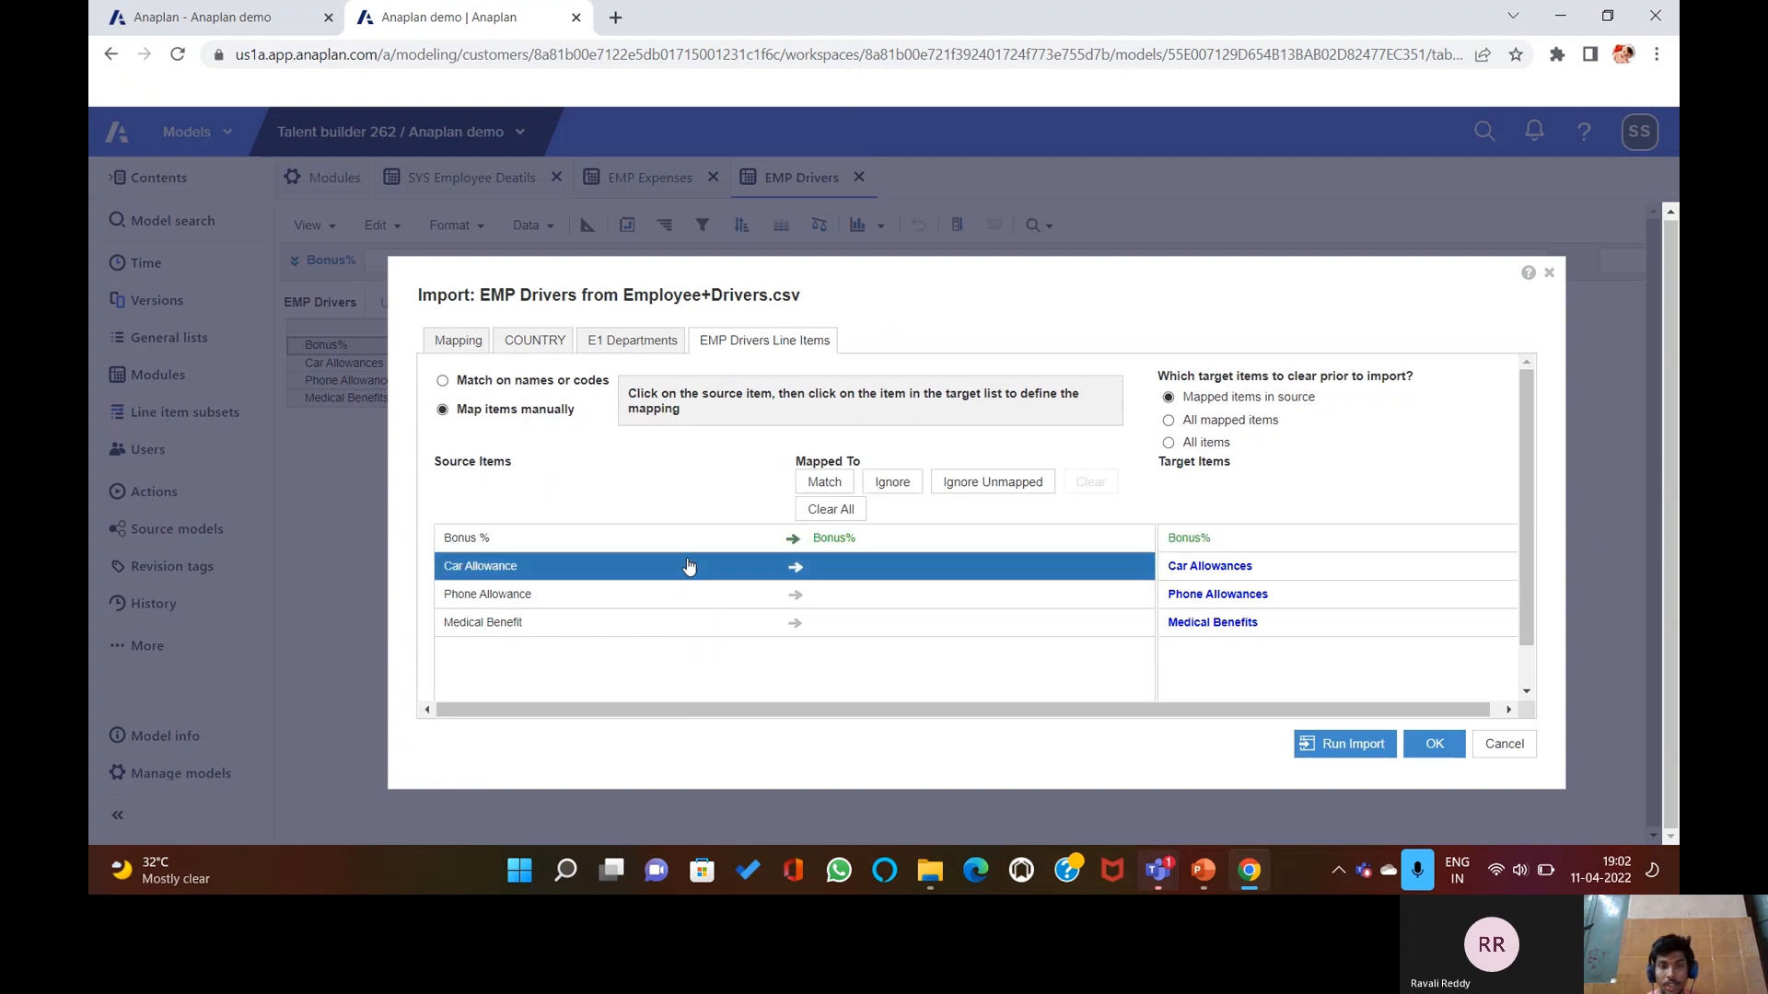
left_click(1226, 569)
left_click(789, 594)
left_click(1220, 594)
left_click(1215, 622)
Run the import, updating 65 items per driver, then go to EMP Expenses.
left_click(1349, 741)
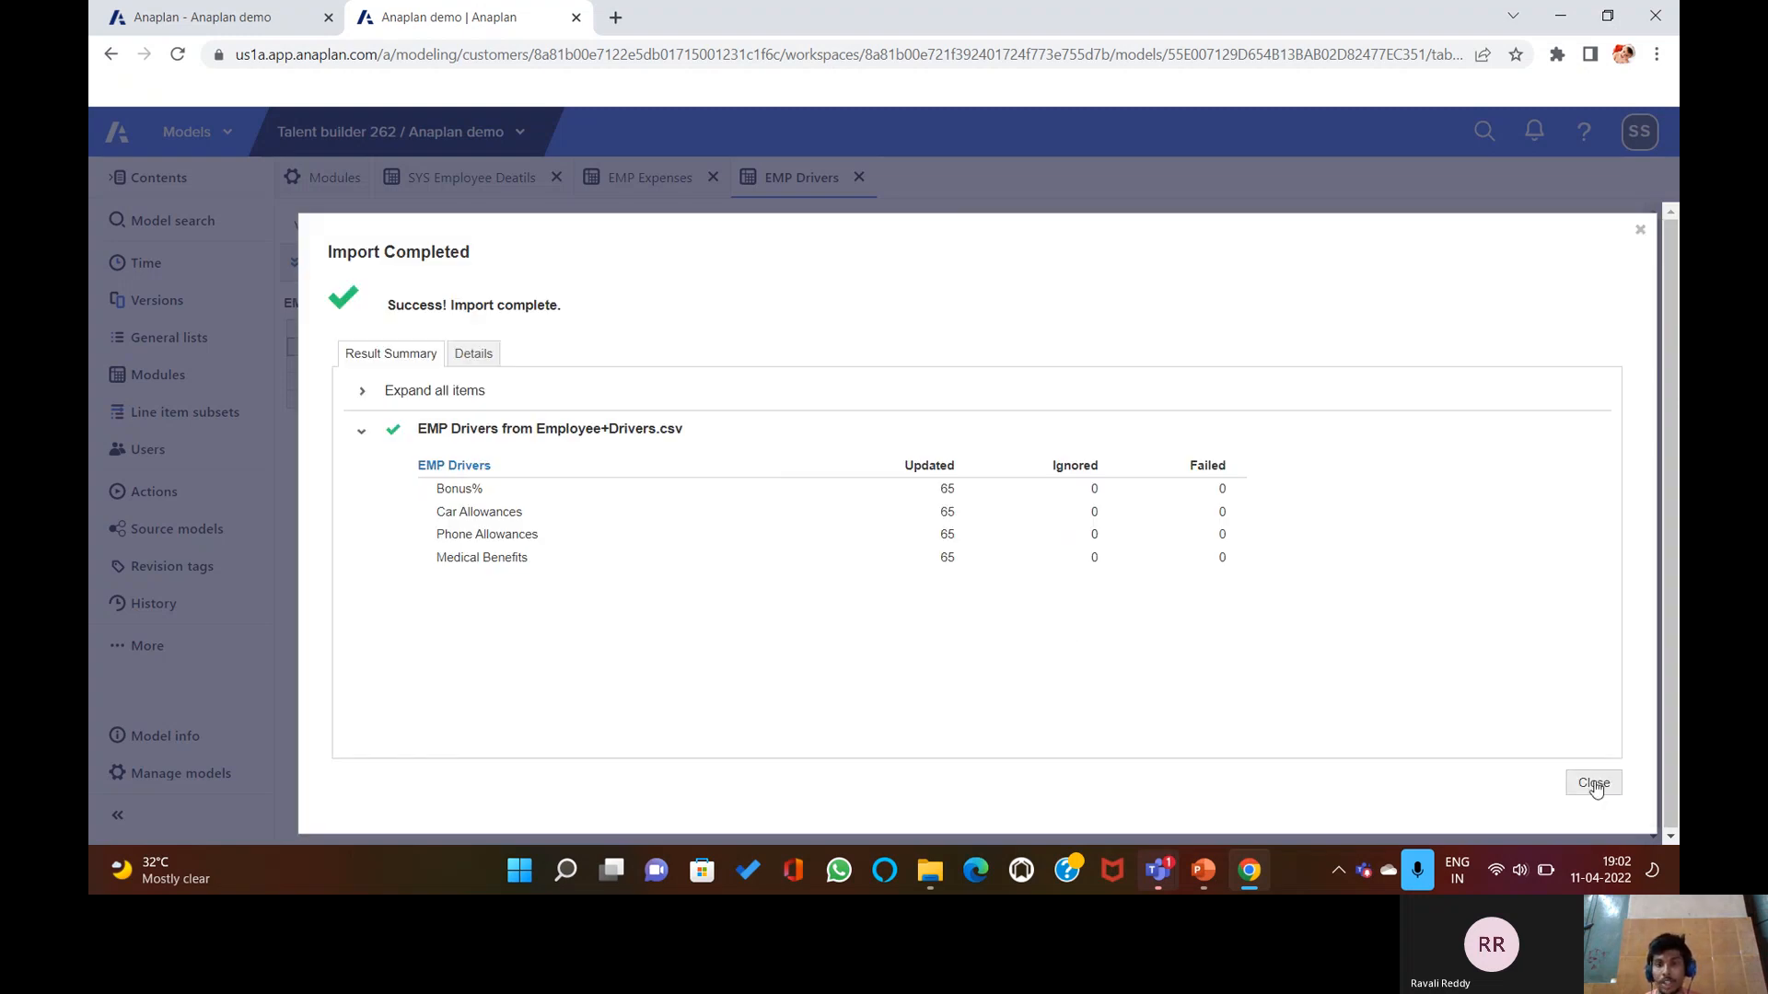
left_click(1594, 783)
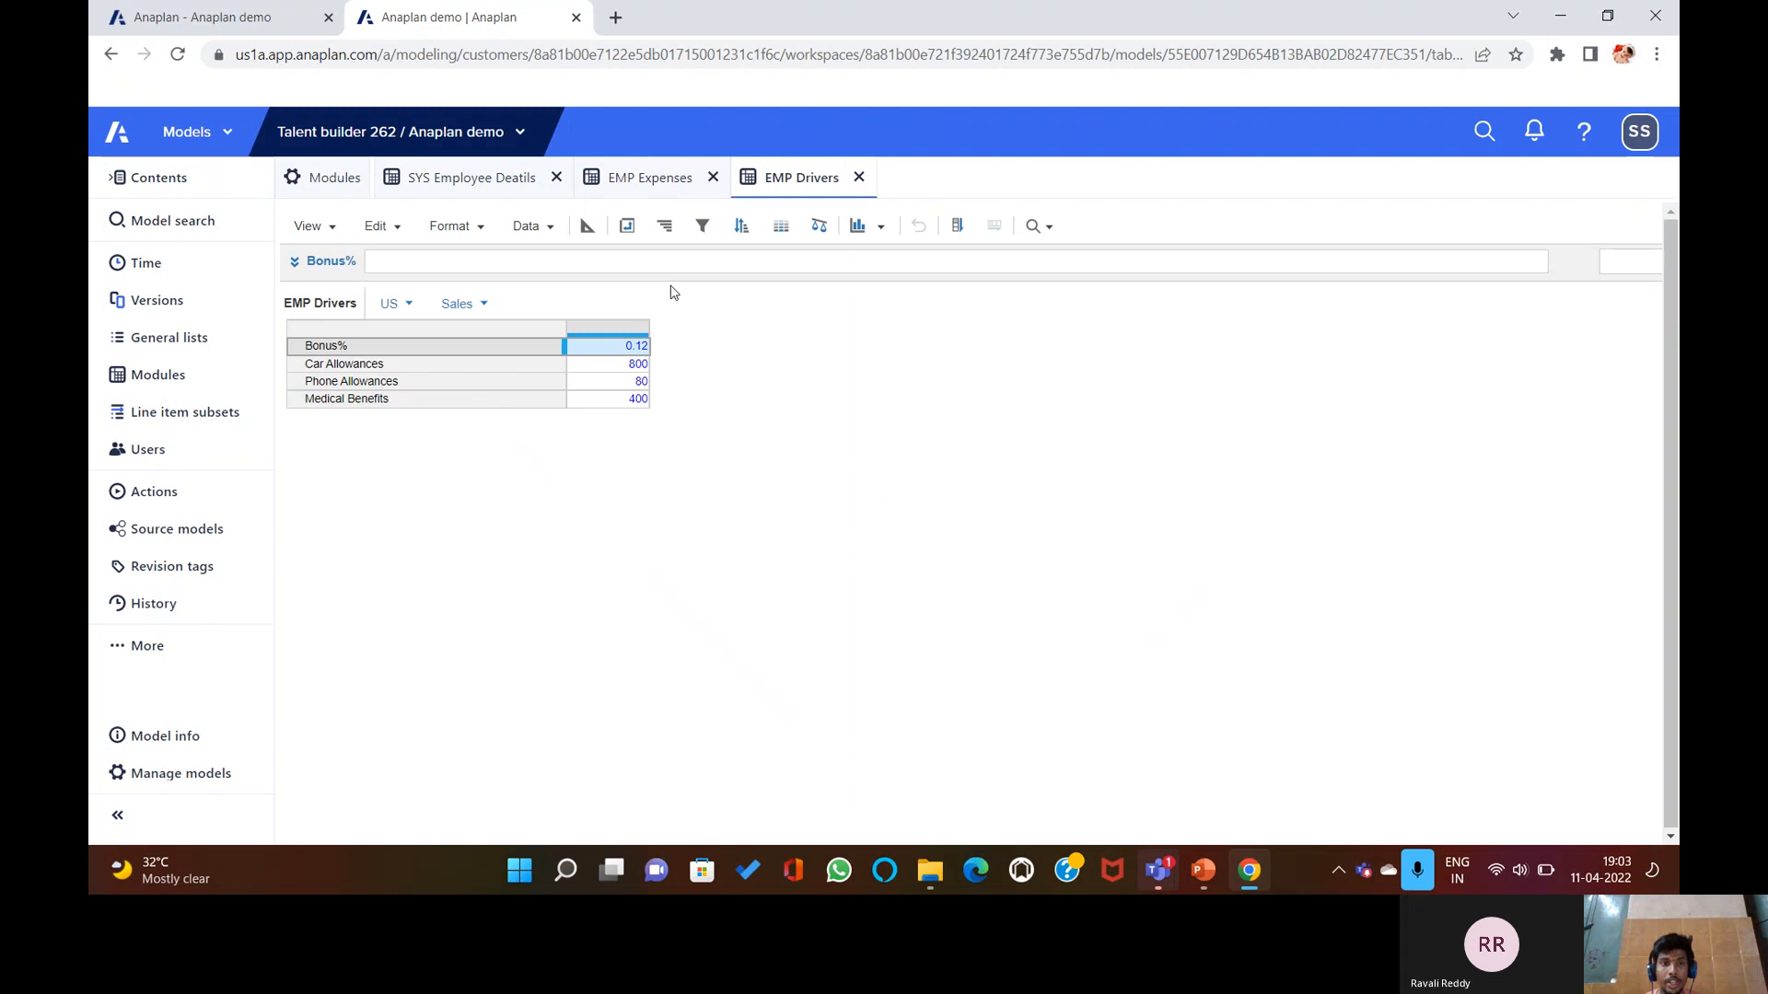
left_click(654, 178)
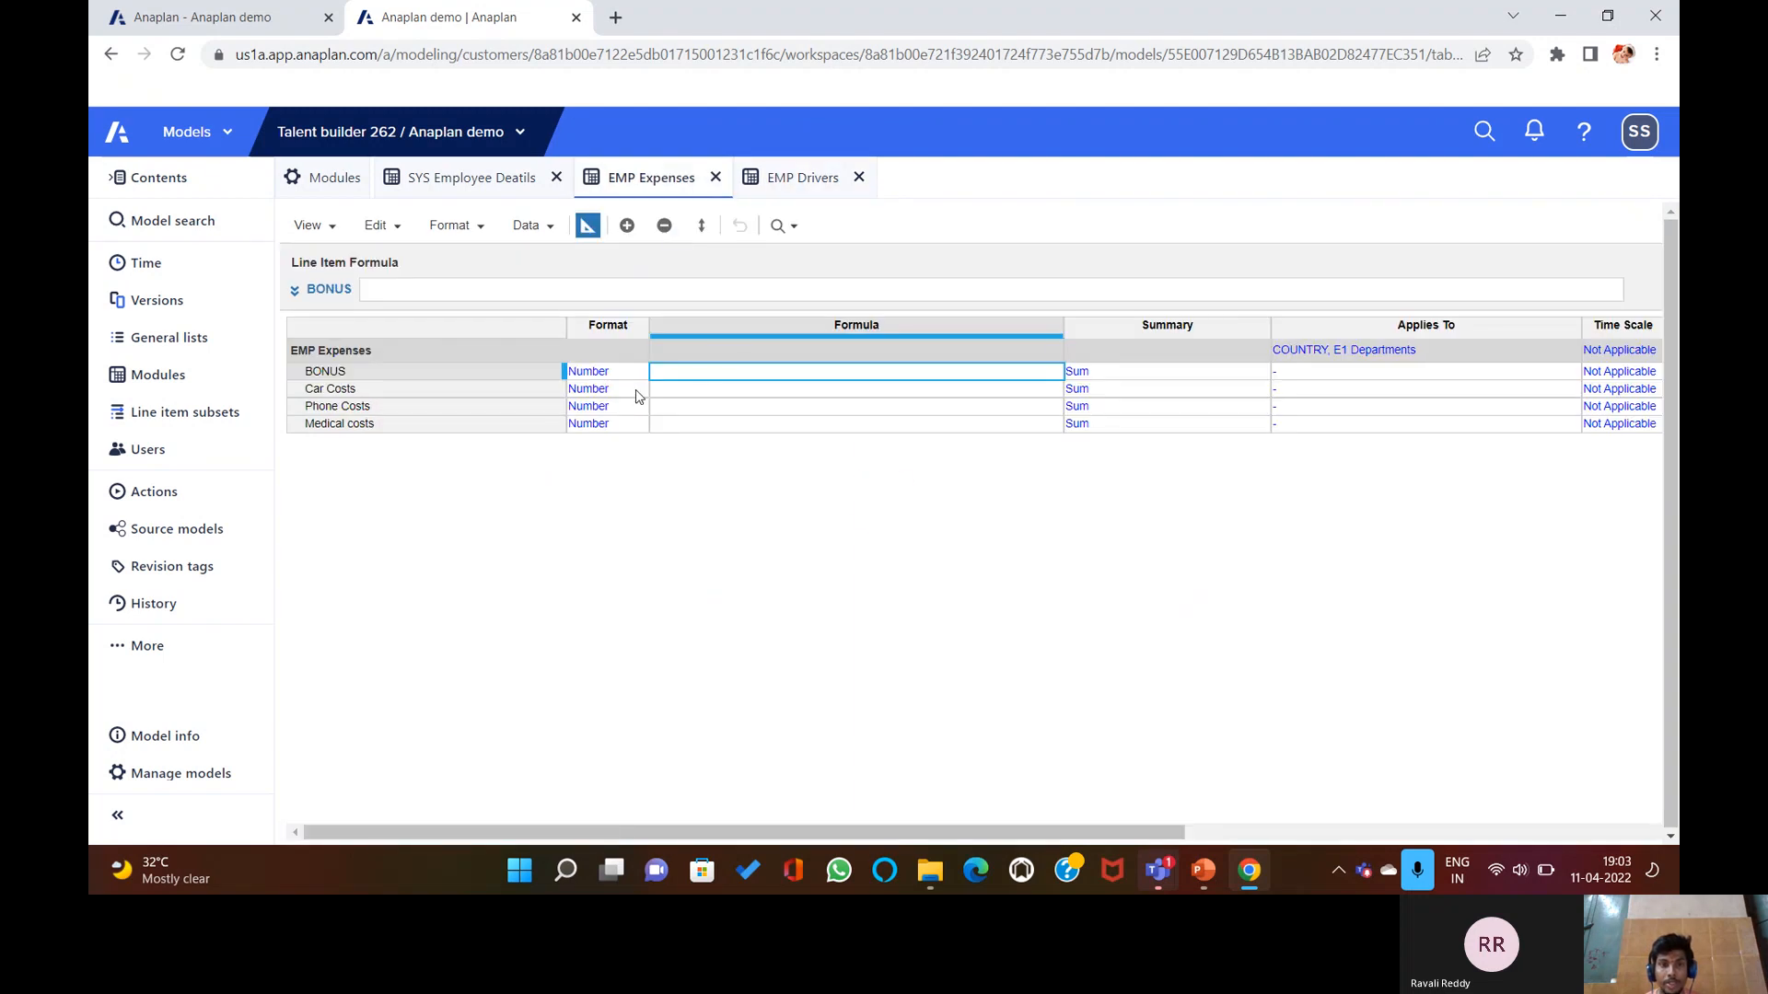
left_click(683, 288)
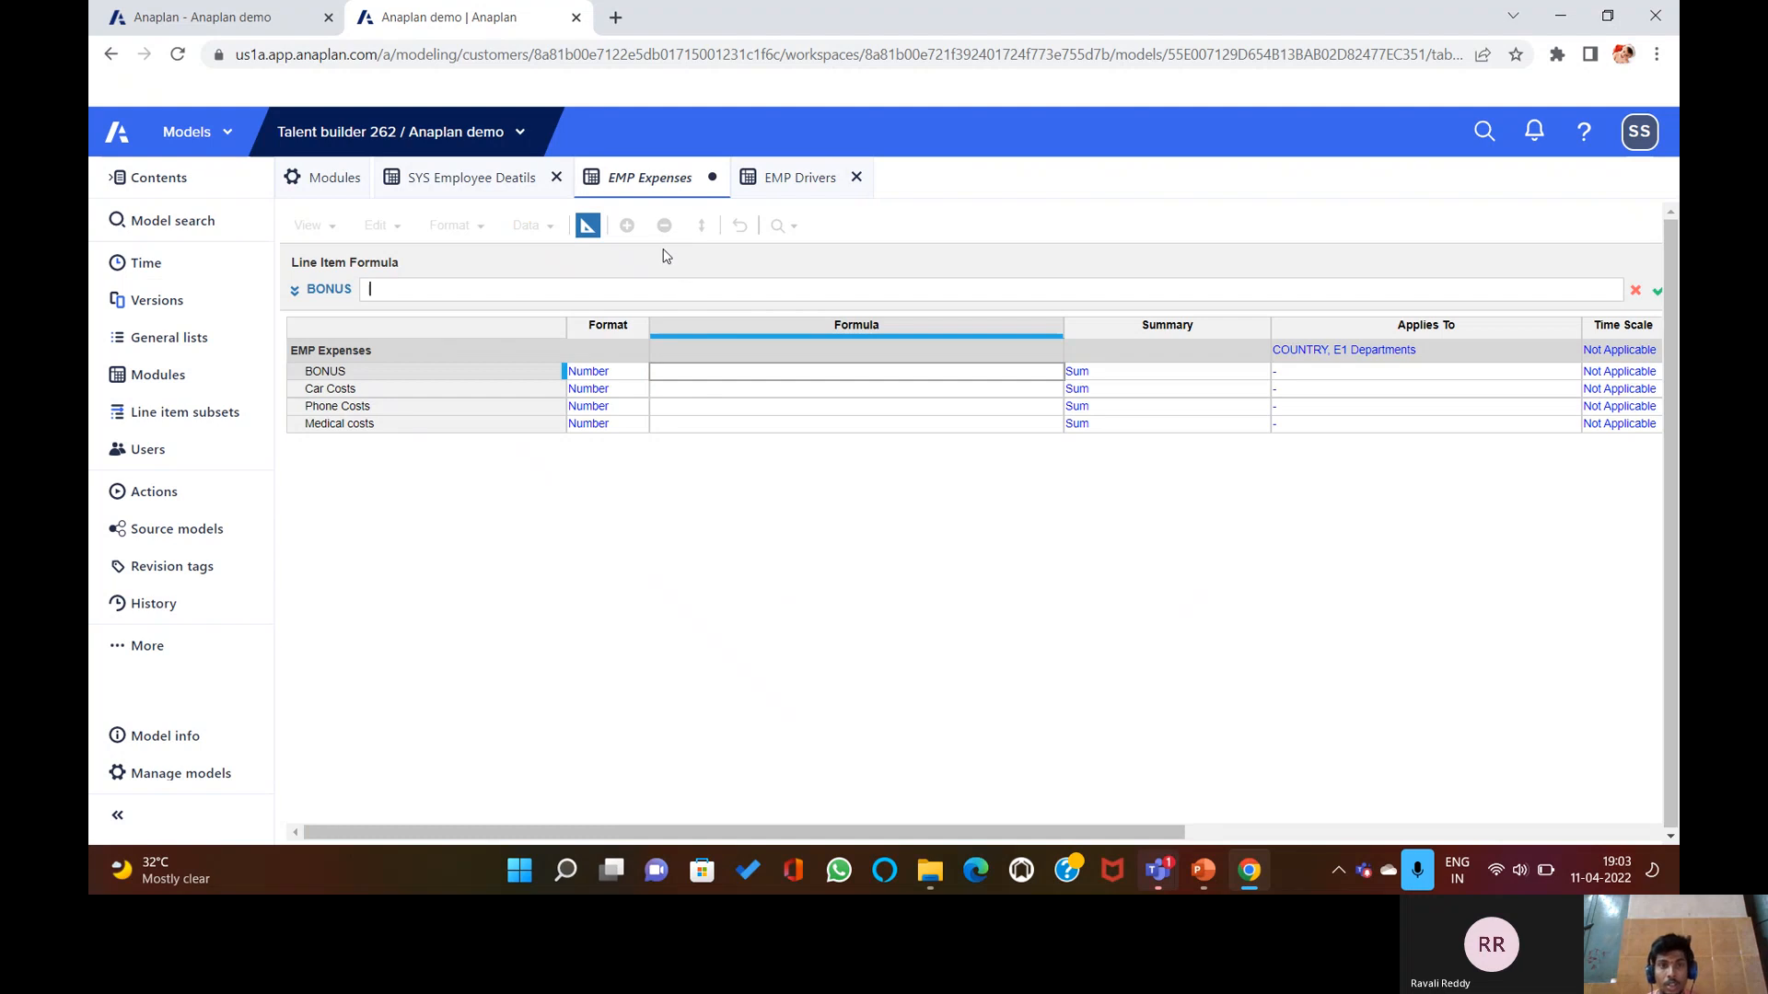
Draft BONUS as EMP Drivers.Bonus%[LOOKUP: SYS Employee Deatils.Department, …, then discard it unapplied.
left_click(786, 178)
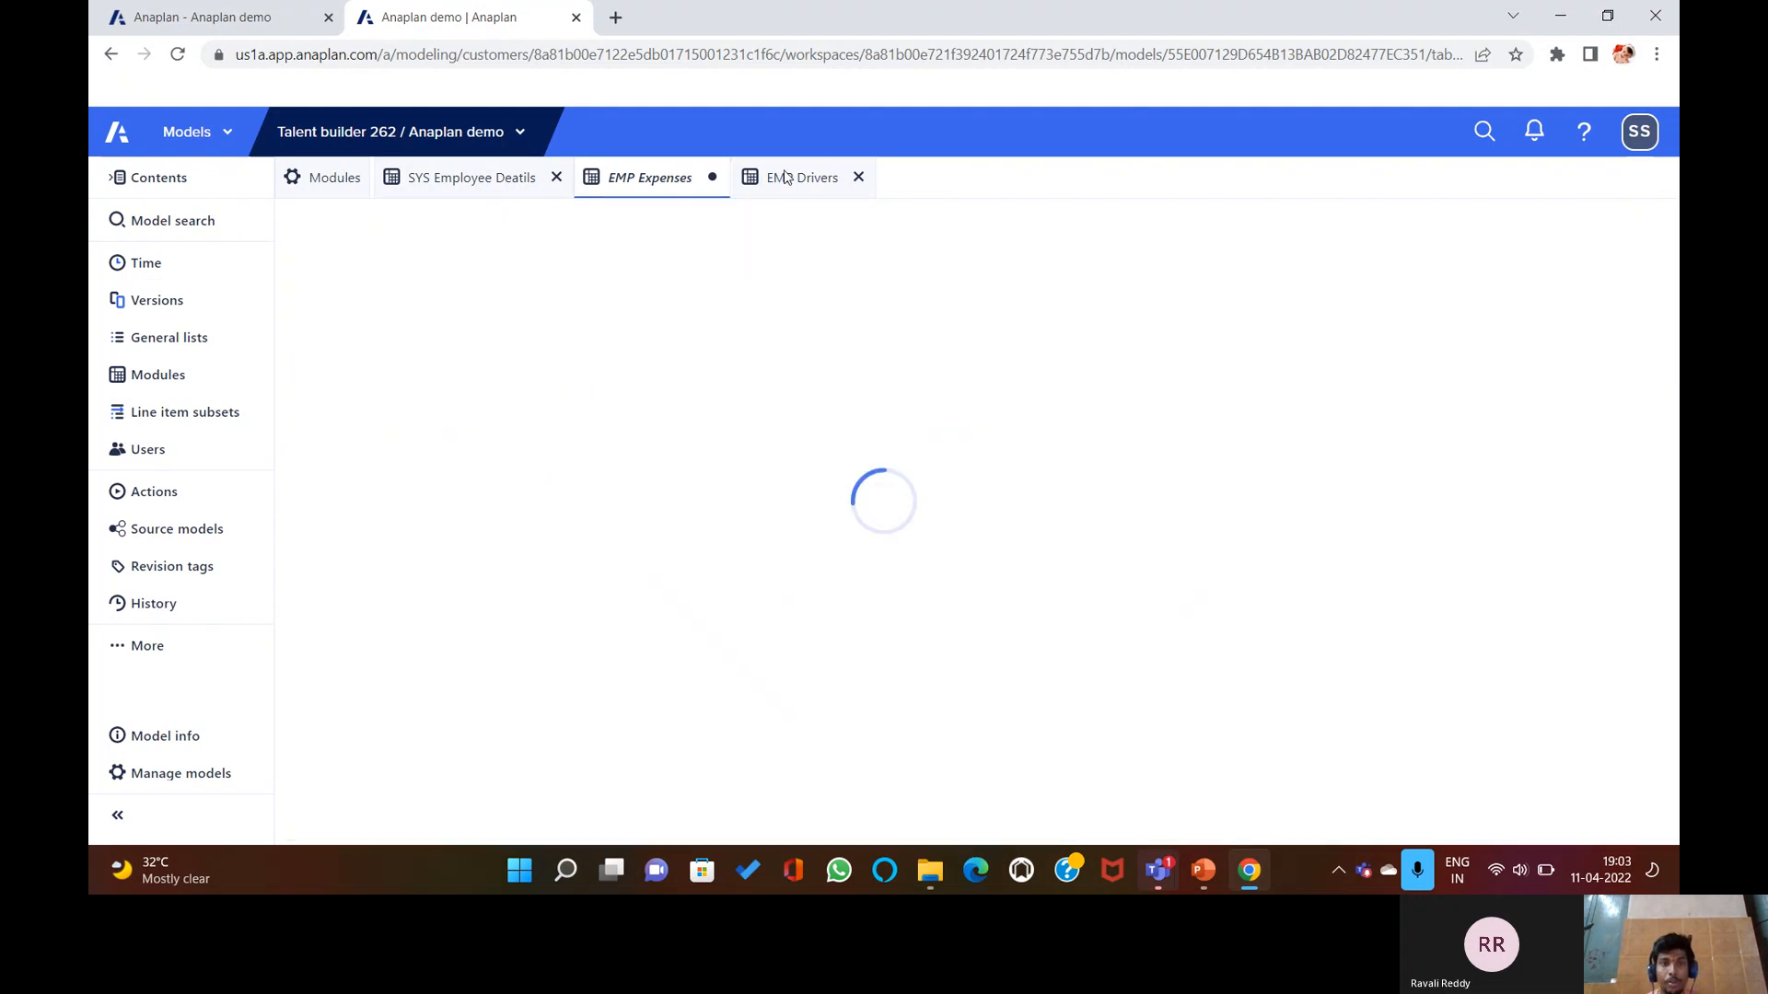
left_click(394, 309)
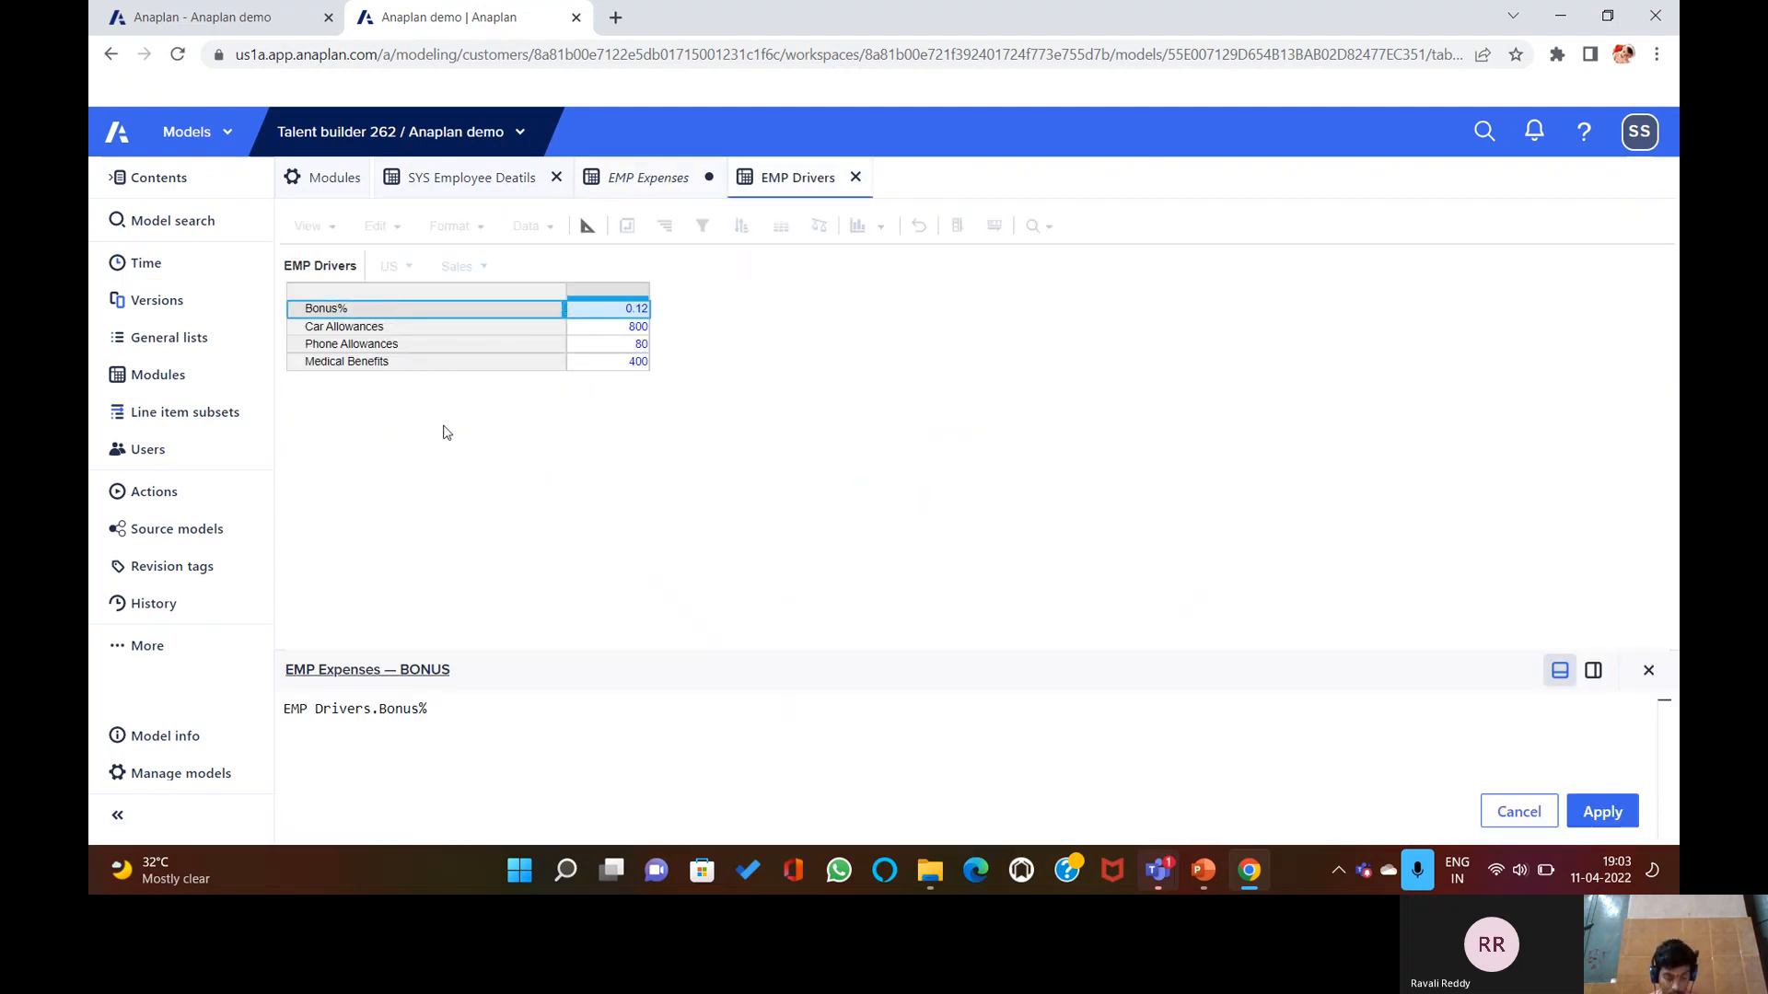
type("[]")
type("LOOKUP")
type(":")
left_click(494, 172)
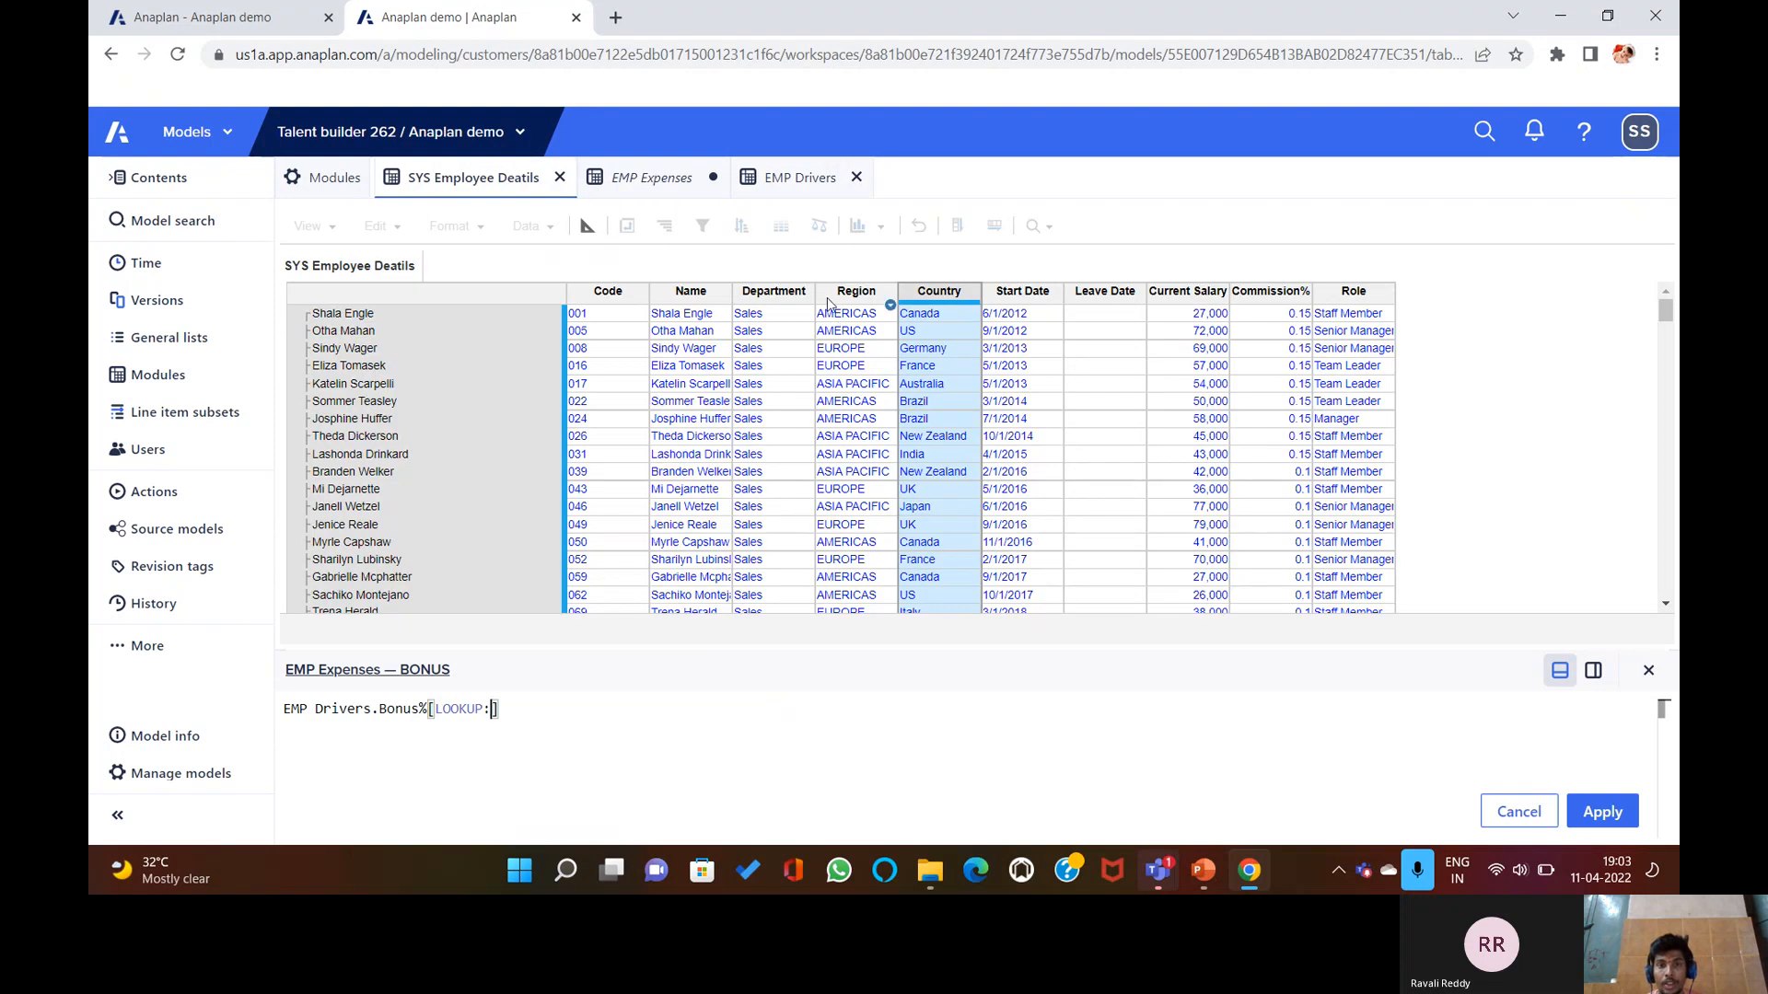
left_click(758, 292)
type(",")
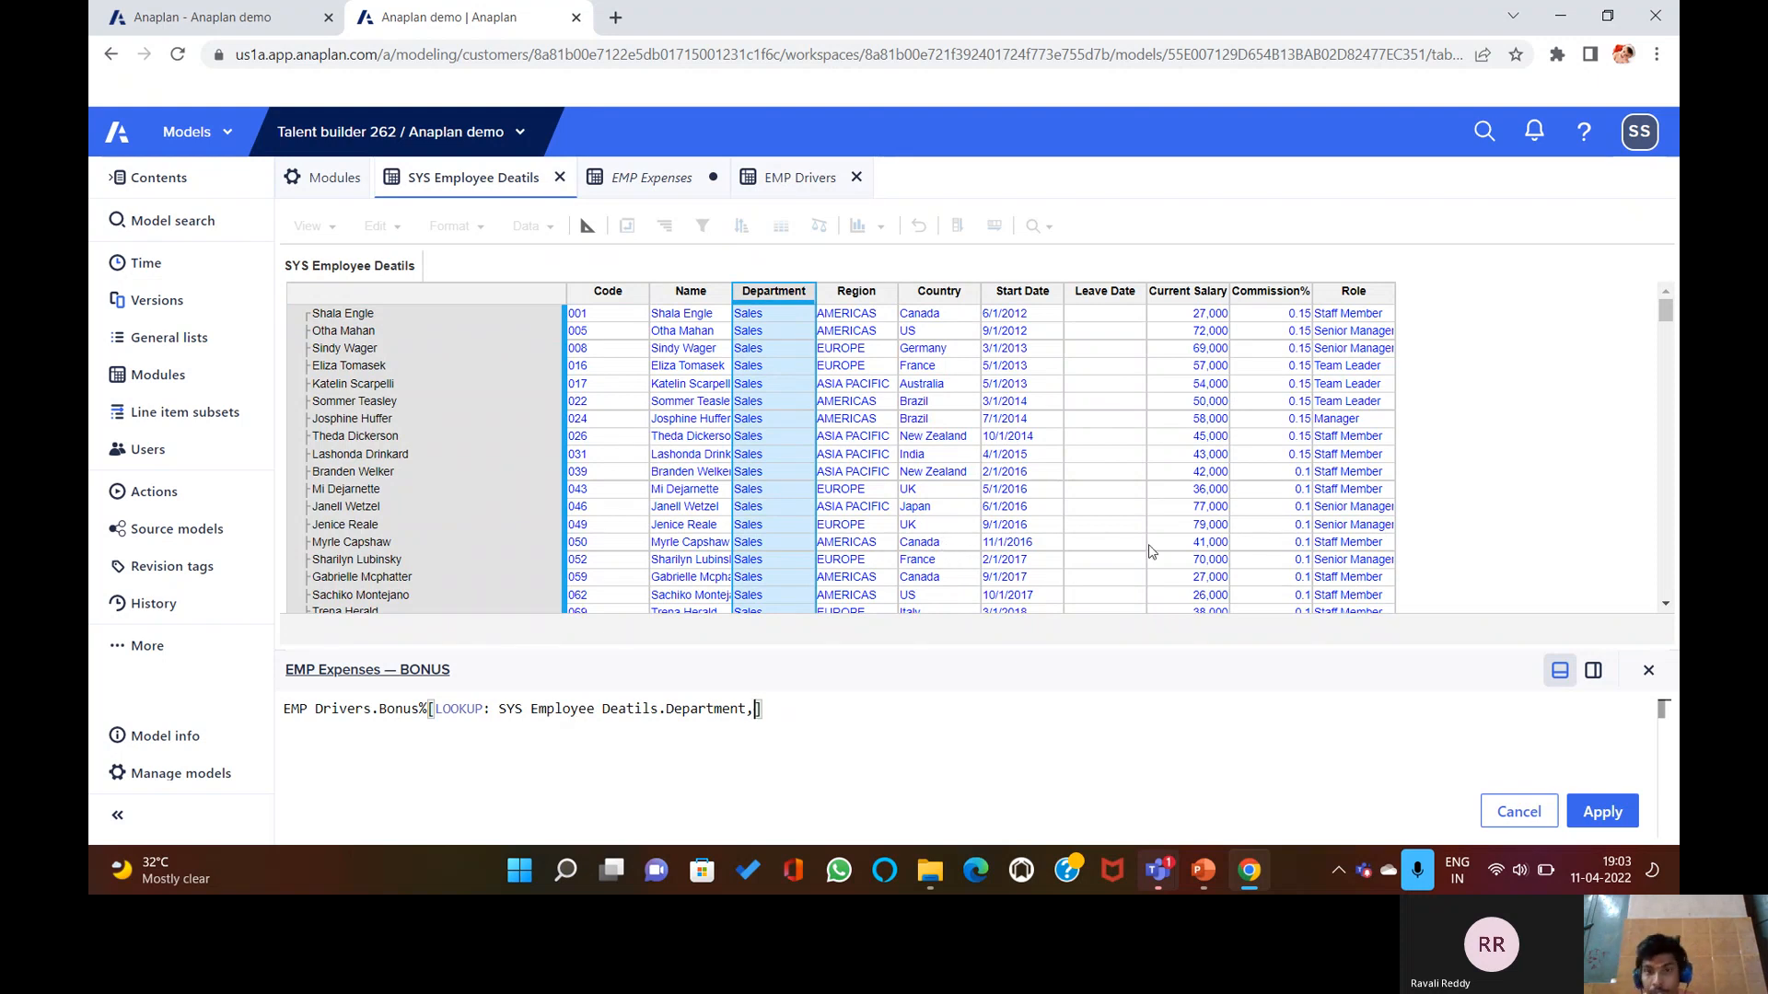
left_click(1648, 670)
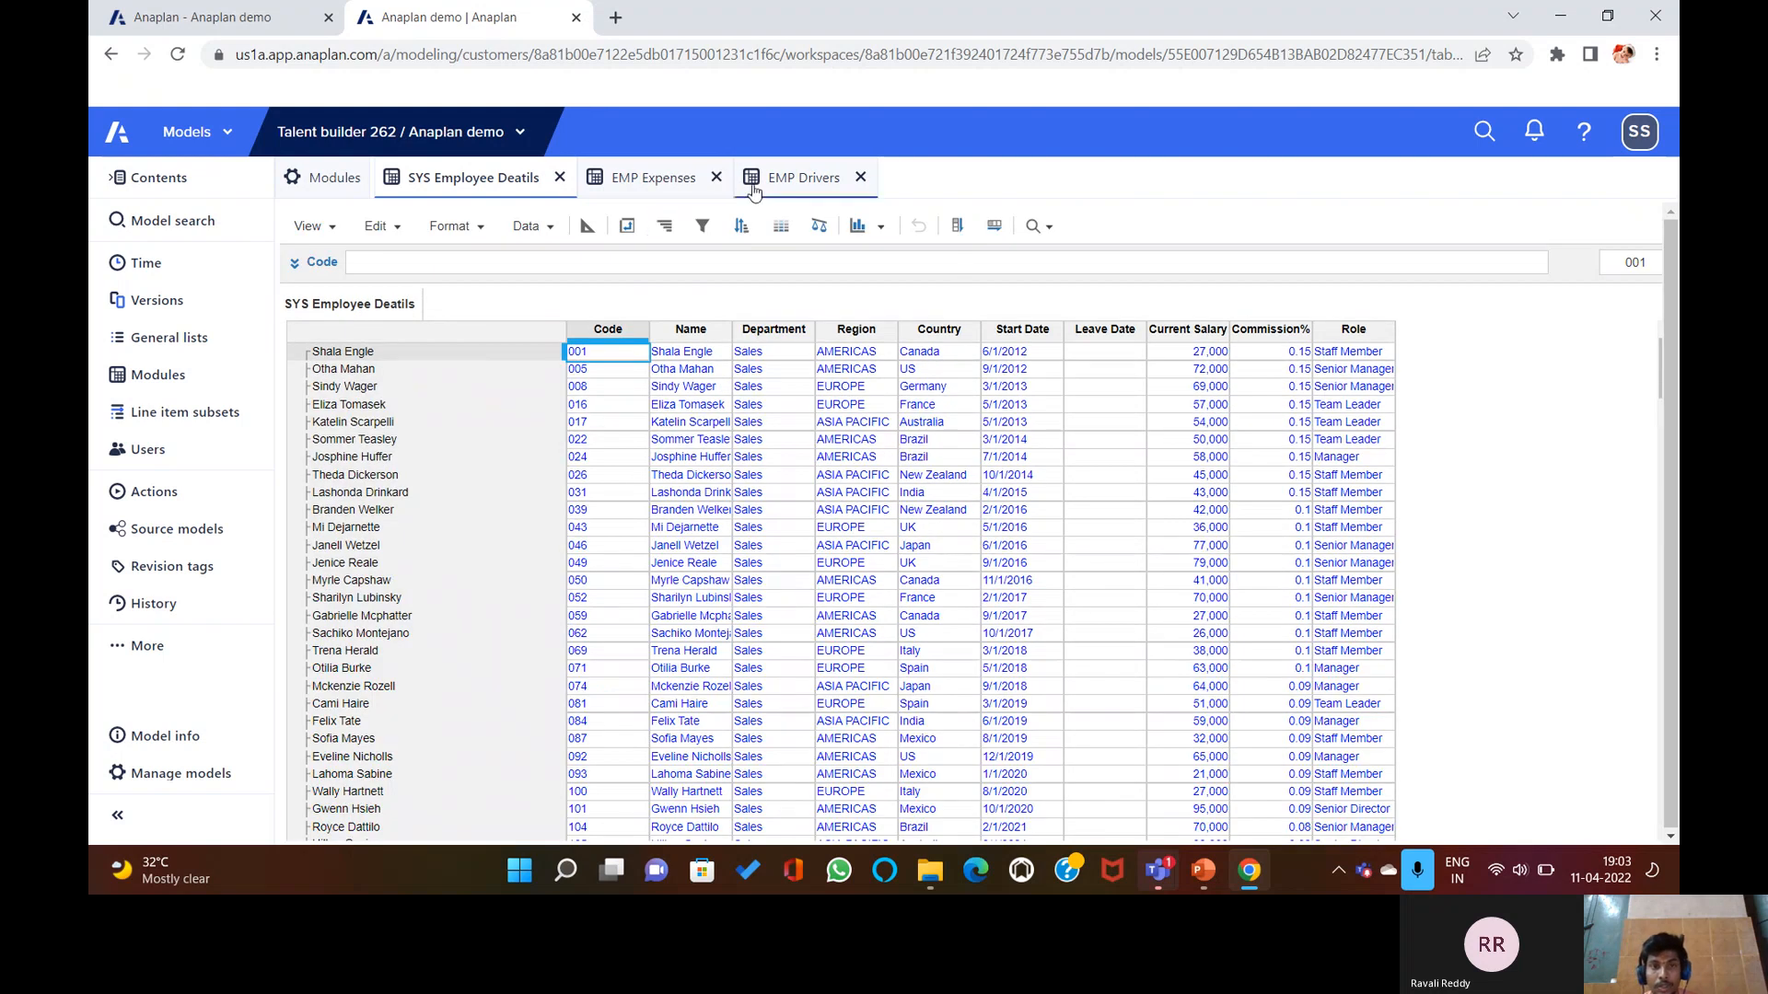
Remove COUNTRY and E1 Departments from EMP Expenses' Applies To setting.
left_click(653, 178)
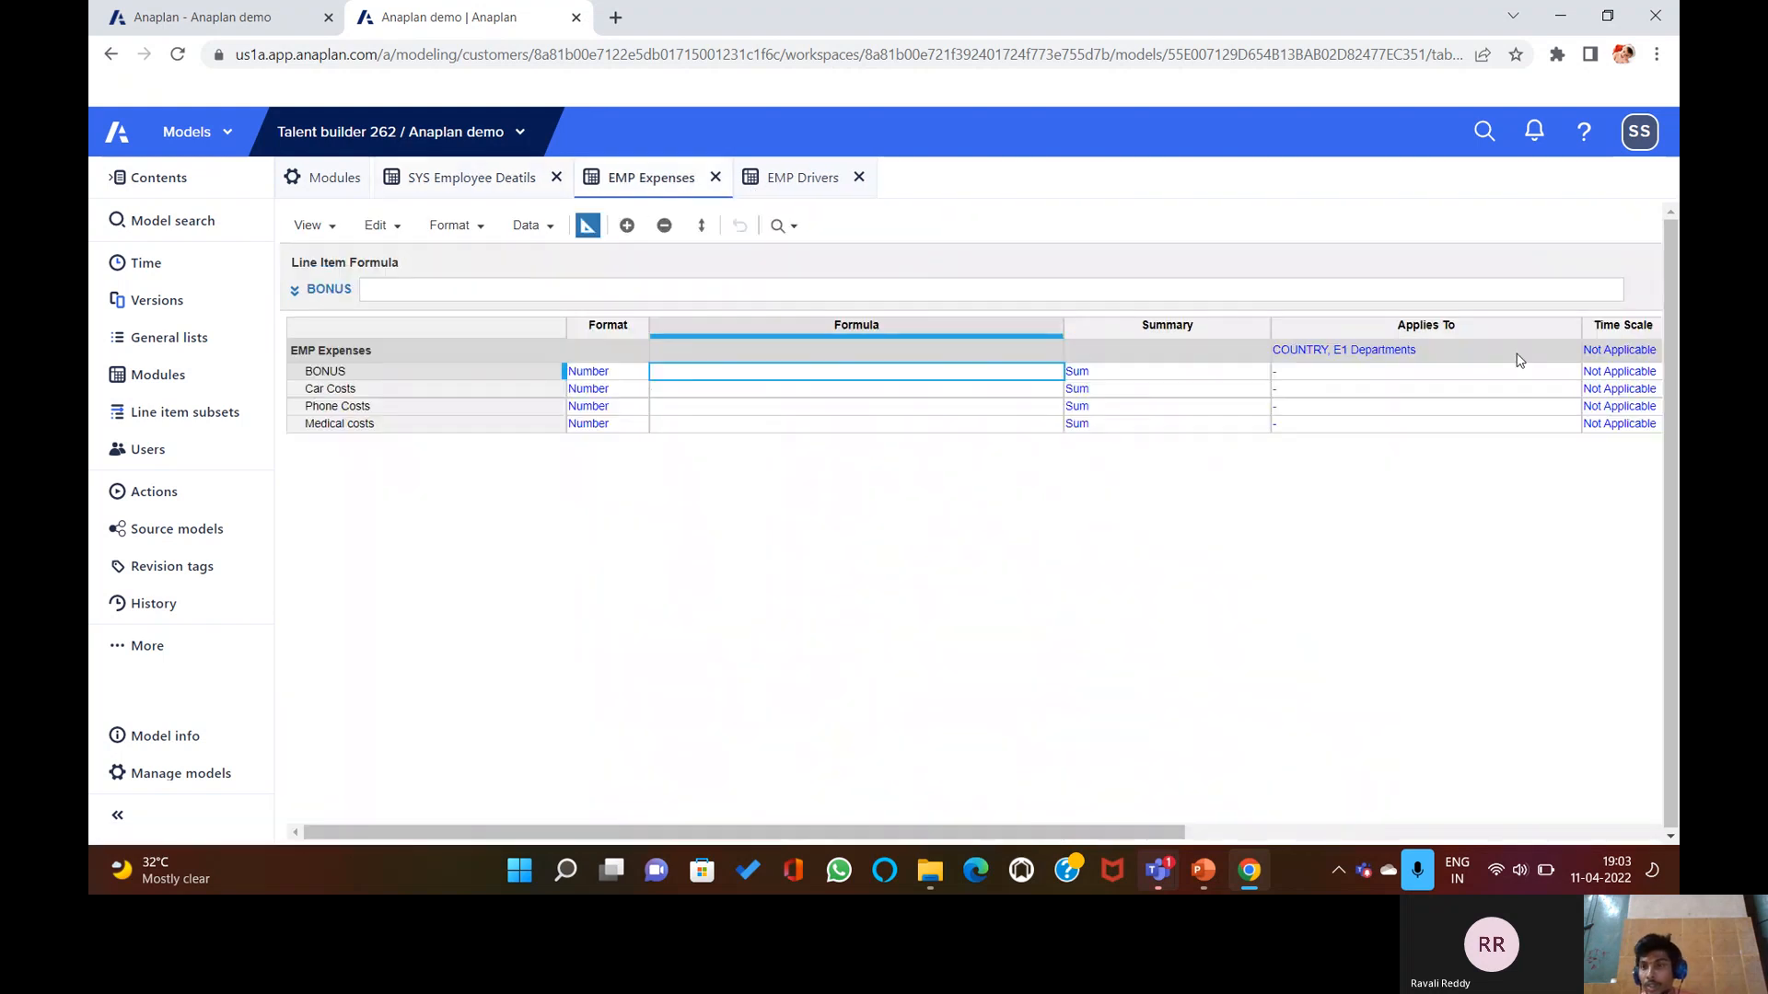
left_click(1577, 348)
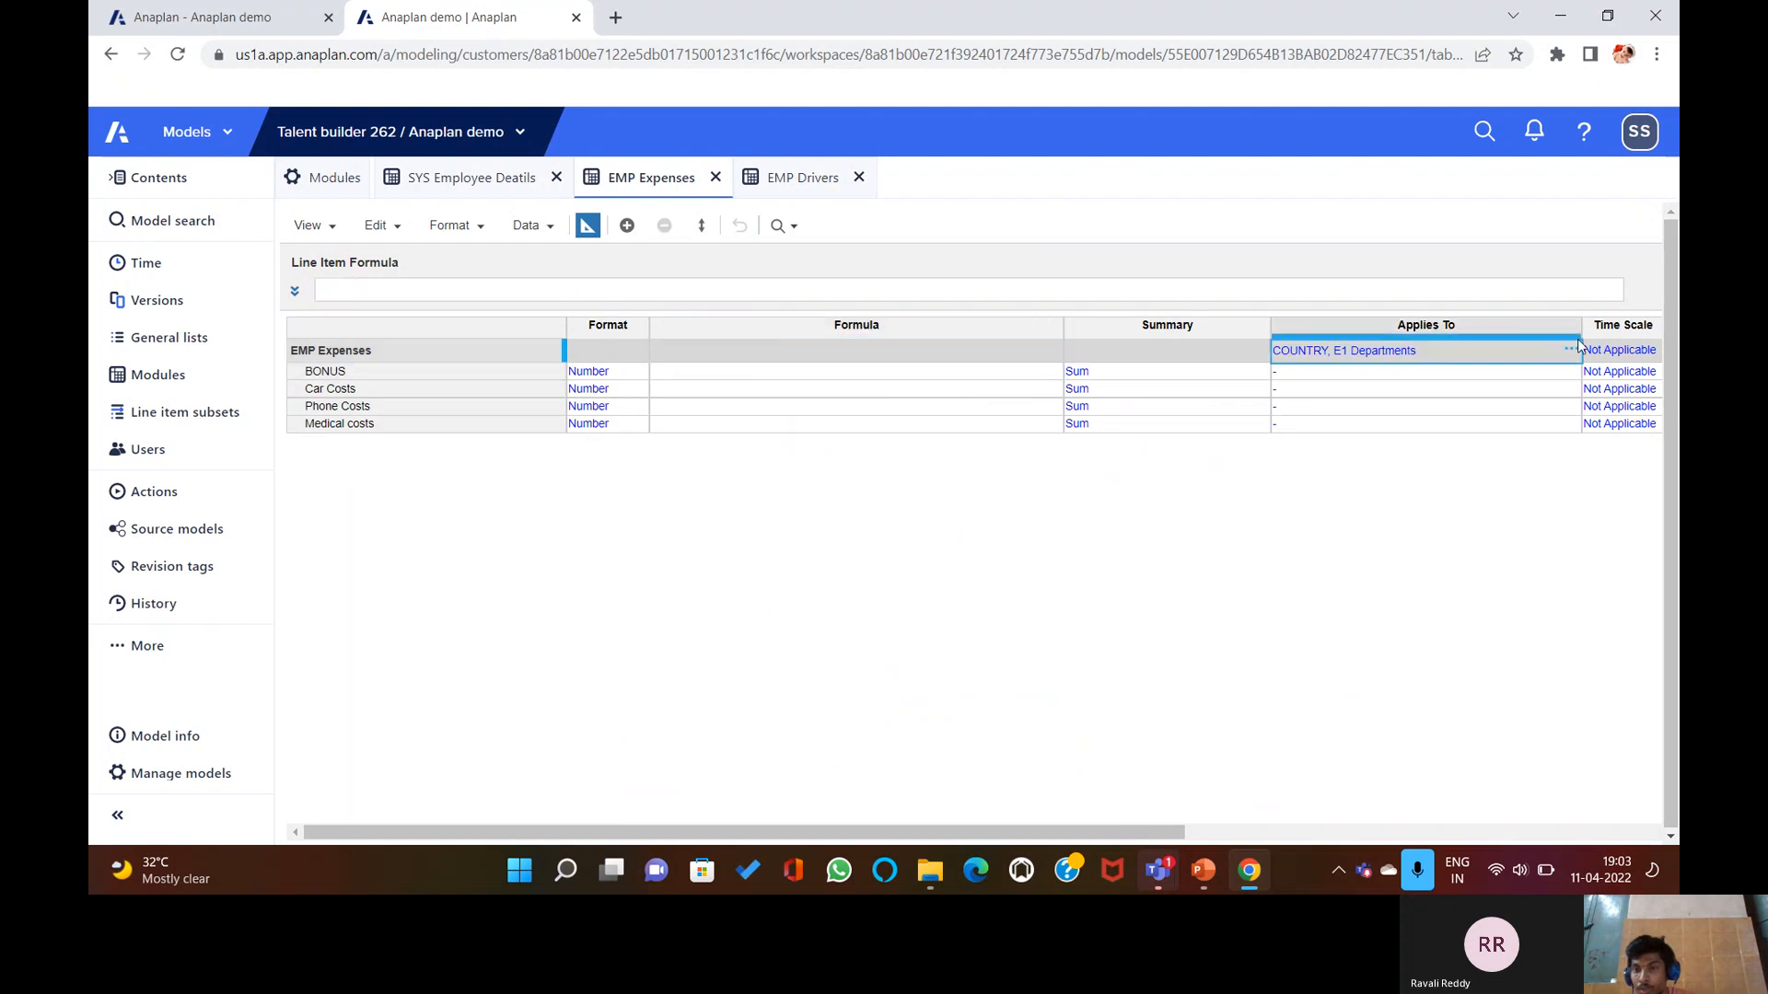
left_click(1568, 351)
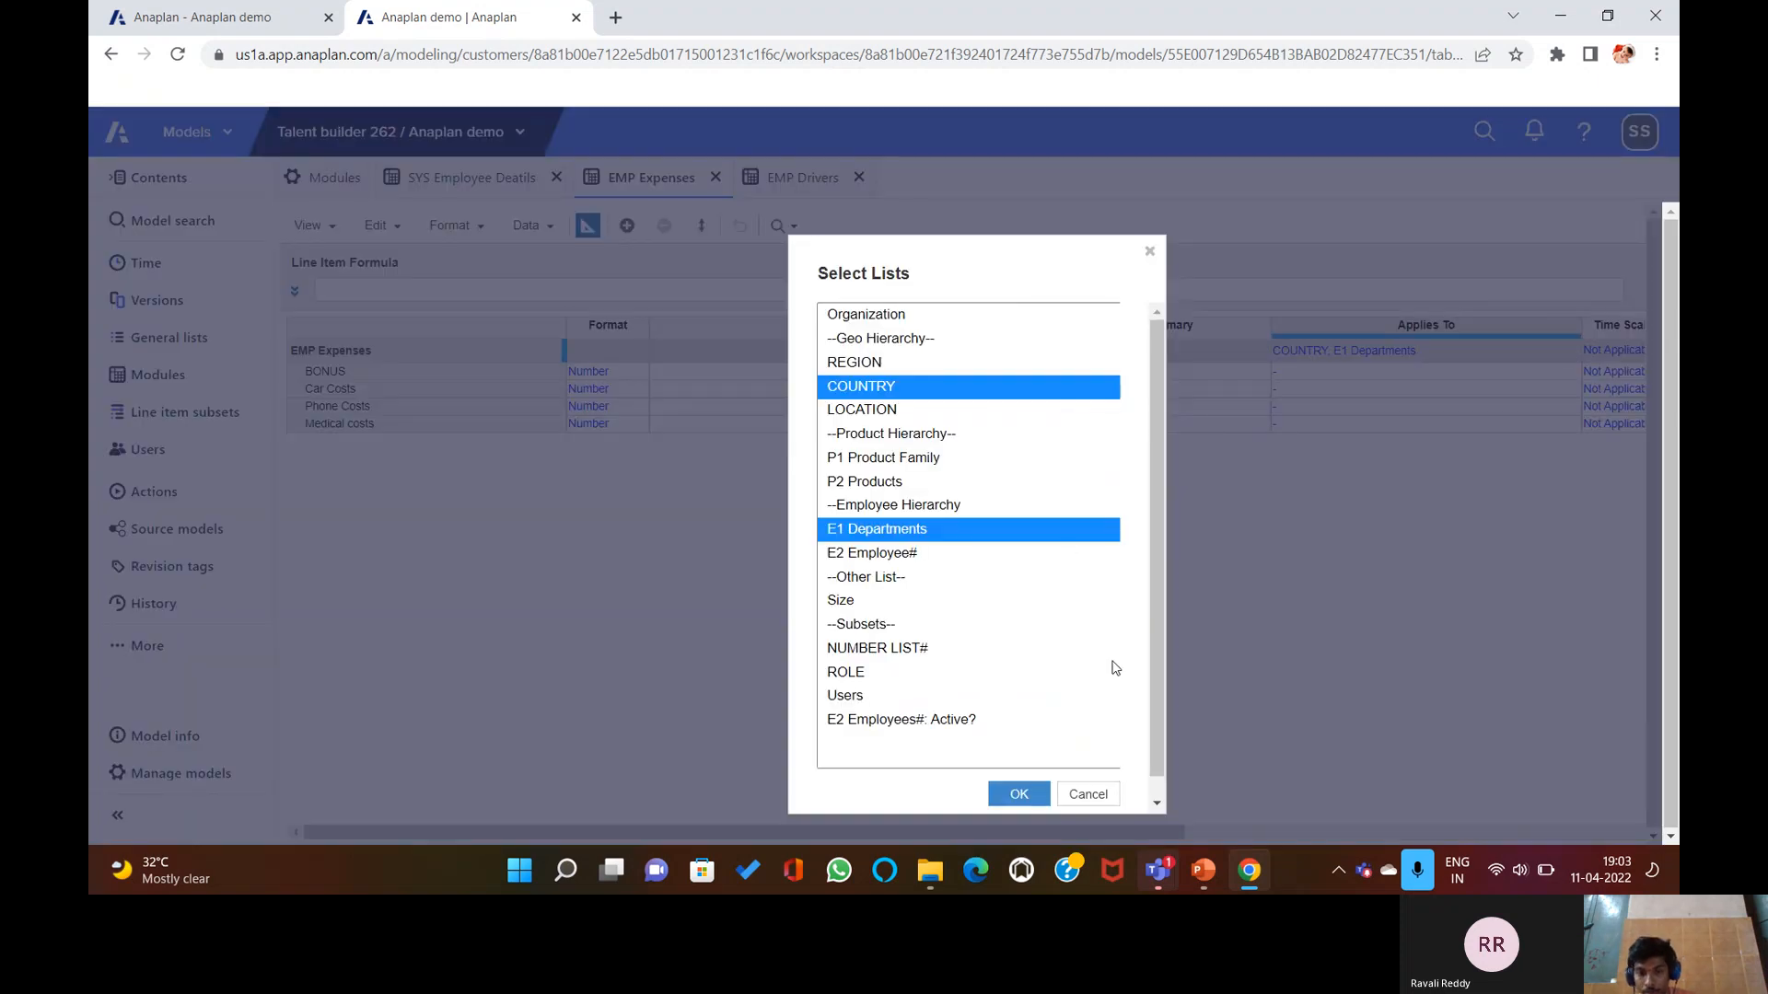
scroll(1105, 785, "down", 1)
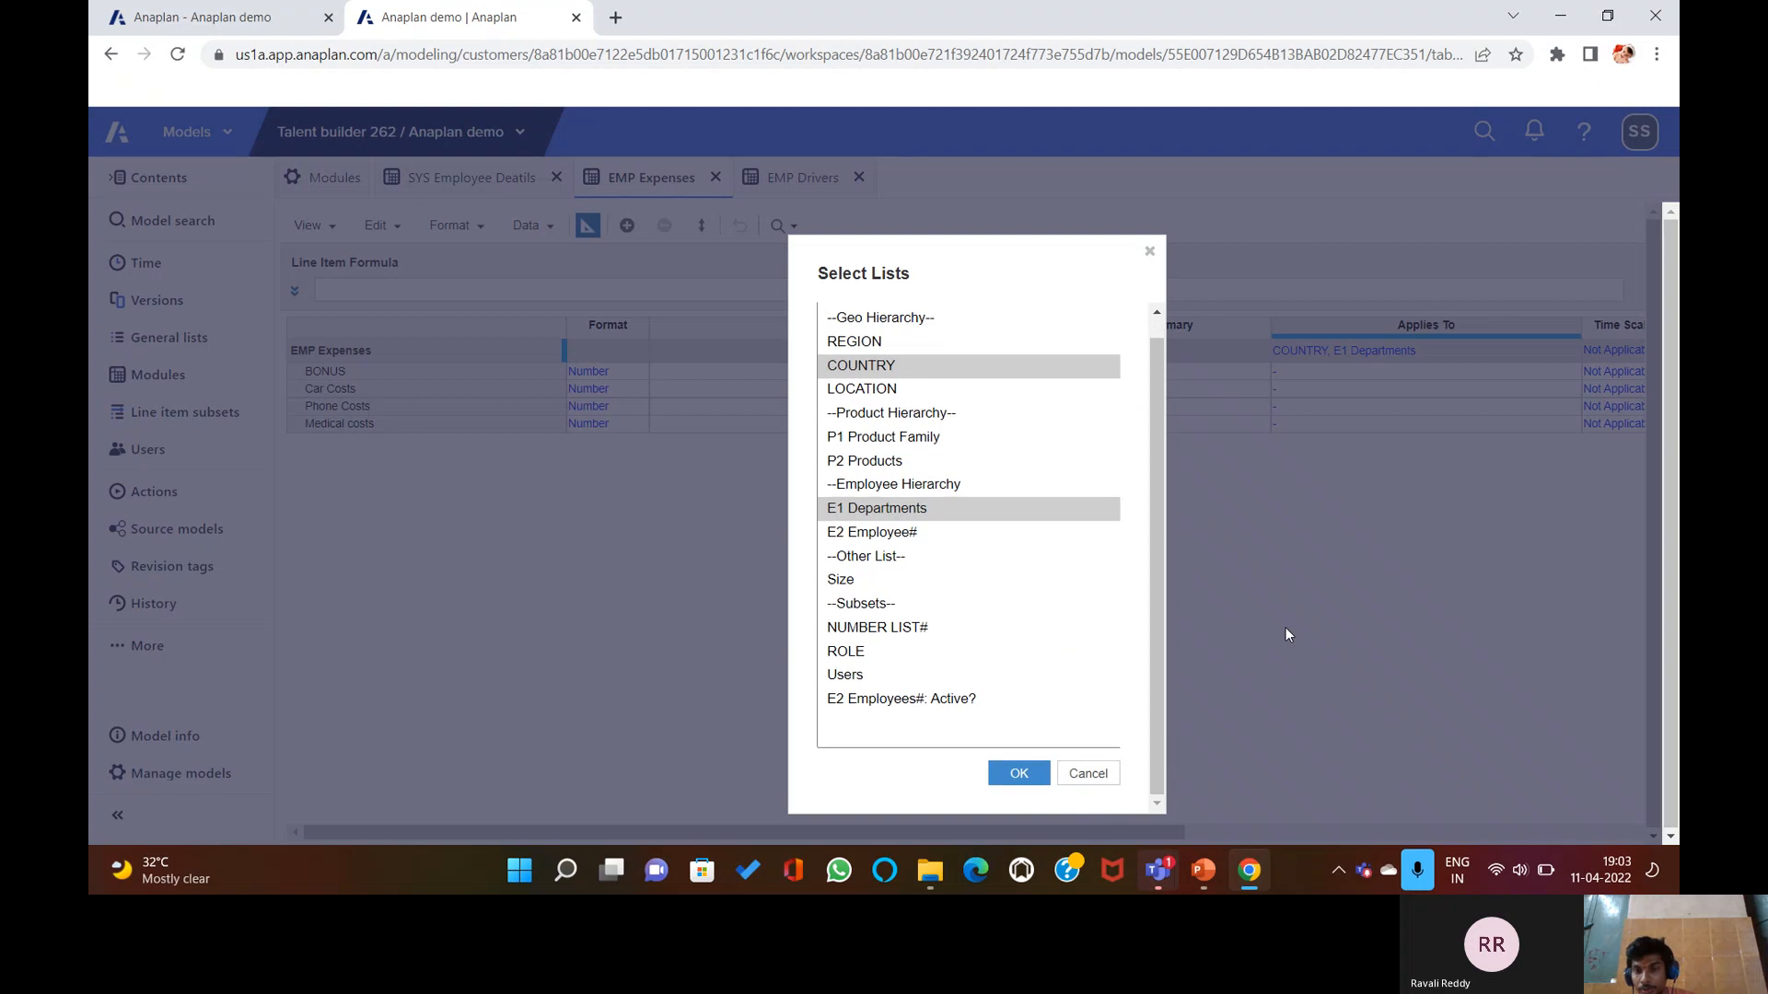
left_click(1089, 773)
key("Delete")
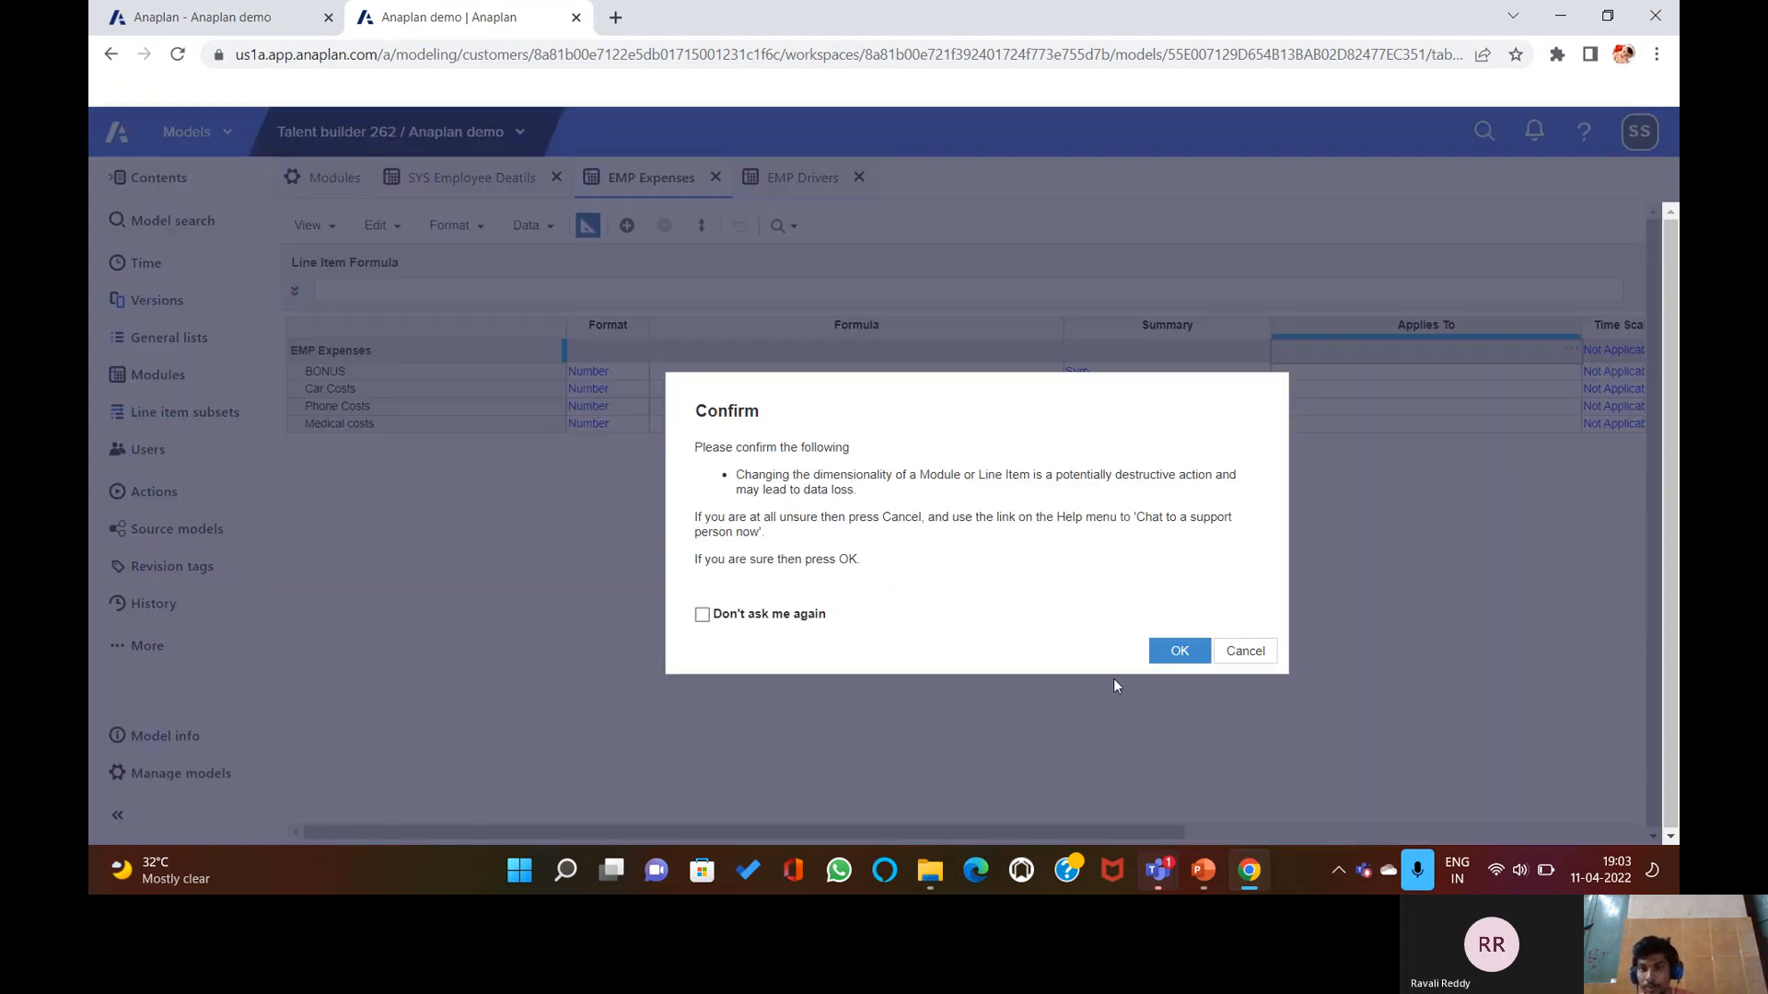
left_click(1184, 655)
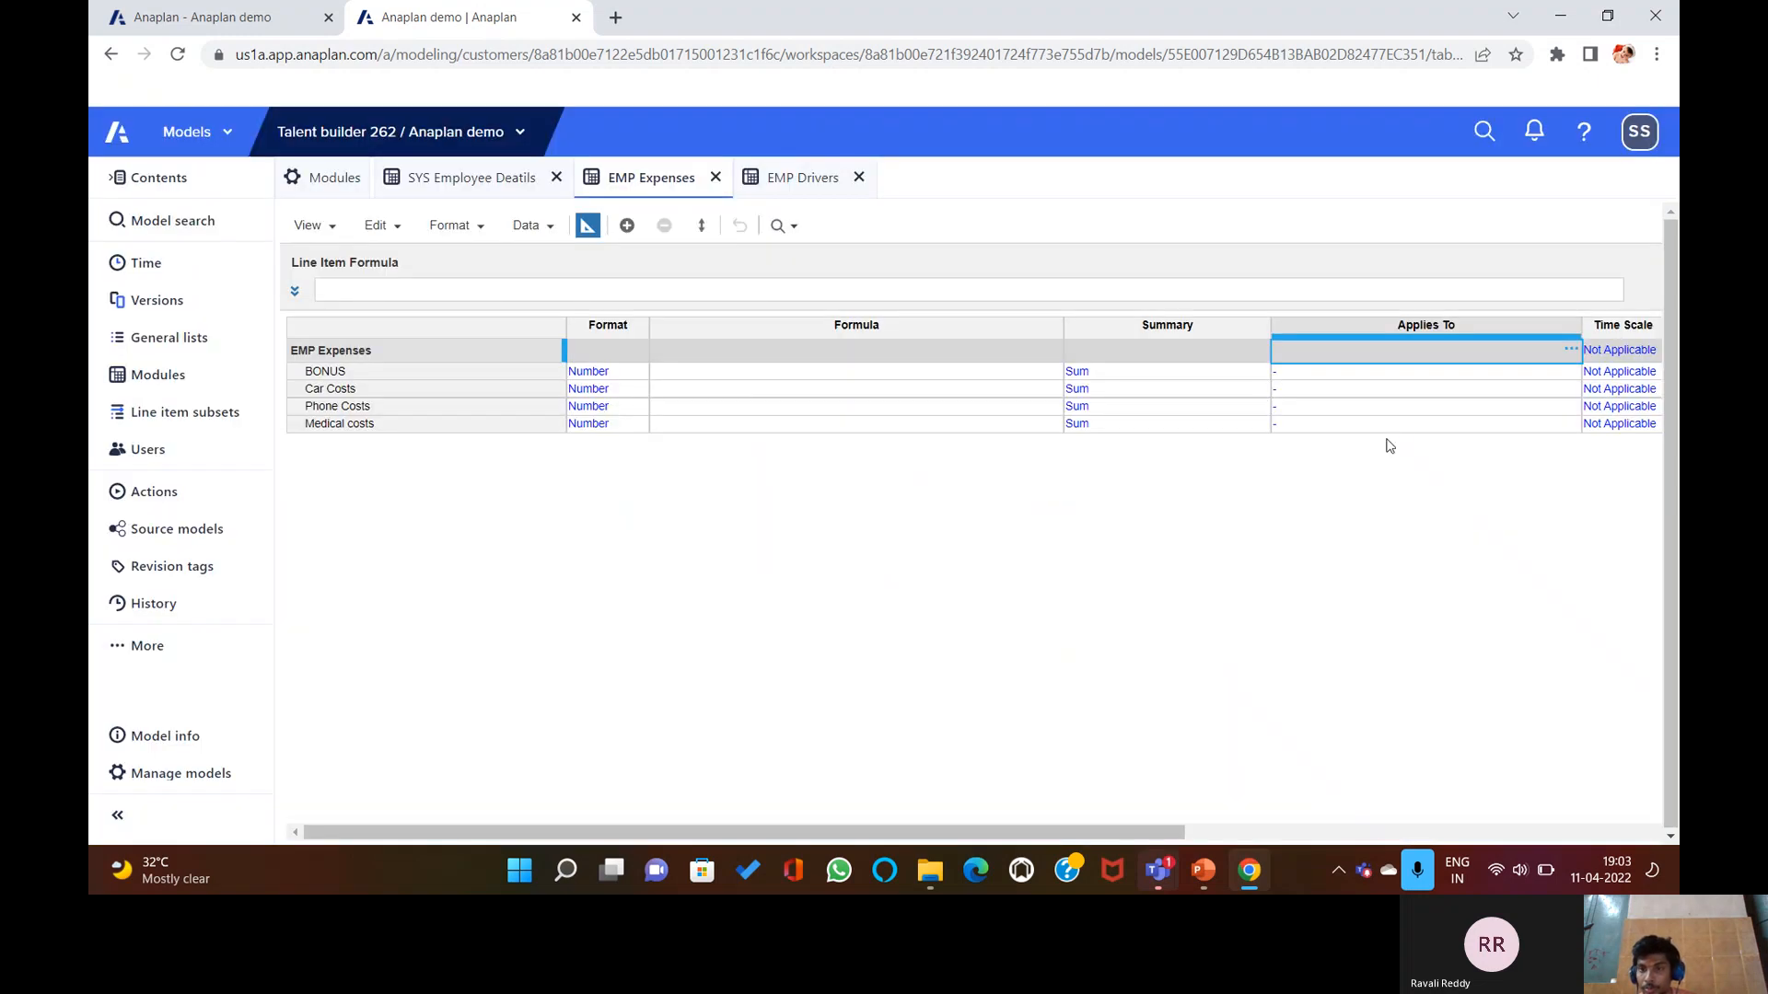
Make EMP Expenses apply to E2 Employee# and confirm the dimensionality change.
left_click(1569, 348)
left_click(901, 552)
left_click(1022, 788)
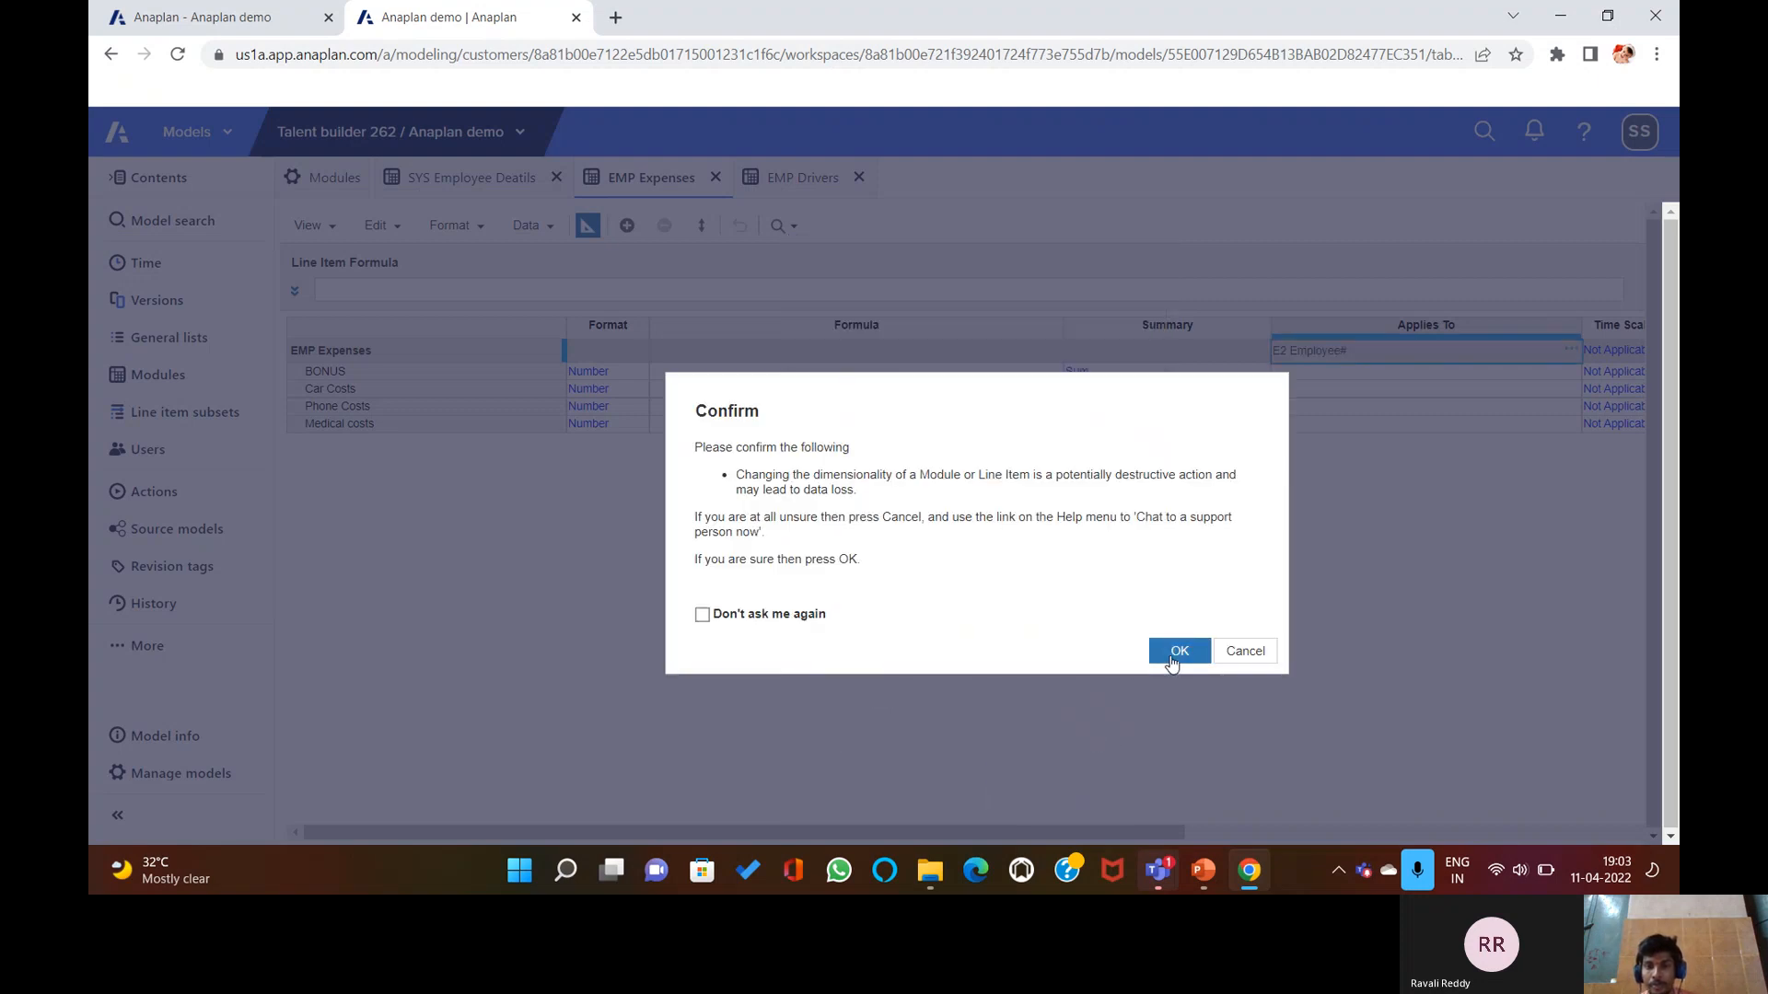
left_click(1172, 656)
double_click(730, 378)
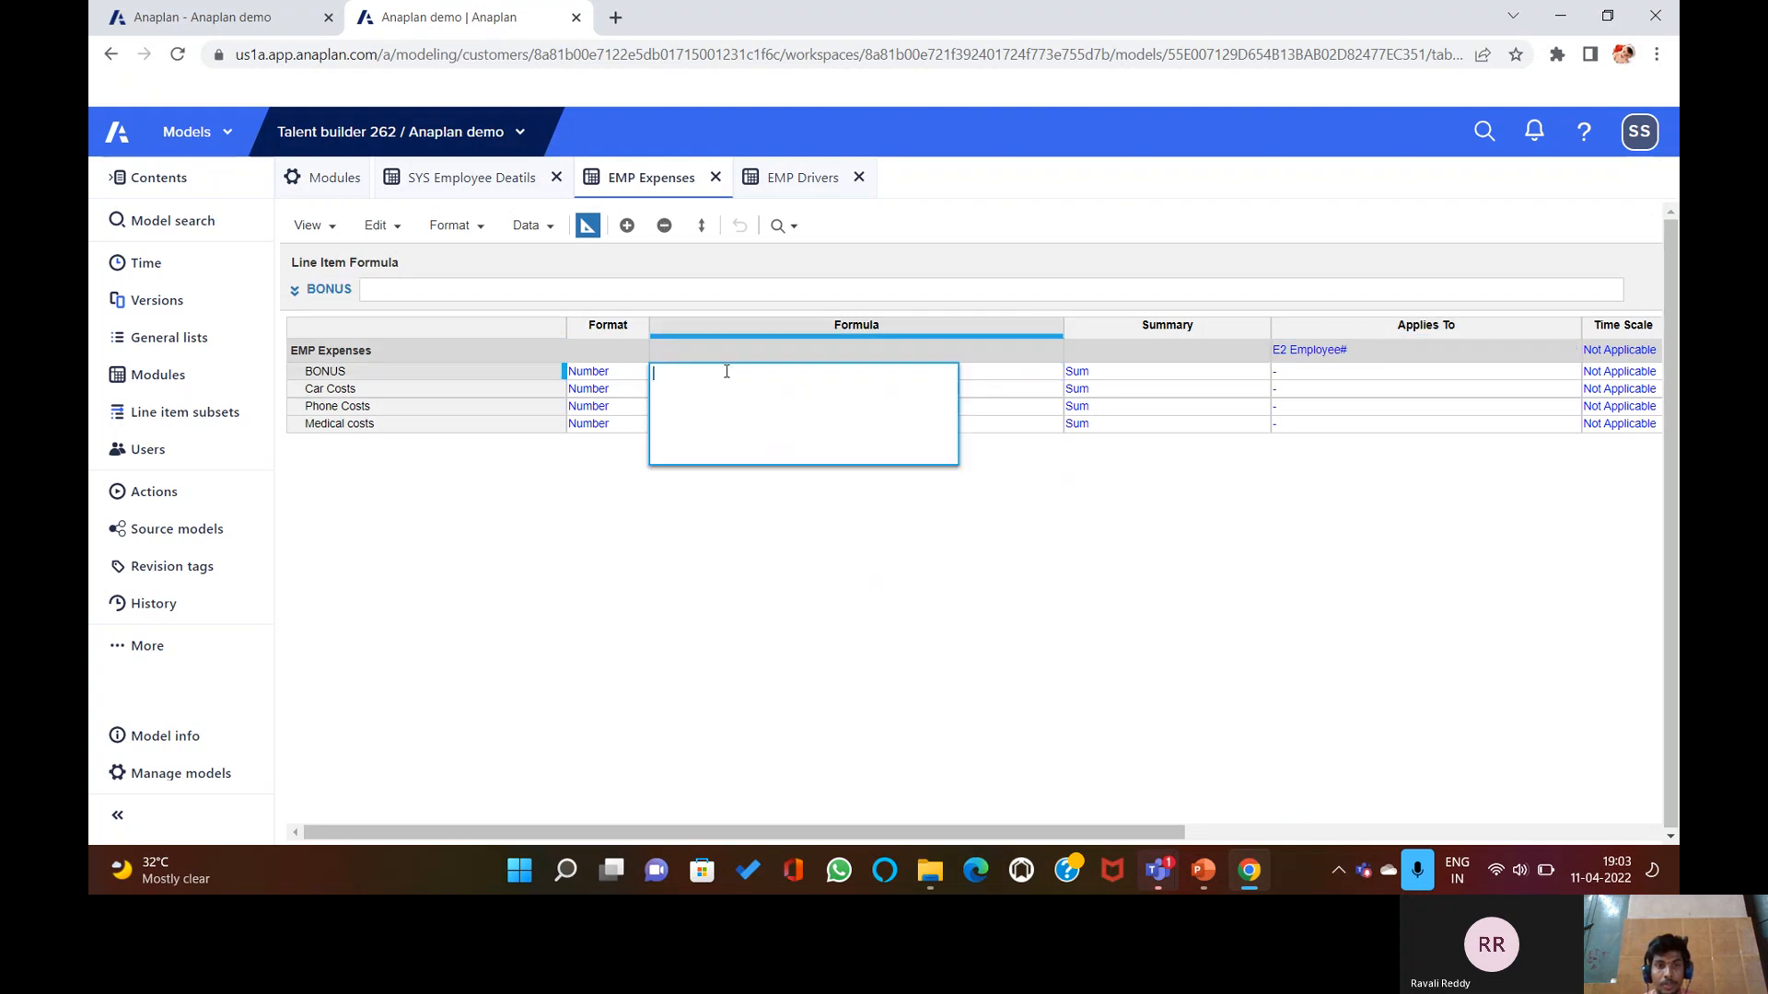
Apply BONUS = EMP Drivers.Bonus% looked up by SYS Employee Deatils Department and Country.
left_click(811, 563)
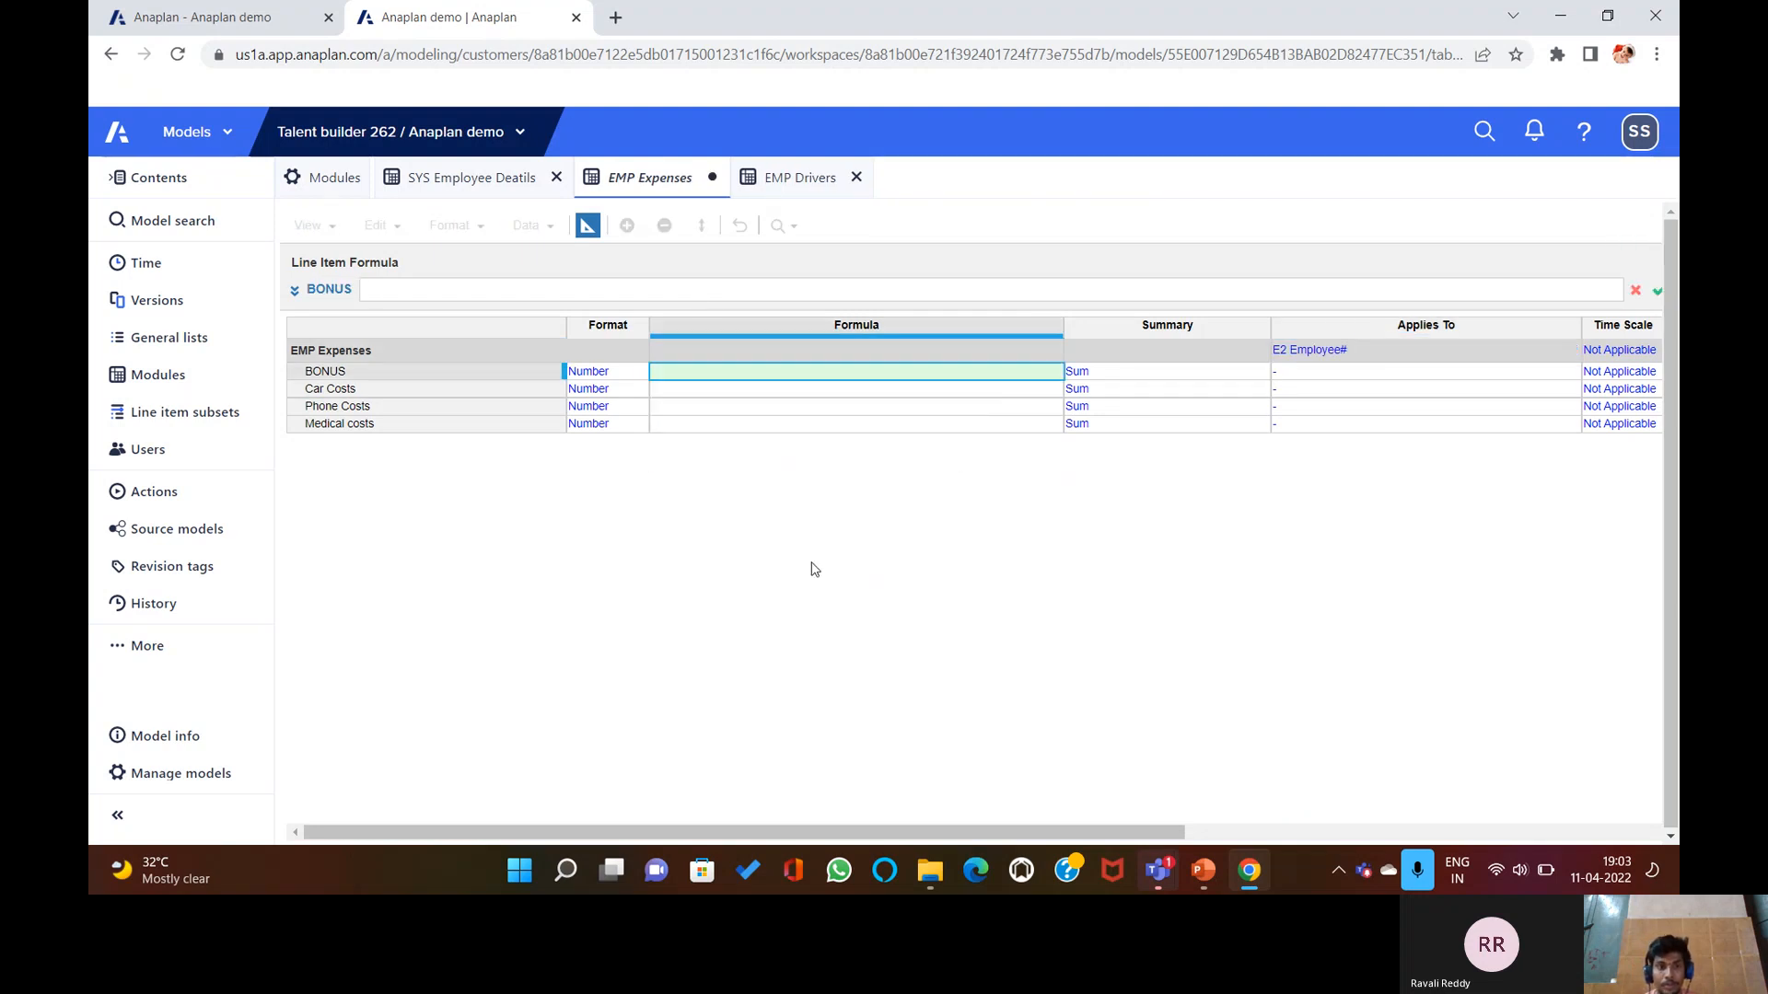
left_click(787, 177)
left_click(394, 310)
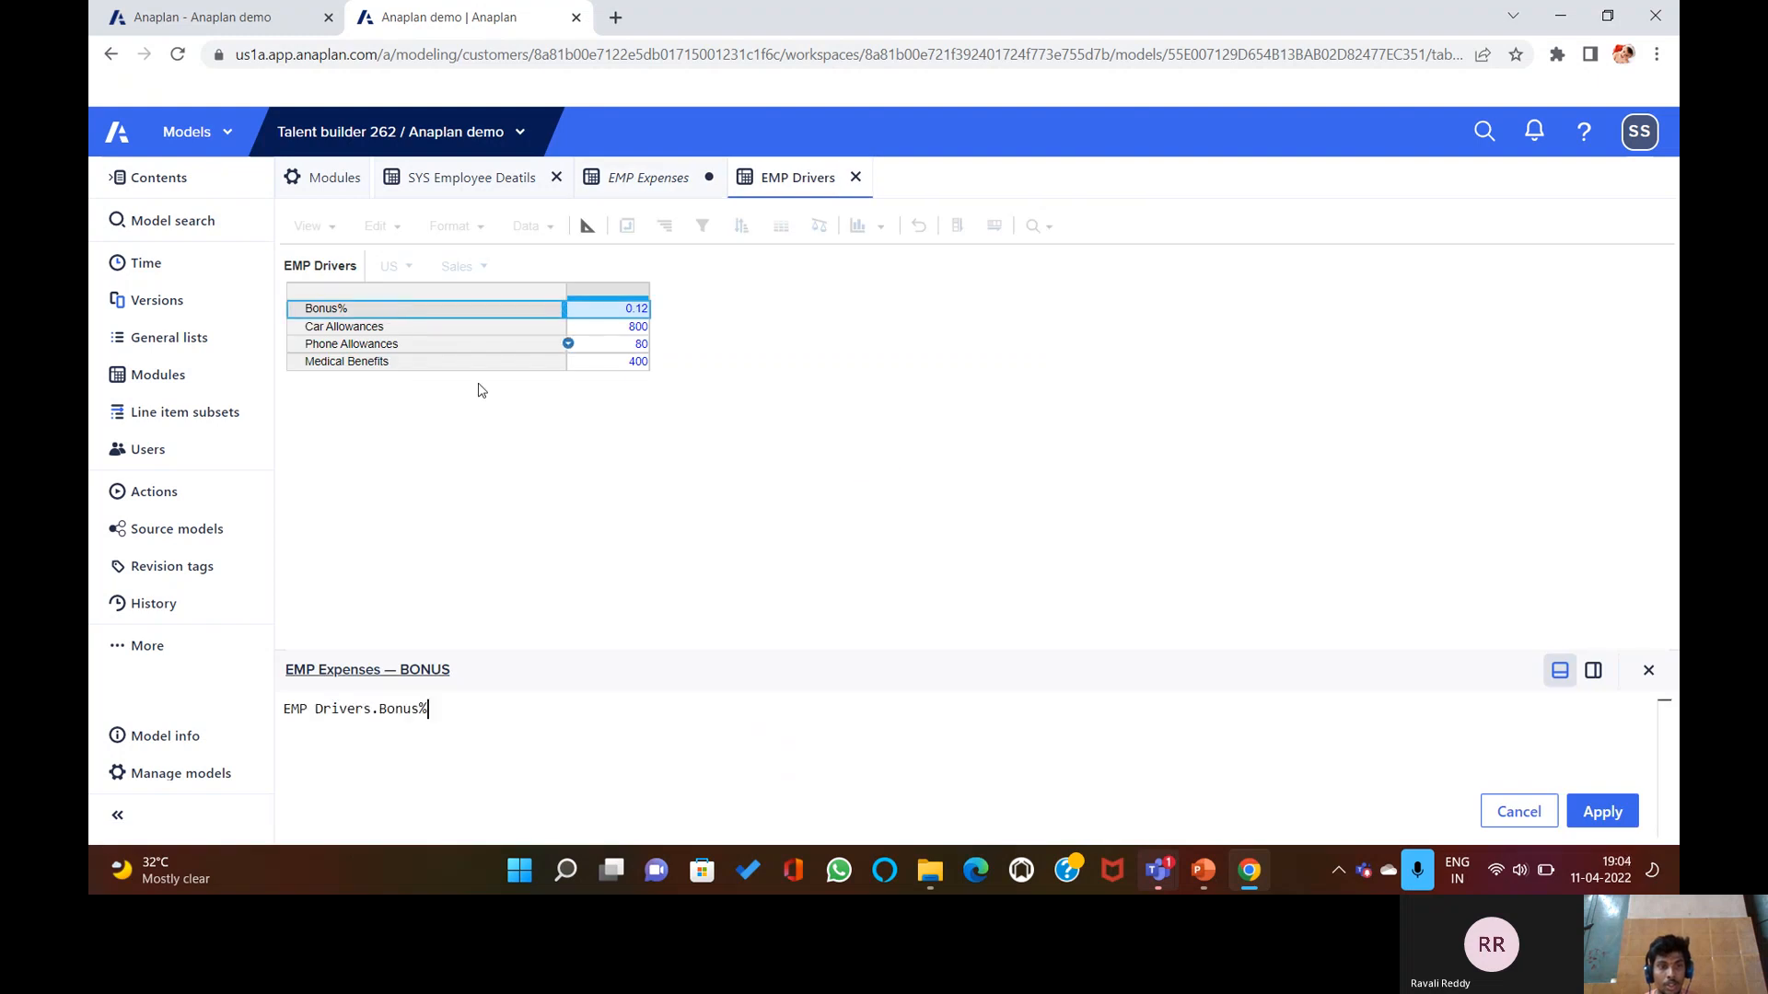
type("[")
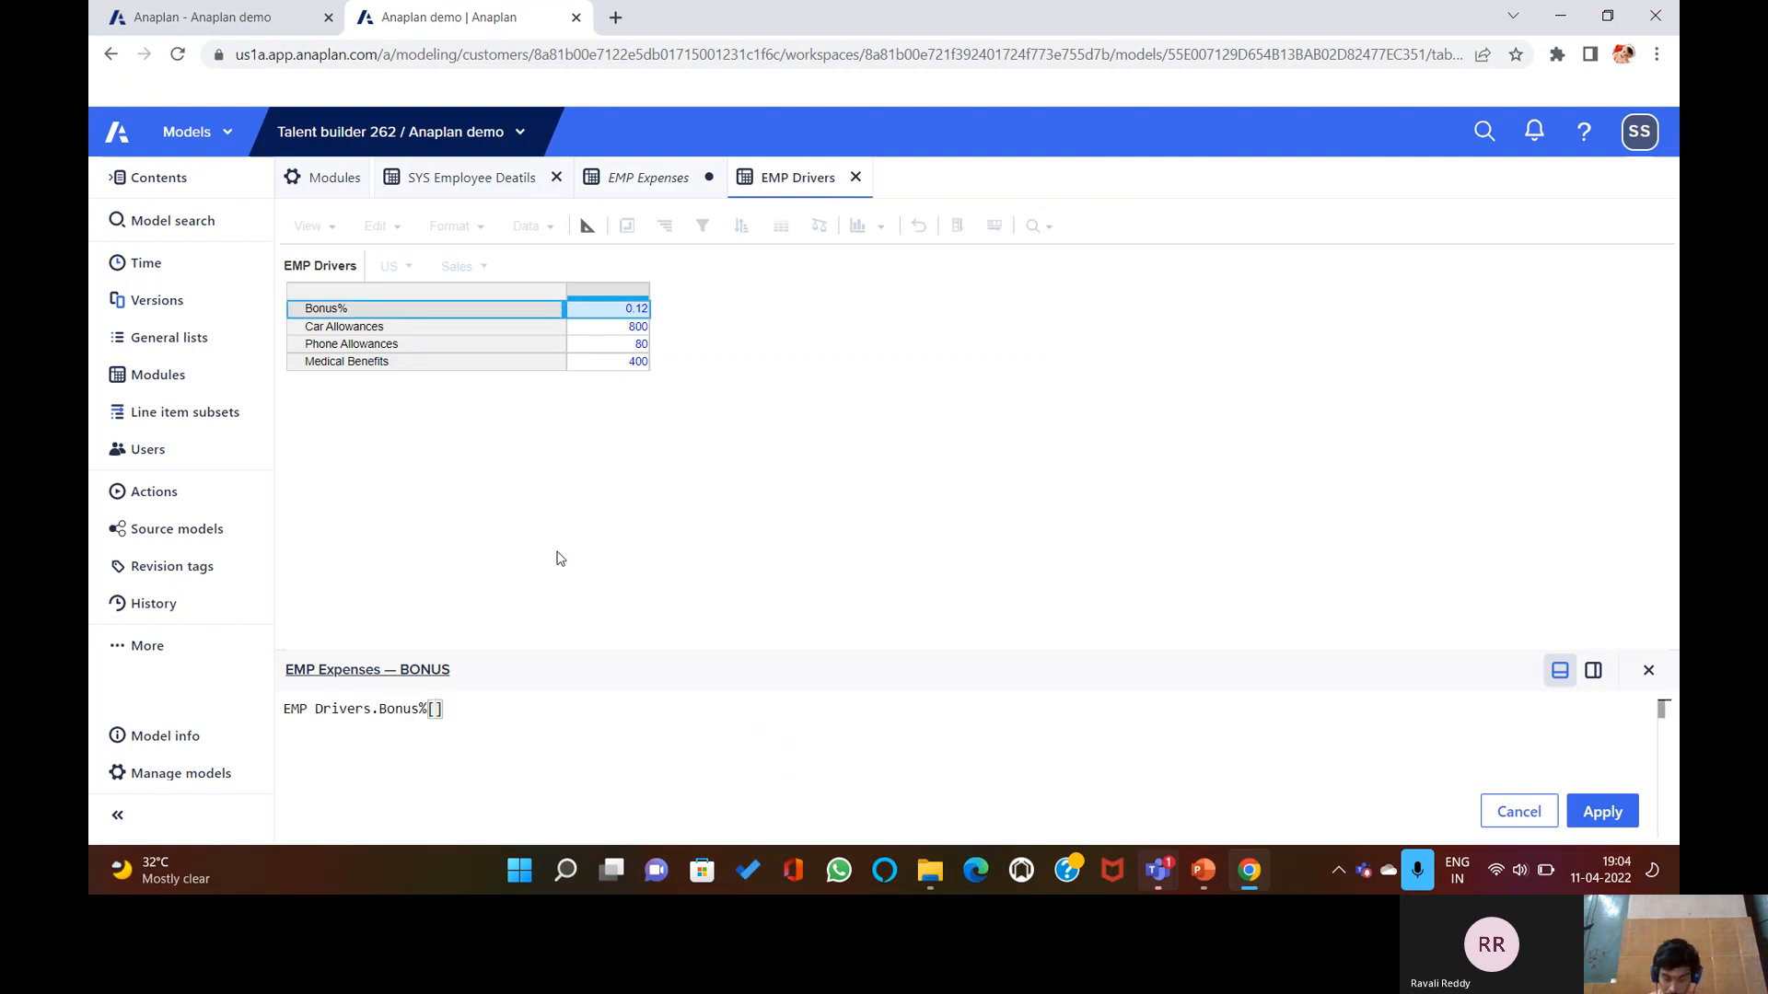
type("LOOKUP")
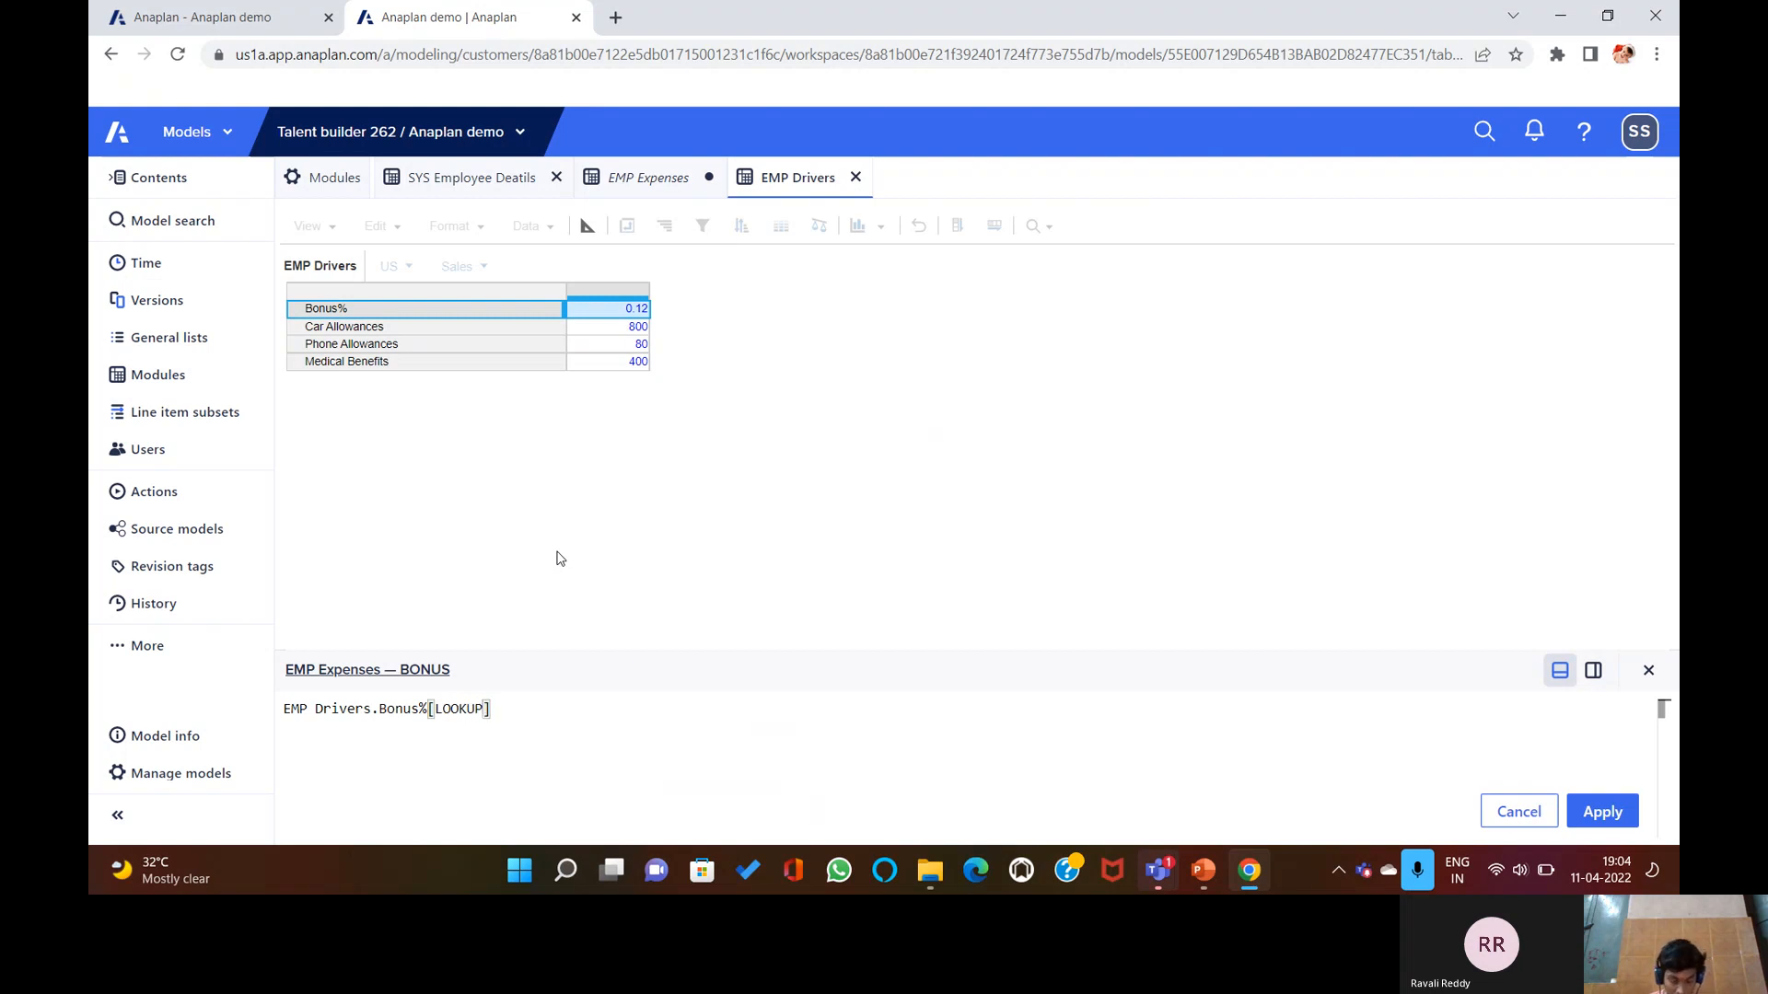
type(":")
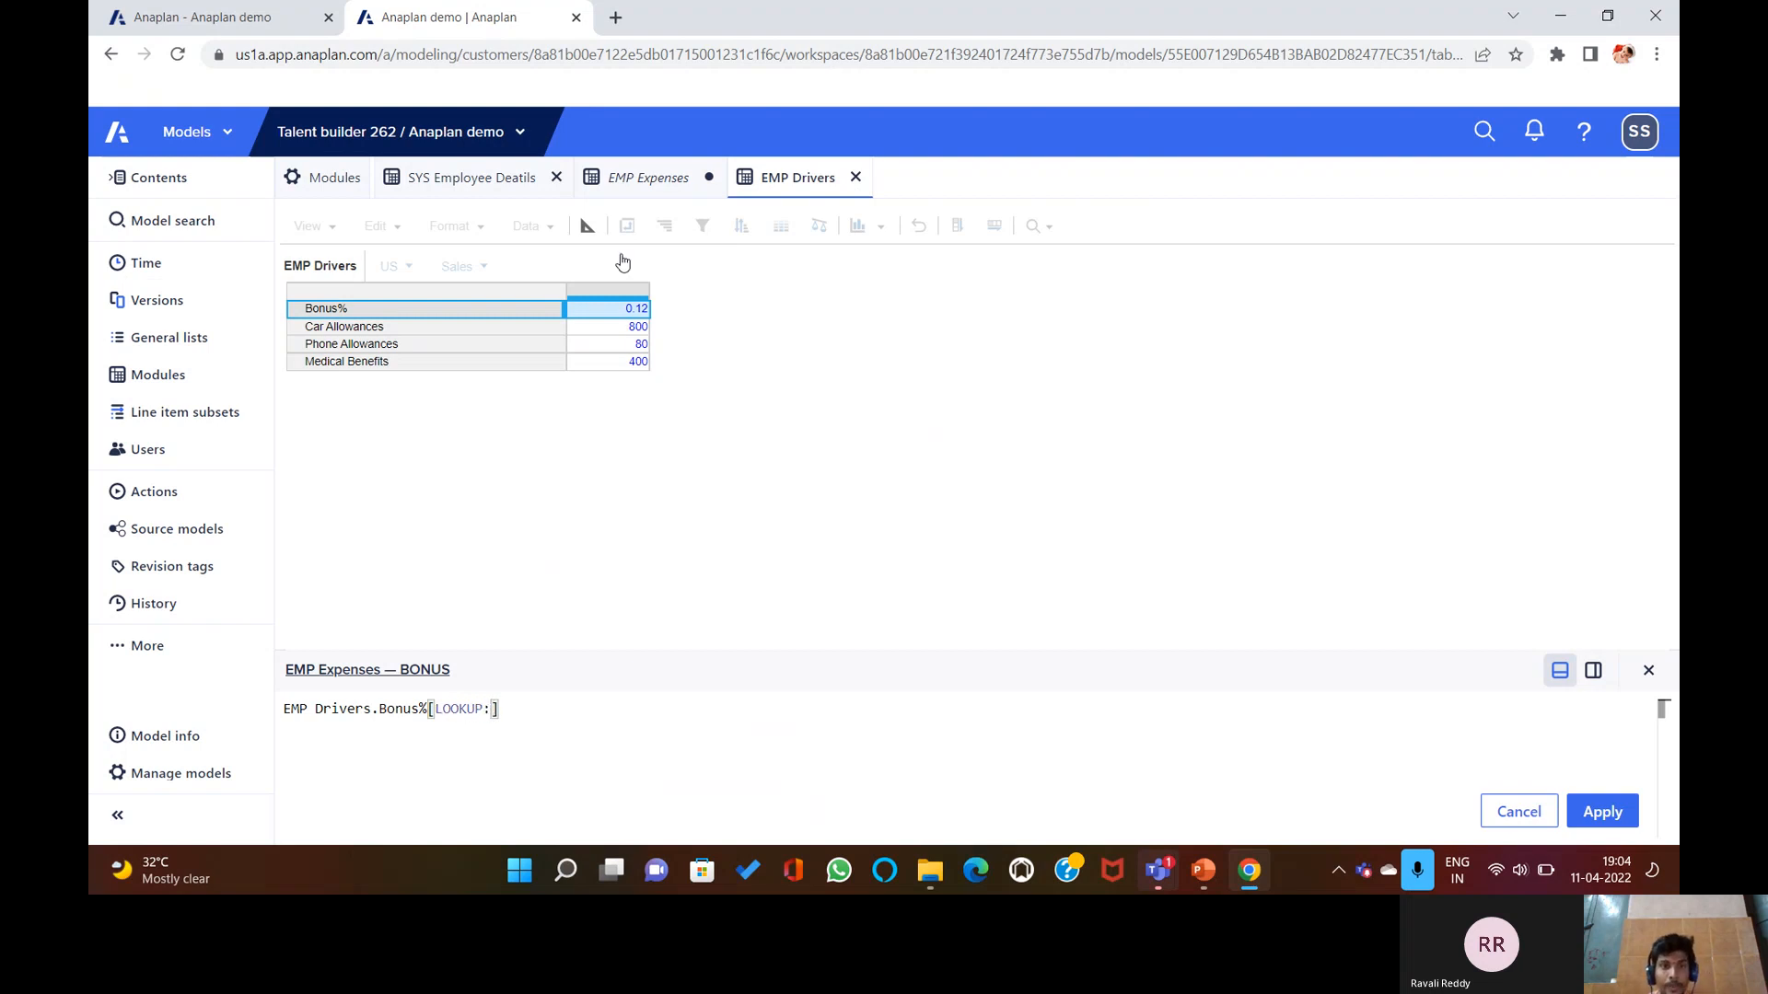
left_click(474, 180)
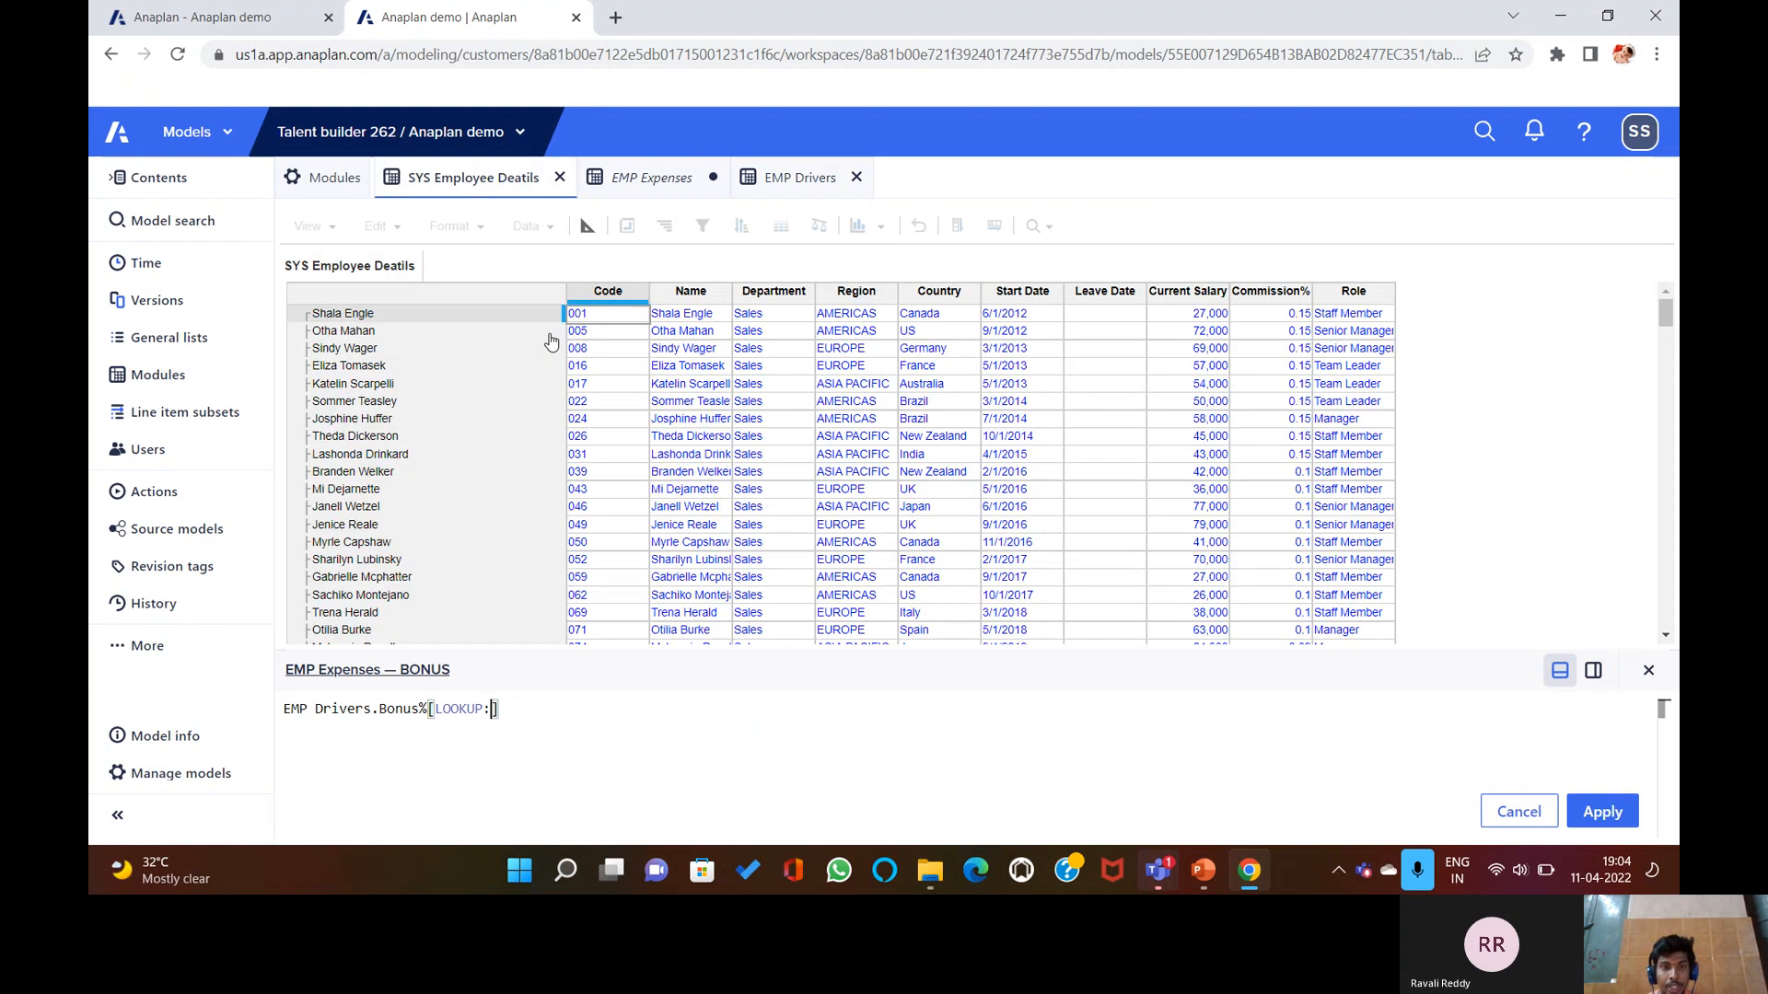
left_click(800, 307)
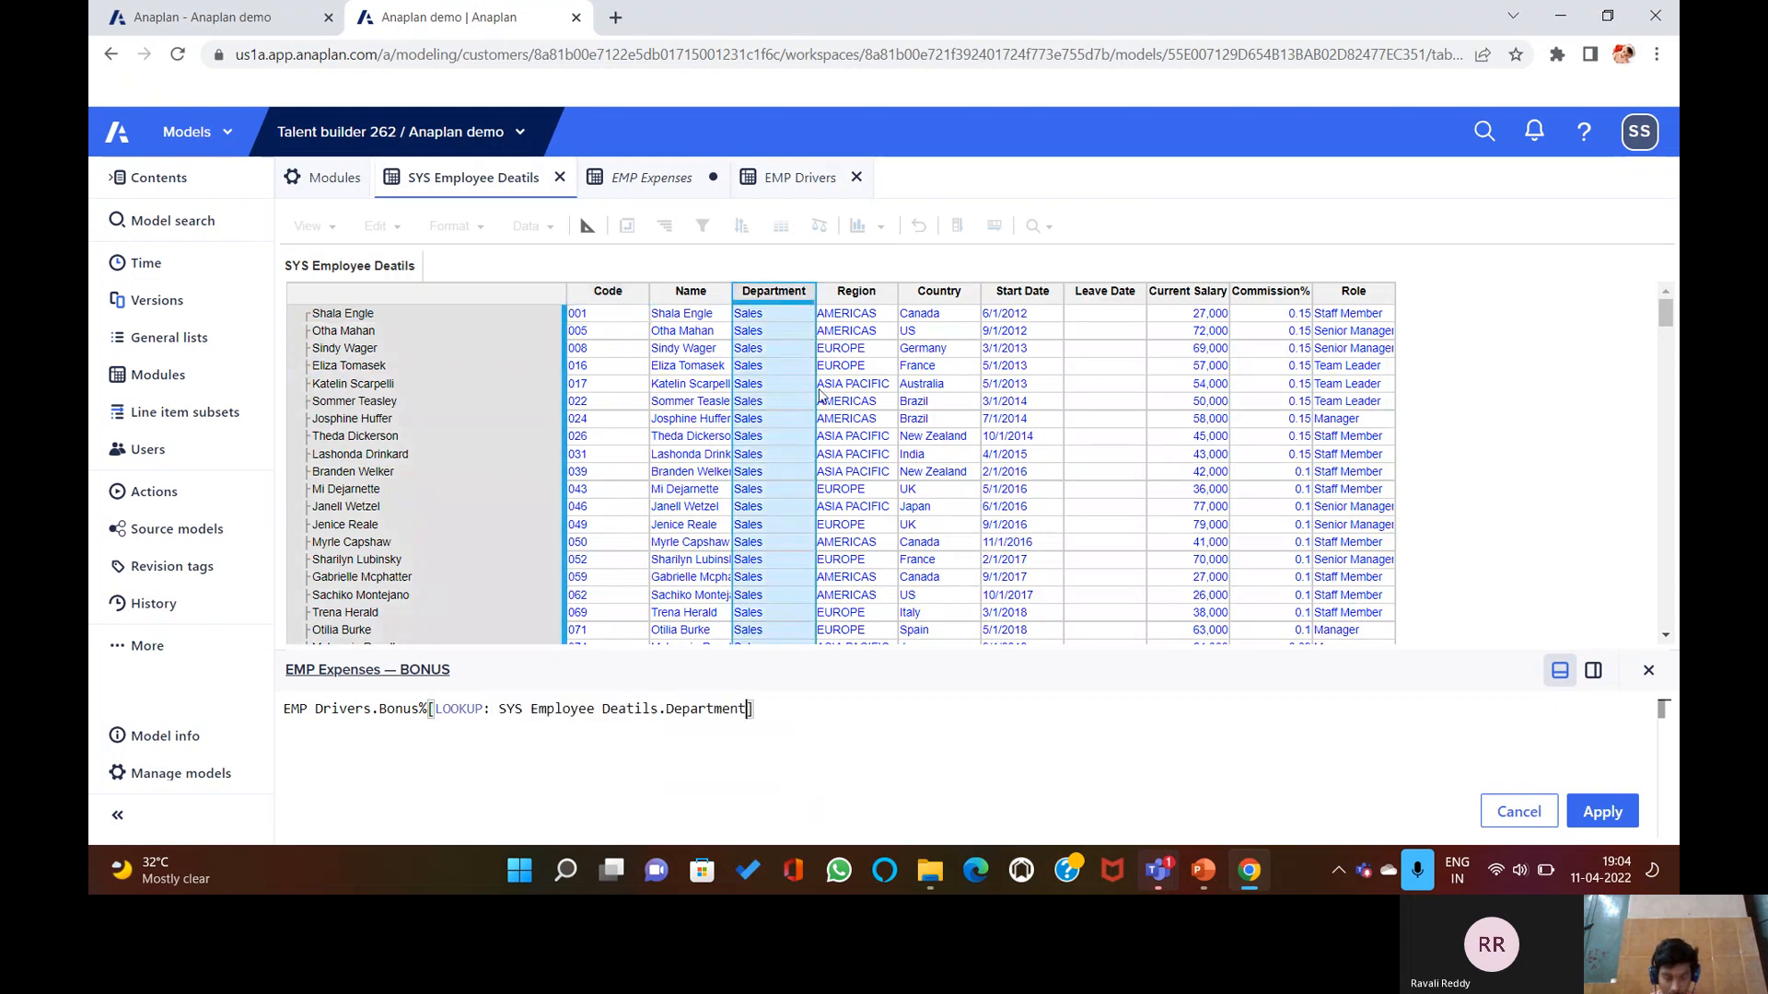
type(",")
type(" LOO")
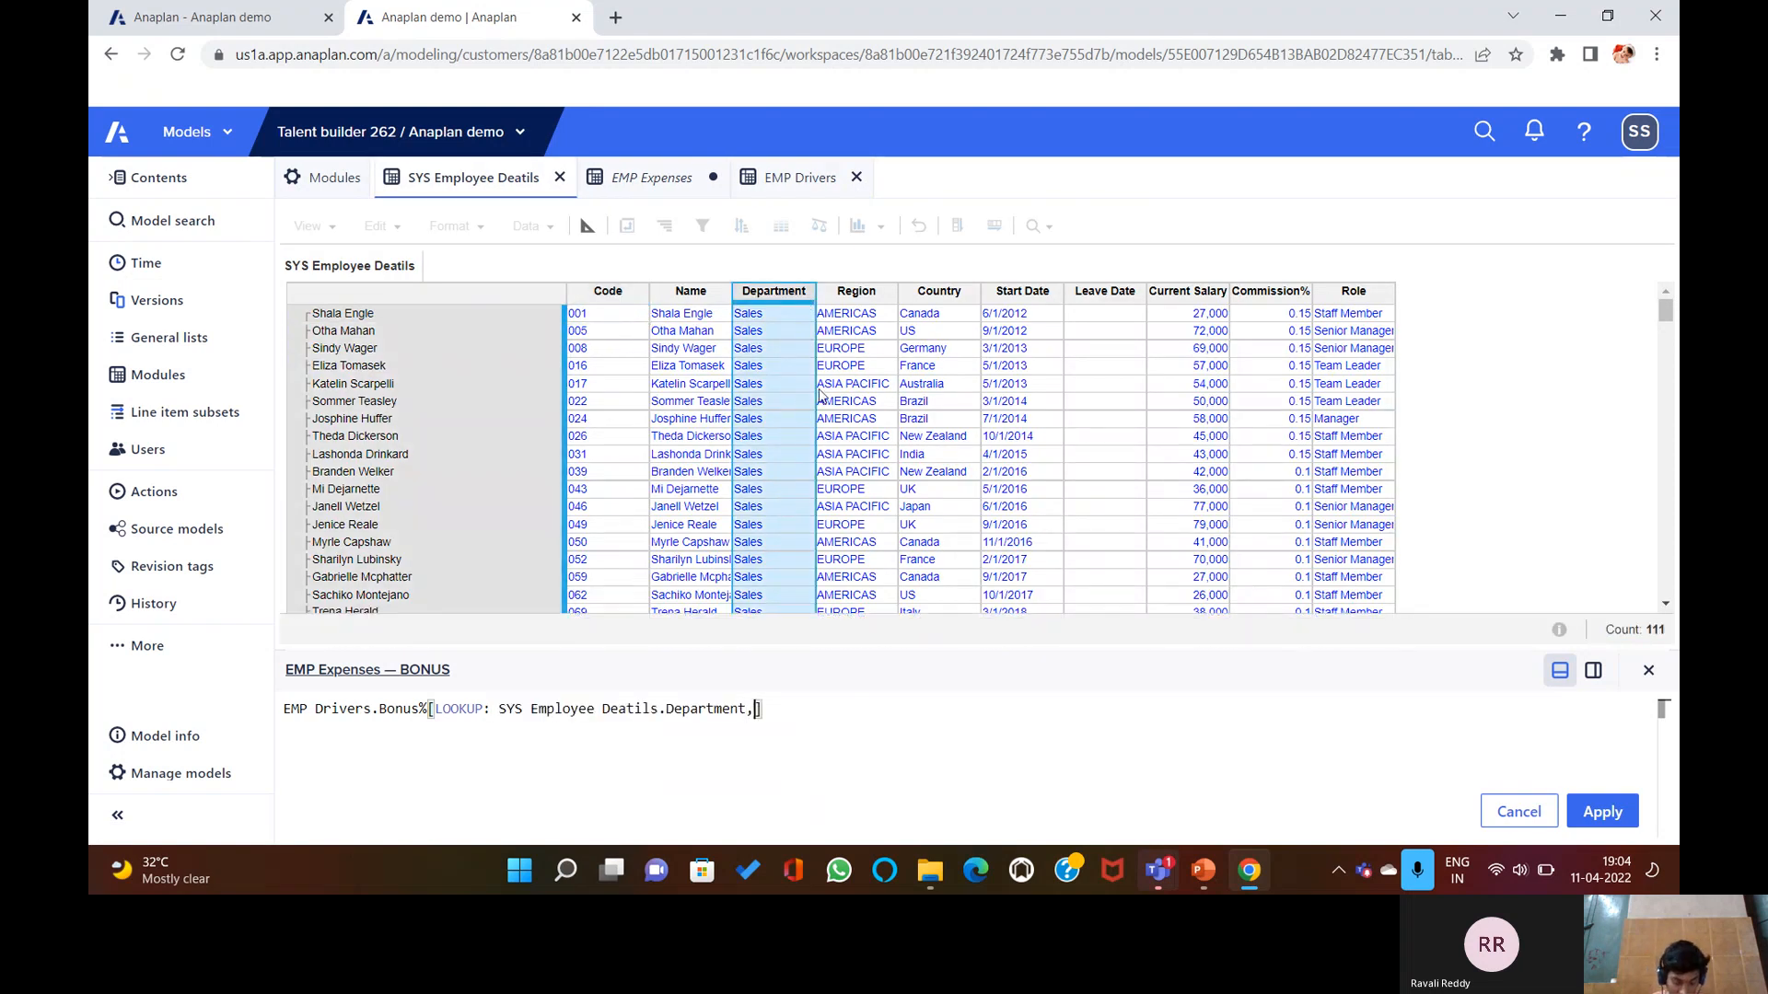
type("KUP:")
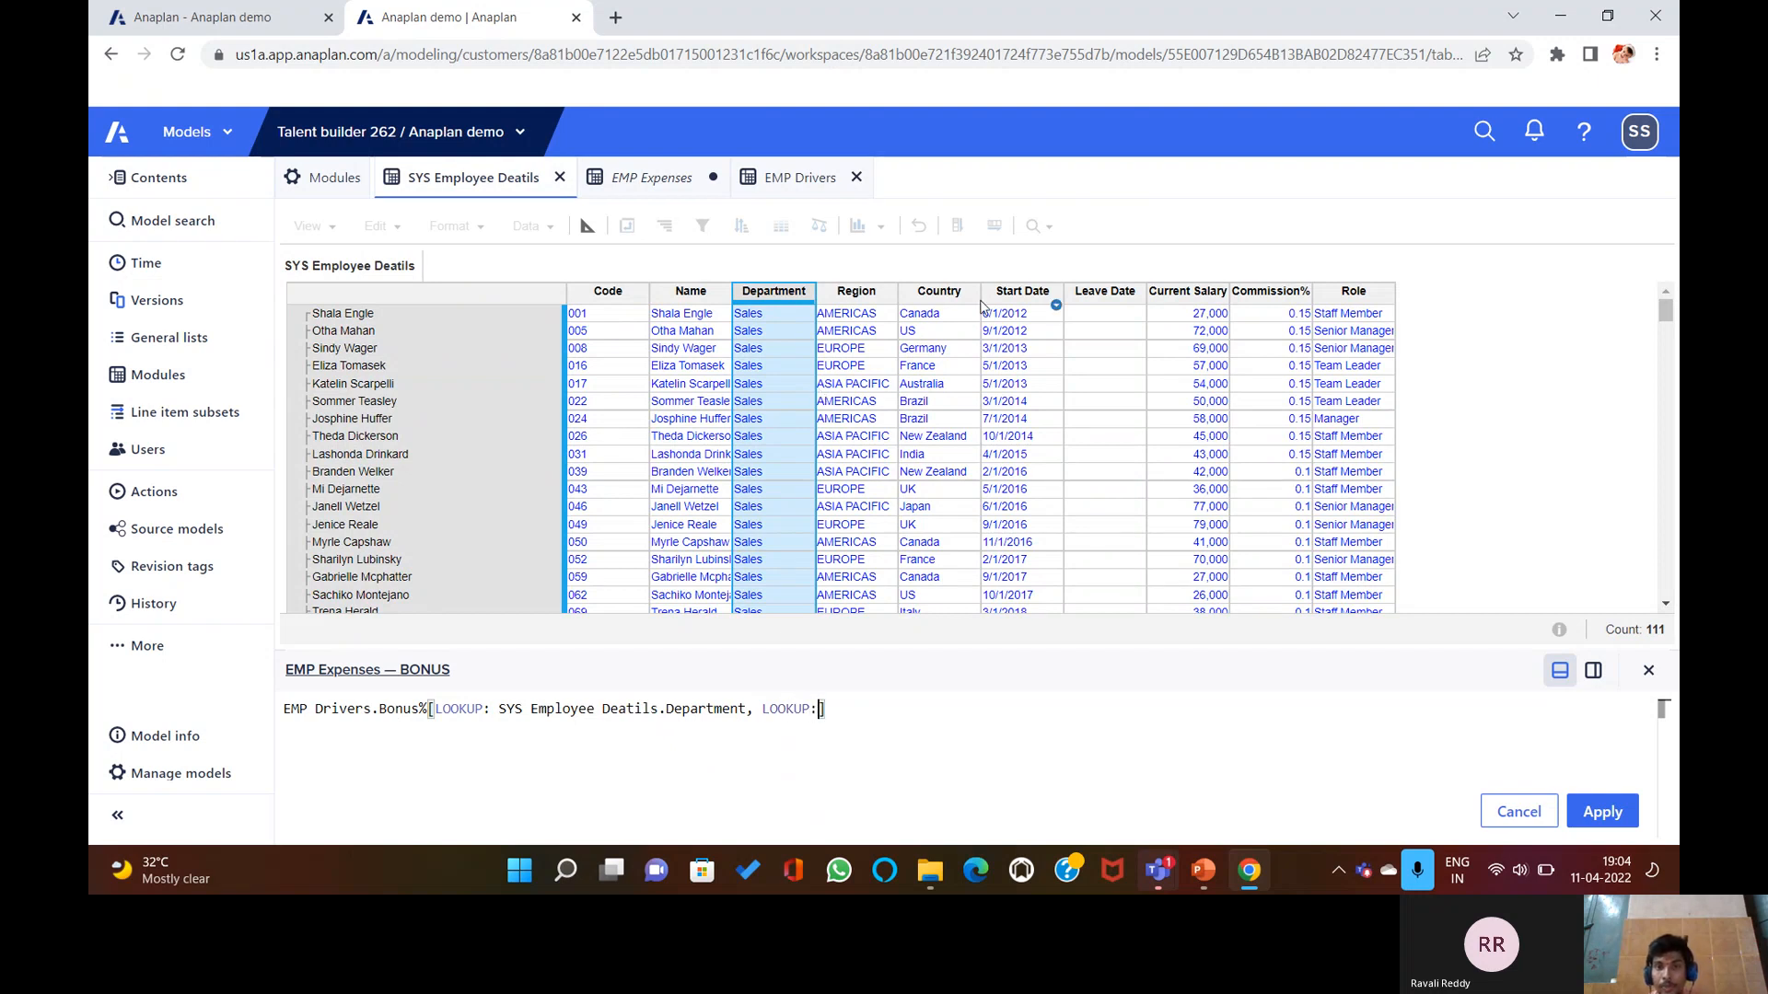
left_click(948, 293)
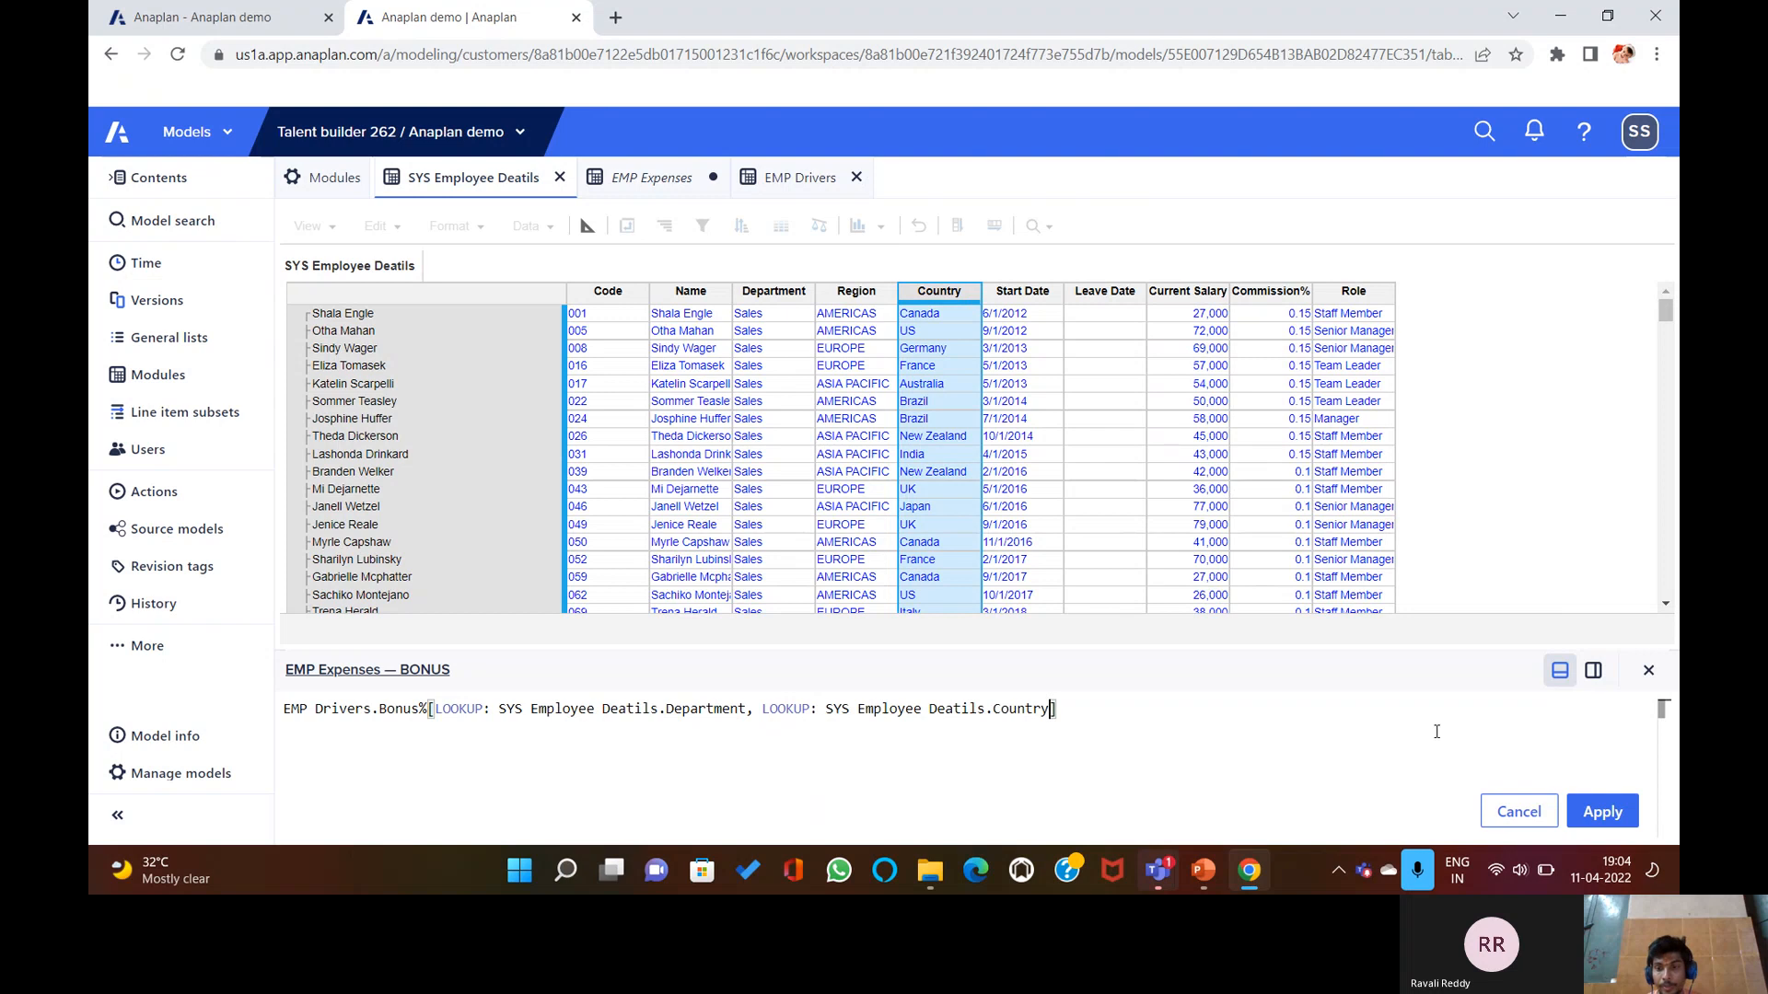
left_click(1599, 809)
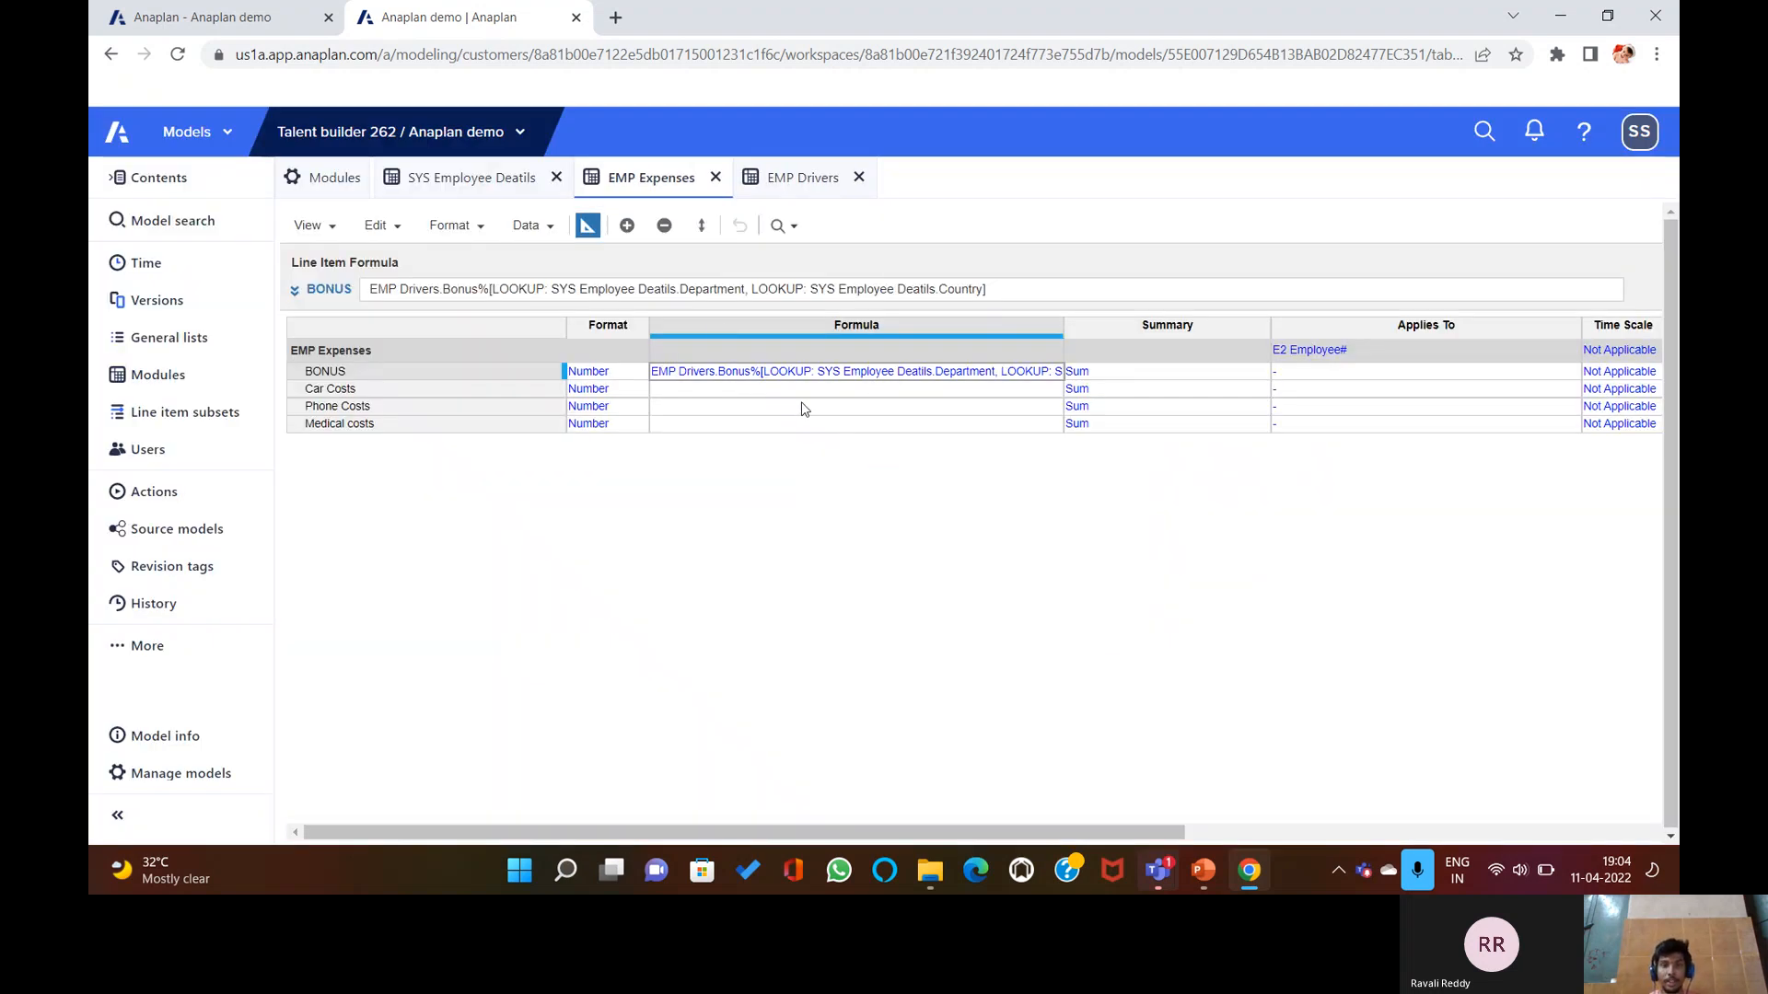
left_click(812, 392)
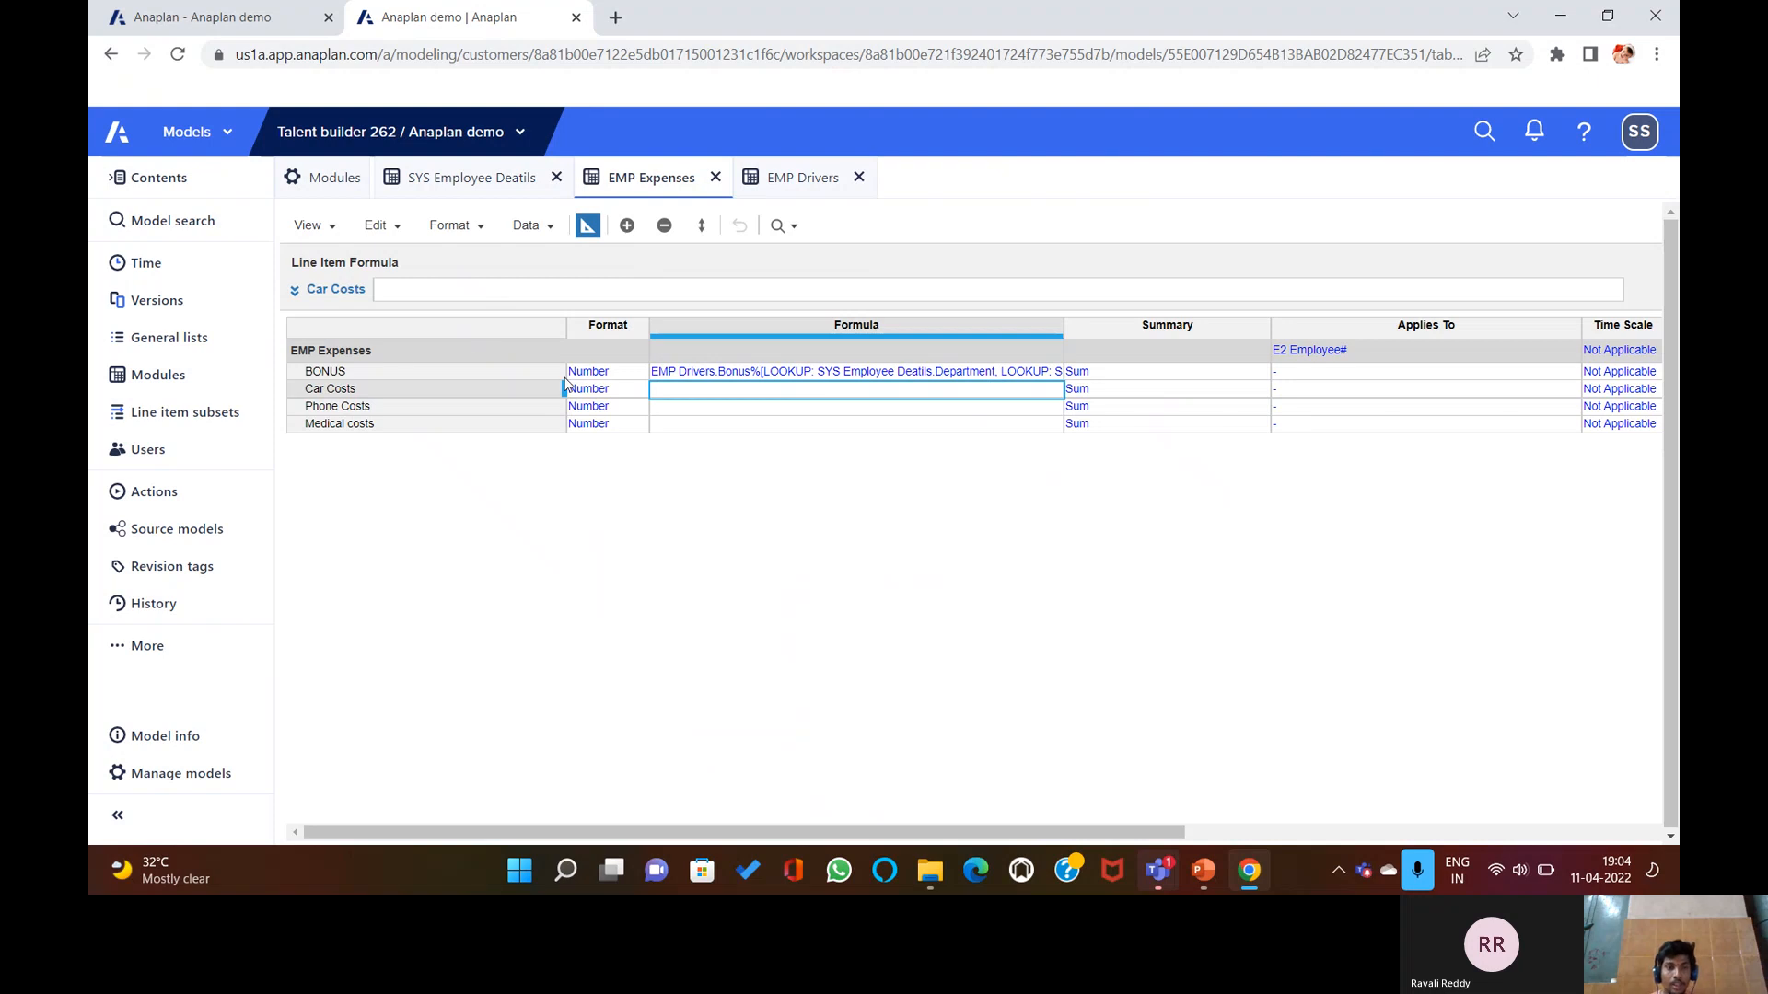
Start Car Costs as EMP Drivers.Car Allowances[LOOKUP:, fixing a stray brace.
left_click(700, 285)
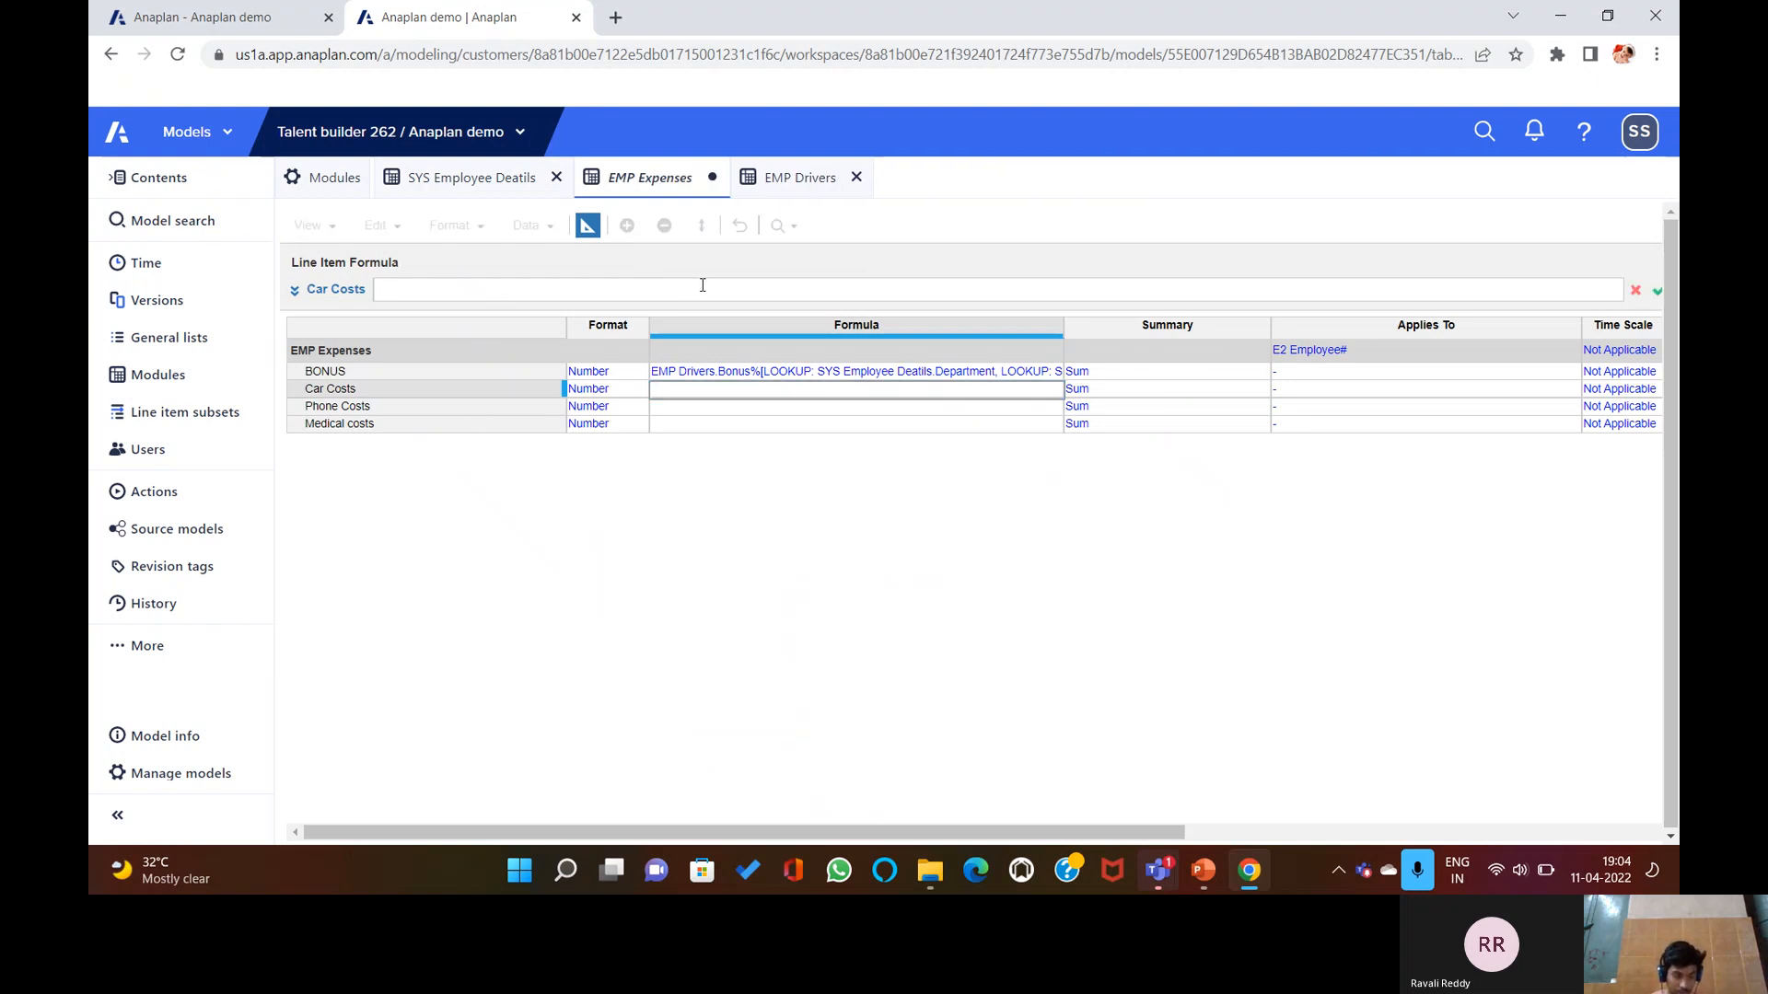
left_click(795, 178)
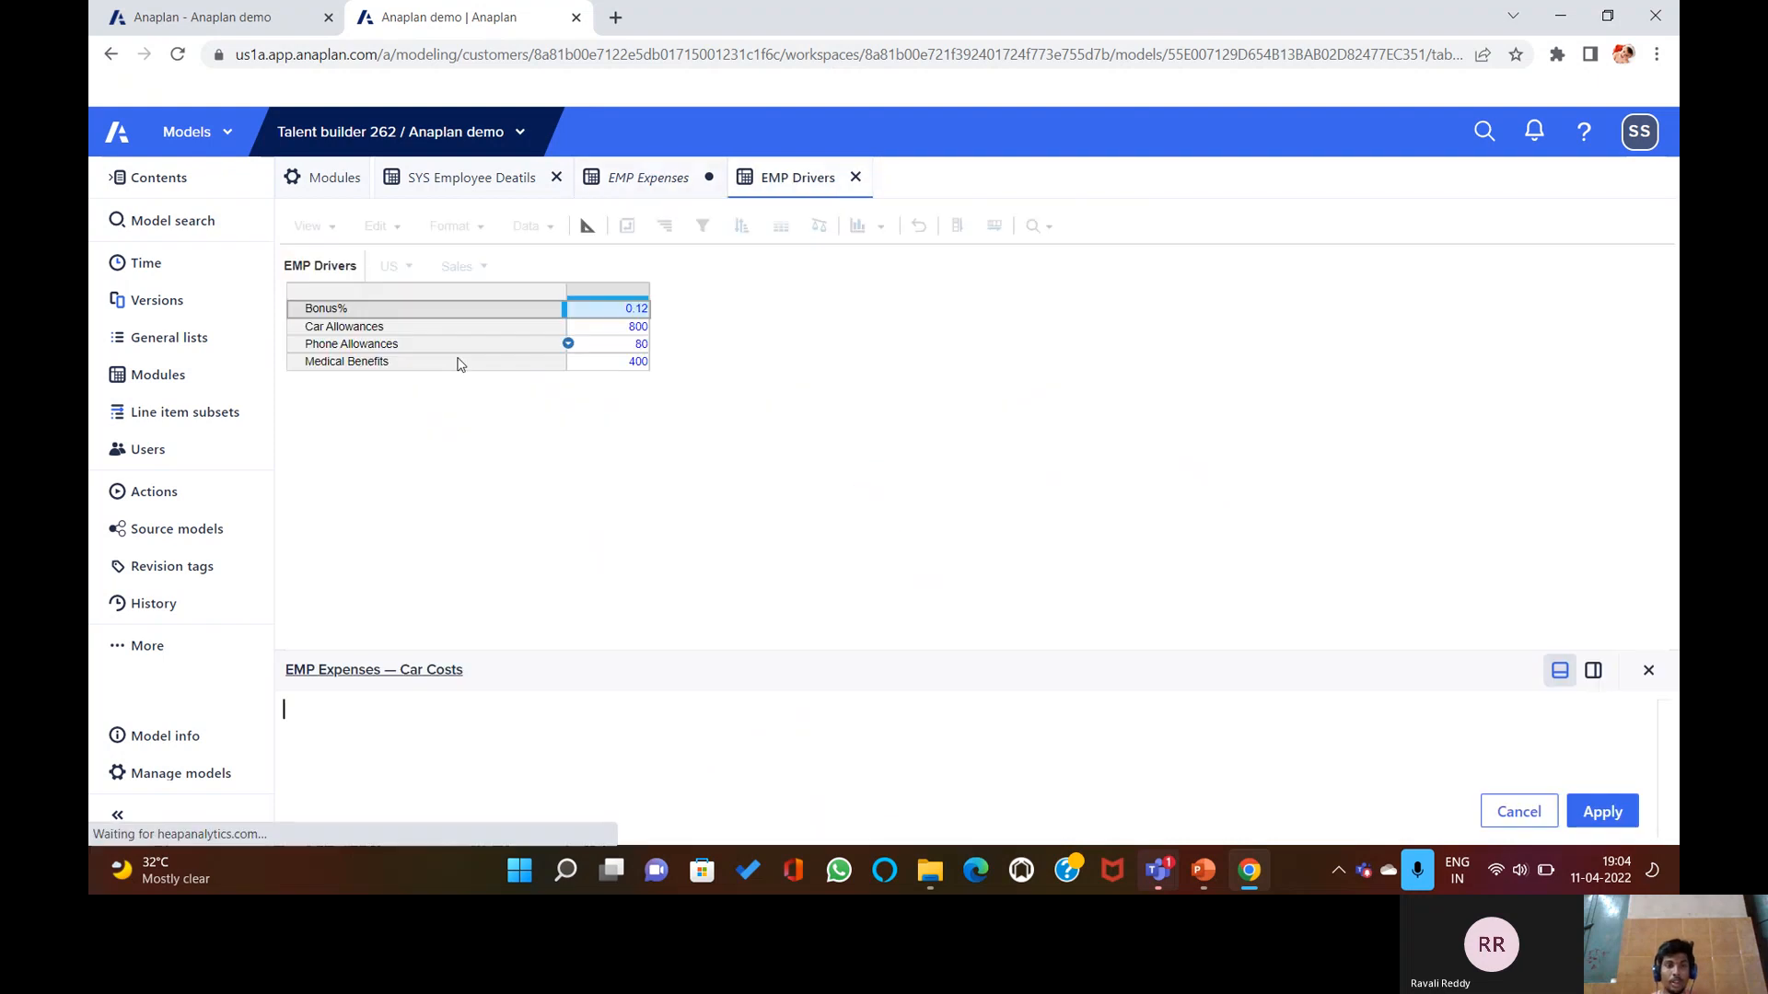
left_click(566, 327)
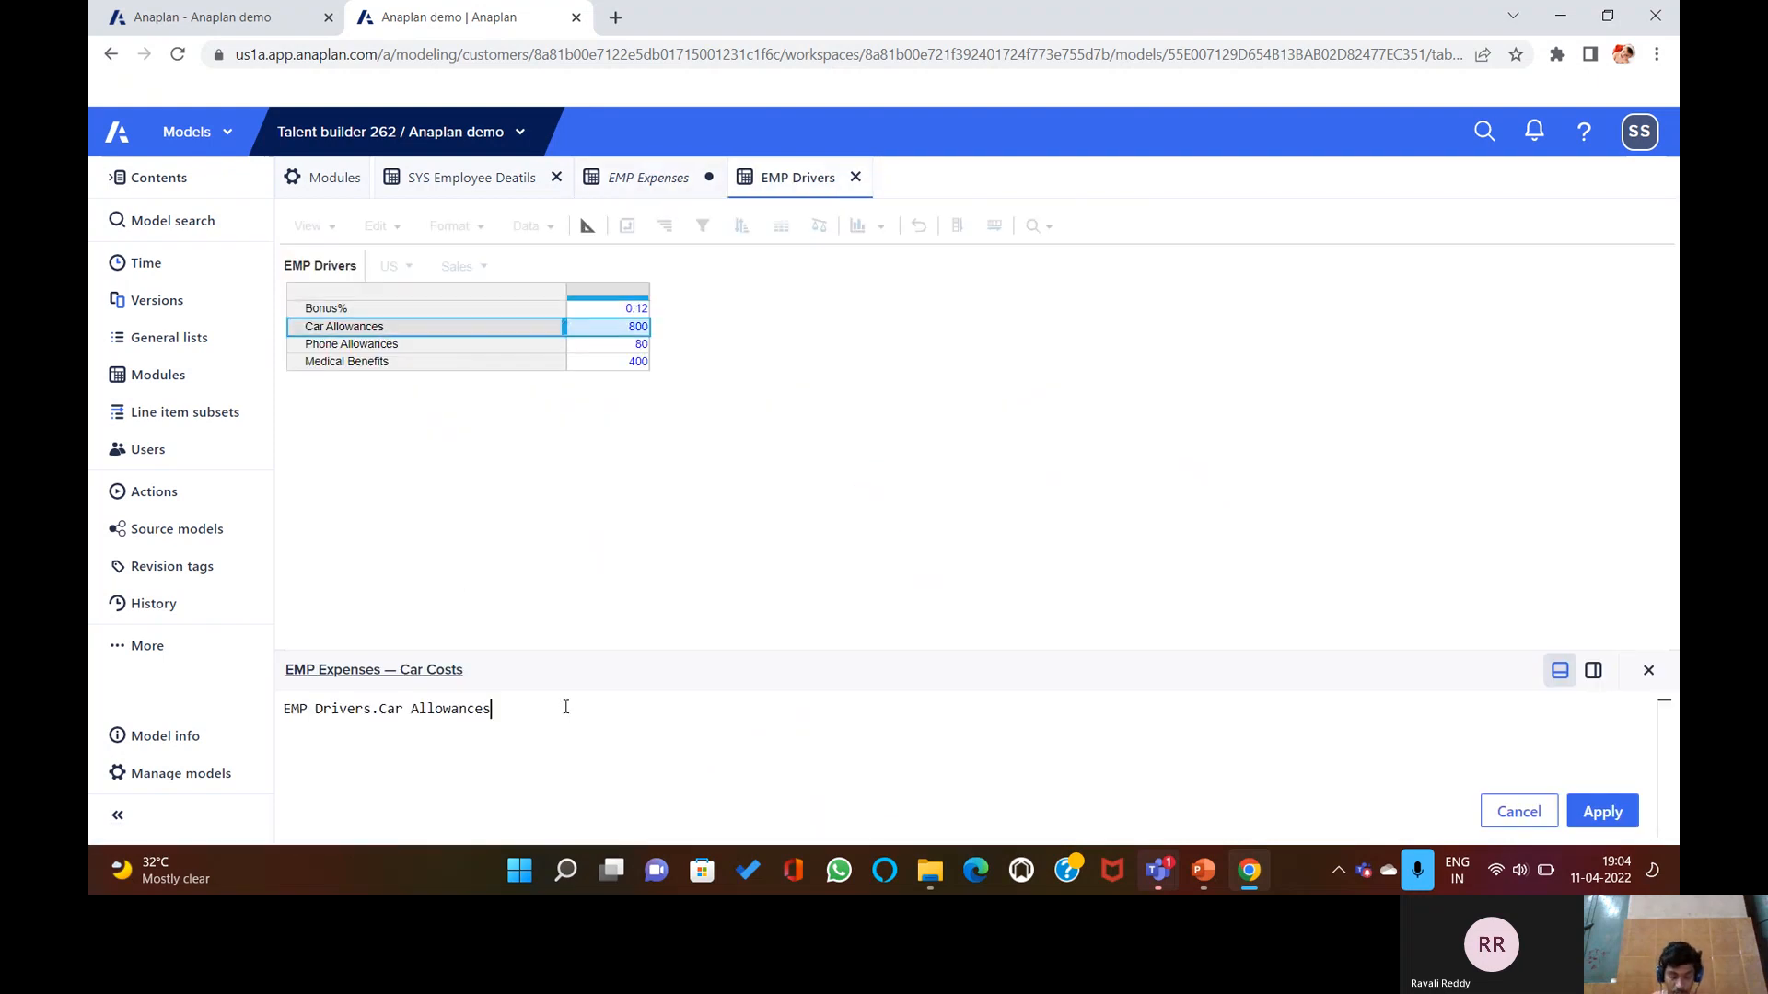
type("{}")
key("BackSpace")
key("BackSpace")
type("[]")
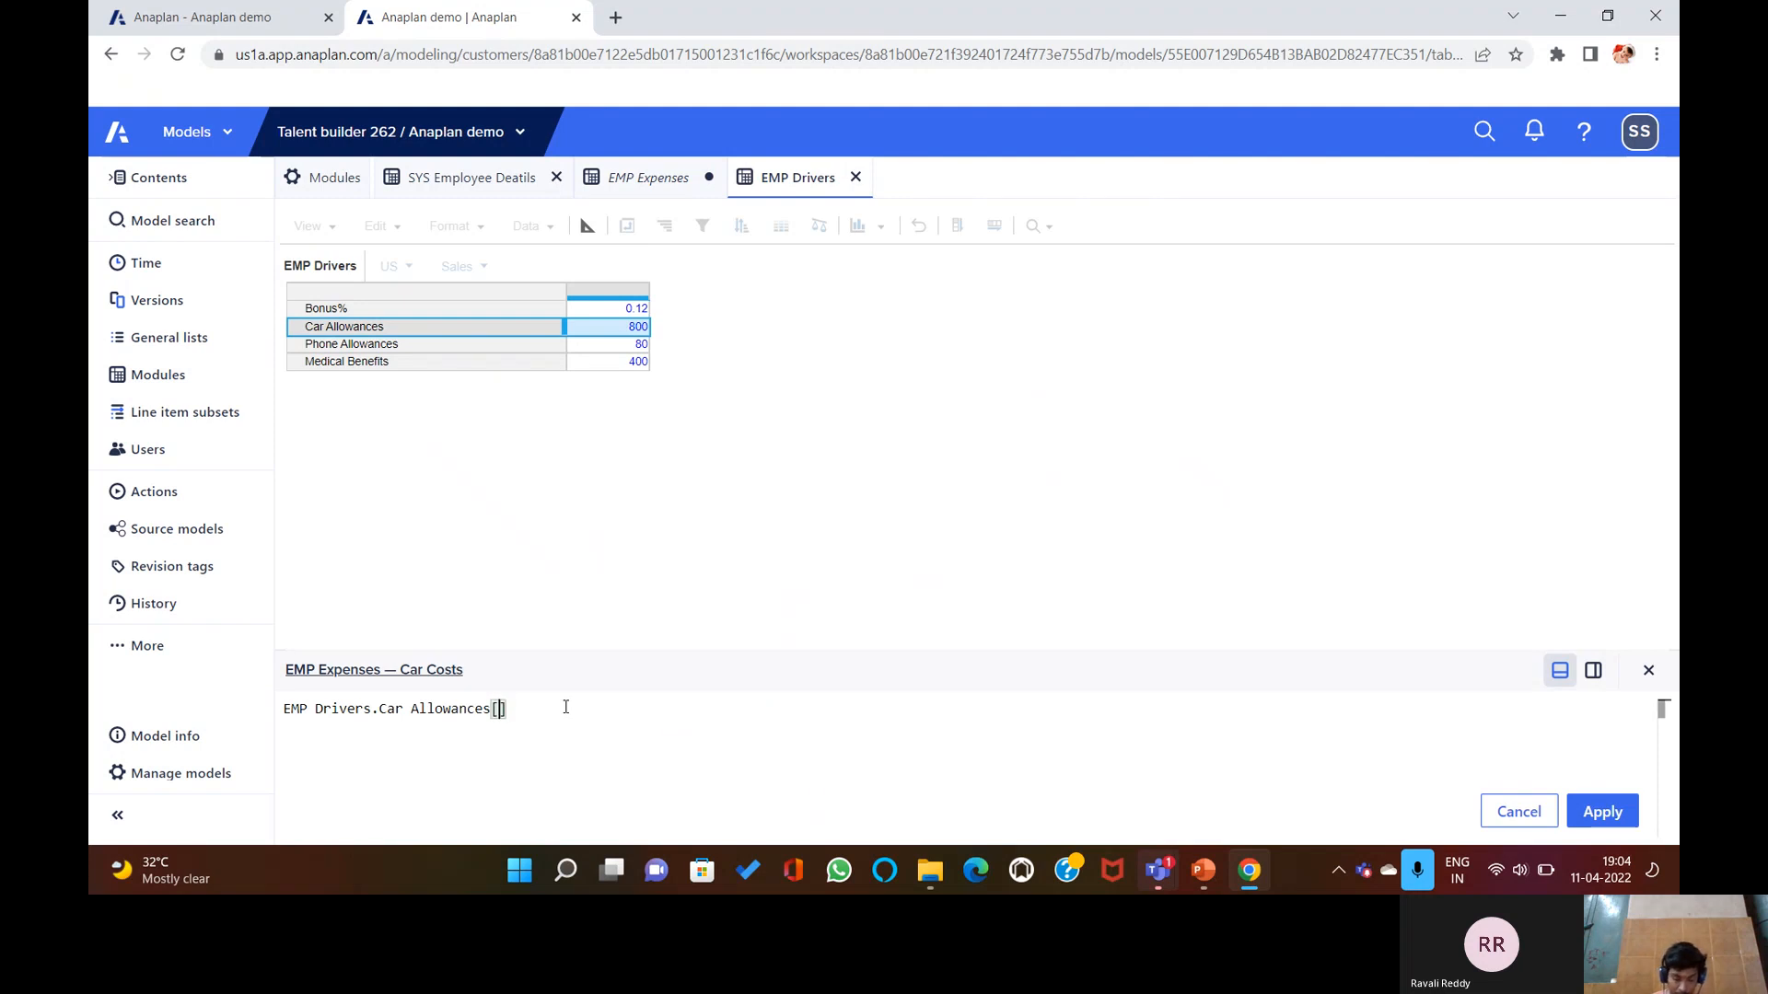
type("LOOKUP:")
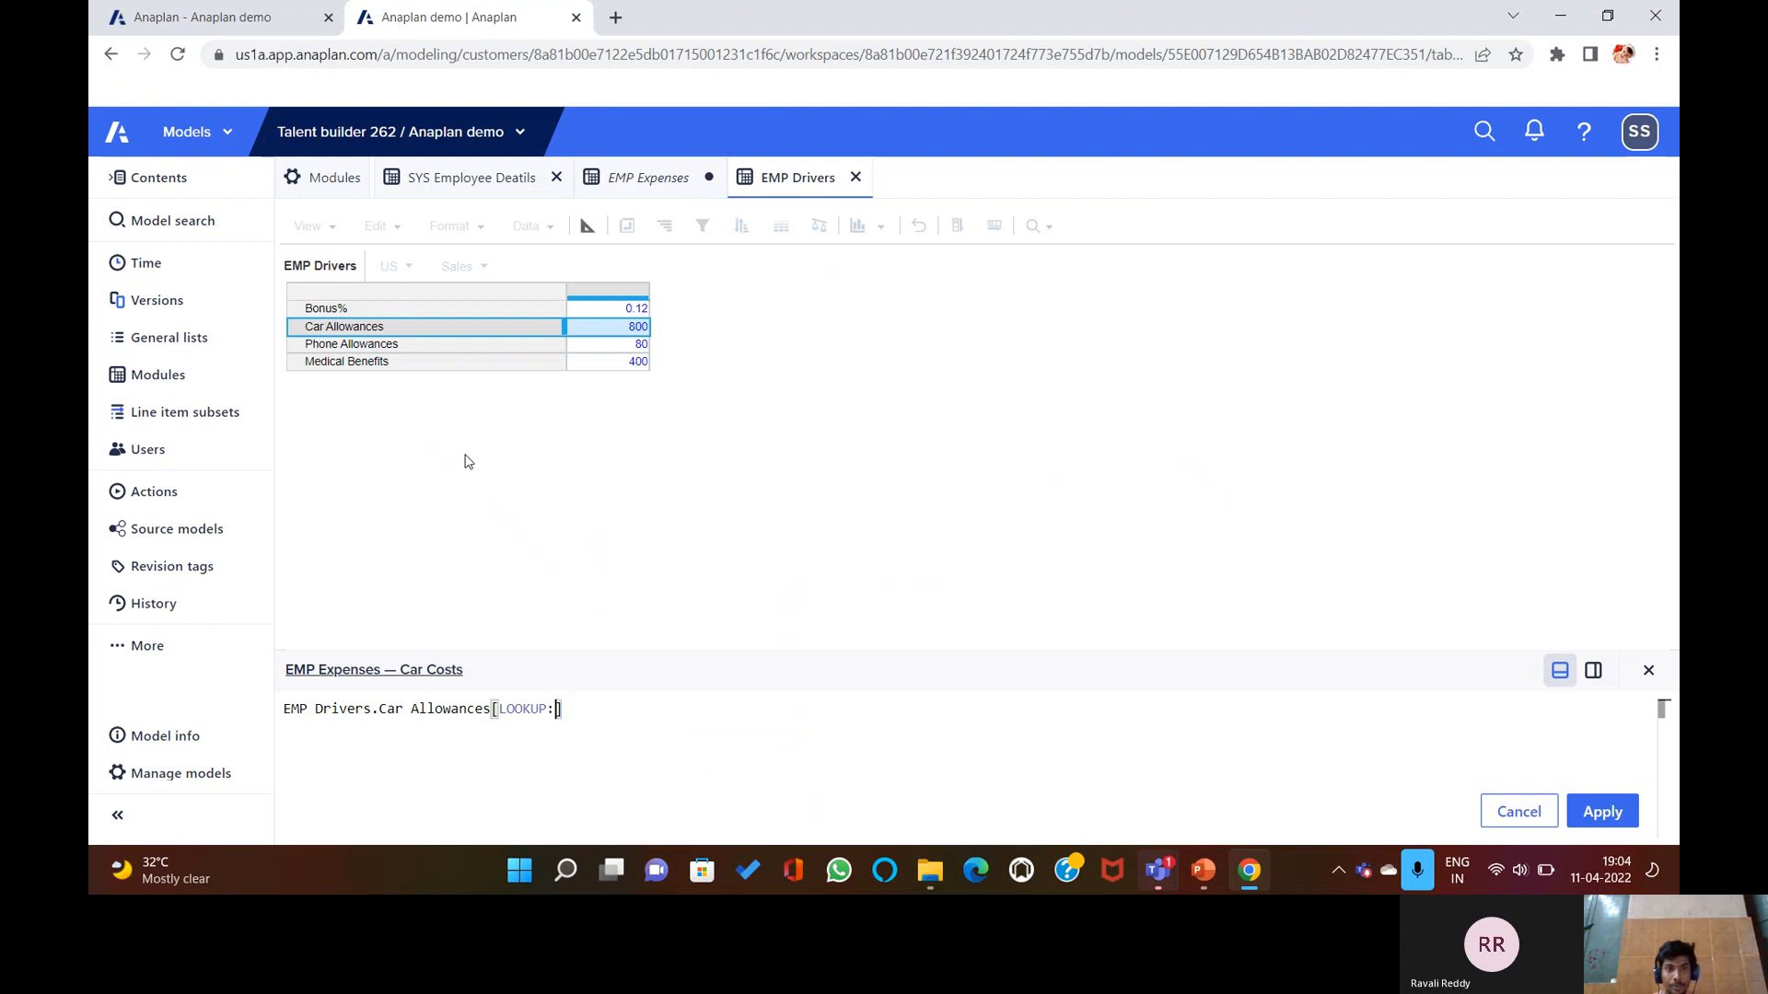
Finish the Car Costs lookups with SYS Employee Deatils Department and Country and apply it.
left_click(510, 181)
left_click(760, 292)
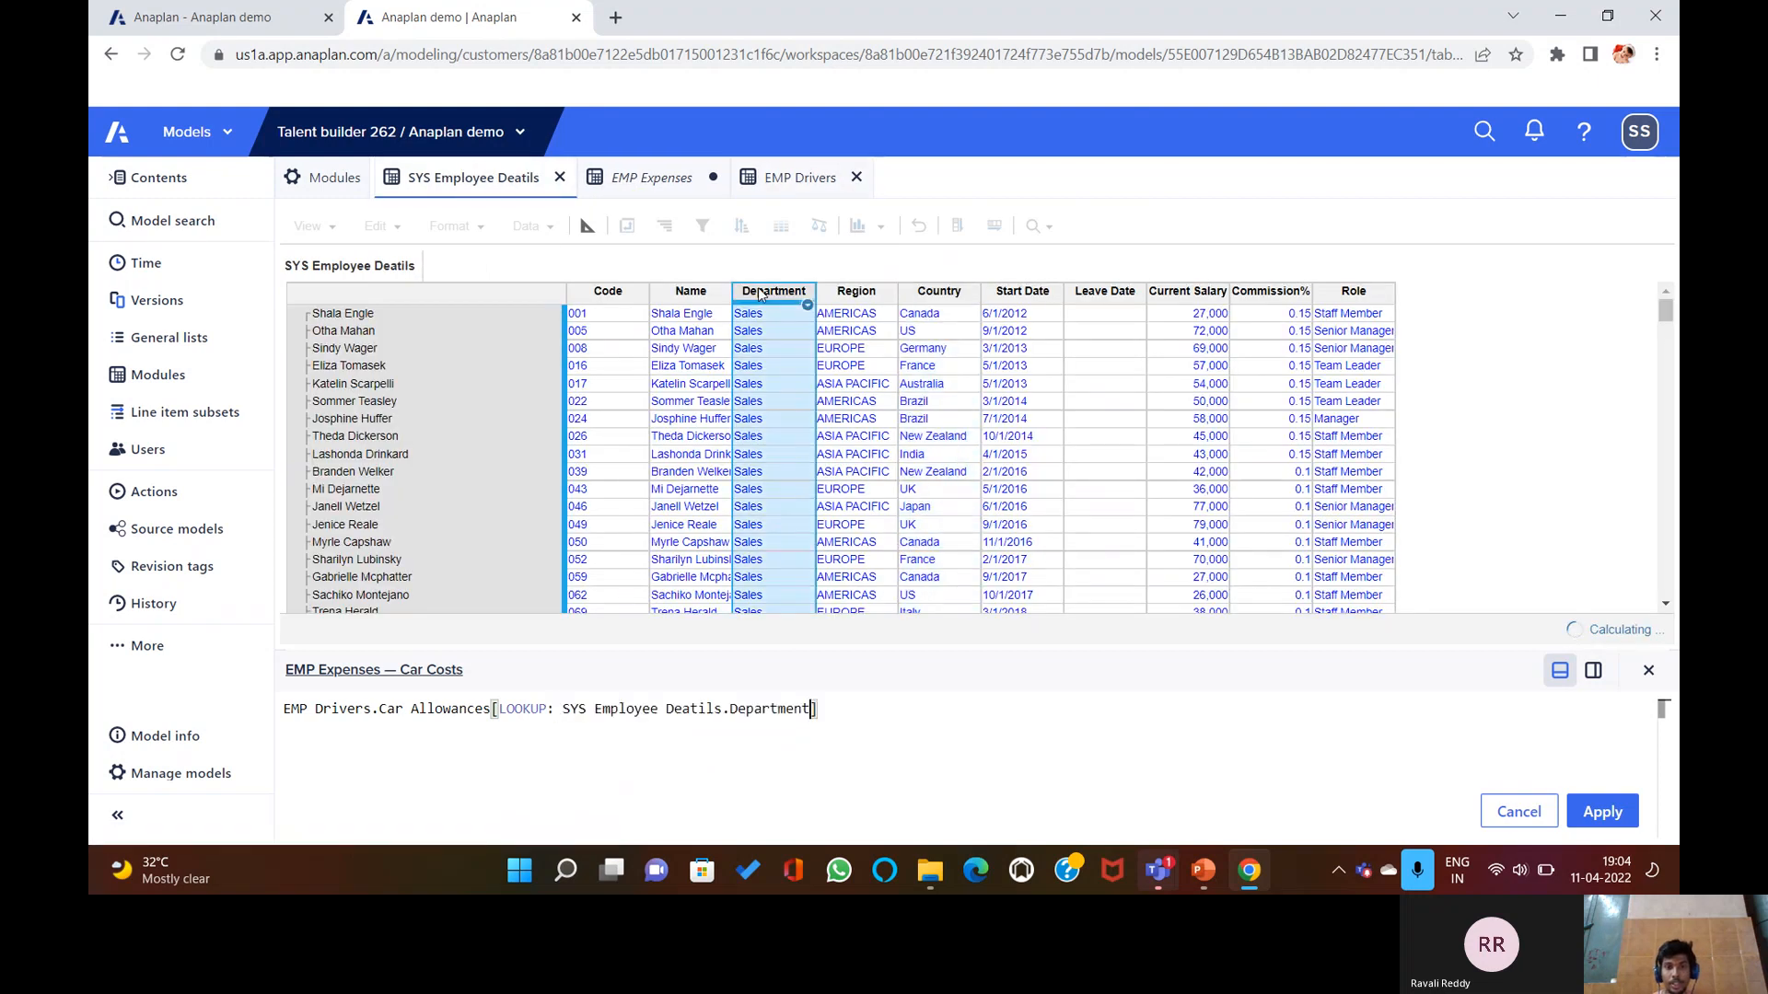
type(", ")
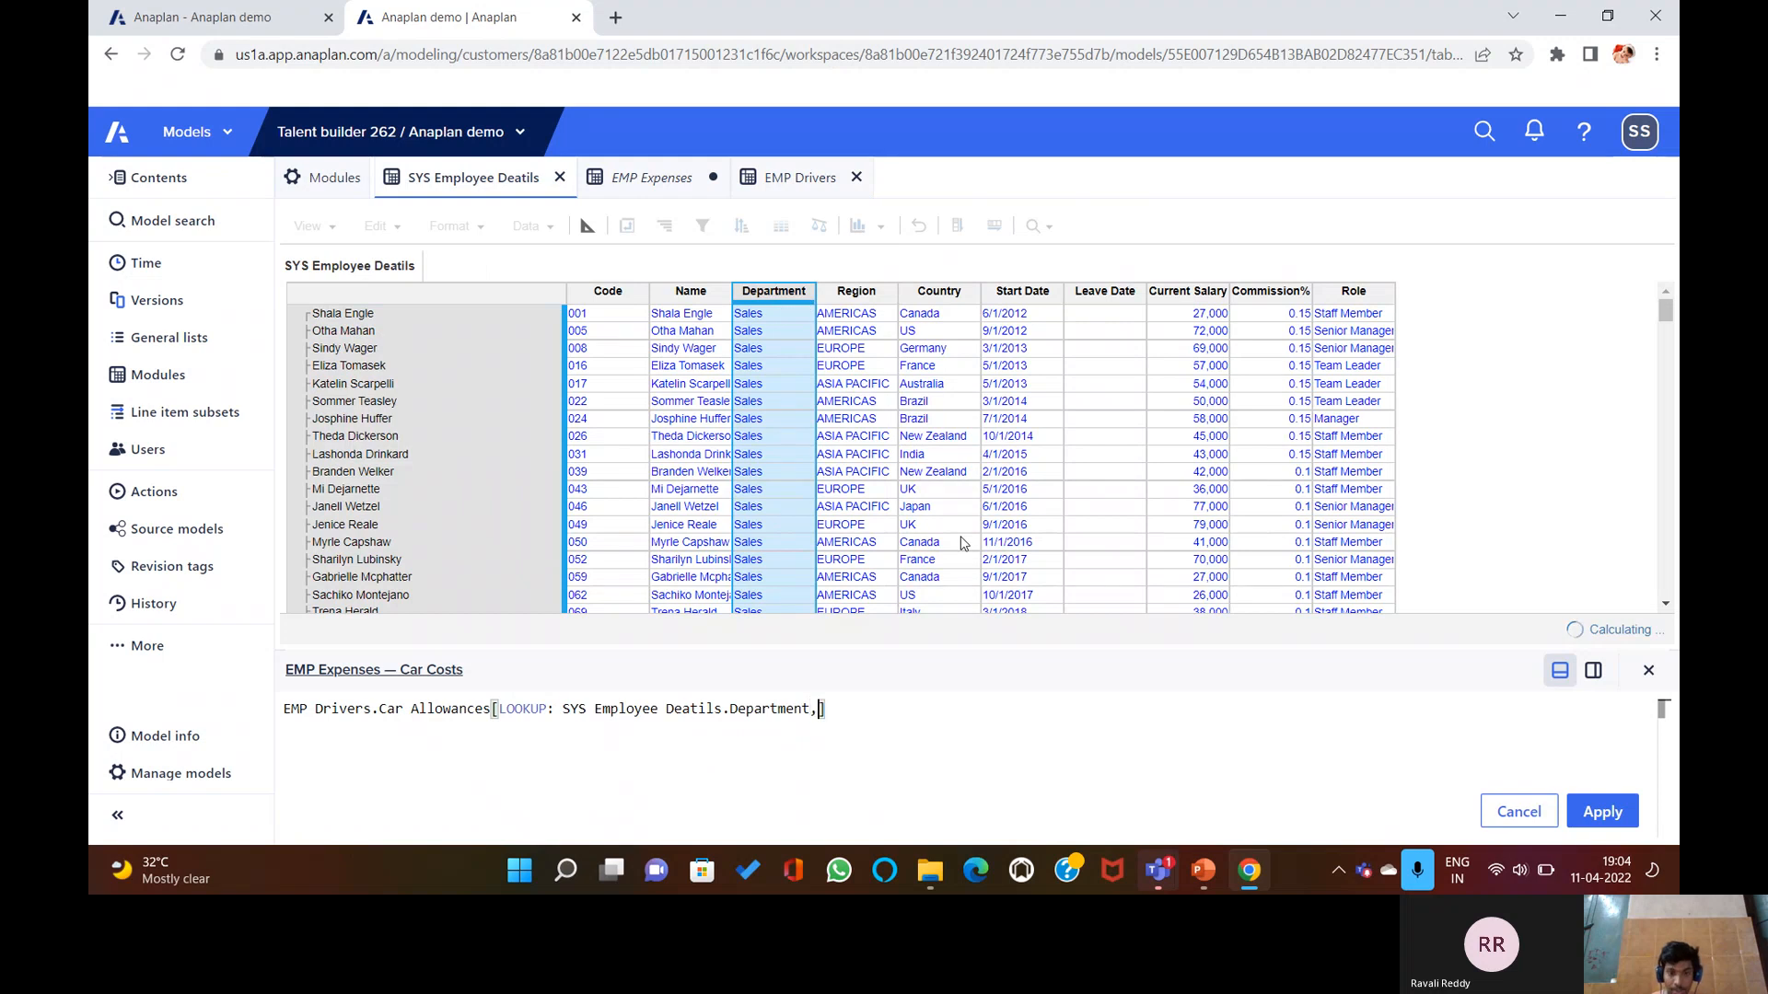
type("LOO")
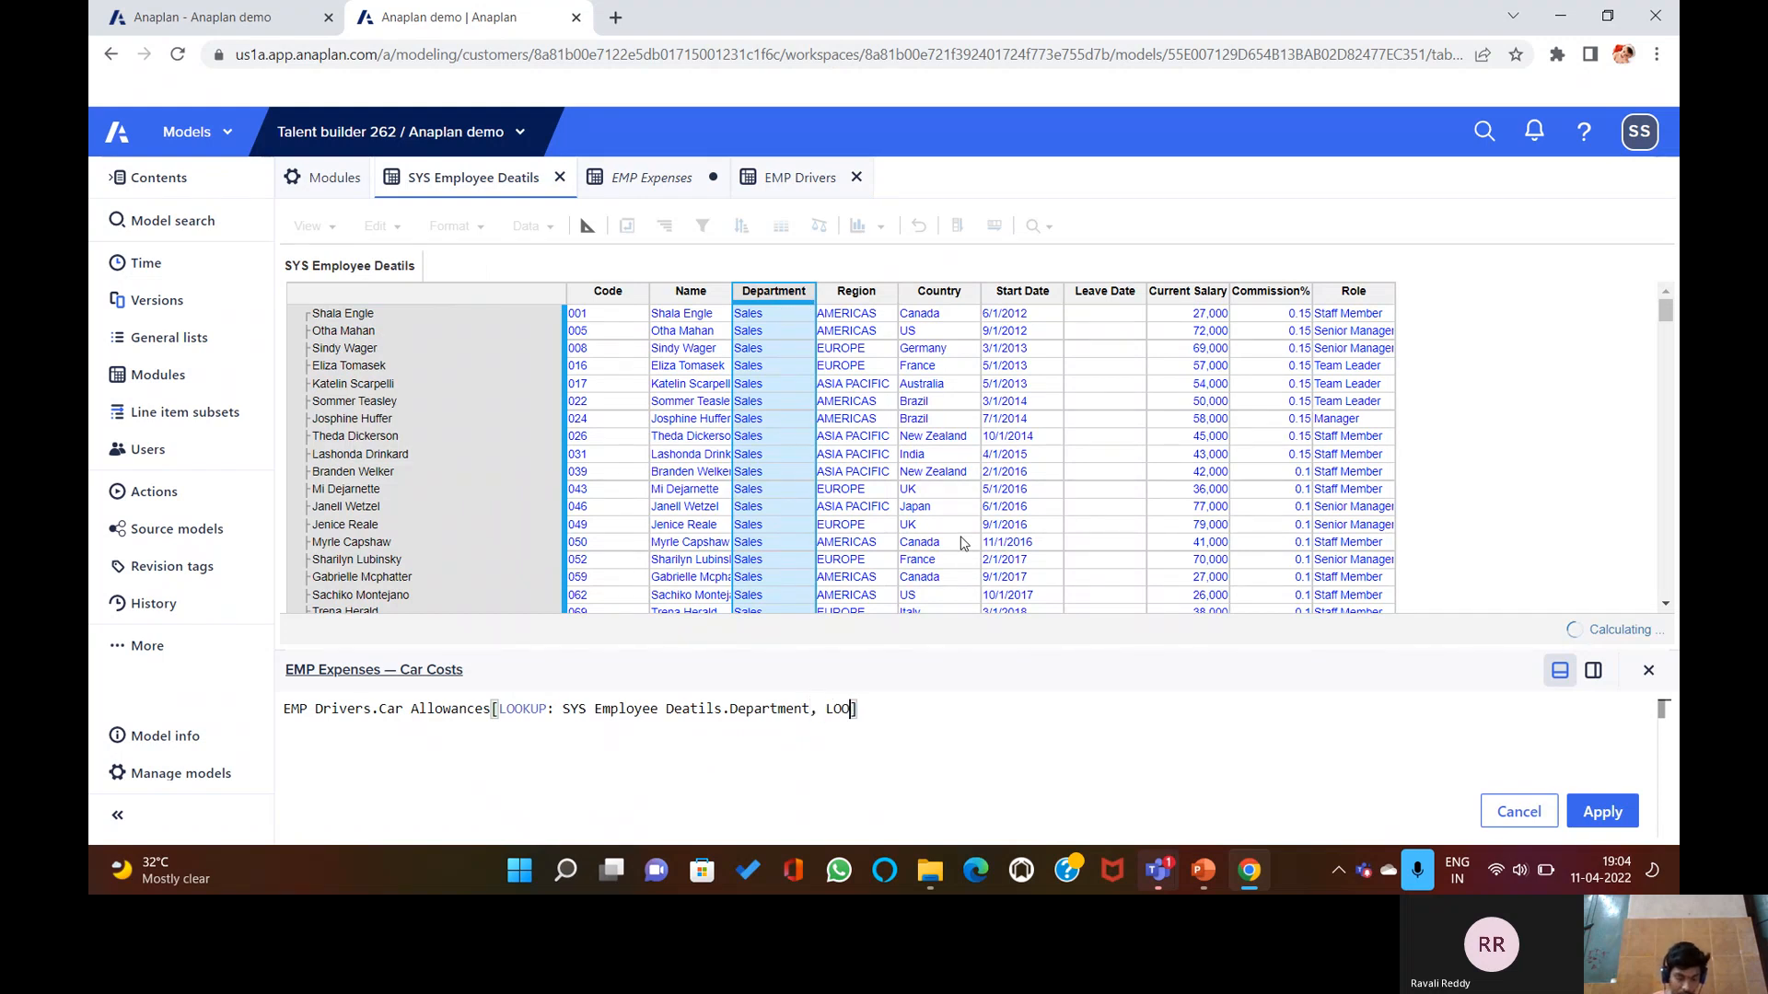
type("KUP:")
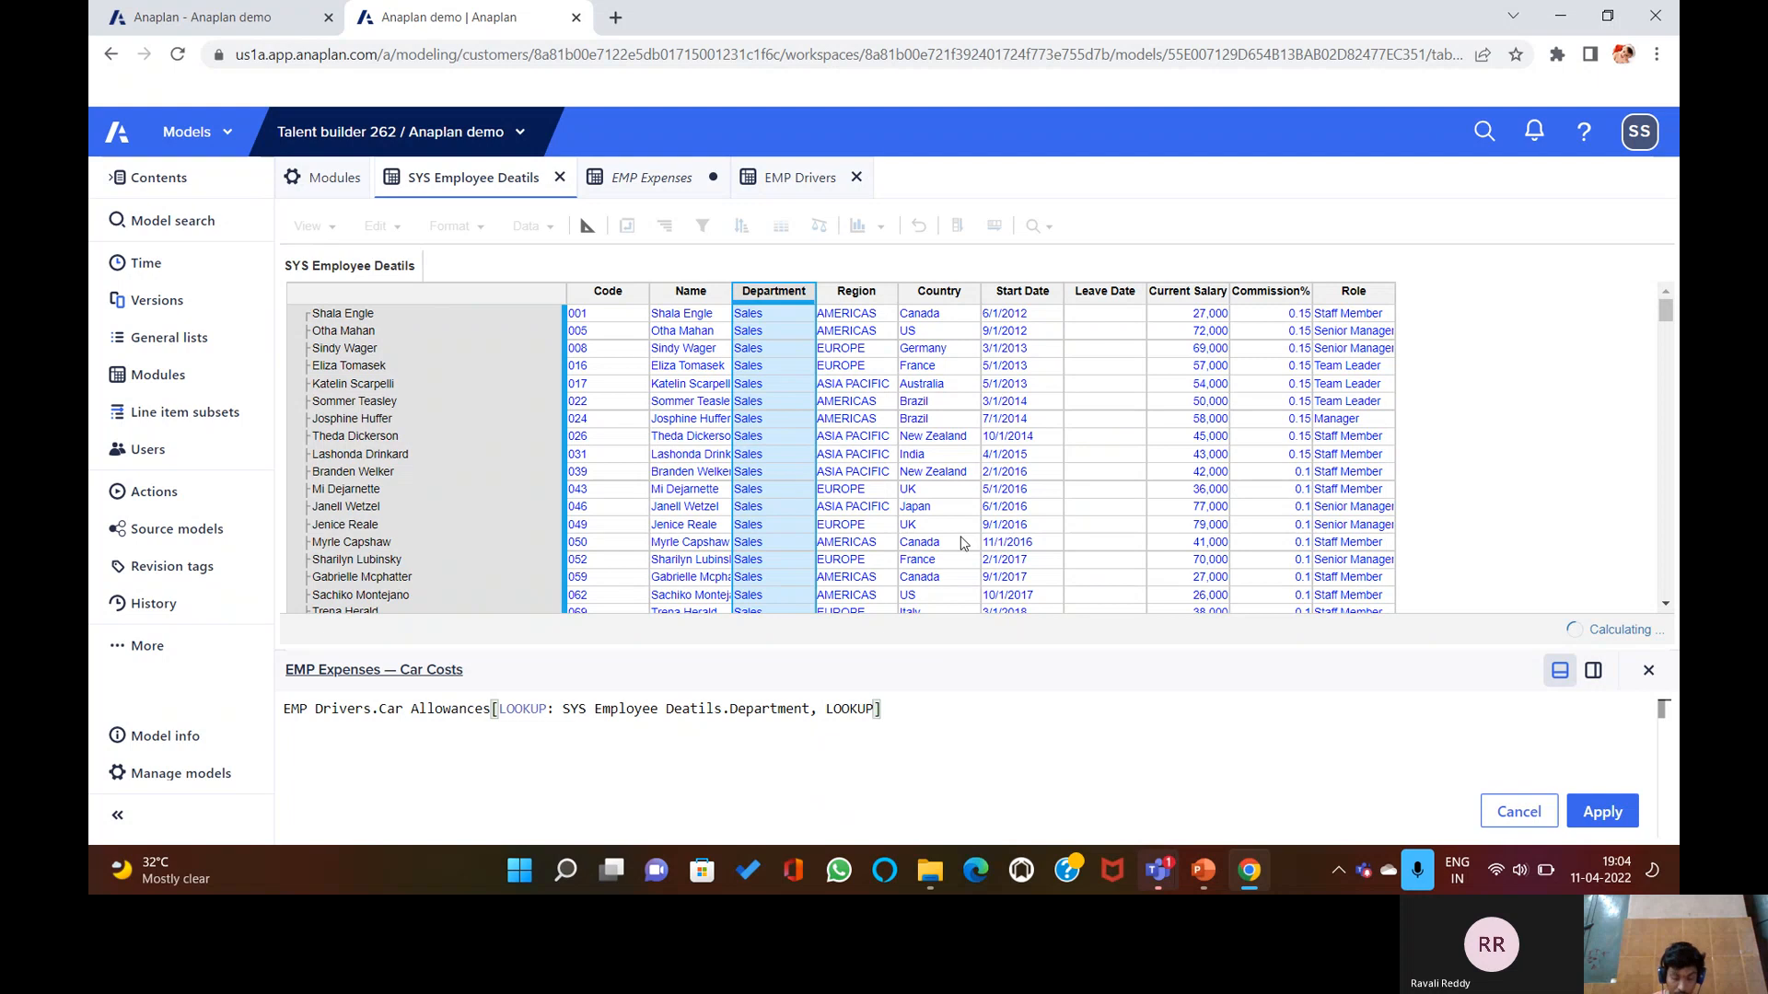
left_click(941, 291)
left_click(1600, 818)
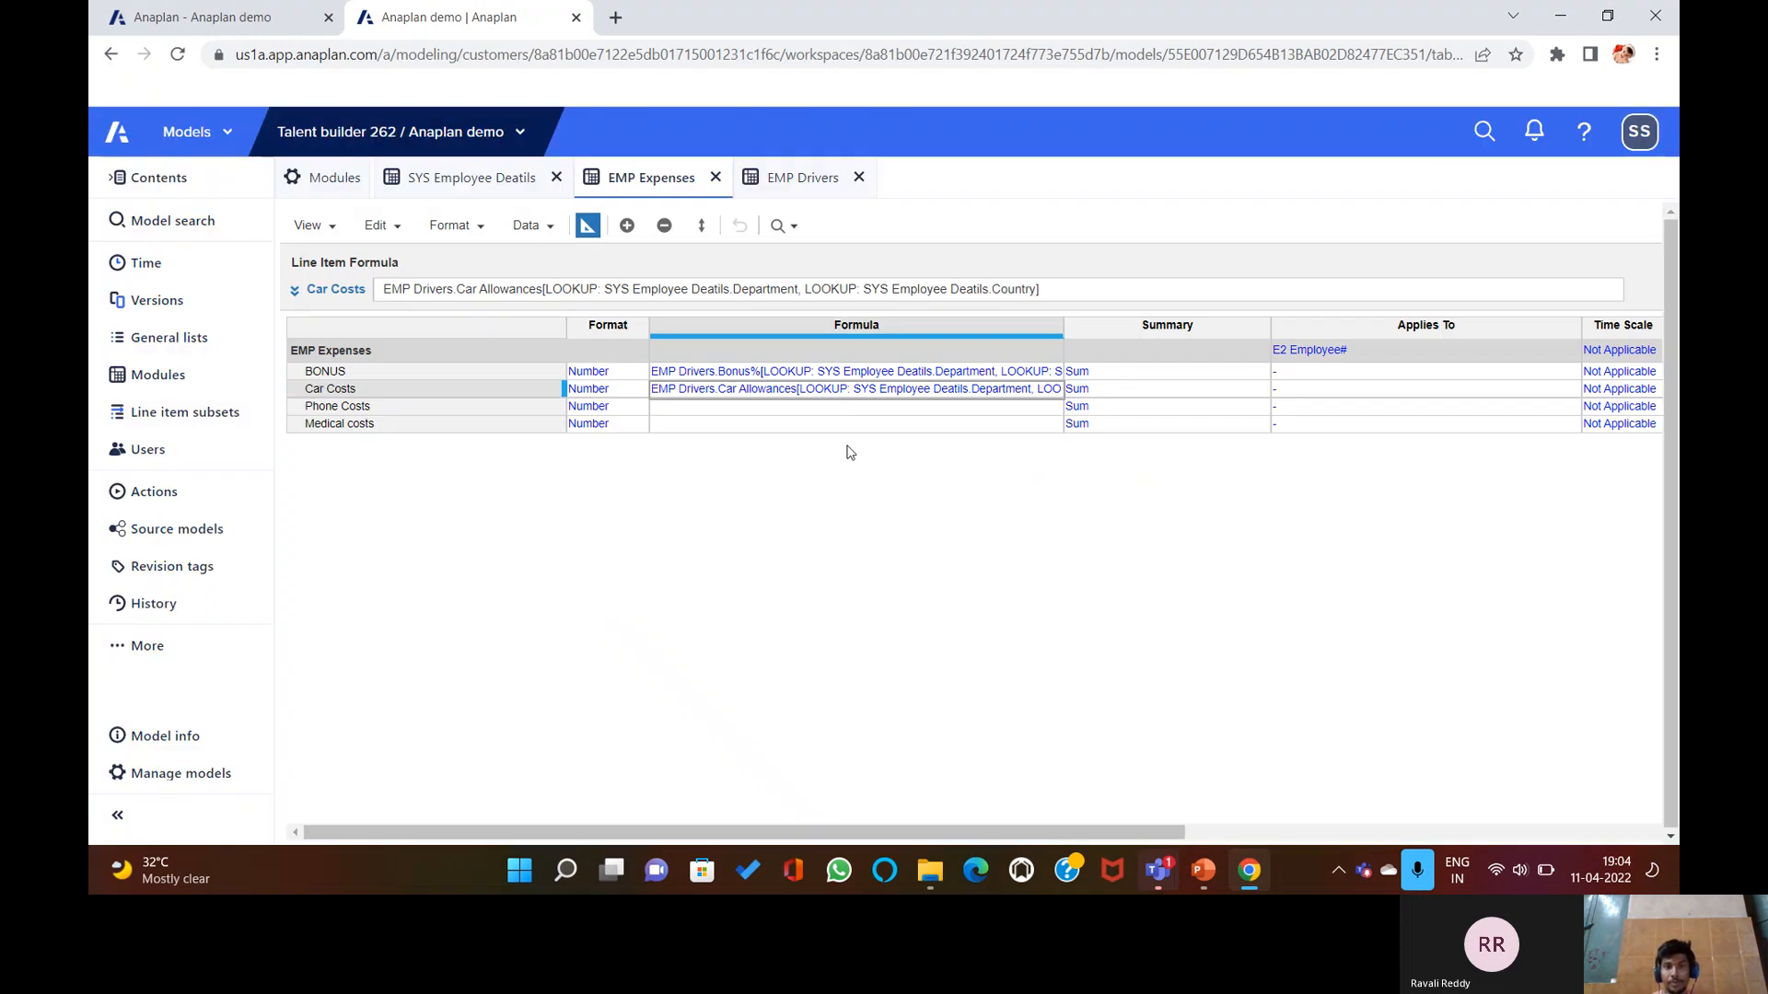
left_click(772, 421)
left_click(742, 405)
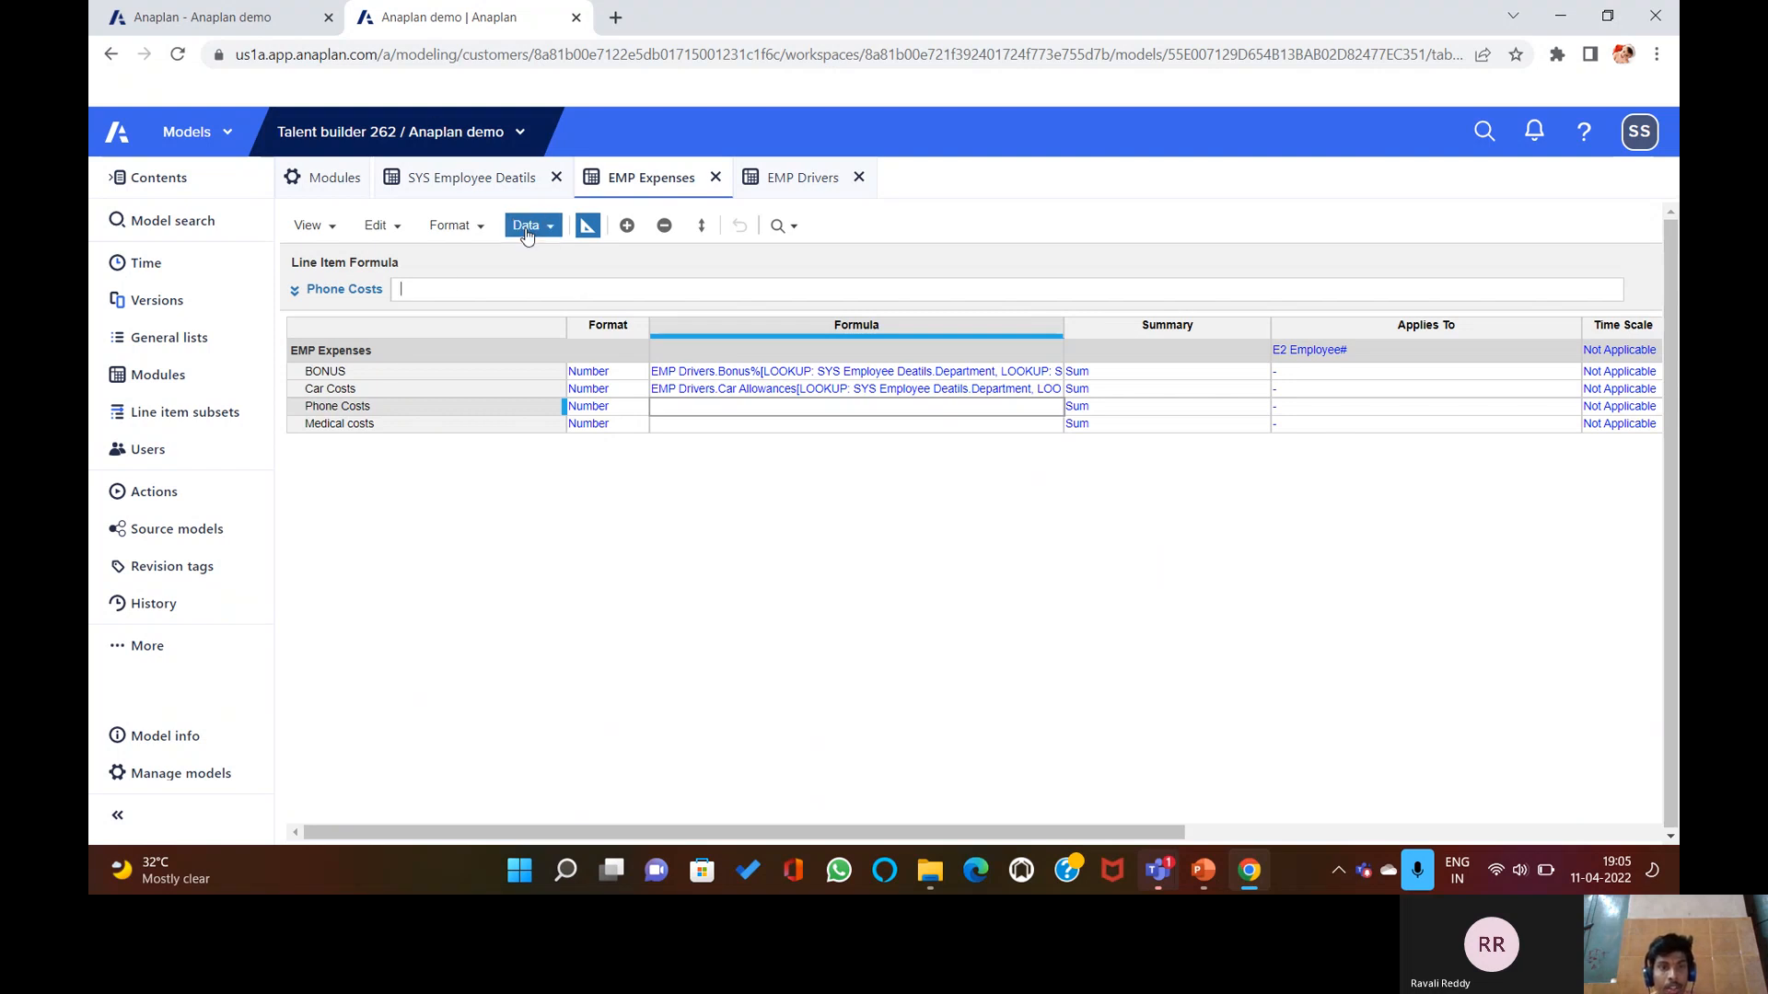
Apply Phone Costs = EMP Drivers.Phone Allowances looked up by SYS Employee Deatils Department and Country.
left_click(684, 293)
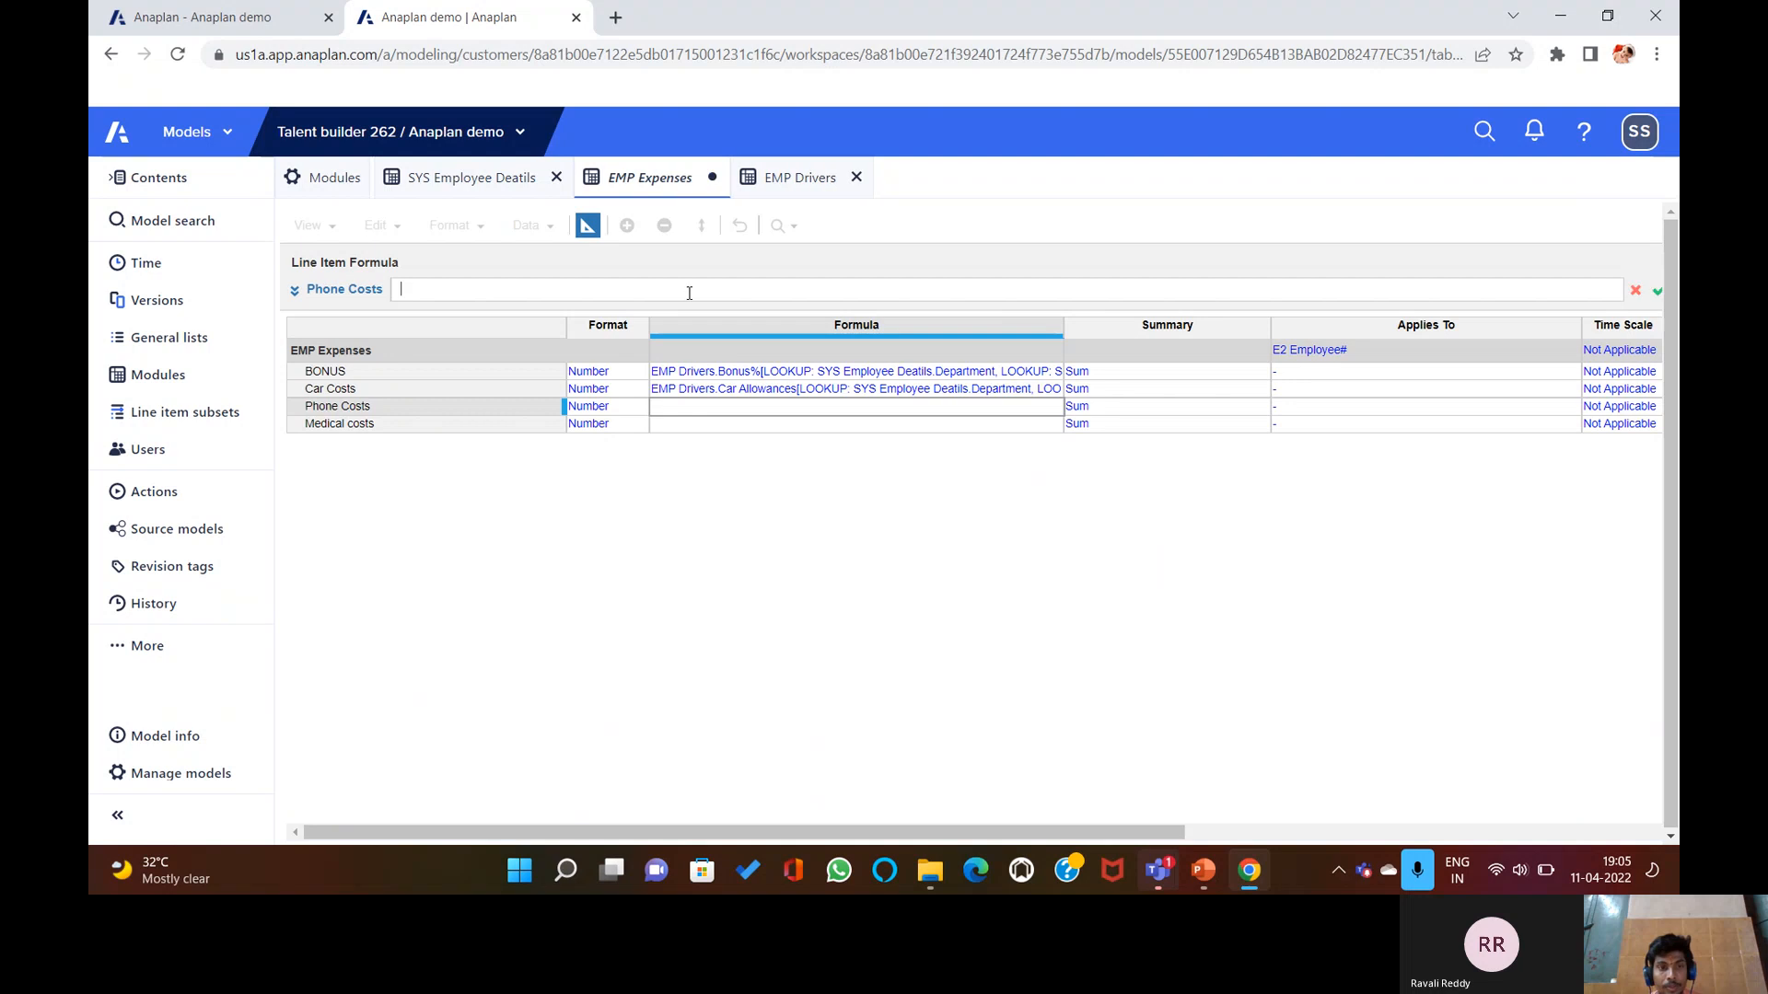
left_click(778, 177)
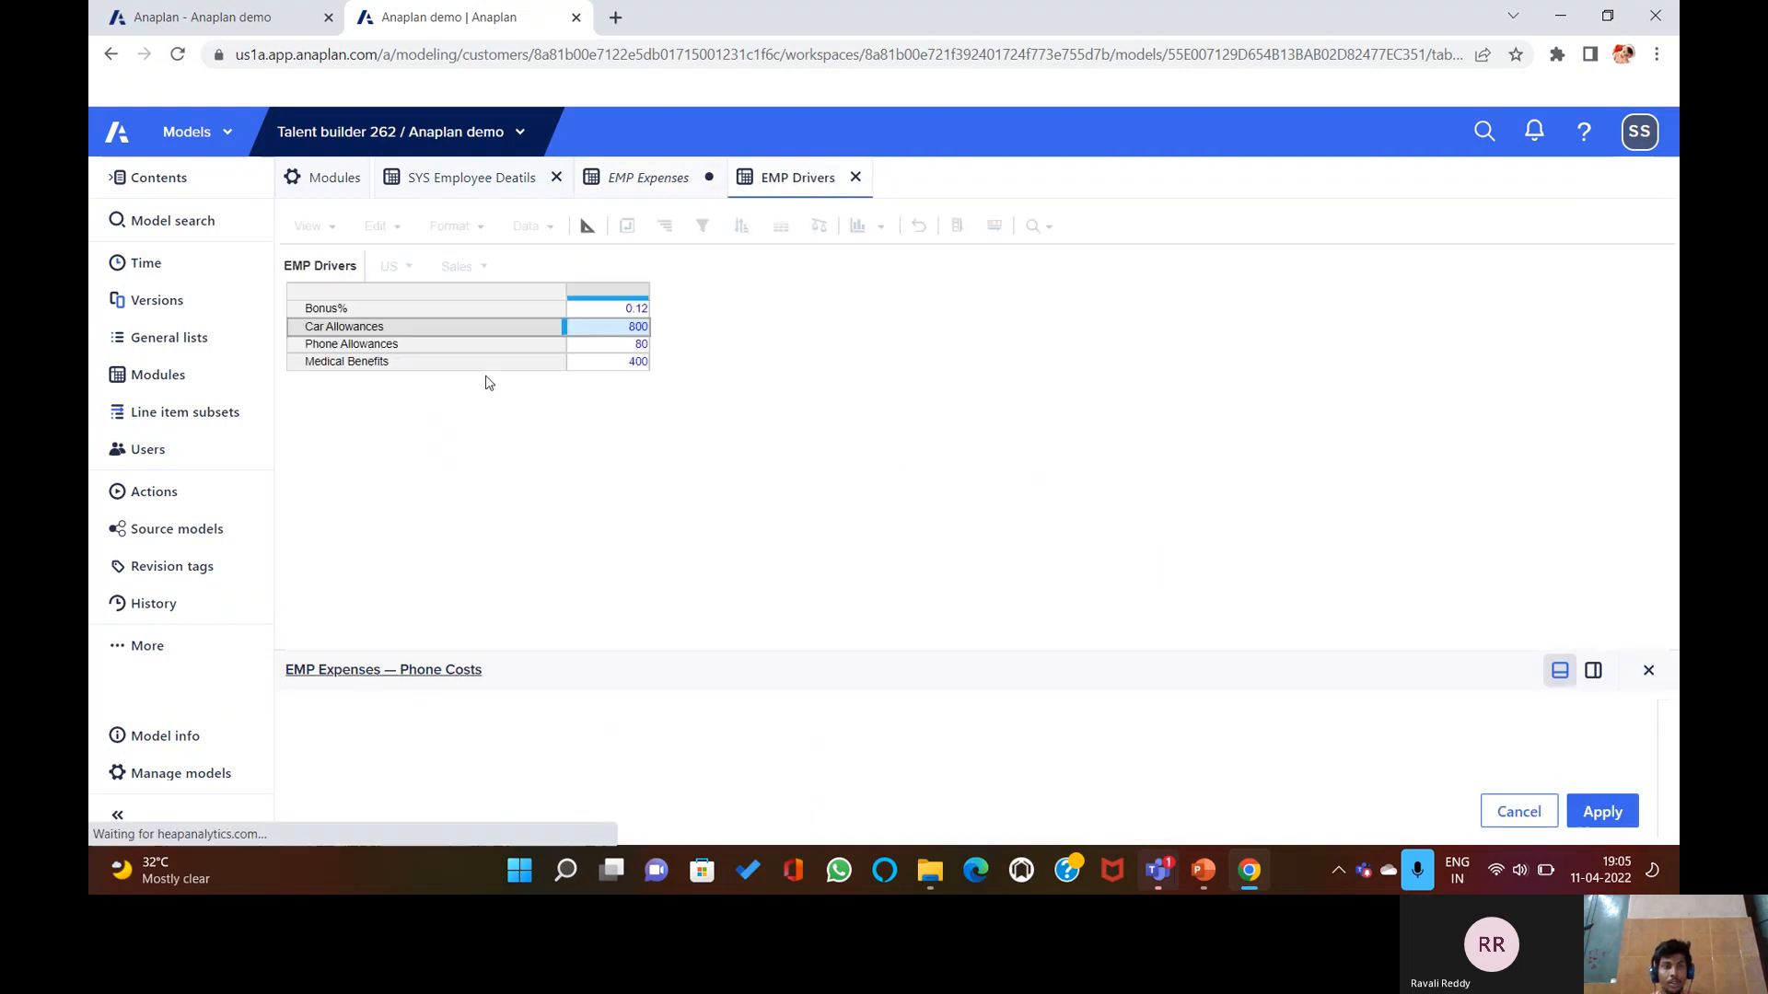
left_click(497, 345)
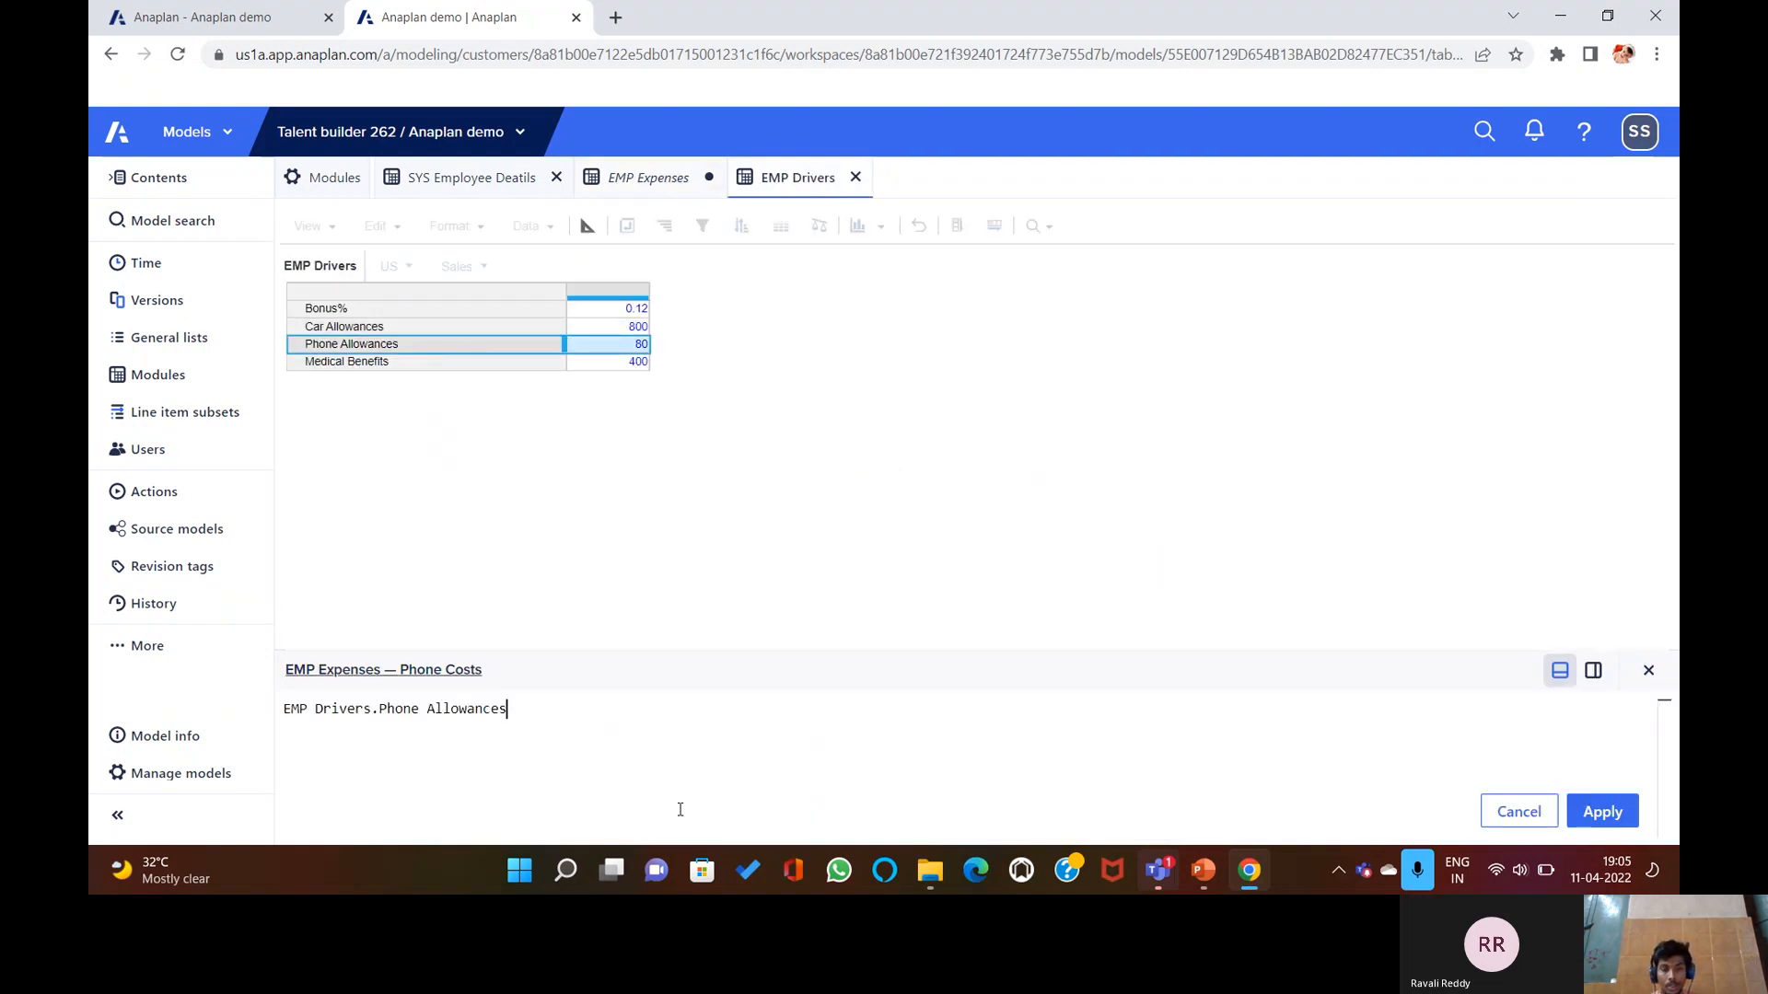
type("[]")
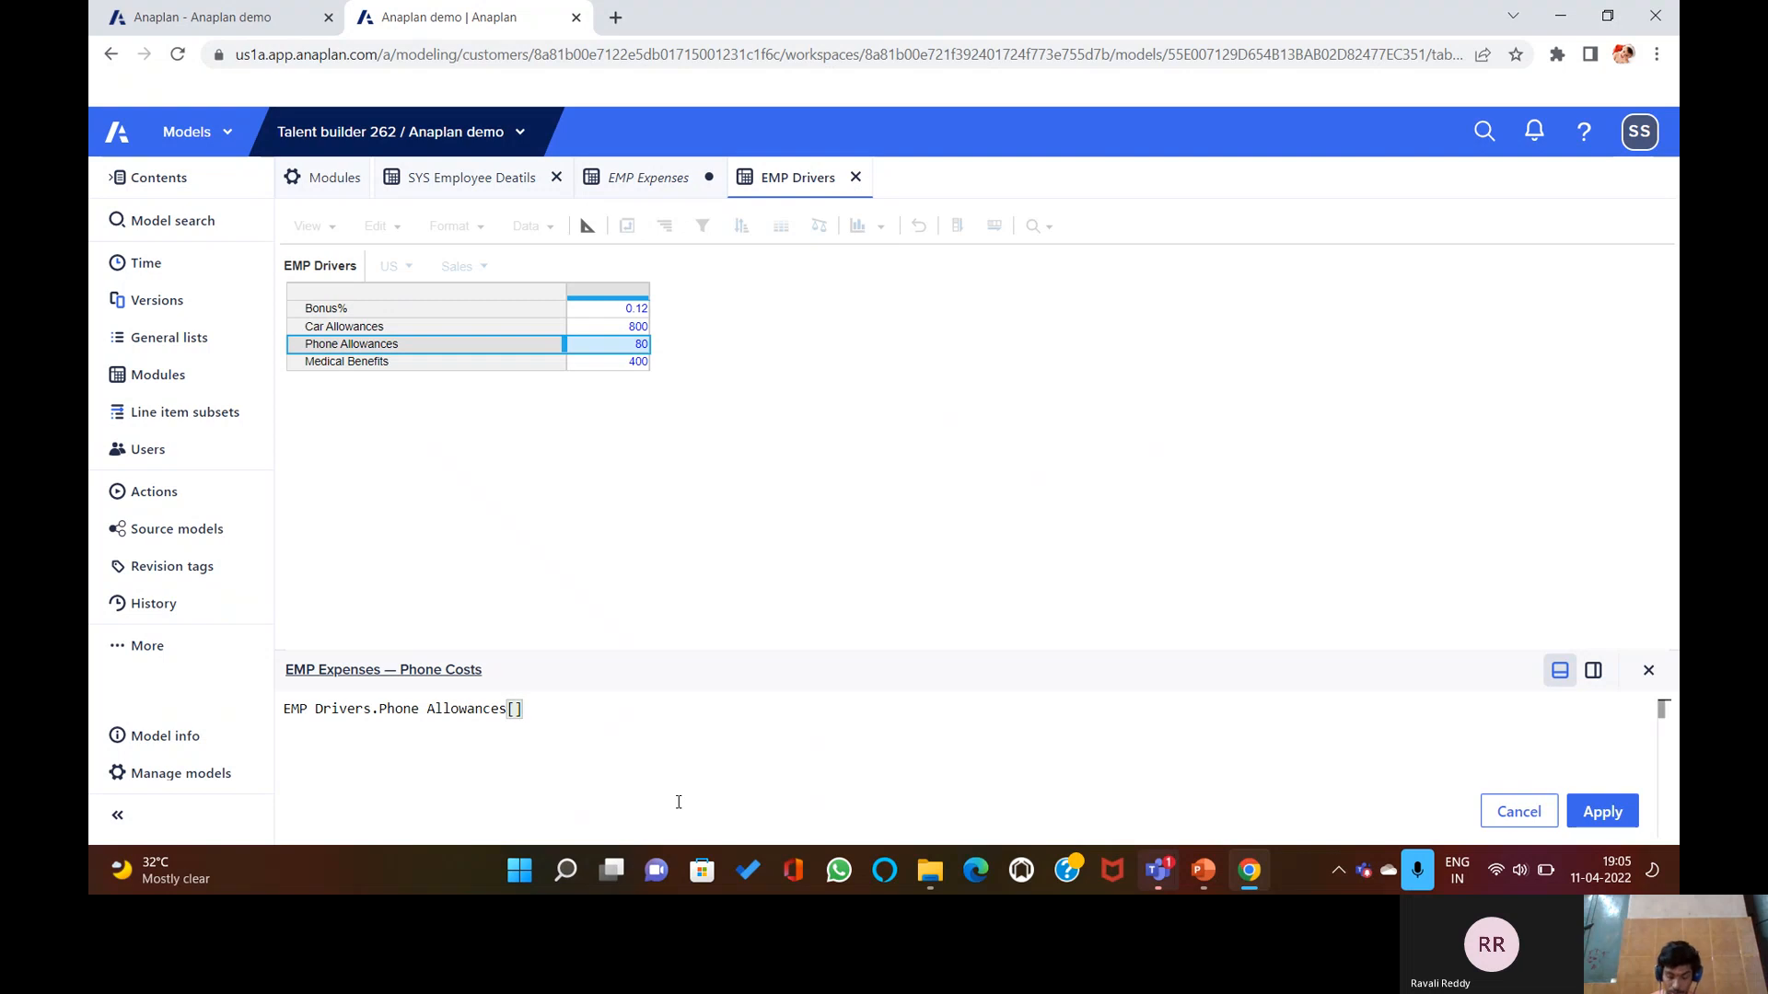
type("LOOKUP:")
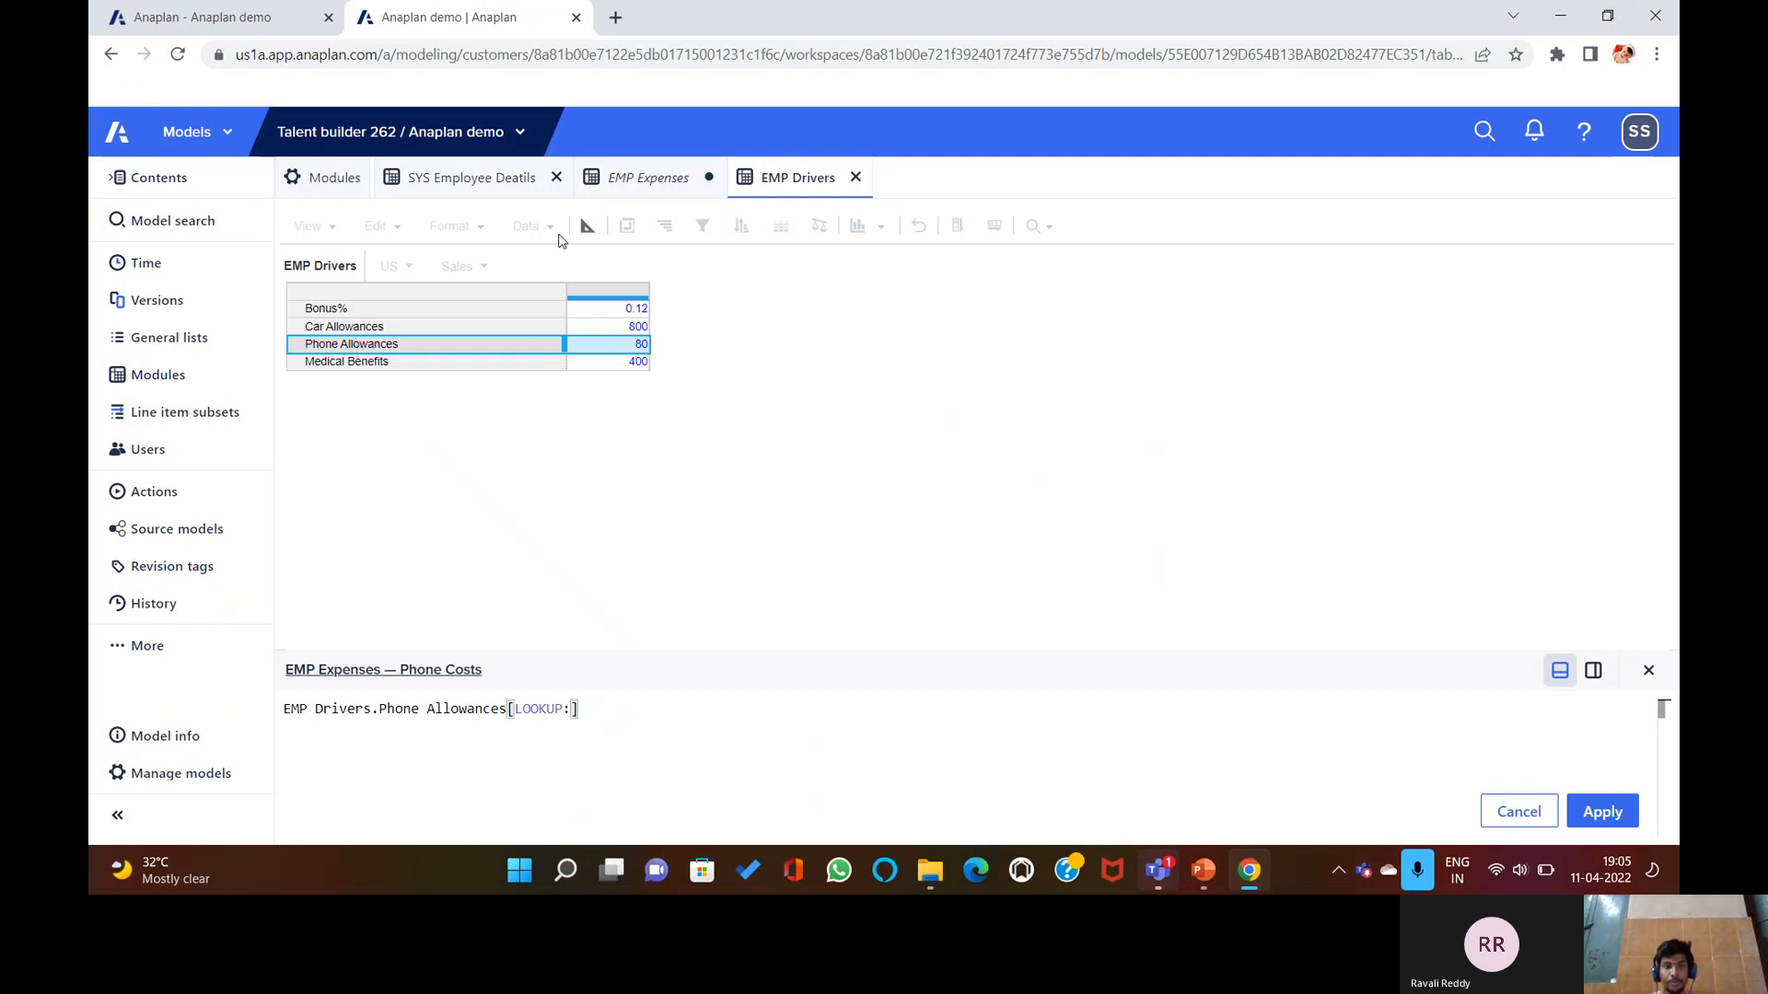
left_click(648, 176)
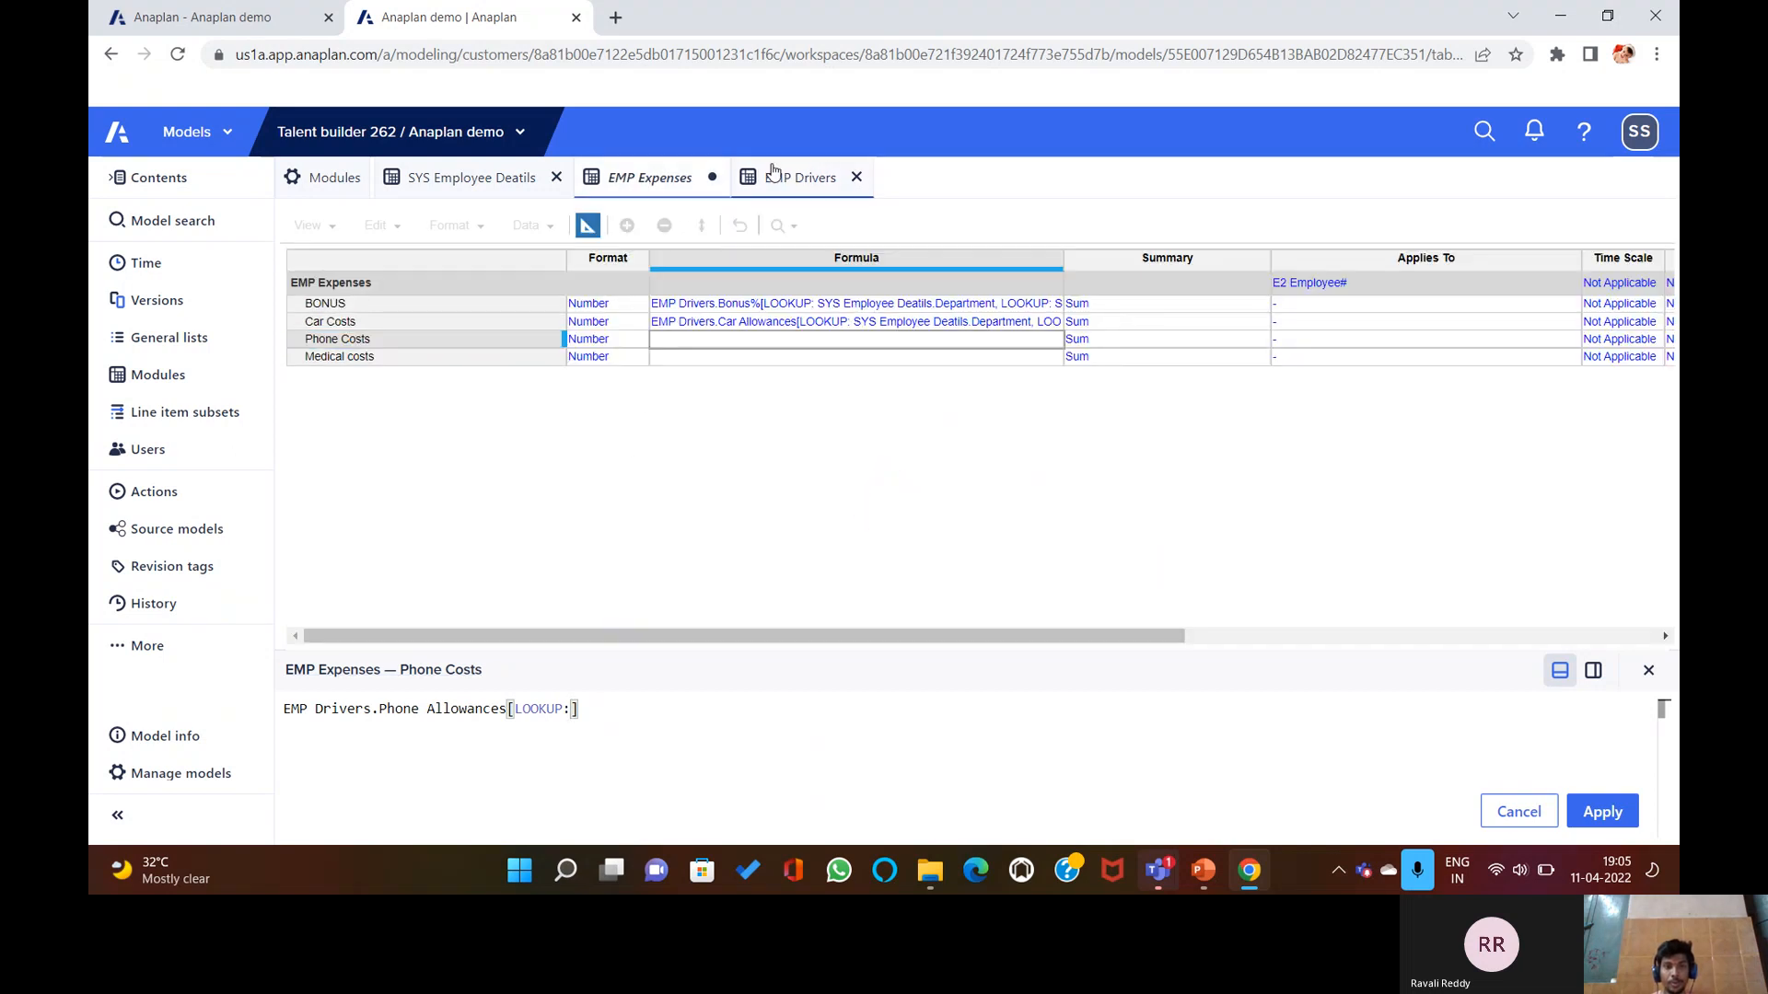
left_click(771, 173)
left_click(519, 179)
left_click(775, 293)
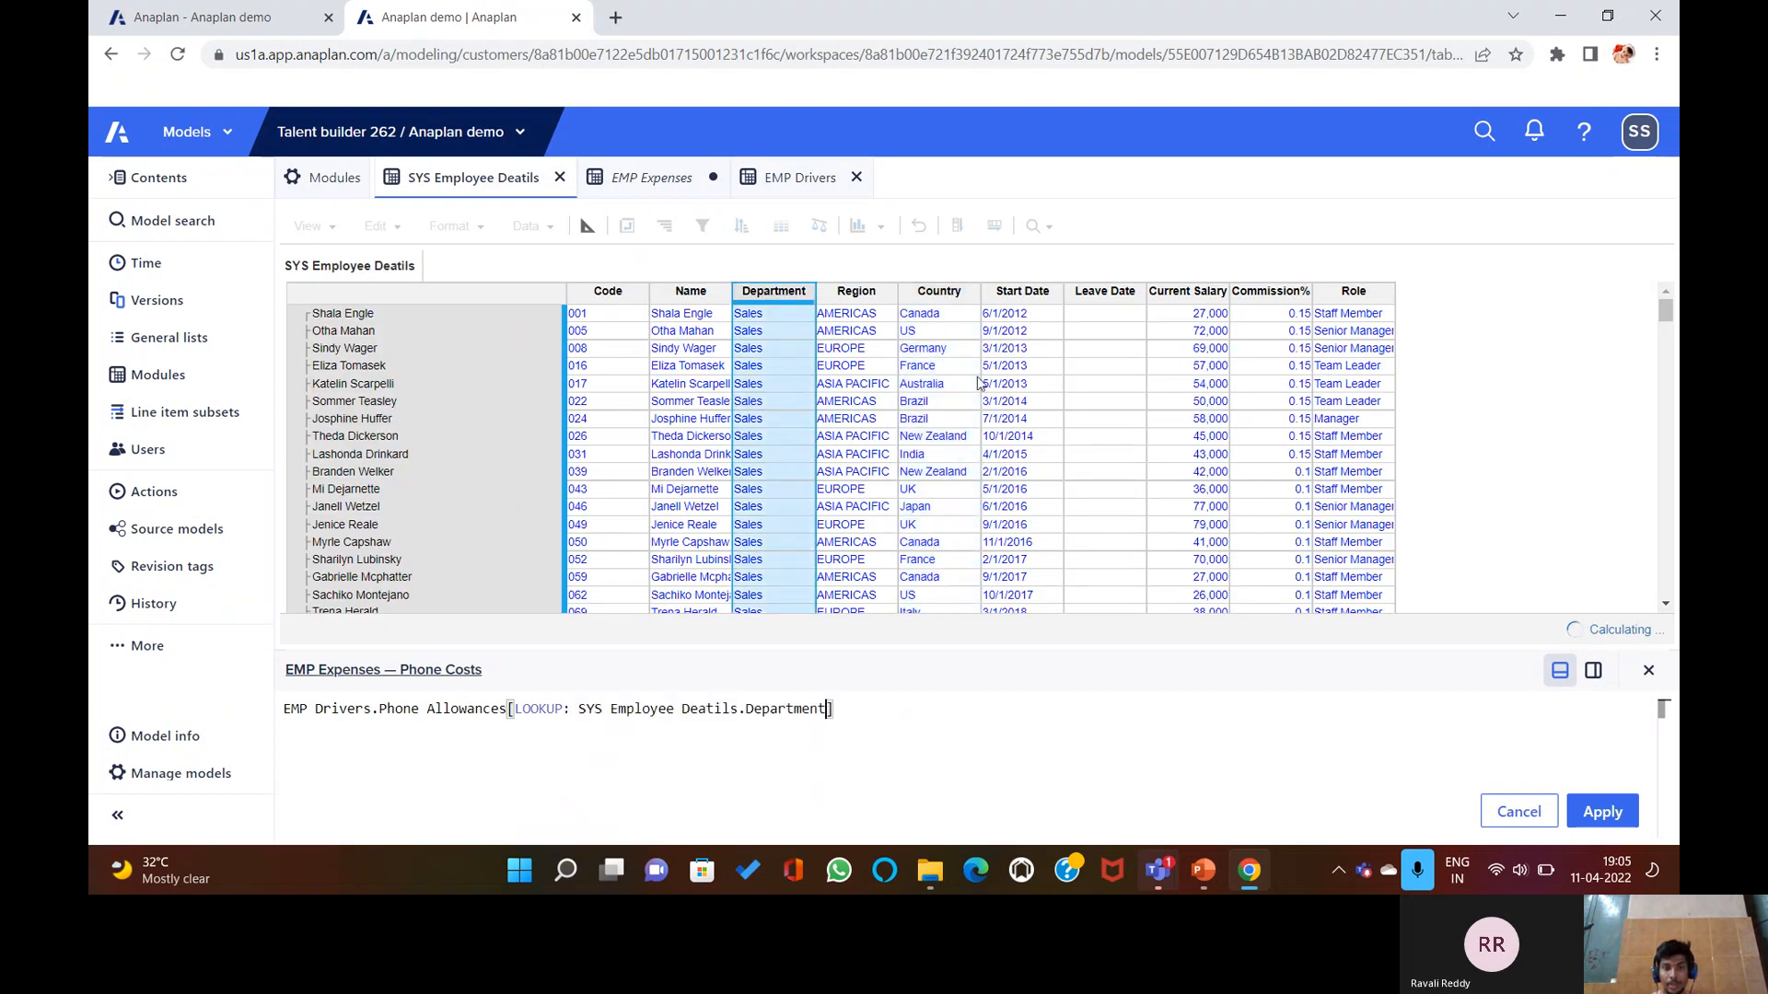
type(", LOO")
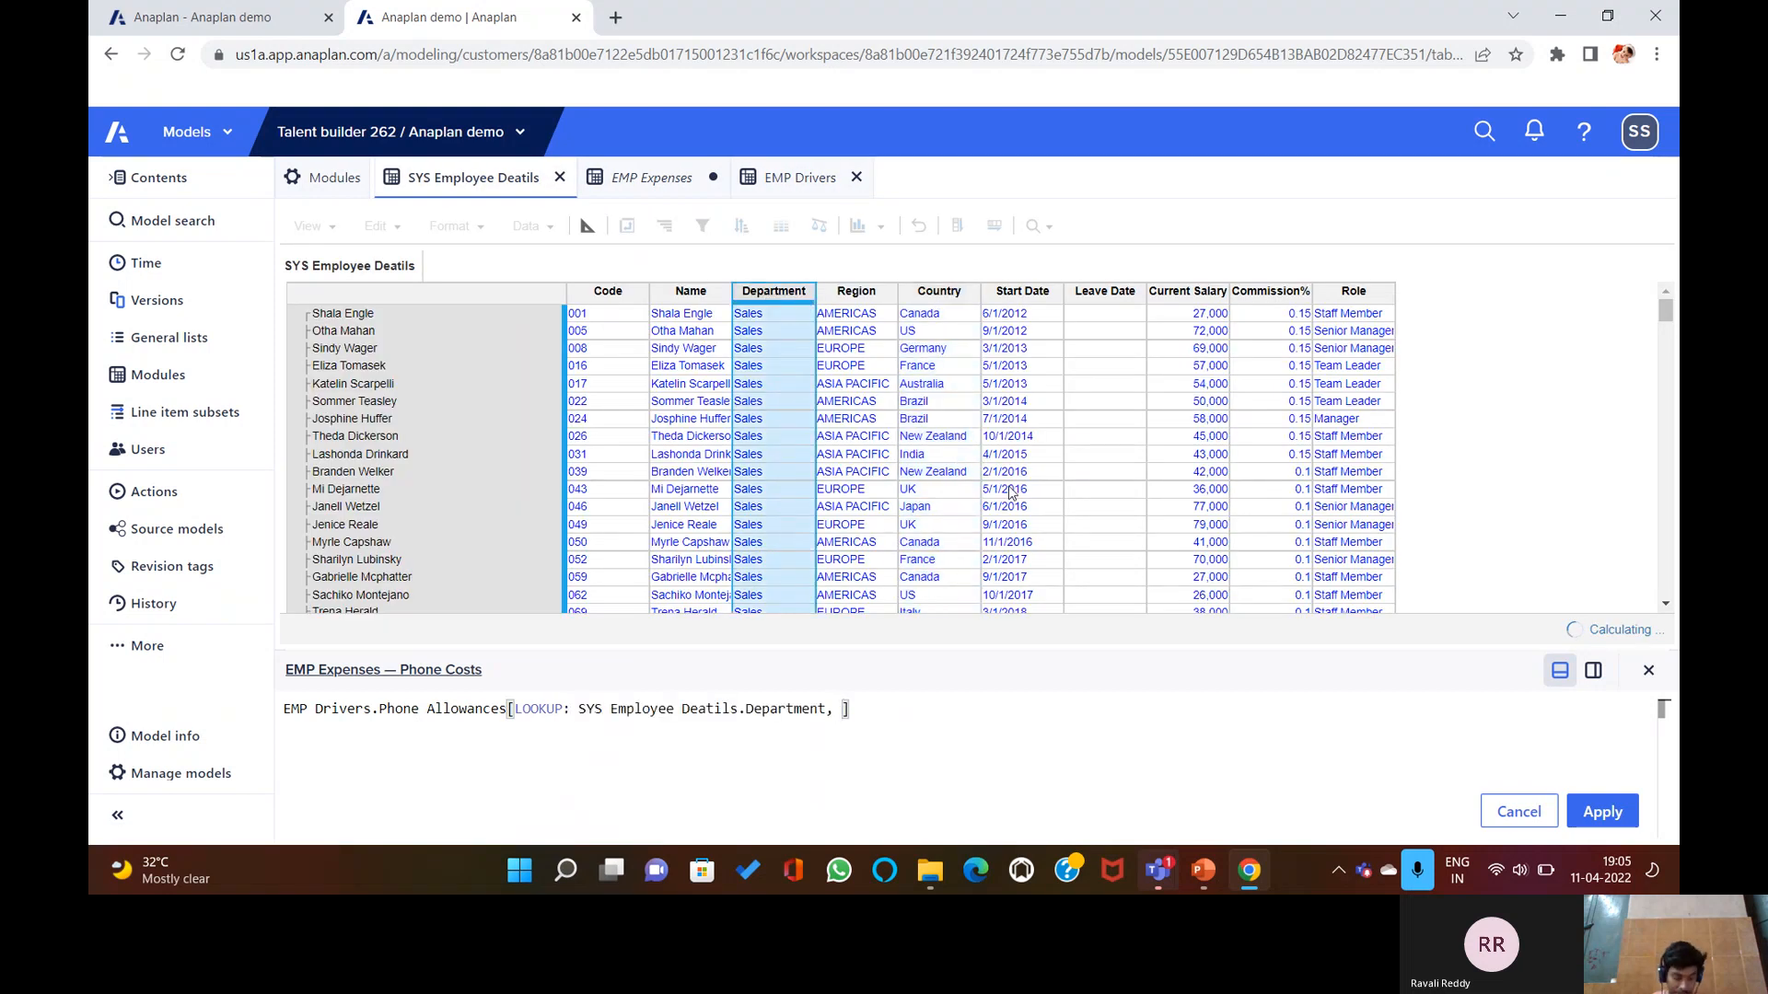
type("KUP:")
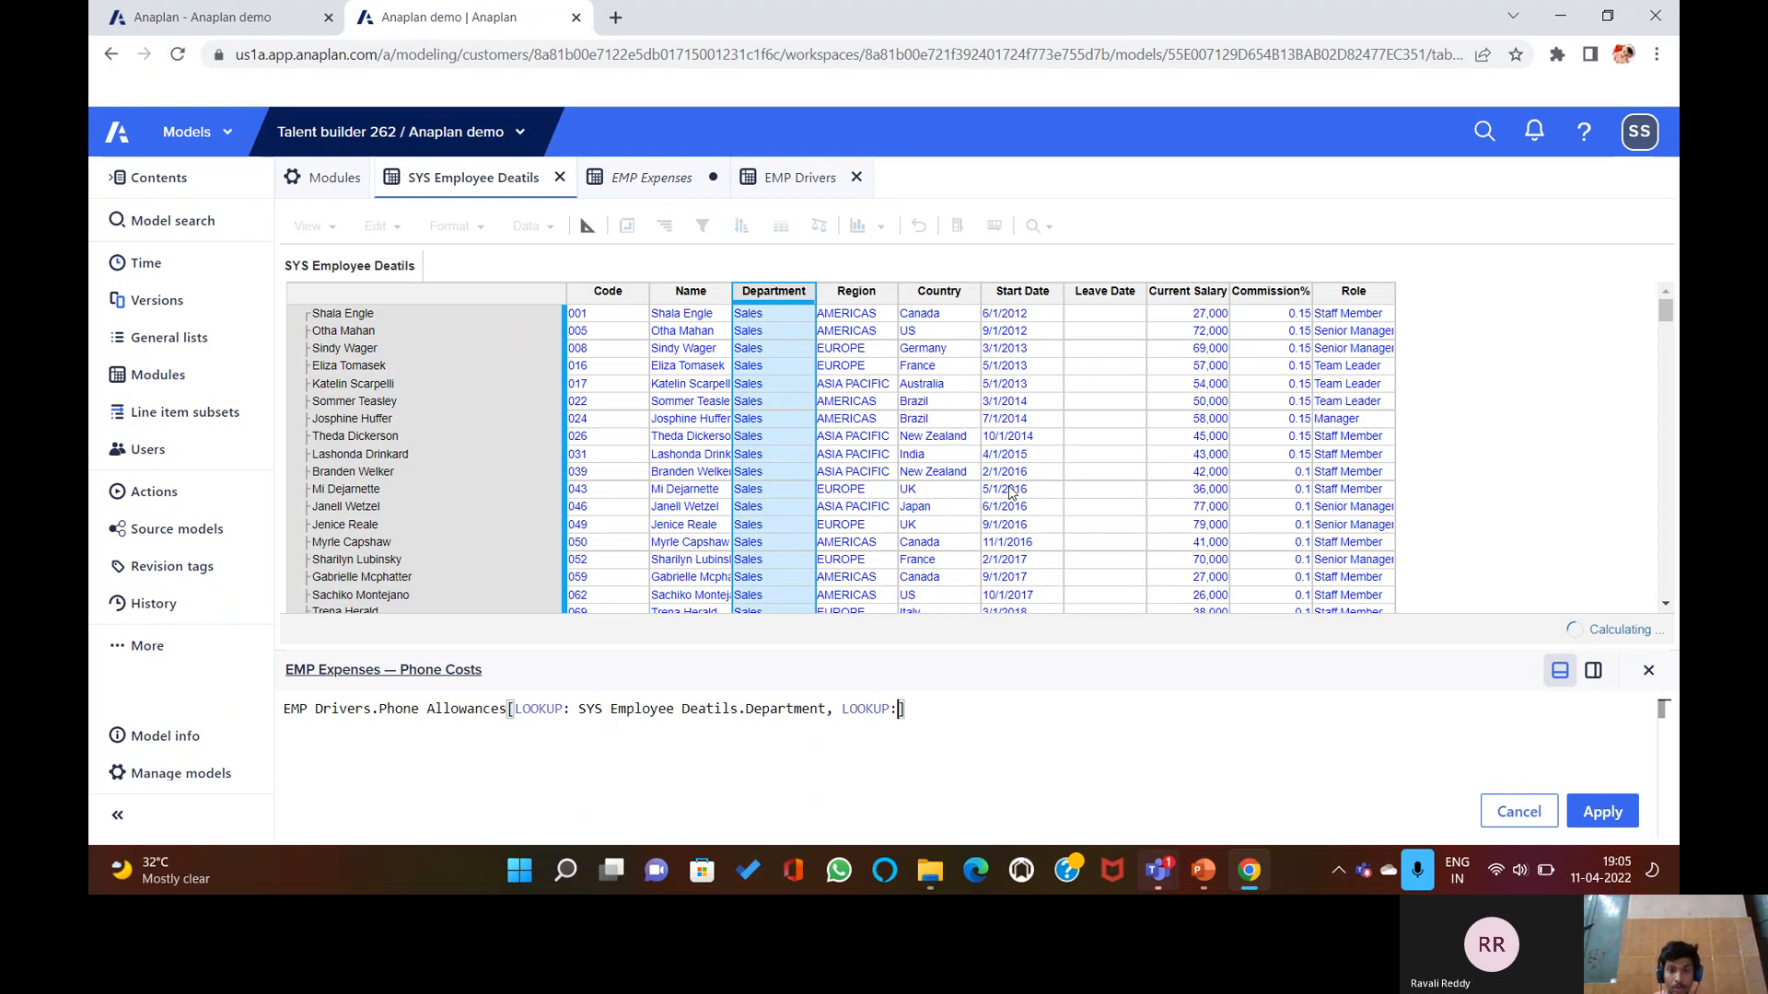
left_click(939, 291)
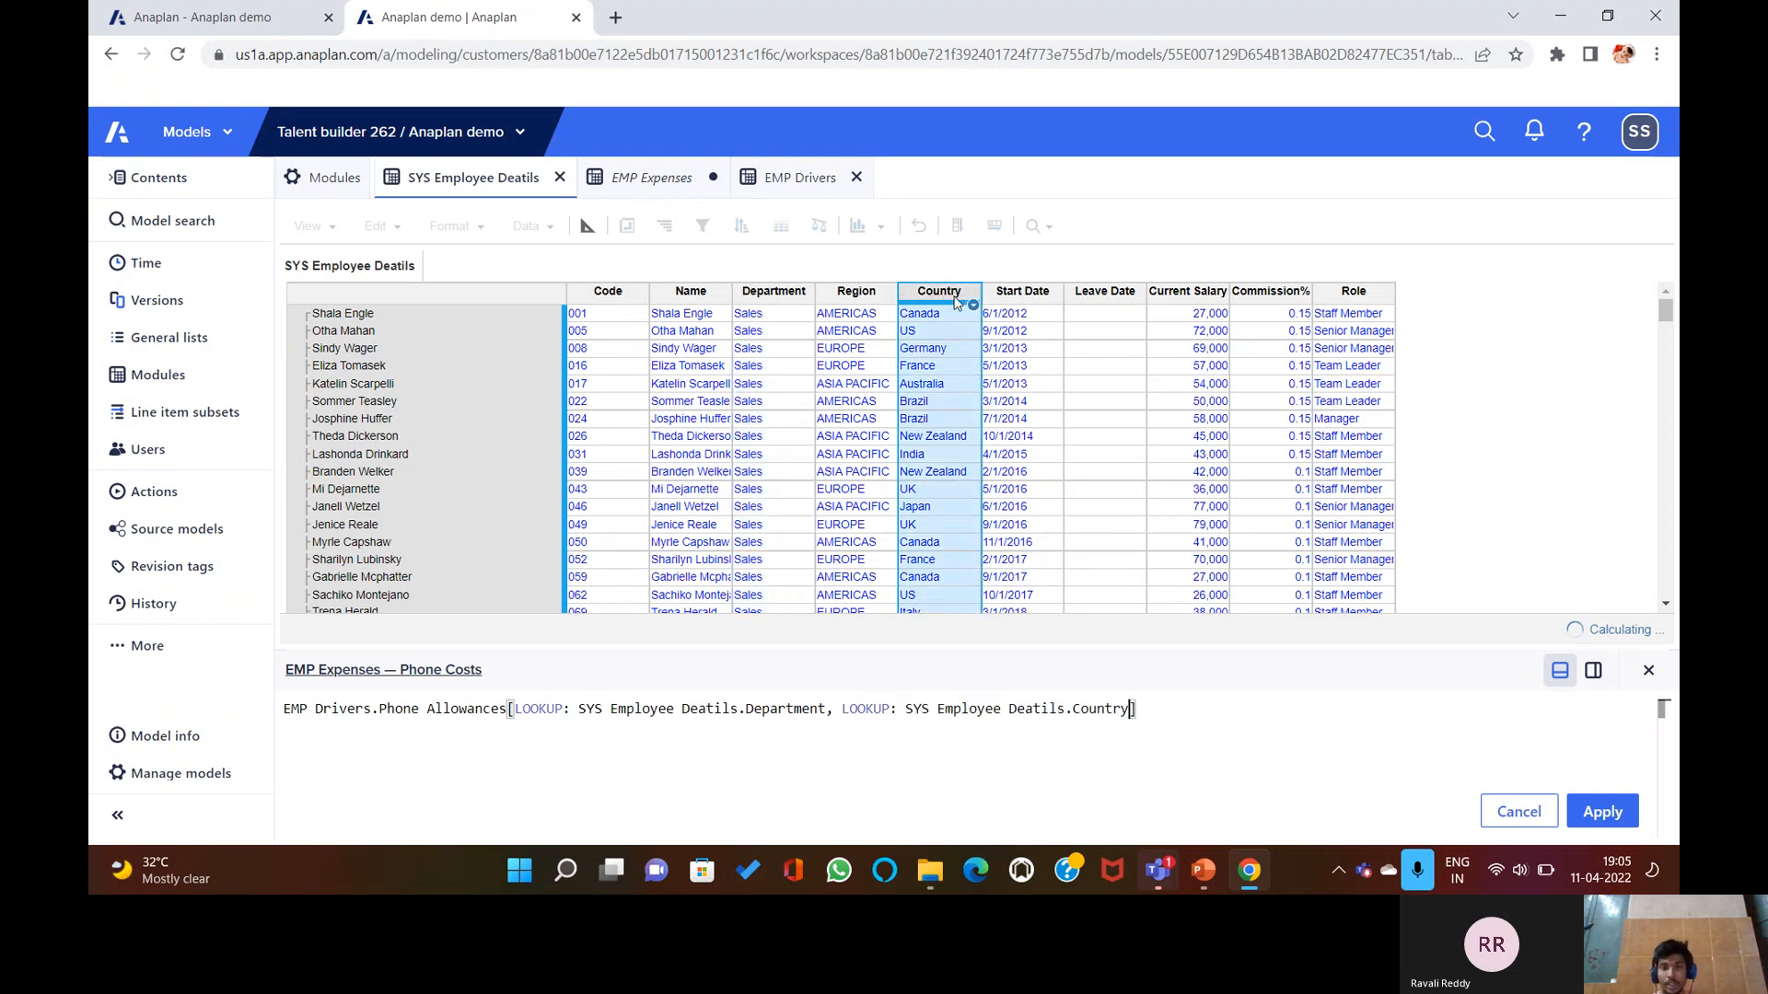
left_click(1600, 810)
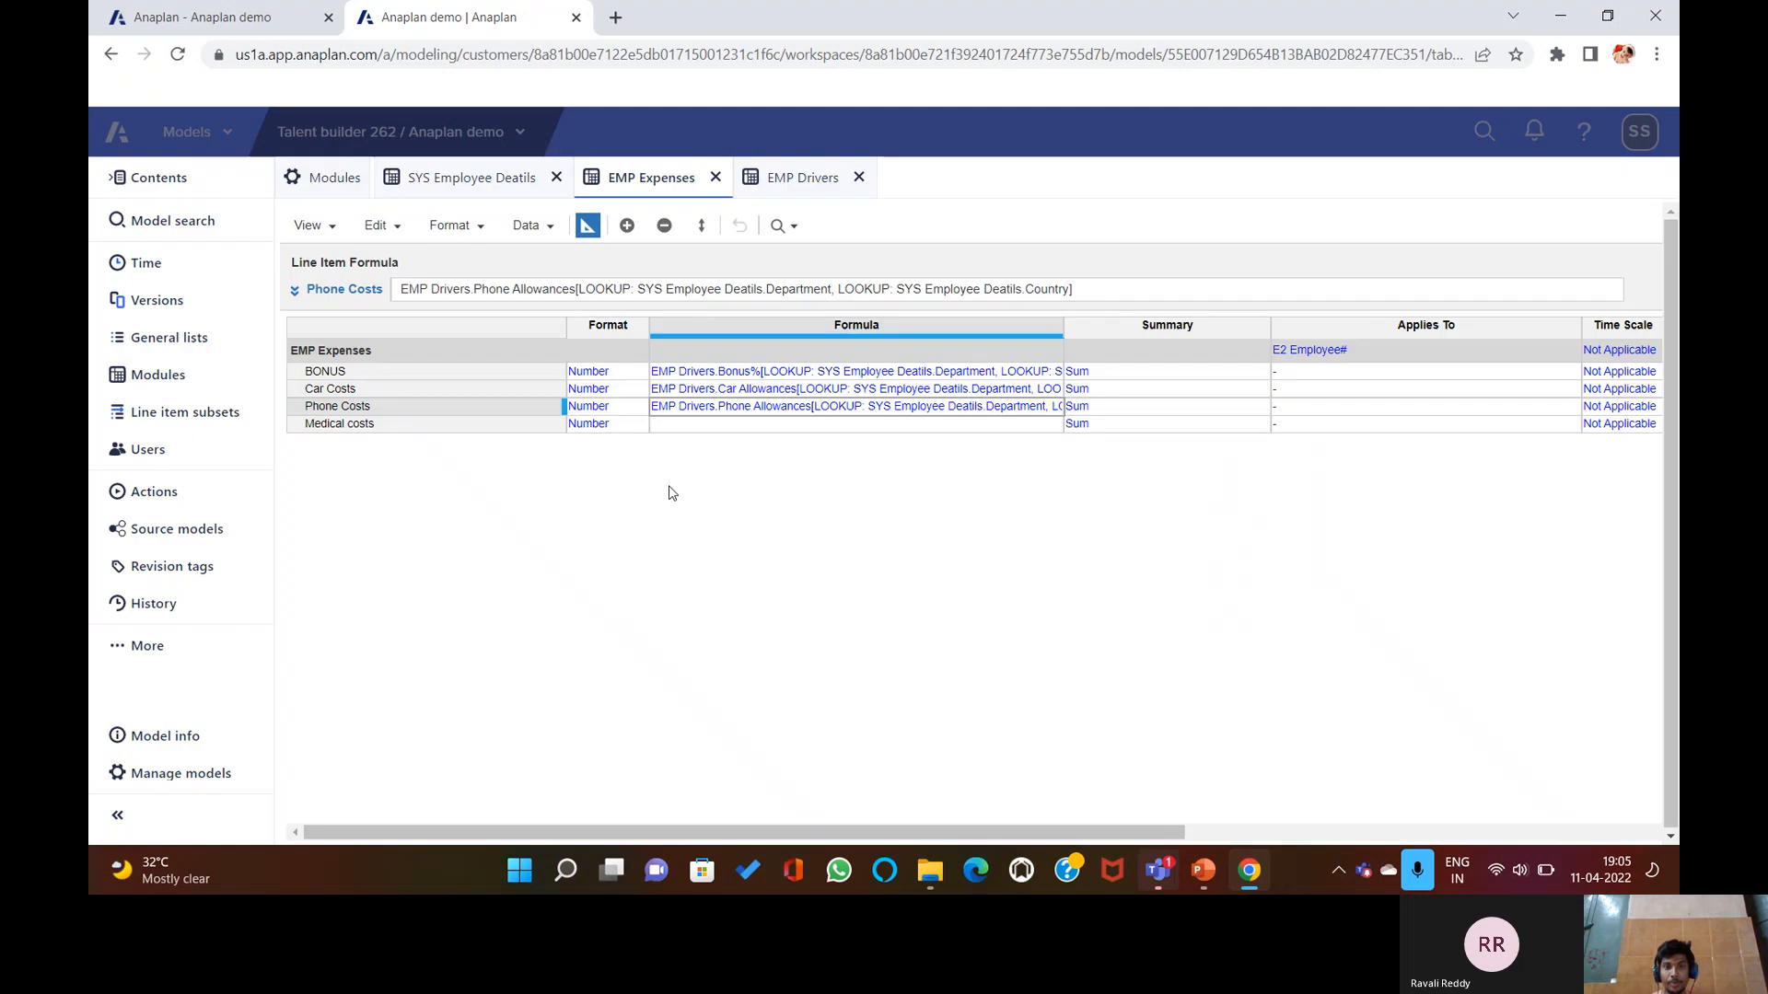
left_click(708, 425)
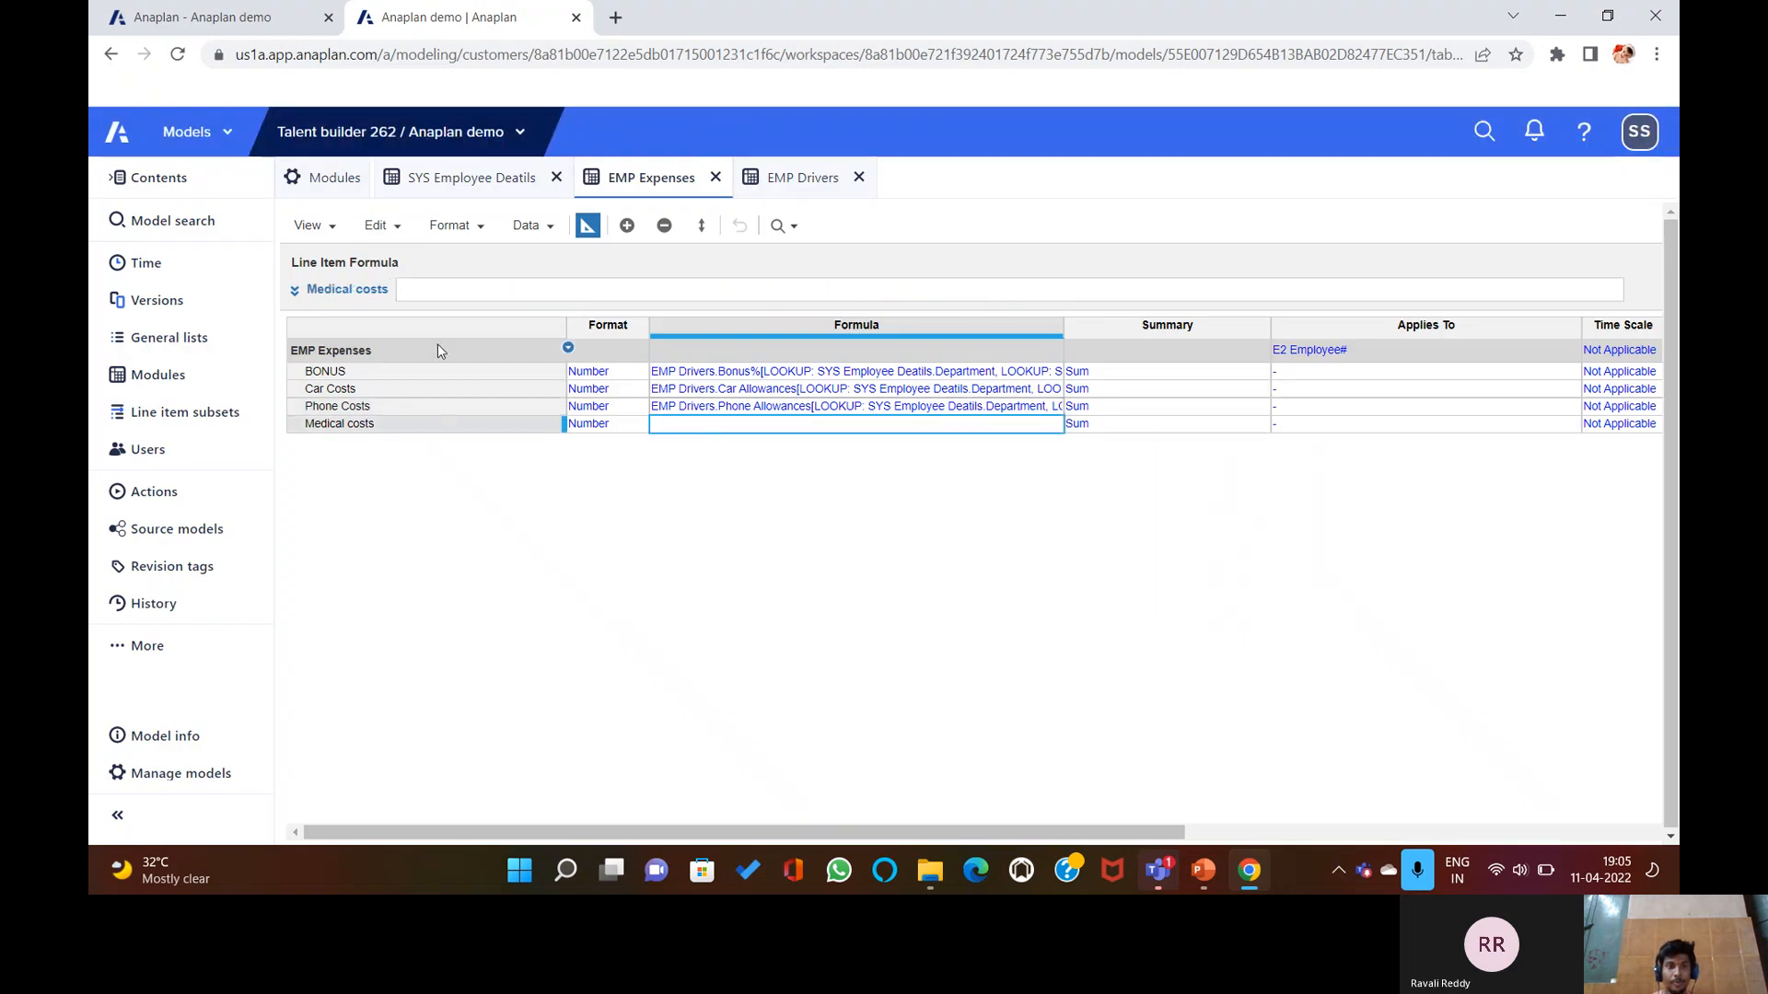
Save Medical costs = EMP Drivers.Medical Benefits[LOOKUP: Department, LOOKUP: Country] from SYS Employee Deatils.
left_click(465, 291)
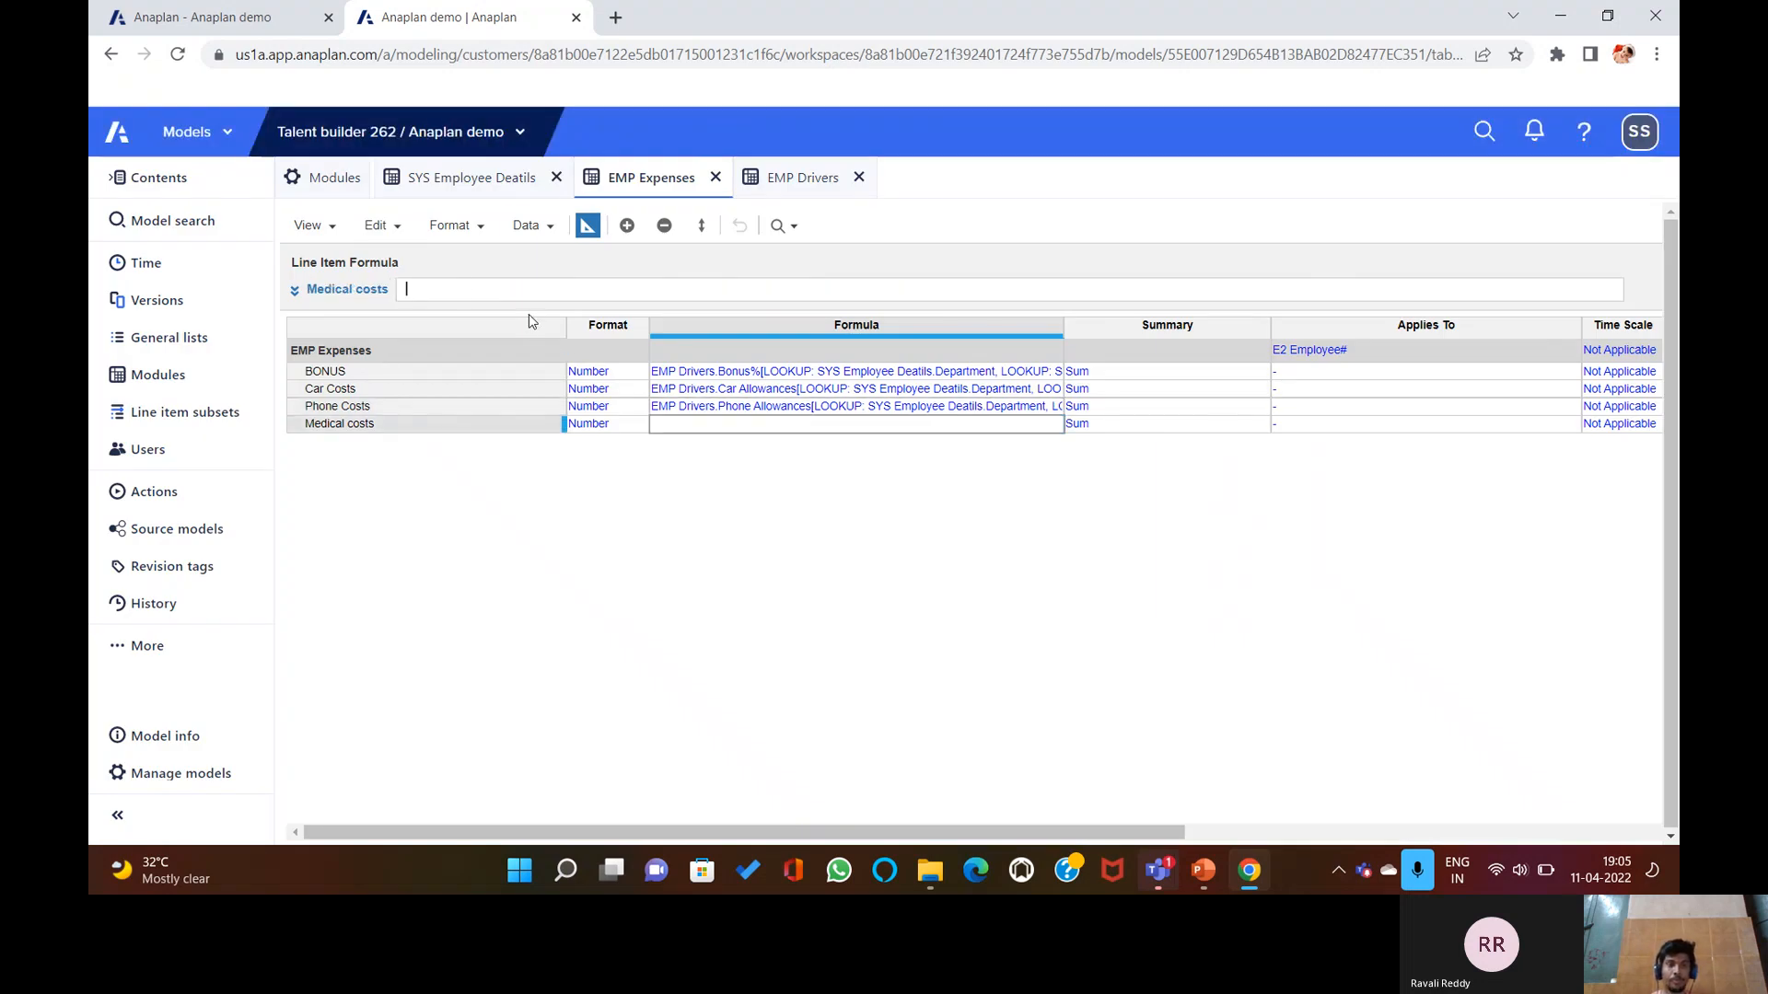
left_click(593, 287)
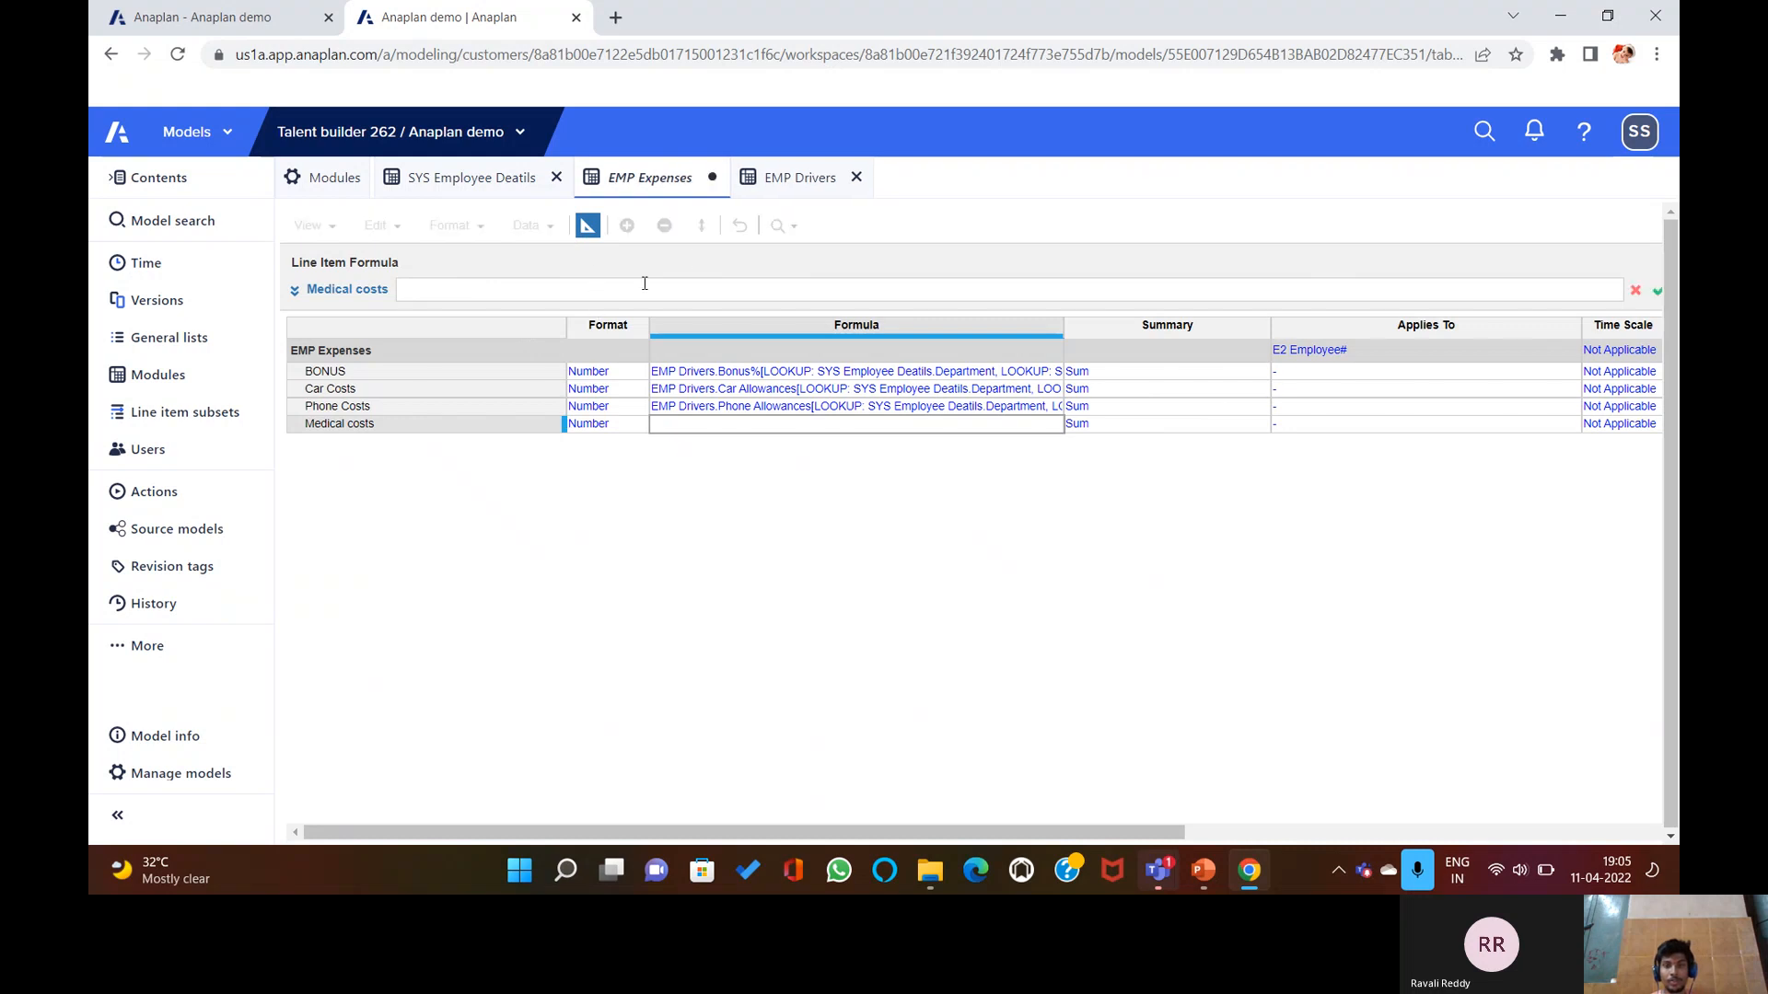
left_click(790, 181)
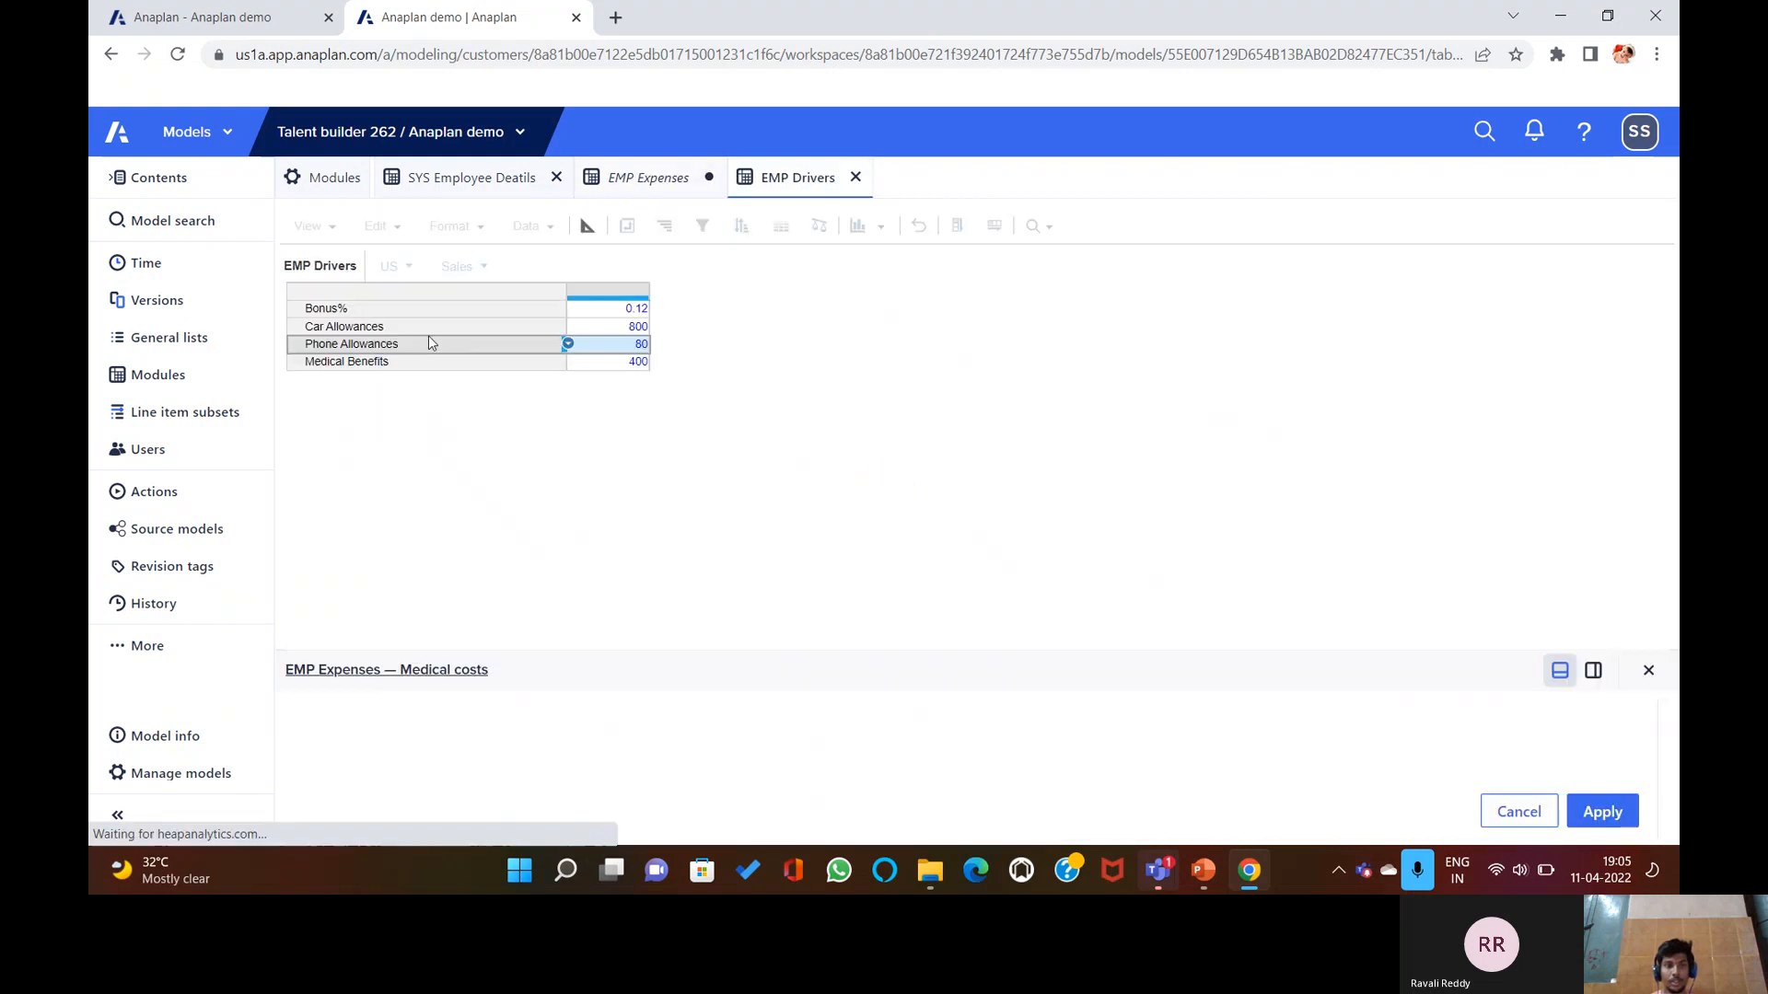
left_click(433, 361)
type("[]")
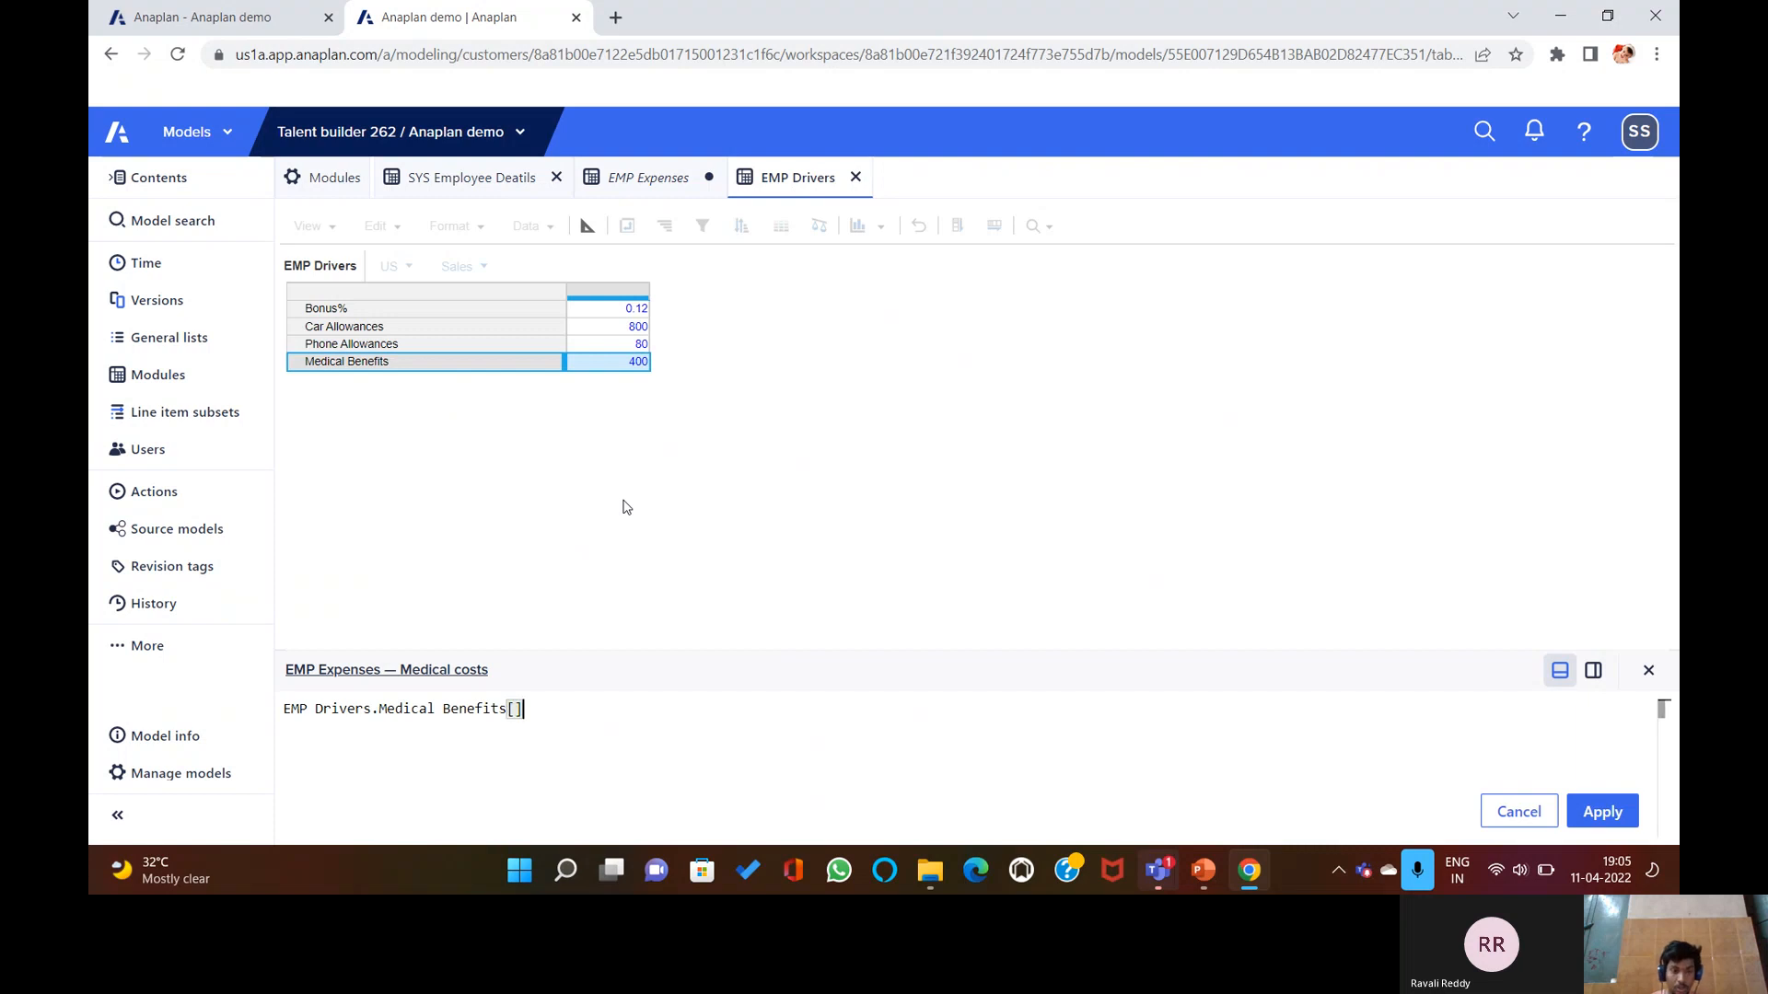
type("LOO")
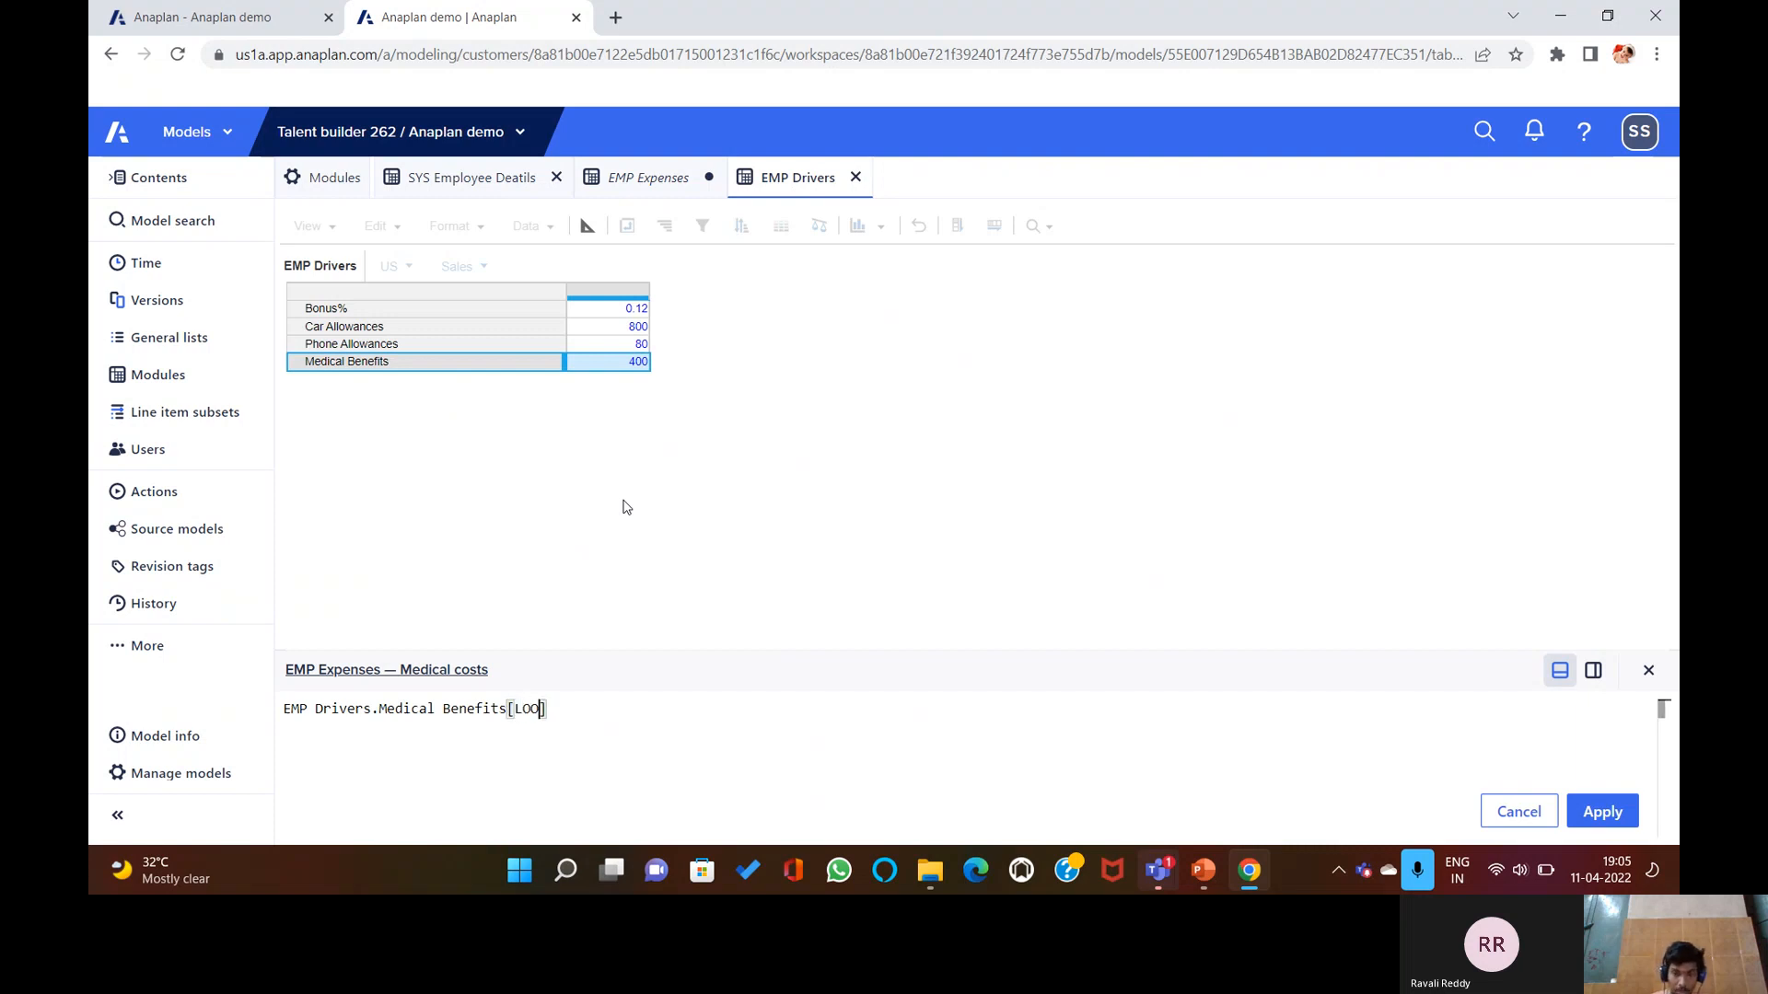
type("KUP:")
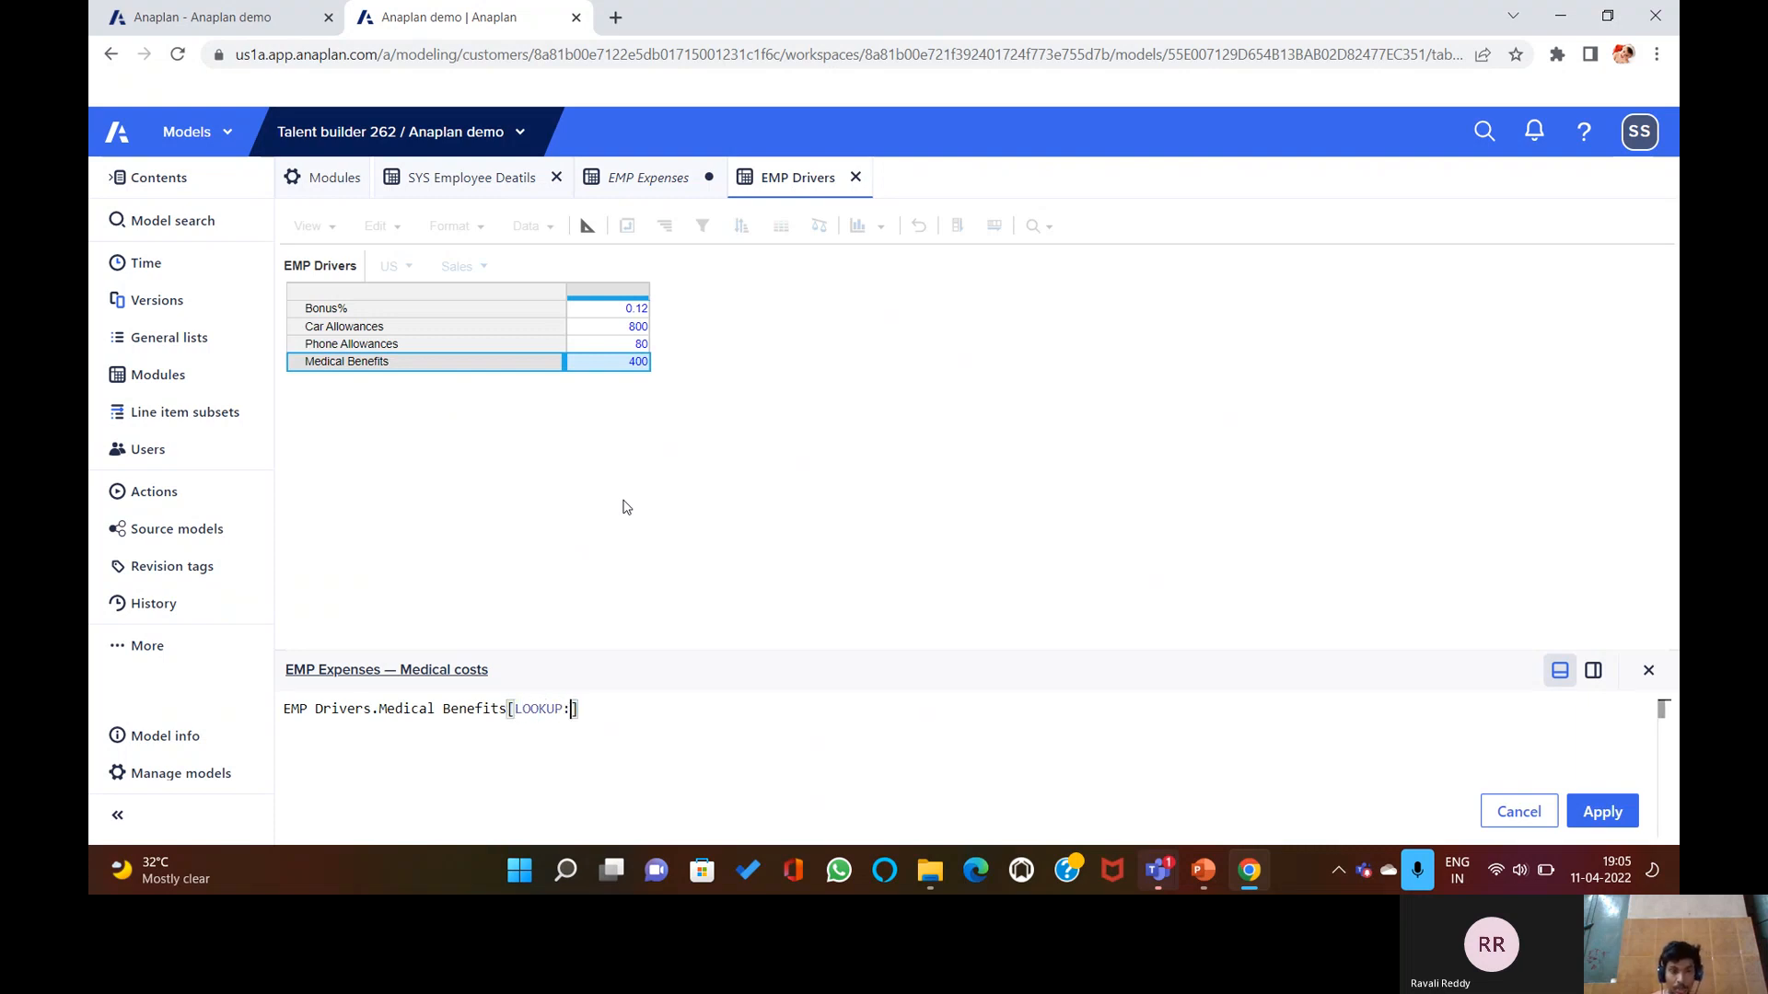
left_click(488, 180)
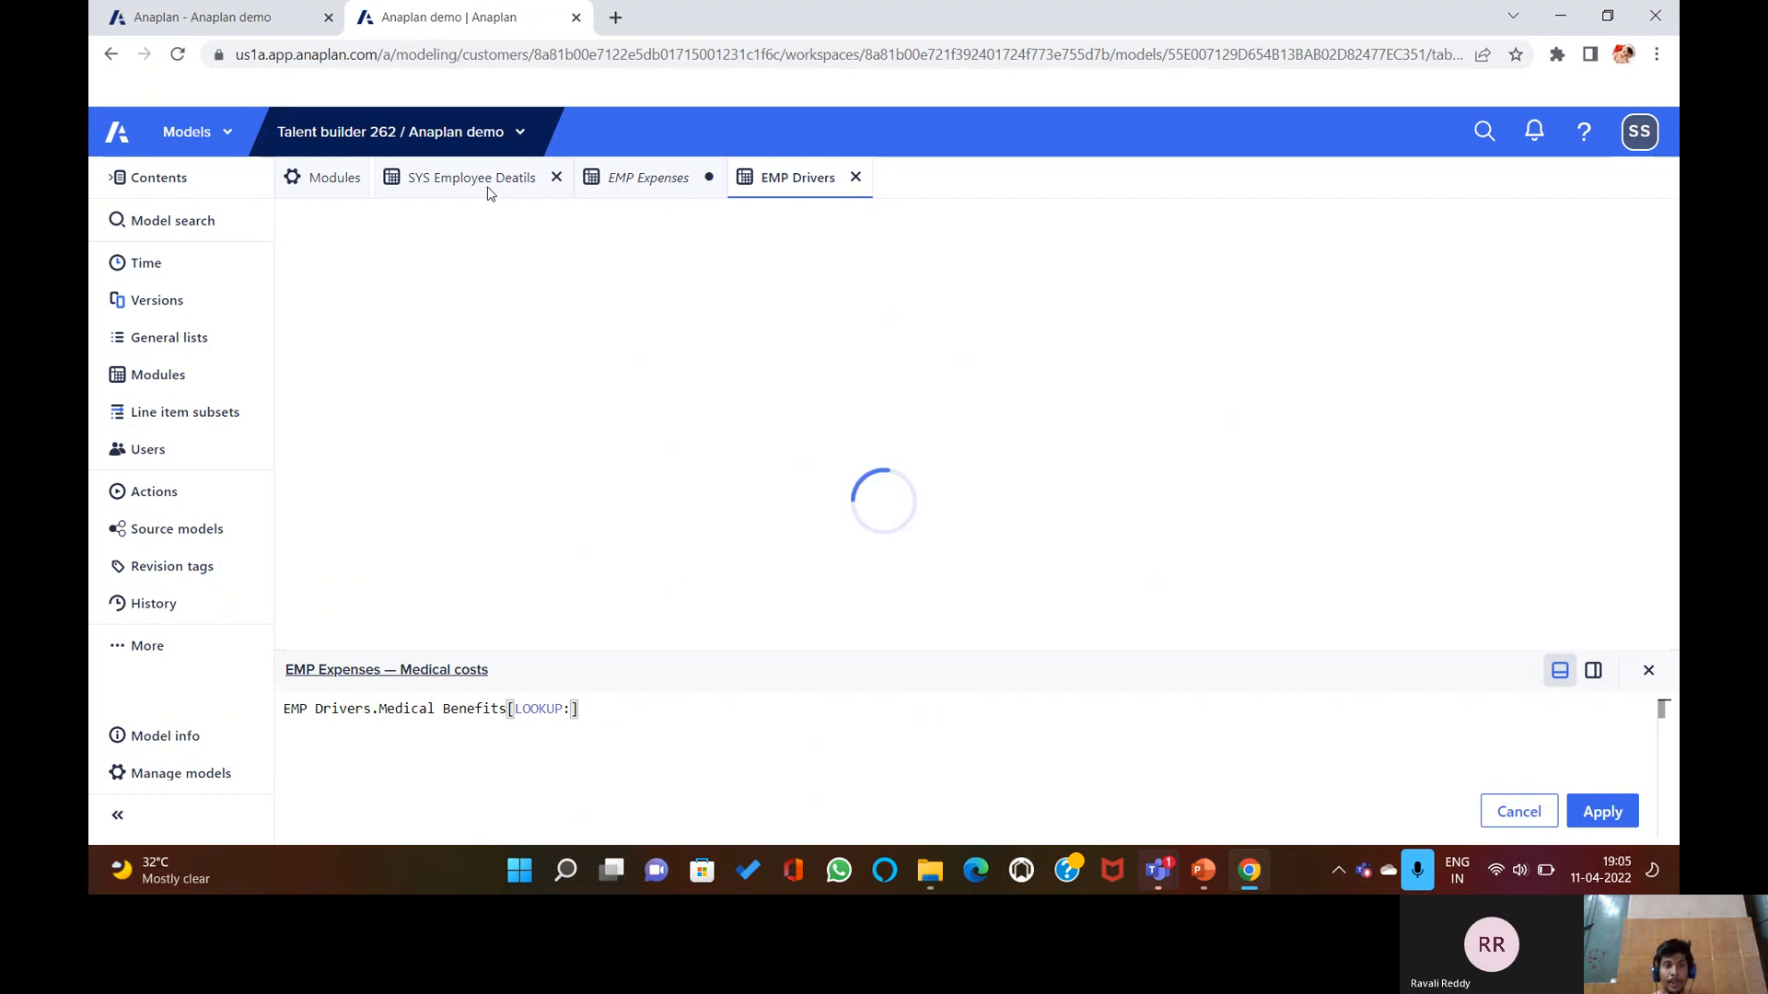
left_click(760, 300)
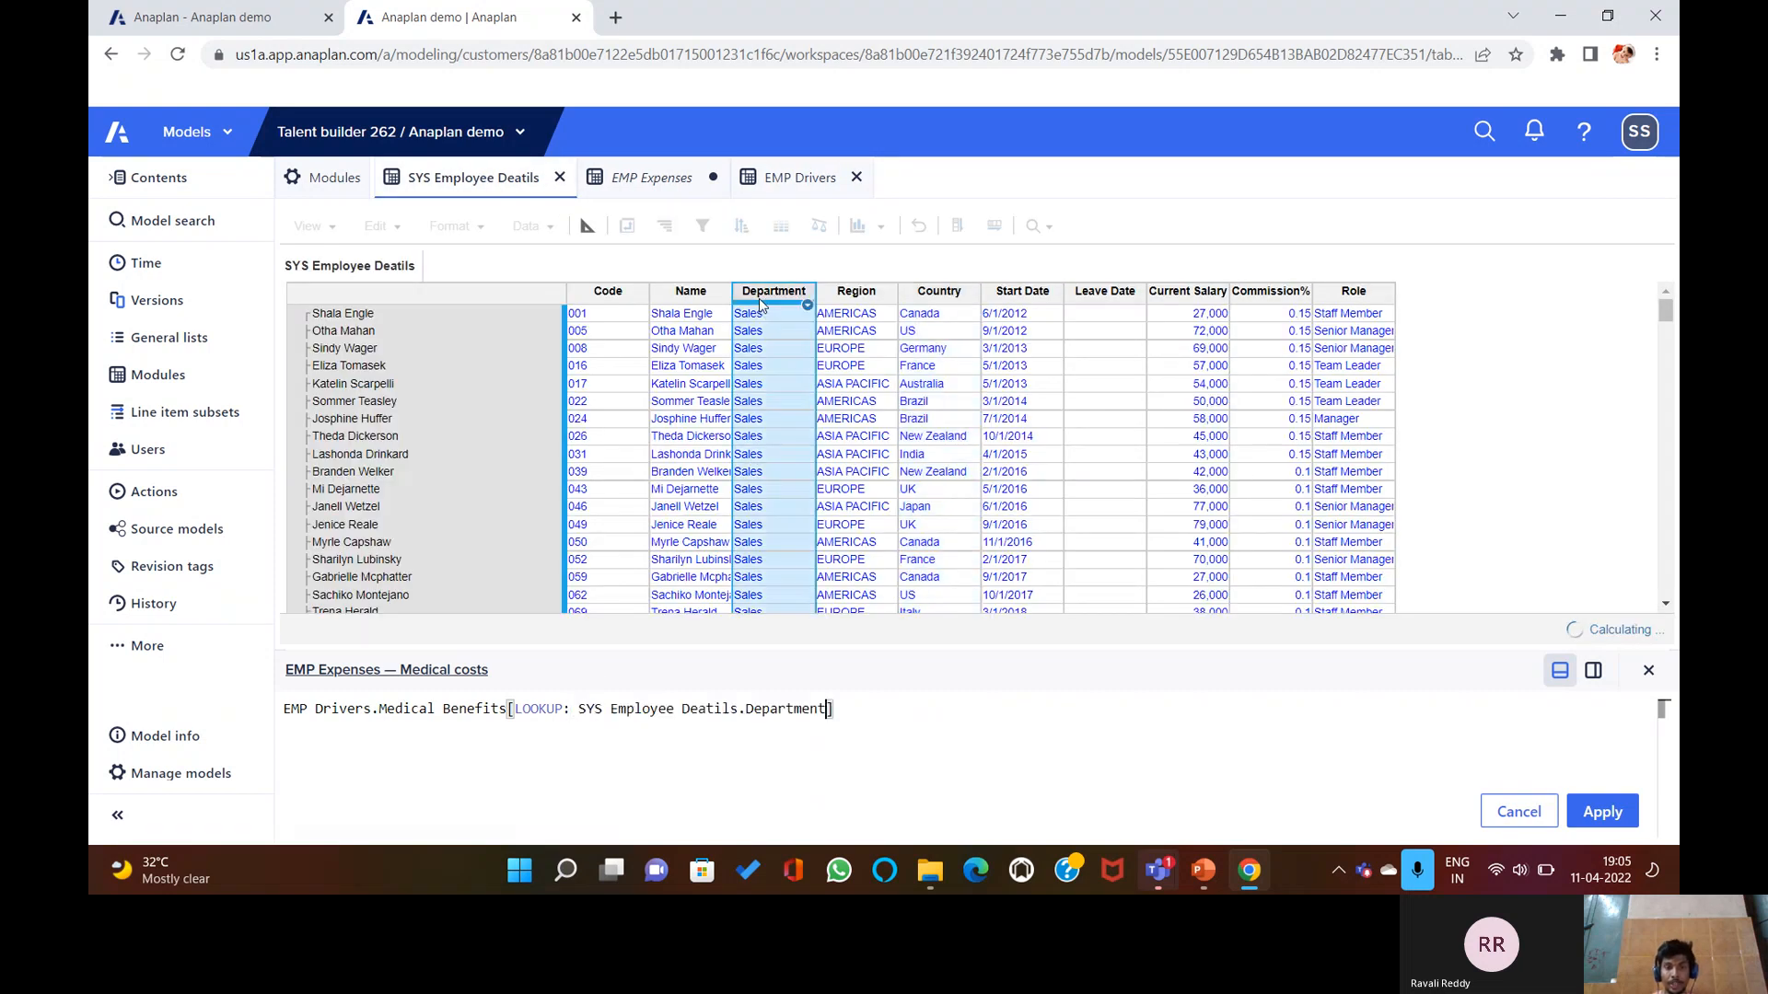
type(",")
type(" LOOKU")
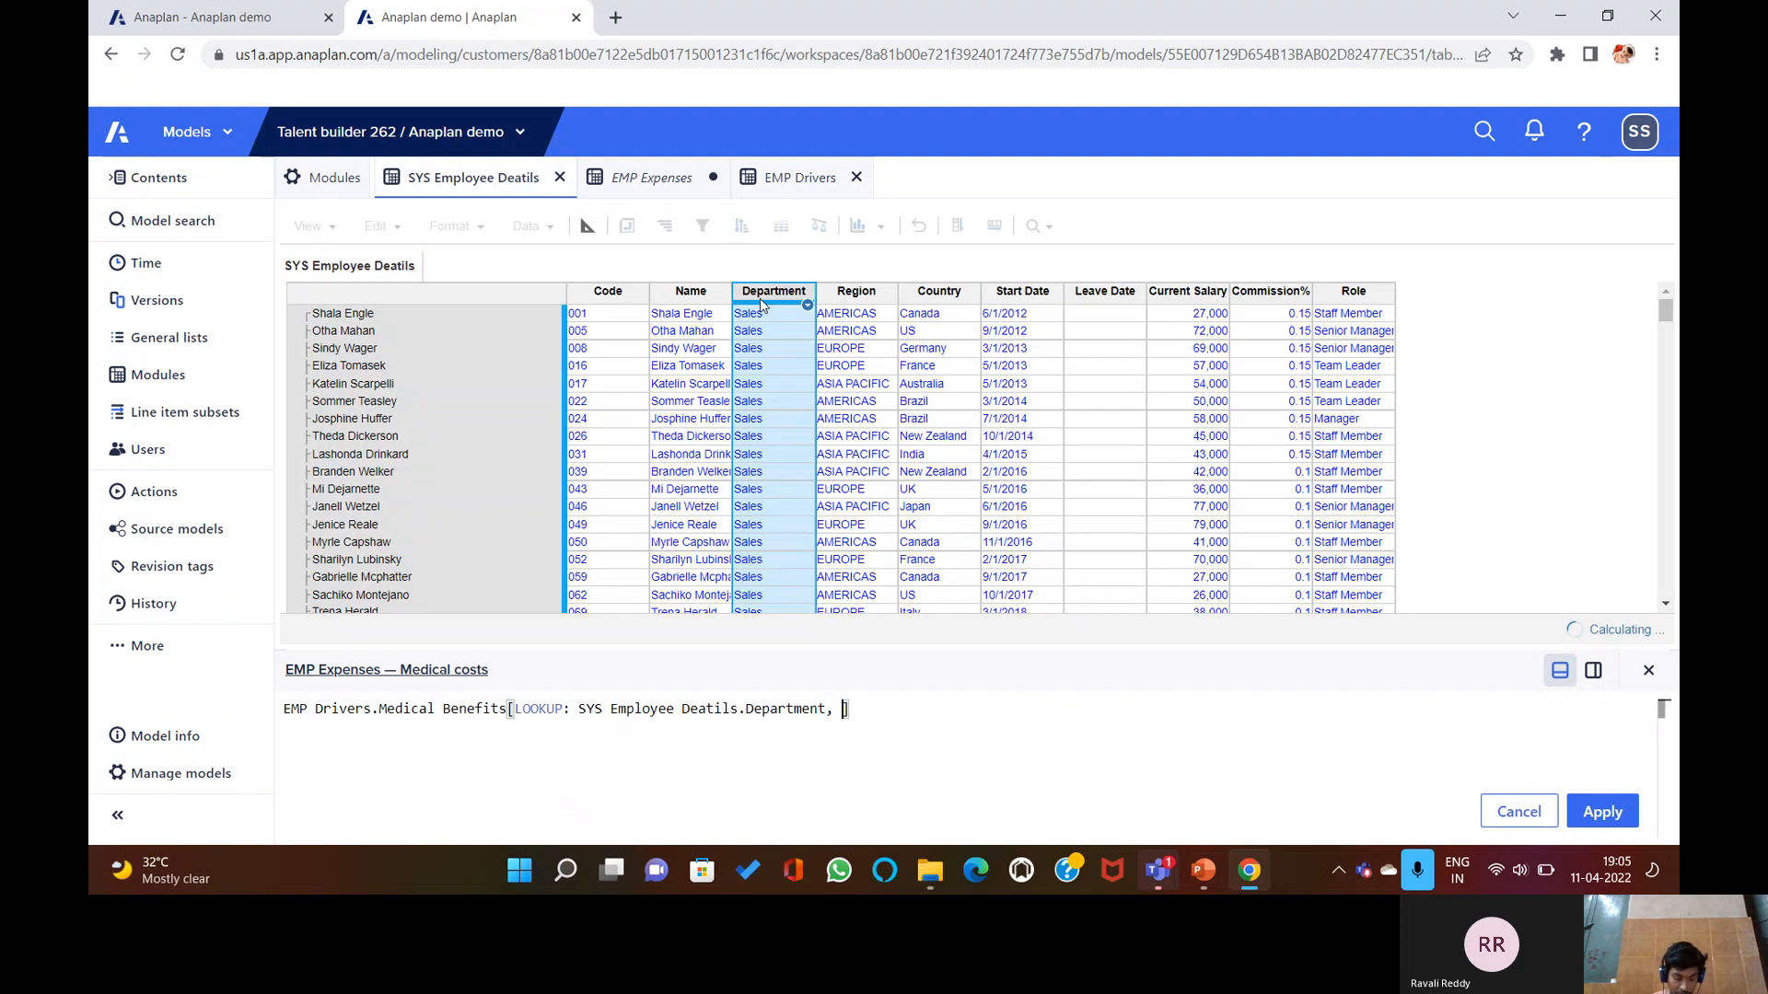
type("P:")
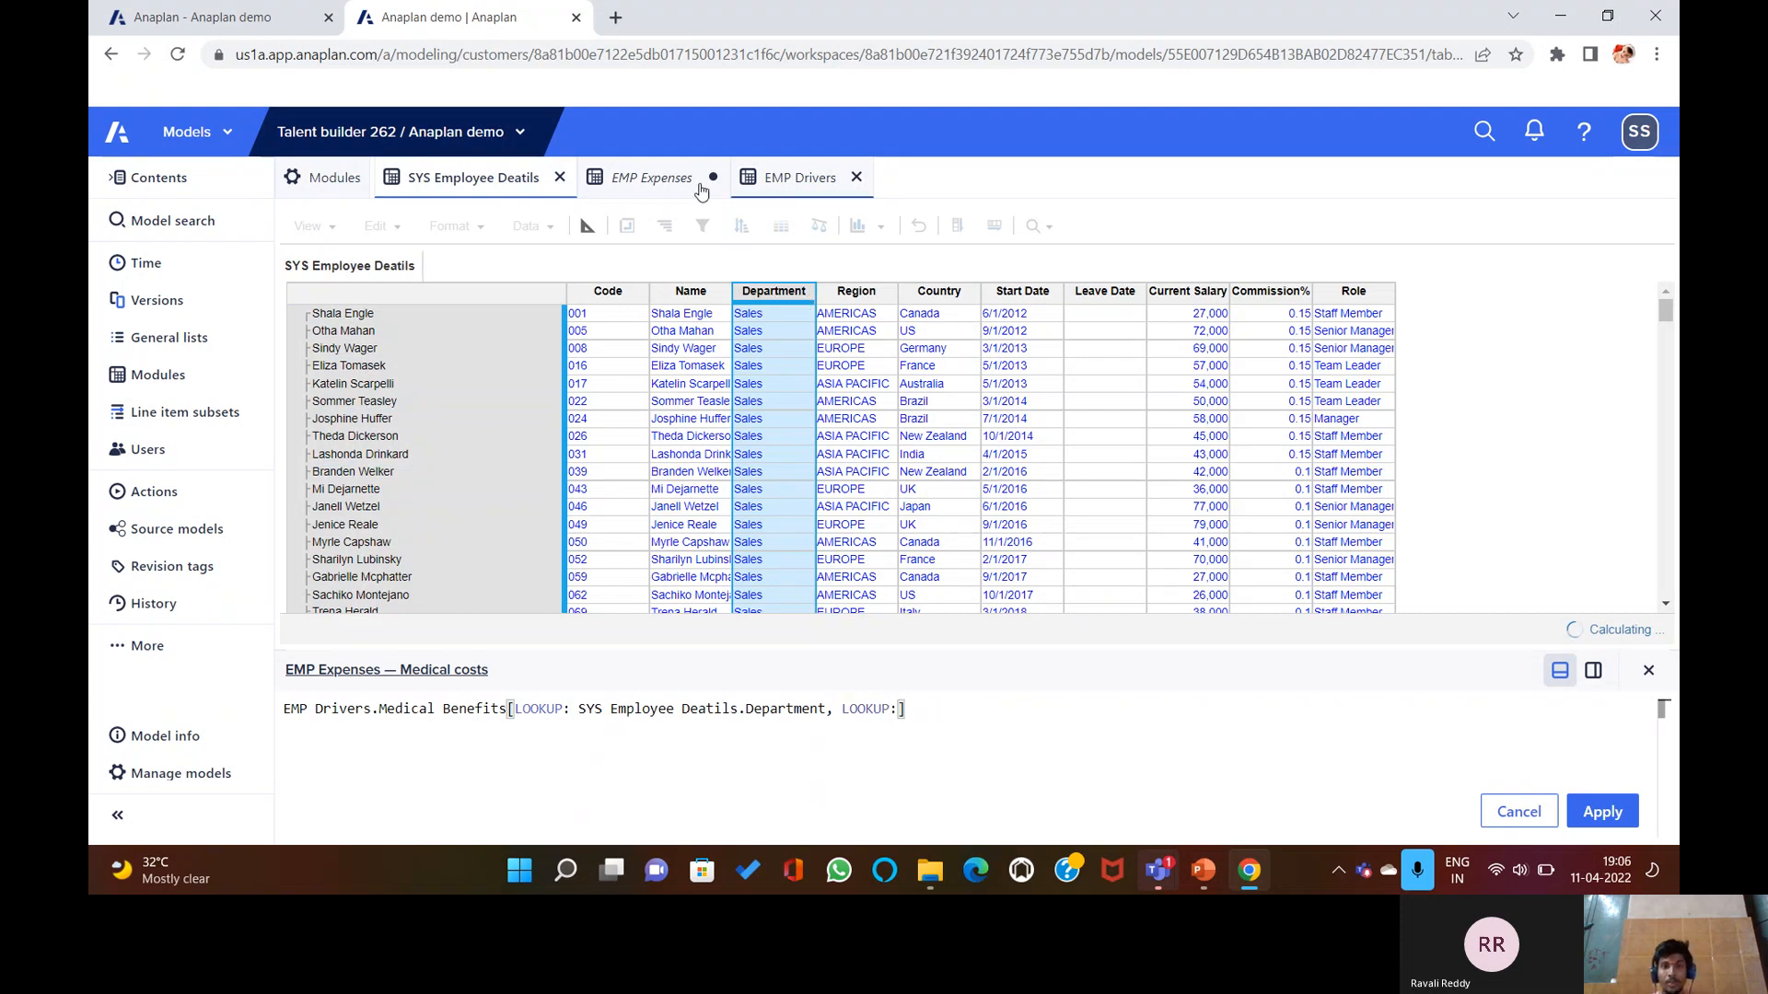
left_click(918, 292)
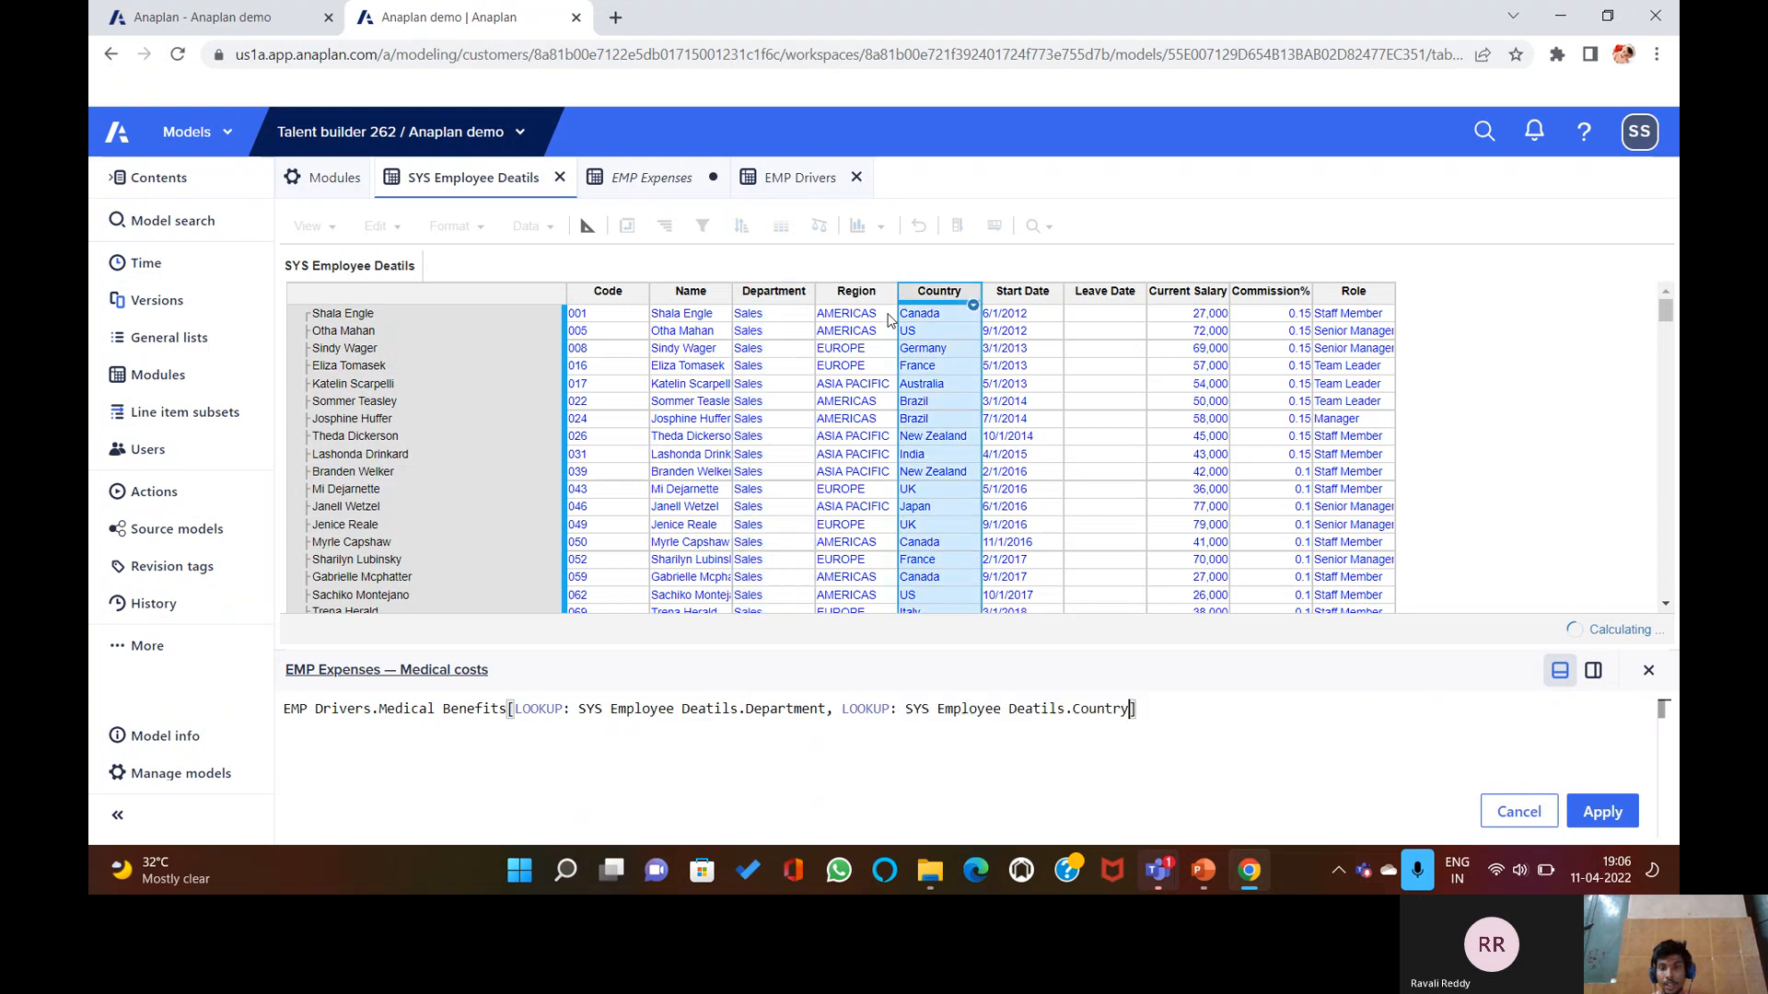
key("Return")
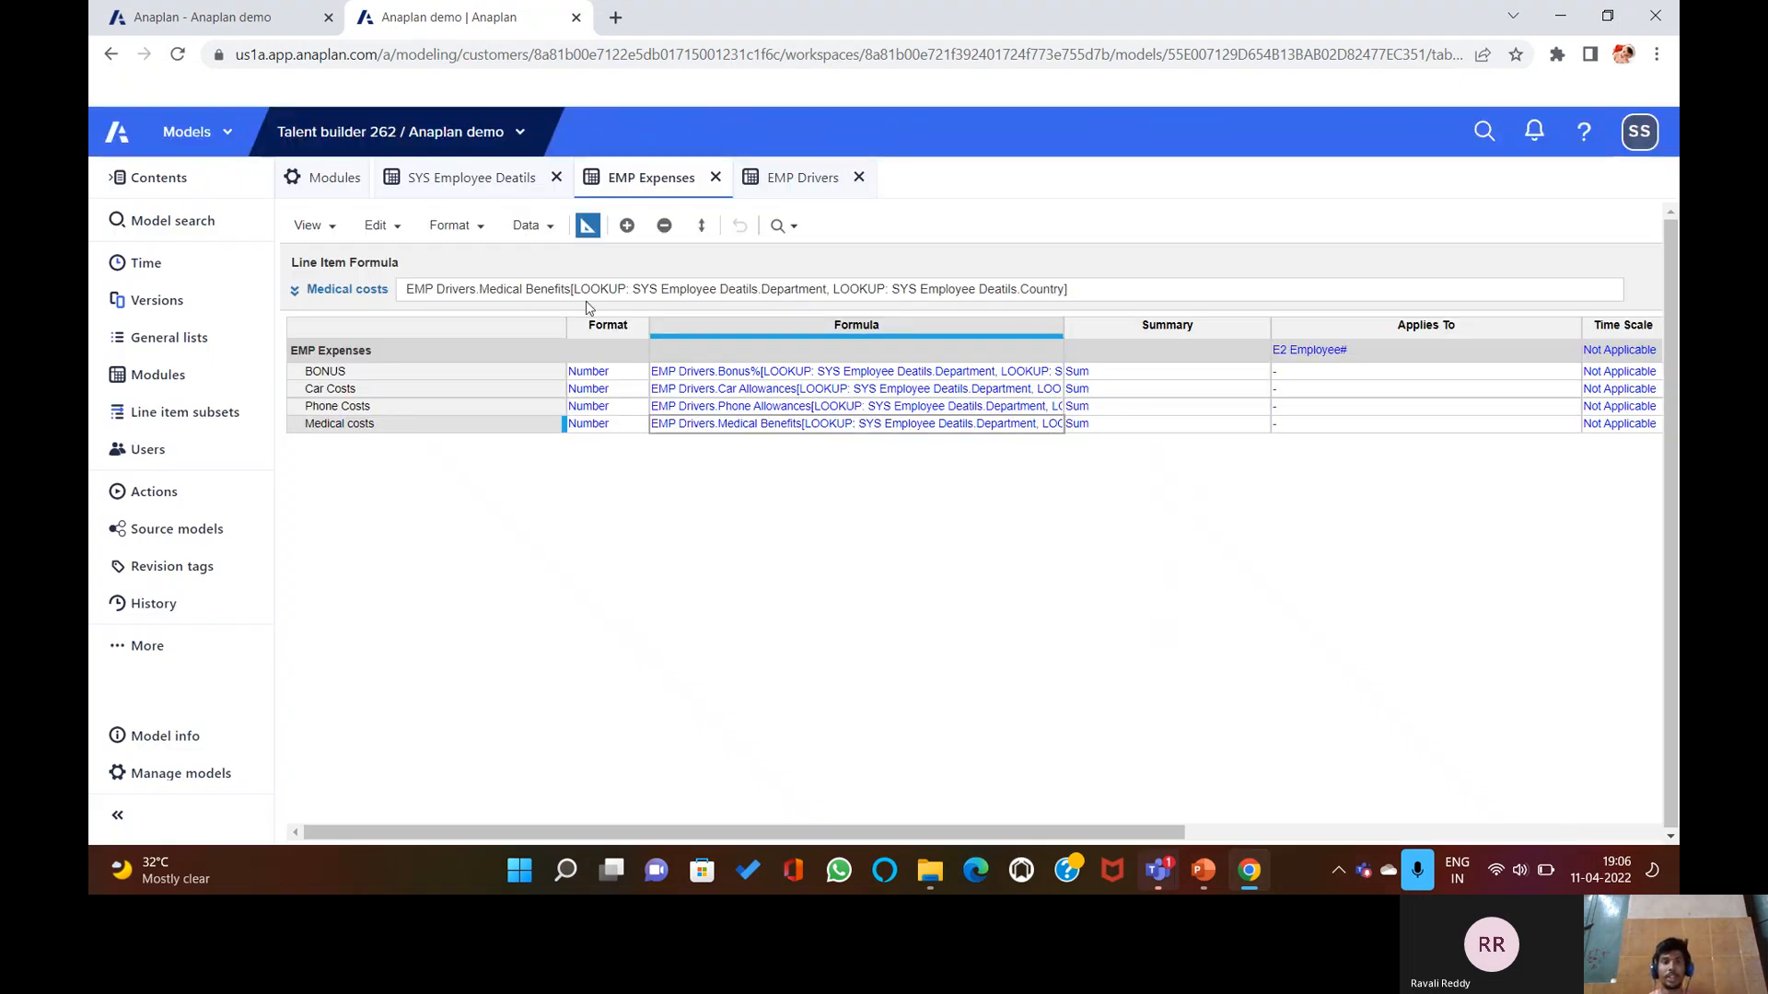
Toggle EMP Expenses between grid and blueprint to confirm the looked-up Medical cost values per employee.
left_click(586, 226)
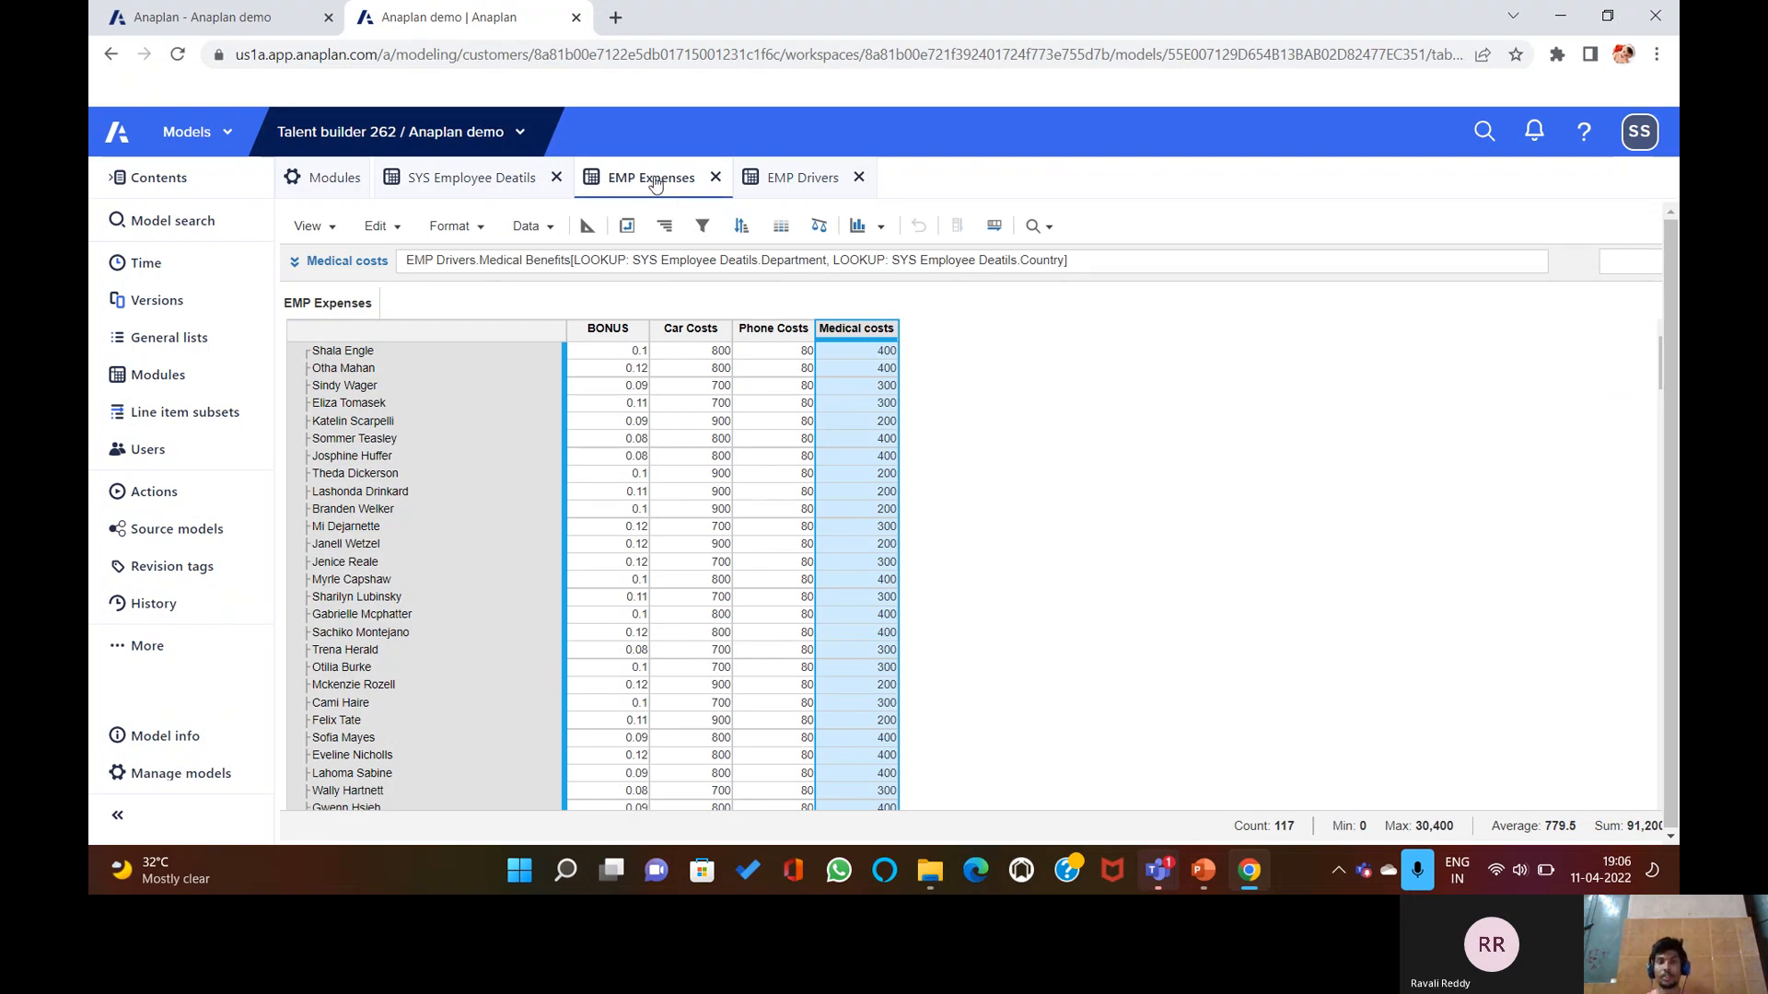
left_click(587, 226)
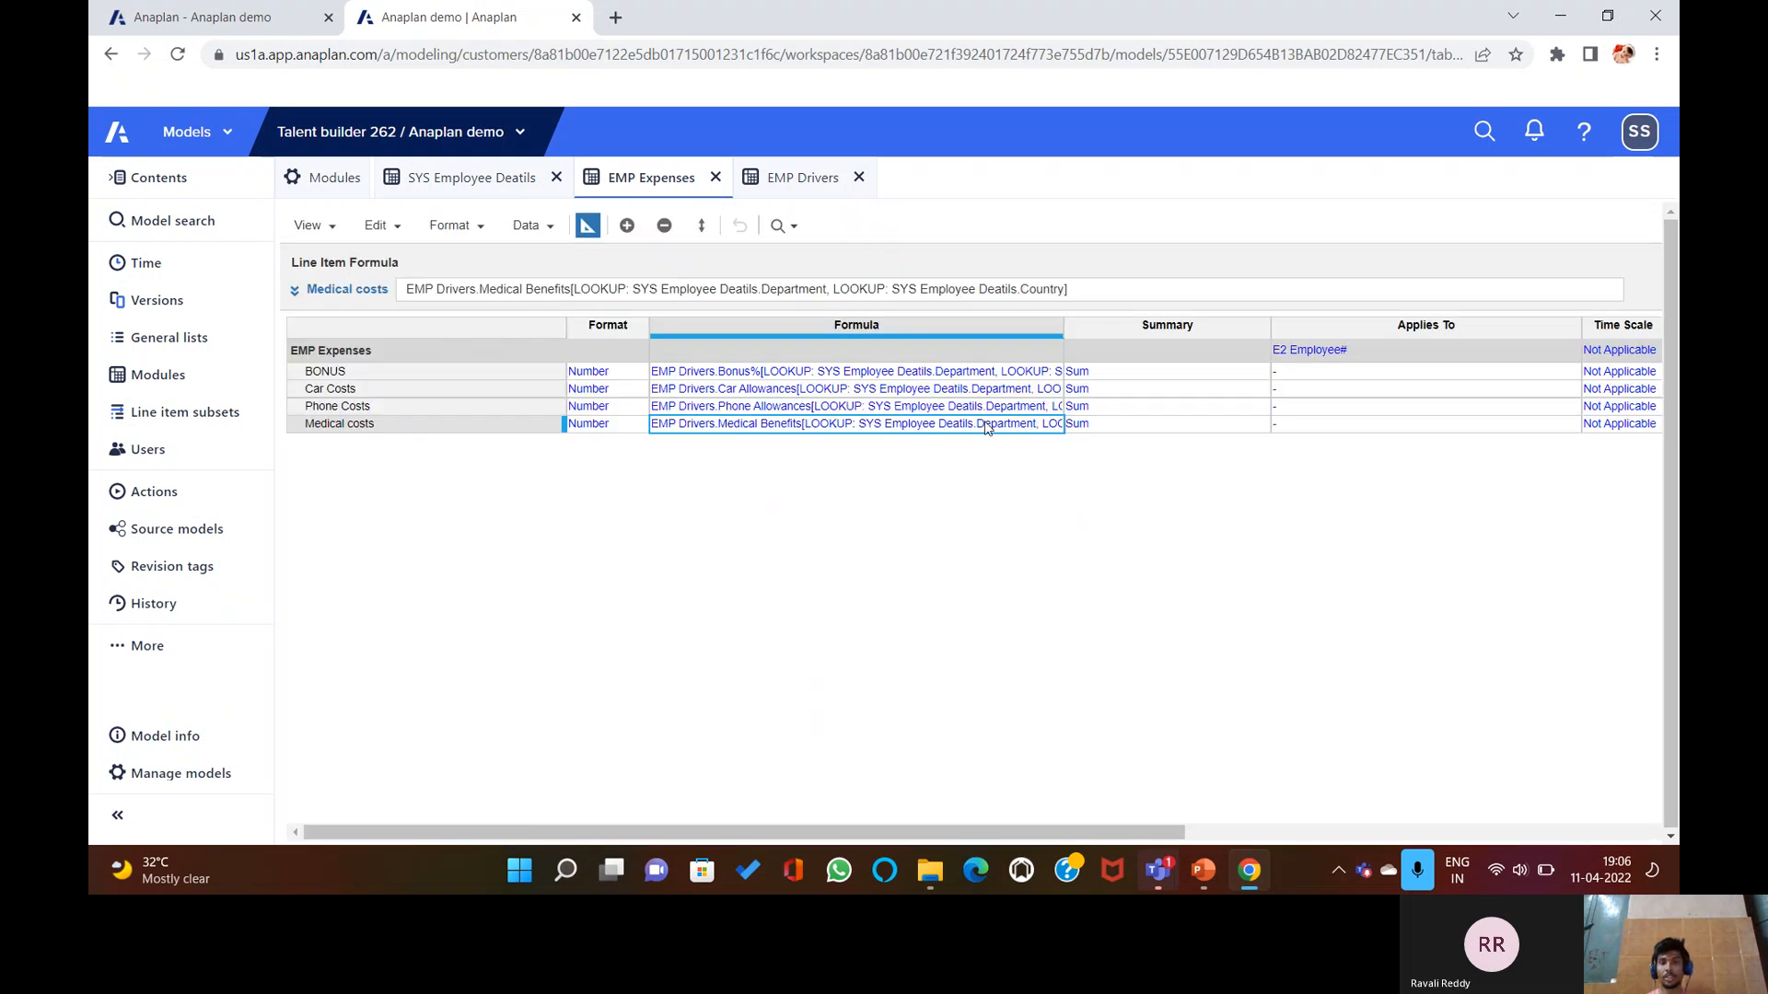
left_click(587, 226)
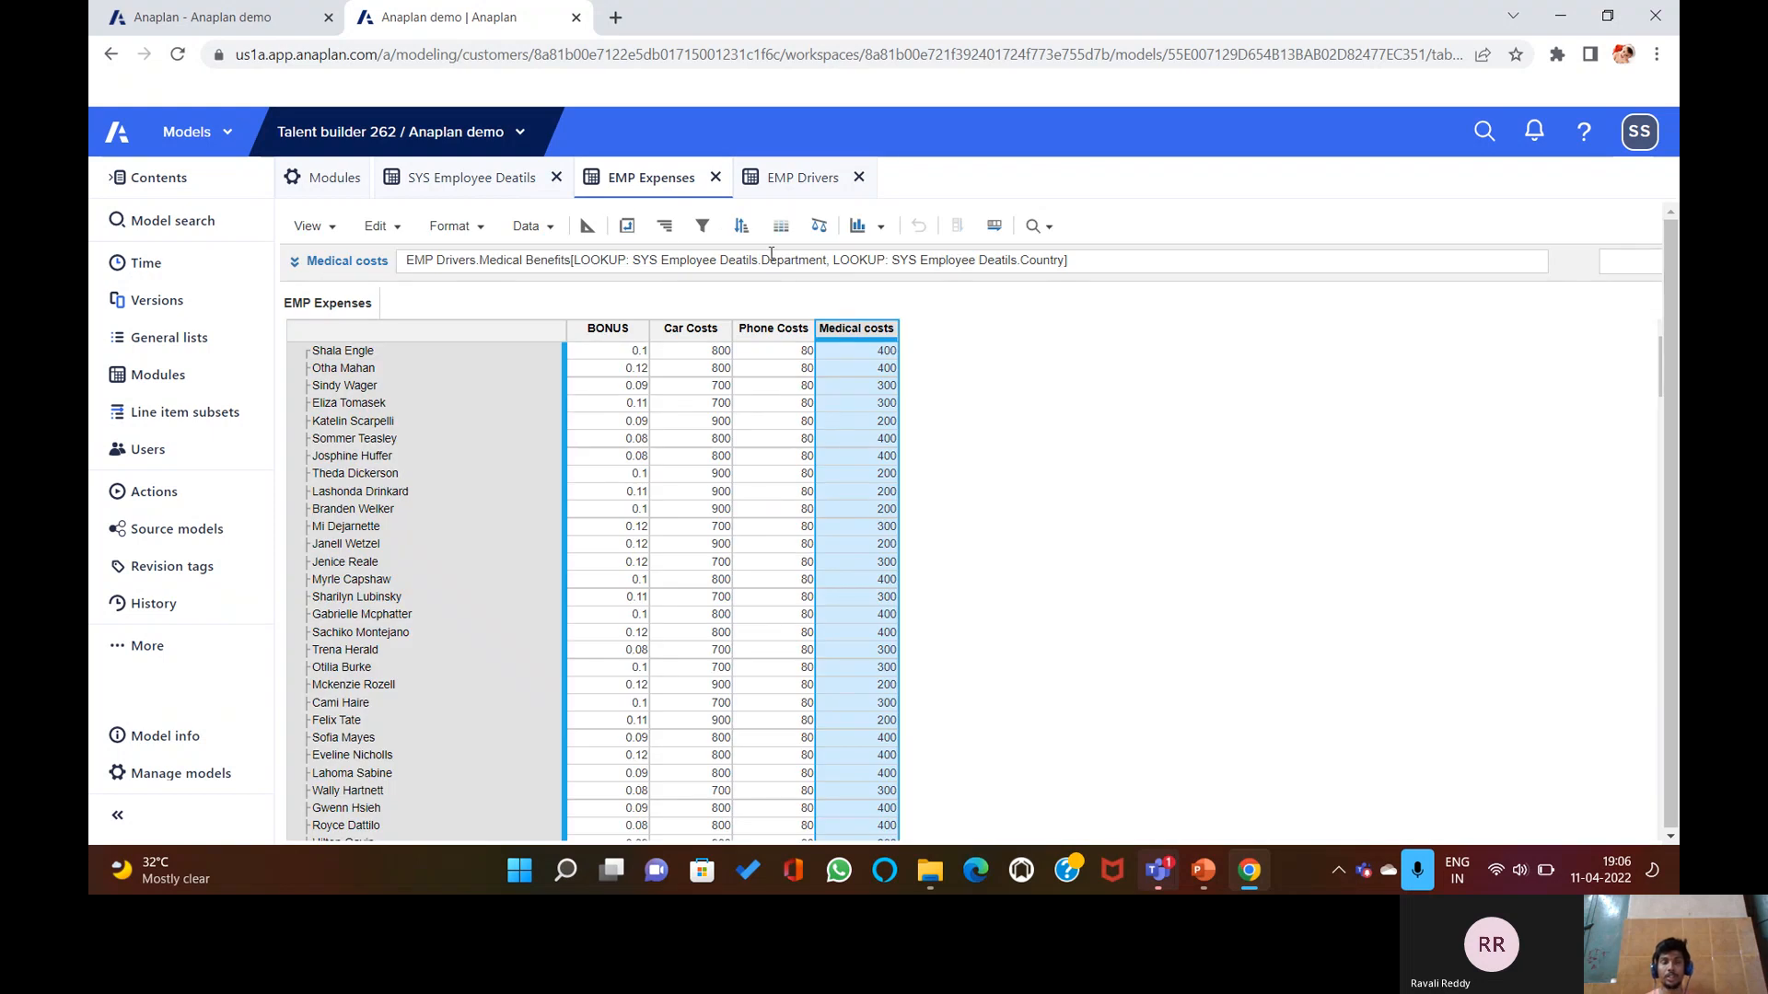
Bring the PowerPoint presentation forward and move to the SUM Function slide.
left_click(1204, 871)
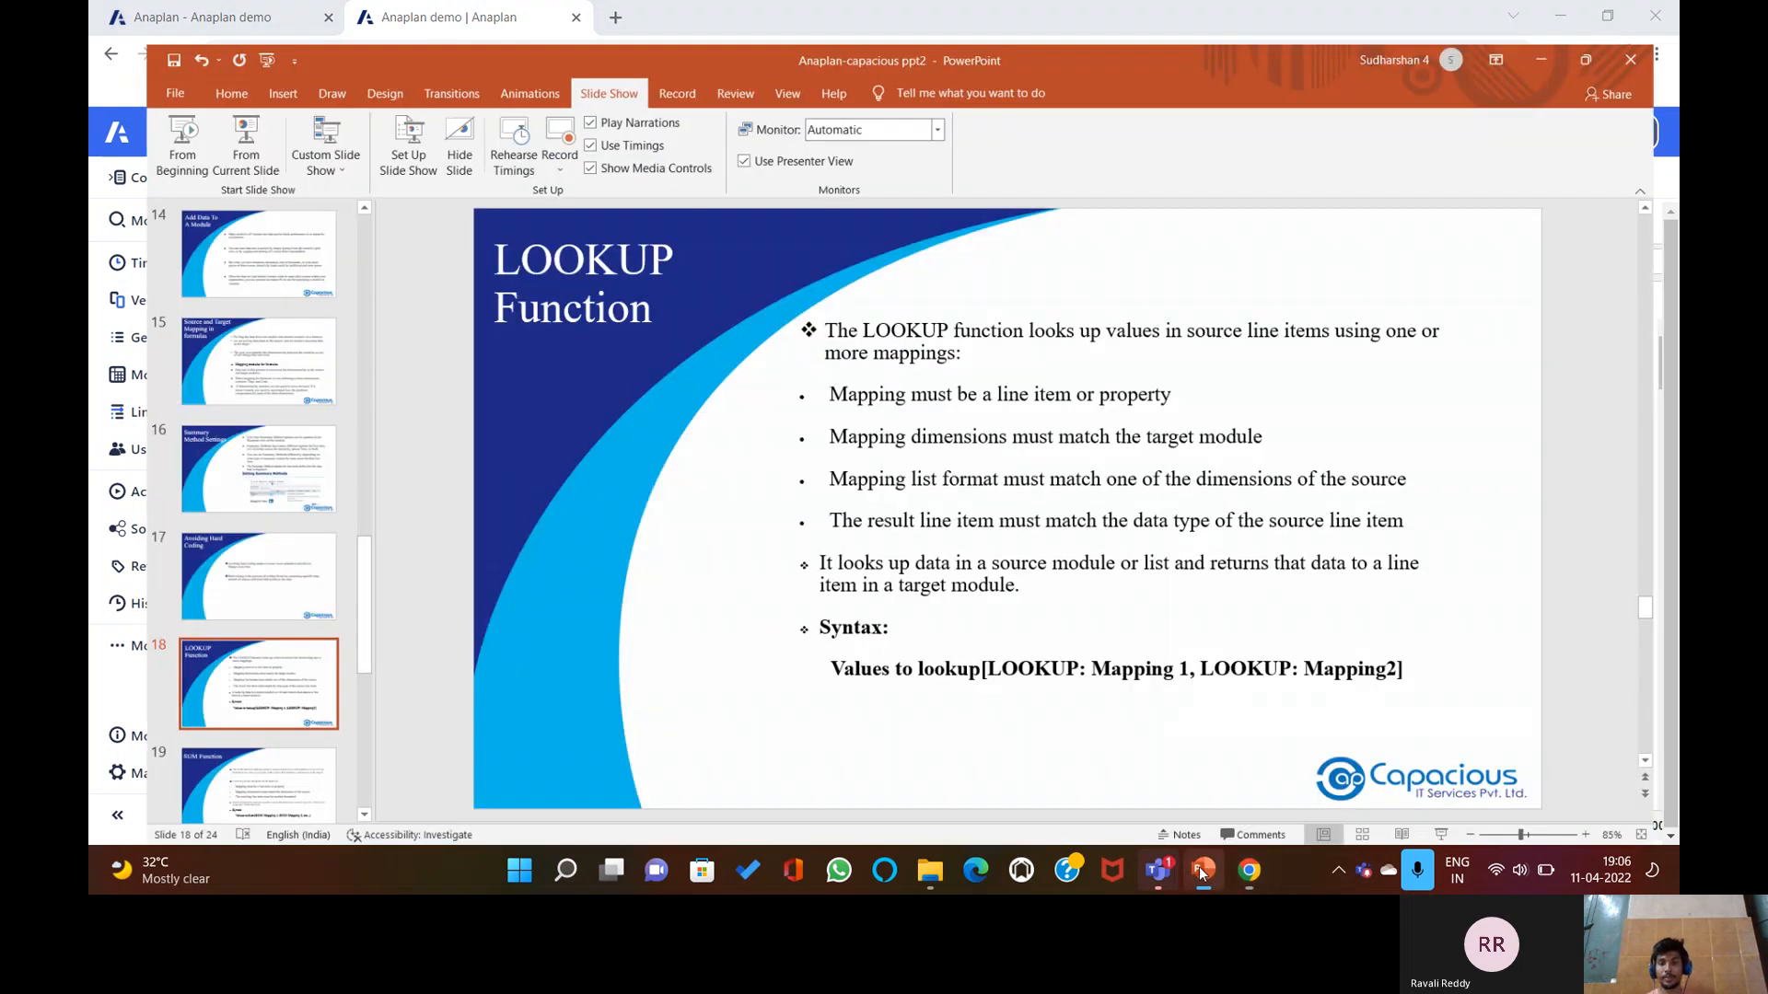
scroll(1136, 663, "down", 2)
scroll(1139, 664, "up", 1)
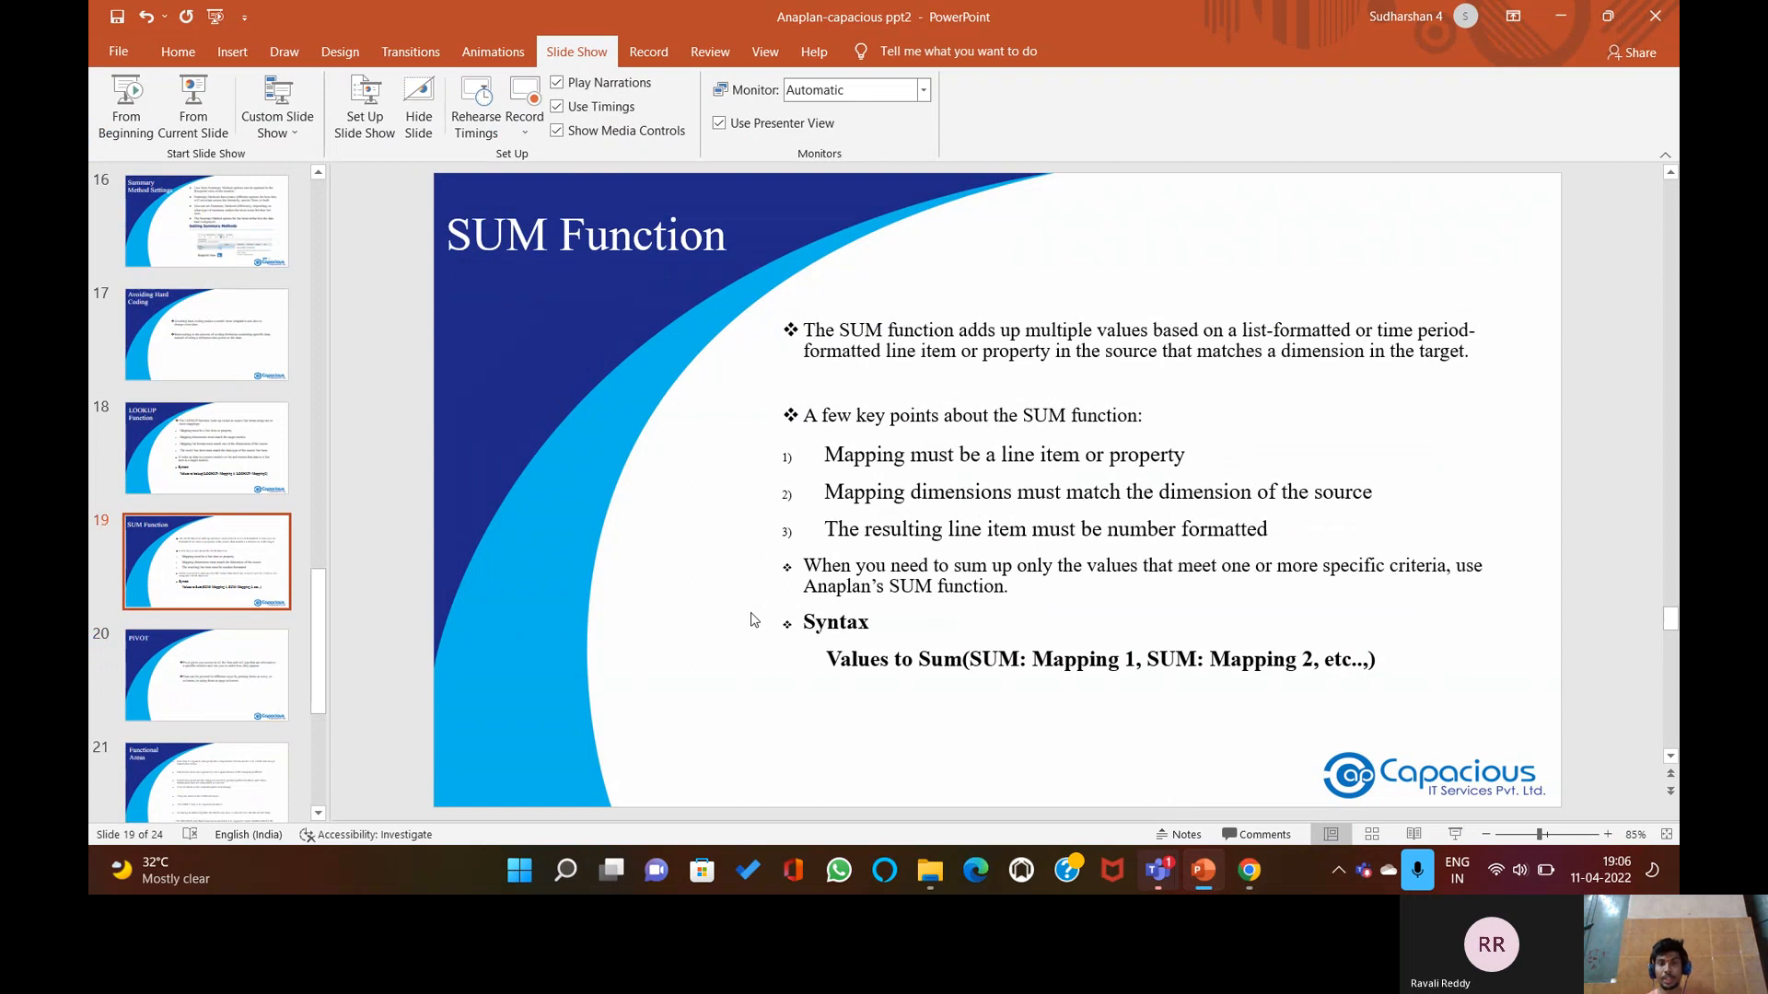
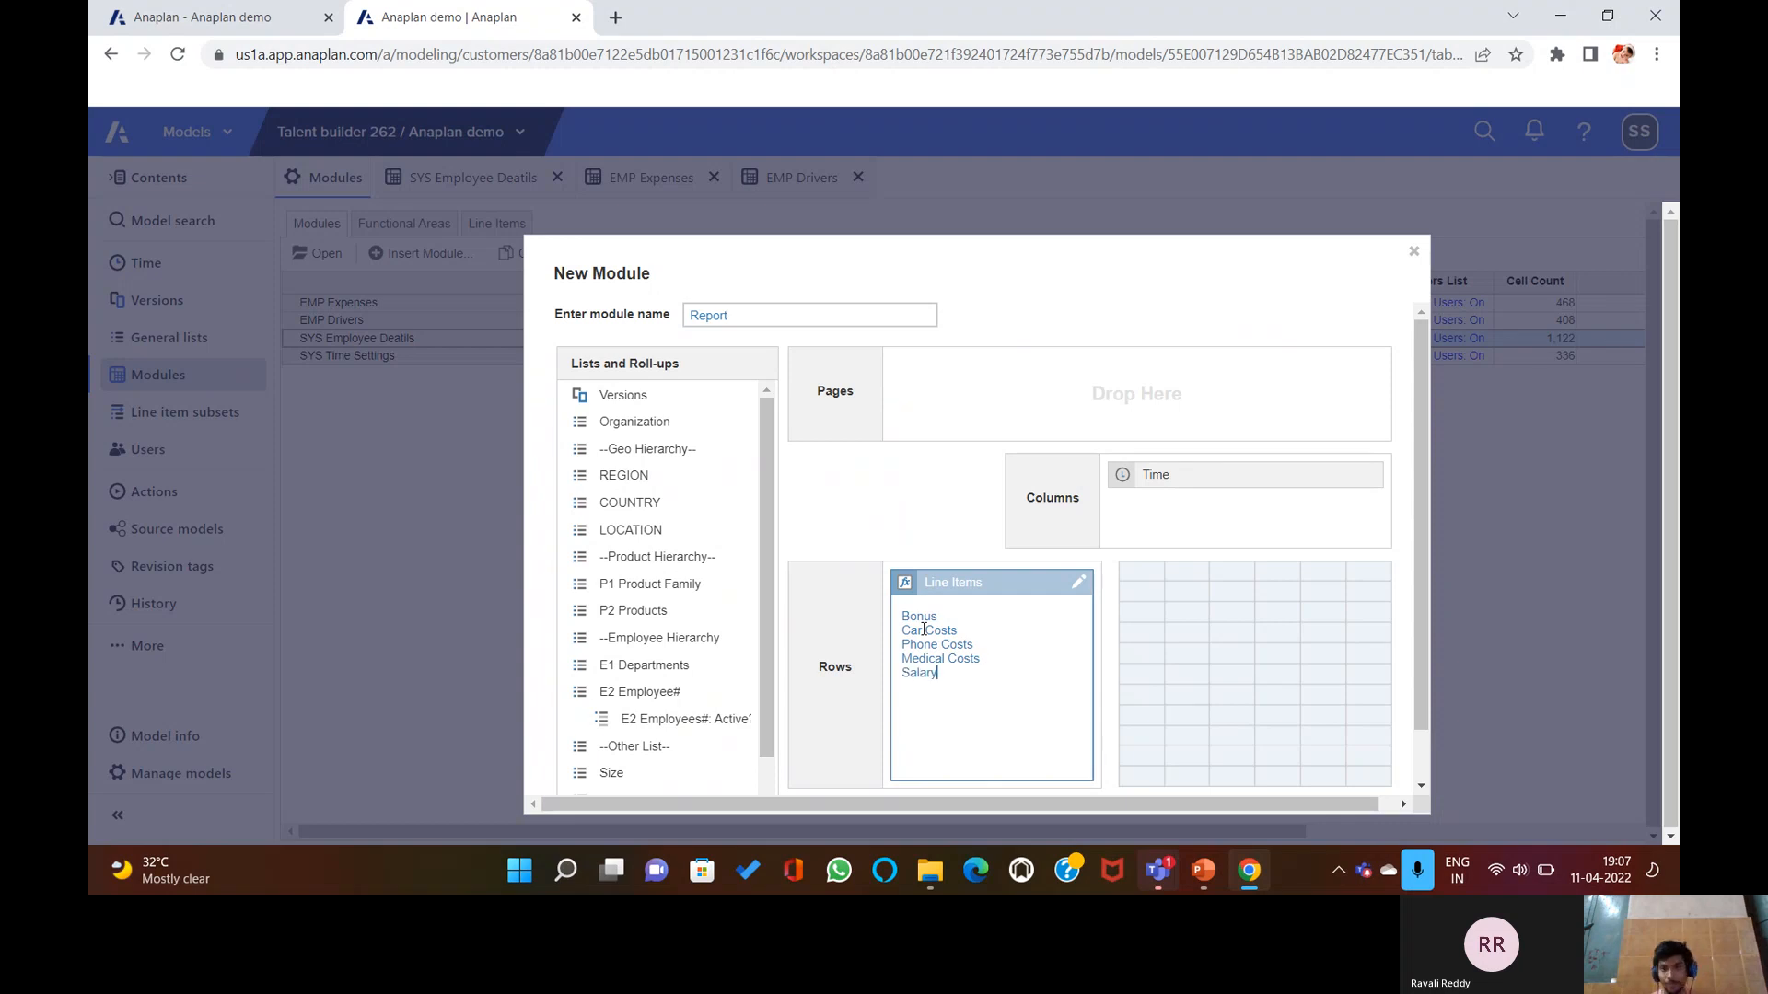
Create the Report module and show its blueprint.
scroll(942, 629, "down", 1)
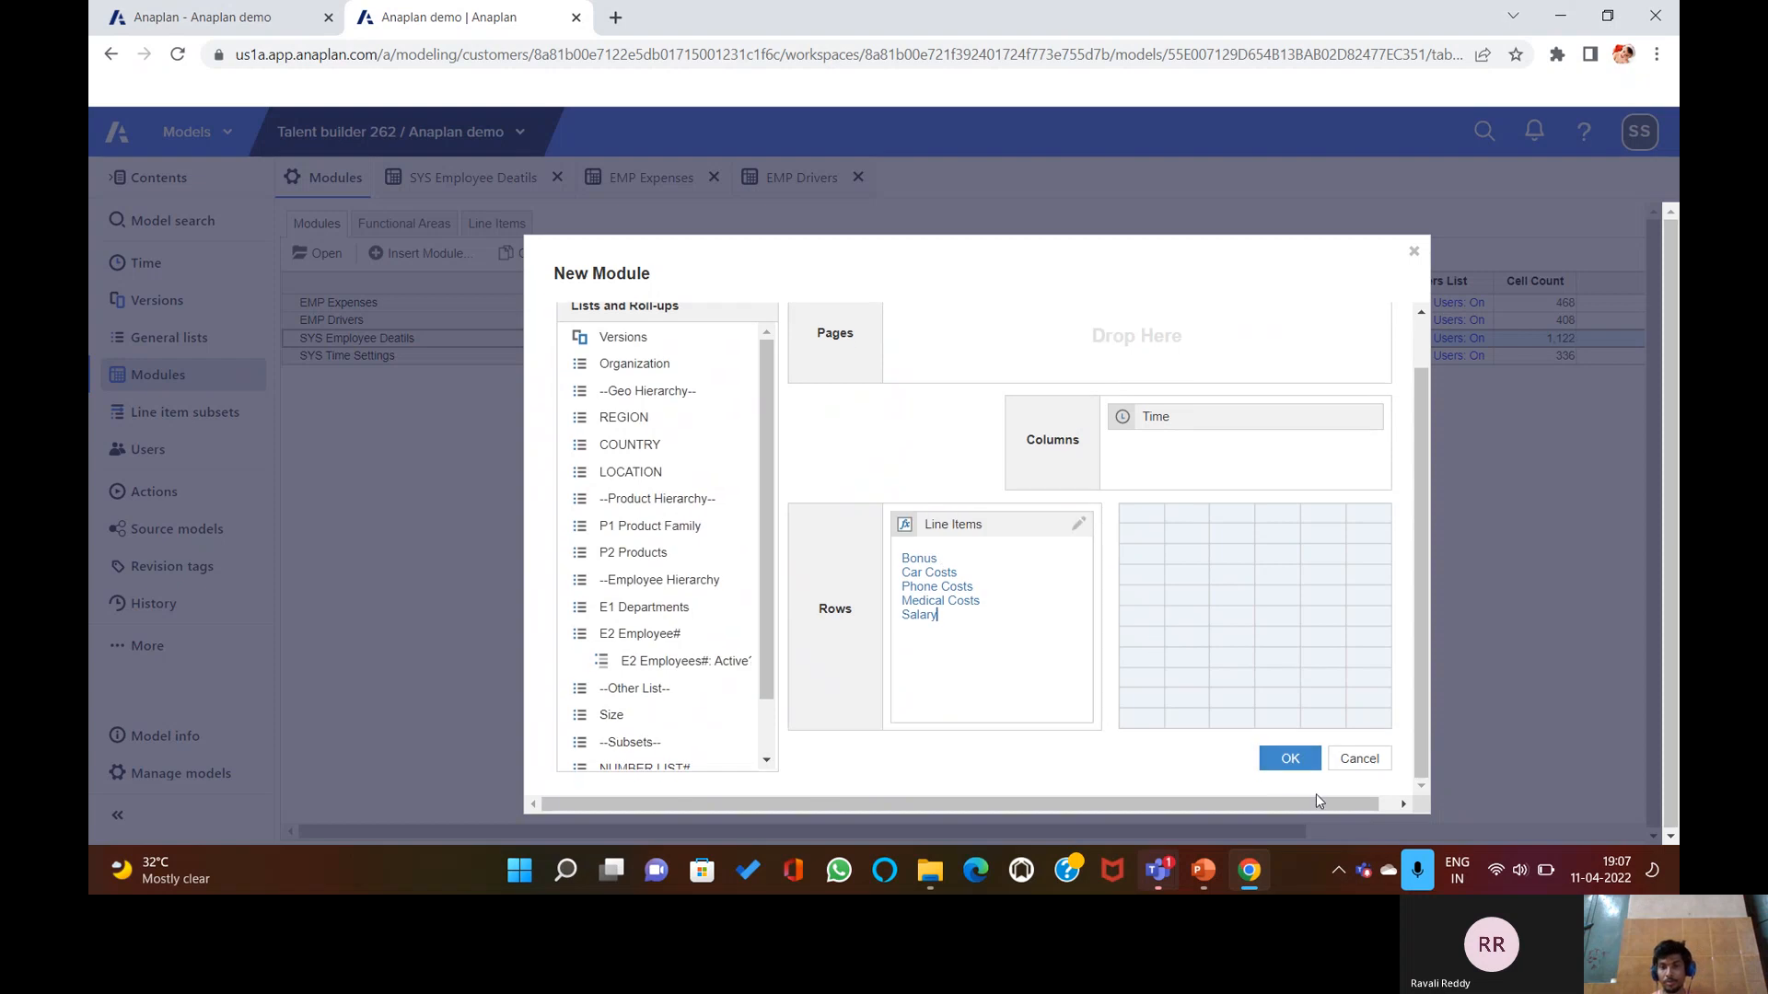
left_click(1291, 758)
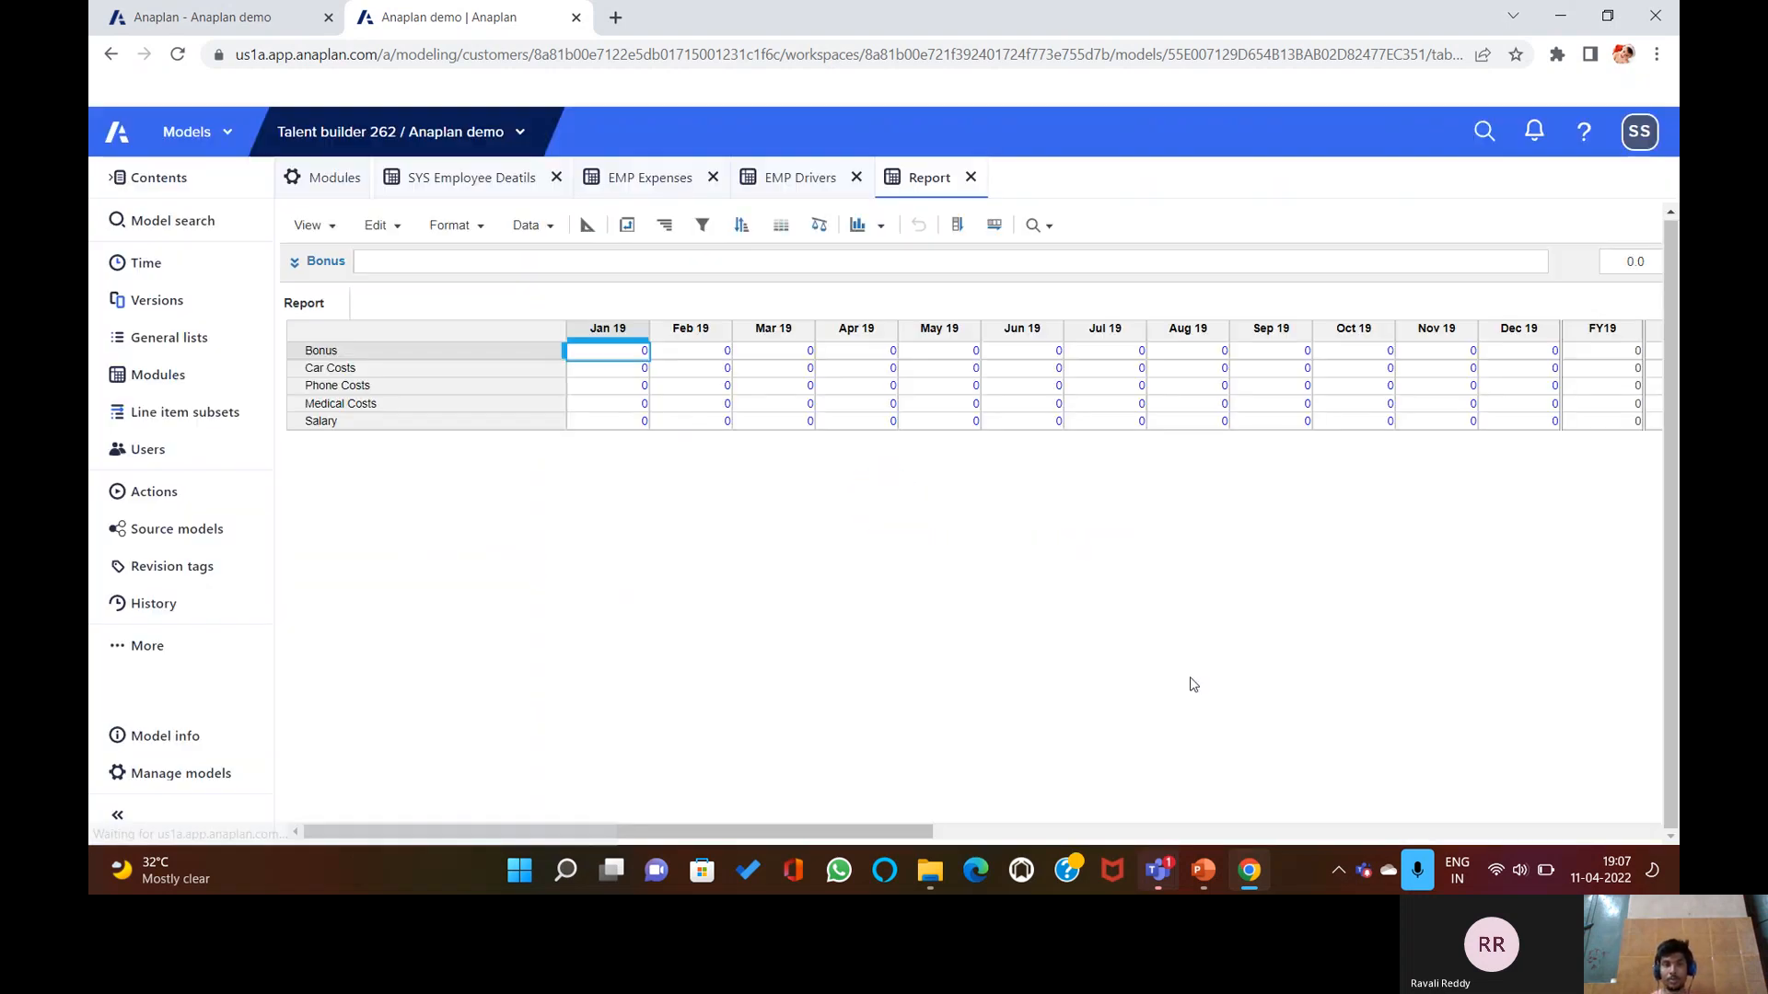
left_click(587, 225)
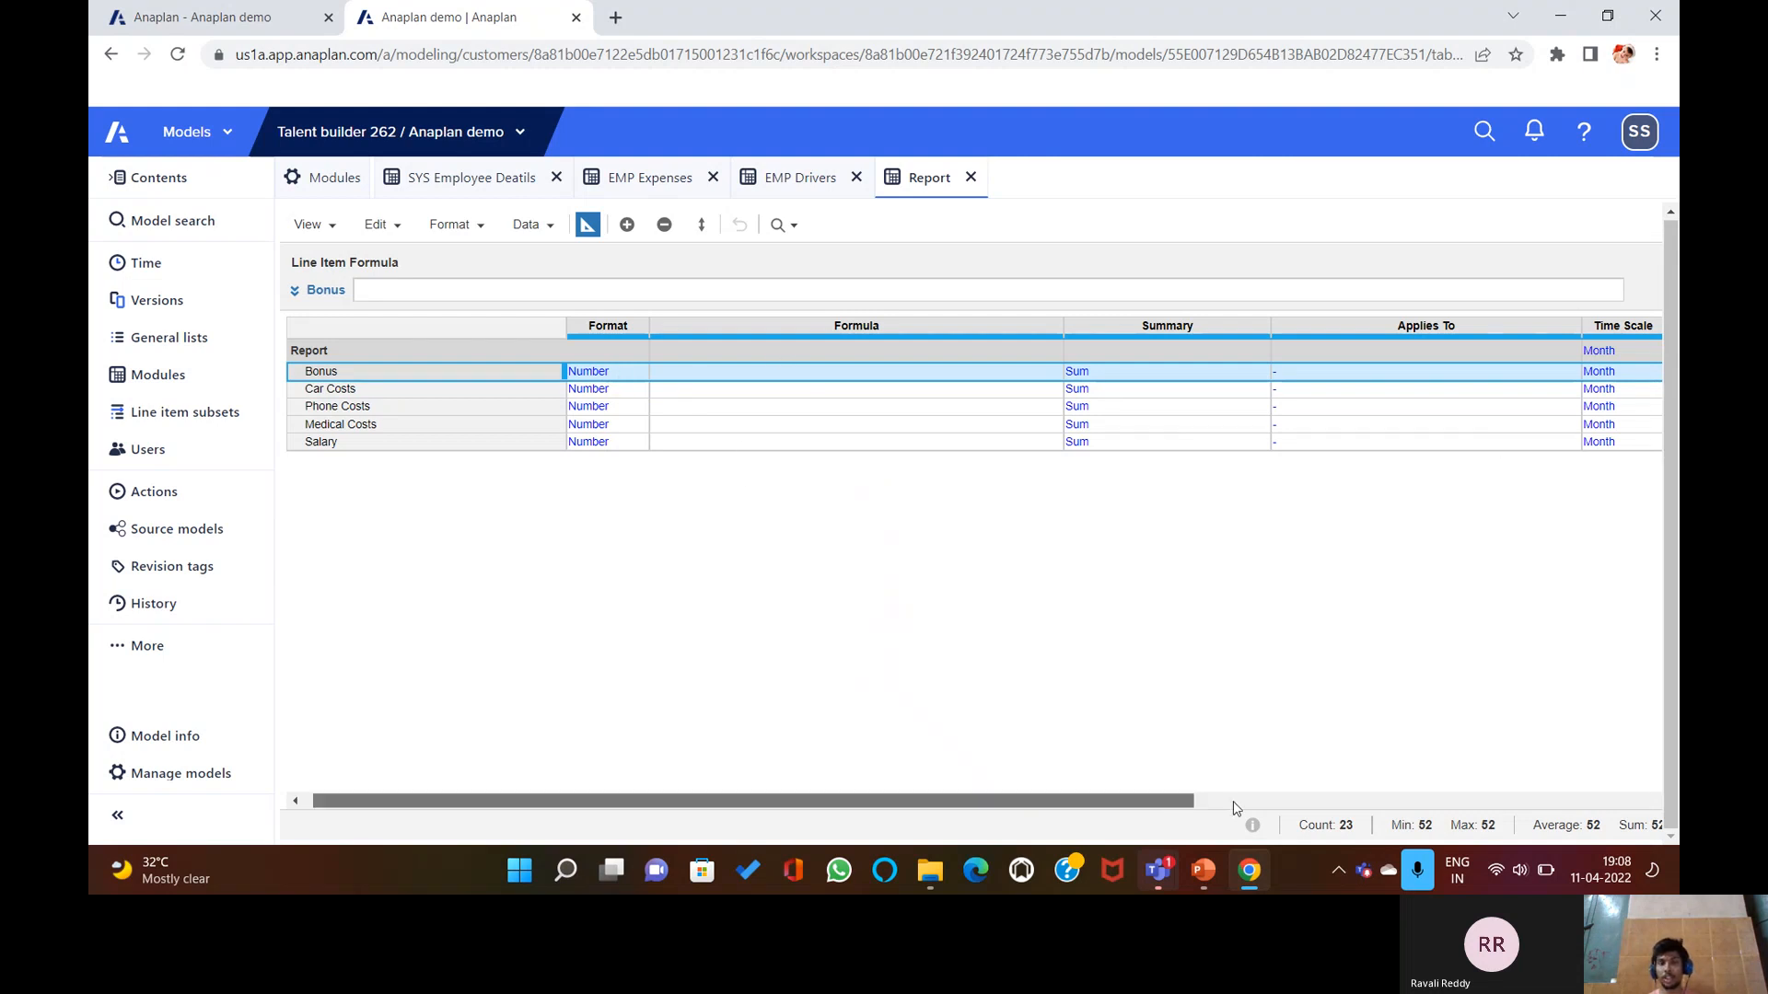
Set the Report module and all its line items to a Year time scale, then open Time settings.
left_click_drag(1175, 810, 1238, 809)
left_click(948, 353)
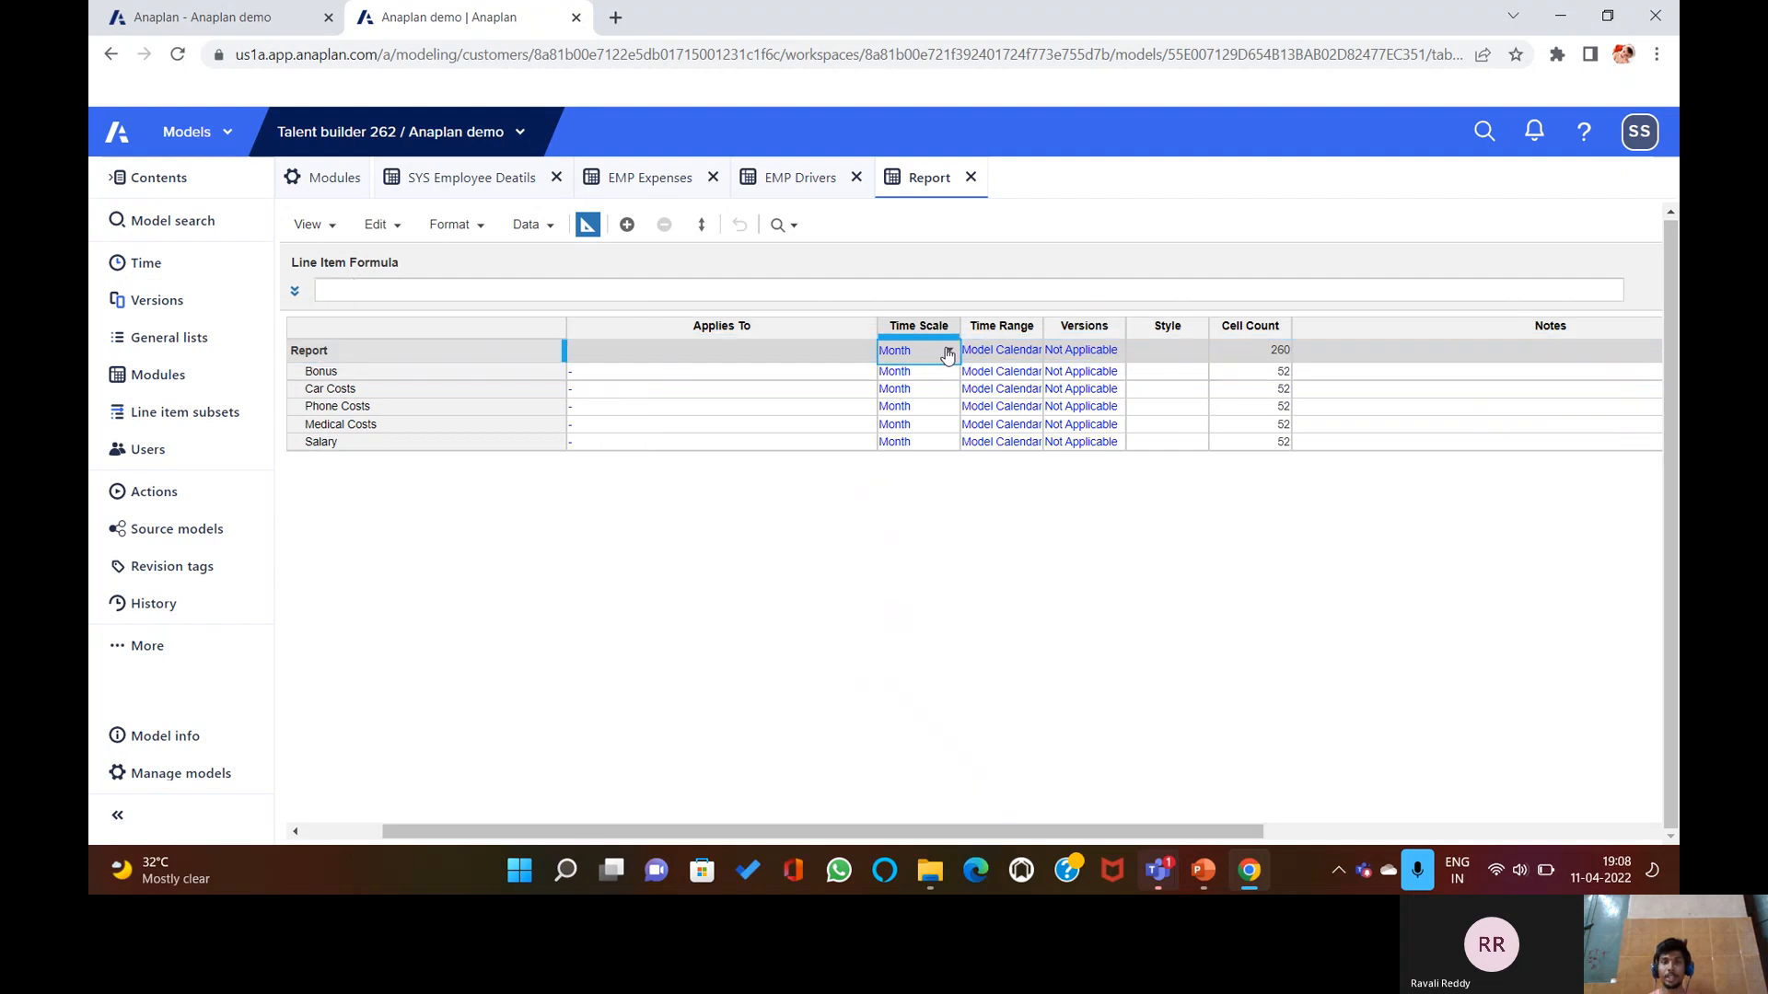
left_click(947, 354)
left_click(912, 478)
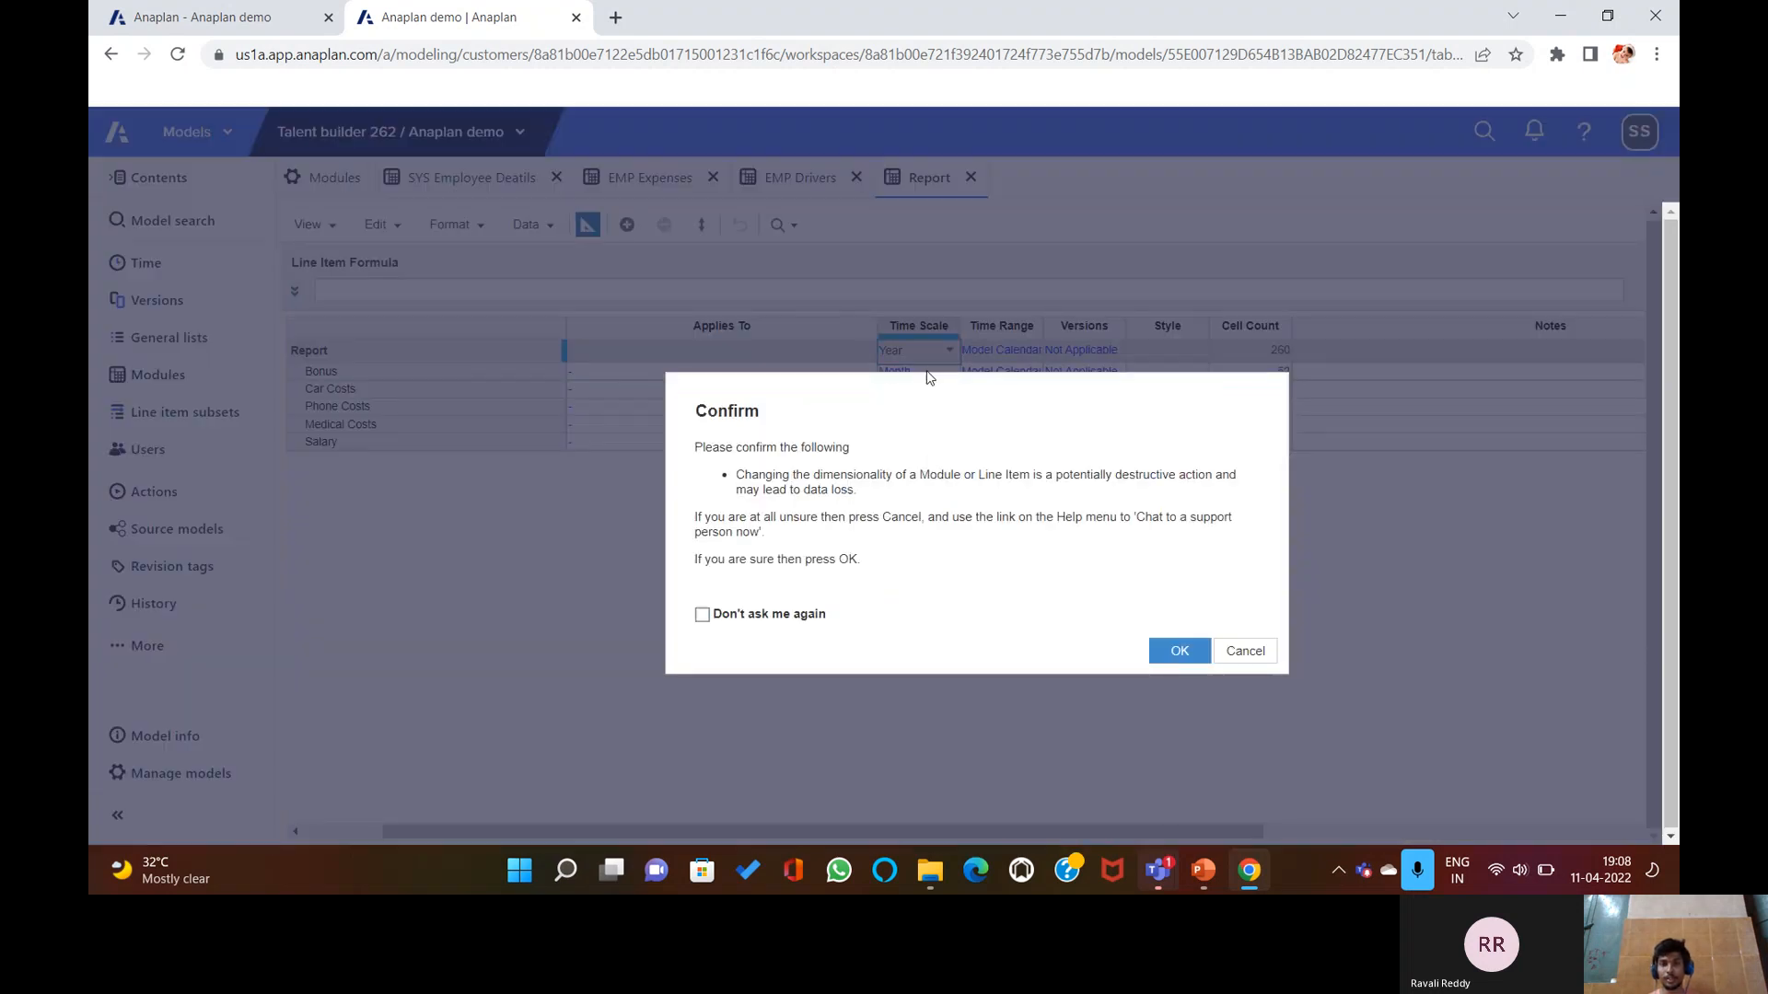
left_click(1166, 650)
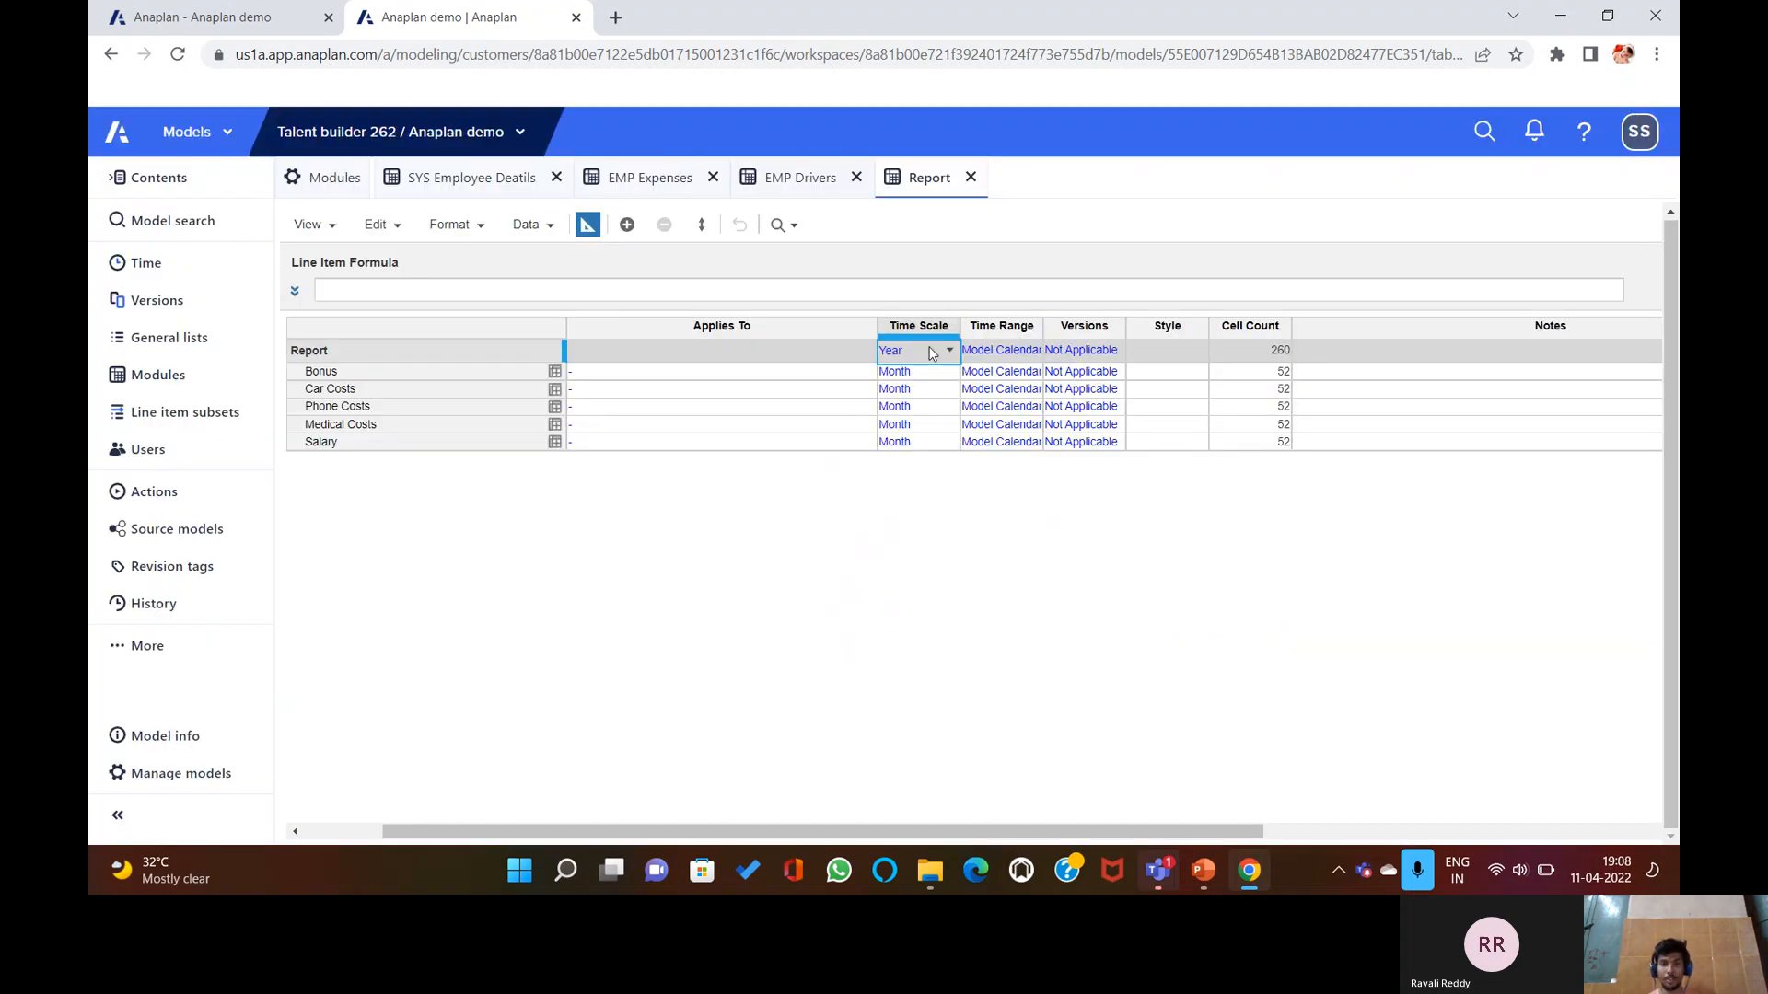
key("ctrl+c")
left_click_drag(936, 372, 943, 450)
key("ctrl+v")
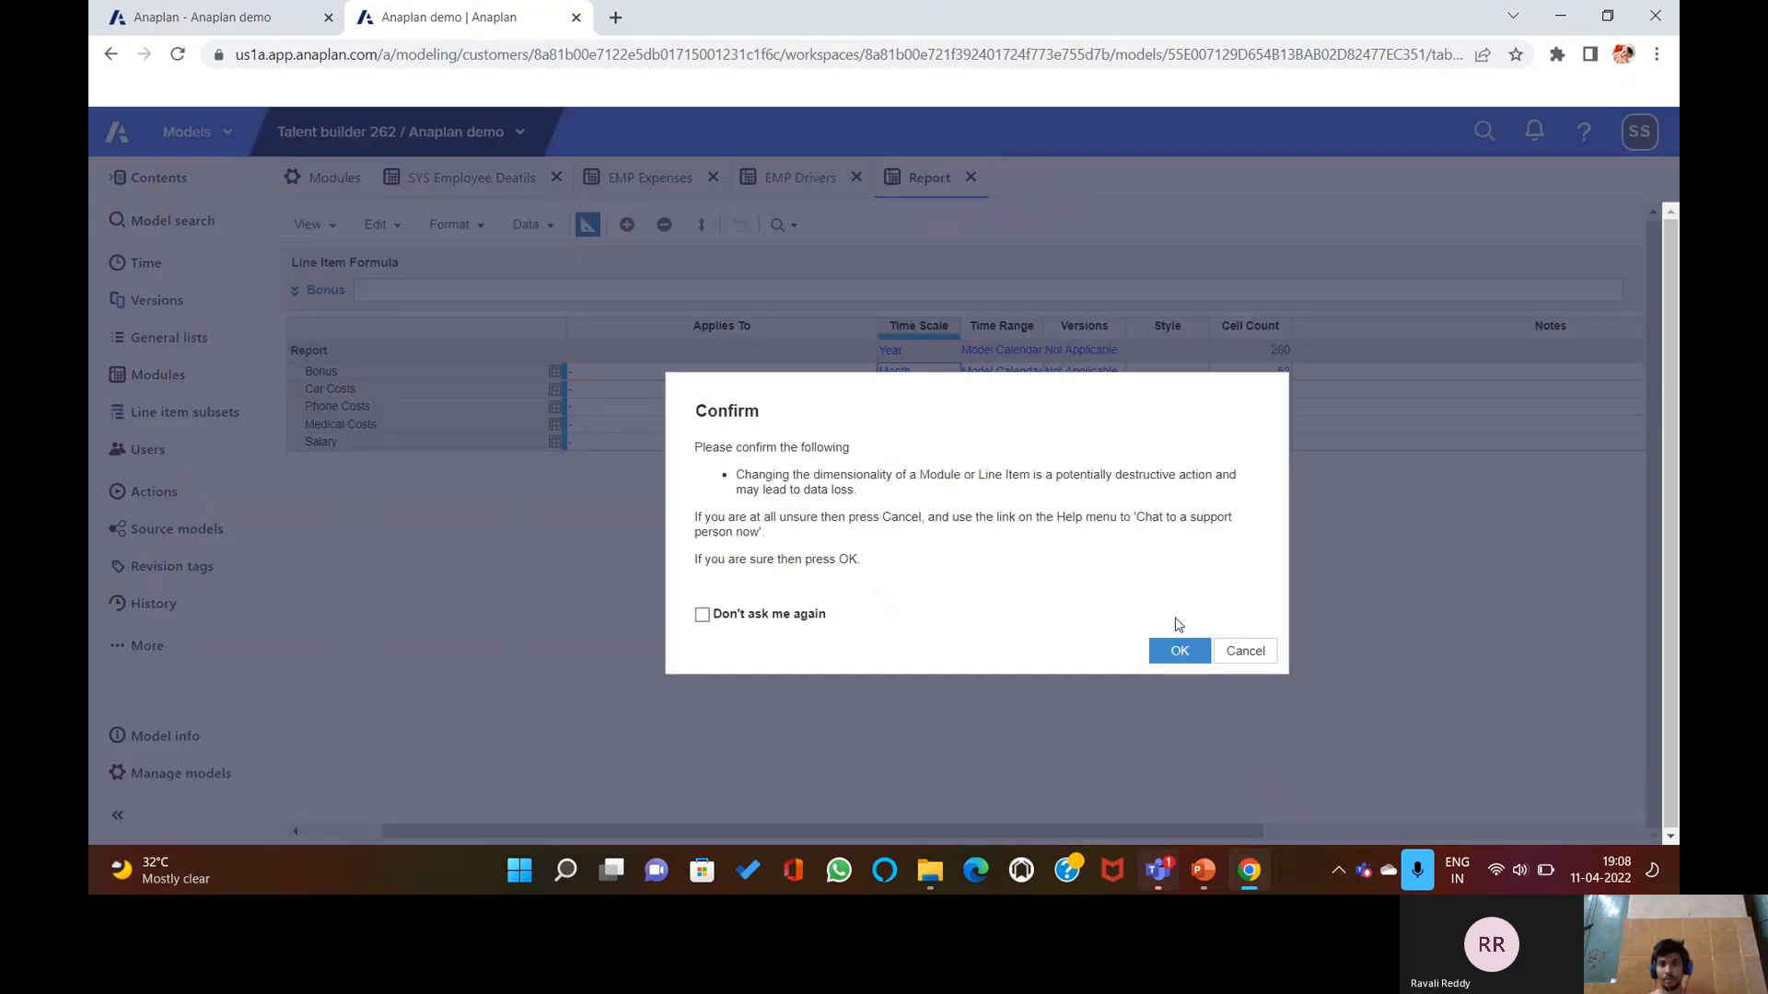
left_click(1169, 651)
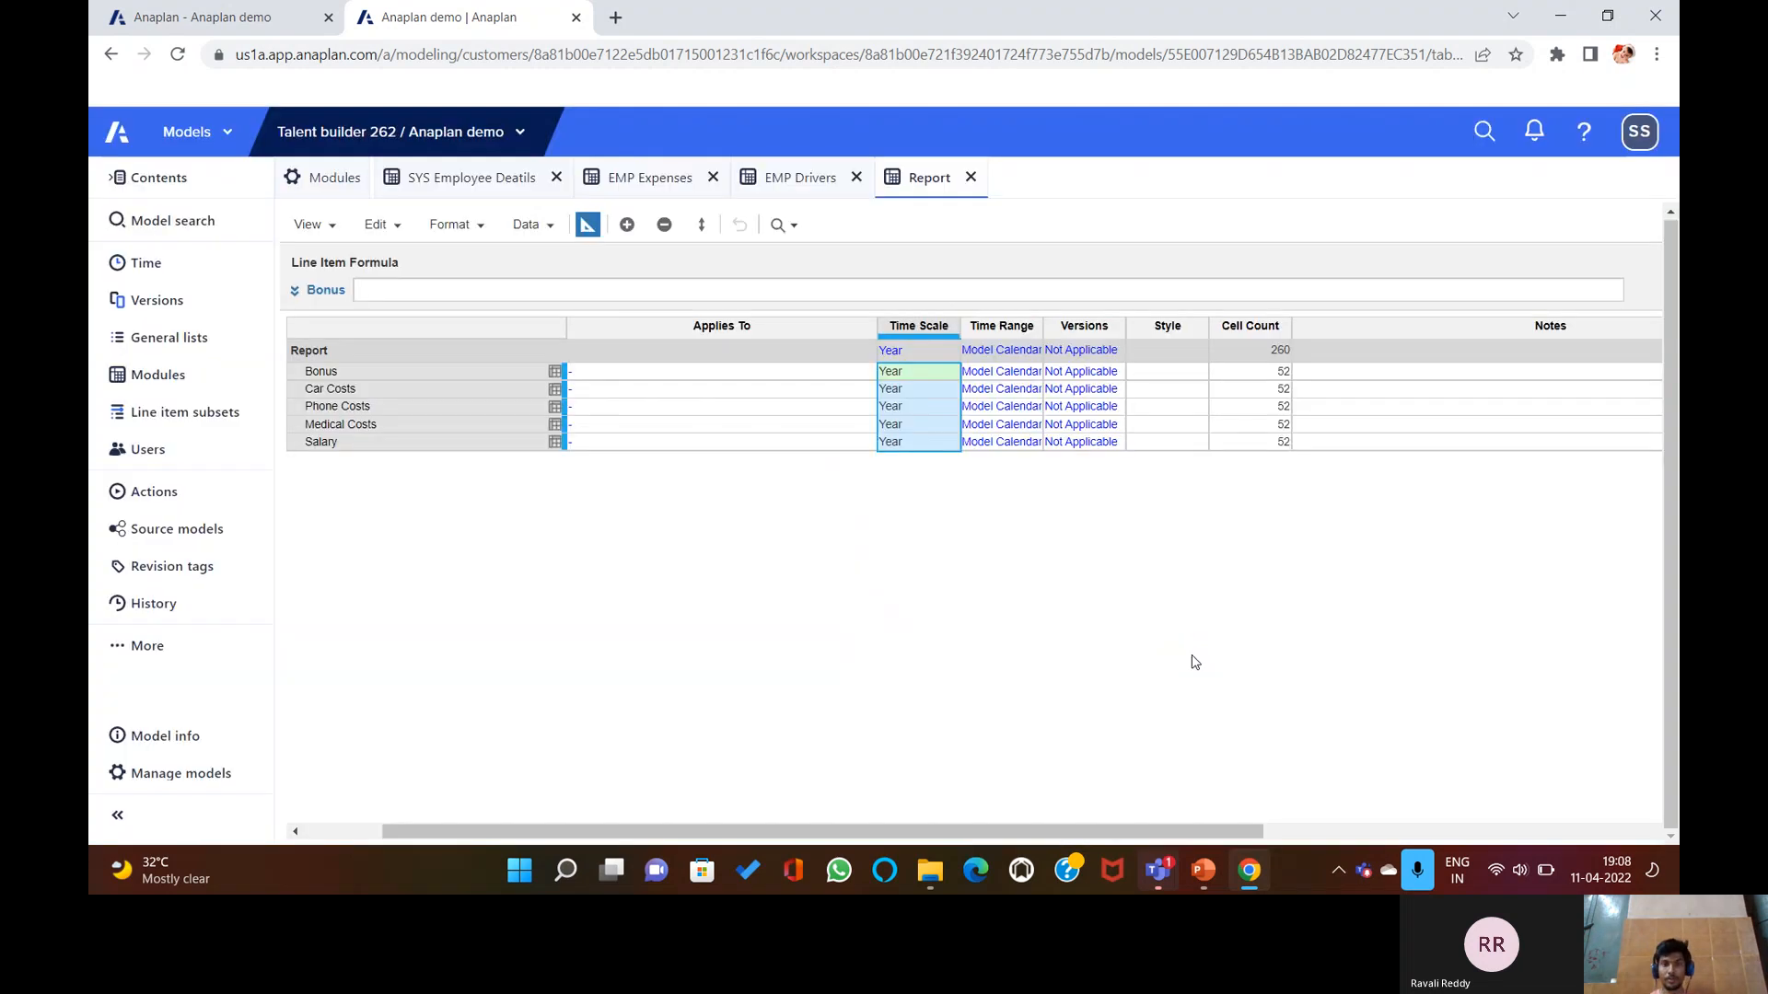
left_click(586, 225)
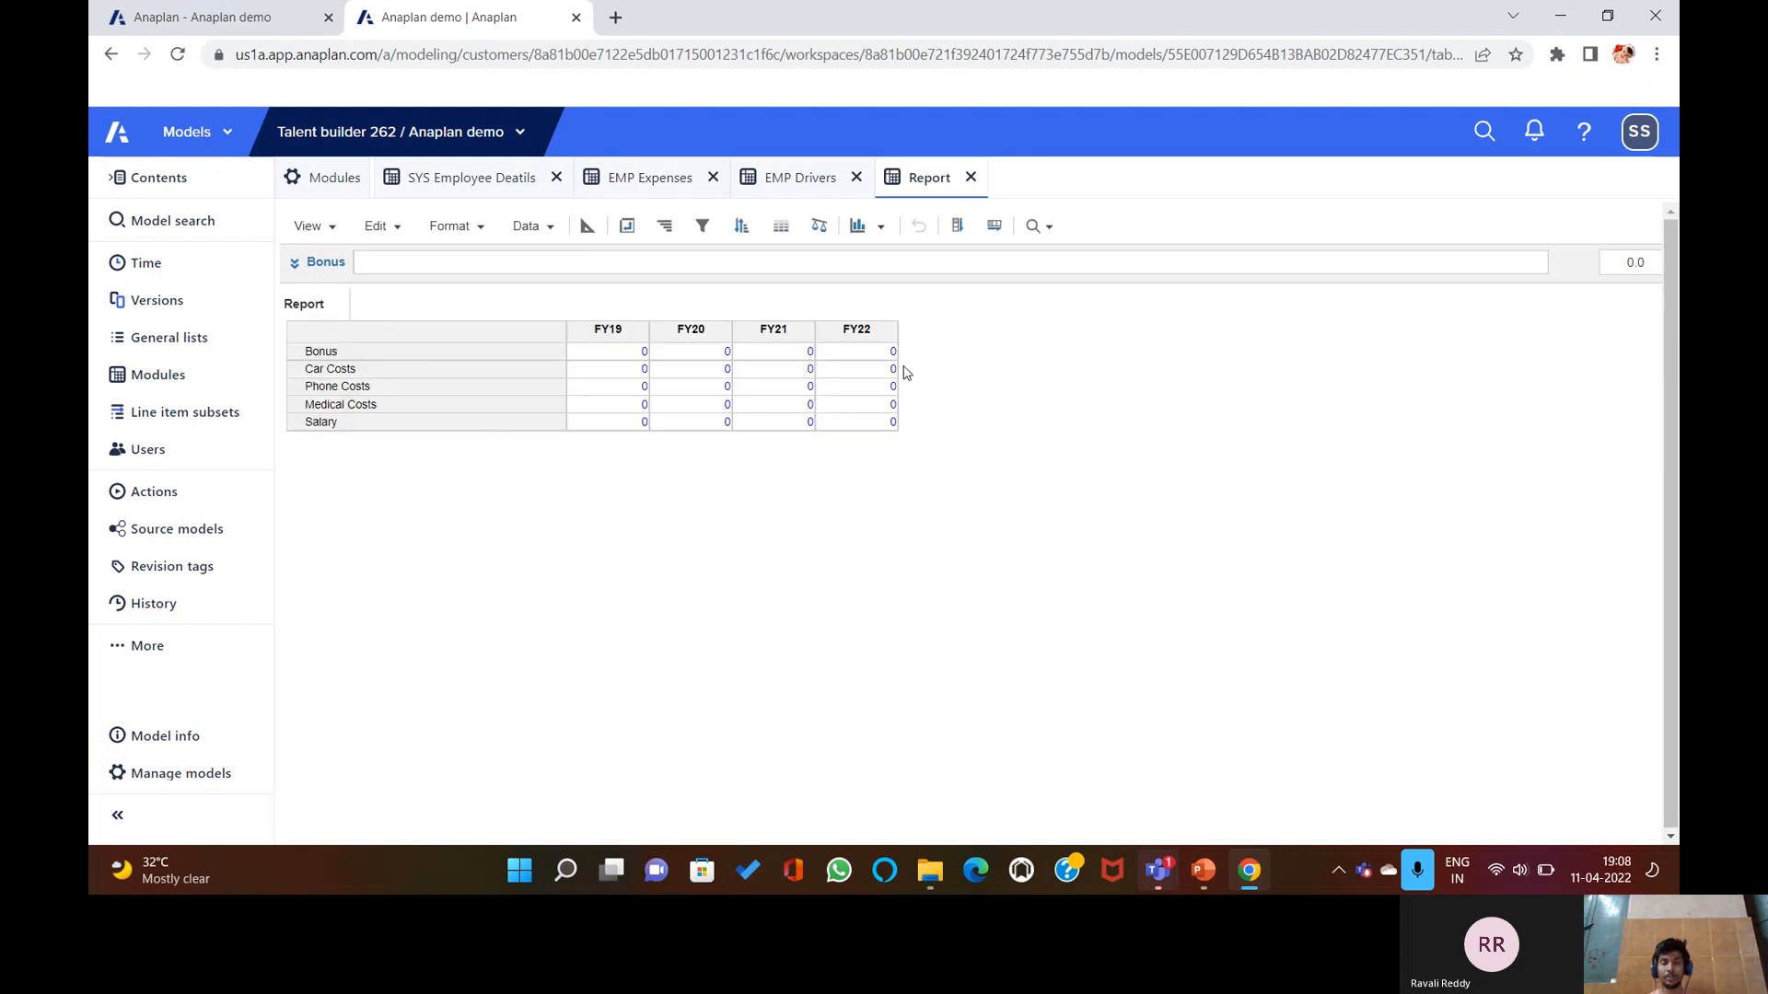
left_click(184, 264)
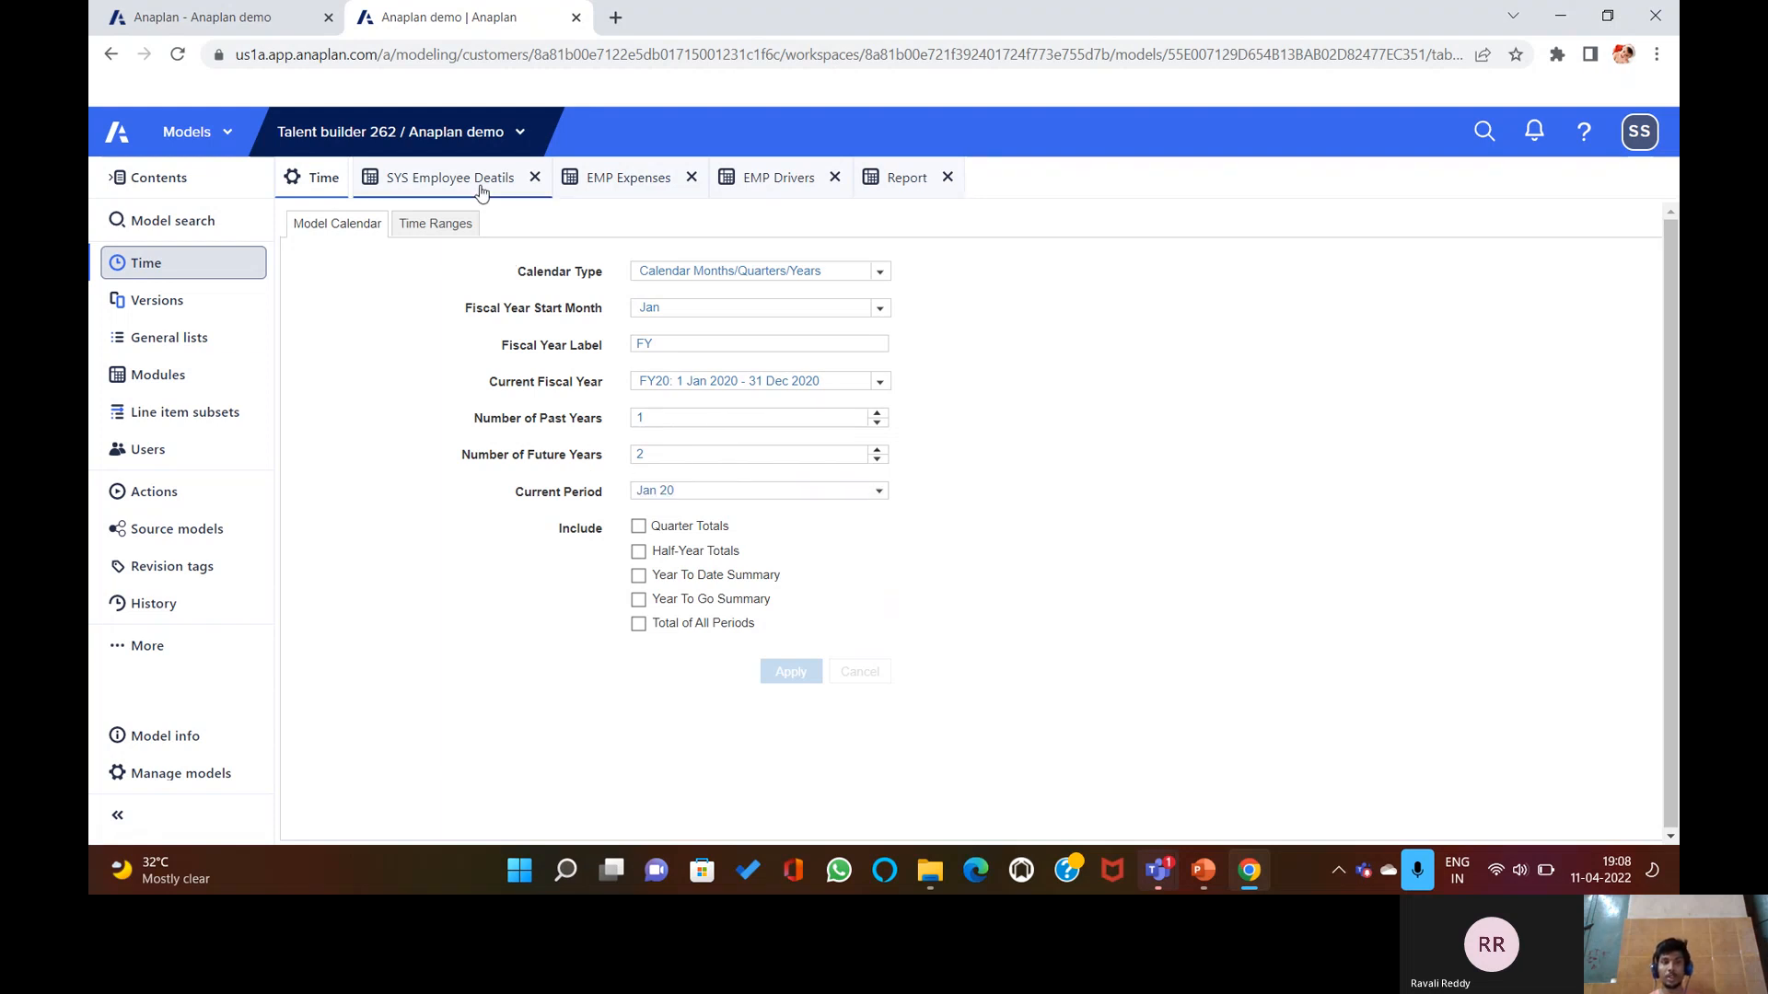
Make the Report module apply to the REGION and ROLE lists, accepting the dimensionality warning.
left_click(900, 177)
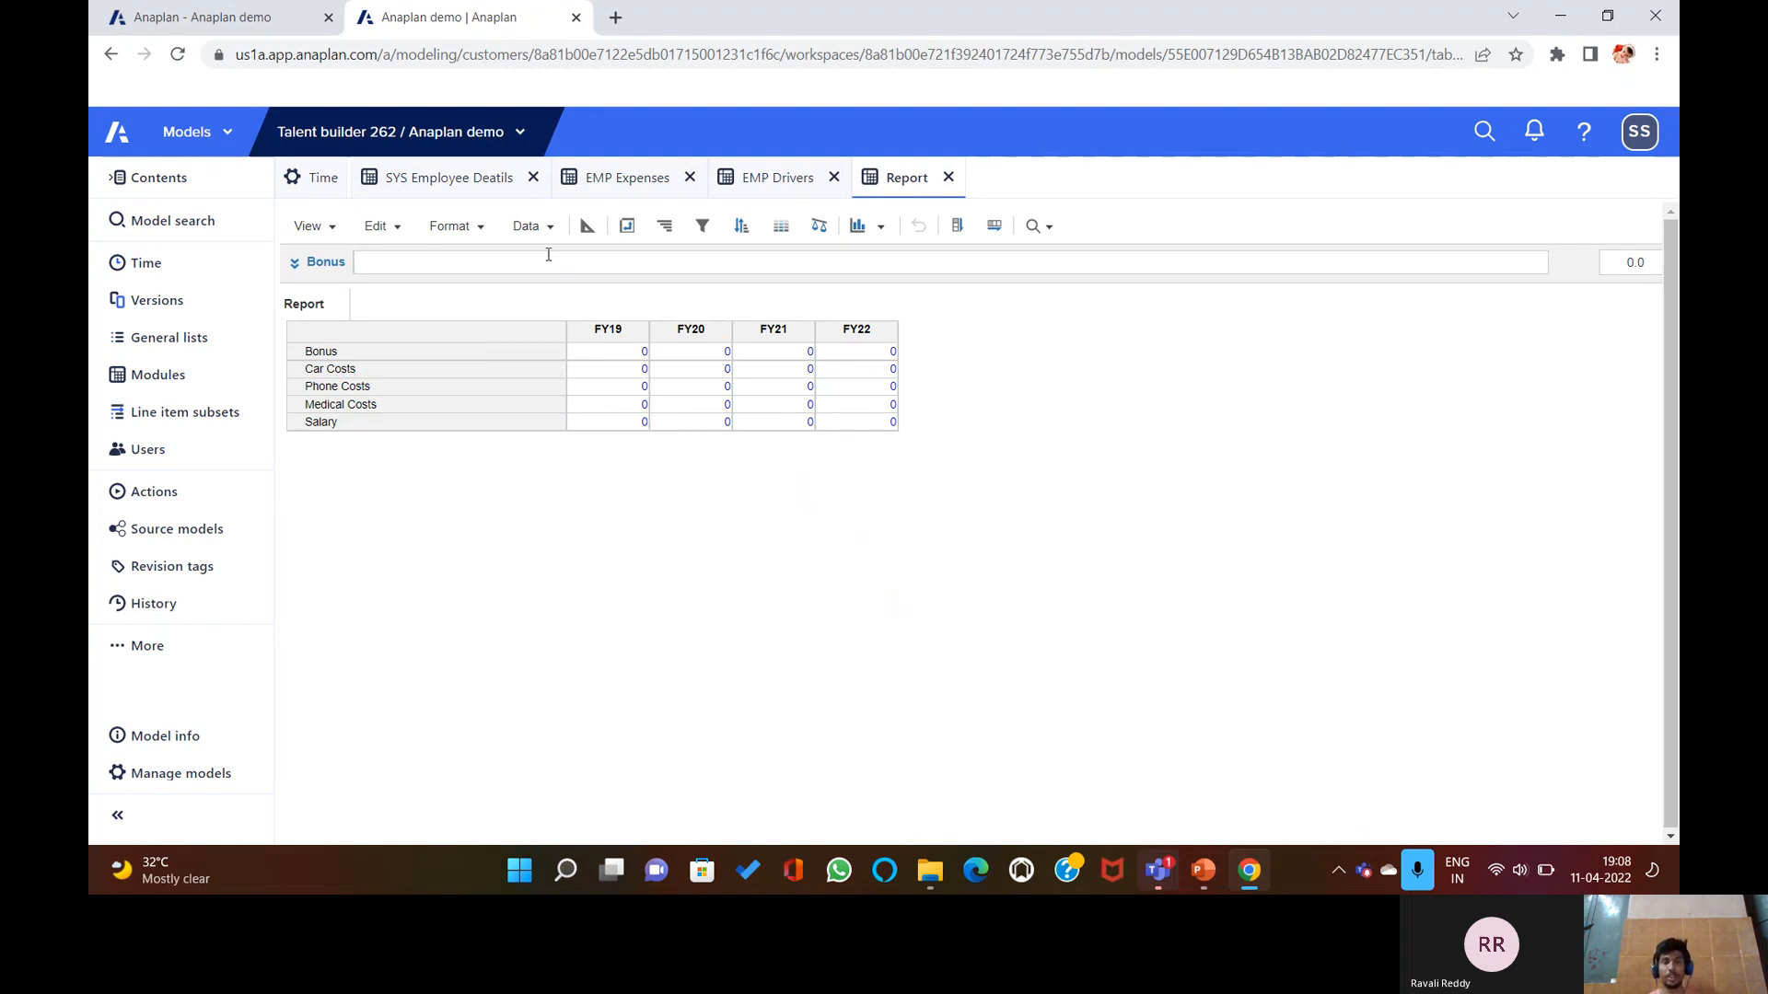
left_click(588, 225)
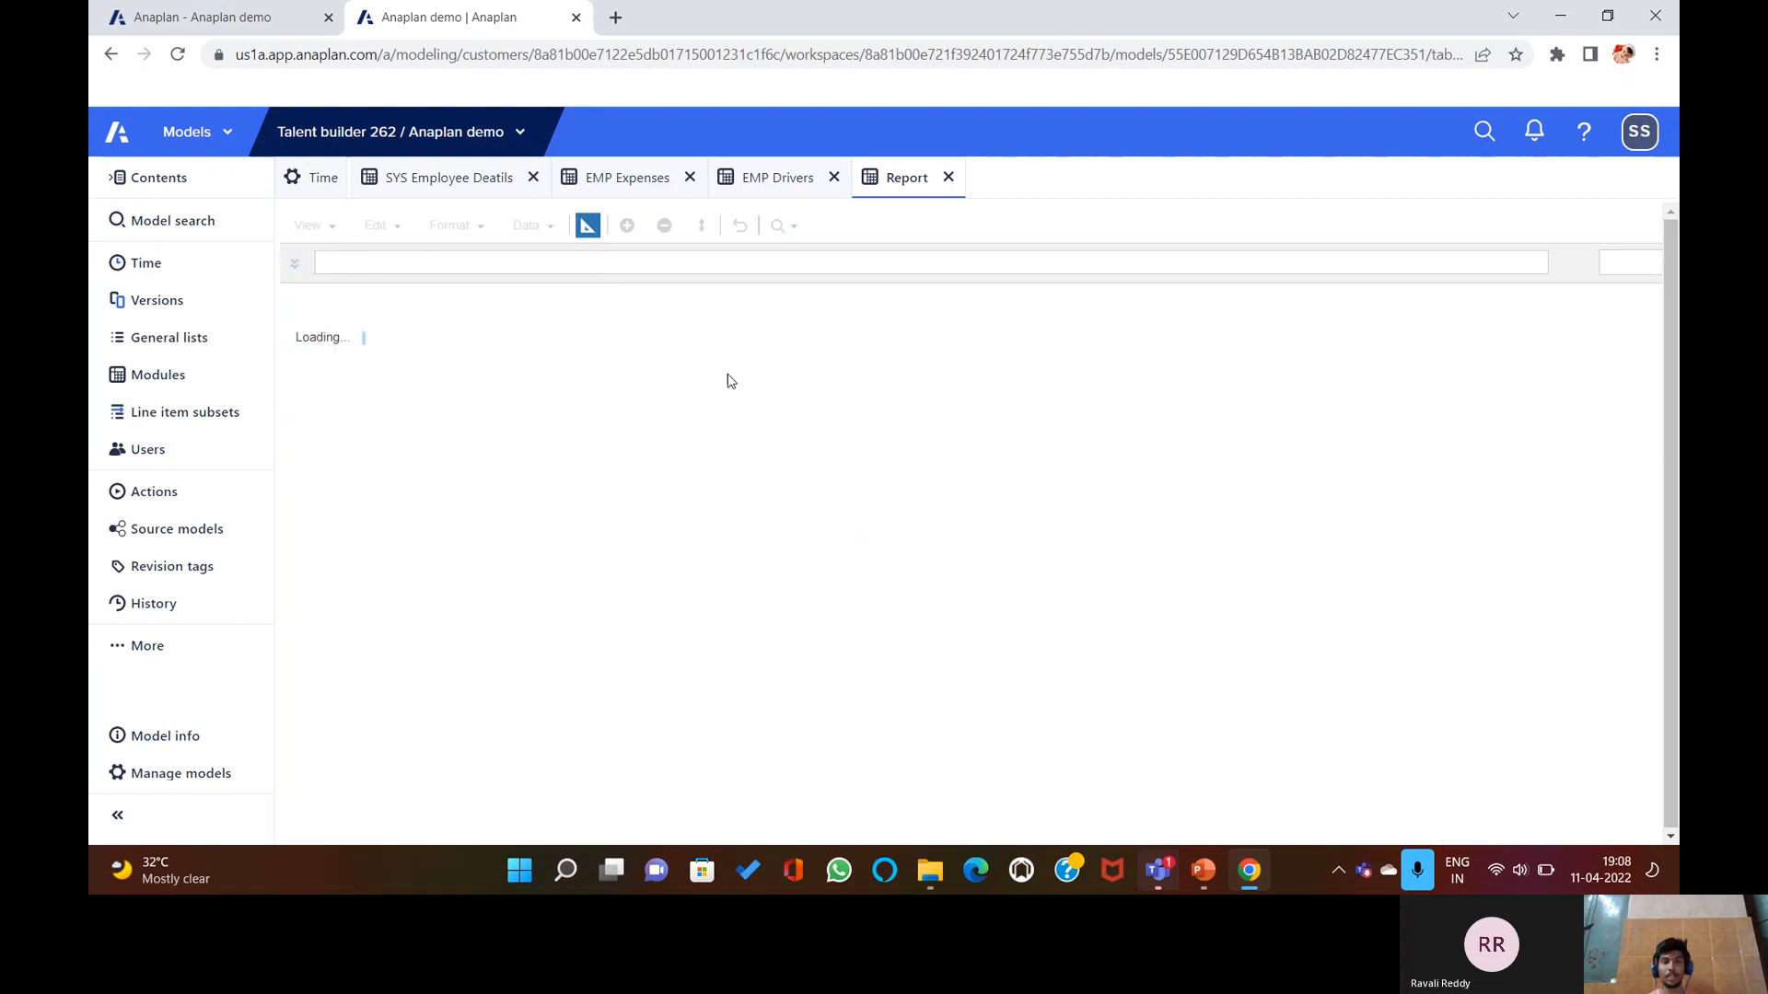
left_click(696, 376)
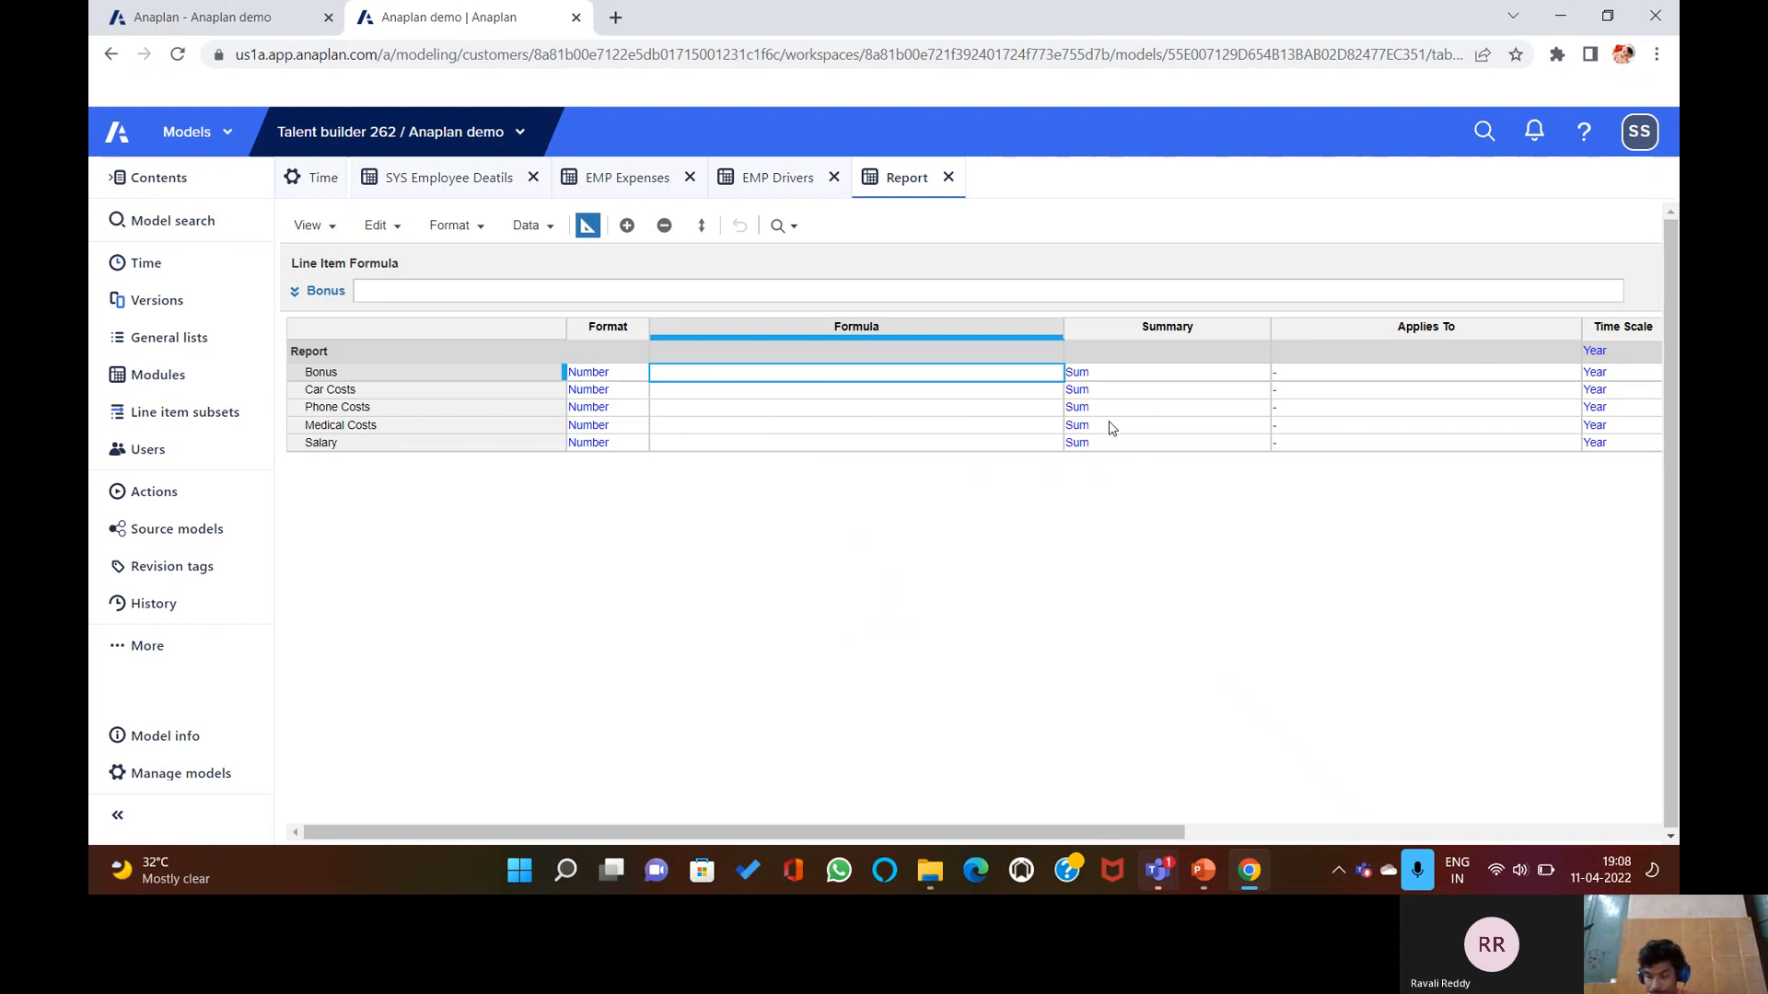
left_click(1562, 354)
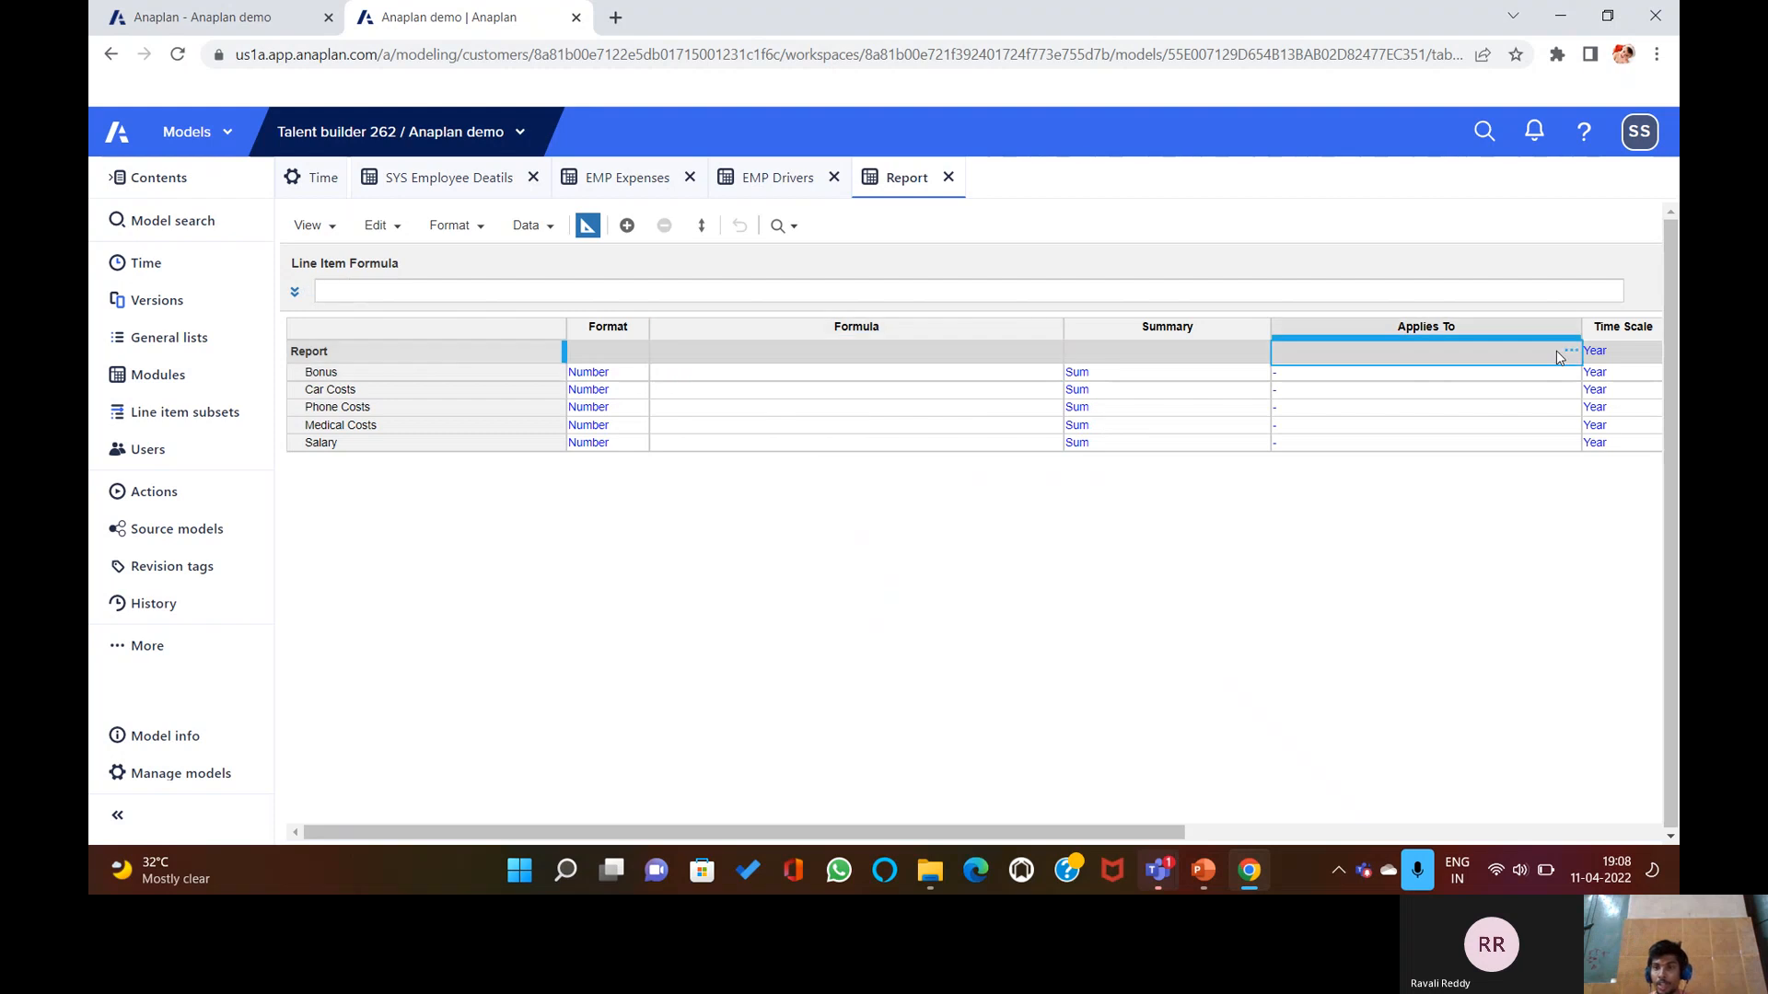
left_click(1568, 353)
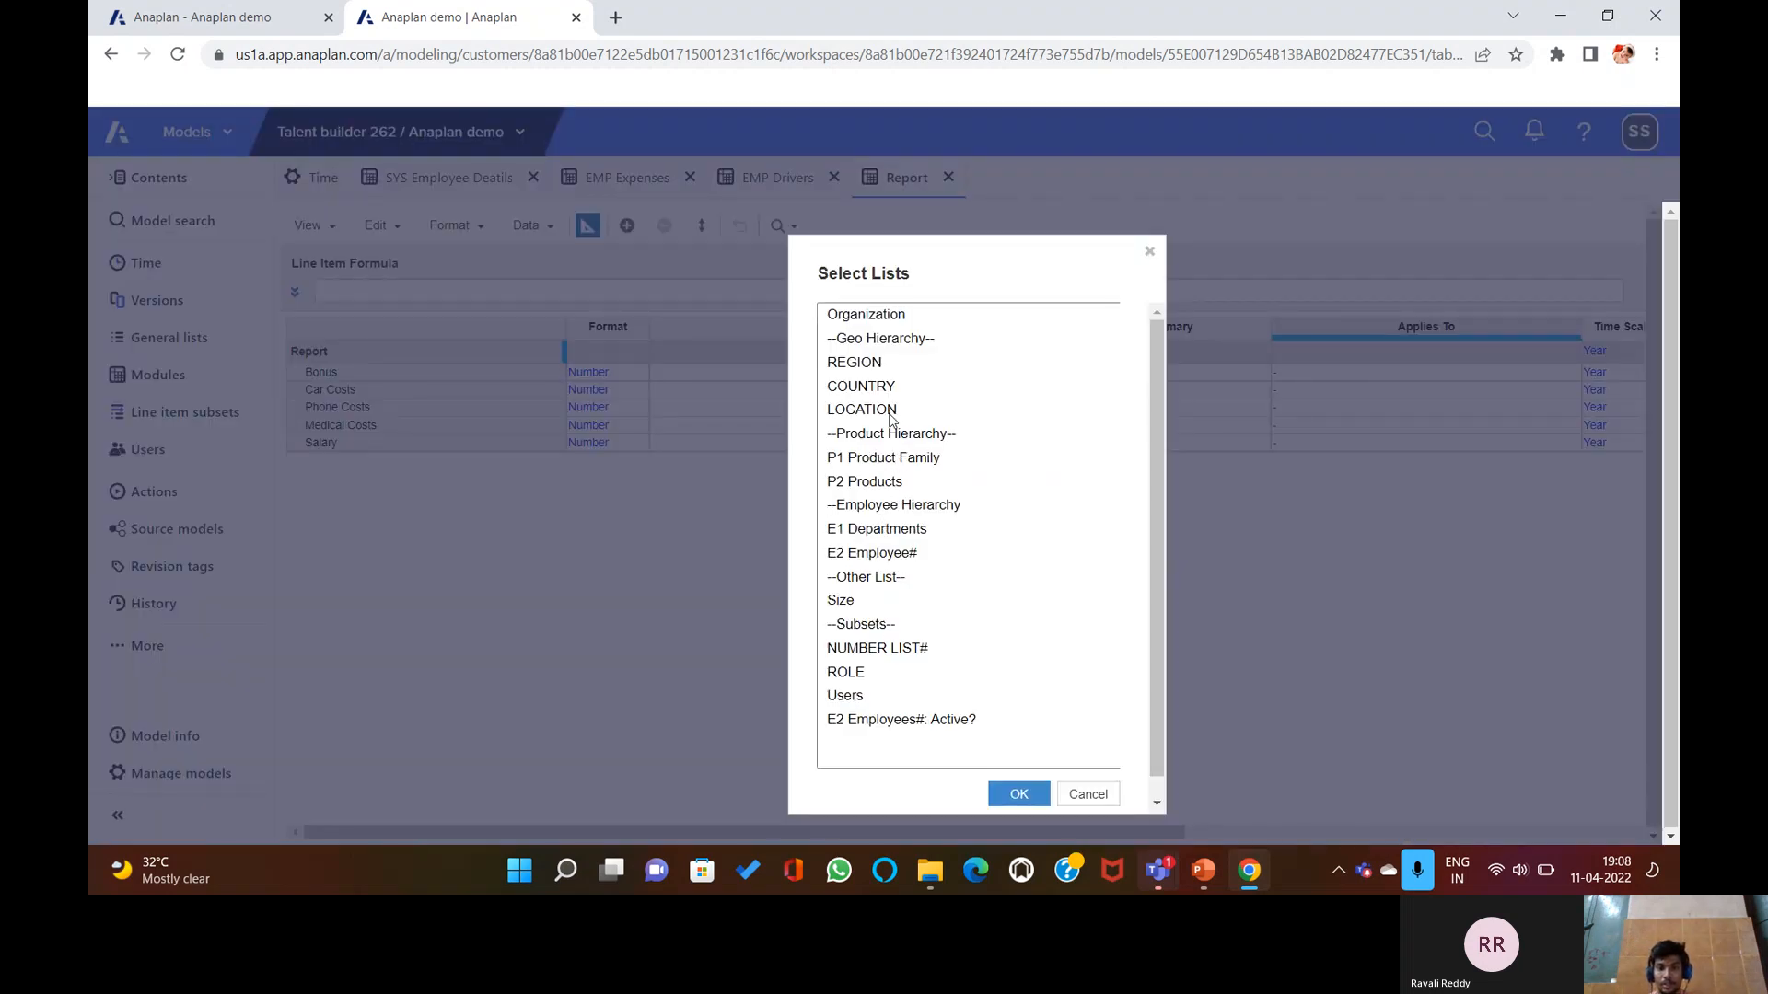
left_click(872, 362)
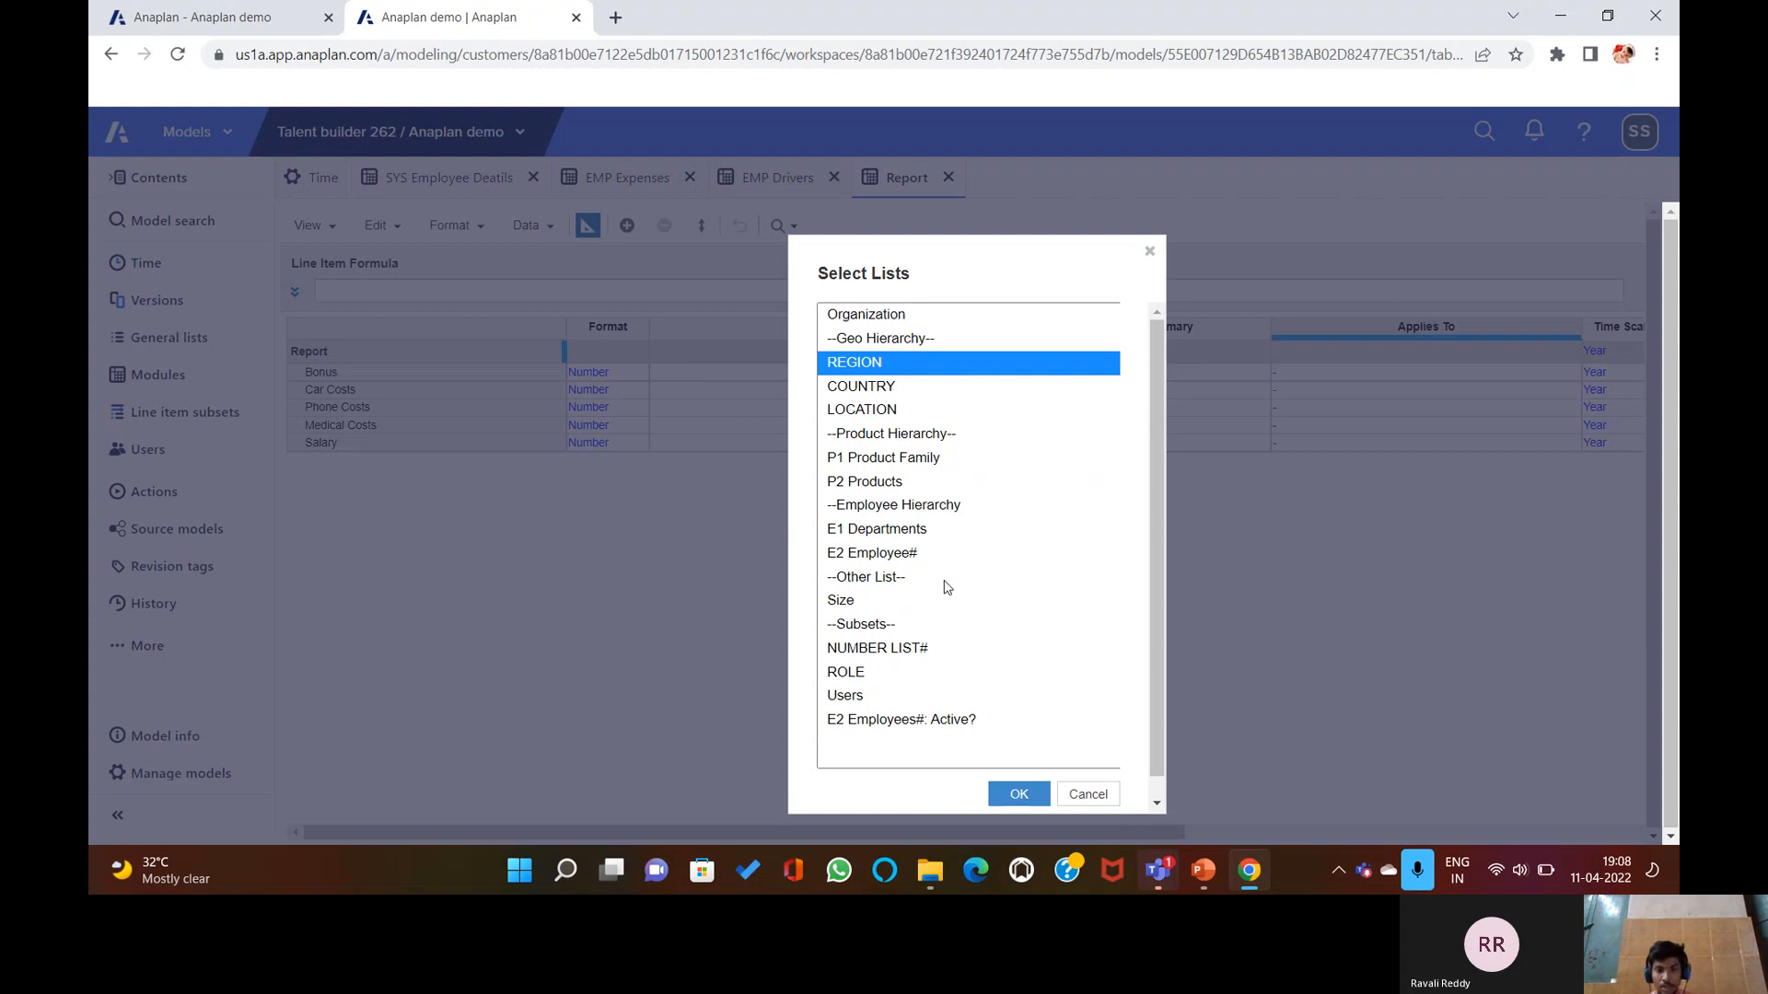
left_click(870, 672, "ctrl")
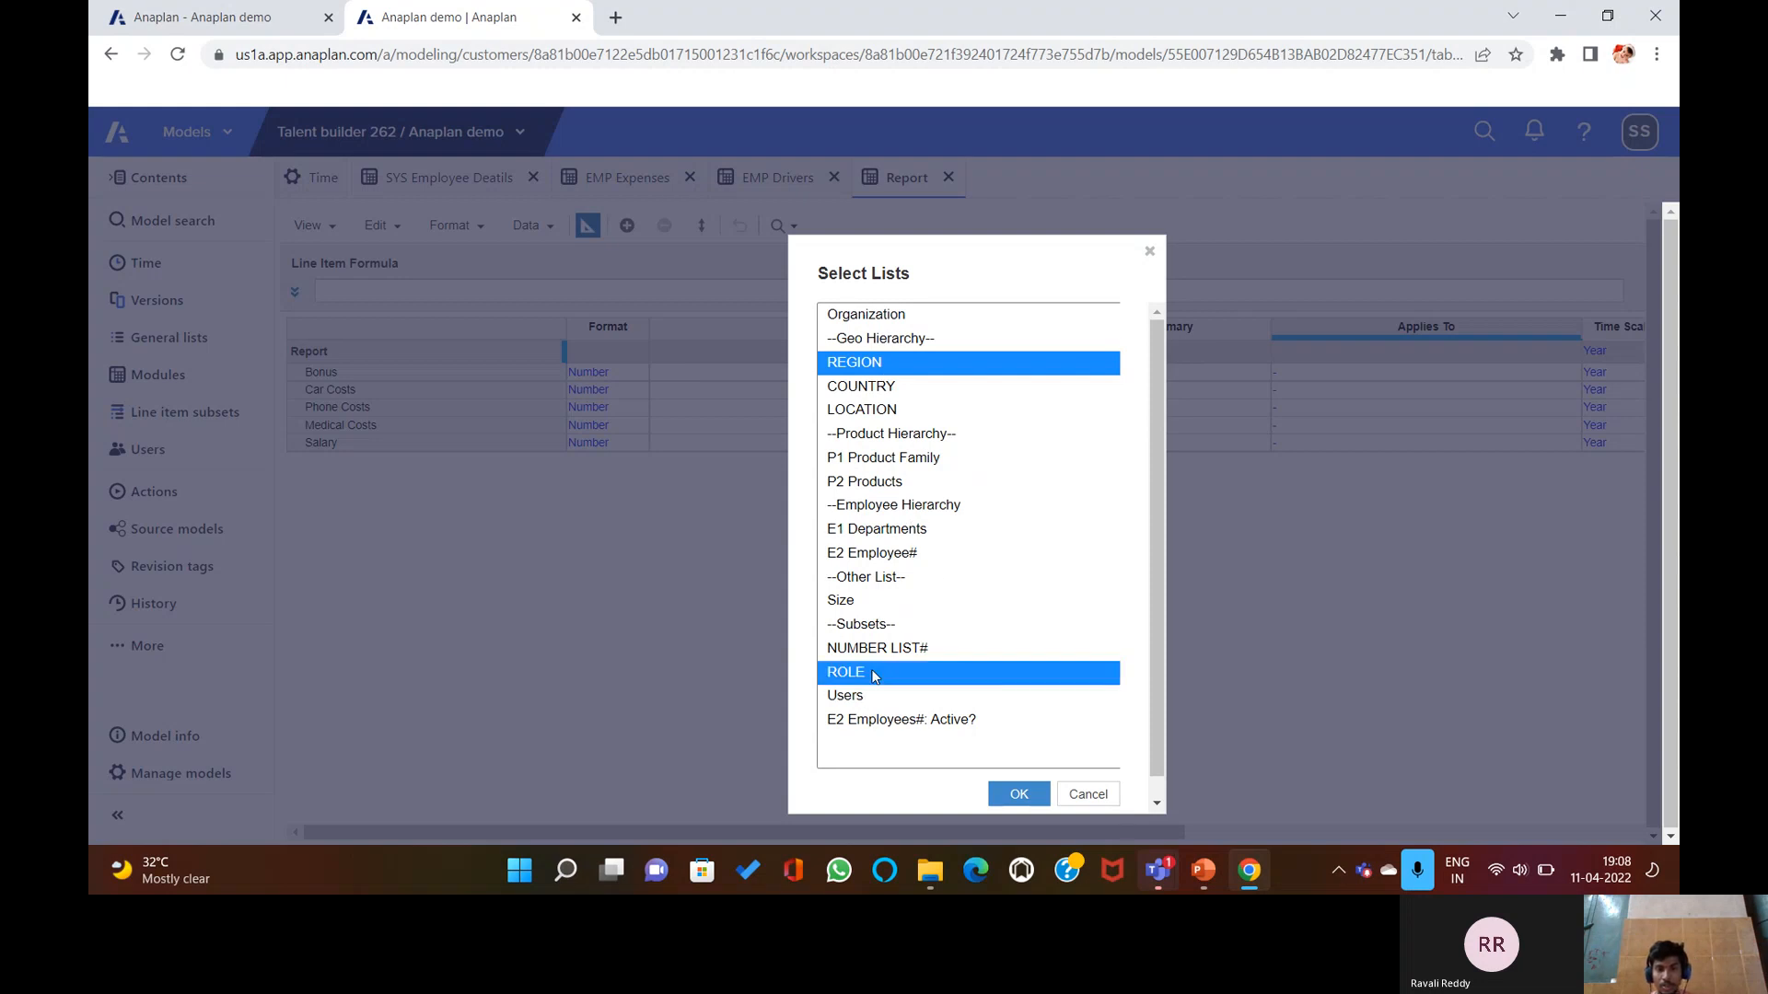
left_click(1016, 792)
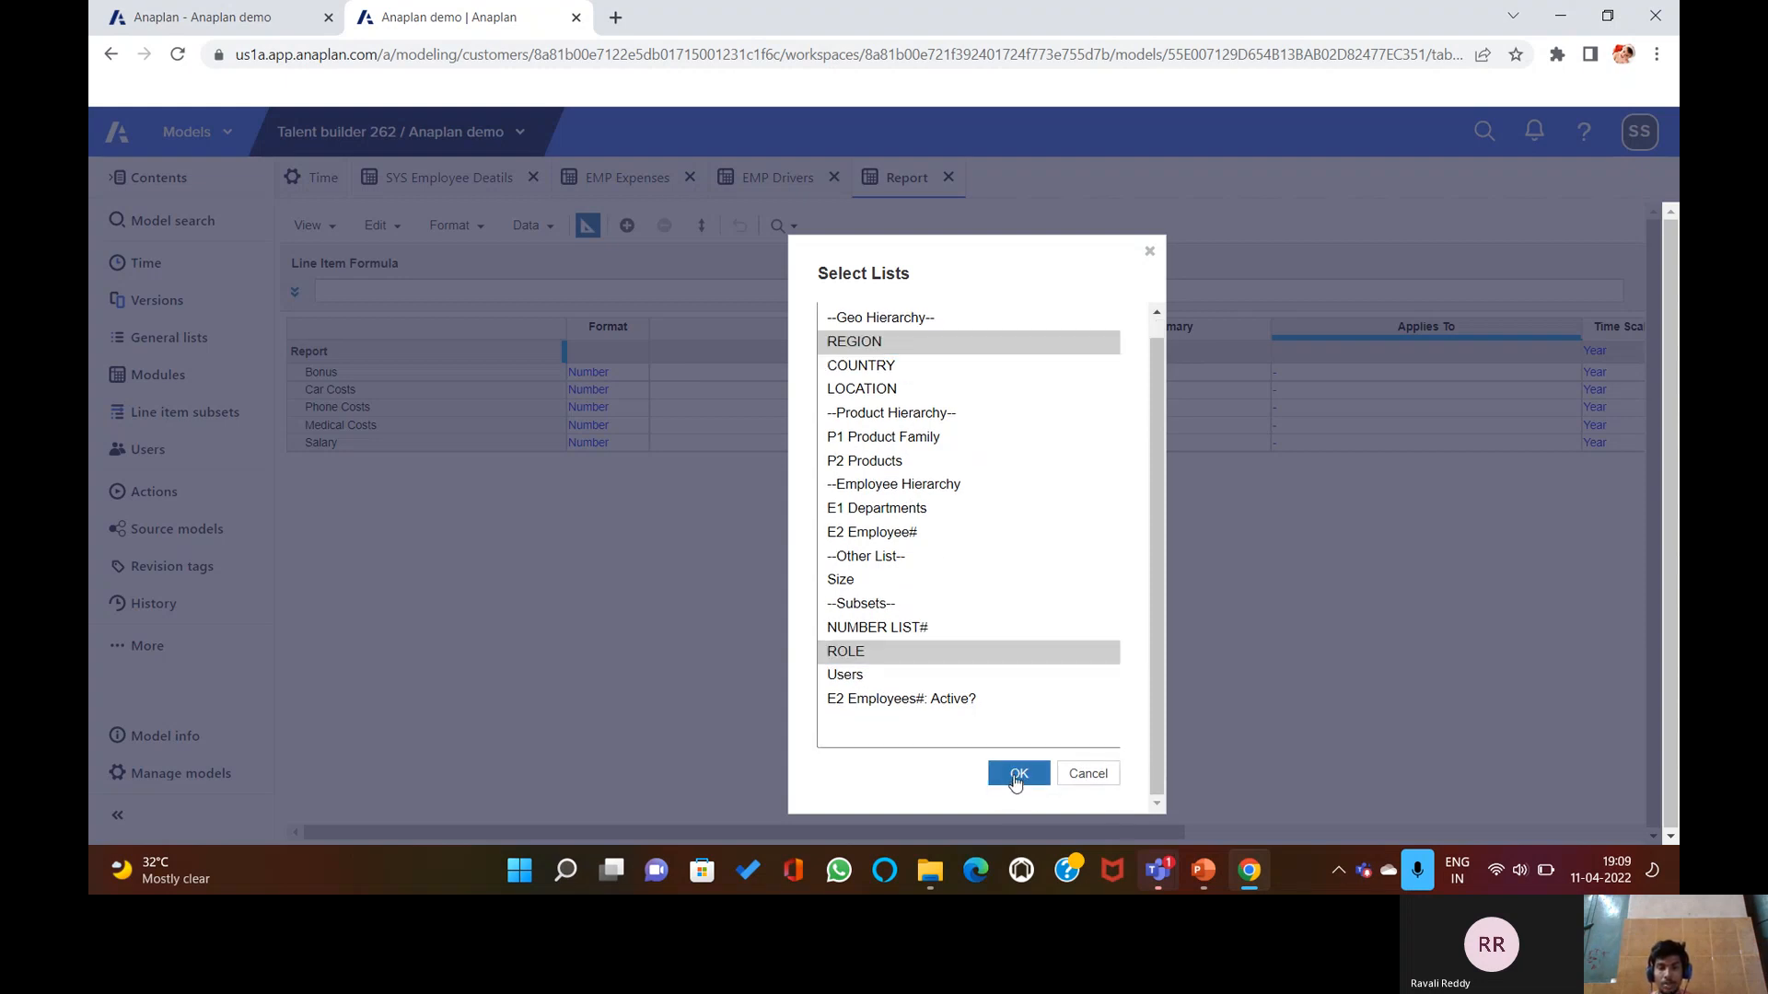
left_click(1016, 780)
left_click(1177, 648)
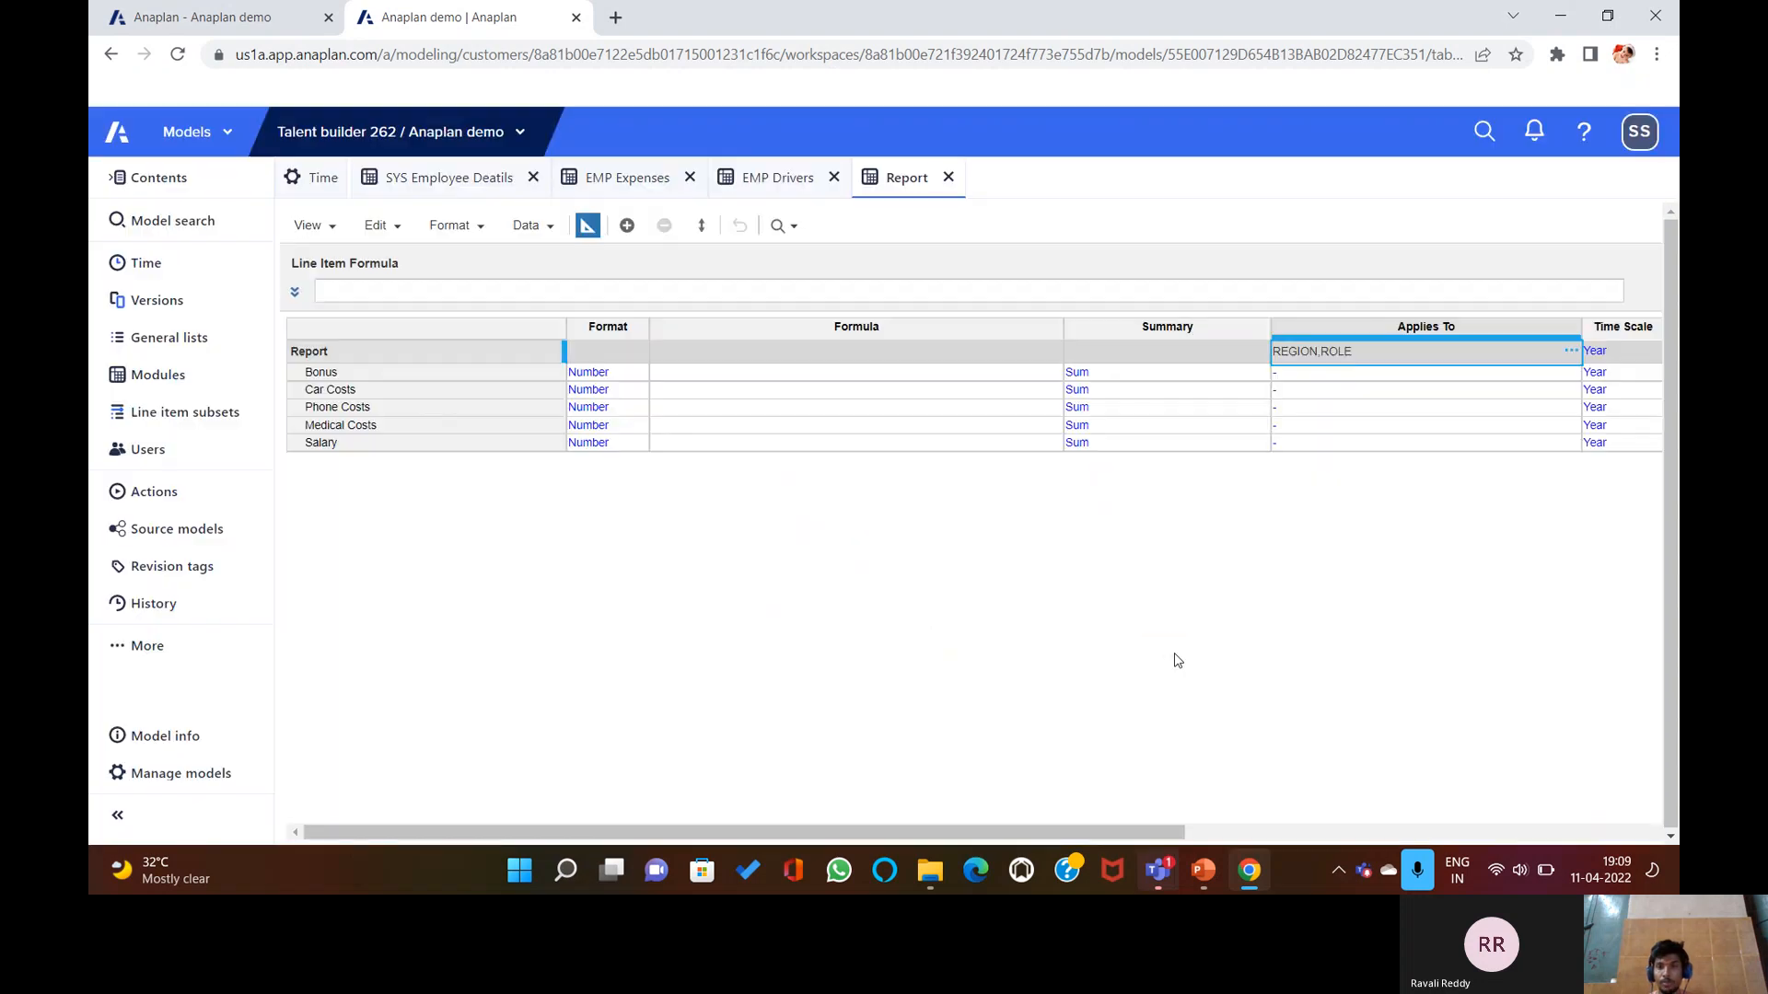
Set Bonus to EMP Expenses.BONUS[SUM: SYS Employee Deatils.Region, SUM: SYS Employee Deatils.Role].
left_click(858, 373)
left_click(822, 286)
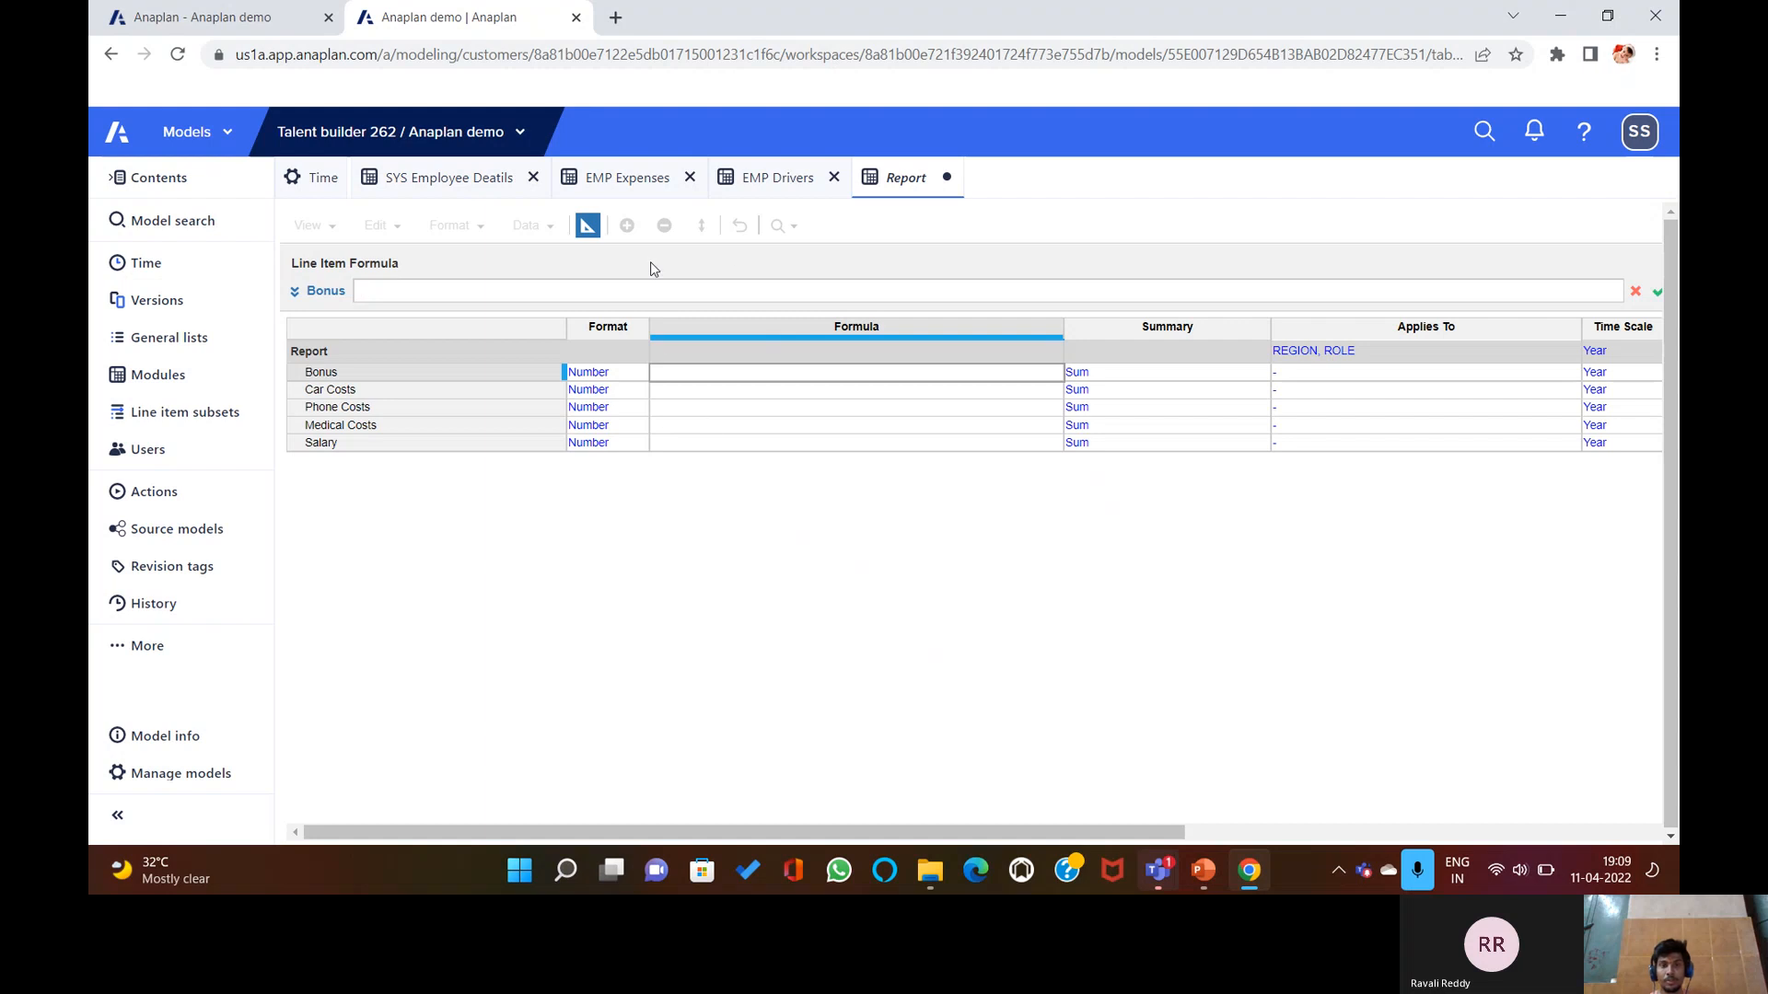
left_click(628, 178)
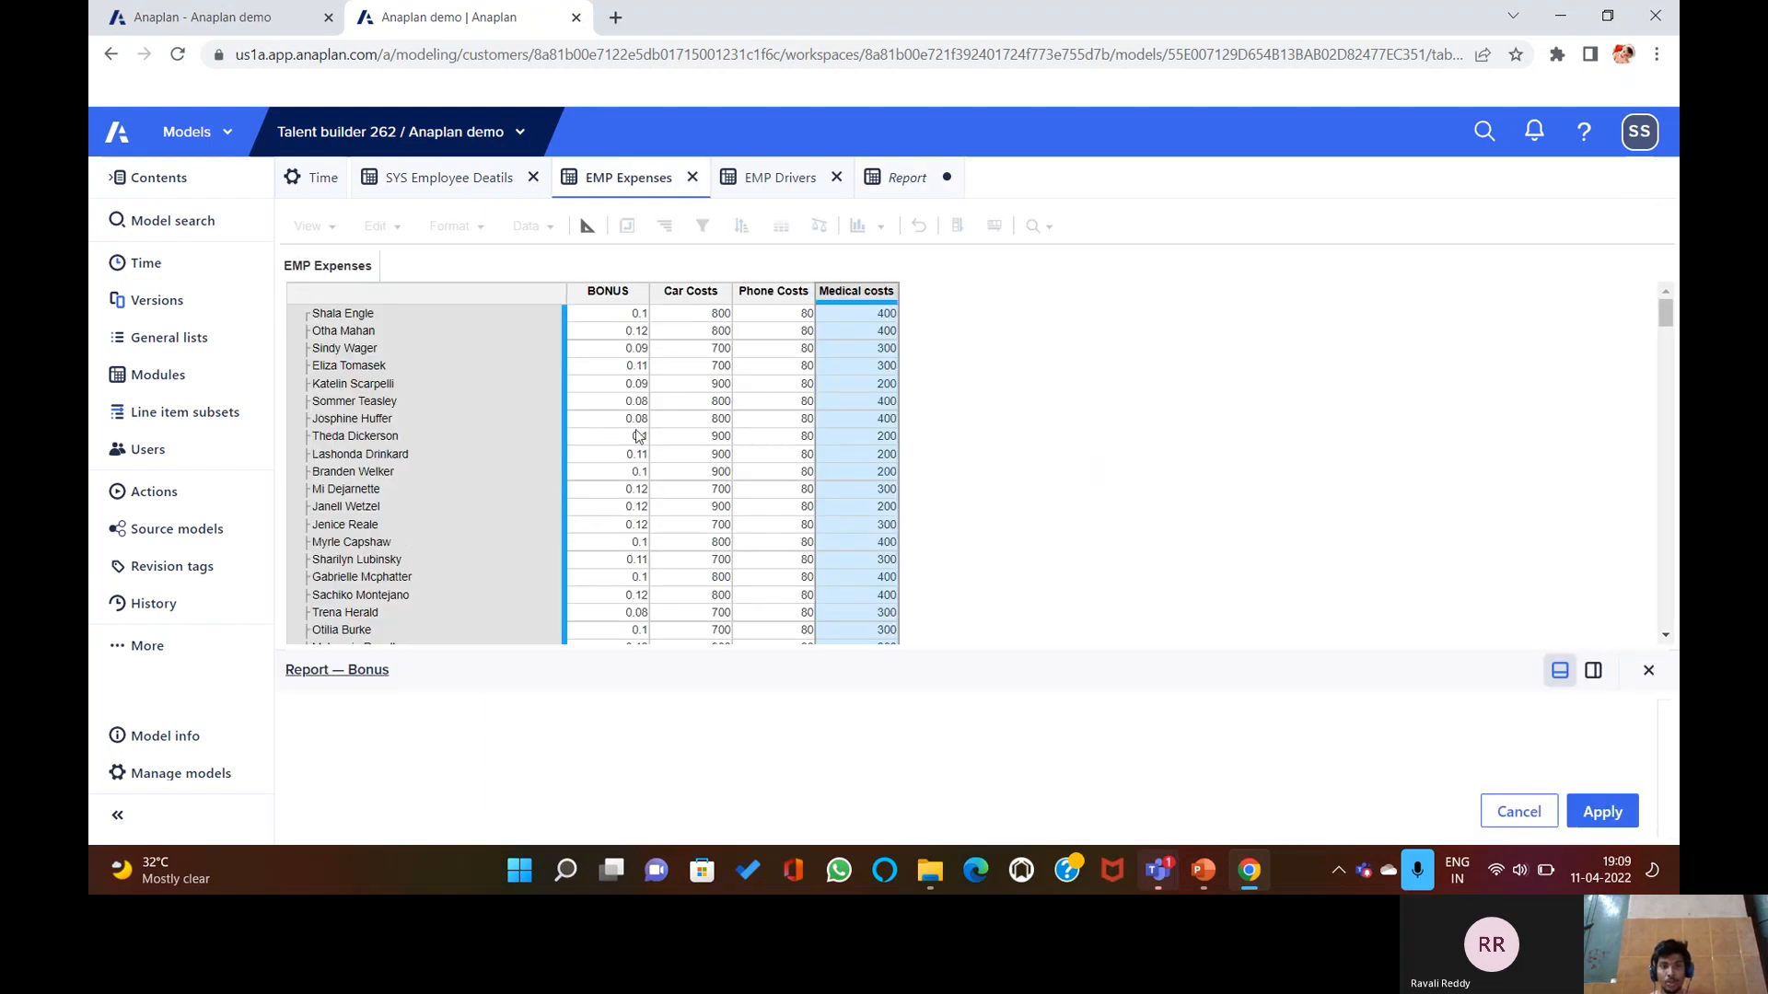
left_click(609, 301)
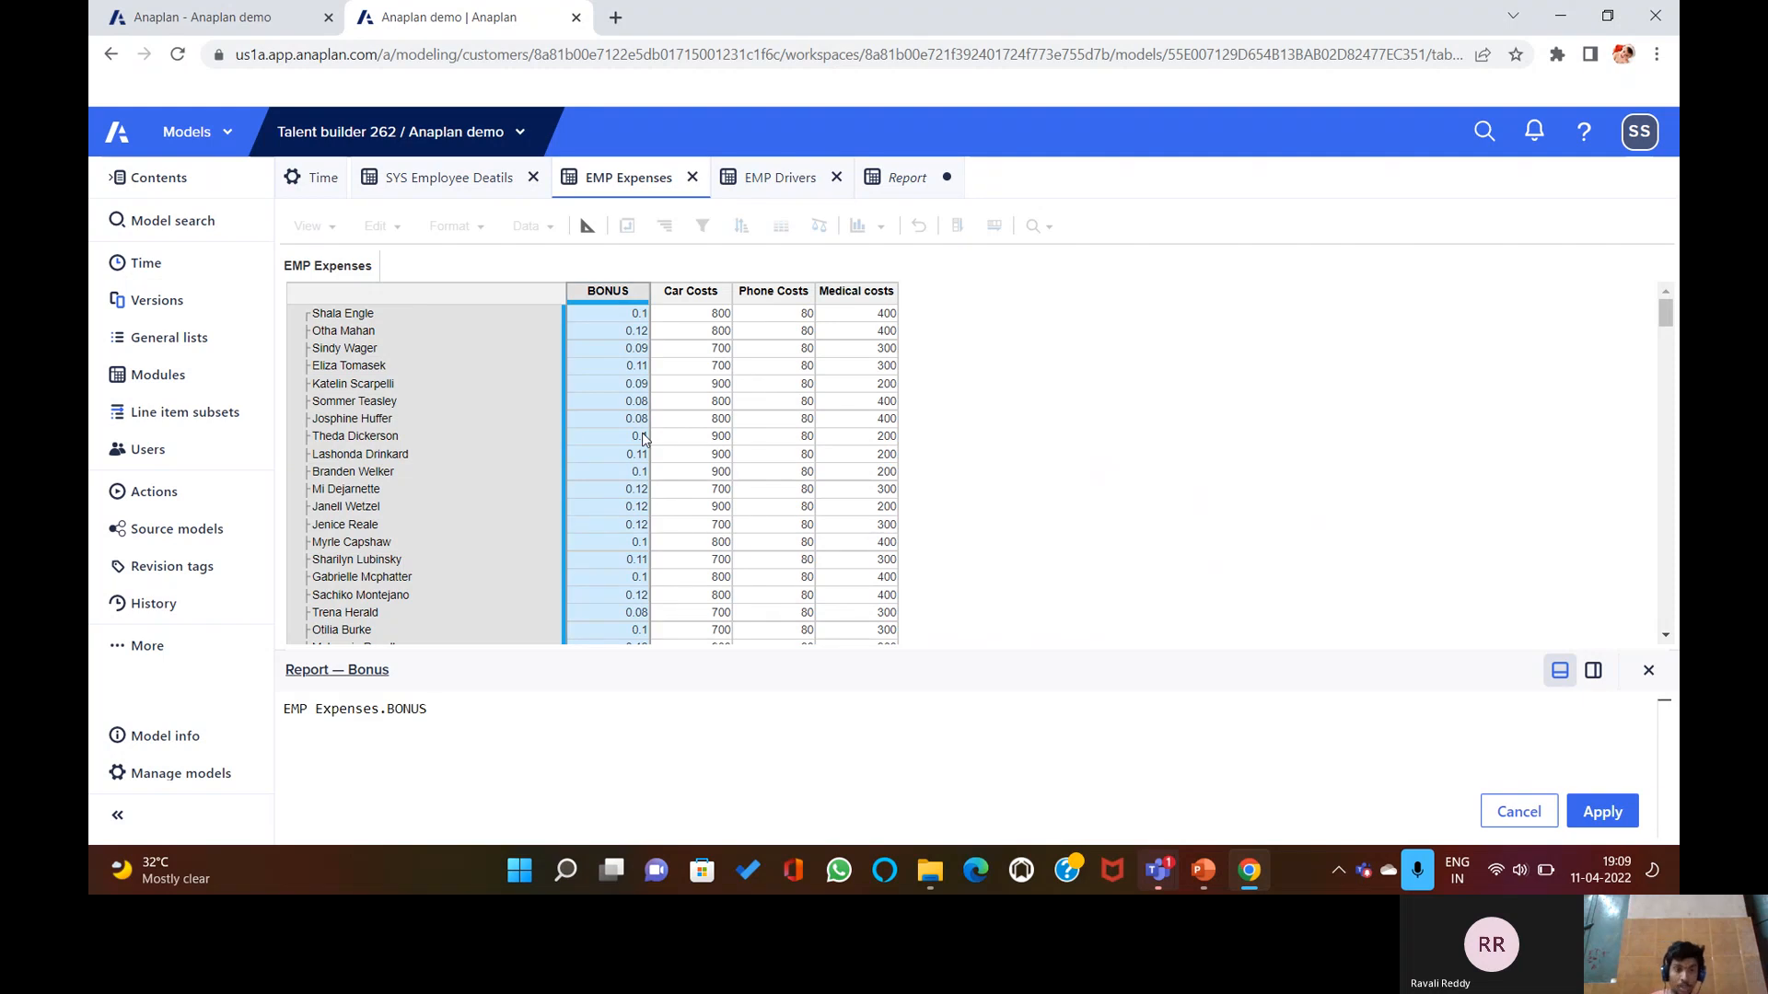
type("[")
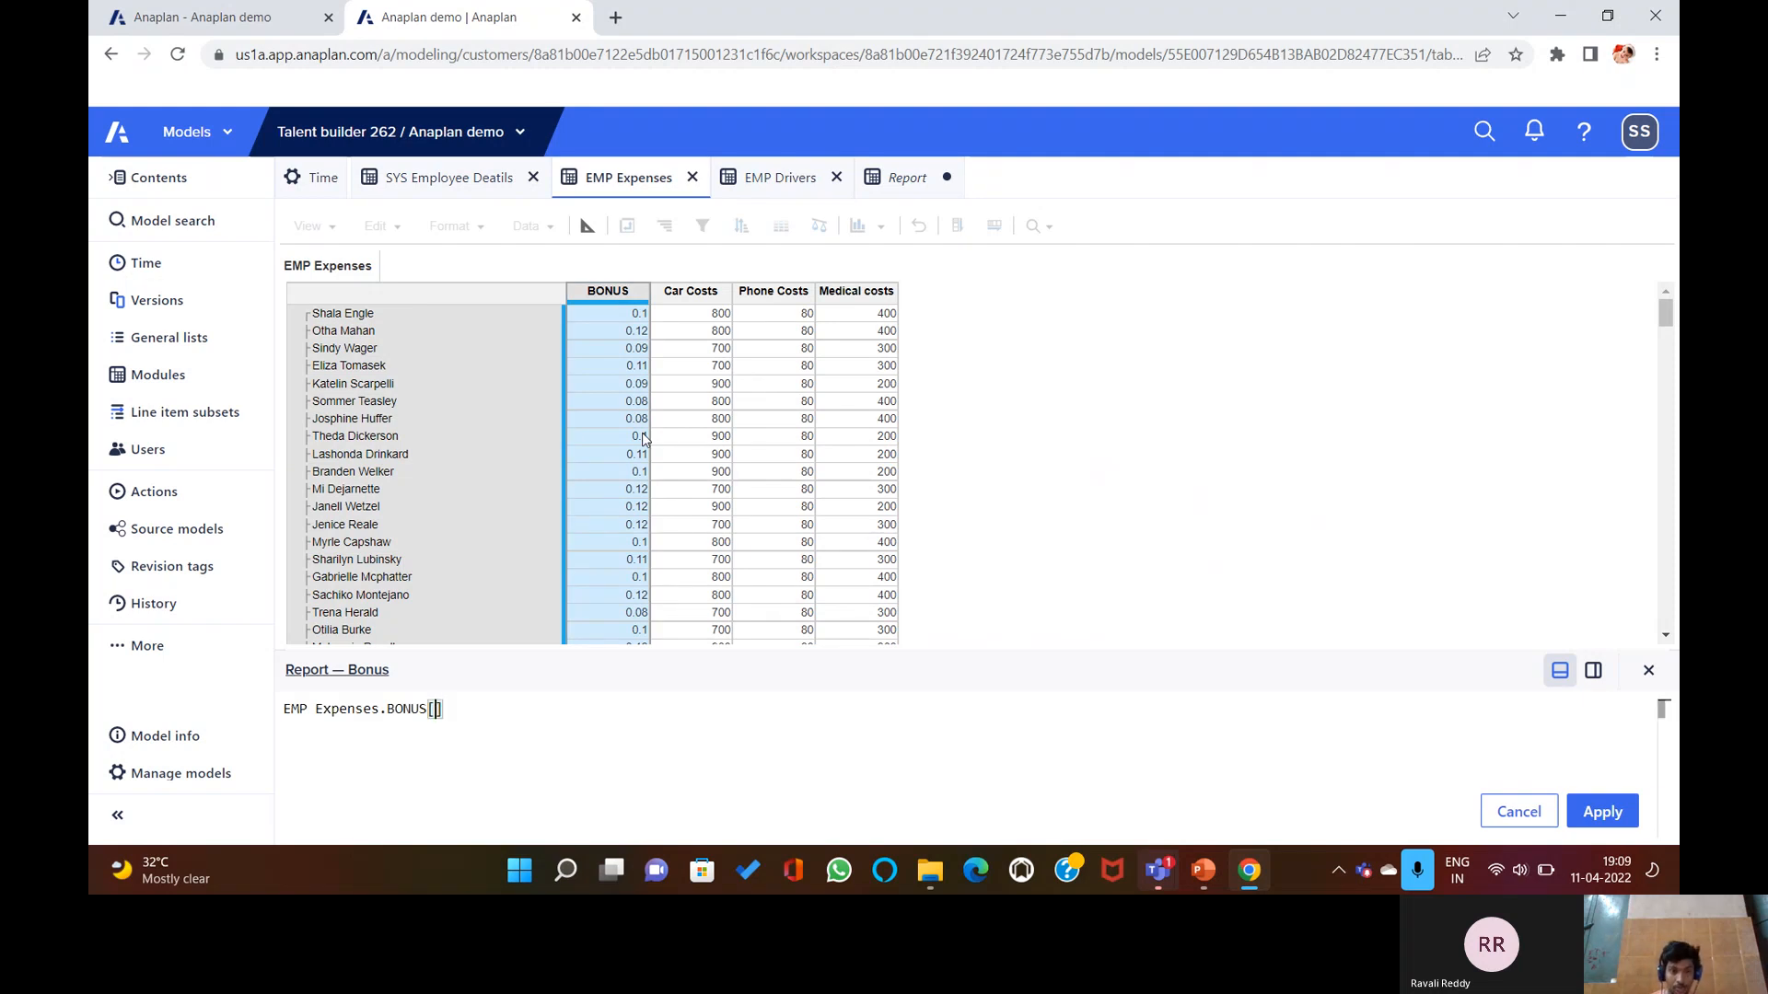
type("SUM")
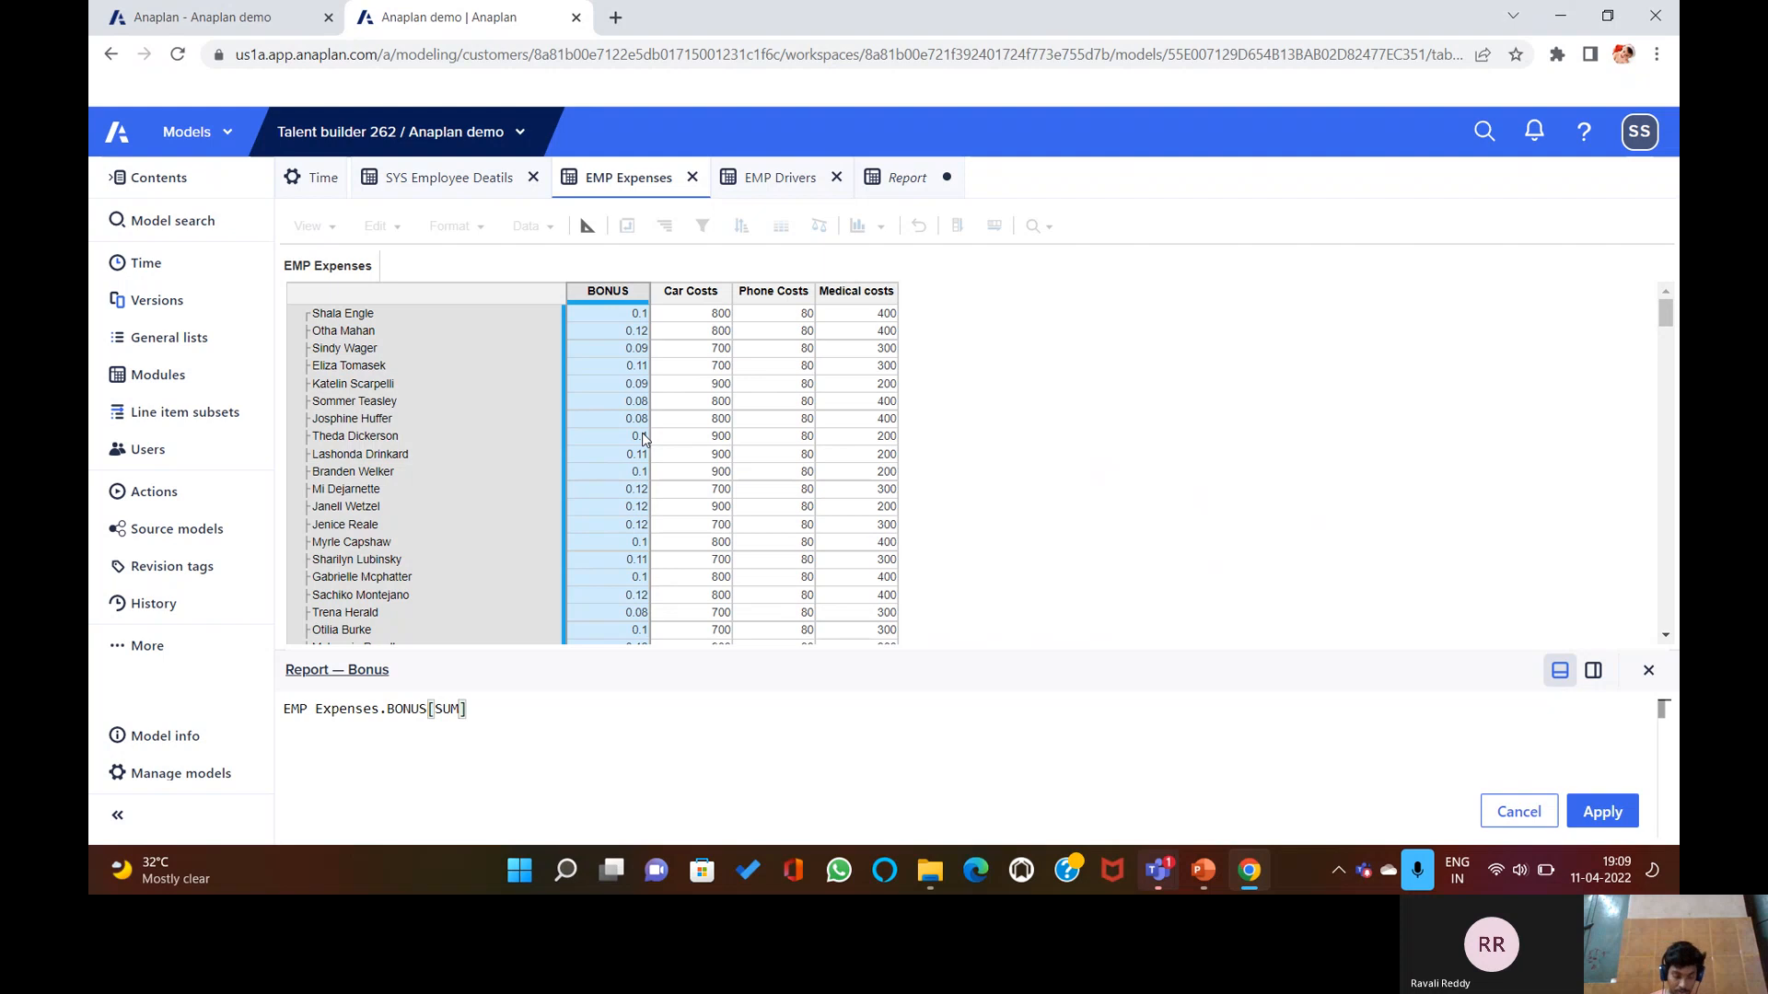
type(":")
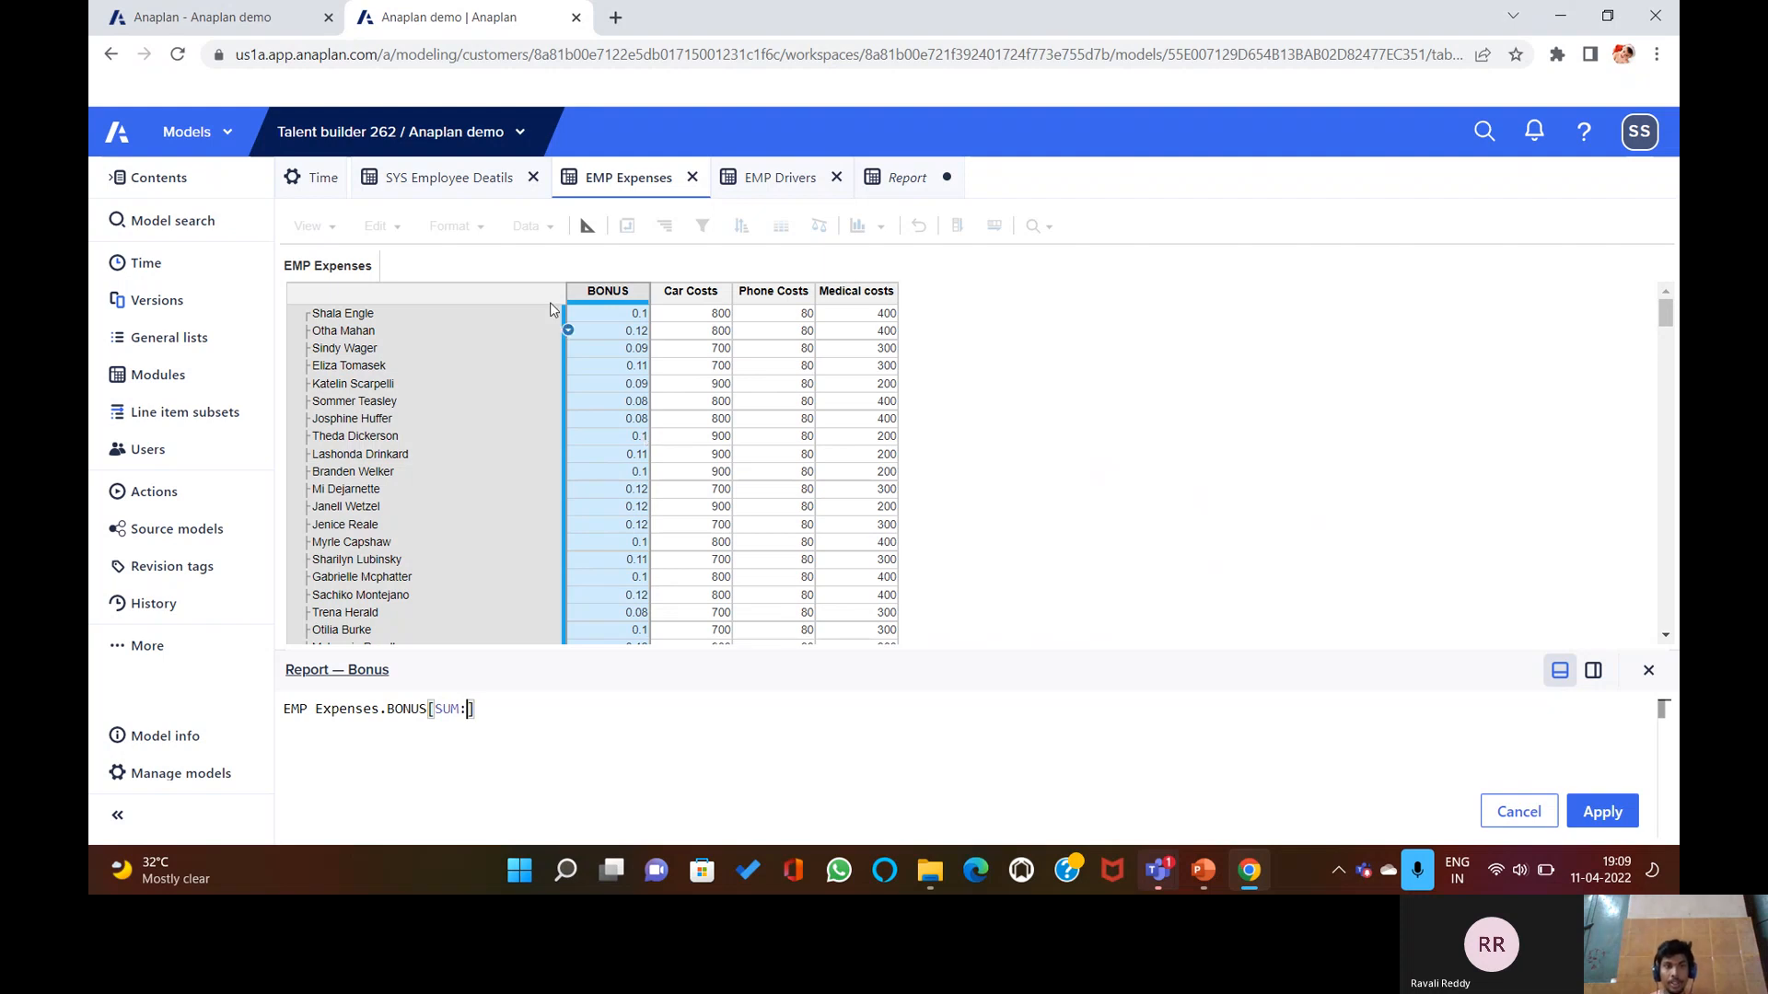
left_click(473, 178)
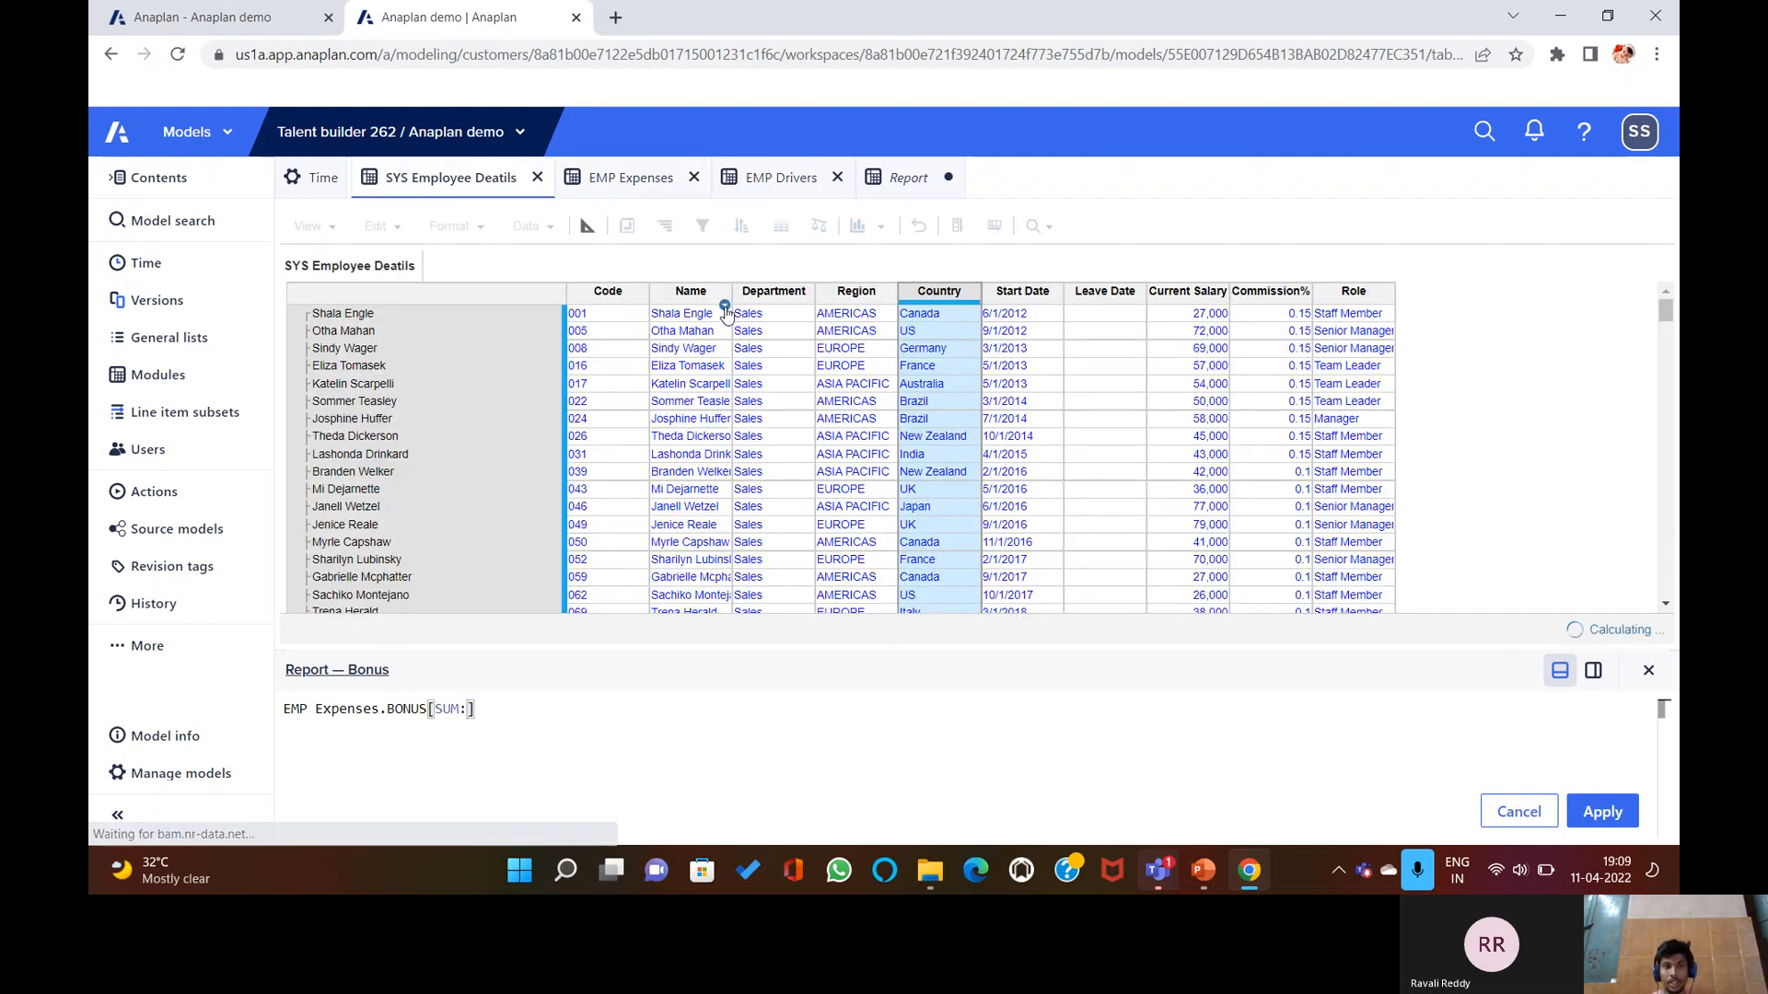
left_click(849, 295)
type(", SUM:")
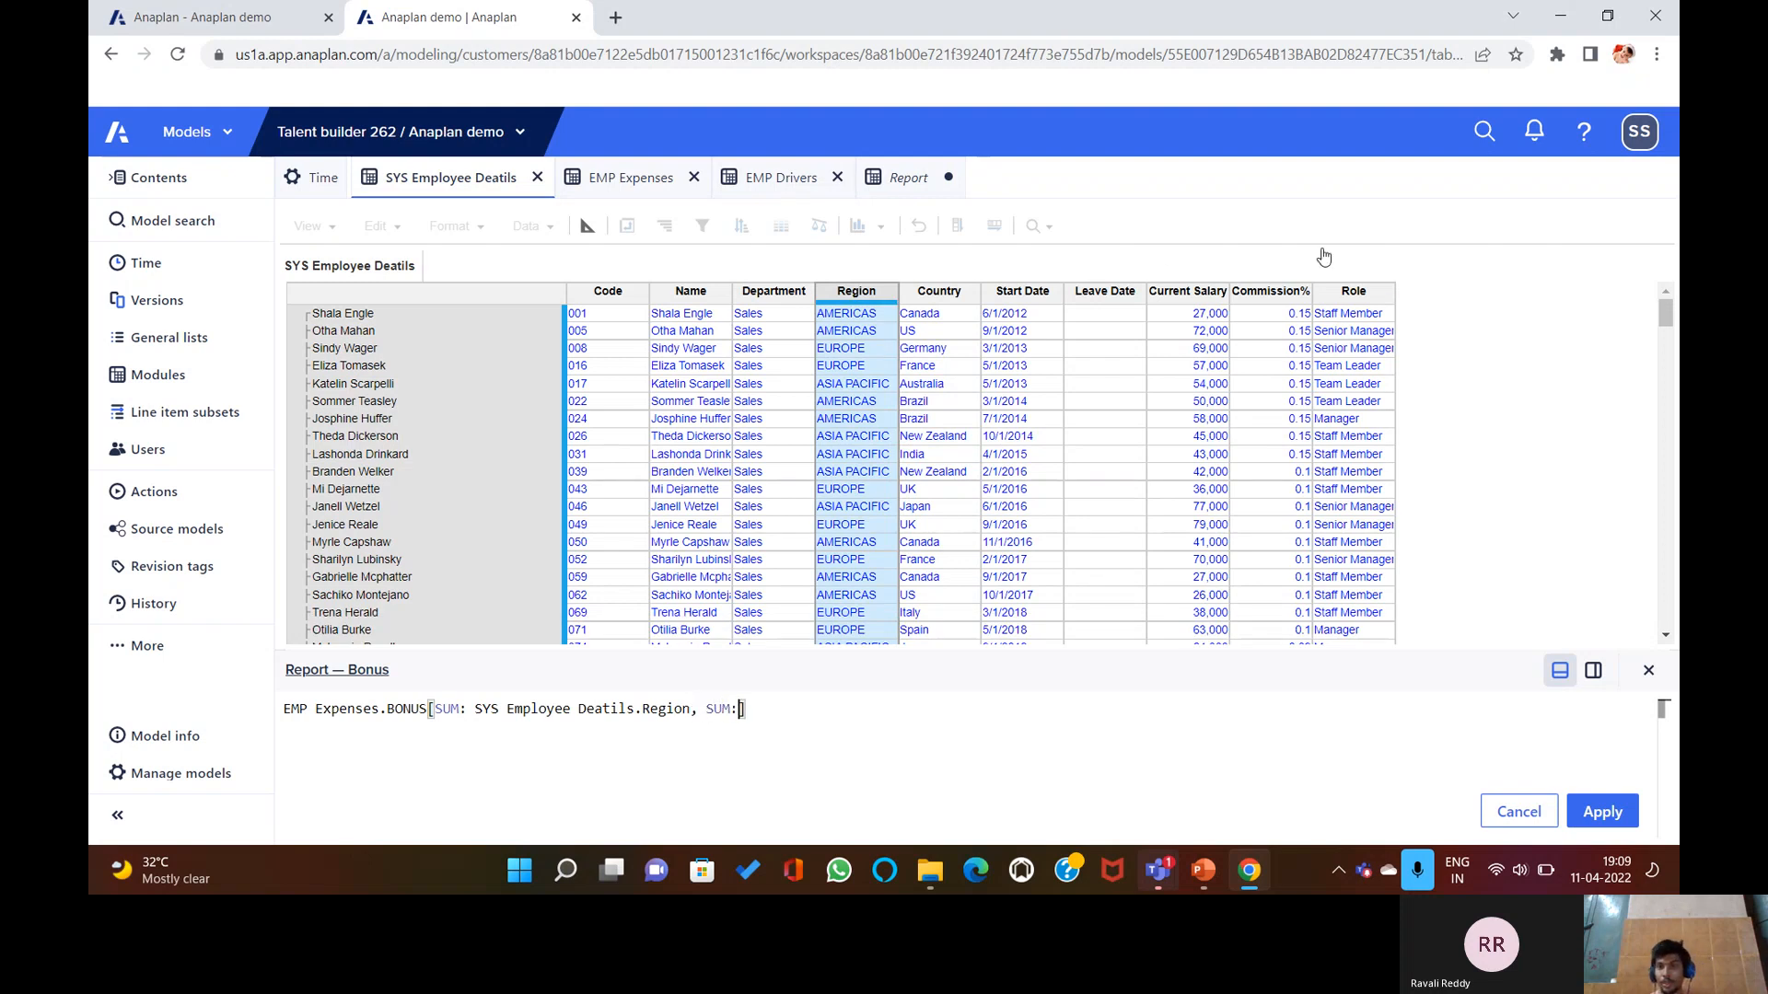
left_click(1356, 296)
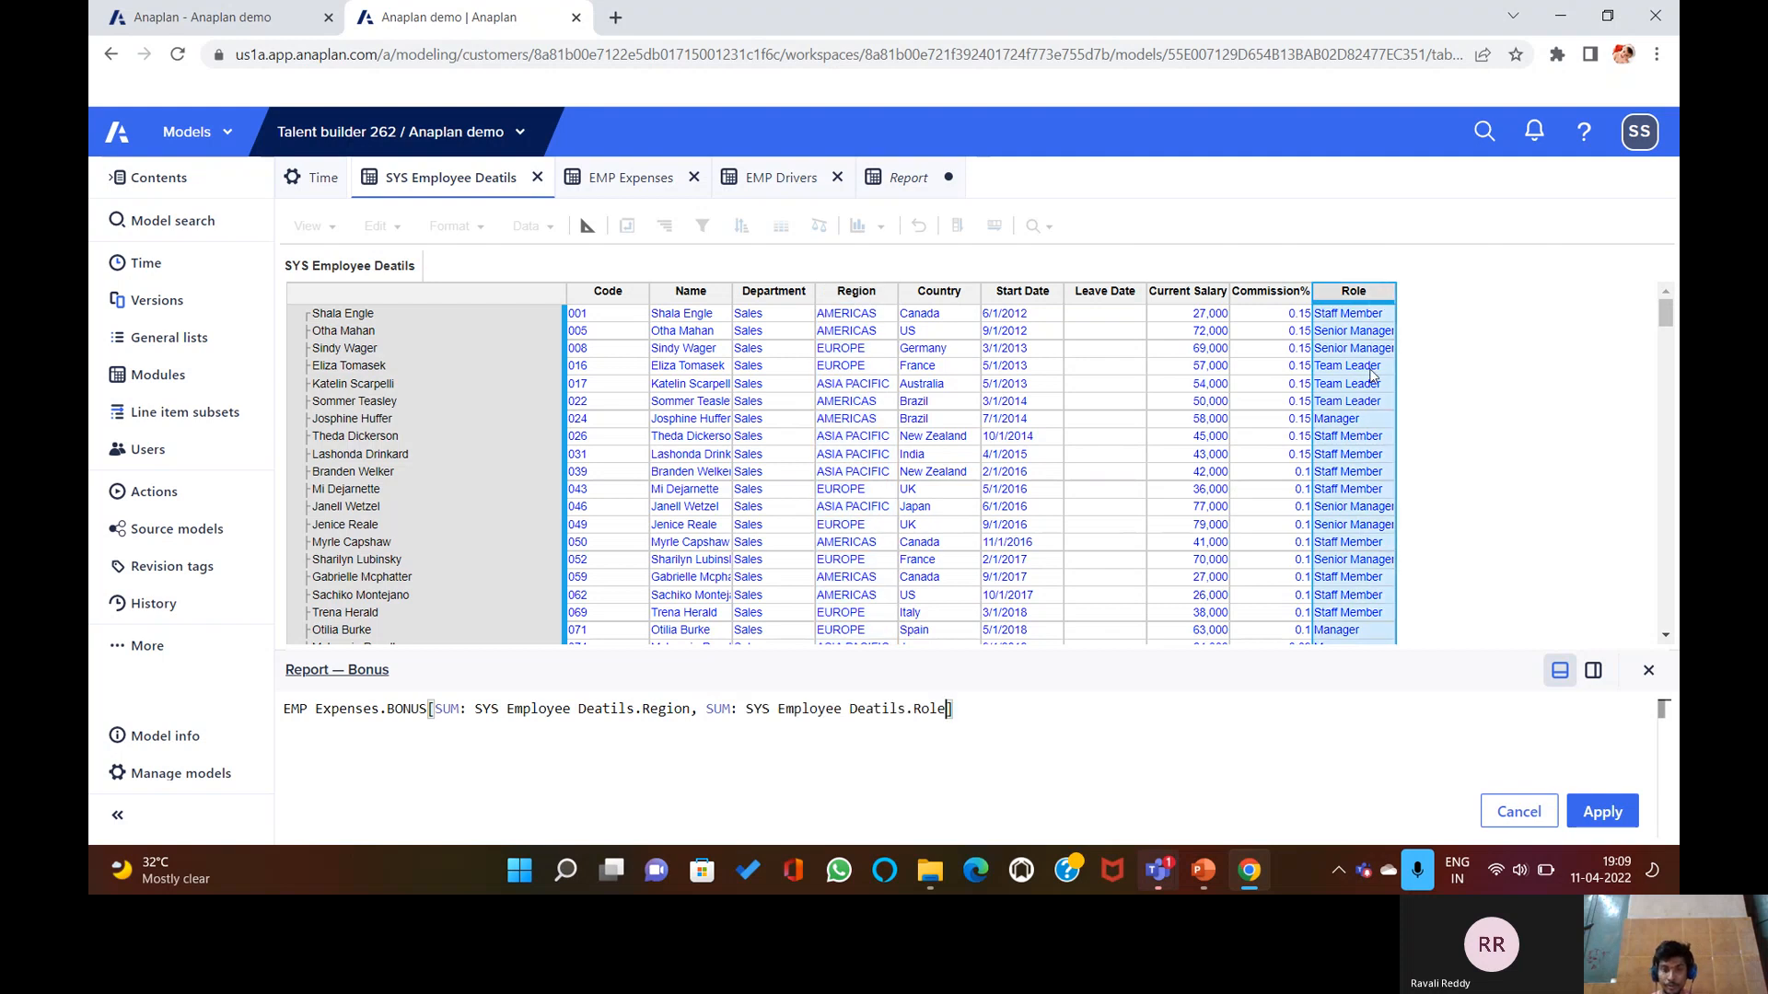
key("Return")
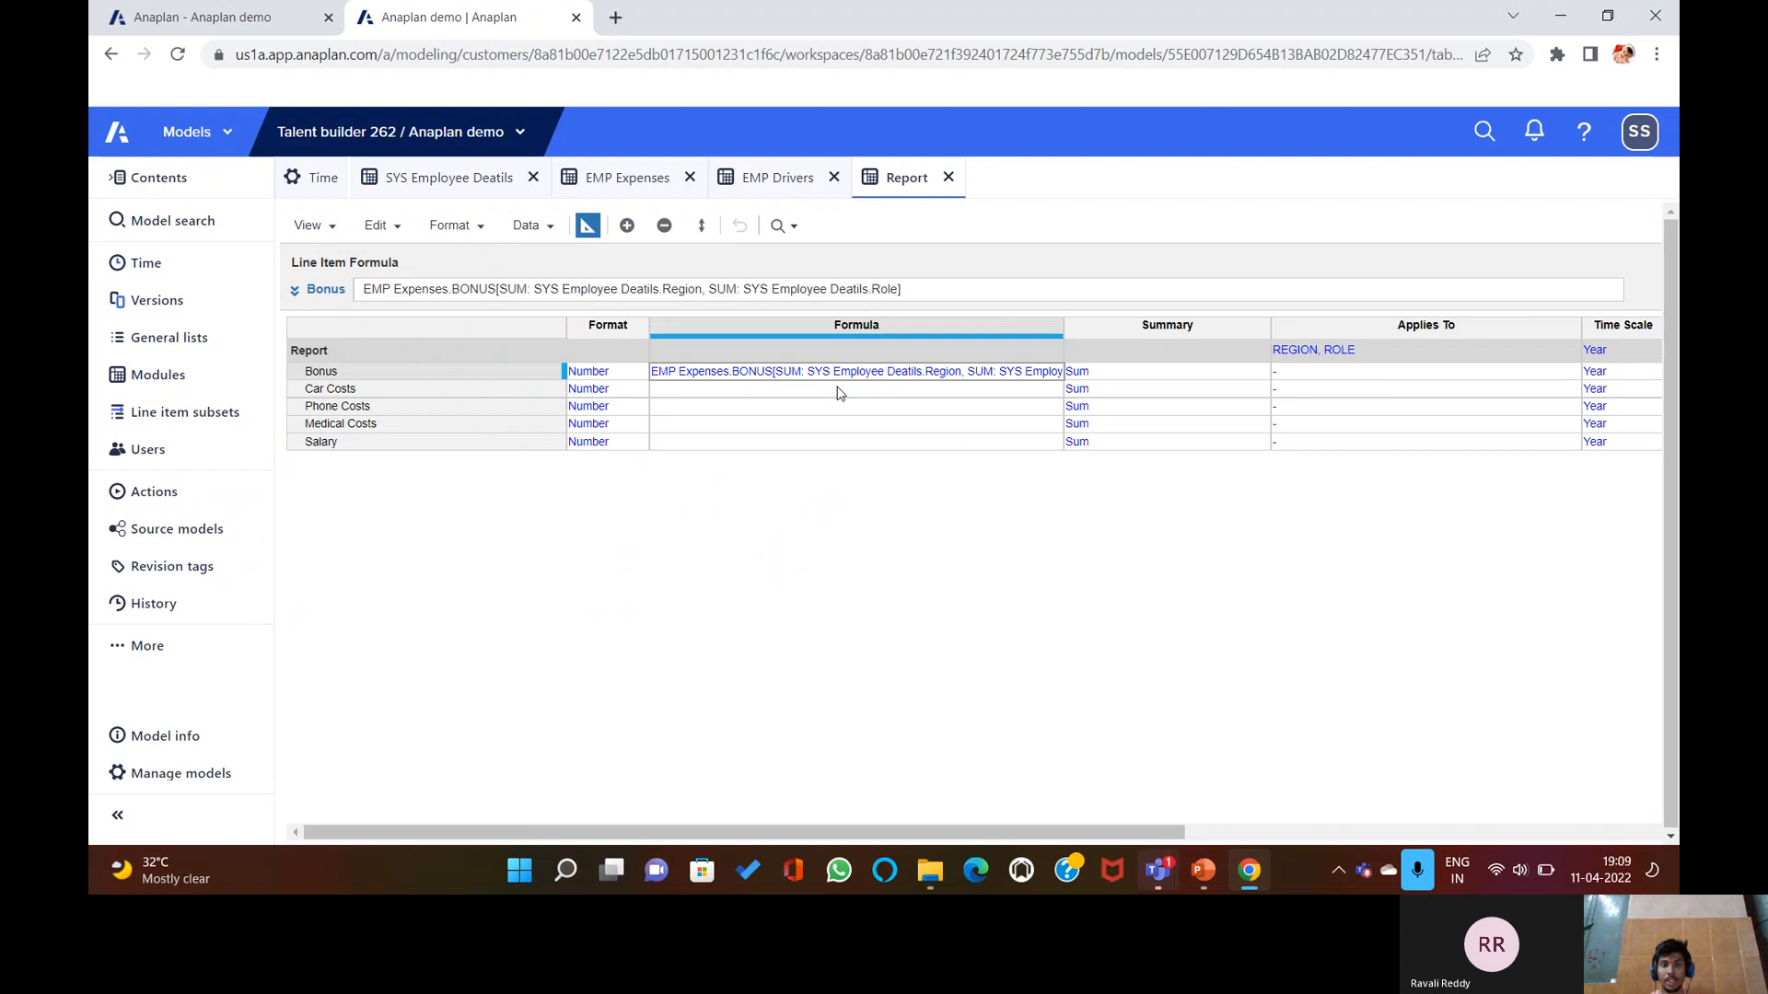
left_click(840, 393)
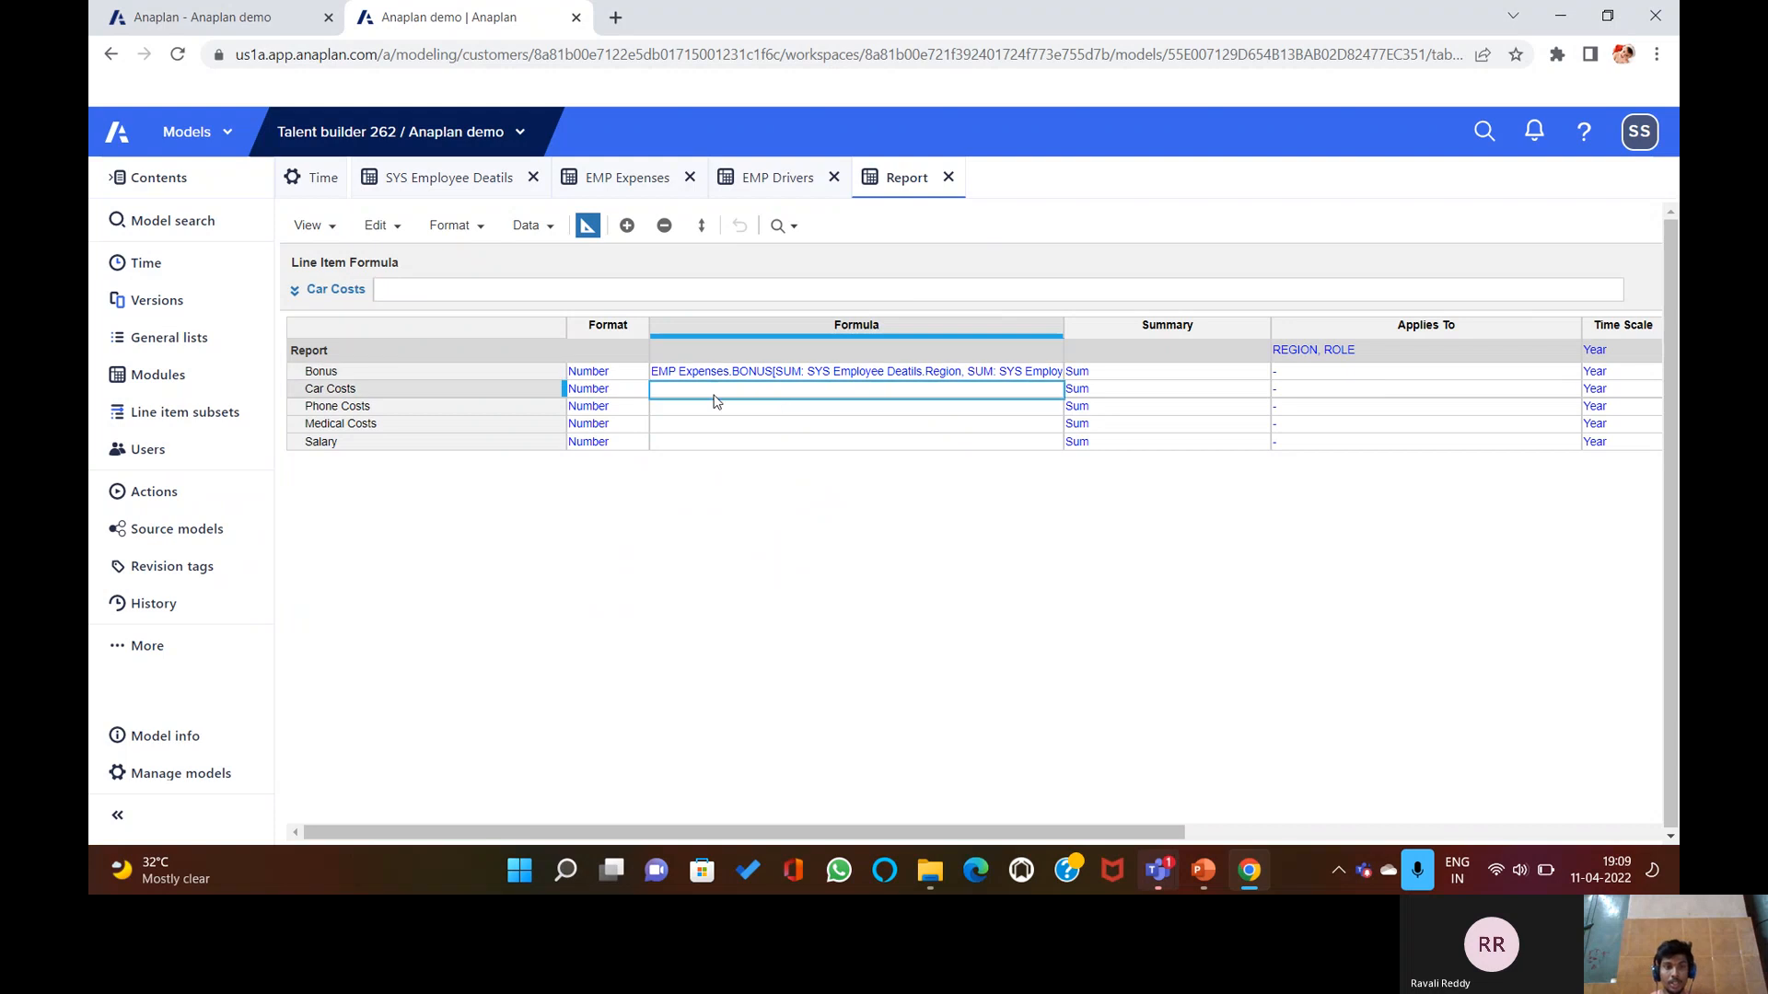
Start the Car Costs formula as EMP Expenses.Car Costs[SUM:.
left_click(727, 293)
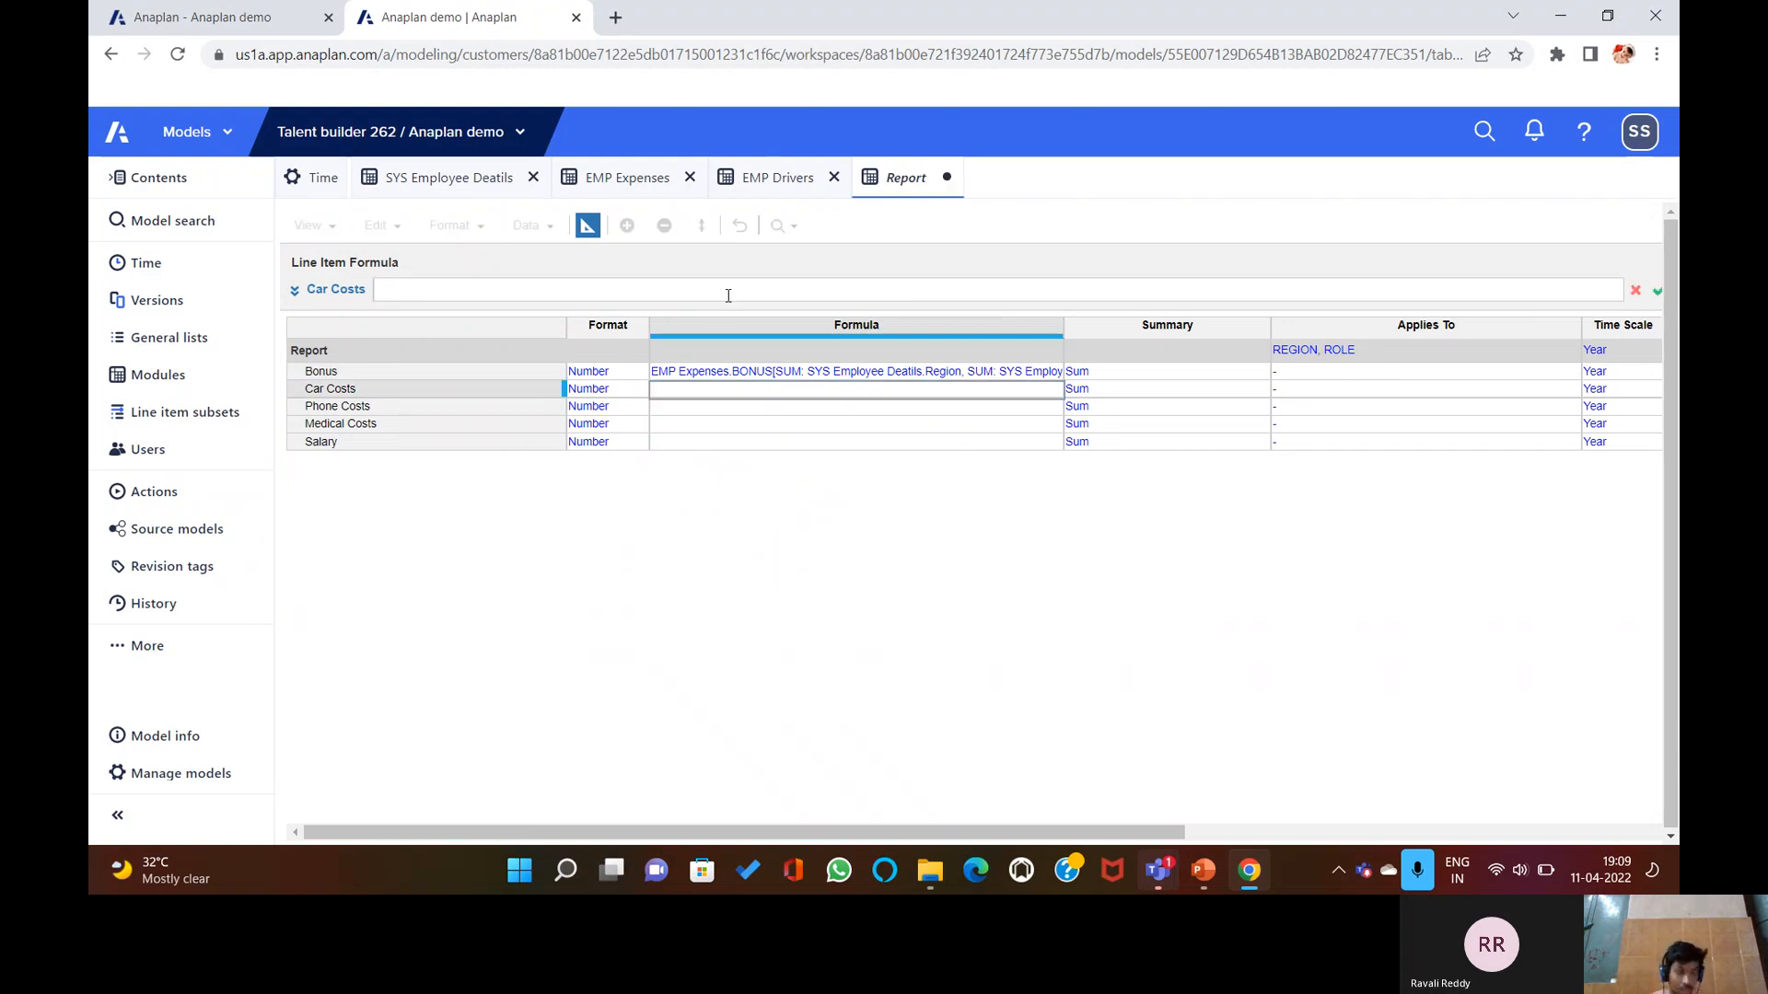
left_click(627, 178)
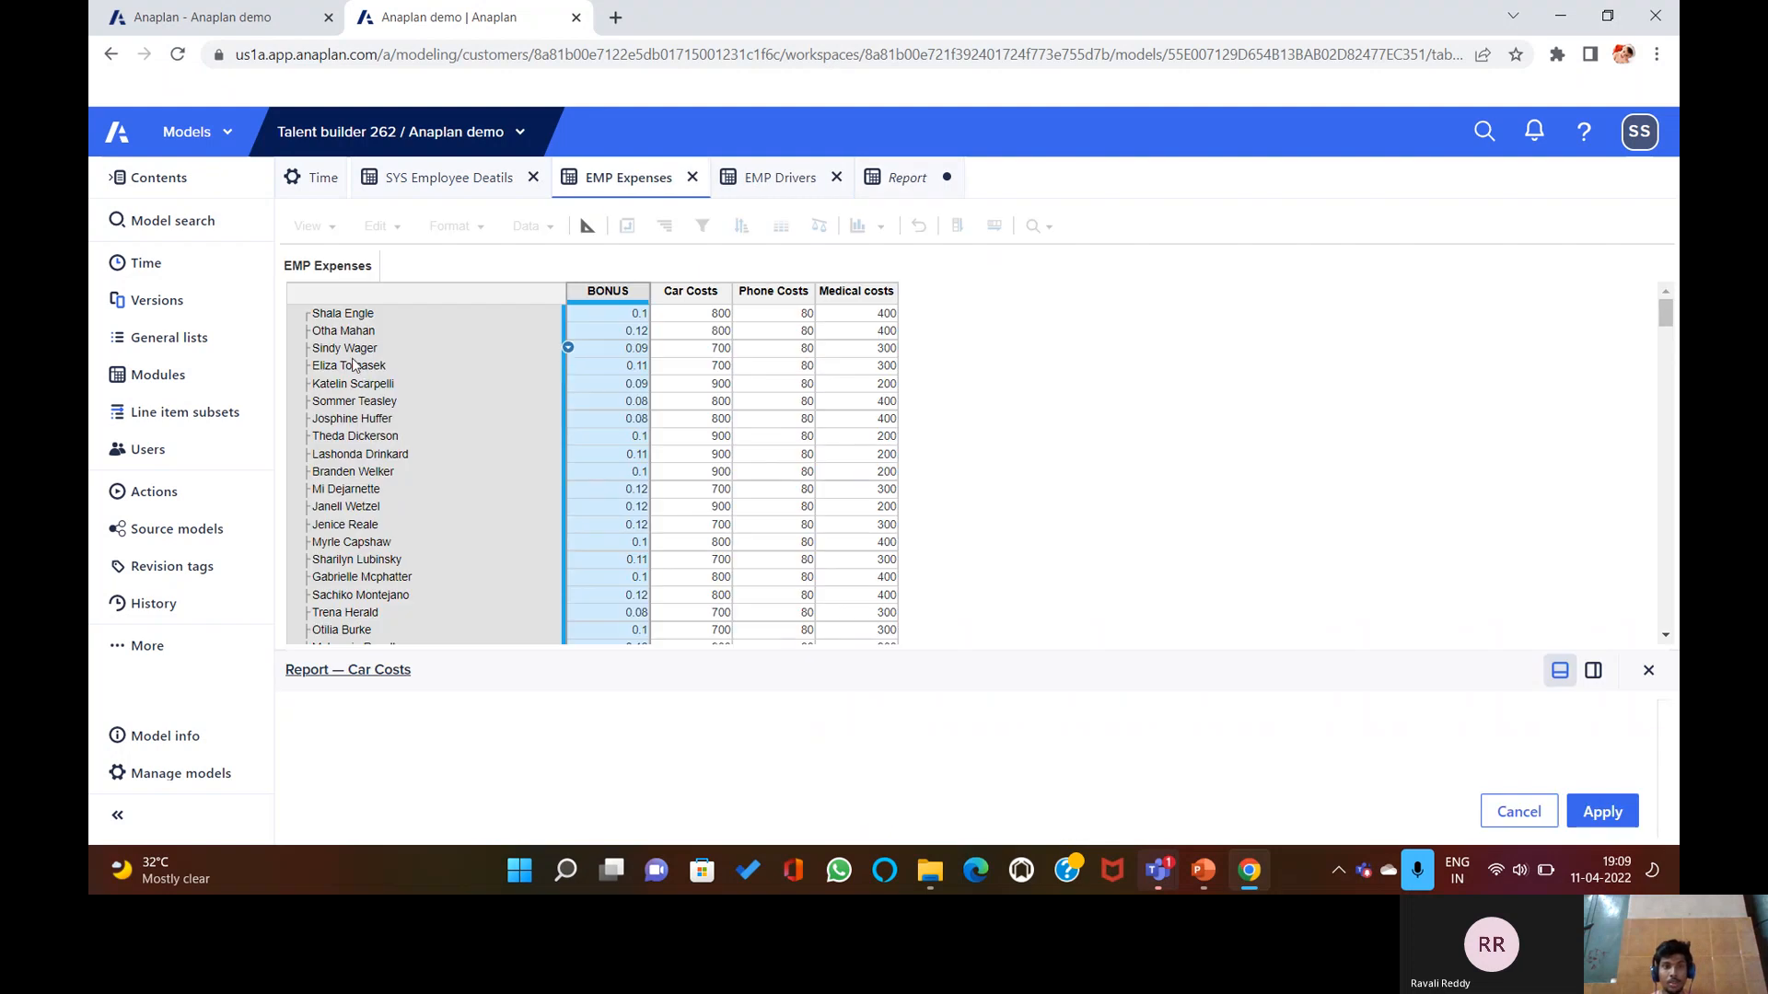
left_click(671, 324)
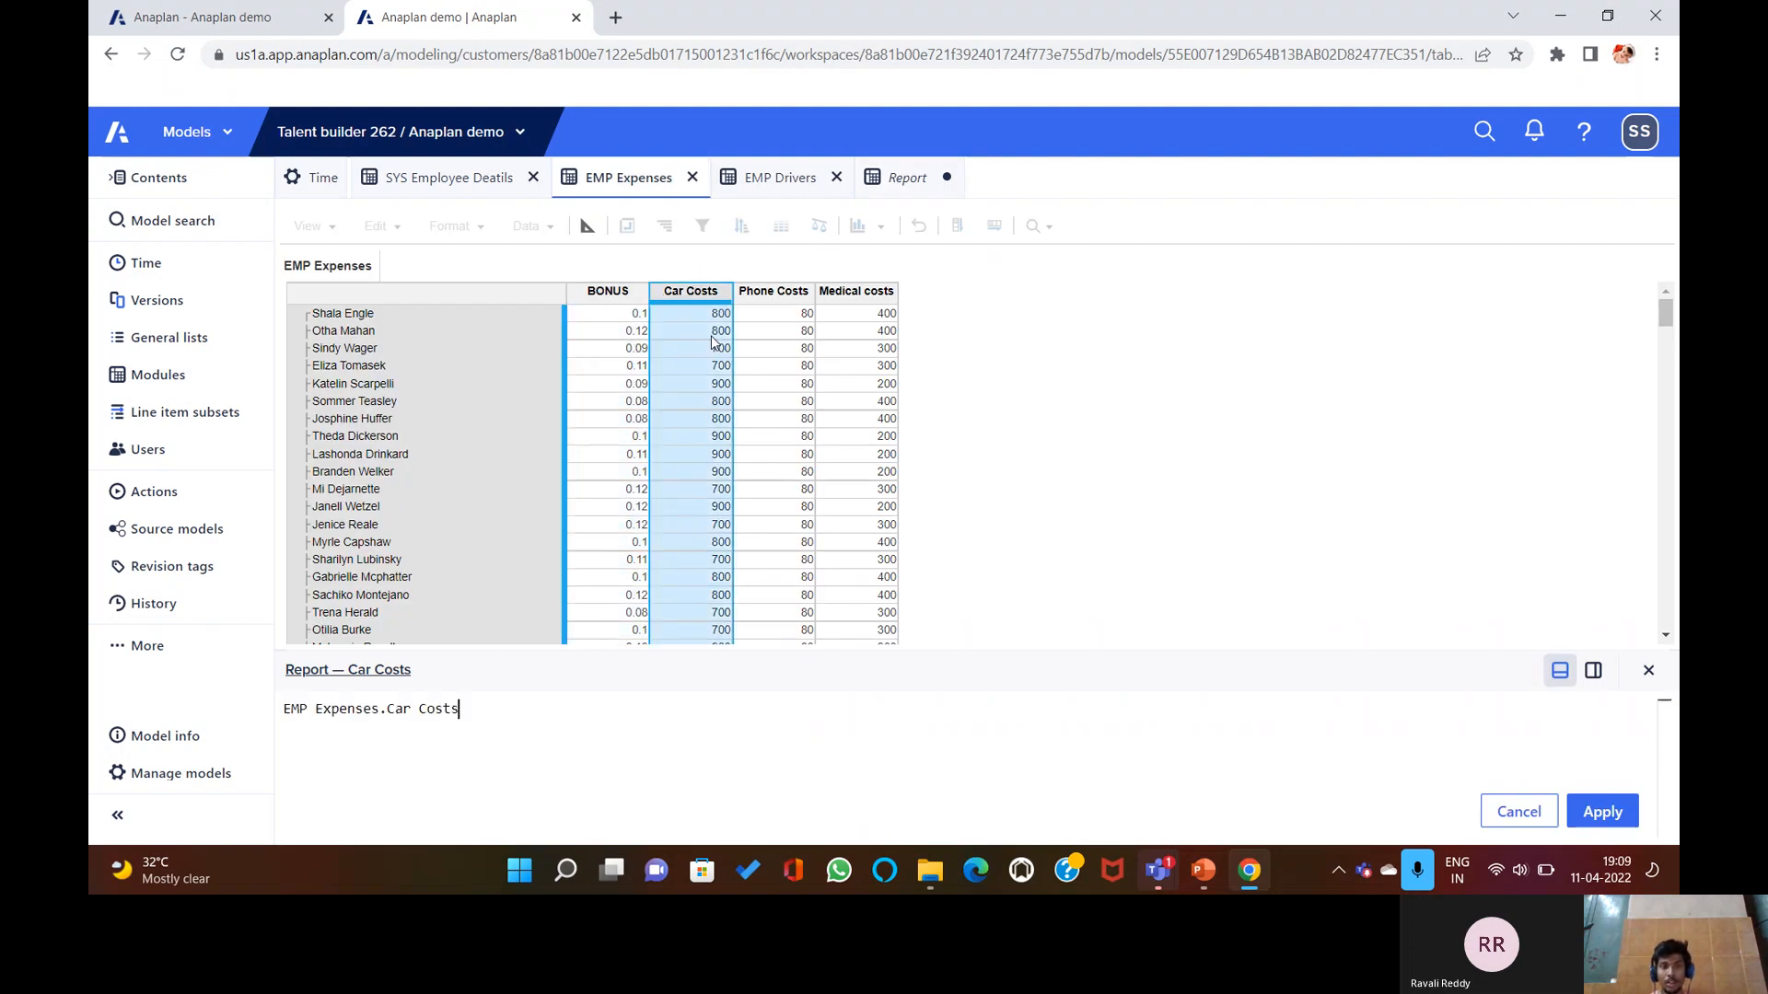
type("[]")
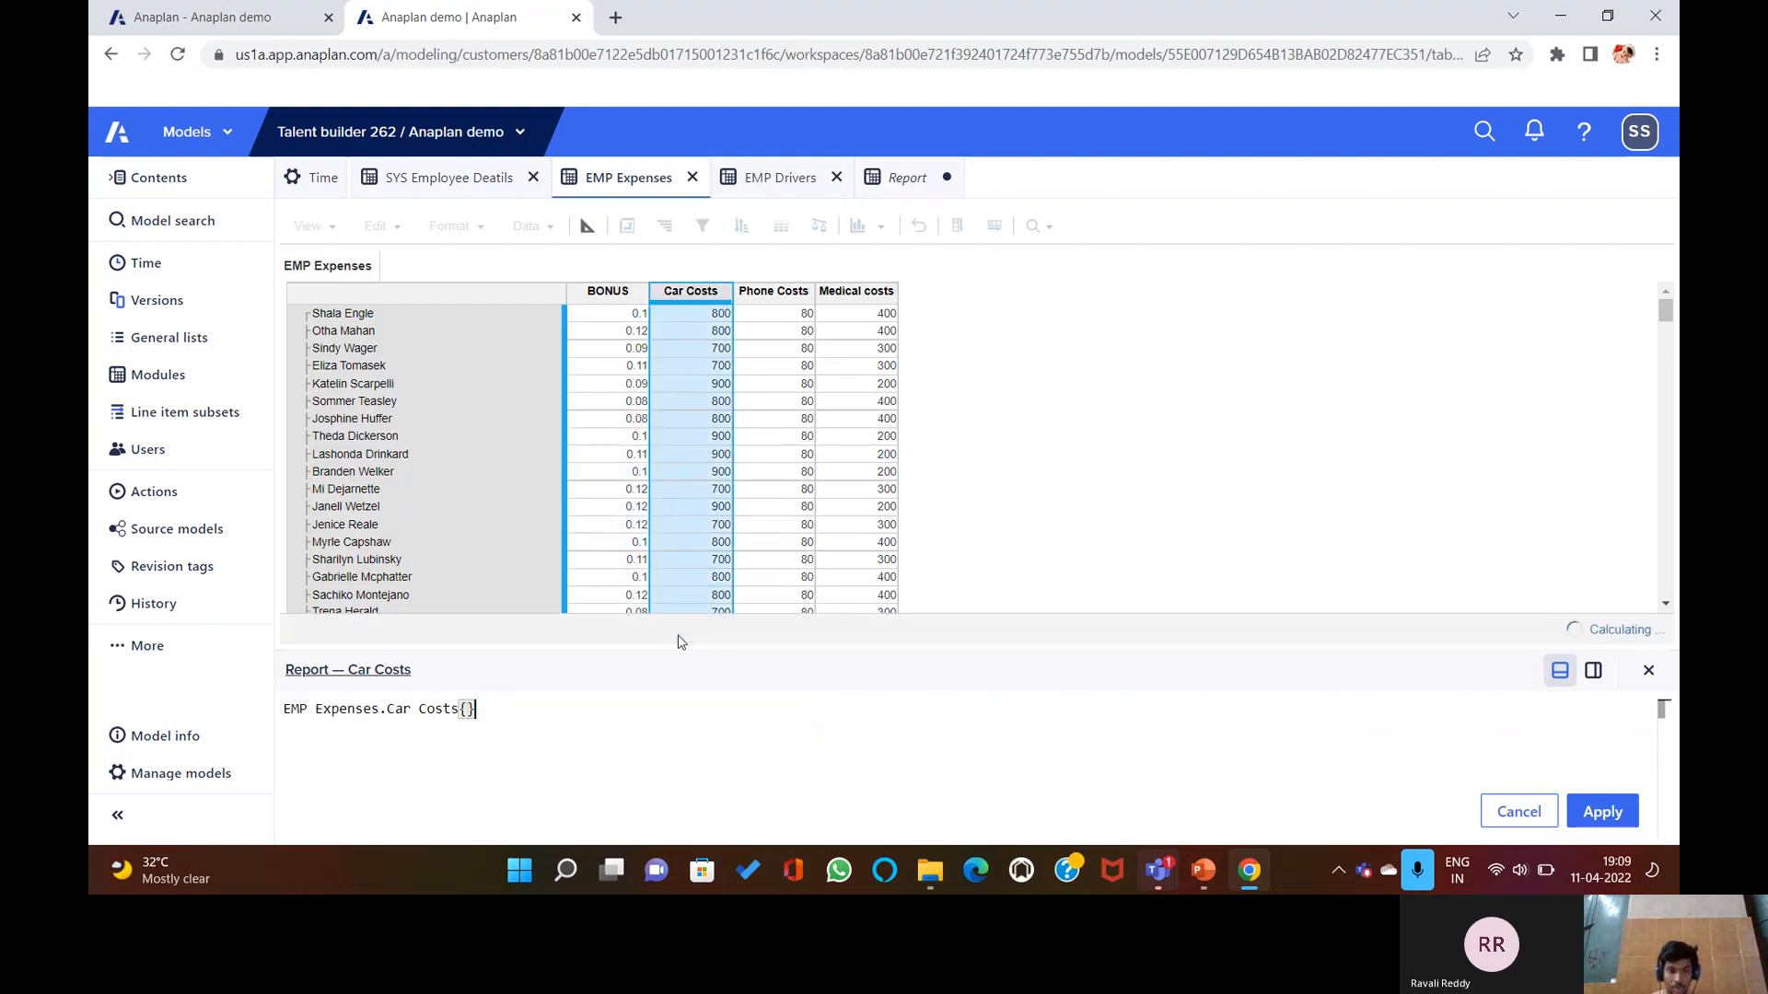
key("BackSpace")
type("[")
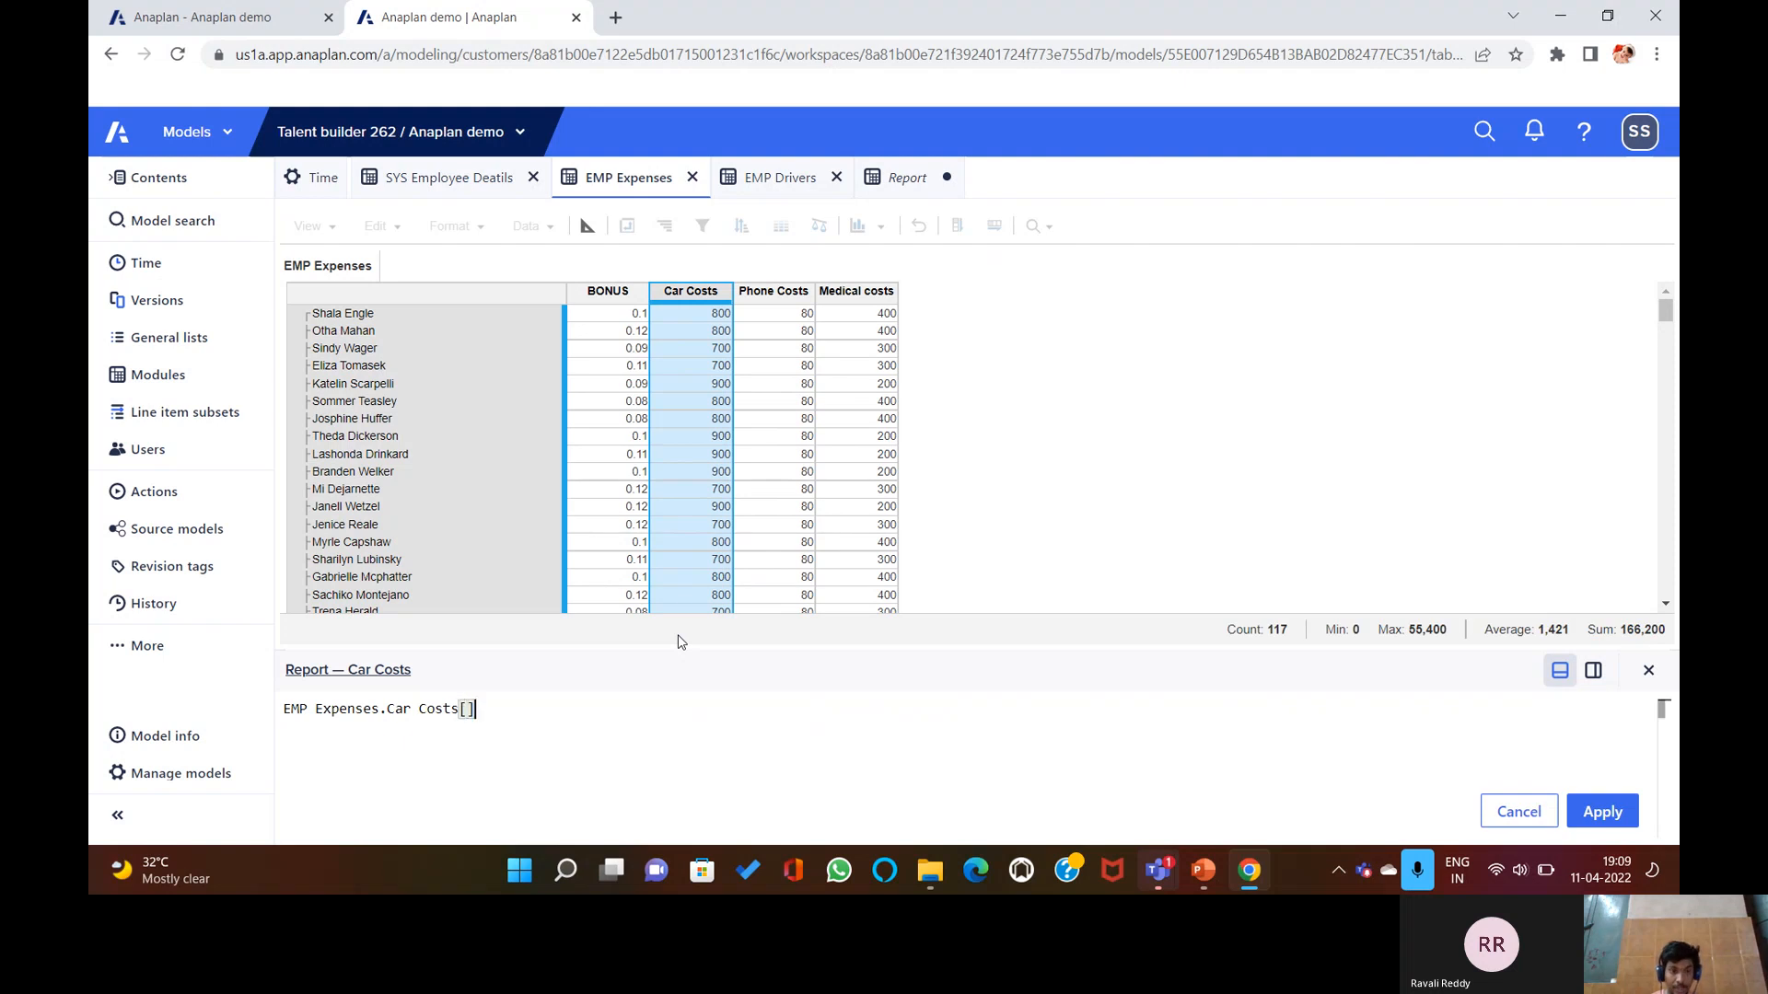
type("Sum")
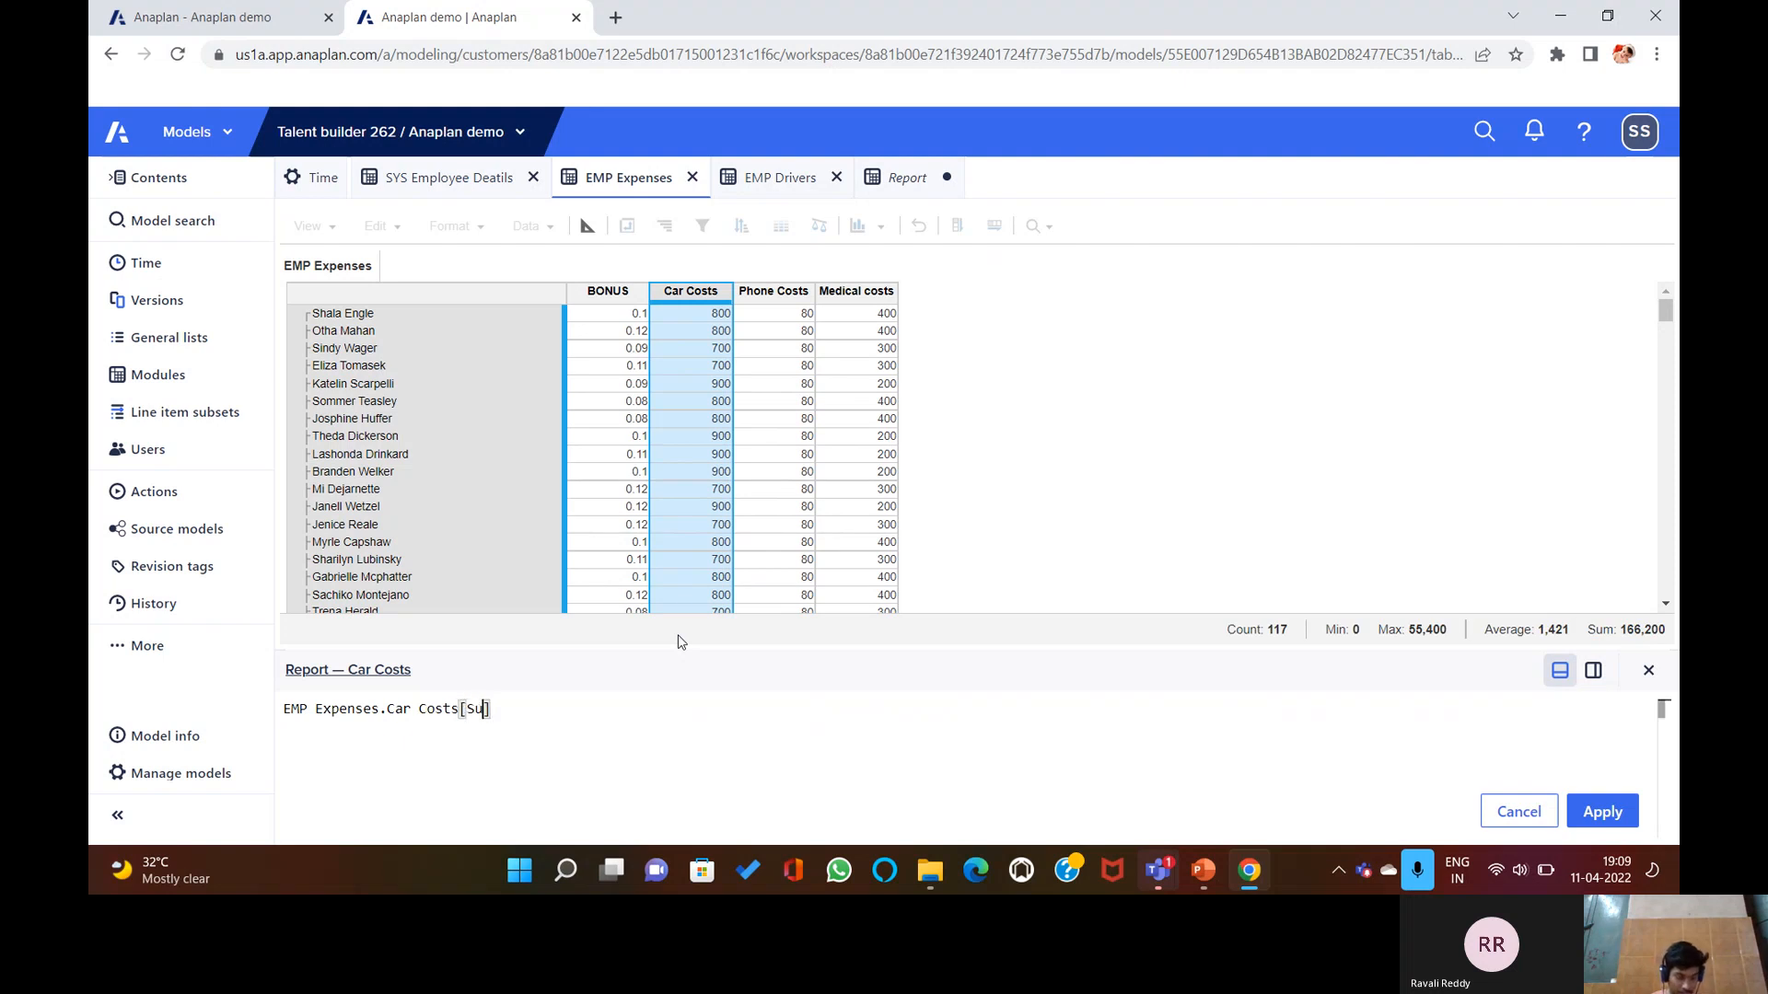
type(":")
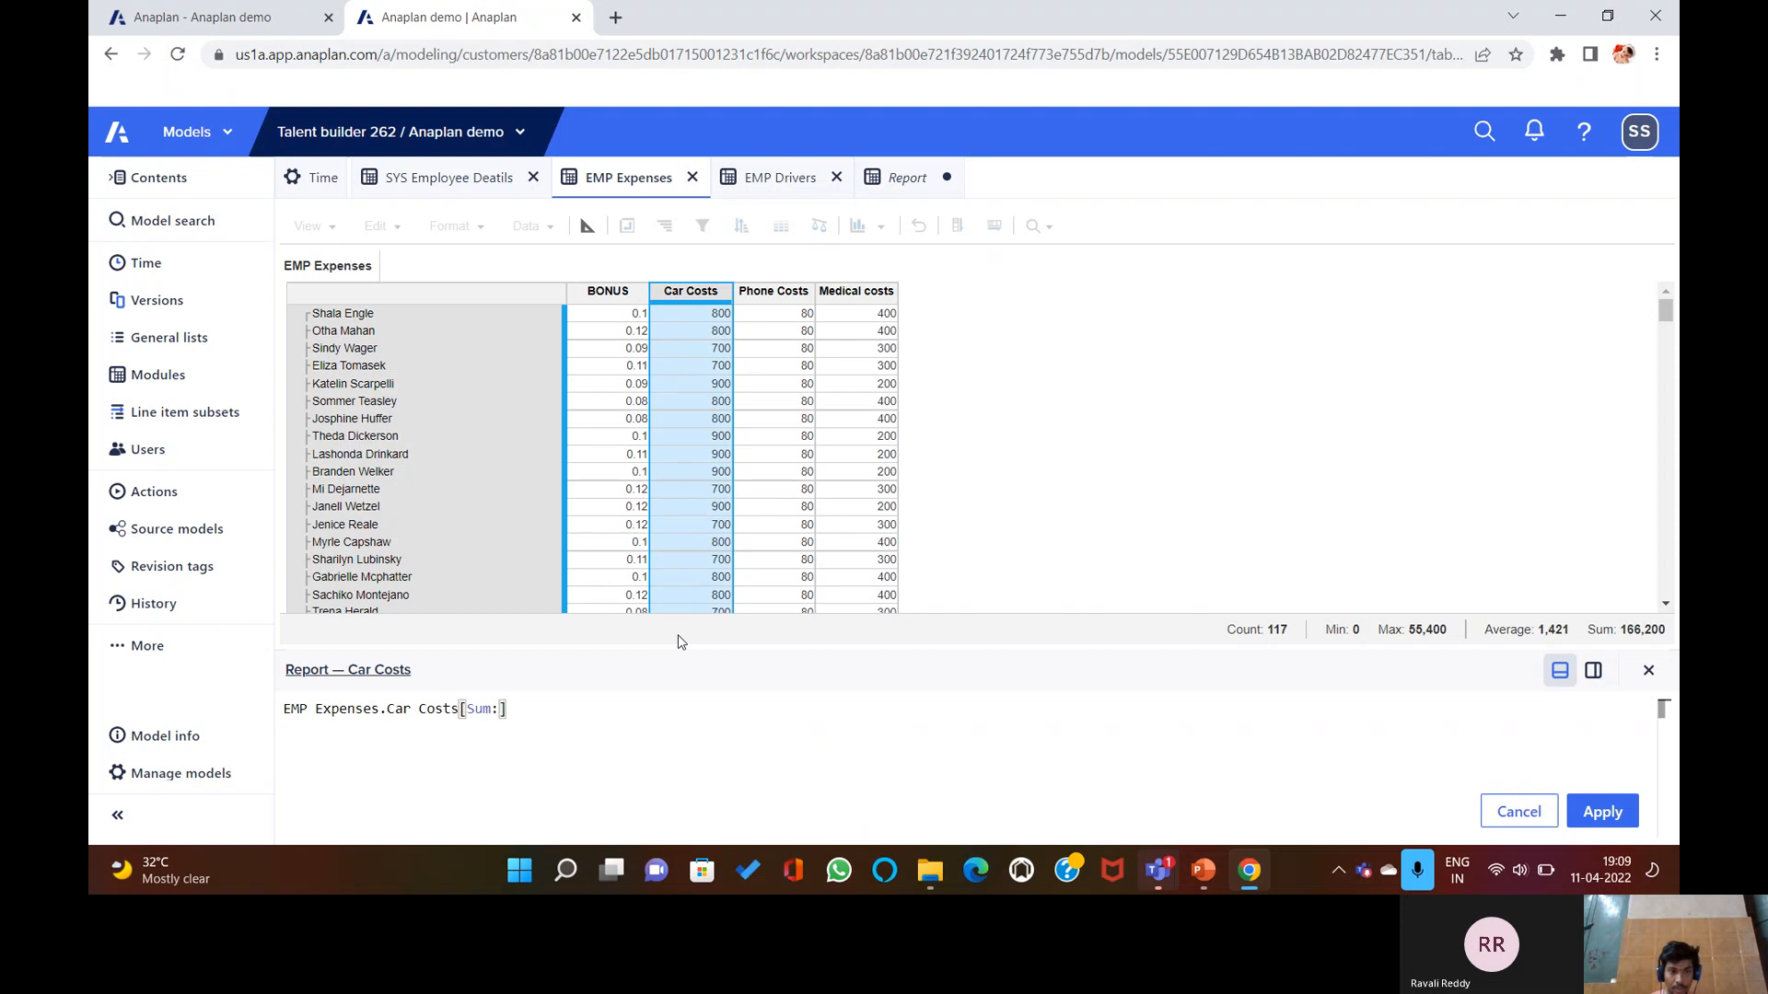
key("Left")
key("BackSpace")
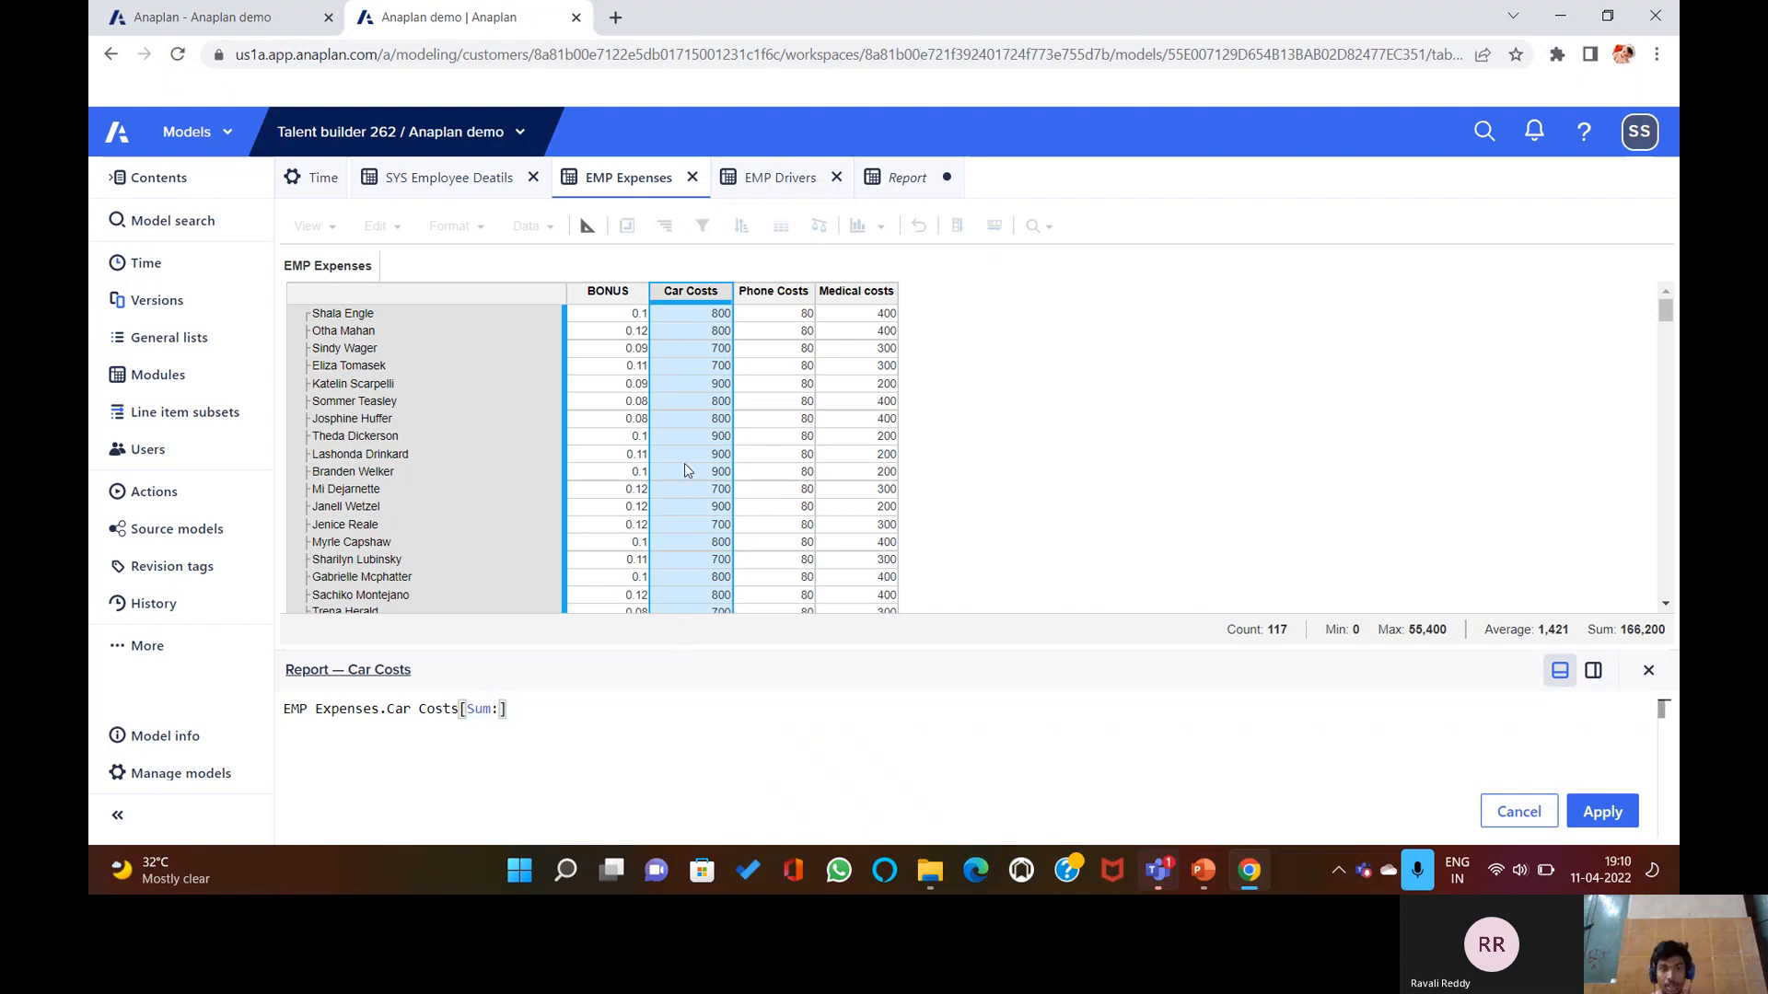
Finish Car Costs with SUM mappings on SYS Employee Deatils Region and Role, and apply it.
left_click(433, 178)
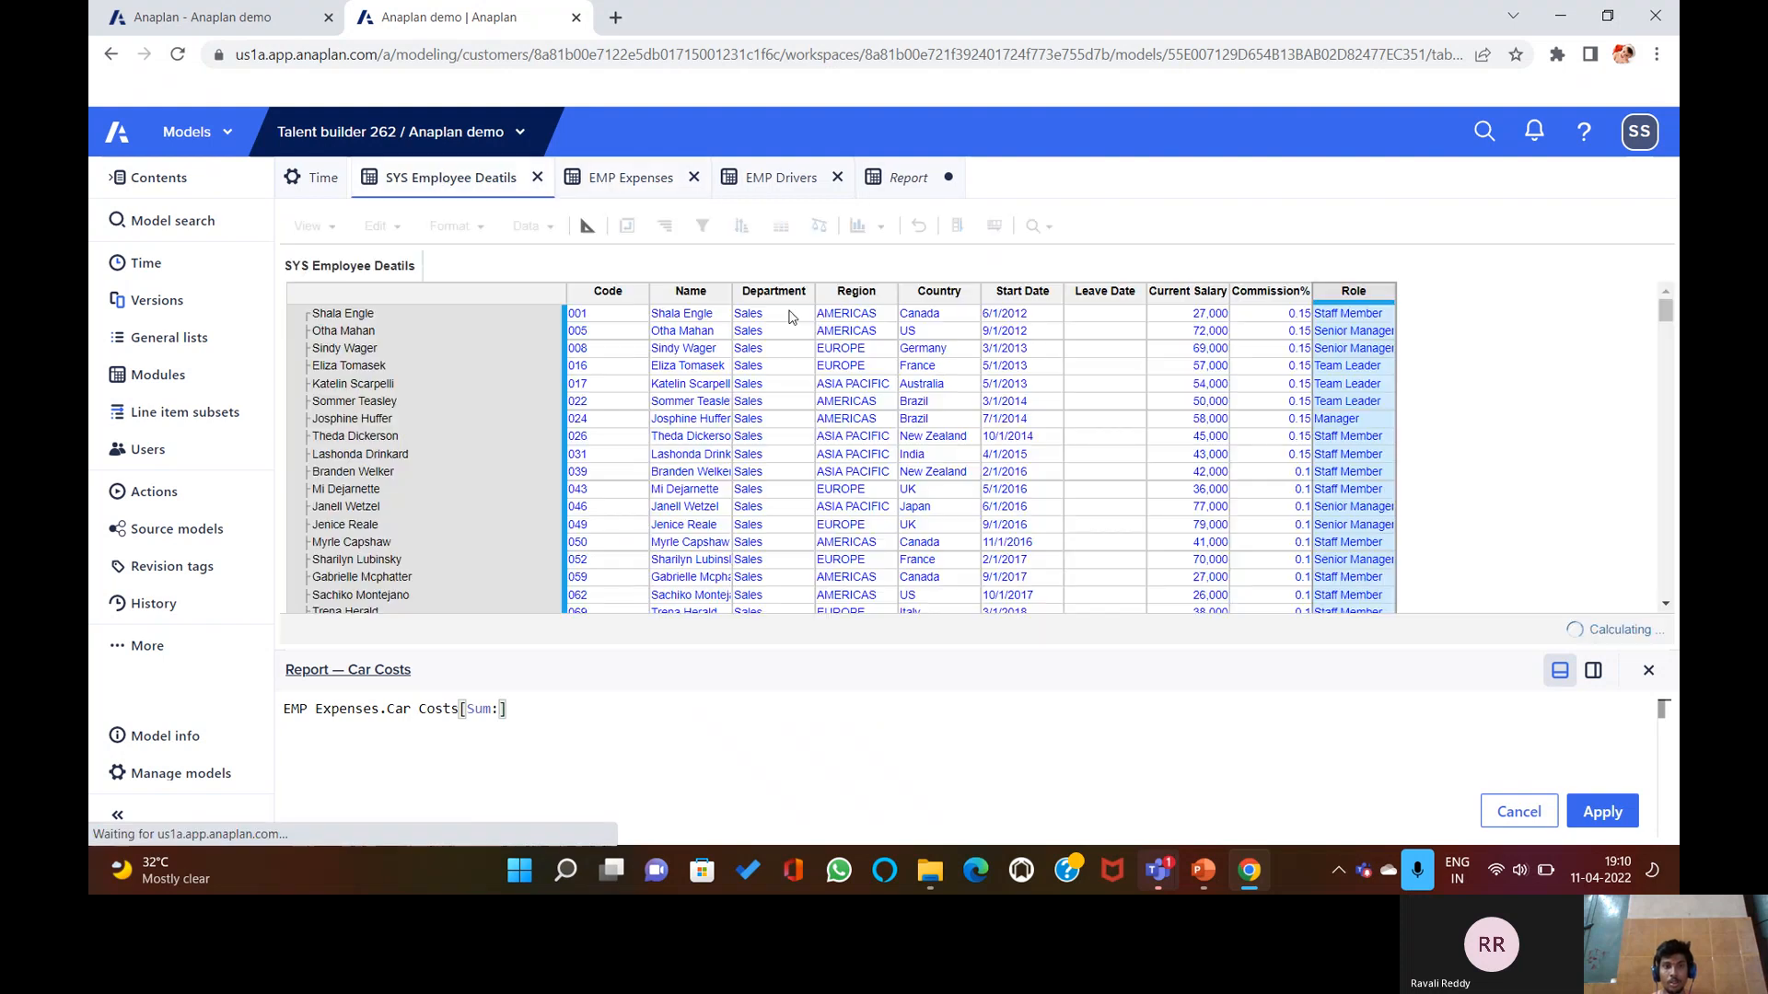
left_click(843, 291)
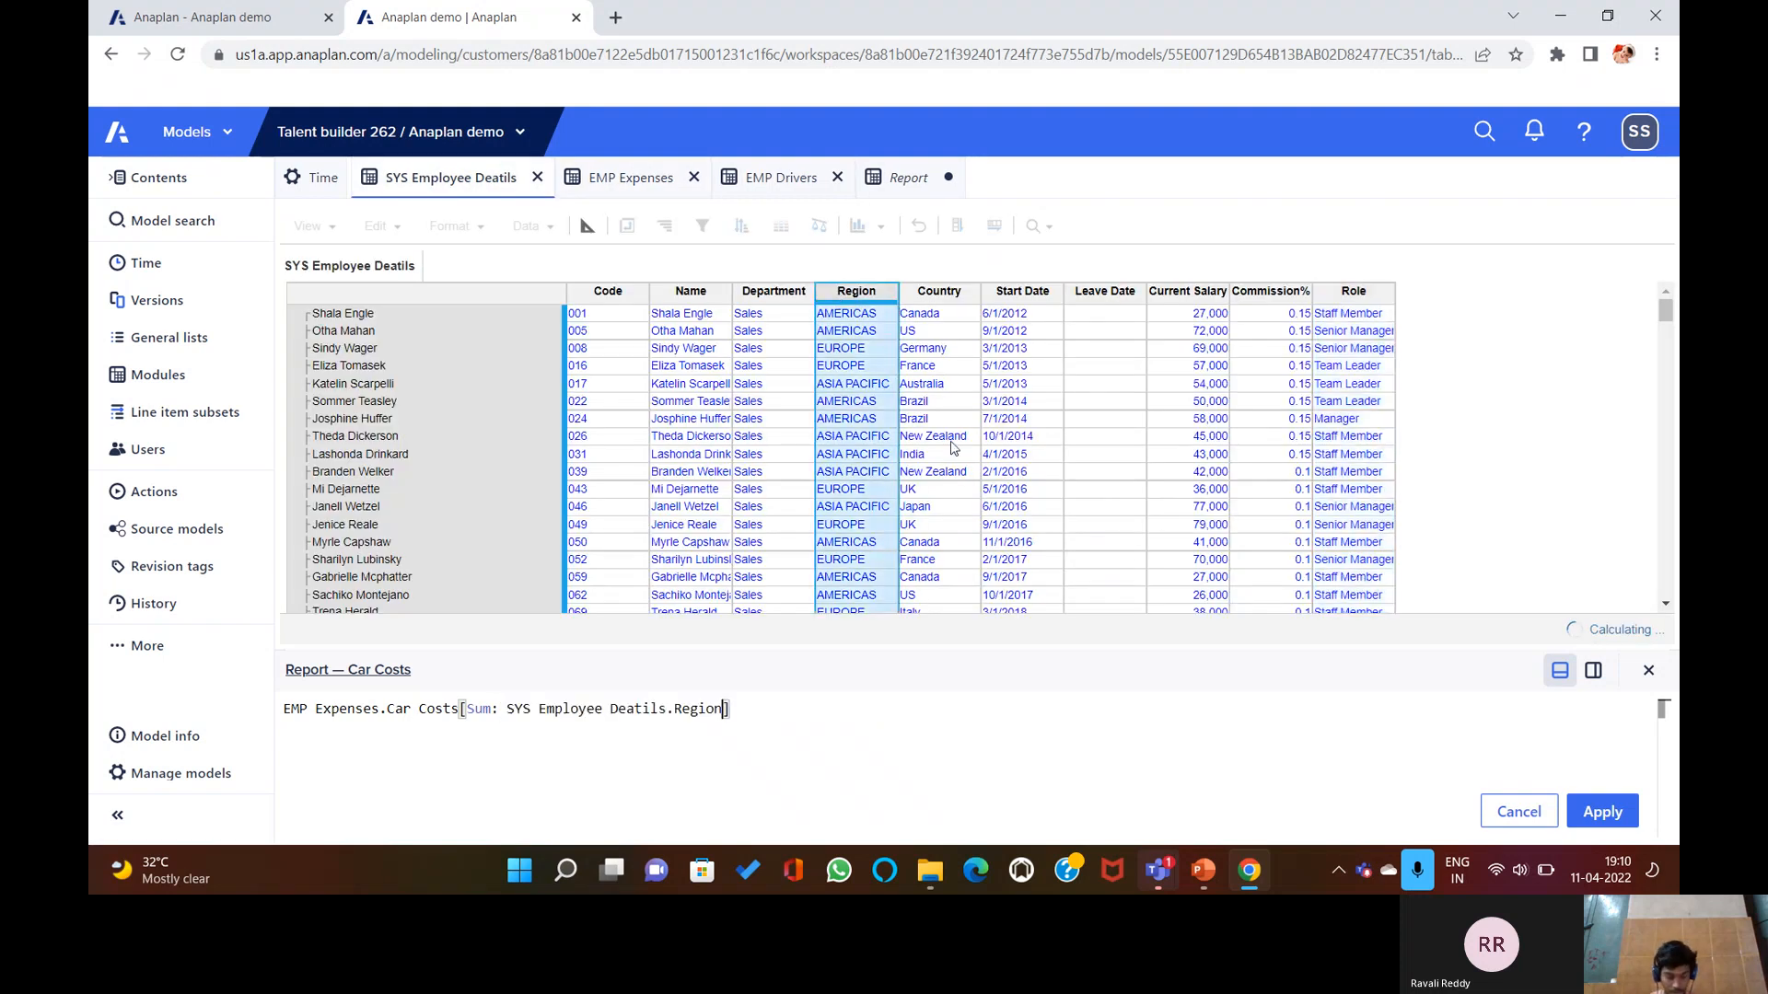
type(",")
key("BackSpace")
type("SUM")
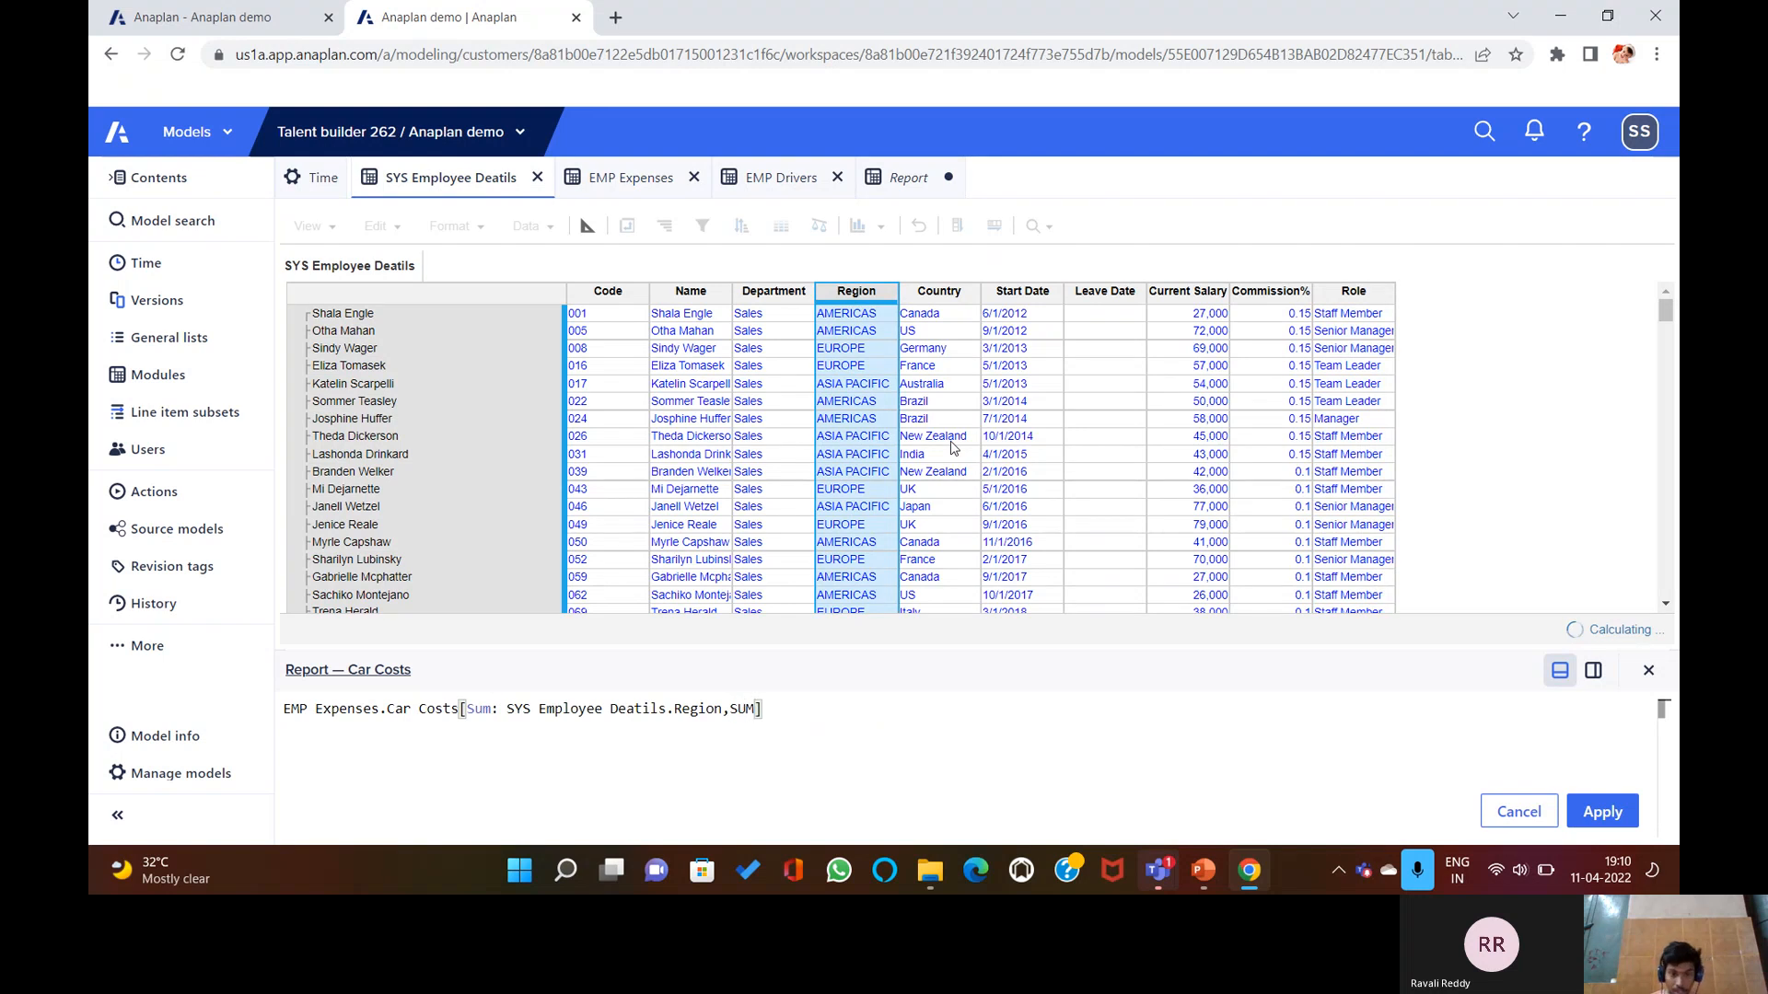
type(":")
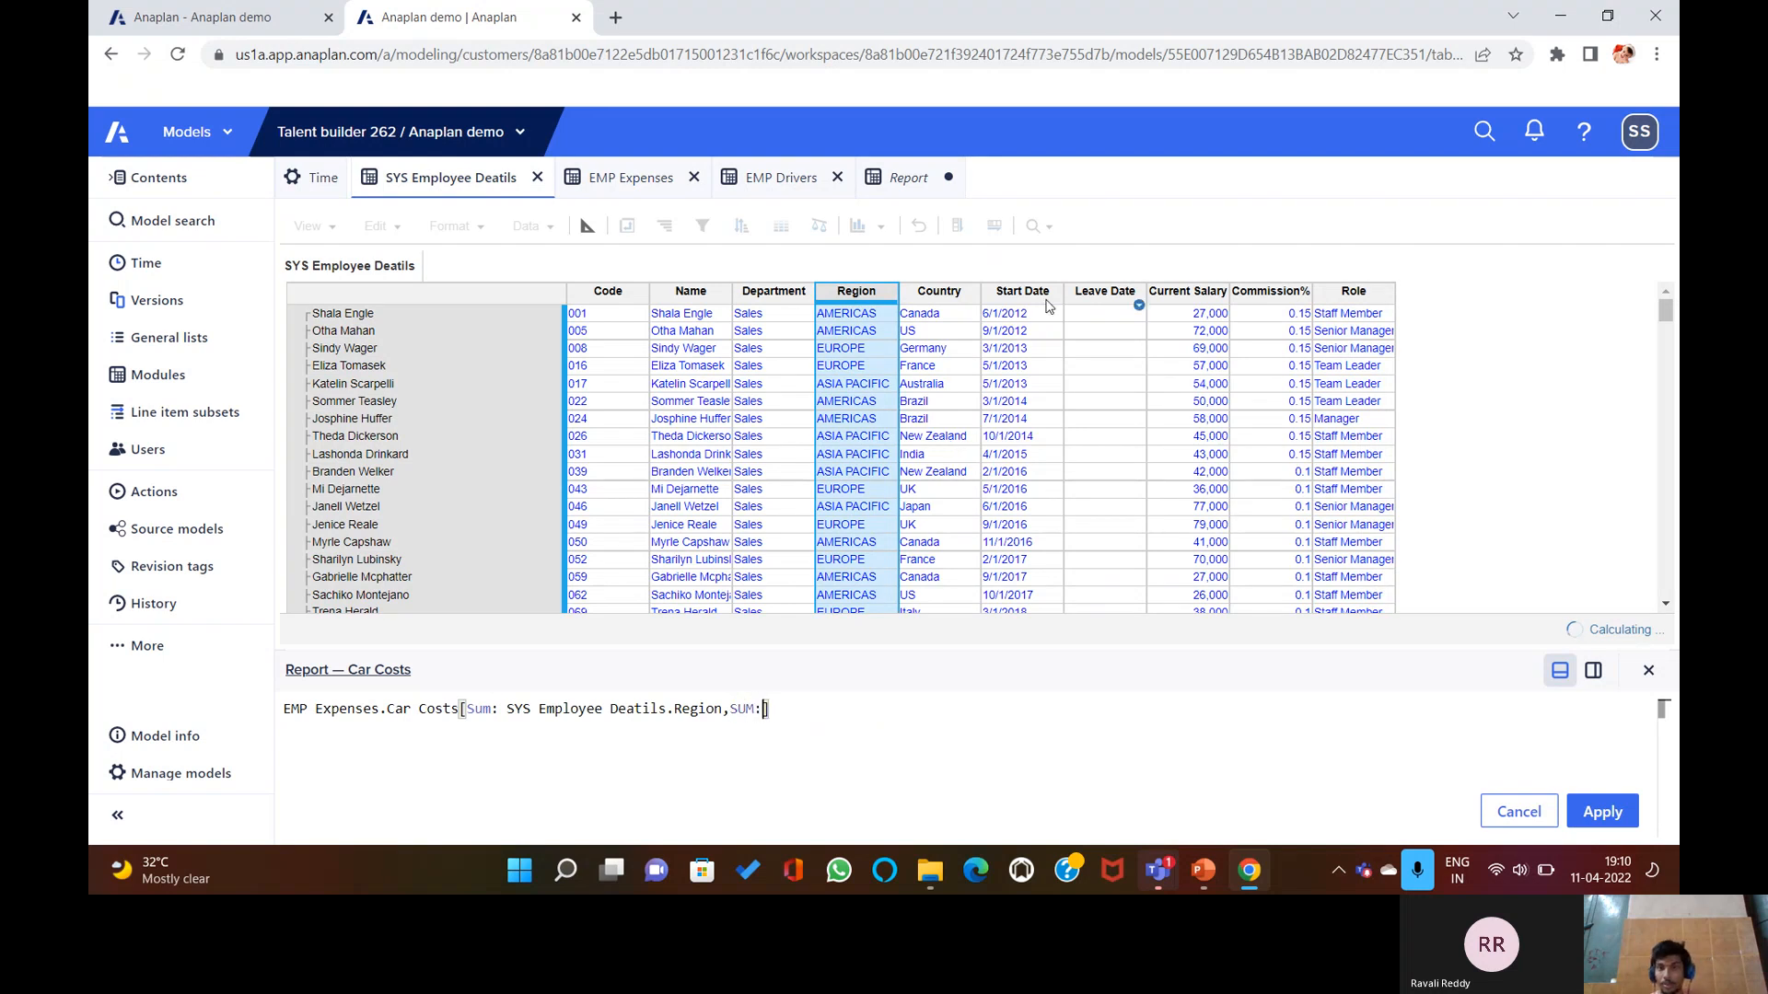
left_click(1370, 296)
key("Return")
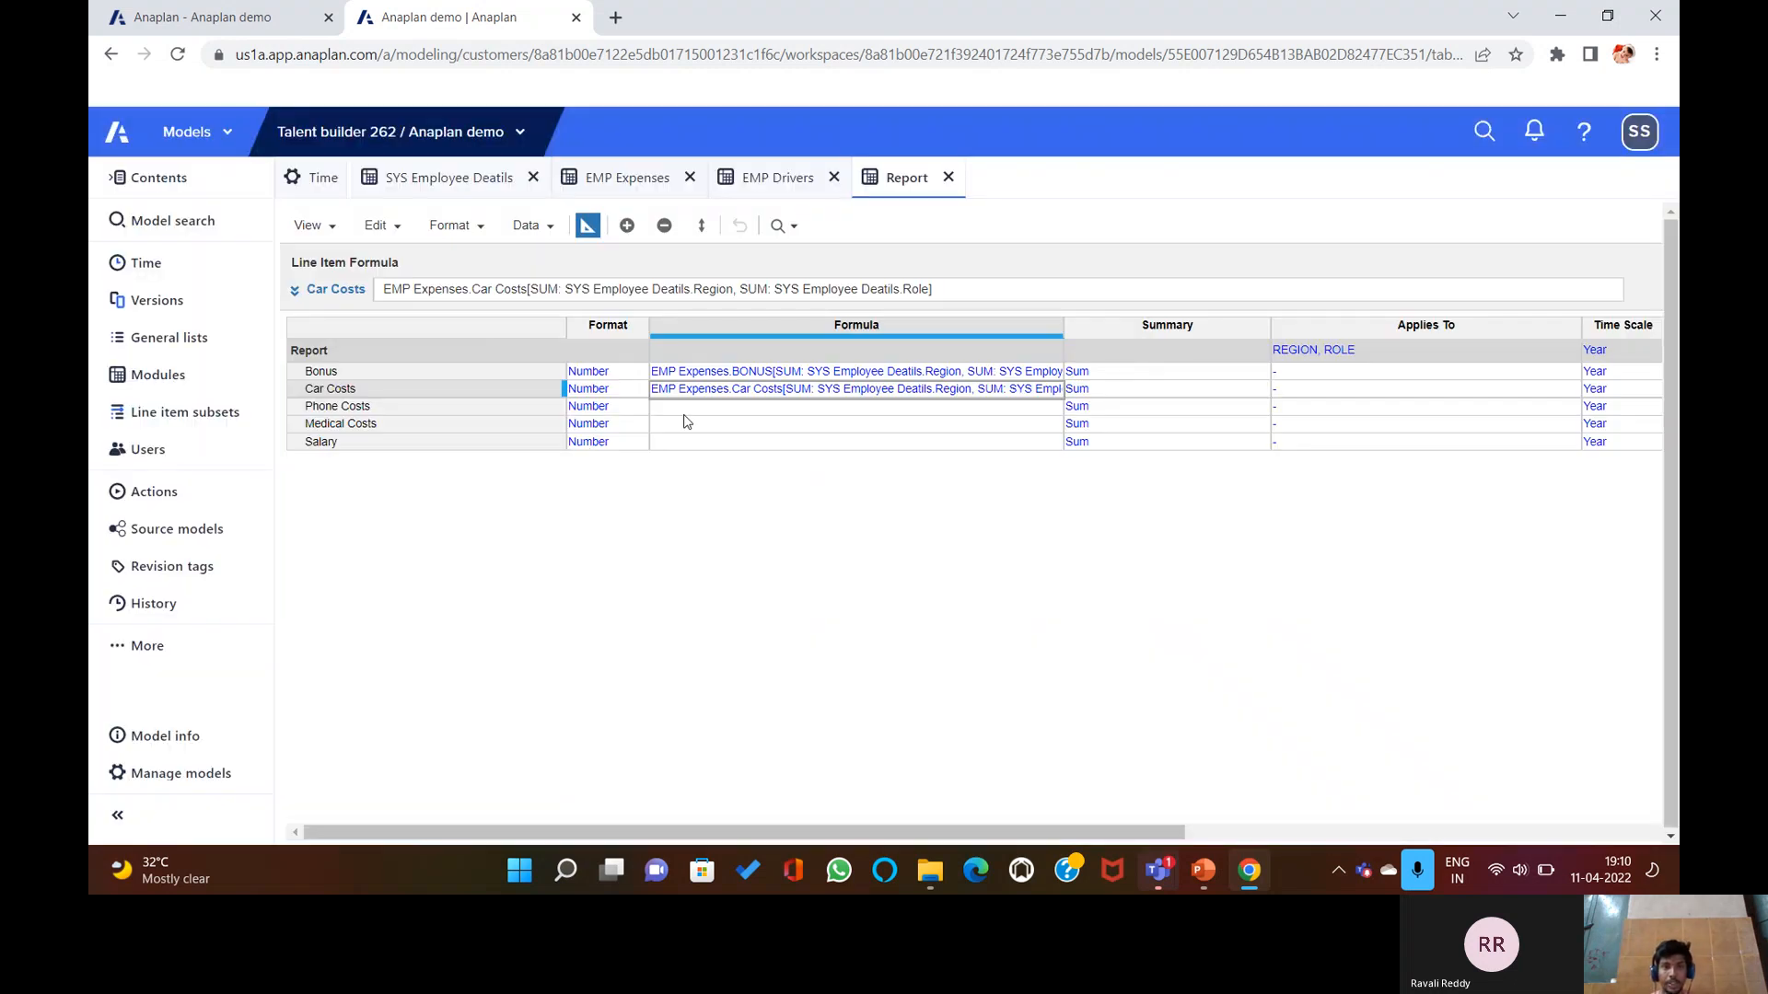
left_click(683, 409)
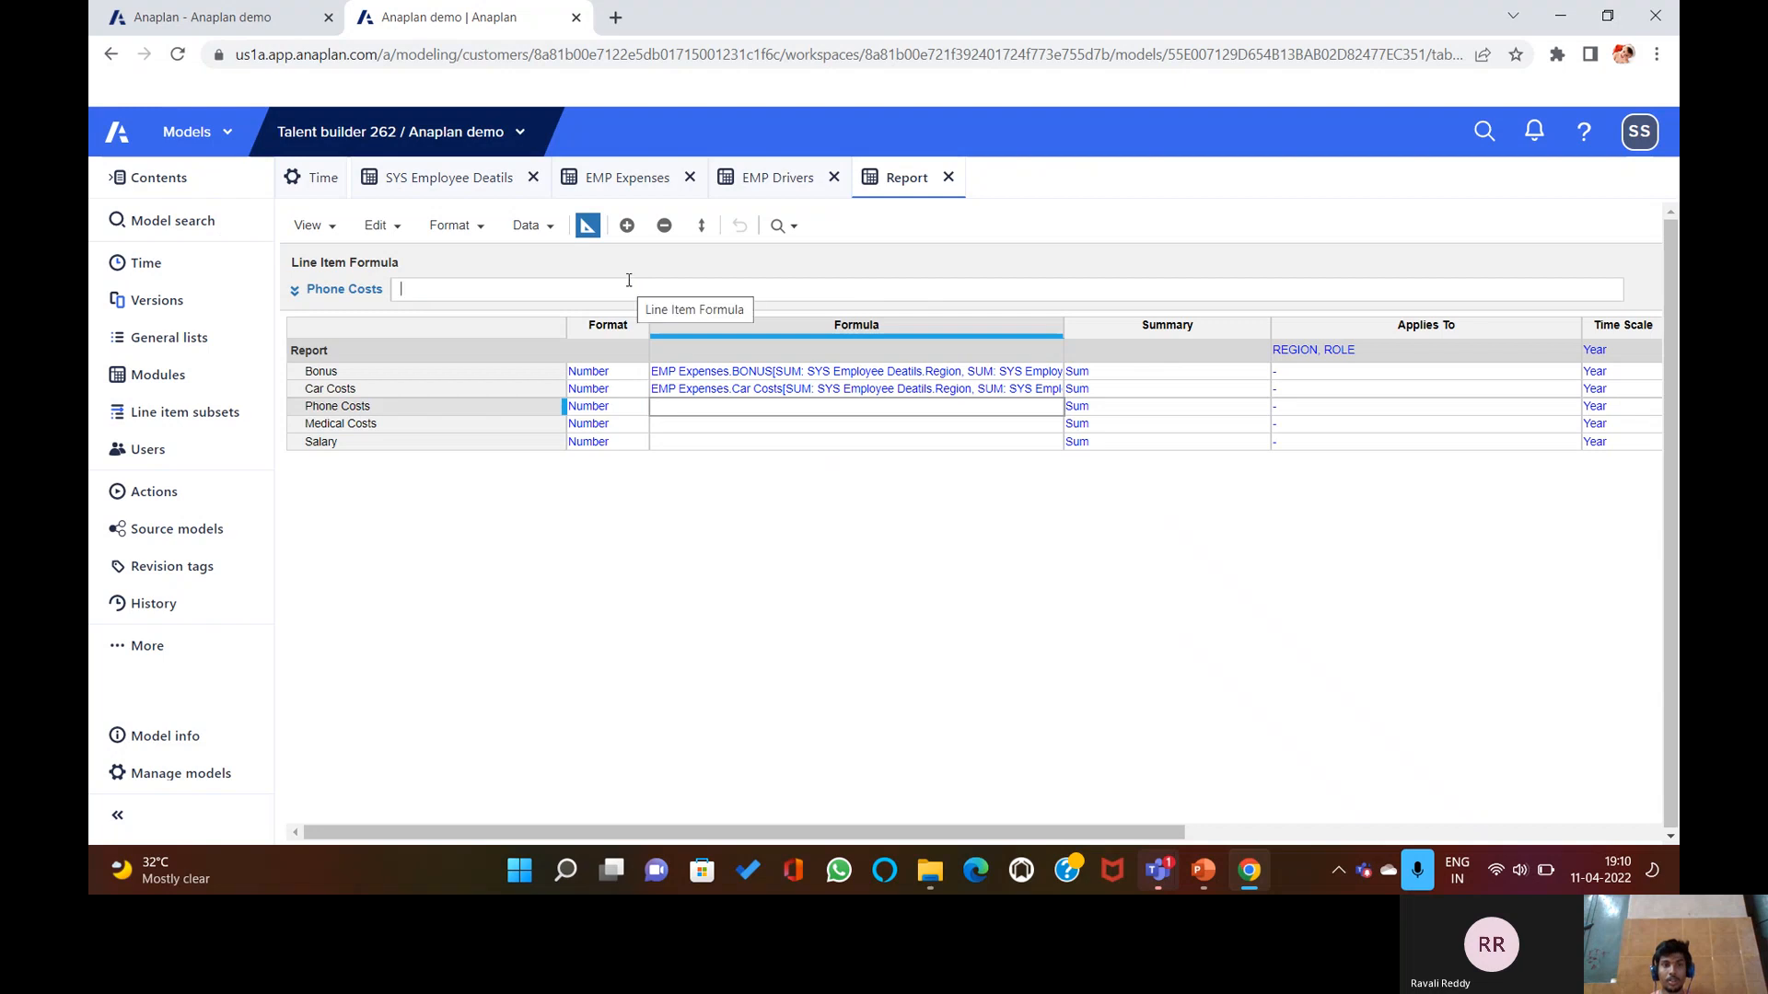
left_click(627, 181)
Set Phone Costs to EMP Expenses.Phone Costs summed by SYS Employee Deatils Region and Role.
left_click(776, 332)
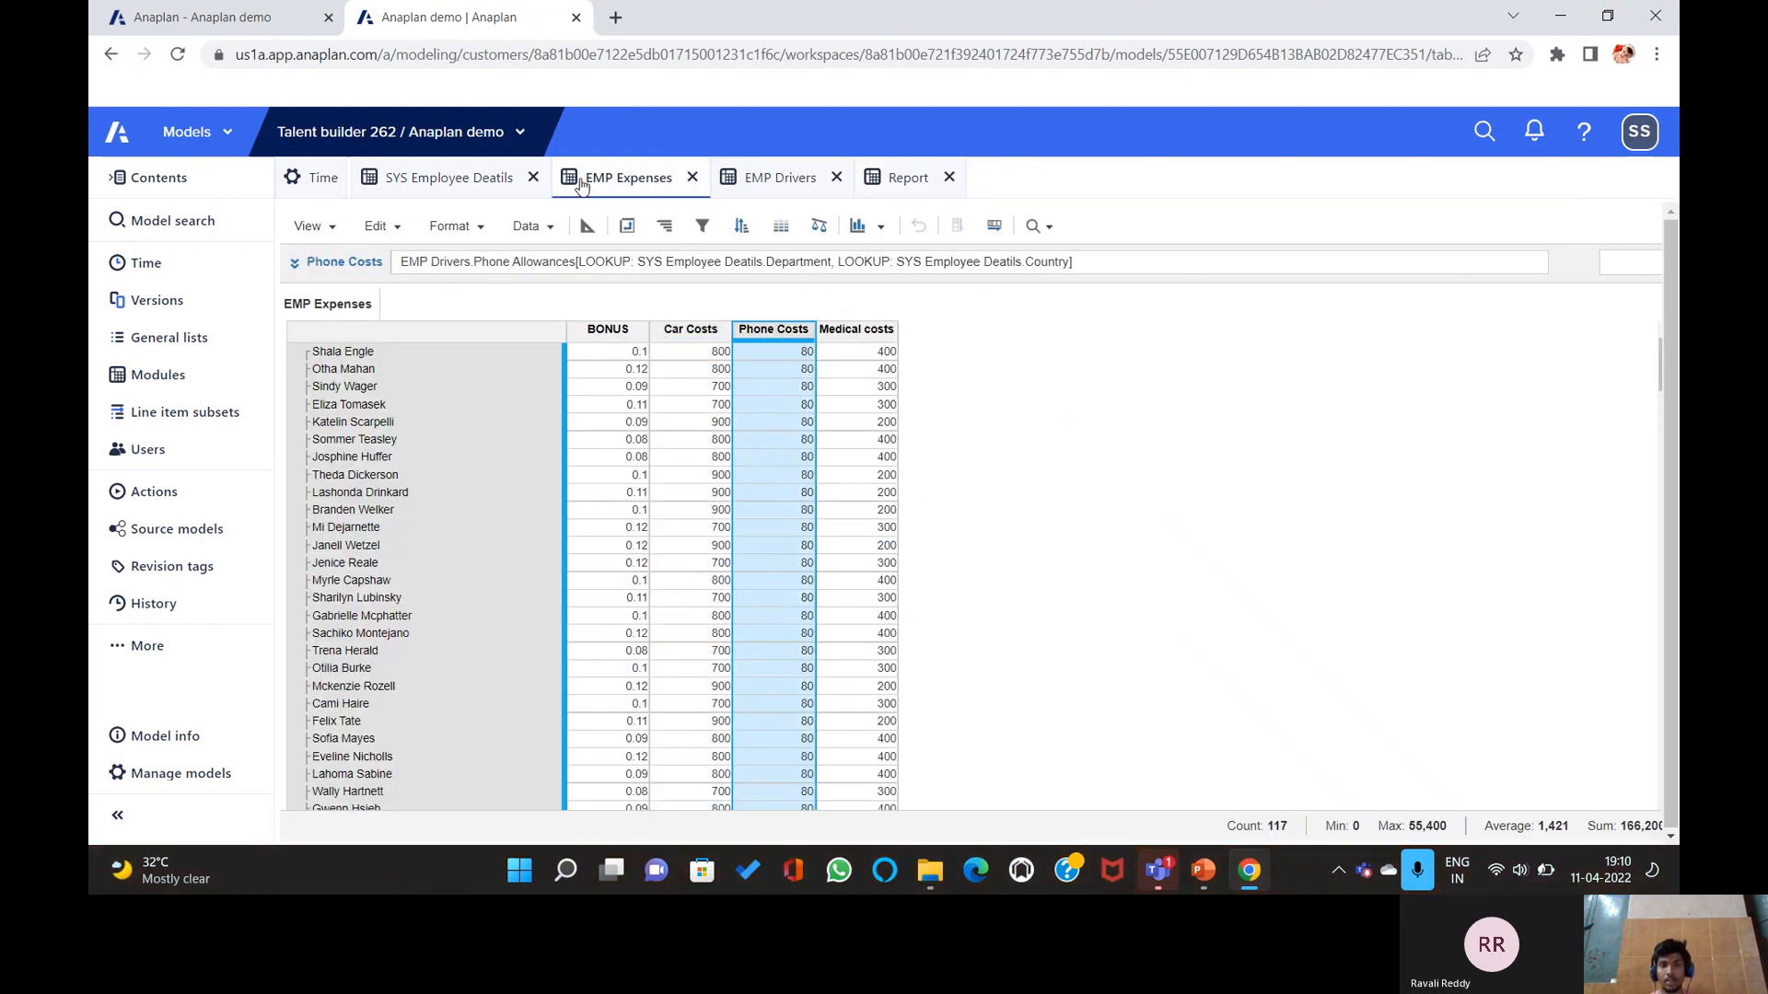
left_click(891, 178)
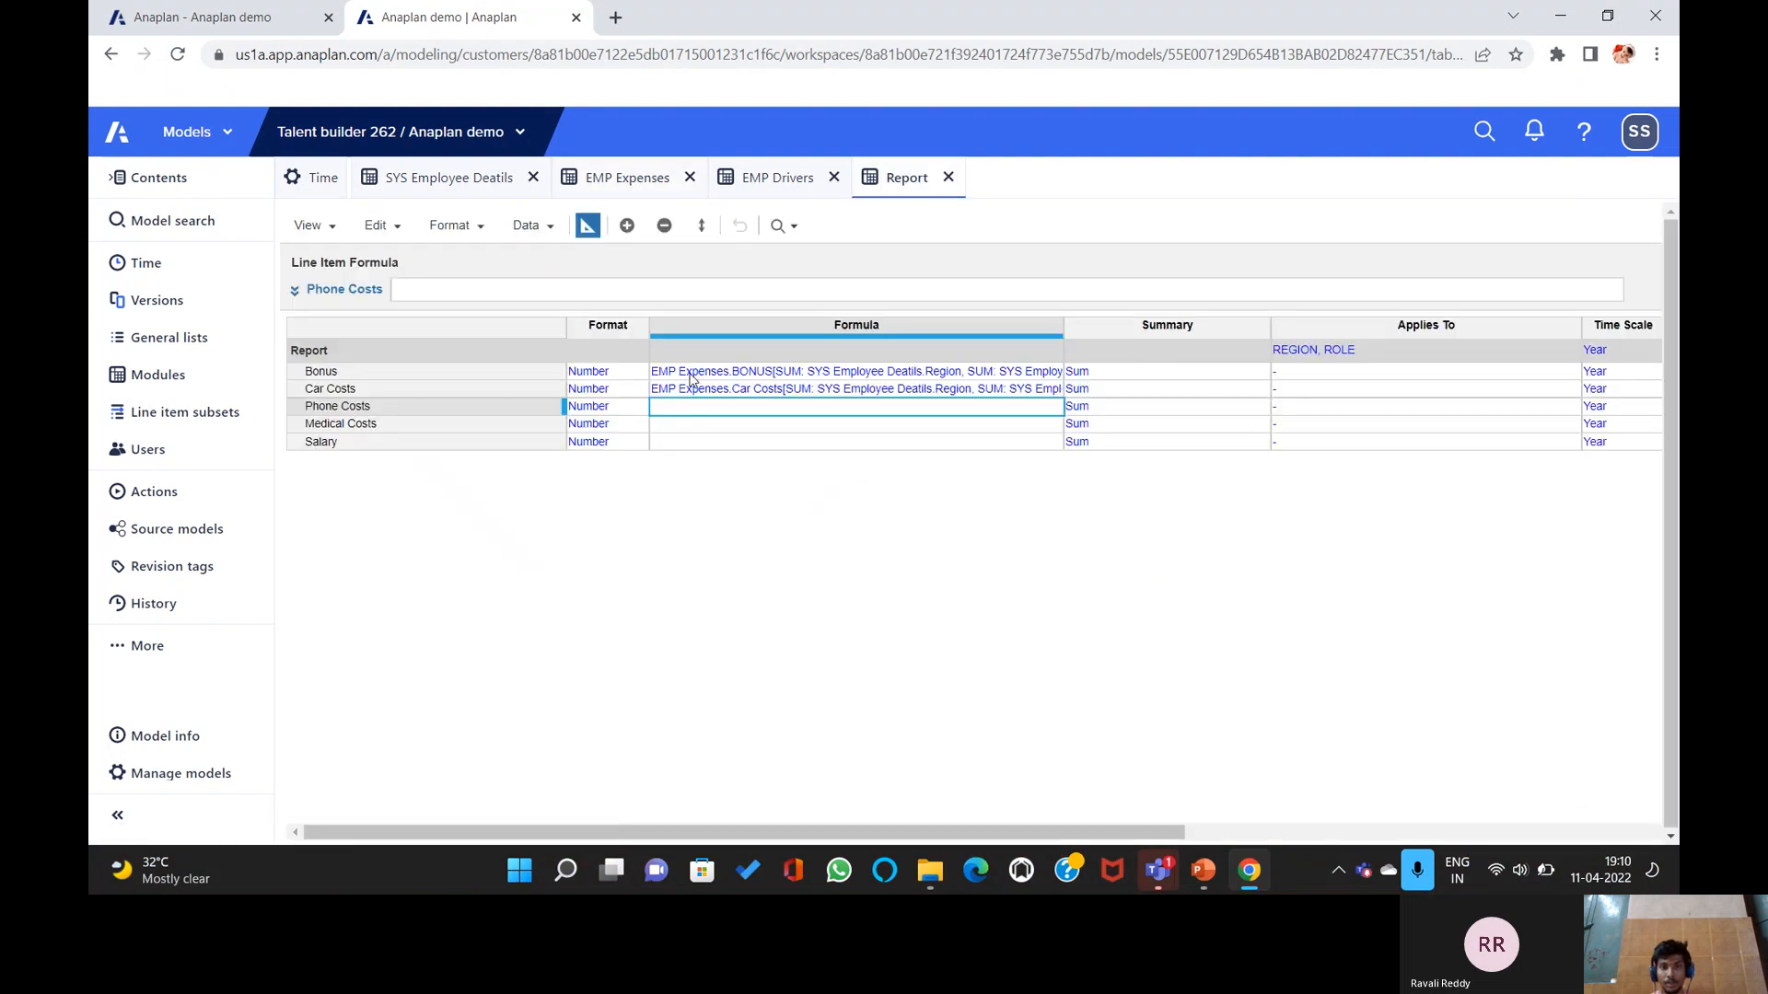
left_click(681, 291)
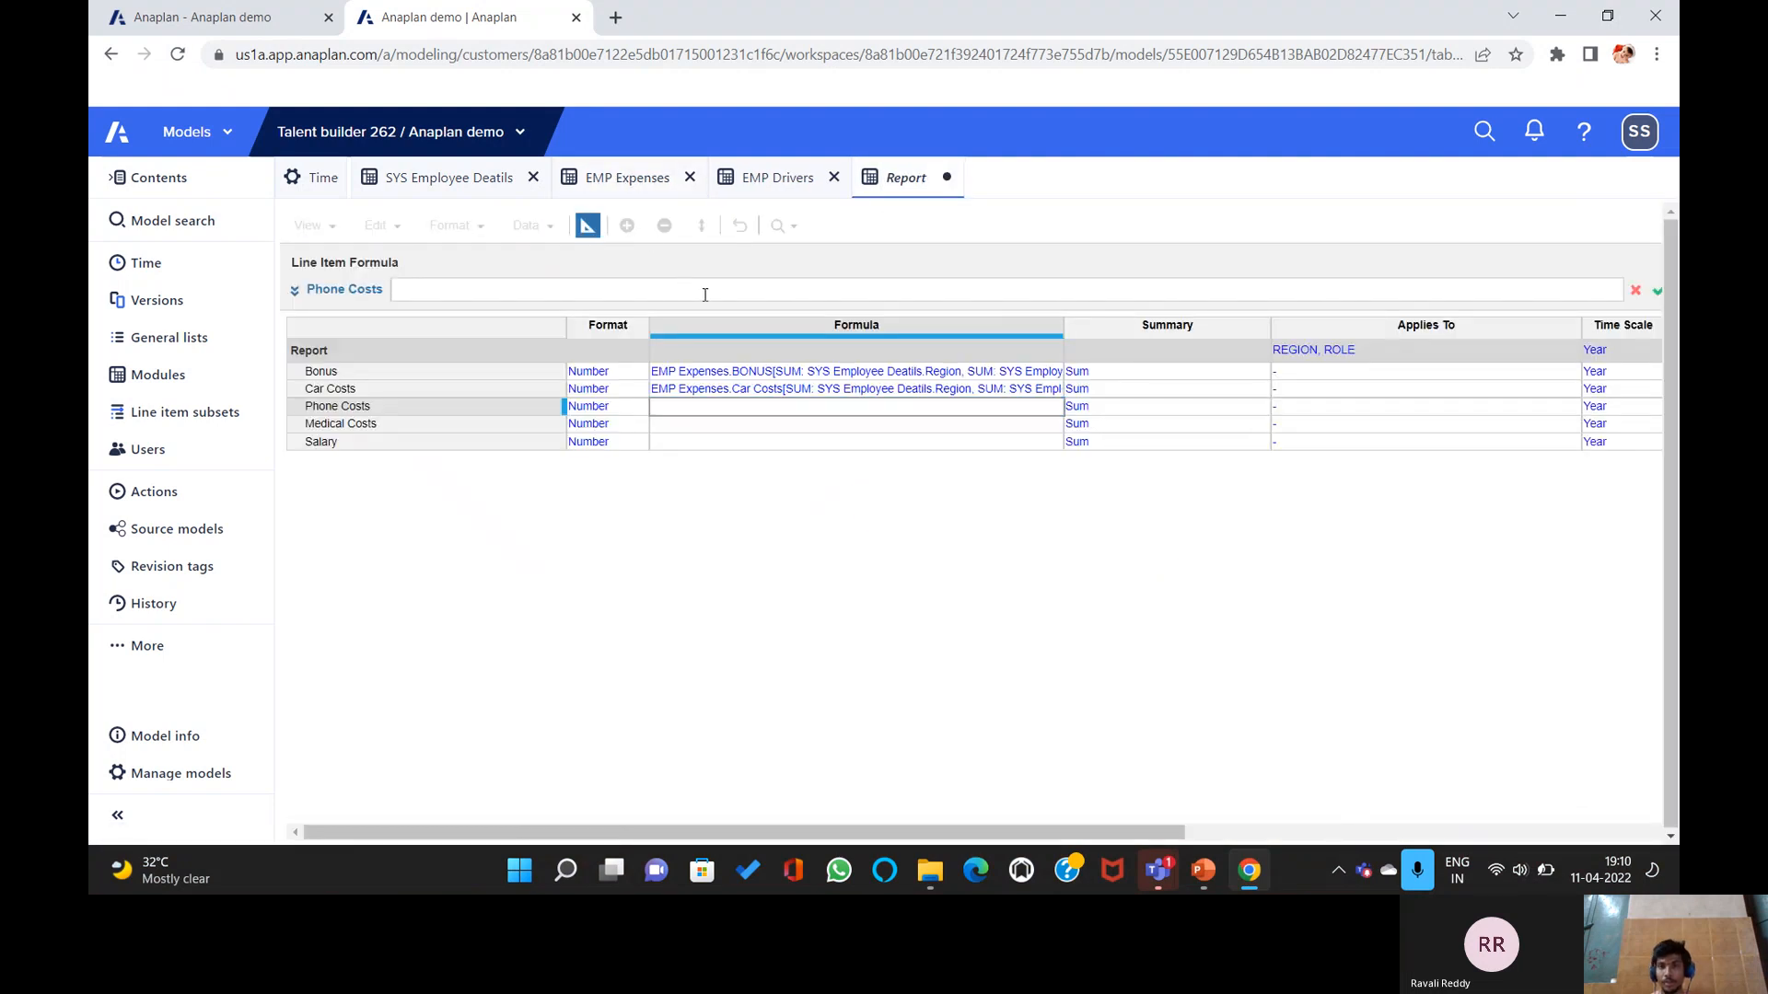
left_click(622, 179)
left_click(772, 293)
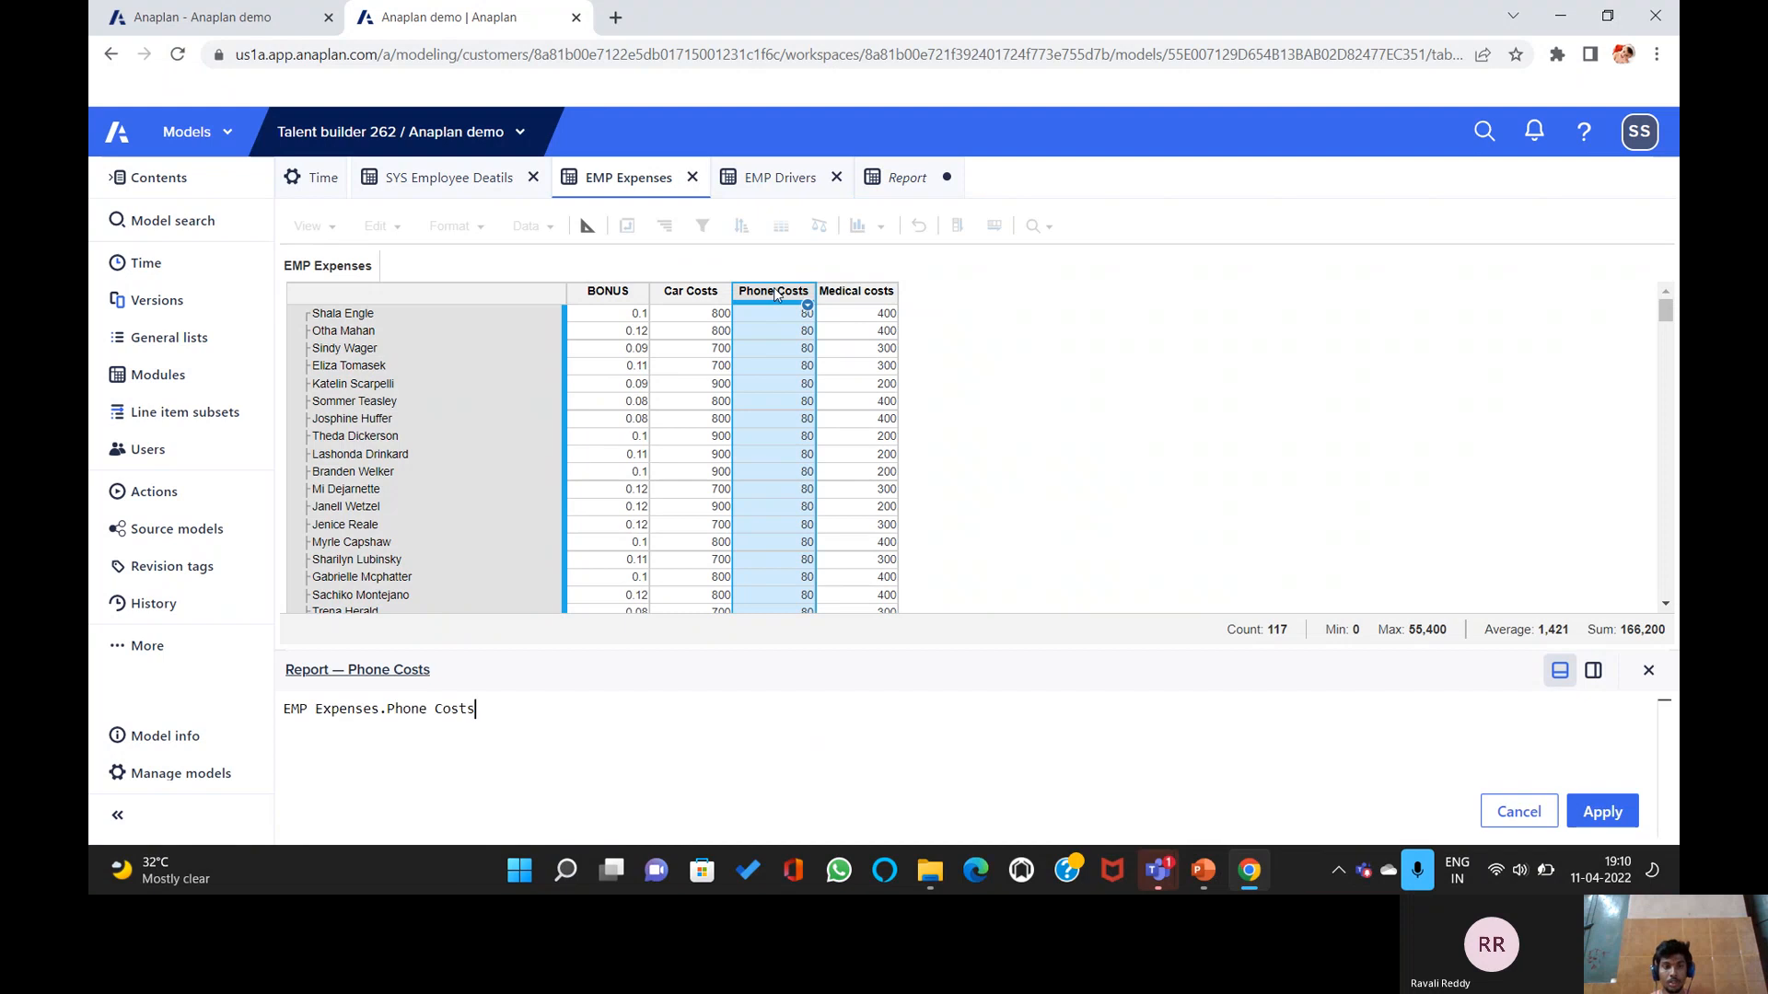
type("[SU")
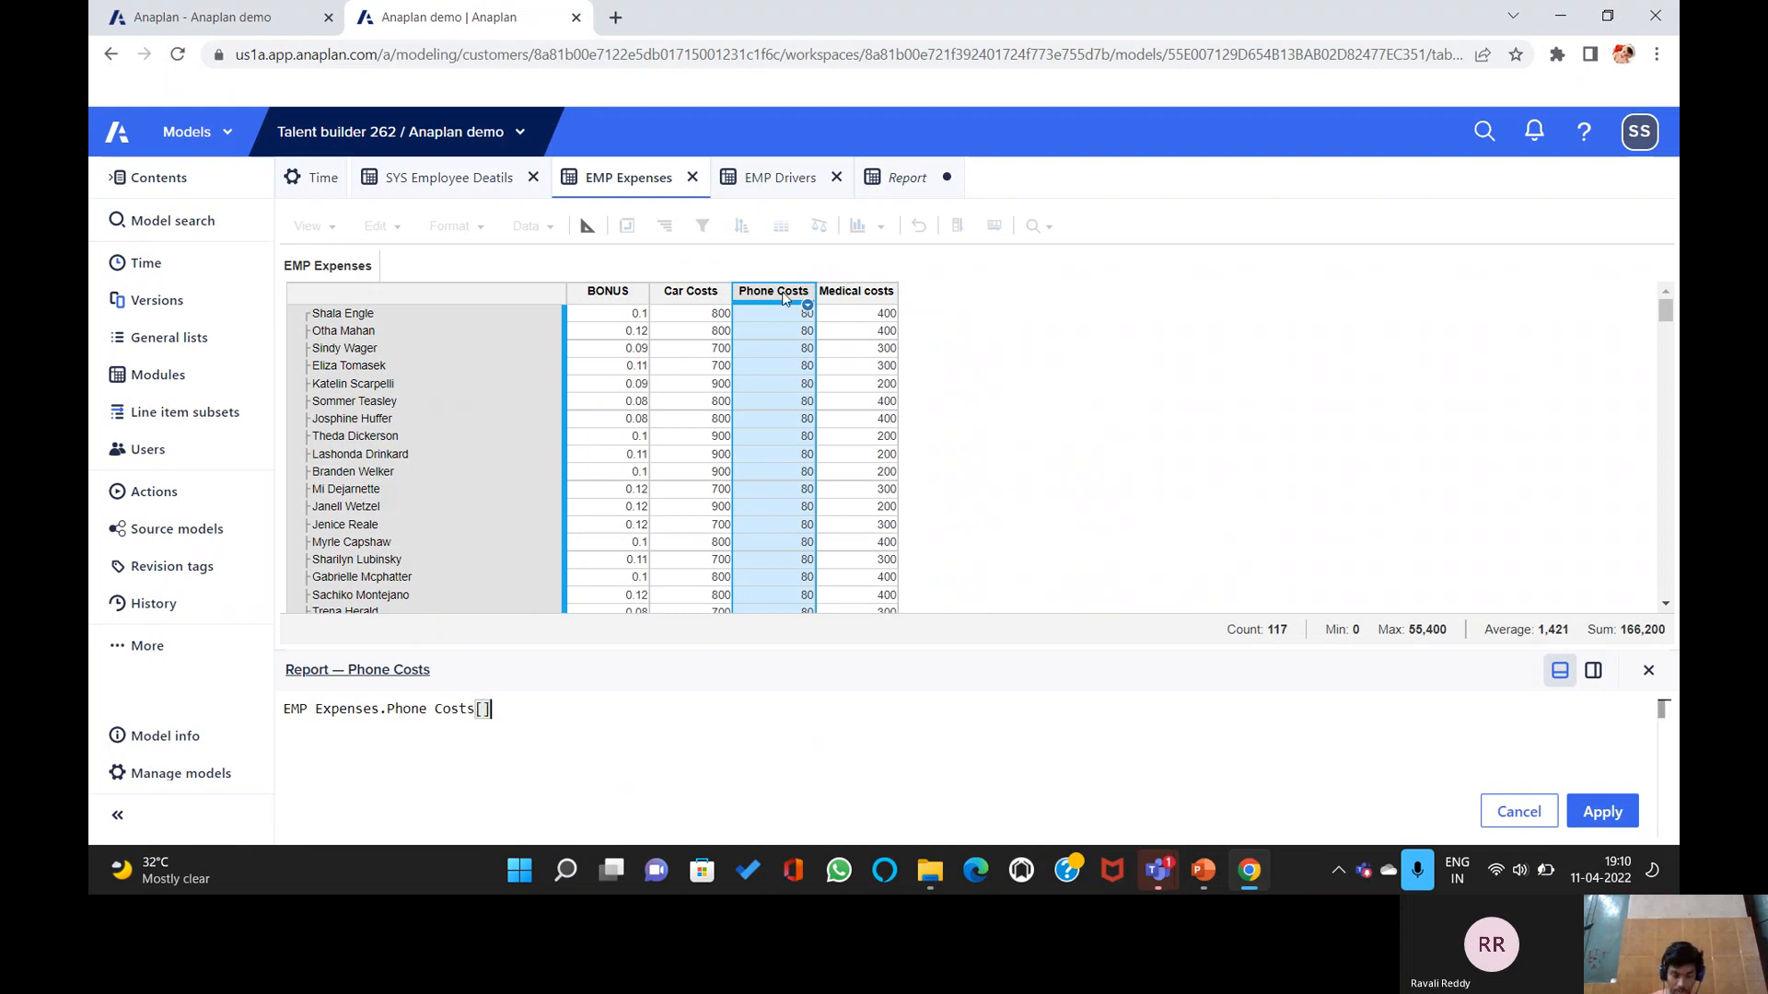
type("M:")
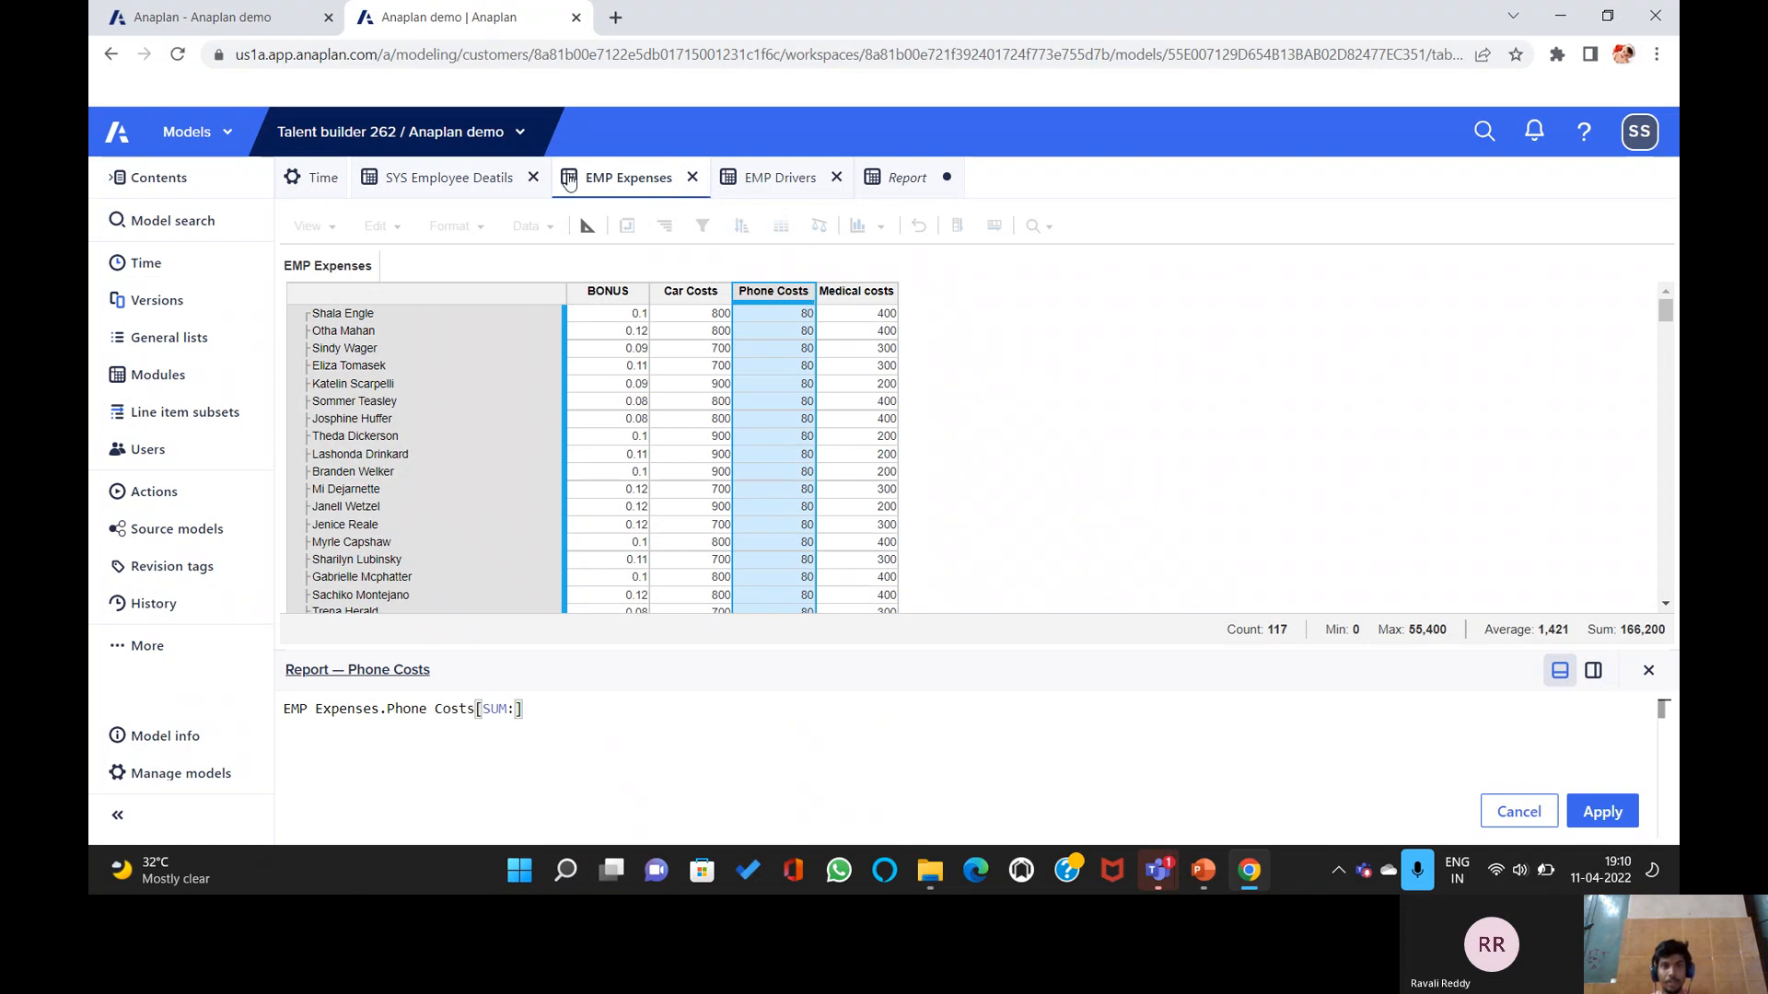
left_click(450, 178)
left_click(854, 293)
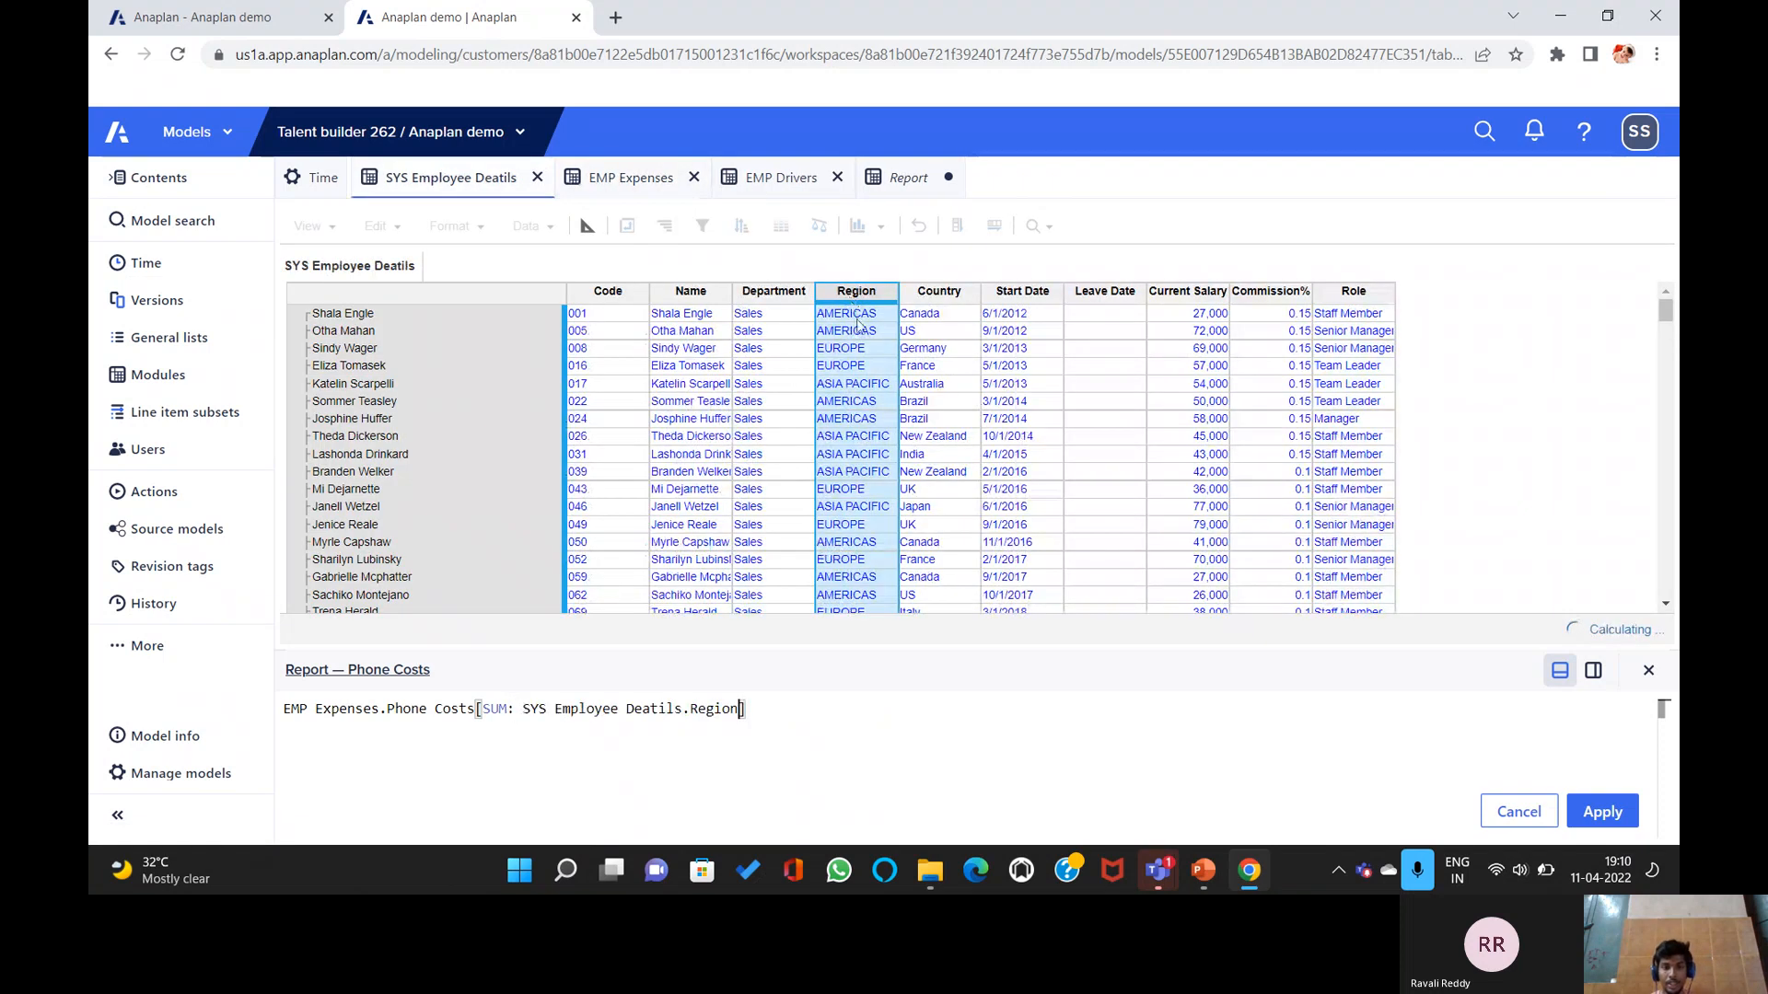
type(", SUM:")
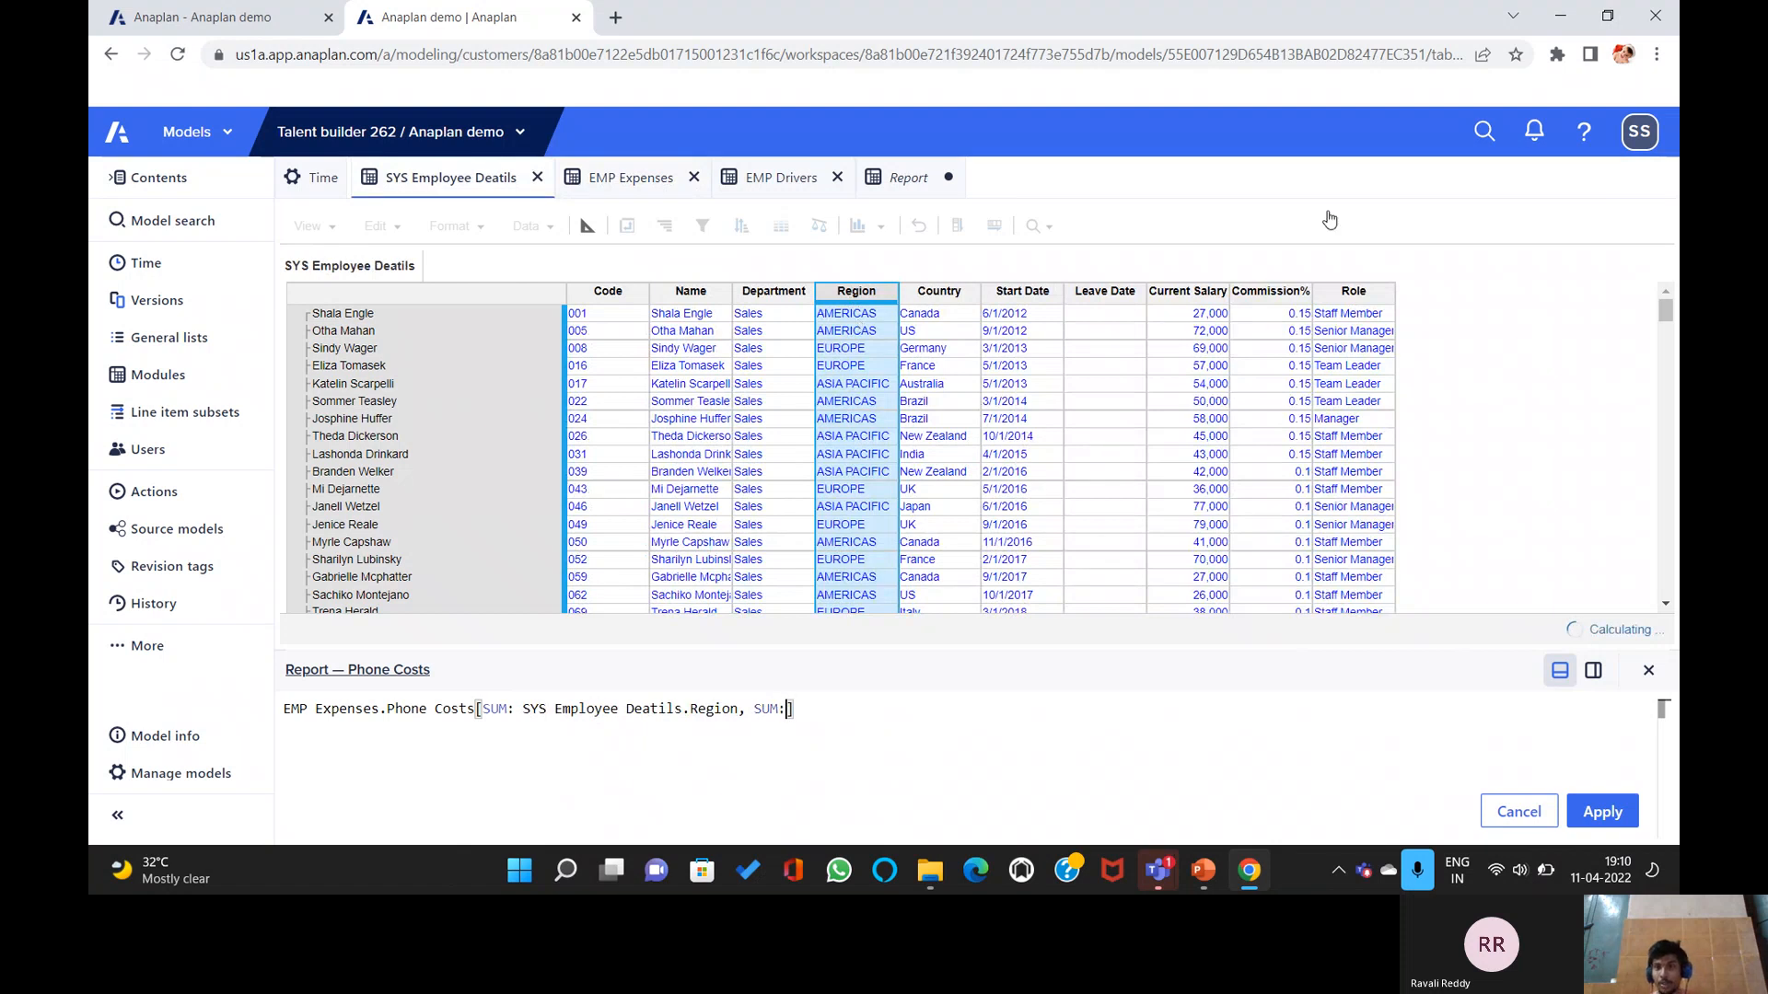
left_click(1352, 291)
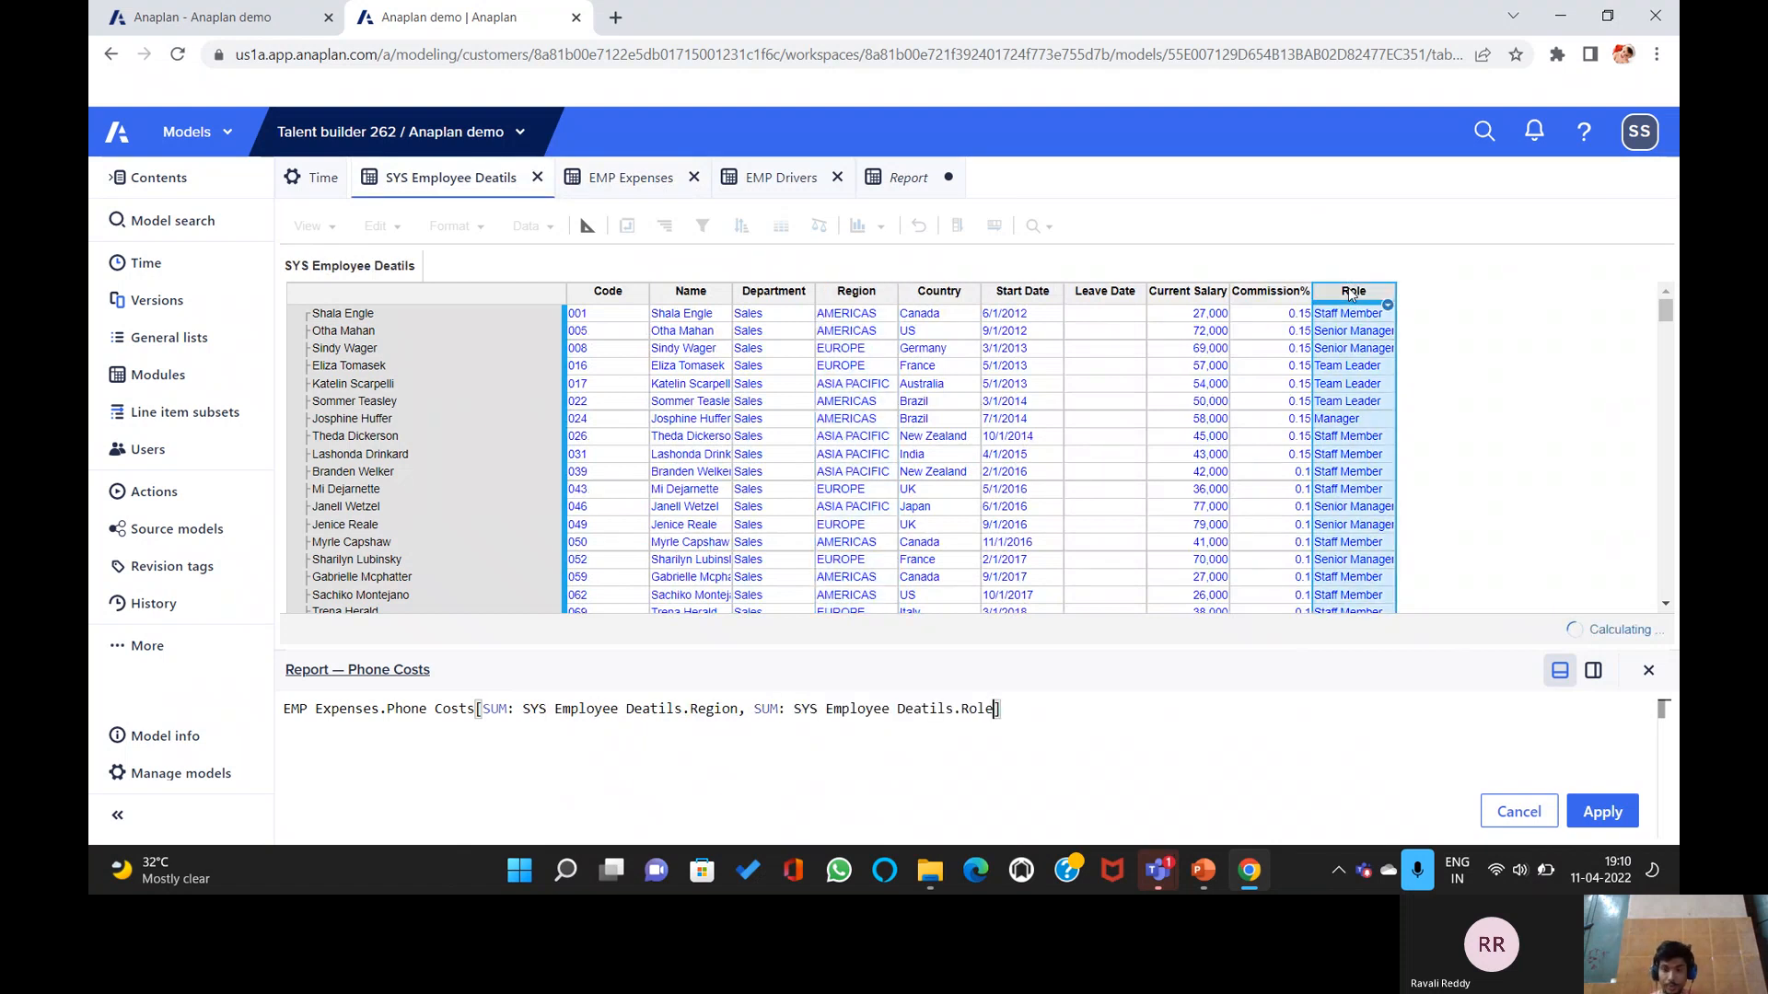
key("Return")
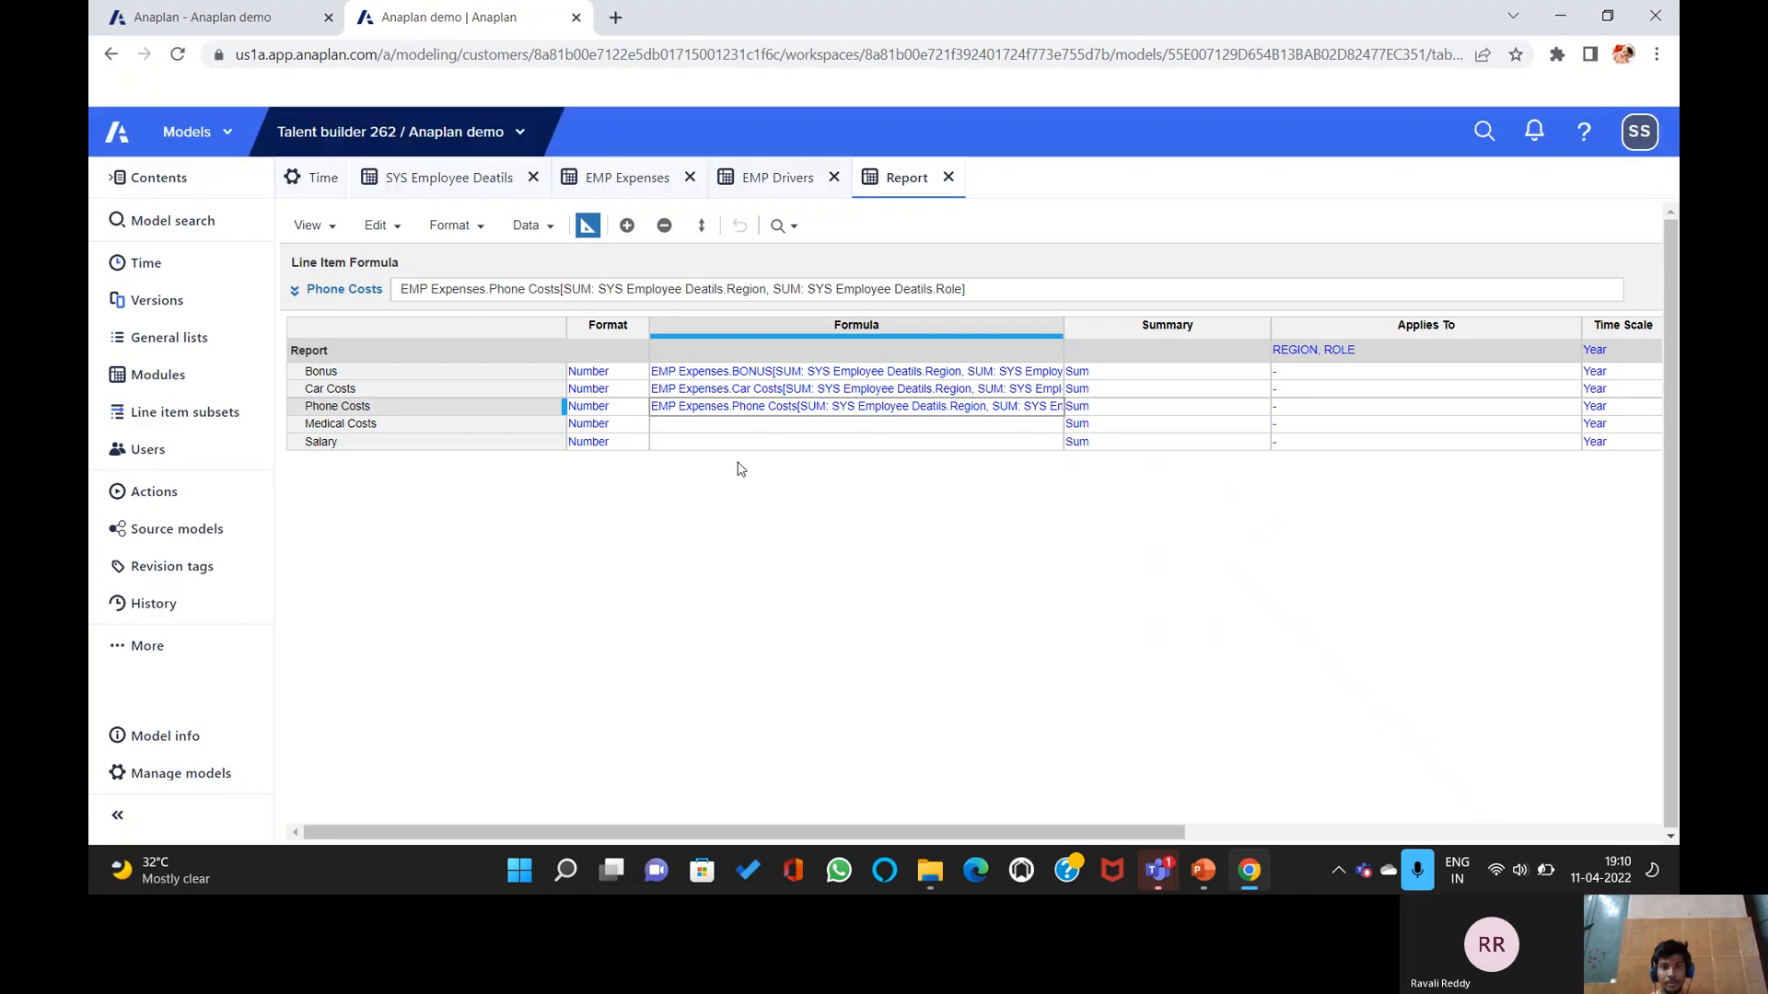
left_click(709, 425)
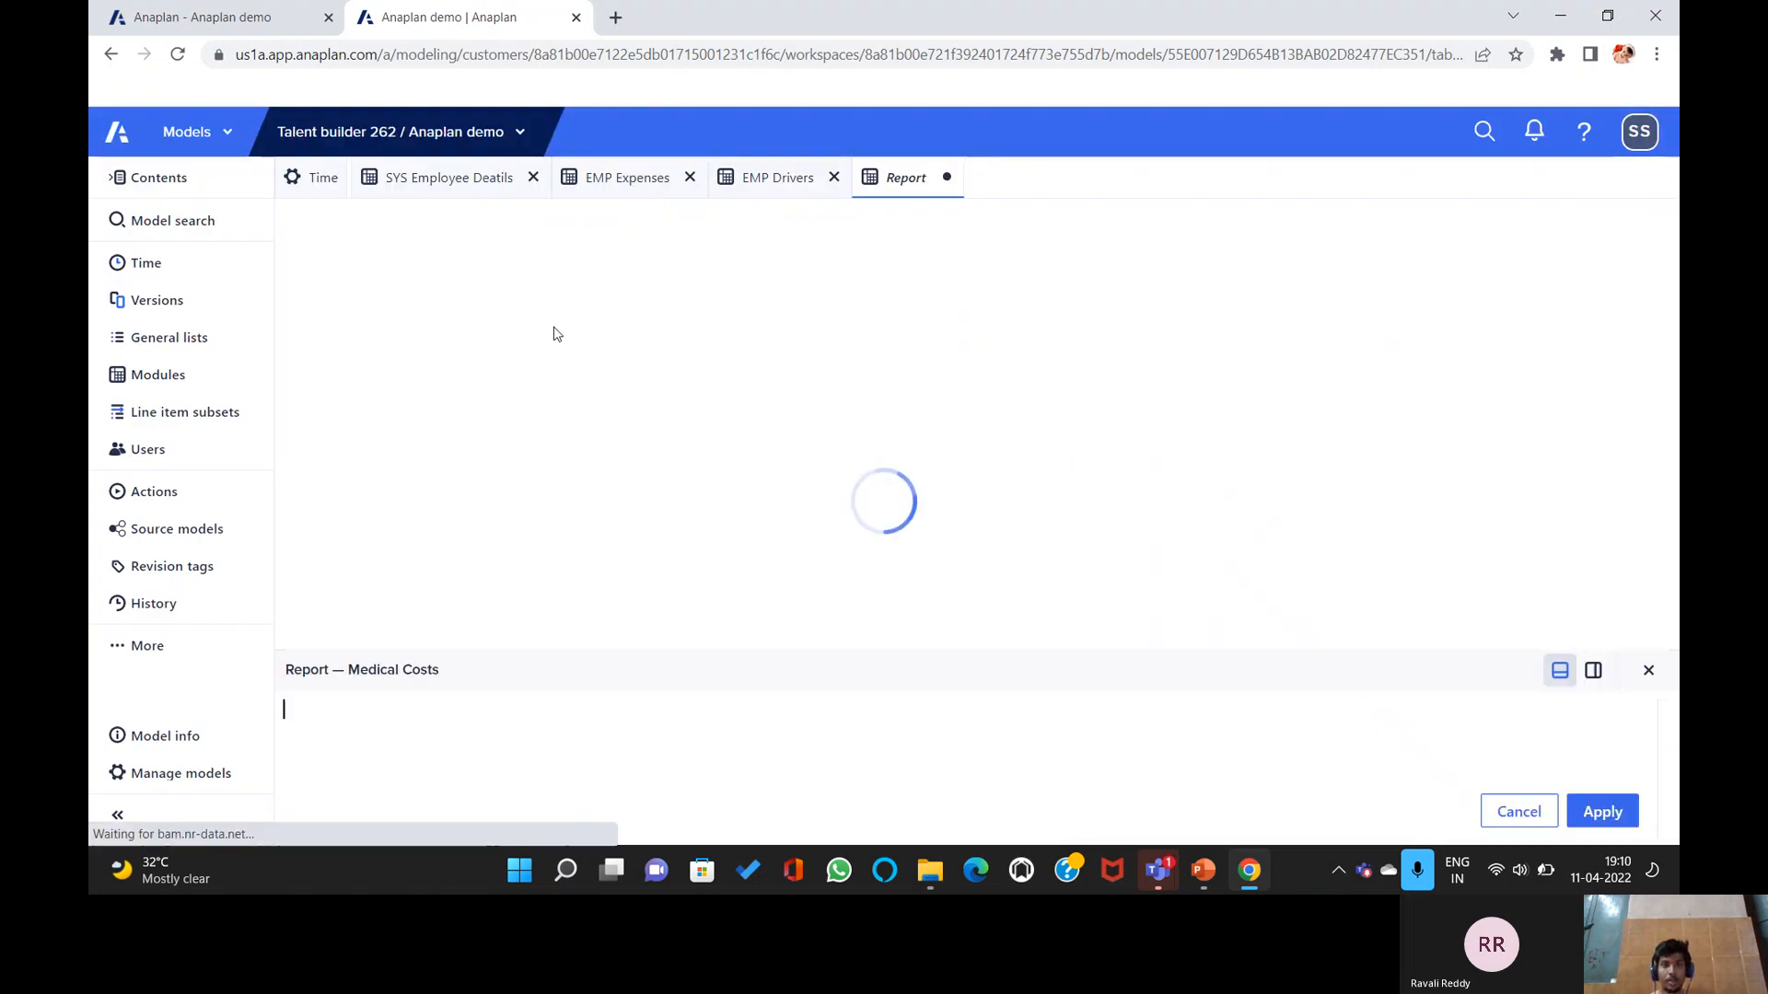
Set Medical Costs to EMP Expenses.Medical costs[SUM: Region, SUM: Role] from SYS Employee Deatils.
left_click(847, 293)
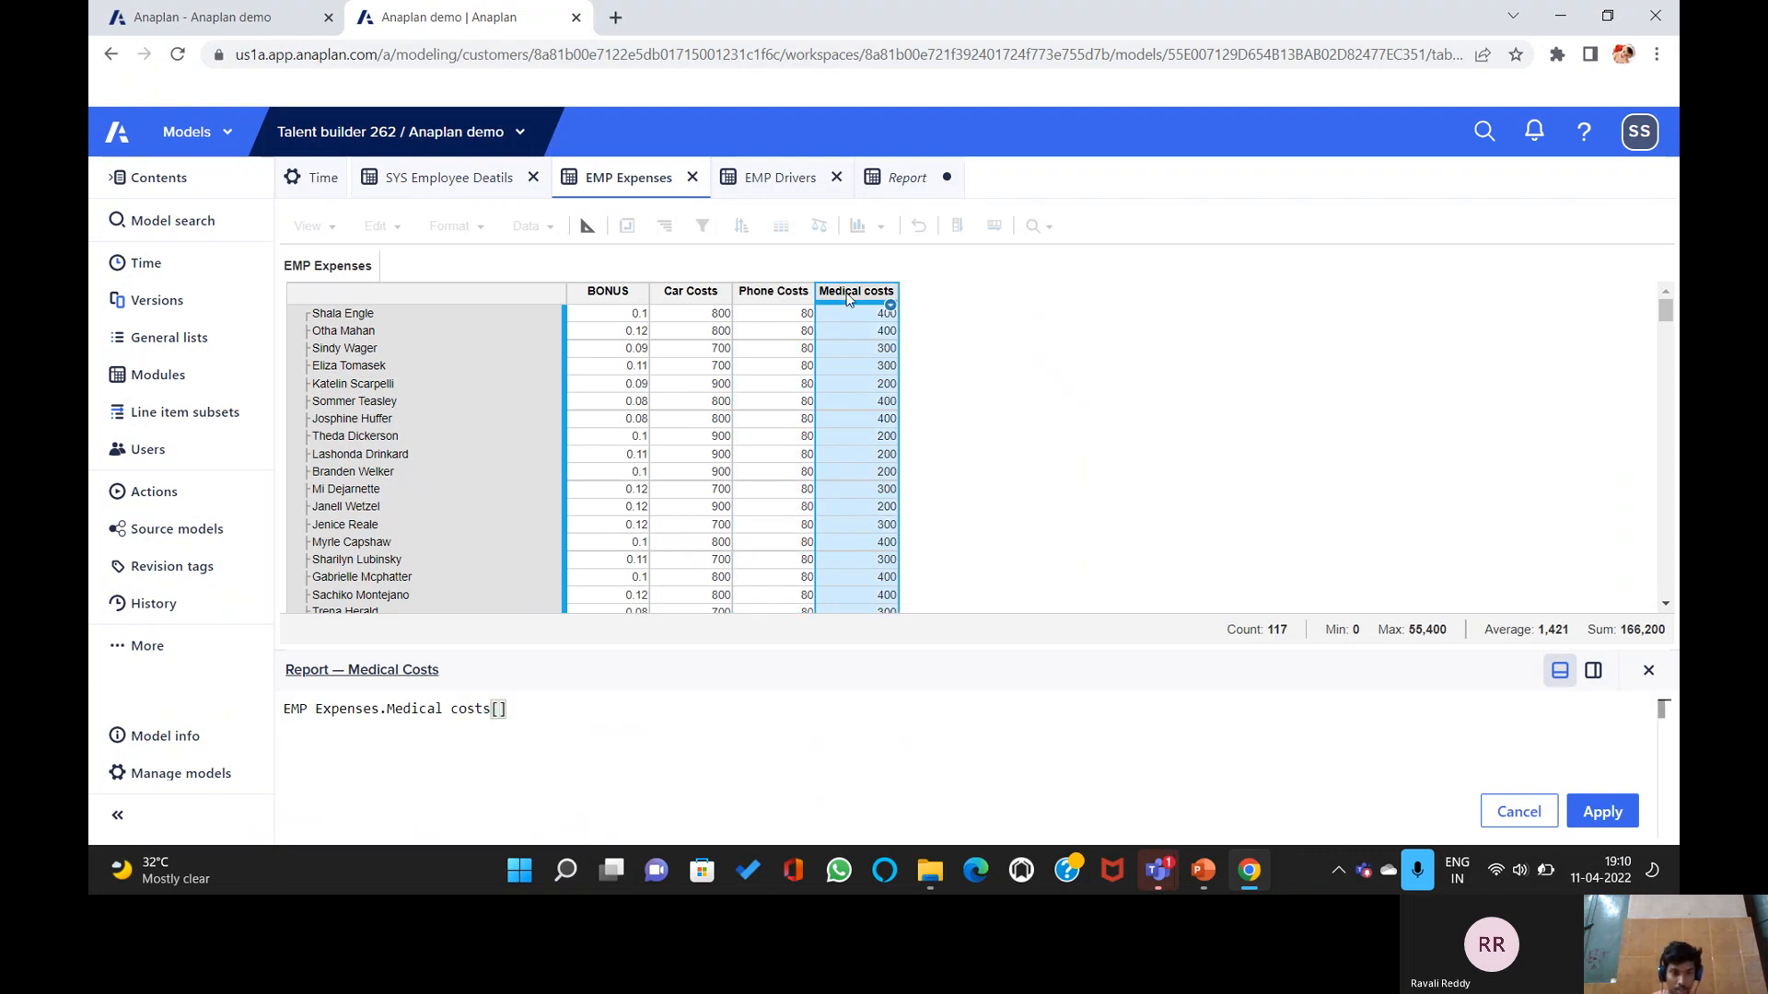
type("SUM")
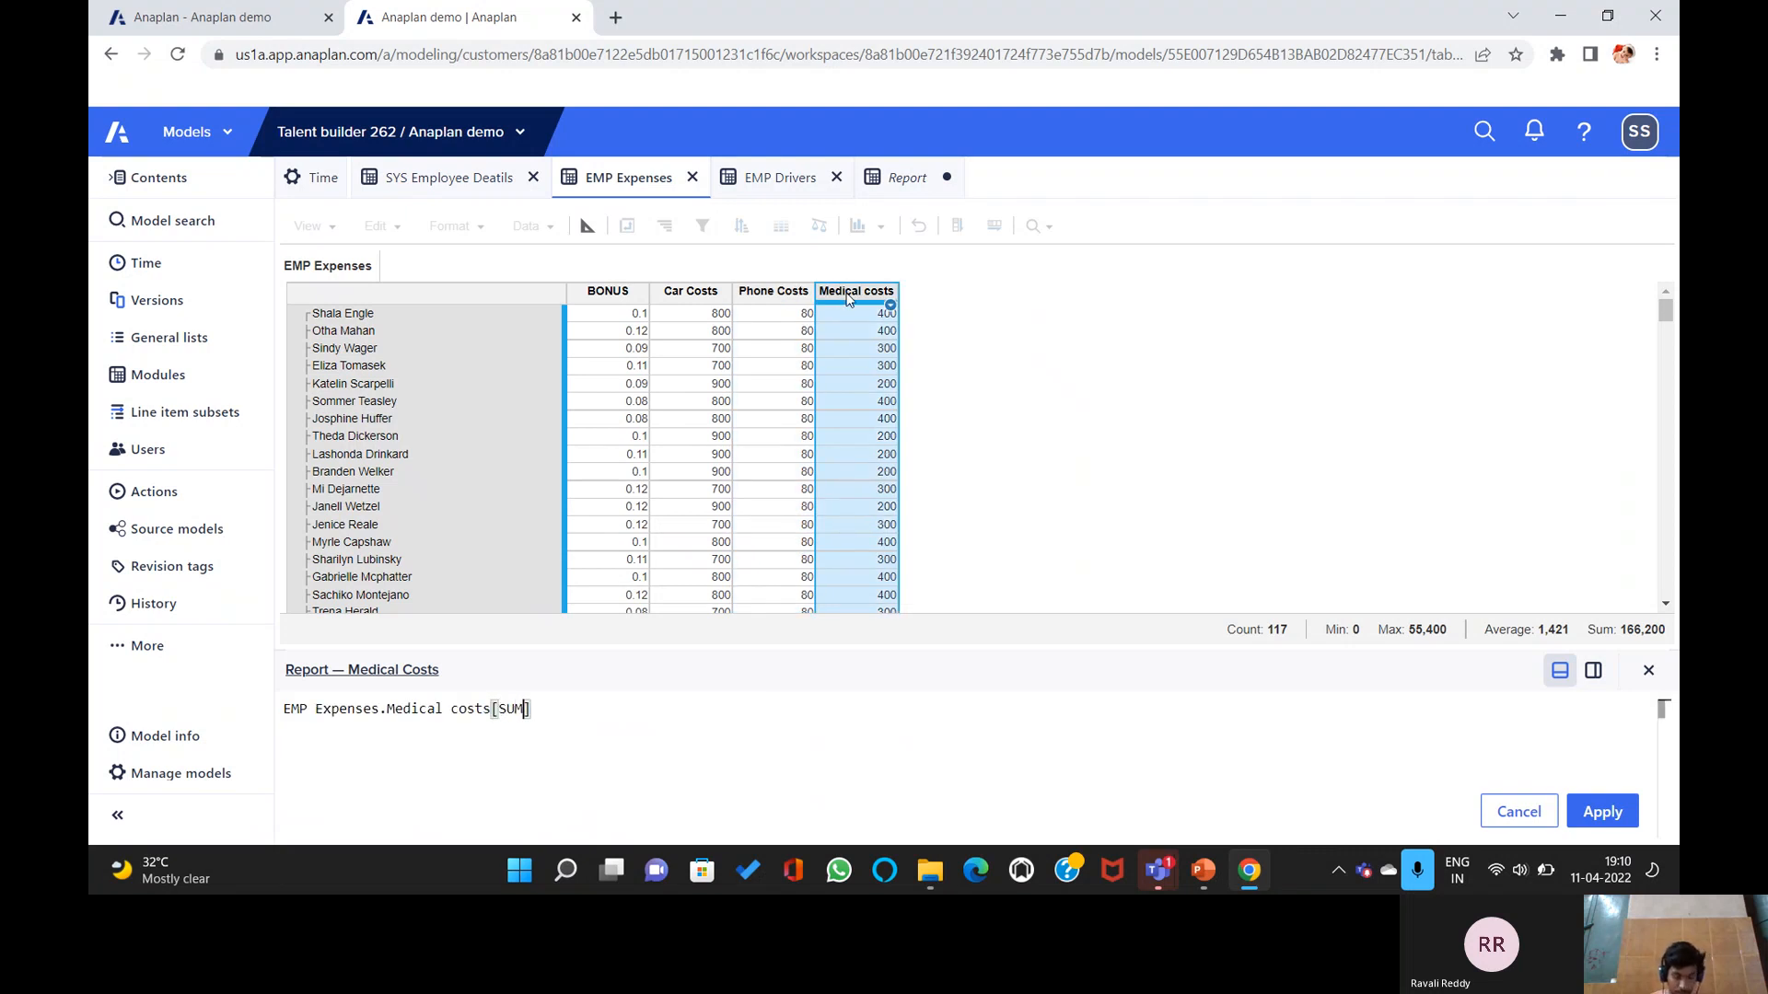
type(":")
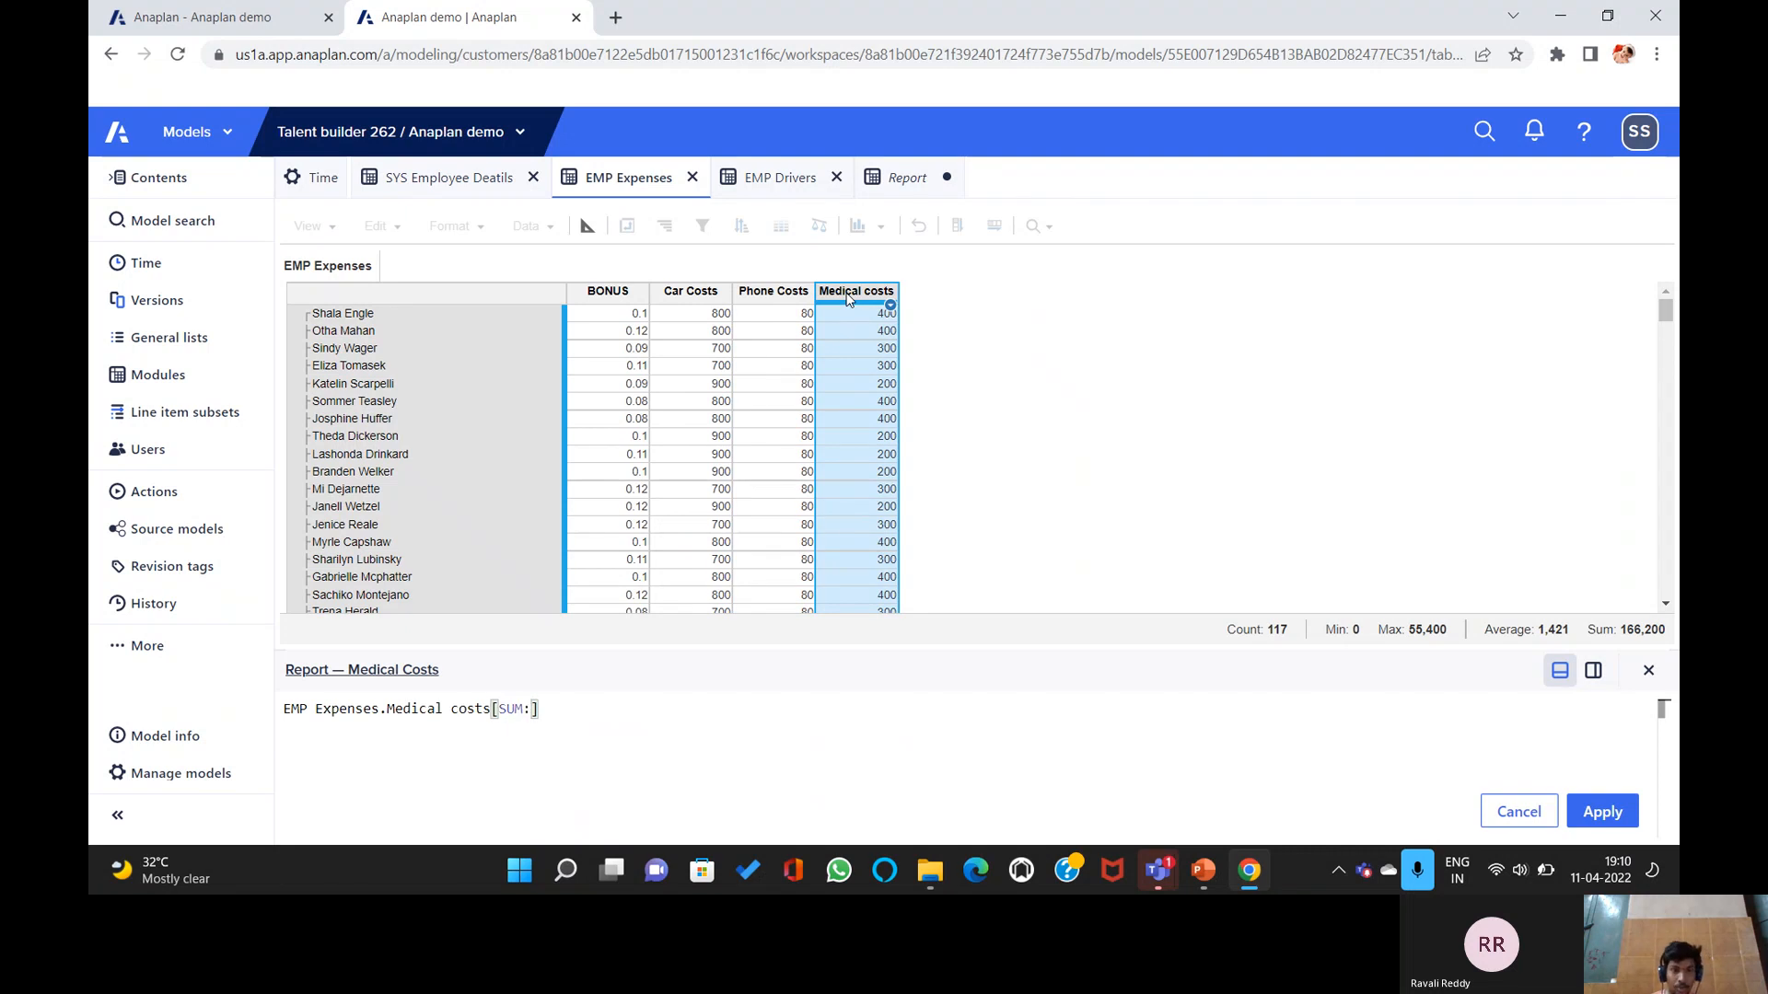
left_click(473, 180)
left_click(776, 291)
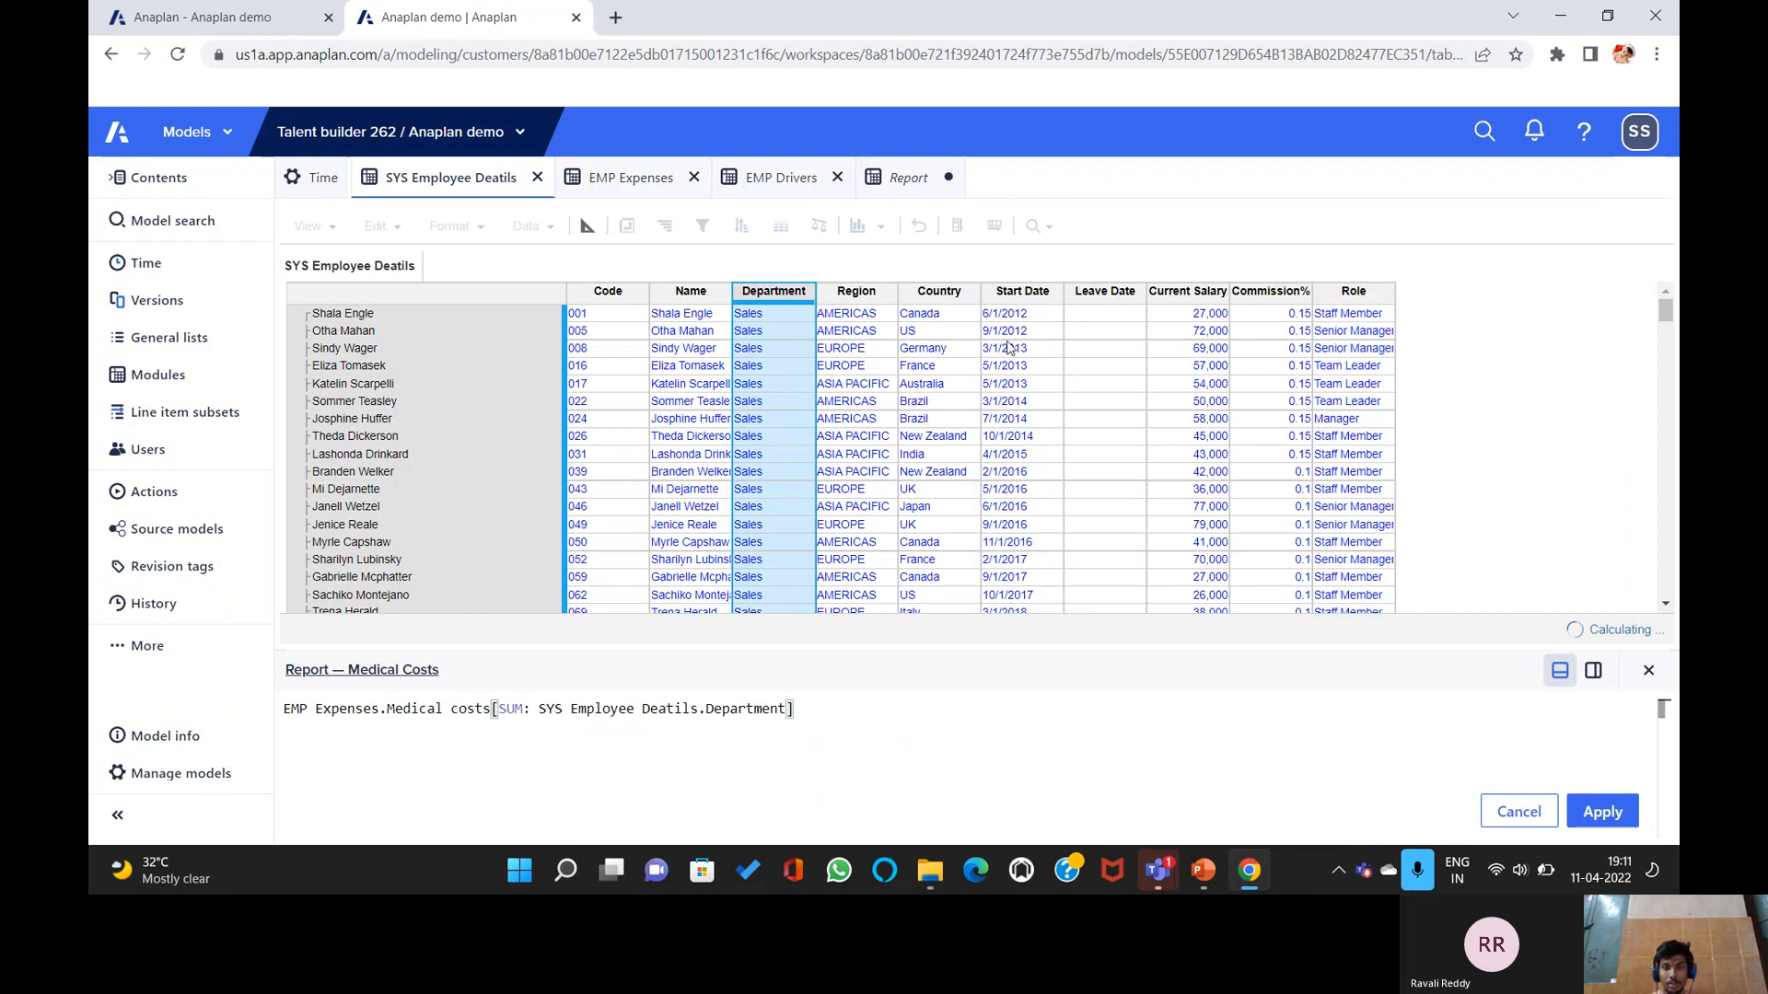
key("BackSpace")
key("BackSpace")
key("BackSpace")
key("BackSpace")
key("BackSpace")
key("BackSpace")
key("BackSpace")
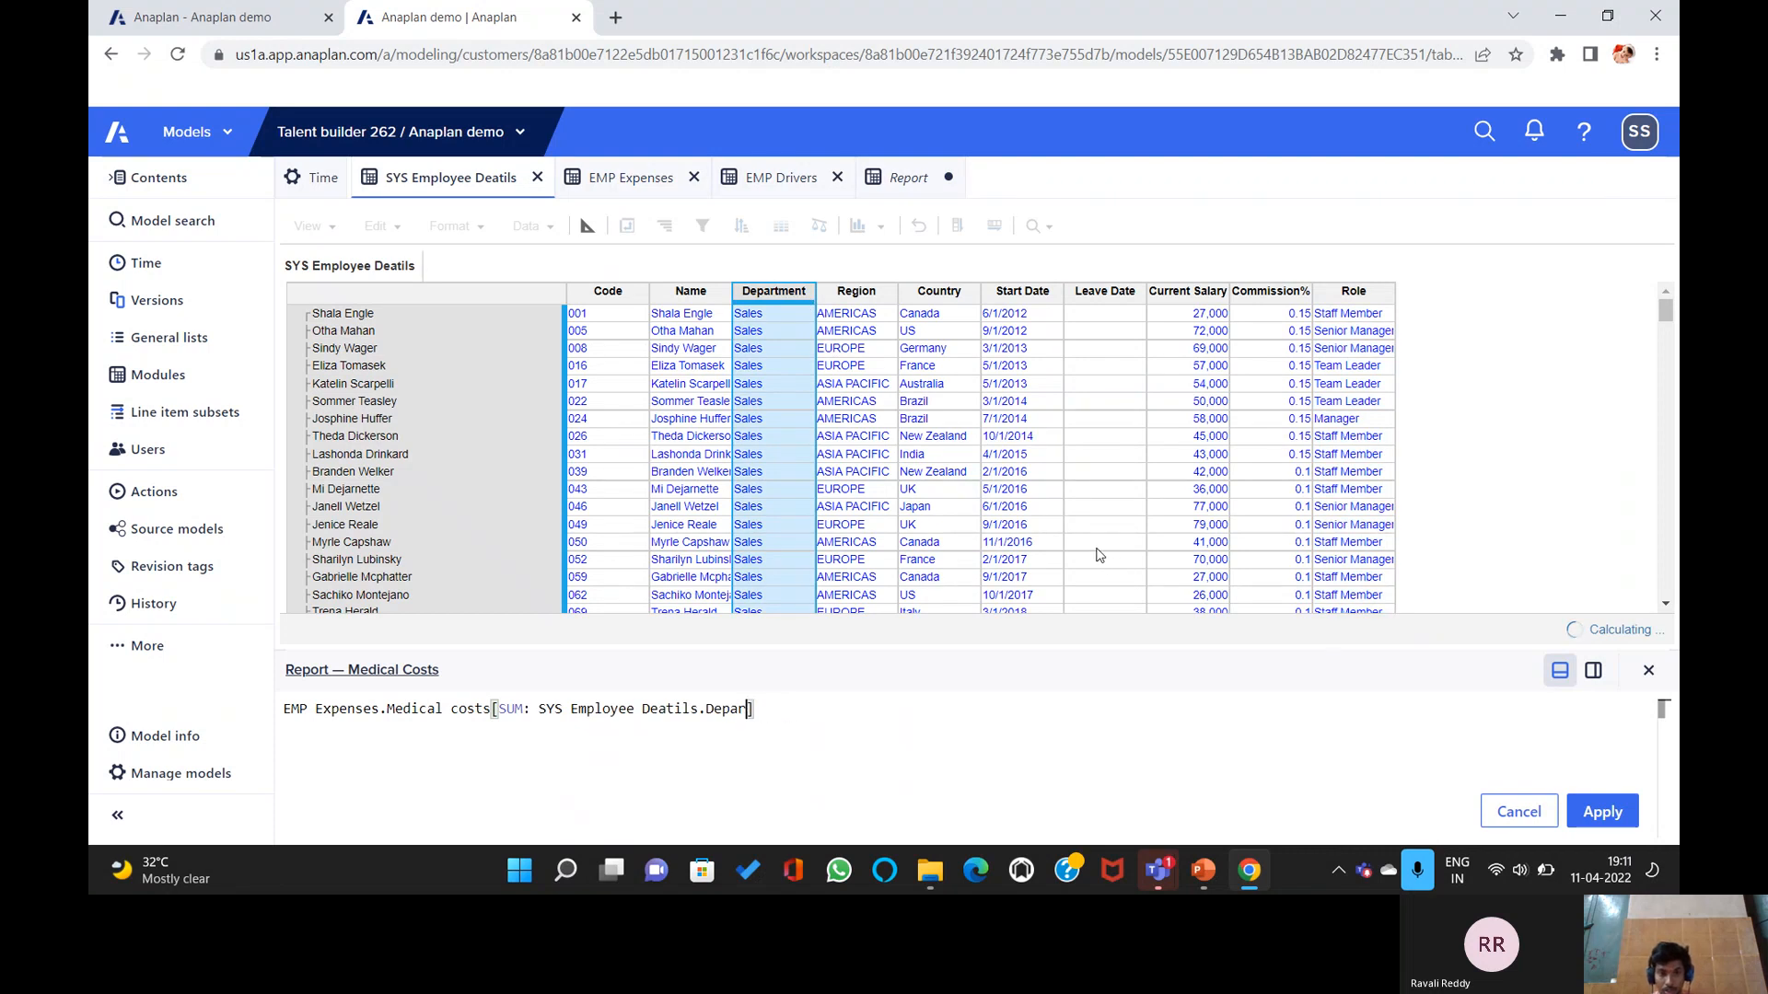
key("BackSpace")
key("BackSpace")
key("BackSpace")
key("BackSpace")
key("BackSpace")
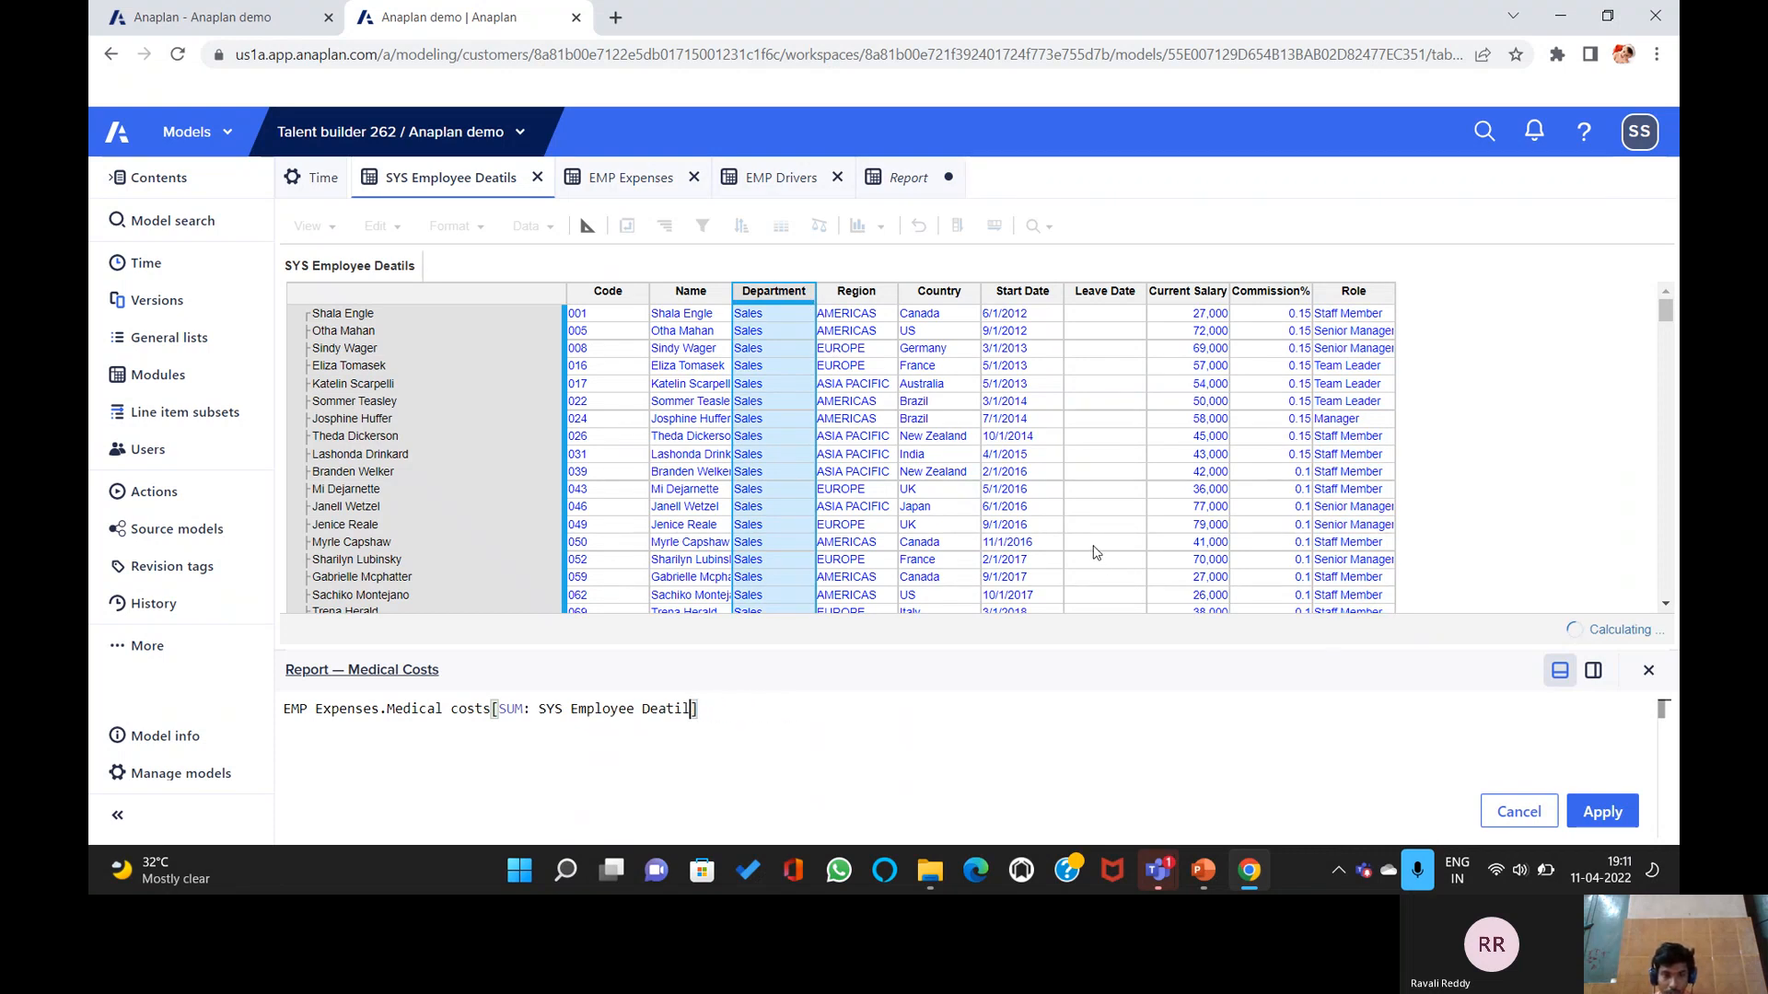
key("BackSpace")
key("BackSpace")
key("BackSpace")
key("BackSpace")
key("BackSpace")
key("BackSpace")
key("BackSpace")
key("BackSpace")
key("BackSpace")
key("BackSpace")
key("BackSpace")
key("BackSpace")
key("BackSpace")
key("BackSpace")
key("BackSpace")
key("BackSpace")
key("BackSpace")
key("BackSpace")
key("BackSpace")
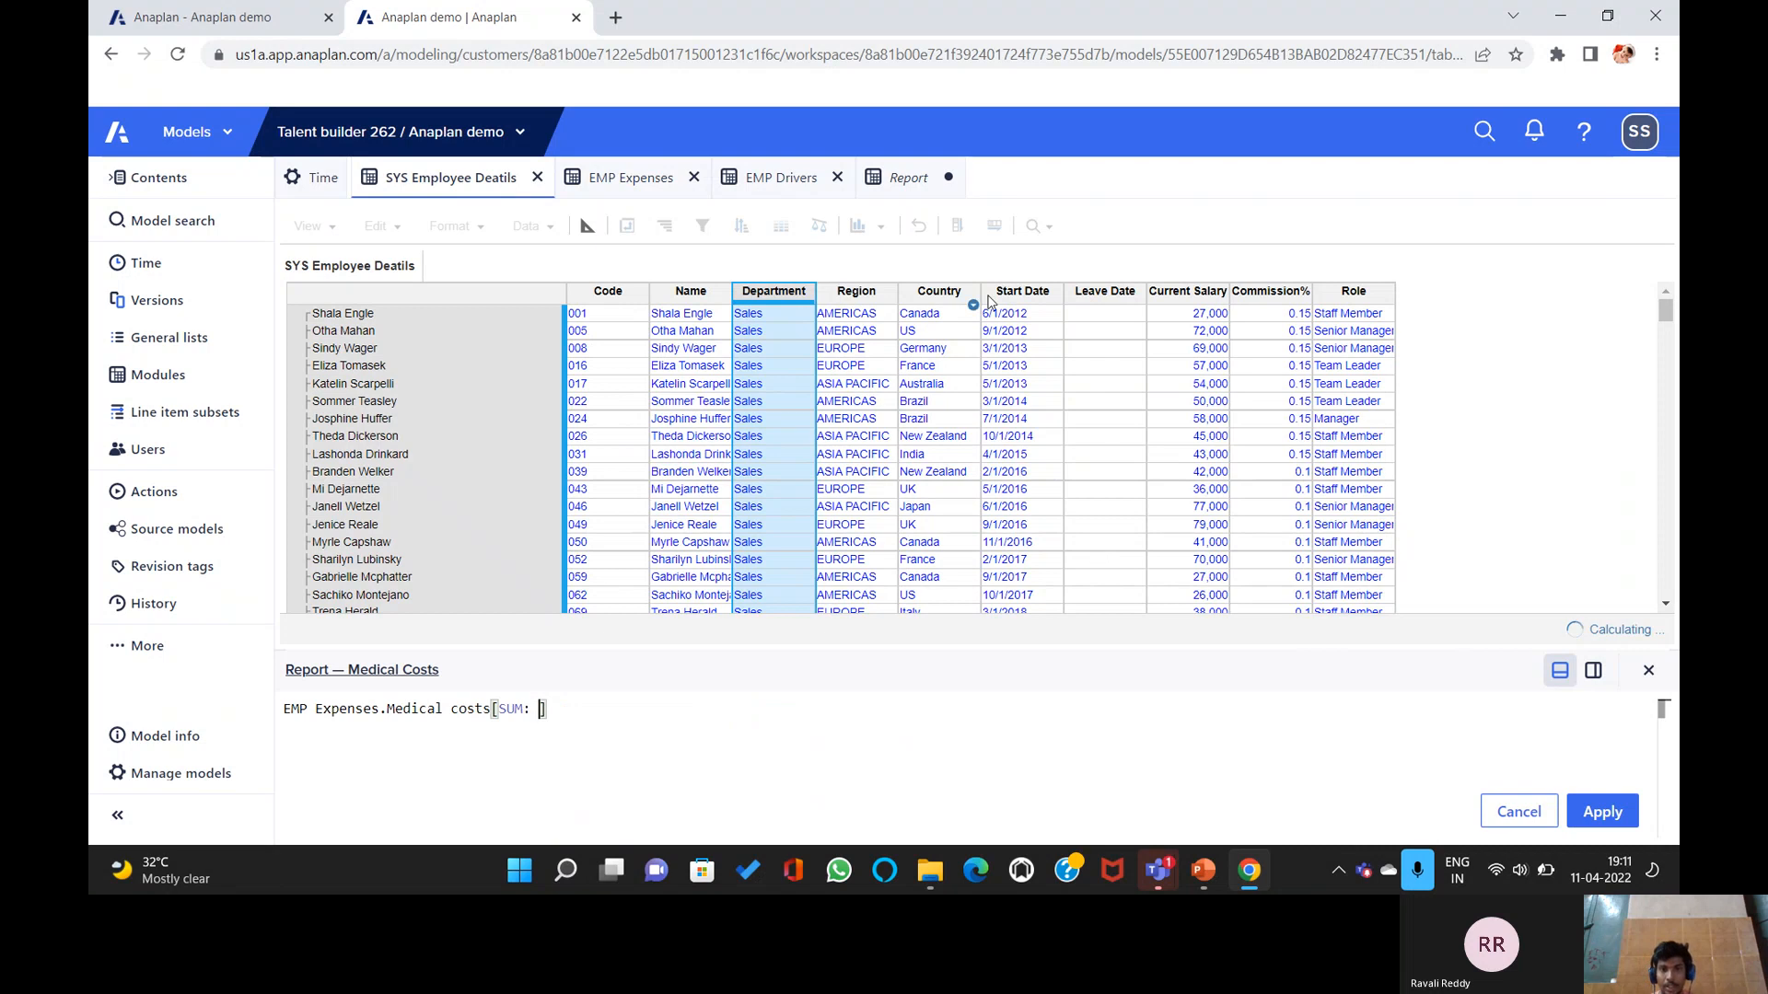
left_click(857, 293)
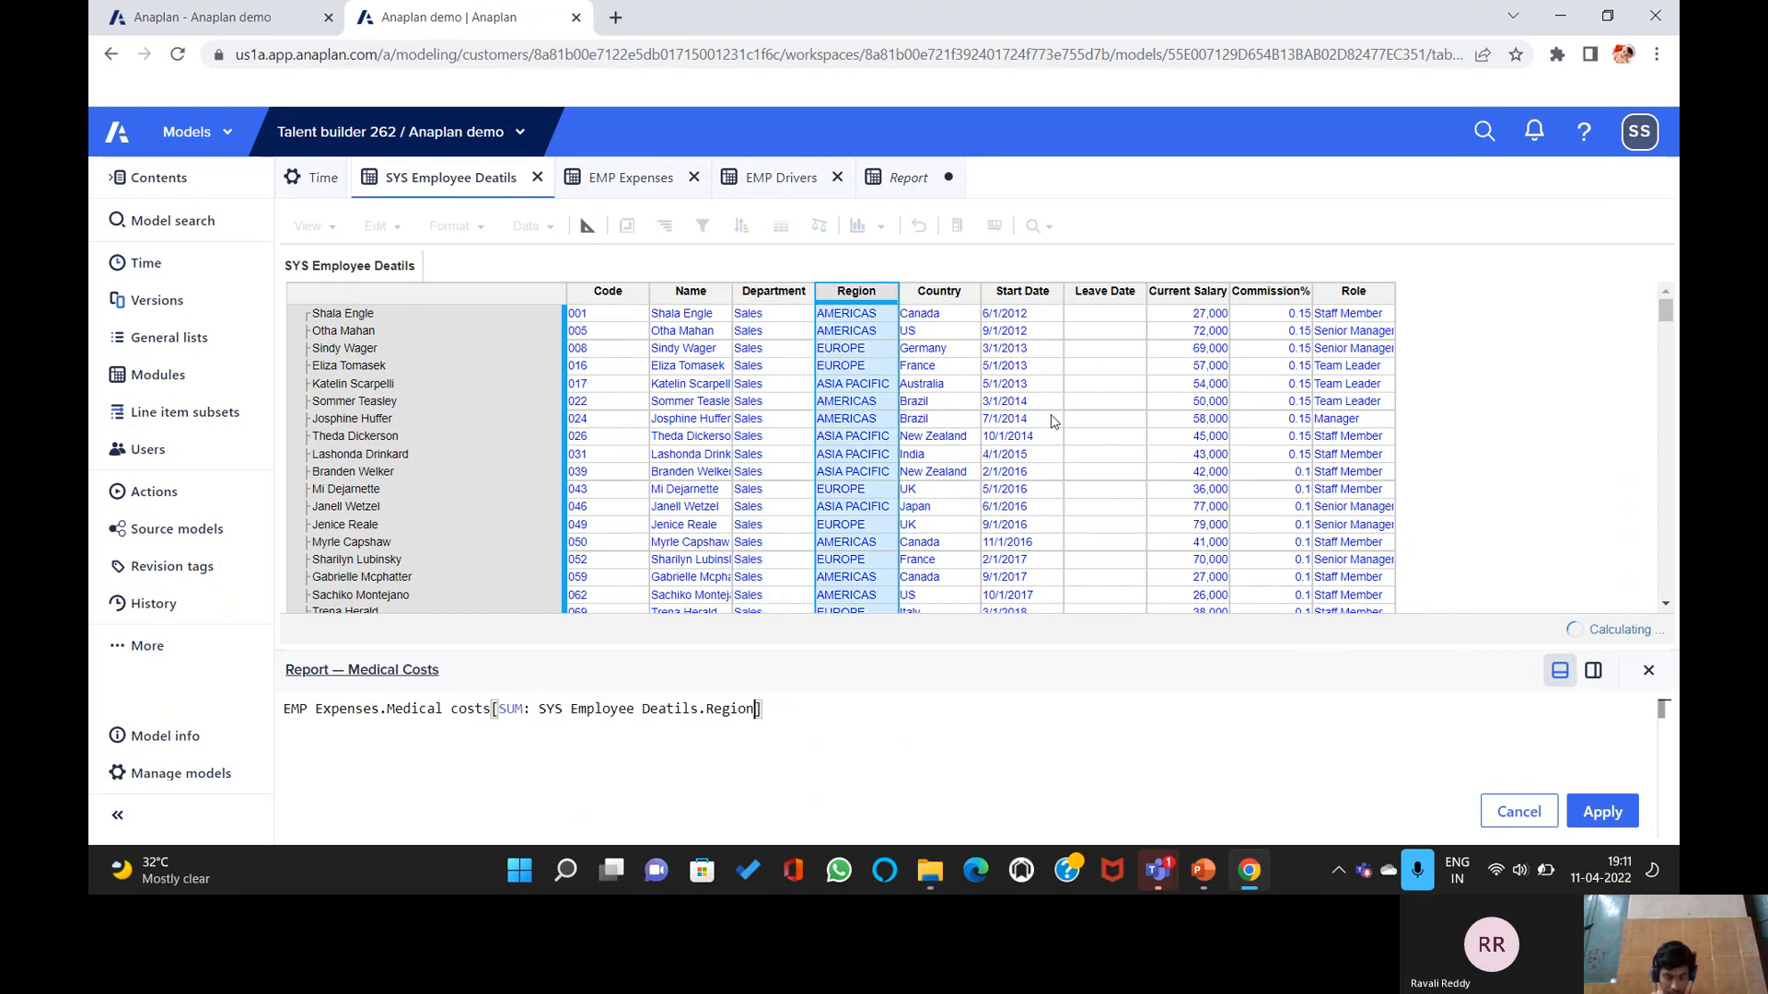
type(", SUM:")
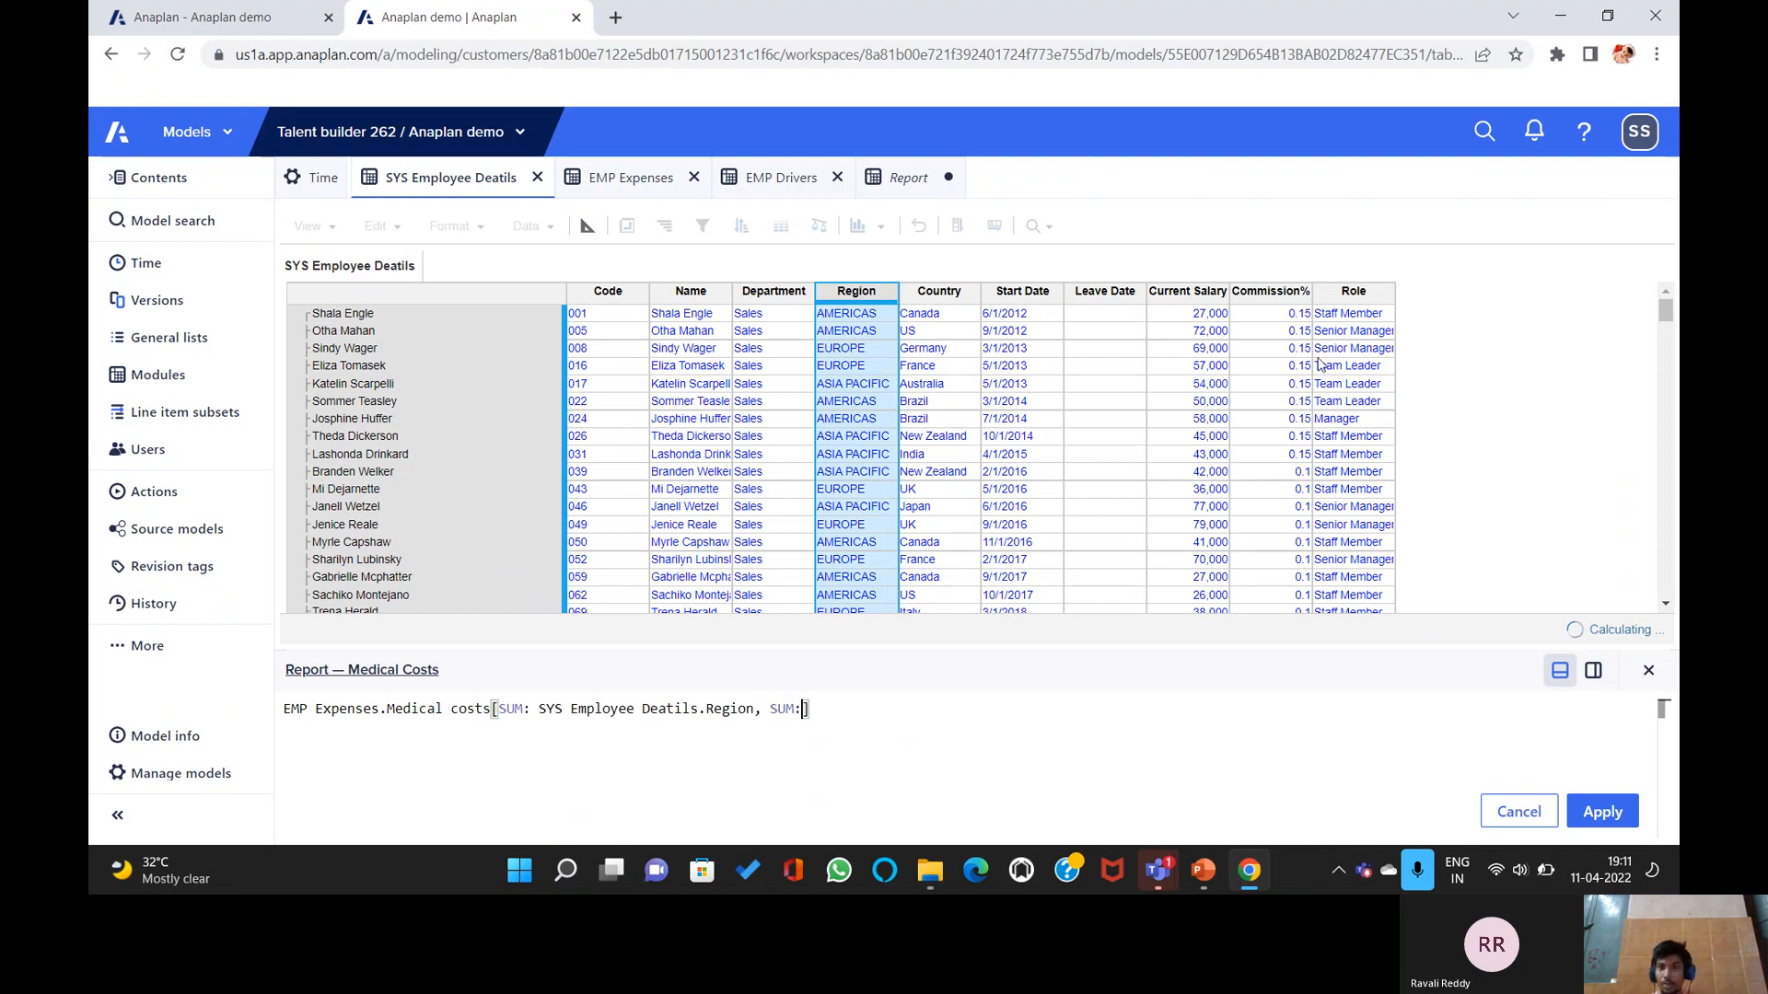
left_click(1370, 296)
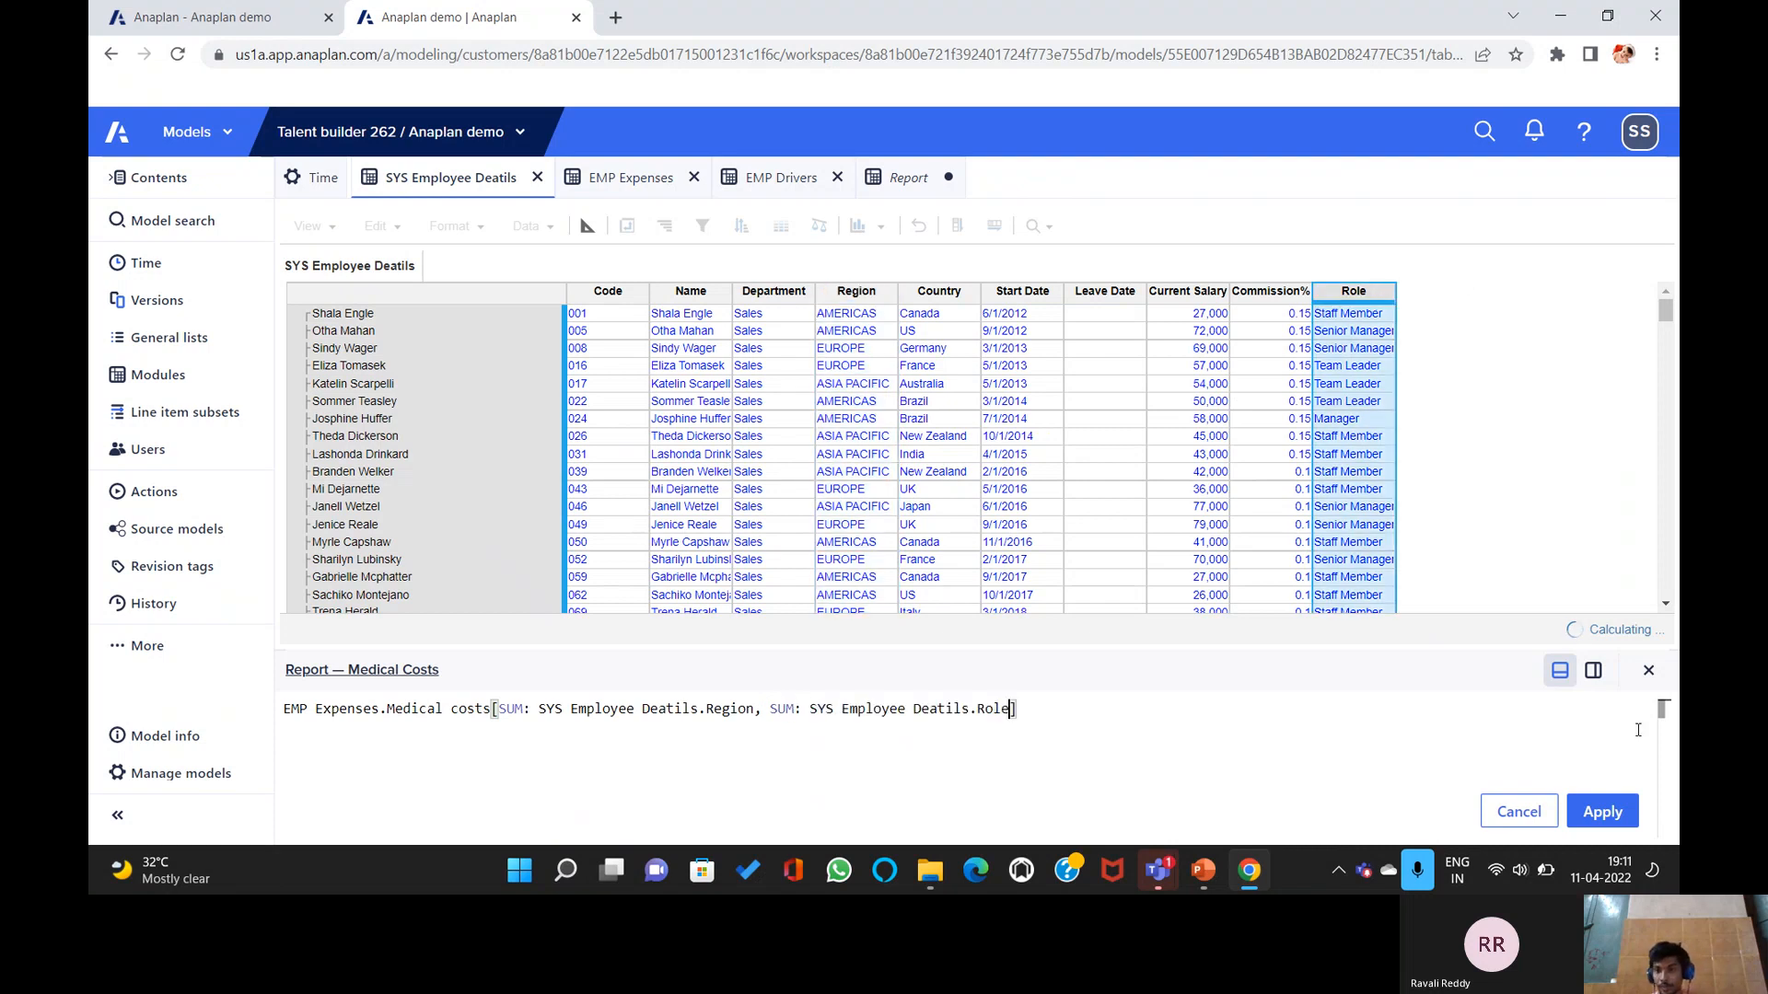
left_click(1617, 808)
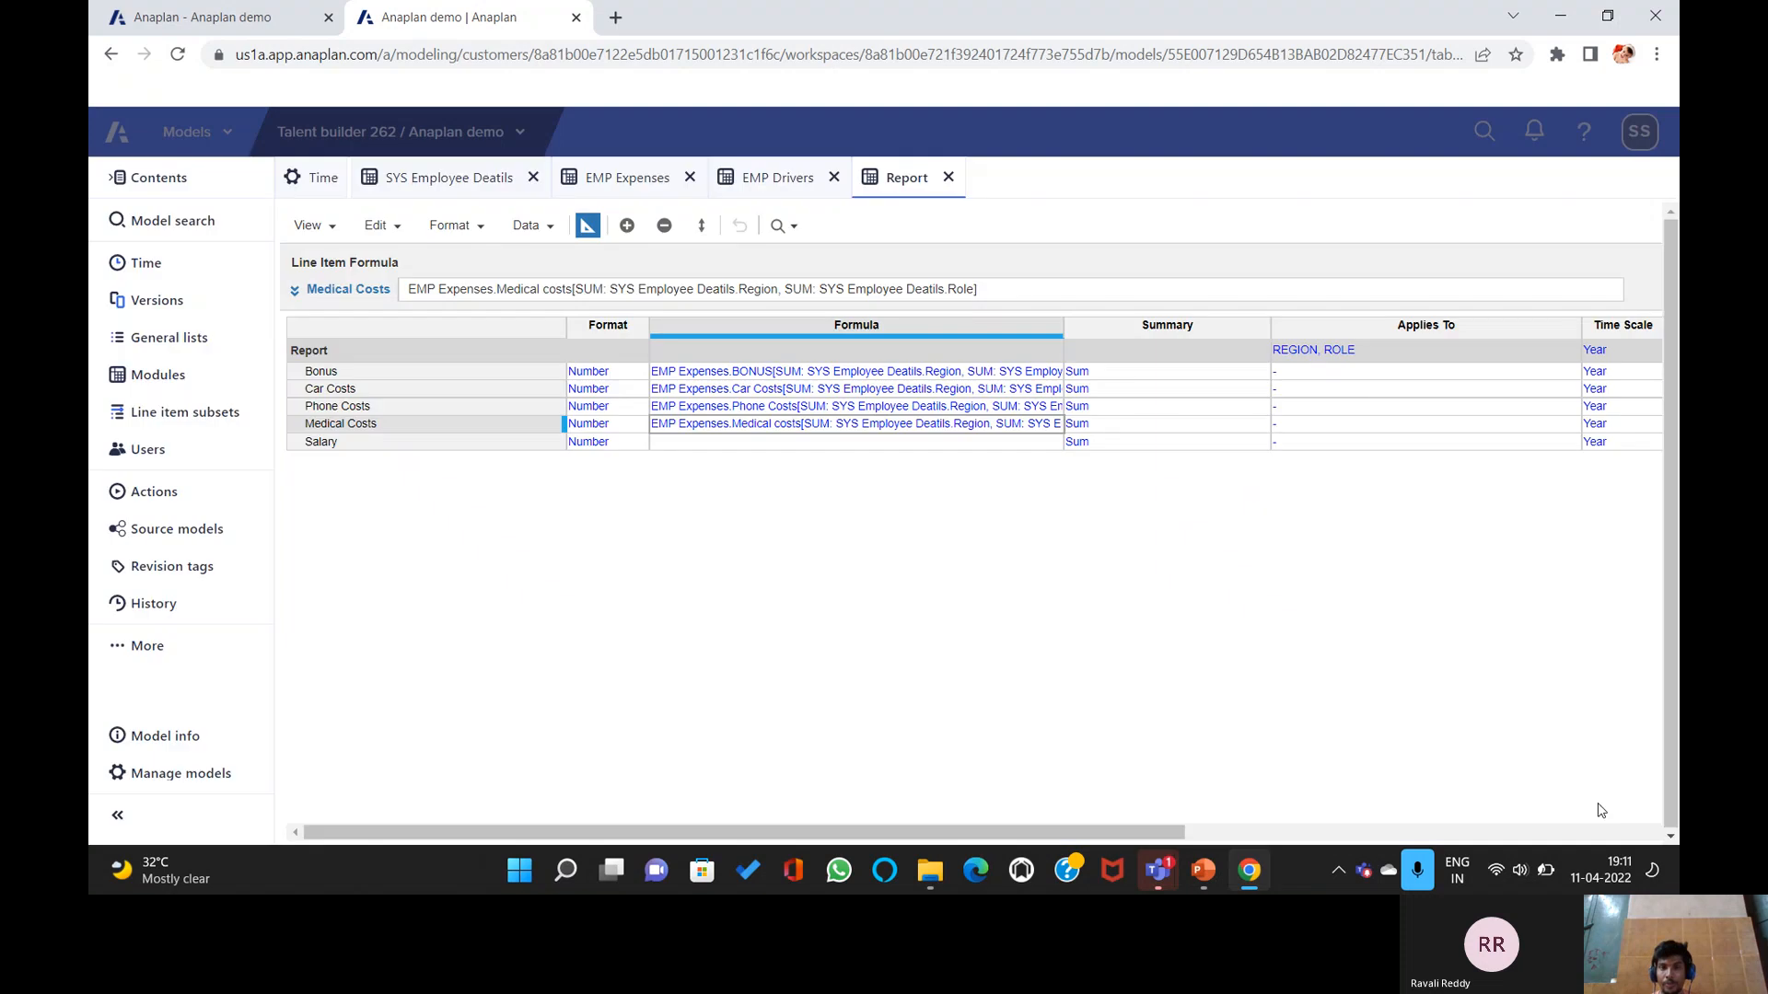
Set Salary to SYS Employee Deatils.Current Salary summed by Region and Role, then view the values.
left_click(676, 444)
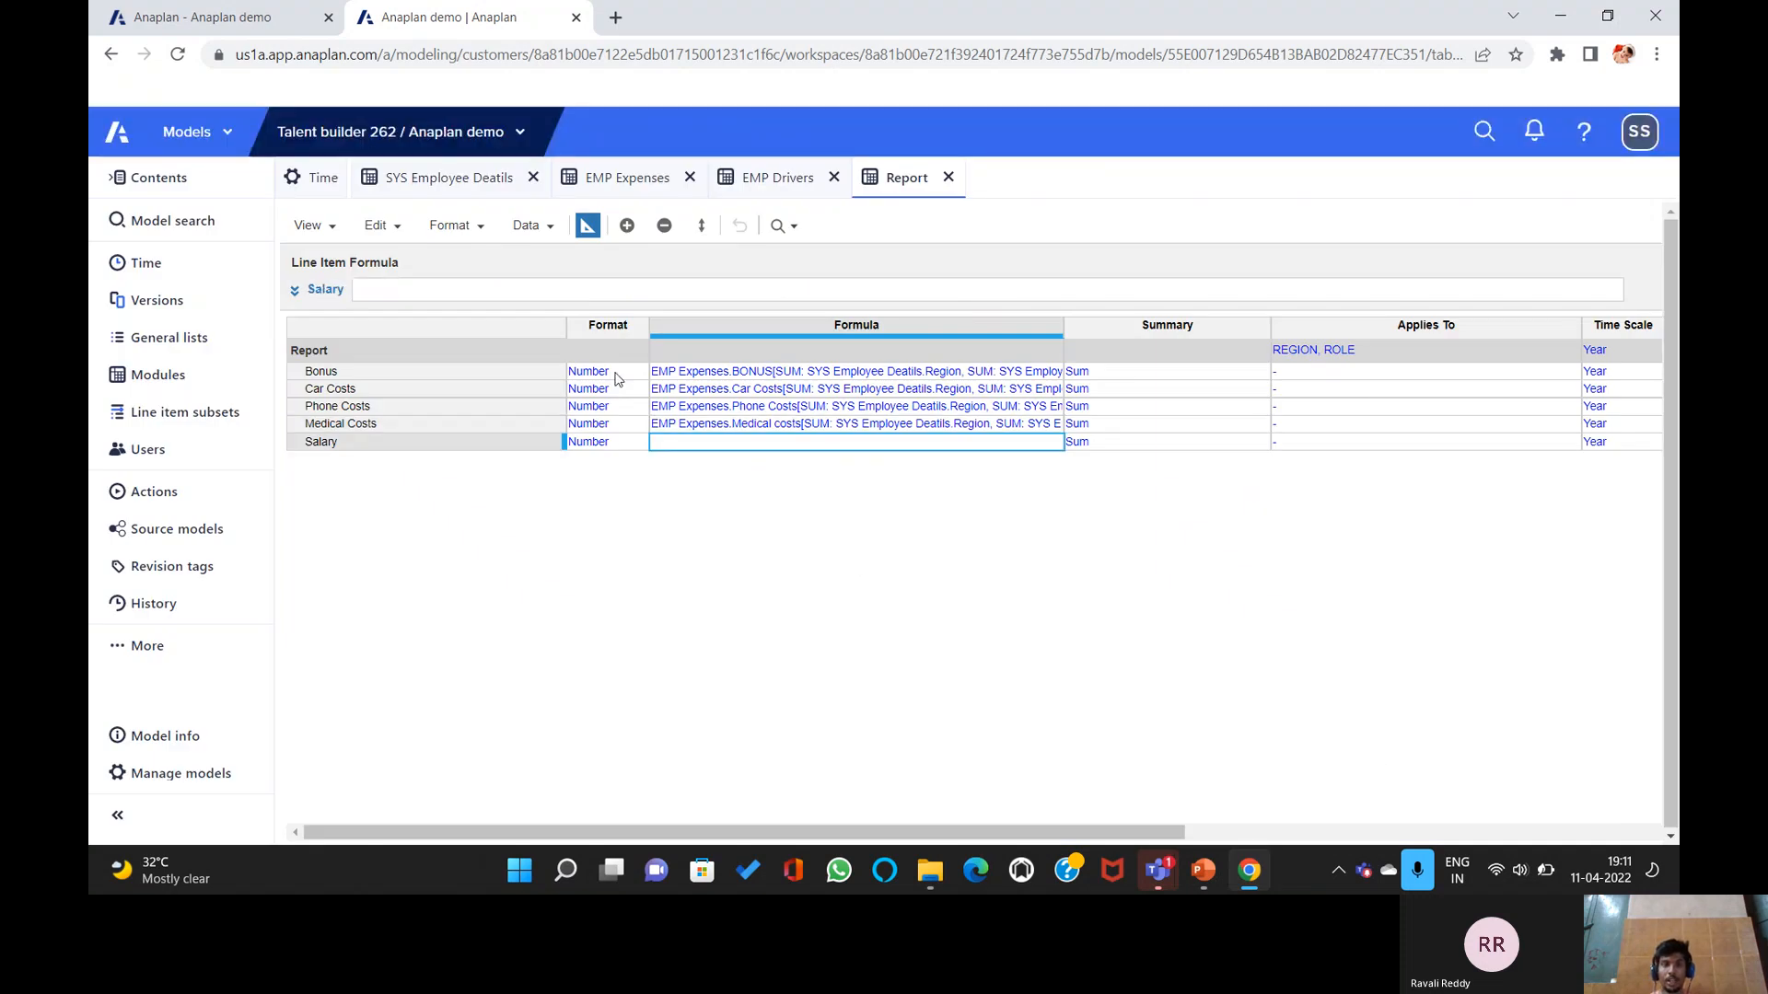
left_click(444, 177)
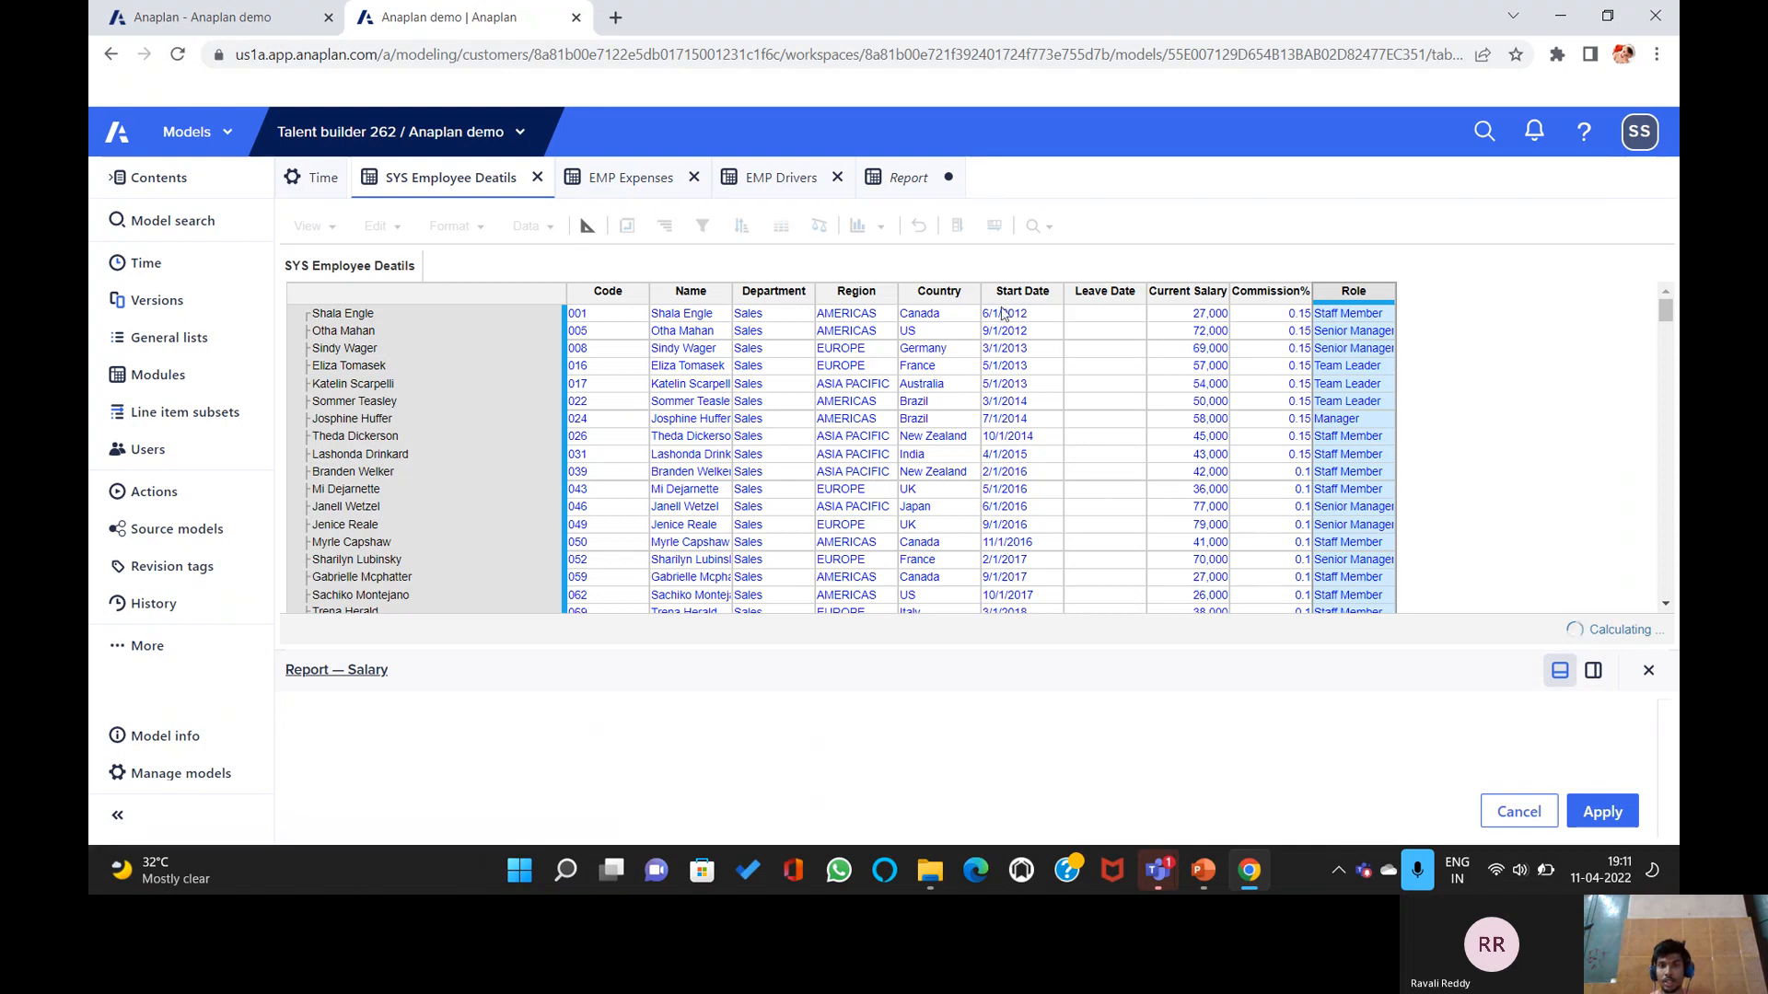
left_click(1191, 295)
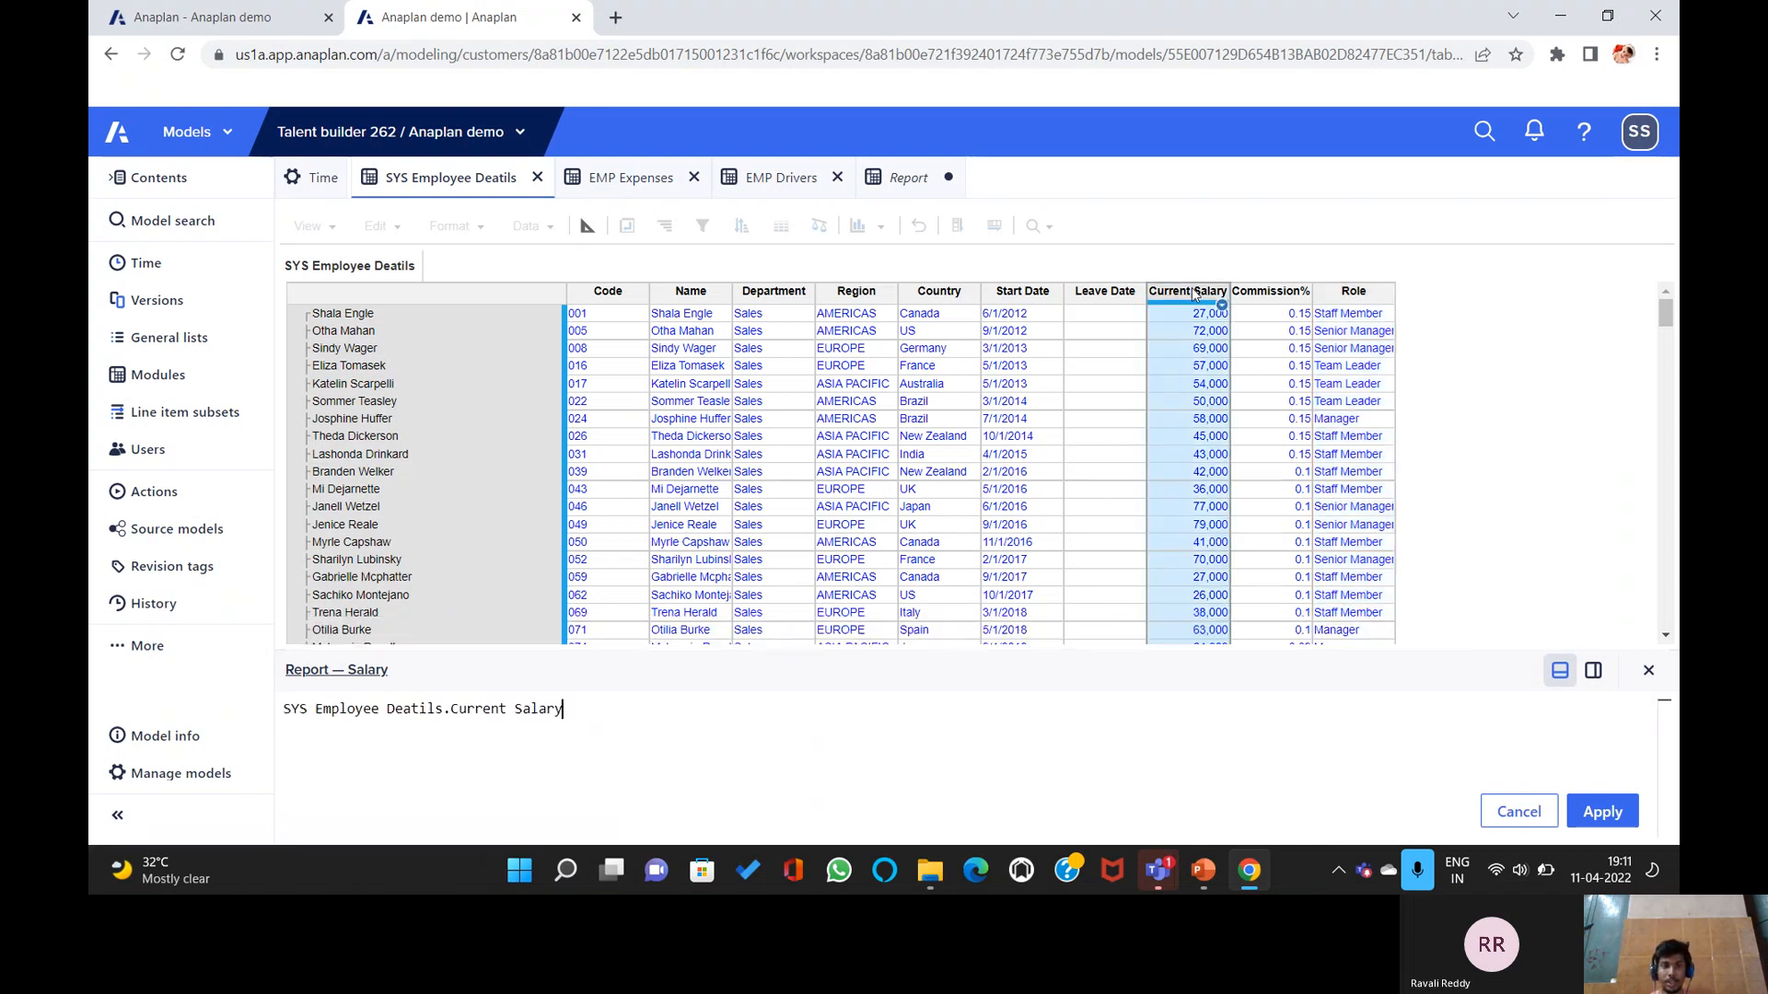
type("[]")
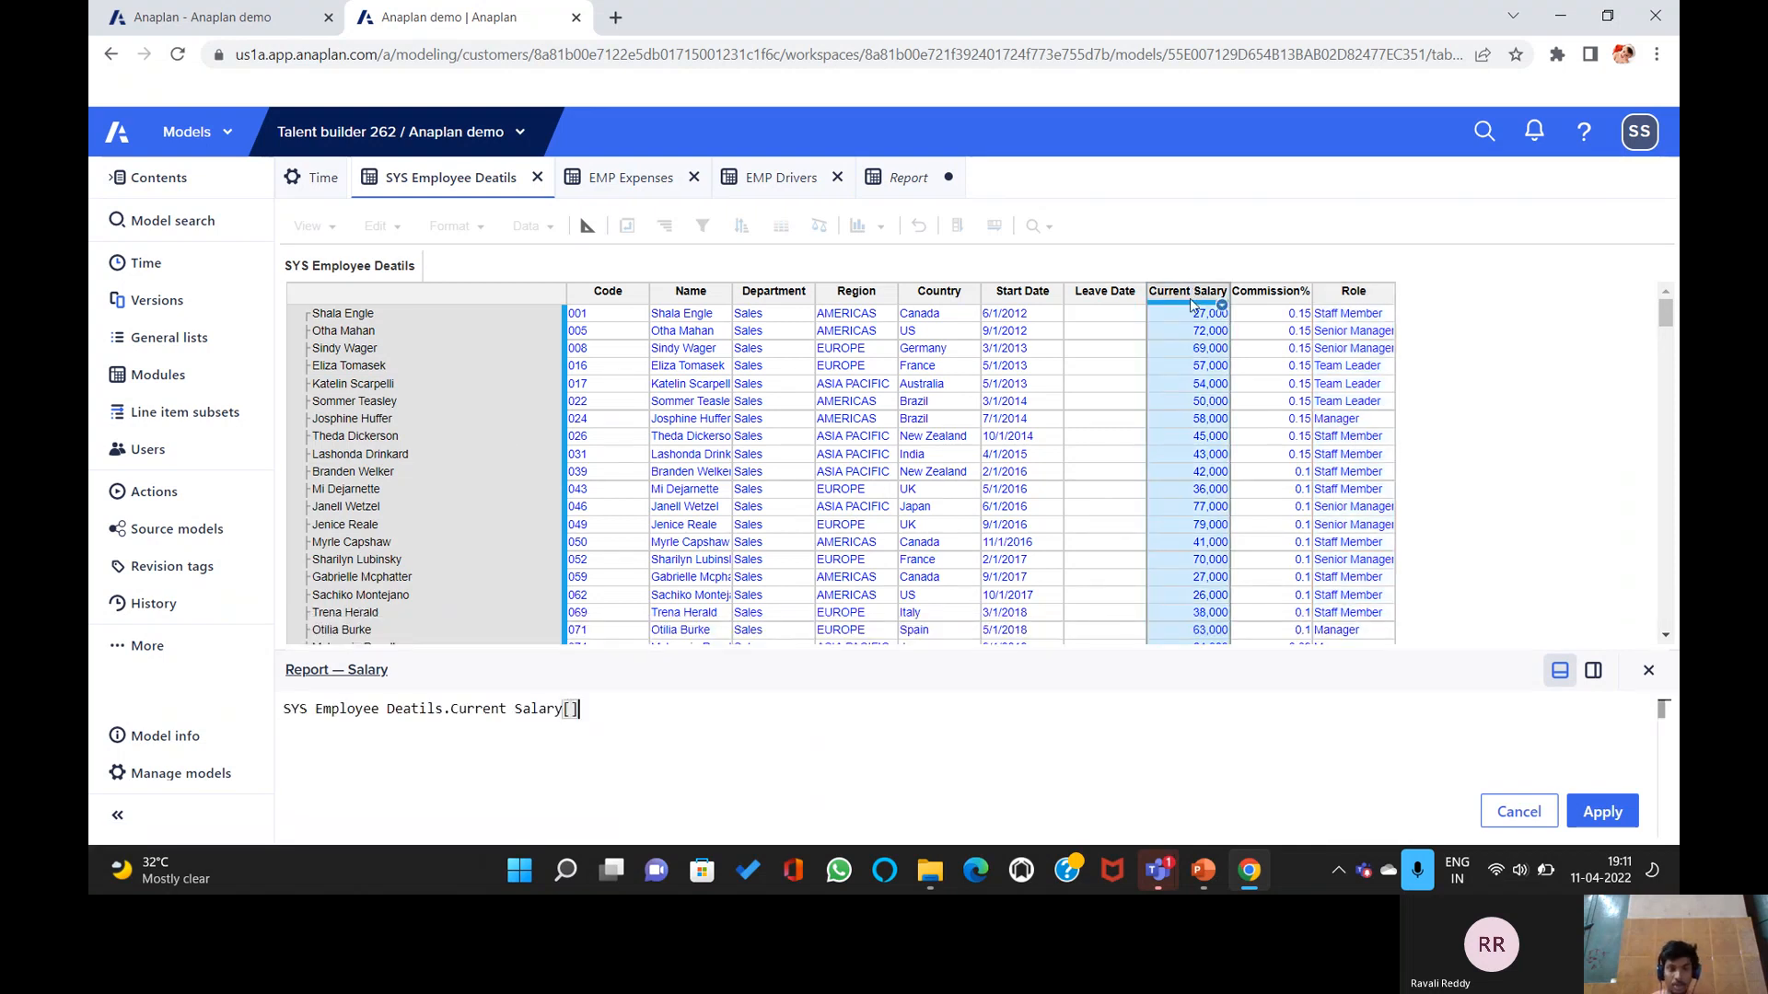
key("Left")
type("SUM:")
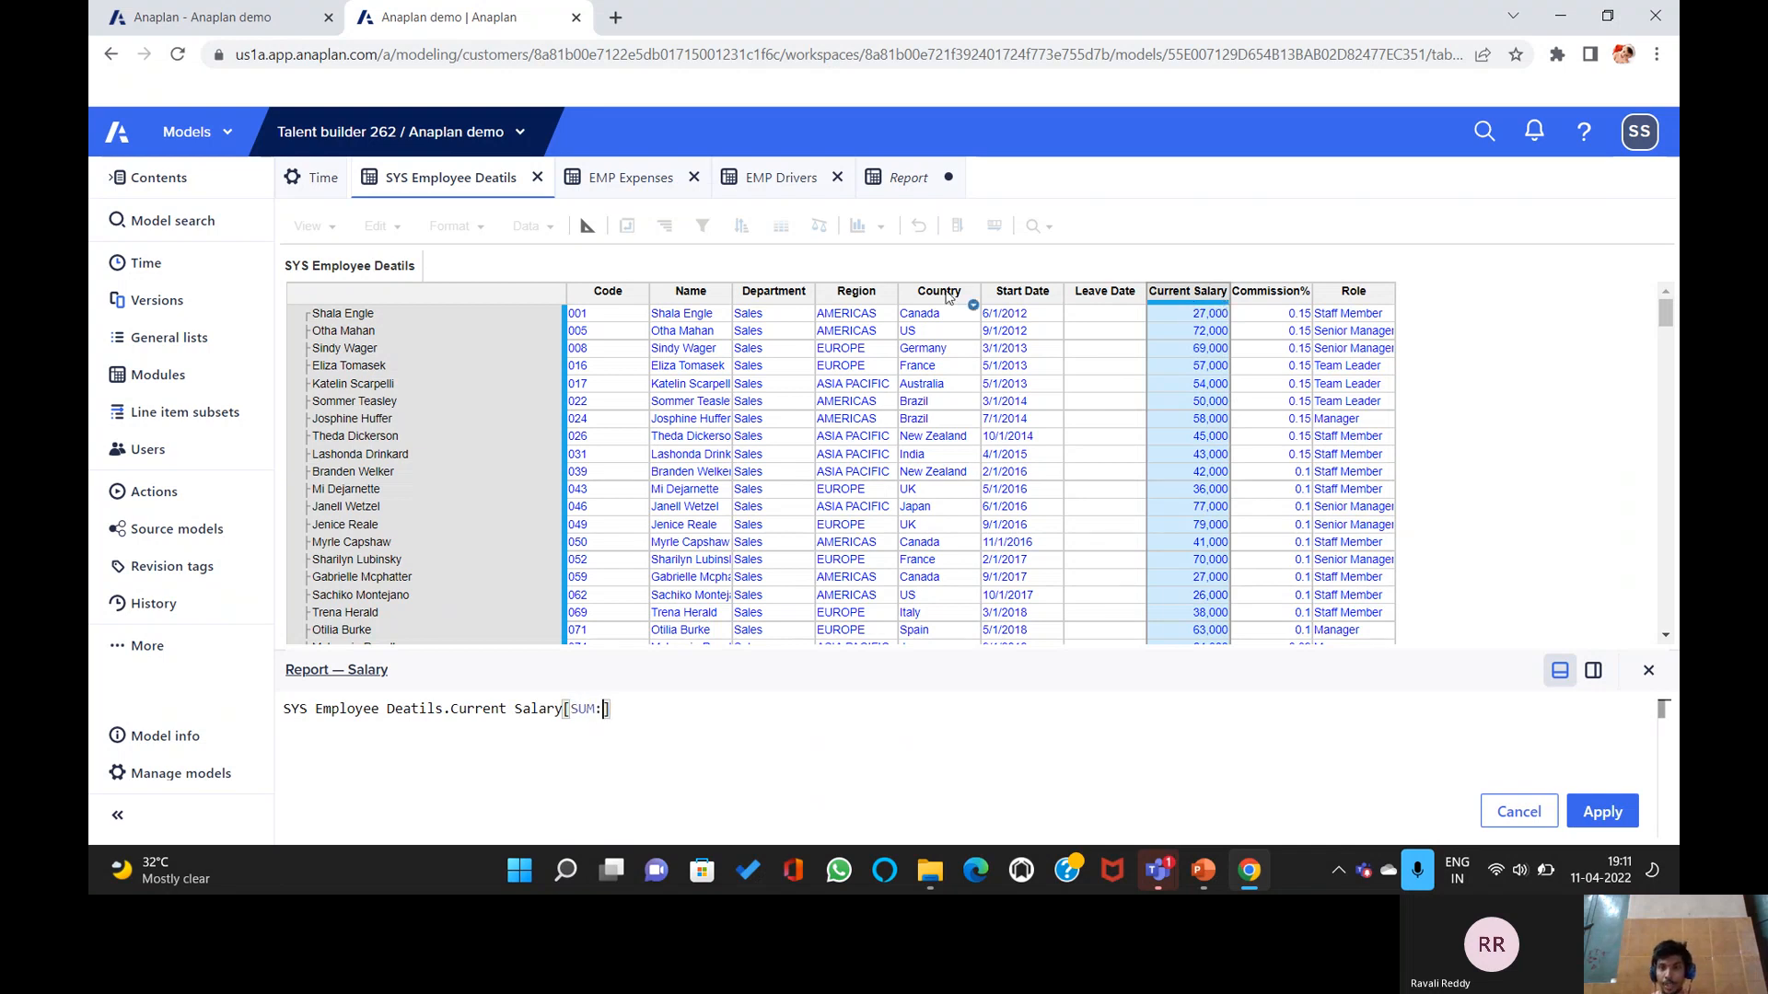
left_click(869, 292)
type(", SU")
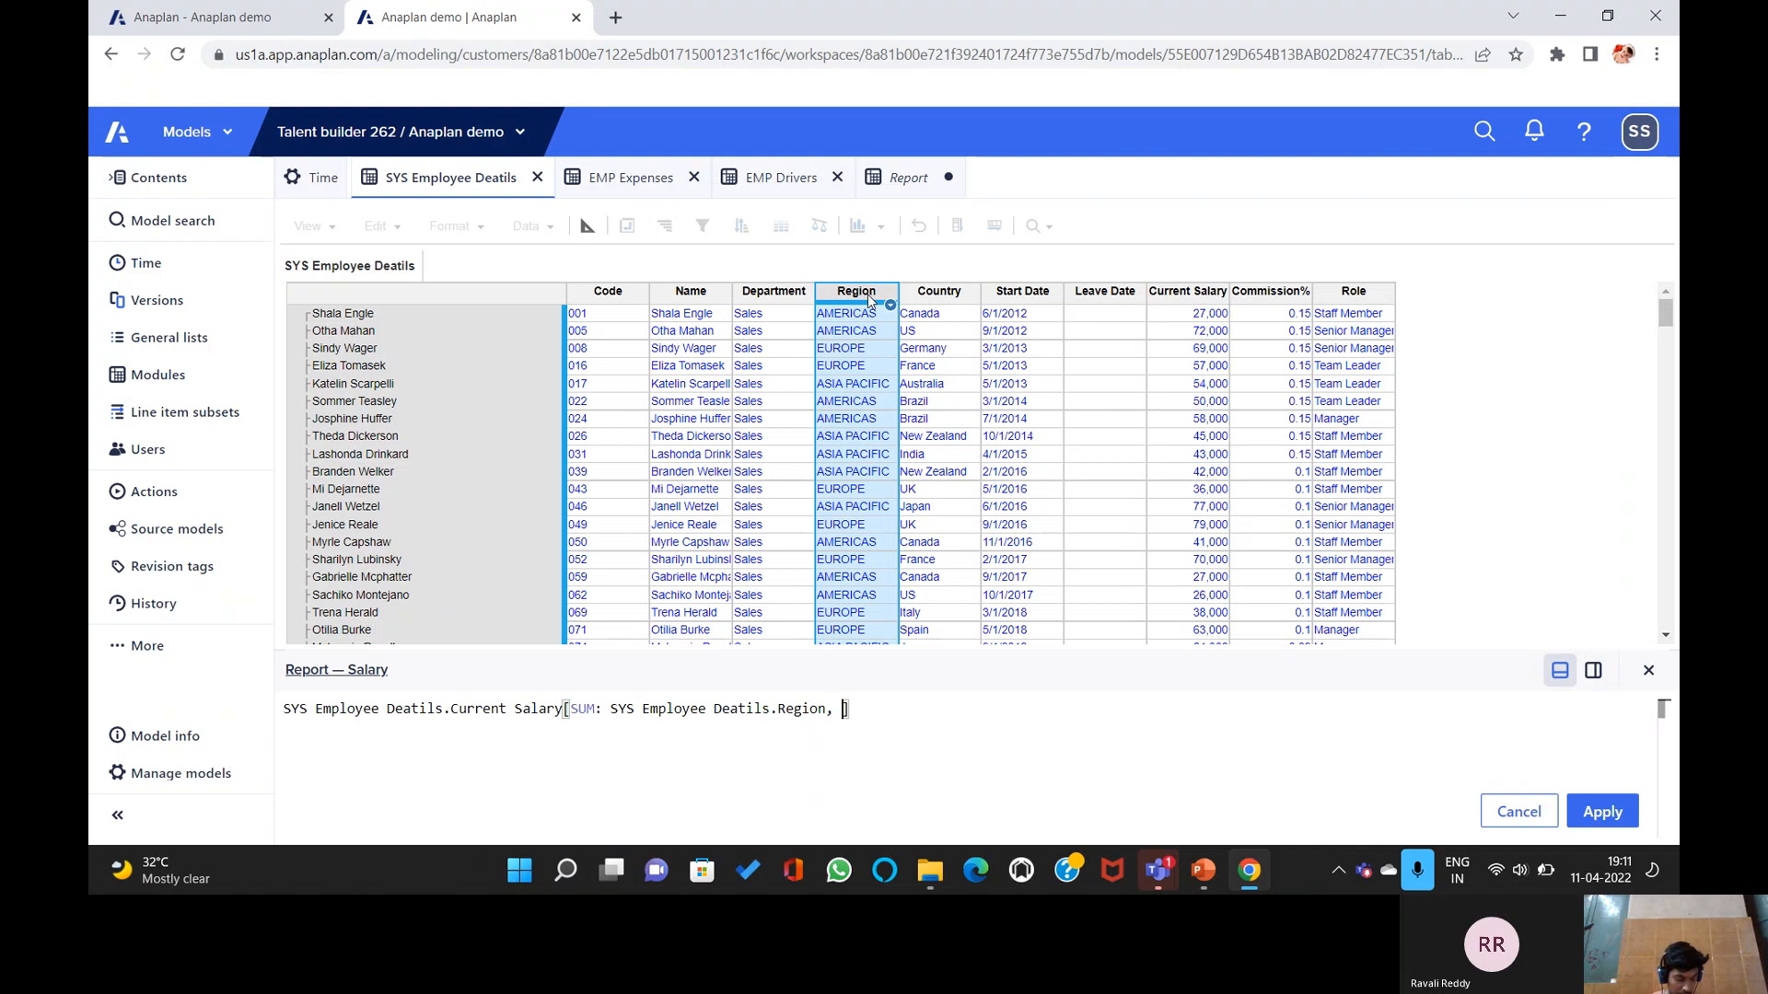
type("M:")
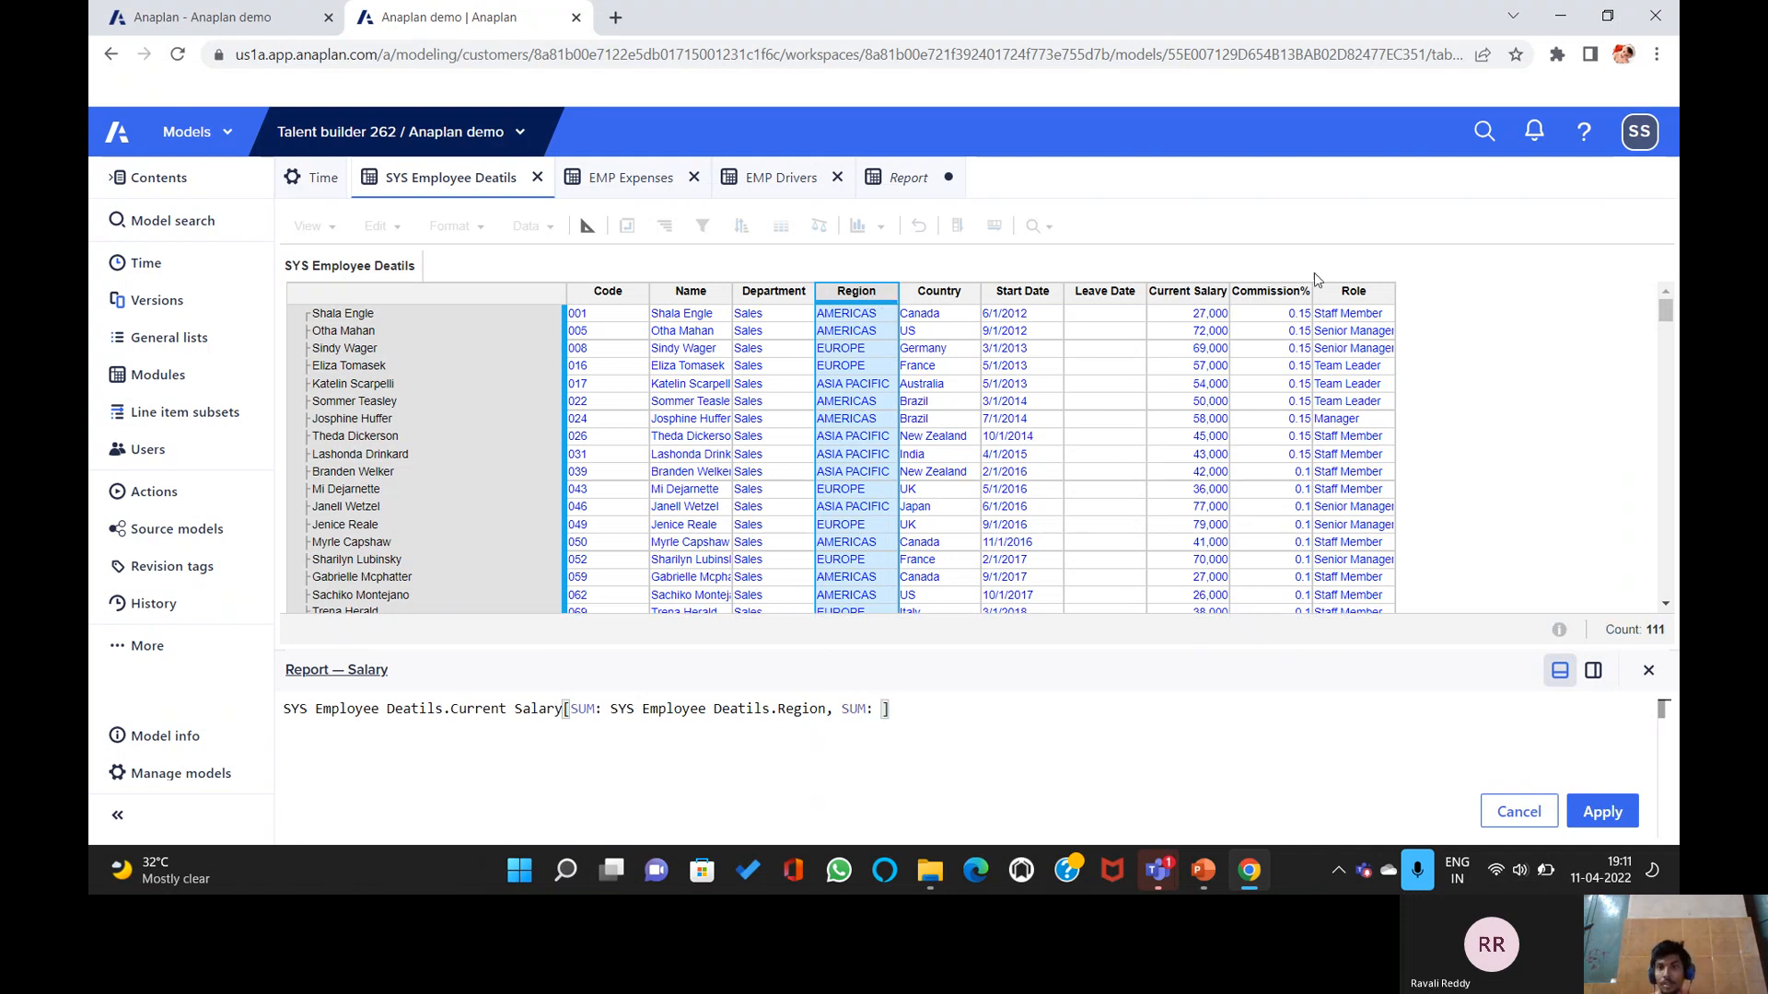
left_click(1337, 300)
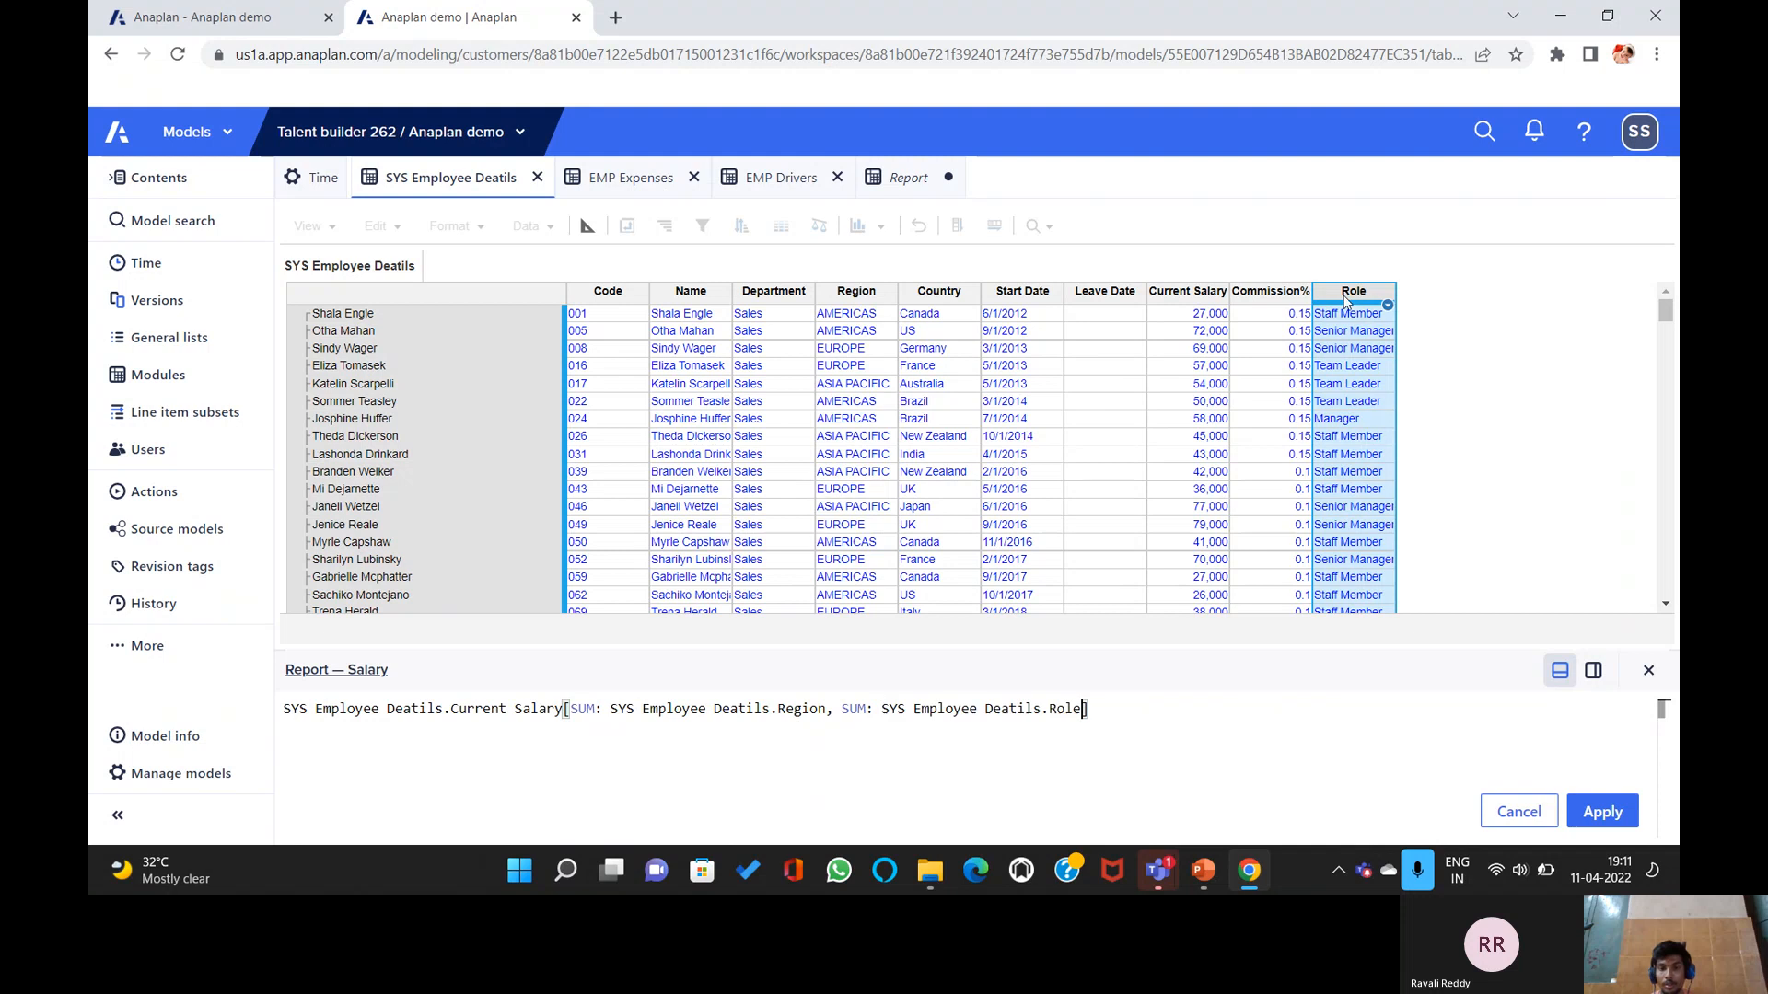
left_click(1581, 809)
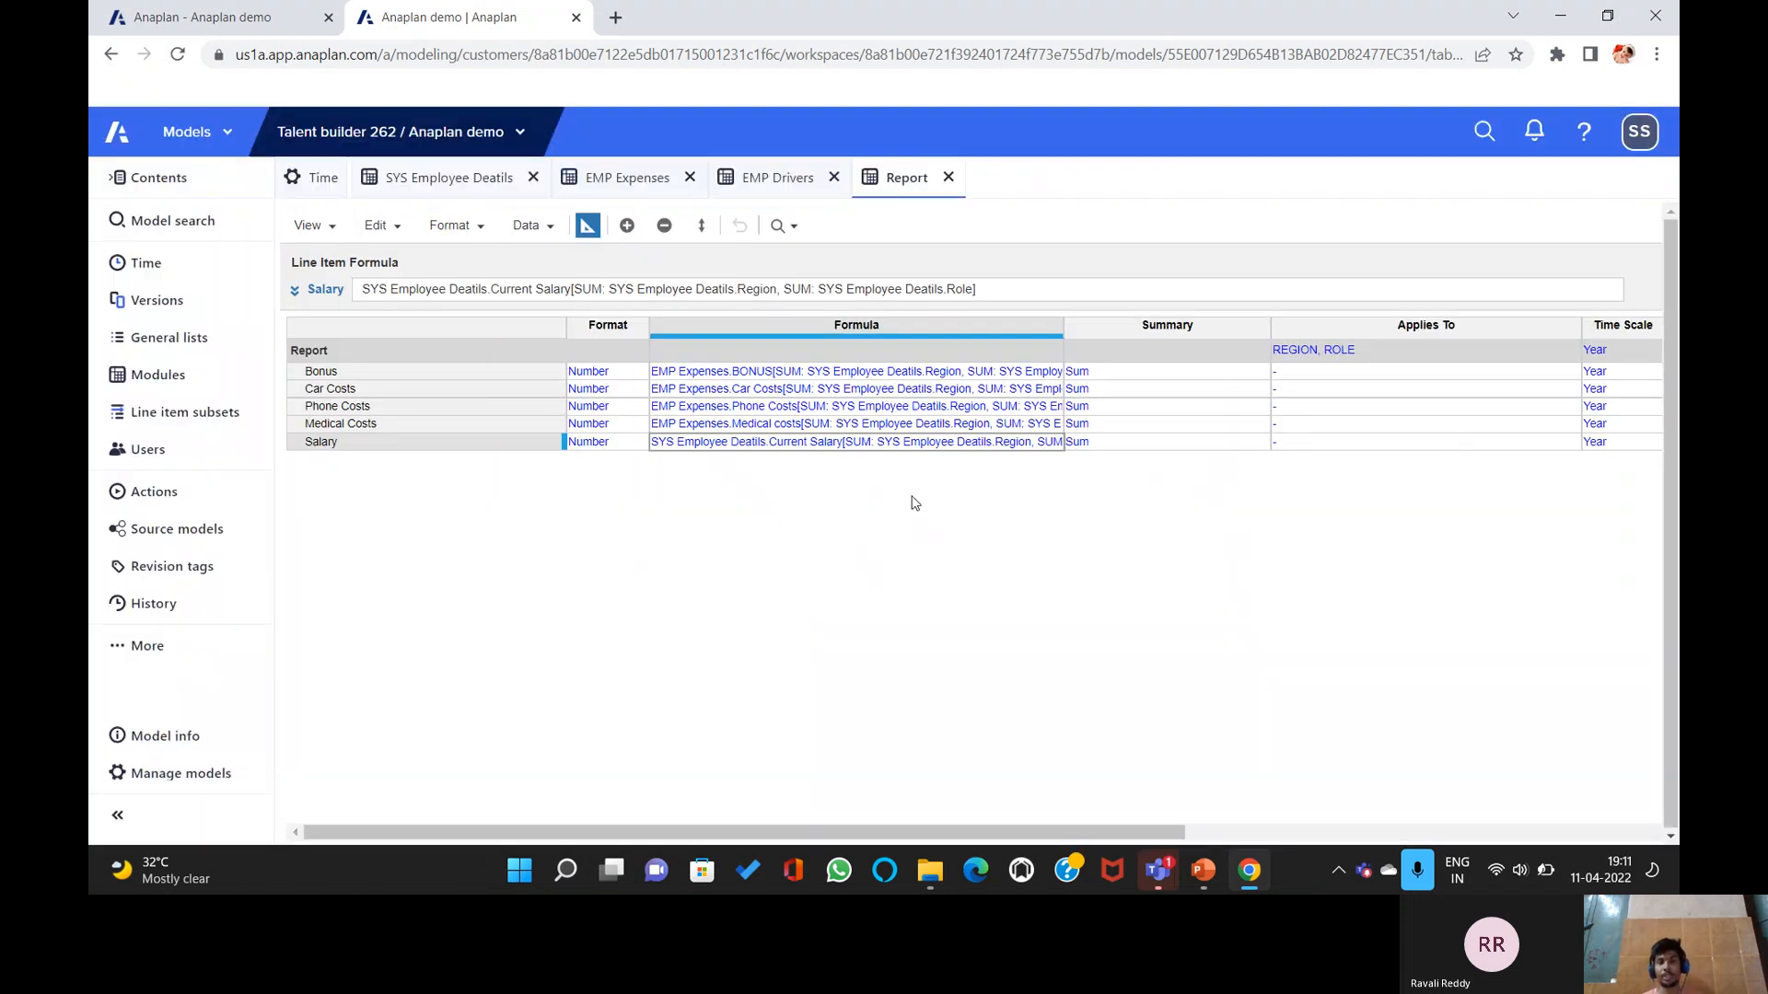
left_click(586, 228)
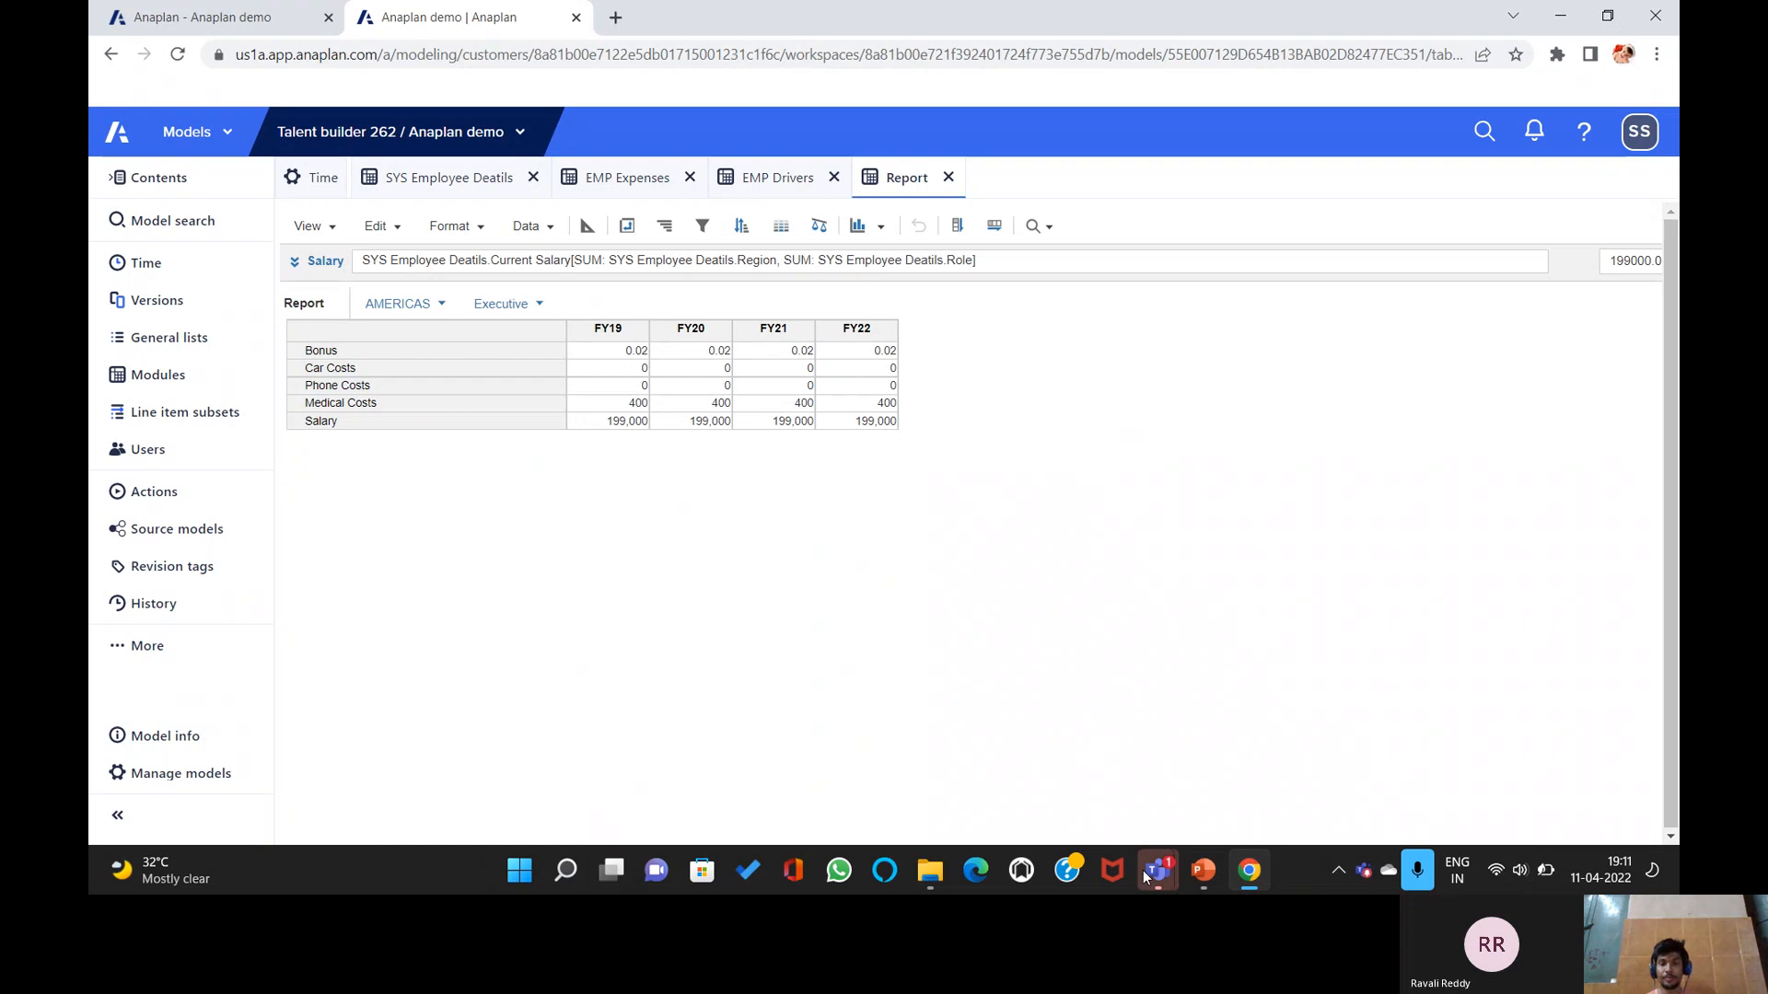
Move the PowerPoint deck from the SUM Function slide to slide 20, PIVOT.
left_click(1199, 872)
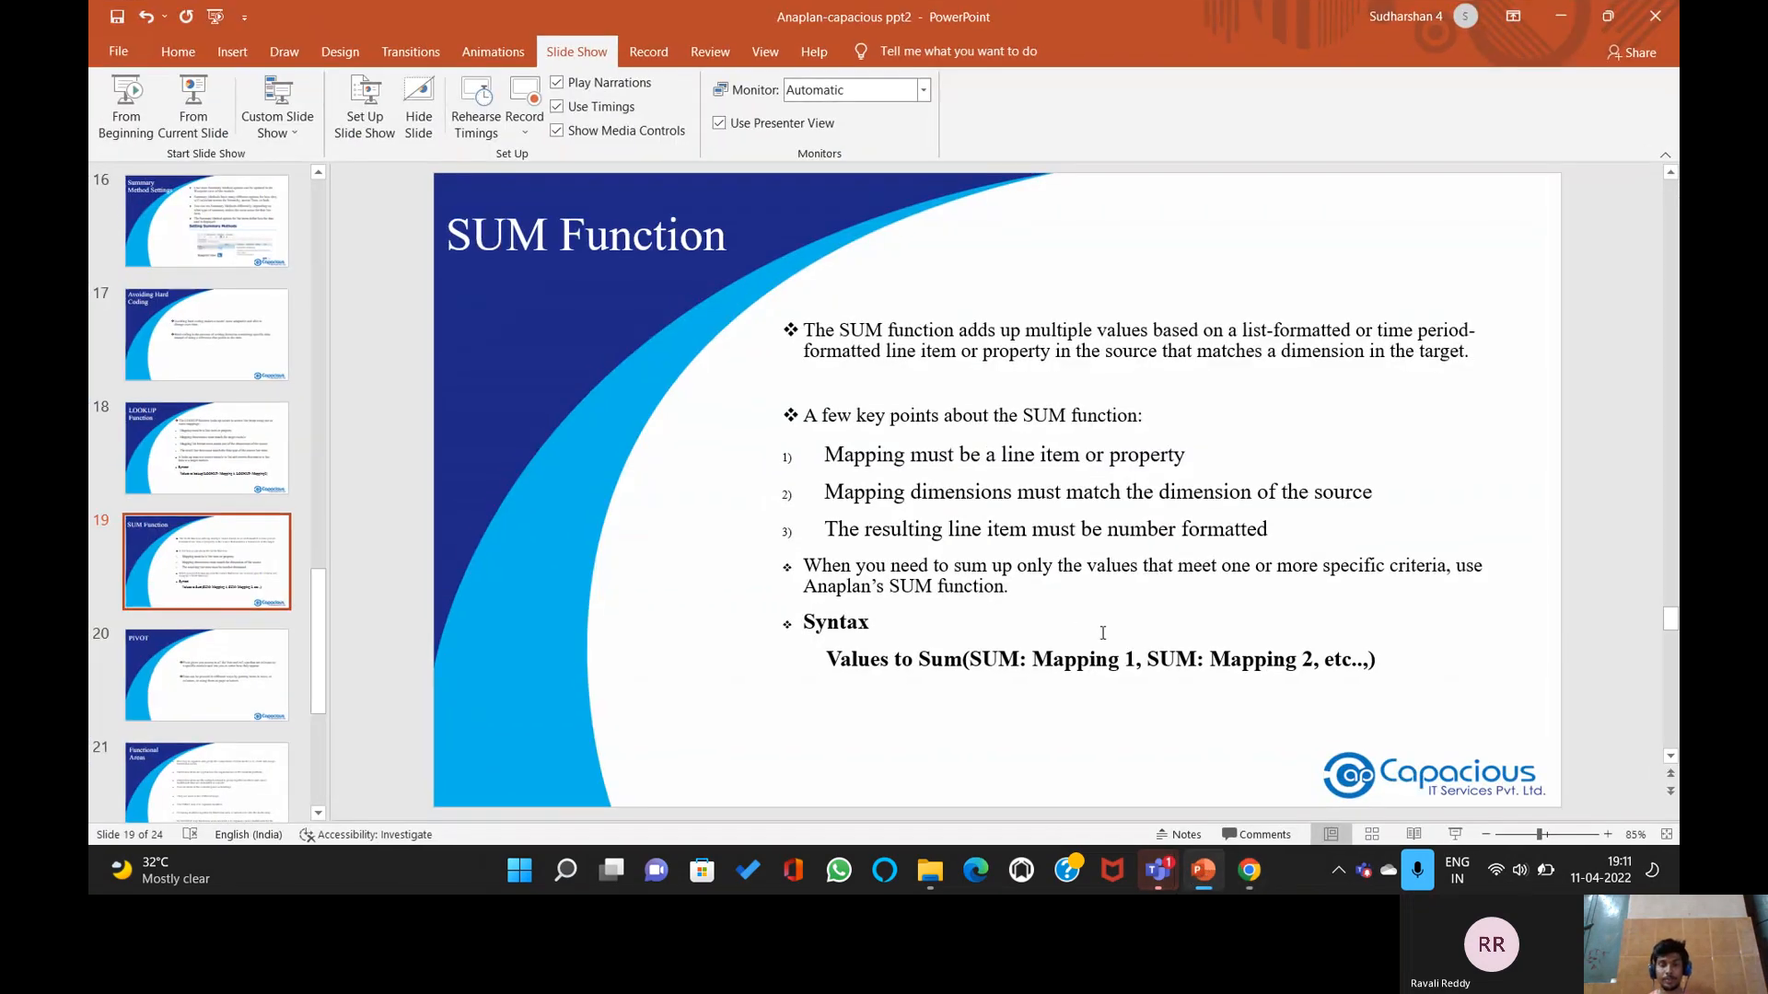
scroll(1109, 512, "down", 1)
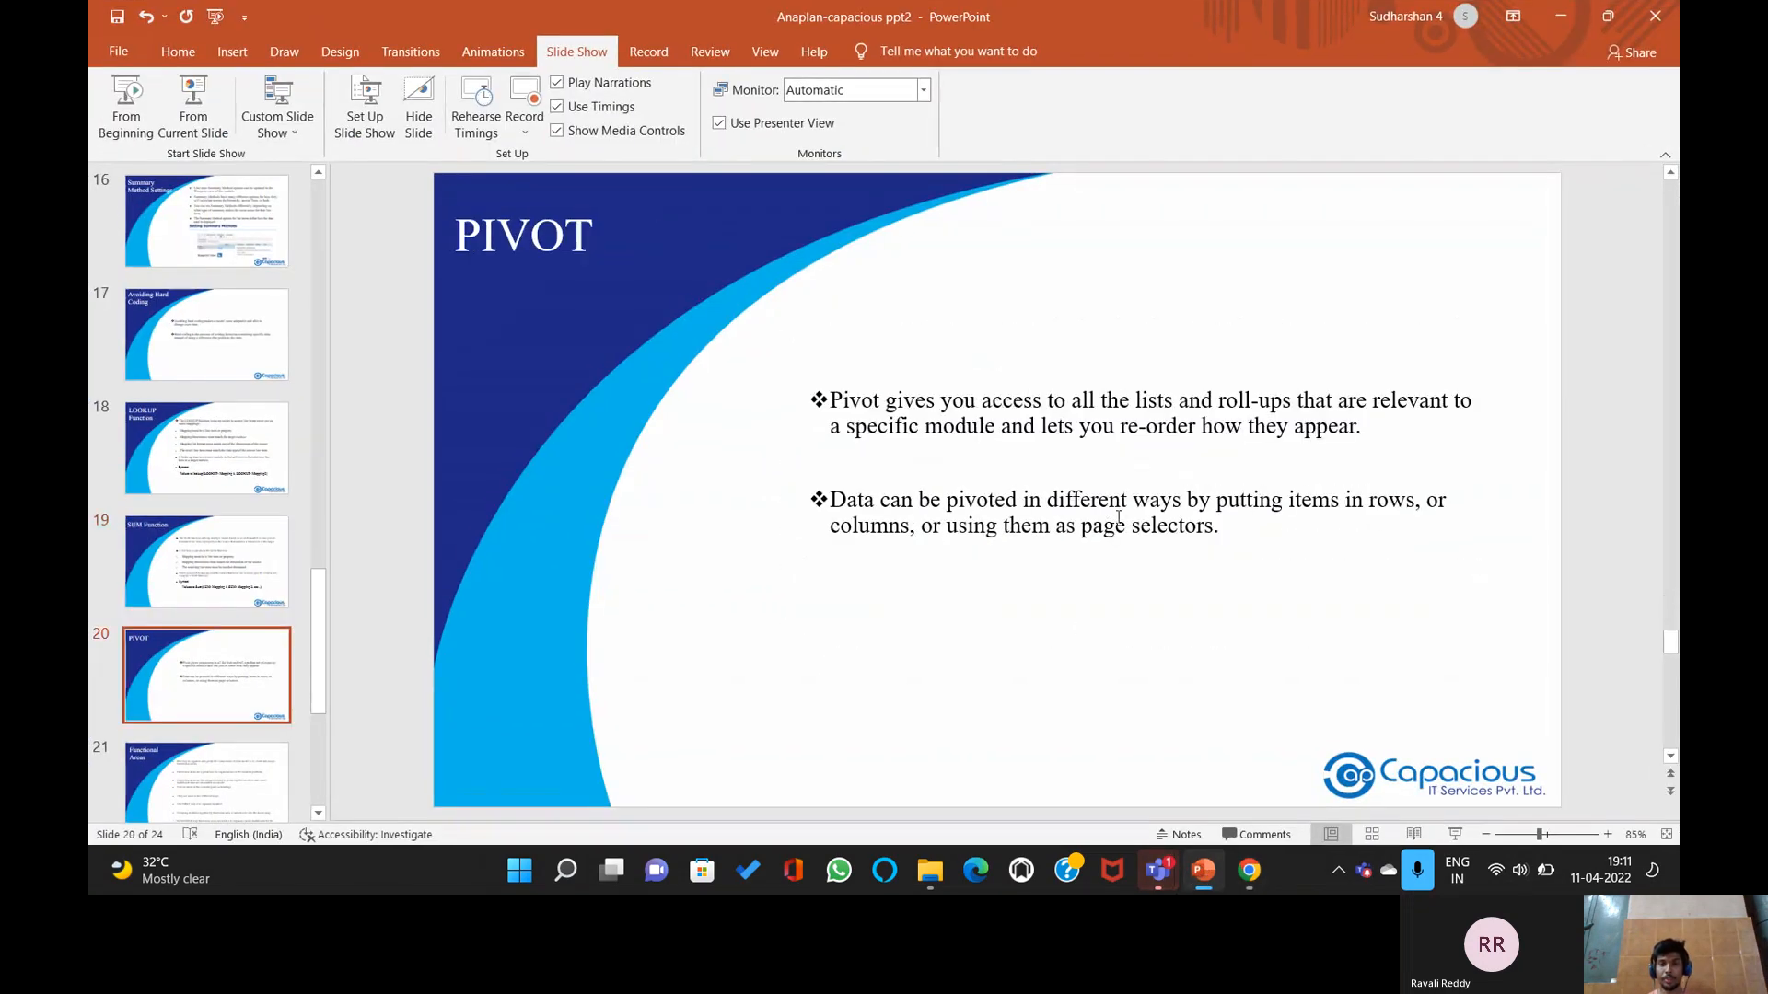
scroll(1124, 525, "up", 1)
scroll(1123, 527, "down", 1)
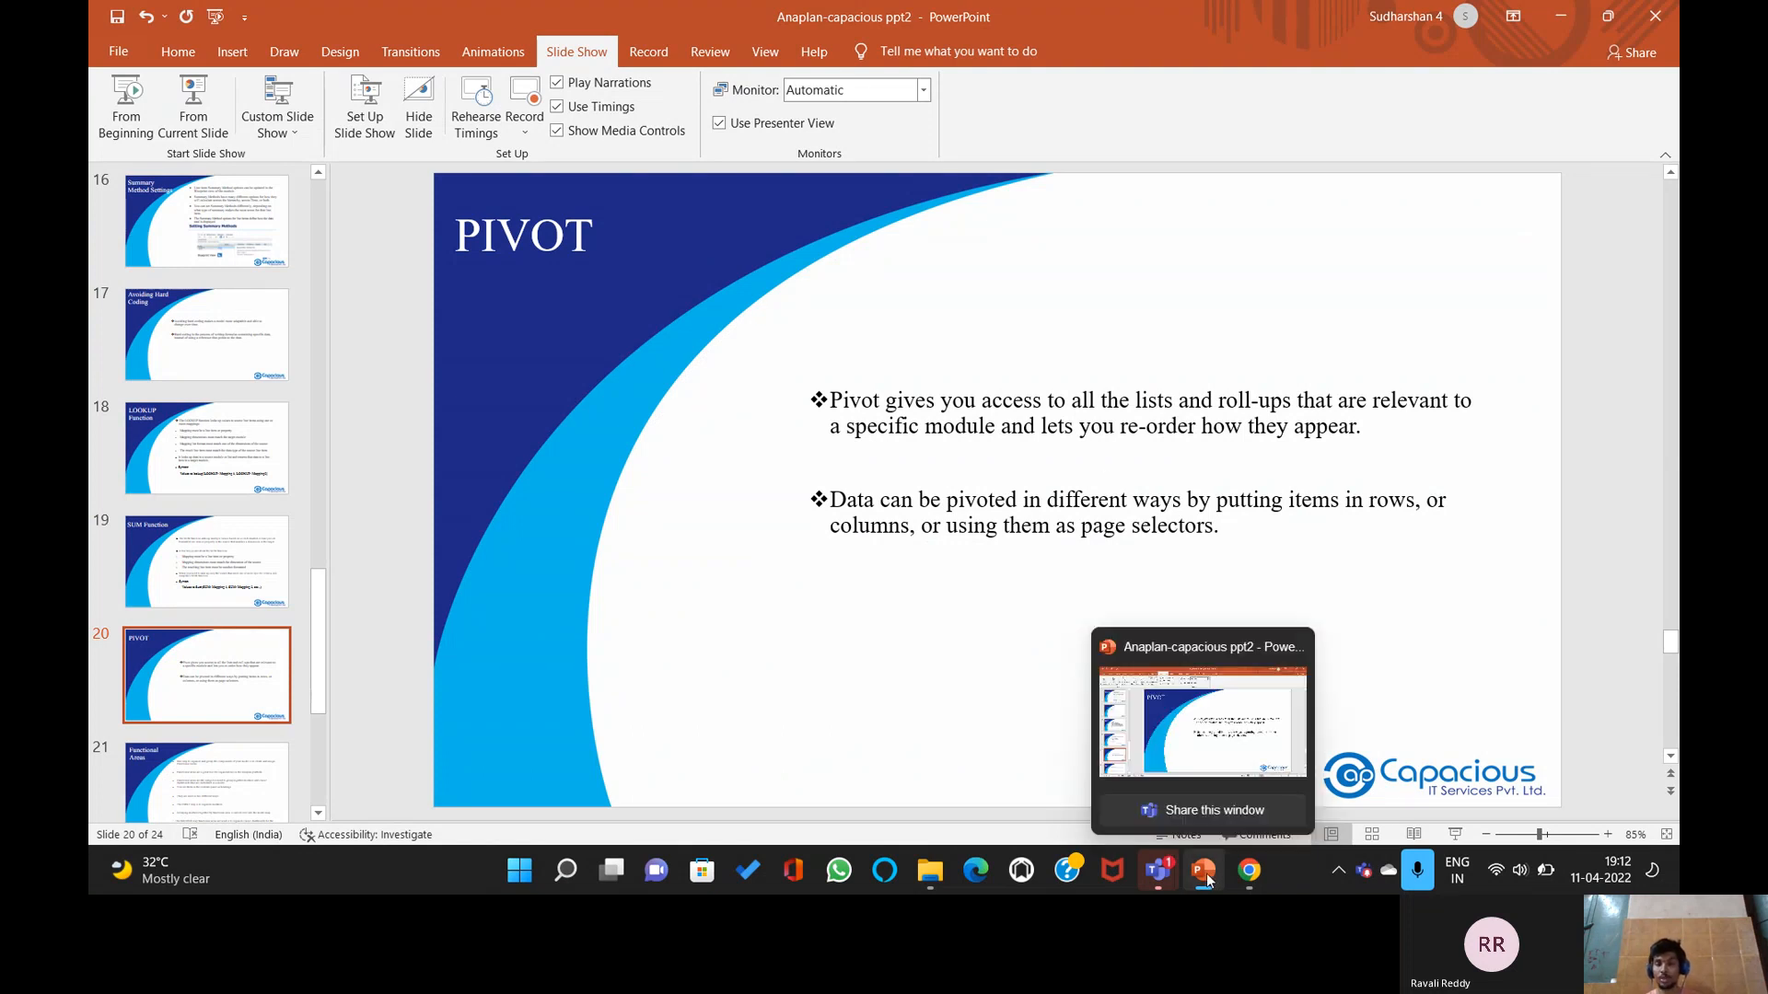
Try a first Report pivot with REGION and ROLE in columns and Time in rows.
left_click(1249, 873)
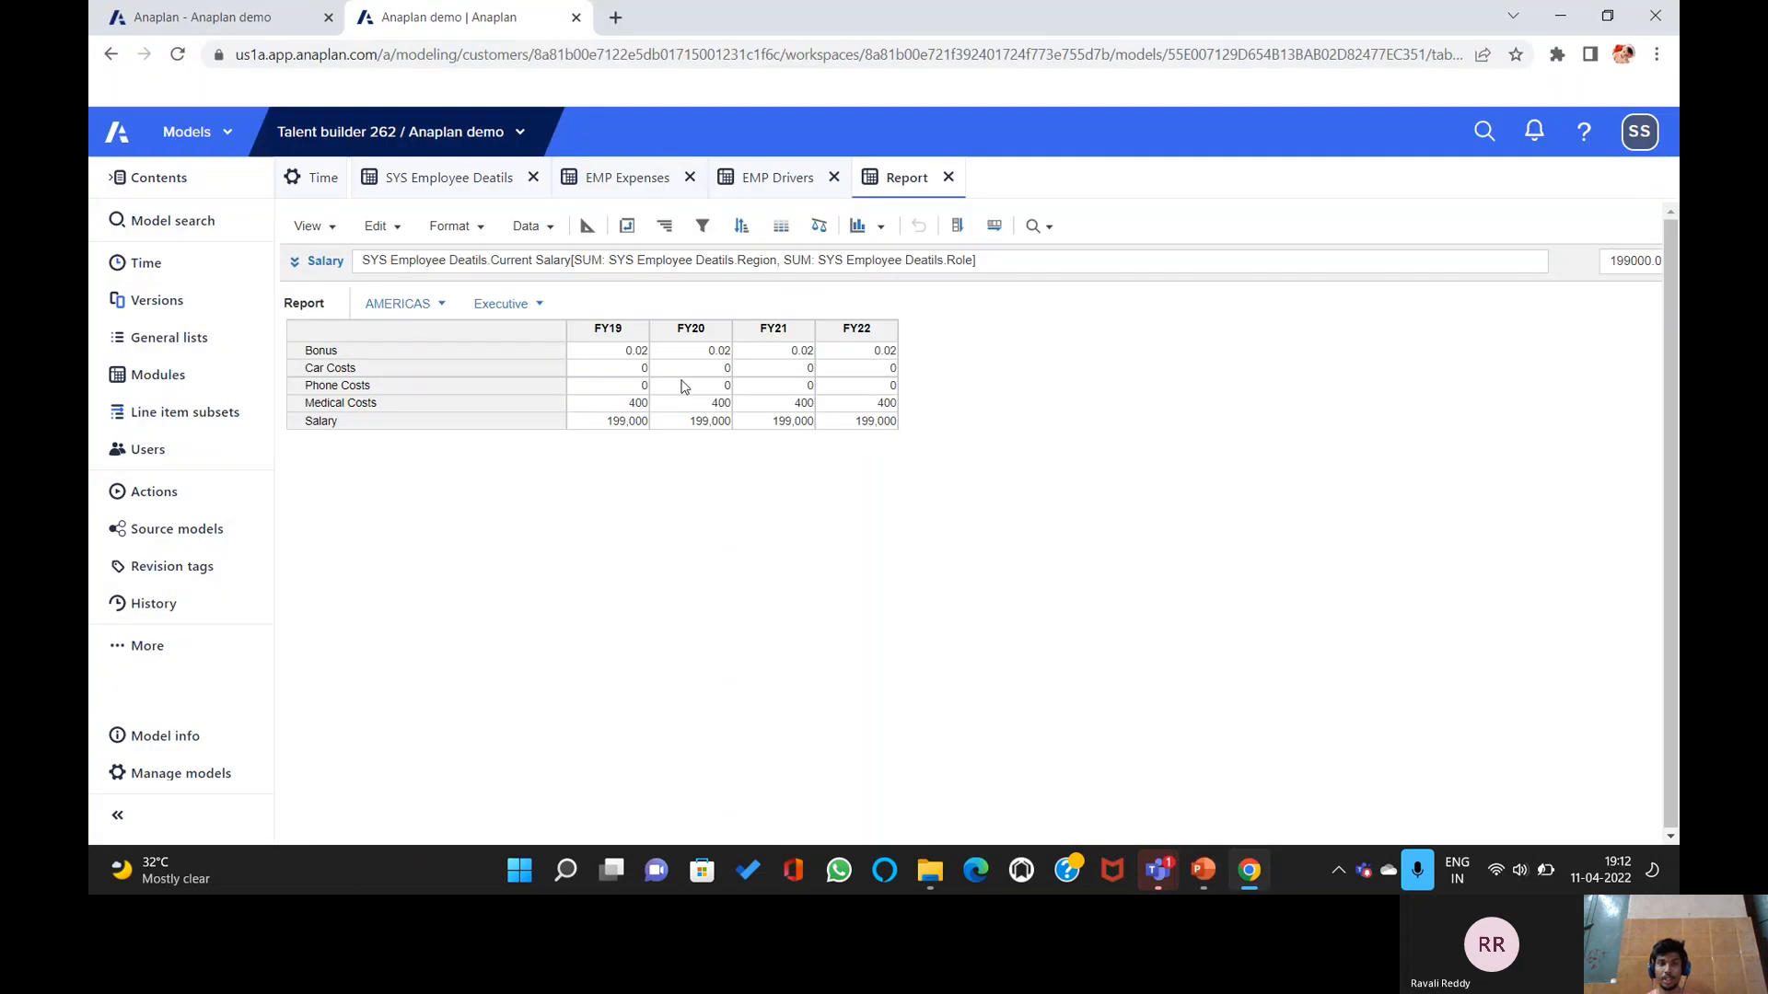
left_click(626, 227)
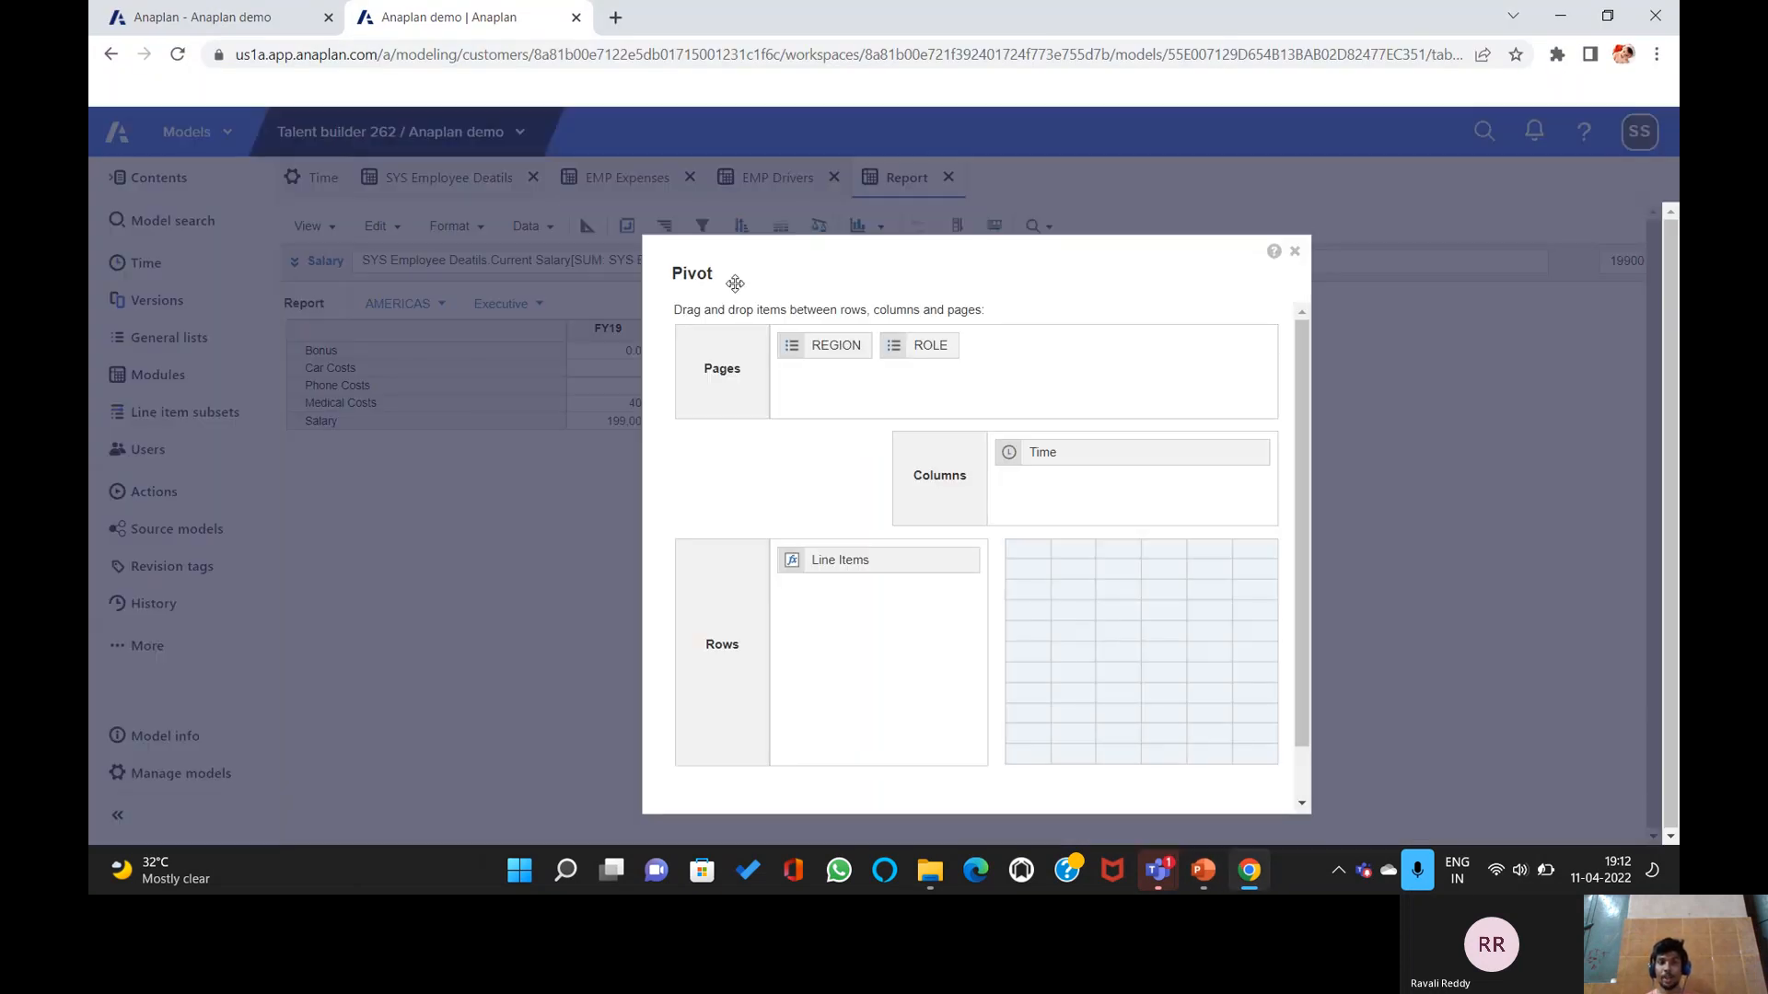
left_click_drag(812, 346, 1077, 488)
left_click_drag(817, 346, 898, 615)
left_click_drag(1117, 462, 852, 635)
left_click_drag(875, 561, 1046, 505)
scroll(1123, 644, "down", 2)
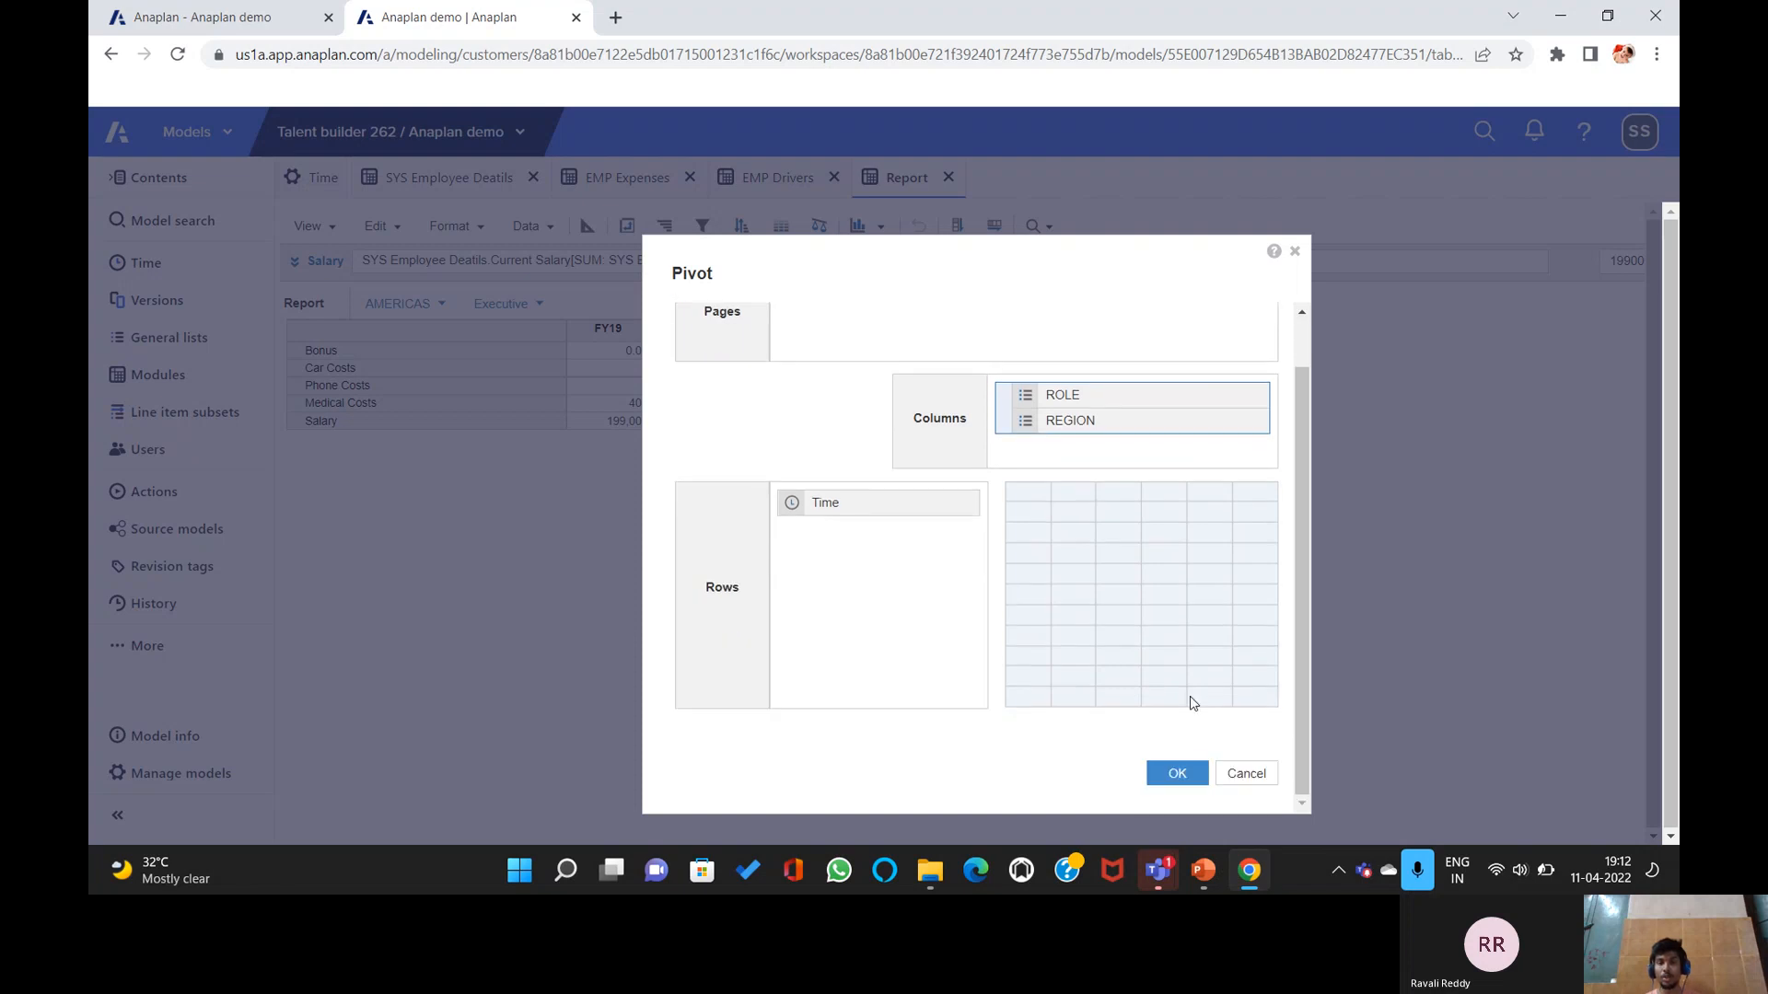
key("Return")
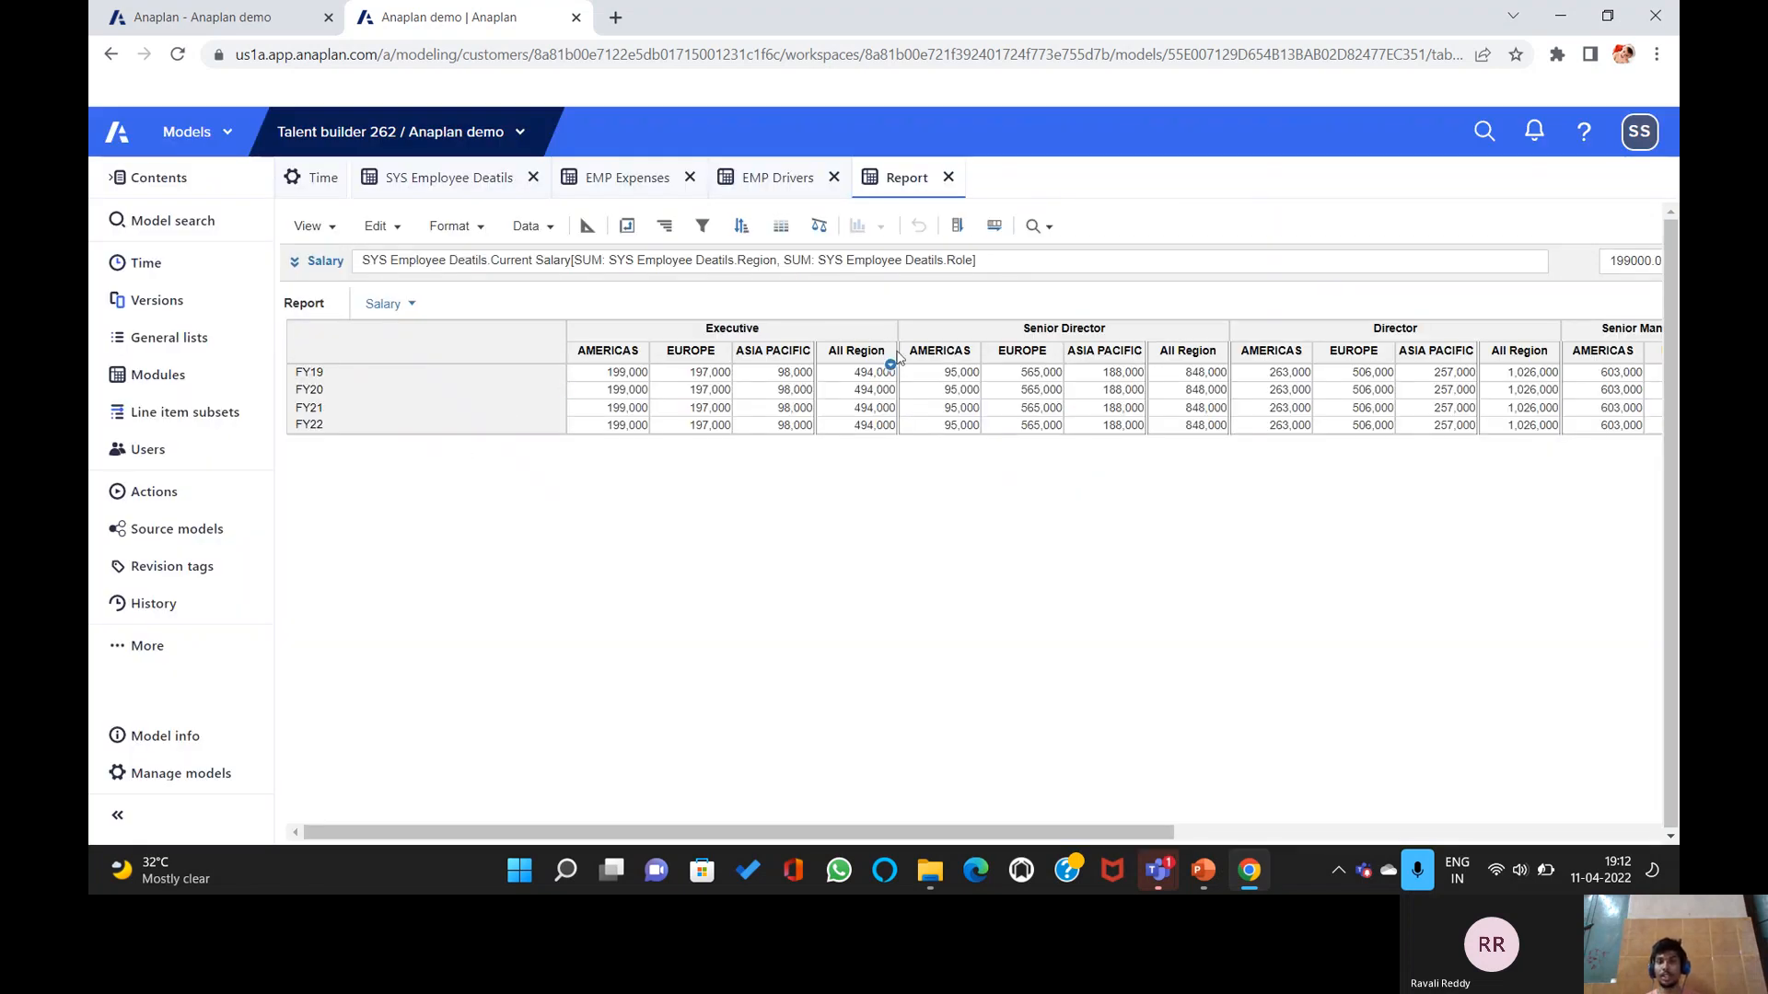
Re-pivot with Line Items as rows, Time as columns, and ROLE and REGION as pages.
left_click(625, 227)
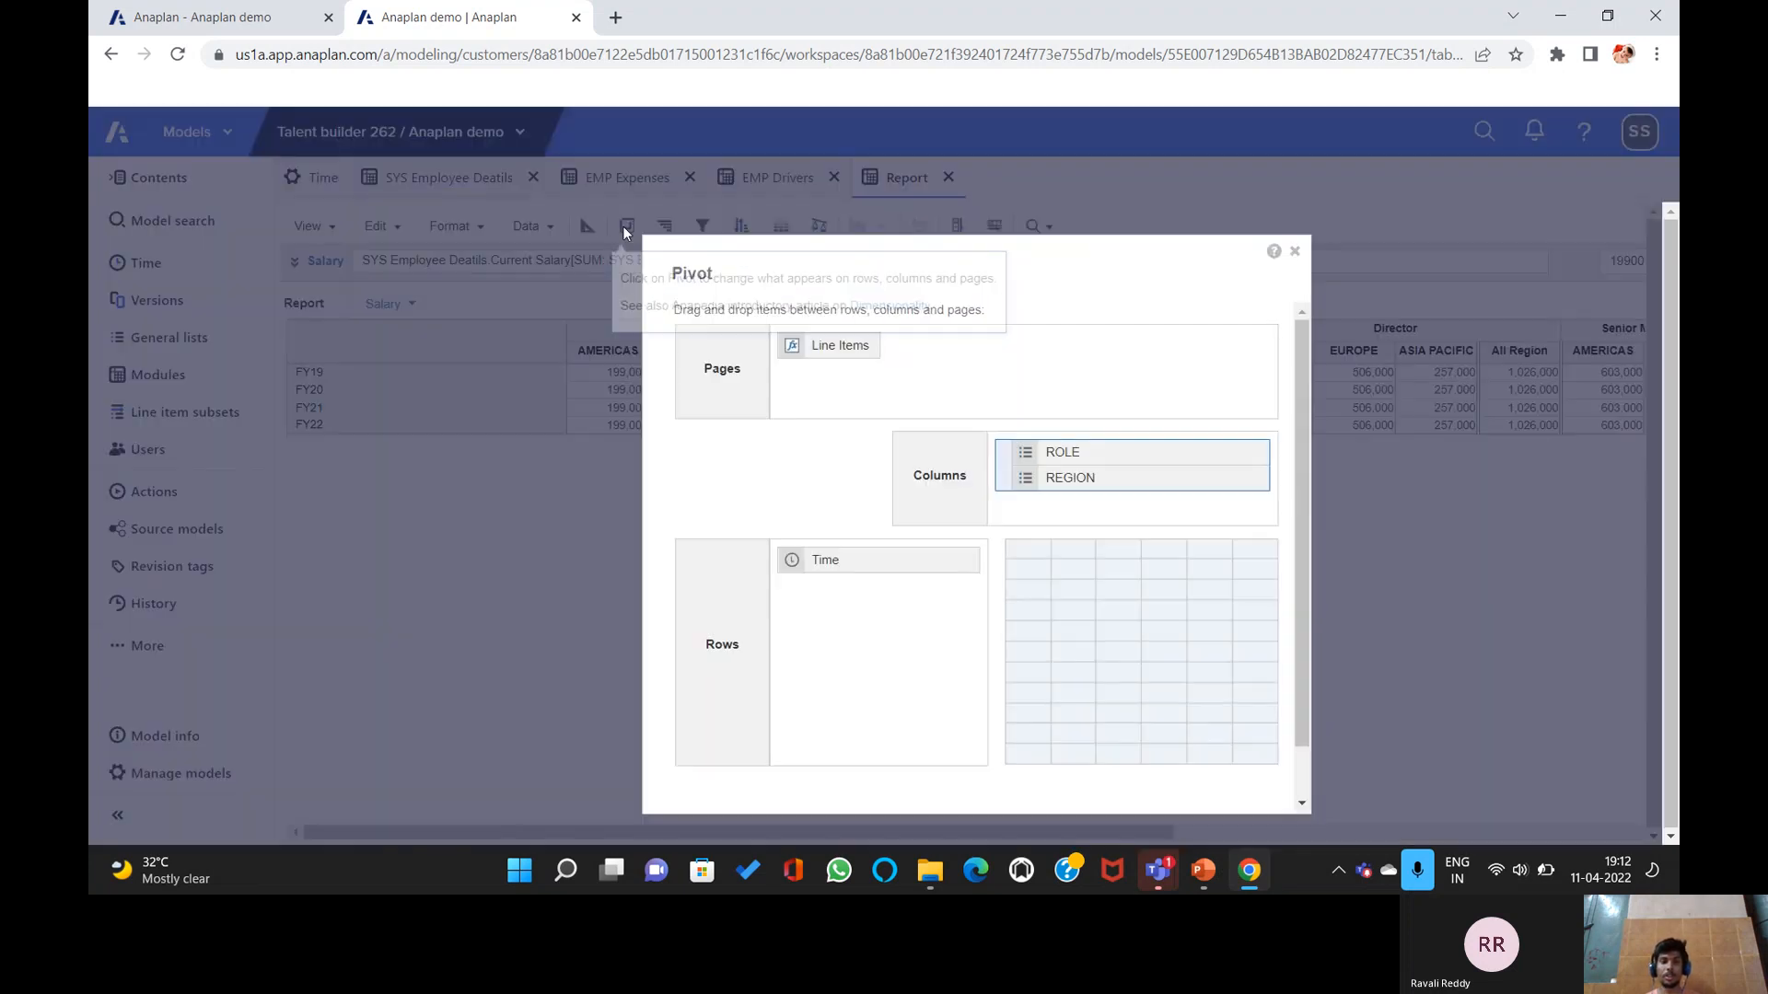
left_click(1054, 456)
left_click_drag(828, 345, 833, 586)
left_click_drag(1050, 453, 884, 363)
left_click_drag(1019, 454, 957, 368)
left_click_drag(901, 536, 808, 600)
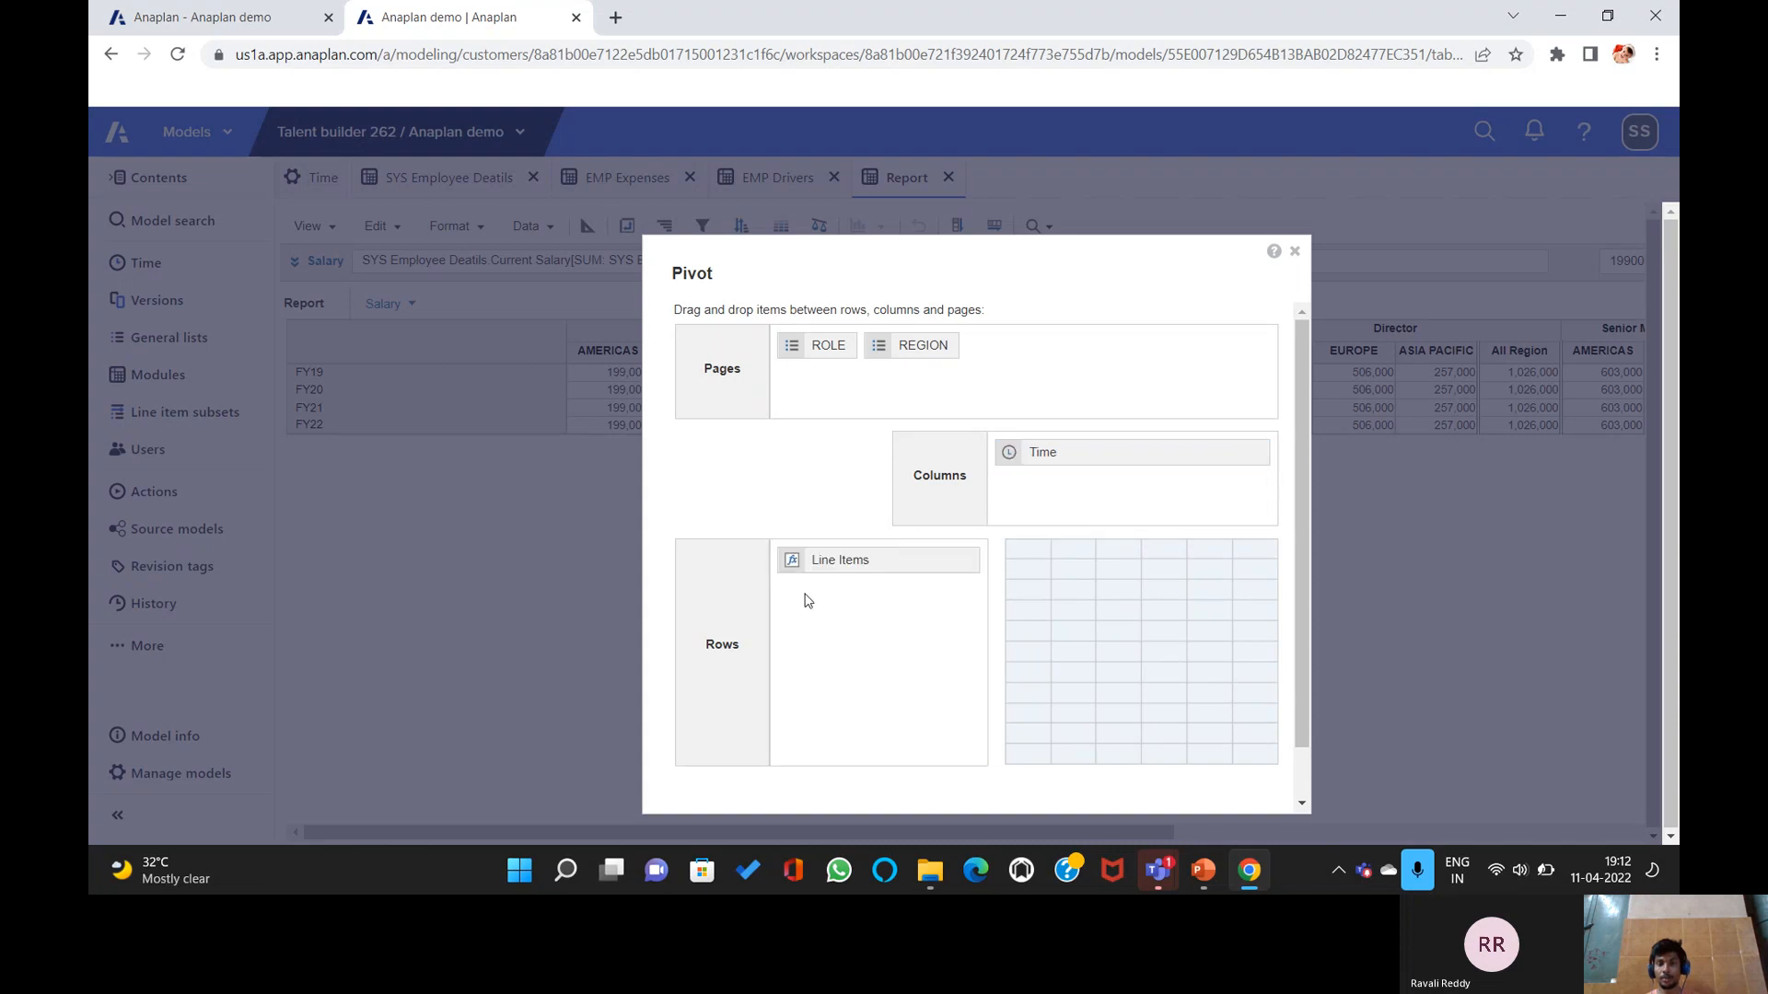
scroll(1099, 512, "down", 1)
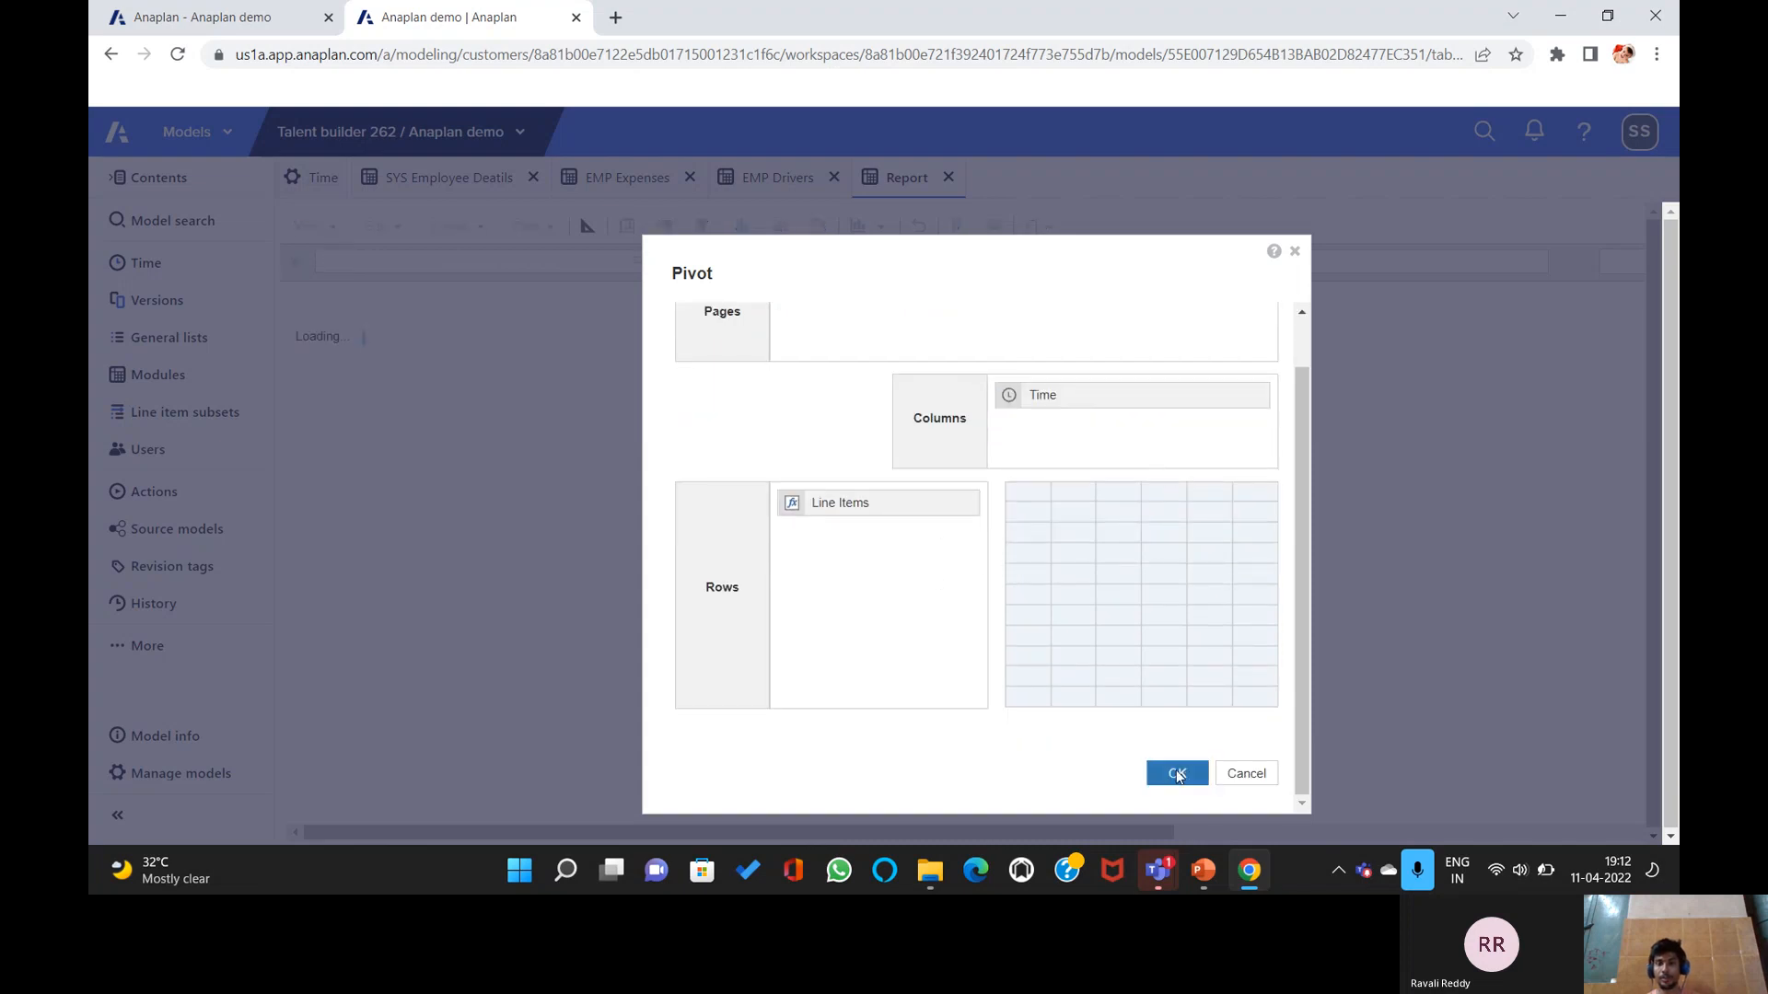
left_click(1176, 776)
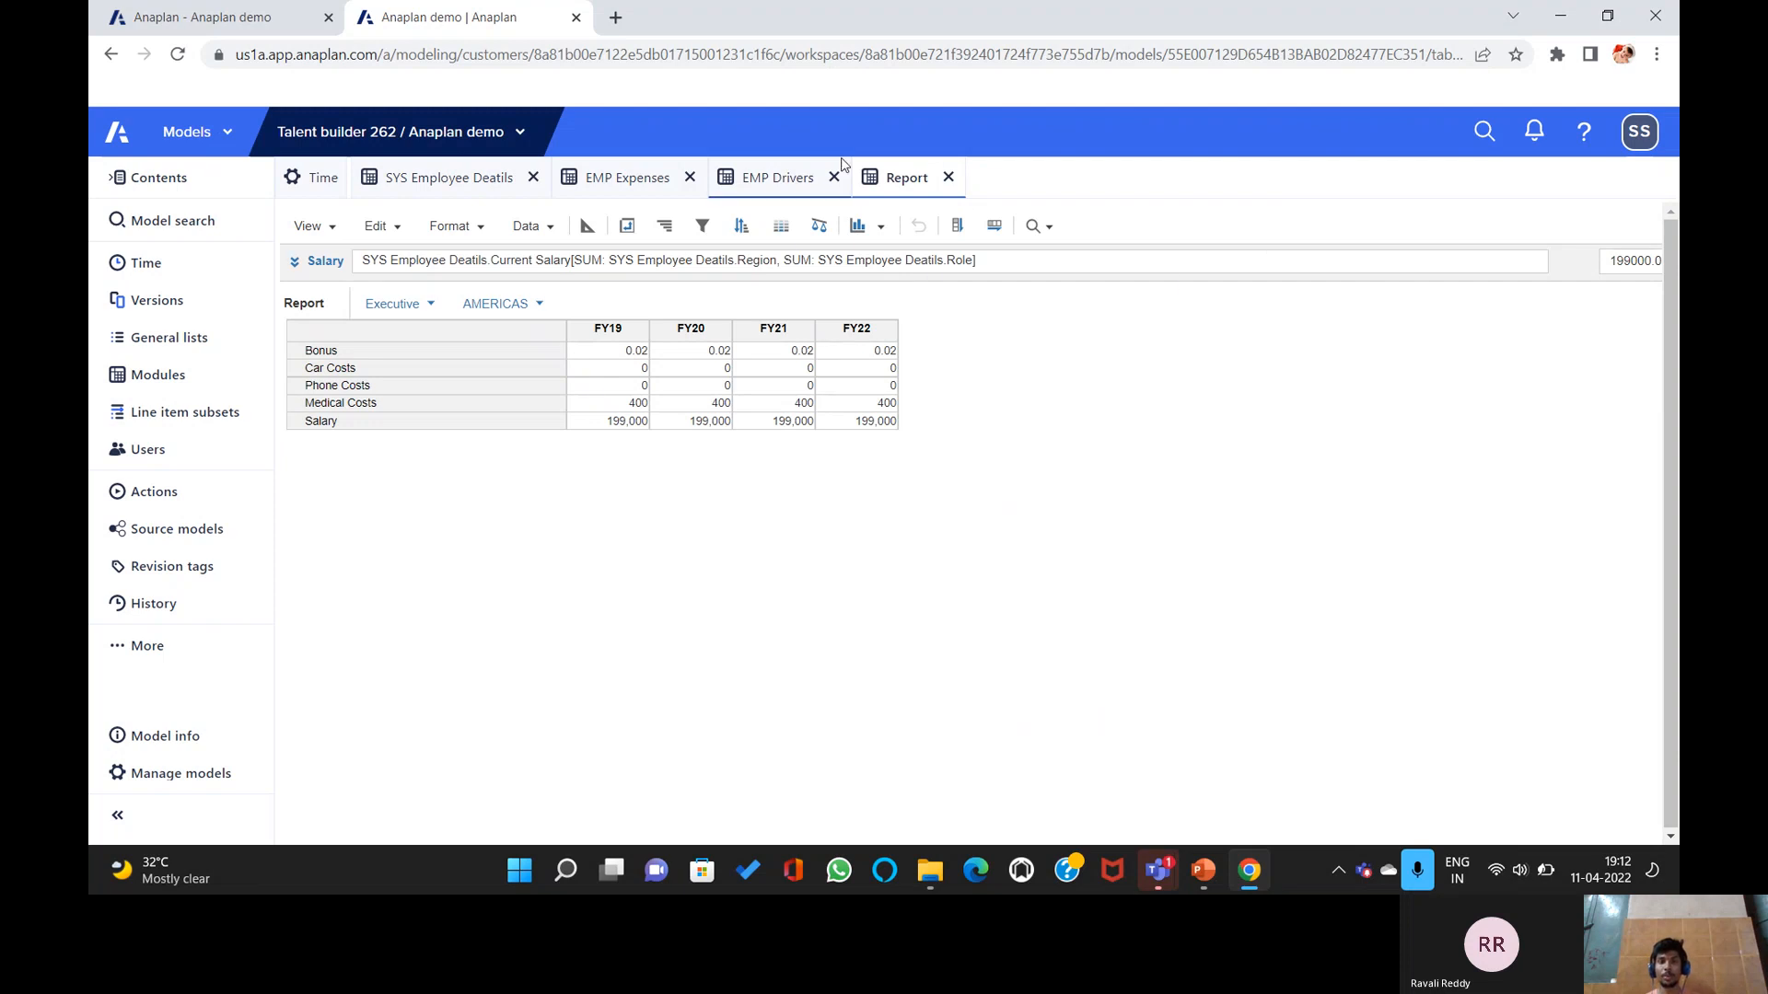
left_click(1204, 870)
scroll(1135, 670, "down", 2)
scroll(1138, 669, "up", 1)
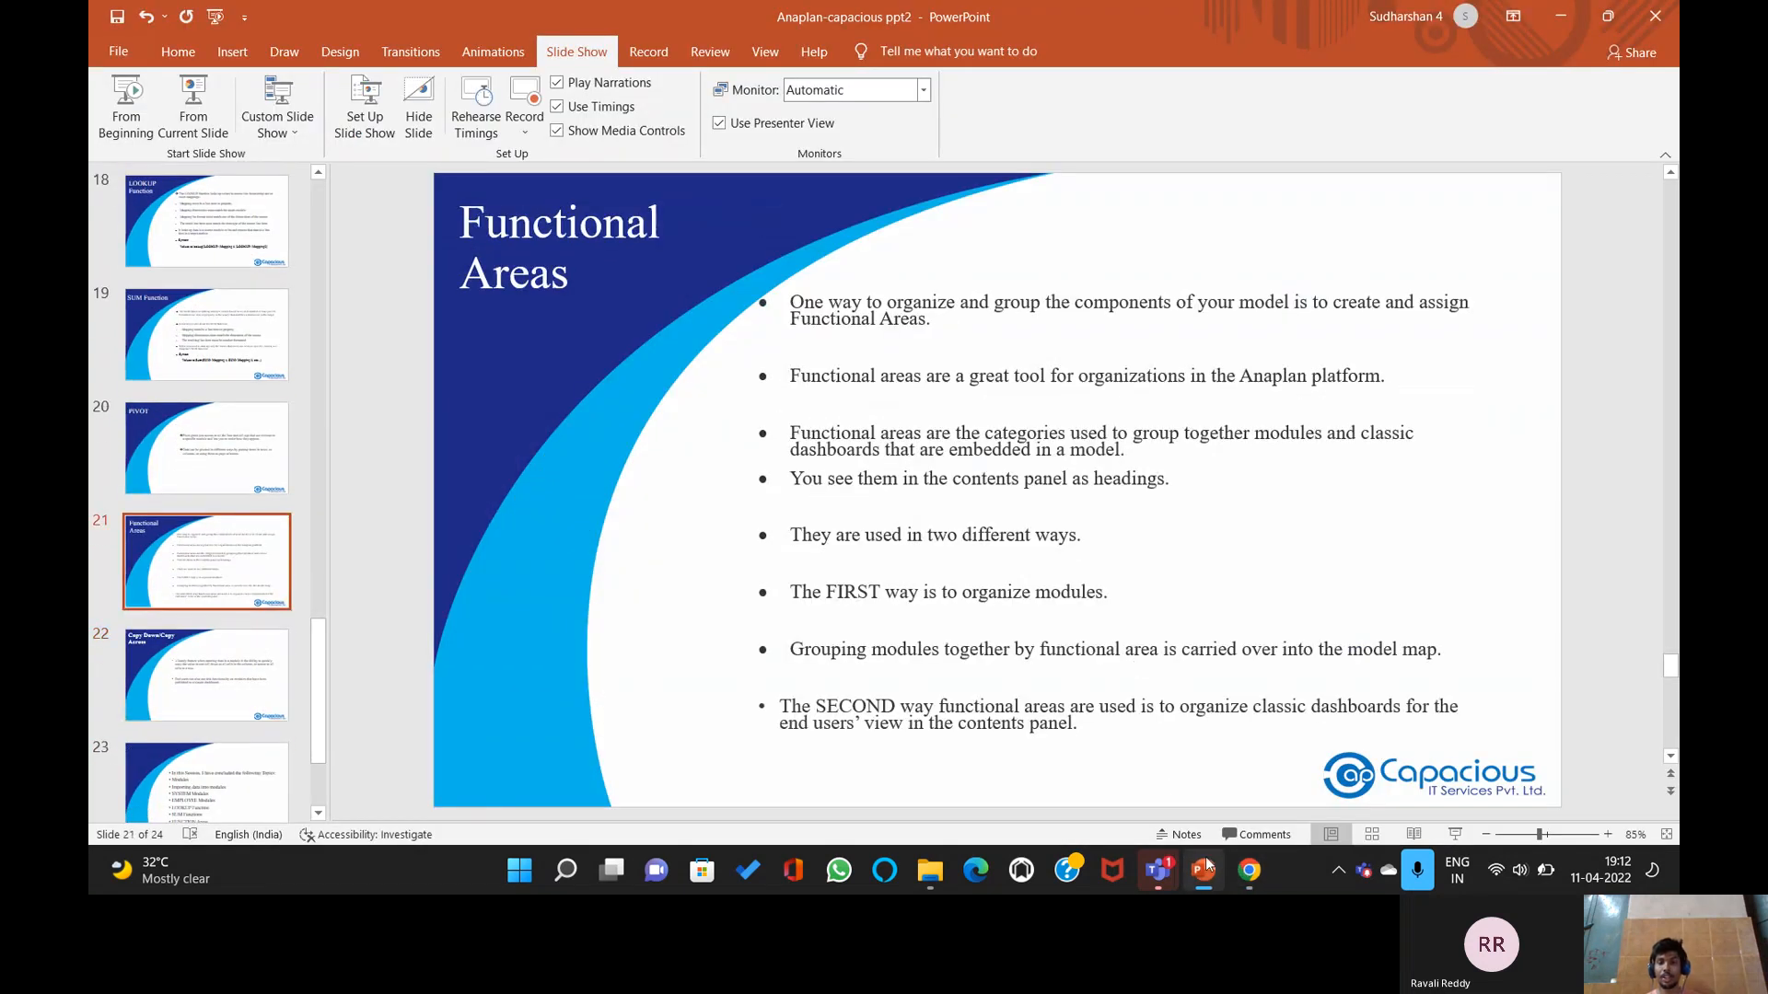
left_click(1250, 870)
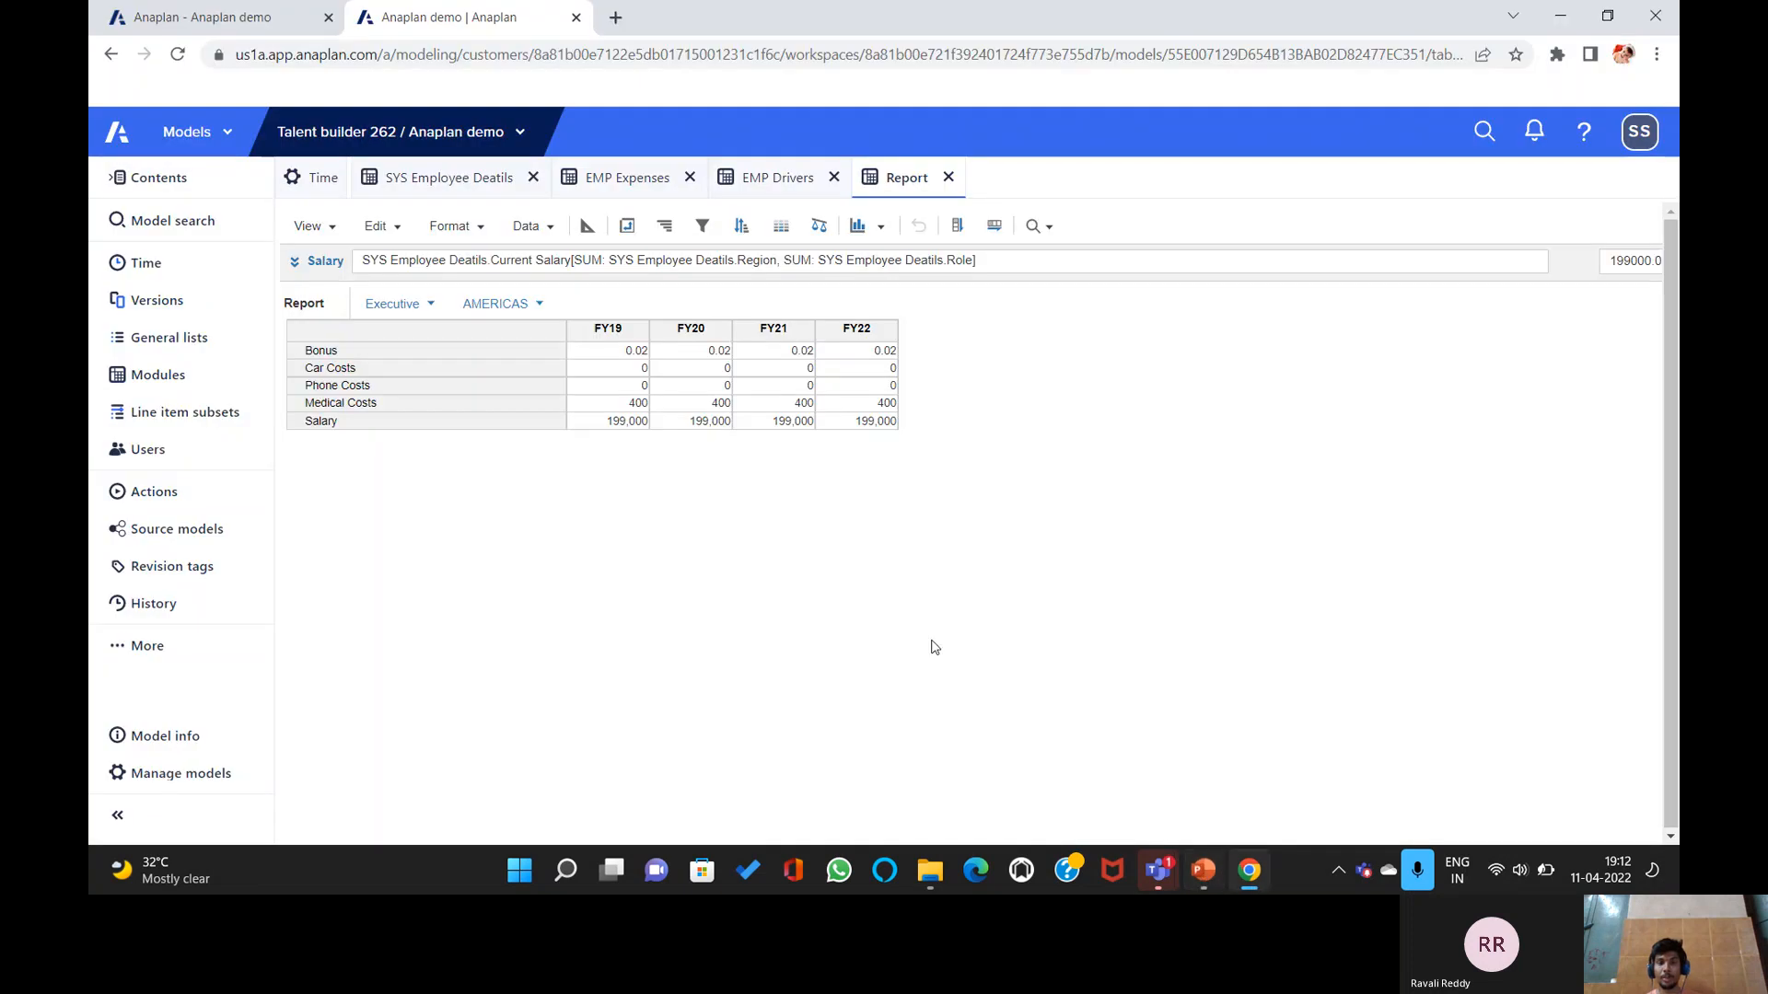
Insert functional areas SYSTEM, EMPLOYEE and REPORT Results from the Modules list.
left_click(317, 179)
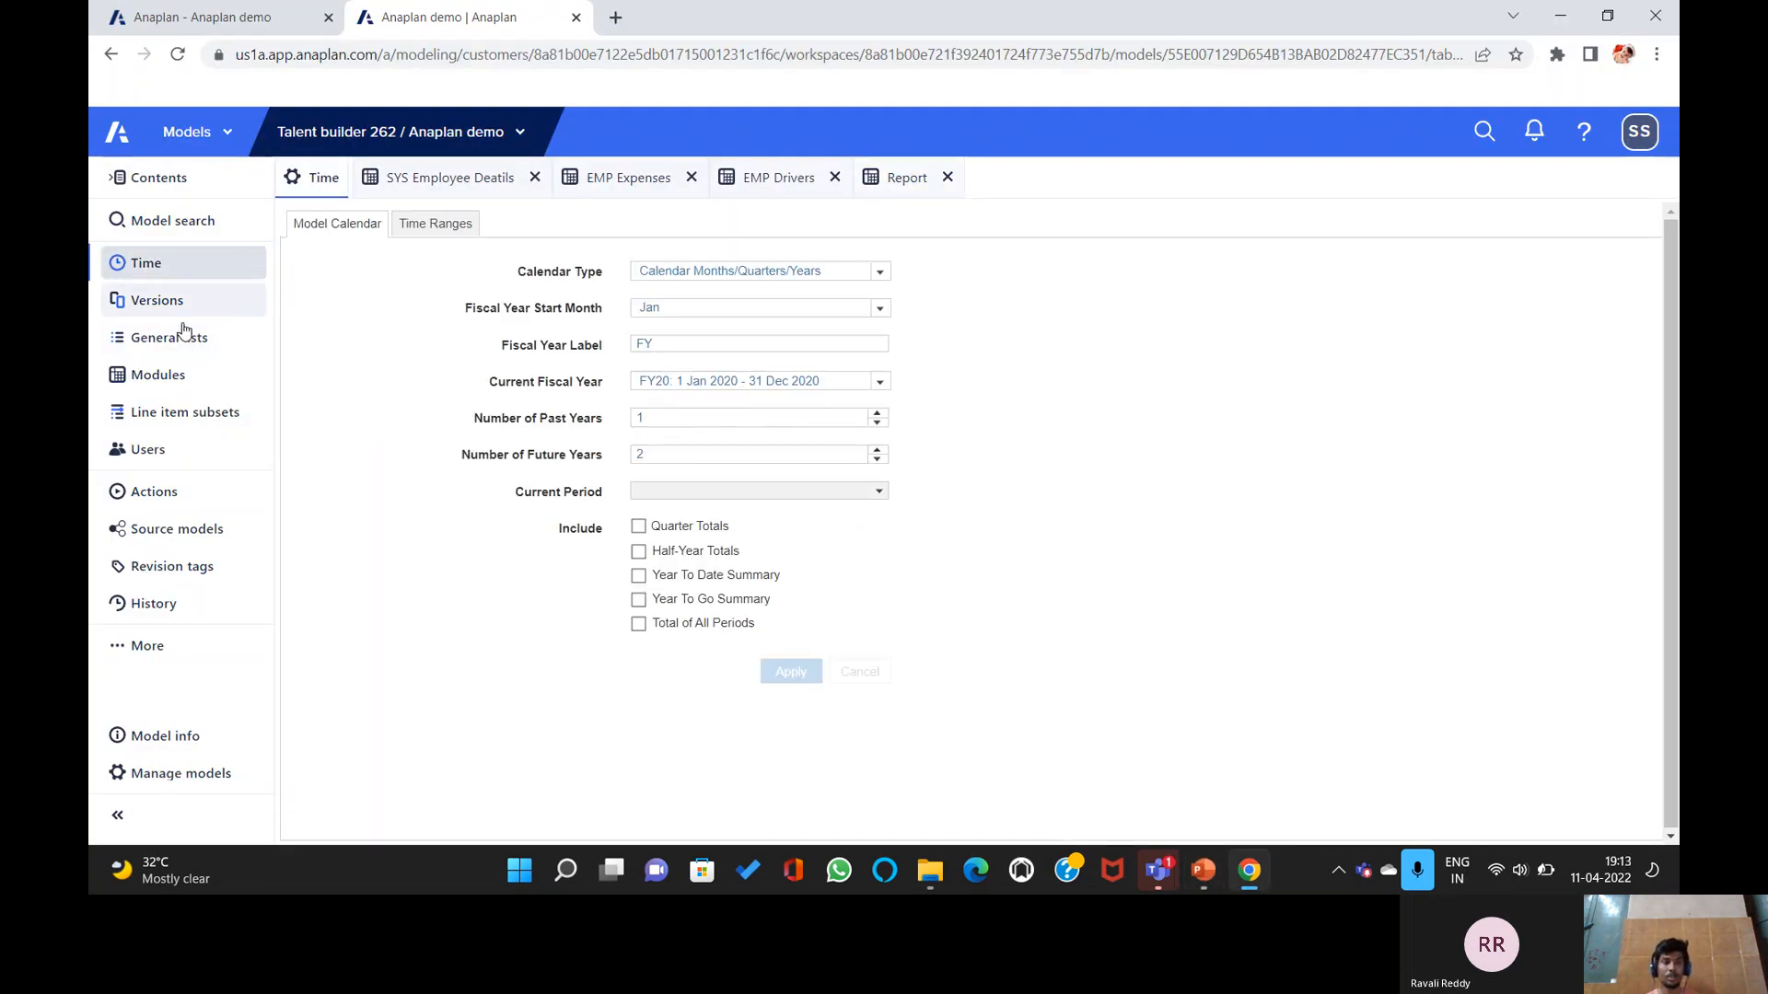
left_click(182, 373)
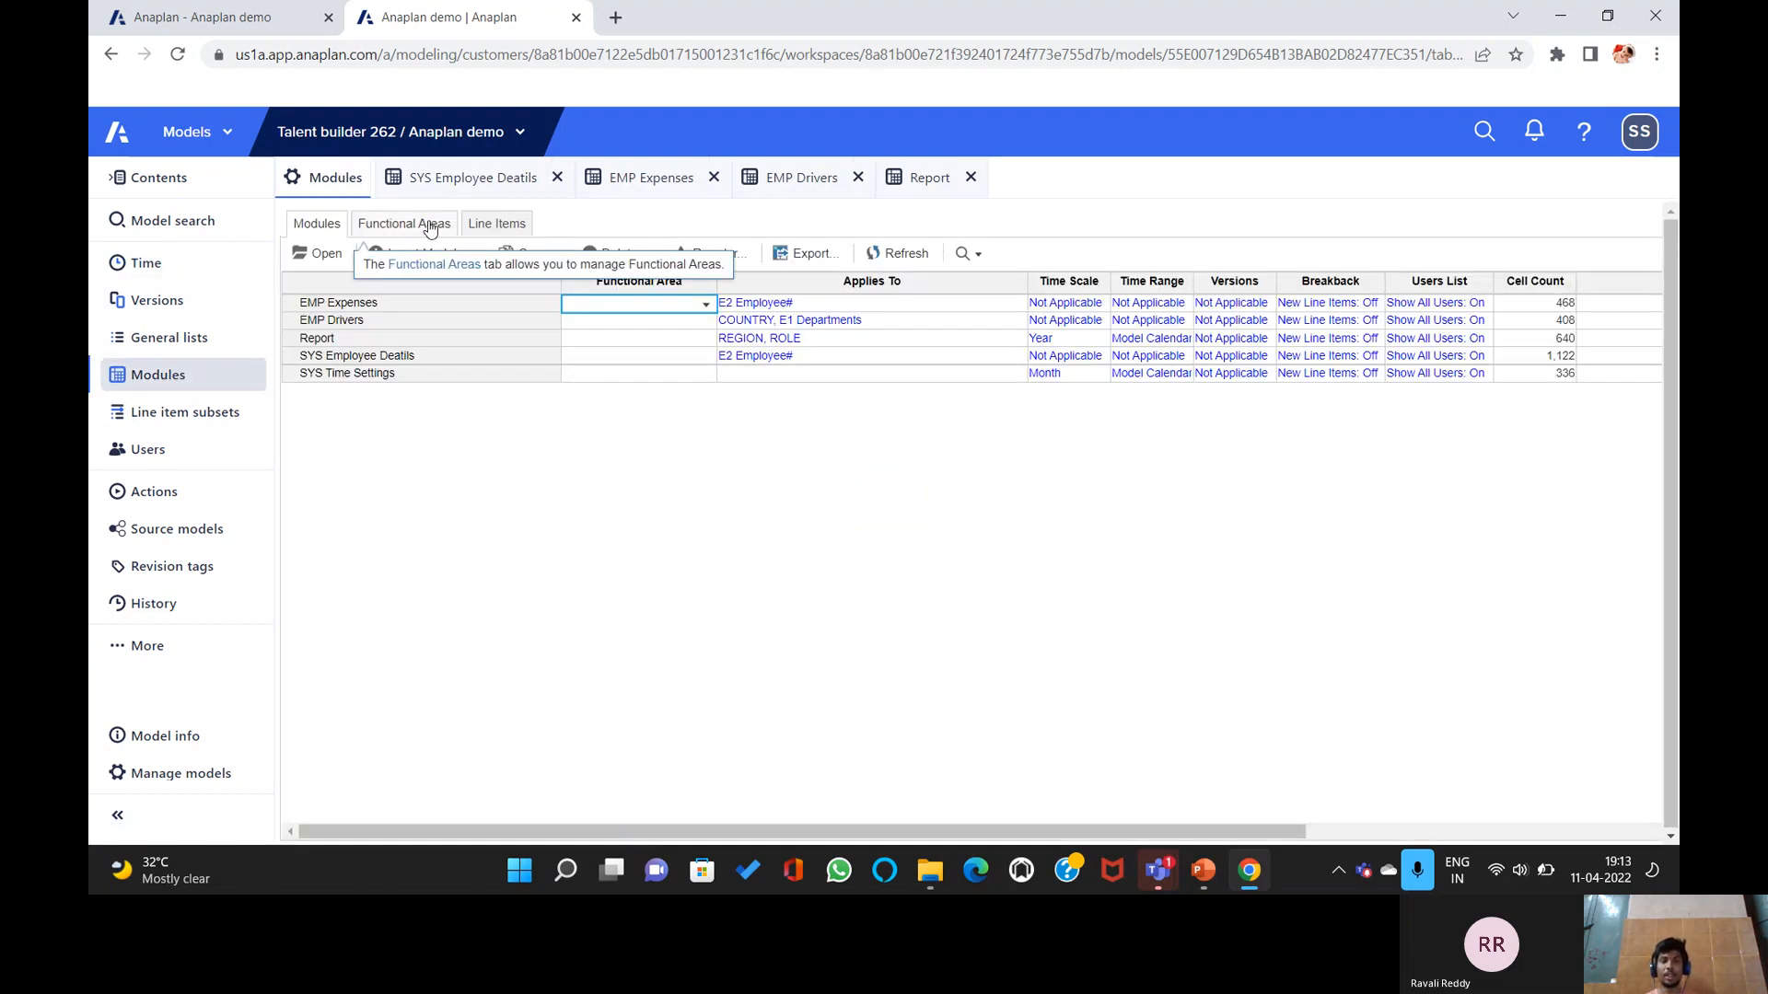
left_click(426, 225)
left_click(397, 253)
type("SYSTEM")
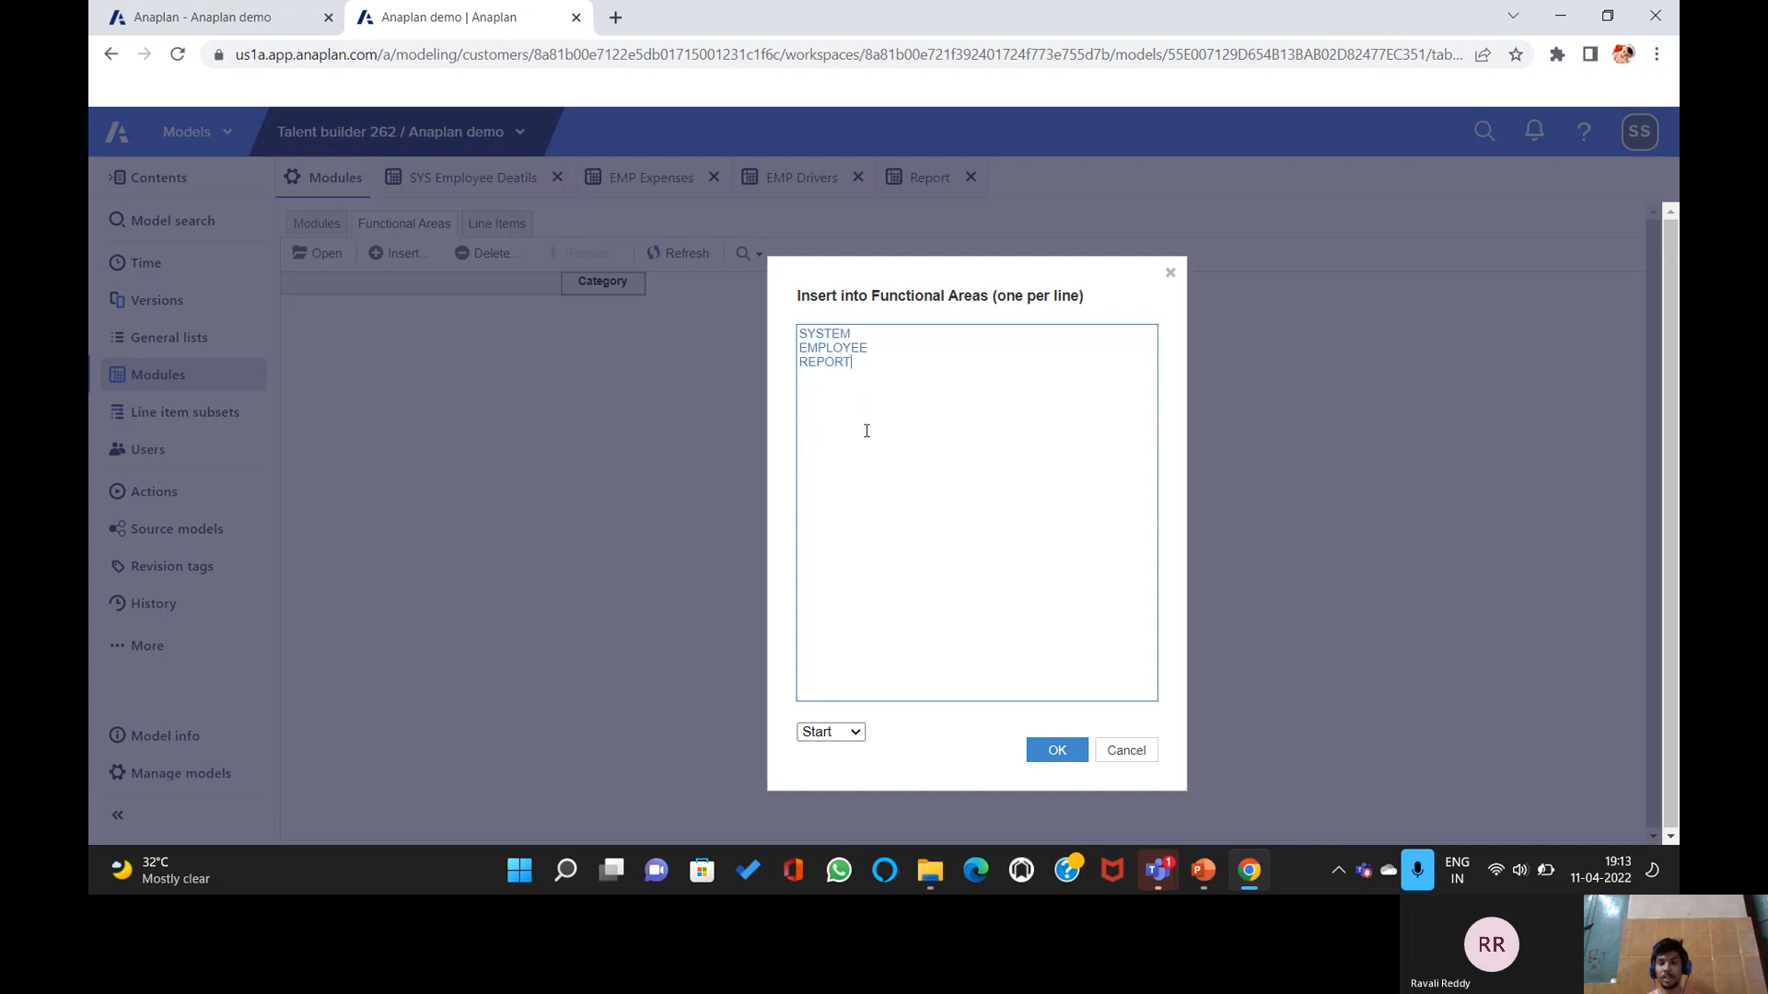
left_click(1049, 753)
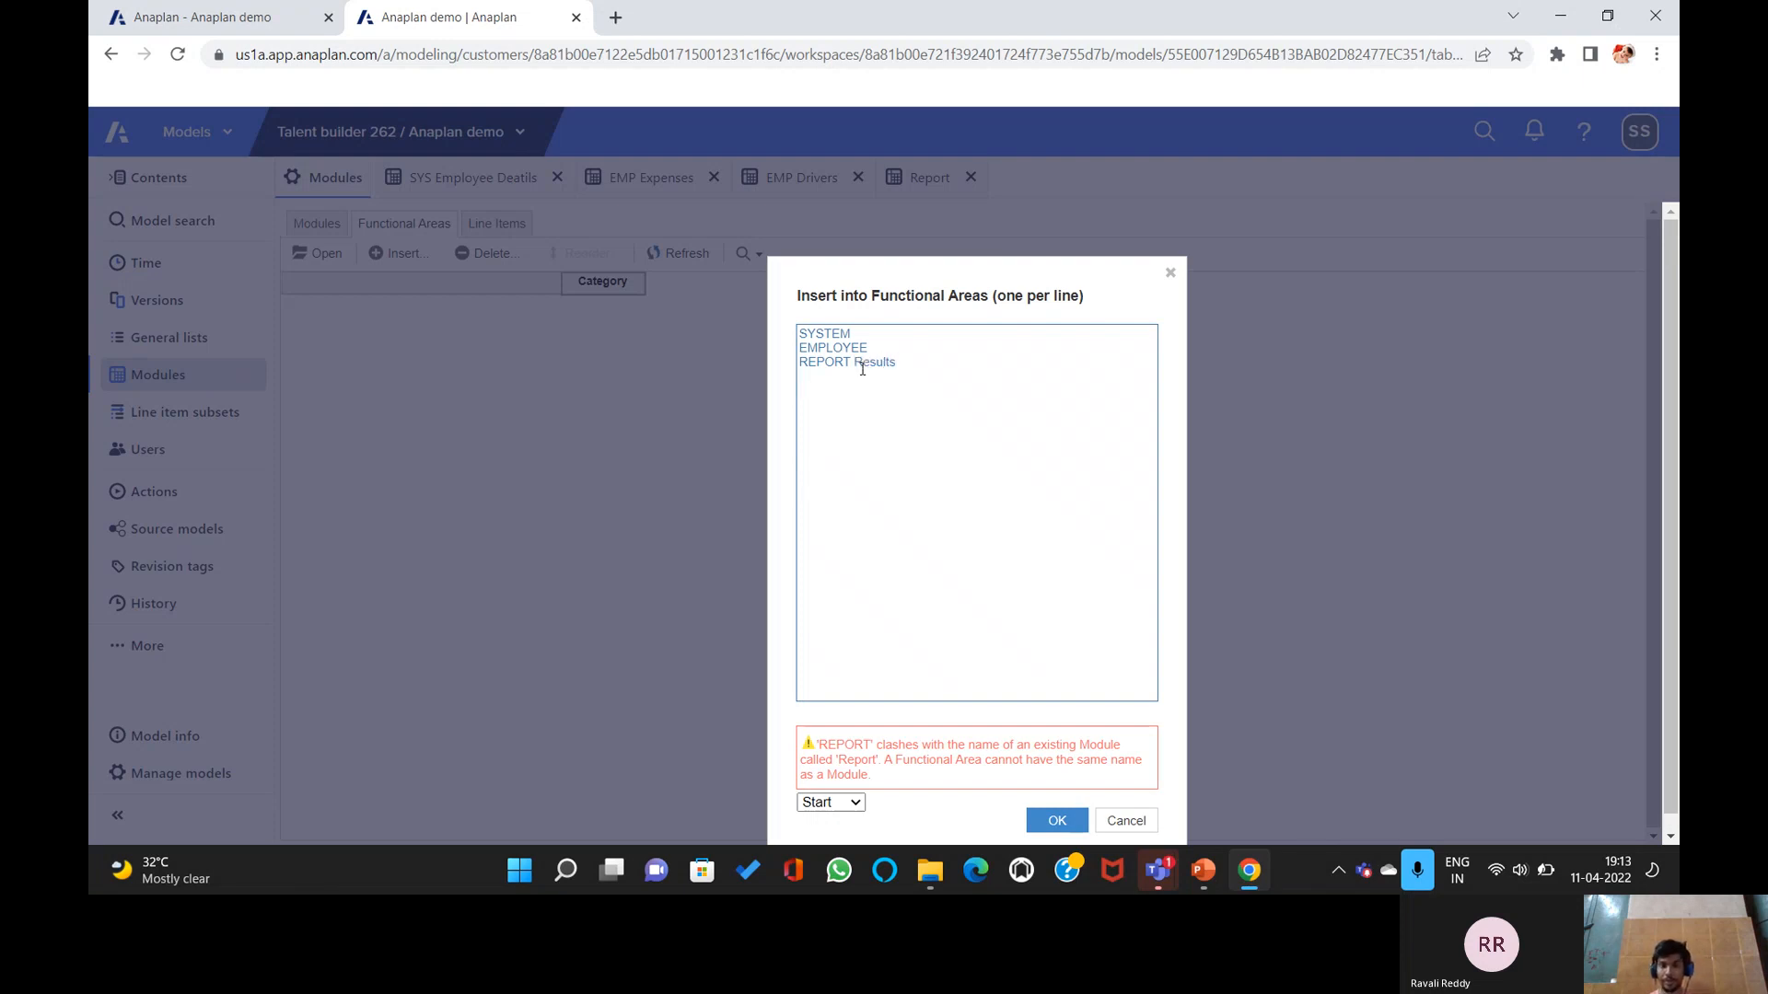
left_click(1051, 820)
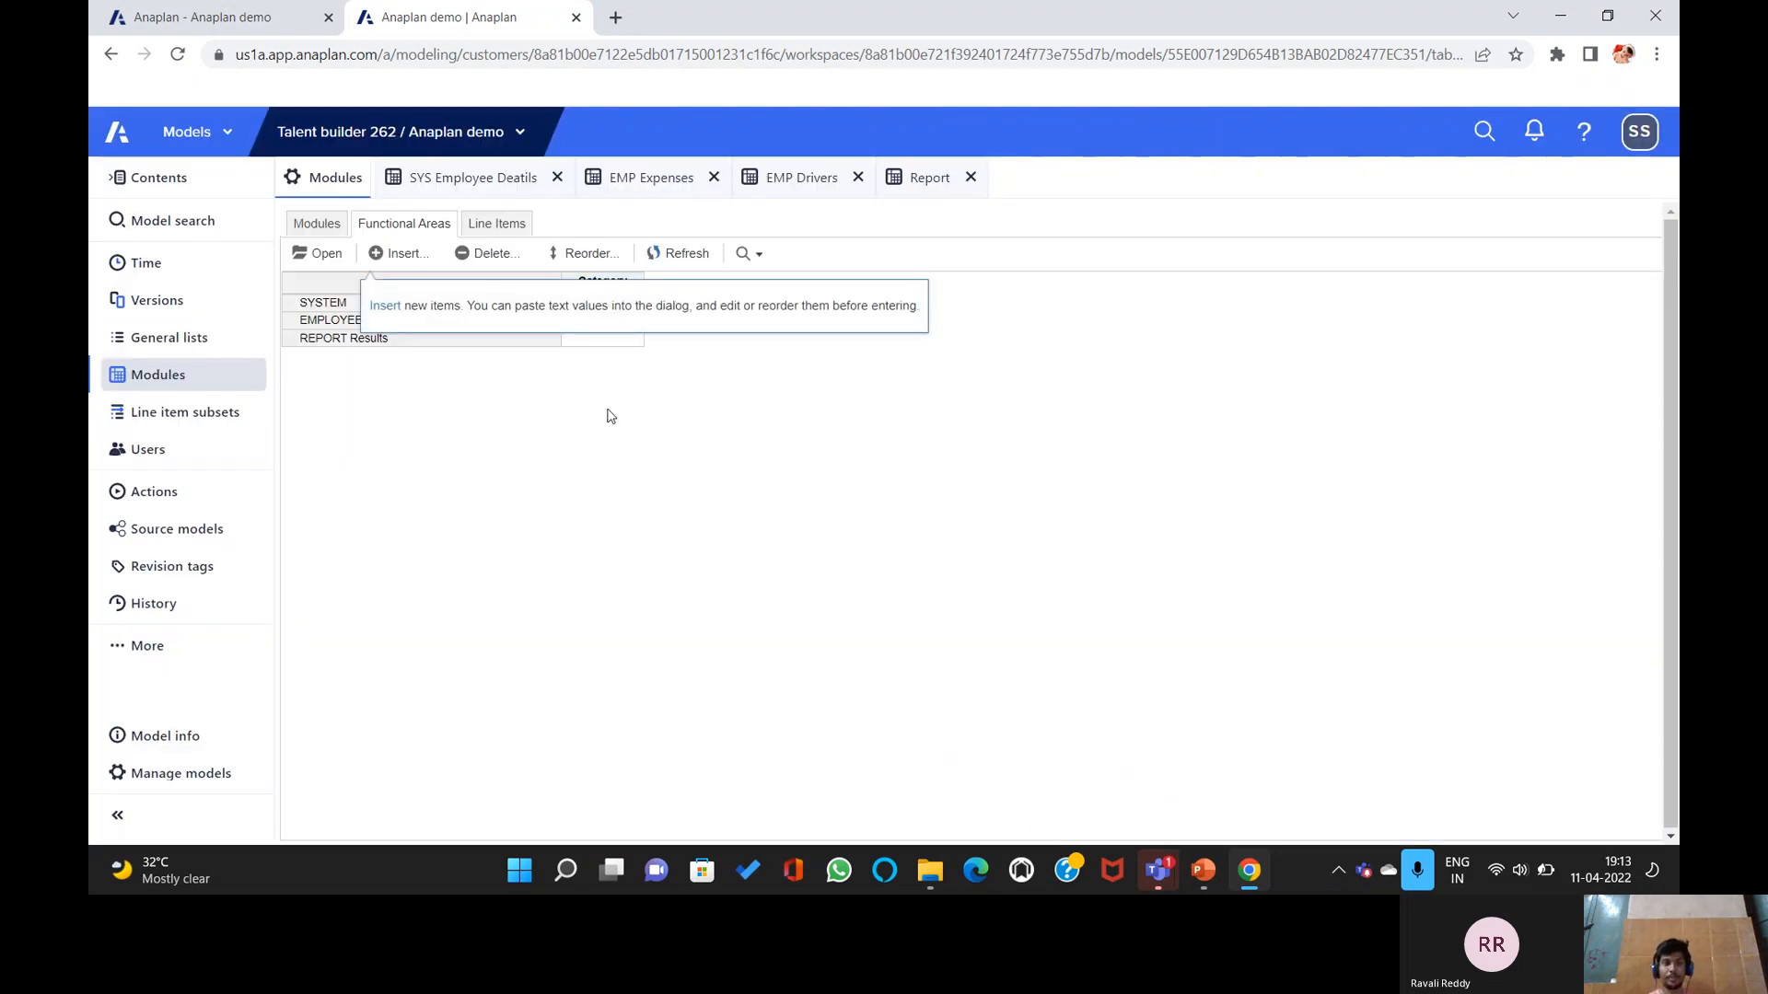
Assign EMP Expenses and EMP Drivers to EMPLOYEE, and the Report module to REPORT Results.
left_click(317, 224)
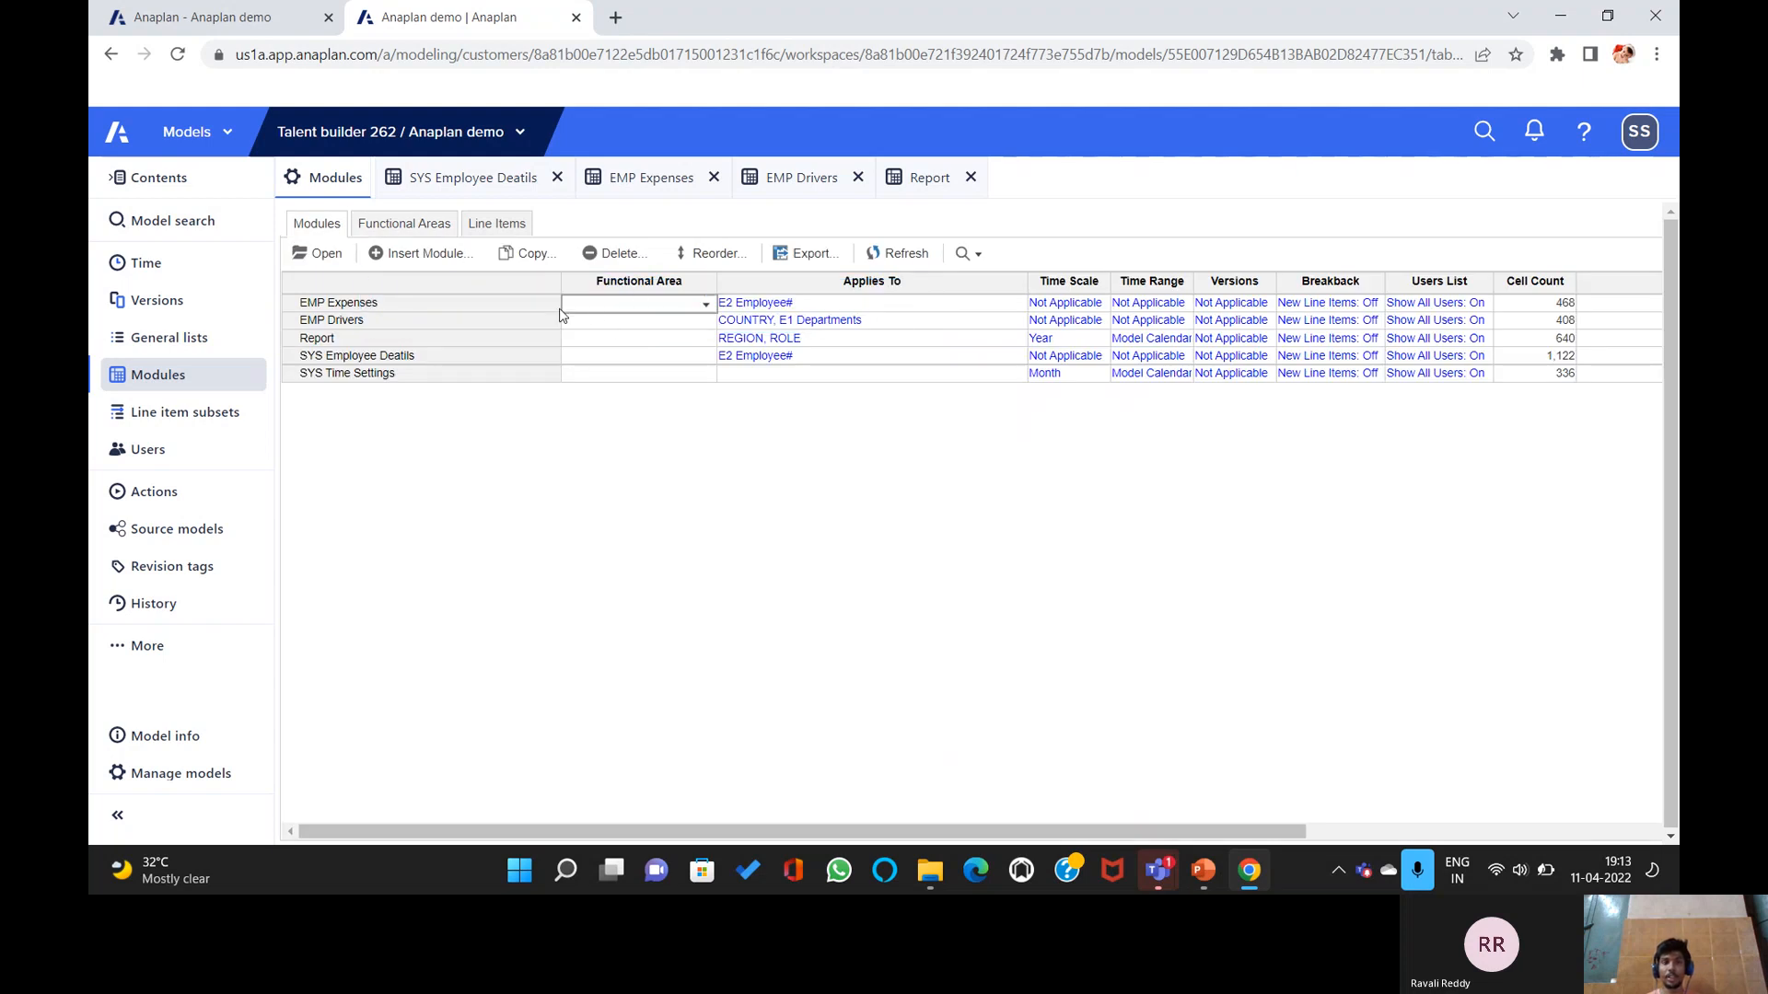
left_click(703, 307)
left_click(594, 363)
left_click(673, 324)
left_click(706, 324)
left_click(668, 378)
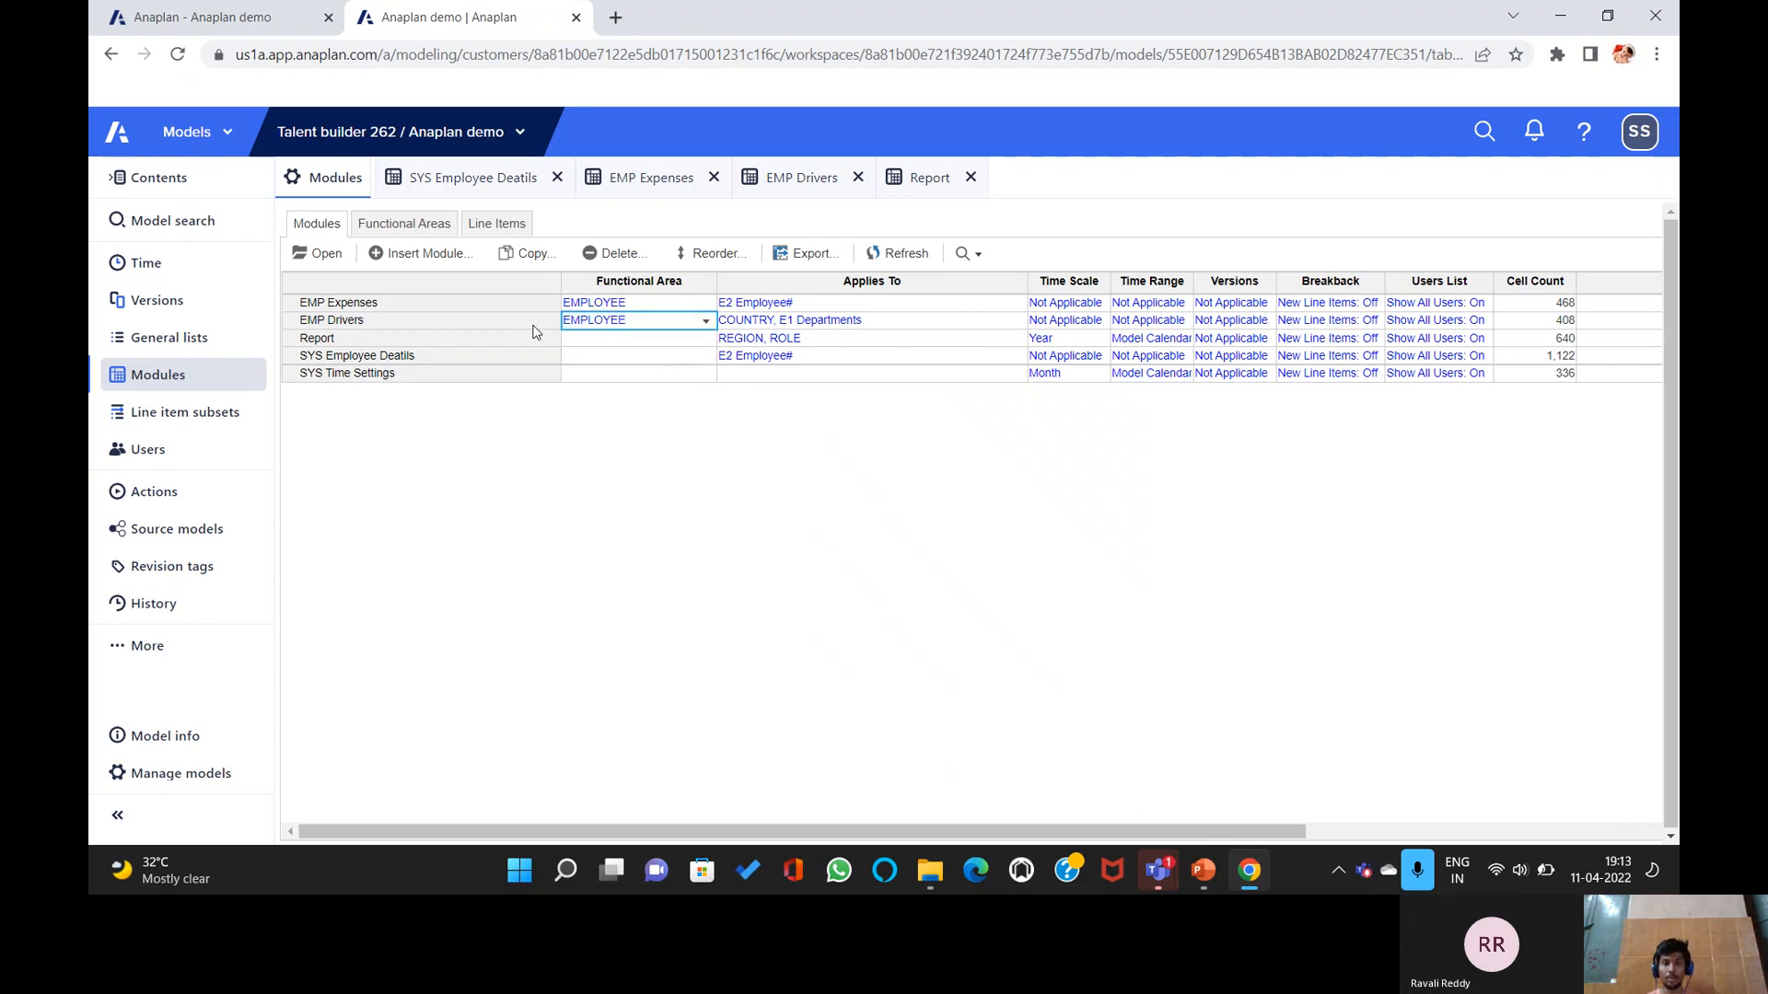
left_click(564, 338)
left_click(703, 340)
left_click(666, 433)
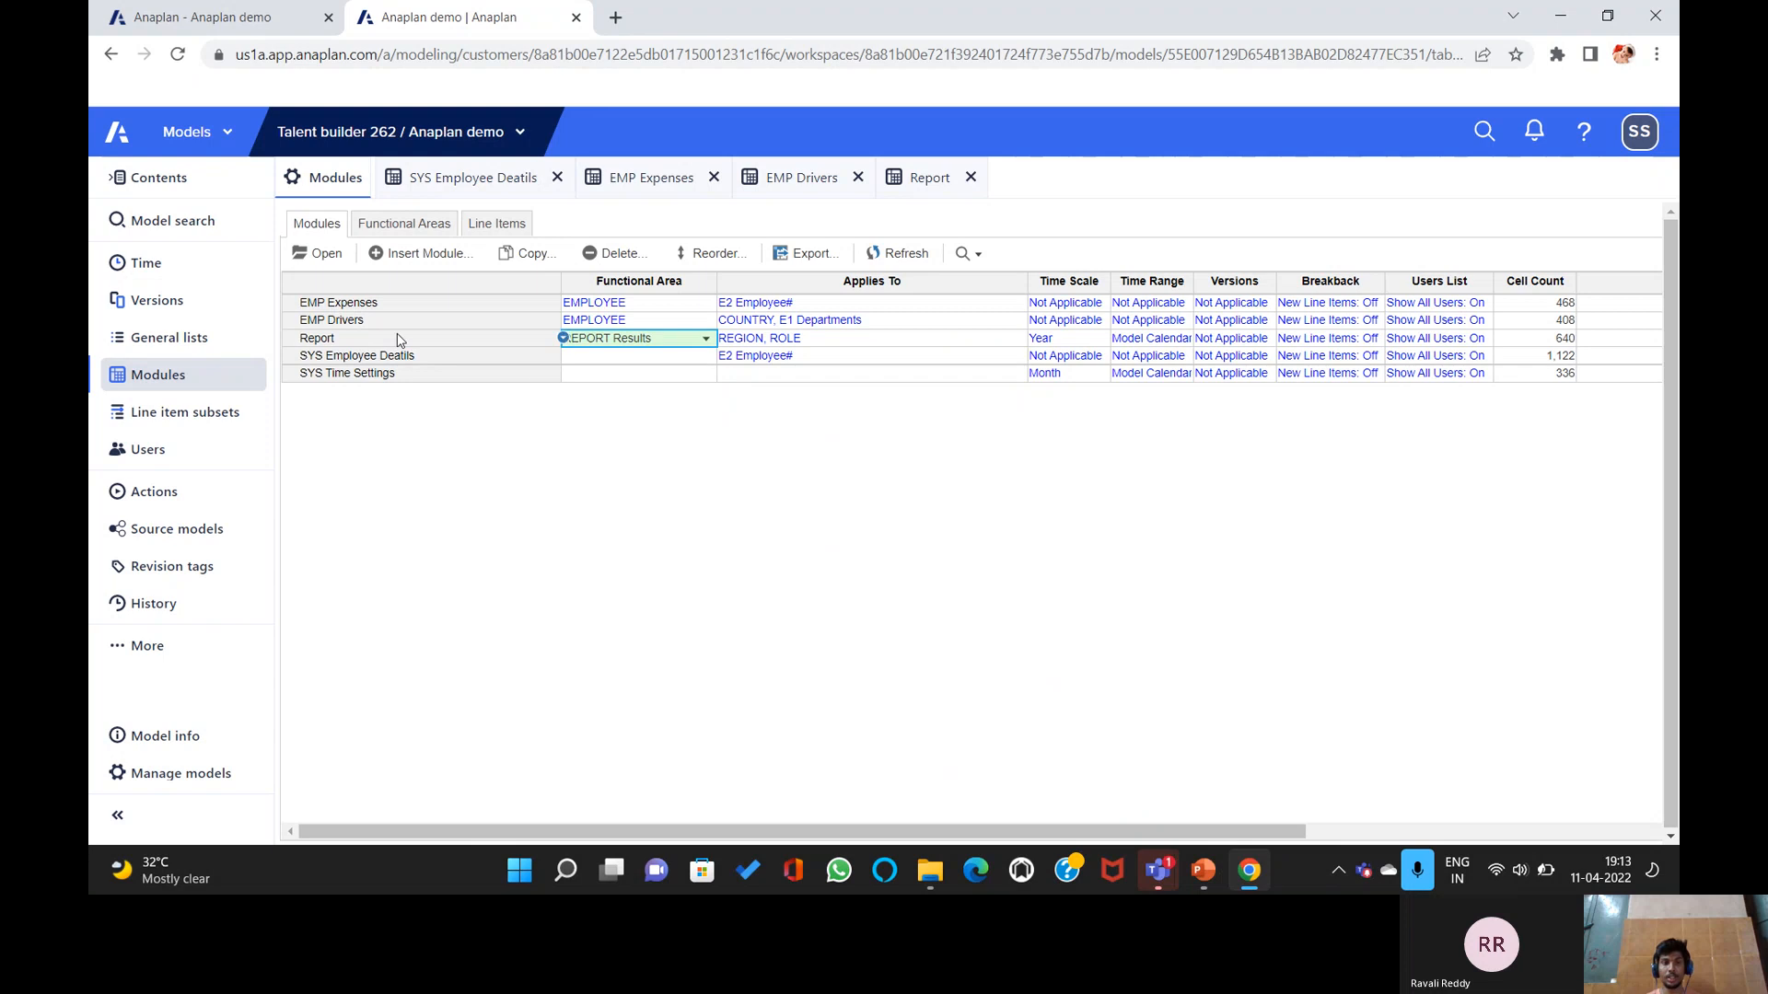
Assign SYS Employee Deatils and SYS Time Settings to SYSTEM, then bring up the Functional Areas slide.
left_click(675, 360)
left_click(705, 357)
left_click(707, 378)
left_click(707, 375)
left_click(705, 375)
left_click(663, 398)
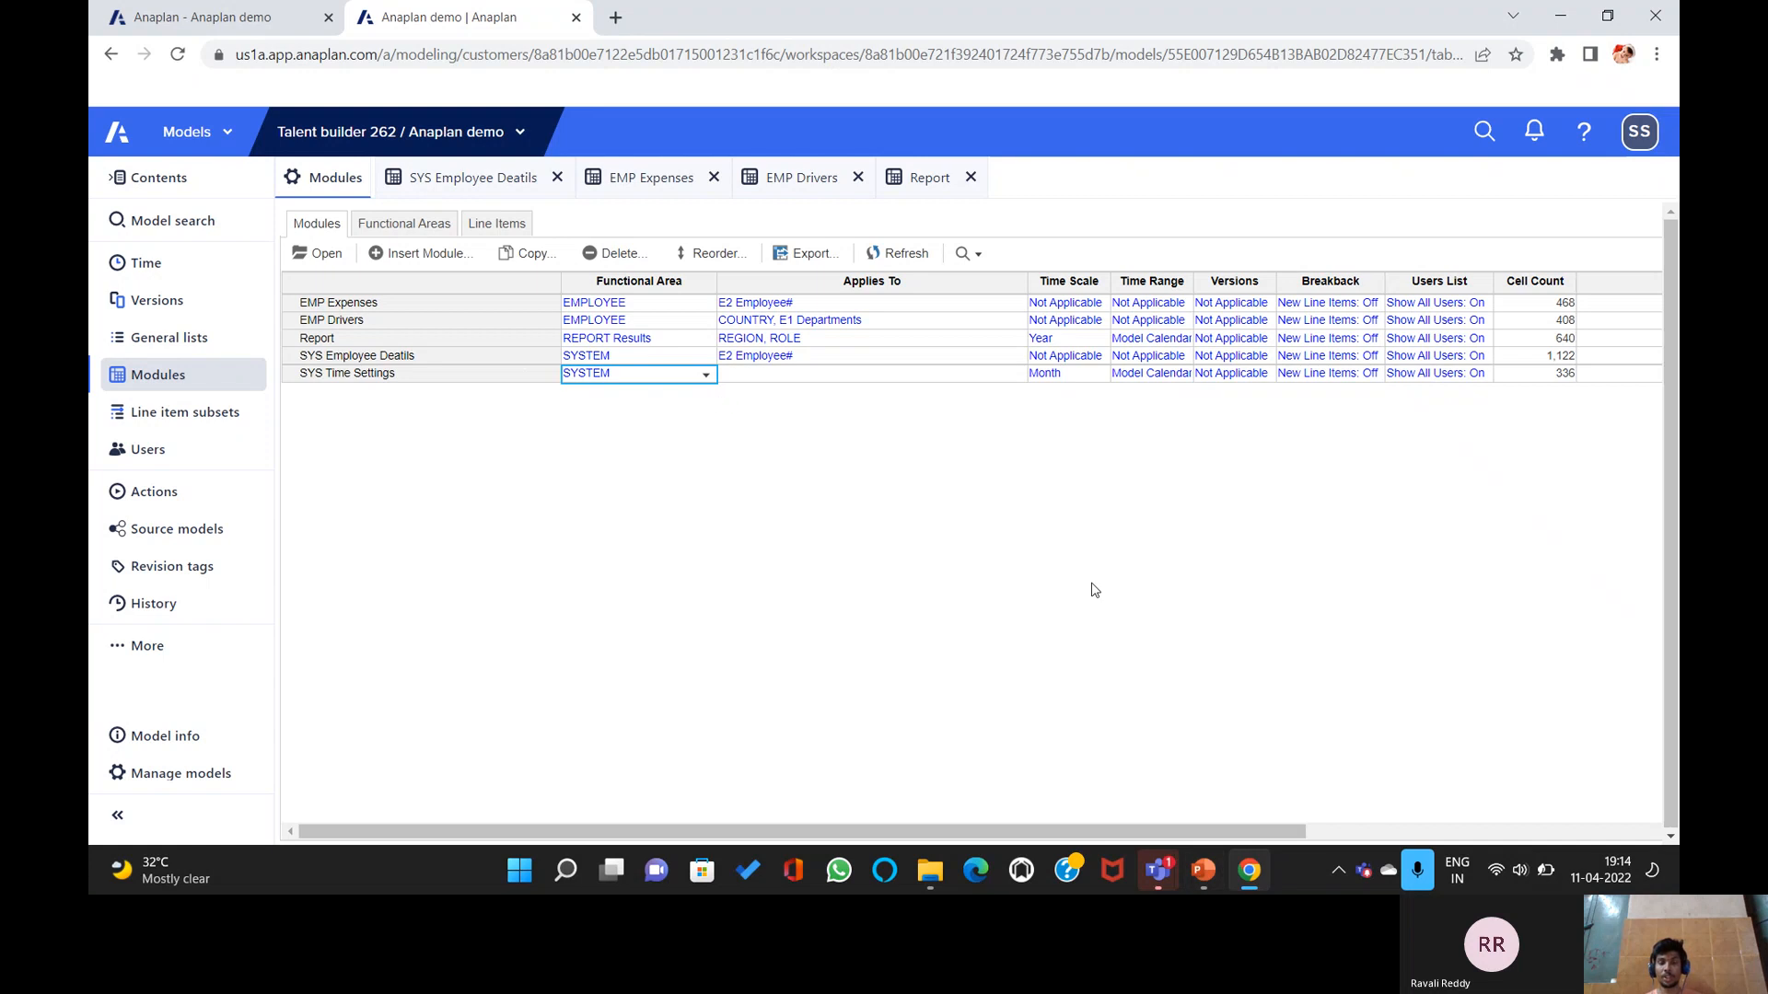
left_click(1203, 872)
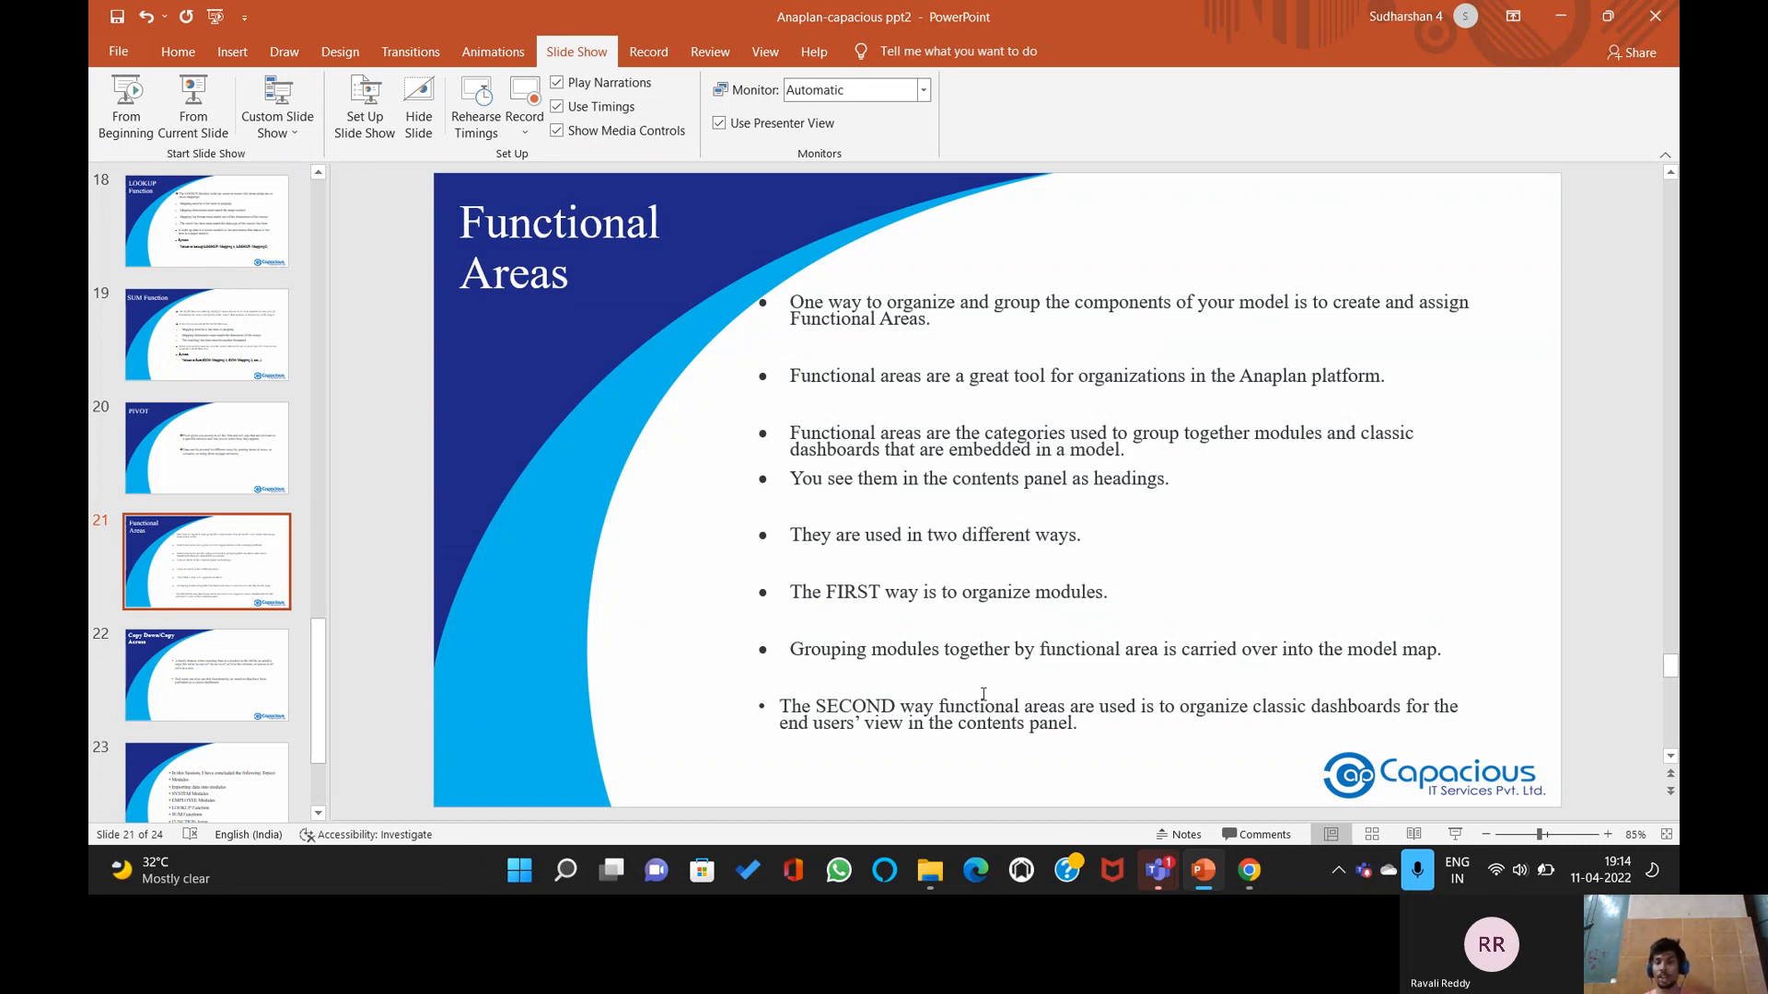
Switch back and forth between the Functional Areas slide and the Anaplan module list.
left_click(1250, 870)
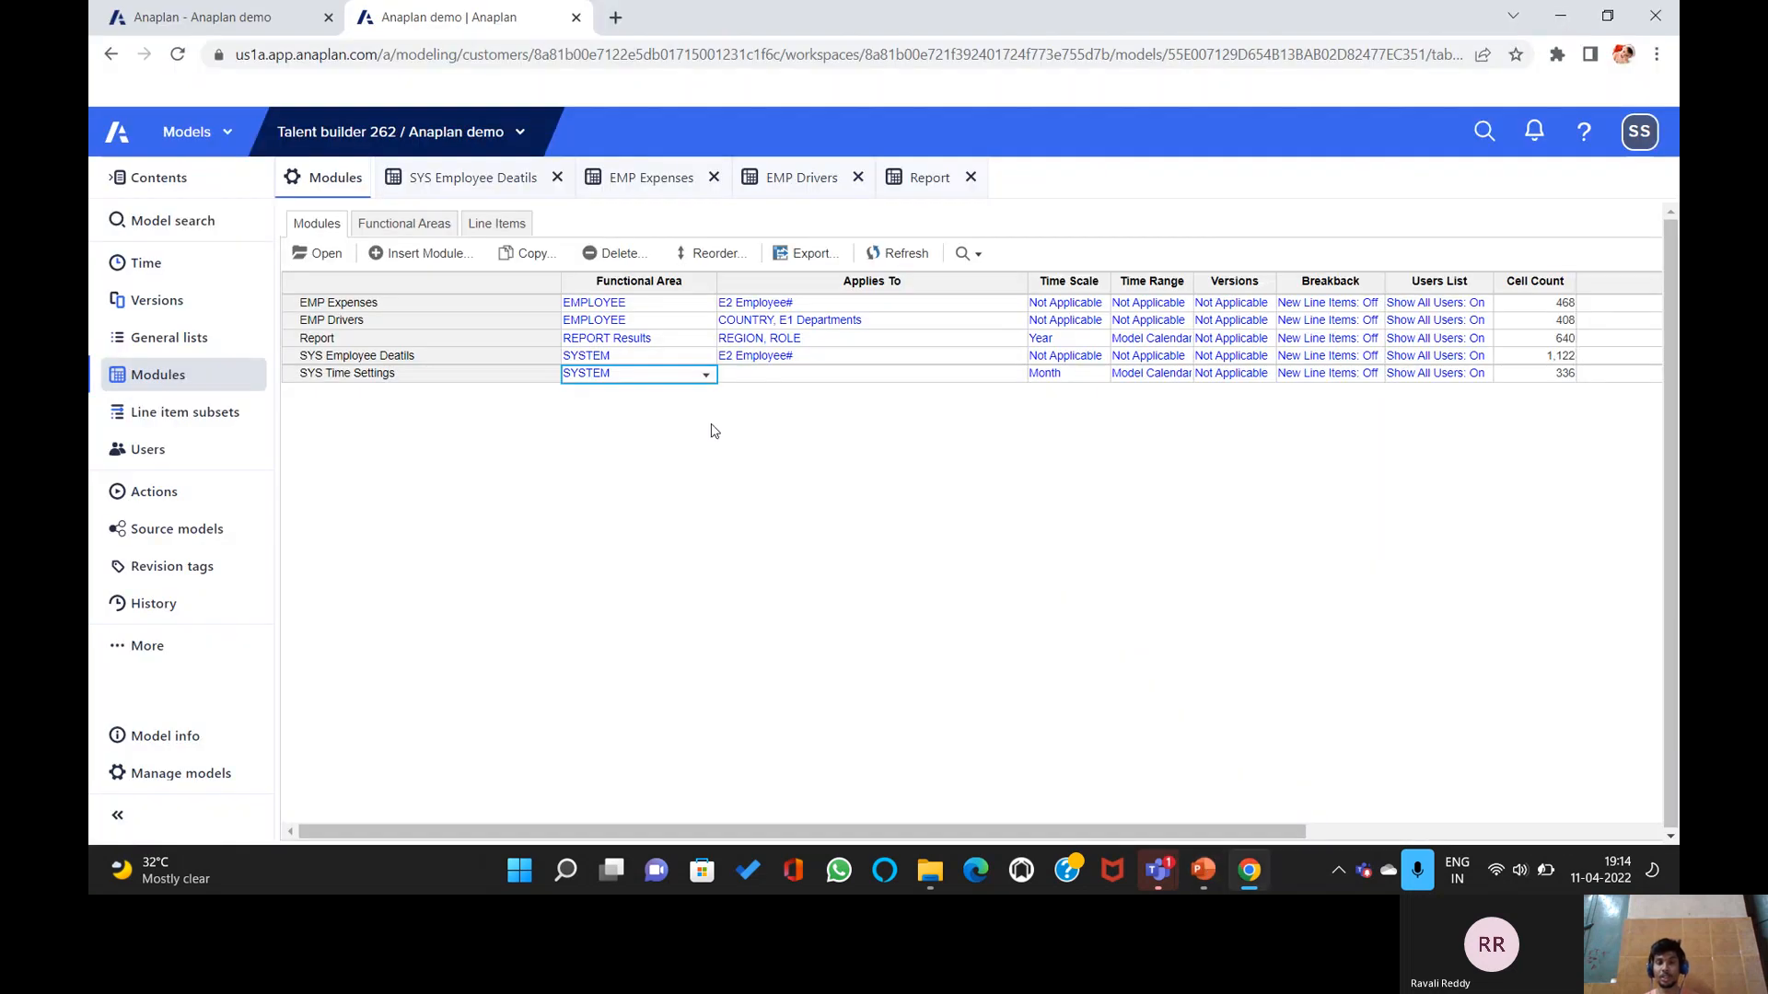
left_click(1203, 870)
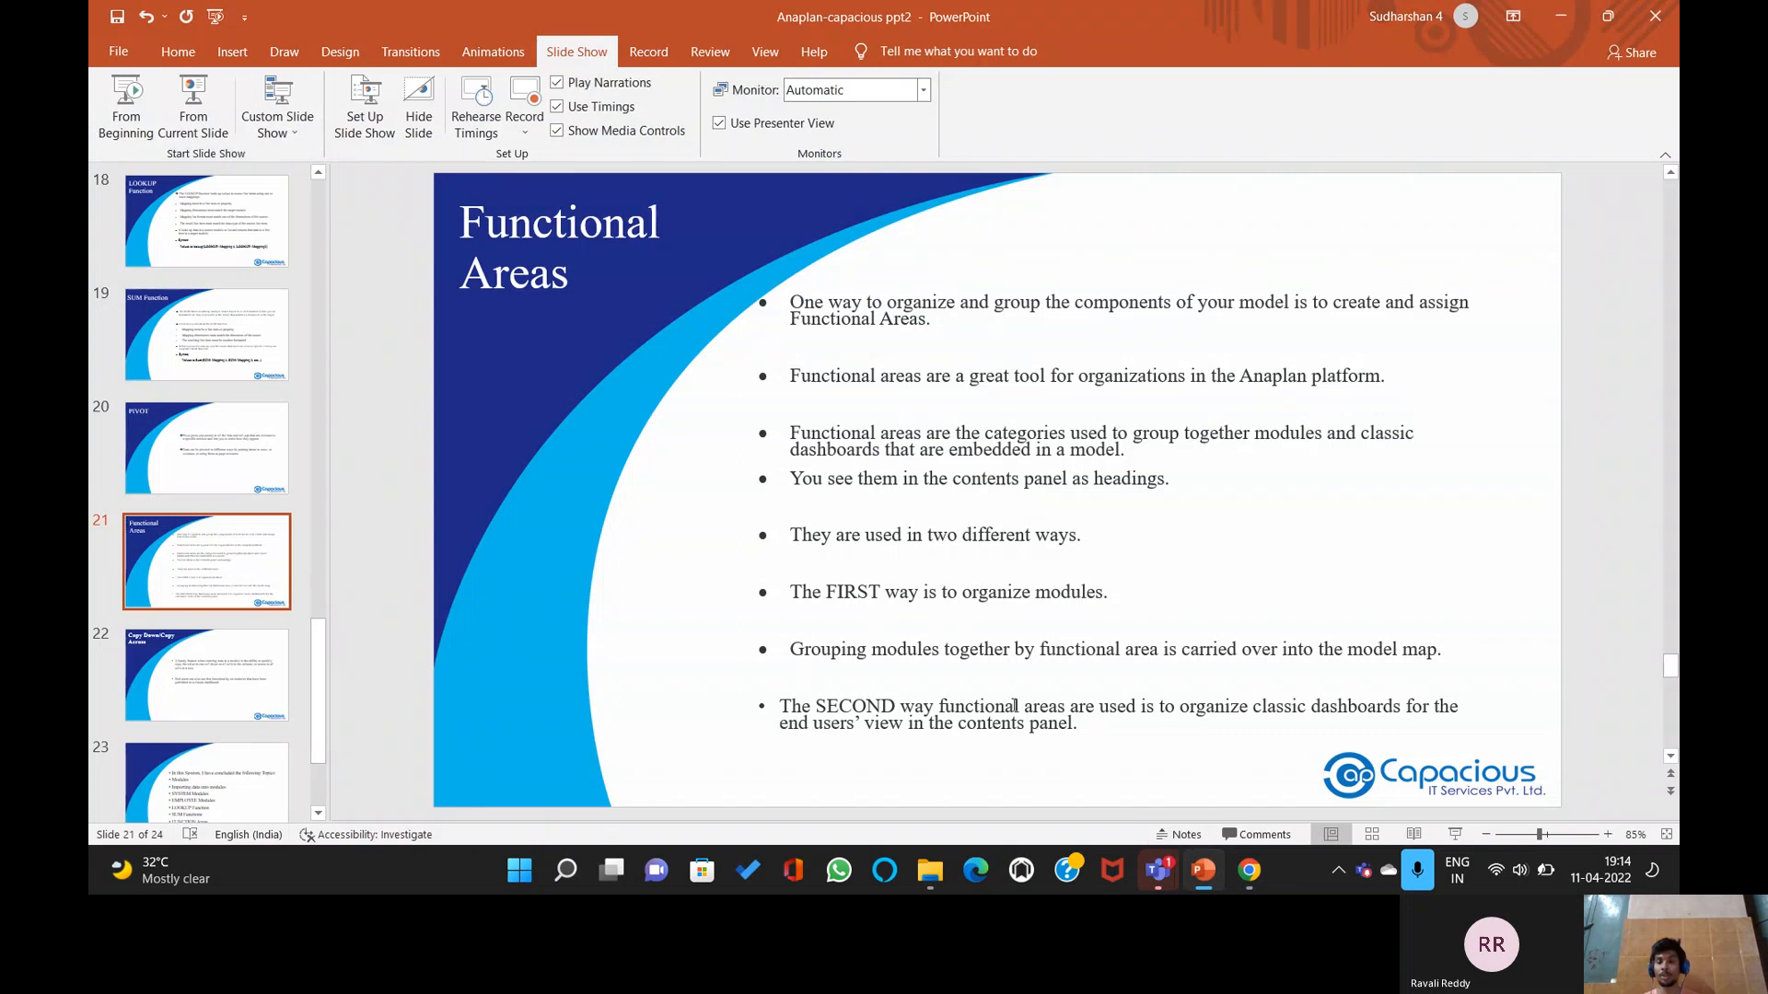
key("alt+Tab")
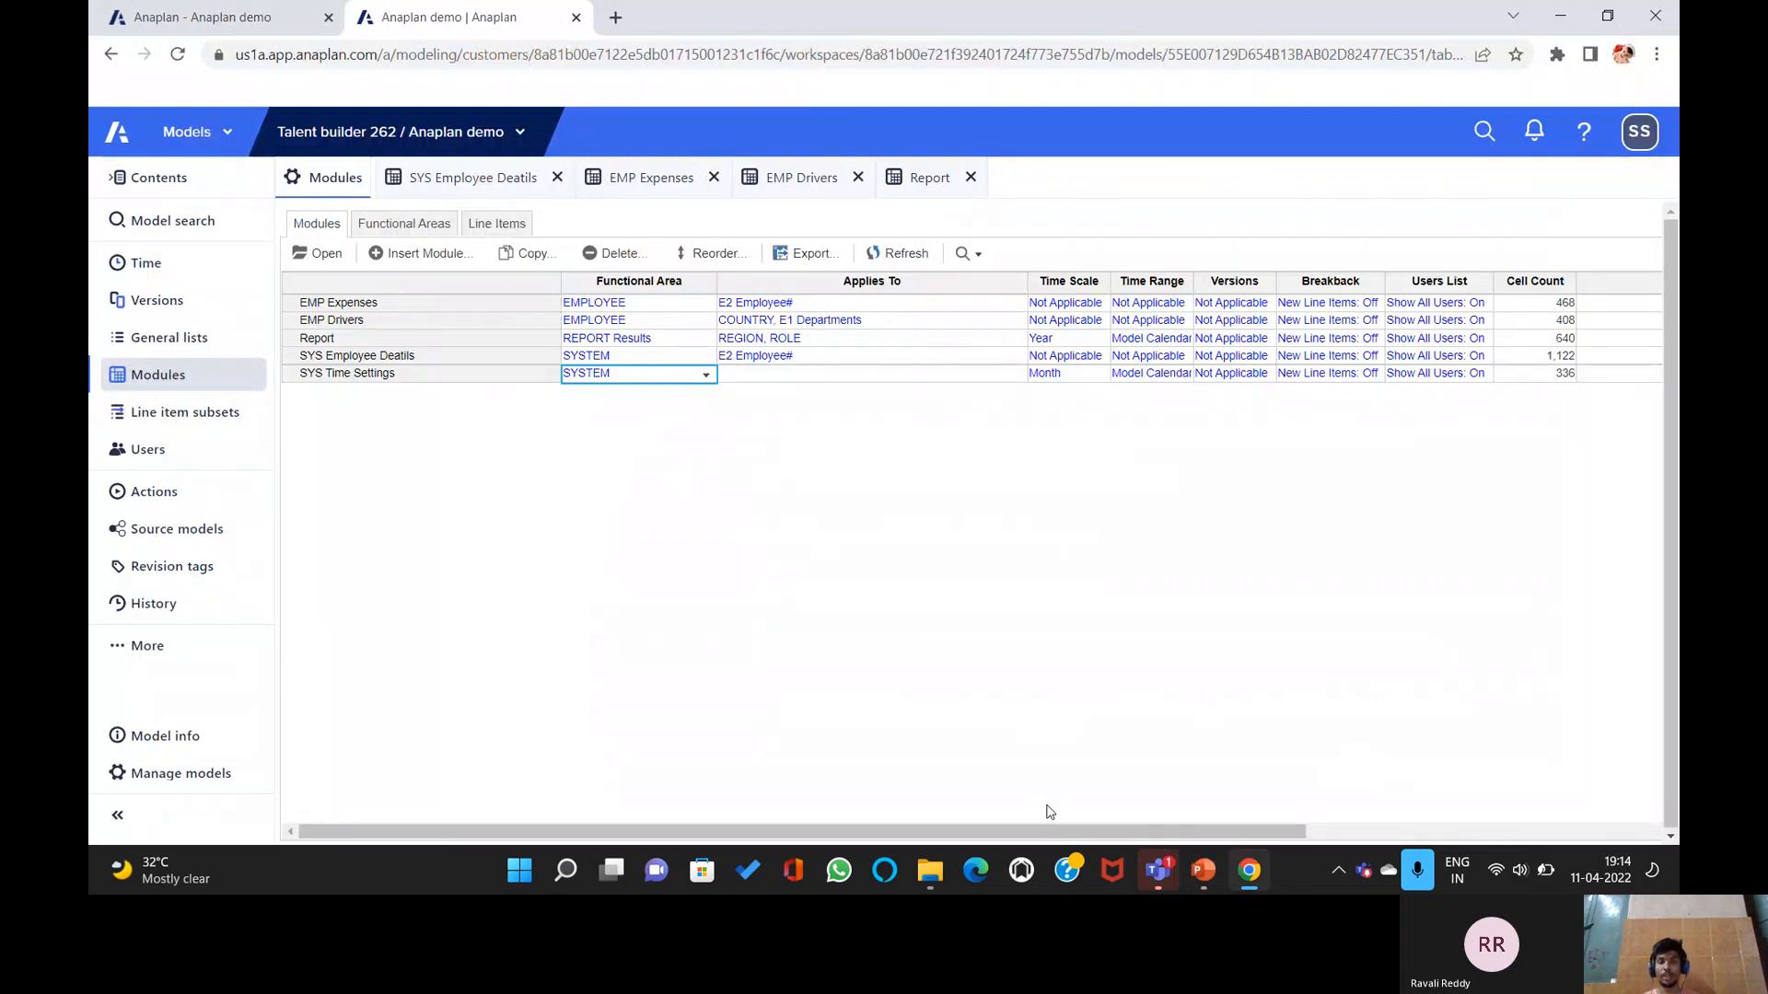
left_click(1247, 878)
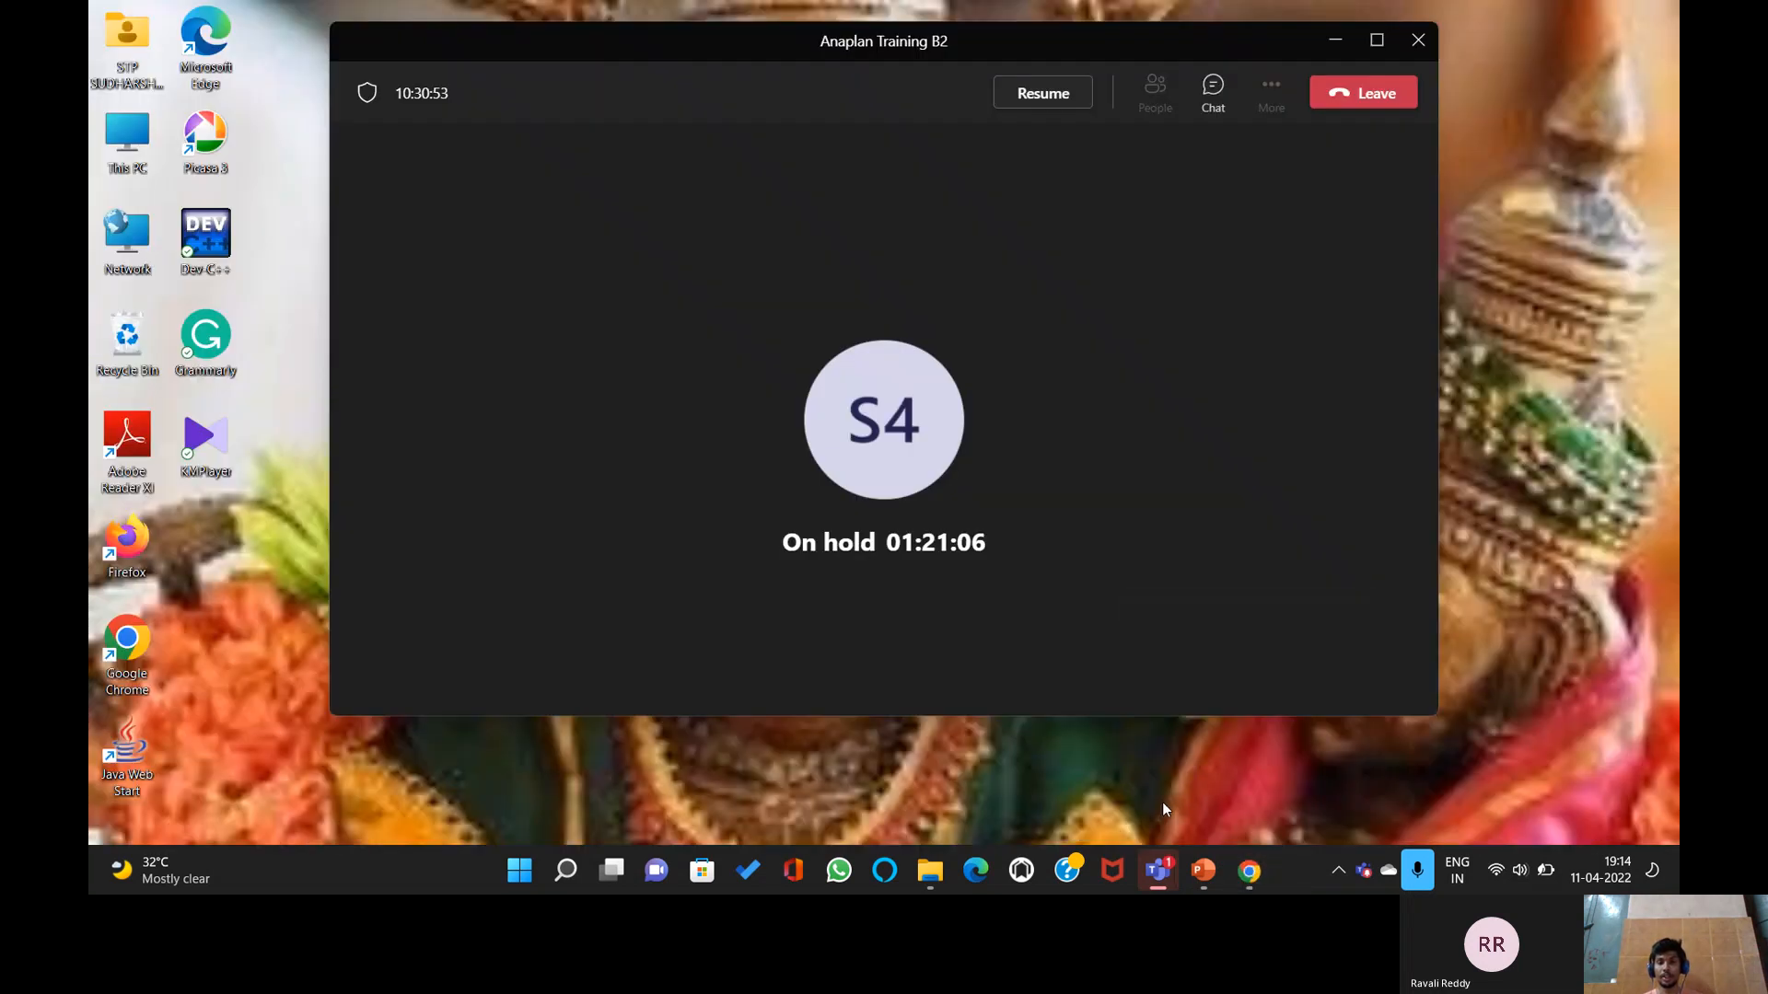
left_click(1214, 875)
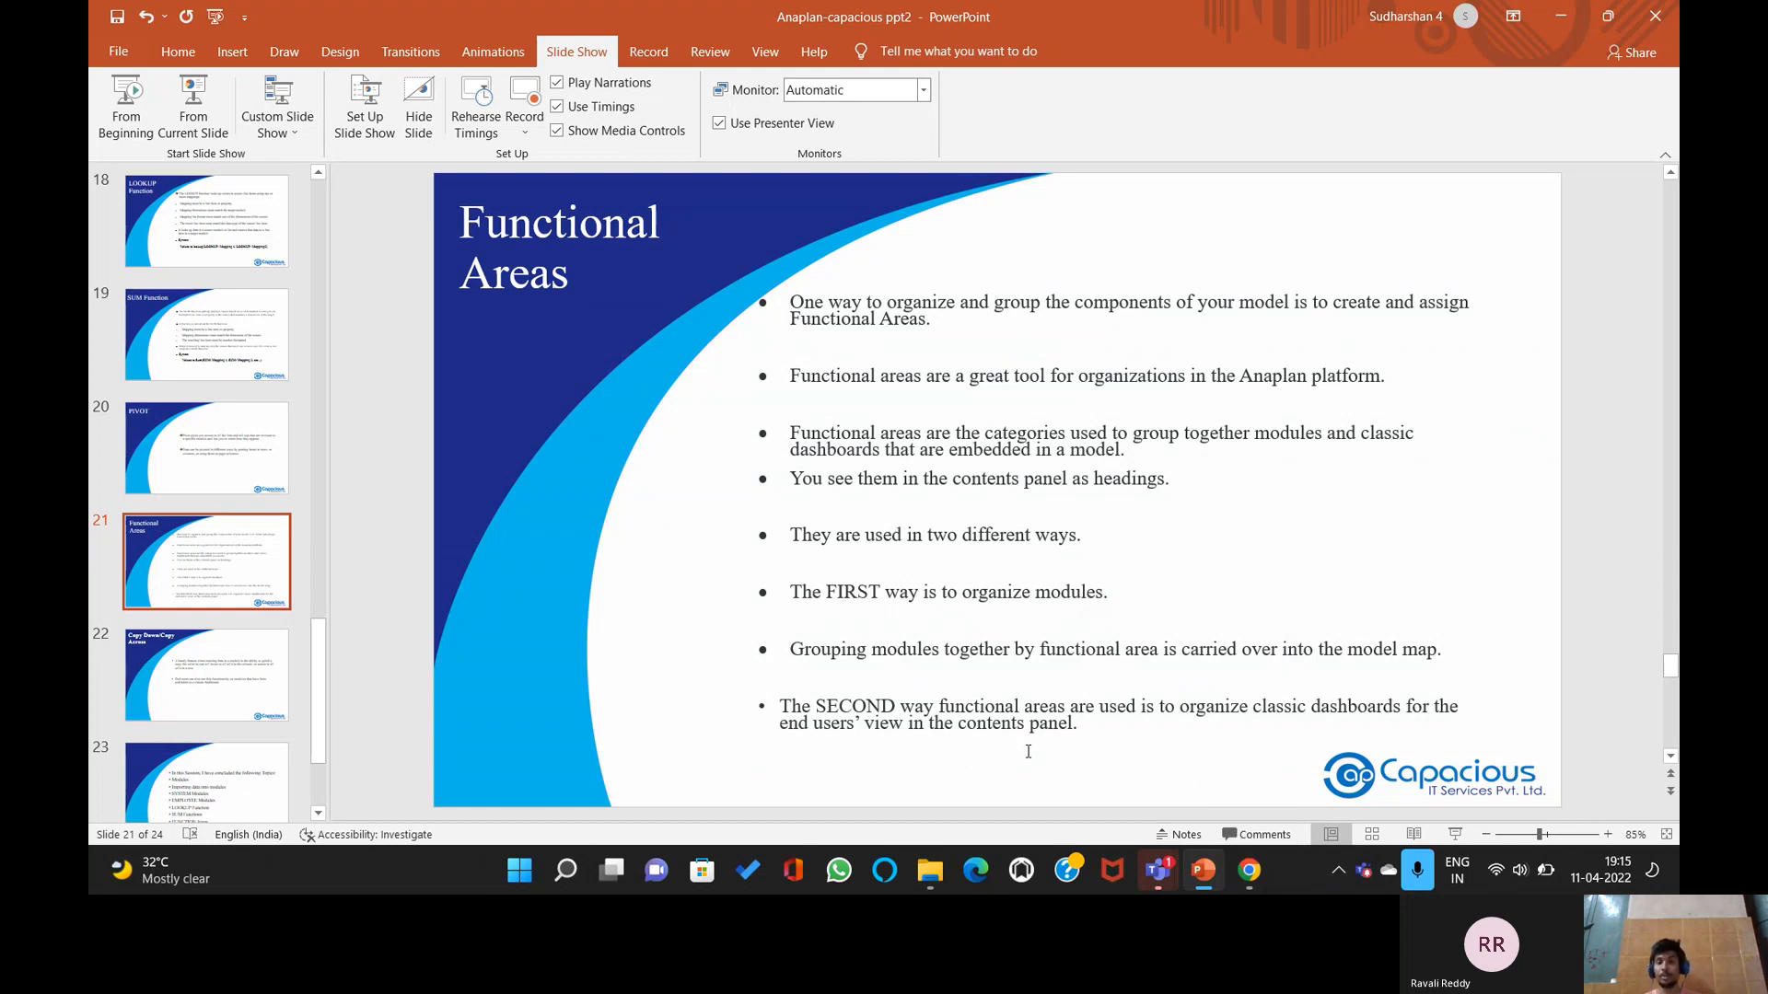
mouse_move(1243, 876)
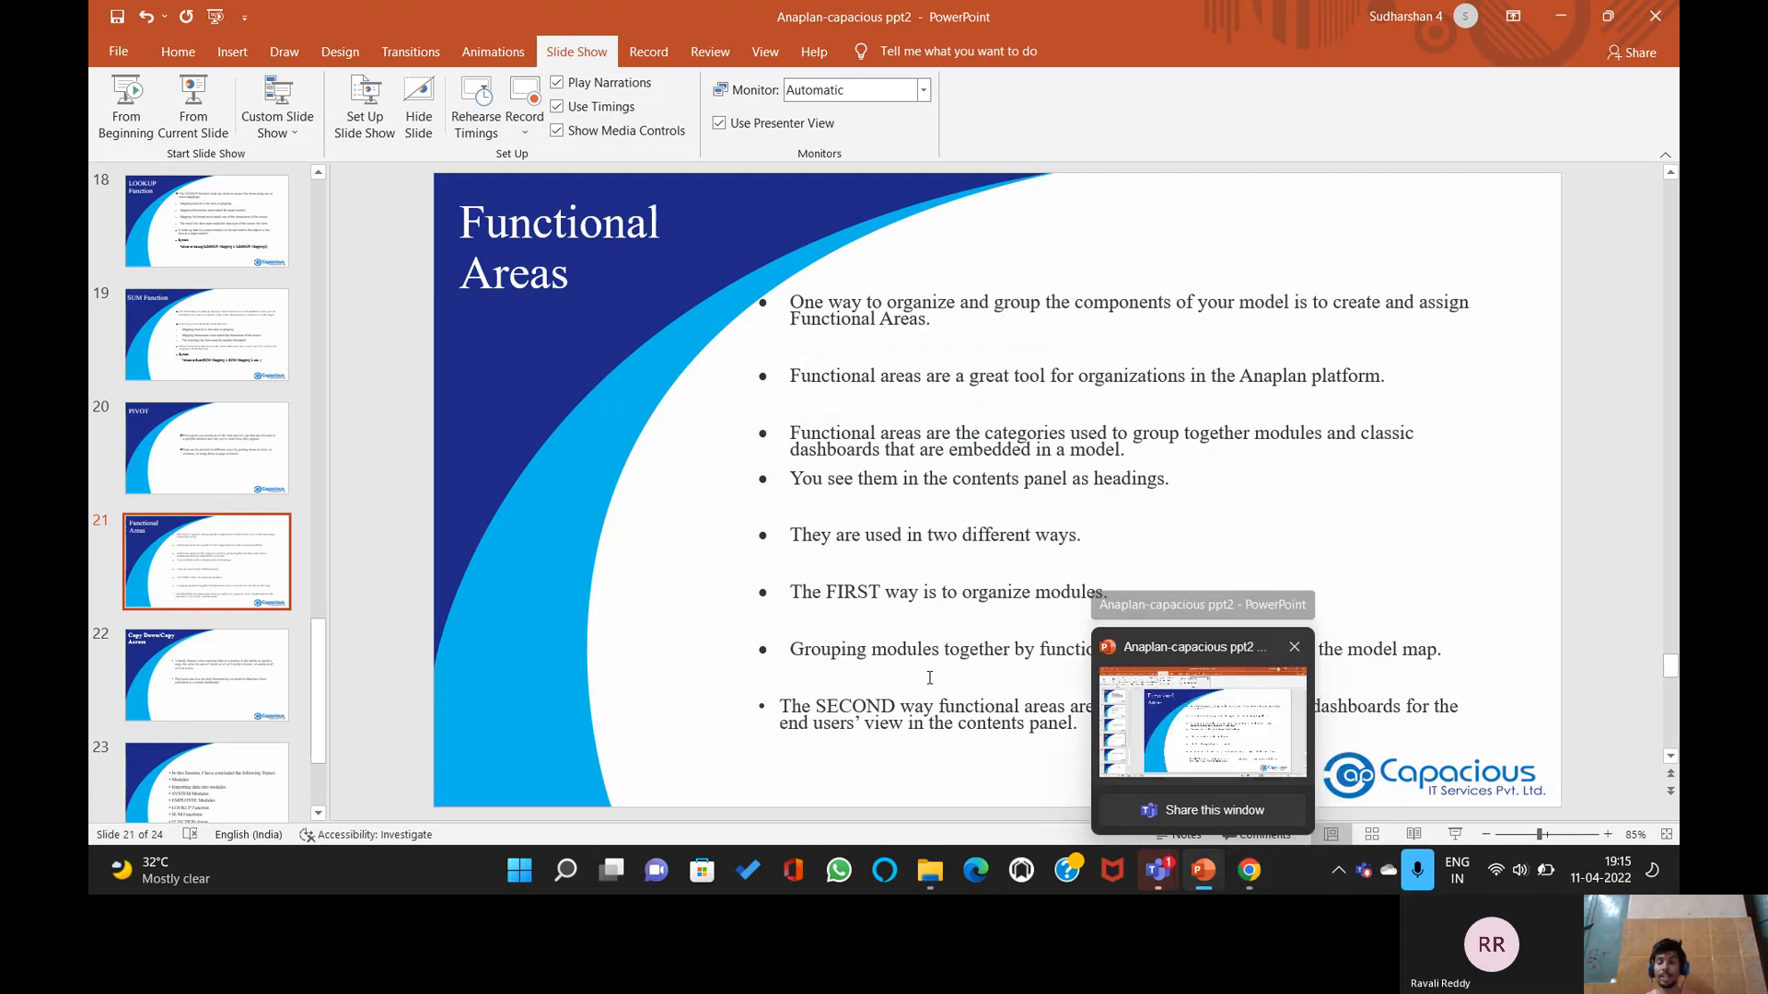
left_click(1209, 873)
left_click(1207, 873)
left_click(1249, 872)
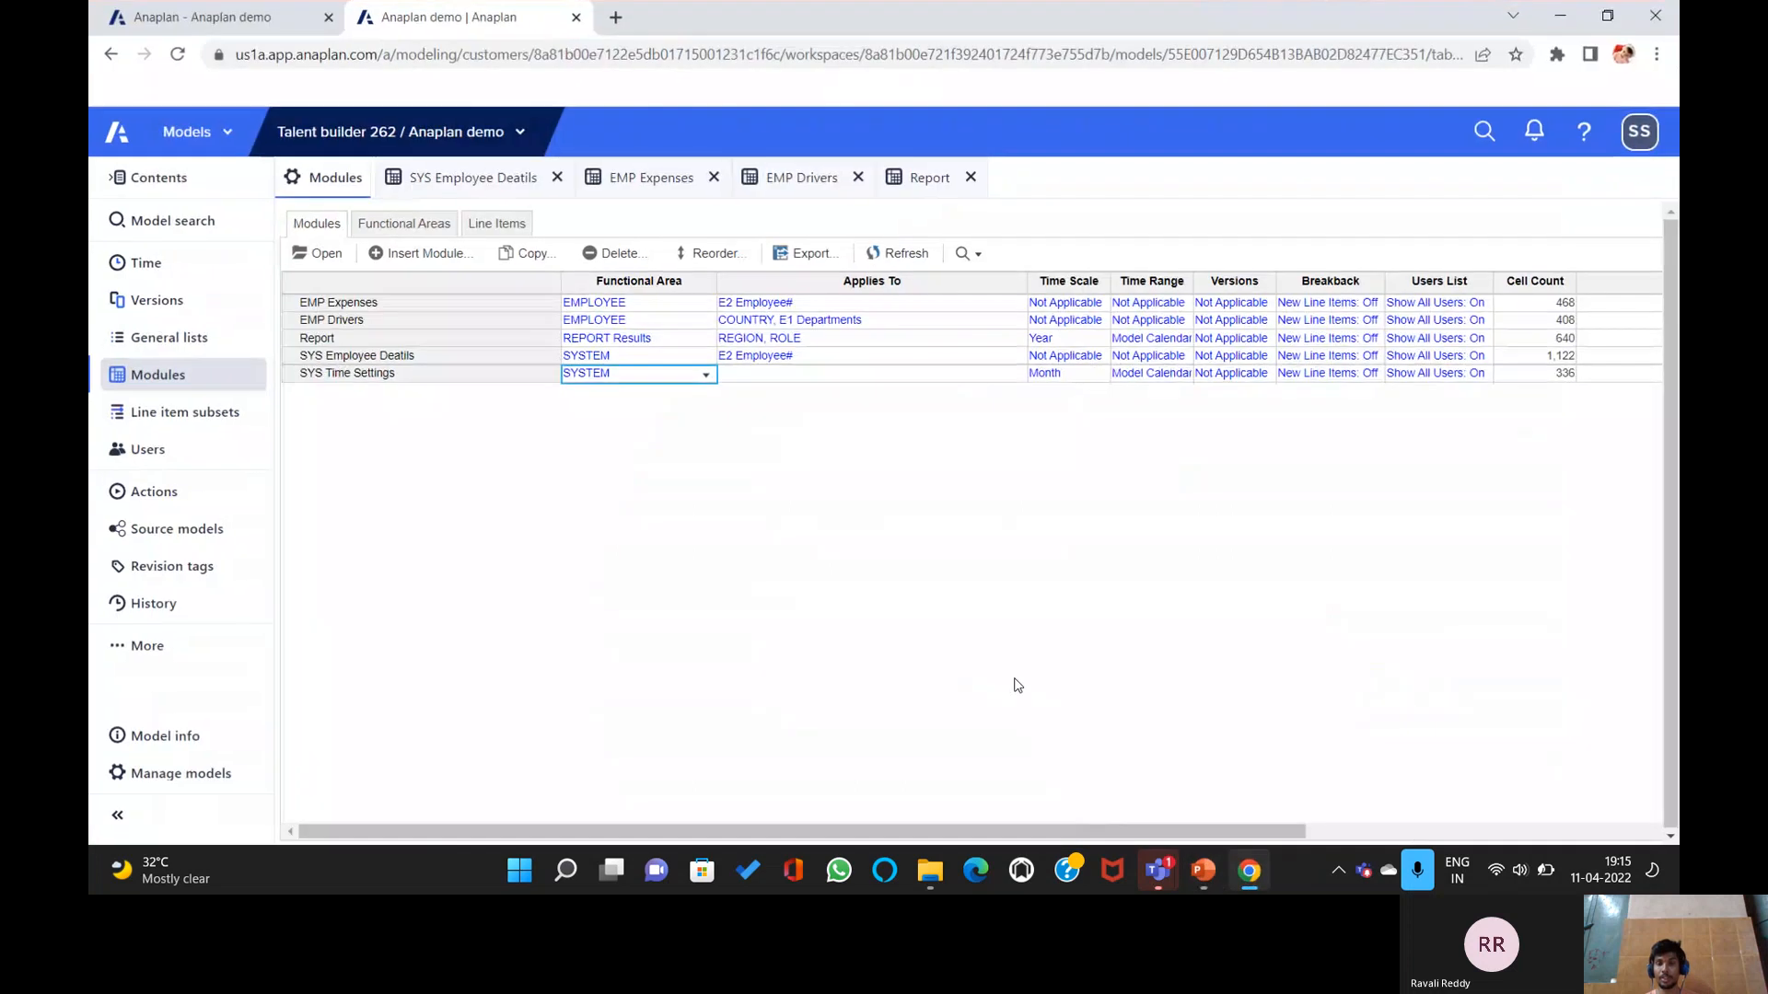
left_click(1199, 873)
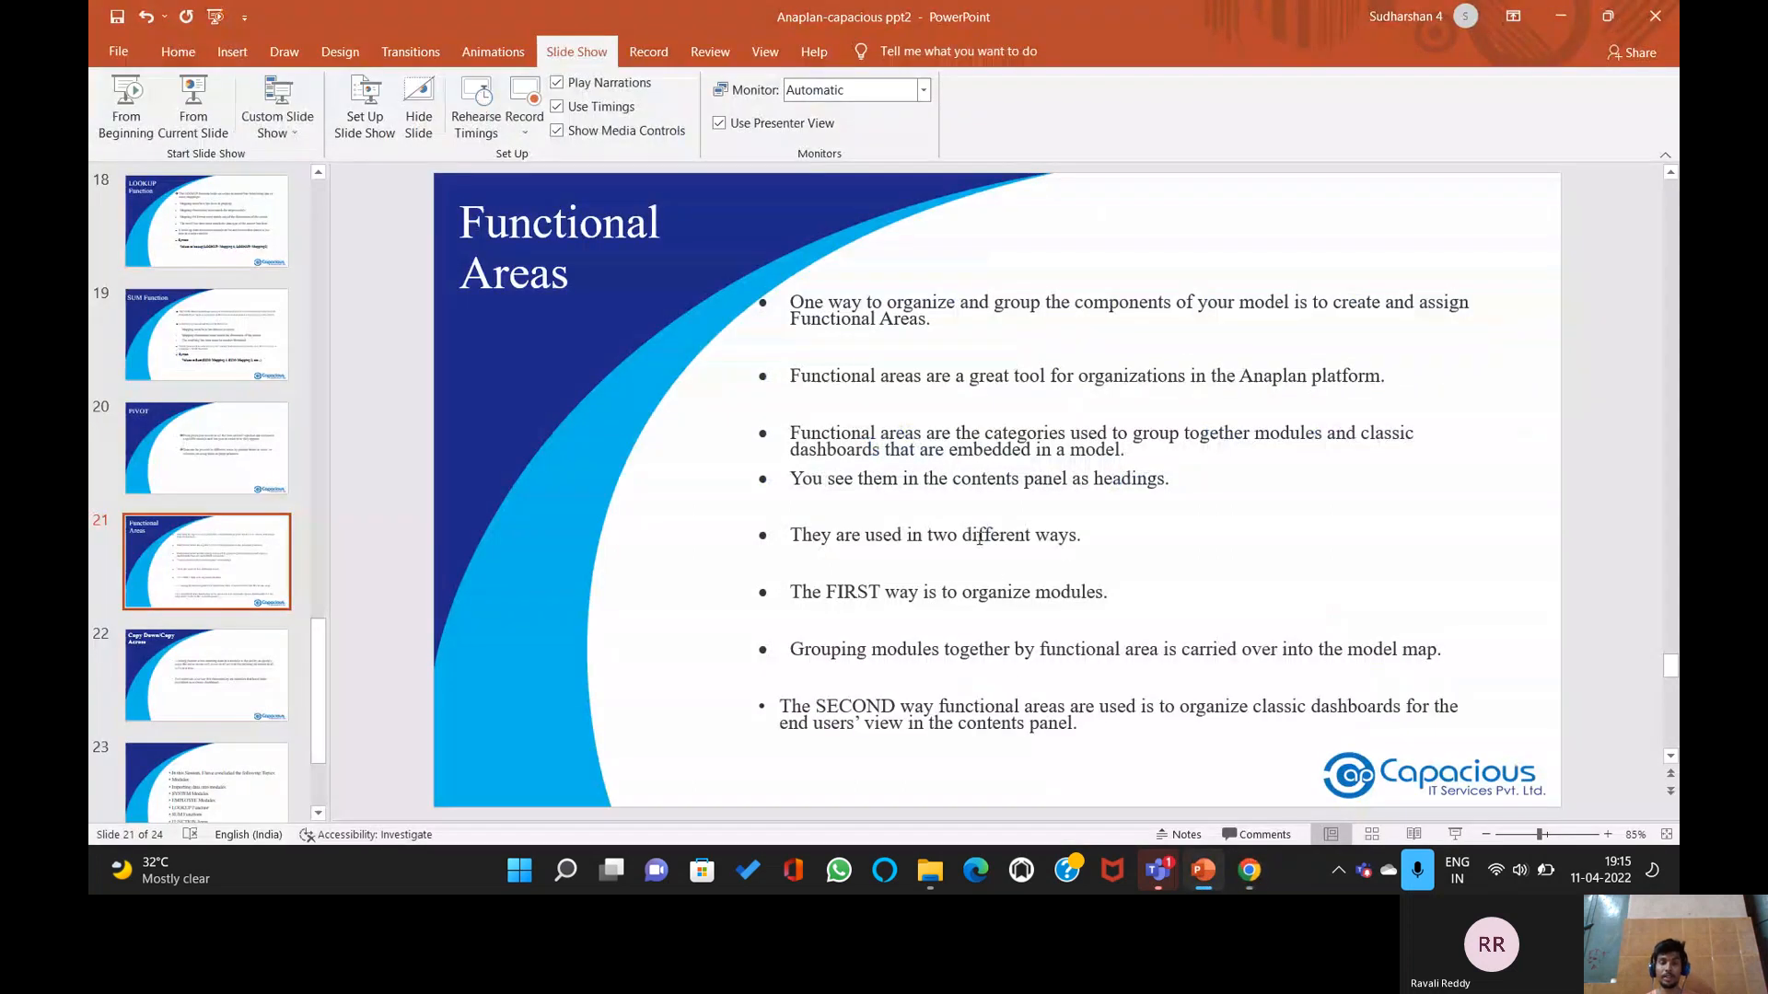
Advance to the Copy Down/Copy Across slide, then return to Anaplan and open the New Module dialog.
scroll(930, 384, "down", 1)
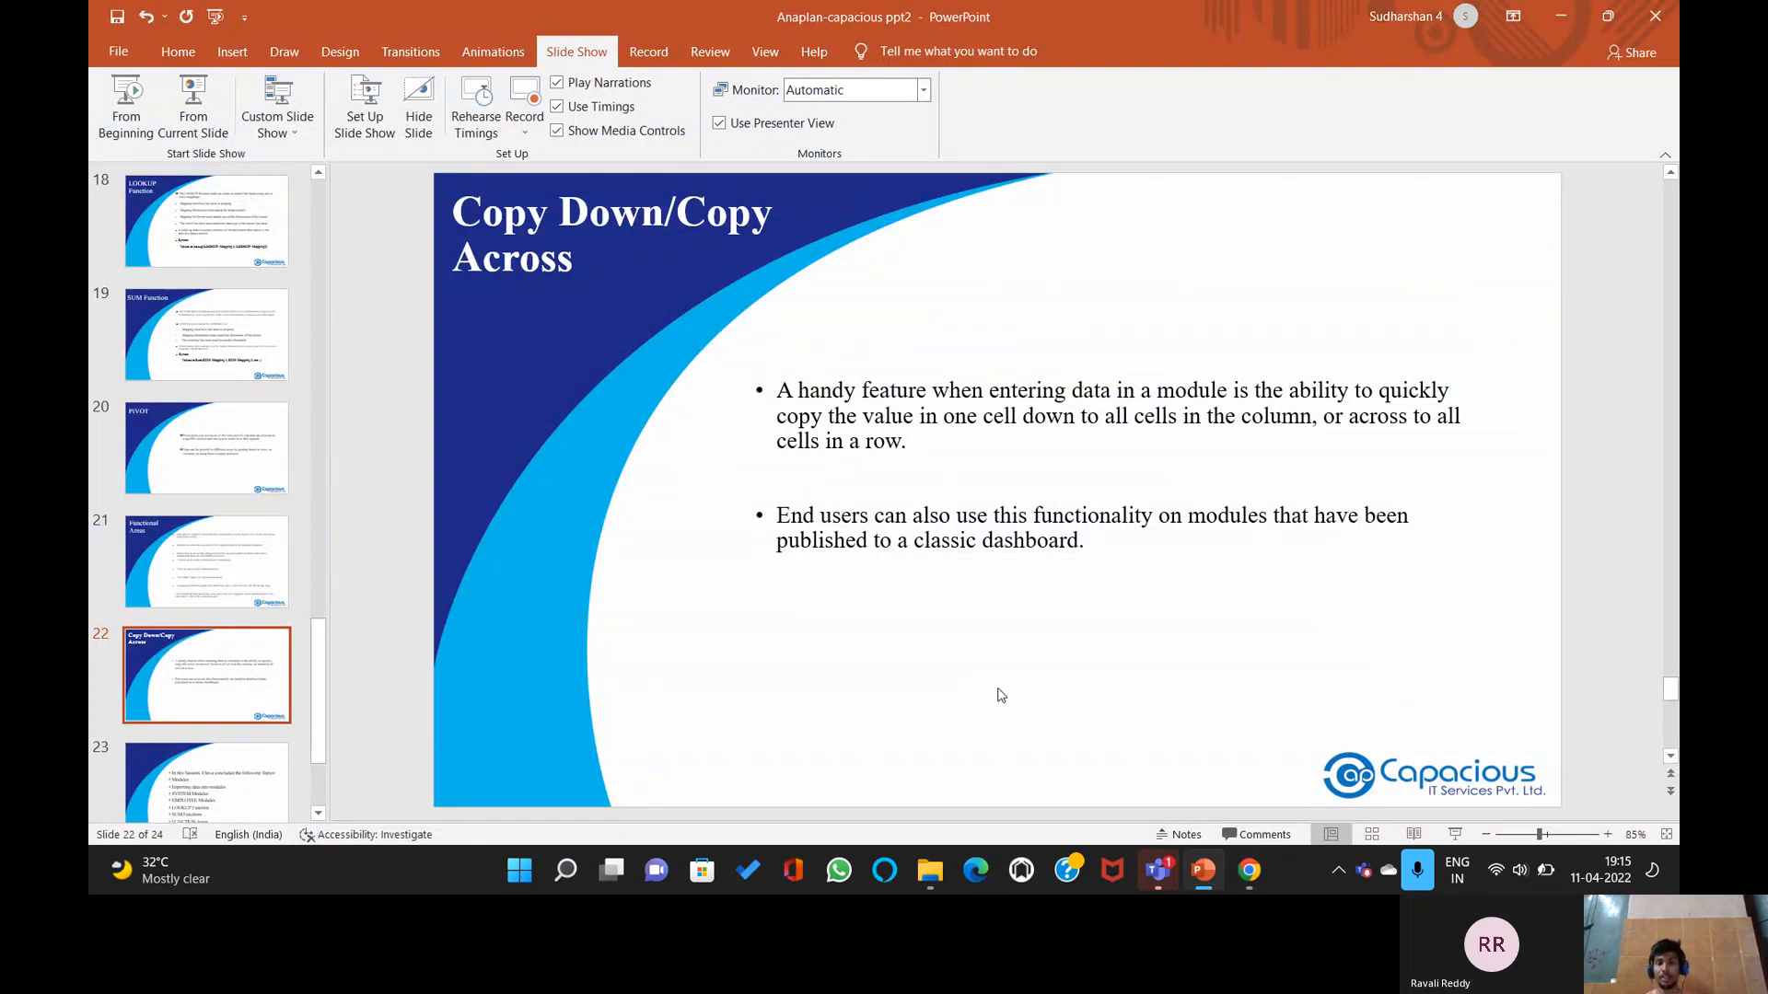
left_click(1202, 874)
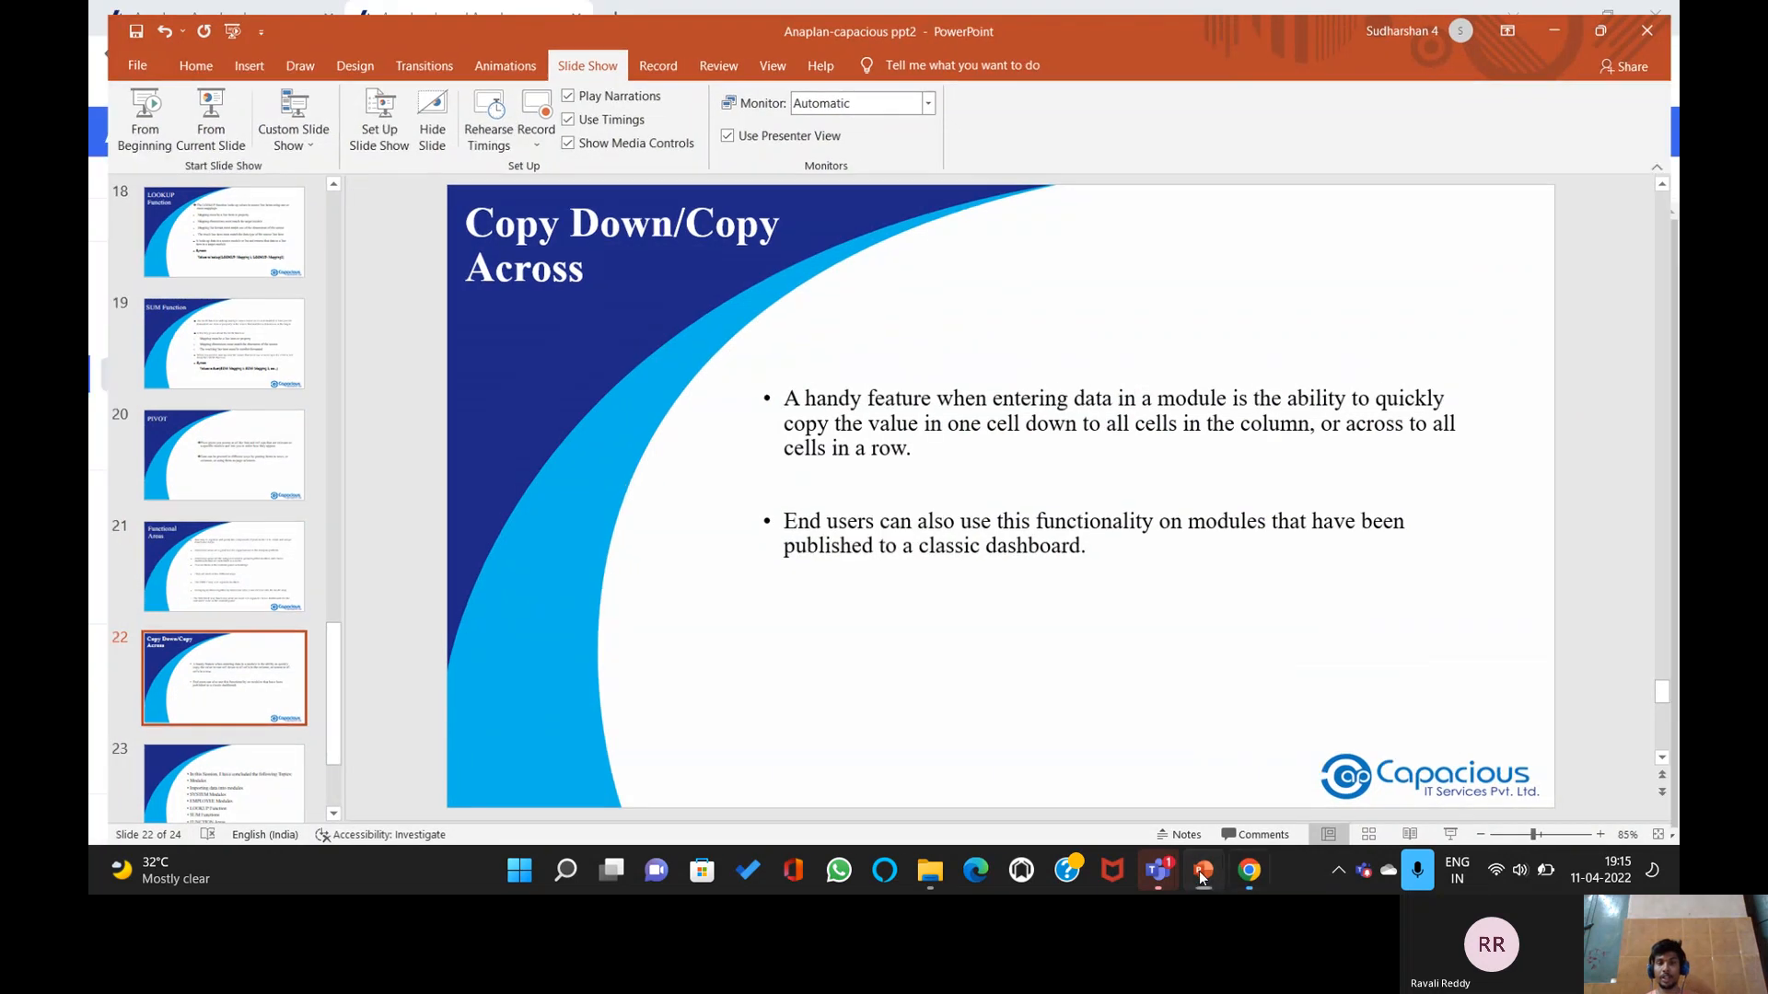
left_click(407, 254)
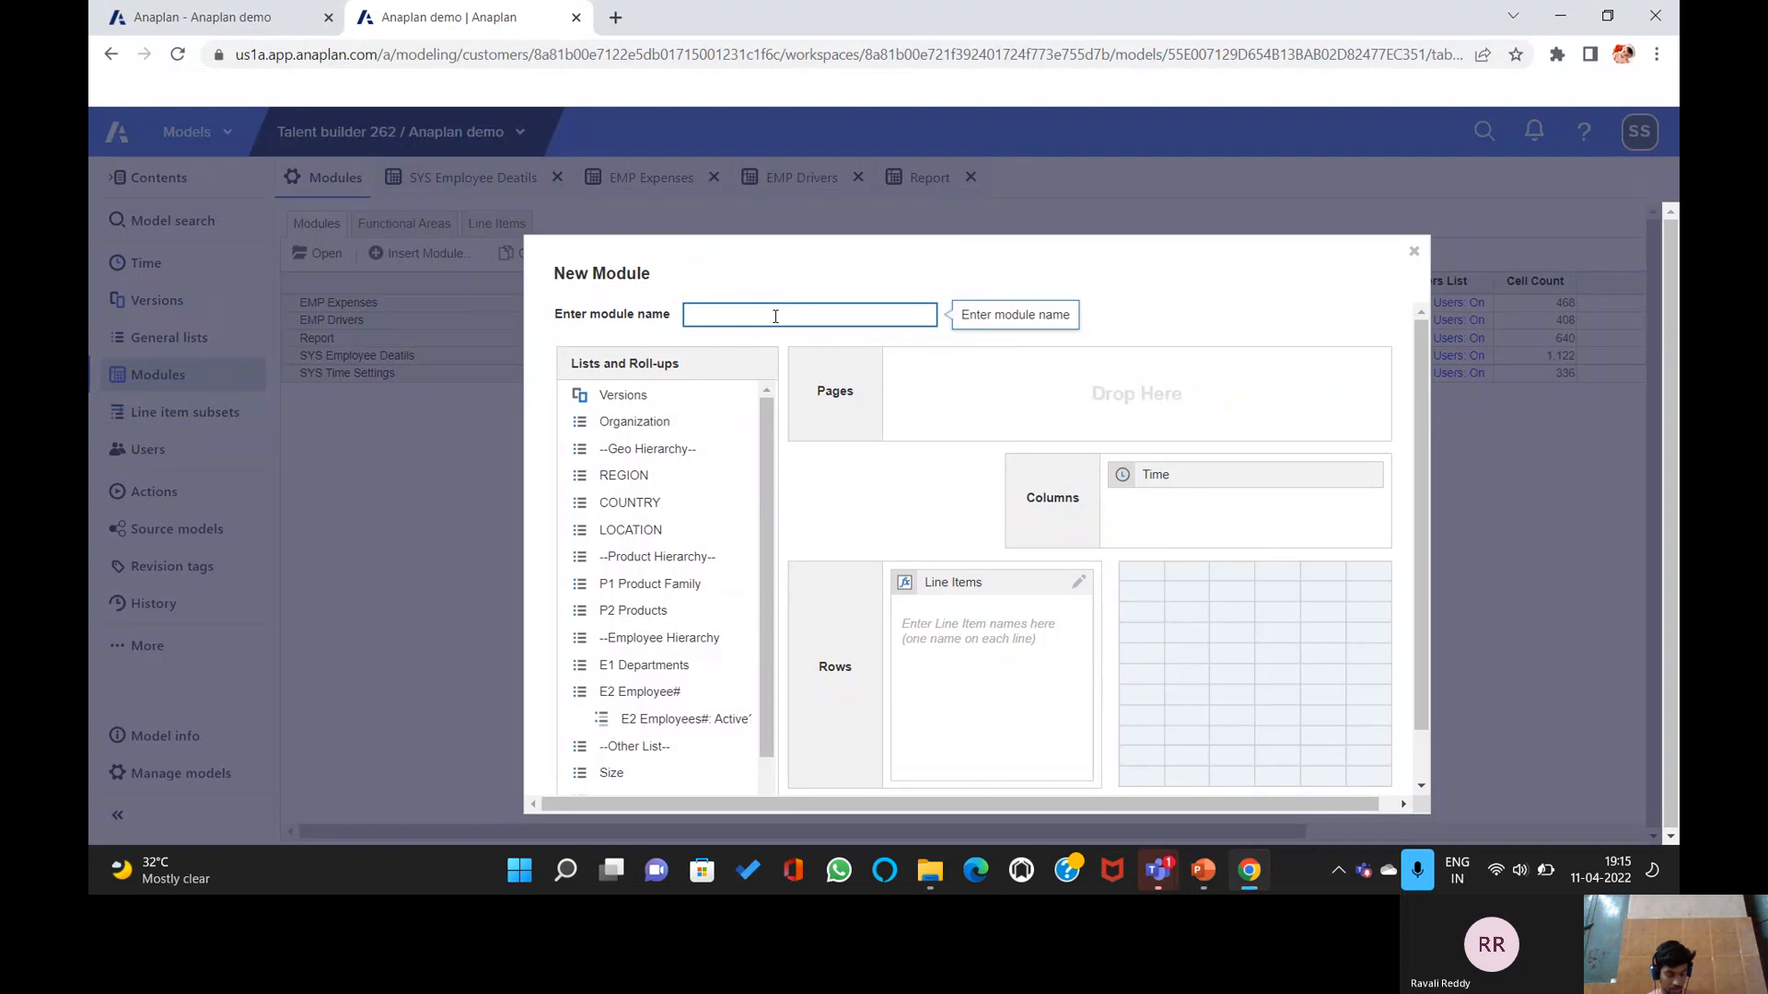
Create the module 'COPY ACROSS/ COPY DOWN' with line items Sales and FORECAST.
type("COPY ACROSS/ COPY DOWN")
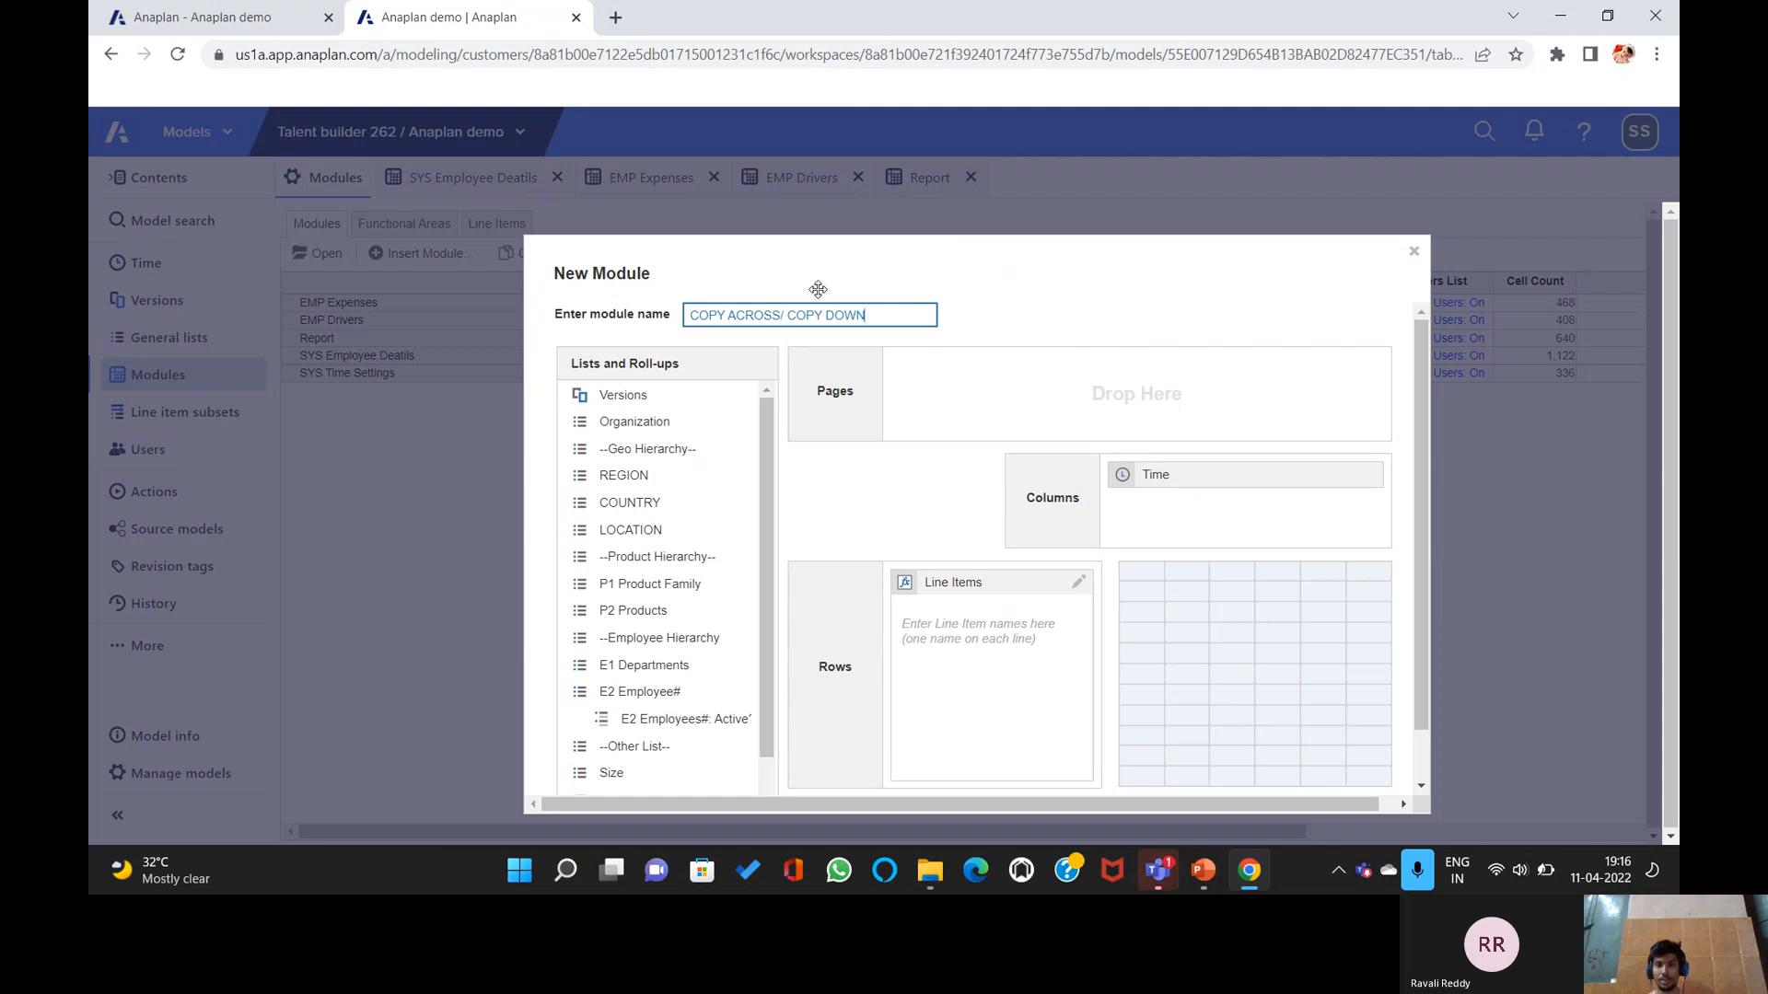
scroll(1055, 555, "down", 2)
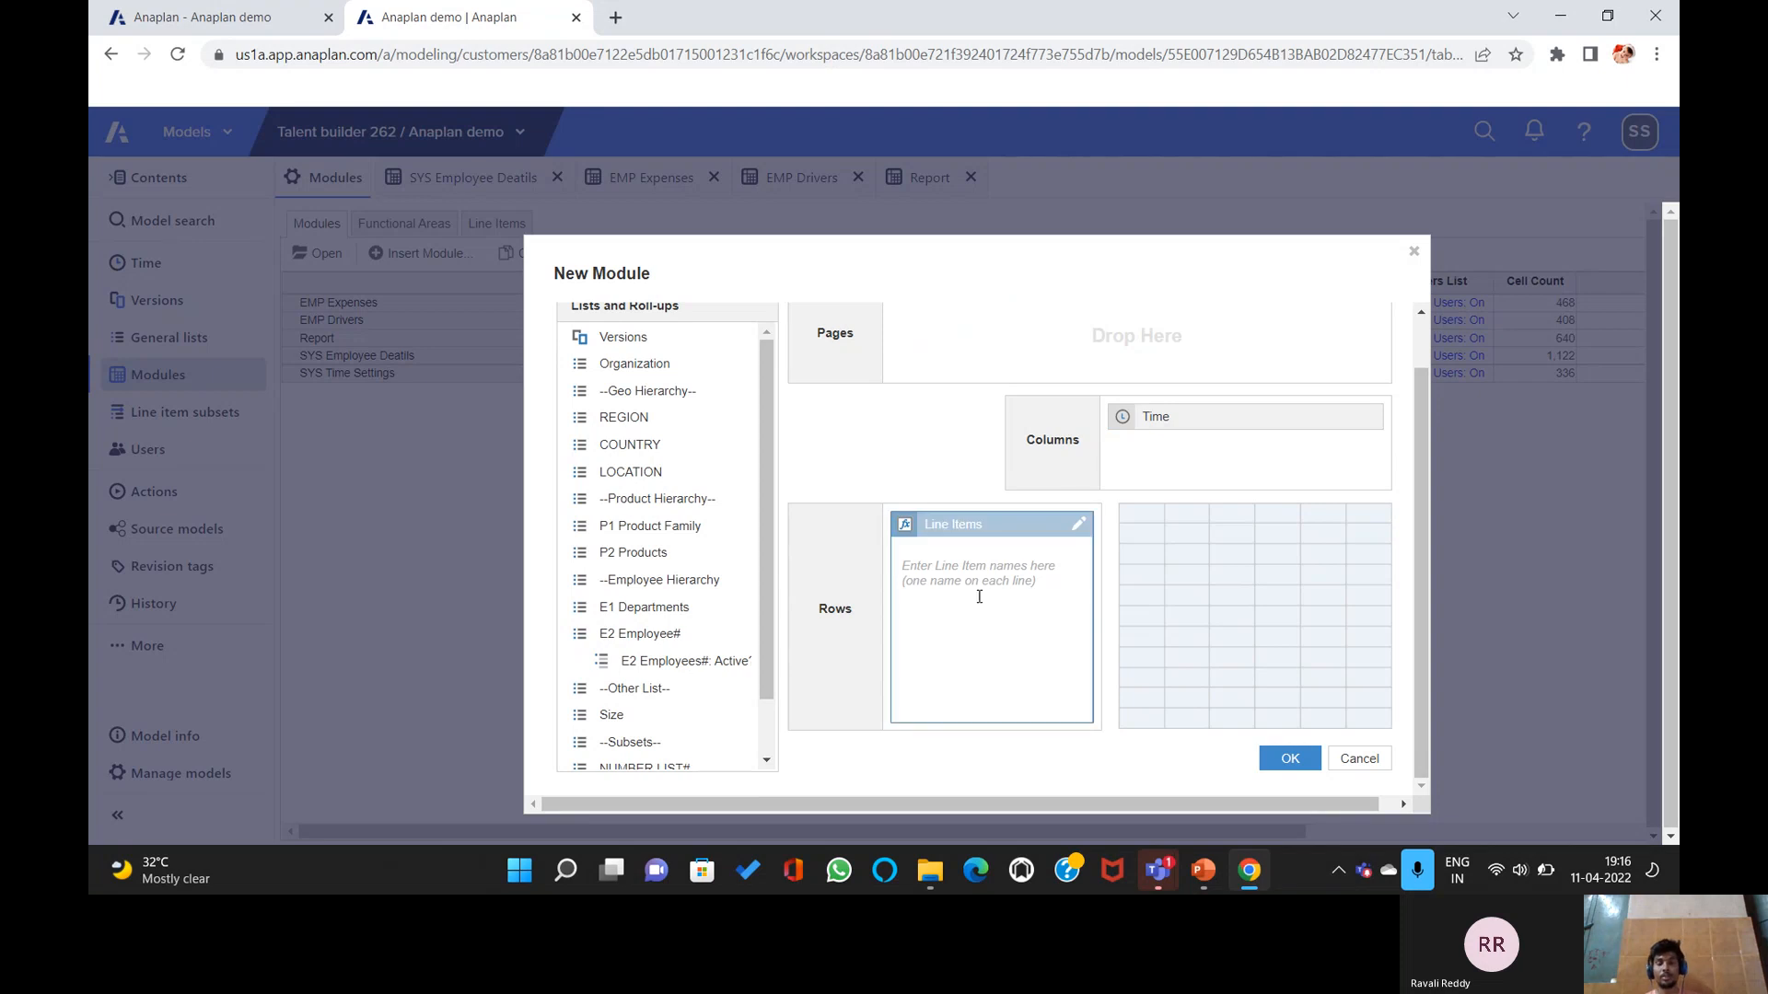
left_click(1005, 561)
type("Sales ")
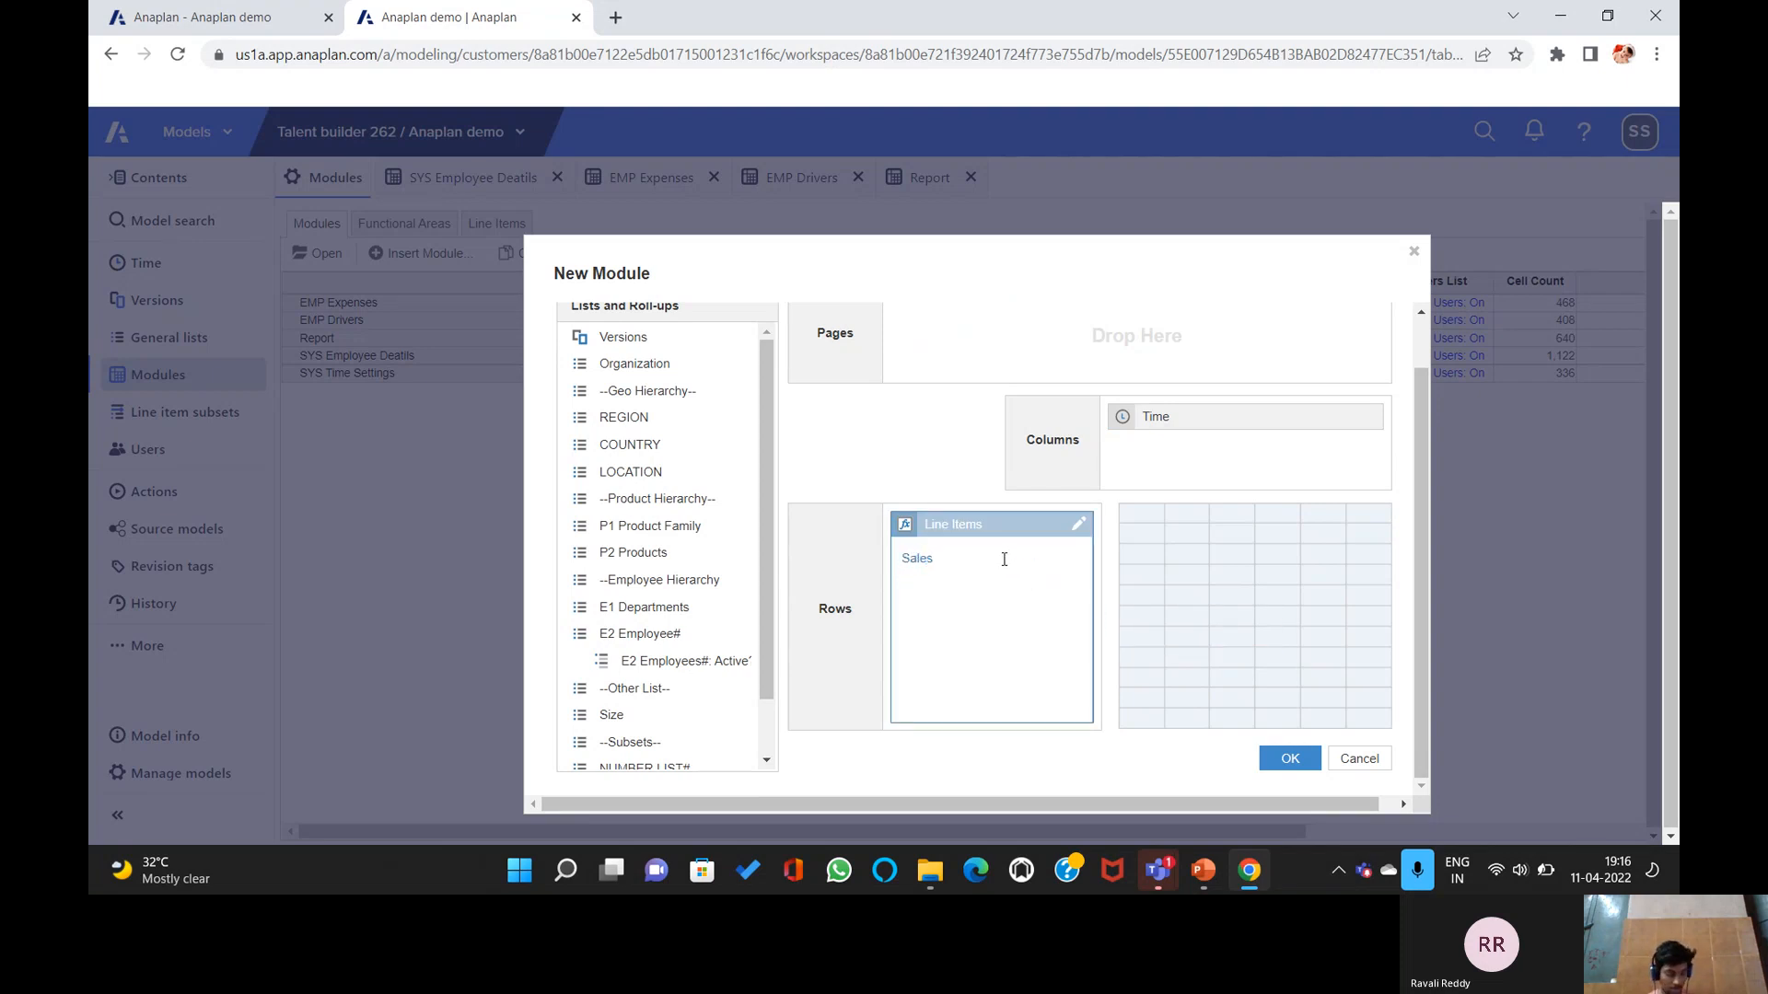
type("FORECAST")
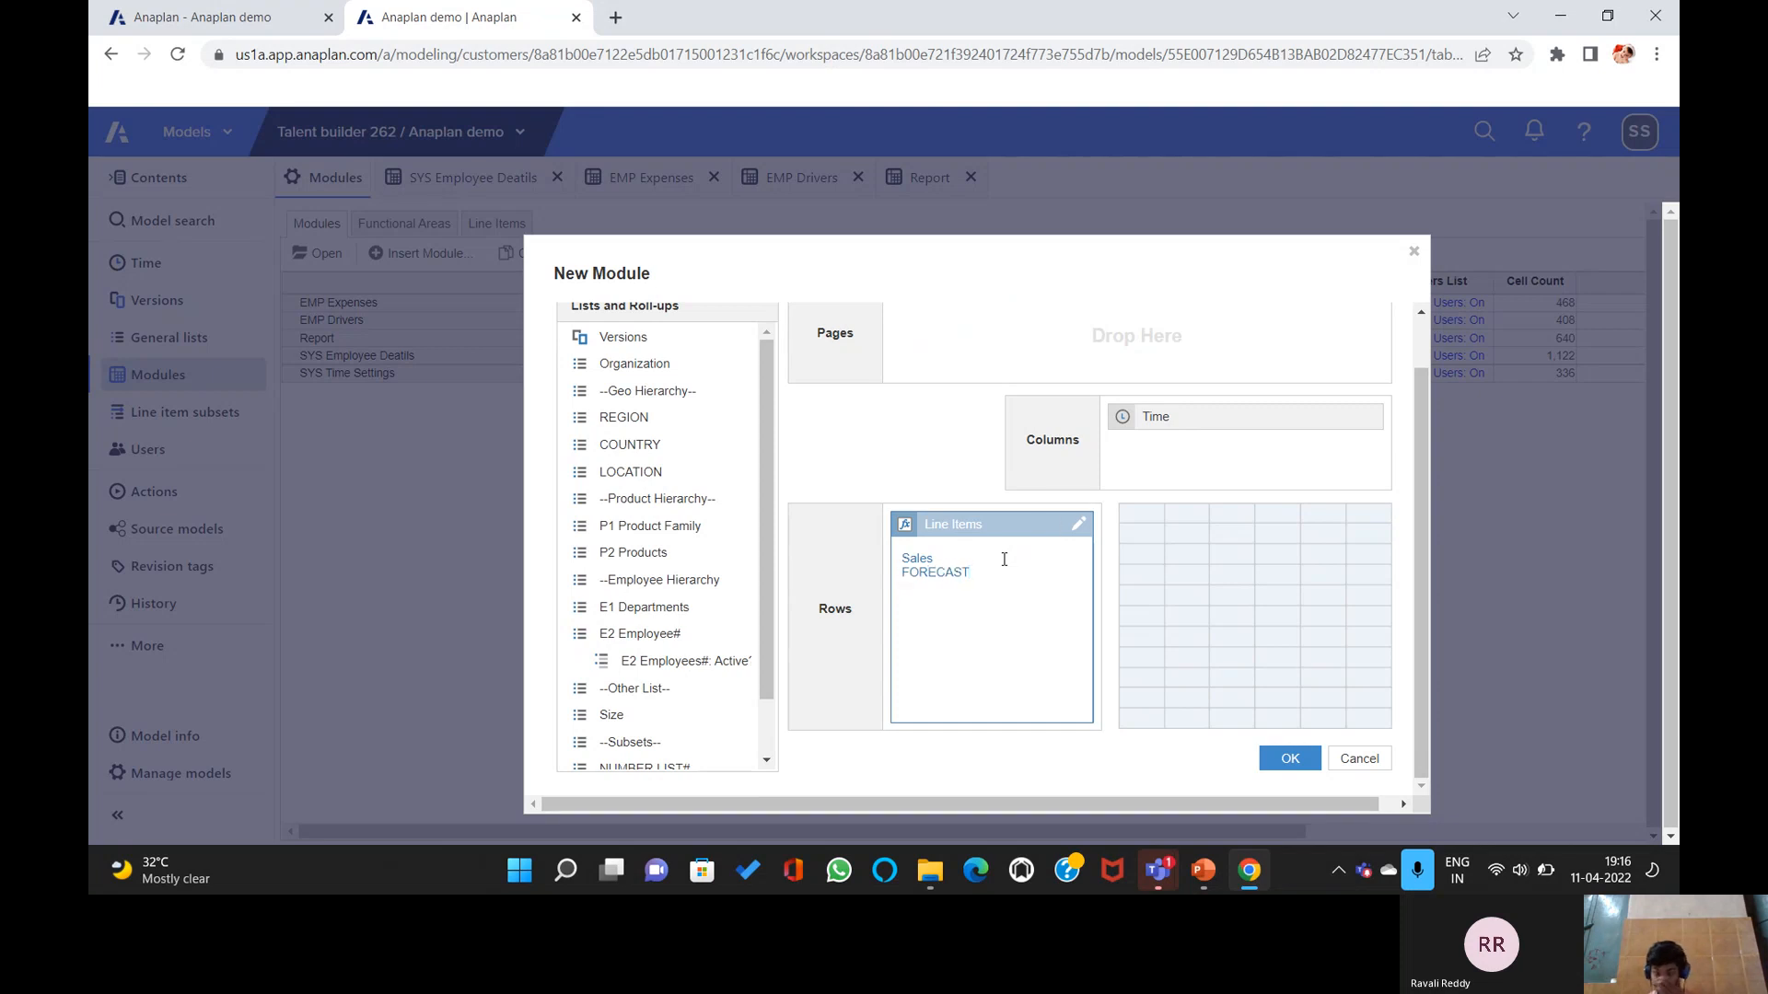
left_click(1290, 756)
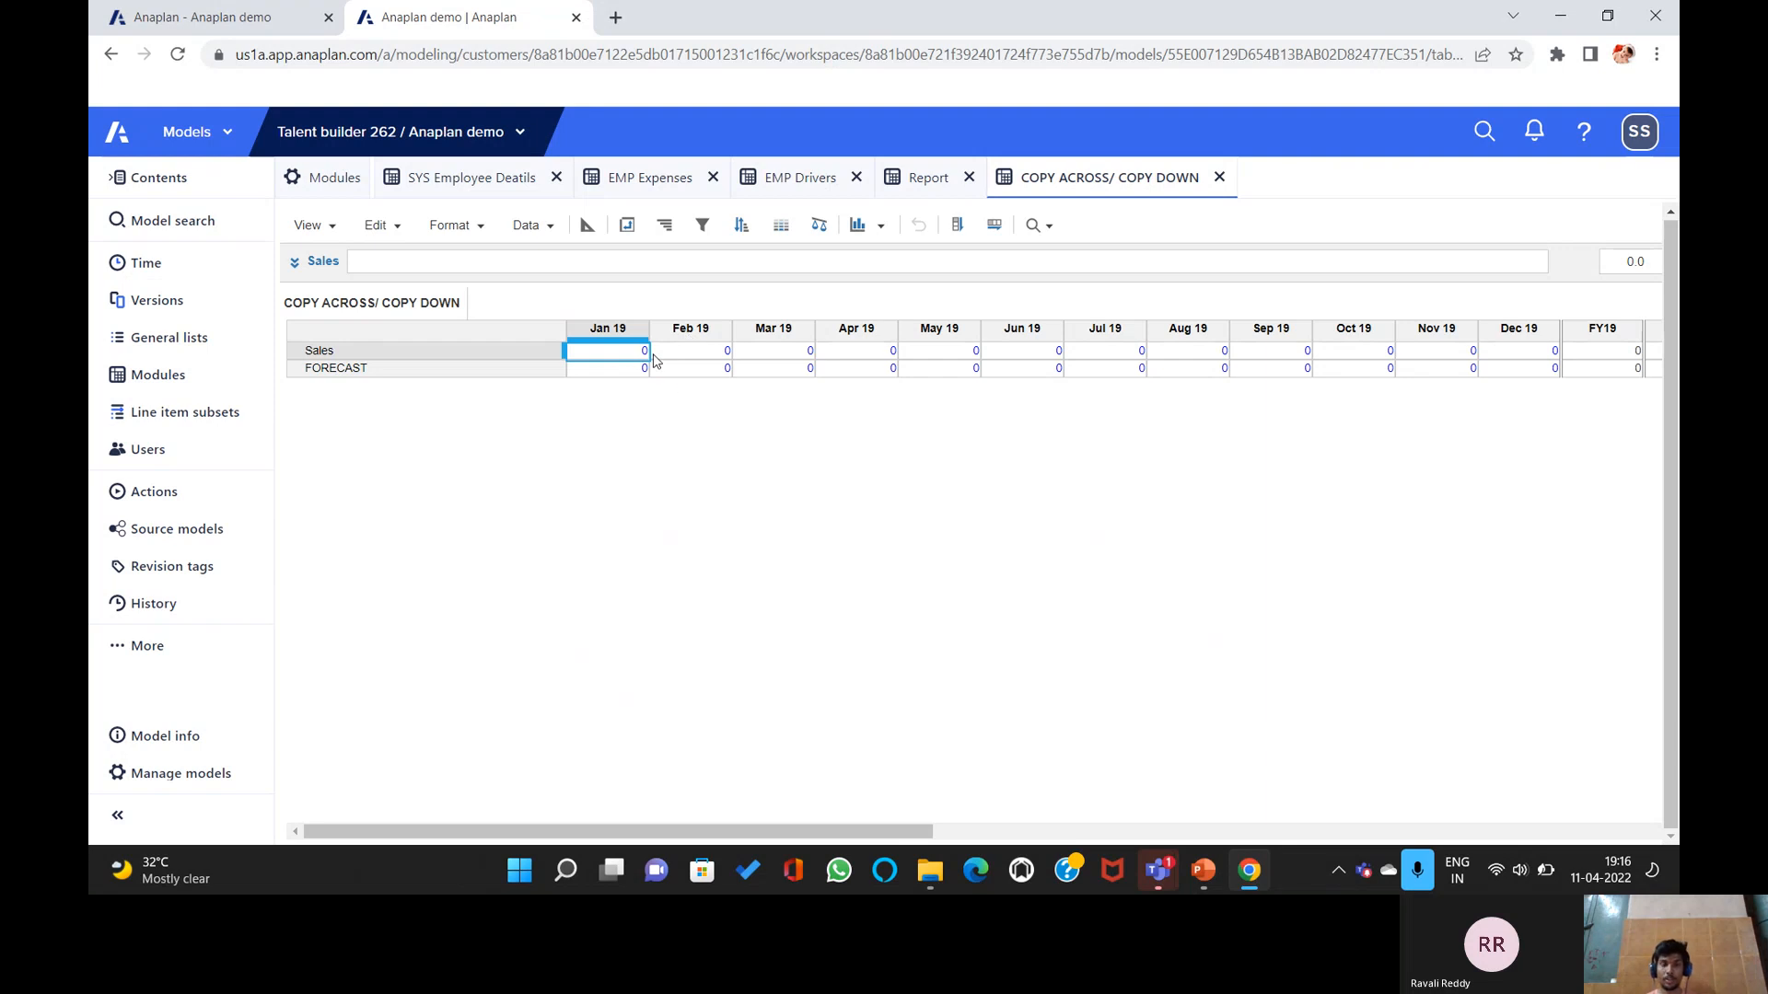
Enter 100 in the Jan 19 Sales cell and copy it across all months, giving 1,200 for FY19.
type("100")
left_click(710, 467)
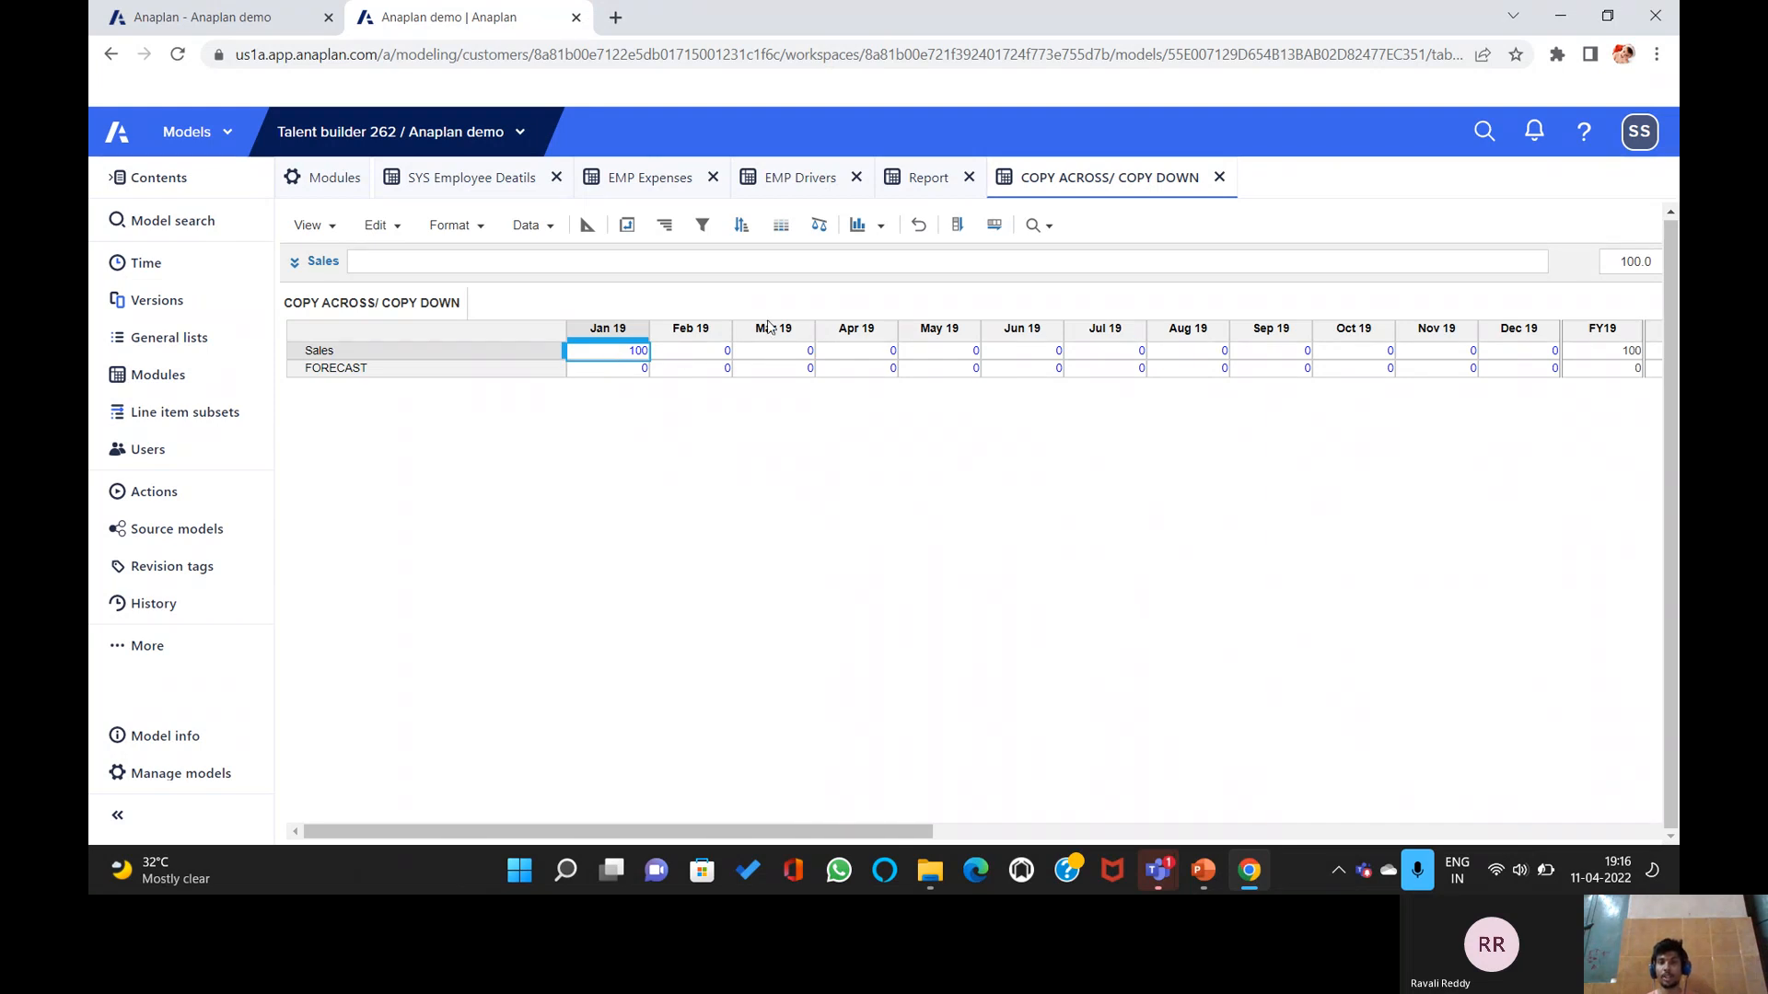
left_click(994, 227)
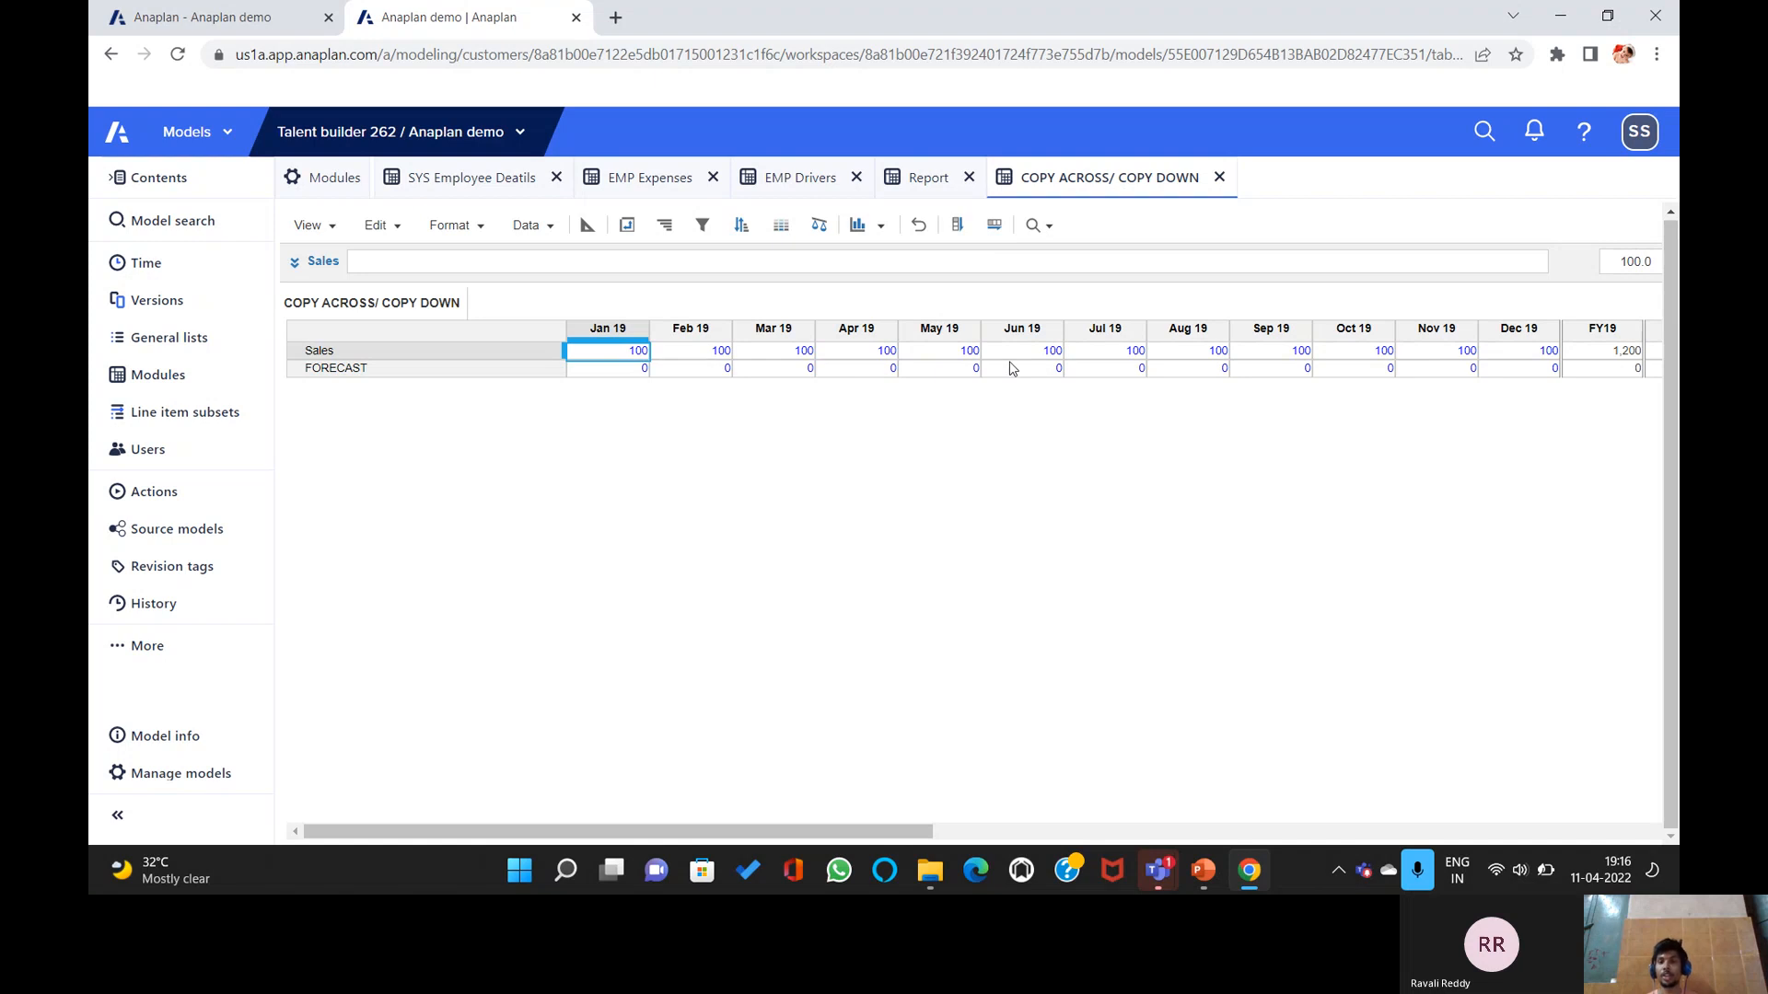
left_click_drag(849, 835, 683, 836)
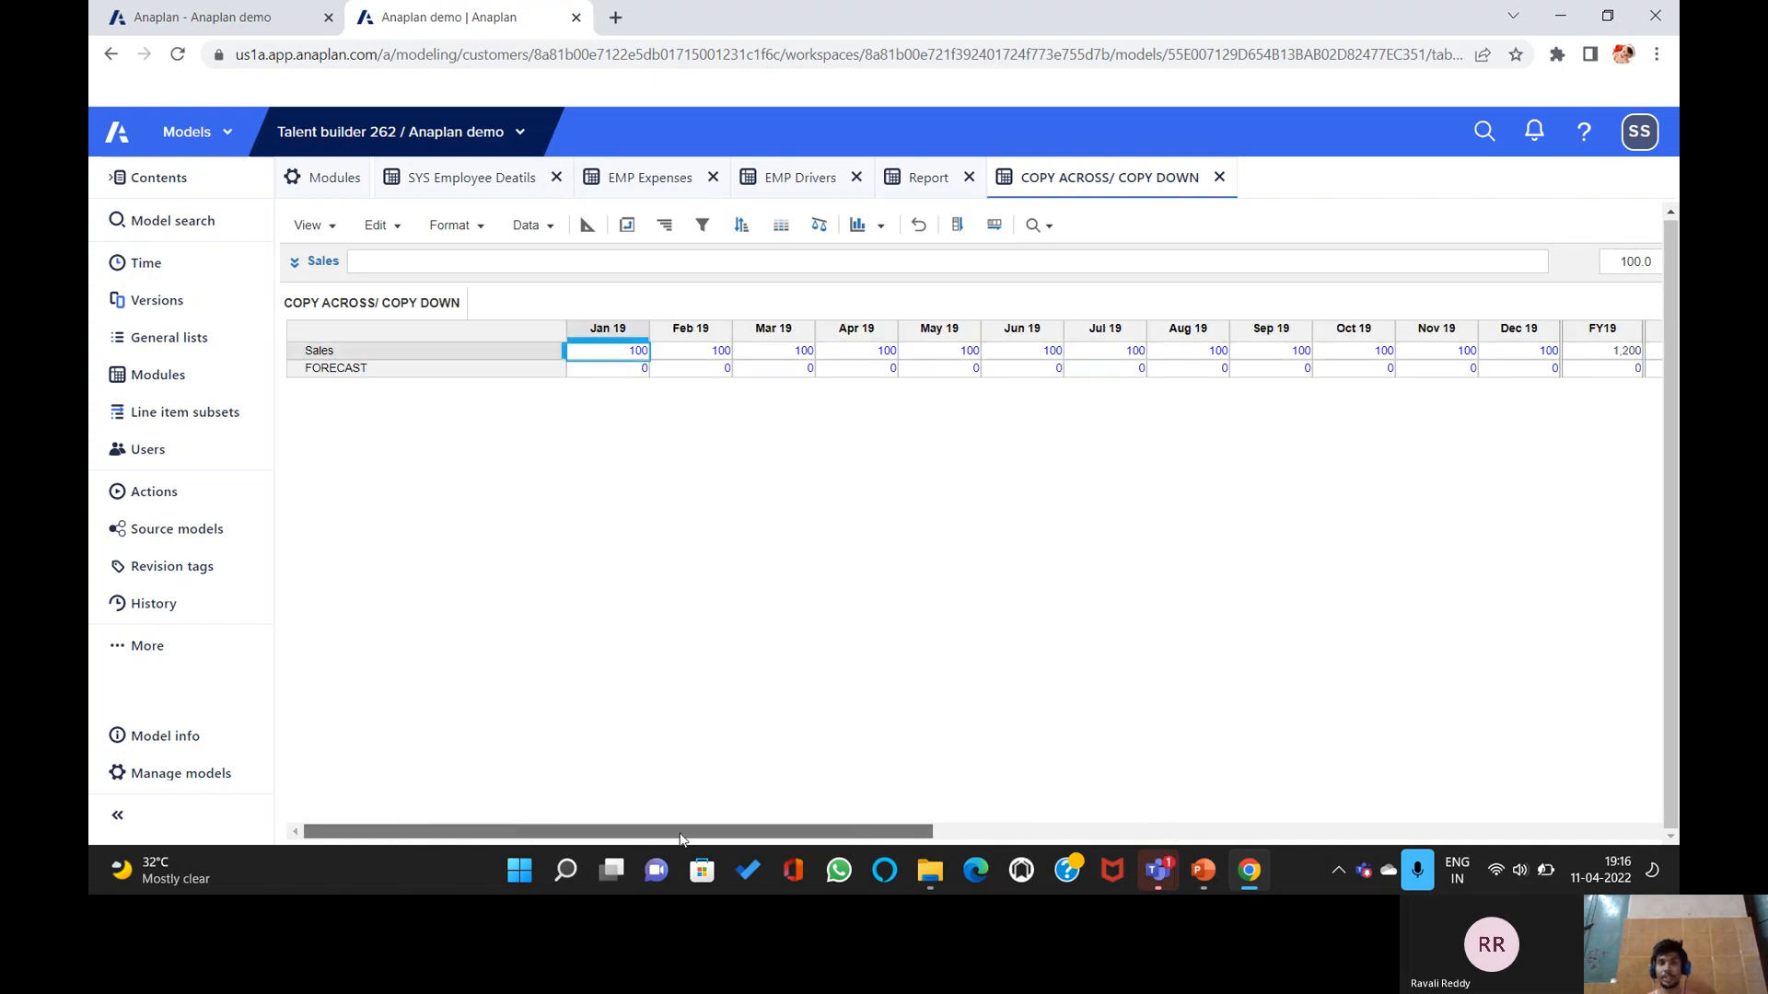
Pivot the grid so Time moves from the columns into the rows.
left_click(627, 226)
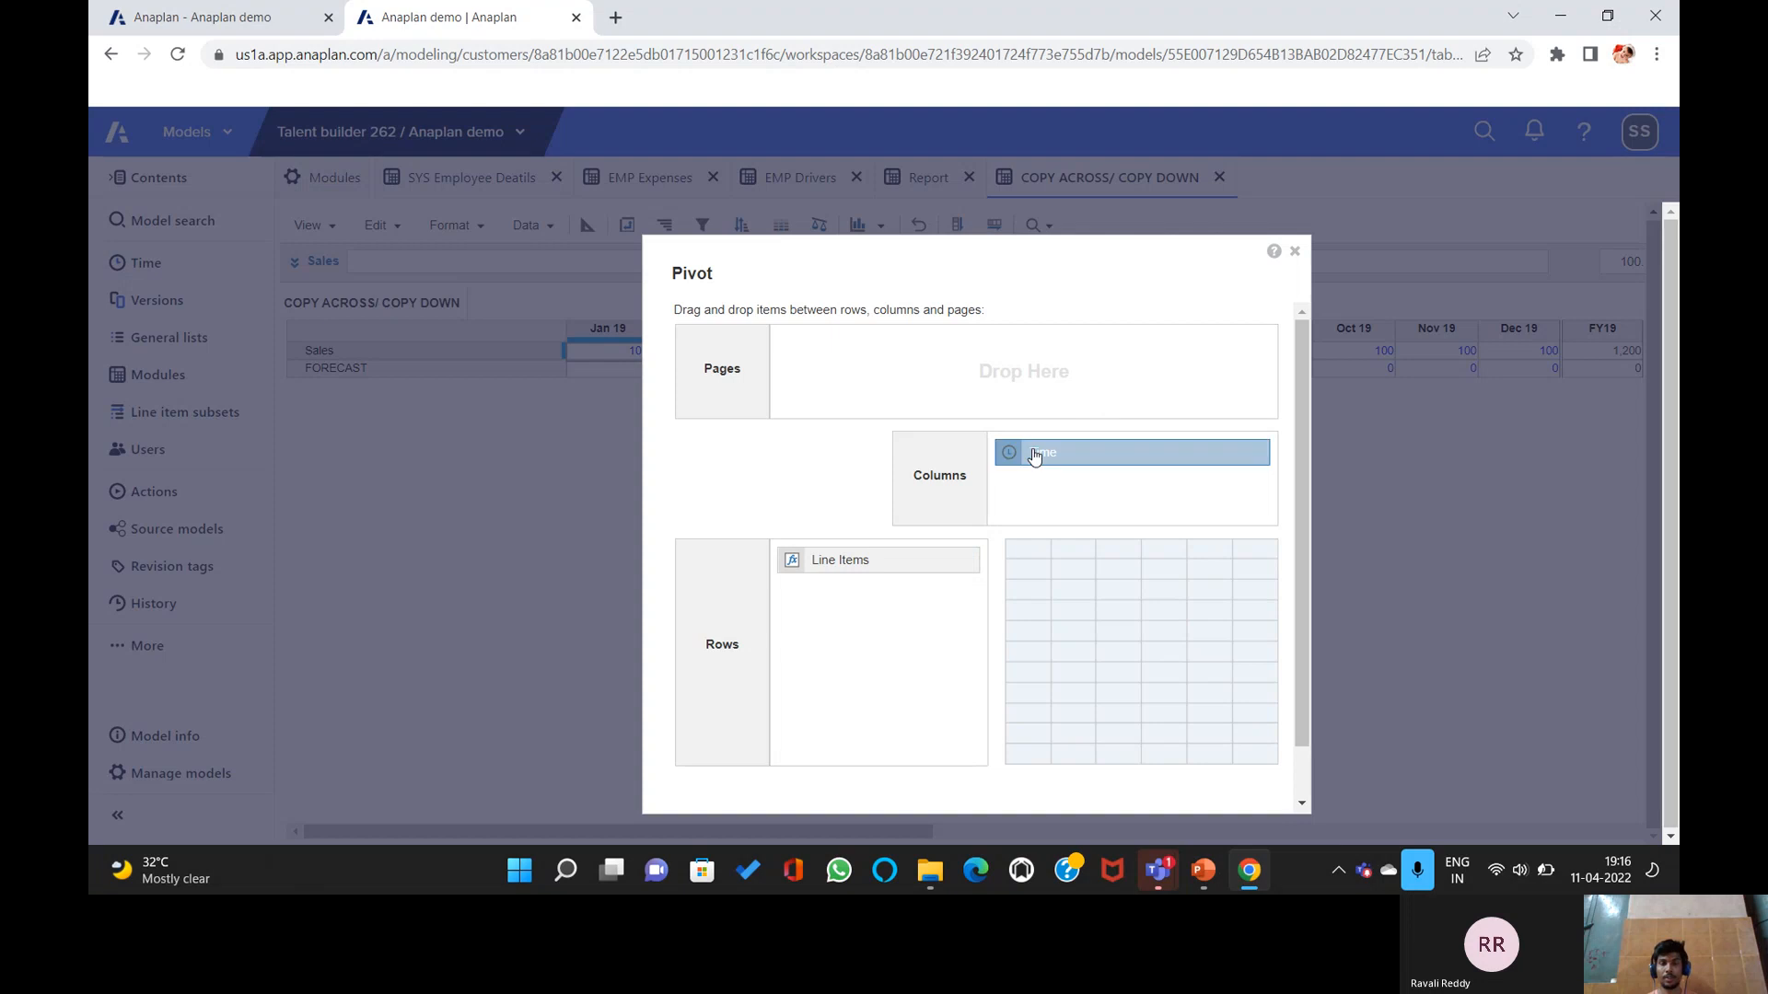
left_click_drag(1042, 457, 888, 615)
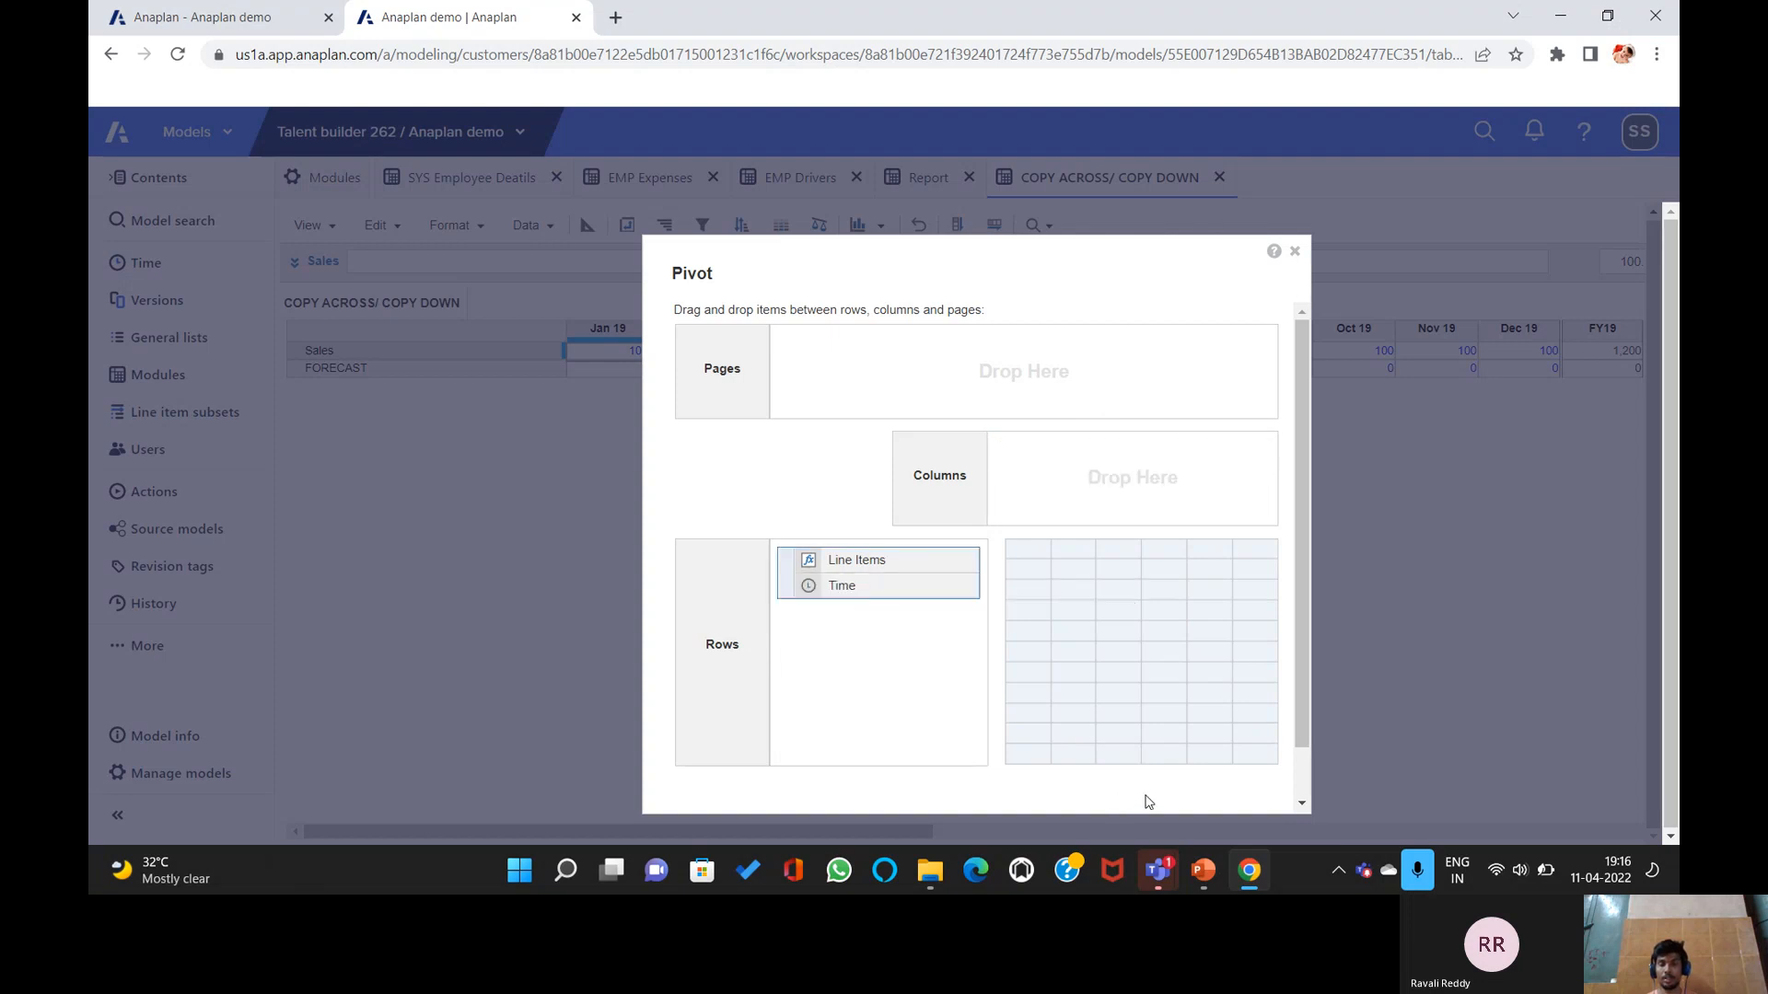
scroll(1182, 640, "down", 1)
left_click(1190, 781)
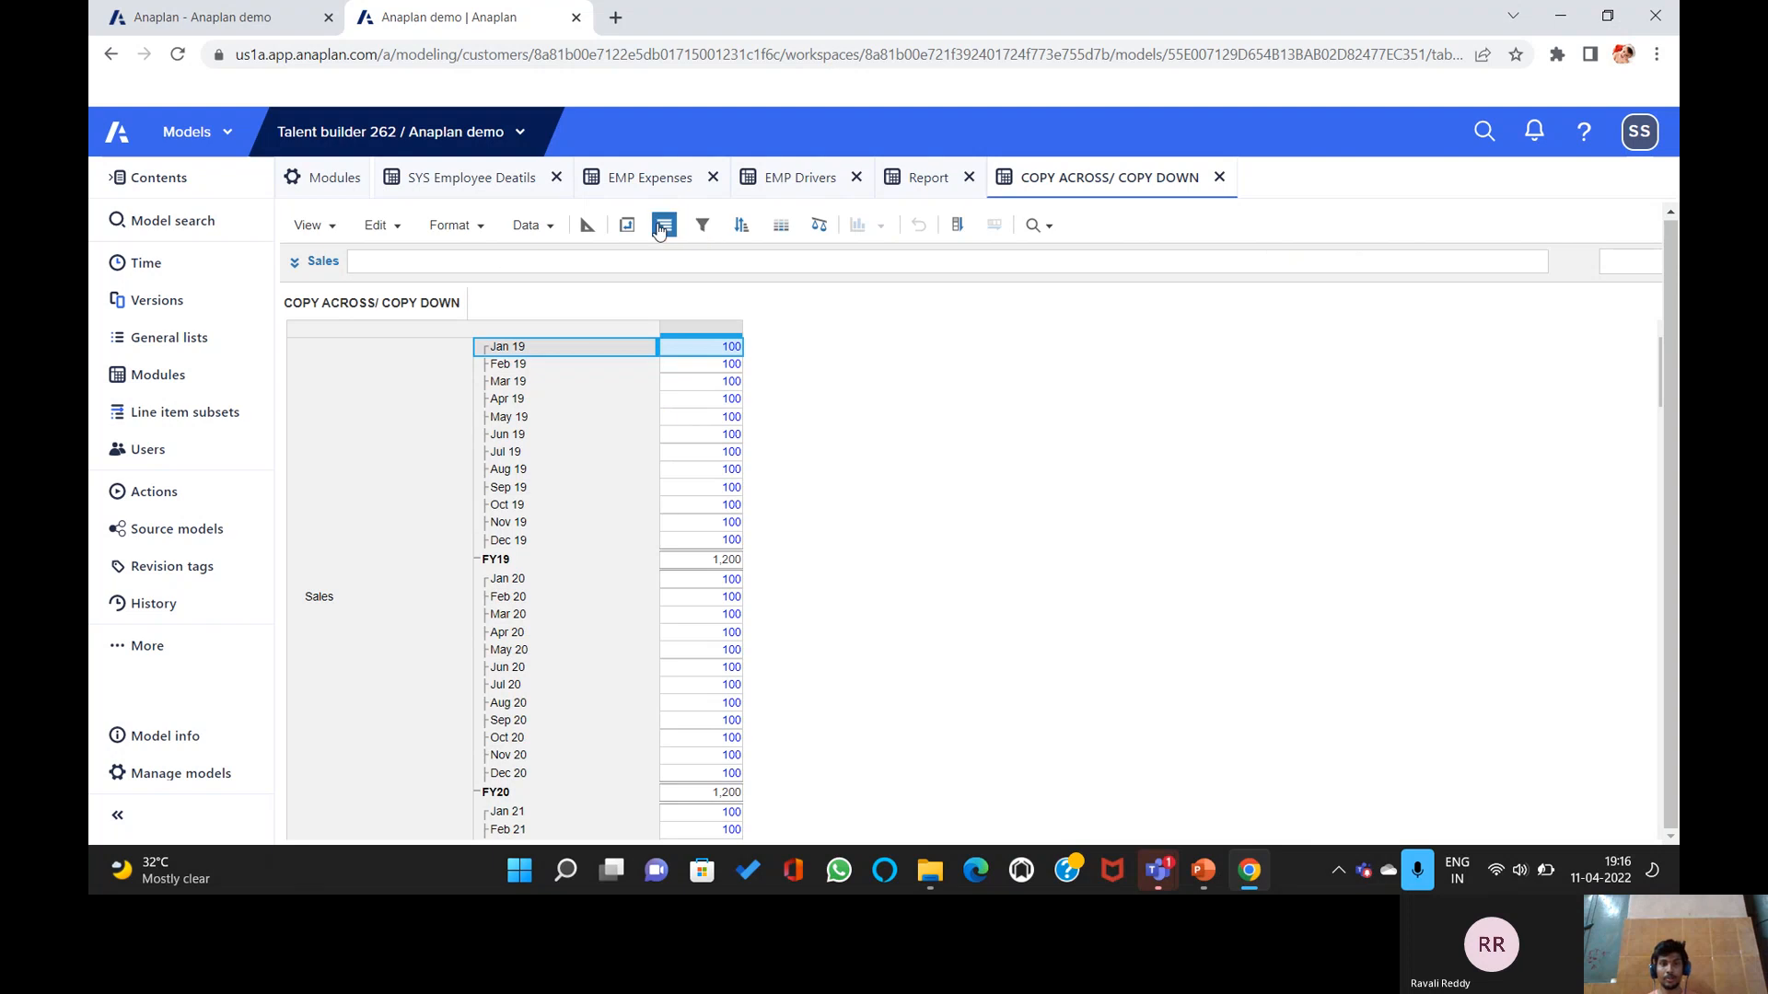
Pivot again so the Sales and FORECAST line items become the columns.
left_click(629, 226)
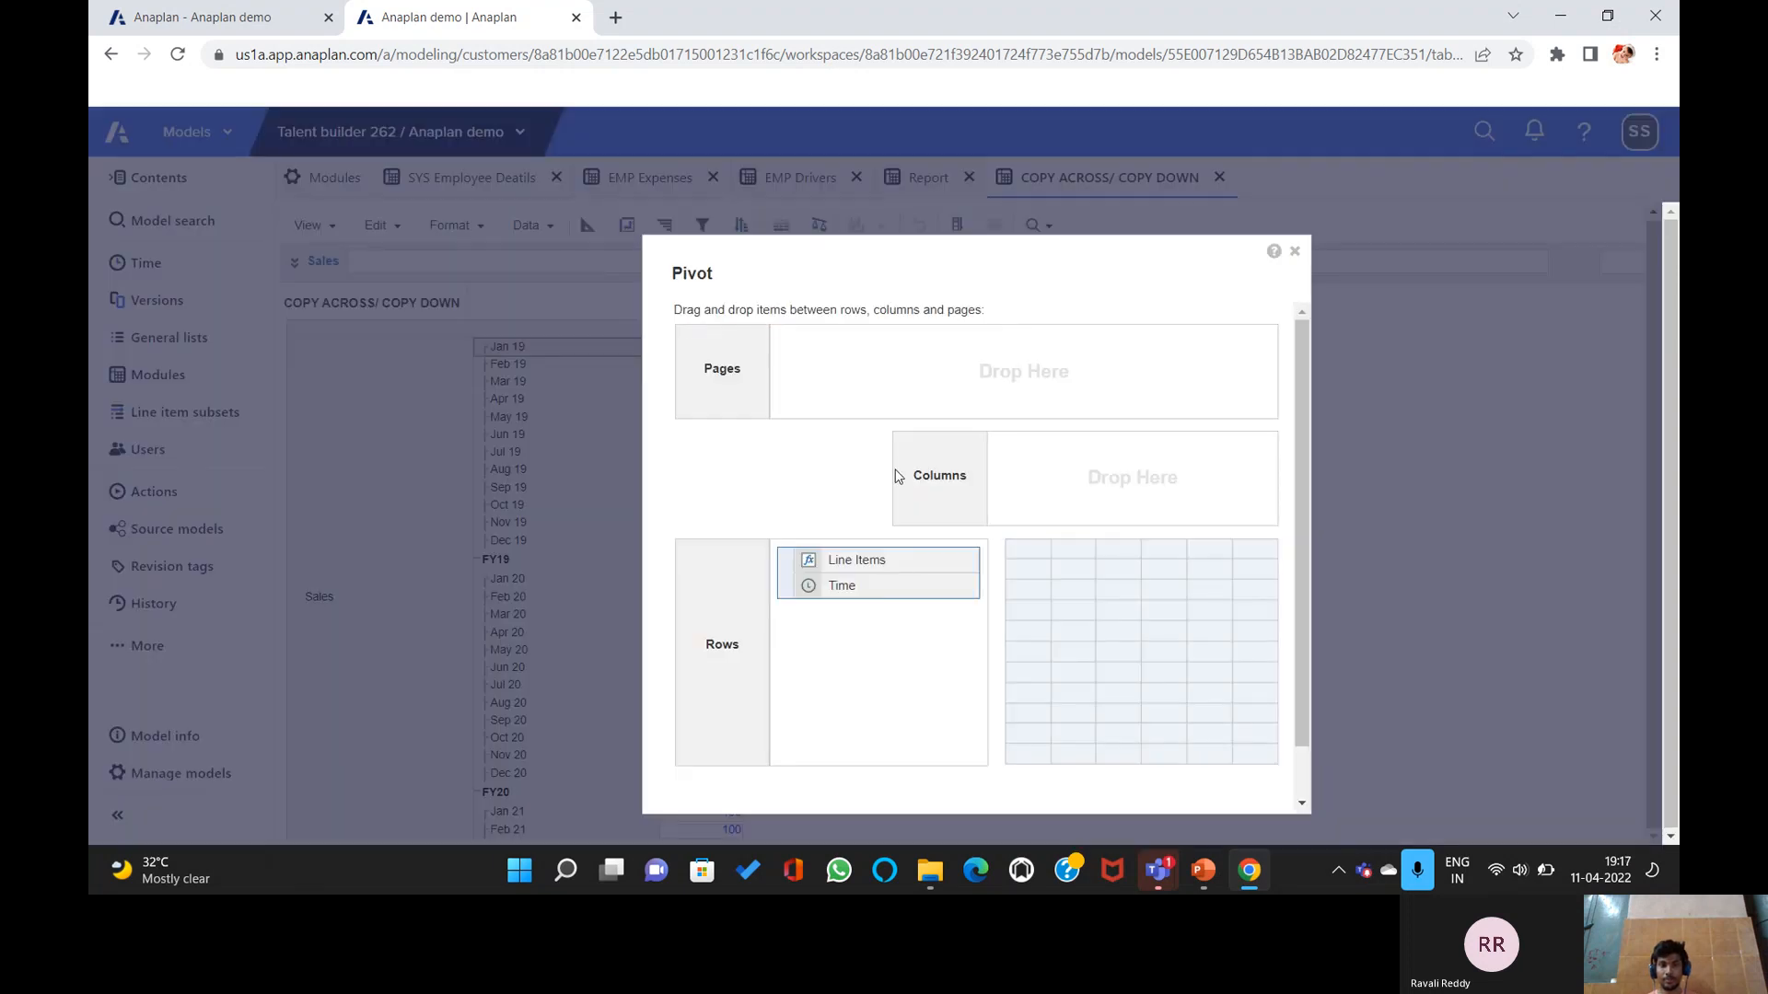
left_click_drag(852, 565, 851, 354)
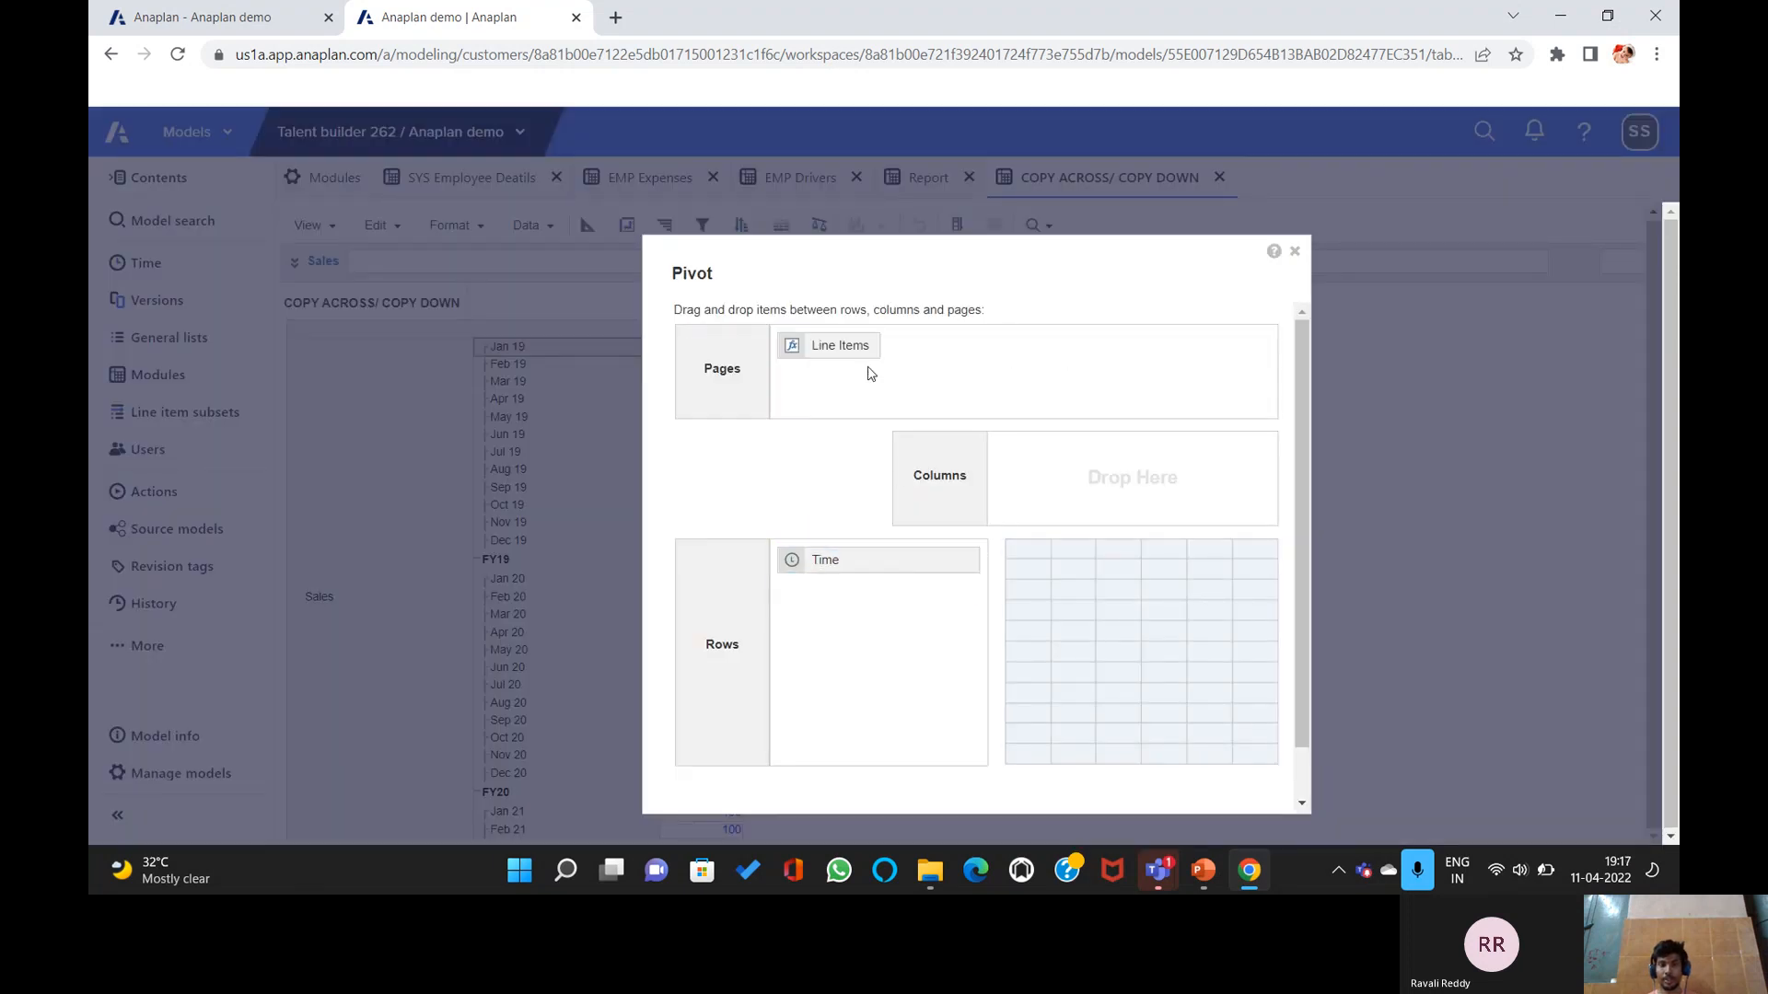
scroll(1096, 580, "down", 1)
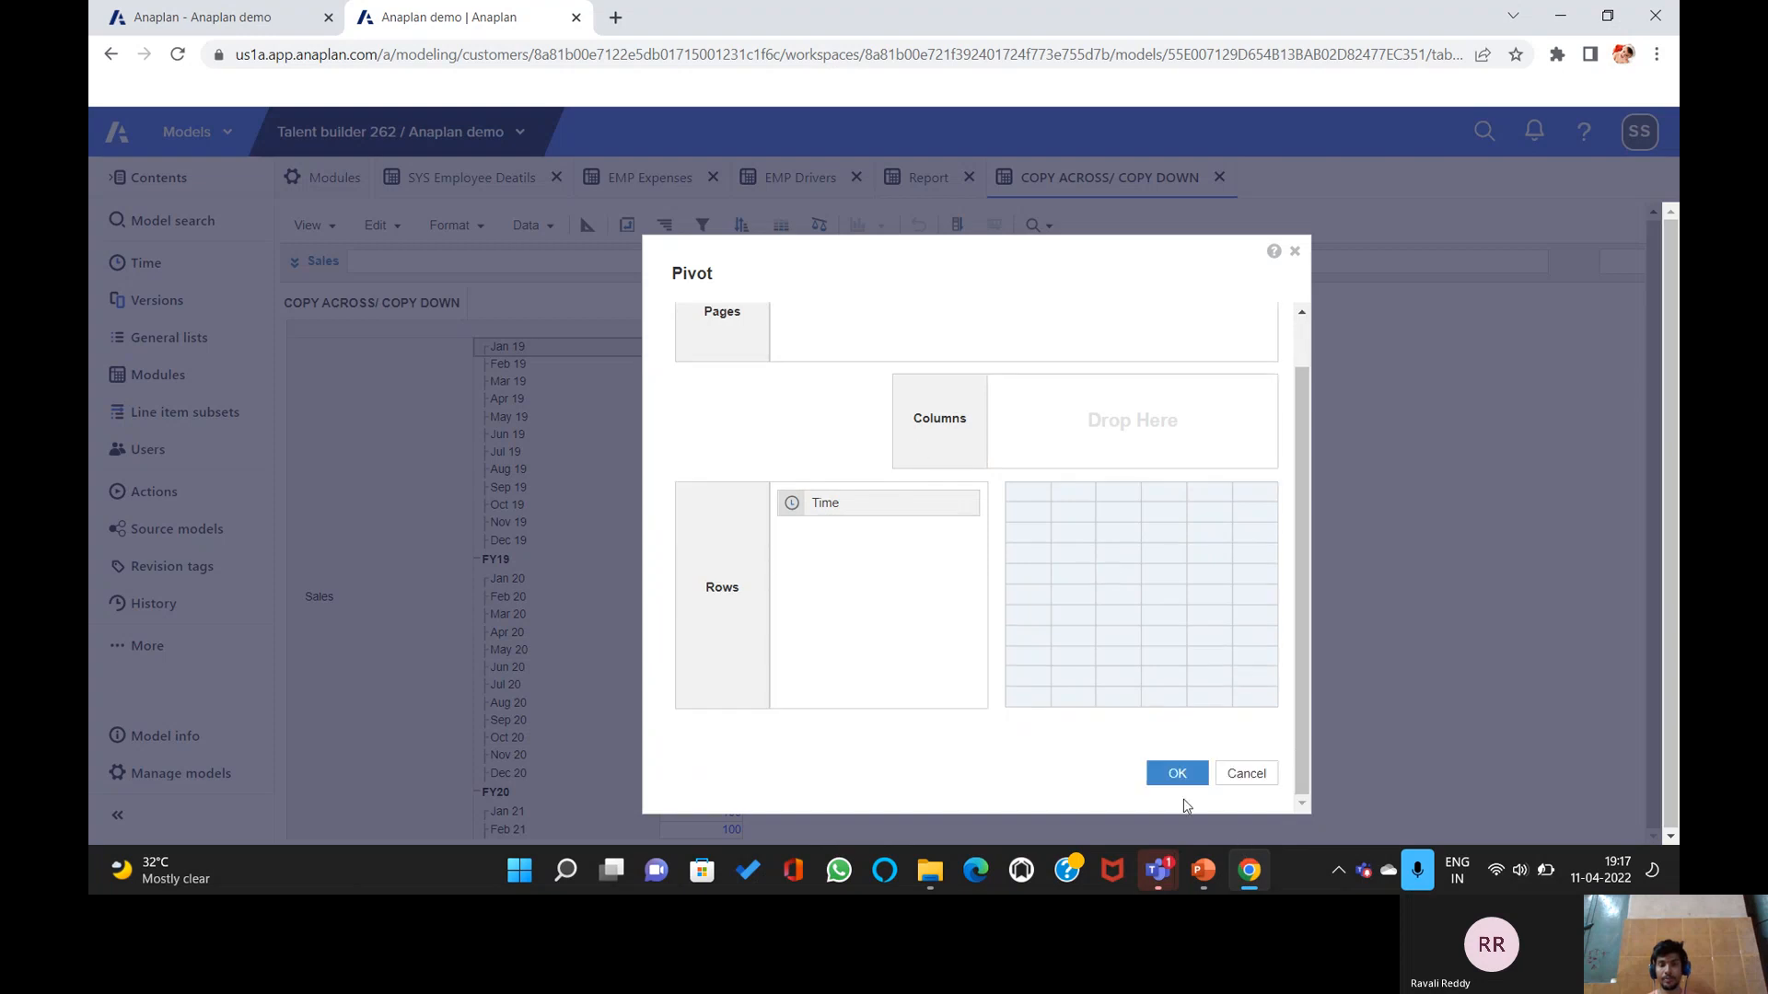
scroll(837, 393, "up", 1)
left_click_drag(838, 347, 1059, 456)
scroll(1160, 635, "down", 1)
left_click(1176, 774)
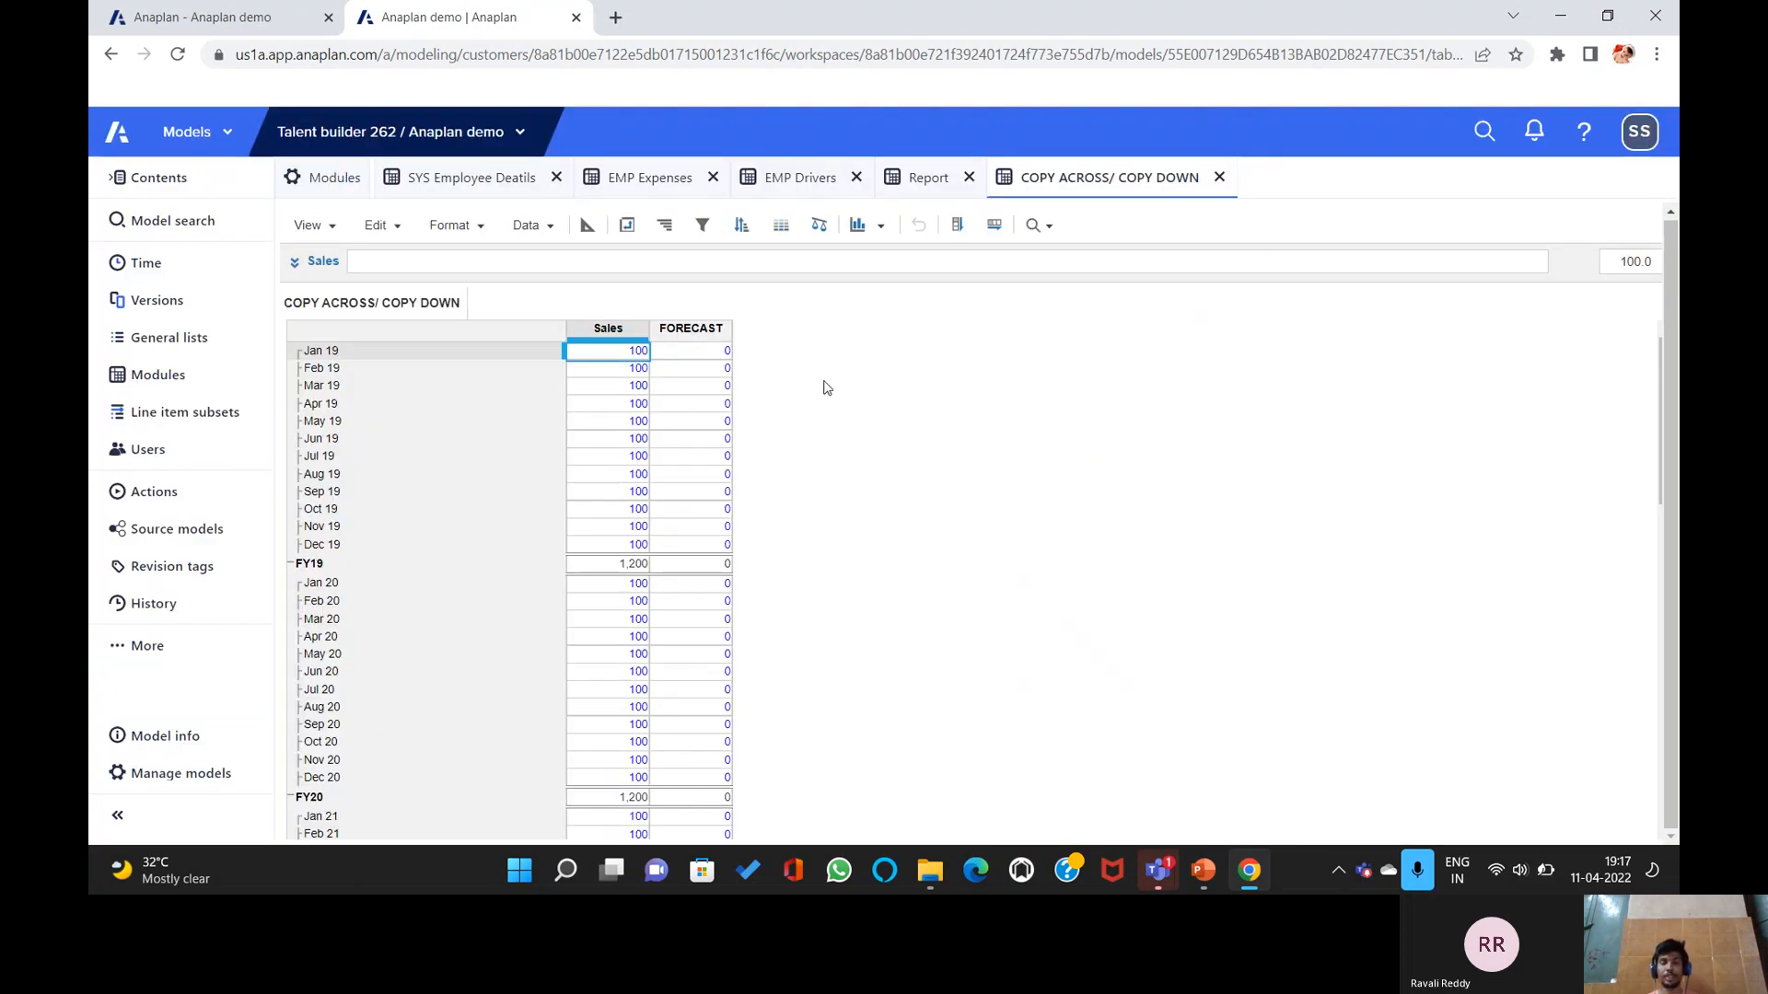
Enter 100 in the Jan 19 FORECAST cell and copy it down every month.
left_click(700, 352)
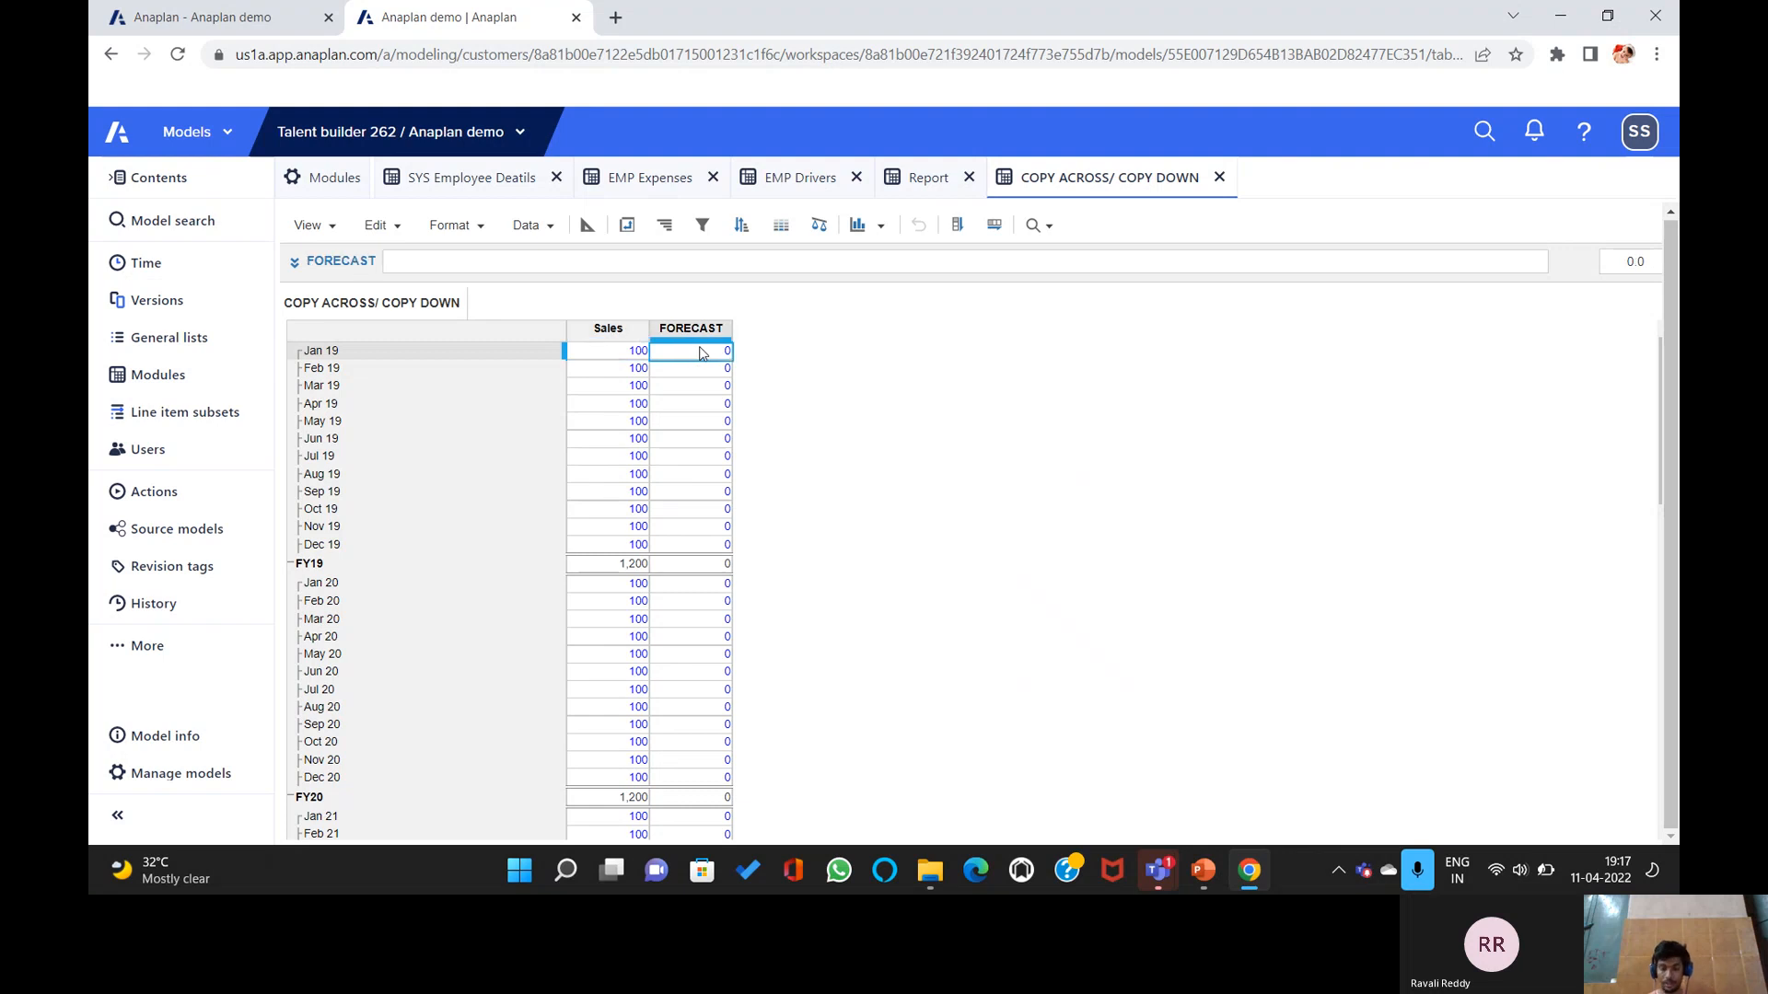
type("100")
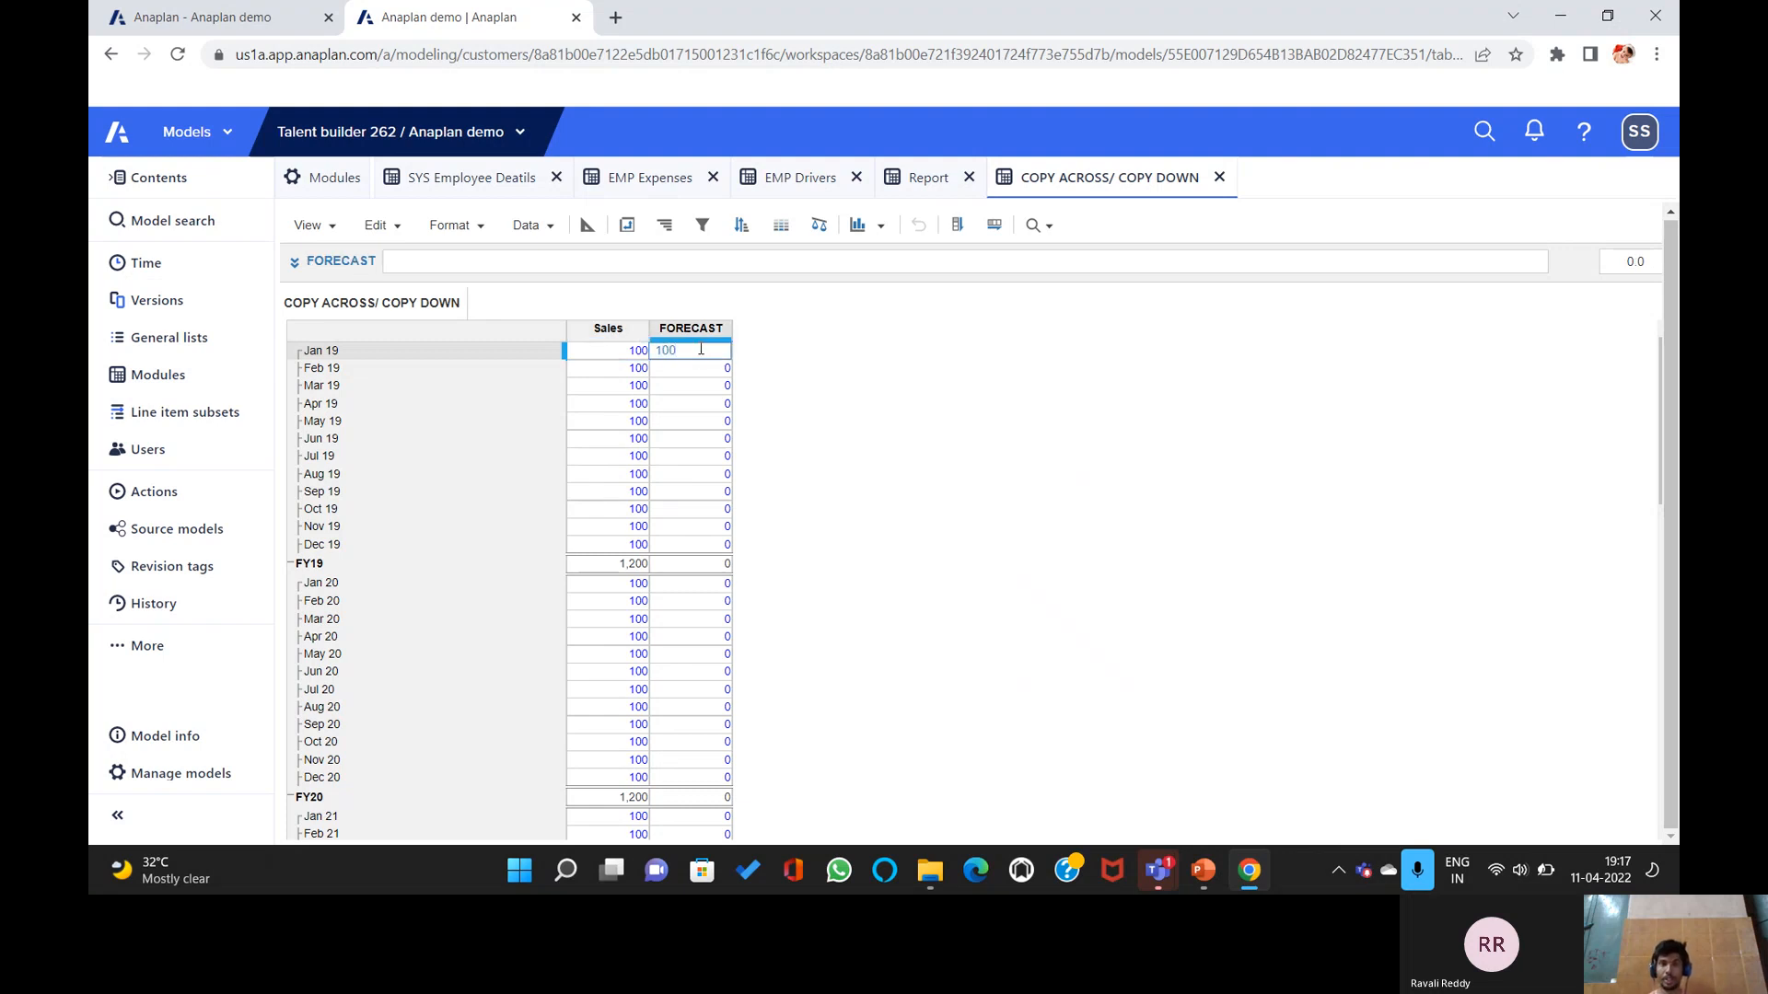
left_click(957, 226)
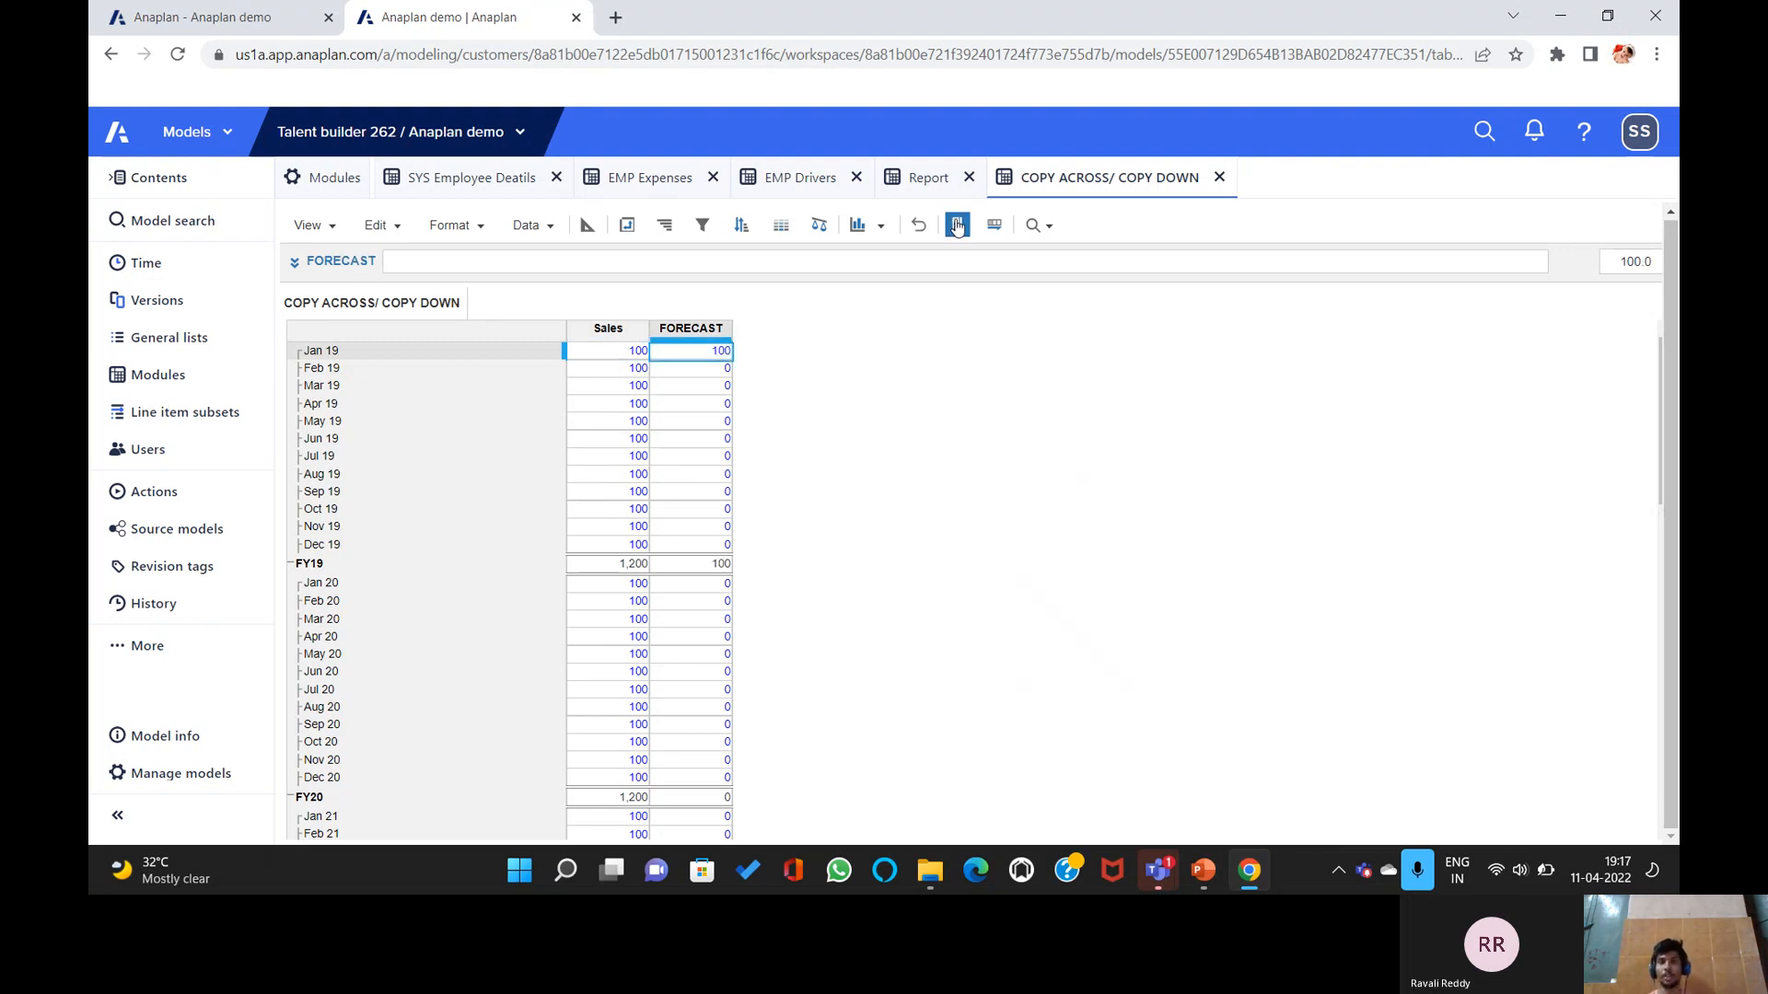
left_click(958, 226)
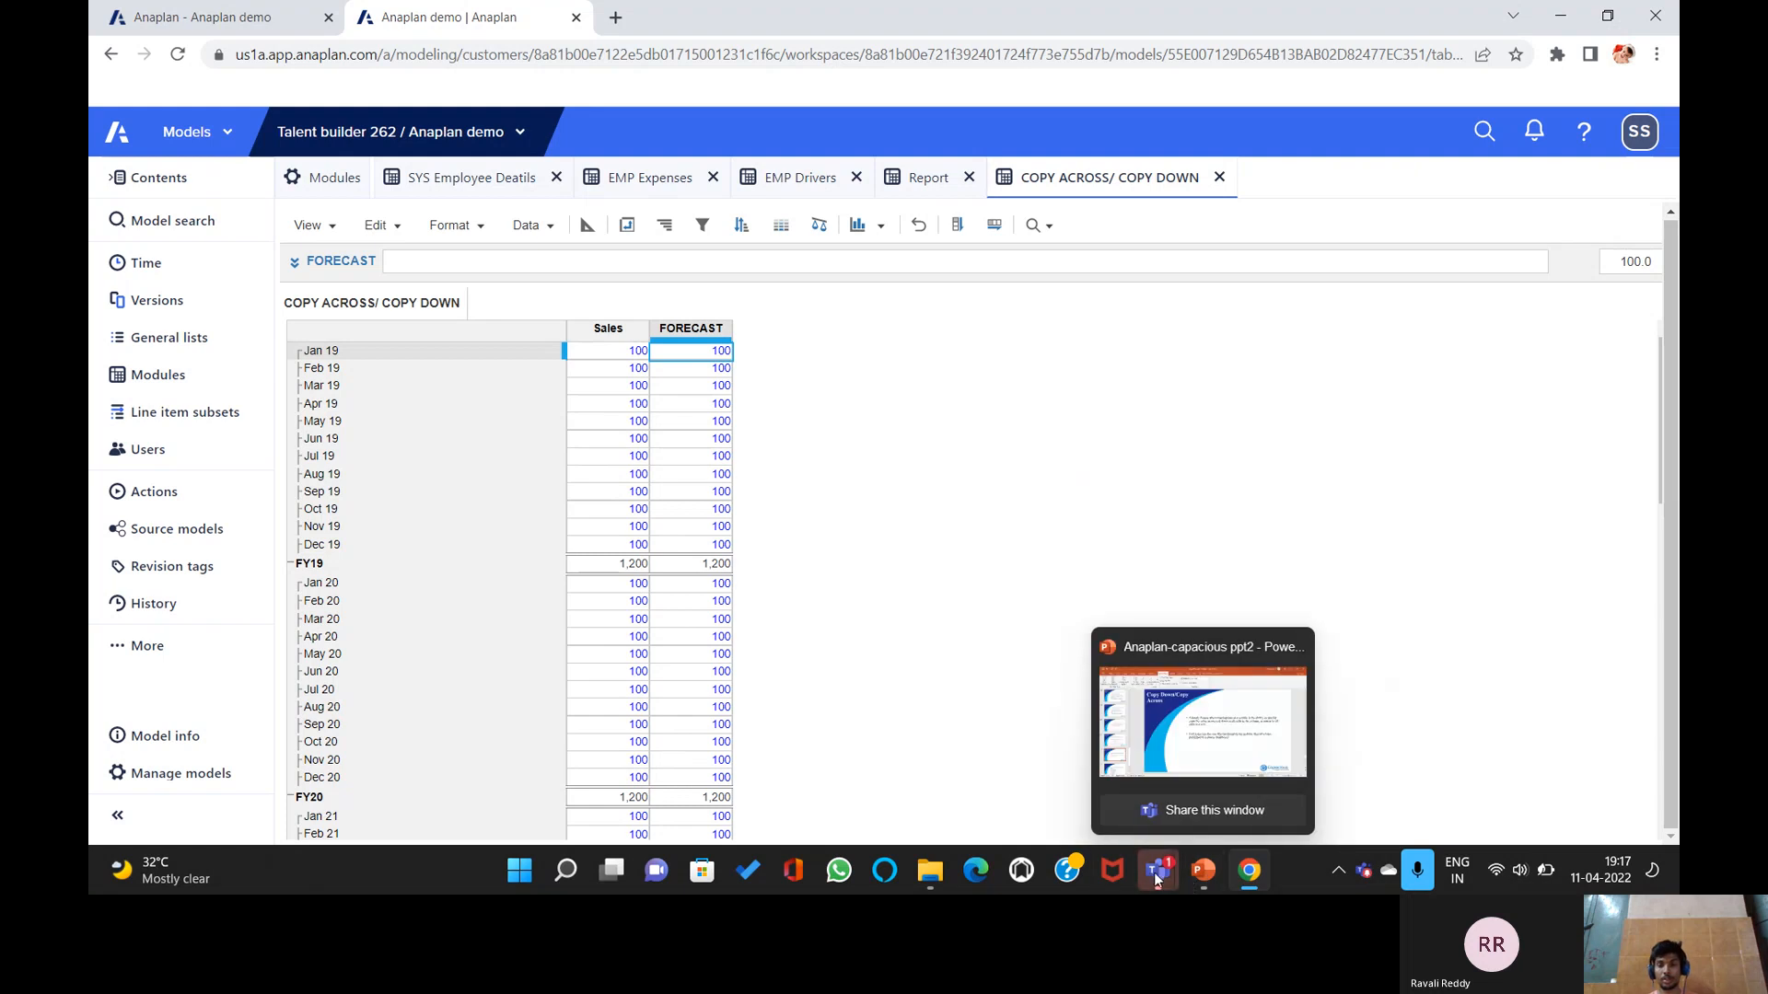
Scroll the deck through the summary slide 23 to the 'Thank you!' slide 24.
left_click(1204, 872)
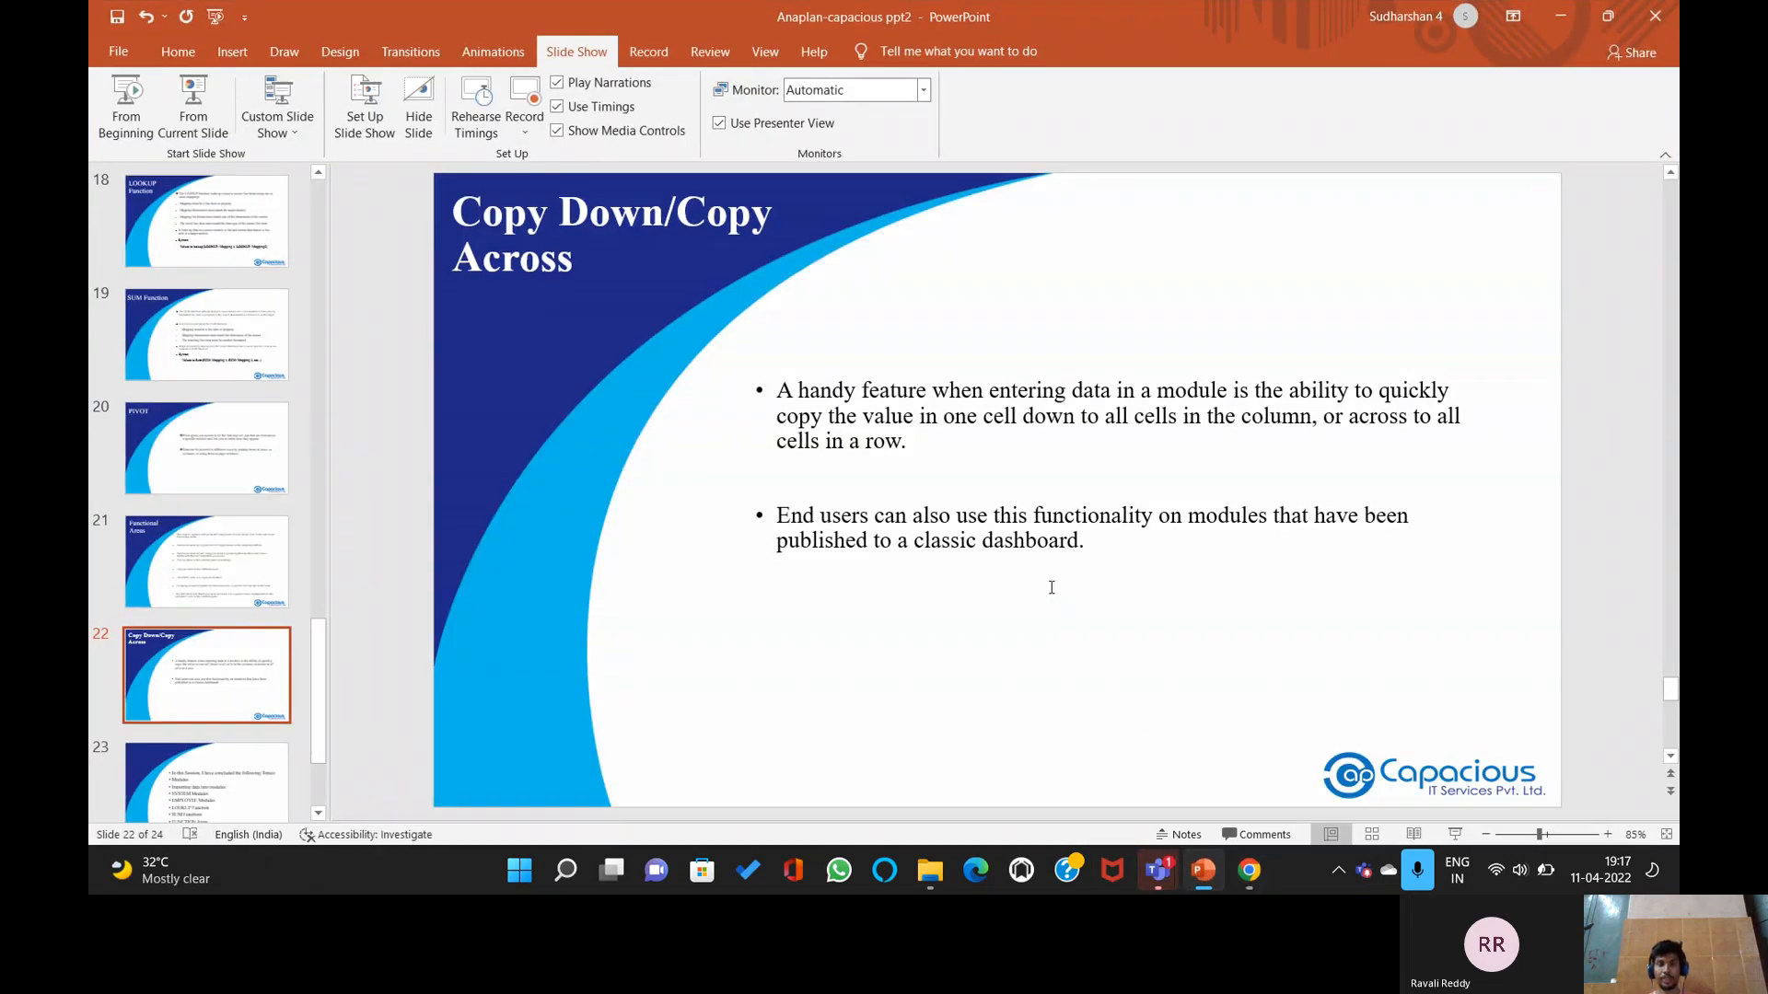
scroll(1052, 587, "down", 1)
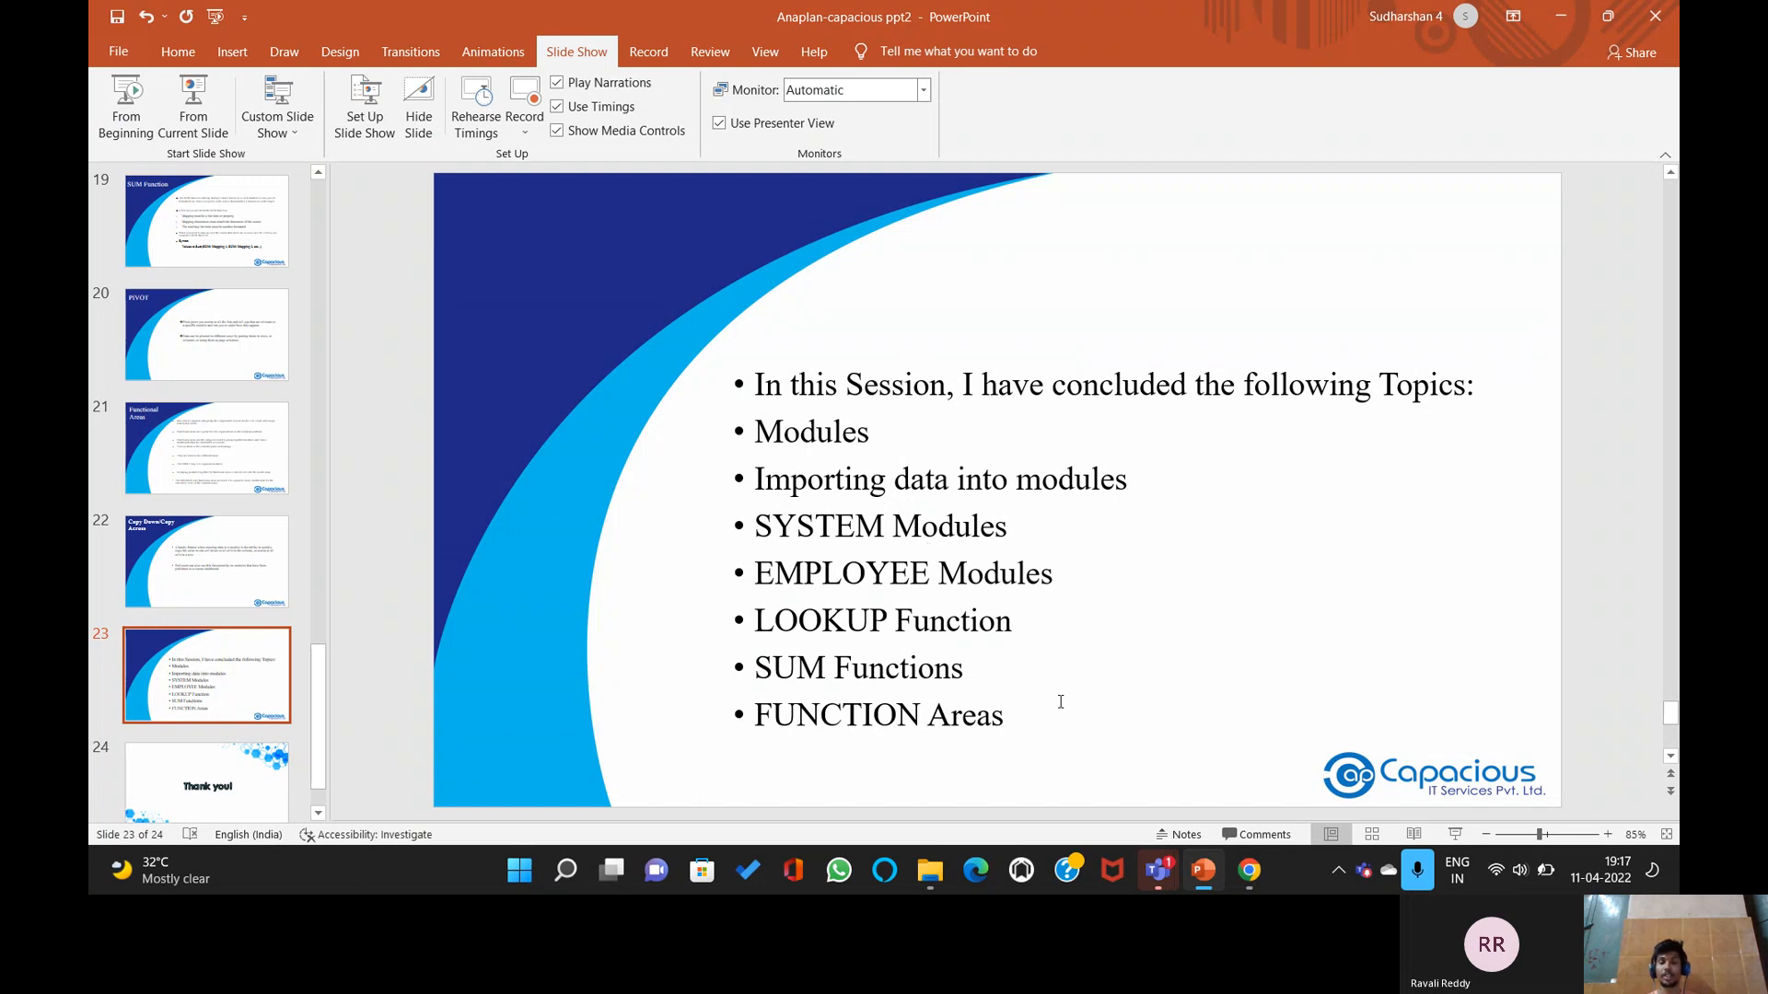
scroll(1043, 596, "down", 1)
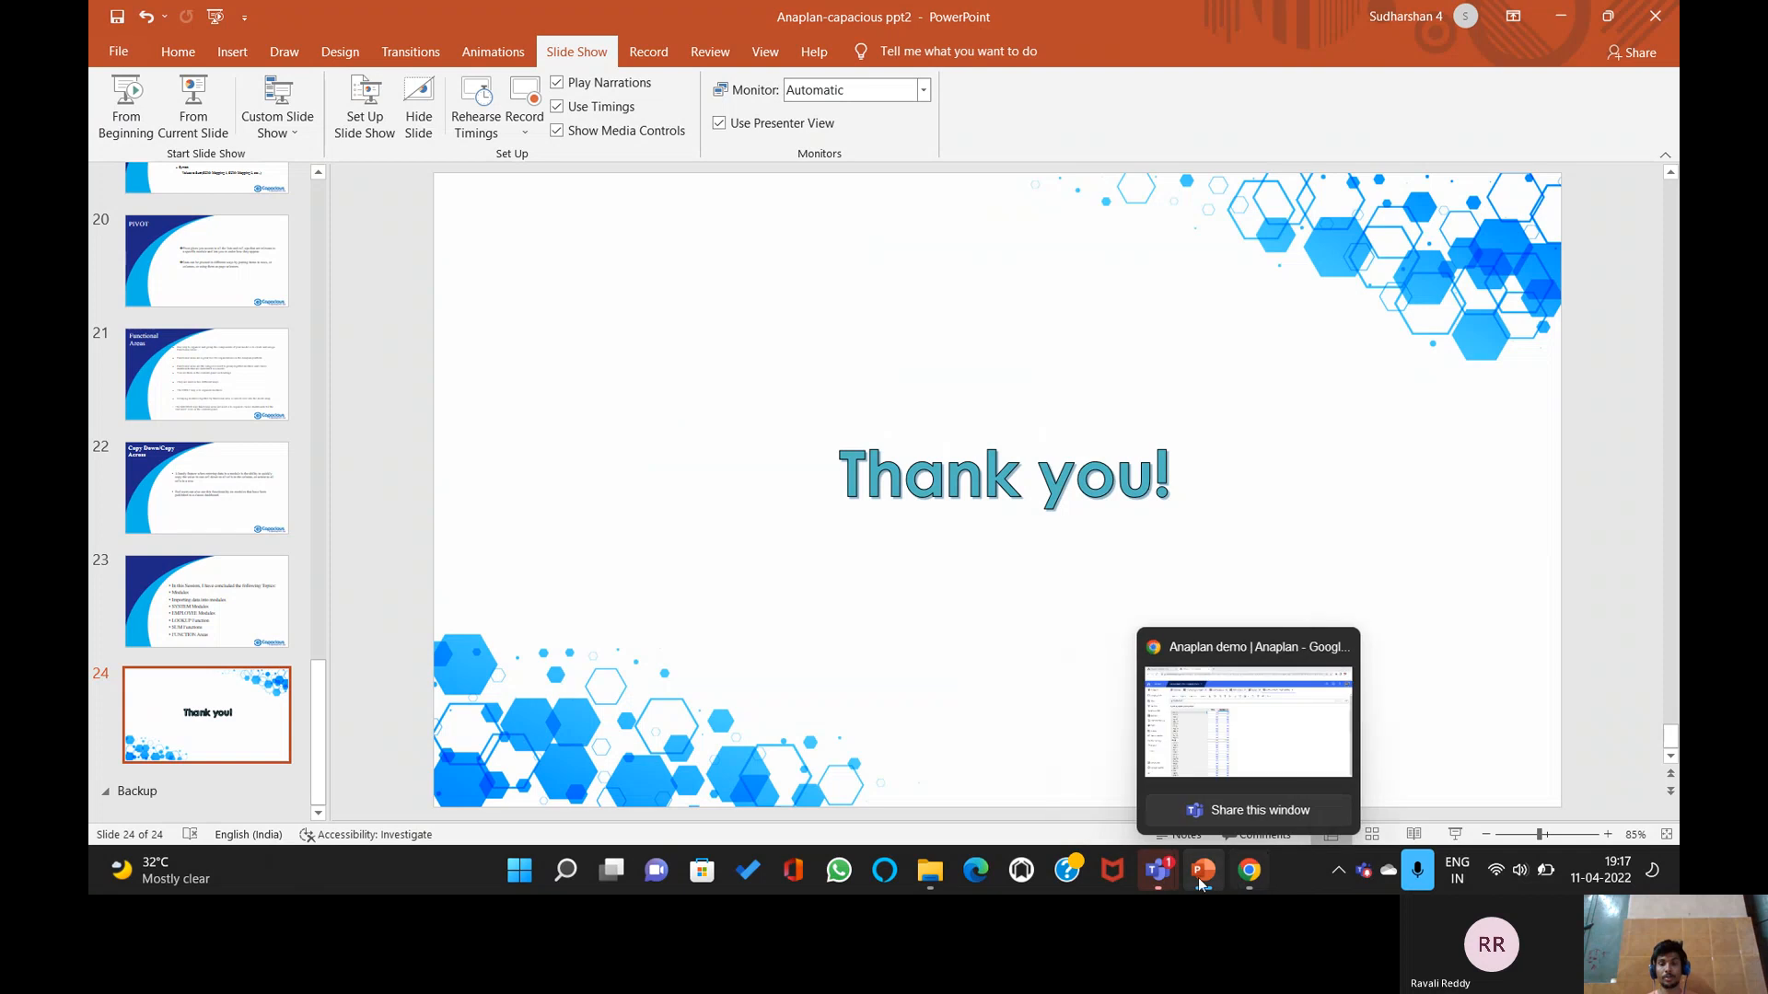
Stop sharing the screen in the Teams meeting.
mouse_move(1158, 870)
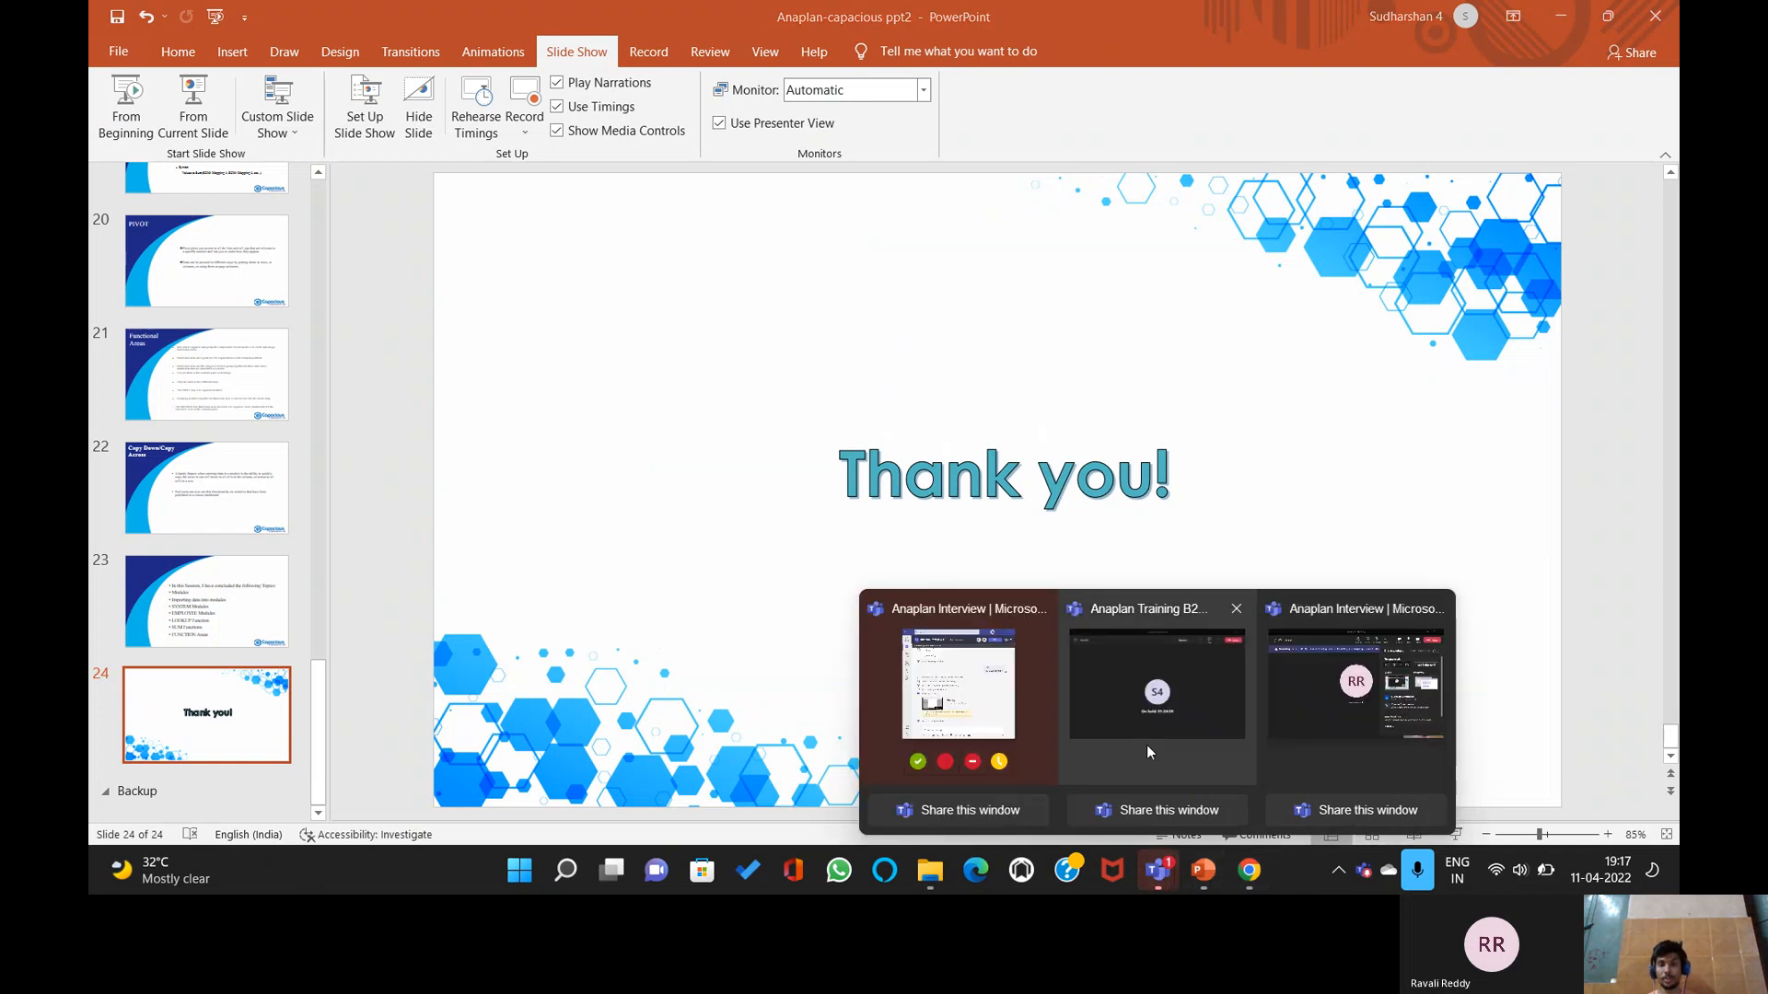
left_click(1356, 731)
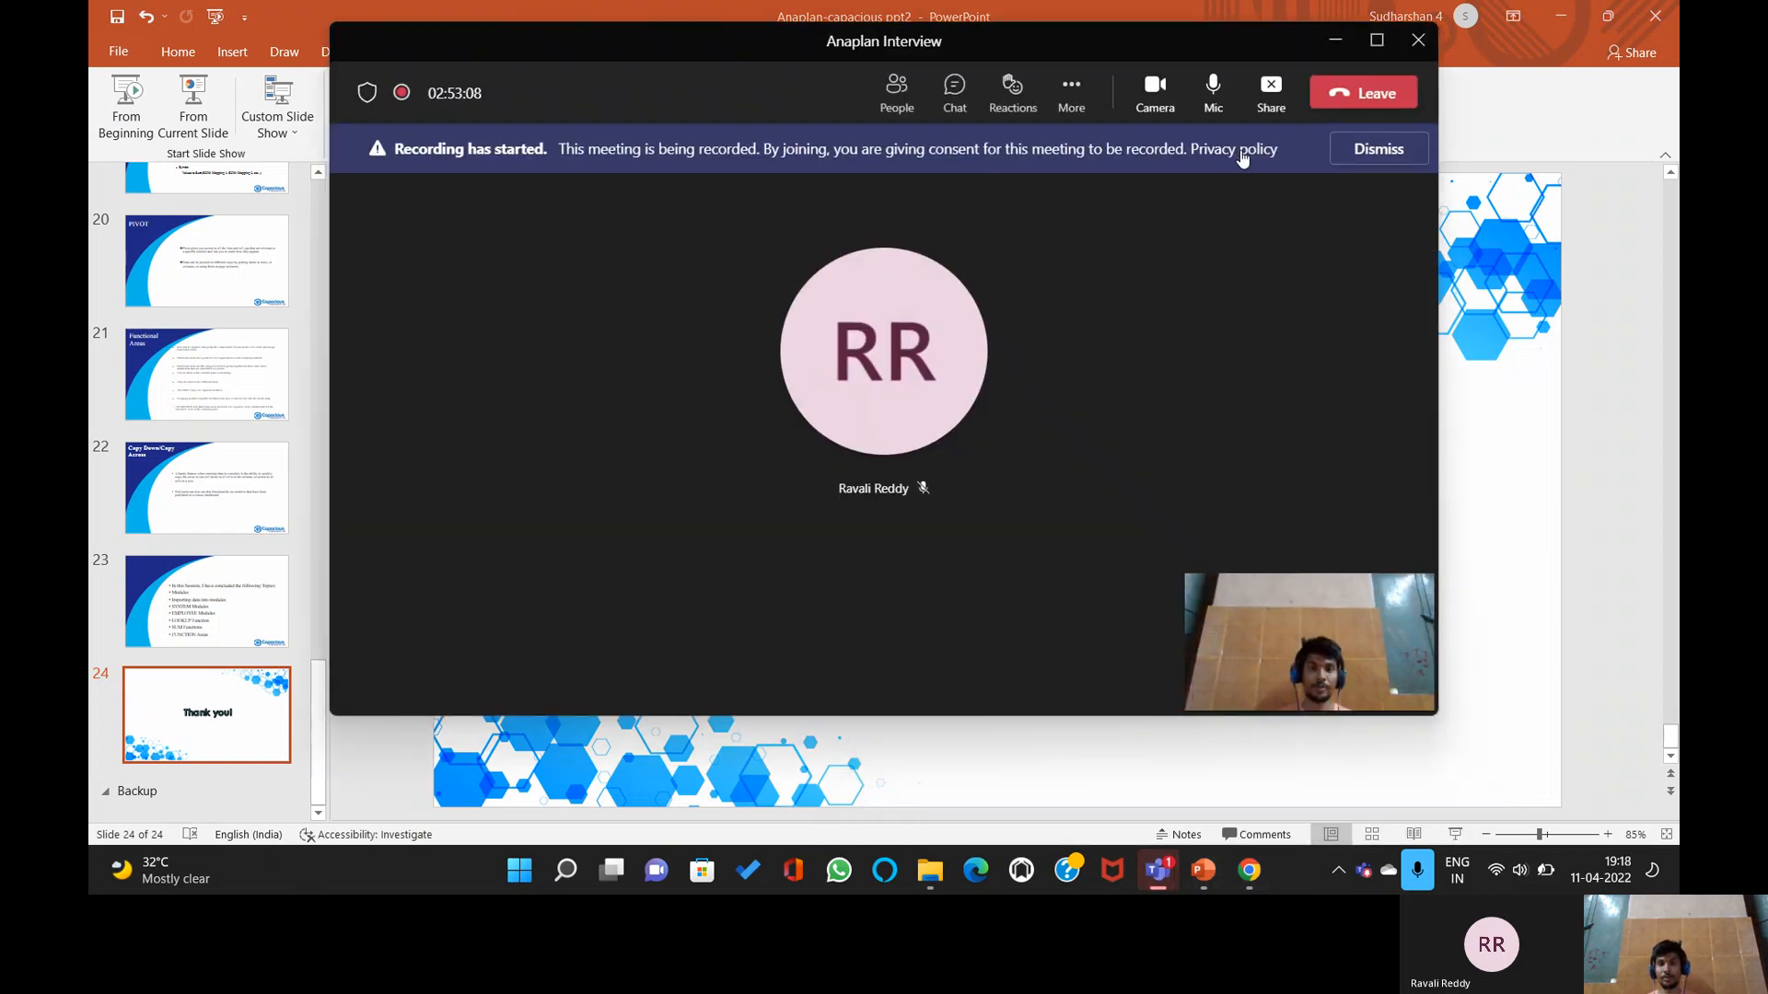
left_click(1272, 88)
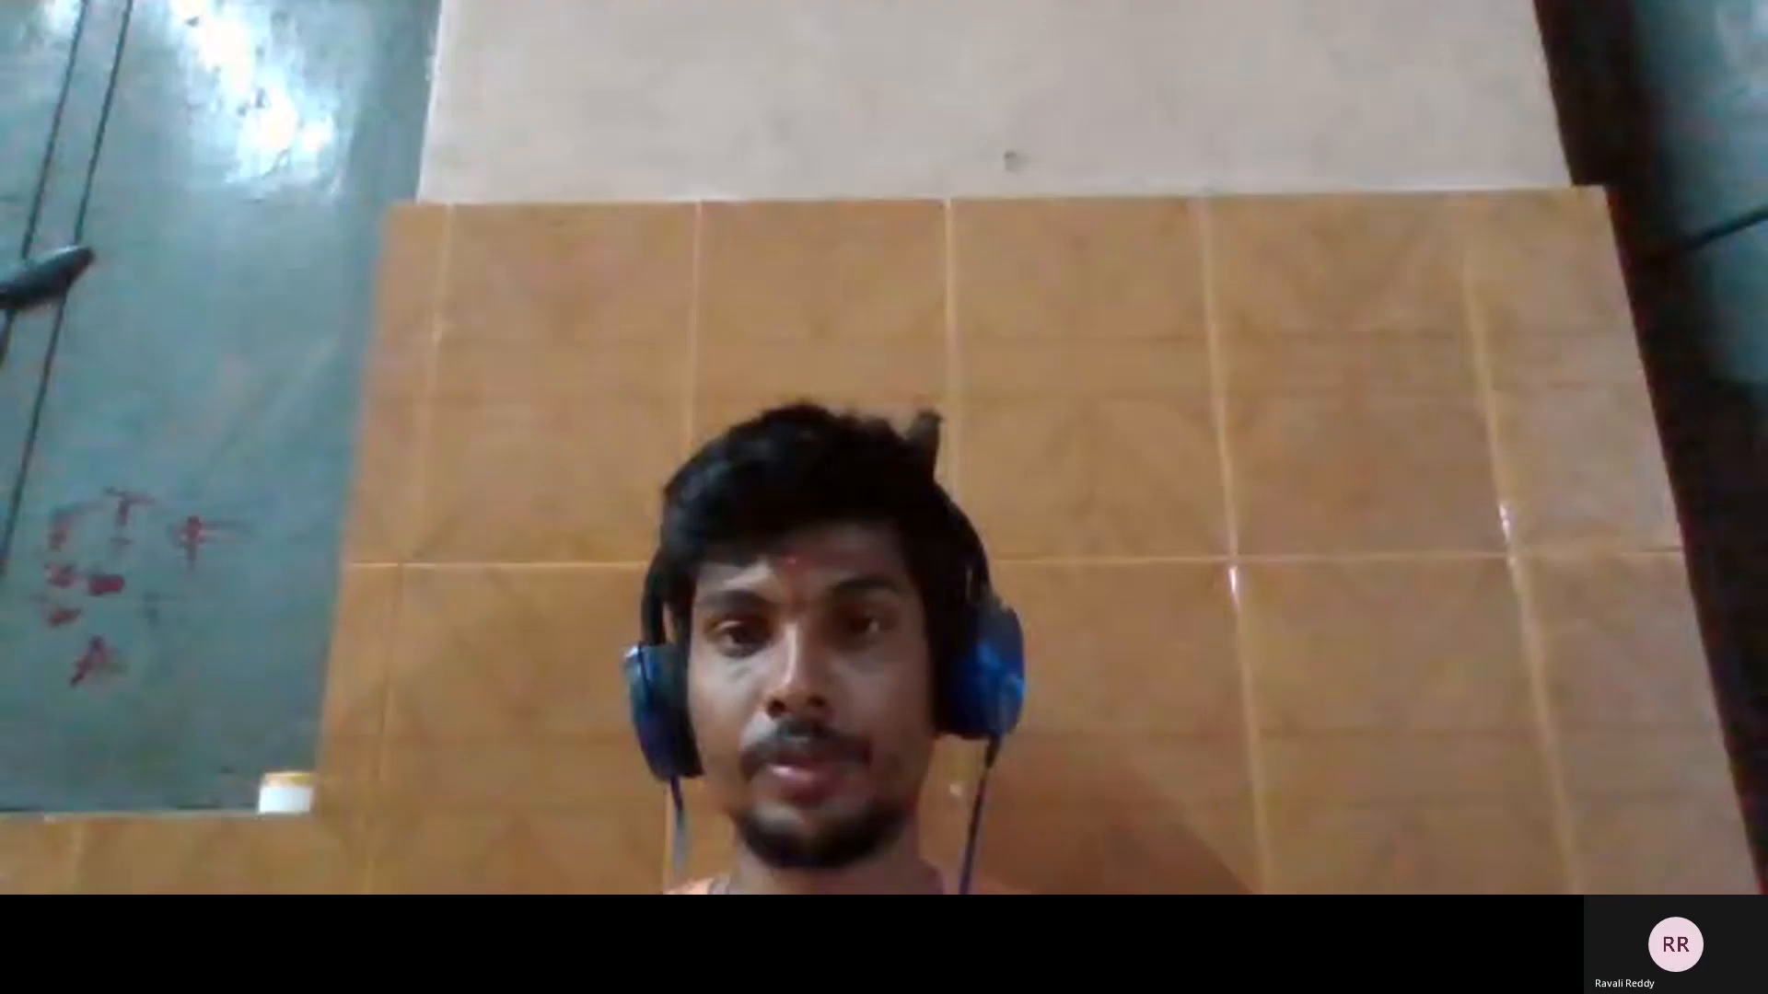